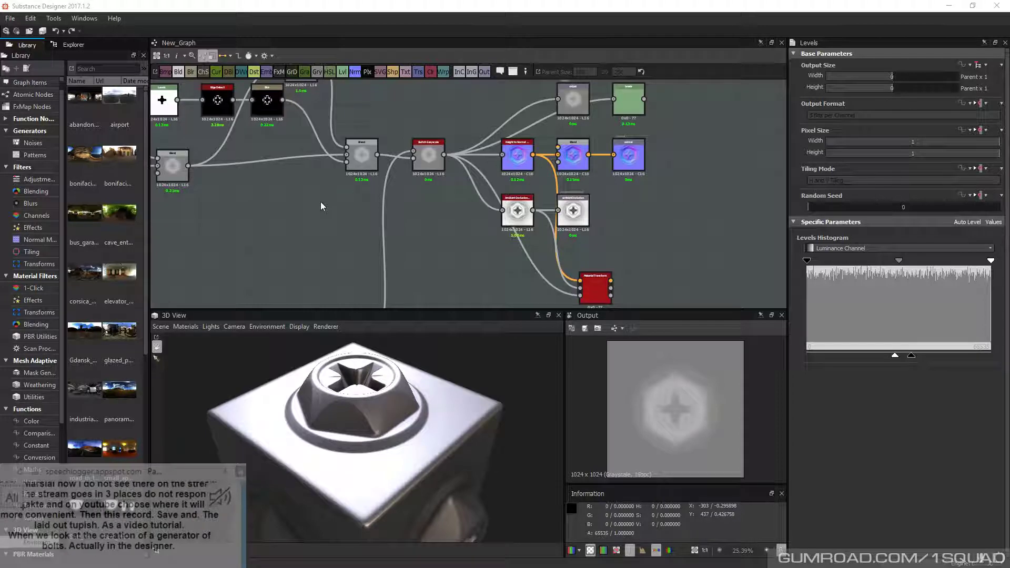
Examine the bolt on the cube from several angles and look over the node graph that generates it
{"action": "middle_click_drag", "start_coordinate": [322, 206], "coordinate": [347, 200]}
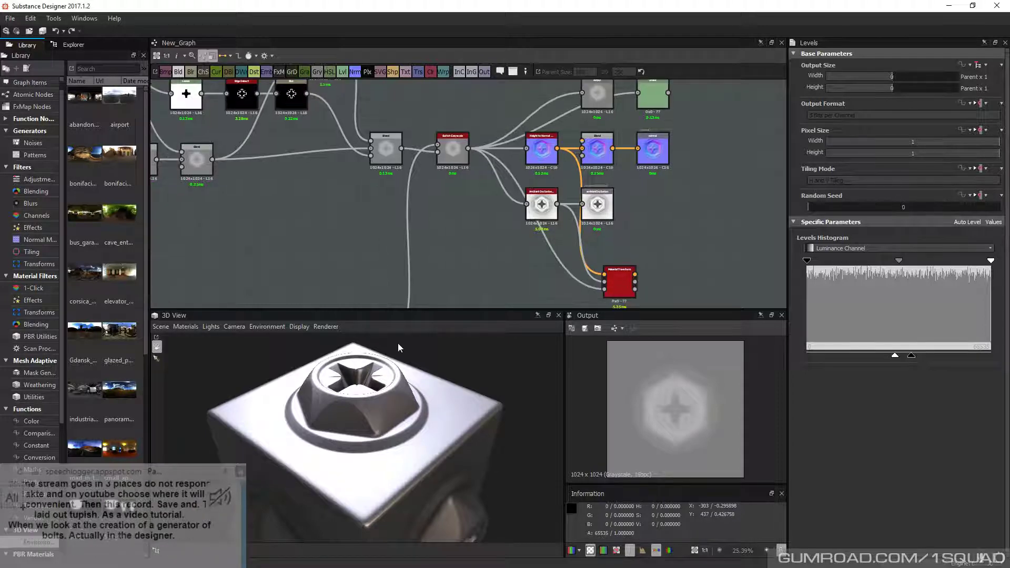
{"action": "left_click_drag", "start_coordinate": [398, 343], "coordinate": [399, 401]}
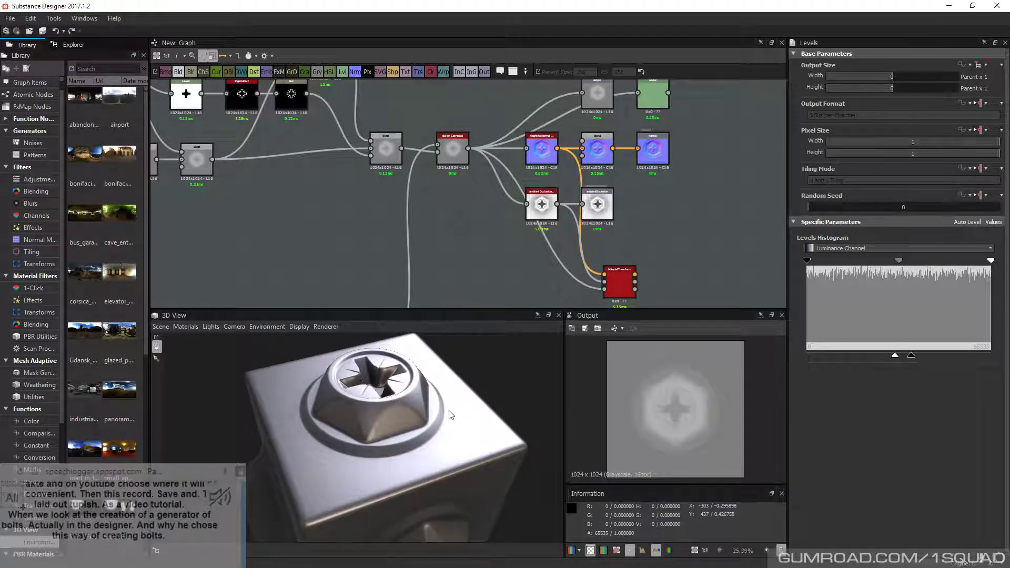
{"action": "left_click_drag", "start_coordinate": [451, 415], "coordinate": [389, 409]}
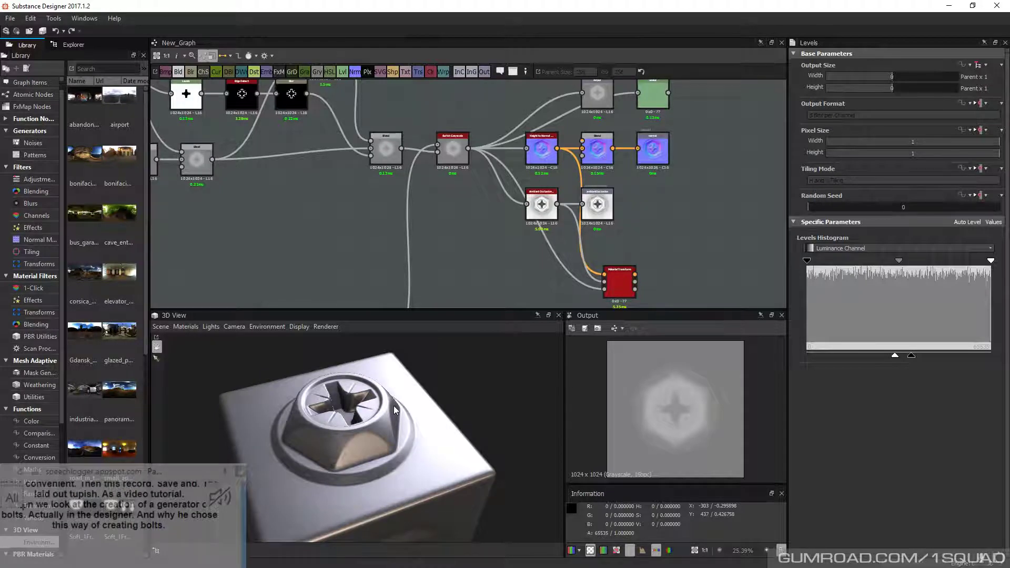
{"action": "left_click_drag", "start_coordinate": [393, 405], "coordinate": [349, 434]}
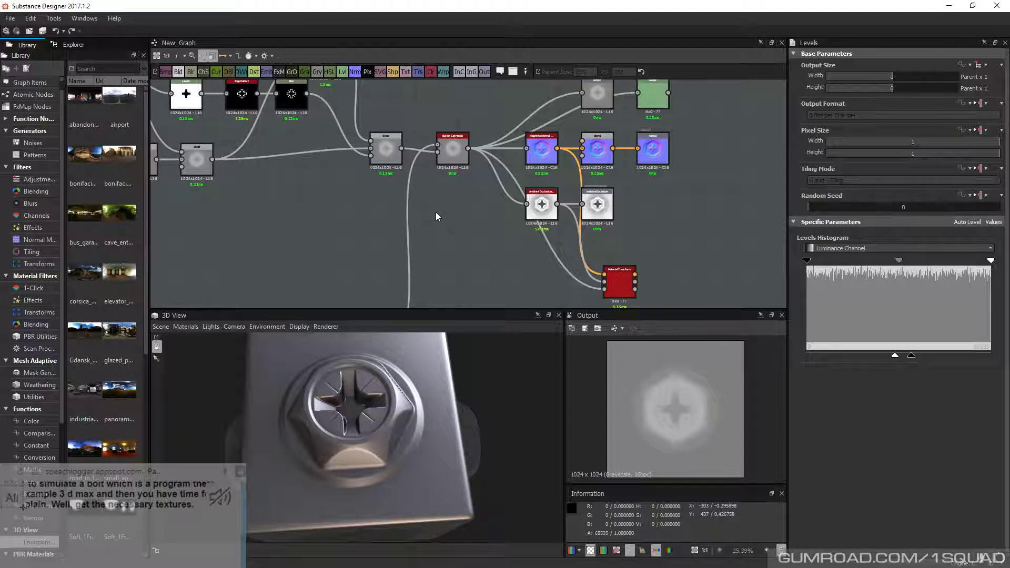
{"action": "scroll", "coordinate": [437, 212], "scroll_direction": "down", "scroll_amount": 1}
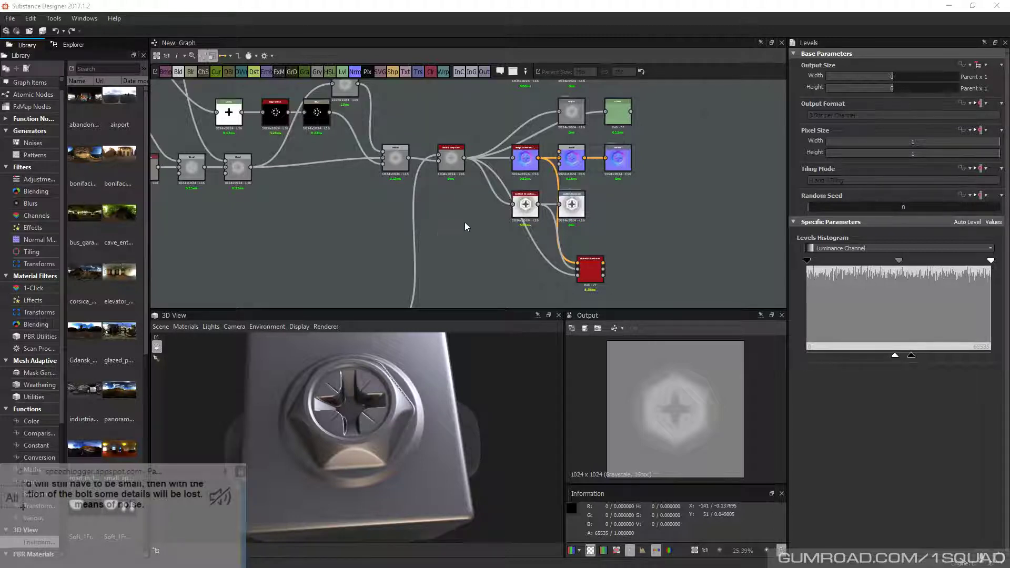
{"action": "middle_click_drag", "start_coordinate": [453, 237], "coordinate": [448, 235]}
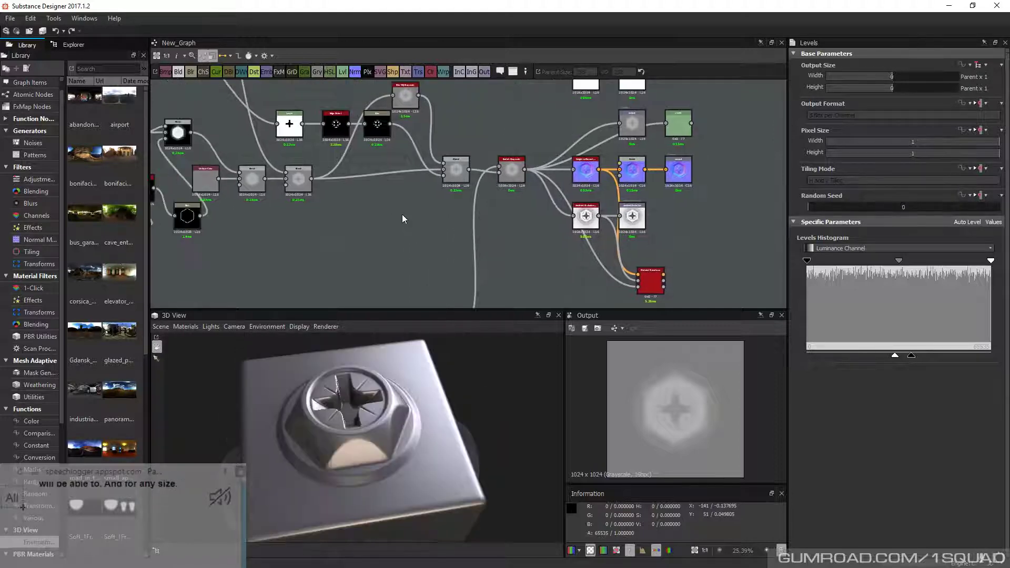
{"action": "middle_click_drag", "start_coordinate": [360, 196], "coordinate": [428, 191]}
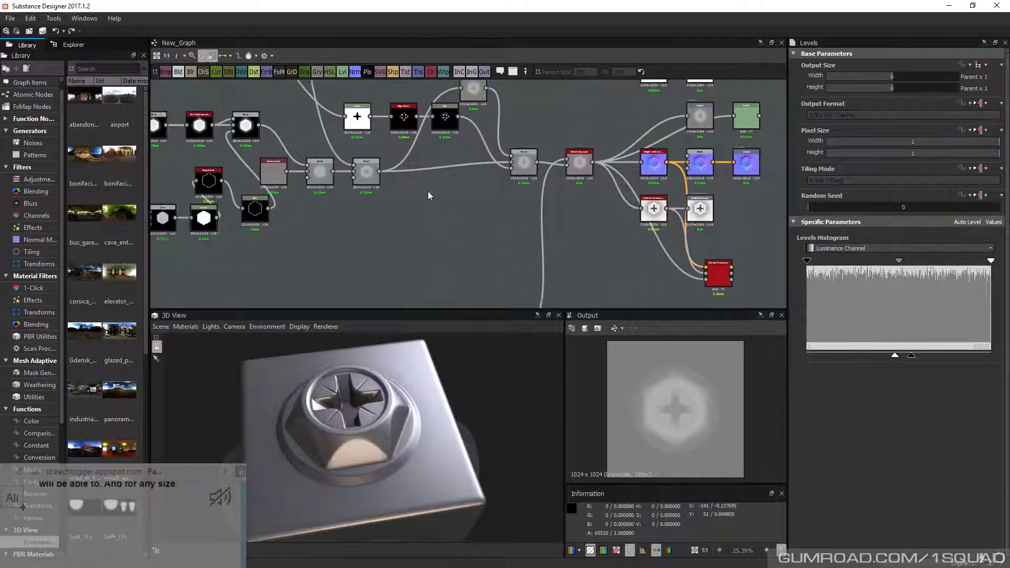
{"action": "scroll", "coordinate": [427, 191], "scroll_direction": "down", "scroll_amount": 1}
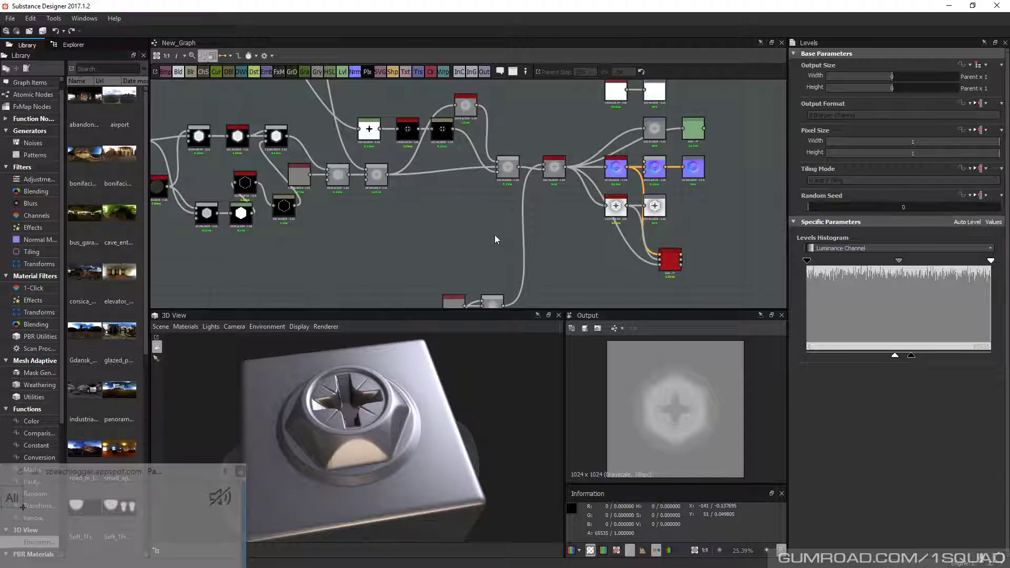
Show the graph's own properties, expand the turn-screw input parameters and set the first Edge Width to 7.22
{"action": "left_click", "coordinate": [440, 214]}
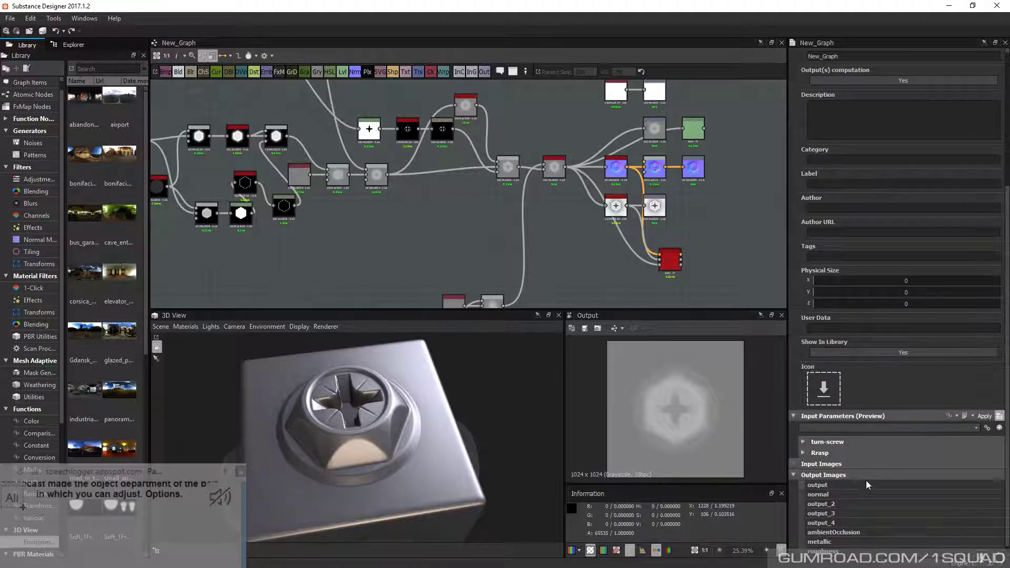
{"action": "left_click", "coordinate": [803, 442]}
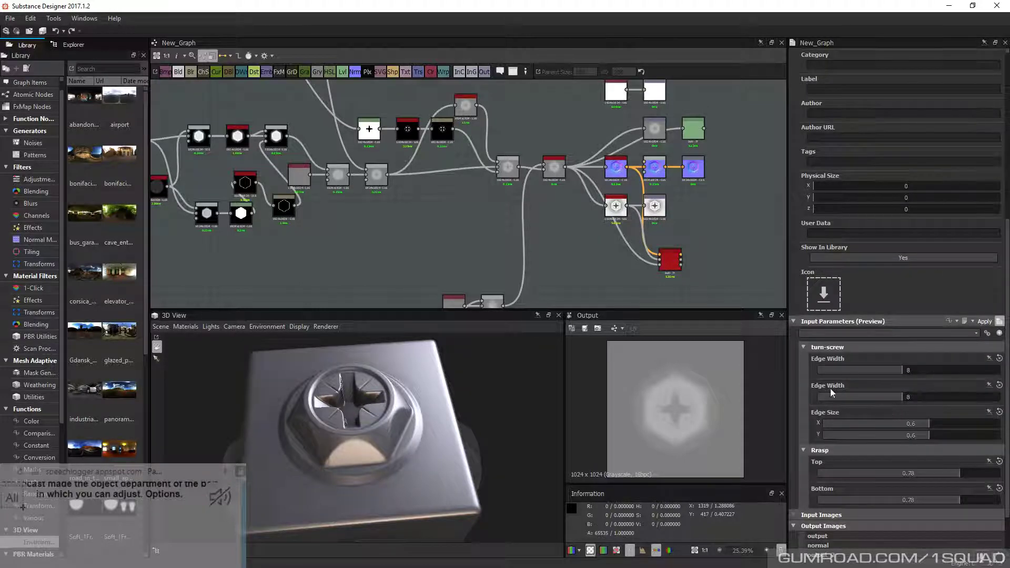
{"action": "left_click_drag", "start_coordinate": [399, 417], "coordinate": [393, 428]}
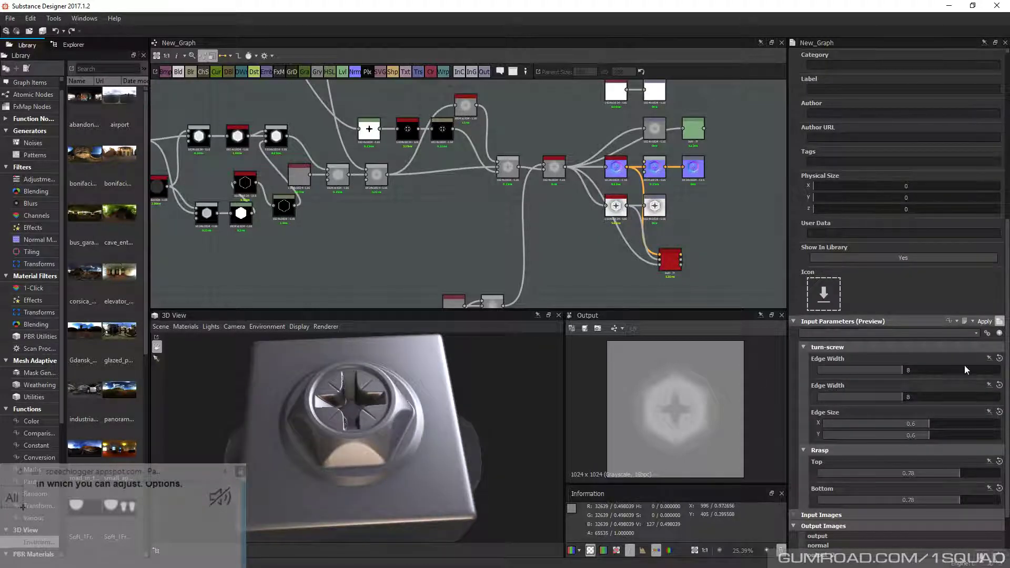
{"action": "left_click_drag", "start_coordinate": [965, 365], "coordinate": [901, 370]}
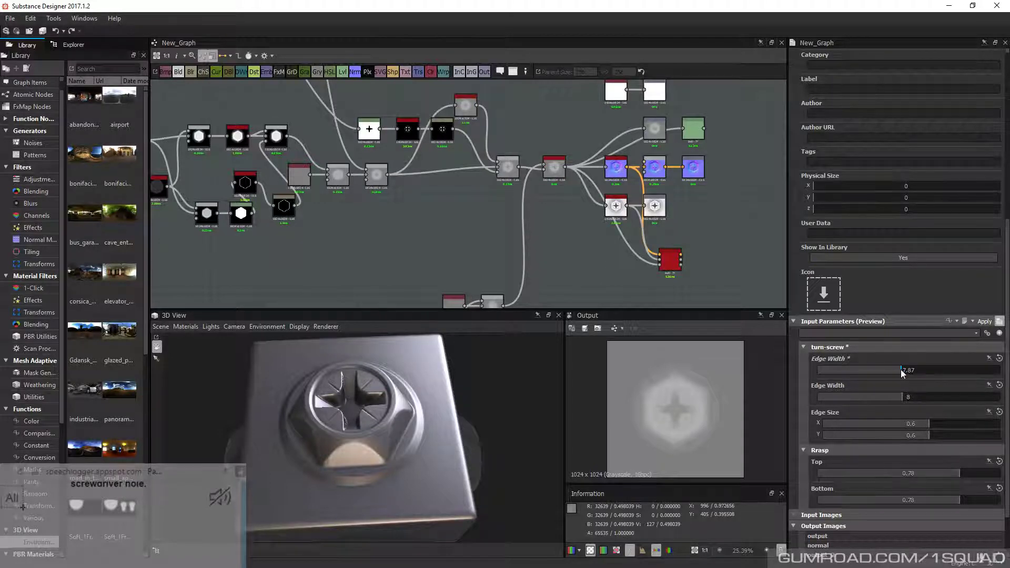
{"action": "left_click_drag", "start_coordinate": [902, 371], "coordinate": [893, 369]}
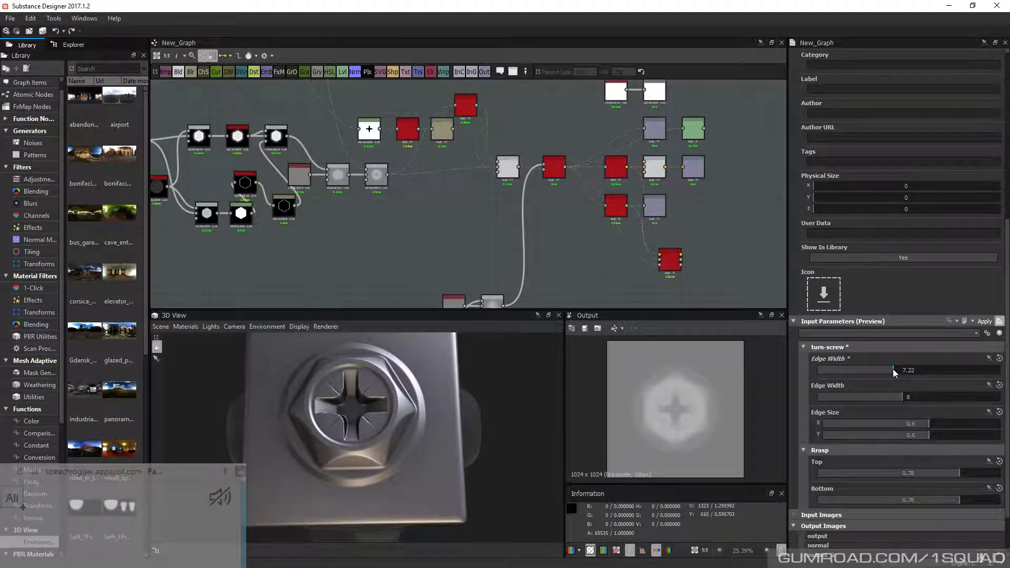
Set the second turn-screw Edge Width to about 7.26, checking the screw slot on the 3D bolt
{"action": "middle_click_drag", "start_coordinate": [378, 213], "coordinate": [424, 248]}
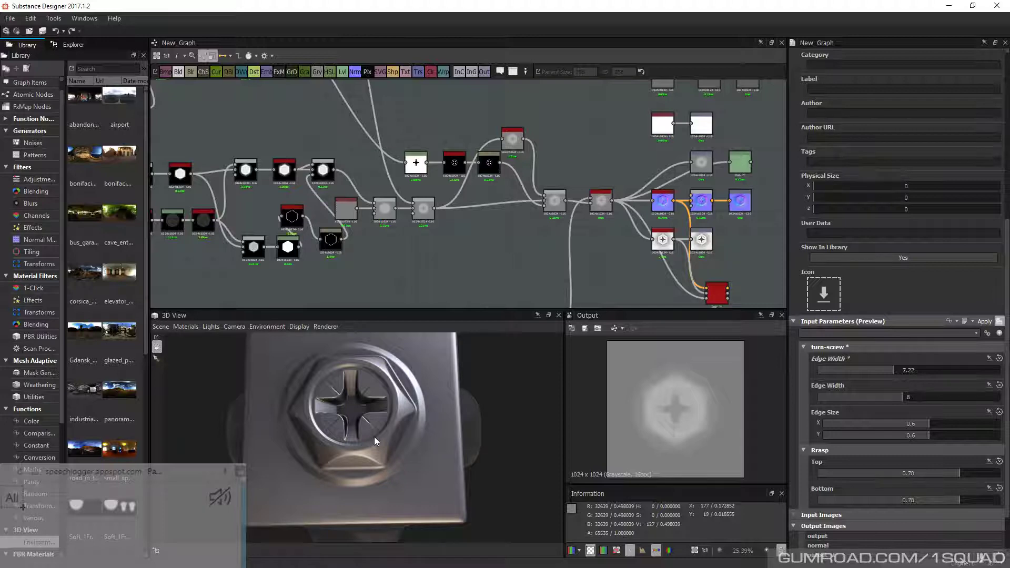
{"action": "middle_click_drag", "start_coordinate": [380, 308], "coordinate": [367, 300]}
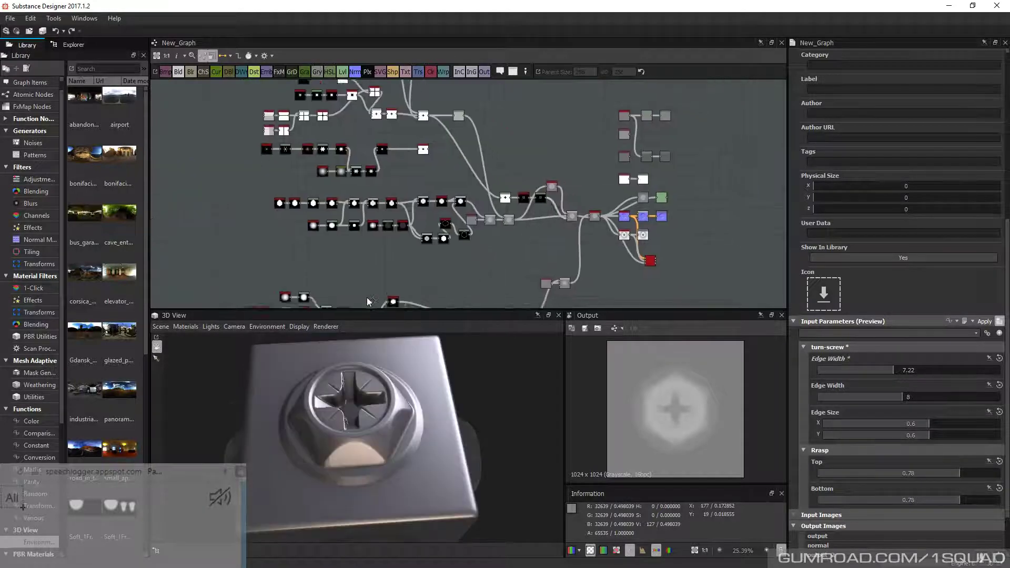
{"action": "scroll", "coordinate": [368, 299], "scroll_direction": "up", "scroll_amount": 1}
{"action": "left_click_drag", "start_coordinate": [342, 394], "coordinate": [355, 440]}
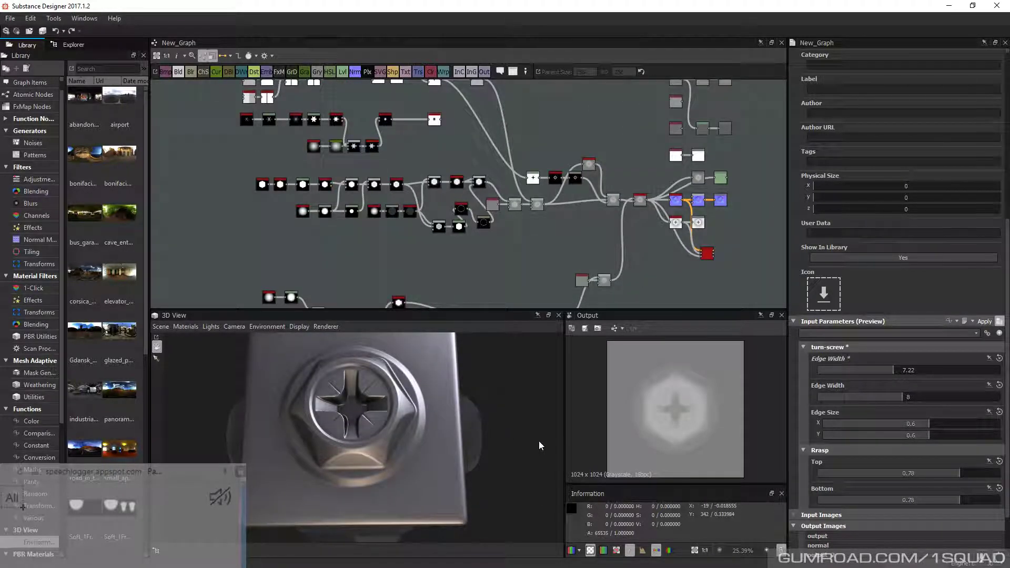
{"action": "left_click", "coordinate": [942, 397]}
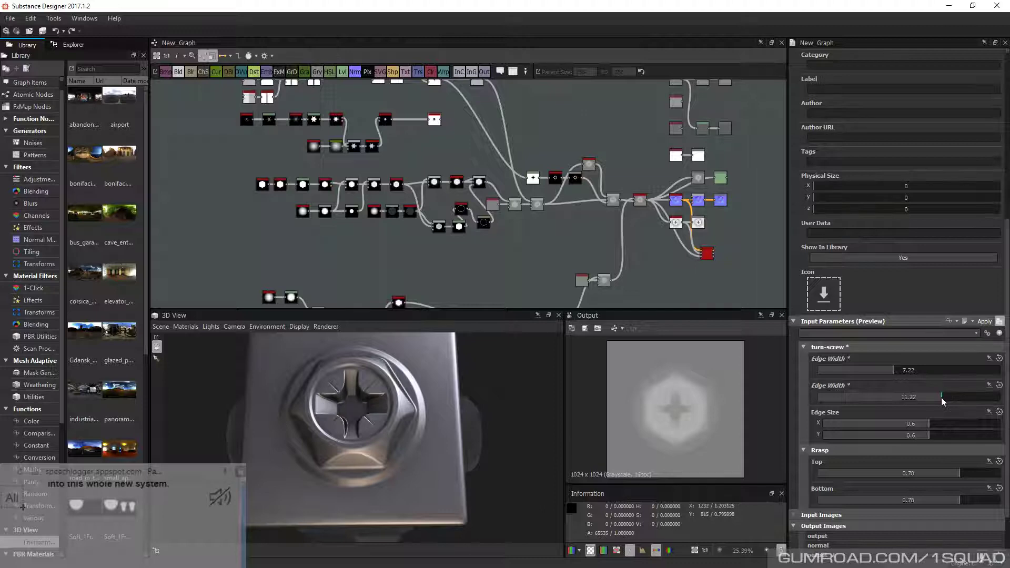
{"action": "left_click_drag", "start_coordinate": [942, 398], "coordinate": [948, 398]}
{"action": "left_click_drag", "start_coordinate": [315, 458], "coordinate": [274, 444]}
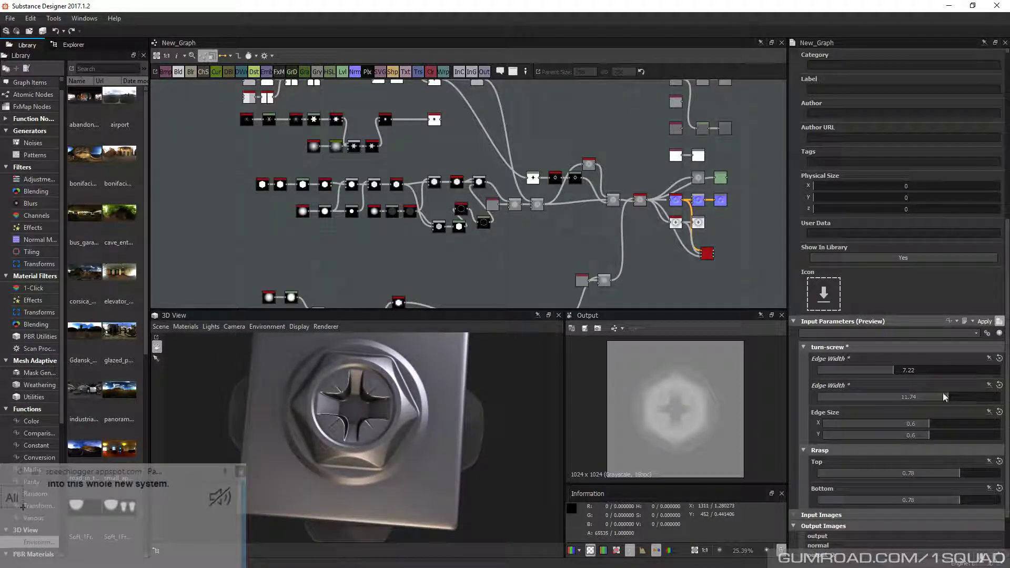
{"action": "left_click", "coordinate": [895, 397]}
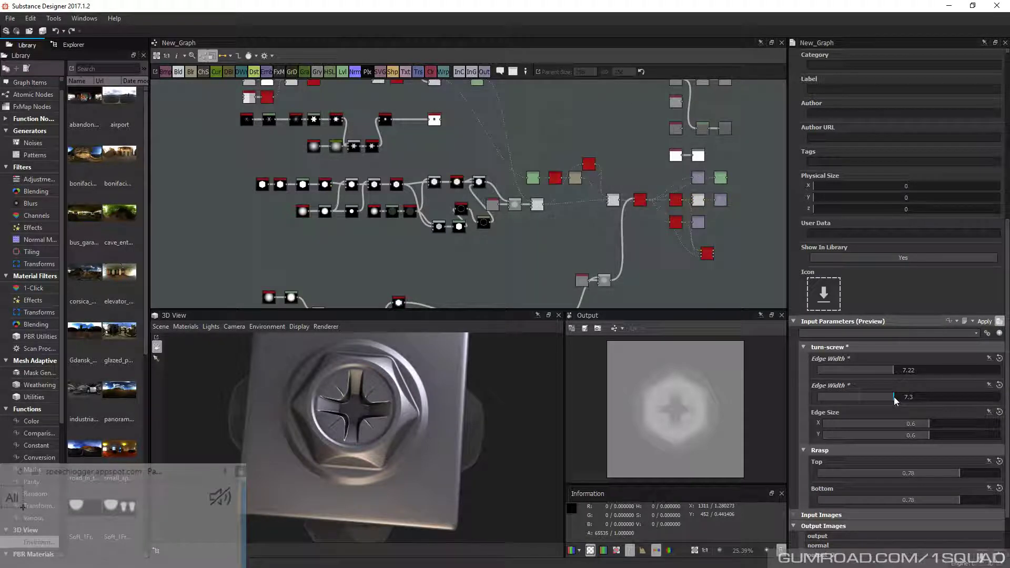
Set the turn-screw Edge Size X to 0.39 and inspect the narrowed cross slot on the bolt
{"action": "left_click", "coordinate": [882, 424]}
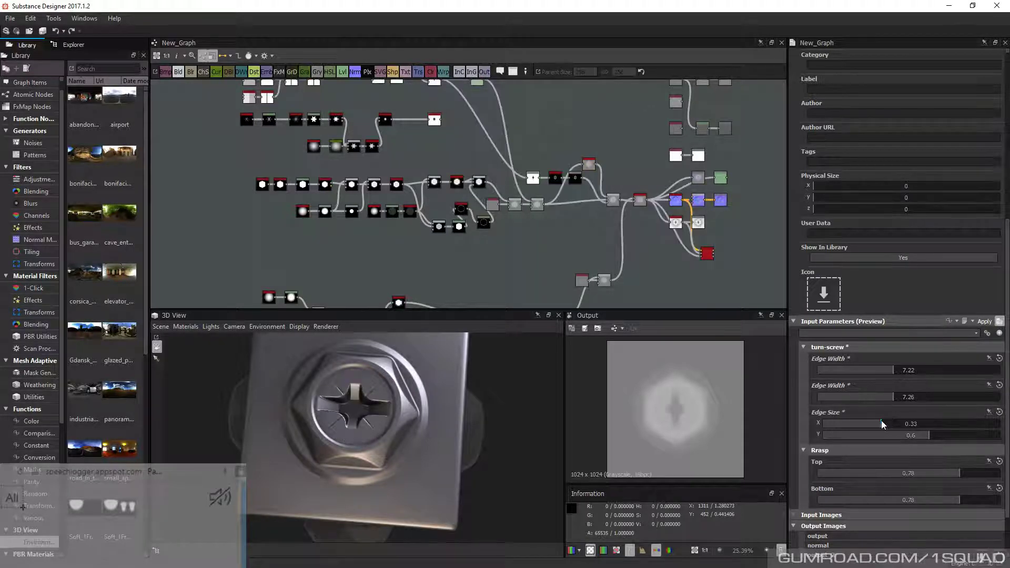
{"action": "left_click_drag", "start_coordinate": [882, 421], "coordinate": [893, 424]}
{"action": "scroll", "coordinate": [942, 462], "scroll_direction": "down", "scroll_amount": 1}
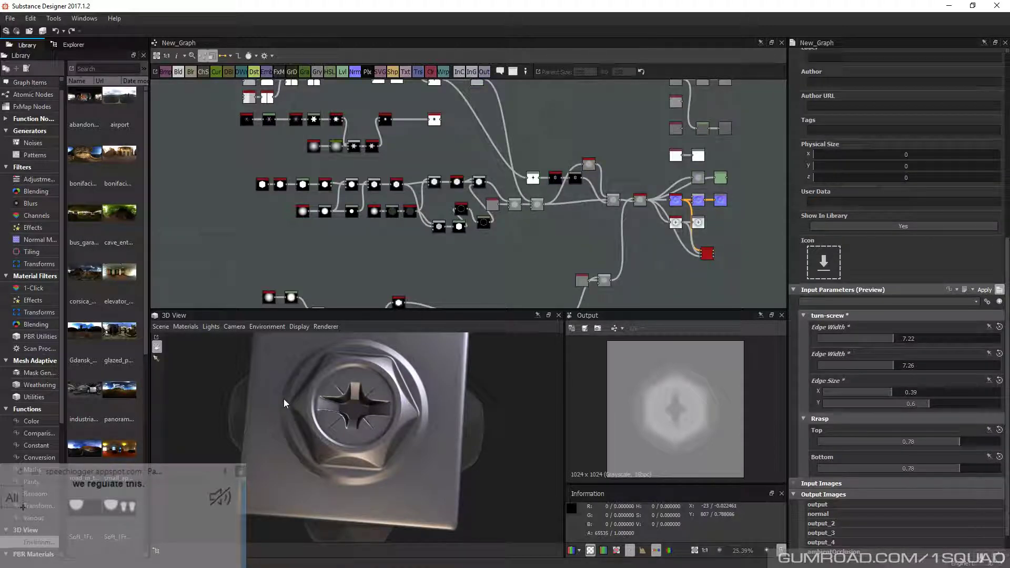
{"action": "left_click_drag", "start_coordinate": [283, 399], "coordinate": [374, 418]}
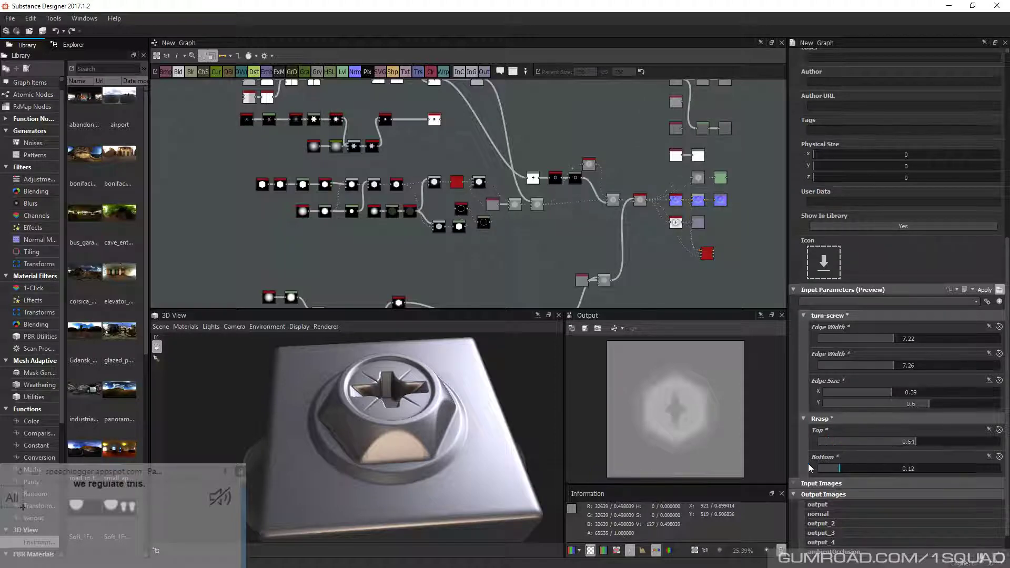
Set the Rrasp input parameters to 0.14 for Top and 0.81 for Bottom
{"action": "middle_click_drag", "start_coordinate": [402, 157], "coordinate": [451, 167]}
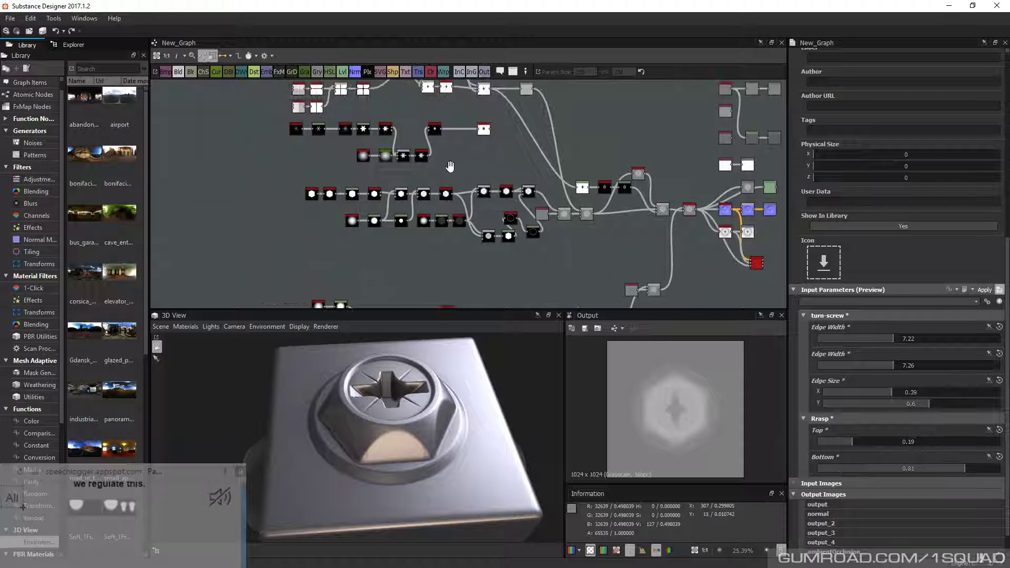
{"action": "scroll", "coordinate": [513, 212], "scroll_direction": "up", "scroll_amount": 1}
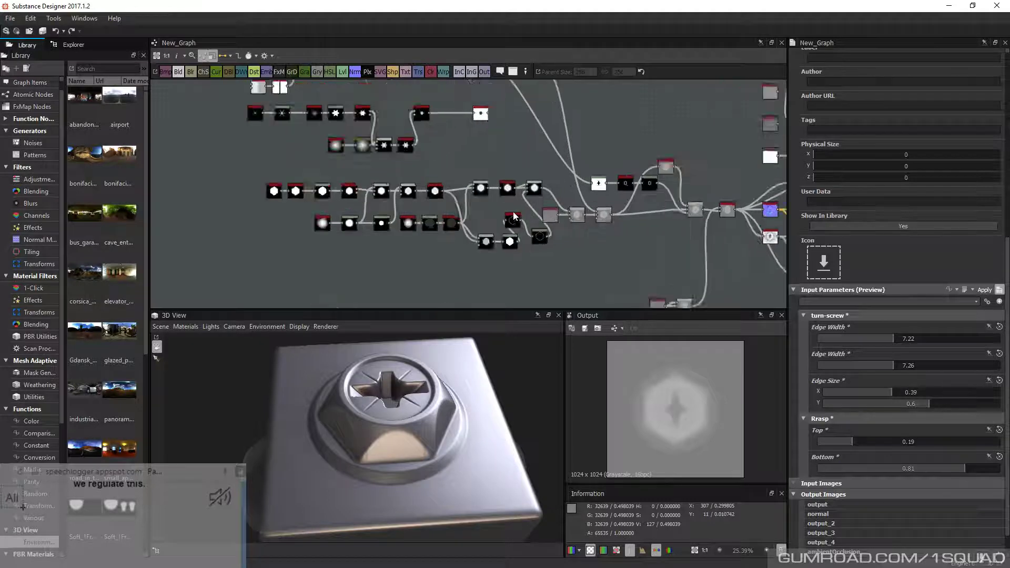
{"action": "scroll", "coordinate": [514, 216], "scroll_direction": "up", "scroll_amount": 3}
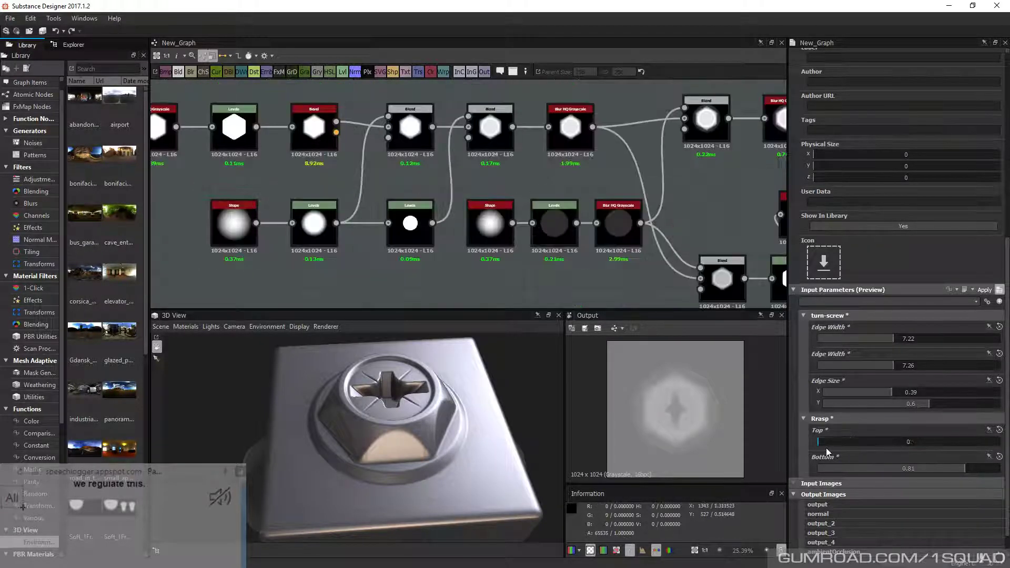
{"action": "left_click_drag", "start_coordinate": [828, 452], "coordinate": [844, 443]}
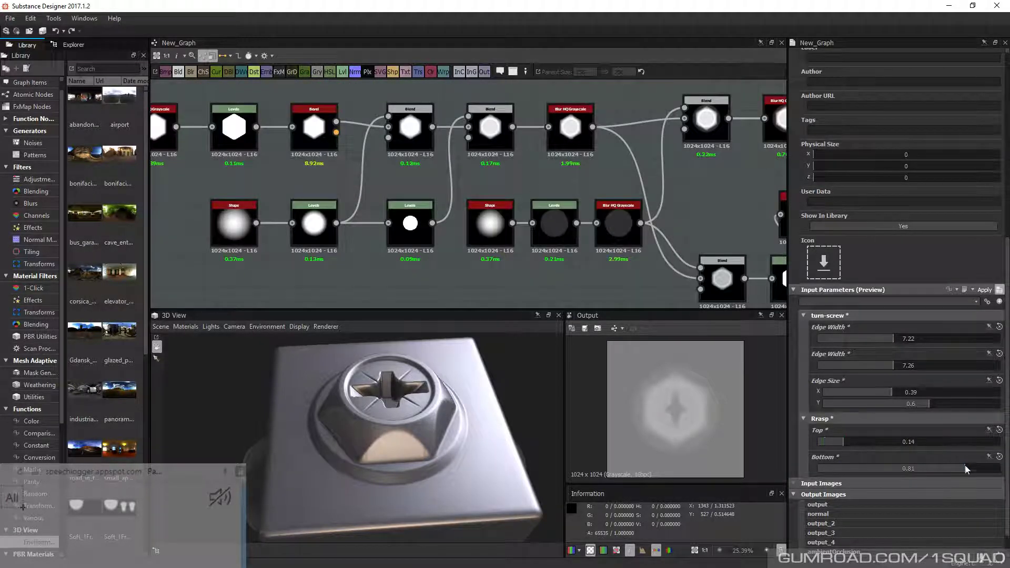
On the Levels node that feeds the hexagon's first Blend, set Level In Low to 0.27 and Level In High to 0.75
{"action": "left_click", "coordinate": [323, 226]}
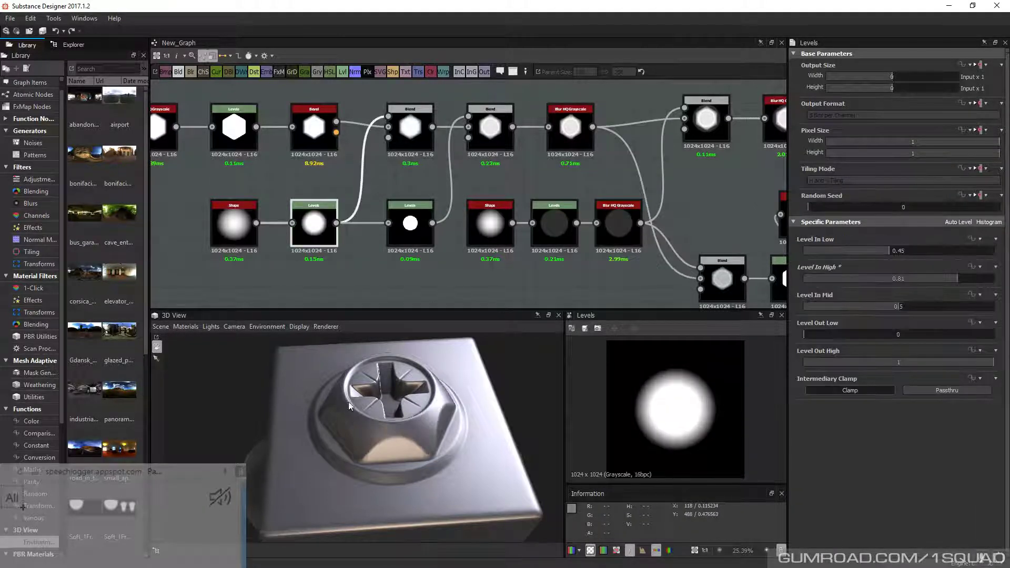
{"action": "left_click_drag", "start_coordinate": [348, 402], "coordinate": [317, 402]}
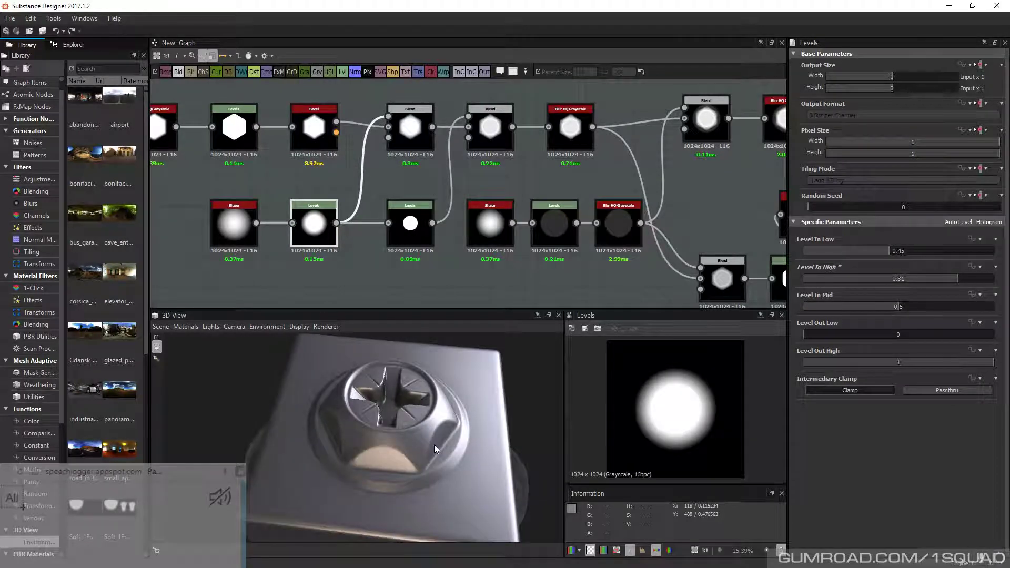
{"action": "left_click_drag", "start_coordinate": [434, 444], "coordinate": [355, 419]}
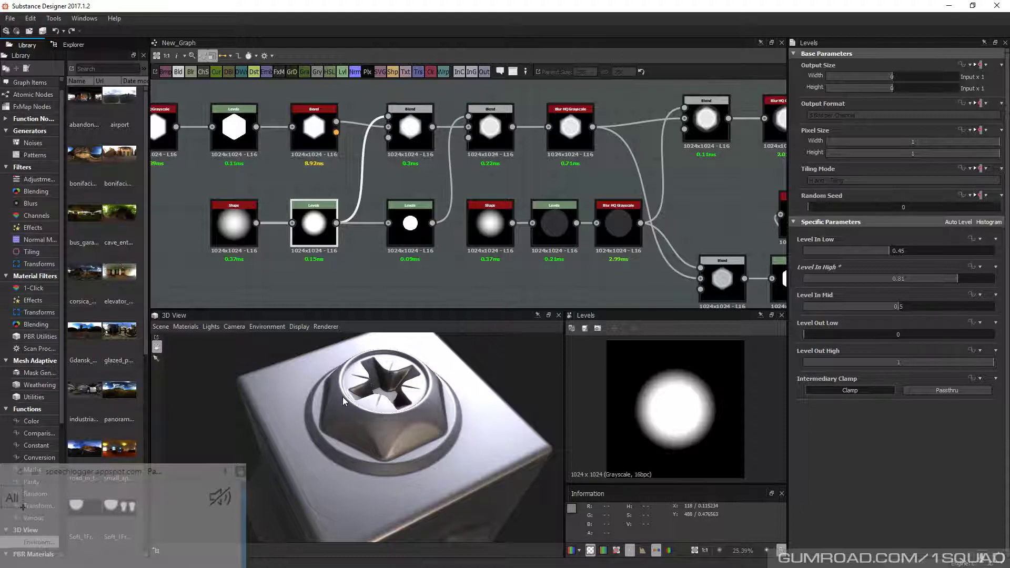
{"action": "left_click_drag", "start_coordinate": [889, 251], "coordinate": [854, 247]}
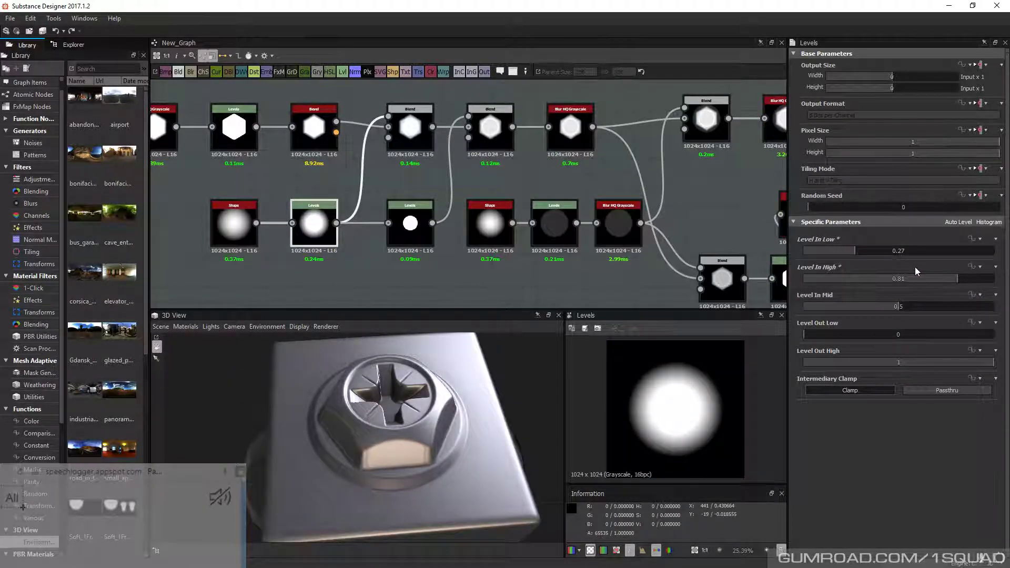
{"action": "left_click_drag", "start_coordinate": [921, 277], "coordinate": [932, 274]}
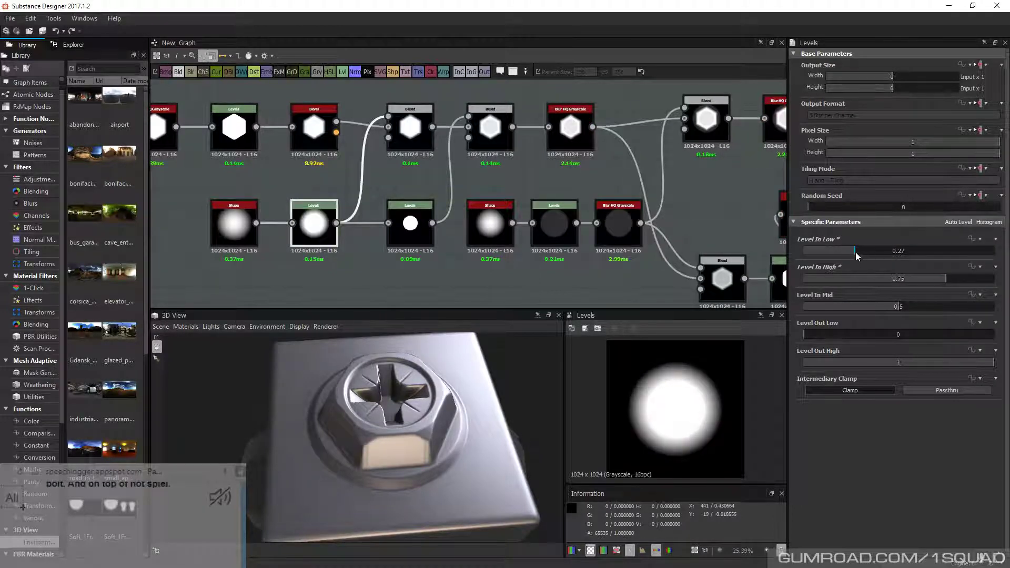
Soften the bolt head's bevel by setting the same Levels node's Level In High to 0.98 and Level In Low to 0.42
{"action": "left_click_drag", "start_coordinate": [856, 251], "coordinate": [889, 253]}
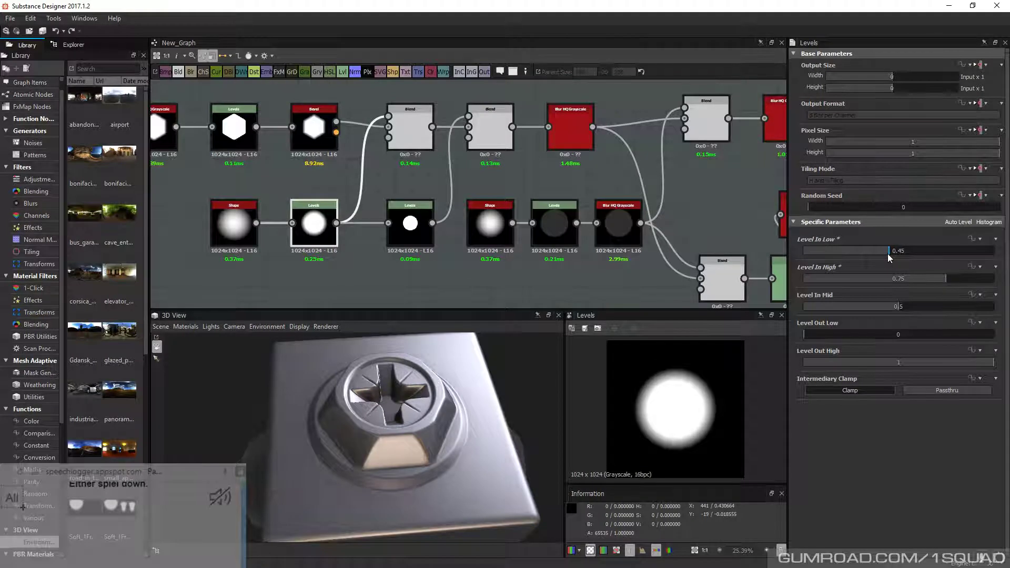
{"action": "left_click_drag", "start_coordinate": [936, 282], "coordinate": [962, 282]}
{"action": "left_click_drag", "start_coordinate": [890, 250], "coordinate": [907, 250]}
{"action": "left_click_drag", "start_coordinate": [961, 278], "coordinate": [991, 287]}
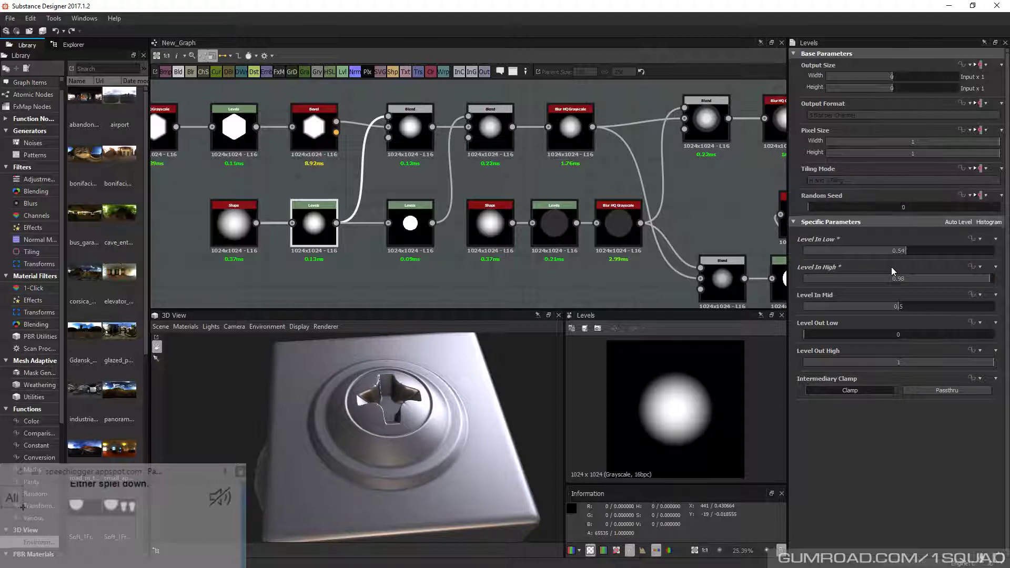
{"action": "left_click", "coordinate": [890, 251]}
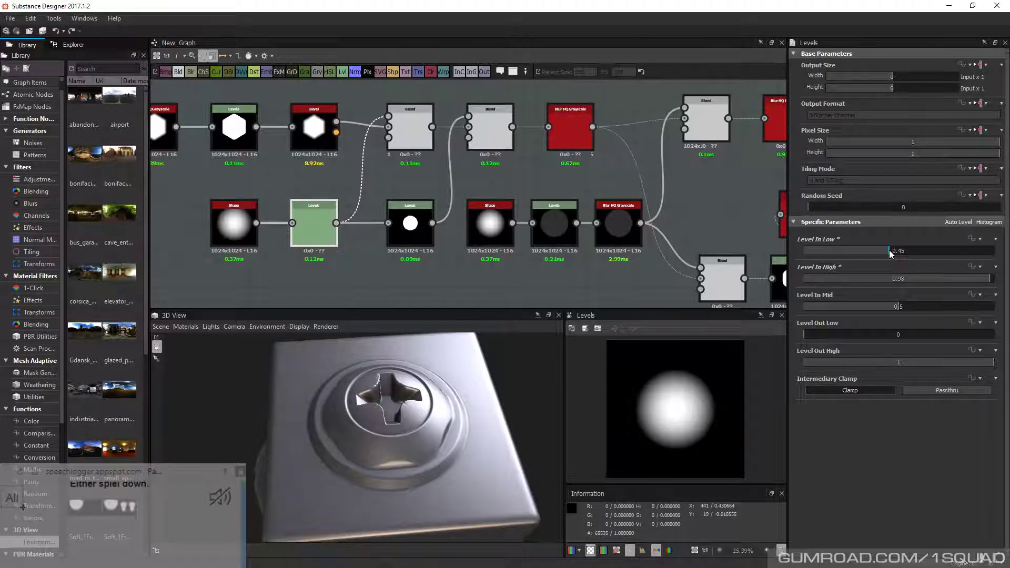
{"action": "left_click_drag", "start_coordinate": [889, 250], "coordinate": [884, 250]}
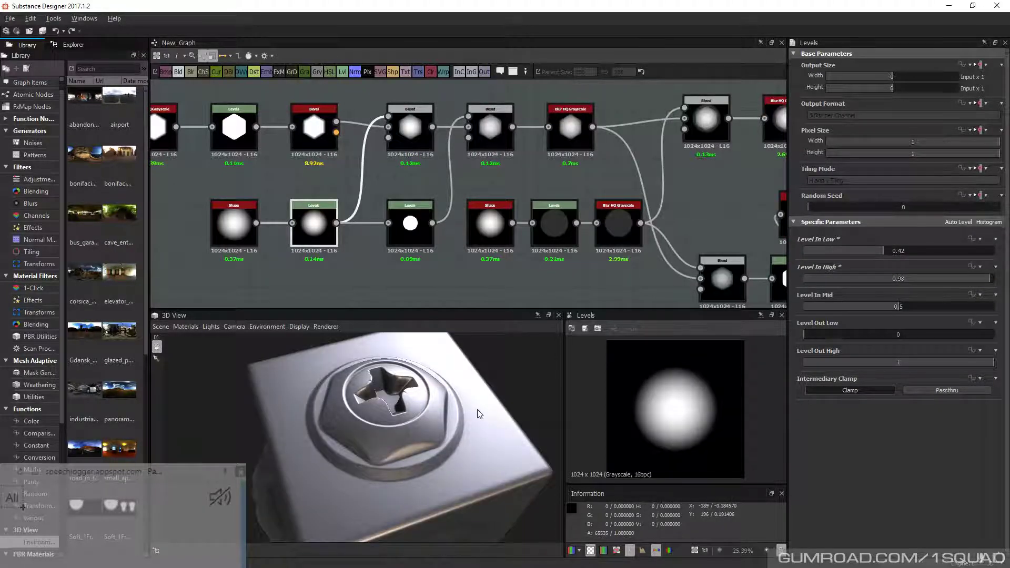
Set the Levels node's Level In High to 0.77 and inspect the bolt head's bevel in the 3D view
{"action": "left_click_drag", "start_coordinate": [479, 413], "coordinate": [434, 405]}
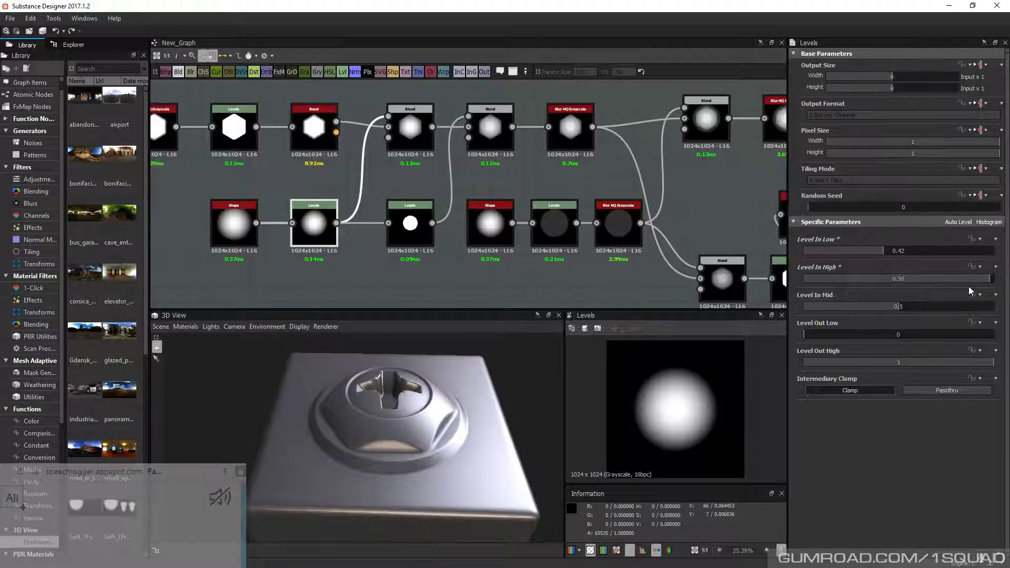
{"action": "left_click_drag", "start_coordinate": [967, 279], "coordinate": [950, 281]}
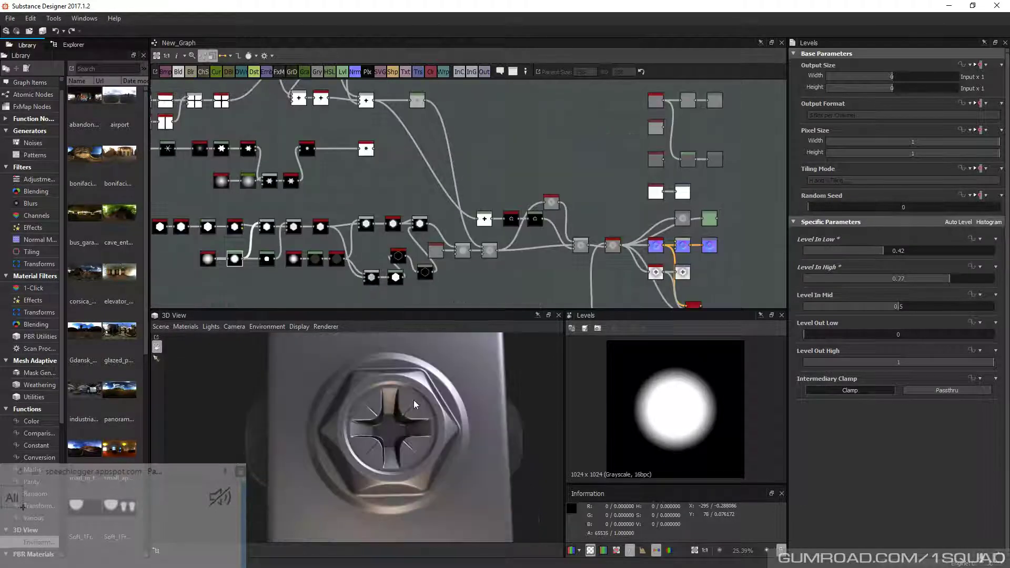
{"action": "left_click_drag", "start_coordinate": [414, 400], "coordinate": [373, 427]}
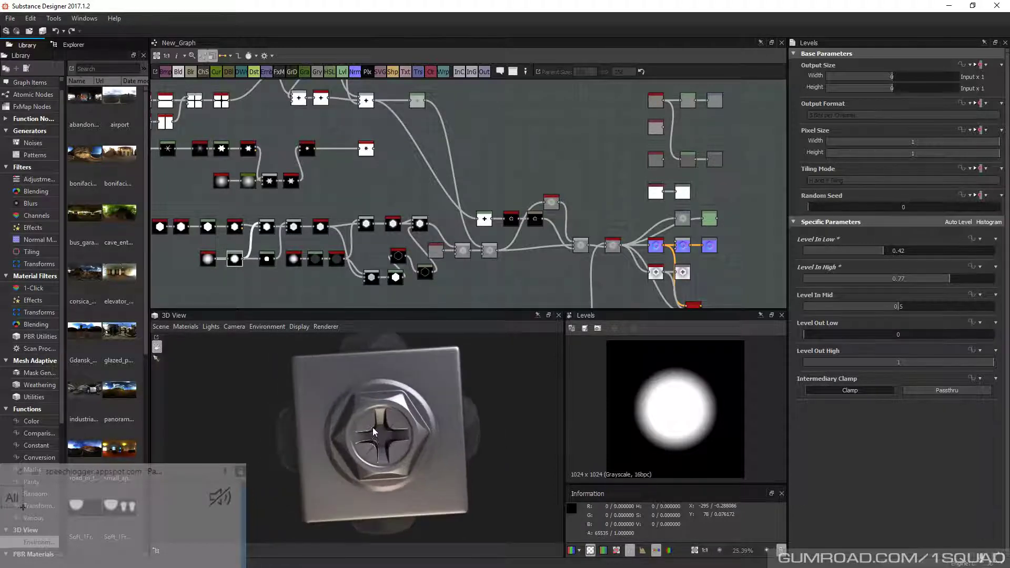
{"action": "scroll", "coordinate": [371, 432], "scroll_direction": "up", "scroll_amount": 2}
{"action": "scroll", "coordinate": [350, 457], "scroll_direction": "up", "scroll_amount": 3}
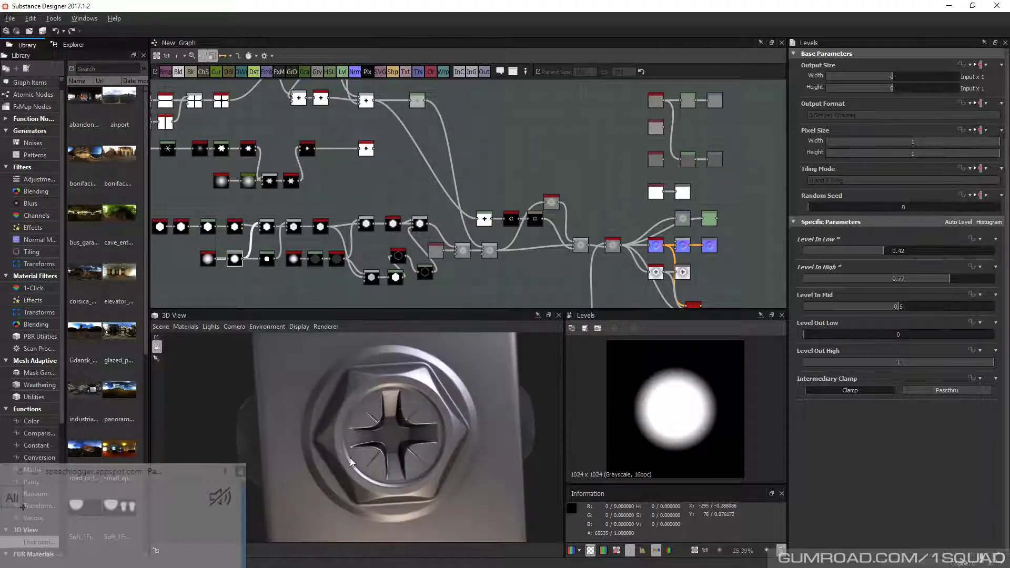
{"action": "left_click_drag", "start_coordinate": [349, 458], "coordinate": [326, 409]}
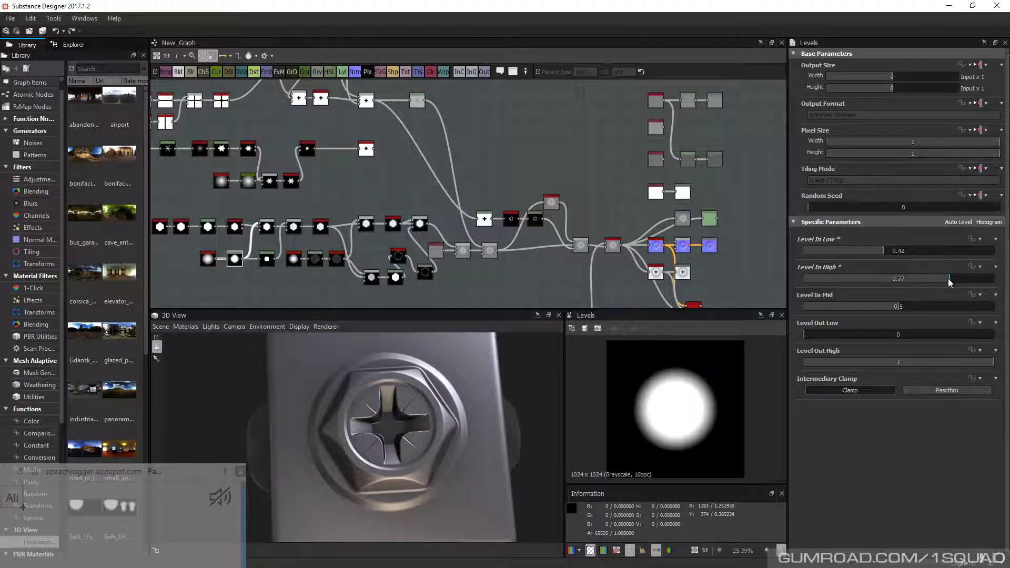
Fine-tune the Levels node's Level In High to 0.74 and check the hexagonal head up close and from a distance
{"action": "left_click_drag", "start_coordinate": [951, 282], "coordinate": [939, 281]}
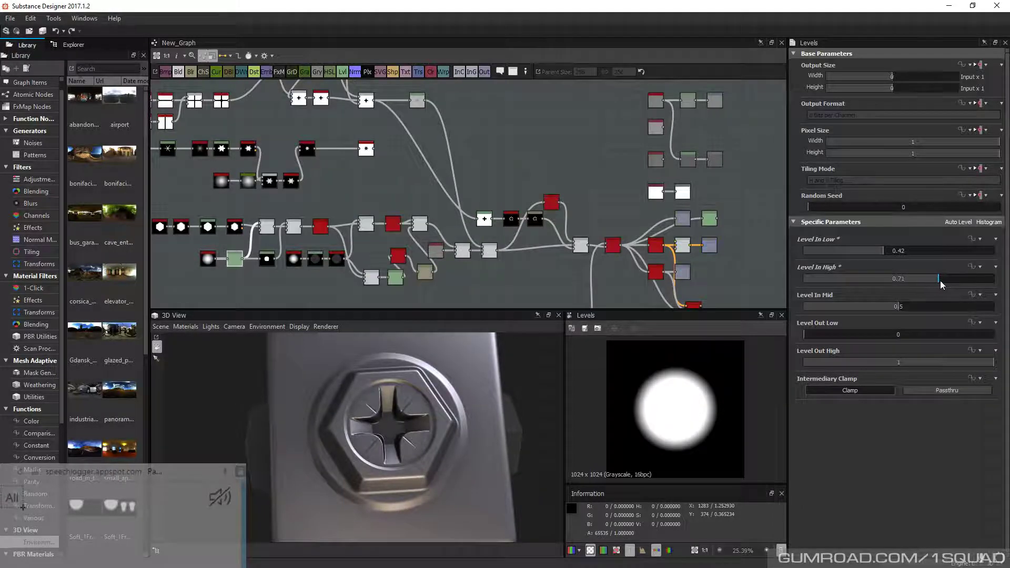
{"action": "left_click_drag", "start_coordinate": [940, 280], "coordinate": [944, 280]}
{"action": "right_click_drag", "start_coordinate": [500, 448], "coordinate": [451, 516]}
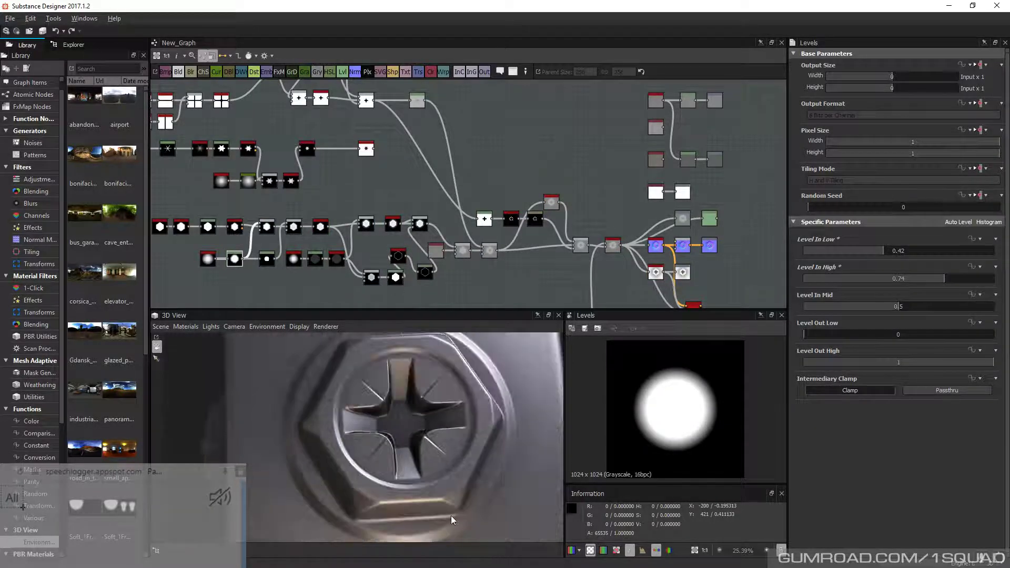
{"action": "scroll", "coordinate": [451, 515], "scroll_direction": "down", "scroll_amount": 5}
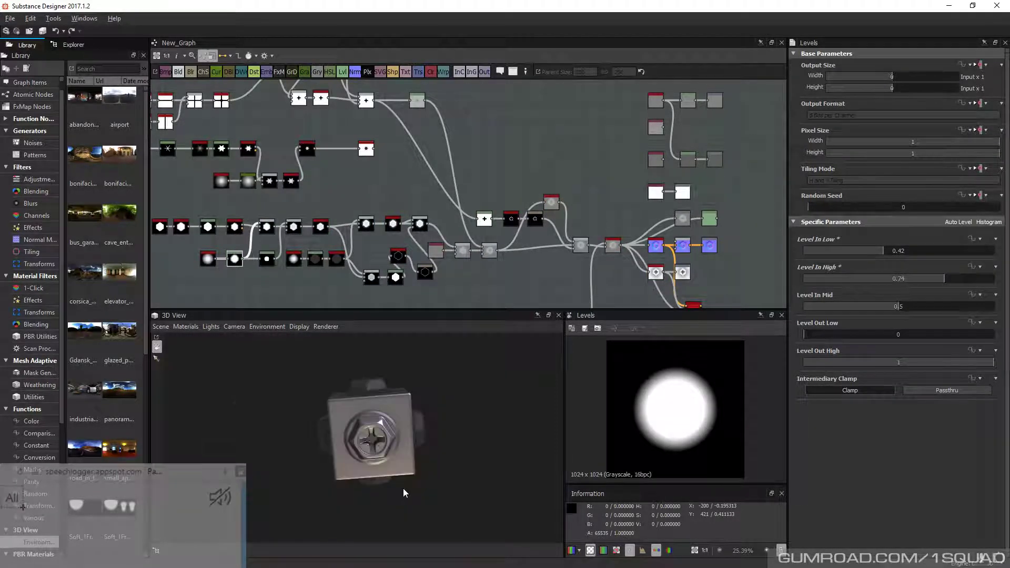
{"action": "left_click_drag", "start_coordinate": [403, 488], "coordinate": [389, 431]}
{"action": "scroll", "coordinate": [357, 451], "scroll_direction": "up", "scroll_amount": 3}
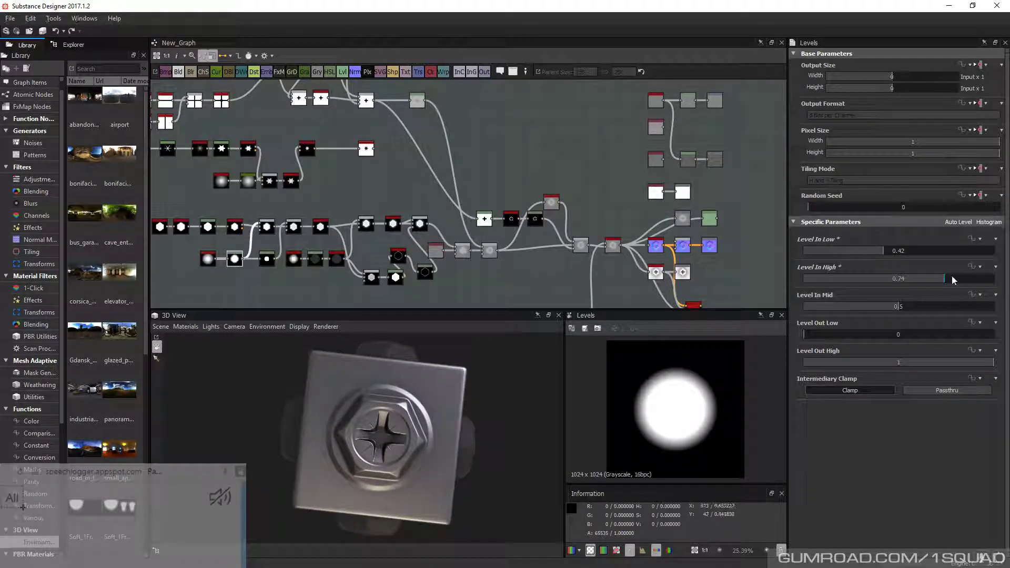
{"action": "left_click_drag", "start_coordinate": [953, 279], "coordinate": [944, 276]}
{"action": "scroll", "coordinate": [472, 359], "scroll_direction": "up", "scroll_amount": 3}
{"action": "left_click_drag", "start_coordinate": [472, 359], "coordinate": [473, 406]}
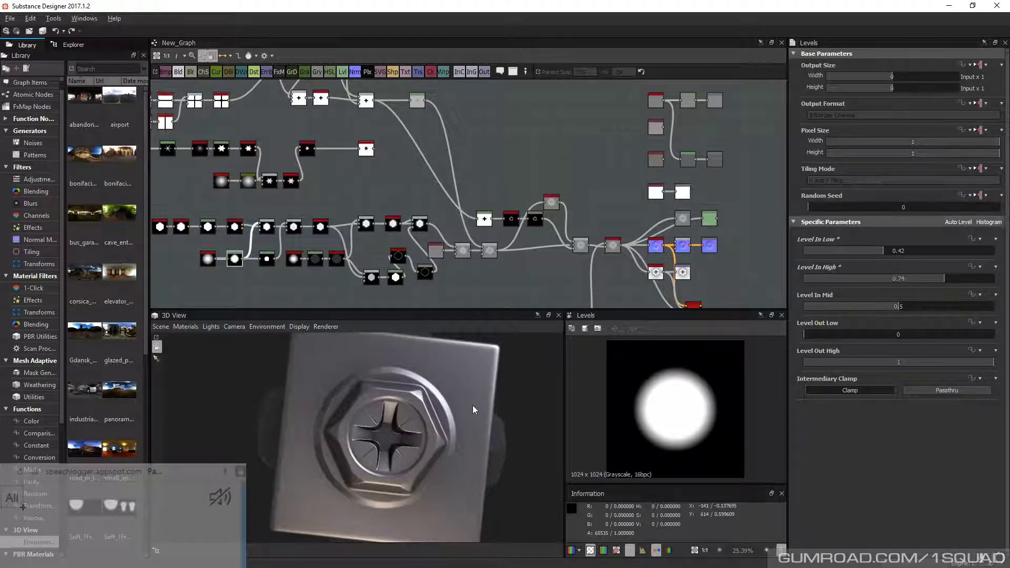
{"action": "right_click_drag", "start_coordinate": [473, 405], "coordinate": [411, 475]}
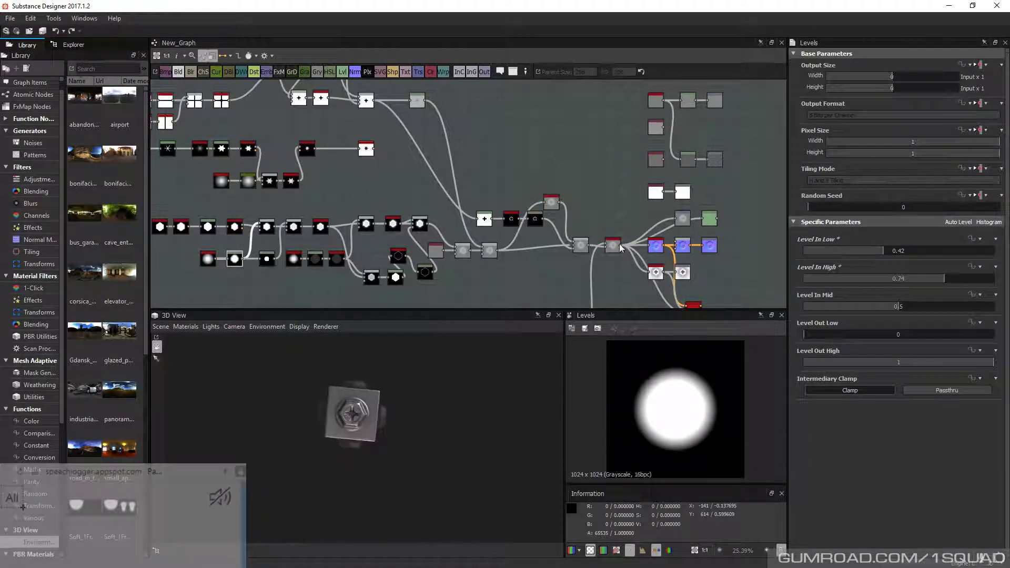
Show the normal output in the 2D view and raise the same Levels node's white input point slightly in its histogram
{"action": "middle_click_drag", "start_coordinate": [721, 250], "coordinate": [688, 243]}
{"action": "left_click", "coordinate": [679, 241]}
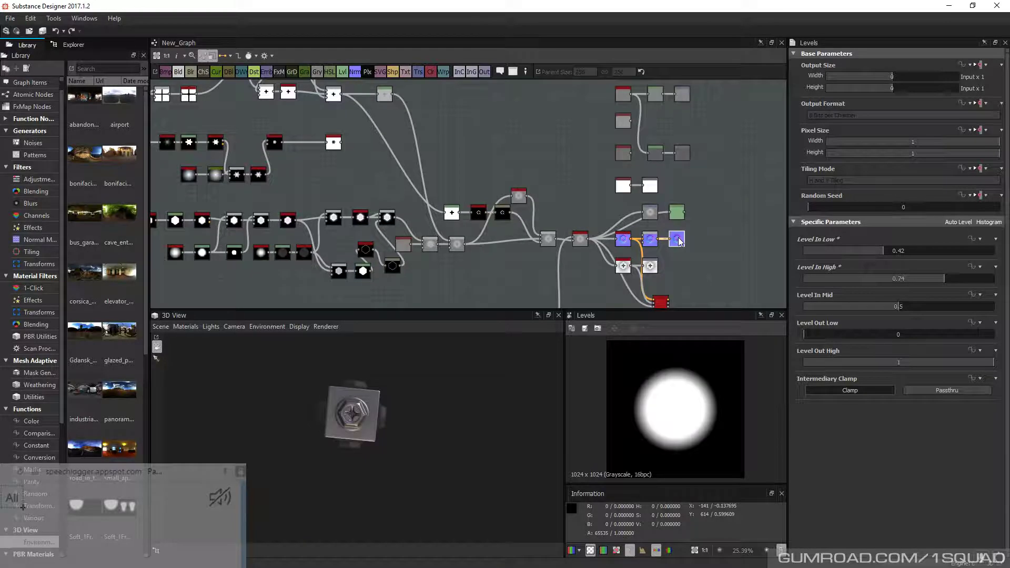
{"action": "double_click", "coordinate": [679, 241]}
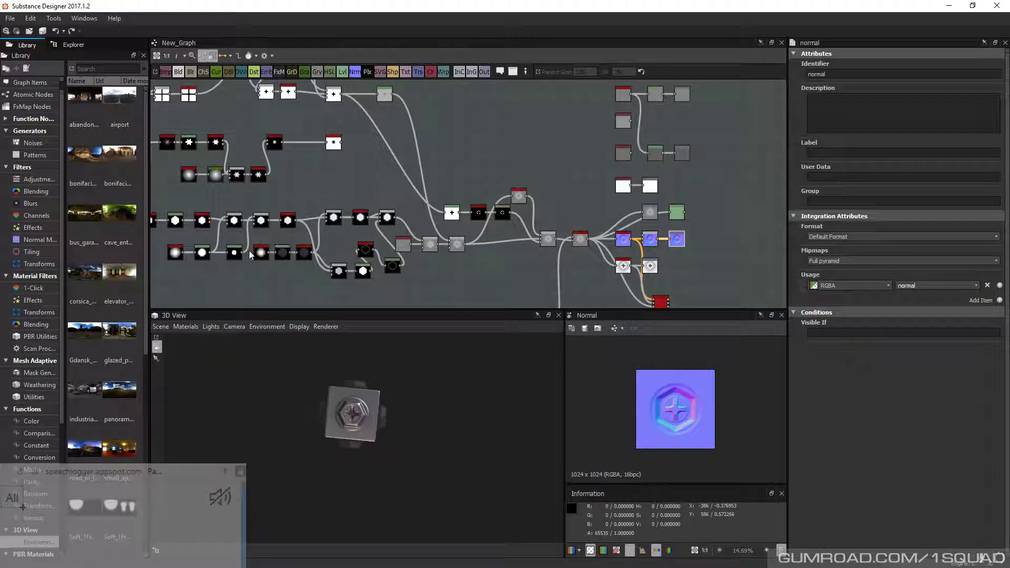
{"action": "left_click", "coordinate": [203, 252]}
{"action": "mouse_move", "coordinate": [938, 261]}
{"action": "left_mouse_down"}
{"action": "mouse_move", "coordinate": [958, 269]}
{"action": "mouse_move", "coordinate": [951, 264]}
{"action": "left_mouse_up"}
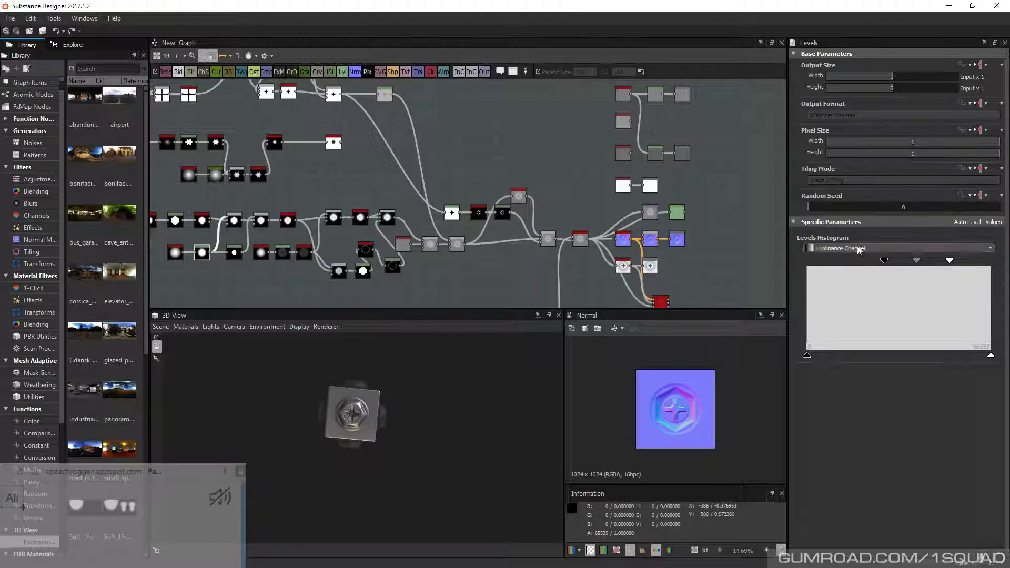
Examine the bolt on the cube from an angled view and the overall layout of the node graph
{"action": "scroll", "coordinate": [474, 187], "scroll_direction": "down", "scroll_amount": 3}
{"action": "scroll", "coordinate": [455, 184], "scroll_direction": "down", "scroll_amount": 2}
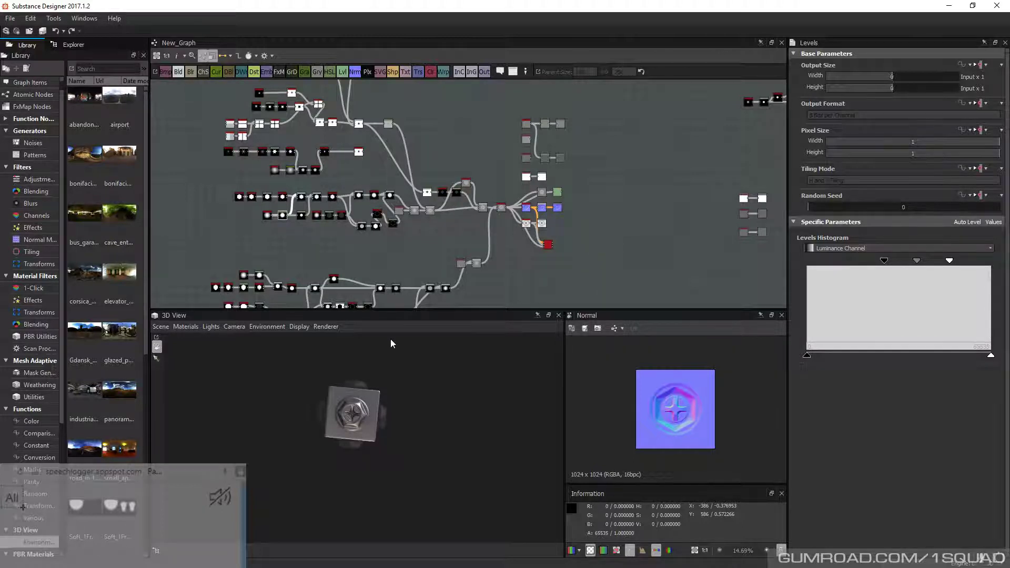
{"action": "left_click_drag", "start_coordinate": [391, 344], "coordinate": [316, 435]}
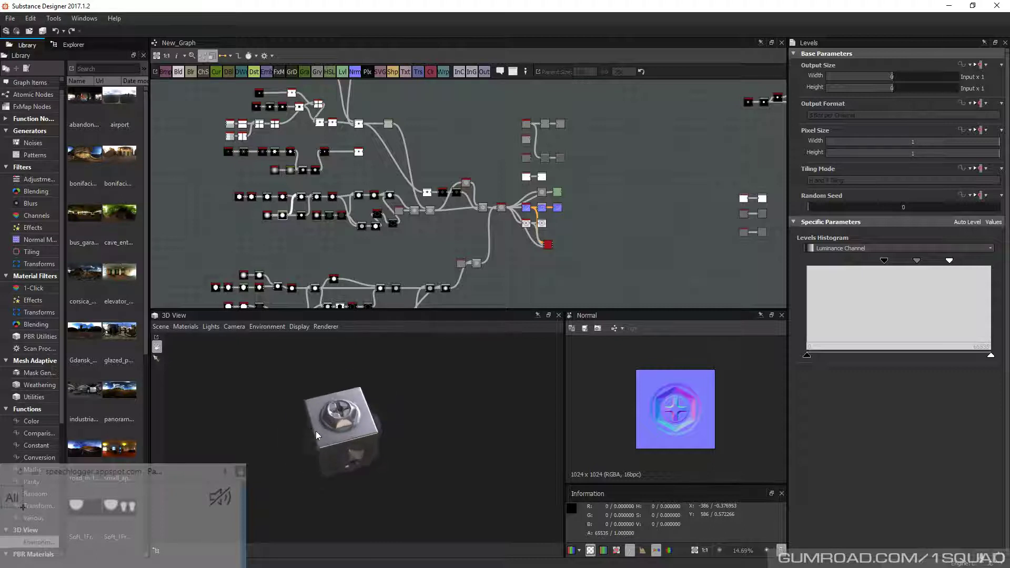
{"action": "scroll", "coordinate": [316, 431], "scroll_direction": "up", "scroll_amount": 3}
{"action": "middle_click_drag", "start_coordinate": [363, 419], "coordinate": [393, 424]}
{"action": "scroll", "coordinate": [409, 426], "scroll_direction": "up", "scroll_amount": 3}
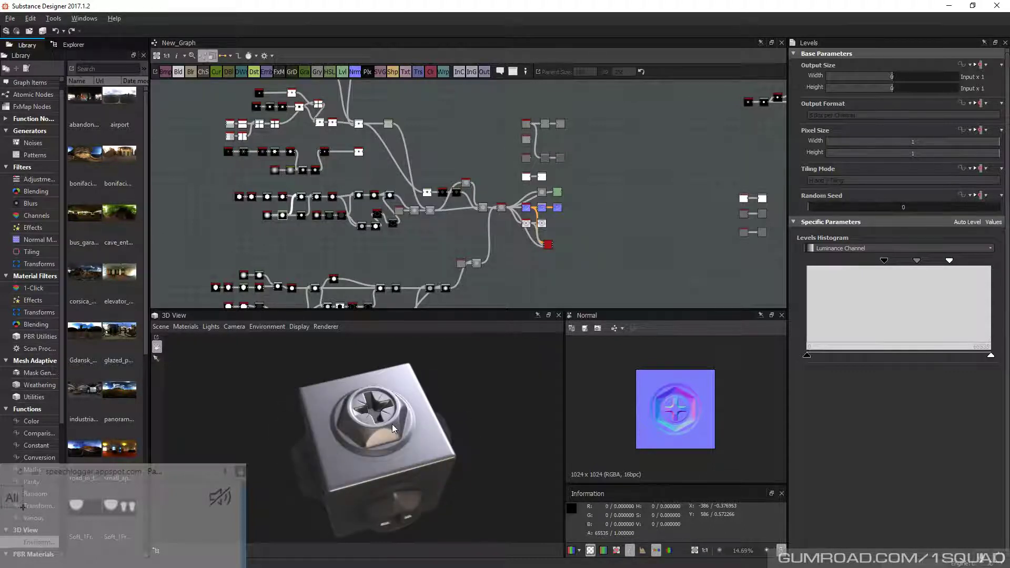
{"action": "middle_click_drag", "start_coordinate": [422, 201], "coordinate": [451, 178]}
{"action": "scroll", "coordinate": [451, 178], "scroll_direction": "down", "scroll_amount": 3}
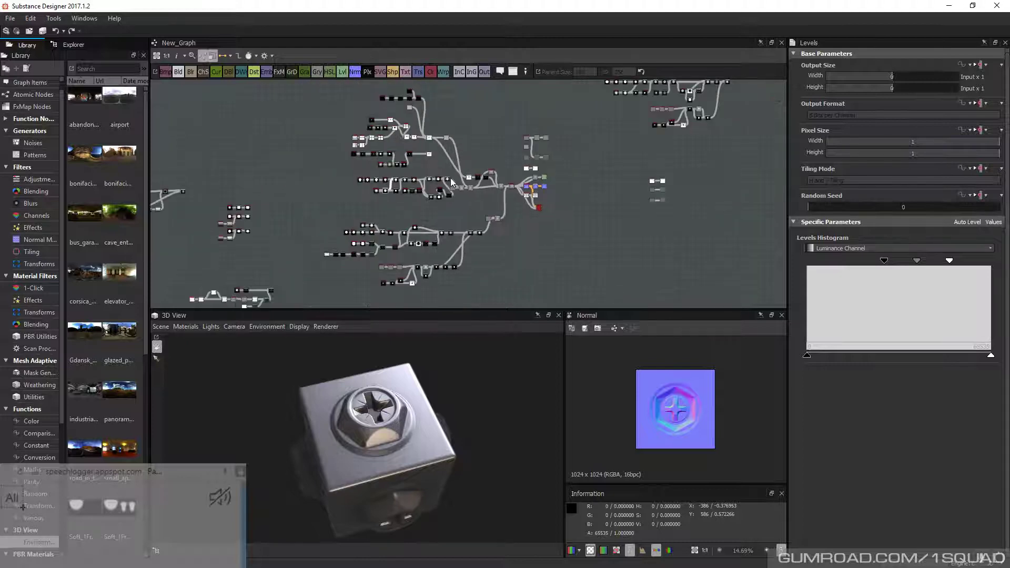
Move the hexagon head's node branch as a group, farther from the nodes it feeds
{"action": "scroll", "coordinate": [451, 178], "scroll_direction": "up", "scroll_amount": 5}
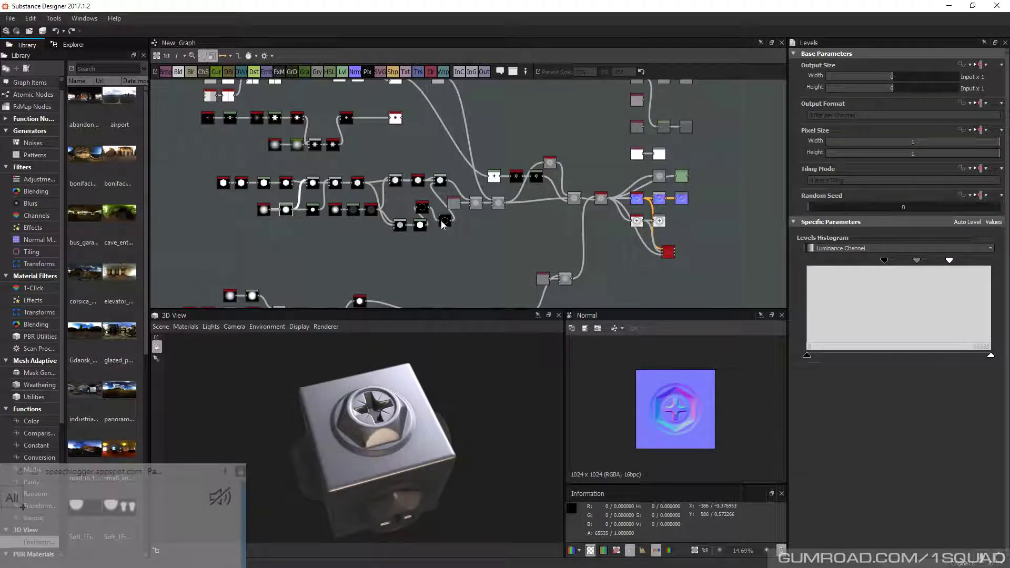
{"action": "scroll", "coordinate": [412, 212], "scroll_direction": "up", "scroll_amount": 3}
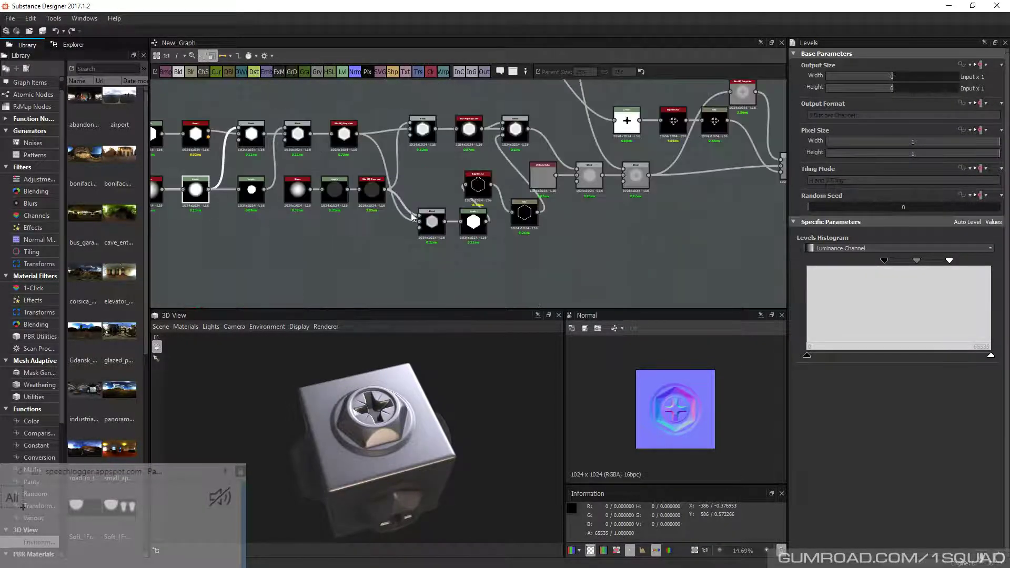
{"action": "scroll", "coordinate": [411, 212], "scroll_direction": "down", "scroll_amount": 3}
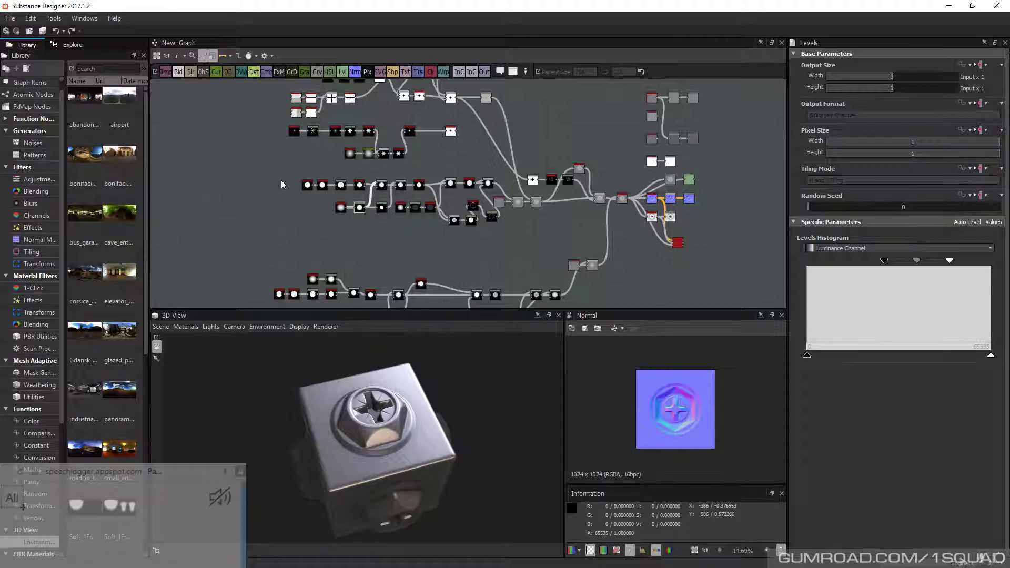
{"action": "left_click_drag", "start_coordinate": [280, 171], "coordinate": [448, 224]}
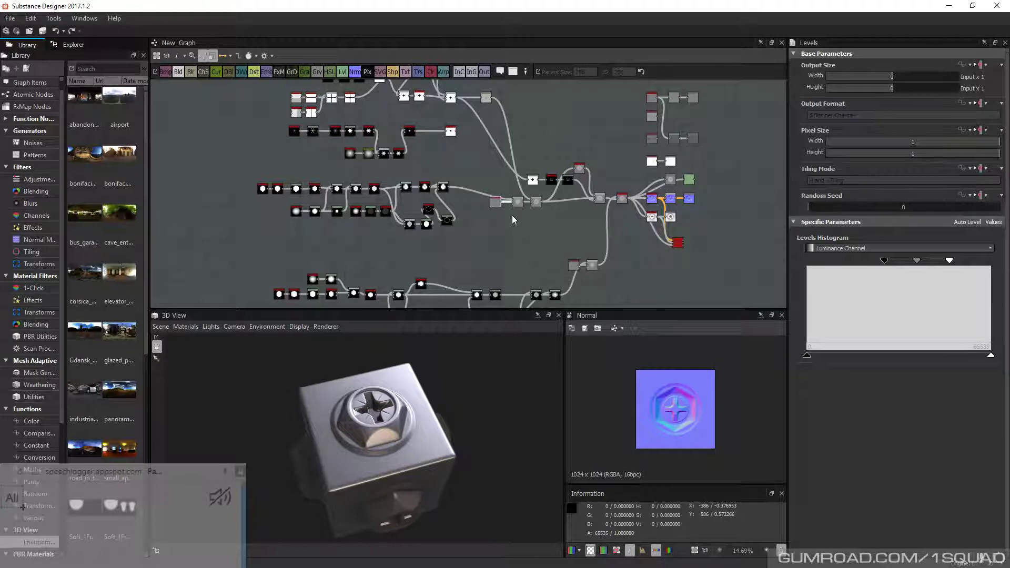
Separate the Polygon 1 and Blur HQ Grayscale nodes from the hexagon branch, leaving a wide gap before its first Levels node
{"action": "scroll", "coordinate": [515, 220], "scroll_direction": "up", "scroll_amount": 5}
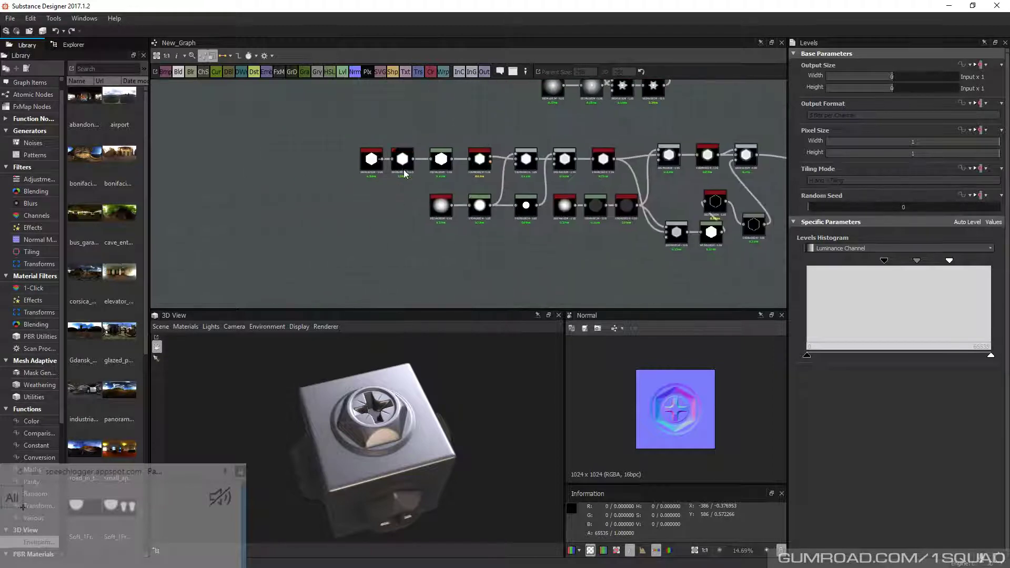
{"action": "scroll", "coordinate": [456, 175], "scroll_direction": "up", "scroll_amount": 4}
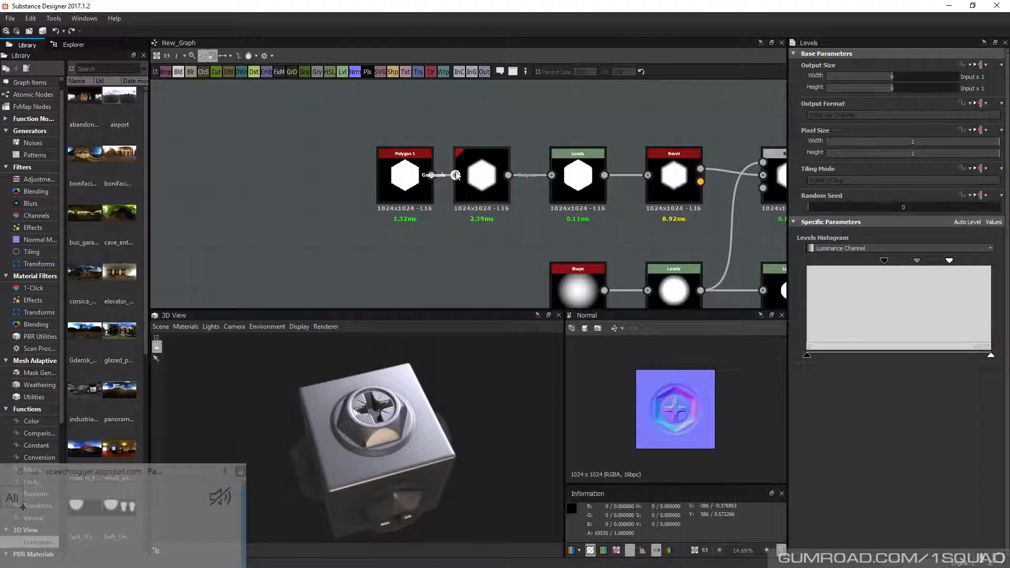
{"action": "middle_click_drag", "start_coordinate": [457, 175], "coordinate": [731, 187]}
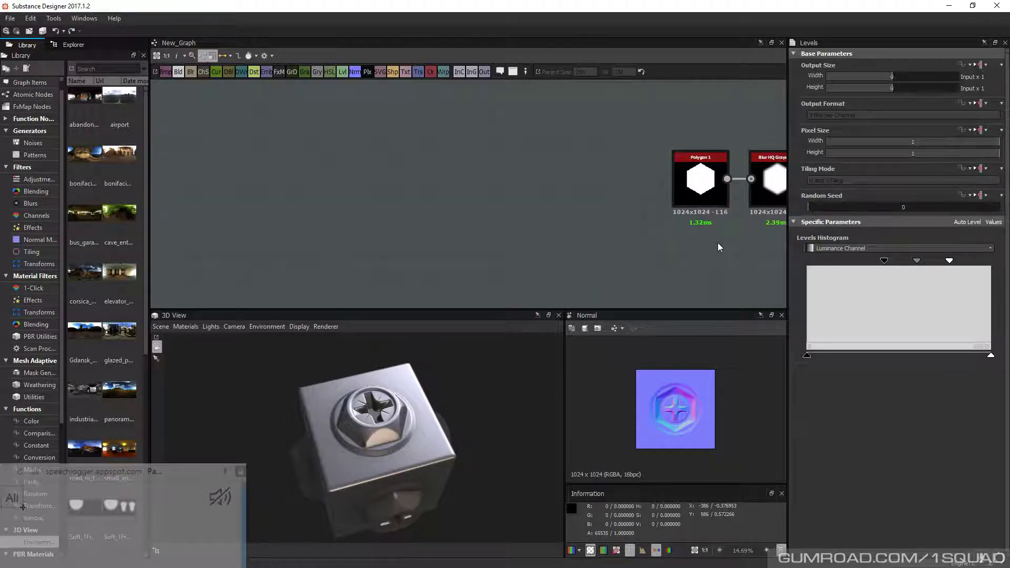
{"action": "scroll", "coordinate": [463, 208], "scroll_direction": "down", "scroll_amount": 2}
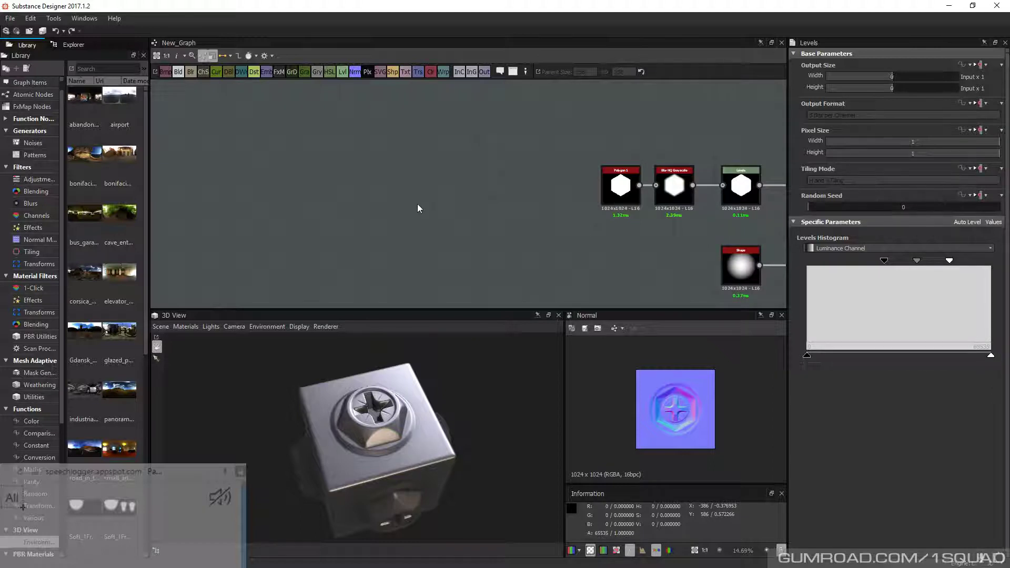
{"action": "left_click_drag", "start_coordinate": [390, 442], "coordinate": [367, 453]}
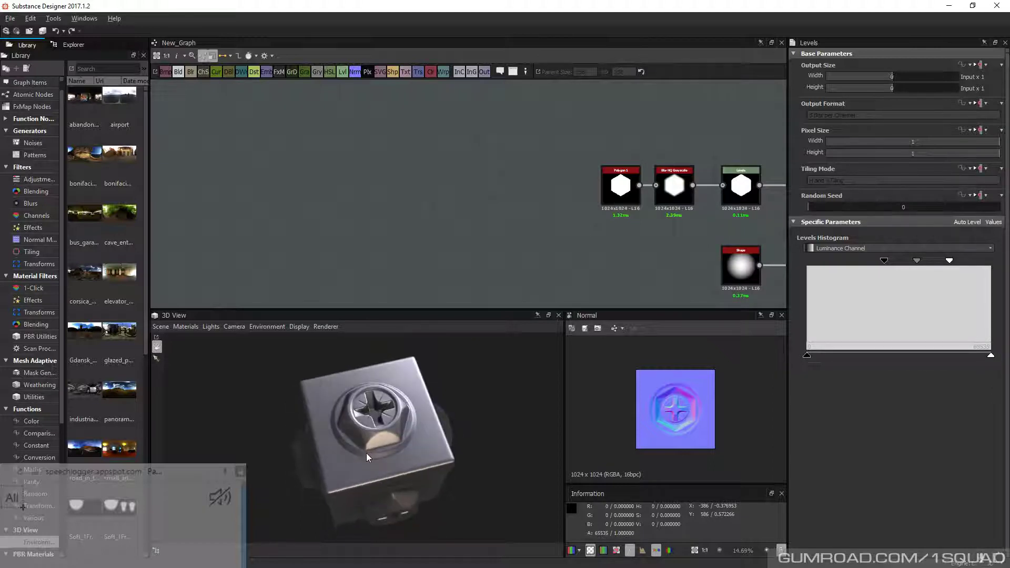
{"action": "middle_click_drag", "start_coordinate": [519, 240], "coordinate": [477, 232]}
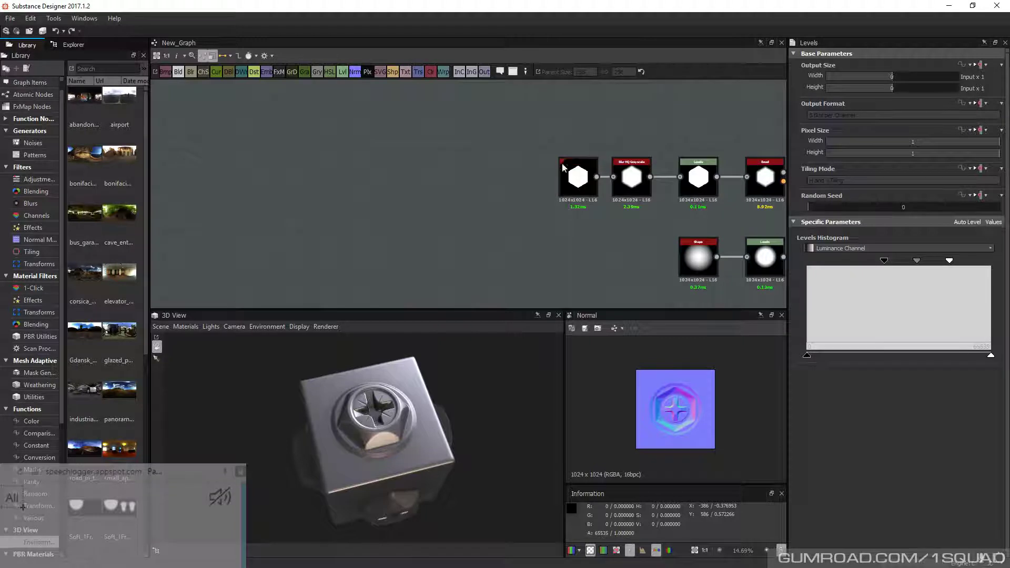
{"action": "middle_click_drag", "start_coordinate": [562, 163], "coordinate": [668, 167]}
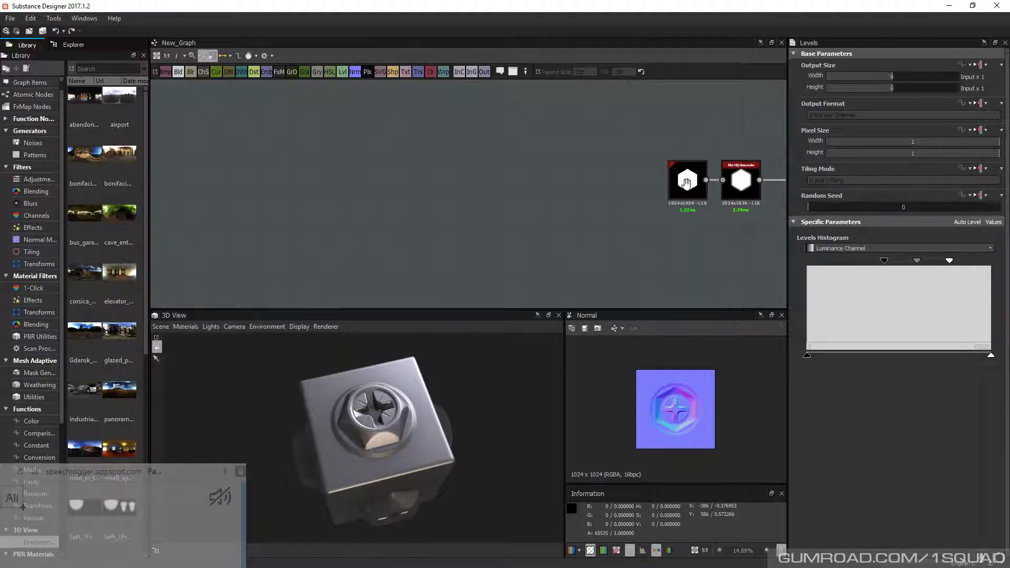
{"action": "middle_click_drag", "start_coordinate": [691, 188], "coordinate": [572, 188]}
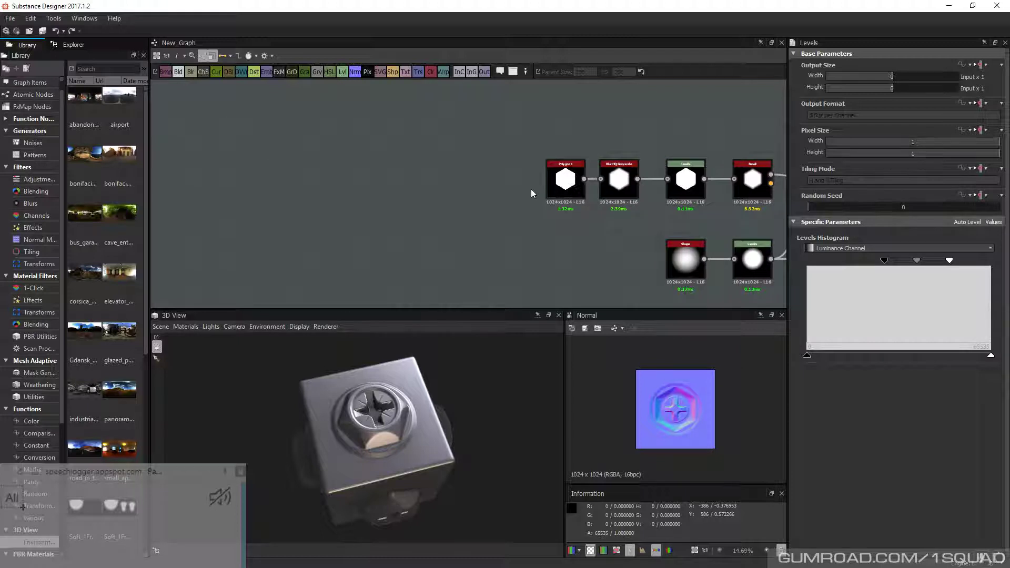
{"action": "middle_click_drag", "start_coordinate": [531, 188], "coordinate": [562, 198]}
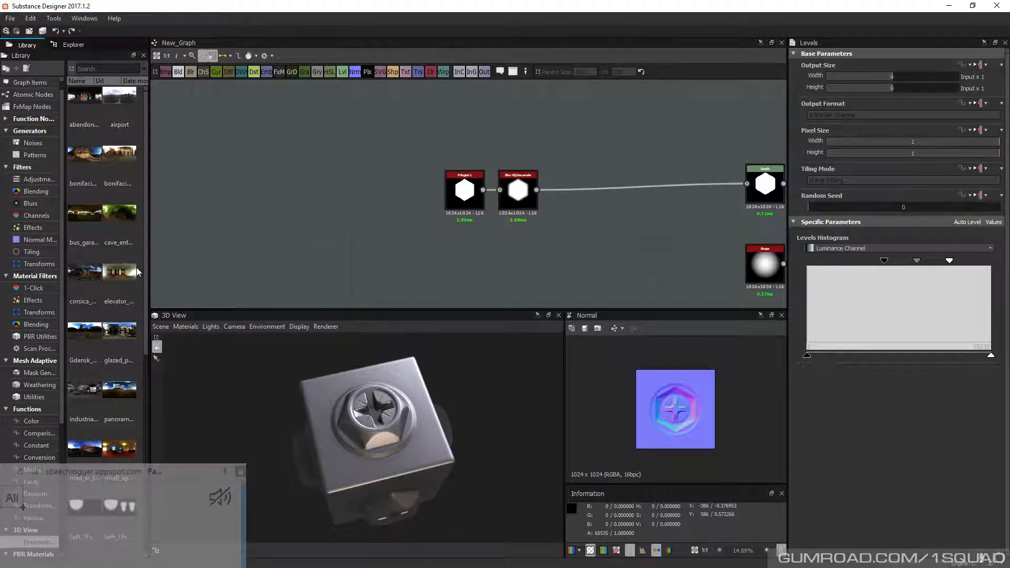
Place Blur HQ Grayscale directly before the first Levels node, align the two, and keep Polygon 1 apart at the branch's start
{"action": "left_click_drag", "start_coordinate": [519, 190], "coordinate": [705, 178]}
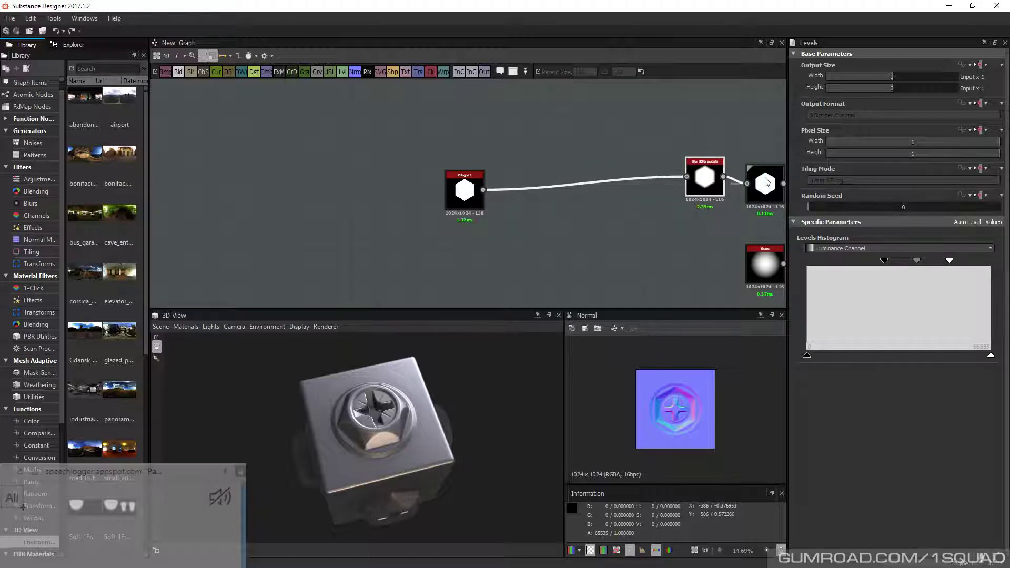
{"action": "left_click_drag", "start_coordinate": [766, 182], "coordinate": [767, 175]}
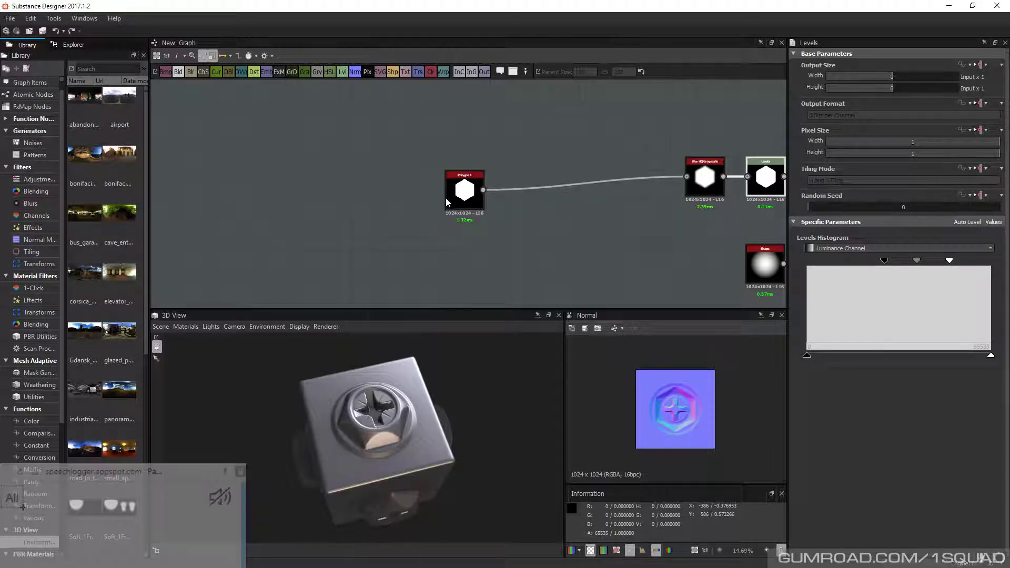
{"action": "mouse_move", "coordinate": [463, 191]}
{"action": "left_mouse_down"}
{"action": "mouse_move", "coordinate": [446, 195]}
{"action": "mouse_move", "coordinate": [478, 219]}
{"action": "mouse_move", "coordinate": [456, 206]}
{"action": "left_mouse_up"}
{"action": "scroll", "coordinate": [449, 195], "scroll_direction": "up", "scroll_amount": 3}
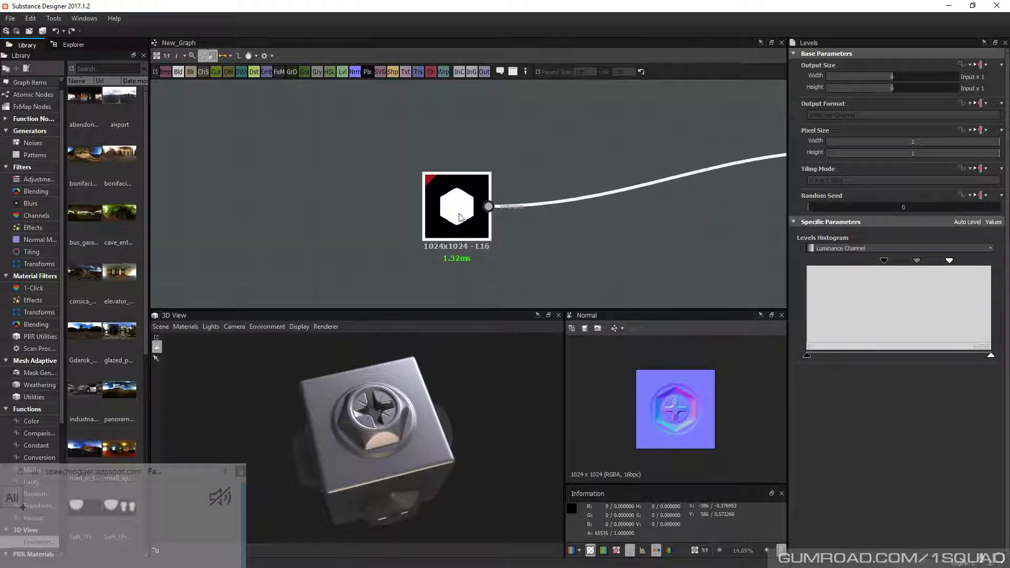
{"action": "scroll", "coordinate": [476, 219], "scroll_direction": "down", "scroll_amount": 5}
{"action": "middle_click_drag", "start_coordinate": [475, 220], "coordinate": [430, 216]}
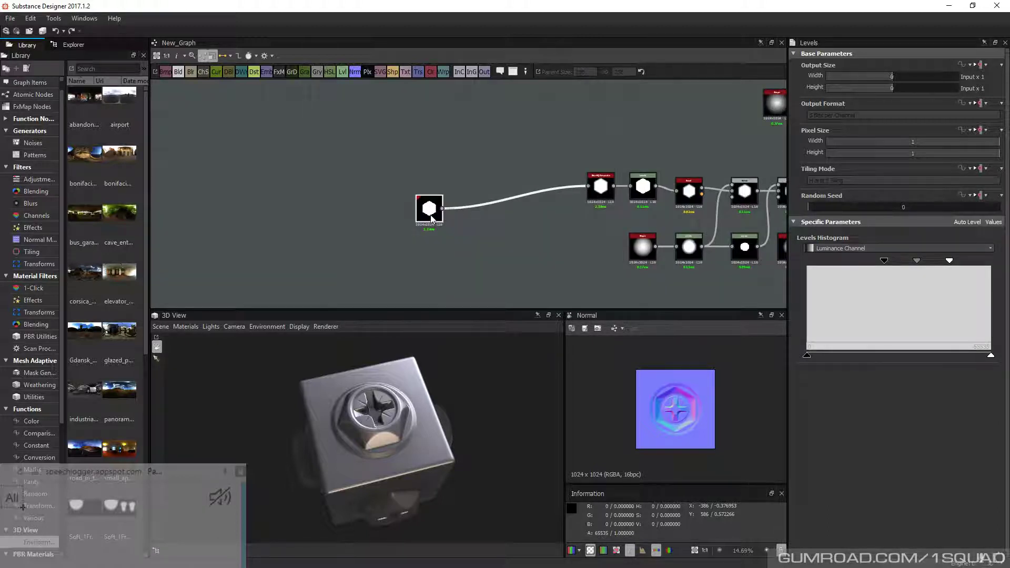
Move the Polygon 1 node closer to Blur HQ Grayscale and line it up with the hexagon row
{"action": "left_click_drag", "start_coordinate": [431, 219], "coordinate": [538, 196]}
{"action": "scroll", "coordinate": [571, 196], "scroll_direction": "up", "scroll_amount": 3}
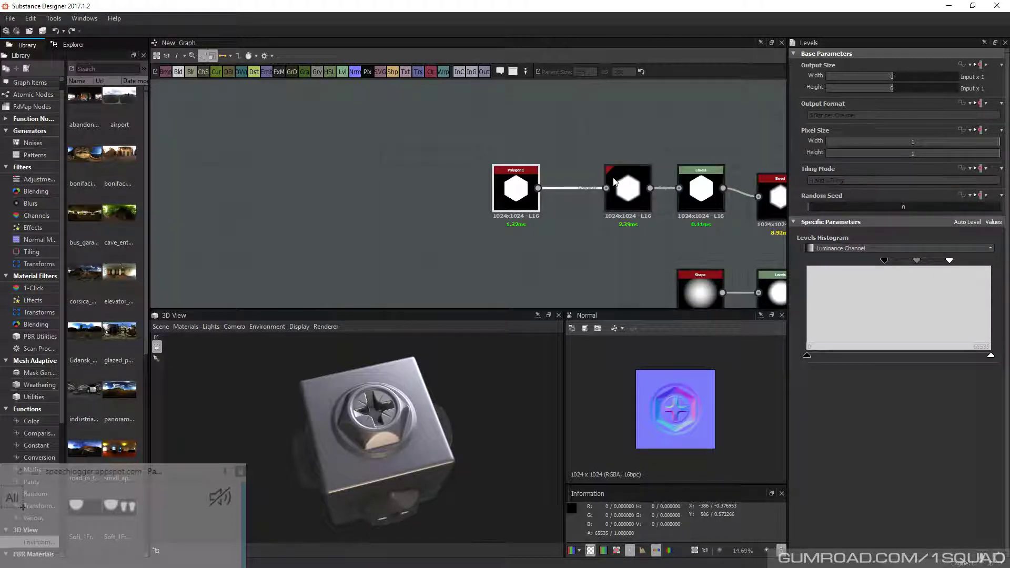
{"action": "middle_click_drag", "start_coordinate": [614, 178], "coordinate": [581, 190]}
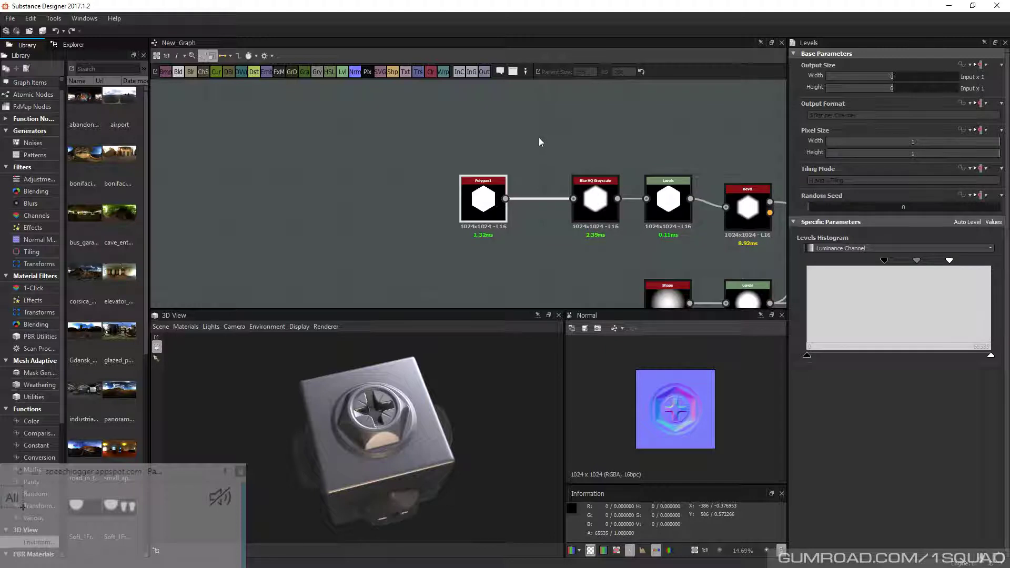
{"action": "middle_click_drag", "start_coordinate": [550, 135], "coordinate": [553, 156]}
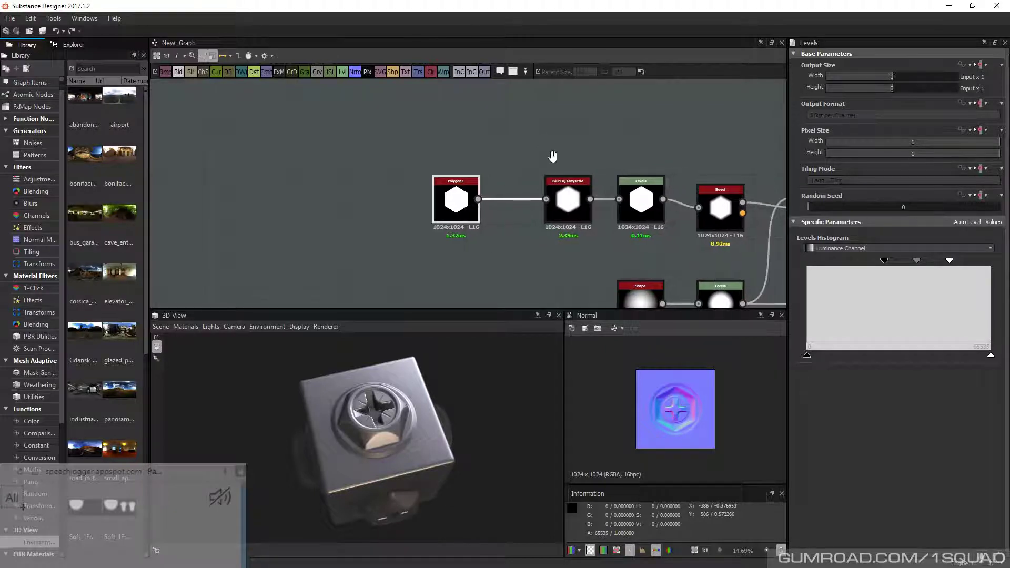
{"action": "scroll", "coordinate": [484, 165], "scroll_direction": "down", "scroll_amount": 2}
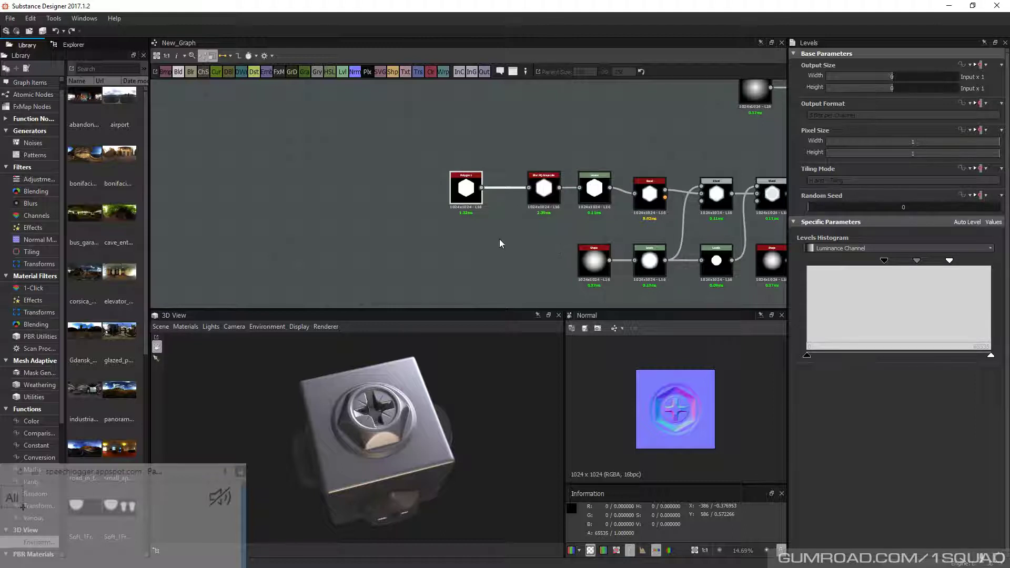
{"action": "middle_click_drag", "start_coordinate": [500, 243], "coordinate": [430, 246]}
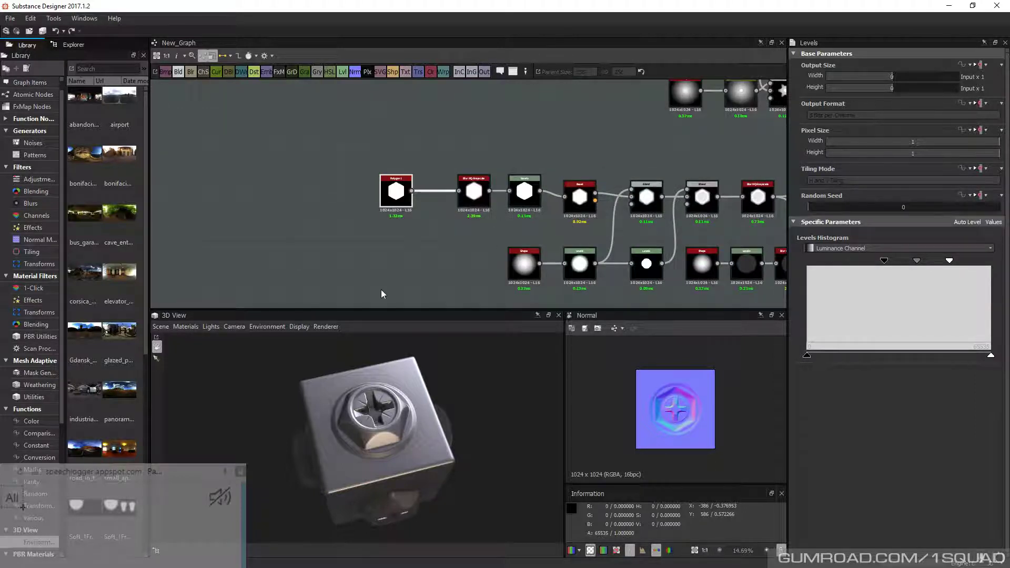
{"action": "scroll", "coordinate": [521, 204], "scroll_direction": "up", "scroll_amount": 2}
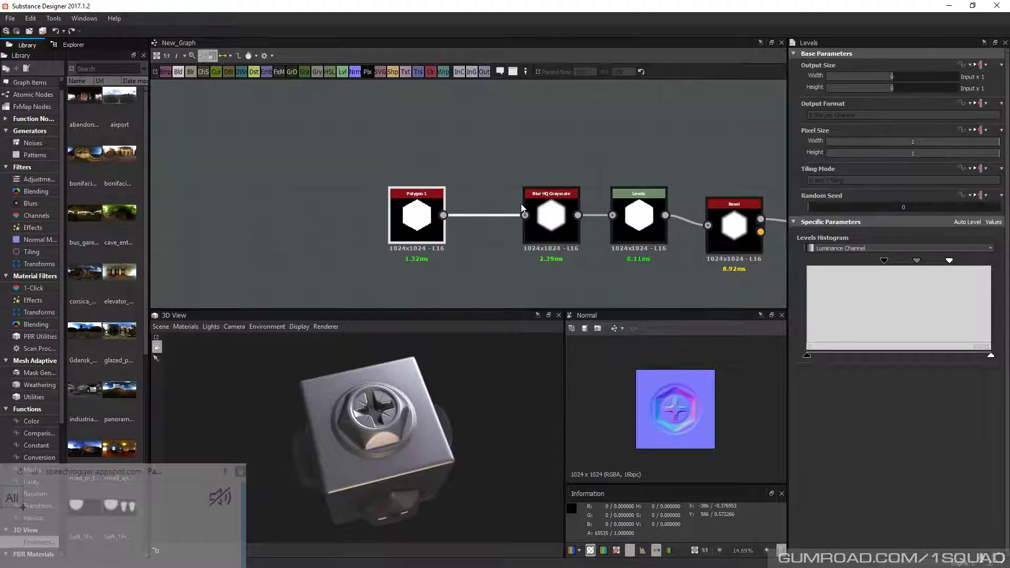
Place Blur HQ Grayscale right after Polygon 1, level with it and the first Levels node, and show Polygon 1's parameters
{"action": "left_click_drag", "start_coordinate": [521, 203], "coordinate": [521, 146]}
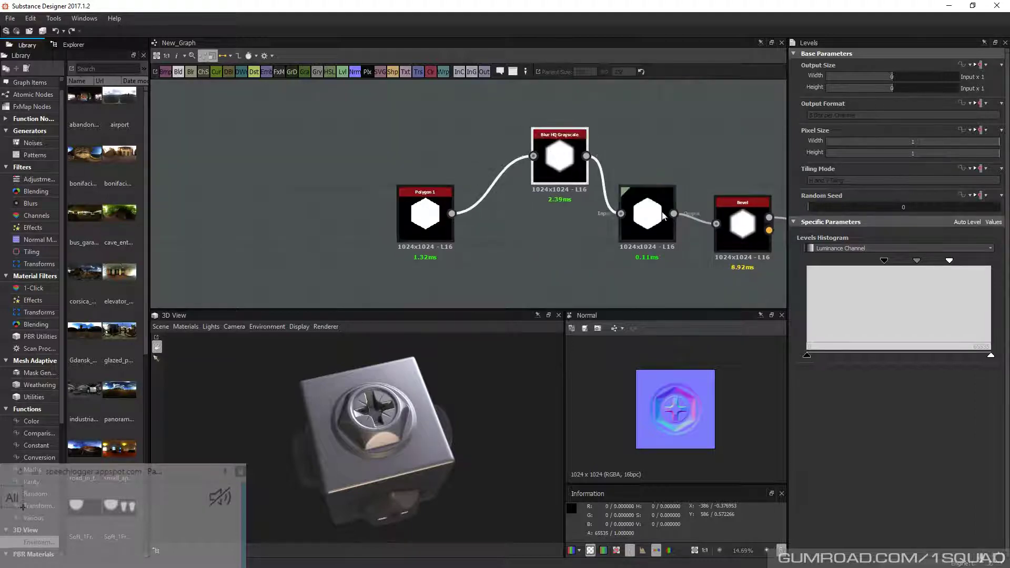
{"action": "key", "text": "f"}
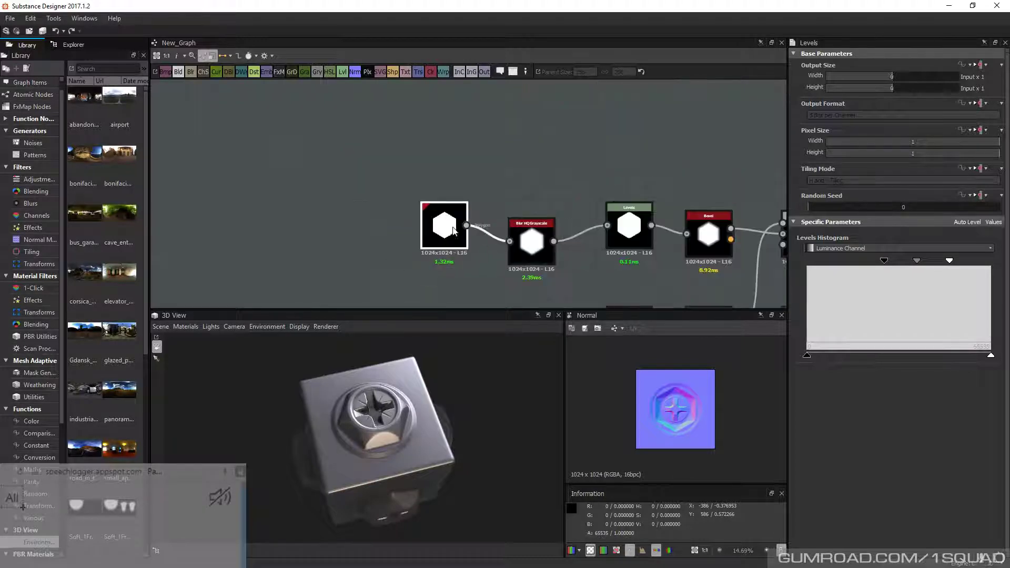
{"action": "left_click", "coordinate": [533, 230]}
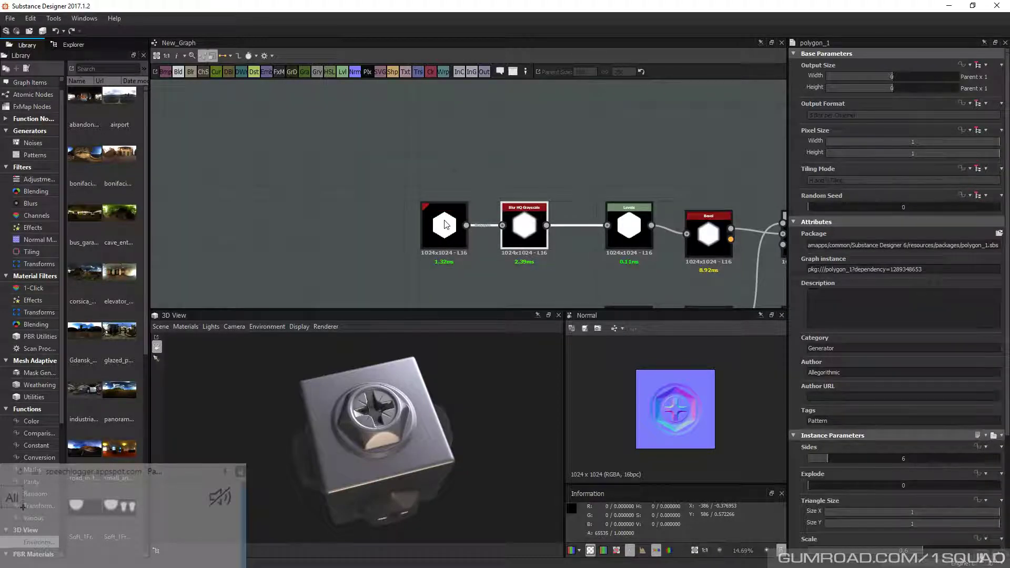
Examine the hexagon branch within the graph, the bolt on the cube, and the options for adding nodes
{"action": "middle_click_drag", "start_coordinate": [444, 225], "coordinate": [174, 184]}
{"action": "scroll", "coordinate": [174, 184], "scroll_direction": "down", "scroll_amount": 5}
{"action": "middle_click_drag", "start_coordinate": [621, 240], "coordinate": [654, 215]}
{"action": "left_click_drag", "start_coordinate": [353, 435], "coordinate": [378, 430]}
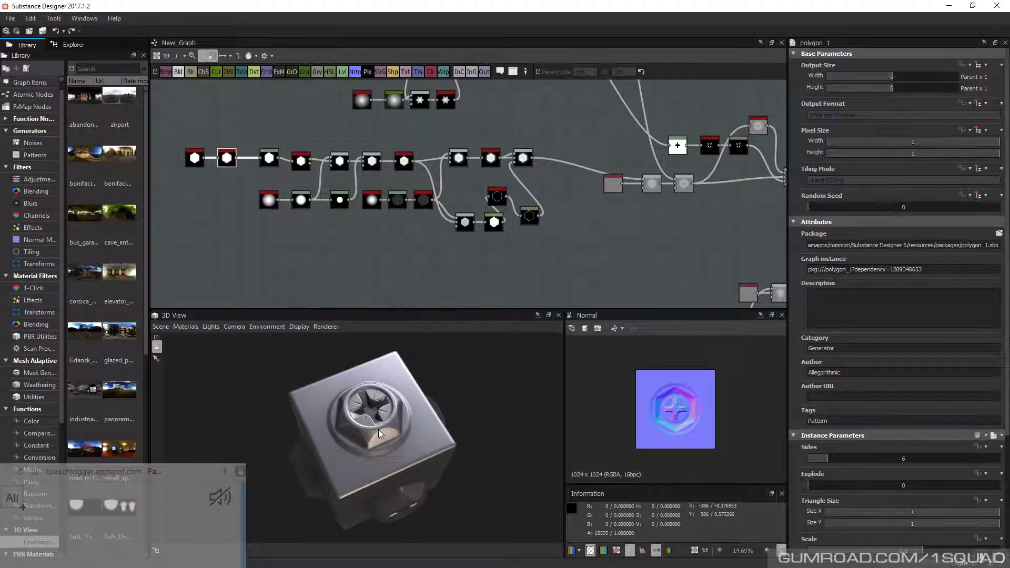
{"action": "middle_click_drag", "start_coordinate": [248, 188], "coordinate": [377, 198]}
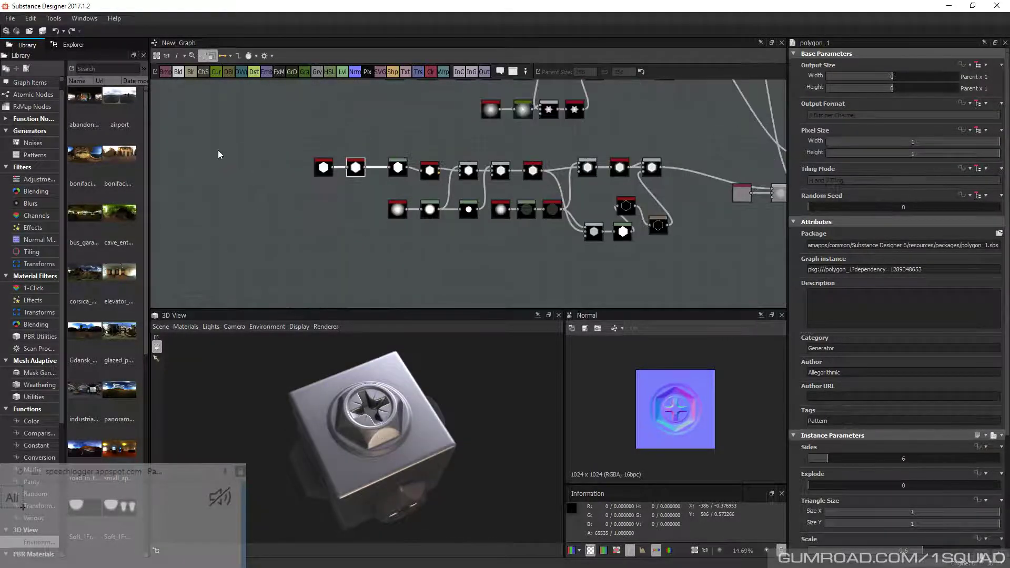
{"action": "middle_click_drag", "start_coordinate": [272, 181], "coordinate": [363, 185]}
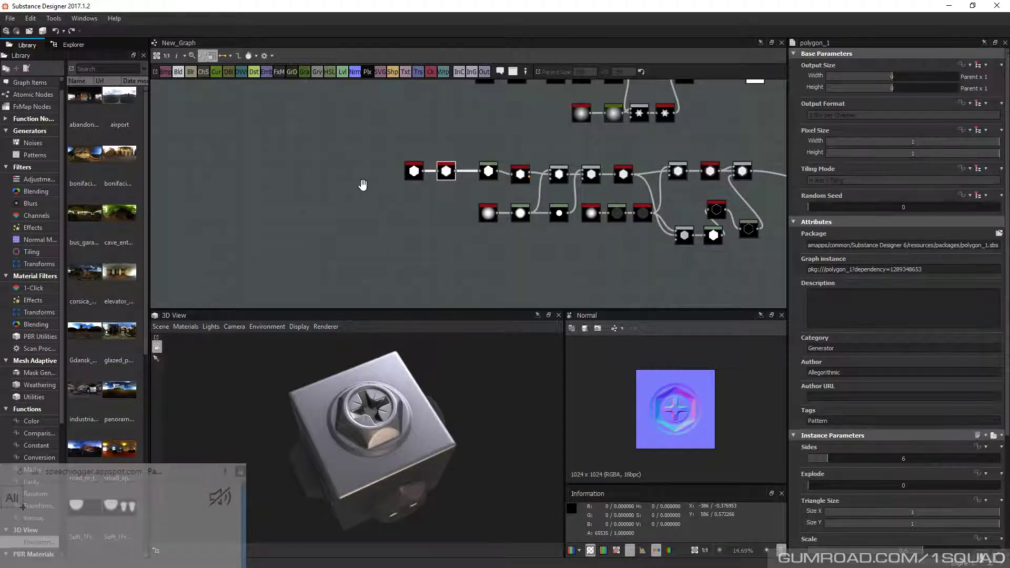
{"action": "scroll", "coordinate": [332, 188], "scroll_direction": "up", "scroll_amount": 3}
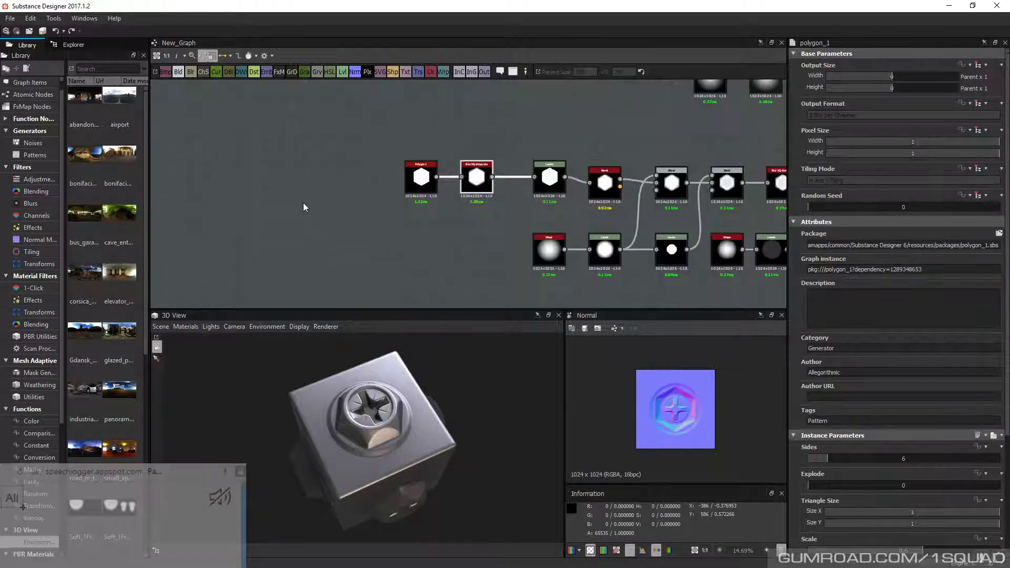
{"action": "right_click", "coordinate": [310, 178]}
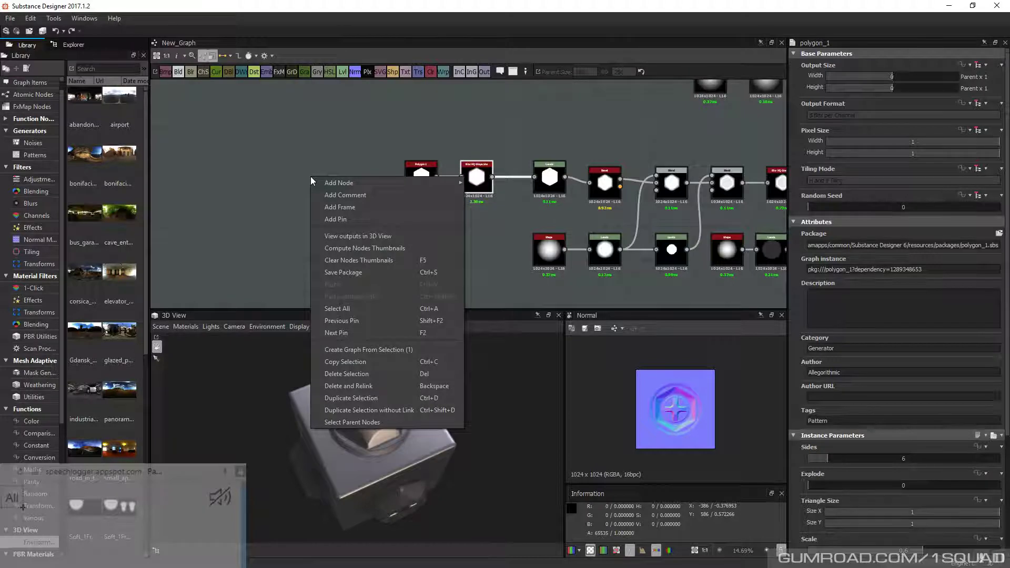
{"action": "right_click", "coordinate": [298, 205]}
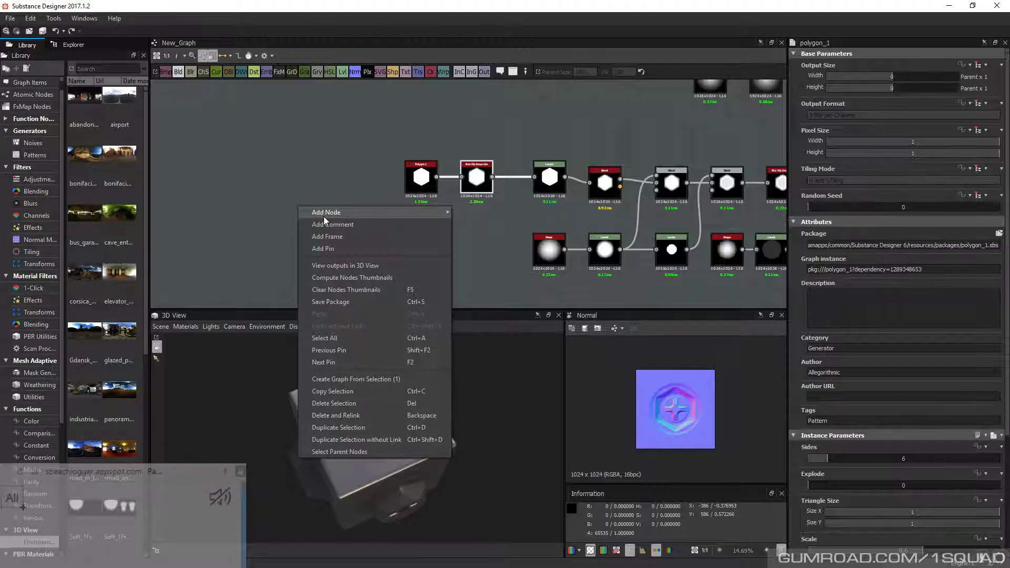
{"action": "mouse_move", "coordinate": [327, 212]}
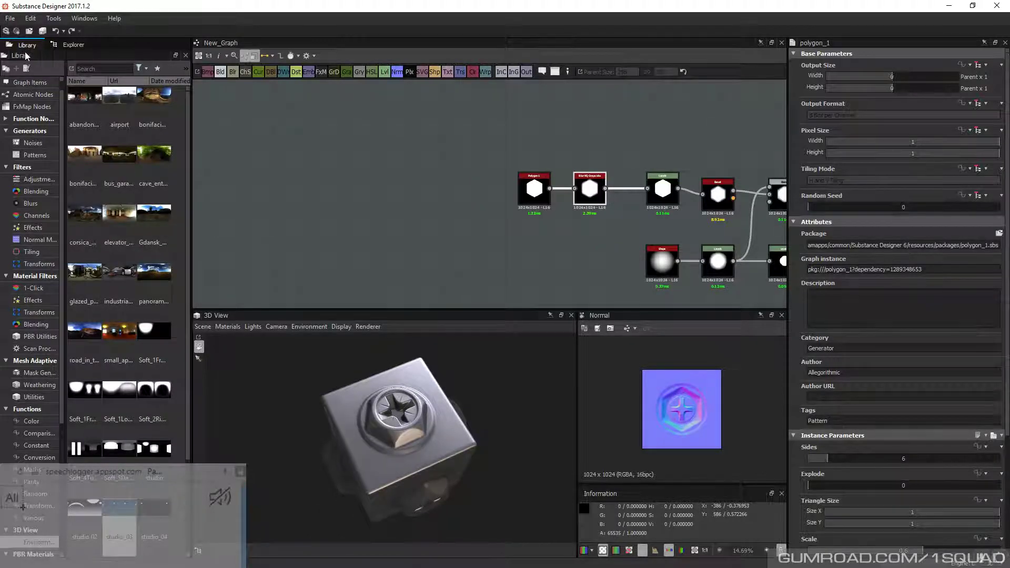
Dock the Library beneath the Explorer, and restore the two as tabs in the same place
{"action": "left_click_drag", "start_coordinate": [49, 55], "coordinate": [48, 92]}
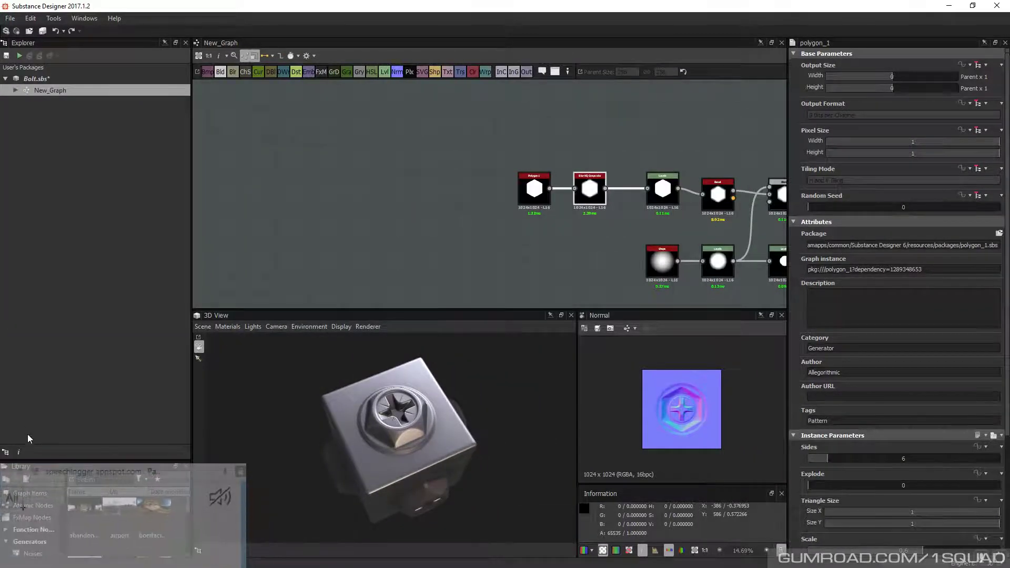
{"action": "left_click_drag", "start_coordinate": [45, 458], "coordinate": [37, 216]}
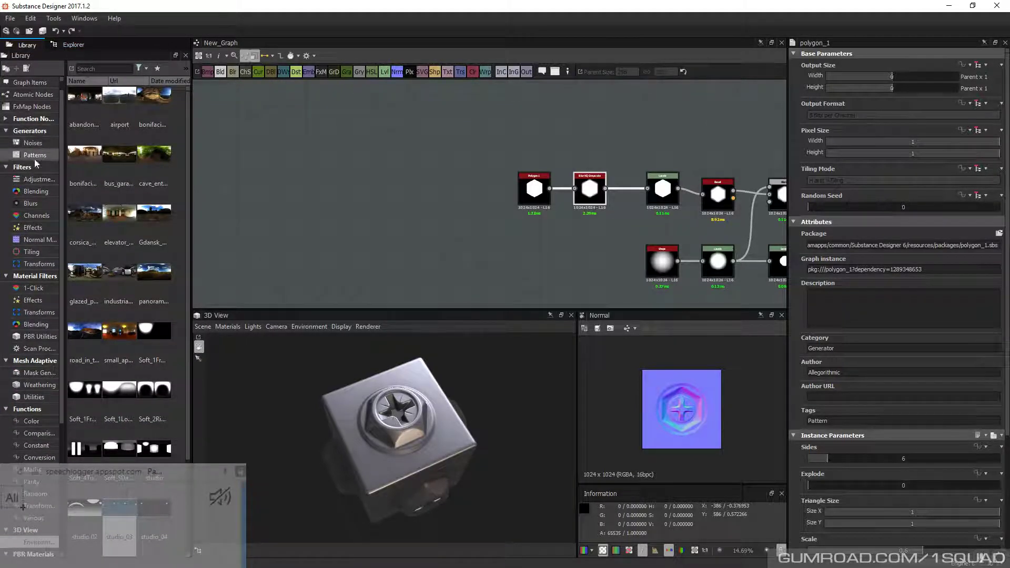
{"action": "mouse_move", "coordinate": [65, 128]}
{"action": "left_mouse_down"}
{"action": "mouse_move", "coordinate": [66, 218]}
{"action": "mouse_move", "coordinate": [65, 127]}
{"action": "left_mouse_up"}
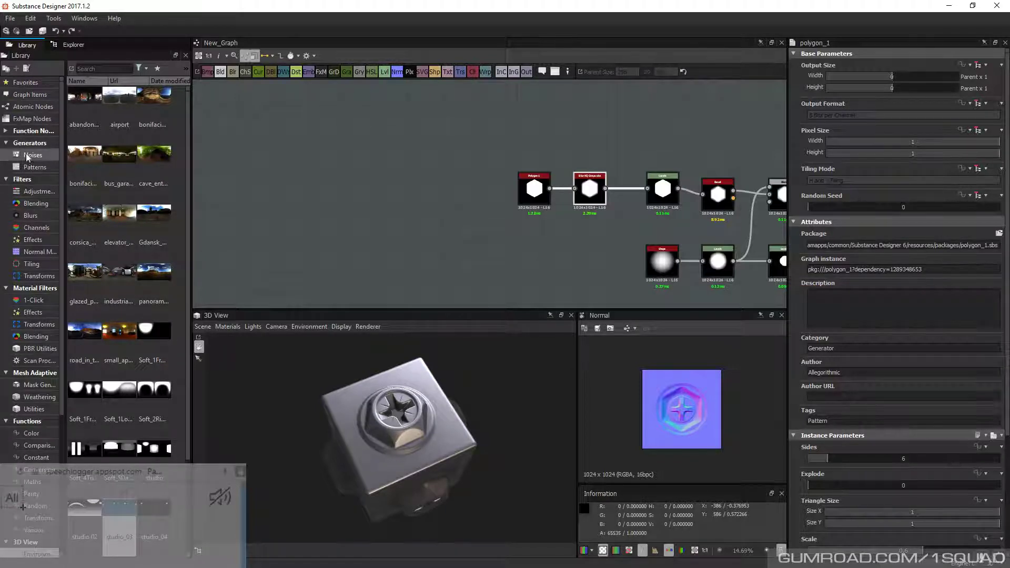
Browse the Library's Noises, Patterns, Generators, Adjustments and Blending categories, and examine the graph's overall layout
{"action": "left_click", "coordinate": [31, 156]}
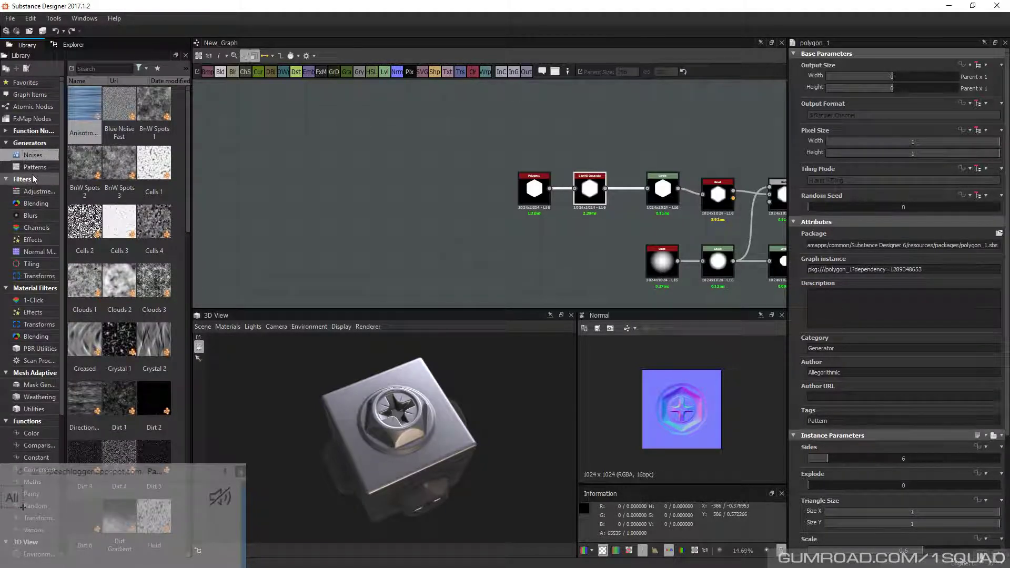
{"action": "left_click", "coordinate": [35, 167]}
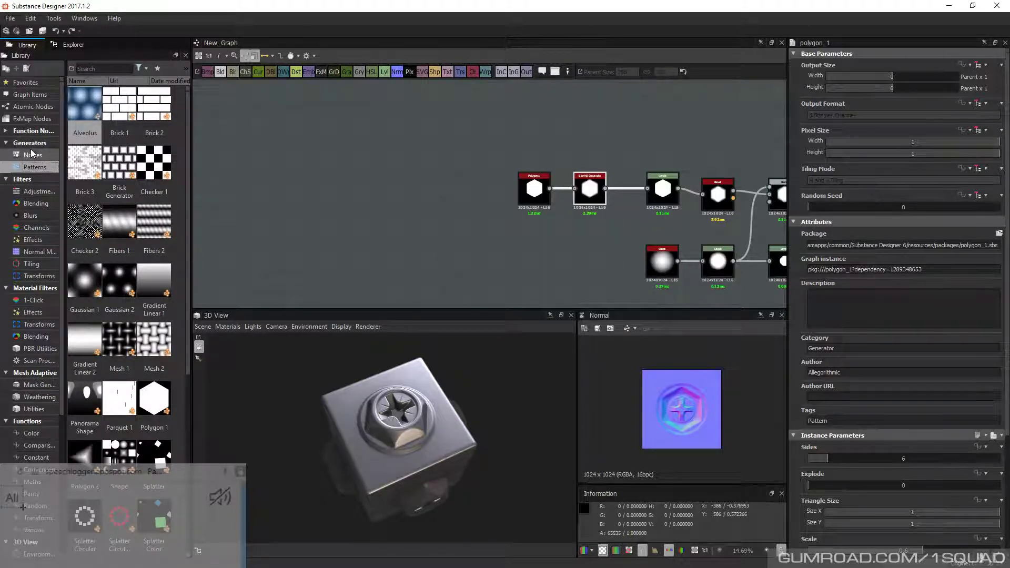
{"action": "left_click", "coordinate": [42, 144]}
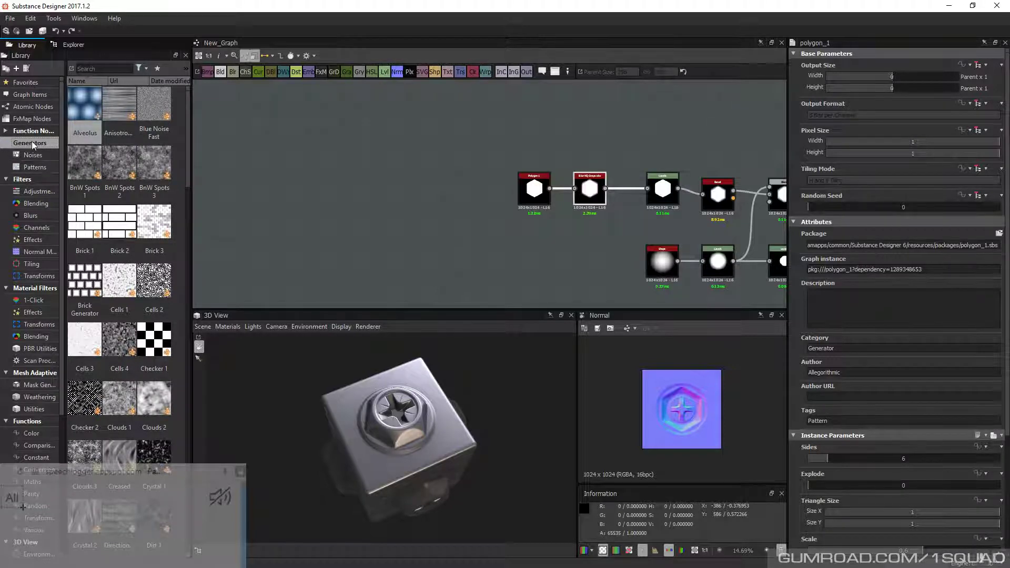
{"action": "left_click", "coordinate": [35, 192]}
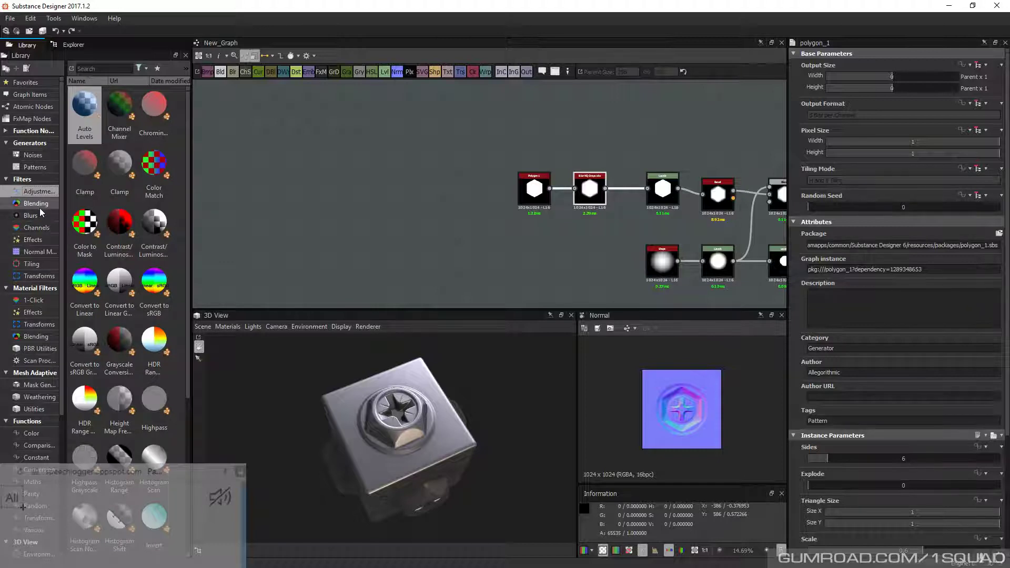
{"action": "left_click", "coordinate": [39, 208]}
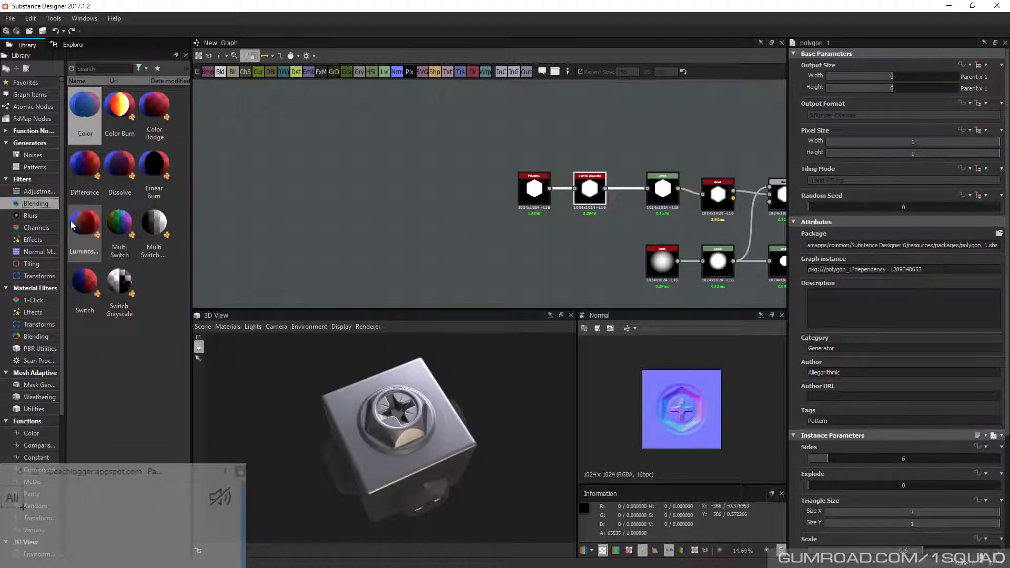
{"action": "scroll", "coordinate": [316, 179], "scroll_direction": "down", "scroll_amount": 2}
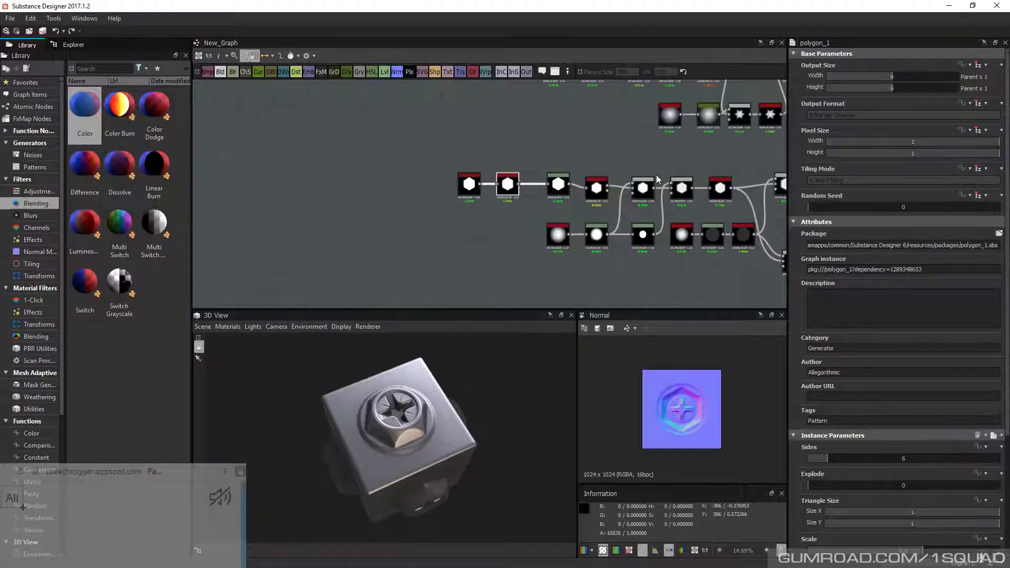
{"action": "middle_click_drag", "start_coordinate": [646, 169], "coordinate": [642, 168]}
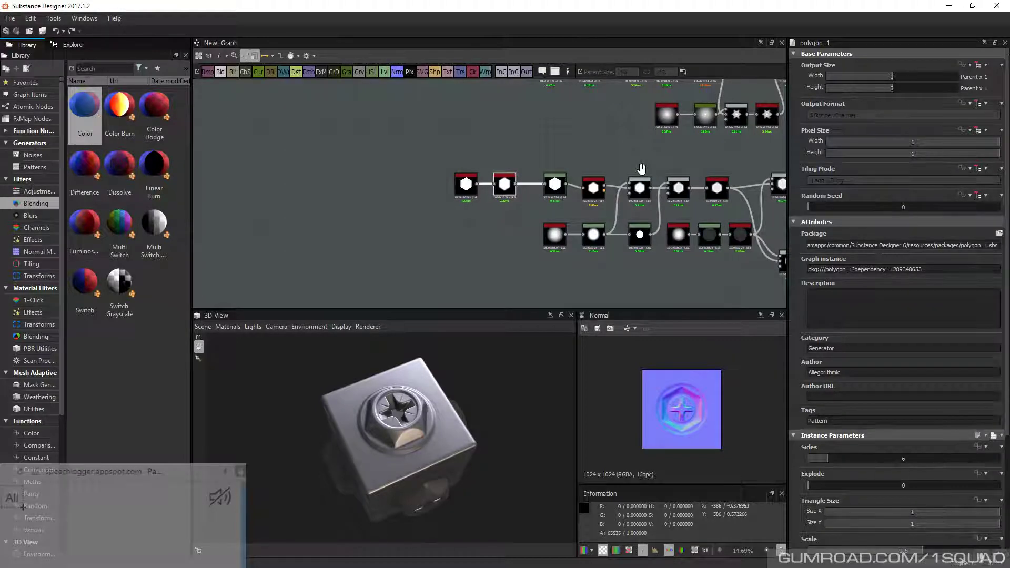
{"action": "scroll", "coordinate": [642, 168], "scroll_direction": "down", "scroll_amount": 3}
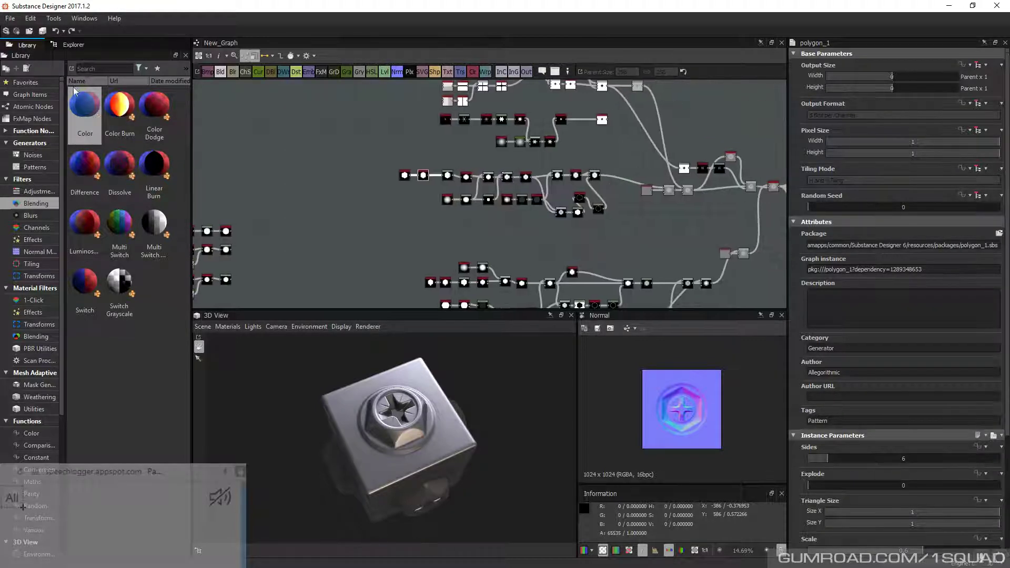
Show the Explorer and rearrange the workspace by taking the graph view out of the layout and narrowing the 3D View
{"action": "left_click", "coordinate": [65, 46]}
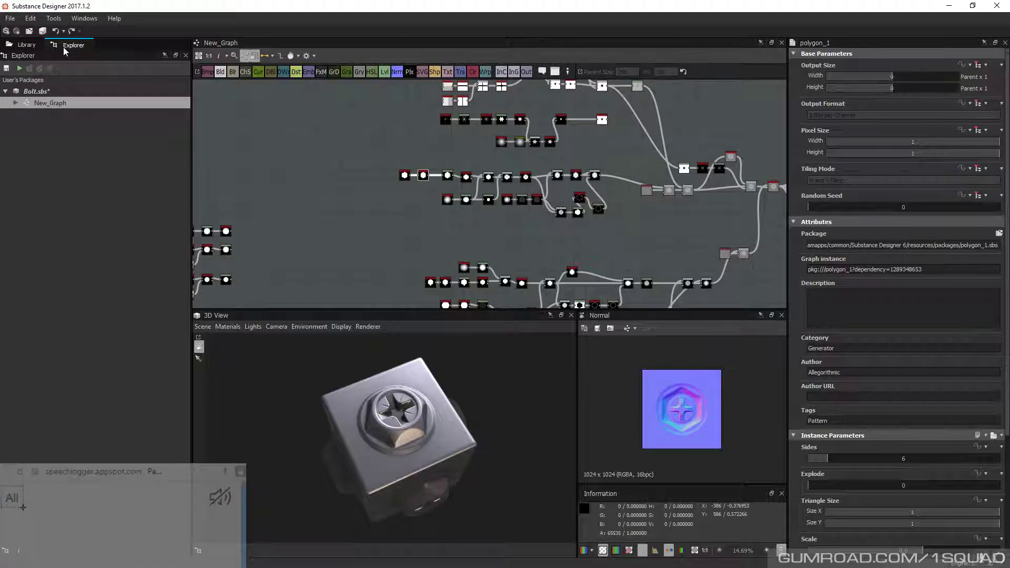
{"action": "left_click", "coordinate": [10, 18]}
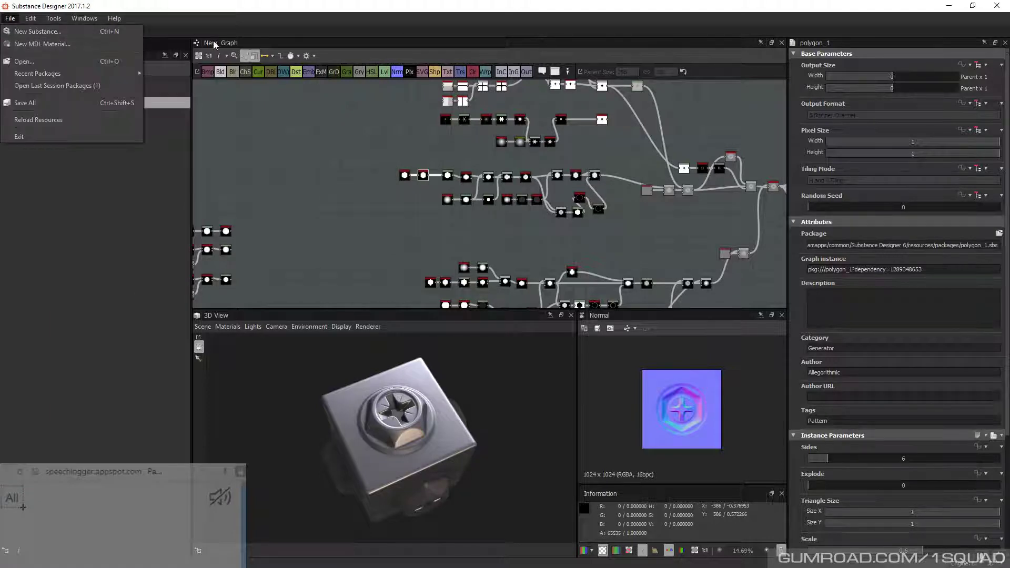
{"action": "left_click_drag", "start_coordinate": [217, 43], "coordinate": [639, 164]}
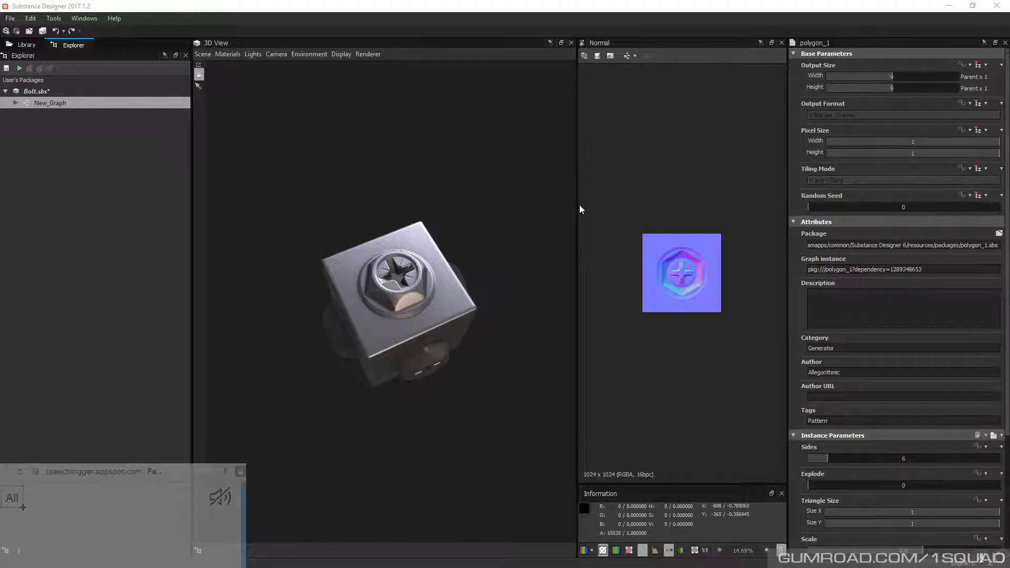
{"action": "left_click_drag", "start_coordinate": [578, 205], "coordinate": [549, 205]}
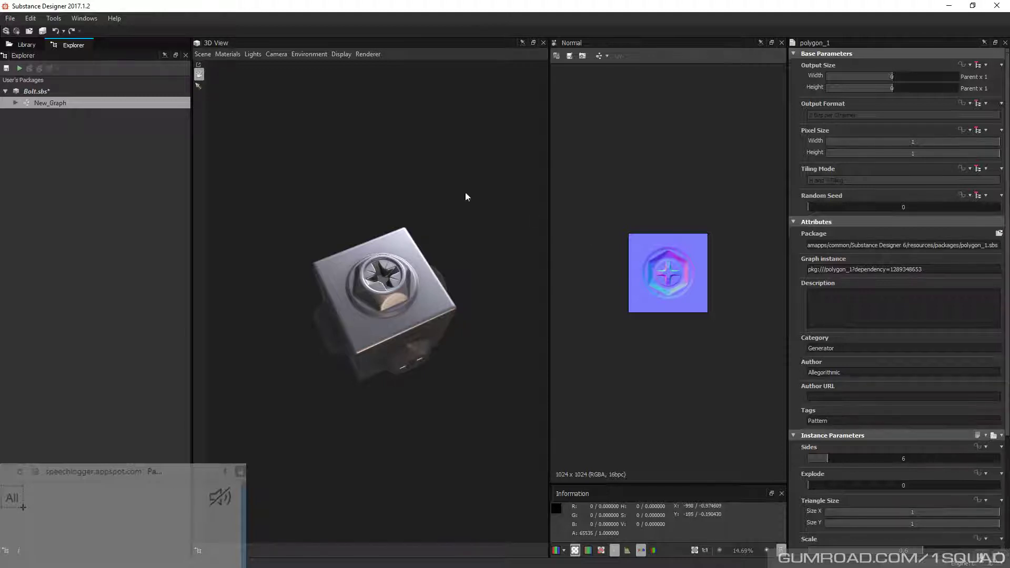
Create a substance graph from the Empty template at 1024 px width and height, and dock its view above the 3D View
{"action": "left_click", "coordinate": [30, 19]}
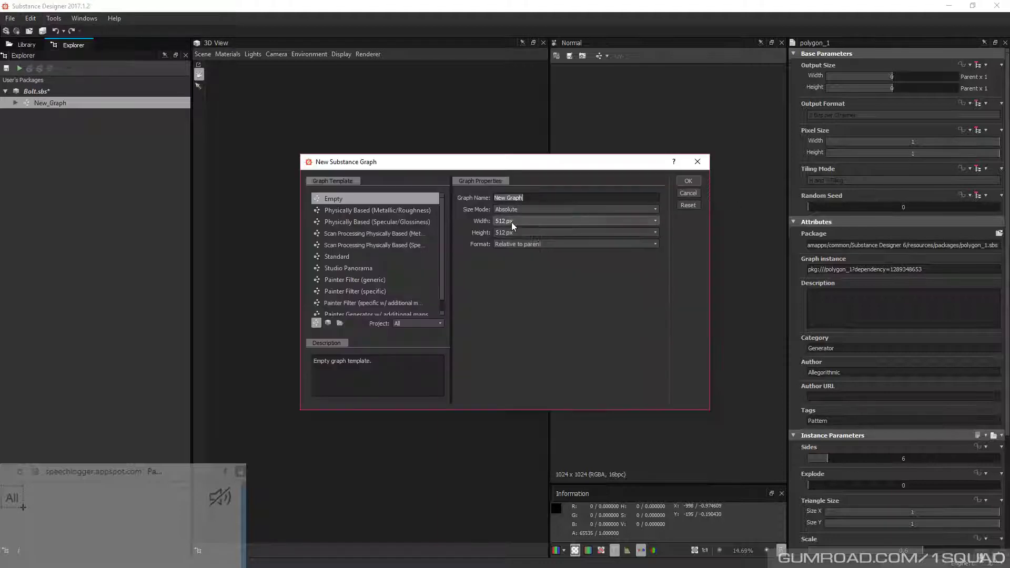
{"action": "left_click", "coordinate": [510, 221]}
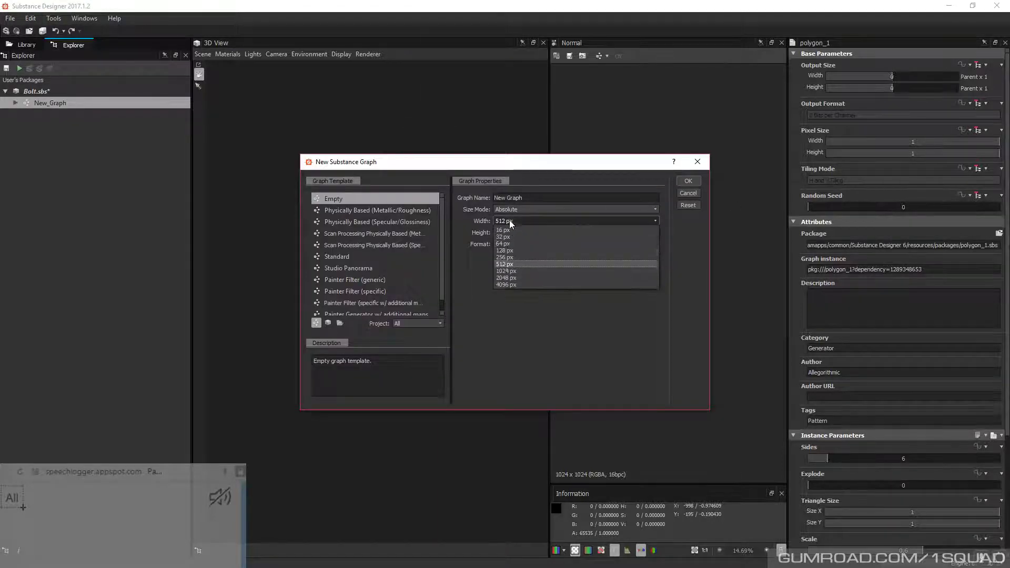
{"action": "left_click", "coordinate": [512, 273]}
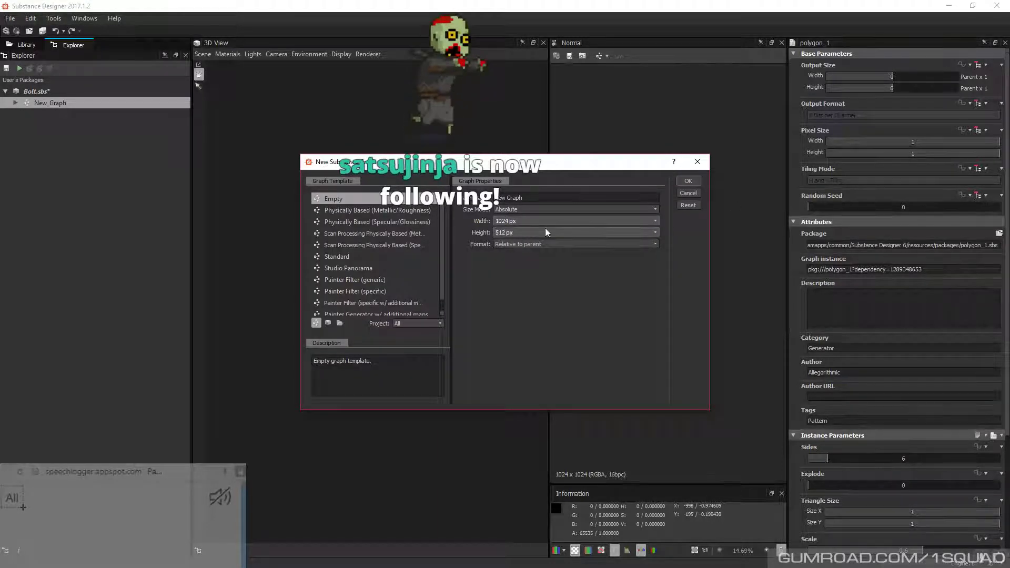
{"action": "scroll", "coordinate": [546, 230], "scroll_direction": "down", "scroll_amount": 1}
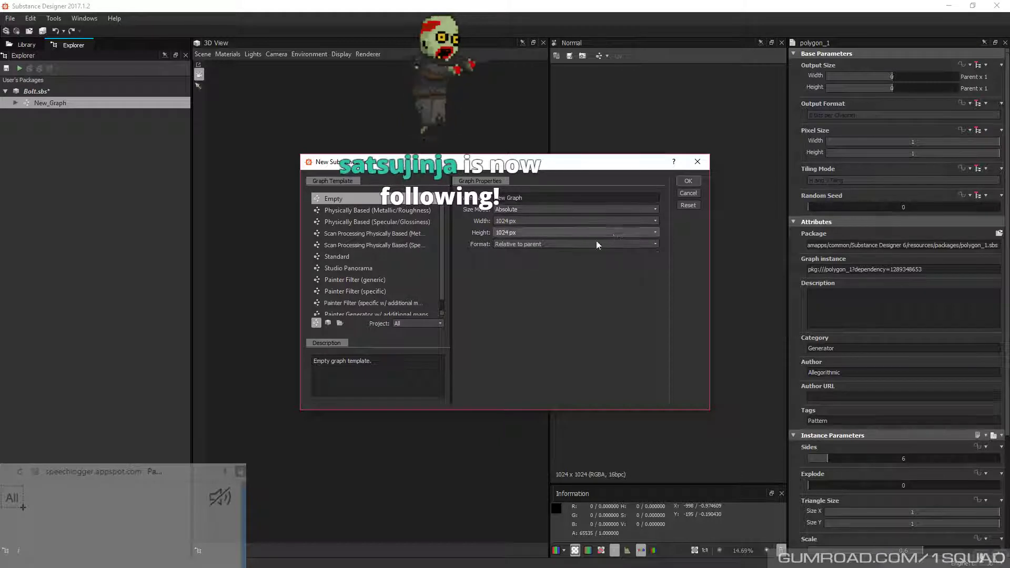
{"action": "left_click", "coordinate": [691, 183]}
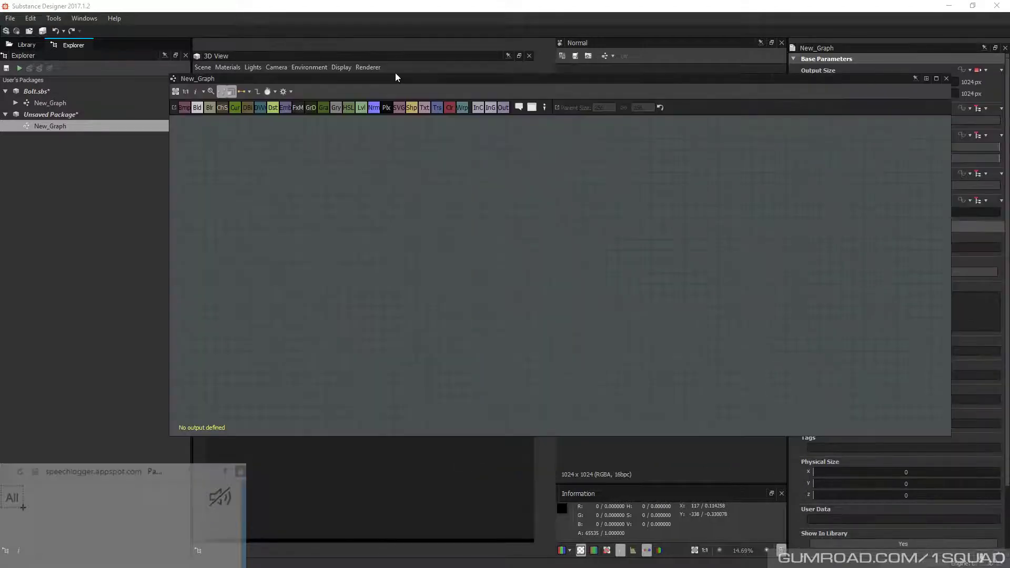
{"action": "left_click_drag", "start_coordinate": [396, 78], "coordinate": [396, 78]}
{"action": "left_click_drag", "start_coordinate": [615, 45], "coordinate": [705, 478]}
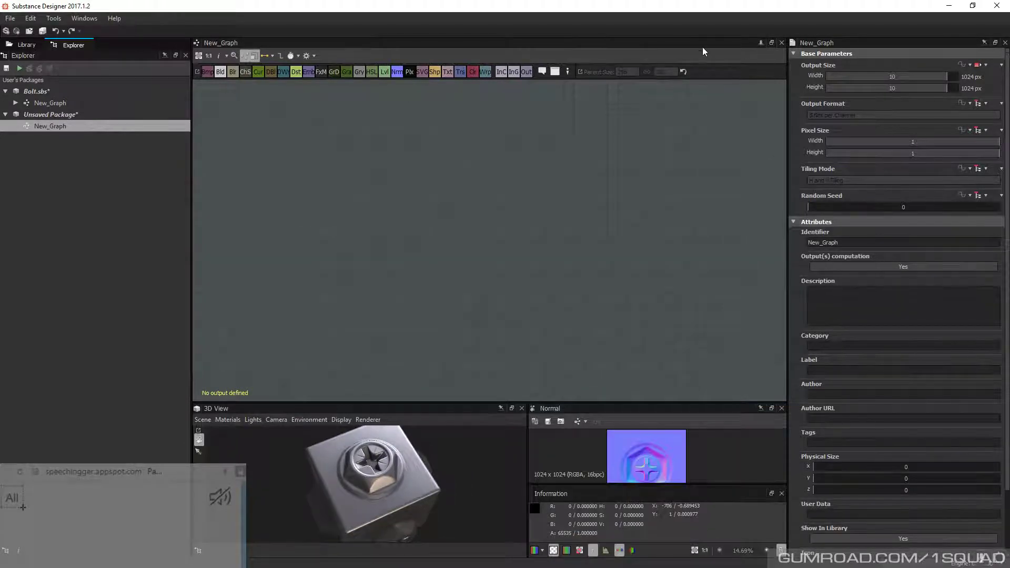
Open the graph in the Bolt.sbs package and move its view out of the main window
{"action": "left_click", "coordinate": [48, 103]}
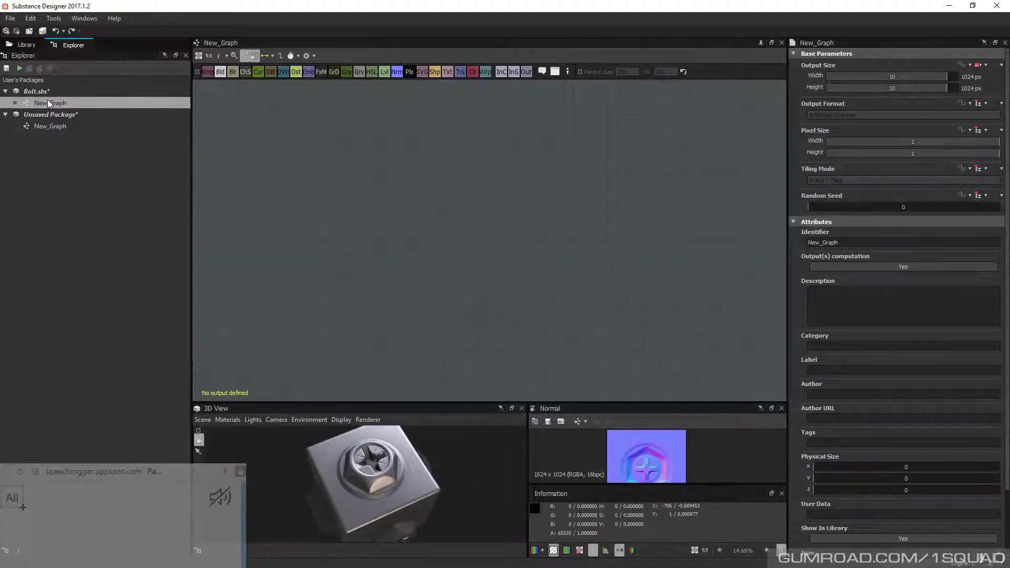
{"action": "double_click", "coordinate": [48, 102]}
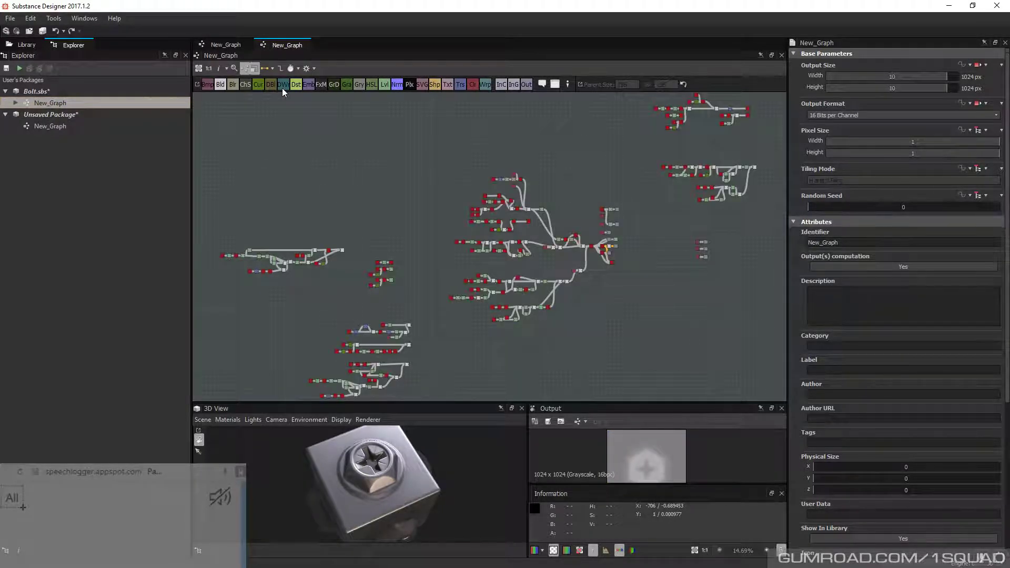
{"action": "left_click_drag", "start_coordinate": [226, 55], "coordinate": [1009, 180]}
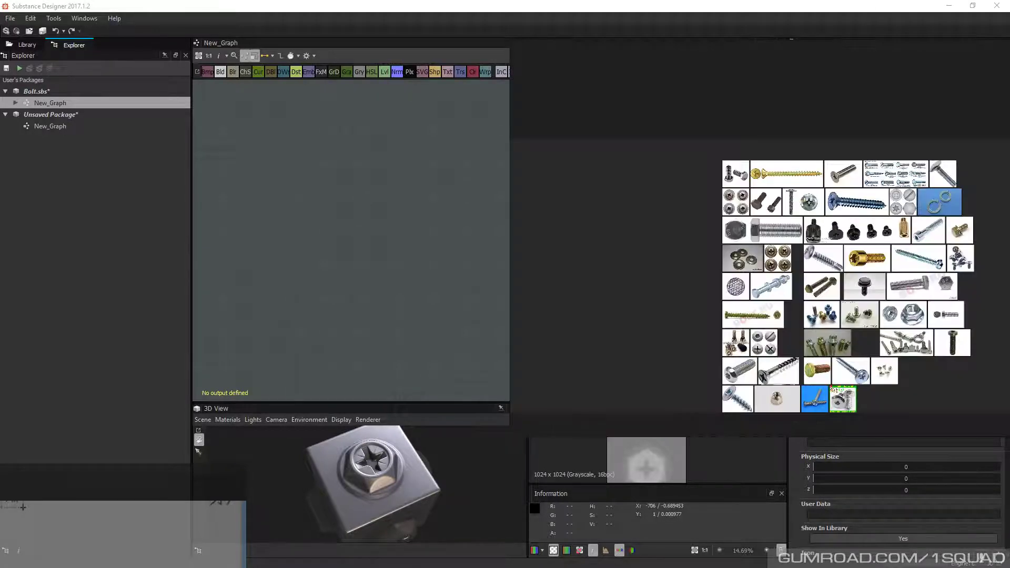
Bring the board of bolt and screw reference photos over the graph area and enlarge the photos
{"action": "right_click_drag", "start_coordinate": [840, 276], "coordinate": [585, 271]}
{"action": "scroll", "coordinate": [585, 271], "scroll_direction": "up", "scroll_amount": 2}
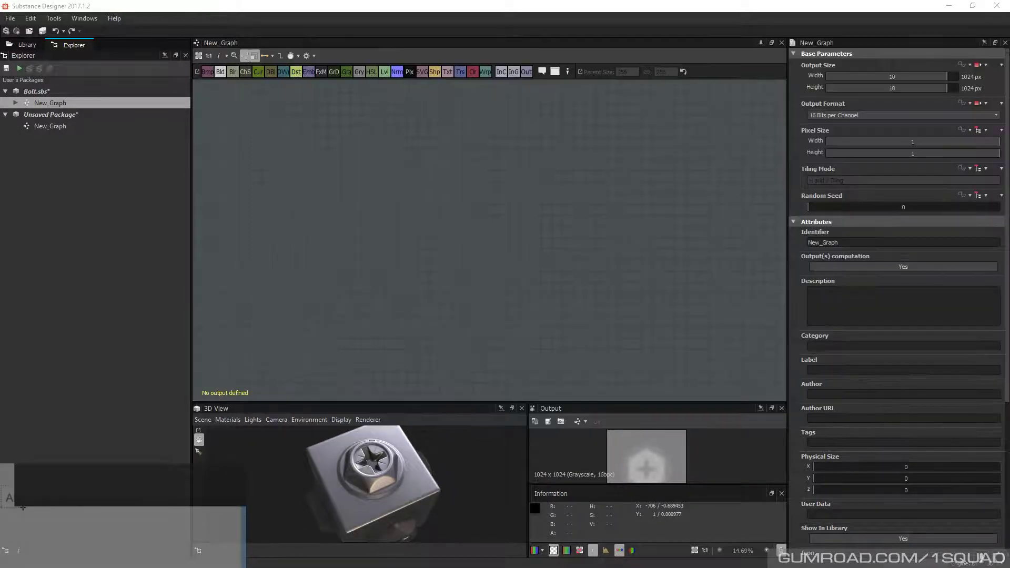
{"action": "right_click_drag", "start_coordinate": [1009, 255], "coordinate": [800, 245]}
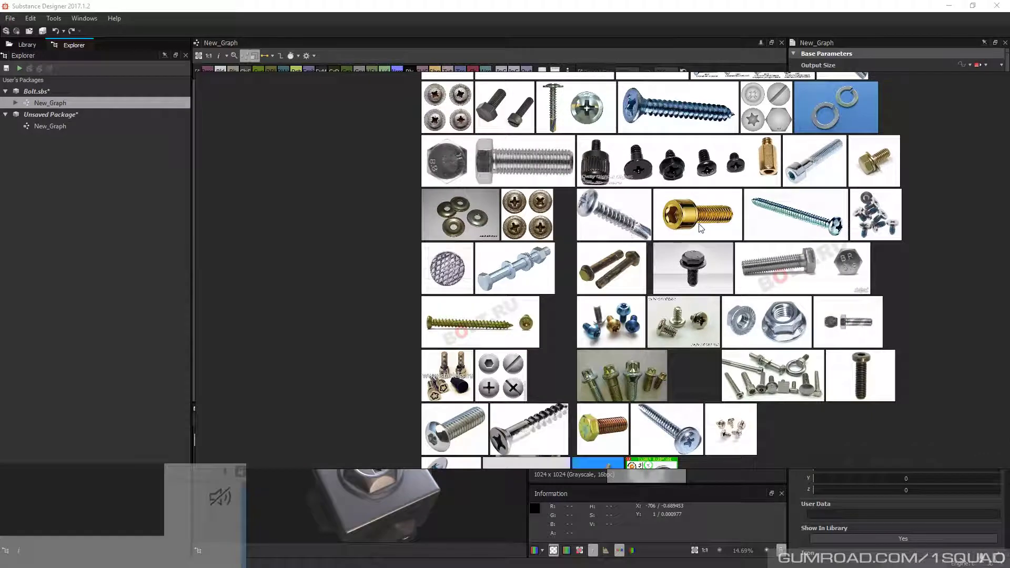
{"action": "scroll", "coordinate": [668, 293], "scroll_direction": "up", "scroll_amount": 2}
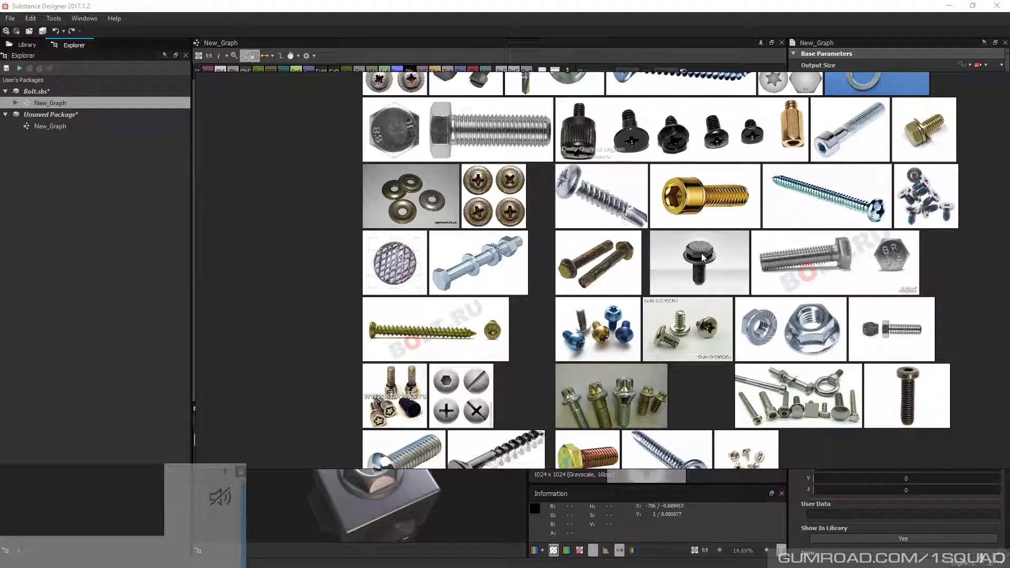
Examine the reference photos of the flanged hex bolt, the assorted metal screws and the row of black cross-recess screws
{"action": "scroll", "coordinate": [704, 258], "scroll_direction": "up", "scroll_amount": 4}
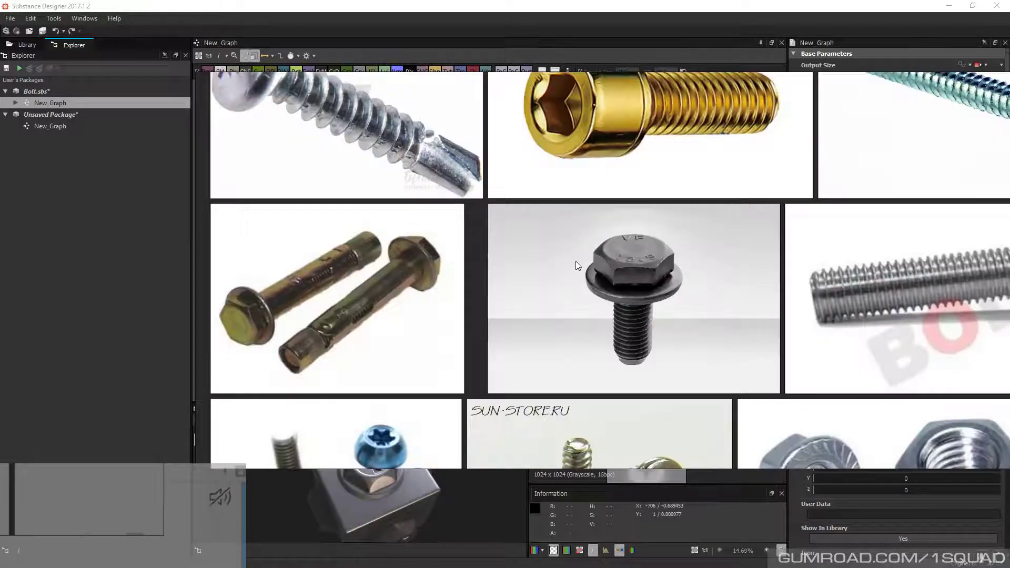
{"action": "middle_click_drag", "start_coordinate": [665, 305], "coordinate": [725, 135]}
{"action": "scroll", "coordinate": [652, 239], "scroll_direction": "down", "scroll_amount": 2}
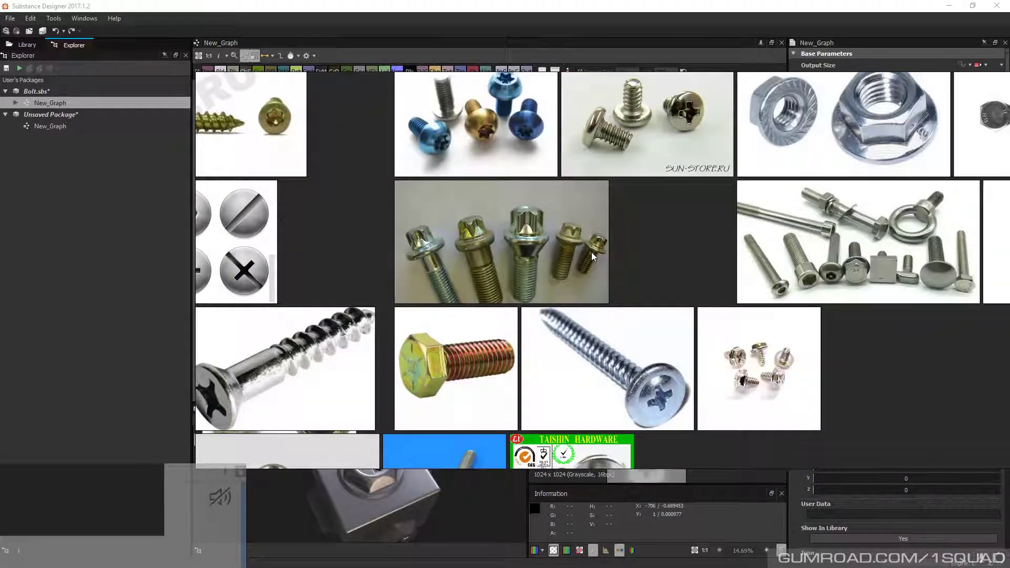
{"action": "scroll", "coordinate": [591, 251], "scroll_direction": "down", "scroll_amount": 1}
{"action": "middle_click_drag", "start_coordinate": [516, 223], "coordinate": [605, 291]}
{"action": "middle_click_drag", "start_coordinate": [672, 134], "coordinate": [624, 183]}
{"action": "middle_click_drag", "start_coordinate": [625, 142], "coordinate": [568, 421]}
{"action": "scroll", "coordinate": [594, 267], "scroll_direction": "up", "scroll_amount": 3}
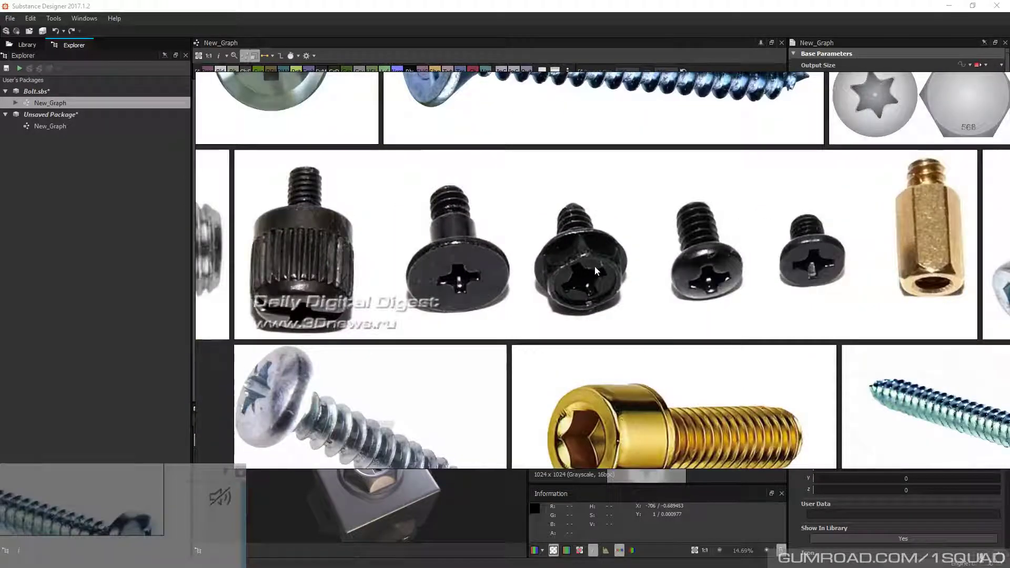
{"action": "scroll", "coordinate": [595, 267], "scroll_direction": "up", "scroll_amount": 2}
{"action": "scroll", "coordinate": [573, 292], "scroll_direction": "down", "scroll_amount": 5}
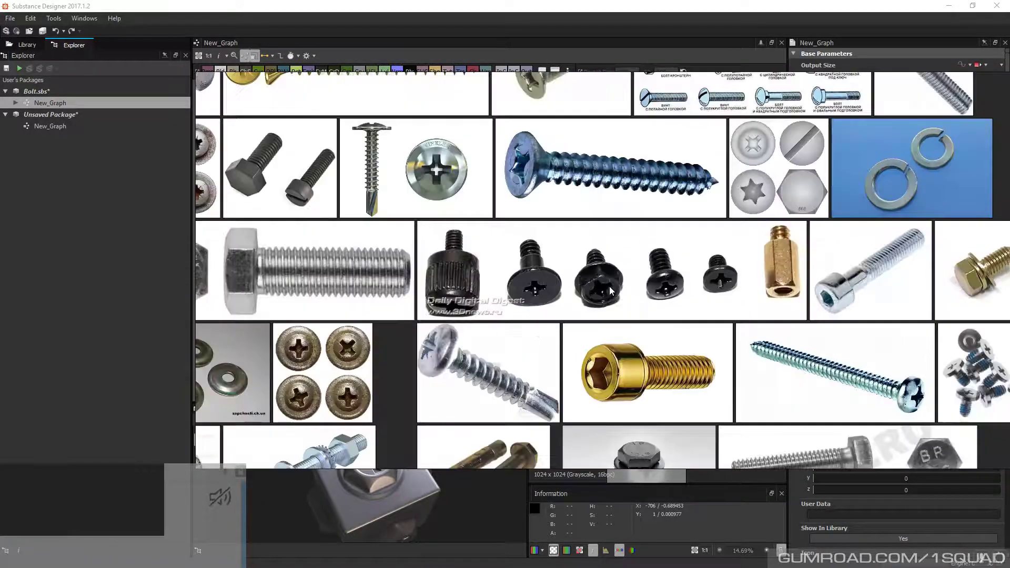
{"action": "middle_click_drag", "start_coordinate": [611, 291], "coordinate": [584, 173]}
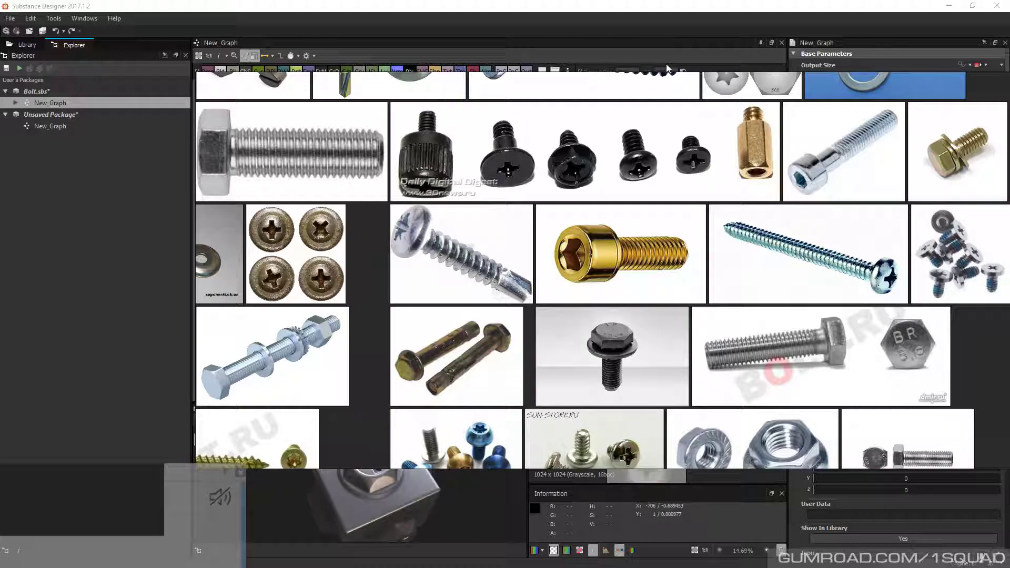
Reposition the reference board and examine the black hex bolt's head and the round washer flange beneath it
{"action": "right_click_drag", "start_coordinate": [463, 169], "coordinate": [547, 152]}
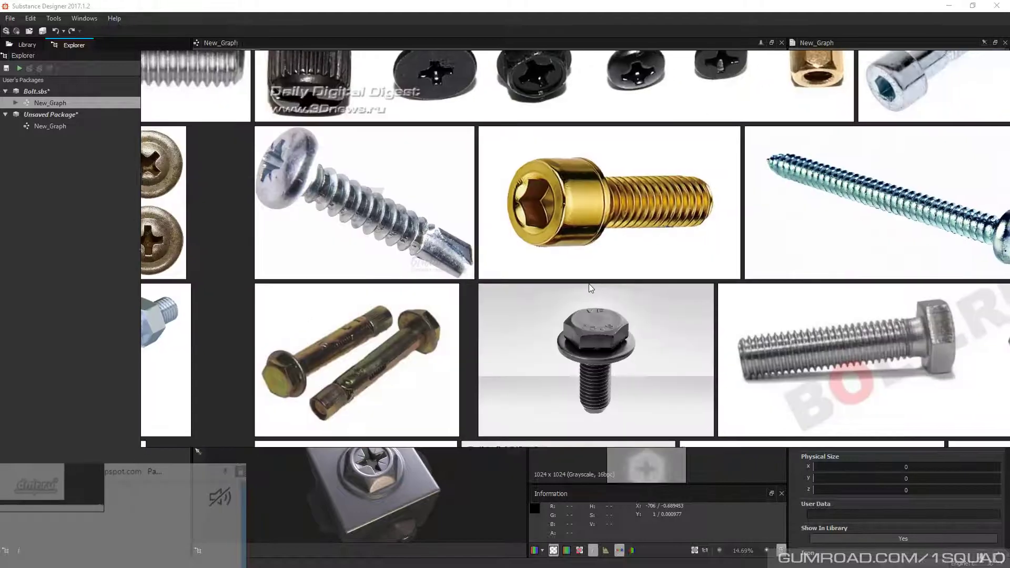
{"action": "mouse_move", "coordinate": [589, 283]}
{"action": "middle_mouse_down"}
{"action": "mouse_move", "coordinate": [591, 300]}
{"action": "mouse_move", "coordinate": [579, 298]}
{"action": "middle_mouse_up"}
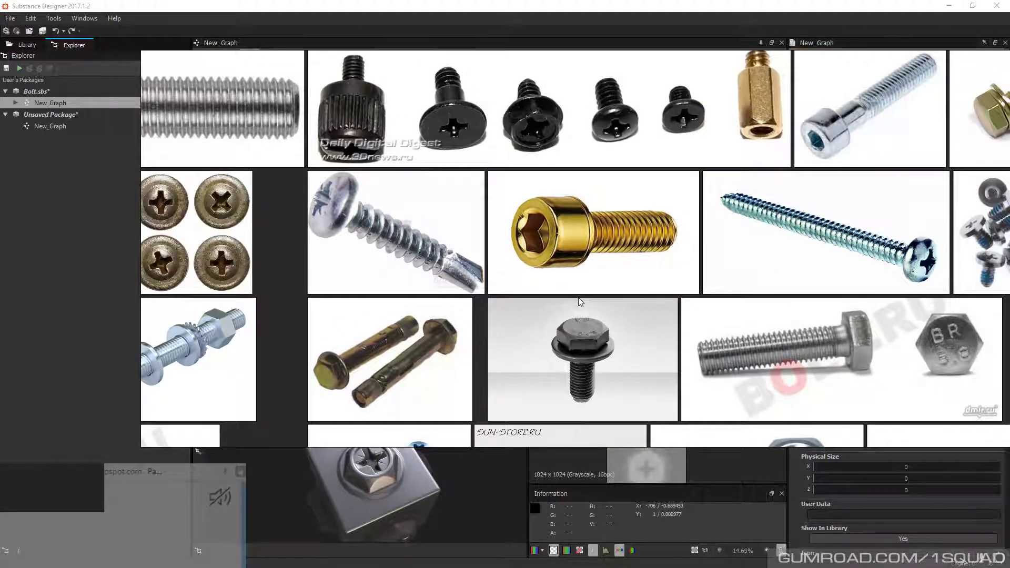
{"action": "scroll", "coordinate": [588, 344], "scroll_direction": "up", "scroll_amount": 2}
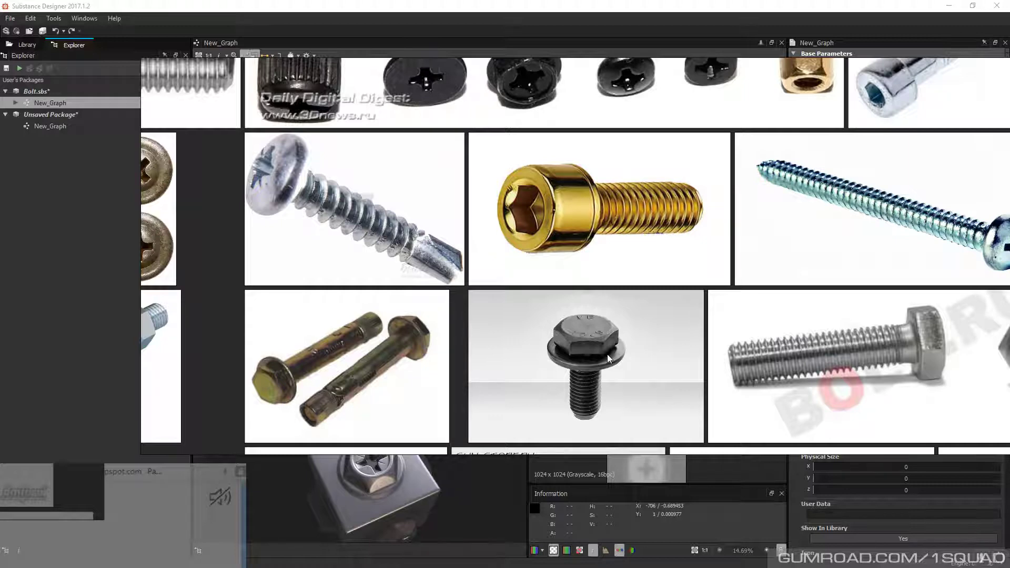
{"action": "left_click_drag", "start_coordinate": [852, 337], "coordinate": [822, 346]}
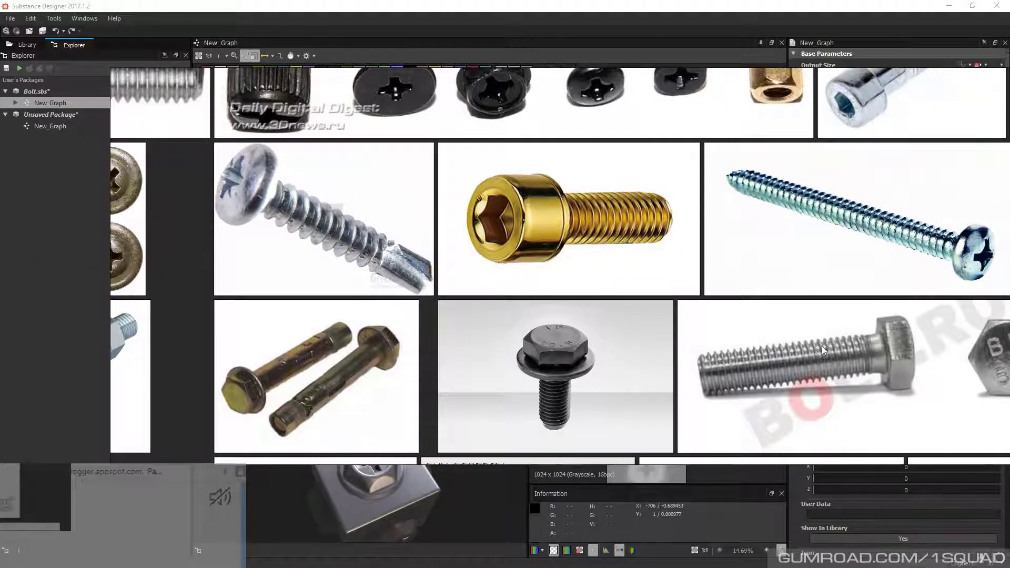
{"action": "scroll", "coordinate": [551, 356], "scroll_direction": "up", "scroll_amount": 2}
{"action": "right_click_drag", "start_coordinate": [566, 310], "coordinate": [611, 322]}
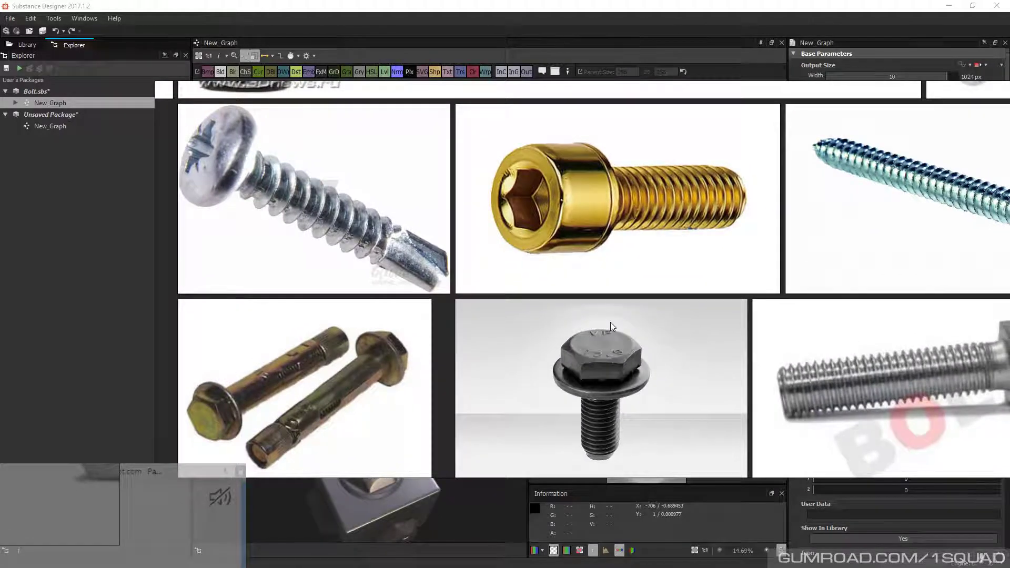
{"action": "scroll", "coordinate": [611, 322], "scroll_direction": "down", "scroll_amount": 1}
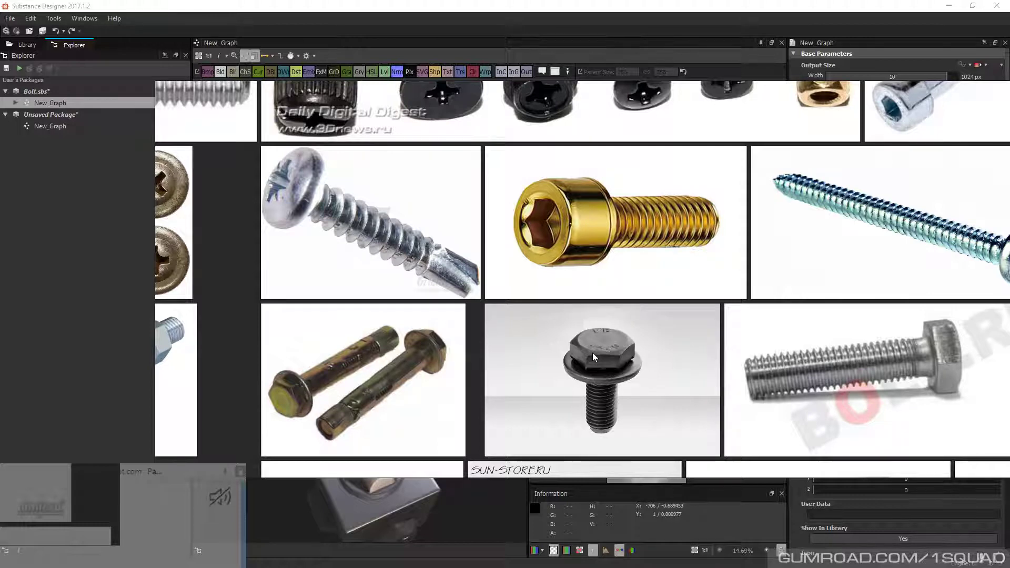
{"action": "scroll", "coordinate": [606, 353], "scroll_direction": "up", "scroll_amount": 1}
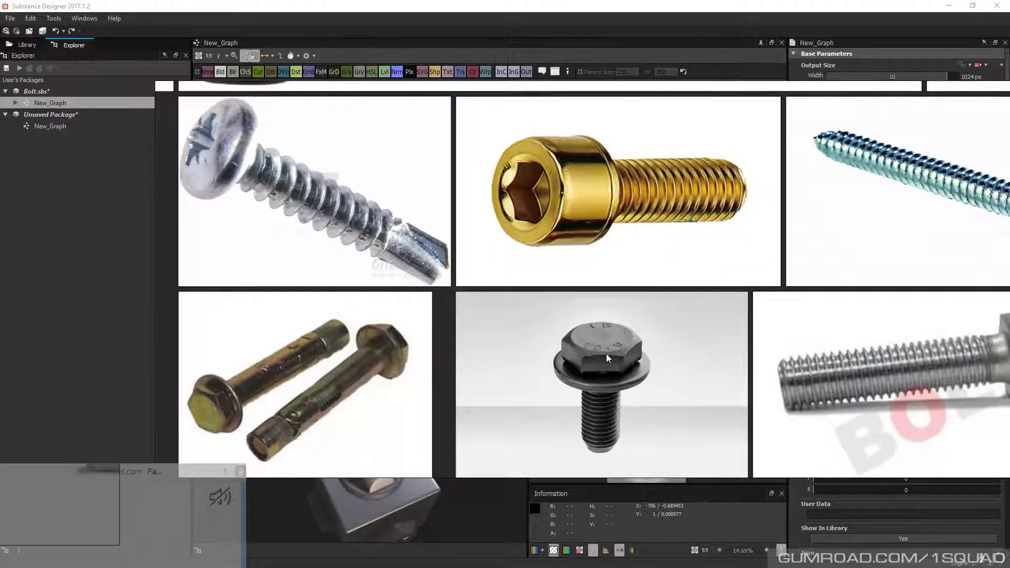
{"action": "scroll", "coordinate": [606, 353], "scroll_direction": "down", "scroll_amount": 1}
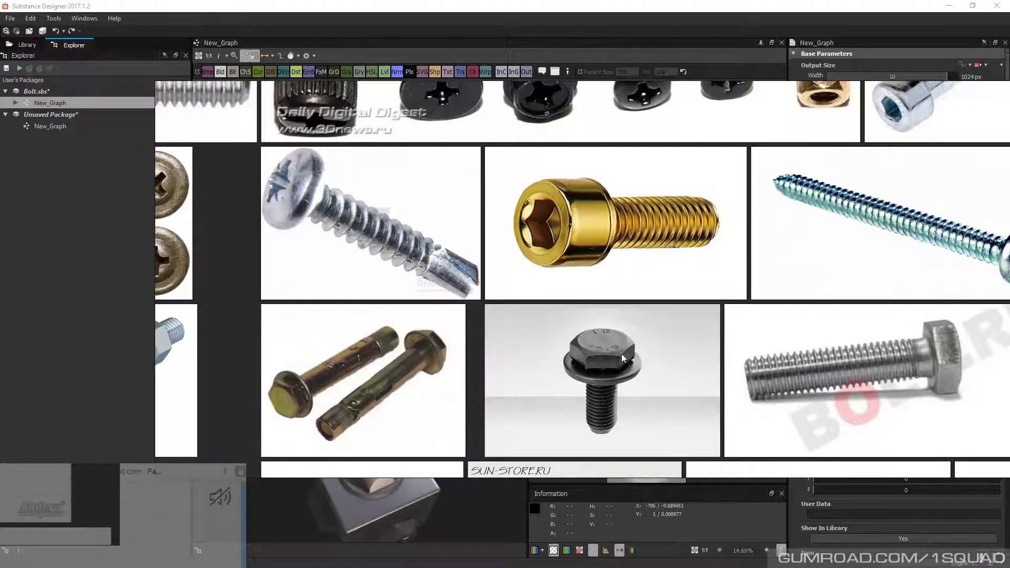
Examine the black hex screw with the flange and cross recess in the row of small screws
{"action": "middle_click_drag", "start_coordinate": [614, 261], "coordinate": [622, 304]}
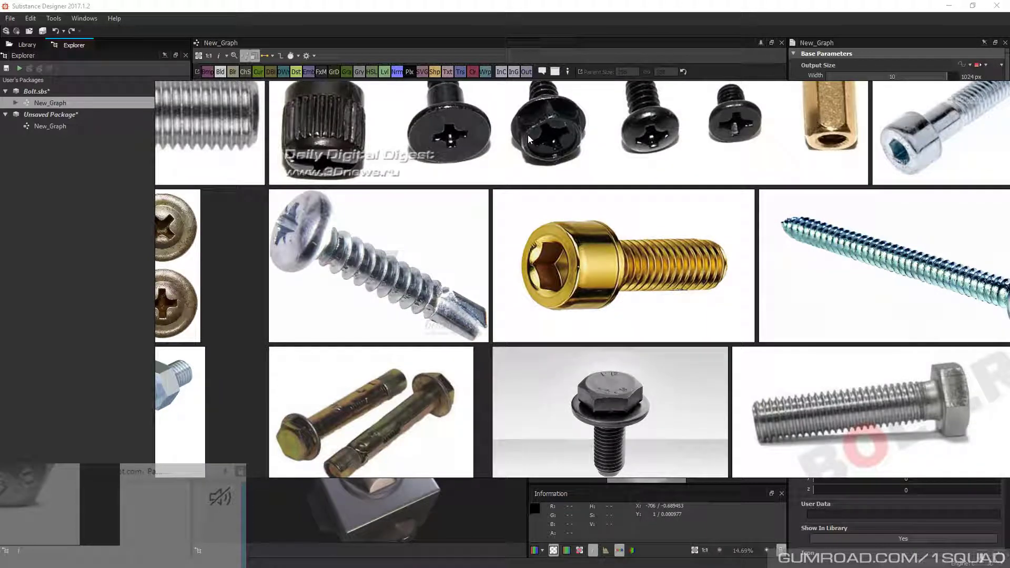
{"action": "scroll", "coordinate": [548, 116], "scroll_direction": "up", "scroll_amount": 3}
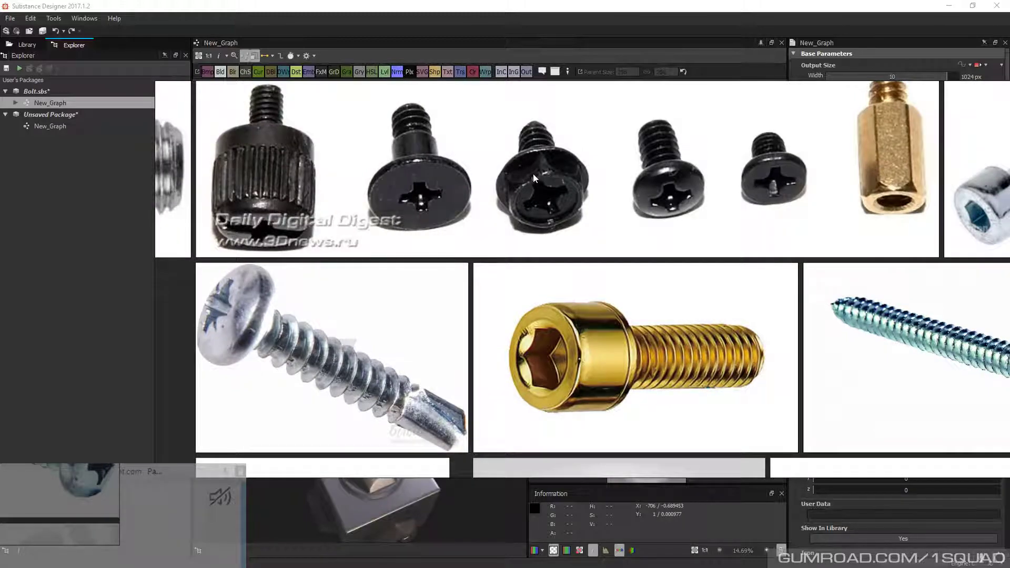
{"action": "scroll", "coordinate": [532, 174], "scroll_direction": "down", "scroll_amount": 3}
{"action": "scroll", "coordinate": [588, 284], "scroll_direction": "up", "scroll_amount": 1}
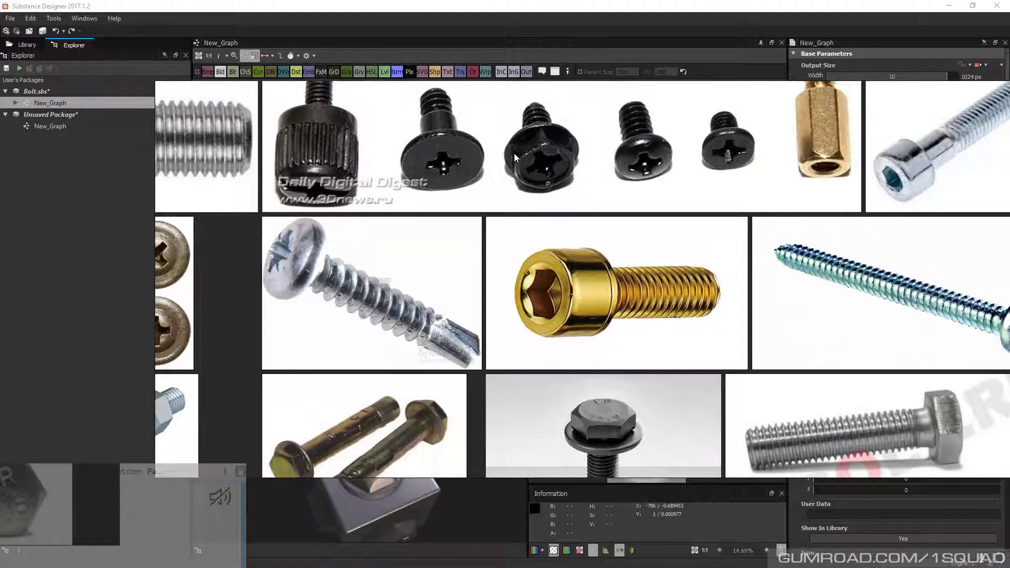
{"action": "scroll", "coordinate": [514, 153], "scroll_direction": "up", "scroll_amount": 2}
{"action": "scroll", "coordinate": [526, 135], "scroll_direction": "down", "scroll_amount": 2}
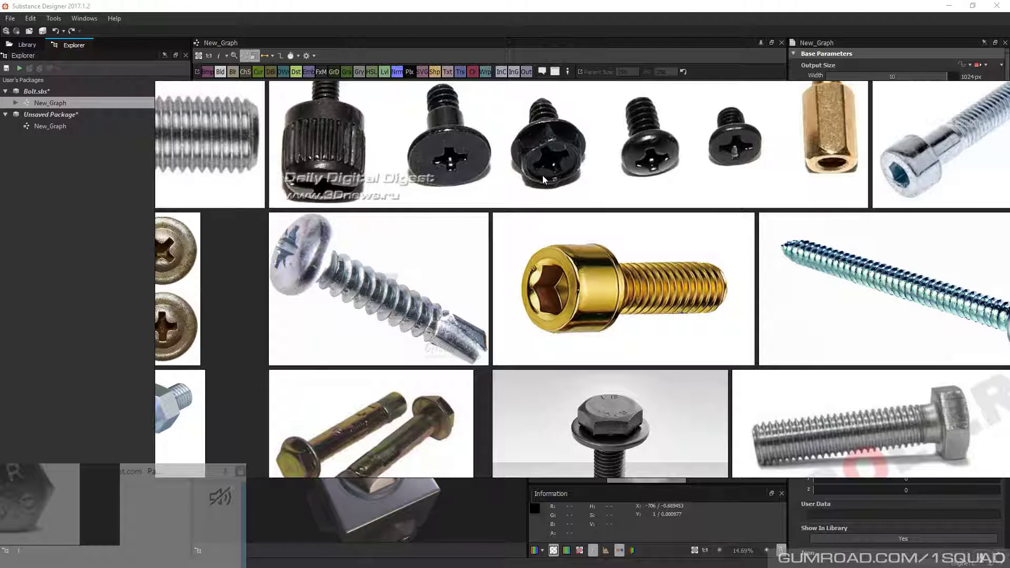
Move the reference board clear of the 3D View and compare the different screwdriver recesses in the bolt heads
{"action": "right_click_drag", "start_coordinate": [667, 220], "coordinate": [647, 145]}
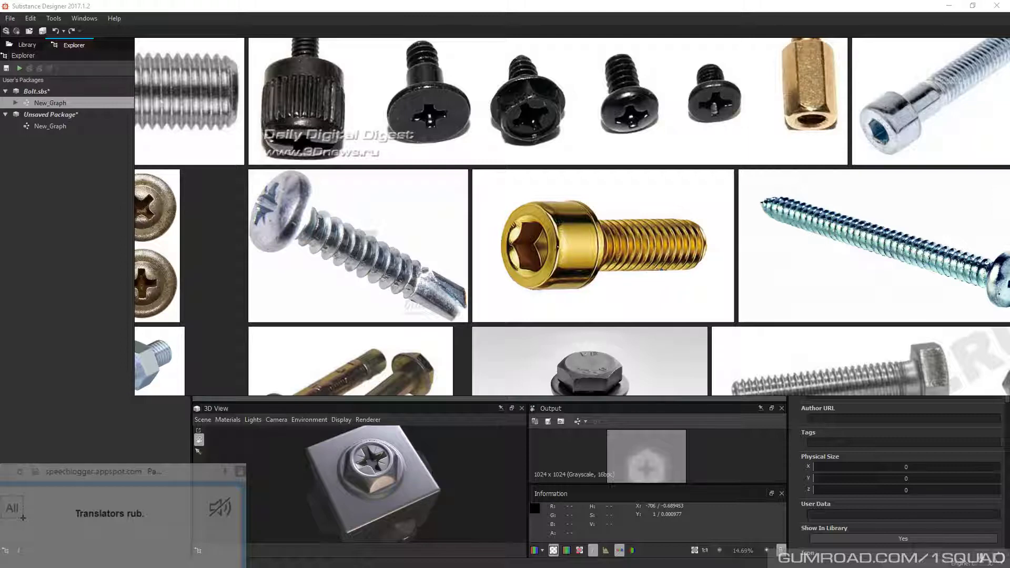
{"action": "mouse_move", "coordinate": [649, 233]}
{"action": "right_mouse_down"}
{"action": "mouse_move", "coordinate": [660, 235]}
{"action": "mouse_move", "coordinate": [634, 235]}
{"action": "mouse_move", "coordinate": [642, 235]}
{"action": "right_mouse_up"}
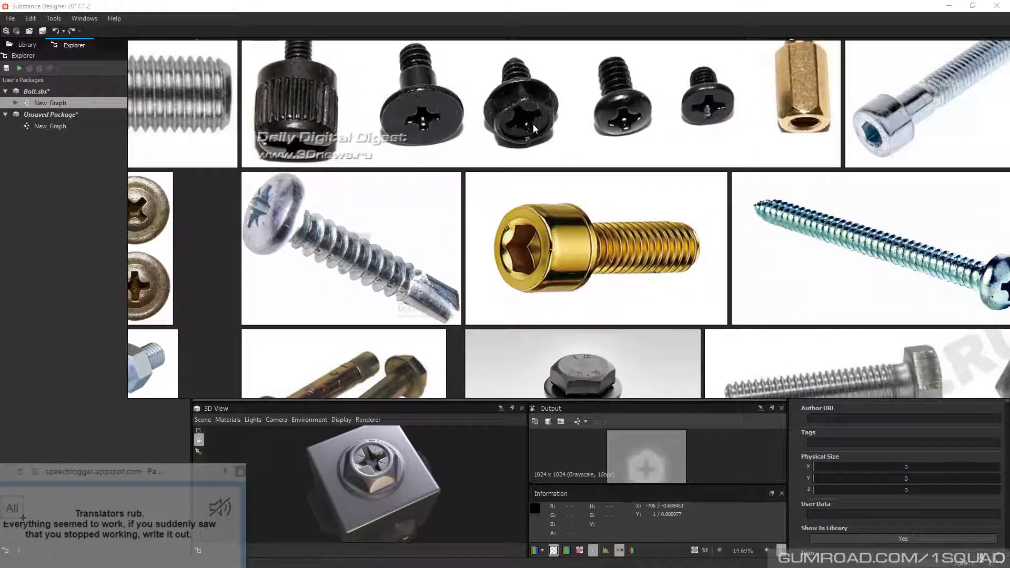
{"action": "right_click_drag", "start_coordinate": [533, 125], "coordinate": [536, 130]}
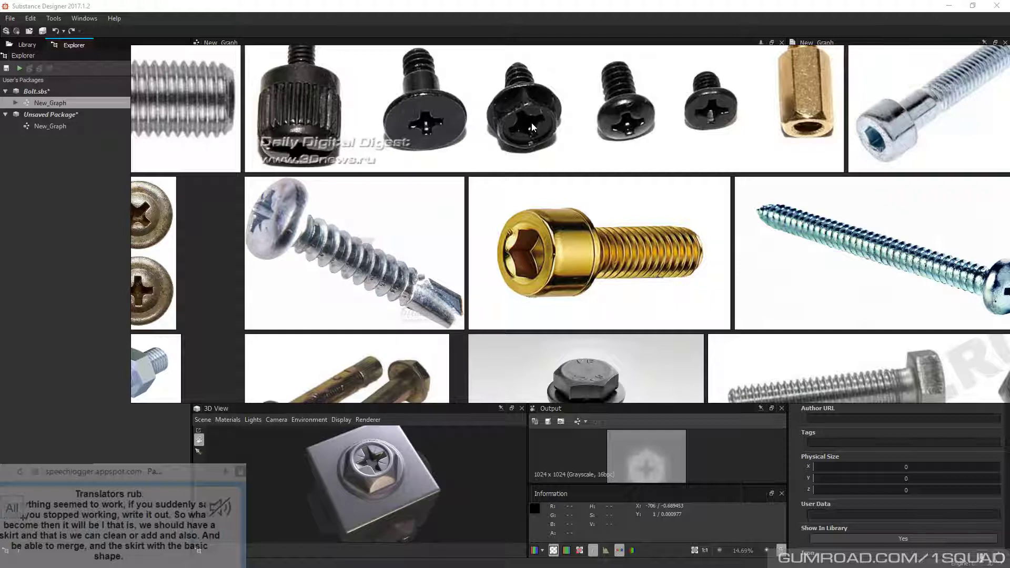
{"action": "scroll", "coordinate": [552, 259], "scroll_direction": "up", "scroll_amount": 2}
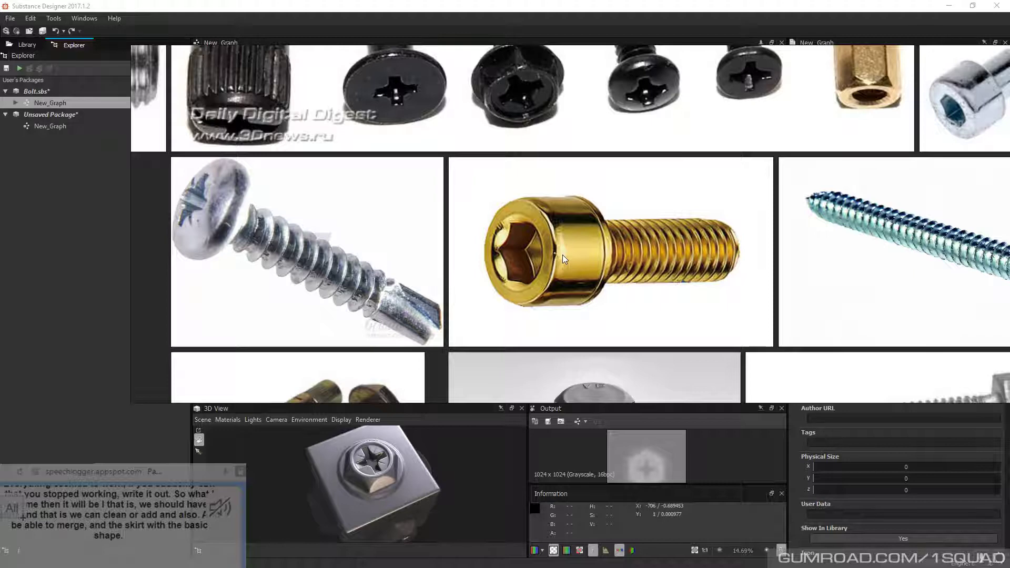
{"action": "scroll", "coordinate": [534, 247], "scroll_direction": "down", "scroll_amount": 2}
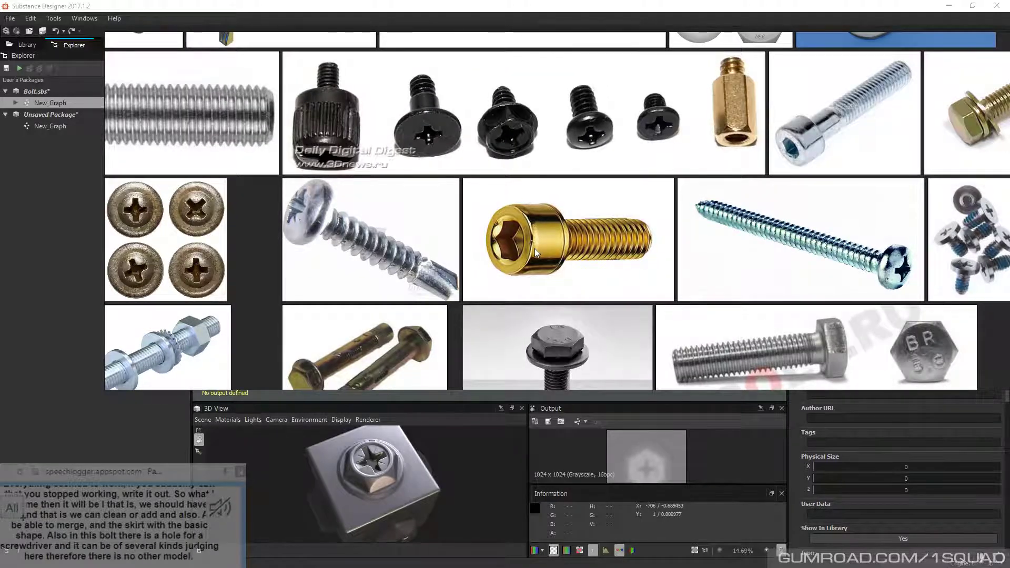
{"action": "right_click_drag", "start_coordinate": [534, 249], "coordinate": [496, 255]}
{"action": "right_click_drag", "start_coordinate": [564, 219], "coordinate": [557, 218]}
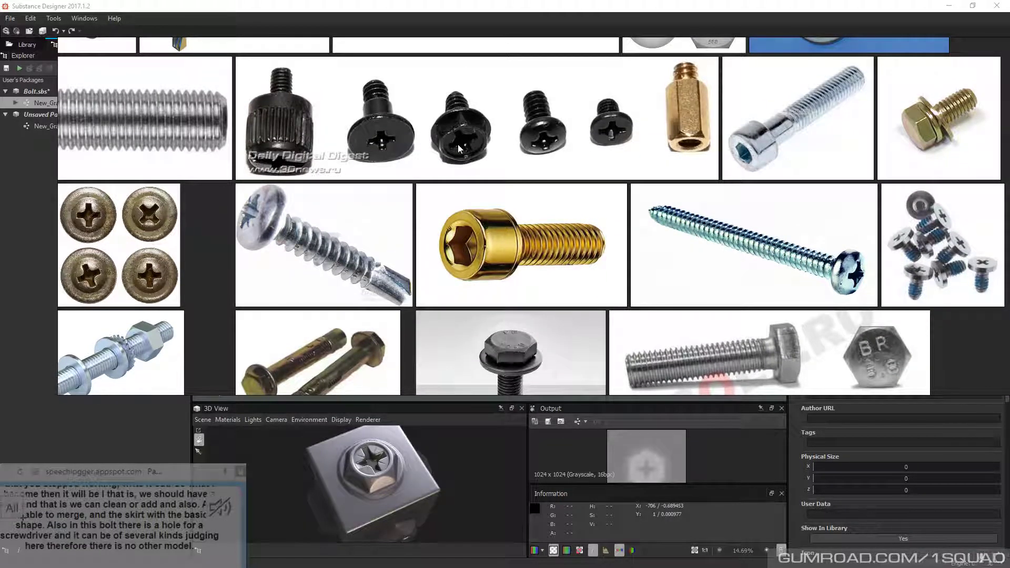
Compare the black flanged hex bolt with the row of black cross-recess screws on the reference board
{"action": "mouse_move", "coordinate": [529, 195]}
{"action": "right_mouse_down"}
{"action": "mouse_move", "coordinate": [541, 186]}
{"action": "mouse_move", "coordinate": [499, 197]}
{"action": "mouse_move", "coordinate": [532, 176]}
{"action": "right_mouse_up"}
{"action": "scroll", "coordinate": [532, 177], "scroll_direction": "down", "scroll_amount": 2}
{"action": "middle_click_drag", "start_coordinate": [555, 308], "coordinate": [603, 161]}
{"action": "right_click_drag", "start_coordinate": [604, 164], "coordinate": [596, 116]}
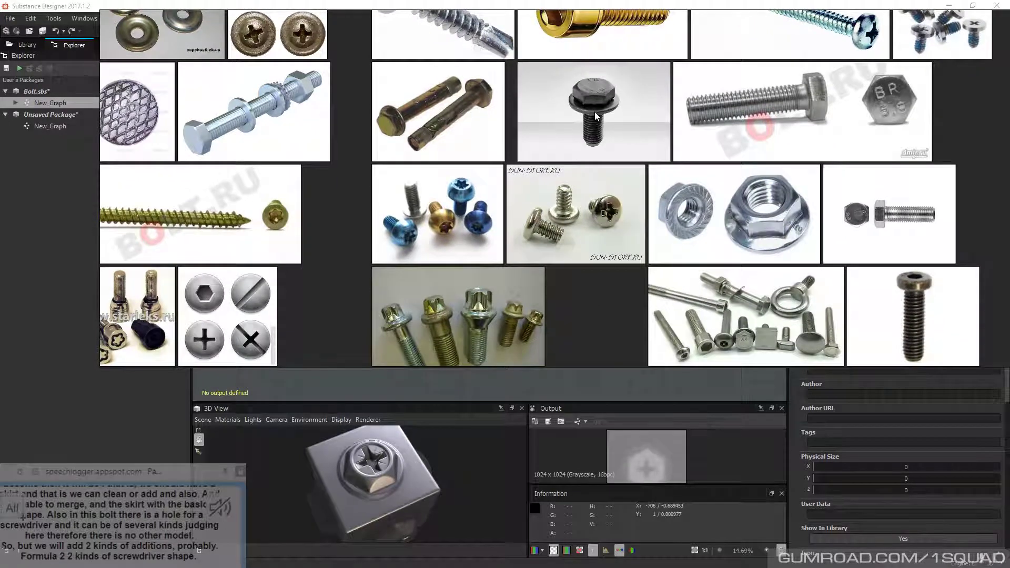
{"action": "middle_click_drag", "start_coordinate": [581, 199], "coordinate": [604, 107]}
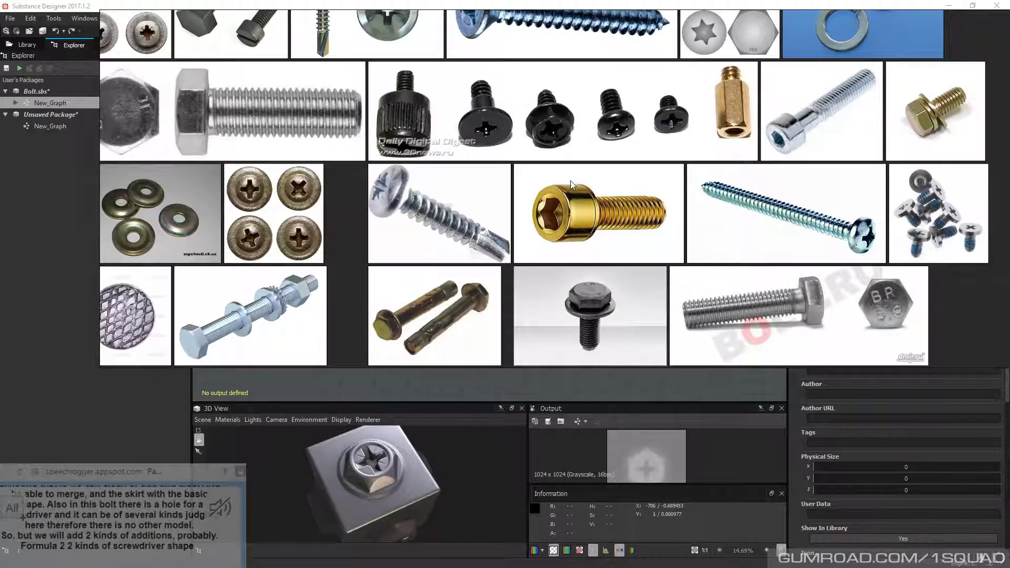
{"action": "scroll", "coordinate": [549, 124], "scroll_direction": "up", "scroll_amount": 3}
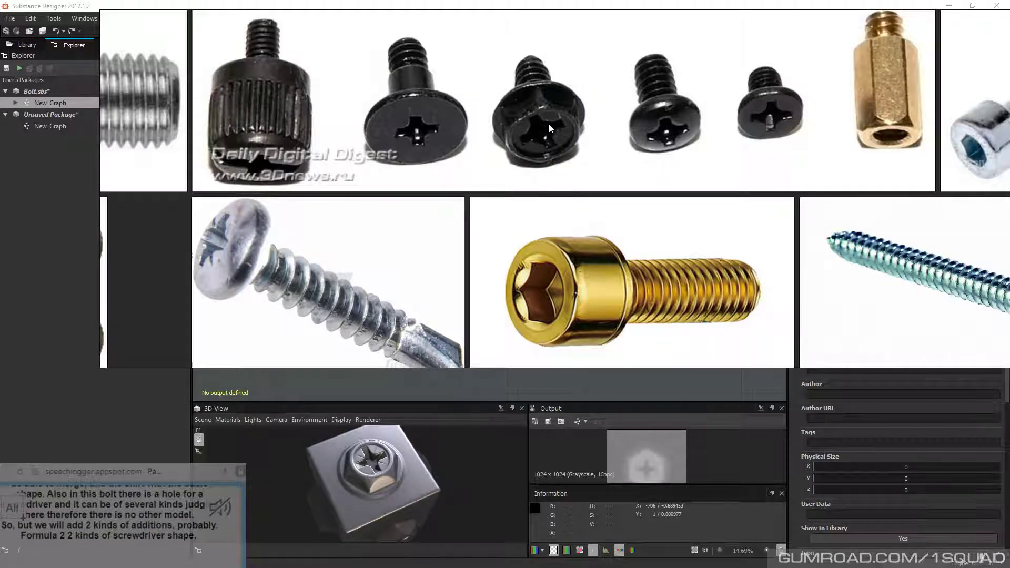
{"action": "scroll", "coordinate": [548, 124], "scroll_direction": "down", "scroll_amount": 4}
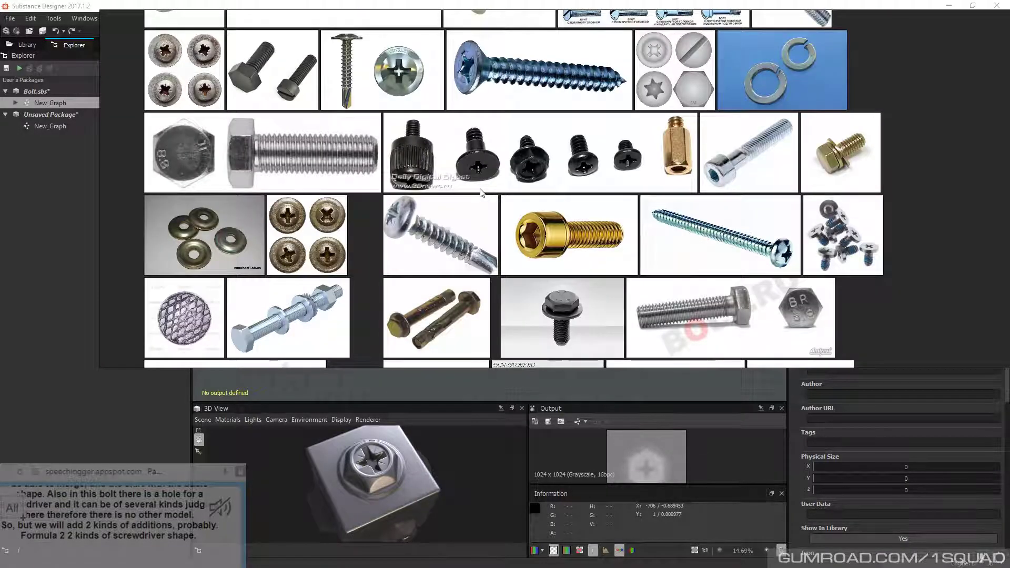
{"action": "middle_click_drag", "start_coordinate": [480, 193], "coordinate": [479, 231]}
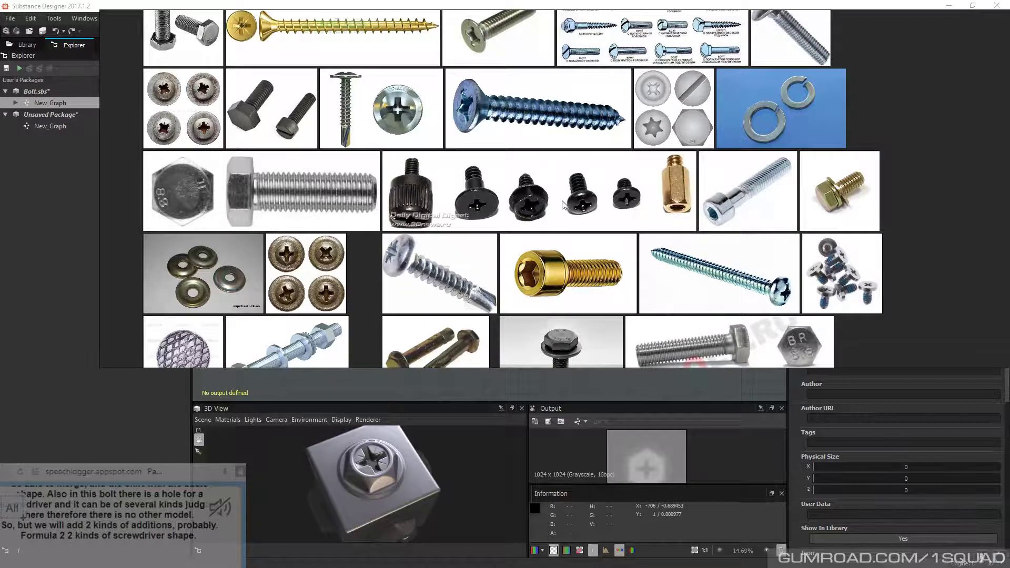
Examine the star-recess and cross-recess round-head screws for recess shapes, and move the reference board off the graph
{"action": "scroll", "coordinate": [563, 205], "scroll_direction": "down", "scroll_amount": 4}
{"action": "middle_click_drag", "start_coordinate": [563, 243], "coordinate": [567, 192]}
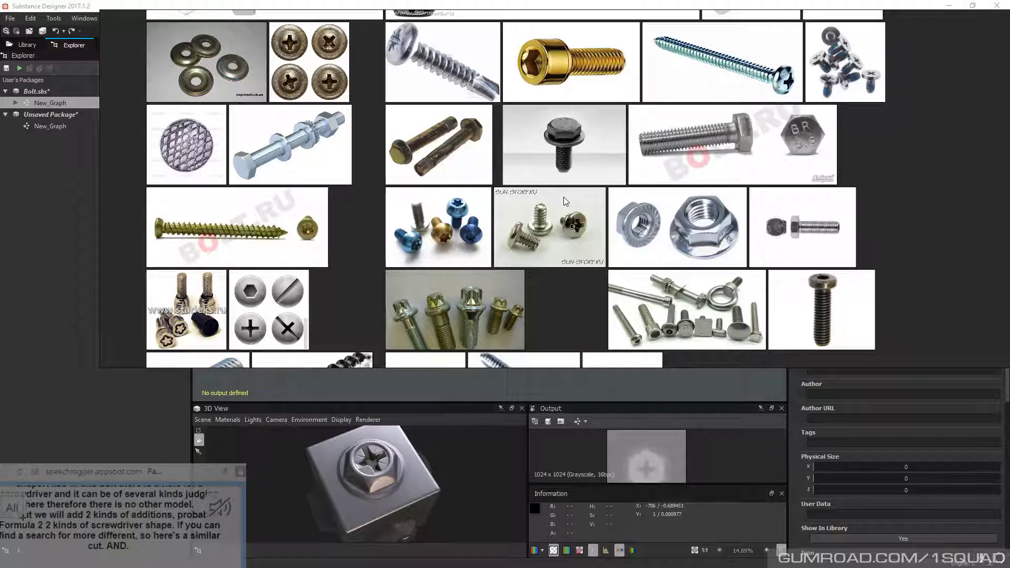
{"action": "scroll", "coordinate": [461, 208], "scroll_direction": "up", "scroll_amount": 5}
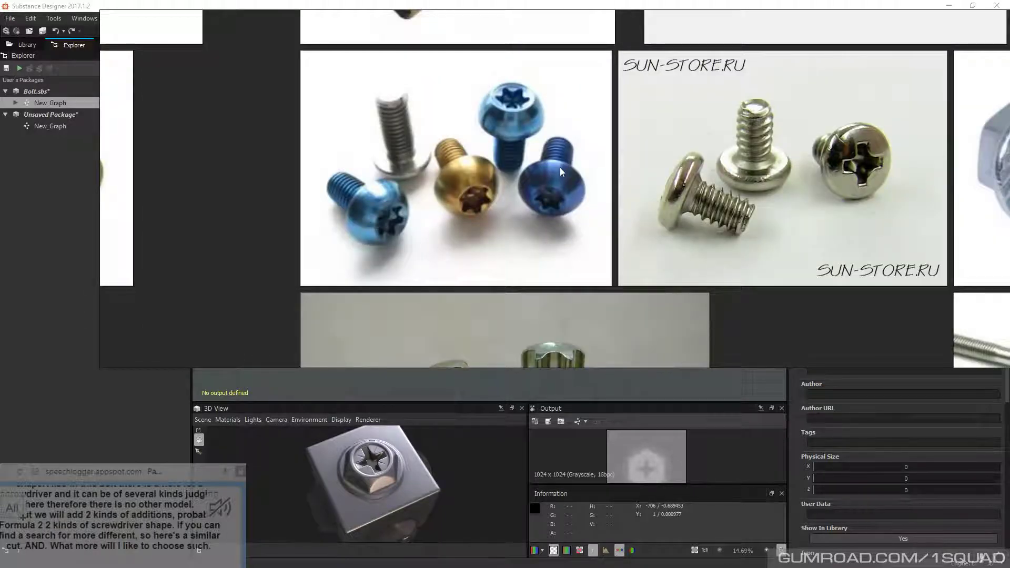
{"action": "right_click_drag", "start_coordinate": [561, 168], "coordinate": [567, 171]}
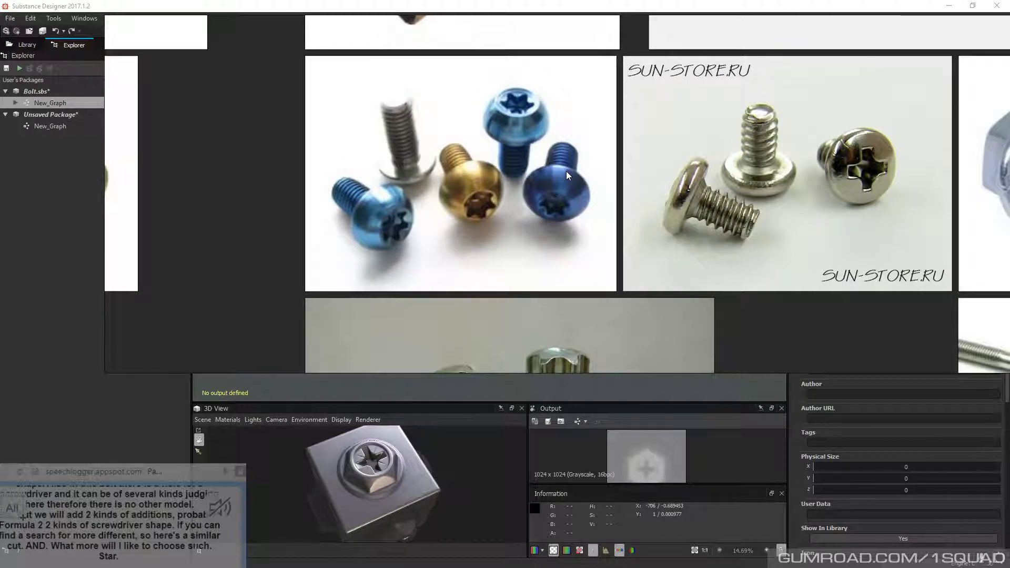
{"action": "scroll", "coordinate": [605, 179], "scroll_direction": "down", "scroll_amount": 5}
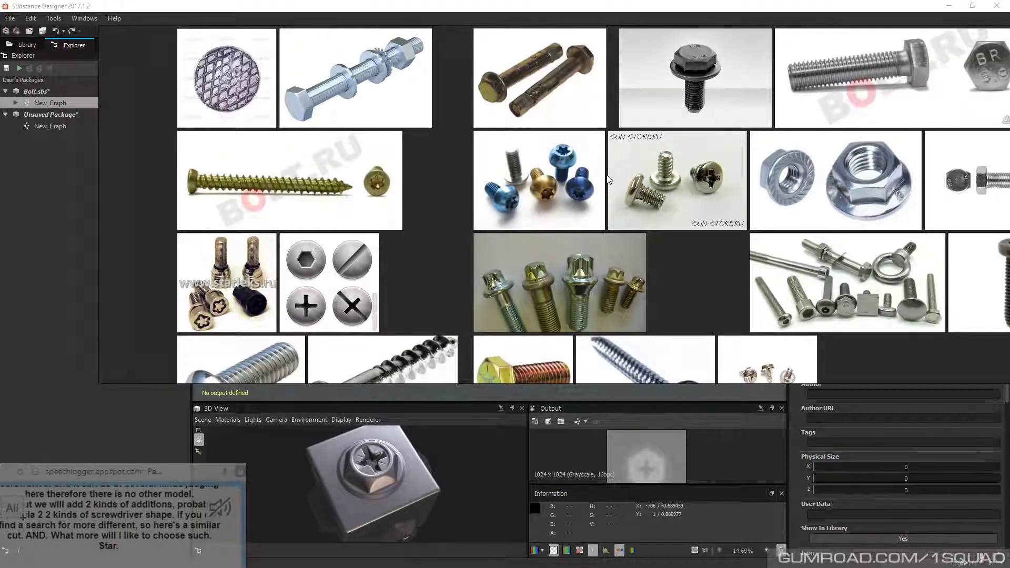
{"action": "middle_click_drag", "start_coordinate": [694, 151], "coordinate": [587, 229]}
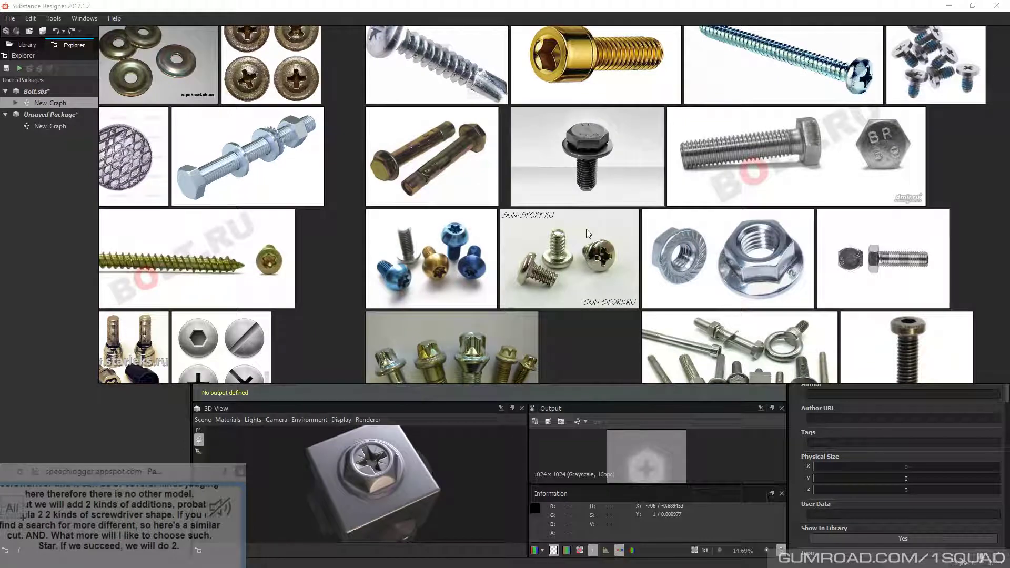
{"action": "right_click_drag", "start_coordinate": [587, 229], "coordinate": [1009, 267]}
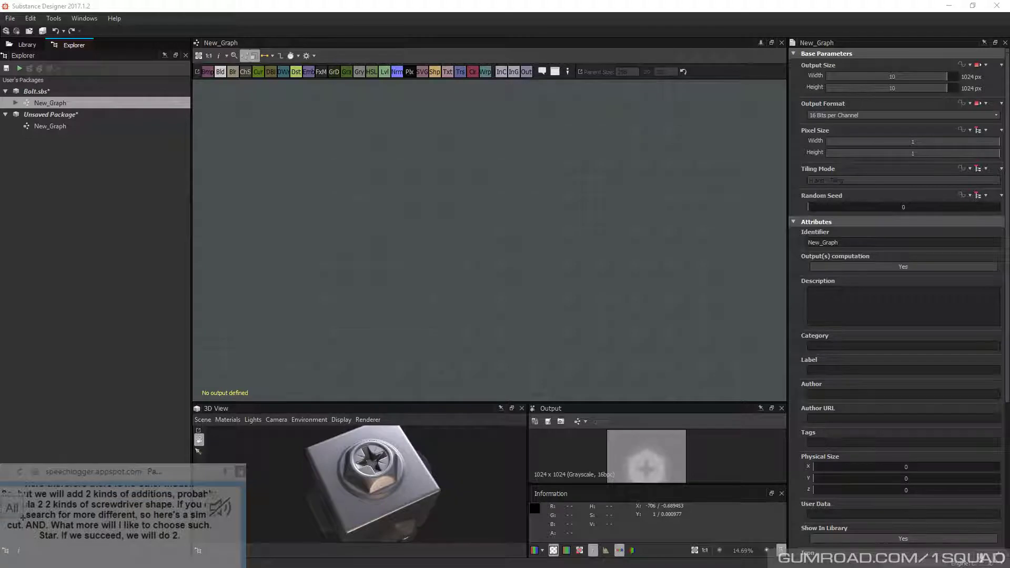
Add three Uniform Color nodes to the empty graph, stacked in a column
{"action": "left_click_drag", "start_coordinate": [409, 274], "coordinate": [415, 257]}
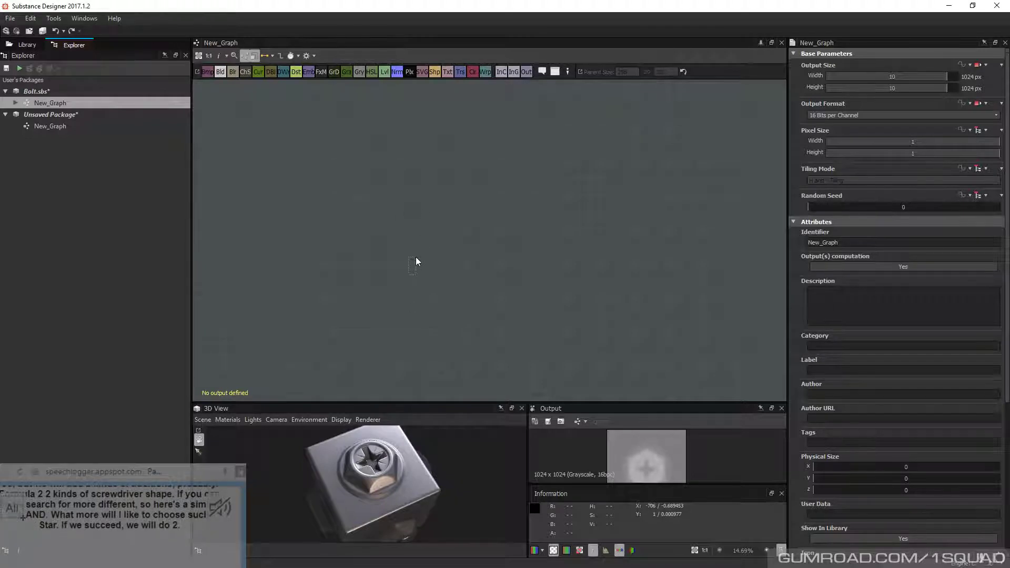
{"action": "left_click", "coordinate": [473, 73]}
{"action": "left_click", "coordinate": [537, 168]}
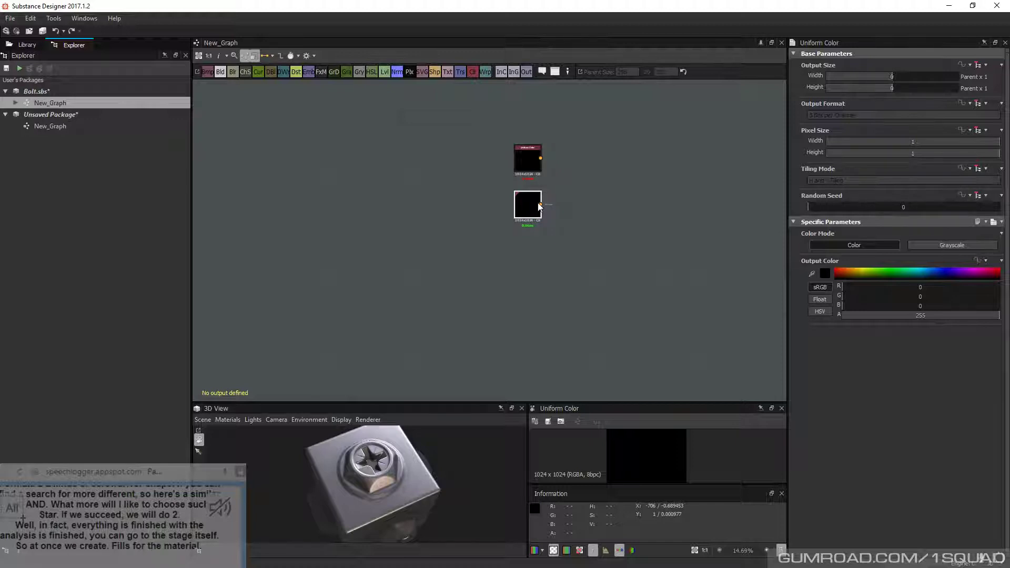
{"action": "left_click_drag", "start_coordinate": [540, 206], "coordinate": [378, 453]}
{"action": "key", "text": "ctrl+d"}
{"action": "left_click", "coordinate": [528, 159]}
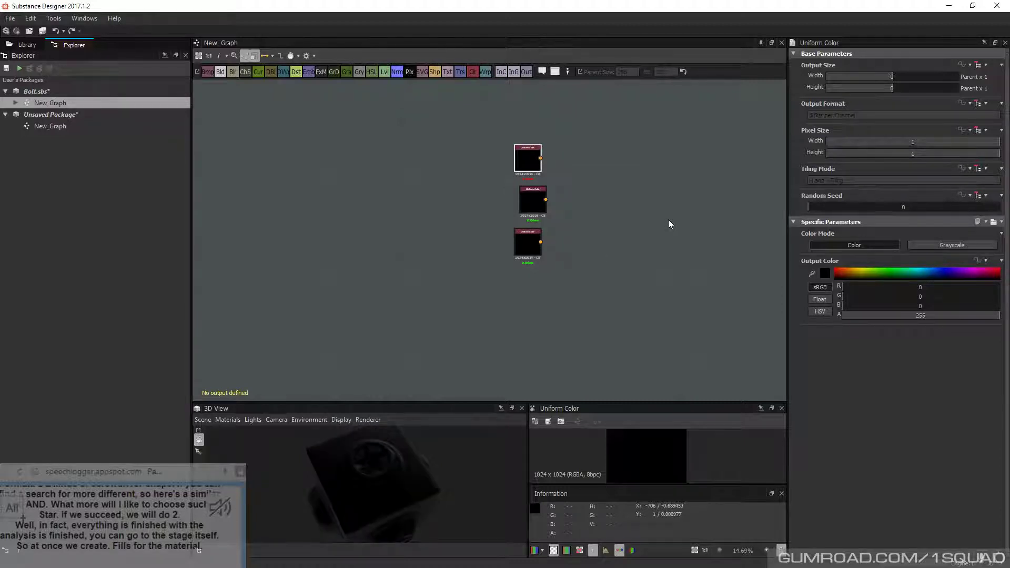
Add three Output nodes beside the Uniform Color nodes and connect each colour to its own output
{"action": "left_click", "coordinate": [527, 71]}
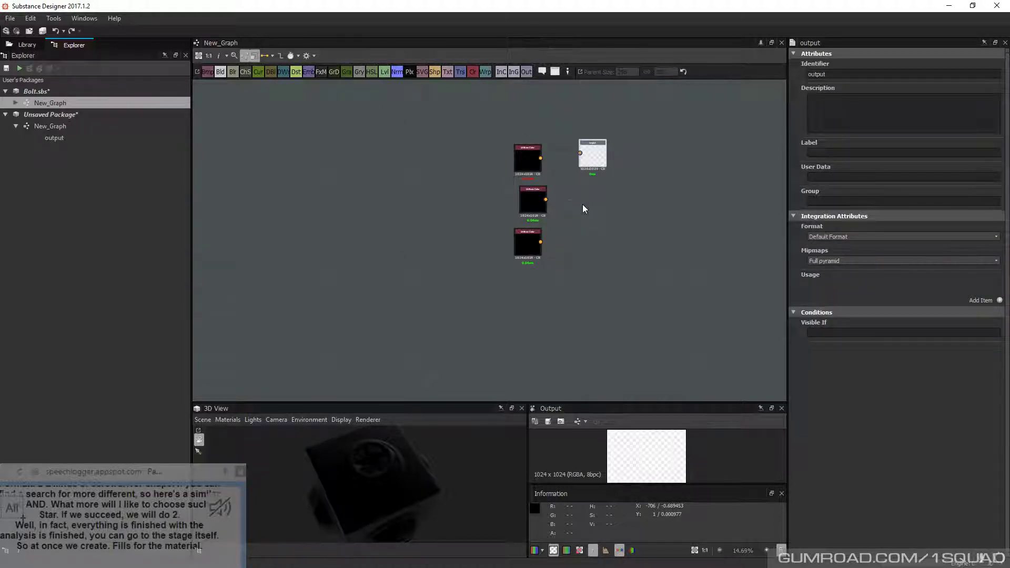
{"action": "key", "text": "ctrl+d"}
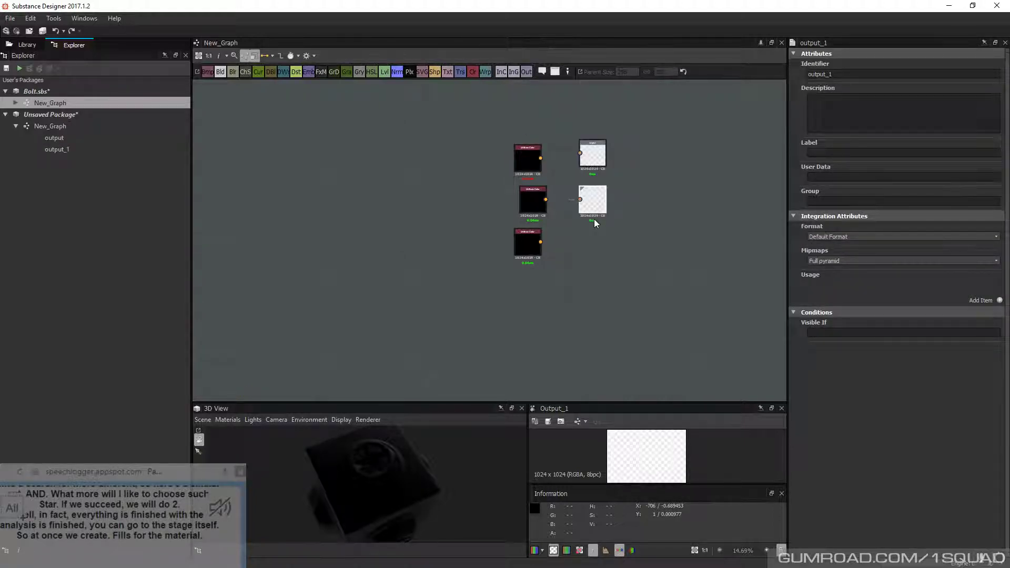
{"action": "key", "text": "ctrl+d"}
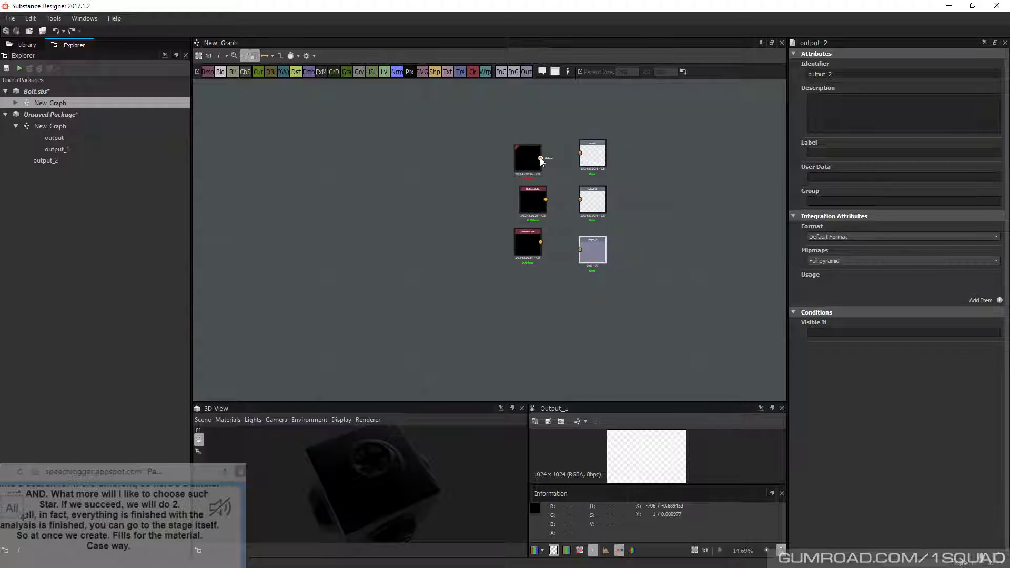
{"action": "left_click_drag", "start_coordinate": [541, 159], "coordinate": [580, 153]}
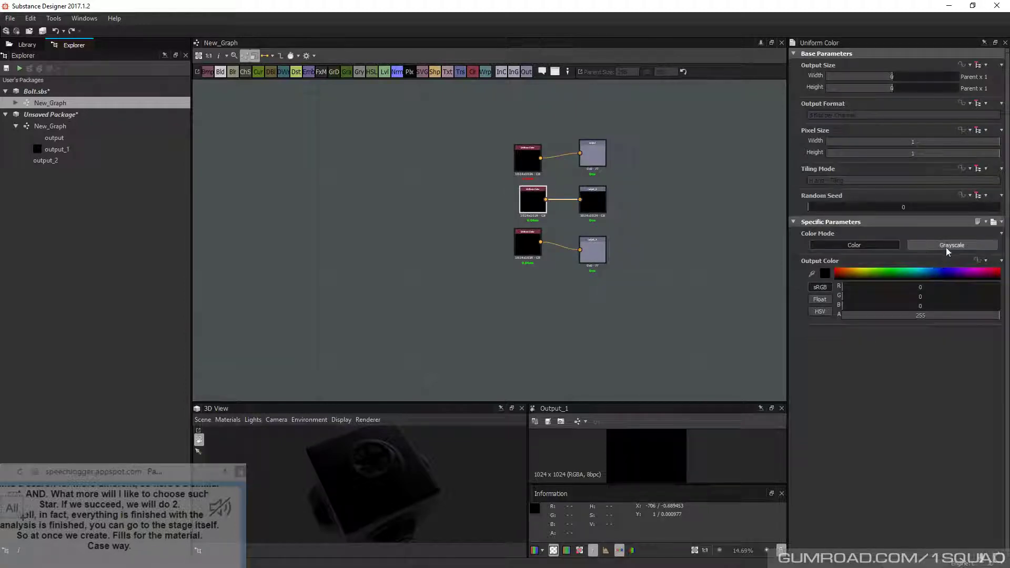
Set the second and third Uniform Color nodes to Grayscale and line up the first two with their outputs
{"action": "left_click", "coordinate": [946, 246]}
{"action": "left_click", "coordinate": [537, 245]}
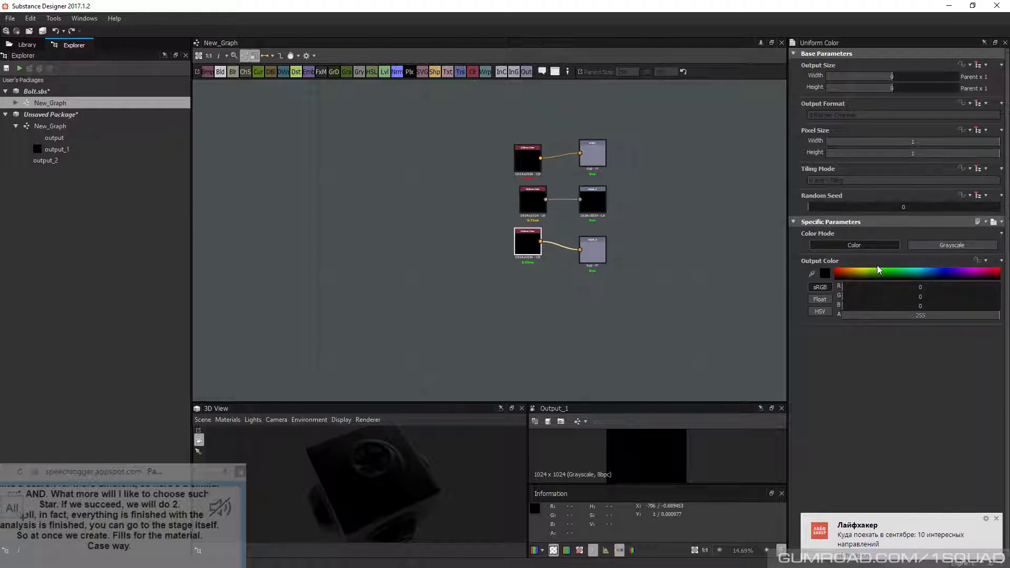
{"action": "left_click", "coordinate": [952, 245]}
{"action": "left_click_drag", "start_coordinate": [526, 158], "coordinate": [544, 154]}
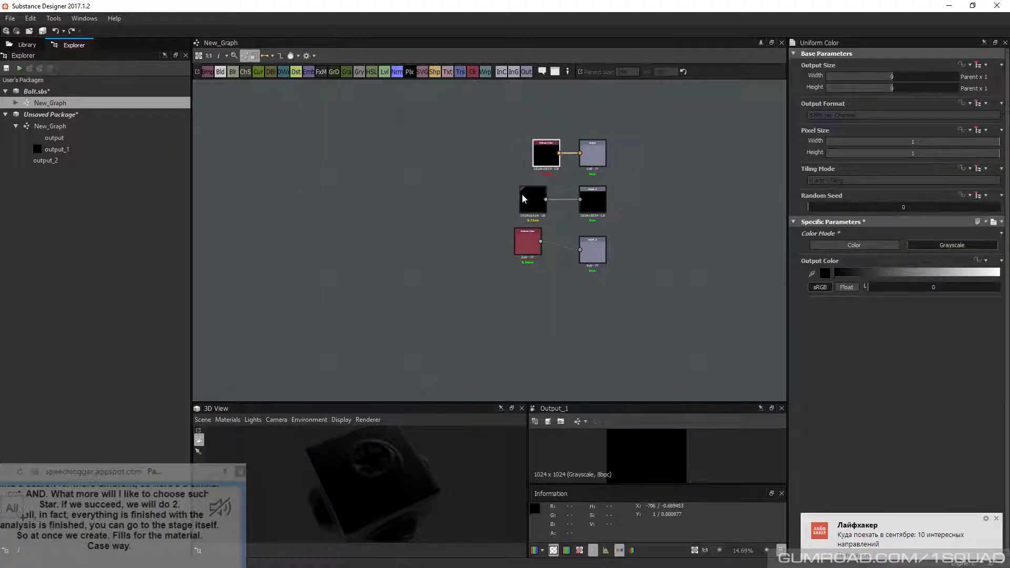
{"action": "left_click_drag", "start_coordinate": [530, 204], "coordinate": [544, 204]}
Give the first output a baseColor usage and the identifier baseColor
{"action": "left_click", "coordinate": [593, 153]}
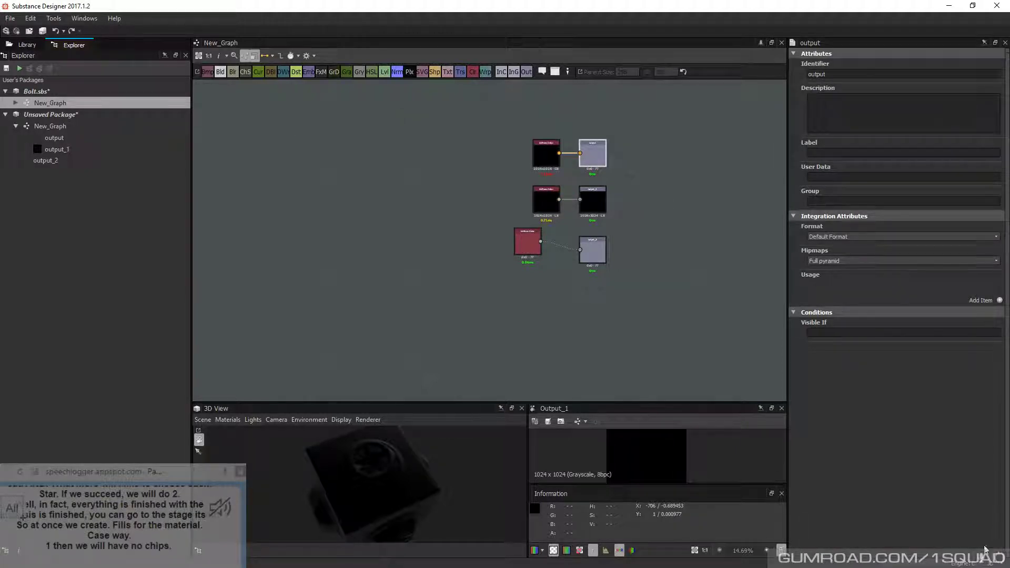
{"action": "left_click", "coordinate": [1000, 301]}
{"action": "key", "text": "Return"}
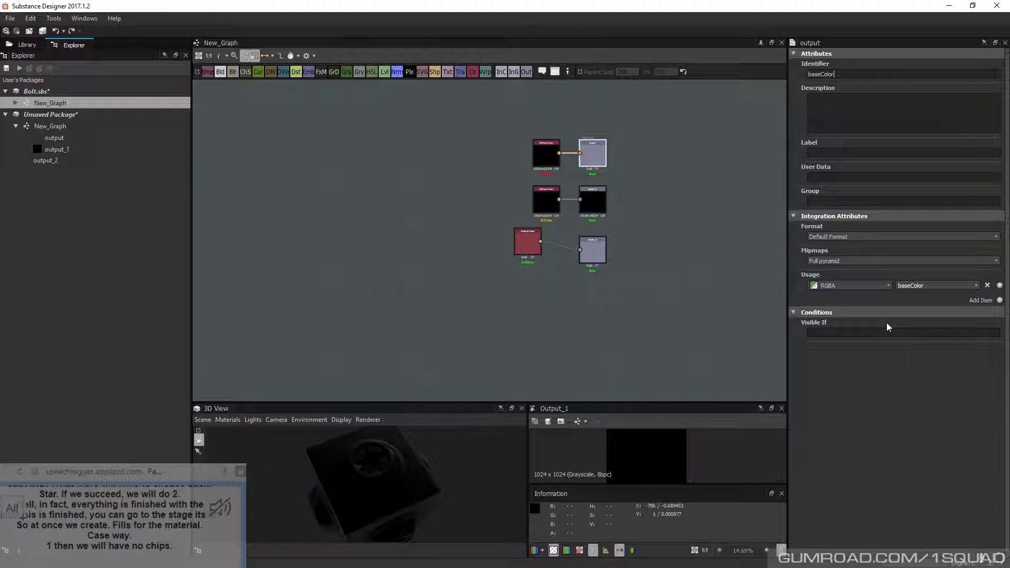
Add a usage to the second output and set it to roughness
{"action": "left_click", "coordinate": [593, 200]}
{"action": "left_click", "coordinate": [1000, 300]}
{"action": "left_click", "coordinate": [976, 286]}
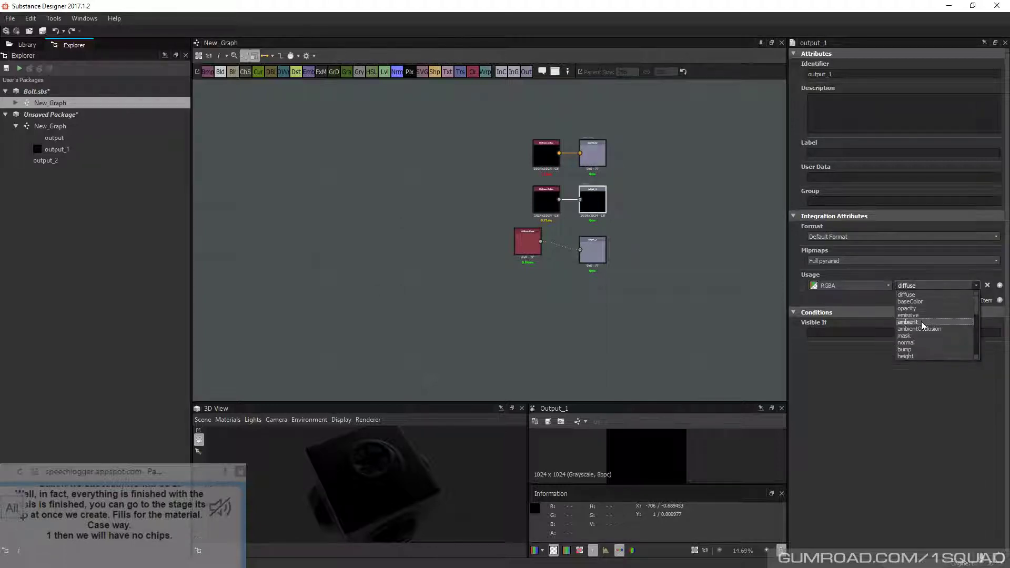
{"action": "scroll", "coordinate": [921, 322], "scroll_direction": "down", "scroll_amount": 1}
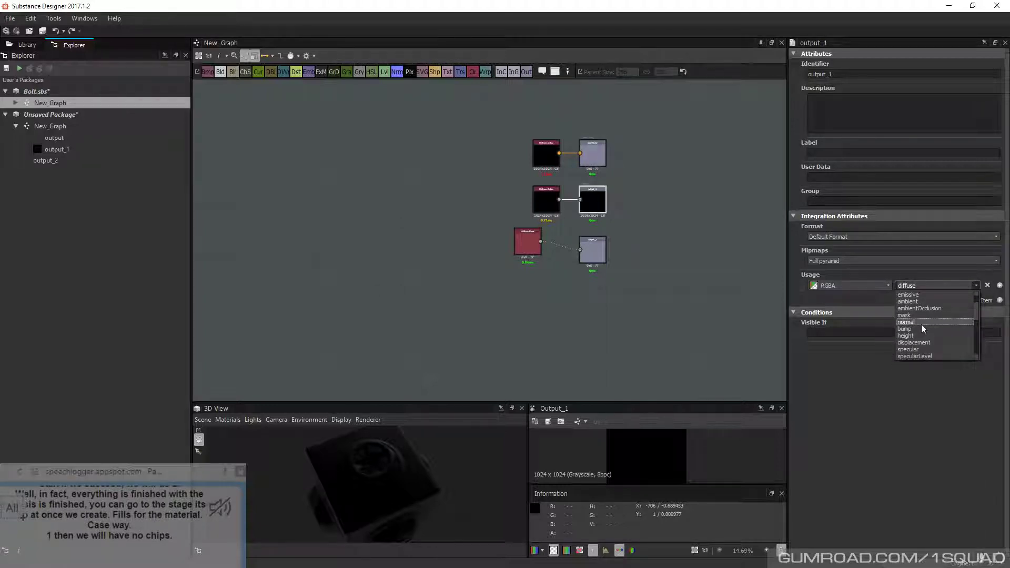
{"action": "scroll", "coordinate": [922, 319], "scroll_direction": "up", "scroll_amount": 1}
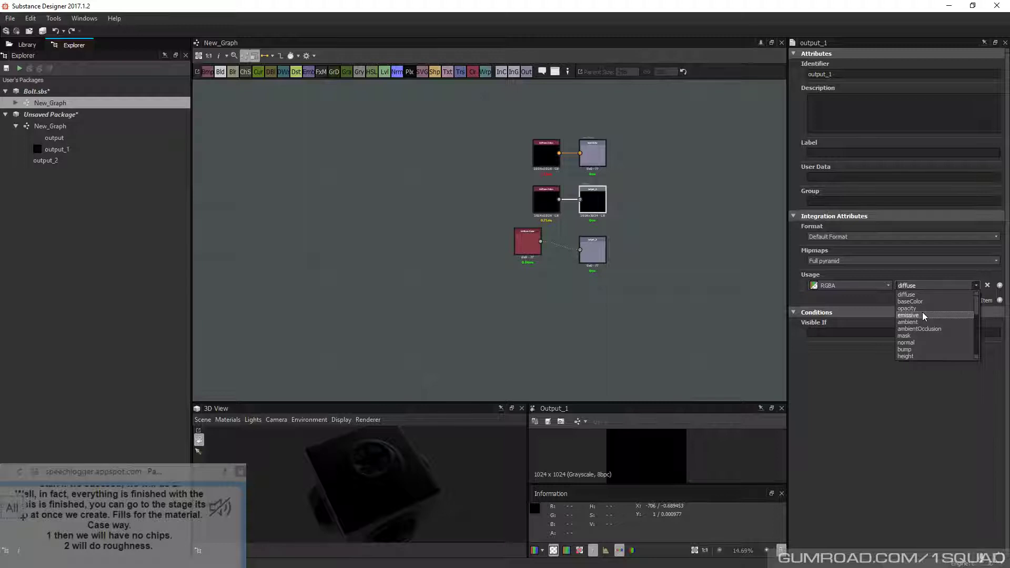
{"action": "scroll", "coordinate": [923, 311], "scroll_direction": "down", "scroll_amount": 1}
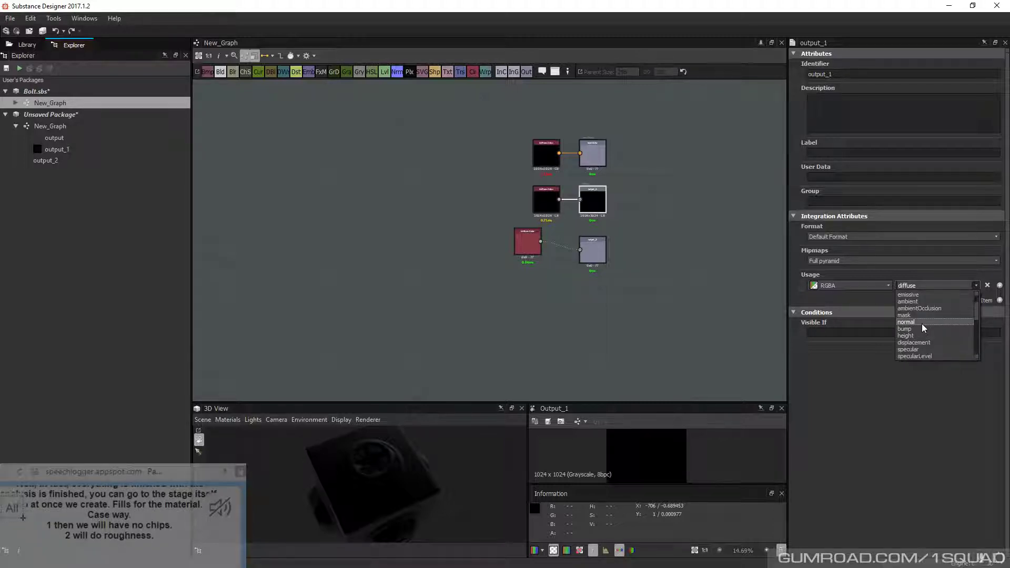
{"action": "scroll", "coordinate": [922, 323], "scroll_direction": "down", "scroll_amount": 1}
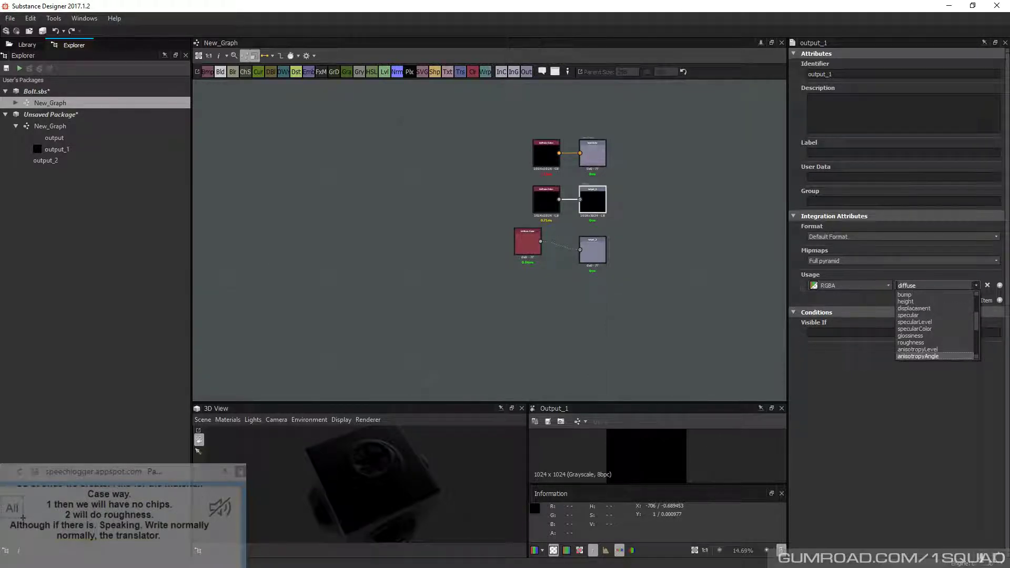
{"action": "scroll", "coordinate": [926, 356], "scroll_direction": "down", "scroll_amount": 3}
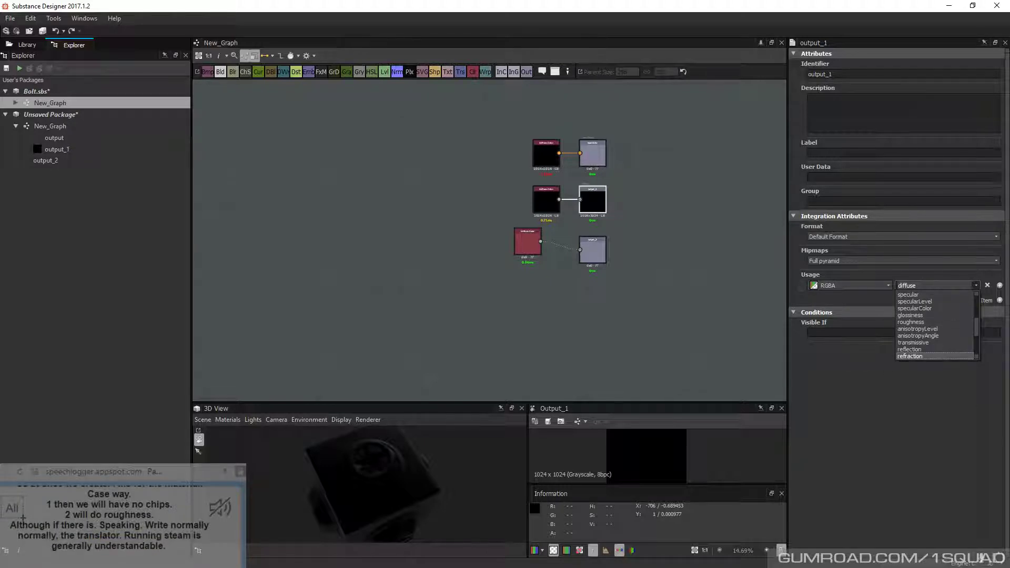
{"action": "scroll", "coordinate": [953, 357], "scroll_direction": "down", "scroll_amount": 2}
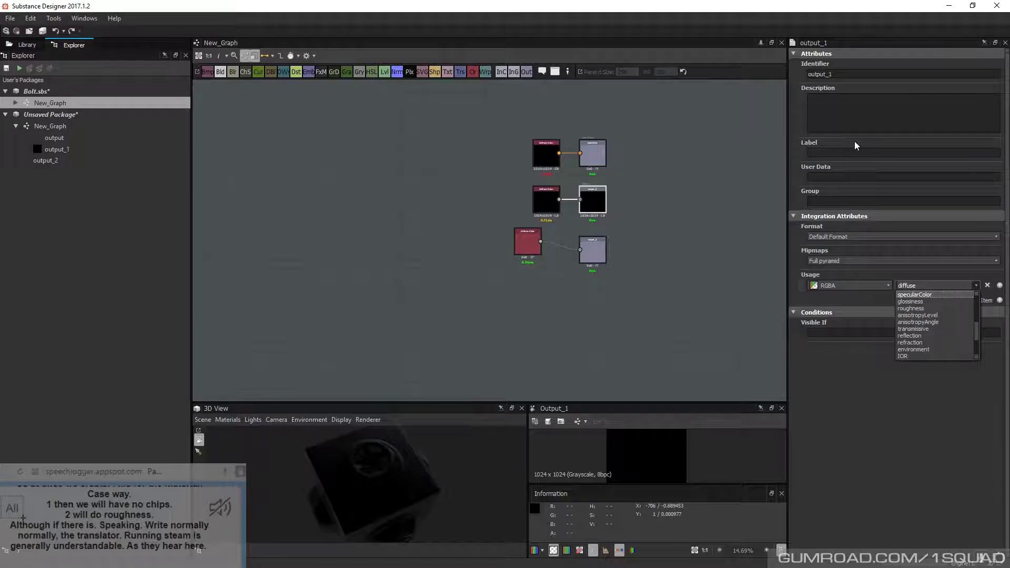
{"action": "key", "text": "Down"}
{"action": "key", "text": "Down"}
{"action": "key", "text": "Return"}
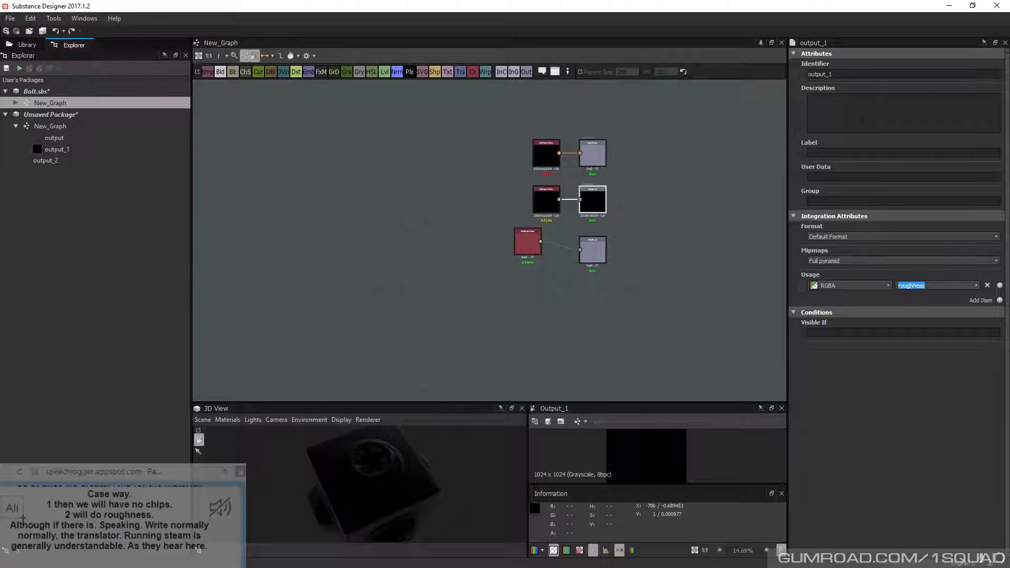
Set the third output's usage to metallic, align its Uniform Color node with it and display that node's image
{"action": "left_click", "coordinate": [600, 244]}
{"action": "left_click", "coordinate": [1000, 301]}
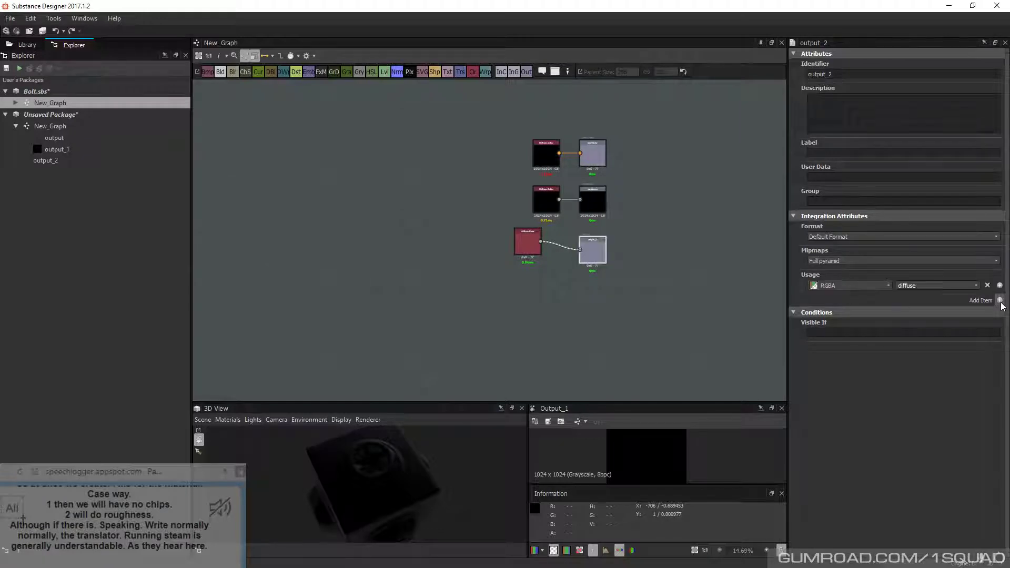
{"action": "left_click", "coordinate": [950, 286]}
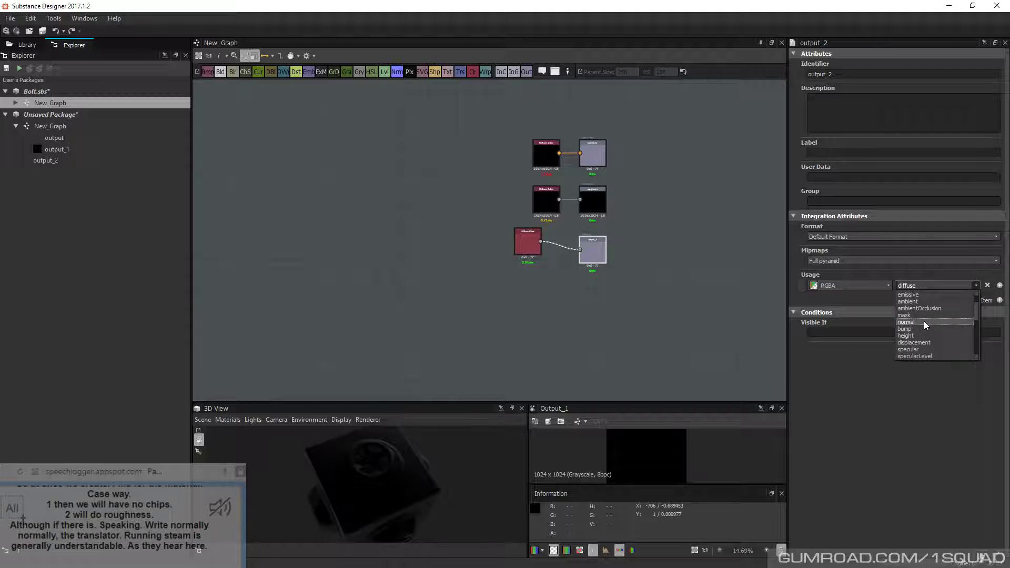
{"action": "scroll", "coordinate": [979, 326], "scroll_direction": "down", "scroll_amount": 1}
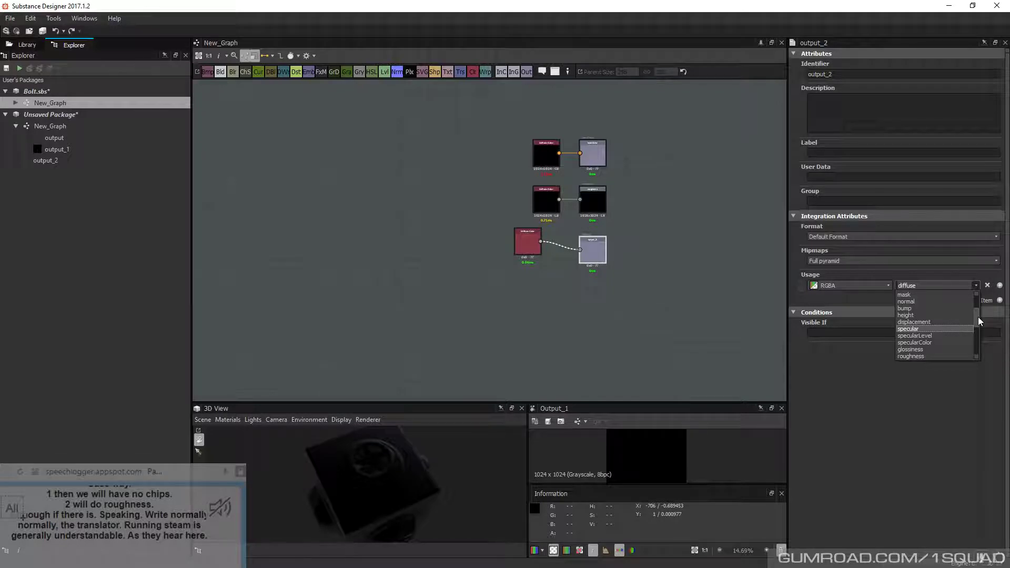
{"action": "mouse_move", "coordinate": [978, 317]}
{"action": "left_mouse_down"}
{"action": "mouse_move", "coordinate": [978, 346]}
{"action": "mouse_move", "coordinate": [982, 302]}
{"action": "mouse_move", "coordinate": [981, 328]}
{"action": "left_mouse_up"}
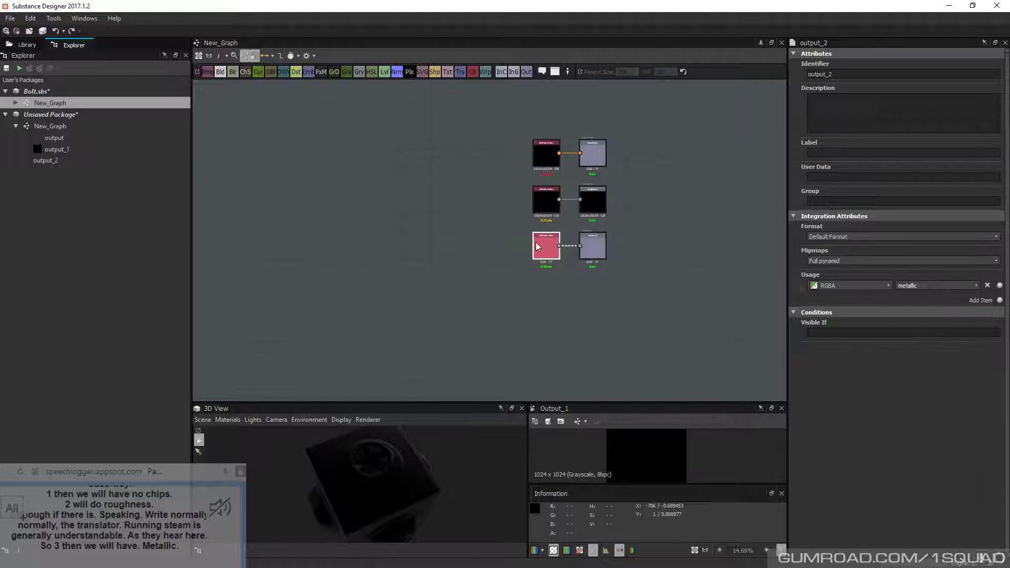
{"action": "double_click", "coordinate": [536, 242]}
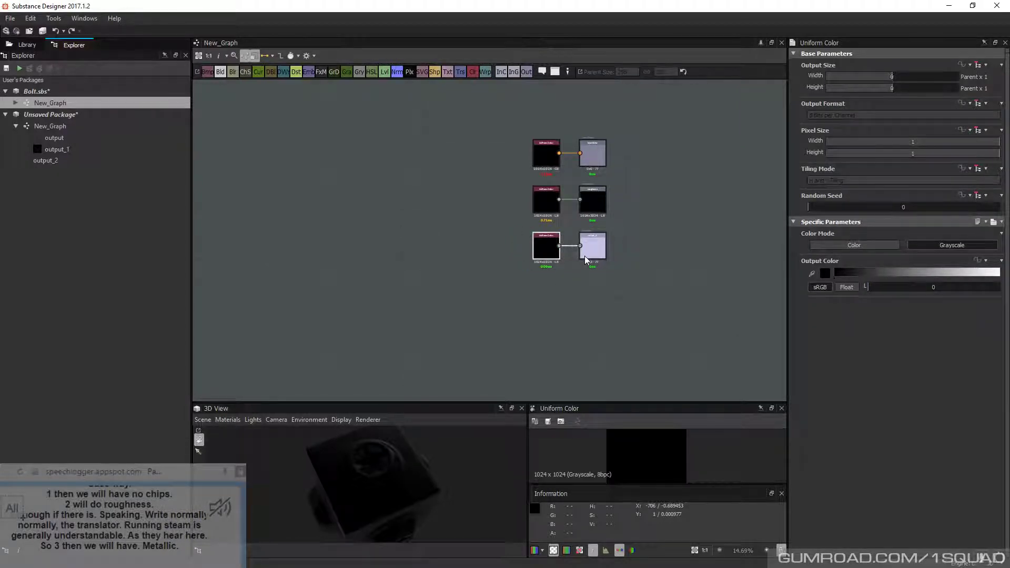
Set the third Uniform Color node to white (255) and assign it to the 3D preview's Metallic channel
{"action": "left_click_drag", "start_coordinate": [585, 255], "coordinate": [345, 459]}
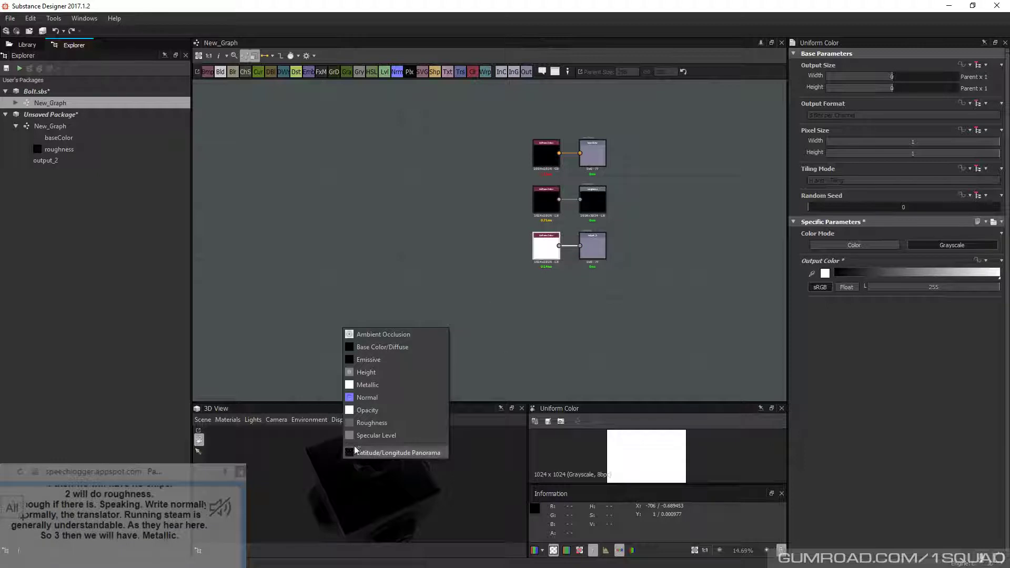
{"action": "left_click", "coordinate": [377, 385]}
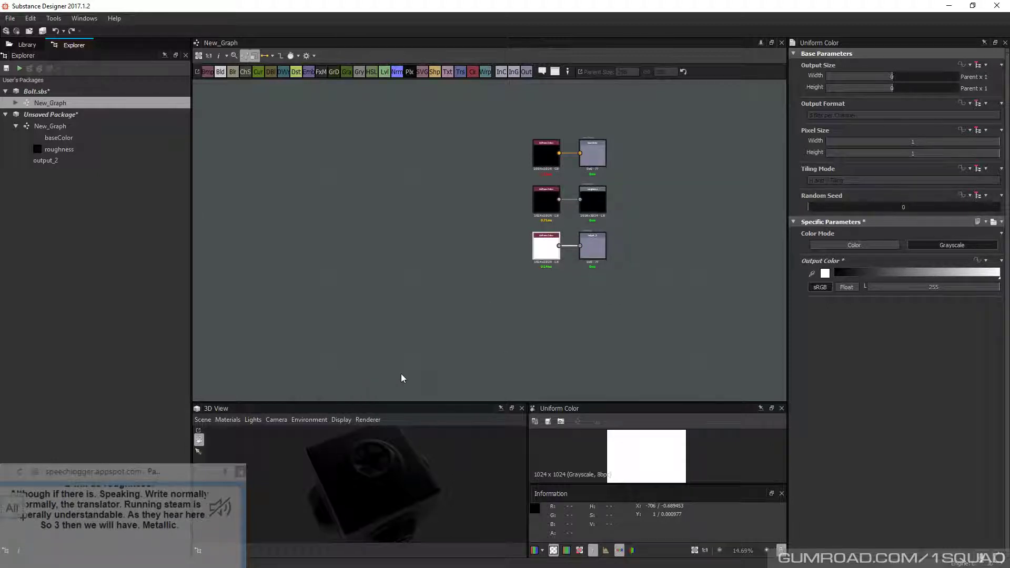
Set the roughness Uniform Color node's output color to a grey of 90 and send it to the 3D preview
{"action": "left_click", "coordinate": [547, 203]}
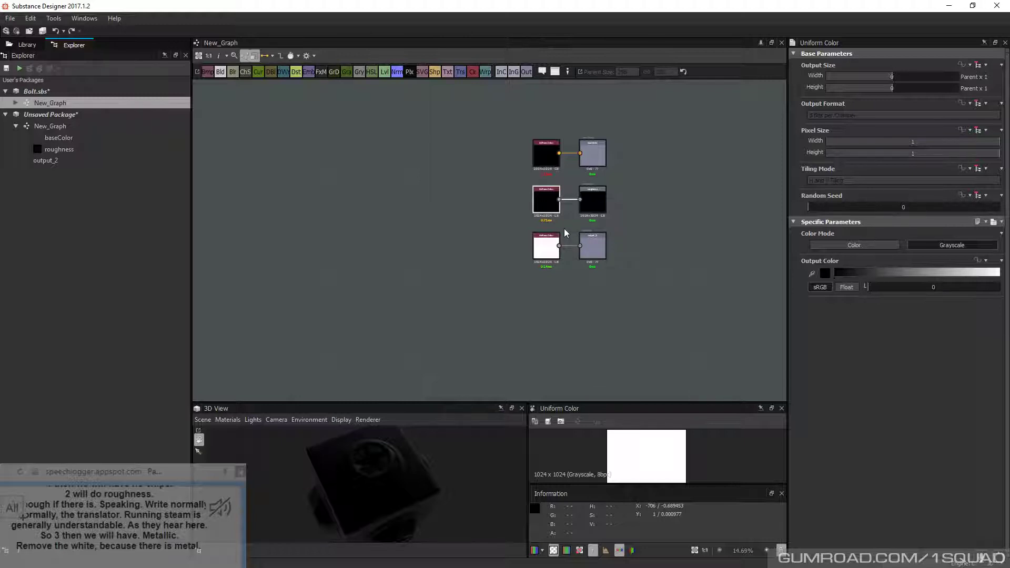
{"action": "left_click", "coordinate": [592, 200]}
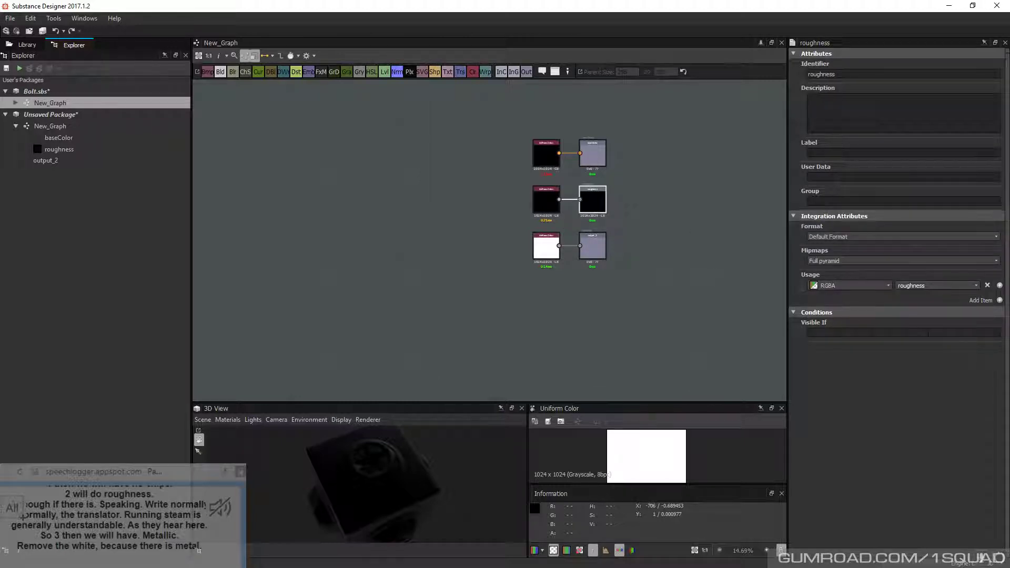
{"action": "left_click", "coordinate": [547, 201]}
{"action": "left_click_drag", "start_coordinate": [936, 271], "coordinate": [892, 273]}
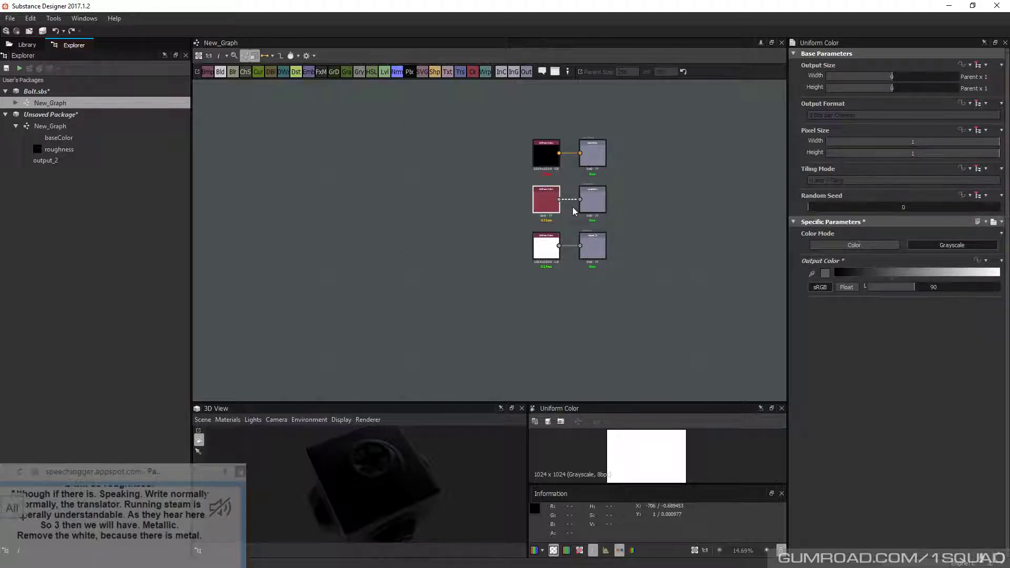
{"action": "right_click", "coordinate": [388, 338]}
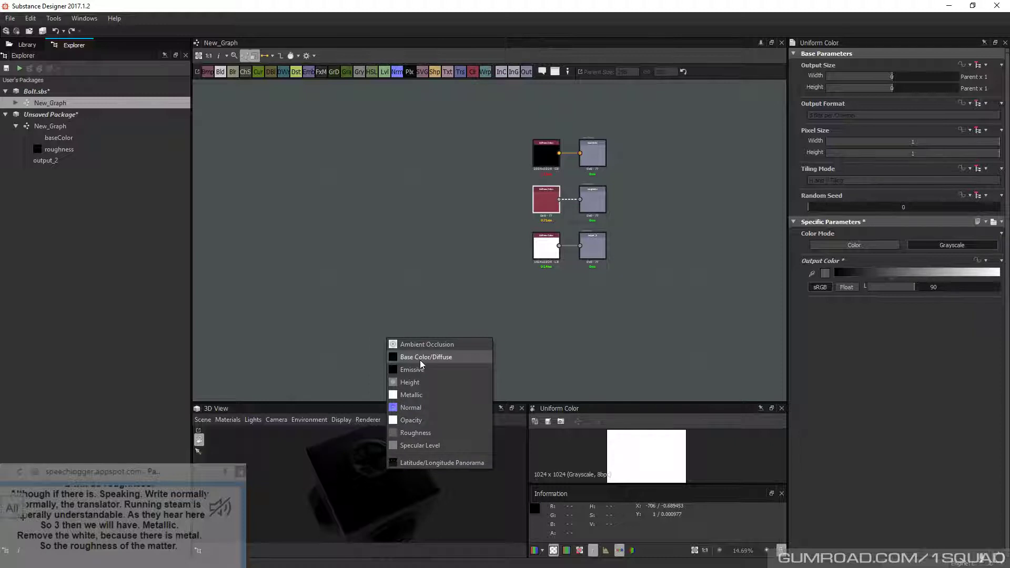
{"action": "left_click", "coordinate": [420, 358]}
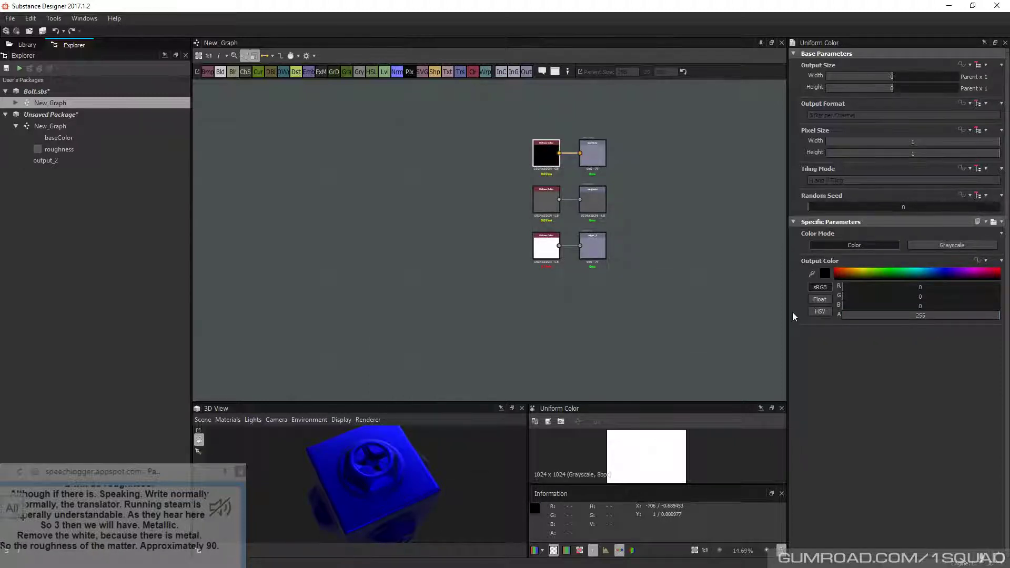
Give the base color Uniform Color node a neutral grey of 108, 108, 108 and enlarge the 3D preview area
{"action": "left_click", "coordinate": [825, 273]}
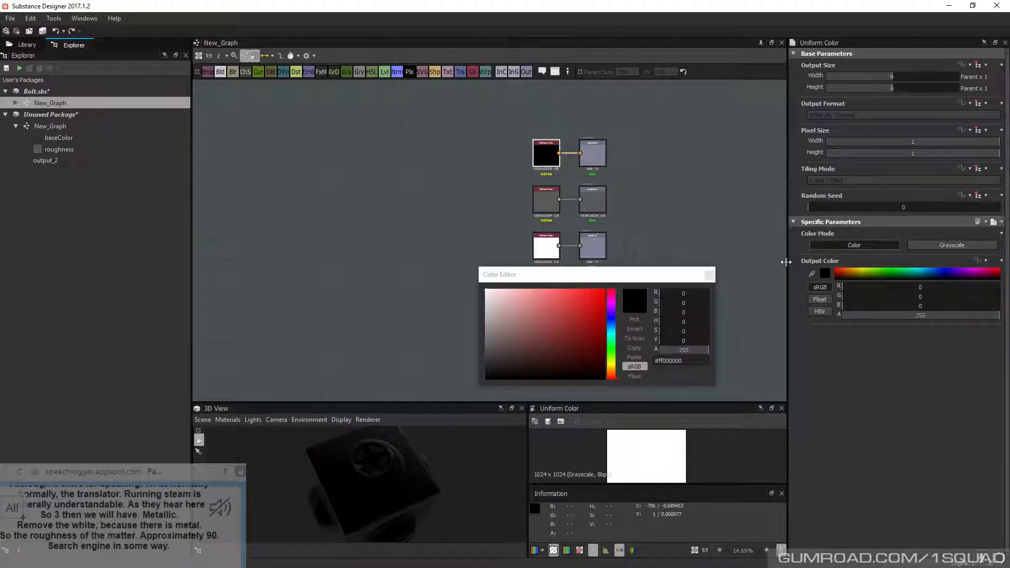
{"action": "left_click_drag", "start_coordinate": [494, 350], "coordinate": [436, 342]}
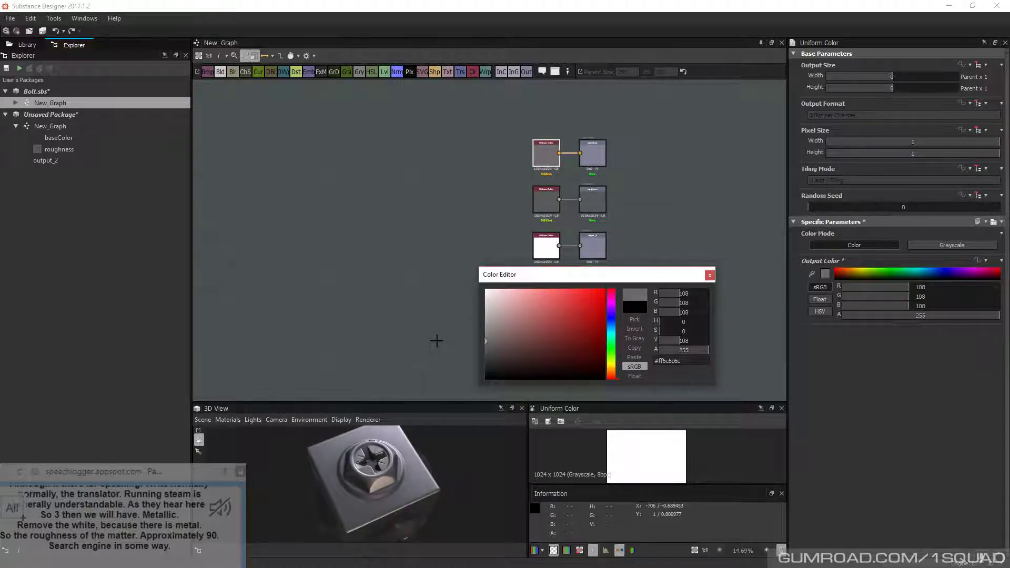
{"action": "left_click_drag", "start_coordinate": [544, 402], "coordinate": [544, 289]}
{"action": "mouse_move", "coordinate": [415, 389]}
{"action": "left_mouse_down"}
{"action": "mouse_move", "coordinate": [357, 412]}
{"action": "mouse_move", "coordinate": [409, 419]}
{"action": "mouse_move", "coordinate": [409, 385]}
{"action": "left_mouse_up"}
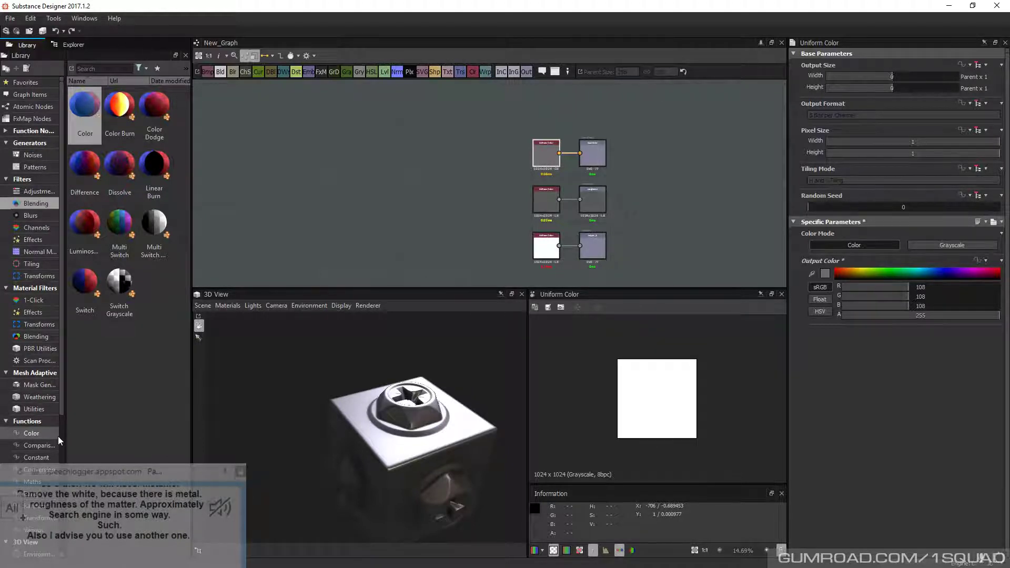
Find the 3D View environment maps in the library and apply studio_03 to the 3D preview
{"action": "scroll", "coordinate": [58, 436], "scroll_direction": "down", "scroll_amount": 3}
{"action": "left_click", "coordinate": [57, 469]}
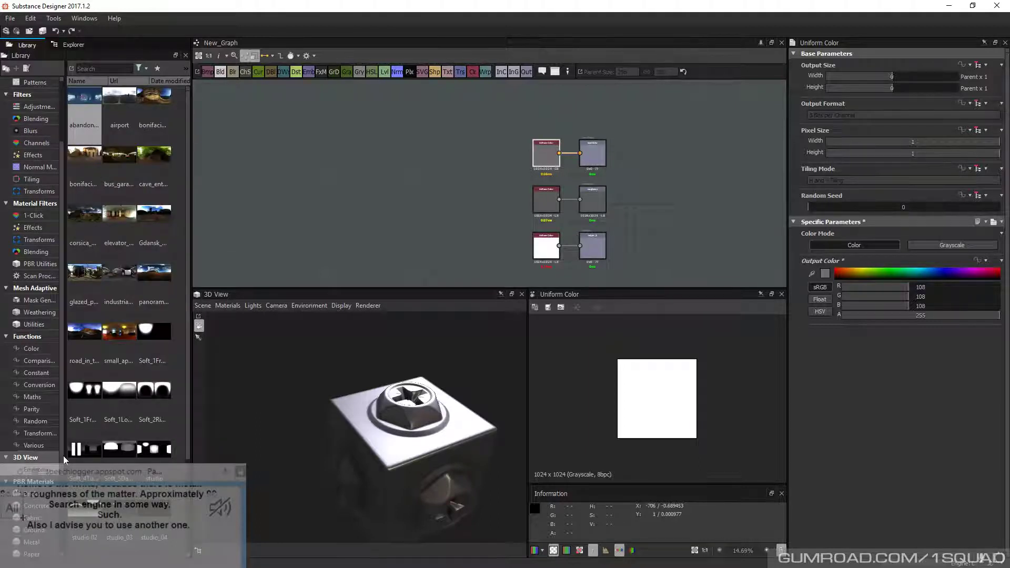
{"action": "scroll", "coordinate": [131, 421], "scroll_direction": "down", "scroll_amount": 2}
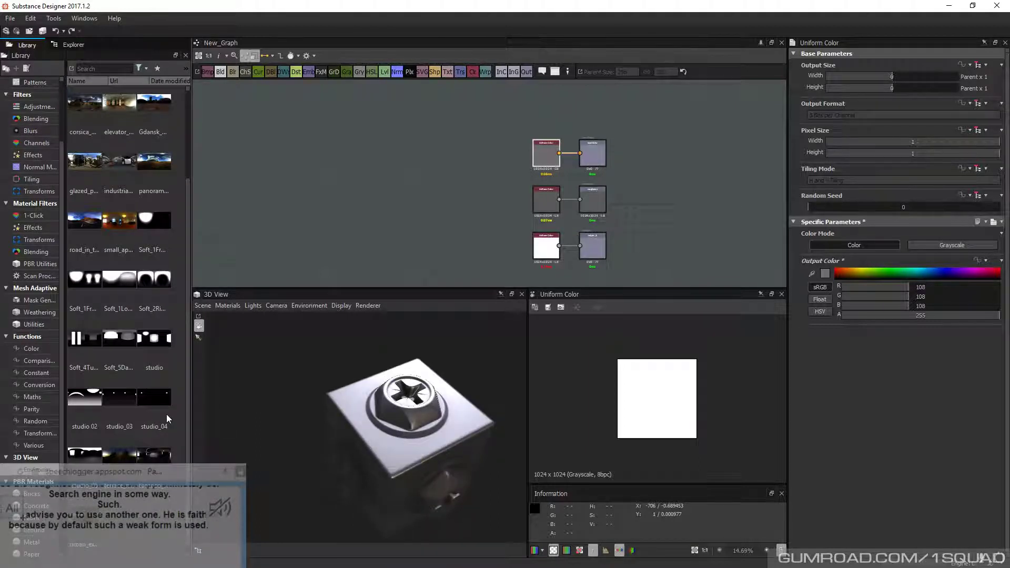
{"action": "left_click_drag", "start_coordinate": [120, 406], "coordinate": [400, 447]}
{"action": "scroll", "coordinate": [433, 521], "scroll_direction": "up", "scroll_amount": 5}
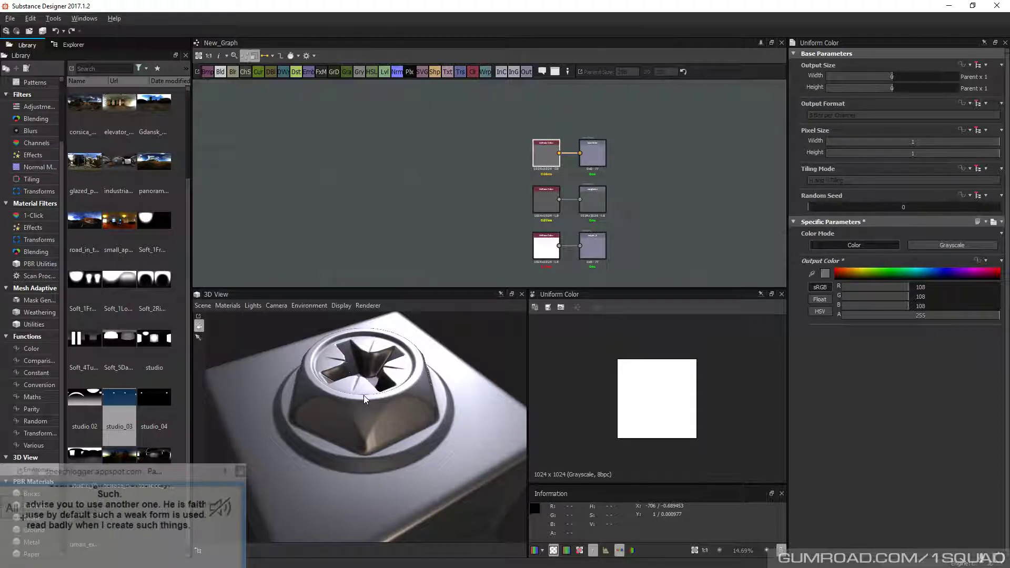
{"action": "left_click_drag", "start_coordinate": [364, 396], "coordinate": [393, 424]}
Try the studio 02 environment on the 3D preview, and switch the lighting back to studio_03
{"action": "left_click_drag", "start_coordinate": [82, 406], "coordinate": [359, 393]}
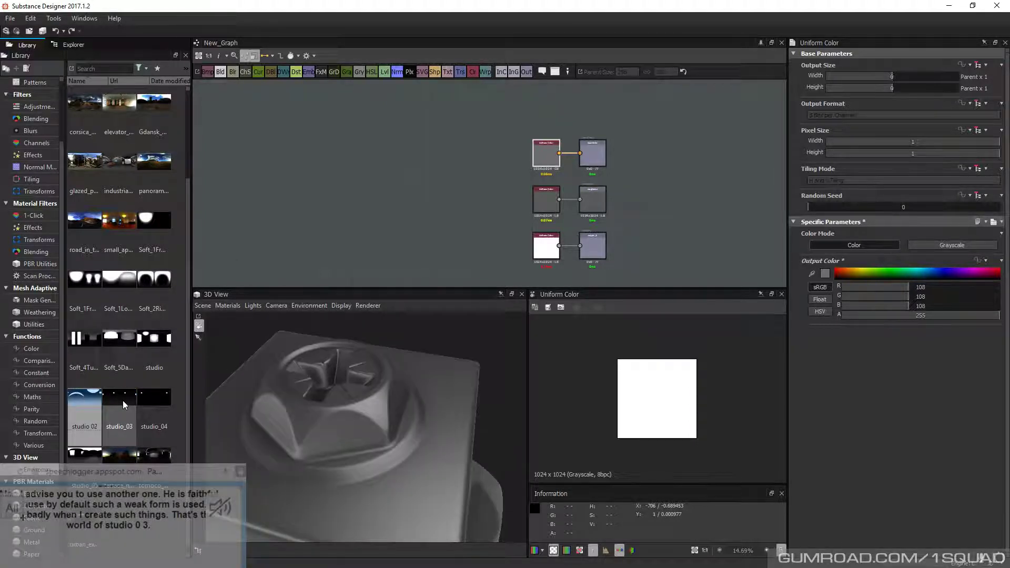
{"action": "left_click_drag", "start_coordinate": [122, 400], "coordinate": [358, 394]}
{"action": "middle_click_drag", "start_coordinate": [482, 194], "coordinate": [457, 192]}
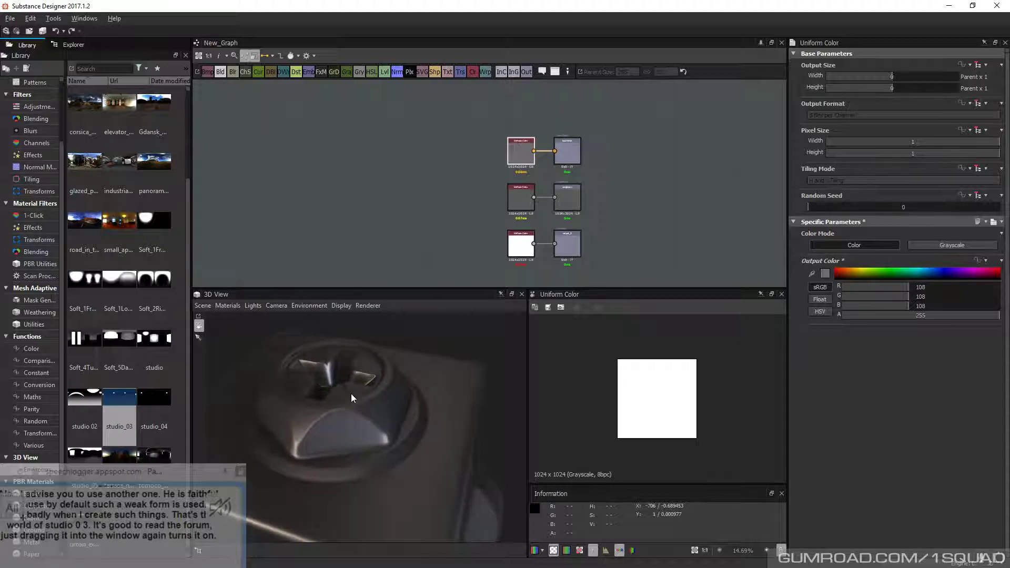
{"action": "left_click_drag", "start_coordinate": [352, 393], "coordinate": [387, 397]}
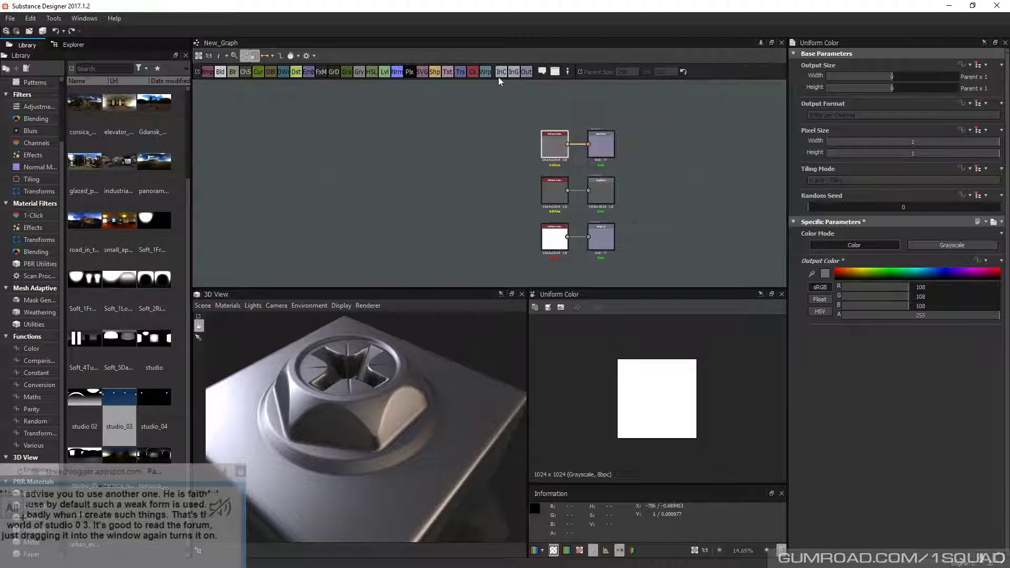
Add a Polygon 1 node from the library's Patterns generators to the empty area beside the existing nodes
{"action": "middle_click_drag", "start_coordinate": [478, 212], "coordinate": [452, 205]}
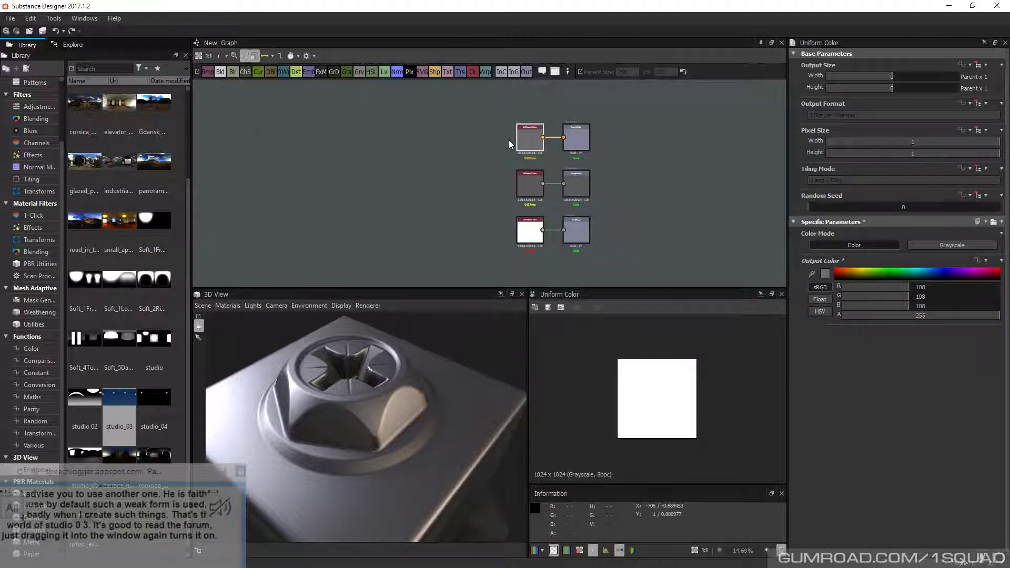
{"action": "scroll", "coordinate": [439, 194], "scroll_direction": "down", "scroll_amount": 1}
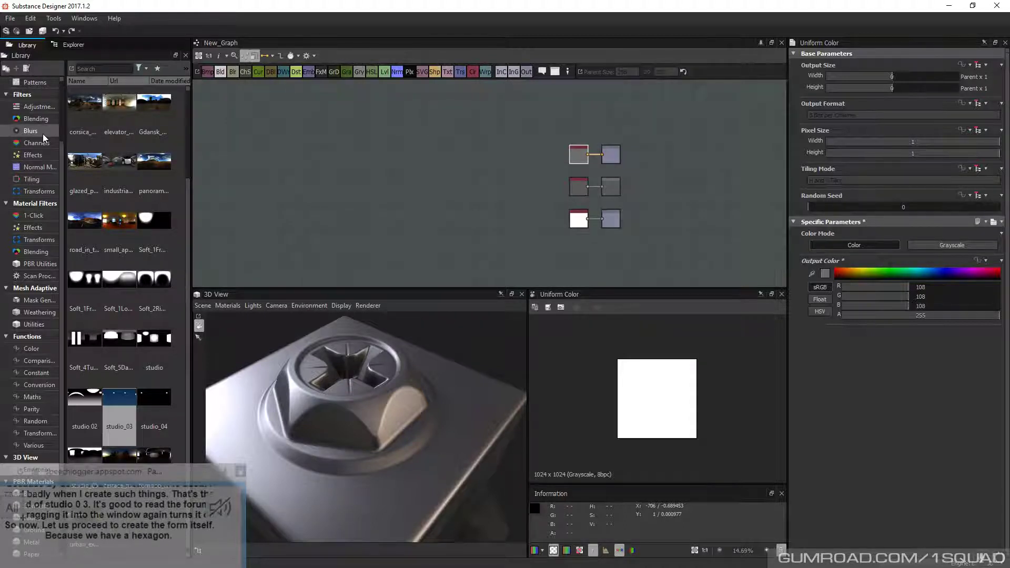
{"action": "left_click_drag", "start_coordinate": [62, 176], "coordinate": [58, 94]}
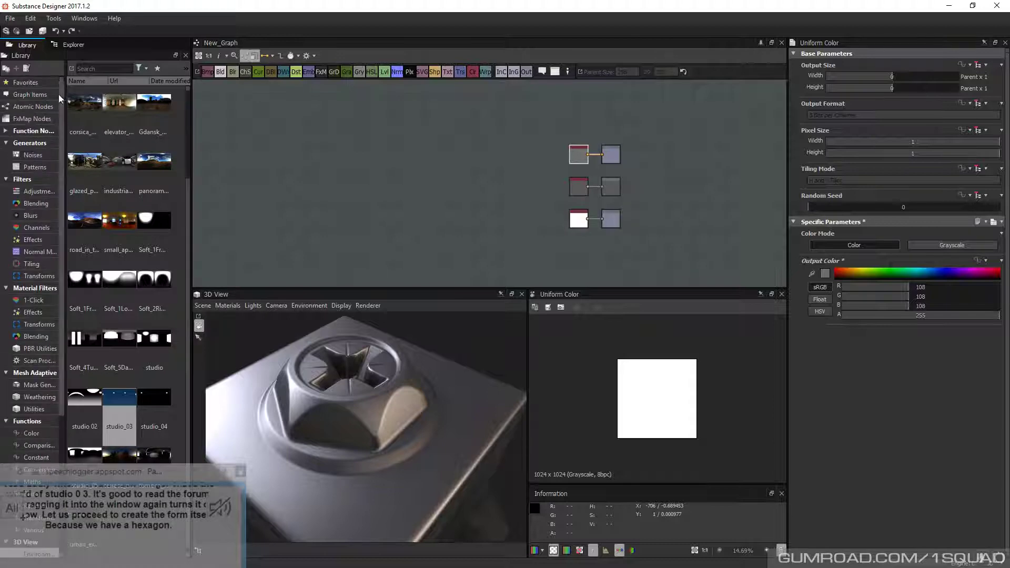
{"action": "left_click", "coordinate": [32, 167]}
{"action": "left_click_drag", "start_coordinate": [153, 288], "coordinate": [310, 173]}
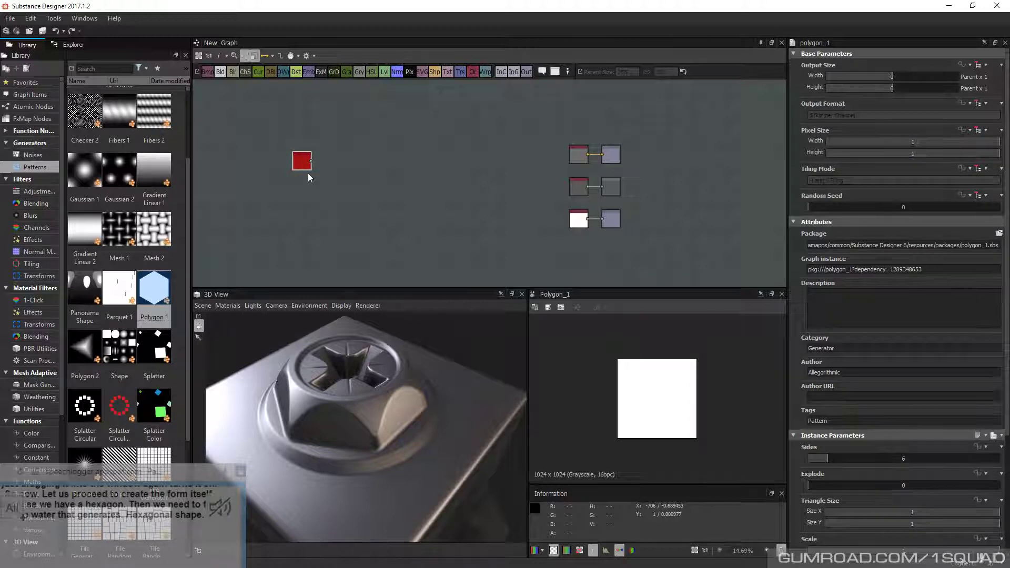
Keep the polygon at 6 sides and set its Scale to 0.5
{"action": "left_click_drag", "start_coordinate": [829, 459], "coordinate": [820, 461]}
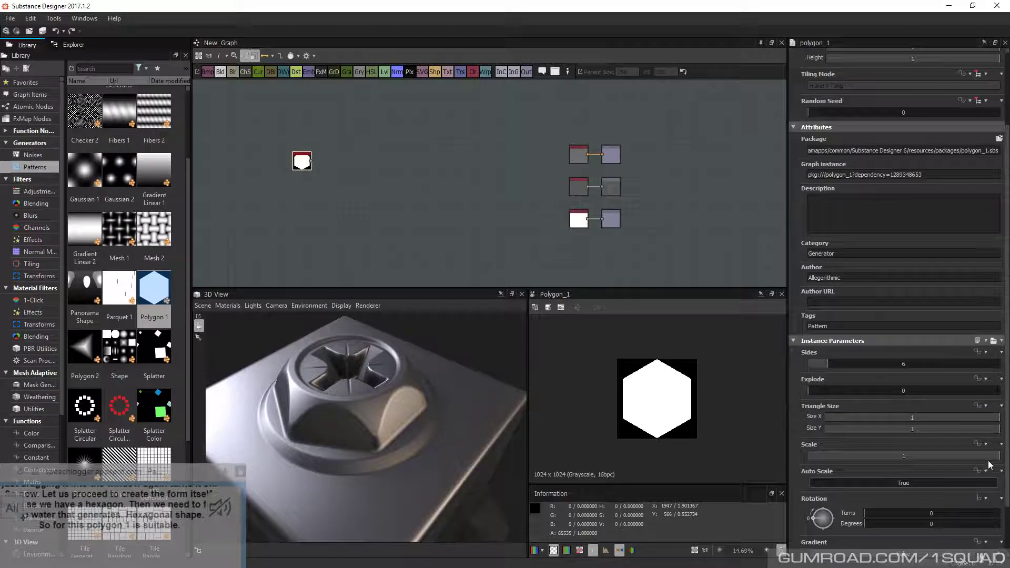
{"action": "left_click_drag", "start_coordinate": [988, 457], "coordinate": [913, 457]}
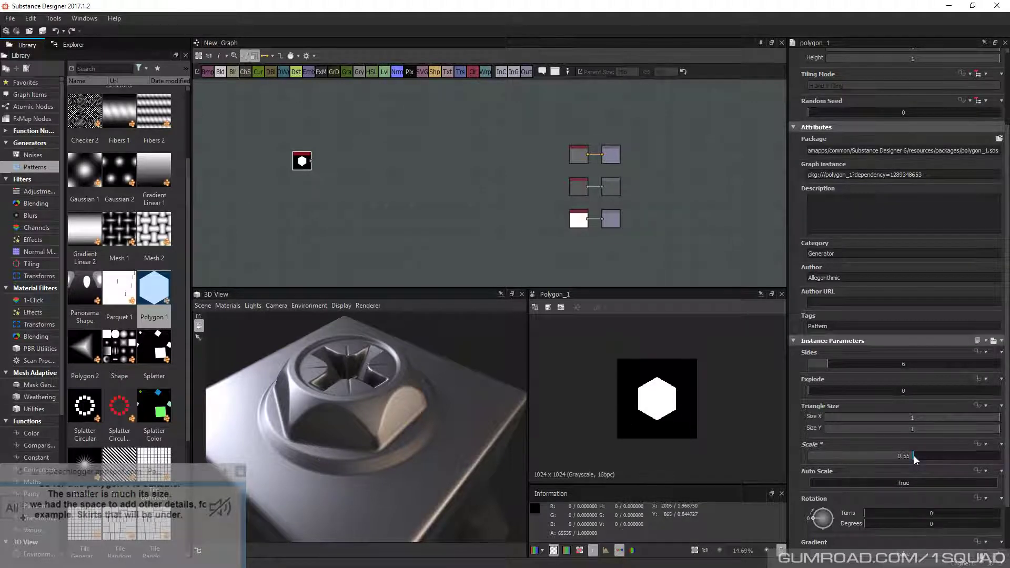
{"action": "left_click_drag", "start_coordinate": [914, 456], "coordinate": [904, 456]}
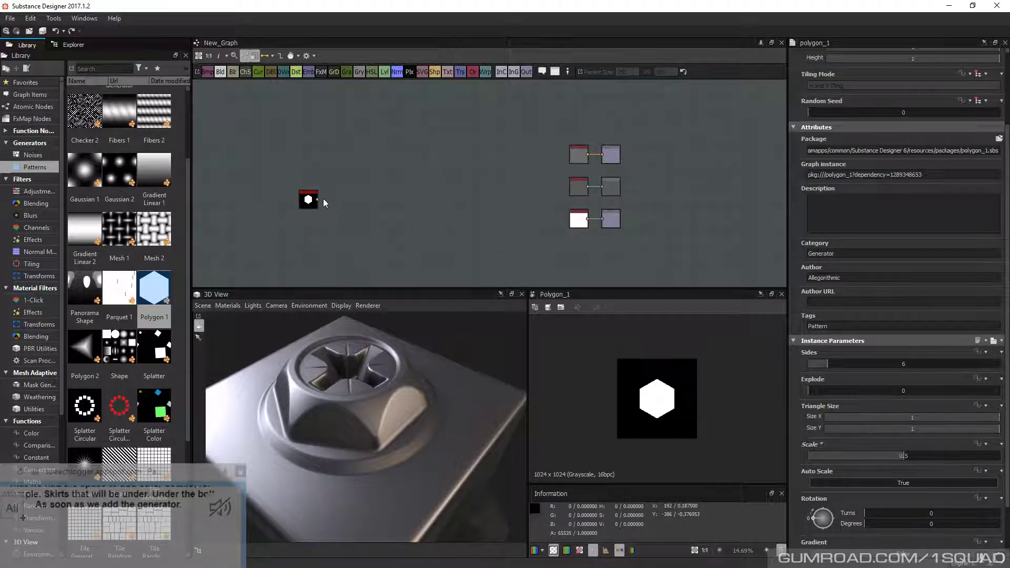
{"action": "right_click", "coordinate": [414, 195]}
{"action": "left_click", "coordinate": [394, 204]}
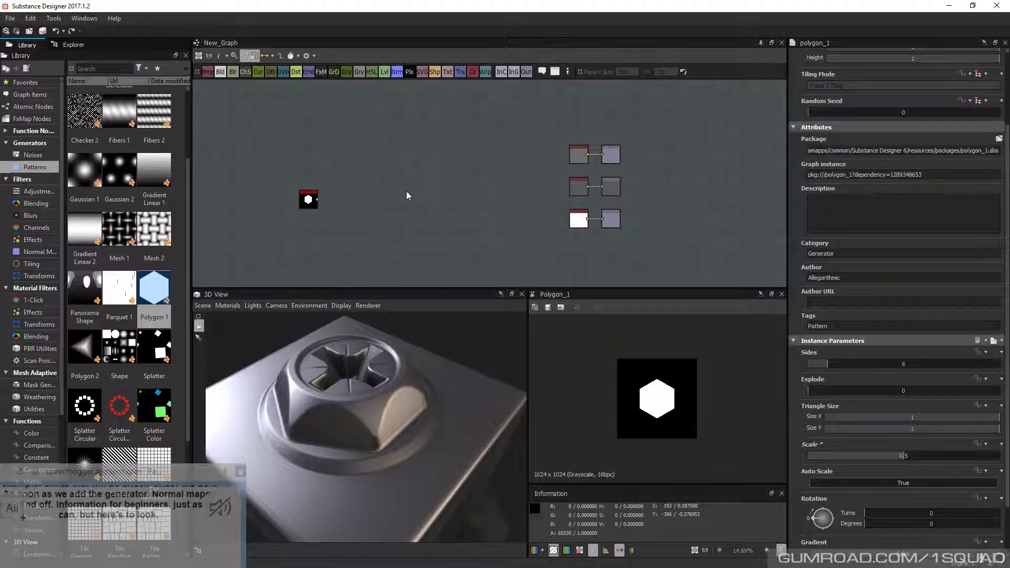
{"action": "key", "text": "space"}
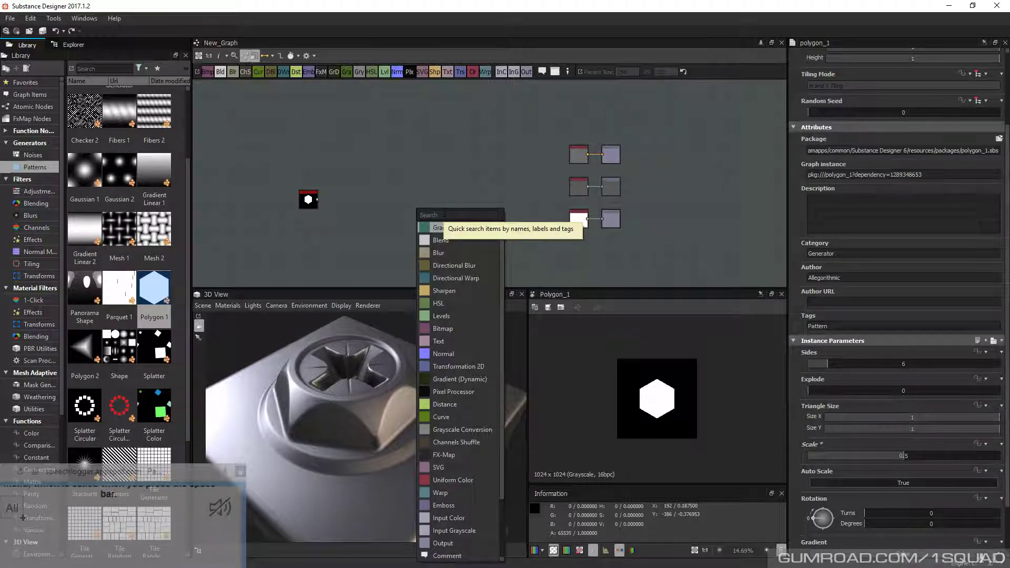
{"action": "left_click", "coordinate": [429, 177]}
{"action": "key", "text": "space"}
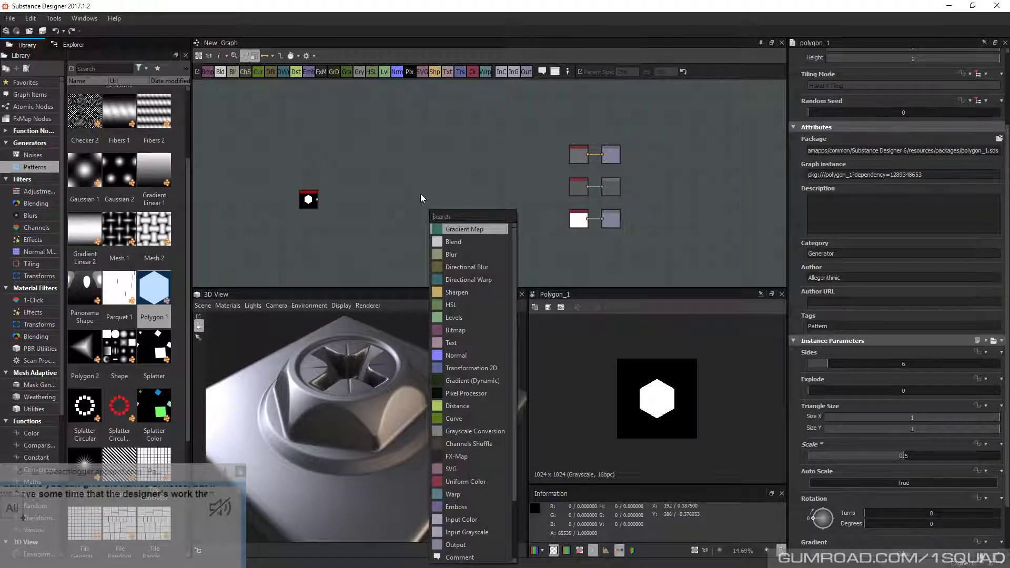
{"action": "left_click", "coordinate": [191, 165]}
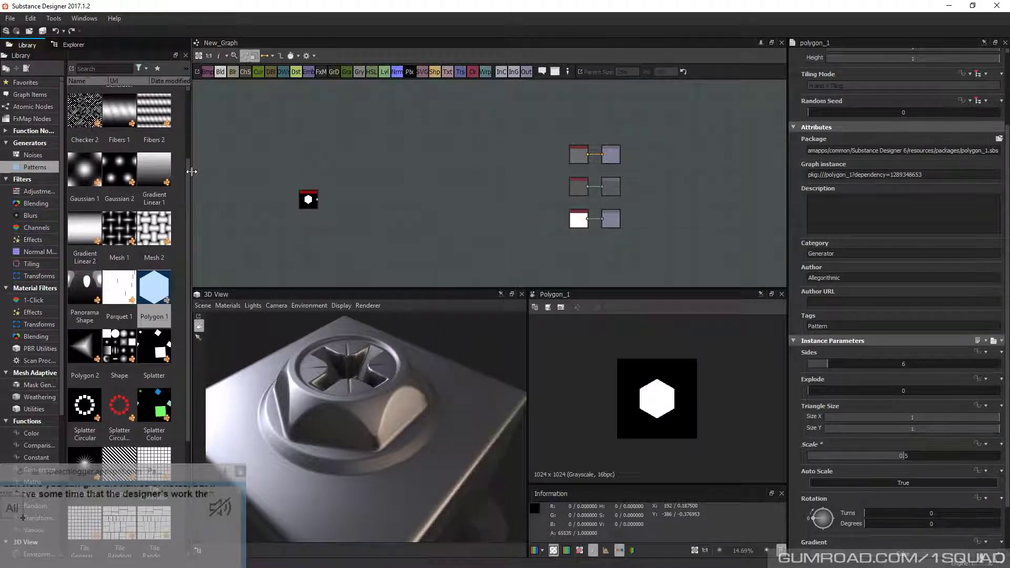
Add a Height to Normal World Units node, feed the polygon into its Height input and space the two nodes apart
{"action": "left_click_drag", "start_coordinate": [190, 172], "coordinate": [178, 172]}
{"action": "key", "text": "space"}
{"action": "type", "text": "normal"}
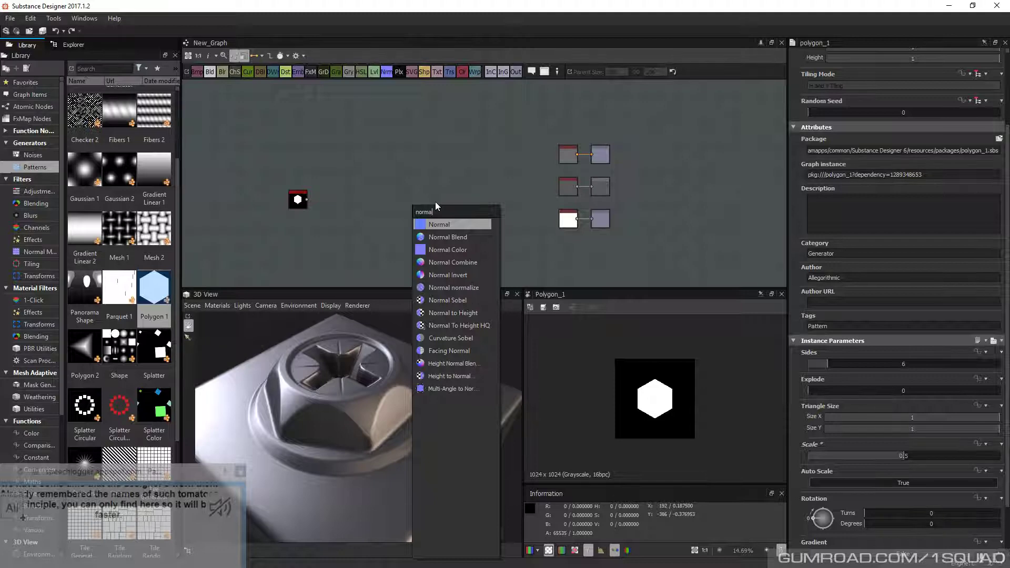
{"action": "left_click", "coordinate": [453, 377]}
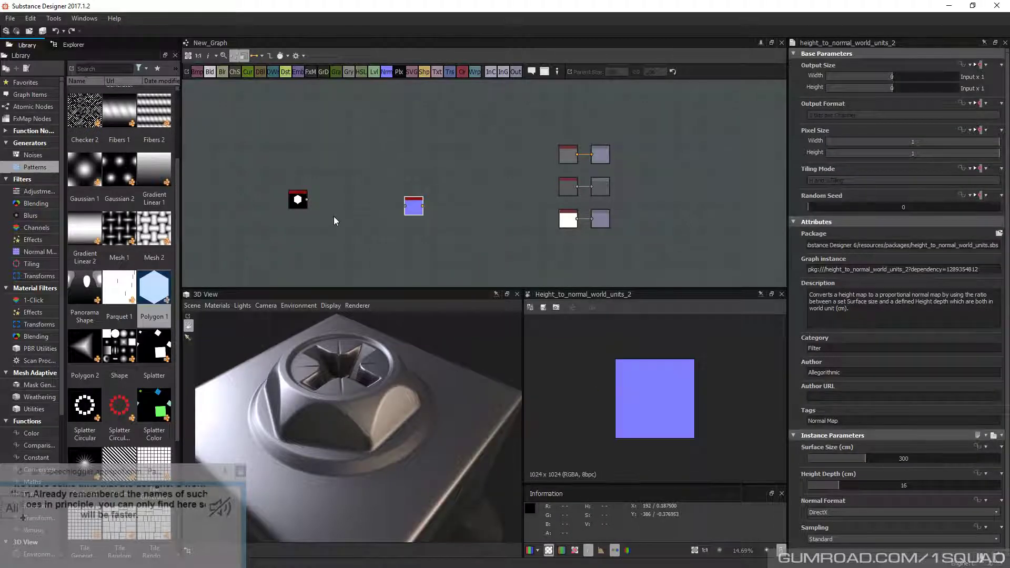
{"action": "left_click_drag", "start_coordinate": [234, 213], "coordinate": [441, 181]}
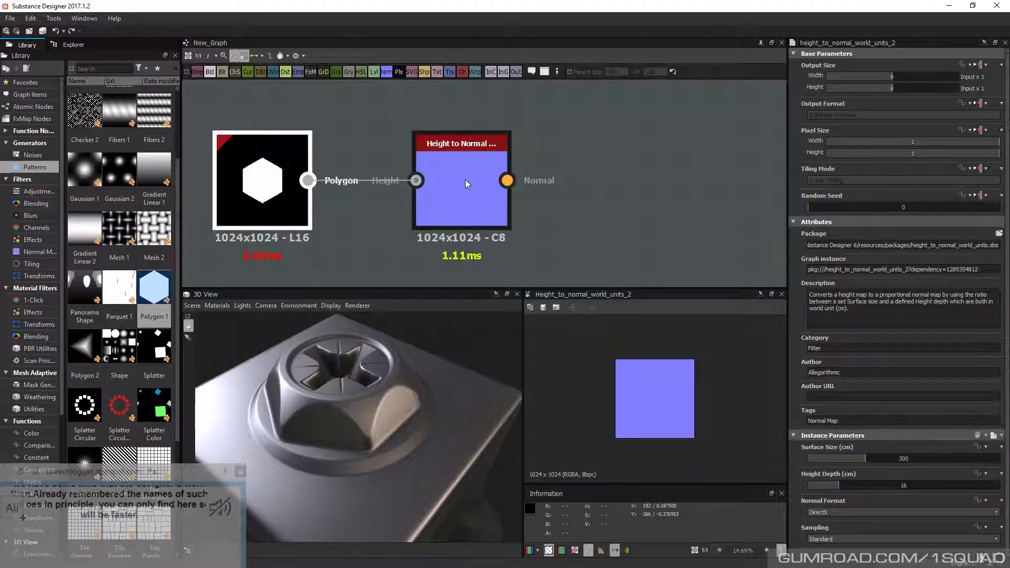
{"action": "left_click", "coordinate": [465, 179]}
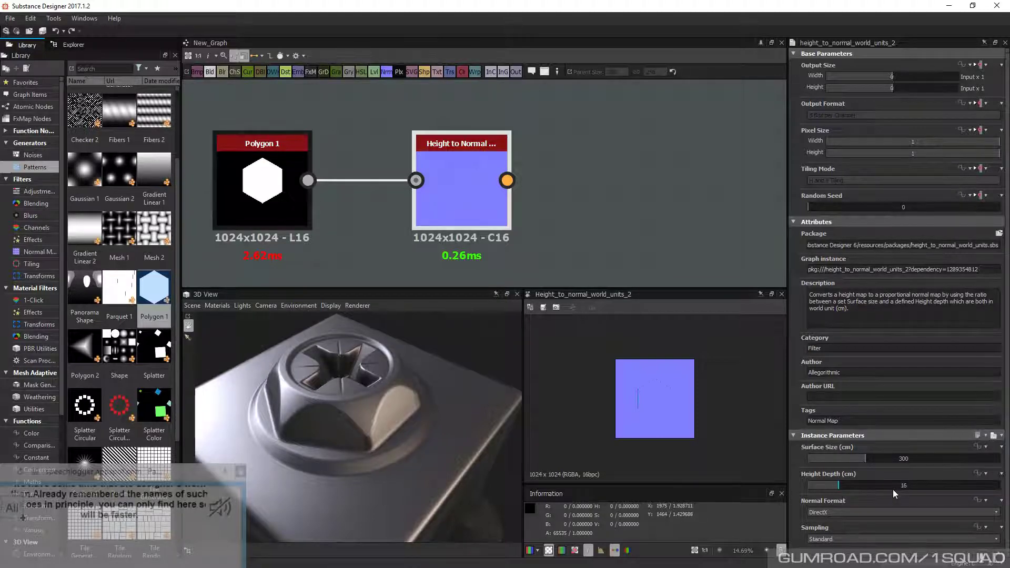
{"action": "scroll", "coordinate": [327, 188], "scroll_direction": "down", "scroll_amount": 2}
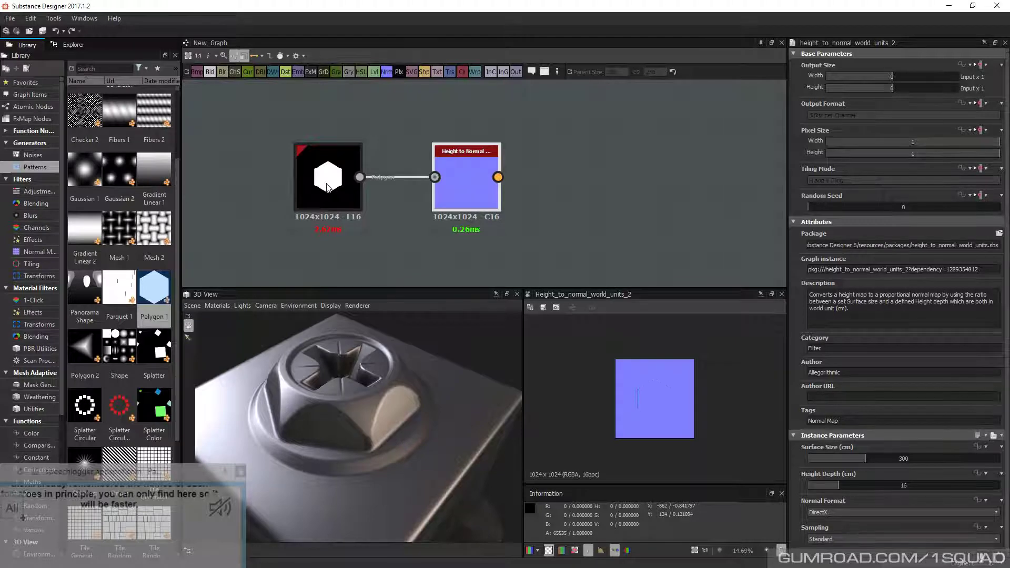
{"action": "left_click_drag", "start_coordinate": [487, 184], "coordinate": [602, 184]}
Add an Ambient Occlusion (HBAO) node below the normal node and connect the polygon's output to it
{"action": "middle_click_drag", "start_coordinate": [576, 249], "coordinate": [563, 254]}
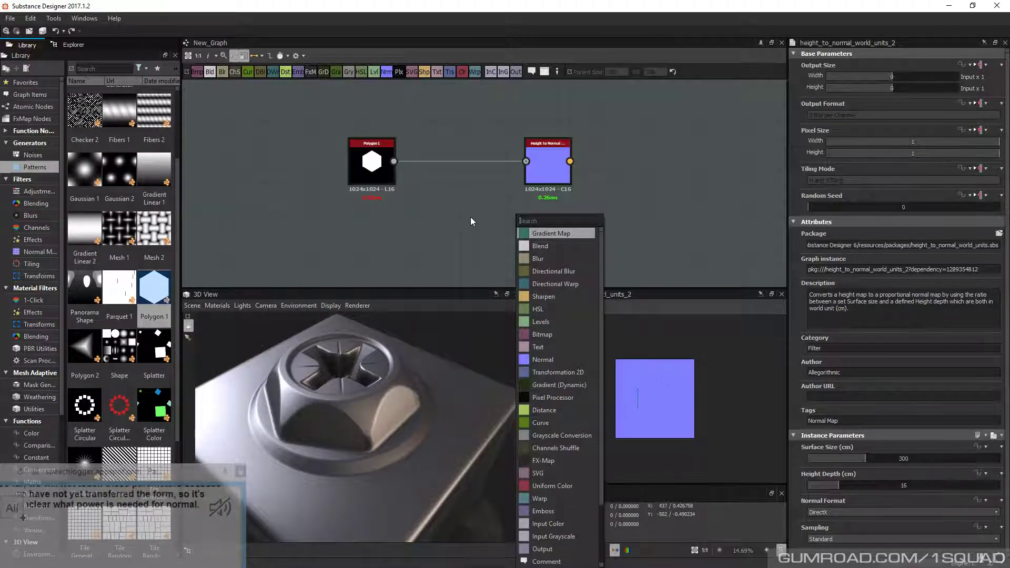
{"action": "type", "text": "am"}
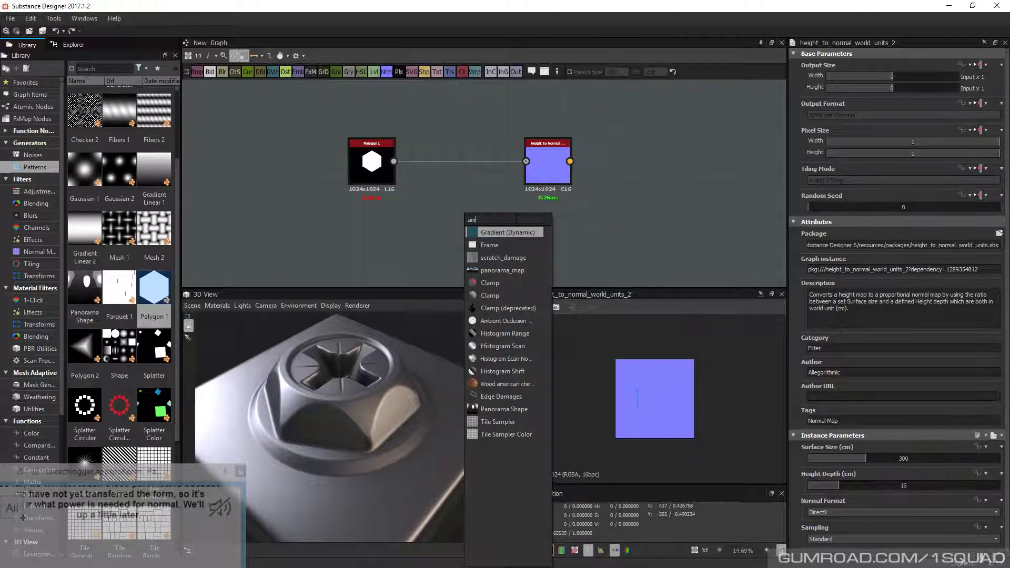
{"action": "left_click", "coordinate": [506, 320]}
{"action": "left_click_drag", "start_coordinate": [492, 232], "coordinate": [561, 232]}
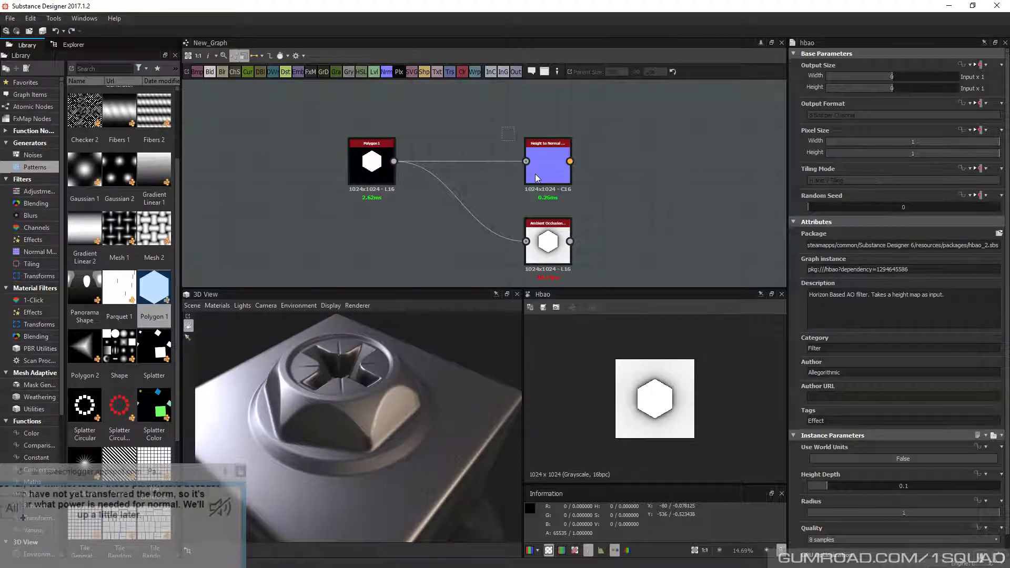
Move the Height to Normal and Ambient Occlusion nodes below the Uniform Color nodes and their outputs
{"action": "left_click_drag", "start_coordinate": [535, 174], "coordinate": [558, 248]}
{"action": "left_click_drag", "start_coordinate": [535, 174], "coordinate": [608, 174]}
{"action": "middle_click_drag", "start_coordinate": [557, 146], "coordinate": [485, 161]}
{"action": "left_click", "coordinate": [623, 243]}
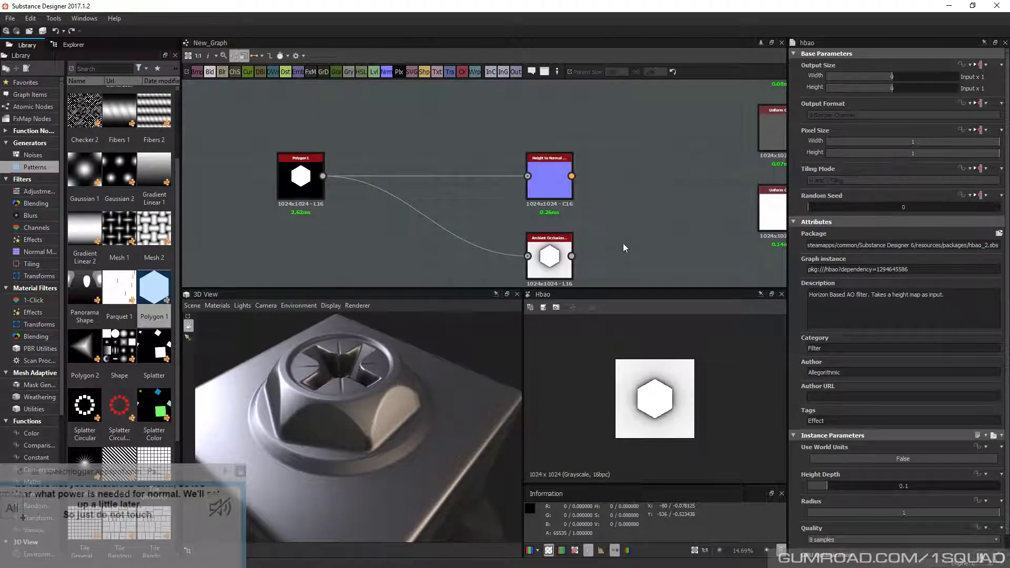
{"action": "scroll", "coordinate": [545, 173], "scroll_direction": "down", "scroll_amount": 3}
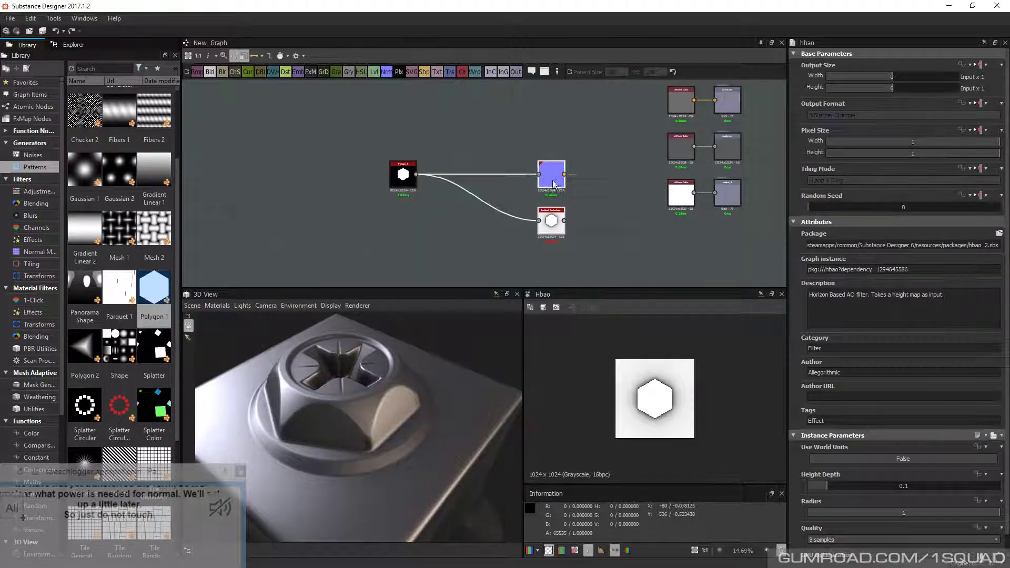
{"action": "left_click_drag", "start_coordinate": [547, 177], "coordinate": [605, 220]}
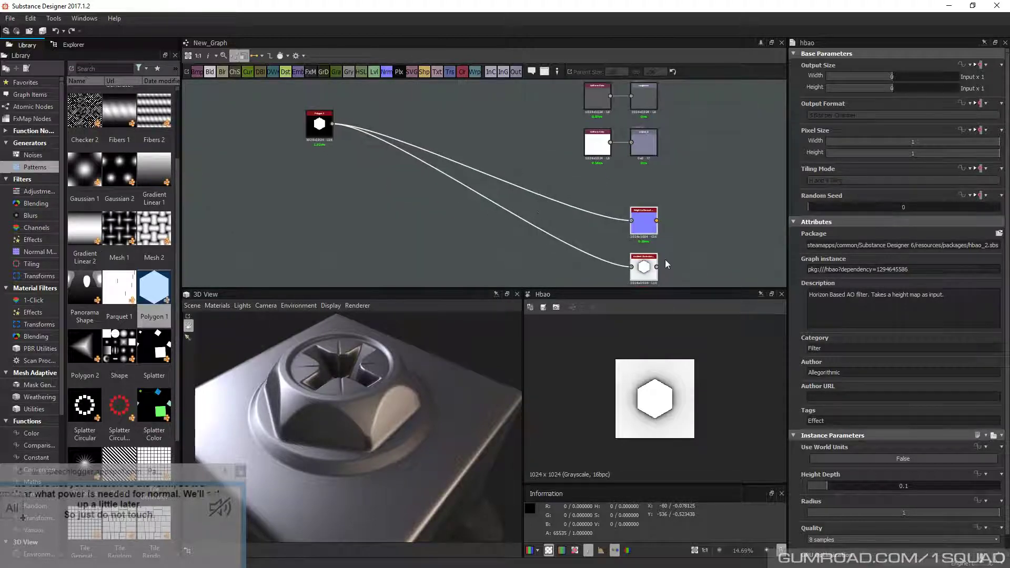
{"action": "left_click_drag", "start_coordinate": [665, 262], "coordinate": [591, 216]}
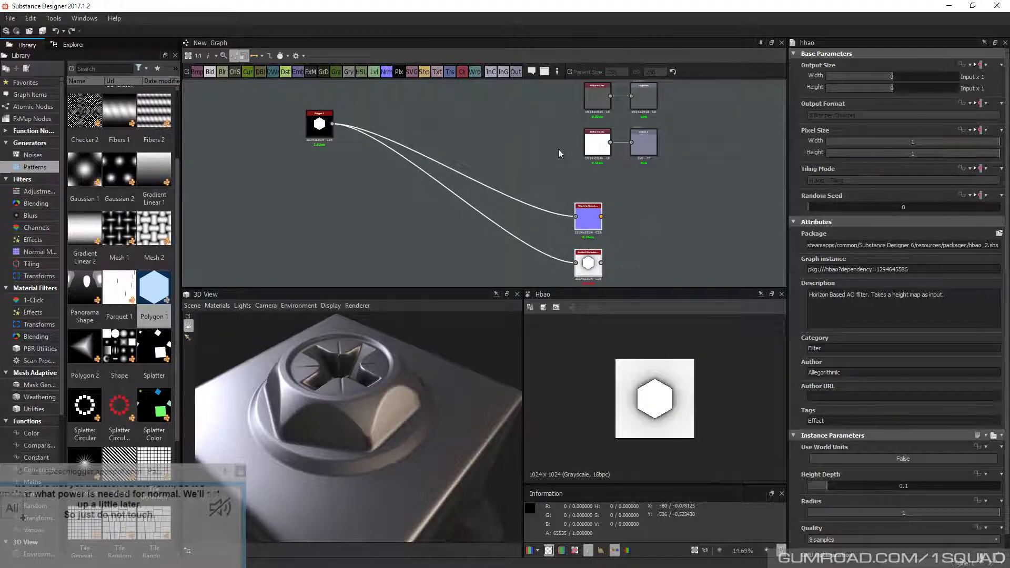
Add an Output node beside the Height to Normal node and align the normal and ambient occlusion nodes with the Uniform Color column
{"action": "left_click_drag", "start_coordinate": [516, 72], "coordinate": [647, 213]}
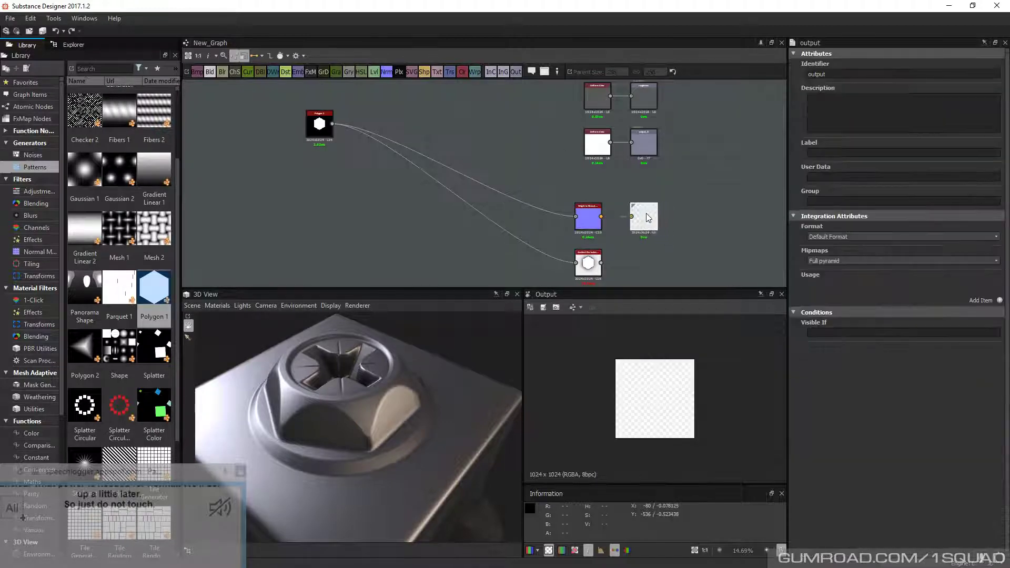
{"action": "left_click", "coordinate": [593, 222]}
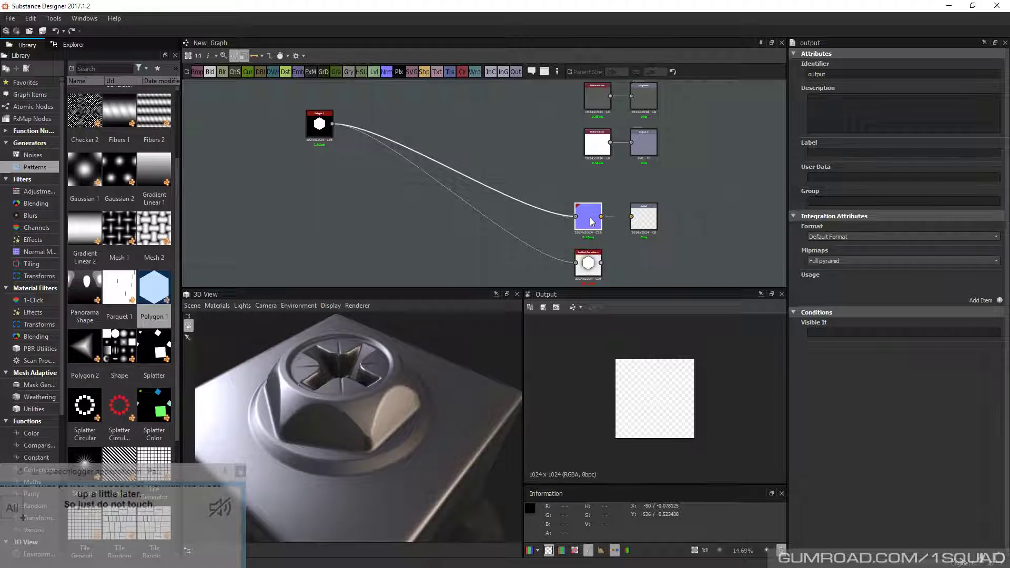
{"action": "left_click_drag", "start_coordinate": [588, 267], "coordinate": [597, 267]}
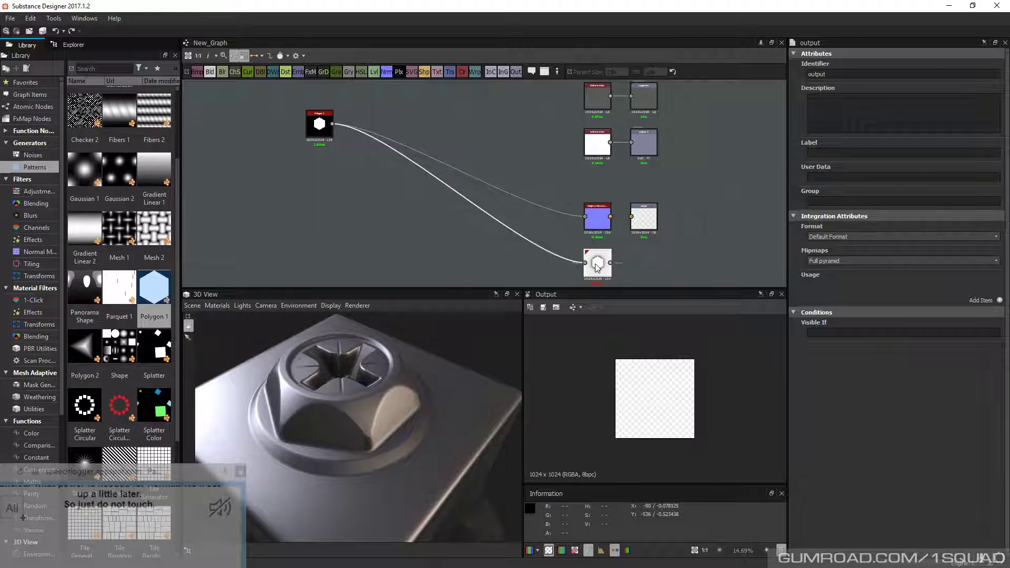
Apply the unsaved package's New_Graph outputs to the model in the 3D view
{"action": "left_click", "coordinate": [80, 48]}
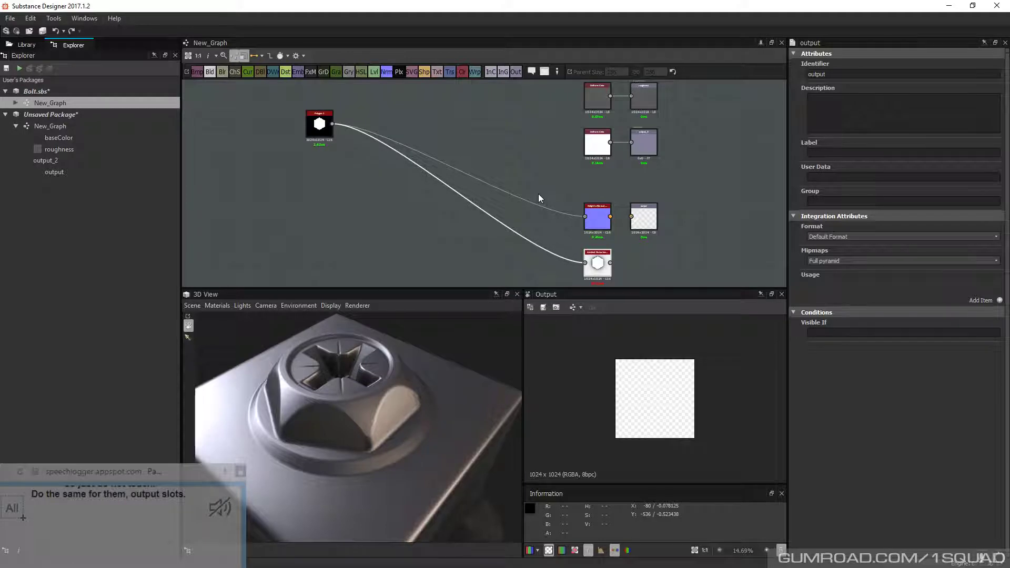
{"action": "scroll", "coordinate": [539, 199], "scroll_direction": "down", "scroll_amount": 3}
{"action": "left_click_drag", "start_coordinate": [311, 91], "coordinate": [687, 276]}
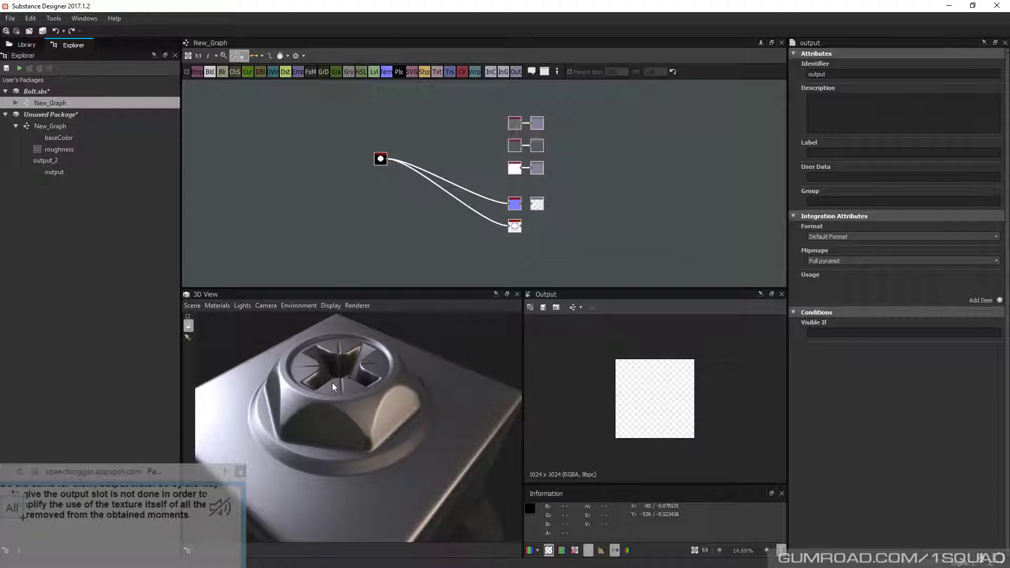
{"action": "scroll", "coordinate": [523, 235], "scroll_direction": "up", "scroll_amount": 3}
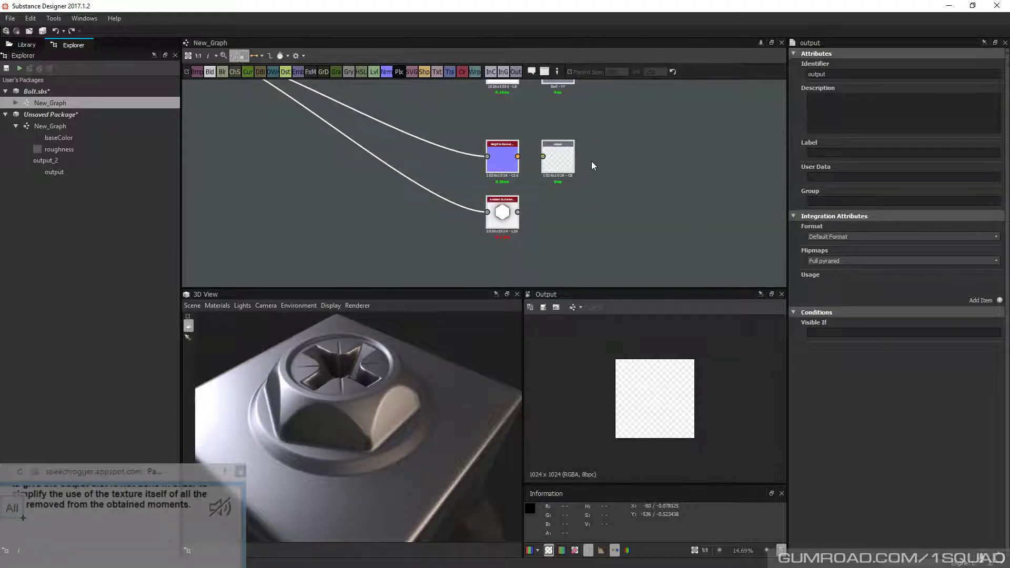
{"action": "scroll", "coordinate": [593, 165], "scroll_direction": "down", "scroll_amount": 2}
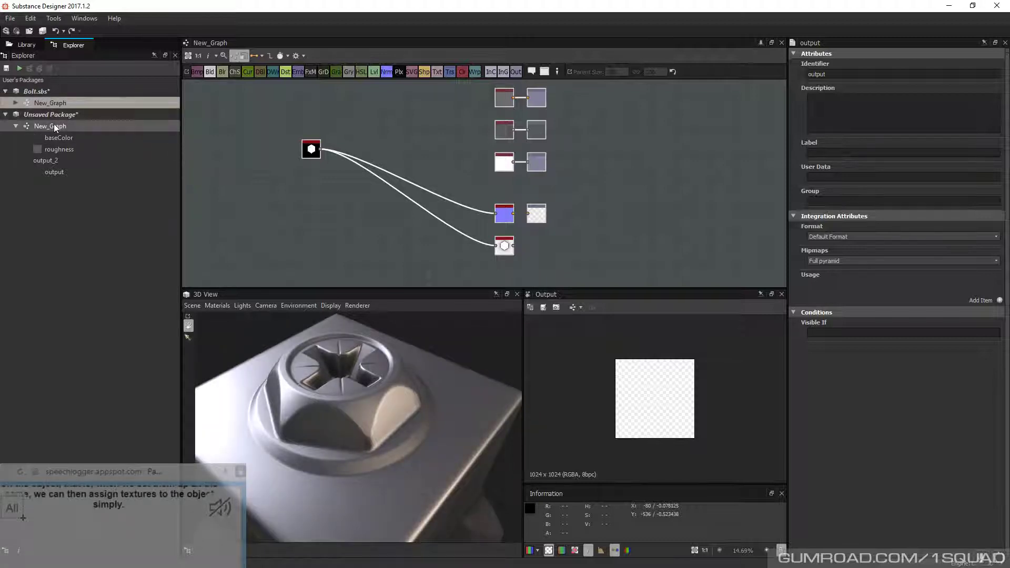
{"action": "left_click_drag", "start_coordinate": [54, 124], "coordinate": [345, 447]}
{"action": "middle_click_drag", "start_coordinate": [426, 183], "coordinate": [423, 172]}
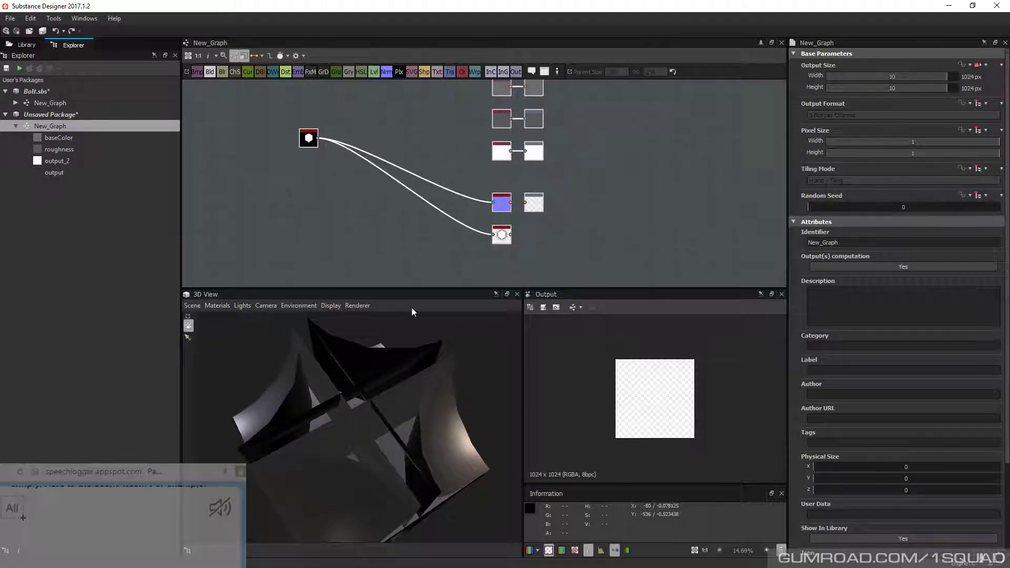
{"action": "middle_click_drag", "start_coordinate": [590, 143], "coordinate": [586, 167]}
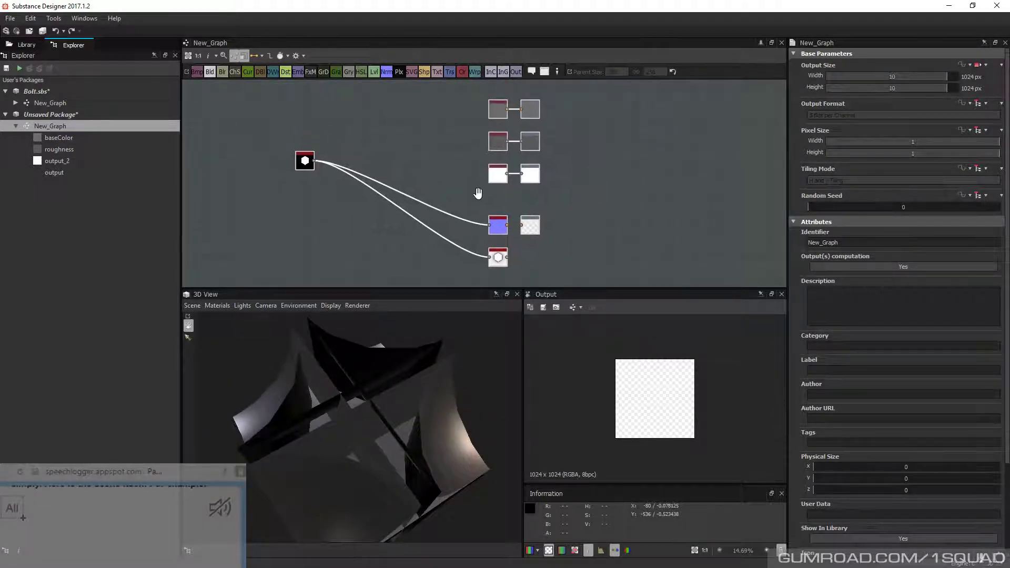
{"action": "middle_click_drag", "start_coordinate": [478, 194], "coordinate": [516, 168]}
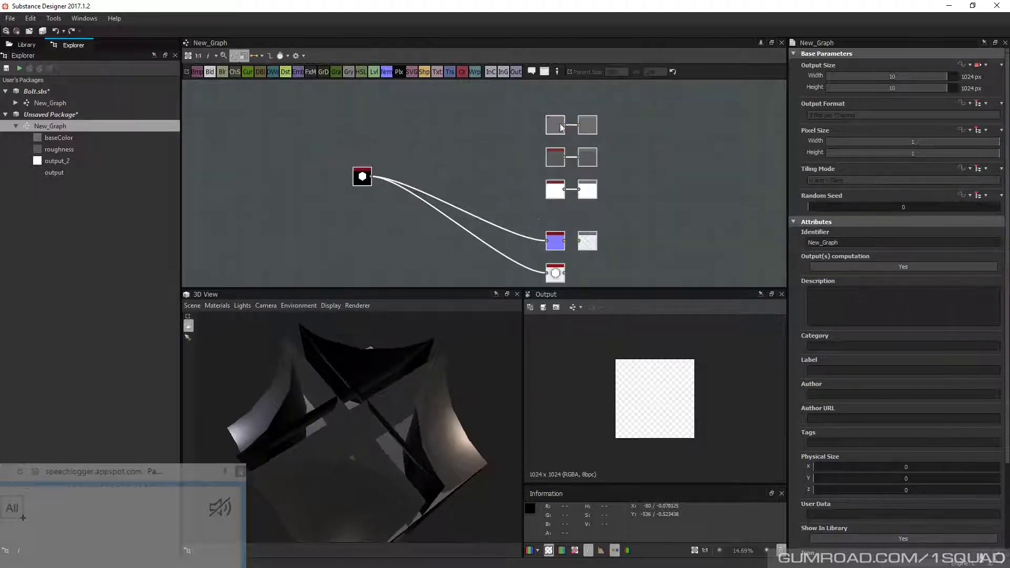
{"action": "middle_click_drag", "start_coordinate": [559, 126], "coordinate": [463, 260]}
{"action": "left_click_drag", "start_coordinate": [463, 260], "coordinate": [317, 385]}
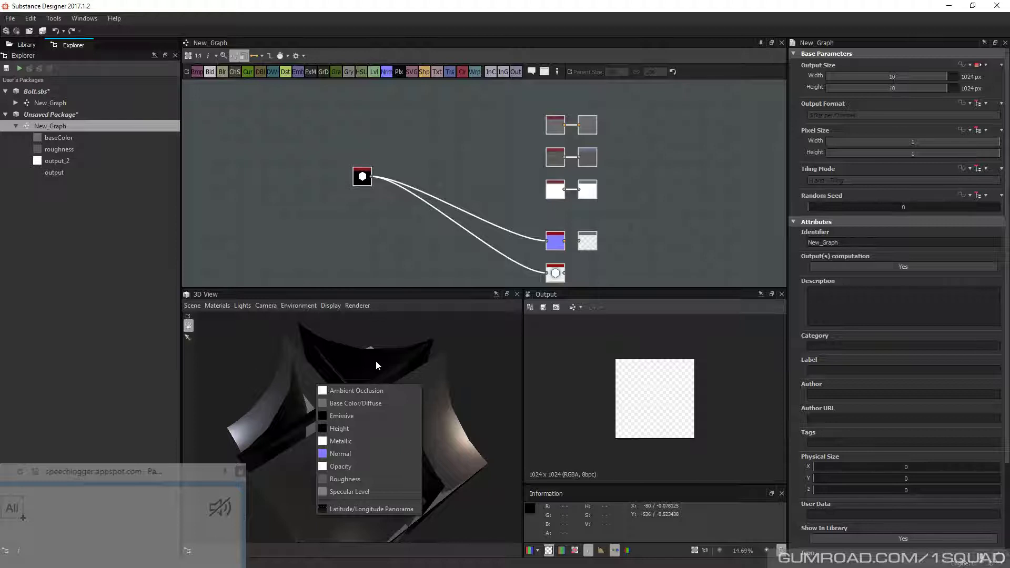
{"action": "middle_click_drag", "start_coordinate": [472, 209], "coordinate": [451, 195]}
{"action": "left_click", "coordinate": [476, 148]}
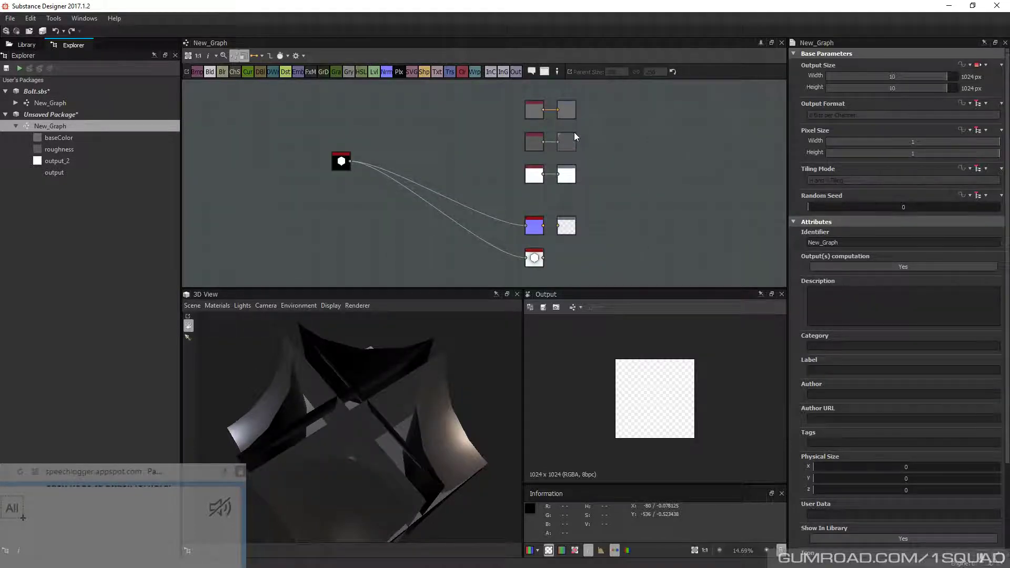
Connect the Height to Normal node to the Output node beside it and select that output
{"action": "scroll", "coordinate": [583, 261], "scroll_direction": "up", "scroll_amount": 4}
{"action": "middle_click_drag", "start_coordinate": [573, 156], "coordinate": [521, 173]}
{"action": "scroll", "coordinate": [540, 210], "scroll_direction": "down", "scroll_amount": 1}
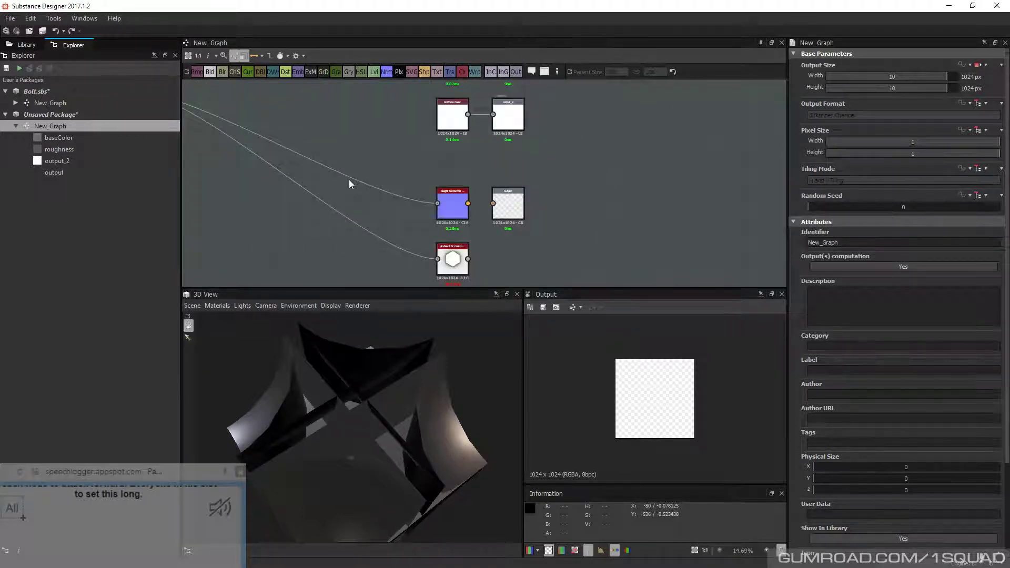
{"action": "scroll", "coordinate": [455, 188], "scroll_direction": "up", "scroll_amount": 4}
{"action": "middle_click_drag", "start_coordinate": [470, 224], "coordinate": [475, 185]}
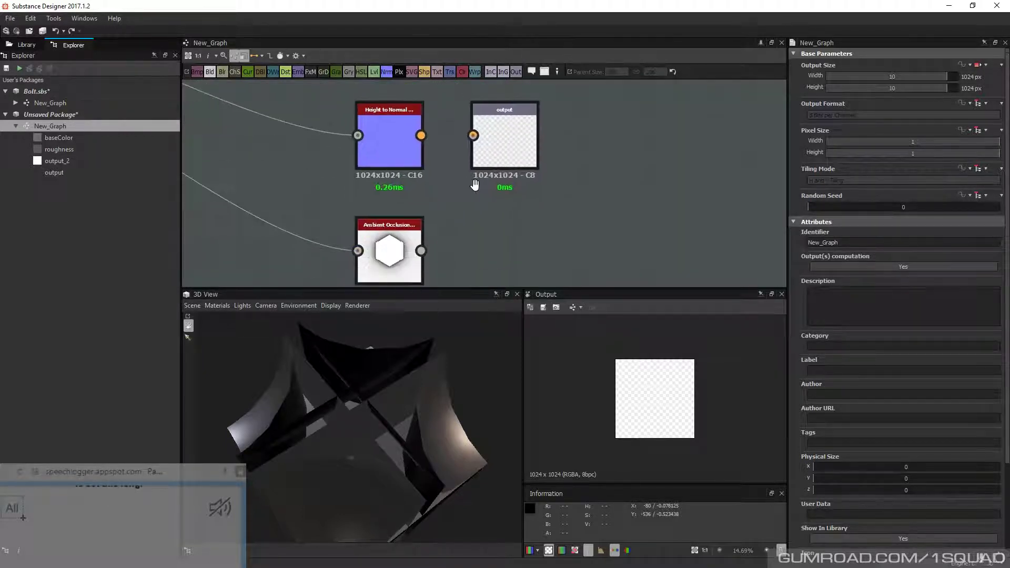
{"action": "left_click_drag", "start_coordinate": [421, 135], "coordinate": [473, 135]}
{"action": "left_click", "coordinate": [489, 124]}
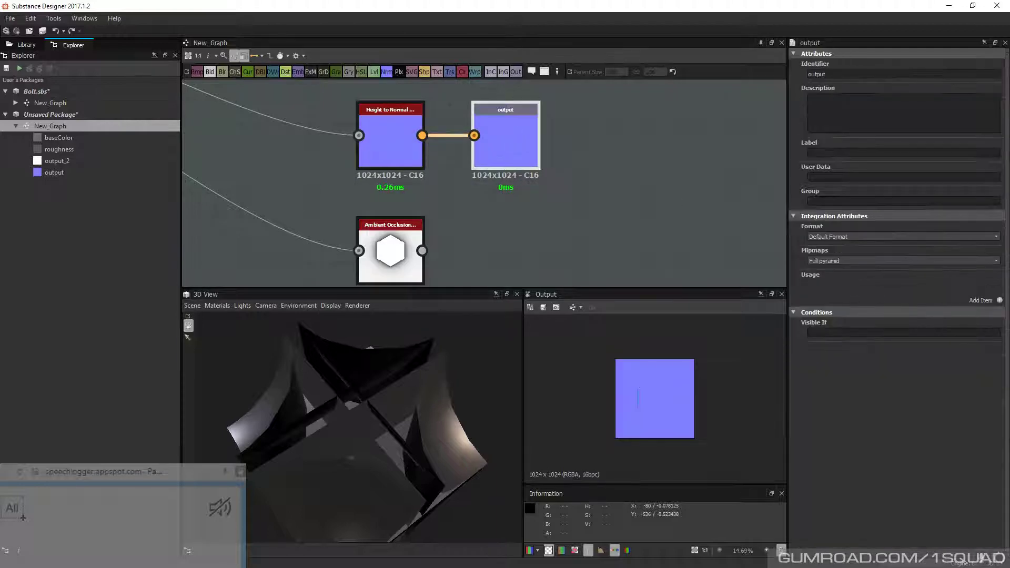
Add a normal usage to the selected output and set its identifier to normal
{"action": "left_click", "coordinate": [999, 301]}
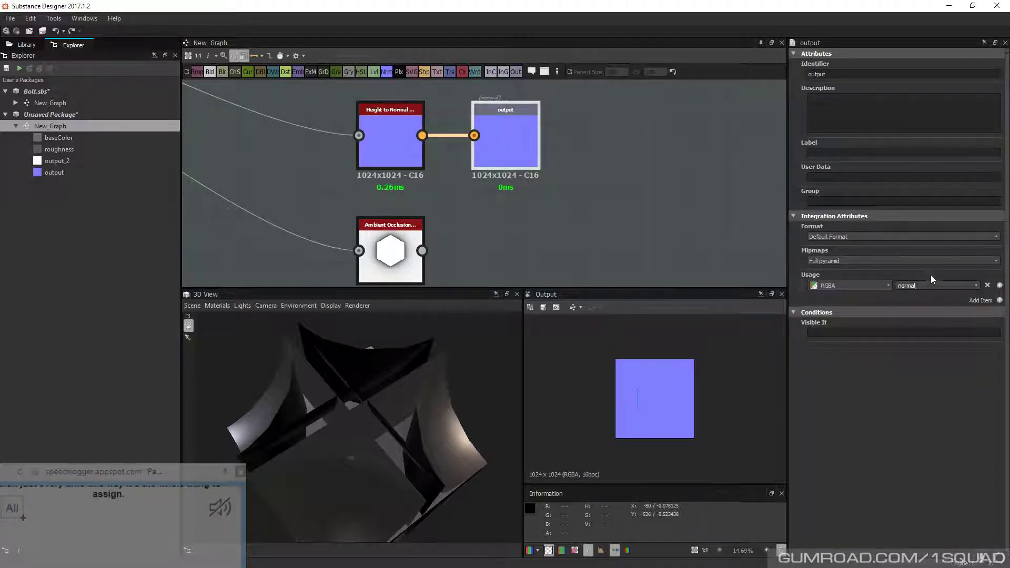
{"action": "double_click", "coordinate": [907, 285]}
{"action": "key", "text": "ctrl+c"}
{"action": "double_click", "coordinate": [818, 74]}
{"action": "key", "text": "ctrl+v"}
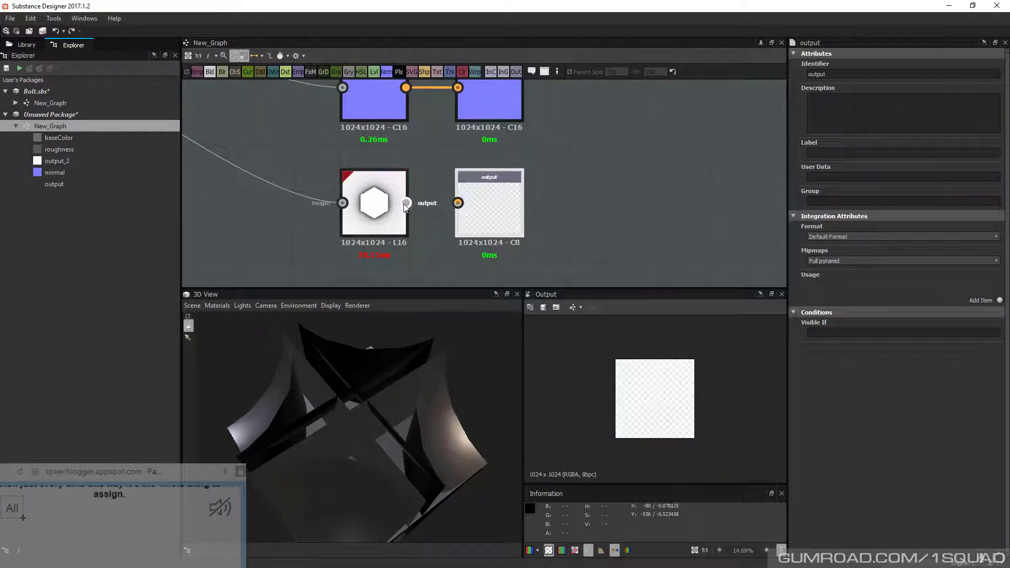
Connect the Ambient Occlusion node's result to a new Output node beside it
{"action": "left_click_drag", "start_coordinate": [406, 203], "coordinate": [459, 203]}
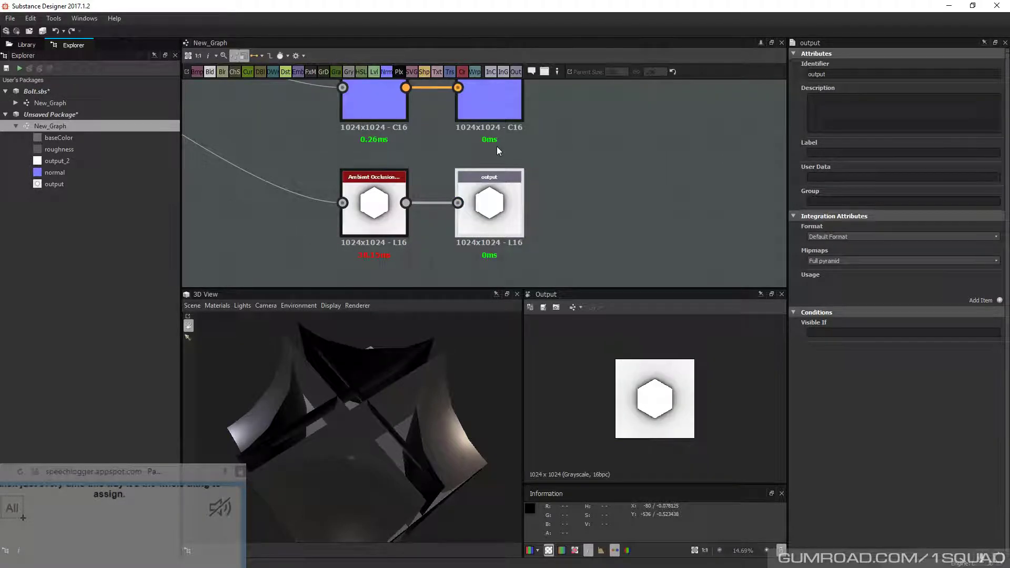
{"action": "middle_click_drag", "start_coordinate": [497, 147], "coordinate": [494, 173]}
{"action": "left_click", "coordinate": [486, 112]}
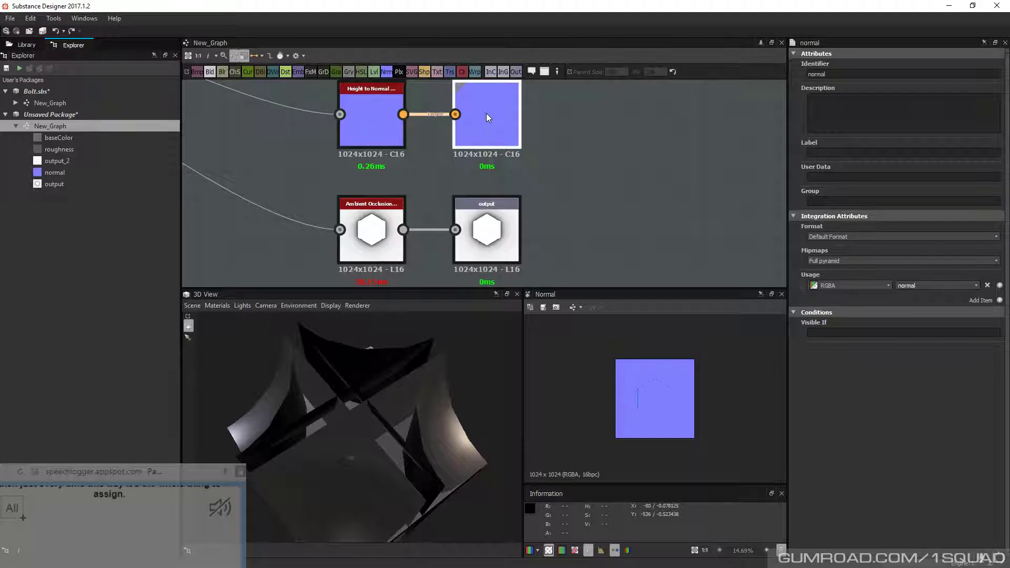
Give the ambient occlusion Output node the ambientOcclusion usage and set its identifier to ambientOcclusion
{"action": "left_click", "coordinate": [487, 237]}
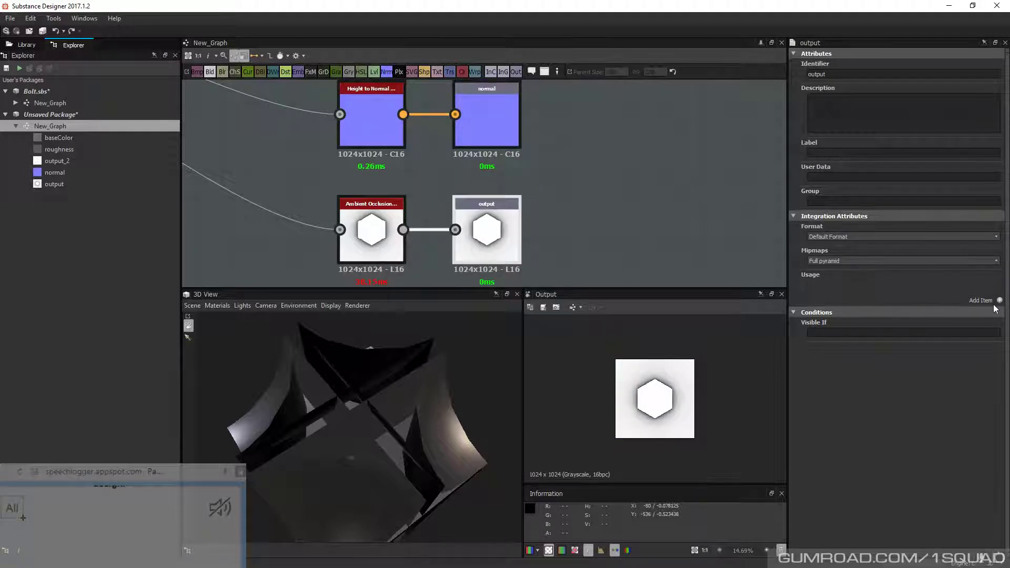
{"action": "left_click", "coordinate": [999, 301]}
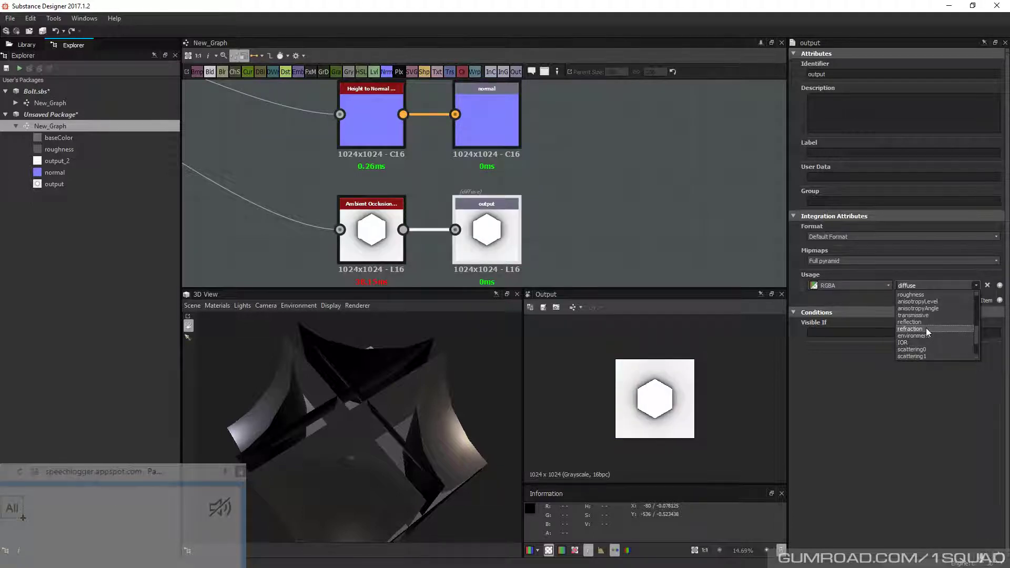
{"action": "scroll", "coordinate": [937, 332], "scroll_direction": "up", "scroll_amount": 3}
{"action": "left_click_drag", "start_coordinate": [976, 326], "coordinate": [976, 310]}
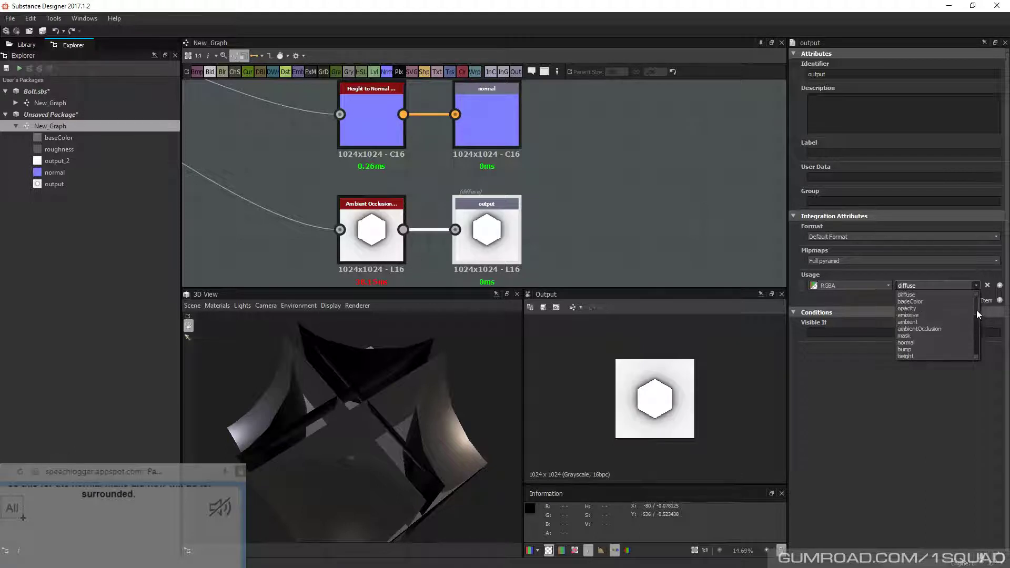
{"action": "left_click", "coordinate": [937, 329]}
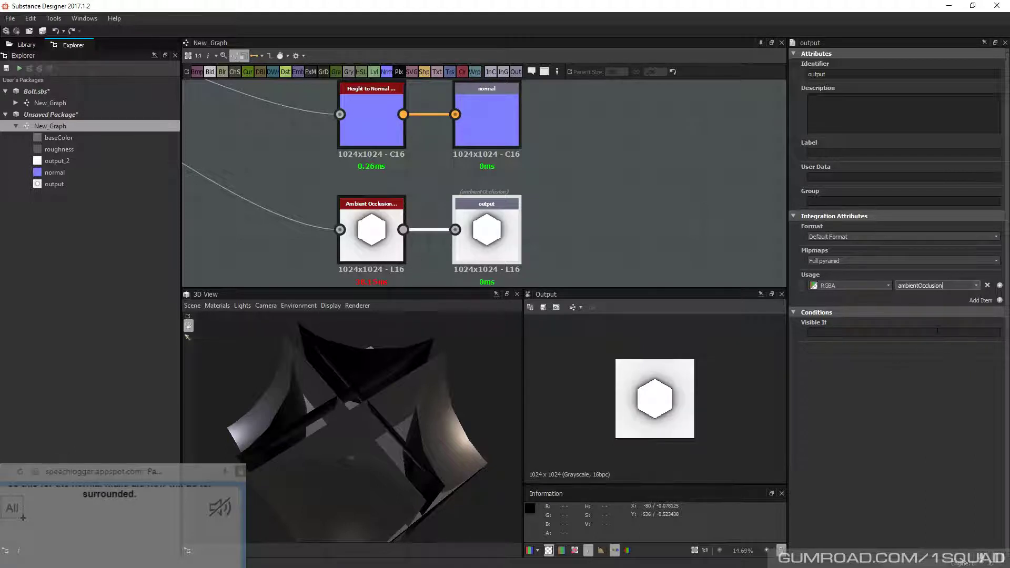
{"action": "double_click", "coordinate": [926, 285]}
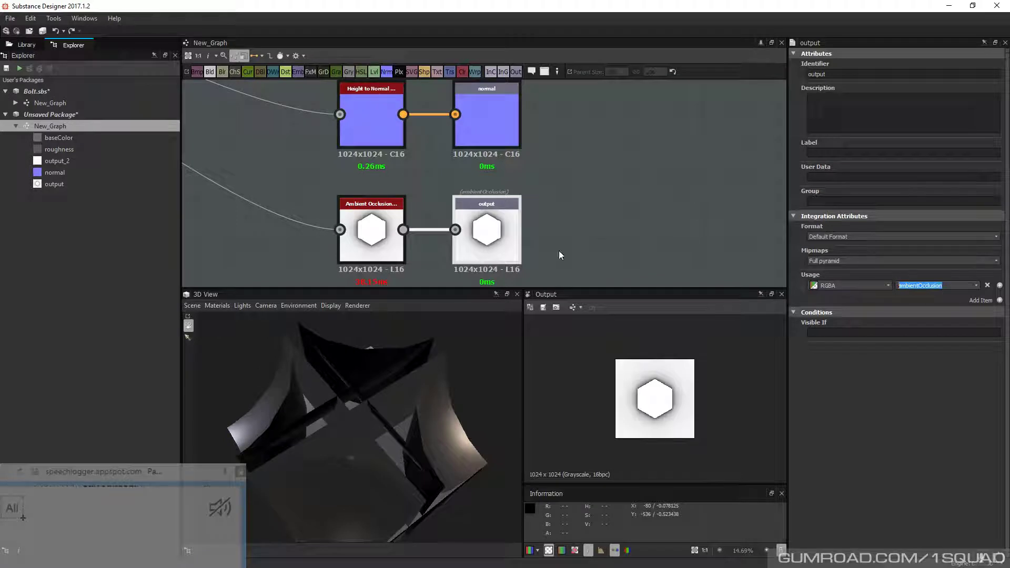
{"action": "left_click", "coordinate": [585, 225]}
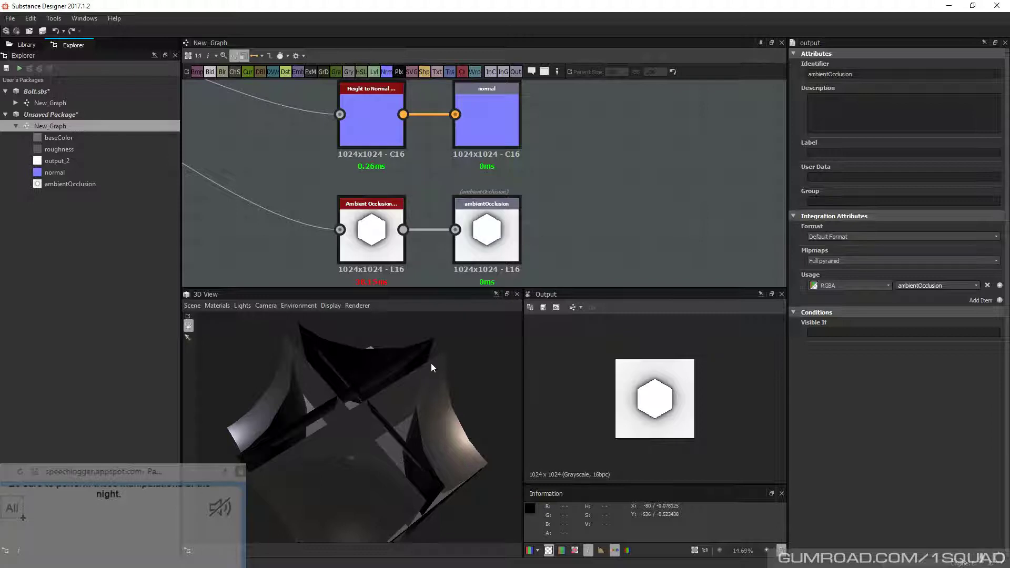
{"action": "middle_click_drag", "start_coordinate": [523, 151], "coordinate": [539, 152]}
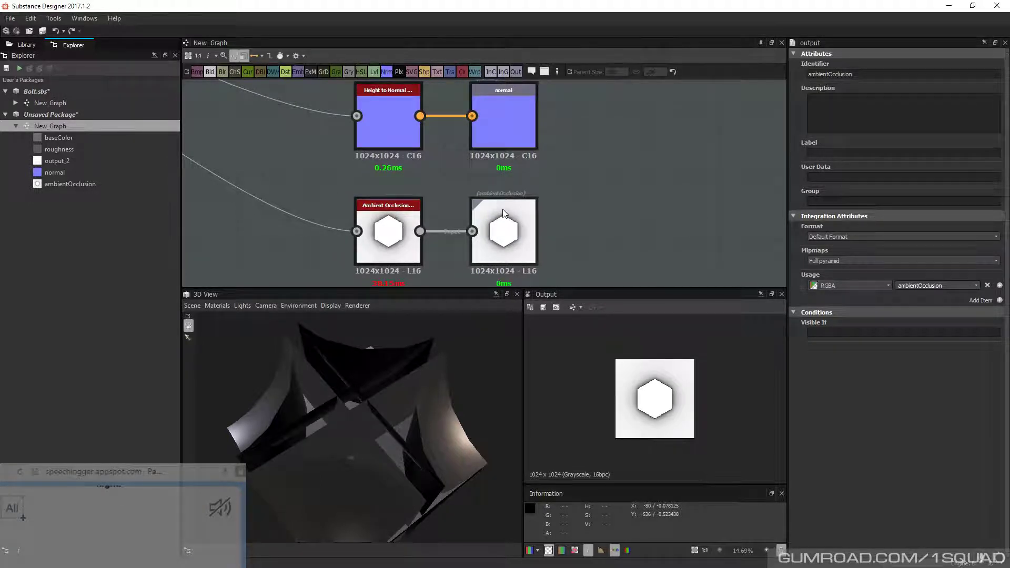
{"action": "scroll", "coordinate": [522, 234], "scroll_direction": "down", "scroll_amount": 2}
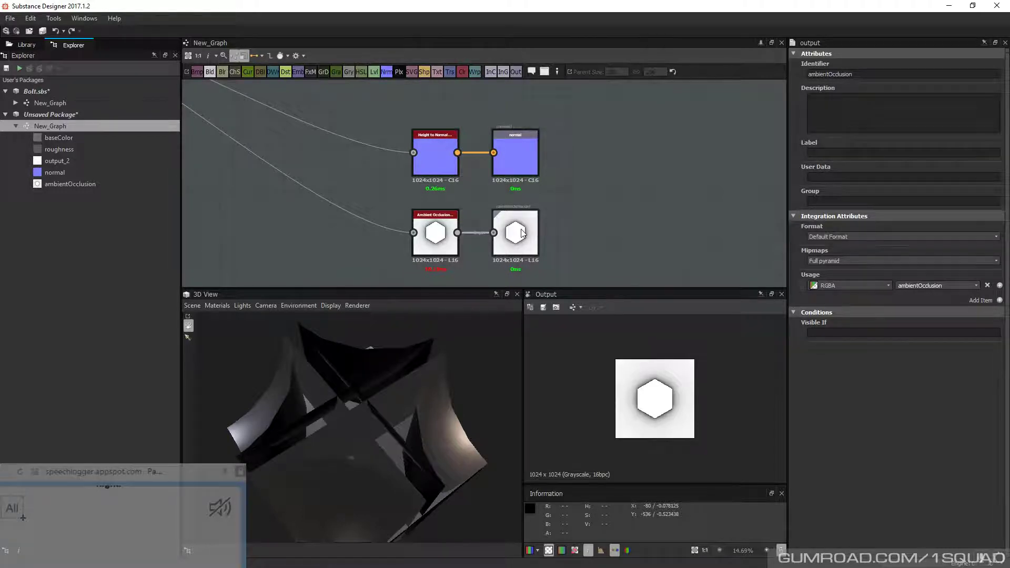
{"action": "scroll", "coordinate": [522, 234], "scroll_direction": "down", "scroll_amount": 2}
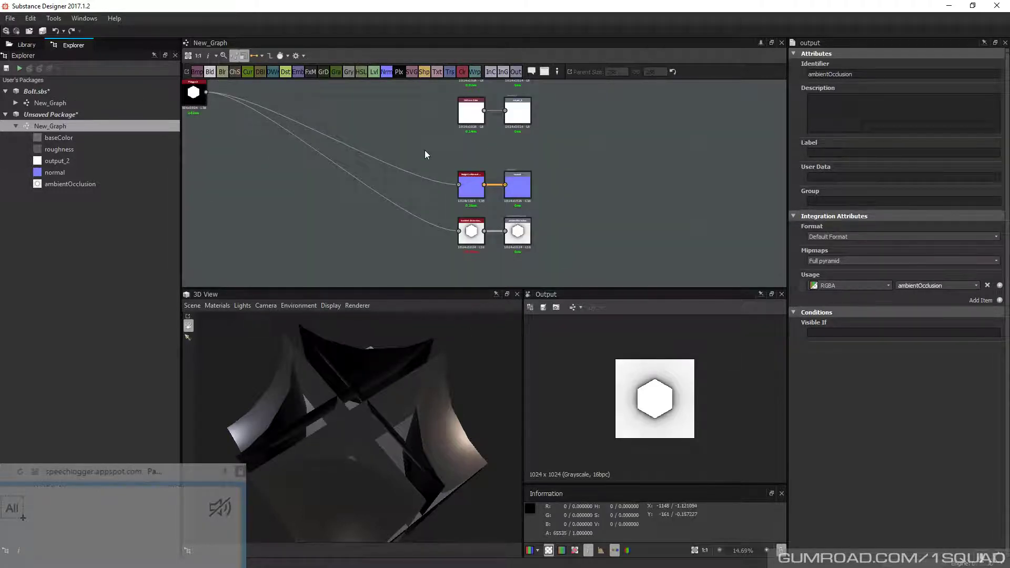
{"action": "middle_click_drag", "start_coordinate": [424, 150], "coordinate": [463, 160]}
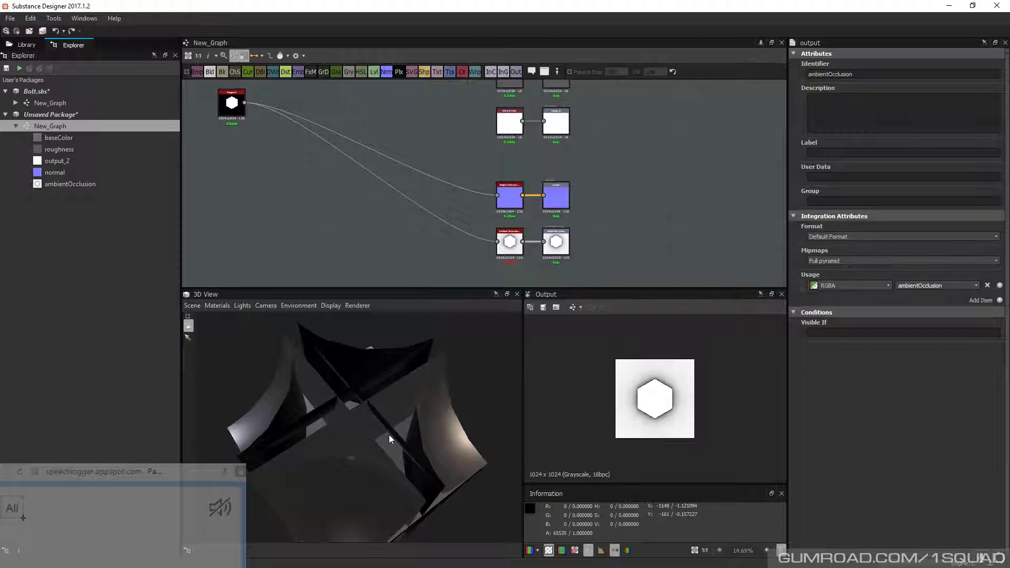
{"action": "middle_click_drag", "start_coordinate": [423, 172], "coordinate": [447, 175]}
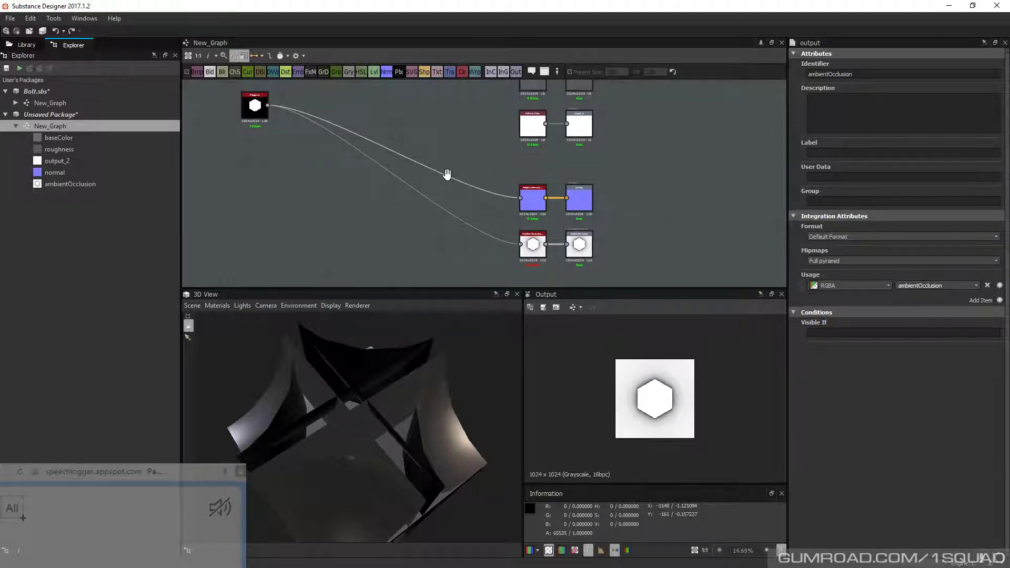
{"action": "scroll", "coordinate": [447, 174], "scroll_direction": "down", "scroll_amount": 1}
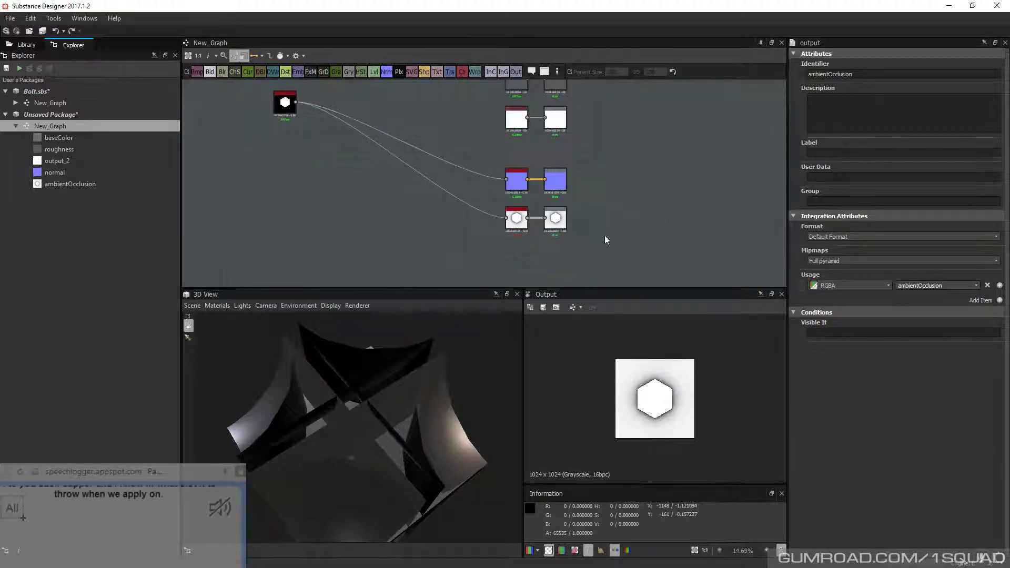
Add a new Output node with the height usage between the metallic and normal outputs, and connect the hexagon polygon to it
{"action": "left_click", "coordinate": [516, 71]}
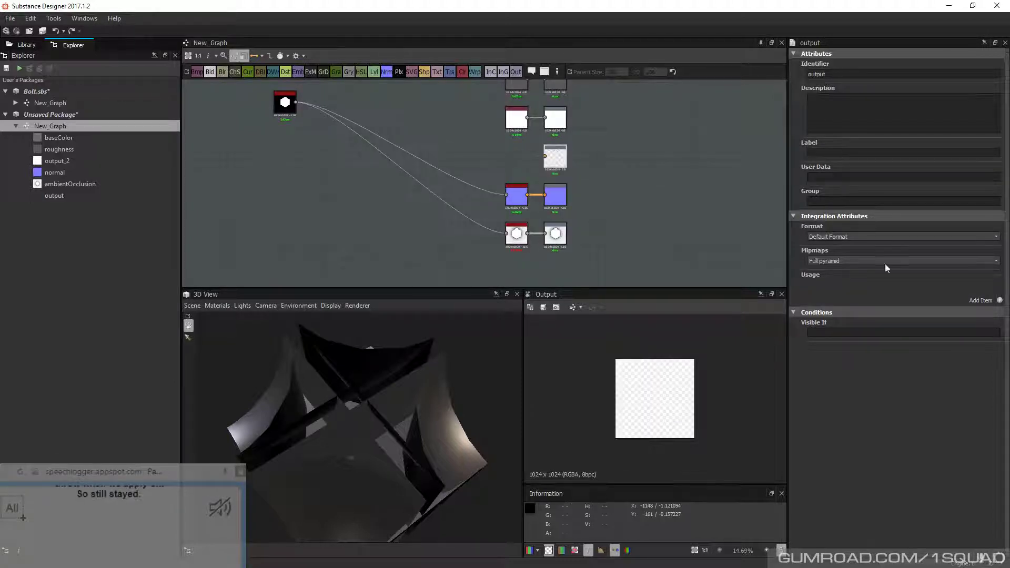
{"action": "left_click", "coordinate": [1000, 301]}
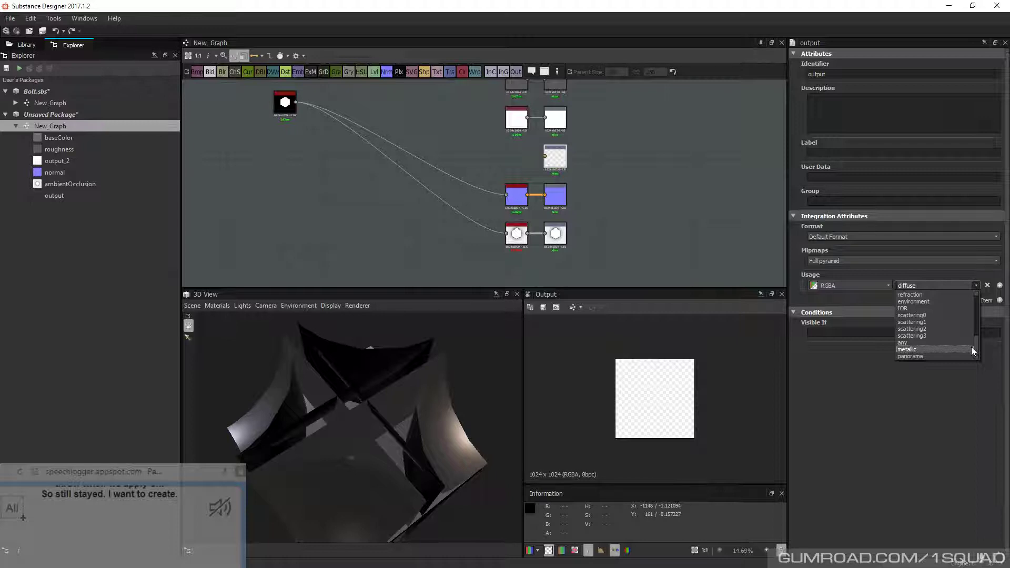
{"action": "scroll", "coordinate": [972, 346], "scroll_direction": "down", "scroll_amount": 2}
{"action": "left_click", "coordinate": [914, 340]}
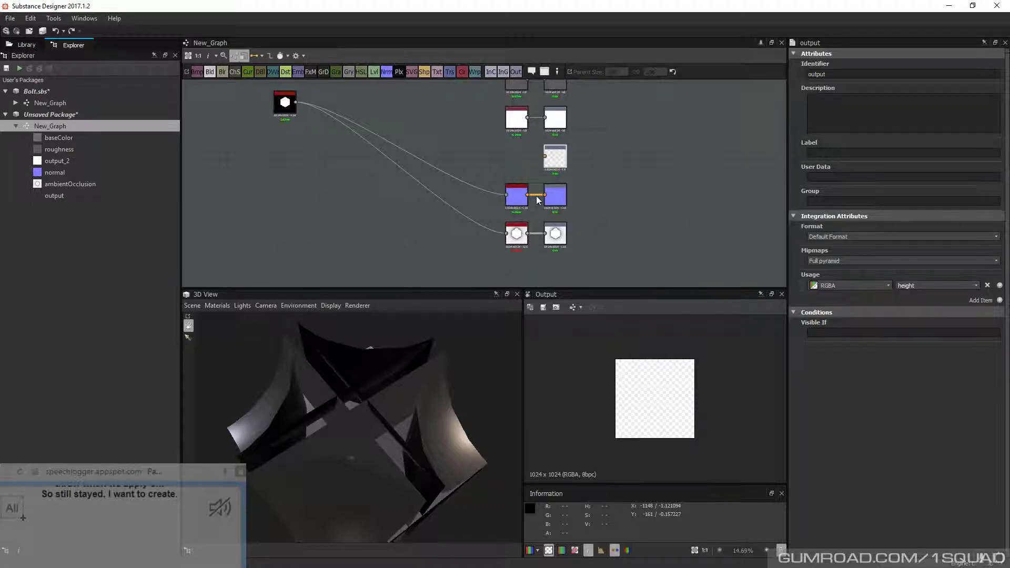
{"action": "left_click_drag", "start_coordinate": [296, 102], "coordinate": [547, 158]}
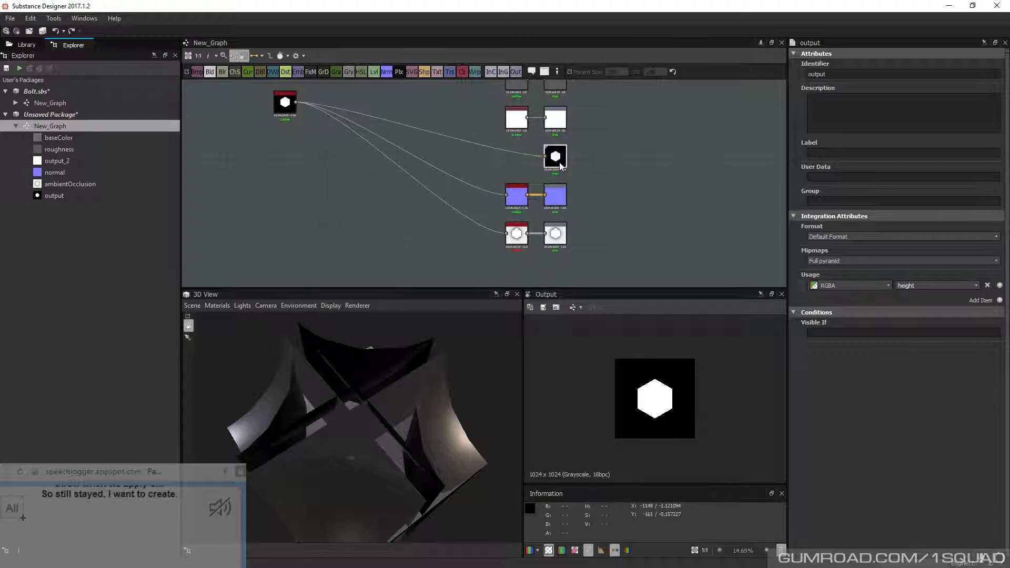
Show the graph's outputs on the 3D preview mesh and set the default material's height Scale to 0
{"action": "middle_click_drag", "start_coordinate": [581, 149], "coordinate": [686, 210]}
{"action": "left_click_drag", "start_coordinate": [50, 126], "coordinate": [368, 395]}
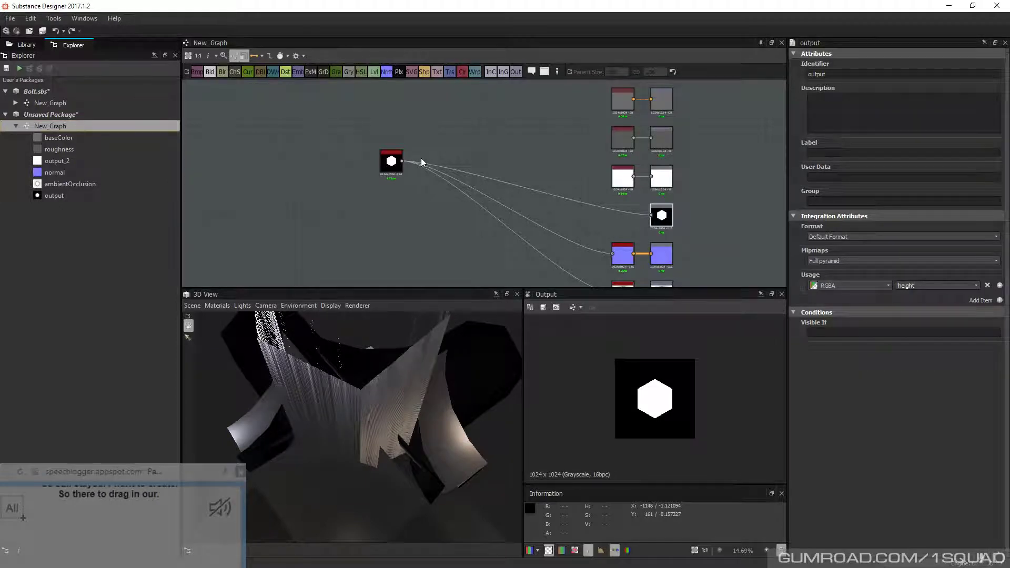
{"action": "left_click", "coordinate": [217, 305]}
{"action": "left_click", "coordinate": [281, 320]}
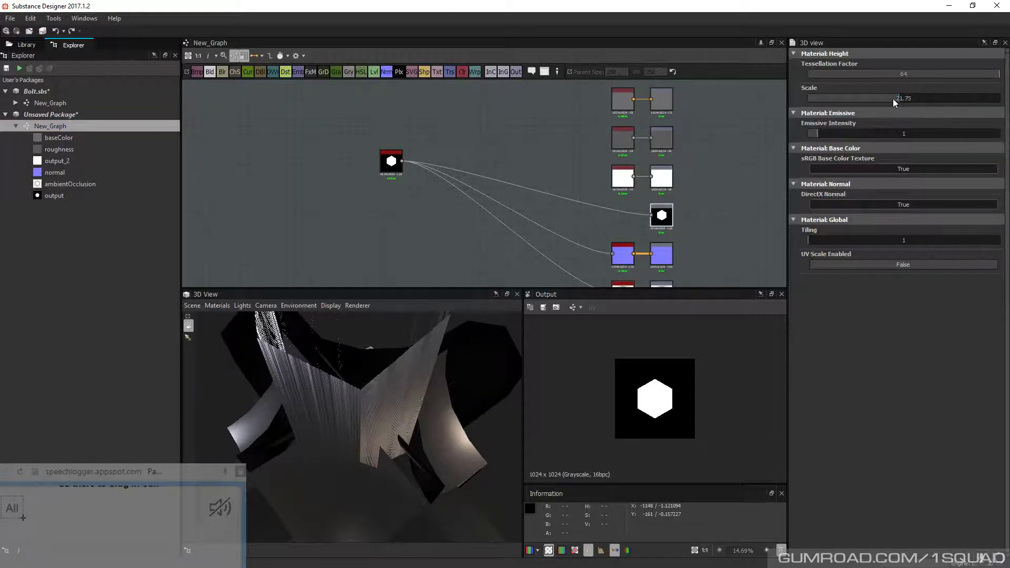
{"action": "left_click_drag", "start_coordinate": [893, 99], "coordinate": [825, 100]}
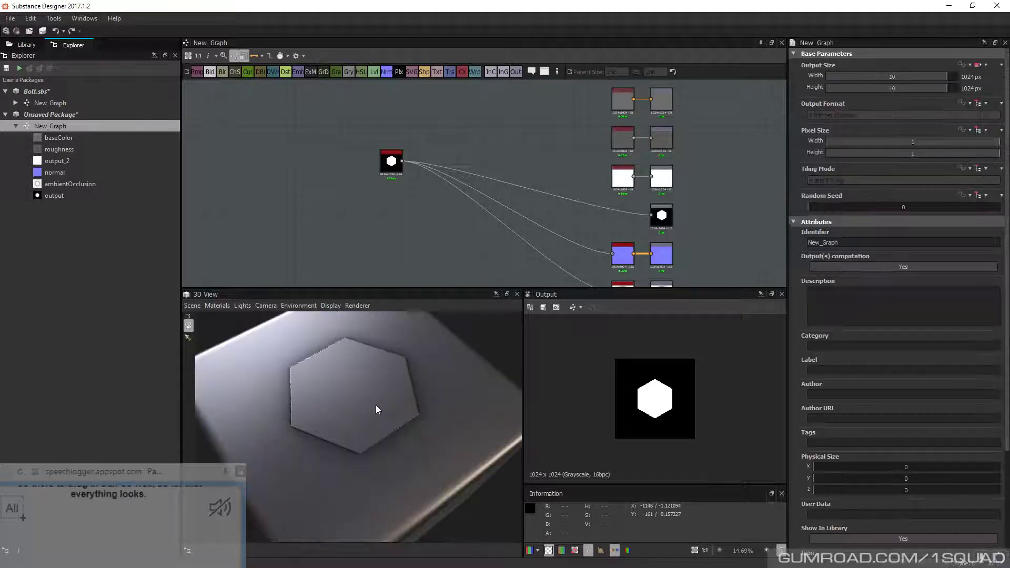
{"action": "left_click_drag", "start_coordinate": [376, 405], "coordinate": [387, 342]}
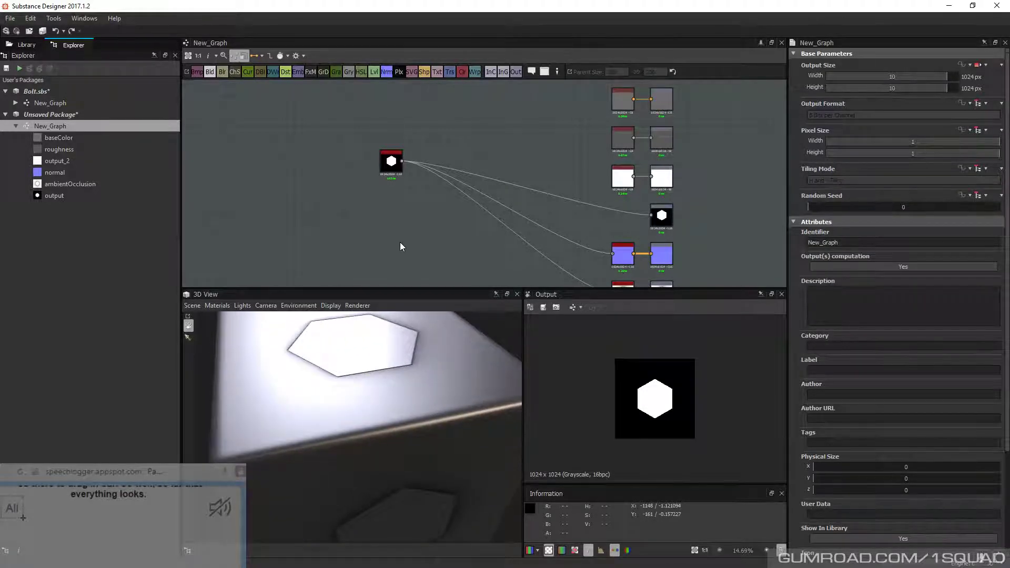
Move the Polygon 1 node further from the output nodes and save the unsaved package as Bolt.sbs
{"action": "left_click_drag", "start_coordinate": [391, 164], "coordinate": [306, 213]}
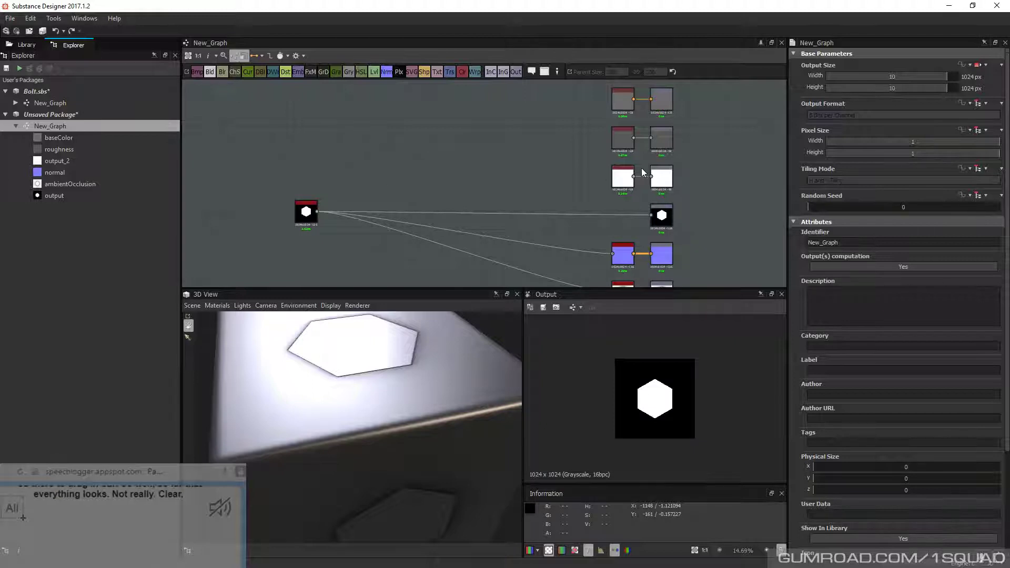
{"action": "scroll", "coordinate": [589, 226], "scroll_direction": "down", "scroll_amount": 2}
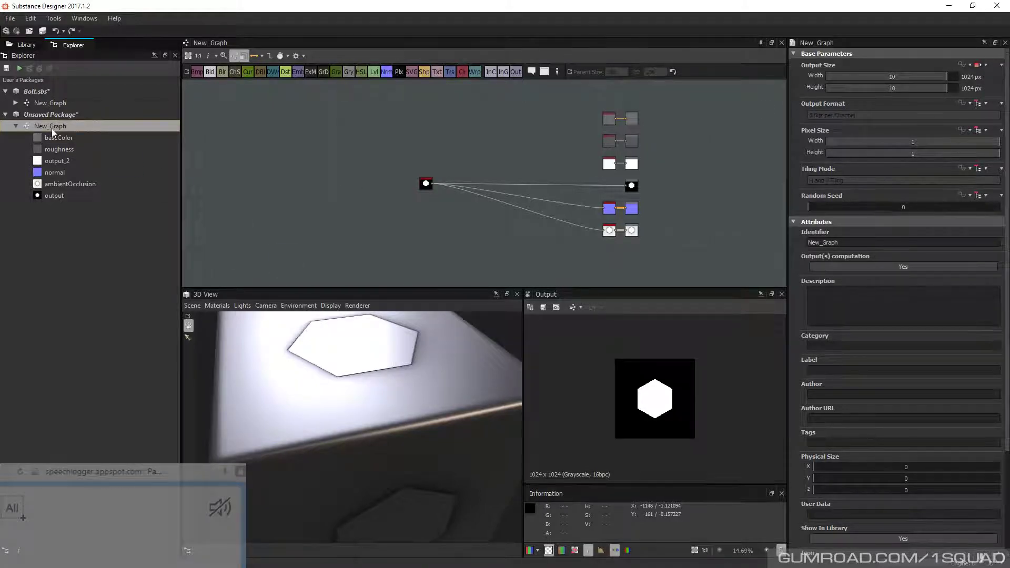
{"action": "key", "text": "ctrl+s"}
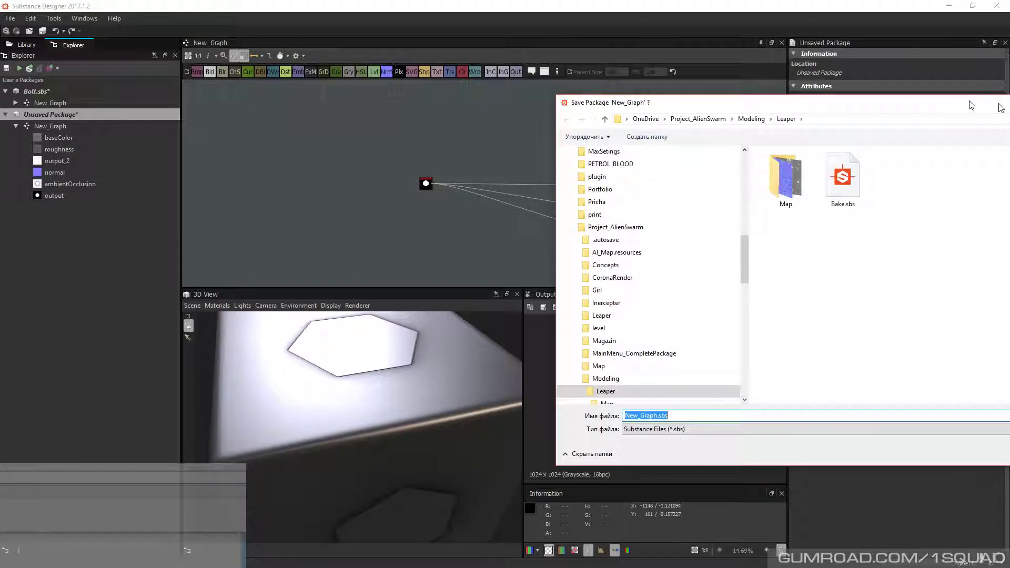
{"action": "left_click", "coordinate": [1001, 107]}
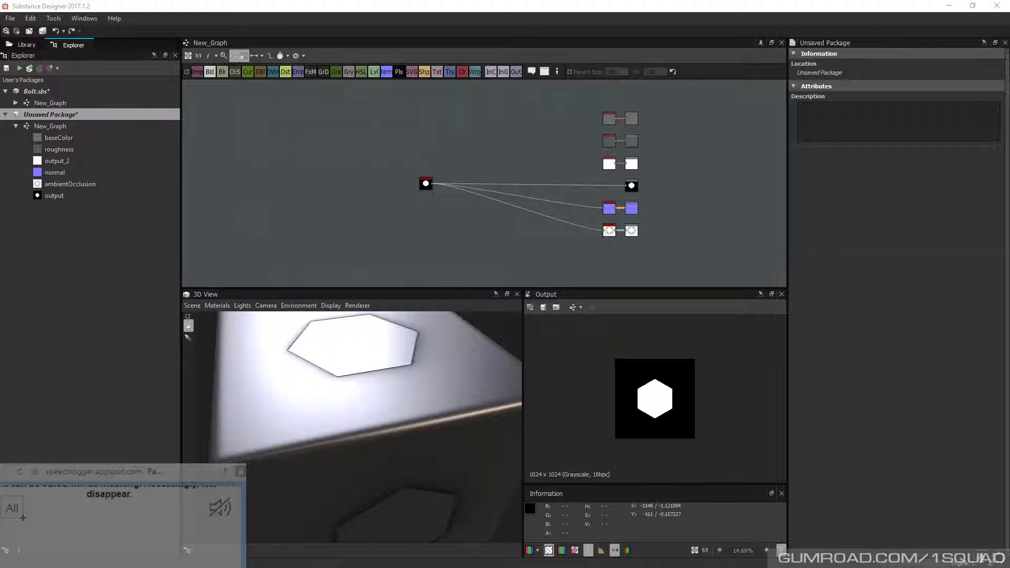
Shift the Polygon 1 node to make room and add a Bevel node connected to its output
{"action": "scroll", "coordinate": [447, 201], "scroll_direction": "up", "scroll_amount": 3}
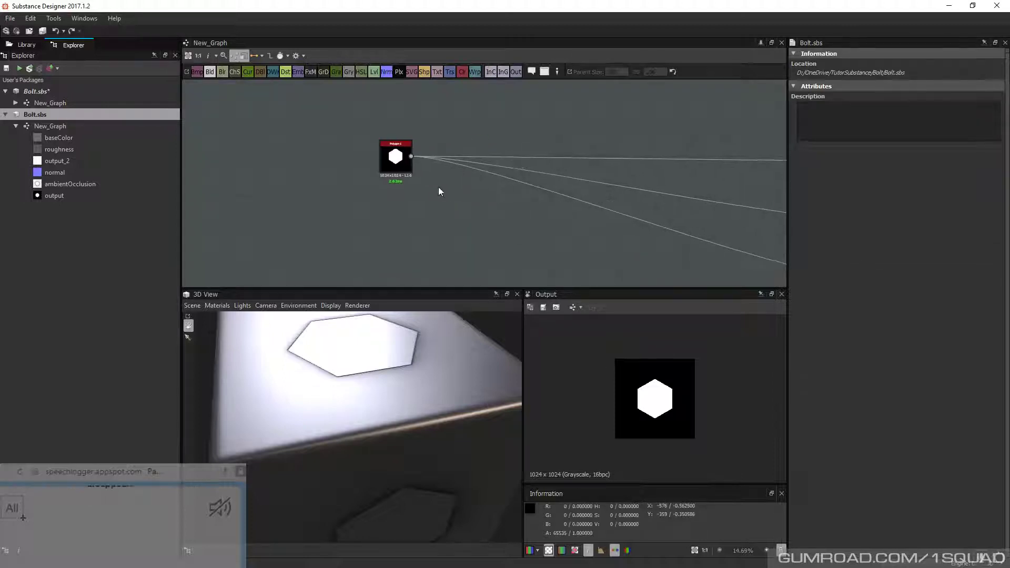
{"action": "scroll", "coordinate": [440, 191], "scroll_direction": "down", "scroll_amount": 3}
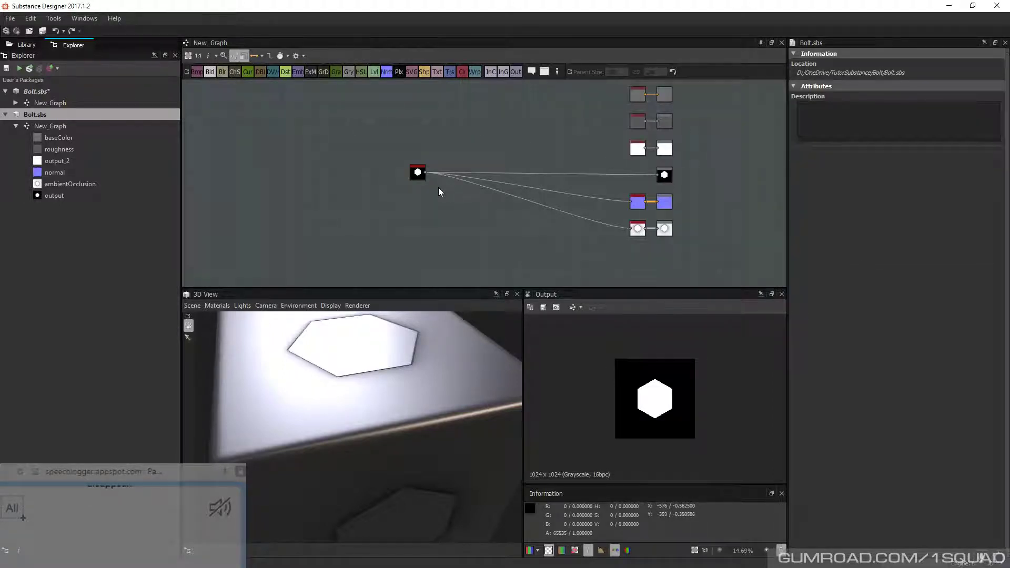
{"action": "left_click_drag", "start_coordinate": [418, 172], "coordinate": [368, 164]}
{"action": "scroll", "coordinate": [368, 168], "scroll_direction": "up", "scroll_amount": 3}
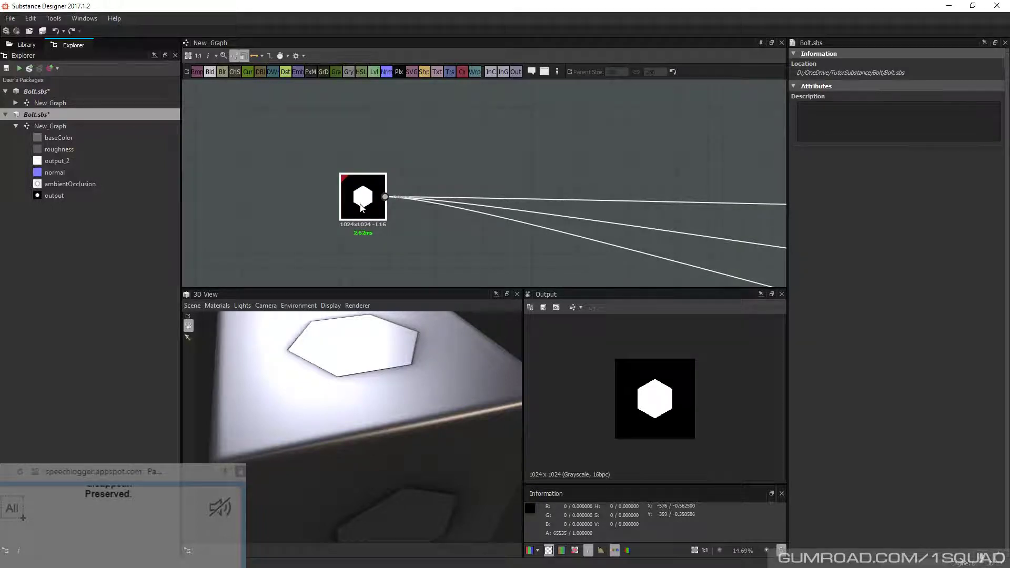
{"action": "left_click", "coordinate": [361, 207]}
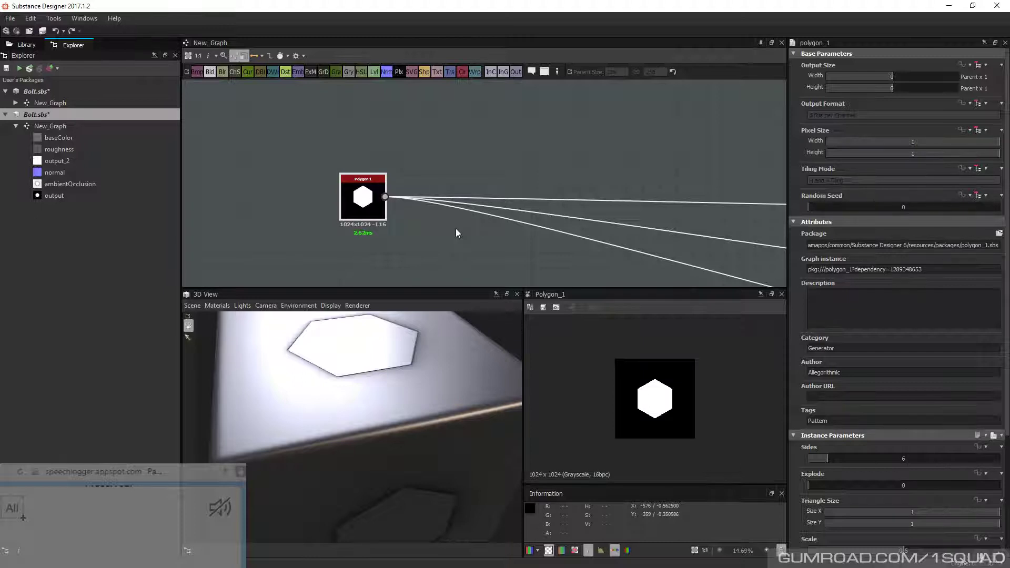
{"action": "key", "text": "space"}
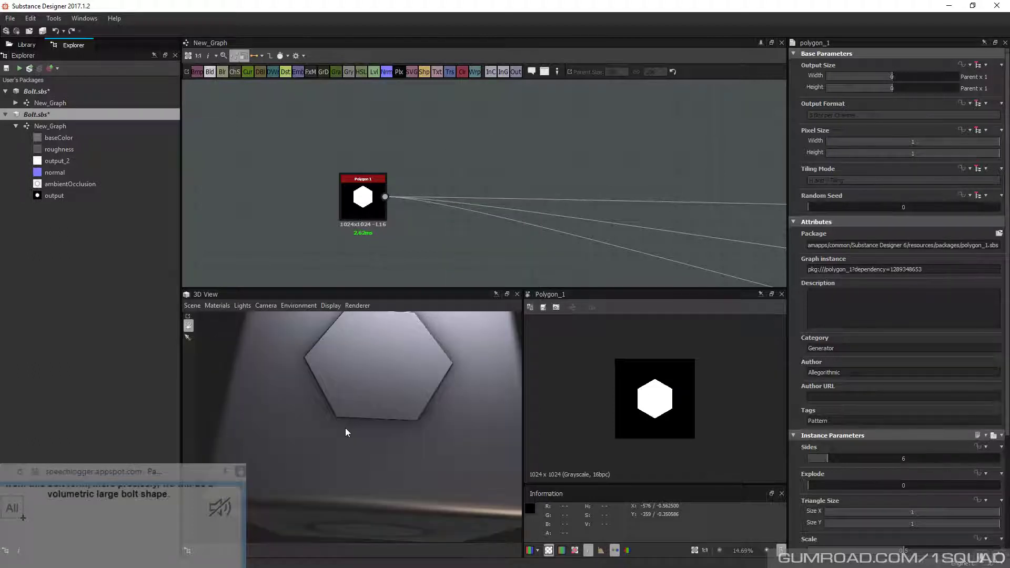
{"action": "key", "text": "space"}
{"action": "type", "text": "bev"}
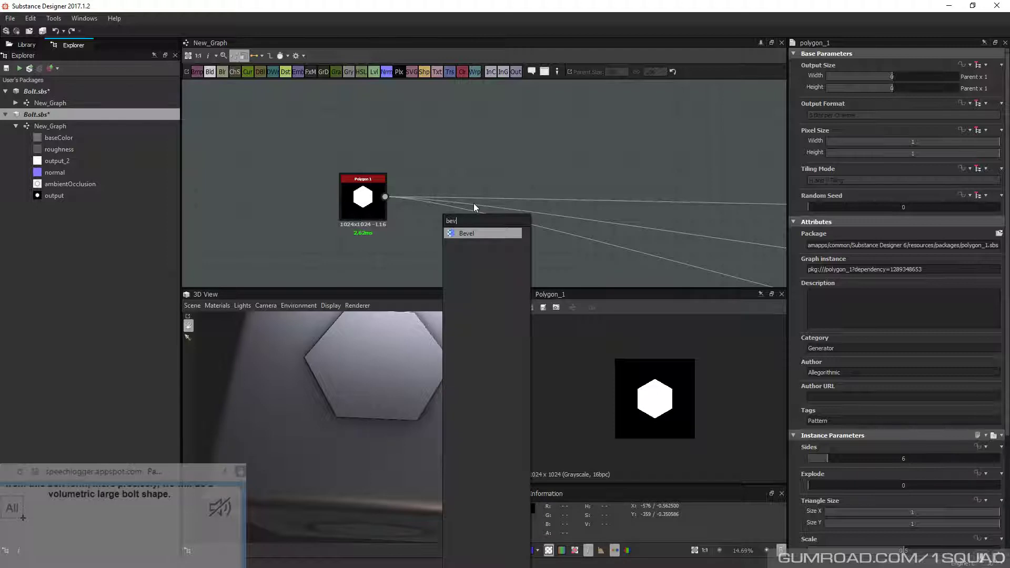
{"action": "key", "text": "Return"}
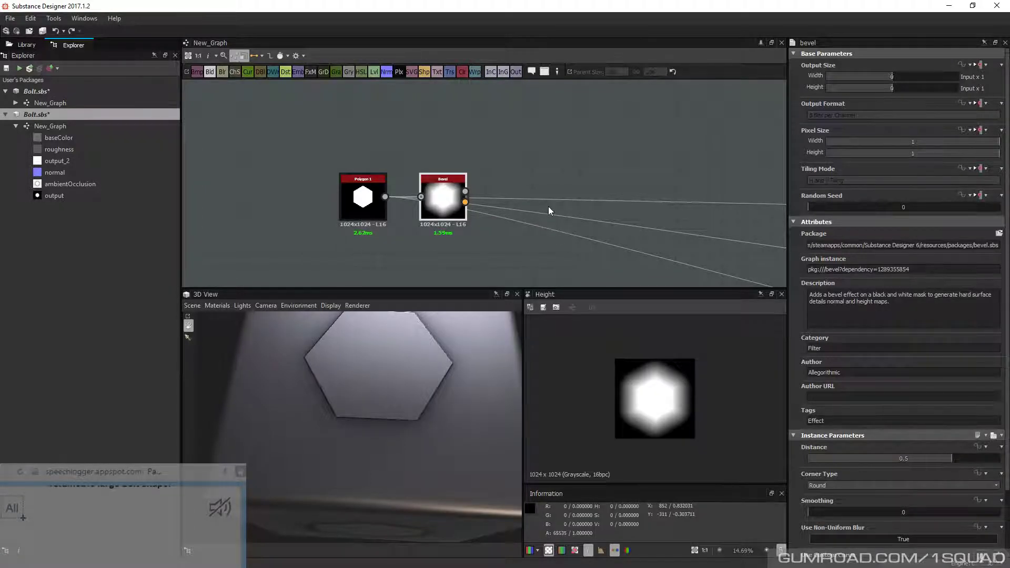
Route the Bevel's height result to the height, normal and ambient occlusion branches and set its Distance to -0.12
{"action": "left_click", "coordinate": [888, 459]}
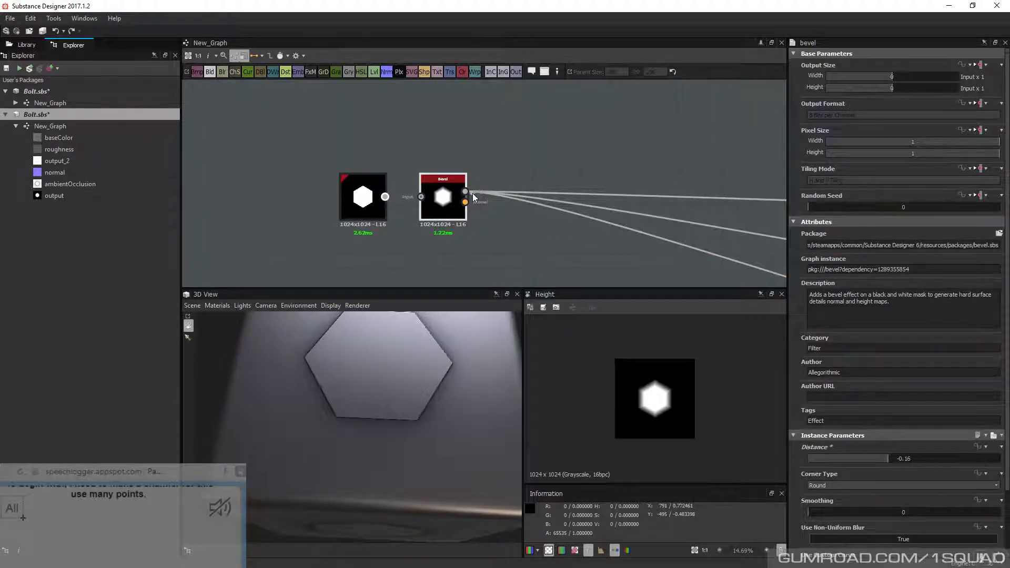
{"action": "left_click_drag", "start_coordinate": [421, 432], "coordinate": [447, 393]}
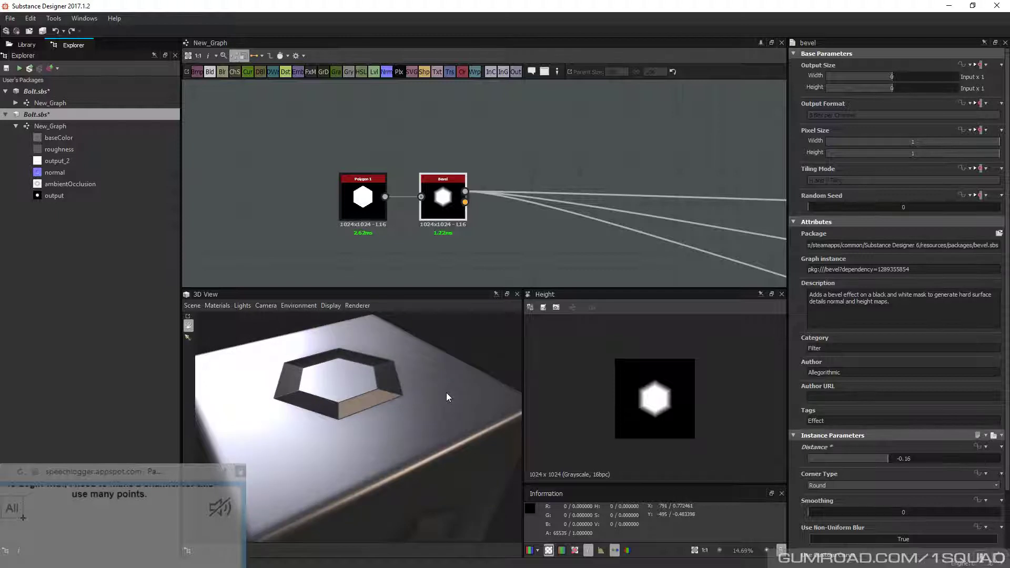
{"action": "left_click", "coordinate": [880, 459]}
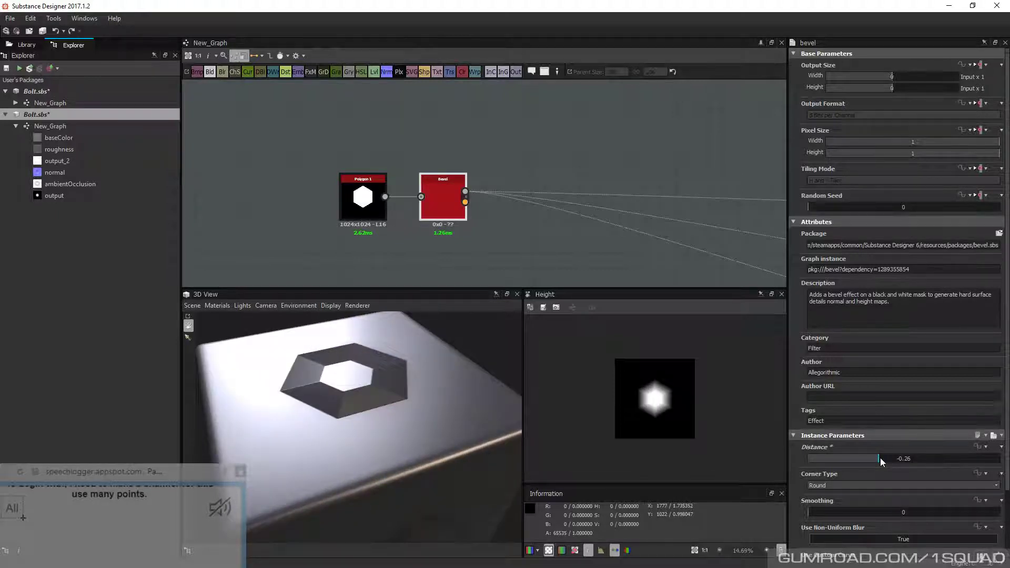
{"action": "left_click", "coordinate": [897, 457]}
{"action": "mouse_move", "coordinate": [894, 457]}
{"action": "left_mouse_down"}
{"action": "mouse_move", "coordinate": [883, 457]}
{"action": "mouse_move", "coordinate": [893, 457]}
{"action": "left_mouse_up"}
{"action": "left_click_drag", "start_coordinate": [376, 371], "coordinate": [207, 328]}
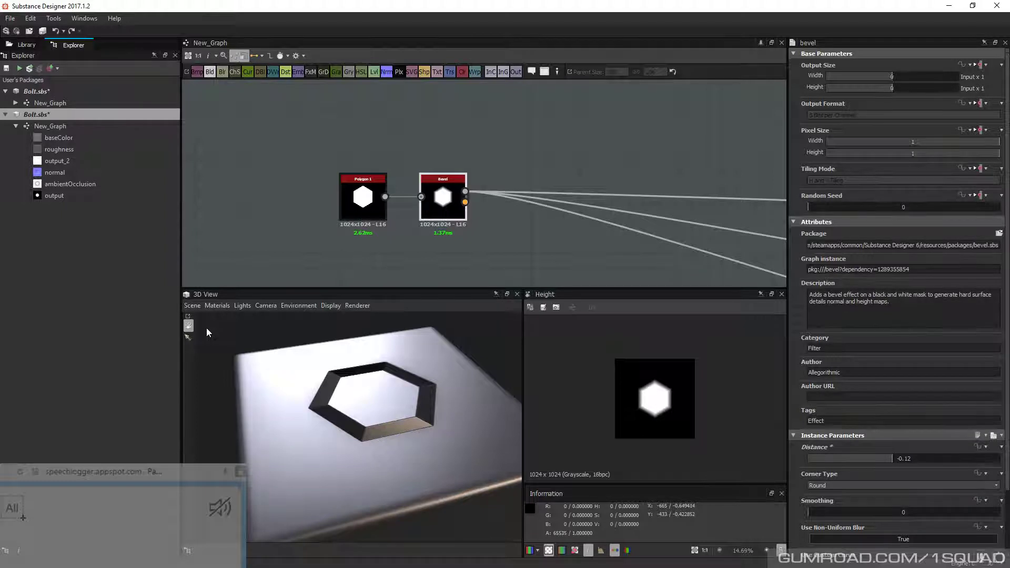
Open the default preview material's parameters for editing and select a technique of its physically_metallic_roughness definition
{"action": "left_click", "coordinate": [217, 305]}
{"action": "left_click", "coordinate": [286, 320]}
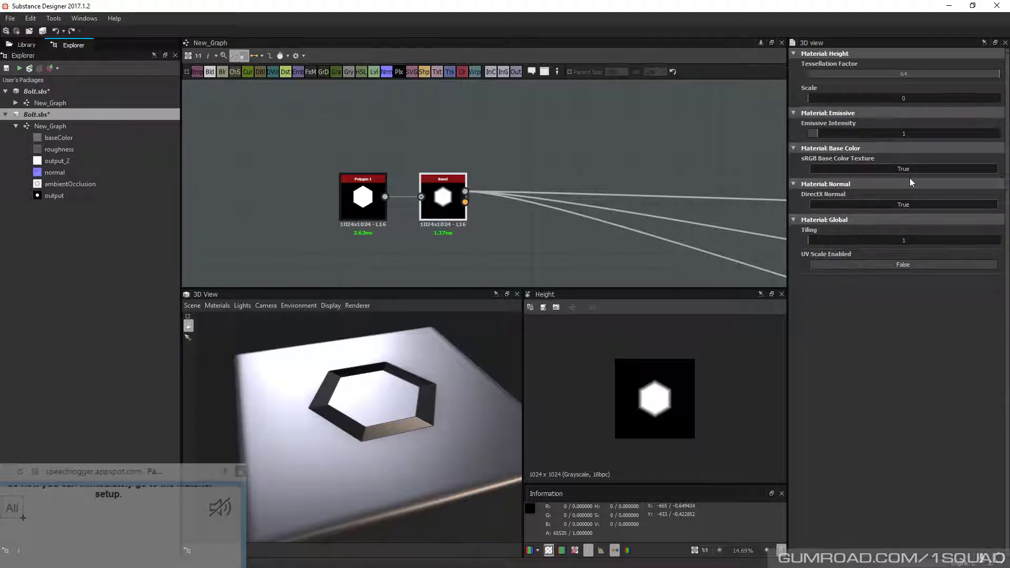
{"action": "left_click", "coordinate": [224, 307]}
{"action": "mouse_move", "coordinate": [230, 320]}
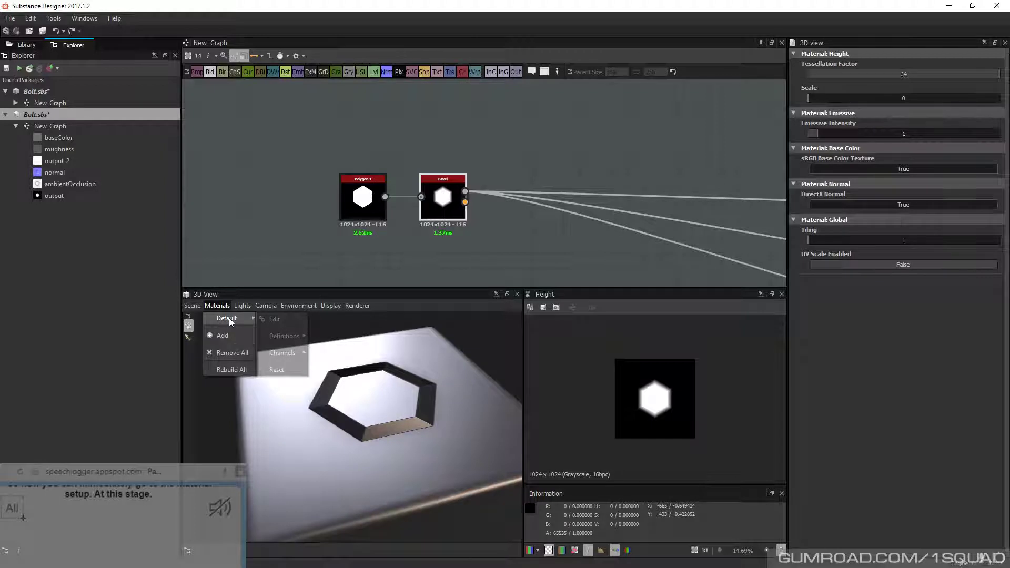
{"action": "mouse_move", "coordinate": [283, 343]}
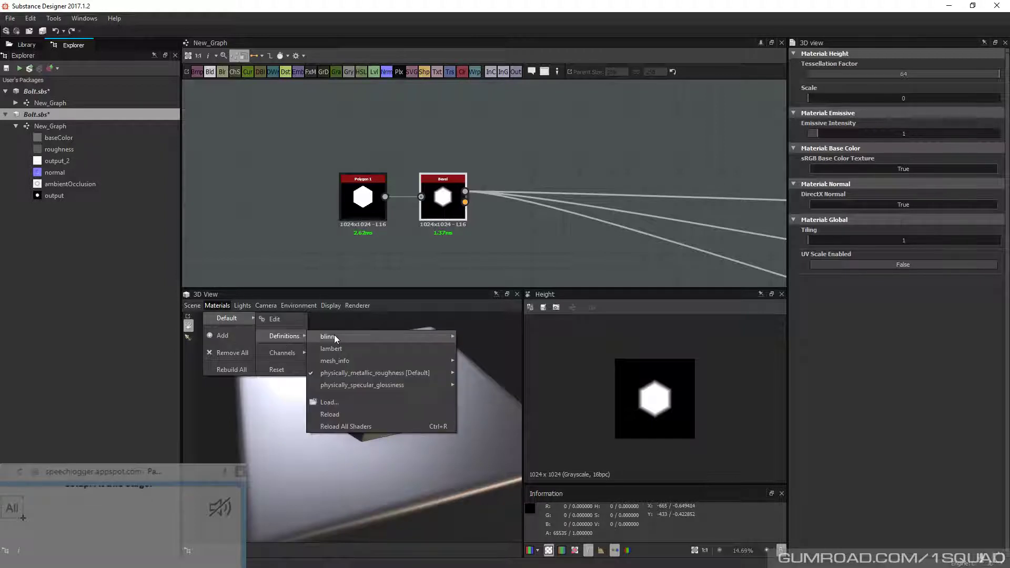
{"action": "mouse_move", "coordinate": [375, 372]}
{"action": "left_click", "coordinate": [488, 388]}
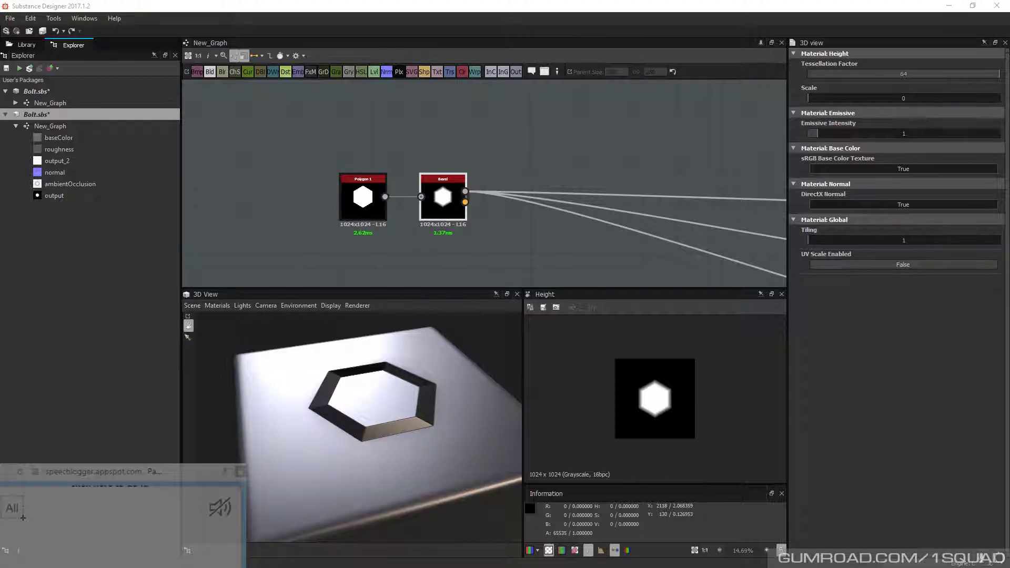
{"action": "left_click", "coordinate": [223, 306]}
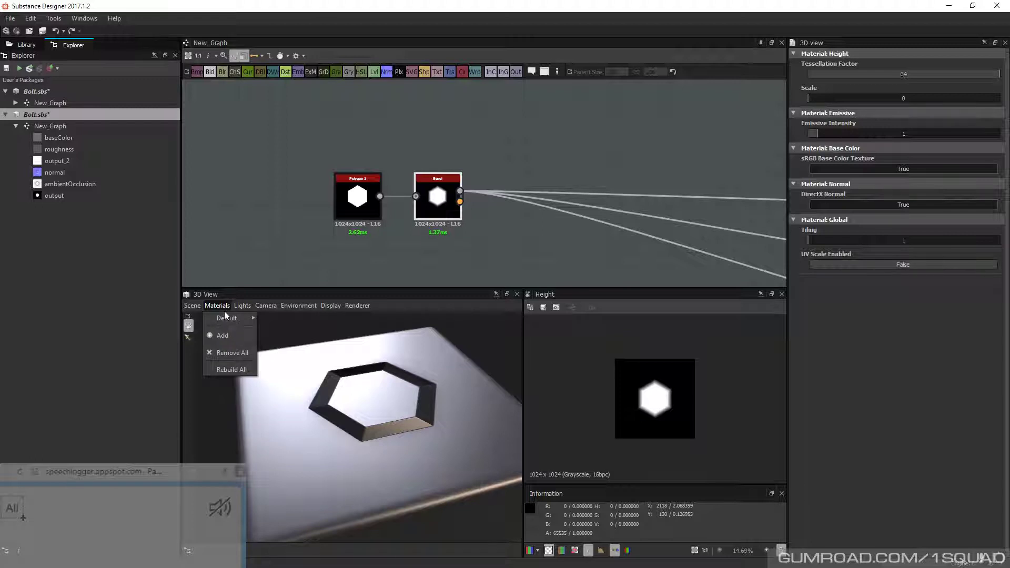
{"action": "left_click", "coordinate": [224, 311]}
{"action": "mouse_move", "coordinate": [350, 409]}
{"action": "left_mouse_down"}
{"action": "mouse_move", "coordinate": [361, 407]}
{"action": "mouse_move", "coordinate": [354, 414]}
{"action": "left_mouse_up"}
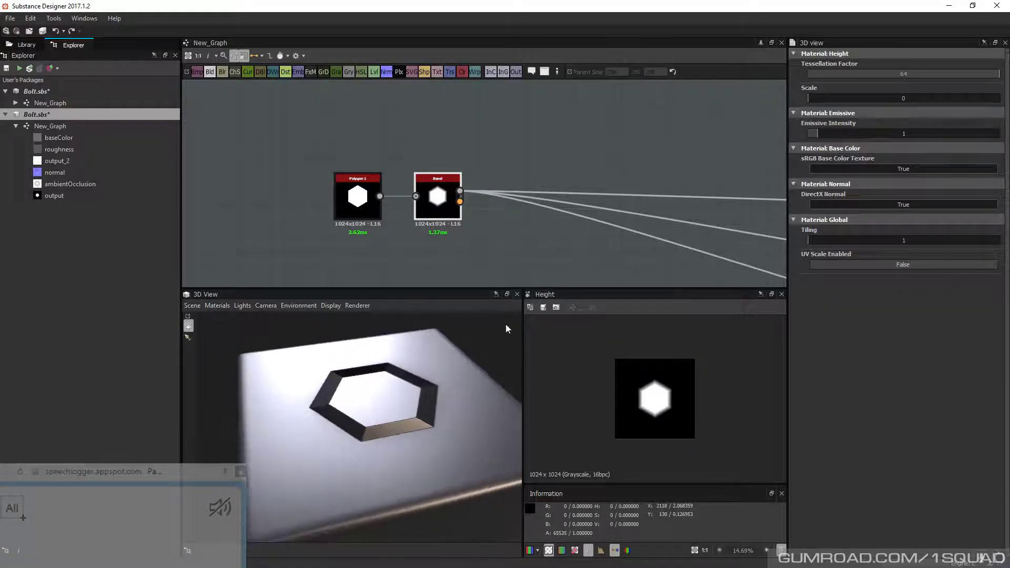
Set the preview material's Tessellation Factor to 64 and raise its height Scale to displace the hexagon
{"action": "left_click", "coordinate": [885, 75]}
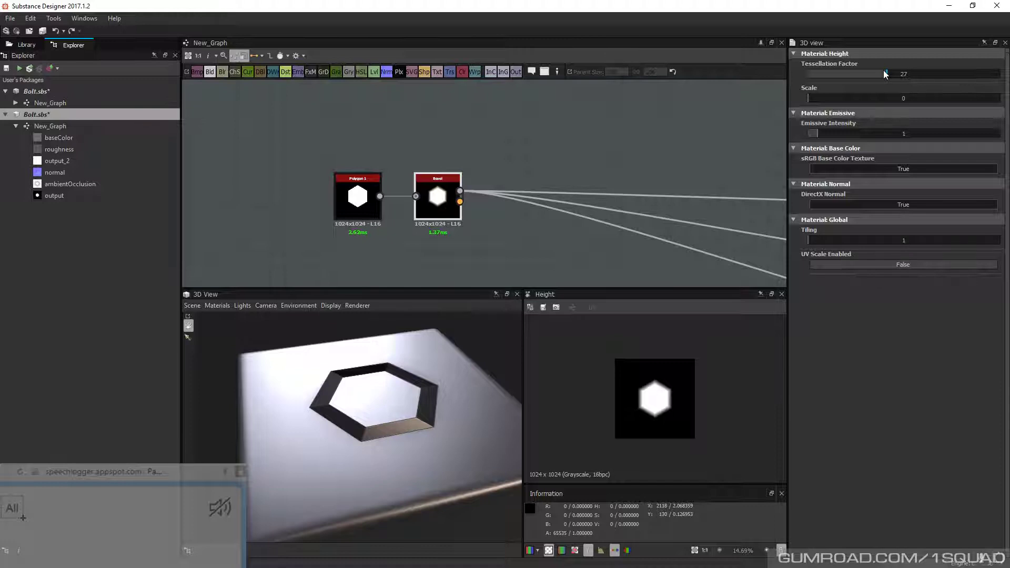
{"action": "left_click_drag", "start_coordinate": [885, 74], "coordinate": [1000, 74]}
{"action": "left_click_drag", "start_coordinate": [809, 98], "coordinate": [1000, 98]}
{"action": "left_click_drag", "start_coordinate": [364, 413], "coordinate": [338, 372]}
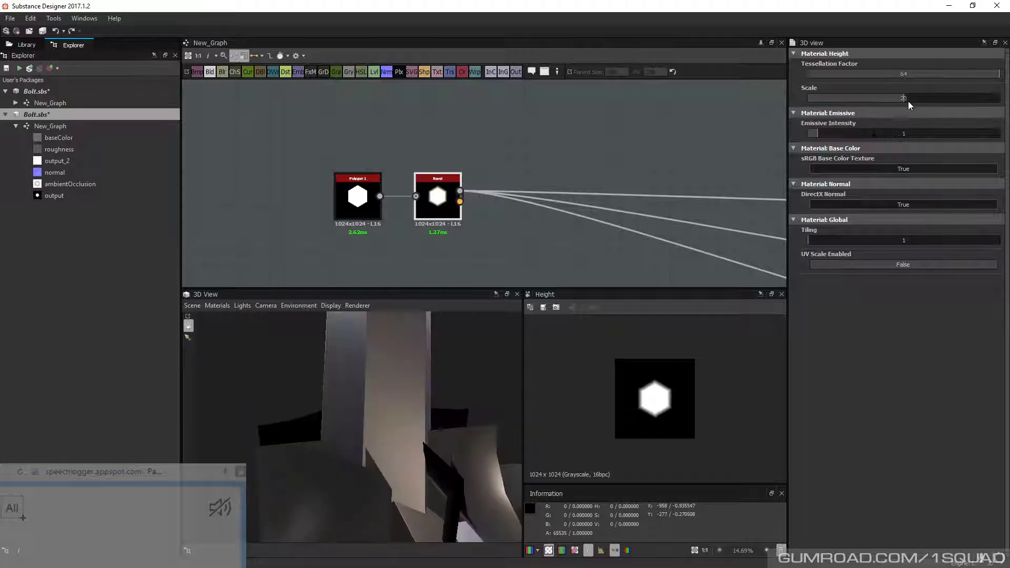
Try height Scale values of 10, 5 and 3 on the preview material
{"action": "left_click", "coordinate": [908, 101]}
{"action": "type", "text": "10"}
{"action": "key", "text": "Return"}
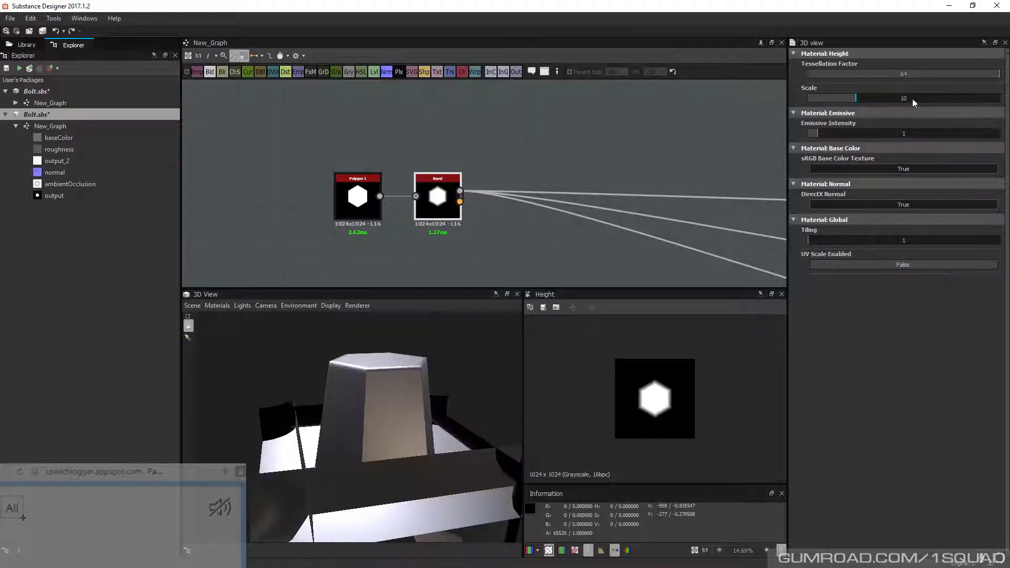
{"action": "left_click", "coordinate": [913, 99]}
{"action": "type", "text": "5"}
{"action": "key", "text": "Return"}
{"action": "left_click", "coordinate": [913, 98]}
{"action": "type", "text": "3"}
{"action": "key", "text": "Return"}
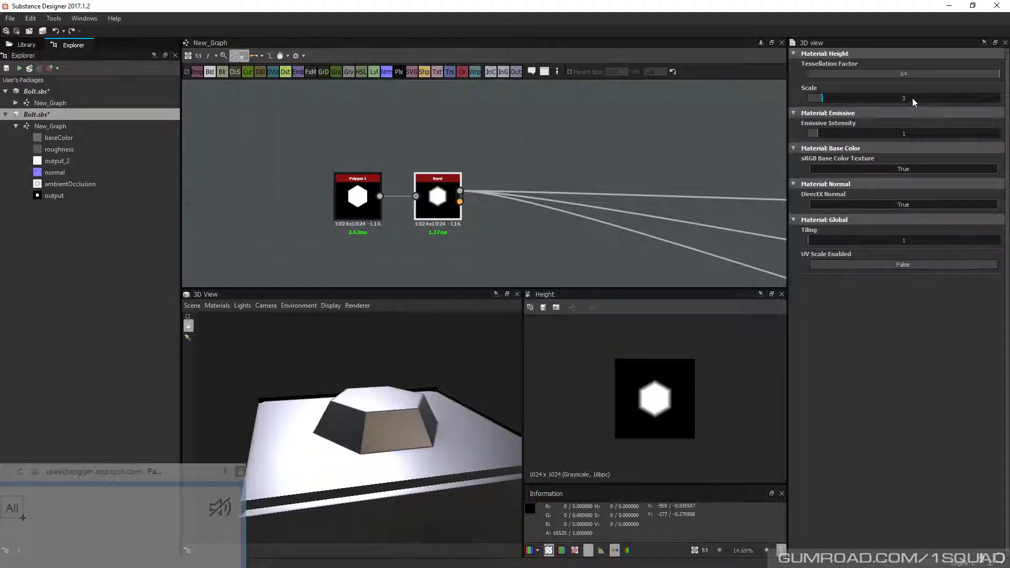
Inspect the displaced hexagonal head from other angles and reset the height Scale to 0
{"action": "left_click_drag", "start_coordinate": [372, 419], "coordinate": [395, 445]}
{"action": "left_click_drag", "start_coordinate": [314, 454], "coordinate": [323, 454]}
{"action": "left_click_drag", "start_coordinate": [822, 97], "coordinate": [790, 99]}
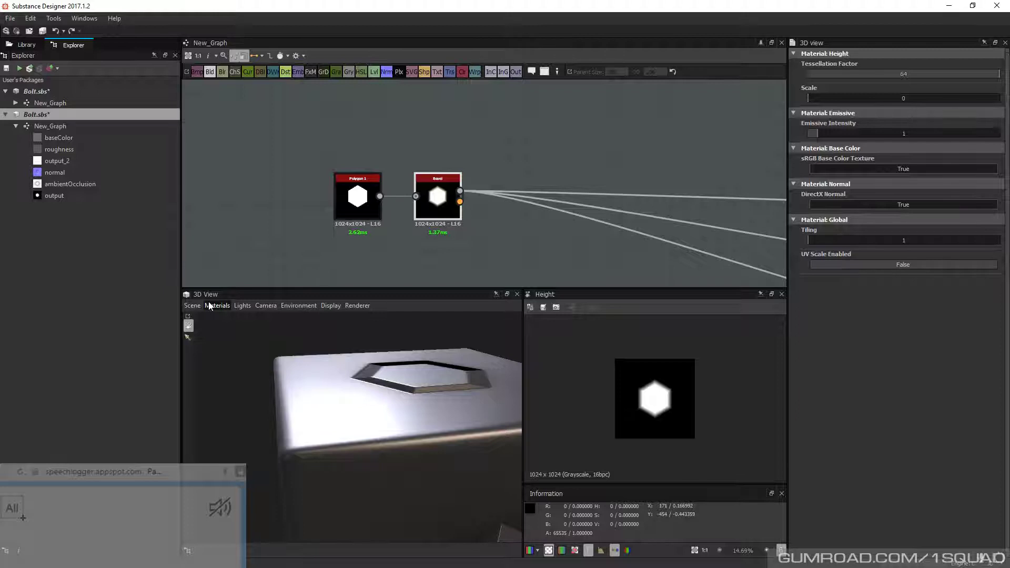
Show the material on the Rounded Cube mesh in the 3D preview
{"action": "left_click", "coordinate": [191, 307]}
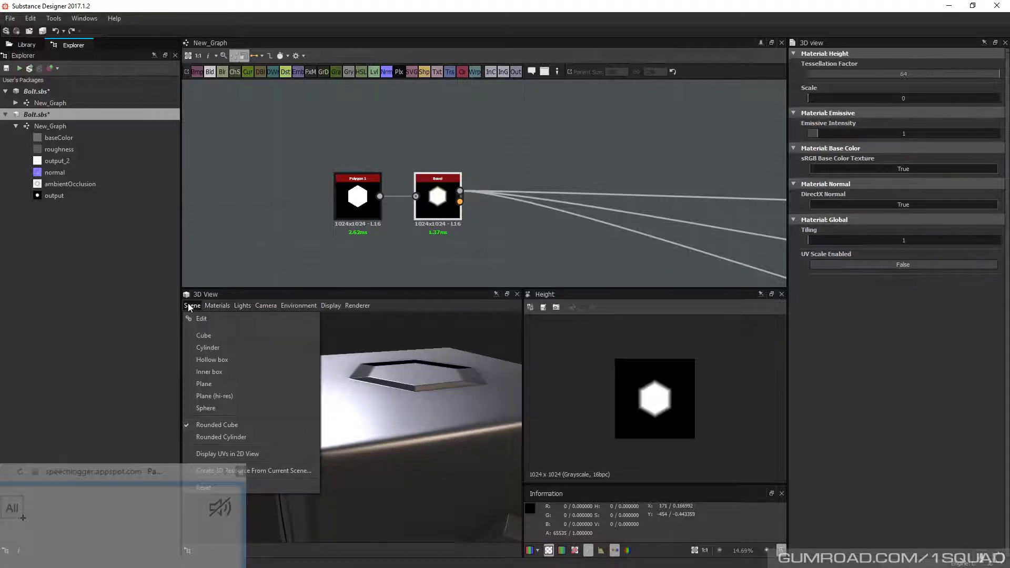
{"action": "left_click", "coordinate": [222, 425]}
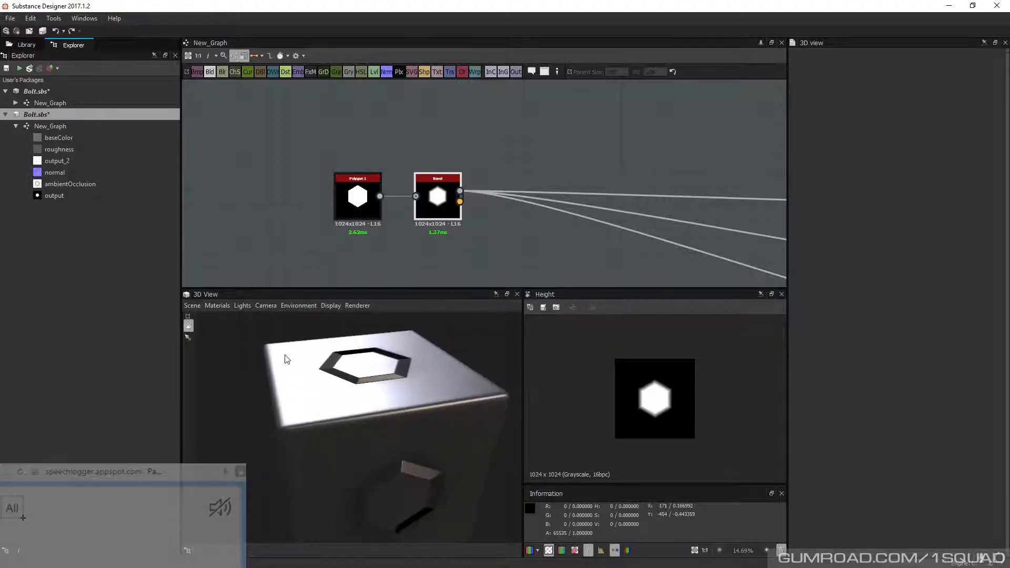
{"action": "scroll", "coordinate": [286, 355], "scroll_direction": "up", "scroll_amount": 1}
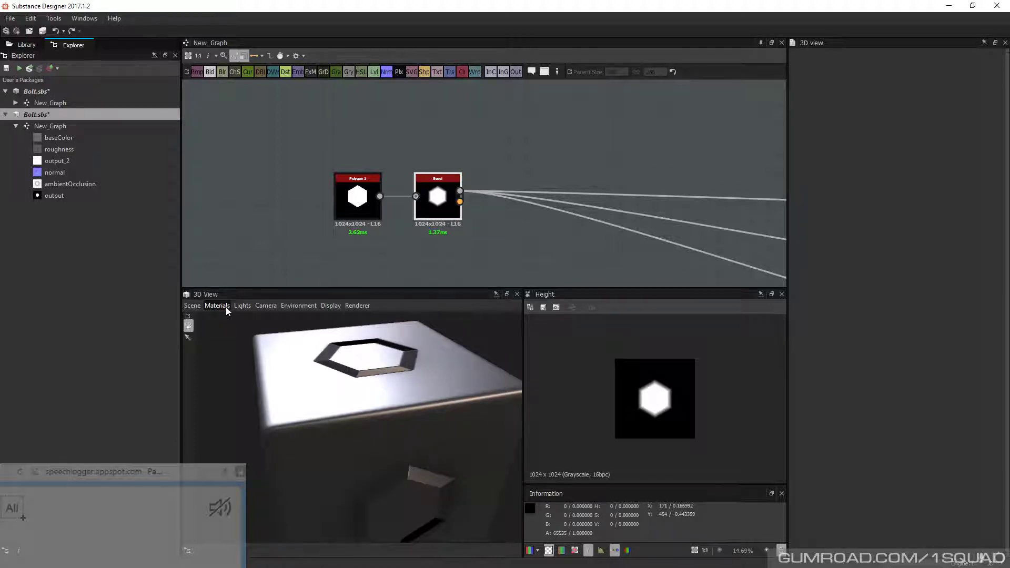
Raise the preview material's height Scale to 3 and inspect the raised hexagon on the cube
{"action": "left_click_drag", "start_coordinate": [815, 97], "coordinate": [950, 98]}
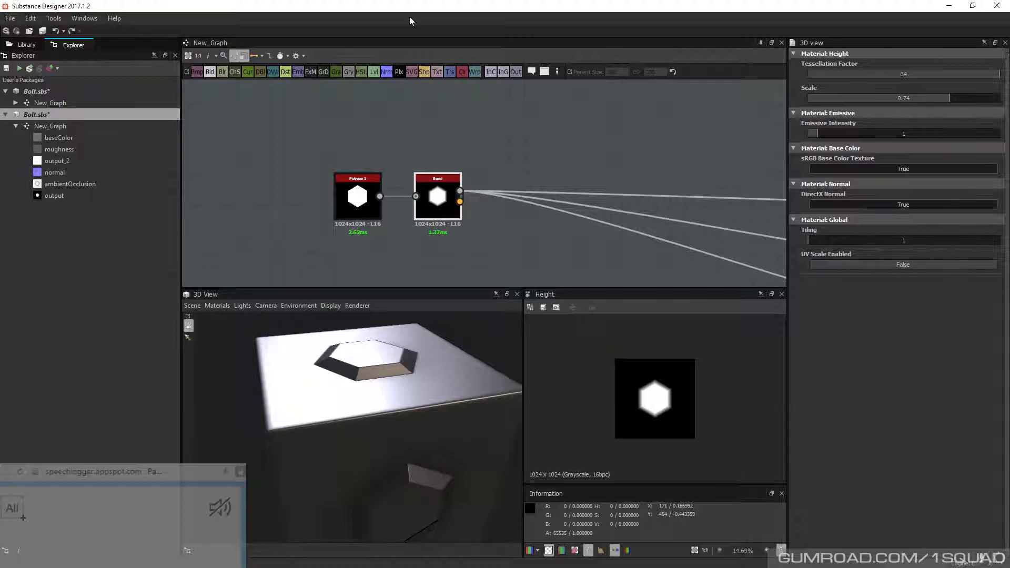
{"action": "left_click_drag", "start_coordinate": [958, 97], "coordinate": [1002, 98]}
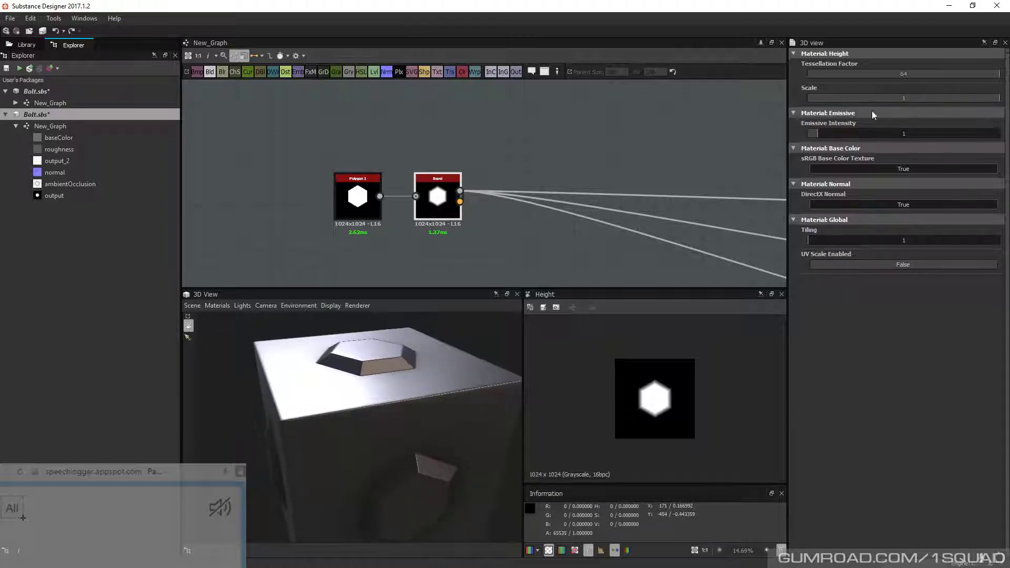
{"action": "left_click", "coordinate": [928, 98]}
{"action": "type", "text": "3"}
{"action": "key", "text": "Return"}
{"action": "left_click_drag", "start_coordinate": [348, 371], "coordinate": [370, 396]}
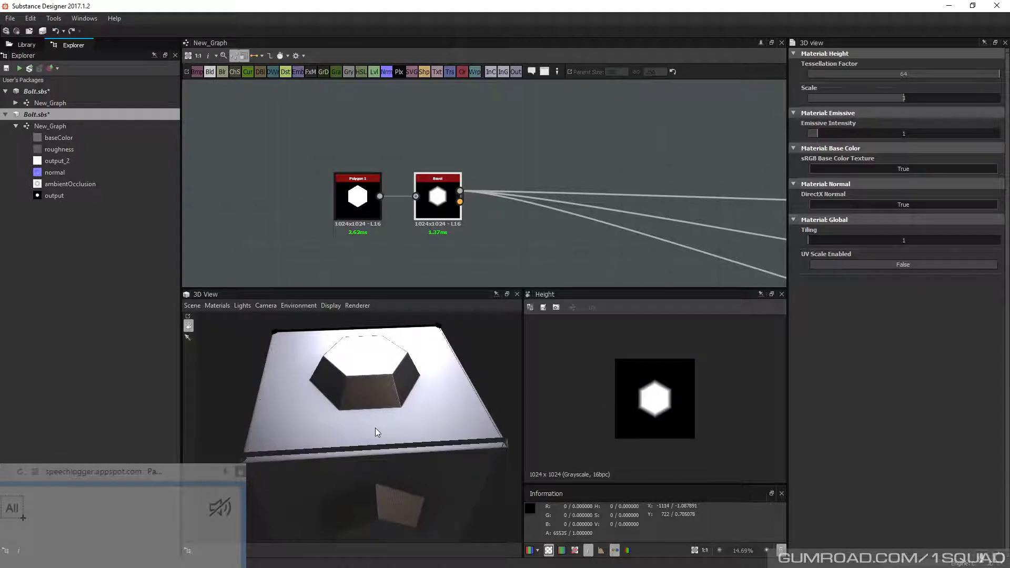
{"action": "mouse_move", "coordinate": [375, 428]}
{"action": "left_mouse_down"}
{"action": "mouse_move", "coordinate": [349, 410]}
{"action": "mouse_move", "coordinate": [363, 413]}
{"action": "left_mouse_up"}
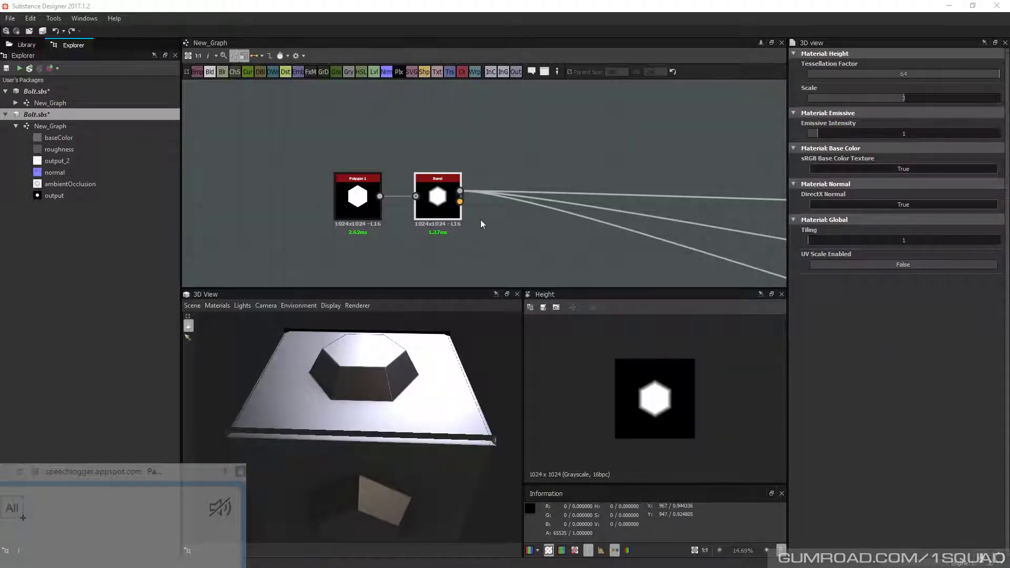
Add a Blur HQ Grayscale node fed by Polygon 1 and spread the nodes to make room before Bevel
{"action": "middle_click_drag", "start_coordinate": [481, 224], "coordinate": [500, 224]}
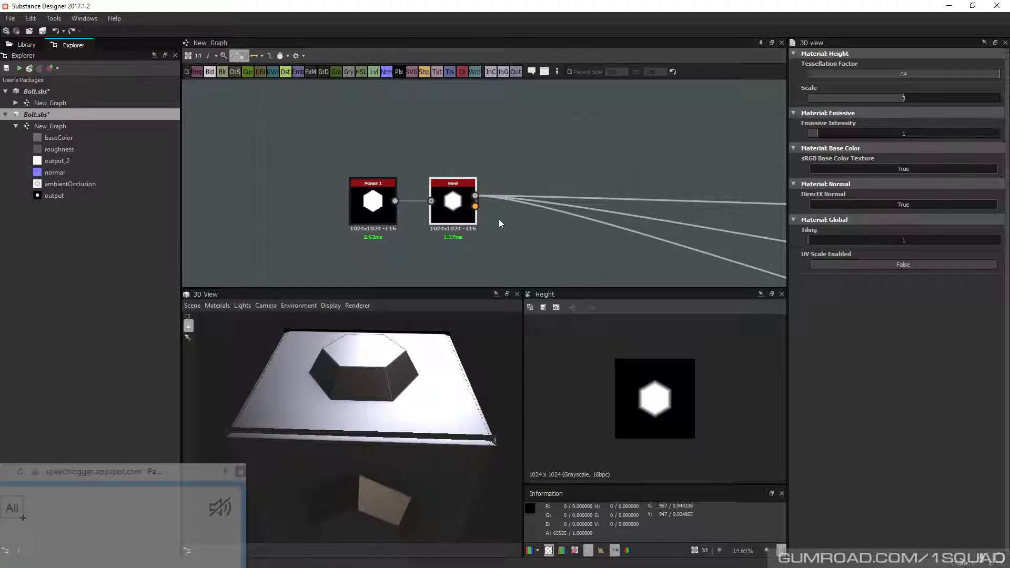
{"action": "key", "text": "space"}
{"action": "type", "text": "blu"}
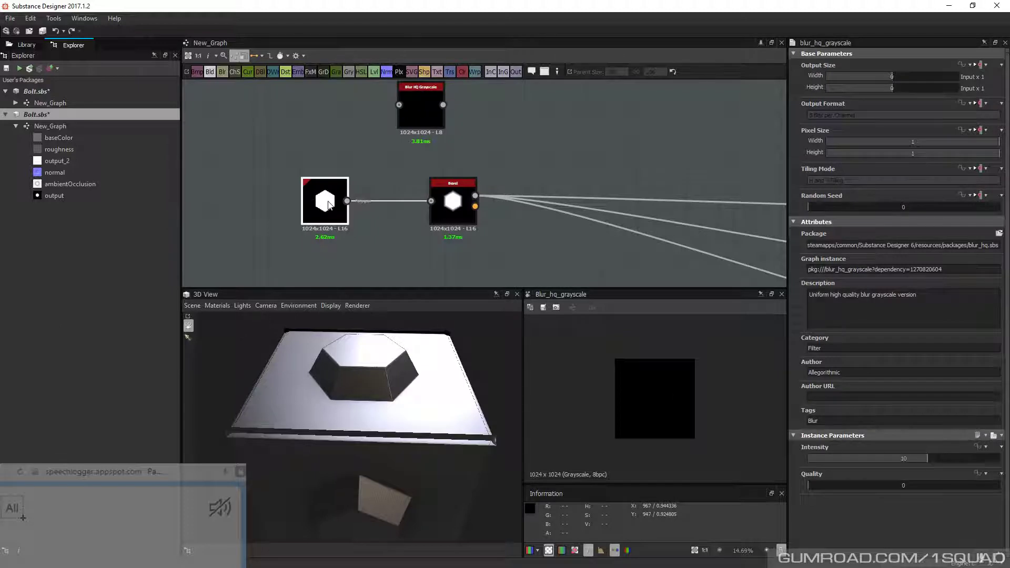
{"action": "mouse_move", "coordinate": [328, 205]}
{"action": "left_mouse_down"}
{"action": "mouse_move", "coordinate": [264, 204]}
{"action": "mouse_move", "coordinate": [399, 105]}
{"action": "mouse_move", "coordinate": [338, 175]}
{"action": "mouse_move", "coordinate": [349, 172]}
{"action": "left_mouse_up"}
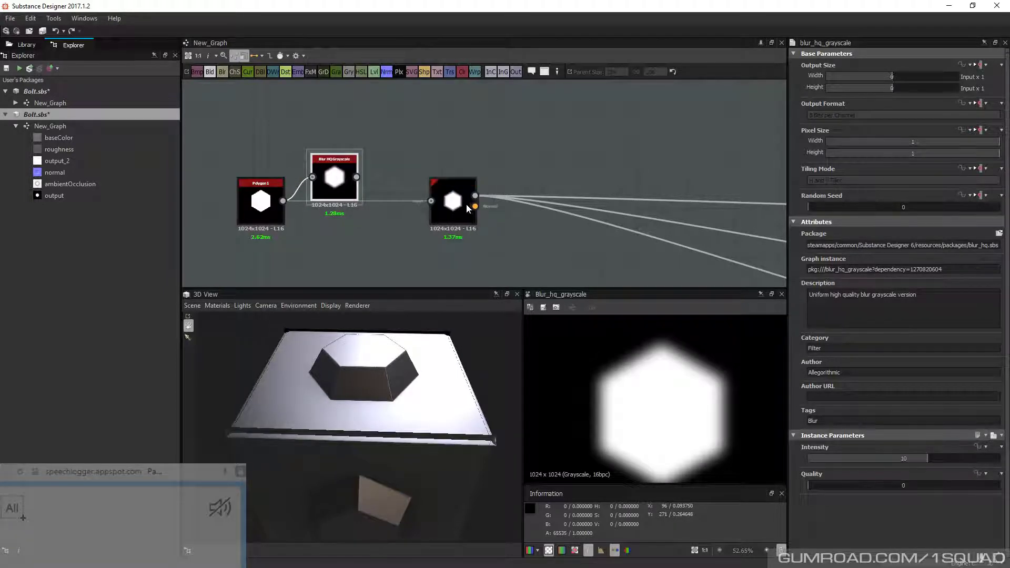
{"action": "left_click_drag", "start_coordinate": [468, 208], "coordinate": [519, 206]}
{"action": "left_click_drag", "start_coordinate": [337, 379], "coordinate": [371, 408]}
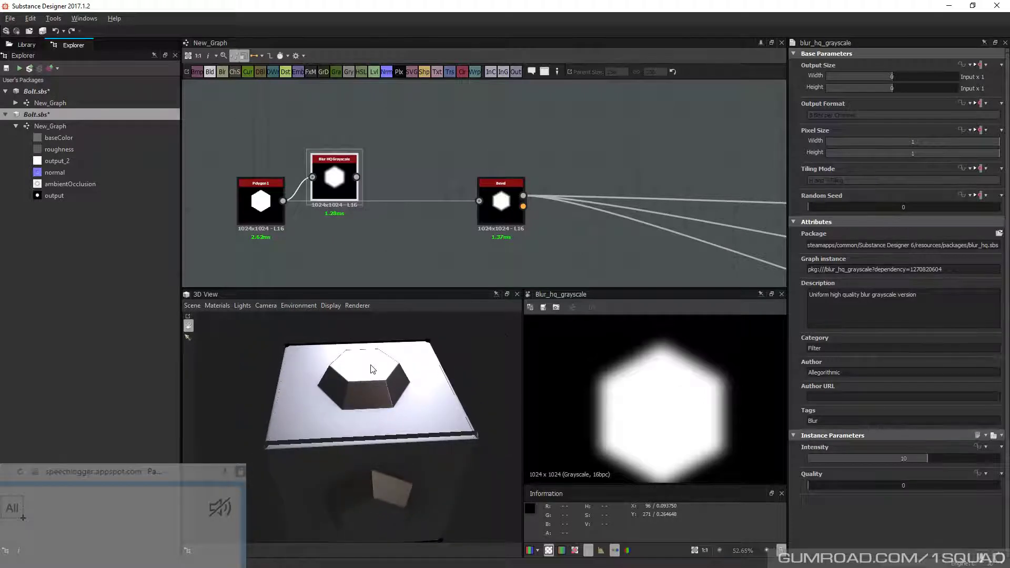
{"action": "scroll", "coordinate": [363, 372], "scroll_direction": "up", "scroll_amount": 3}
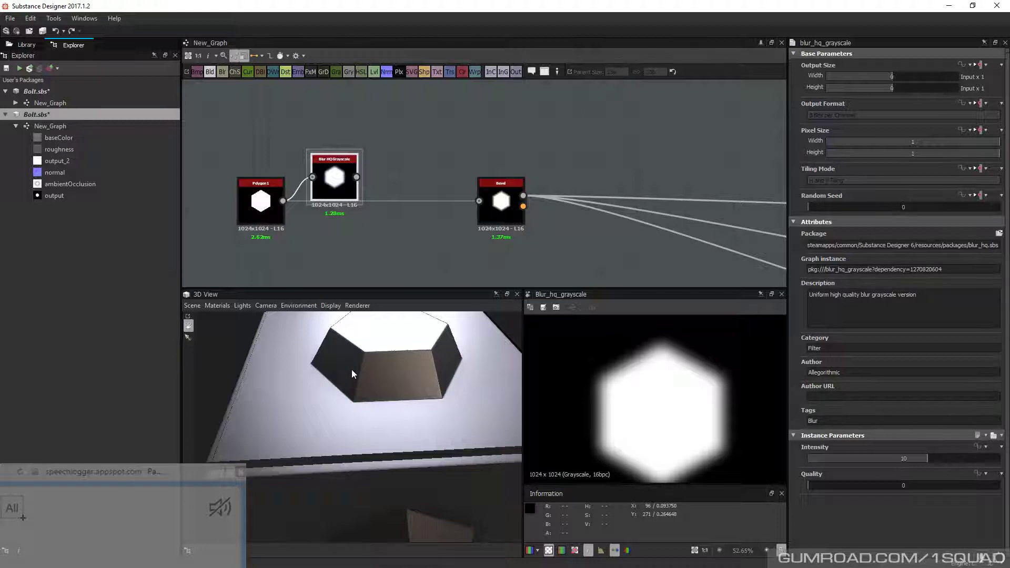
Add a Levels node after Blur HQ Grayscale and connect the blur's output to it
{"action": "key", "text": "space"}
{"action": "type", "text": "level"}
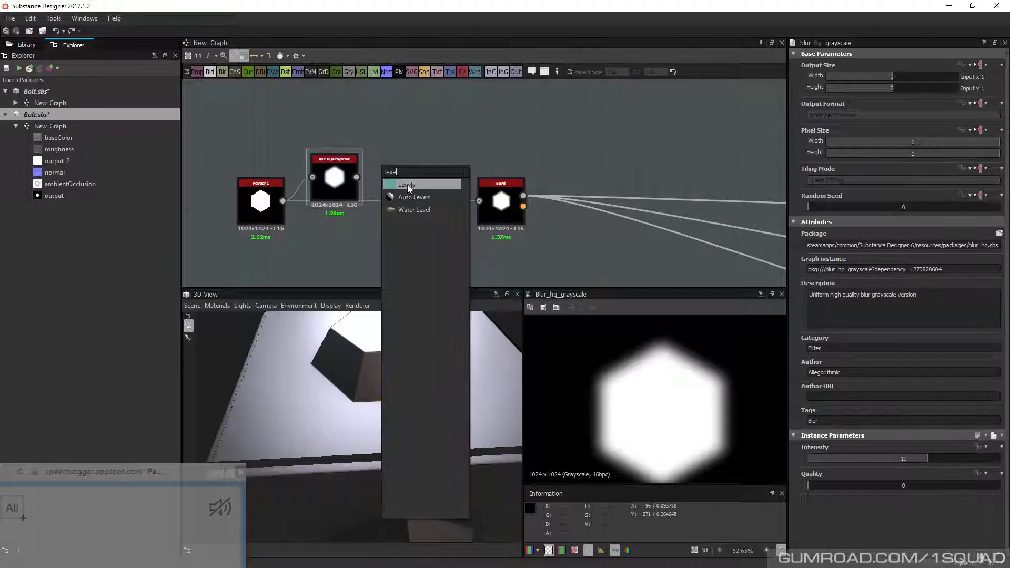
{"action": "left_click", "coordinate": [408, 185]}
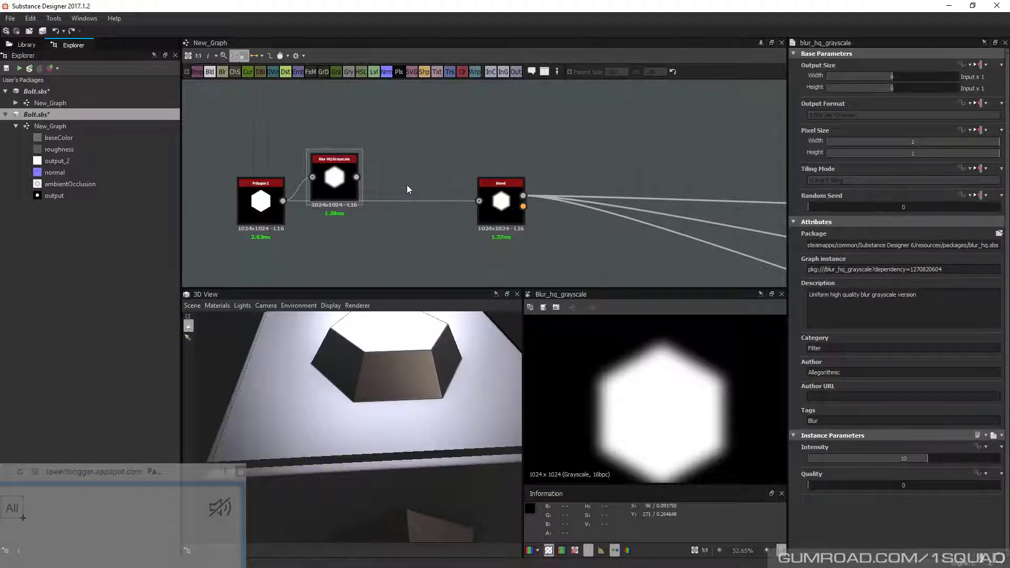
{"action": "double_click", "coordinate": [335, 177]}
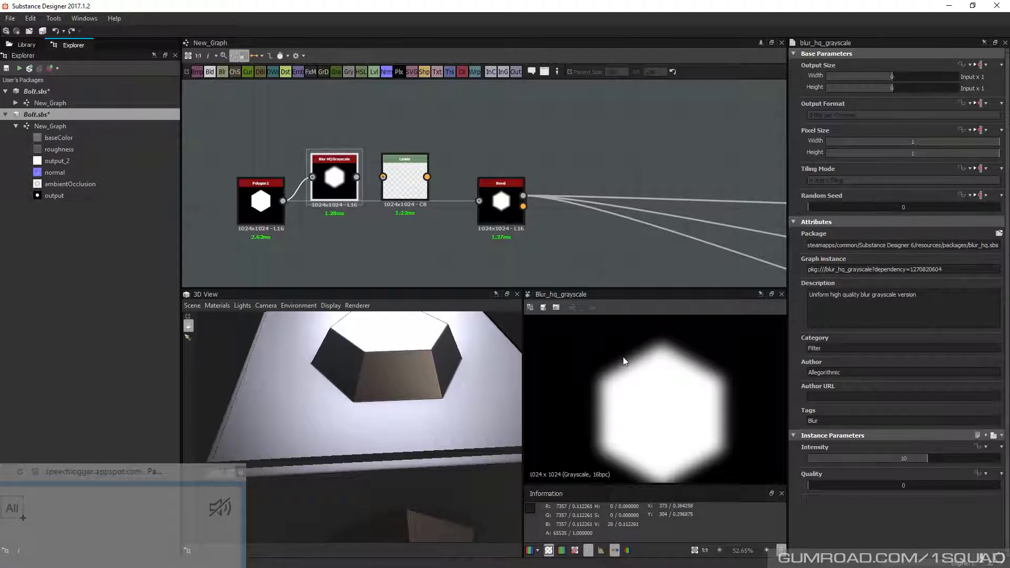
{"action": "left_click_drag", "start_coordinate": [357, 177], "coordinate": [416, 175]}
{"action": "left_click", "coordinate": [416, 175]}
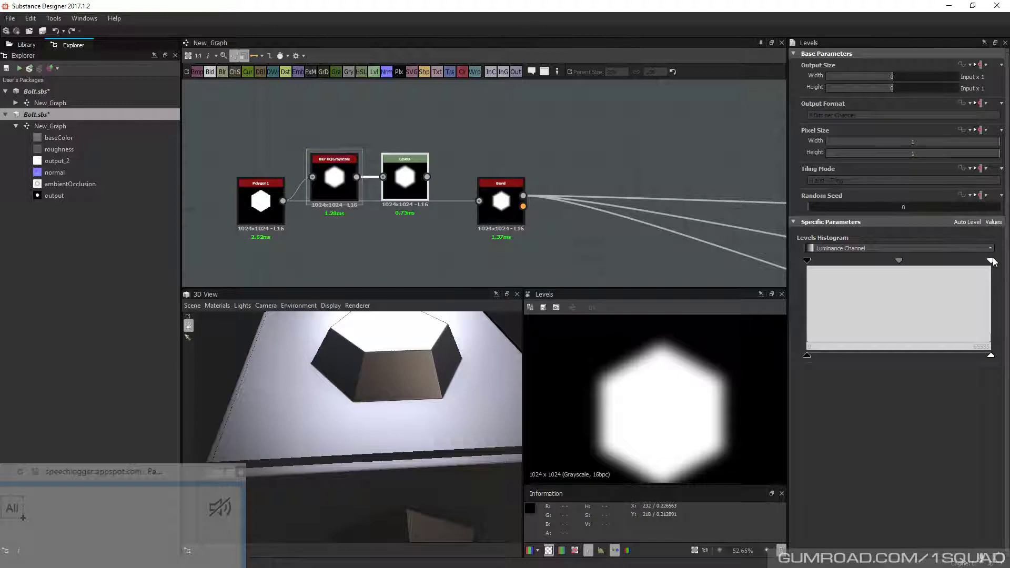
Bring the Levels node's input black and white points close together near the midtones to sharpen the blurred hexagon
{"action": "left_click_drag", "start_coordinate": [993, 261], "coordinate": [899, 261]}
{"action": "left_click_drag", "start_coordinate": [807, 261], "coordinate": [872, 262]}
{"action": "left_click_drag", "start_coordinate": [900, 261], "coordinate": [884, 261]}
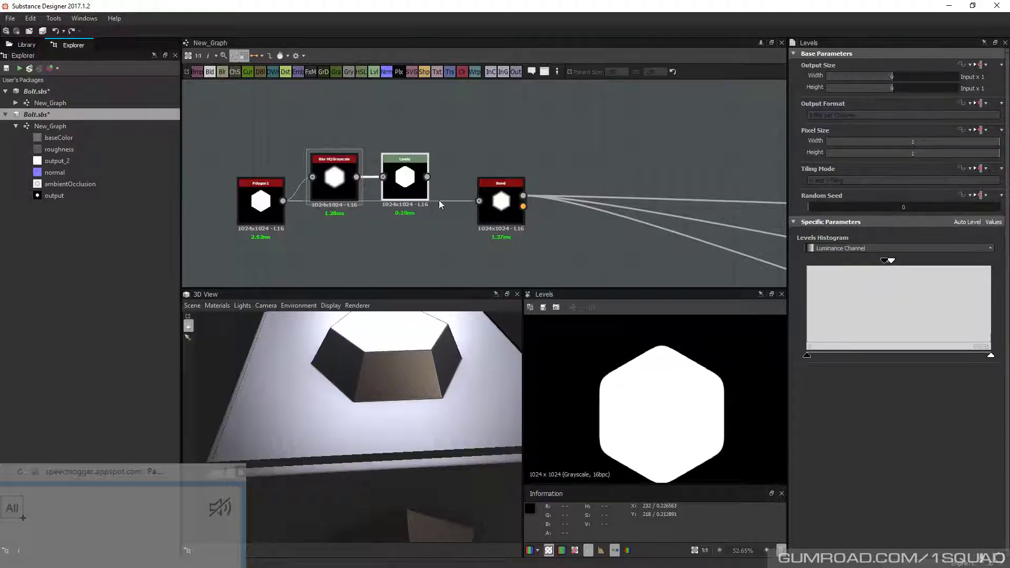
Try a lower blur Intensity, down to about 4.09, and nudge the Levels node's input white point slightly lower
{"action": "left_click", "coordinate": [334, 174]}
{"action": "left_click_drag", "start_coordinate": [909, 460], "coordinate": [860, 469]}
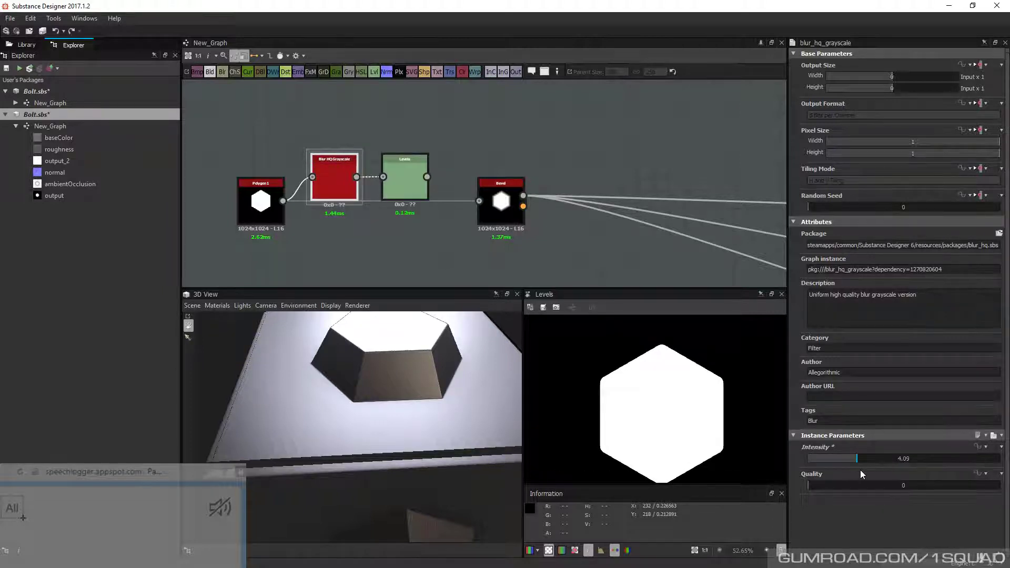
{"action": "left_click", "coordinate": [410, 164]}
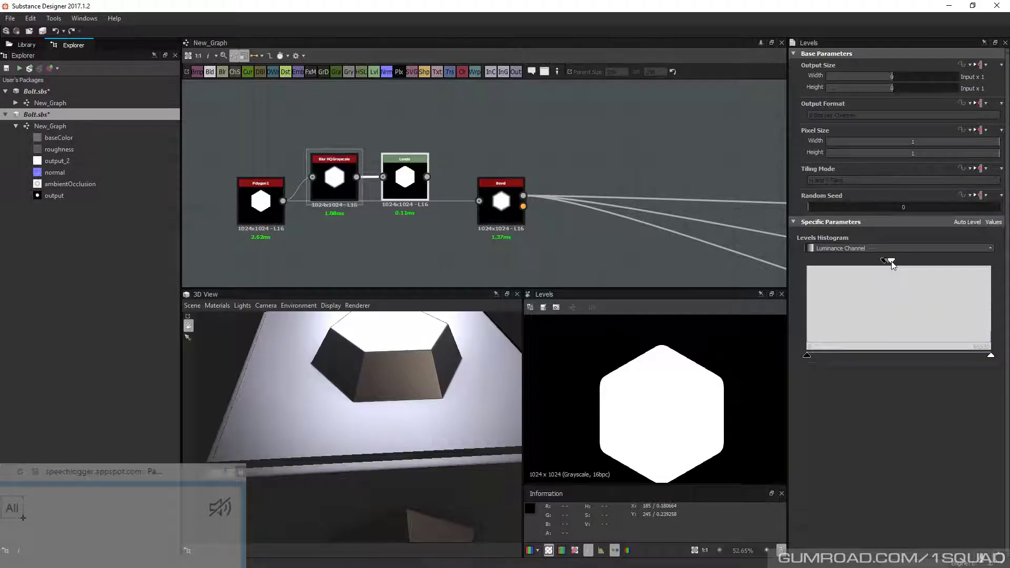
{"action": "left_click_drag", "start_coordinate": [891, 261], "coordinate": [890, 261]}
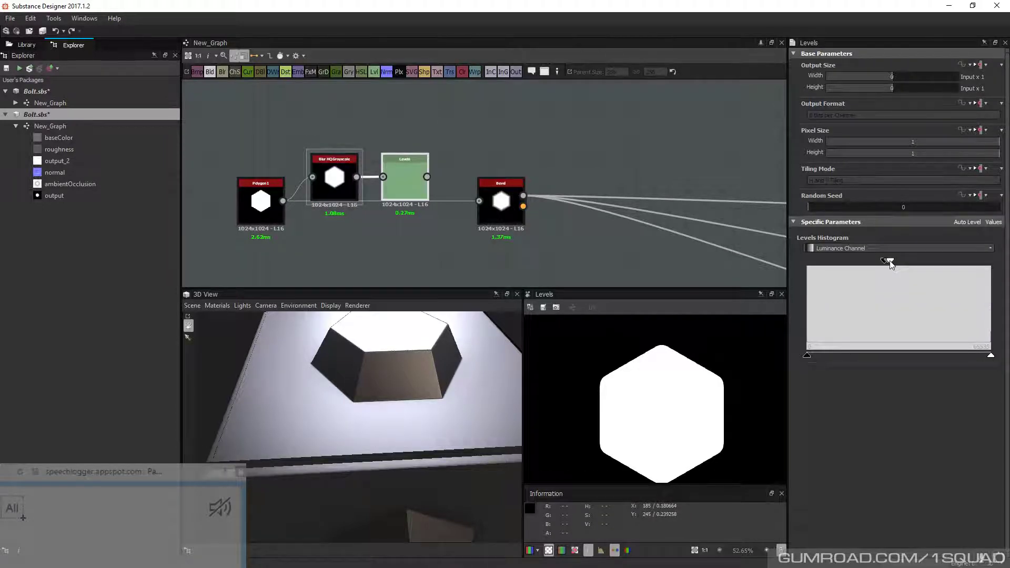
Connect the Levels output to the Bevel input in place of Polygon 1 and display the Bevel result
{"action": "left_click", "coordinate": [488, 200]}
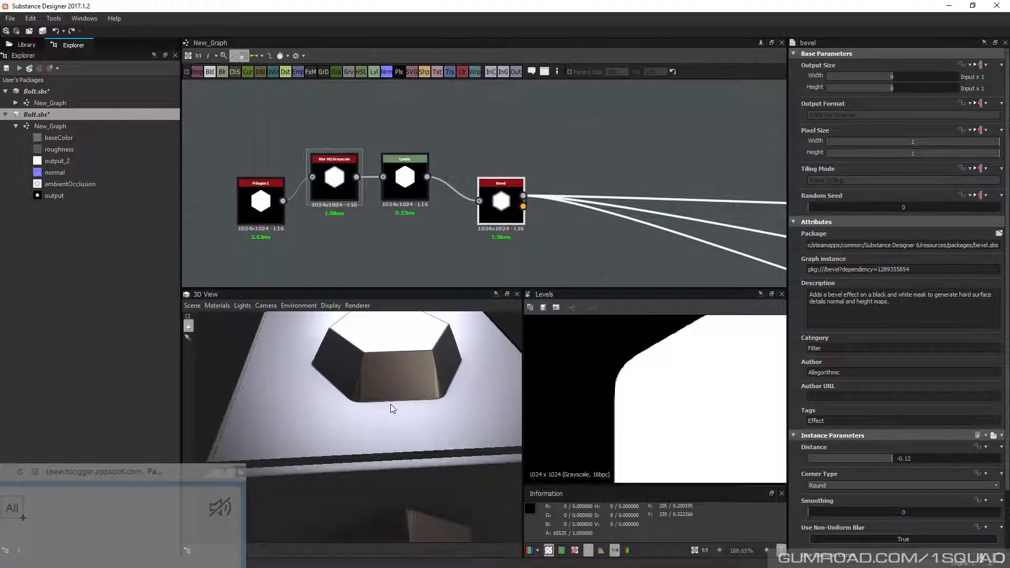
{"action": "left_click_drag", "start_coordinate": [390, 404], "coordinate": [371, 421]}
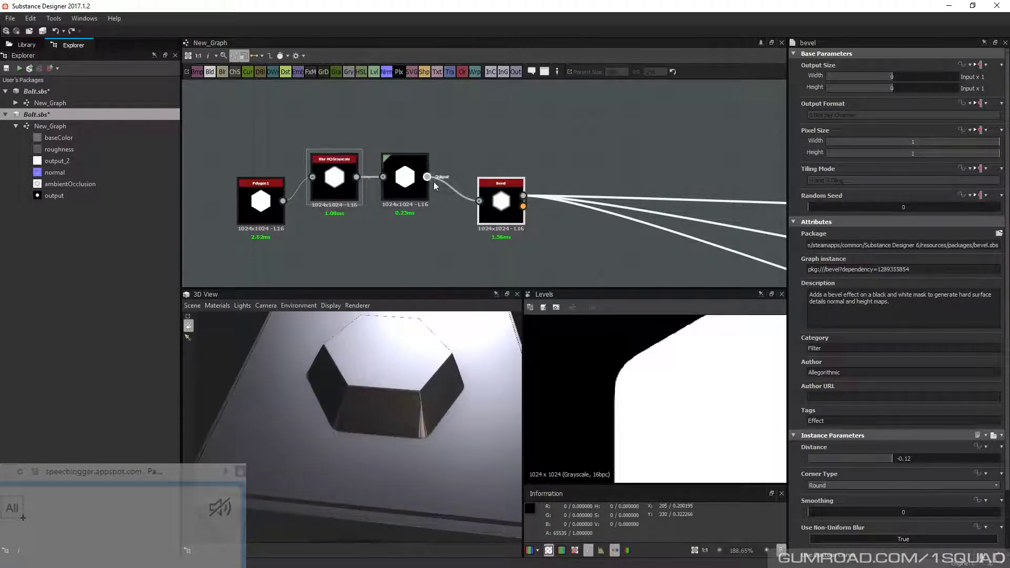
{"action": "double_click", "coordinate": [487, 194]}
Set the Blur HQ Grayscale Intensity to about 8.44 and inspect the hexagon's rounded corners in 3D
{"action": "left_click", "coordinate": [334, 177]}
{"action": "left_click_drag", "start_coordinate": [883, 464], "coordinate": [910, 459]}
{"action": "mouse_move", "coordinate": [421, 410]}
{"action": "left_mouse_down"}
{"action": "mouse_move", "coordinate": [351, 425]}
{"action": "mouse_move", "coordinate": [390, 426]}
{"action": "mouse_move", "coordinate": [409, 401]}
{"action": "mouse_move", "coordinate": [358, 402]}
{"action": "mouse_move", "coordinate": [321, 389]}
{"action": "mouse_move", "coordinate": [420, 392]}
{"action": "left_mouse_up"}
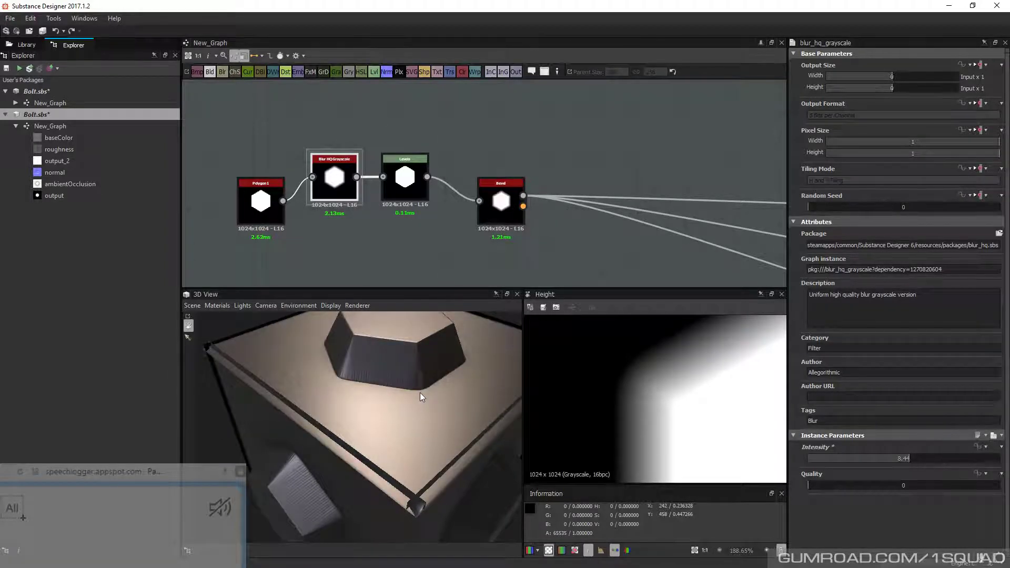
Set the Bevel node's Smoothing to 0.99, try a Distance of -0.06, and set the Distance to -0.1
{"action": "left_click", "coordinate": [501, 200]}
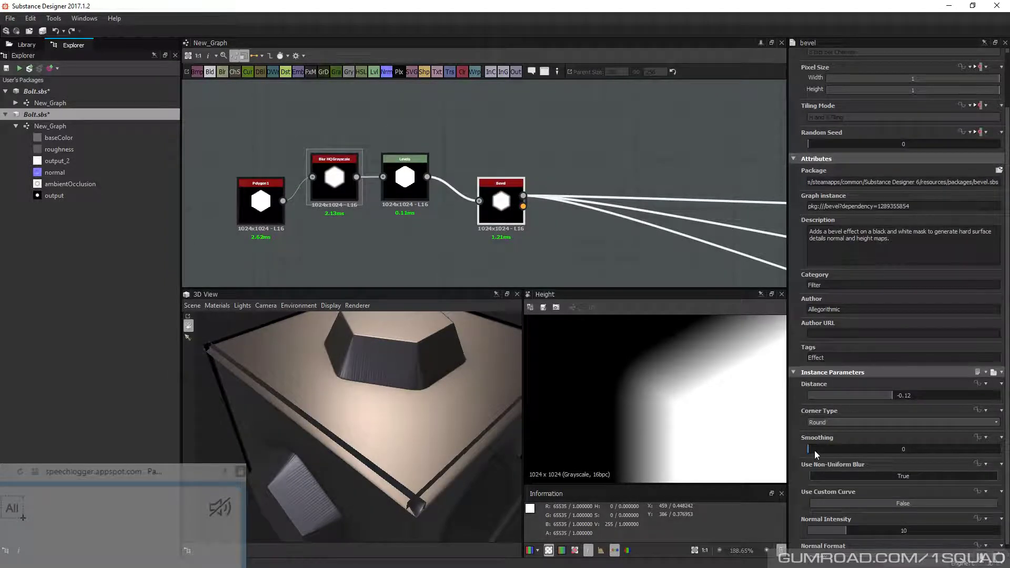
{"action": "left_click_drag", "start_coordinate": [815, 450], "coordinate": [846, 450]}
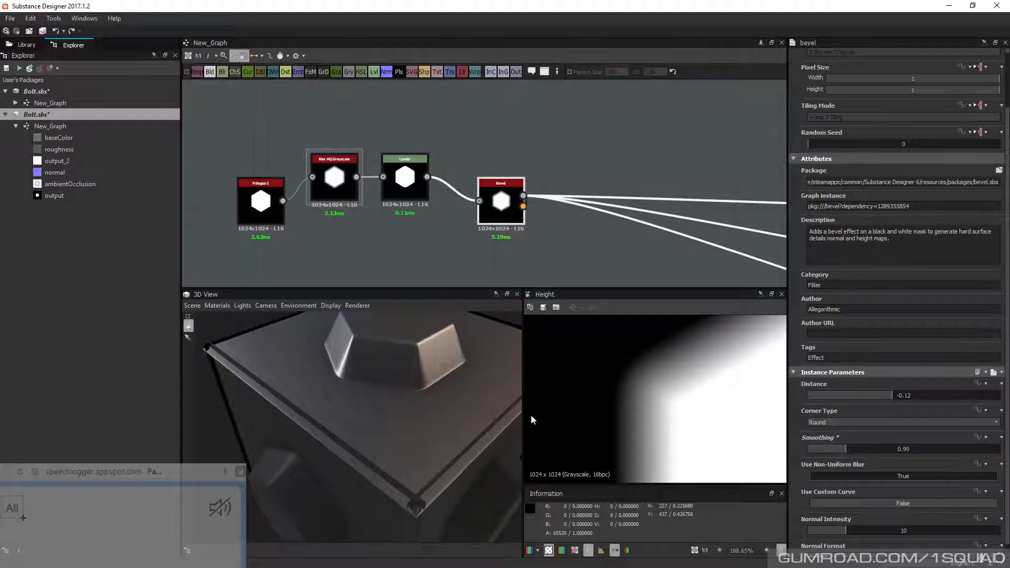
{"action": "double_click", "coordinate": [903, 395]}
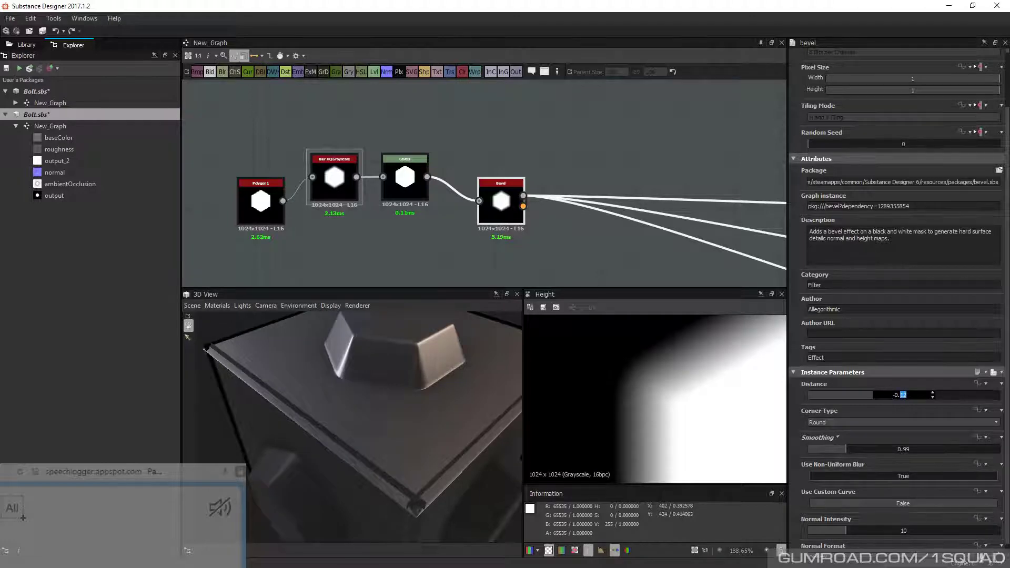
{"action": "type", "text": "06"}
{"action": "key", "text": "Return"}
{"action": "double_click", "coordinate": [910, 395]}
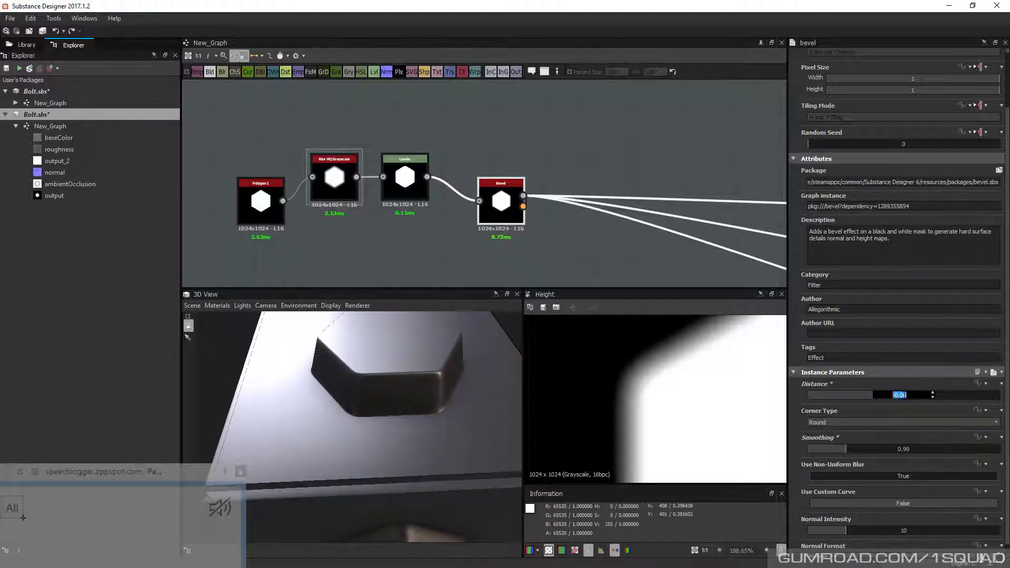
{"action": "type", "text": "-0.1"}
{"action": "key", "text": "Return"}
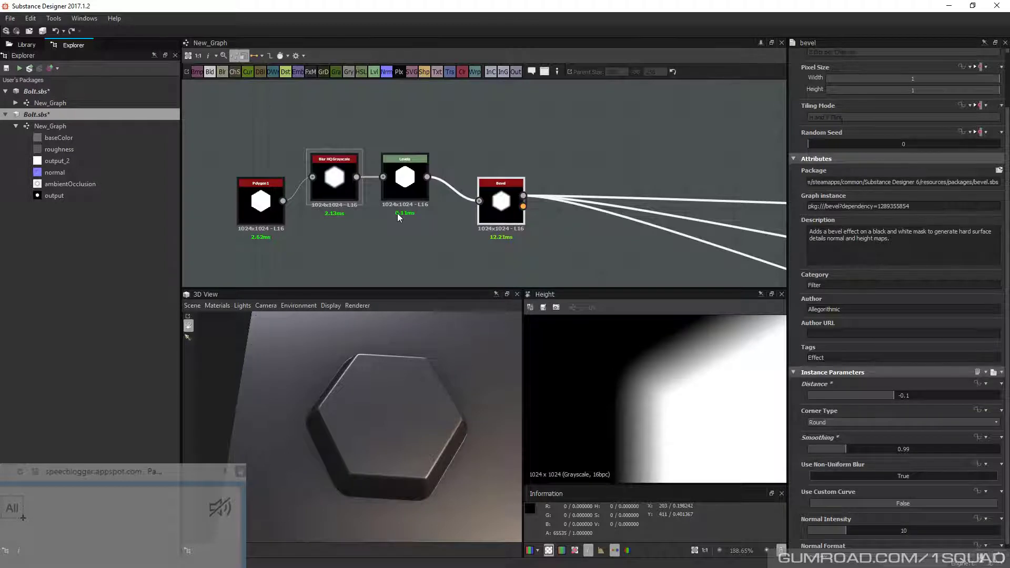
{"action": "left_click_drag", "start_coordinate": [361, 418], "coordinate": [371, 469]}
Examine the complete normal map of the normal output node in the 2D view
{"action": "middle_click_drag", "start_coordinate": [615, 190], "coordinate": [432, 152]}
{"action": "scroll", "coordinate": [432, 152], "scroll_direction": "down", "scroll_amount": 4}
{"action": "middle_click_drag", "start_coordinate": [717, 183], "coordinate": [645, 179]}
{"action": "scroll", "coordinate": [636, 184], "scroll_direction": "up", "scroll_amount": 3}
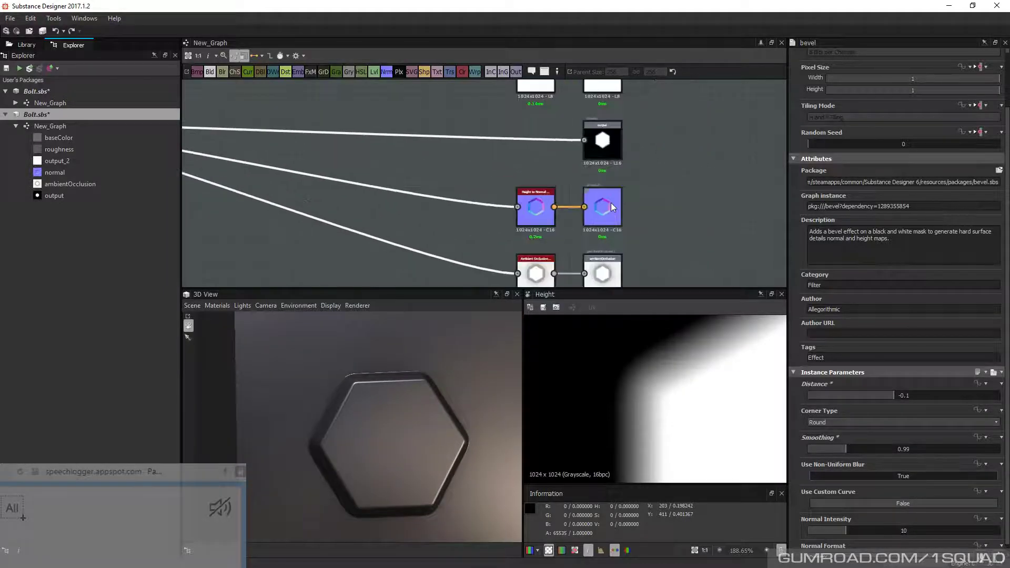
{"action": "left_click", "coordinate": [611, 204]}
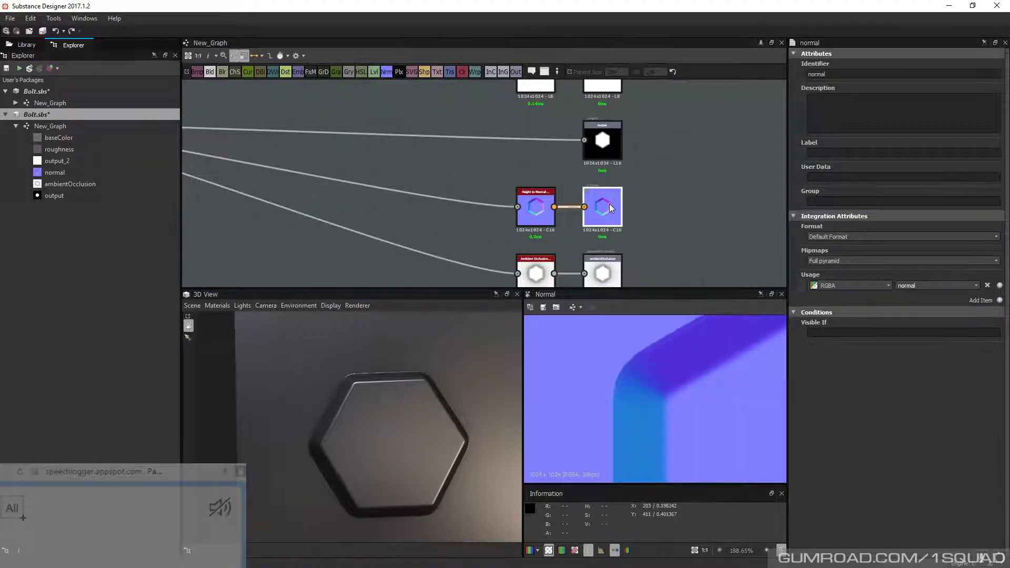
{"action": "key", "text": "f"}
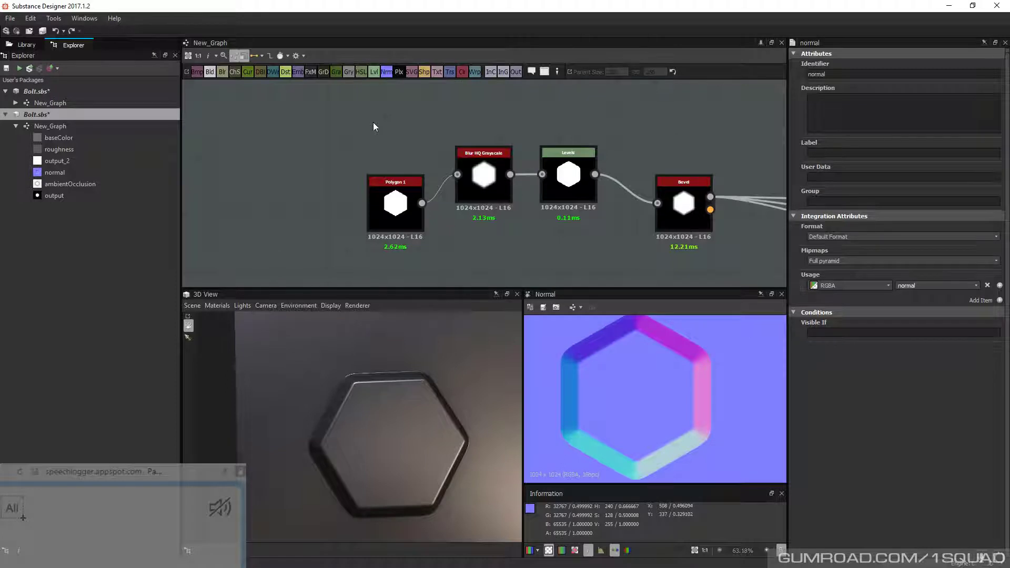
Line up the Blur HQ Grayscale and Levels nodes in a row between Polygon 1 and Bevel
{"action": "left_click_drag", "start_coordinate": [484, 174], "coordinate": [473, 203]}
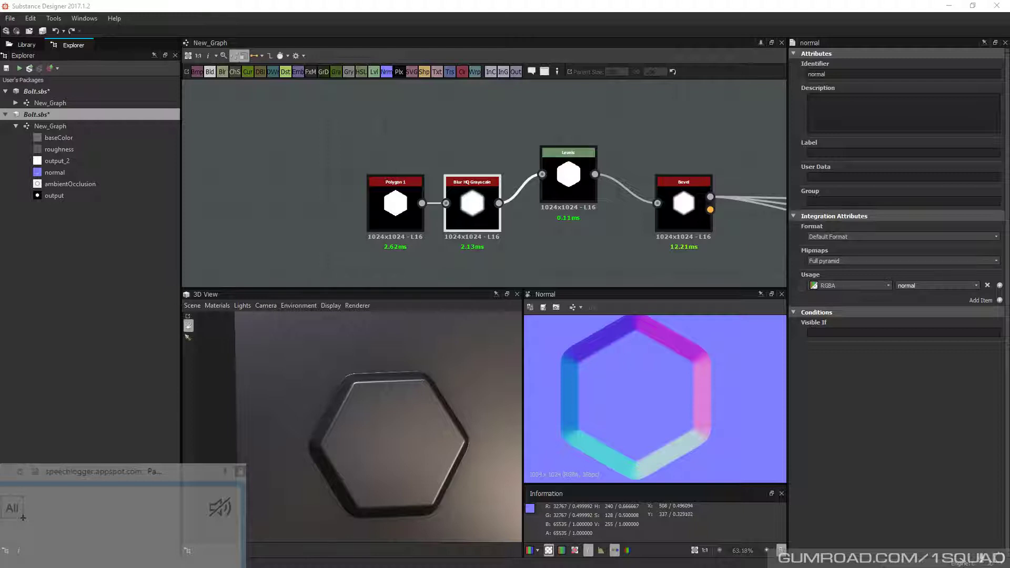
{"action": "scroll", "coordinate": [513, 188], "scroll_direction": "down", "scroll_amount": 1}
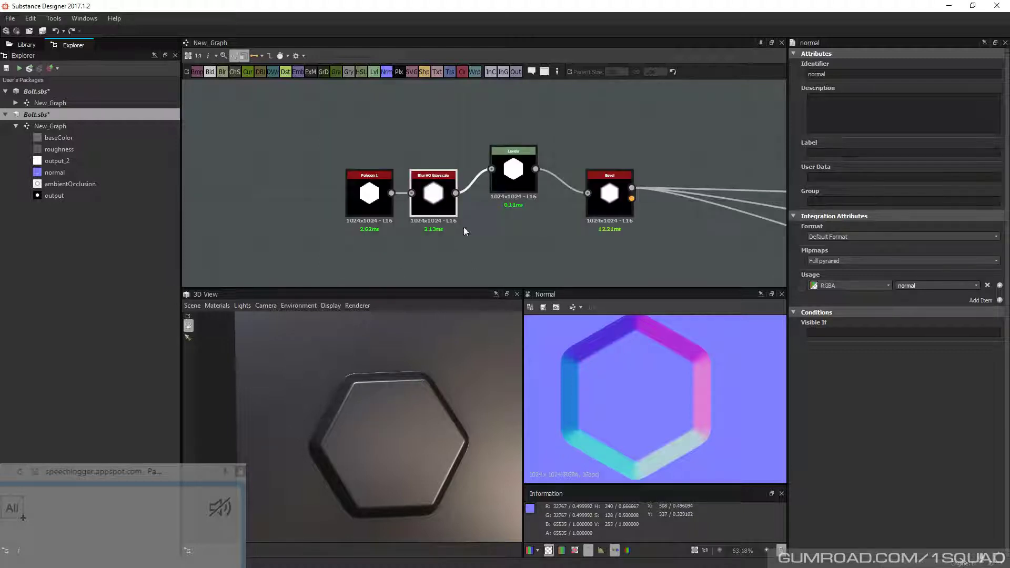
Expose the Blur HQ Grayscale node's Intensity as a graph input named Round_edge
{"action": "left_click", "coordinate": [430, 194]}
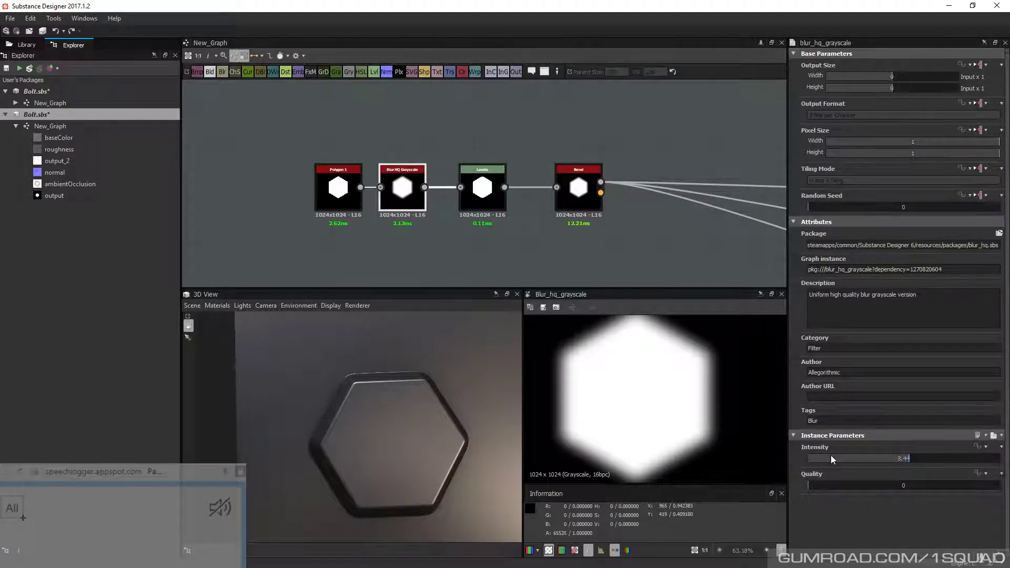
{"action": "left_click", "coordinate": [989, 447]}
{"action": "left_click", "coordinate": [980, 446]}
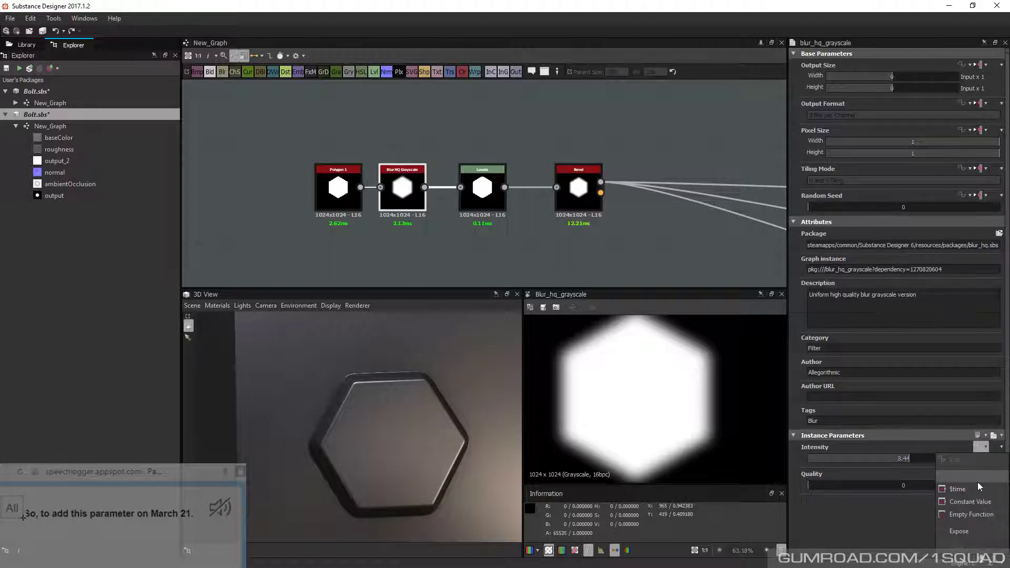
{"action": "left_click", "coordinate": [959, 531]}
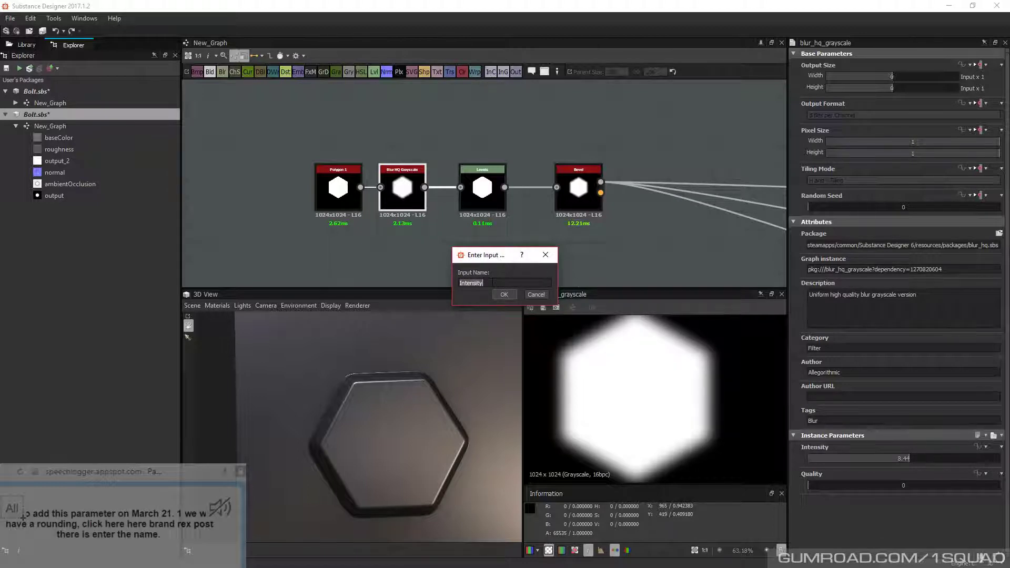
{"action": "type", "text": "кшг"}
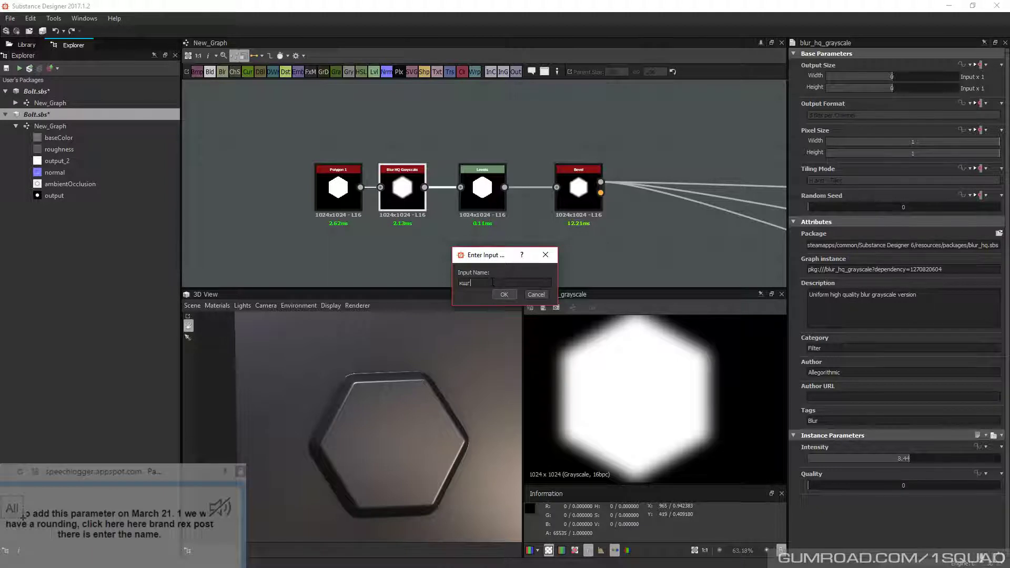
{"action": "key", "text": "BackSpace"}
{"action": "key", "text": "BackSpace"}
{"action": "key", "text": "BackSpace"}
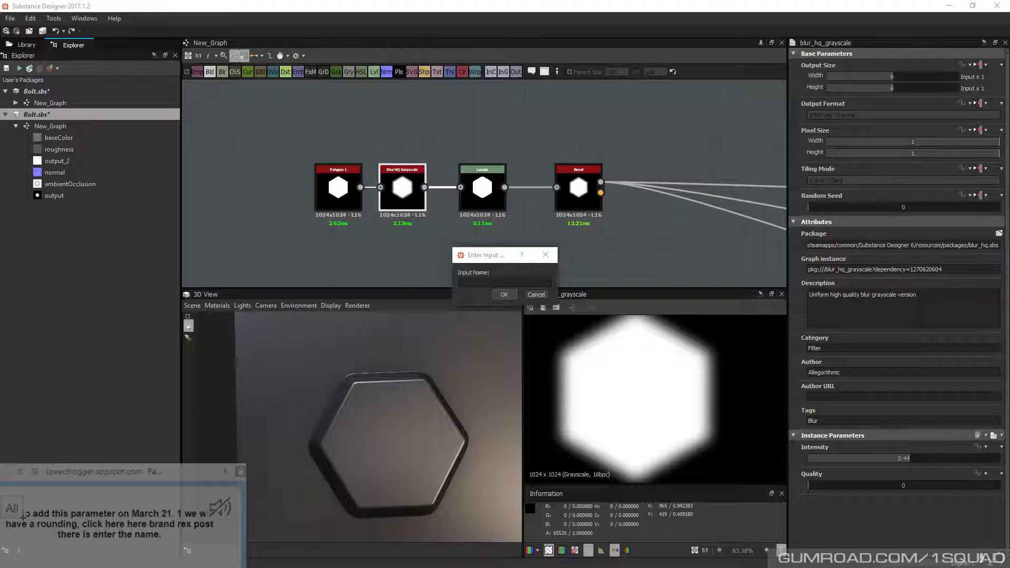
{"action": "left_click", "coordinate": [490, 282]}
{"action": "type", "text": "Rounding"}
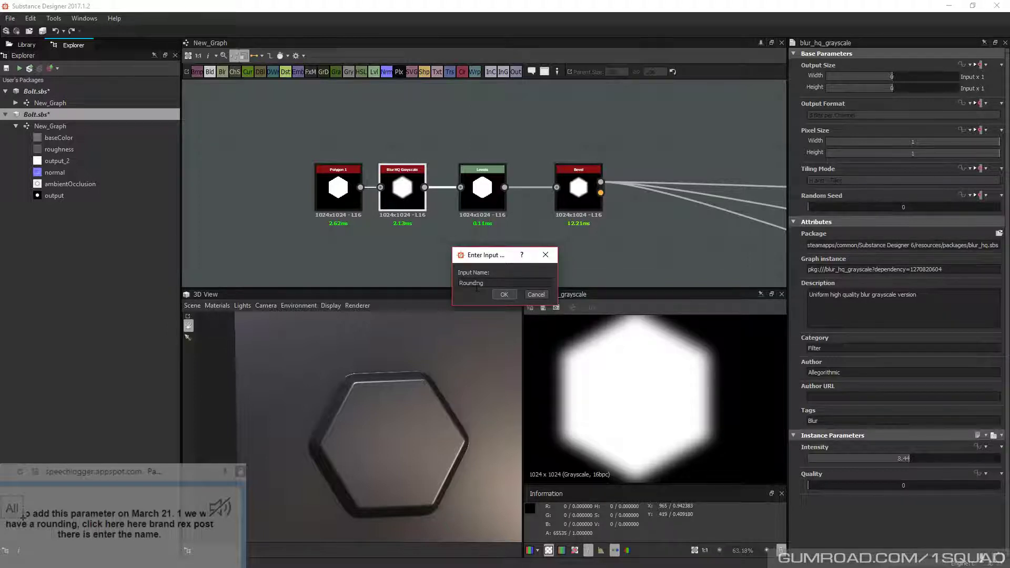
{"action": "key", "text": "BackSpace"}
{"action": "key", "text": "BackSpace"}
{"action": "key", "text": "BackSpace"}
{"action": "type", "text": "Round_edge"}
{"action": "left_click_drag", "start_coordinate": [507, 280], "coordinate": [475, 283]}
{"action": "key", "text": "Return"}
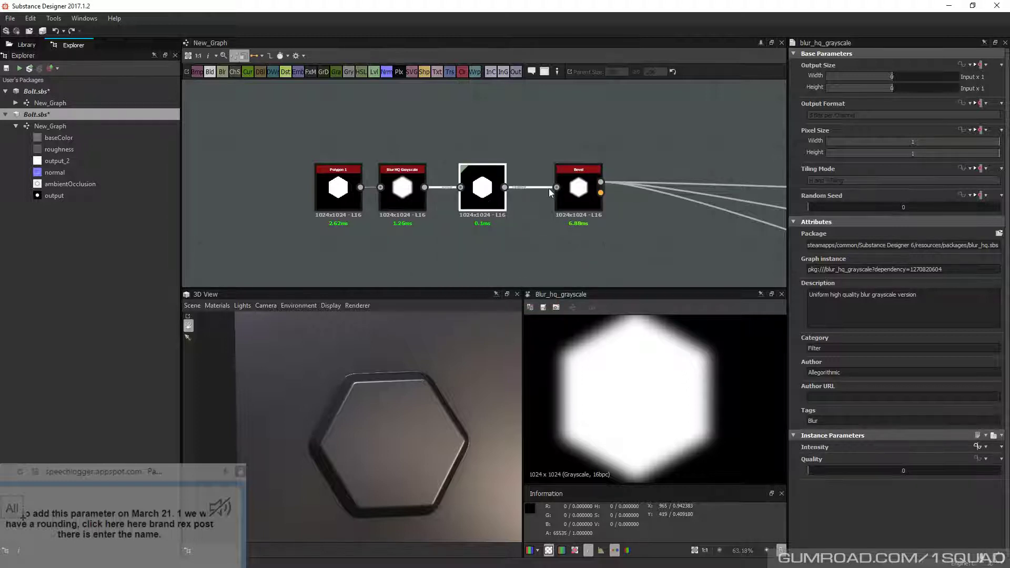
Expose the Bevel node's Distance as a graph input named Chamfer
{"action": "left_click", "coordinate": [584, 190]}
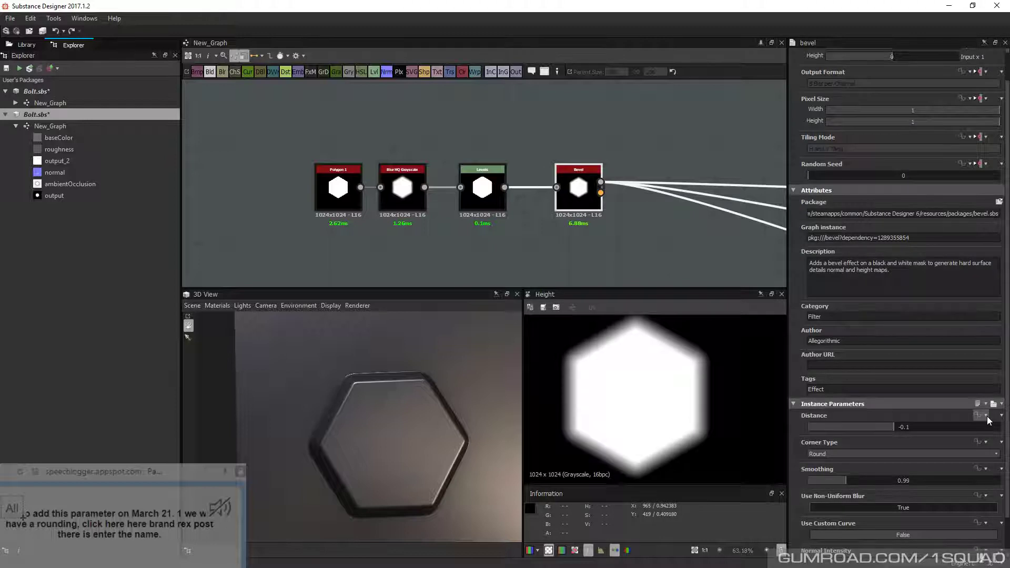
{"action": "left_click", "coordinate": [988, 419]}
{"action": "left_click", "coordinate": [517, 295]}
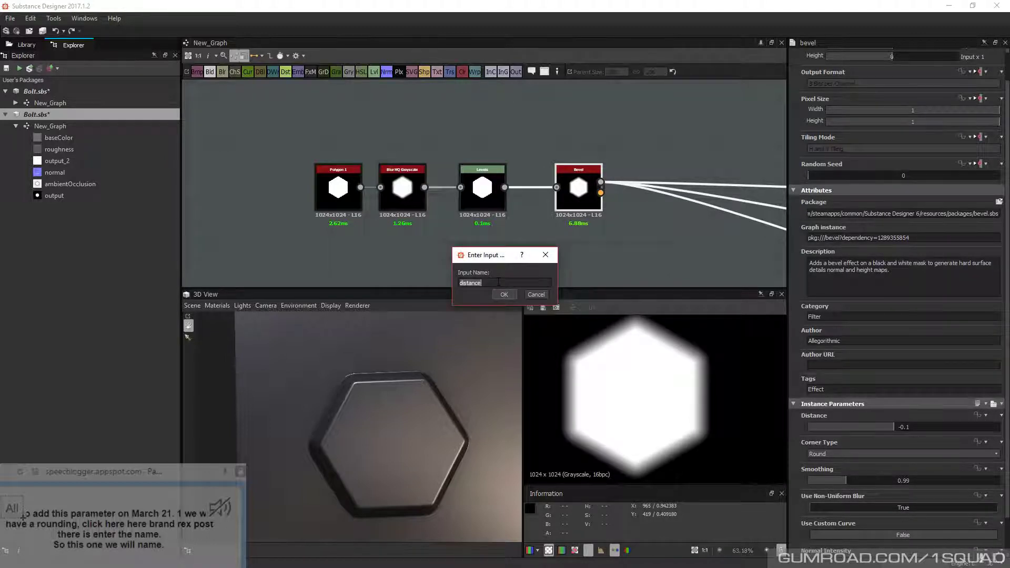
{"action": "type", "text": "Chamfer"}
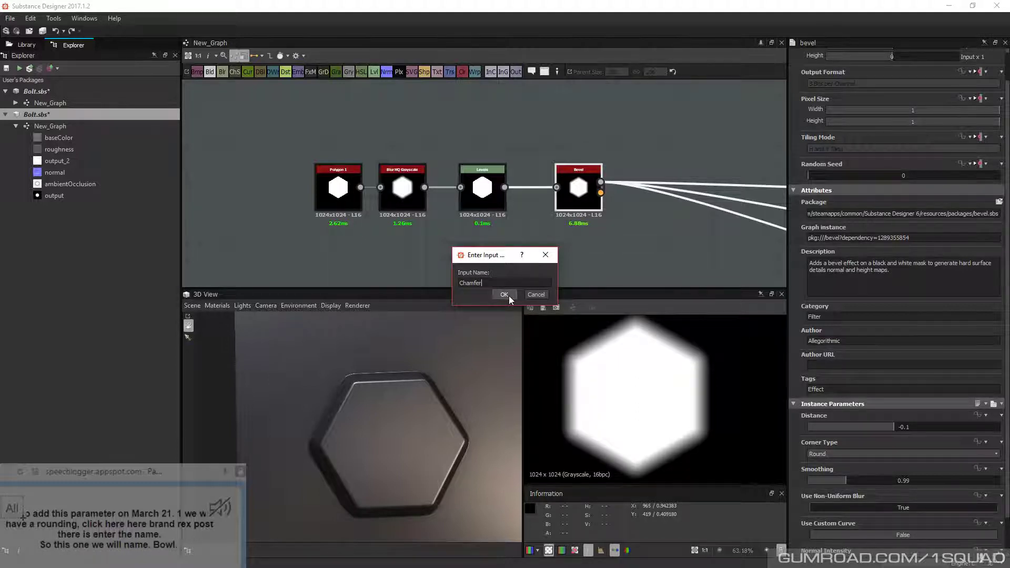
{"action": "left_click", "coordinate": [504, 295]}
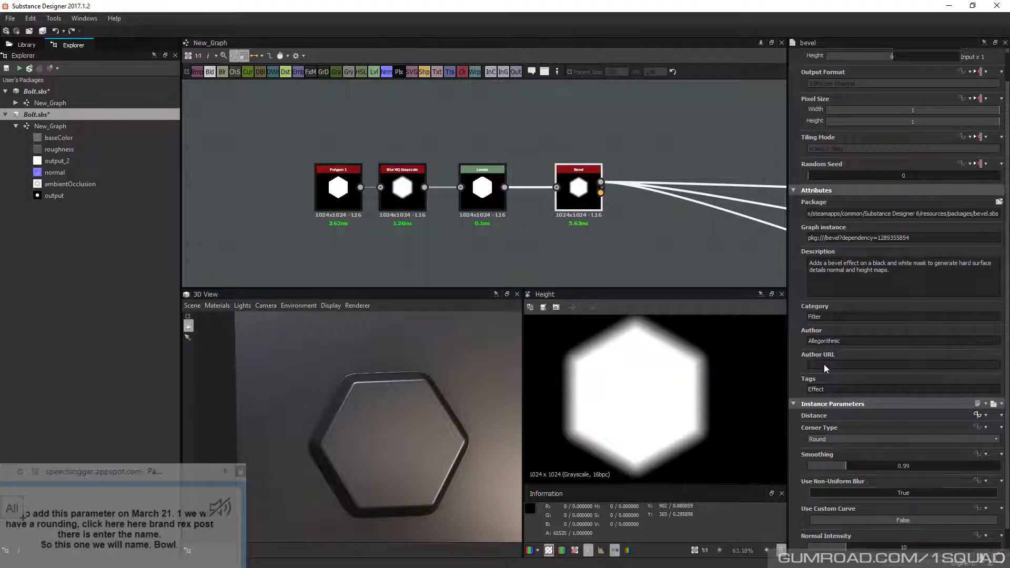
In the graph's input parameters, set the label of the exposed Distance parameter to Chamfer, matching its identifier
{"action": "left_click", "coordinate": [624, 212]}
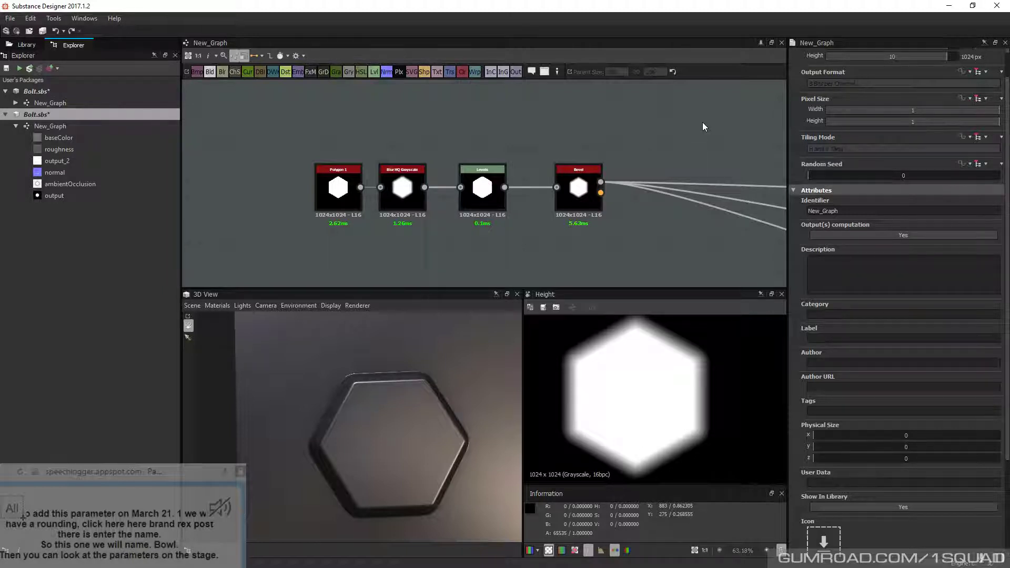
{"action": "scroll", "coordinate": [1007, 456], "scroll_direction": "down", "scroll_amount": 3}
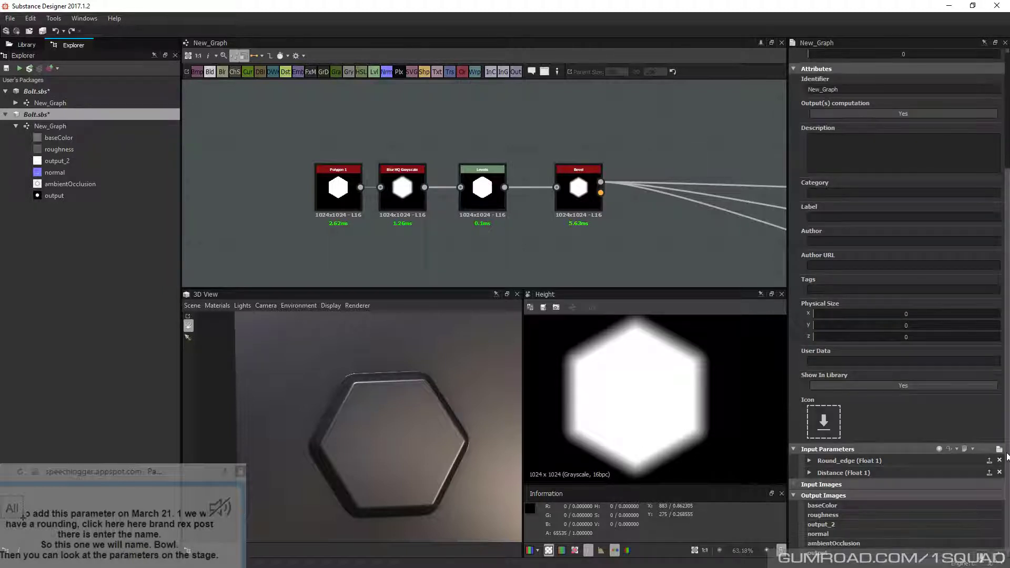
{"action": "left_click", "coordinate": [809, 460]}
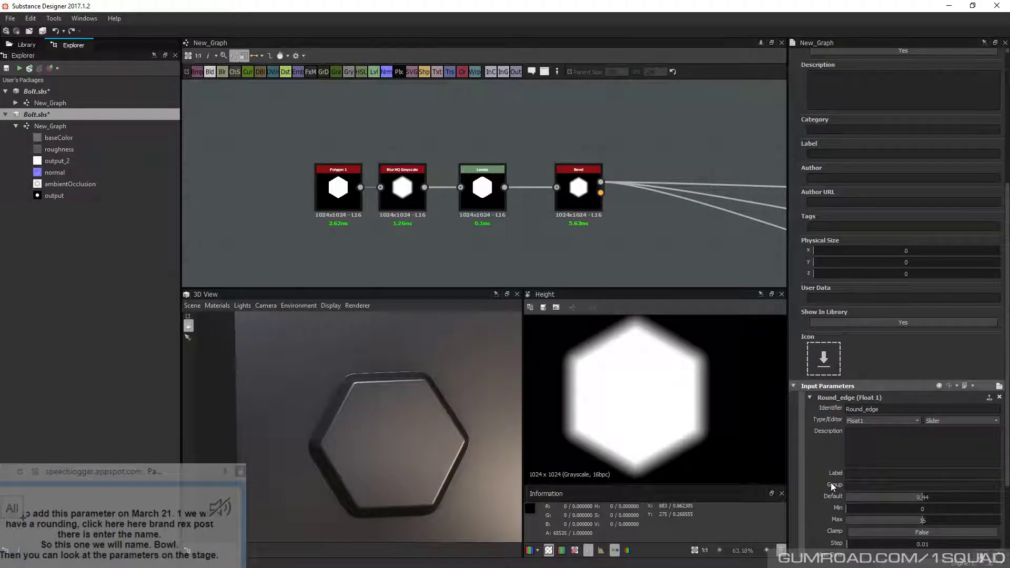
{"action": "scroll", "coordinate": [869, 401], "scroll_direction": "down", "scroll_amount": 5}
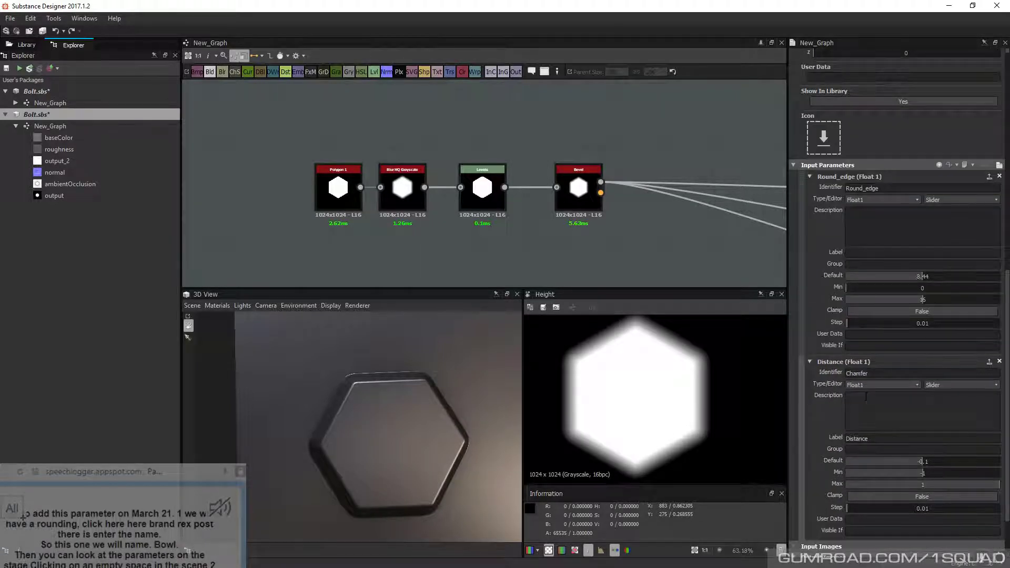
{"action": "left_click_drag", "start_coordinate": [869, 373], "coordinate": [784, 371]}
{"action": "key", "text": "ctrl+c"}
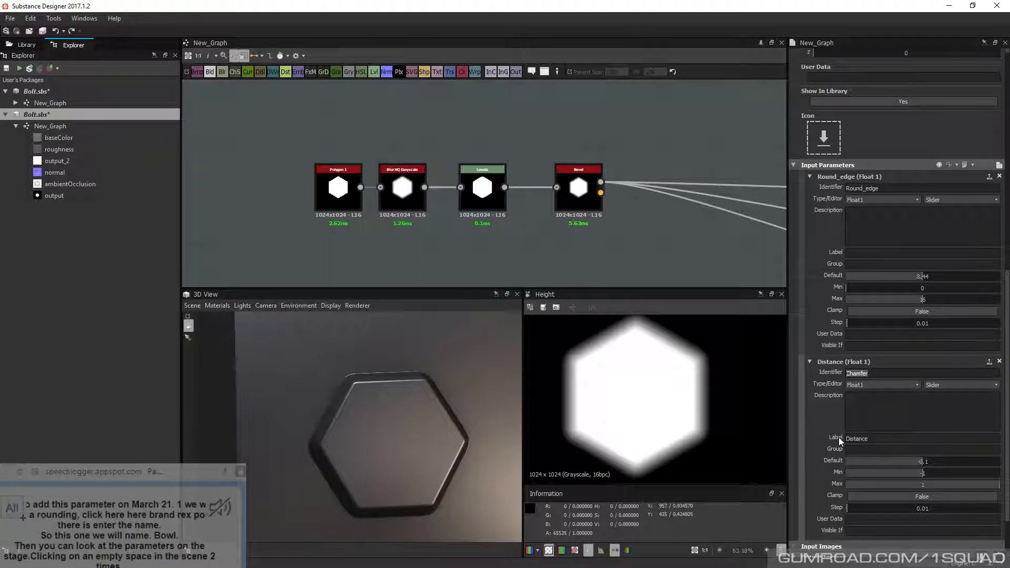
{"action": "left_click_drag", "start_coordinate": [870, 439], "coordinate": [807, 424]}
{"action": "key", "text": "ctrl+v"}
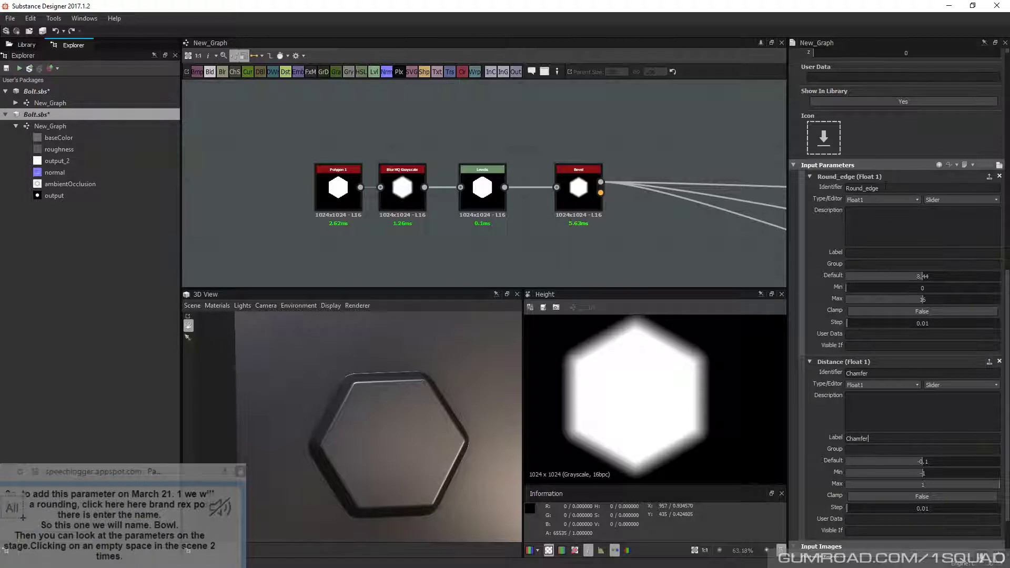
Set the label of the first input parameter to Round_edge by copying its identifier
{"action": "left_click_drag", "start_coordinate": [893, 188], "coordinate": [837, 187]}
{"action": "key", "text": "ctrl+c"}
{"action": "left_click", "coordinate": [853, 253]}
{"action": "key", "text": "ctrl+v"}
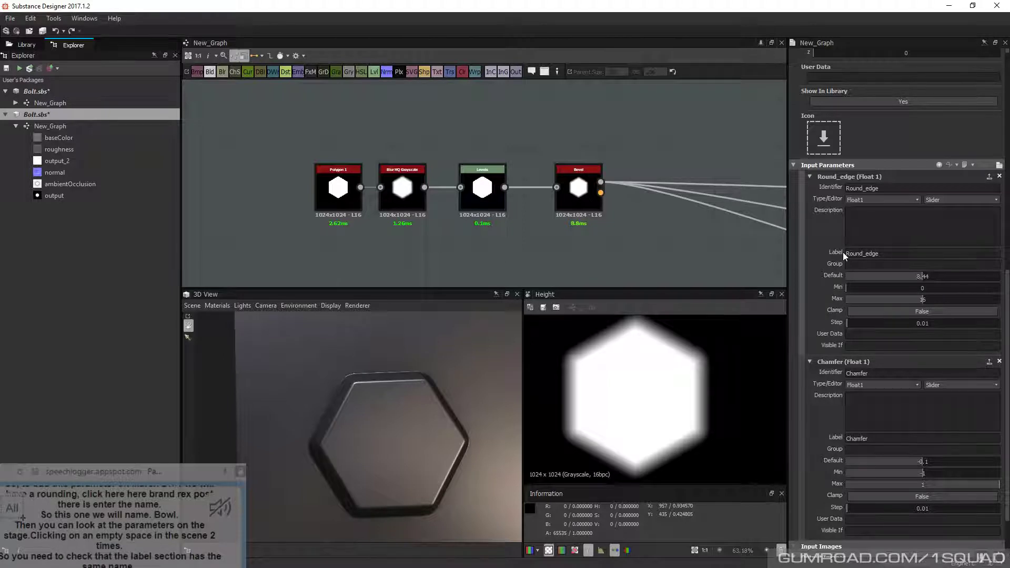
Preview the graph's exposed inputs with Round_edge at about 10.29 and Chamfer at about -0.13
{"action": "left_click", "coordinate": [628, 124]}
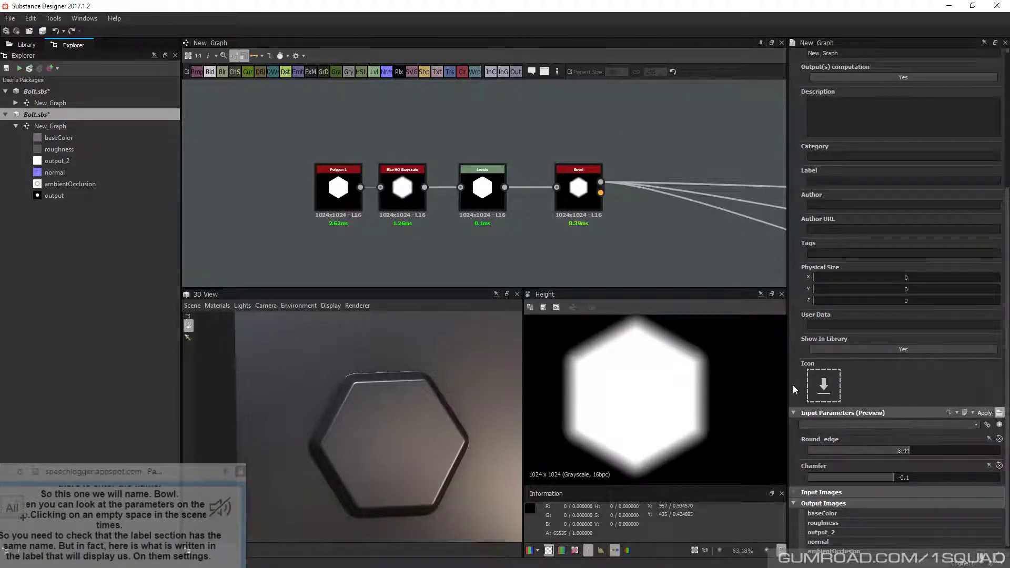
{"action": "scroll", "coordinate": [813, 416], "scroll_direction": "down", "scroll_amount": 1}
{"action": "mouse_move", "coordinate": [911, 444]}
{"action": "left_mouse_down"}
{"action": "mouse_move", "coordinate": [930, 449]}
{"action": "mouse_move", "coordinate": [867, 446]}
{"action": "mouse_move", "coordinate": [916, 448]}
{"action": "mouse_move", "coordinate": [893, 476]}
{"action": "left_mouse_up"}
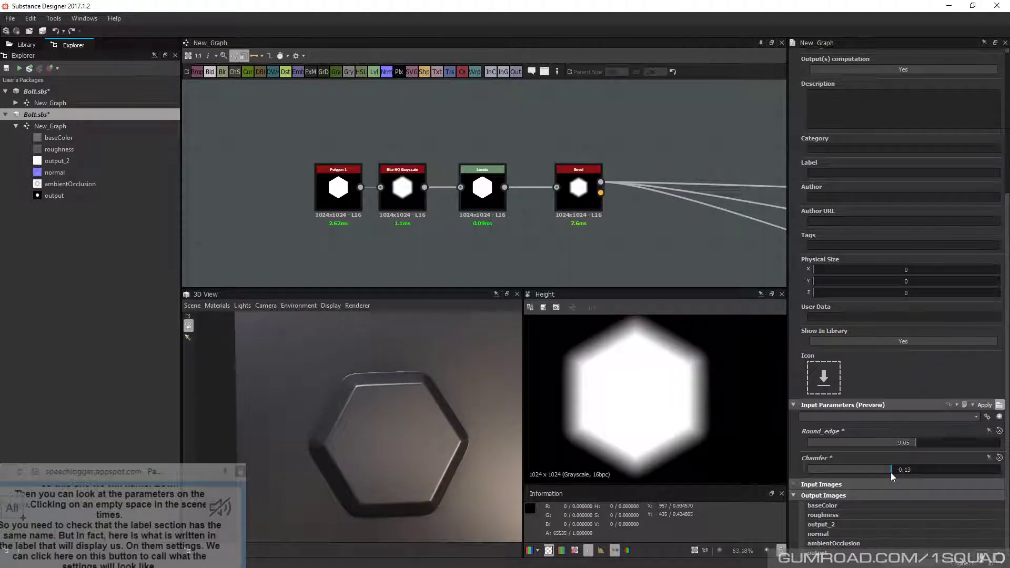
{"action": "left_click_drag", "start_coordinate": [916, 444], "coordinate": [931, 450]}
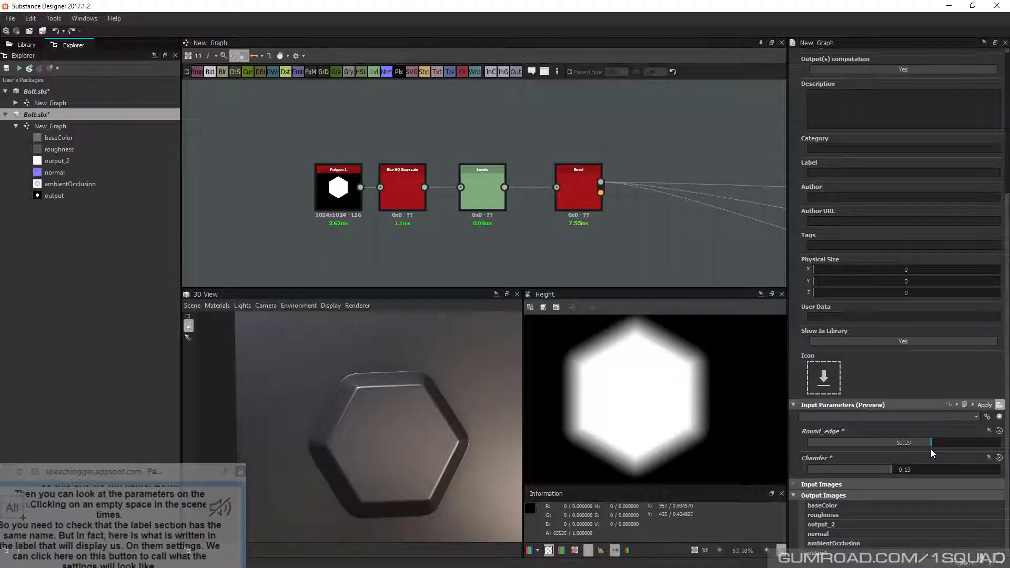
Reopen the graph's input parameter preview and set Round_edge to about 9.62 and Chamfer to about -0.14
{"action": "left_click", "coordinate": [579, 190]}
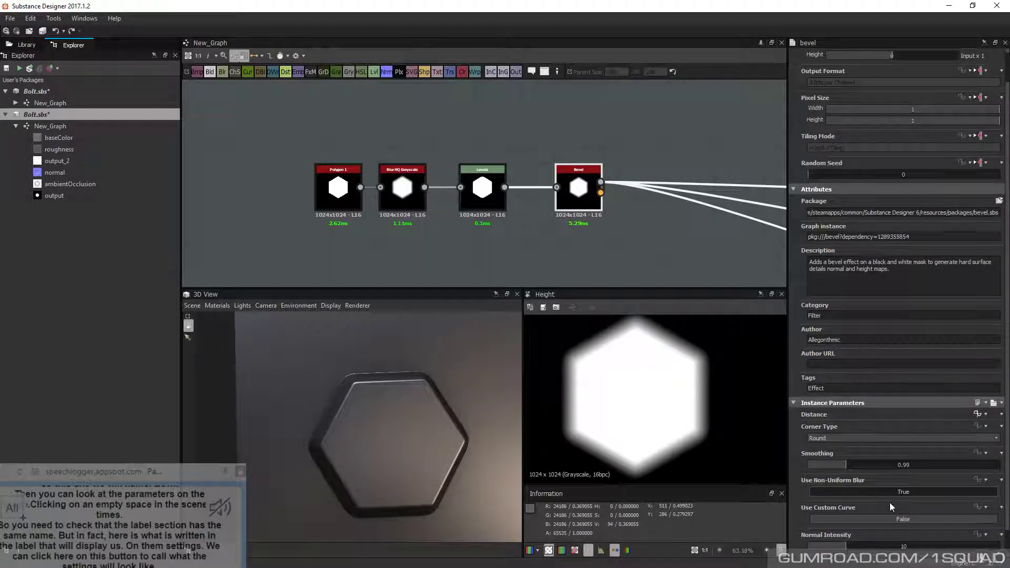
{"action": "left_click", "coordinate": [658, 260]}
{"action": "left_click_drag", "start_coordinate": [1003, 418], "coordinate": [1005, 501]}
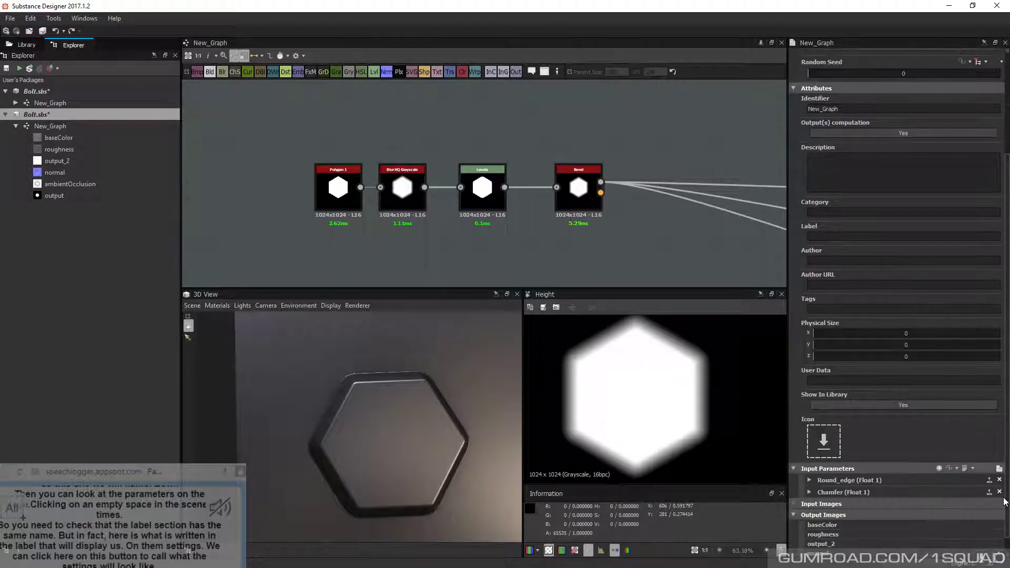
{"action": "scroll", "coordinate": [1006, 502], "scroll_direction": "down", "scroll_amount": 1}
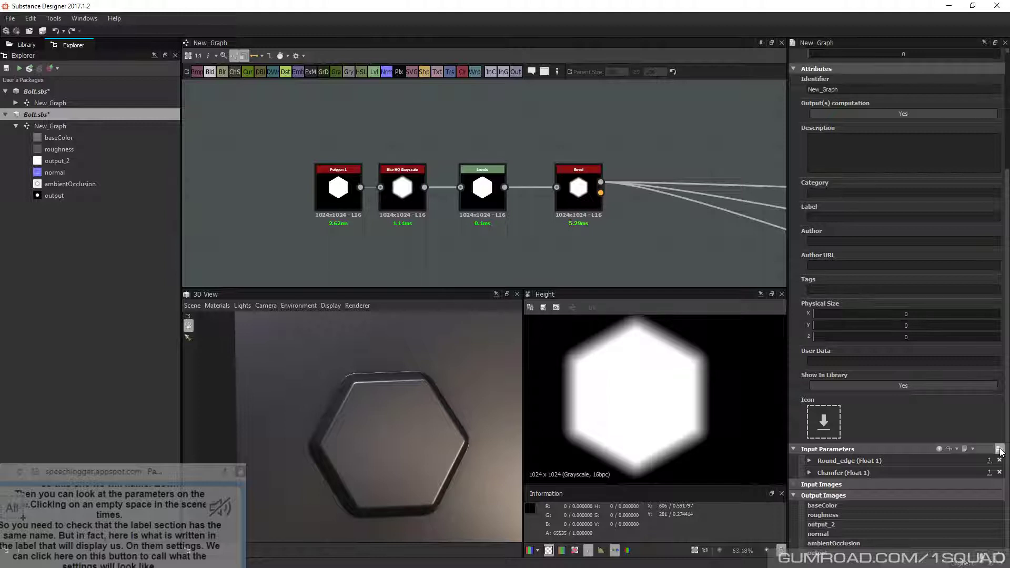
{"action": "left_click", "coordinate": [1000, 450]}
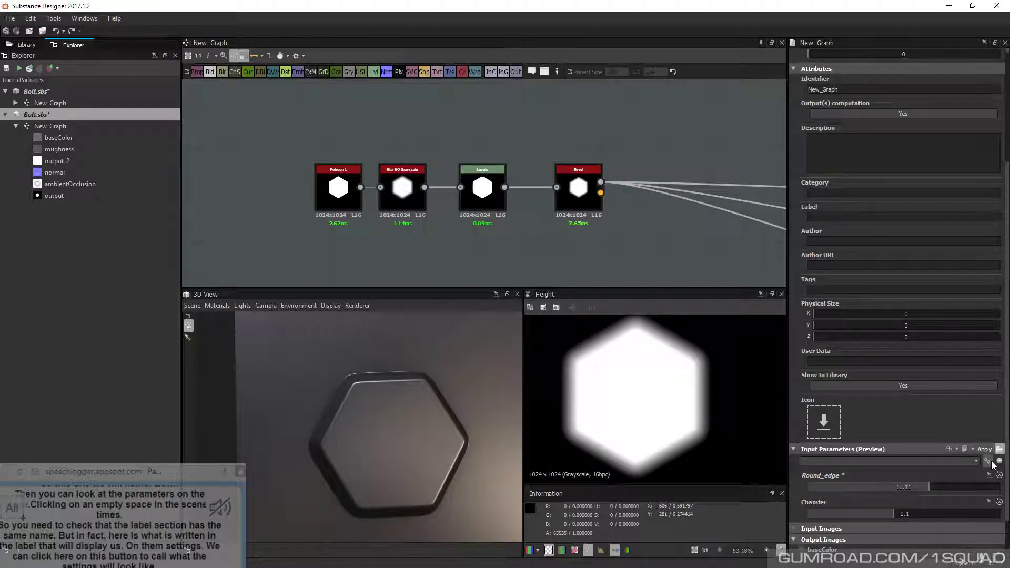
{"action": "left_click_drag", "start_coordinate": [929, 487], "coordinate": [924, 487]}
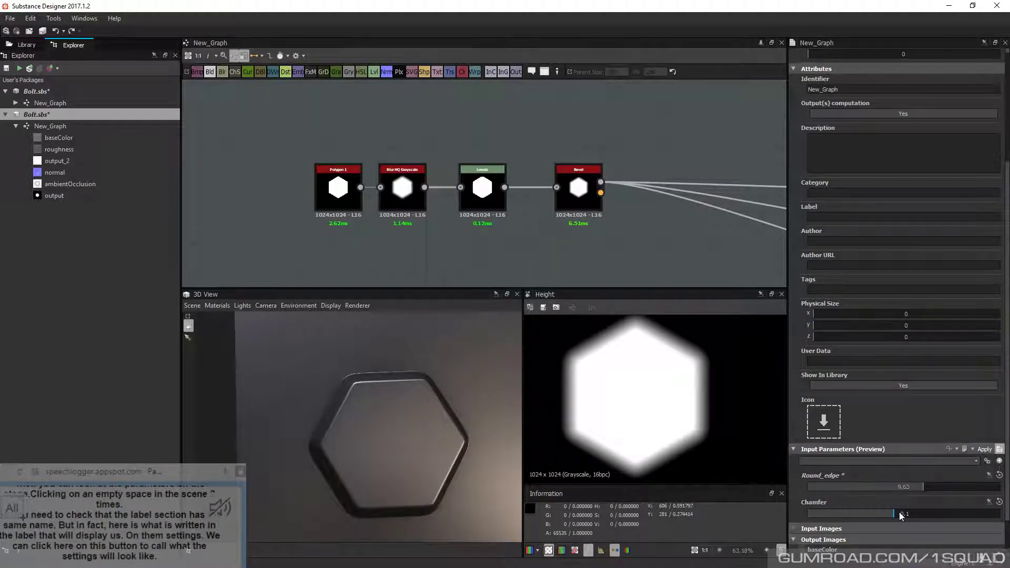
{"action": "left_click_drag", "start_coordinate": [901, 516], "coordinate": [892, 514]}
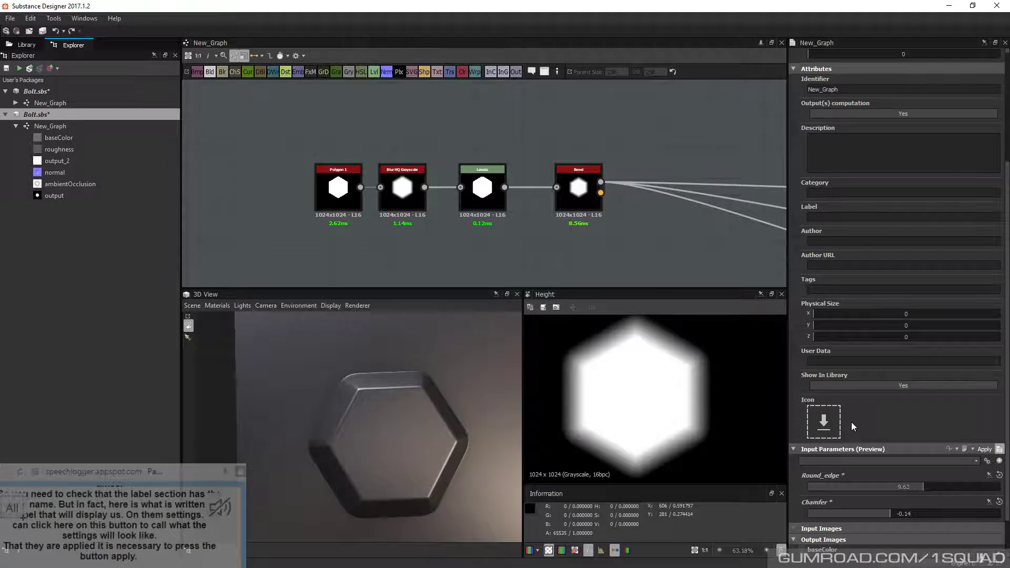
Examine the bolt head's relief in 3D and display the Height to Normal World Units node's normal map in the 2D view
{"action": "scroll", "coordinate": [484, 153], "scroll_direction": "down", "scroll_amount": 5}
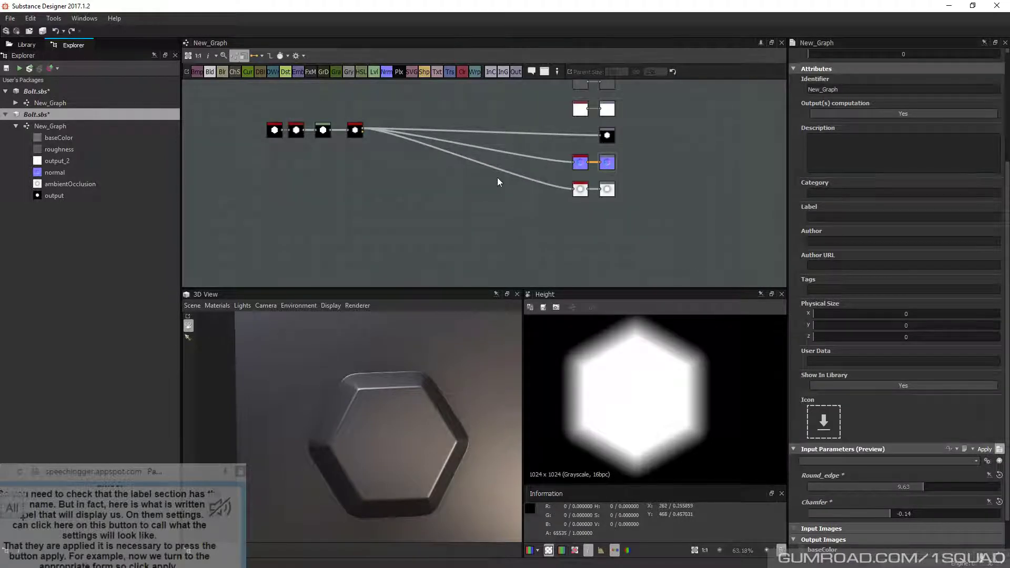
{"action": "middle_click_drag", "start_coordinate": [567, 169], "coordinate": [612, 194]}
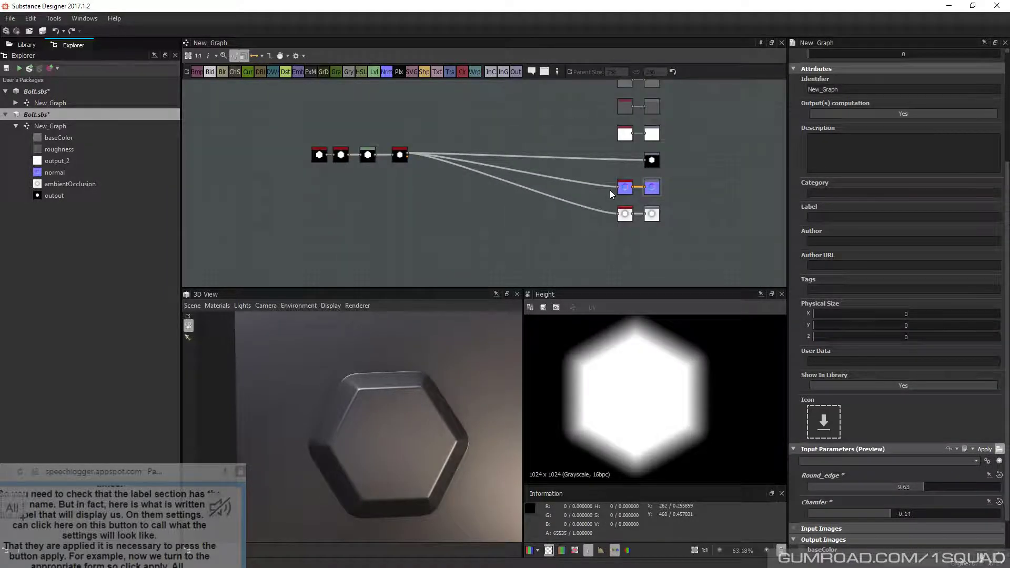
{"action": "scroll", "coordinate": [610, 190], "scroll_direction": "up", "scroll_amount": 4}
{"action": "left_click_drag", "start_coordinate": [464, 442], "coordinate": [429, 391]}
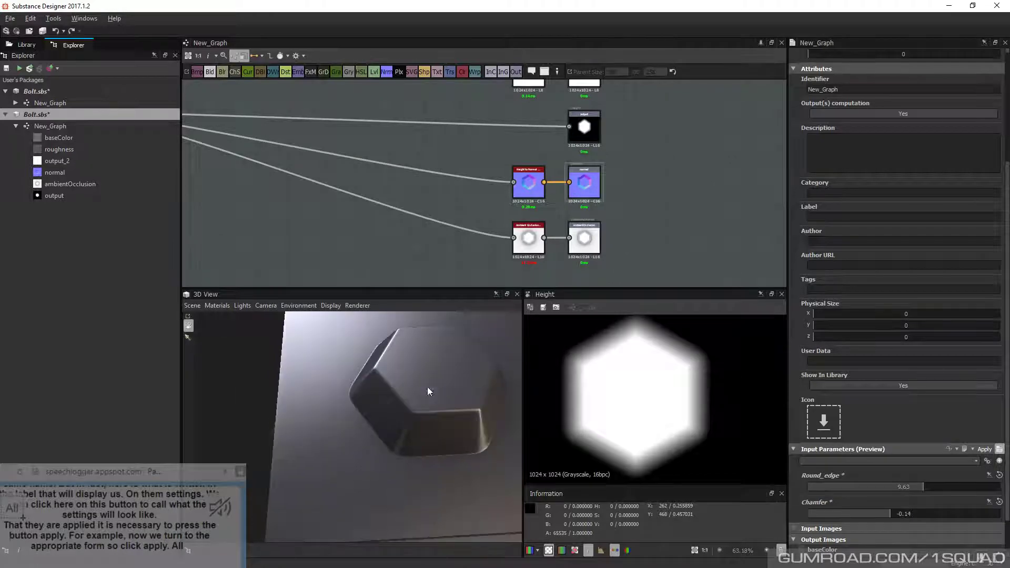
{"action": "left_click", "coordinate": [531, 185]}
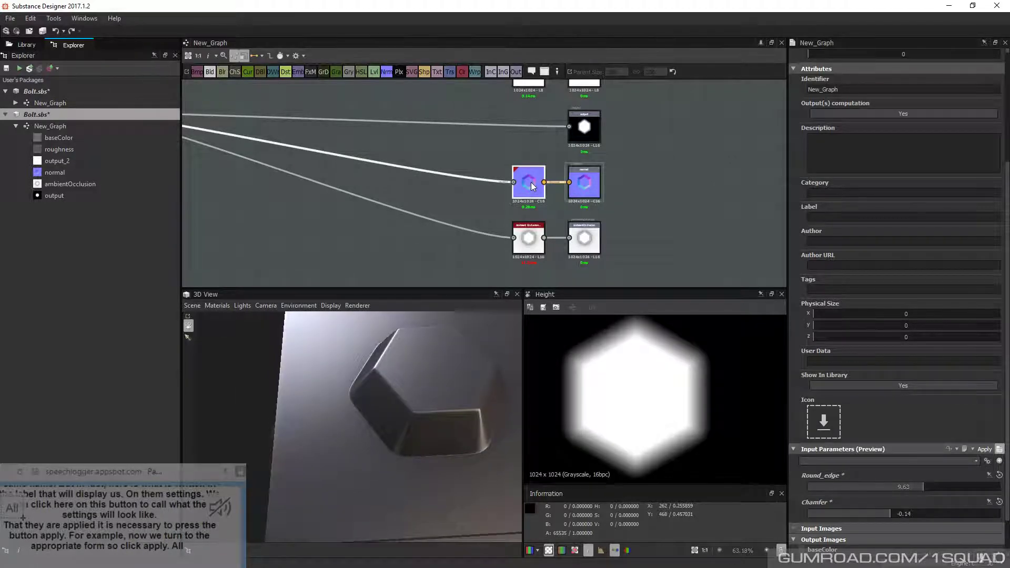
{"action": "double_click", "coordinate": [531, 185]}
{"action": "double_click", "coordinate": [533, 242]}
{"action": "double_click", "coordinate": [531, 185]}
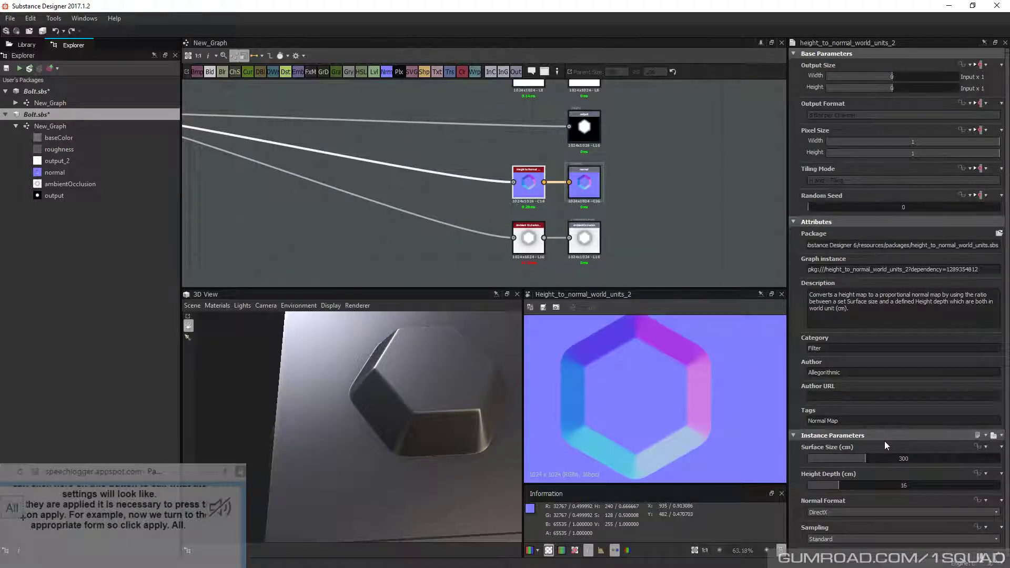
Set the Height to Normal World Units node's Surface Size to 3 cm and open its Height Depth for editing
{"action": "double_click", "coordinate": [903, 459]}
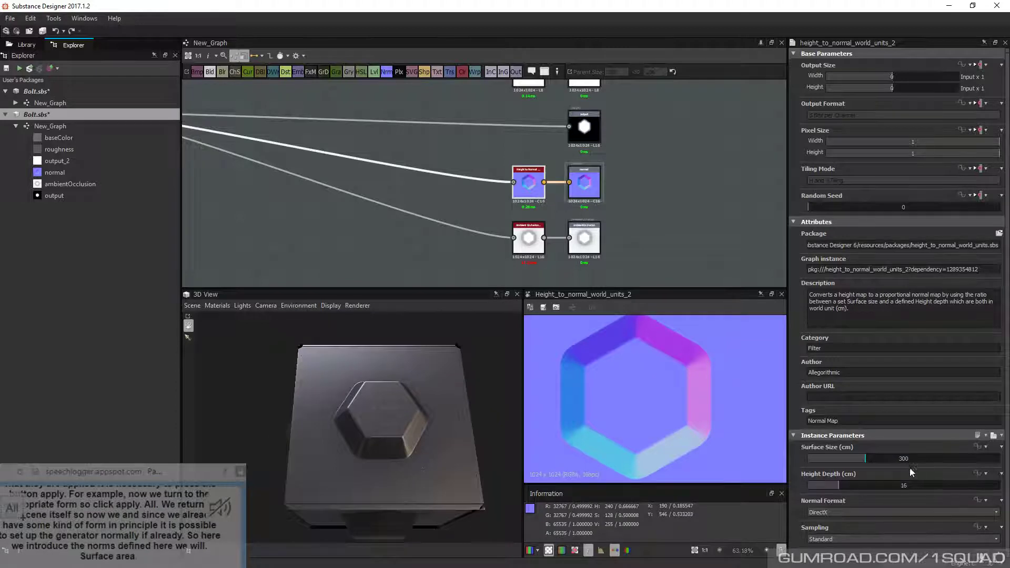
{"action": "left_click", "coordinate": [913, 462]}
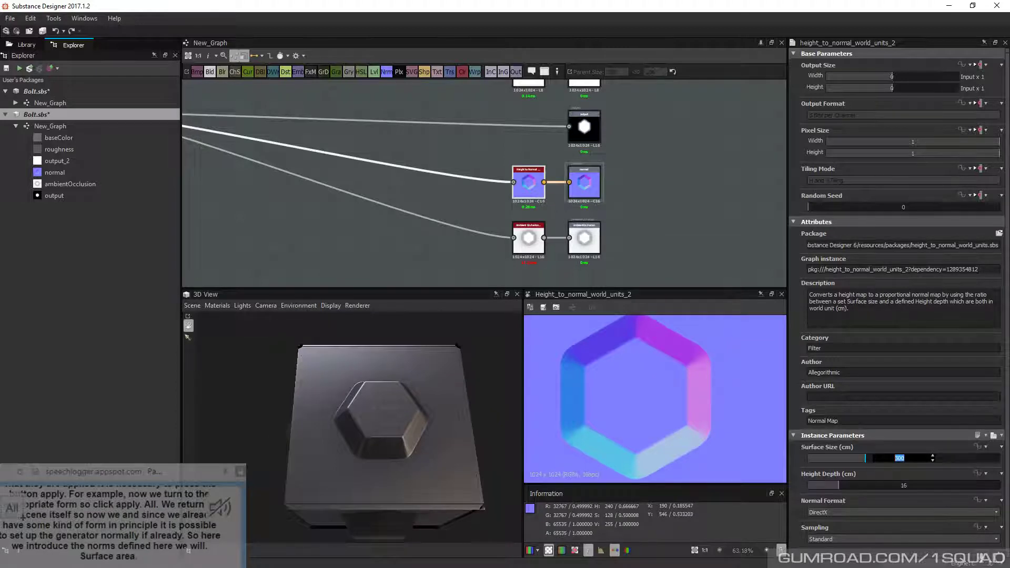
{"action": "key", "text": "BackSpace"}
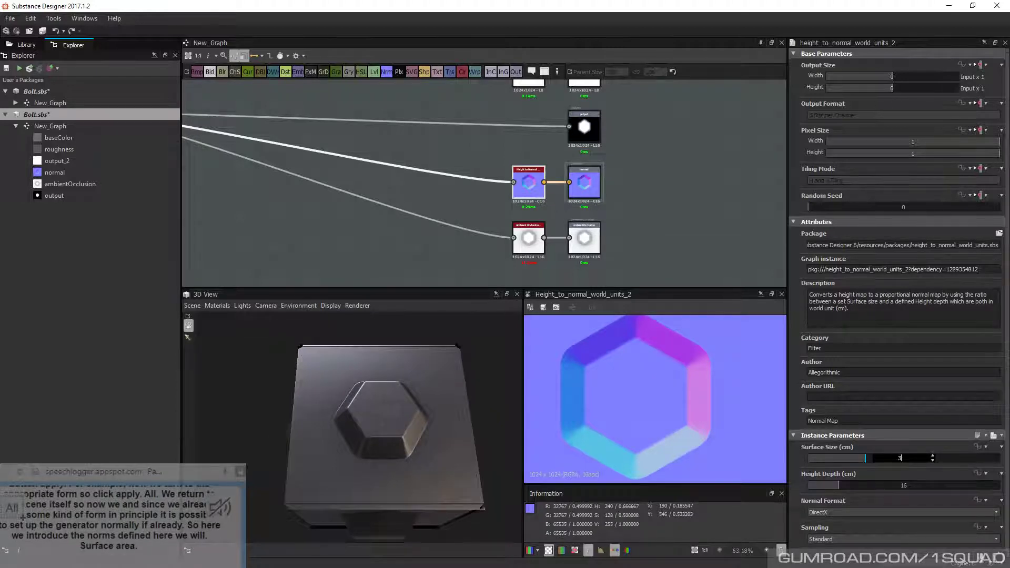
{"action": "type", "text": "3"}
{"action": "key", "text": "Return"}
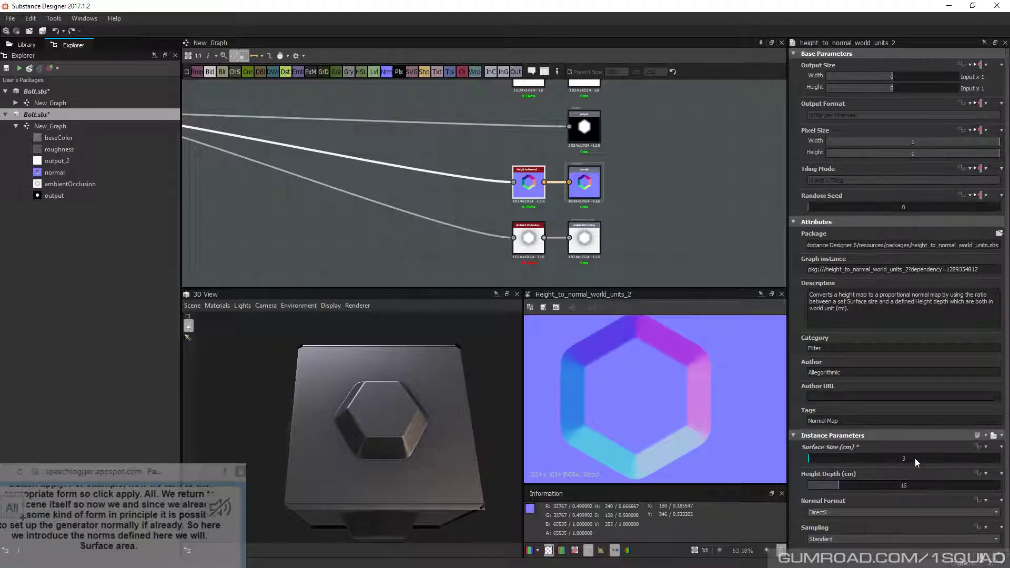
{"action": "left_click", "coordinate": [910, 485]}
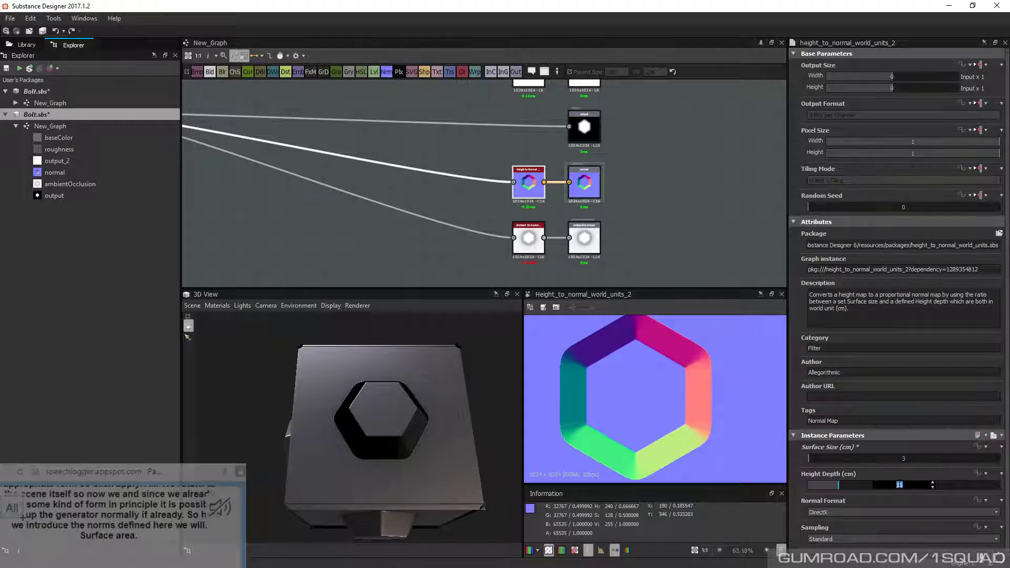
Try a Height Depth of 3 cm and 1 cm on the height-to-normal node and inspect the relief on the 3D cube
{"action": "type", "text": "3"}
{"action": "key", "text": "Return"}
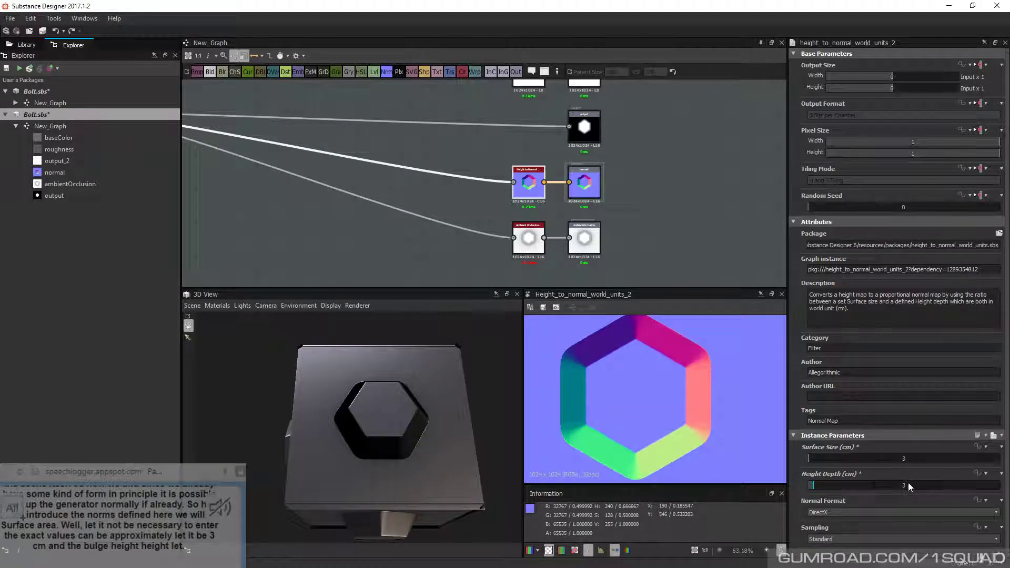
{"action": "double_click", "coordinate": [900, 486]}
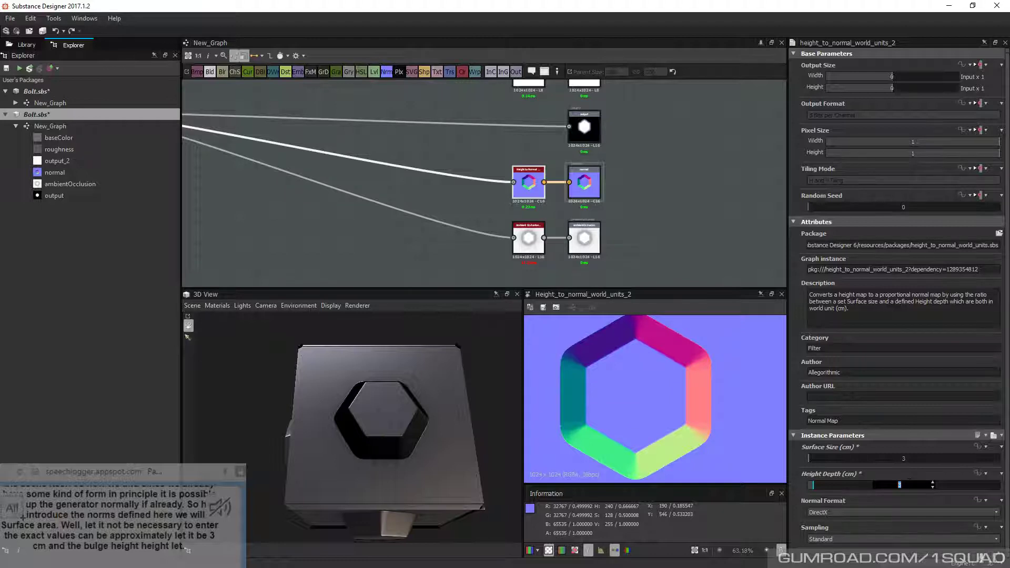
{"action": "type", "text": "1"}
{"action": "key", "text": "Return"}
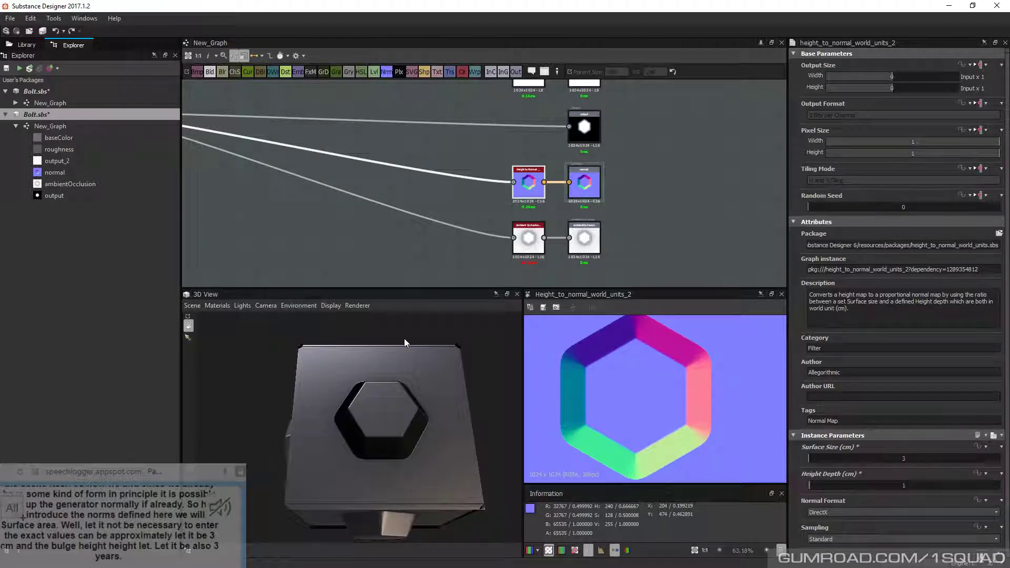
{"action": "left_click_drag", "start_coordinate": [404, 339], "coordinate": [347, 403]}
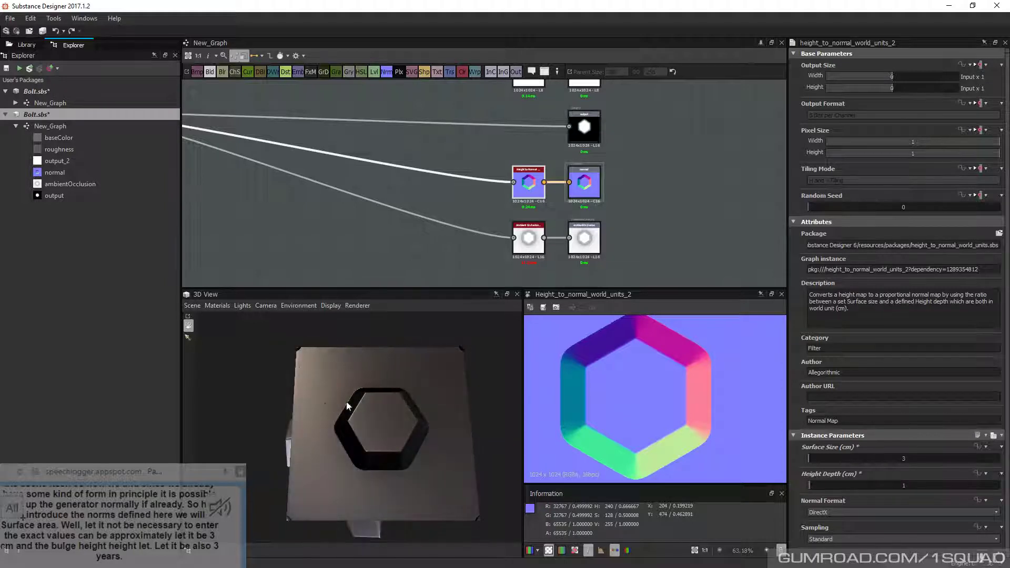
Set the Surface Size of the height-to-normal node to 5 cm
{"action": "double_click", "coordinate": [915, 488]}
{"action": "left_click", "coordinate": [911, 458]}
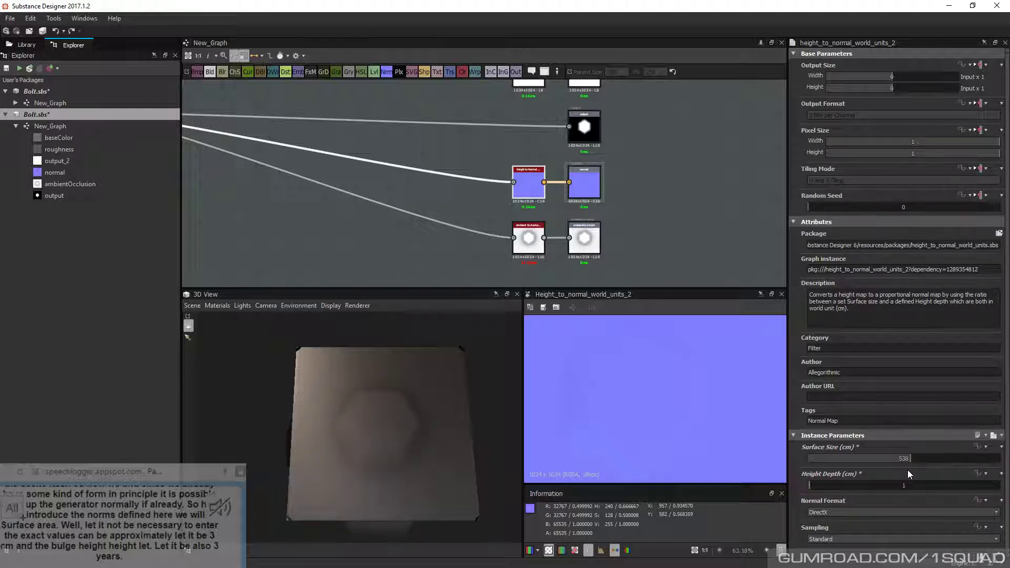
{"action": "double_click", "coordinate": [930, 456]}
{"action": "type", "text": "3"}
{"action": "key", "text": "Return"}
{"action": "type", "text": "5"}
{"action": "key", "text": "Return"}
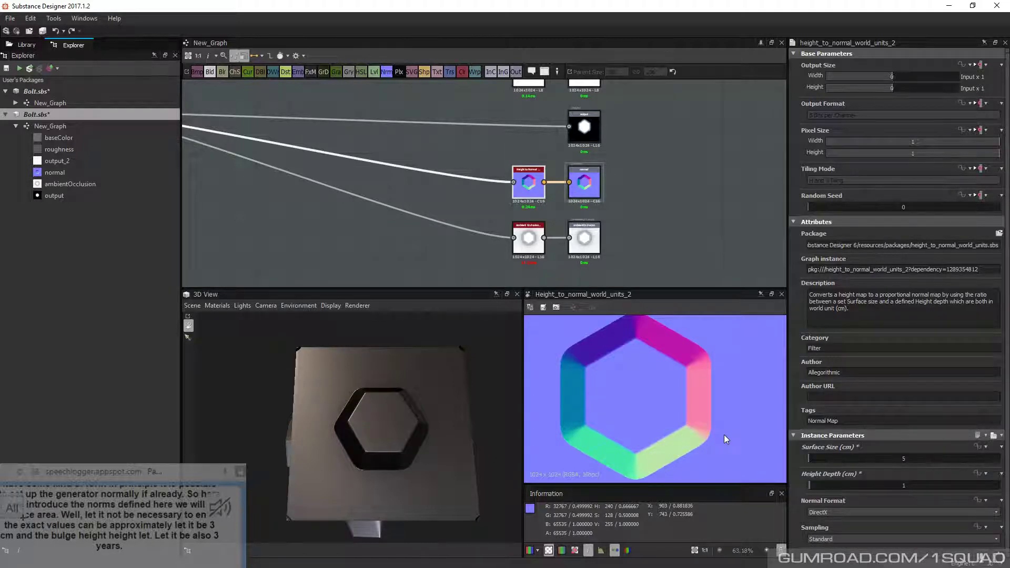
Set the height-to-normal node's Height Depth to 0.5 cm and inspect the bolt head on the 3D cube
{"action": "double_click", "coordinate": [904, 485]}
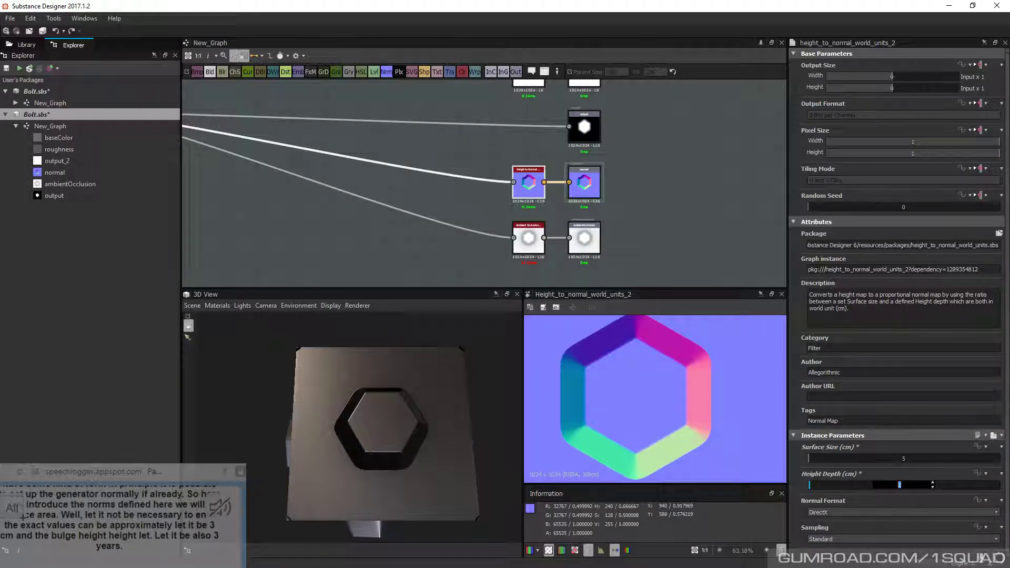
{"action": "type", "text": "0.5"}
{"action": "key", "text": "Return"}
{"action": "left_click_drag", "start_coordinate": [446, 413], "coordinate": [405, 425]}
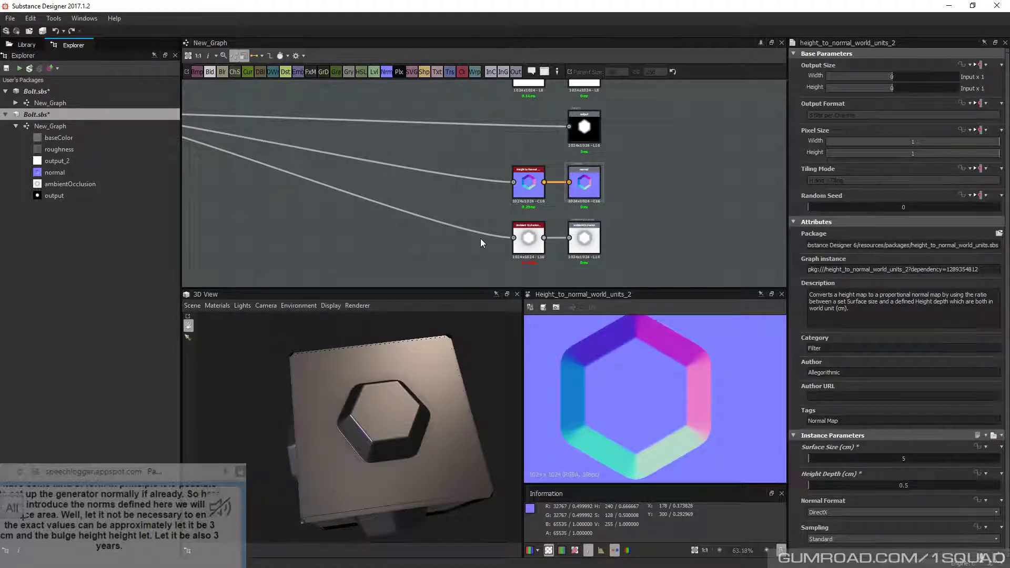
Enable Use World Units on the ambient occlusion (HBAO) node and set its Surface Size to 3
{"action": "double_click", "coordinate": [528, 237]}
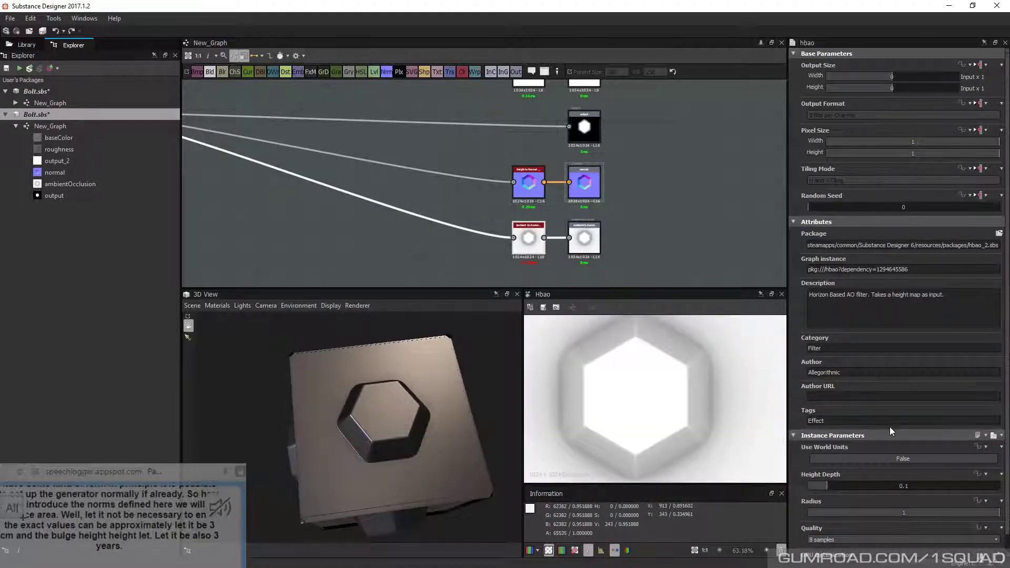
{"action": "left_click", "coordinate": [904, 444]}
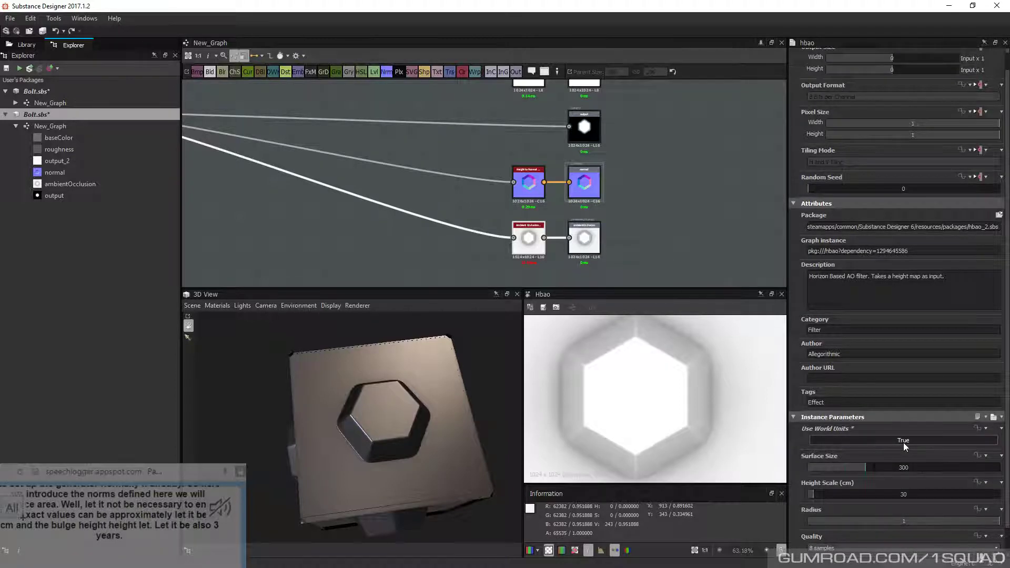
{"action": "scroll", "coordinate": [904, 443], "scroll_direction": "down", "scroll_amount": 1}
{"action": "double_click", "coordinate": [905, 441]}
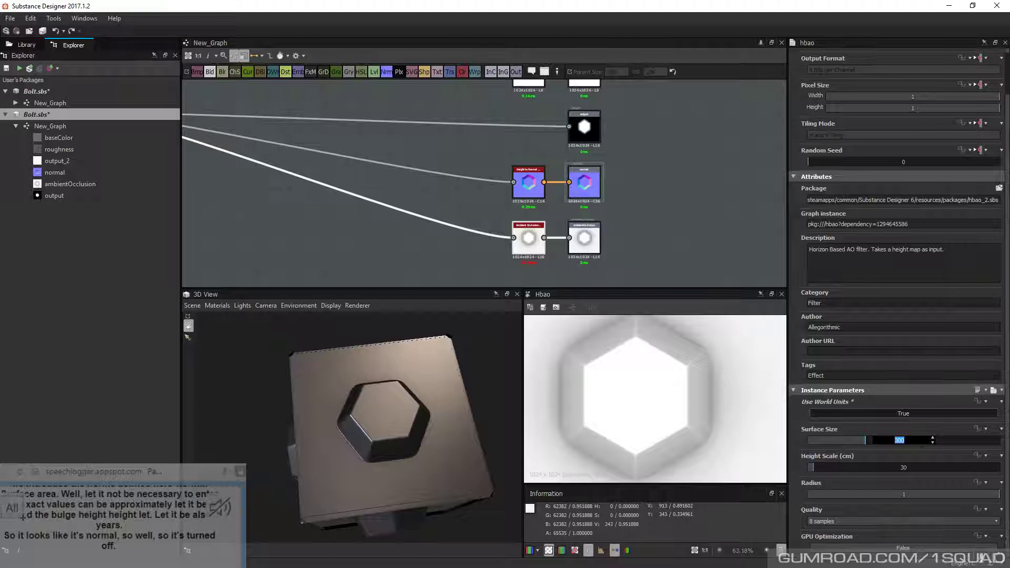
{"action": "type", "text": "3"}
{"action": "key", "text": "Return"}
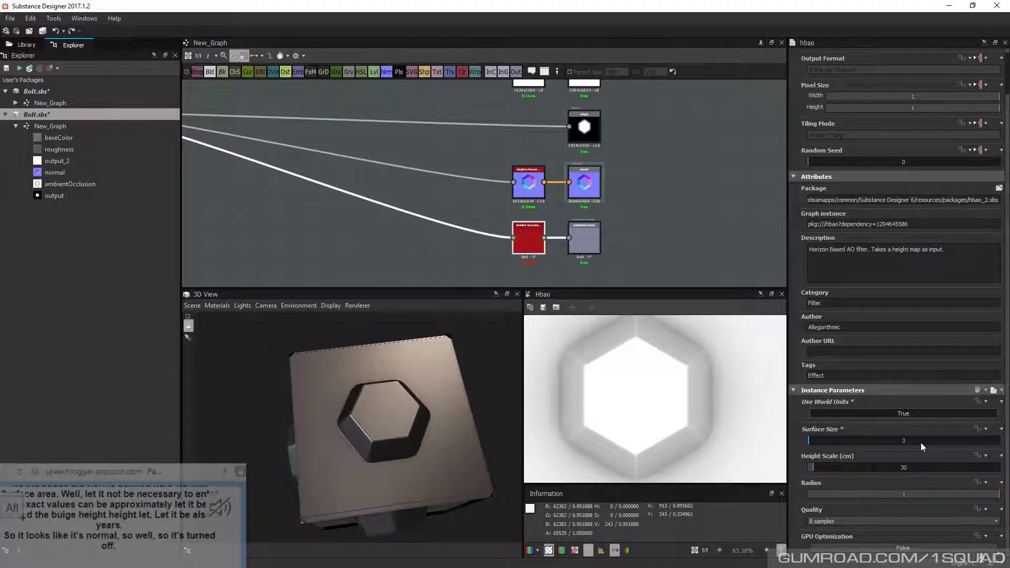
Set the ambient occlusion node's Height Scale to 0.5 cm and turn on GPU Optimization
{"action": "double_click", "coordinate": [904, 467]}
{"action": "type", "text": "0.5"}
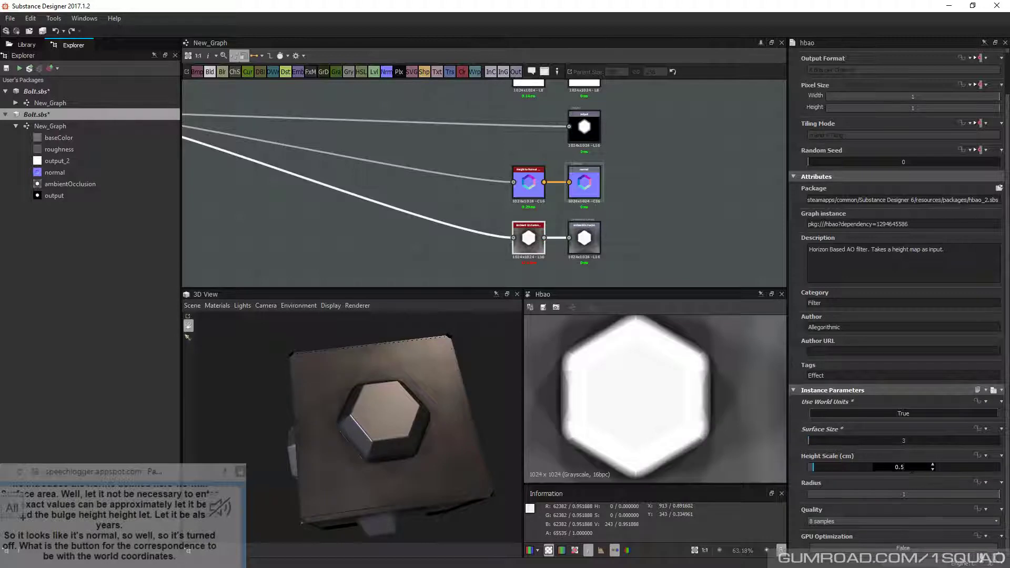
{"action": "key", "text": "Return"}
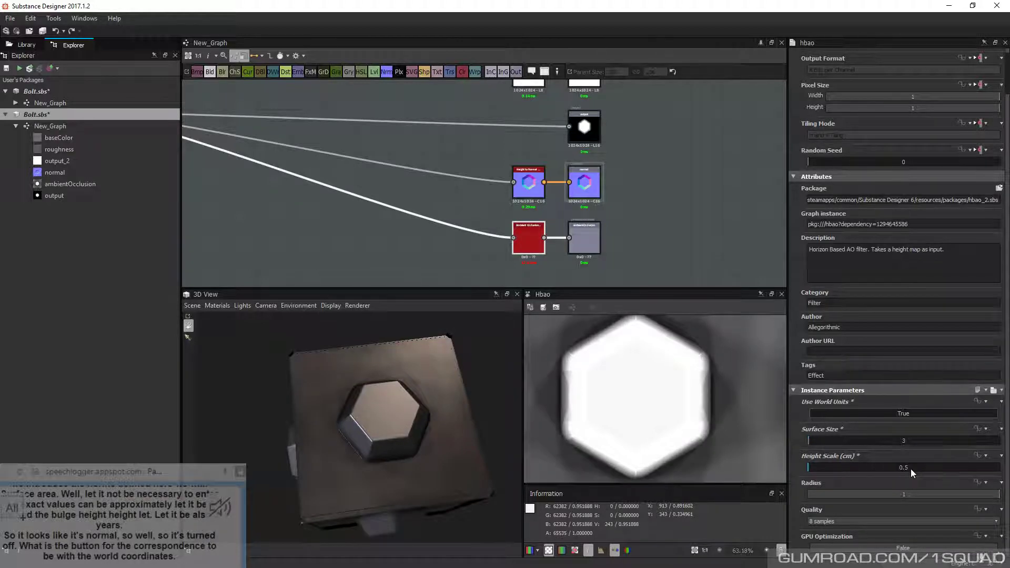
{"action": "left_click", "coordinate": [904, 548]}
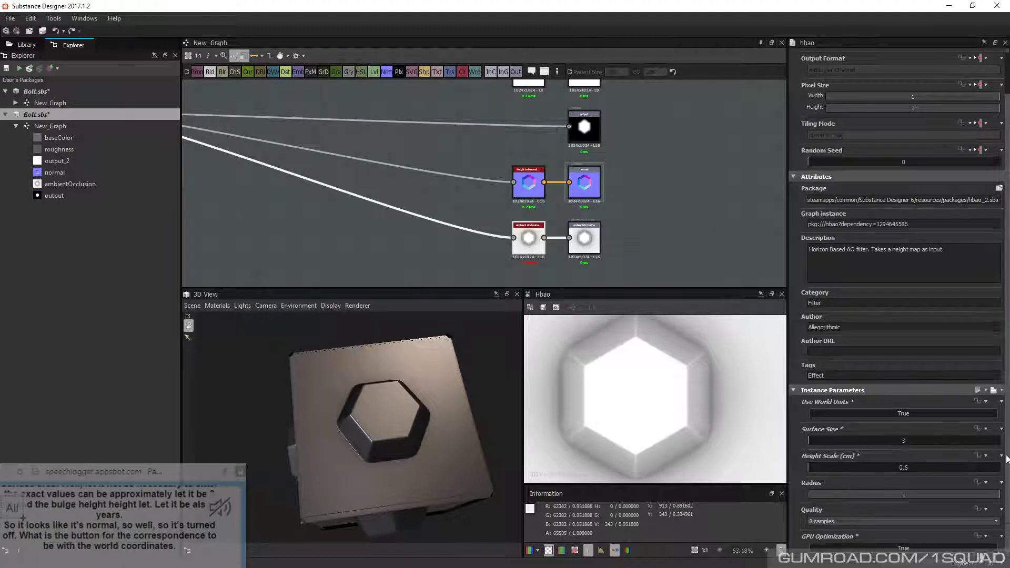
Try the ambient occlusion node's Quality at 4 samples, and return it to 8 samples
{"action": "left_click", "coordinate": [872, 521]}
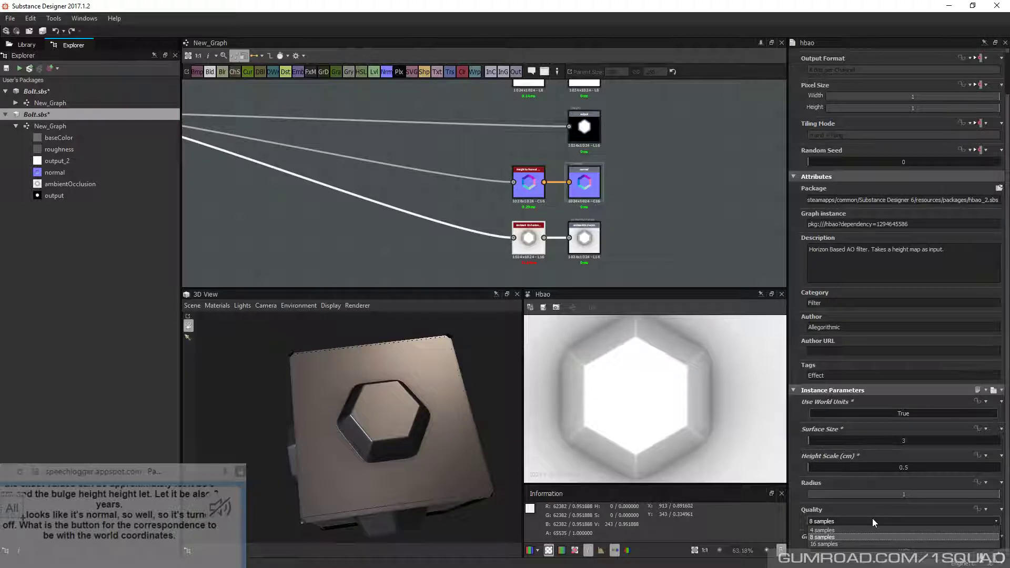
{"action": "left_click", "coordinate": [873, 537]}
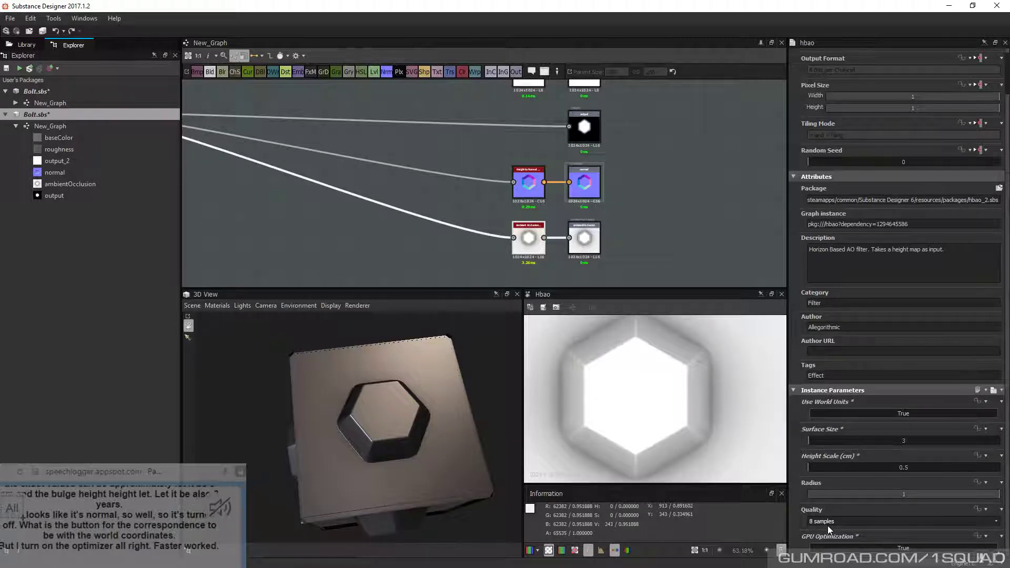
{"action": "left_click", "coordinate": [829, 526]}
{"action": "left_click", "coordinate": [832, 532]}
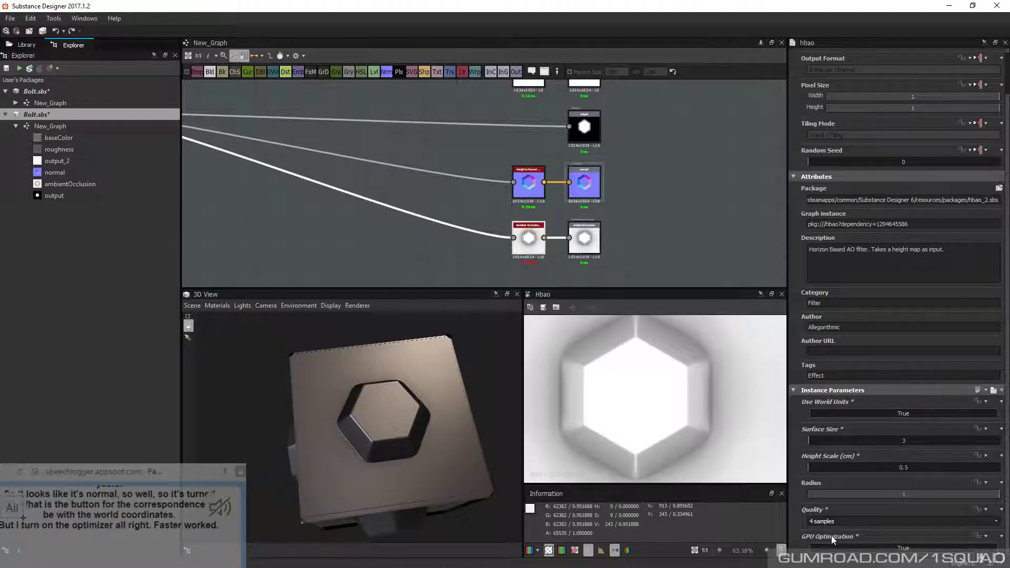
{"action": "left_click", "coordinate": [832, 521]}
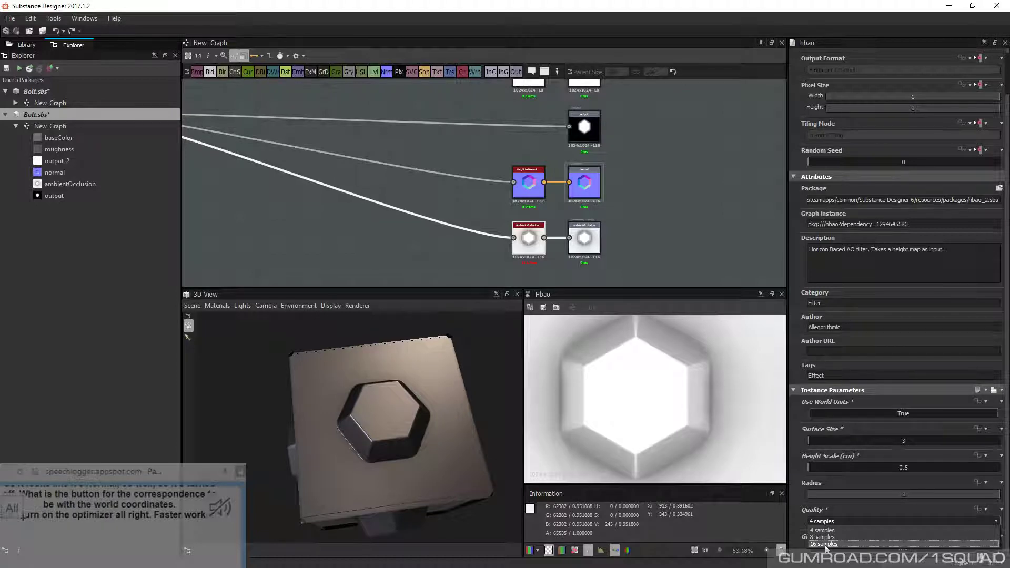
{"action": "left_click", "coordinate": [825, 537]}
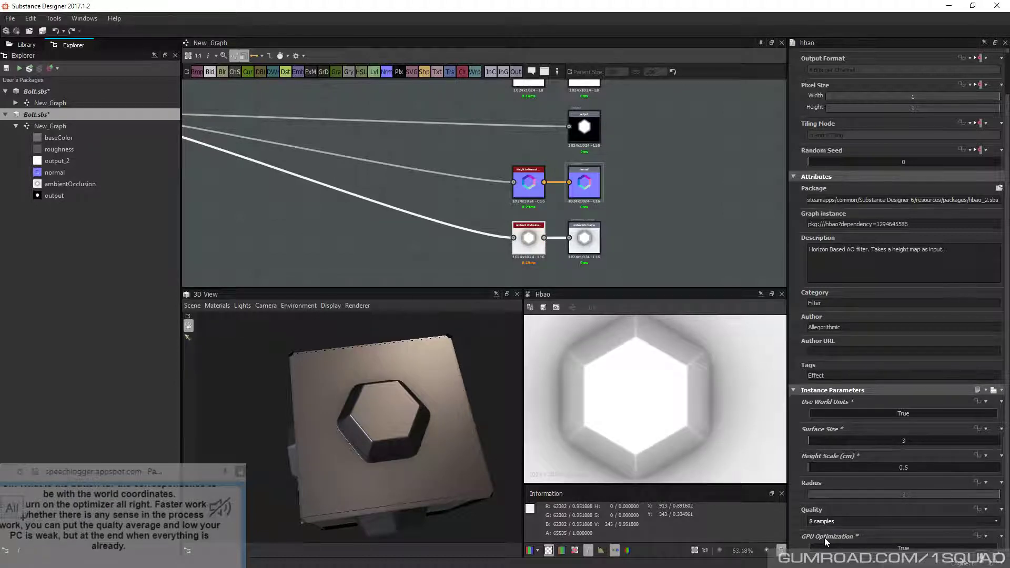
Add a Shape node in the empty graph area below the polygon, blur, levels and bevel chain
{"action": "scroll", "coordinate": [463, 221], "scroll_direction": "down", "scroll_amount": 4}
{"action": "scroll", "coordinate": [522, 200], "scroll_direction": "down", "scroll_amount": 1}
{"action": "middle_click_drag", "start_coordinate": [465, 190], "coordinate": [574, 191]}
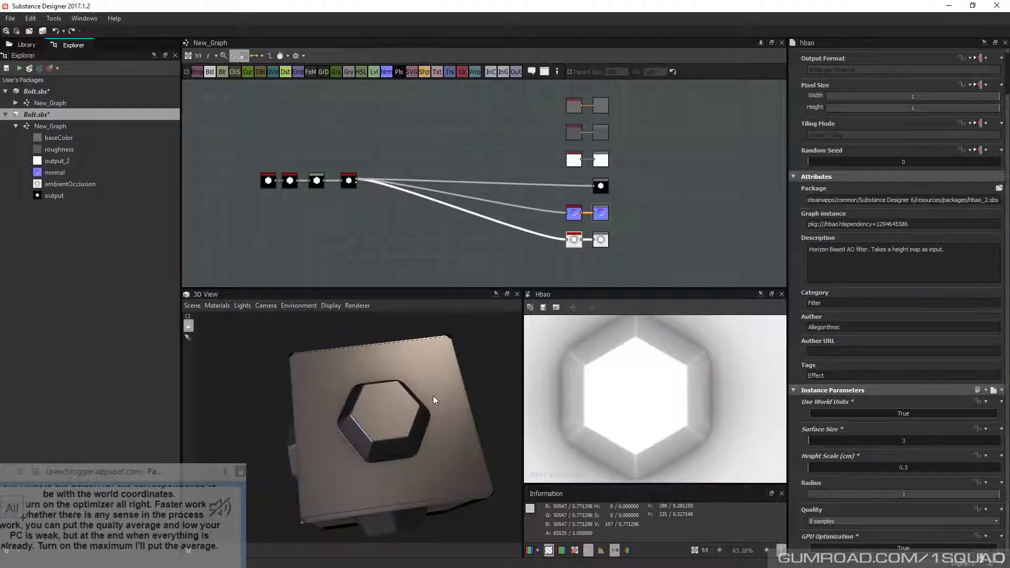
{"action": "left_click_drag", "start_coordinate": [434, 396], "coordinate": [308, 387]}
{"action": "scroll", "coordinate": [343, 434], "scroll_direction": "up", "scroll_amount": 3}
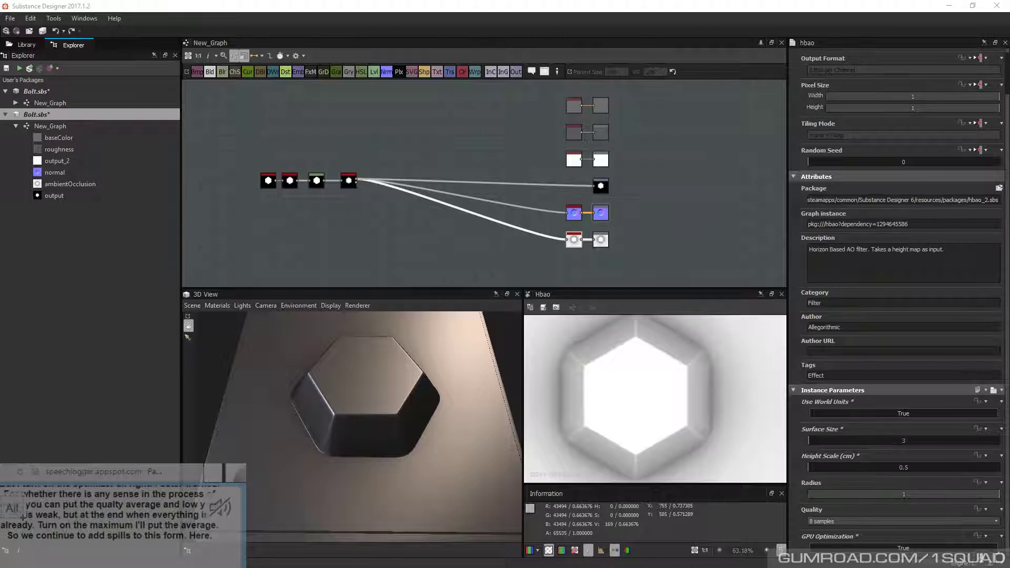
{"action": "middle_click_drag", "start_coordinate": [315, 236], "coordinate": [383, 213]}
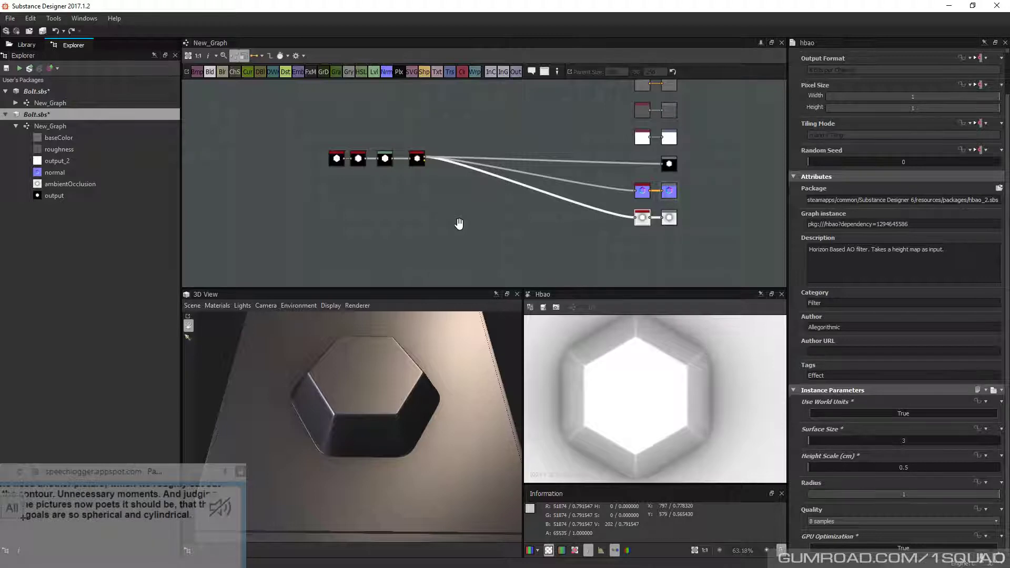
{"action": "scroll", "coordinate": [458, 223], "scroll_direction": "up", "scroll_amount": 3}
{"action": "right_click", "coordinate": [338, 181]}
{"action": "left_click", "coordinate": [324, 180]}
{"action": "key", "text": "space"}
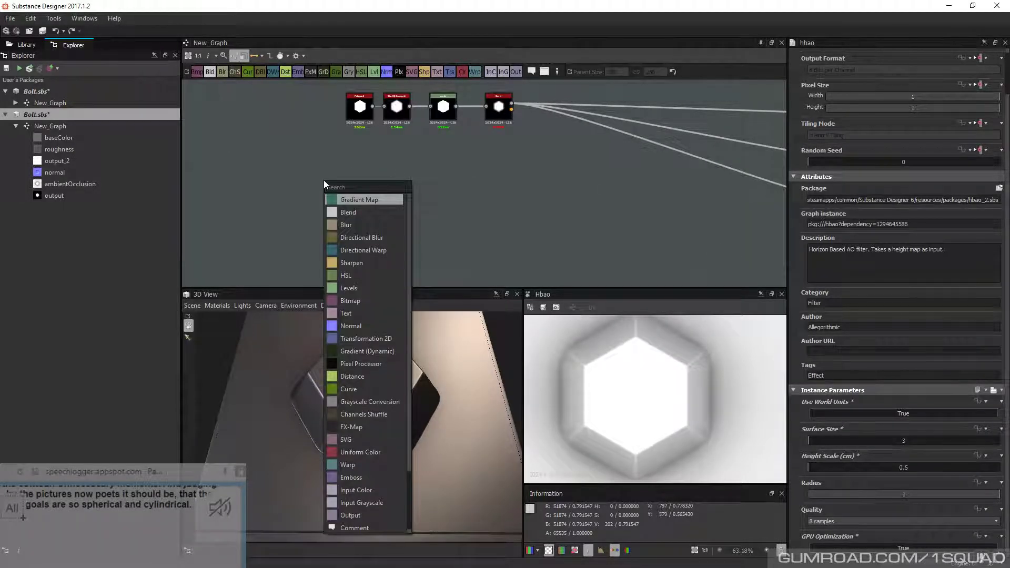
{"action": "left_click", "coordinate": [356, 226]}
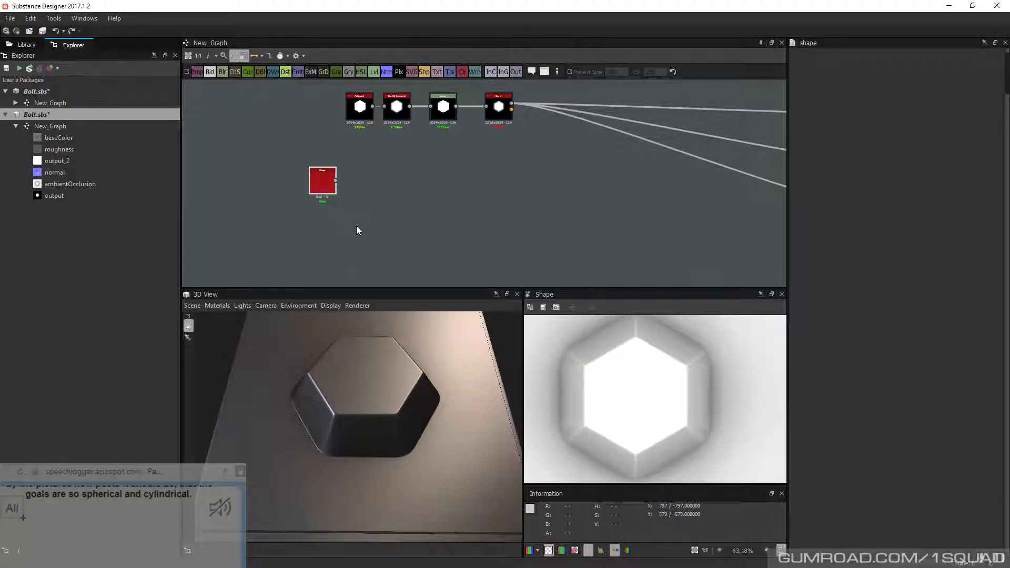
Set the Shape node's Pattern to Paraboloid and its Scale to 0.78
{"action": "scroll", "coordinate": [853, 402], "scroll_direction": "down", "scroll_amount": 1}
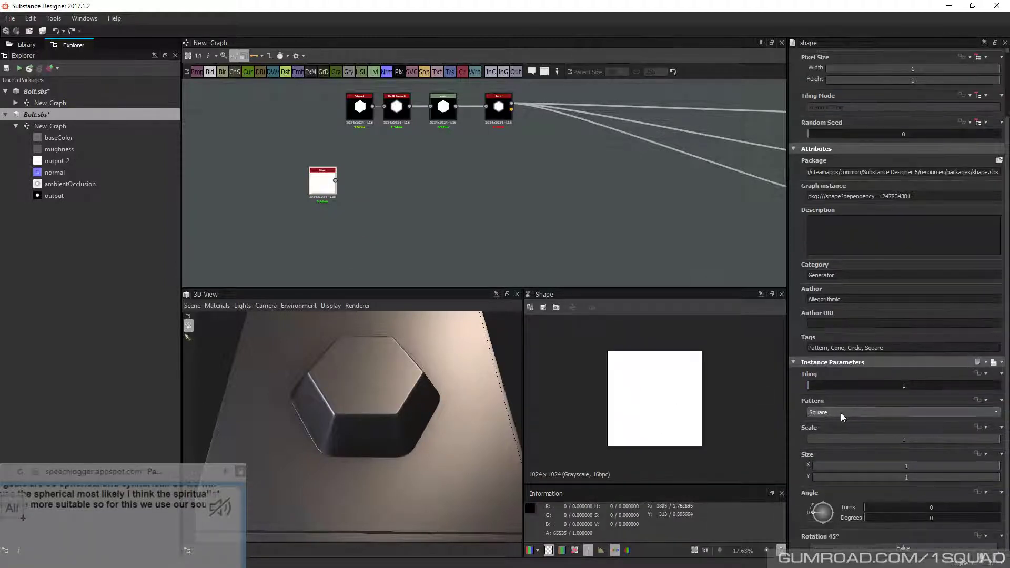
{"action": "left_click", "coordinate": [841, 413]}
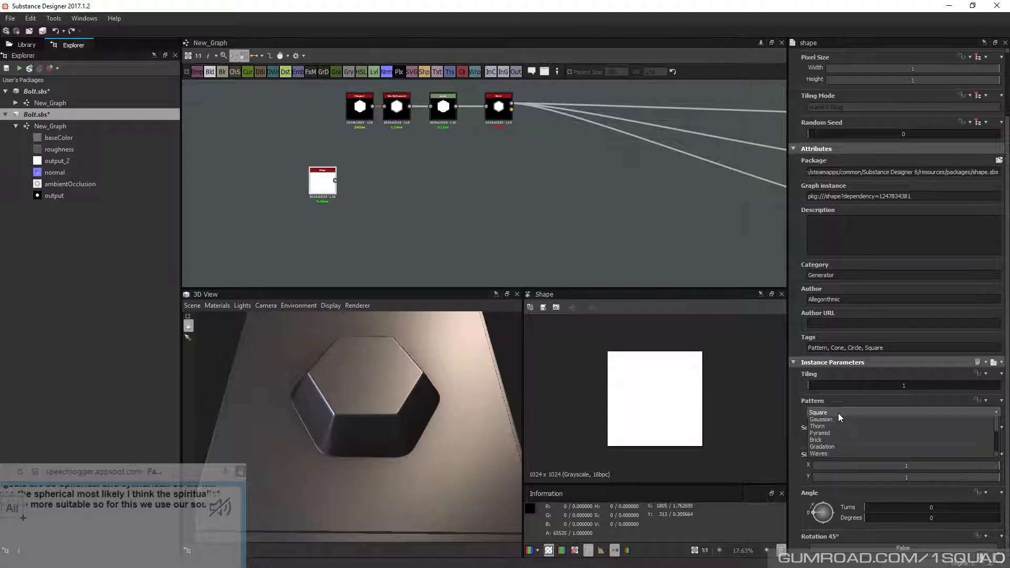
{"action": "left_click", "coordinate": [833, 416]}
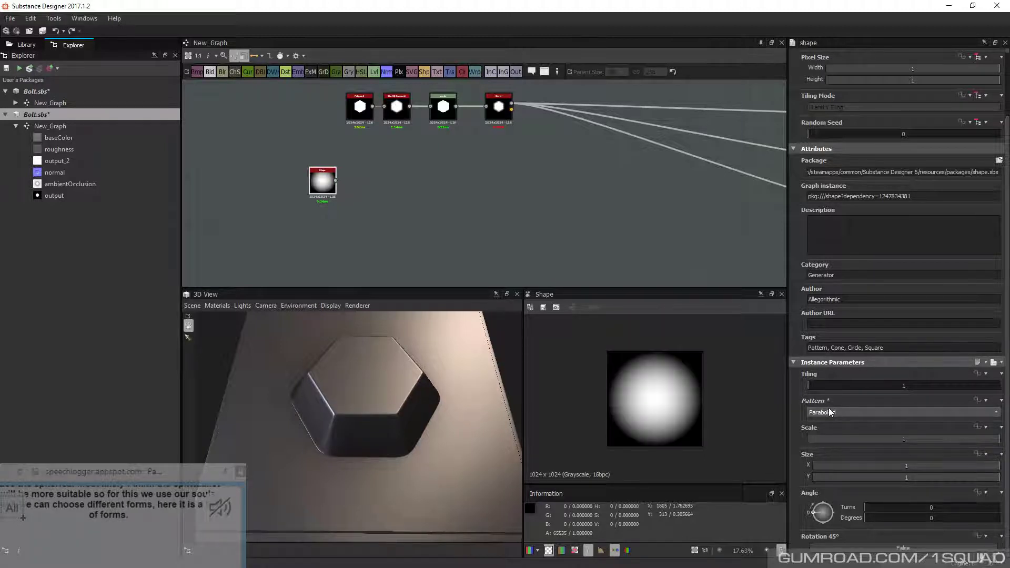
{"action": "left_click_drag", "start_coordinate": [998, 440], "coordinate": [958, 439]}
Move the Shape node directly beneath the Bevel node
{"action": "middle_click_drag", "start_coordinate": [392, 183], "coordinate": [390, 211]}
{"action": "left_click_drag", "start_coordinate": [319, 210], "coordinate": [509, 199]}
{"action": "middle_click_drag", "start_coordinate": [508, 199], "coordinate": [502, 199]}
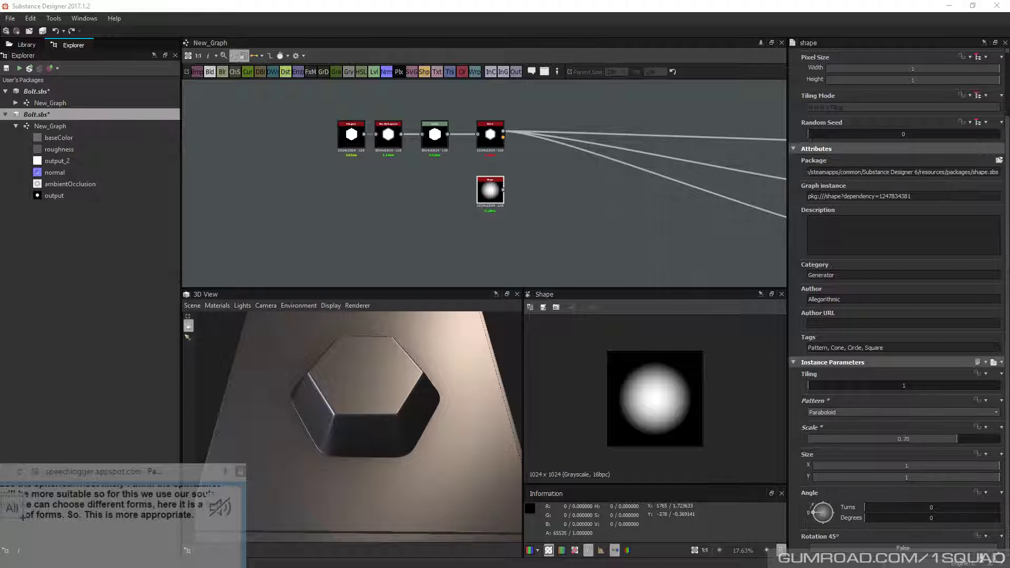
Add a Blend node with the Shape node as foreground and the Bevel node as background
{"action": "key", "text": "space"}
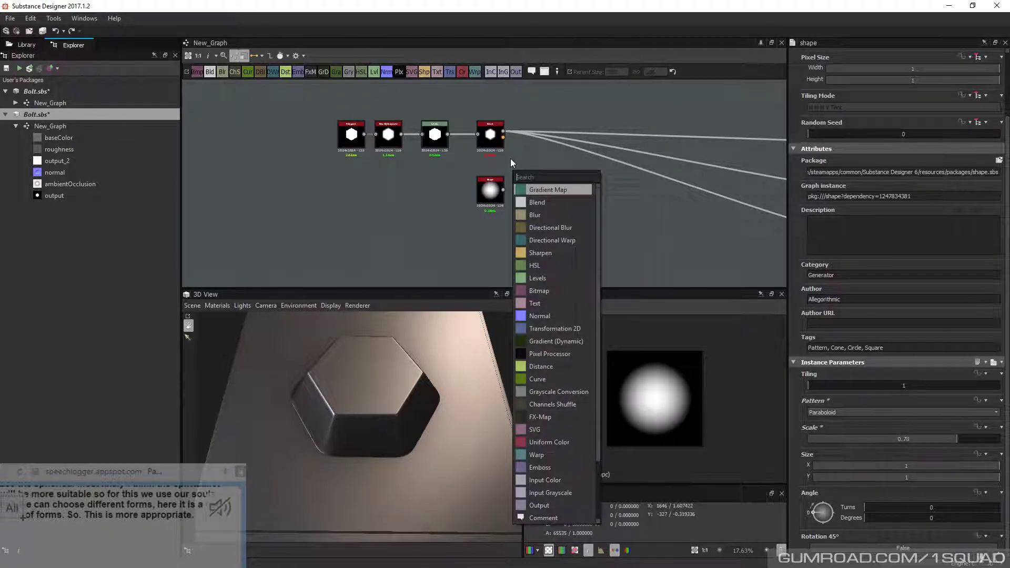
{"action": "scroll", "coordinate": [511, 159], "scroll_direction": "up", "scroll_amount": 3}
{"action": "type", "text": "bl"}
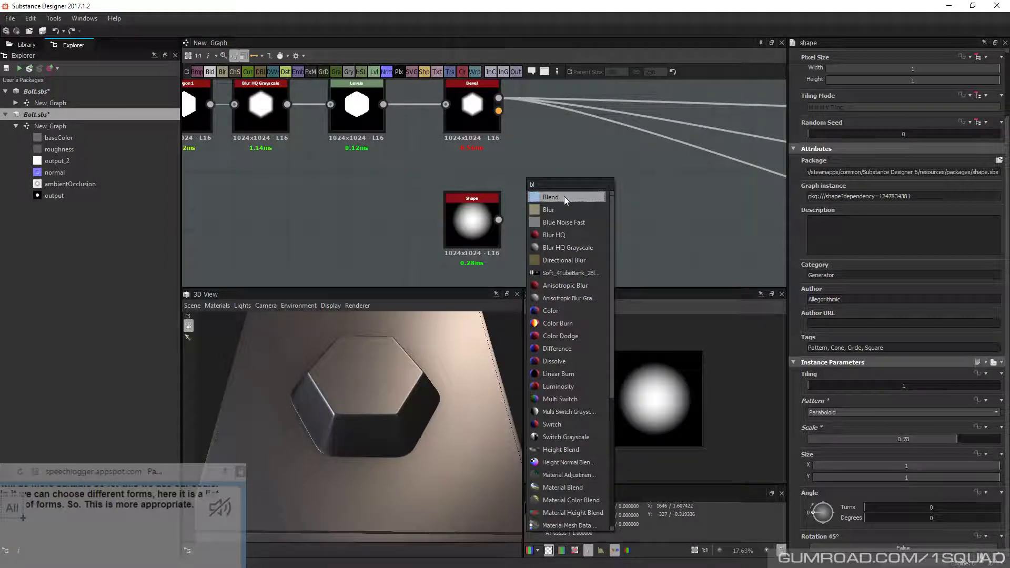
{"action": "left_click", "coordinate": [565, 197]}
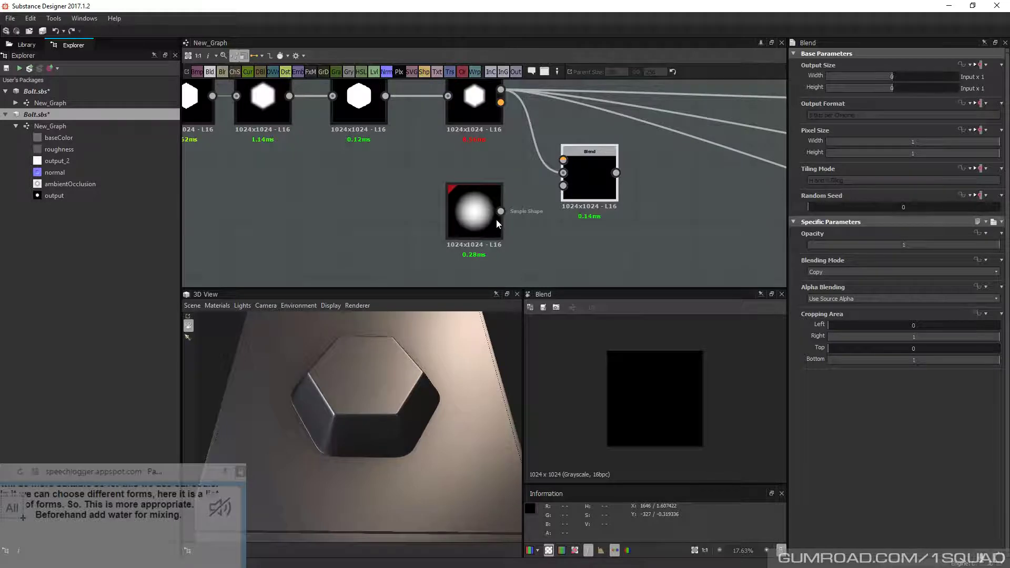
{"action": "left_click_drag", "start_coordinate": [498, 223], "coordinate": [563, 172]}
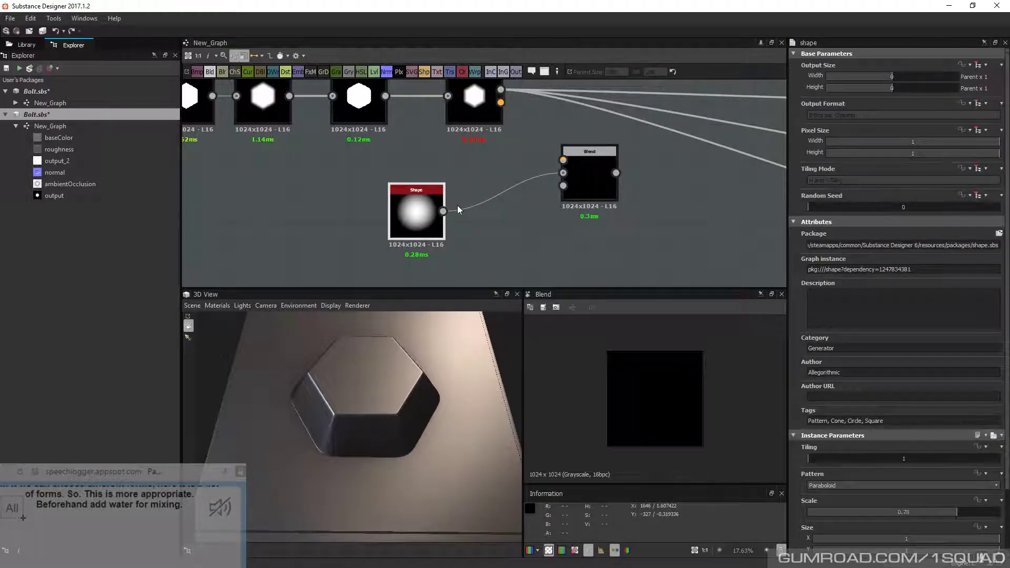
Set the Blend node's Blending Mode to Min (Darken)
{"action": "left_click", "coordinate": [589, 176]}
{"action": "left_click", "coordinate": [842, 273]}
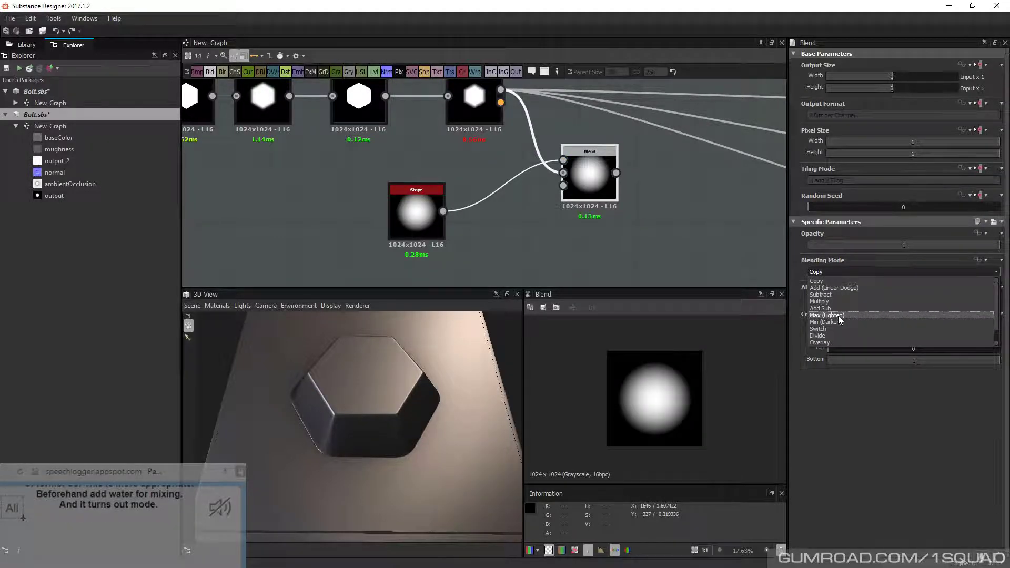
{"action": "left_click", "coordinate": [837, 321]}
{"action": "scroll", "coordinate": [579, 179], "scroll_direction": "up", "scroll_amount": 3}
{"action": "scroll", "coordinate": [504, 105], "scroll_direction": "down", "scroll_amount": 2}
{"action": "middle_click_drag", "start_coordinate": [504, 103], "coordinate": [515, 141]}
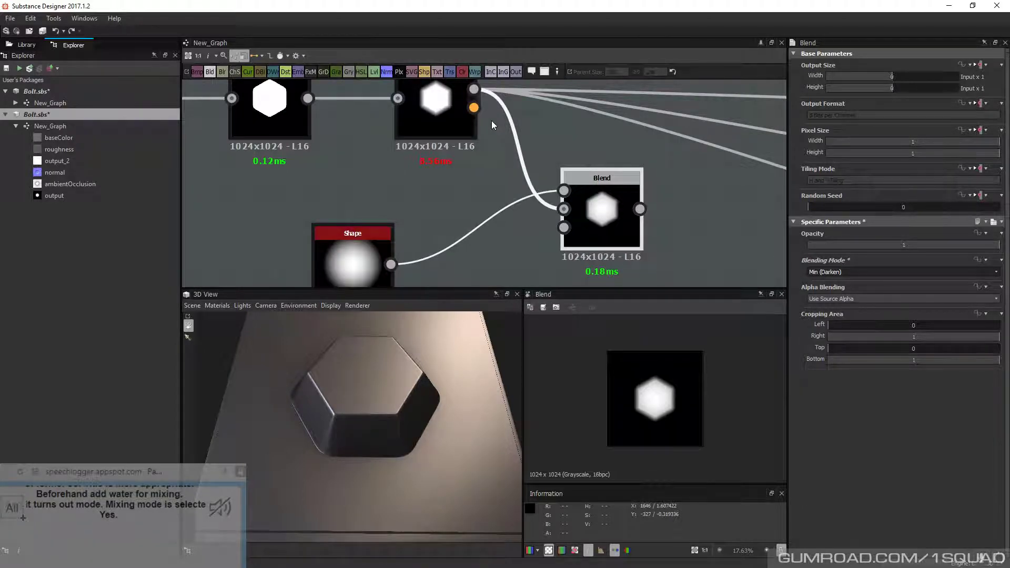
Transfer the Bevel node's outgoing Height connections to the output of the Blend node
{"action": "left_click_drag", "start_coordinate": [474, 89], "coordinate": [589, 116], "text": "shift"}
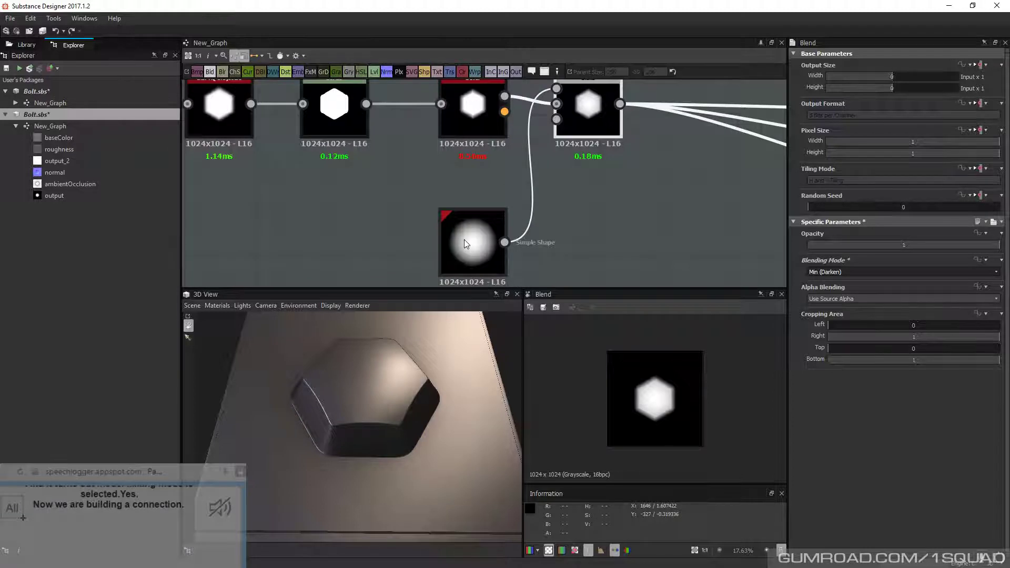
{"action": "middle_click_drag", "start_coordinate": [586, 112], "coordinate": [583, 139]}
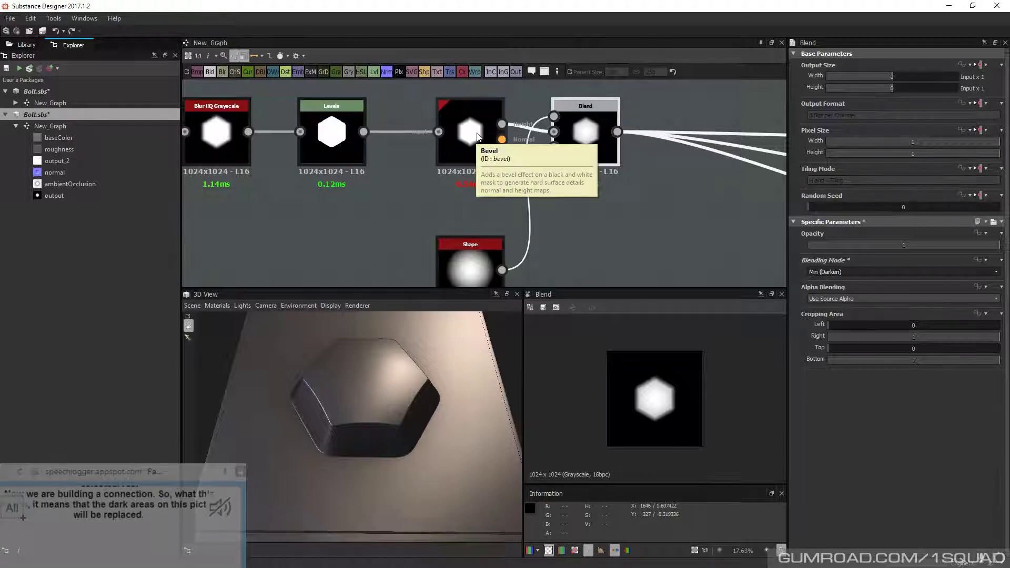
{"action": "middle_click_drag", "start_coordinate": [494, 218], "coordinate": [477, 181]}
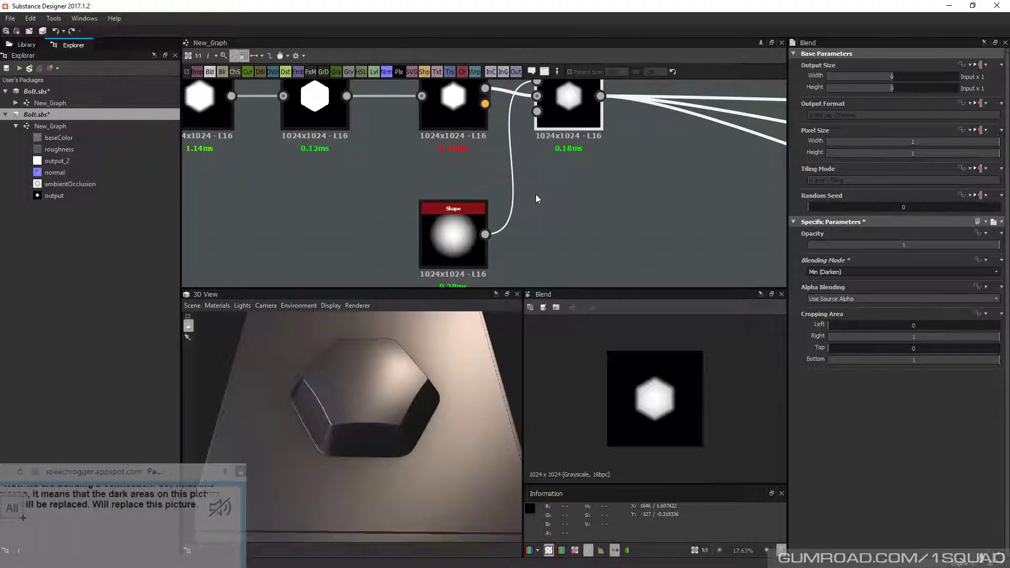
Examine the Bevel, Shape and Blend previews to compare the dark areas used by the Min blend
{"action": "scroll", "coordinate": [445, 122], "scroll_direction": "up", "scroll_amount": 1}
{"action": "scroll", "coordinate": [456, 128], "scroll_direction": "up", "scroll_amount": 4}
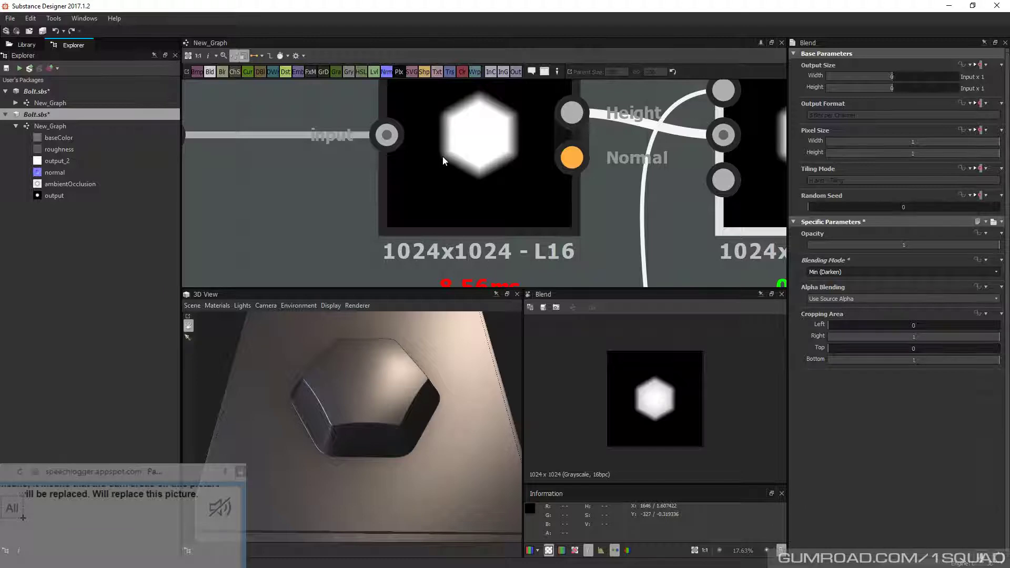
{"action": "scroll", "coordinate": [443, 161], "scroll_direction": "down", "scroll_amount": 4}
{"action": "middle_click_drag", "start_coordinate": [504, 200], "coordinate": [355, 201]}
{"action": "scroll", "coordinate": [479, 132], "scroll_direction": "up", "scroll_amount": 3}
{"action": "scroll", "coordinate": [463, 229], "scroll_direction": "down", "scroll_amount": 3}
{"action": "middle_click_drag", "start_coordinate": [462, 228], "coordinate": [489, 192]}
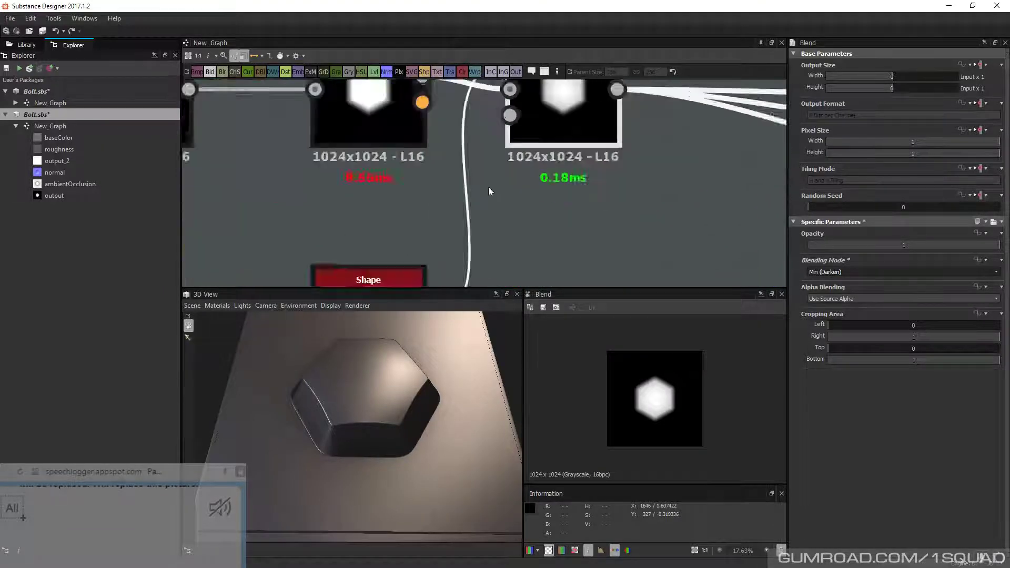
{"action": "scroll", "coordinate": [489, 191], "scroll_direction": "down", "scroll_amount": 1}
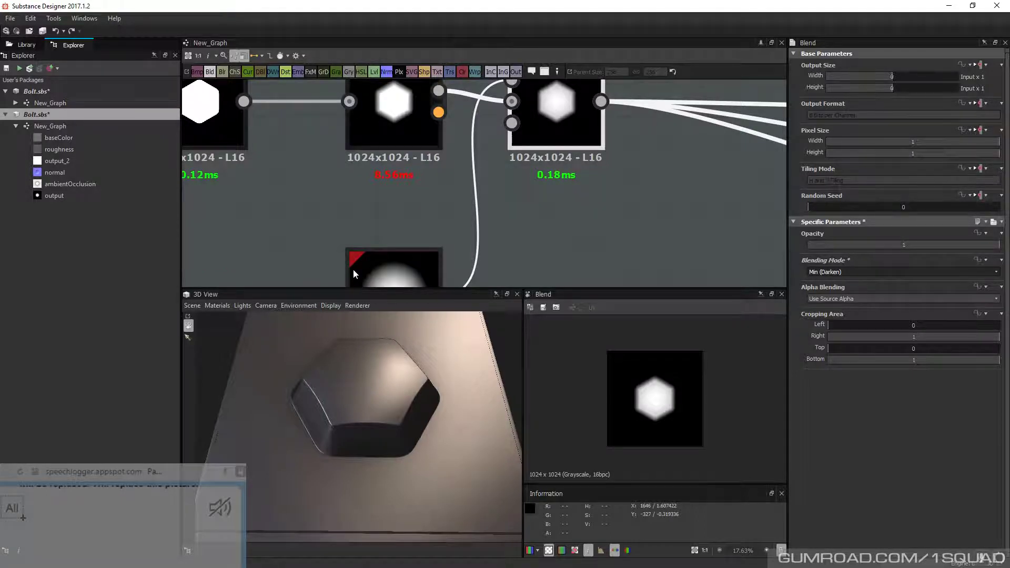
Add a Levels node beside the Shape node and connect the Shape's output to its input
{"action": "scroll", "coordinate": [547, 210], "scroll_direction": "up", "scroll_amount": 1}
{"action": "middle_click_drag", "start_coordinate": [548, 211], "coordinate": [504, 212]}
{"action": "scroll", "coordinate": [526, 284], "scroll_direction": "down", "scroll_amount": 1}
{"action": "middle_click_drag", "start_coordinate": [367, 287], "coordinate": [398, 198]}
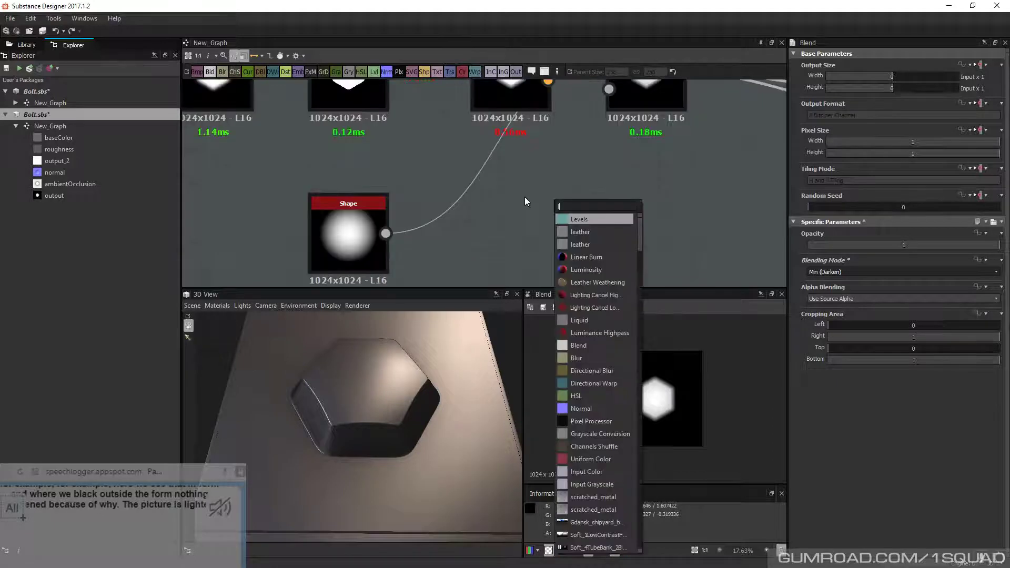
{"action": "type", "text": "e"}
{"action": "left_click", "coordinate": [590, 220]}
{"action": "left_click_drag", "start_coordinate": [387, 233], "coordinate": [570, 203]}
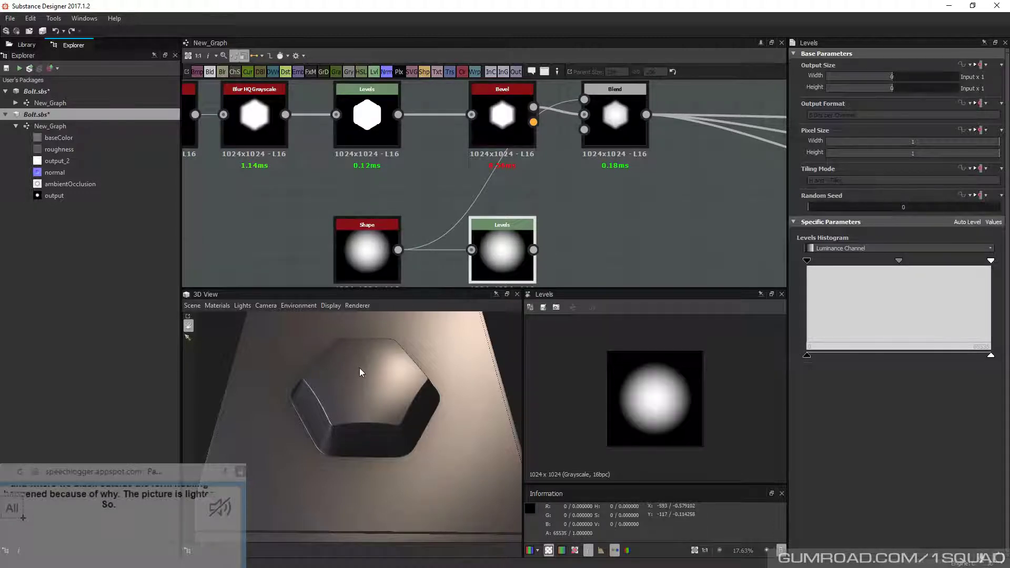
Lower the new Levels node's input white point to about 0.88 and connect its output to the Blend node's Foreground
{"action": "scroll", "coordinate": [666, 414], "scroll_direction": "up", "scroll_amount": 5}
{"action": "middle_click_drag", "start_coordinate": [665, 414], "coordinate": [661, 404]}
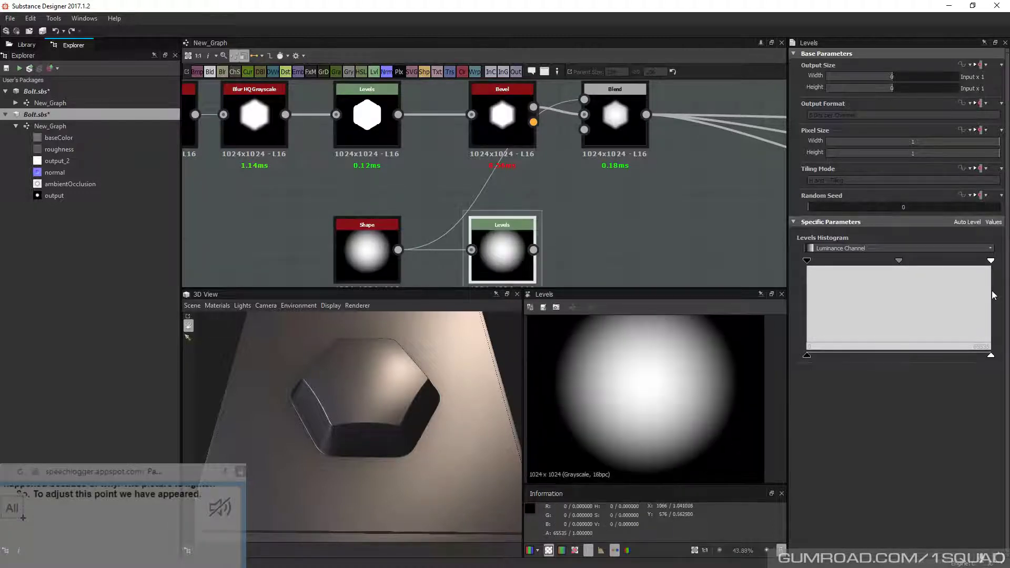
{"action": "left_click_drag", "start_coordinate": [994, 262], "coordinate": [972, 262]}
{"action": "middle_click_drag", "start_coordinate": [625, 218], "coordinate": [595, 223]}
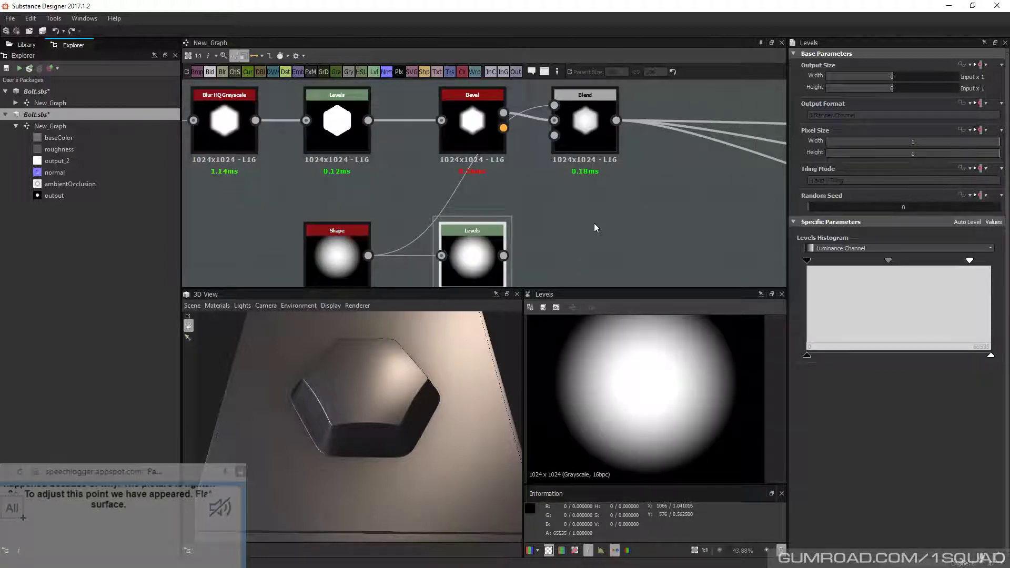
{"action": "left_click_drag", "start_coordinate": [504, 256], "coordinate": [554, 105]}
{"action": "middle_click_drag", "start_coordinate": [538, 234], "coordinate": [577, 231]}
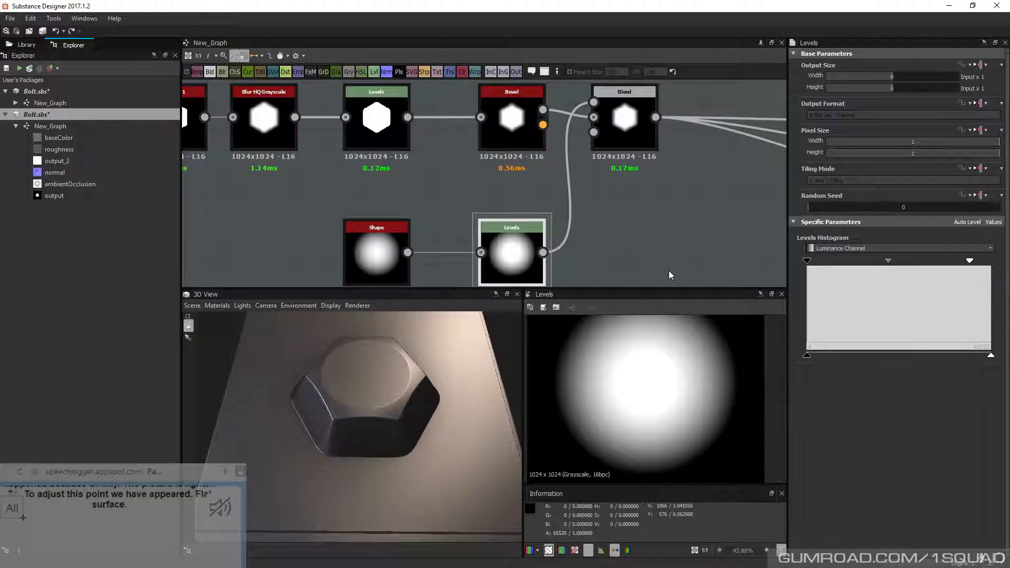
{"action": "mouse_move", "coordinate": [970, 261]}
{"action": "left_mouse_down"}
{"action": "mouse_move", "coordinate": [940, 264]}
{"action": "mouse_move", "coordinate": [980, 263]}
{"action": "mouse_move", "coordinate": [968, 262]}
{"action": "left_mouse_up"}
Raise the input black point of the Levels node after the Shape to about 0.48
{"action": "scroll", "coordinate": [526, 252], "scroll_direction": "up", "scroll_amount": 5}
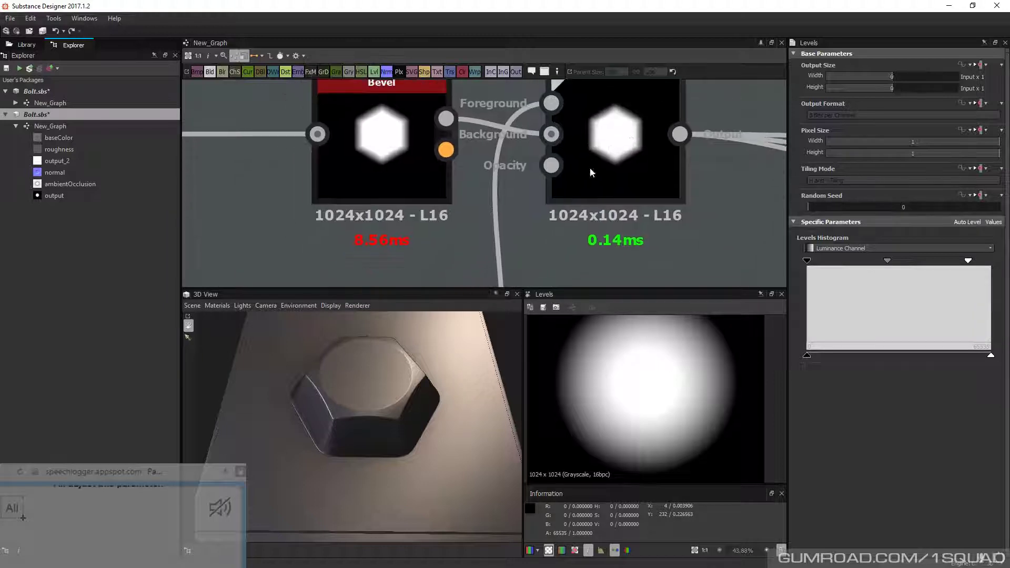
{"action": "scroll", "coordinate": [589, 167], "scroll_direction": "down", "scroll_amount": 2}
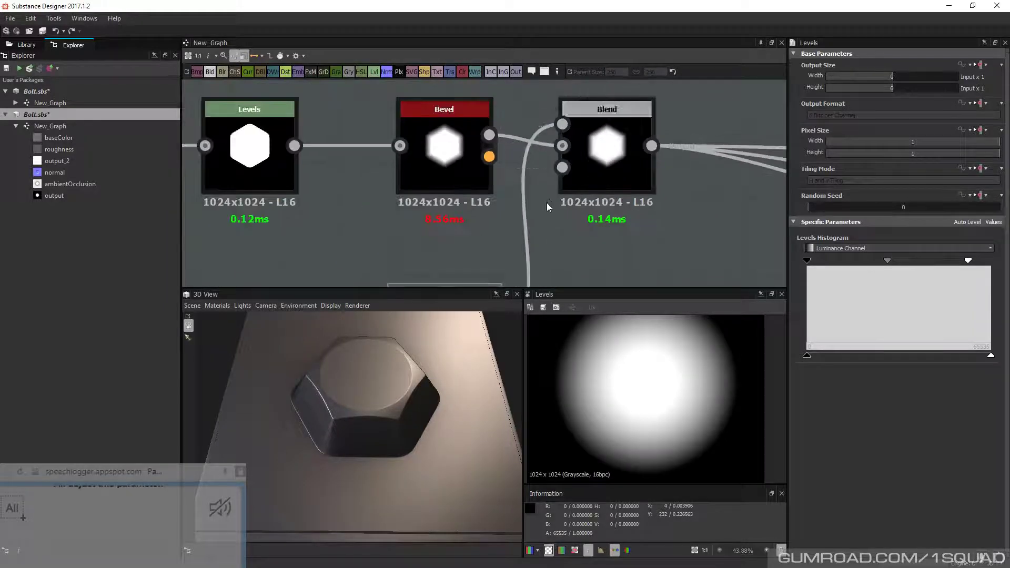
{"action": "middle_click_drag", "start_coordinate": [548, 203], "coordinate": [582, 167]}
{"action": "middle_click_drag", "start_coordinate": [514, 230], "coordinate": [519, 189]}
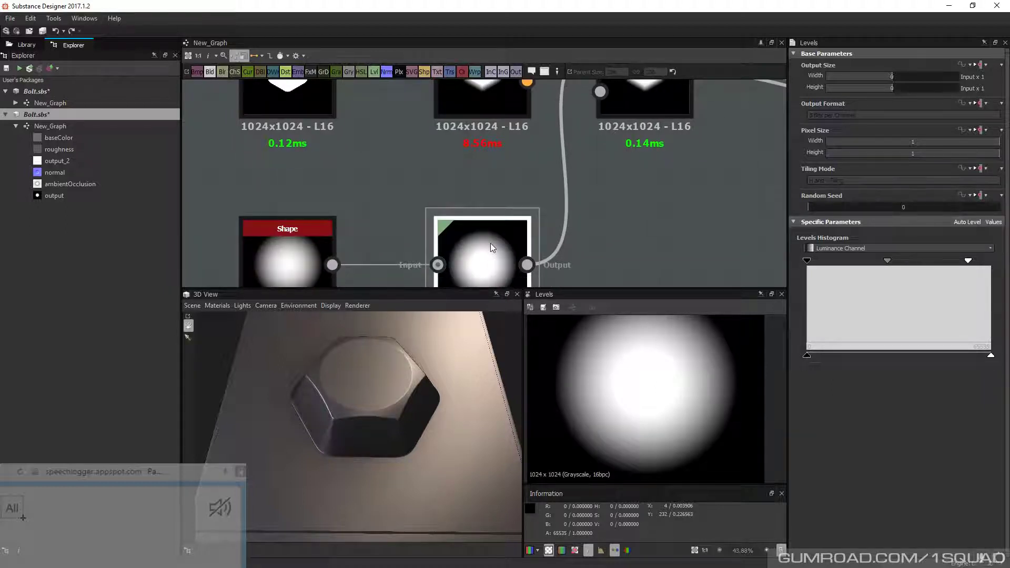
{"action": "middle_click_drag", "start_coordinate": [491, 243], "coordinate": [502, 223]}
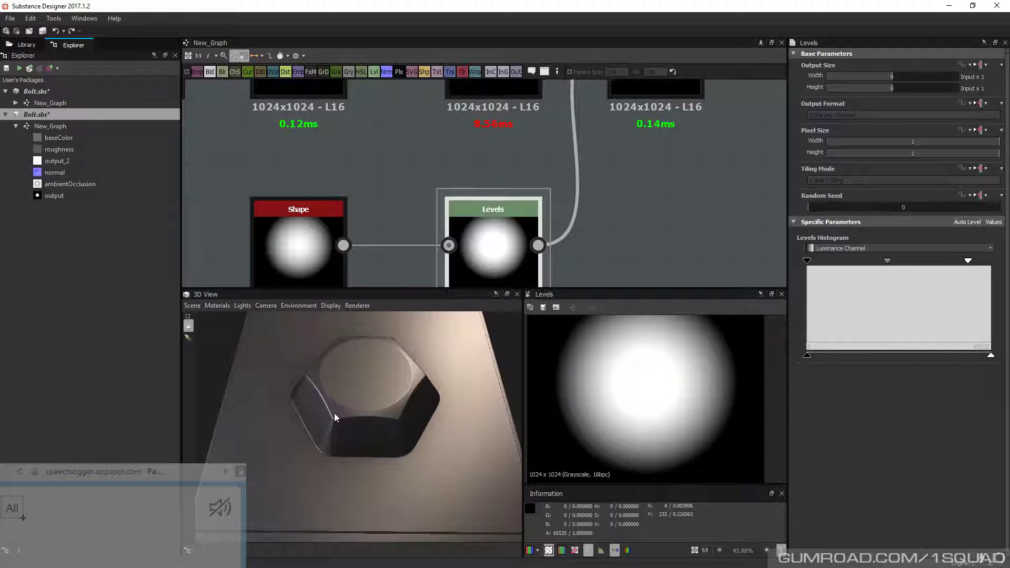
{"action": "mouse_move", "coordinate": [806, 261]}
{"action": "left_mouse_down"}
{"action": "mouse_move", "coordinate": [940, 263]}
{"action": "mouse_move", "coordinate": [895, 257]}
{"action": "left_mouse_up"}
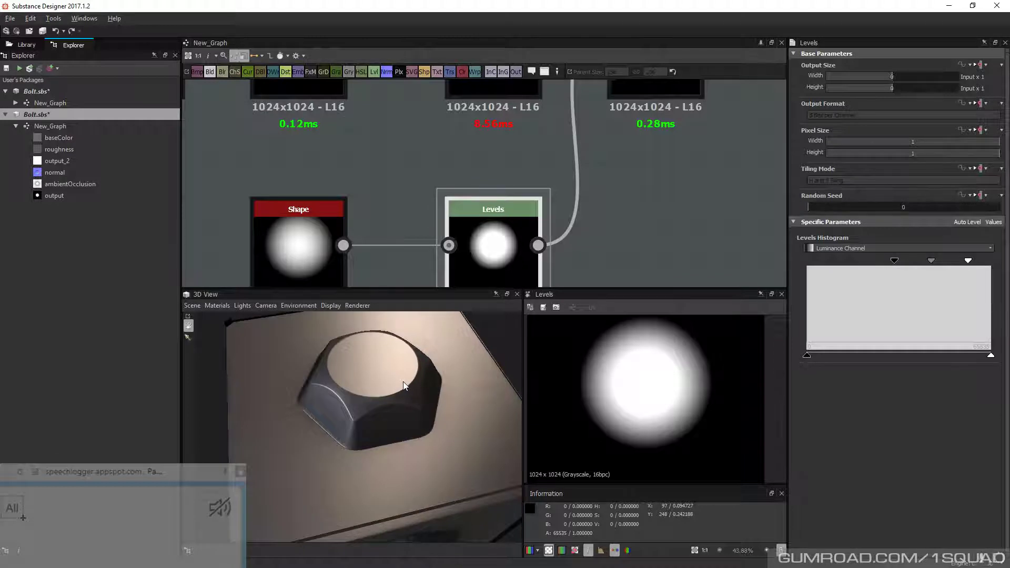
{"action": "left_click_drag", "start_coordinate": [403, 381], "coordinate": [382, 424]}
{"action": "scroll", "coordinate": [324, 264], "scroll_direction": "down", "scroll_amount": 4}
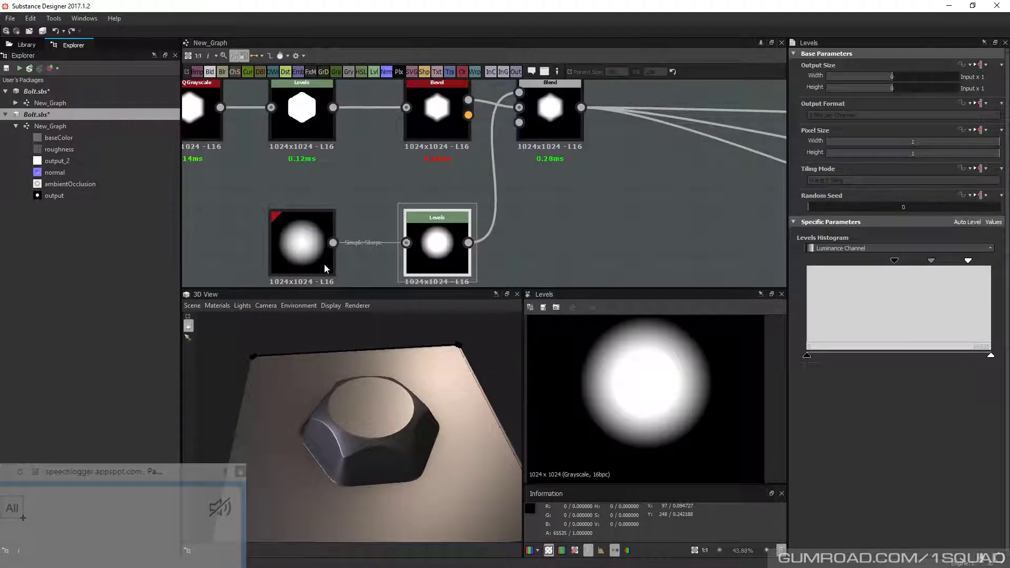
Show the Levels parameters as numeric values and set Level In High to 0.91
{"action": "scroll", "coordinate": [325, 269], "scroll_direction": "down", "scroll_amount": 2}
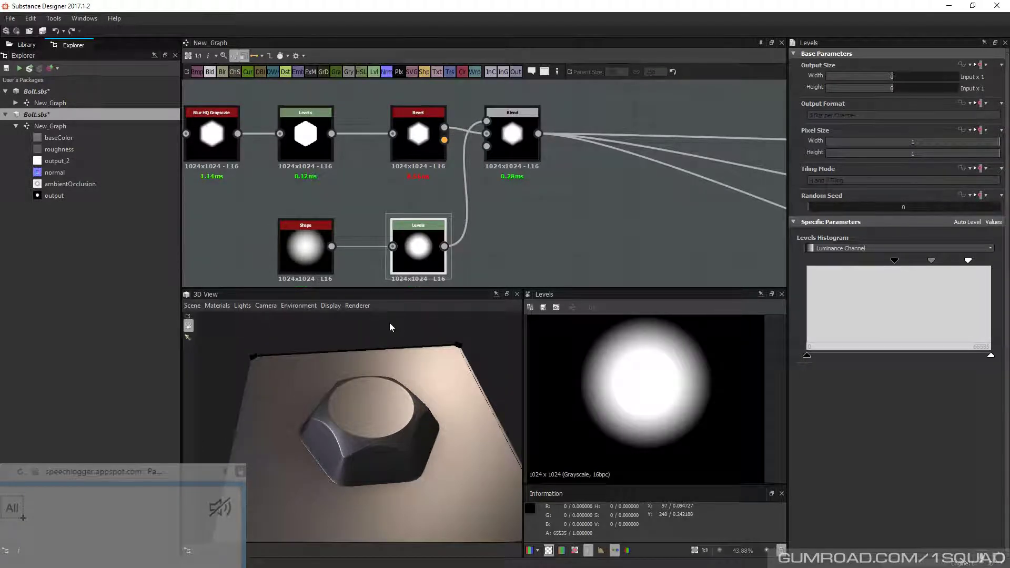
{"action": "scroll", "coordinate": [416, 237], "scroll_direction": "down", "scroll_amount": 2}
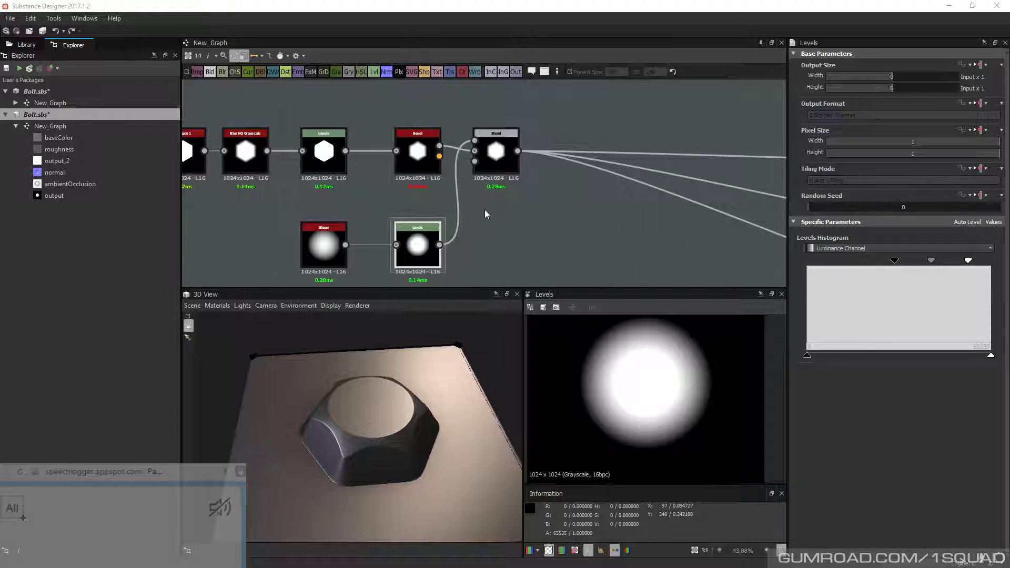
{"action": "middle_click_drag", "start_coordinate": [540, 215], "coordinate": [548, 216]}
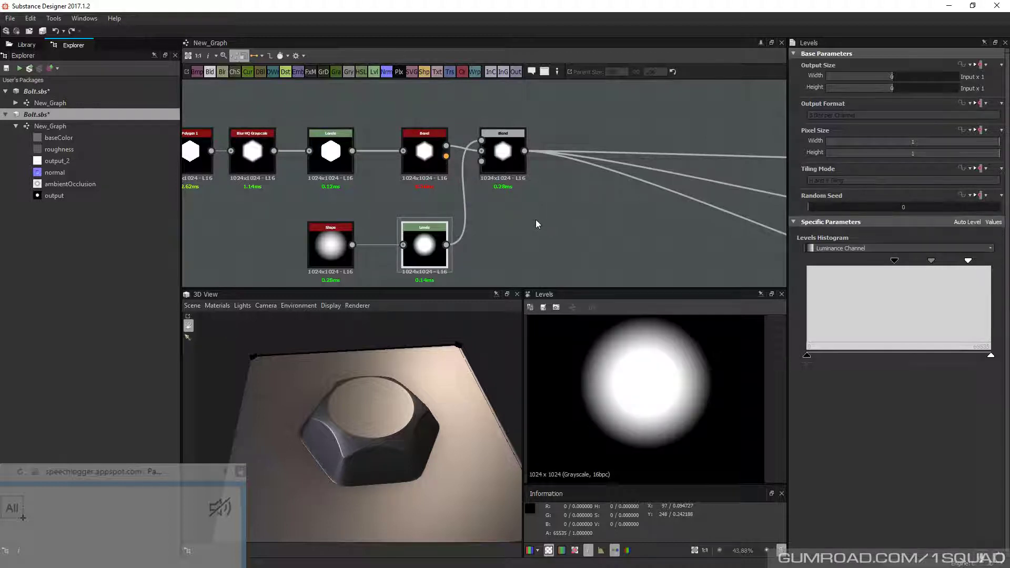
{"action": "left_click", "coordinate": [993, 222]}
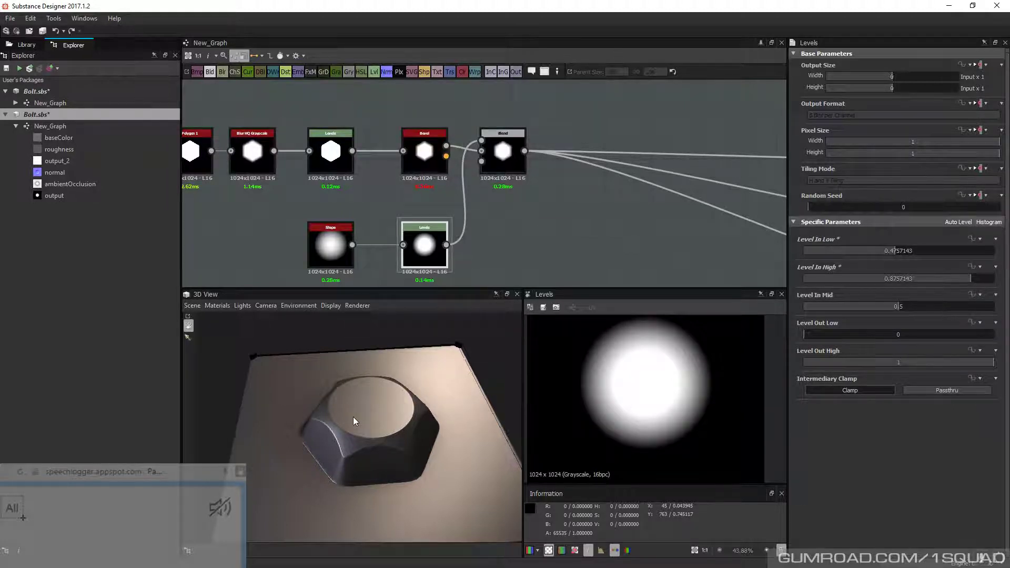
{"action": "mouse_move", "coordinate": [129, 565]}
{"action": "left_click_drag", "start_coordinate": [972, 279], "coordinate": [977, 279]}
Expose the Level In High parameter as a new graph input named rasp_top
{"action": "left_click", "coordinate": [978, 267]}
{"action": "left_click", "coordinate": [961, 363]}
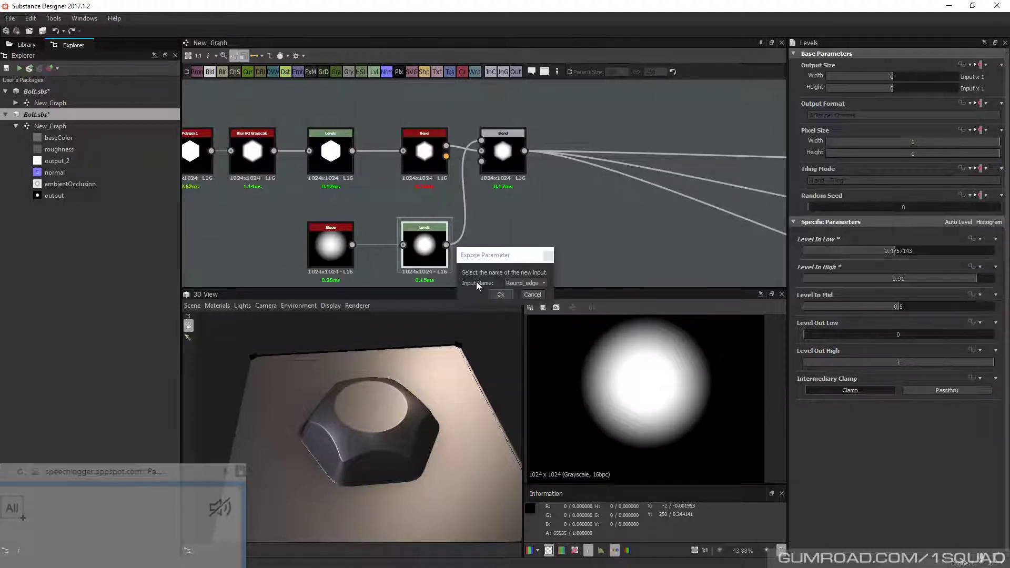
{"action": "left_click", "coordinate": [537, 283]}
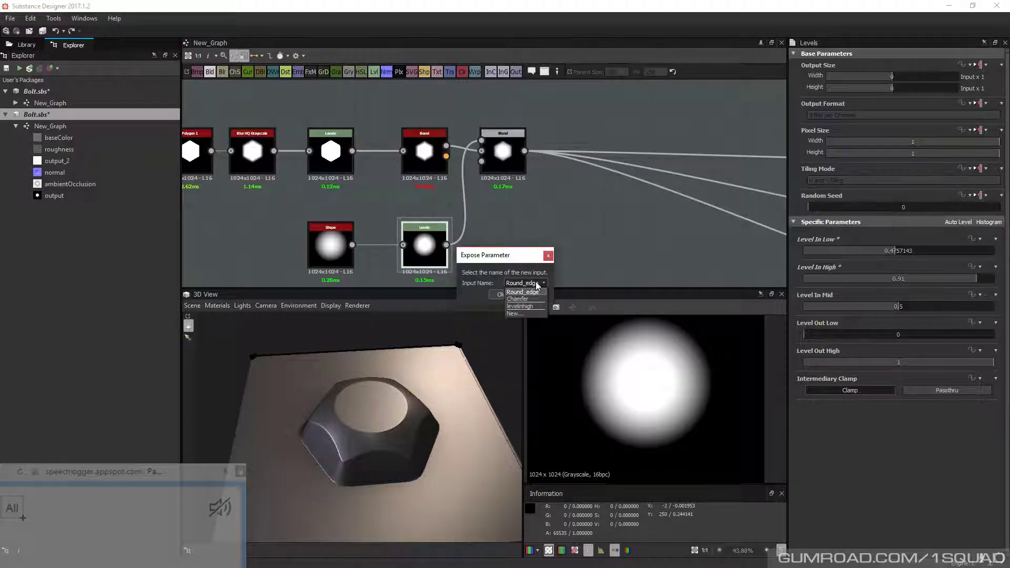
{"action": "left_click", "coordinate": [516, 314]}
{"action": "type", "text": "rasp_"}
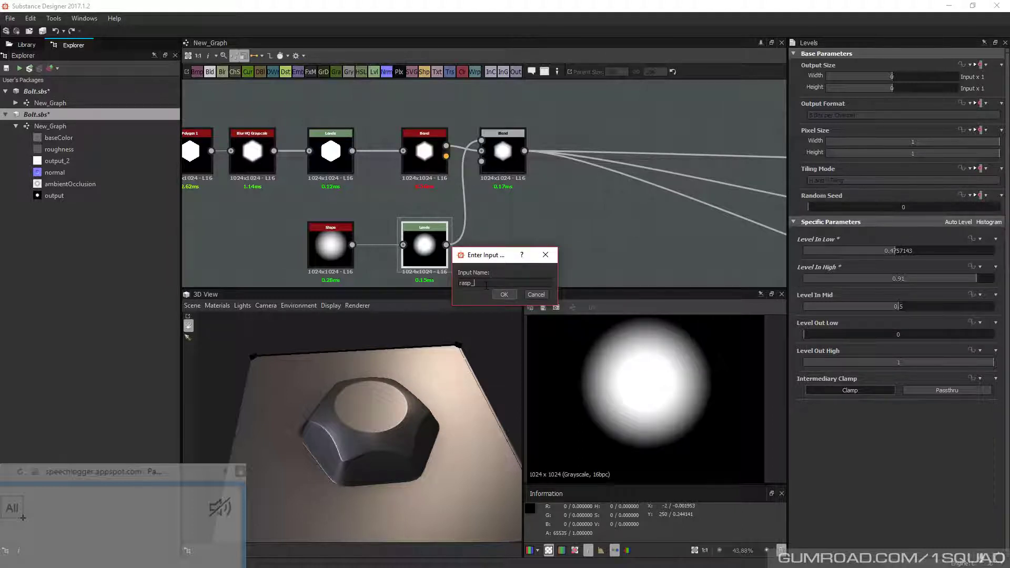
{"action": "type", "text": "top"}
{"action": "left_click", "coordinate": [500, 295]}
{"action": "left_click", "coordinate": [501, 295]}
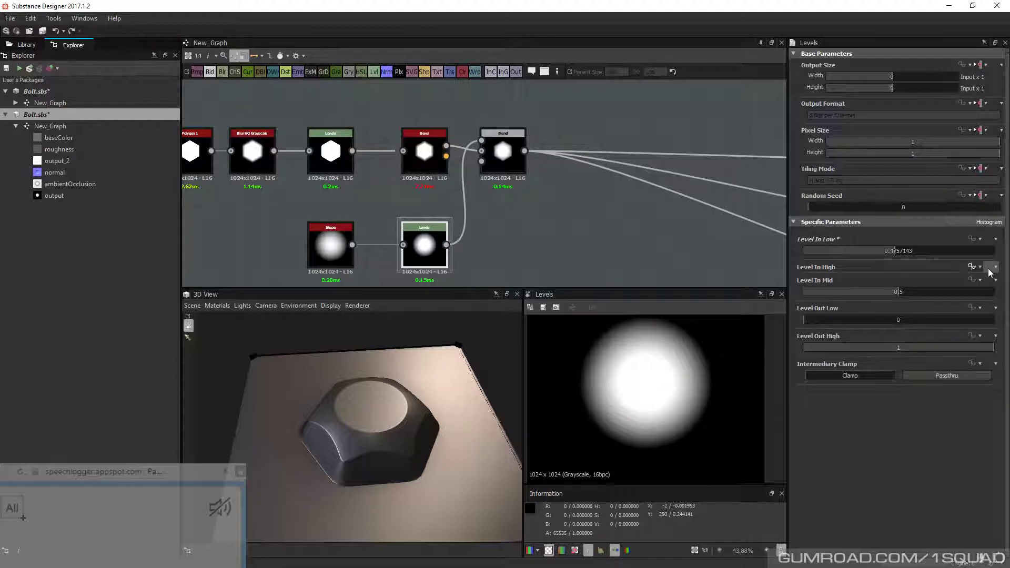
Expose the Level In Low parameter as a new graph input named rasp_bottom
{"action": "left_click", "coordinate": [980, 241]}
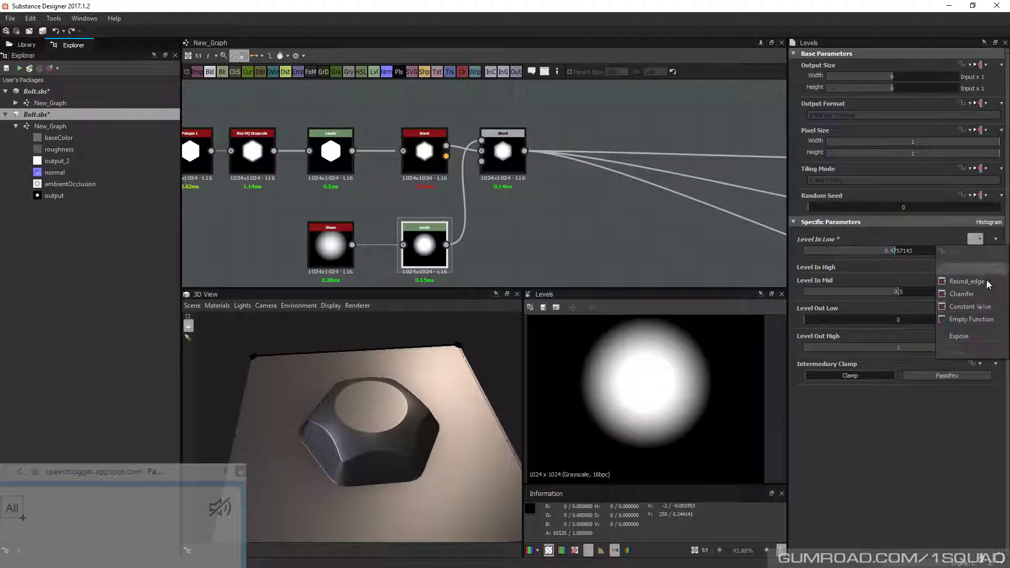
{"action": "left_click", "coordinate": [960, 336]}
{"action": "type", "text": "rasp"}
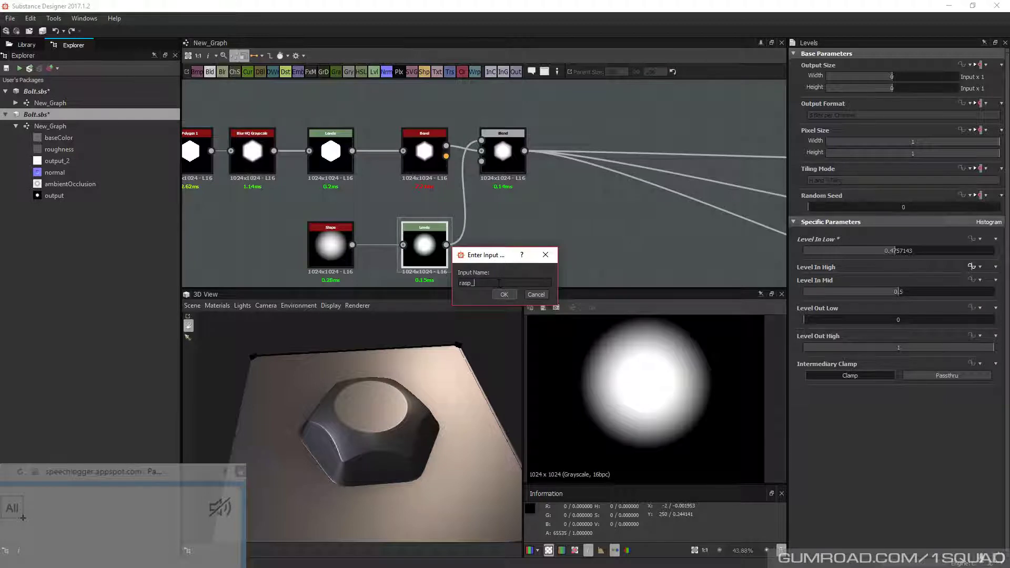
{"action": "type", "text": "_bottom"}
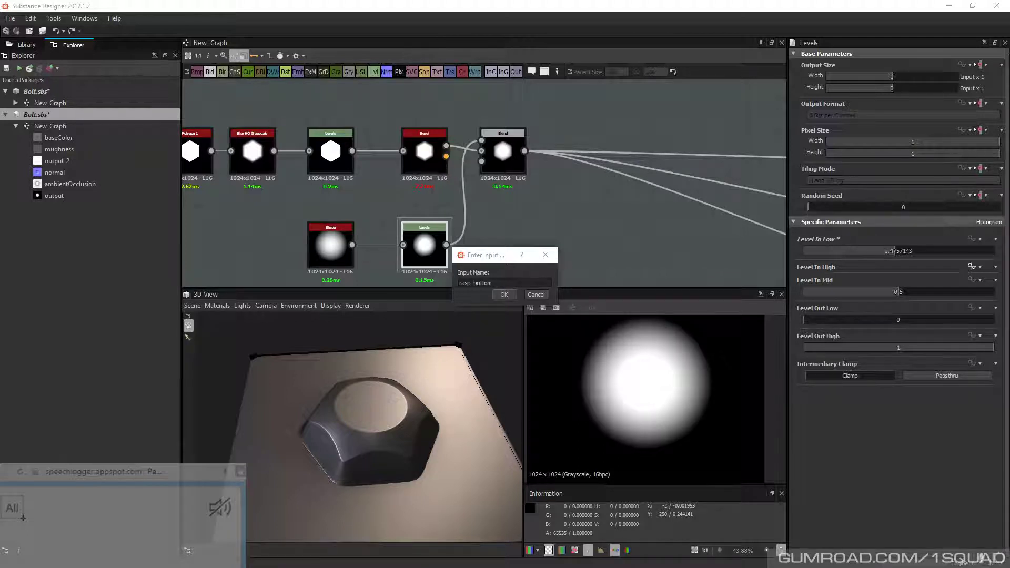
{"action": "left_click", "coordinate": [506, 294]}
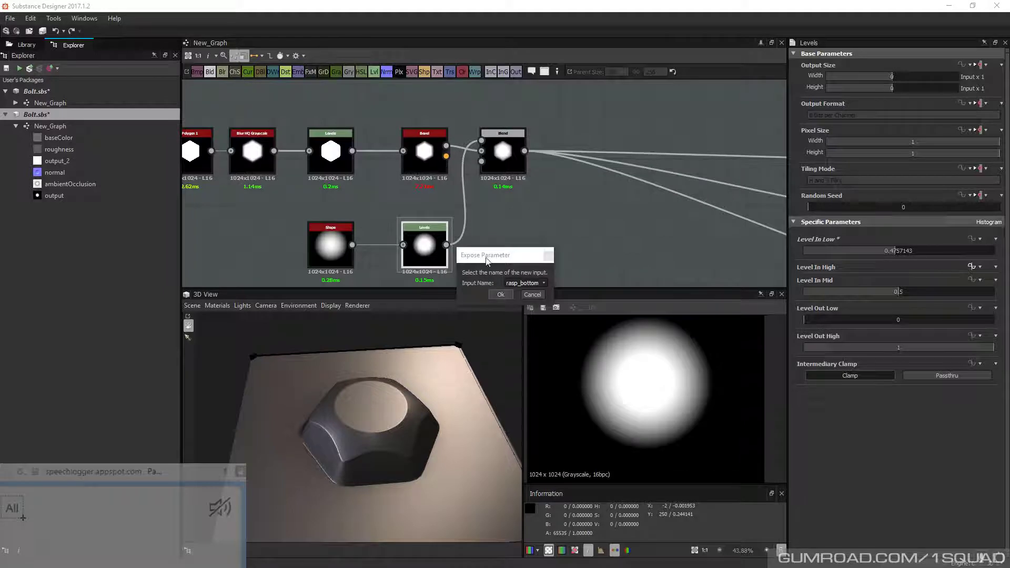
{"action": "left_click", "coordinate": [502, 295]}
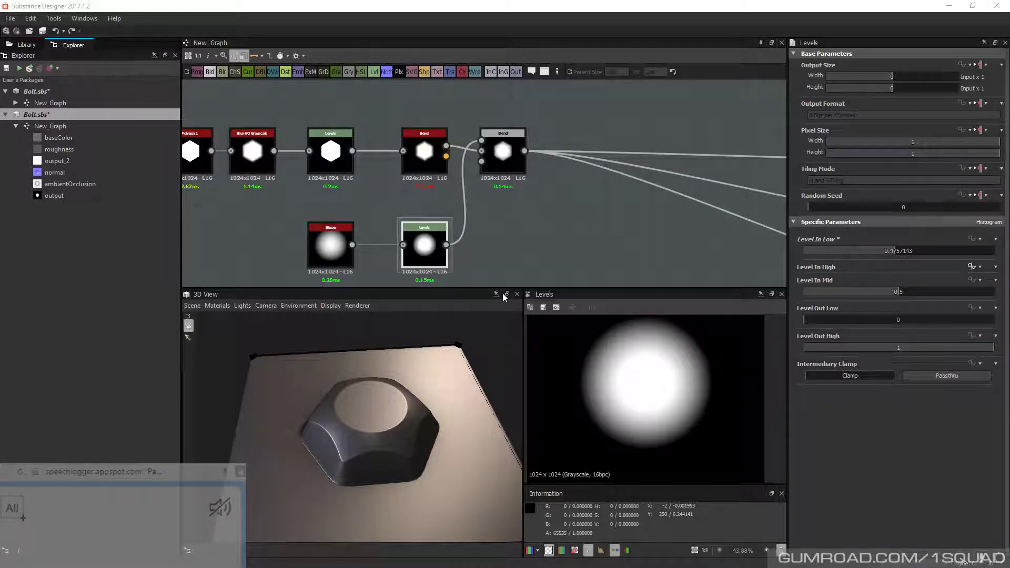
Preview the graph's input parameters with rasp_top at 0.87 and rasp_bottom at 0.49, and inspect the bolt head in 3D
{"action": "double_click", "coordinate": [552, 247]}
{"action": "scroll", "coordinate": [900, 365], "scroll_direction": "down", "scroll_amount": 5}
{"action": "left_click", "coordinate": [999, 424]}
{"action": "scroll", "coordinate": [887, 471], "scroll_direction": "down", "scroll_amount": 3}
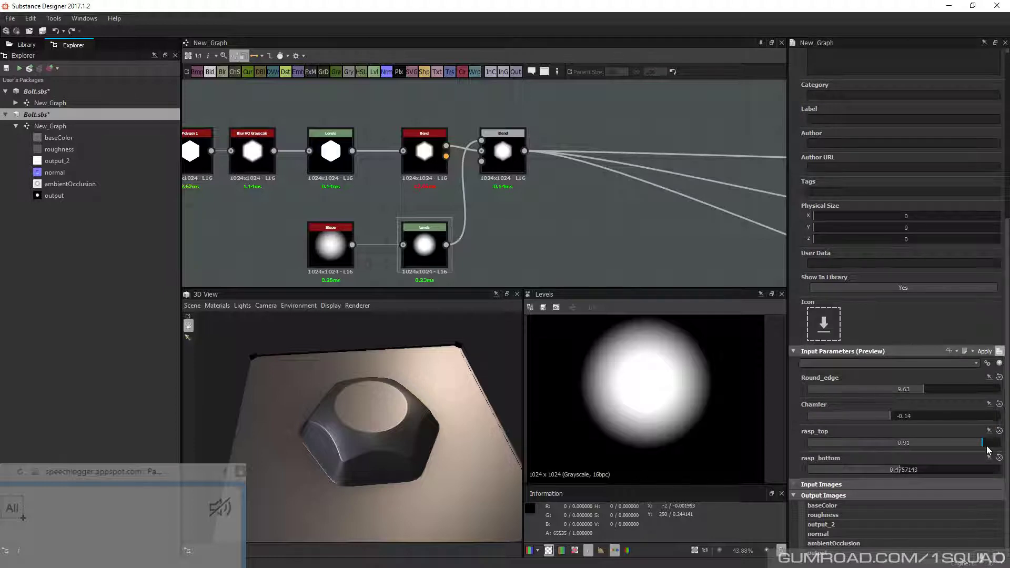
{"action": "left_click_drag", "start_coordinate": [986, 447], "coordinate": [980, 443]}
{"action": "mouse_move", "coordinate": [902, 470]}
{"action": "left_mouse_down"}
{"action": "mouse_move", "coordinate": [937, 472]}
{"action": "mouse_move", "coordinate": [905, 472]}
{"action": "left_mouse_up"}
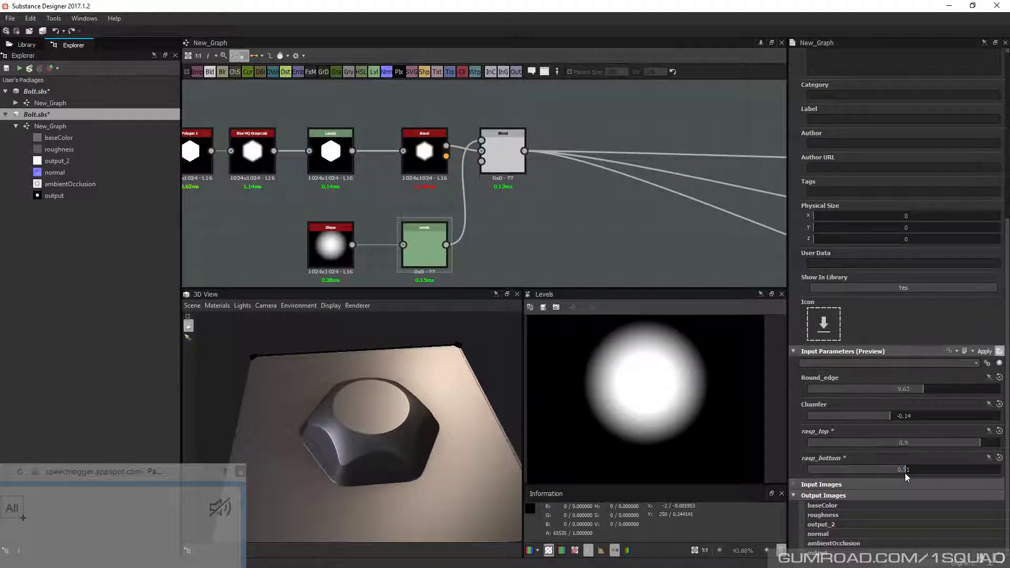
{"action": "left_click_drag", "start_coordinate": [946, 446], "coordinate": [975, 447]}
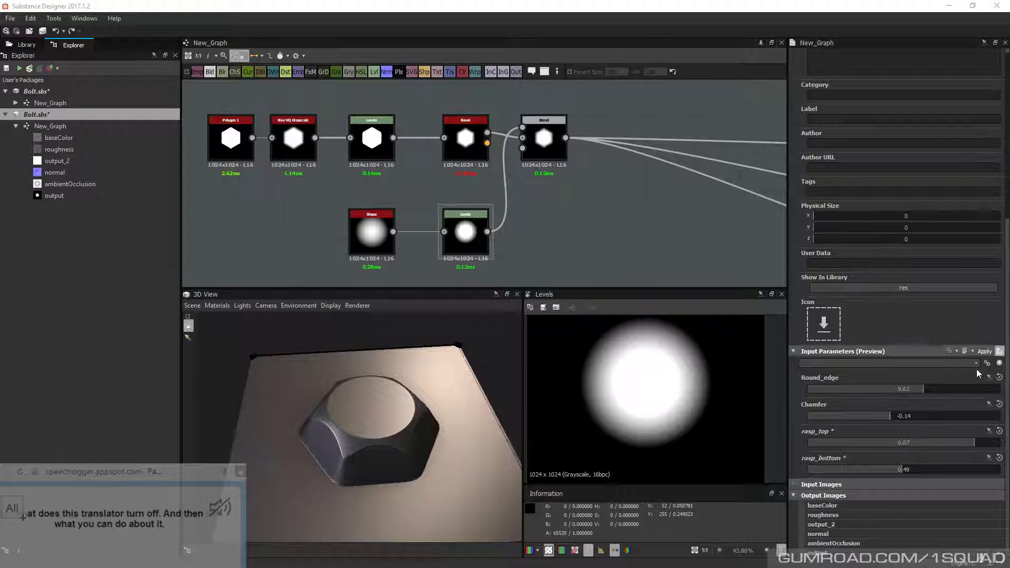
{"action": "mouse_move", "coordinate": [383, 445]}
{"action": "left_mouse_down"}
{"action": "mouse_move", "coordinate": [368, 450]}
{"action": "mouse_move", "coordinate": [377, 449]}
{"action": "left_mouse_up"}
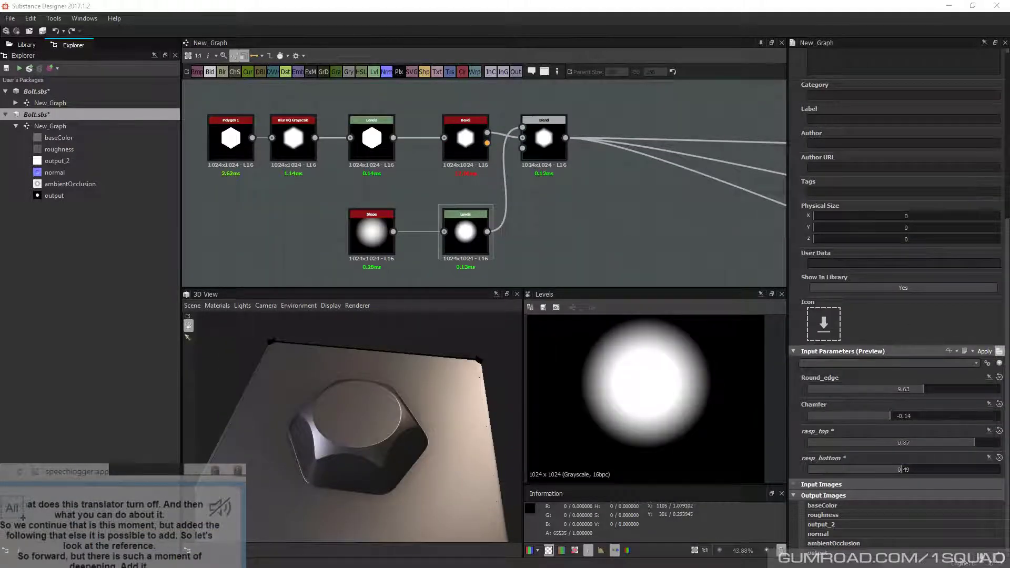
{"action": "middle_click_drag", "start_coordinate": [631, 221], "coordinate": [555, 225]}
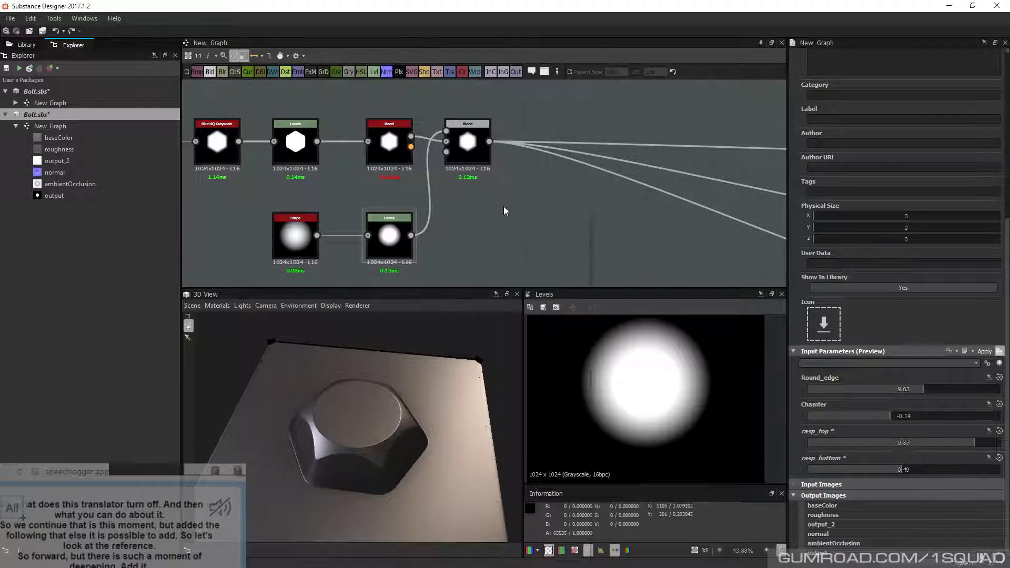
Set the Alpha Blending of the Blend node that combines the hexagon bevel and paraboloid to Ignore Alpha
{"action": "right_click", "coordinate": [504, 210]}
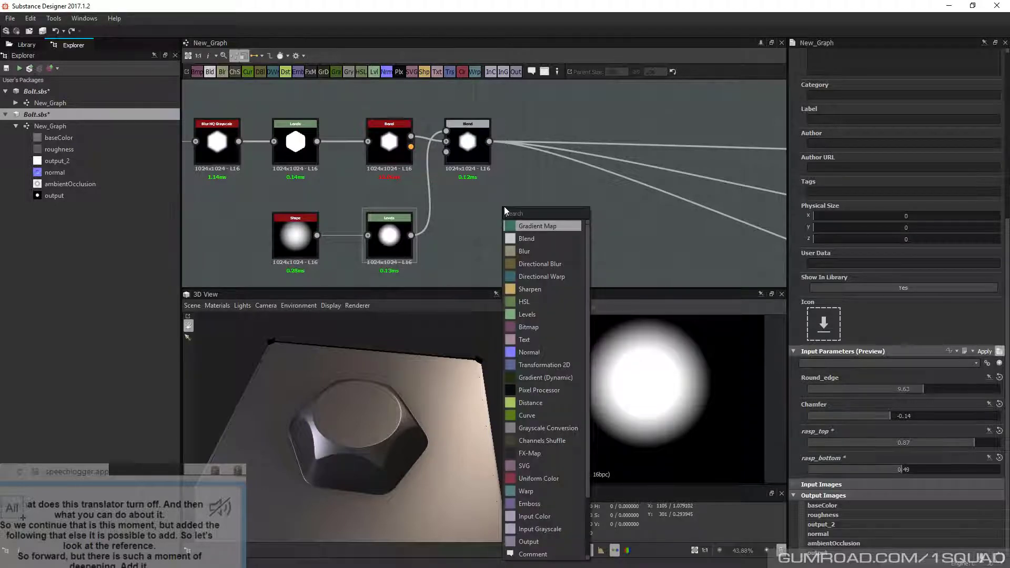
{"action": "left_click", "coordinate": [468, 142]}
{"action": "middle_click_drag", "start_coordinate": [469, 141], "coordinate": [546, 151]}
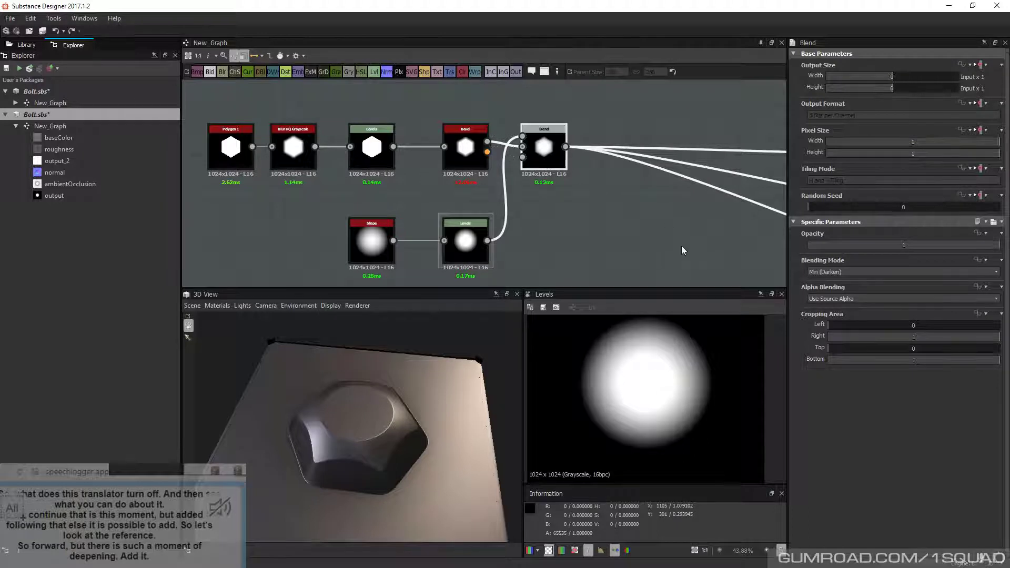
{"action": "left_click", "coordinate": [825, 301]}
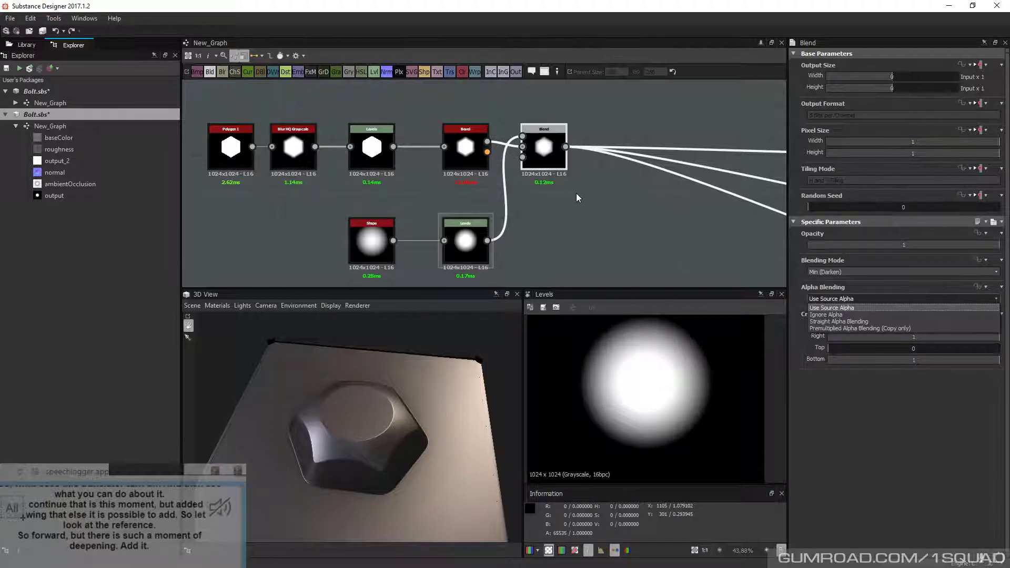
{"action": "left_click", "coordinate": [832, 317]}
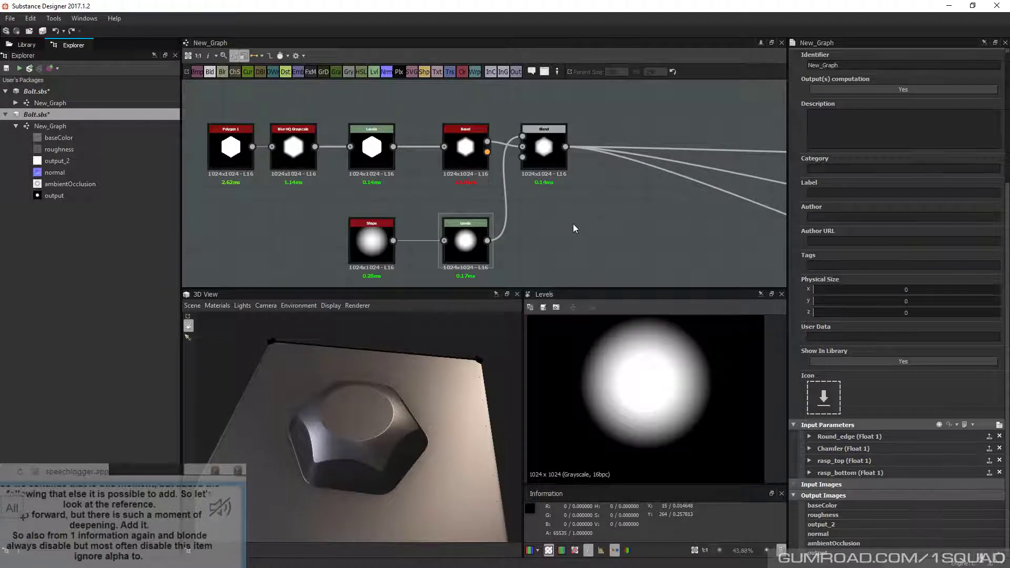
Preview the bolt head in 3D with rasp_bottom at 0.4 and rasp_top at 0.86
{"action": "left_click_drag", "start_coordinate": [901, 479], "coordinate": [885, 479]}
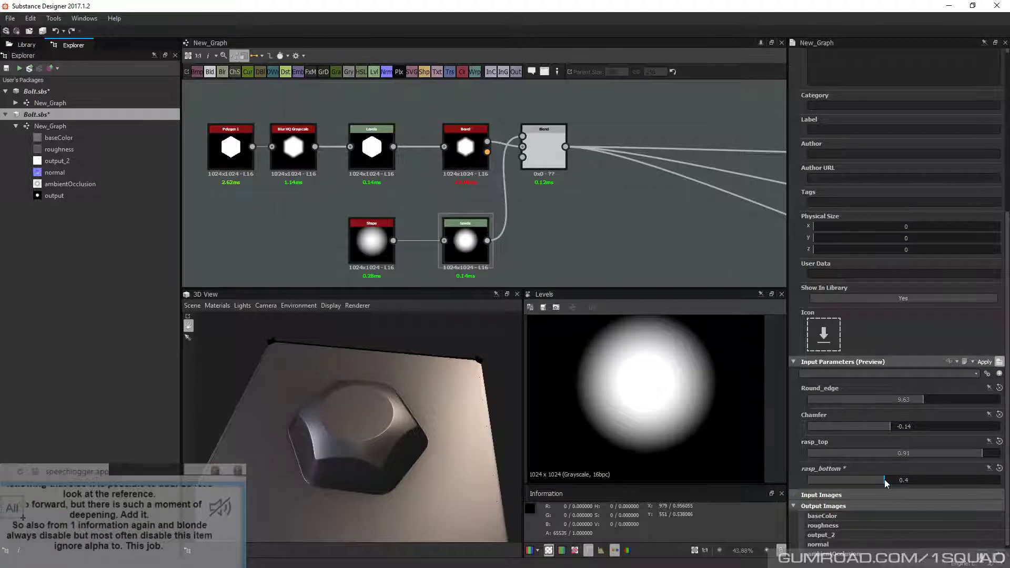
{"action": "left_click_drag", "start_coordinate": [967, 451], "coordinate": [972, 452]}
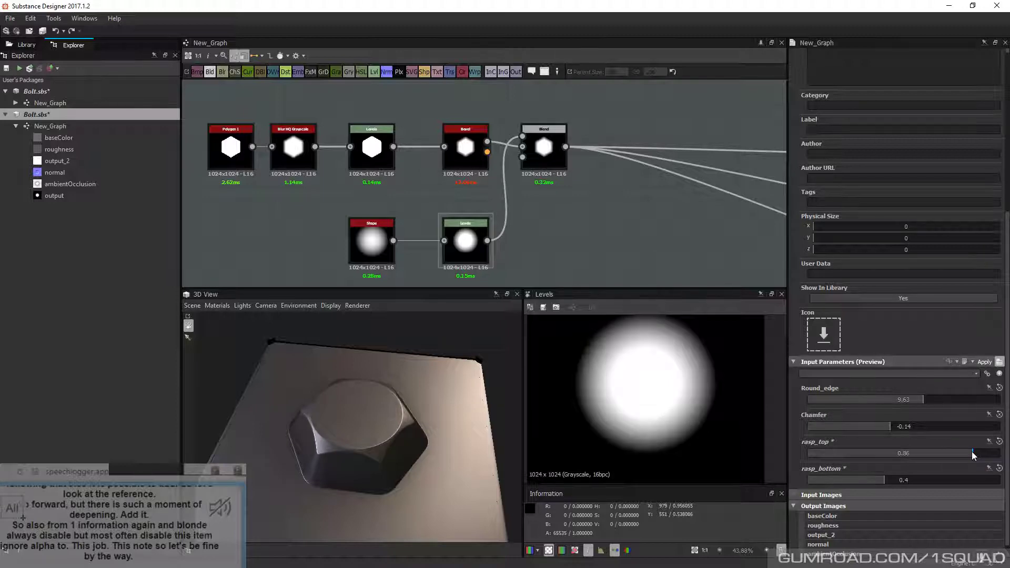
Add a second Blend node in line after the first, feed its background from the first Blend, and set its mode to Min (Darken)
{"action": "middle_click_drag", "start_coordinate": [559, 209], "coordinate": [470, 218]}
{"action": "key", "text": "space"}
{"action": "left_click", "coordinate": [525, 237]}
{"action": "left_click_drag", "start_coordinate": [481, 203], "coordinate": [559, 210]}
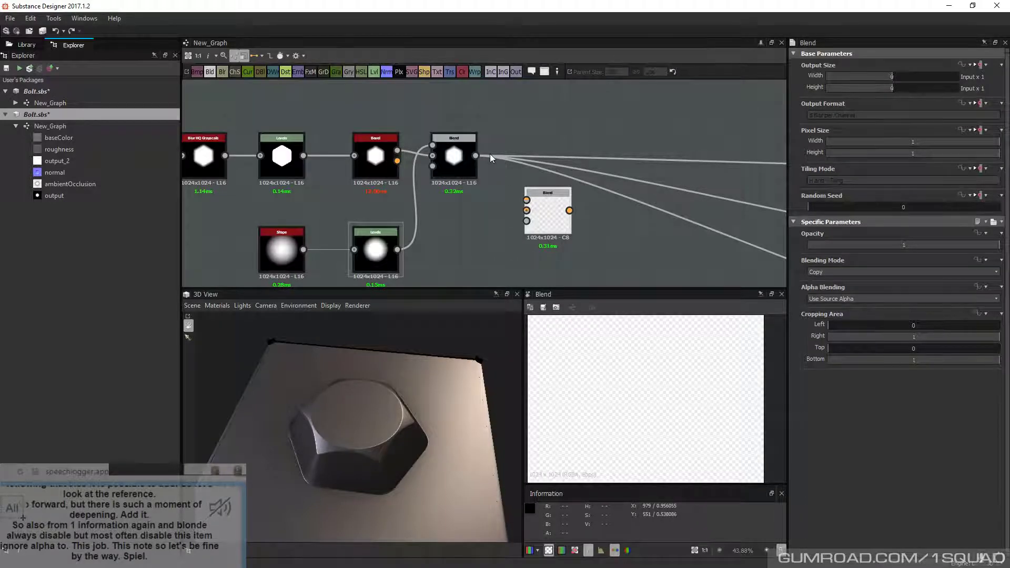
{"action": "left_click_drag", "start_coordinate": [476, 156], "coordinate": [527, 200]}
{"action": "left_click", "coordinate": [852, 272]}
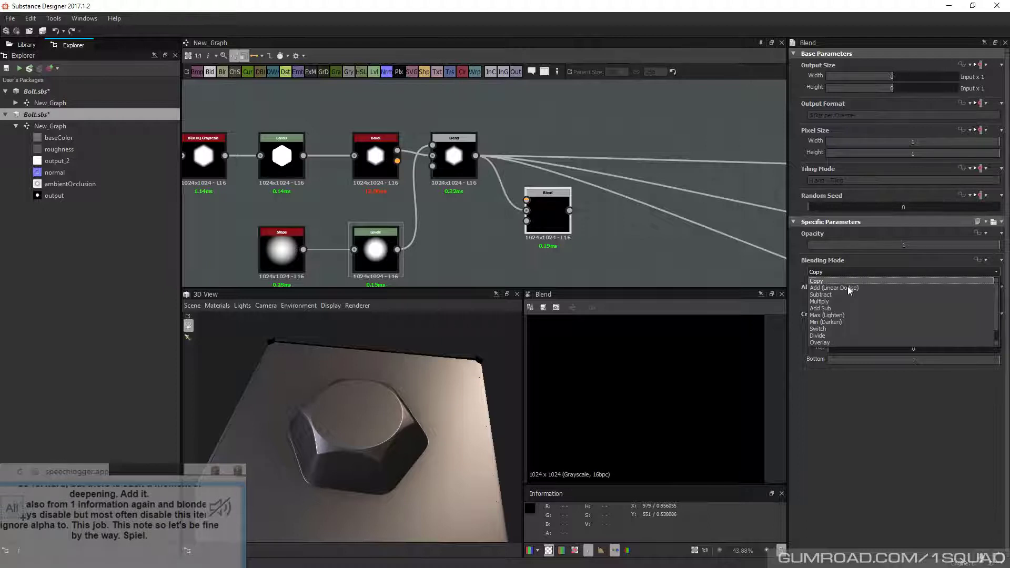
{"action": "left_click", "coordinate": [827, 322]}
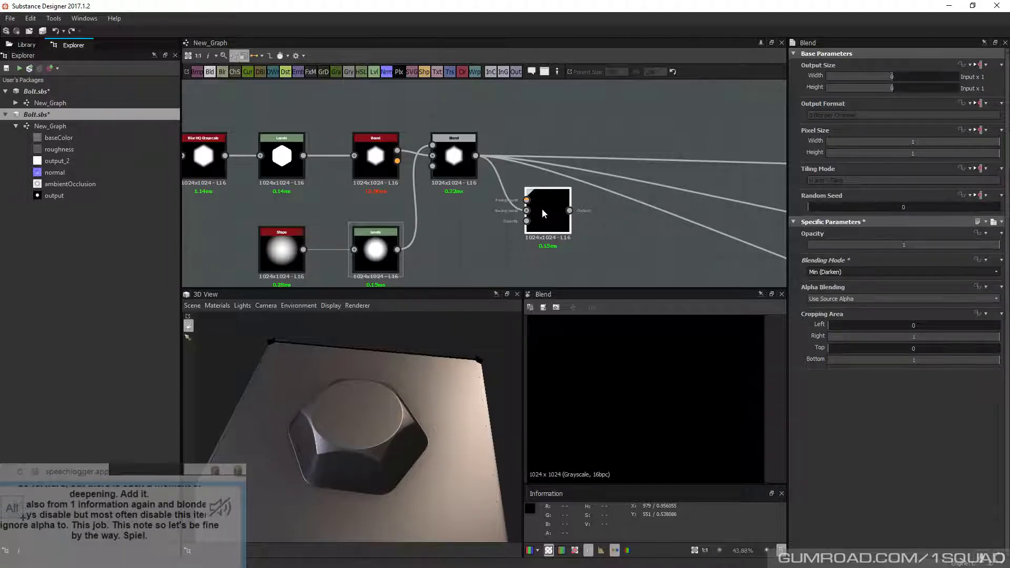
{"action": "left_click_drag", "start_coordinate": [542, 208], "coordinate": [532, 156]}
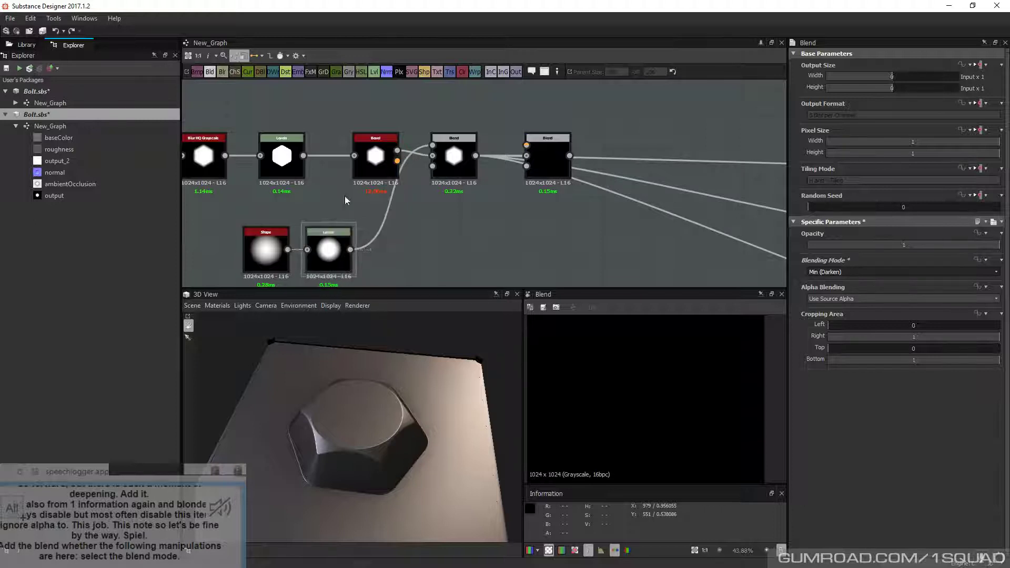
Paste a copy of the paraboloid Shape node below the Blend nodes and set its Pattern to Disc
{"action": "left_click_drag", "start_coordinate": [330, 251], "coordinate": [340, 250]}
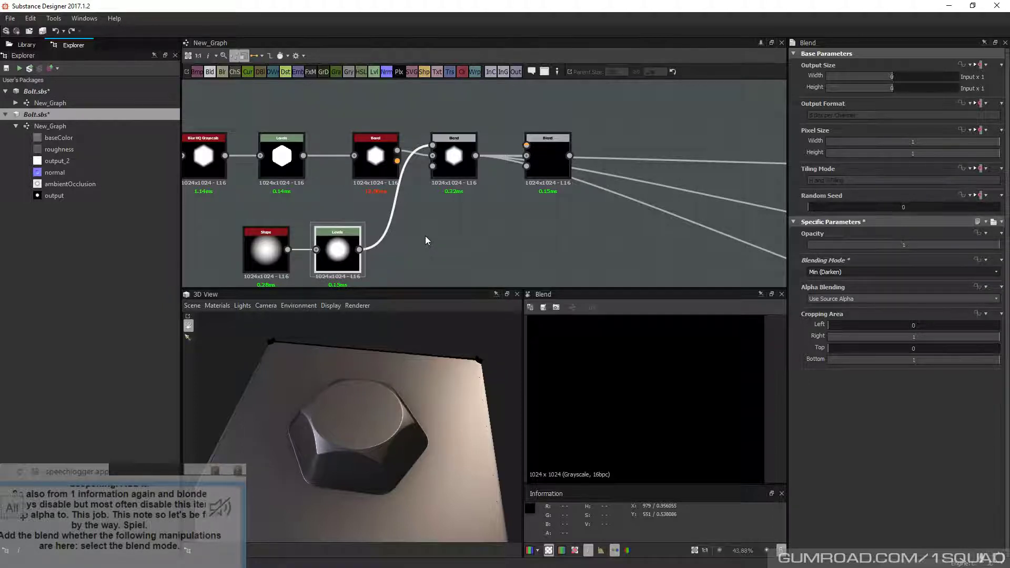
{"action": "key", "text": "ctrl+v"}
{"action": "left_click_drag", "start_coordinate": [425, 236], "coordinate": [448, 242]}
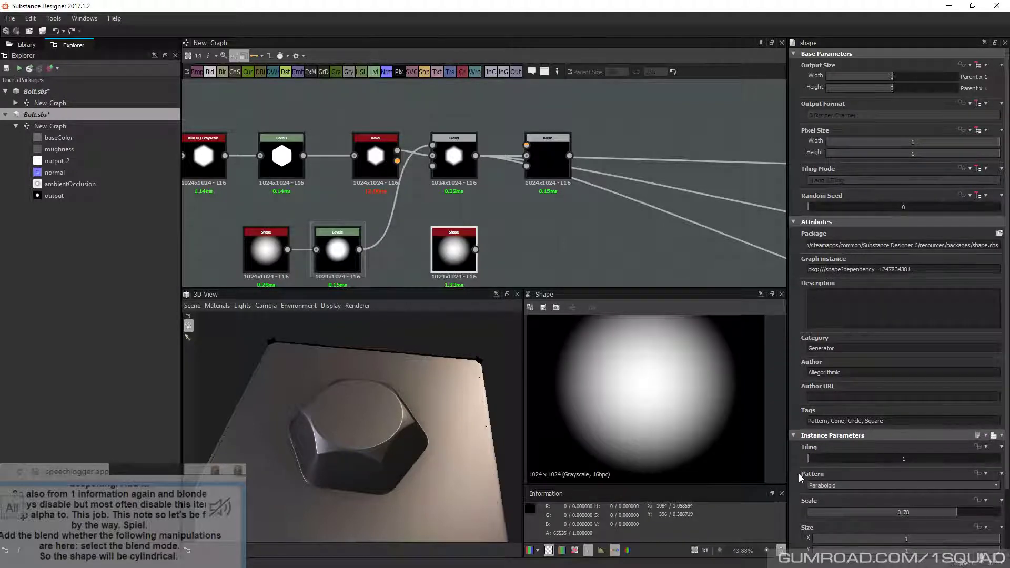
{"action": "scroll", "coordinate": [892, 459], "scroll_direction": "down", "scroll_amount": 3}
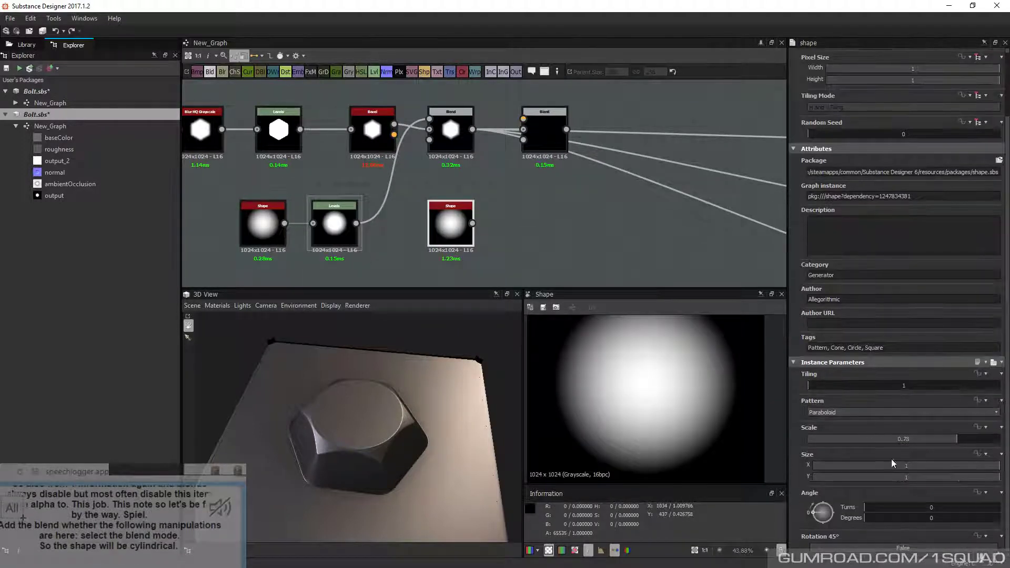
{"action": "left_click", "coordinate": [851, 412]}
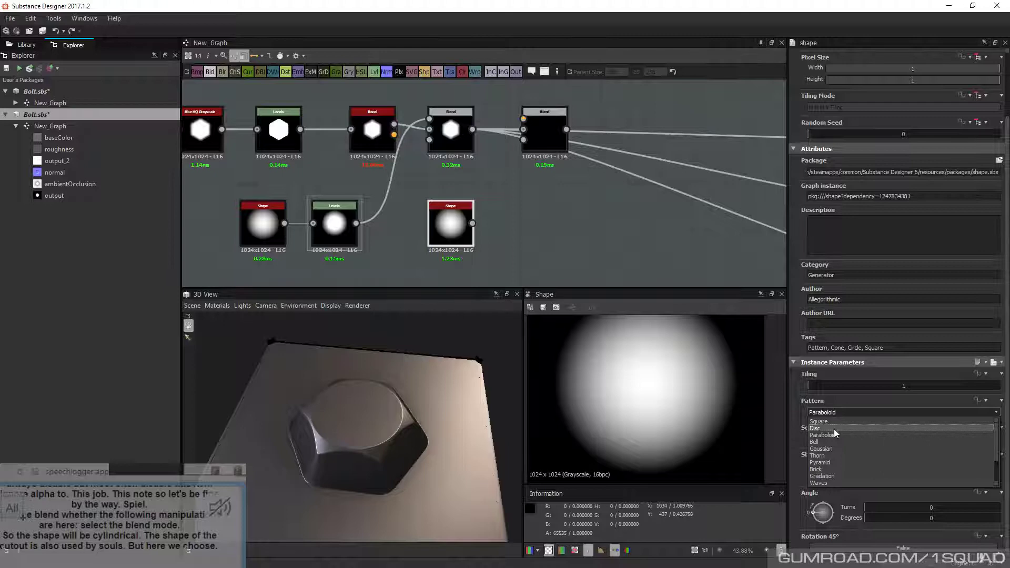
{"action": "left_click", "coordinate": [835, 428]}
Add a Bevel node after the disc with Distance -0.1 and connect its height output to the second Blend's foreground
{"action": "key", "text": "space"}
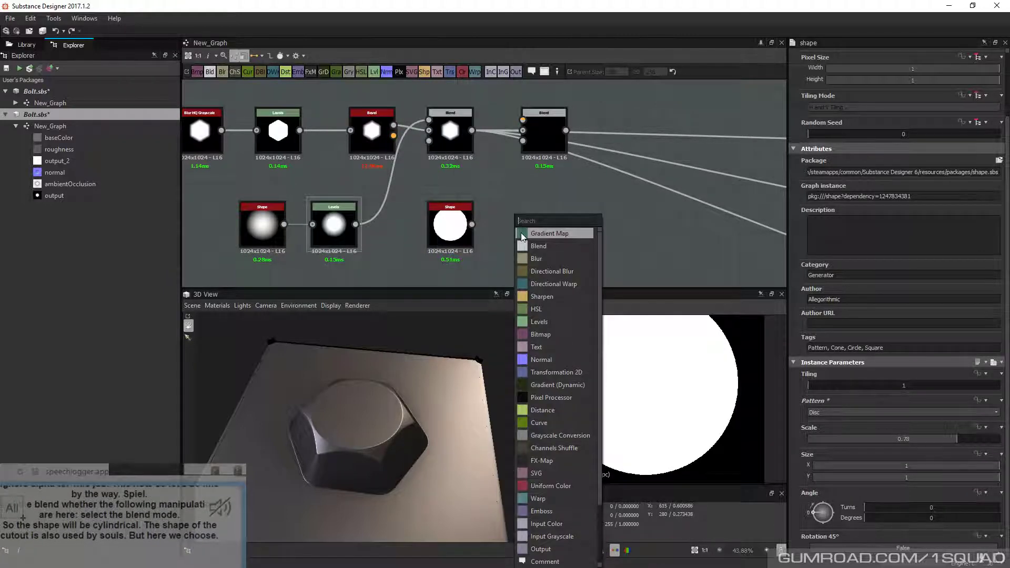
{"action": "type", "text": "иу"}
{"action": "left_click_drag", "start_coordinate": [531, 221], "coordinate": [426, 221]}
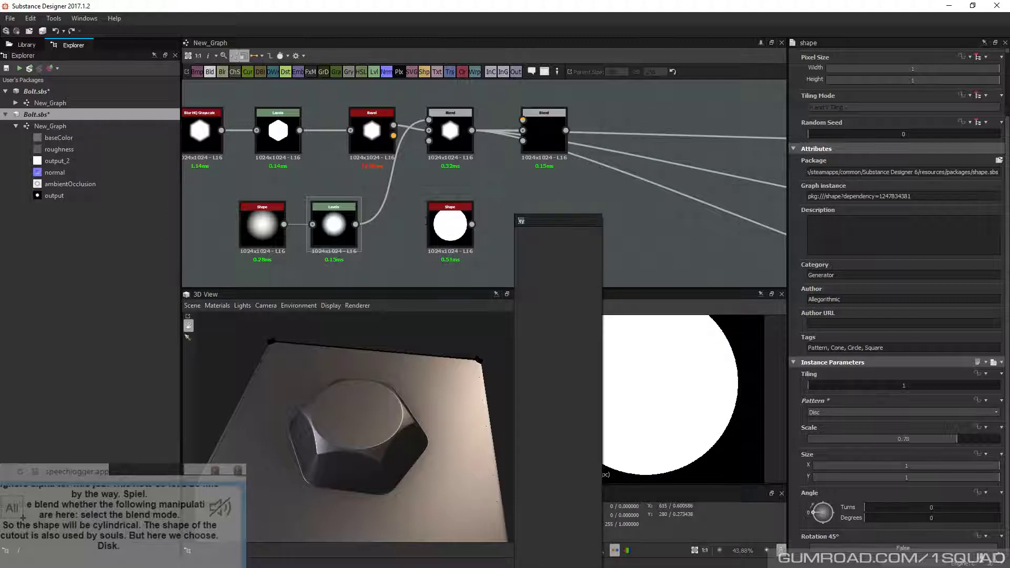
{"action": "key", "text": "Return"}
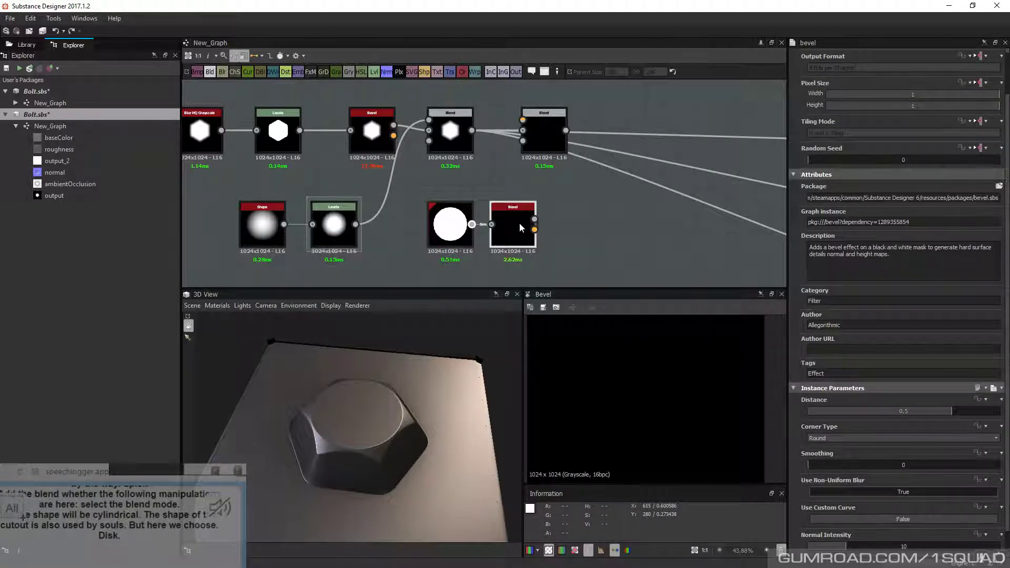
{"action": "left_click_drag", "start_coordinate": [927, 411], "coordinate": [894, 406]}
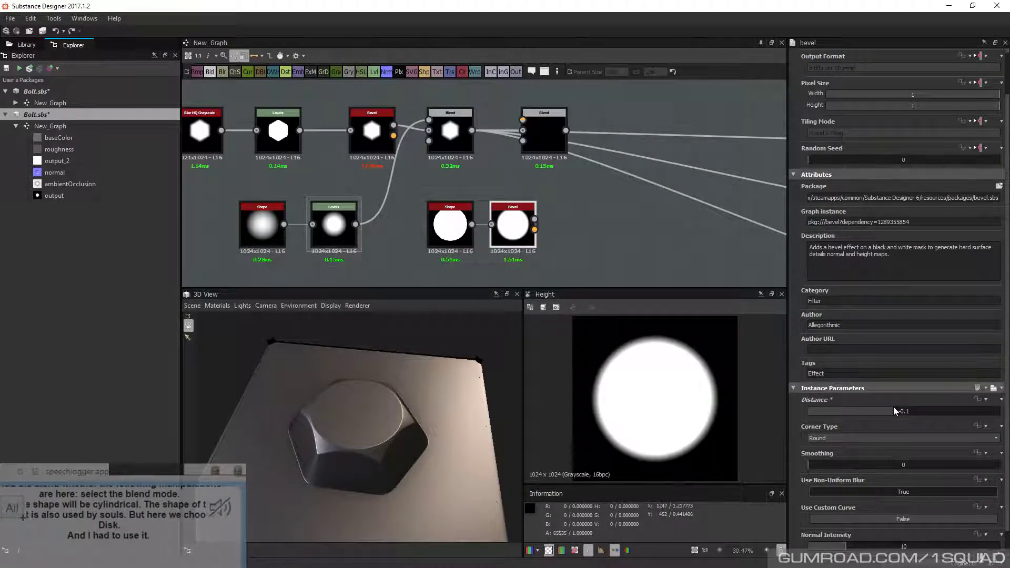
{"action": "left_click_drag", "start_coordinate": [535, 219], "coordinate": [583, 138]}
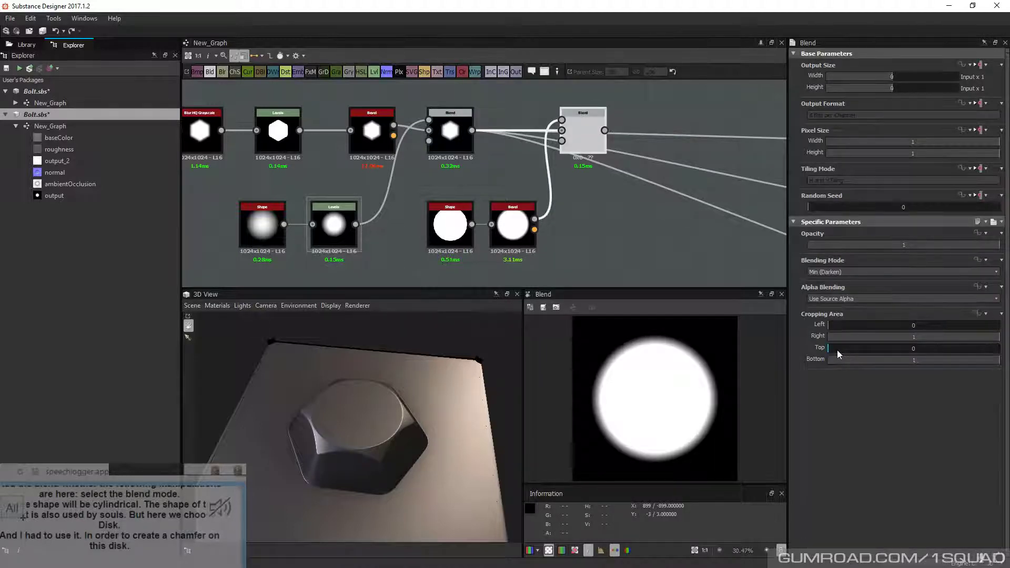
{"action": "left_click", "coordinate": [837, 272]}
{"action": "left_click", "coordinate": [836, 272]}
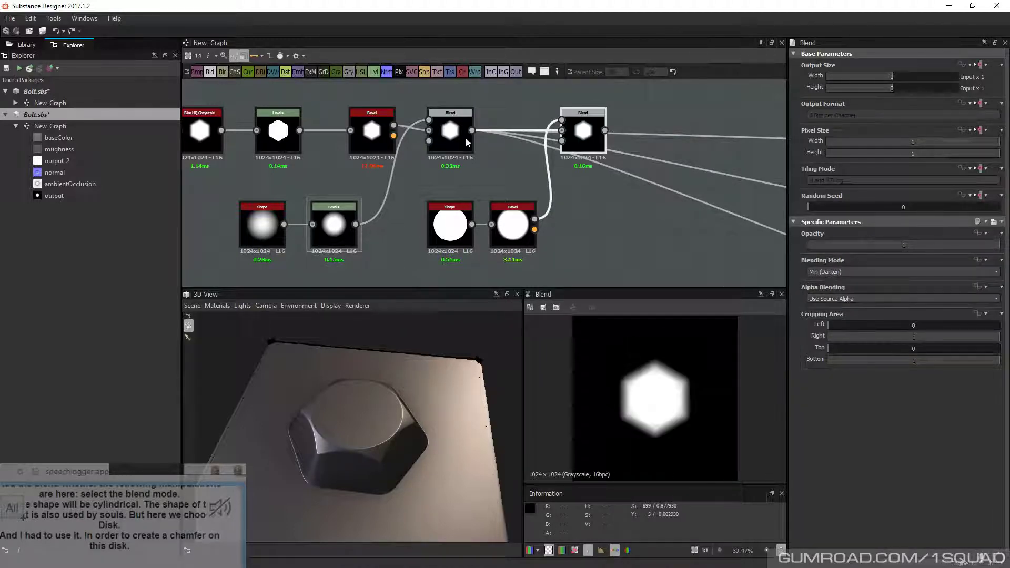
{"action": "left_click_drag", "start_coordinate": [472, 131], "coordinate": [581, 134], "text": "shift"}
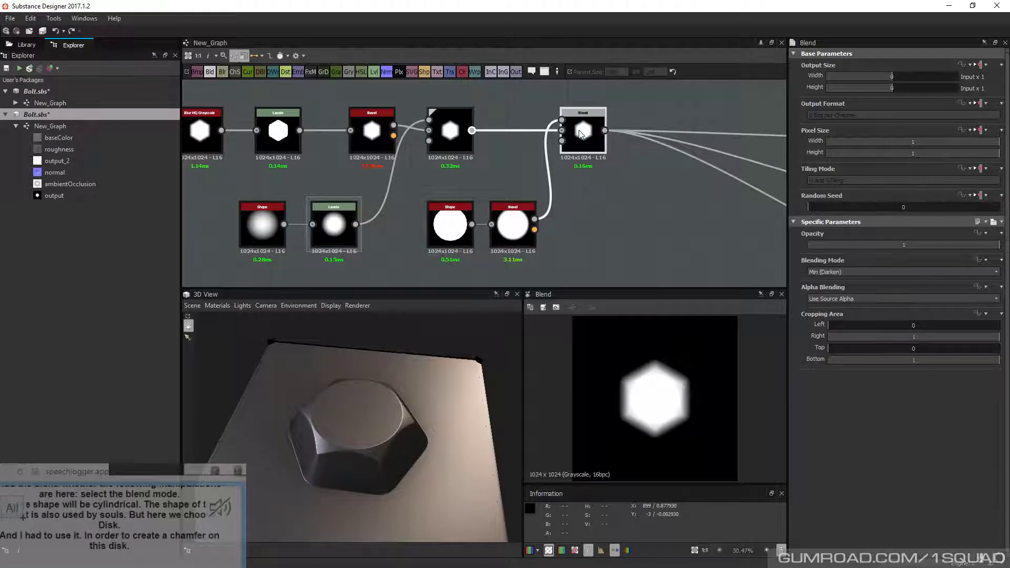
{"action": "double_click", "coordinate": [580, 133]}
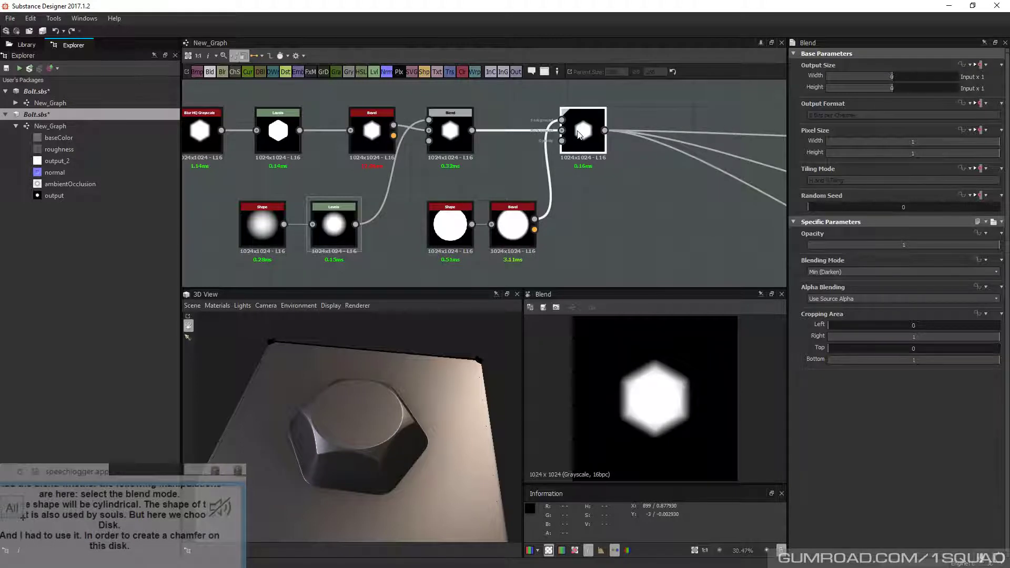
{"action": "middle_click_drag", "start_coordinate": [498, 133], "coordinate": [480, 162]}
{"action": "key", "text": "ctrl+z"}
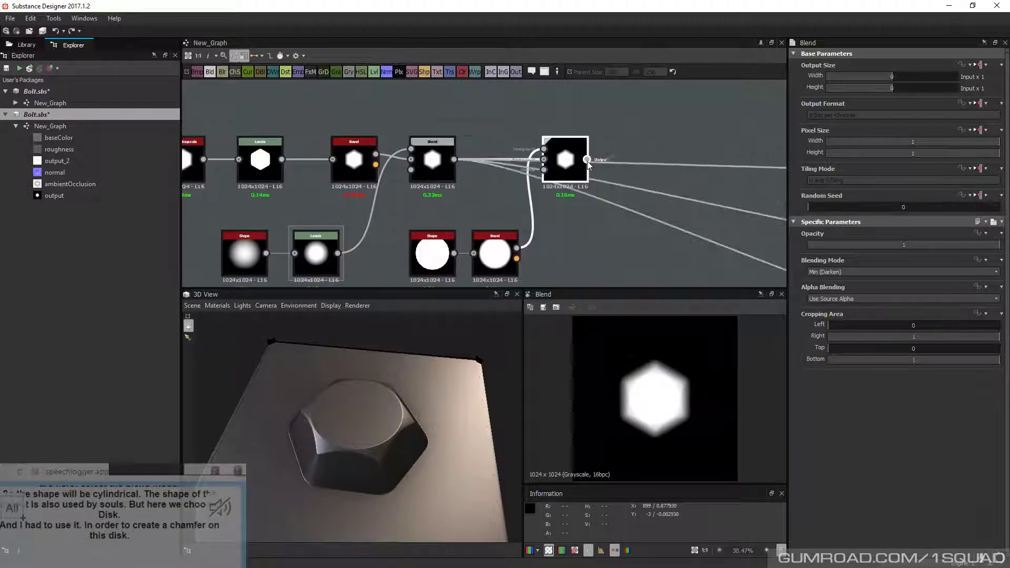
Transfer the first Blend node's outgoing connections to the second Blend's output, keeping the link between the two Blends
{"action": "double_click", "coordinate": [448, 163]}
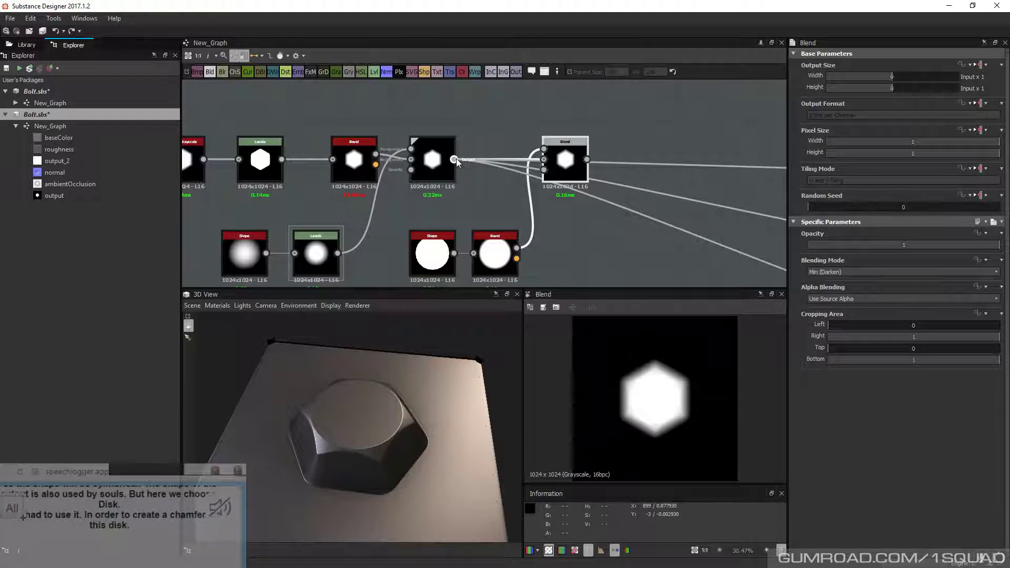
{"action": "left_click", "coordinate": [428, 166]}
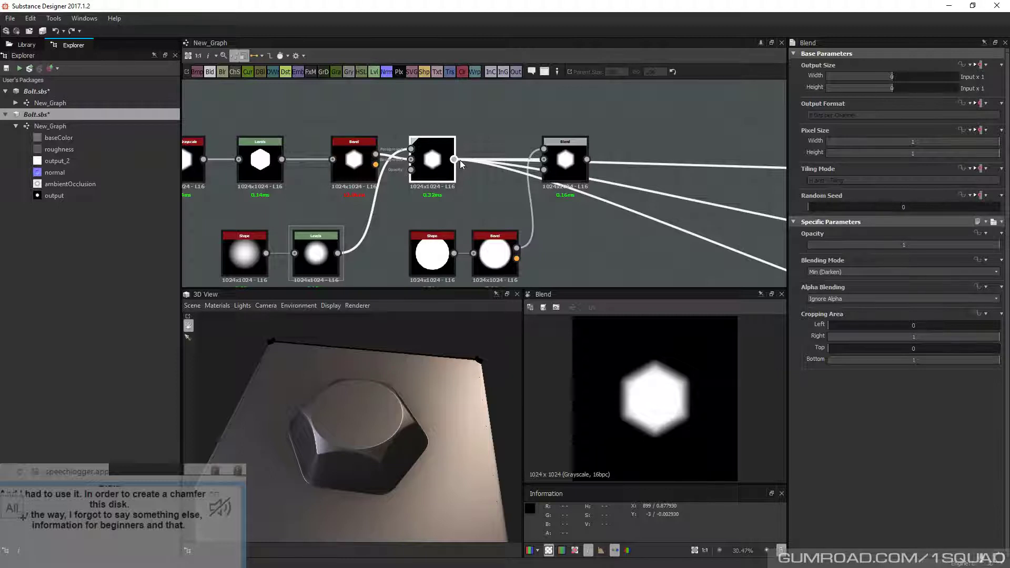
{"action": "left_click_drag", "start_coordinate": [460, 160], "coordinate": [575, 161], "text": "shift"}
{"action": "middle_click_drag", "start_coordinate": [496, 142], "coordinate": [515, 175]}
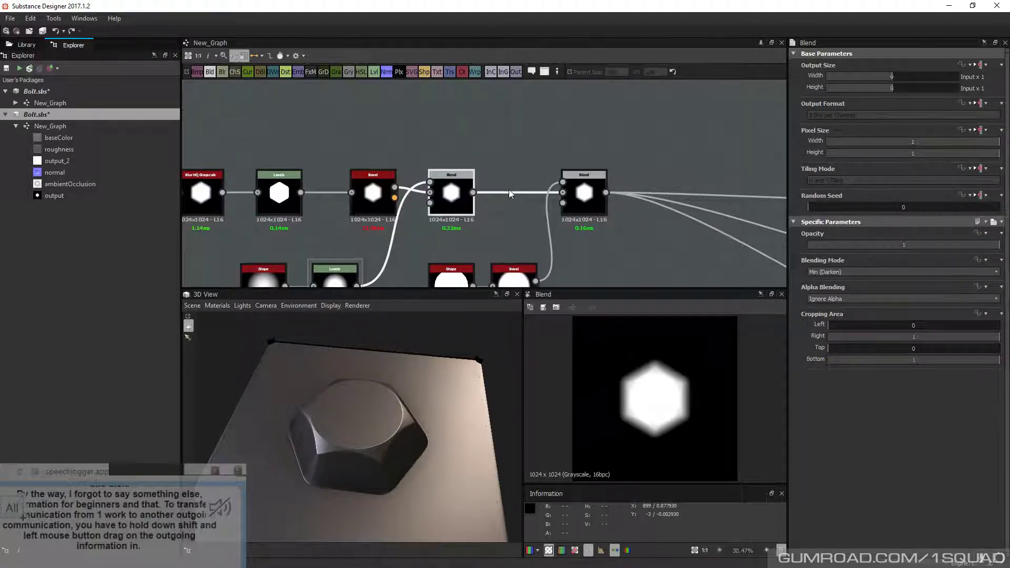
{"action": "left_click_drag", "start_coordinate": [473, 193], "coordinate": [521, 100]}
{"action": "left_click_drag", "start_coordinate": [492, 120], "coordinate": [559, 161]}
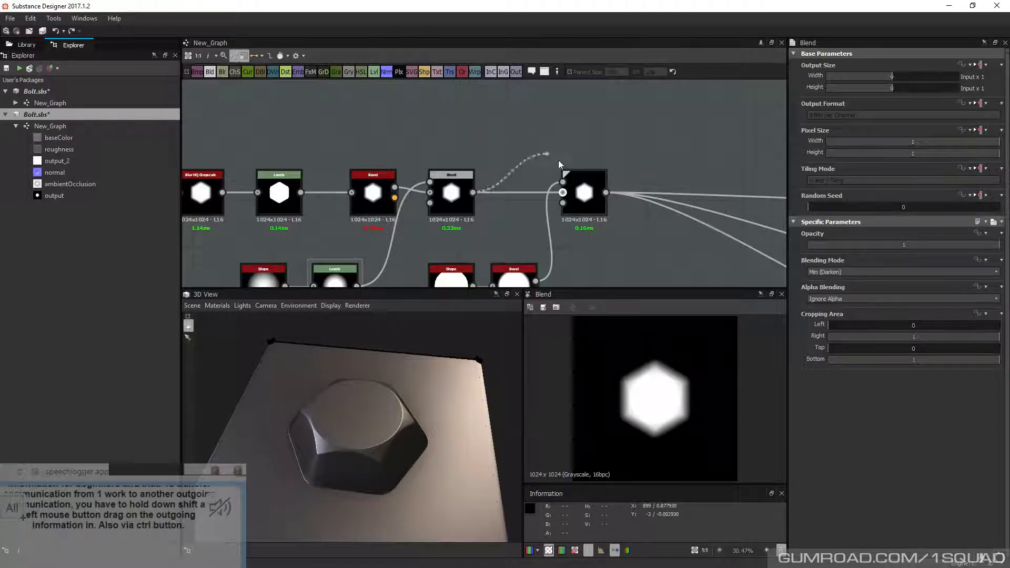
{"action": "left_click_drag", "start_coordinate": [470, 144], "coordinate": [525, 139]}
{"action": "right_click", "coordinate": [525, 139]}
{"action": "middle_click_drag", "start_coordinate": [497, 83], "coordinate": [476, 128]}
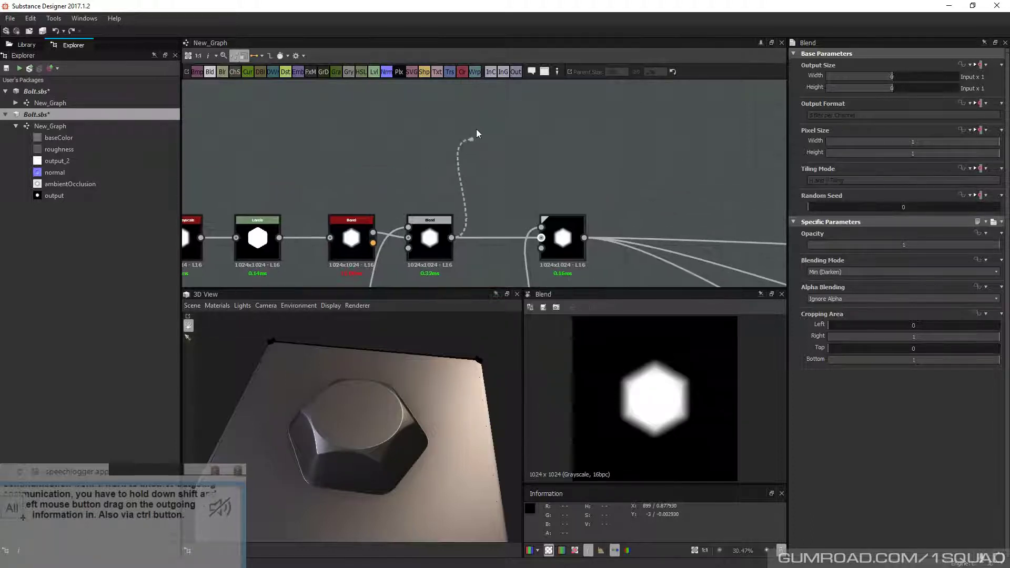
{"action": "left_click", "coordinate": [476, 128]}
Place two Levels nodes above the Blend chain and feed both from the first Blend's output, starting from the second Blend's background input
{"action": "left_click_drag", "start_coordinate": [375, 72], "coordinate": [547, 107]}
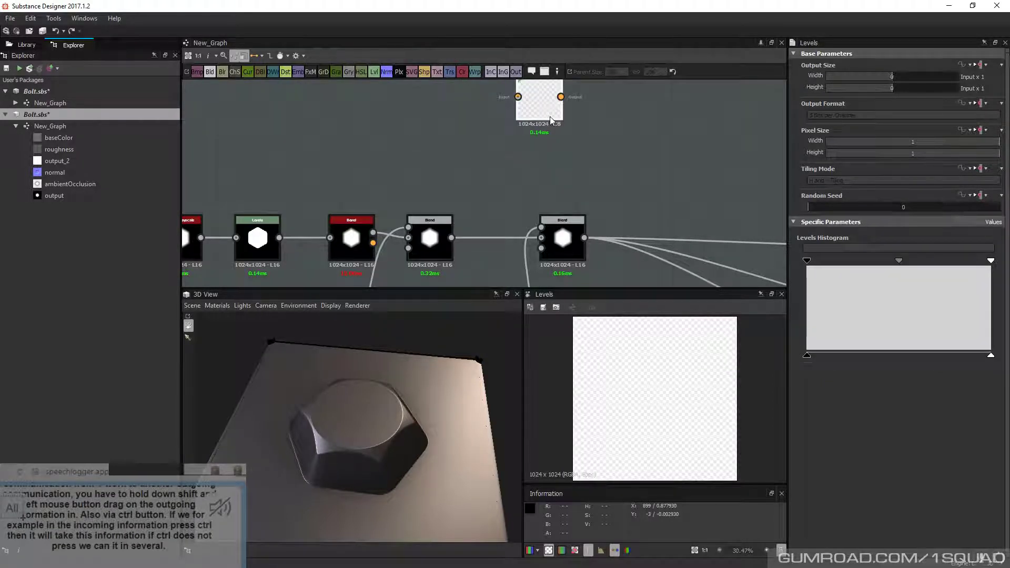
{"action": "key", "text": "ctrl+d"}
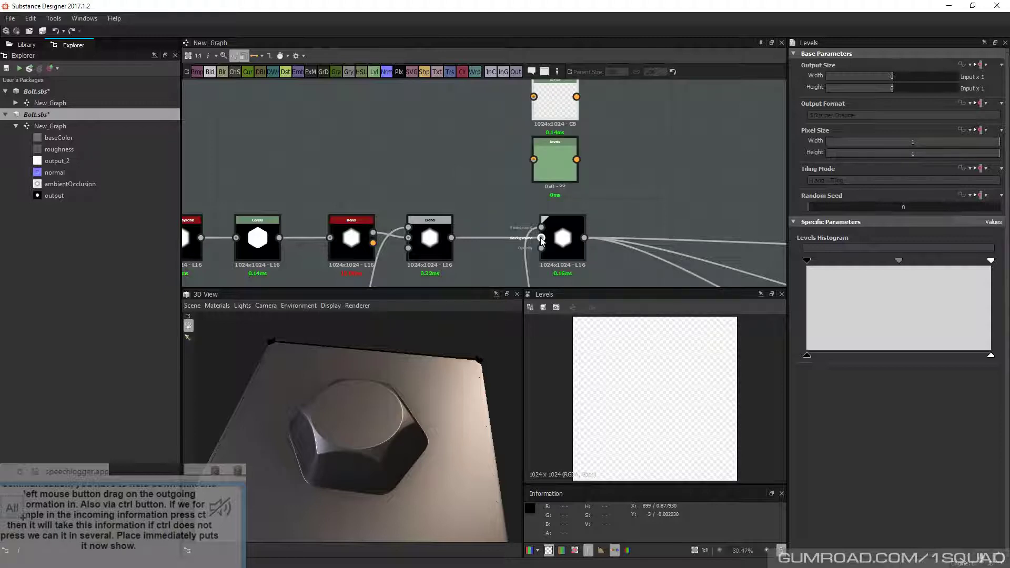
{"action": "left_click_drag", "start_coordinate": [541, 238], "coordinate": [533, 97], "text": "ctrl"}
{"action": "left_click", "coordinate": [534, 159], "text": "ctrl"}
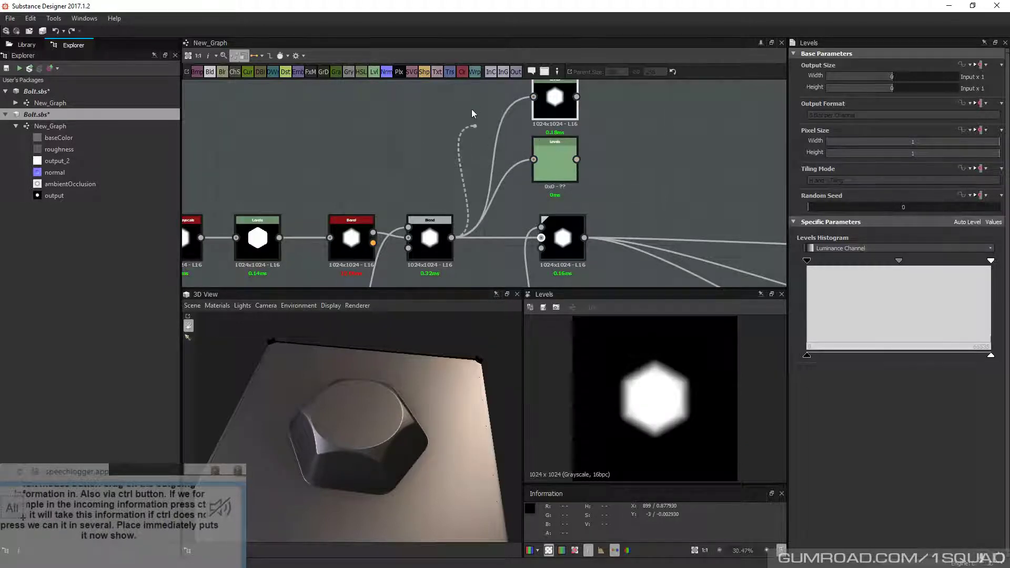
{"action": "left_click_drag", "start_coordinate": [471, 109], "coordinate": [548, 120]}
{"action": "left_click", "coordinate": [595, 135]}
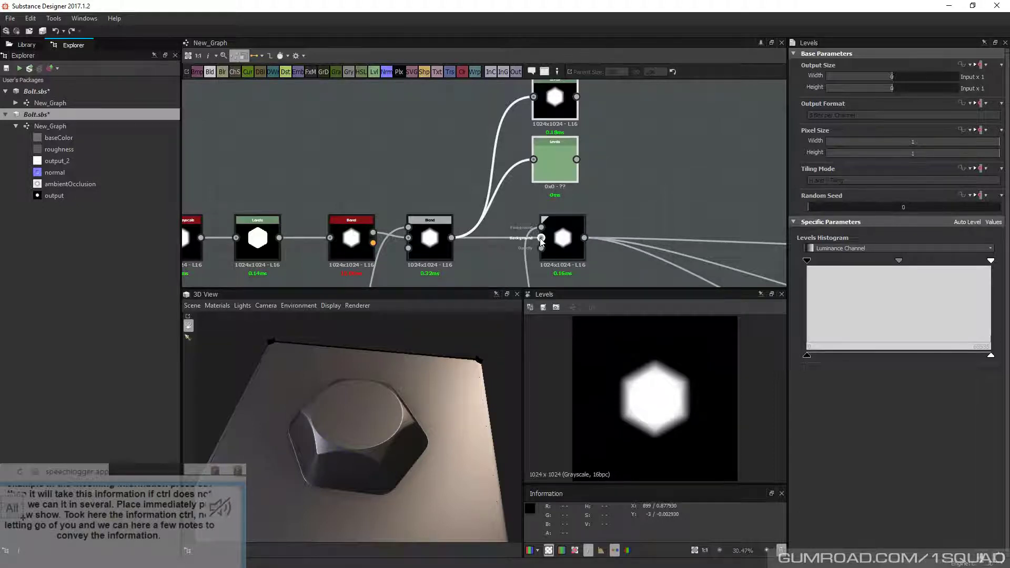
Delete the two trial Levels nodes above the Blend chain
{"action": "mouse_move", "coordinate": [542, 239]}
{"action": "left_mouse_down"}
{"action": "mouse_move", "coordinate": [544, 154]}
{"action": "mouse_move", "coordinate": [542, 228]}
{"action": "left_mouse_up"}
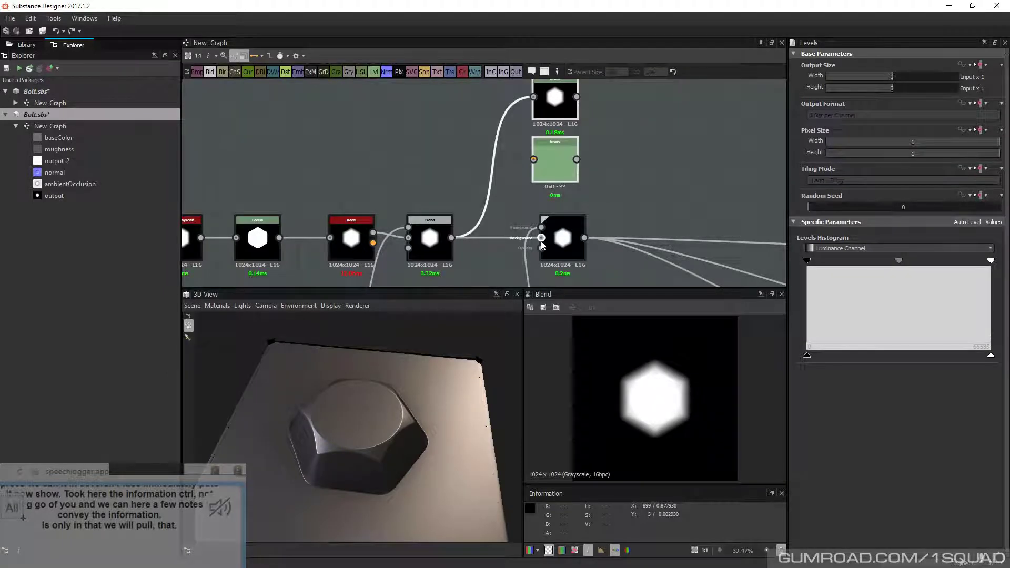
{"action": "left_click_drag", "start_coordinate": [506, 187], "coordinate": [552, 123]}
{"action": "key", "text": "Delete"}
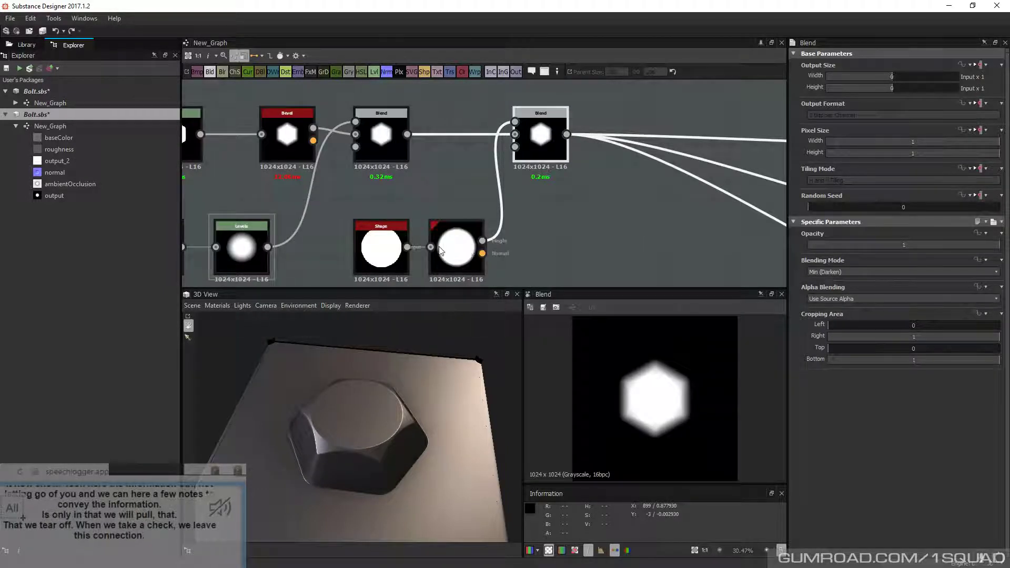
Set the Scale of the disc Shape node to 0.23
{"action": "left_click", "coordinate": [393, 247]}
{"action": "left_click_drag", "start_coordinate": [952, 512], "coordinate": [849, 503]}
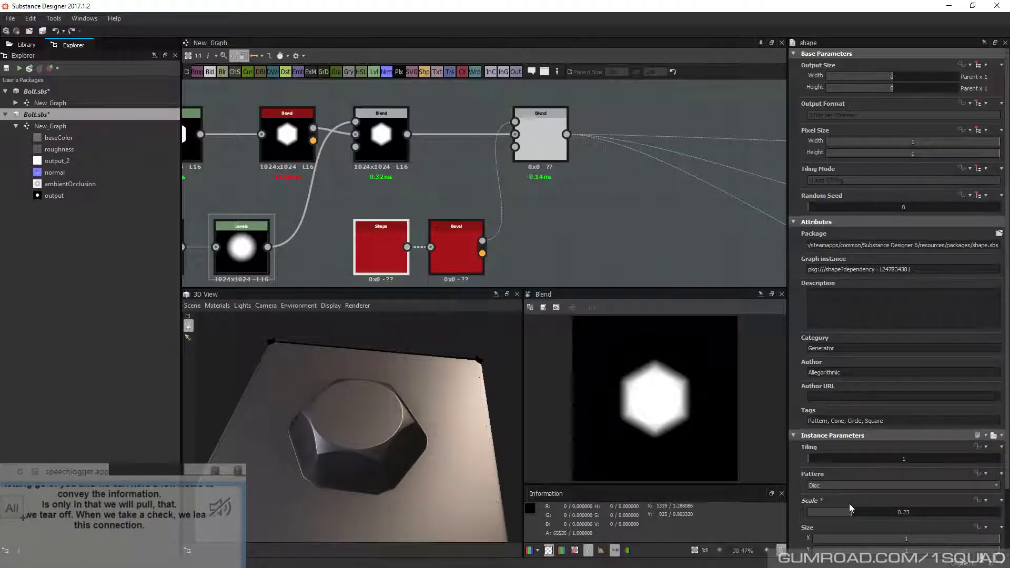
Set the second Blend node's Blending Mode to Subtract and its Alpha Blending to Ignore Alpha
{"action": "left_click", "coordinate": [544, 140]}
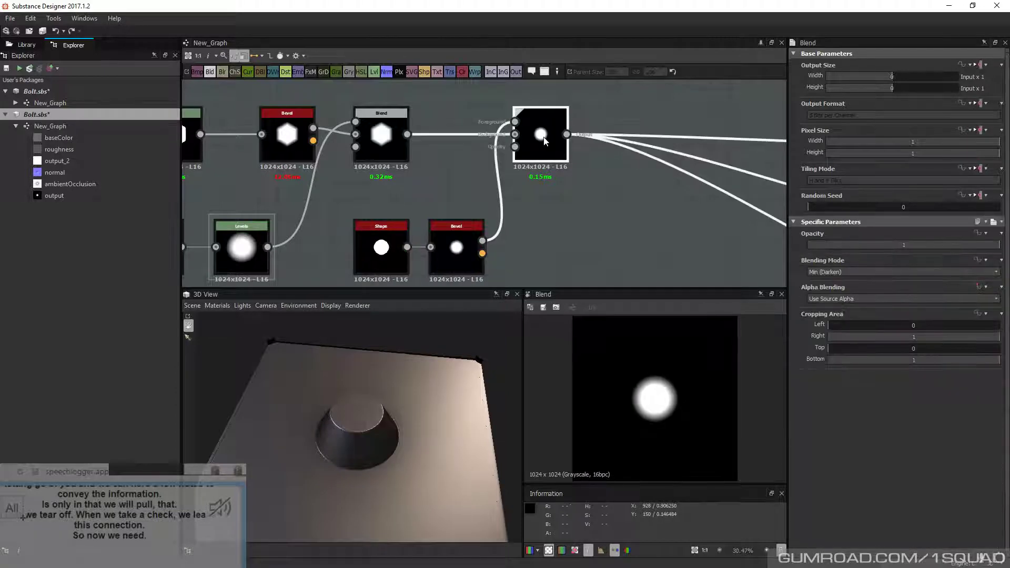
{"action": "left_click", "coordinate": [841, 273]}
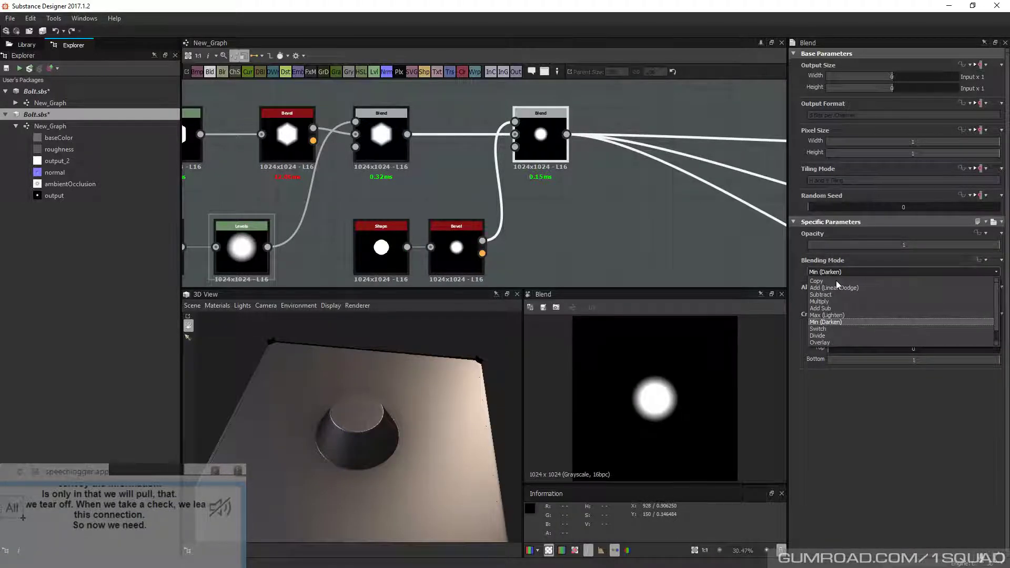
{"action": "left_click", "coordinate": [842, 295]}
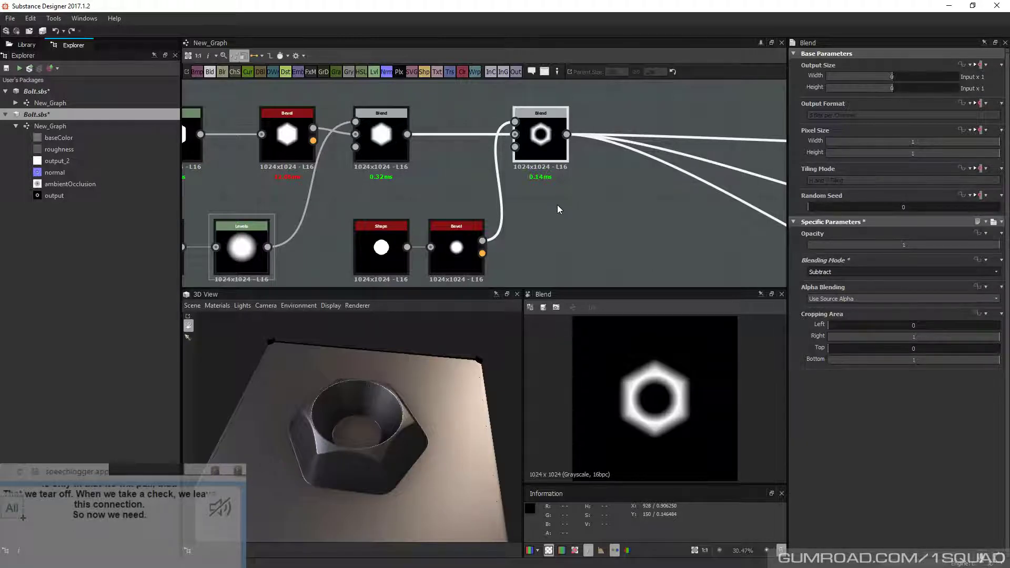
{"action": "left_click", "coordinate": [827, 299]}
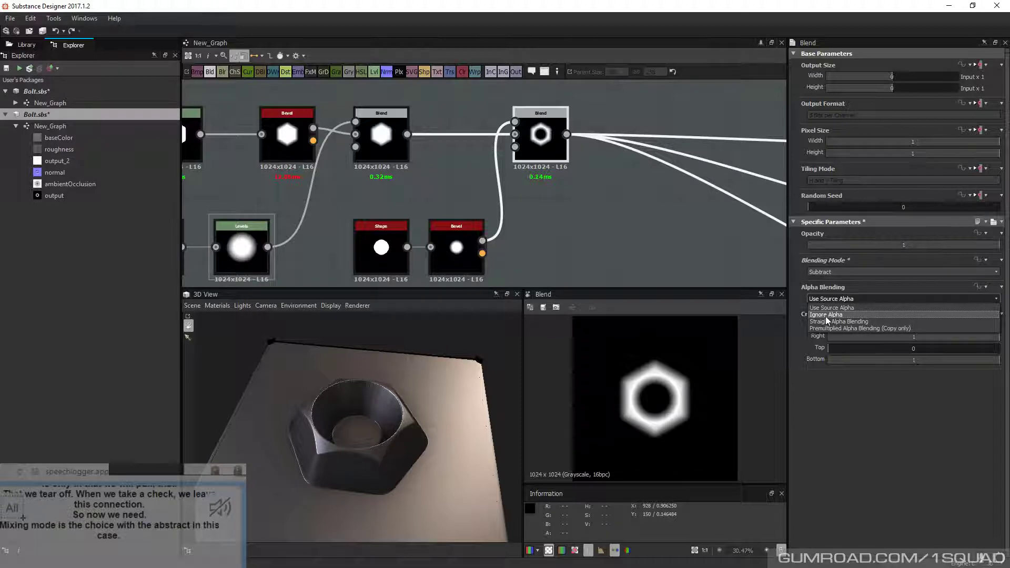
{"action": "left_click", "coordinate": [826, 314]}
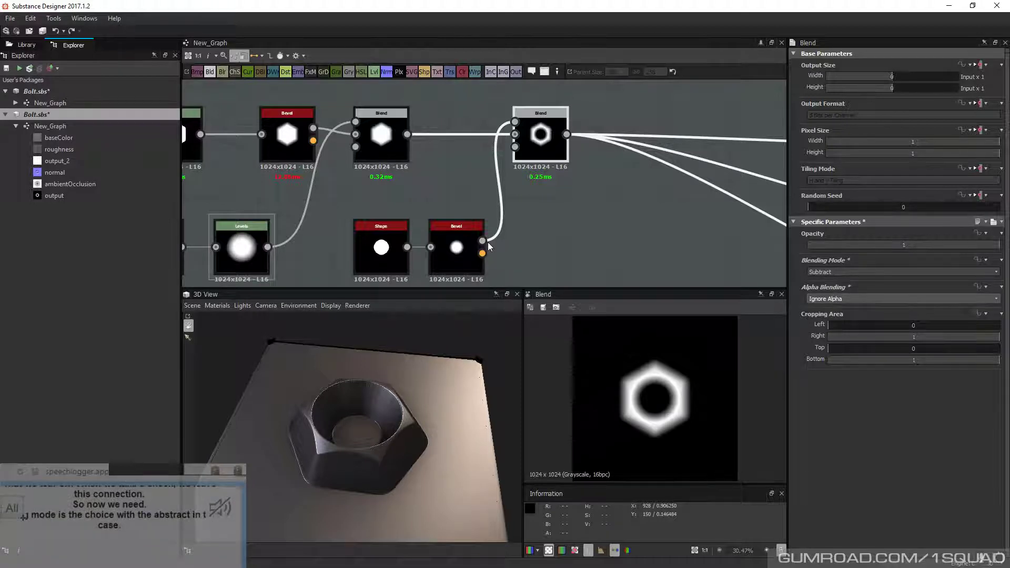
Set the Scale of the disc Shape node to 0.25
{"action": "left_click", "coordinate": [485, 243]}
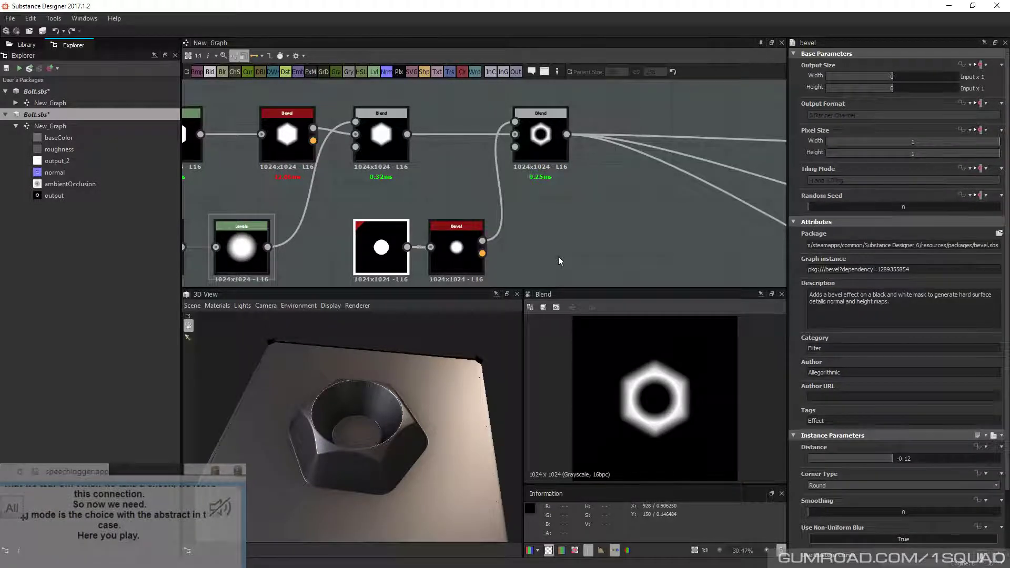
{"action": "left_click", "coordinate": [381, 248]}
{"action": "mouse_move", "coordinate": [848, 510]}
{"action": "left_mouse_down"}
{"action": "mouse_move", "coordinate": [836, 511]}
{"action": "mouse_move", "coordinate": [855, 512]}
{"action": "left_mouse_up"}
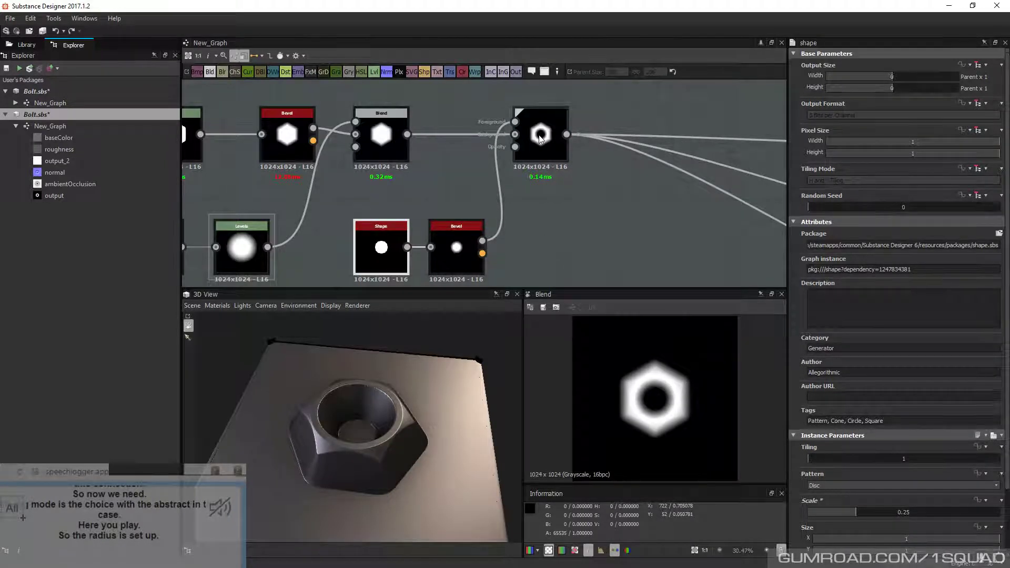
Set the second Blend's Opacity to 0.15 and the disc Bevel's Distance to -0.02
{"action": "left_click", "coordinate": [540, 137]}
{"action": "left_click_drag", "start_coordinate": [850, 246], "coordinate": [836, 246]}
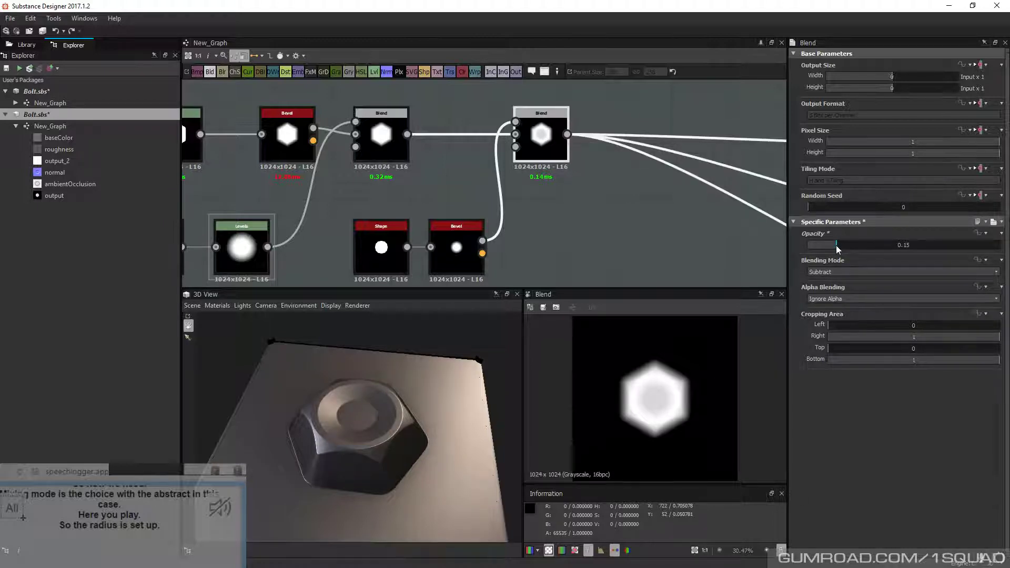
{"action": "left_click", "coordinate": [457, 247]}
{"action": "left_click_drag", "start_coordinate": [892, 458], "coordinate": [902, 458]}
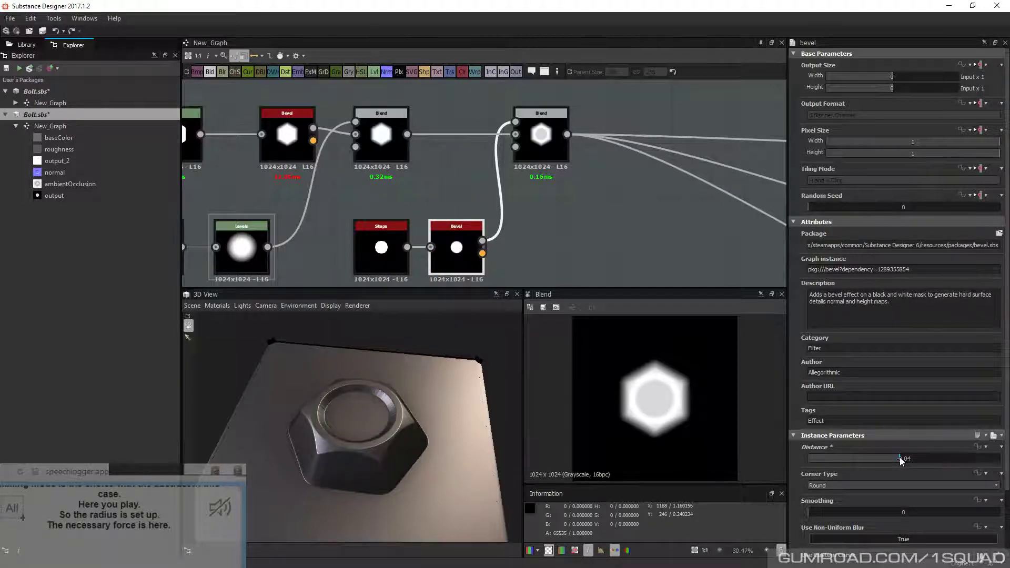
Display the normal output node in the 2D view and examine the recess edge up close
{"action": "middle_click_drag", "start_coordinate": [612, 237], "coordinate": [445, 202]}
{"action": "scroll", "coordinate": [445, 203], "scroll_direction": "down", "scroll_amount": 4}
{"action": "middle_click_drag", "start_coordinate": [717, 180], "coordinate": [602, 194]}
{"action": "scroll", "coordinate": [602, 193], "scroll_direction": "up", "scroll_amount": 3}
{"action": "double_click", "coordinate": [600, 221]}
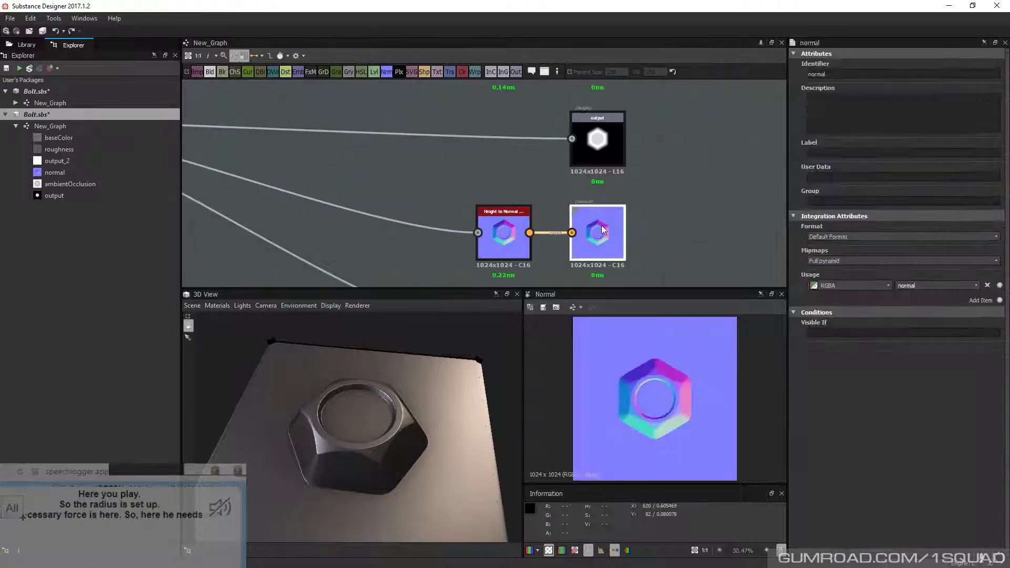
{"action": "scroll", "coordinate": [663, 403], "scroll_direction": "up", "scroll_amount": 3}
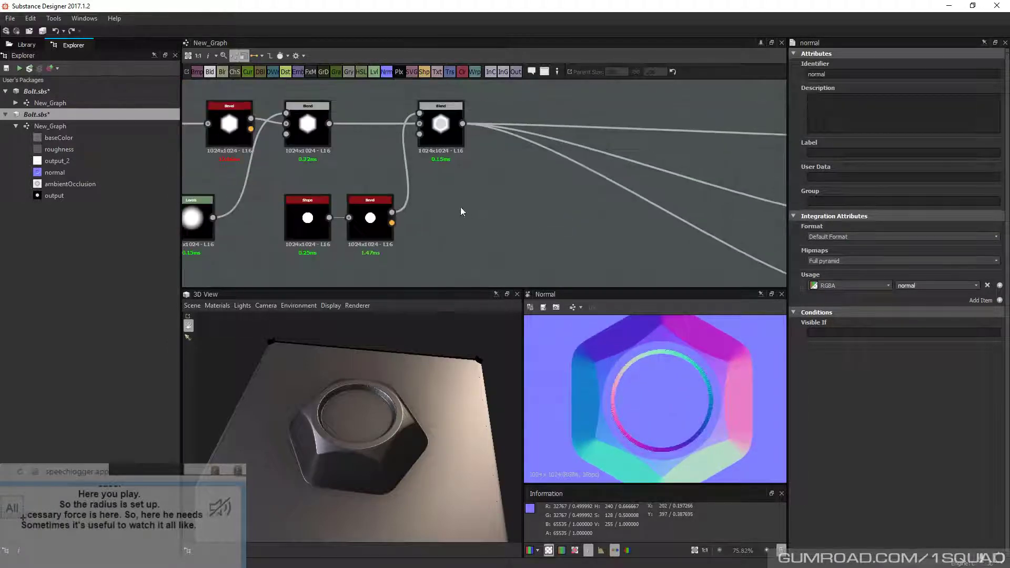
Set the disc Bevel's Smoothing to 0.89 to soften the recess edge
{"action": "middle_click_drag", "start_coordinate": [394, 178], "coordinate": [530, 181]}
{"action": "scroll", "coordinate": [458, 195], "scroll_direction": "up", "scroll_amount": 2}
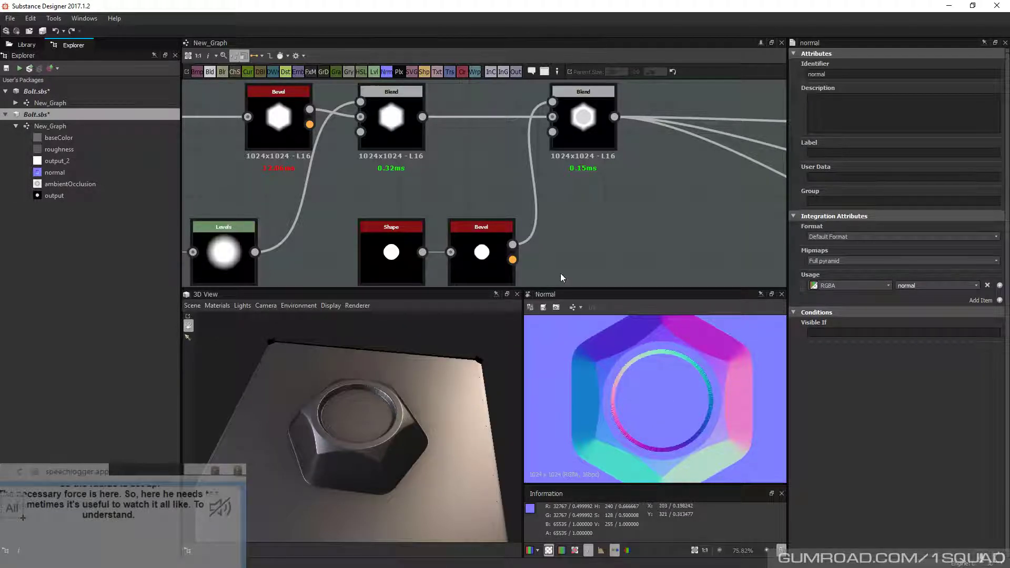
{"action": "left_click", "coordinate": [482, 231]}
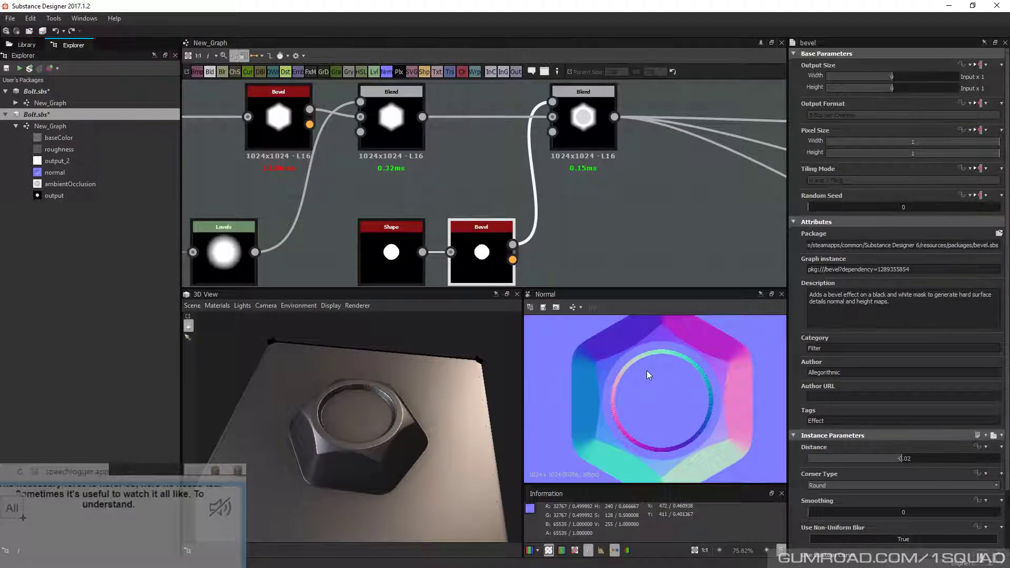
{"action": "mouse_move", "coordinate": [836, 510]}
{"action": "left_mouse_down"}
{"action": "mouse_move", "coordinate": [845, 507]}
{"action": "mouse_move", "coordinate": [792, 506]}
{"action": "mouse_move", "coordinate": [816, 508]}
{"action": "left_mouse_up"}
{"action": "scroll", "coordinate": [376, 382], "scroll_direction": "up", "scroll_amount": 5}
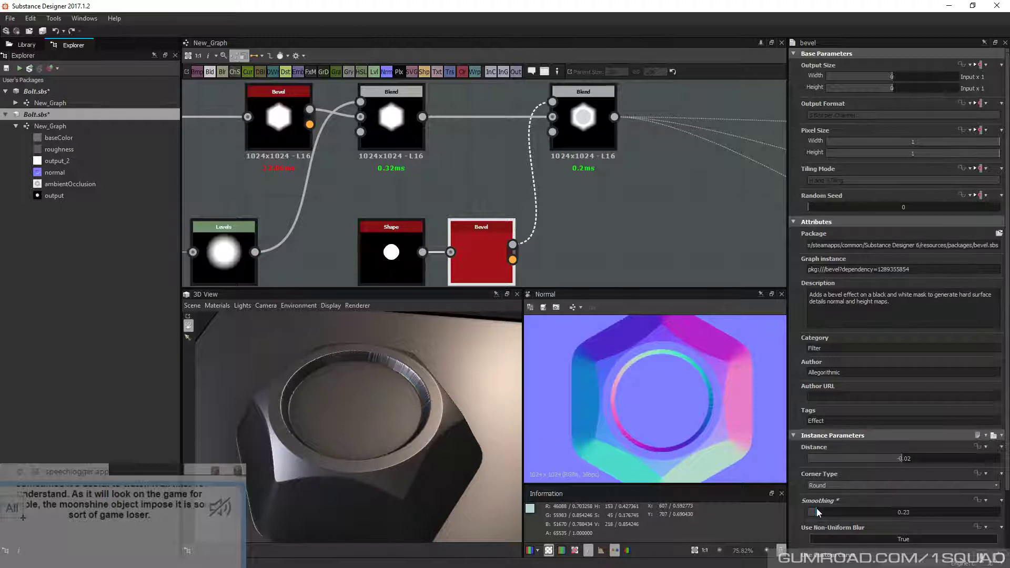
{"action": "left_click_drag", "start_coordinate": [817, 508], "coordinate": [842, 506]}
{"action": "scroll", "coordinate": [450, 438], "scroll_direction": "down", "scroll_amount": 5}
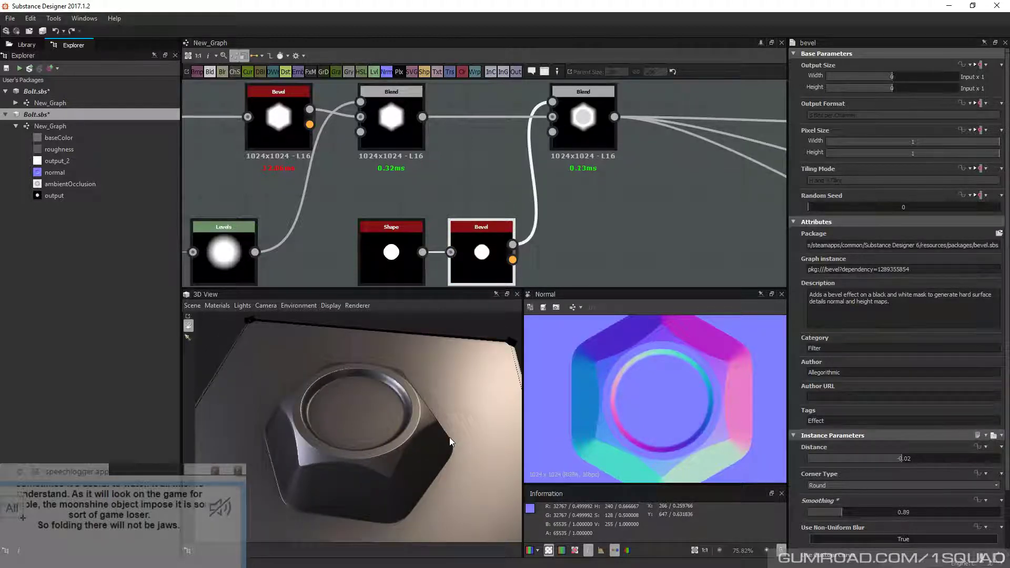
Reduce the second Blend's Opacity to 0.11 for a shallower recess
{"action": "left_click", "coordinate": [584, 121]}
{"action": "left_click", "coordinate": [831, 245]}
{"action": "left_click_drag", "start_coordinate": [830, 245], "coordinate": [828, 245]}
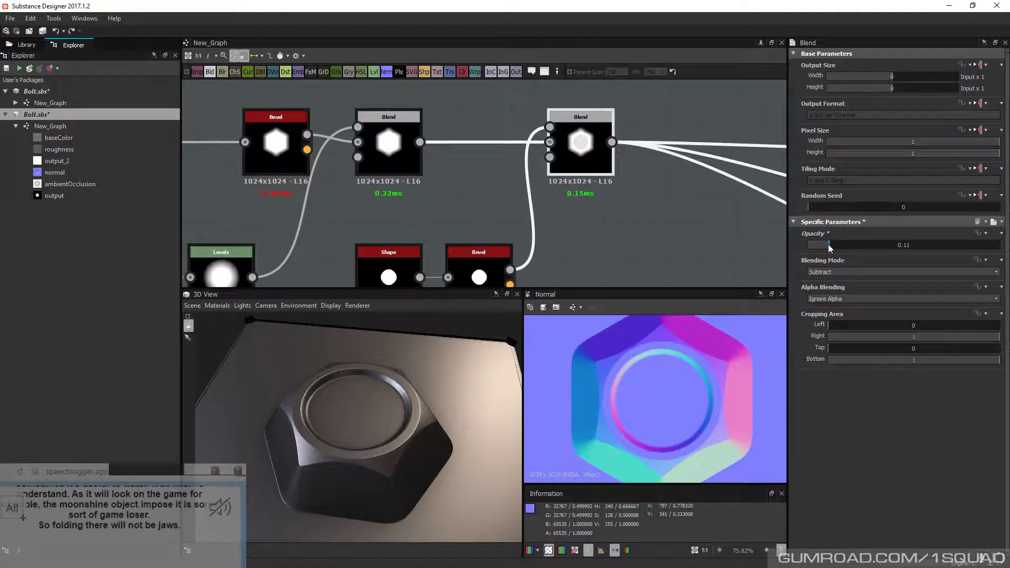
{"action": "scroll", "coordinate": [395, 378], "scroll_direction": "down", "scroll_amount": 2}
{"action": "scroll", "coordinate": [499, 205], "scroll_direction": "down", "scroll_amount": 1}
{"action": "middle_click_drag", "start_coordinate": [499, 205], "coordinate": [524, 166]}
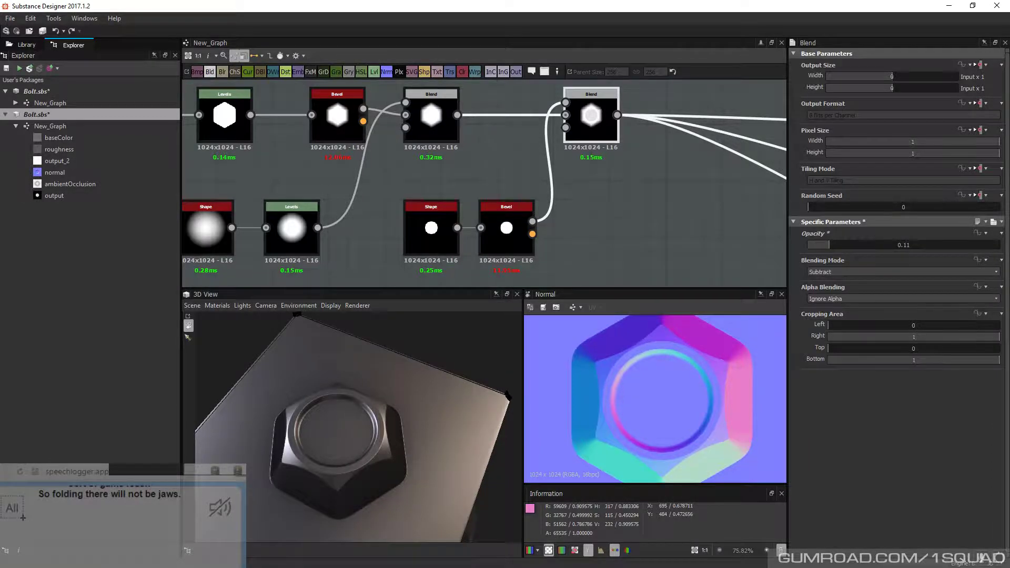
Check the bolt head shapes in the reference image board and return to Substance Designer
{"action": "key", "text": "alt+Tab"}
{"action": "scroll", "coordinate": [548, 314], "scroll_direction": "up", "scroll_amount": 4}
{"action": "middle_click_drag", "start_coordinate": [787, 258], "coordinate": [632, 253]}
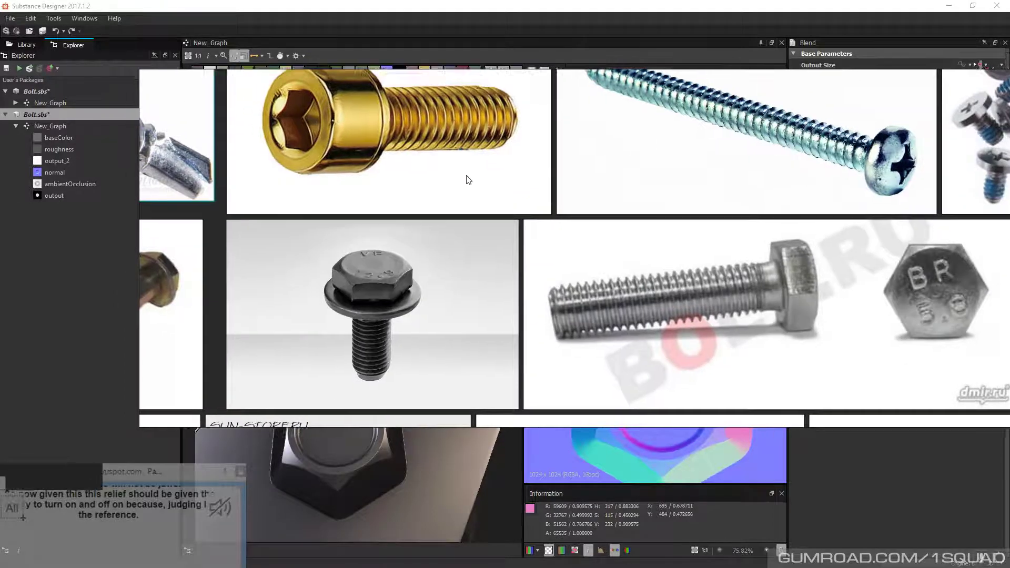
{"action": "key", "text": "alt+Tab"}
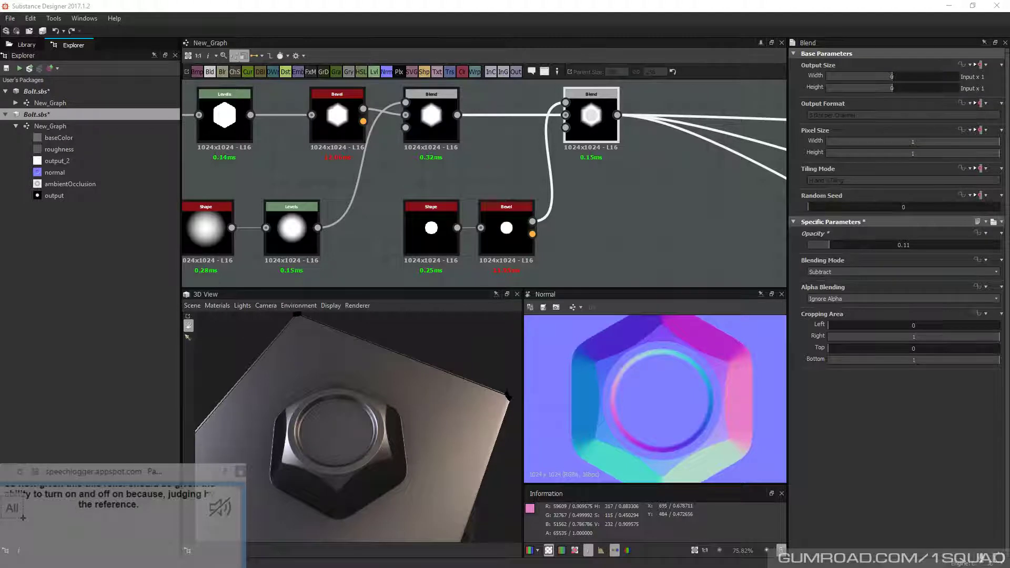
Move the disc Shape and Bevel nodes down, below the row of the other Shape and Levels nodes
{"action": "middle_click_drag", "start_coordinate": [498, 213], "coordinate": [425, 235]}
{"action": "scroll", "coordinate": [429, 233], "scroll_direction": "down", "scroll_amount": 1}
{"action": "middle_click_drag", "start_coordinate": [526, 238], "coordinate": [565, 195]}
{"action": "left_click_drag", "start_coordinate": [383, 203], "coordinate": [494, 245]}
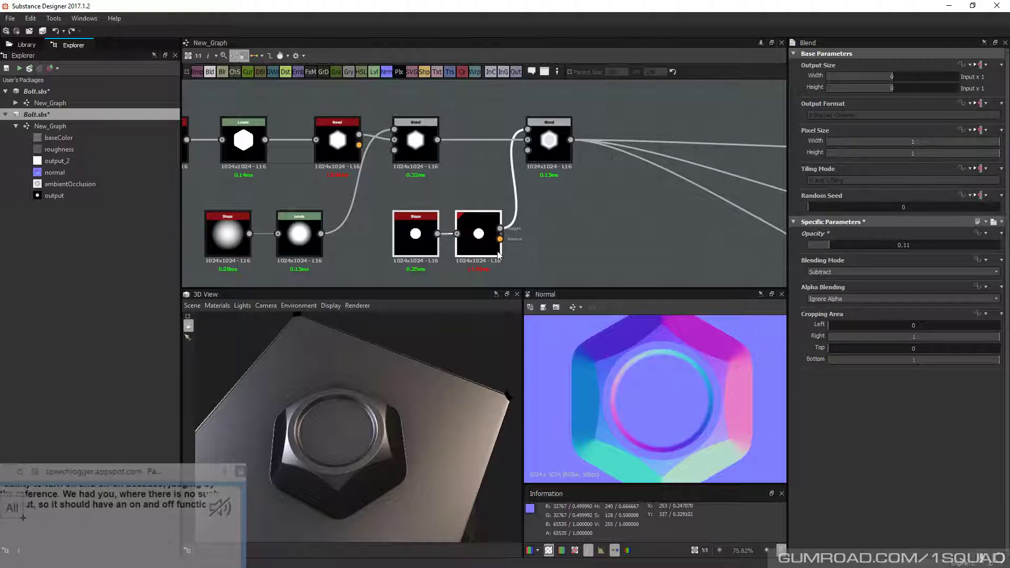
{"action": "scroll", "coordinate": [499, 255], "scroll_direction": "down", "scroll_amount": 2}
Add a Switch Grayscale node after the disc Bevel, with the Bevel's height output feeding Input 1 (True)
{"action": "key", "text": "space"}
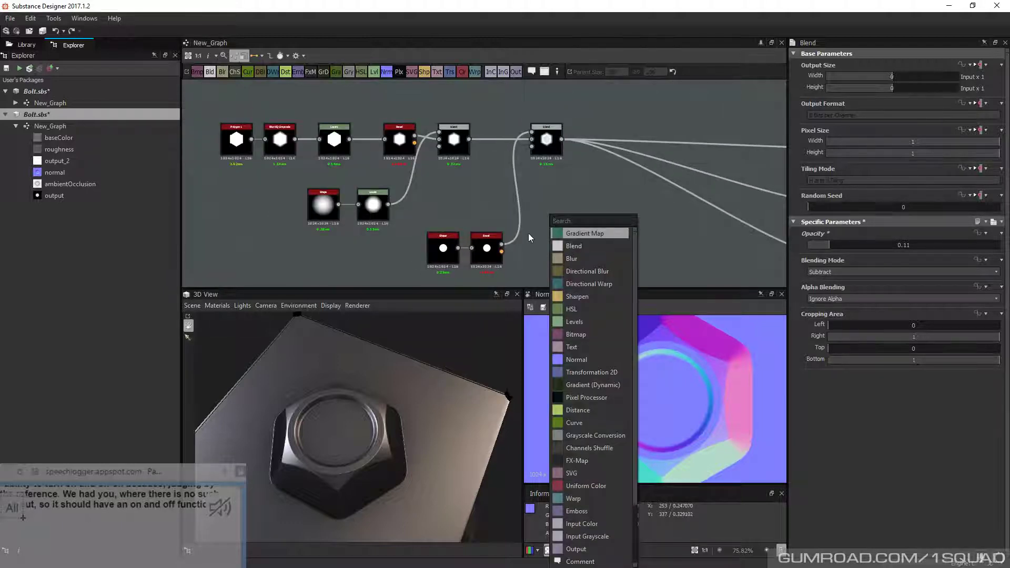
{"action": "type", "text": "sw"}
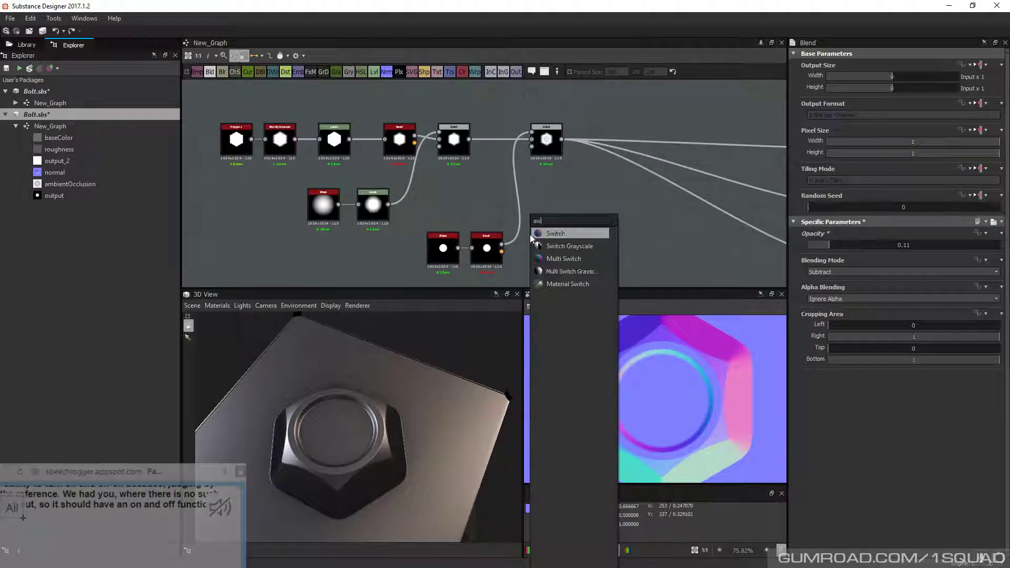
{"action": "left_click", "coordinate": [560, 247]}
{"action": "mouse_move", "coordinate": [529, 230]}
{"action": "left_mouse_down"}
{"action": "mouse_move", "coordinate": [550, 241]}
{"action": "mouse_move", "coordinate": [538, 246]}
{"action": "left_mouse_up"}
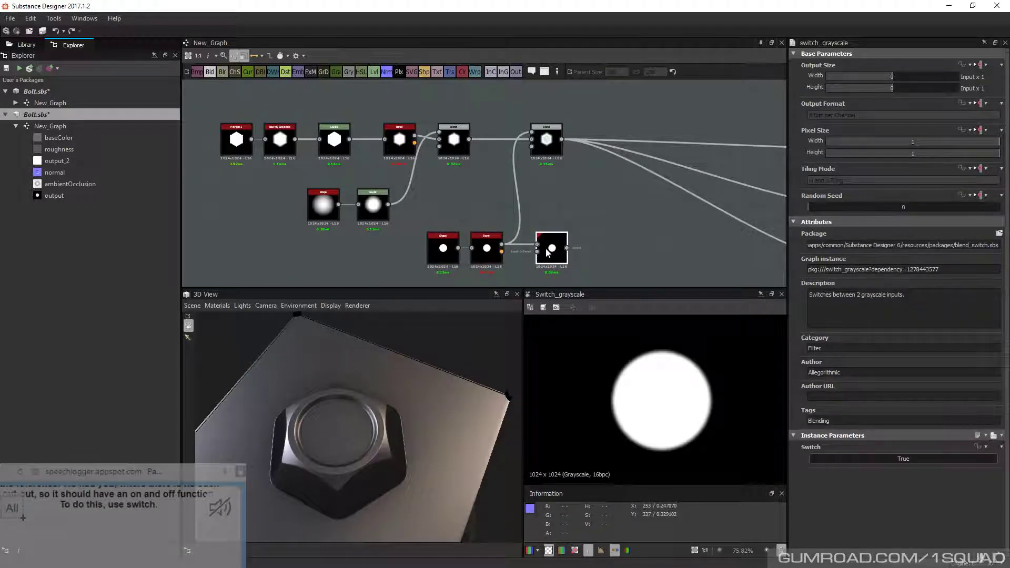
{"action": "scroll", "coordinate": [520, 226], "scroll_direction": "up", "scroll_amount": 2}
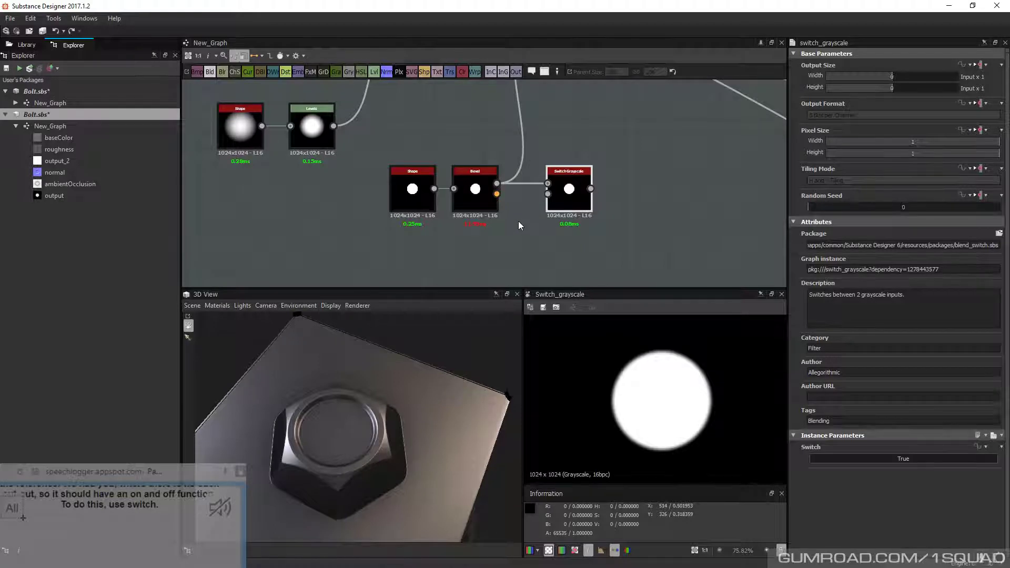
Add a black grayscale Uniform Color node below the disc Bevel and connect it to the switch's Input 2 (False)
{"action": "left_click", "coordinate": [519, 220]}
{"action": "left_click_drag", "start_coordinate": [487, 246], "coordinate": [559, 189]}
{"action": "left_click", "coordinate": [952, 245]}
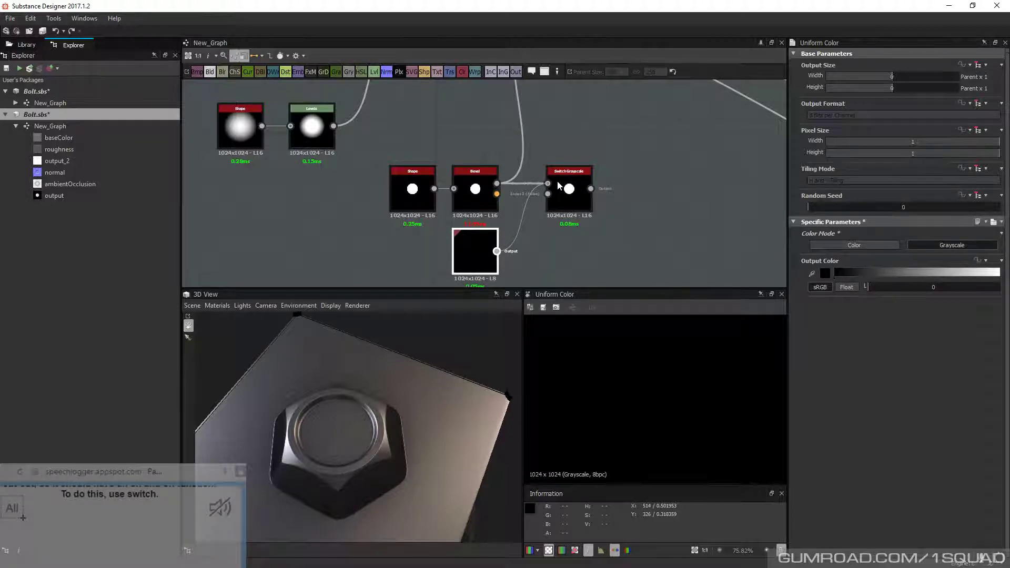
{"action": "scroll", "coordinate": [558, 185], "scroll_direction": "down", "scroll_amount": 1}
{"action": "middle_click_drag", "start_coordinate": [557, 185], "coordinate": [514, 242]}
{"action": "scroll", "coordinate": [463, 271], "scroll_direction": "down", "scroll_amount": 1}
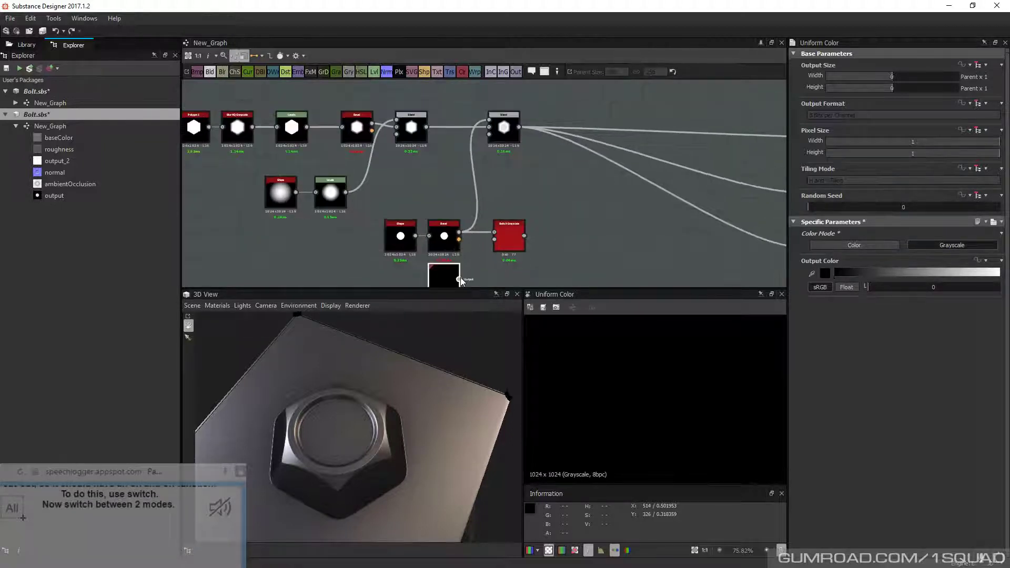
{"action": "left_click_drag", "start_coordinate": [459, 279], "coordinate": [495, 240]}
Set the Switch Grayscale node's Switch parameter to False to test the black input
{"action": "left_click", "coordinate": [509, 239]}
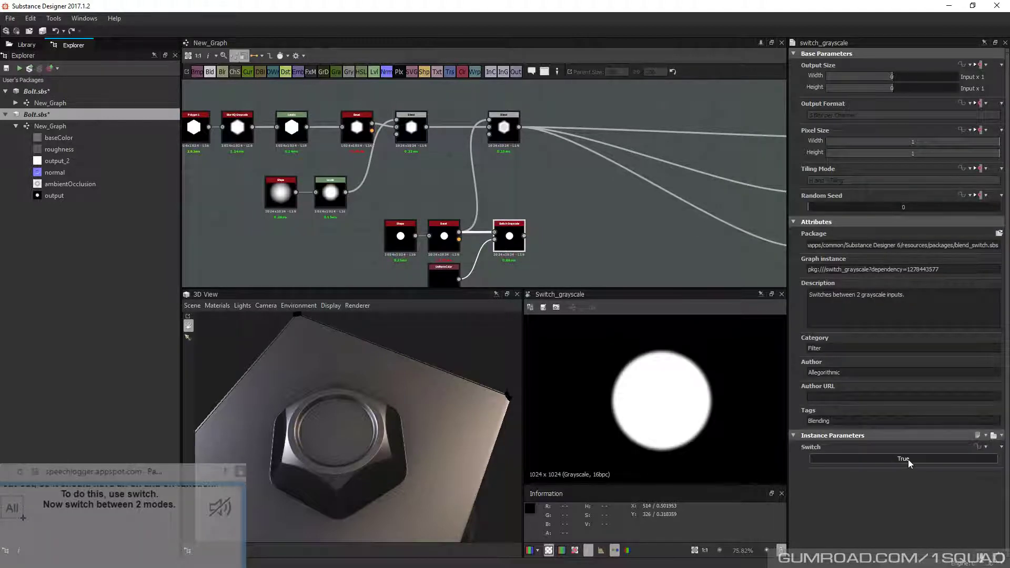
{"action": "scroll", "coordinate": [491, 215], "scroll_direction": "up", "scroll_amount": 3}
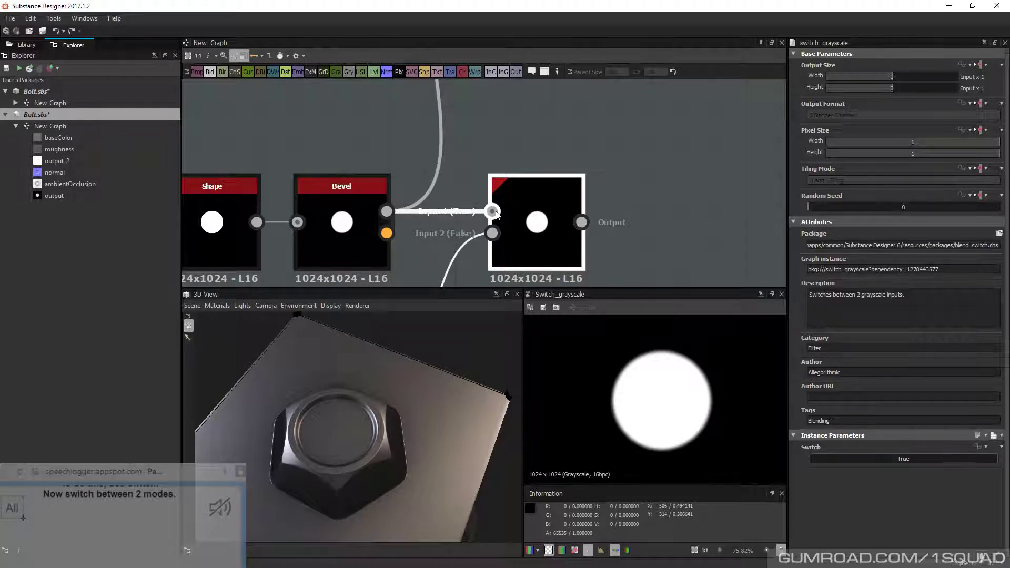
{"action": "left_click", "coordinate": [903, 458]}
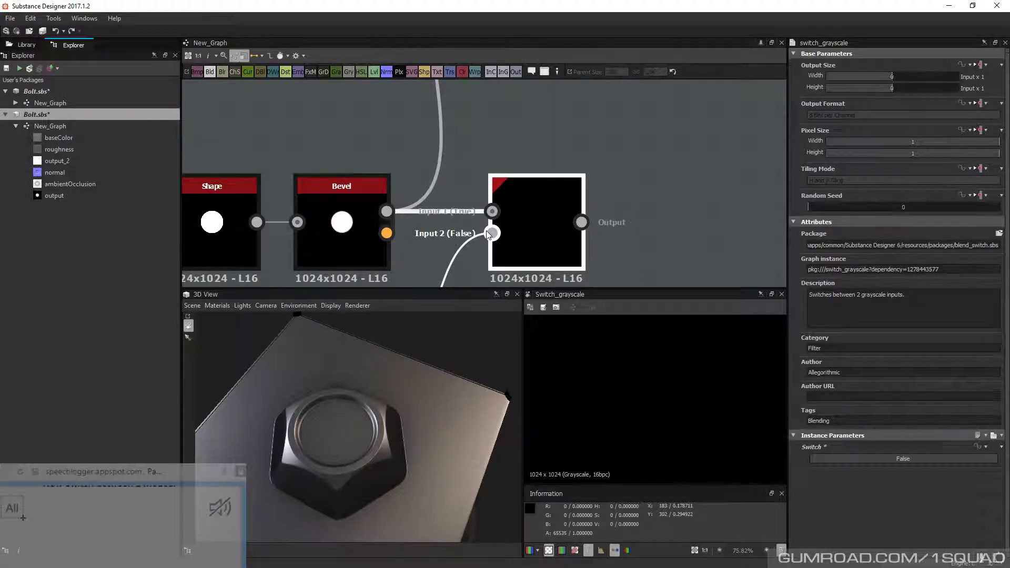
{"action": "scroll", "coordinate": [536, 232], "scroll_direction": "down", "scroll_amount": 1}
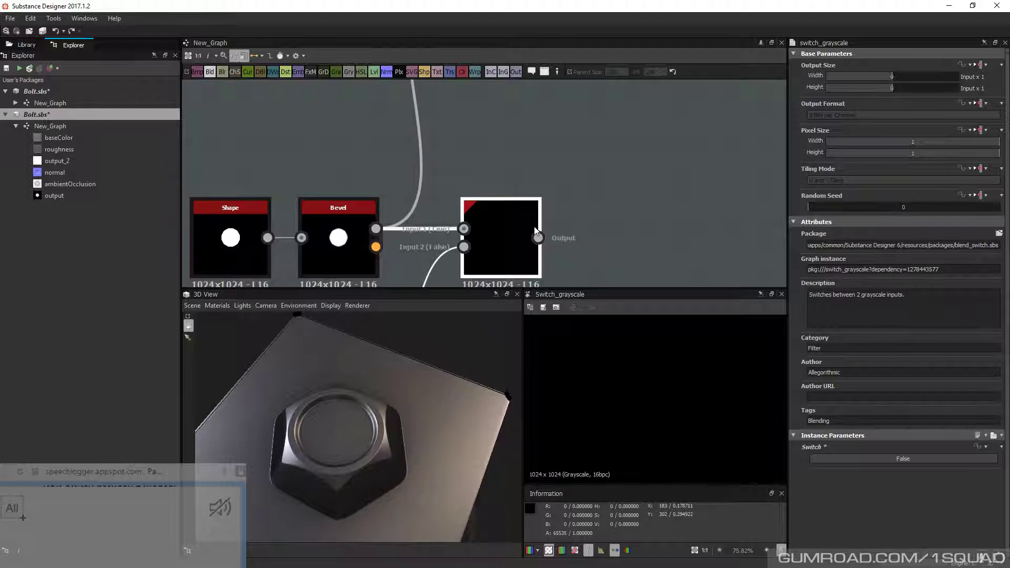
Connect the Switch Grayscale output to the second Blend's foreground input in place of the disc Bevel
{"action": "scroll", "coordinate": [536, 231], "scroll_direction": "down", "scroll_amount": 5}
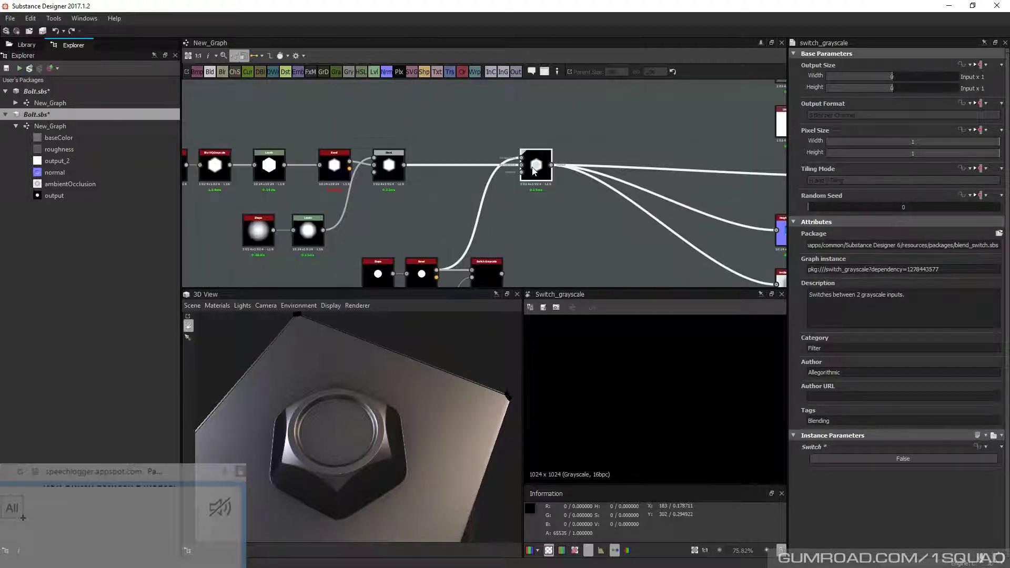
{"action": "left_click_drag", "start_coordinate": [533, 170], "coordinate": [527, 170]}
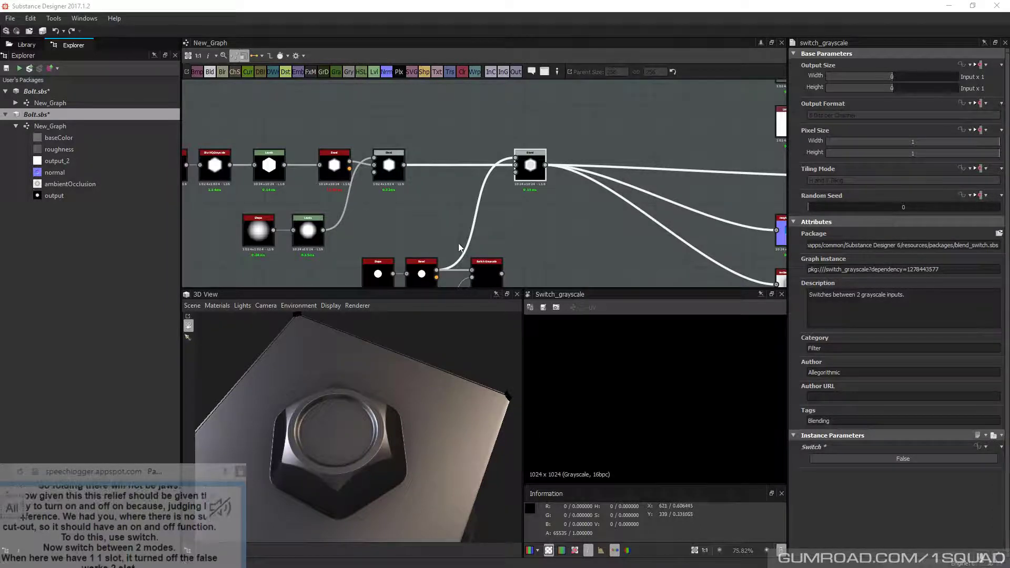
{"action": "left_click", "coordinate": [509, 235]}
{"action": "middle_click_drag", "start_coordinate": [506, 273], "coordinate": [497, 236]}
{"action": "left_click_drag", "start_coordinate": [503, 191], "coordinate": [507, 120]}
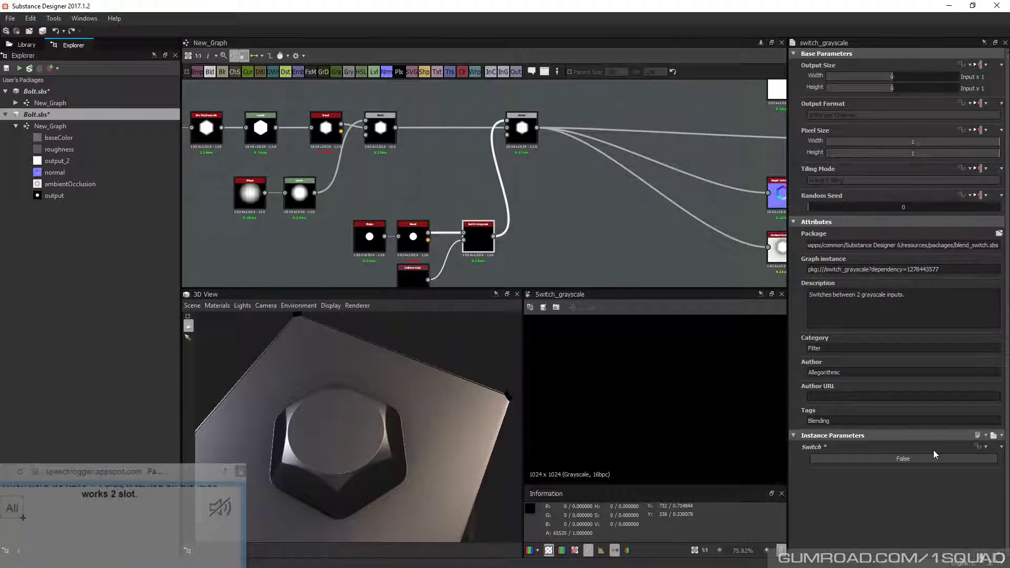
Set the Switch Grayscale node's Switch parameter back to True and expose it as a new graph input named Det_1
{"action": "left_click", "coordinate": [934, 458]}
{"action": "middle_click_drag", "start_coordinate": [508, 267], "coordinate": [534, 237]}
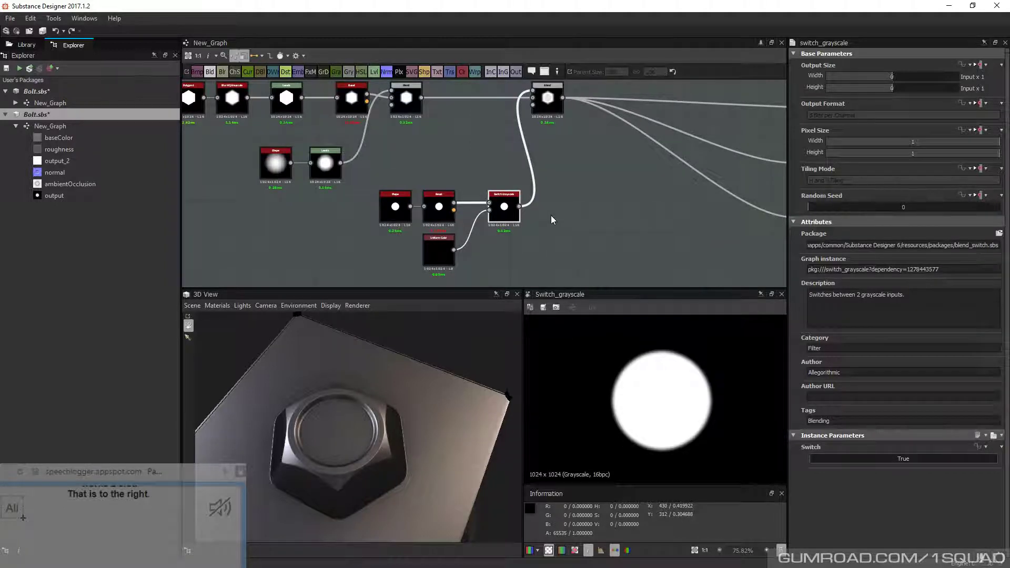
{"action": "left_click", "coordinate": [979, 447]}
{"action": "left_click", "coordinate": [971, 521]}
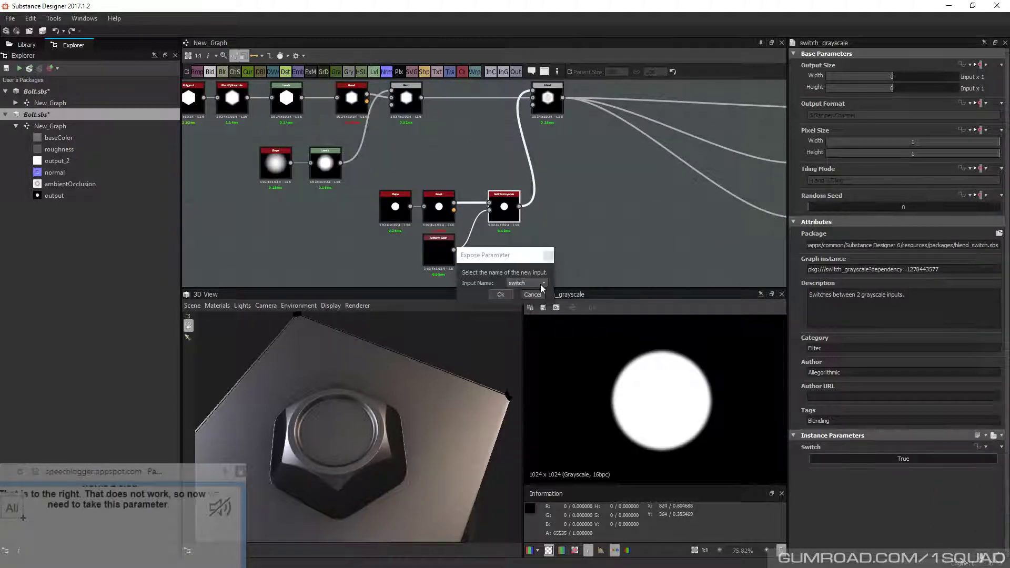
{"action": "key", "text": "Return"}
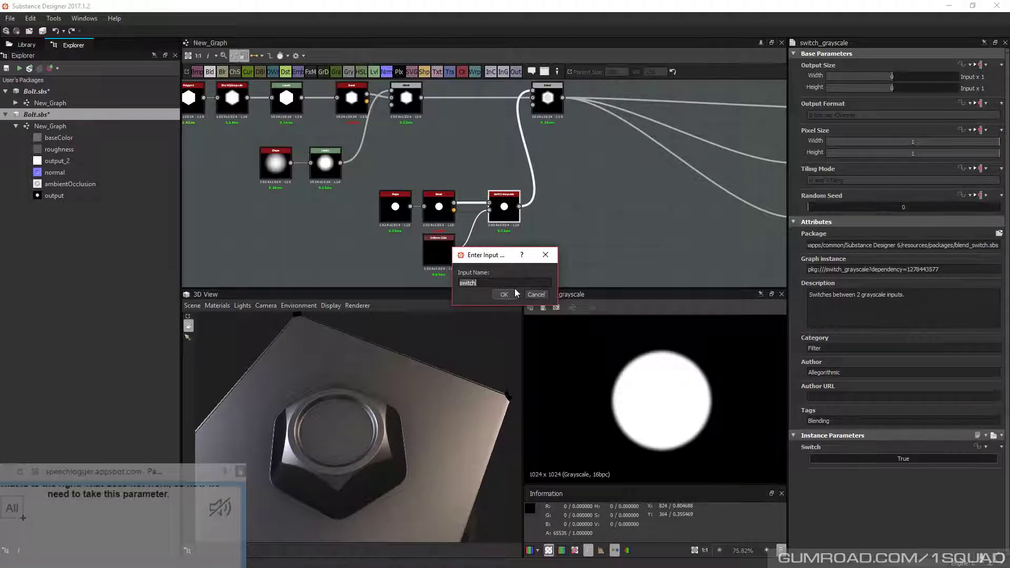
{"action": "key", "text": "Home"}
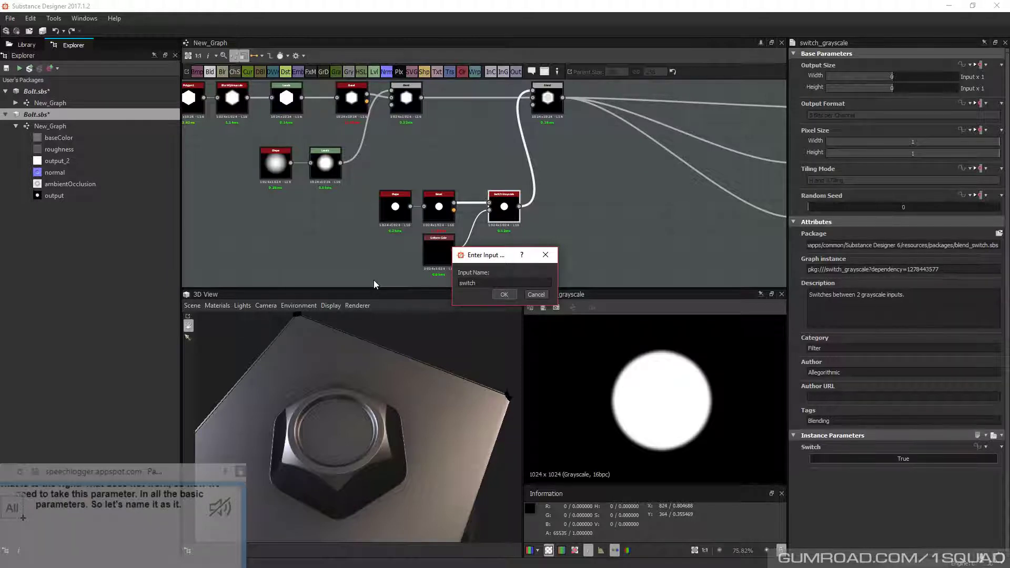
{"action": "key", "text": "BackSpace"}
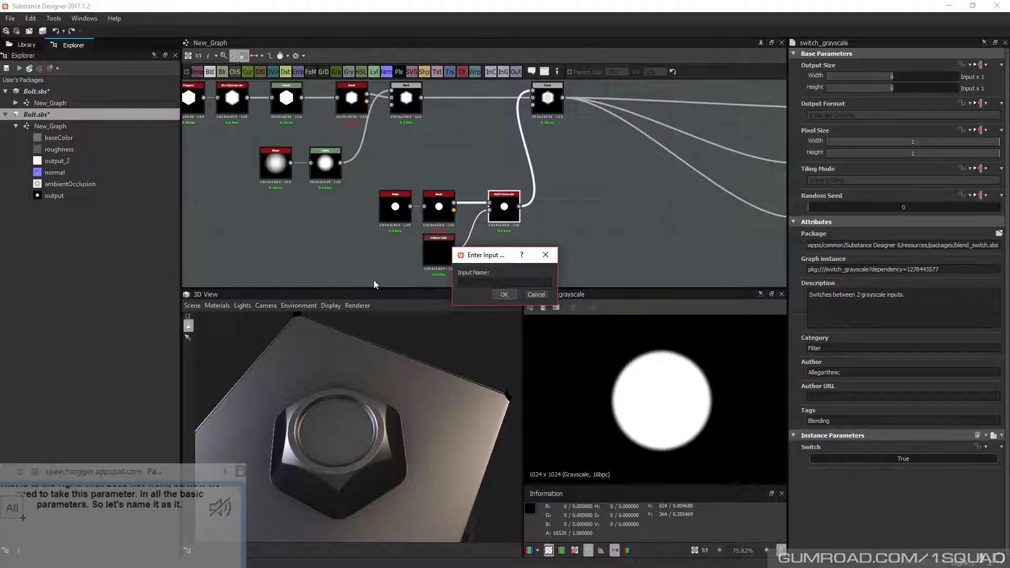
{"action": "type", "text": "Det"}
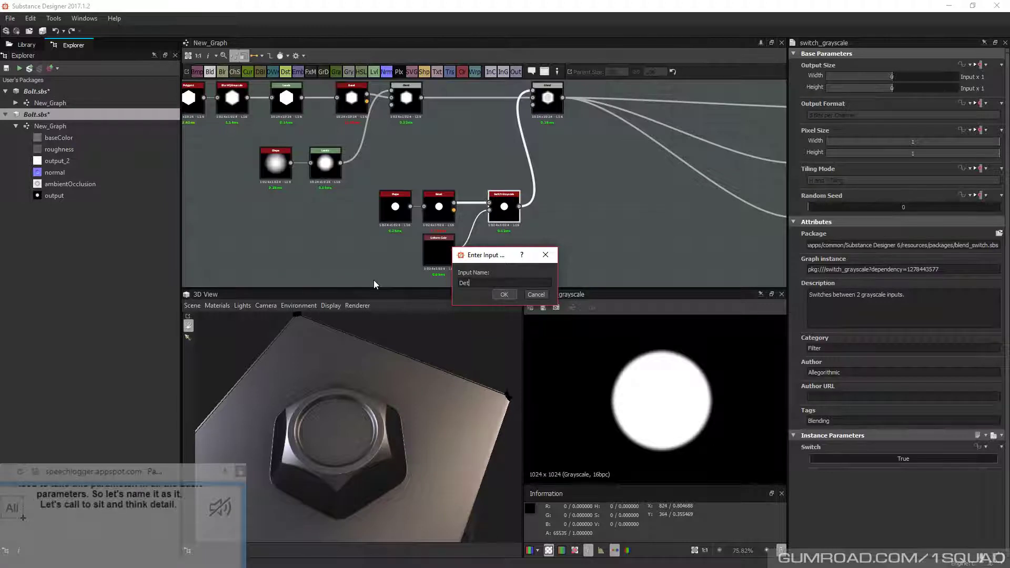
{"action": "type", "text": "_1"}
{"action": "left_click", "coordinate": [497, 295]}
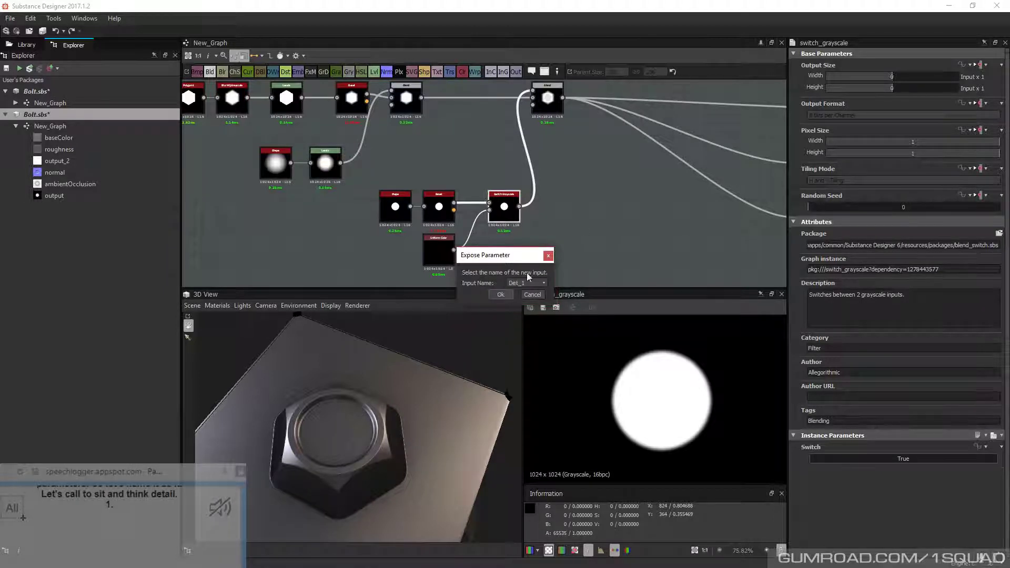
{"action": "left_click", "coordinate": [497, 296]}
Label the graph's new Boolean input parameter Det_1, matching its identifier
{"action": "left_click", "coordinate": [809, 473]}
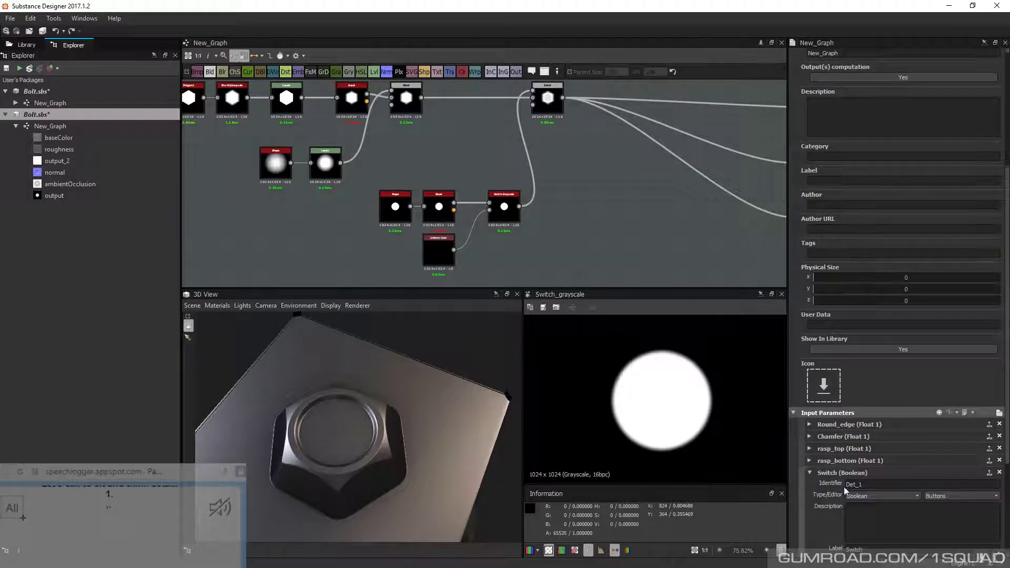
{"action": "scroll", "coordinate": [844, 488], "scroll_direction": "down", "scroll_amount": 4}
{"action": "left_click_drag", "start_coordinate": [865, 359], "coordinate": [793, 375]}
{"action": "key", "text": "ctrl+c"}
{"action": "left_click_drag", "start_coordinate": [867, 424], "coordinate": [808, 425]}
{"action": "key", "text": "ctrl+v"}
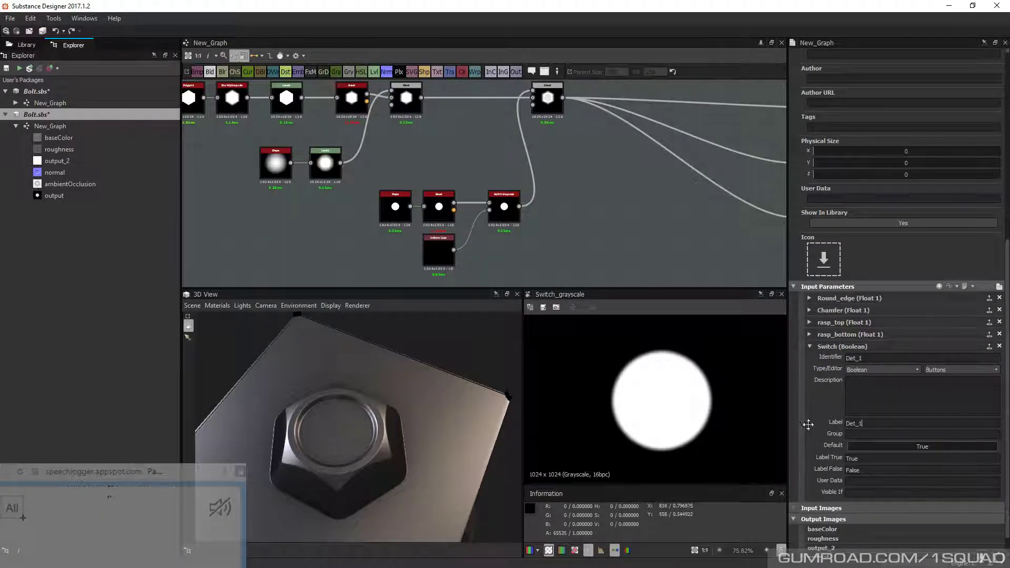
{"action": "key", "text": "Return"}
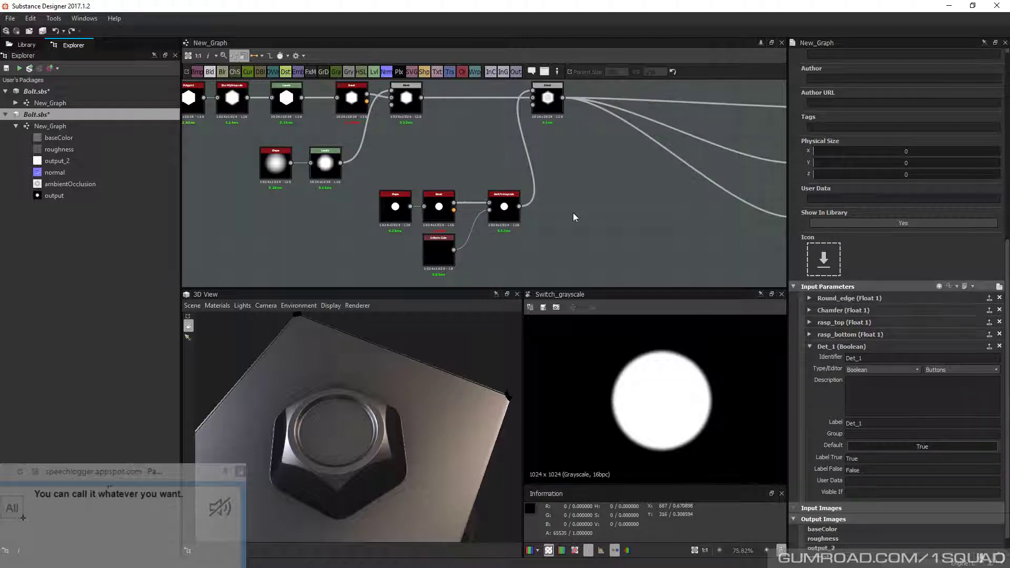
Preview the graph's input parameters and test Det_1 by toggling it to False and back to True
{"action": "left_click", "coordinate": [1000, 286]}
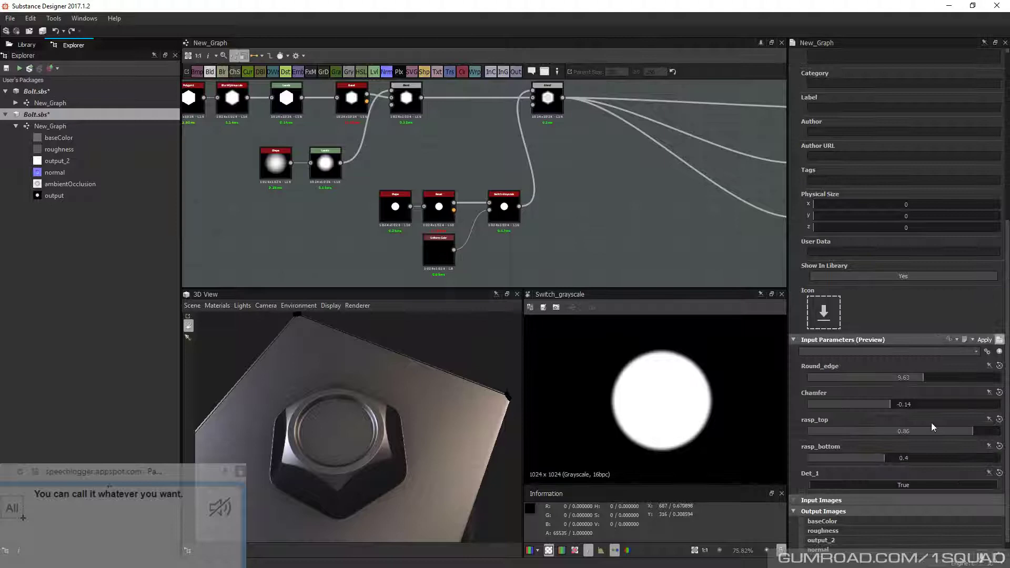
{"action": "left_click", "coordinate": [852, 481]}
{"action": "left_click", "coordinate": [855, 482]}
{"action": "left_click", "coordinate": [856, 482]}
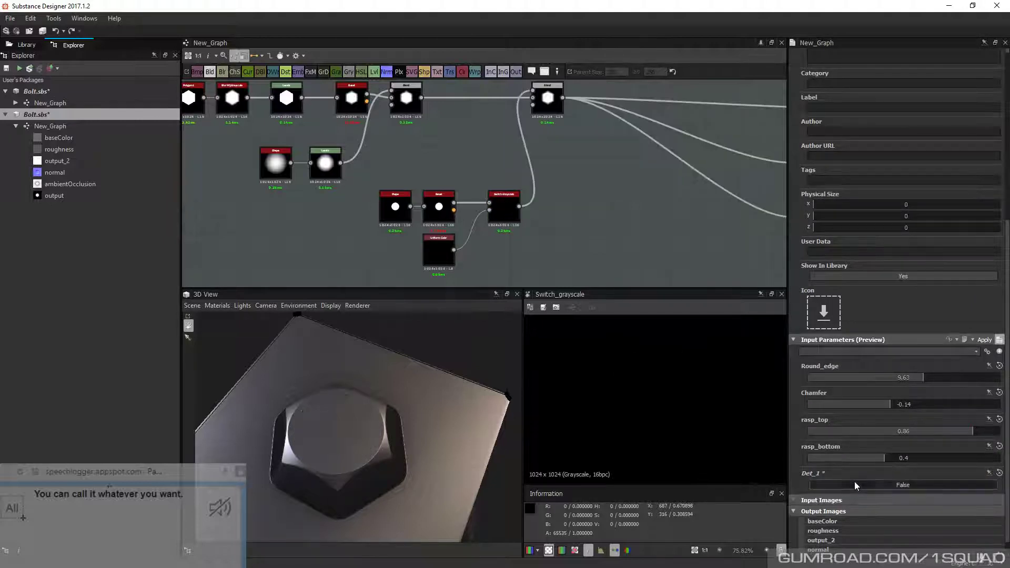
{"action": "left_click", "coordinate": [855, 485]}
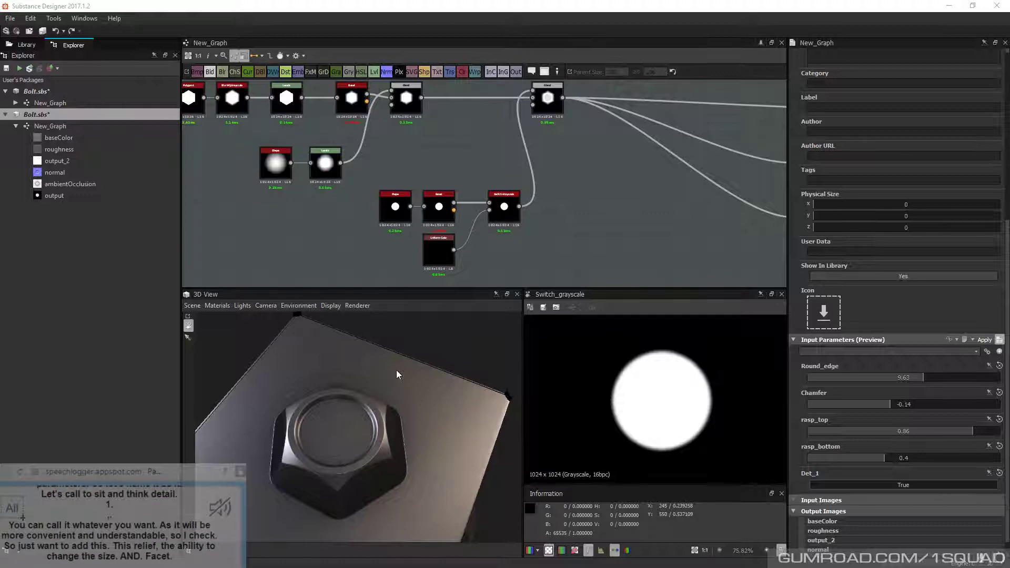
Expose the disc Shape node's Scale parameter as a new graph input named Det_1_Size
{"action": "middle_click_drag", "start_coordinate": [607, 223], "coordinate": [613, 223]}
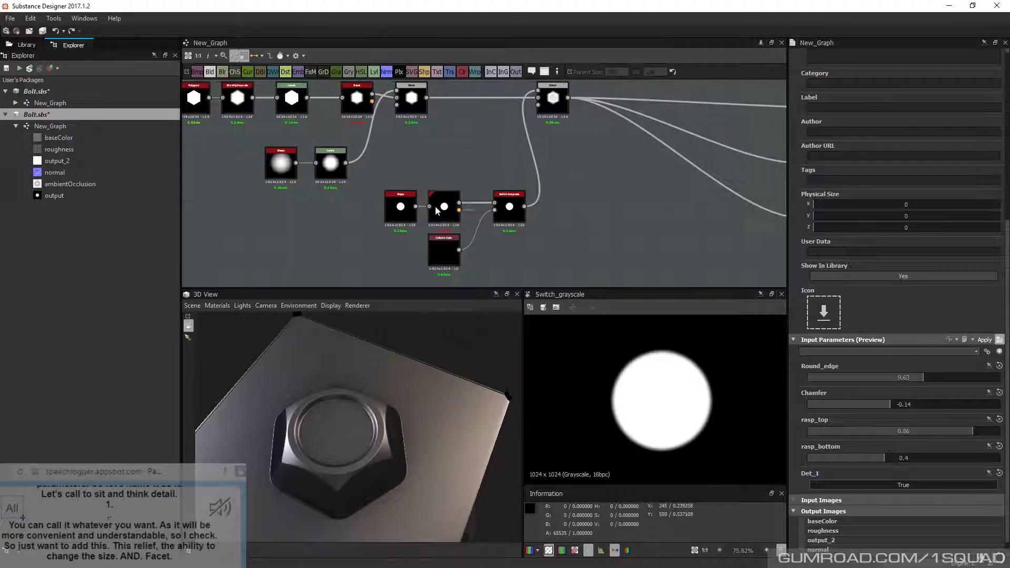
{"action": "double_click", "coordinate": [402, 209]}
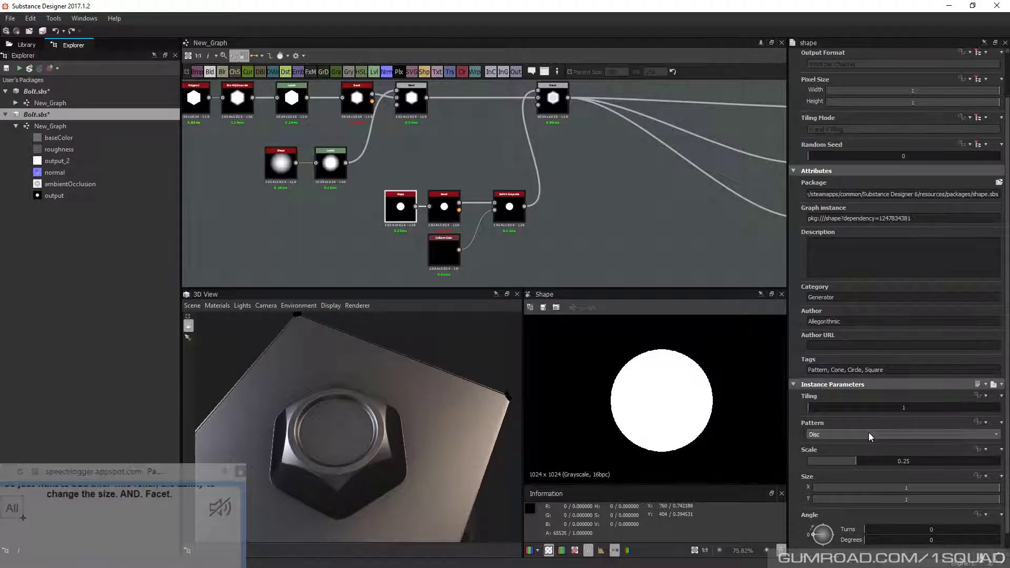
{"action": "left_click", "coordinate": [1001, 448]}
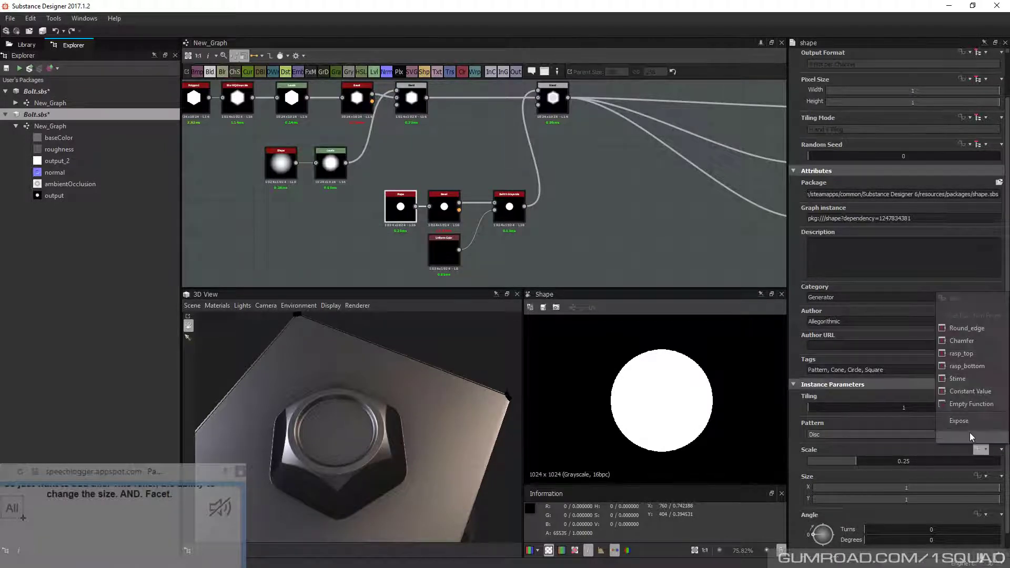
{"action": "left_click", "coordinate": [963, 423]}
{"action": "left_click", "coordinate": [537, 283]}
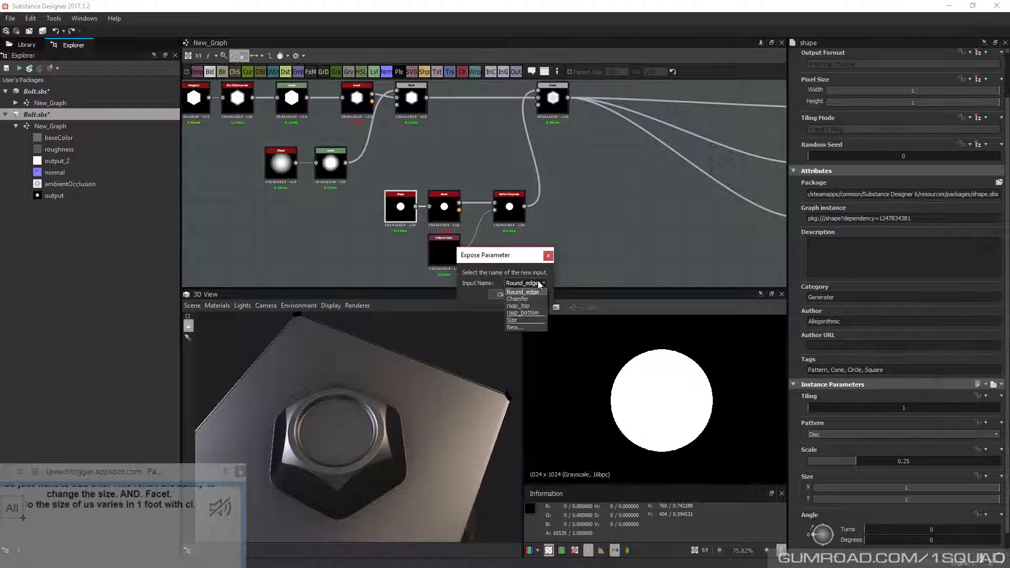
{"action": "left_click", "coordinate": [520, 327]}
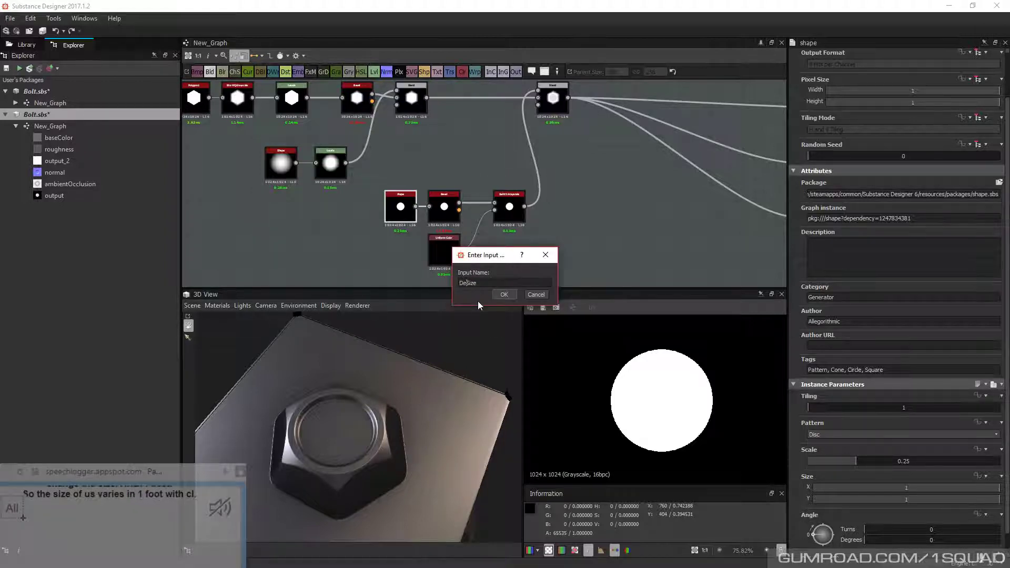
{"action": "type", "text": "Det_1_"}
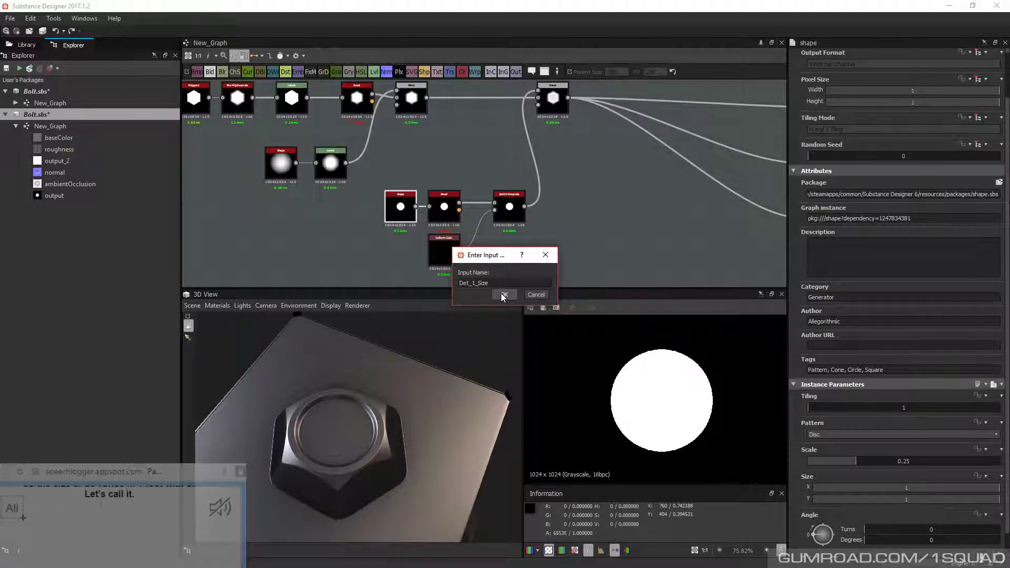
{"action": "left_click", "coordinate": [504, 294]}
Expose the disc Bevel node's Distance parameter as a new graph input named det_1_chamfer
{"action": "left_click", "coordinate": [445, 206]}
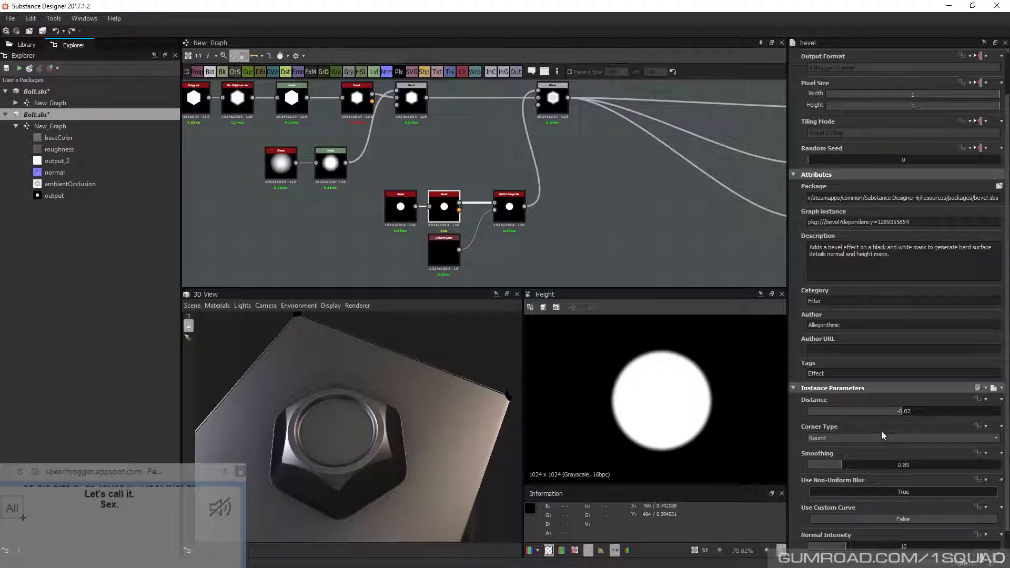
{"action": "left_click", "coordinate": [983, 401]}
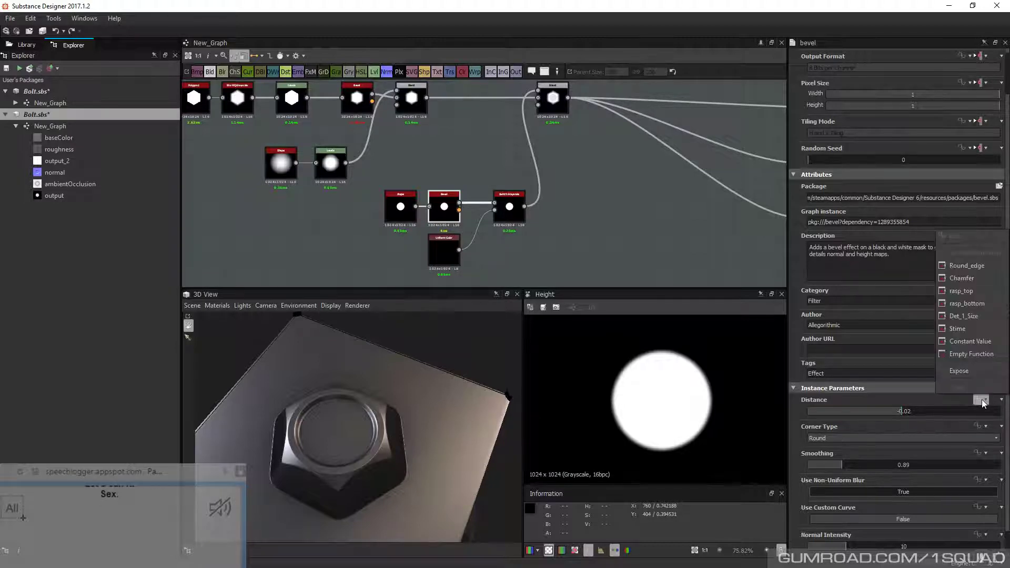
{"action": "left_click", "coordinate": [959, 371]}
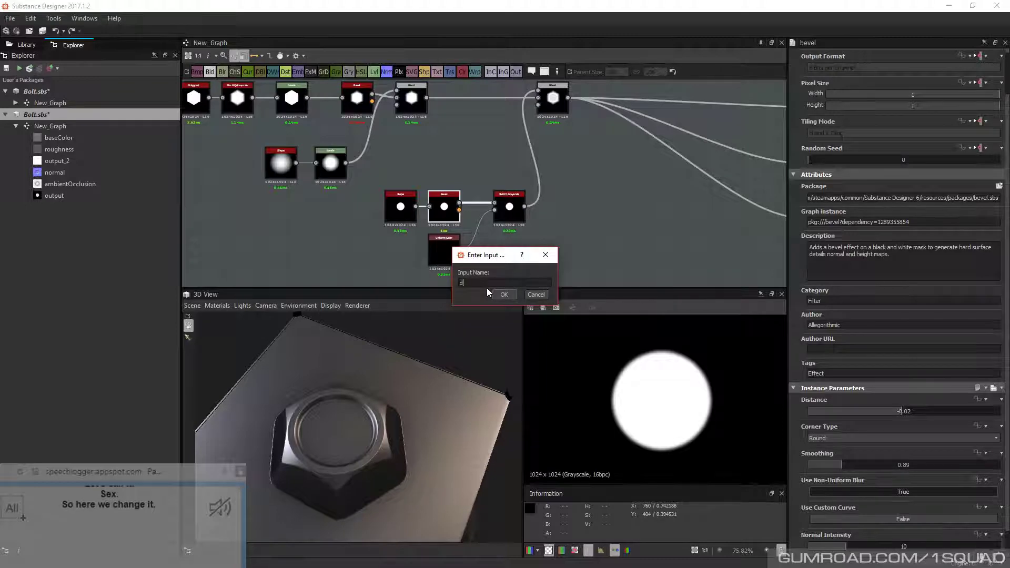
{"action": "type", "text": "det_1_chamfer"}
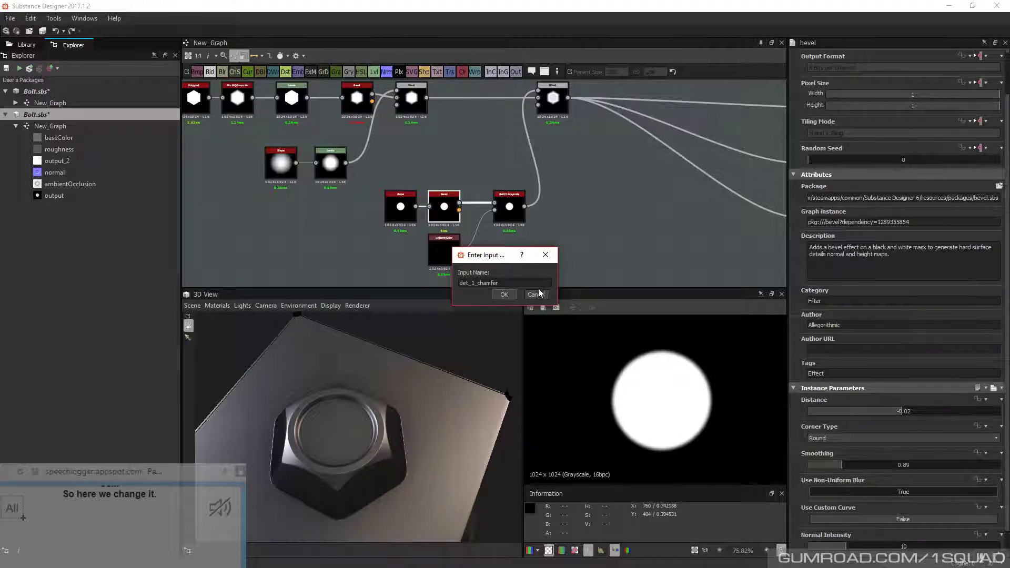
{"action": "left_click", "coordinate": [505, 294]}
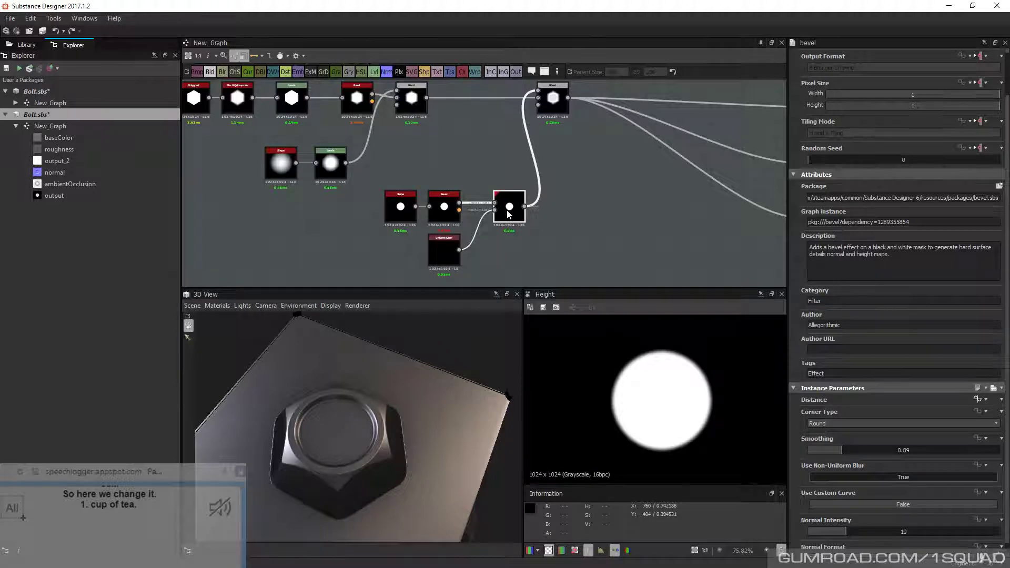
{"action": "double_click", "coordinate": [509, 213]}
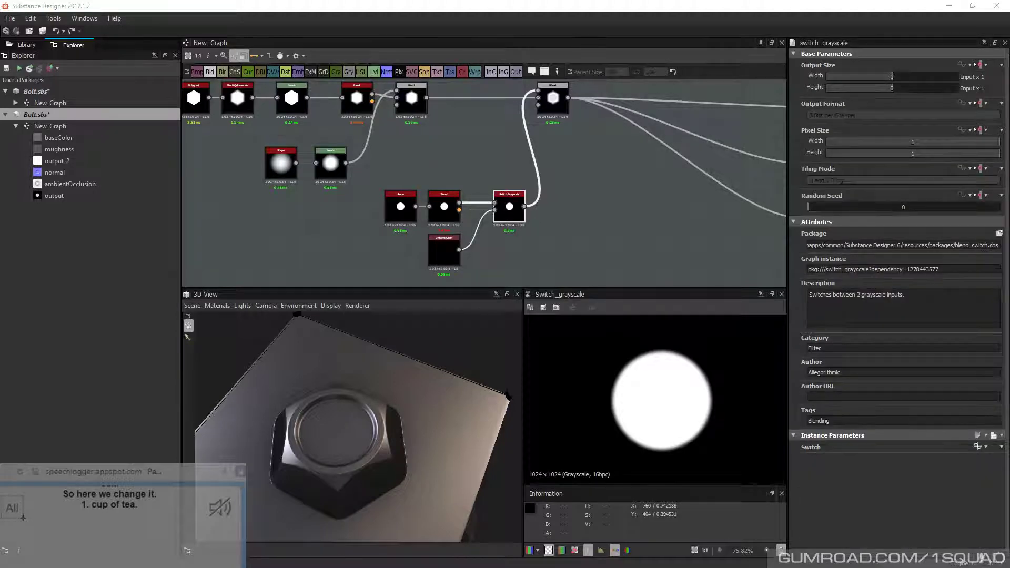
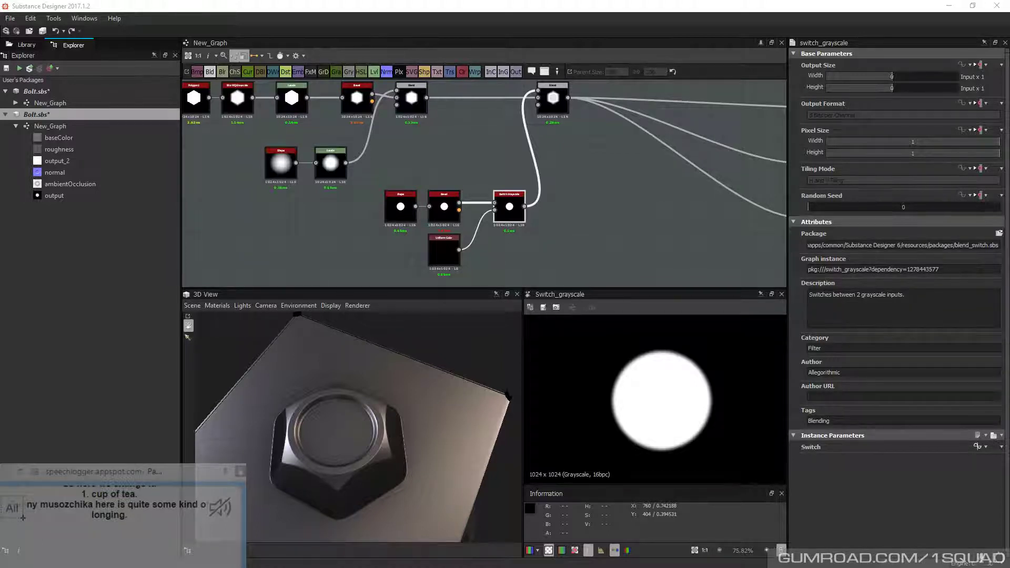
{"action": "middle_click_drag", "start_coordinate": [622, 229], "coordinate": [635, 228]}
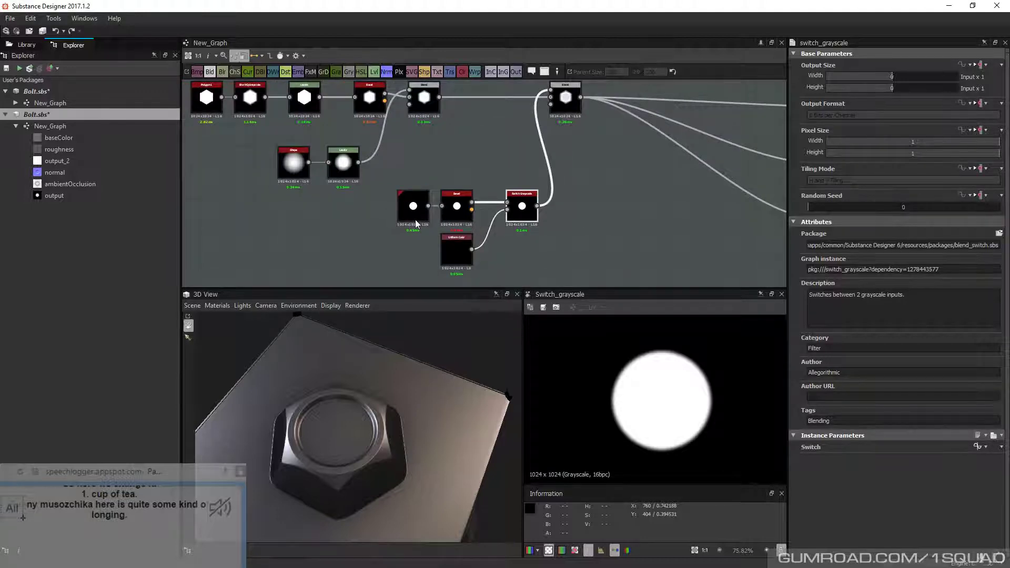
{"action": "left_click", "coordinate": [457, 208]}
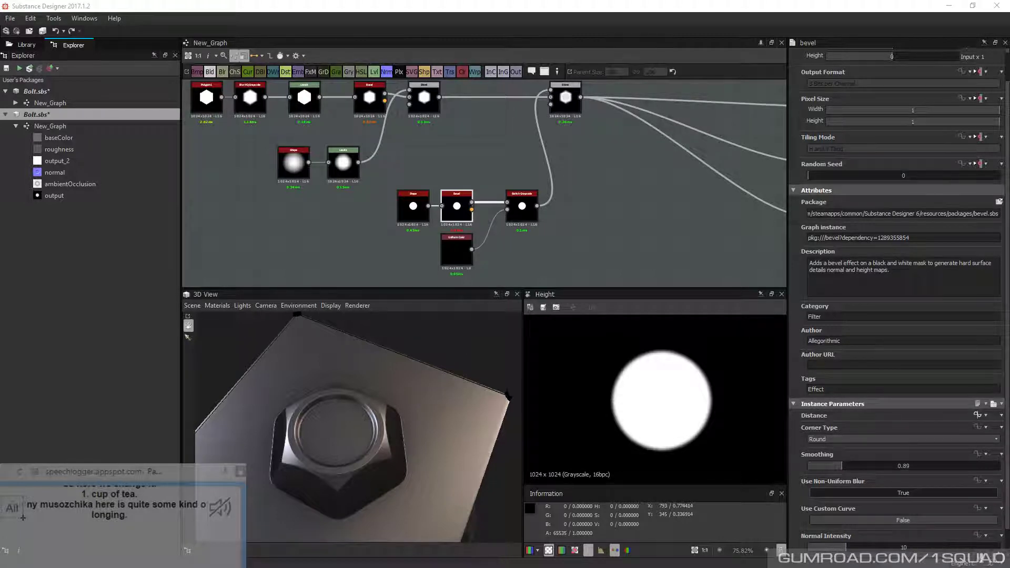
{"action": "middle_click", "coordinate": [609, 206]}
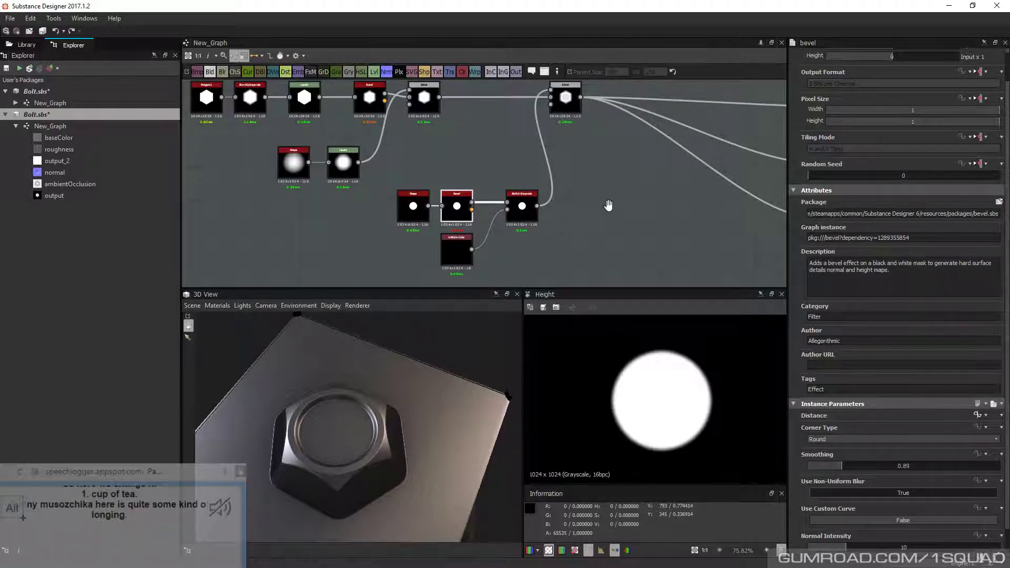
Change the Distance input parameter's identifier to Det_1_chamfer in the graph properties and collapse the Det_1 and Scale entries
{"action": "left_click", "coordinate": [609, 205]}
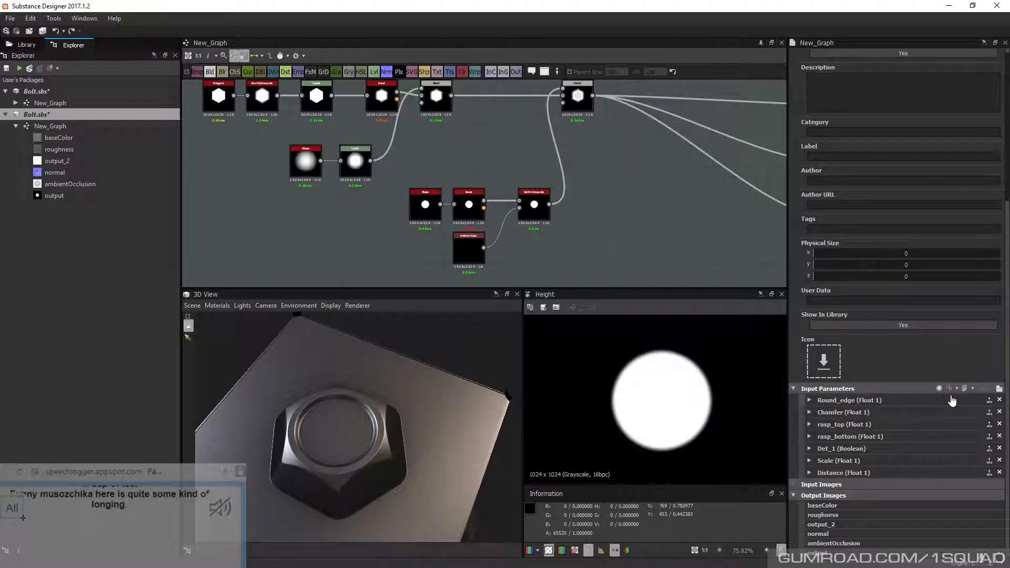
{"action": "left_click", "coordinate": [810, 448]}
{"action": "scroll", "coordinate": [809, 457], "scroll_direction": "down", "scroll_amount": 3}
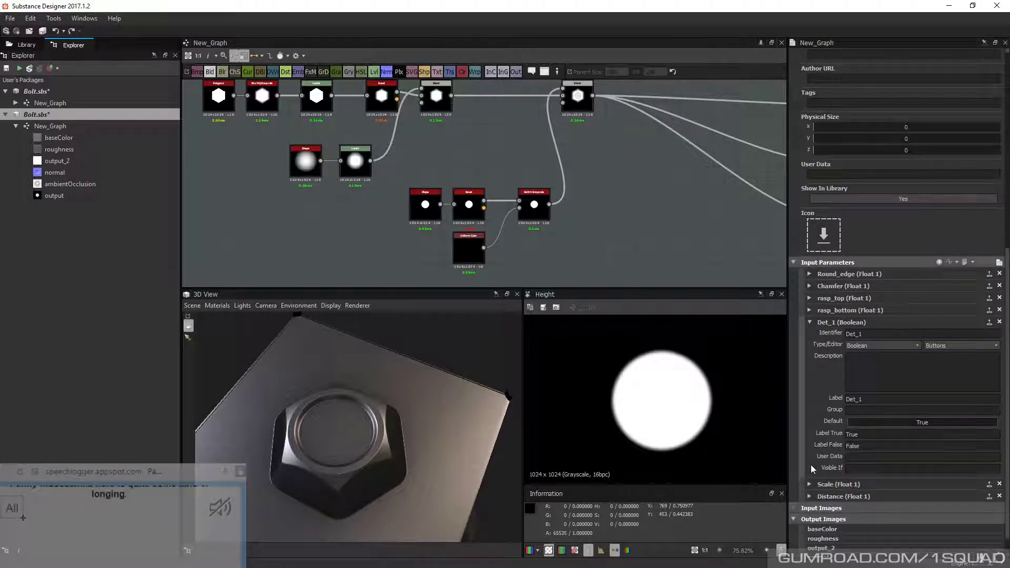
{"action": "left_click", "coordinate": [809, 484]}
{"action": "scroll", "coordinate": [809, 487], "scroll_direction": "down", "scroll_amount": 2}
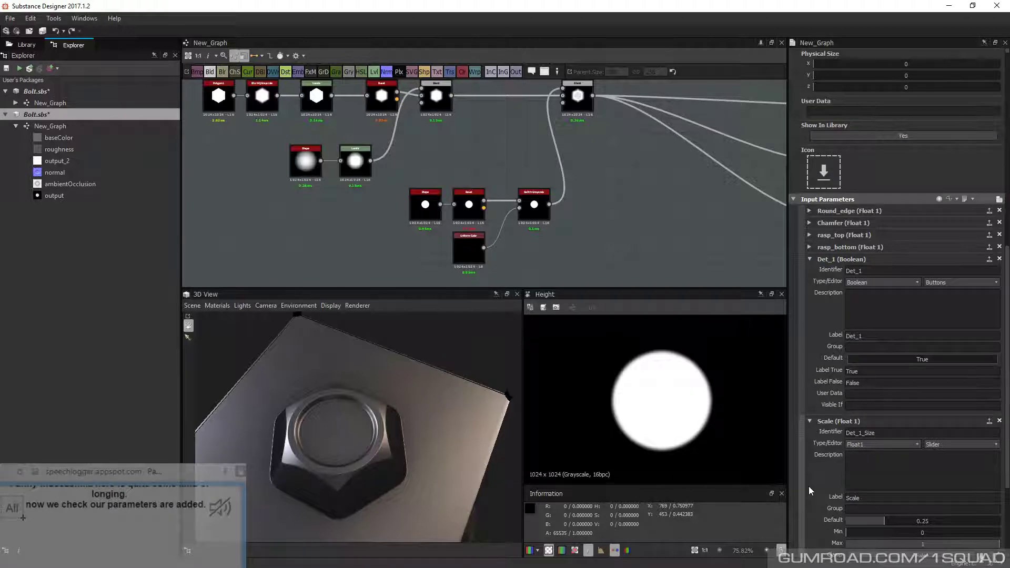
{"action": "scroll", "coordinate": [809, 487], "scroll_direction": "down", "scroll_amount": 2}
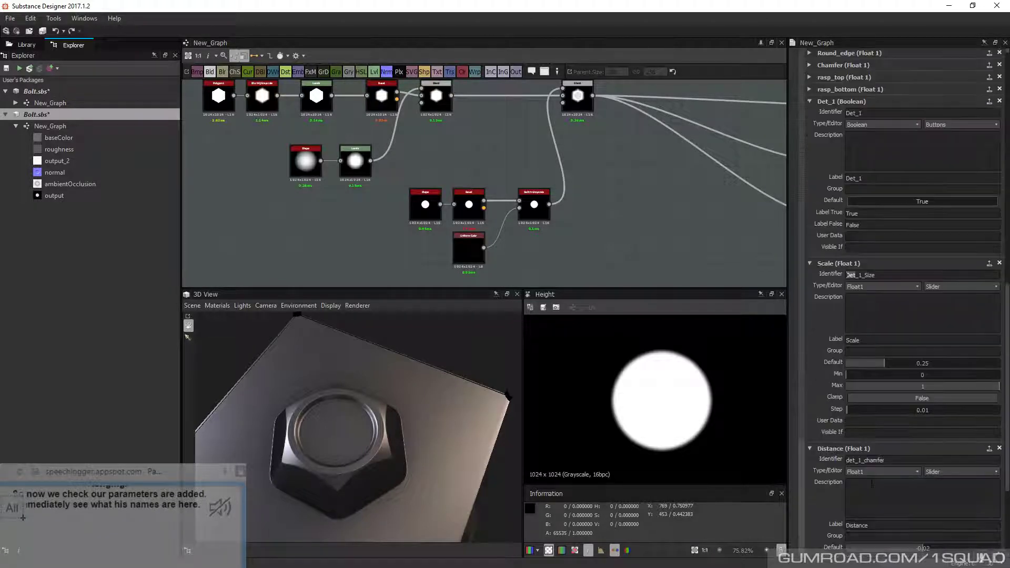
{"action": "scroll", "coordinate": [842, 391], "scroll_direction": "down", "scroll_amount": 3}
{"action": "left_click", "coordinate": [856, 461]}
{"action": "left_click", "coordinate": [811, 101]}
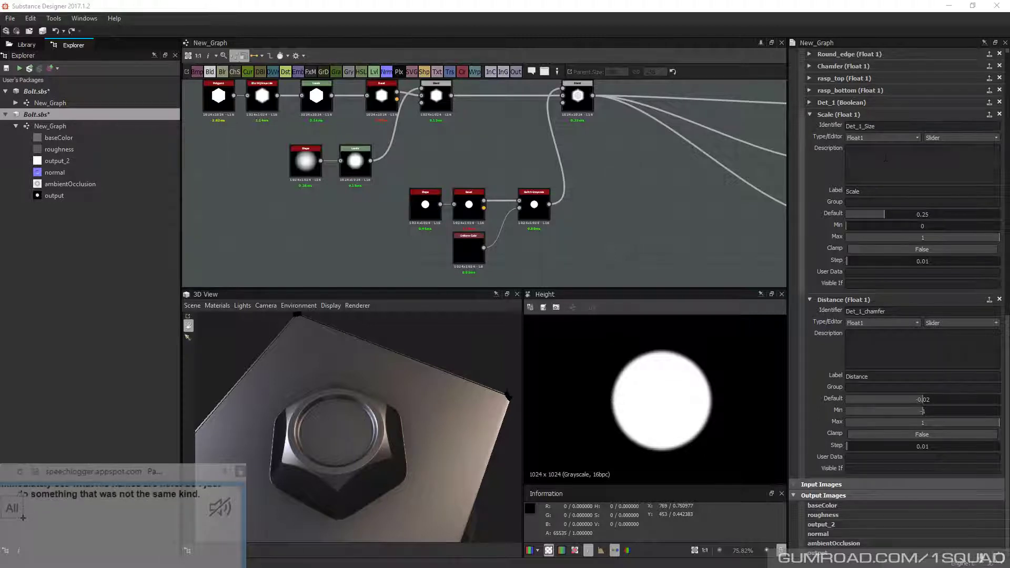
{"action": "left_click", "coordinate": [809, 114]}
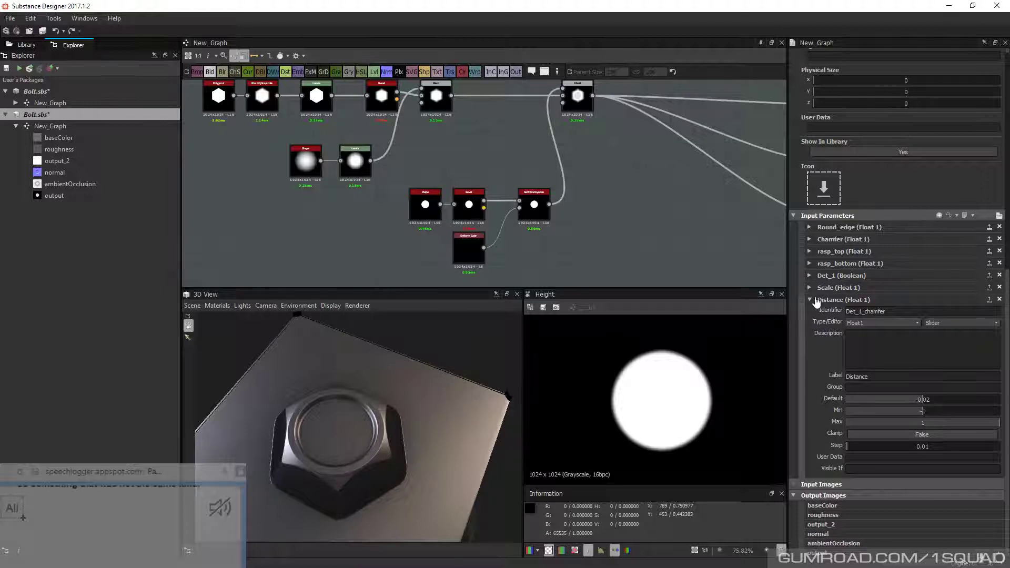
Check the input parameter preview, return to editing, and relabel the Scale parameter as Det_1_Size to match its identifier
{"action": "left_click", "coordinate": [999, 216]}
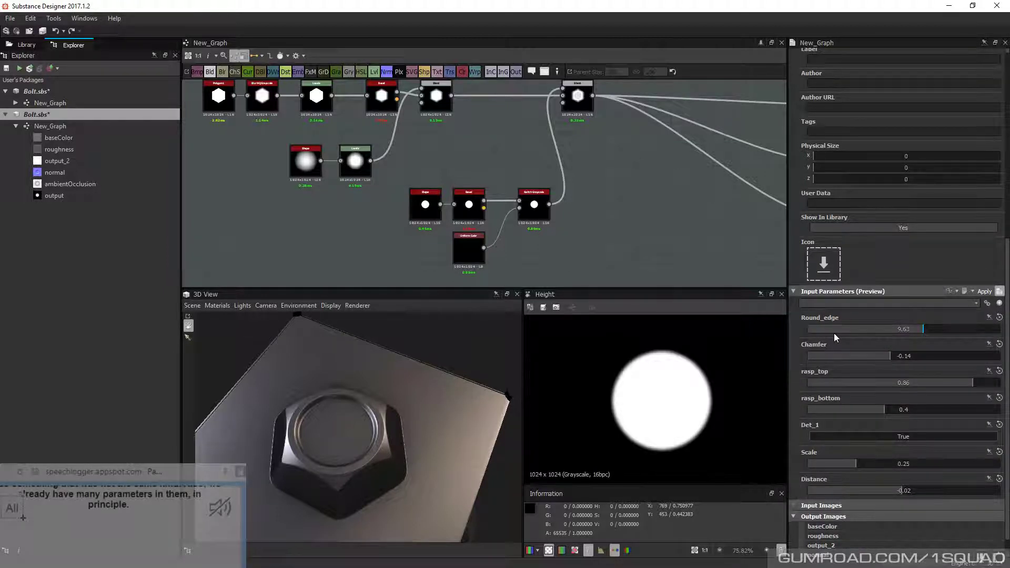
{"action": "left_click", "coordinate": [988, 294]}
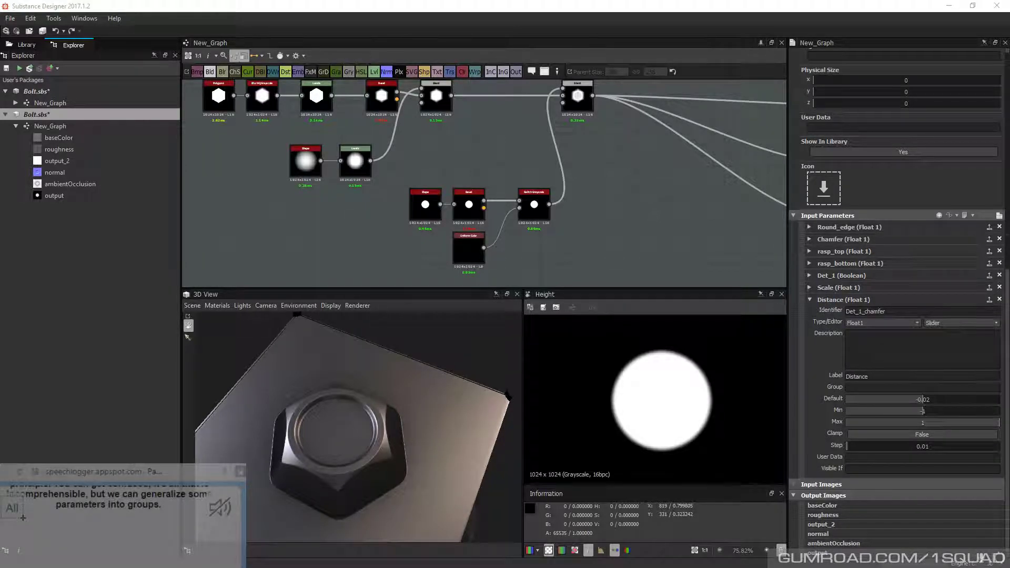
{"action": "left_click", "coordinate": [810, 288]}
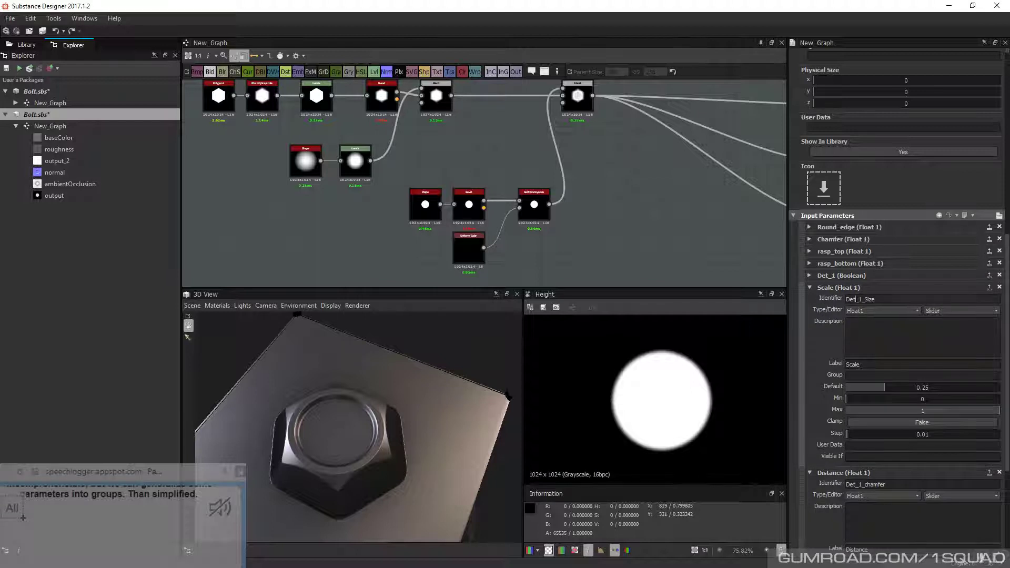
{"action": "left_click_drag", "start_coordinate": [878, 300], "coordinate": [825, 320]}
{"action": "key", "text": "ctrl+c"}
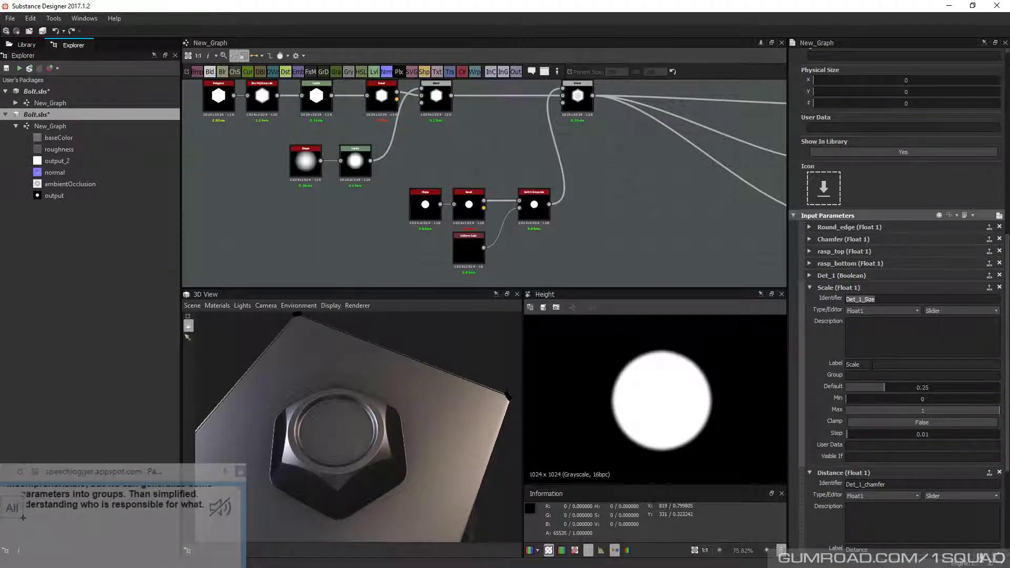
{"action": "left_click_drag", "start_coordinate": [873, 366], "coordinate": [845, 365]}
{"action": "key", "text": "ctrl+v"}
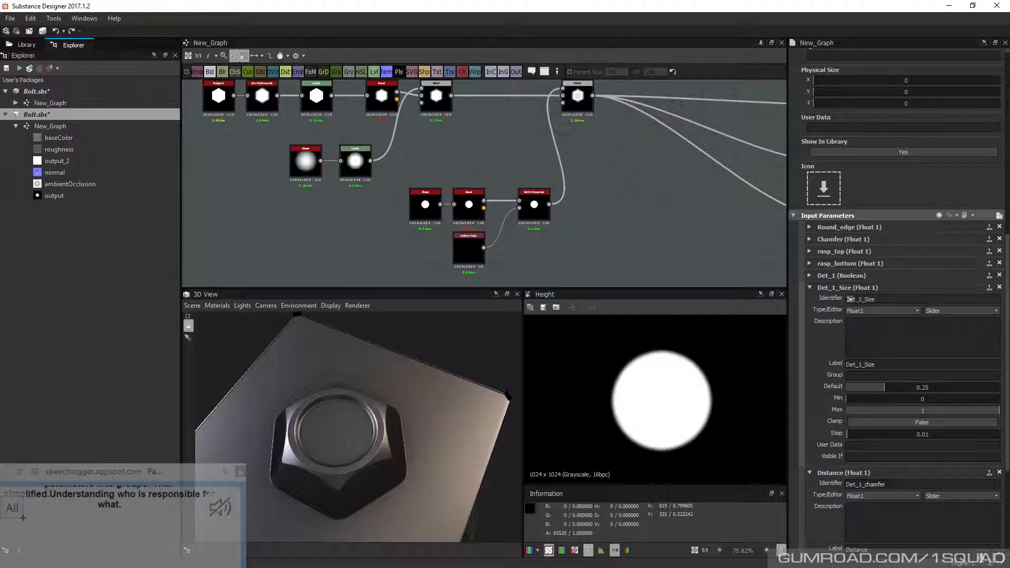
Assign the Det_1_Size, Distance and Det_1 input parameters to a common group named Det_1
{"action": "left_click_drag", "start_coordinate": [856, 300], "coordinate": [862, 299]}
{"action": "key", "text": "ctrl+c"}
{"action": "scroll", "coordinate": [894, 398], "scroll_direction": "down", "scroll_amount": 5}
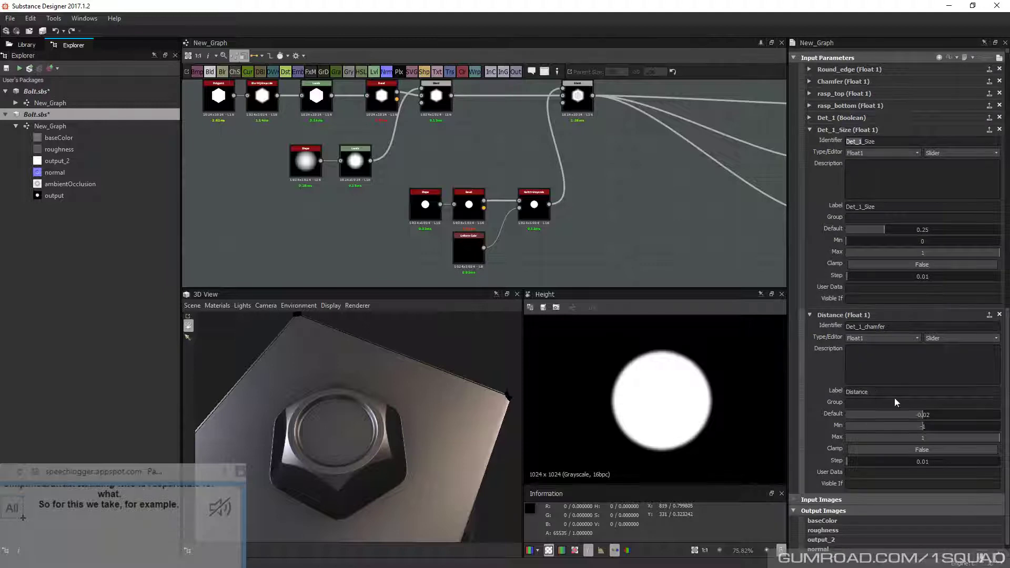
{"action": "scroll", "coordinate": [909, 336], "scroll_direction": "up", "scroll_amount": 2}
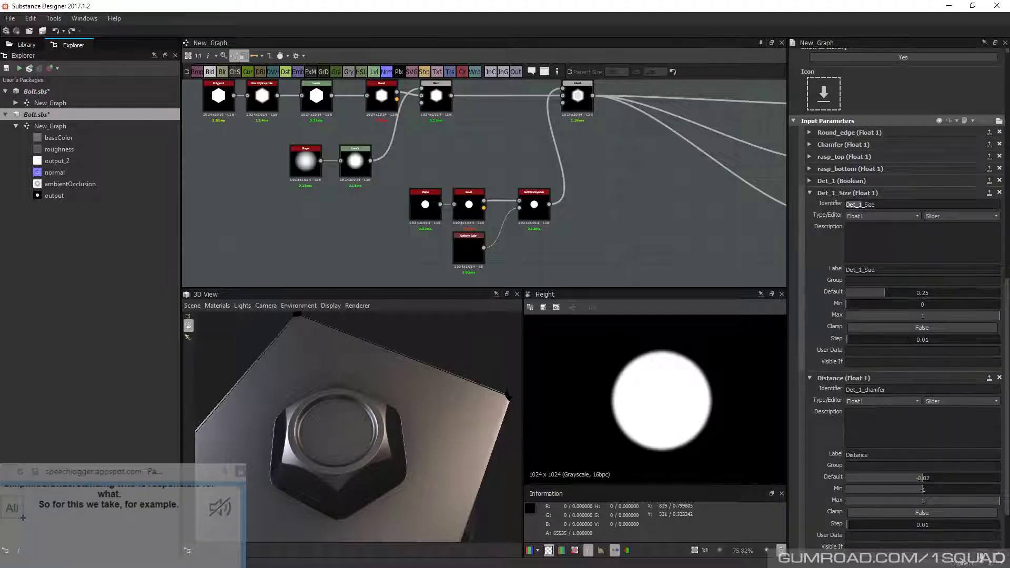
{"action": "left_click", "coordinate": [863, 279]}
{"action": "key", "text": "ctrl+v"}
{"action": "left_click", "coordinate": [870, 466]}
{"action": "key", "text": "ctrl+v"}
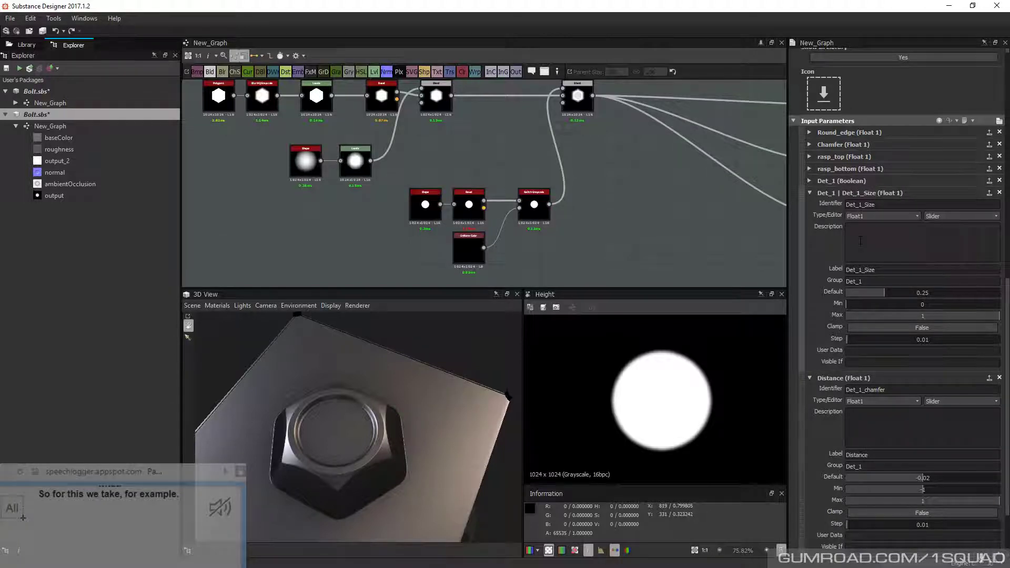
{"action": "left_click", "coordinate": [861, 180]}
{"action": "scroll", "coordinate": [863, 210], "scroll_direction": "up", "scroll_amount": 1}
{"action": "left_click", "coordinate": [868, 300]}
{"action": "key", "text": "ctrl+v"}
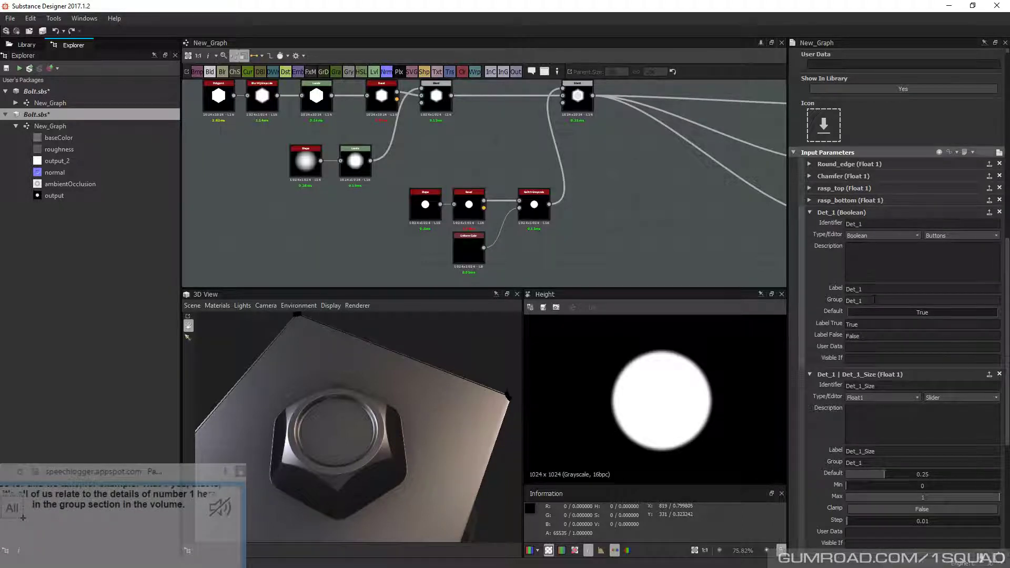
Preview the graph's input parameters and expand the Det_1 group to examine its grouped controls
{"action": "left_click", "coordinate": [999, 153]}
{"action": "scroll", "coordinate": [838, 451], "scroll_direction": "down", "scroll_amount": 1}
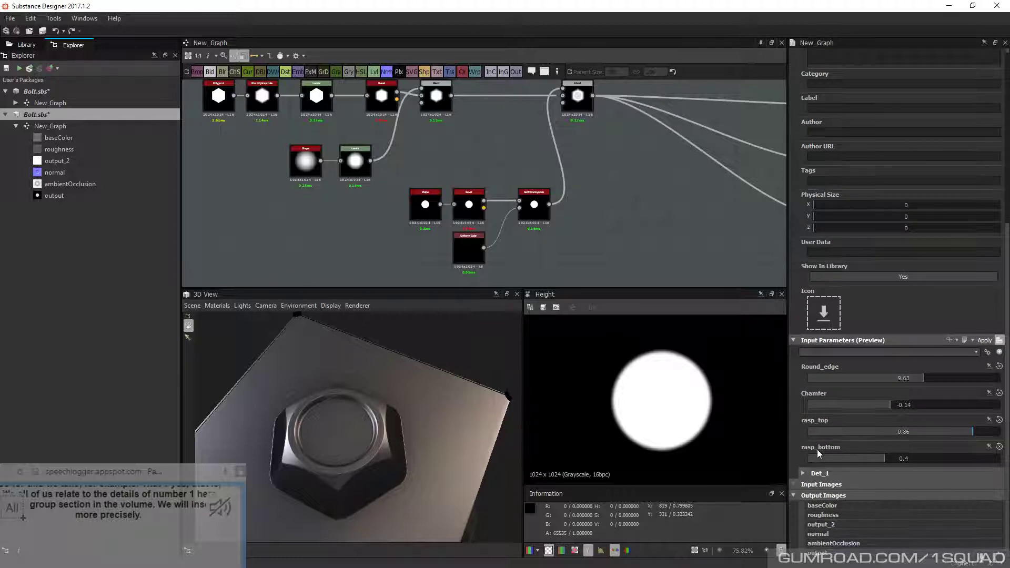
{"action": "left_click", "coordinate": [804, 474]}
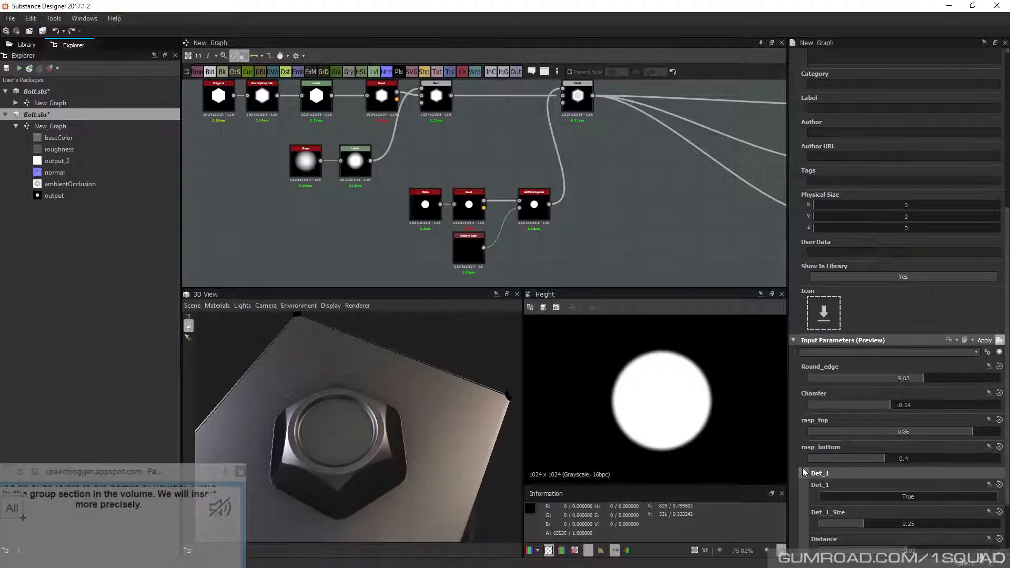
{"action": "scroll", "coordinate": [803, 469], "scroll_direction": "down", "scroll_amount": 3}
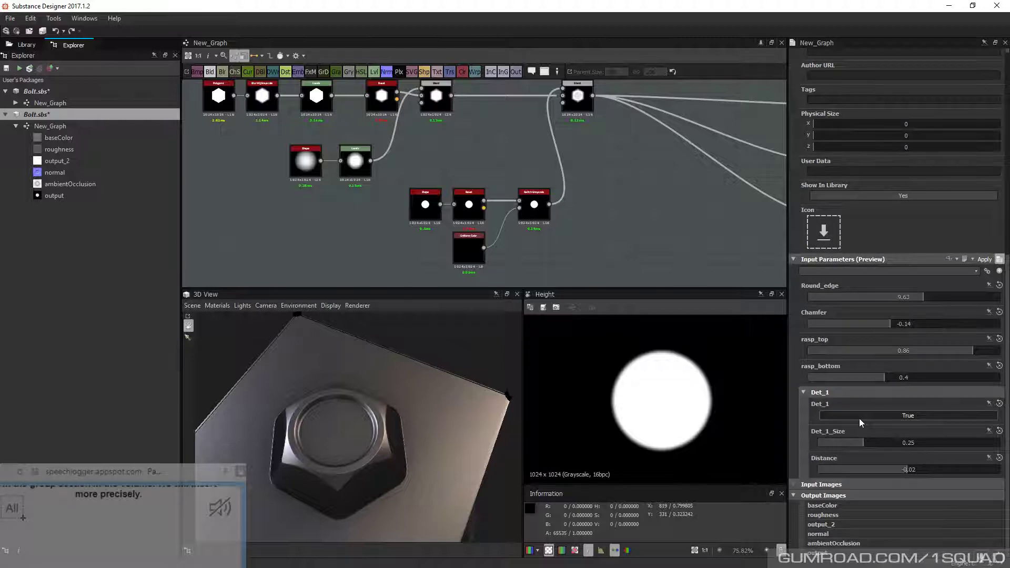
Test the disc chamfer by changing the Distance value in the Det_1 group to -0.04 and inspect the bolt in 3D
{"action": "mouse_move", "coordinate": [863, 443]}
{"action": "left_mouse_down"}
{"action": "mouse_move", "coordinate": [914, 441]}
{"action": "mouse_move", "coordinate": [863, 440]}
{"action": "left_mouse_up"}
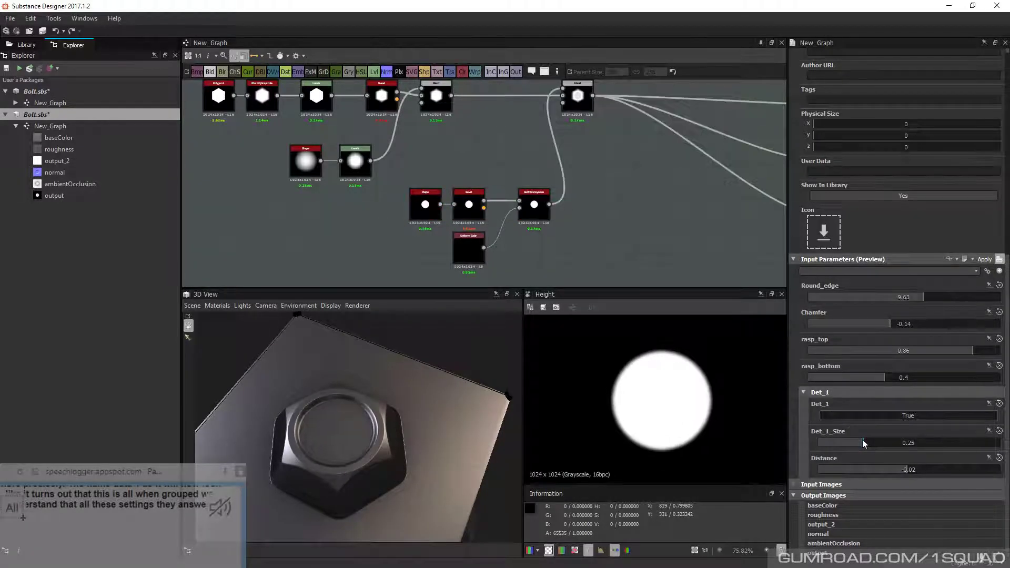
{"action": "left_click_drag", "start_coordinate": [907, 470], "coordinate": [899, 468]}
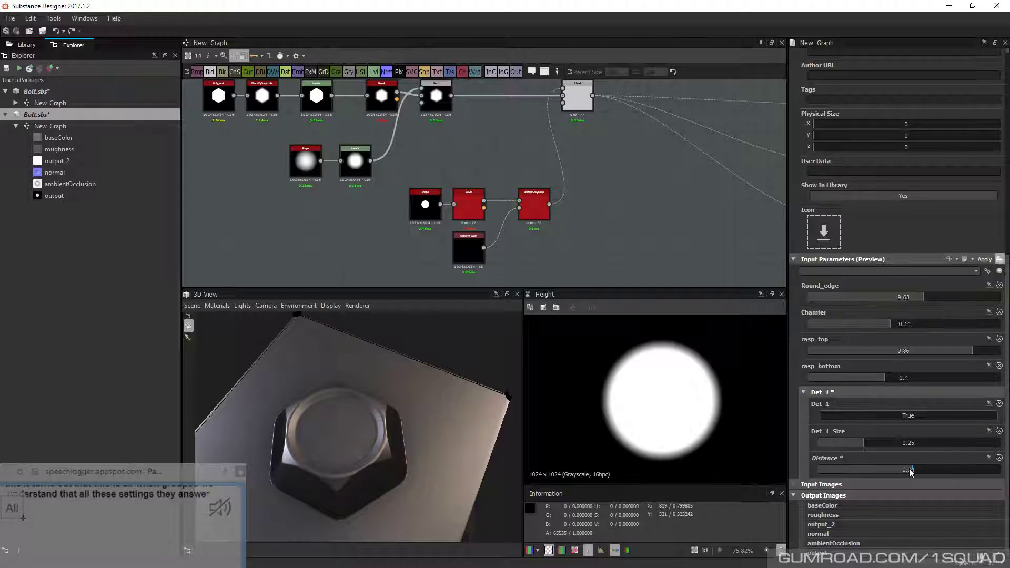
{"action": "left_click", "coordinate": [905, 472]}
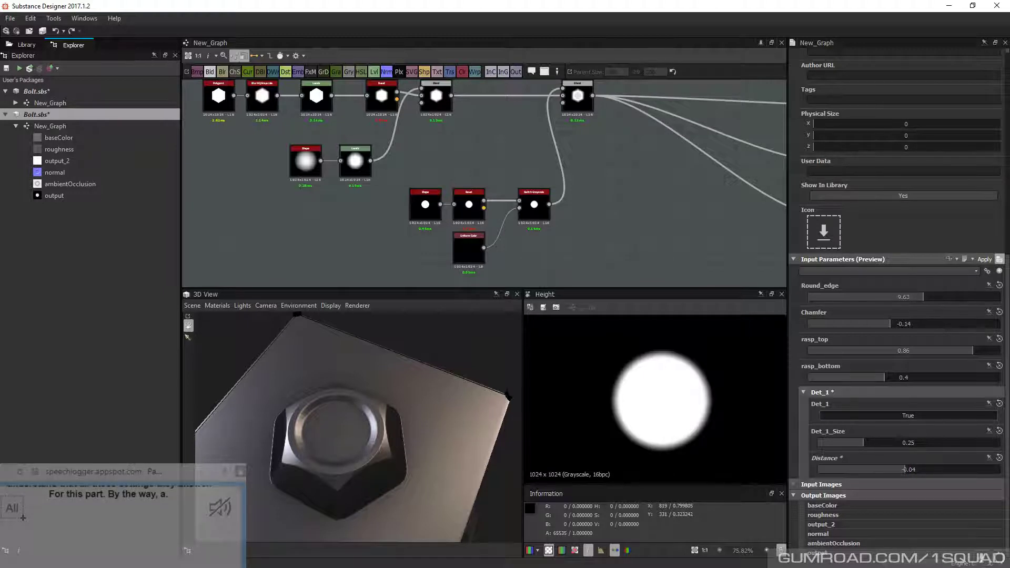
{"action": "left_click_drag", "start_coordinate": [417, 415], "coordinate": [387, 413]}
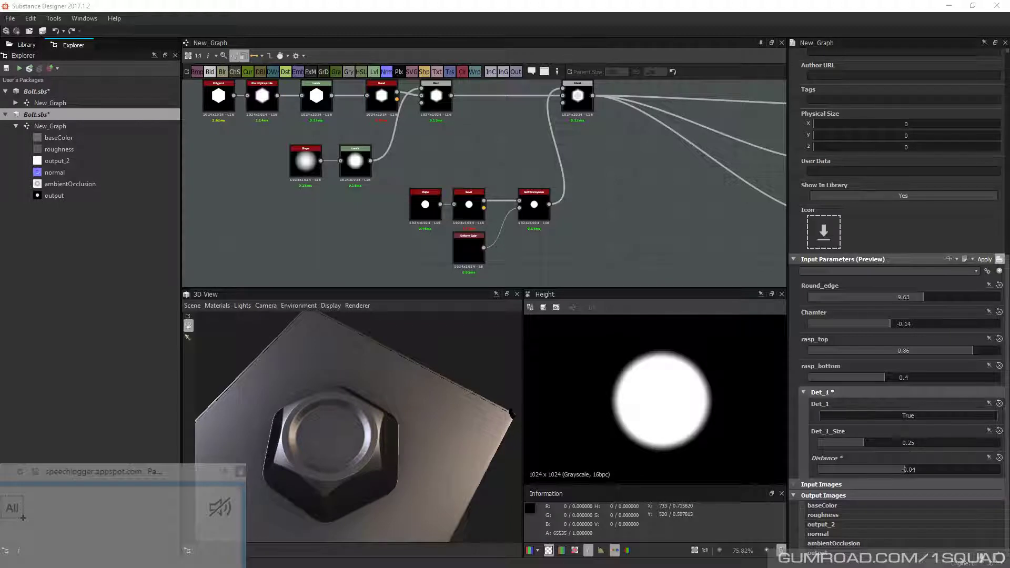
{"action": "left_click_drag", "start_coordinate": [440, 426], "coordinate": [434, 421]}
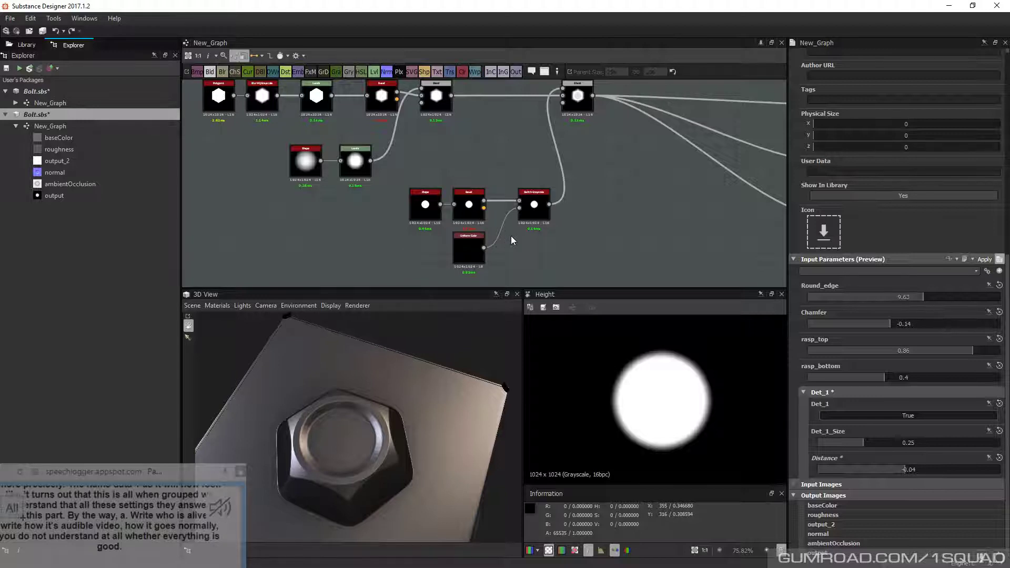
Set Distance to 0 and Det_1_Size to 0.26 in the Det_1 group's preview
{"action": "left_click", "coordinate": [862, 443]}
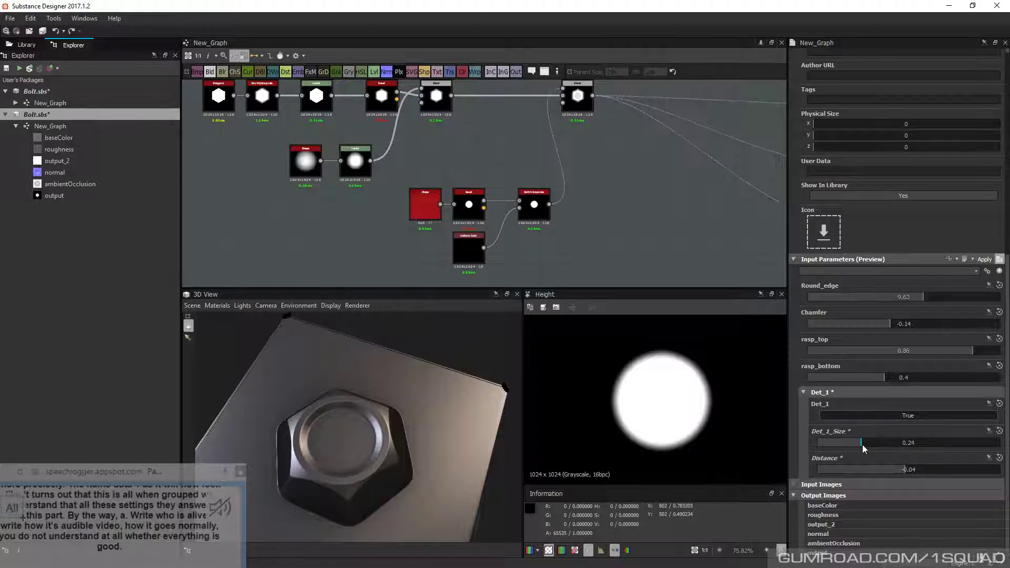
{"action": "left_click_drag", "start_coordinate": [903, 468], "coordinate": [909, 466]}
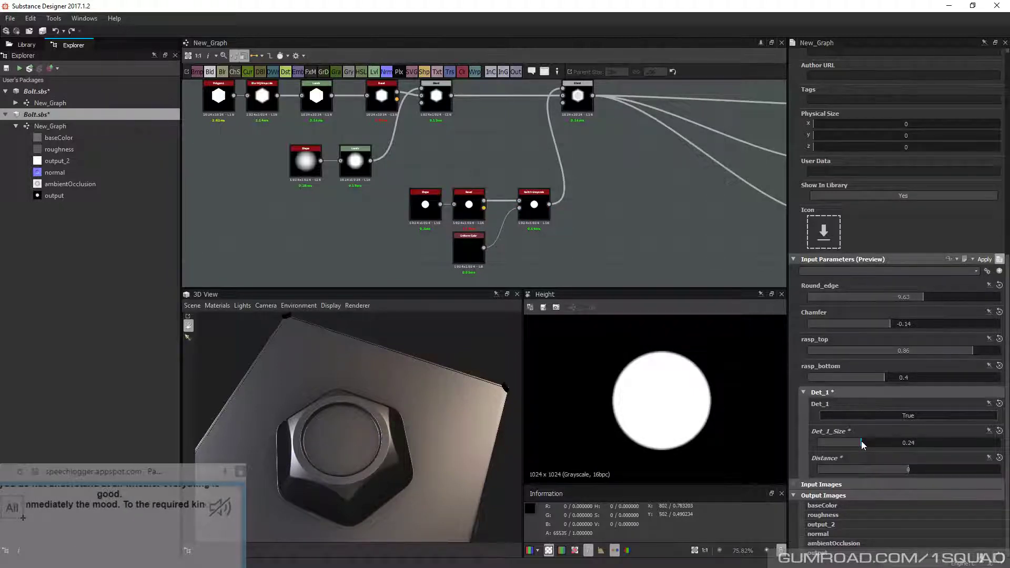
{"action": "left_click_drag", "start_coordinate": [861, 443], "coordinate": [865, 442]}
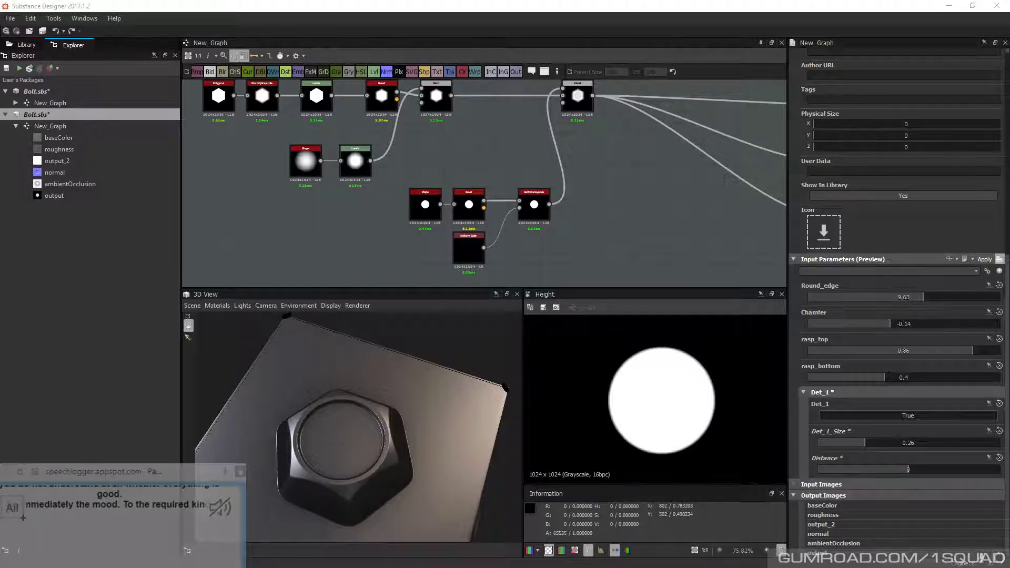
{"action": "left_click", "coordinate": [867, 443]}
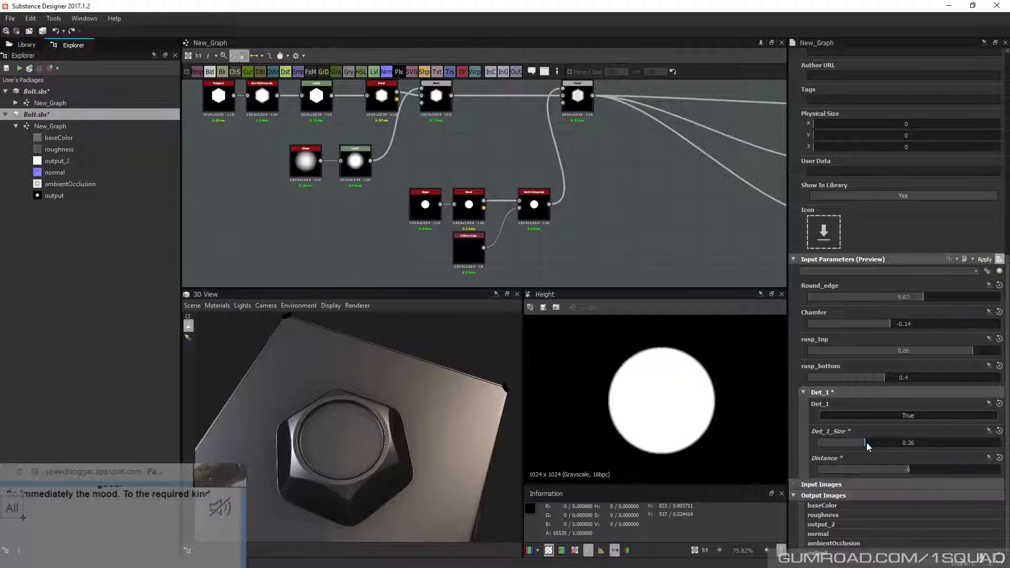
{"action": "left_click_drag", "start_coordinate": [867, 442], "coordinate": [865, 442]}
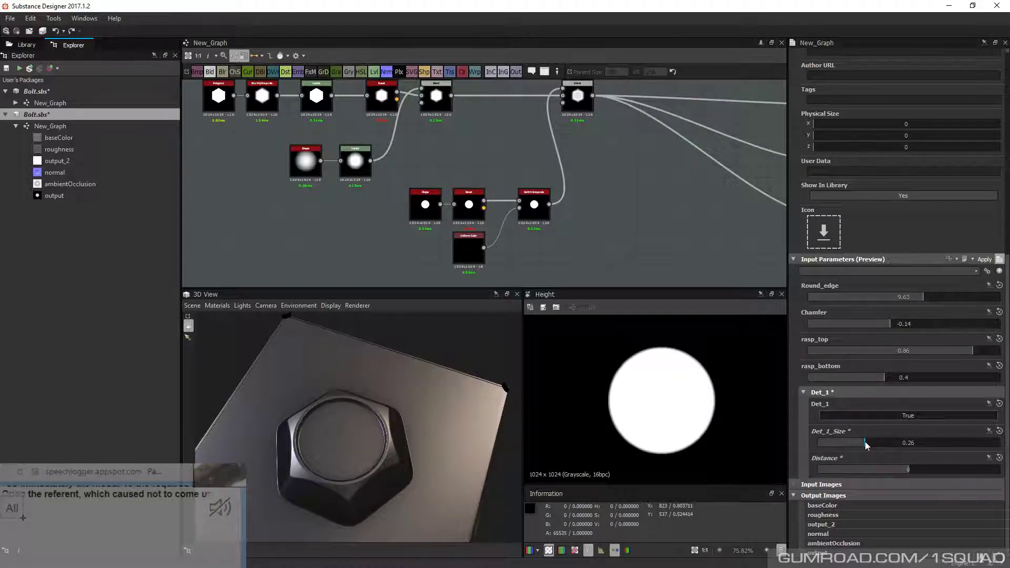
Test how the disc chamfer responds across positive and negative Distance values, ending at -0.26
{"action": "left_click", "coordinate": [911, 469]}
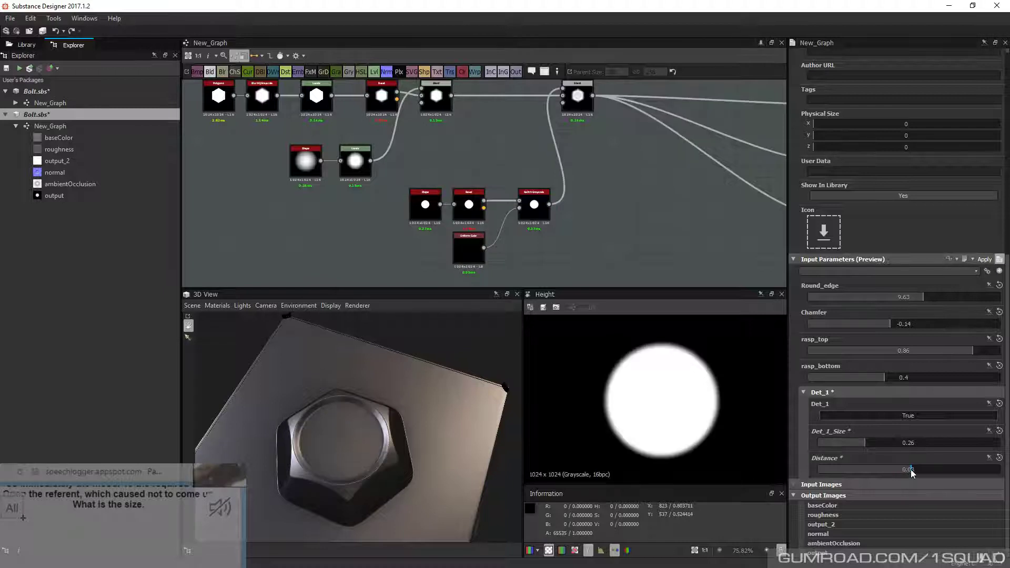
{"action": "left_click_drag", "start_coordinate": [911, 469], "coordinate": [905, 469]}
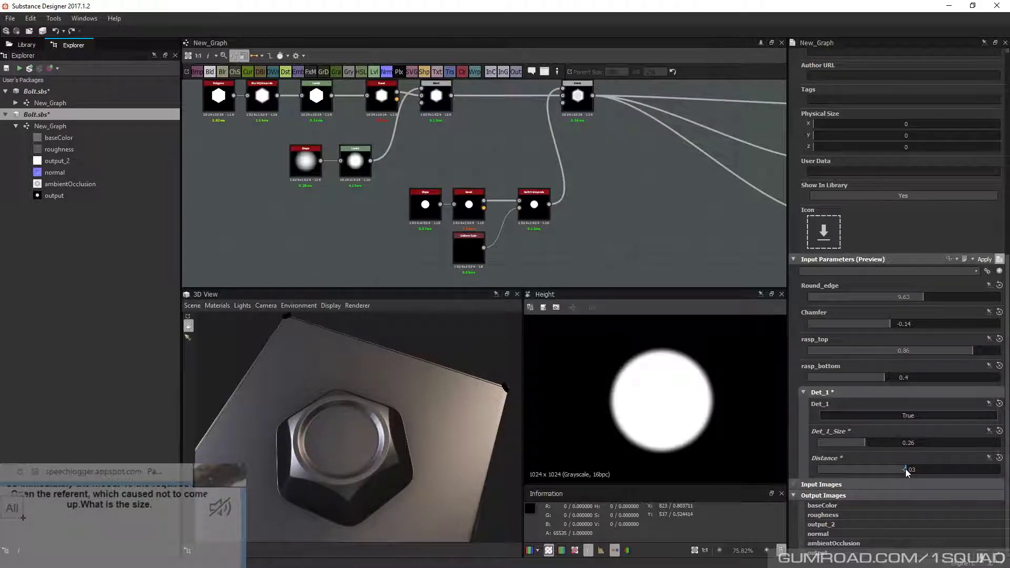
{"action": "left_click_drag", "start_coordinate": [905, 469], "coordinate": [921, 473]}
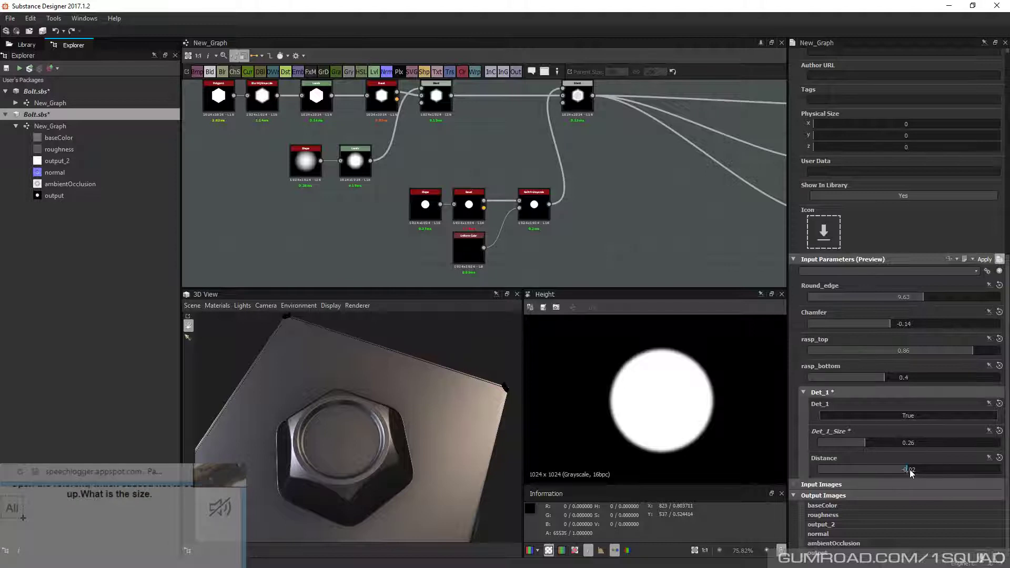
{"action": "left_click", "coordinate": [910, 469]}
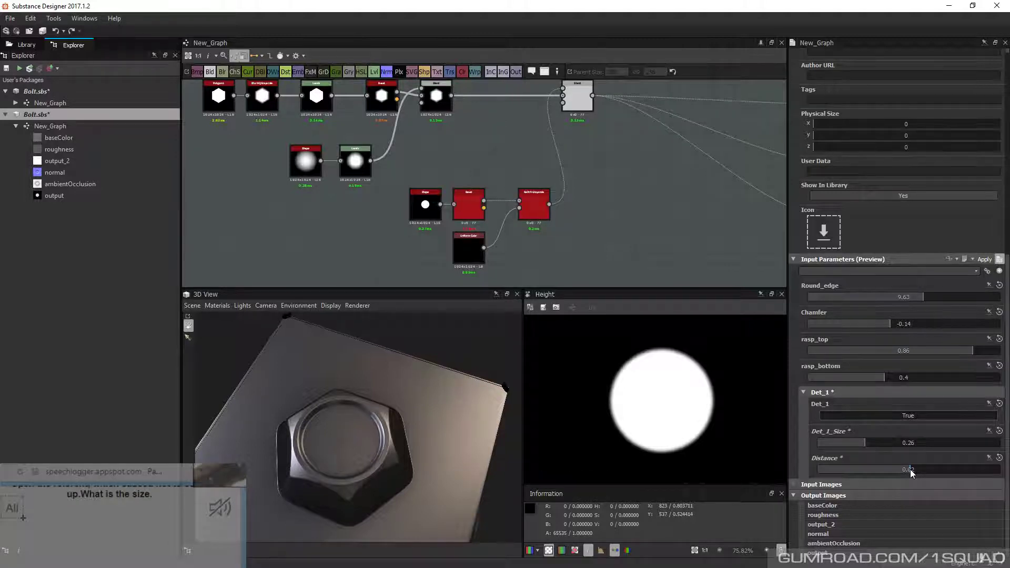
{"action": "left_click_drag", "start_coordinate": [910, 470], "coordinate": [889, 469]}
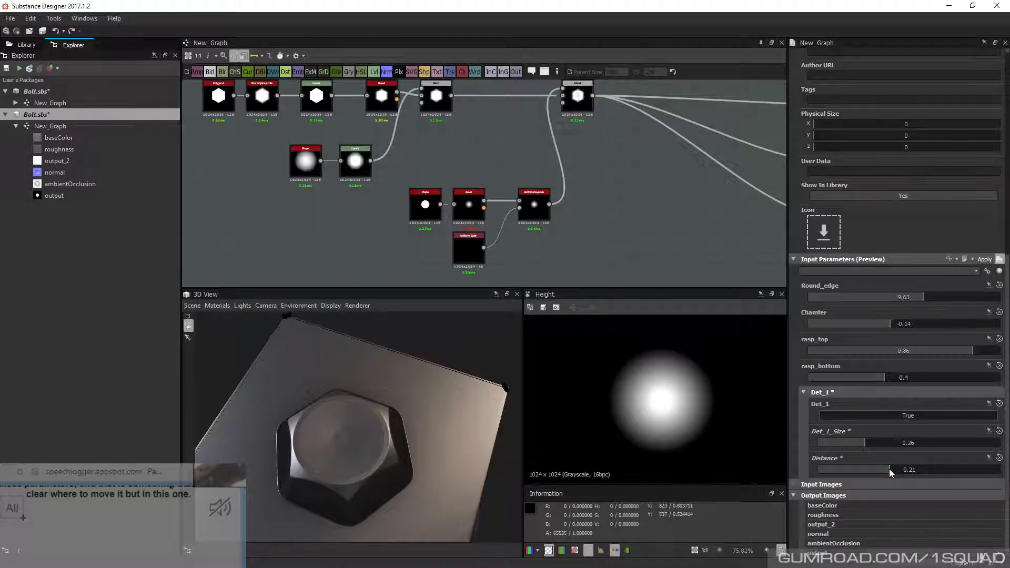
{"action": "left_click_drag", "start_coordinate": [892, 470], "coordinate": [885, 470]}
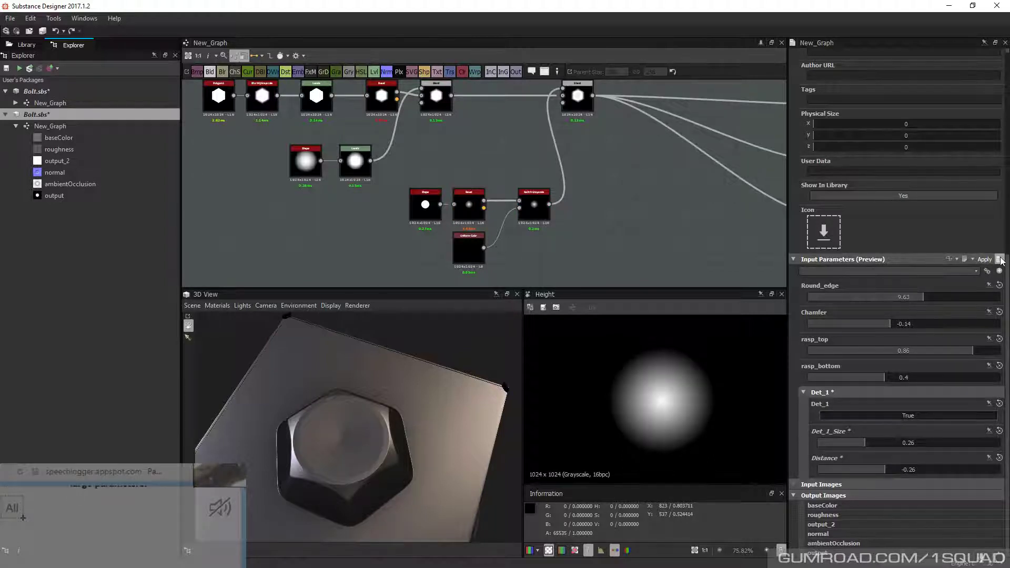
Return to editing the input parameters and limit the Distance parameter to a minimum of -0.2 and a maximum of 0
{"action": "left_click", "coordinate": [1001, 260]}
{"action": "left_click_drag", "start_coordinate": [927, 424], "coordinate": [922, 426]}
{"action": "double_click", "coordinate": [932, 426]}
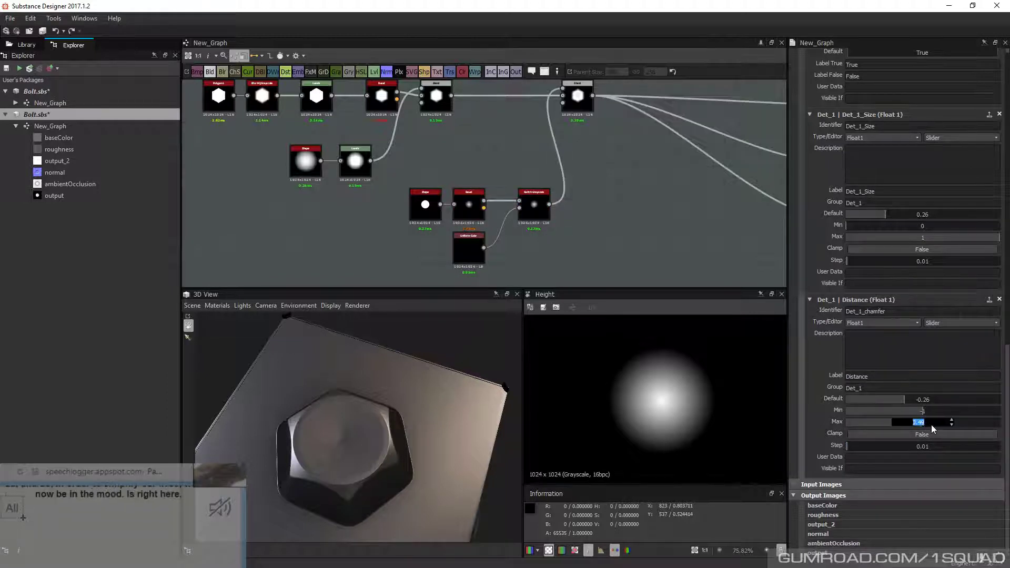
{"action": "type", "text": "0"}
{"action": "key", "text": "Return"}
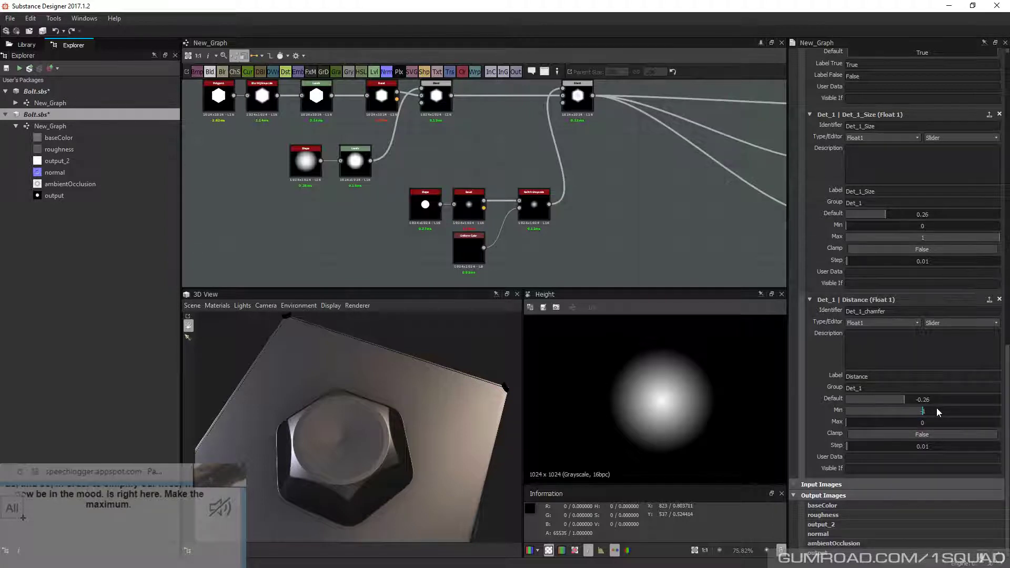
{"action": "double_click", "coordinate": [937, 408]}
{"action": "type", "text": "-0.2"}
{"action": "key", "text": "Return"}
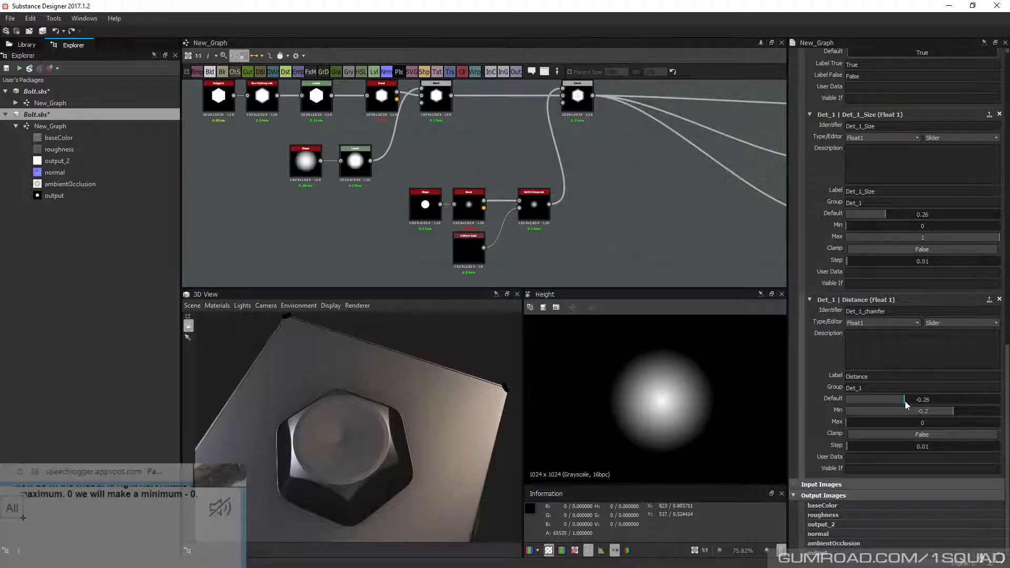
Set the Distance parameter's default value to 0
{"action": "left_click_drag", "start_coordinate": [905, 401], "coordinate": [923, 403]}
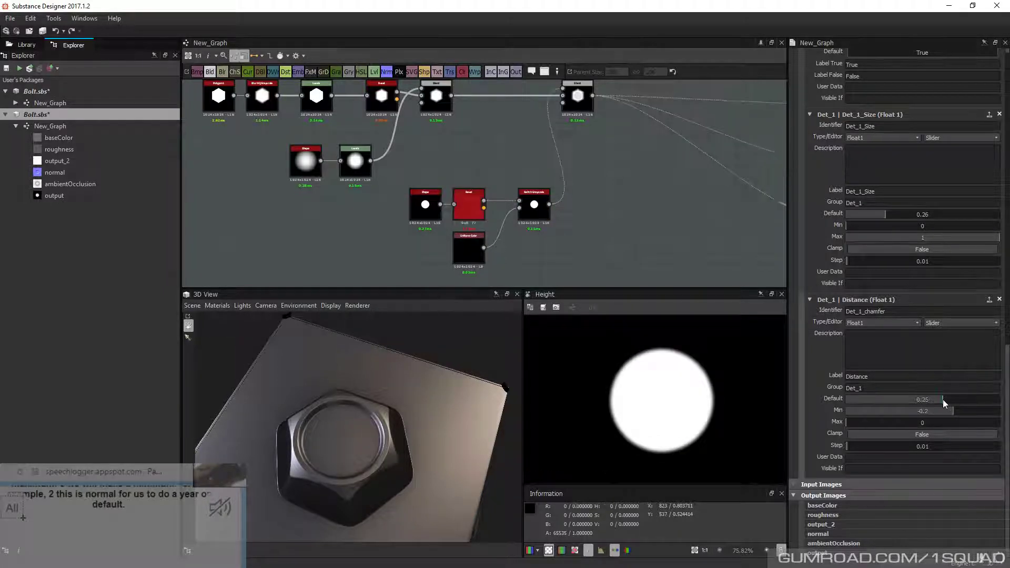
{"action": "double_click", "coordinate": [943, 400]}
{"action": "type", "text": "0"}
{"action": "key", "text": "Return"}
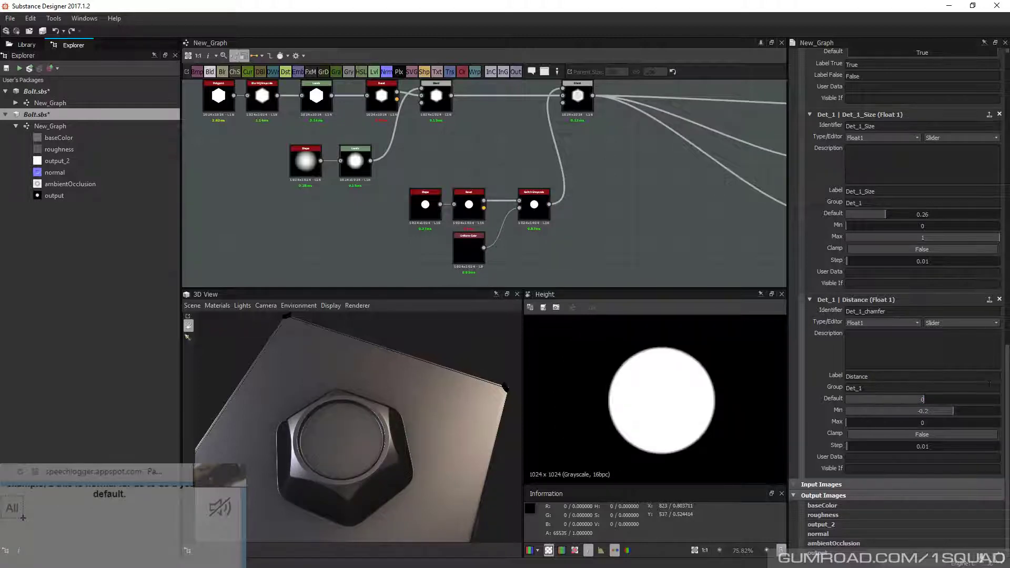
Preview the input parameters again and expand the Det_1 group to check the limited Distance control
{"action": "scroll", "coordinate": [989, 384], "scroll_direction": "up", "scroll_amount": 6}
{"action": "left_click", "coordinate": [999, 120]}
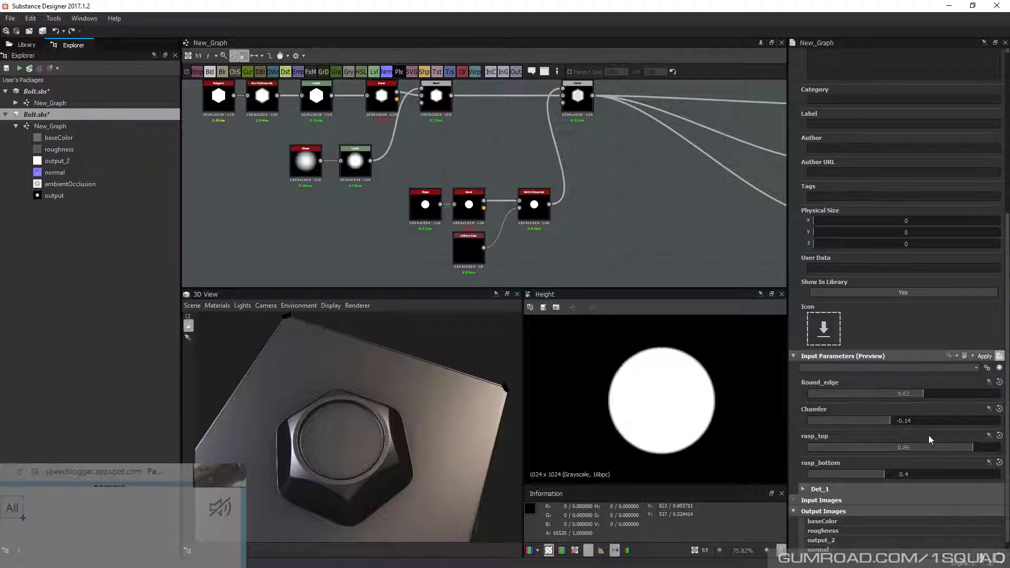
{"action": "left_click", "coordinate": [807, 490]}
{"action": "scroll", "coordinate": [855, 484], "scroll_direction": "down", "scroll_amount": 3}
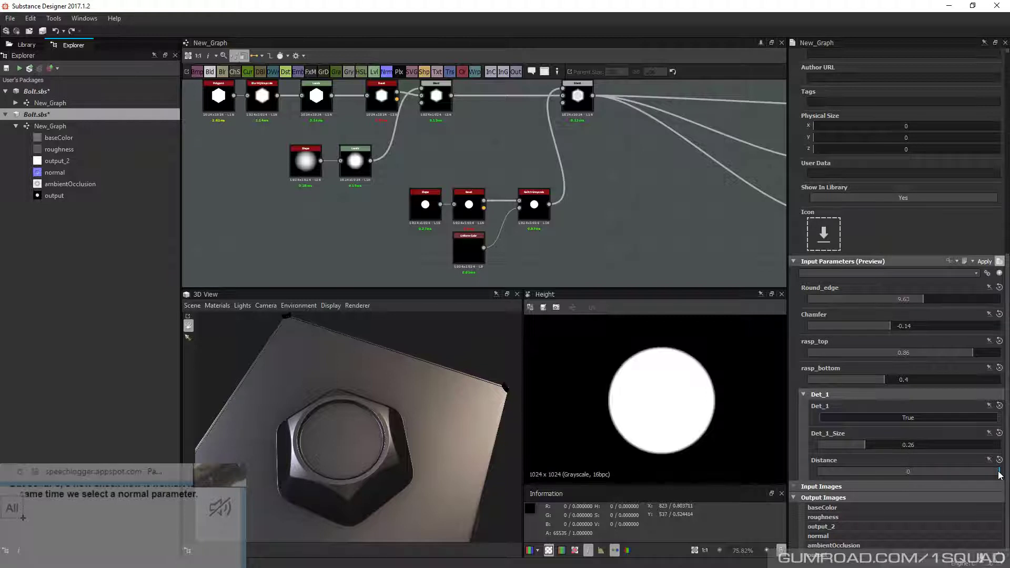
Try several Distance values for the disc recess, ending at -0.02, and inspect the bolt head from other angles
{"action": "left_click_drag", "start_coordinate": [1000, 472], "coordinate": [974, 475]}
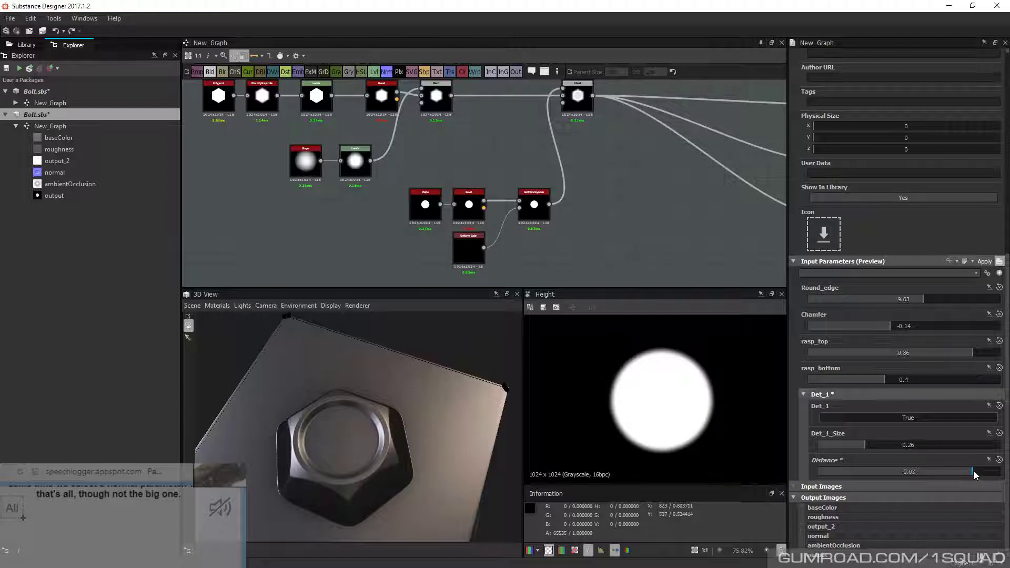
{"action": "double_click", "coordinate": [974, 476]}
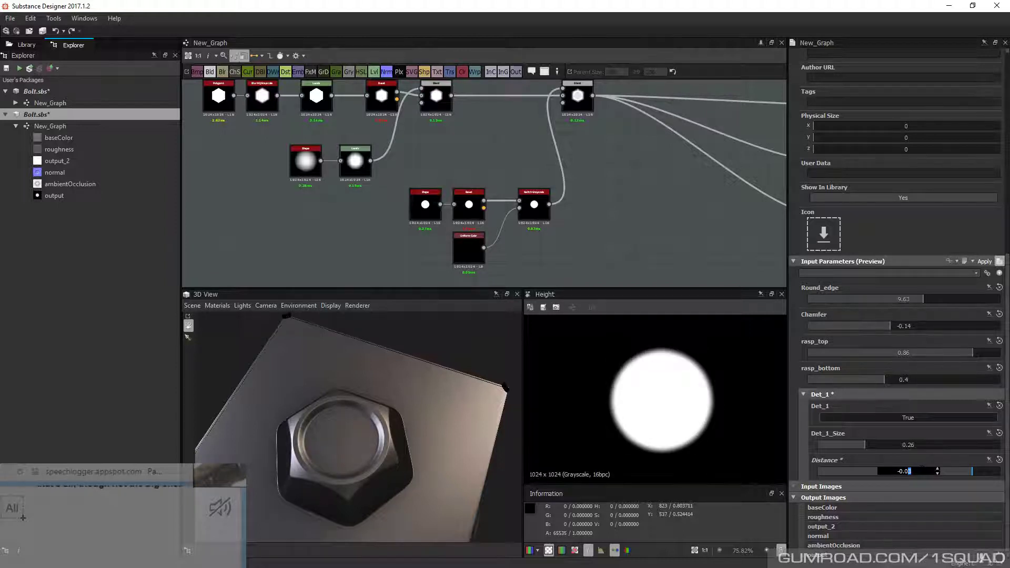
{"action": "type", "text": "9"}
{"action": "key", "text": "Return"}
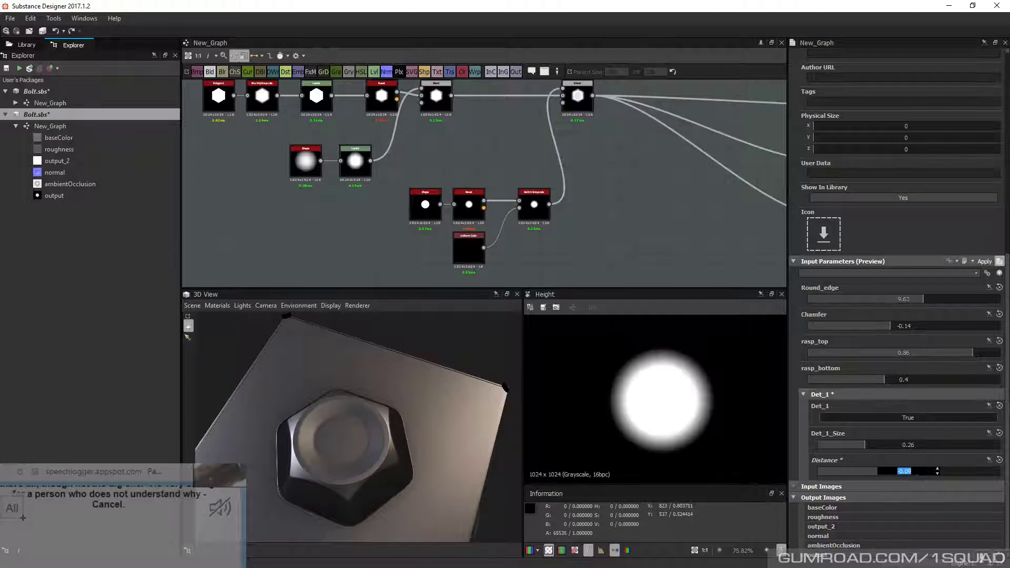
{"action": "left_click", "coordinate": [887, 480]}
{"action": "left_click_drag", "start_coordinate": [921, 472], "coordinate": [1000, 468]}
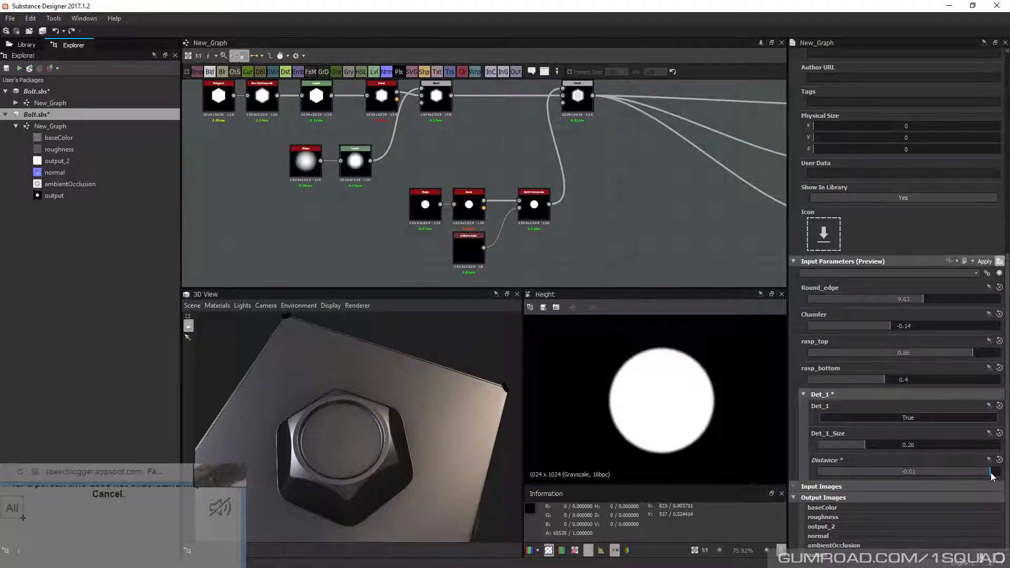
{"action": "left_click_drag", "start_coordinate": [991, 472], "coordinate": [982, 472]}
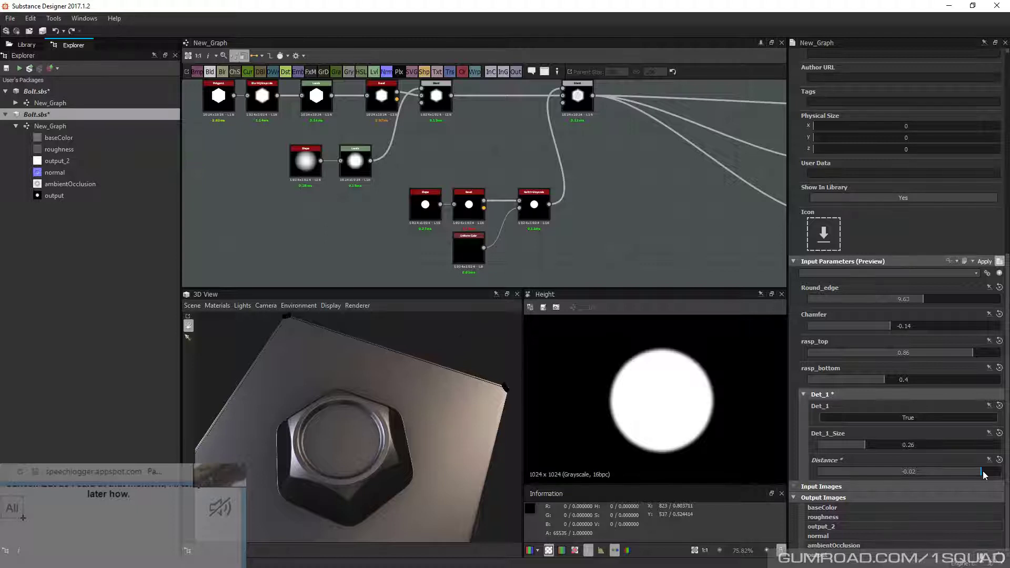
{"action": "left_click_drag", "start_coordinate": [358, 437], "coordinate": [299, 393]}
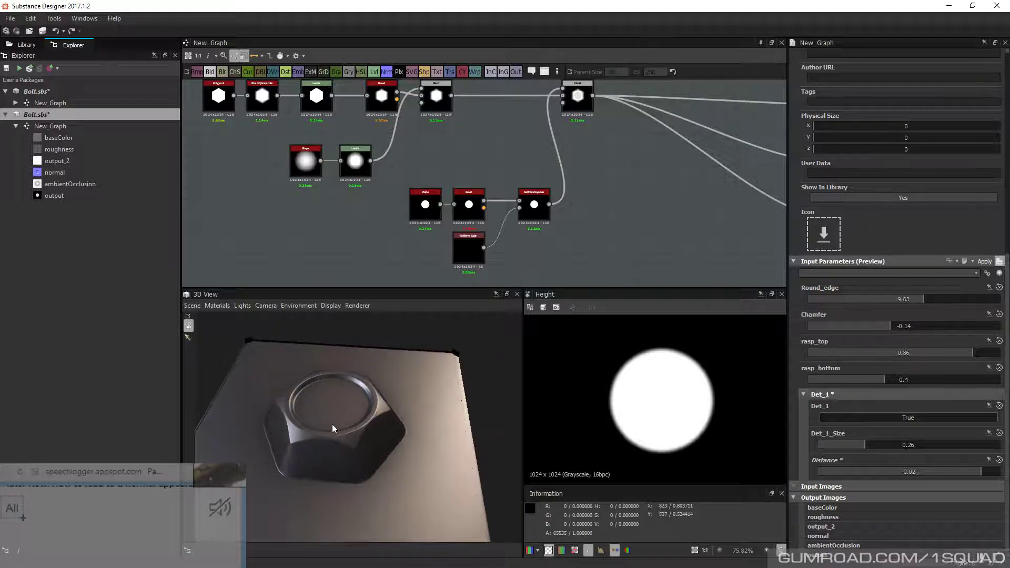
{"action": "left_click_drag", "start_coordinate": [333, 424], "coordinate": [370, 391]}
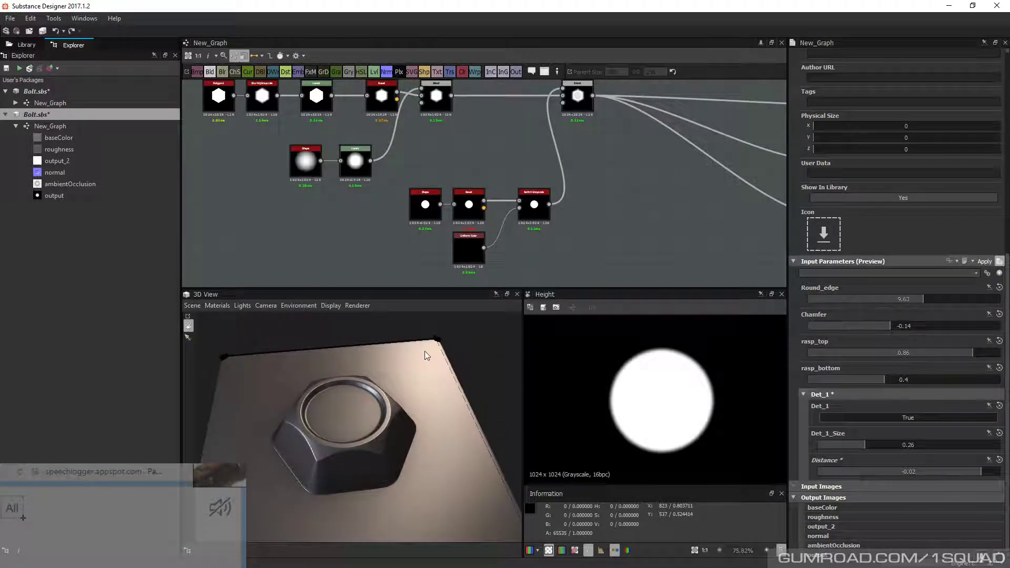
Expose the Opacity of the Subtract Blend node that cuts the disc recess as a new input named Det_1_Depth
{"action": "left_click", "coordinate": [578, 95]}
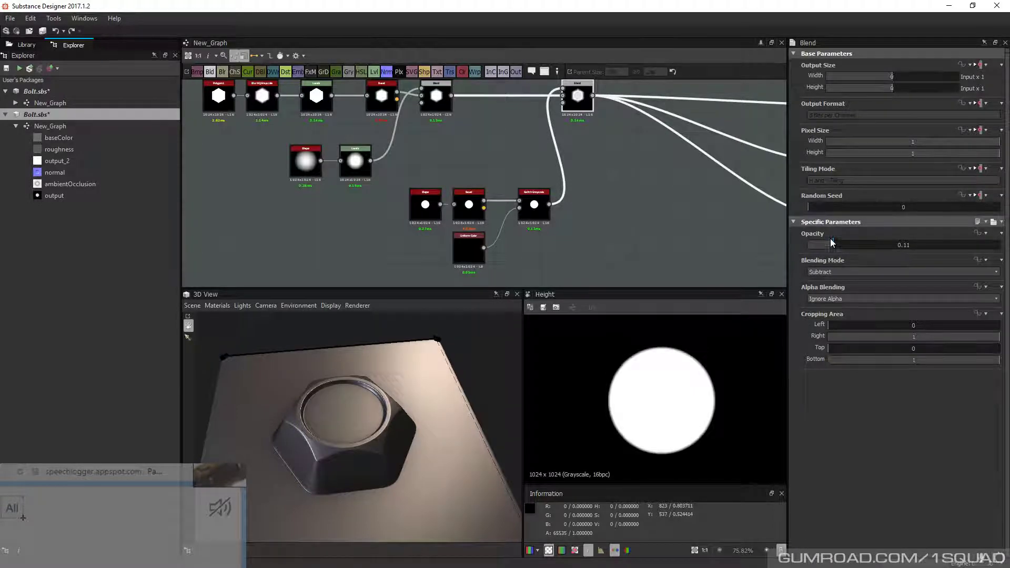
{"action": "left_click", "coordinate": [981, 233]}
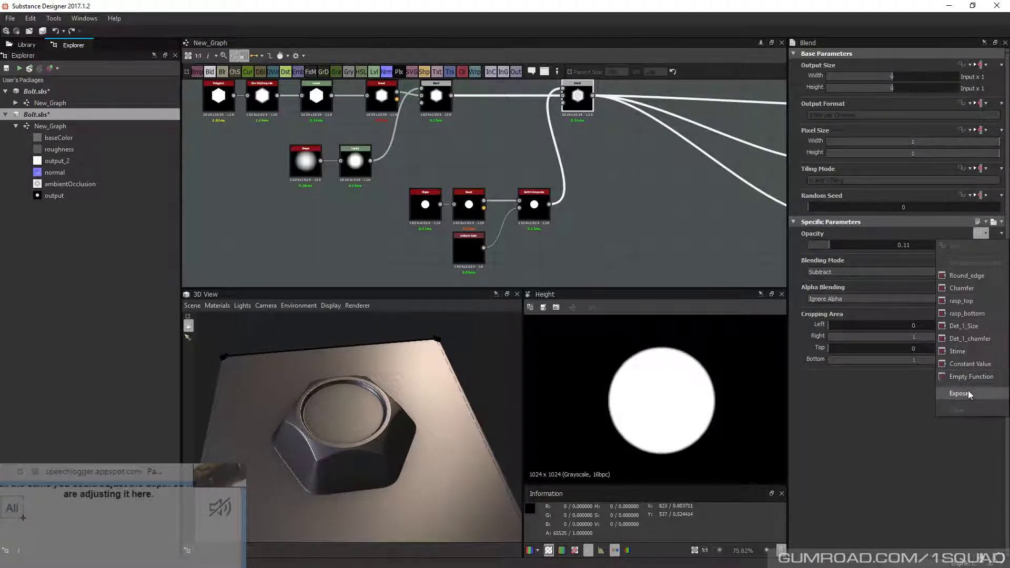
{"action": "left_click", "coordinate": [969, 393]}
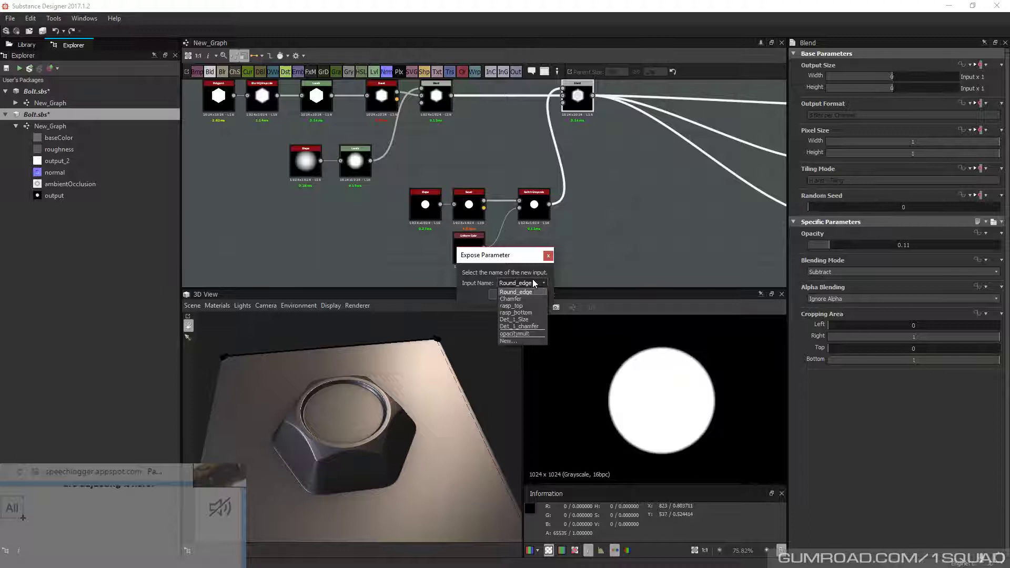
{"action": "left_click", "coordinate": [509, 341]}
{"action": "type", "text": "Det"}
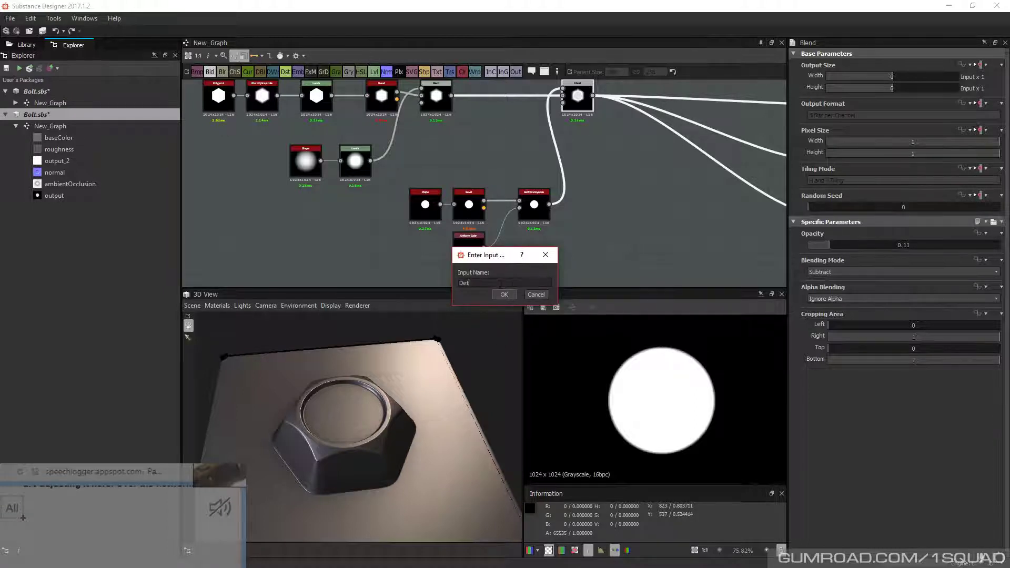
{"action": "key", "text": "BackSpace"}
{"action": "key", "text": "BackSpace"}
{"action": "key", "text": "BackSpace"}
{"action": "type", "text": "opacitymult"}
{"action": "key", "text": "BackSpace"}
{"action": "key", "text": "BackSpace"}
{"action": "key", "text": "BackSpace"}
{"action": "key", "text": "BackSpace"}
{"action": "key", "text": "BackSpace"}
{"action": "key", "text": "BackSpace"}
{"action": "key", "text": "BackSpace"}
{"action": "key", "text": "BackSpace"}
{"action": "key", "text": "BackSpace"}
{"action": "key", "text": "BackSpace"}
{"action": "key", "text": "BackSpace"}
{"action": "type", "text": "Det"}
{"action": "key", "text": "ctrl+z"}
{"action": "key", "text": "ctrl+z"}
{"action": "left_click_drag", "start_coordinate": [514, 282], "coordinate": [389, 283]}
{"action": "type", "text": "drt_D"}
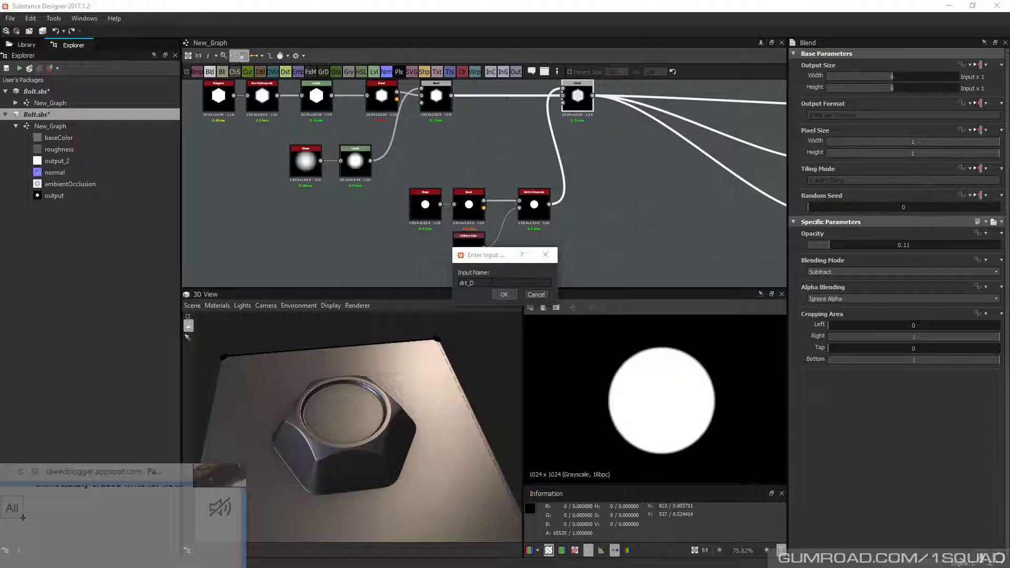
{"action": "left_click", "coordinate": [493, 282]}
{"action": "key", "text": "BackSpace"}
{"action": "type", "text": "depth"}
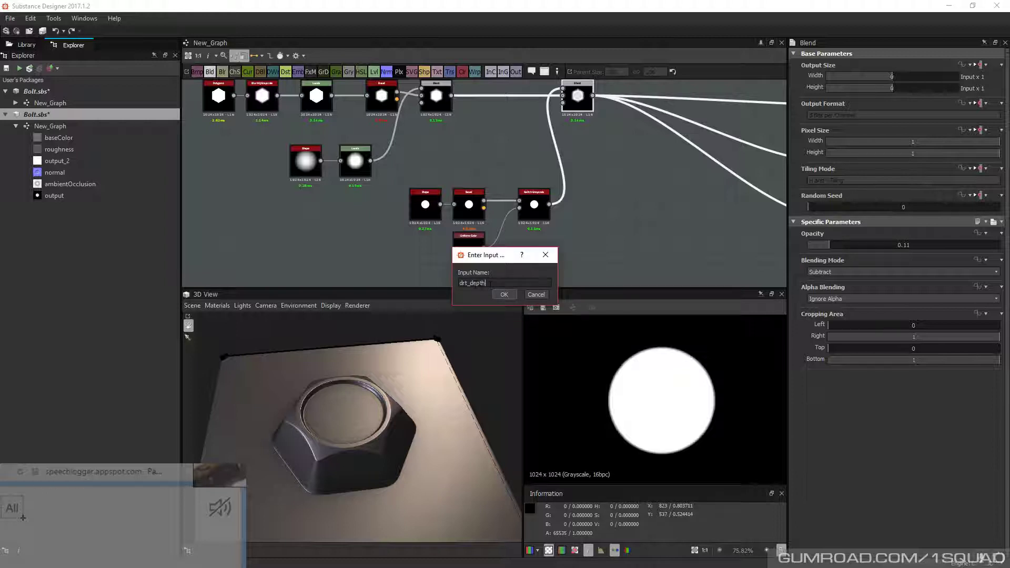
{"action": "left_click", "coordinate": [472, 283]}
{"action": "left_click", "coordinate": [461, 283]}
{"action": "left_click_drag", "start_coordinate": [468, 283], "coordinate": [455, 281]}
{"action": "type", "text": "Det_1"}
{"action": "left_click", "coordinate": [505, 295]}
{"action": "left_click", "coordinate": [504, 295]}
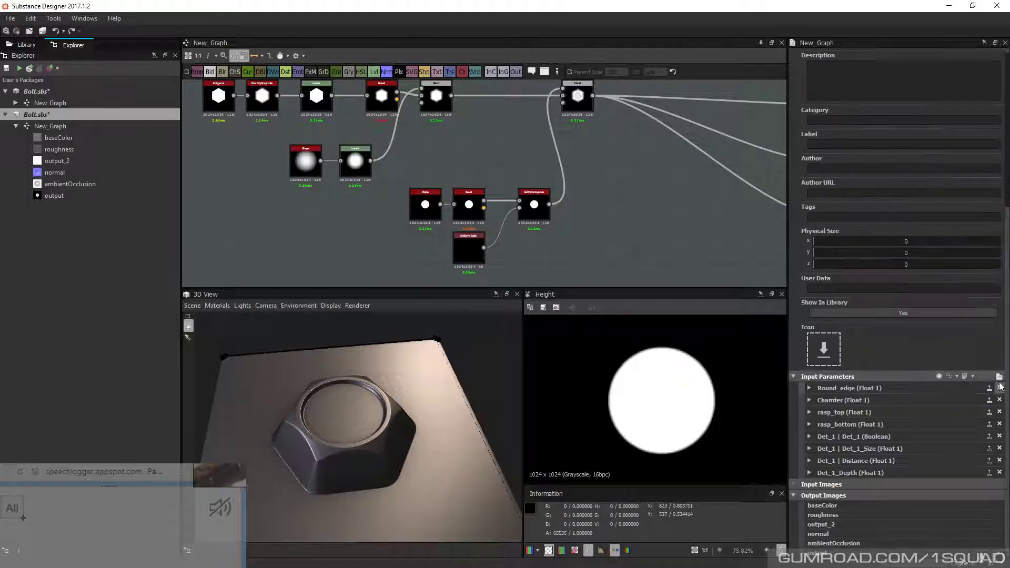
Delete the Round_edge parameter, and preview the input parameters to try the Det_1_Depth control
{"action": "left_click", "coordinate": [1000, 388]}
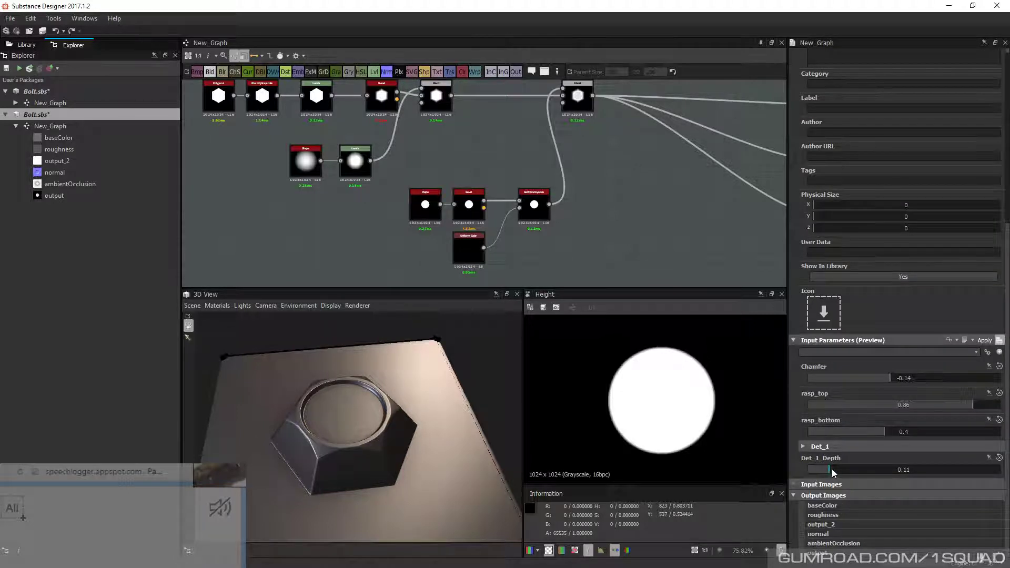
{"action": "left_click_drag", "start_coordinate": [832, 469], "coordinate": [831, 470]}
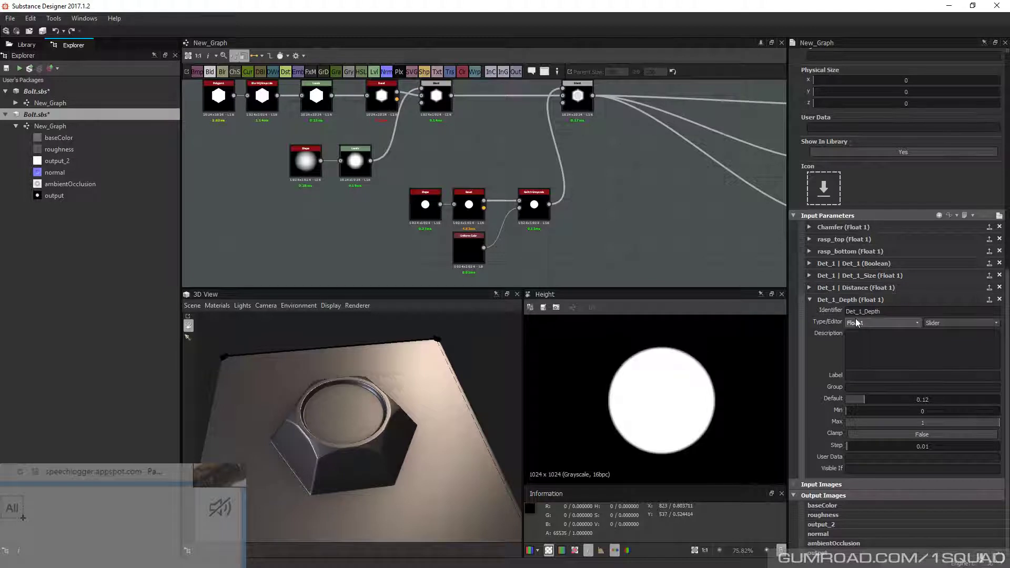
Label the new depth parameter Det_1_Depth and assign it to the group Det_1
{"action": "left_click", "coordinate": [863, 376]}
{"action": "type", "text": "Det_1_Depth"}
{"action": "left_click_drag", "start_coordinate": [862, 312], "coordinate": [845, 313]}
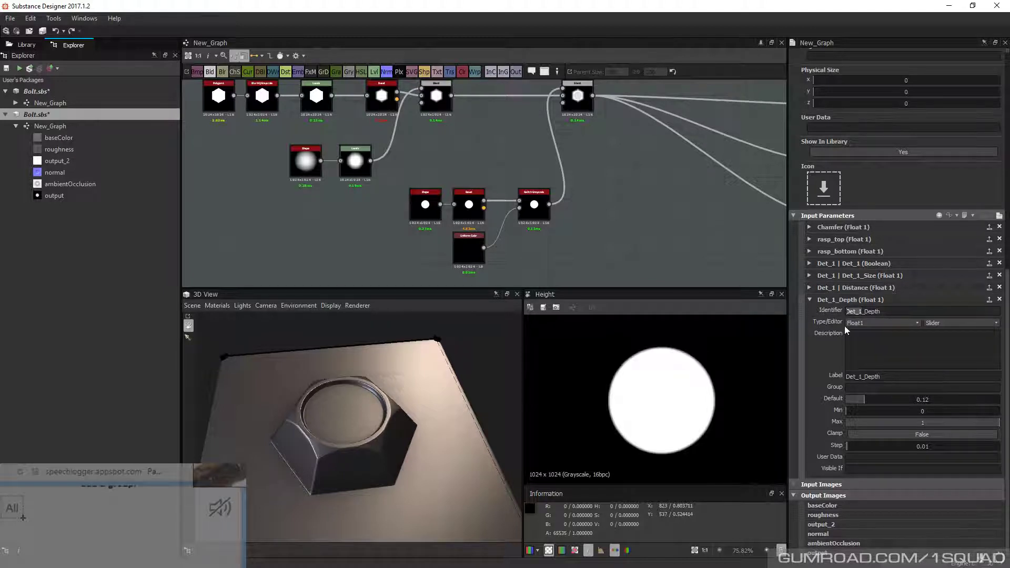
{"action": "left_click", "coordinate": [860, 386]}
{"action": "type", "text": "Det_1"}
{"action": "key", "text": "Return"}
Examine the disc recess's rim and walls up close in the 3D view from different angles
{"action": "scroll", "coordinate": [361, 387], "scroll_direction": "up", "scroll_amount": 5}
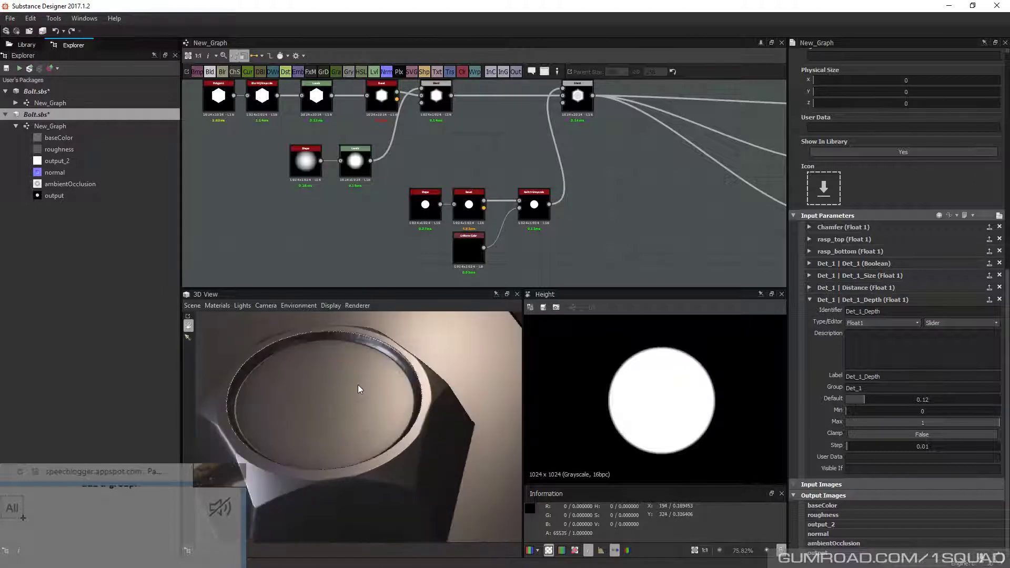
{"action": "scroll", "coordinate": [368, 379], "scroll_direction": "up", "scroll_amount": 8}
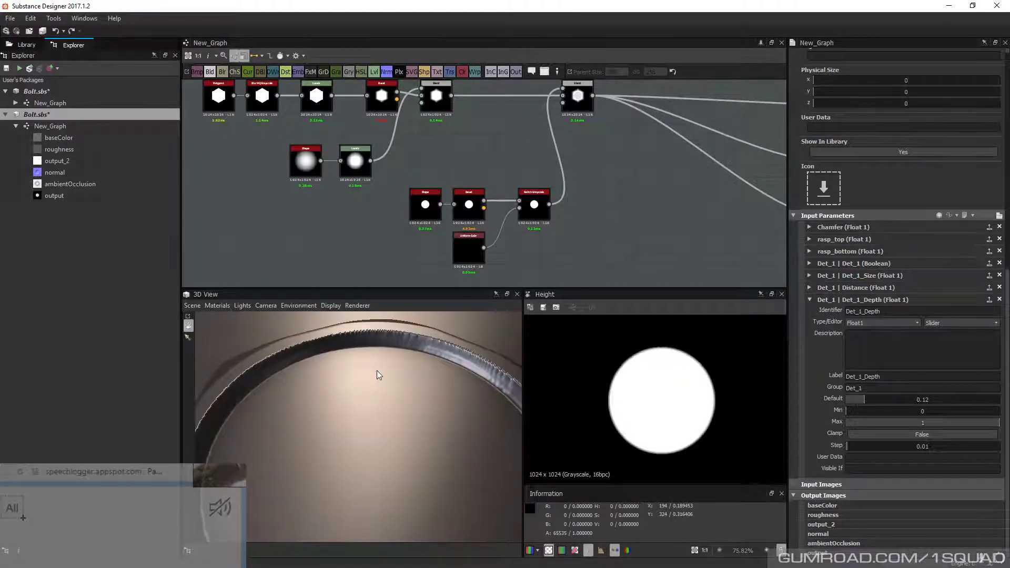
{"action": "scroll", "coordinate": [378, 370], "scroll_direction": "down", "scroll_amount": 8}
{"action": "scroll", "coordinate": [524, 192], "scroll_direction": "down", "scroll_amount": 1}
{"action": "middle_click_drag", "start_coordinate": [523, 193], "coordinate": [519, 217]}
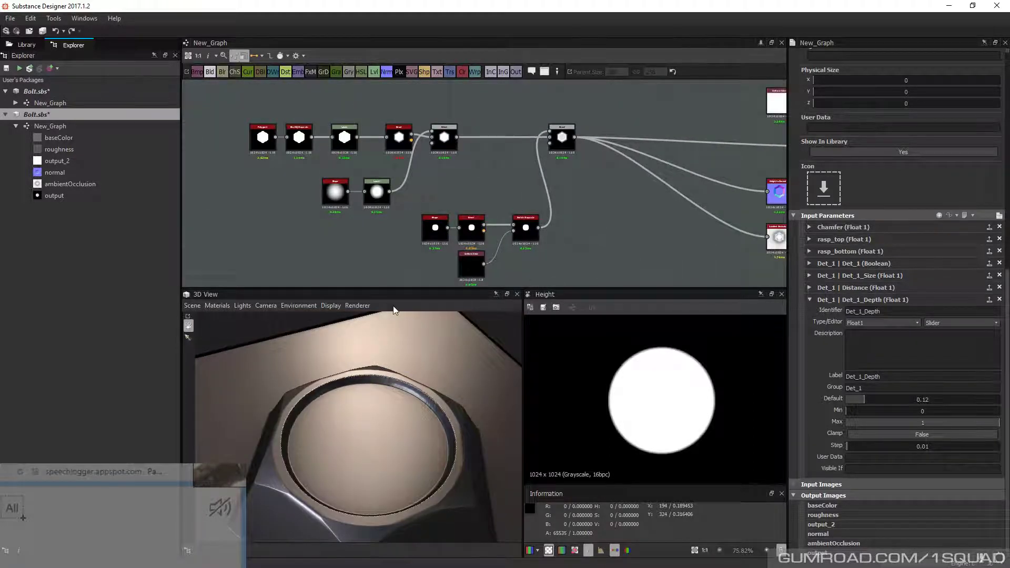
{"action": "left_click_drag", "start_coordinate": [368, 400], "coordinate": [300, 453]}
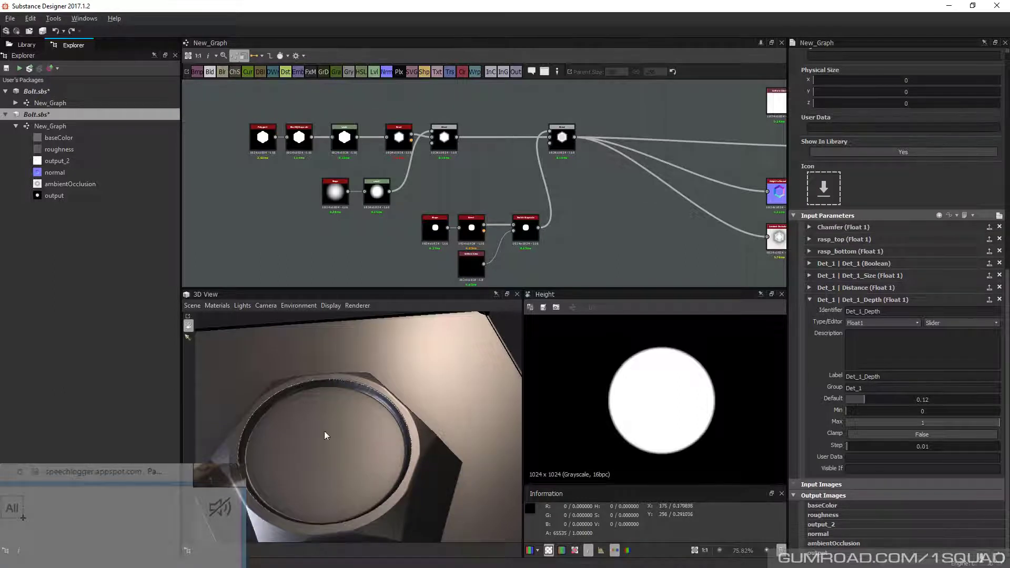
{"action": "mouse_move", "coordinate": [324, 431]}
{"action": "left_mouse_down"}
{"action": "mouse_move", "coordinate": [296, 434]}
{"action": "mouse_move", "coordinate": [338, 415]}
{"action": "mouse_move", "coordinate": [348, 424]}
{"action": "mouse_move", "coordinate": [327, 419]}
{"action": "mouse_move", "coordinate": [303, 450]}
{"action": "mouse_move", "coordinate": [316, 427]}
{"action": "left_mouse_up"}
Switch to the reference image board and examine the bolt and screw photos, especially the black flanged hex bolt
{"action": "right_click_drag", "start_coordinate": [1009, 271], "coordinate": [578, 288]}
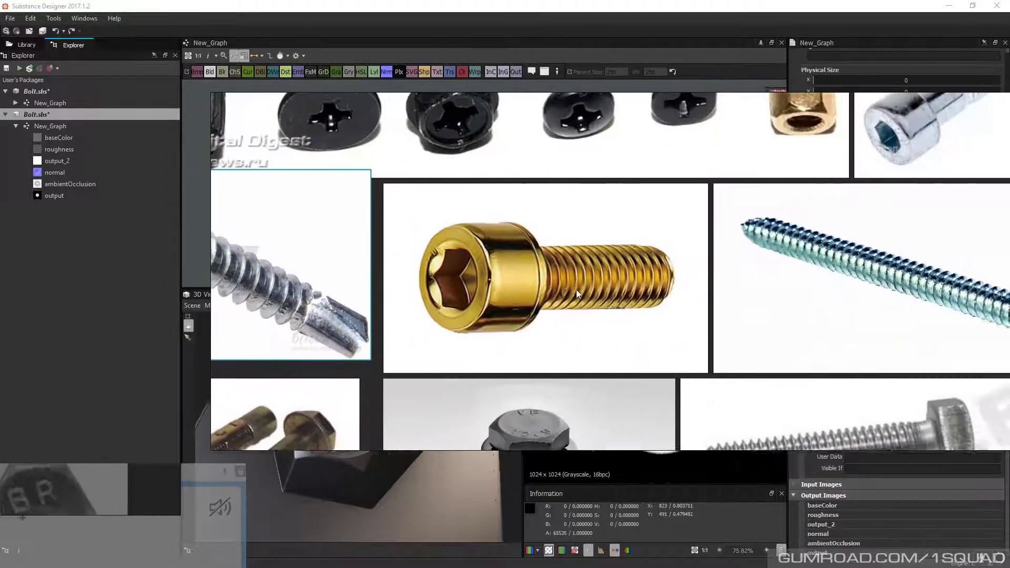
{"action": "scroll", "coordinate": [579, 287], "scroll_direction": "down", "scroll_amount": 3}
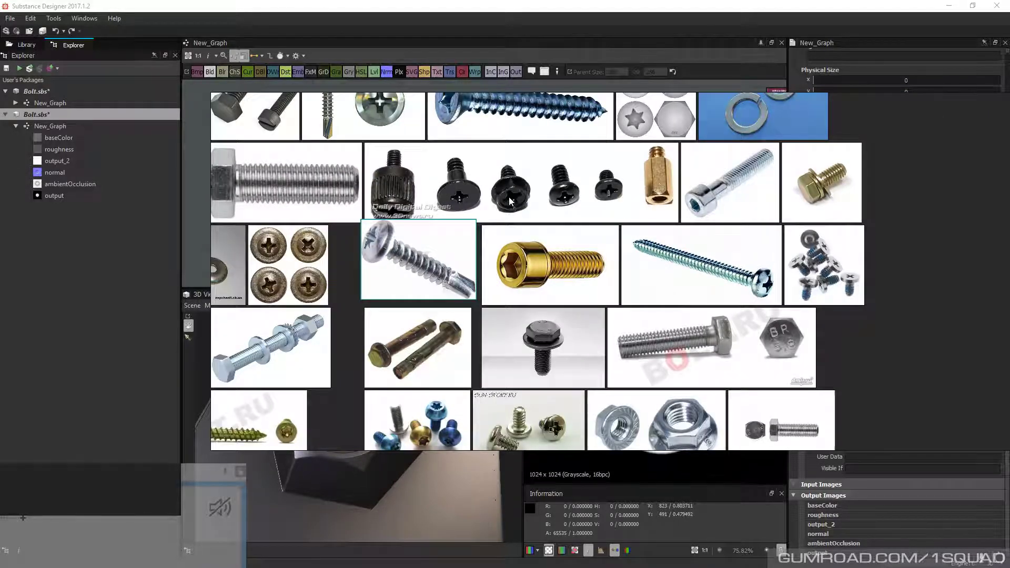
{"action": "scroll", "coordinate": [540, 335], "scroll_direction": "up", "scroll_amount": 4}
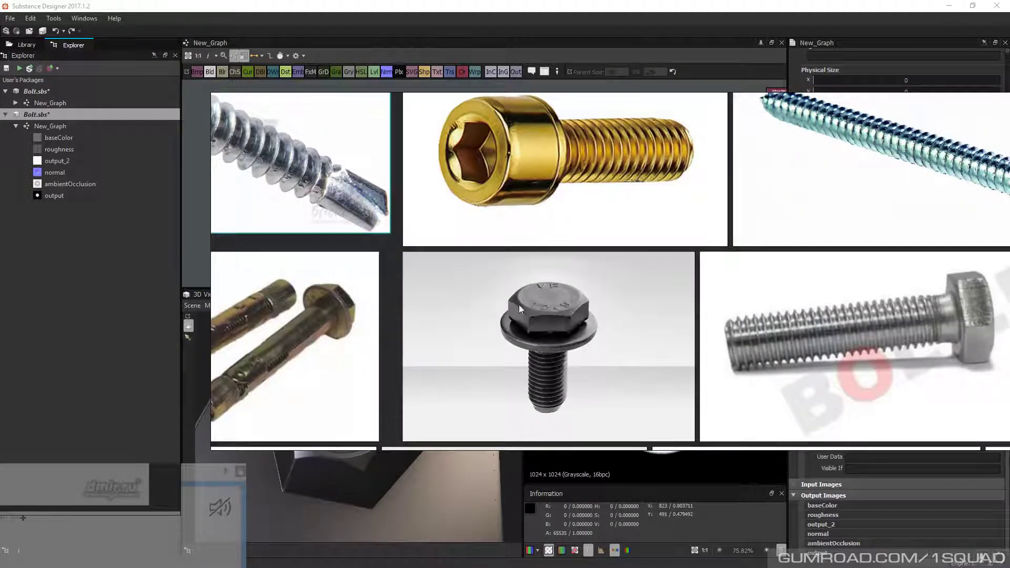
{"action": "scroll", "coordinate": [529, 312], "scroll_direction": "down", "scroll_amount": 4}
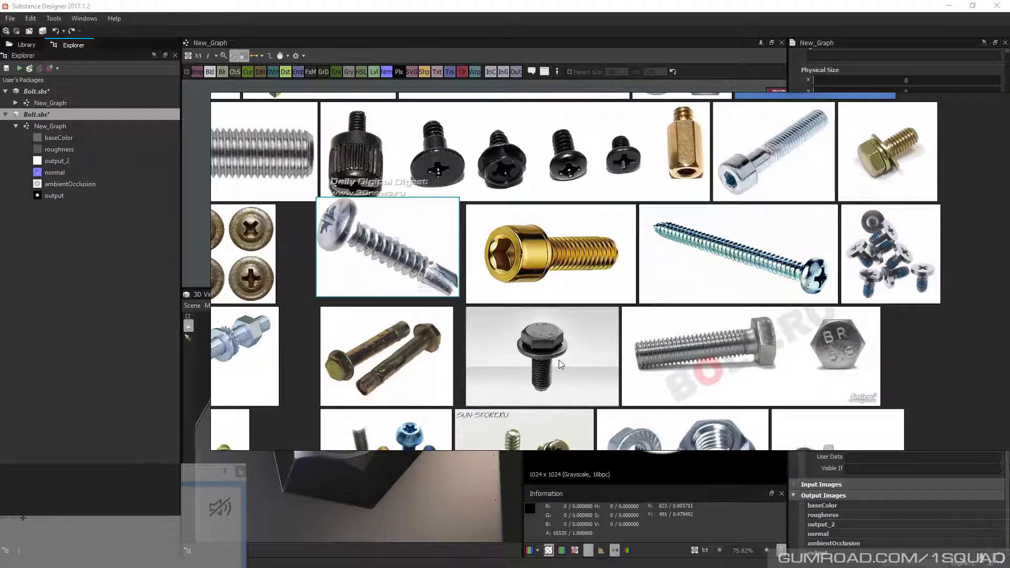
{"action": "middle_click_drag", "start_coordinate": [559, 360], "coordinate": [575, 406]}
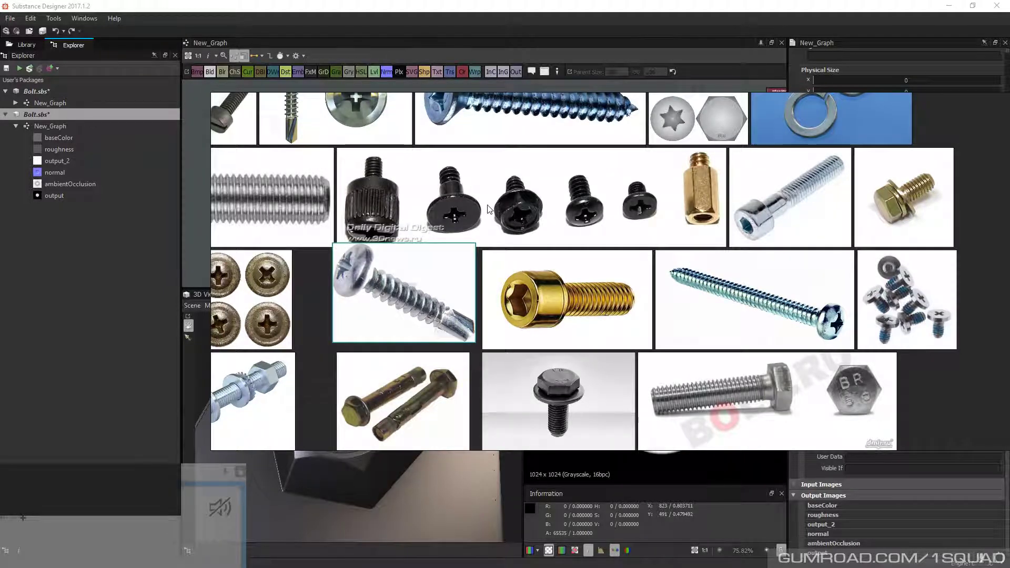
{"action": "scroll", "coordinate": [546, 335], "scroll_direction": "up", "scroll_amount": 2}
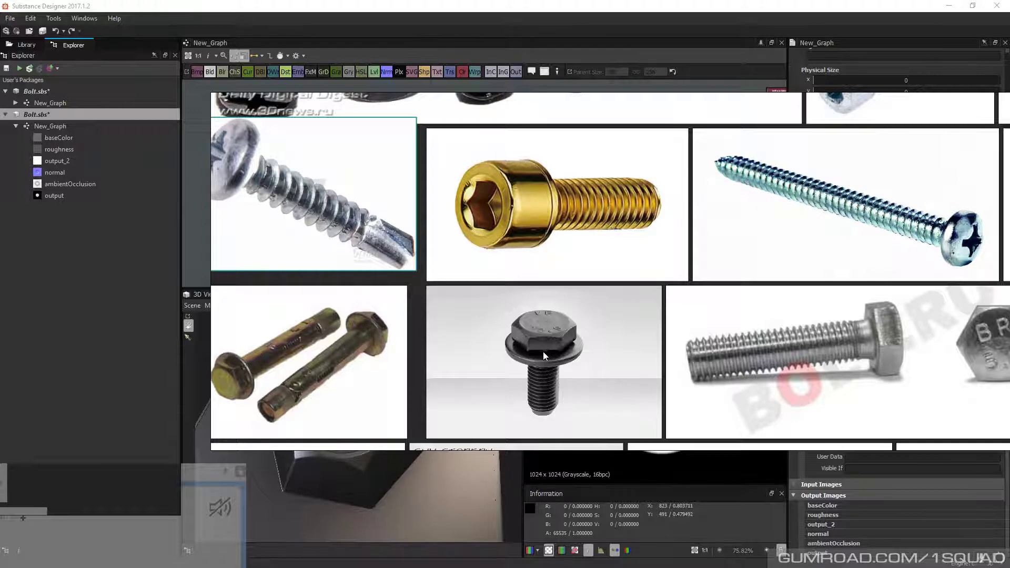
{"action": "scroll", "coordinate": [543, 352], "scroll_direction": "down", "scroll_amount": 2}
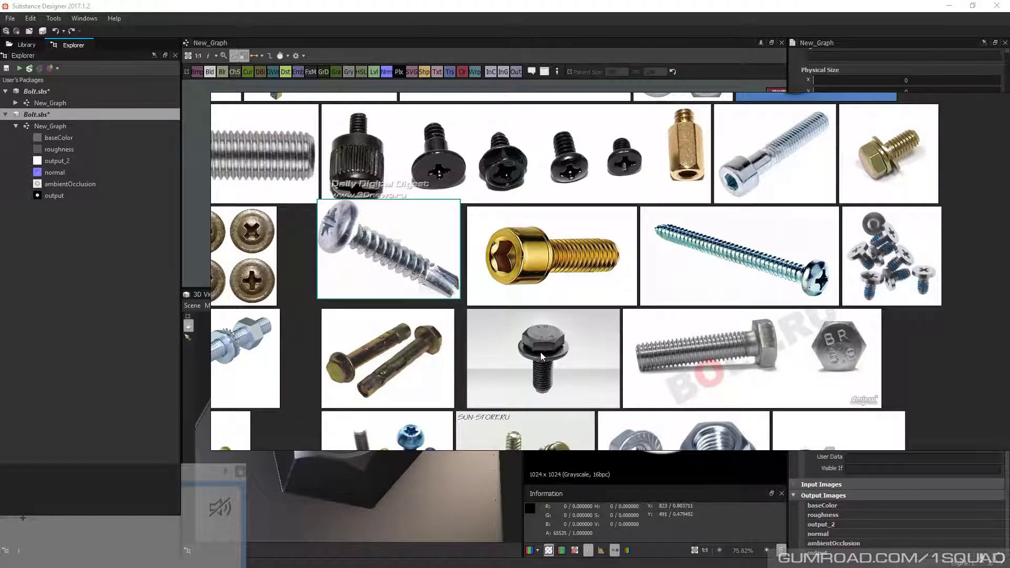
{"action": "middle_click_drag", "start_coordinate": [541, 353], "coordinate": [559, 286]}
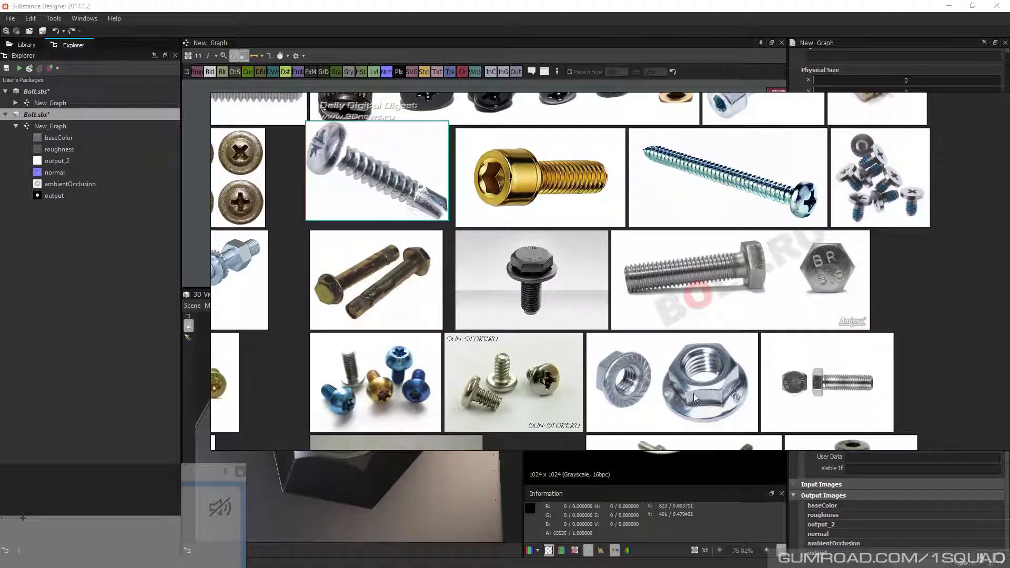
{"action": "scroll", "coordinate": [654, 390], "scroll_direction": "down", "scroll_amount": 3}
{"action": "scroll", "coordinate": [668, 368], "scroll_direction": "up", "scroll_amount": 3}
{"action": "middle_click_drag", "start_coordinate": [678, 347], "coordinate": [678, 345]}
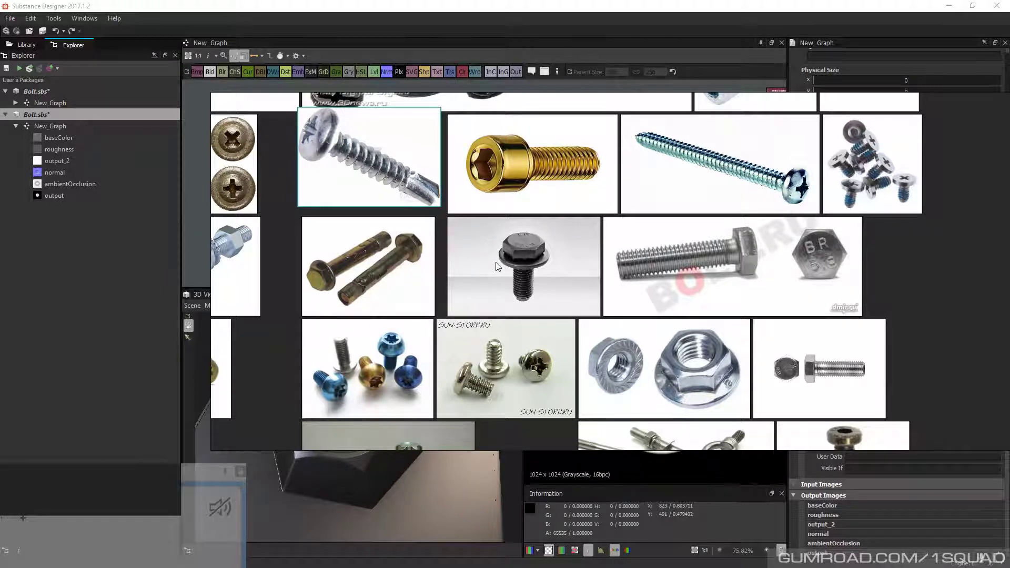
{"action": "scroll", "coordinate": [496, 262], "scroll_direction": "up", "scroll_amount": 2}
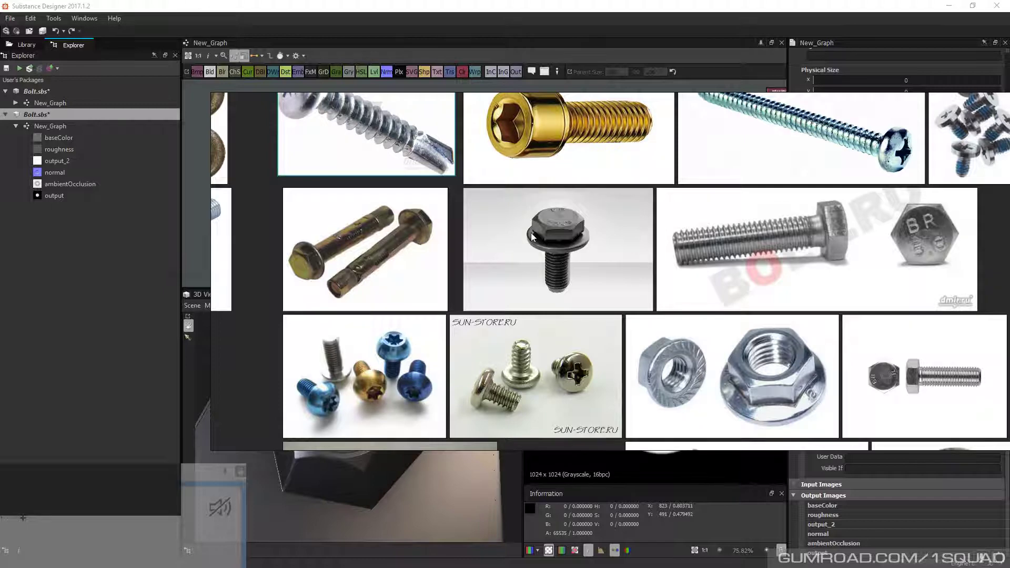
{"action": "scroll", "coordinate": [533, 237], "scroll_direction": "up", "scroll_amount": 4}
{"action": "scroll", "coordinate": [537, 238], "scroll_direction": "down", "scroll_amount": 3}
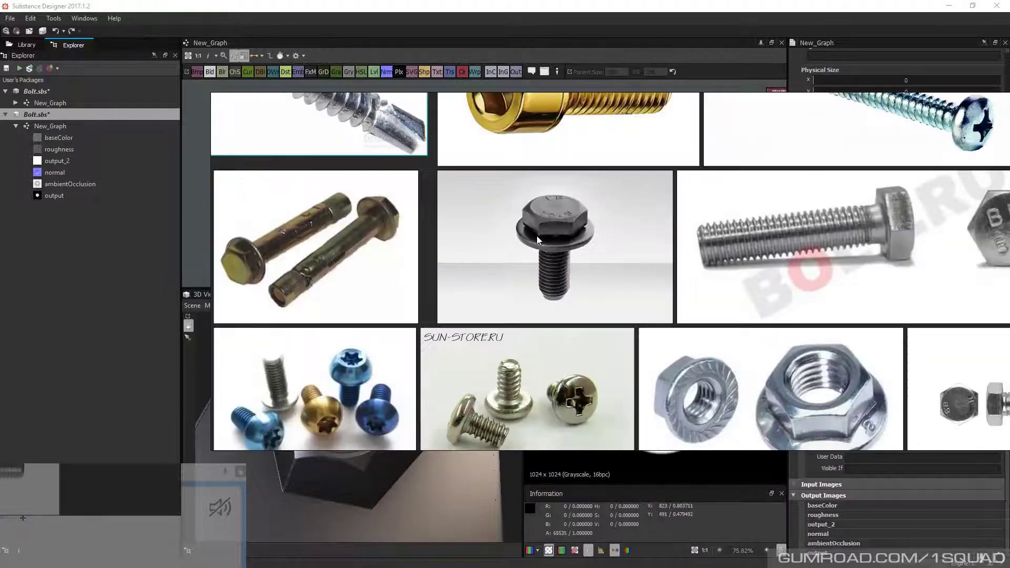
{"action": "scroll", "coordinate": [507, 231], "scroll_direction": "down", "scroll_amount": 1}
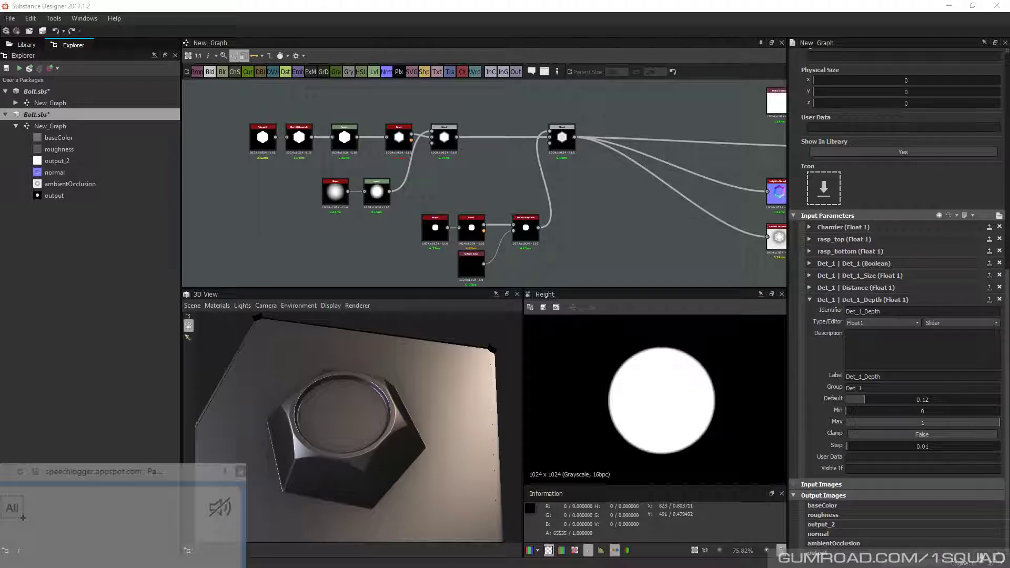
Delete the Chamfer parameter and preview the remaining input parameters
{"action": "mouse_move", "coordinate": [368, 463]}
{"action": "left_mouse_down"}
{"action": "mouse_move", "coordinate": [355, 454]}
{"action": "mouse_move", "coordinate": [379, 463]}
{"action": "left_mouse_up"}
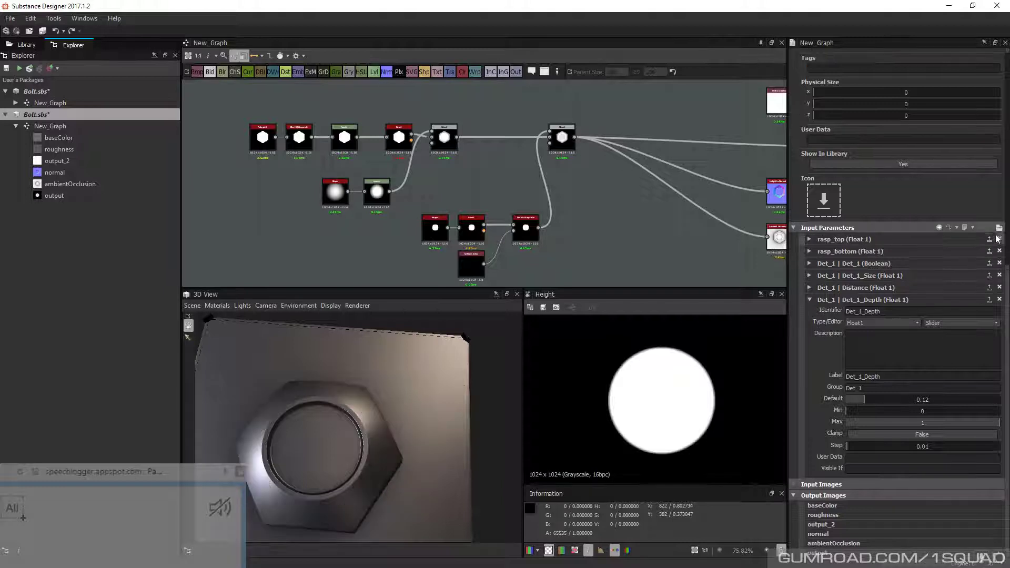
{"action": "left_click", "coordinate": [999, 216]}
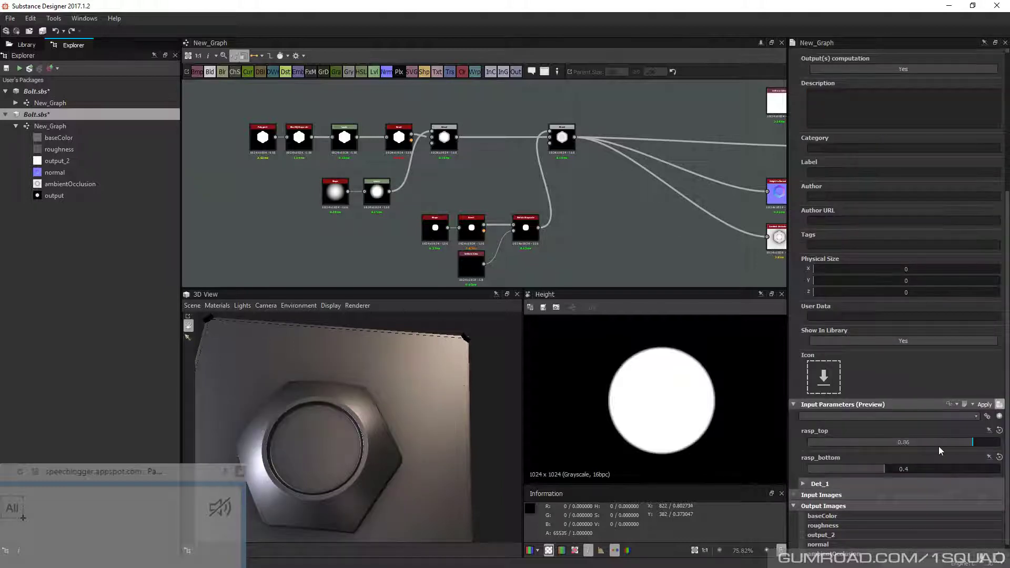
Preview the bolt with rasp_top at 0.79 and rasp_bottom at 0.05, and return to the parameter definitions
{"action": "left_click_drag", "start_coordinate": [939, 447], "coordinate": [959, 441]}
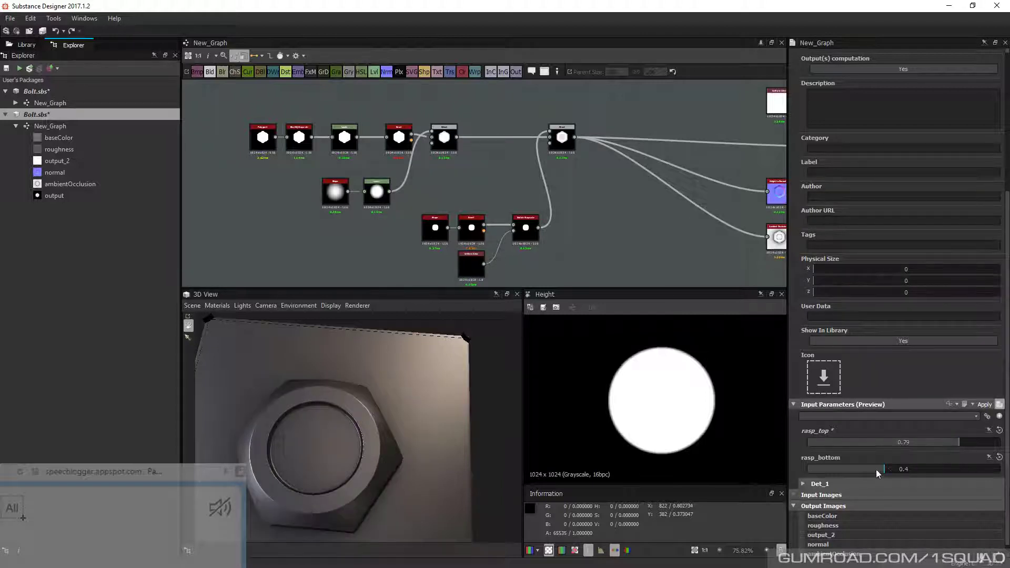
{"action": "left_click_drag", "start_coordinate": [877, 469], "coordinate": [824, 470]}
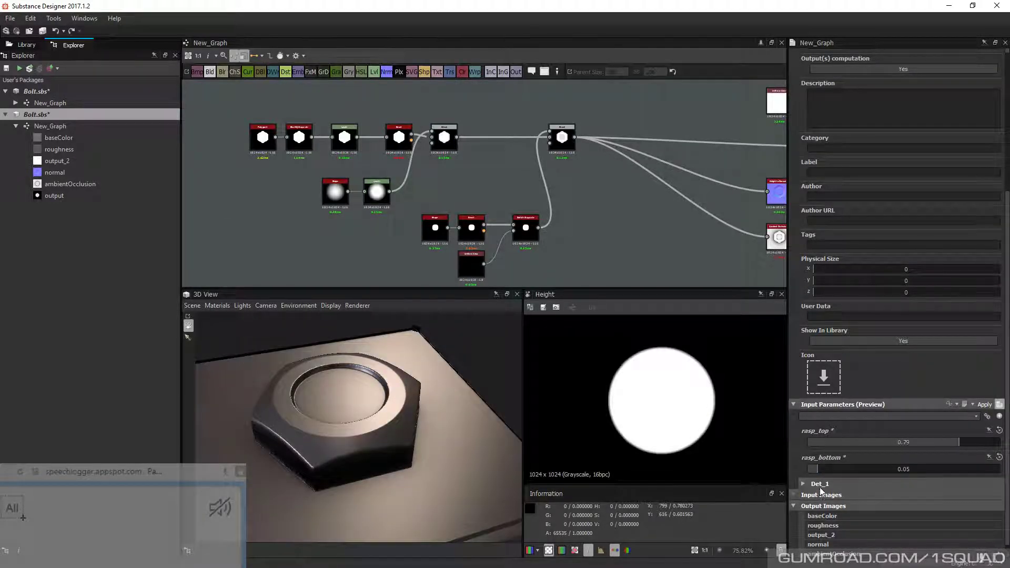
{"action": "left_click", "coordinate": [967, 404]}
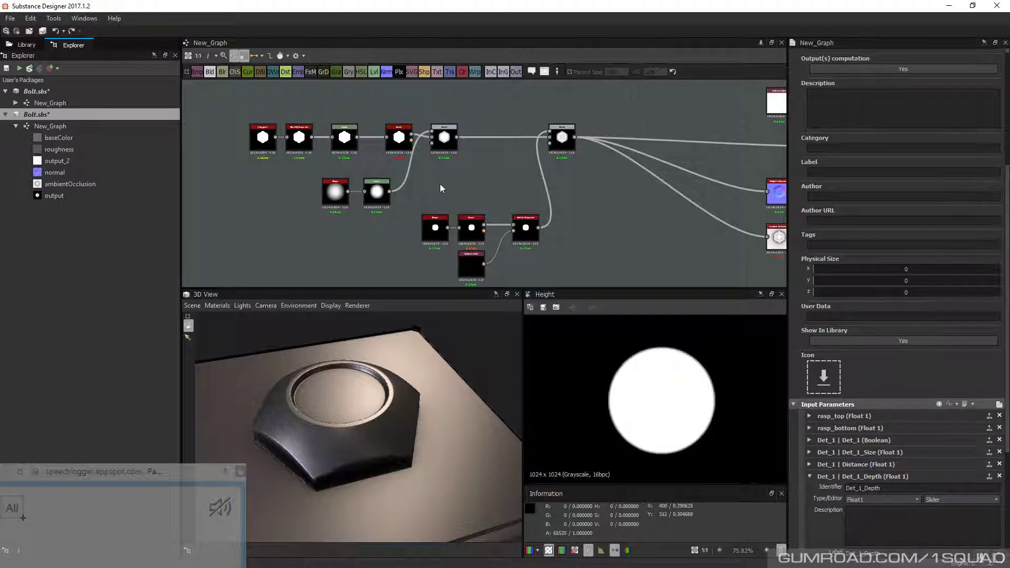
Check the hexagon's Bevel node and the settings of the exposed Distance parameter in the Det_1 group
{"action": "left_click", "coordinate": [399, 137]}
{"action": "scroll", "coordinate": [379, 151], "scroll_direction": "up", "scroll_amount": 4}
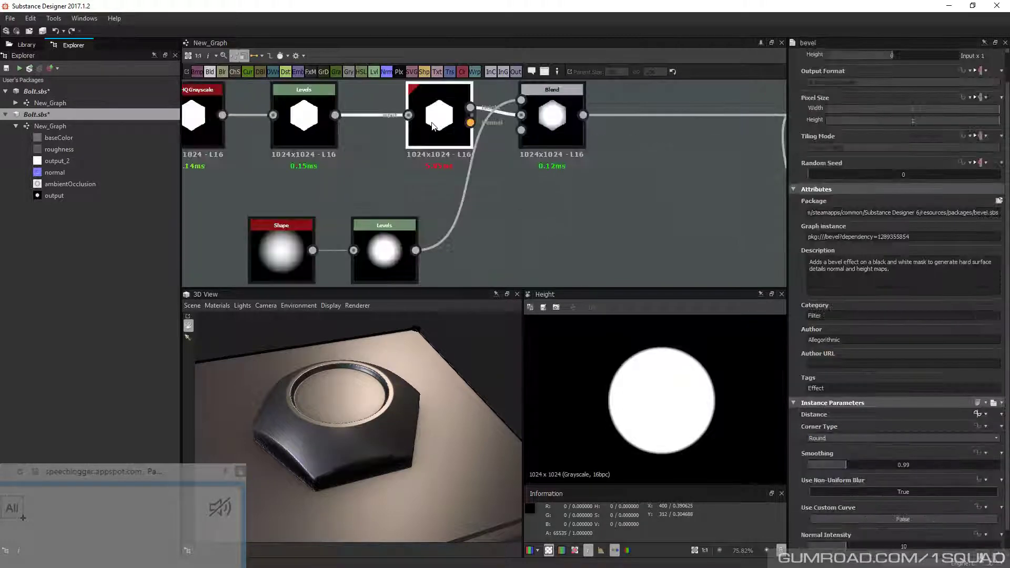
{"action": "left_click", "coordinate": [465, 161]}
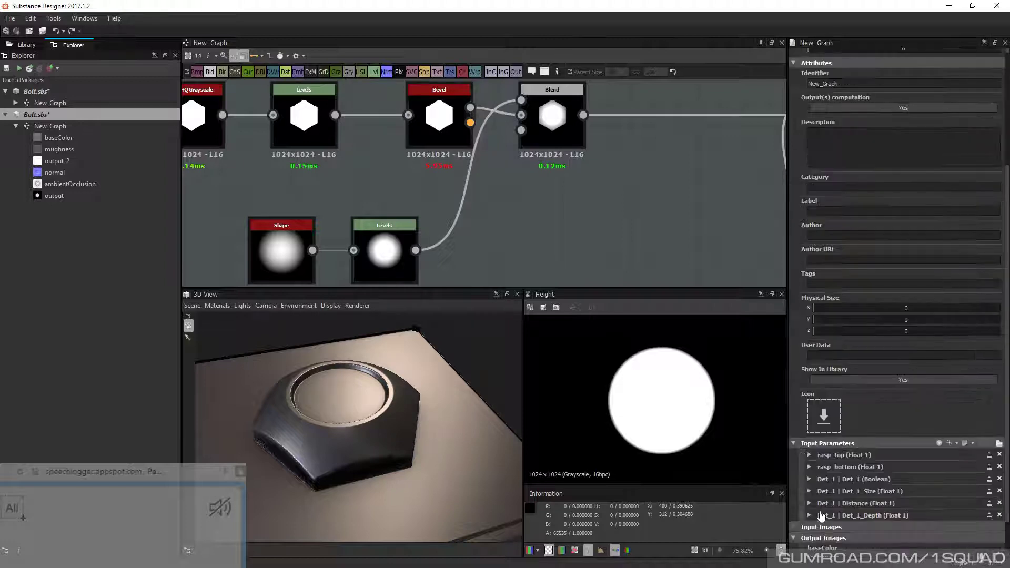
{"action": "scroll", "coordinate": [897, 476], "scroll_direction": "down", "scroll_amount": 1}
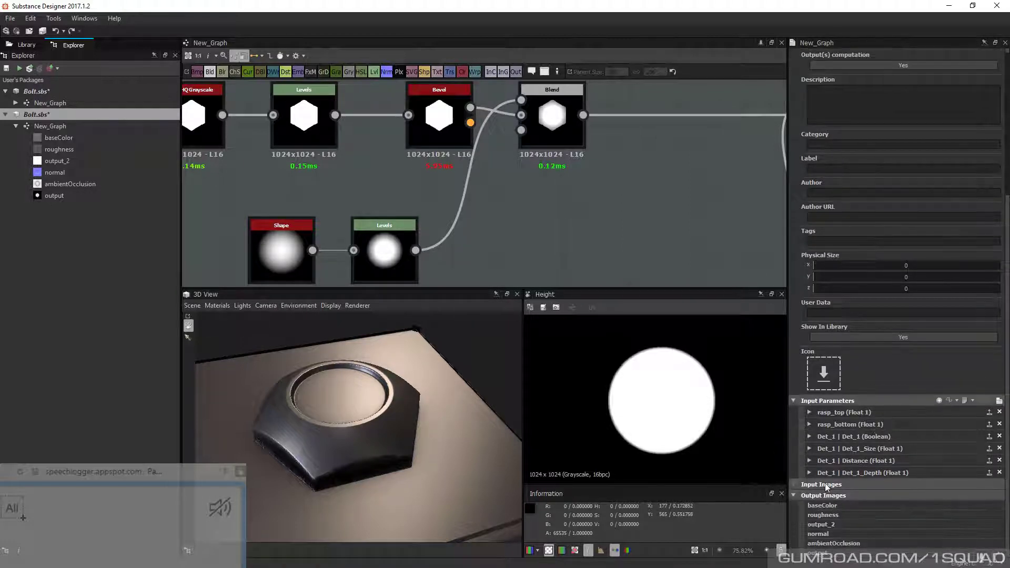
{"action": "left_click", "coordinate": [809, 461]}
{"action": "scroll", "coordinate": [883, 466], "scroll_direction": "down", "scroll_amount": 2}
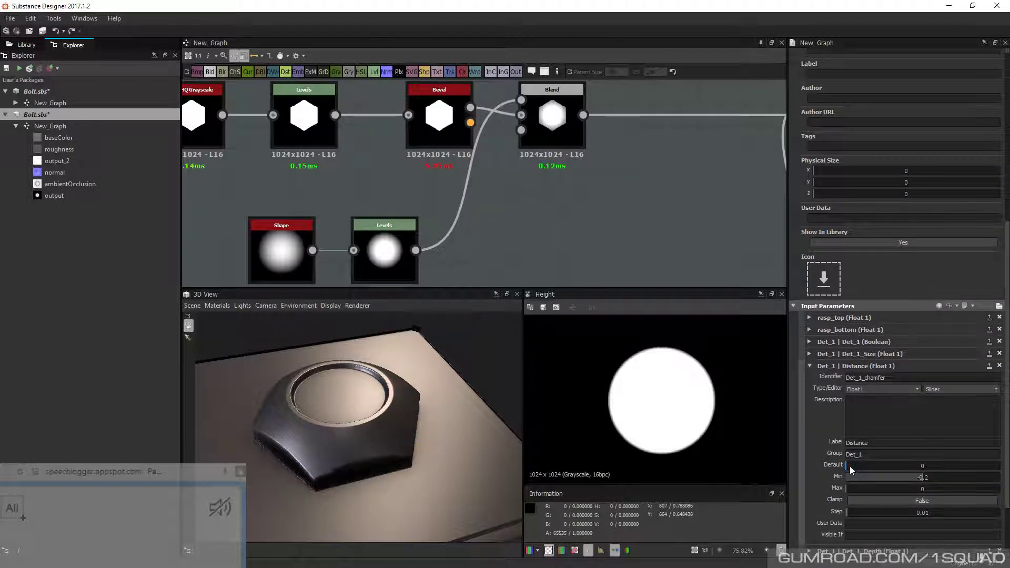
{"action": "mouse_move", "coordinate": [850, 467]}
{"action": "left_mouse_down"}
{"action": "mouse_move", "coordinate": [883, 466]}
{"action": "mouse_move", "coordinate": [835, 466]}
{"action": "left_mouse_up"}
{"action": "scroll", "coordinate": [838, 466], "scroll_direction": "down", "scroll_amount": 2}
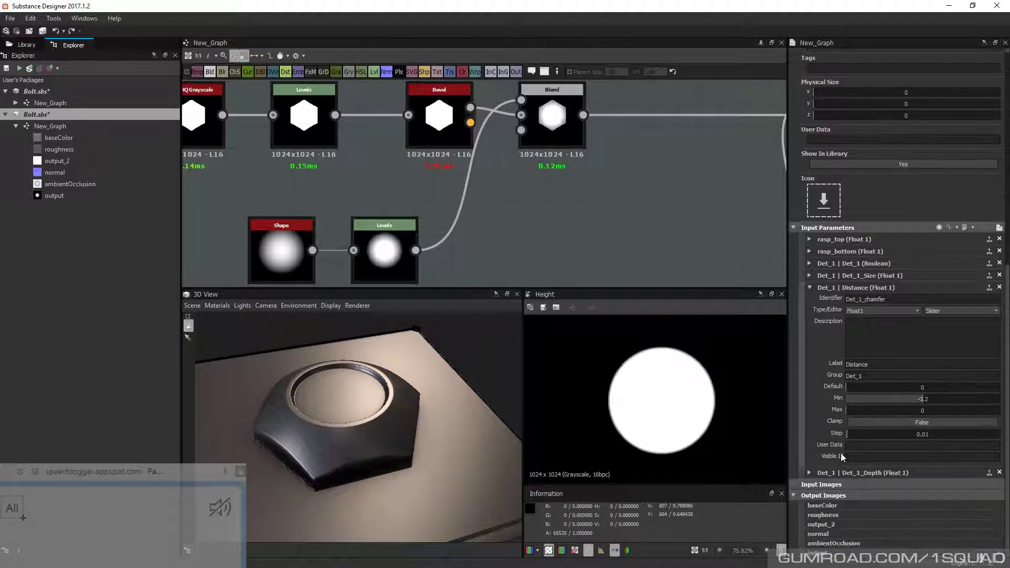
Set the default of the Det_1_Depth parameter to 0.35 and collapse the parameter entries
{"action": "left_click", "coordinate": [842, 472]}
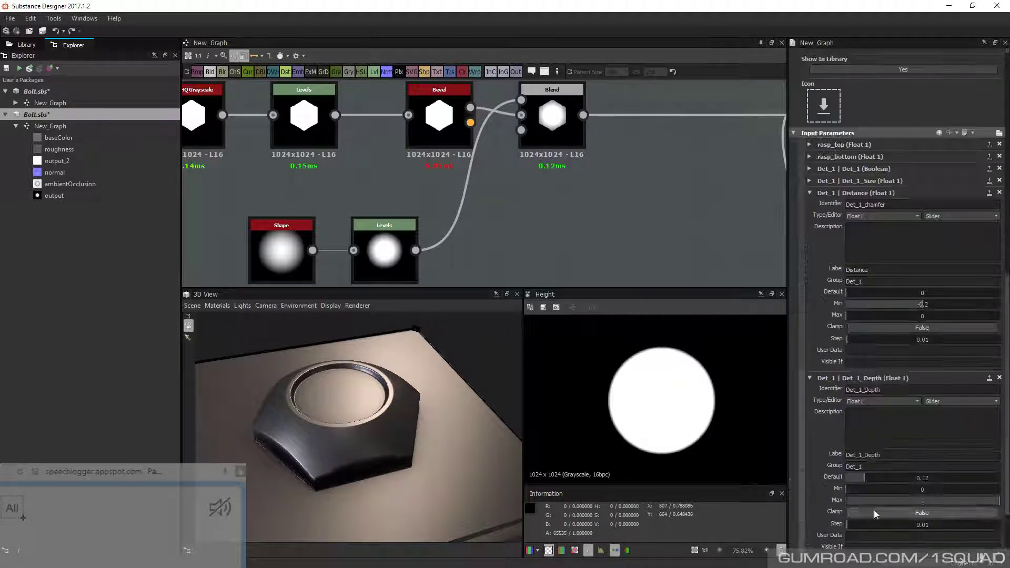
{"action": "left_click_drag", "start_coordinate": [886, 479], "coordinate": [942, 479]}
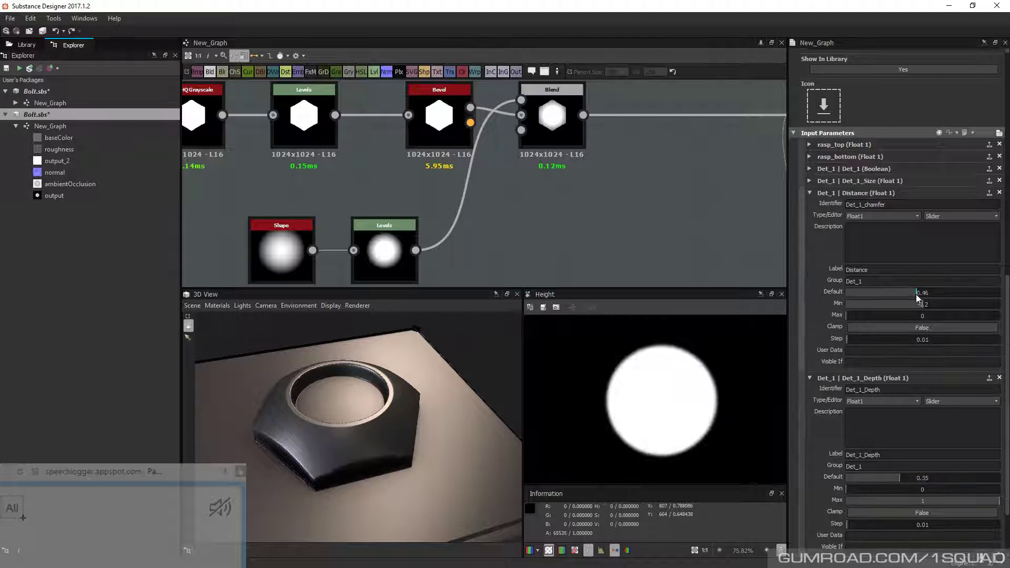
{"action": "scroll", "coordinate": [880, 274], "scroll_direction": "up", "scroll_amount": 3}
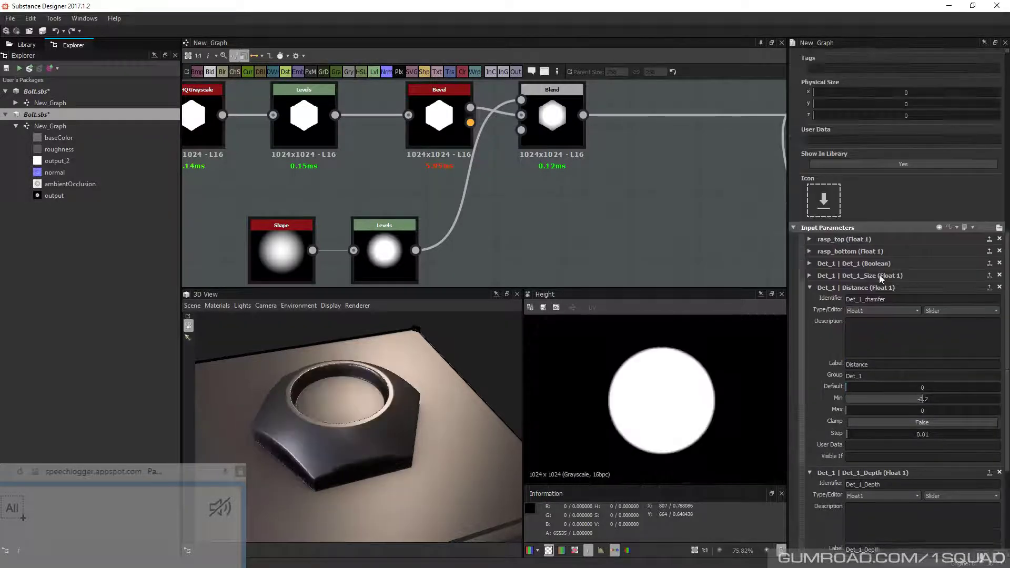
{"action": "left_click", "coordinate": [809, 289]}
{"action": "left_click", "coordinate": [809, 299]}
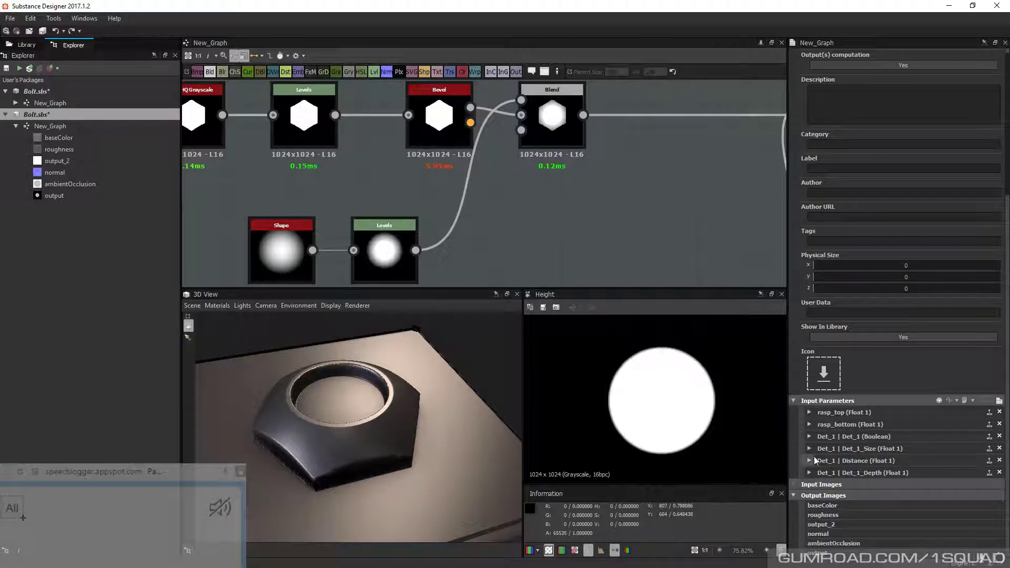
Compare the hexagon branch's Bevel settings with the graph's exposed parameters and the bolt's shape to trace what drives the bevel distance
{"action": "key", "text": "f"}
{"action": "left_click", "coordinate": [567, 166]}
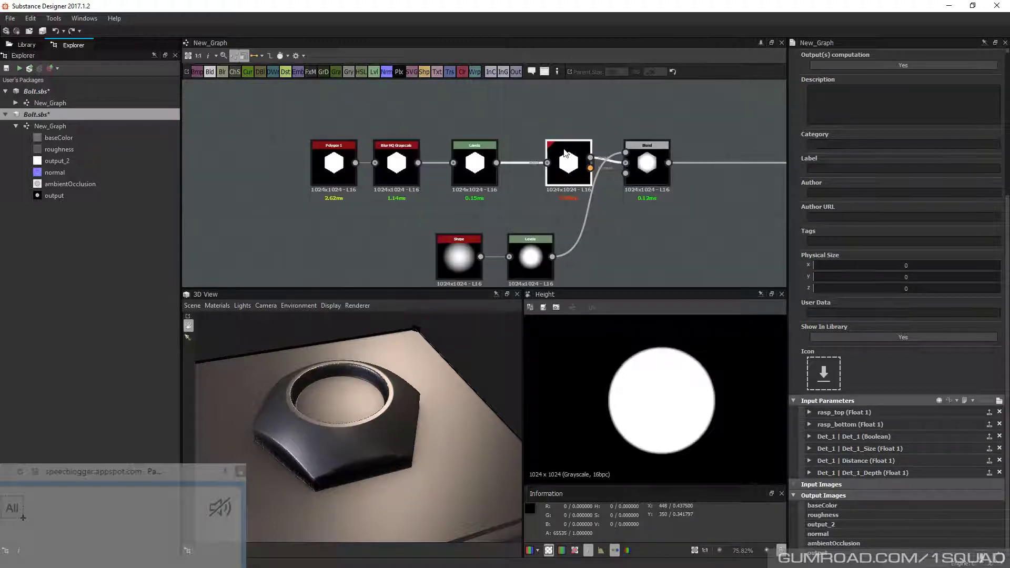
{"action": "left_click", "coordinate": [403, 157]}
{"action": "left_click", "coordinate": [561, 156]}
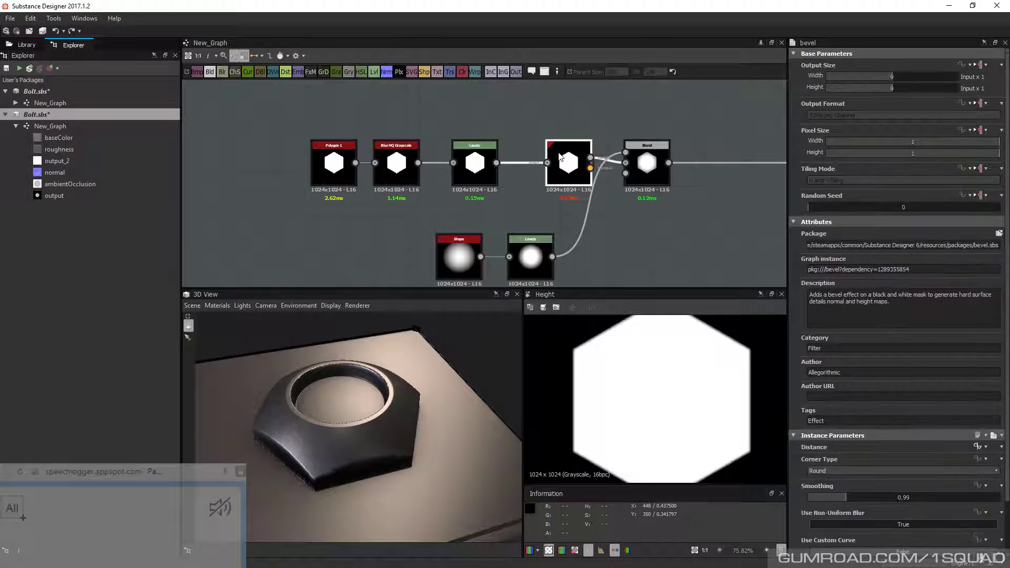
{"action": "scroll", "coordinate": [833, 391], "scroll_direction": "down", "scroll_amount": 1}
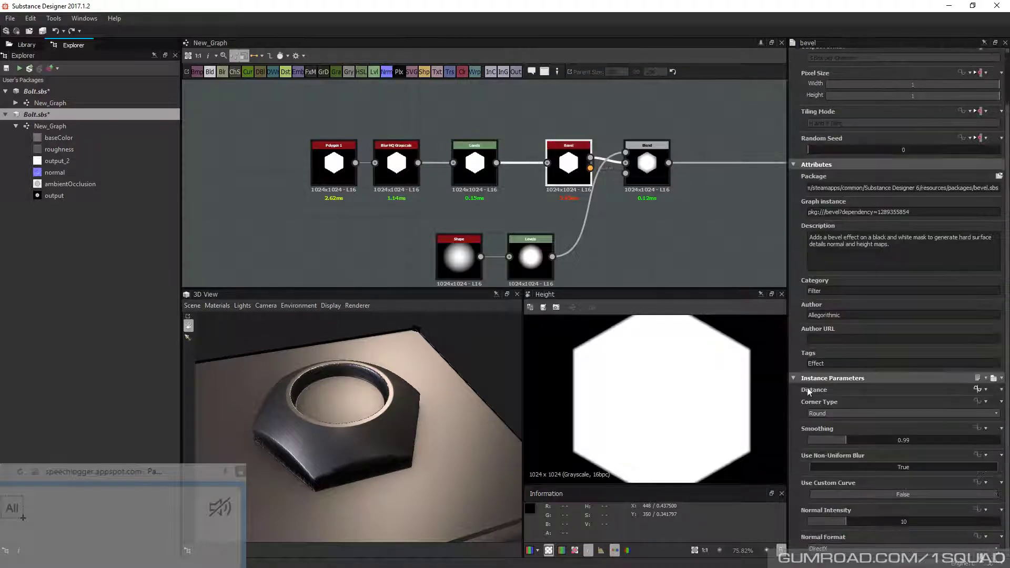
{"action": "left_click", "coordinate": [689, 263]}
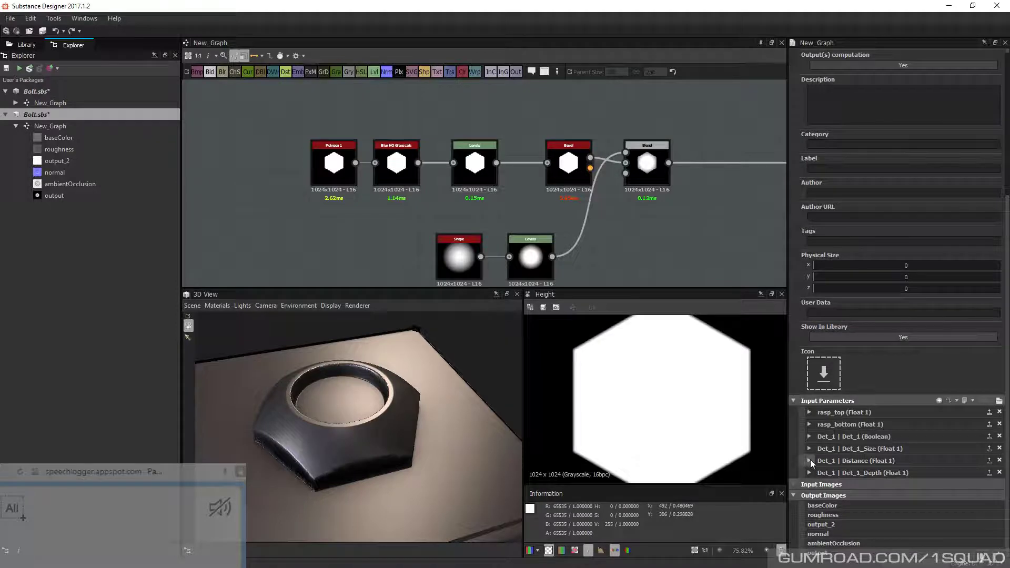
{"action": "left_click", "coordinate": [810, 461]}
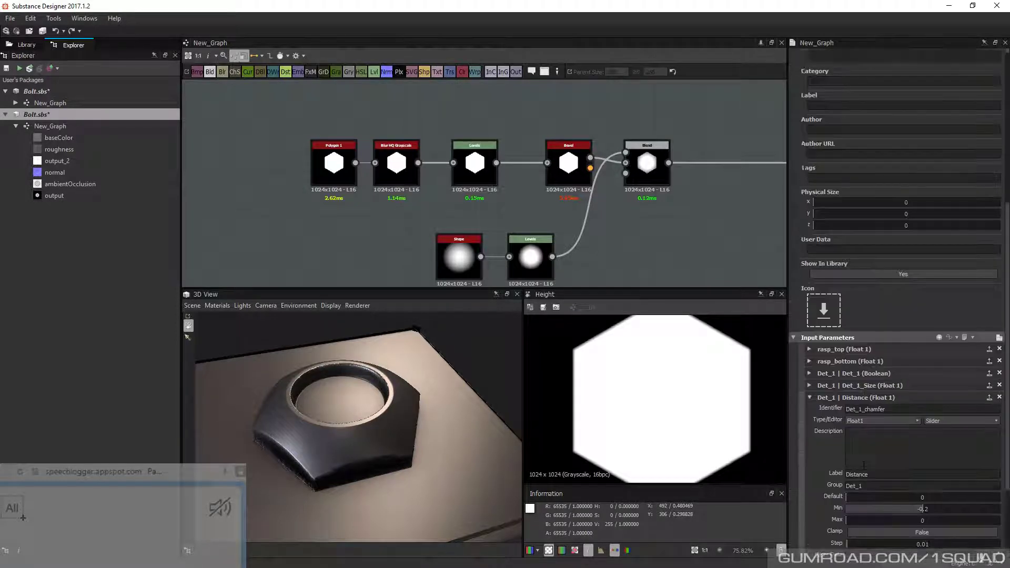
{"action": "scroll", "coordinate": [812, 447], "scroll_direction": "down", "scroll_amount": 3}
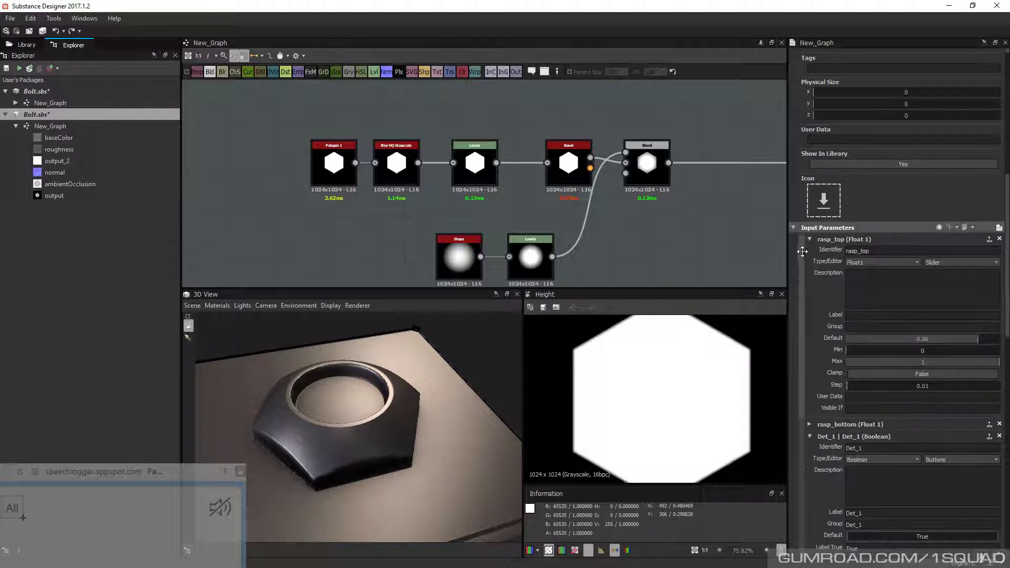
{"action": "middle_click_drag", "start_coordinate": [501, 212], "coordinate": [512, 238]}
{"action": "middle_click_drag", "start_coordinate": [628, 185], "coordinate": [542, 218]}
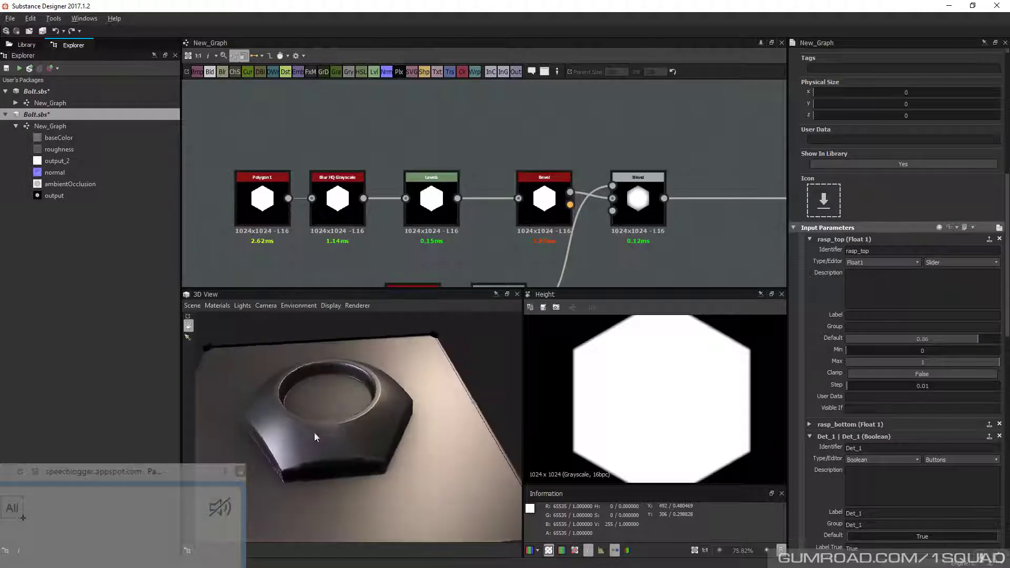
{"action": "left_click_drag", "start_coordinate": [387, 422], "coordinate": [368, 418]}
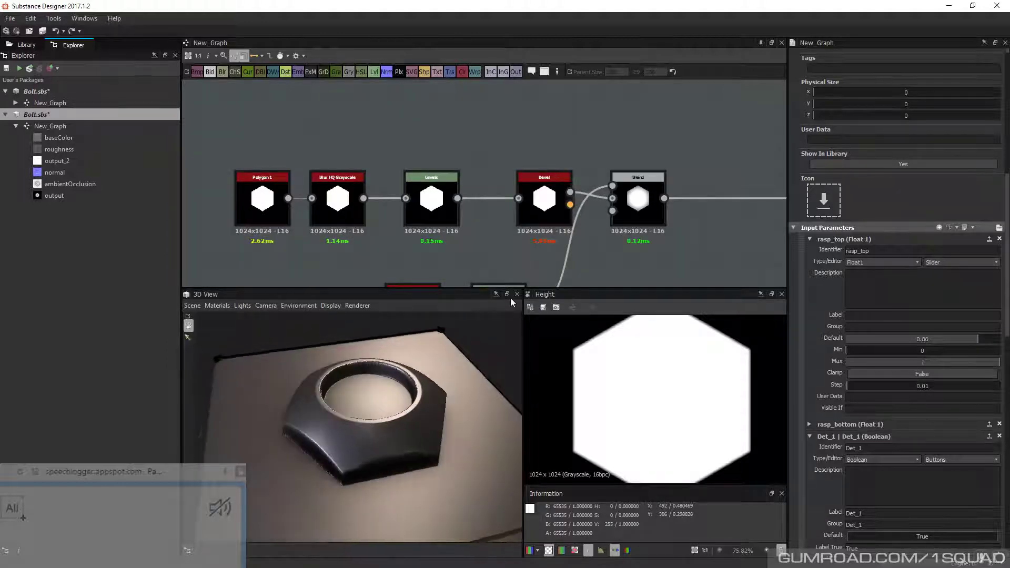
{"action": "scroll", "coordinate": [498, 191], "scroll_direction": "down", "scroll_amount": 2}
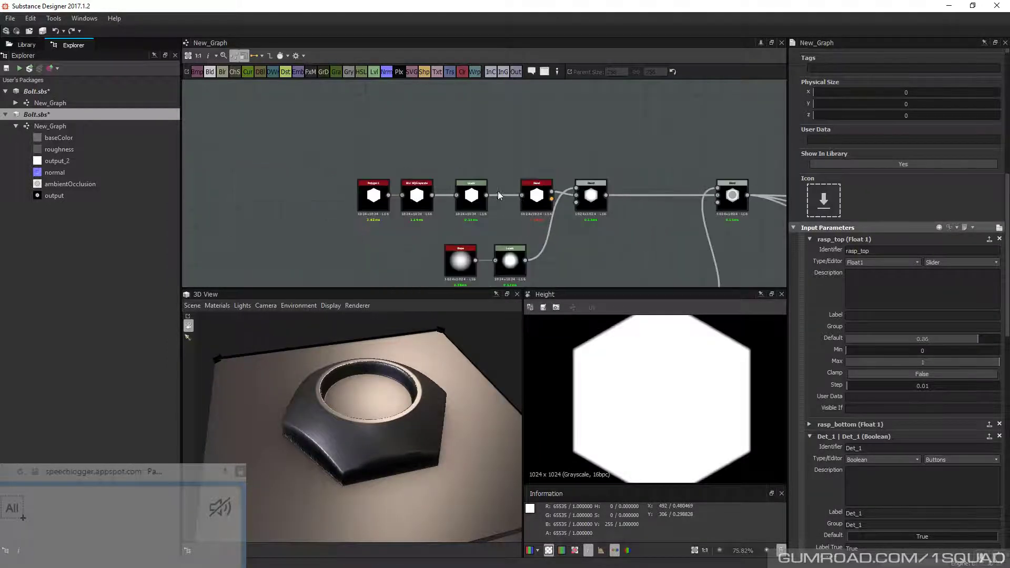
{"action": "scroll", "coordinate": [497, 194], "scroll_direction": "up", "scroll_amount": 4}
{"action": "scroll", "coordinate": [541, 230], "scroll_direction": "down", "scroll_amount": 3}
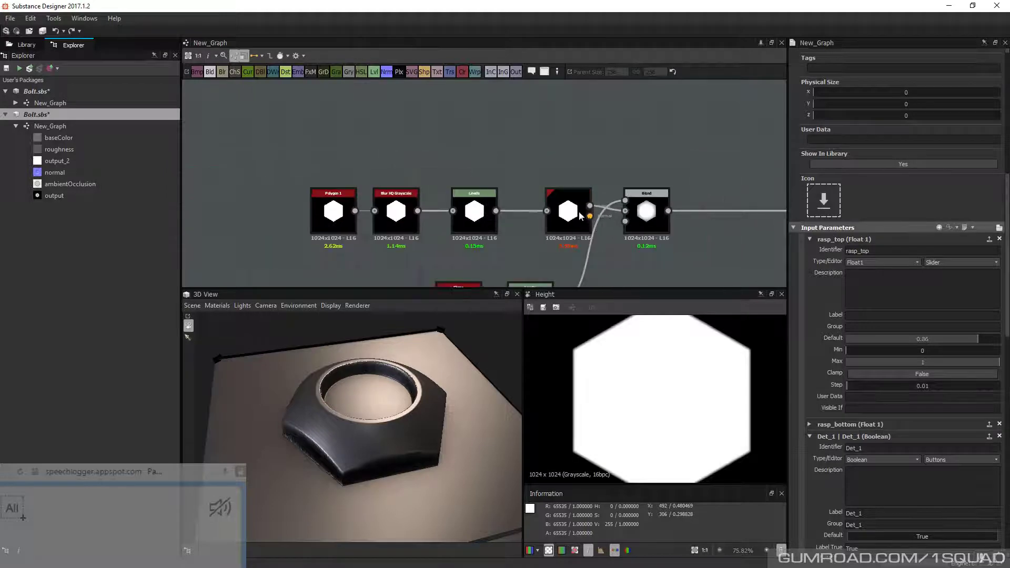
Inspect and clear the function driving the hexagon Bevel node's Distance, and set the distance to 0
{"action": "left_click", "coordinate": [587, 228]}
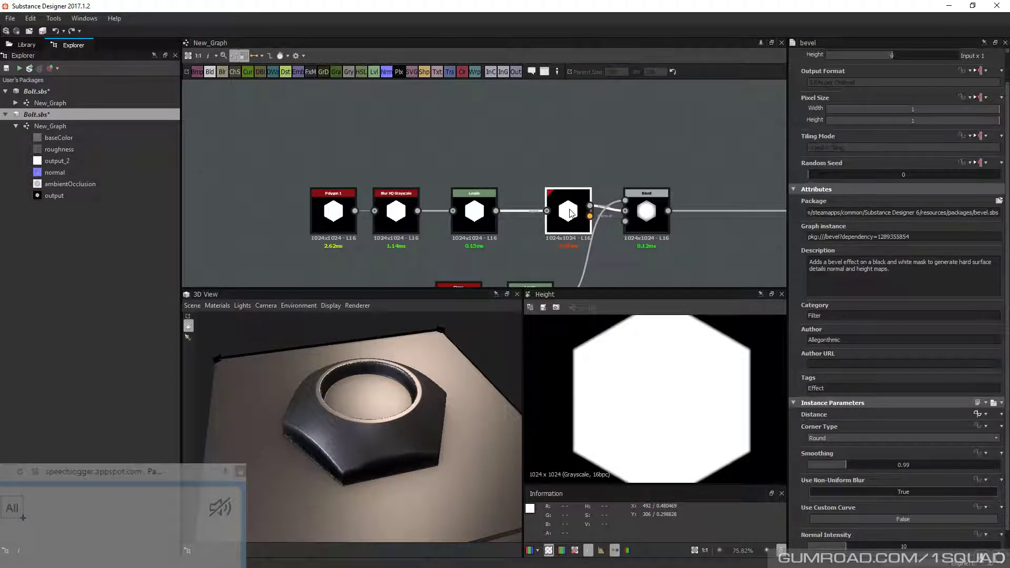
{"action": "middle_click_drag", "start_coordinate": [592, 242], "coordinate": [545, 208]}
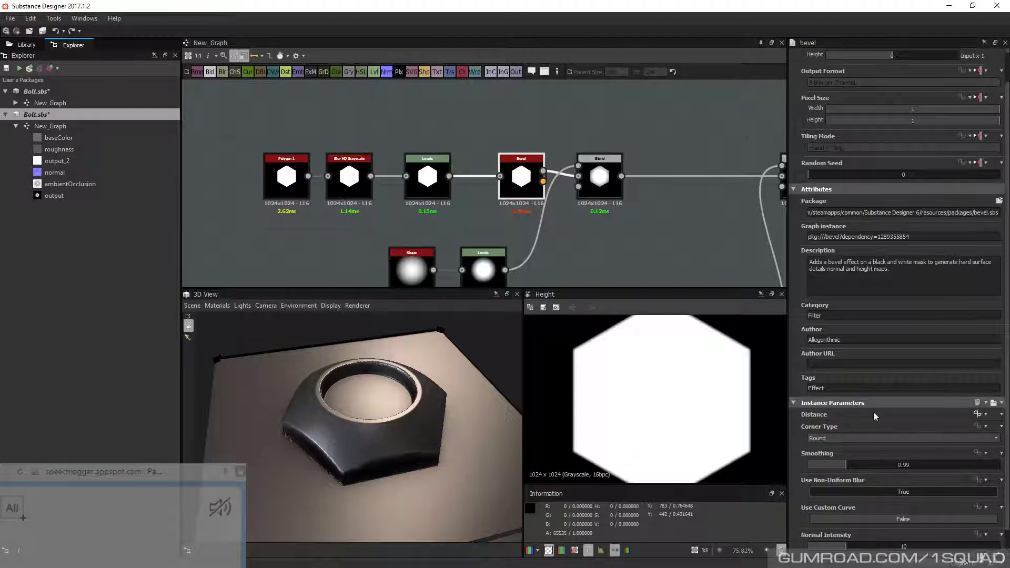
{"action": "left_click", "coordinate": [980, 415]}
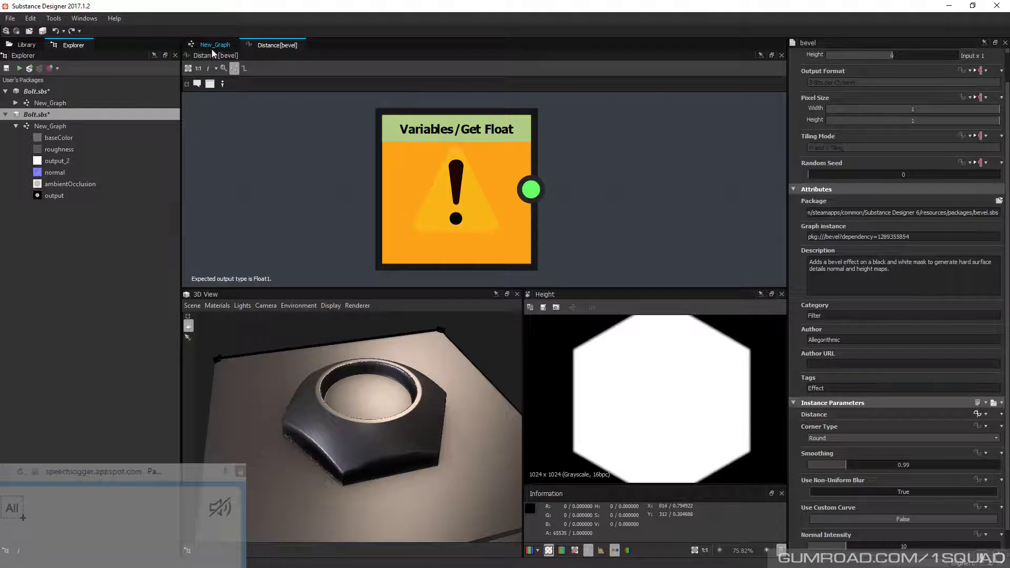
{"action": "left_click", "coordinate": [213, 45]}
{"action": "left_click", "coordinate": [986, 416]}
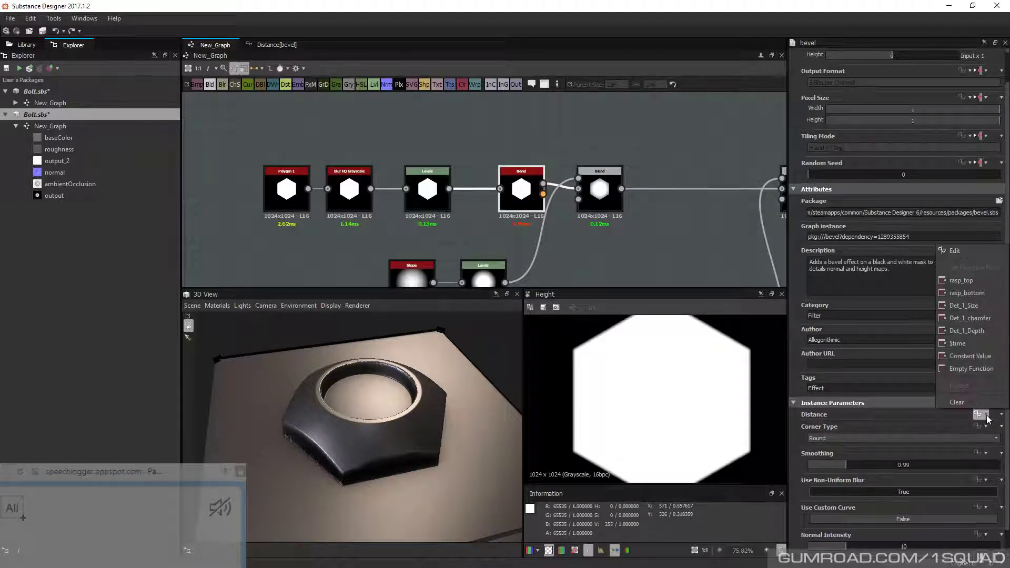
{"action": "left_click", "coordinate": [957, 402]}
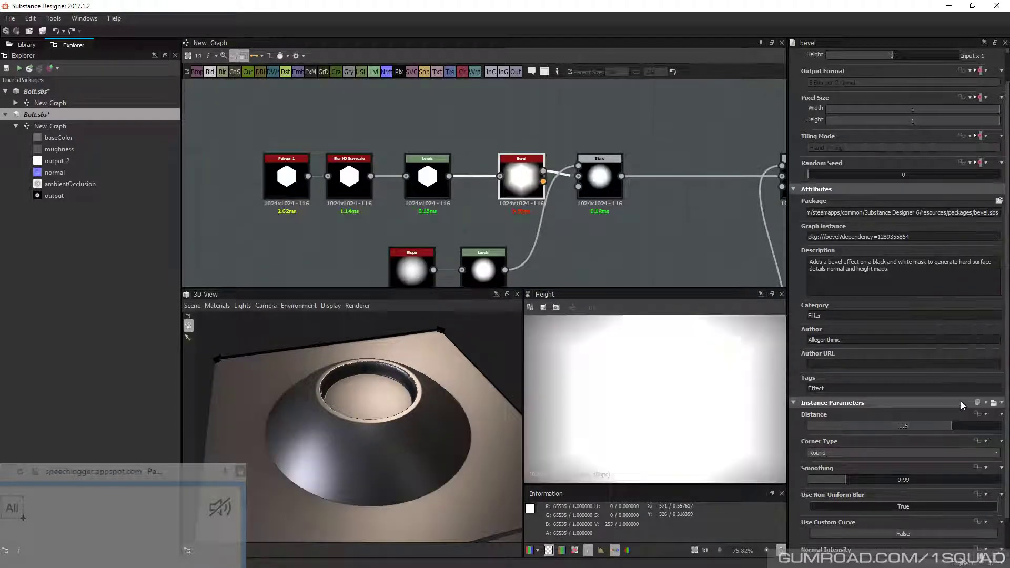
{"action": "left_click", "coordinate": [894, 427]}
{"action": "left_click_drag", "start_coordinate": [894, 430], "coordinate": [904, 430]}
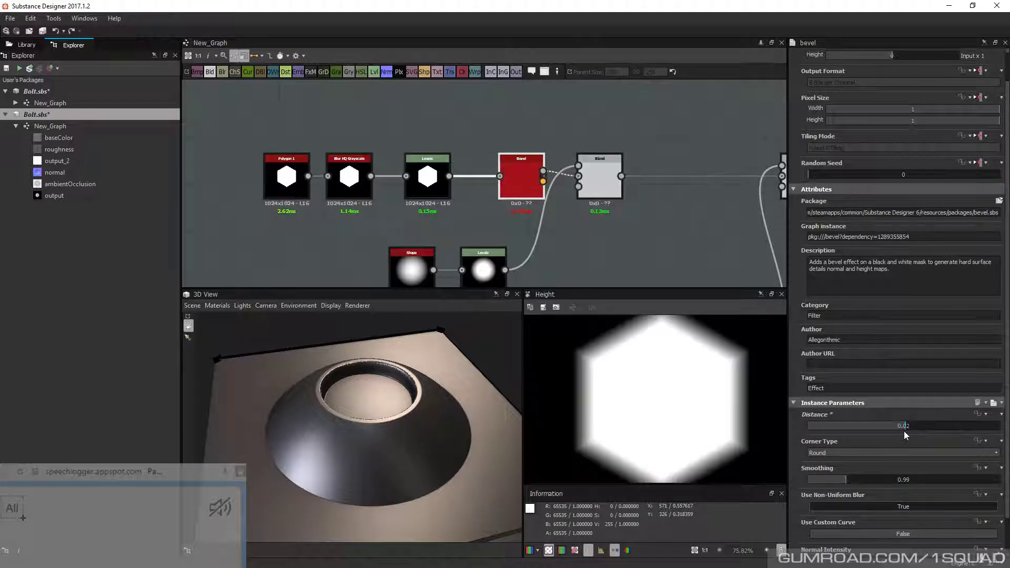
Expose the hexagon Bevel node's Distance as a new graph input named Bolt_Chamfer
{"action": "left_click", "coordinate": [981, 414]}
{"action": "left_click", "coordinate": [970, 387]}
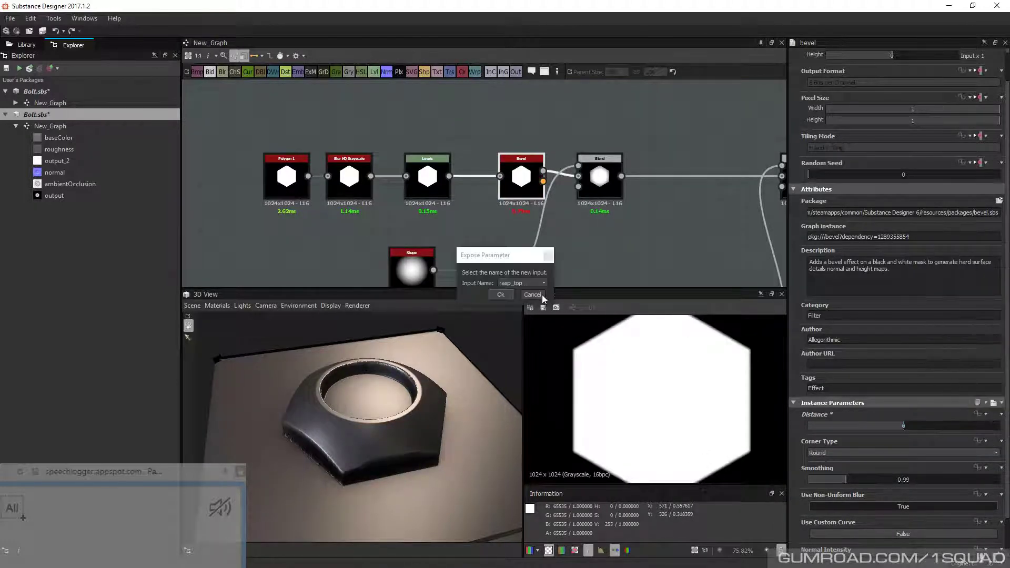
{"action": "left_click", "coordinate": [543, 294]}
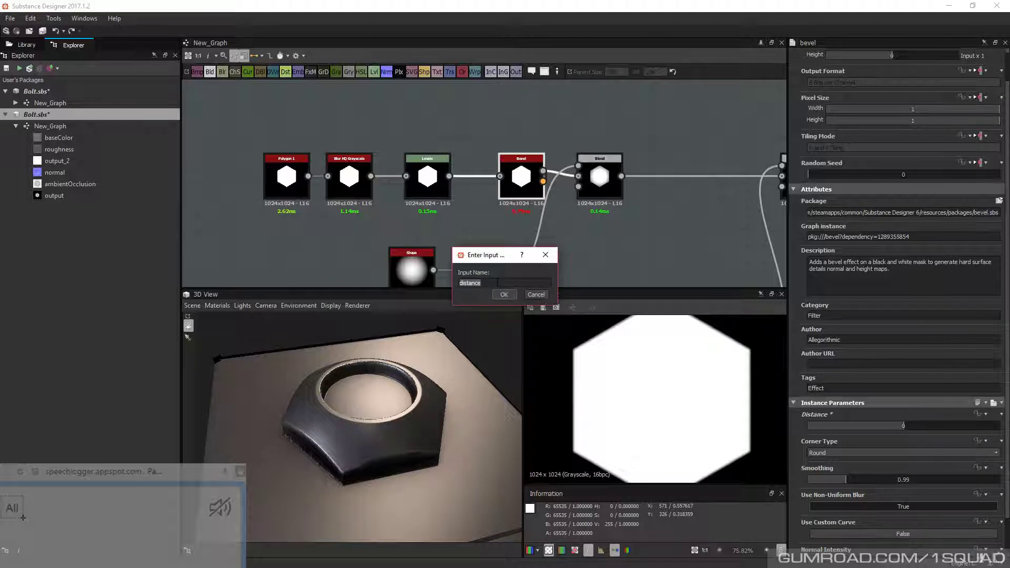
{"action": "type", "text": "Bolt_Chamfer"}
{"action": "left_click", "coordinate": [503, 295]}
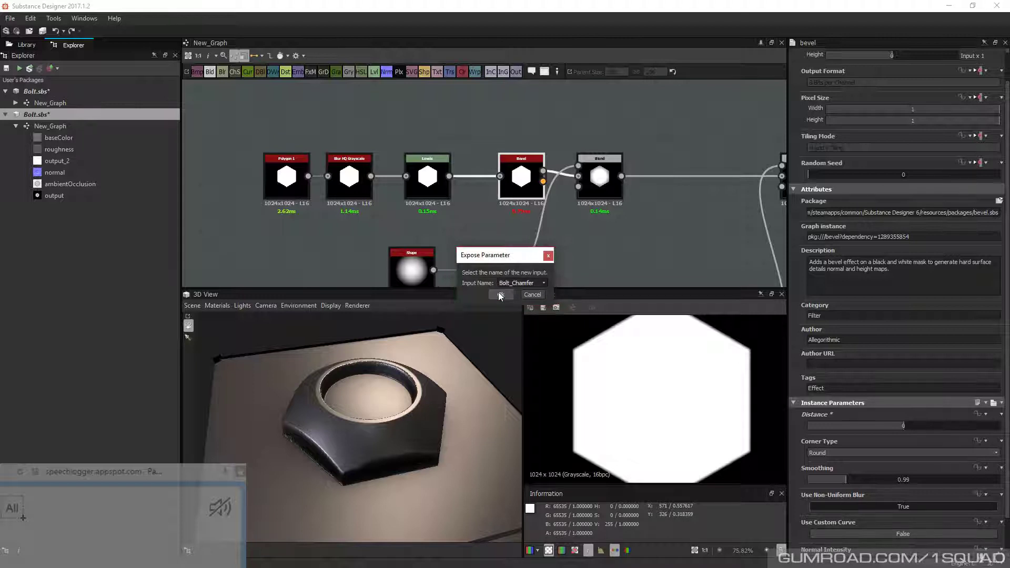
{"action": "left_click", "coordinate": [501, 295]}
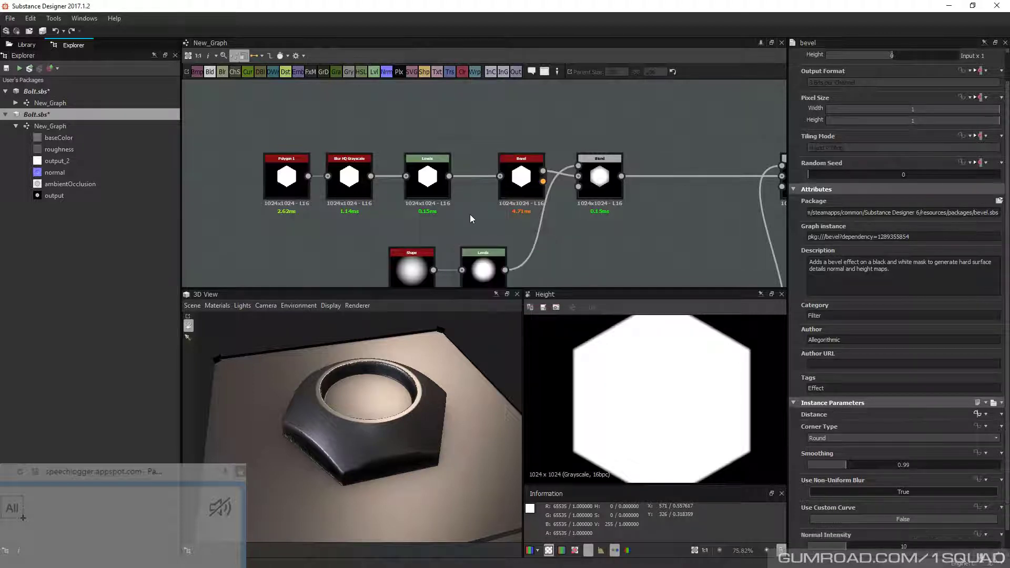
Preview the graph's input parameters and set the bolt's Distance parameter to -0.12
{"action": "left_click", "coordinate": [469, 214]}
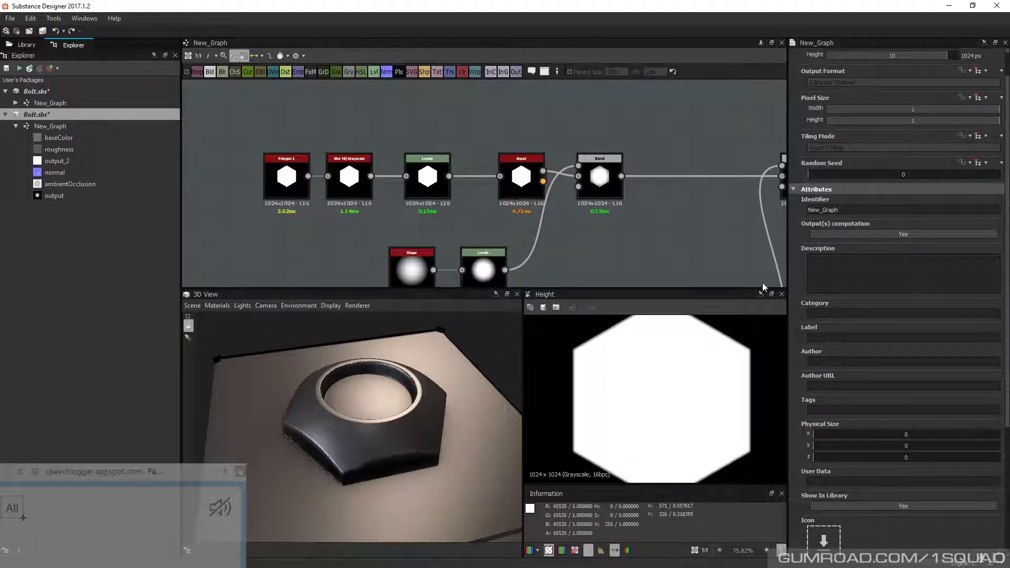
{"action": "scroll", "coordinate": [998, 389], "scroll_direction": "down", "scroll_amount": 3}
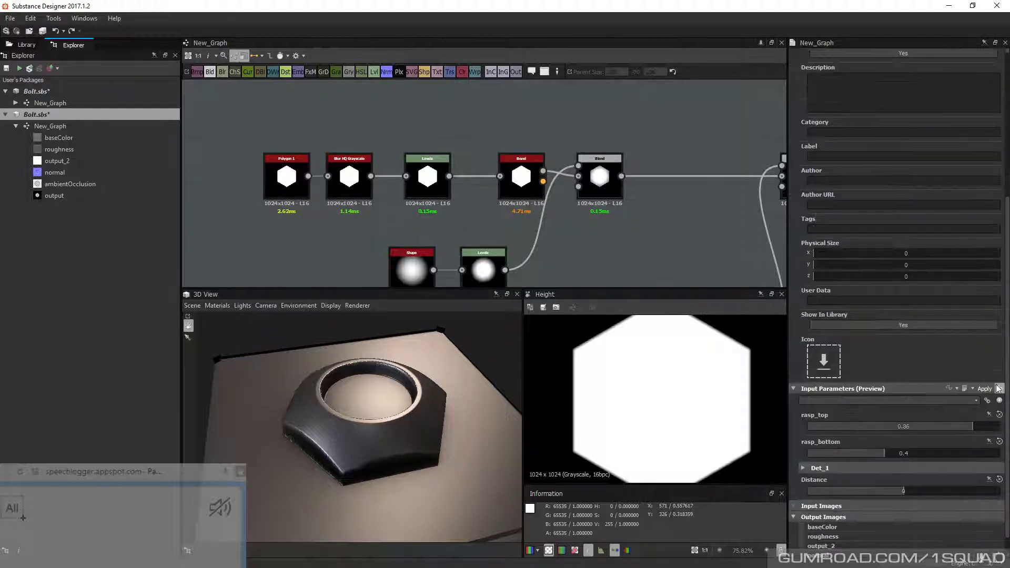
{"action": "scroll", "coordinate": [999, 388], "scroll_direction": "down", "scroll_amount": 1}
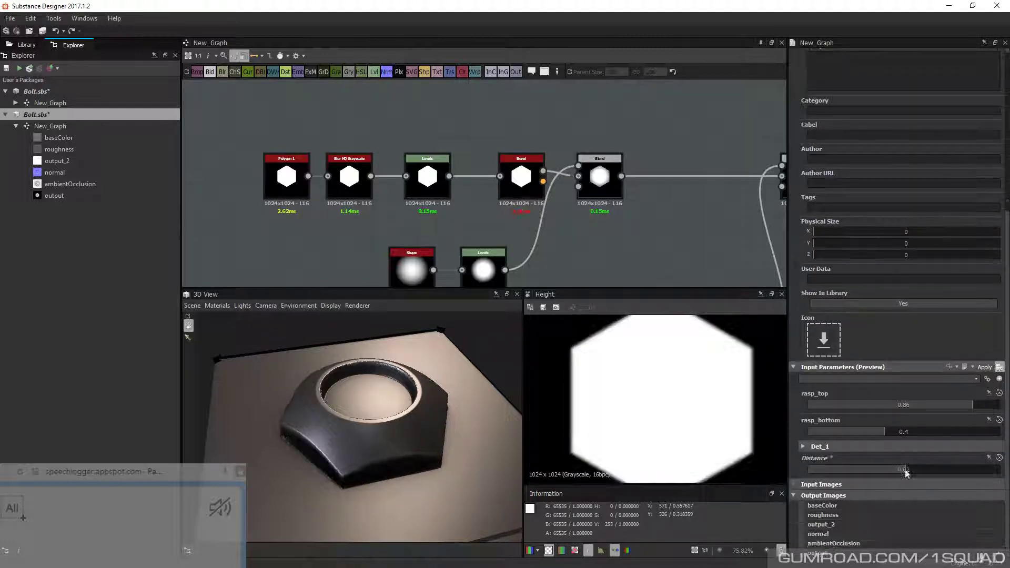
{"action": "left_click_drag", "start_coordinate": [972, 404], "coordinate": [891, 467]}
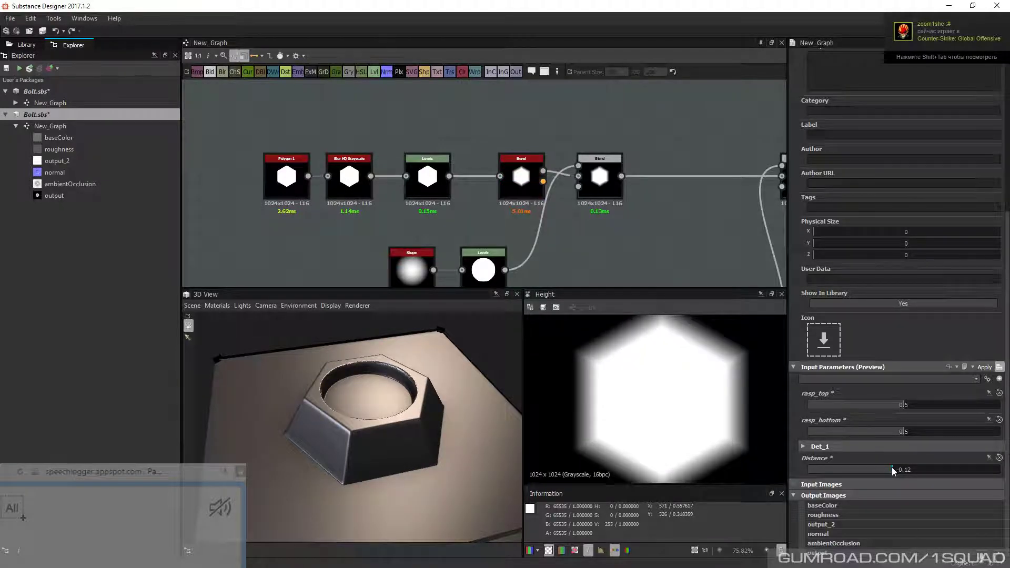
Set rasp_top to 0.85 and rasp_bottom to 0.26 in the parameter preview, and apply the previewed values as defaults
{"action": "left_click_drag", "start_coordinate": [902, 432], "coordinate": [922, 437]}
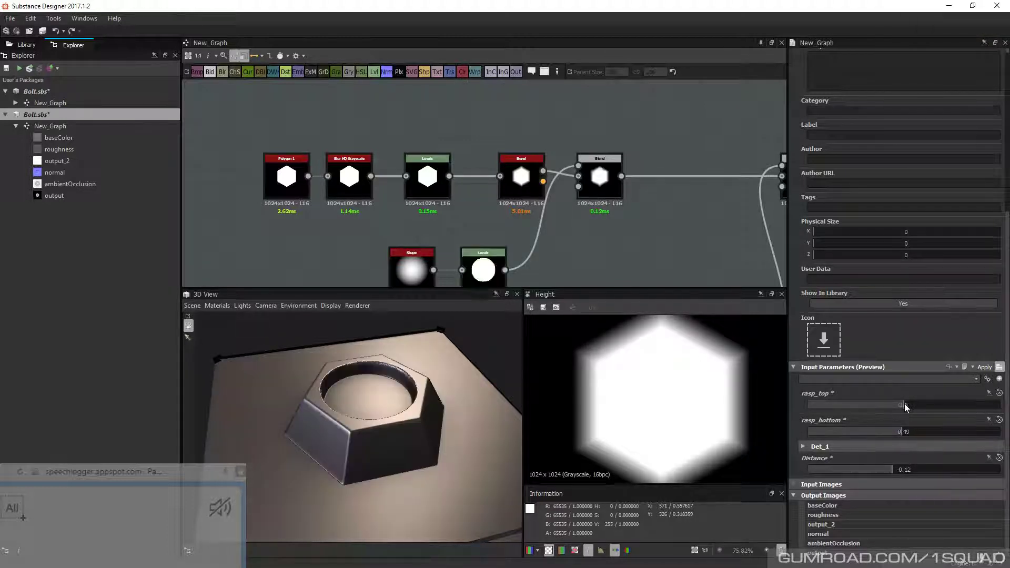
{"action": "left_click_drag", "start_coordinate": [904, 403], "coordinate": [838, 408]}
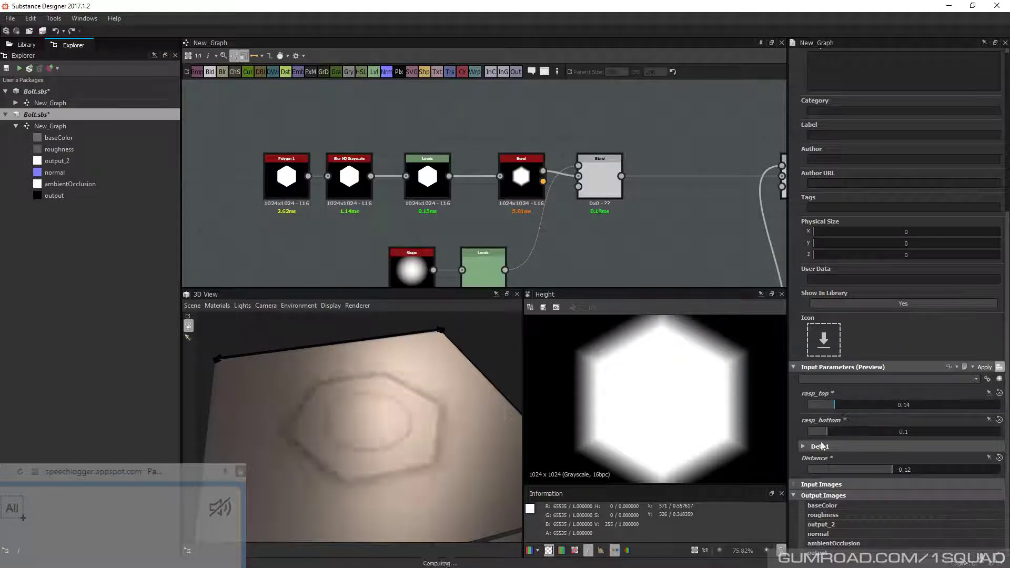
{"action": "left_click_drag", "start_coordinate": [837, 405], "coordinate": [995, 412]}
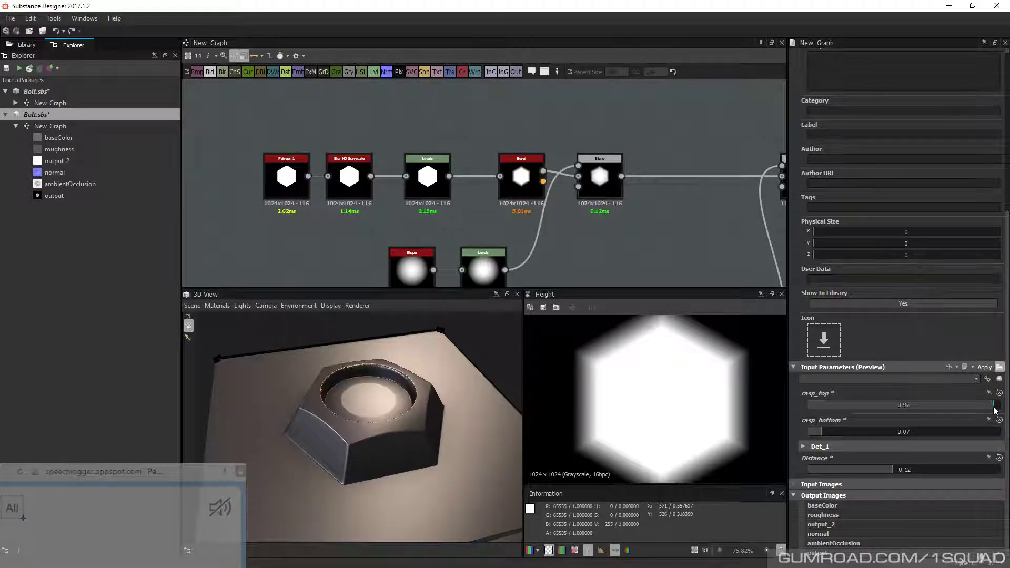
{"action": "mouse_move", "coordinate": [821, 432]}
{"action": "left_mouse_down"}
{"action": "mouse_move", "coordinate": [835, 432]}
{"action": "mouse_move", "coordinate": [825, 431]}
{"action": "left_mouse_up"}
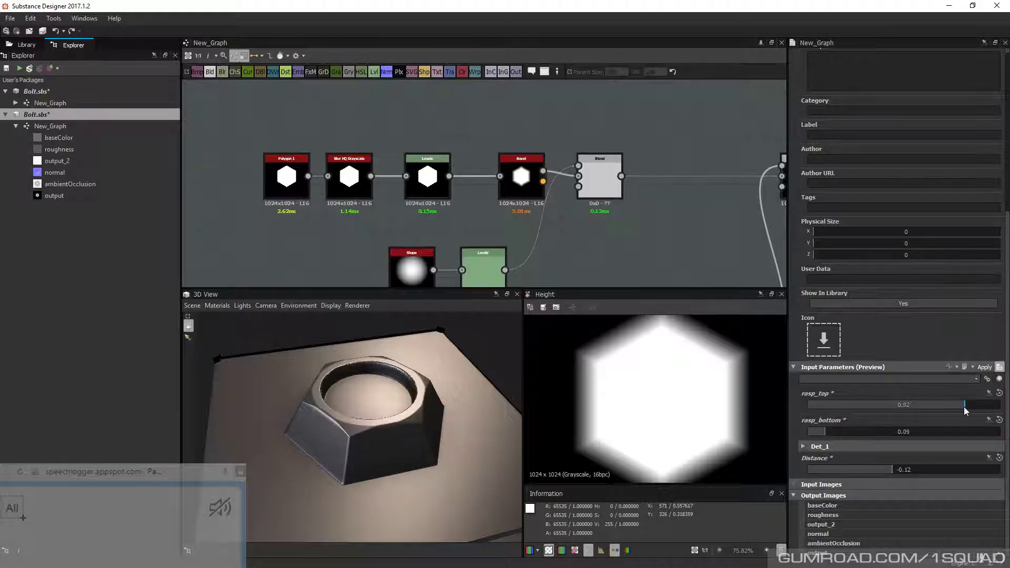
{"action": "left_click", "coordinate": [964, 405]}
{"action": "left_click_drag", "start_coordinate": [967, 407], "coordinate": [971, 409]}
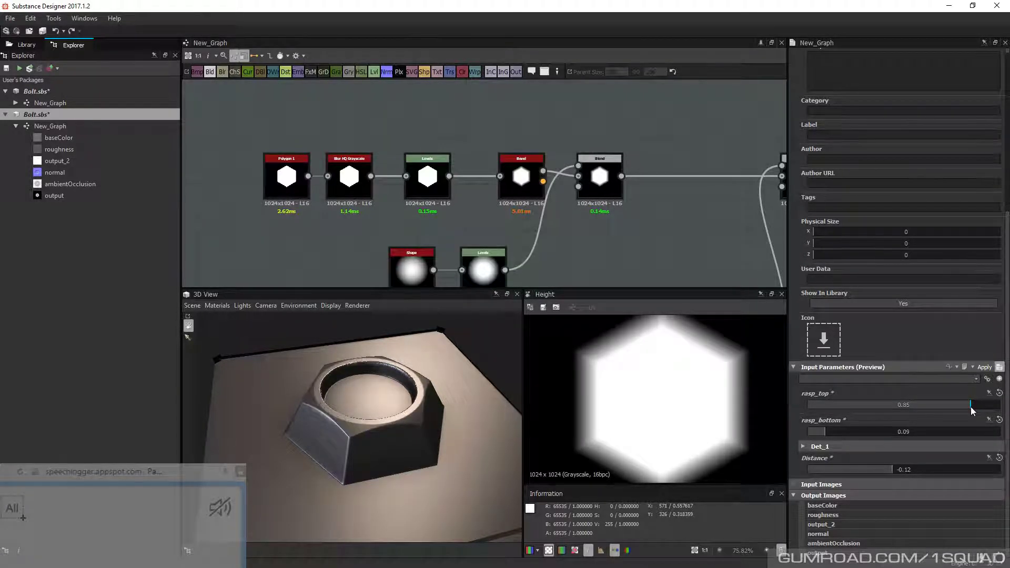
{"action": "left_click", "coordinate": [825, 432]}
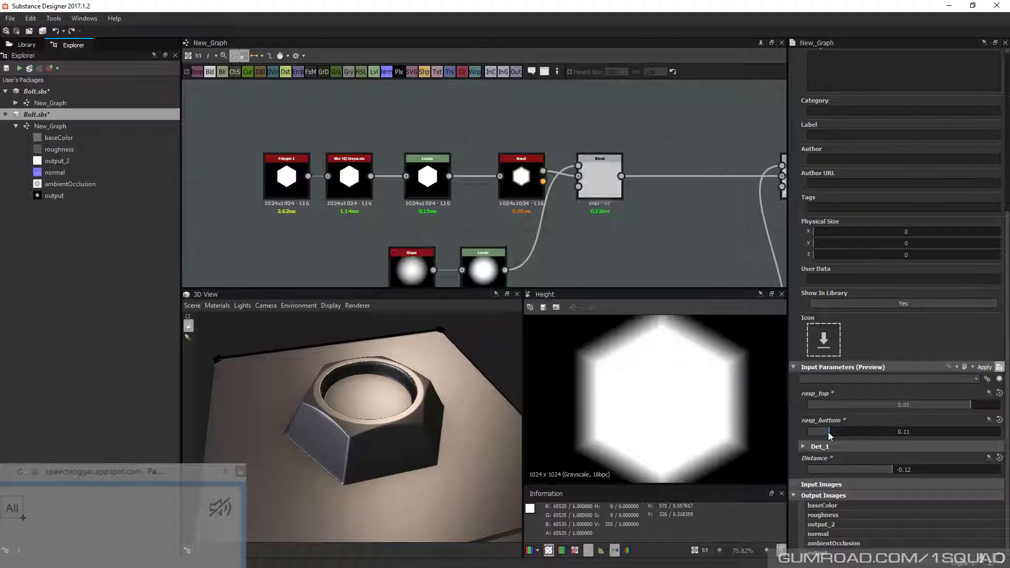
{"action": "left_click_drag", "start_coordinate": [824, 432], "coordinate": [858, 432]}
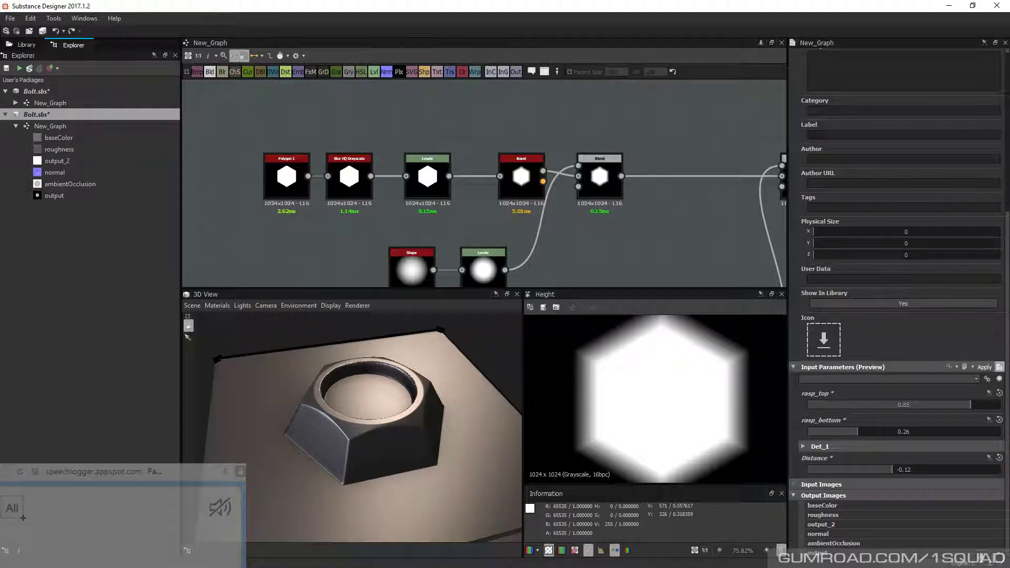
{"action": "double_click", "coordinate": [605, 232]}
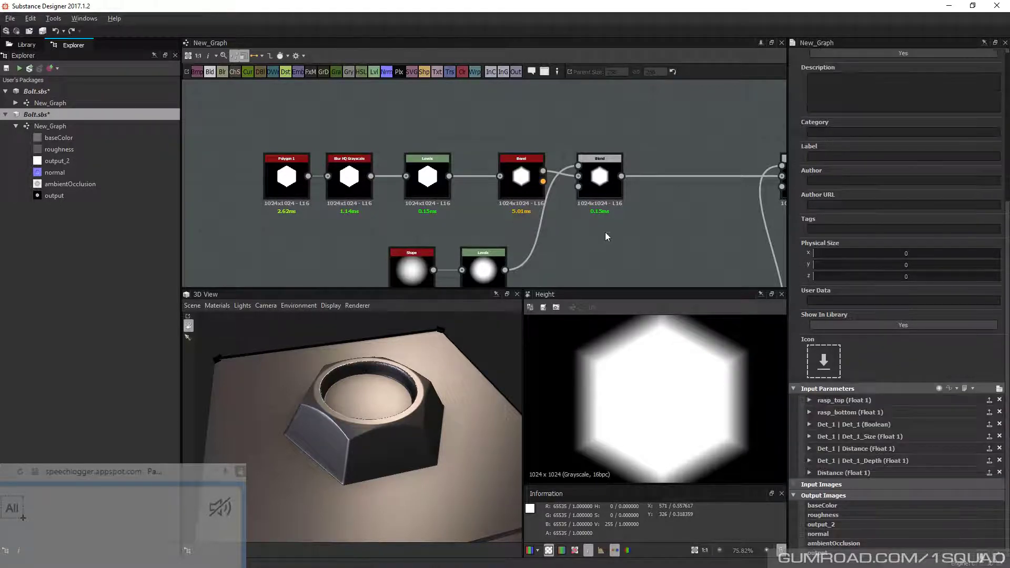
Save the package and move the ungrouped Distance parameter directly below rasp_bottom
{"action": "middle_click_drag", "start_coordinate": [666, 239], "coordinate": [645, 237]}
{"action": "key", "text": "ctrl+s"}
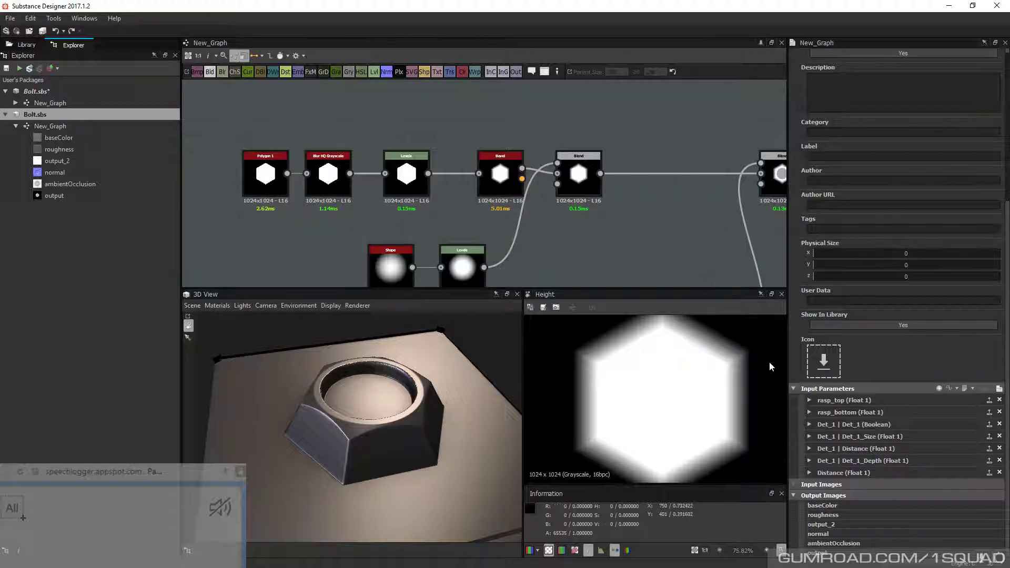
{"action": "left_click_drag", "start_coordinate": [800, 473], "coordinate": [800, 421]}
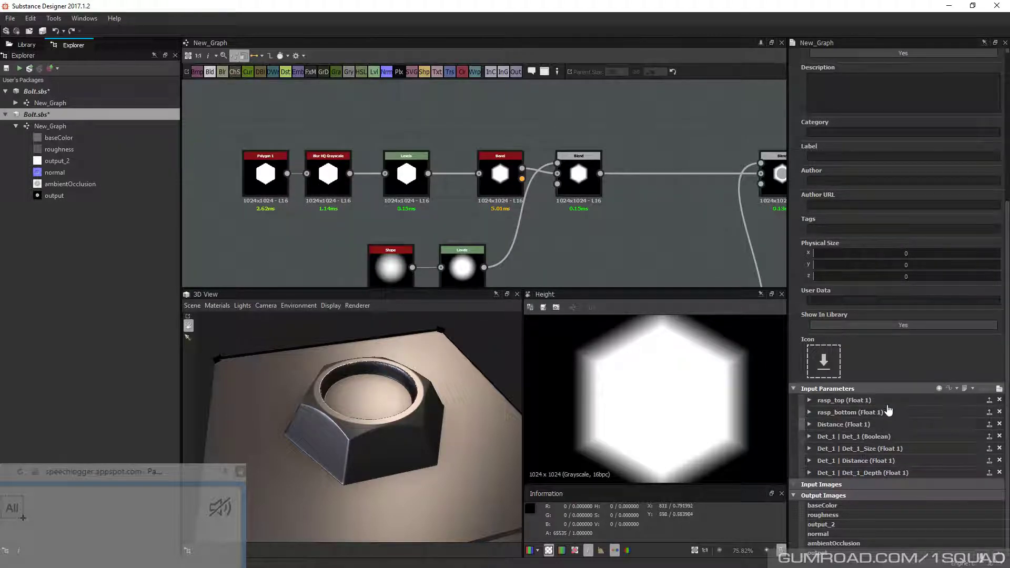
{"action": "left_click_drag", "start_coordinate": [327, 424], "coordinate": [364, 427]}
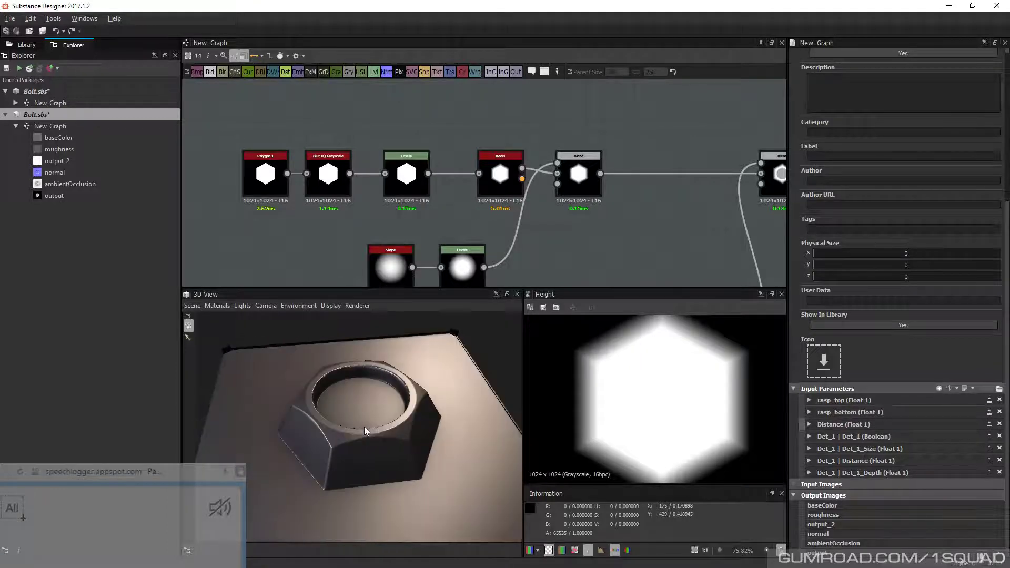
Inspect and clear the function driving the Intensity of the hexagon branch's Blur HQ Grayscale node
{"action": "left_click", "coordinate": [345, 184]}
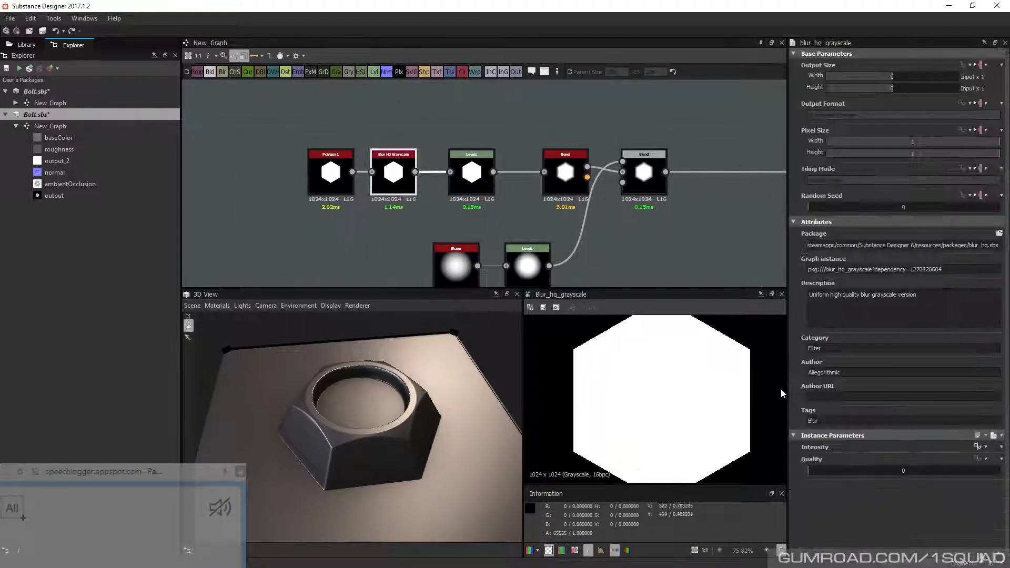
{"action": "left_click", "coordinate": [978, 447]}
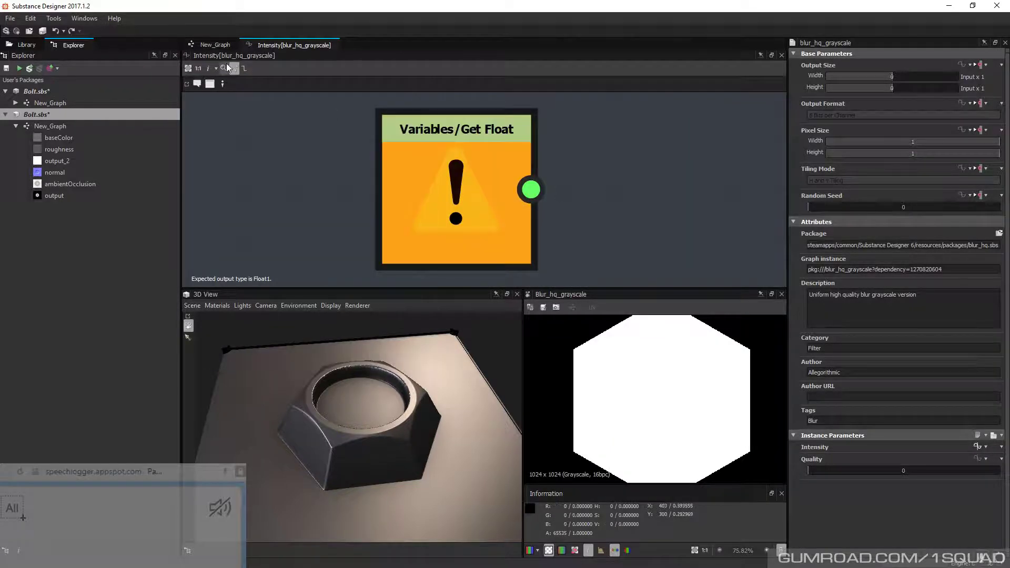
{"action": "left_click", "coordinate": [214, 45]}
{"action": "left_click", "coordinate": [980, 447]}
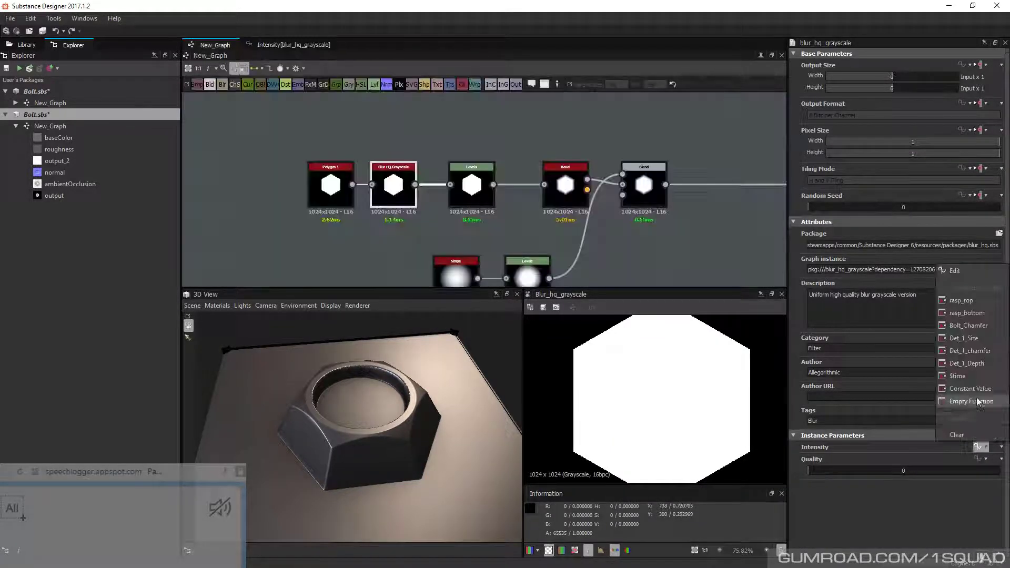
{"action": "left_click", "coordinate": [958, 435]}
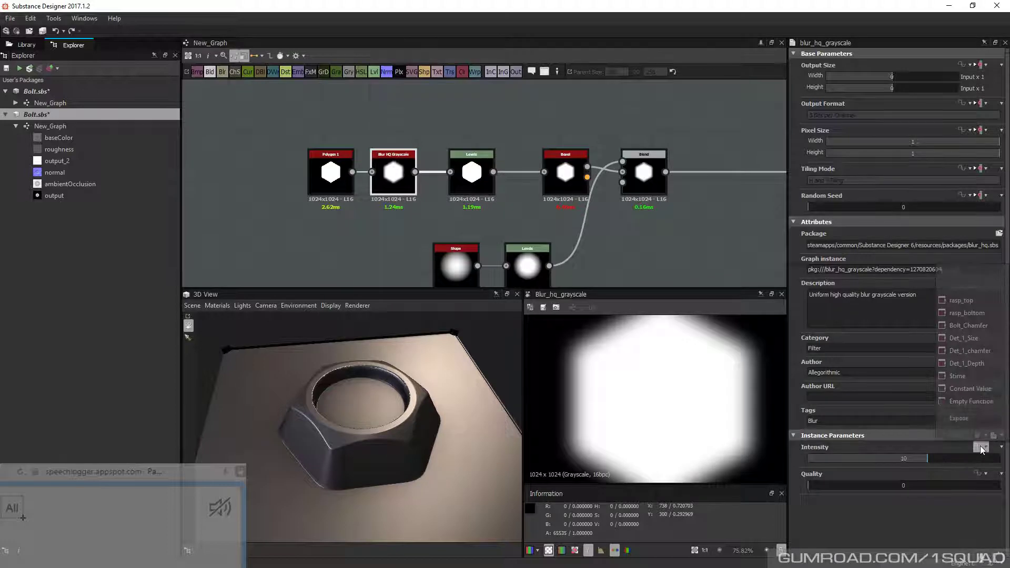
Expose the Blur HQ Grayscale node's Intensity as a new graph input named Bolt_Round
{"action": "left_click", "coordinate": [959, 418]}
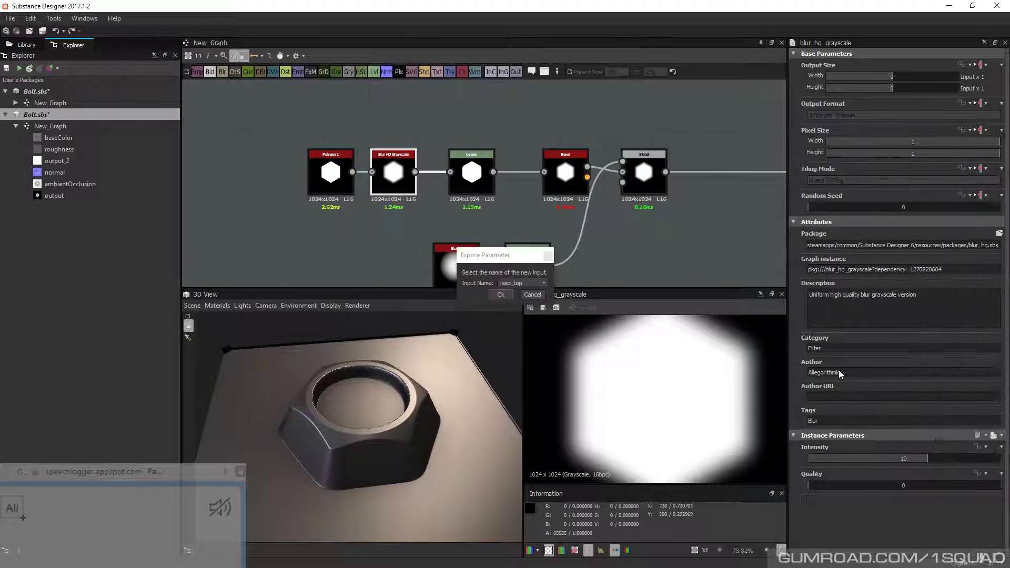
{"action": "left_click", "coordinate": [522, 284]}
{"action": "left_click", "coordinate": [520, 341]}
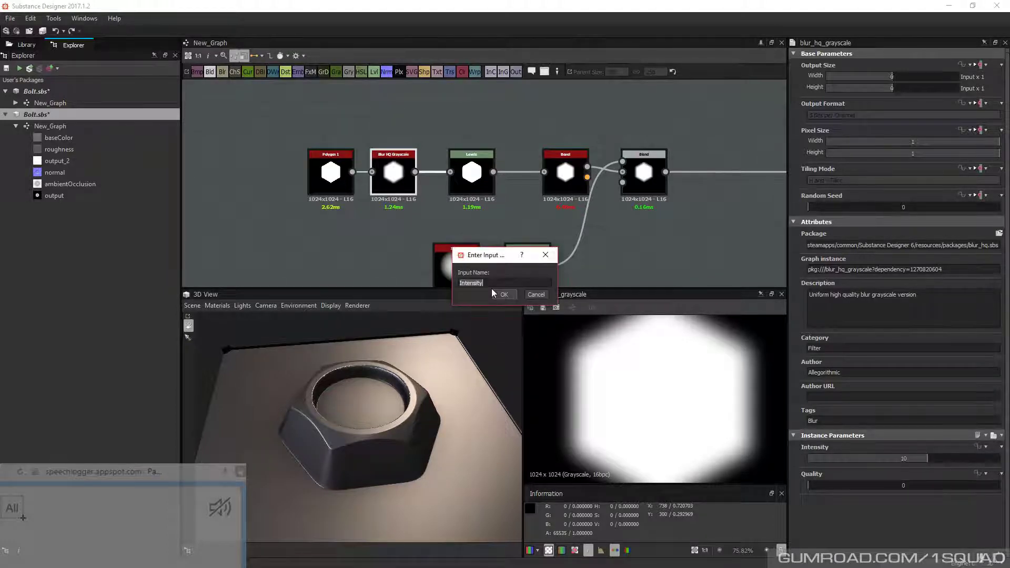
{"action": "type", "text": "Bolt_"}
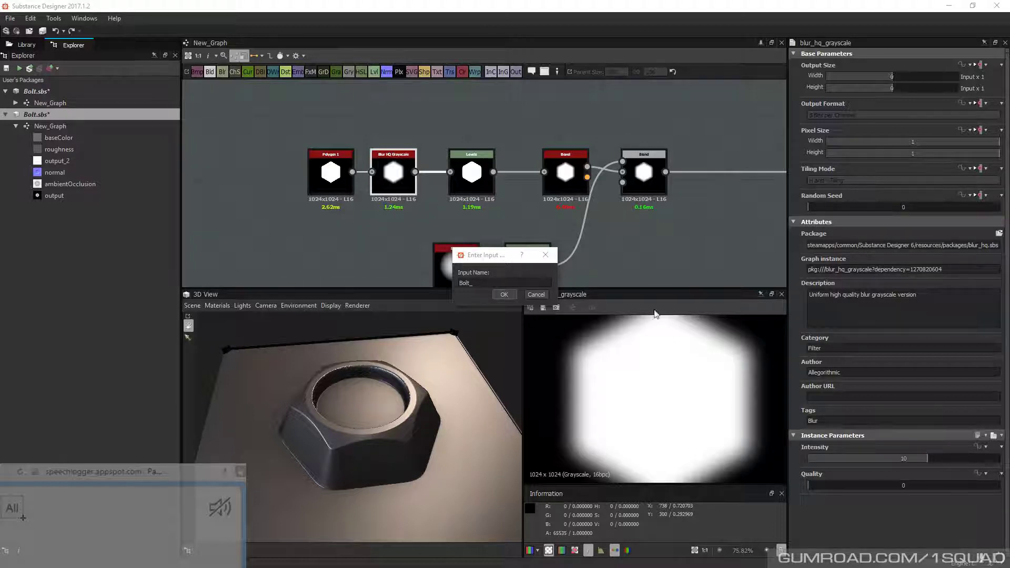
{"action": "type", "text": "Rounding"}
{"action": "key", "text": "Return"}
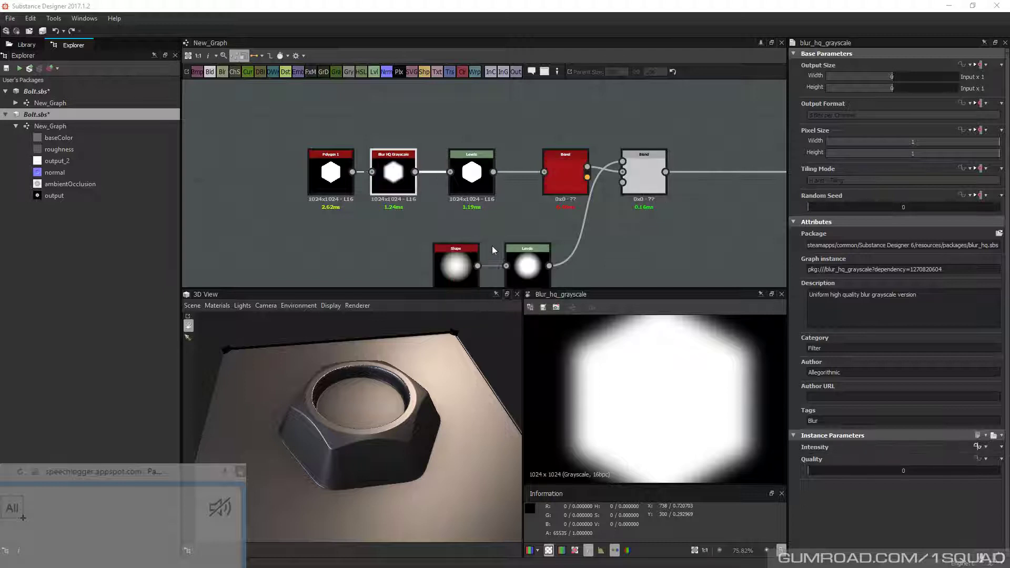
Label the new blur intensity parameter Bolt_Round and move it directly below rasp_bottom in the graph's input parameters
{"action": "left_click", "coordinate": [425, 220]}
{"action": "left_click", "coordinate": [490, 221]}
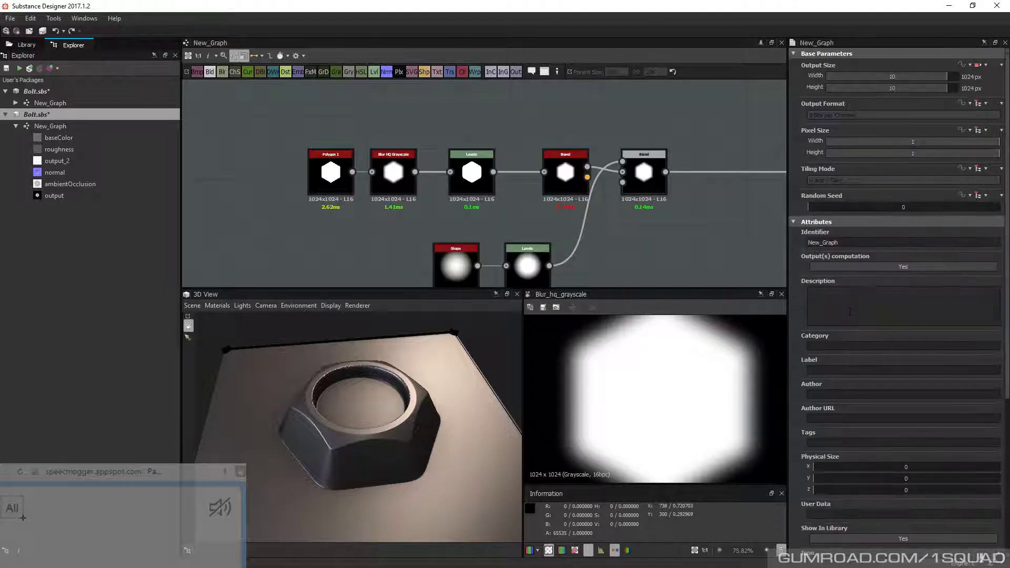
{"action": "scroll", "coordinate": [850, 312], "scroll_direction": "down", "scroll_amount": 5}
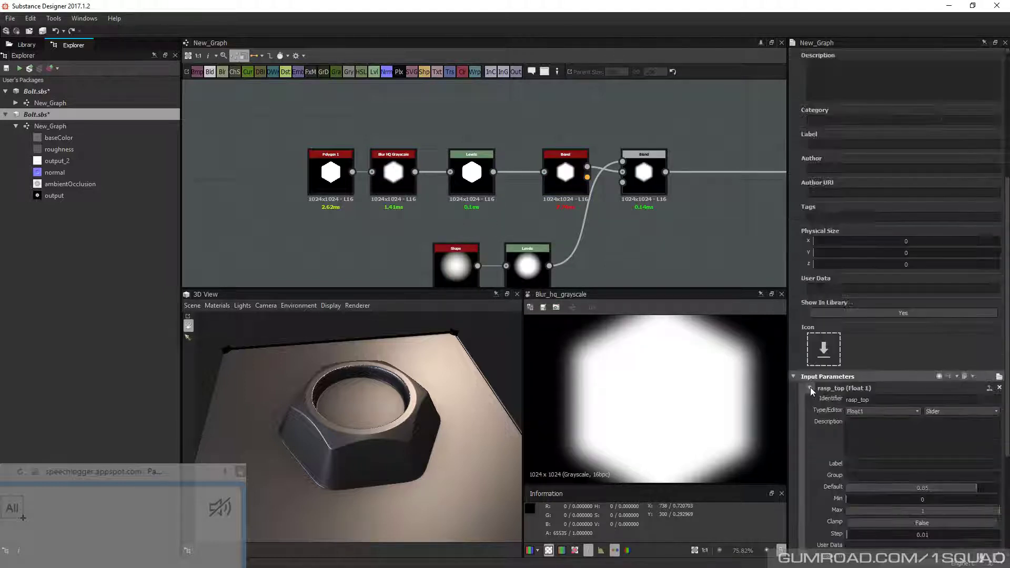
{"action": "left_click", "coordinate": [810, 388]}
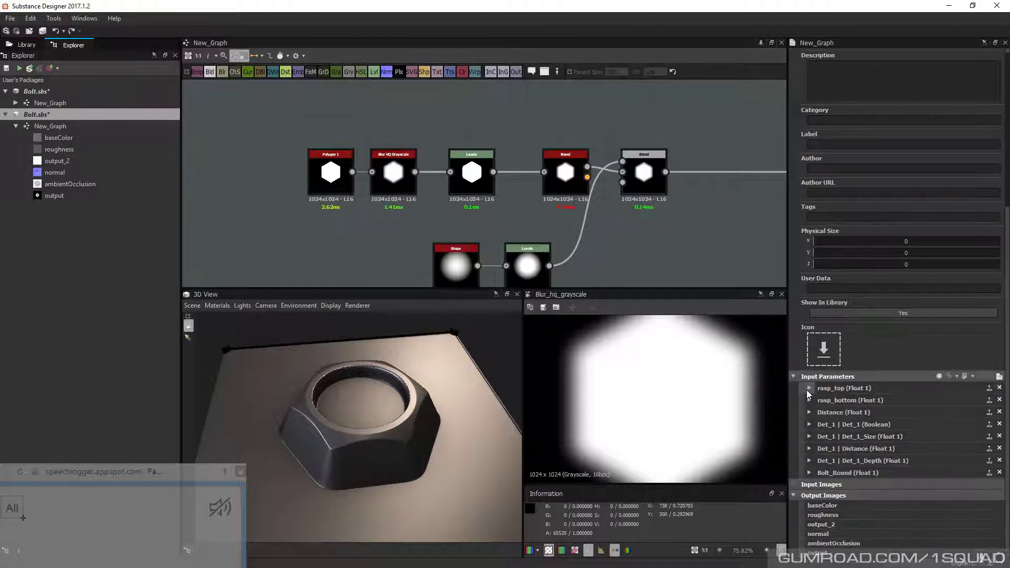
{"action": "left_click", "coordinate": [809, 472]}
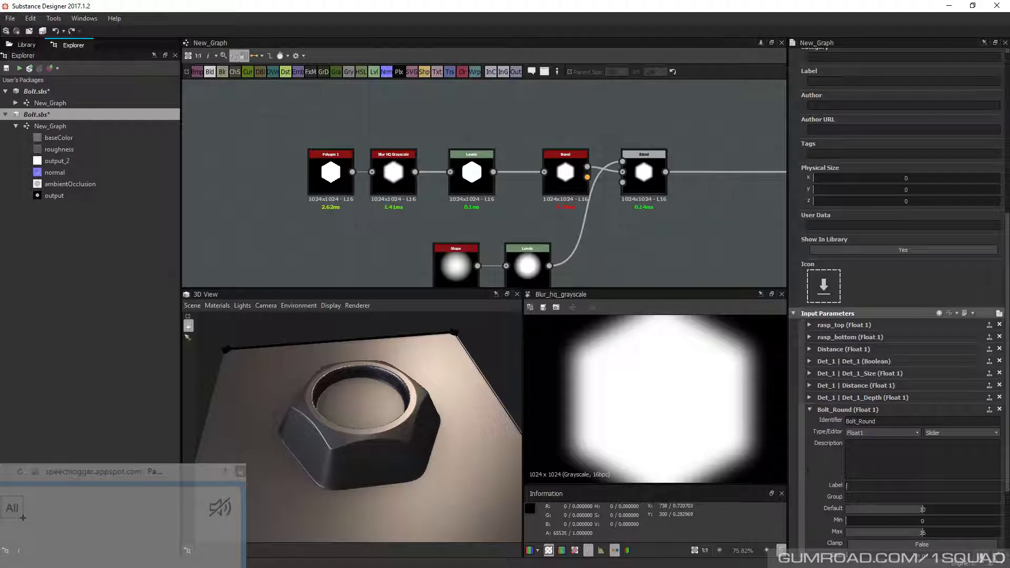
{"action": "left_click", "coordinate": [810, 409]}
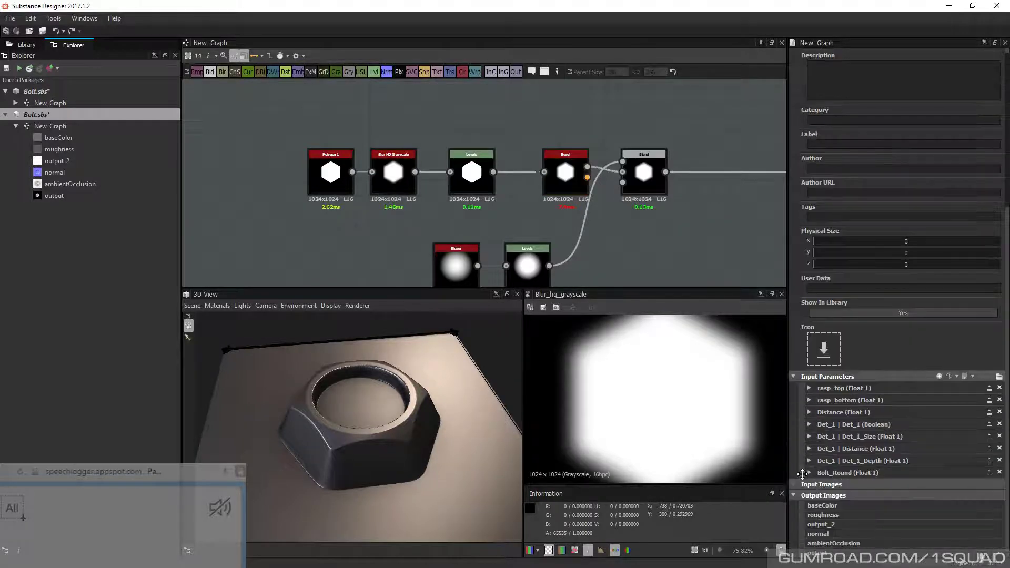
{"action": "left_click_drag", "start_coordinate": [802, 474], "coordinate": [805, 416]}
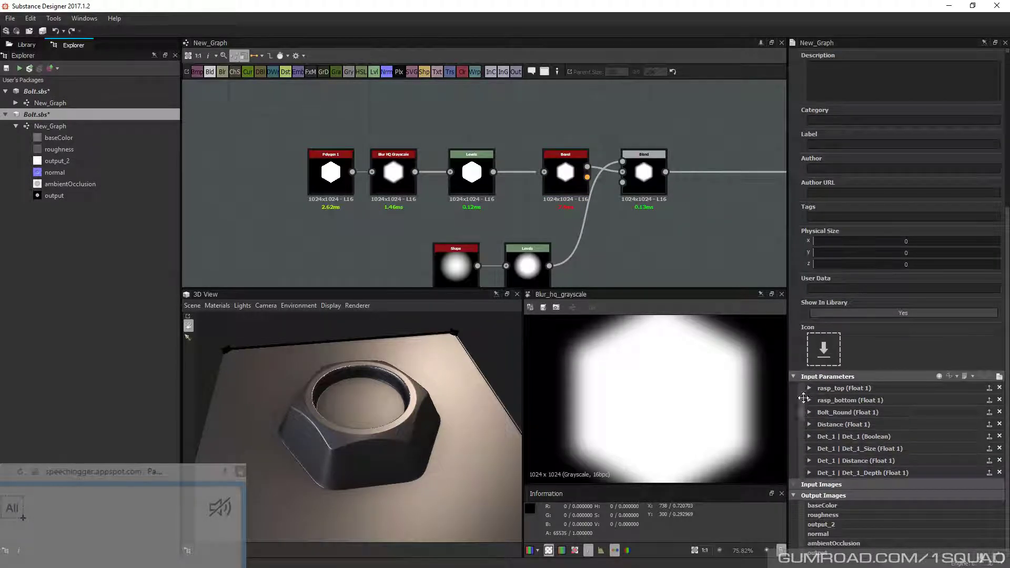
Replace the ungrouped Distance parameter's label with its identifier, Bolt_Chamfer
{"action": "left_click", "coordinate": [810, 424]}
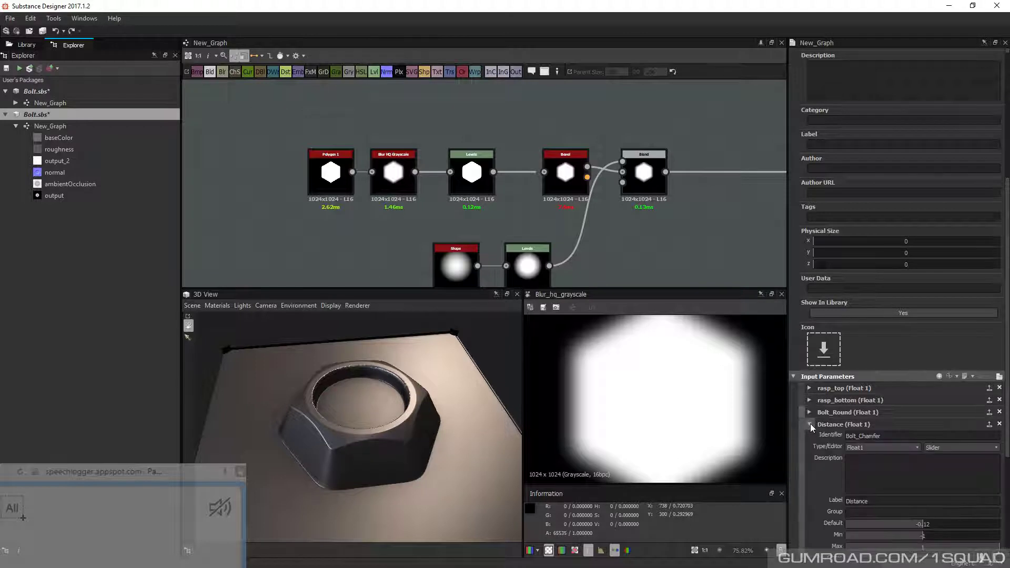
{"action": "double_click", "coordinate": [874, 435]}
{"action": "key", "text": "ctrl+c"}
{"action": "left_click_drag", "start_coordinate": [877, 500], "coordinate": [810, 499]}
{"action": "key", "text": "ctrl+v"}
{"action": "left_click", "coordinate": [810, 412]}
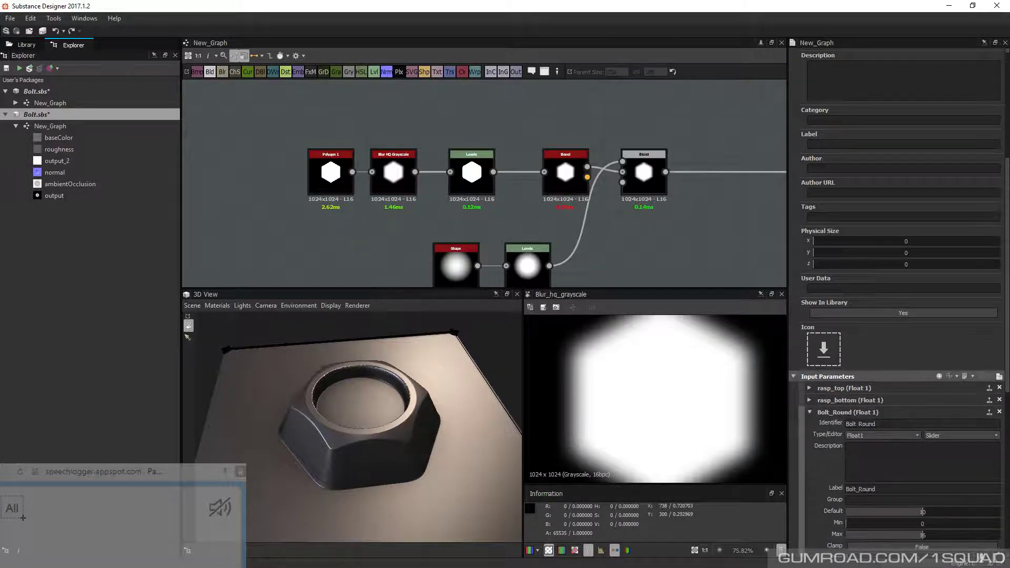
Copy the rasp_bottom parameter's identifier into its label and collapse the expanded parameter entries
{"action": "left_click", "coordinate": [809, 400]}
{"action": "left_click_drag", "start_coordinate": [882, 412], "coordinate": [778, 408]}
{"action": "key", "text": "ctrl+c"}
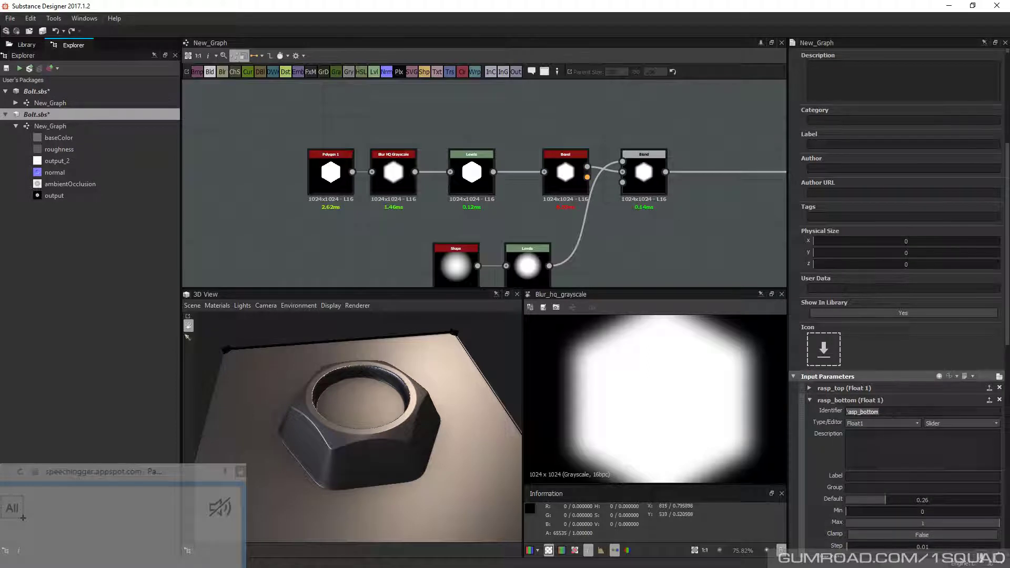
{"action": "left_click", "coordinate": [889, 476]}
{"action": "key", "text": "ctrl+v"}
{"action": "left_click", "coordinate": [810, 388]}
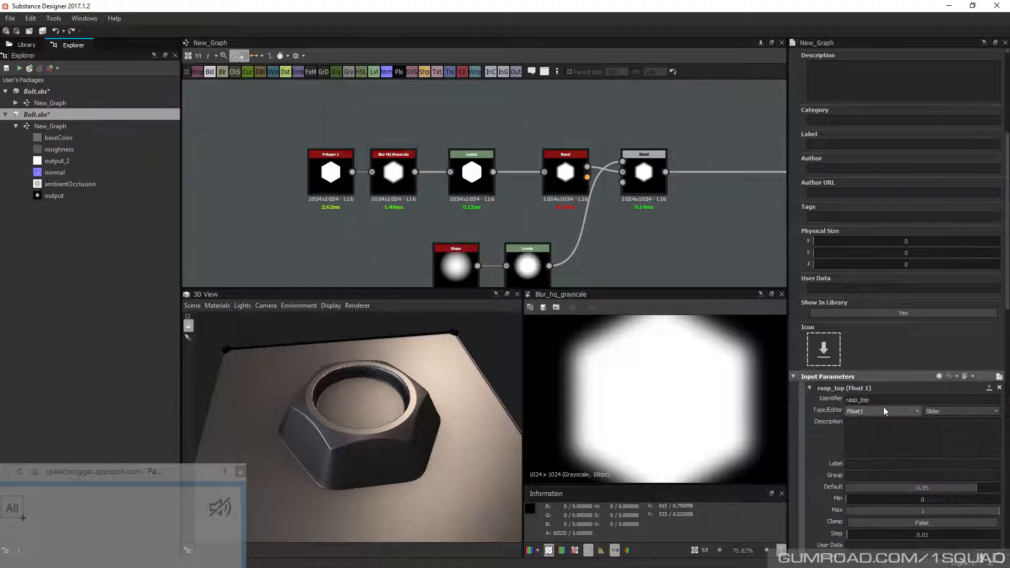
{"action": "left_click", "coordinate": [810, 389]}
{"action": "left_click", "coordinate": [810, 400]}
{"action": "left_click", "coordinate": [810, 425]}
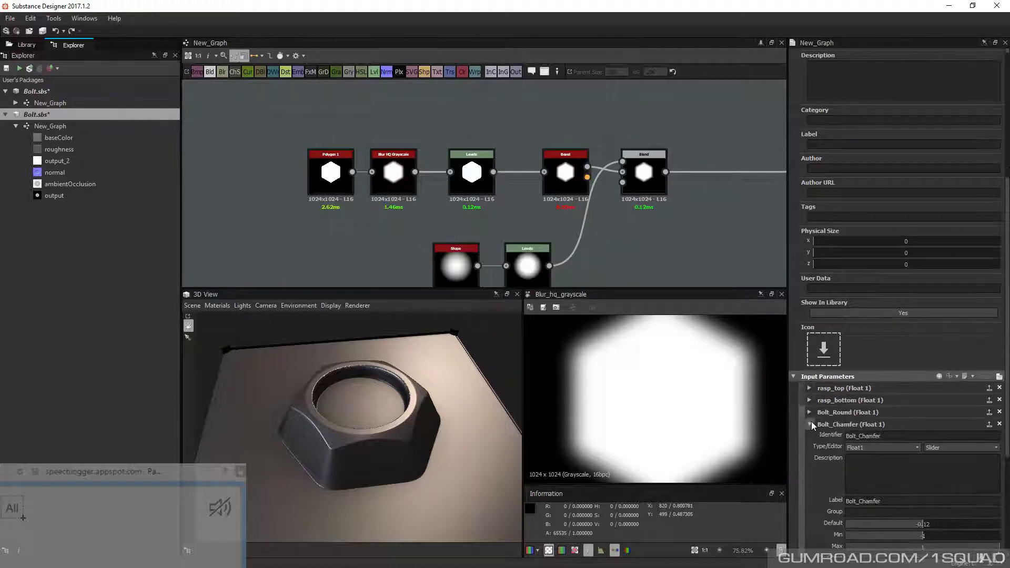
{"action": "left_click", "coordinate": [811, 424]}
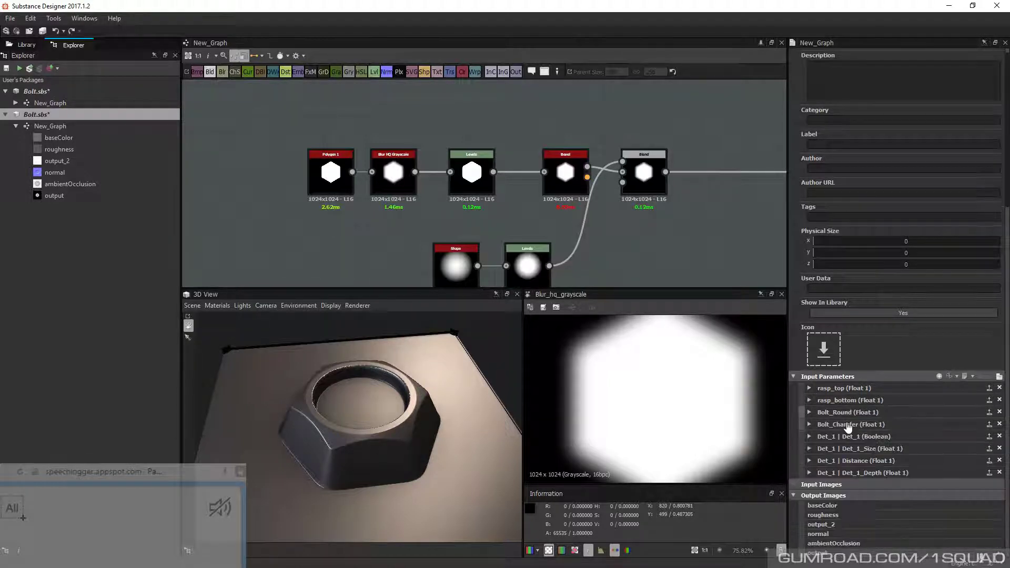
Assign the Bolt_Chamfer, Bolt_Round and rasp_bottom input parameters to a group named Basic Form
{"action": "left_click", "coordinate": [810, 425]}
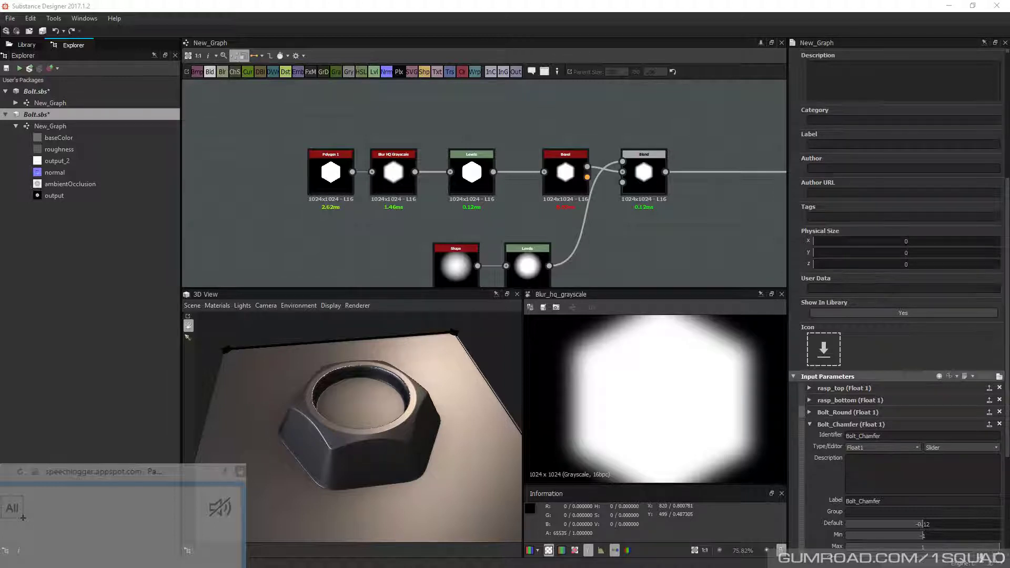
{"action": "type", "text": "Basic Form"}
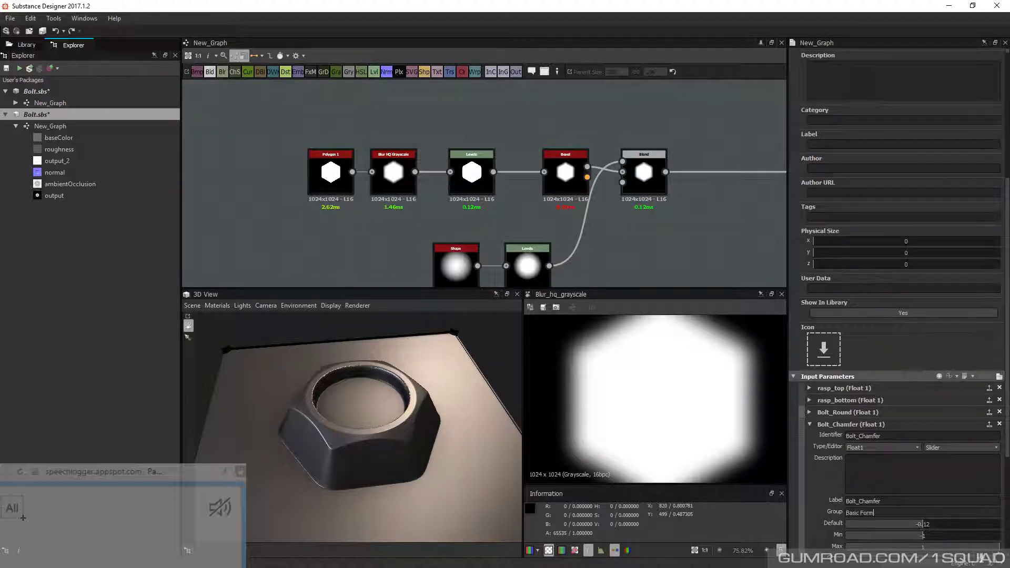
{"action": "left_click", "coordinate": [812, 402]}
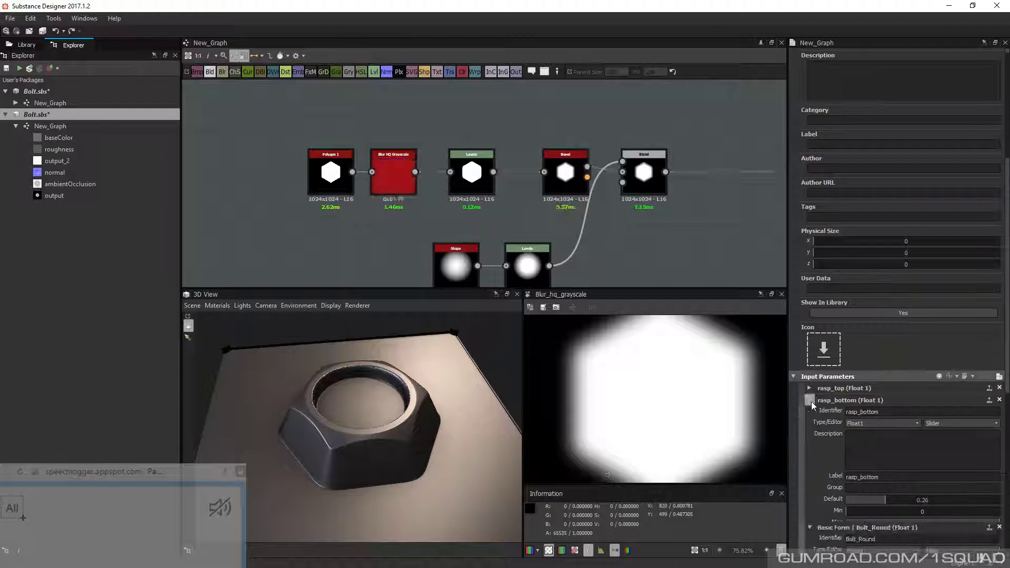
{"action": "left_click", "coordinate": [866, 489]}
{"action": "key", "text": "ctrl+v"}
Add the rasp_top parameter to the Basic Form group and collapse the expanded parameter entries
{"action": "left_click", "coordinate": [809, 388]}
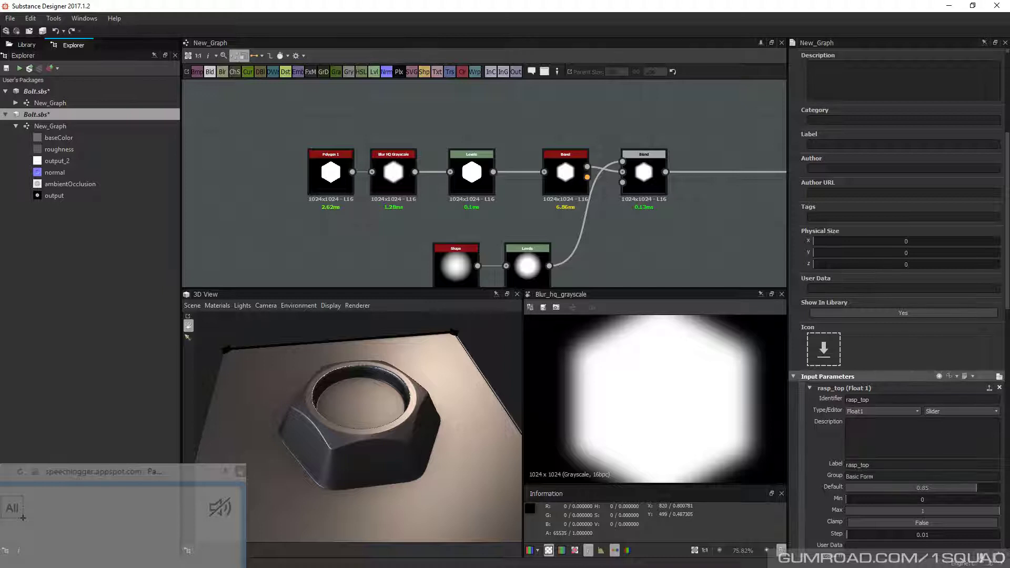
{"action": "left_click", "coordinate": [894, 476]}
{"action": "key", "text": "ctrl+v"}
{"action": "key", "text": "Return"}
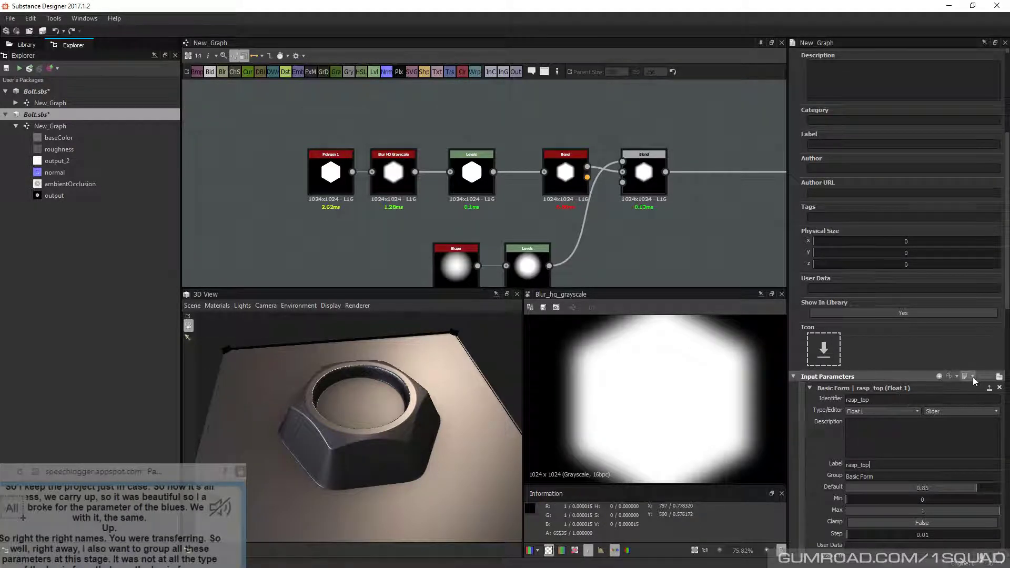
{"action": "left_click_drag", "start_coordinate": [397, 400], "coordinate": [396, 447]}
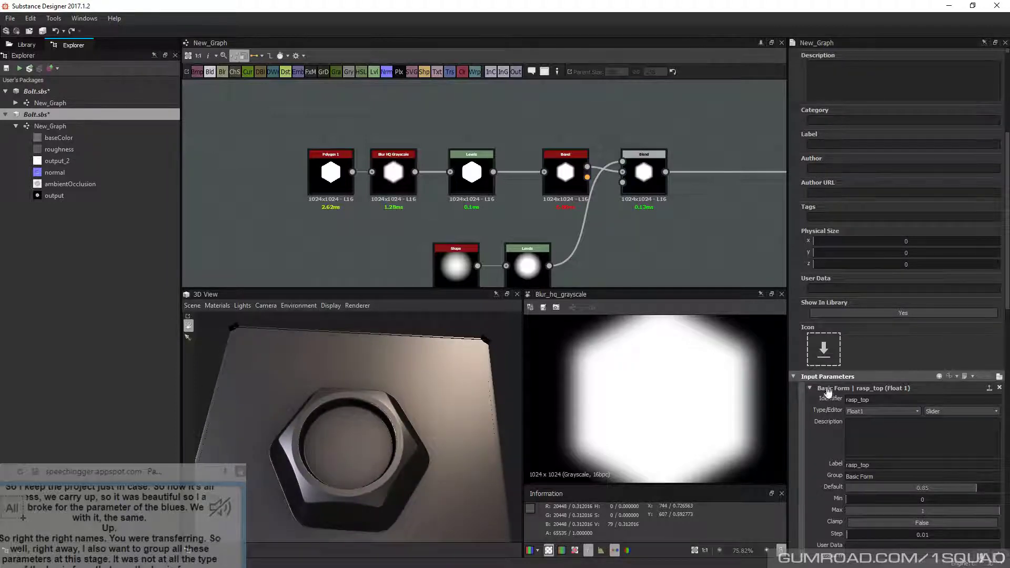
{"action": "left_click", "coordinate": [810, 388]}
{"action": "left_click", "coordinate": [810, 425]}
{"action": "left_click", "coordinate": [810, 424]}
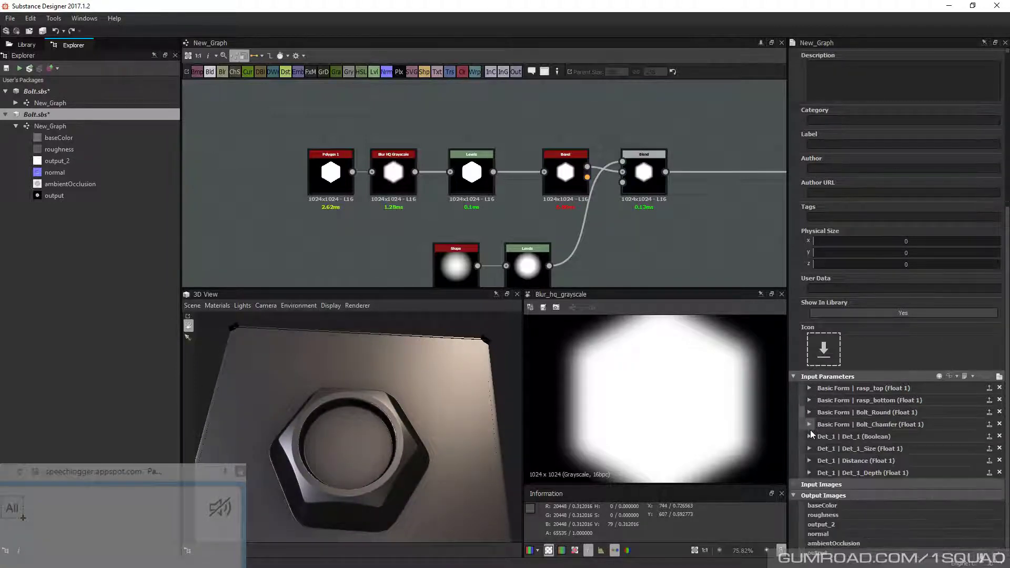
Set the default of the Det_1 Boolean parameter to False and inspect the bolt head without its recess
{"action": "left_click", "coordinate": [810, 473]}
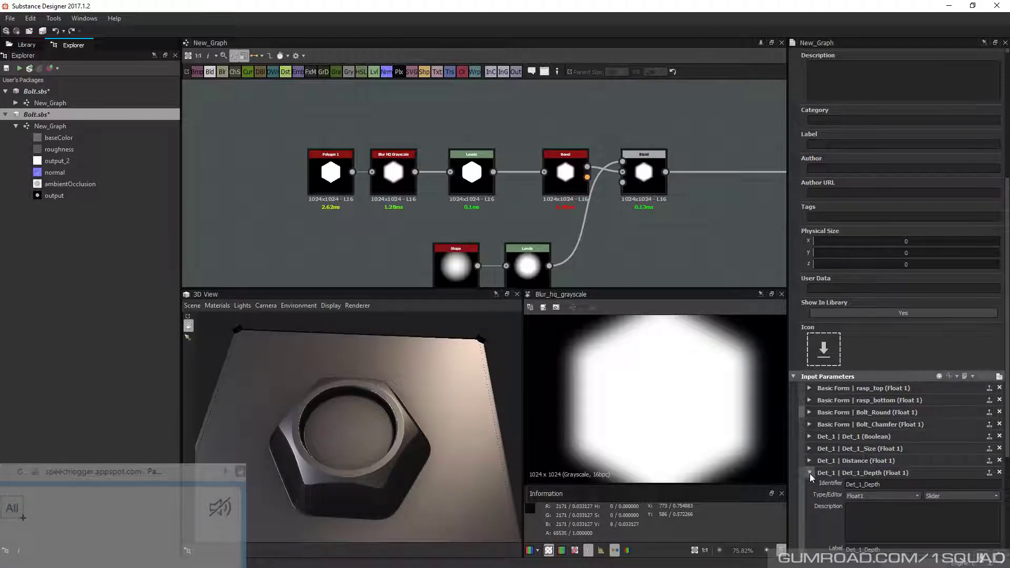
{"action": "scroll", "coordinate": [810, 473], "scroll_direction": "down", "scroll_amount": 2}
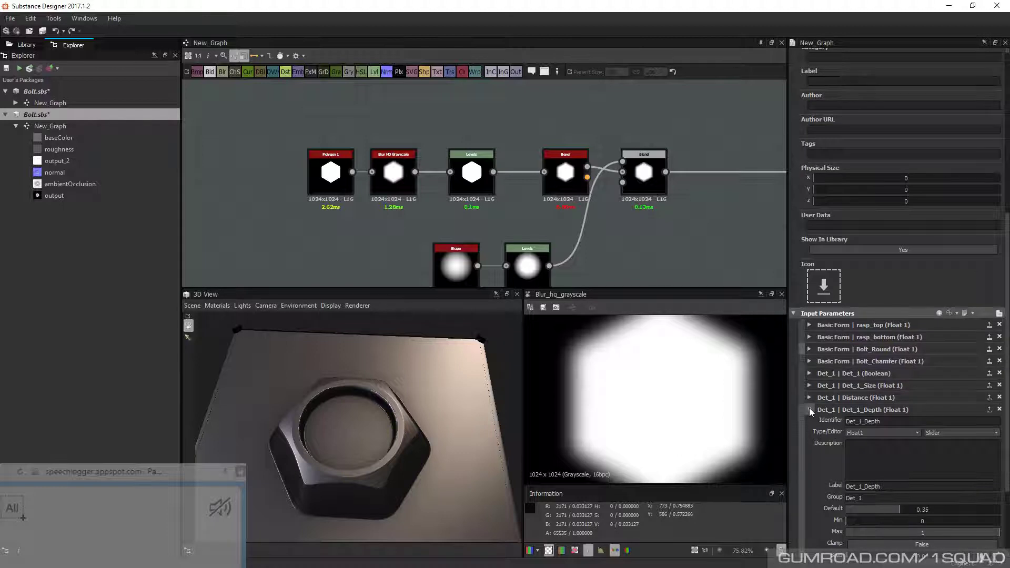
{"action": "left_click", "coordinate": [810, 409]}
{"action": "left_click", "coordinate": [810, 437]}
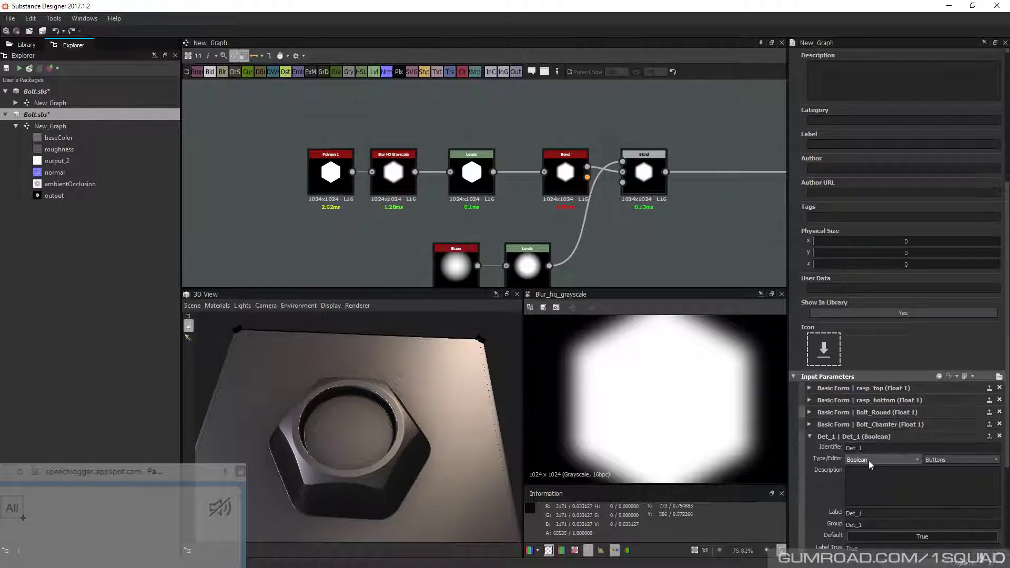
{"action": "left_click", "coordinate": [923, 536]}
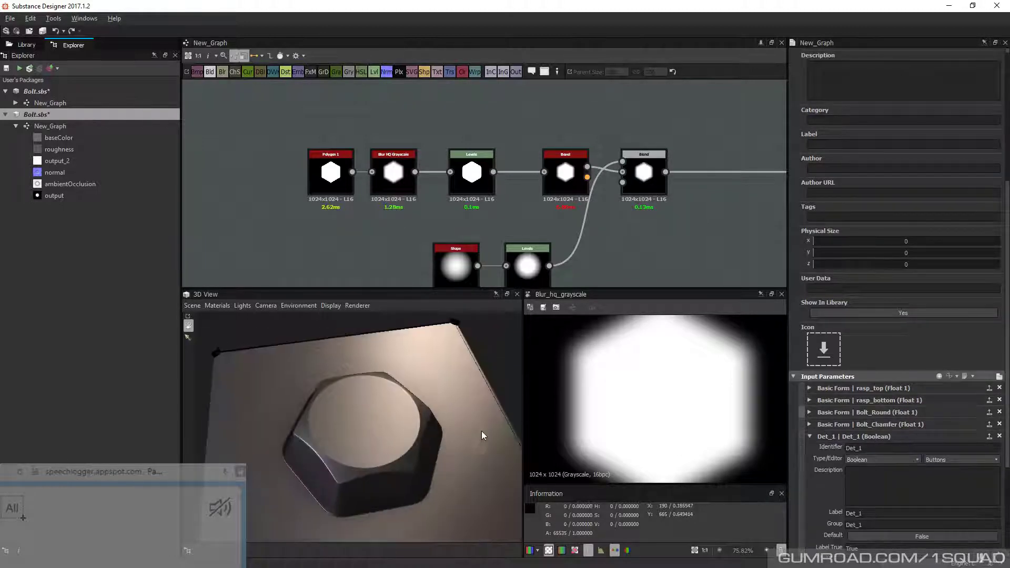
{"action": "mouse_move", "coordinate": [481, 431]}
{"action": "left_mouse_down"}
{"action": "mouse_move", "coordinate": [444, 430]}
{"action": "mouse_move", "coordinate": [577, 397]}
{"action": "left_mouse_up"}
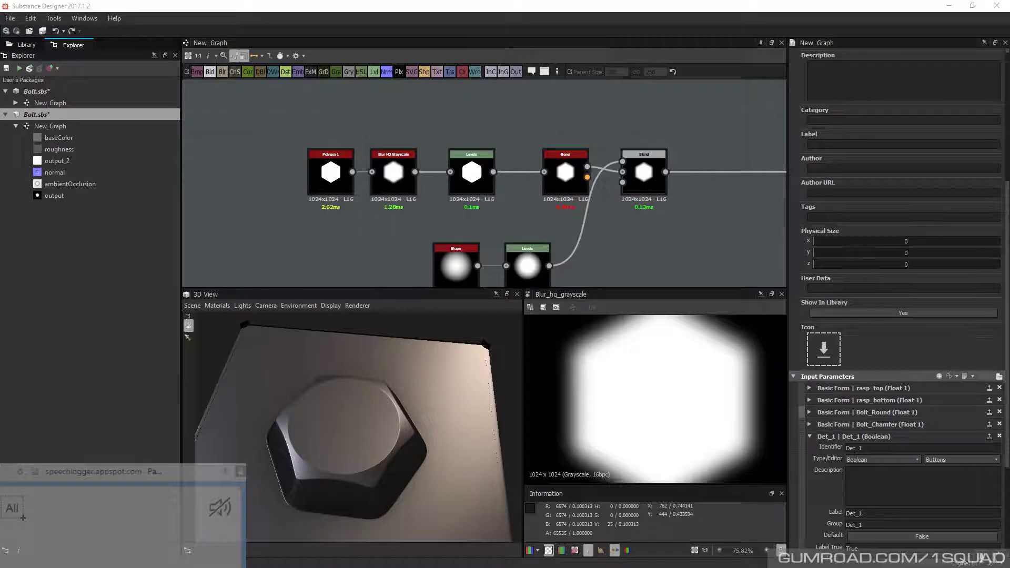
{"action": "left_click_drag", "start_coordinate": [321, 474], "coordinate": [378, 452]}
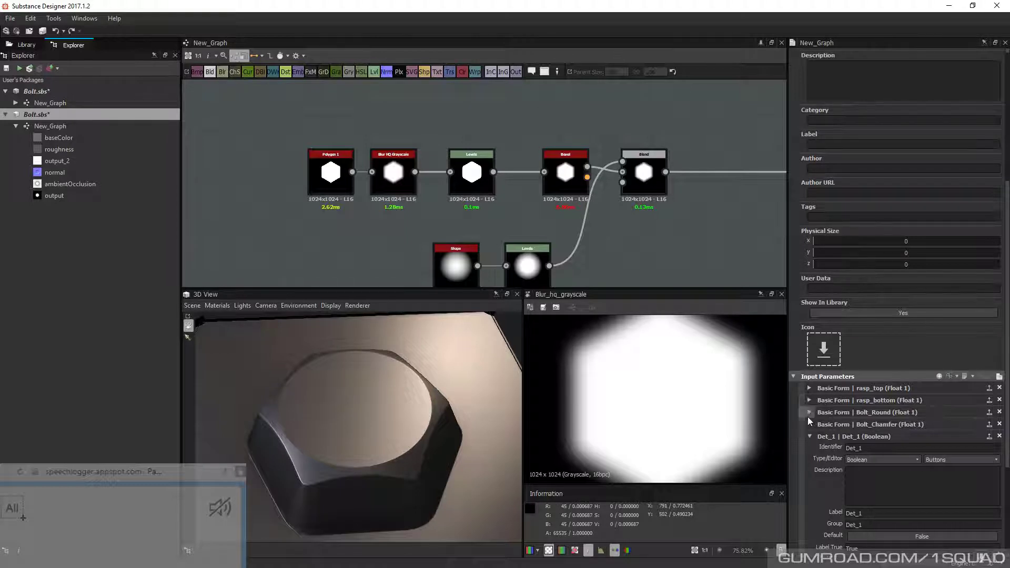
Lower the default of the Bolt_Round parameter to 4.38 and inspect the bolt's edges in the 3D view
{"action": "left_click", "coordinate": [824, 411]}
{"action": "left_click_drag", "start_coordinate": [405, 440], "coordinate": [329, 518]}
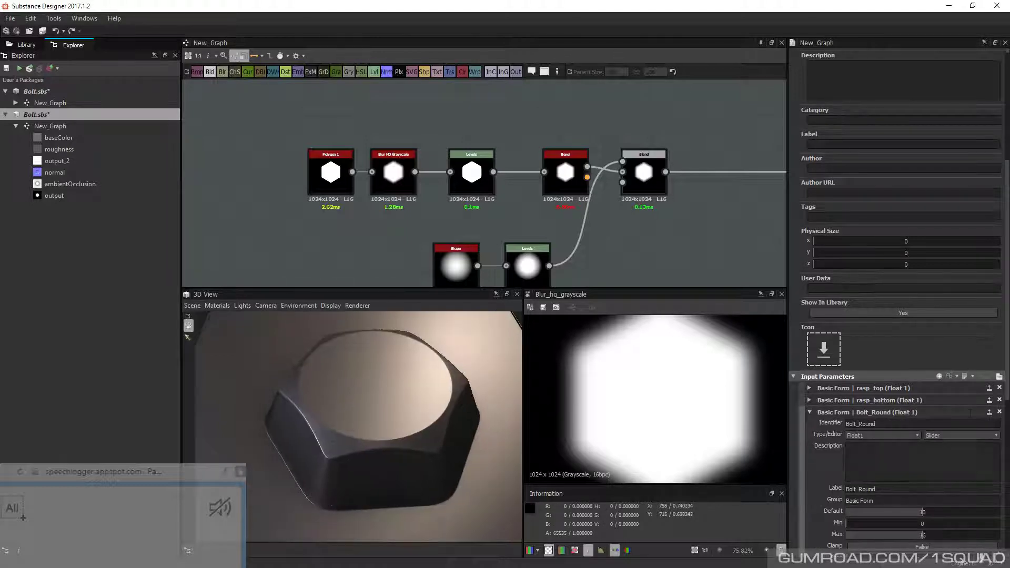
{"action": "left_click_drag", "start_coordinate": [929, 513], "coordinate": [879, 508]}
{"action": "left_click_drag", "start_coordinate": [374, 506], "coordinate": [358, 500]}
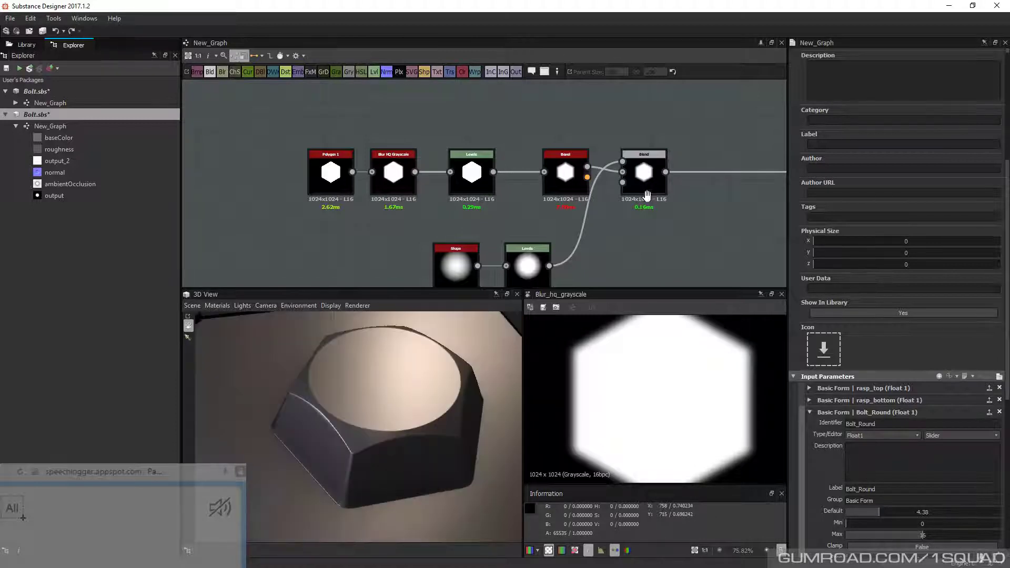
Add a Blur HQ Grayscale node to the graph after the first Blend node
{"action": "scroll", "coordinate": [643, 192], "scroll_direction": "down", "scroll_amount": 1}
{"action": "middle_click_drag", "start_coordinate": [643, 191], "coordinate": [608, 182]}
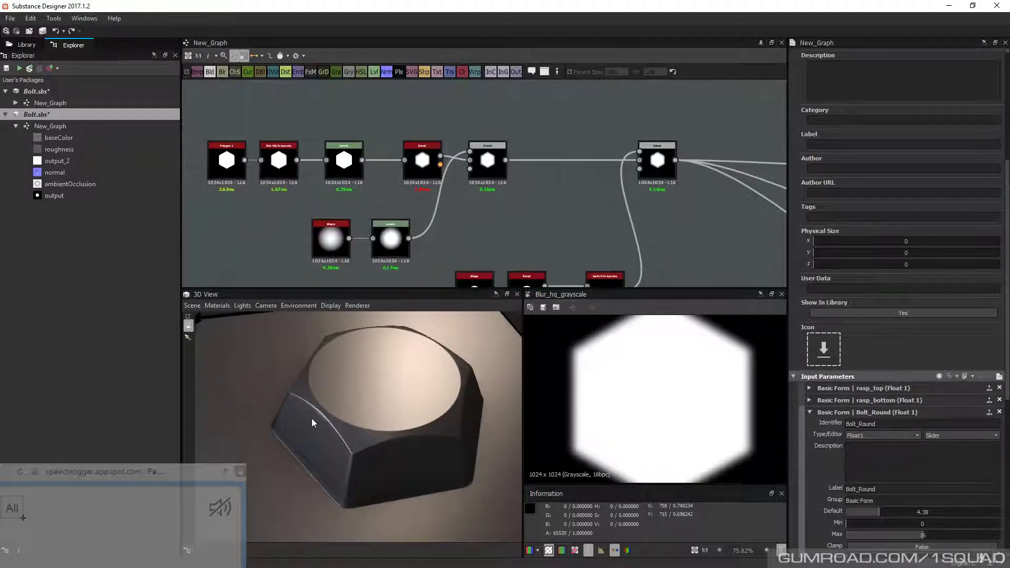
{"action": "key", "text": "space"}
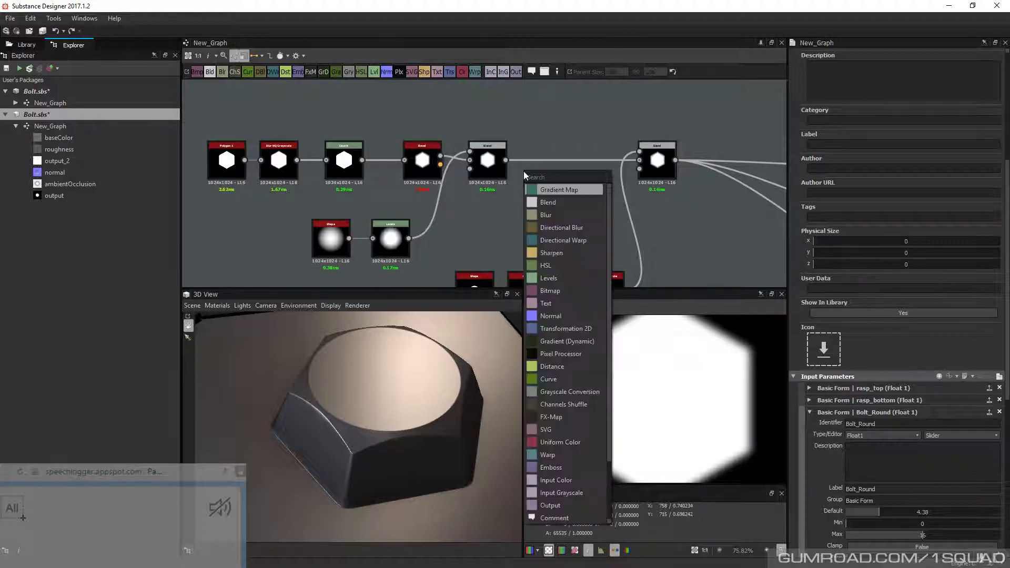
{"action": "type", "text": "ид"}
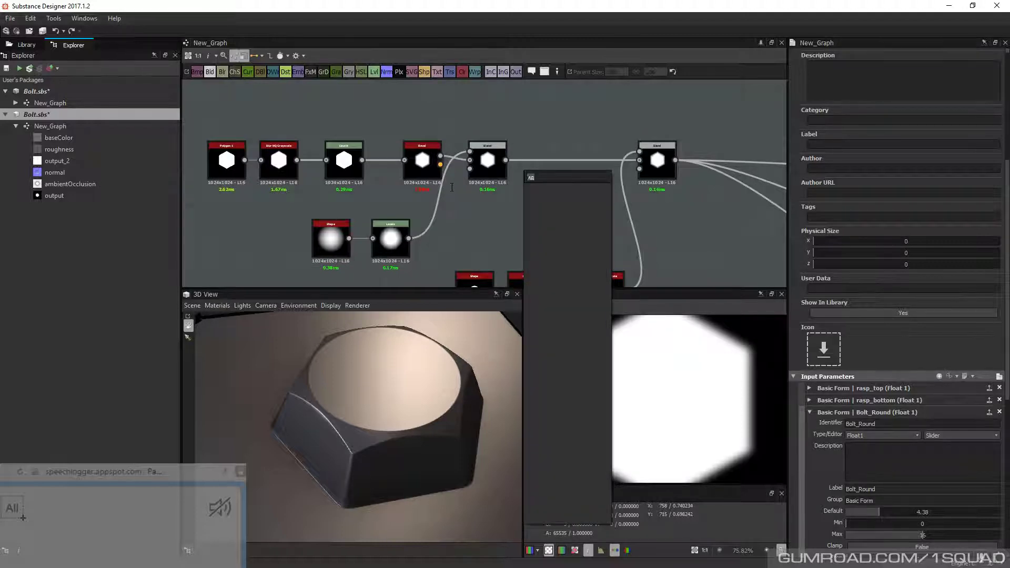
{"action": "key", "text": "BackSpace"}
{"action": "key", "text": "BackSpace"}
{"action": "type", "text": "Blu"}
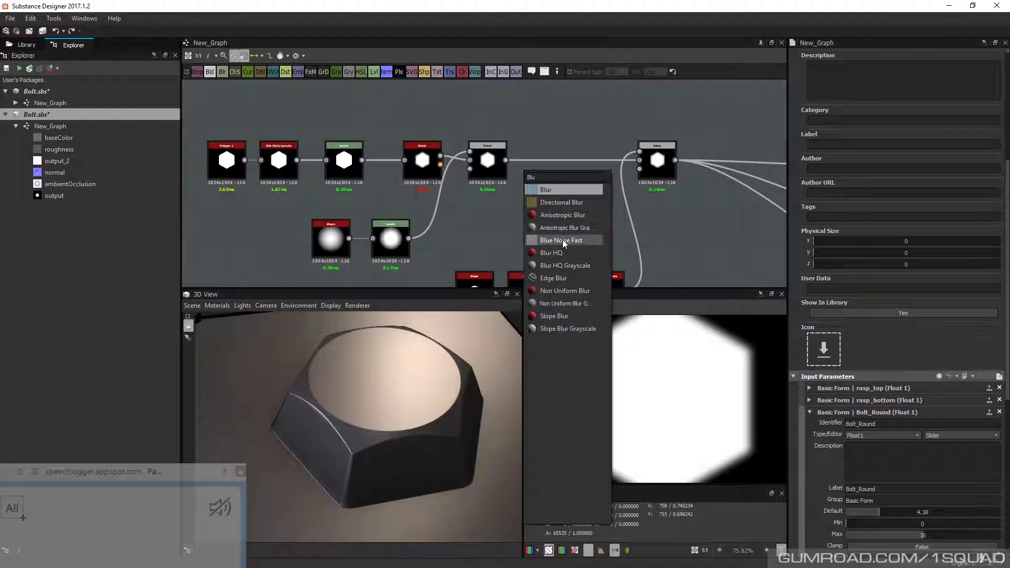
{"action": "left_click", "coordinate": [565, 265]}
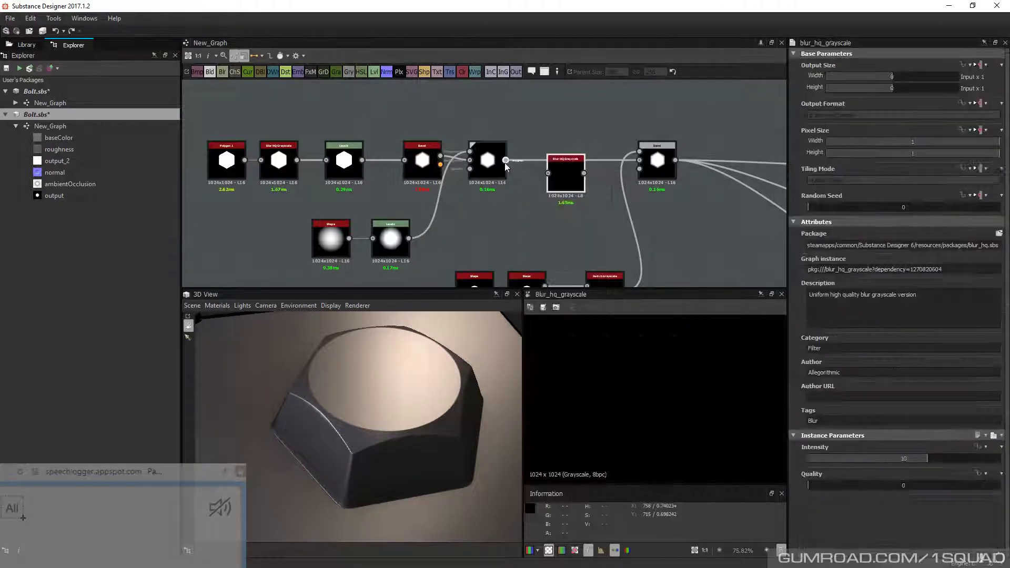
Connect the new Blur HQ Grayscale node between the two Blend nodes and align it with the main chain
{"action": "left_click_drag", "start_coordinate": [368, 406], "coordinate": [435, 457]}
{"action": "right_click_drag", "start_coordinate": [435, 453], "coordinate": [361, 266]}
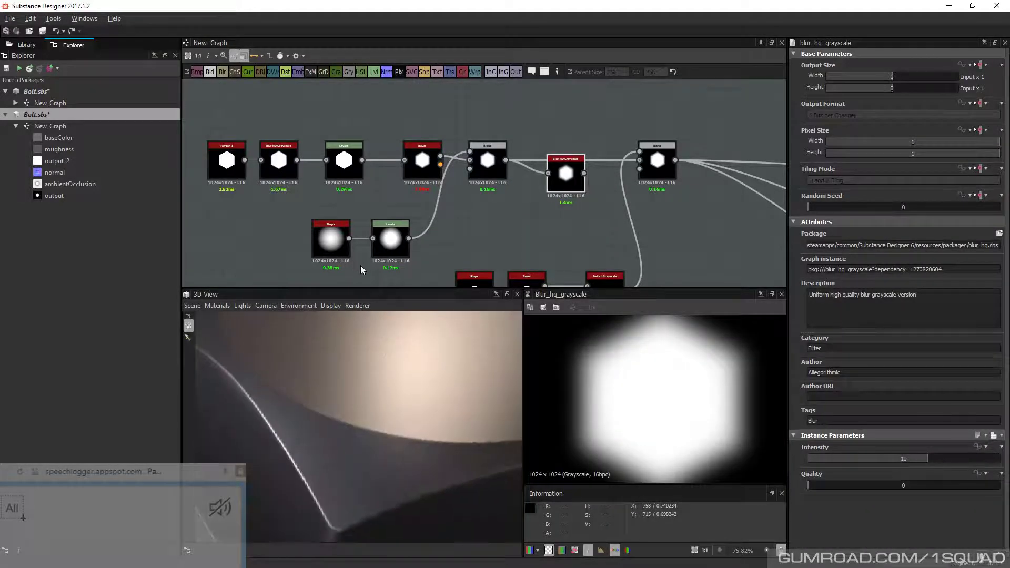
{"action": "left_click_drag", "start_coordinate": [361, 265], "coordinate": [337, 415]}
{"action": "left_click_drag", "start_coordinate": [372, 479], "coordinate": [354, 470]}
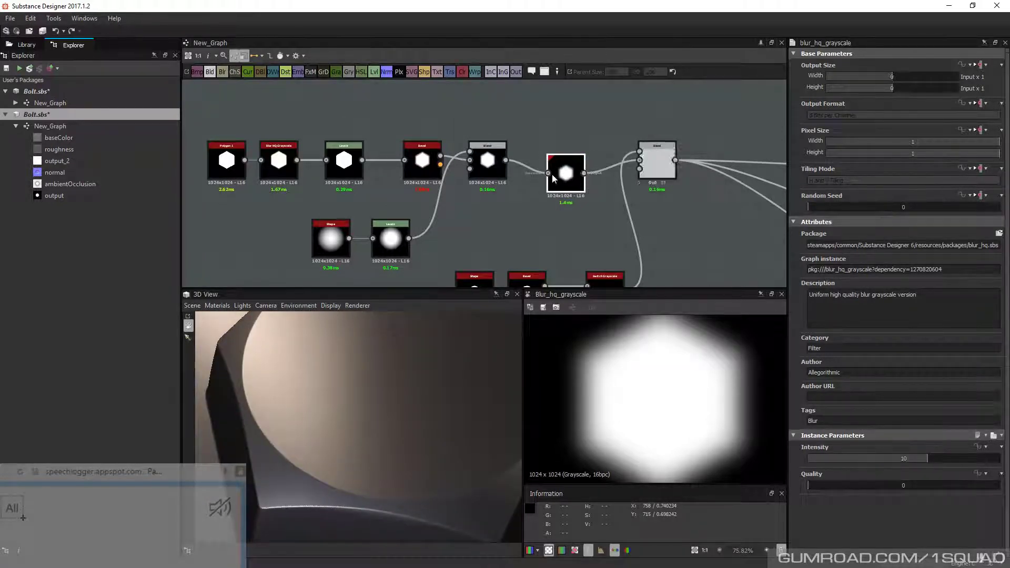
{"action": "left_click_drag", "start_coordinate": [552, 173], "coordinate": [538, 161]}
Set the new Blur HQ Grayscale node's Intensity to 0.3
{"action": "left_click_drag", "start_coordinate": [867, 457], "coordinate": [814, 462]}
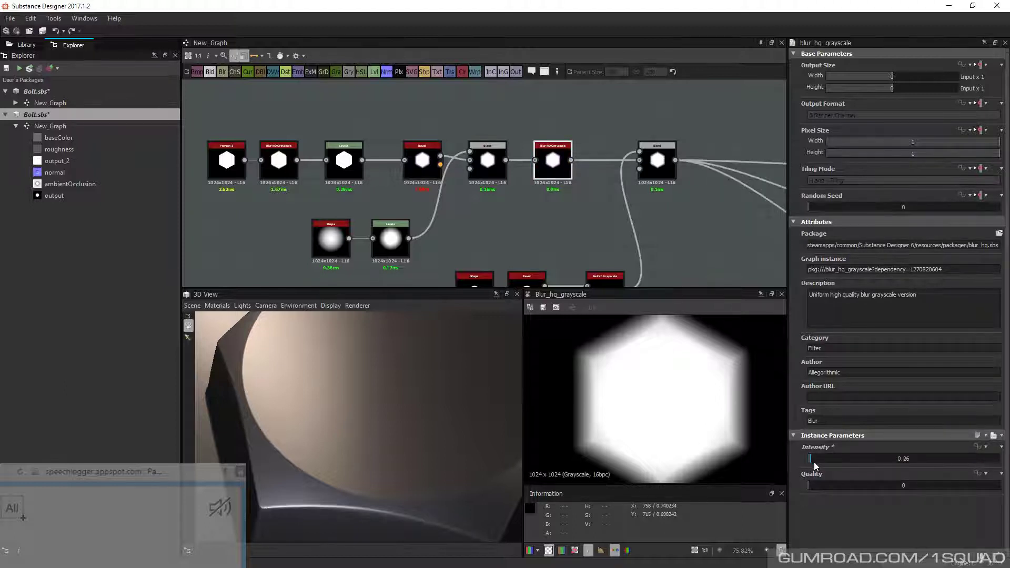
{"action": "left_click_drag", "start_coordinate": [412, 439], "coordinate": [395, 460]}
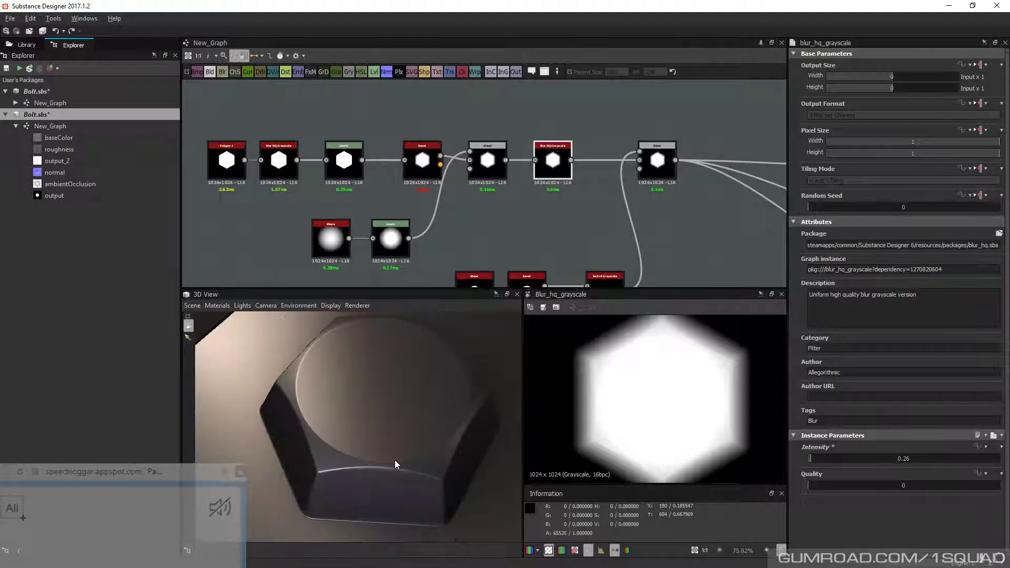
{"action": "left_click", "coordinate": [925, 459]}
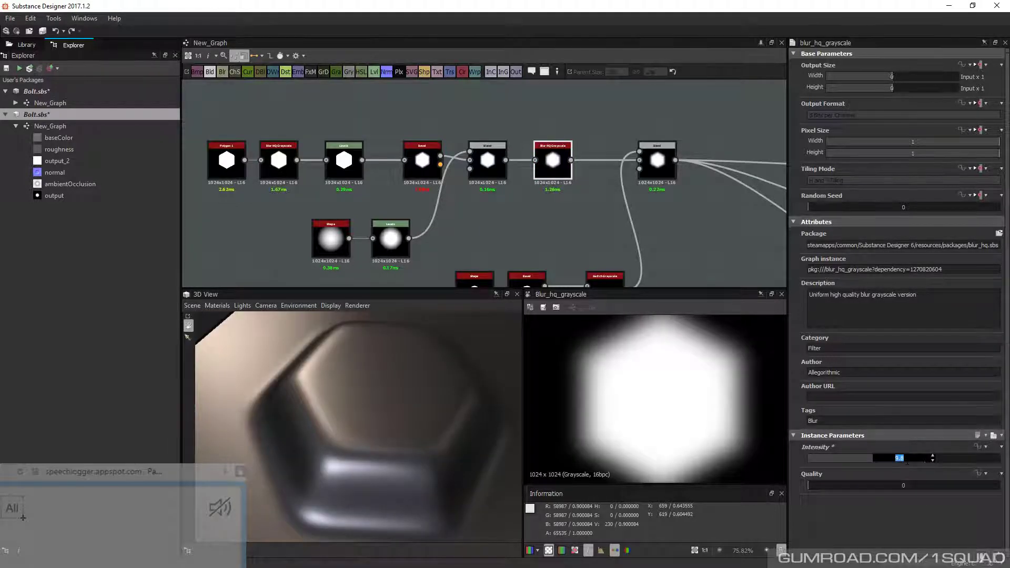
{"action": "type", "text": "0.3"}
{"action": "key", "text": "Return"}
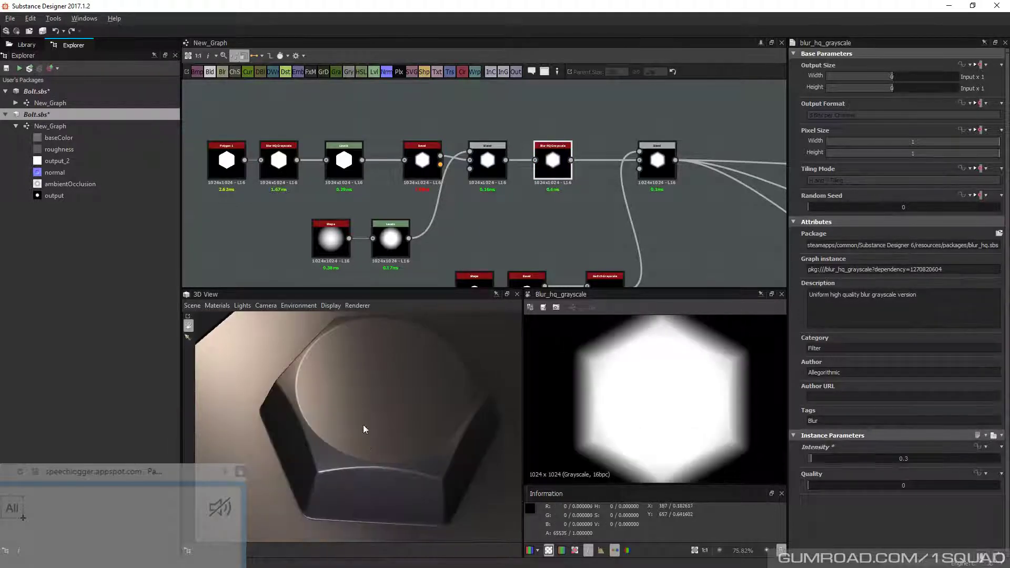
Inspect the softened bolt edges in the 3D view and set the new blur node's Intensity to 0.4
{"action": "scroll", "coordinate": [403, 418], "scroll_direction": "up", "scroll_amount": 5}
{"action": "left_click_drag", "start_coordinate": [432, 401], "coordinate": [390, 393]}
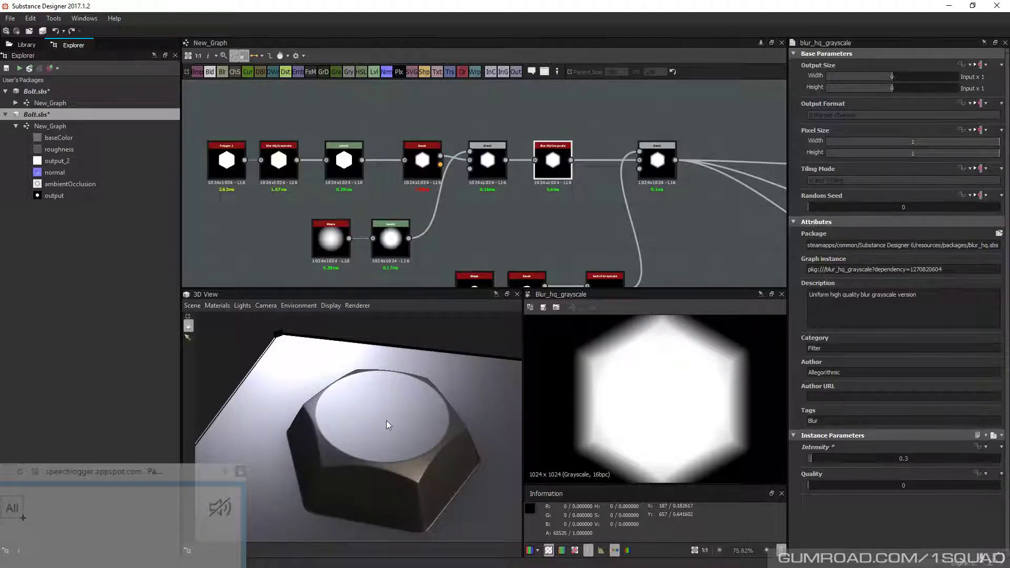
{"action": "mouse_move", "coordinate": [386, 421]}
{"action": "left_mouse_down", "text": "shift"}
{"action": "mouse_move", "coordinate": [417, 384]}
{"action": "mouse_move", "coordinate": [310, 389]}
{"action": "mouse_move", "coordinate": [458, 423]}
{"action": "mouse_move", "coordinate": [298, 424]}
{"action": "mouse_move", "coordinate": [409, 438]}
{"action": "mouse_move", "coordinate": [438, 421]}
{"action": "mouse_move", "coordinate": [406, 423]}
{"action": "mouse_move", "coordinate": [475, 433]}
{"action": "mouse_move", "coordinate": [364, 418]}
{"action": "mouse_move", "coordinate": [412, 428]}
{"action": "mouse_move", "coordinate": [311, 449]}
{"action": "mouse_move", "coordinate": [200, 431]}
{"action": "mouse_move", "coordinate": [182, 411]}
{"action": "mouse_move", "coordinate": [197, 402]}
{"action": "mouse_move", "coordinate": [194, 420]}
{"action": "mouse_move", "coordinate": [210, 422]}
{"action": "left_mouse_up", "text": "shift"}
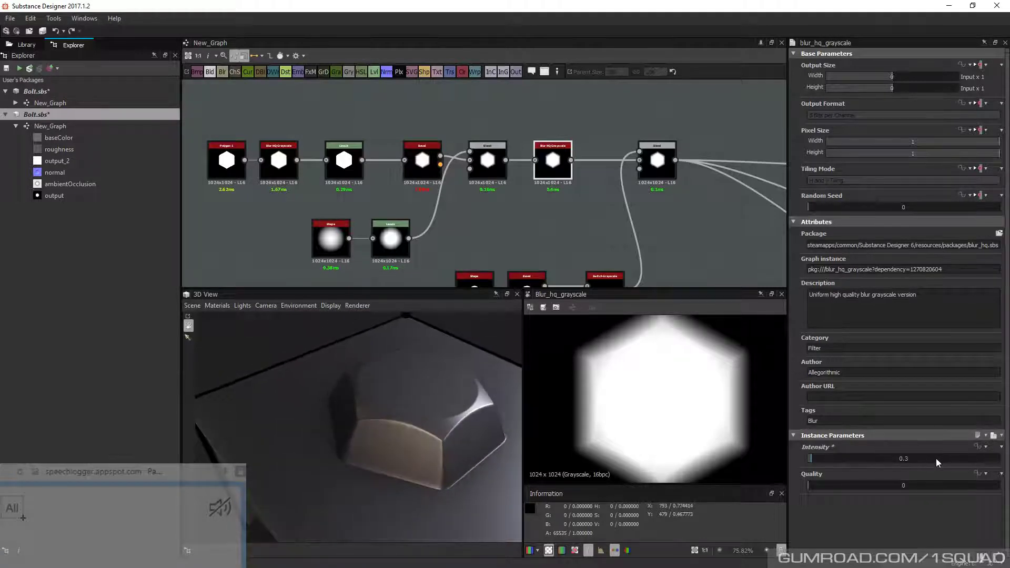
{"action": "left_click", "coordinate": [903, 458]}
{"action": "type", "text": "0.4"}
{"action": "key", "text": "Return"}
Move the bolt's shape-building nodes together farther away from the output nodes to free up graph space
{"action": "middle_click_drag", "start_coordinate": [525, 222], "coordinate": [400, 195]}
{"action": "scroll", "coordinate": [400, 196], "scroll_direction": "down", "scroll_amount": 1}
{"action": "left_click_drag", "start_coordinate": [403, 394], "coordinate": [376, 417]}
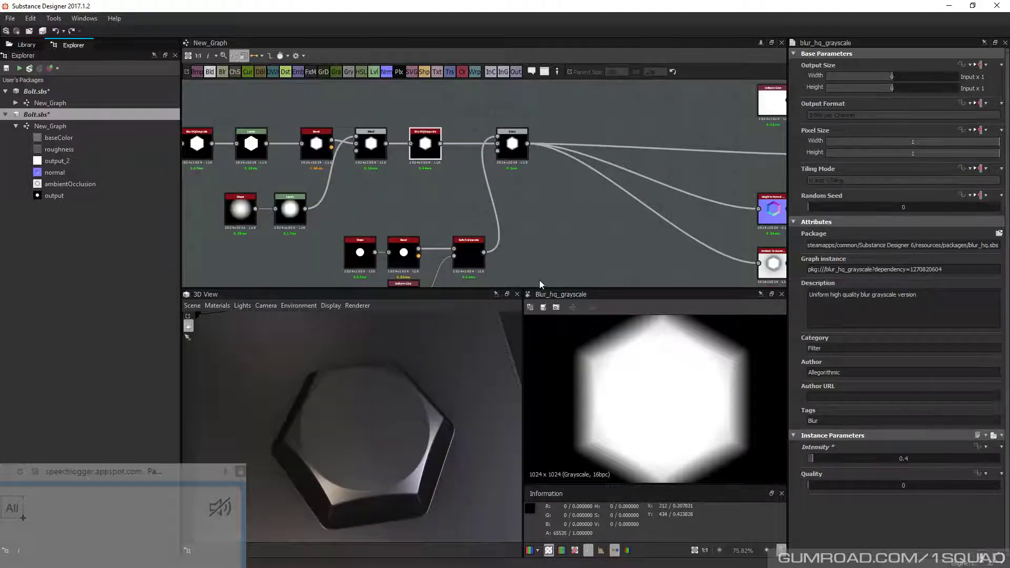
{"action": "scroll", "coordinate": [503, 201], "scroll_direction": "down", "scroll_amount": 3}
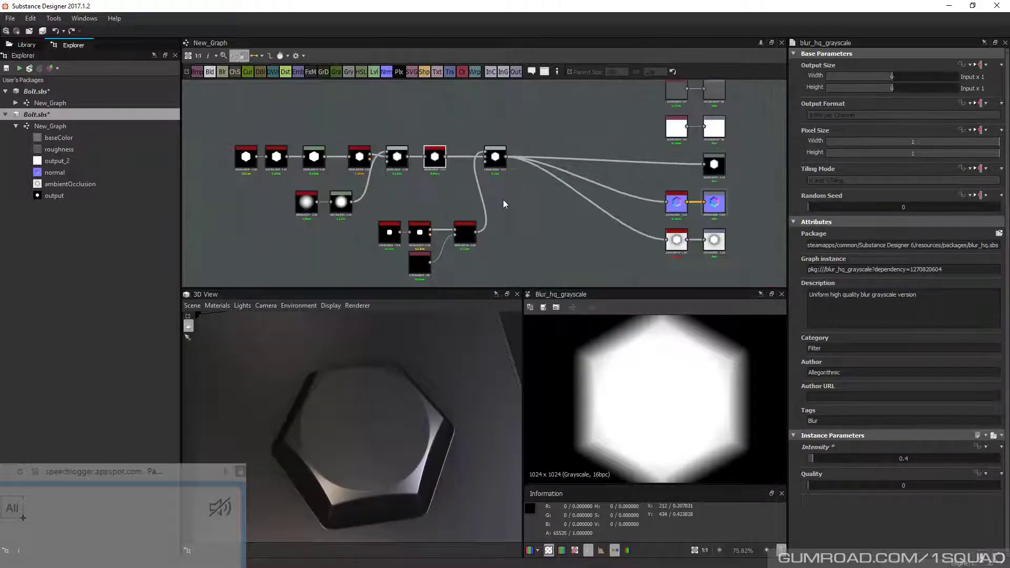
{"action": "left_click_drag", "start_coordinate": [292, 141], "coordinate": [554, 277]}
{"action": "left_click_drag", "start_coordinate": [488, 163], "coordinate": [389, 163]}
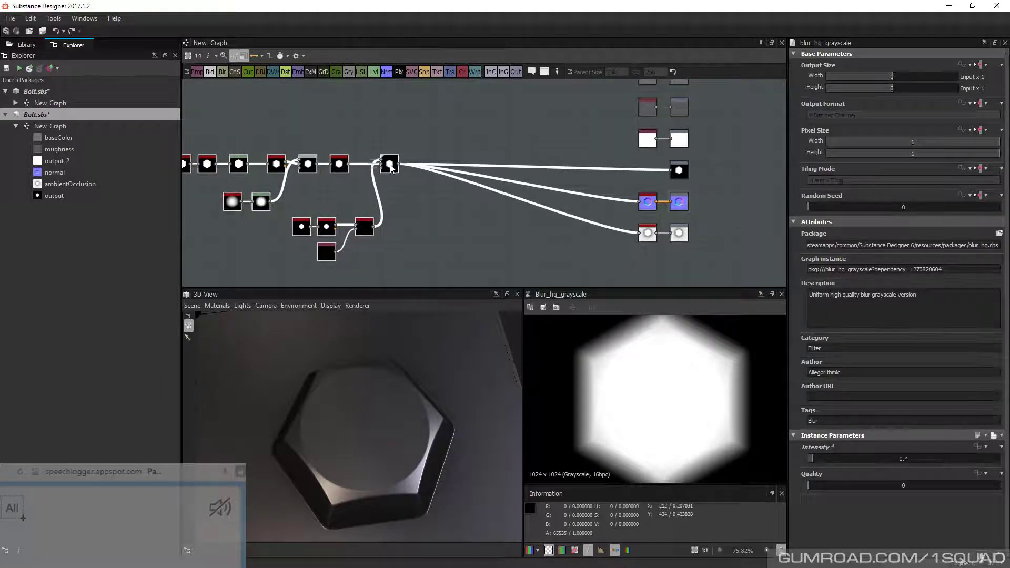
{"action": "left_click_drag", "start_coordinate": [395, 426], "coordinate": [315, 473]}
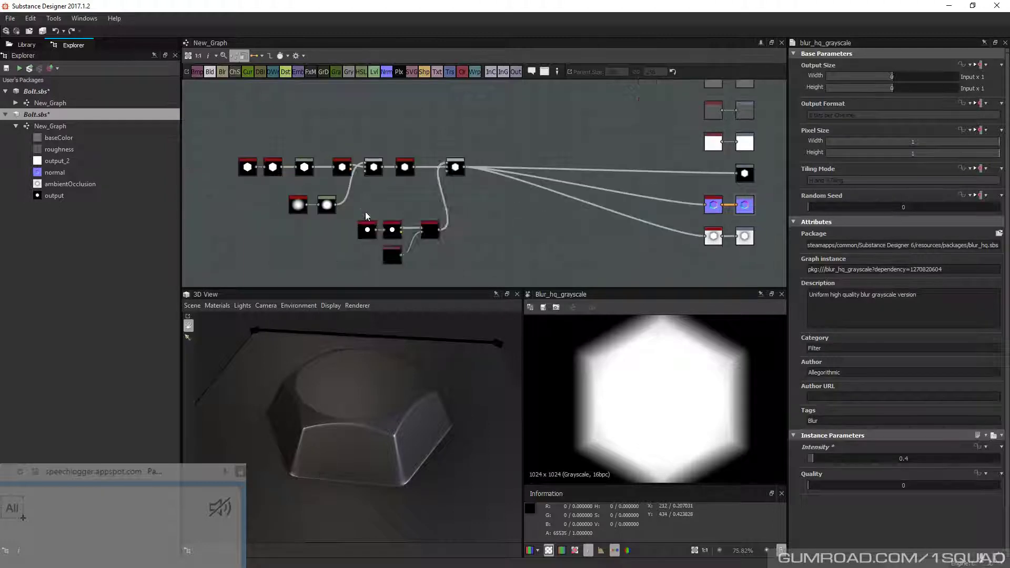
Move the disc recess branch up in line with the lower Shape and Levels nodes and review the graph layout
{"action": "scroll", "coordinate": [388, 232], "scroll_direction": "up", "scroll_amount": 3}
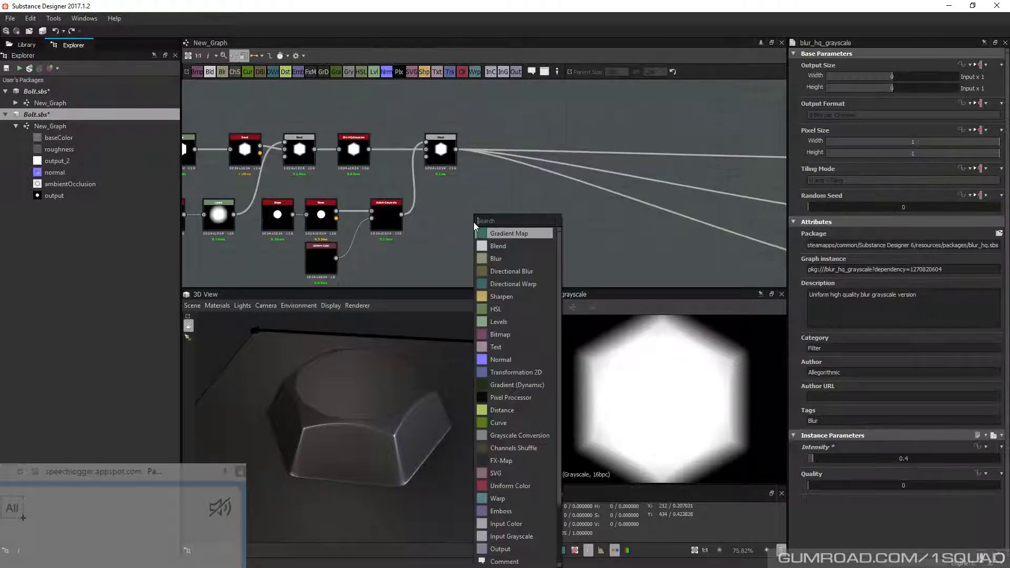
{"action": "middle_click_drag", "start_coordinate": [456, 183], "coordinate": [633, 198]}
{"action": "left_click_drag", "start_coordinate": [233, 134], "coordinate": [597, 270]}
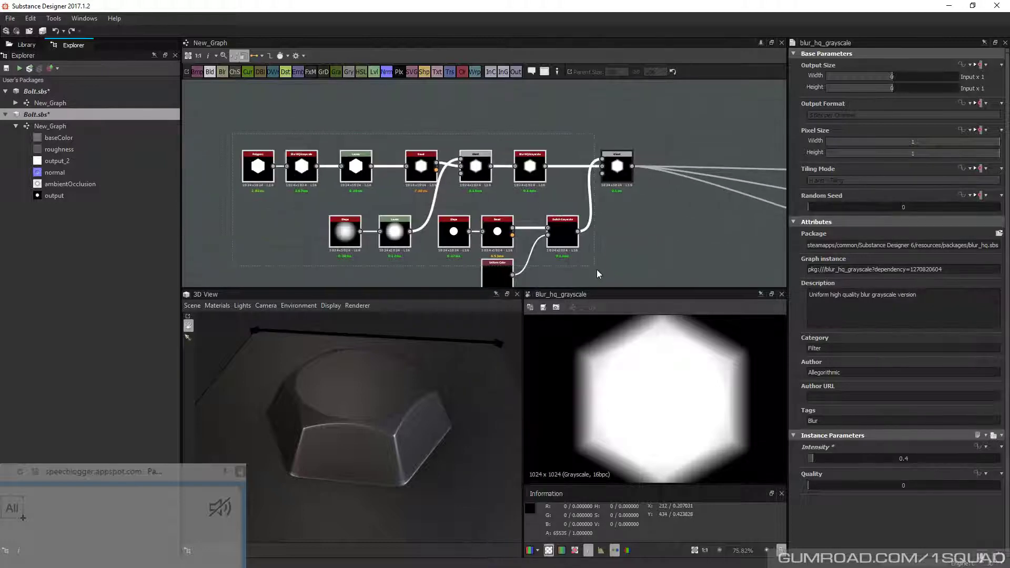
{"action": "key", "text": "f"}
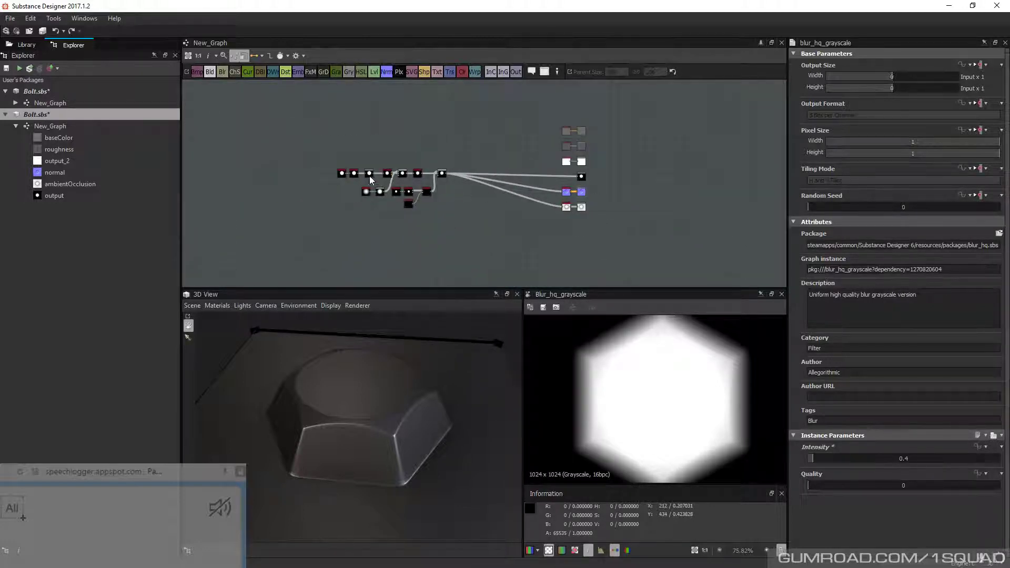
{"action": "scroll", "coordinate": [423, 192], "scroll_direction": "up", "scroll_amount": 4}
{"action": "middle_click_drag", "start_coordinate": [423, 191], "coordinate": [462, 185]}
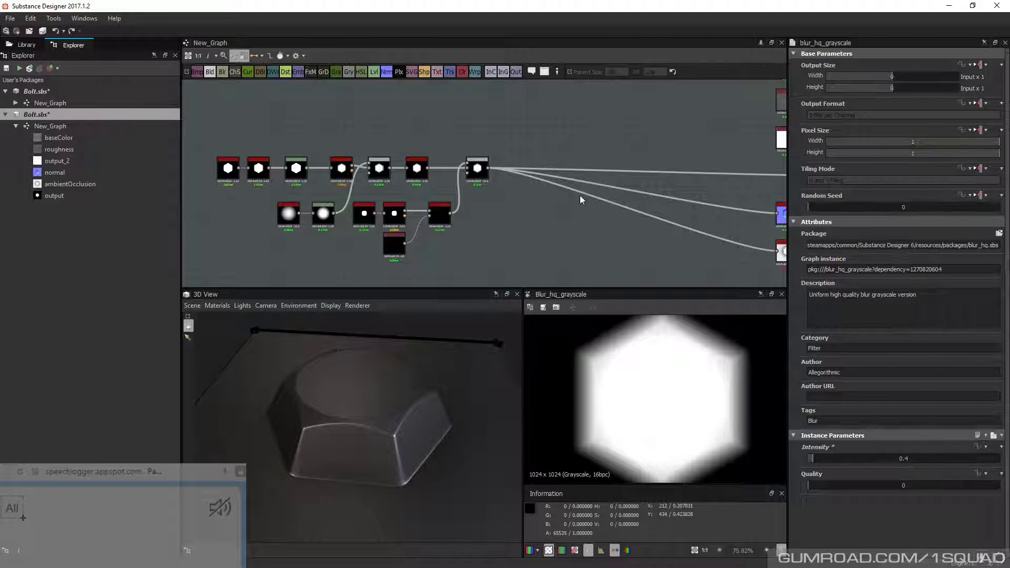
Add a Blend node after the last Blend in the graph, using that node's output as its background
{"action": "middle_click_drag", "start_coordinate": [580, 194], "coordinate": [432, 218]}
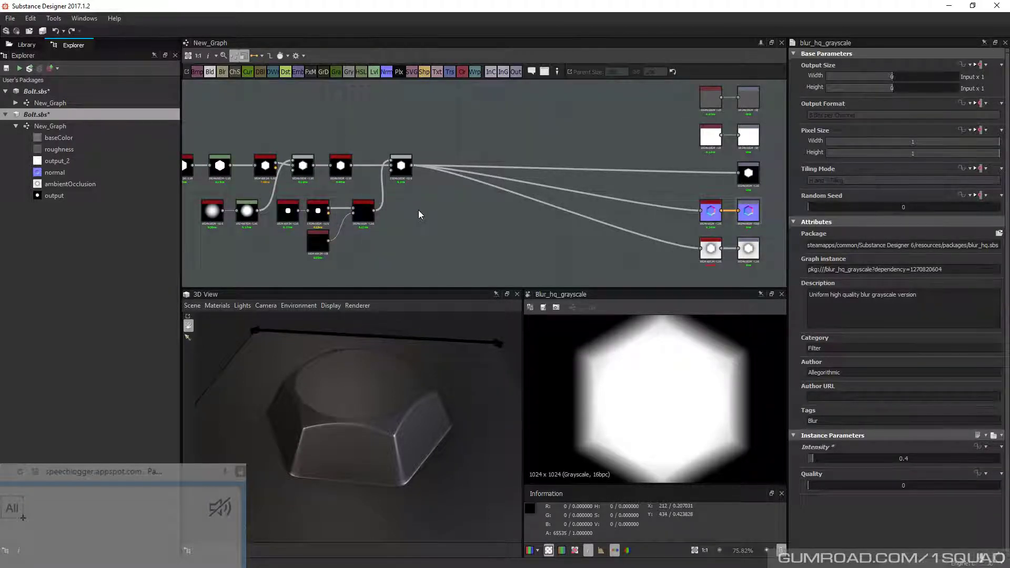
{"action": "mouse_move", "coordinate": [419, 214]}
{"action": "middle_mouse_down"}
{"action": "mouse_move", "coordinate": [402, 219]}
{"action": "mouse_move", "coordinate": [411, 217]}
{"action": "middle_mouse_up"}
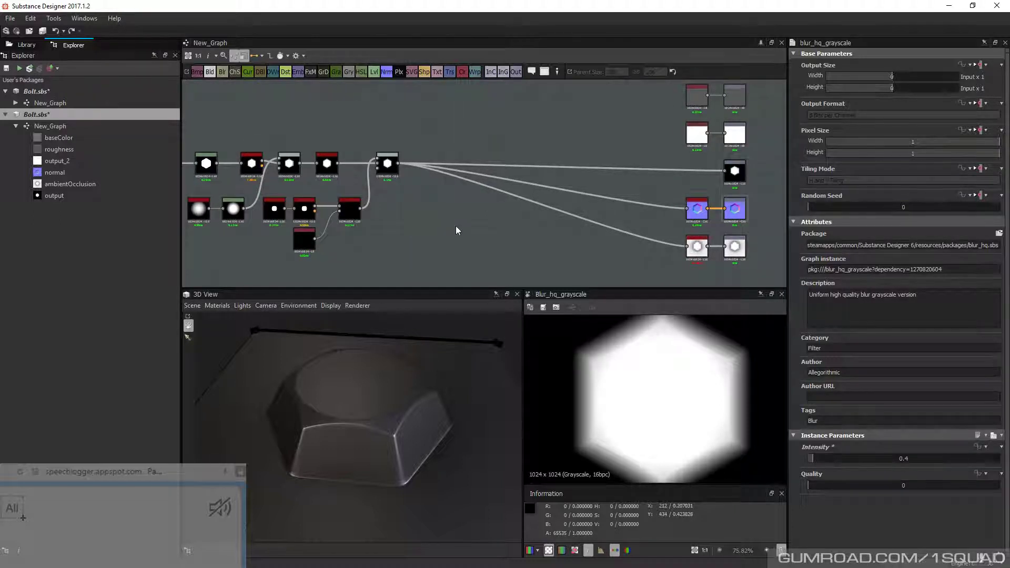
{"action": "key", "text": "space"}
{"action": "type", "text": "bl"}
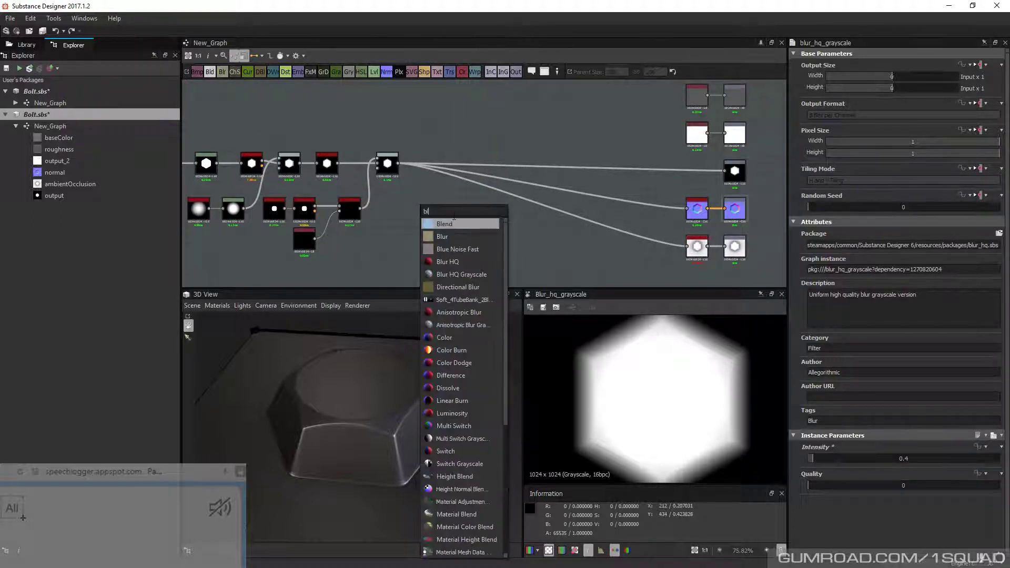
{"action": "left_click", "coordinate": [451, 224]}
{"action": "scroll", "coordinate": [399, 172], "scroll_direction": "up", "scroll_amount": 3}
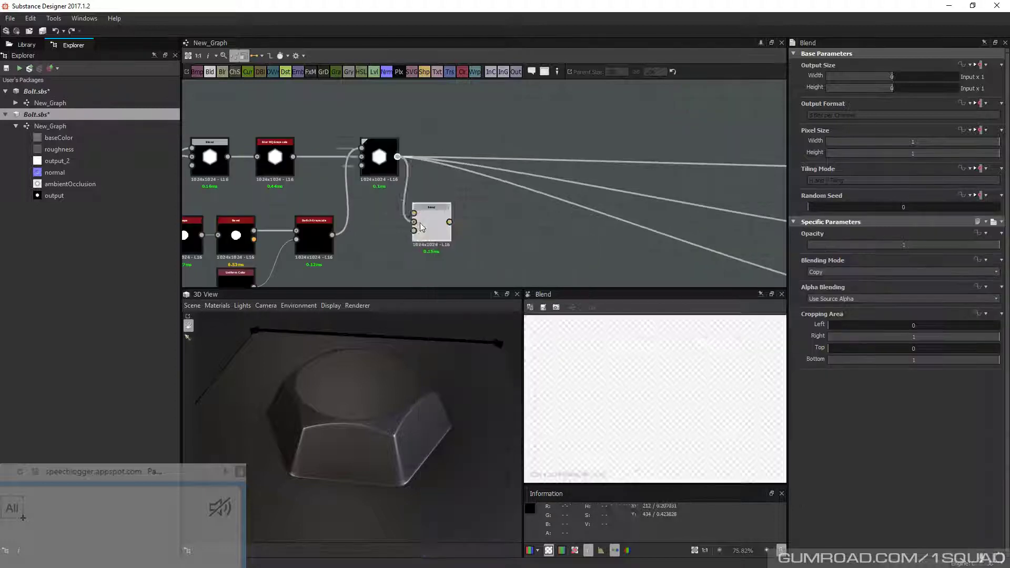
{"action": "left_click_drag", "start_coordinate": [420, 223], "coordinate": [449, 153]}
{"action": "left_click", "coordinate": [391, 157]}
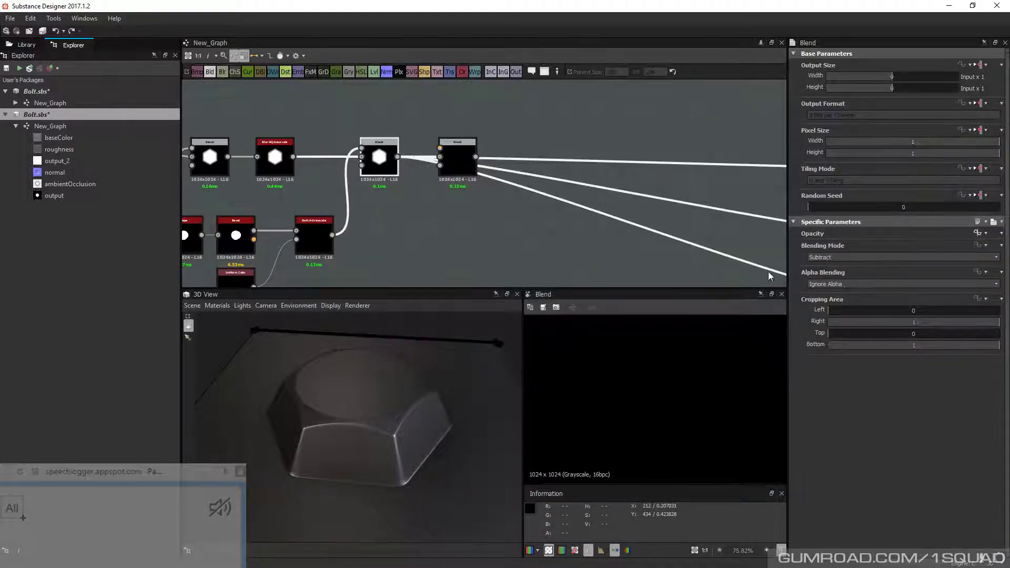
Set the new Blend node's alpha blending to Ignore Alpha
{"action": "left_click", "coordinate": [457, 153]}
{"action": "left_click", "coordinate": [870, 299]}
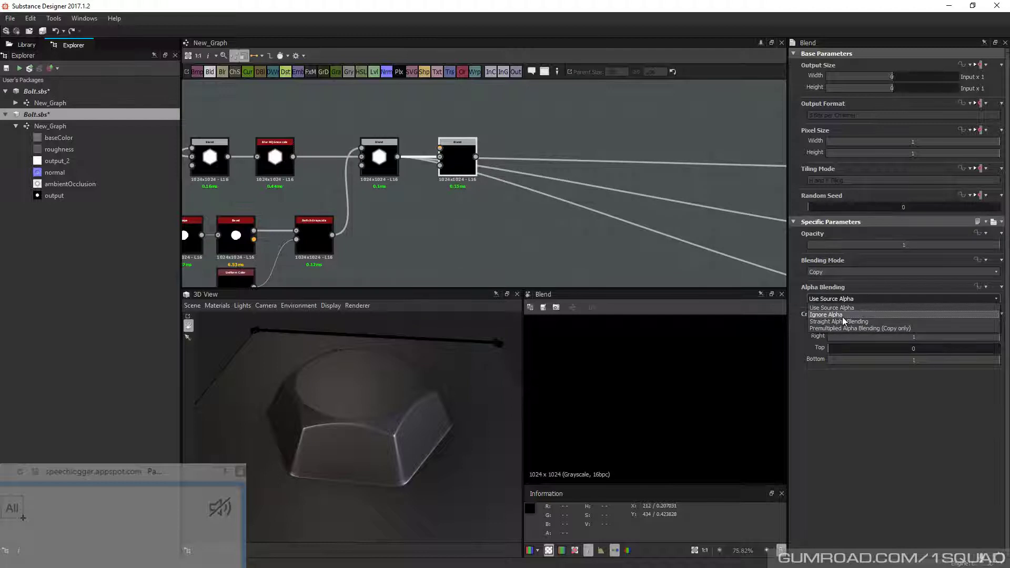
{"action": "left_click", "coordinate": [844, 316]}
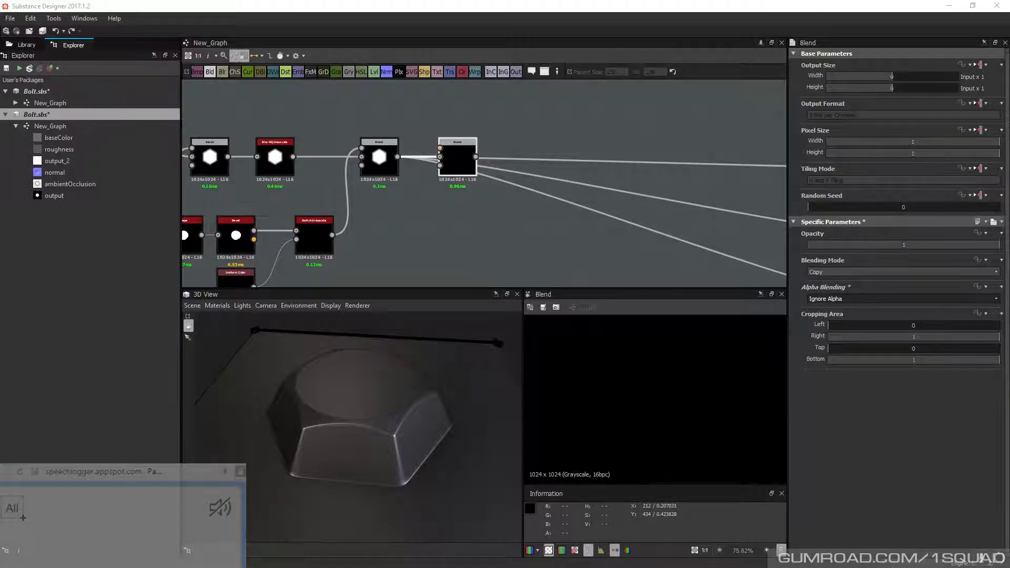
Duplicate the disc Shape node, place the copy below the second-to-last Blend node and display it in the 2D view
{"action": "scroll", "coordinate": [568, 197], "scroll_direction": "down", "scroll_amount": 3}
{"action": "scroll", "coordinate": [606, 202], "scroll_direction": "down", "scroll_amount": 2}
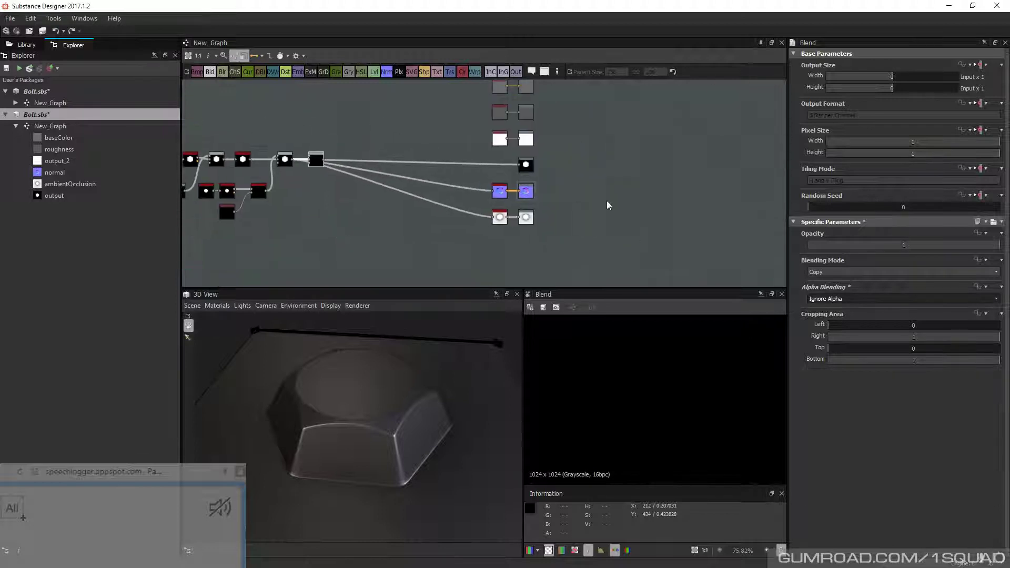
{"action": "left_click_drag", "start_coordinate": [521, 225], "coordinate": [538, 224]}
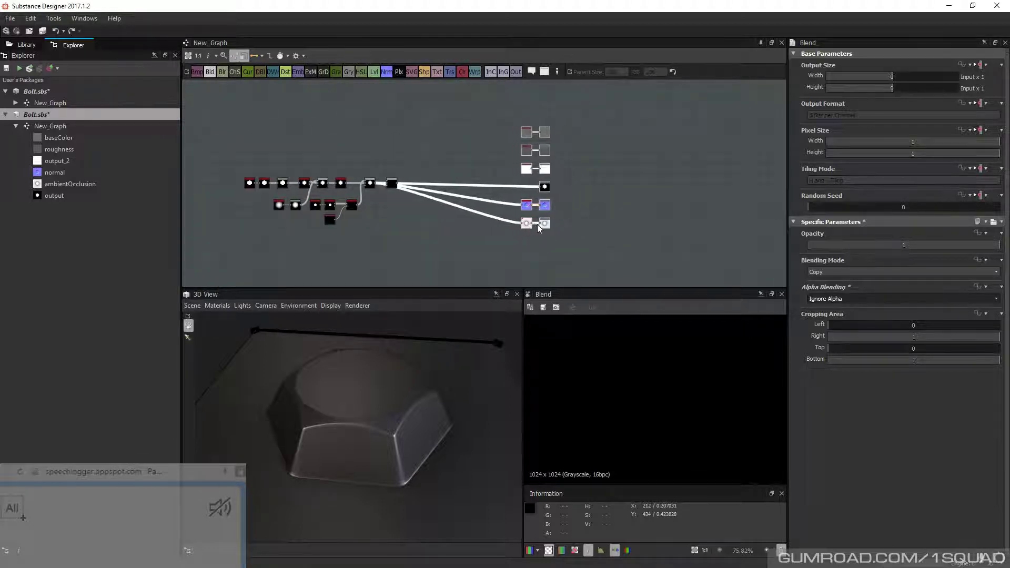
{"action": "scroll", "coordinate": [365, 184], "scroll_direction": "up", "scroll_amount": 5}
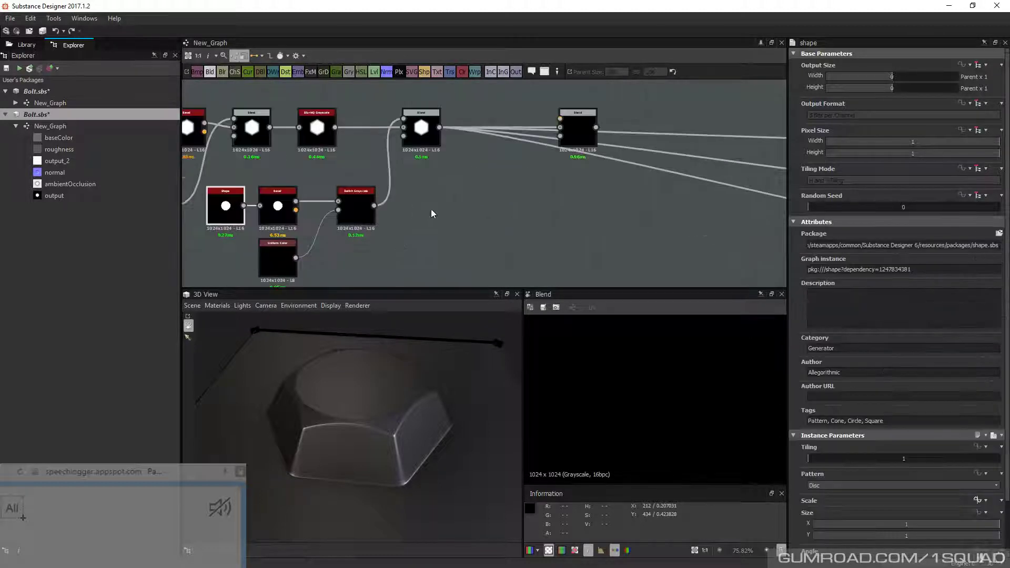
{"action": "key", "text": "ctrl+v"}
{"action": "left_click_drag", "start_coordinate": [477, 187], "coordinate": [425, 212]}
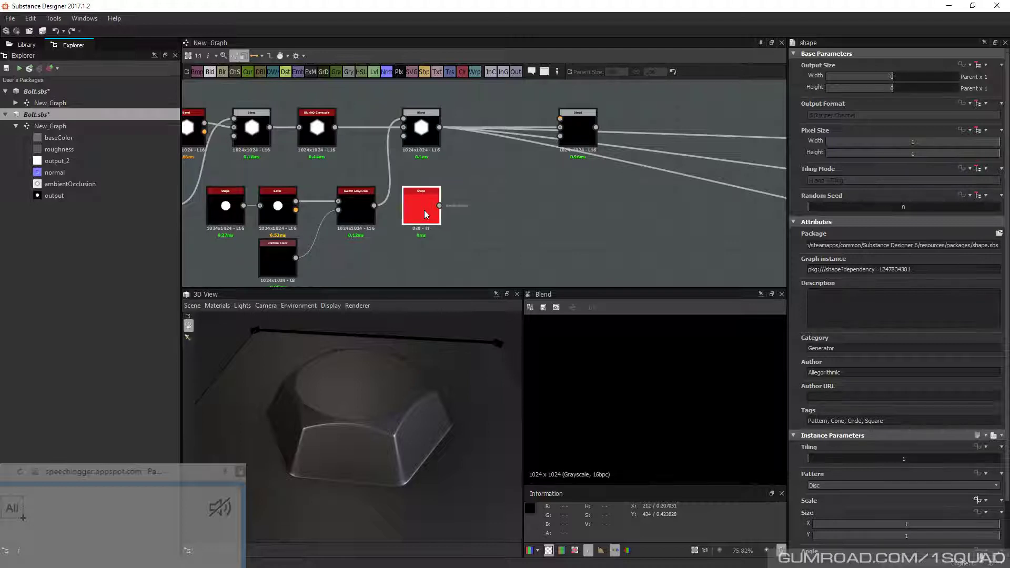
{"action": "double_click", "coordinate": [424, 210]}
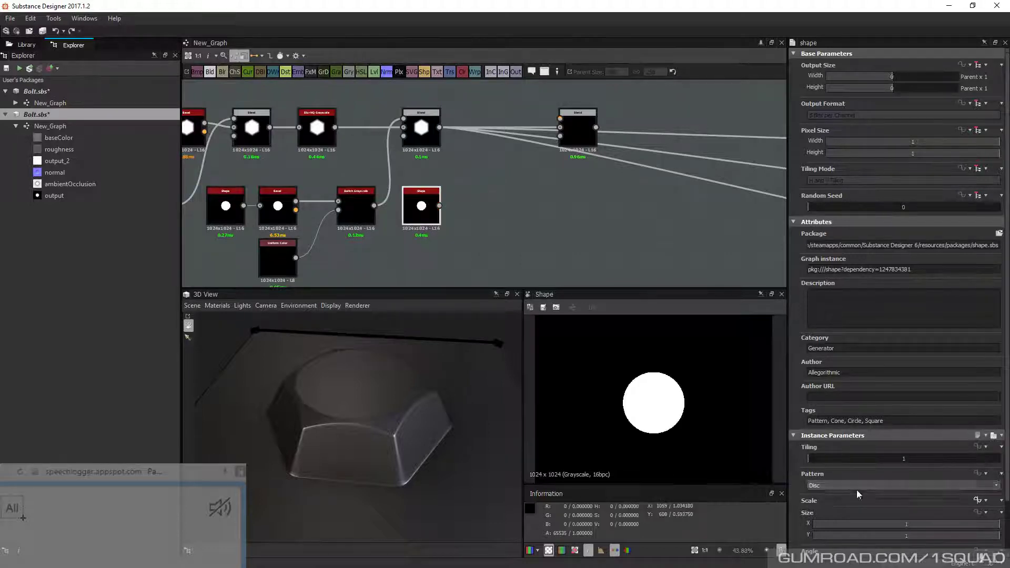
Clear the exposed parameter function from the copied Shape's Scale and set Scale to 0.78
{"action": "scroll", "coordinate": [923, 495], "scroll_direction": "down", "scroll_amount": 2}
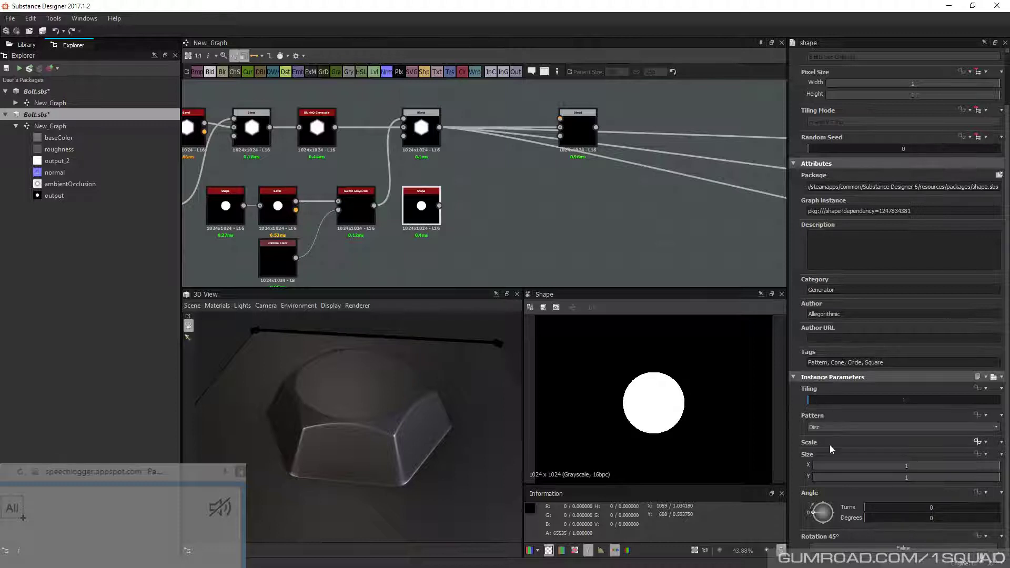
{"action": "left_click", "coordinate": [986, 442]}
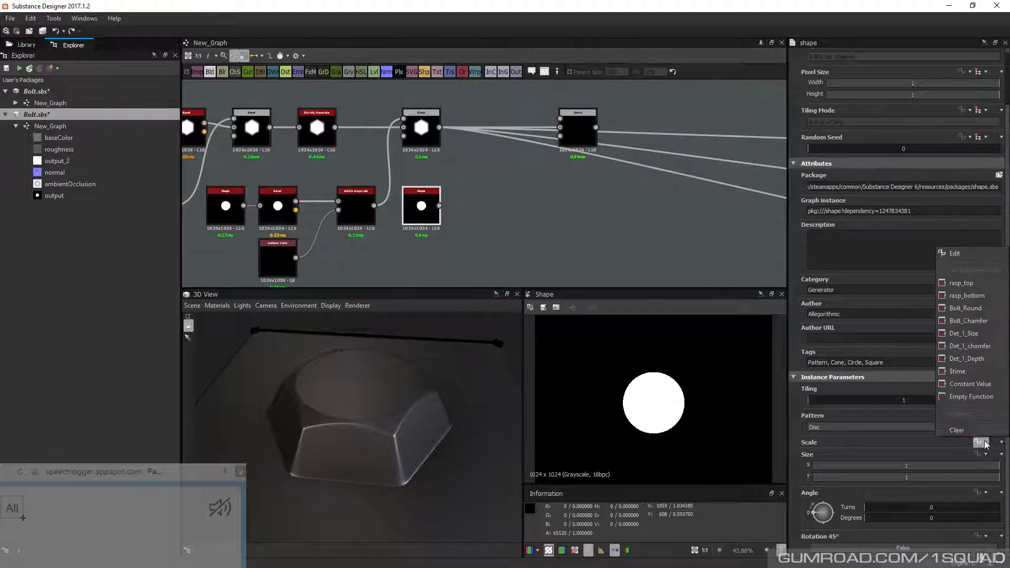
{"action": "left_click", "coordinate": [958, 429]}
{"action": "left_click", "coordinate": [893, 451]}
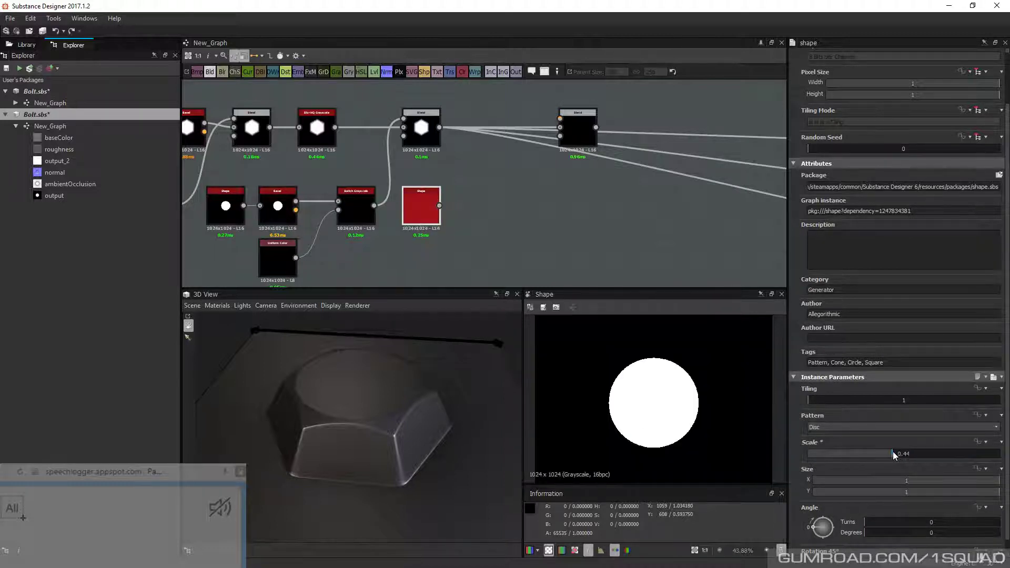
{"action": "left_click_drag", "start_coordinate": [892, 452], "coordinate": [958, 454]}
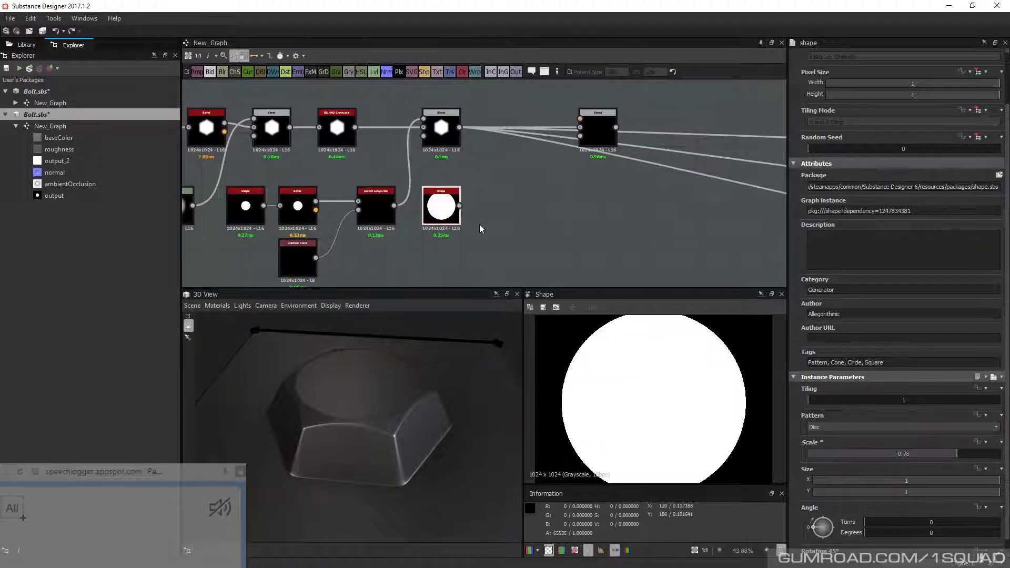
Add a Bevel node after the large disc Shape and set its Distance to -0.07
{"action": "key", "text": "space"}
{"action": "type", "text": "b"}
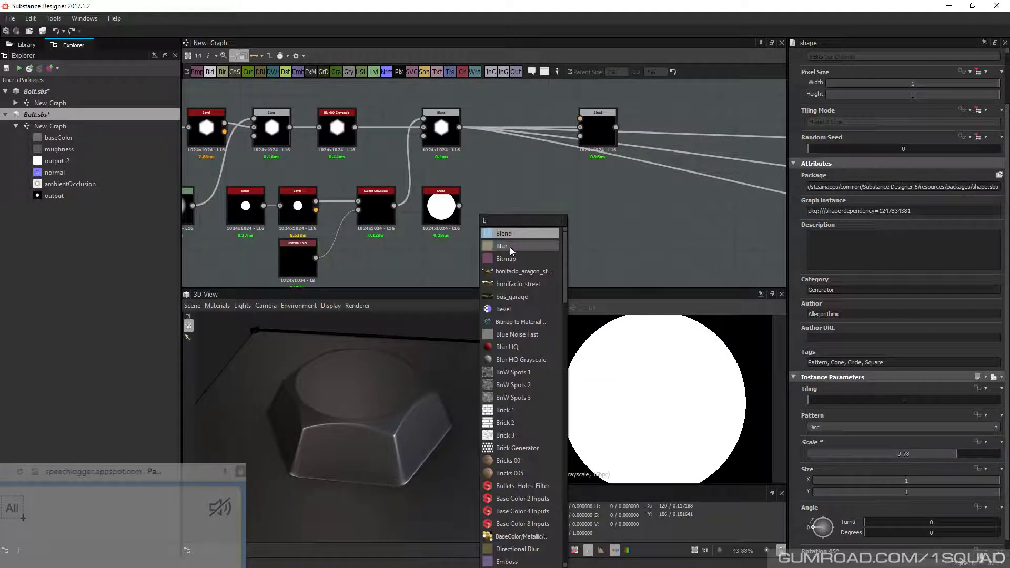
{"action": "left_click", "coordinate": [504, 309]}
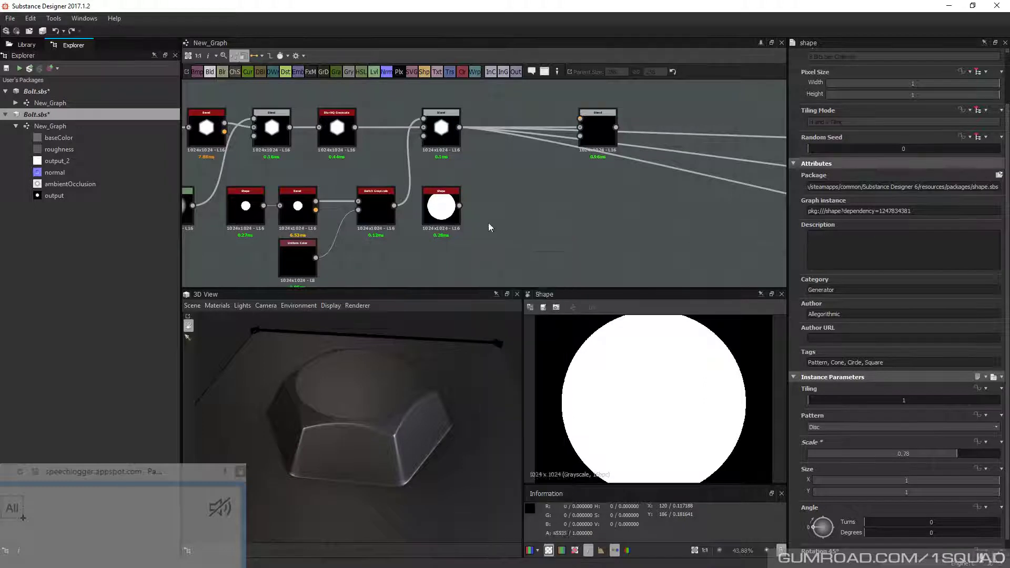
{"action": "mouse_move", "coordinate": [476, 224]}
{"action": "left_mouse_down"}
{"action": "mouse_move", "coordinate": [490, 211]}
{"action": "mouse_move", "coordinate": [480, 206]}
{"action": "left_mouse_up"}
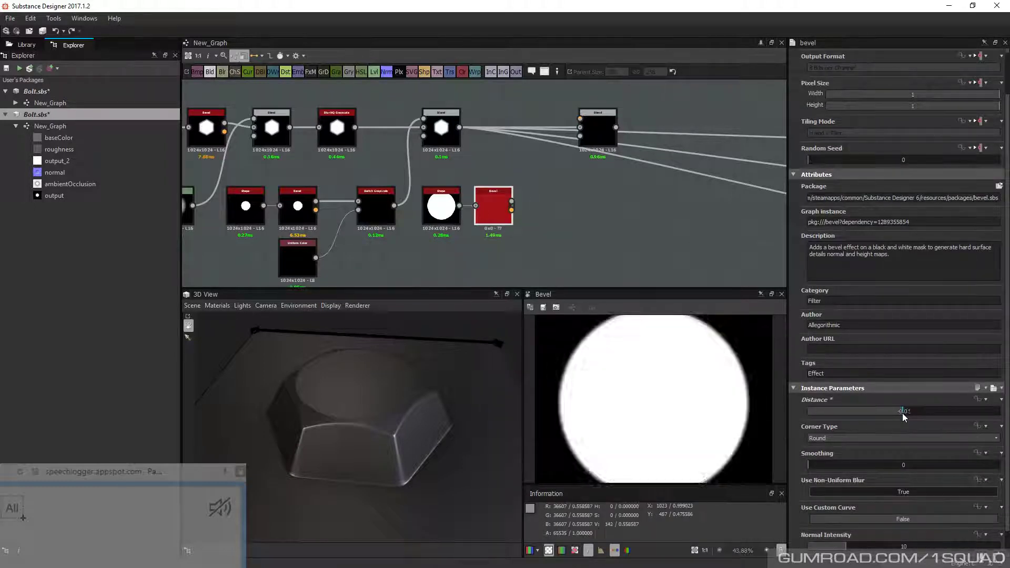
{"action": "left_click_drag", "start_coordinate": [902, 412], "coordinate": [898, 413]}
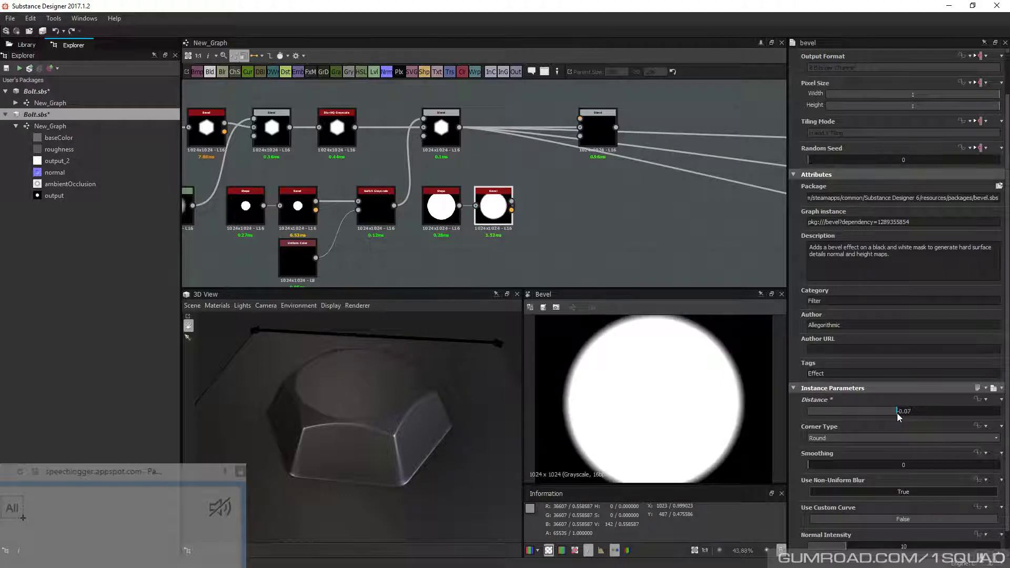
Connect the Bevel's height output to the new Blend's foreground and set the blending mode to Max (Lighten)
{"action": "left_click_drag", "start_coordinate": [511, 201], "coordinate": [589, 129]}
{"action": "double_click", "coordinate": [594, 132]}
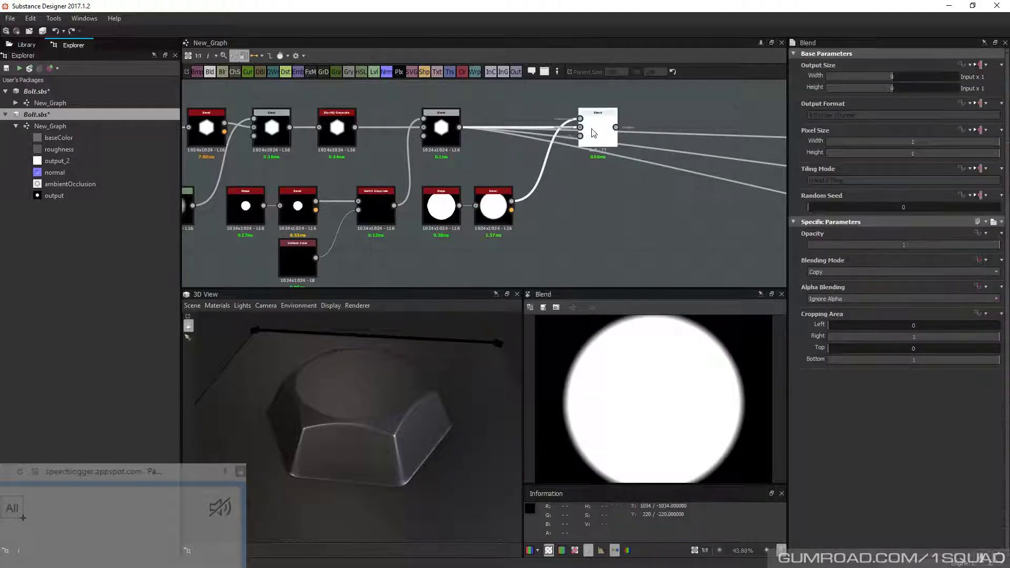
{"action": "left_click", "coordinate": [836, 272]}
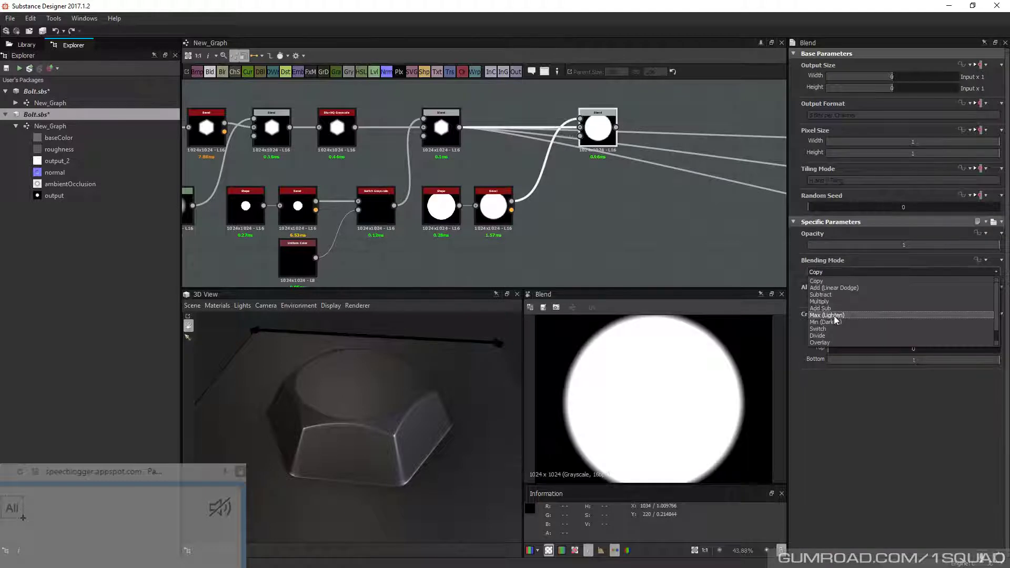
{"action": "left_click", "coordinate": [838, 319]}
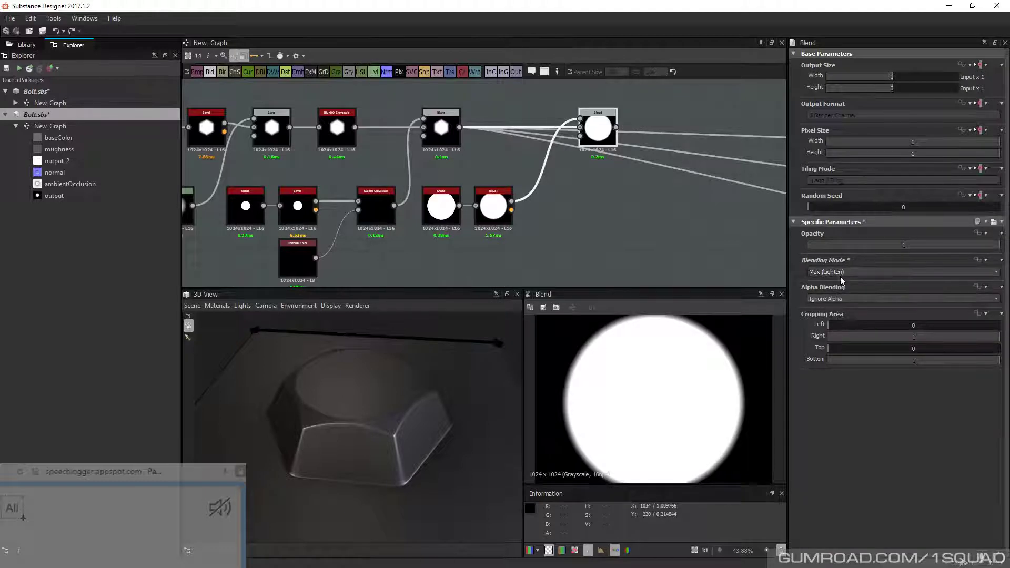
Move the three output connections from the previous Blend to the new Blend and inspect the result in the 3D view
{"action": "middle_click_drag", "start_coordinate": [526, 213], "coordinate": [545, 222]}
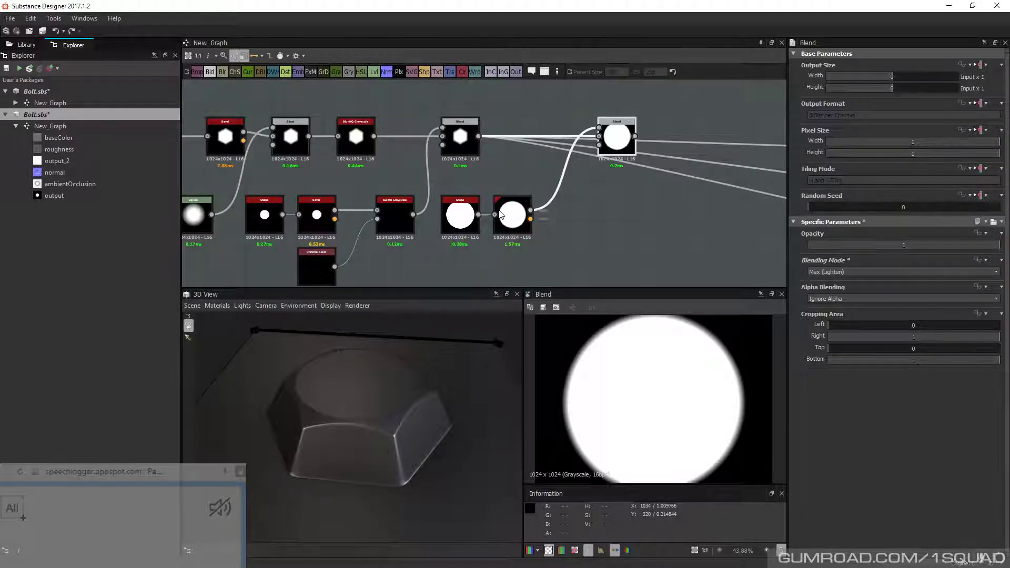
{"action": "mouse_move", "coordinate": [478, 136]}
{"action": "left_mouse_down", "text": "shift"}
{"action": "mouse_move", "coordinate": [632, 137]}
{"action": "mouse_move", "coordinate": [479, 137]}
{"action": "left_mouse_up", "text": "shift"}
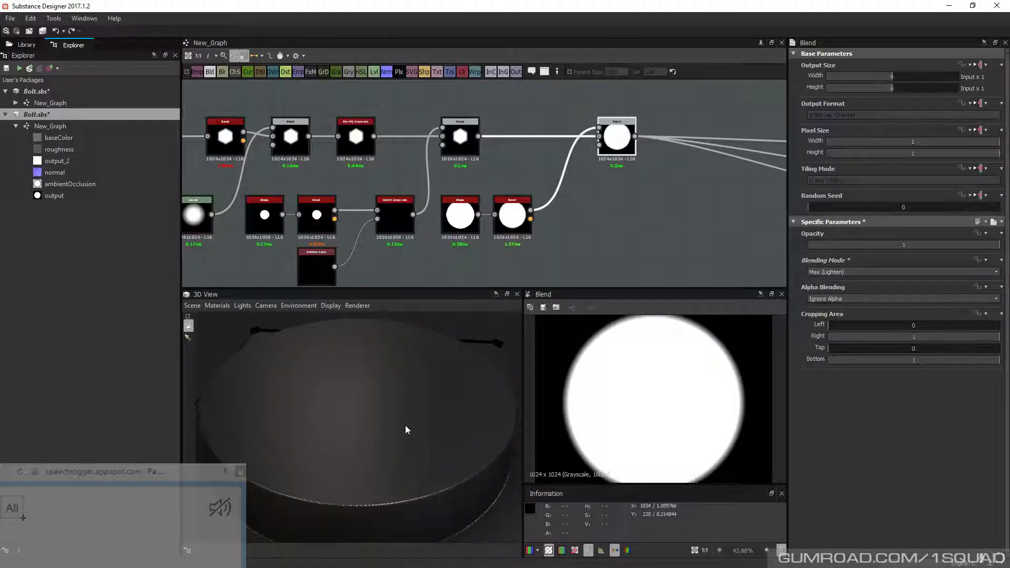
{"action": "left_click_drag", "start_coordinate": [406, 429], "coordinate": [640, 376]}
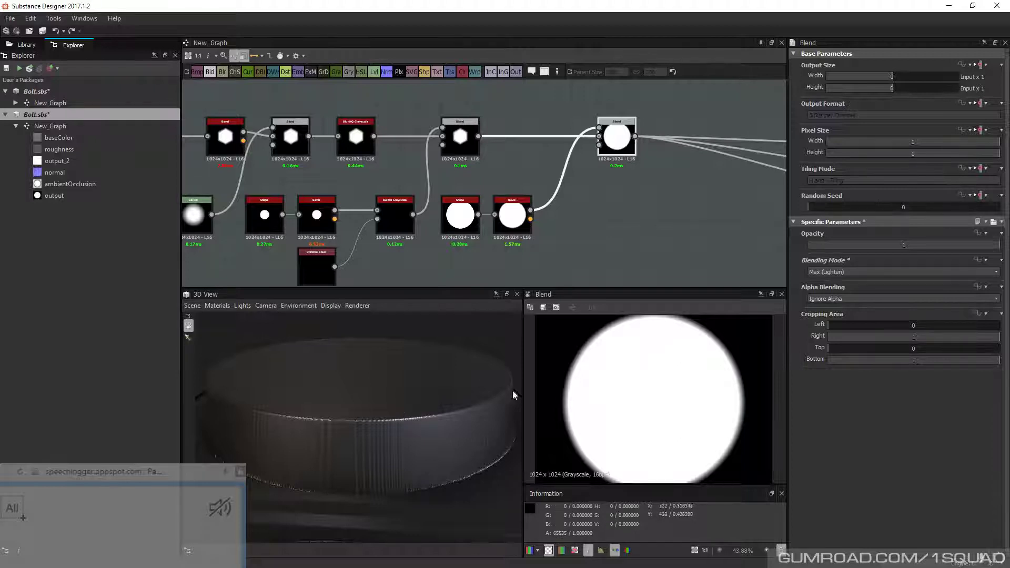
Add a Levels node fed by the large disc's Bevel node and line it up beside it
{"action": "key", "text": "space"}
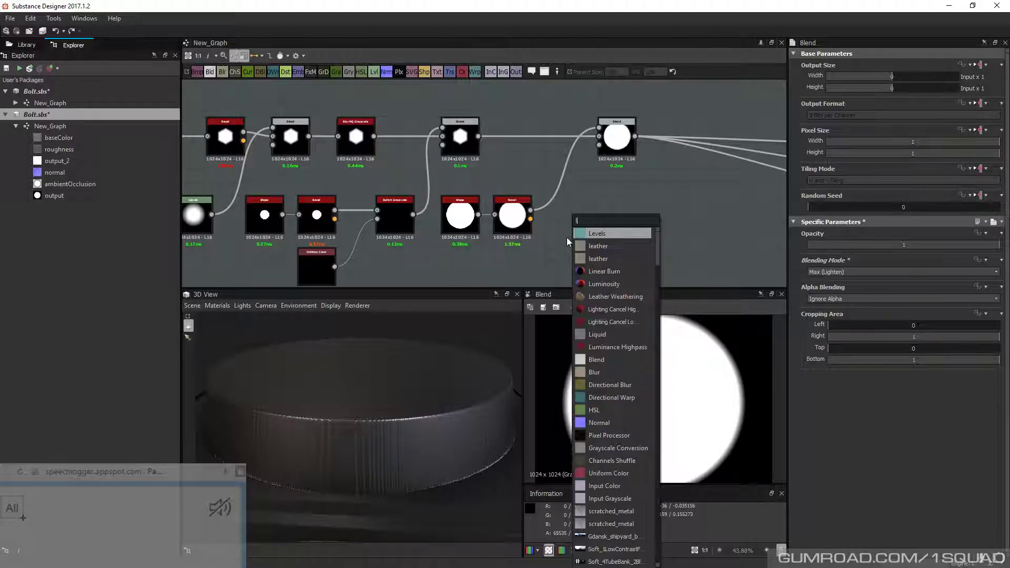
{"action": "key", "text": "Return"}
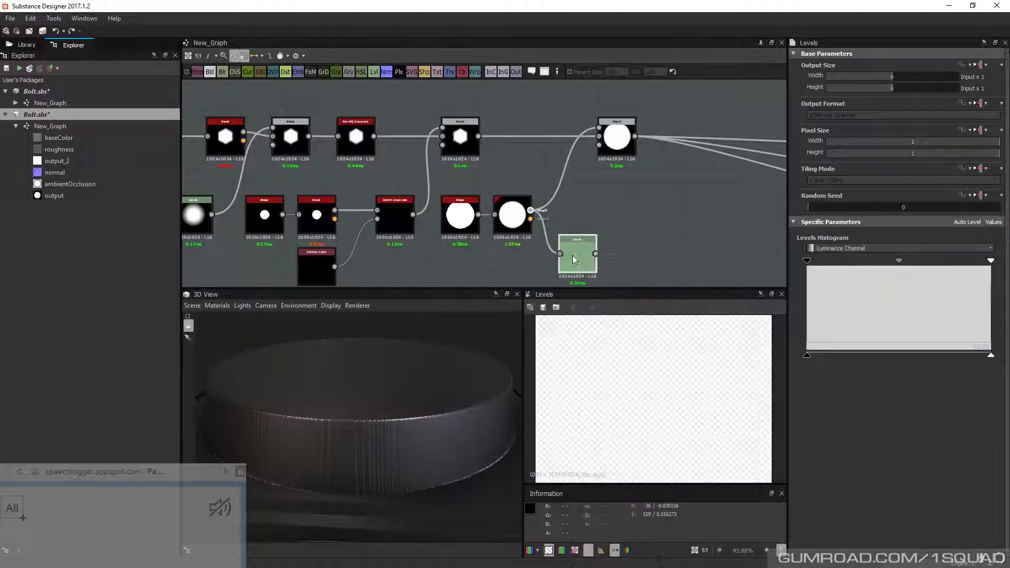
{"action": "left_click_drag", "start_coordinate": [573, 255], "coordinate": [581, 217]}
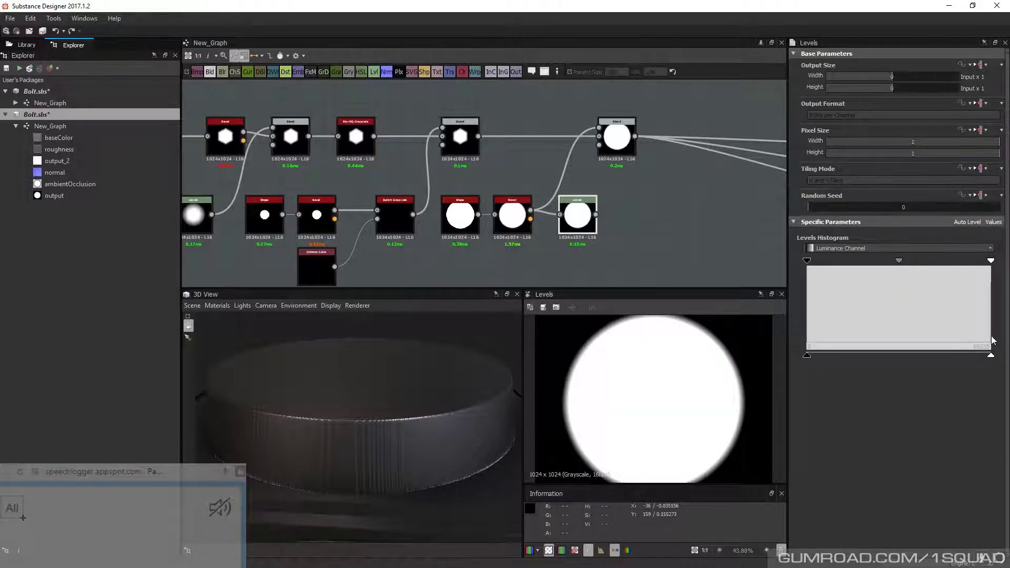
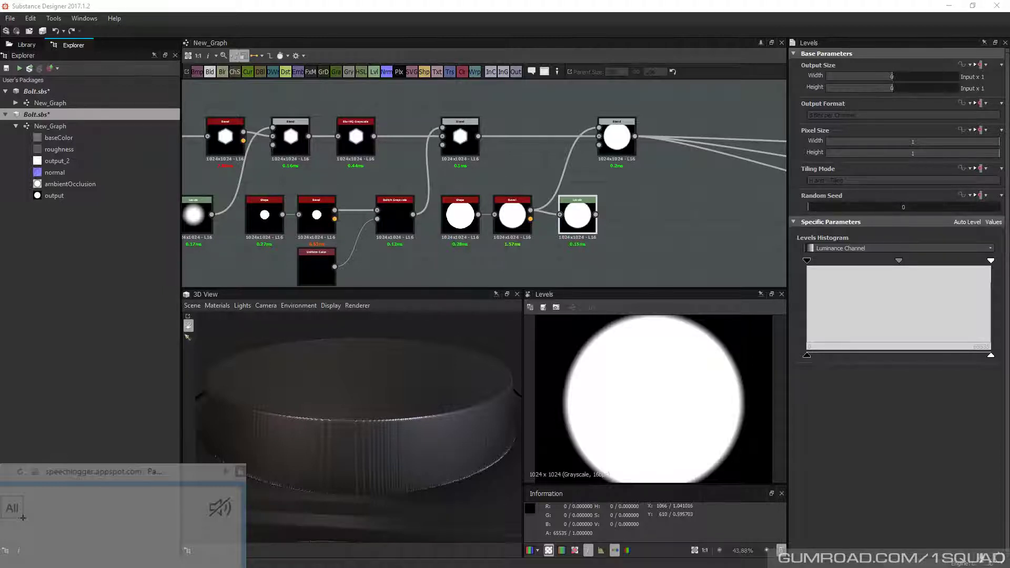
{"action": "left_click", "coordinate": [578, 216]}
{"action": "left_click_drag", "start_coordinate": [987, 356], "coordinate": [854, 357]}
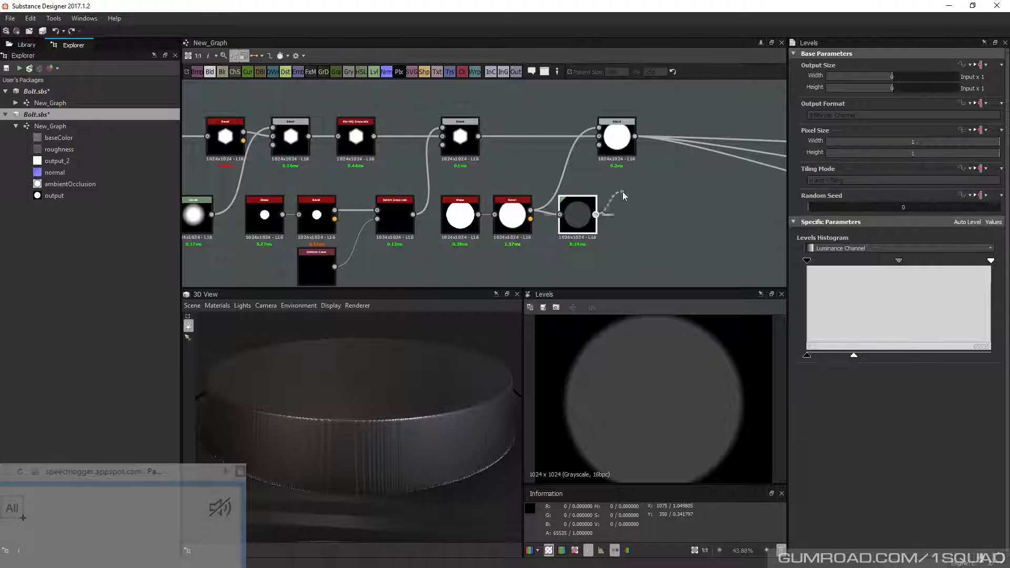
{"action": "left_click_drag", "start_coordinate": [854, 357], "coordinate": [991, 356]}
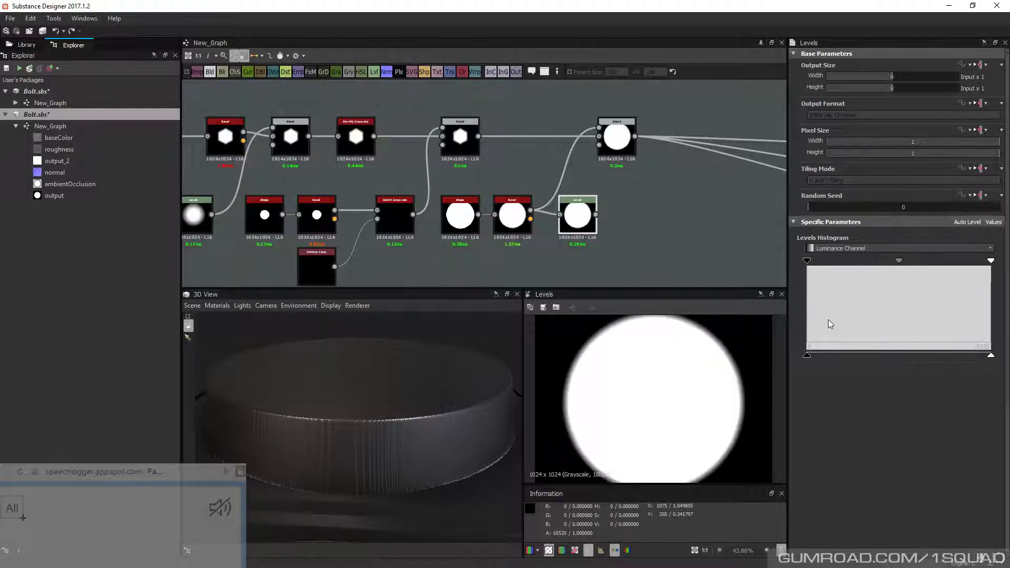
Connect the Levels node to the new Blend's foreground and lower its output white level to about 0.1
{"action": "left_click_drag", "start_coordinate": [596, 215], "coordinate": [599, 127]}
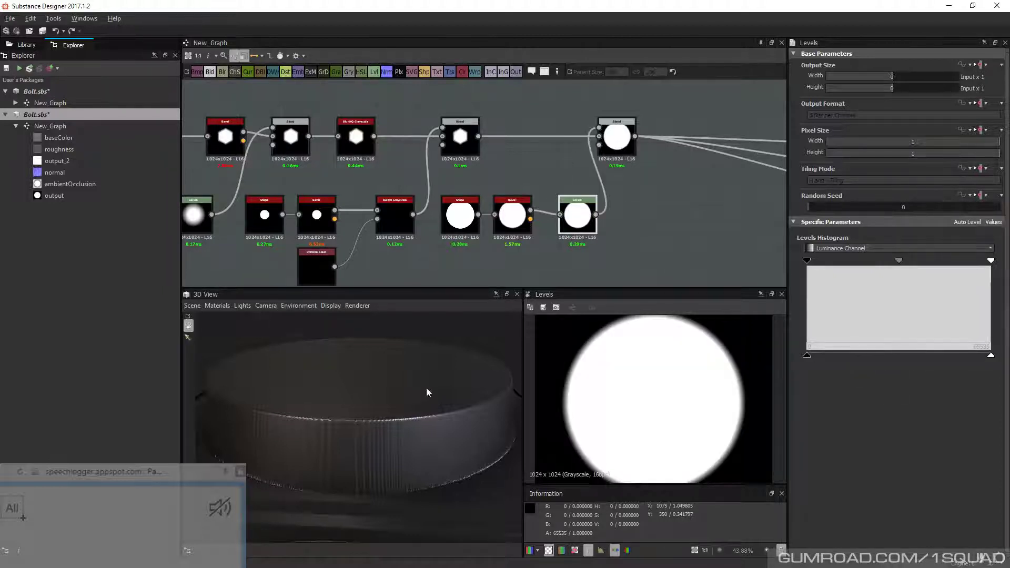
{"action": "left_click_drag", "start_coordinate": [426, 388], "coordinate": [410, 404]}
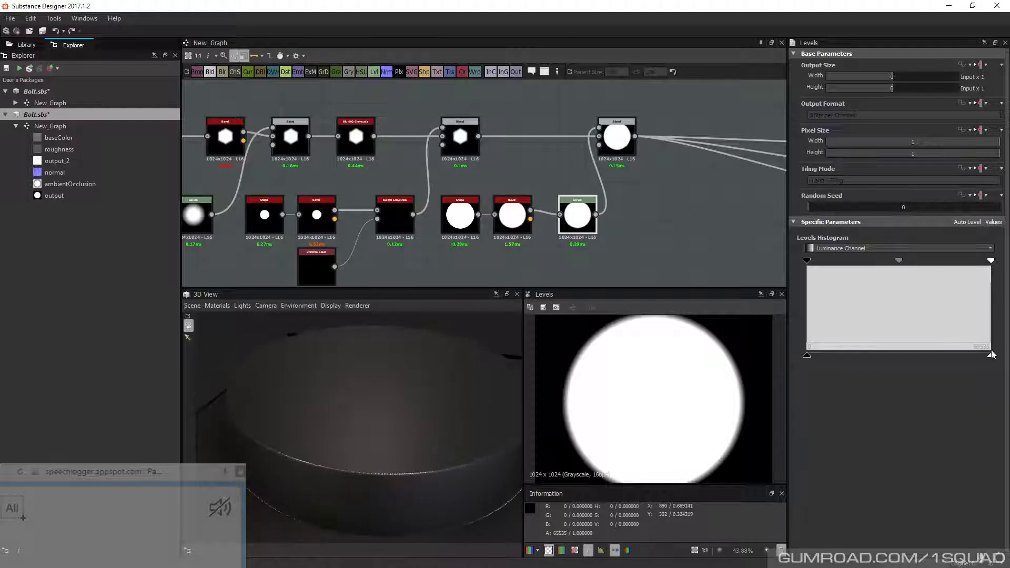
{"action": "left_click_drag", "start_coordinate": [991, 355], "coordinate": [825, 358]}
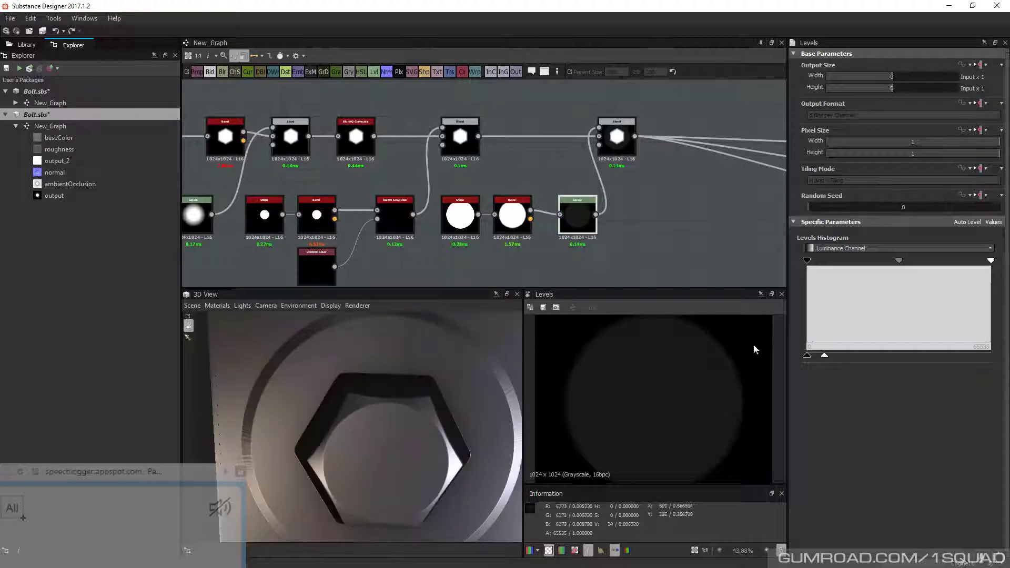
Fine-tune the Levels node's output white level around 0.1 and check the washer's height in the 3D view and height output
{"action": "left_click_drag", "start_coordinate": [826, 356], "coordinate": [823, 355]}
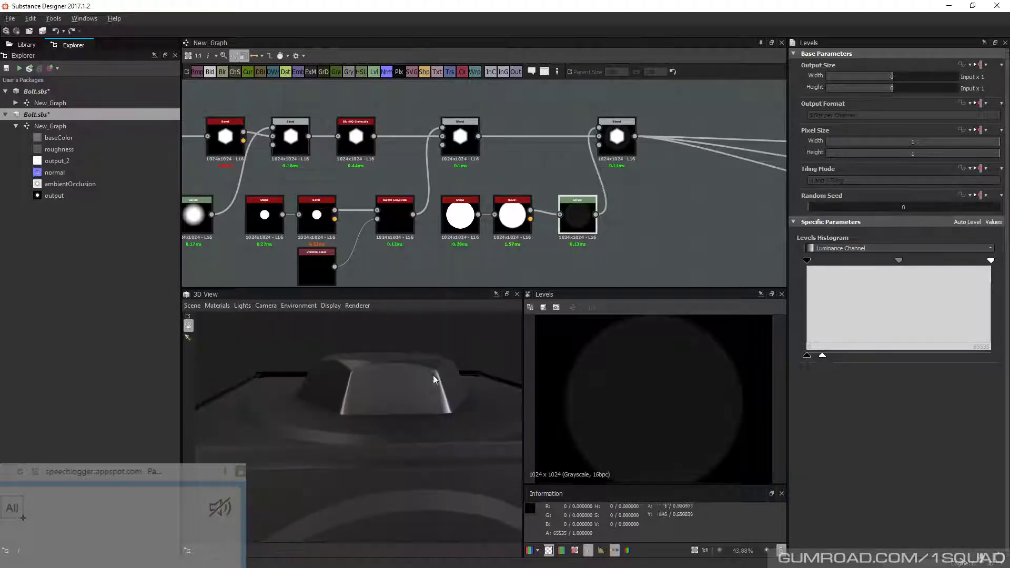
{"action": "left_click_drag", "start_coordinate": [823, 356], "coordinate": [826, 356]}
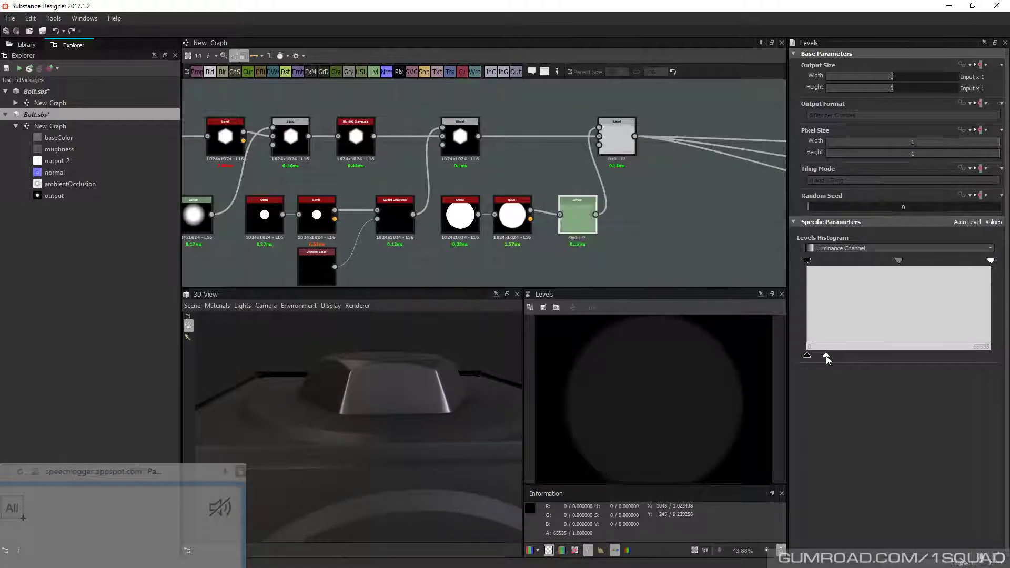
{"action": "left_click_drag", "start_coordinate": [422, 391], "coordinate": [368, 451]}
{"action": "middle_click_drag", "start_coordinate": [661, 212], "coordinate": [659, 212]}
{"action": "scroll", "coordinate": [659, 212], "scroll_direction": "down", "scroll_amount": 8}
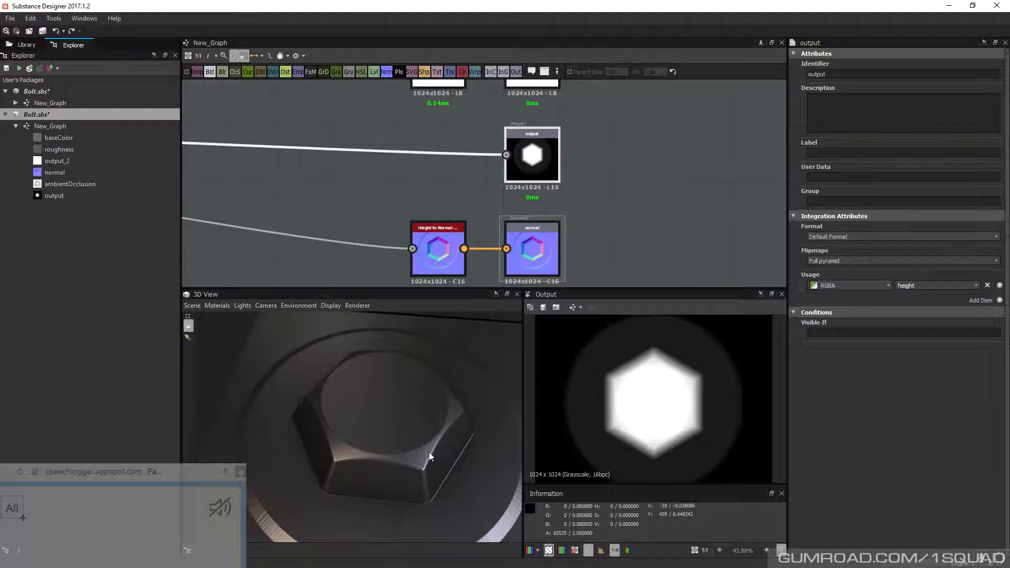
{"action": "scroll", "coordinate": [367, 393], "scroll_direction": "down", "scroll_amount": 5}
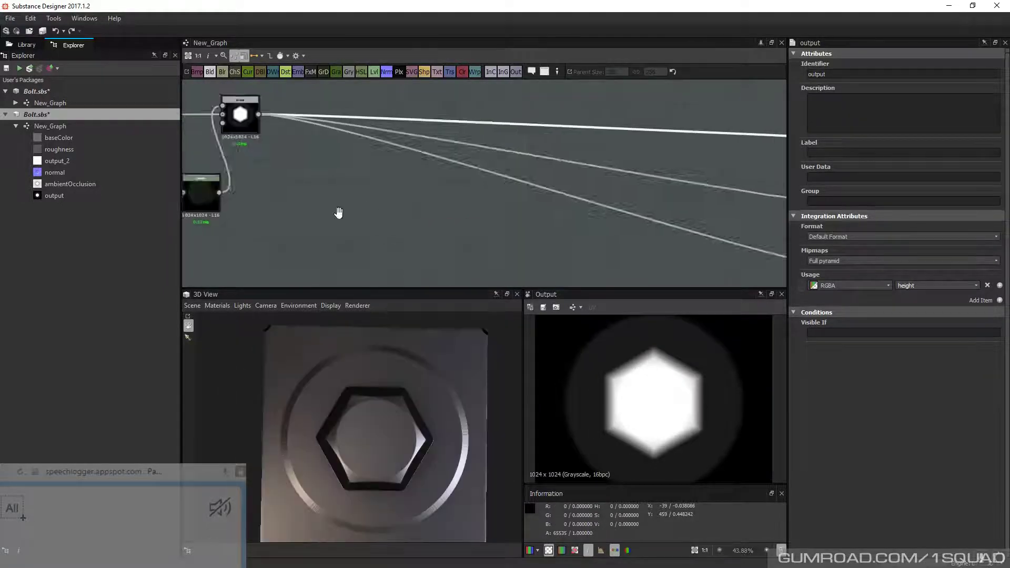
Set the large disc Shape node's scale to 0.62
{"action": "middle_click_drag", "start_coordinate": [338, 214], "coordinate": [549, 225]}
{"action": "left_click", "coordinate": [298, 201]}
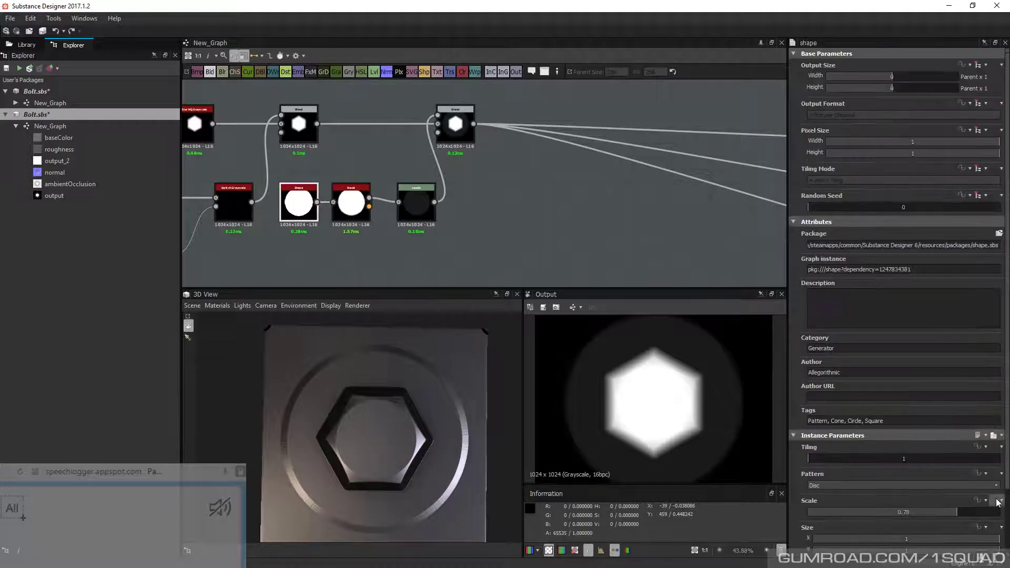
{"action": "left_click", "coordinate": [928, 511]}
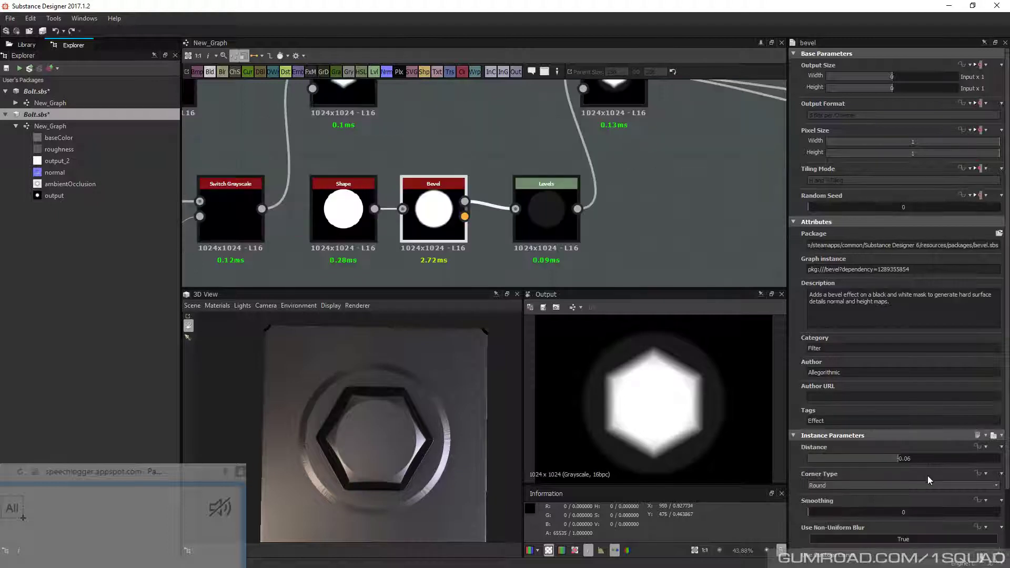
Set the large disc's Bevel distance to -0.04 and its smoothing to 0.8
{"action": "double_click", "coordinate": [930, 459]}
{"action": "type", "text": "-0.04"}
{"action": "key", "text": "Return"}
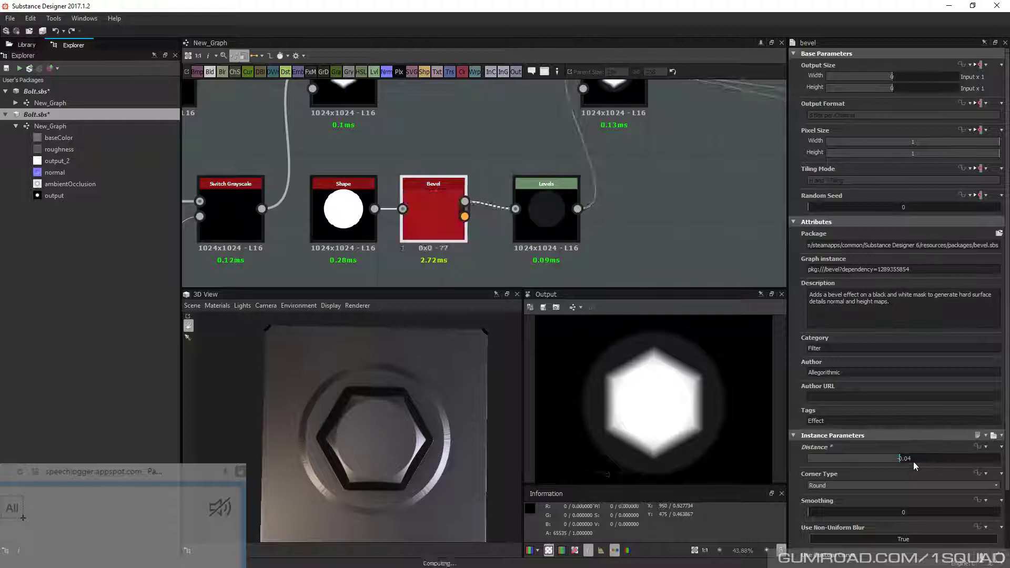
{"action": "left_click_drag", "start_coordinate": [813, 513], "coordinate": [839, 513]}
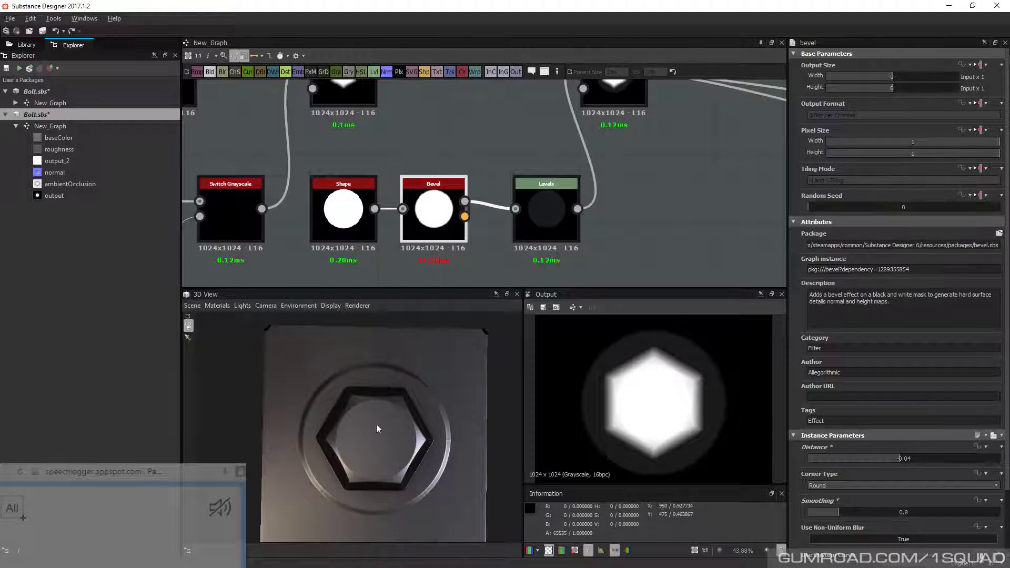
Examine the bolt in the 3D view and inspect the normal and ambient occlusion output maps
{"action": "left_click_drag", "start_coordinate": [376, 424], "coordinate": [381, 402]}
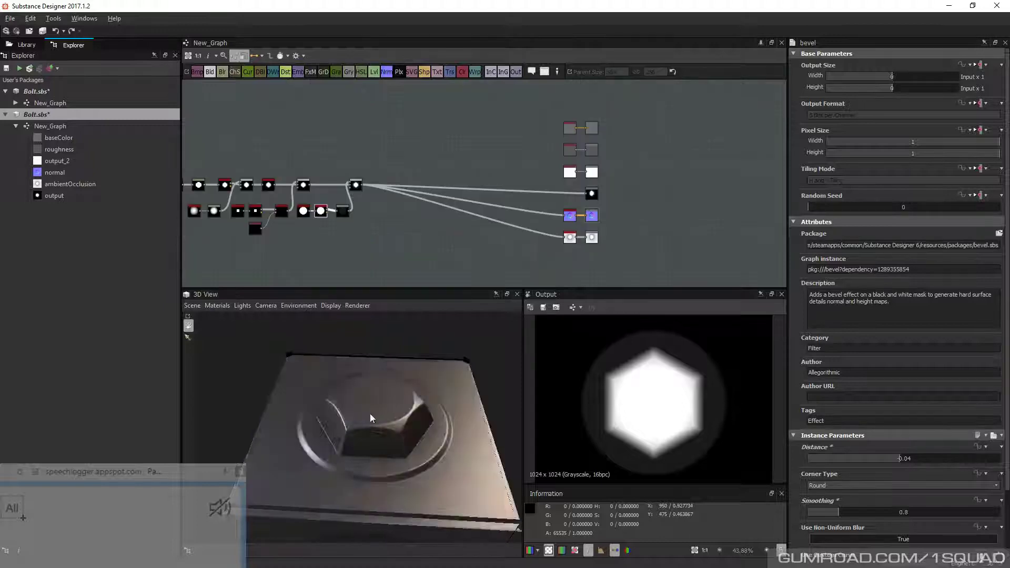
{"action": "left_click_drag", "start_coordinate": [370, 413], "coordinate": [379, 405]}
{"action": "scroll", "coordinate": [554, 232], "scroll_direction": "up", "scroll_amount": 5}
{"action": "double_click", "coordinate": [553, 231]}
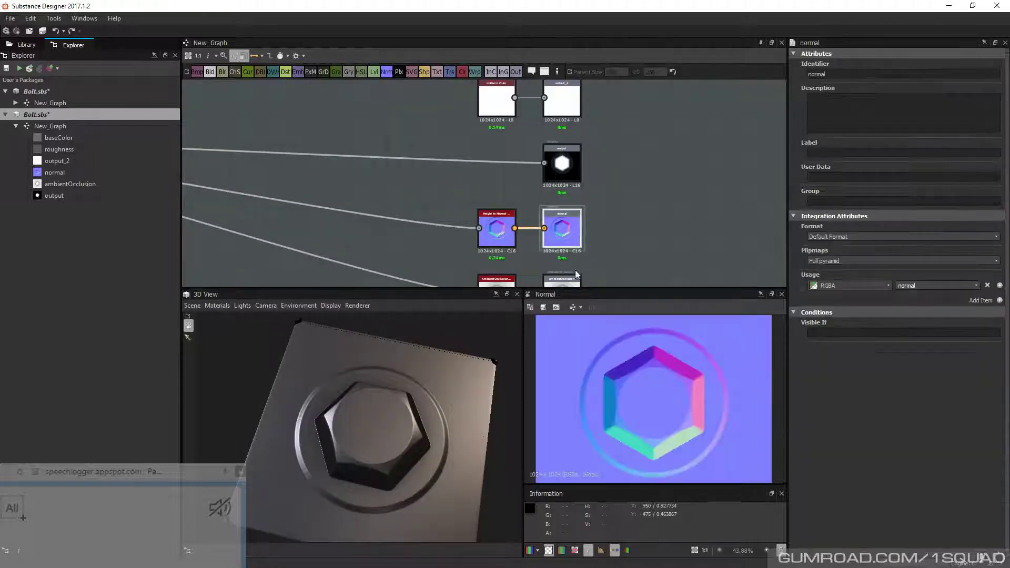
{"action": "scroll", "coordinate": [659, 411], "scroll_direction": "up", "scroll_amount": 3}
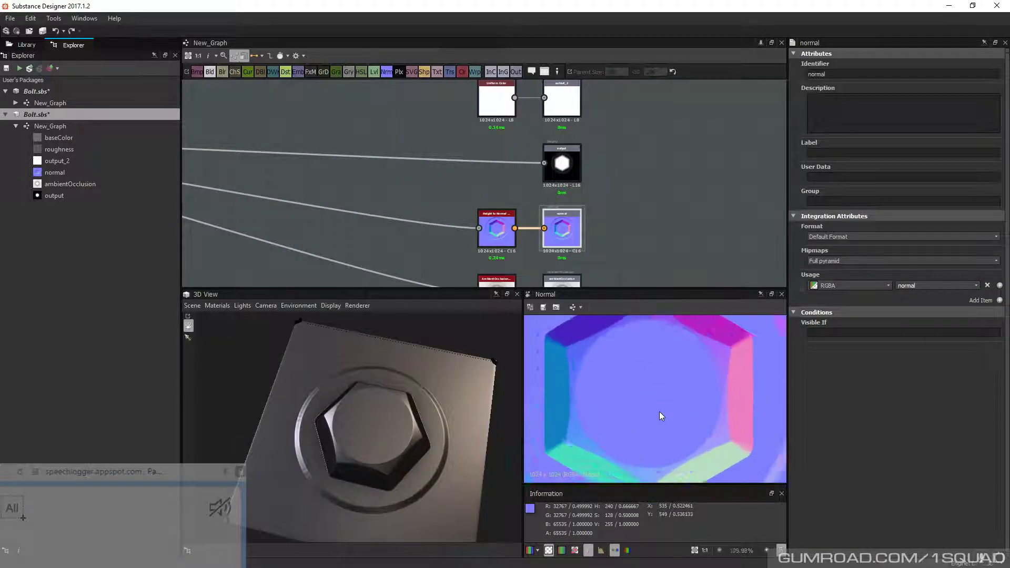
{"action": "scroll", "coordinate": [659, 412], "scroll_direction": "down", "scroll_amount": 3}
{"action": "middle_click_drag", "start_coordinate": [604, 265], "coordinate": [626, 146]}
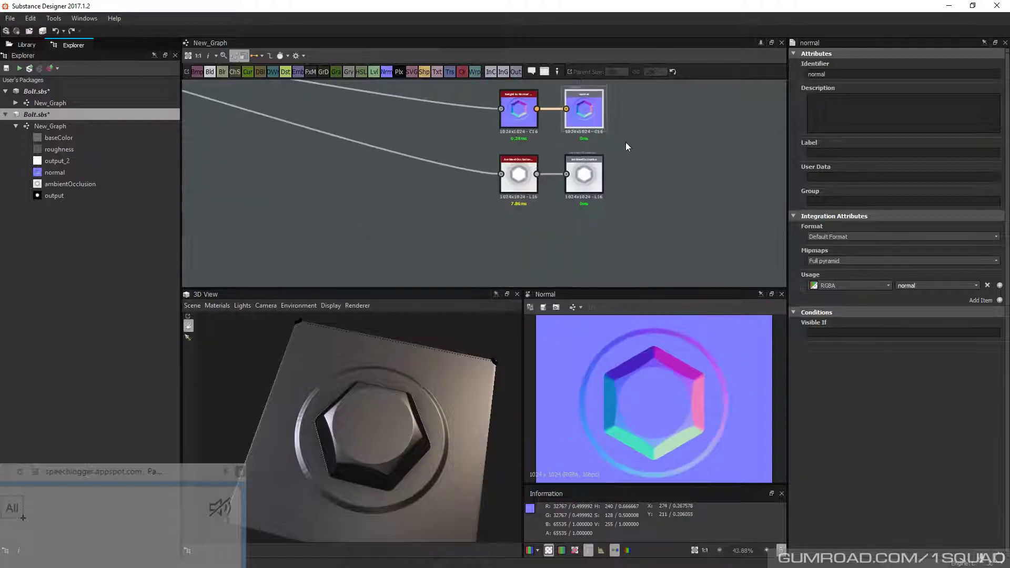
{"action": "scroll", "coordinate": [554, 162], "scroll_direction": "up", "scroll_amount": 3}
{"action": "double_click", "coordinate": [625, 178]}
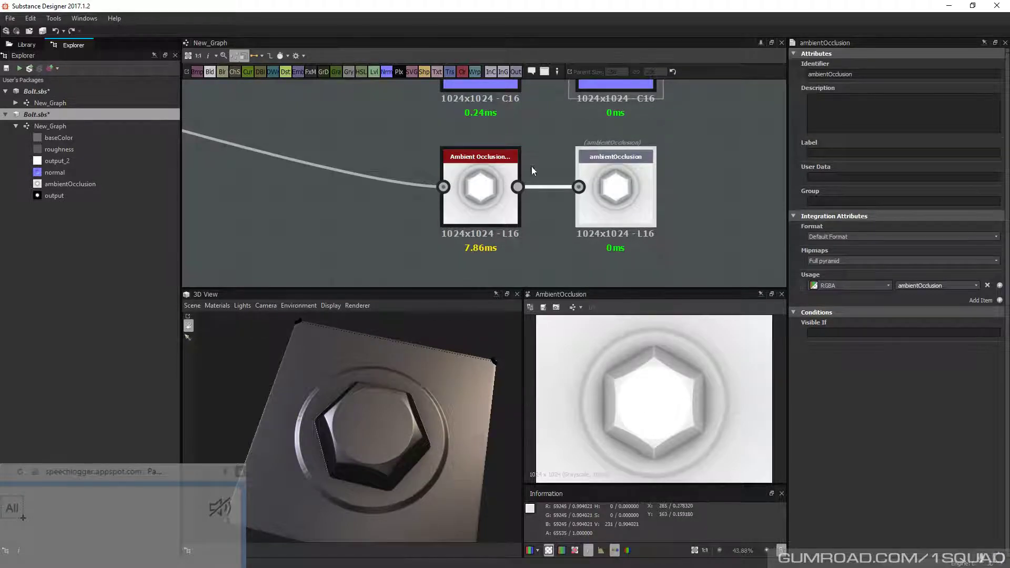
{"action": "middle_click_drag", "start_coordinate": [501, 178], "coordinate": [662, 179]}
{"action": "scroll", "coordinate": [662, 179], "scroll_direction": "down", "scroll_amount": 5}
{"action": "middle_click_drag", "start_coordinate": [221, 179], "coordinate": [517, 206]}
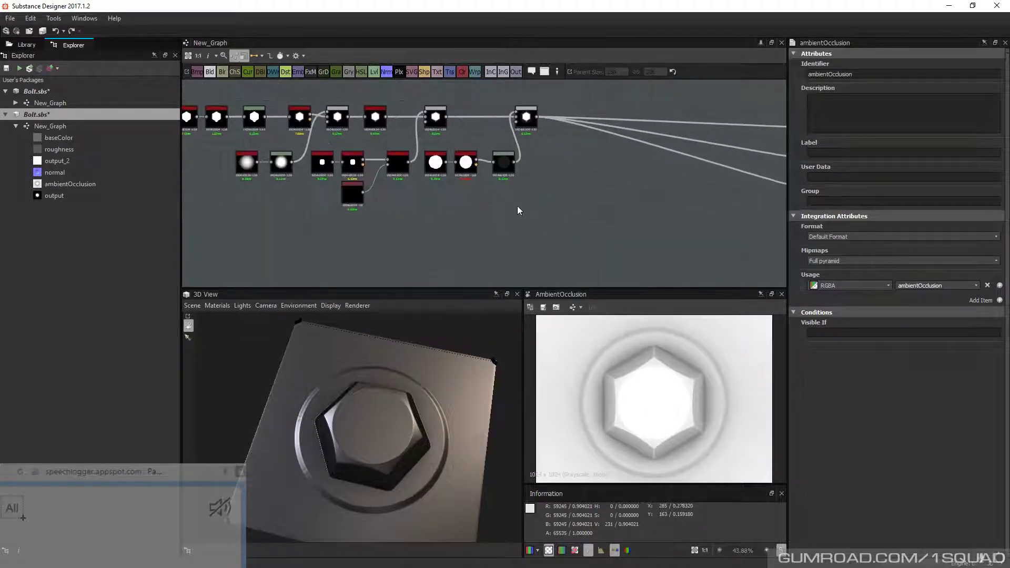
Raise the large disc's Bevel smoothing to 1.4 and inspect the washer's edge in the 3D view
{"action": "left_click_drag", "start_coordinate": [452, 342], "coordinate": [381, 496]}
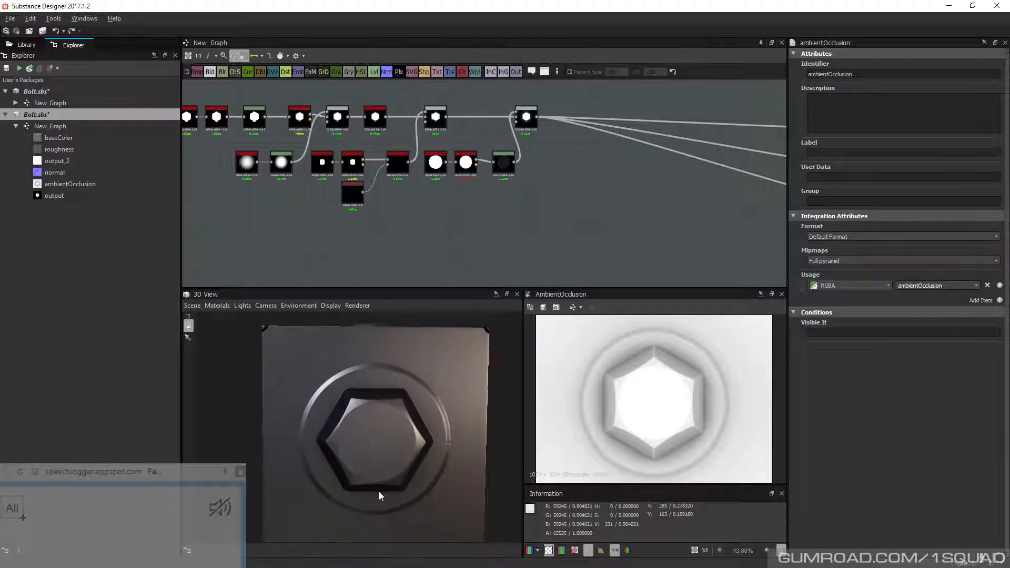
{"action": "scroll", "coordinate": [379, 492], "scroll_direction": "up", "scroll_amount": 2}
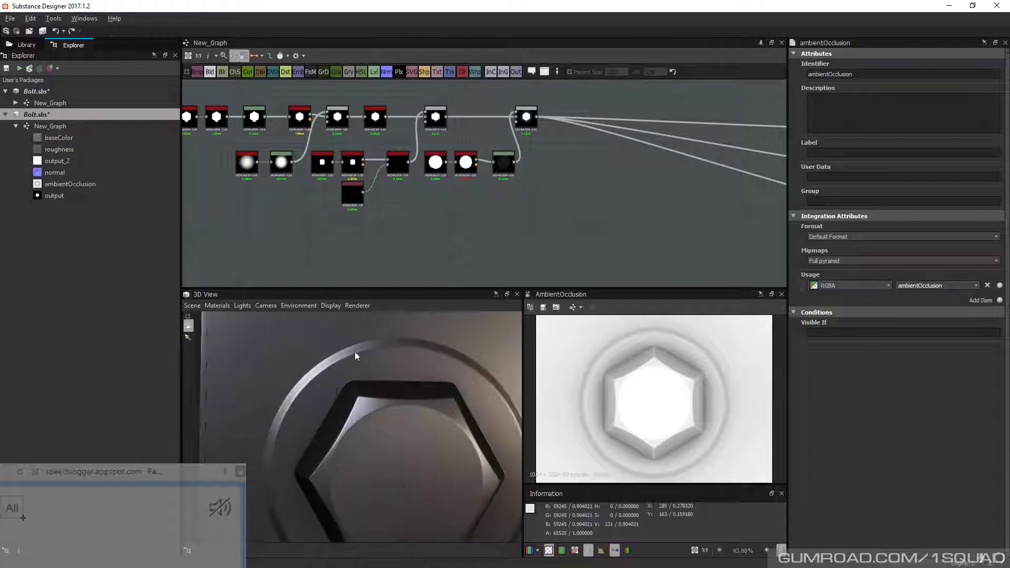
{"action": "scroll", "coordinate": [409, 171], "scroll_direction": "up", "scroll_amount": 5}
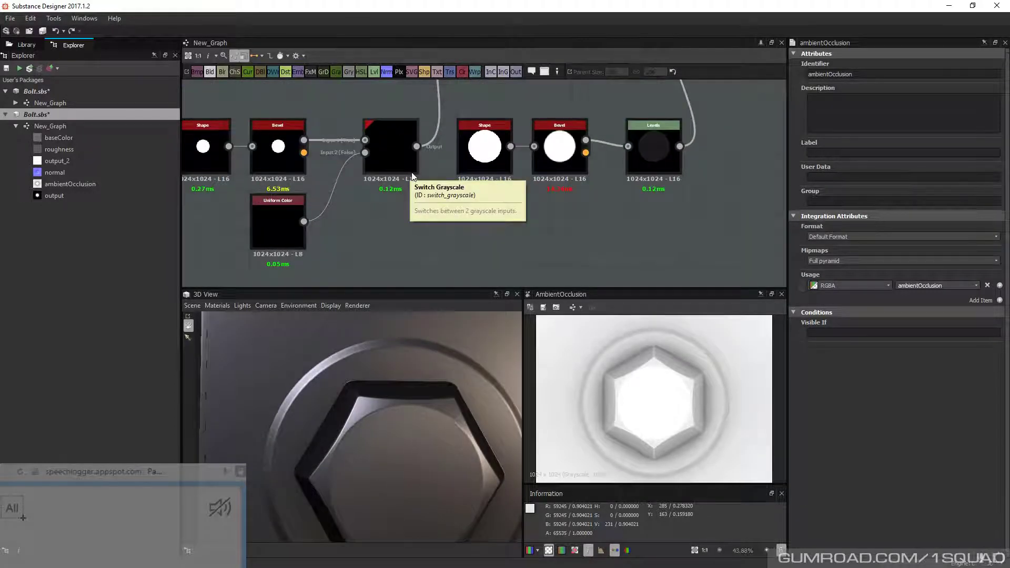
{"action": "left_click_drag", "start_coordinate": [363, 380], "coordinate": [458, 258]}
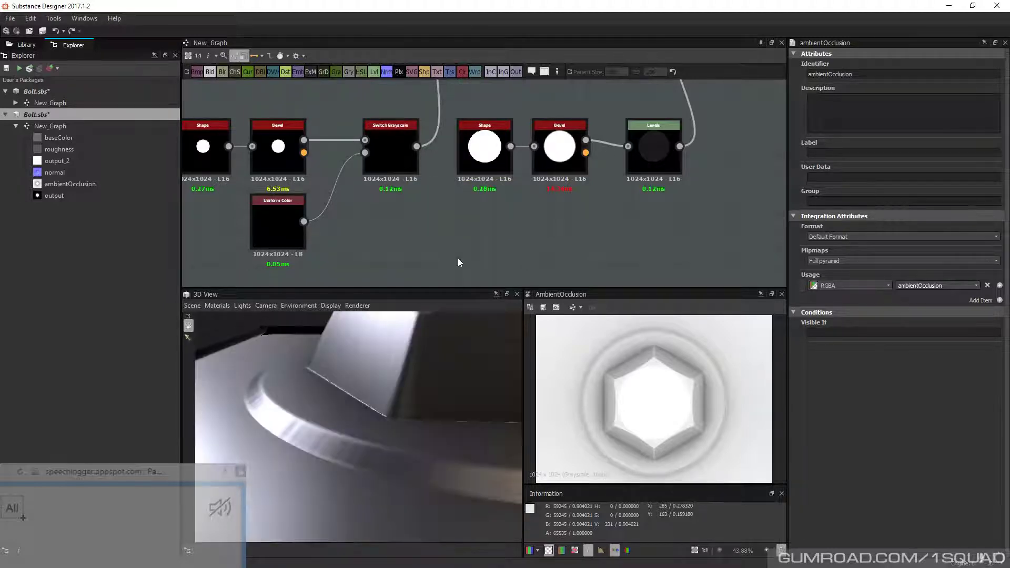
{"action": "left_click", "coordinate": [559, 150]}
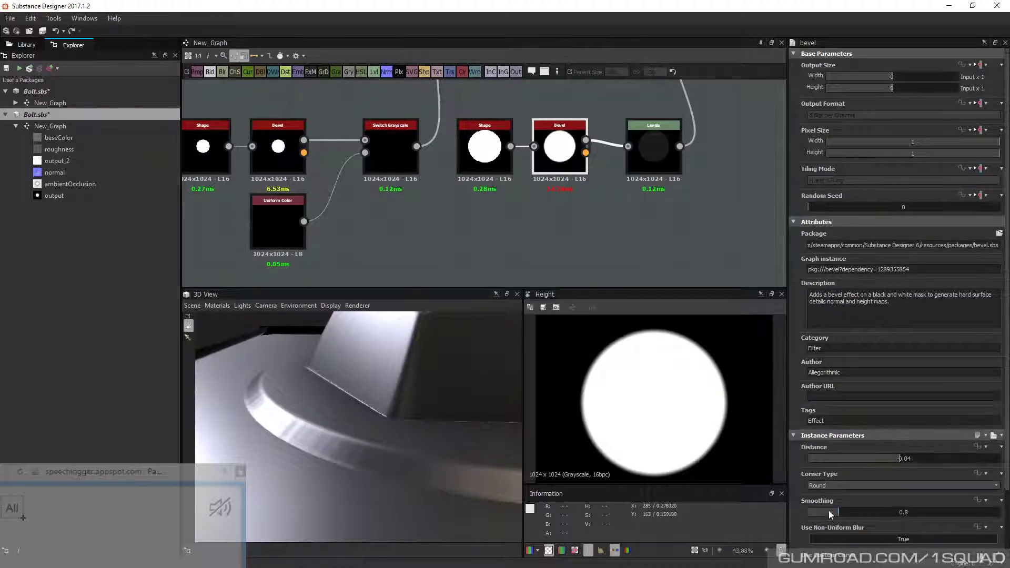
{"action": "left_click_drag", "start_coordinate": [839, 513], "coordinate": [861, 523]}
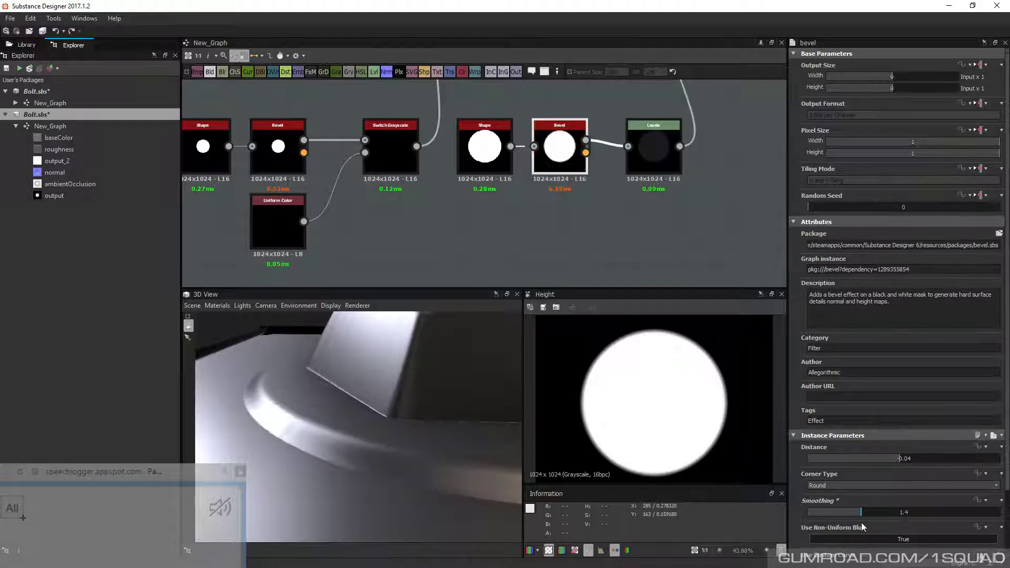
{"action": "mouse_move", "coordinate": [377, 444]}
{"action": "left_mouse_down"}
{"action": "mouse_move", "coordinate": [371, 460]}
{"action": "mouse_move", "coordinate": [378, 445]}
{"action": "left_mouse_up"}
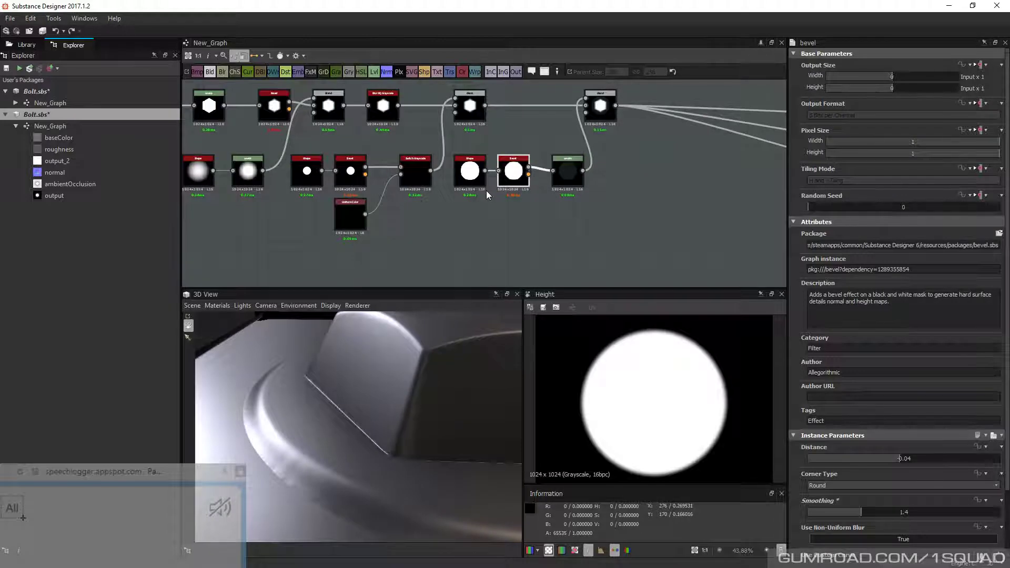
{"action": "left_click", "coordinate": [487, 214]}
{"action": "scroll", "coordinate": [485, 221], "scroll_direction": "up", "scroll_amount": 4}
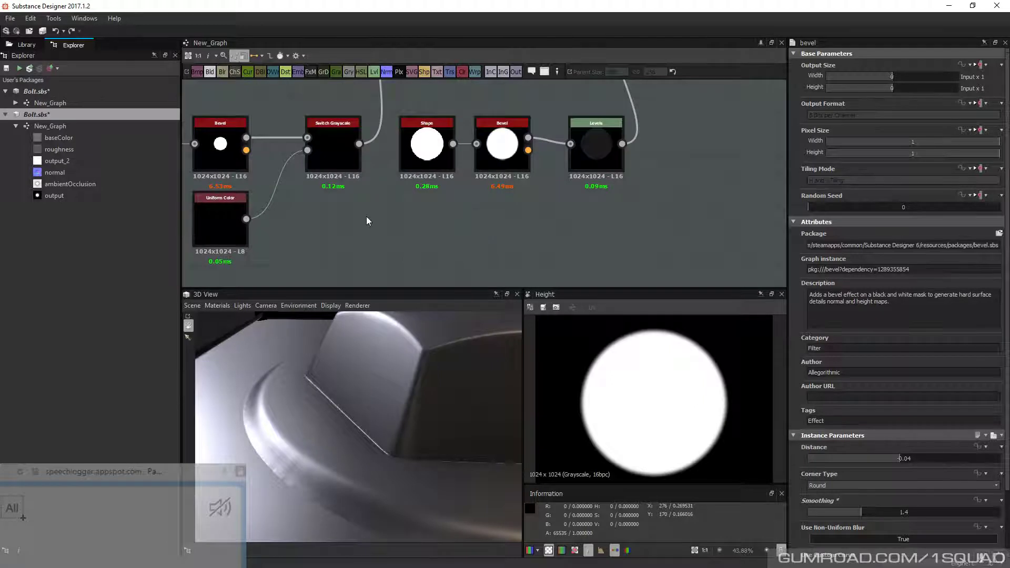
{"action": "scroll", "coordinate": [367, 217], "scroll_direction": "down", "scroll_amount": 1}
{"action": "middle_click_drag", "start_coordinate": [367, 217], "coordinate": [522, 221]}
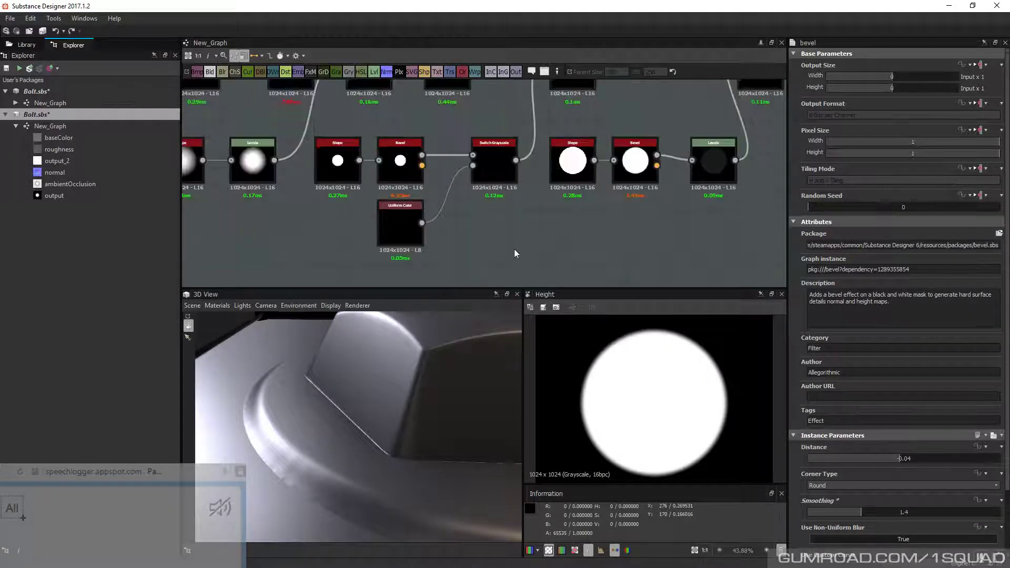
Set the large disc's Bevel smoothing to 0 and inspect the washer's rim up close in the 3D view
{"action": "left_click", "coordinate": [636, 165]}
{"action": "left_click_drag", "start_coordinate": [853, 511], "coordinate": [802, 509]}
{"action": "mouse_move", "coordinate": [400, 437]}
{"action": "left_mouse_down"}
{"action": "mouse_move", "coordinate": [362, 452]}
{"action": "mouse_move", "coordinate": [400, 421]}
{"action": "left_mouse_up"}
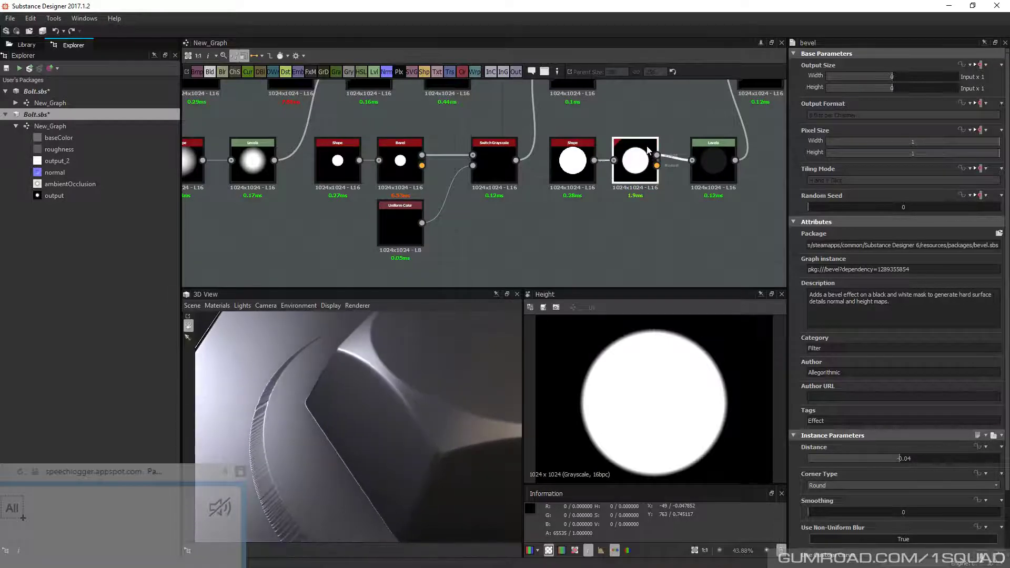
{"action": "mouse_move", "coordinate": [393, 377]}
{"action": "left_mouse_down"}
{"action": "mouse_move", "coordinate": [352, 405]}
{"action": "mouse_move", "coordinate": [400, 390]}
{"action": "left_mouse_up"}
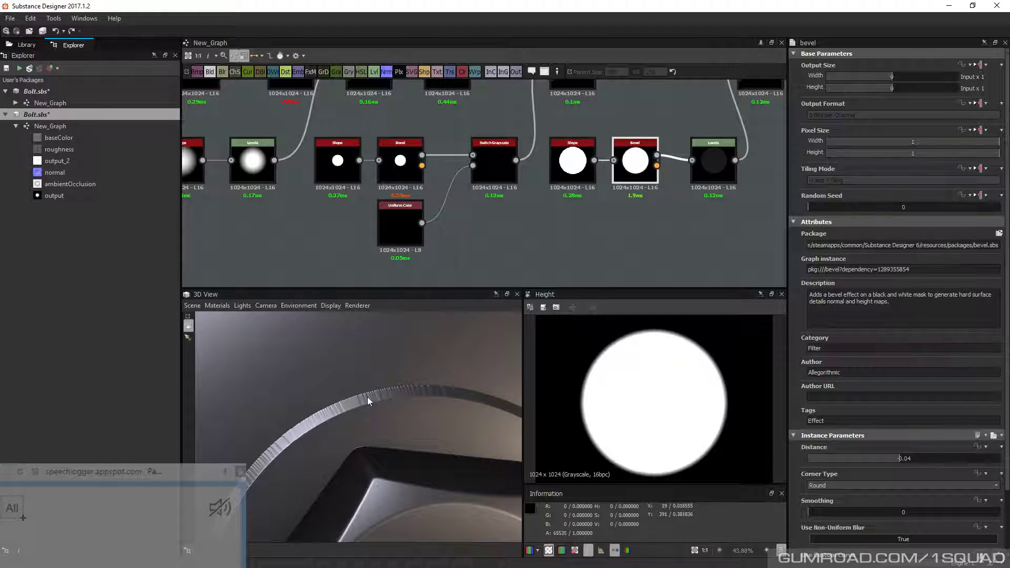
{"action": "left_click_drag", "start_coordinate": [367, 398], "coordinate": [345, 349]}
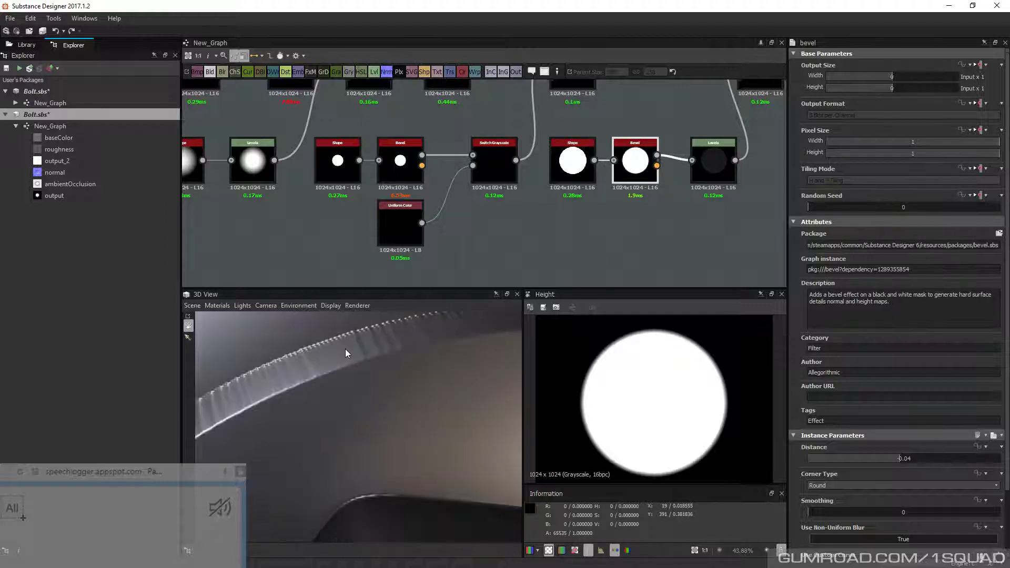
Move the large disc's Shape node down and away from its Bevel node to make room between them
{"action": "left_click_drag", "start_coordinate": [566, 173], "coordinate": [519, 267]}
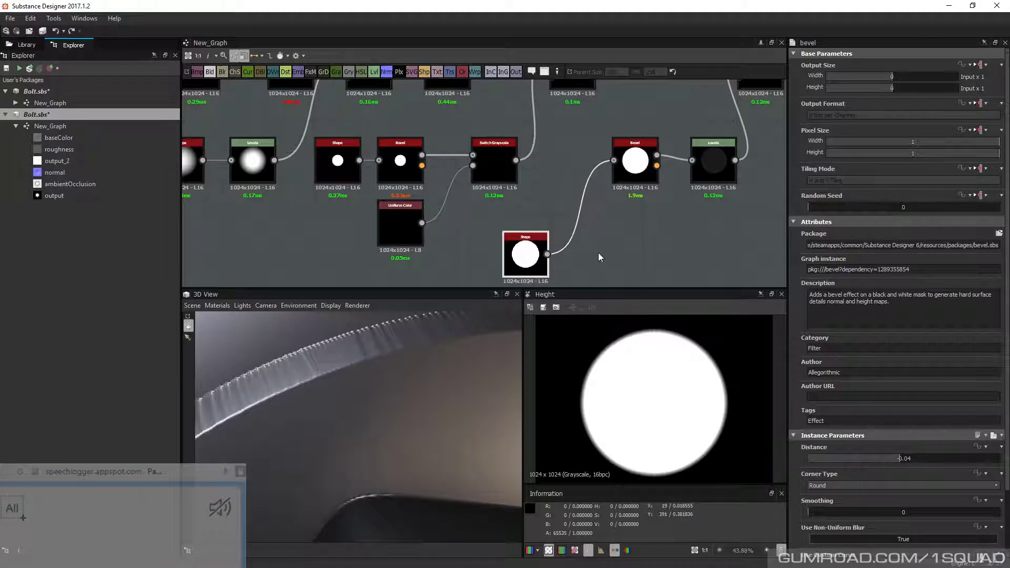
{"action": "left_click", "coordinate": [606, 253]}
{"action": "key", "text": "space"}
{"action": "type", "text": "n"}
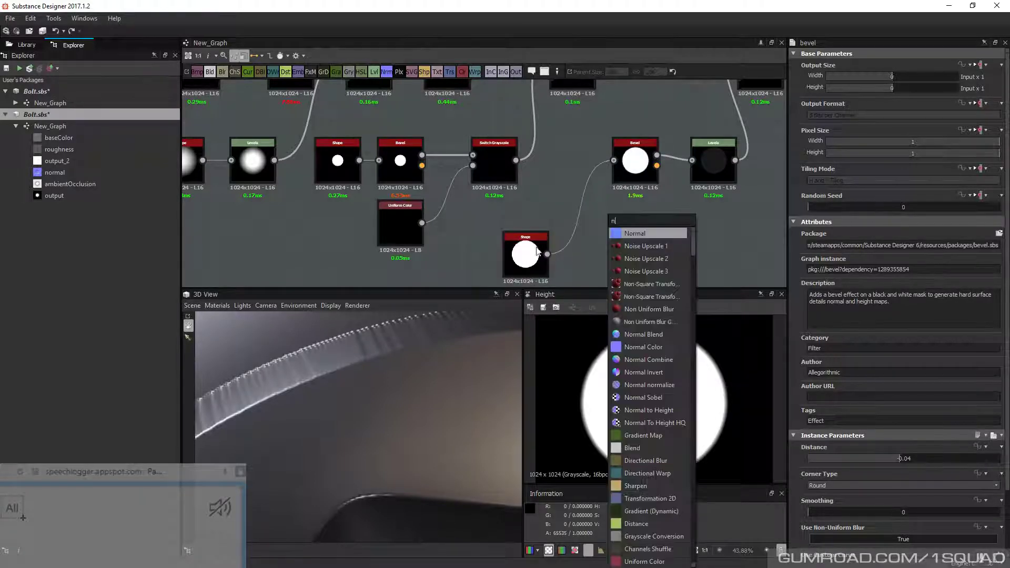
{"action": "left_click", "coordinate": [532, 251]}
{"action": "key", "text": "space"}
{"action": "type", "text": "b"}
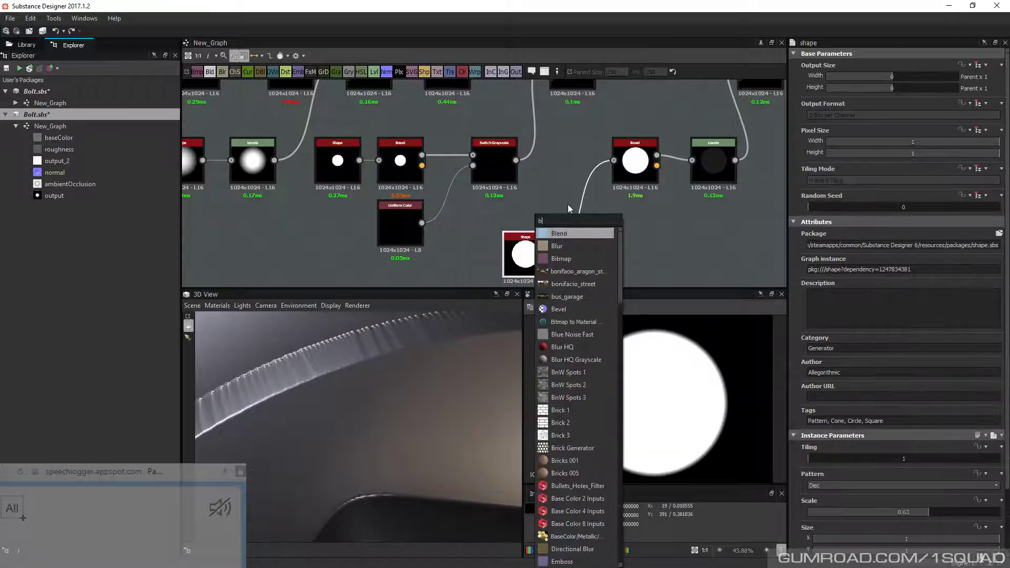
{"action": "left_click", "coordinate": [580, 360]}
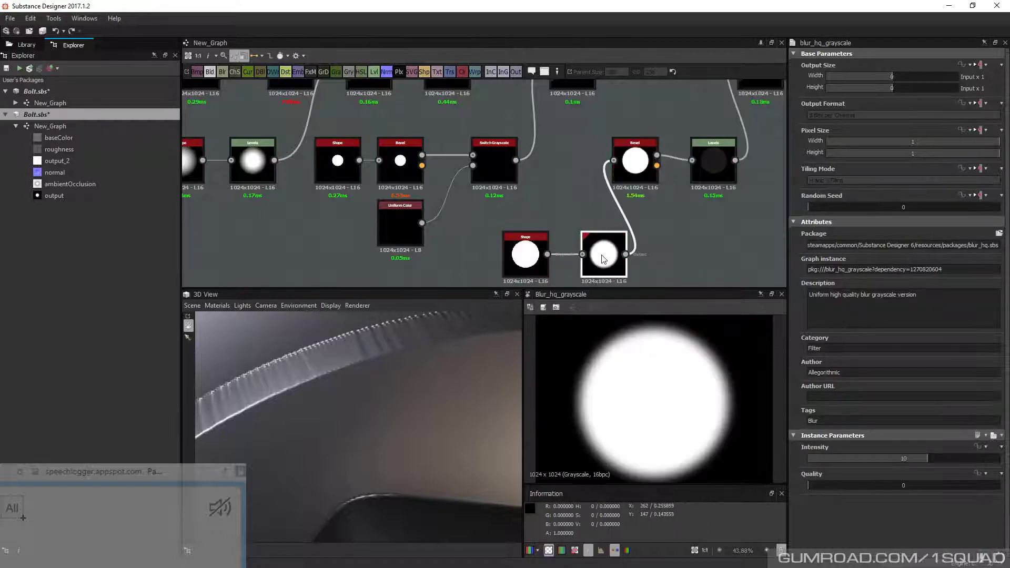
{"action": "key", "text": "ctrl+z"}
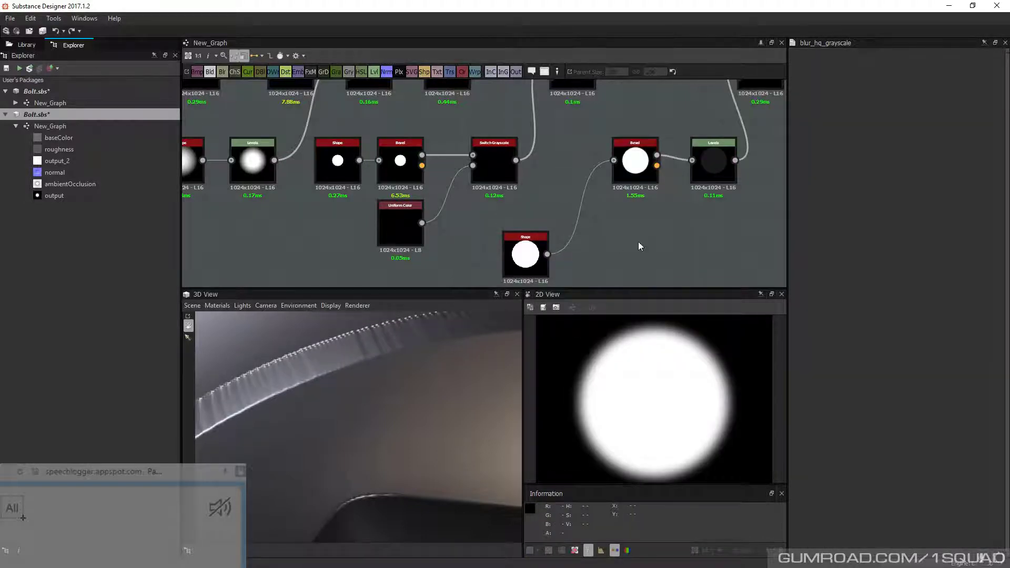
Insert a Blur HQ Grayscale node between the large disc's Shape node and its Bevel node
{"action": "key", "text": "space"}
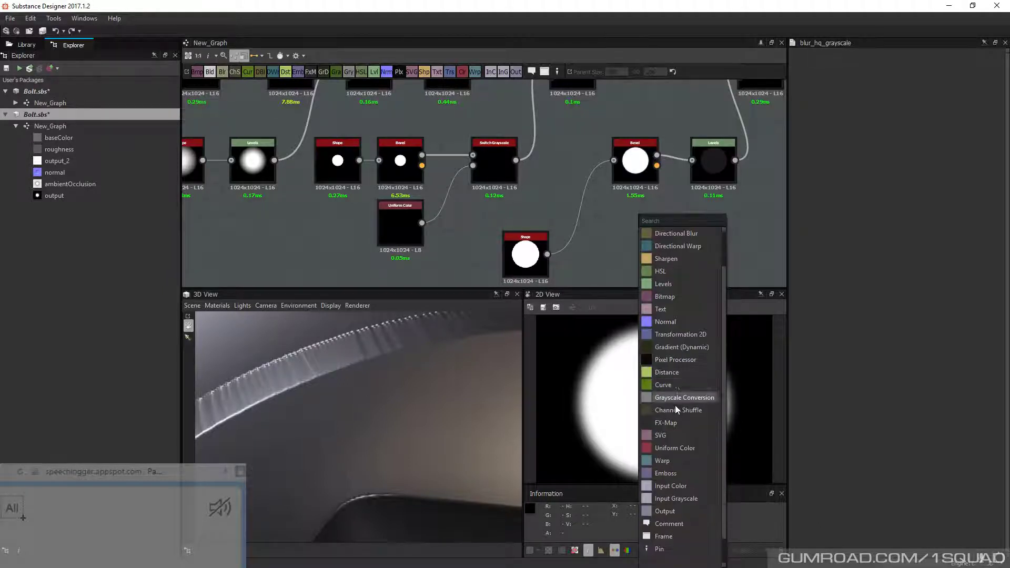
{"action": "key", "text": "space"}
{"action": "type", "text": "b"}
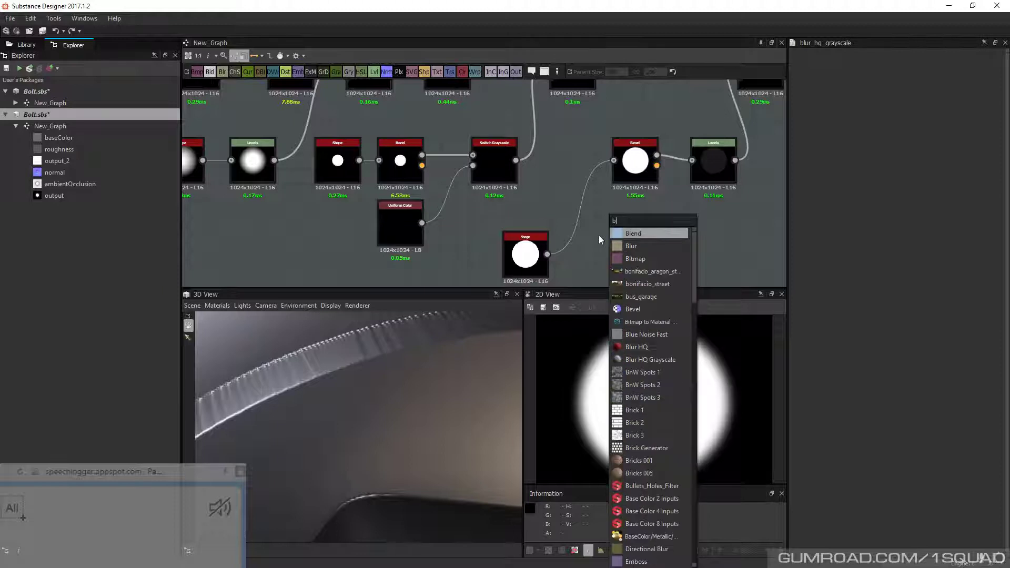
{"action": "type", "text": "lu"}
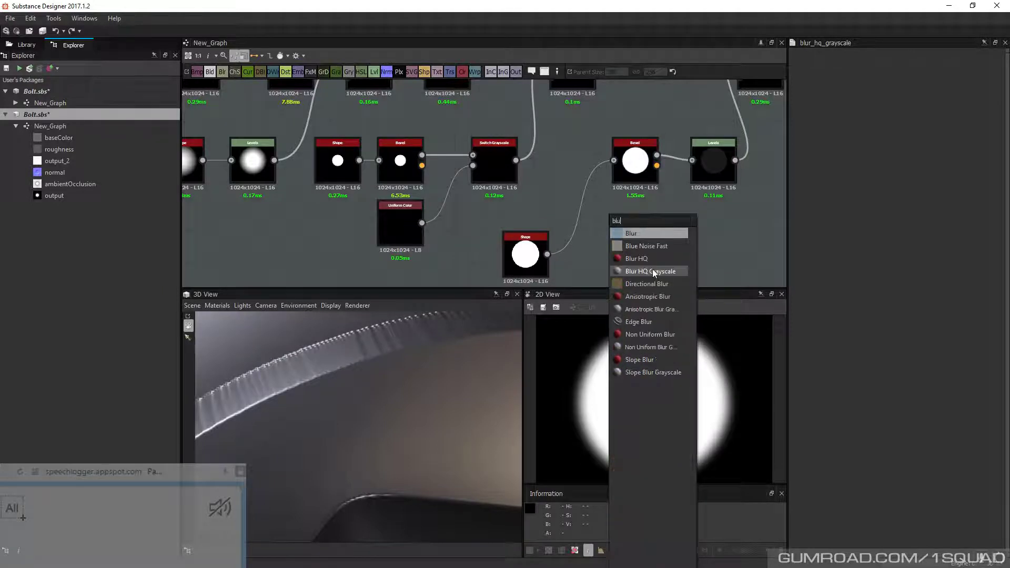
{"action": "left_click", "coordinate": [652, 270]}
{"action": "left_click_drag", "start_coordinate": [548, 254], "coordinate": [613, 160]}
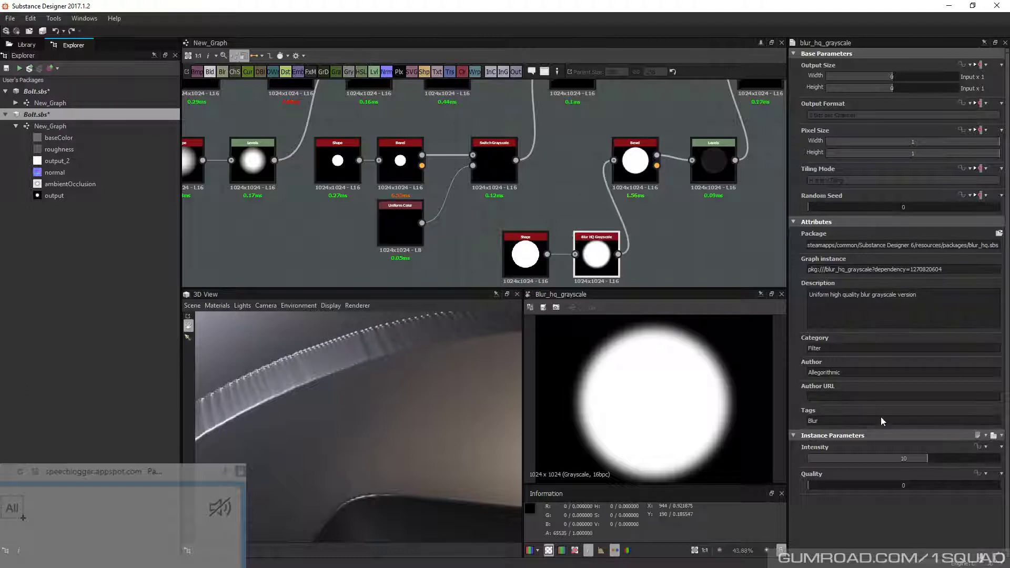
Reduce the Blur HQ Grayscale Intensity to 0.75, inspect the washer's rim in the 3D view, and remove the blur node
{"action": "left_click_drag", "start_coordinate": [915, 458], "coordinate": [816, 456]}
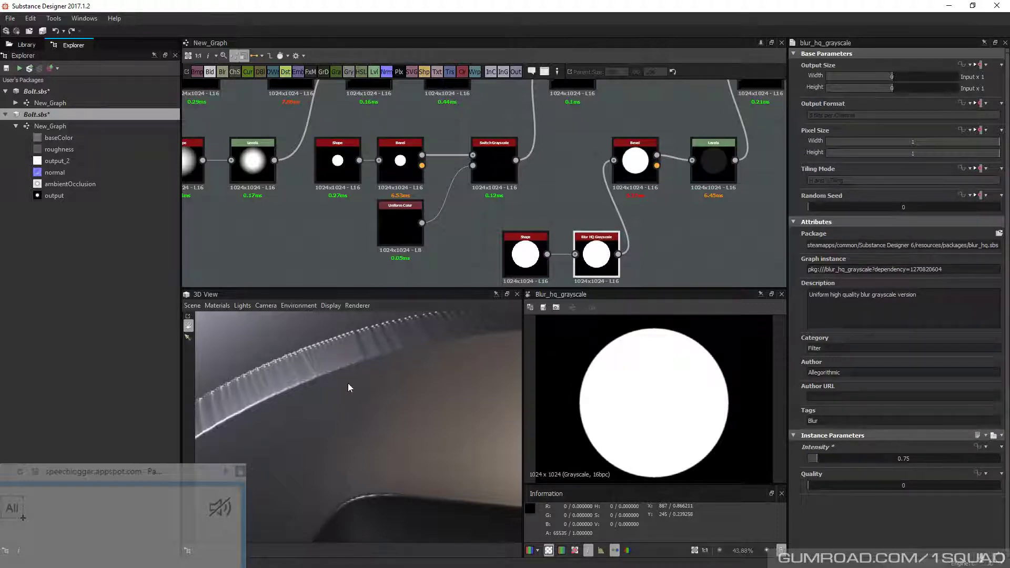
{"action": "left_click_drag", "start_coordinate": [349, 384], "coordinate": [362, 393]}
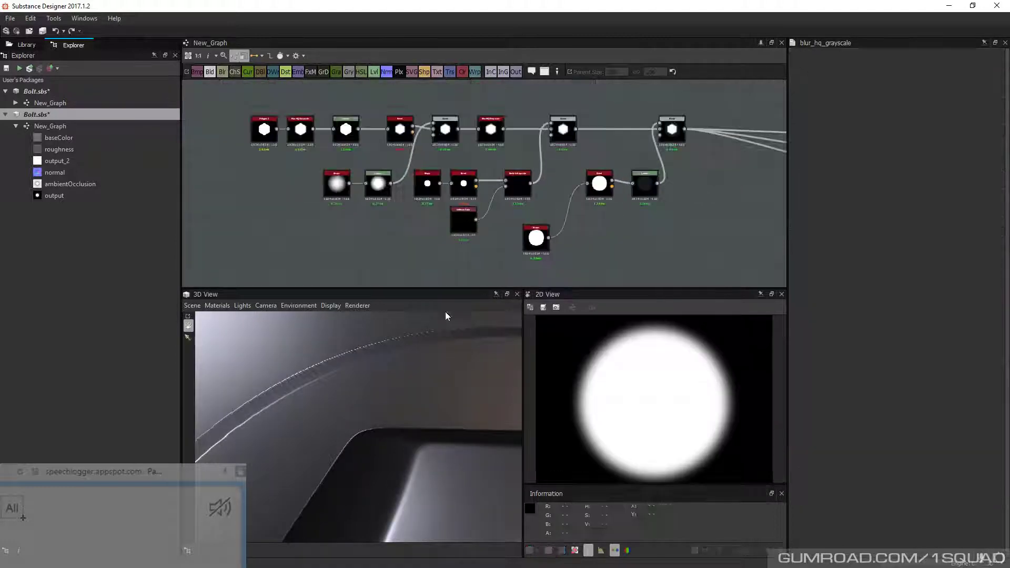
{"action": "left_click_drag", "start_coordinate": [446, 311], "coordinate": [285, 415]}
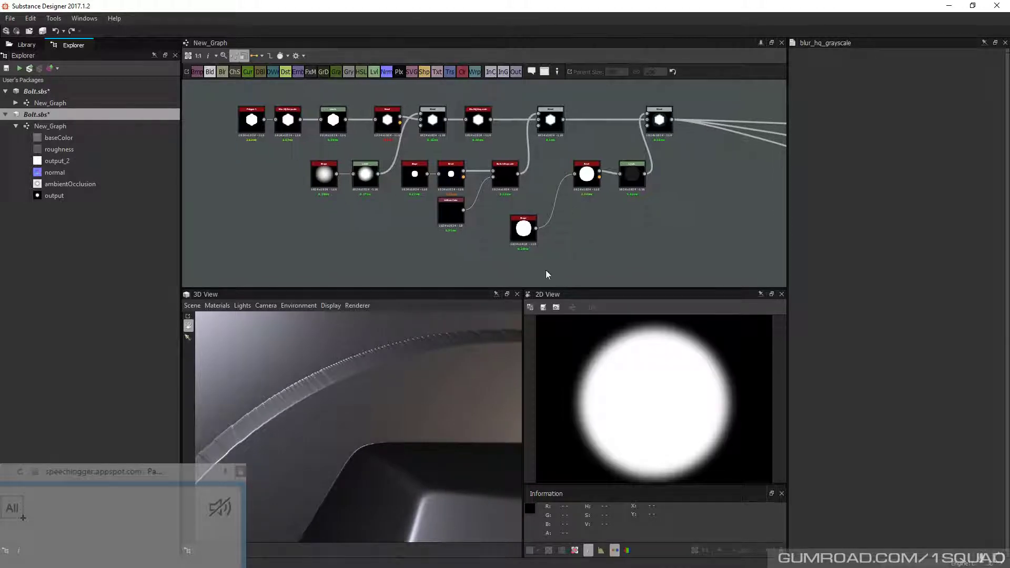
Duplicate the paraboloid Shape node and place the copy beside the large disc's Shape node
{"action": "left_click", "coordinate": [337, 184]}
{"action": "key", "text": "ctrl+v"}
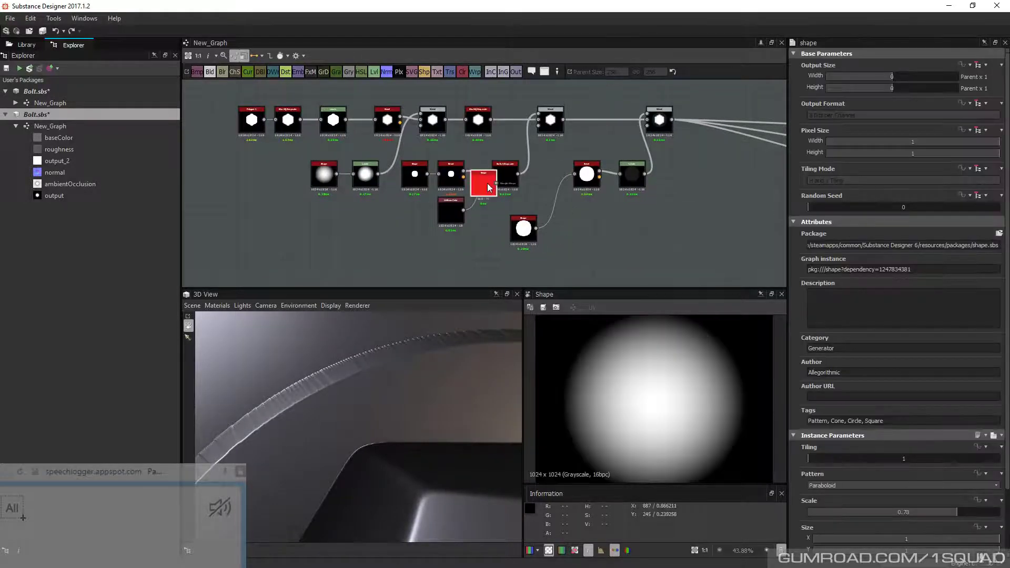
{"action": "left_click", "coordinate": [595, 223]}
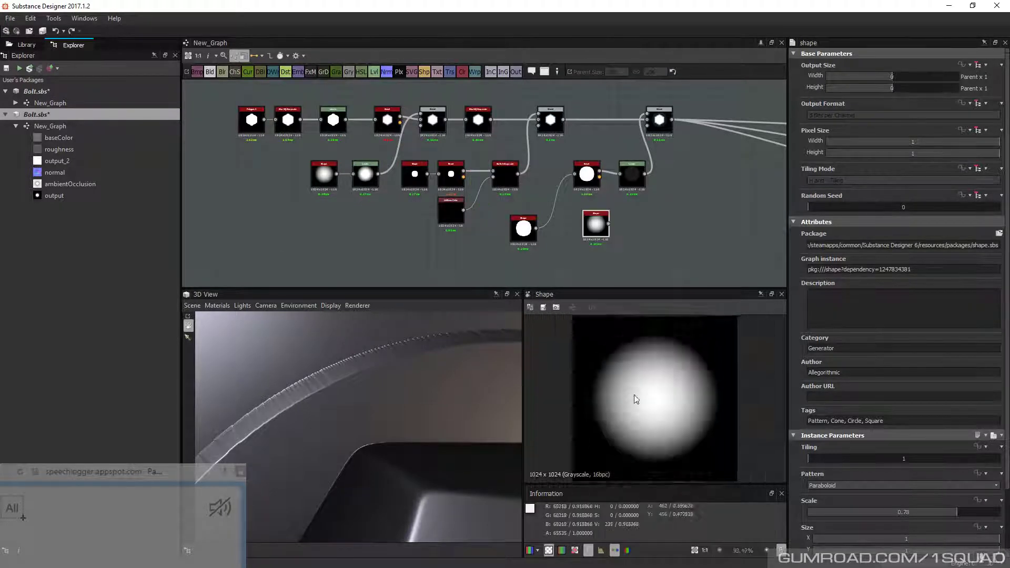
{"action": "scroll", "coordinate": [652, 390], "scroll_direction": "up", "scroll_amount": 1}
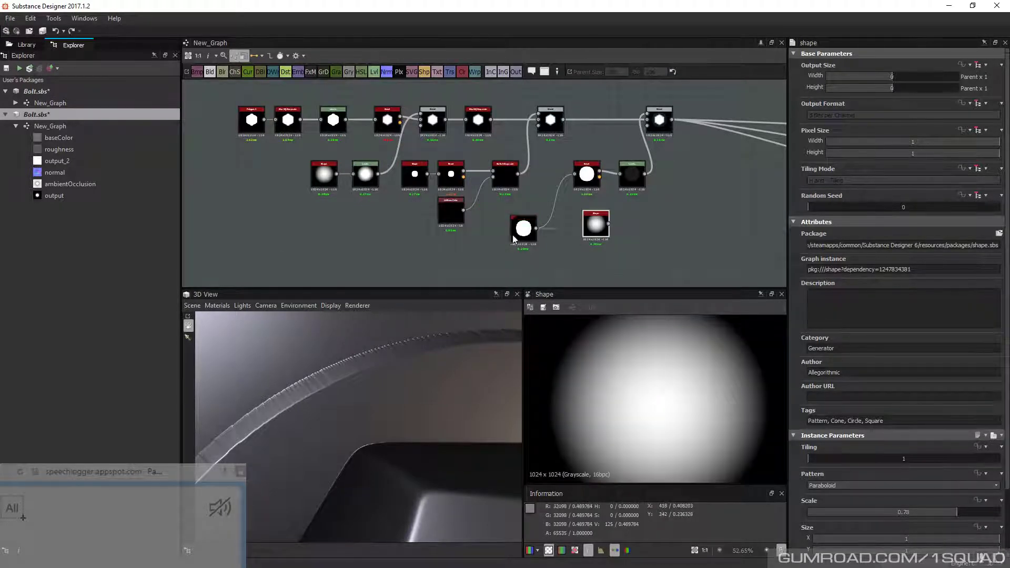
Add a Levels node after the copied paraboloid Shape and lower its white input point to brighten the disc
{"action": "key", "text": "space"}
{"action": "type", "text": "leve"}
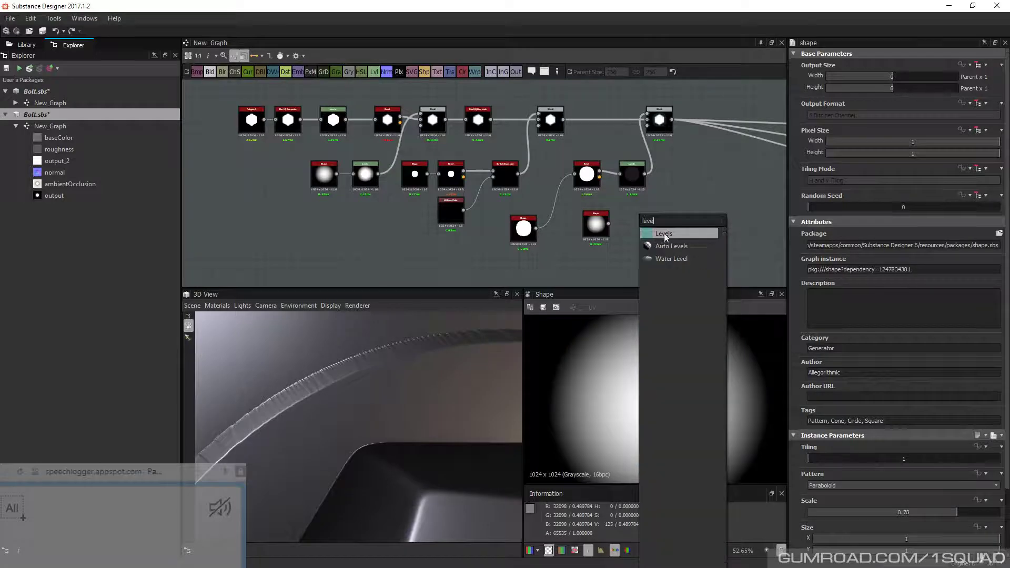
{"action": "left_click", "coordinate": [664, 233]}
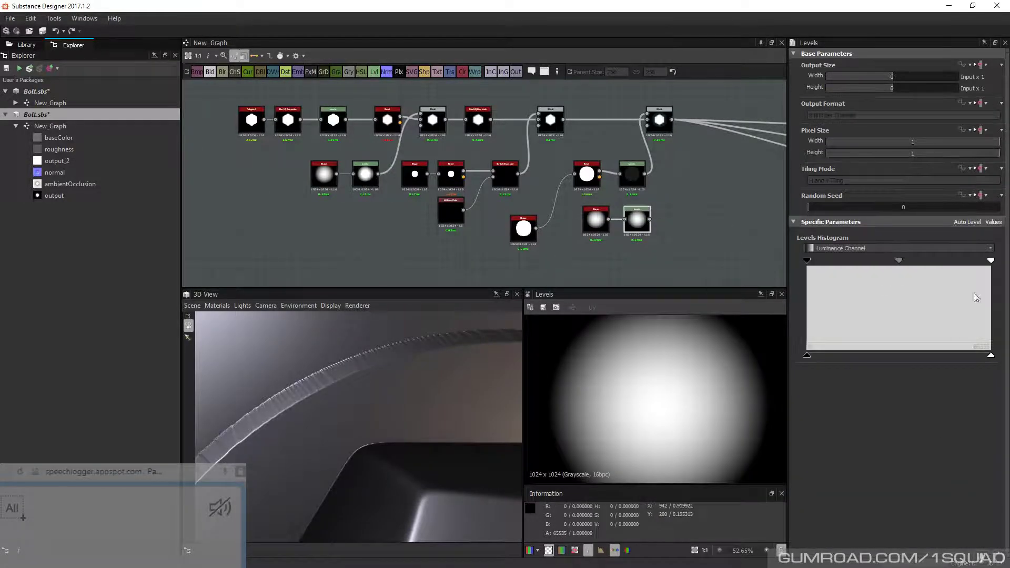
{"action": "left_click_drag", "start_coordinate": [991, 260], "coordinate": [914, 262]}
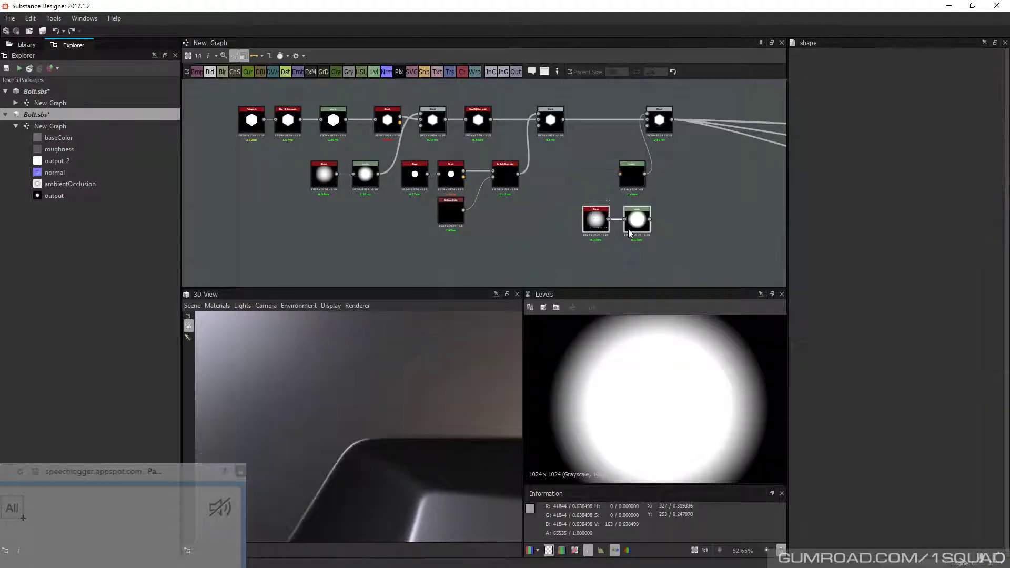
Replace the large disc's Shape and Bevel nodes with the paraboloid Shape and Levels pair, connected to the washer's last Levels node
{"action": "left_click_drag", "start_coordinate": [625, 228], "coordinate": [574, 172]}
{"action": "left_click", "coordinate": [568, 153]}
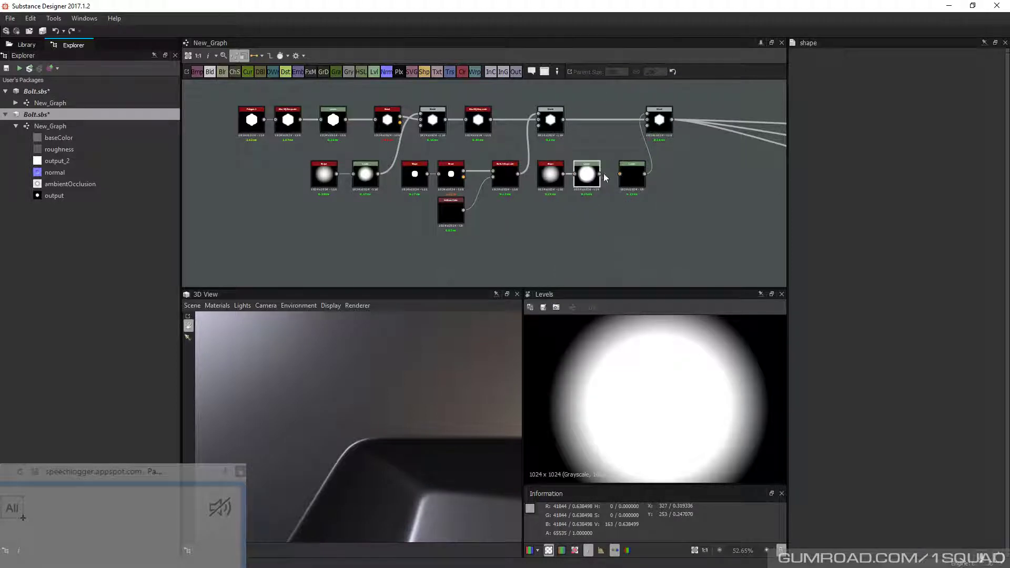
{"action": "left_click", "coordinate": [624, 179]}
{"action": "mouse_move", "coordinate": [415, 387]}
{"action": "left_mouse_down"}
{"action": "mouse_move", "coordinate": [405, 394]}
{"action": "mouse_move", "coordinate": [397, 386]}
{"action": "left_mouse_up"}
Lower the new Levels node's white input point further to narrow the disc's soft edge, and inspect the washer in the 3D view
{"action": "left_click_drag", "start_coordinate": [913, 261], "coordinate": [837, 261]}
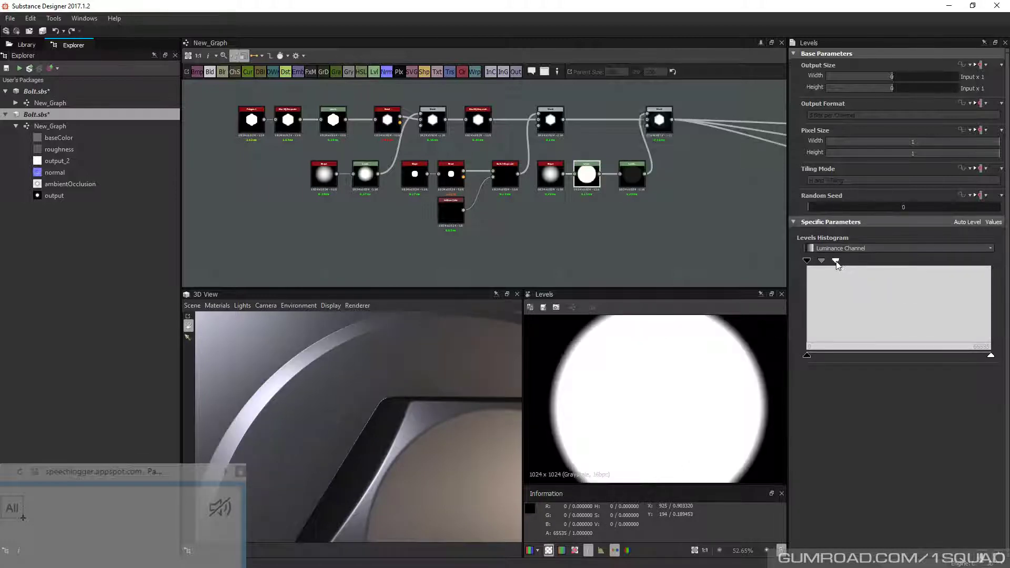
{"action": "scroll", "coordinate": [323, 410], "scroll_direction": "down", "scroll_amount": 3}
{"action": "left_click_drag", "start_coordinate": [323, 410], "coordinate": [367, 415]}
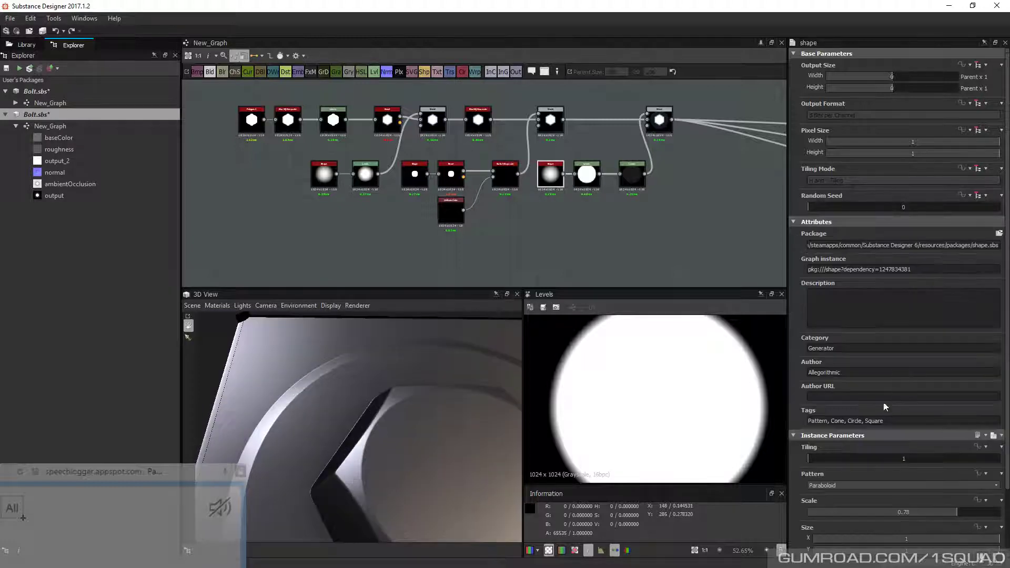
Set the Scale of the washer's paraboloid Shape node to 0.58
{"action": "left_click_drag", "start_coordinate": [1007, 329], "coordinate": [1007, 362]}
{"action": "scroll", "coordinate": [1007, 362], "scroll_direction": "down", "scroll_amount": 1}
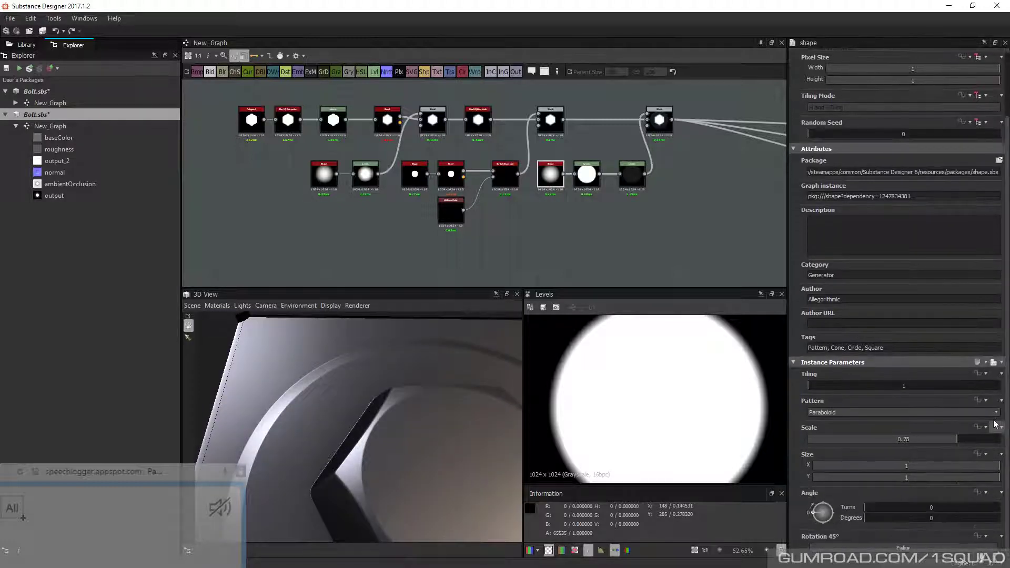
{"action": "left_click_drag", "start_coordinate": [957, 438], "coordinate": [916, 441]}
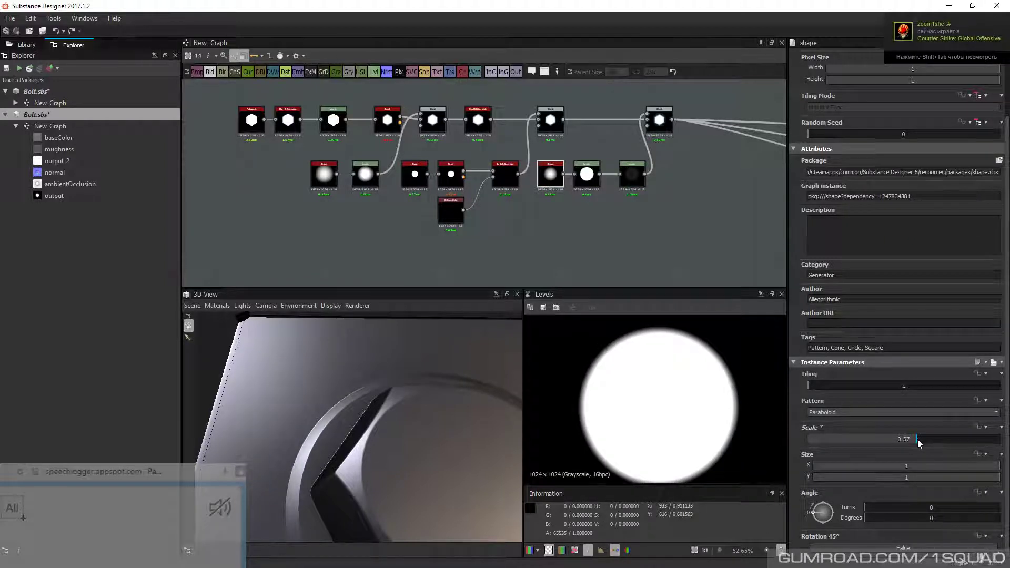
{"action": "left_click_drag", "start_coordinate": [918, 440], "coordinate": [920, 440]}
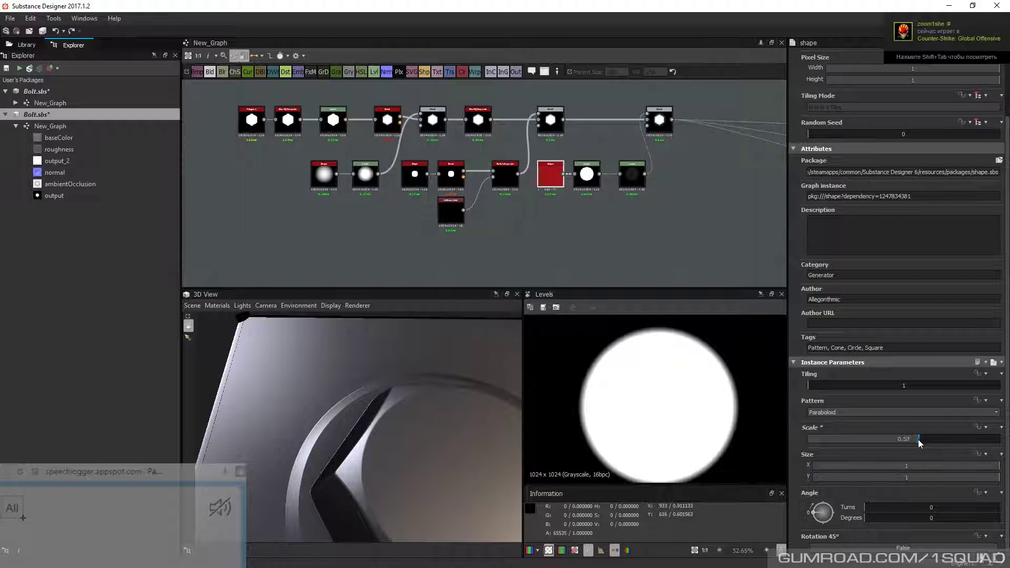
Move the washer's last Levels node and the final Blend node away from the disc's Levels node, and inspect the washer's bevelled rim
{"action": "middle_click_drag", "start_coordinate": [612, 196], "coordinate": [583, 201]}
{"action": "scroll", "coordinate": [590, 208], "scroll_direction": "up", "scroll_amount": 2}
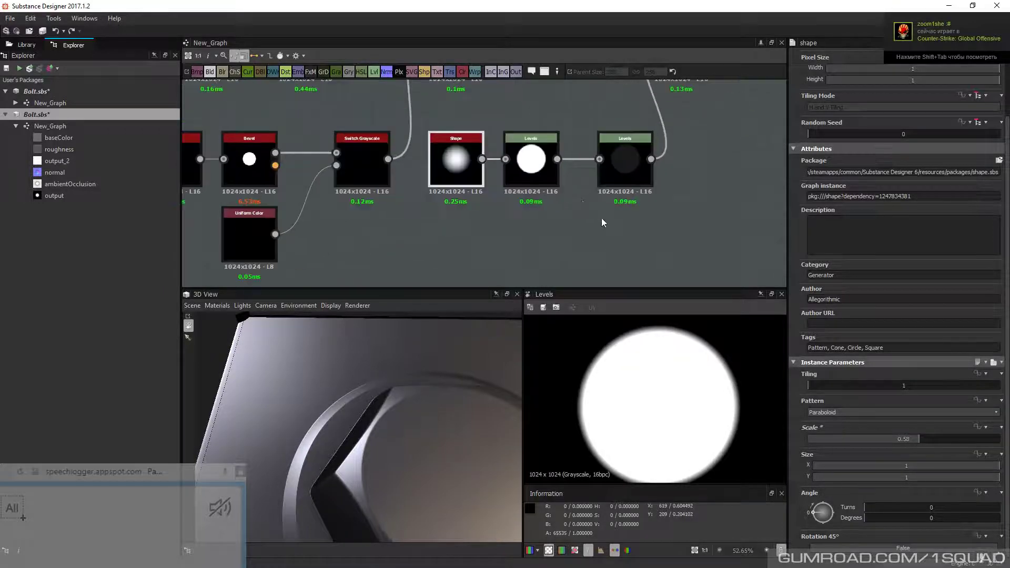
{"action": "scroll", "coordinate": [605, 213], "scroll_direction": "down", "scroll_amount": 3}
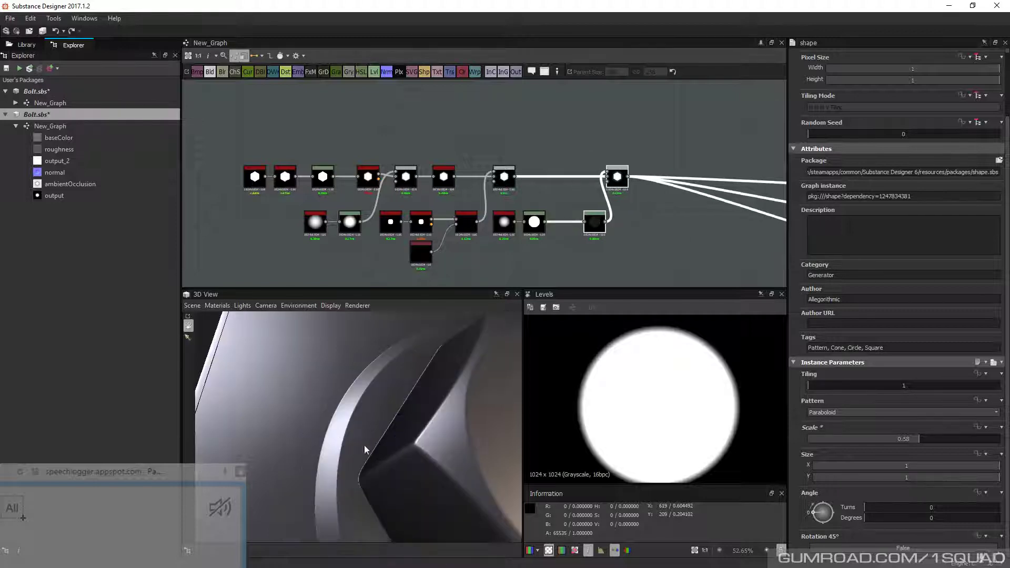
{"action": "left_click_drag", "start_coordinate": [358, 446], "coordinate": [356, 390]}
{"action": "left_click", "coordinate": [557, 253]}
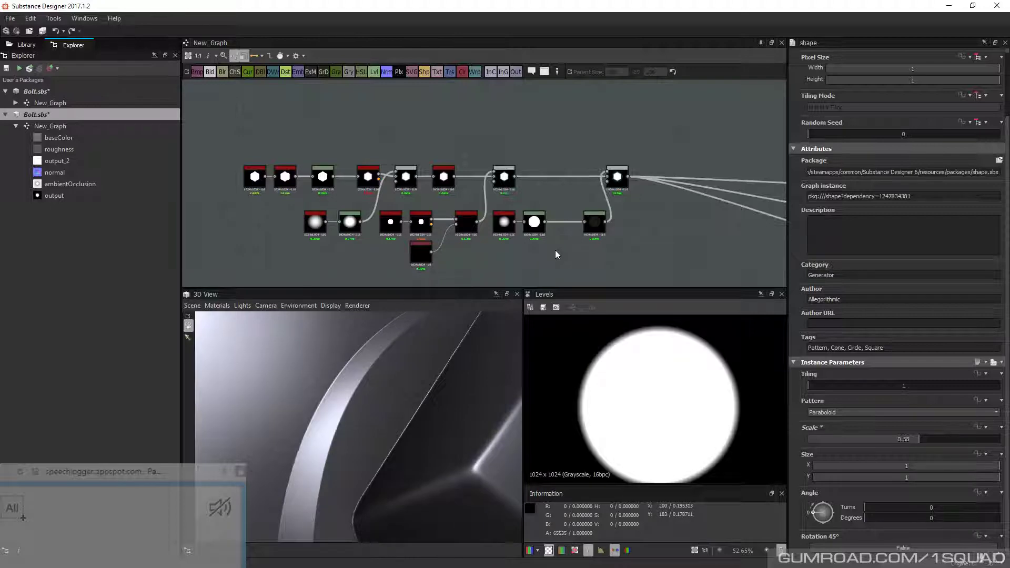
Add a Non Uniform Blur Grayscale node below the washer chain and connect the disc's Levels output to its Grayscale input
{"action": "key", "text": "space"}
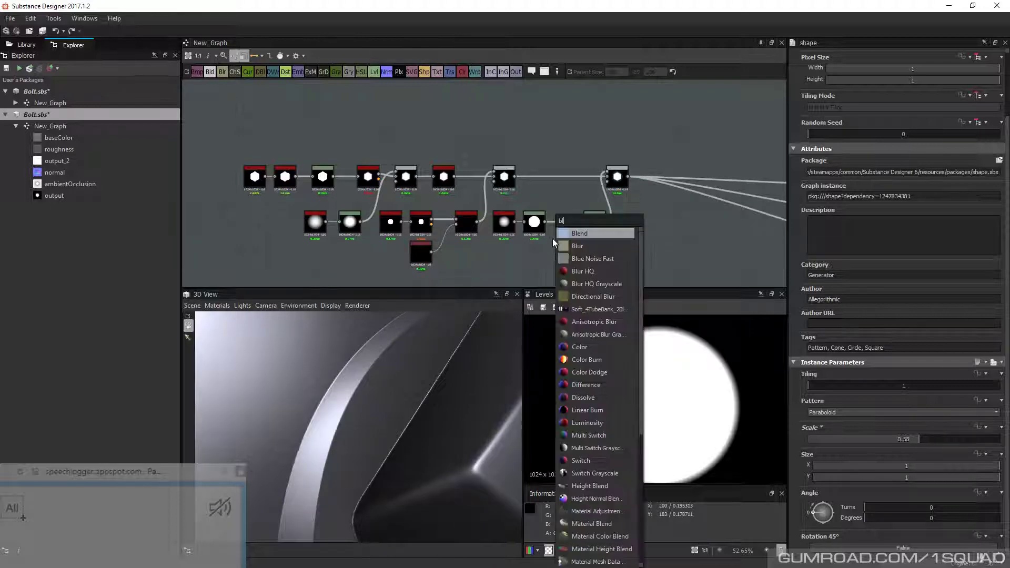
{"action": "type", "text": "blu"}
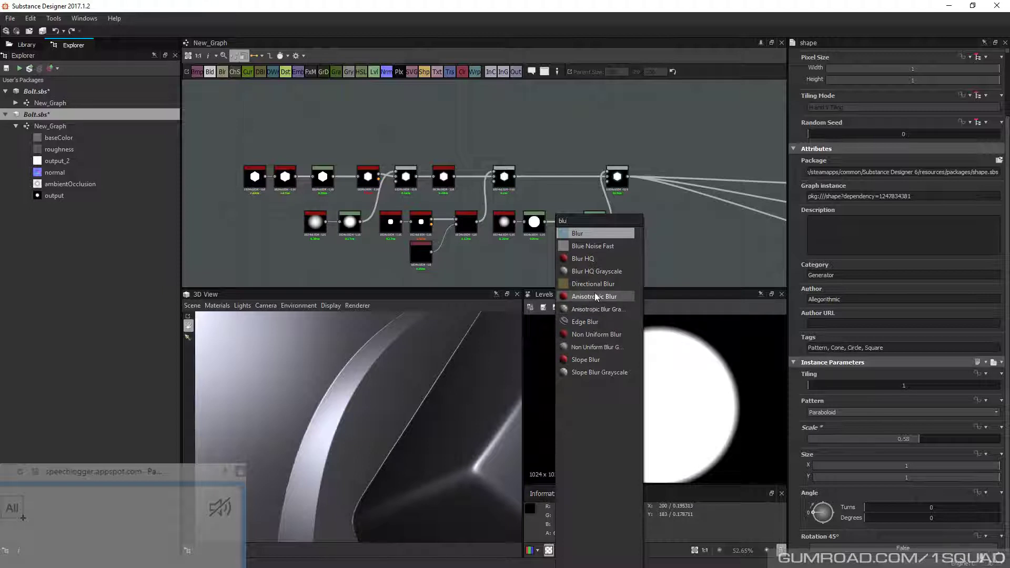
{"action": "left_click", "coordinate": [583, 347]}
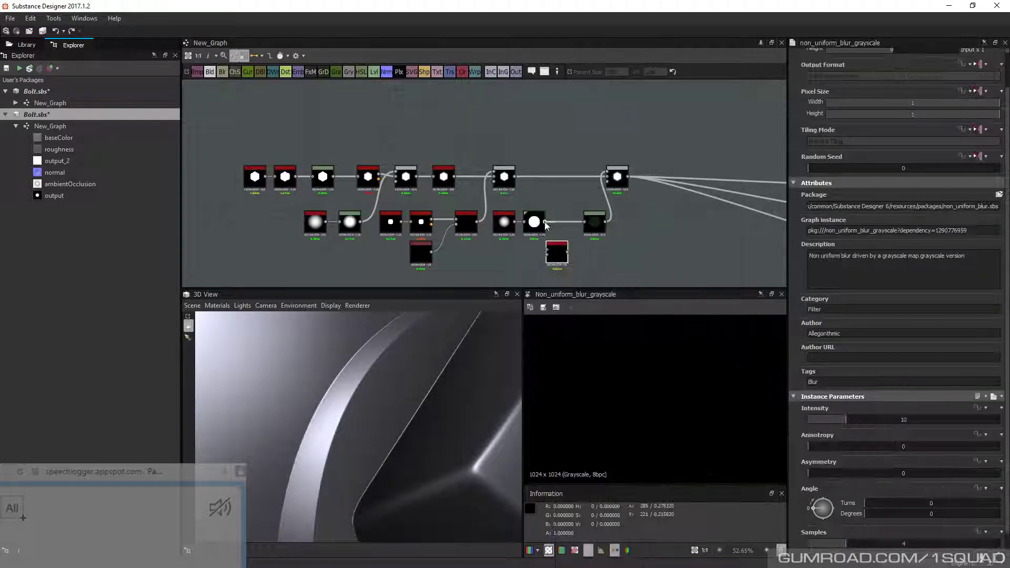
{"action": "scroll", "coordinate": [547, 221], "scroll_direction": "up", "scroll_amount": 5}
{"action": "left_click_drag", "start_coordinate": [547, 192], "coordinate": [567, 257]}
{"action": "middle_click_drag", "start_coordinate": [569, 258], "coordinate": [583, 218]}
{"action": "left_click_drag", "start_coordinate": [582, 217], "coordinate": [609, 217]}
Add a Levels node fed by the disc's Levels output and connect it to the Non Uniform Blur's blur map input
{"action": "key", "text": "space"}
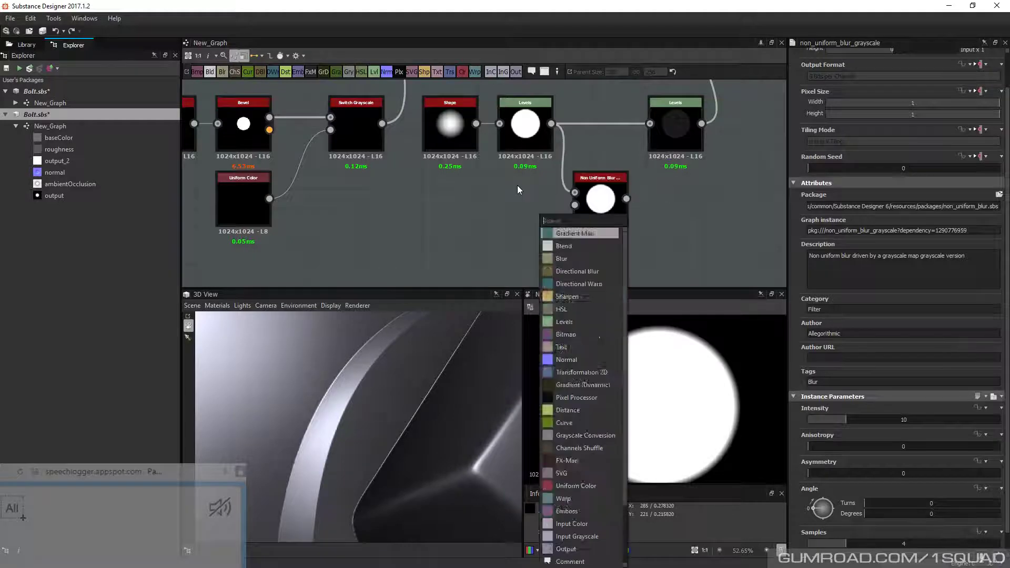
{"action": "type", "text": "le"}
{"action": "left_click", "coordinate": [572, 230]}
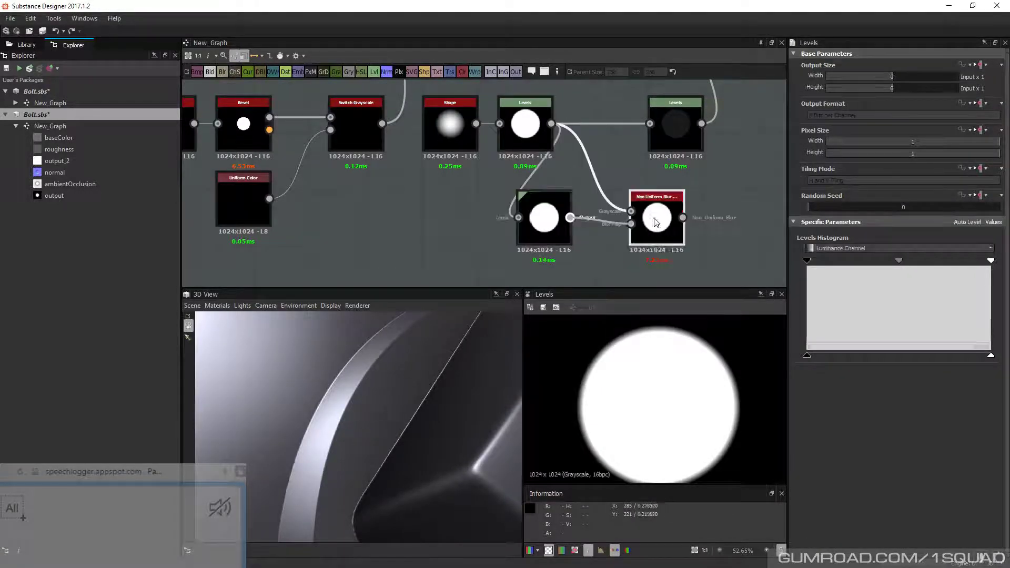
{"action": "double_click", "coordinate": [654, 217]}
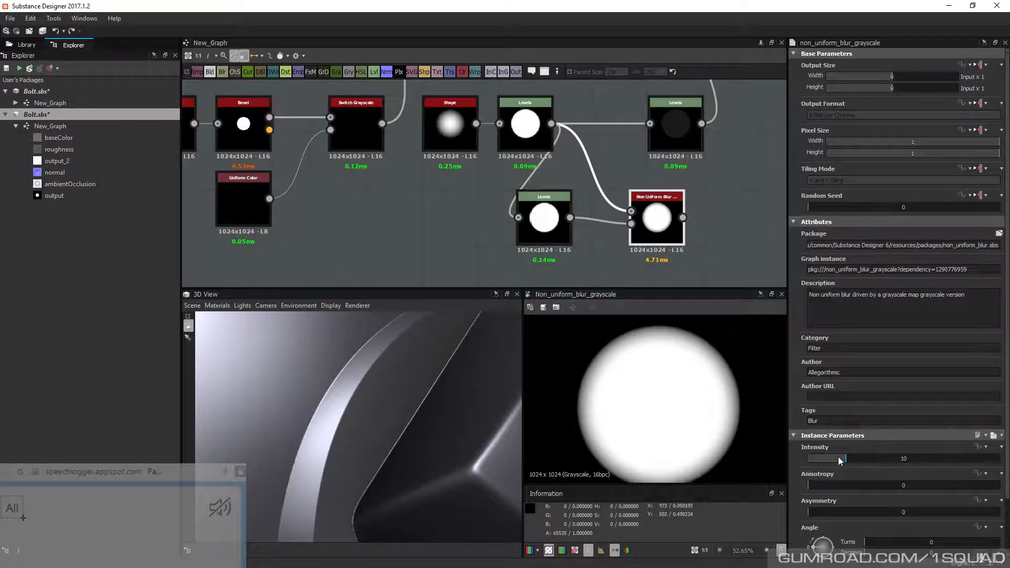
Try the Non Uniform Blur at an Intensity of 1.1 and with its blur map input disconnected
{"action": "left_click_drag", "start_coordinate": [839, 458], "coordinate": [814, 460]}
{"action": "left_click", "coordinate": [601, 220]}
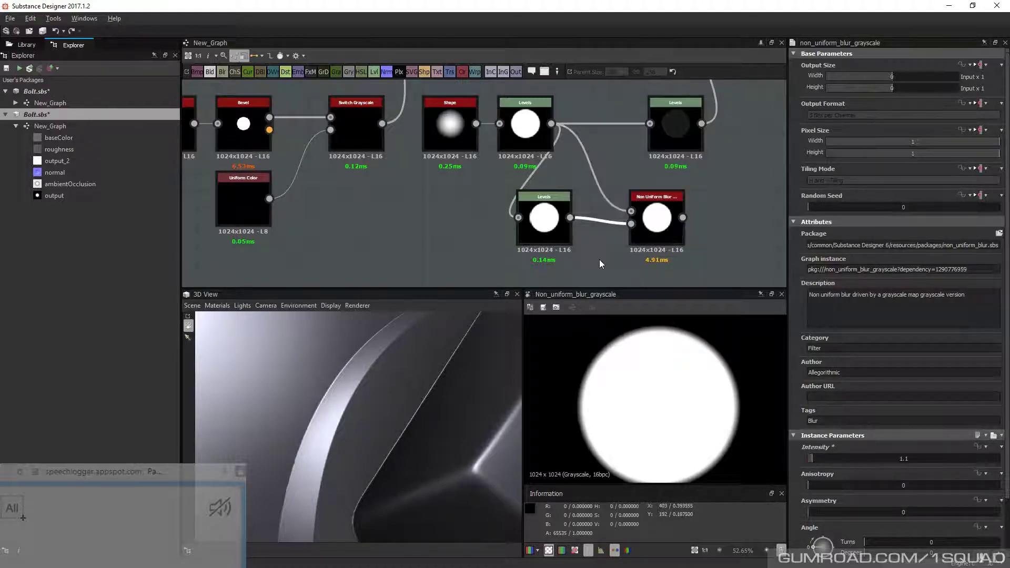
{"action": "key", "text": "Delete"}
{"action": "left_click", "coordinate": [655, 231]}
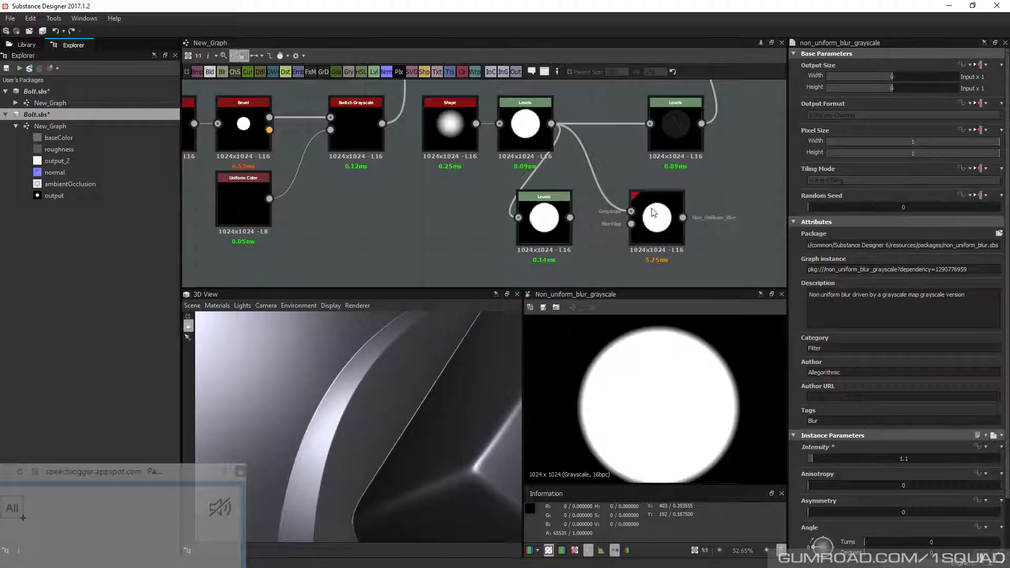
{"action": "left_click_drag", "start_coordinate": [811, 459], "coordinate": [825, 461]}
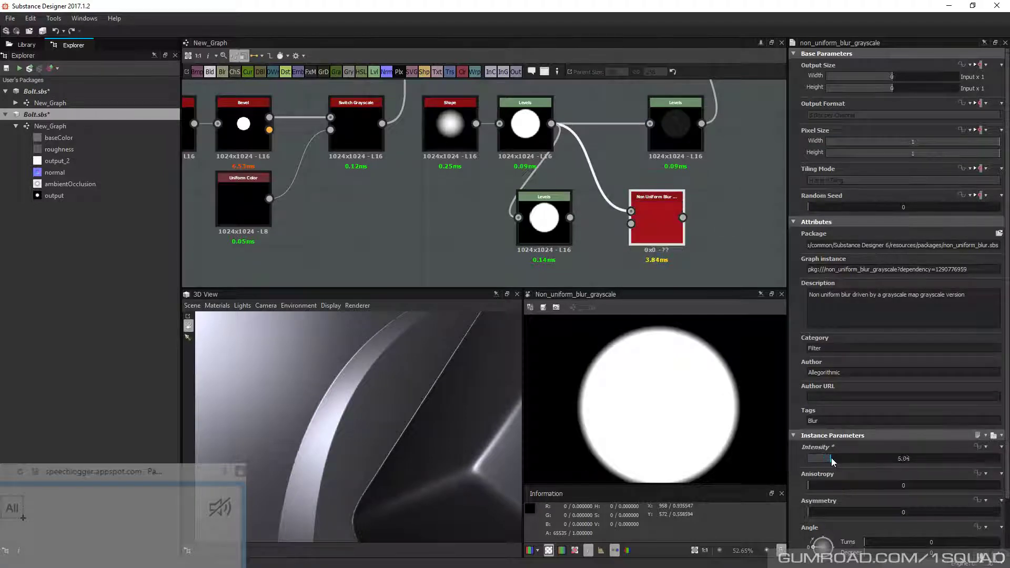
{"action": "key", "text": "ctrl+z"}
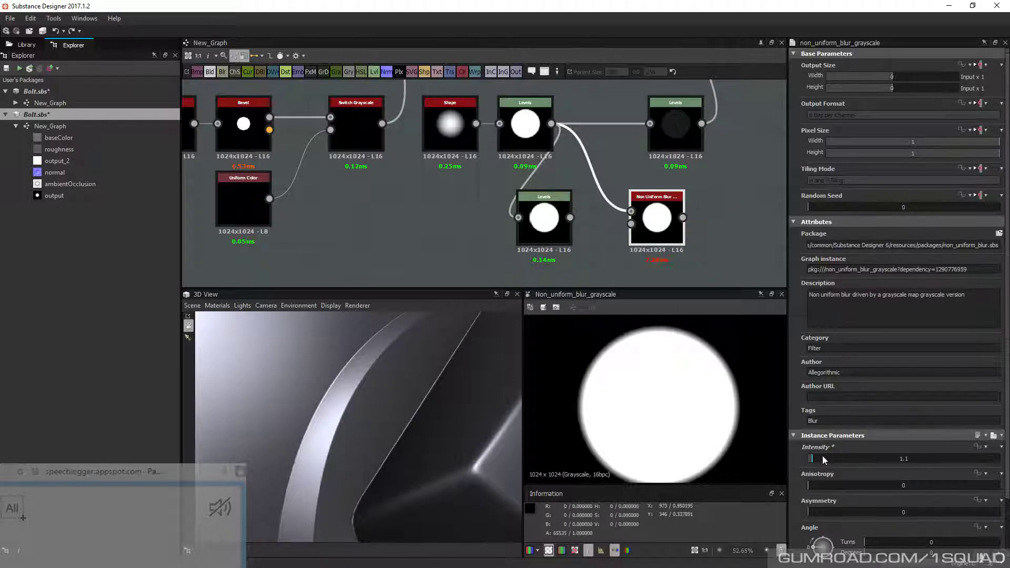
Set the Non Uniform Blur's Intensity to 27.2 and Samples to 5, and reconnect the Levels node to its blur map input
{"action": "left_click_drag", "start_coordinate": [823, 456], "coordinate": [914, 456]}
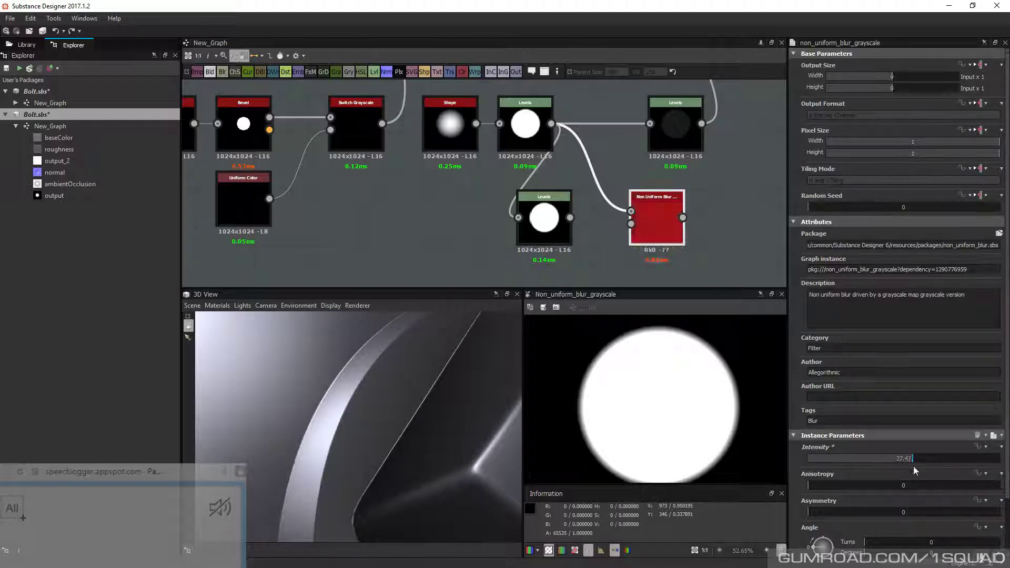
{"action": "scroll", "coordinate": [844, 455], "scroll_direction": "down", "scroll_amount": 2}
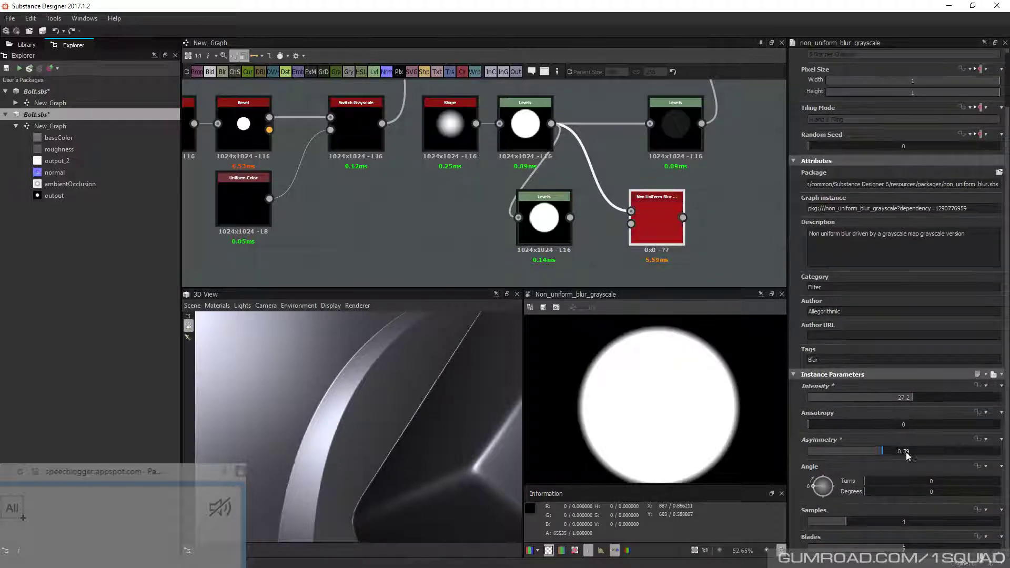
{"action": "left_click", "coordinate": [858, 522]}
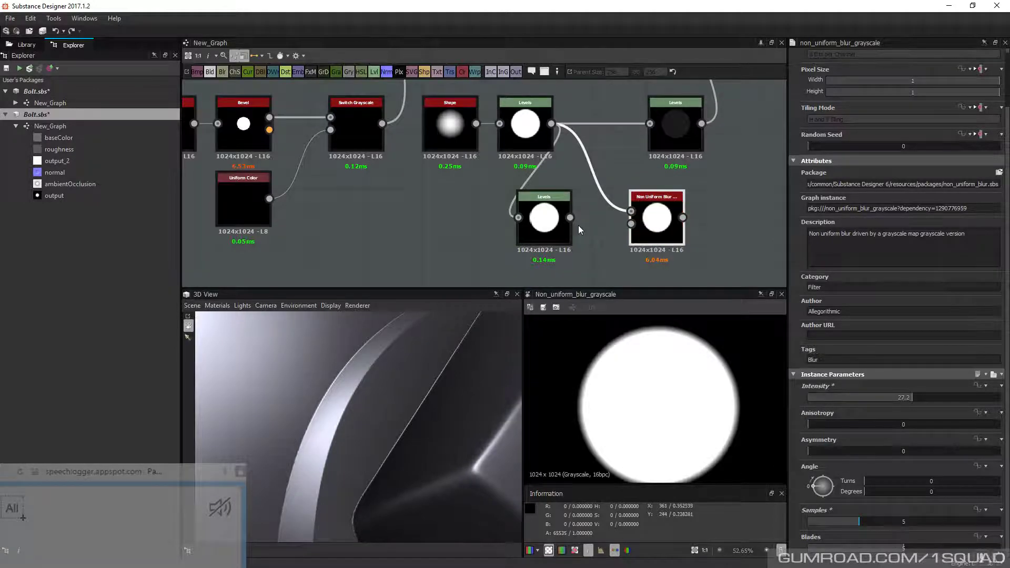
{"action": "left_click_drag", "start_coordinate": [571, 218], "coordinate": [631, 224]}
Move the blur-map Levels node and the Non Uniform Blur node further below the washer's node chain
{"action": "scroll", "coordinate": [527, 231], "scroll_direction": "down", "scroll_amount": 2}
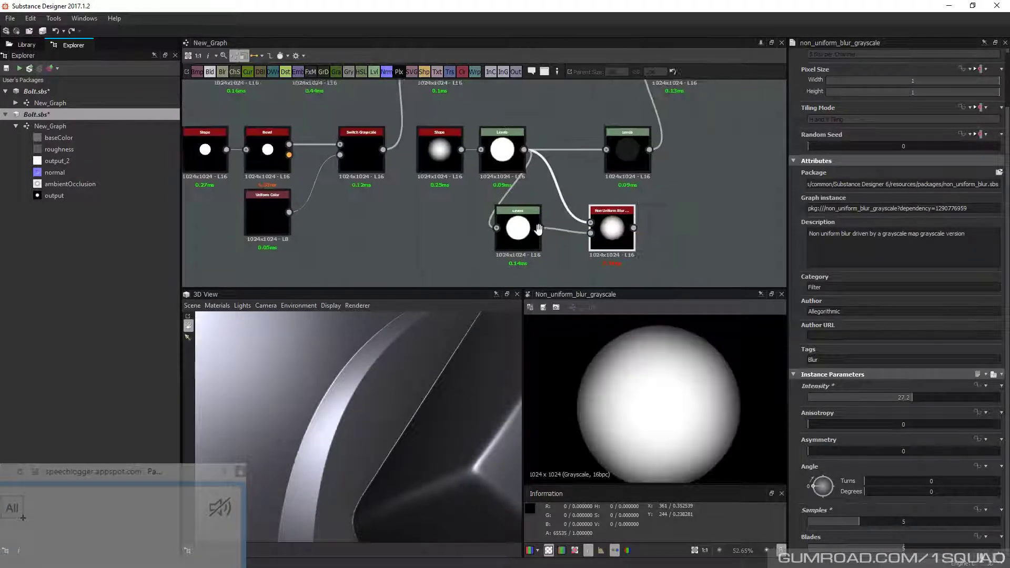
{"action": "left_click_drag", "start_coordinate": [604, 262], "coordinate": [529, 227]}
{"action": "middle_click_drag", "start_coordinate": [529, 227], "coordinate": [468, 200]}
{"action": "scroll", "coordinate": [458, 195], "scroll_direction": "down", "scroll_amount": 1}
{"action": "left_click_drag", "start_coordinate": [523, 209], "coordinate": [534, 245]}
{"action": "middle_click_drag", "start_coordinate": [519, 215], "coordinate": [527, 237]}
Try a Blur HQ Grayscale node fed by the disc's Levels output, with Intensity 11.96, and compare against the washer's bevelled edge
{"action": "key", "text": "space"}
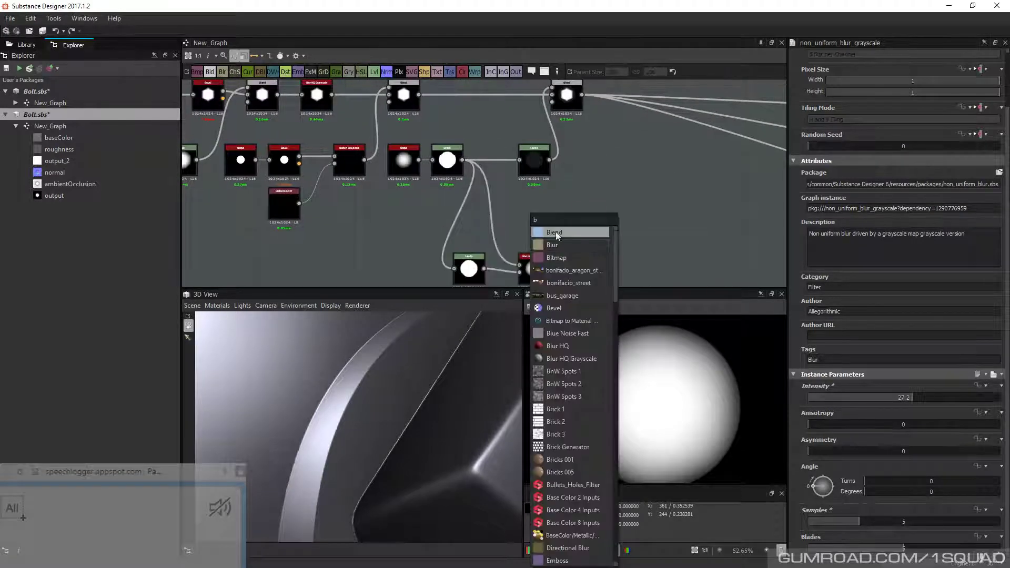
{"action": "type", "text": "bl"}
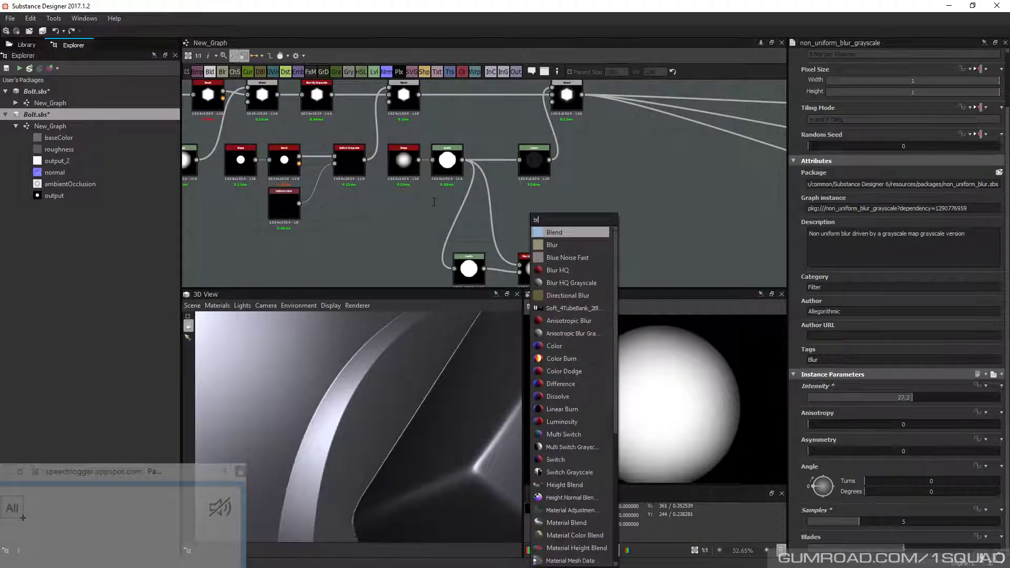
{"action": "type", "text": "u"}
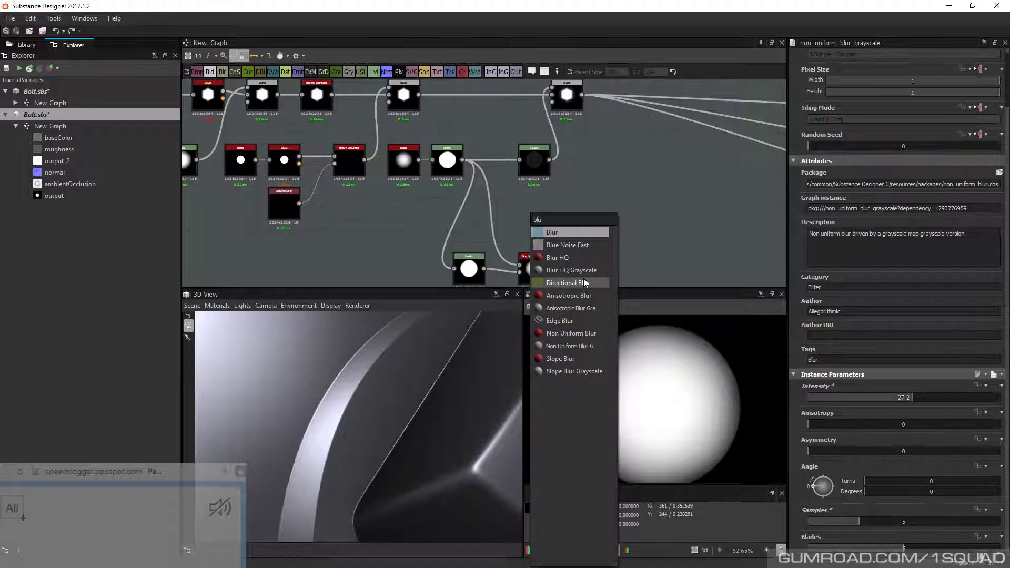
{"action": "left_click", "coordinate": [571, 270]}
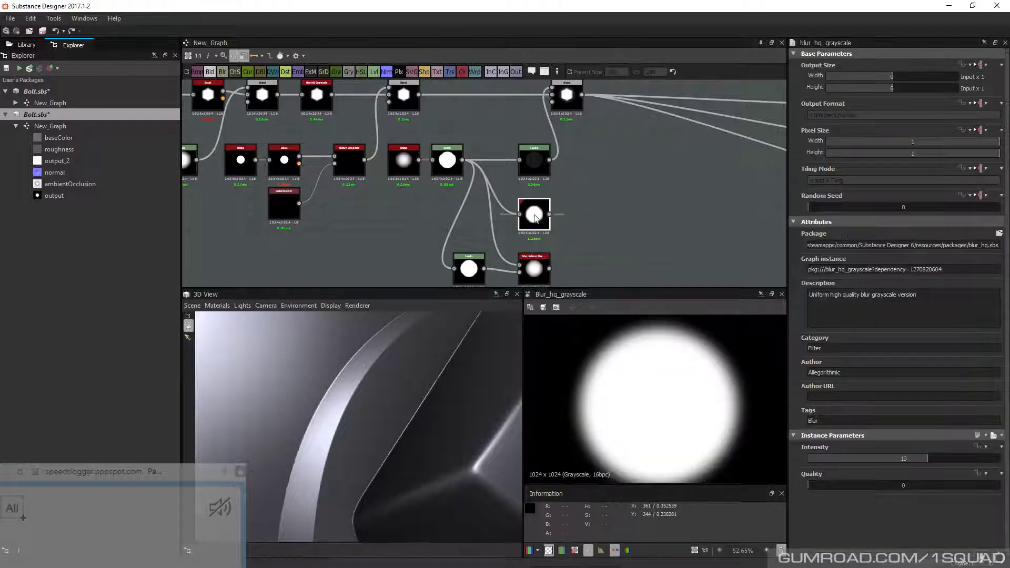
{"action": "scroll", "coordinate": [609, 379], "scroll_direction": "up", "scroll_amount": 2}
{"action": "left_click_drag", "start_coordinate": [902, 460], "coordinate": [928, 460]}
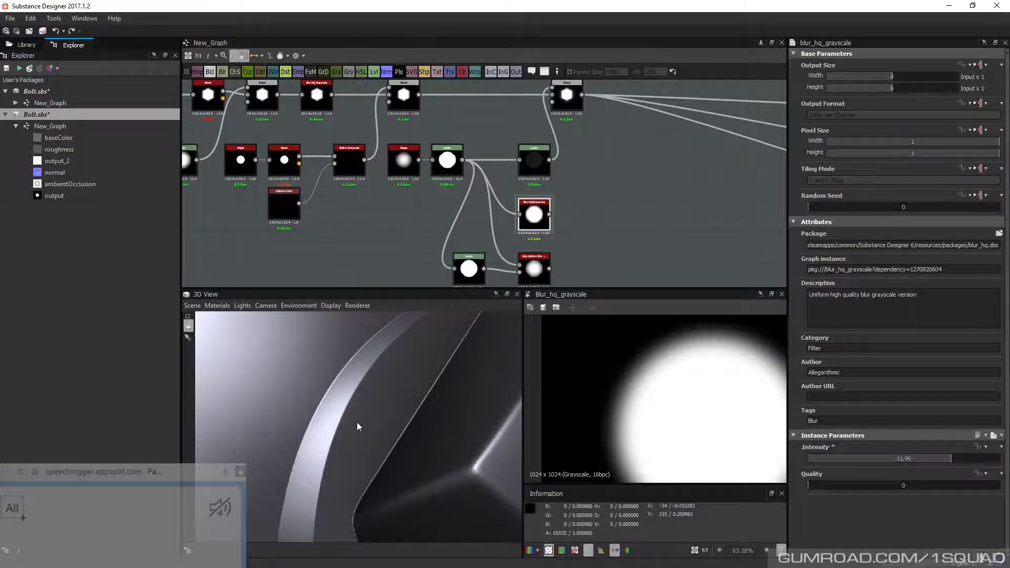
{"action": "left_click_drag", "start_coordinate": [357, 422], "coordinate": [327, 394]}
{"action": "scroll", "coordinate": [331, 392], "scroll_direction": "up", "scroll_amount": 3}
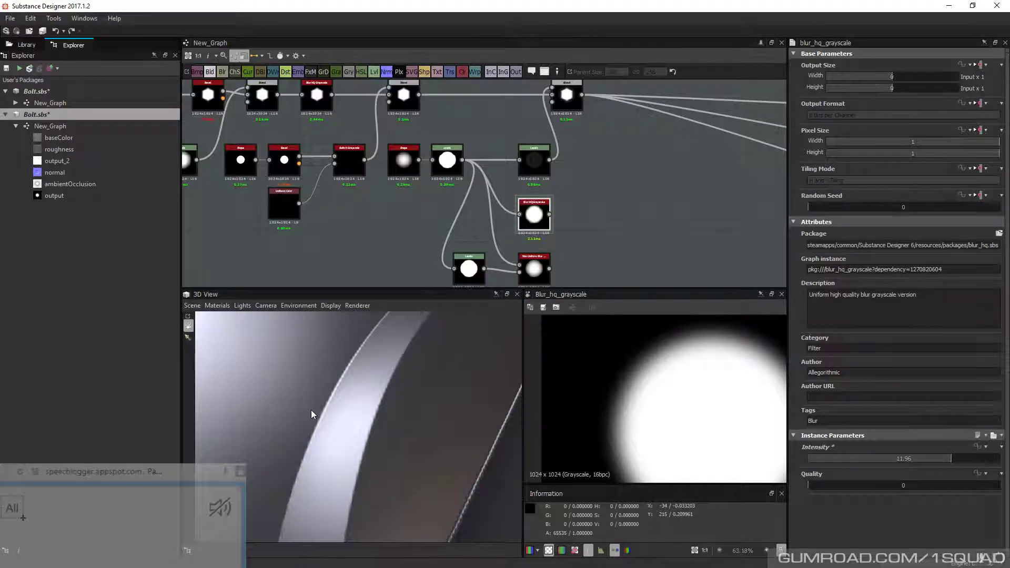
{"action": "left_click_drag", "start_coordinate": [311, 410], "coordinate": [384, 399]}
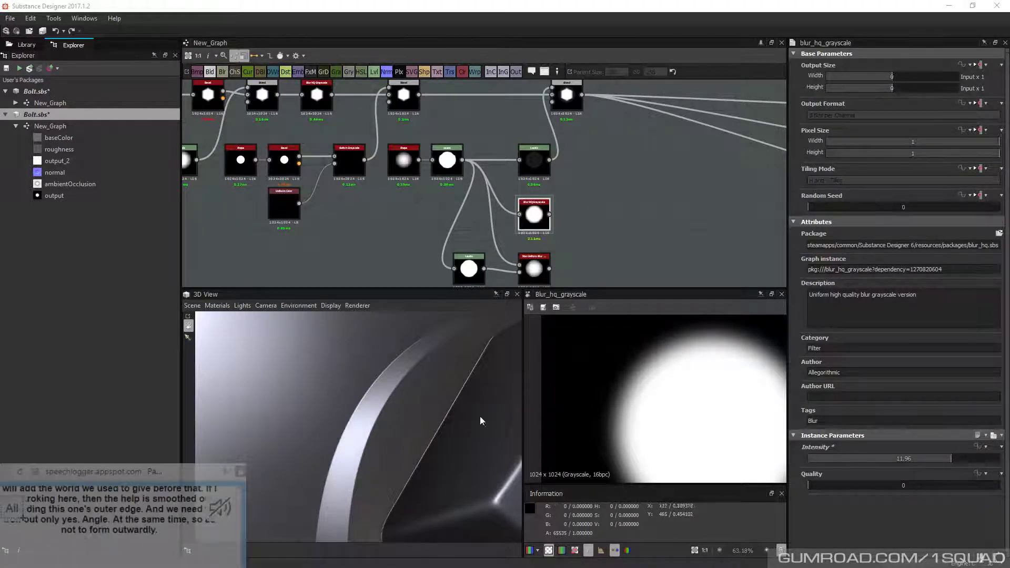
Move the blur-map Levels node slightly lower and reduce its white input level to sharpen the disc's edge
{"action": "middle_click_drag", "start_coordinate": [497, 216], "coordinate": [489, 206]}
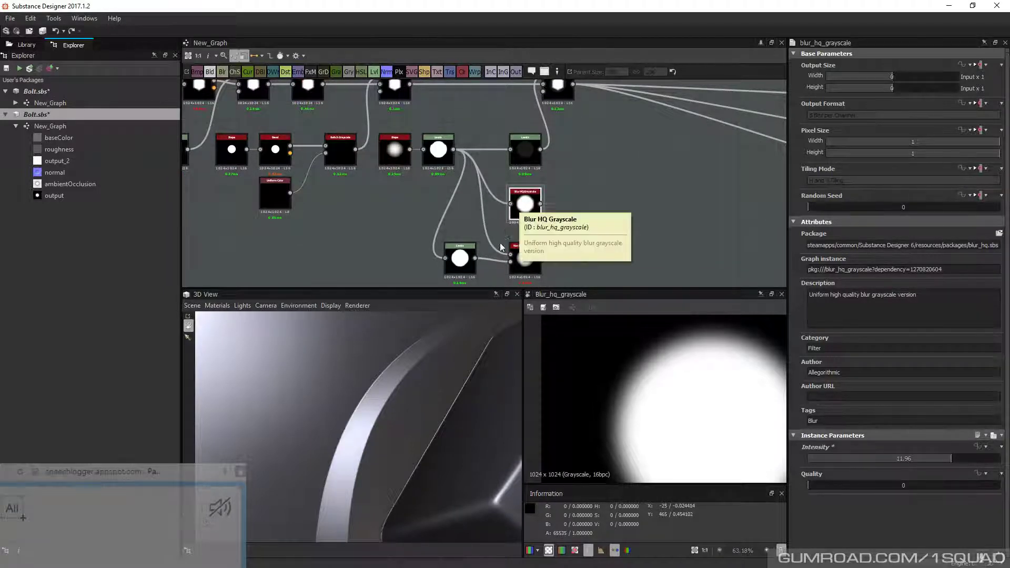
{"action": "scroll", "coordinate": [521, 258], "scroll_direction": "up", "scroll_amount": 6}
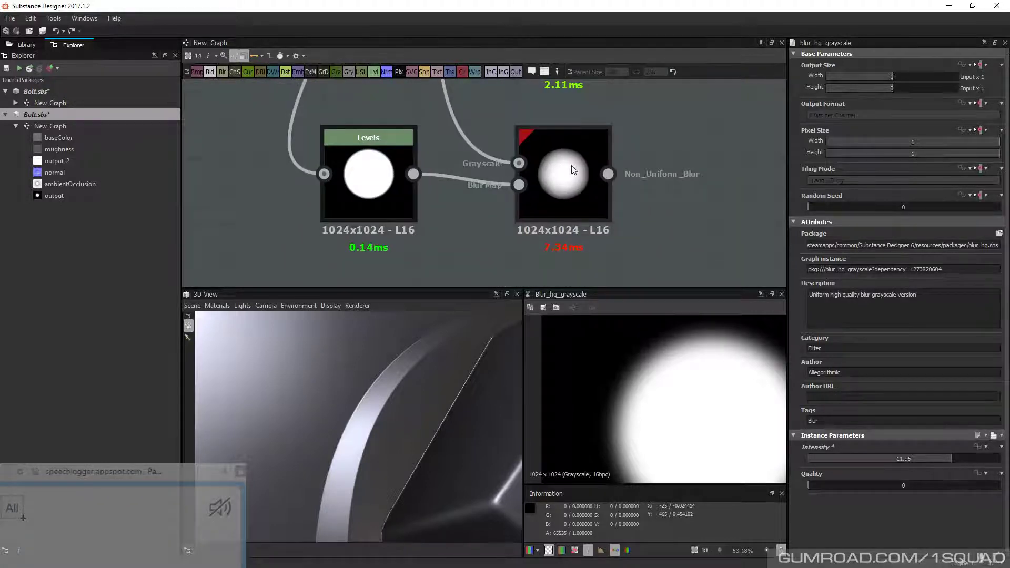
{"action": "middle_click_drag", "start_coordinate": [571, 170], "coordinate": [587, 189]}
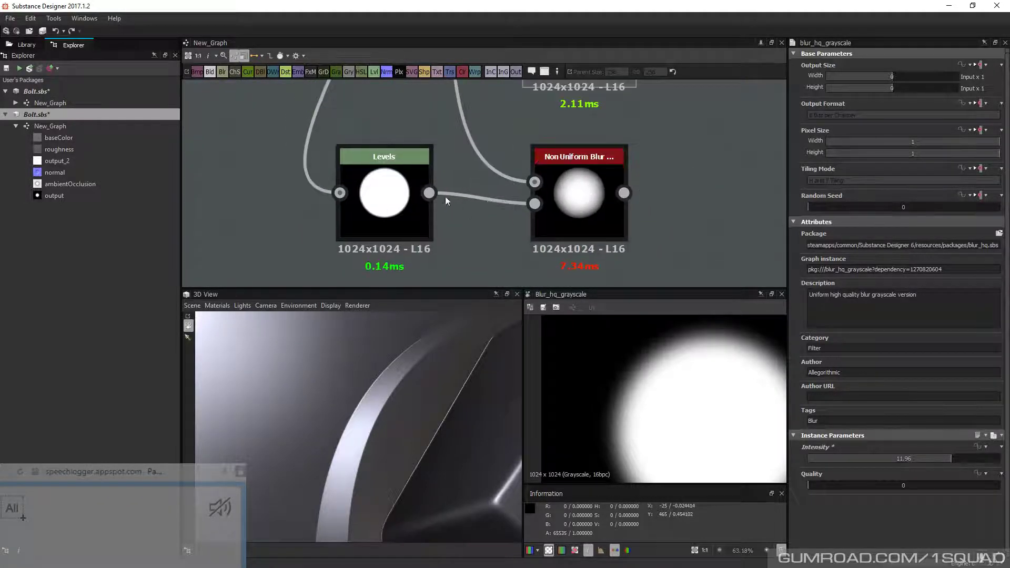
{"action": "left_click_drag", "start_coordinate": [383, 163], "coordinate": [383, 196]}
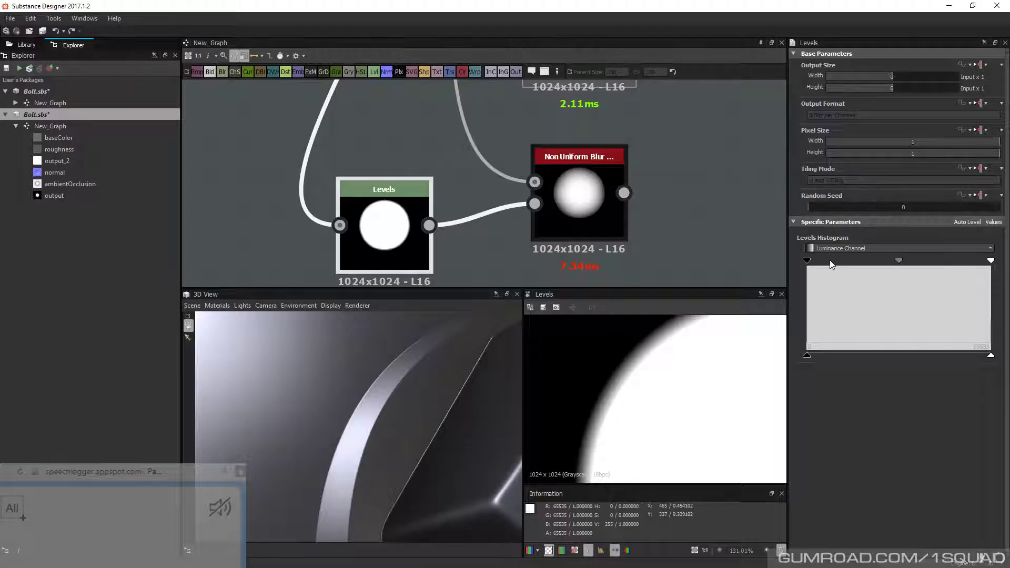
{"action": "left_click_drag", "start_coordinate": [991, 260], "coordinate": [884, 262]}
{"action": "middle_click_drag", "start_coordinate": [662, 225], "coordinate": [670, 245]}
{"action": "scroll", "coordinate": [481, 203], "scroll_direction": "down", "scroll_amount": 4}
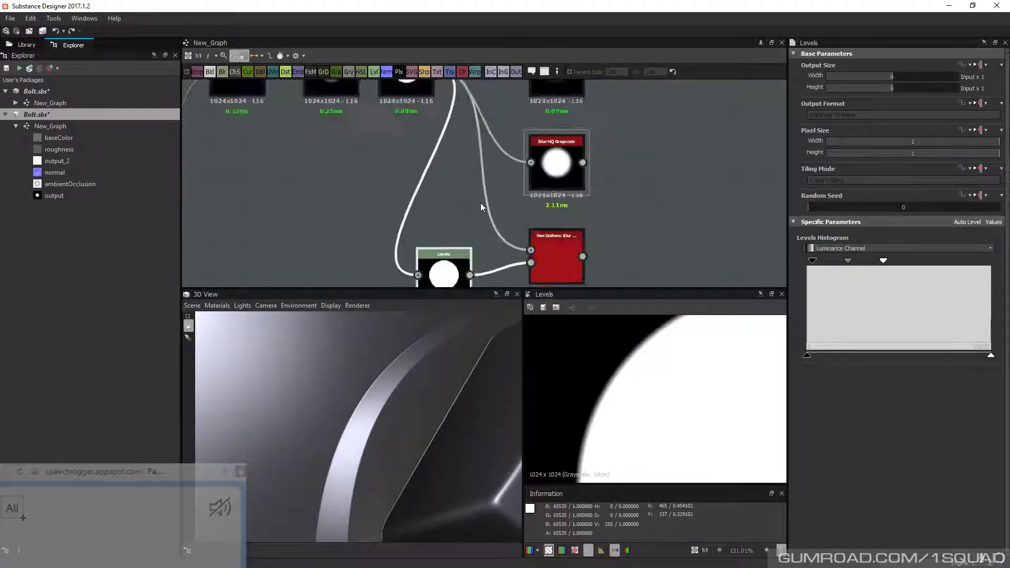
Compare the disc edge from the Levels node after the paraboloid Shape with the blur-map Levels output
{"action": "middle_click_drag", "start_coordinate": [426, 134], "coordinate": [431, 149]}
{"action": "double_click", "coordinate": [427, 108]}
{"action": "scroll", "coordinate": [631, 386], "scroll_direction": "up", "scroll_amount": 4}
{"action": "scroll", "coordinate": [633, 391], "scroll_direction": "down", "scroll_amount": 4}
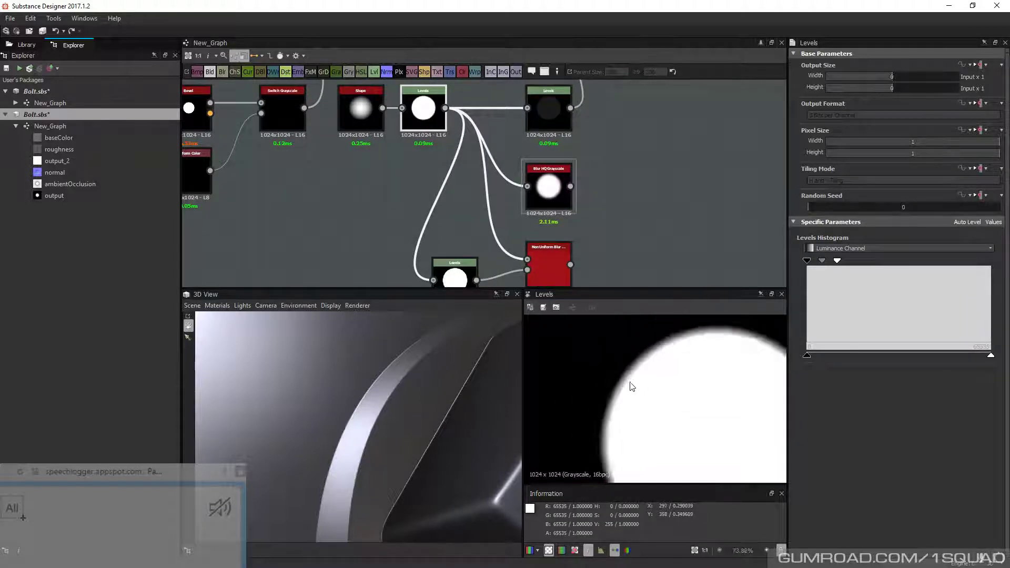
{"action": "scroll", "coordinate": [637, 384], "scroll_direction": "up", "scroll_amount": 3}
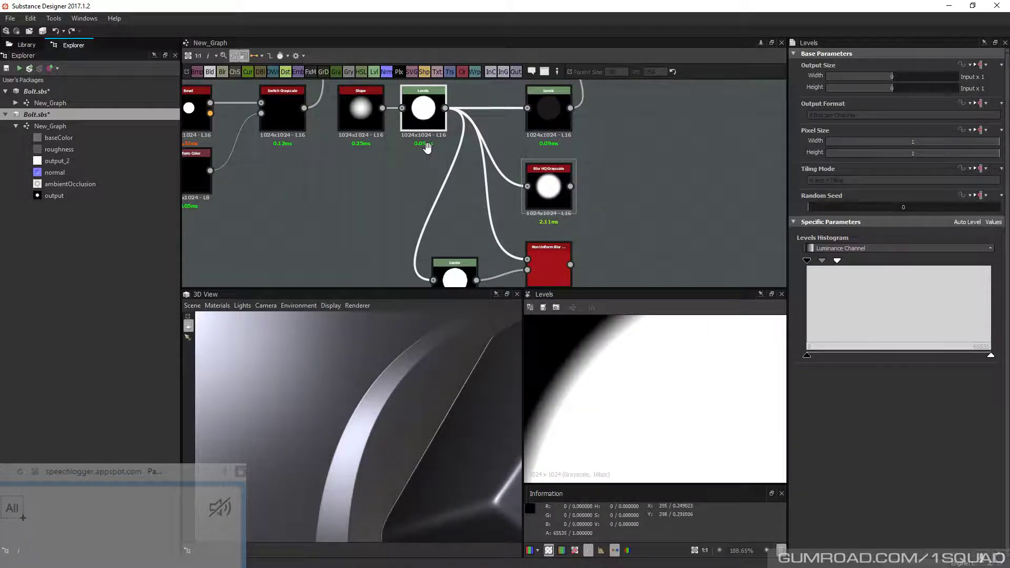
{"action": "middle_click_drag", "start_coordinate": [428, 147], "coordinate": [410, 86]}
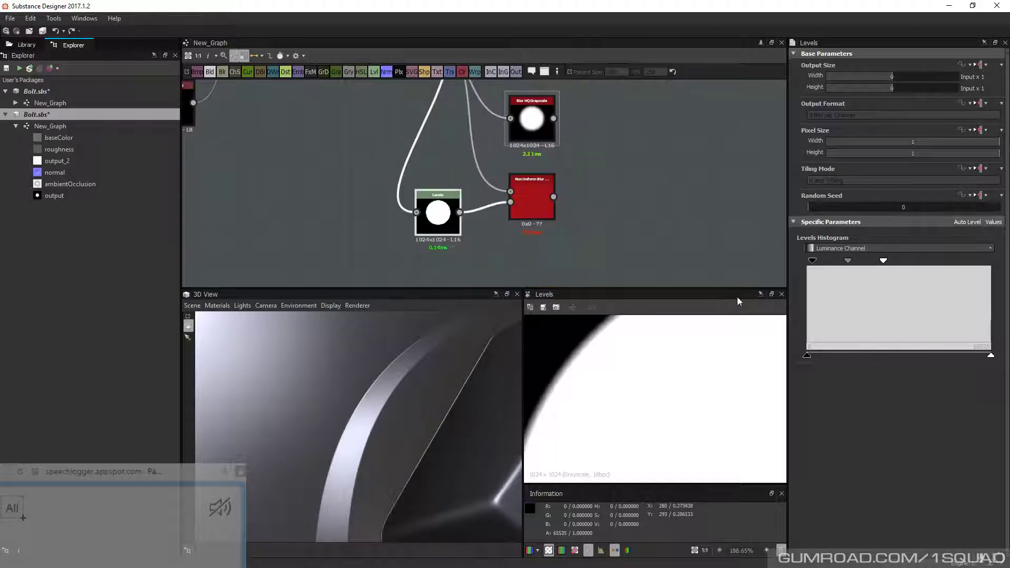
Try the Non Uniform Blur at Intensities of 14.29 and 0, comparing its output with the Blur HQ Grayscale node
{"action": "double_click", "coordinate": [535, 191]}
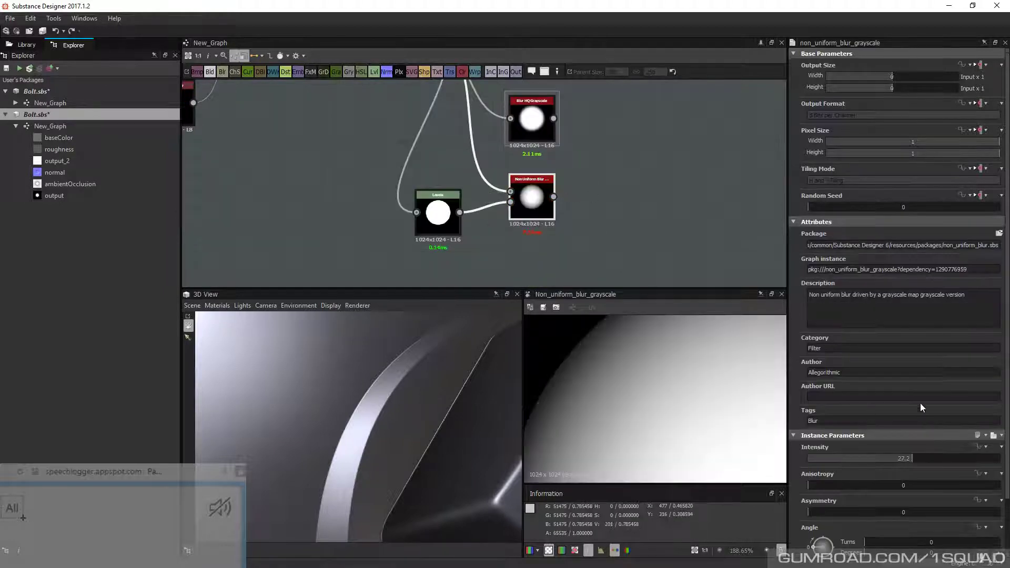
{"action": "left_click_drag", "start_coordinate": [885, 459], "coordinate": [808, 460]}
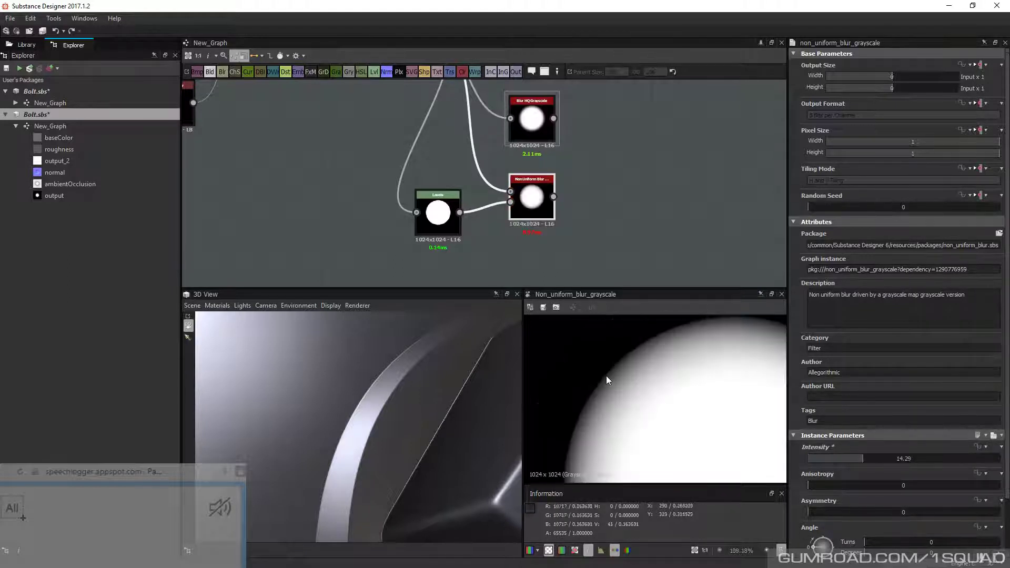
{"action": "double_click", "coordinate": [531, 120]}
{"action": "double_click", "coordinate": [529, 197]}
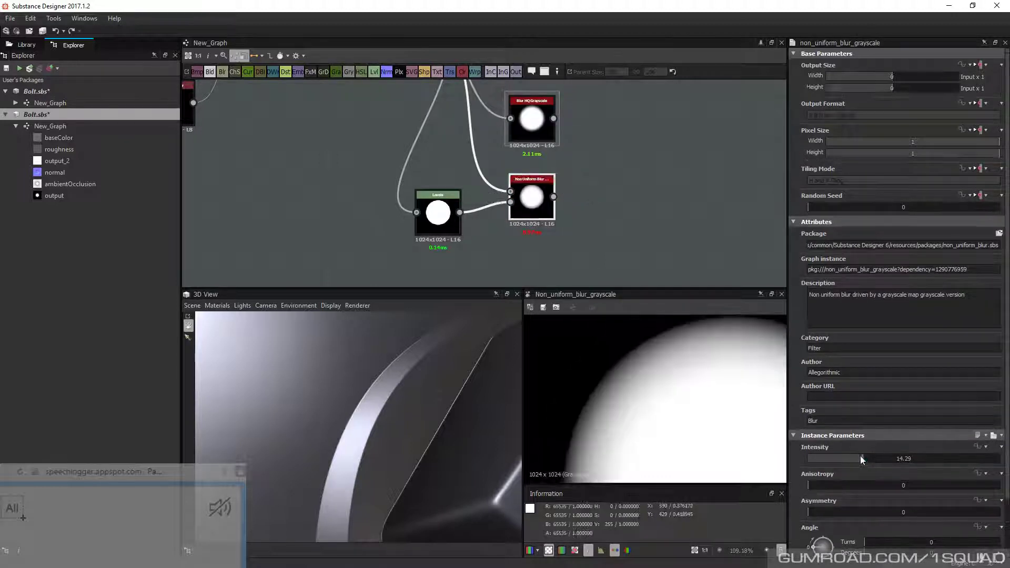
{"action": "left_click_drag", "start_coordinate": [847, 458], "coordinate": [806, 453]}
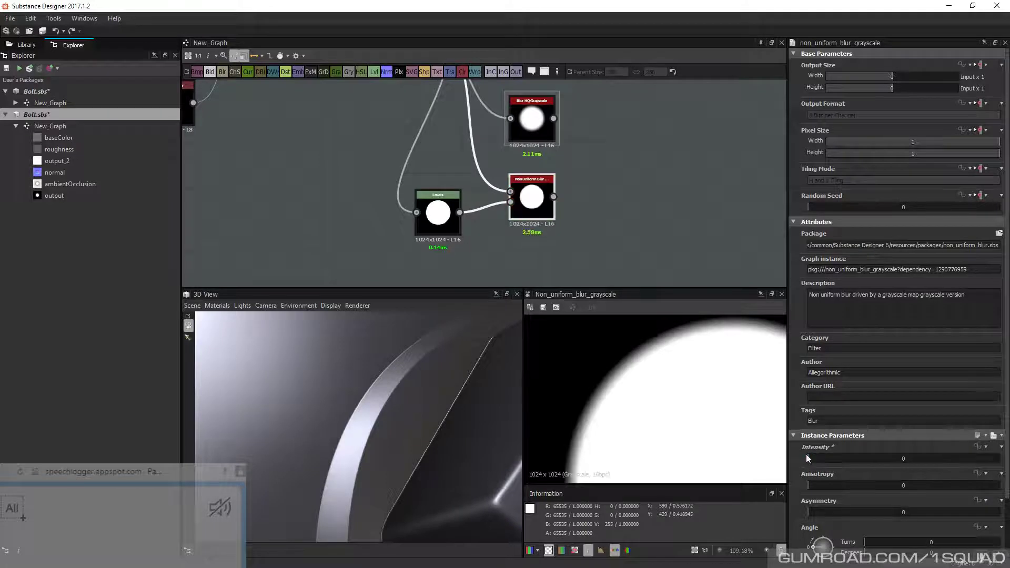
Delete the Blur HQ Grayscale node and insert the Non Uniform Blur between the disc's Levels and the final Levels node, with its blur-map Levels below
{"action": "scroll", "coordinate": [549, 220], "scroll_direction": "down", "scroll_amount": 4}
{"action": "key", "text": "Delete"}
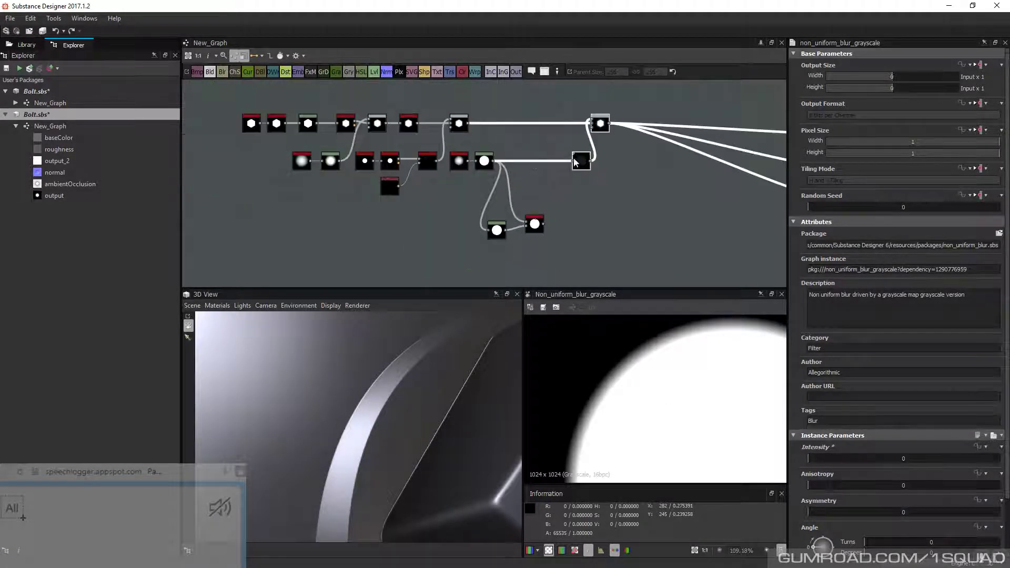
{"action": "left_click", "coordinate": [547, 192]}
{"action": "left_click_drag", "start_coordinate": [532, 227], "coordinate": [535, 163]}
{"action": "left_click_drag", "start_coordinate": [501, 234], "coordinate": [511, 191]}
{"action": "scroll", "coordinate": [505, 179], "scroll_direction": "up", "scroll_amount": 4}
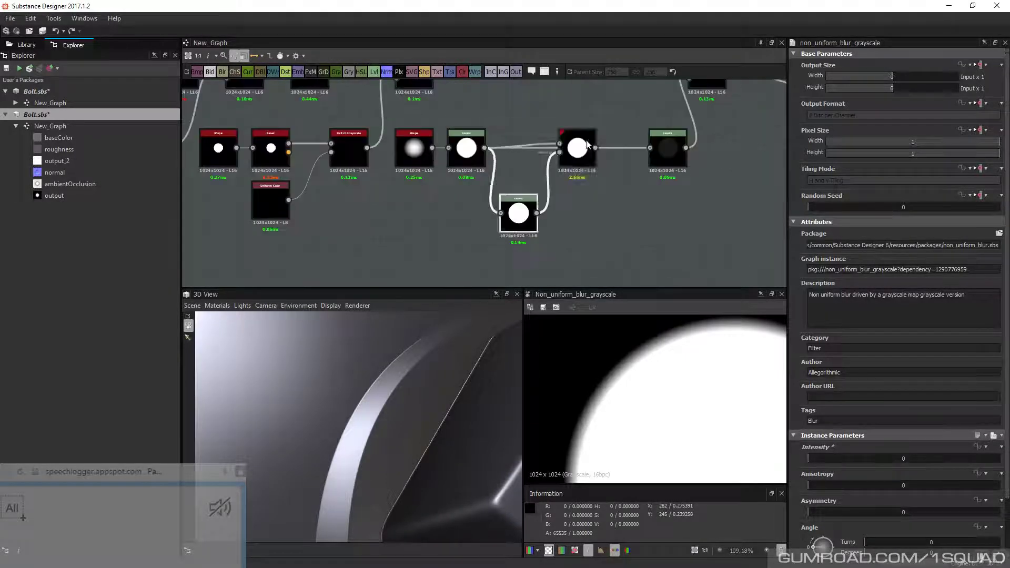
{"action": "left_click_drag", "start_coordinate": [586, 141], "coordinate": [651, 148]}
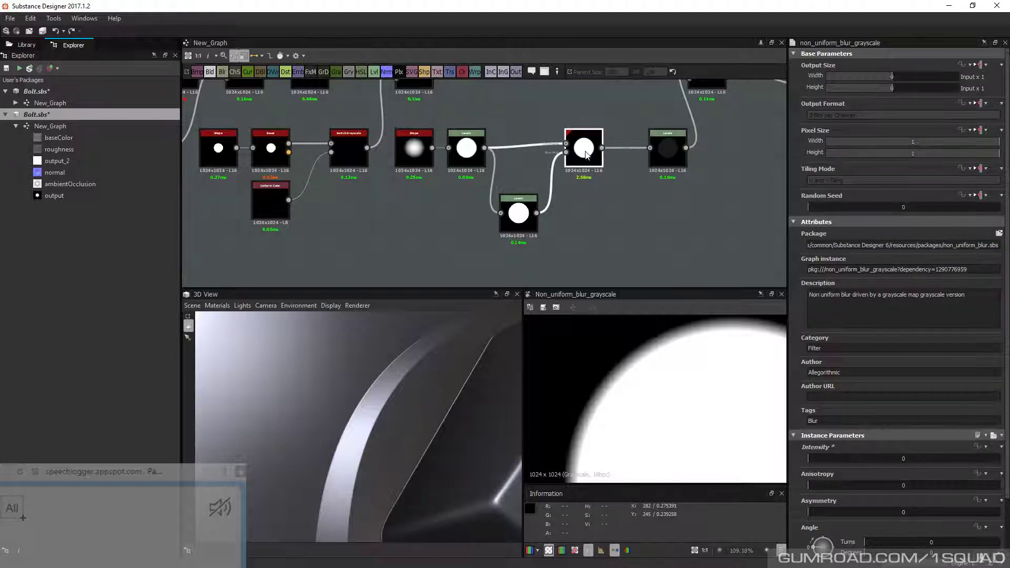
Set the Non Uniform Blur's Intensity to 0.69 and inspect the washer's softened edge around the bolt in 3D
{"action": "left_click", "coordinate": [810, 456]}
{"action": "left_click", "coordinate": [812, 456]}
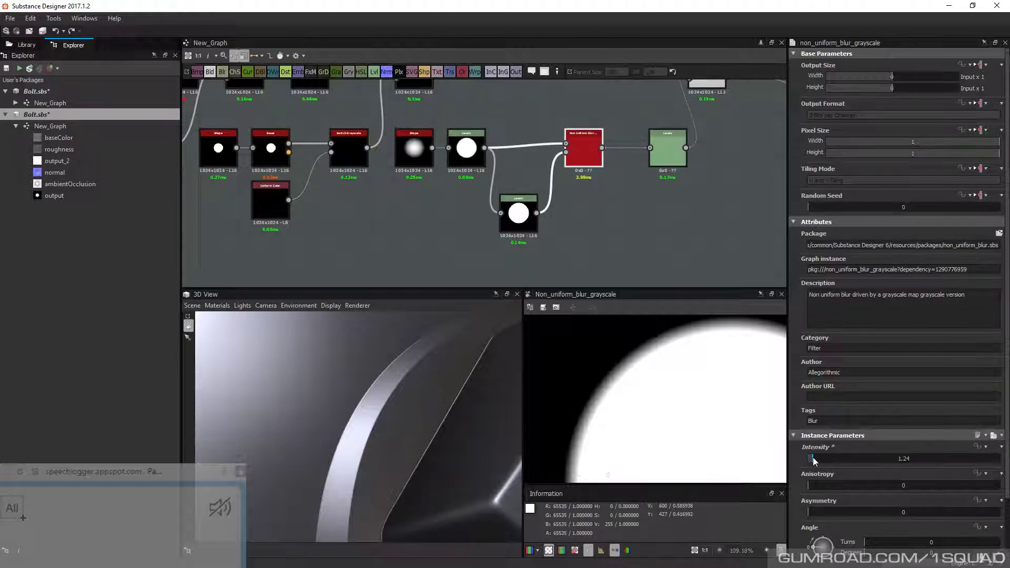
{"action": "left_click", "coordinate": [811, 457]}
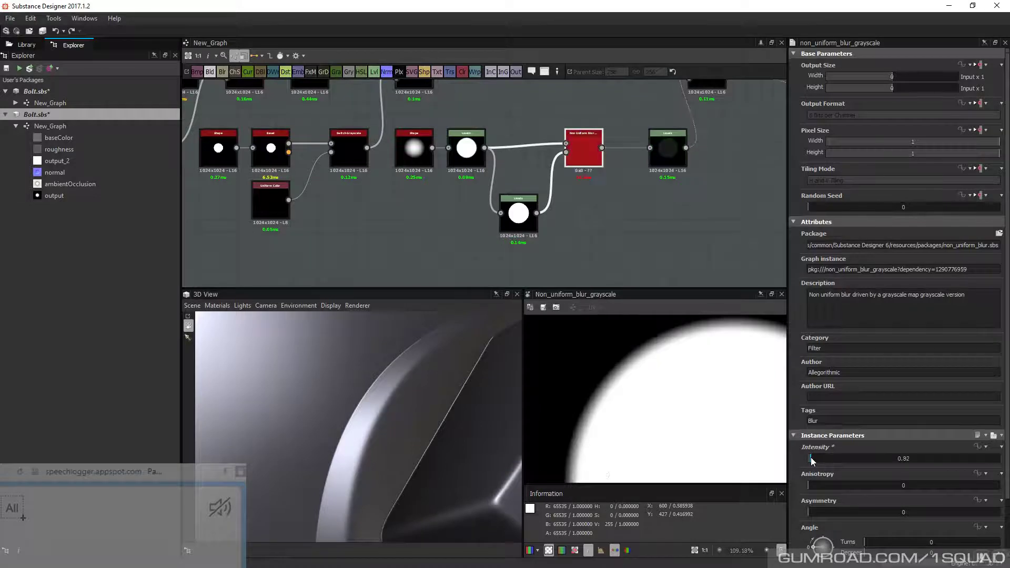
{"action": "left_click", "coordinate": [811, 459]}
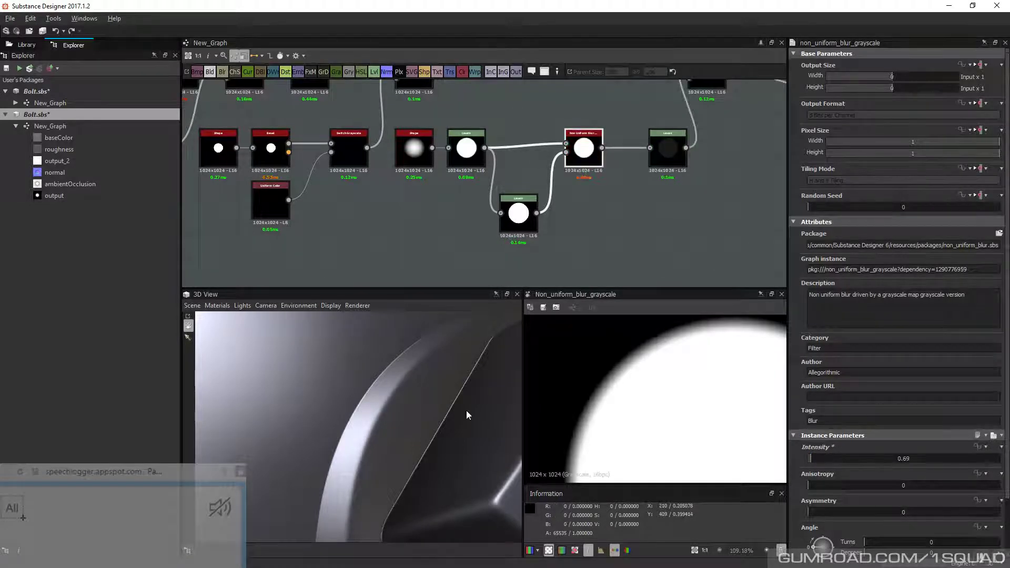
{"action": "left_click_drag", "start_coordinate": [467, 411], "coordinate": [409, 425]}
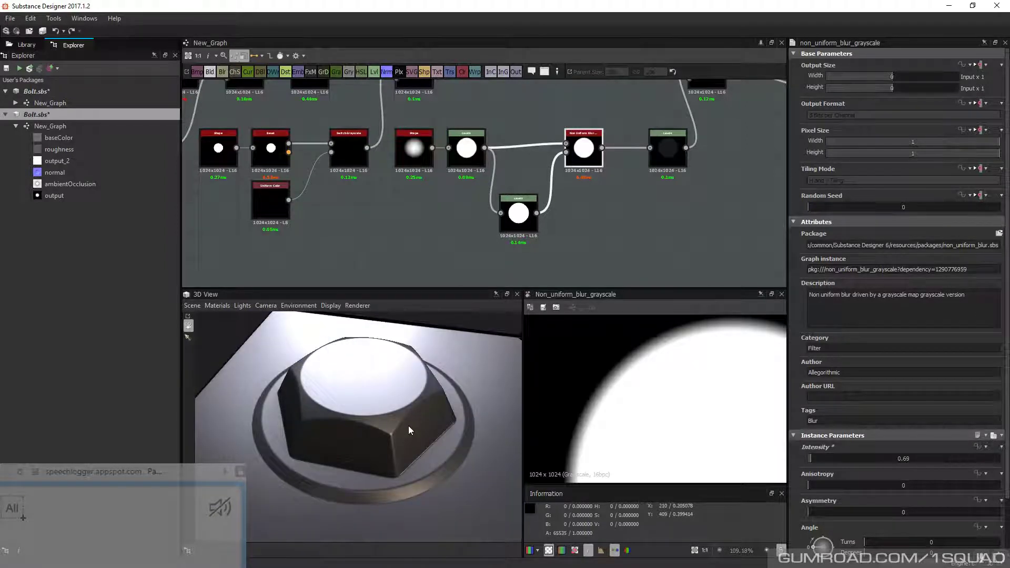
{"action": "left_click_drag", "start_coordinate": [409, 426], "coordinate": [349, 361]}
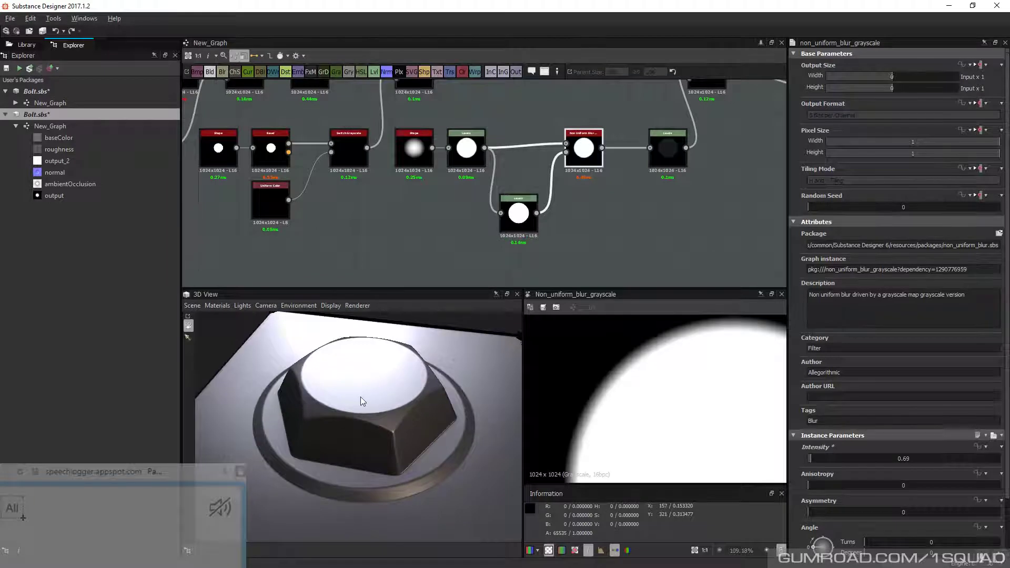
{"action": "left_click_drag", "start_coordinate": [361, 397], "coordinate": [284, 470]}
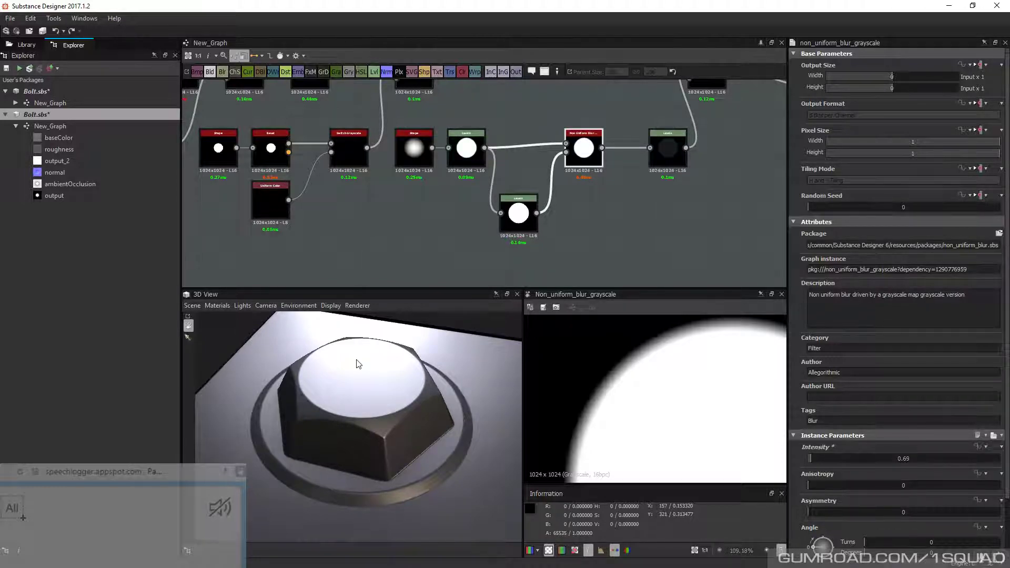
{"action": "left_click_drag", "start_coordinate": [288, 410], "coordinate": [312, 368]}
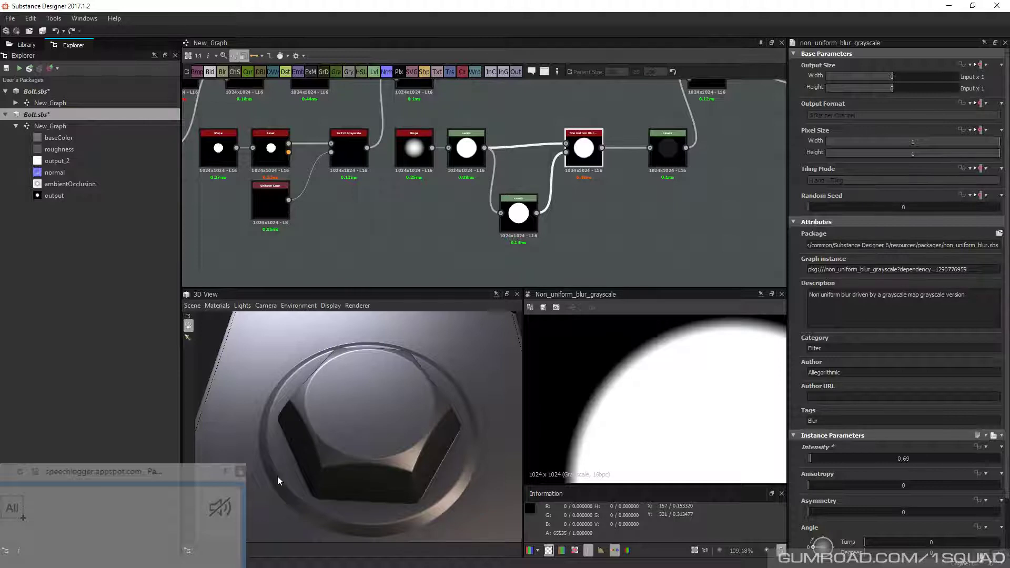
{"action": "left_click_drag", "start_coordinate": [278, 476], "coordinate": [299, 384]}
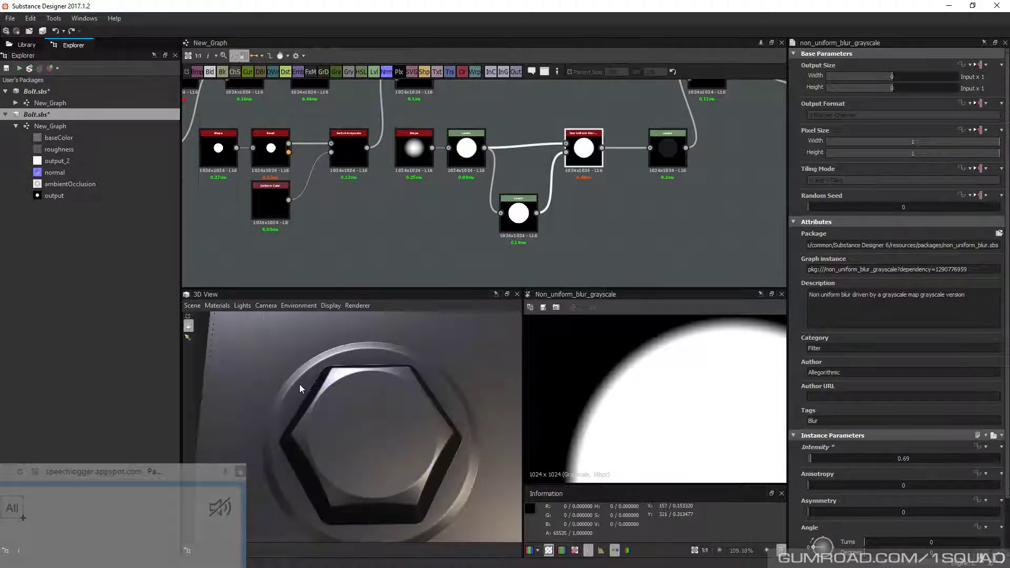
Expose the Scale of the paraboloid Shape node as a new graph input with the identifier Det_02_Radius
{"action": "left_click", "coordinate": [414, 149]}
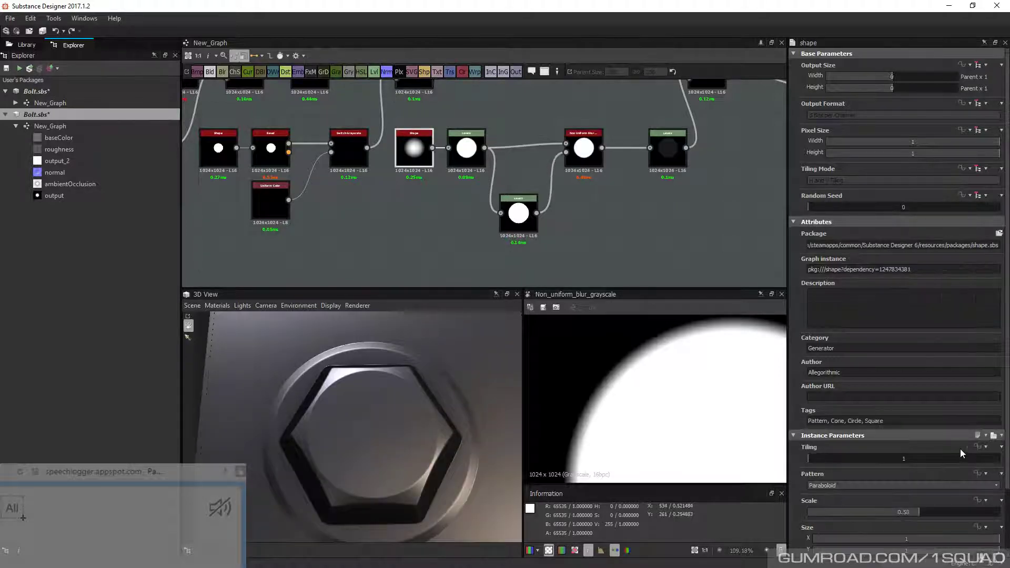
{"action": "scroll", "coordinate": [938, 453], "scroll_direction": "down", "scroll_amount": 1}
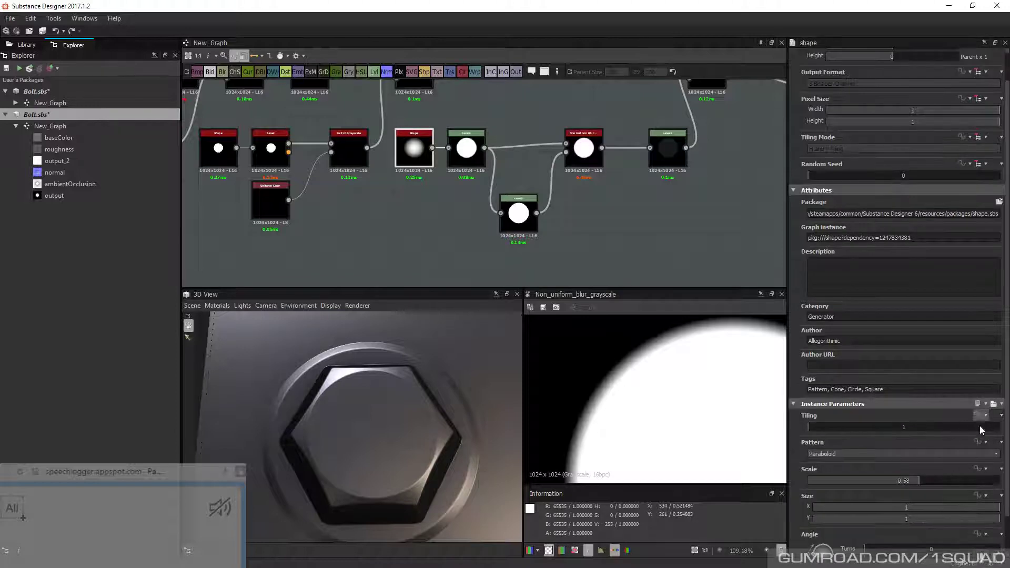
{"action": "left_click", "coordinate": [982, 470]}
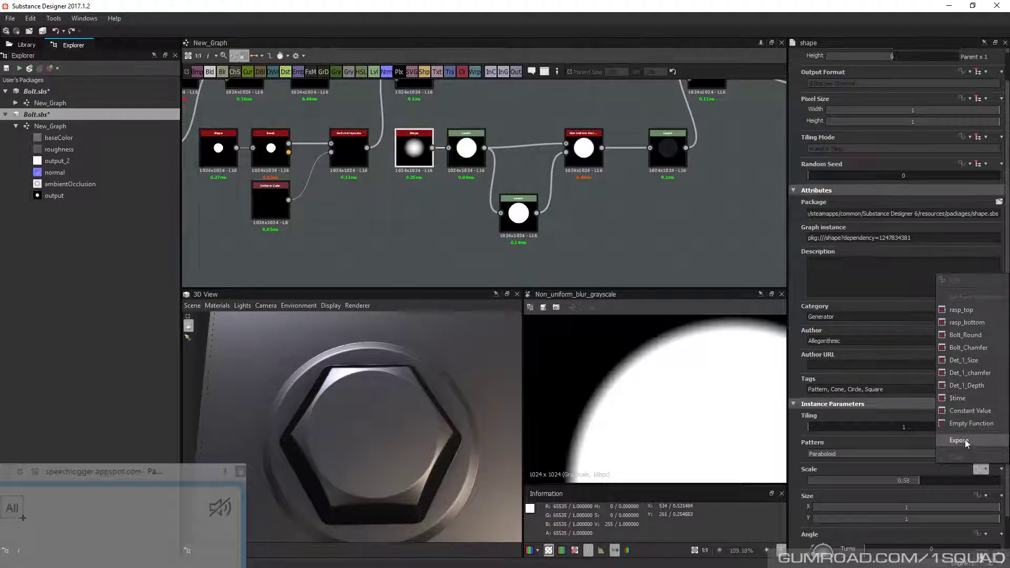
{"action": "left_click", "coordinate": [962, 440]}
{"action": "left_click", "coordinate": [523, 285]}
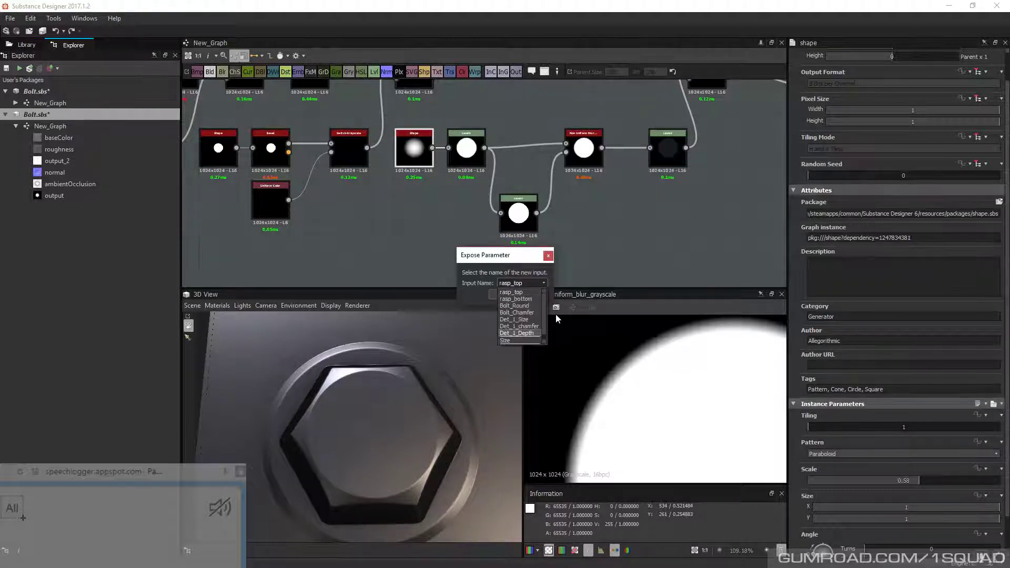
{"action": "left_click", "coordinate": [491, 290]}
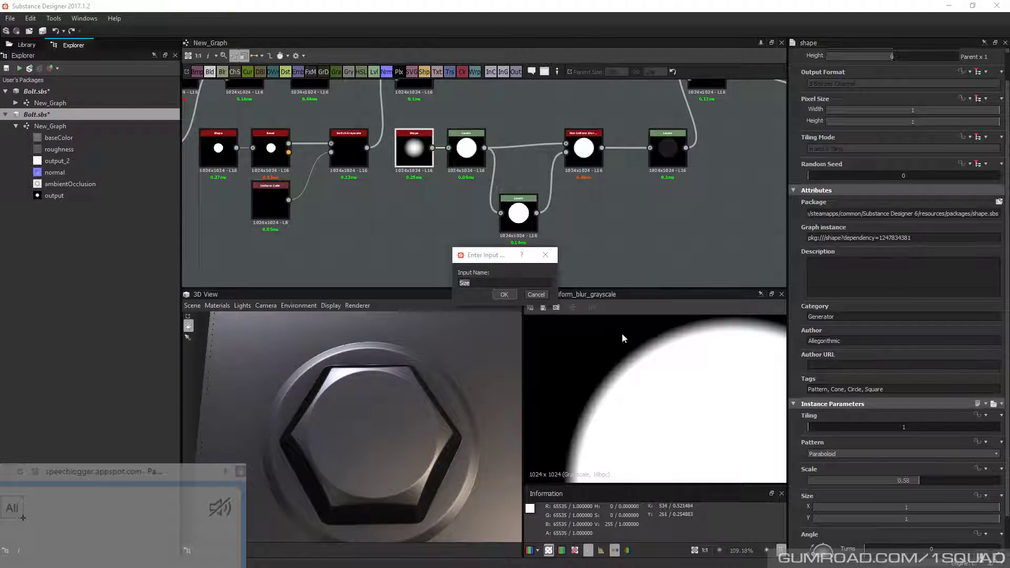
{"action": "type", "text": "radius"}
{"action": "key", "text": "BackSpace"}
{"action": "type", "text": "R"}
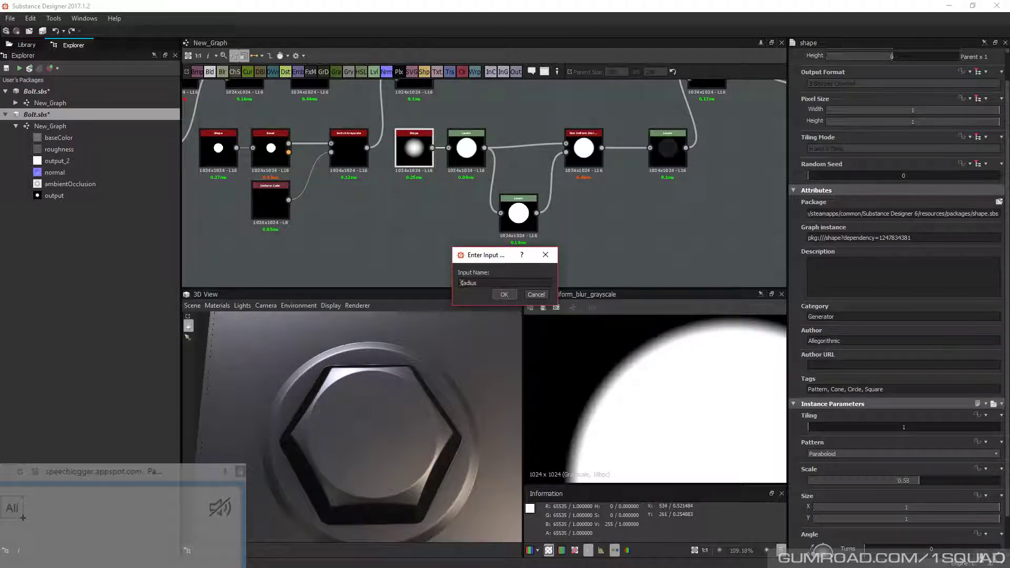
{"action": "type", "text": "Det"}
{"action": "type", "text": "_"}
{"action": "type", "text": "01"}
{"action": "type", "text": "_"}
{"action": "key", "text": "ctrl+a"}
{"action": "left_click", "coordinate": [506, 293]}
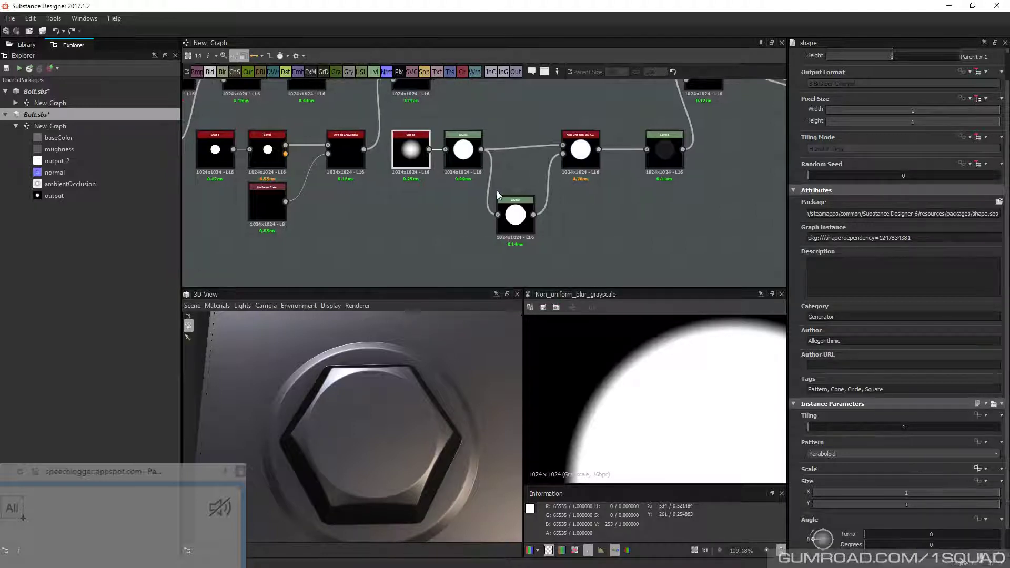
Expose Level In High of the Levels node directly after the paraboloid Shape as a new graph input named Det_2_Chamfer
{"action": "left_click", "coordinate": [463, 153]}
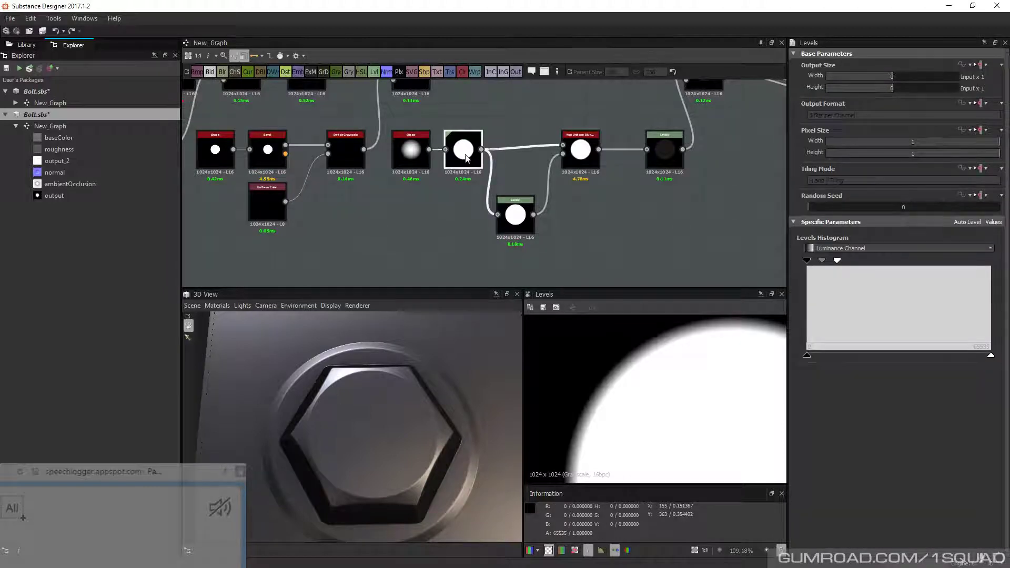
{"action": "left_click", "coordinate": [993, 221]}
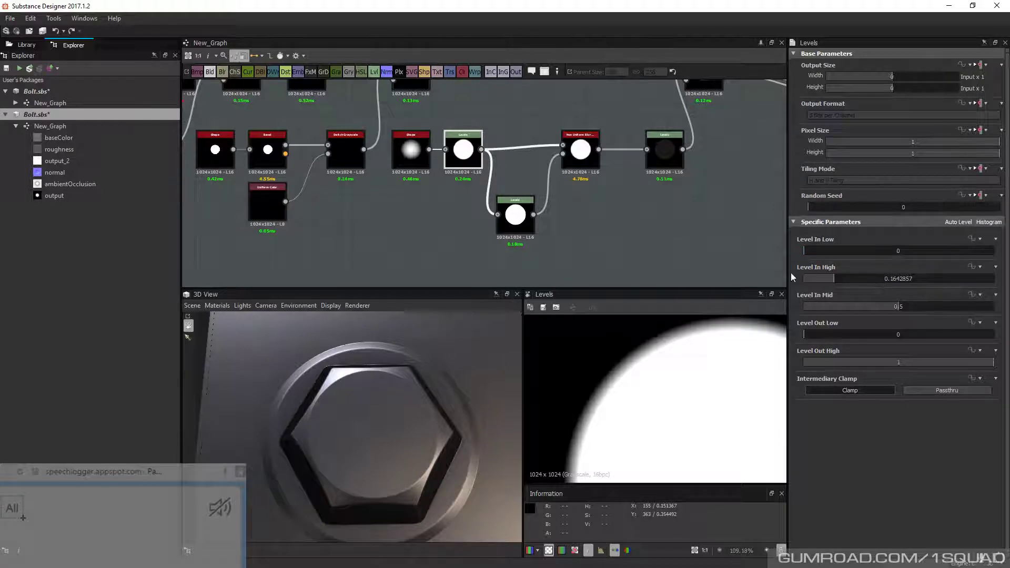
{"action": "left_click", "coordinate": [996, 267]}
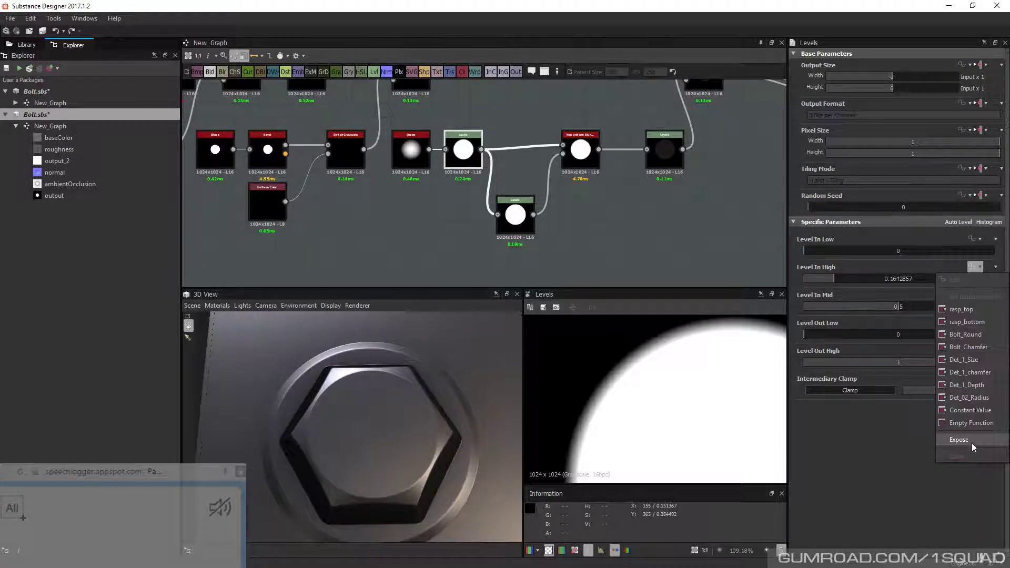
{"action": "left_click", "coordinate": [971, 443]}
{"action": "left_click", "coordinate": [538, 283]}
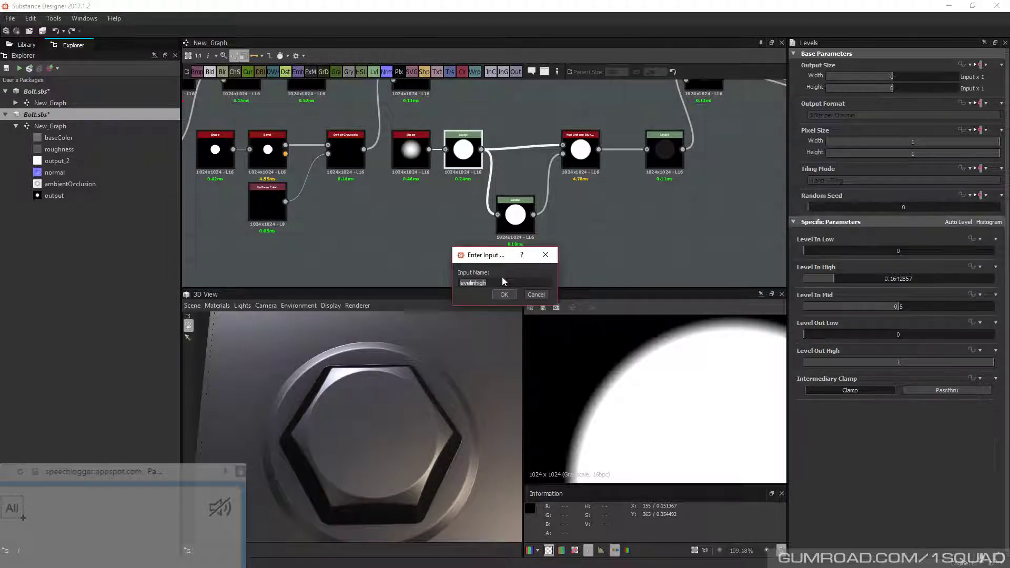
{"action": "type", "text": "Det_2_Chamfer"}
{"action": "left_click", "coordinate": [504, 296]}
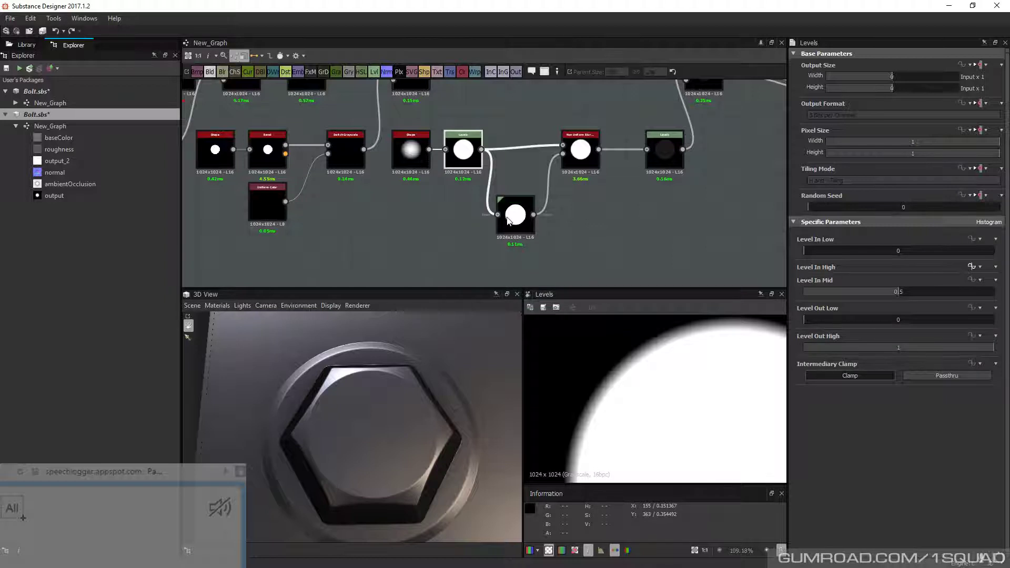
Change the labels of the Det_02_Radius and Det_2_Chamfer graph inputs to Radius and Chamfer
{"action": "left_click", "coordinate": [546, 215]}
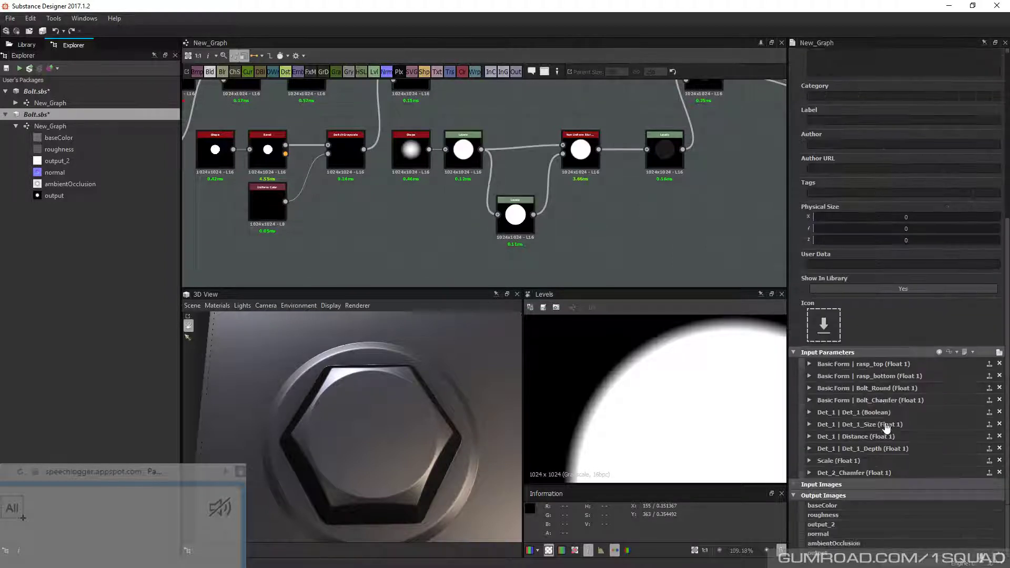
{"action": "left_click", "coordinate": [809, 461]}
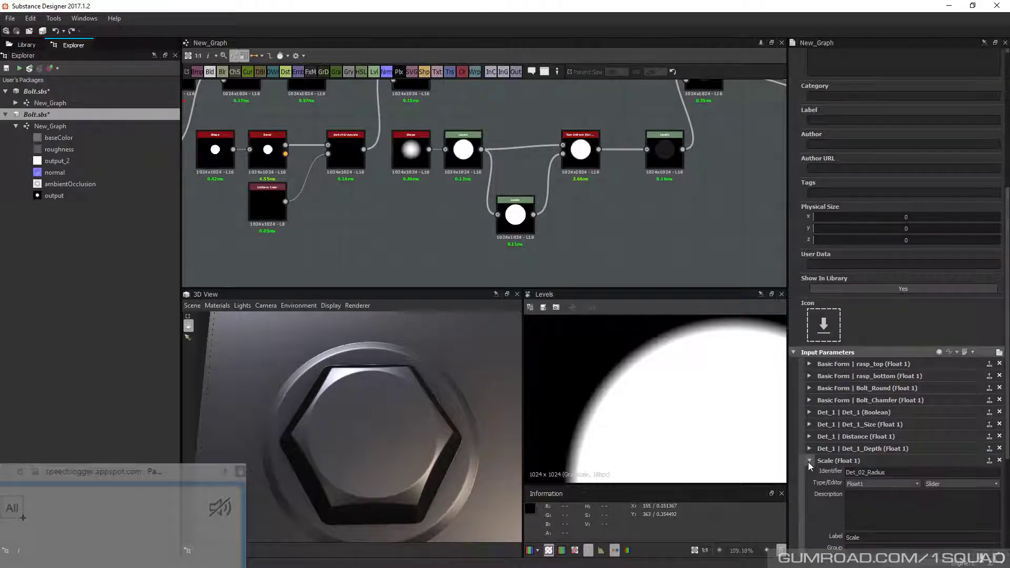
{"action": "scroll", "coordinate": [809, 462], "scroll_direction": "down", "scroll_amount": 3}
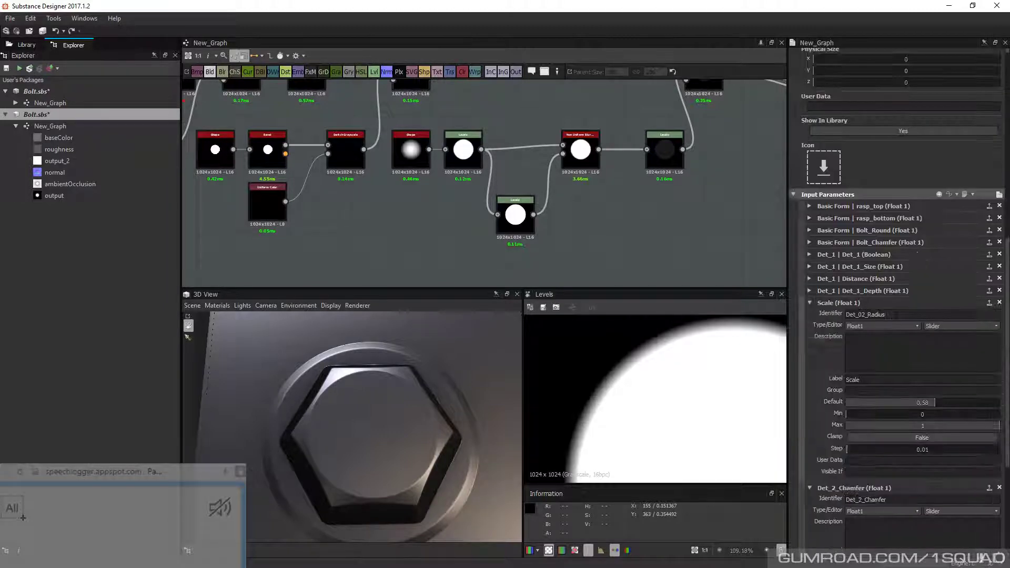
{"action": "type", "text": "2"}
{"action": "key", "text": "Return"}
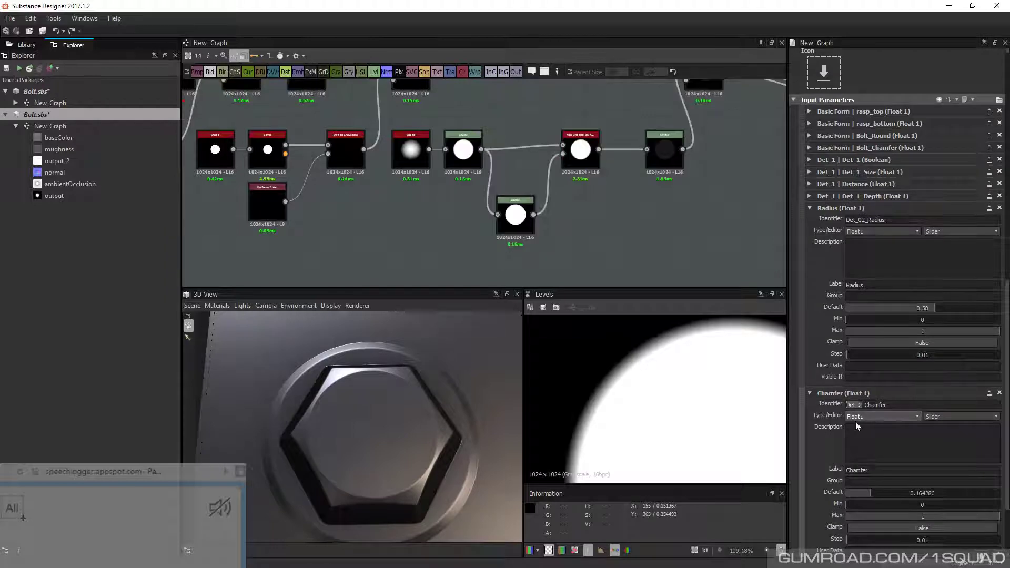
Assign the Chamfer and Radius inputs to the group Det_2 and save the package
{"action": "left_click", "coordinate": [859, 481]}
{"action": "type", "text": "Det_2"}
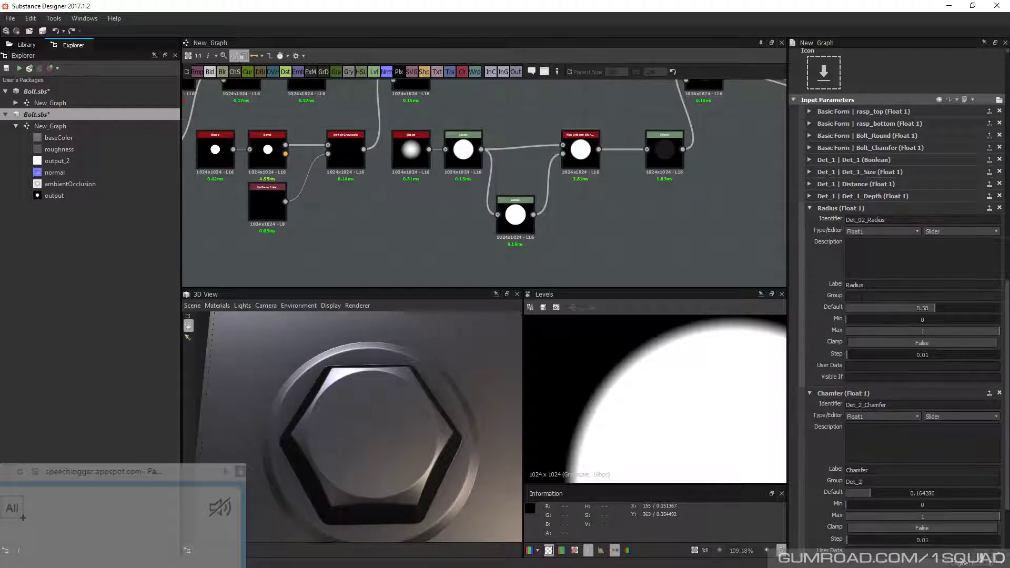
{"action": "left_click", "coordinate": [859, 296]}
{"action": "type", "text": "Det_2"}
{"action": "left_click", "coordinate": [729, 253]}
{"action": "key", "text": "ctrl+s"}
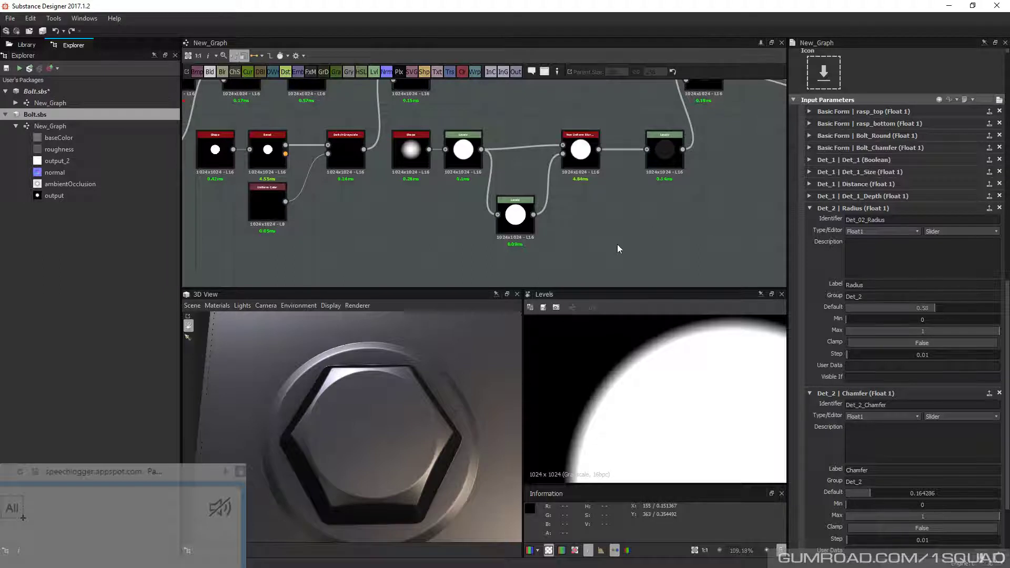
Preview the graph's input parameters with Det_2 Radius at 0.59 and Chamfer at 0.13, checking the washer in 3D
{"action": "middle_click_drag", "start_coordinate": [617, 244], "coordinate": [600, 244]}
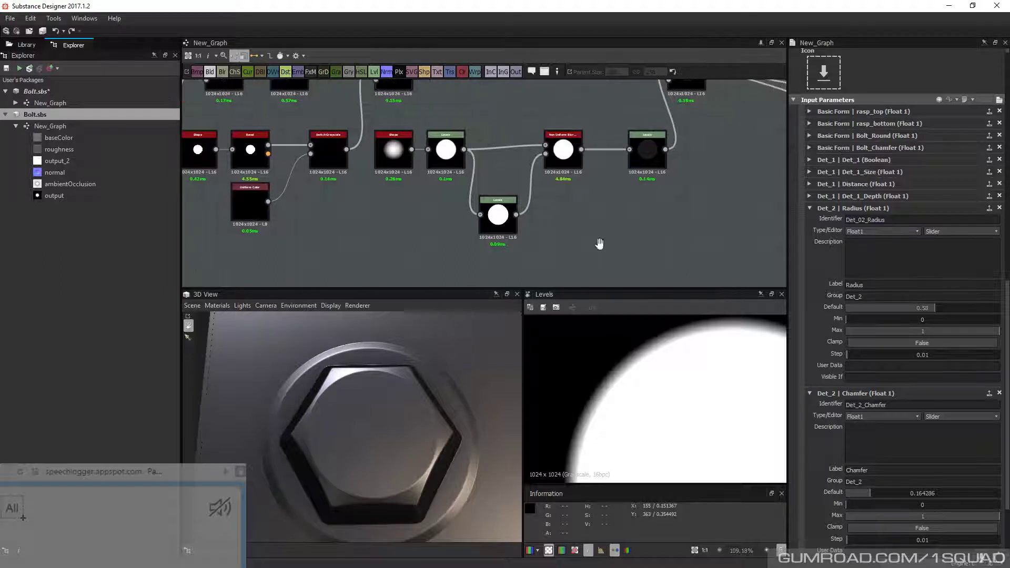
{"action": "left_click", "coordinate": [1000, 100]}
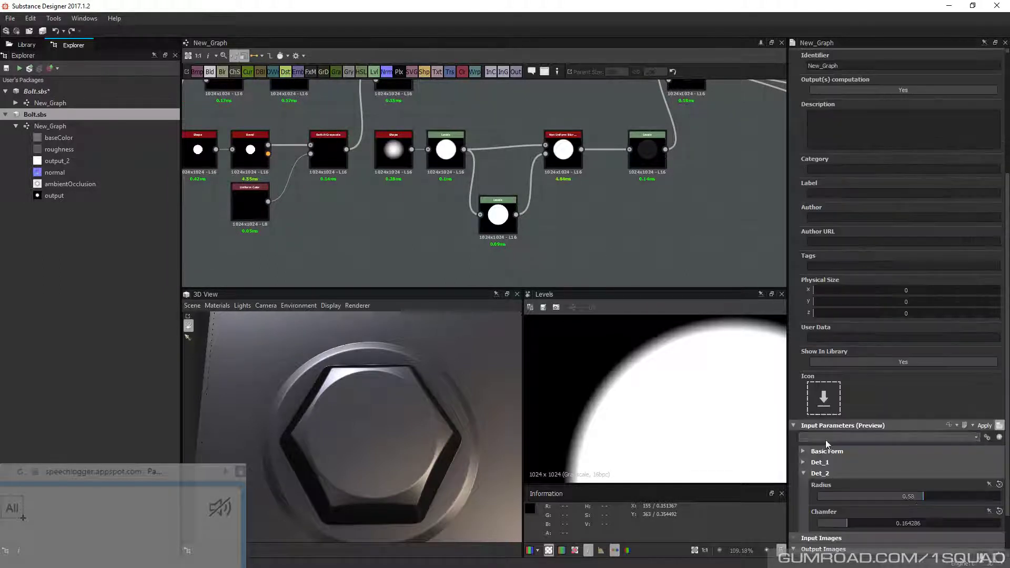
{"action": "left_click_drag", "start_coordinate": [923, 496], "coordinate": [925, 497]}
{"action": "left_click_drag", "start_coordinate": [857, 525], "coordinate": [842, 523]}
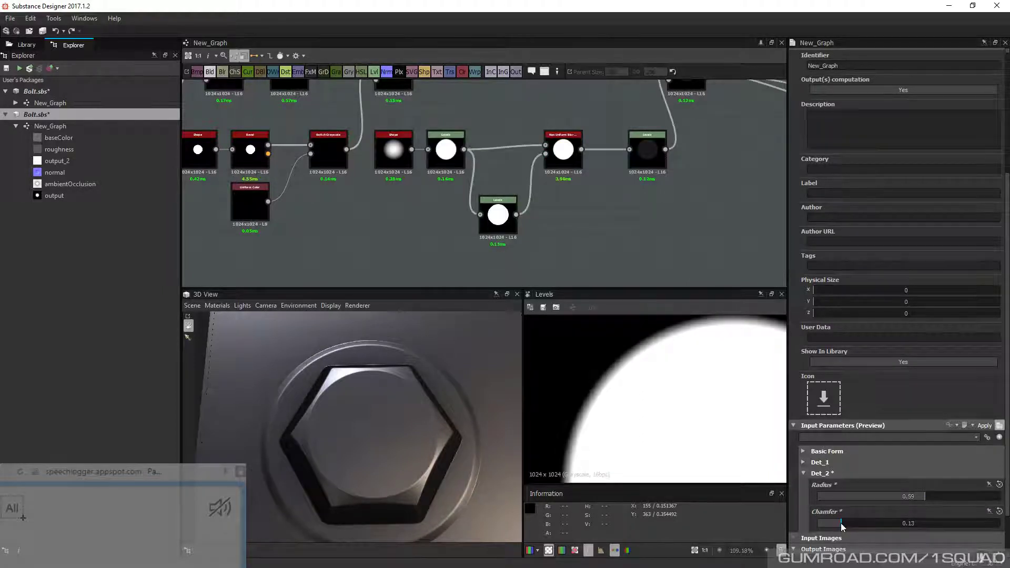
{"action": "left_click_drag", "start_coordinate": [437, 379], "coordinate": [481, 414]}
Preview the washer with Det_2 Chamfer at 0.12 and Radius at 0.57
{"action": "left_click", "coordinate": [843, 523]}
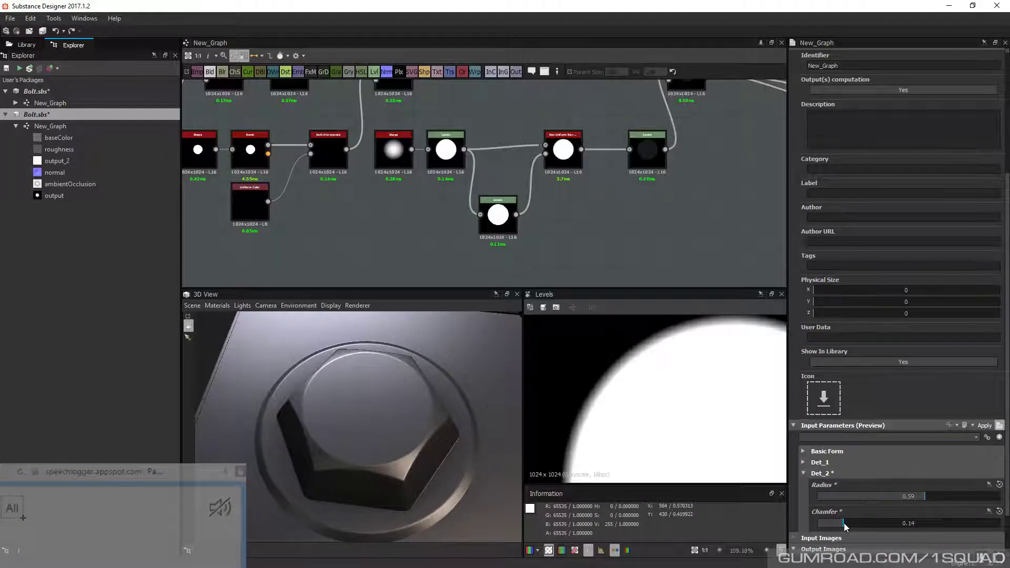
{"action": "left_click_drag", "start_coordinate": [845, 523], "coordinate": [840, 524]}
{"action": "left_click_drag", "start_coordinate": [924, 496], "coordinate": [921, 496]}
Inspect the washer's bevelled edge and the bolt head from low and high angles in 3D
{"action": "left_click_drag", "start_coordinate": [453, 431], "coordinate": [365, 393]}
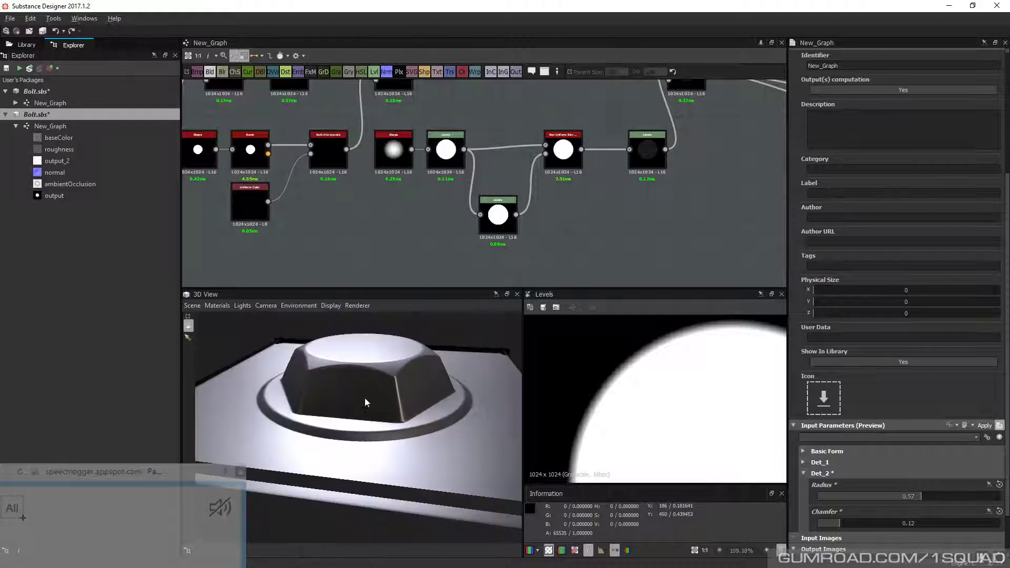
{"action": "left_click_drag", "start_coordinate": [314, 442], "coordinate": [305, 330]}
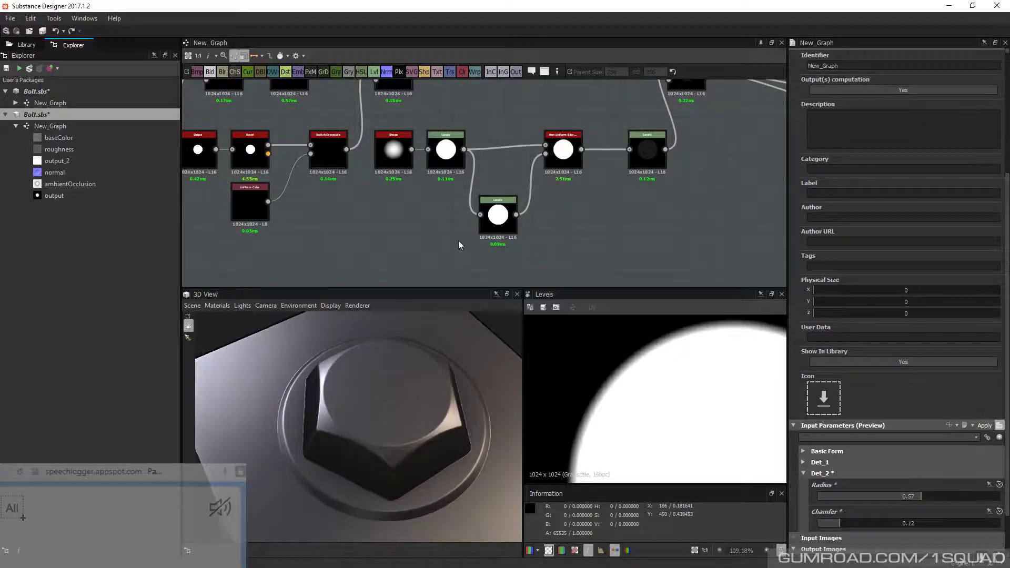
{"action": "left_click_drag", "start_coordinate": [342, 379], "coordinate": [377, 400]}
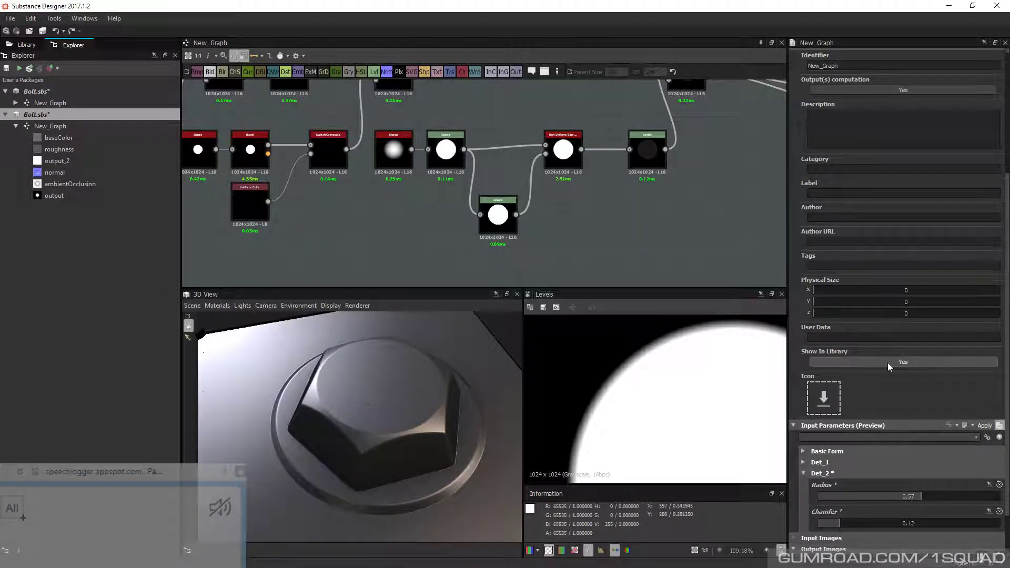
{"action": "left_click_drag", "start_coordinate": [400, 394], "coordinate": [373, 353]}
{"action": "left_click_drag", "start_coordinate": [415, 385], "coordinate": [372, 402]}
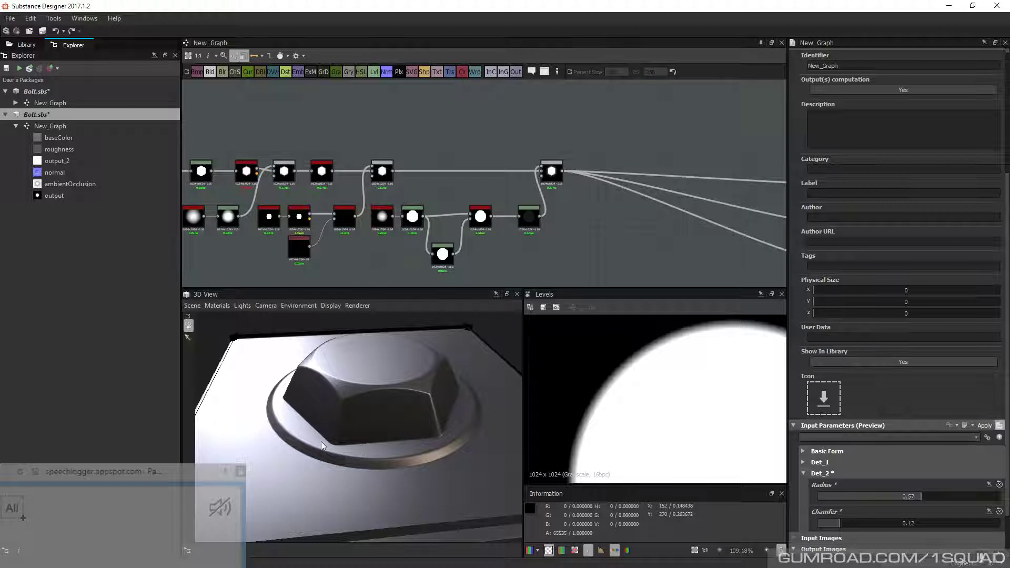
Duplicate the washer's paraboloid Shape node and place the copy beside the final Levels node
{"action": "middle_click_drag", "start_coordinate": [589, 238], "coordinate": [503, 231]}
{"action": "scroll", "coordinate": [555, 233], "scroll_direction": "down", "scroll_amount": 2}
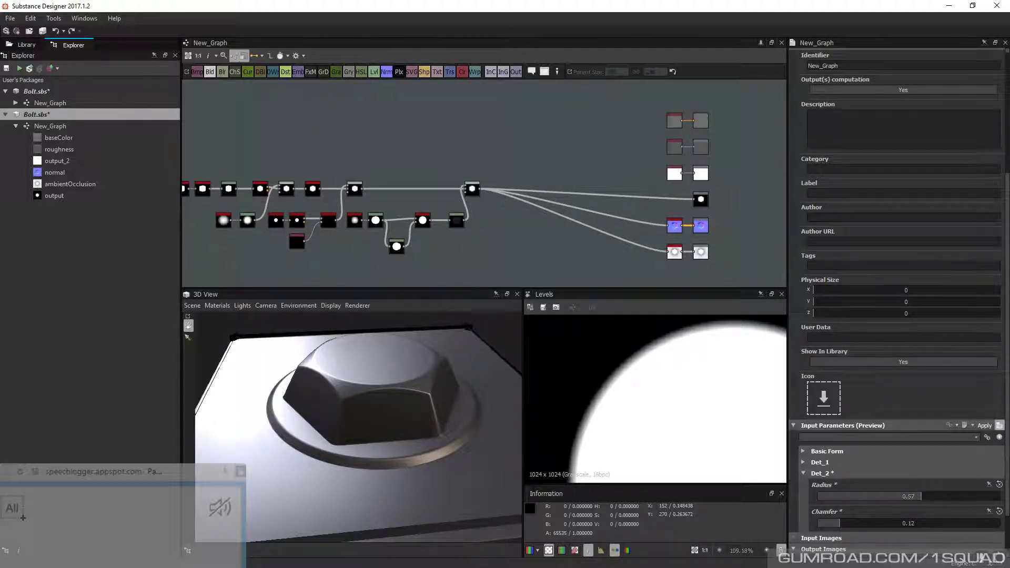
{"action": "scroll", "coordinate": [373, 242], "scroll_direction": "up", "scroll_amount": 3}
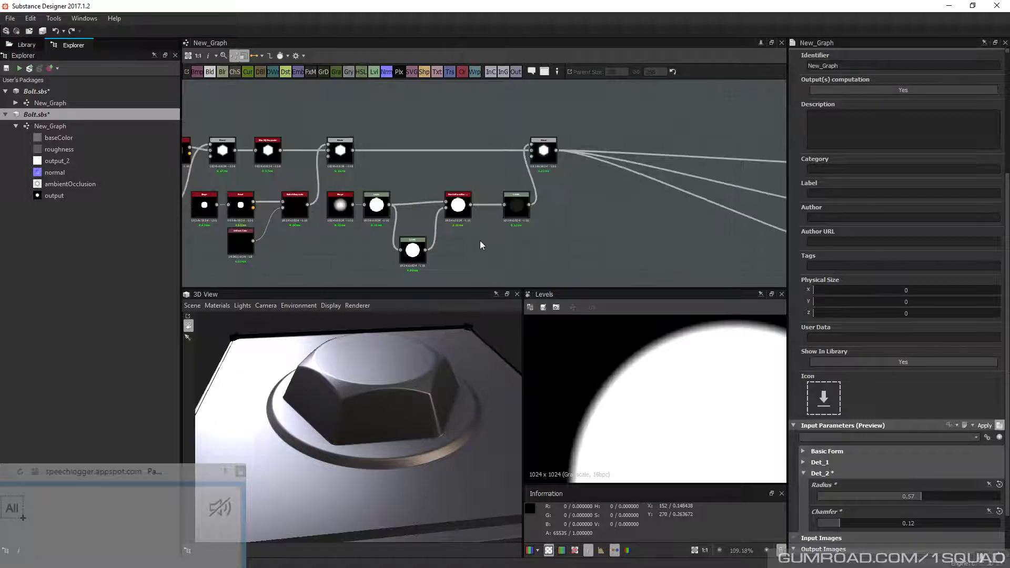
{"action": "left_click", "coordinate": [341, 204]}
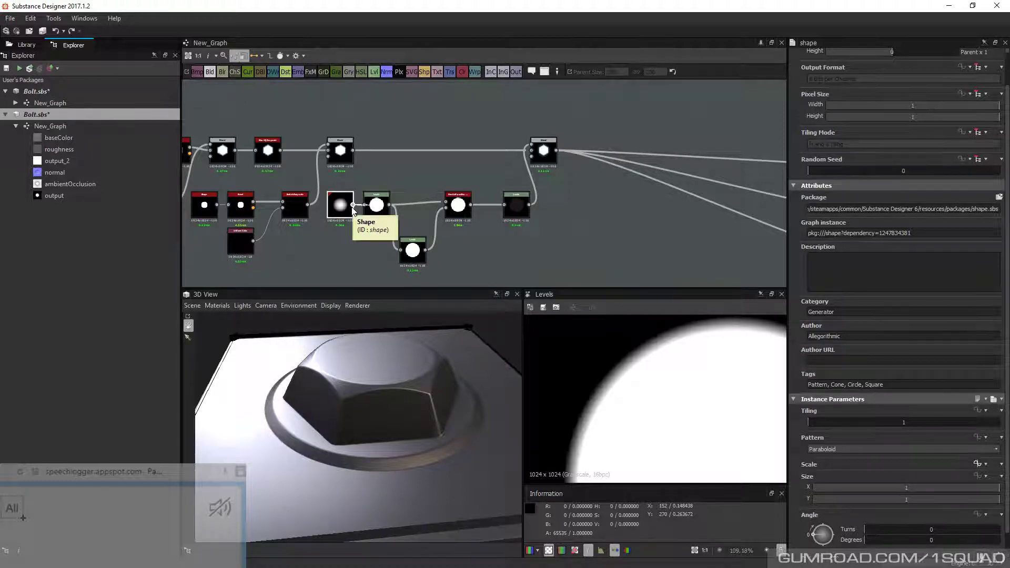
{"action": "left_click_drag", "start_coordinate": [339, 416], "coordinate": [340, 448]}
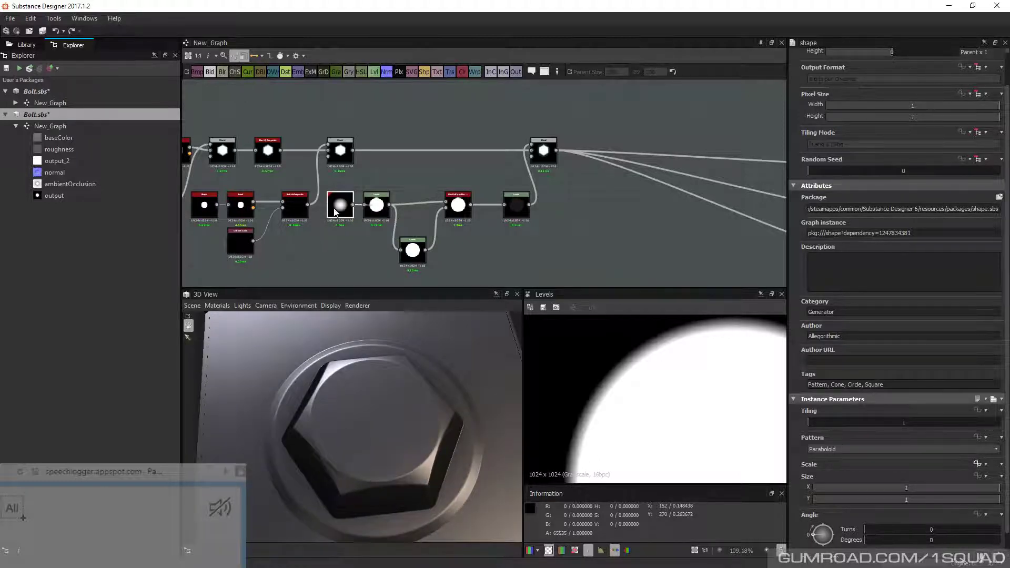
{"action": "key", "text": "ctrl+v"}
{"action": "left_click", "coordinate": [570, 210]}
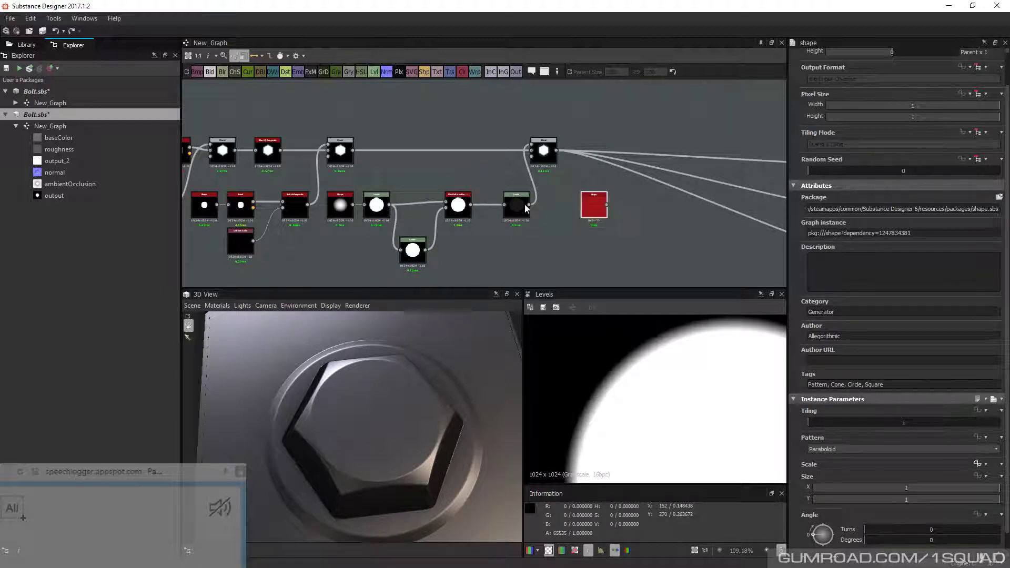
Add a Blend node to the graph beside the duplicated Shape node
{"action": "scroll", "coordinate": [525, 200], "scroll_direction": "up", "scroll_amount": 3}
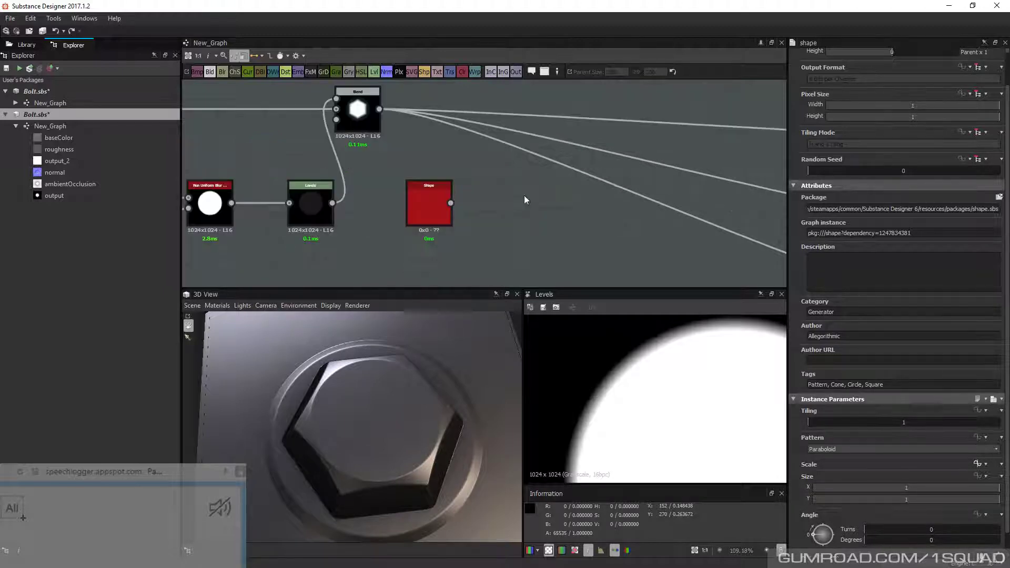
{"action": "key", "text": "space"}
{"action": "type", "text": "b"}
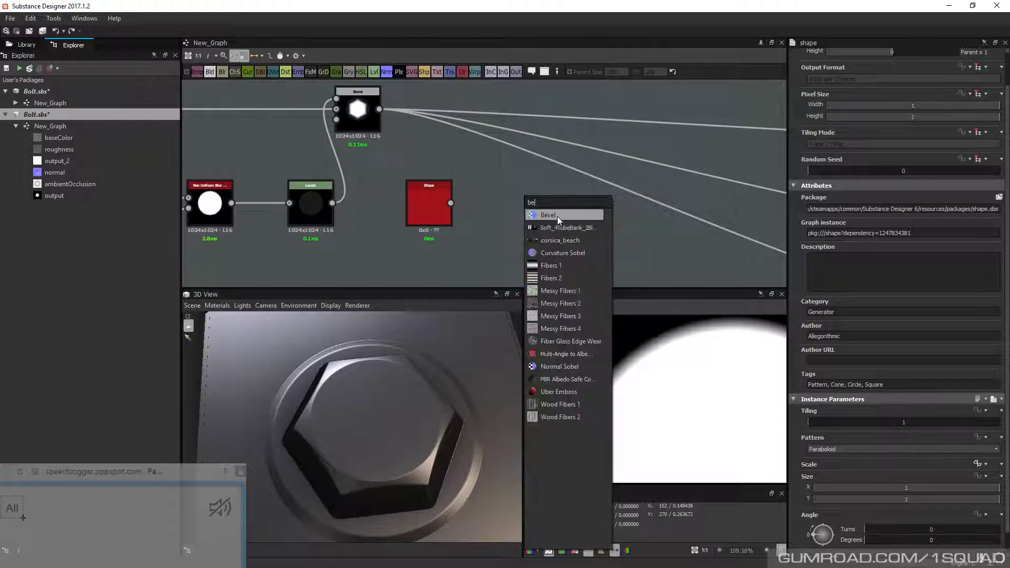
{"action": "type", "text": "len"}
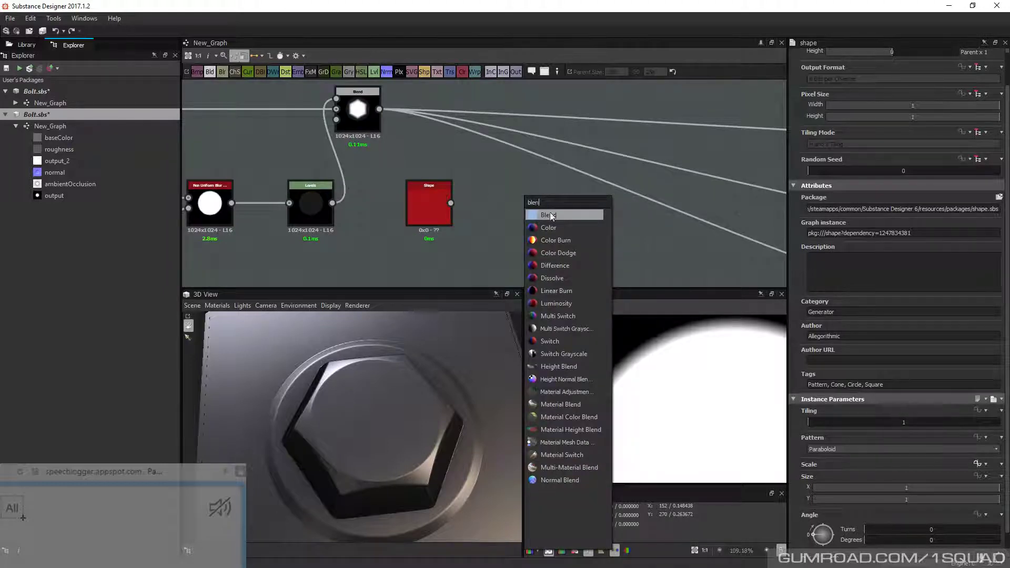
{"action": "left_click", "coordinate": [553, 216]}
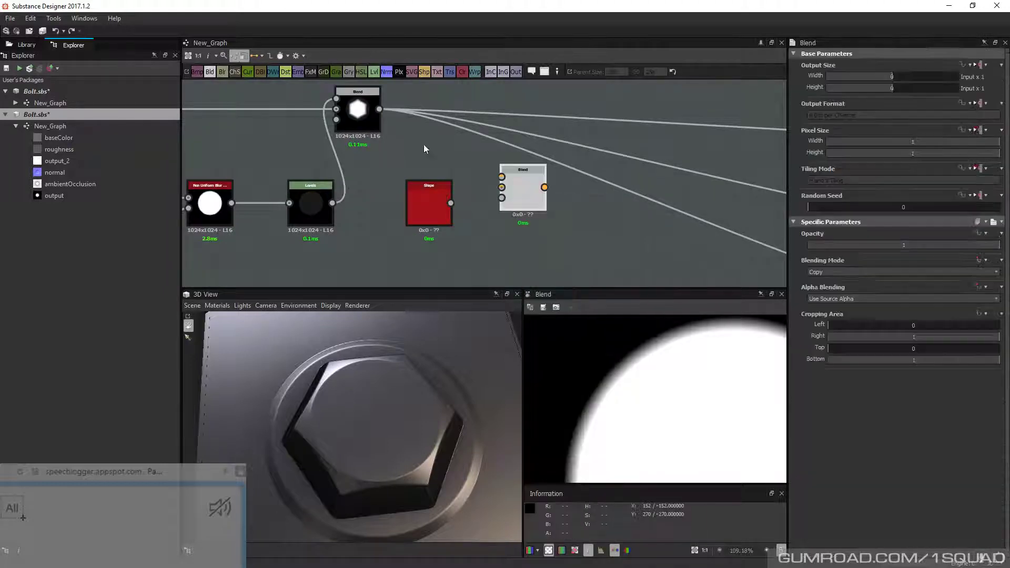
Connect the washer's final Blend and the duplicated Shape to the new Blend, with Ignore Alpha and Min (Darken) mode
{"action": "left_click_drag", "start_coordinate": [379, 109], "coordinate": [502, 188]}
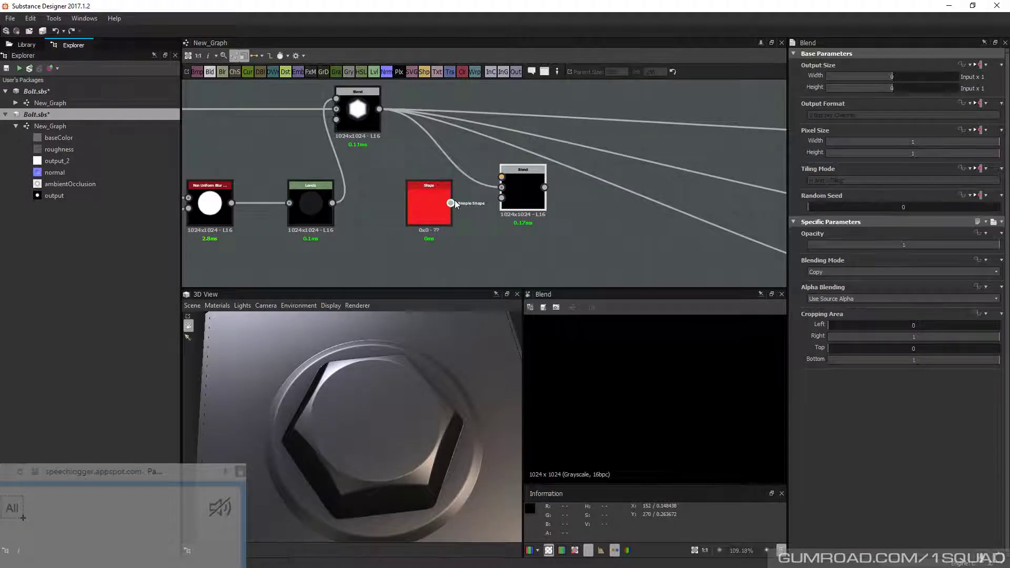
{"action": "left_click_drag", "start_coordinate": [451, 203], "coordinate": [501, 177]}
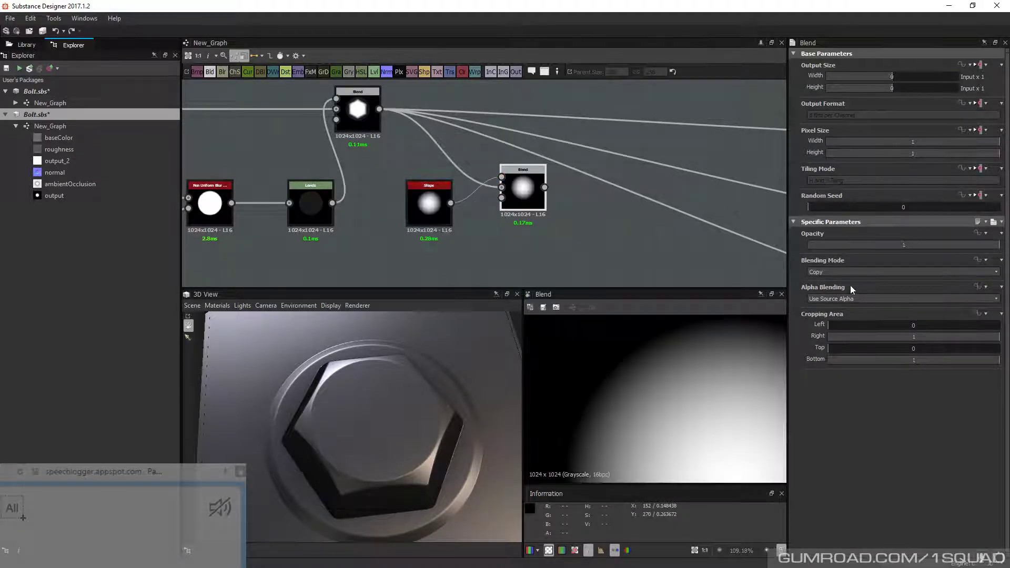
{"action": "left_click", "coordinate": [843, 299]}
{"action": "left_click", "coordinate": [832, 318]}
{"action": "left_click", "coordinate": [836, 274]}
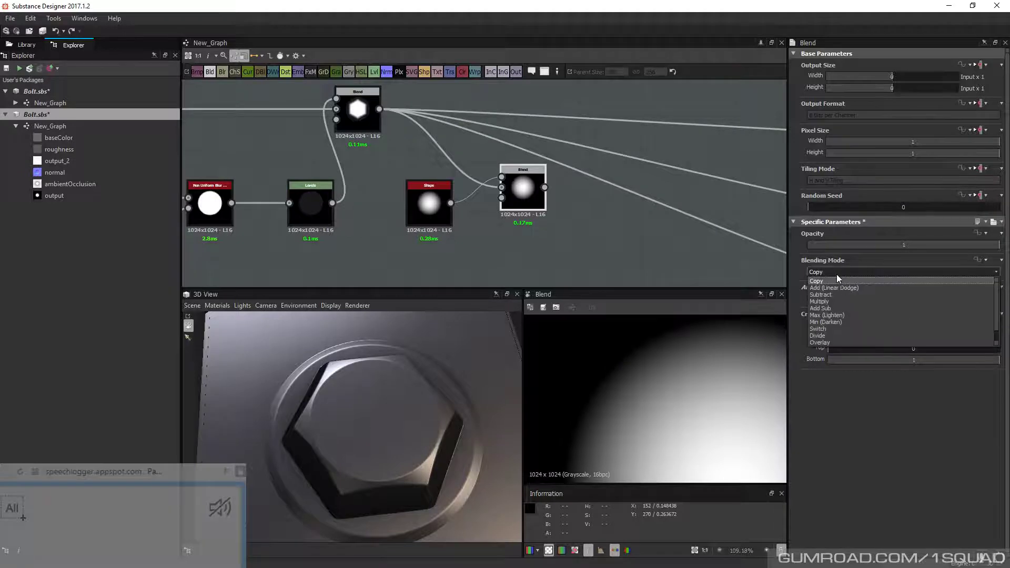
{"action": "left_click", "coordinate": [839, 321]}
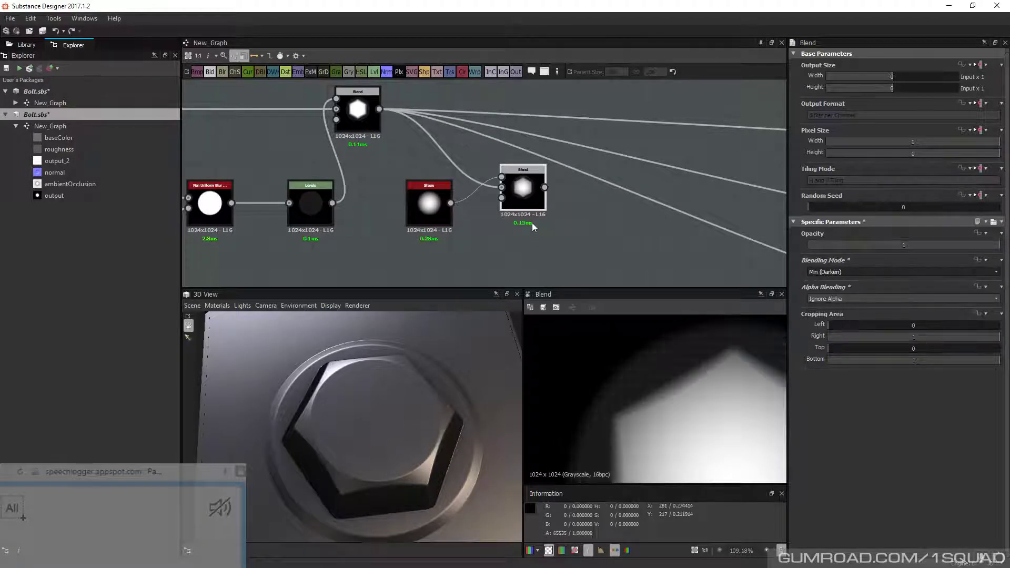
Examine the flange nut reference photo for the chamfered top and the washer's profile
{"action": "left_click", "coordinate": [427, 210]}
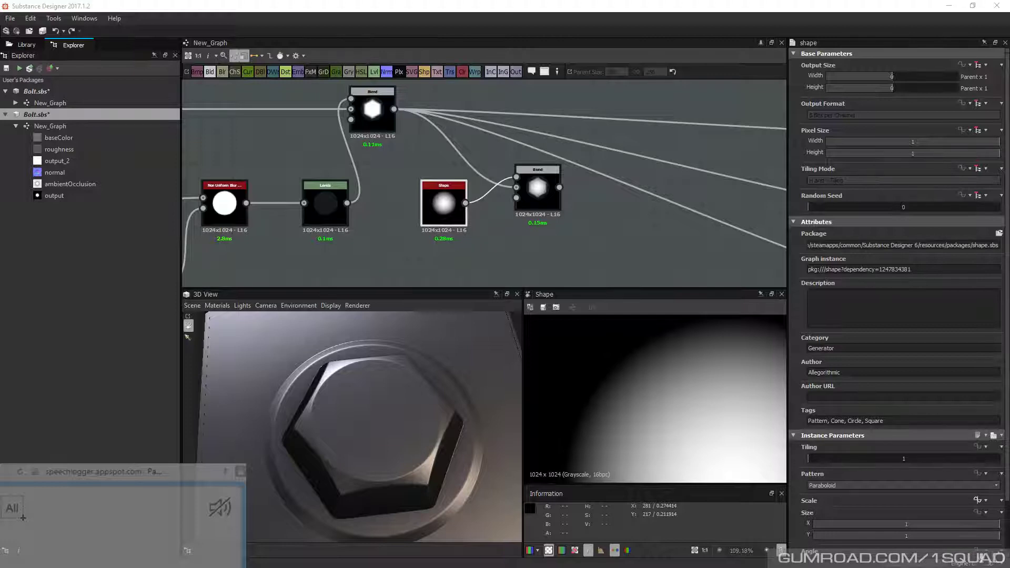
{"action": "key", "text": "alt+Tab"}
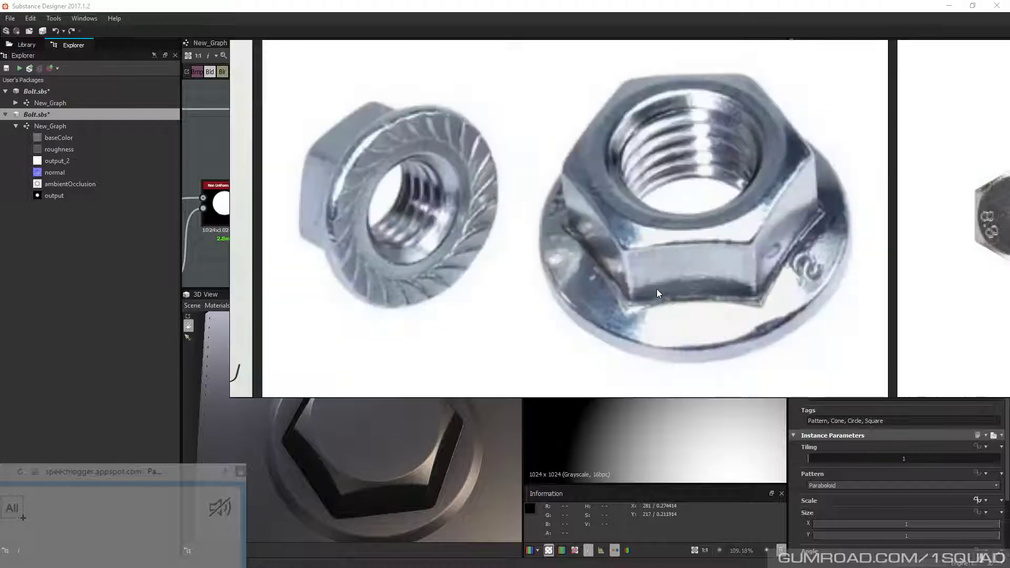
{"action": "right_click_drag", "start_coordinate": [657, 289], "coordinate": [655, 289]}
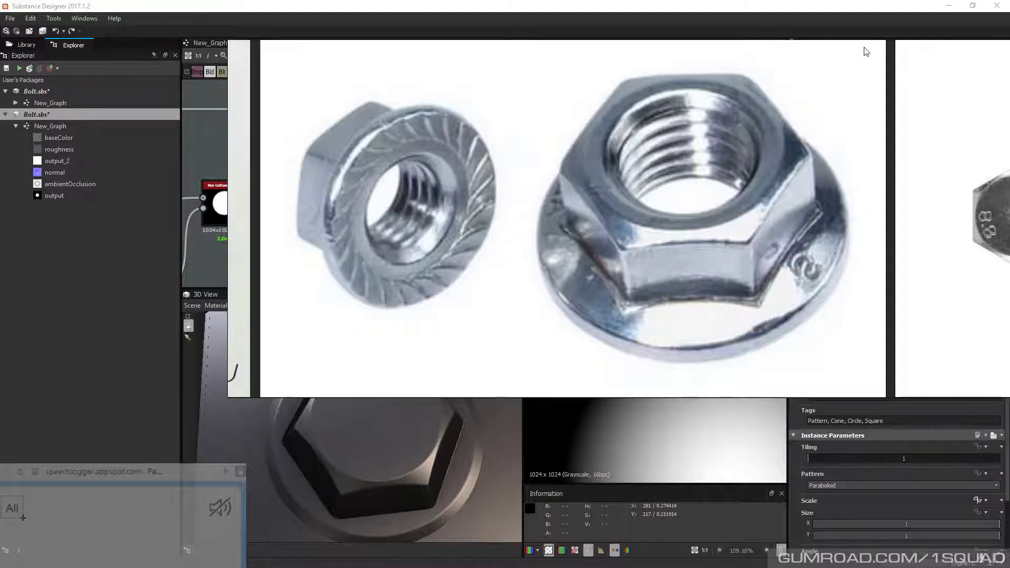
{"action": "right_click_drag", "start_coordinate": [864, 52], "coordinate": [1009, 114]}
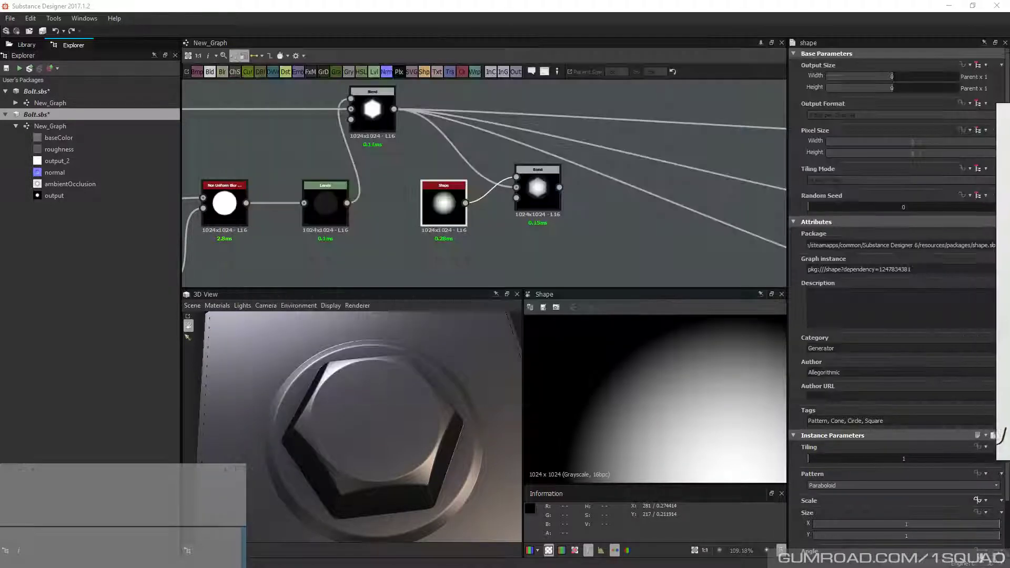
Reroute the downstream output connections to the new Blend and move it up beside the previous Blend
{"action": "left_click", "coordinate": [488, 234]}
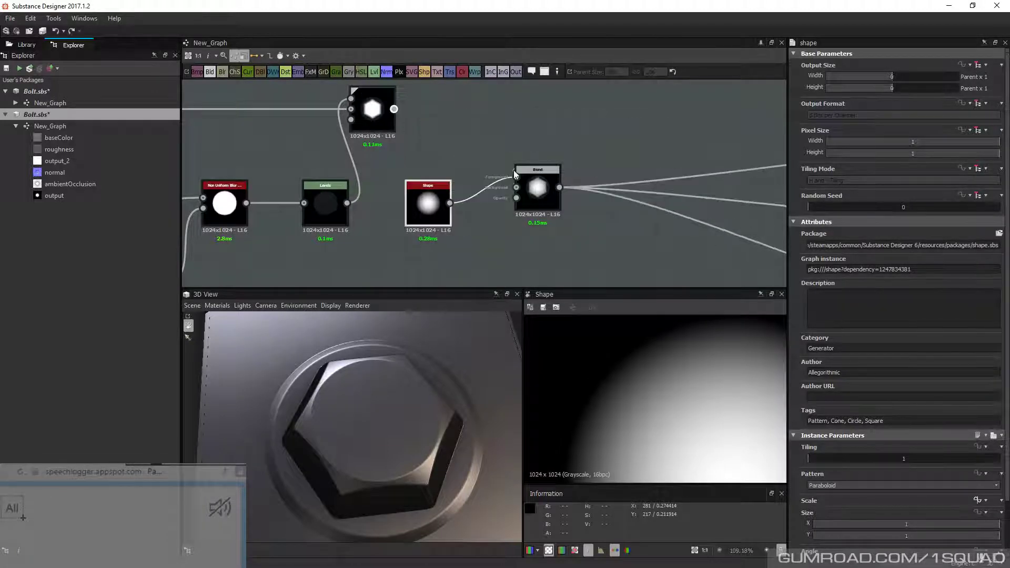
{"action": "left_click", "coordinate": [545, 191]}
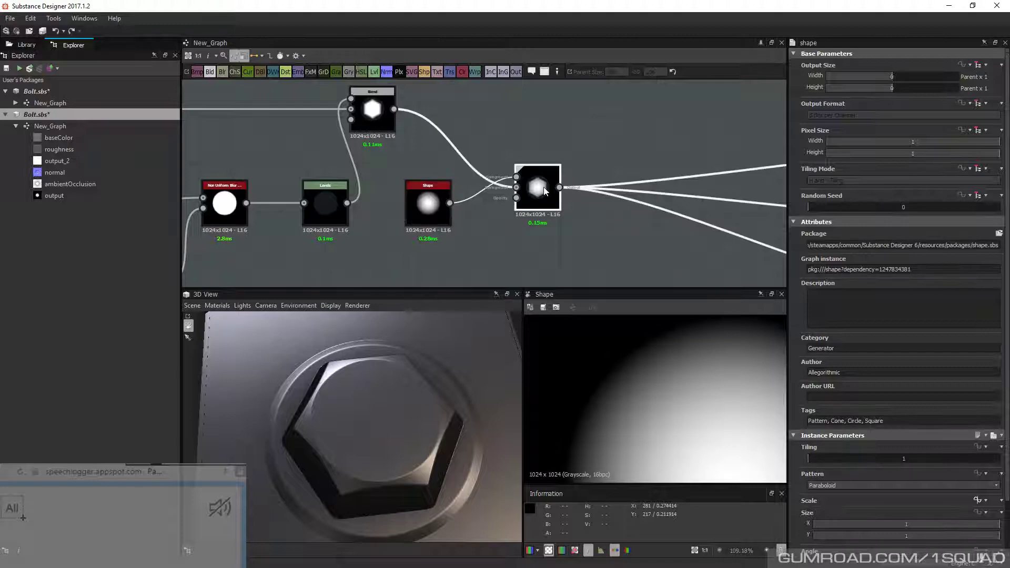
{"action": "left_click_drag", "start_coordinate": [545, 191], "coordinate": [538, 128]}
Insert a Levels node between the duplicated Shape and the new Blend, and lower its input white point to near the histogram's middle
{"action": "key", "text": "space"}
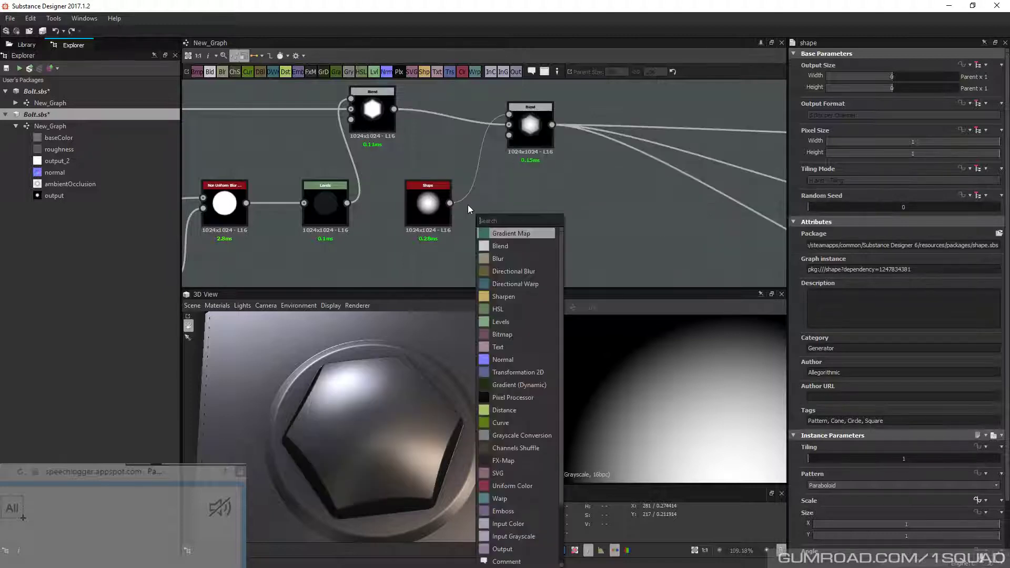
{"action": "type", "text": "leve"}
{"action": "left_click", "coordinate": [509, 230]}
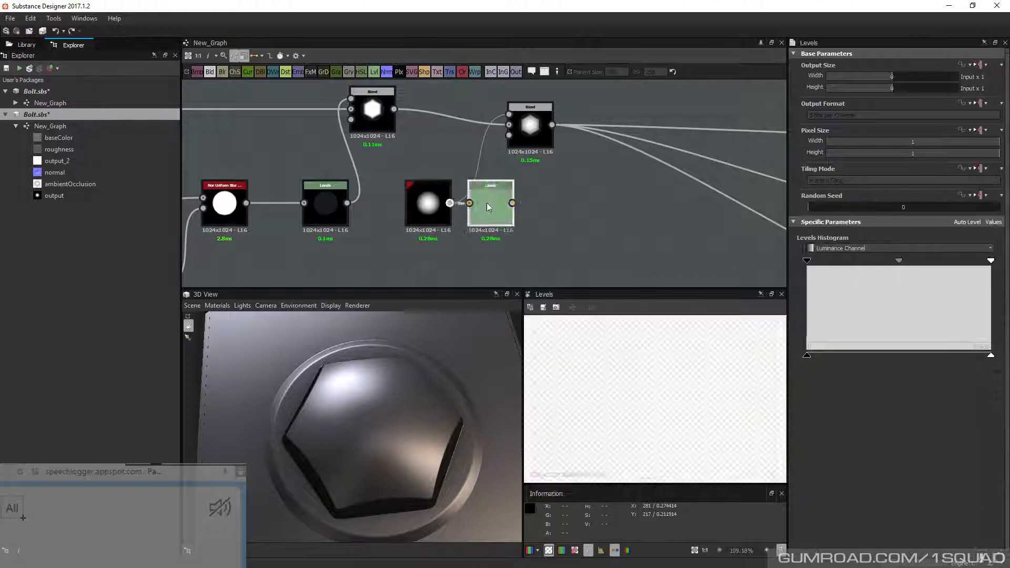
{"action": "left_click_drag", "start_coordinate": [531, 122], "coordinate": [554, 119]}
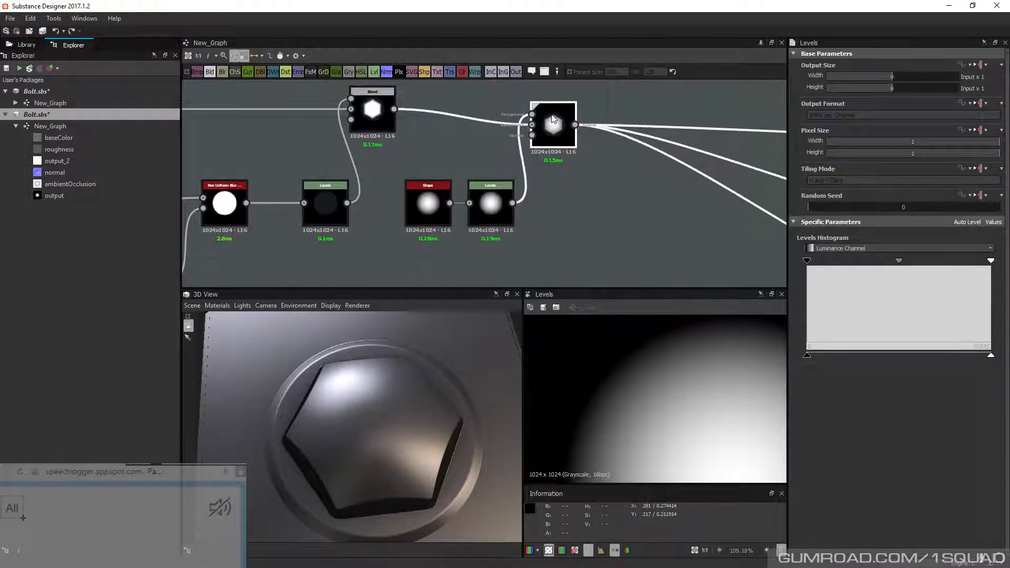
{"action": "left_click_drag", "start_coordinate": [991, 261], "coordinate": [893, 261]}
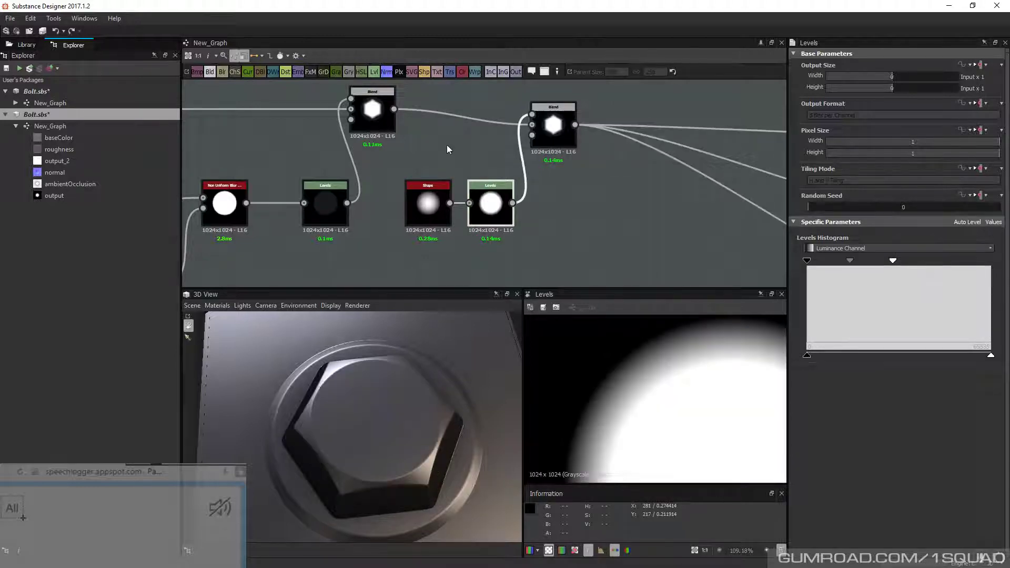
Move the new Shape, Levels and Blend group toward the output nodes to make room after the washer's Blend
{"action": "scroll", "coordinate": [447, 149], "scroll_direction": "down", "scroll_amount": 2}
{"action": "middle_click_drag", "start_coordinate": [411, 174], "coordinate": [565, 179]}
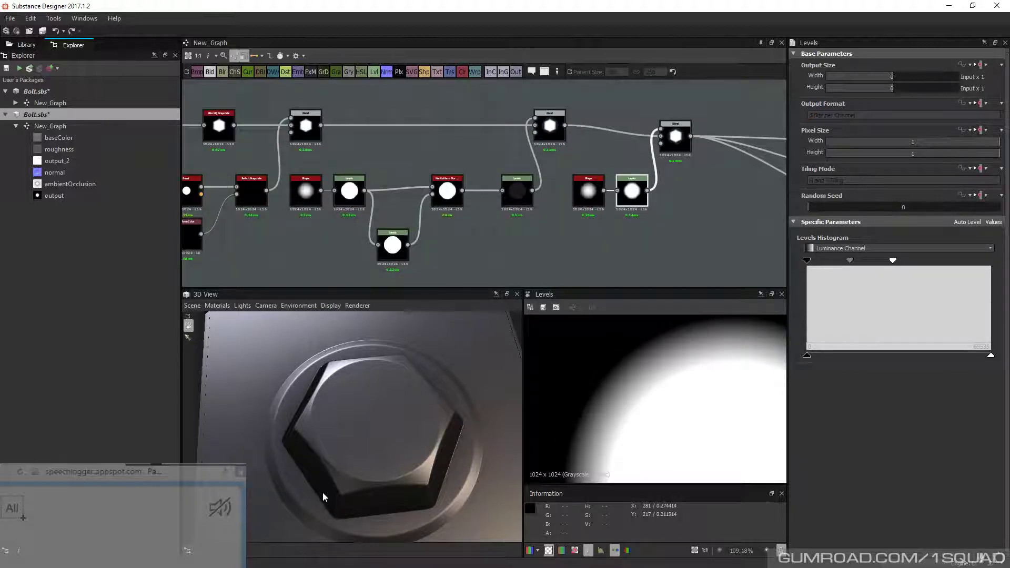
{"action": "middle_click_drag", "start_coordinate": [550, 250], "coordinate": [429, 270]}
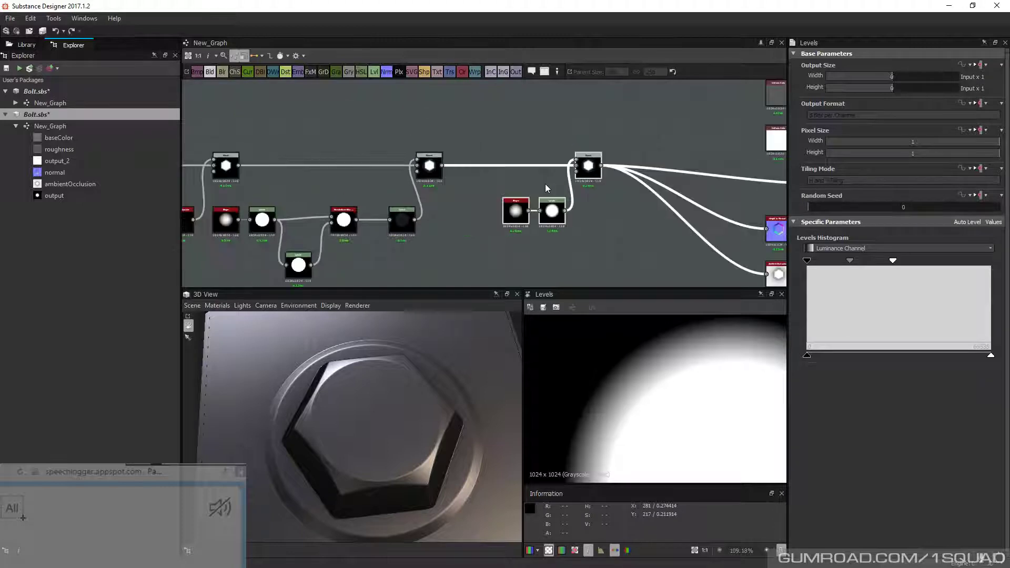
{"action": "middle_click_drag", "start_coordinate": [545, 185], "coordinate": [690, 166]}
{"action": "left_click", "coordinate": [574, 149]}
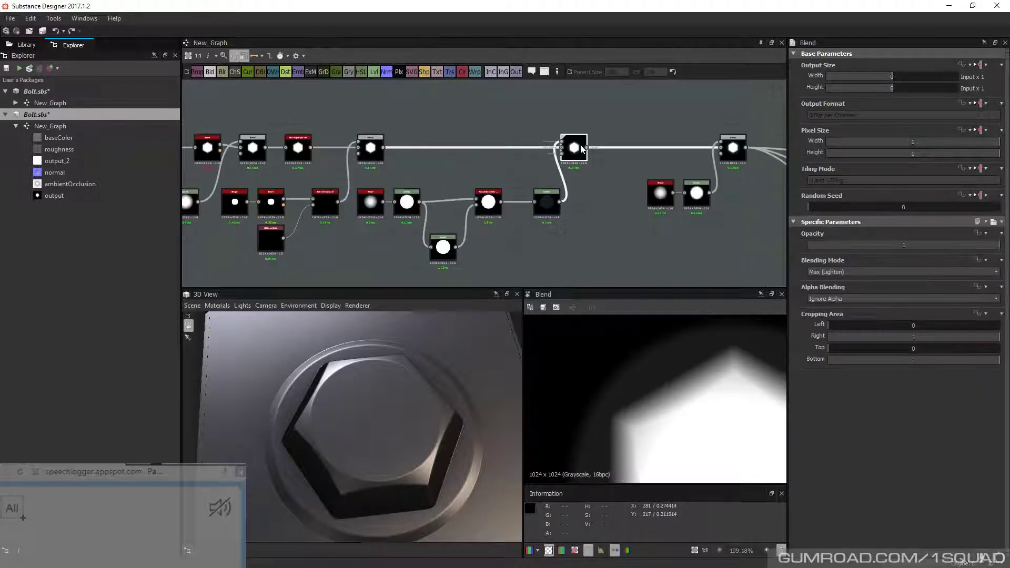
{"action": "middle_click_drag", "start_coordinate": [580, 252], "coordinate": [560, 243]}
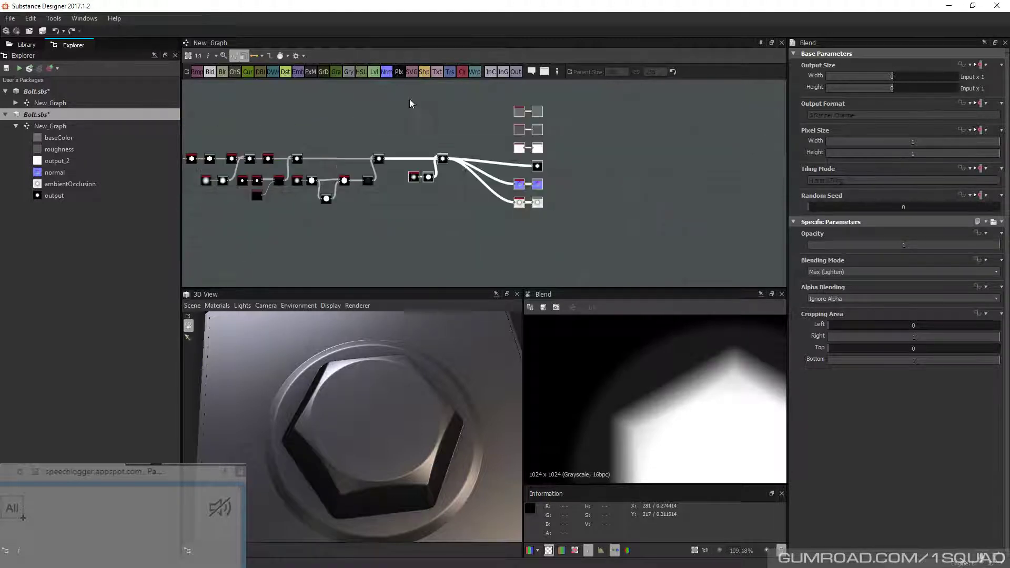
{"action": "left_click_drag", "start_coordinate": [444, 156], "coordinate": [544, 154]}
Add a Switch Grayscale node after the washer's last Levels node and connect the Levels output to its first input
{"action": "scroll", "coordinate": [353, 170], "scroll_direction": "up", "scroll_amount": 4}
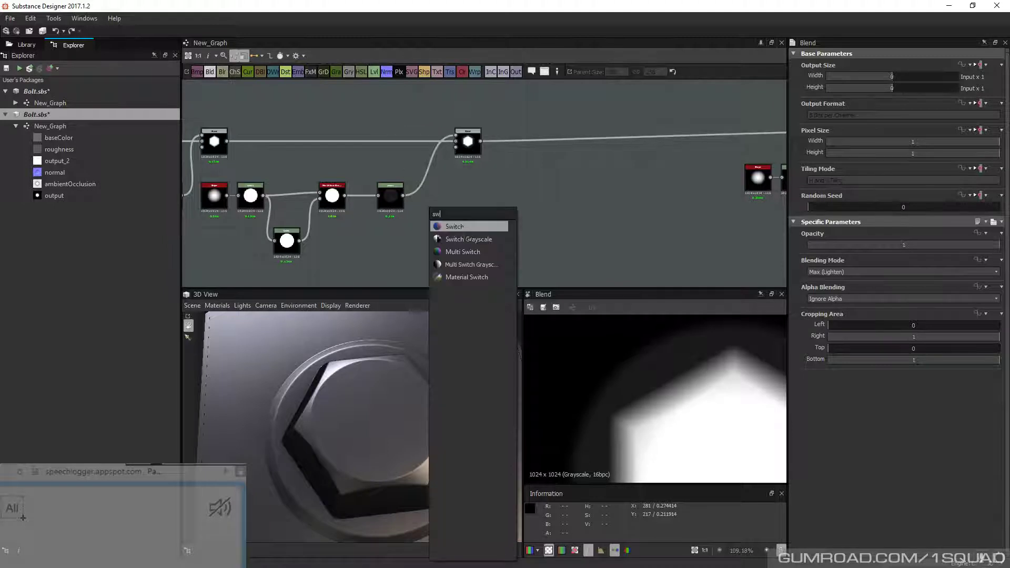
{"action": "left_click", "coordinate": [471, 243]}
{"action": "scroll", "coordinate": [410, 227], "scroll_direction": "up", "scroll_amount": 2}
{"action": "left_click_drag", "start_coordinate": [437, 191], "coordinate": [467, 192]}
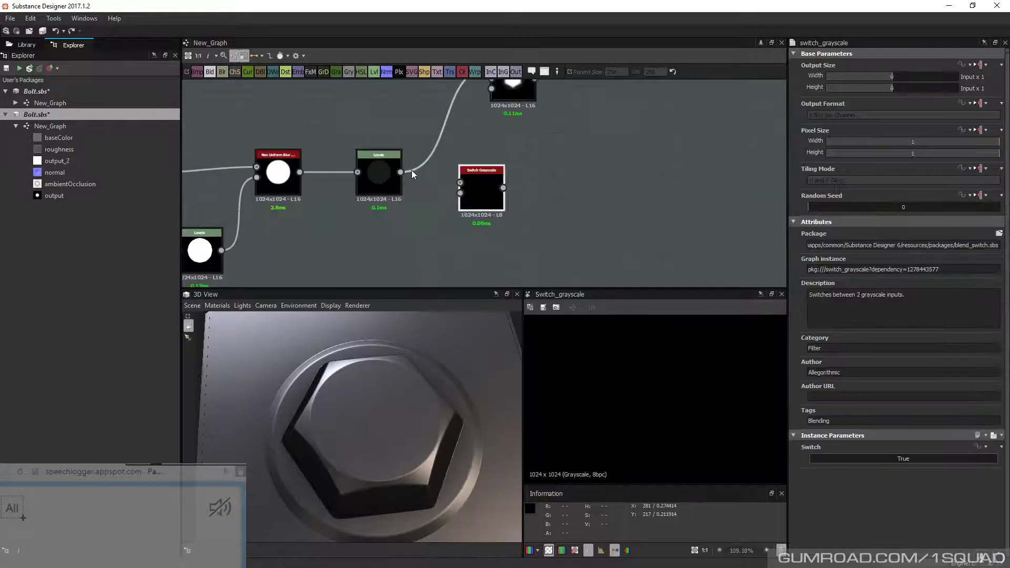
{"action": "left_click_drag", "start_coordinate": [401, 172], "coordinate": [452, 169]}
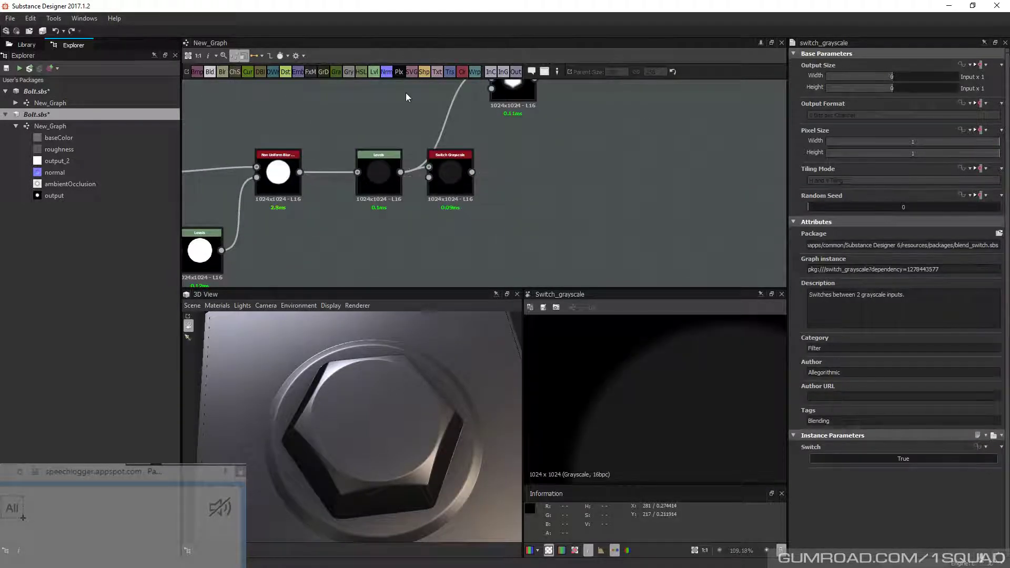
Connect a grayscale black Uniform Color to the switch's second input and route the switch output into the washer's Blend
{"action": "left_click_drag", "start_coordinate": [462, 72], "coordinate": [377, 254]}
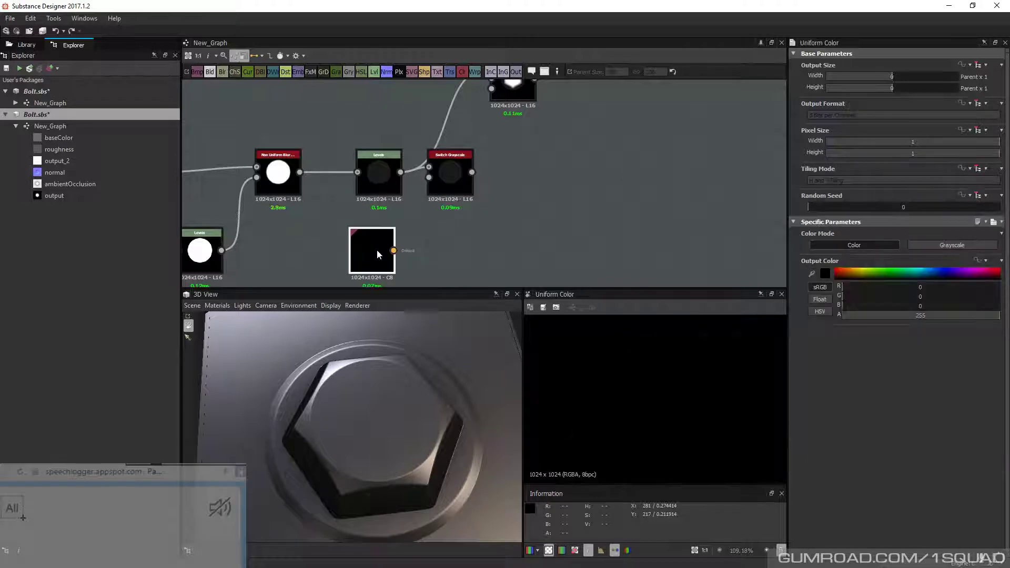
{"action": "left_click", "coordinate": [950, 246]}
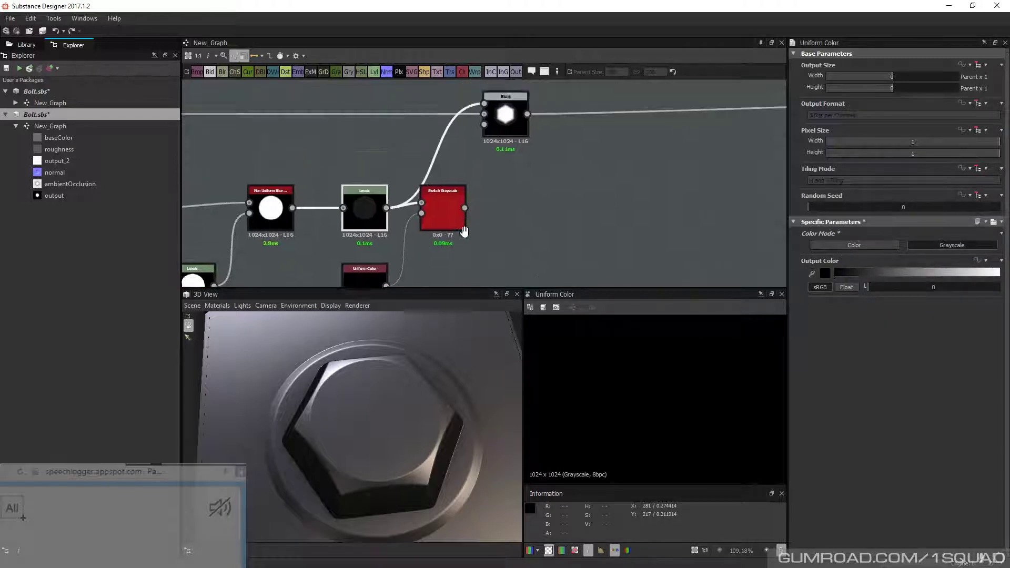
{"action": "middle_click_drag", "start_coordinate": [471, 206], "coordinate": [464, 230]}
{"action": "left_click_drag", "start_coordinate": [461, 231], "coordinate": [493, 133]}
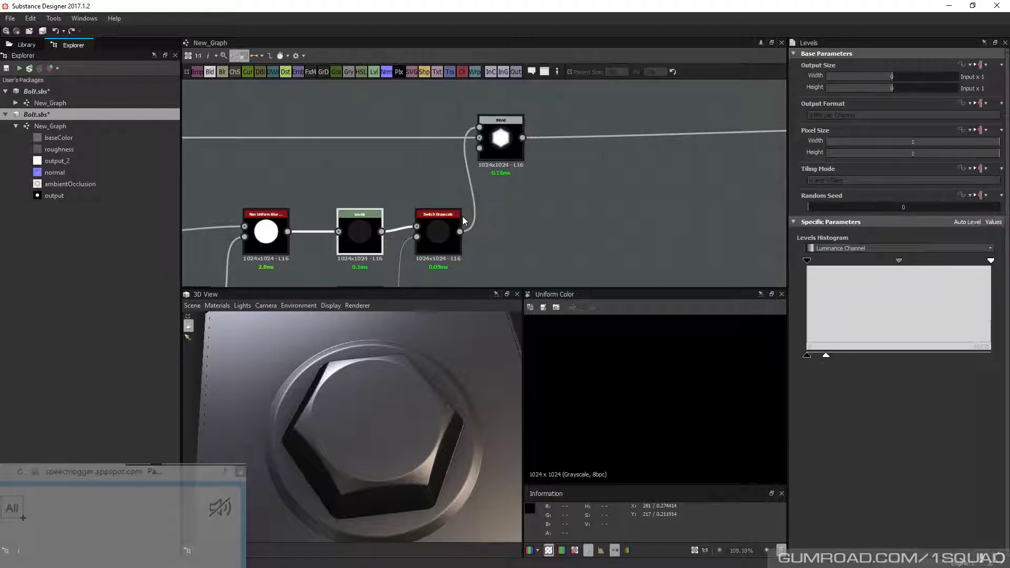
Expose the Switch Grayscale node's Switch parameter as a new graph input named Det_1_On_Off
{"action": "left_click", "coordinate": [461, 217]}
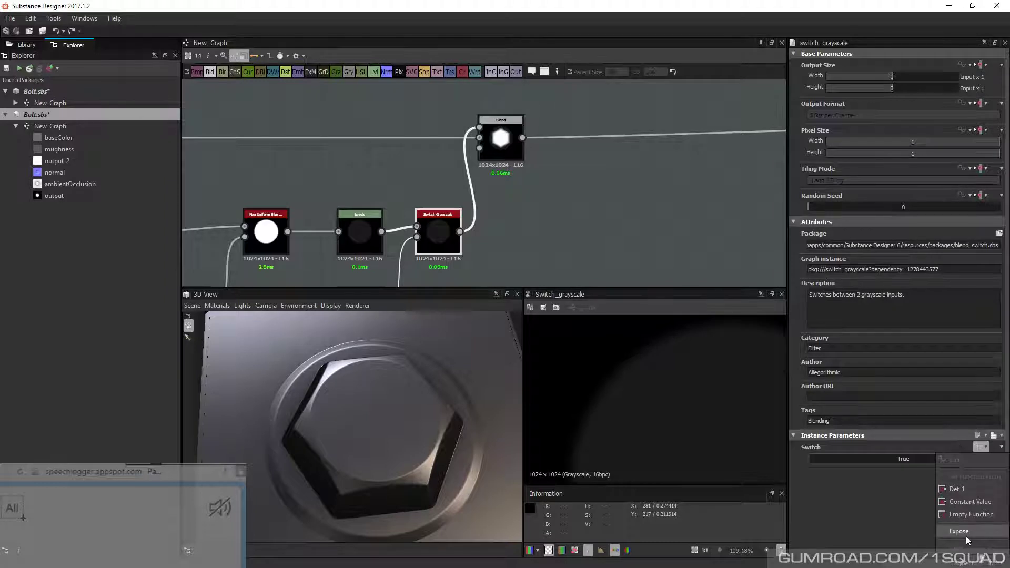
{"action": "left_click", "coordinate": [965, 534]}
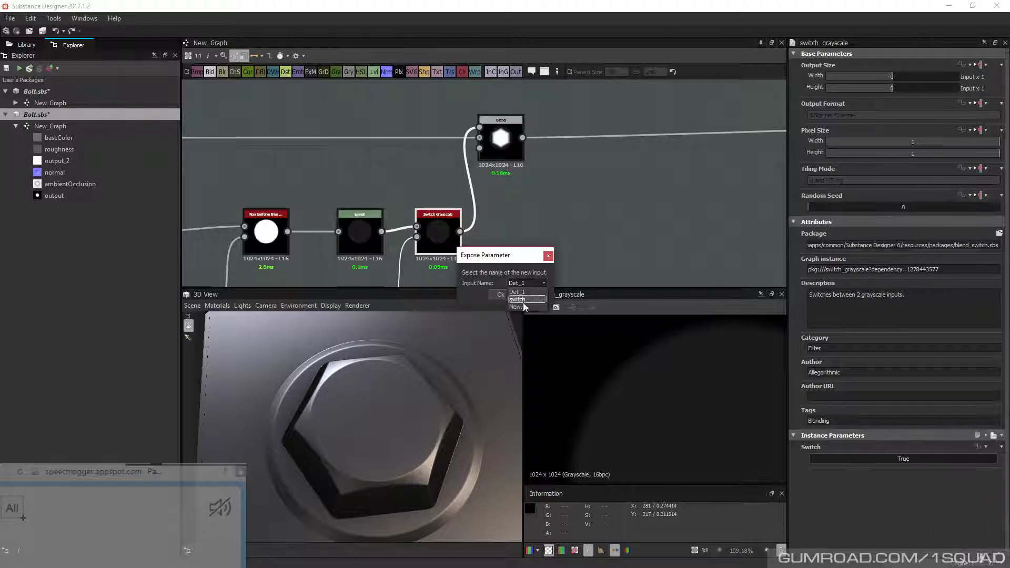
{"action": "type", "text": "Det_1_On_Off"}
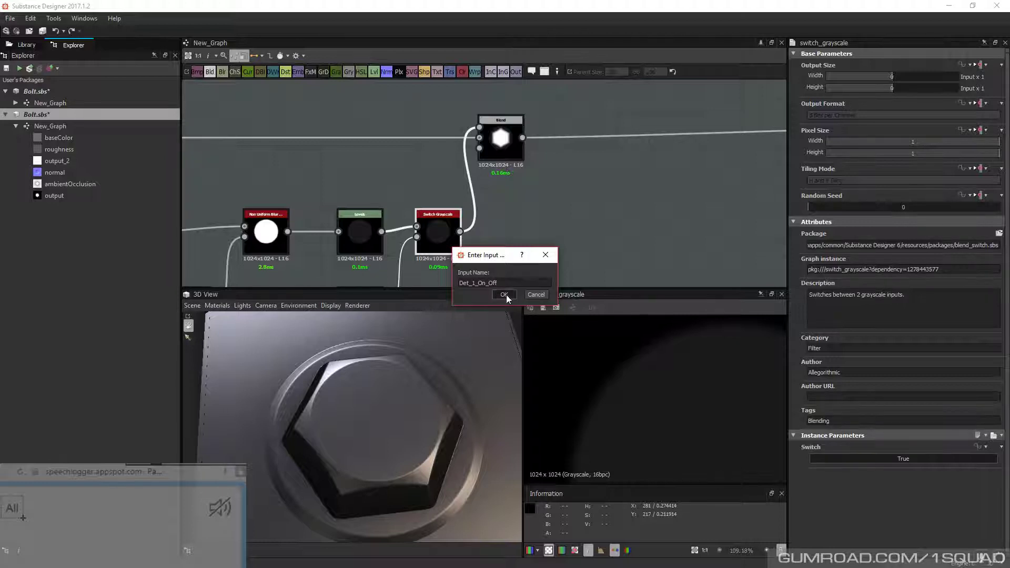
{"action": "left_click", "coordinate": [501, 295]}
{"action": "left_click", "coordinate": [531, 295]}
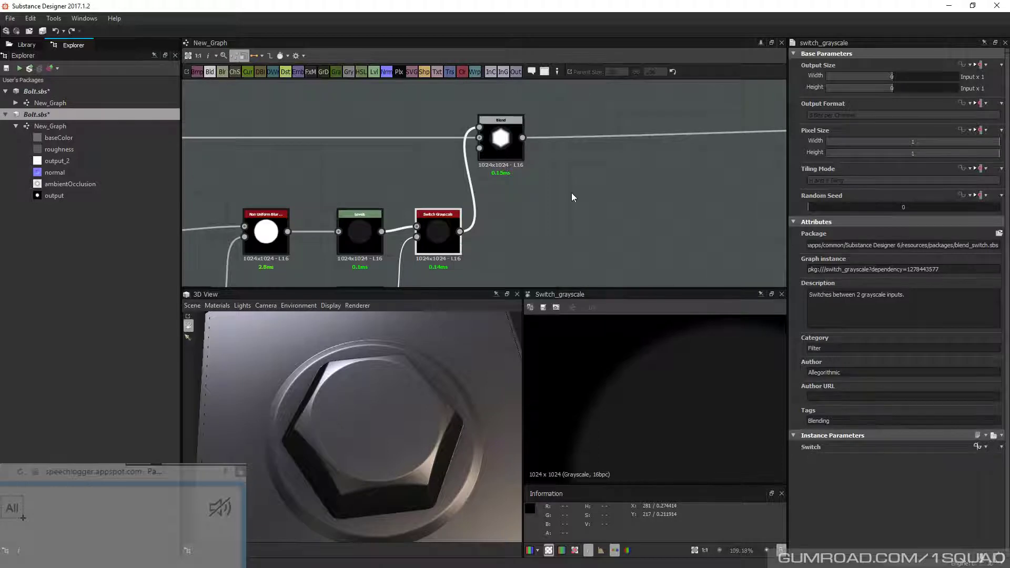
Reorder the graph's input parameters so that Switch (Boolean) sits directly above Det_2 Radius
{"action": "double_click", "coordinate": [573, 193]}
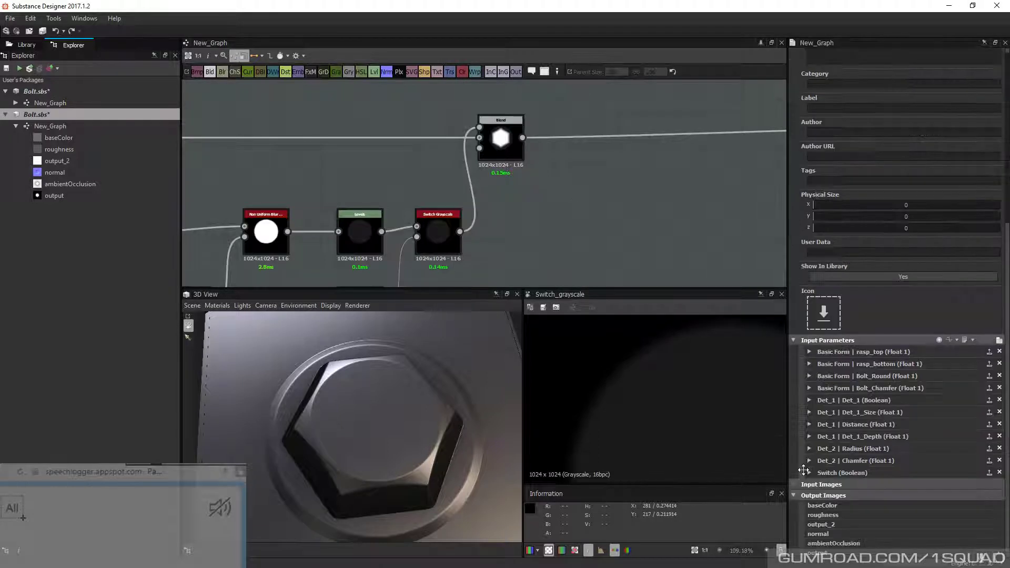
{"action": "left_click", "coordinate": [809, 472]}
{"action": "scroll", "coordinate": [818, 458], "scroll_direction": "down", "scroll_amount": 2}
{"action": "scroll", "coordinate": [820, 454], "scroll_direction": "down", "scroll_amount": 1}
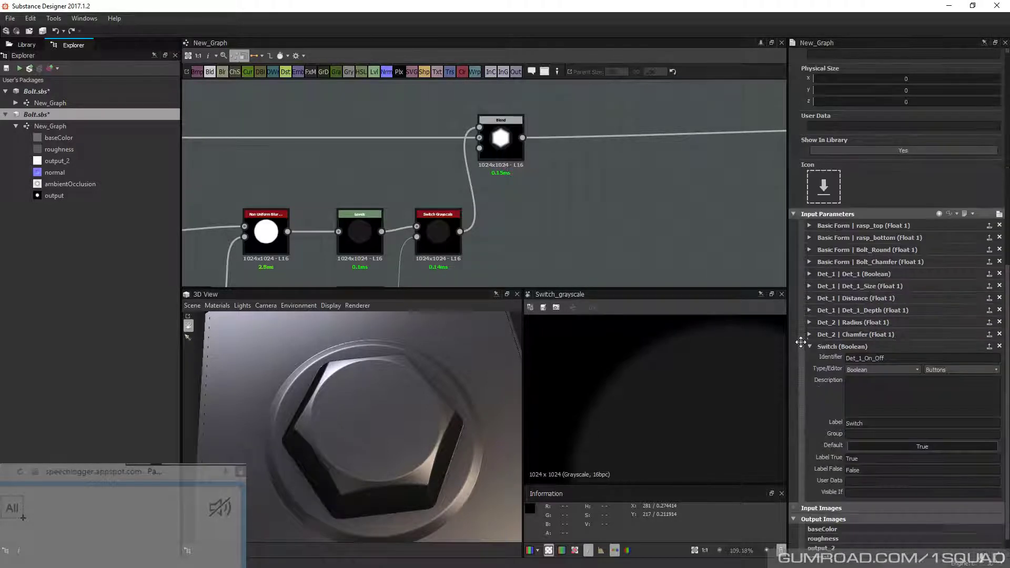
{"action": "left_click_drag", "start_coordinate": [801, 345], "coordinate": [803, 322]}
{"action": "left_click_drag", "start_coordinate": [803, 322], "coordinate": [801, 330]}
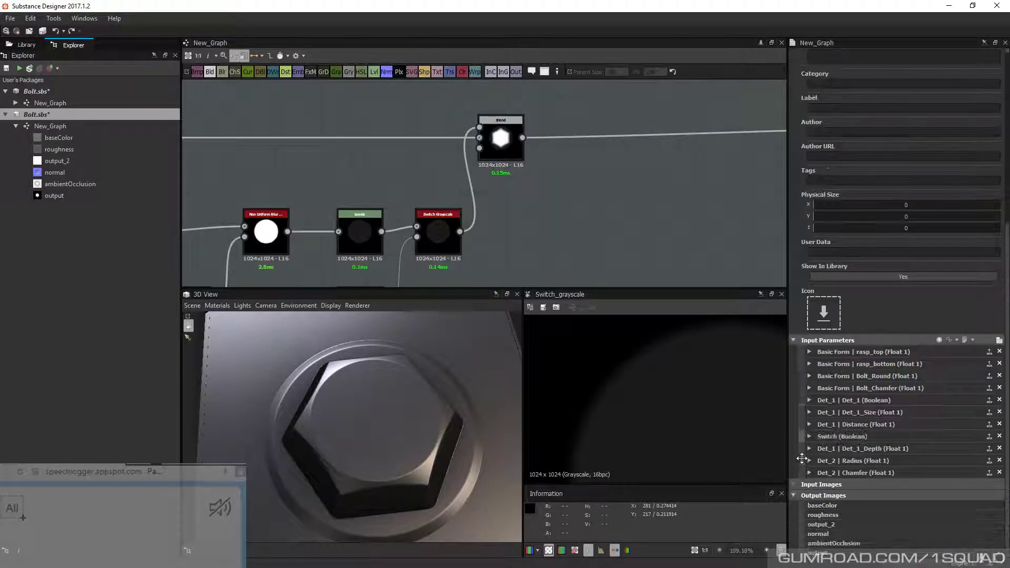
{"action": "left_click_drag", "start_coordinate": [802, 437], "coordinate": [803, 446]}
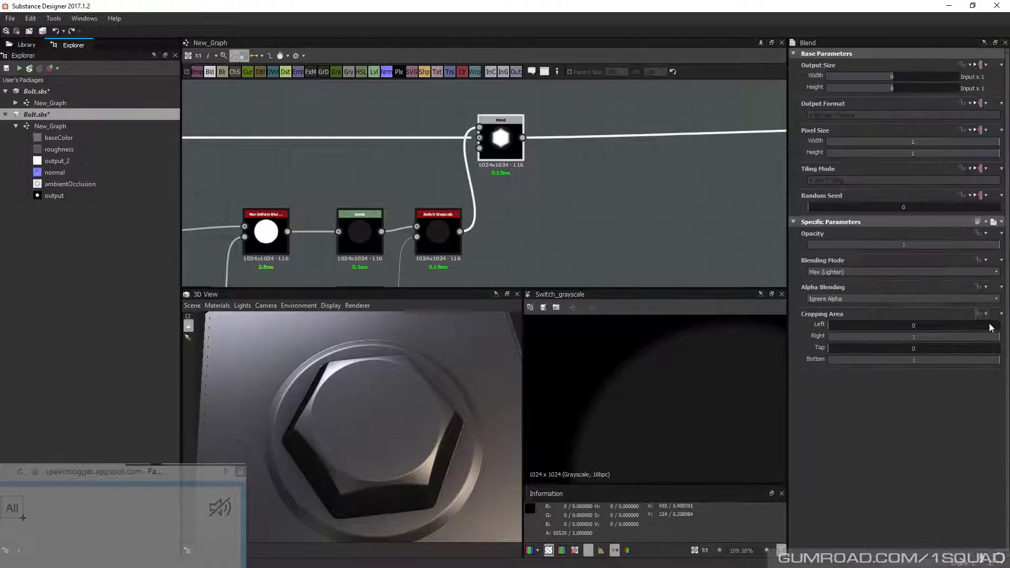
{"action": "left_click", "coordinate": [982, 233]}
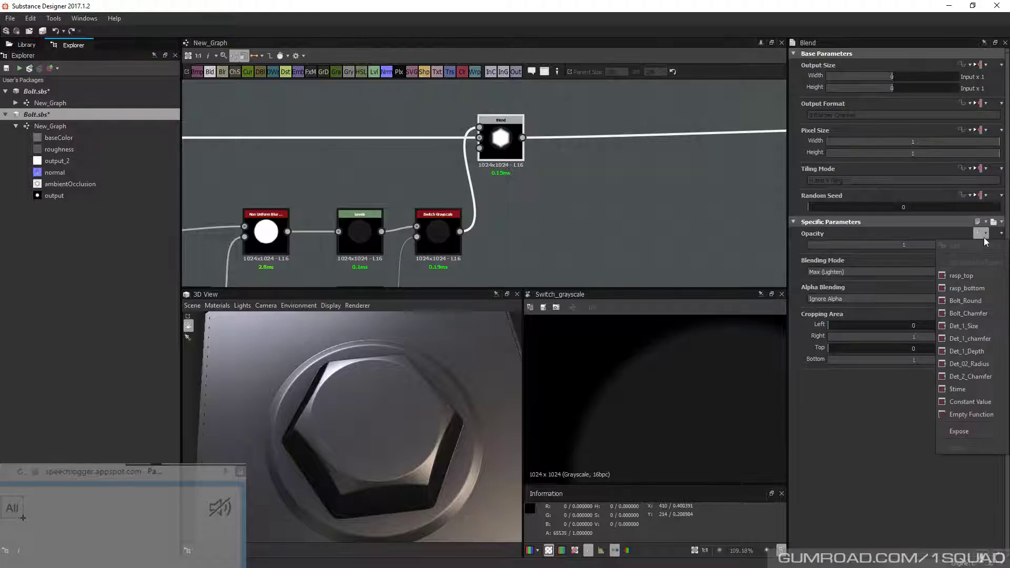
{"action": "left_click", "coordinate": [968, 432]}
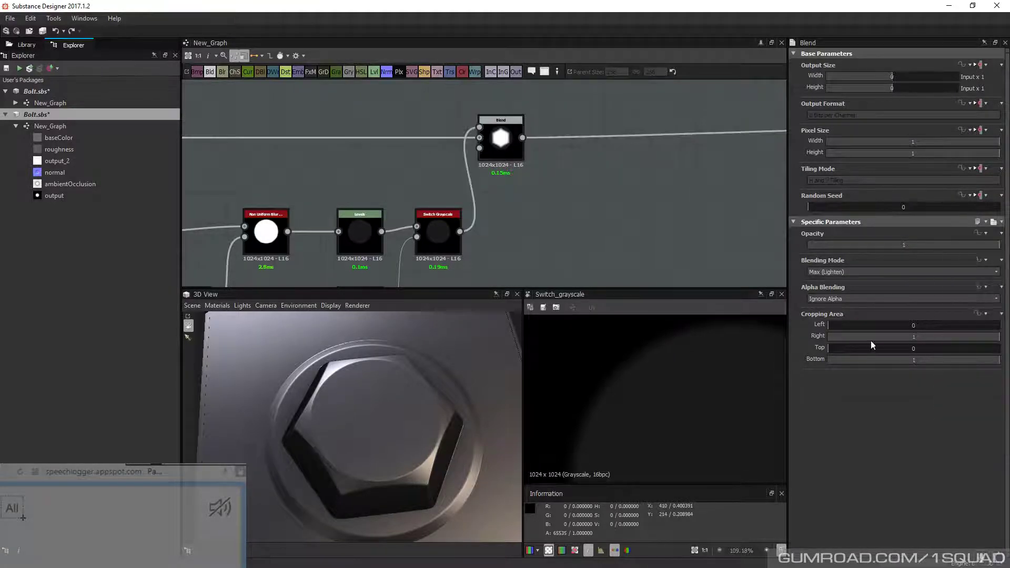
{"action": "scroll", "coordinate": [896, 479], "scroll_direction": "down", "scroll_amount": 3}
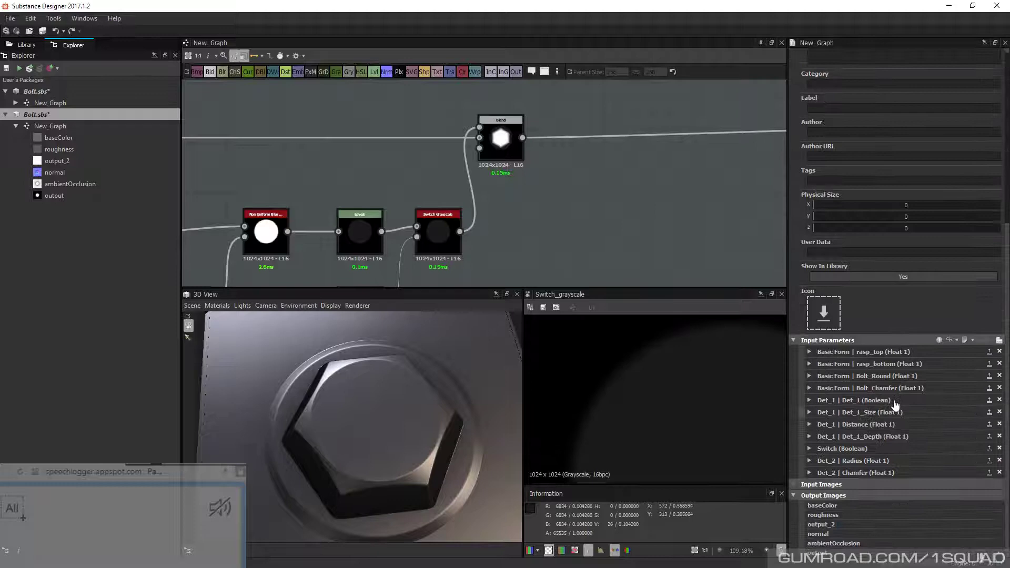
Set the label of the Switch (Boolean) input parameter to Det_2
{"action": "left_click", "coordinate": [842, 449]}
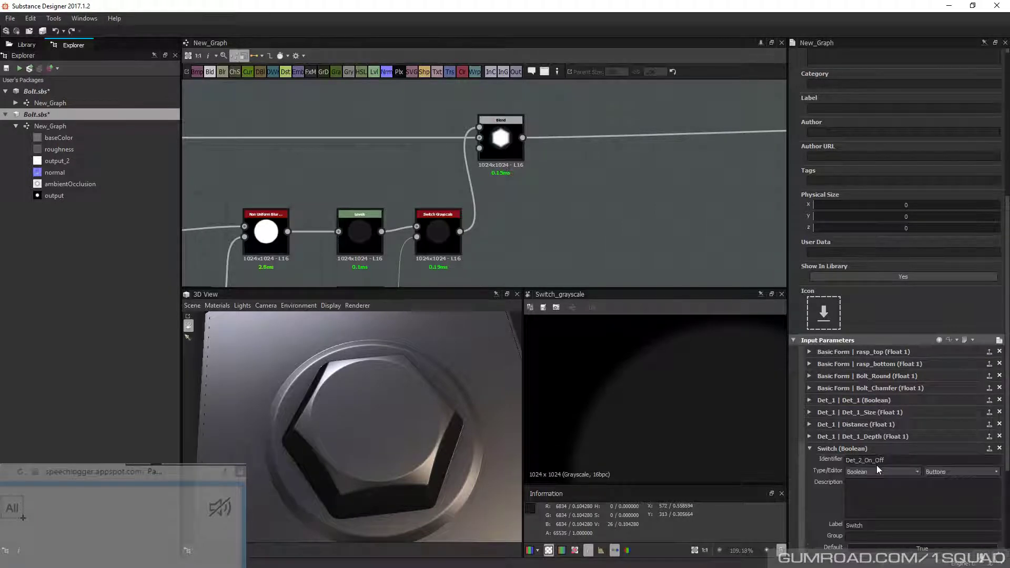
{"action": "double_click", "coordinate": [861, 525]}
{"action": "type", "text": "Det_2"}
{"action": "scroll", "coordinate": [866, 513], "scroll_direction": "down", "scroll_amount": 3}
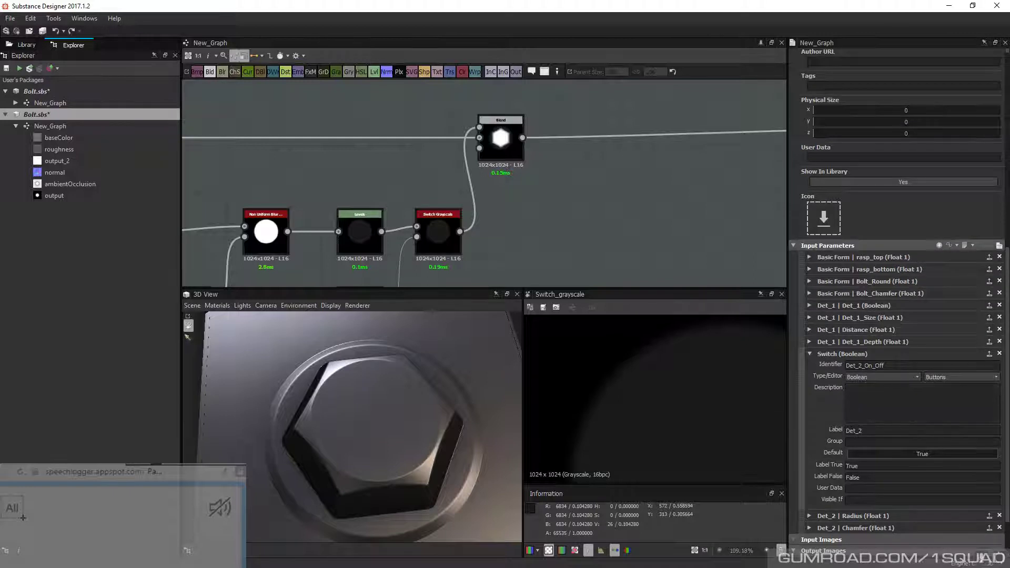
{"action": "double_click", "coordinate": [896, 362]}
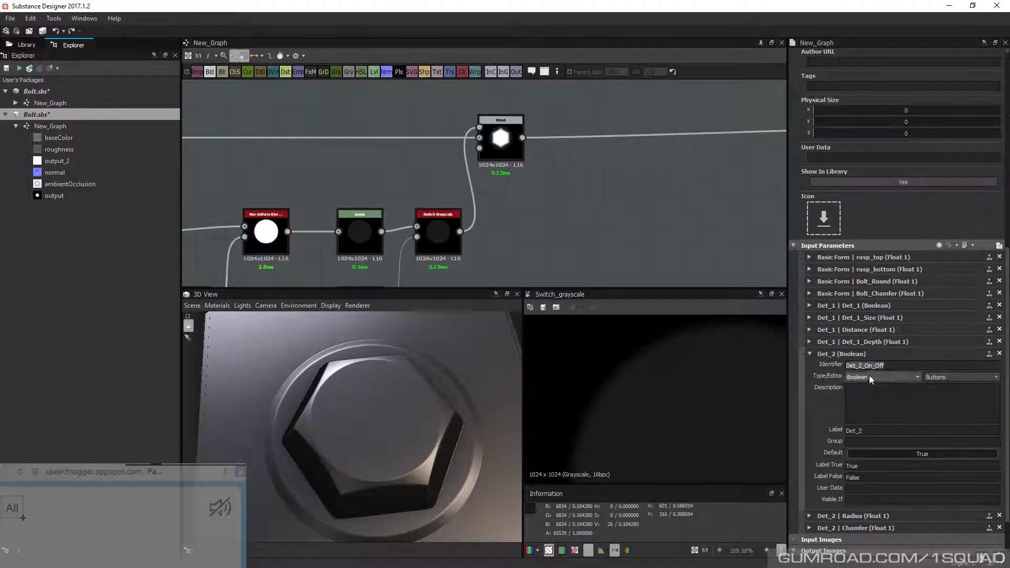
{"action": "left_click", "coordinate": [913, 363]}
Assign the Det_2 boolean input parameter to the Det_2 group by copying its label
{"action": "left_click", "coordinate": [847, 443]}
{"action": "left_click_drag", "start_coordinate": [863, 430], "coordinate": [777, 439]}
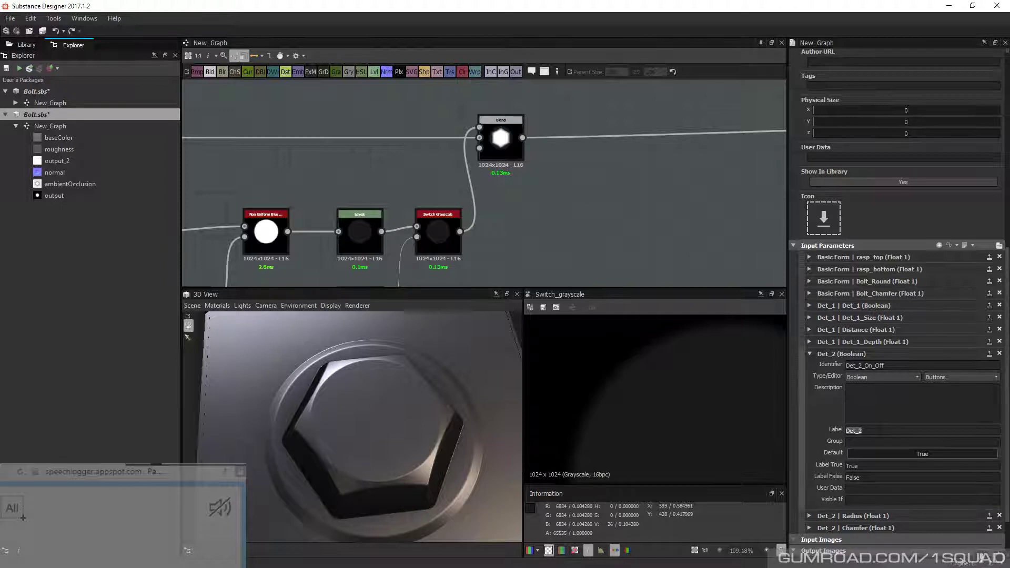
{"action": "left_click", "coordinate": [861, 431]}
{"action": "scroll", "coordinate": [598, 211], "scroll_direction": "down", "scroll_amount": 3}
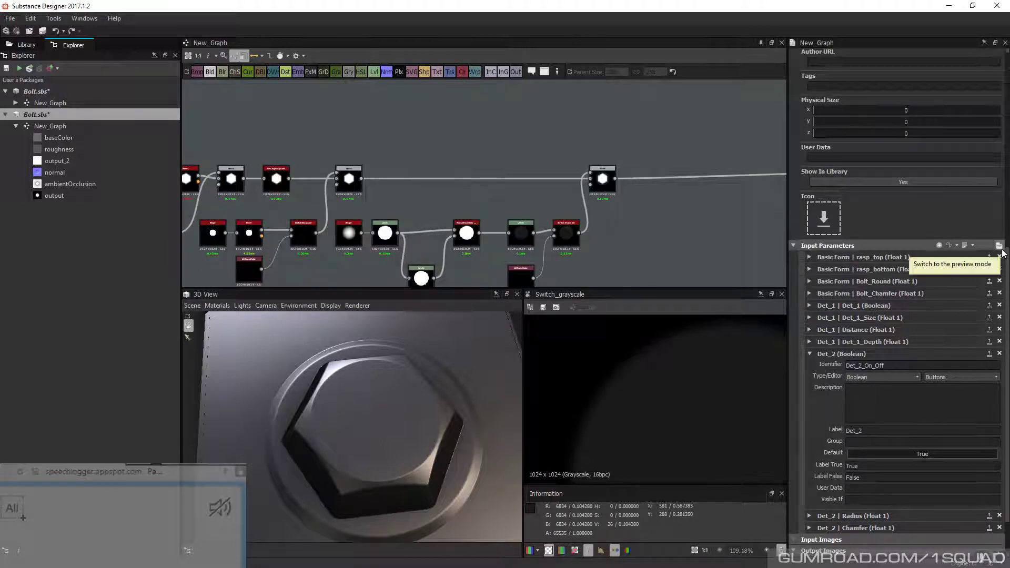
{"action": "left_click_drag", "start_coordinate": [873, 431], "coordinate": [829, 439]}
{"action": "key", "text": "ctrl+c"}
{"action": "left_click", "coordinate": [850, 442]}
{"action": "key", "text": "ctrl+v"}
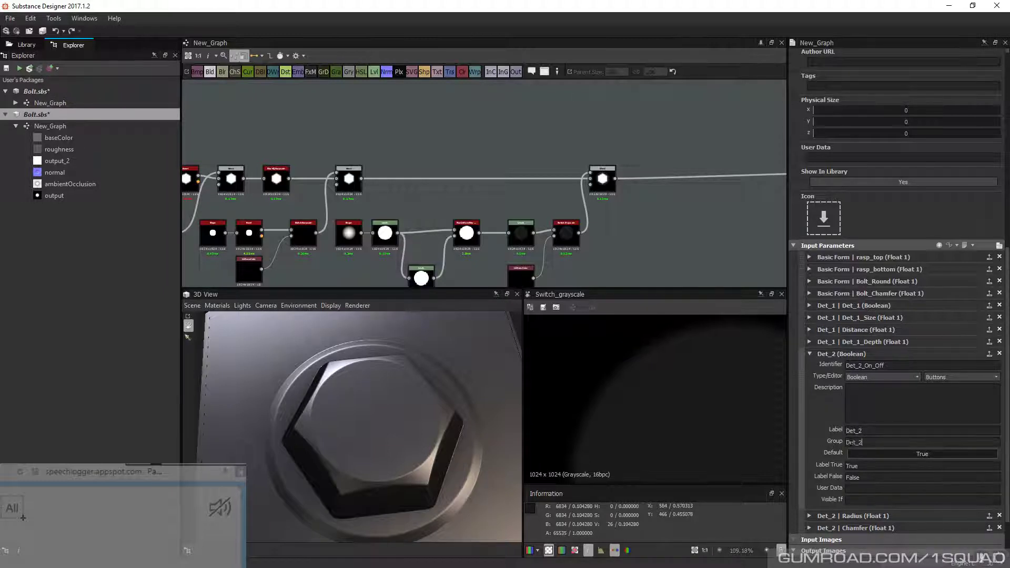
Preview the input parameters and set the Det_2 switch to False in the Det_2 group
{"action": "left_click", "coordinate": [999, 246]}
{"action": "left_click", "coordinate": [804, 473]}
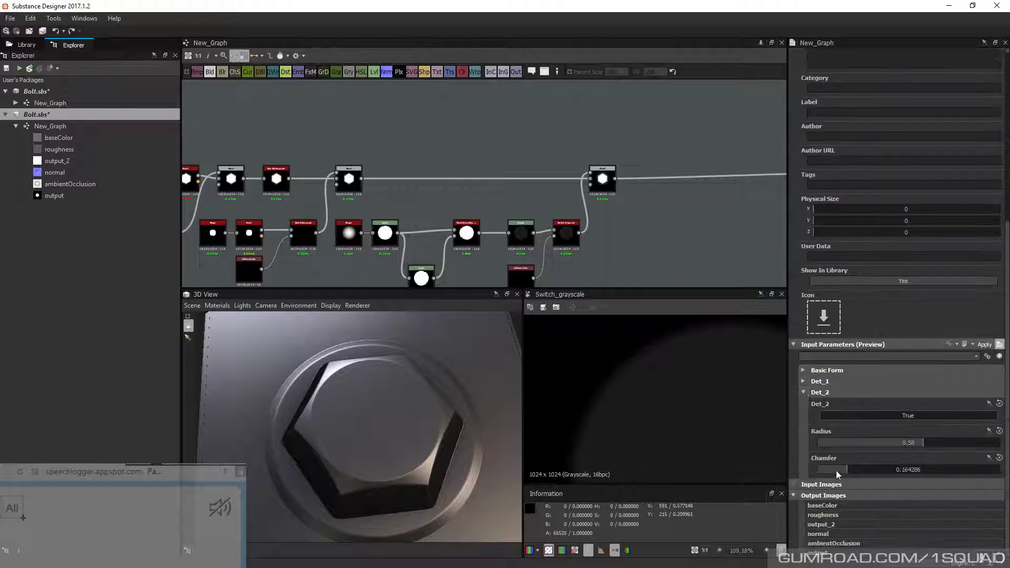
{"action": "left_click", "coordinate": [906, 416]}
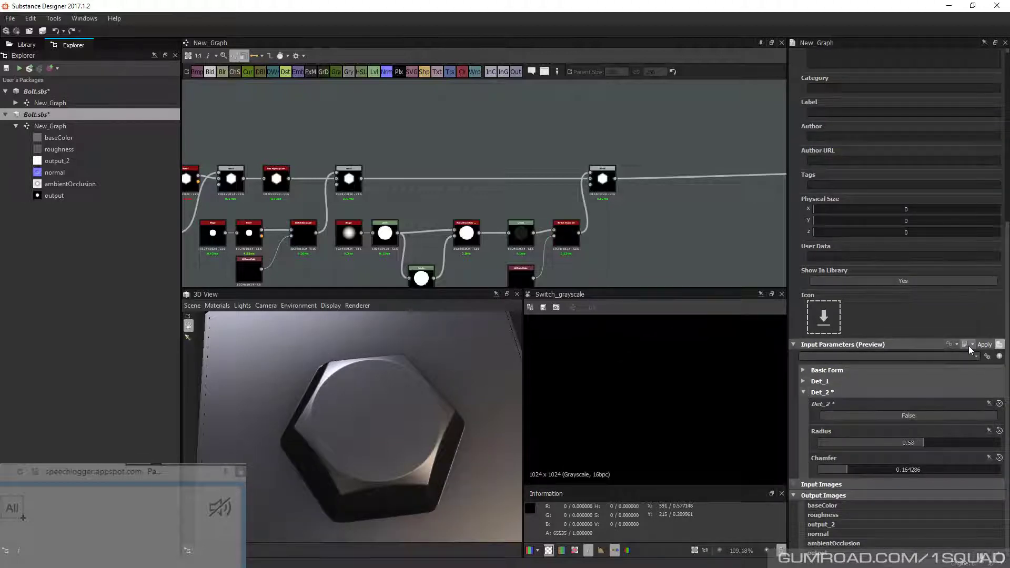
{"action": "scroll", "coordinate": [582, 221], "scroll_direction": "down", "scroll_amount": 3}
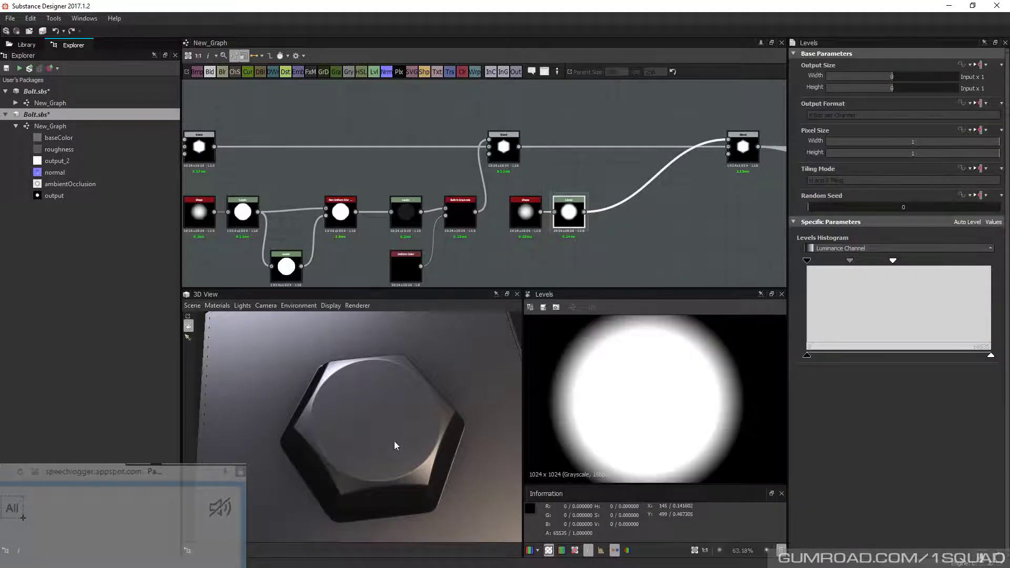
Set the last Blend node's opacity to 0.98 and its blending mode to Max (Lighten)
{"action": "left_click_drag", "start_coordinate": [394, 441], "coordinate": [390, 412]}
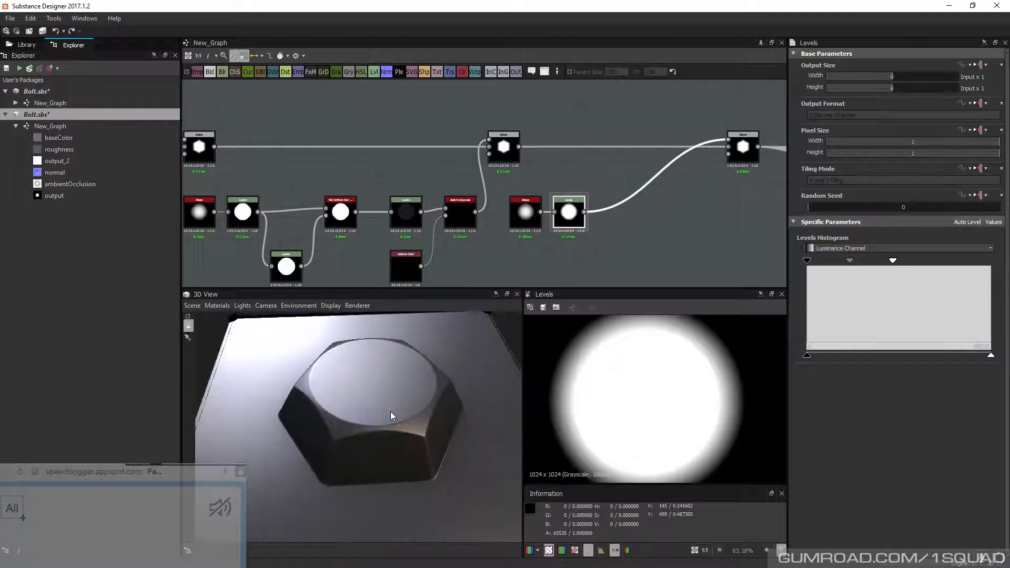
{"action": "left_click", "coordinate": [747, 161]}
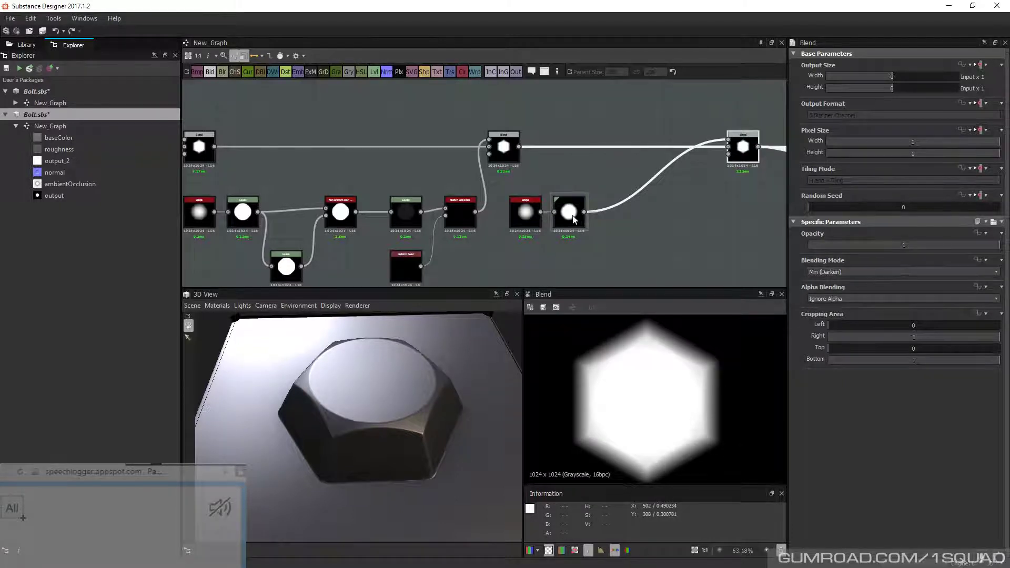
{"action": "left_click", "coordinate": [575, 220]}
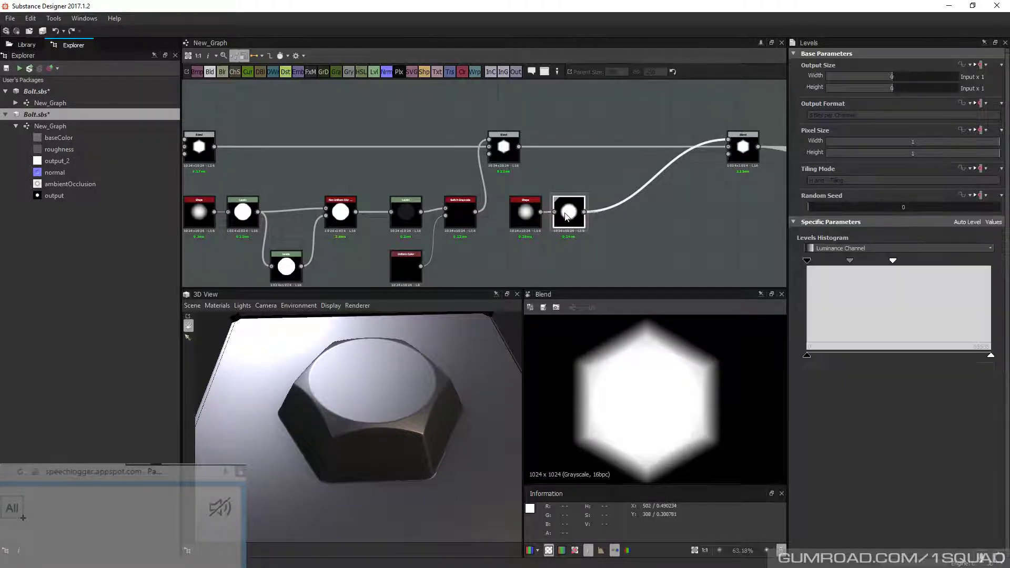
{"action": "left_click", "coordinate": [501, 149]}
{"action": "left_click_drag", "start_coordinate": [734, 147], "coordinate": [730, 145]}
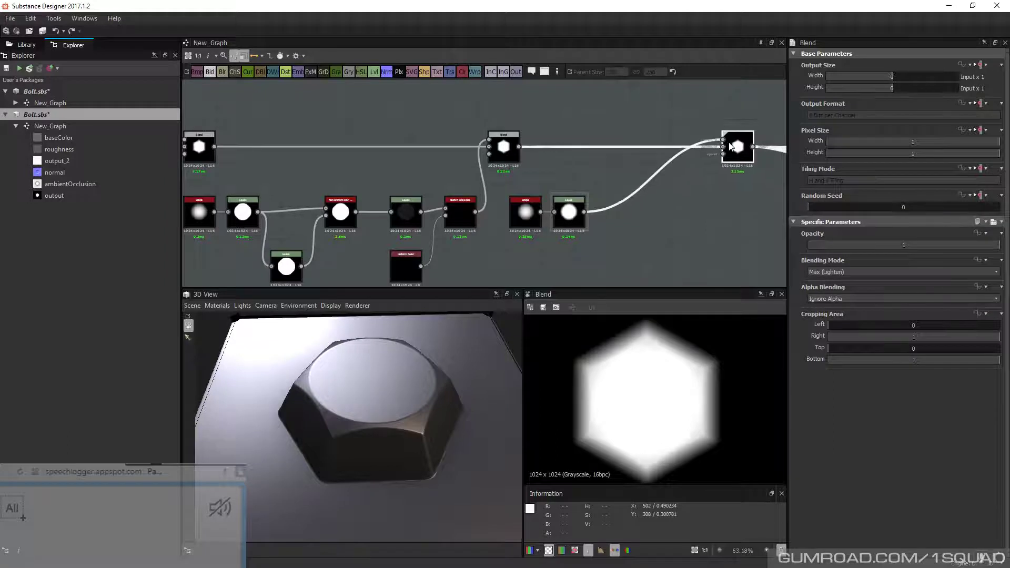
{"action": "left_click", "coordinate": [730, 143]}
{"action": "left_click_drag", "start_coordinate": [824, 245], "coordinate": [794, 245]}
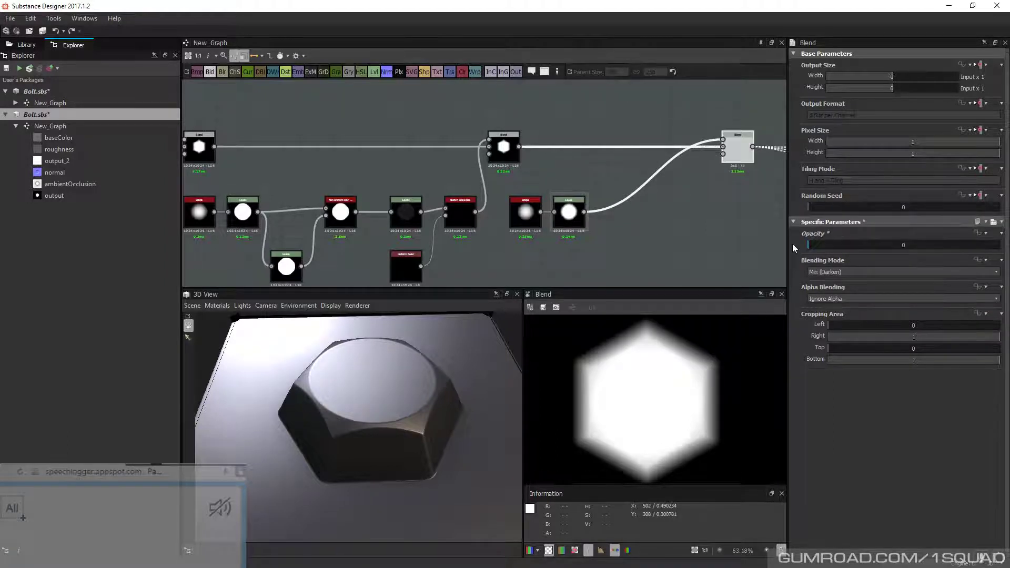
{"action": "left_click", "coordinate": [842, 271]}
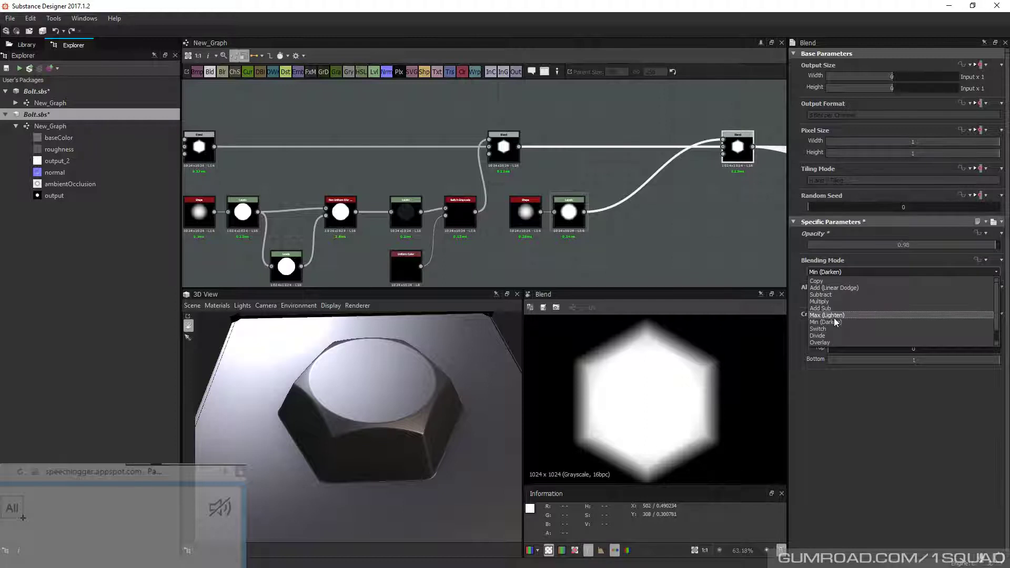
{"action": "left_click", "coordinate": [835, 316]}
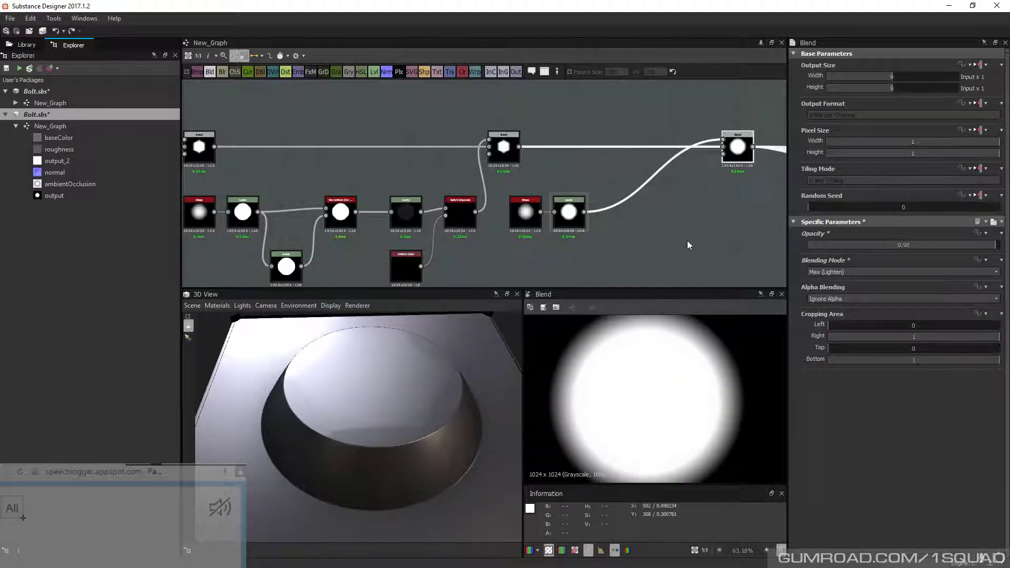
Restore the last Levels node's input white point to maximum, lower its output white to about a quarter, and space it away from the Shape
{"action": "left_click", "coordinate": [569, 212]}
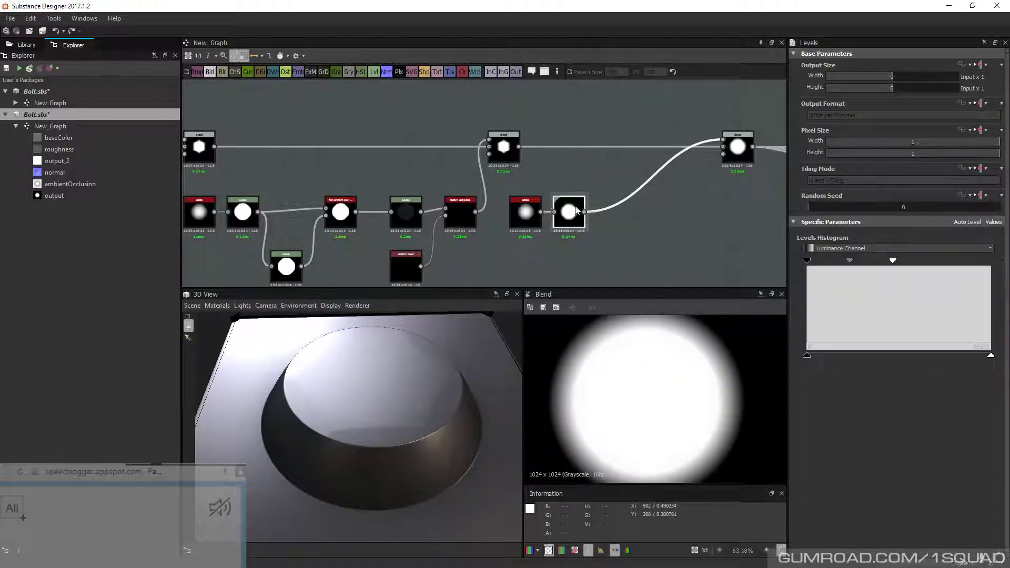
{"action": "left_click_drag", "start_coordinate": [894, 261], "coordinate": [991, 261]}
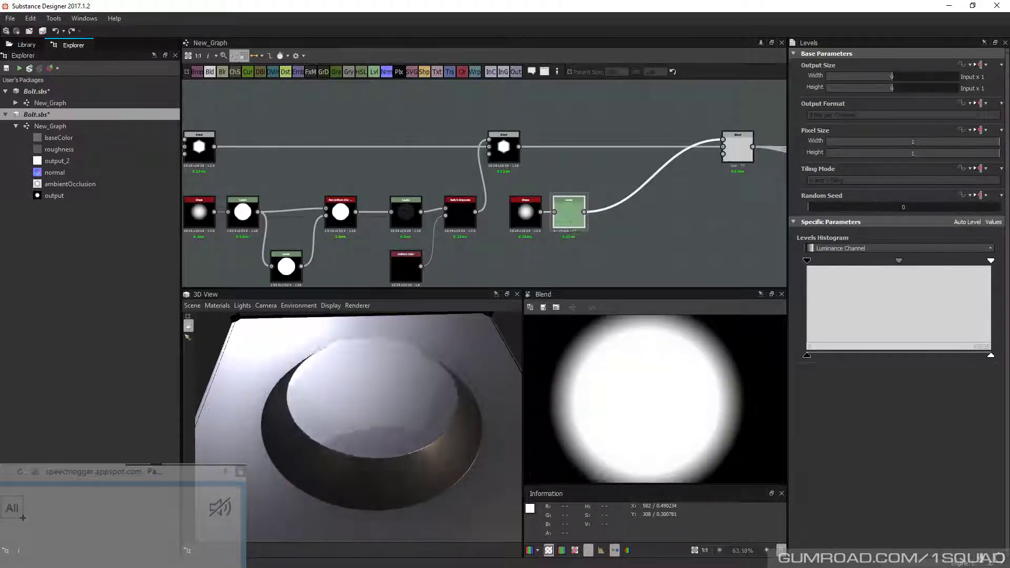
{"action": "left_click_drag", "start_coordinate": [990, 355], "coordinate": [861, 354]}
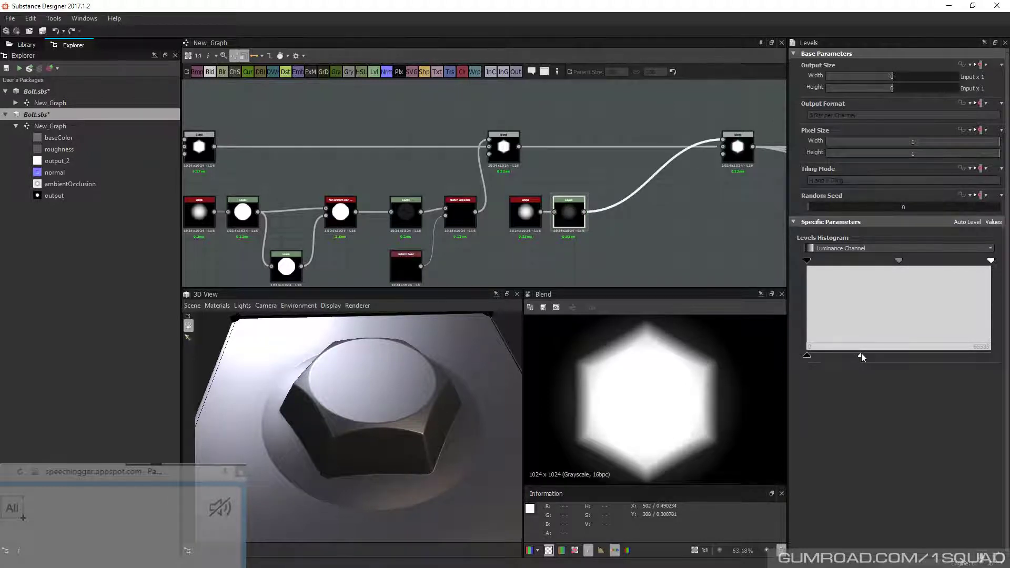
{"action": "left_click_drag", "start_coordinate": [862, 357], "coordinate": [854, 358]}
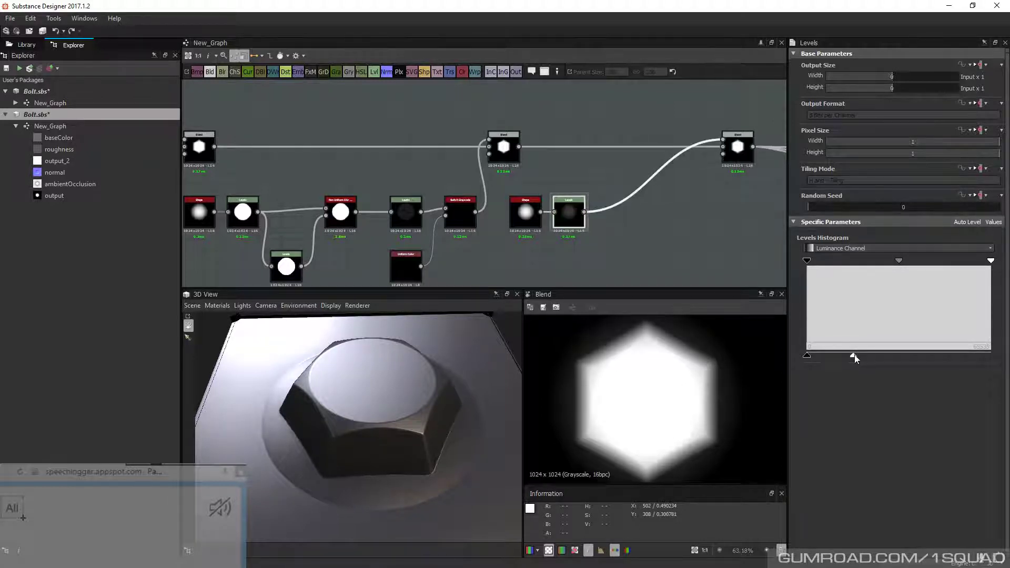
{"action": "left_click_drag", "start_coordinate": [577, 217], "coordinate": [626, 216]}
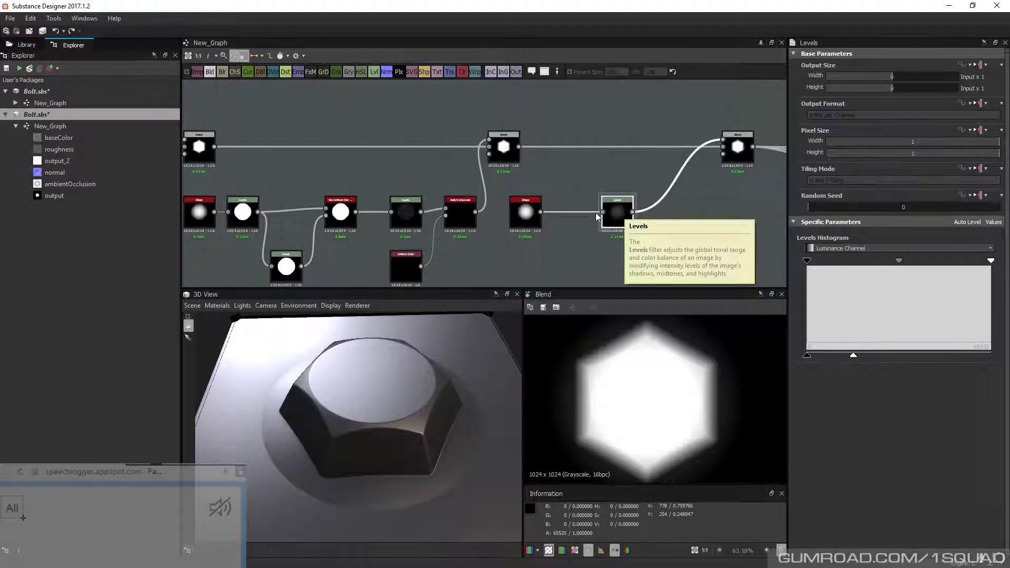
Examine the last Shape node's paraboloid output and the resulting base around the bolt in the 3D model
{"action": "scroll", "coordinate": [531, 225], "scroll_direction": "up", "scroll_amount": 6}
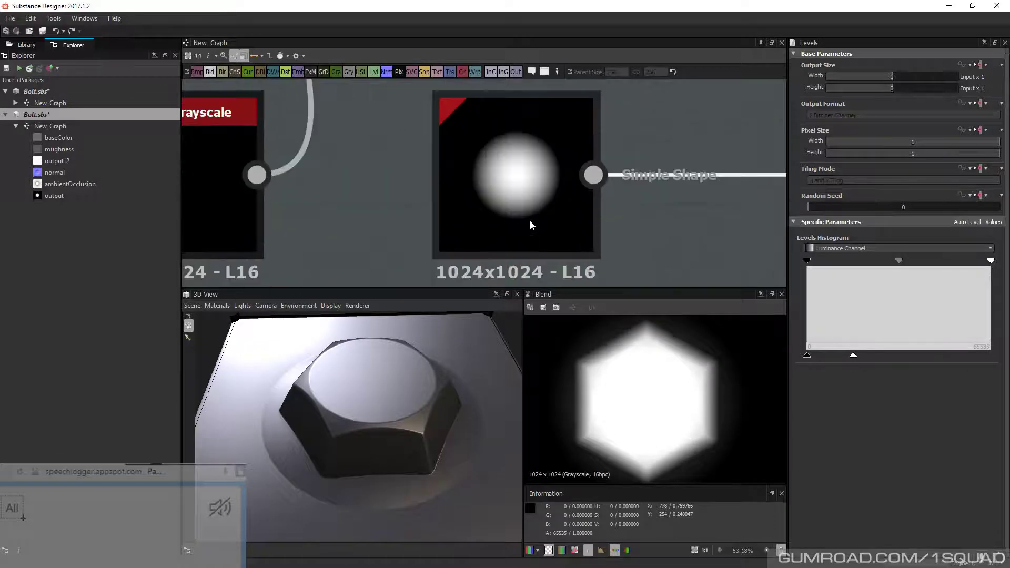
{"action": "scroll", "coordinate": [555, 206], "scroll_direction": "down", "scroll_amount": 3}
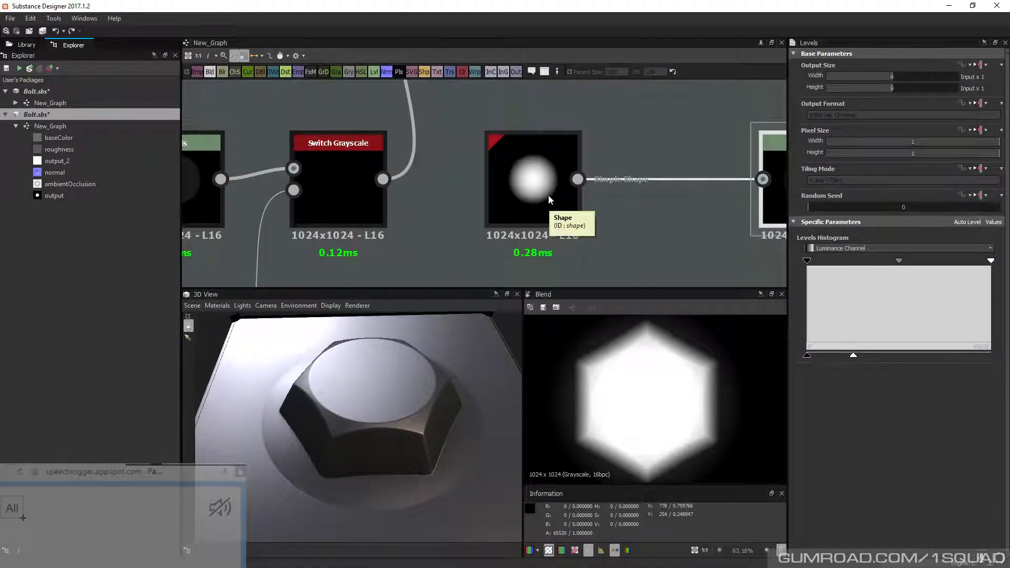
{"action": "middle_click_drag", "start_coordinate": [549, 195], "coordinate": [532, 193]}
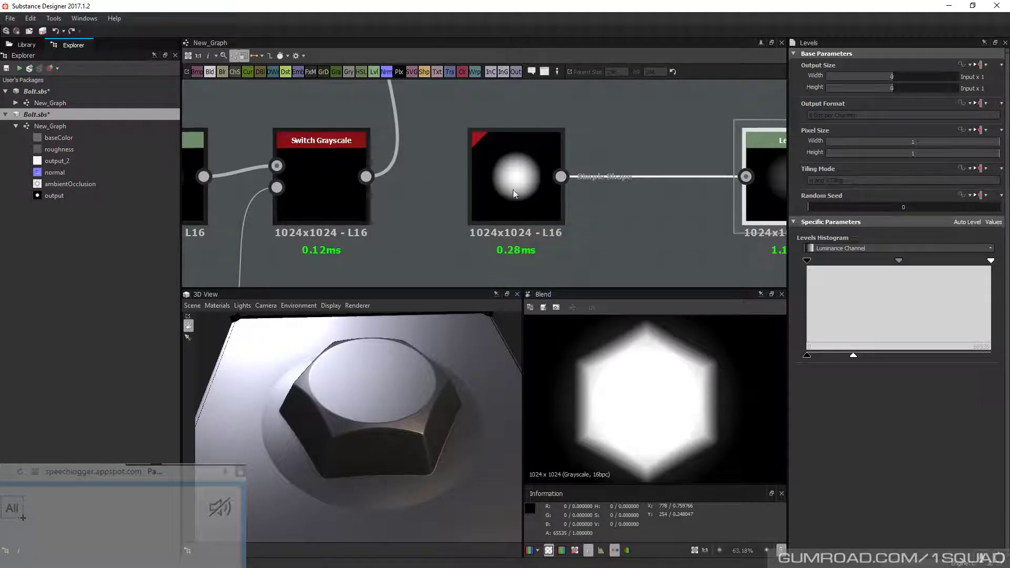
{"action": "left_click_drag", "start_coordinate": [378, 388], "coordinate": [335, 422]}
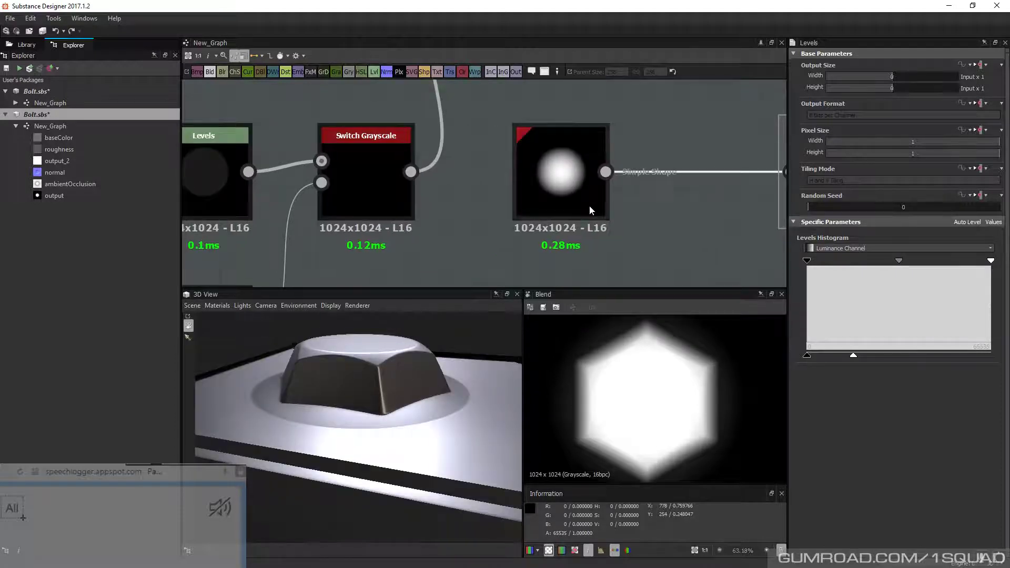
{"action": "middle_click_drag", "start_coordinate": [584, 204], "coordinate": [505, 227]}
{"action": "double_click", "coordinate": [504, 222]}
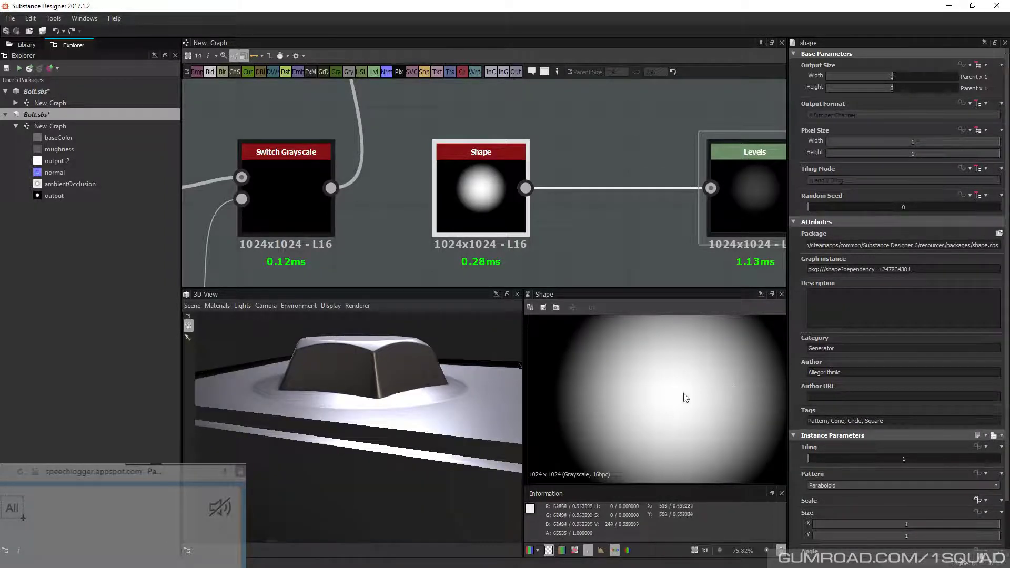
{"action": "scroll", "coordinate": [540, 154], "scroll_direction": "down", "scroll_amount": 3}
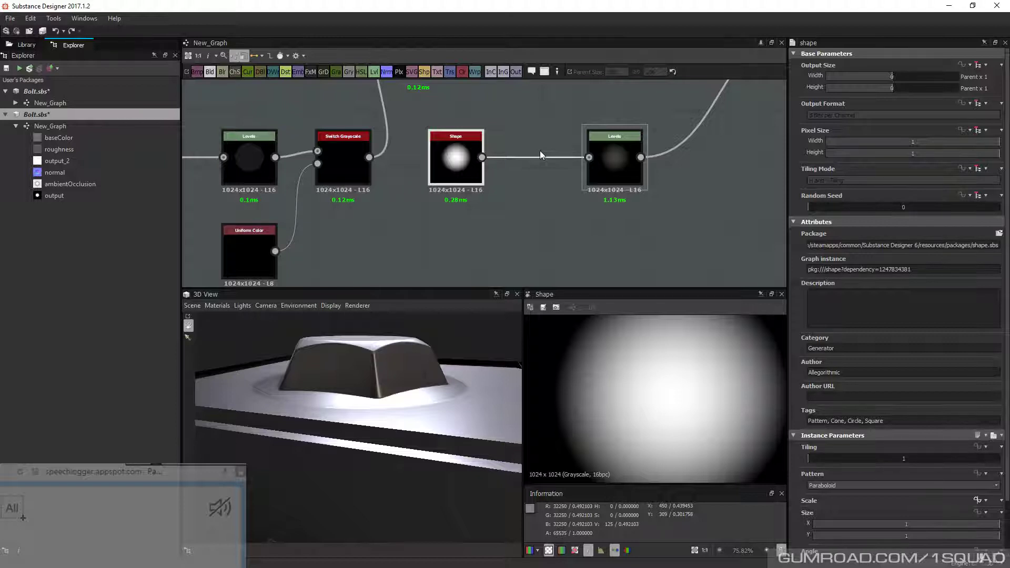
{"action": "left_click", "coordinate": [536, 210]}
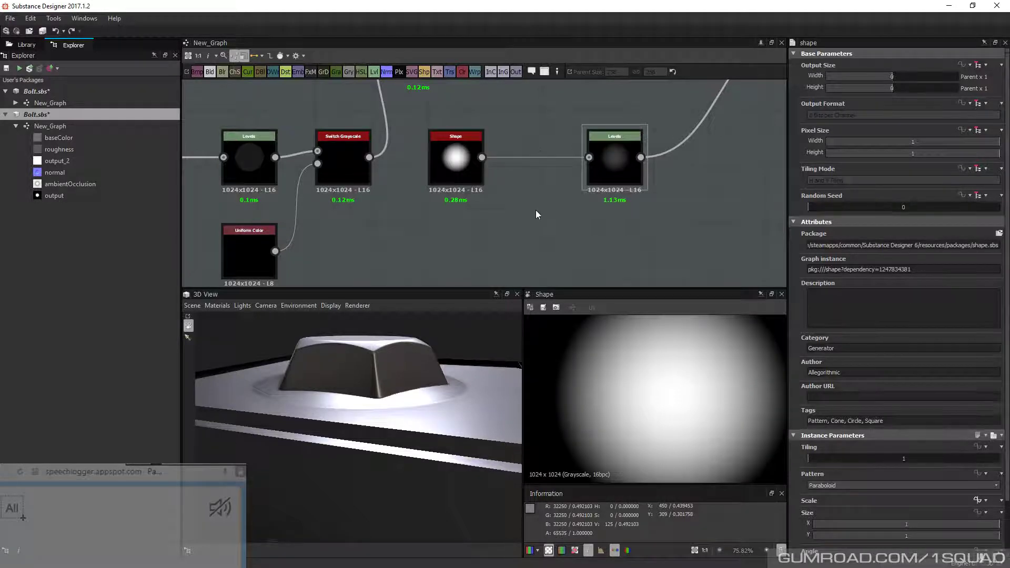
{"action": "middle_click_drag", "start_coordinate": [527, 198], "coordinate": [525, 213]}
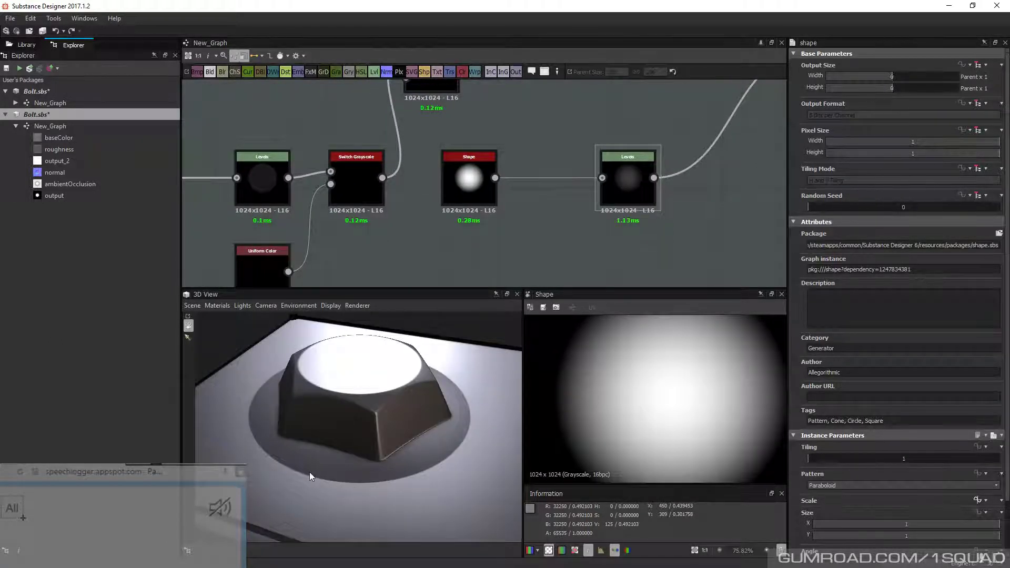
{"action": "middle_click_drag", "start_coordinate": [397, 149], "coordinate": [363, 147]}
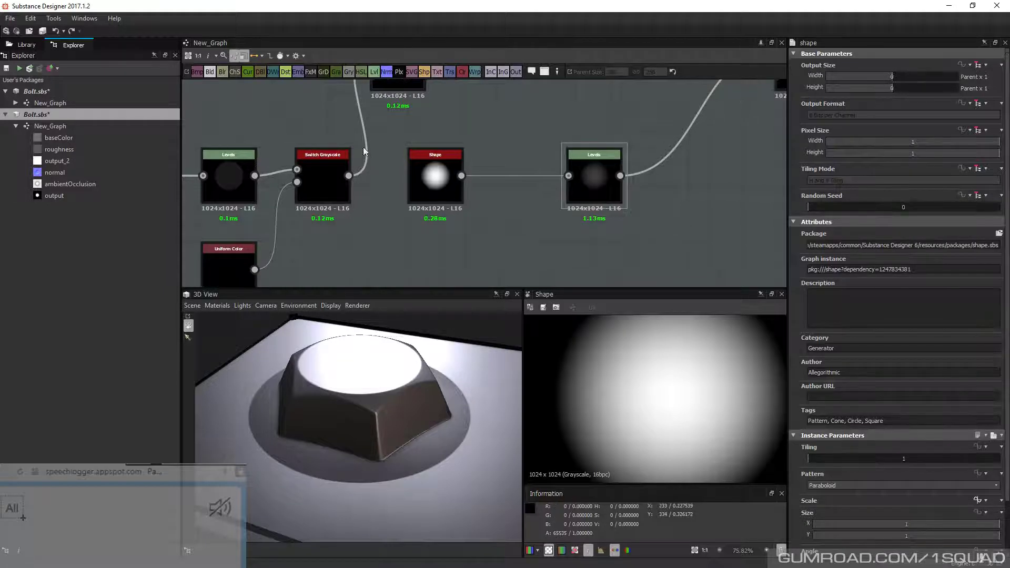
{"action": "middle_click_drag", "start_coordinate": [490, 233], "coordinate": [462, 219]}
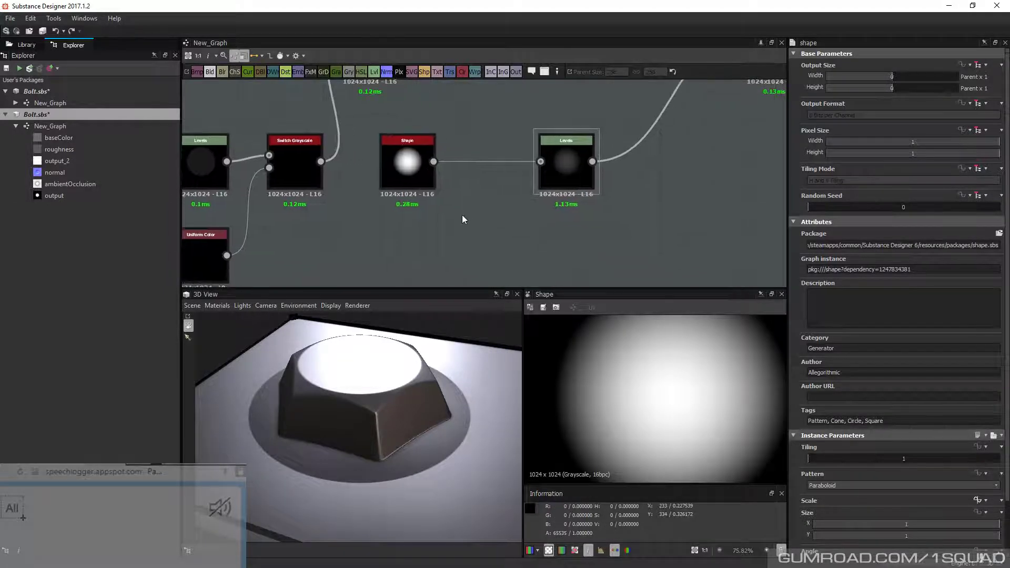
Add a second Levels node fed by the last Shape and lower its input white point to about a fifth of the range
{"action": "key", "text": "space"}
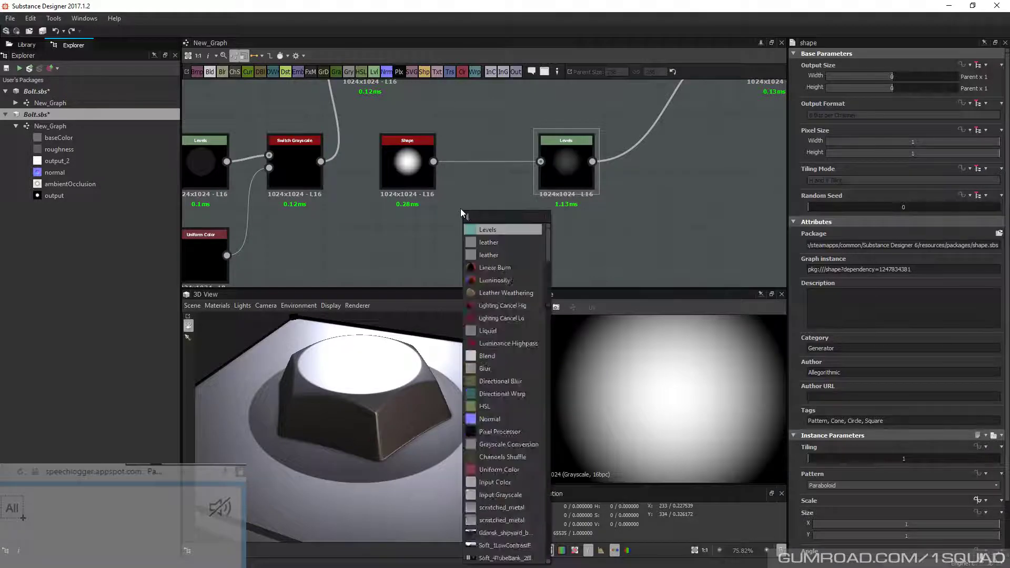
{"action": "type", "text": "leve"}
{"action": "left_click", "coordinate": [501, 229]}
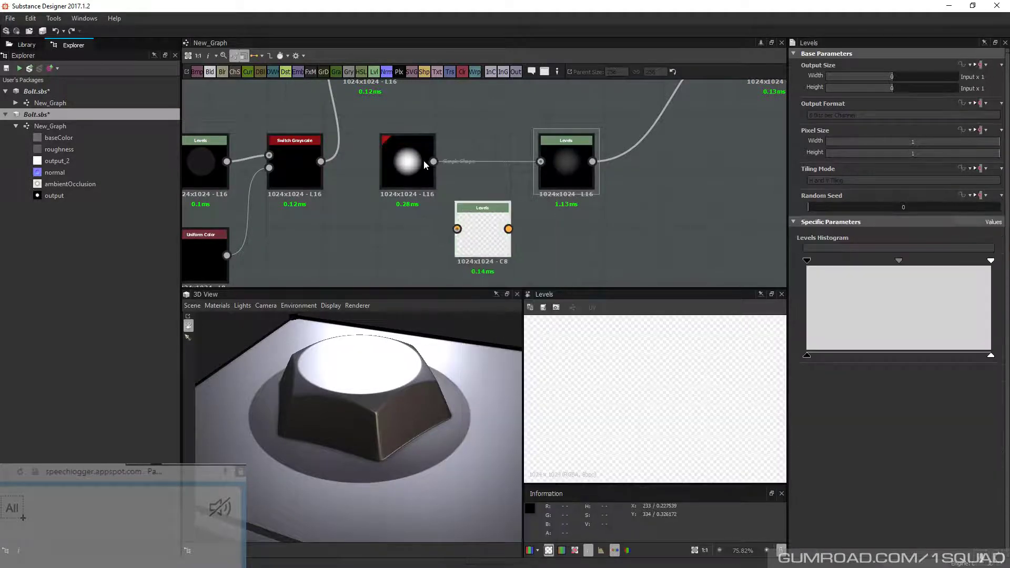
{"action": "left_click_drag", "start_coordinate": [434, 162], "coordinate": [457, 229]}
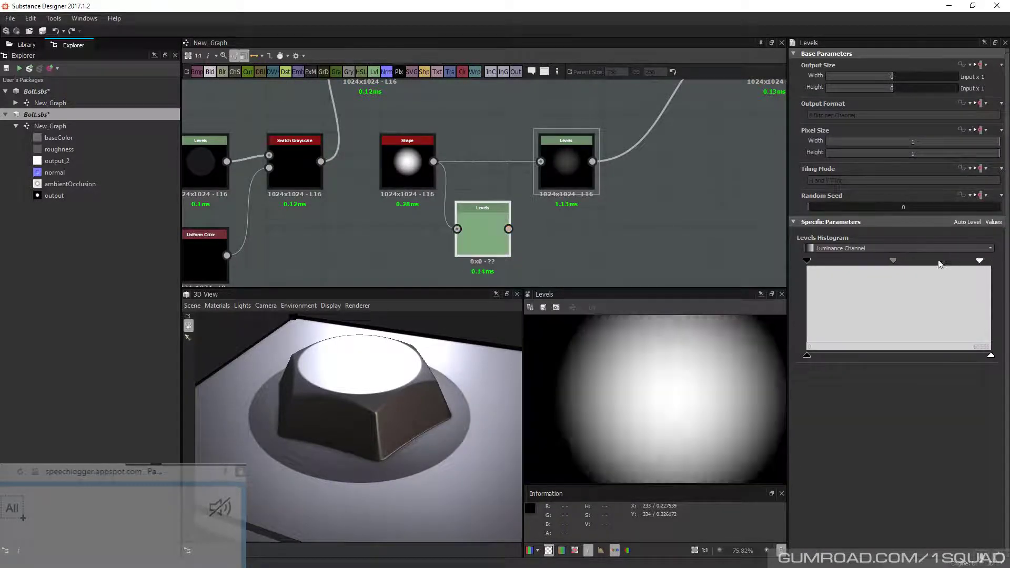
{"action": "left_click_drag", "start_coordinate": [991, 261], "coordinate": [847, 263]}
{"action": "scroll", "coordinate": [486, 253], "scroll_direction": "down", "scroll_amount": 2}
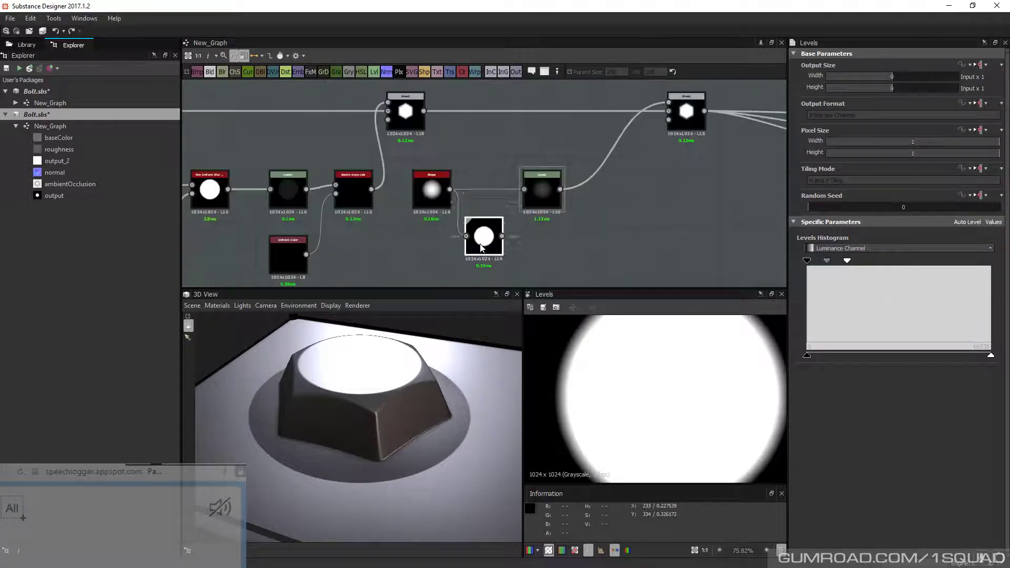
Insert the new Levels node between the Shape and the last Levels, and lower its input white point to about an eighth
{"action": "left_click_drag", "start_coordinate": [482, 243], "coordinate": [577, 188]}
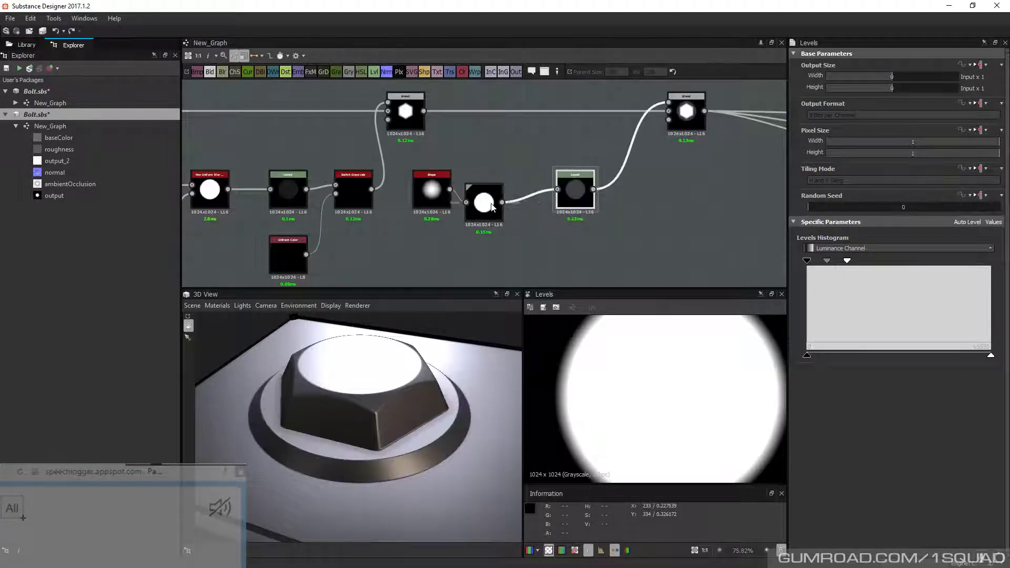
{"action": "left_click_drag", "start_coordinate": [493, 207], "coordinate": [493, 194]}
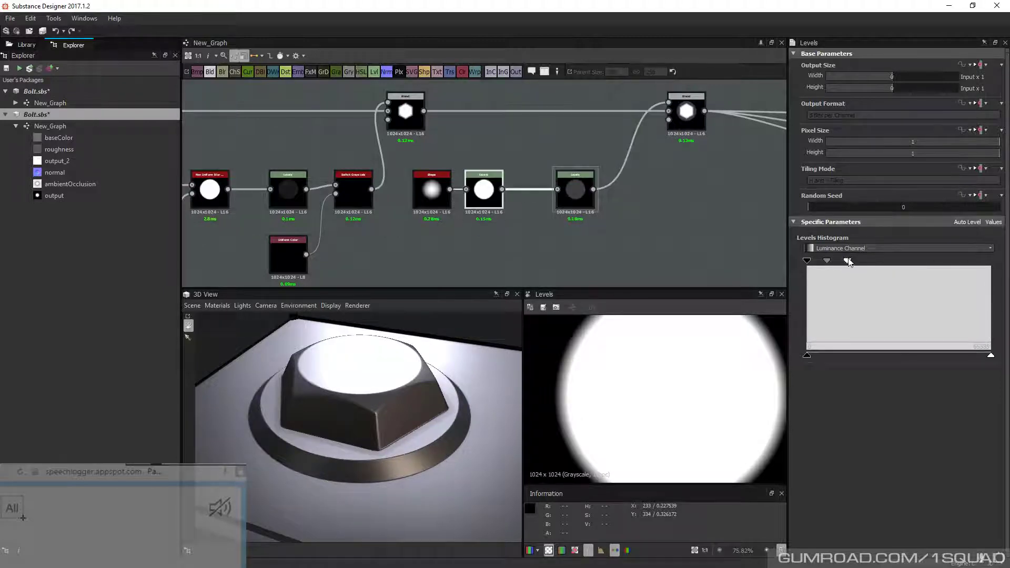
{"action": "left_click_drag", "start_coordinate": [847, 261], "coordinate": [828, 262]}
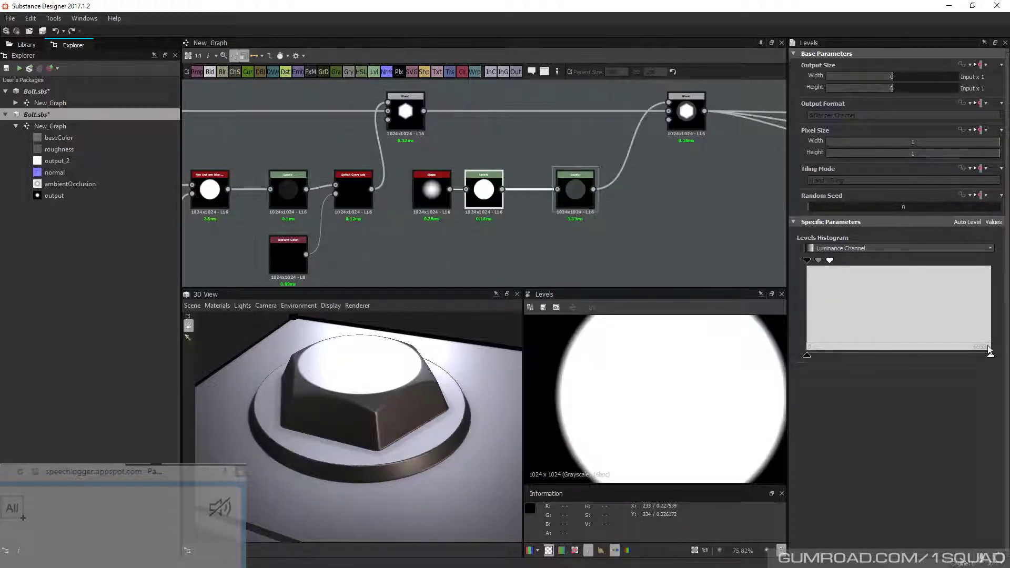
Try a lower input white point on the last Levels node, undo it, and lower its output white to about a tenth
{"action": "double_click", "coordinate": [575, 190]}
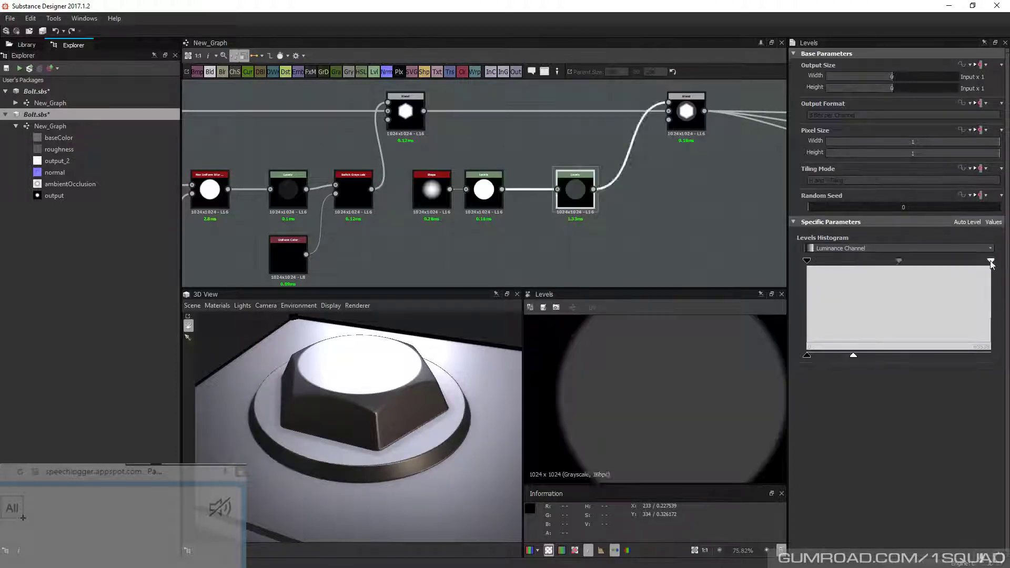
{"action": "left_click_drag", "start_coordinate": [990, 261], "coordinate": [914, 267]}
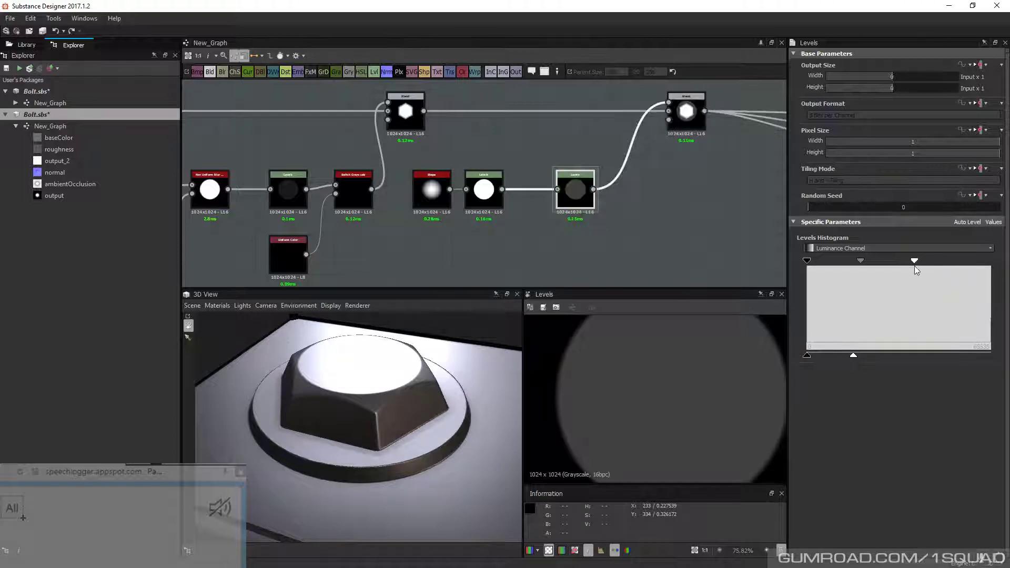
{"action": "key", "text": "ctrl+z"}
{"action": "left_click_drag", "start_coordinate": [853, 356], "coordinate": [827, 356]}
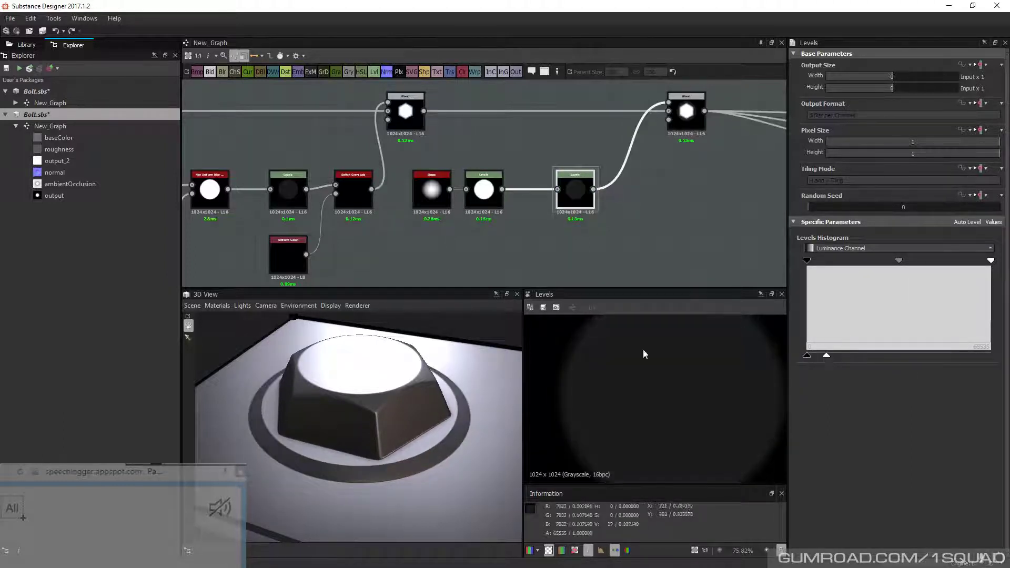
Lower the input white point of the Levels node directly after the last Shape to about an eighth of the range
{"action": "left_click_drag", "start_coordinate": [363, 389], "coordinate": [377, 450]}
{"action": "scroll", "coordinate": [377, 449], "scroll_direction": "up", "scroll_amount": 3}
{"action": "left_click", "coordinate": [483, 191]}
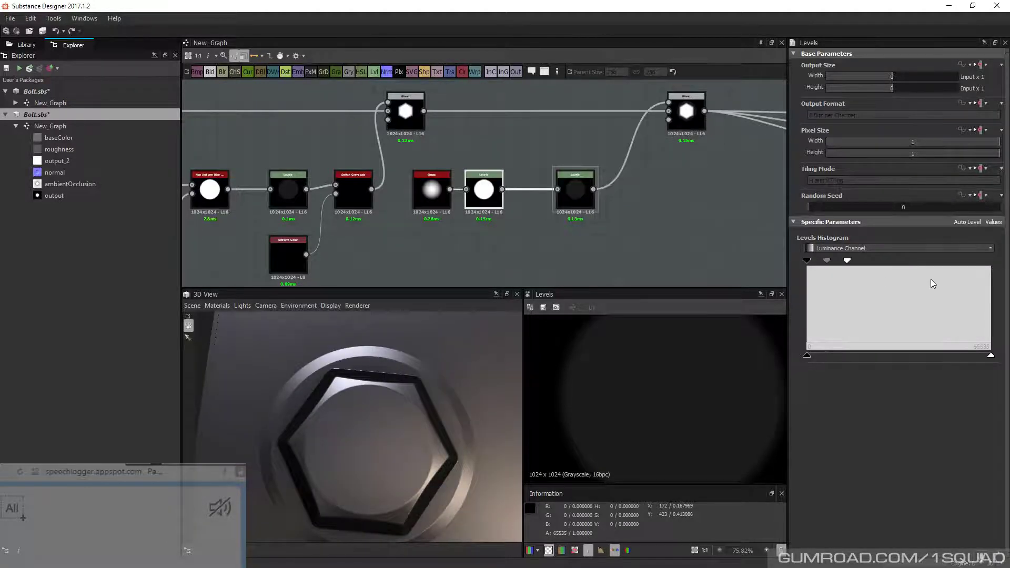
{"action": "left_click_drag", "start_coordinate": [847, 260], "coordinate": [825, 261]}
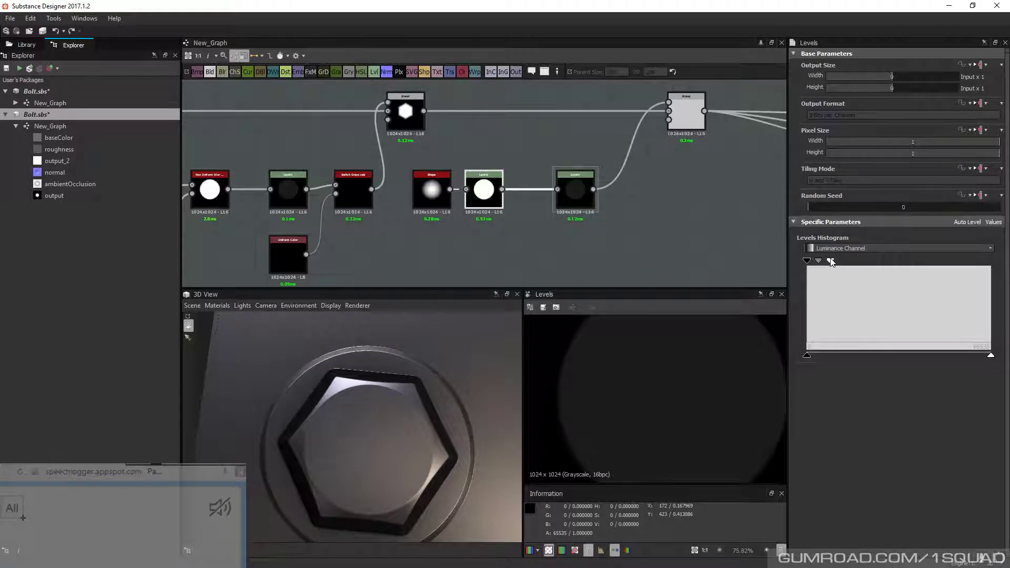
Duplicate the washer chain's Levels and Non Uniform Blur Grayscale pair and place the copies near the new base chain
{"action": "middle_click_drag", "start_coordinate": [276, 217], "coordinate": [448, 201]}
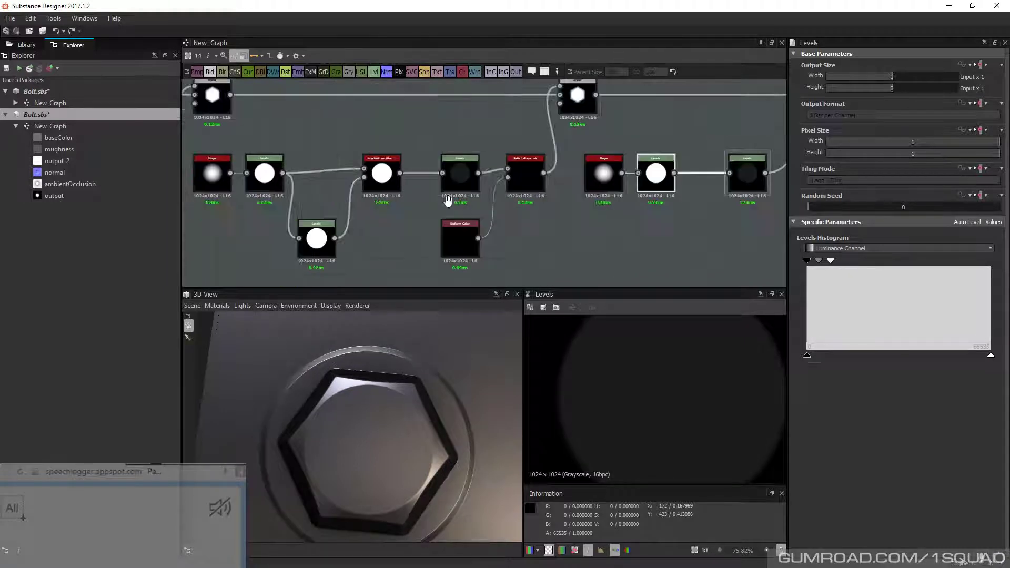
{"action": "left_click", "coordinate": [383, 176]}
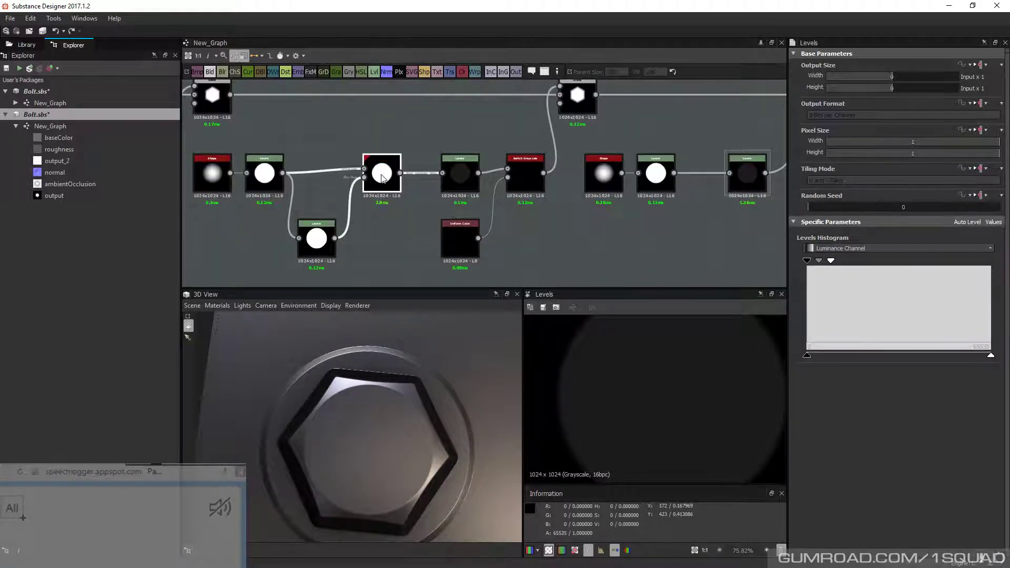
{"action": "middle_click_drag", "start_coordinate": [484, 189], "coordinate": [449, 194]}
{"action": "left_click", "coordinate": [262, 237]}
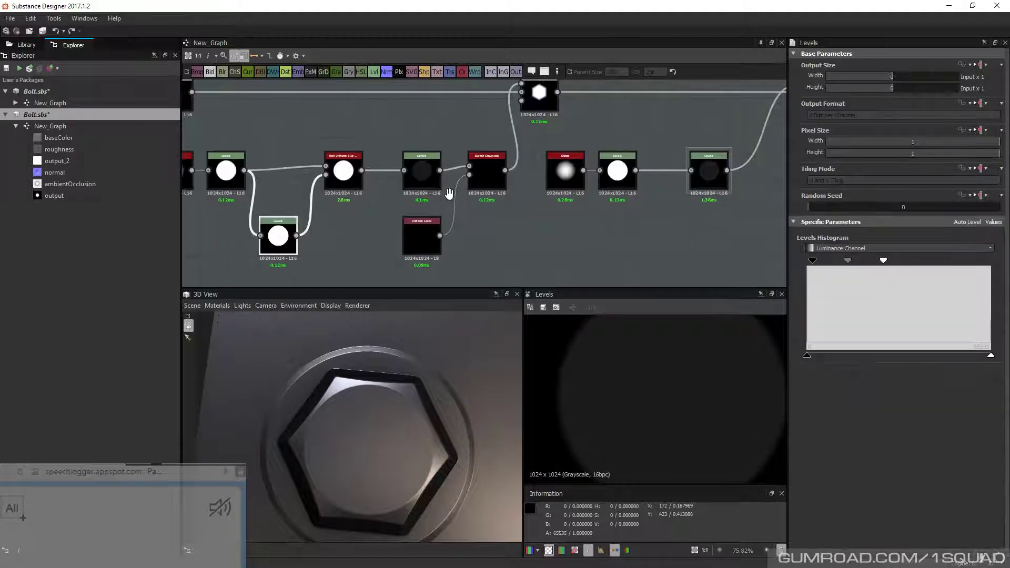
{"action": "left_click", "coordinate": [355, 174], "text": "ctrl"}
{"action": "middle_click_drag", "start_coordinate": [355, 174], "coordinate": [393, 187]}
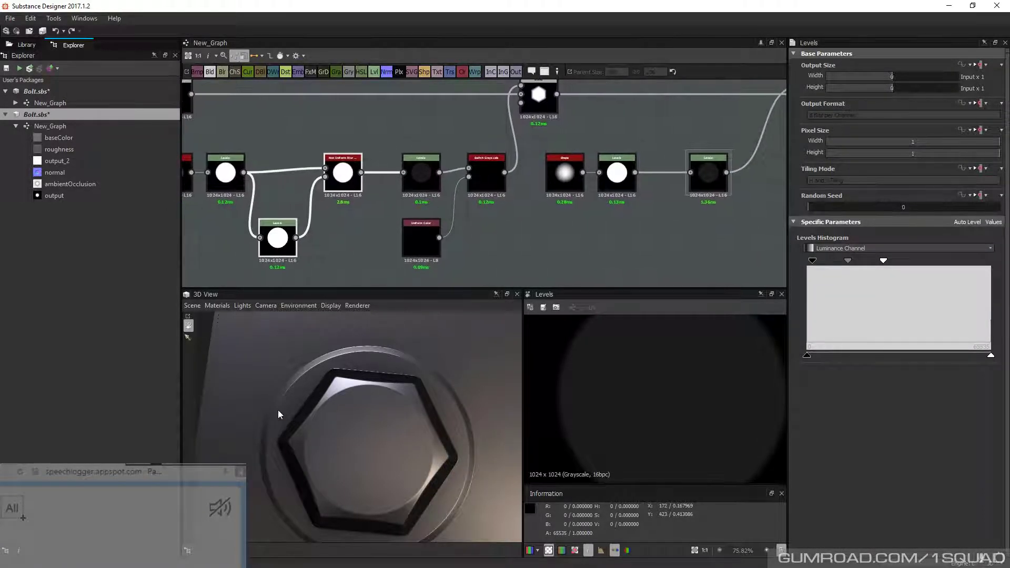
{"action": "middle_click_drag", "start_coordinate": [638, 223], "coordinate": [482, 221]}
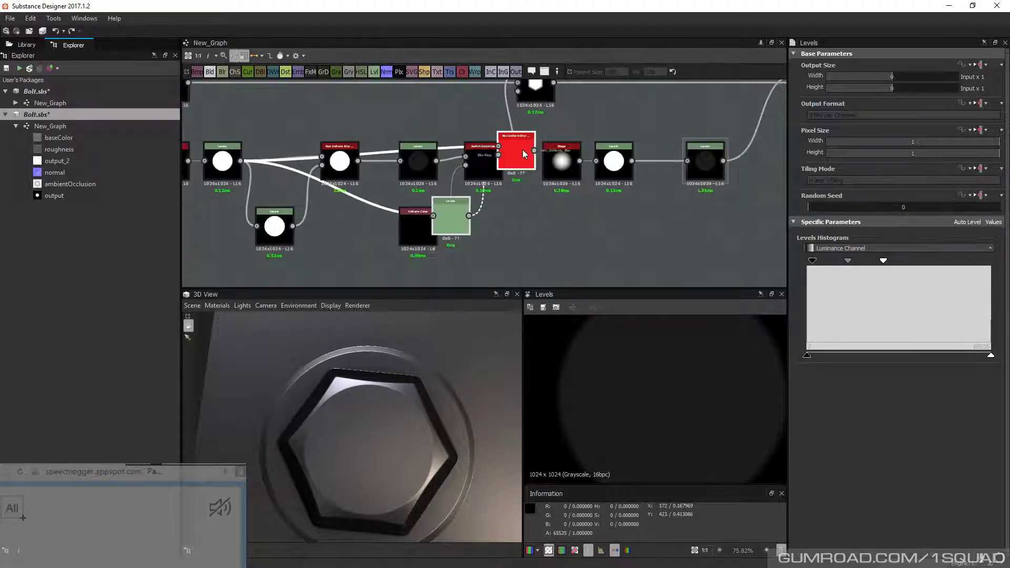
{"action": "left_click_drag", "start_coordinate": [522, 150], "coordinate": [661, 184]}
{"action": "middle_click_drag", "start_coordinate": [683, 190], "coordinate": [613, 199]}
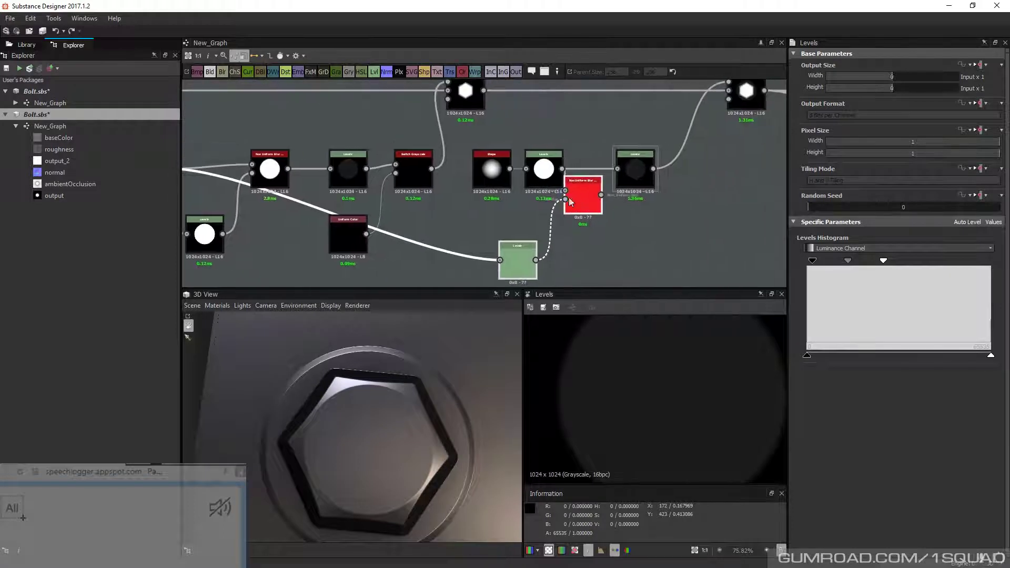
Insert the copied Non Uniform Blur before the last Levels, and feed the copied Levels from the base chain
{"action": "left_click_drag", "start_coordinate": [631, 167], "coordinate": [696, 175]}
{"action": "left_click_drag", "start_coordinate": [587, 188], "coordinate": [625, 159]}
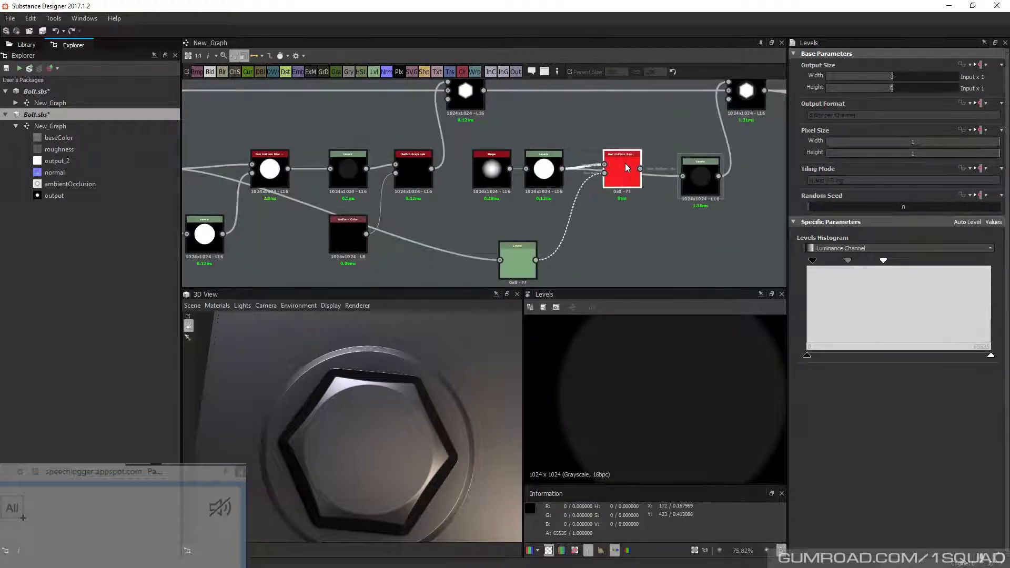
{"action": "left_click_drag", "start_coordinate": [534, 247], "coordinate": [546, 226]}
{"action": "left_click_drag", "start_coordinate": [510, 169], "coordinate": [575, 225]}
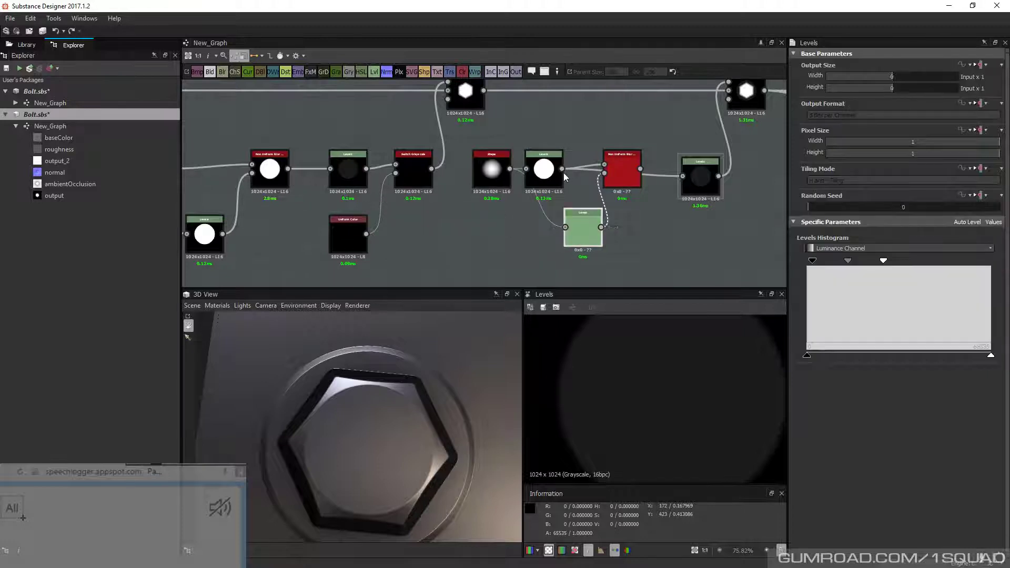
Space the copied Levels and Non Uniform Blur nodes apart and preview the blur's output
{"action": "left_click_drag", "start_coordinate": [628, 167], "coordinate": [666, 166]}
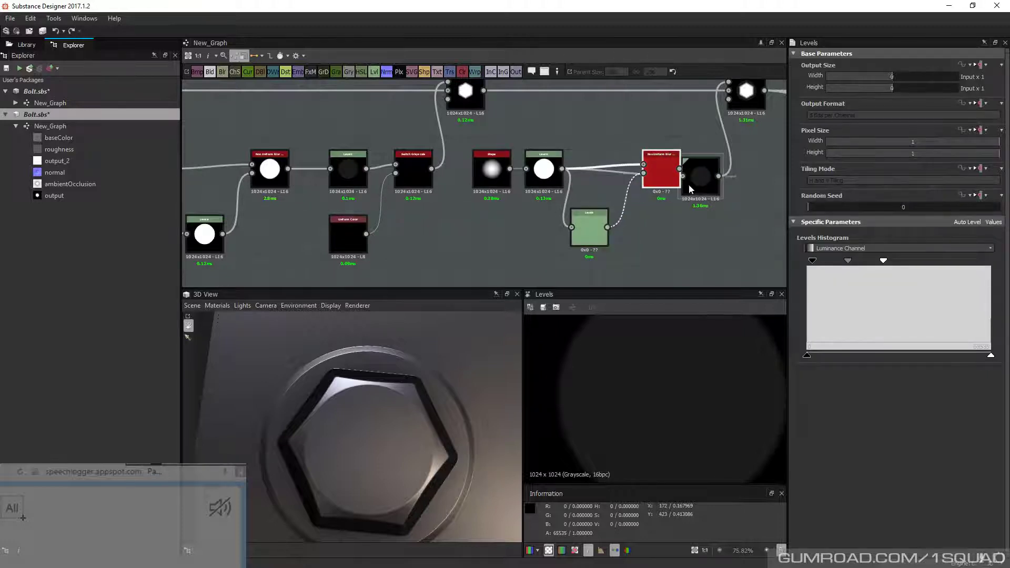
{"action": "scroll", "coordinate": [571, 213], "scroll_direction": "down", "scroll_amount": 2}
{"action": "left_click_drag", "start_coordinate": [666, 202], "coordinate": [564, 142]}
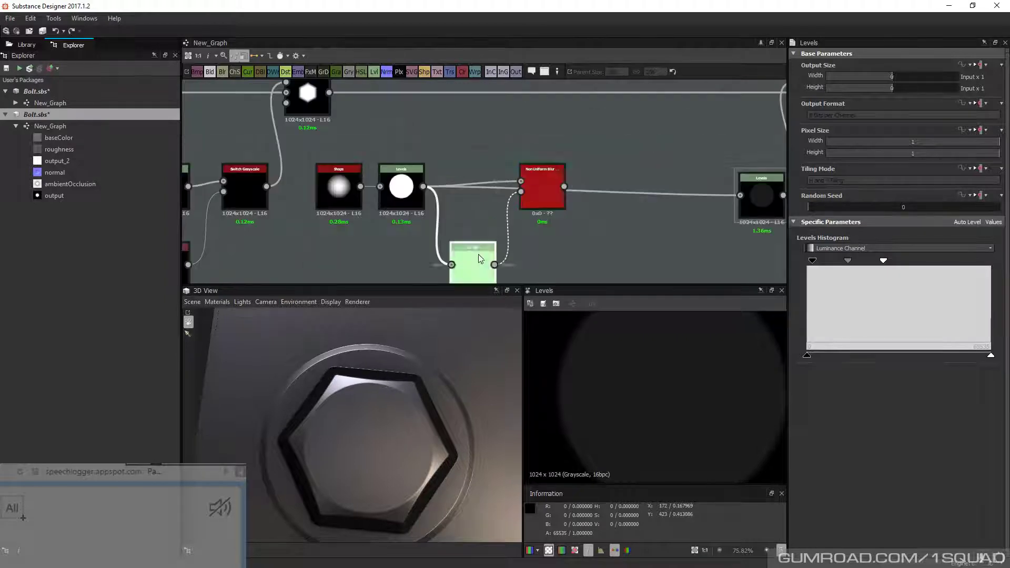
{"action": "mouse_move", "coordinate": [553, 186]}
{"action": "left_mouse_down"}
{"action": "mouse_move", "coordinate": [587, 187]}
{"action": "mouse_move", "coordinate": [567, 188]}
{"action": "left_mouse_up"}
{"action": "double_click", "coordinate": [566, 188]}
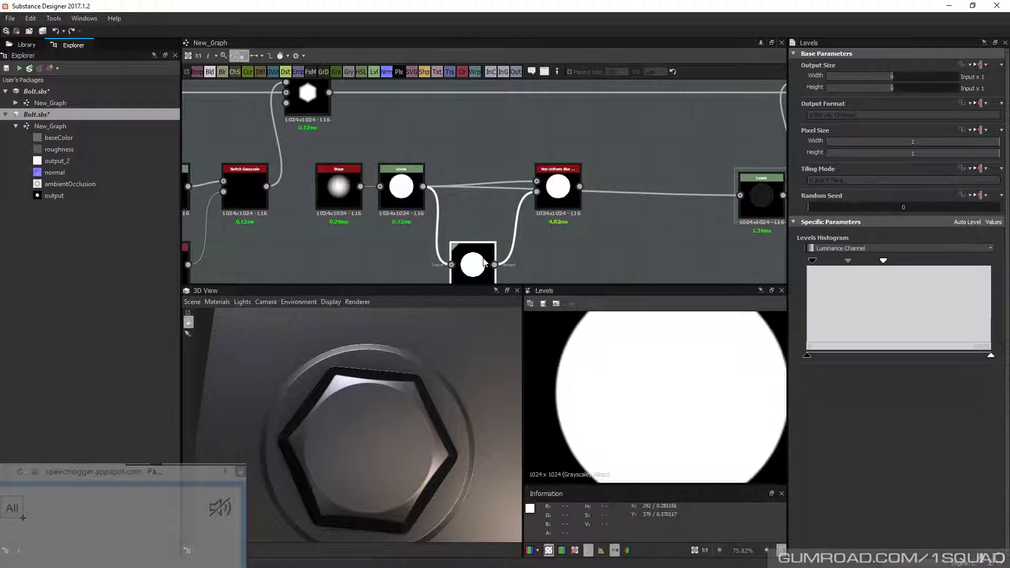
{"action": "left_click", "coordinate": [568, 194]}
Move the last Levels node close behind the Non Uniform Blur and inspect the round base in the 3D model
{"action": "left_click_drag", "start_coordinate": [763, 197], "coordinate": [668, 185]}
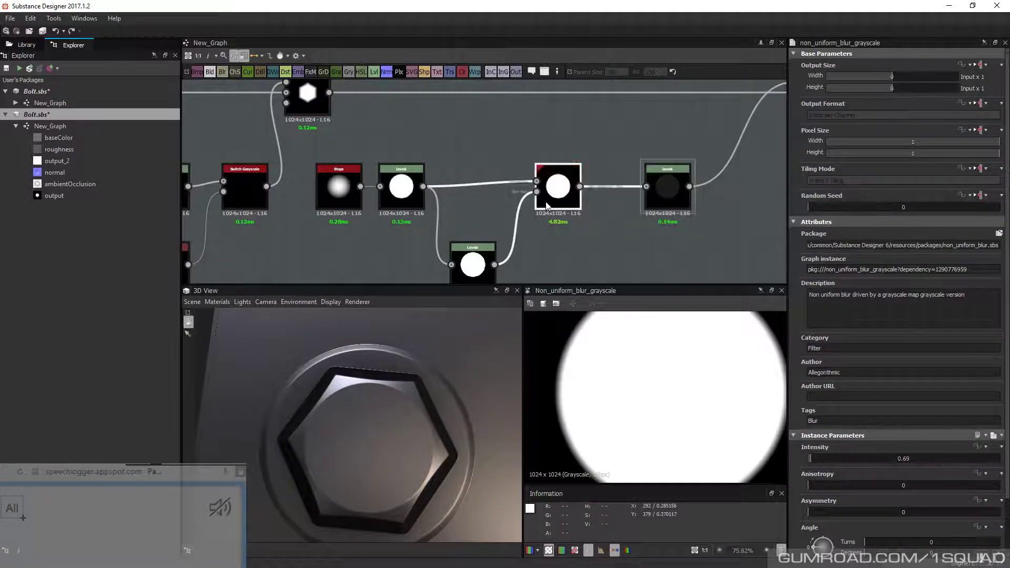
{"action": "left_click_drag", "start_coordinate": [384, 337], "coordinate": [360, 365]}
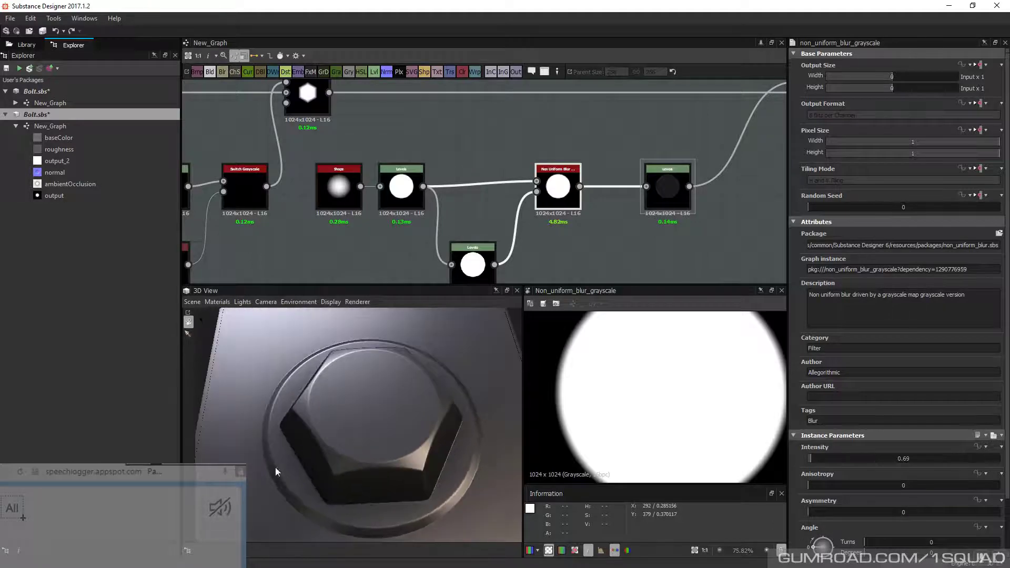
{"action": "scroll", "coordinate": [555, 173], "scroll_direction": "down", "scroll_amount": 2}
{"action": "left_click_drag", "start_coordinate": [591, 186], "coordinate": [605, 188]}
{"action": "left_click_drag", "start_coordinate": [607, 189], "coordinate": [568, 194]}
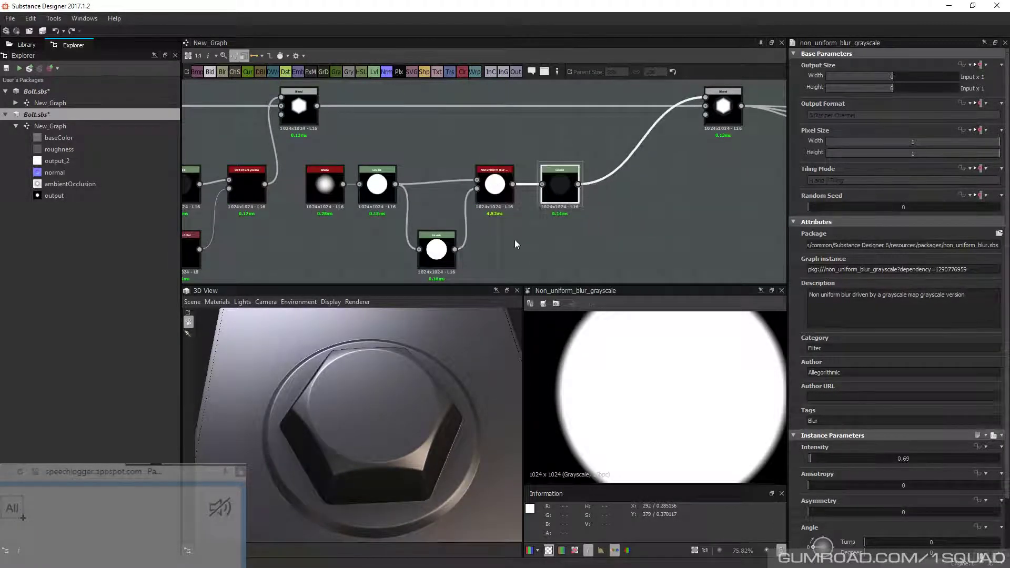
Add a Blend node above the base chain with the Shape as foreground and the Non Uniform Blur as background
{"action": "key", "text": "space"}
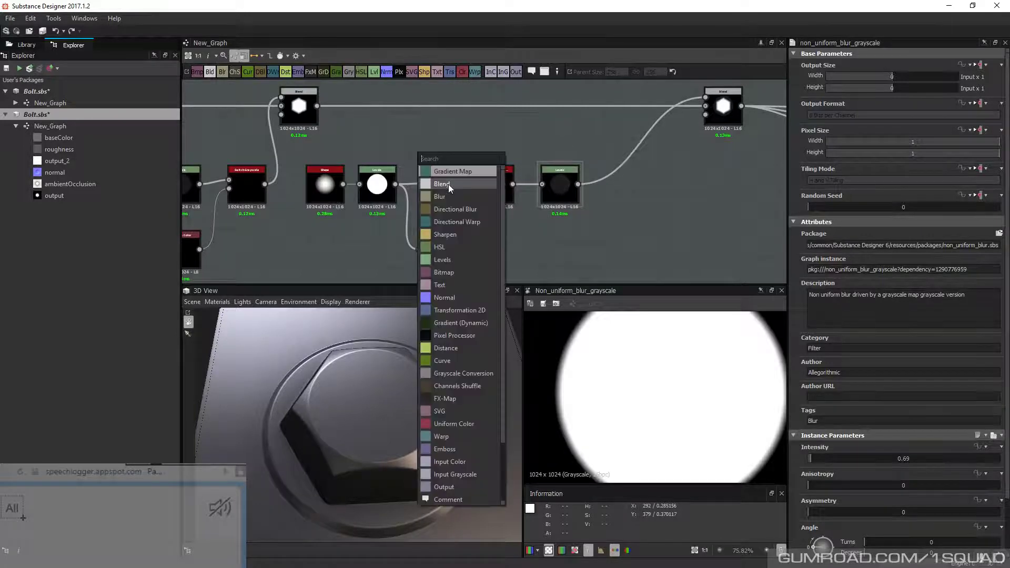
{"action": "left_click", "coordinate": [449, 185]}
{"action": "left_click_drag", "start_coordinate": [428, 155], "coordinate": [546, 145]}
{"action": "left_click_drag", "start_coordinate": [513, 184], "coordinate": [517, 140]}
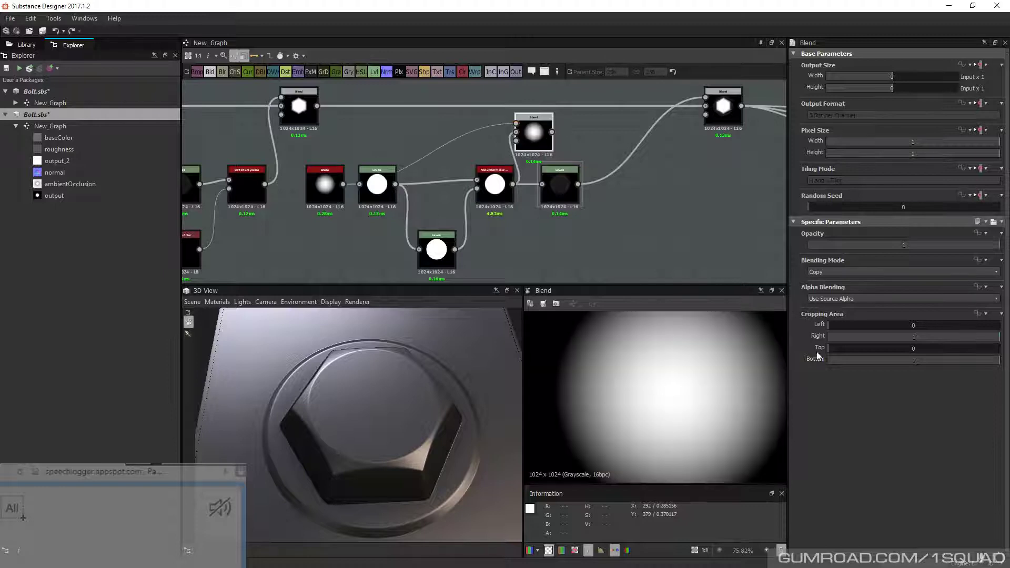
Set the new Blend's alpha blending to Ignore Alpha and try the Screen blending mode
{"action": "left_click", "coordinate": [823, 301]}
{"action": "left_click", "coordinate": [824, 315]}
{"action": "left_click", "coordinate": [831, 272]}
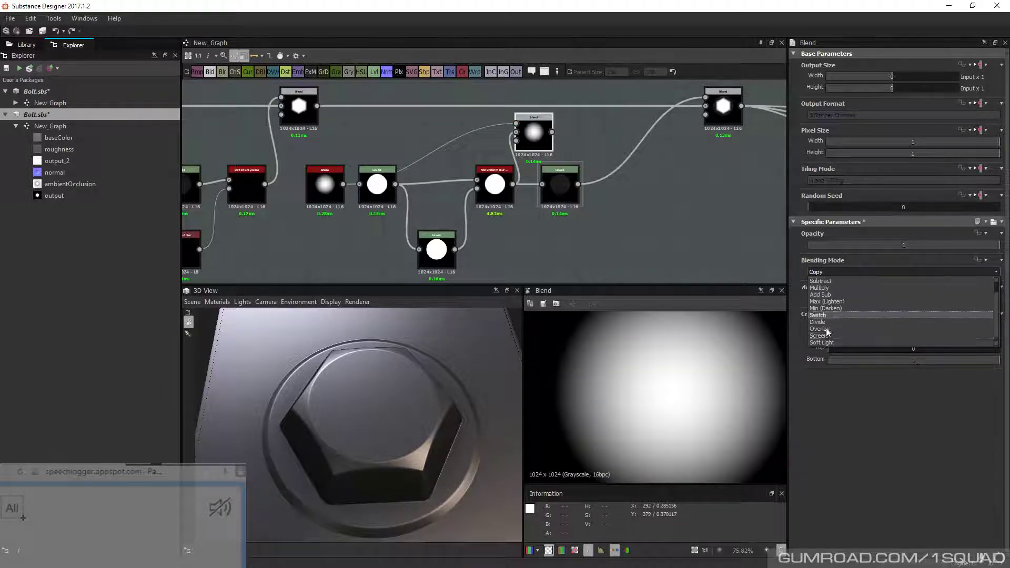
{"action": "left_click", "coordinate": [824, 339]}
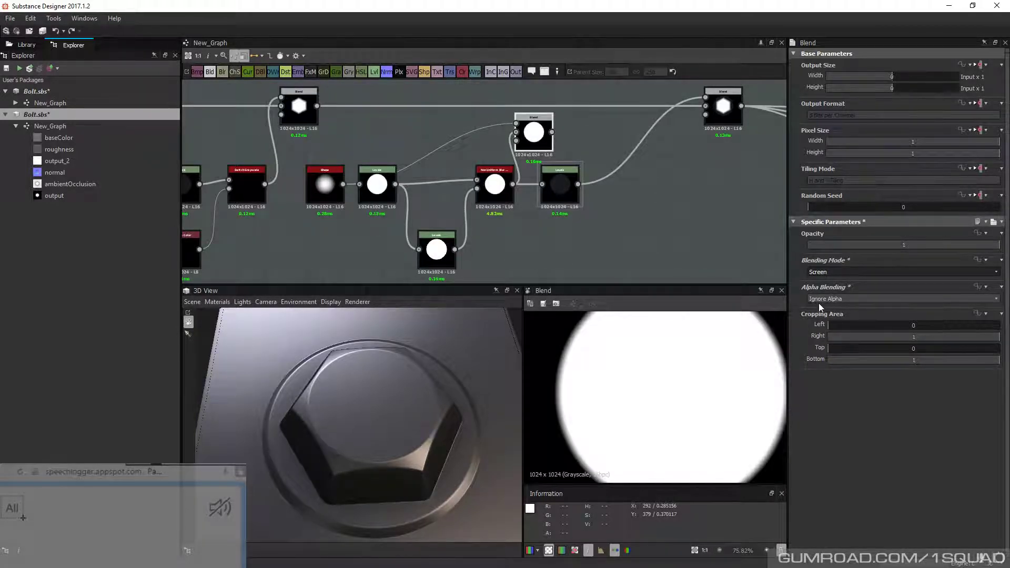
{"action": "left_click", "coordinate": [833, 298]}
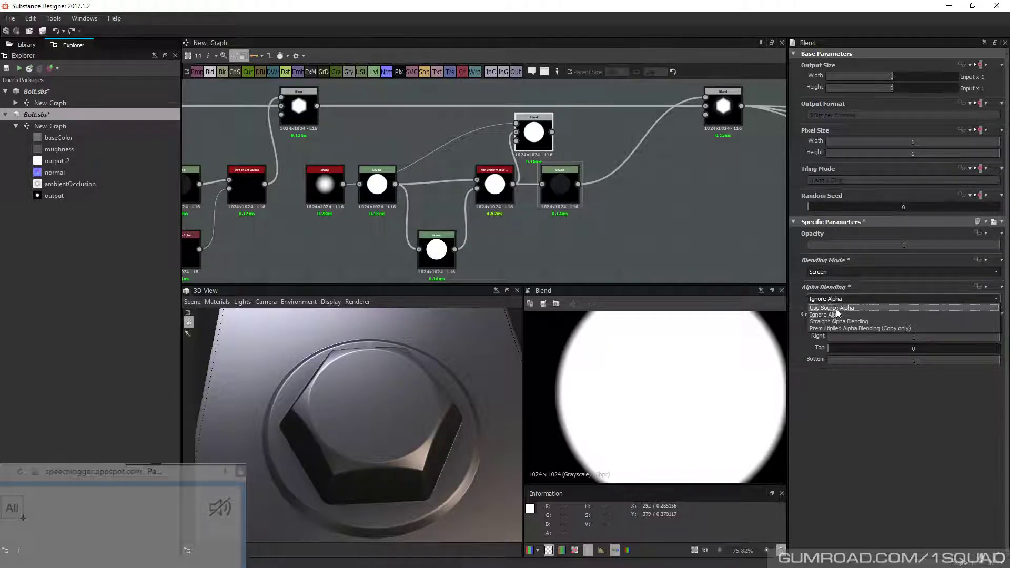
{"action": "left_click", "coordinate": [837, 300]}
Try Min (Darken) on the new Blend, then set its blending mode to Multiply and its opacity to 0.52
{"action": "left_click", "coordinate": [826, 271]}
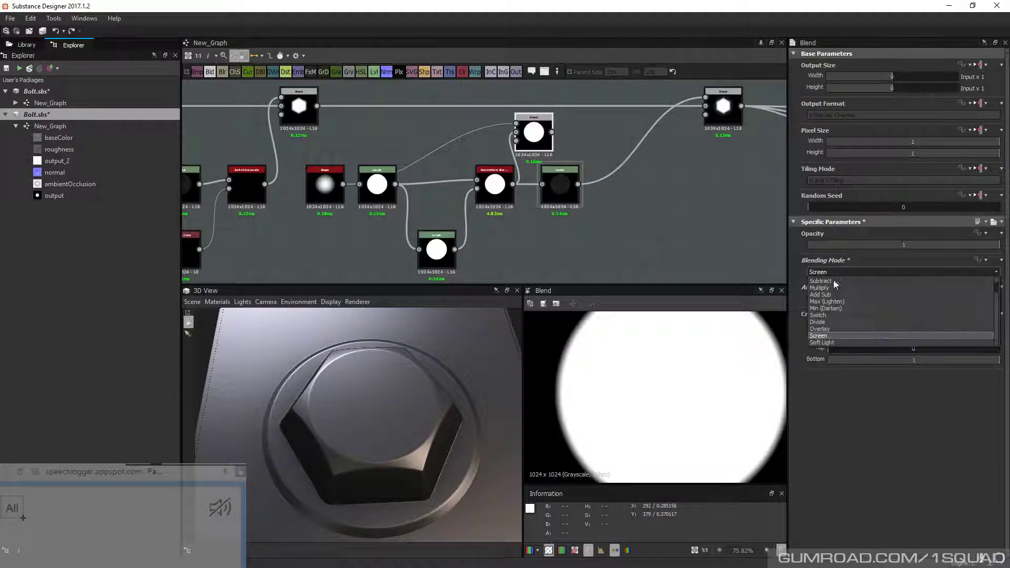
{"action": "left_click", "coordinate": [840, 307]}
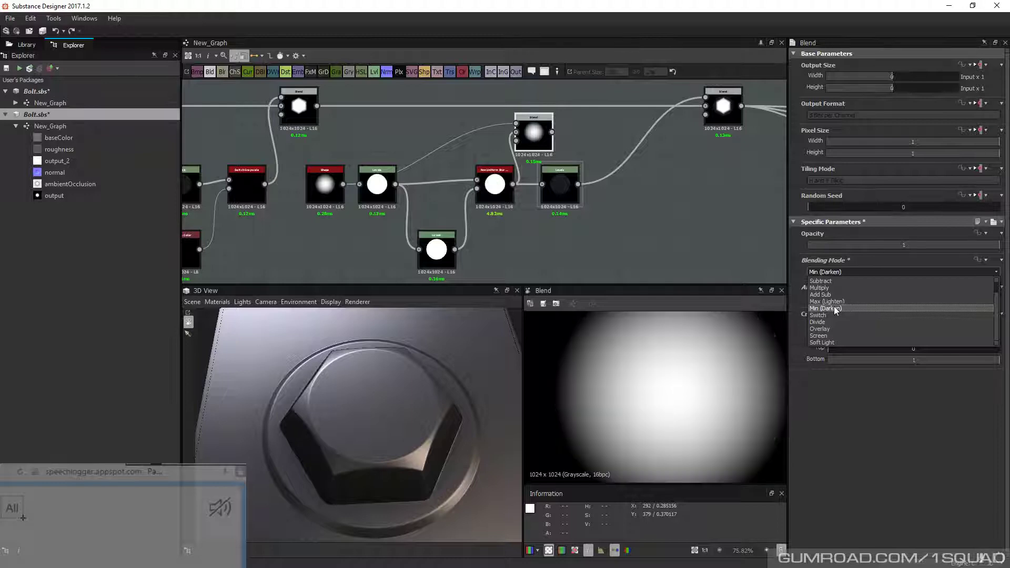
{"action": "left_click", "coordinate": [826, 273]}
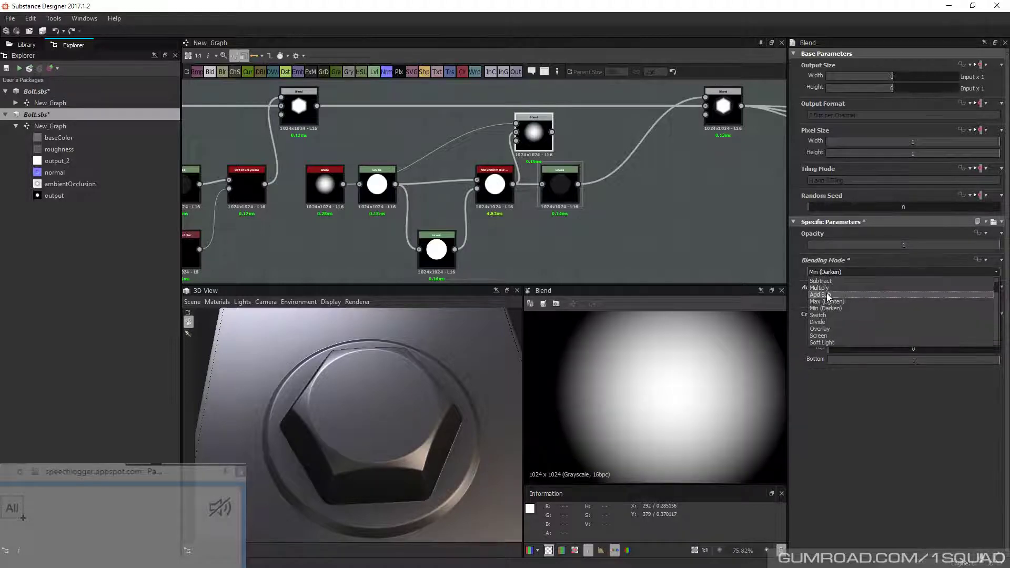
{"action": "left_click", "coordinate": [821, 288]}
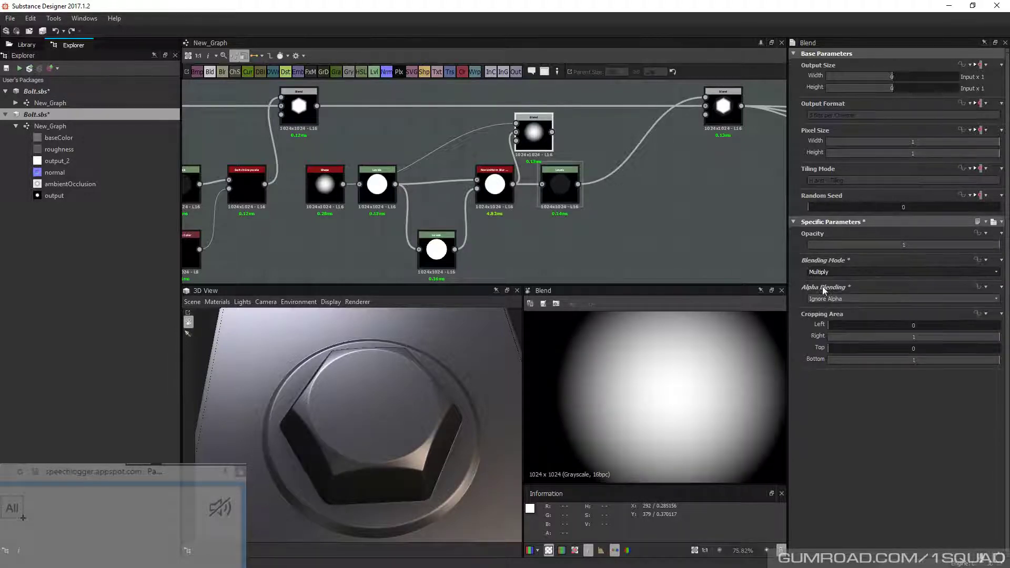
{"action": "left_click_drag", "start_coordinate": [960, 244], "coordinate": [908, 257]}
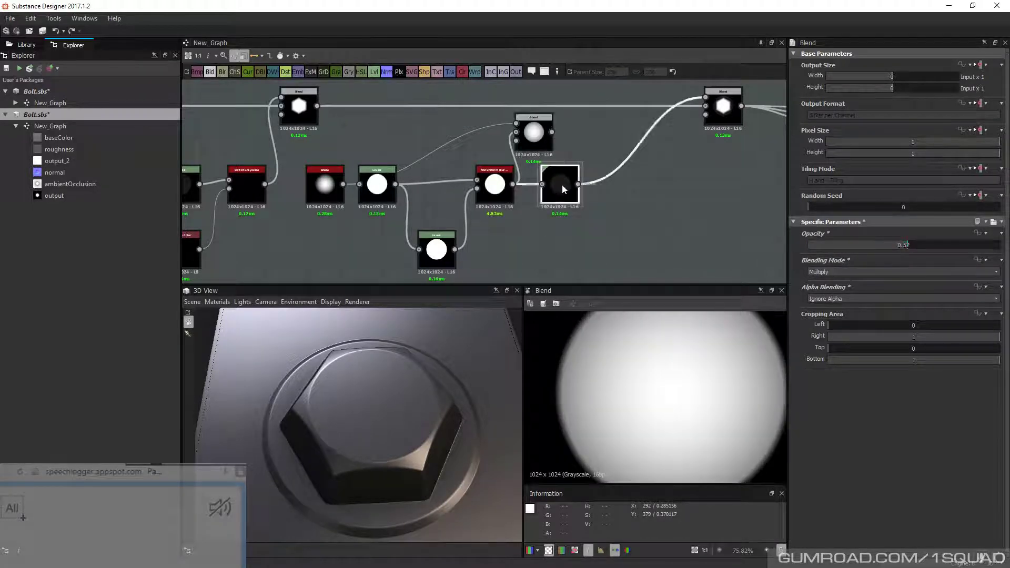
Spread out the last Levels, Non Uniform Blur and copied Levels nodes, and preview the blur's output
{"action": "left_click_drag", "start_coordinate": [562, 185], "coordinate": [601, 185]}
{"action": "left_click_drag", "start_coordinate": [499, 198], "coordinate": [486, 198]}
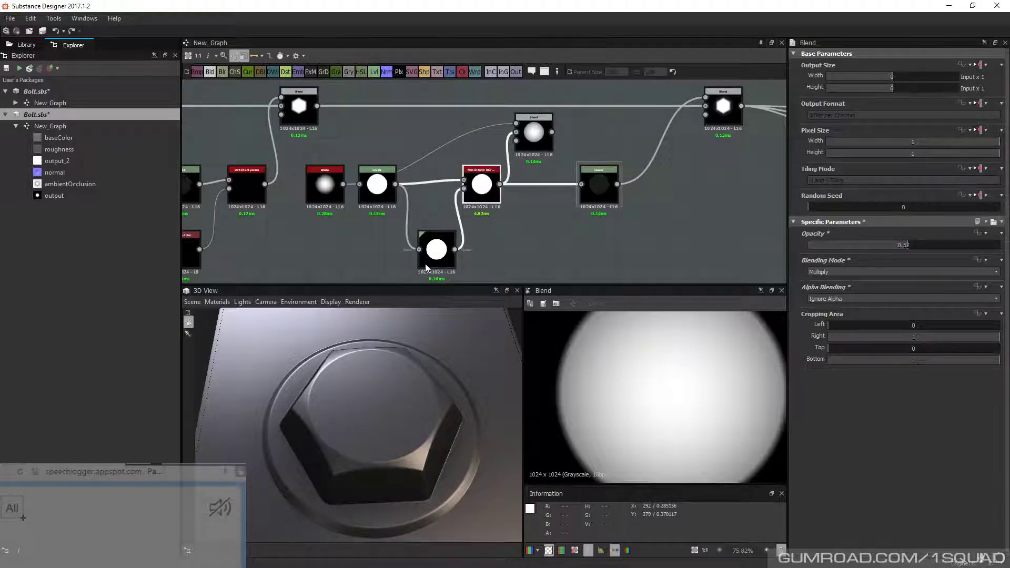
{"action": "left_click_drag", "start_coordinate": [426, 268], "coordinate": [419, 268]}
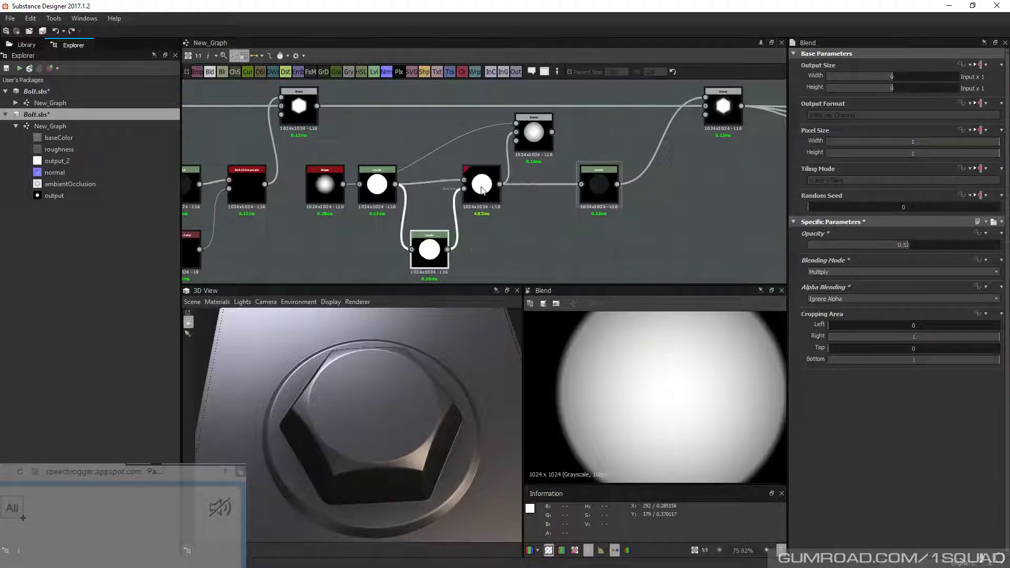
{"action": "double_click", "coordinate": [482, 185]}
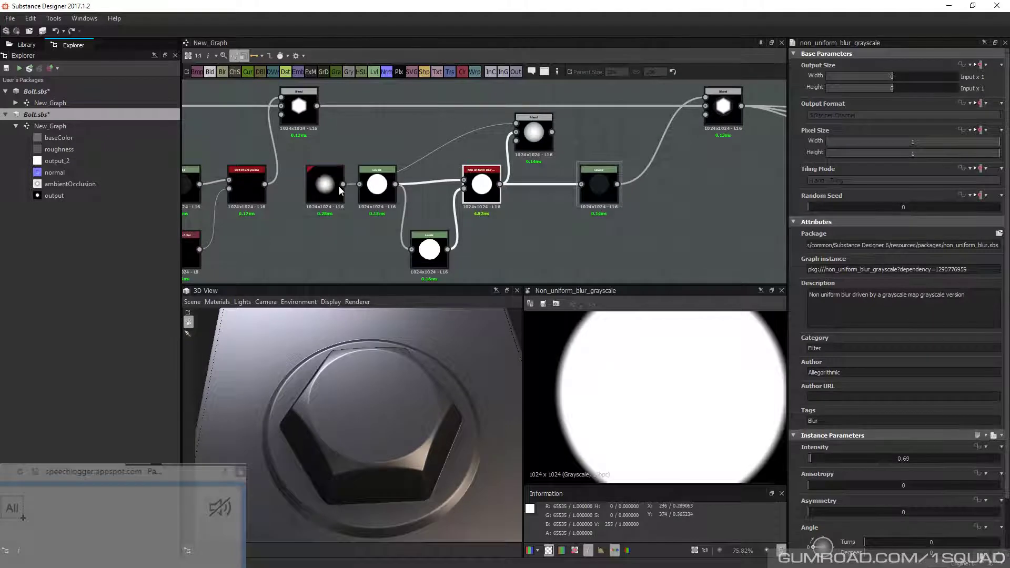
Connect the Multiply Blend's output to the last Levels node and set the Blend's opacity to 0.81
{"action": "double_click", "coordinate": [532, 133]}
{"action": "left_click_drag", "start_coordinate": [532, 134], "coordinate": [582, 184]}
{"action": "left_click_drag", "start_coordinate": [368, 402], "coordinate": [379, 321]}
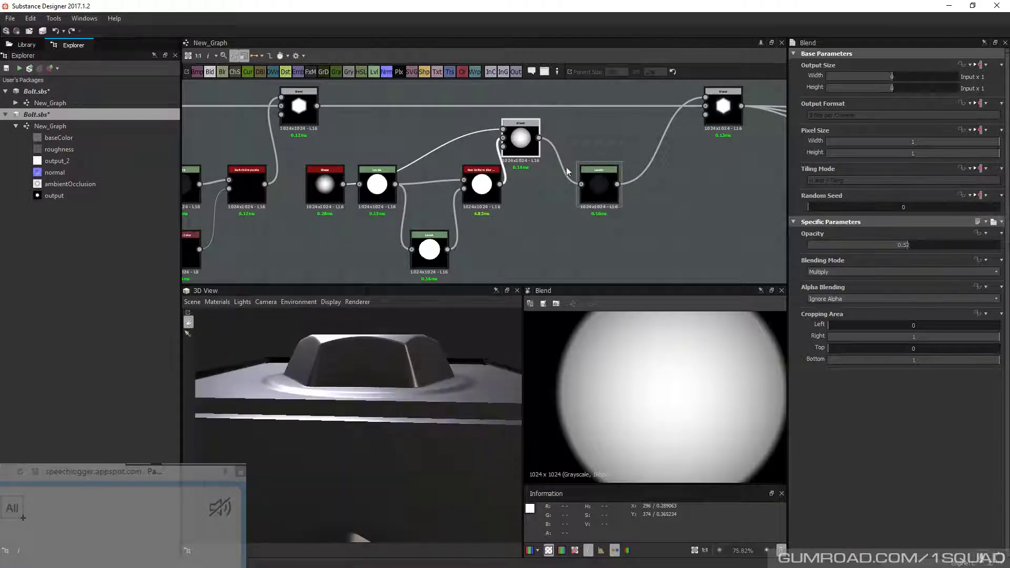
{"action": "left_click_drag", "start_coordinate": [899, 247], "coordinate": [965, 245]}
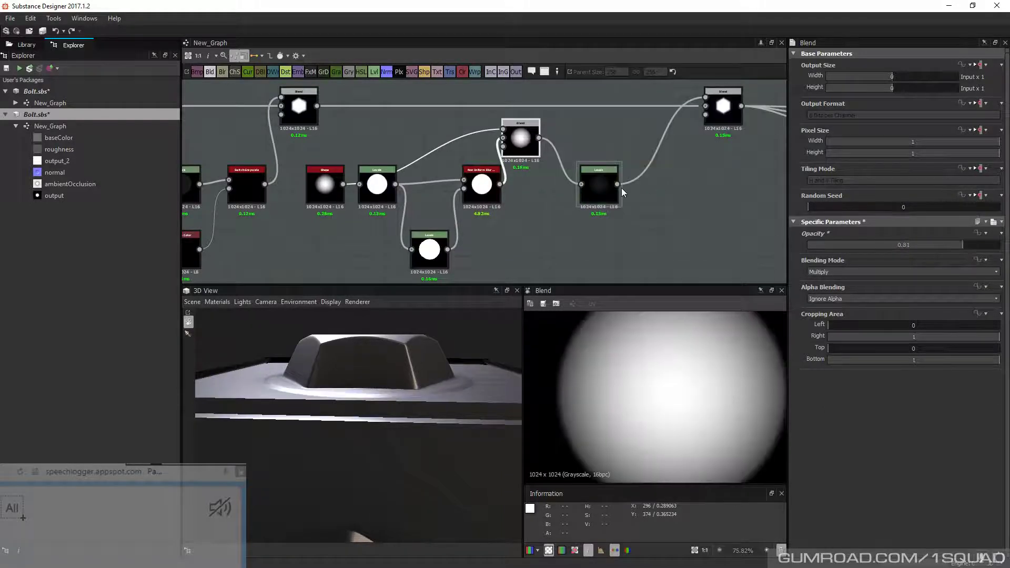
Raise the output white level of the Levels after the Multiply Blend to slightly above the middle of its range
{"action": "left_click", "coordinate": [607, 186]}
{"action": "left_click_drag", "start_coordinate": [836, 353], "coordinate": [891, 351]}
{"action": "scroll", "coordinate": [332, 389], "scroll_direction": "up", "scroll_amount": 2}
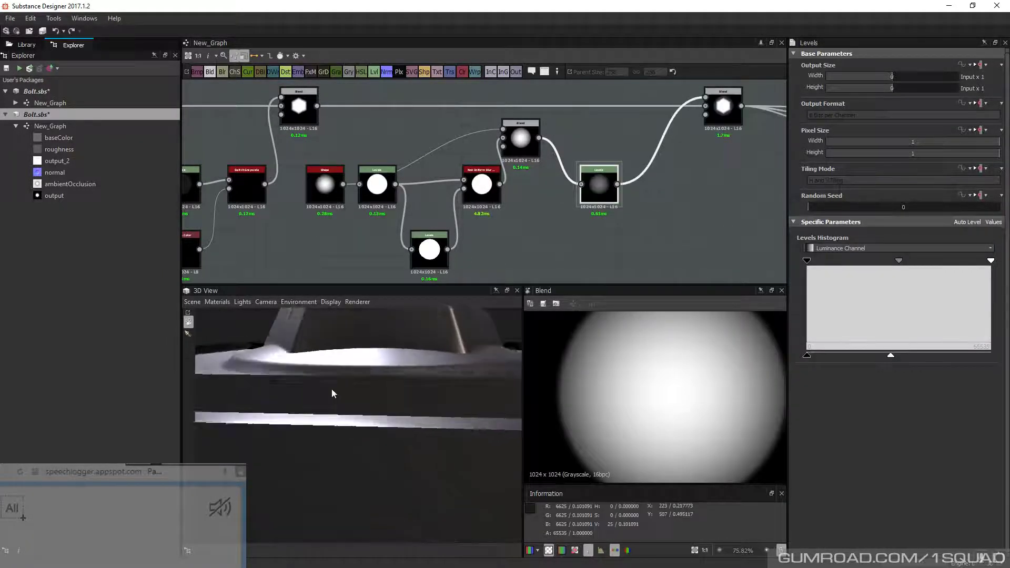
{"action": "left_click_drag", "start_coordinate": [331, 389], "coordinate": [369, 379]}
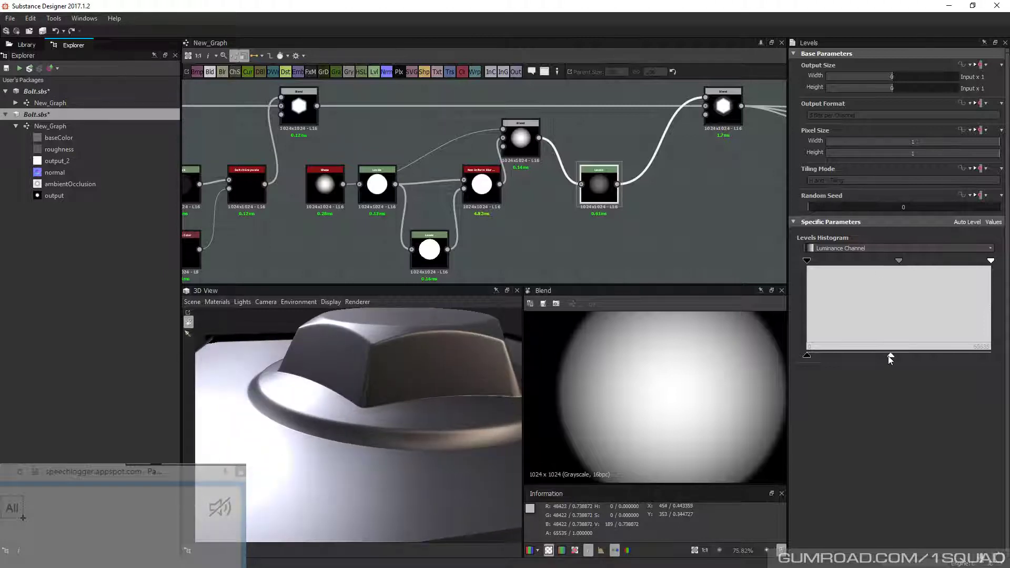
{"action": "left_click_drag", "start_coordinate": [890, 356], "coordinate": [897, 356]}
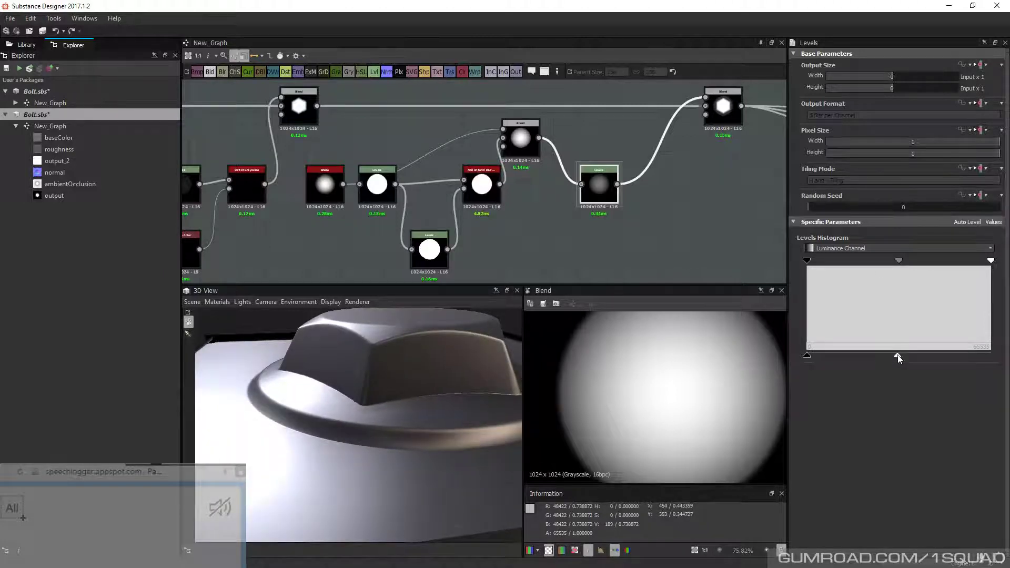
{"action": "left_click_drag", "start_coordinate": [421, 368], "coordinate": [308, 365]}
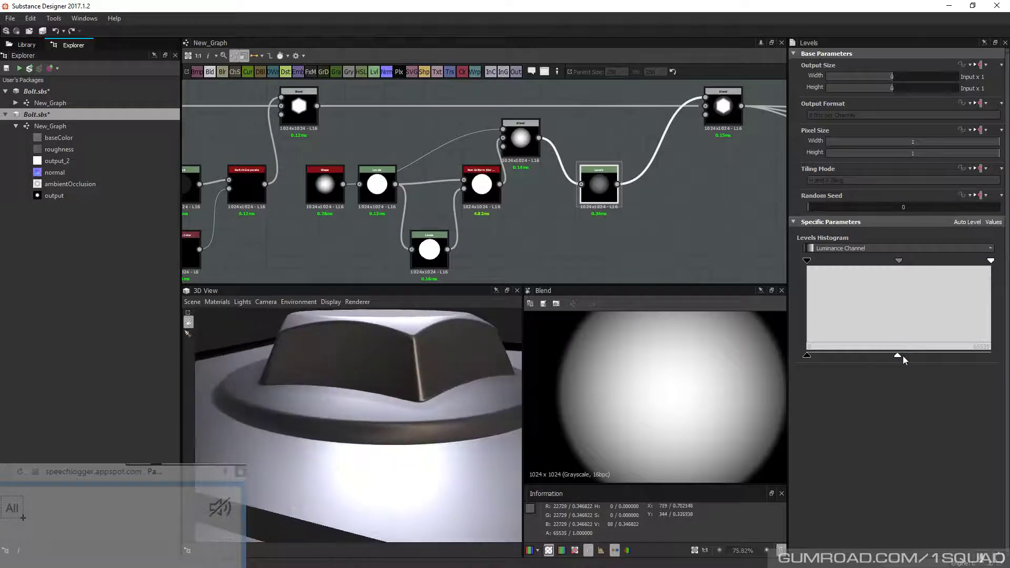
{"action": "left_click_drag", "start_coordinate": [903, 356], "coordinate": [912, 355]}
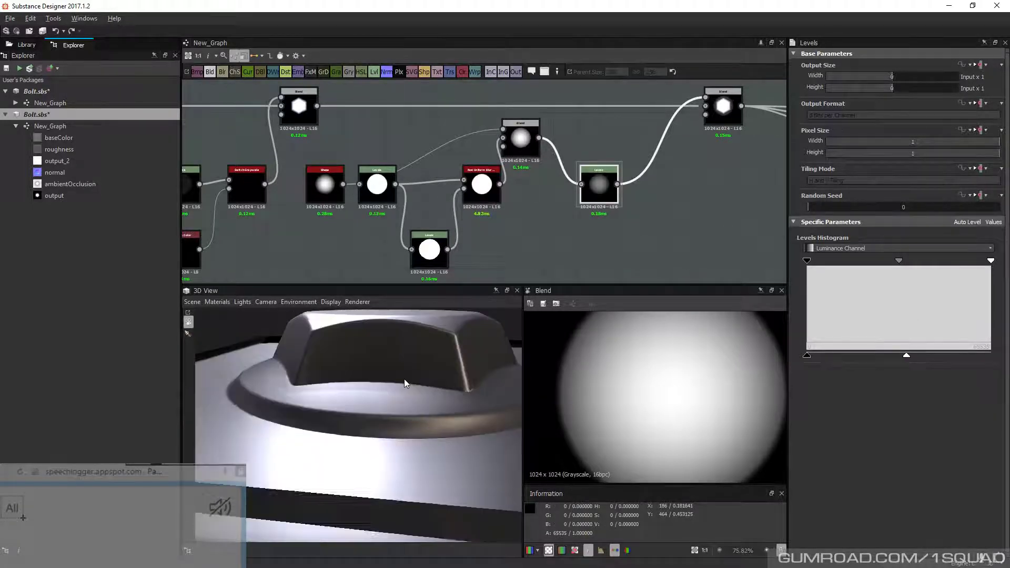
{"action": "left_click_drag", "start_coordinate": [404, 379], "coordinate": [519, 341]}
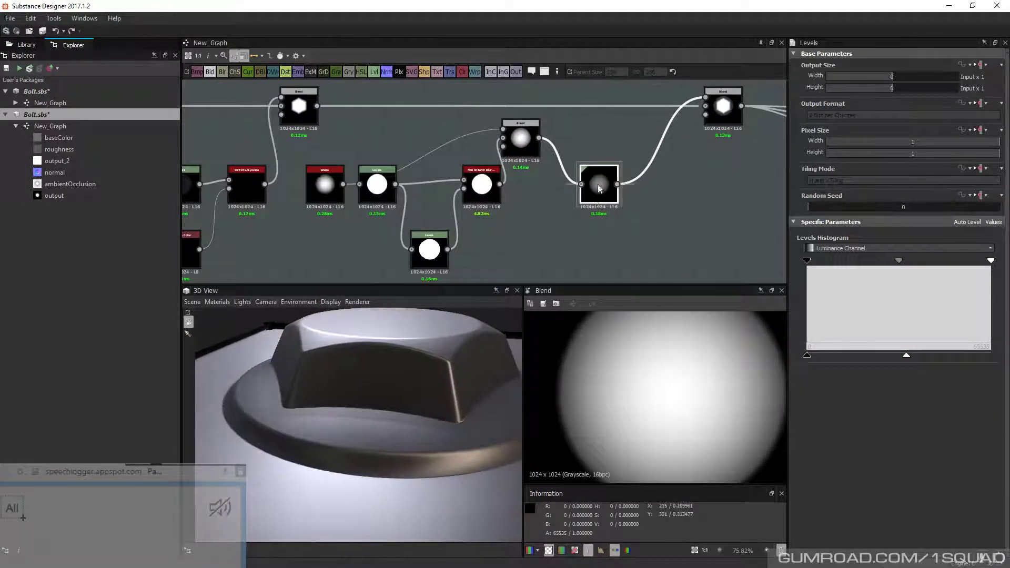
Try shifting the input and output black points of the Levels after the Multiply Blend
{"action": "left_click_drag", "start_coordinate": [807, 260], "coordinate": [809, 260]}
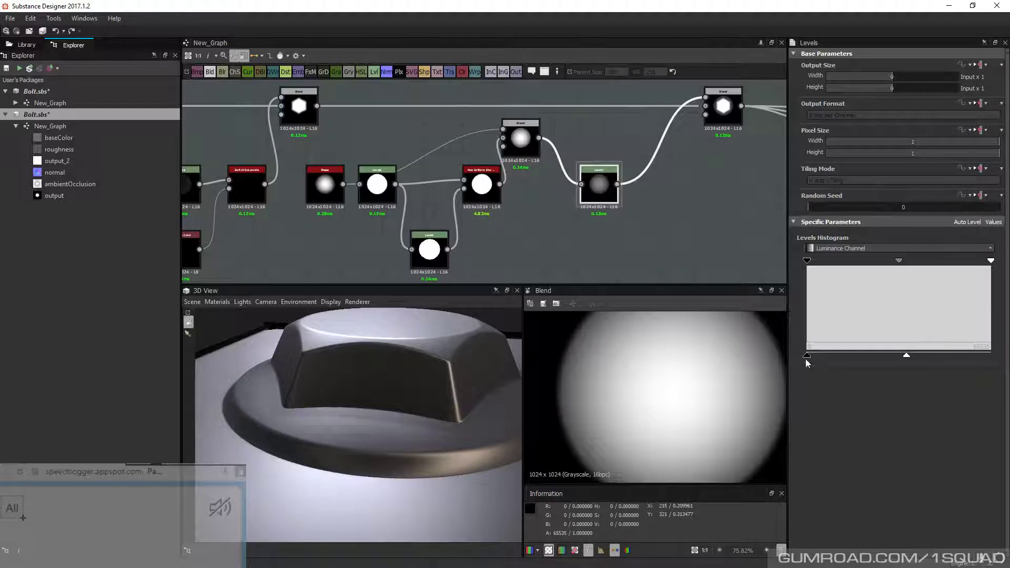
{"action": "left_click_drag", "start_coordinate": [807, 357], "coordinate": [737, 354]}
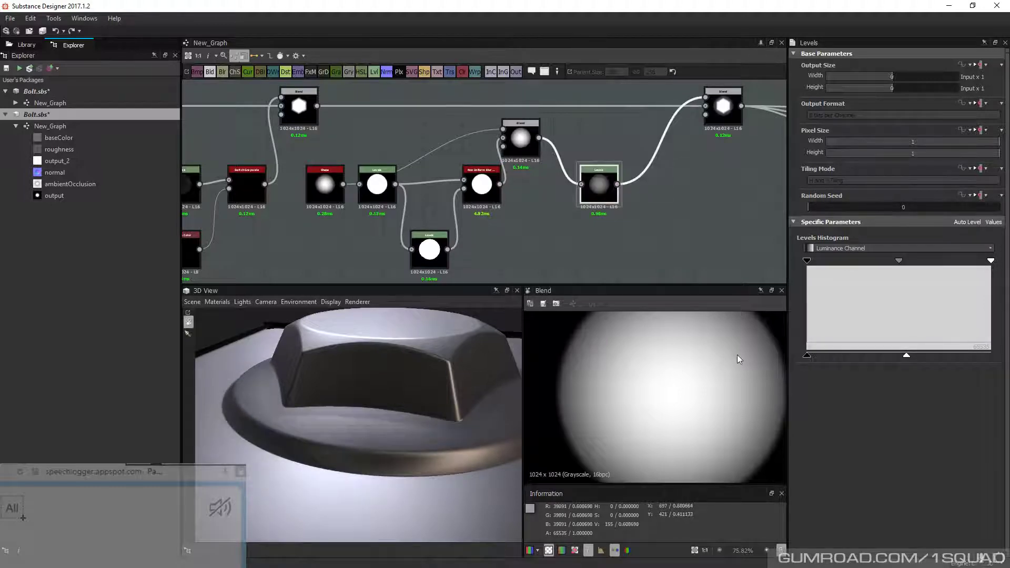
{"action": "left_click_drag", "start_coordinate": [288, 387], "coordinate": [276, 362]}
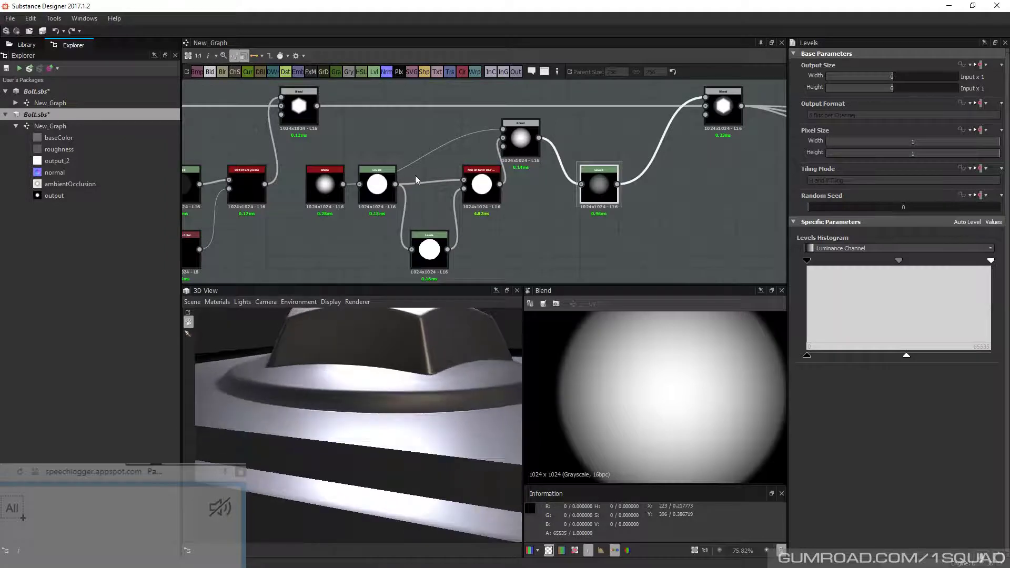
Lower the input white point of the Levels right after the Shape to near the black end, sharpening the disc
{"action": "left_click_drag", "start_coordinate": [991, 261], "coordinate": [826, 261]}
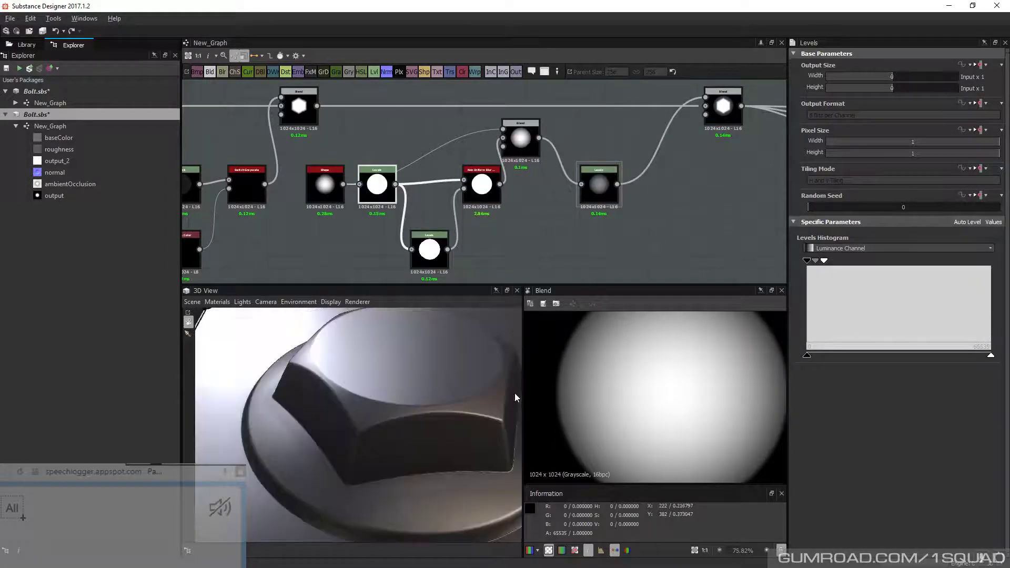
{"action": "right_click_drag", "start_coordinate": [514, 393], "coordinate": [482, 365]}
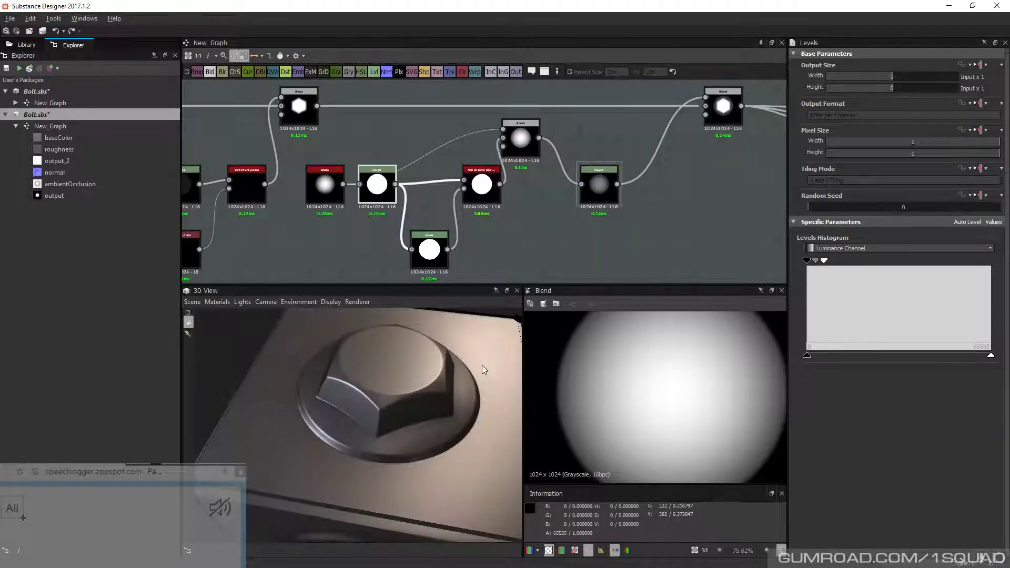
{"action": "left_click_drag", "start_coordinate": [482, 365], "coordinate": [459, 346]}
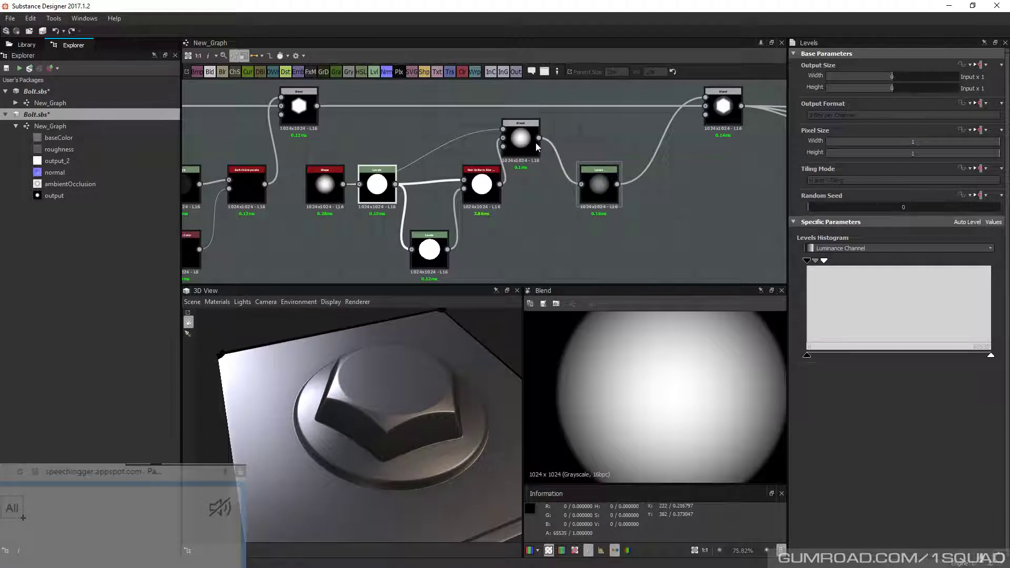
Add a dot node on the link from the Shape to the Multiply Blend and place it above the first Levels
{"action": "left_click", "coordinate": [454, 149]}
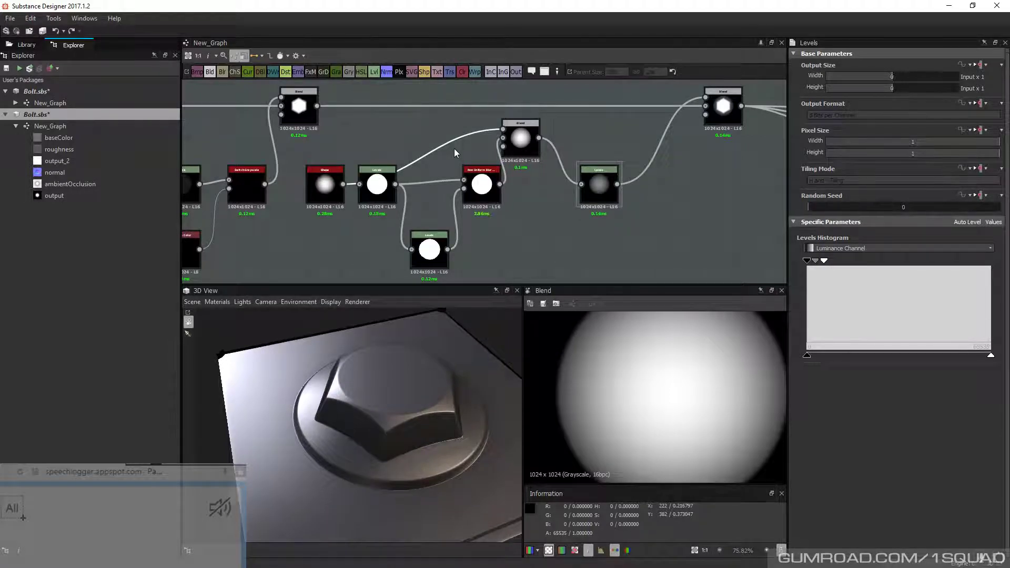
{"action": "key", "text": "alt"}
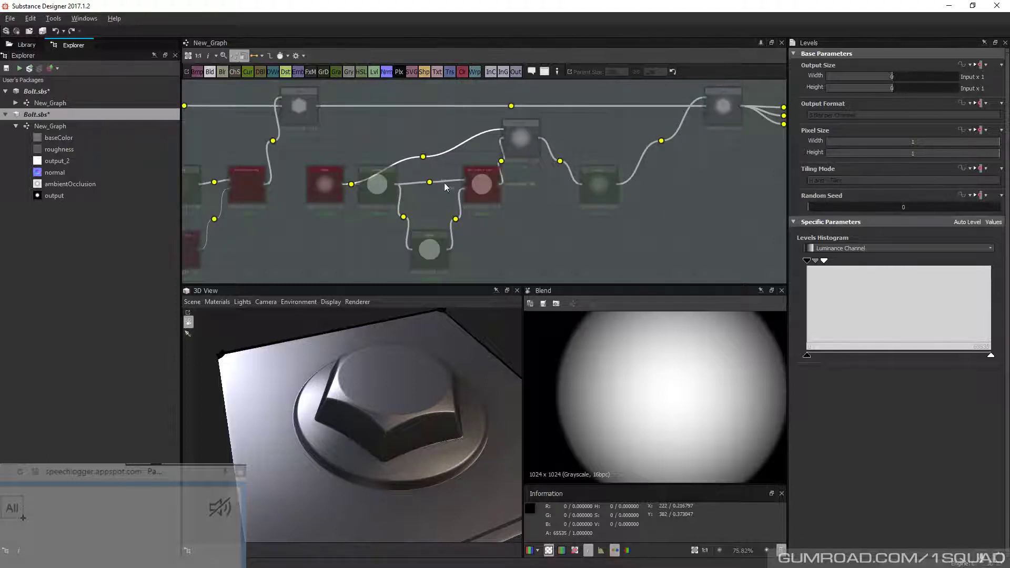
{"action": "middle_click_drag", "start_coordinate": [425, 158], "coordinate": [461, 189]}
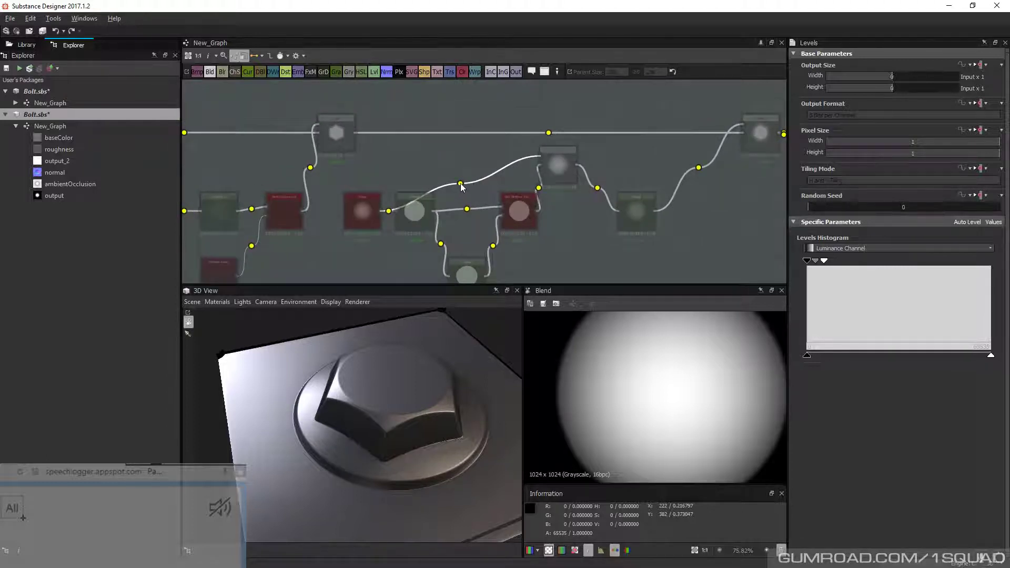
{"action": "left_click", "coordinate": [461, 183], "text": "alt"}
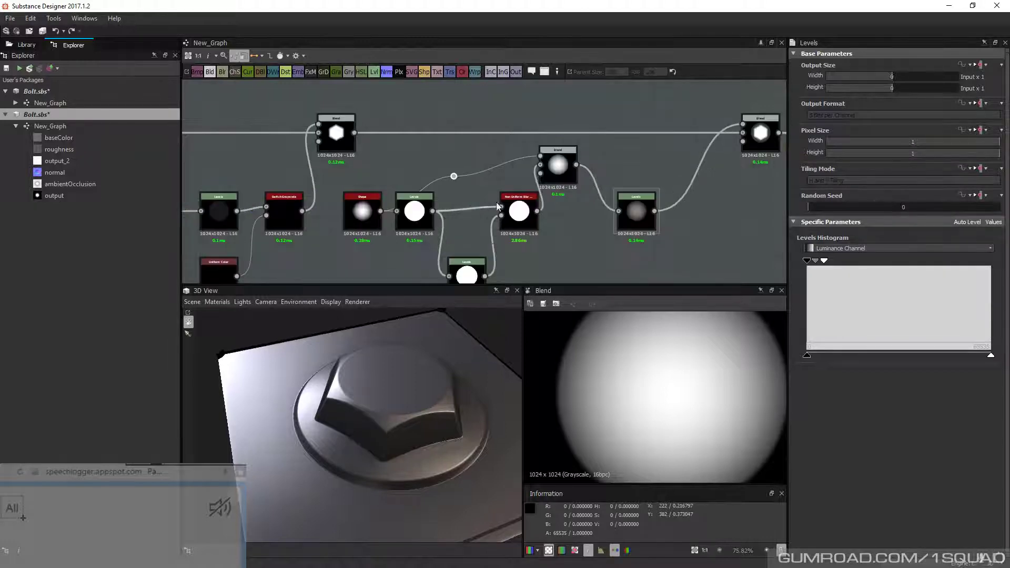
{"action": "middle_click_drag", "start_coordinate": [453, 199], "coordinate": [621, 187]}
{"action": "scroll", "coordinate": [621, 187], "scroll_direction": "down", "scroll_amount": 3}
{"action": "middle_click_drag", "start_coordinate": [698, 166], "coordinate": [438, 156]}
{"action": "scroll", "coordinate": [438, 156], "scroll_direction": "down", "scroll_amount": 2}
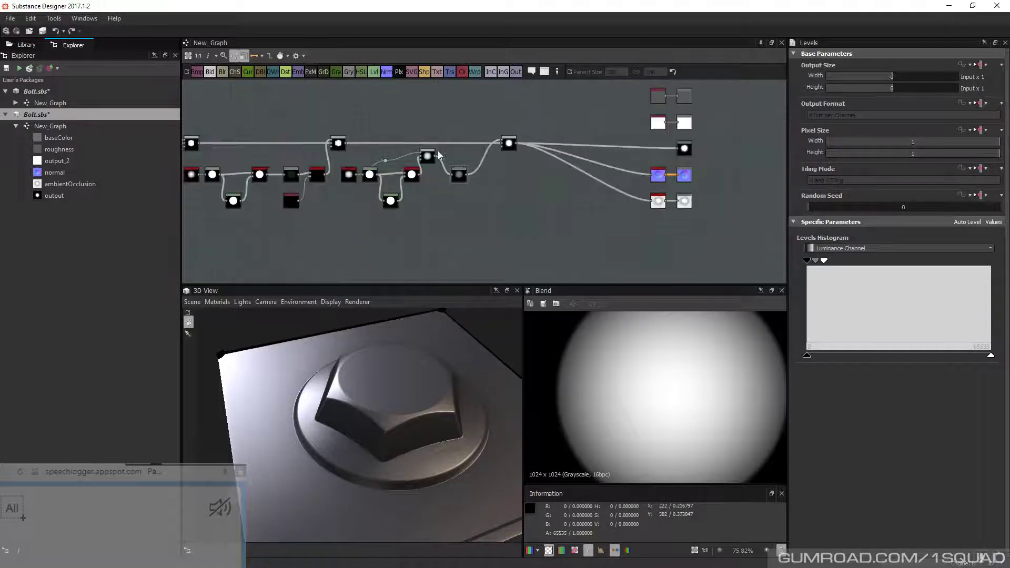
{"action": "scroll", "coordinate": [438, 150], "scroll_direction": "up", "scroll_amount": 4}
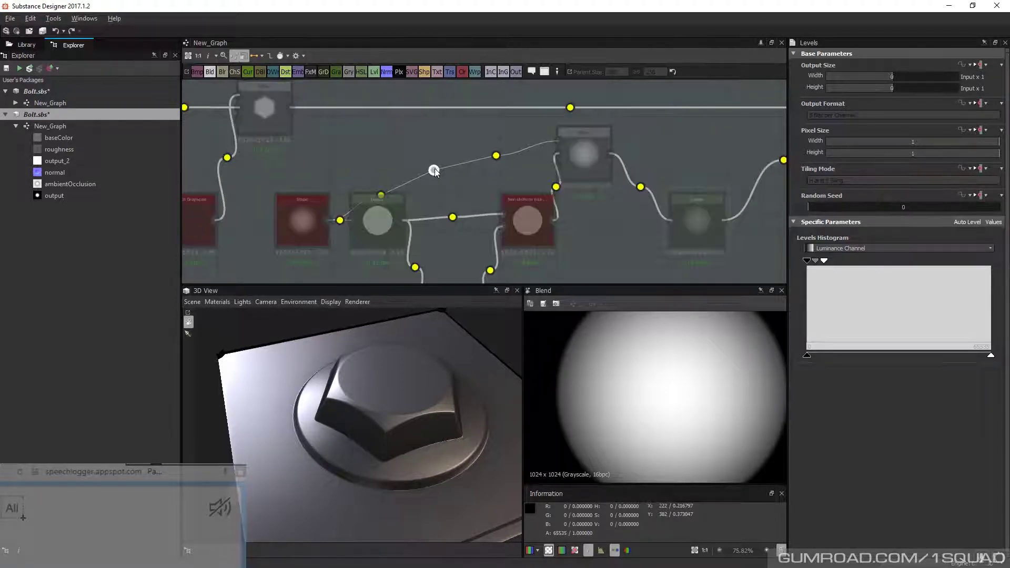
{"action": "left_click_drag", "start_coordinate": [435, 171], "coordinate": [345, 141]}
{"action": "scroll", "coordinate": [559, 168], "scroll_direction": "down", "scroll_amount": 2}
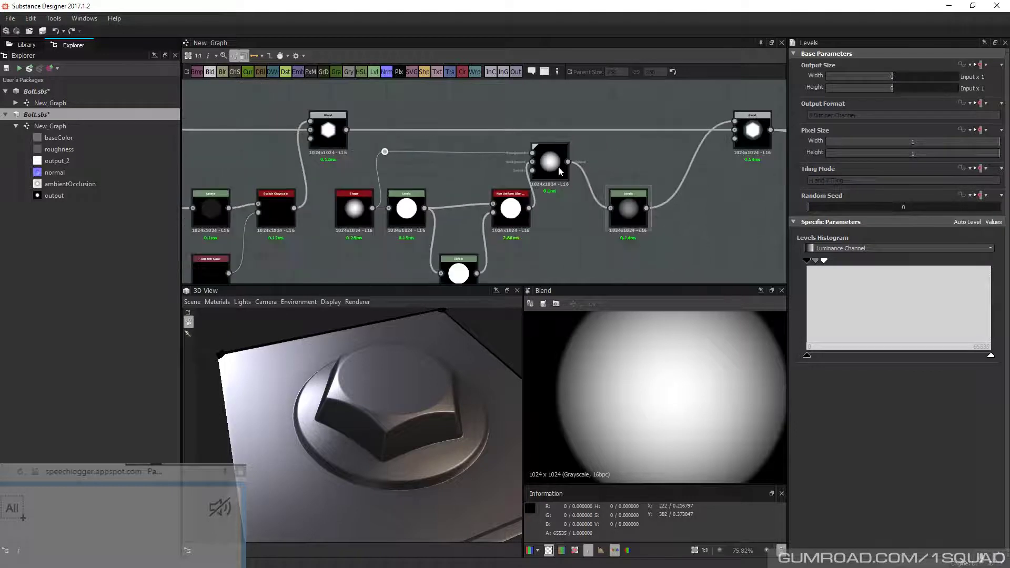
Add a second dot on the rerouted link and line up the Multiply Blend and Levels after the Non Uniform Blur
{"action": "left_click_drag", "start_coordinate": [558, 166], "coordinate": [577, 161]}
{"action": "left_click_drag", "start_coordinate": [623, 203], "coordinate": [636, 203]}
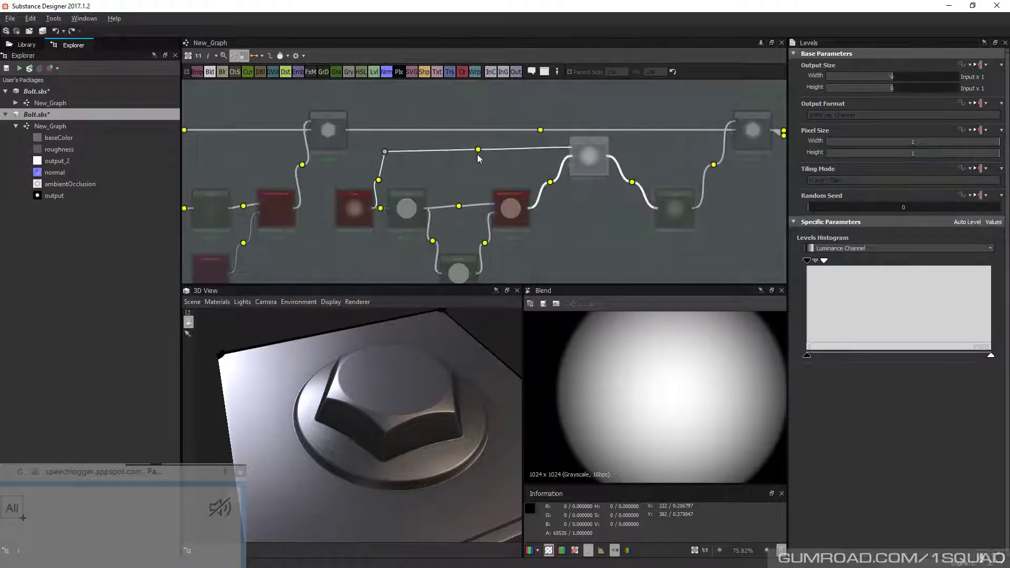
{"action": "left_click_drag", "start_coordinate": [479, 151], "coordinate": [535, 153], "text": "alt"}
{"action": "left_click_drag", "start_coordinate": [597, 163], "coordinate": [584, 215]}
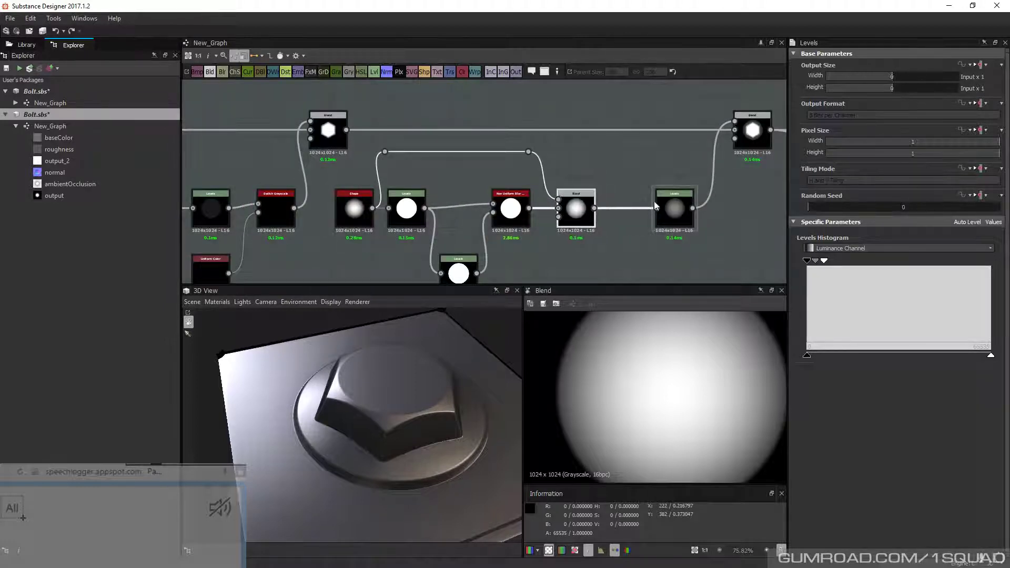
{"action": "left_click_drag", "start_coordinate": [655, 204], "coordinate": [628, 193]}
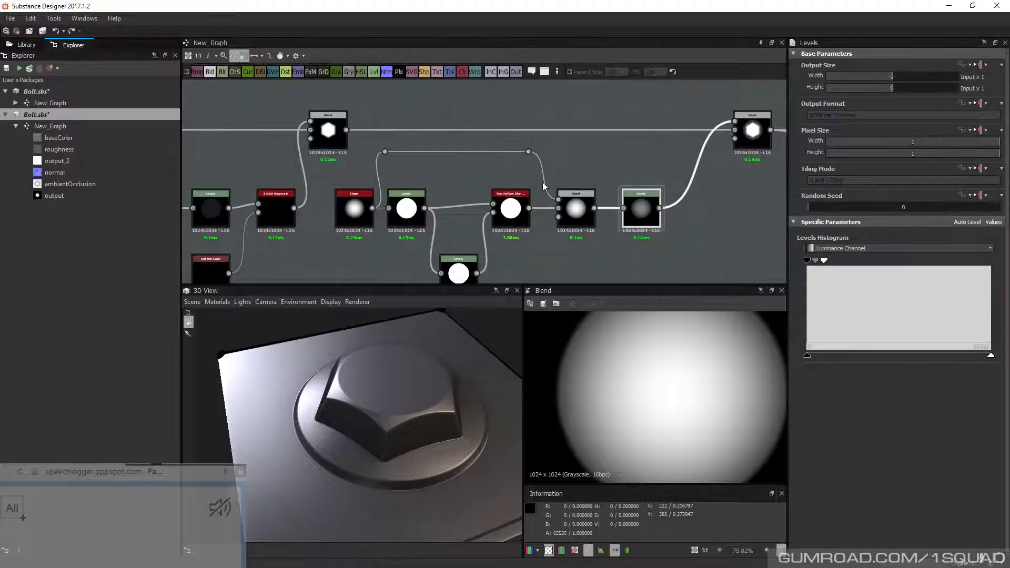
Preview the normal output and set the opacity of the final Max (Lighten) Blend to 1
{"action": "left_click_drag", "start_coordinate": [342, 400], "coordinate": [303, 451]}
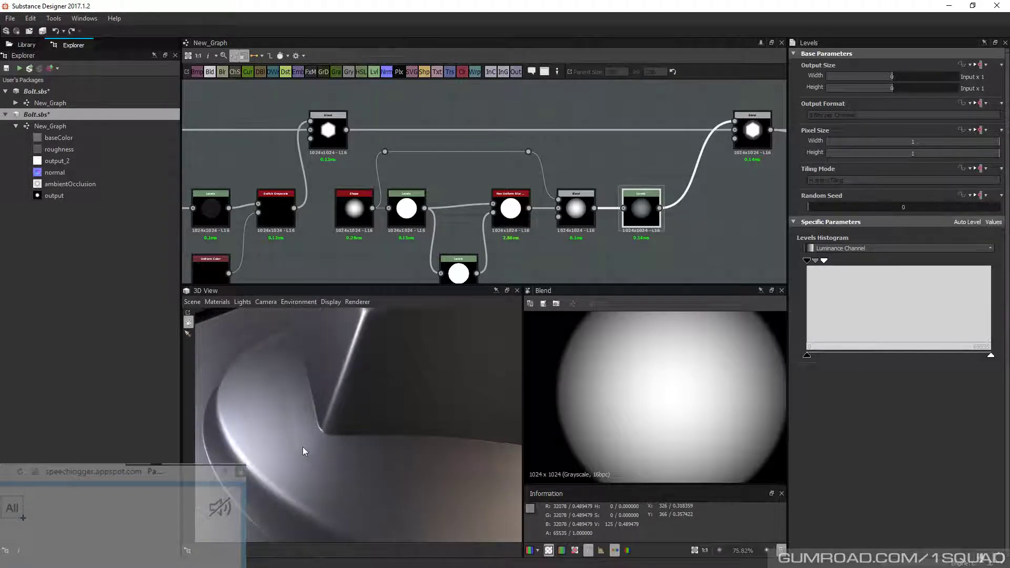
{"action": "scroll", "coordinate": [487, 147], "scroll_direction": "down", "scroll_amount": 6}
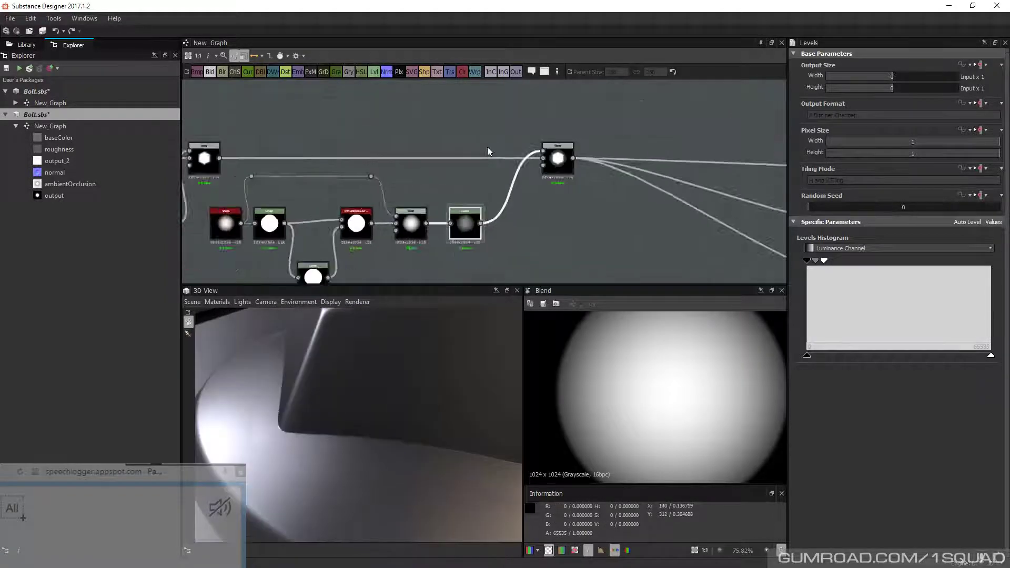
{"action": "scroll", "coordinate": [560, 178], "scroll_direction": "up", "scroll_amount": 5}
{"action": "double_click", "coordinate": [560, 180]}
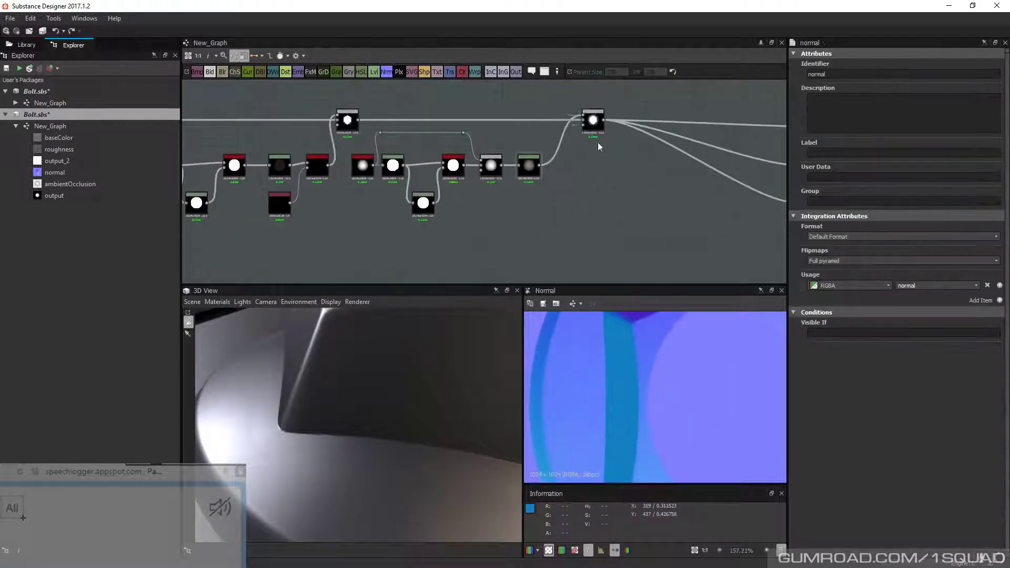
{"action": "left_click", "coordinate": [593, 122]}
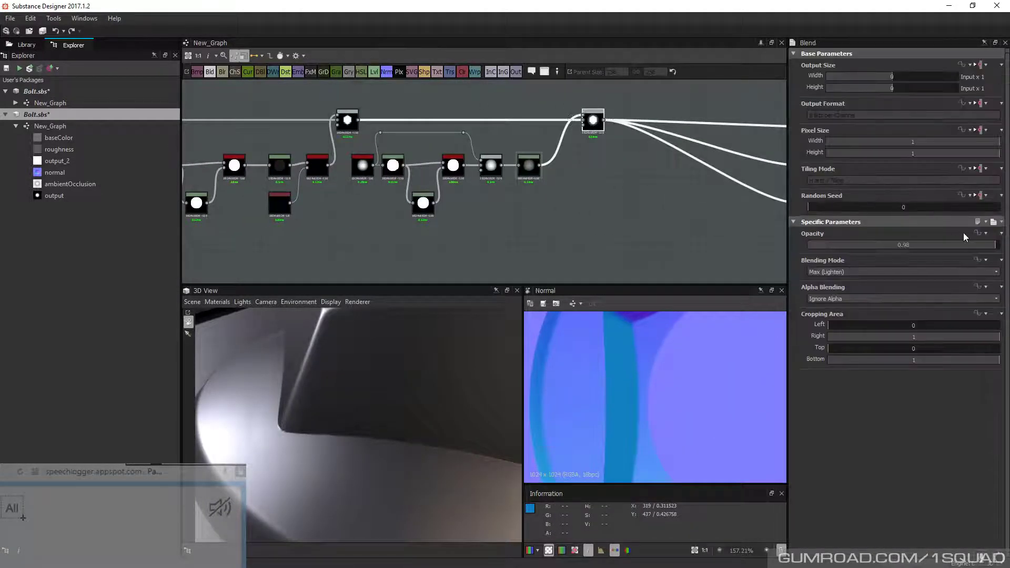
{"action": "left_click", "coordinate": [997, 245]}
Examine the edge where the hexagonal head meets the rounded base from several angles in the 3D view
{"action": "left_click_drag", "start_coordinate": [361, 431], "coordinate": [328, 435]}
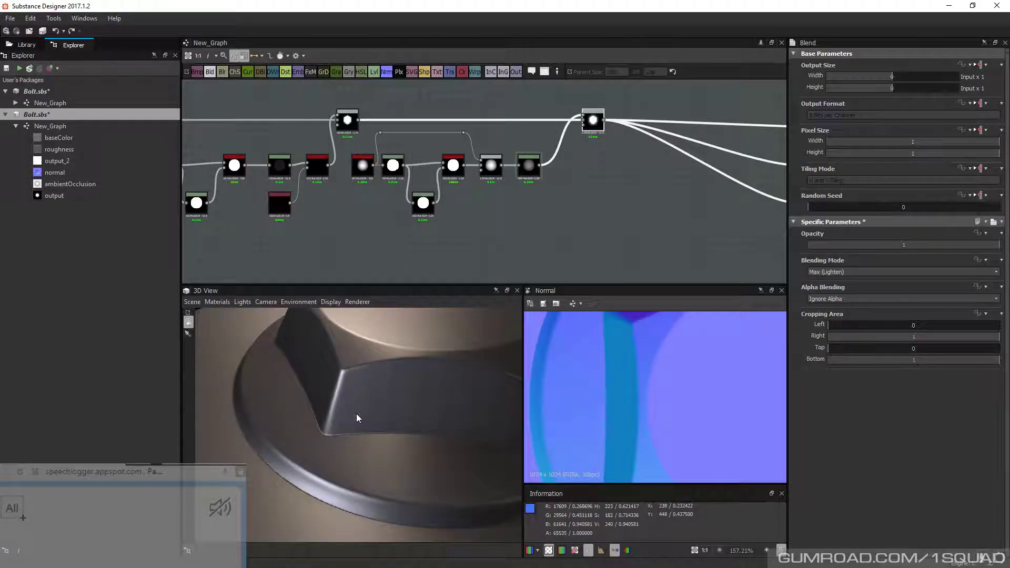
{"action": "left_click_drag", "start_coordinate": [356, 414], "coordinate": [382, 462]}
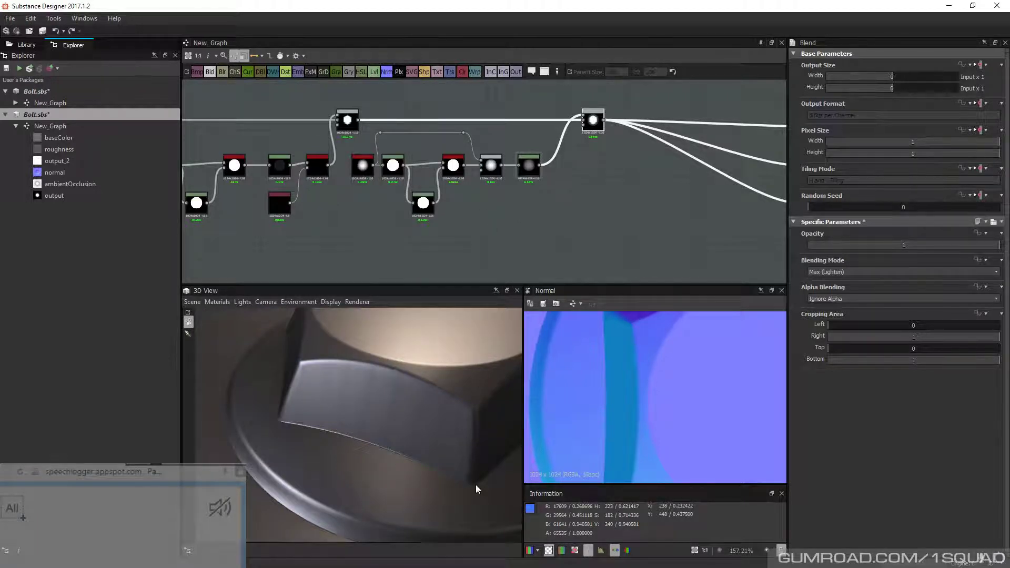
{"action": "left_click_drag", "start_coordinate": [476, 485], "coordinate": [447, 326]}
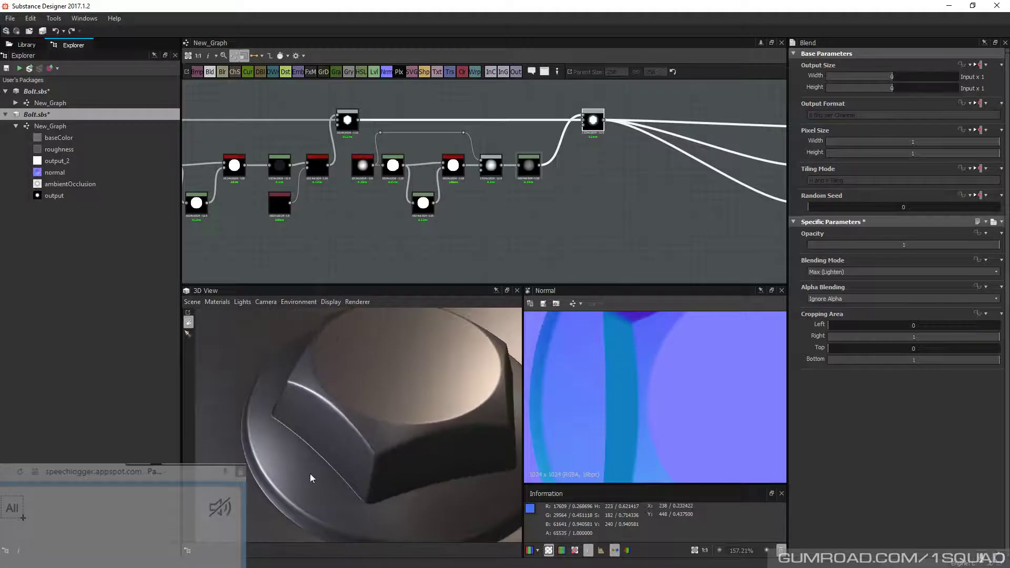
{"action": "left_click_drag", "start_coordinate": [311, 474], "coordinate": [325, 390]}
{"action": "right_click_drag", "start_coordinate": [326, 390], "coordinate": [320, 453]}
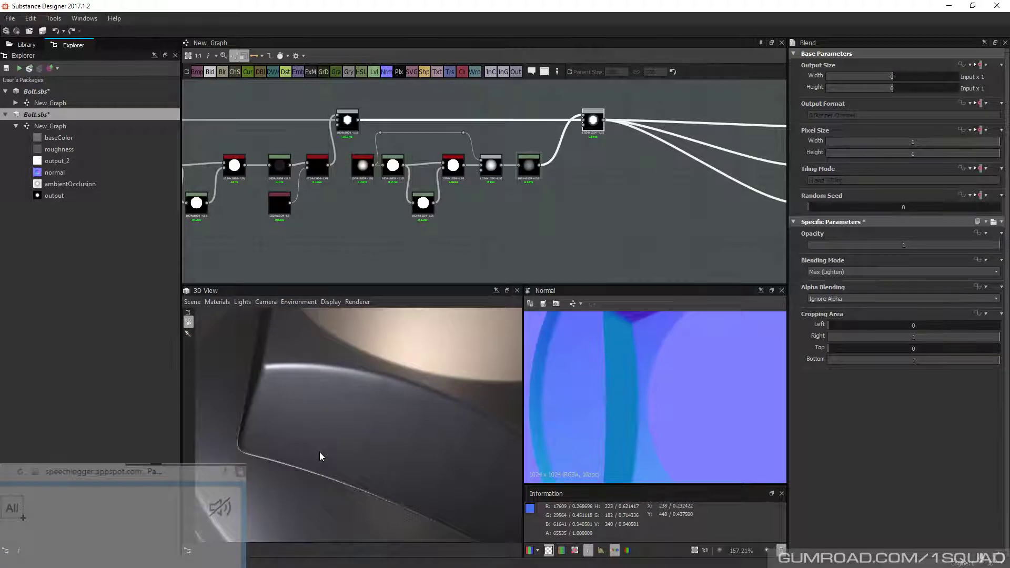
{"action": "left_click_drag", "start_coordinate": [320, 453], "coordinate": [301, 403]}
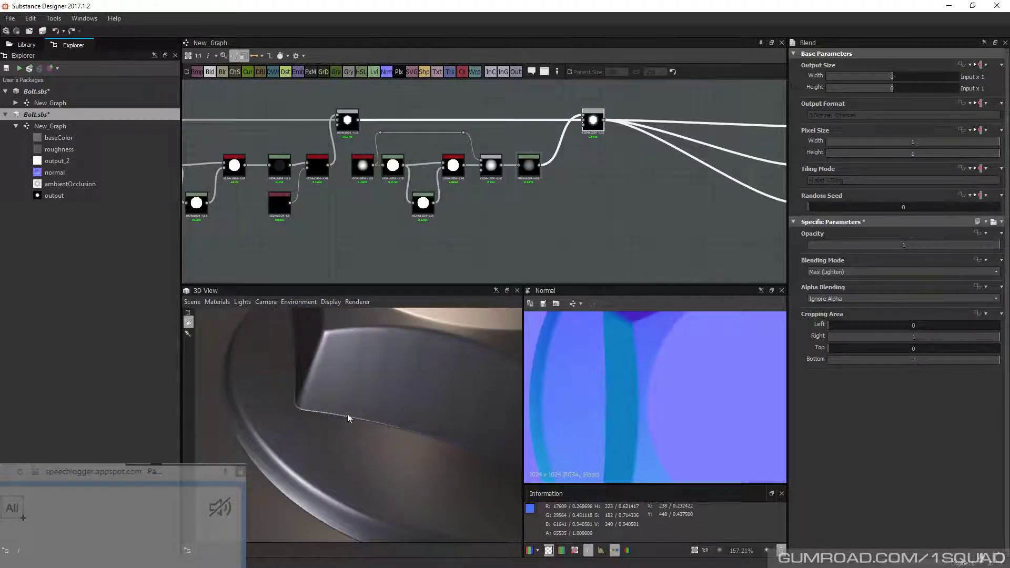
{"action": "left_click_drag", "start_coordinate": [478, 456], "coordinate": [402, 420]}
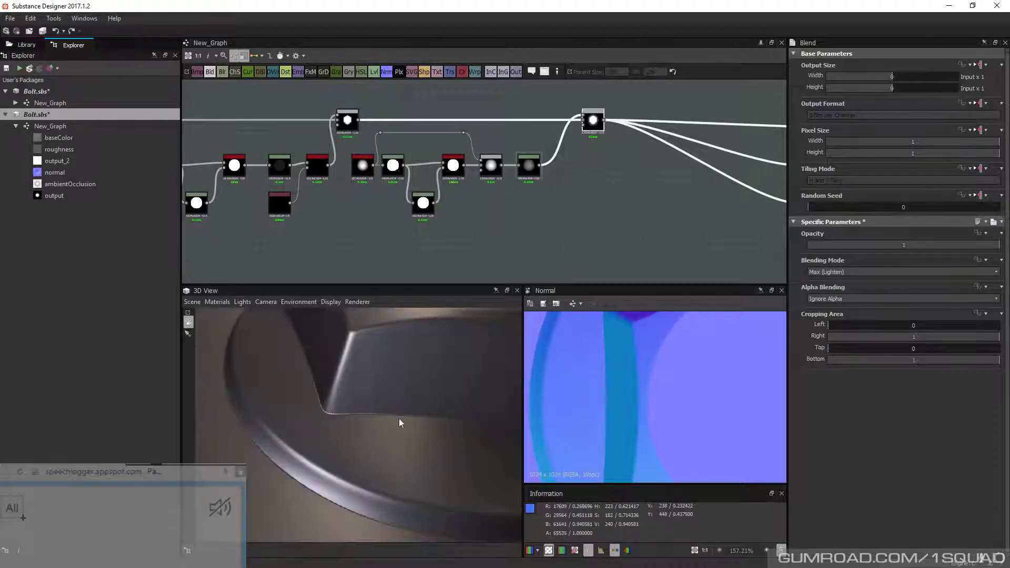
Add a Blend node and place it below and after the last Levels node
{"action": "scroll", "coordinate": [519, 228], "scroll_direction": "up", "scroll_amount": 3}
{"action": "key", "text": "space"}
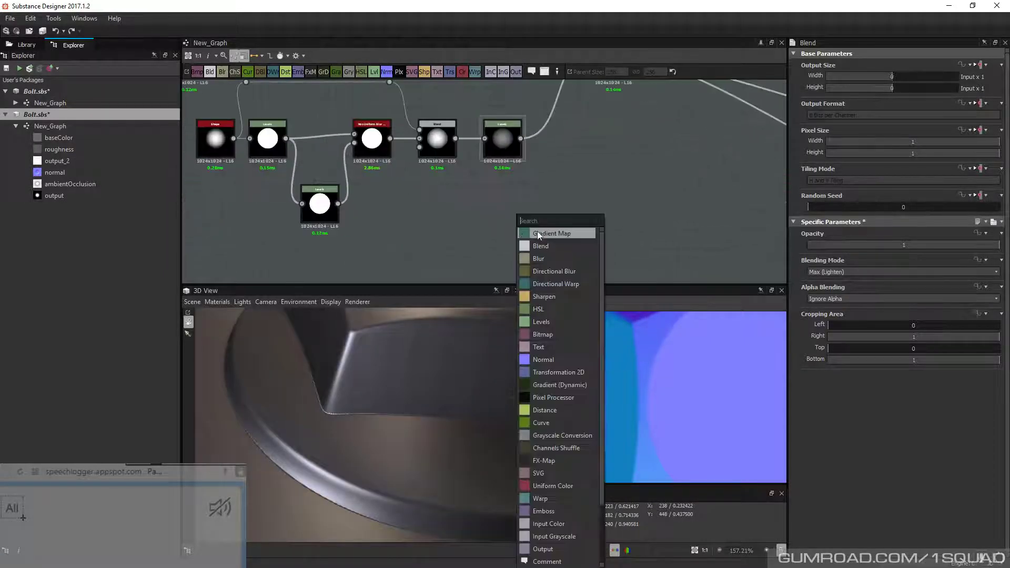
{"action": "left_click", "coordinate": [563, 244]}
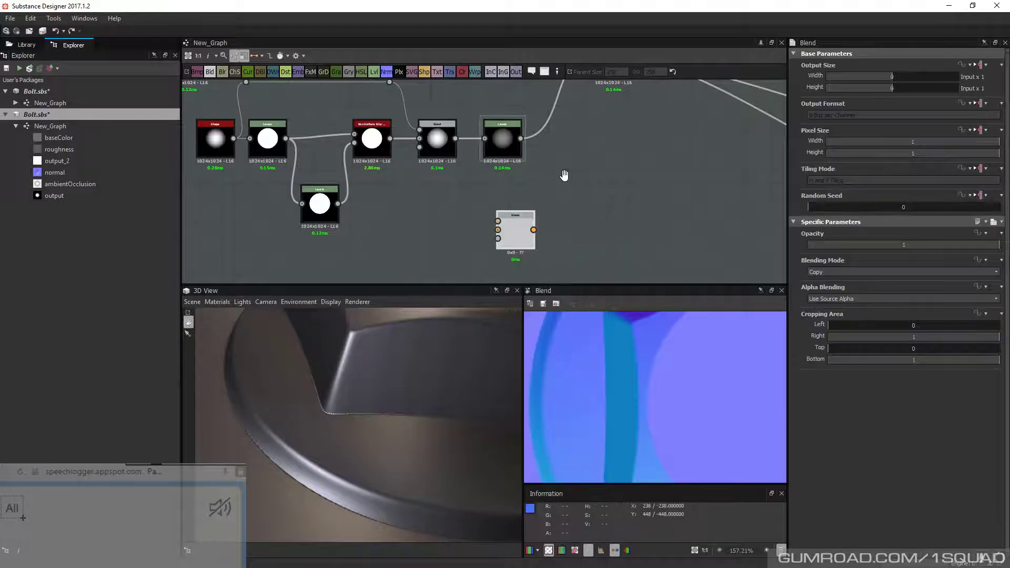
{"action": "middle_click_drag", "start_coordinate": [564, 176], "coordinate": [544, 213]}
{"action": "scroll", "coordinate": [545, 213], "scroll_direction": "down", "scroll_amount": 1}
{"action": "left_click_drag", "start_coordinate": [504, 269], "coordinate": [592, 231]}
{"action": "scroll", "coordinate": [587, 131], "scroll_direction": "up", "scroll_amount": 2}
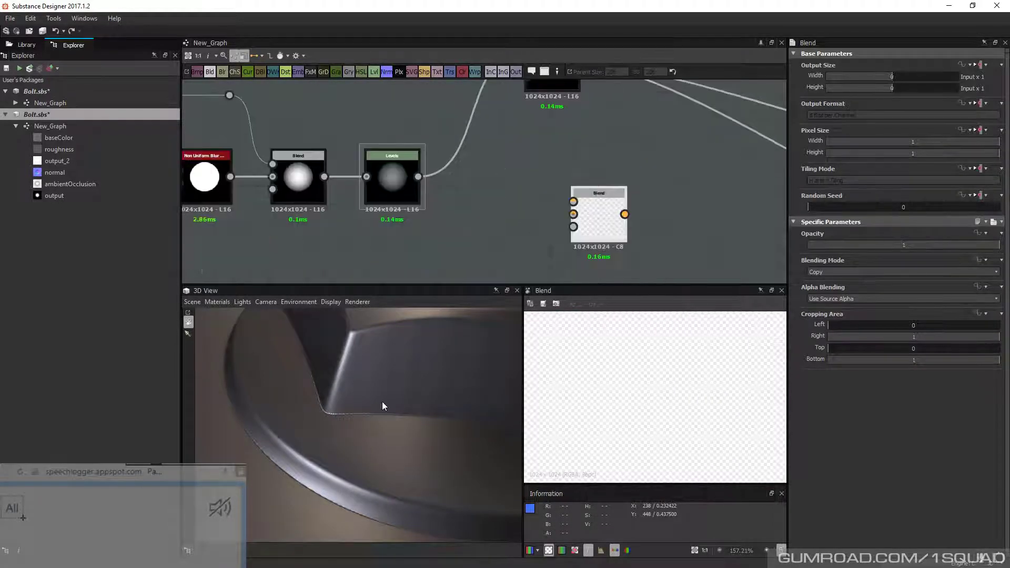
Connect the hexagon Blend's output to the new Blend's foreground and route the link through a dot in line with the main link
{"action": "mouse_move", "coordinate": [383, 403]}
{"action": "left_mouse_down"}
{"action": "mouse_move", "coordinate": [401, 409]}
{"action": "mouse_move", "coordinate": [368, 419]}
{"action": "mouse_move", "coordinate": [378, 412]}
{"action": "left_mouse_up"}
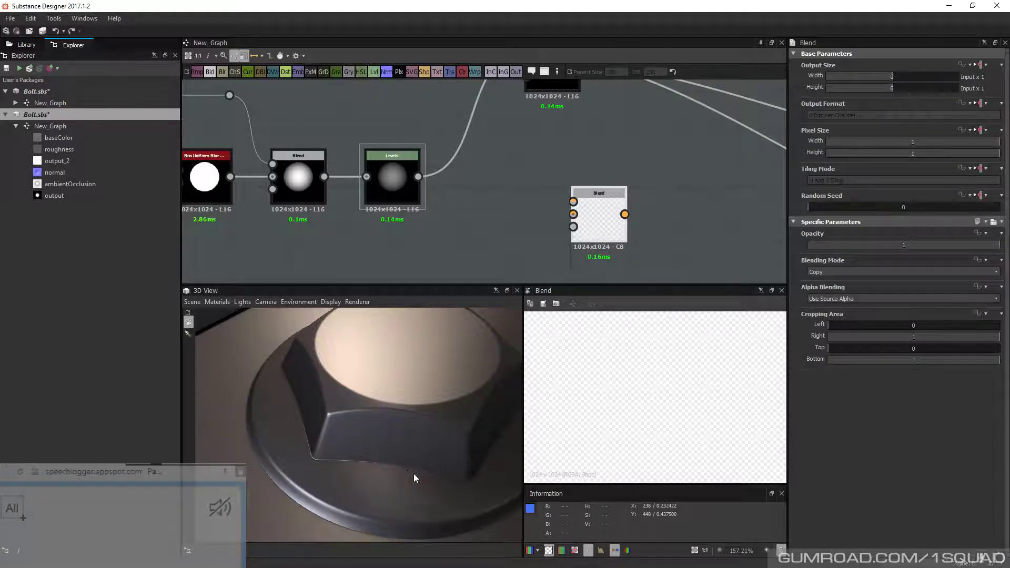
{"action": "middle_click_drag", "start_coordinate": [652, 137], "coordinate": [608, 164]}
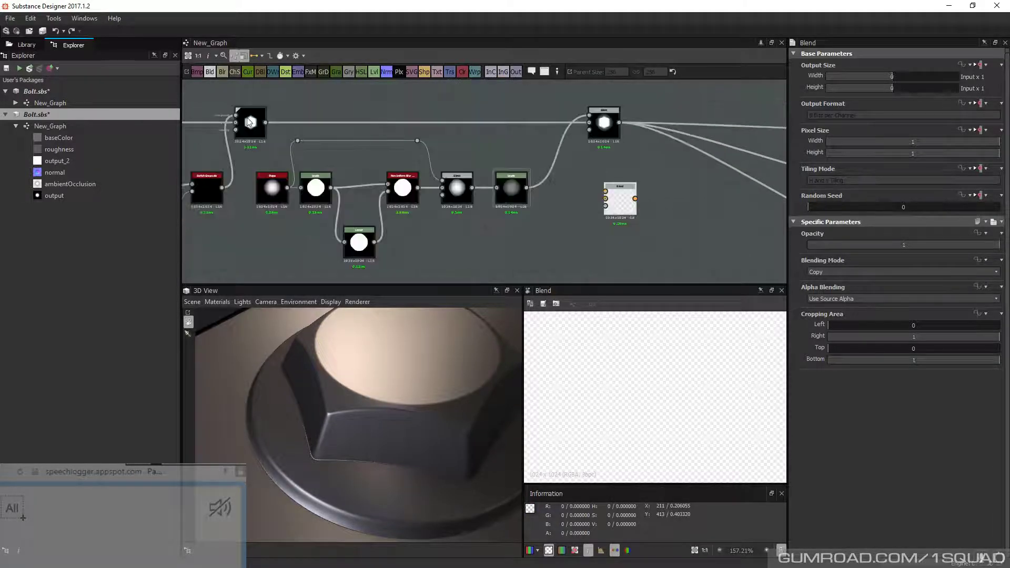
{"action": "left_click_drag", "start_coordinate": [266, 122], "coordinate": [612, 191]}
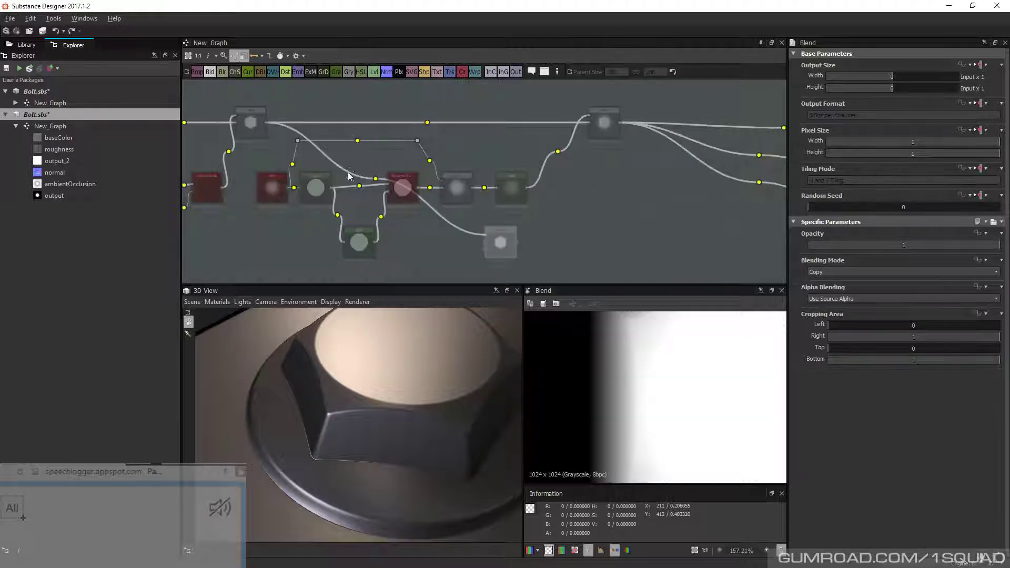
{"action": "left_click", "coordinate": [376, 180]}
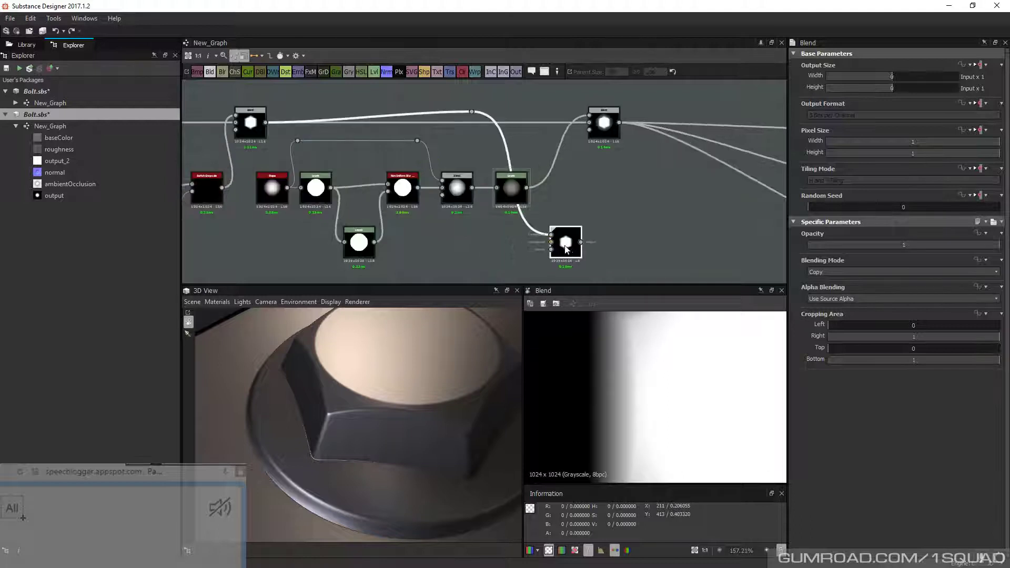
{"action": "left_click_drag", "start_coordinate": [566, 240], "coordinate": [577, 240]}
{"action": "left_click_drag", "start_coordinate": [477, 113], "coordinate": [540, 123]}
Connect the hexagon Blend's output to the new Blend's background and add a dot on that link above the last Levels
{"action": "scroll", "coordinate": [545, 199], "scroll_direction": "up", "scroll_amount": 2}
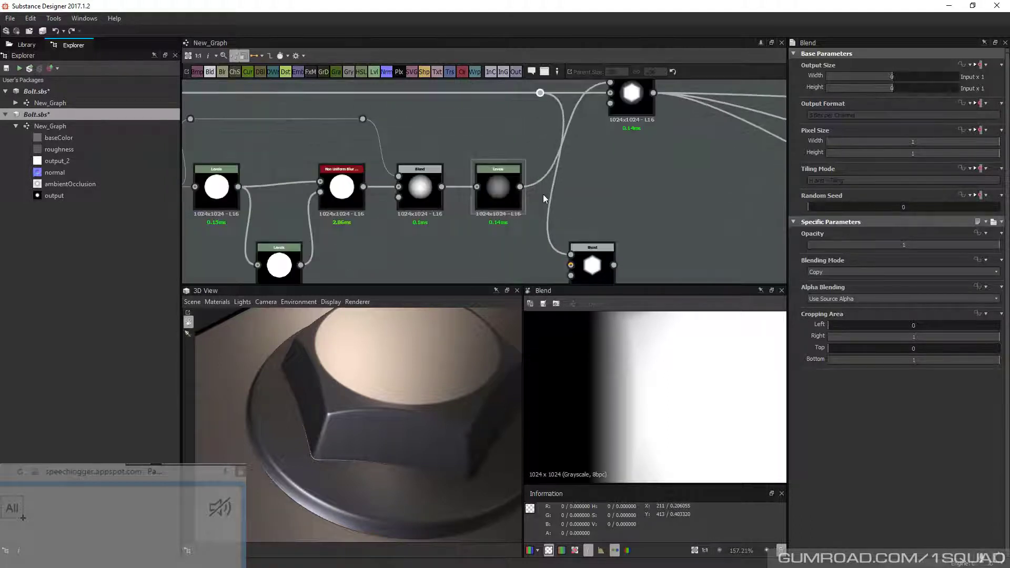
{"action": "scroll", "coordinate": [543, 199], "scroll_direction": "down", "scroll_amount": 1}
{"action": "middle_click_drag", "start_coordinate": [581, 233], "coordinate": [511, 227]}
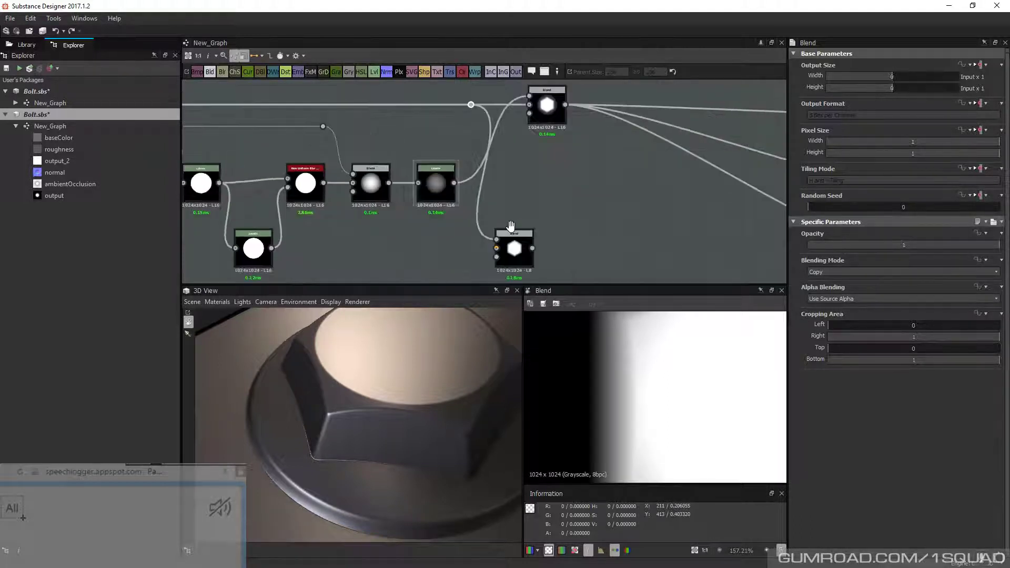
{"action": "left_click_drag", "start_coordinate": [333, 125], "coordinate": [629, 245]}
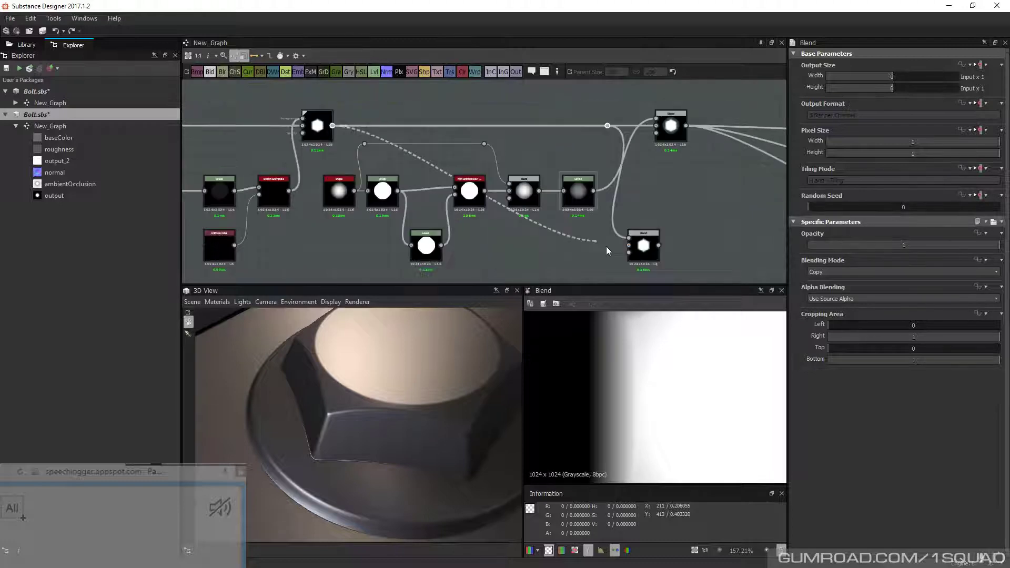
{"action": "left_click_drag", "start_coordinate": [468, 187], "coordinate": [608, 115]}
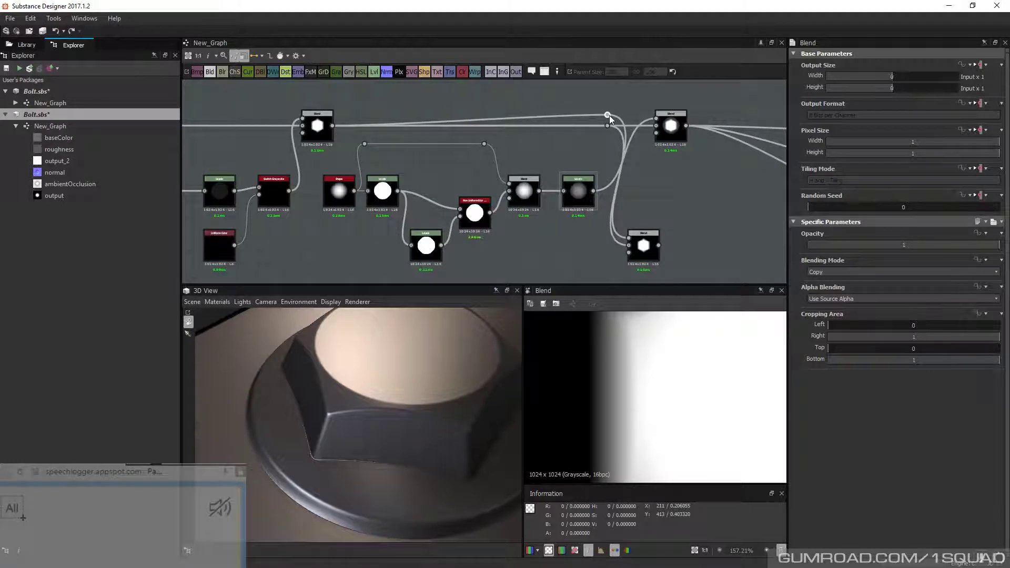
Replace the new Blend's foreground input with the output of the last Levels node
{"action": "scroll", "coordinate": [578, 194], "scroll_direction": "up", "scroll_amount": 8}
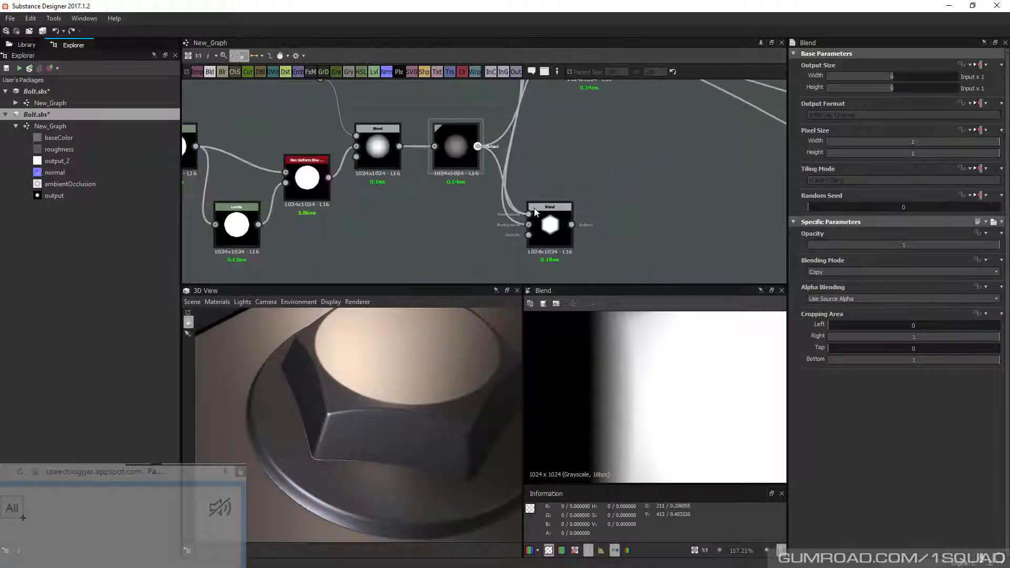
{"action": "scroll", "coordinate": [465, 158], "scroll_direction": "down", "scroll_amount": 2}
{"action": "middle_click_drag", "start_coordinate": [615, 223], "coordinate": [516, 165]}
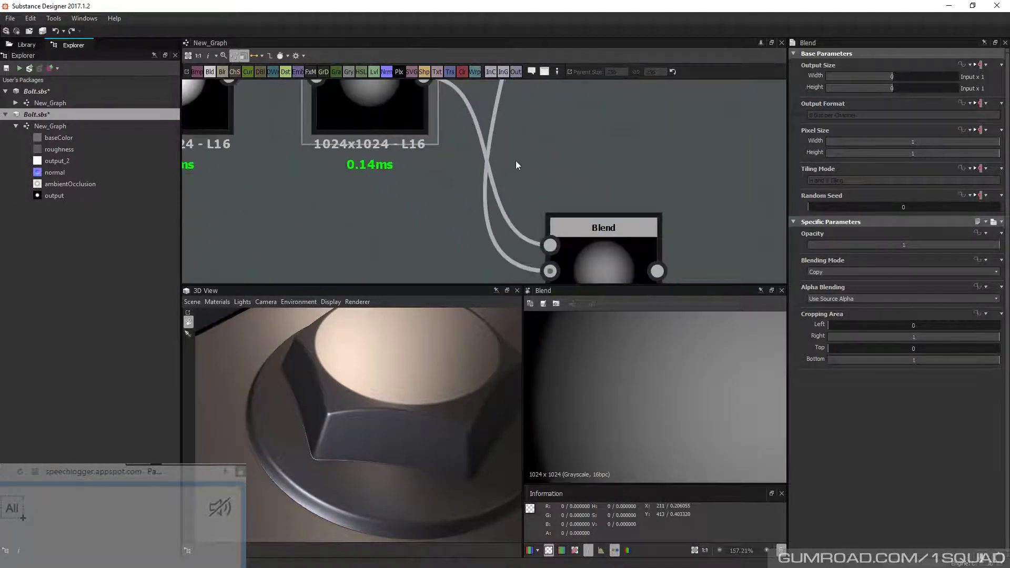
Set the new Blend's alpha blending to Ignore Alpha and its blending mode to Add Sub
{"action": "scroll", "coordinate": [516, 165], "scroll_direction": "down", "scroll_amount": 2}
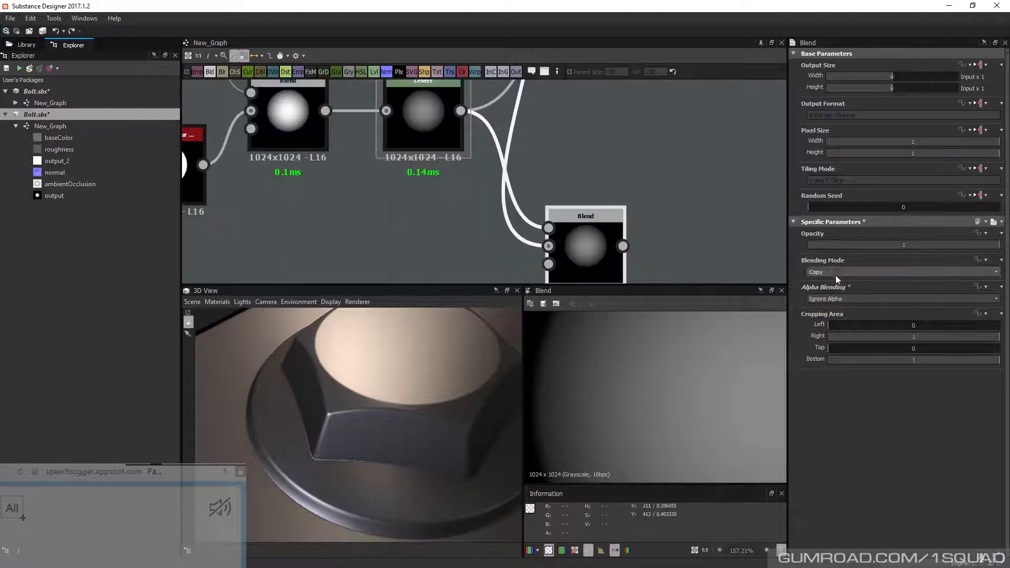
{"action": "left_click", "coordinate": [835, 272]}
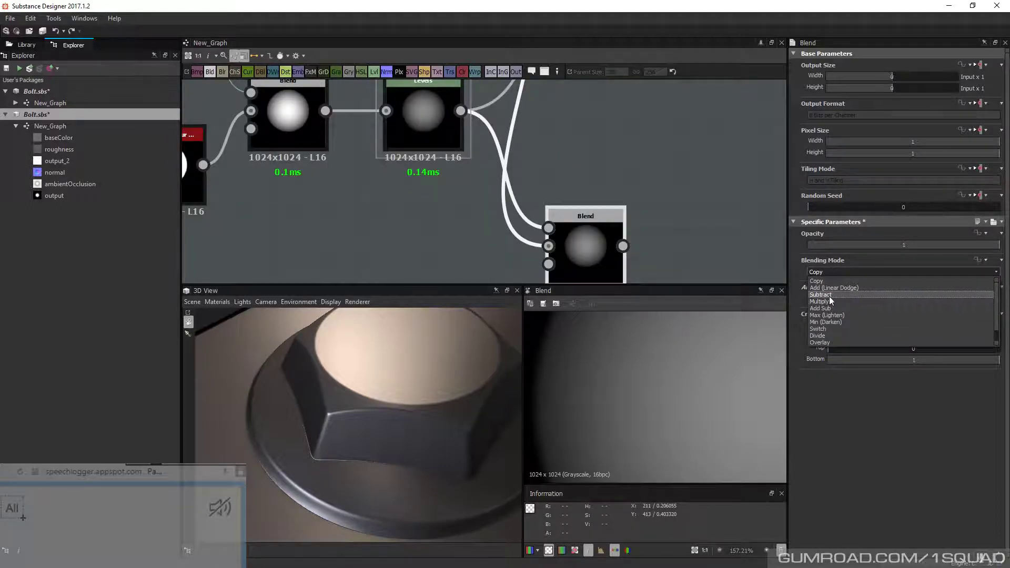
{"action": "scroll", "coordinate": [830, 307], "scroll_direction": "down", "scroll_amount": 1}
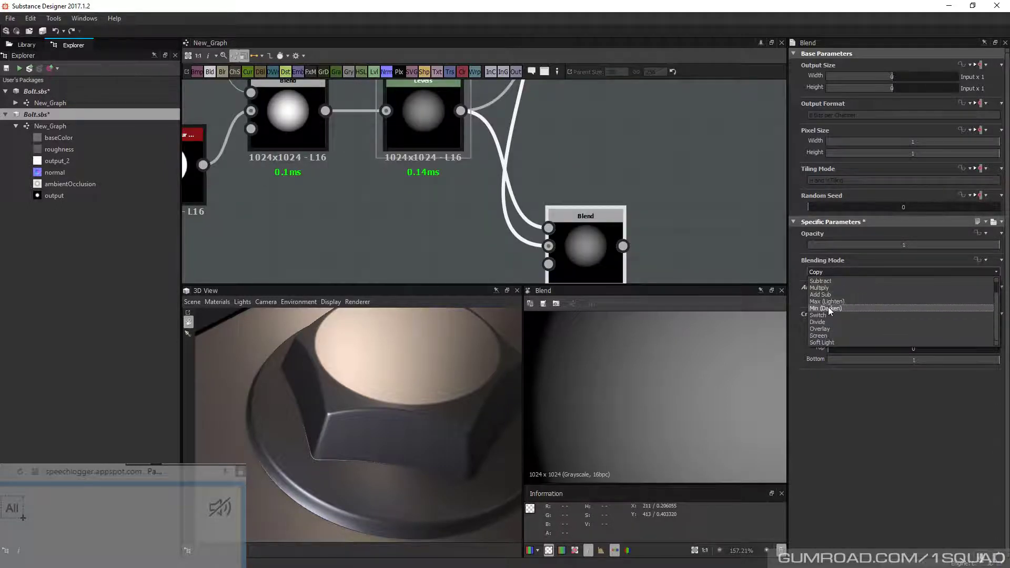
{"action": "left_click", "coordinate": [821, 295]}
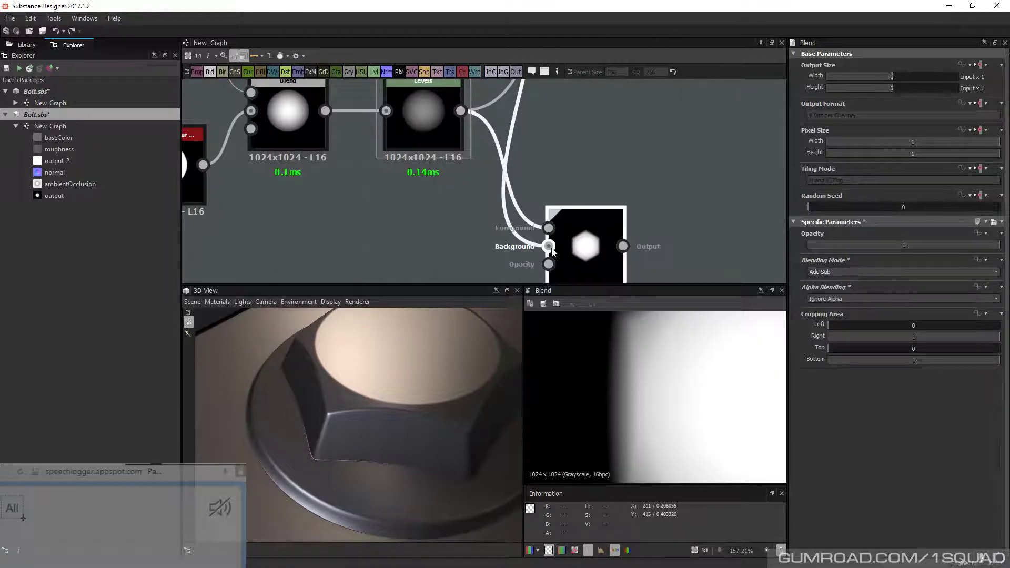
Align the dot on the background link with the main link and compare the hexagon Blend with the Add Sub Blend
{"action": "scroll", "coordinate": [551, 251], "scroll_direction": "down", "scroll_amount": 3}
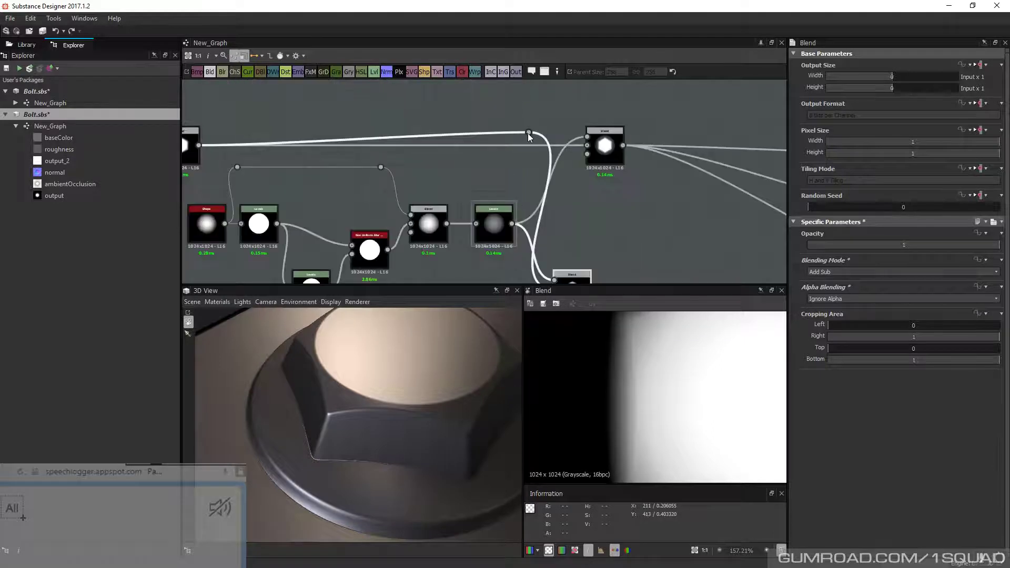
{"action": "middle_click_drag", "start_coordinate": [570, 162], "coordinate": [556, 108]}
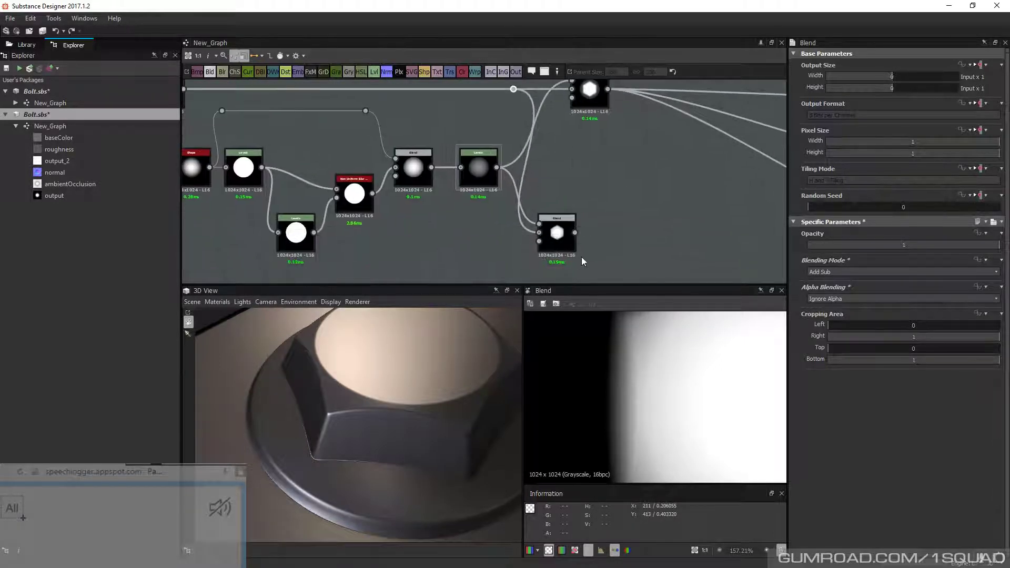
{"action": "middle_click_drag", "start_coordinate": [582, 260], "coordinate": [622, 283]}
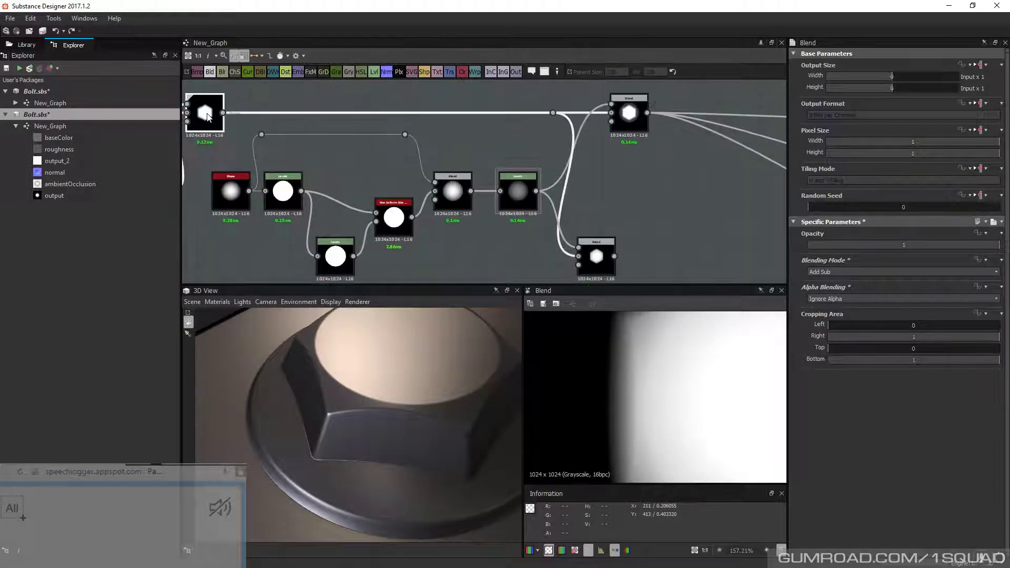
{"action": "left_click", "coordinate": [208, 115]}
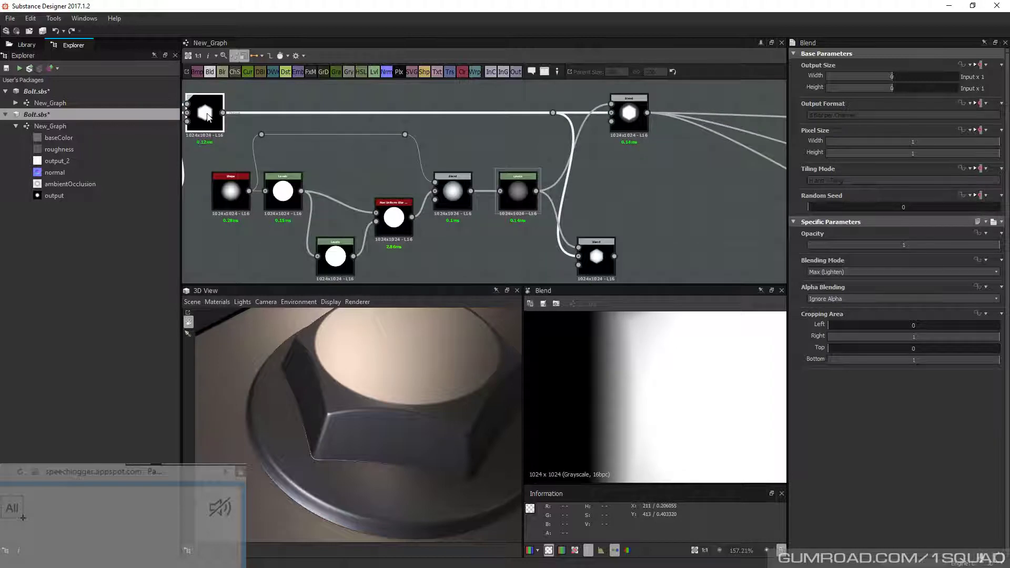
{"action": "left_click", "coordinate": [596, 256]}
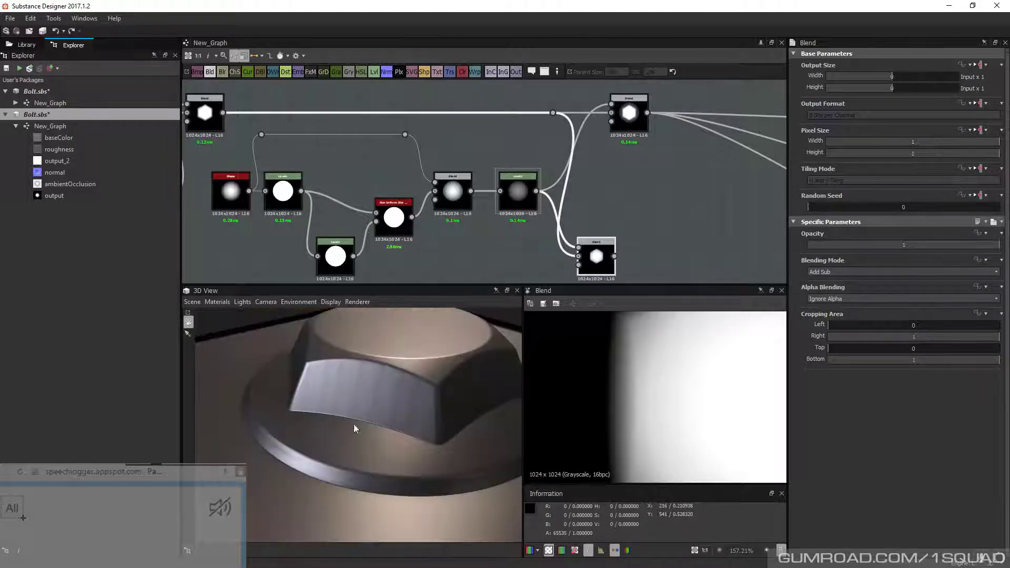
Add a Levels node after the Add Sub Blend and lower its white input point to get a solid white hexagon mask
{"action": "middle_click_drag", "start_coordinate": [627, 172], "coordinate": [571, 158]}
{"action": "key", "text": "space"}
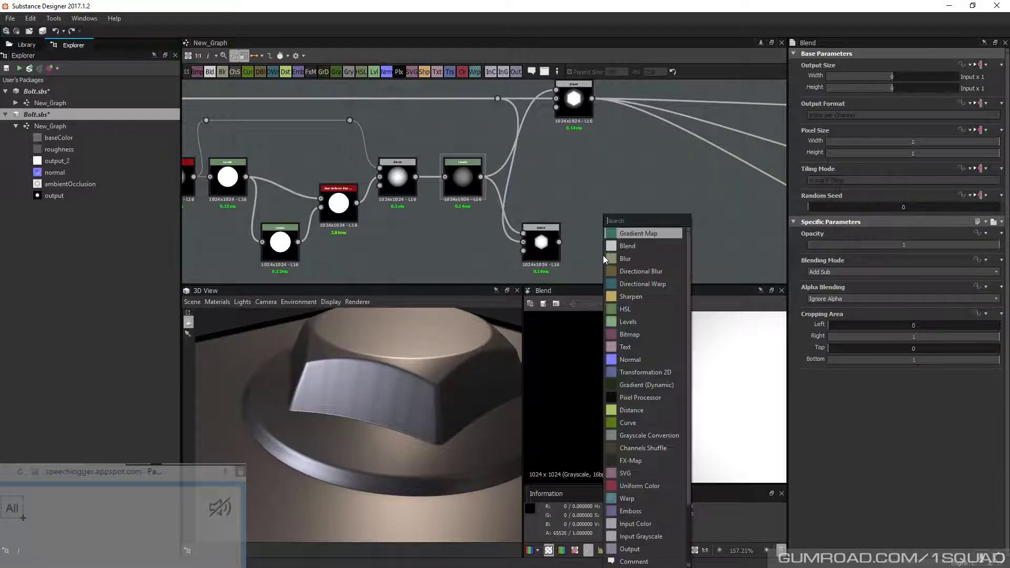
{"action": "left_click", "coordinate": [628, 321]}
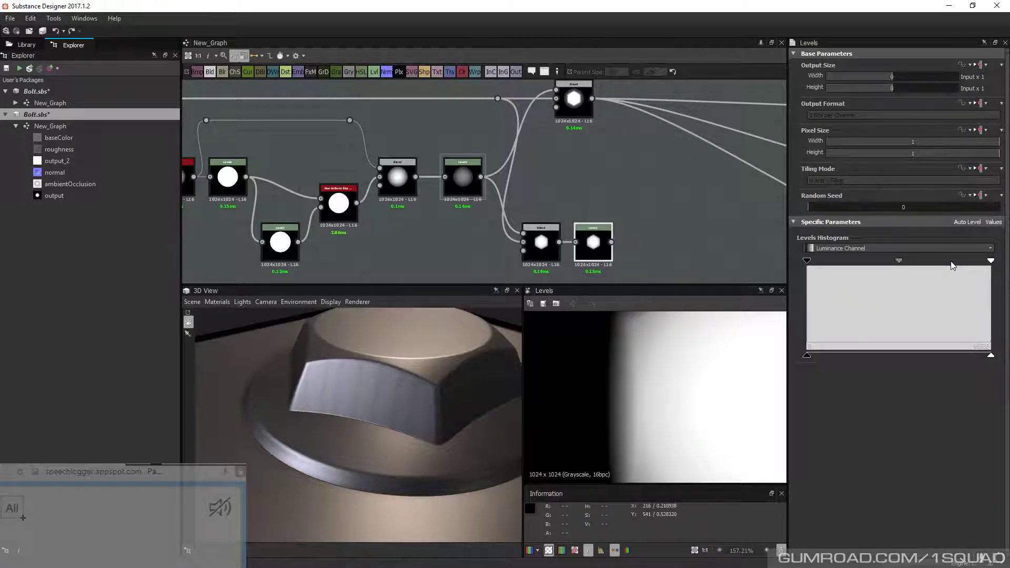
{"action": "left_click_drag", "start_coordinate": [954, 266], "coordinate": [826, 263]}
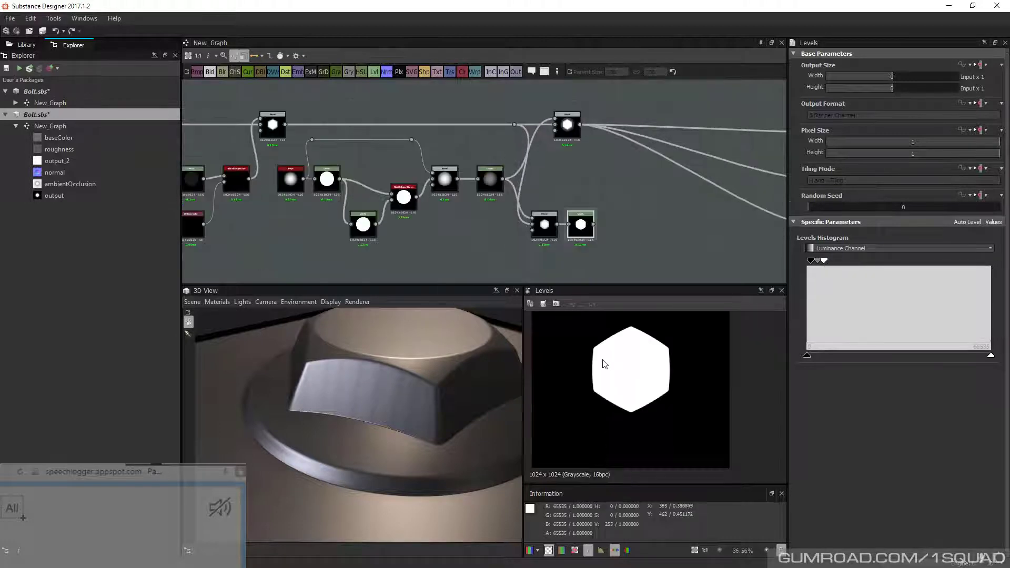
{"action": "left_click_drag", "start_coordinate": [500, 400], "coordinate": [343, 463]}
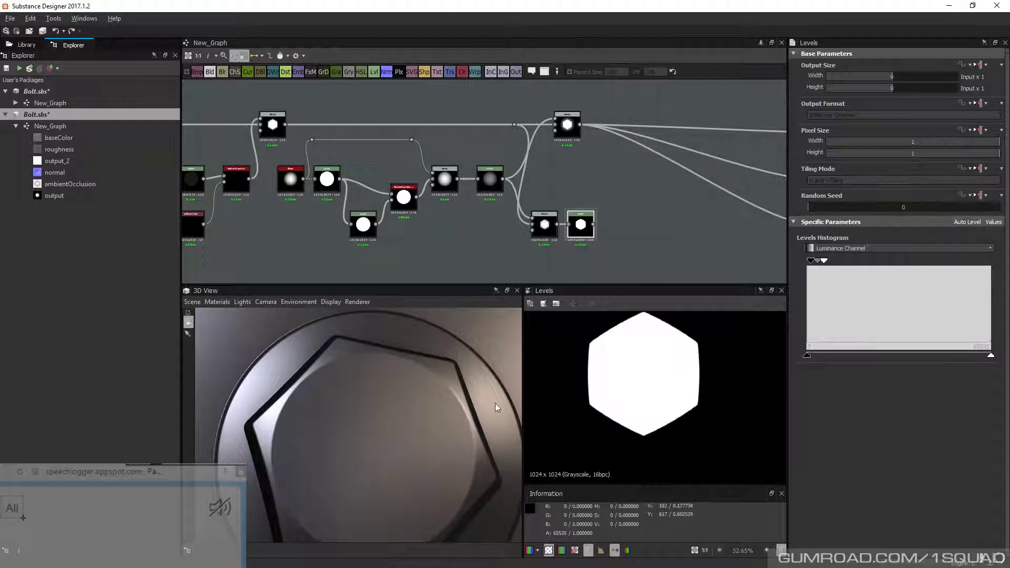
{"action": "left_click_drag", "start_coordinate": [500, 410], "coordinate": [442, 482]}
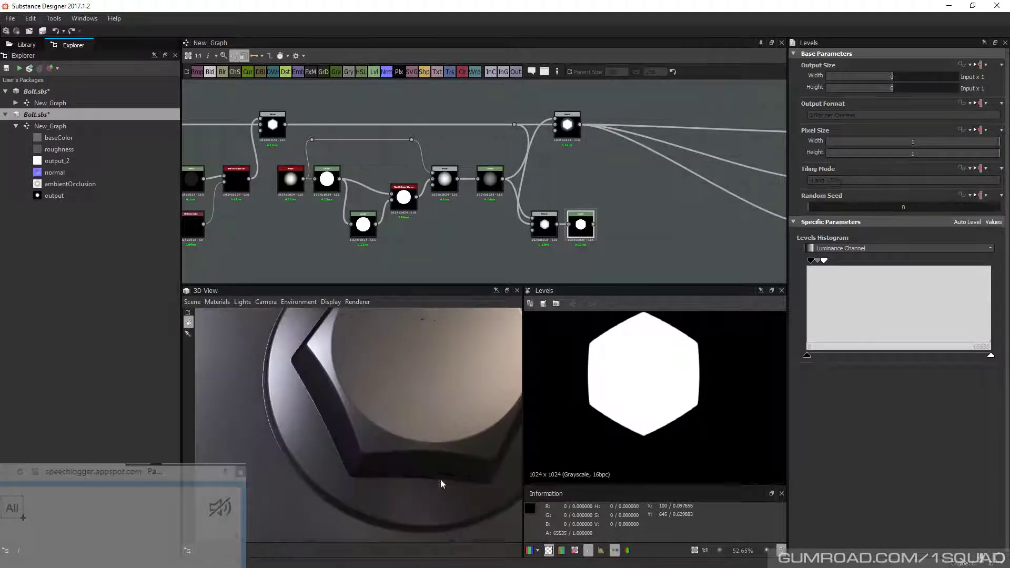
{"action": "left_click_drag", "start_coordinate": [398, 377], "coordinate": [598, 384]}
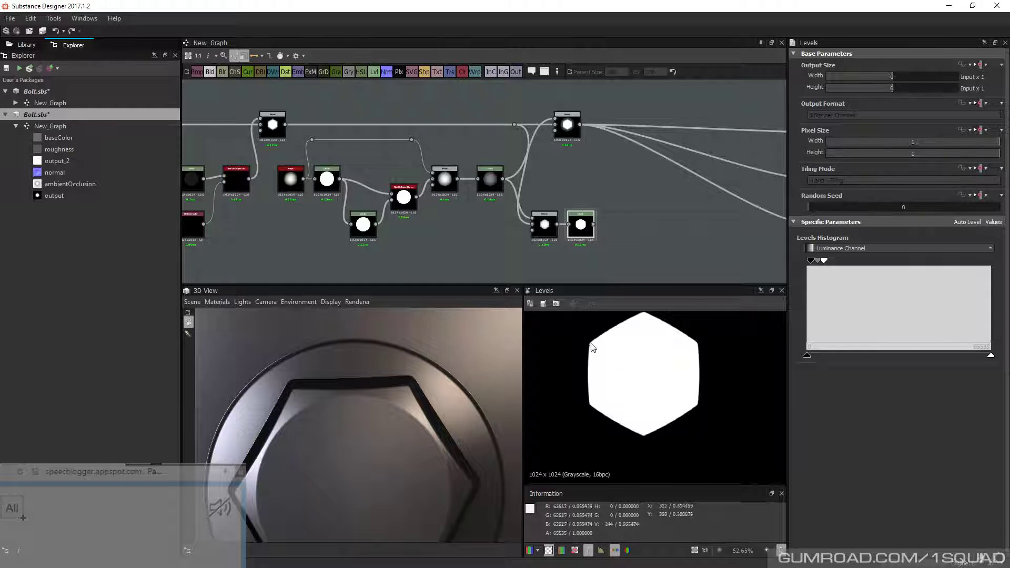
{"action": "left_click_drag", "start_coordinate": [350, 431], "coordinate": [326, 424]}
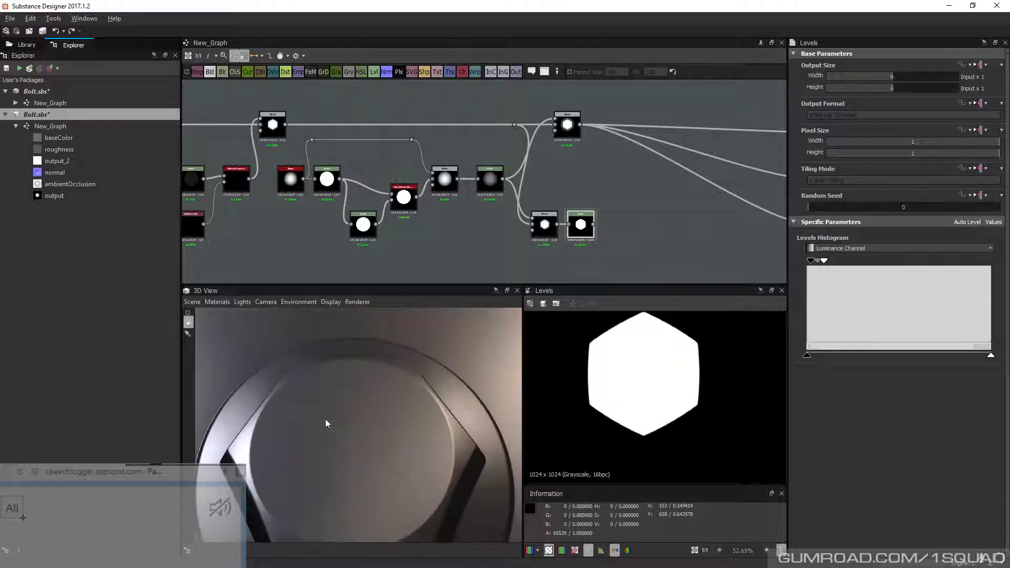
Add an Edge Detect node and place it directly after the hexagon mask's Levels node
{"action": "middle_click_drag", "start_coordinate": [617, 204], "coordinate": [587, 185]}
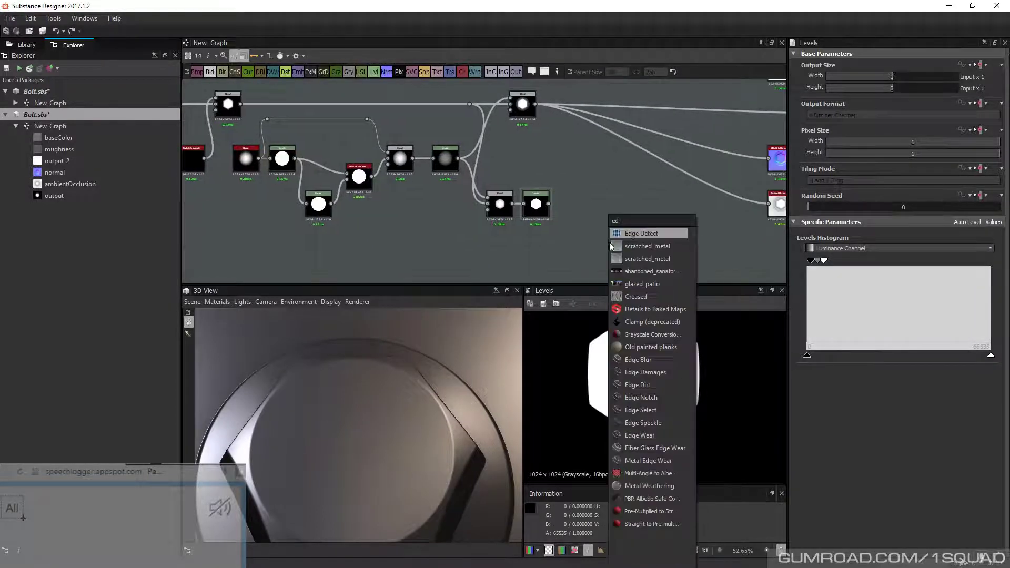
{"action": "left_click", "coordinate": [634, 236]}
{"action": "scroll", "coordinate": [566, 213], "scroll_direction": "up", "scroll_amount": 3}
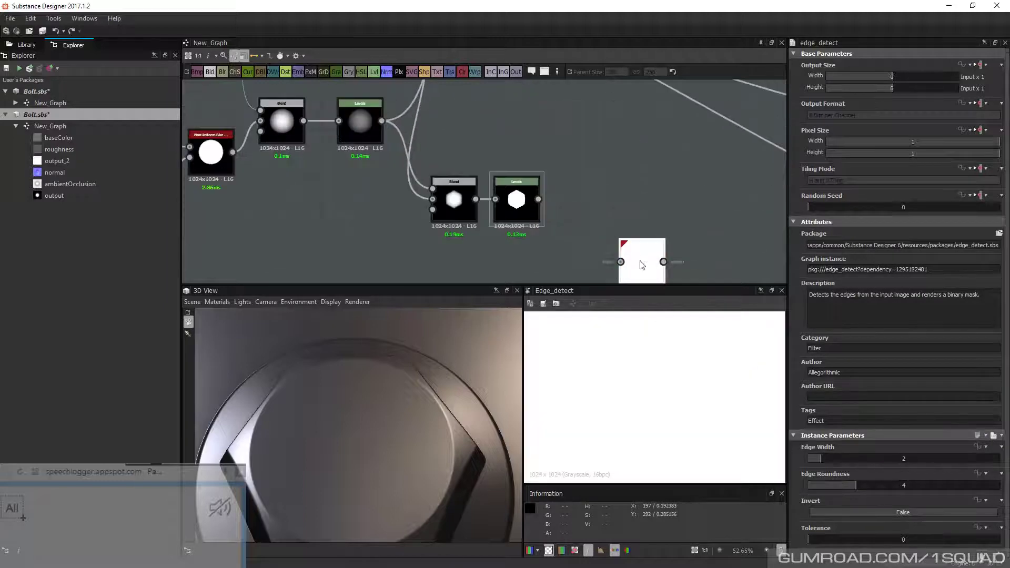
{"action": "left_click_drag", "start_coordinate": [643, 265], "coordinate": [596, 202]}
Preview the hexagon mask's edges and connect its Levels output to the Edge Detect node
{"action": "double_click", "coordinate": [516, 193]}
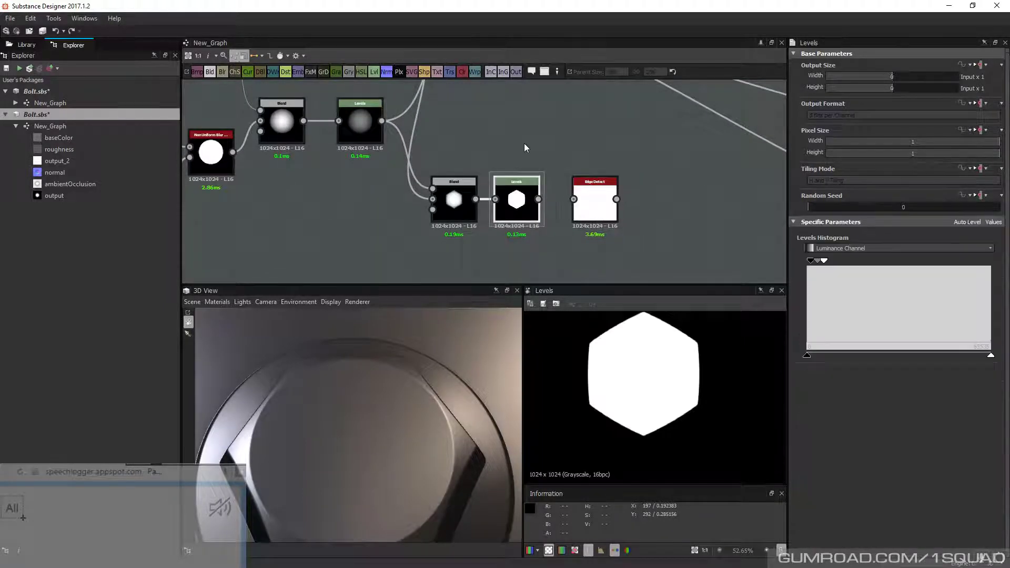
{"action": "double_click", "coordinate": [609, 211]}
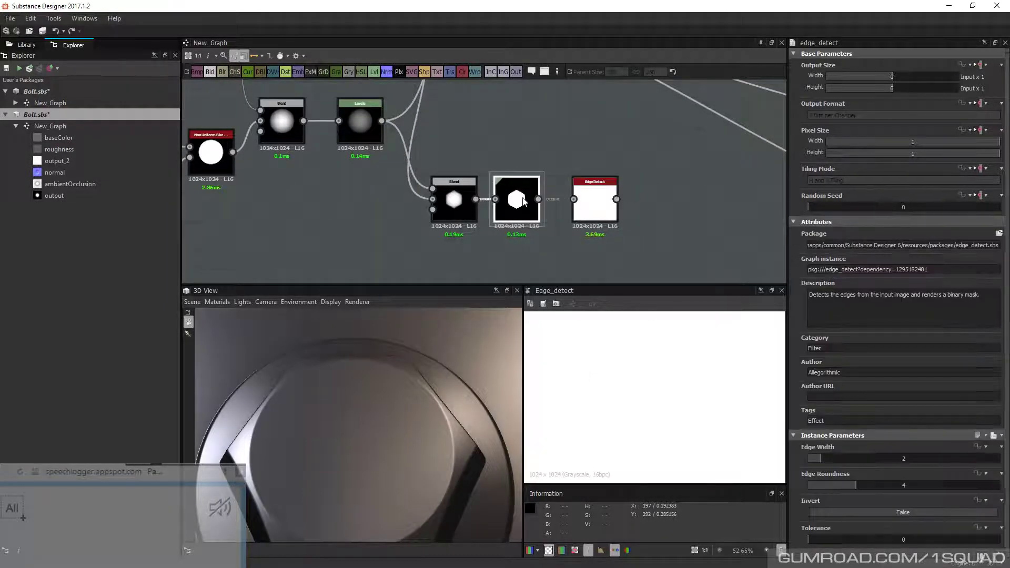
{"action": "double_click", "coordinate": [523, 199]}
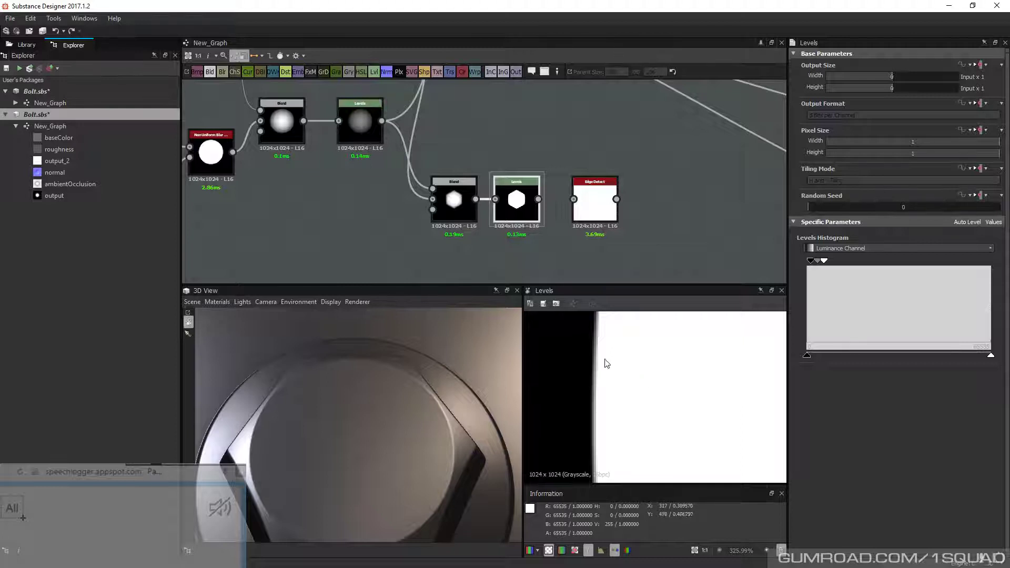
{"action": "scroll", "coordinate": [596, 364], "scroll_direction": "down", "scroll_amount": 10}
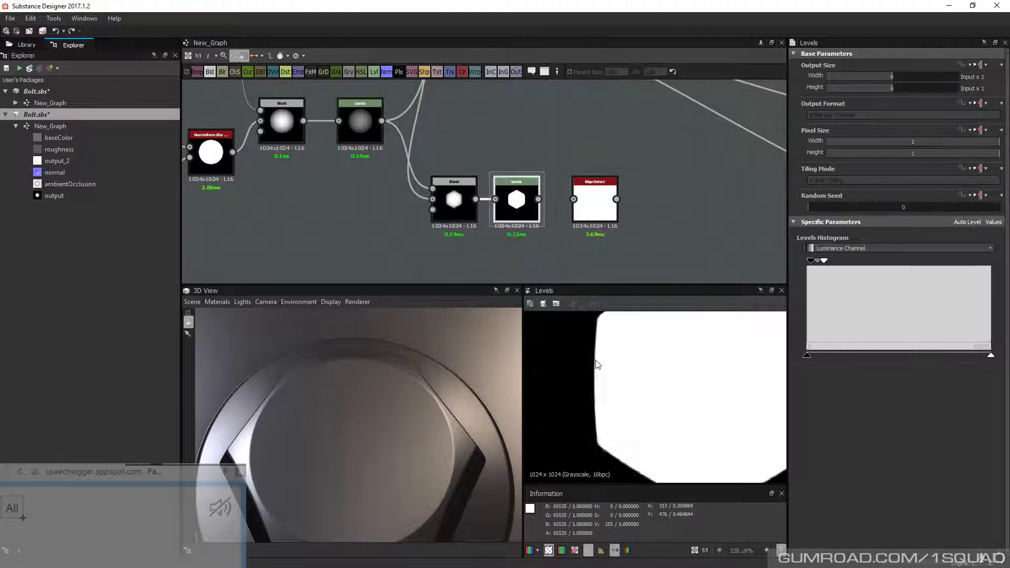
{"action": "scroll", "coordinate": [573, 196], "scroll_direction": "up", "scroll_amount": 3}
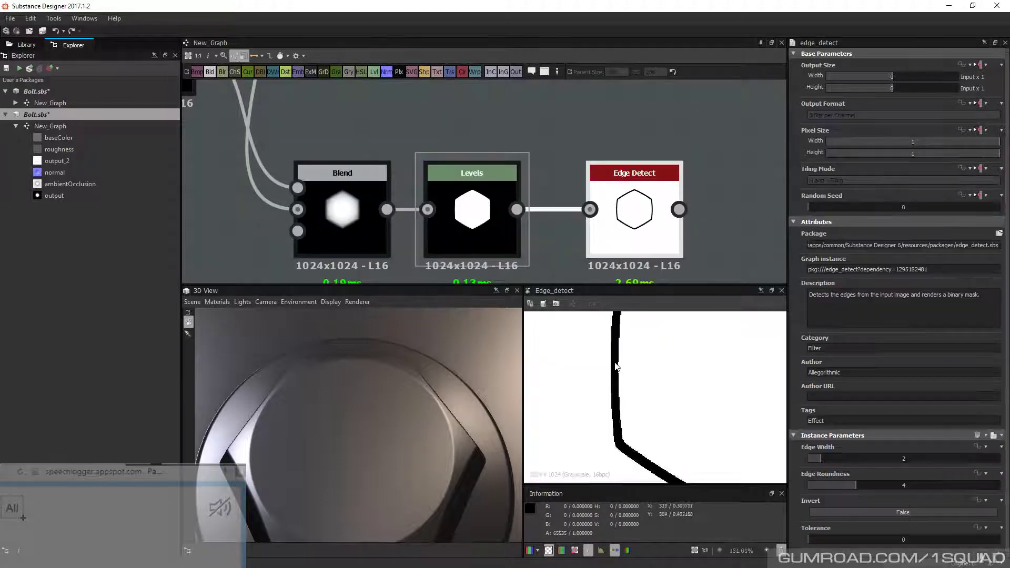
Set Invert to True on the Edge Detect and compare the hexagon outline with the head's edge in the 3D view
{"action": "scroll", "coordinate": [615, 364], "scroll_direction": "down", "scroll_amount": 7}
{"action": "scroll", "coordinate": [614, 364], "scroll_direction": "up", "scroll_amount": 6}
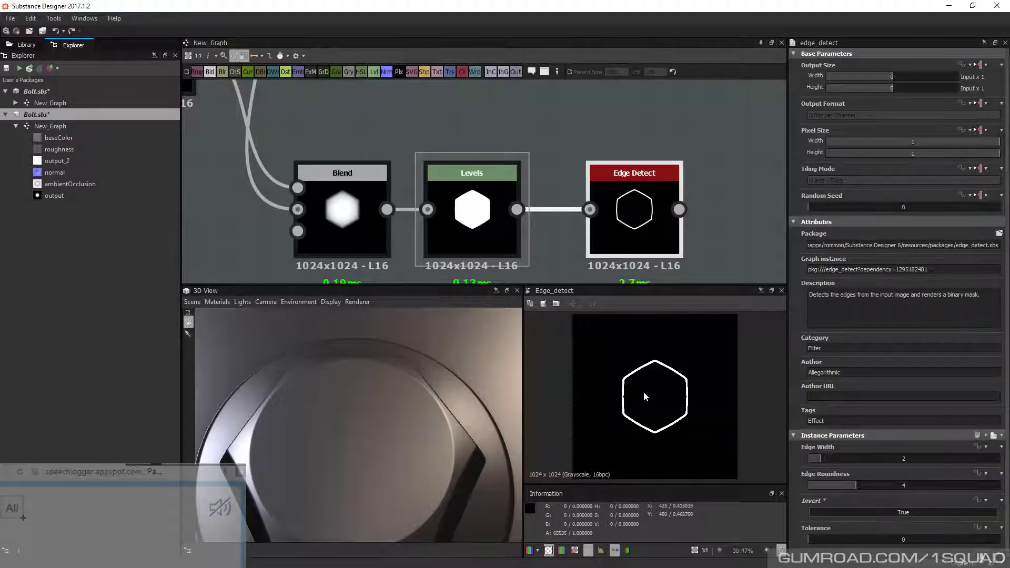
{"action": "scroll", "coordinate": [646, 396], "scroll_direction": "up", "scroll_amount": 4}
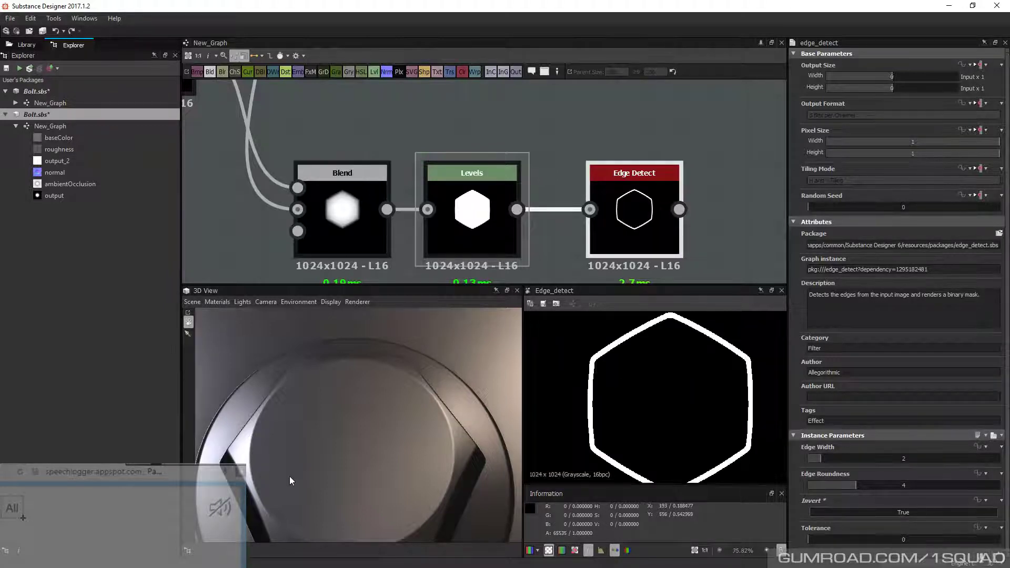
{"action": "left_click_drag", "start_coordinate": [289, 479], "coordinate": [323, 412]}
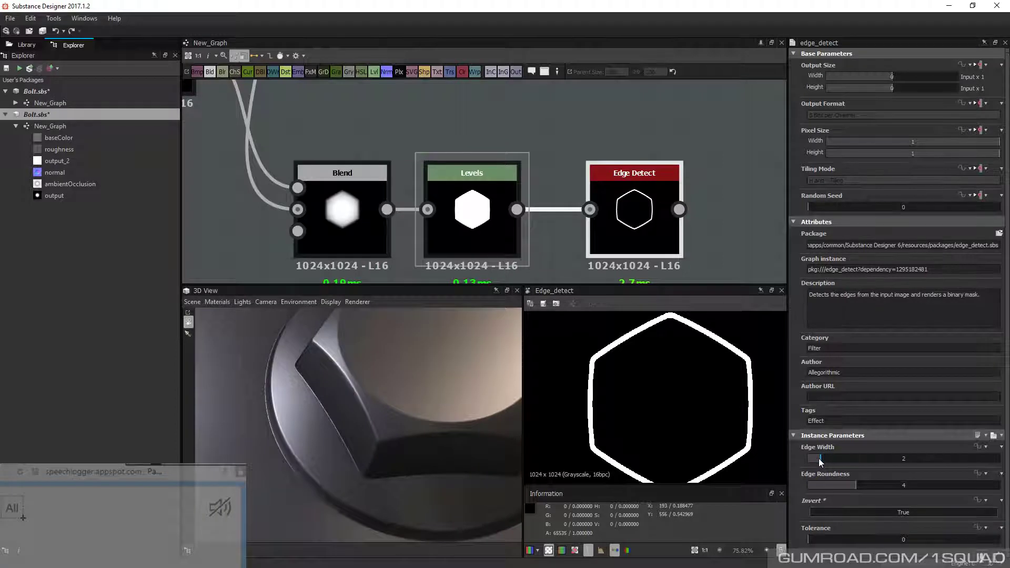
Set the Edge Detect node's edge width to 1.66 and examine the hexagon outline in the 2D preview
{"action": "left_click_drag", "start_coordinate": [820, 462], "coordinate": [818, 462]}
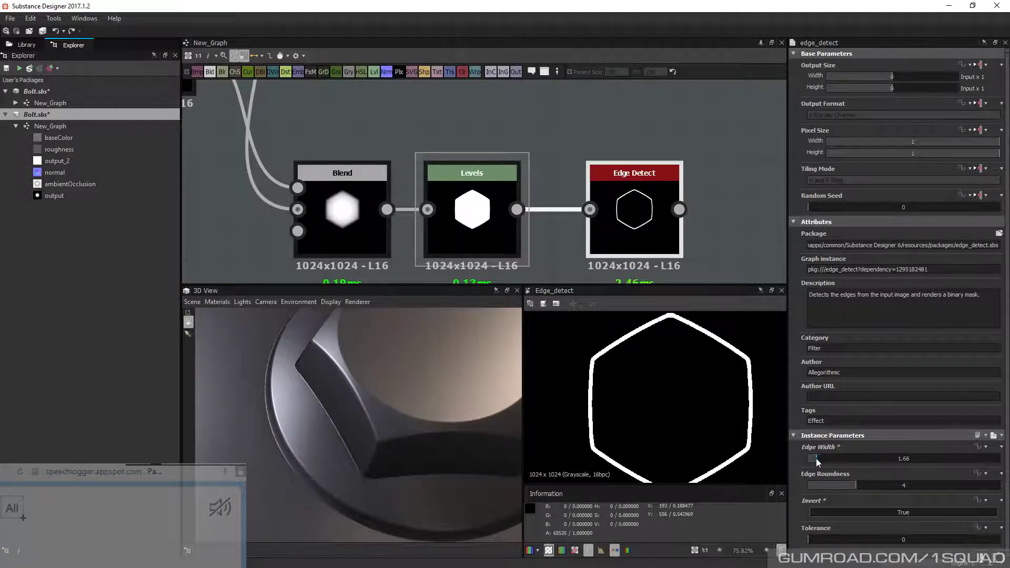
{"action": "scroll", "coordinate": [570, 246], "scroll_direction": "down", "scroll_amount": 3}
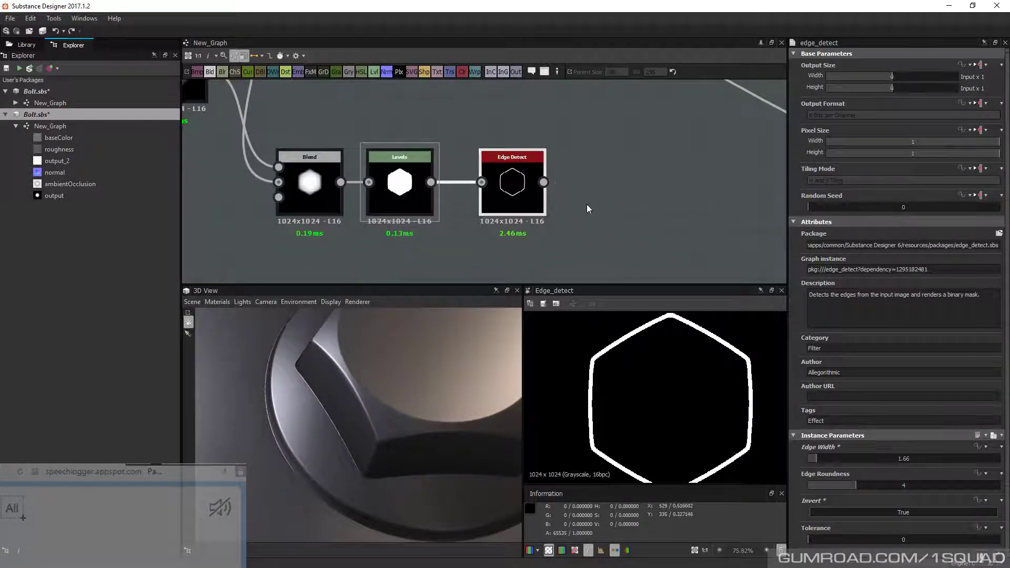
{"action": "scroll", "coordinate": [662, 387], "scroll_direction": "up", "scroll_amount": 5}
{"action": "scroll", "coordinate": [606, 370], "scroll_direction": "up", "scroll_amount": 4}
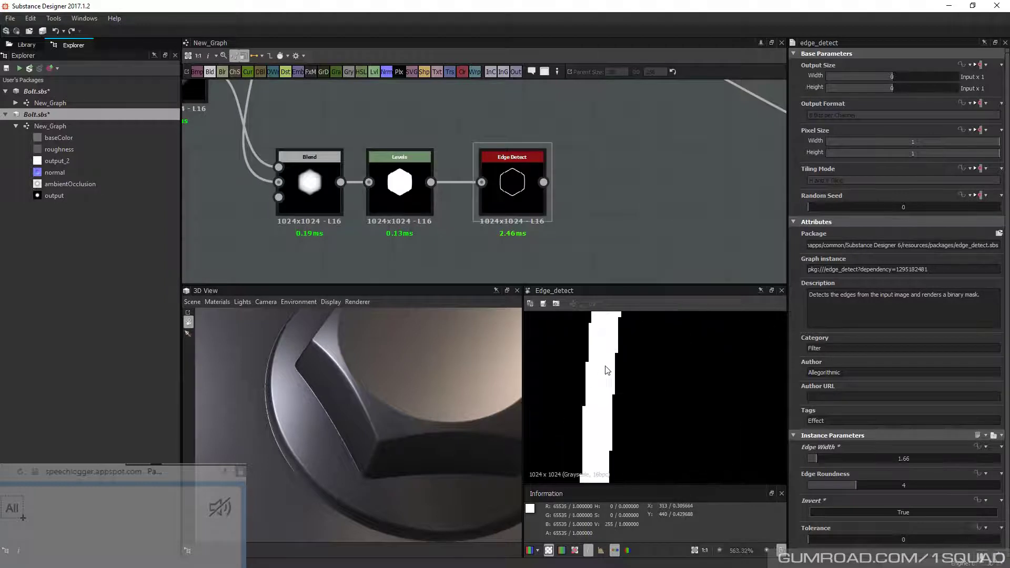
{"action": "scroll", "coordinate": [422, 413], "scroll_direction": "up", "scroll_amount": 2}
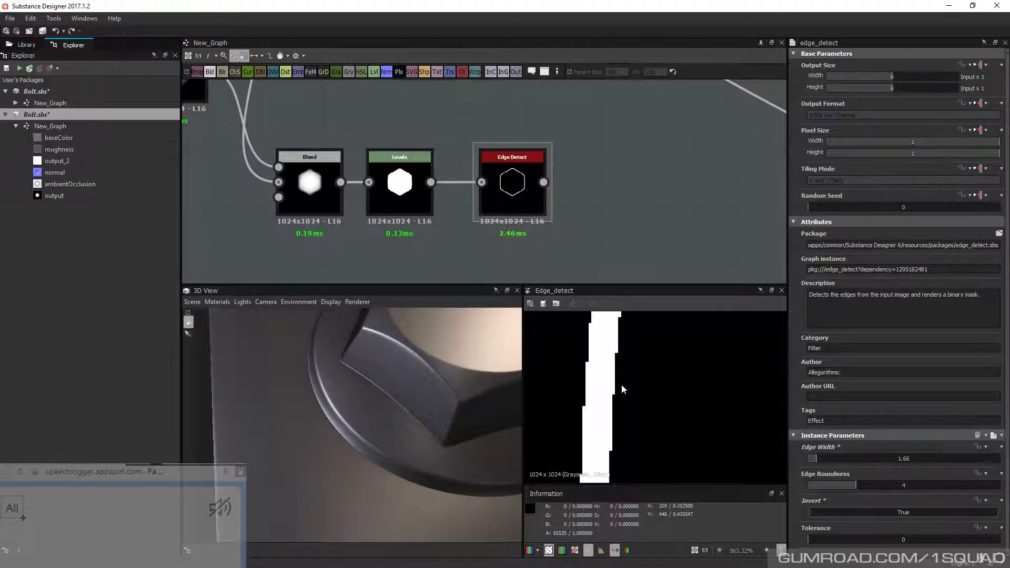
{"action": "scroll", "coordinate": [622, 390], "scroll_direction": "down", "scroll_amount": 3}
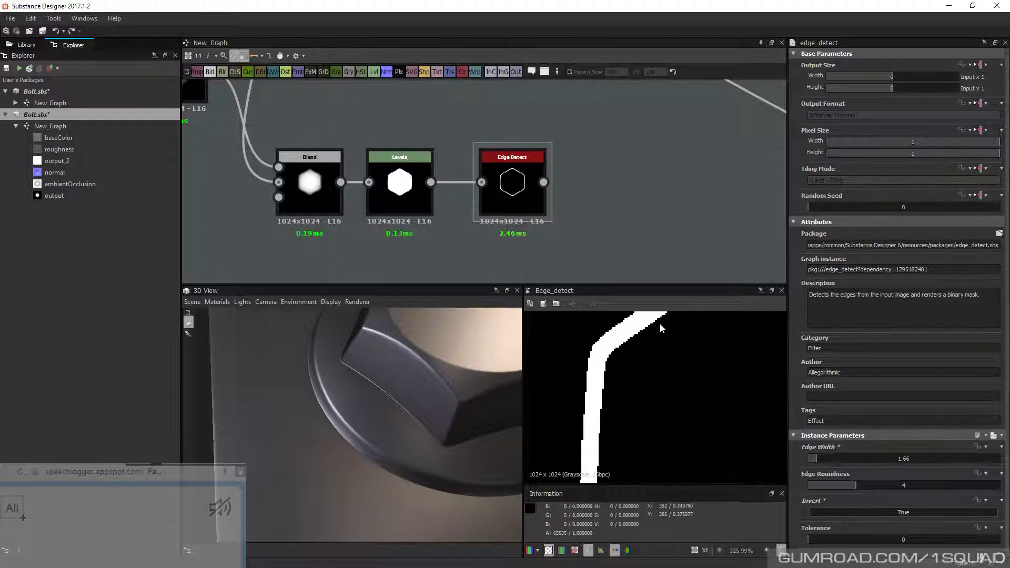
Add a Blur node fed by the Edge Detect output and set its intensity to 0.49
{"action": "middle_click_drag", "start_coordinate": [590, 191], "coordinate": [569, 189]}
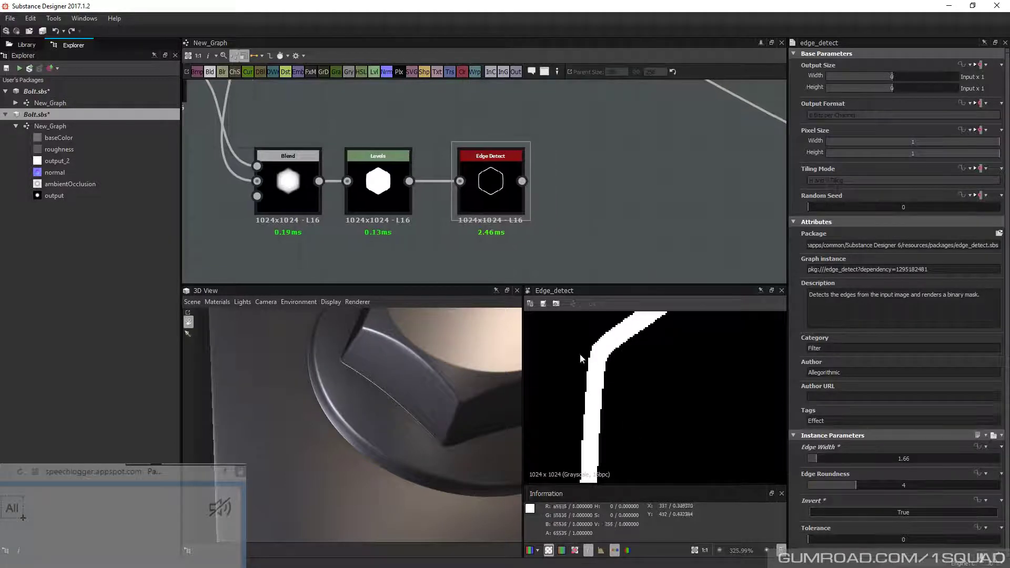
{"action": "key", "text": "space"}
{"action": "type", "text": "b"}
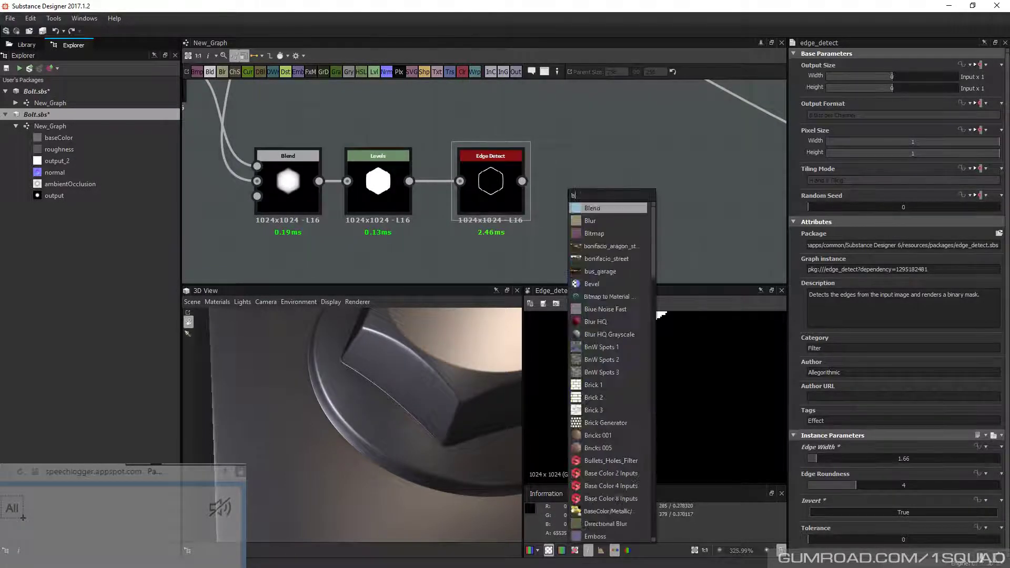
{"action": "left_click", "coordinate": [591, 221]}
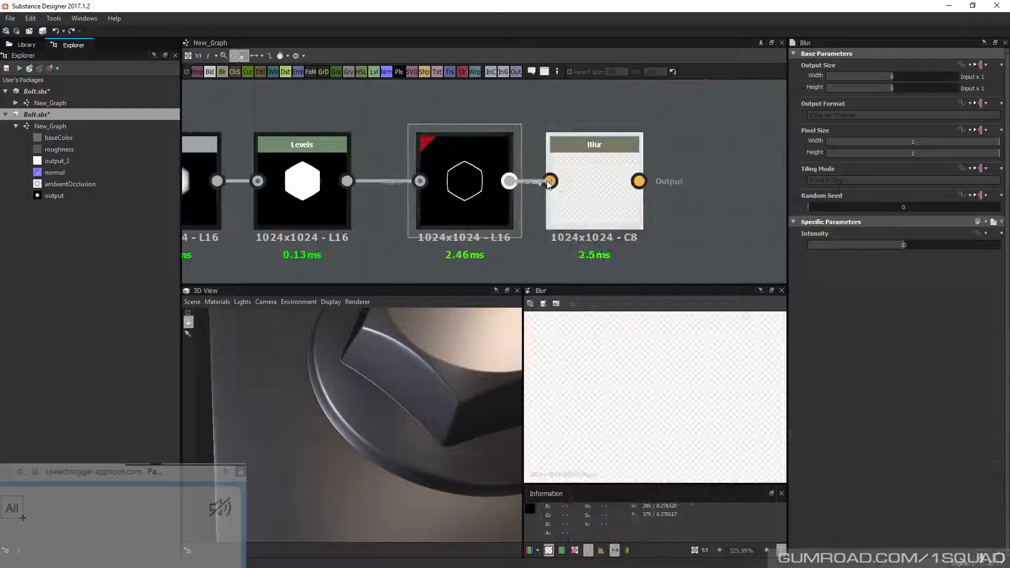
{"action": "left_click", "coordinate": [809, 249]}
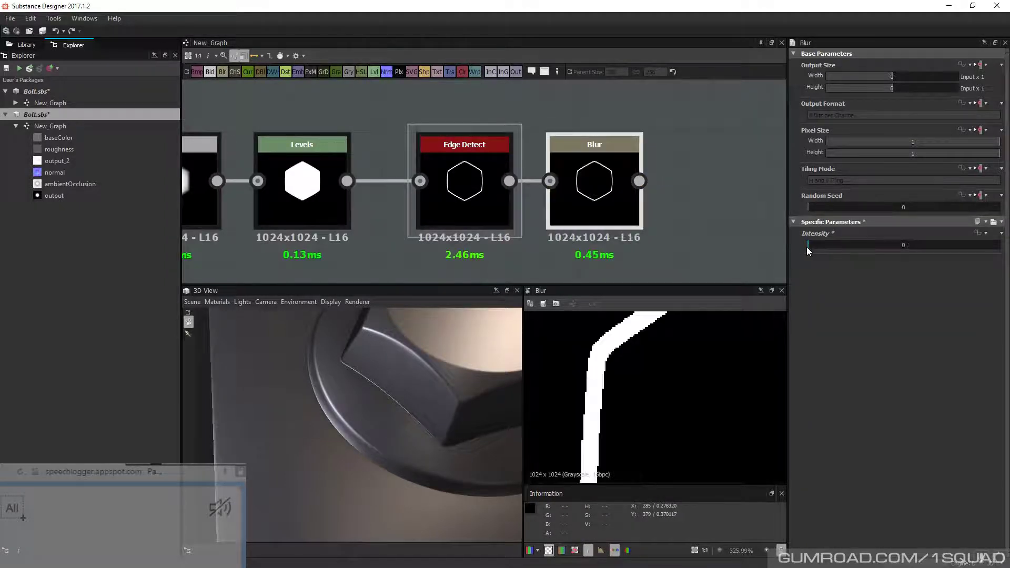
{"action": "left_click_drag", "start_coordinate": [809, 250], "coordinate": [811, 248]}
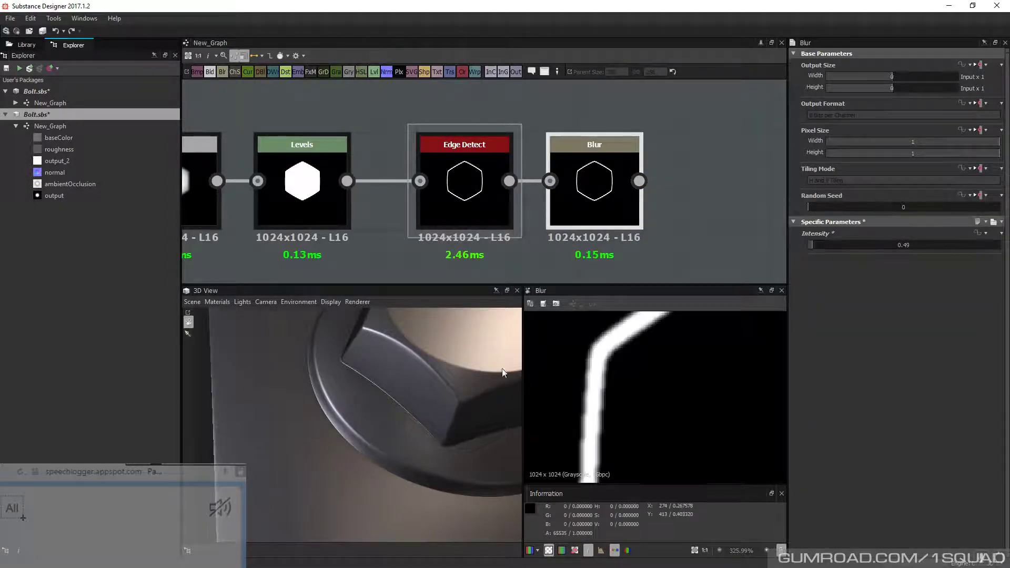
{"action": "scroll", "coordinate": [595, 381], "scroll_direction": "up", "scroll_amount": 1}
{"action": "scroll", "coordinate": [597, 380], "scroll_direction": "down", "scroll_amount": 3}
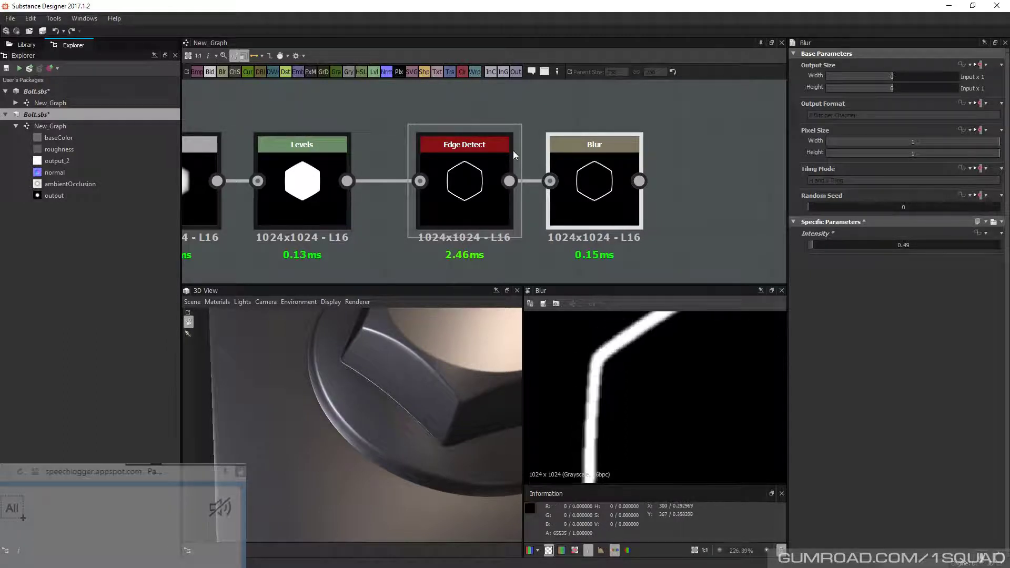
Preview the upper Blend node that feeds the outputs and examine the bolt head's edges in 3D
{"action": "scroll", "coordinate": [514, 237], "scroll_direction": "down", "scroll_amount": 5}
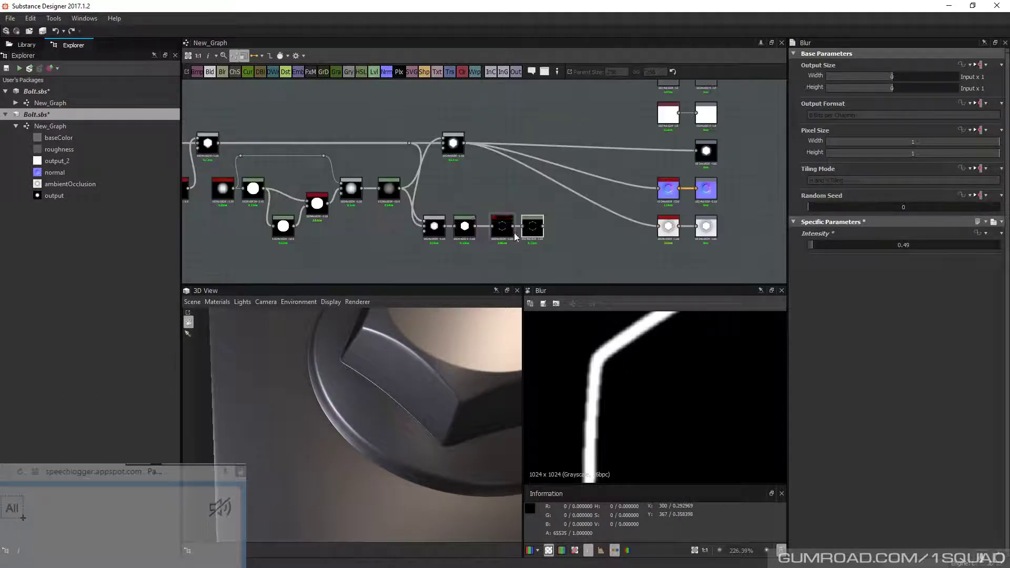
{"action": "scroll", "coordinate": [453, 203], "scroll_direction": "up", "scroll_amount": 2}
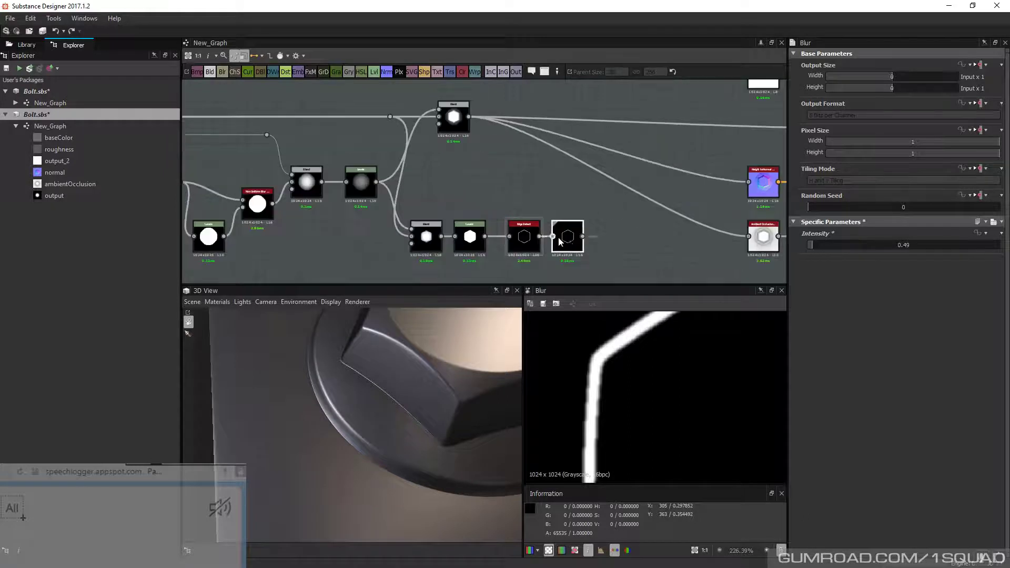
{"action": "double_click", "coordinate": [455, 127]}
{"action": "key", "text": "space"}
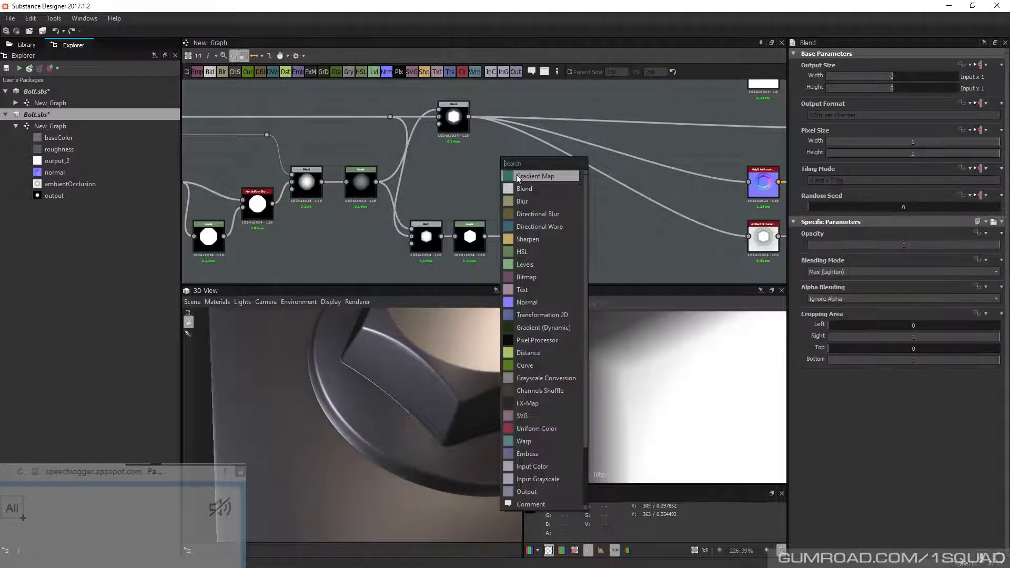
{"action": "left_click", "coordinate": [491, 181]}
{"action": "key", "text": "space"}
{"action": "type", "text": "v"}
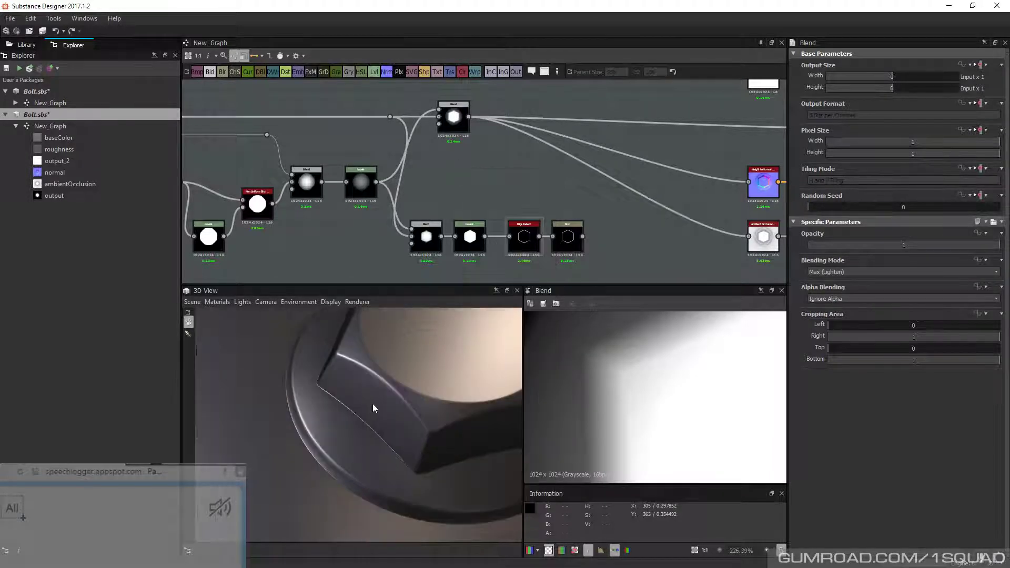
{"action": "middle_click_drag", "start_coordinate": [384, 394], "coordinate": [329, 441]}
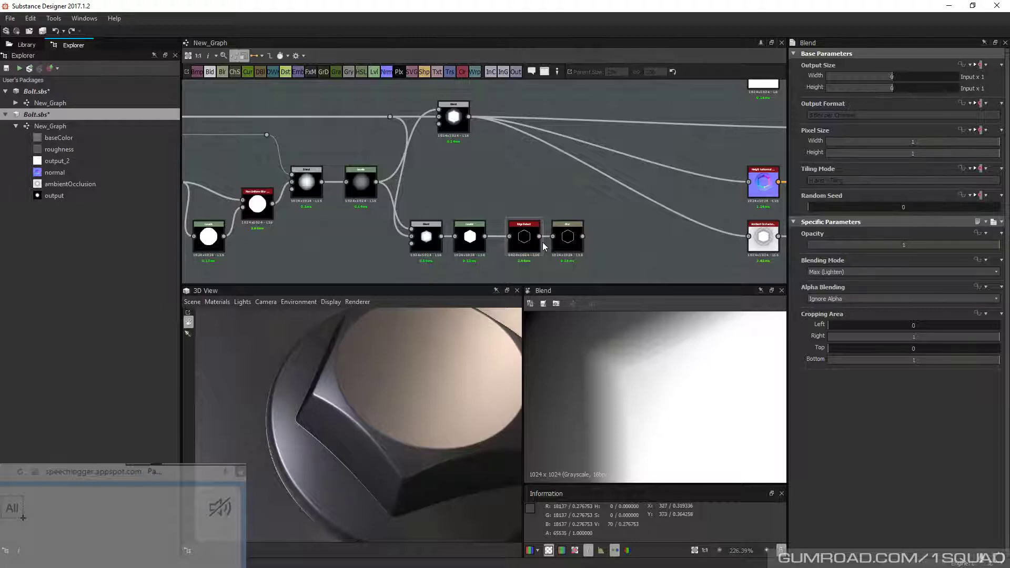
Add a Blend node fed by the upper hexagon Blend and set its alpha blending to Ignore Alpha
{"action": "key", "text": "space"}
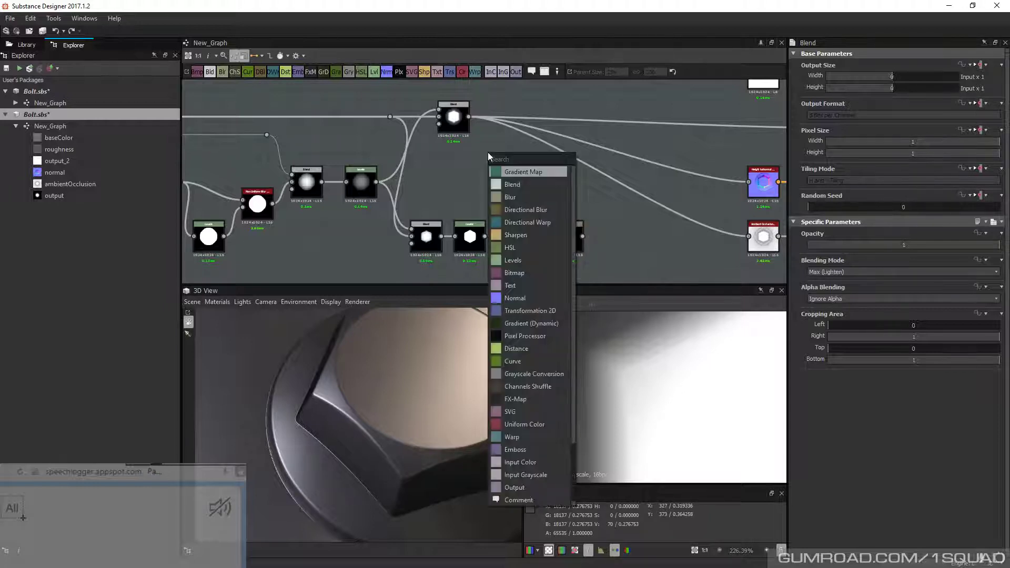
{"action": "left_click", "coordinate": [520, 184]}
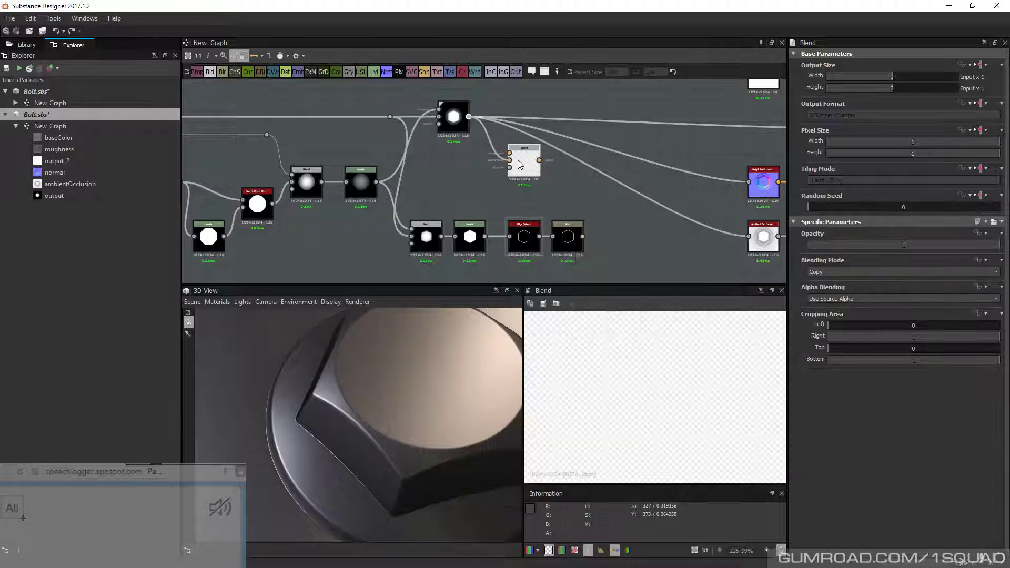
{"action": "left_click", "coordinate": [842, 269]}
{"action": "left_click", "coordinate": [842, 268]}
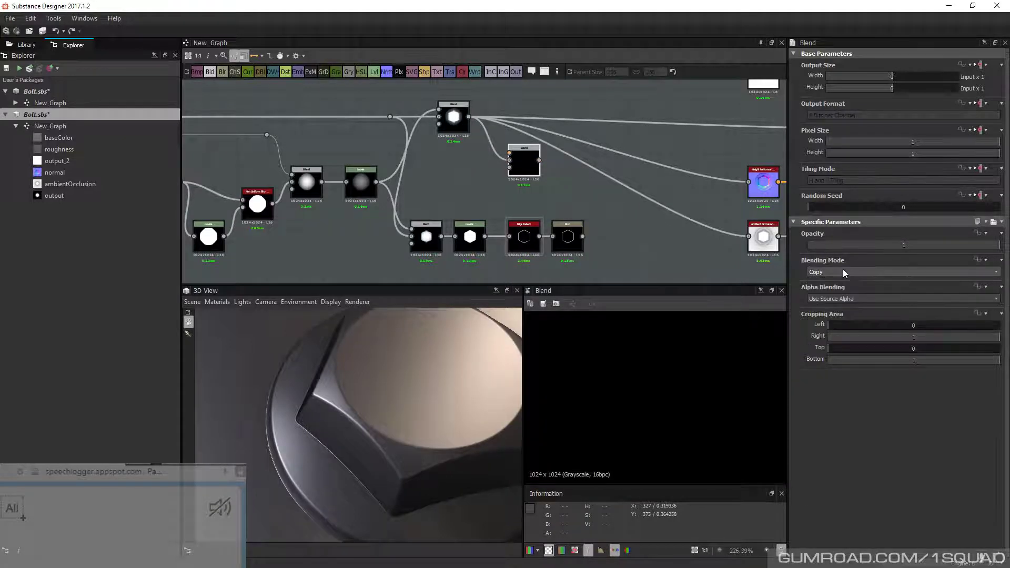
{"action": "left_click", "coordinate": [842, 299]}
{"action": "left_click", "coordinate": [841, 314]}
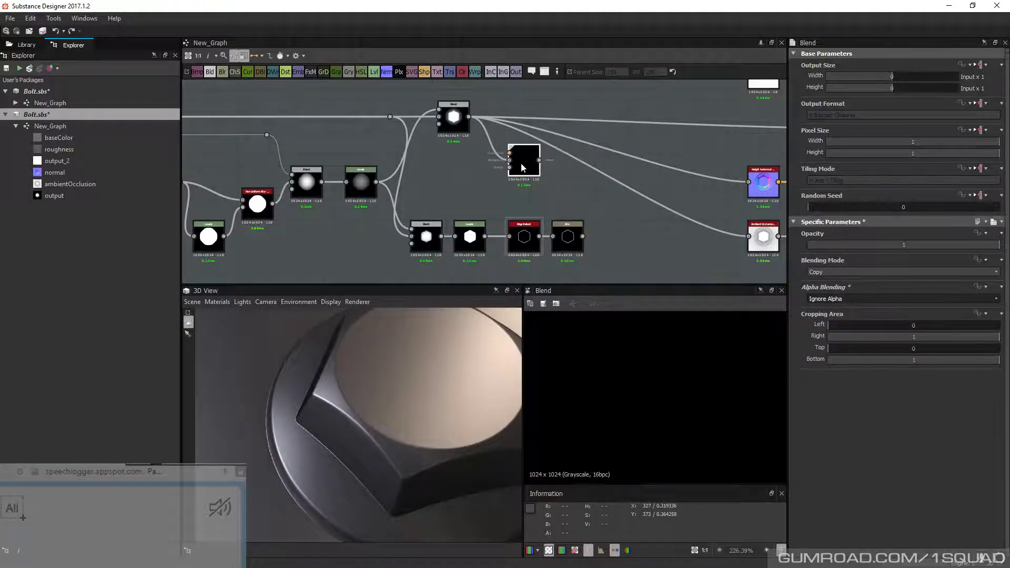
Preview the upper Blend and move the new Blend node closer to the normal and ambient occlusion nodes
{"action": "left_click_drag", "start_coordinate": [522, 167], "coordinate": [555, 170]}
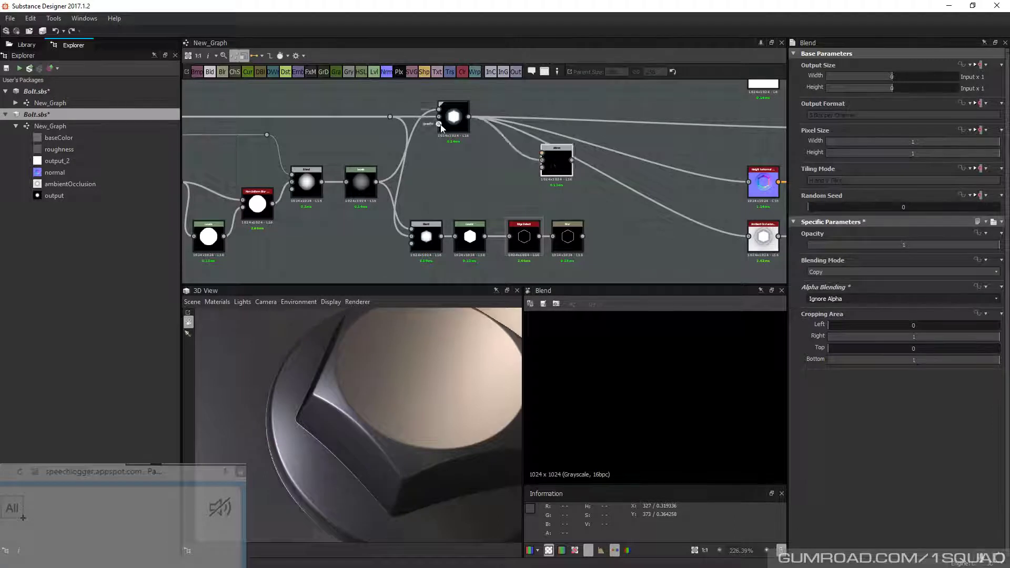
{"action": "double_click", "coordinate": [454, 117]}
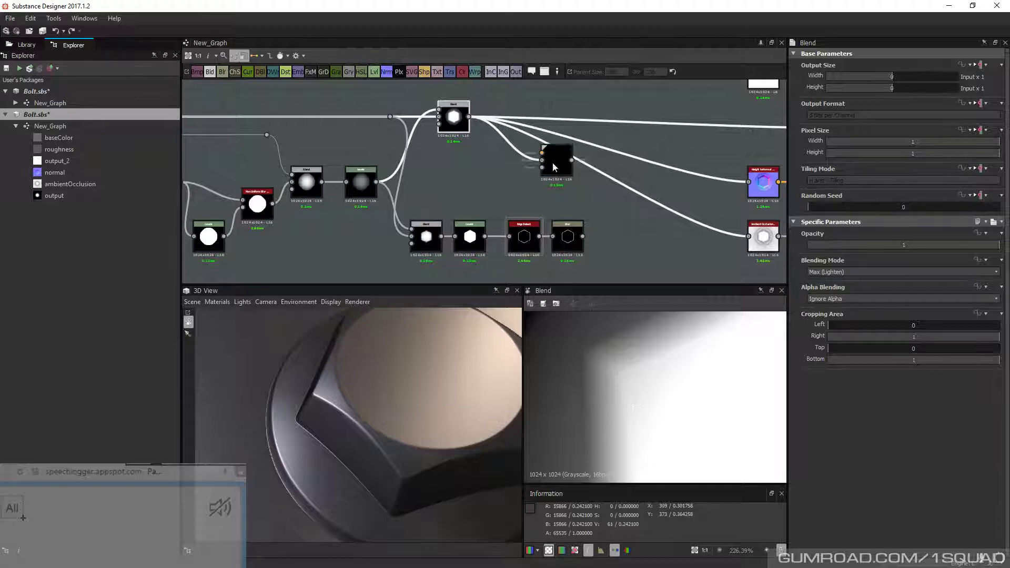
{"action": "left_click_drag", "start_coordinate": [557, 159], "coordinate": [643, 158]}
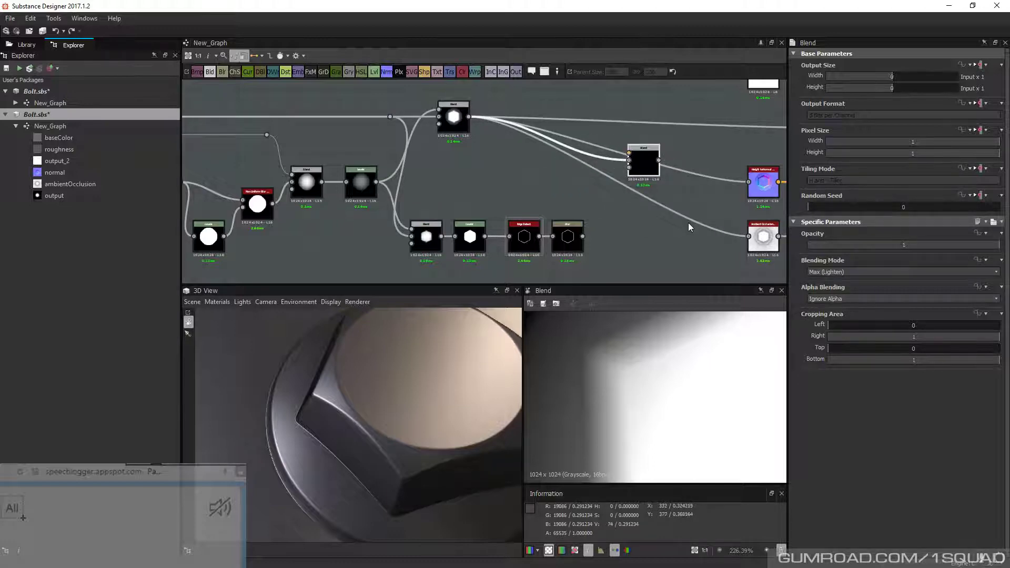
{"action": "left_click", "coordinate": [627, 160]}
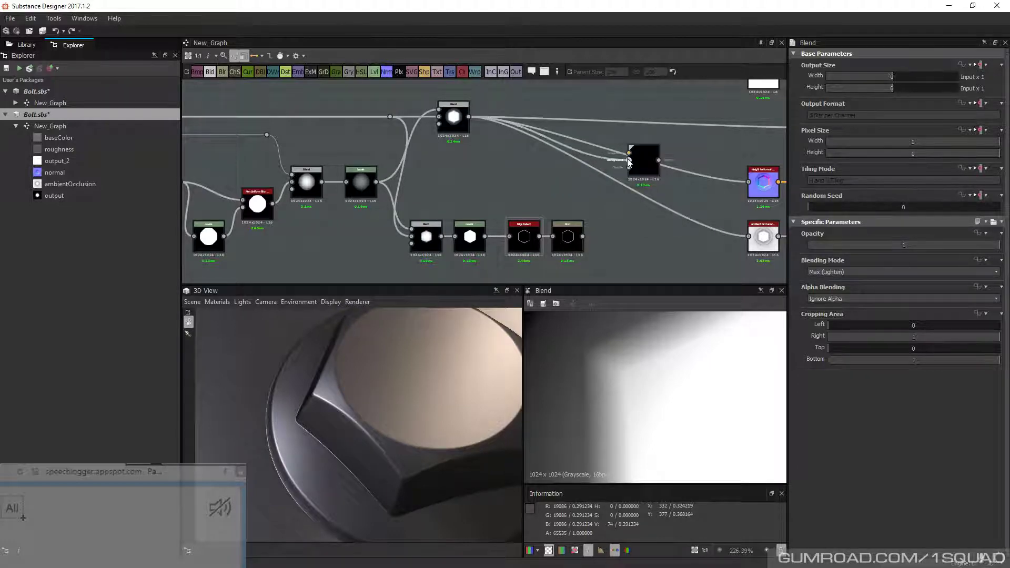
Add a Blur HQ Grayscale node fed by the upper Blend and set its intensity to 1.58
{"action": "key", "text": "space"}
{"action": "type", "text": "b"}
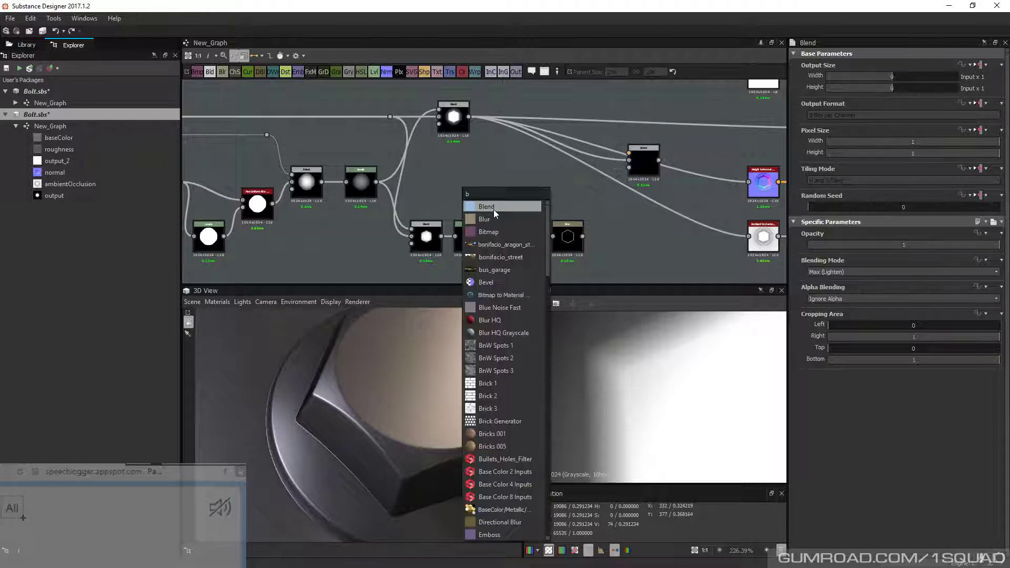
{"action": "type", "text": "lu"}
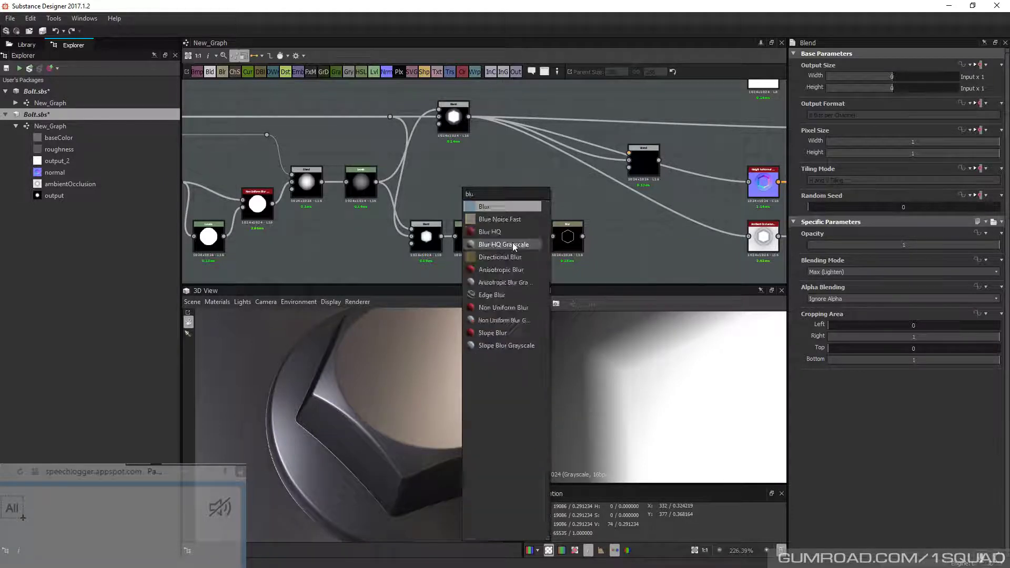
{"action": "left_click", "coordinate": [512, 243]}
{"action": "left_click_drag", "start_coordinate": [469, 117], "coordinate": [495, 180]}
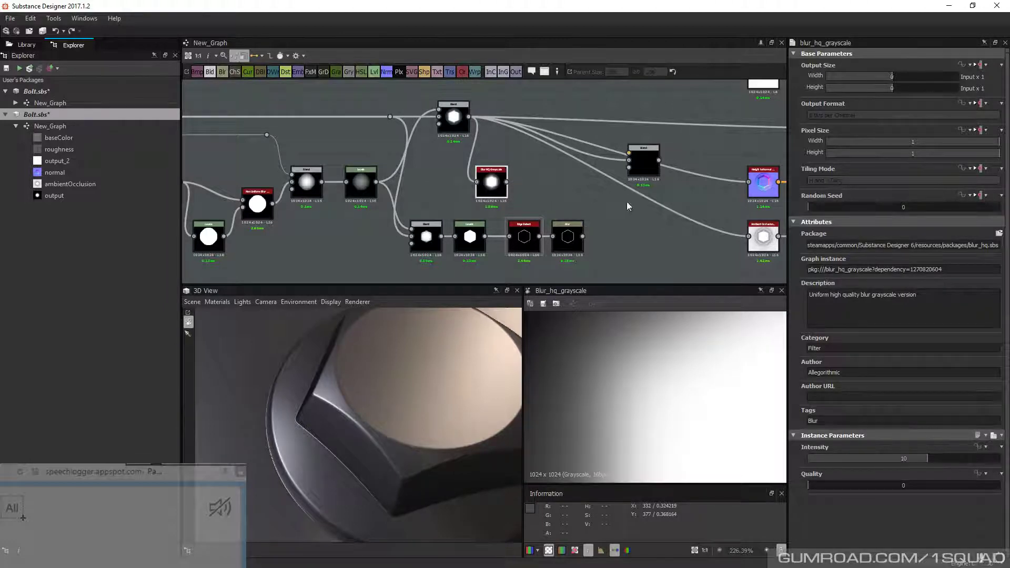
{"action": "left_click_drag", "start_coordinate": [905, 456], "coordinate": [825, 460]}
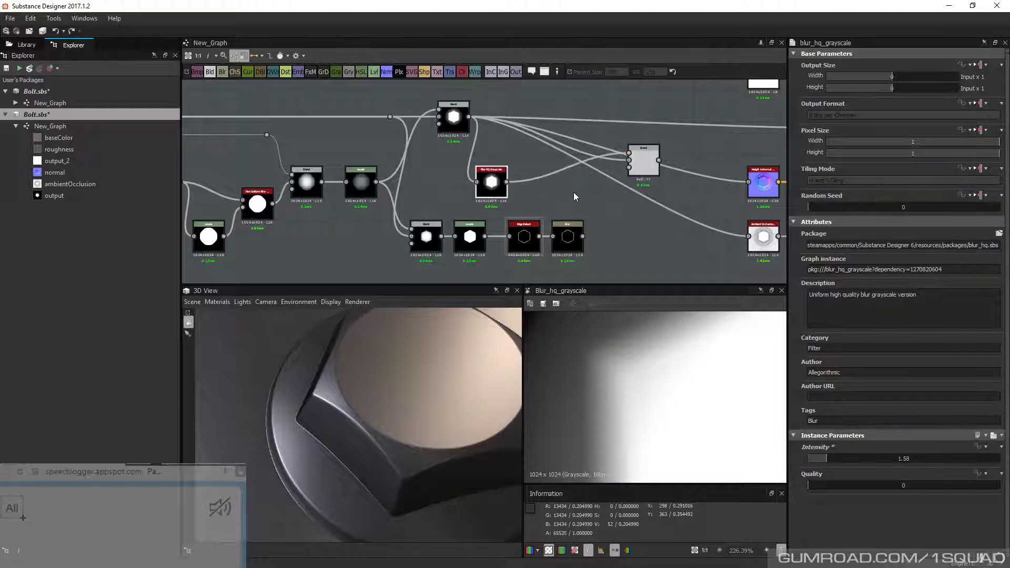
Transfer the upper Blend's outgoing links to the Blur HQ Grayscale and set the blur intensity to 2.29
{"action": "left_click_drag", "start_coordinate": [469, 116], "coordinate": [507, 182], "text": "shift"}
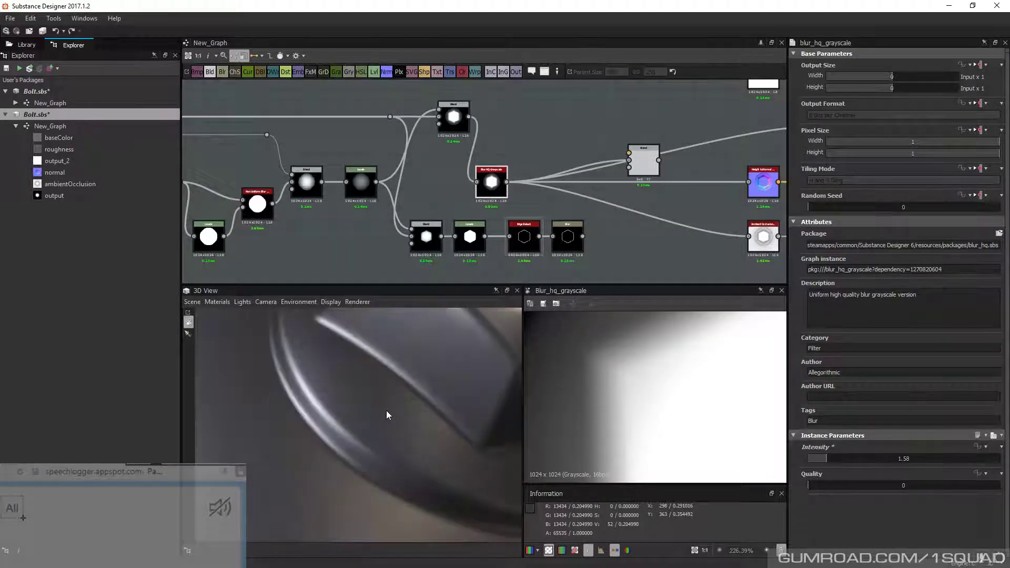
{"action": "mouse_move", "coordinate": [827, 459]}
{"action": "left_mouse_down"}
{"action": "mouse_move", "coordinate": [860, 460]}
{"action": "mouse_move", "coordinate": [837, 462]}
{"action": "left_mouse_up"}
{"action": "left_click_drag", "start_coordinate": [400, 405], "coordinate": [393, 357]}
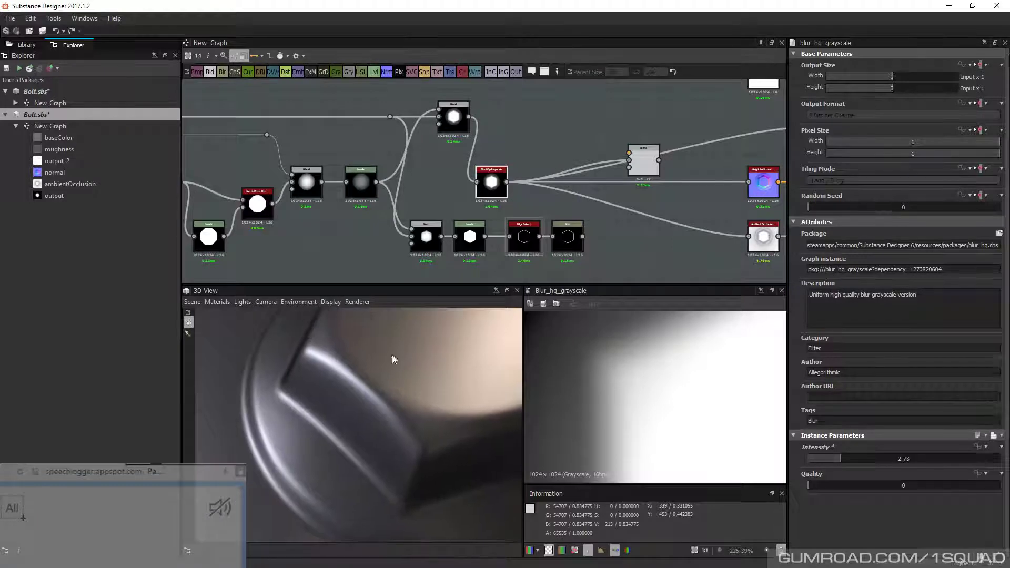
{"action": "left_click_drag", "start_coordinate": [375, 433], "coordinate": [399, 426]}
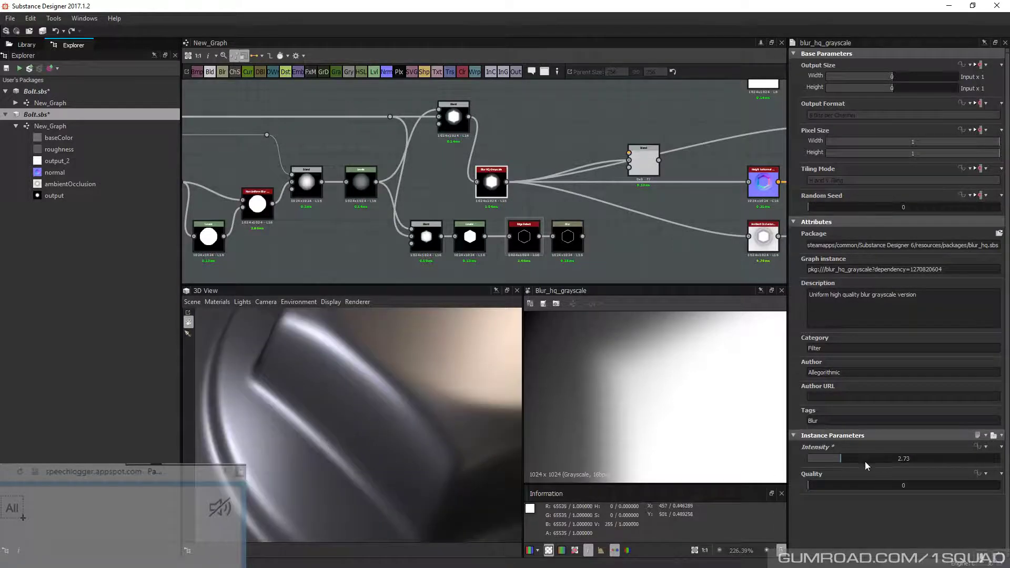
{"action": "left_click_drag", "start_coordinate": [840, 459], "coordinate": [836, 458]}
{"action": "right_click_drag", "start_coordinate": [458, 446], "coordinate": [354, 434]}
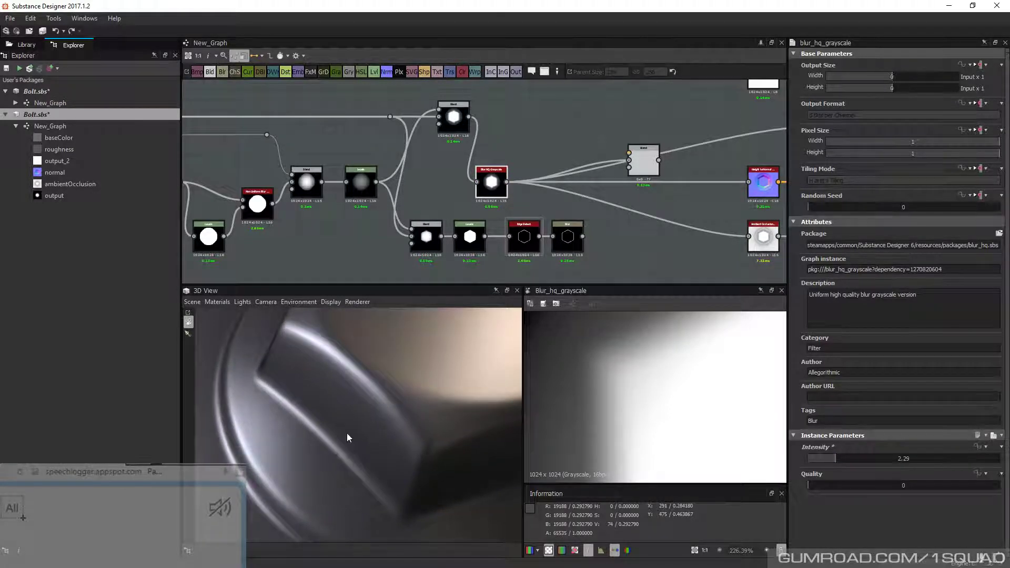
Route the output links through the new Blend, feed it the original and blurred heights, and arrange the nodes neatly
{"action": "left_click_drag", "start_coordinate": [507, 182], "coordinate": [658, 160], "text": "shift"}
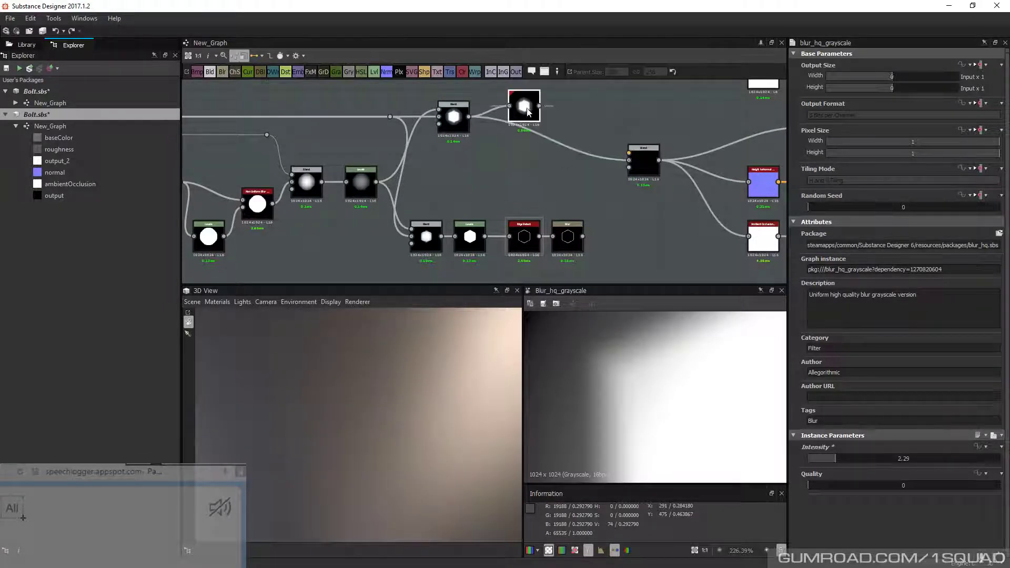
{"action": "left_click_drag", "start_coordinate": [540, 106], "coordinate": [603, 124]}
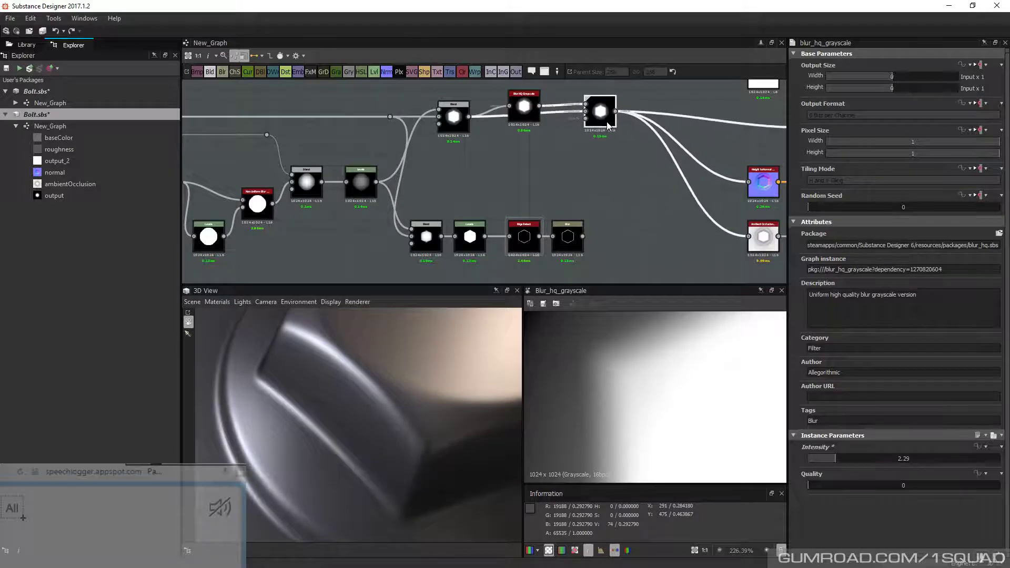
{"action": "left_click_drag", "start_coordinate": [524, 108], "coordinate": [503, 162]}
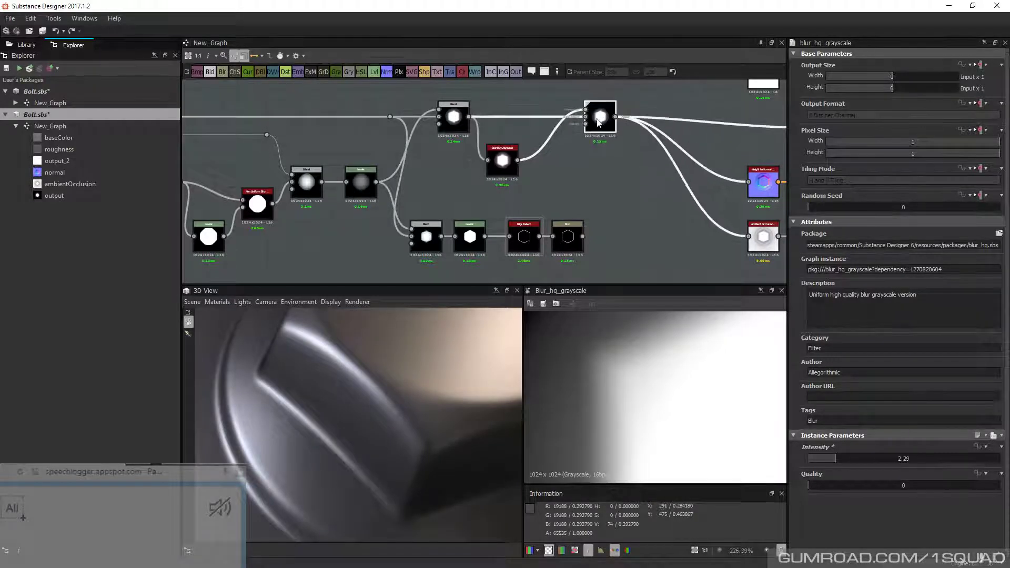
Preview the final Blend and connect the edge mask's Blur output to its opacity input, checking the bolt head
{"action": "left_click", "coordinate": [599, 123]}
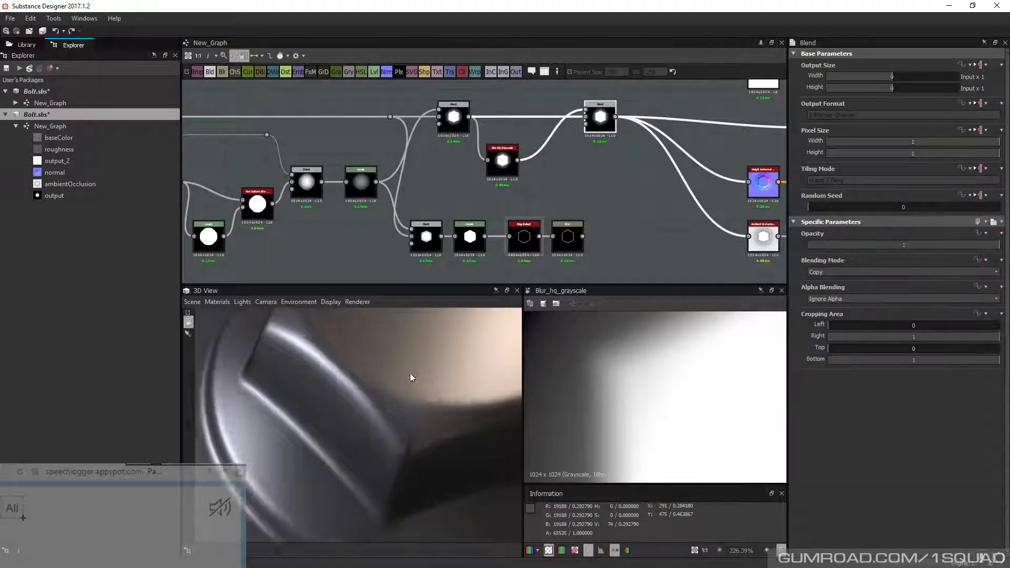
{"action": "left_click_drag", "start_coordinate": [409, 374], "coordinate": [348, 414]}
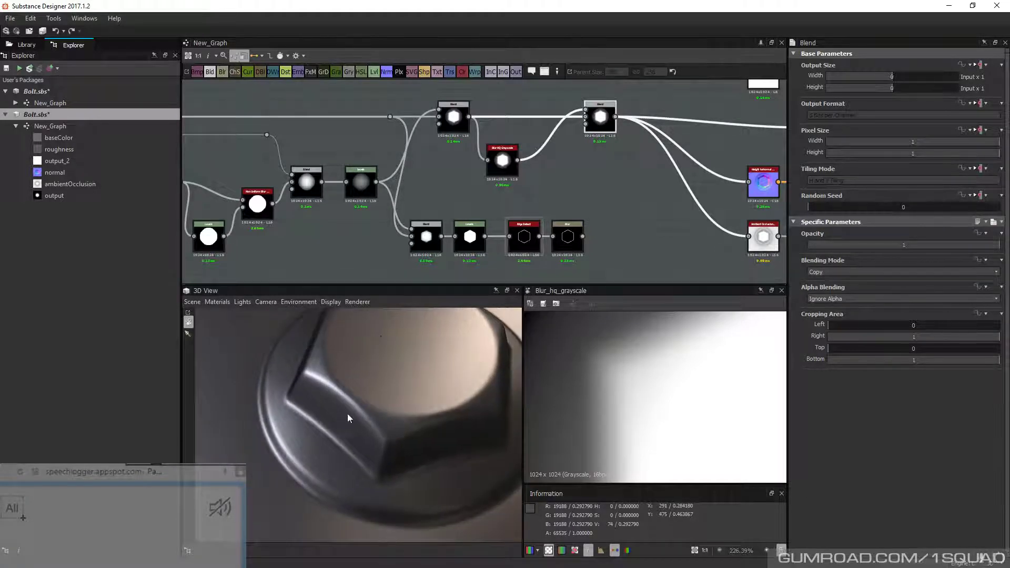
{"action": "double_click", "coordinate": [606, 125]}
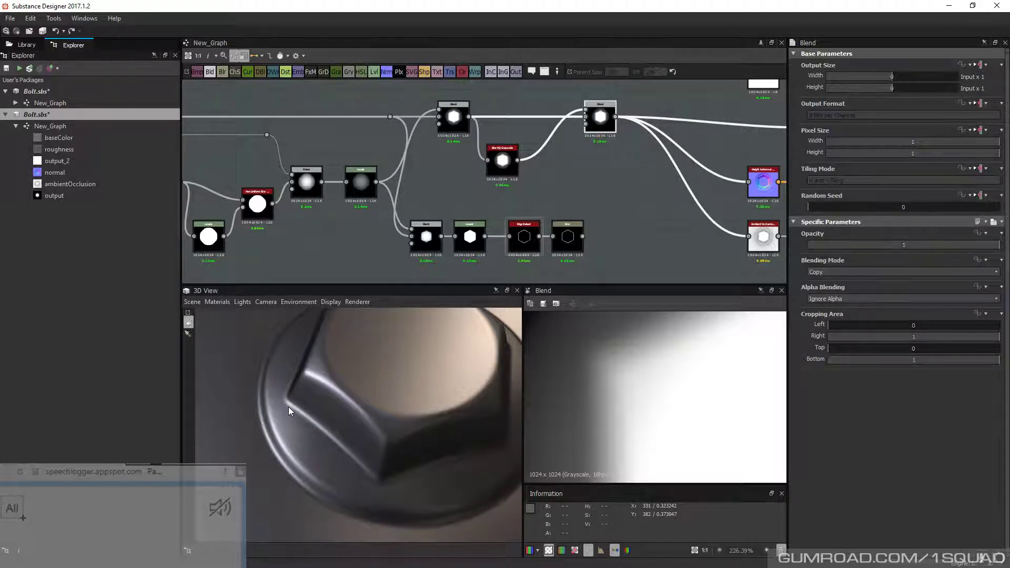
{"action": "left_click", "coordinate": [576, 241]}
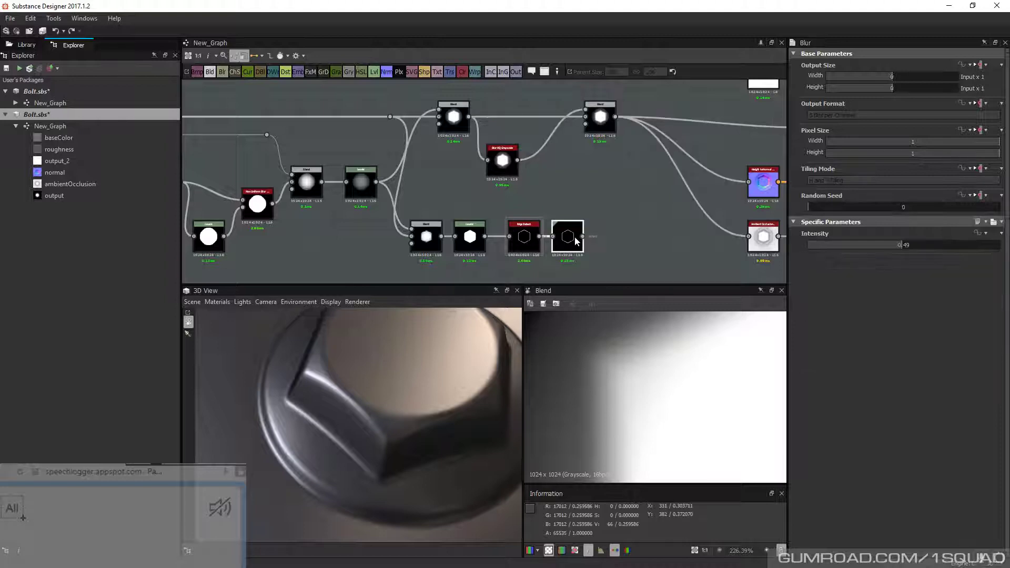
{"action": "left_click_drag", "start_coordinate": [583, 236], "coordinate": [586, 125]}
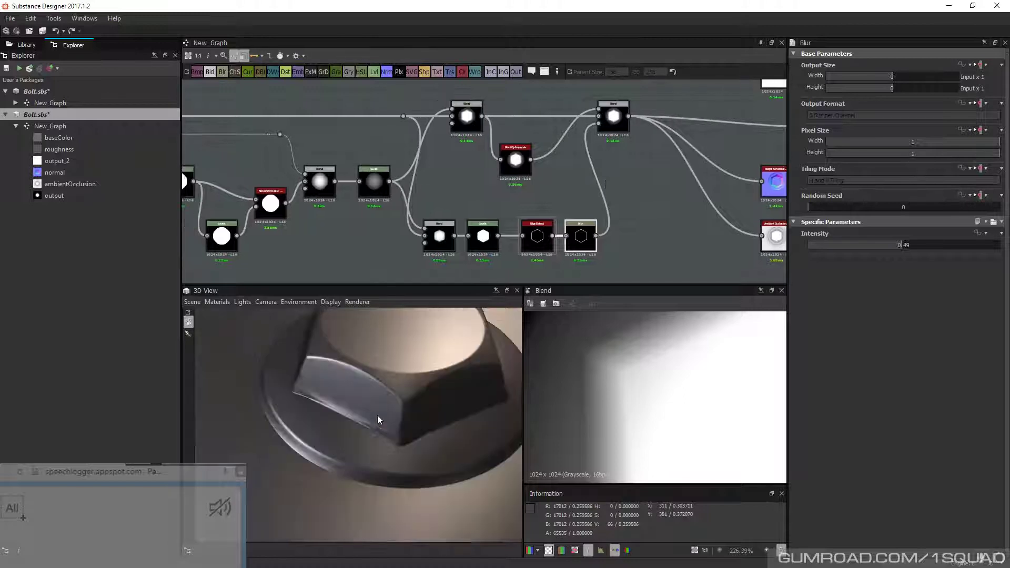
{"action": "mouse_move", "coordinate": [377, 415]}
{"action": "left_mouse_down"}
{"action": "mouse_move", "coordinate": [423, 412]}
{"action": "mouse_move", "coordinate": [381, 418]}
{"action": "left_mouse_up"}
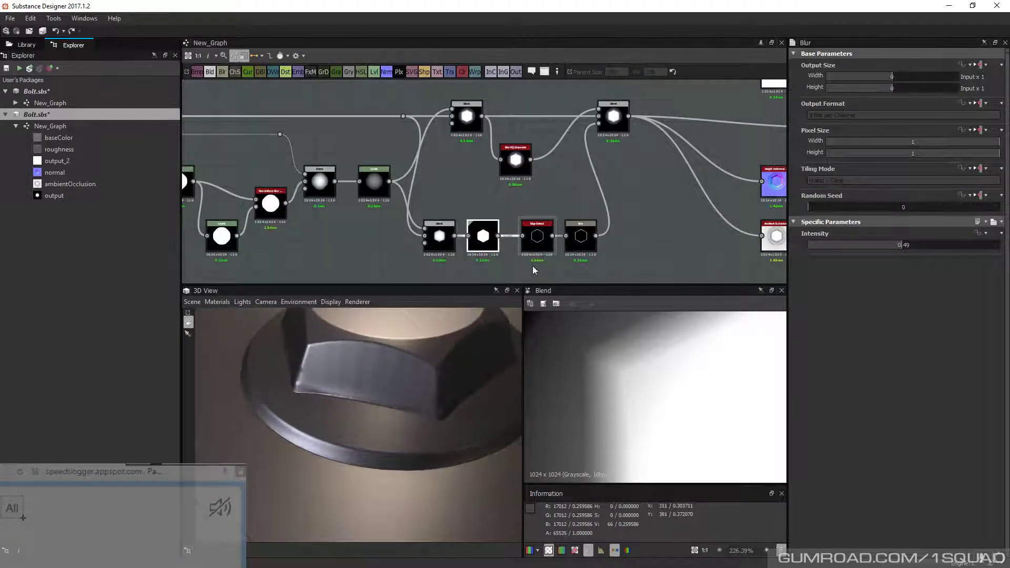
Bring the white input level of the Levels node before Edge Detect down close to the black level
{"action": "left_click", "coordinate": [483, 235]}
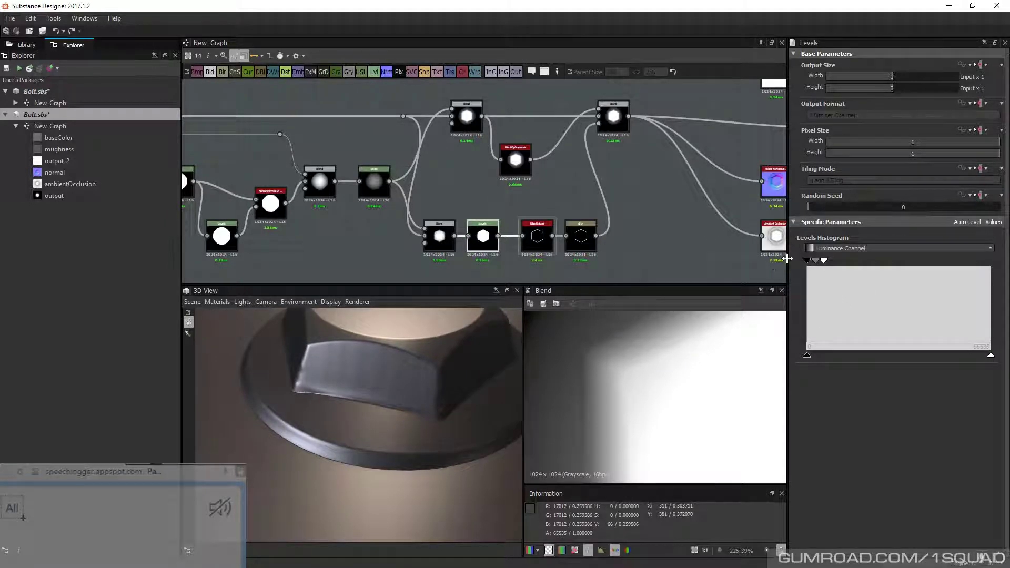
{"action": "left_click_drag", "start_coordinate": [824, 261], "coordinate": [812, 262]}
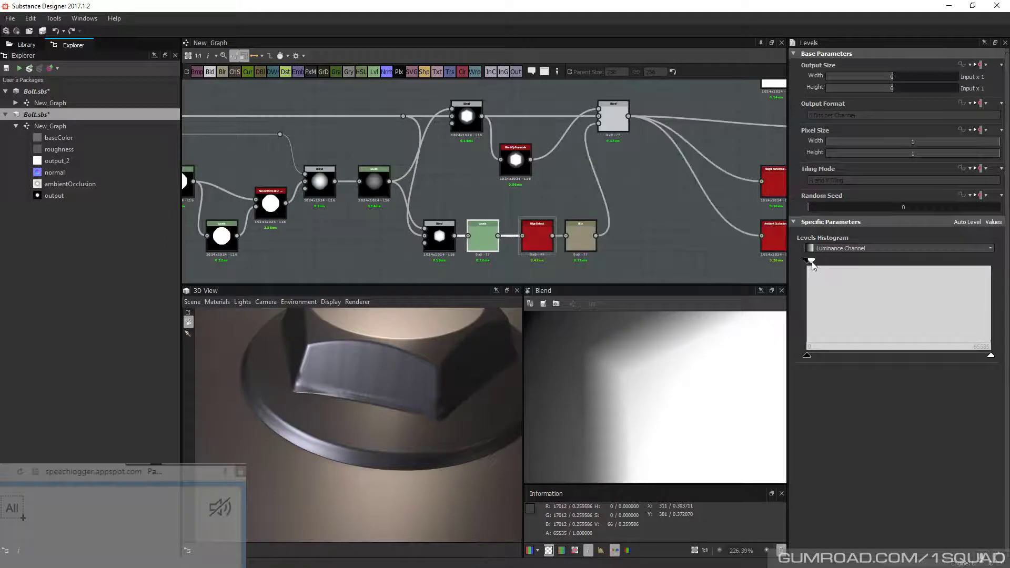
{"action": "scroll", "coordinate": [490, 231], "scroll_direction": "up", "scroll_amount": 3}
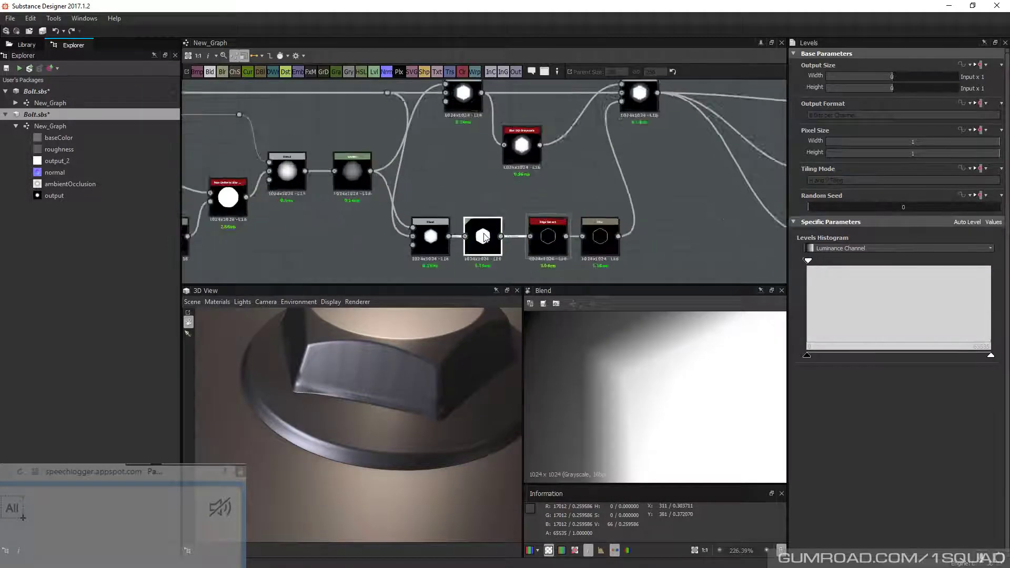
{"action": "scroll", "coordinate": [538, 235], "scroll_direction": "down", "scroll_amount": 1}
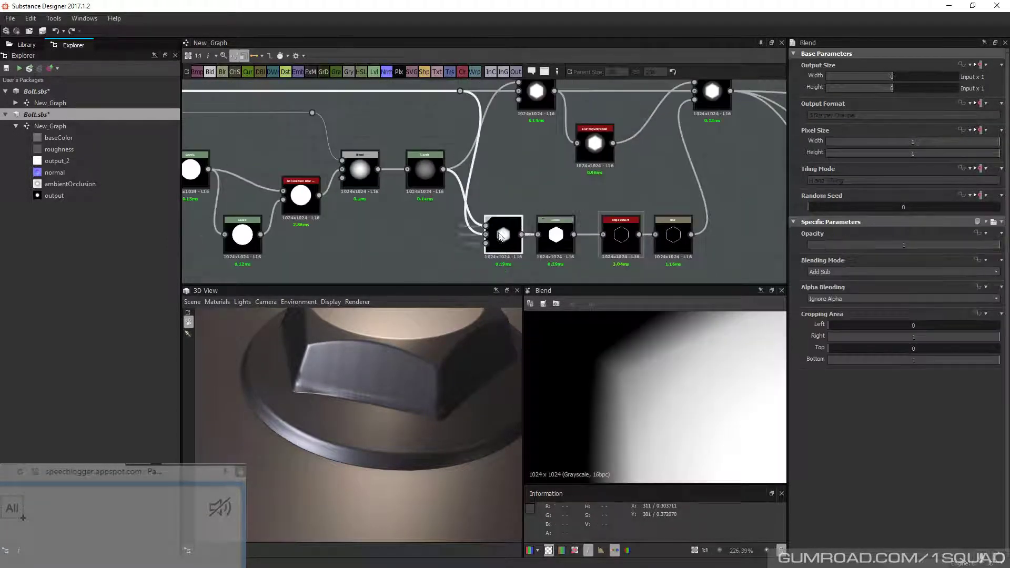
Preview the lower Blend and set the Edge Detect node's edge width to 1.58
{"action": "left_click", "coordinate": [503, 232]}
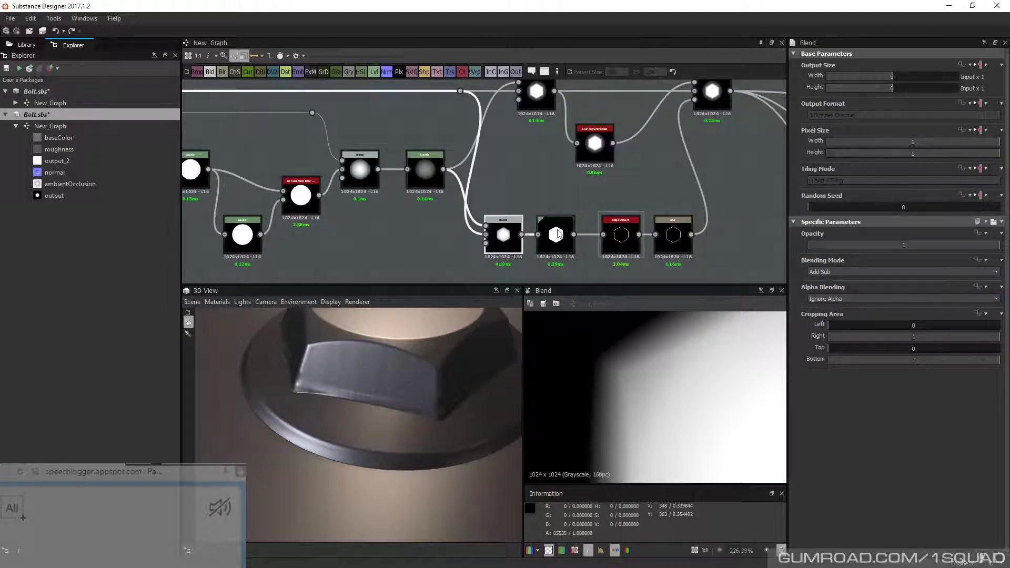
{"action": "left_click", "coordinate": [621, 235]}
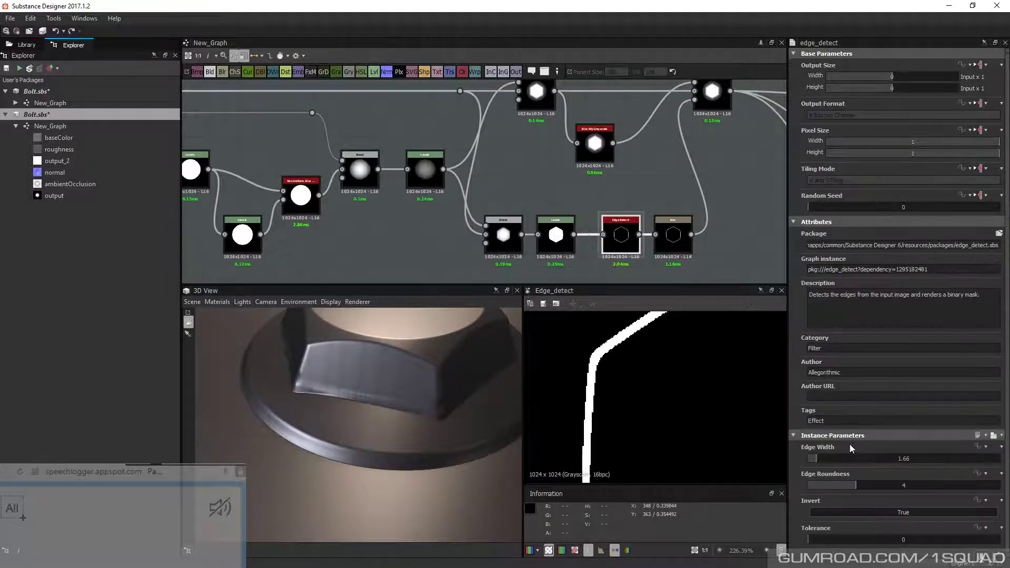
{"action": "mouse_move", "coordinate": [816, 459]}
{"action": "left_mouse_down"}
{"action": "mouse_move", "coordinate": [831, 462]}
{"action": "mouse_move", "coordinate": [815, 461]}
{"action": "left_mouse_up"}
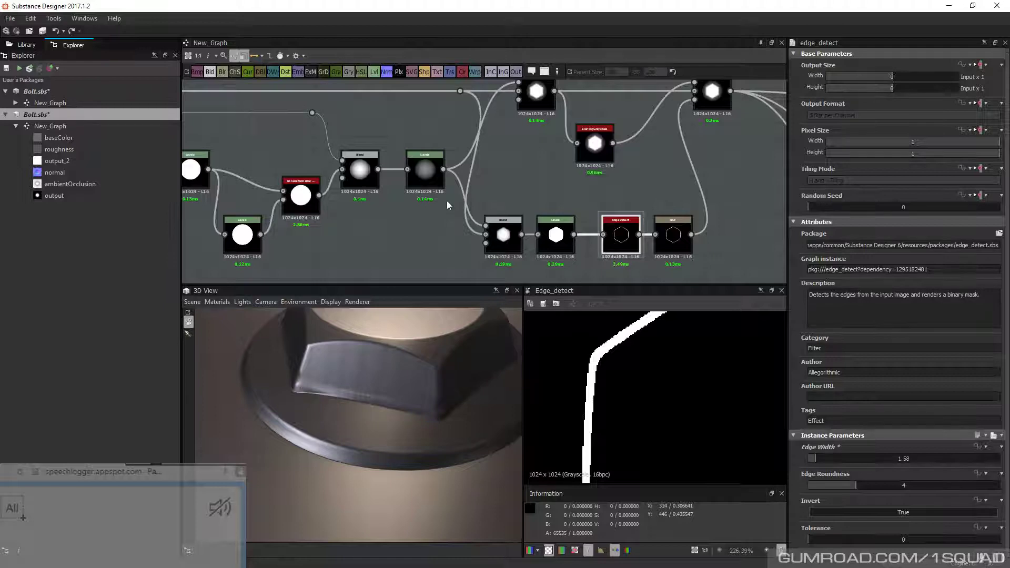
Nudge the white input level of the Levels before Edge Detect toward black and set the lower Blend's opacity to 0.71
{"action": "middle_click_drag", "start_coordinate": [448, 206], "coordinate": [462, 205]}
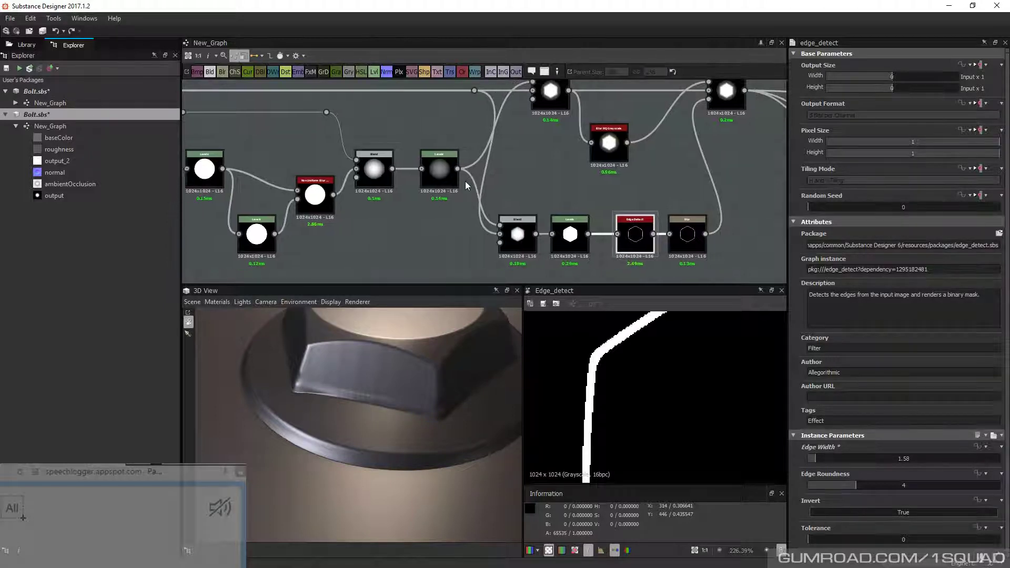
{"action": "left_click", "coordinate": [518, 232]}
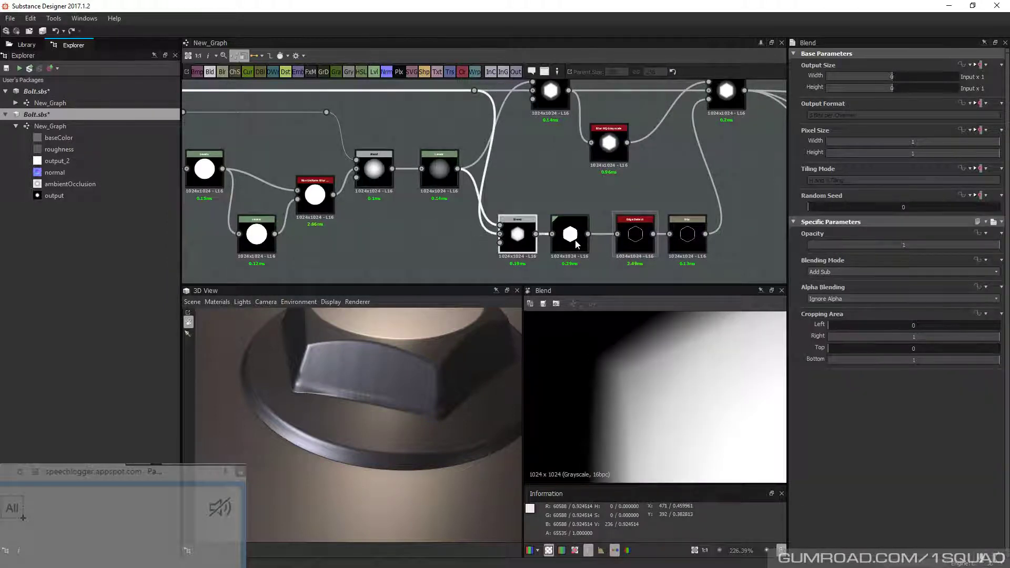
{"action": "left_click", "coordinate": [577, 245]}
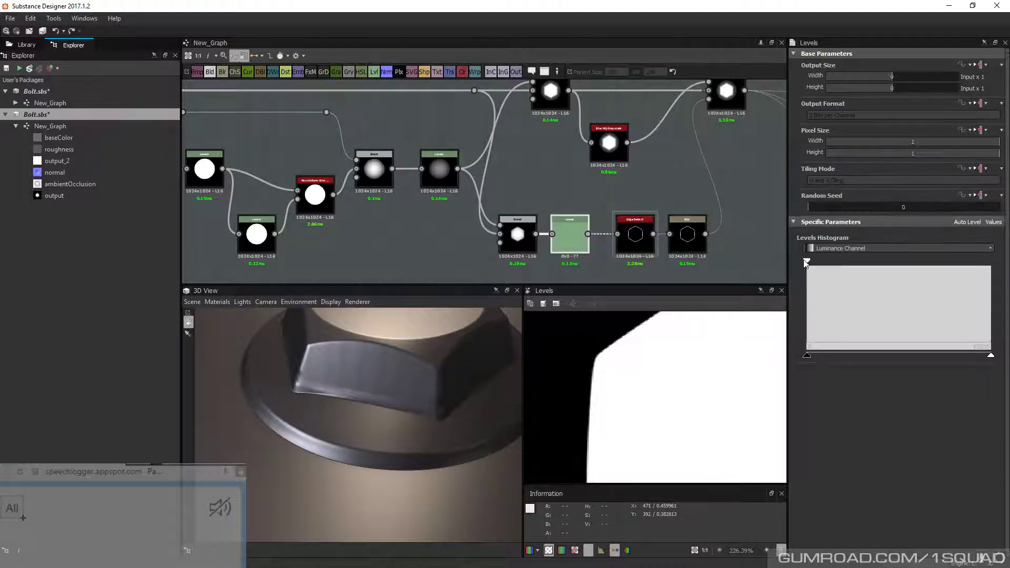
{"action": "left_click_drag", "start_coordinate": [514, 246], "coordinate": [515, 234]}
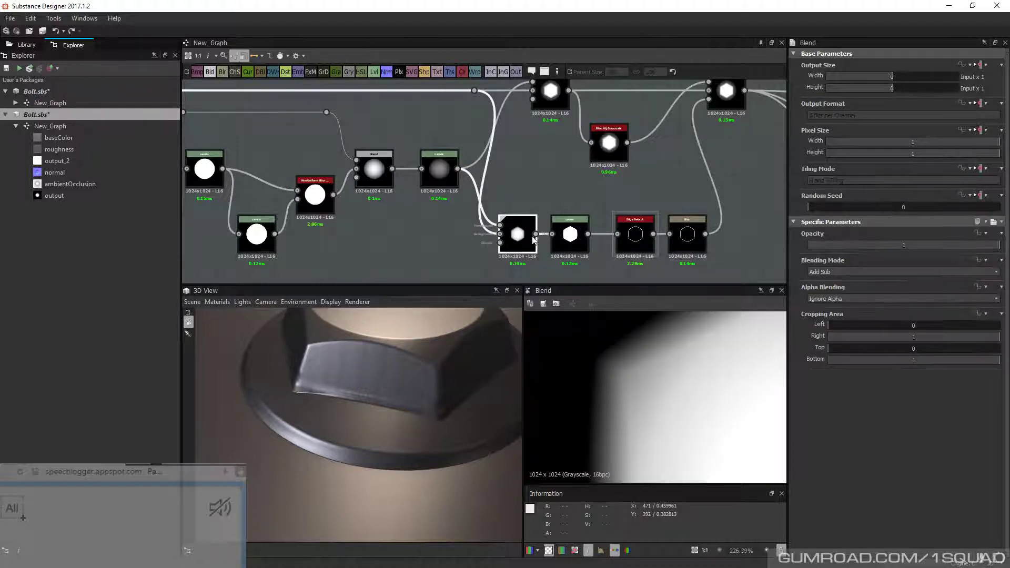
{"action": "left_click", "coordinate": [997, 245]}
{"action": "left_click_drag", "start_coordinate": [995, 245], "coordinate": [943, 245]}
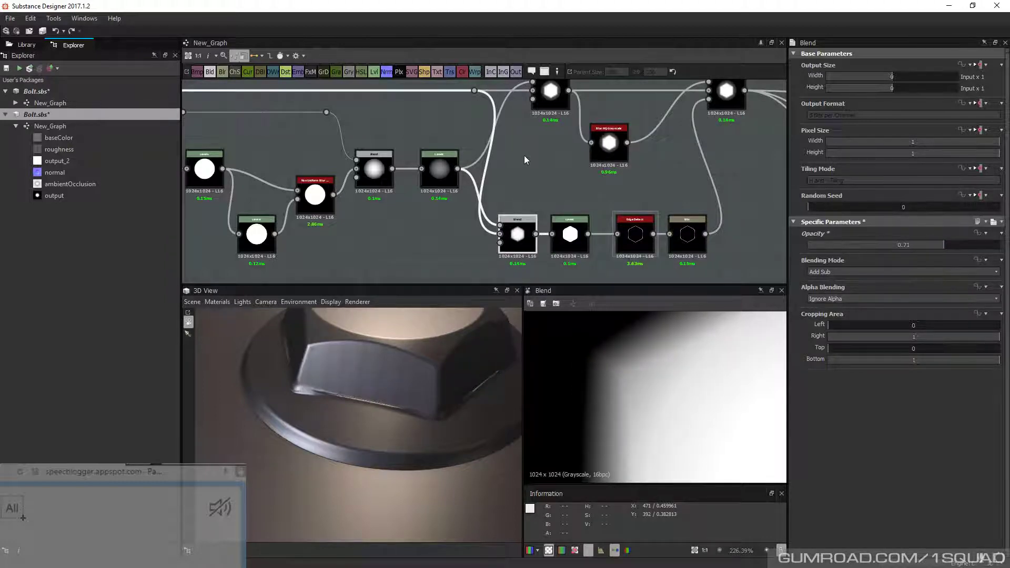
Add a Blend above the Blur HQ Grayscale, feed it the base height and the upper Blend's output, and set Alpha Blending to Ignore Alpha
{"action": "middle_click_drag", "start_coordinate": [524, 156], "coordinate": [512, 238]}
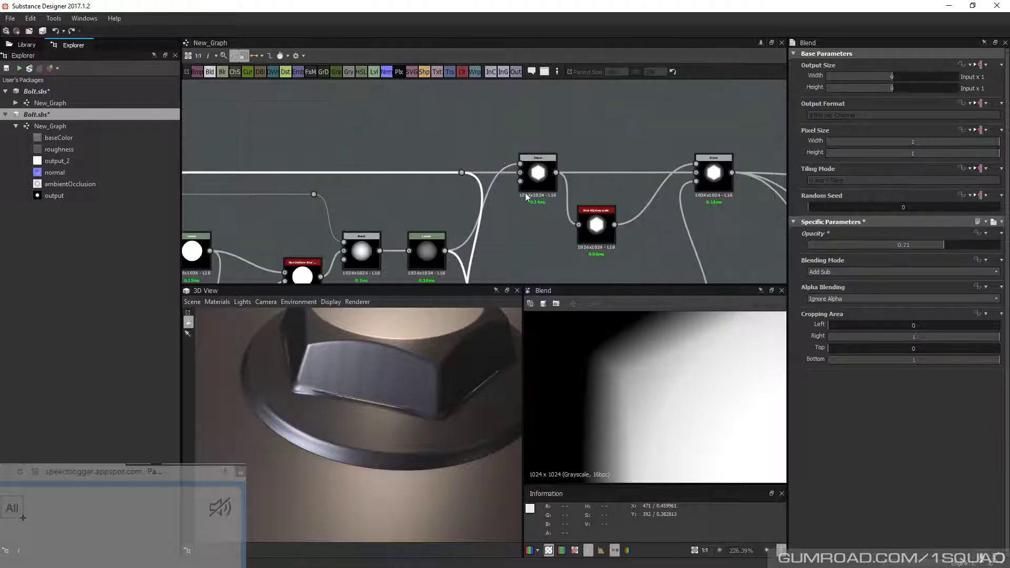
{"action": "key", "text": "space"}
{"action": "left_click", "coordinate": [496, 156]}
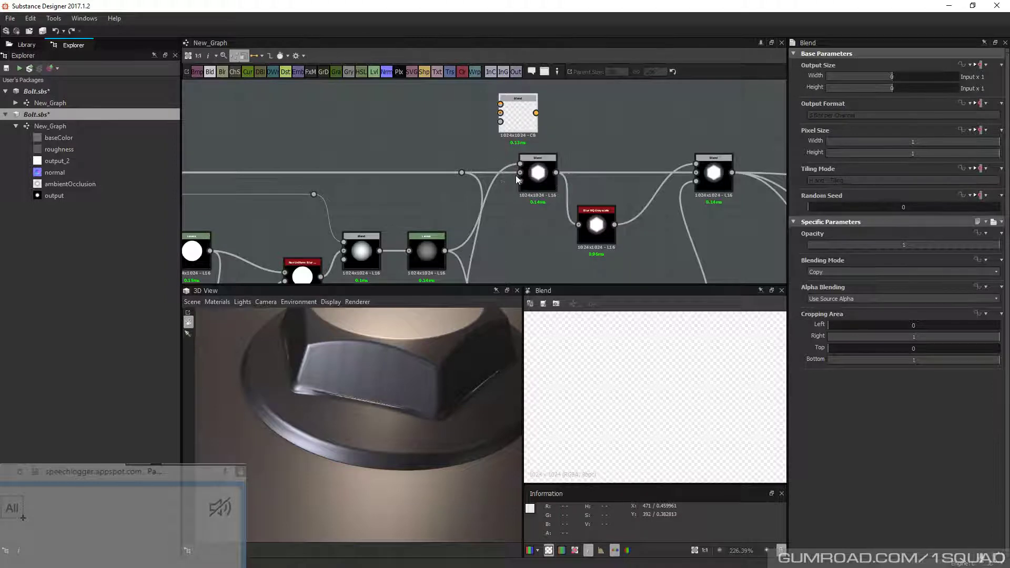
{"action": "left_click_drag", "start_coordinate": [515, 111], "coordinate": [579, 112]}
{"action": "left_click", "coordinate": [837, 299]}
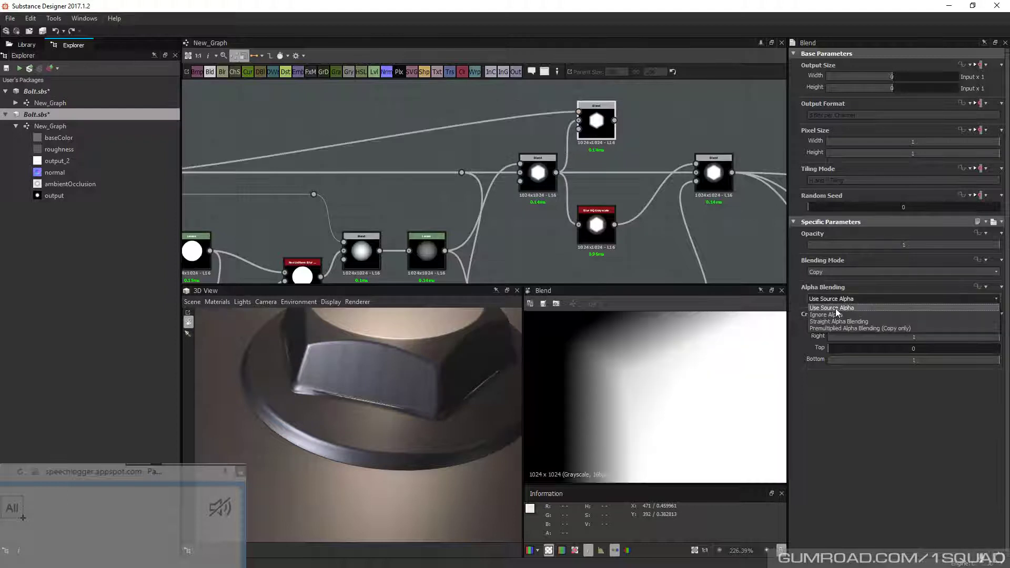
{"action": "left_click", "coordinate": [826, 315]}
Try the Divide blending mode on the new Blend, swapping its two inputs and undoing the swap
{"action": "left_click", "coordinate": [837, 271]}
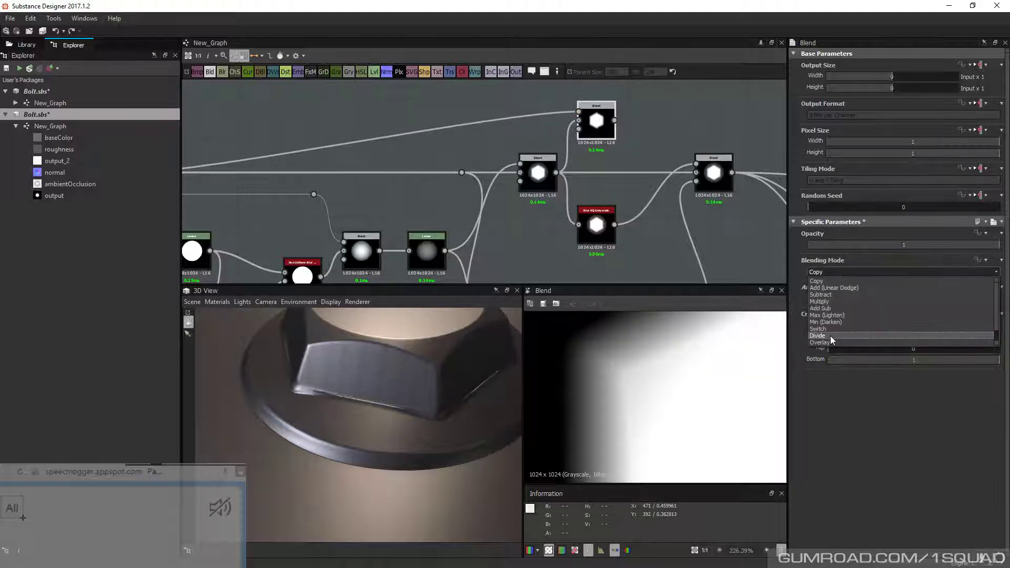
{"action": "left_click", "coordinate": [831, 338]}
{"action": "key", "text": "x"}
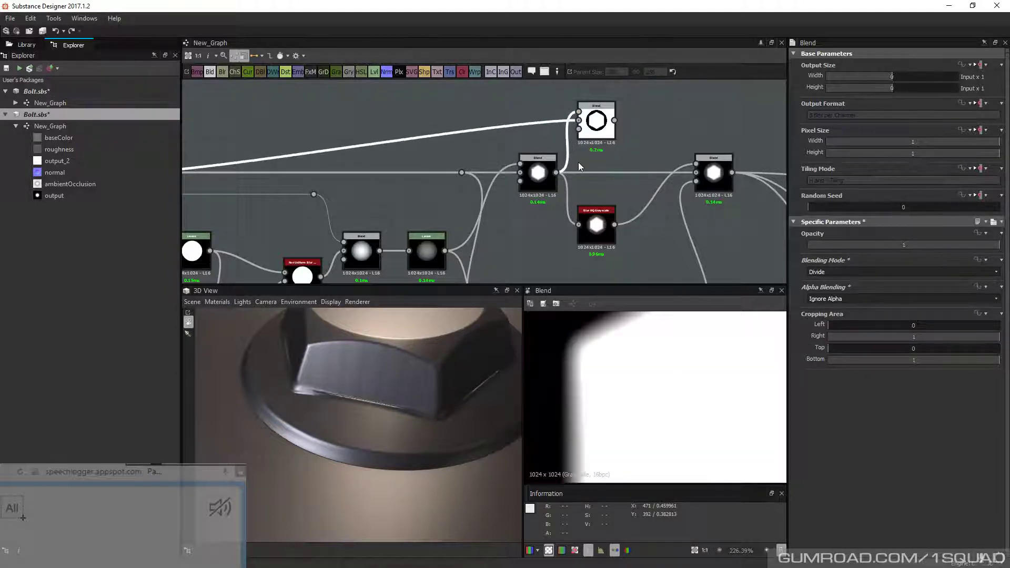
{"action": "key", "text": "ctrl+z"}
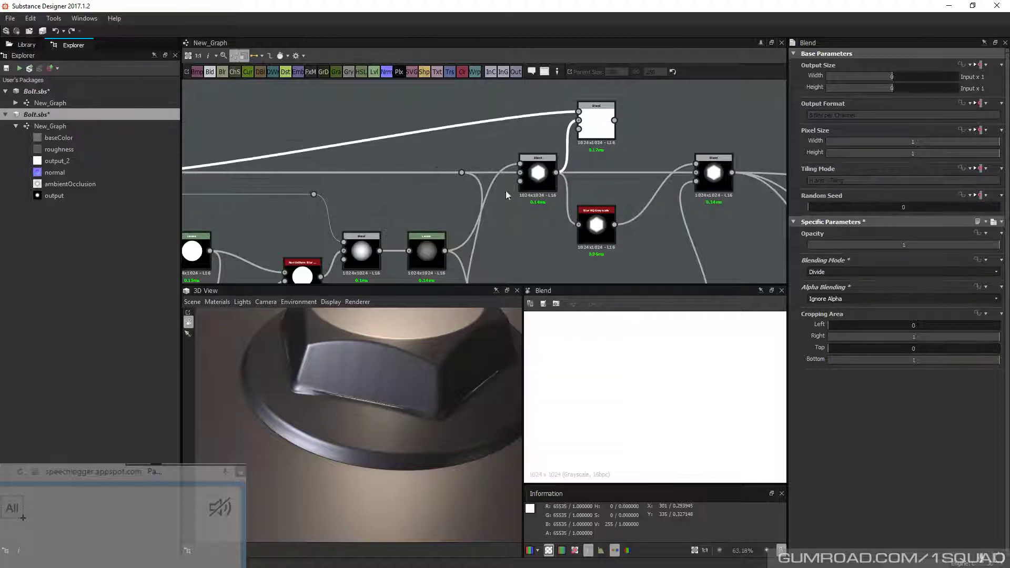
Compare the preview of the upper Blend with the Divide Blend, including with its inputs swapped
{"action": "left_click", "coordinate": [537, 180]}
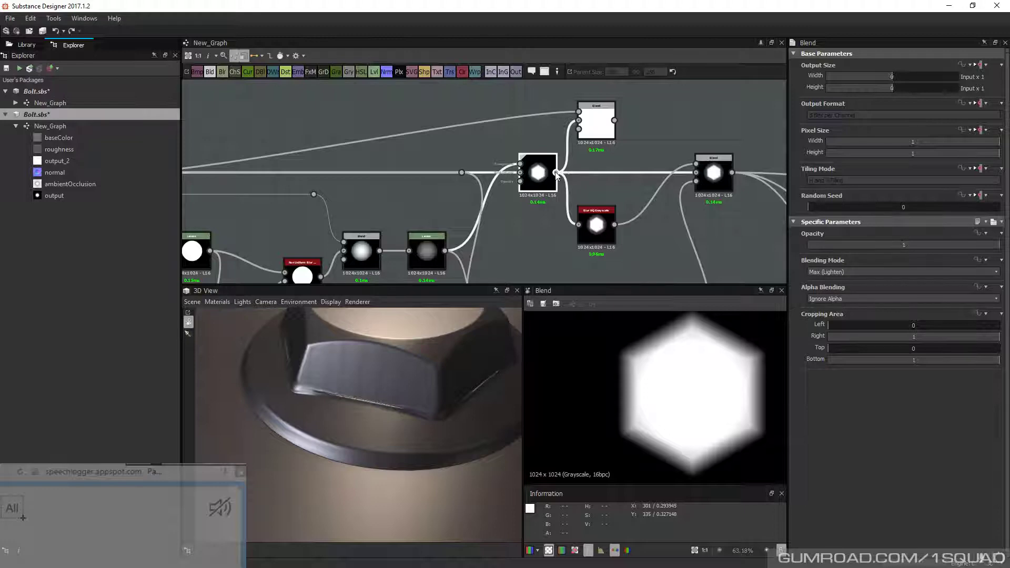
{"action": "left_click", "coordinate": [596, 123]}
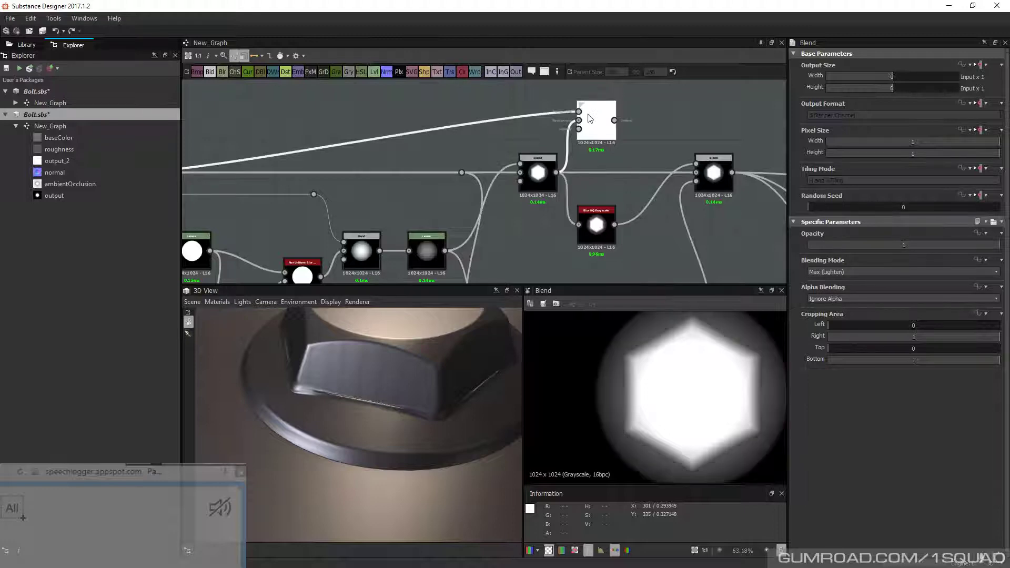
{"action": "left_click", "coordinate": [568, 134]}
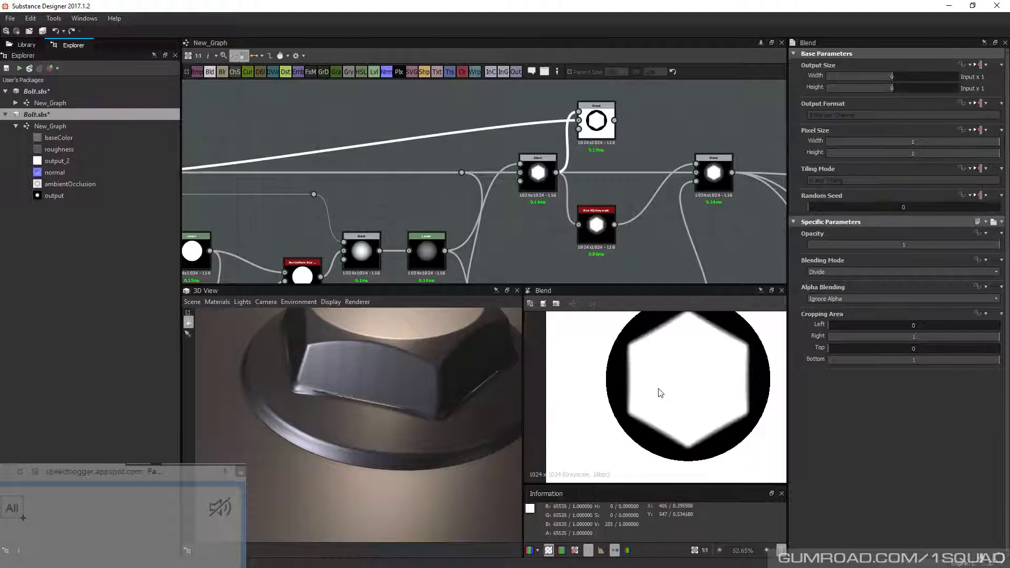
{"action": "double_click", "coordinate": [531, 174]}
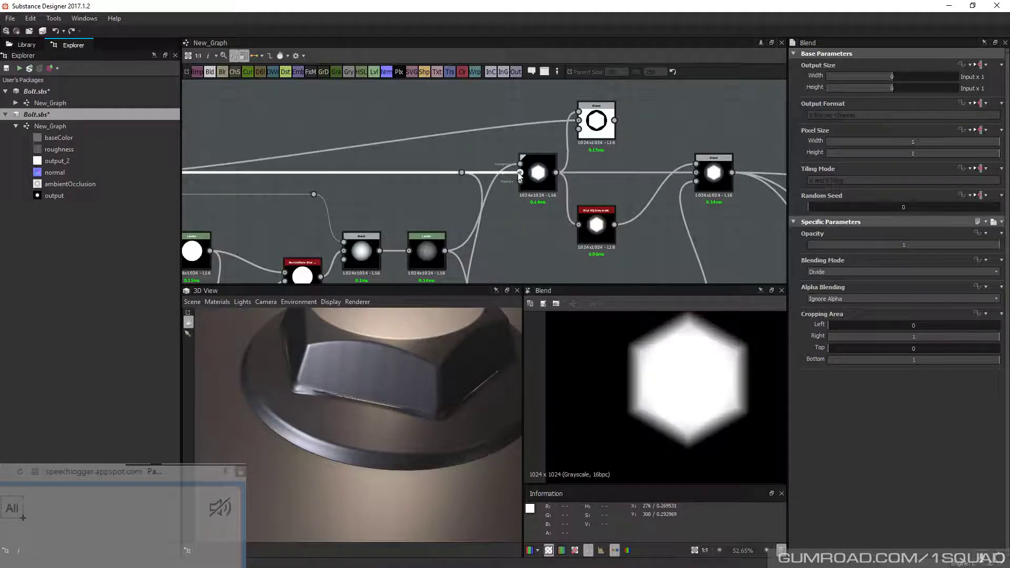
{"action": "double_click", "coordinate": [587, 128]}
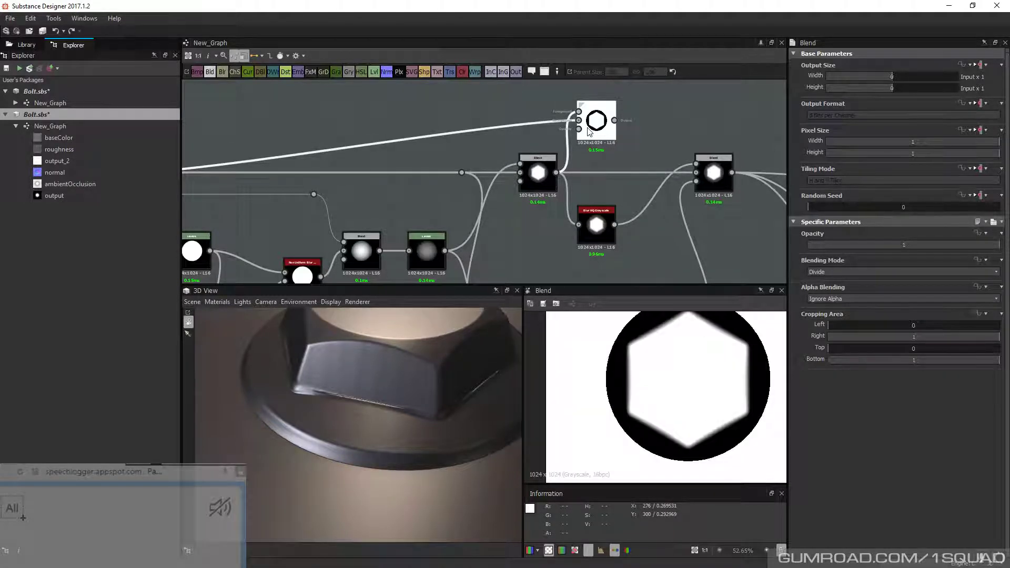
Set the new Blend to Subtract, swap its inputs, and connect the upstream Levels output as its foreground
{"action": "middle_click_drag", "start_coordinate": [604, 133], "coordinate": [595, 134]}
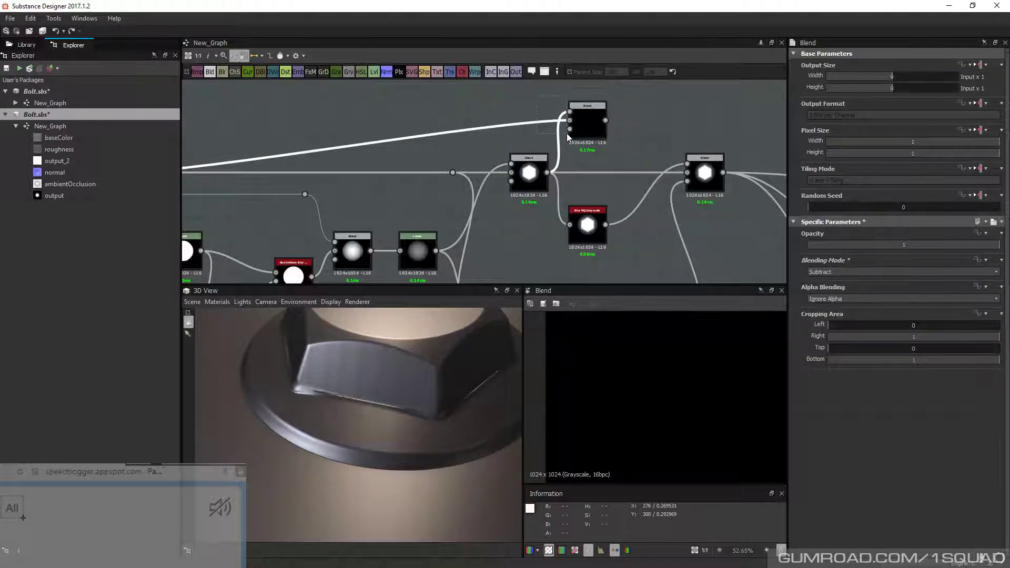
{"action": "key", "text": "x"}
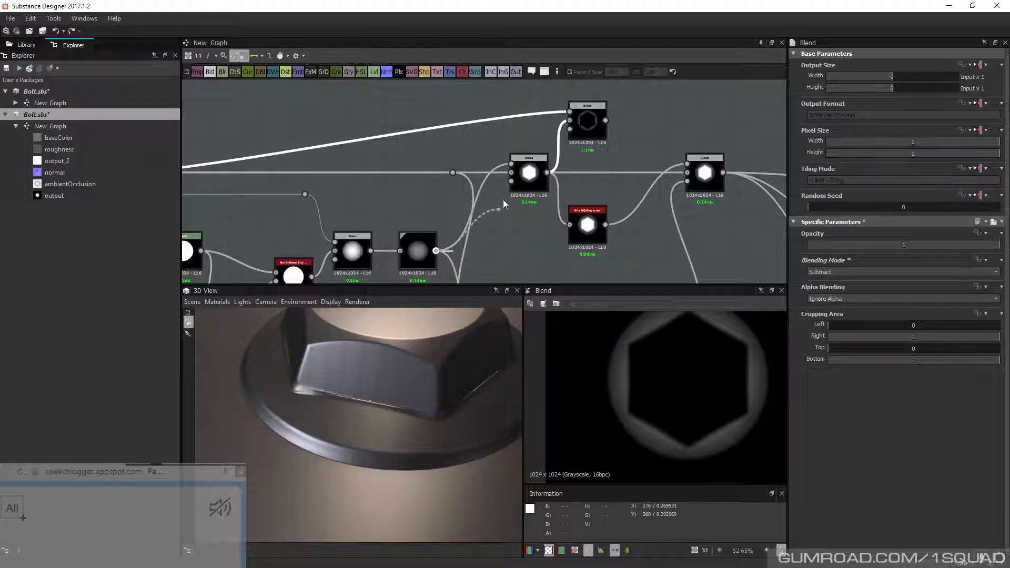
{"action": "left_click_drag", "start_coordinate": [504, 201], "coordinate": [573, 116]}
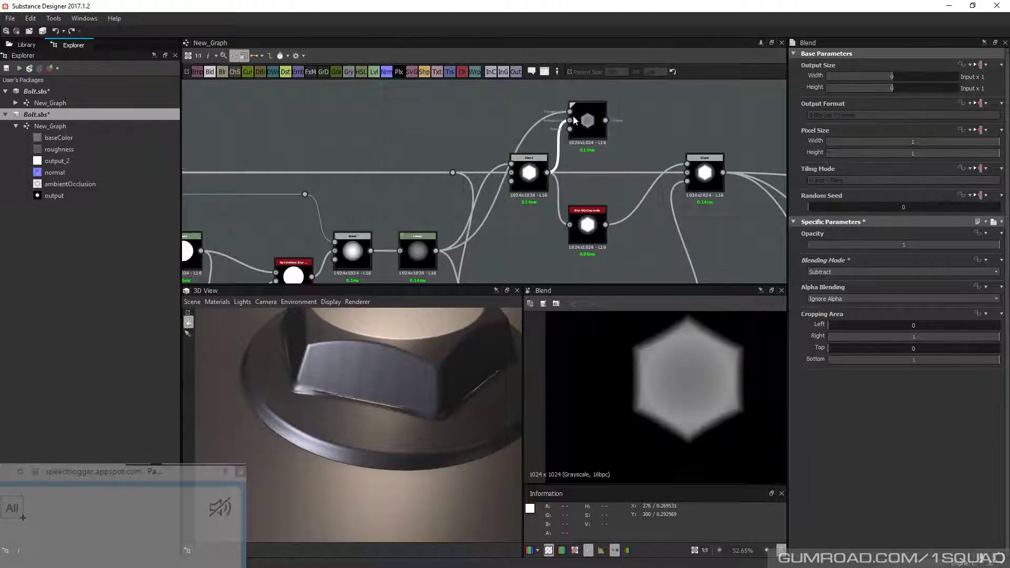
{"action": "double_click", "coordinate": [589, 117]}
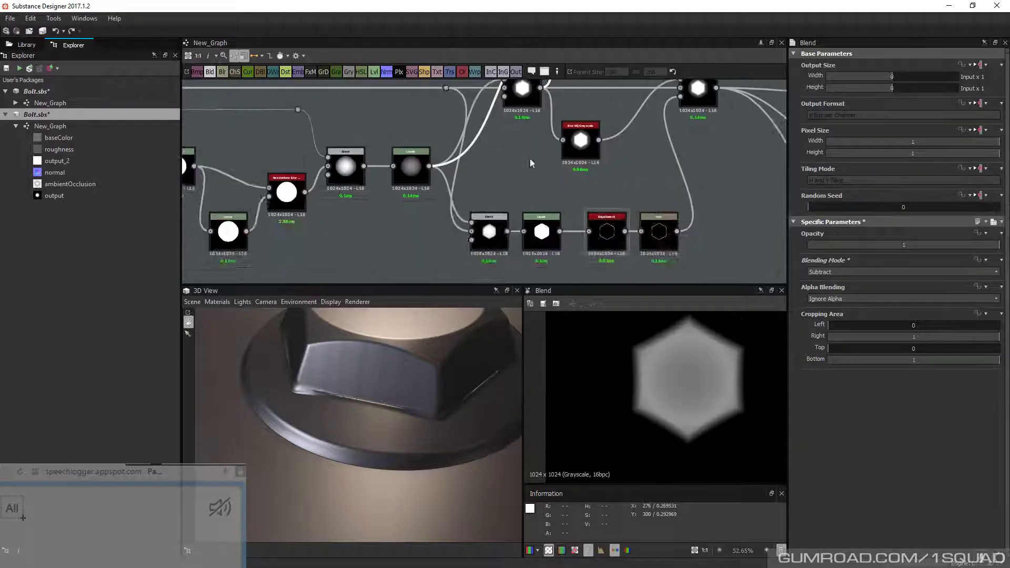
Change the blending mode of the lower Blend feeding the edge mask to Subtract
{"action": "scroll", "coordinate": [463, 226], "scroll_direction": "up", "scroll_amount": 3}
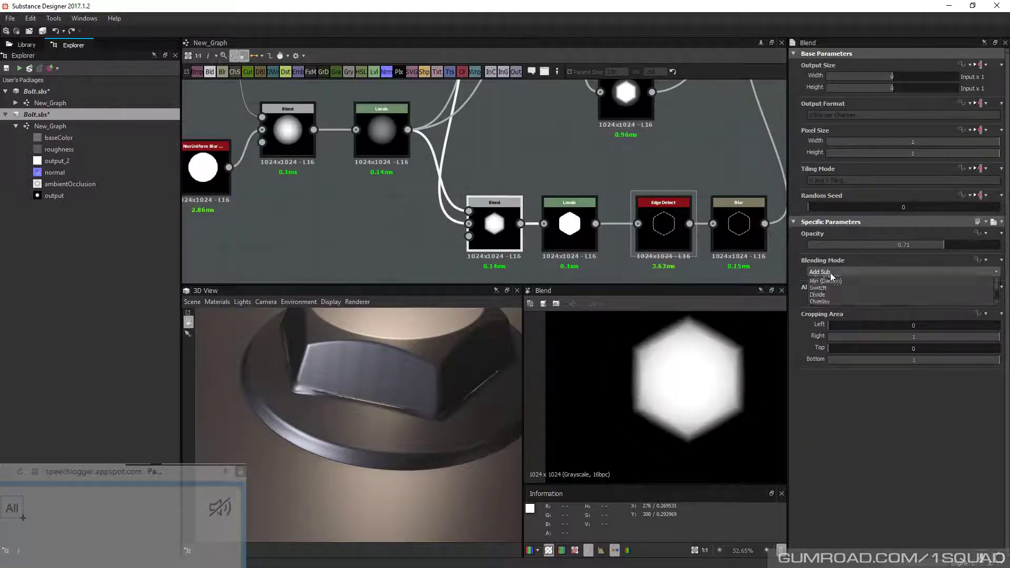
{"action": "left_click", "coordinate": [830, 273]}
{"action": "left_click", "coordinate": [832, 301]}
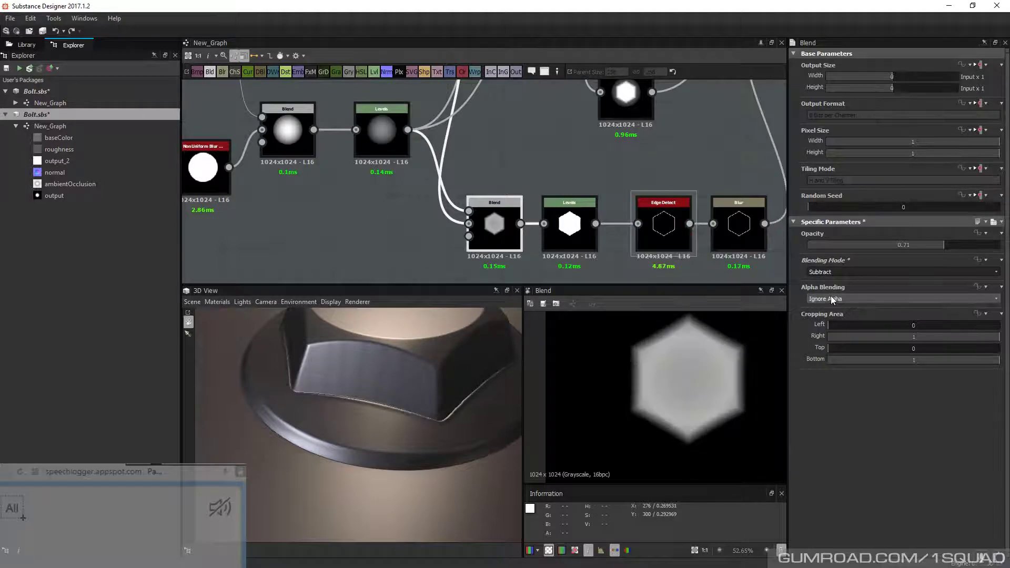
Raise the opacity of the Subtract Blend feeding the edge mask to 1
{"action": "middle_click_drag", "start_coordinate": [521, 131], "coordinate": [500, 204]}
{"action": "middle_click_drag", "start_coordinate": [581, 82], "coordinate": [572, 211]}
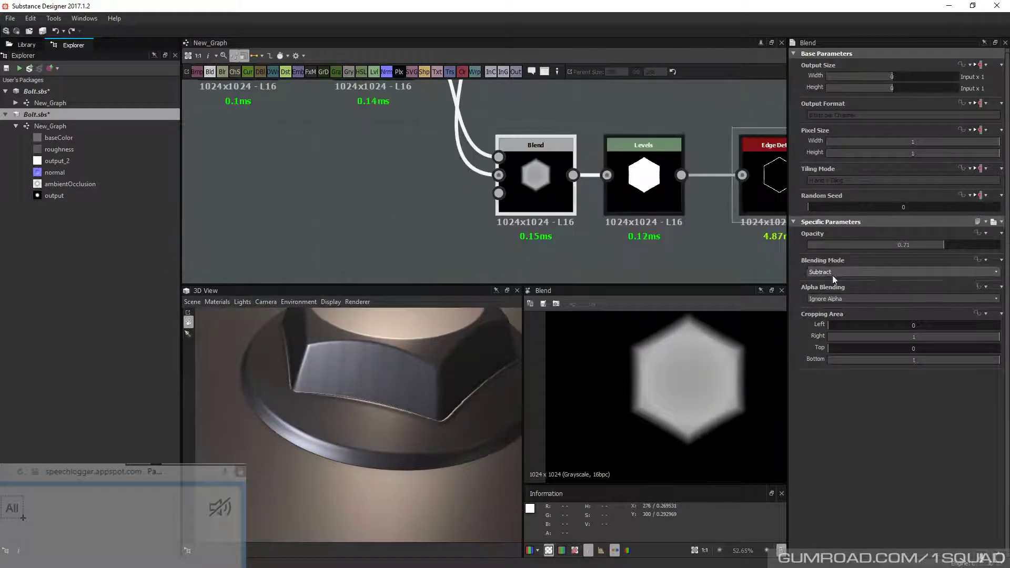
{"action": "left_click_drag", "start_coordinate": [936, 254], "coordinate": [1002, 245]}
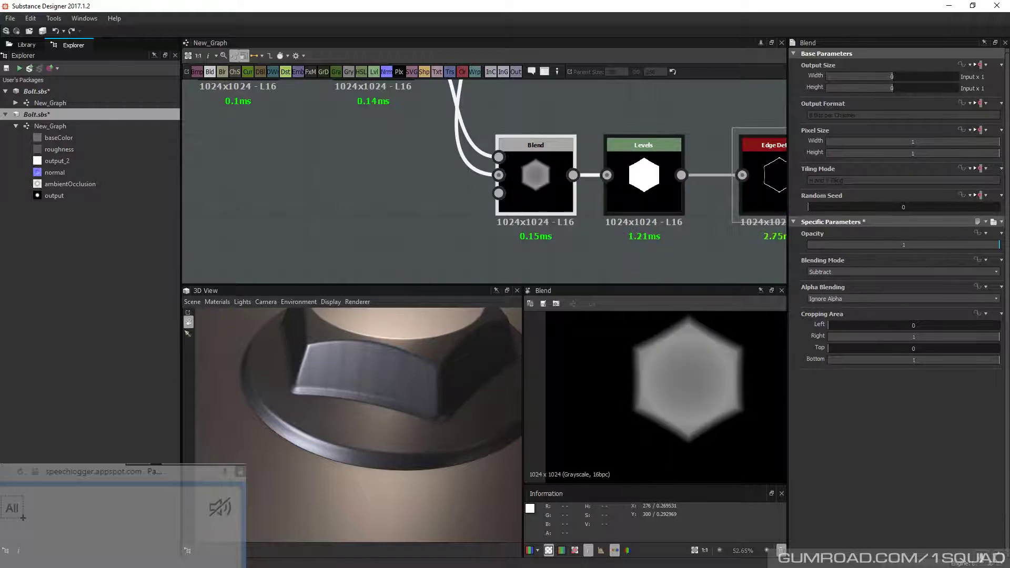
{"action": "left_click_drag", "start_coordinate": [369, 405], "coordinate": [320, 405]}
{"action": "scroll", "coordinate": [319, 408], "scroll_direction": "up", "scroll_amount": 3}
Try a Blur intensity of 0.51 on the edge mask with a larger Edge Detect width
{"action": "left_click", "coordinate": [640, 182]}
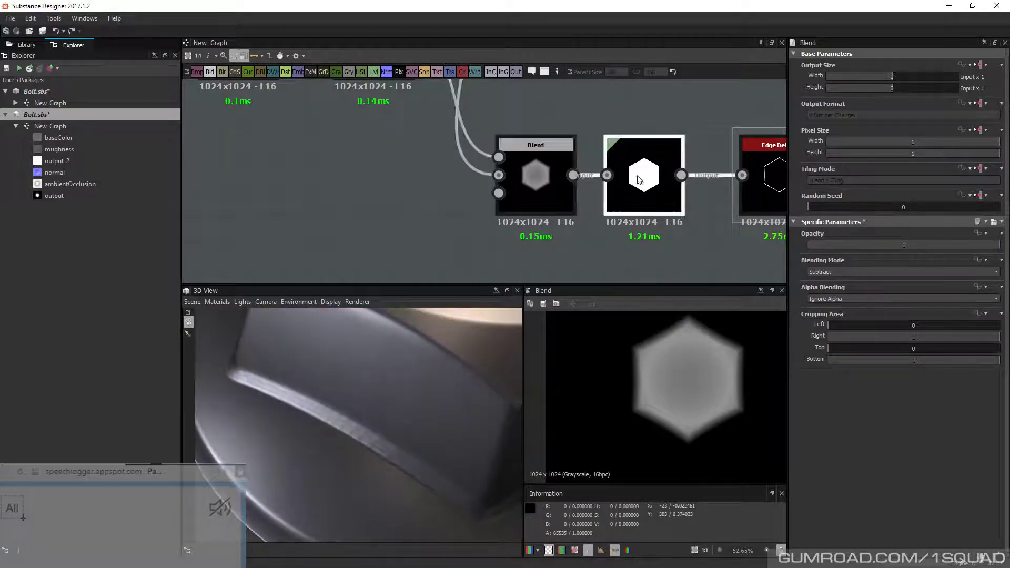
{"action": "double_click", "coordinate": [762, 186]}
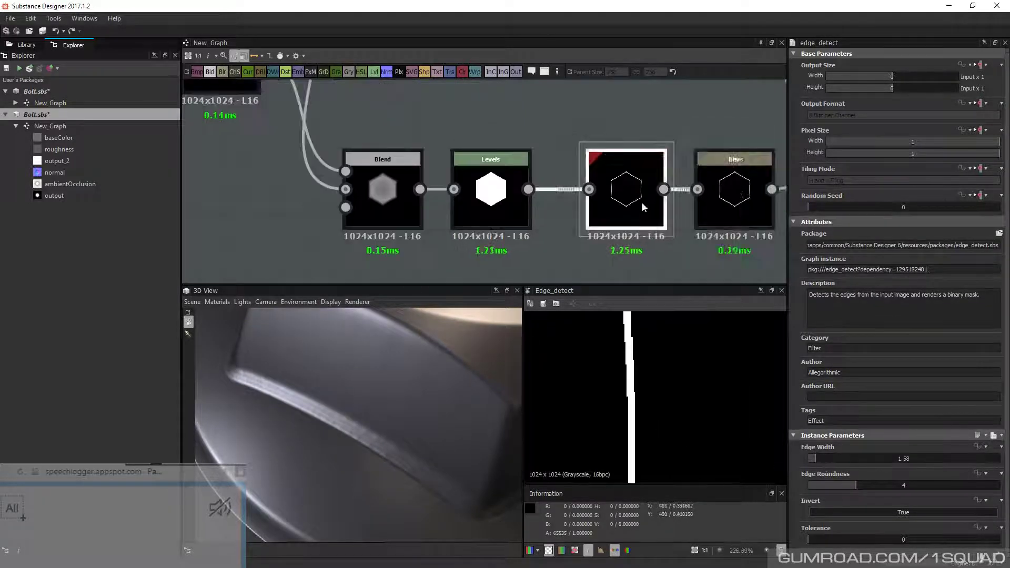
{"action": "left_click", "coordinate": [738, 187]}
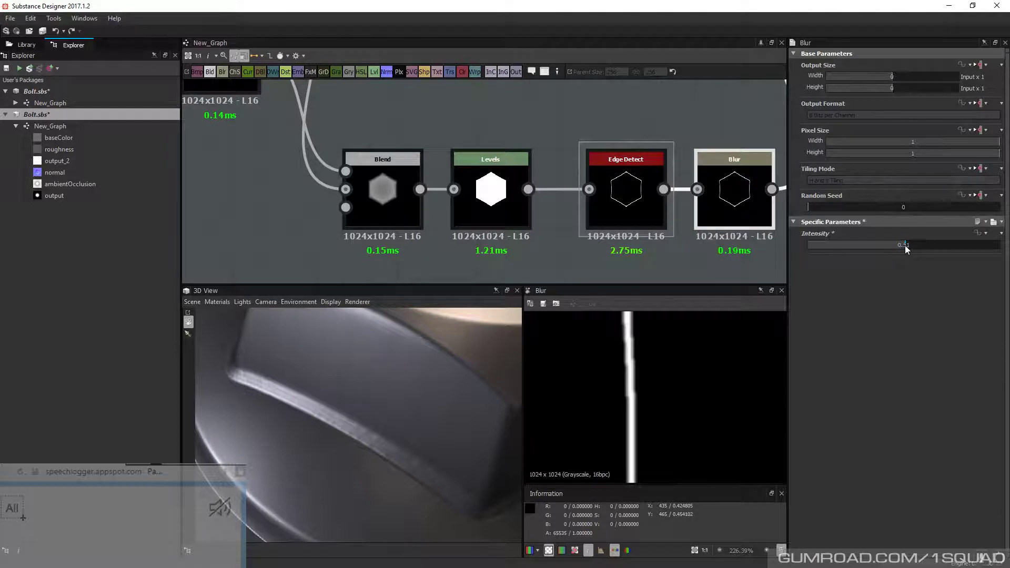
{"action": "left_click", "coordinate": [642, 197]}
{"action": "left_click_drag", "start_coordinate": [814, 458], "coordinate": [830, 456]}
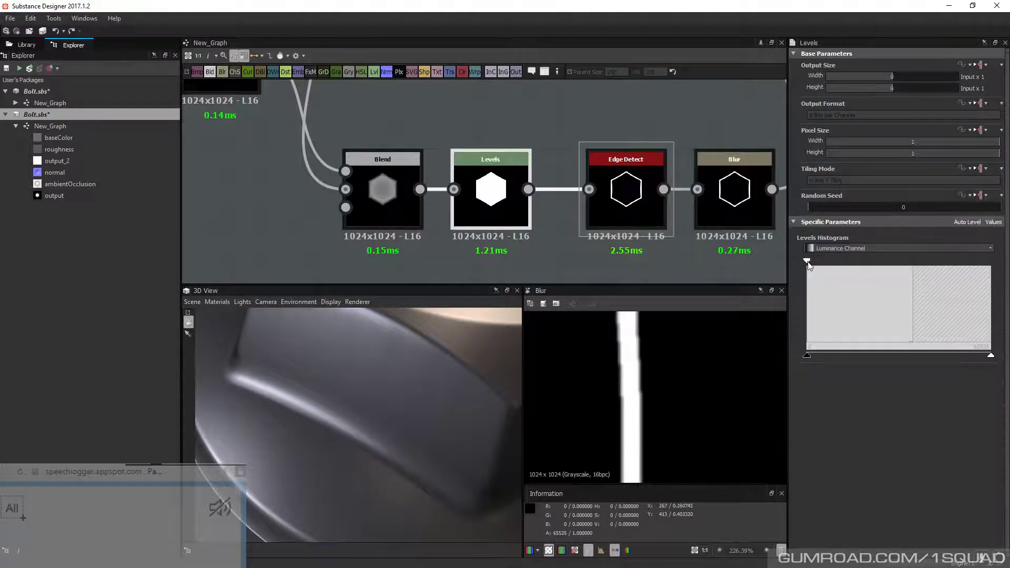
{"action": "left_click_drag", "start_coordinate": [807, 261], "coordinate": [801, 261]}
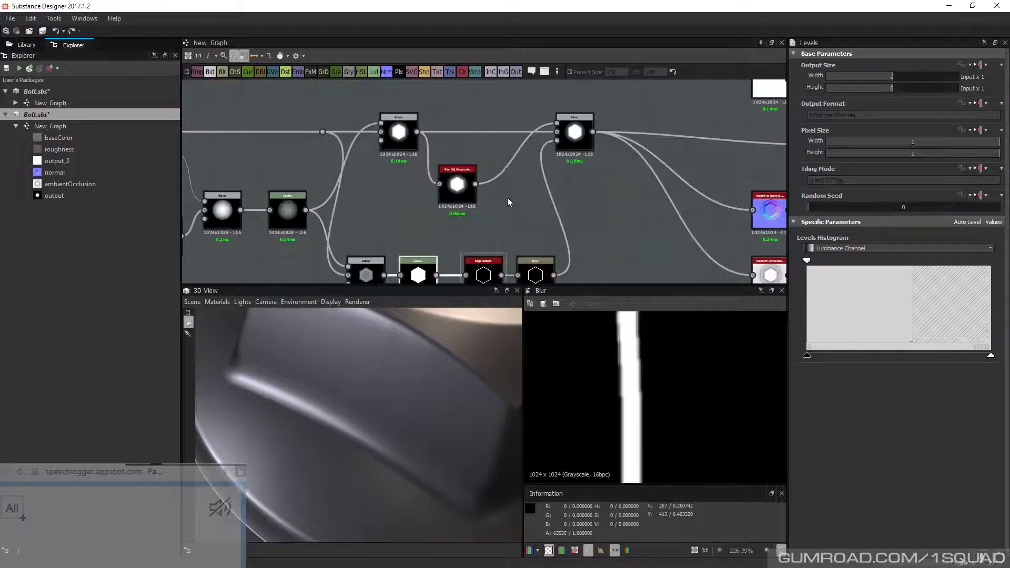
{"action": "left_click_drag", "start_coordinate": [392, 408], "coordinate": [368, 421]}
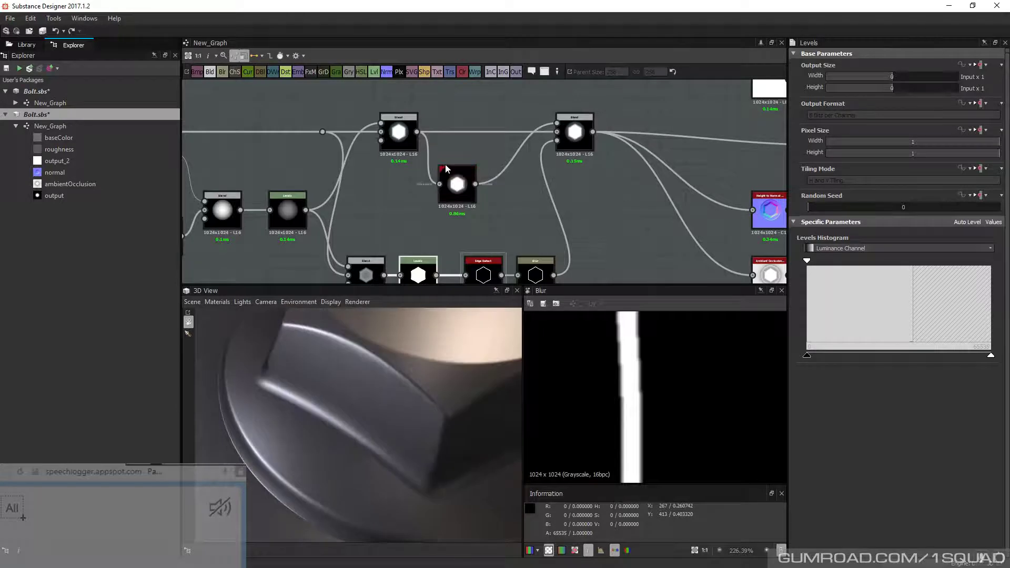
Set the Edge Detect node's edge width to 2.11 and the mask Blur's intensity to 0.5
{"action": "left_click", "coordinate": [457, 185]}
{"action": "middle_click_drag", "start_coordinate": [431, 257], "coordinate": [467, 238]}
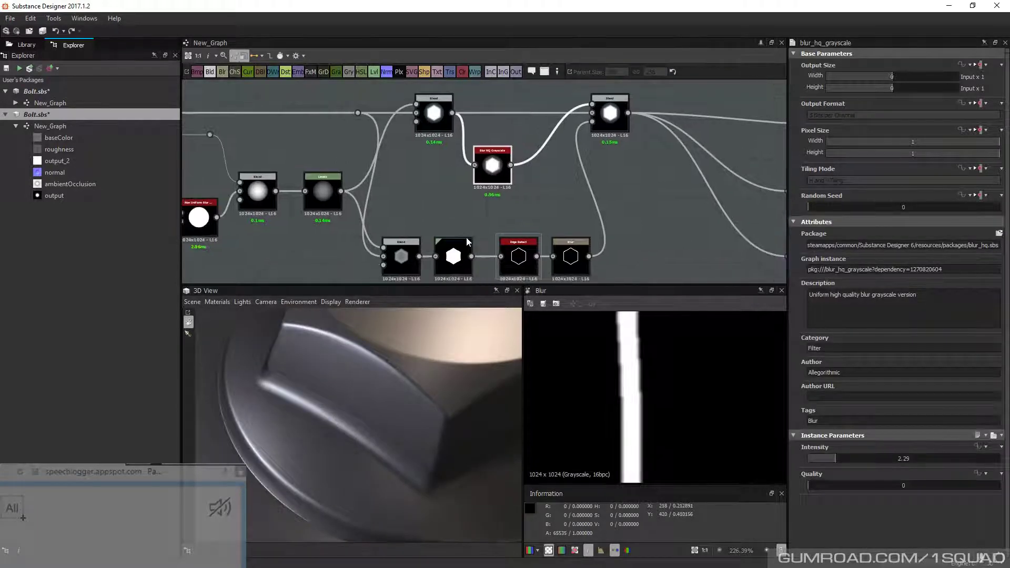
{"action": "scroll", "coordinate": [474, 237], "scroll_direction": "up", "scroll_amount": 5}
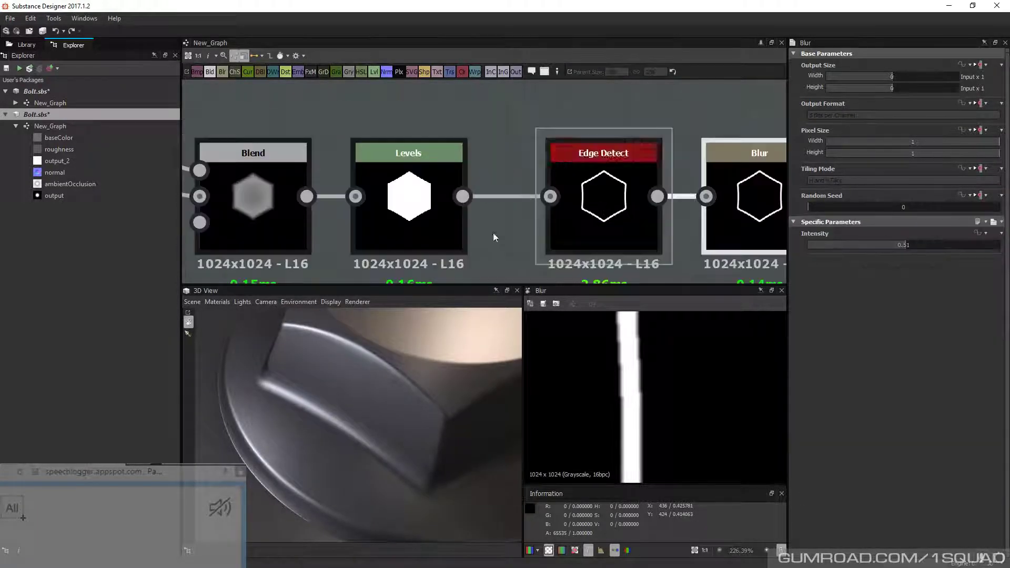
{"action": "left_click", "coordinate": [604, 222]}
{"action": "left_click_drag", "start_coordinate": [829, 458], "coordinate": [822, 459]}
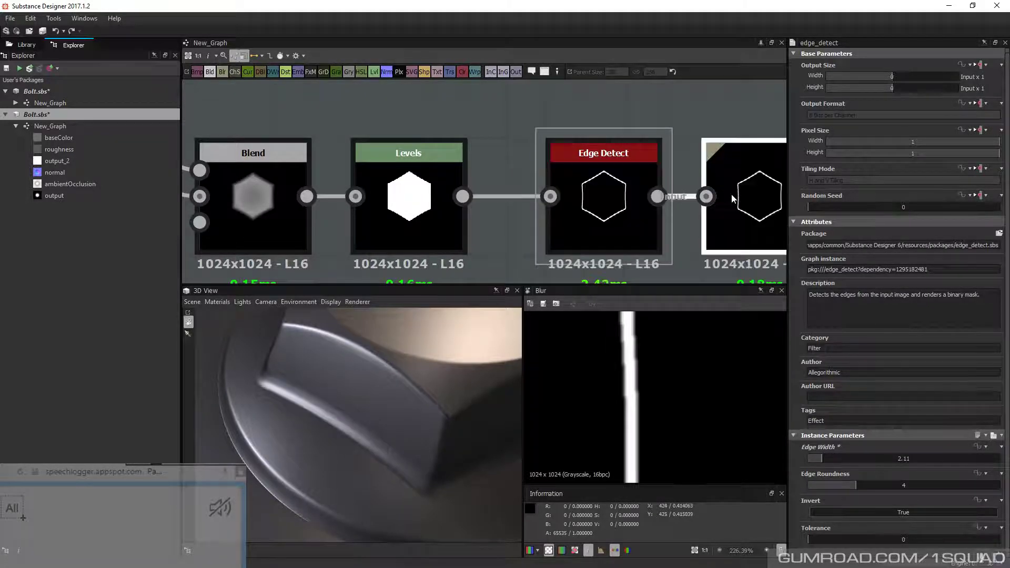
{"action": "left_click", "coordinate": [732, 194]}
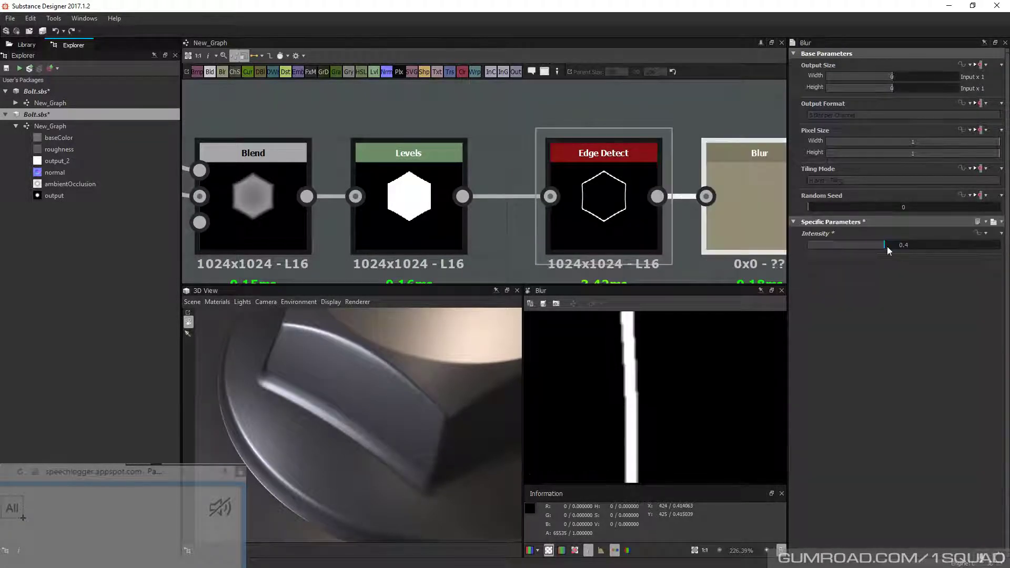
Reduce the Blur HQ Grayscale node's intensity to 1.63
{"action": "middle_click_drag", "start_coordinate": [551, 180], "coordinate": [432, 245]}
{"action": "scroll", "coordinate": [432, 246], "scroll_direction": "down", "scroll_amount": 3}
{"action": "middle_click_drag", "start_coordinate": [582, 184], "coordinate": [608, 270]}
{"action": "middle_click_drag", "start_coordinate": [510, 209], "coordinate": [568, 113]}
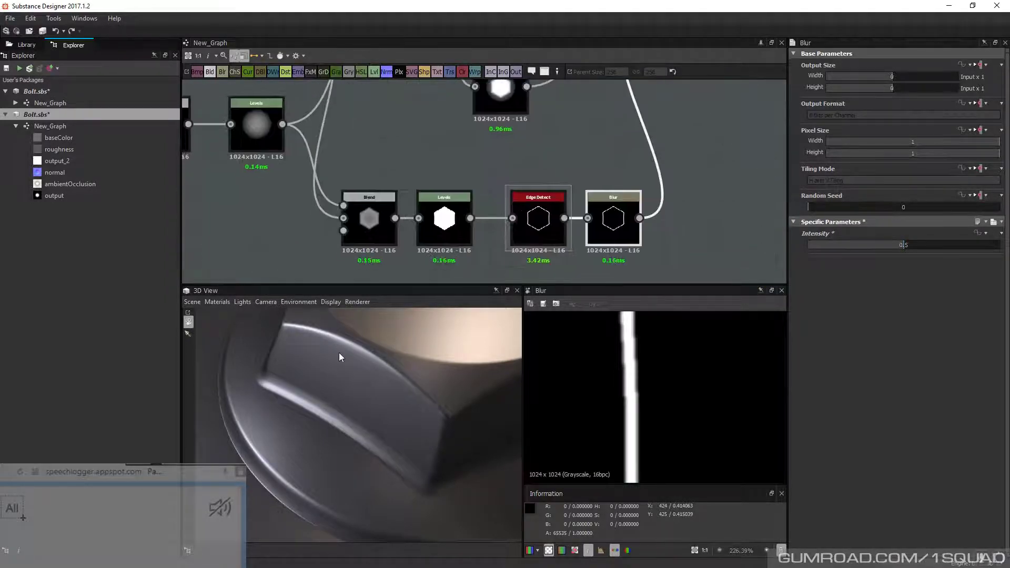
{"action": "left_click_drag", "start_coordinate": [339, 353], "coordinate": [404, 292]}
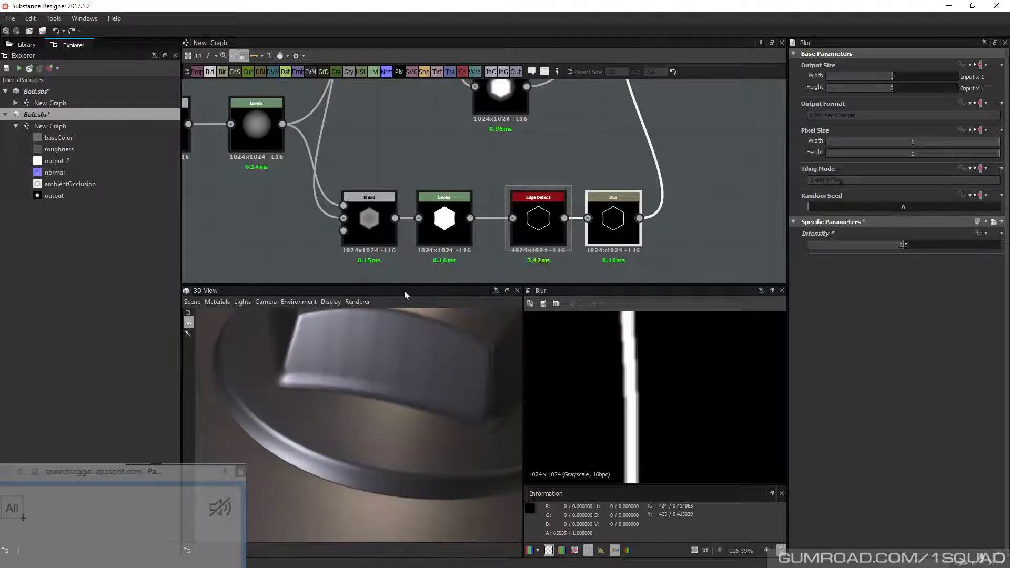
{"action": "middle_click_drag", "start_coordinate": [506, 196], "coordinate": [474, 266]}
{"action": "left_click", "coordinate": [491, 182]}
{"action": "left_click", "coordinate": [493, 184]}
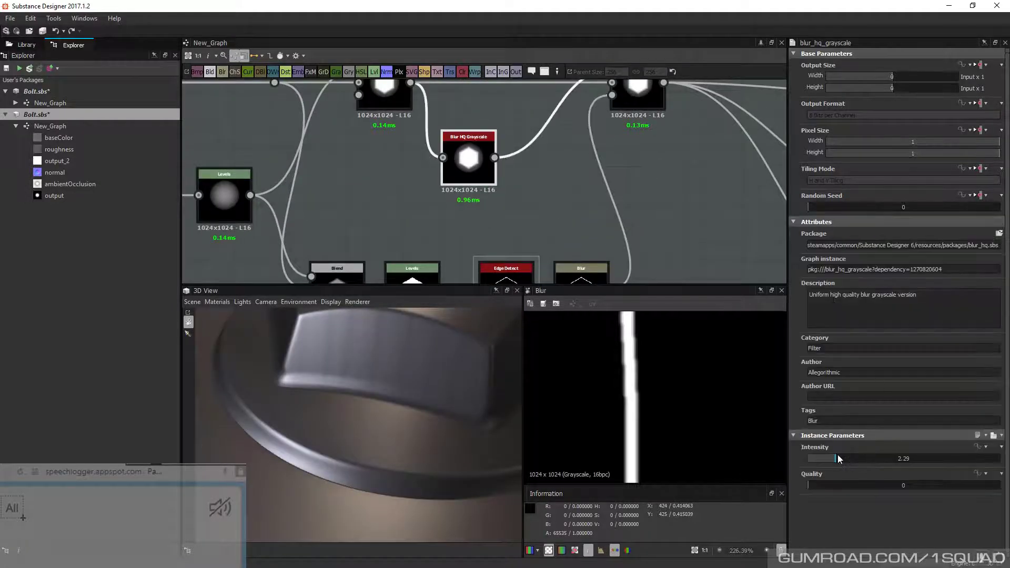
{"action": "left_click_drag", "start_coordinate": [838, 459], "coordinate": [828, 460]}
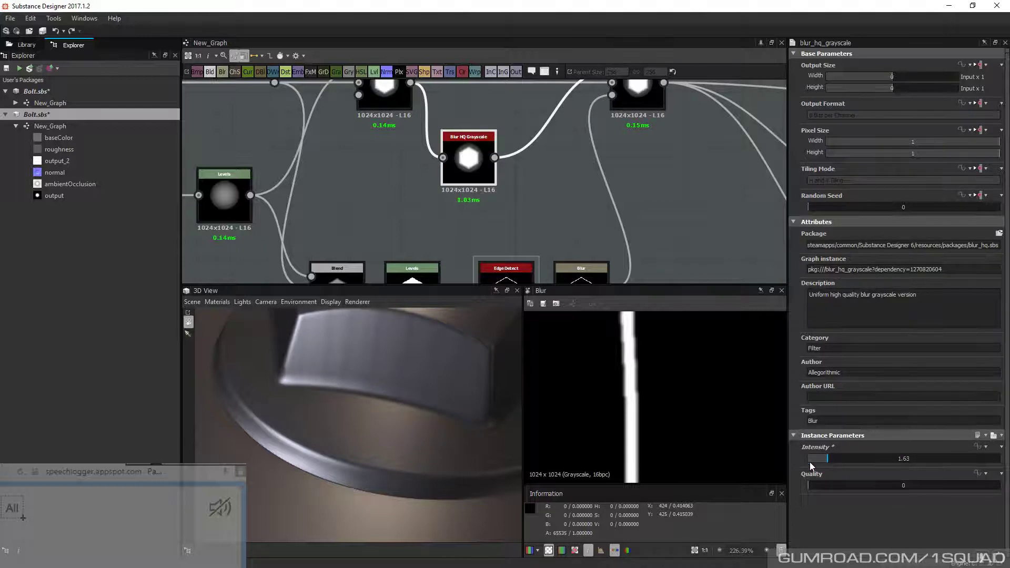
Inspect the bolt head's softened edges on the 3D model from several angles
{"action": "mouse_move", "coordinate": [458, 421]}
{"action": "left_mouse_down"}
{"action": "mouse_move", "coordinate": [439, 415]}
{"action": "mouse_move", "coordinate": [429, 375]}
{"action": "mouse_move", "coordinate": [331, 372]}
{"action": "mouse_move", "coordinate": [399, 364]}
{"action": "mouse_move", "coordinate": [444, 411]}
{"action": "mouse_move", "coordinate": [440, 432]}
{"action": "mouse_move", "coordinate": [354, 325]}
{"action": "mouse_move", "coordinate": [414, 396]}
{"action": "mouse_move", "coordinate": [386, 398]}
{"action": "mouse_move", "coordinate": [429, 401]}
{"action": "mouse_move", "coordinate": [395, 408]}
{"action": "mouse_move", "coordinate": [419, 441]}
{"action": "mouse_move", "coordinate": [436, 444]}
{"action": "mouse_move", "coordinate": [388, 404]}
{"action": "mouse_move", "coordinate": [475, 416]}
{"action": "left_mouse_up"}
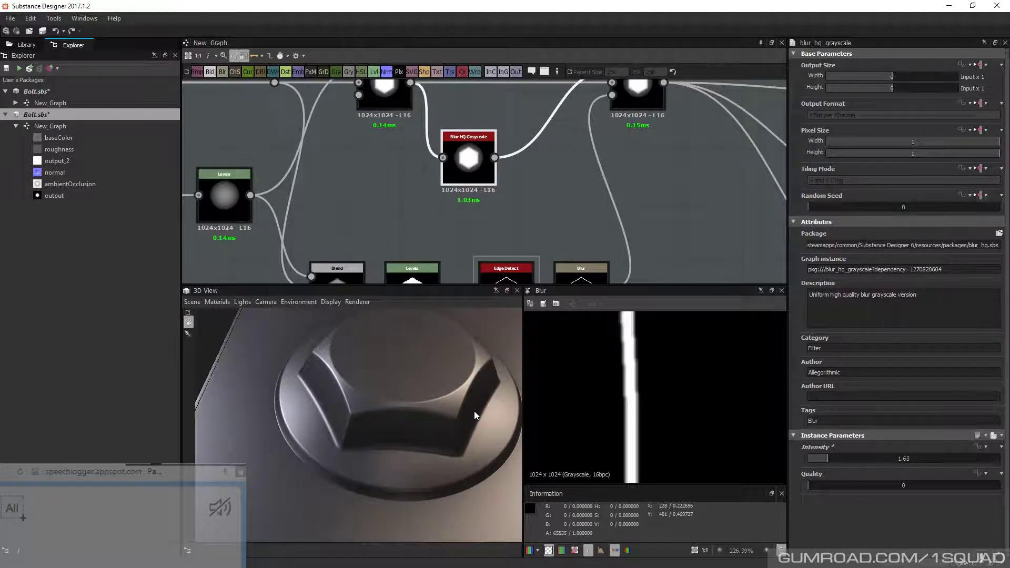
{"action": "scroll", "coordinate": [551, 212], "scroll_direction": "down", "scroll_amount": 5}
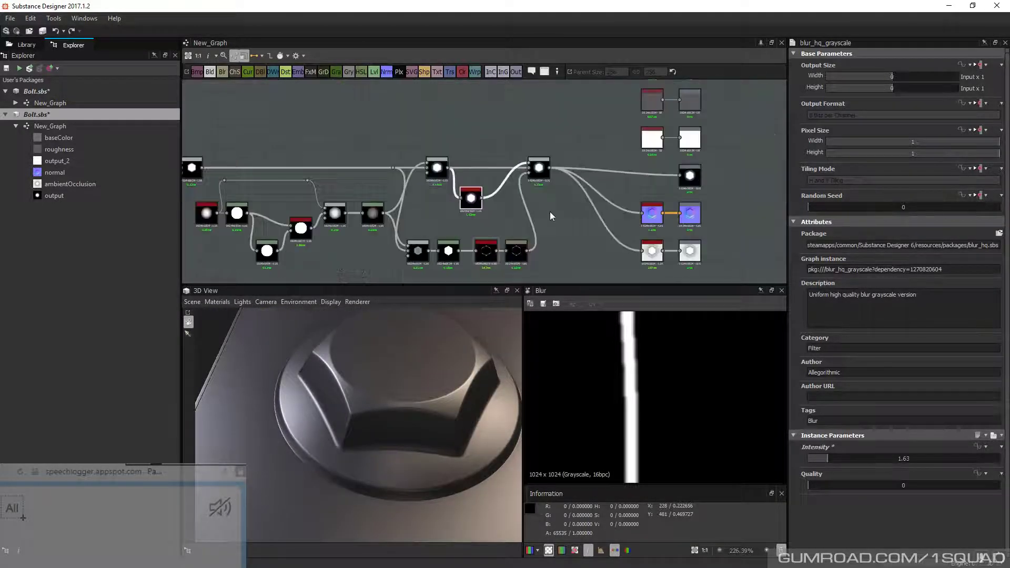
{"action": "left_click_drag", "start_coordinate": [403, 415], "coordinate": [392, 379]}
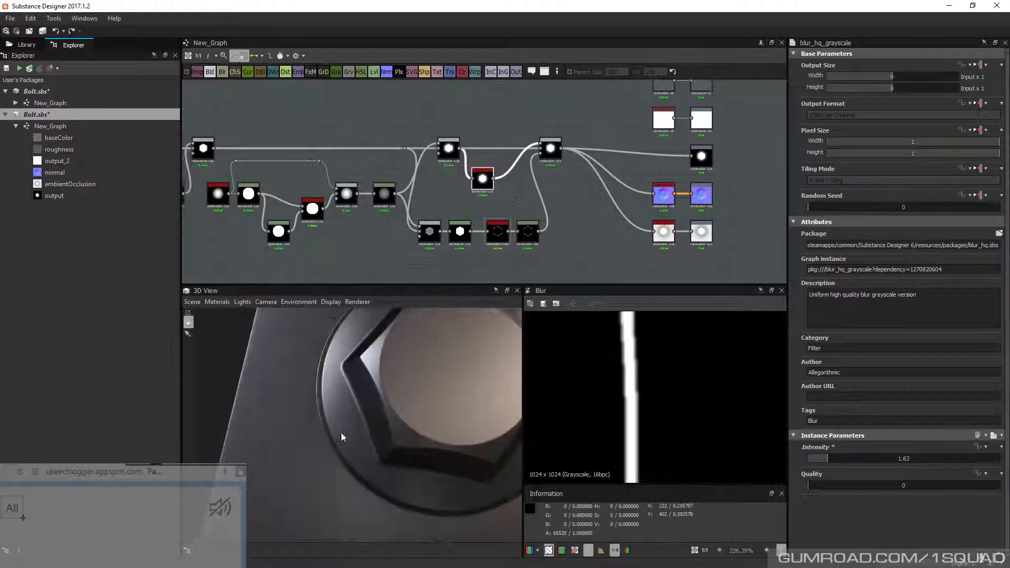
{"action": "left_click_drag", "start_coordinate": [341, 432], "coordinate": [347, 412]}
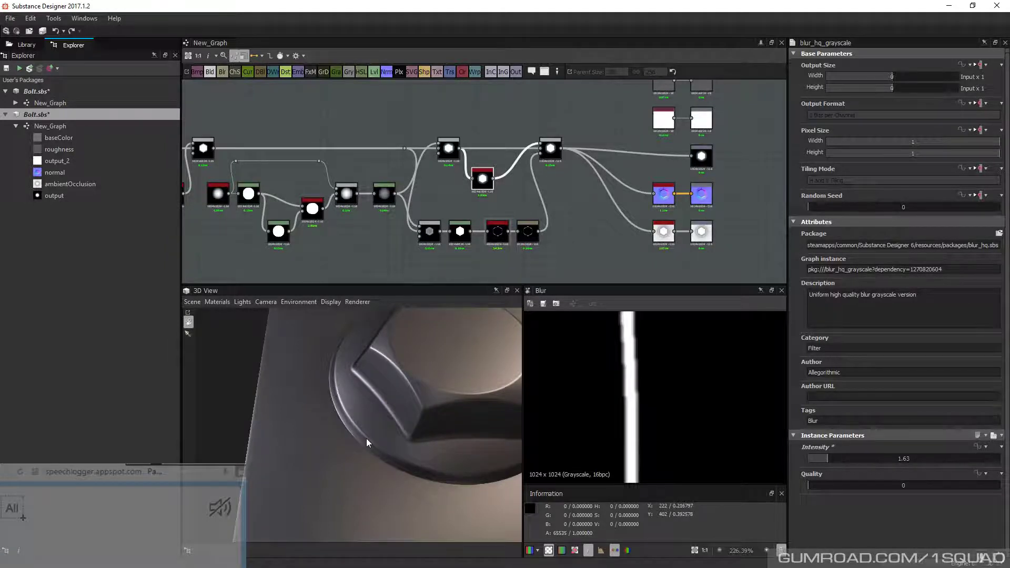
{"action": "mouse_move", "coordinate": [365, 438]}
{"action": "left_mouse_down"}
{"action": "mouse_move", "coordinate": [373, 430]}
{"action": "mouse_move", "coordinate": [351, 430]}
{"action": "mouse_move", "coordinate": [296, 400]}
{"action": "mouse_move", "coordinate": [339, 411]}
{"action": "mouse_move", "coordinate": [337, 432]}
{"action": "mouse_move", "coordinate": [355, 421]}
{"action": "mouse_move", "coordinate": [376, 439]}
{"action": "mouse_move", "coordinate": [420, 432]}
{"action": "mouse_move", "coordinate": [355, 418]}
{"action": "mouse_move", "coordinate": [402, 421]}
{"action": "mouse_move", "coordinate": [350, 372]}
{"action": "mouse_move", "coordinate": [292, 424]}
{"action": "mouse_move", "coordinate": [358, 451]}
{"action": "left_mouse_up"}
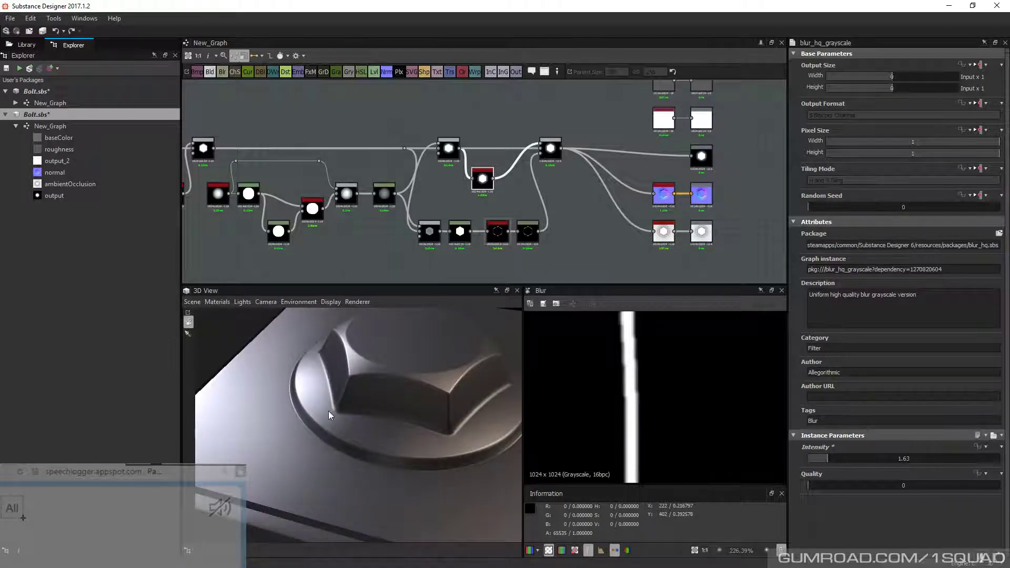
Check the function driving the paraboloid Shape's Scale and clear it from the parameter
{"action": "scroll", "coordinate": [402, 226], "scroll_direction": "up", "scroll_amount": 5}
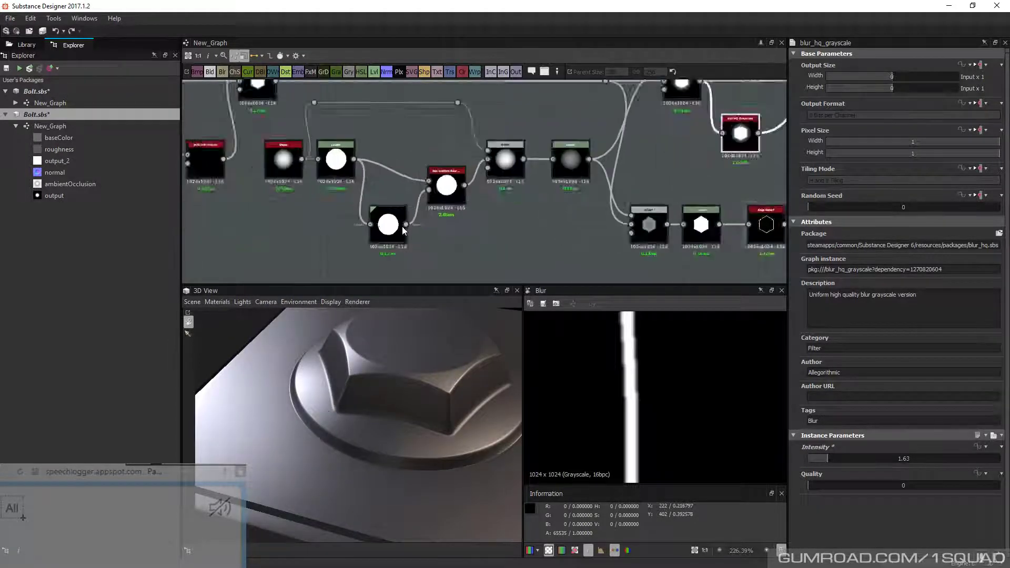
{"action": "left_click", "coordinate": [371, 180]}
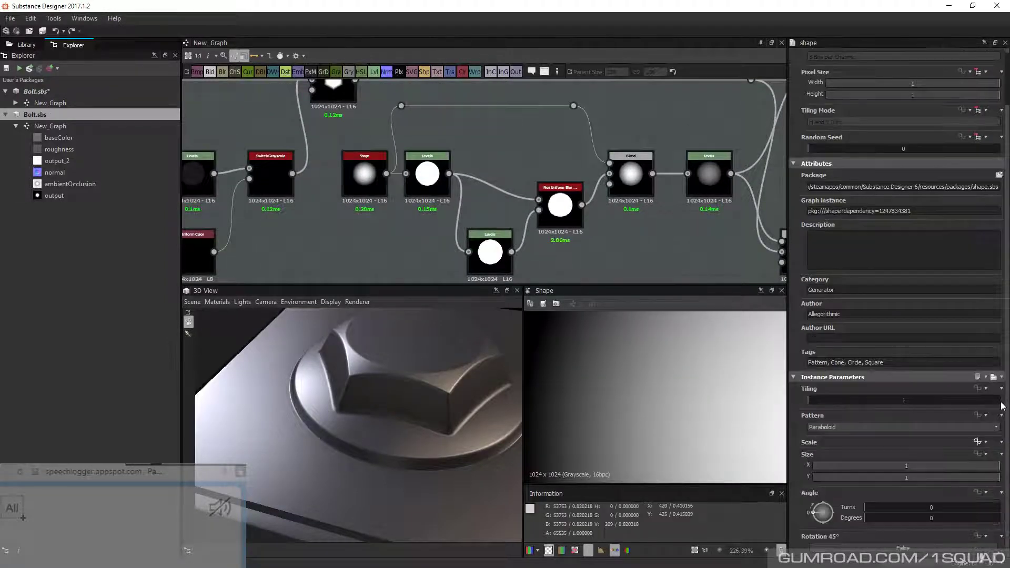
{"action": "left_click", "coordinate": [359, 172]}
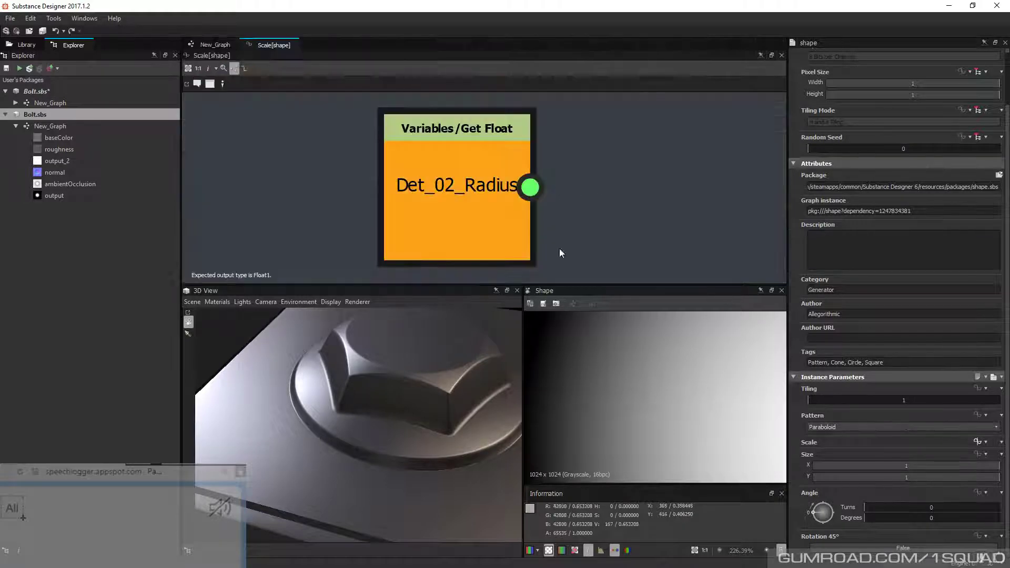
{"action": "left_click", "coordinate": [215, 45]}
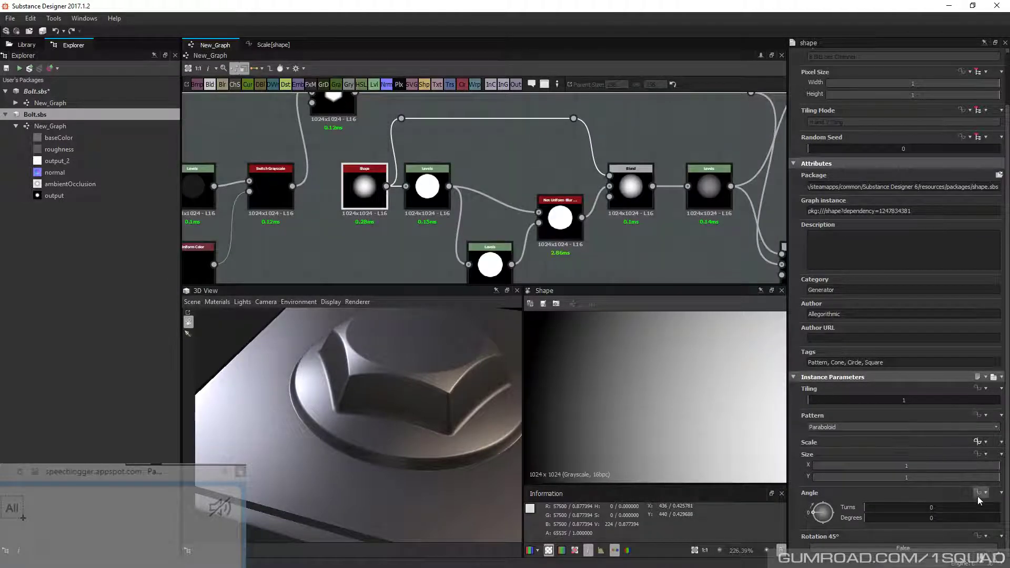
{"action": "left_click", "coordinate": [978, 442]}
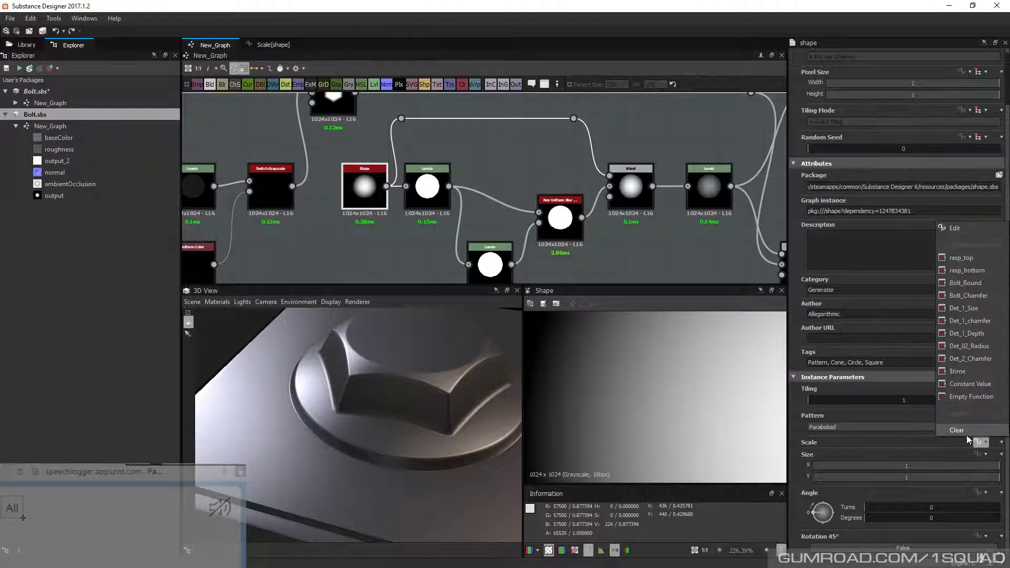
{"action": "left_click", "coordinate": [918, 443]}
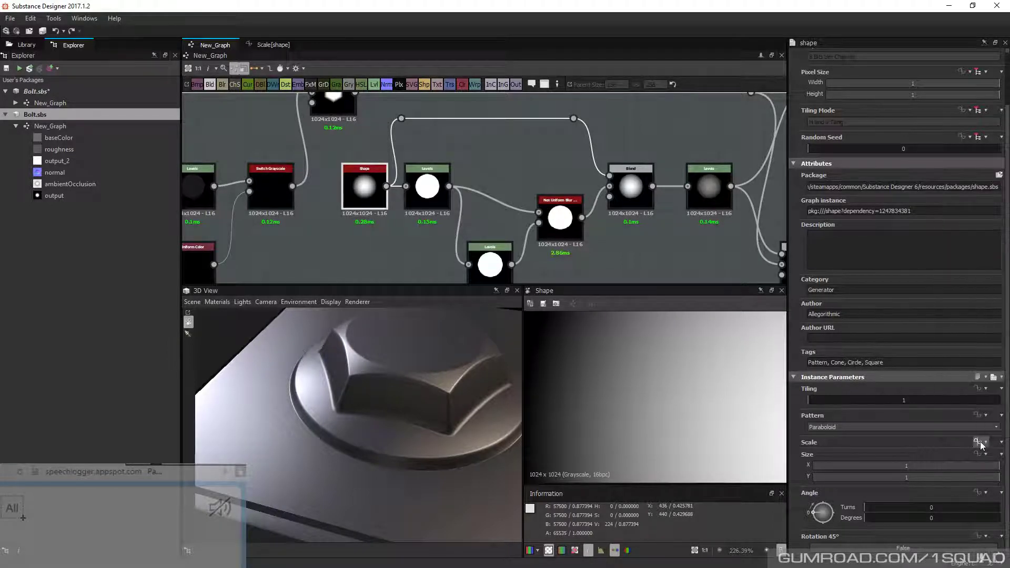
{"action": "left_click", "coordinate": [986, 443]}
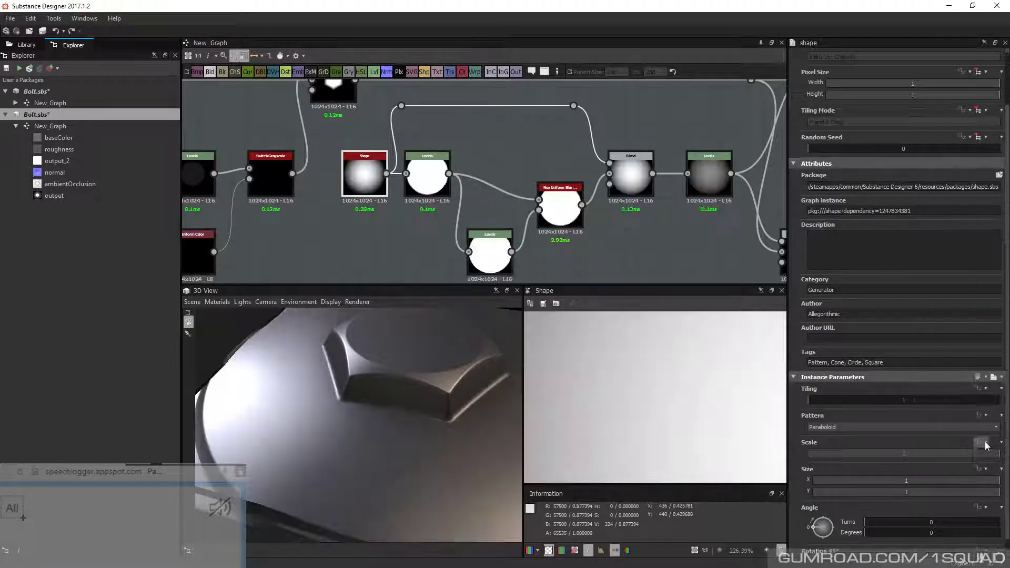
Expose the paraboloid Shape's Scale as a new graph input named Det_3_radius
{"action": "left_click", "coordinate": [982, 443]}
{"action": "left_click", "coordinate": [966, 418]}
{"action": "left_click", "coordinate": [508, 284]}
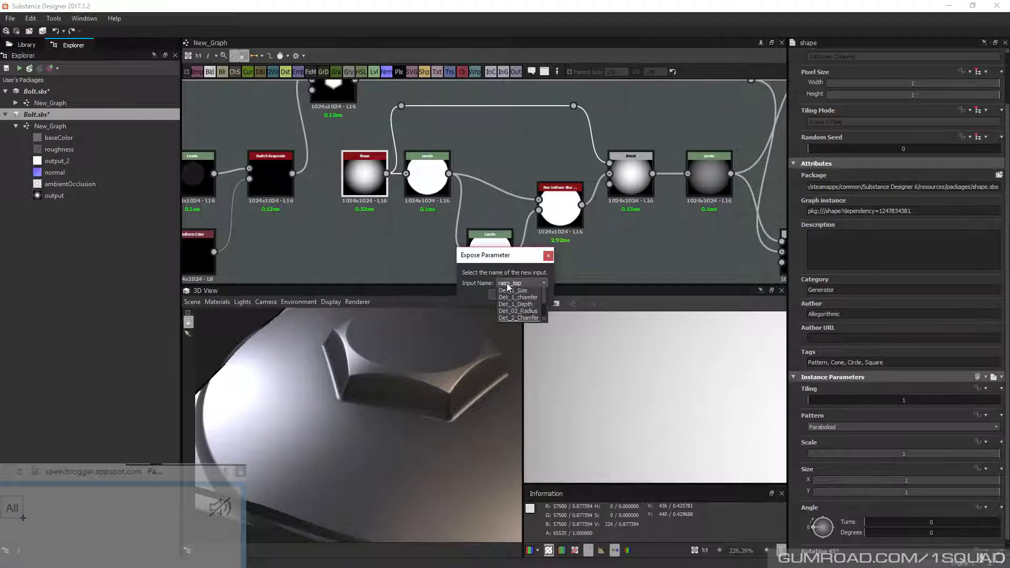
{"action": "left_click", "coordinate": [508, 287]}
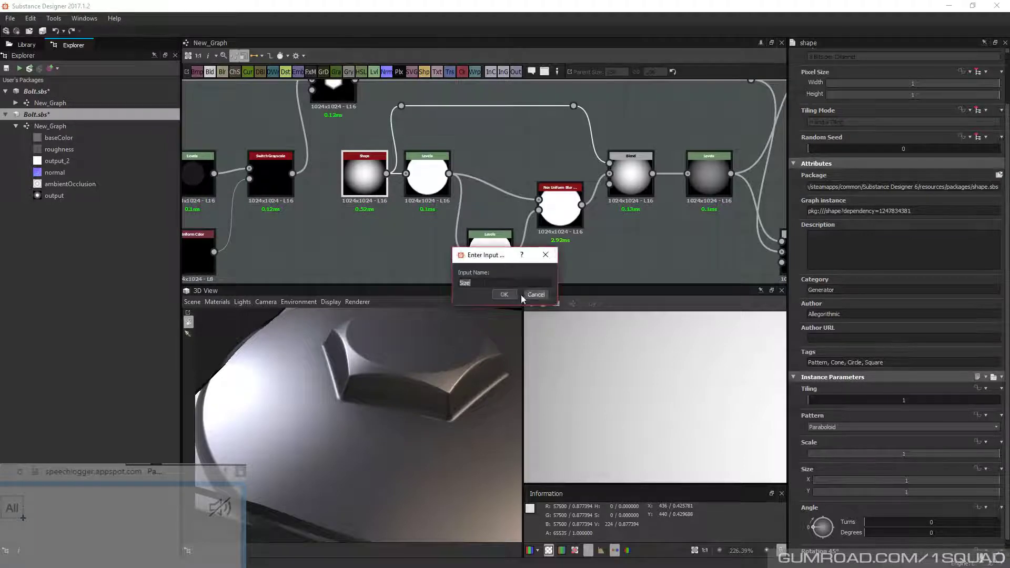
{"action": "type", "text": "Det_"}
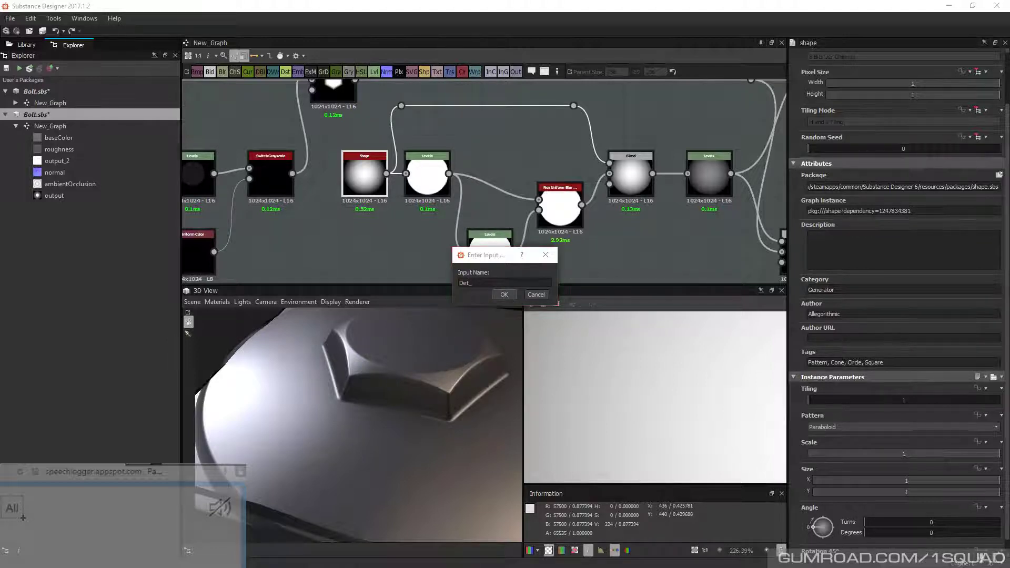
{"action": "type", "text": "radius"}
{"action": "type", "text": ")"}
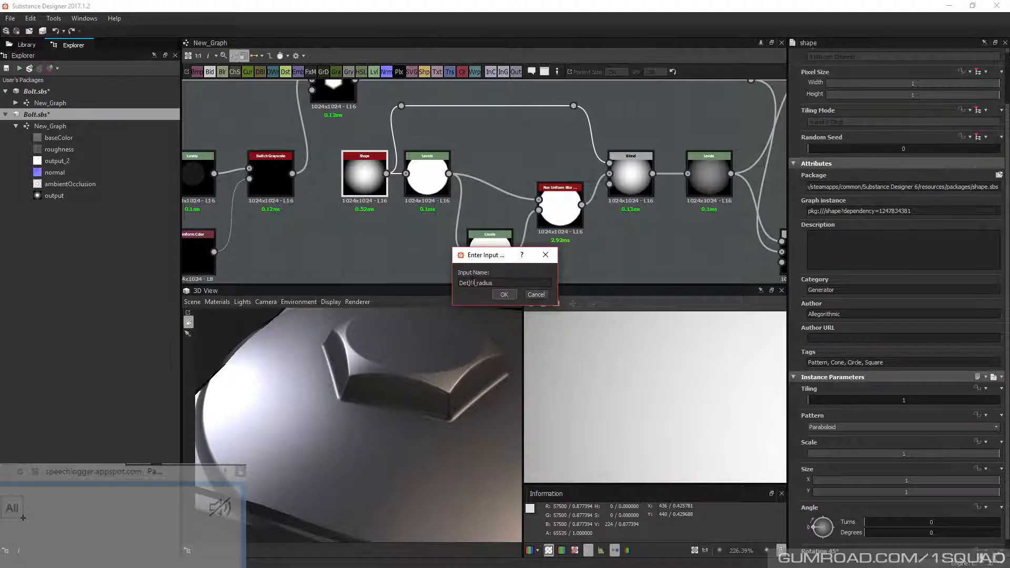
{"action": "key", "text": "BackSpace"}
{"action": "type", "text": "_3"}
{"action": "key", "text": "ctrl+a"}
{"action": "left_click", "coordinate": [504, 296]}
Compare the previews of the paraboloid Shape and its adjoining Levels node, and check the enlarged shape on the bolt
{"action": "double_click", "coordinate": [428, 177]}
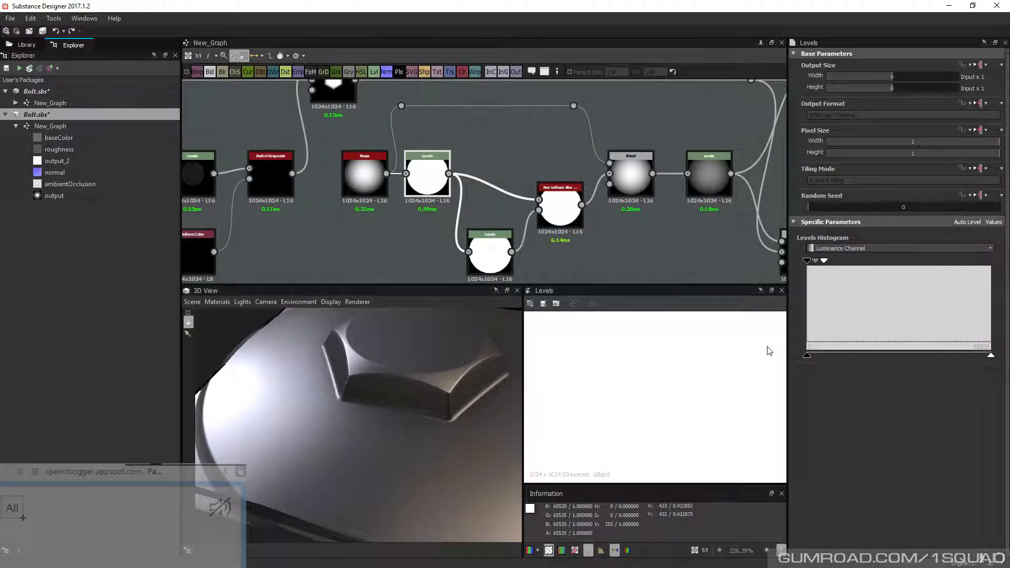
{"action": "double_click", "coordinate": [365, 173]}
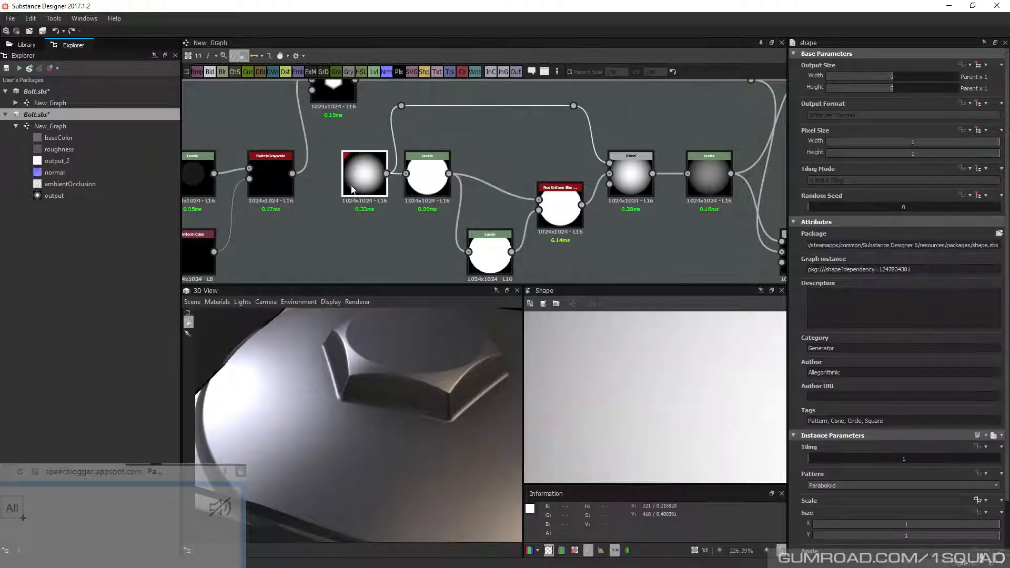
{"action": "left_click_drag", "start_coordinate": [234, 428], "coordinate": [341, 483]}
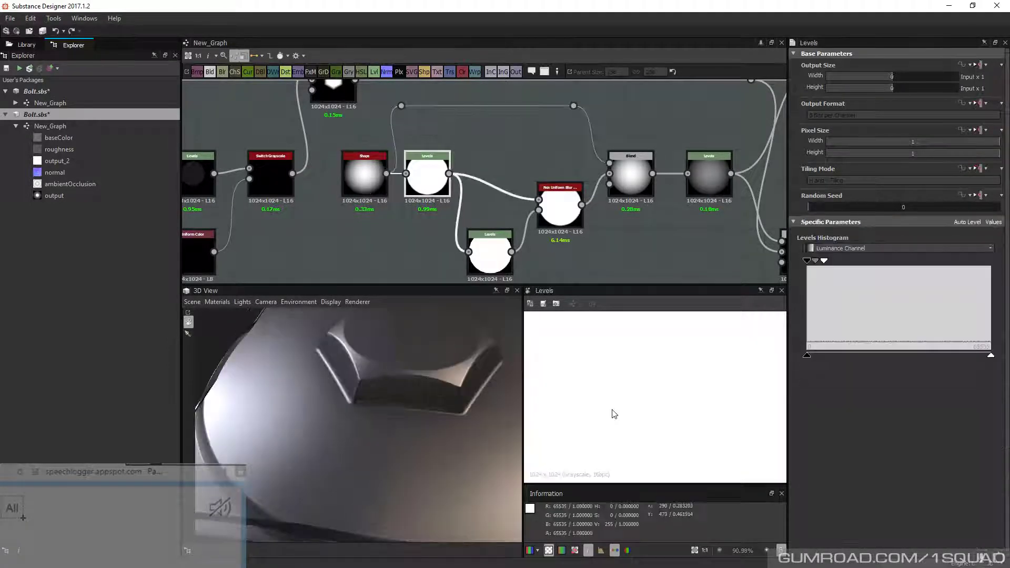
Expose the Level In High parameter of the Levels node beside the paraboloid Shape as a new graph input named Det_3_Chamfer
{"action": "scroll", "coordinate": [614, 414], "scroll_direction": "down", "scroll_amount": 5}
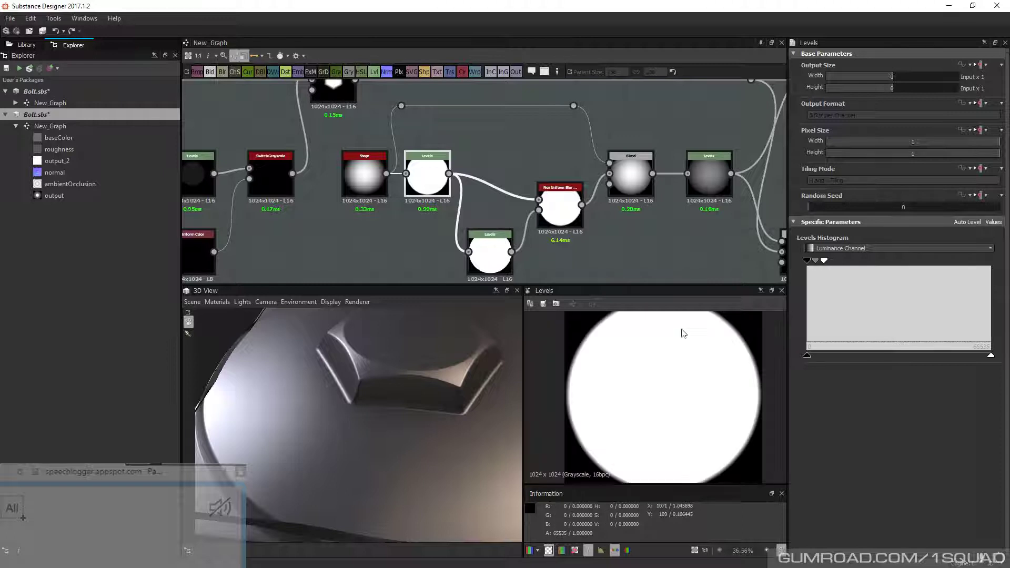
{"action": "left_click", "coordinate": [993, 222]}
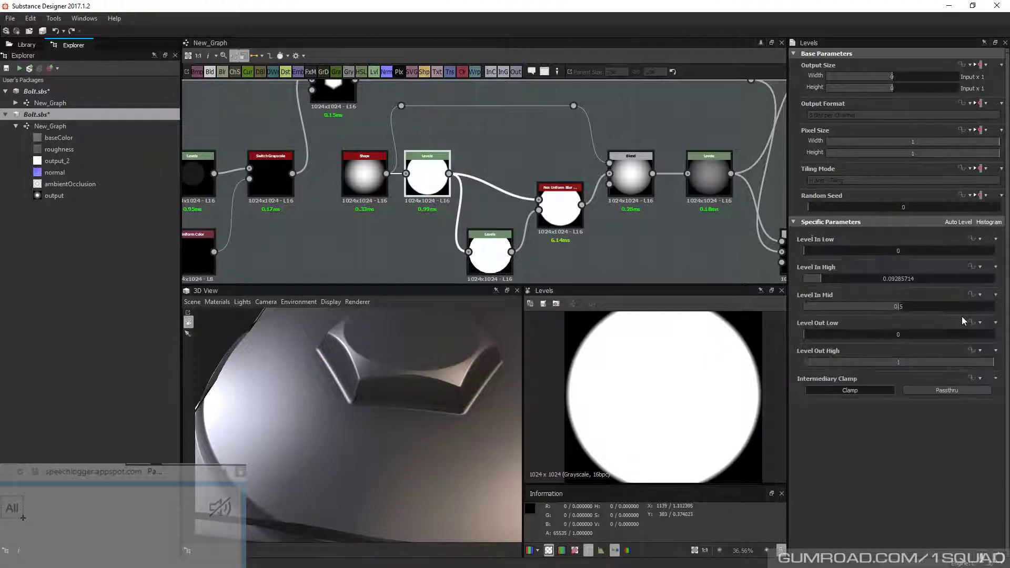
{"action": "left_click", "coordinate": [972, 322]}
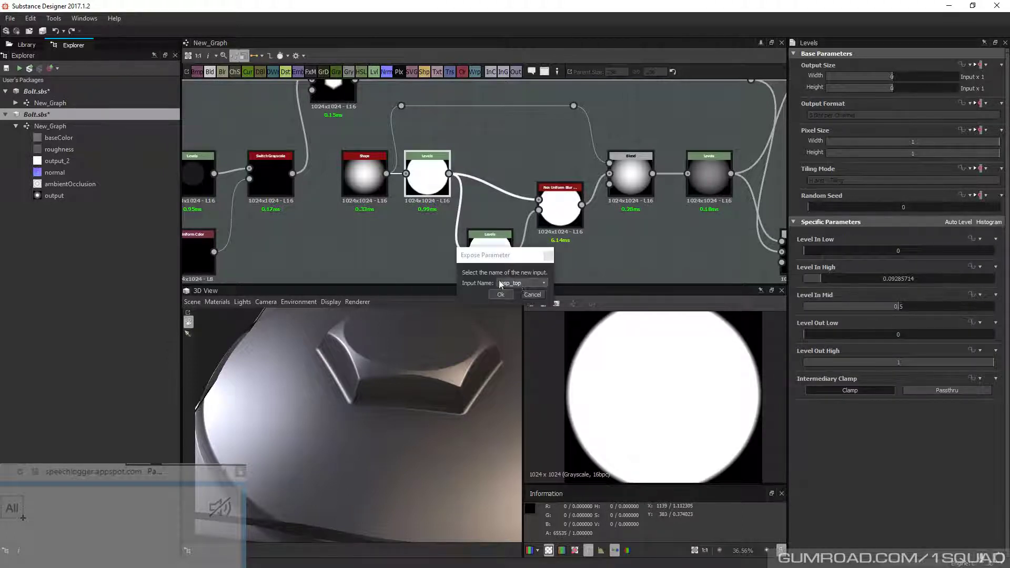
{"action": "left_click", "coordinate": [521, 283]}
{"action": "scroll", "coordinate": [512, 344], "scroll_direction": "down", "scroll_amount": 1}
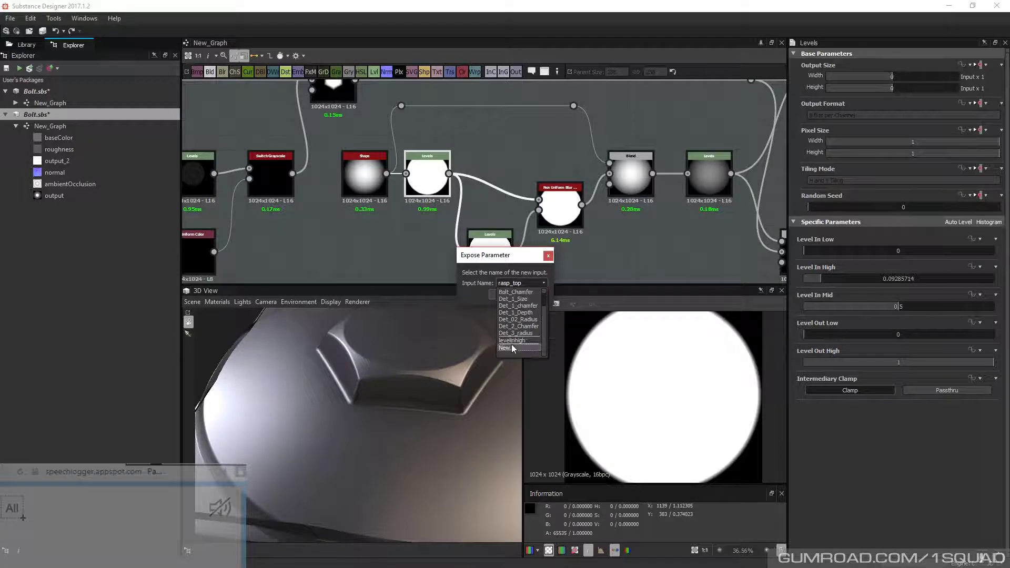
{"action": "left_click", "coordinate": [512, 347]}
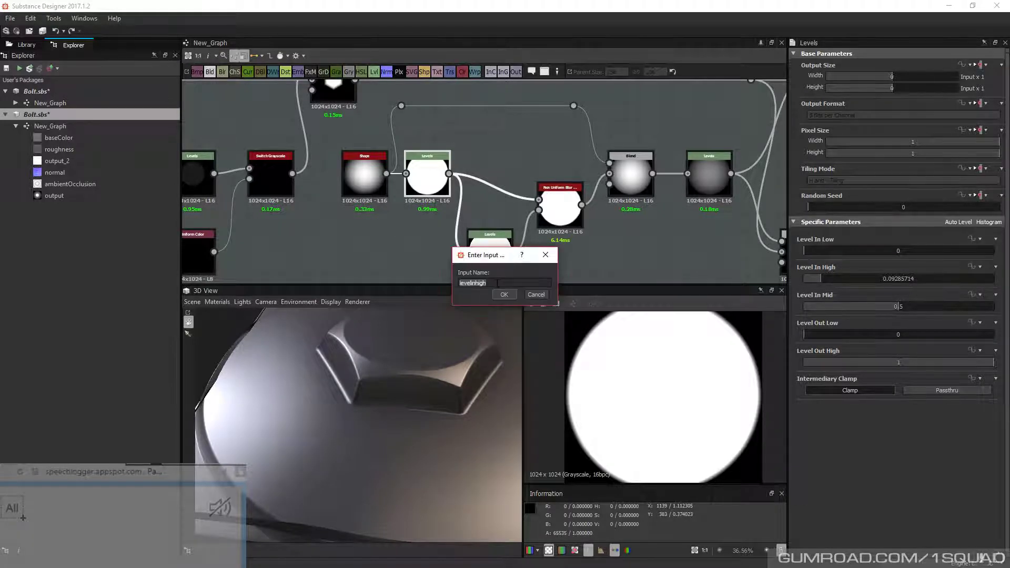
{"action": "type", "text": "Det_3_Cham"}
{"action": "type", "text": "er"}
{"action": "left_click", "coordinate": [503, 294]}
{"action": "left_click", "coordinate": [502, 294]}
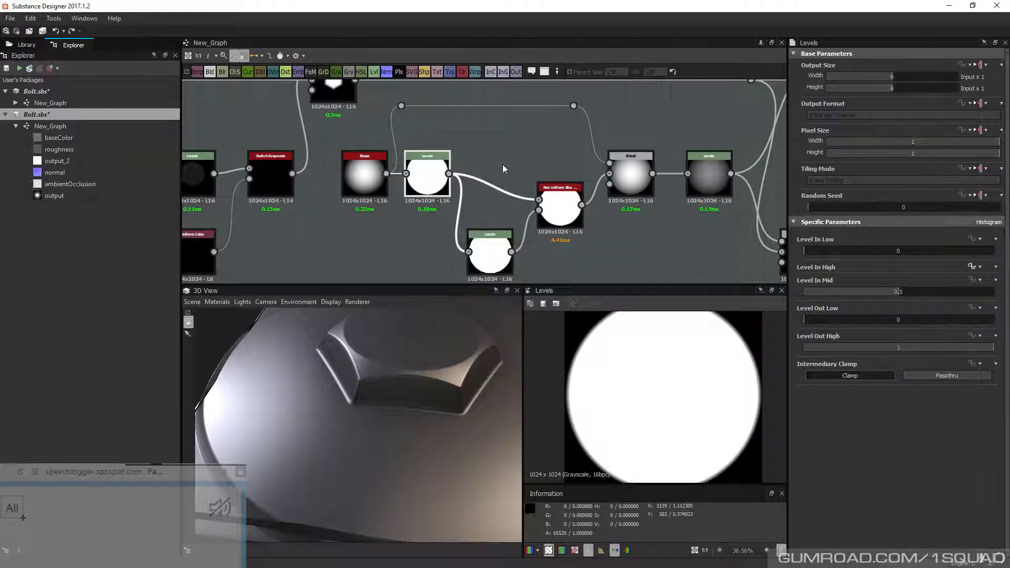
Add a Switch Grayscale node and place it beyond the final Blend node
{"action": "left_click", "coordinate": [368, 182]}
{"action": "left_click", "coordinate": [522, 180]}
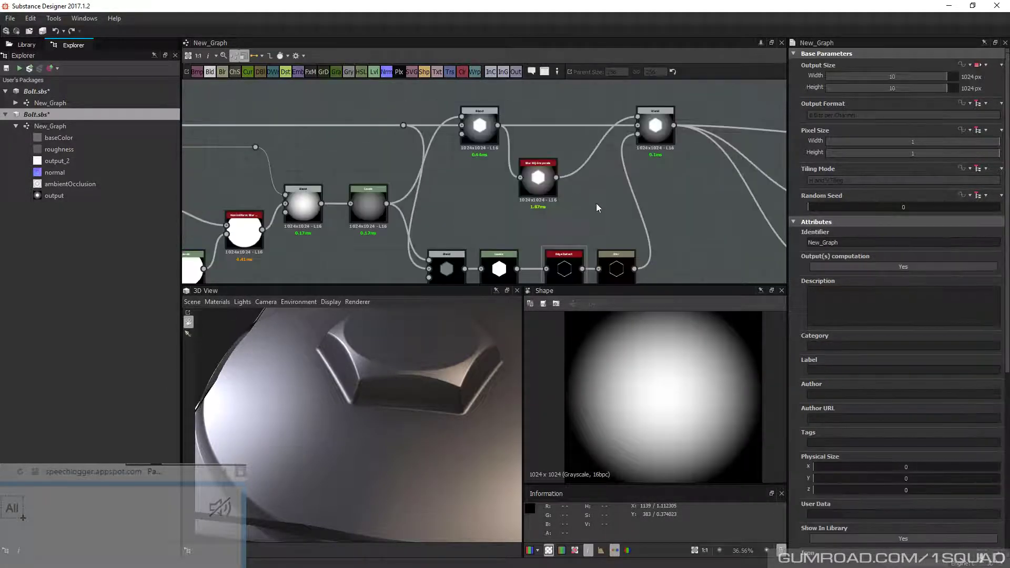
{"action": "key", "text": "space"}
{"action": "type", "text": "s"}
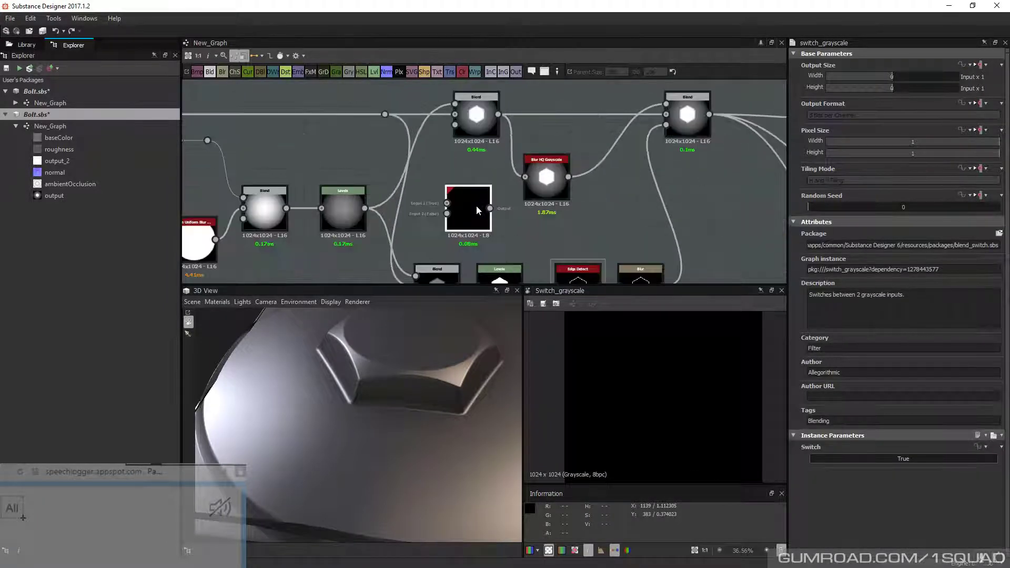
{"action": "scroll", "coordinate": [490, 205], "scroll_direction": "down", "scroll_amount": 1}
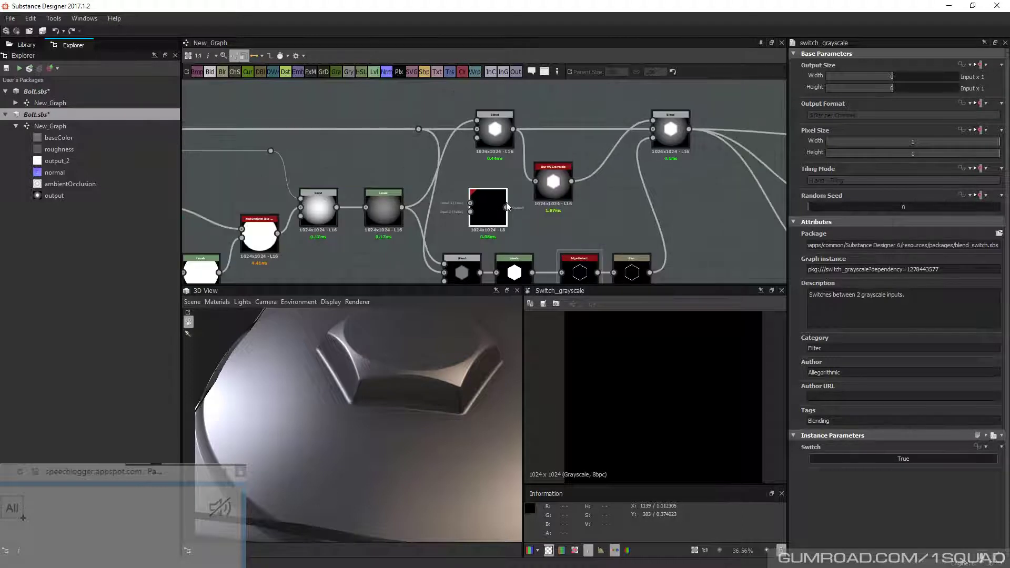
{"action": "middle_click_drag", "start_coordinate": [506, 202], "coordinate": [517, 200]}
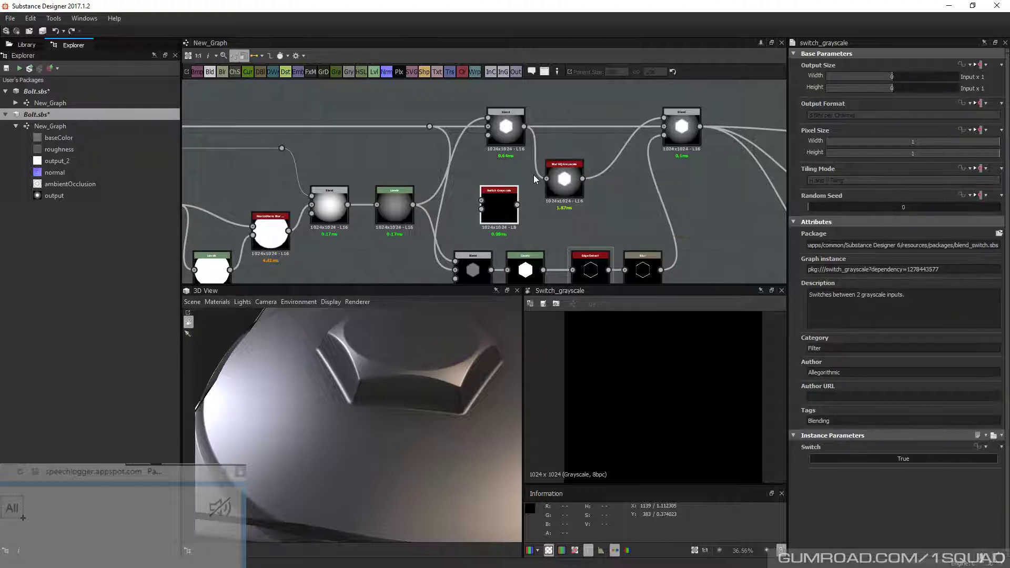
{"action": "middle_click_drag", "start_coordinate": [498, 196], "coordinate": [458, 220]}
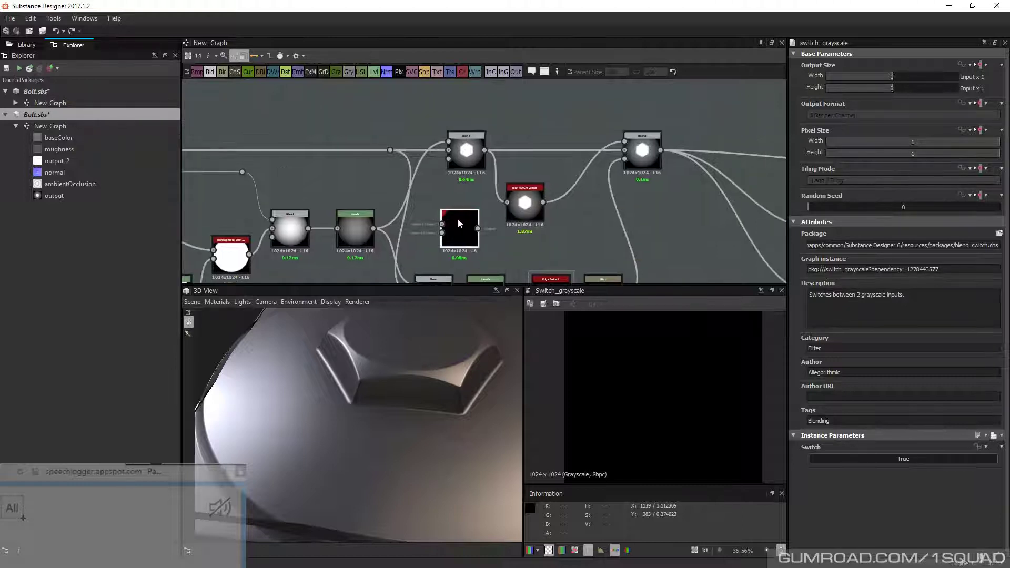
{"action": "left_click_drag", "start_coordinate": [458, 220], "coordinate": [690, 104]}
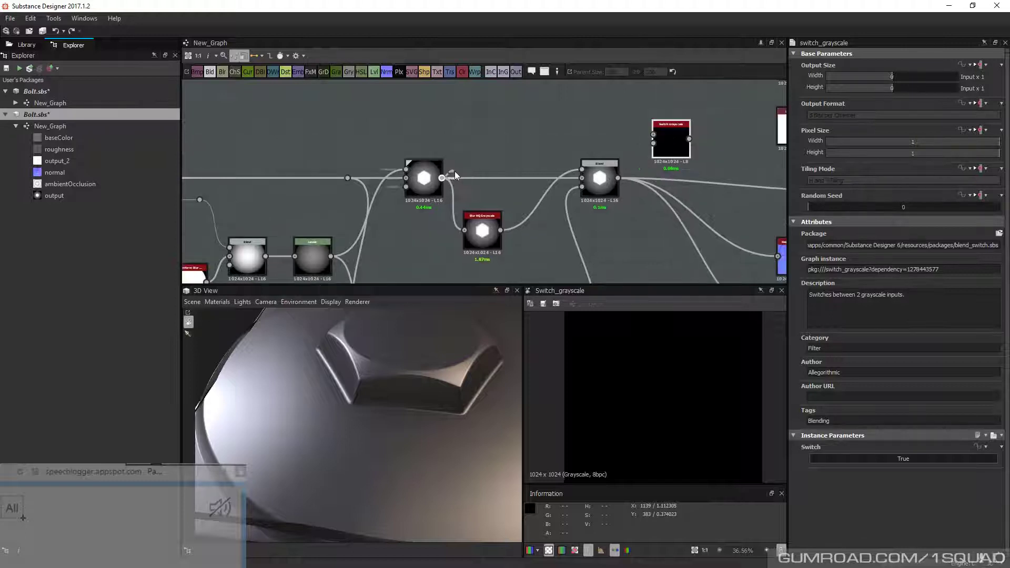
{"action": "left_click_drag", "start_coordinate": [442, 178], "coordinate": [656, 137]}
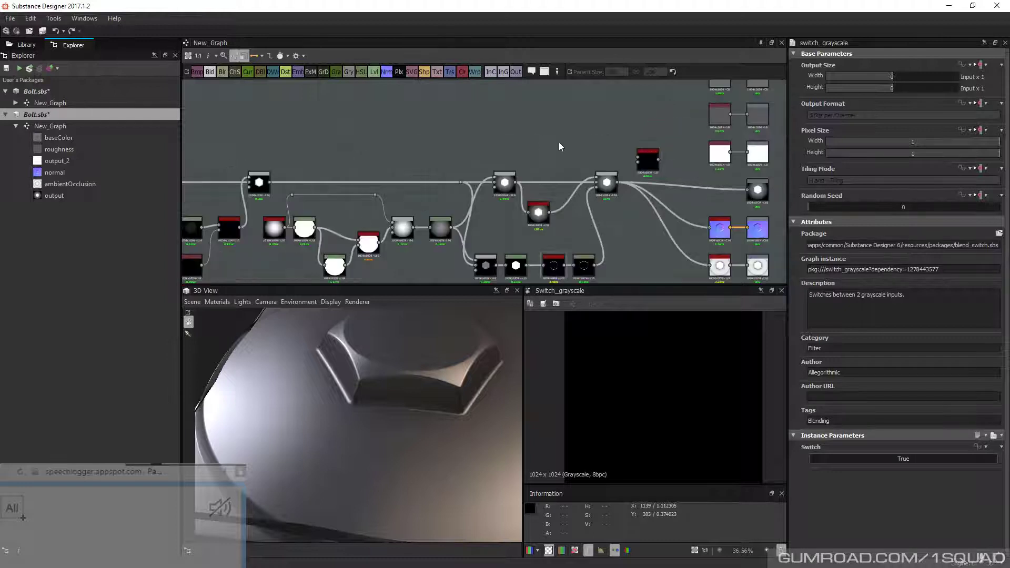
{"action": "left_click_drag", "start_coordinate": [651, 161], "coordinate": [519, 147]}
{"action": "scroll", "coordinate": [503, 162], "scroll_direction": "up", "scroll_amount": 3}
{"action": "middle_click_drag", "start_coordinate": [502, 162], "coordinate": [582, 181]}
{"action": "scroll", "coordinate": [583, 182], "scroll_direction": "down", "scroll_amount": 1}
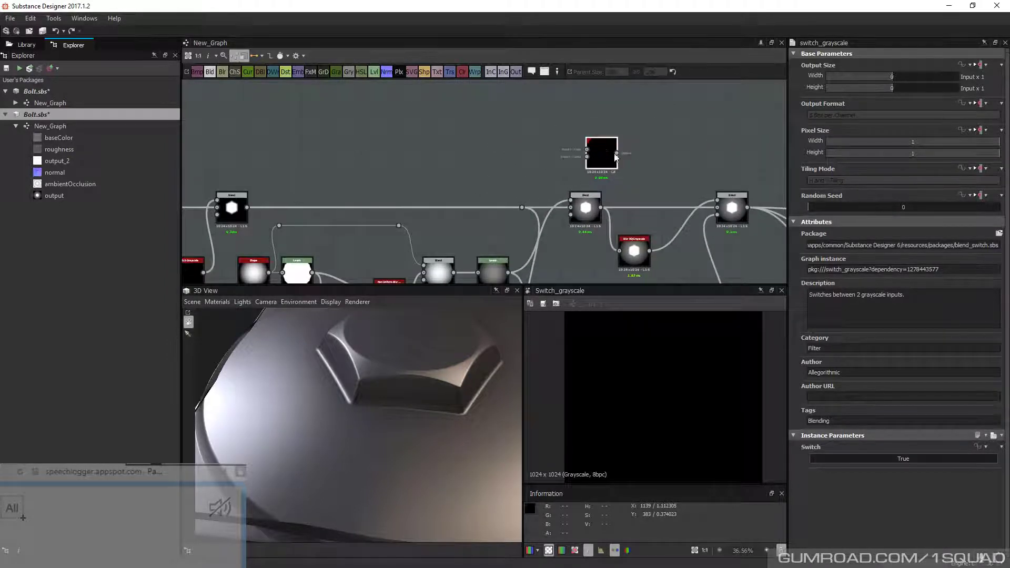
{"action": "middle_click_drag", "start_coordinate": [642, 162], "coordinate": [619, 163]}
{"action": "scroll", "coordinate": [620, 163], "scroll_direction": "down", "scroll_amount": 2}
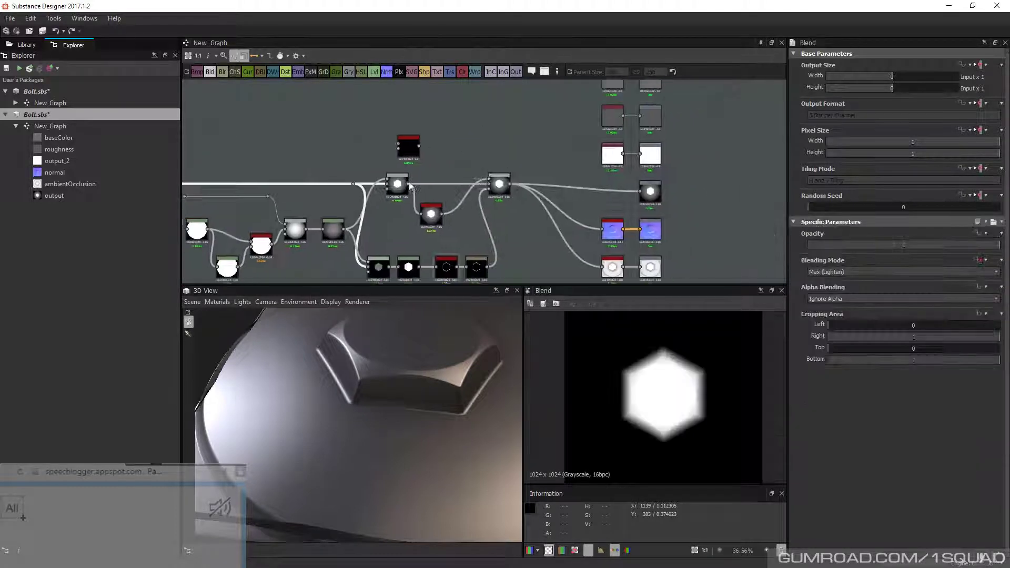
Wire the Blend preceding the paraboloid Shape branch and the final Blend into the Switch Grayscale, routing the long link above the nodes
{"action": "double_click", "coordinate": [501, 186]}
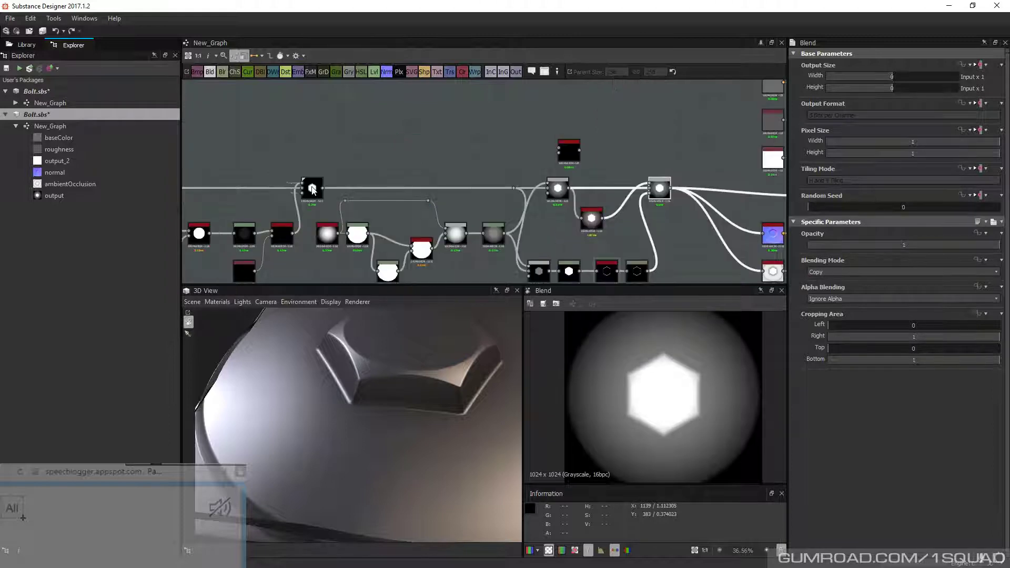
{"action": "left_click_drag", "start_coordinate": [322, 187], "coordinate": [705, 157]}
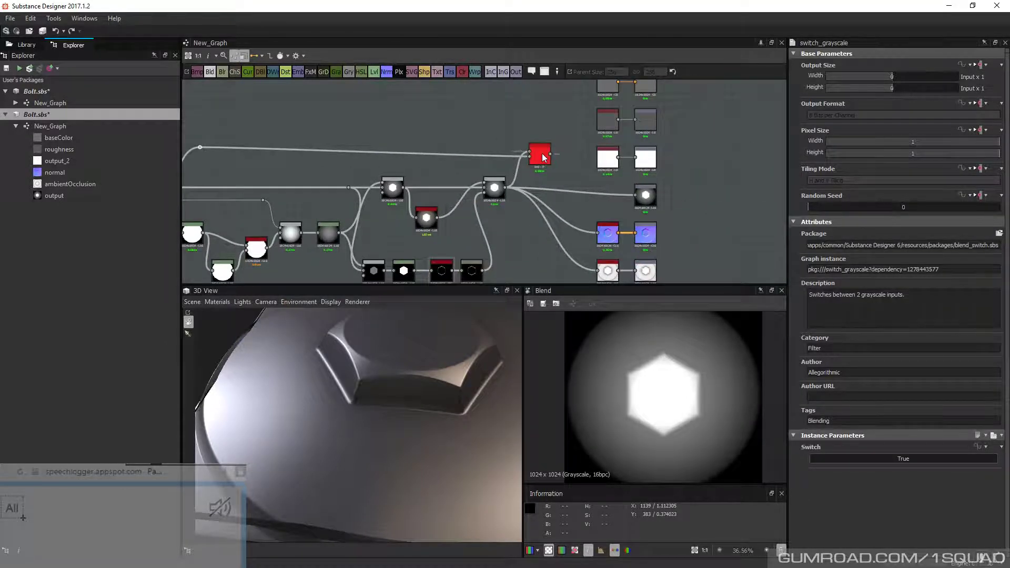
{"action": "left_click_drag", "start_coordinate": [543, 157], "coordinate": [543, 168]}
{"action": "left_click_drag", "start_coordinate": [510, 155], "coordinate": [509, 143], "text": "alt"}
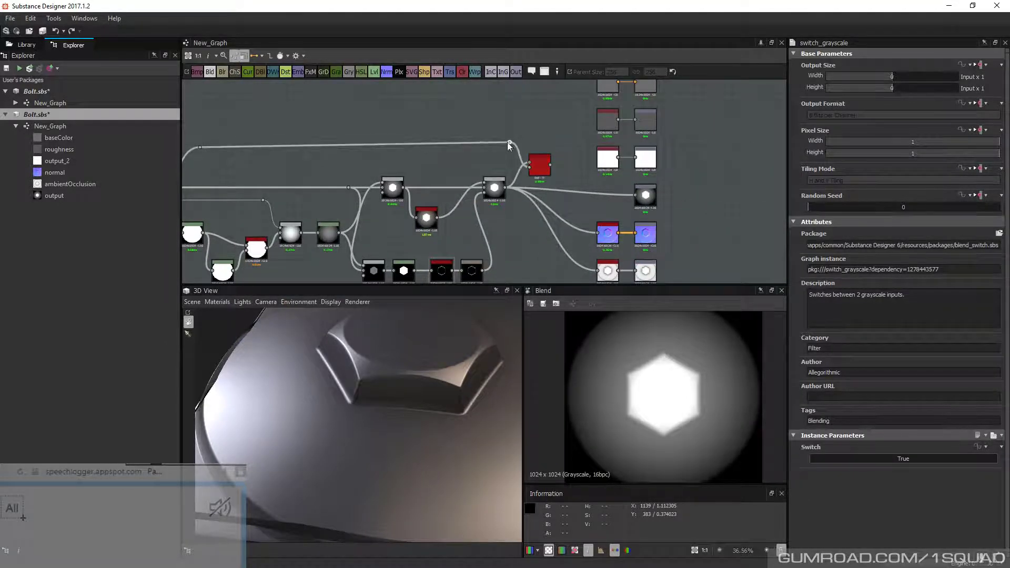
Transfer the final Blend's outgoing links to the Switch Grayscale so it feeds the height, normal and ambient occlusion branches, and align it beside the Blend
{"action": "middle_click_drag", "start_coordinate": [634, 255], "coordinate": [496, 169]}
{"action": "scroll", "coordinate": [587, 178], "scroll_direction": "down", "scroll_amount": 2}
{"action": "middle_click_drag", "start_coordinate": [592, 179], "coordinate": [579, 196]}
{"action": "scroll", "coordinate": [582, 196], "scroll_direction": "down", "scroll_amount": 2}
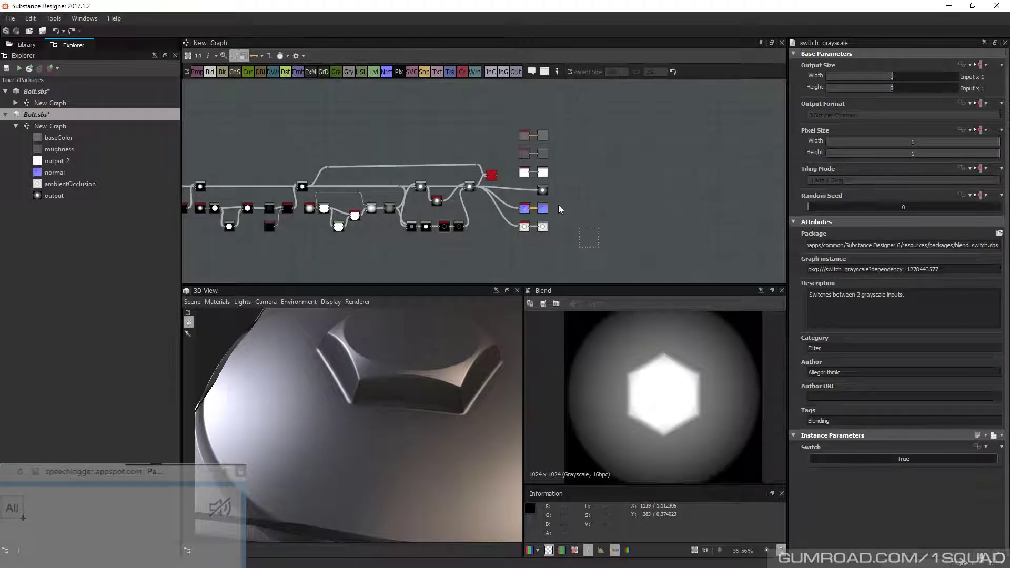
{"action": "scroll", "coordinate": [437, 183], "scroll_direction": "up", "scroll_amount": 3}
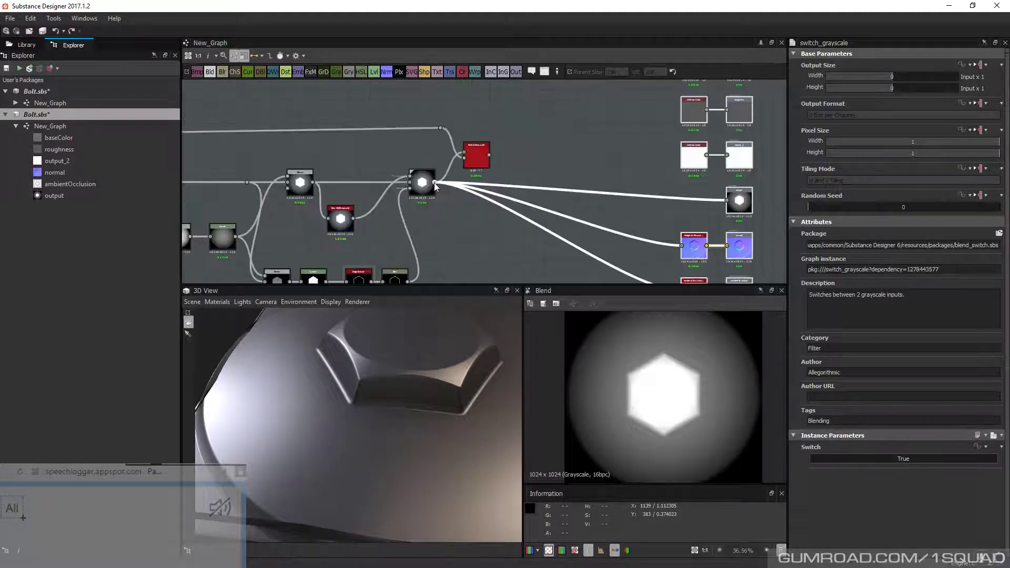
{"action": "left_click_drag", "start_coordinate": [481, 155], "coordinate": [482, 184]}
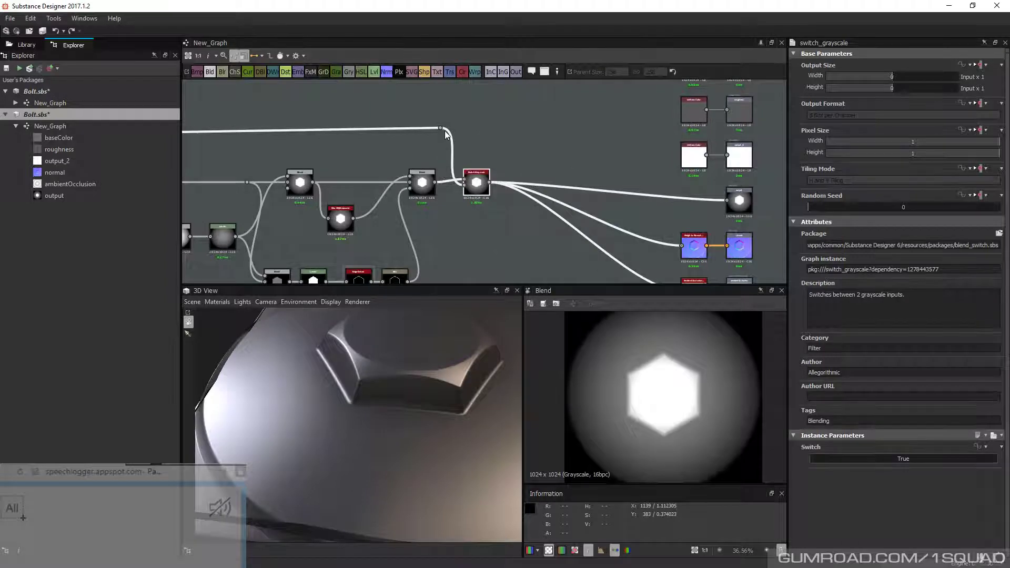
{"action": "middle_click_drag", "start_coordinate": [444, 135], "coordinate": [619, 179]}
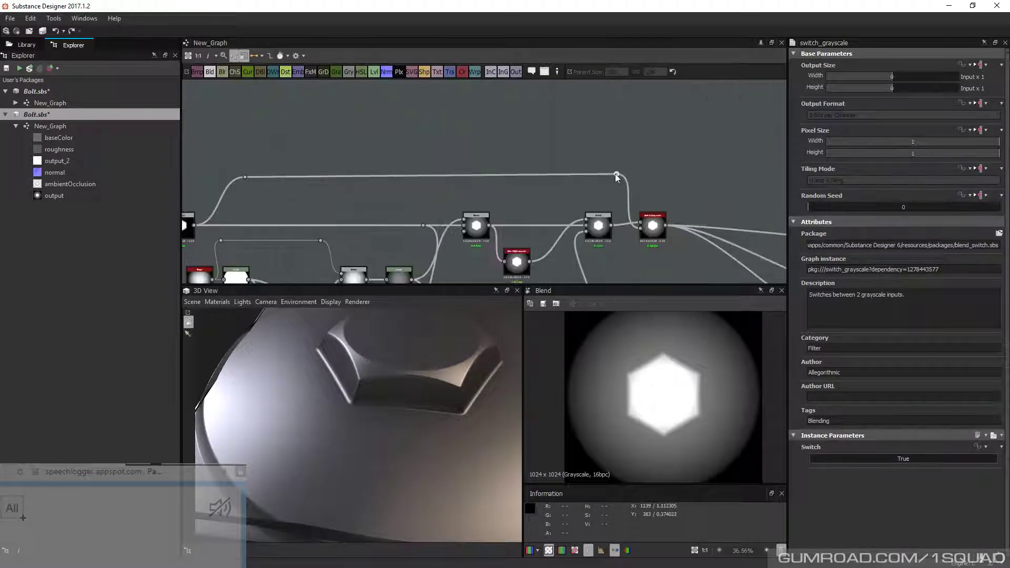
{"action": "scroll", "coordinate": [670, 181], "scroll_direction": "down", "scroll_amount": 3}
{"action": "middle_click_drag", "start_coordinate": [734, 211], "coordinate": [544, 178]}
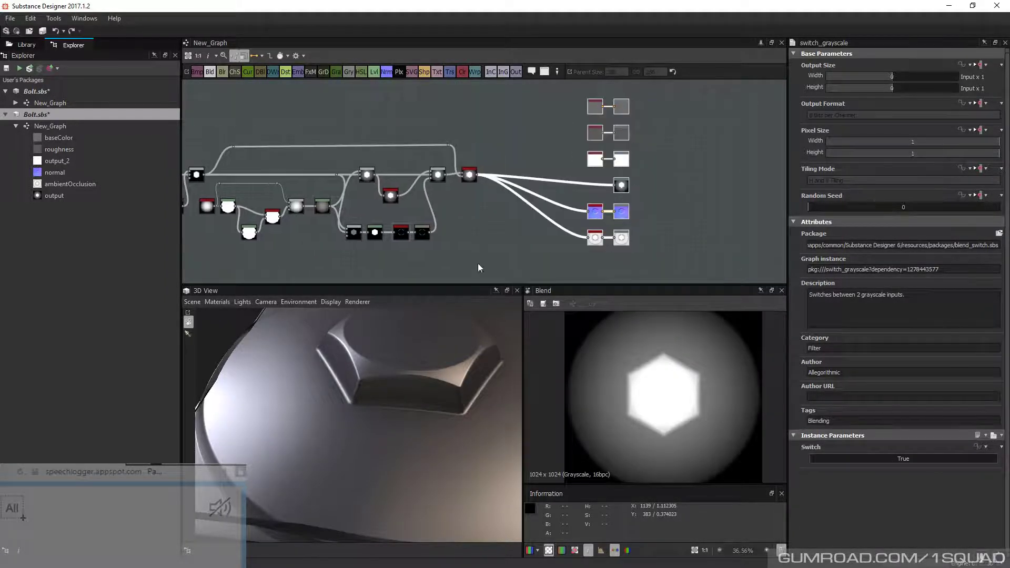
{"action": "middle_click_drag", "start_coordinate": [418, 369], "coordinate": [387, 371]}
Preview the Switch Grayscale and expose its Switch parameter as a new graph input named Det_3_On_Off
{"action": "left_click", "coordinate": [469, 176]}
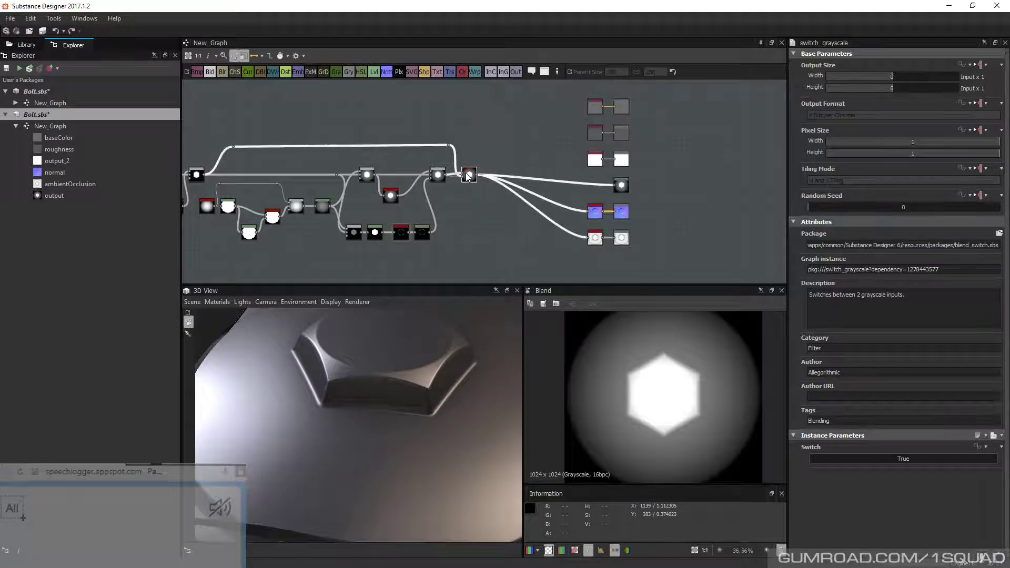
{"action": "double_click", "coordinate": [467, 177]}
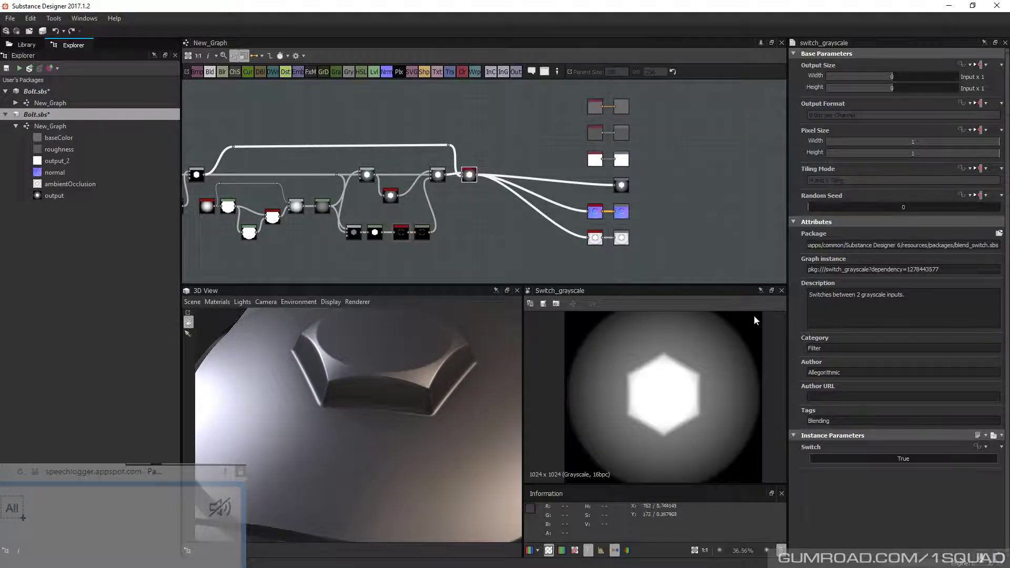
{"action": "left_click", "coordinate": [980, 447]}
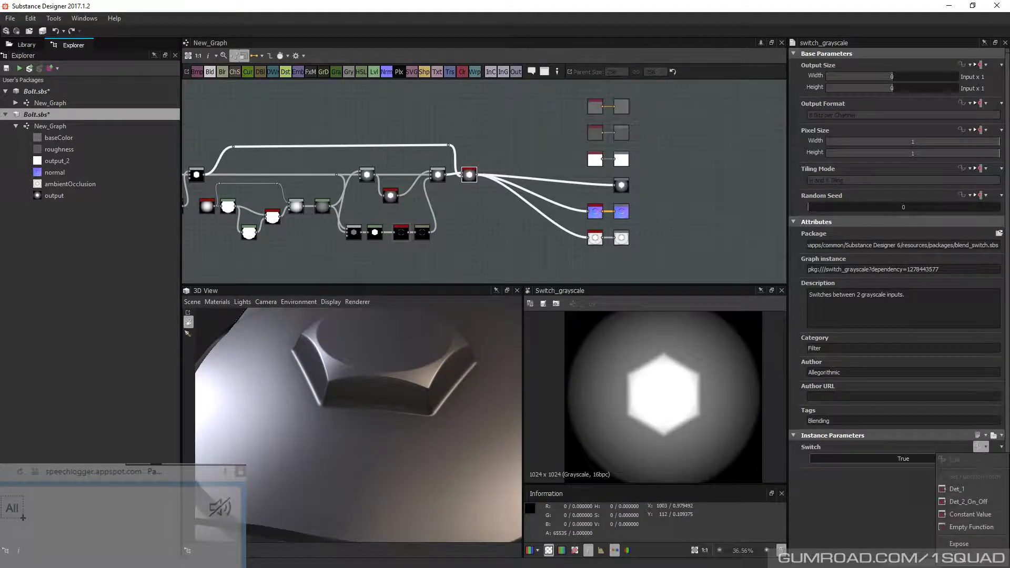
{"action": "key", "text": "Escape"}
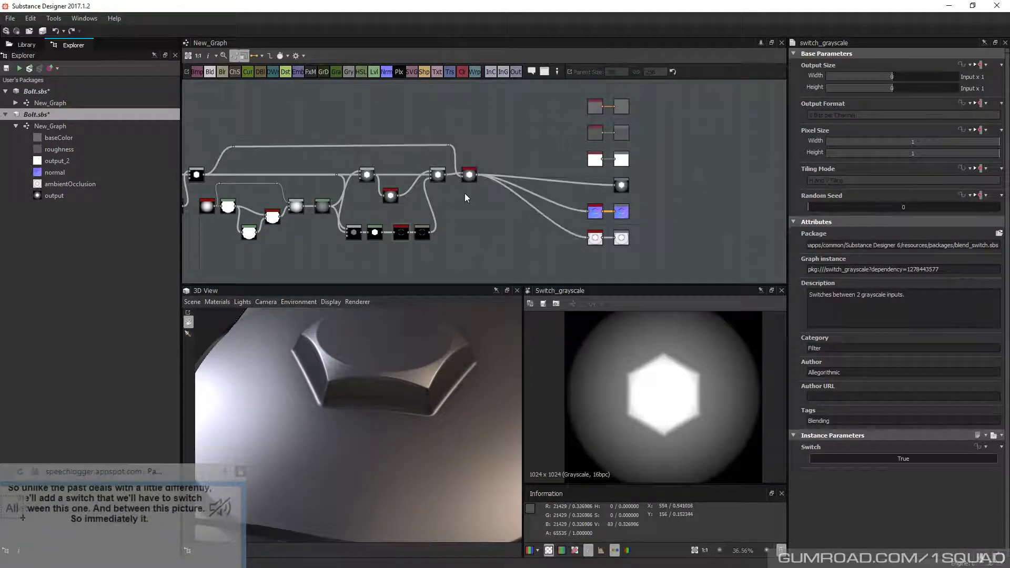
{"action": "left_click", "coordinate": [981, 447]}
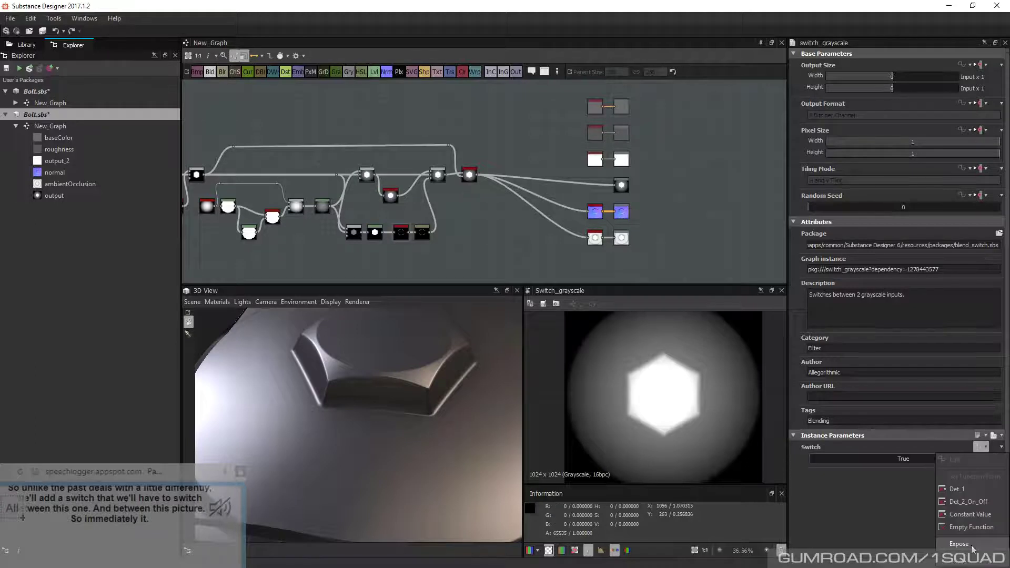
{"action": "left_click", "coordinate": [971, 546]}
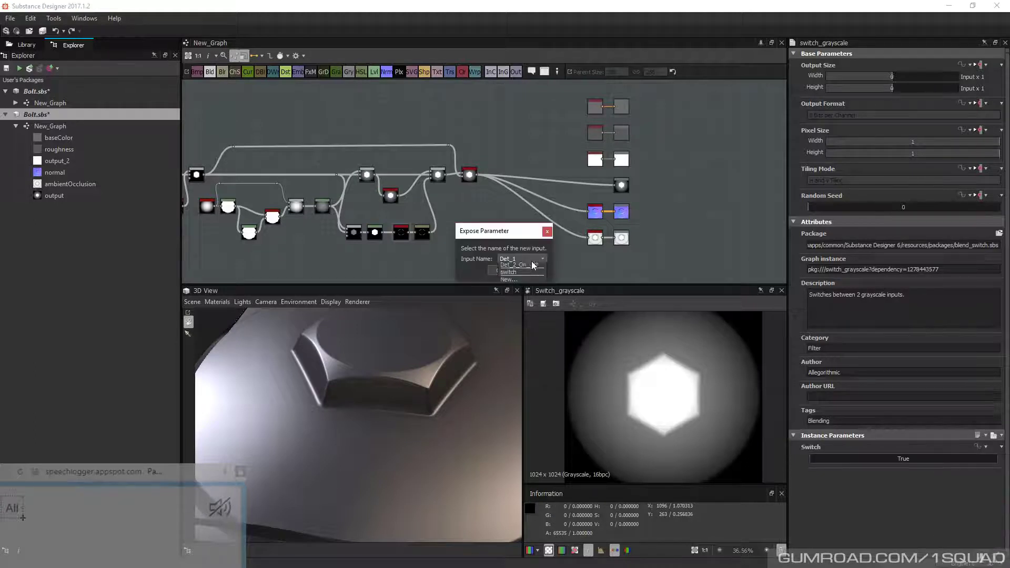
{"action": "left_click", "coordinate": [531, 261]}
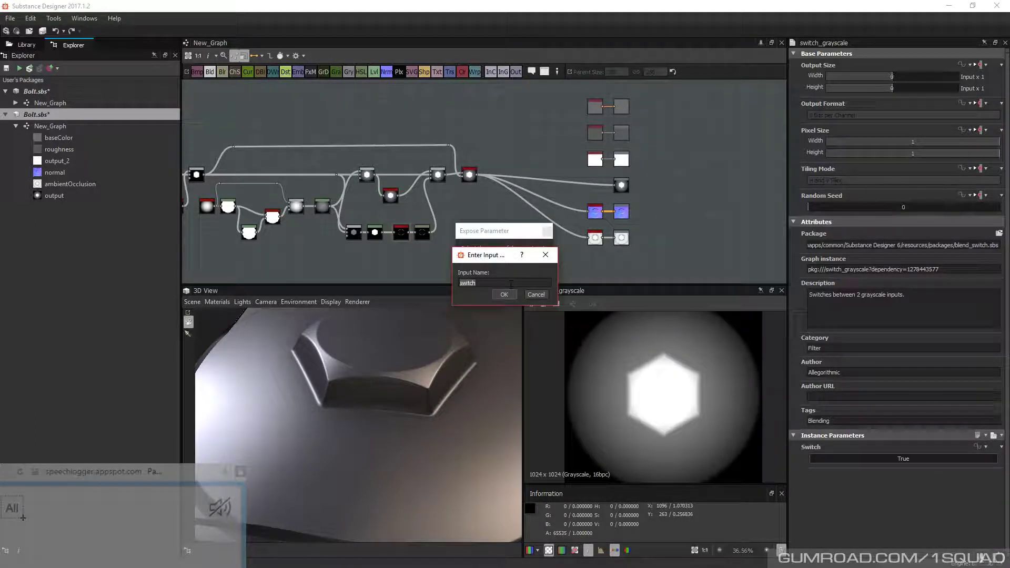
{"action": "key", "text": "BackSpace"}
{"action": "type", "text": "Det_3_"}
{"action": "key", "text": "BackSpace"}
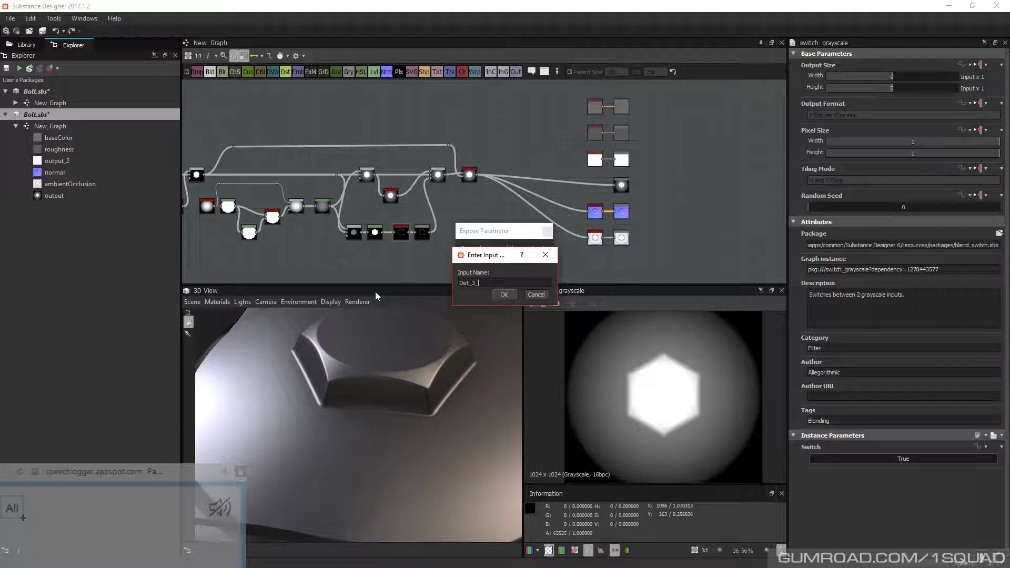
{"action": "type", "text": "On_Off"}
{"action": "left_click", "coordinate": [504, 295]}
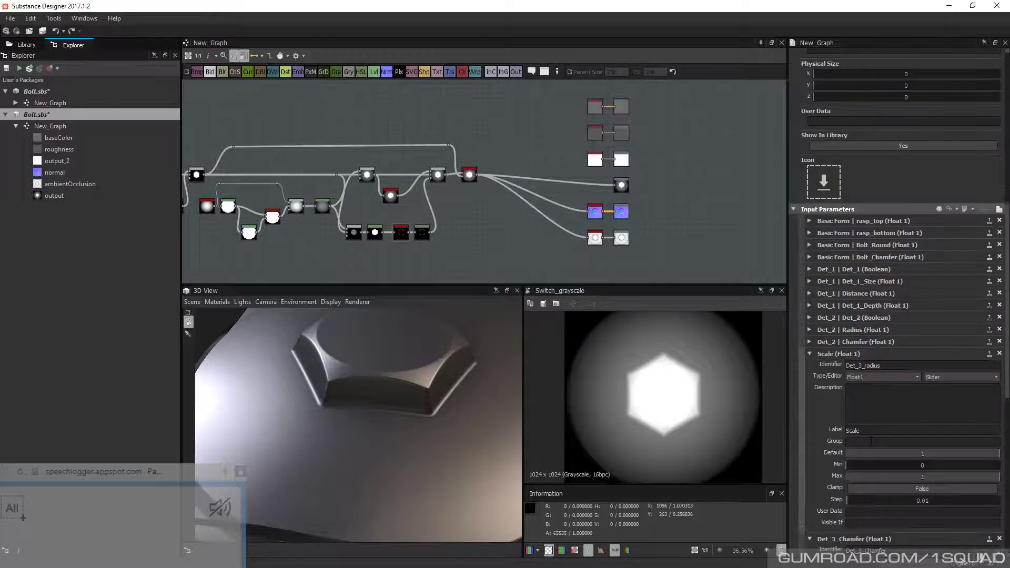
Change the label of the graph's Det_3_radius input parameter to Radius
{"action": "left_click_drag", "start_coordinate": [882, 366], "coordinate": [864, 366]}
{"action": "left_click", "coordinate": [885, 431]}
{"action": "key", "text": "BackSpace"}
{"action": "key", "text": "BackSpace"}
{"action": "key", "text": "BackSpace"}
{"action": "key", "text": "BackSpace"}
{"action": "key", "text": "BackSpace"}
{"action": "type", "text": "Radius"}
Label the graph's Det_3_Chamfer input parameter Chamfer
{"action": "scroll", "coordinate": [866, 423], "scroll_direction": "down", "scroll_amount": 5}
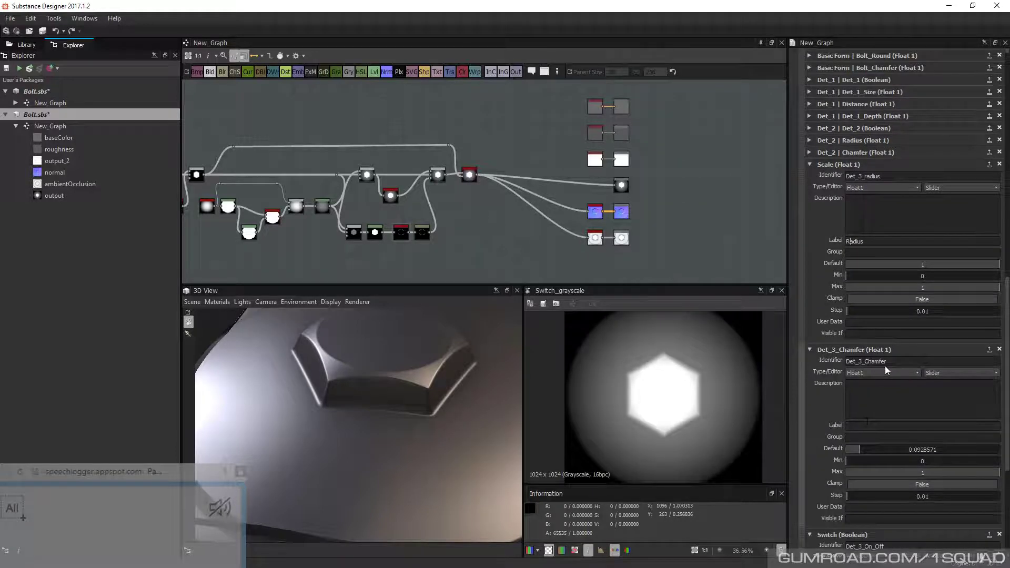
{"action": "left_click_drag", "start_coordinate": [887, 361], "coordinate": [866, 361]}
{"action": "left_click", "coordinate": [858, 437]}
{"action": "type", "text": "Chamfer"}
{"action": "scroll", "coordinate": [858, 436], "scroll_direction": "down", "scroll_amount": 1}
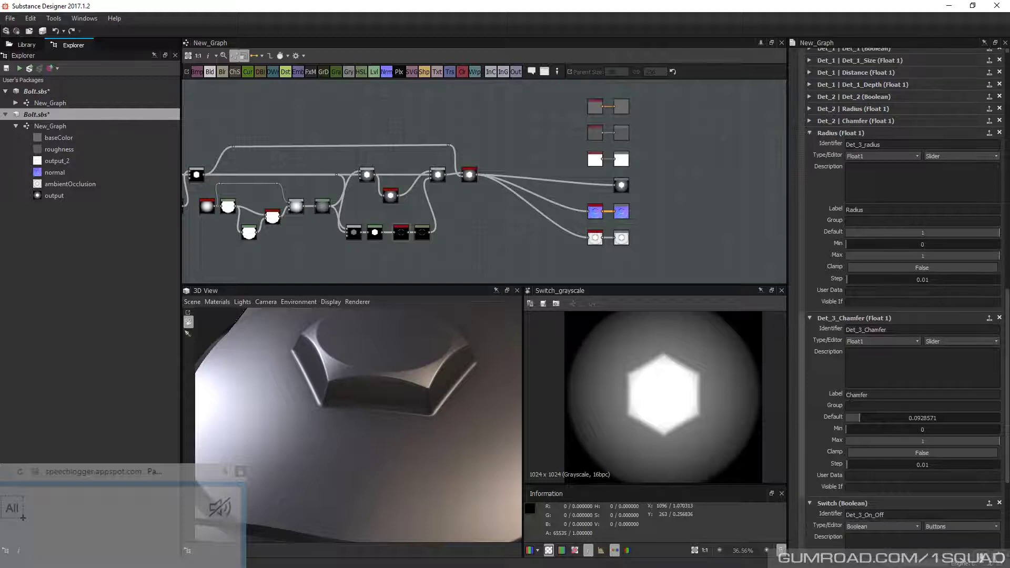
{"action": "scroll", "coordinate": [884, 425], "scroll_direction": "down", "scroll_amount": 4}
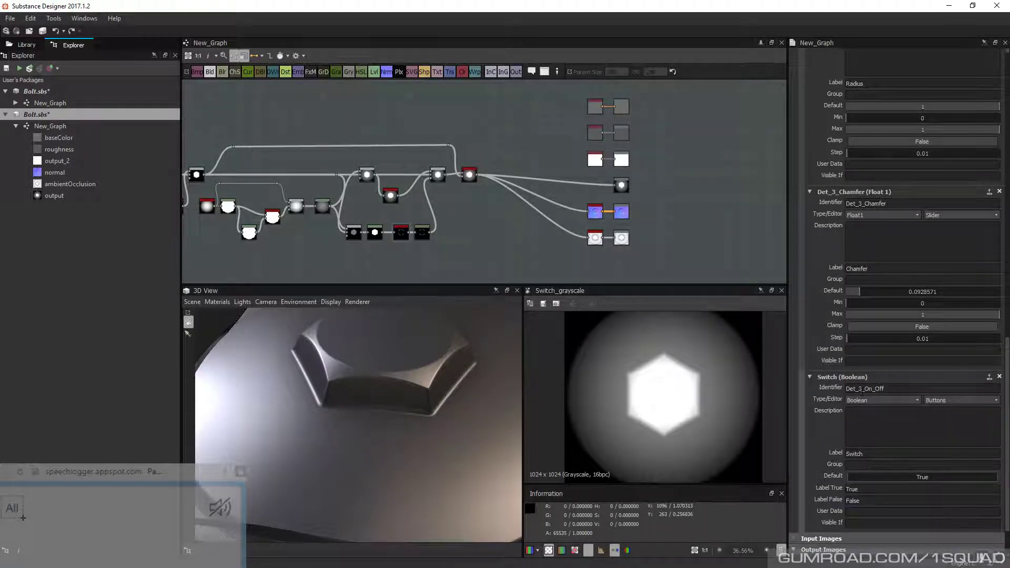
Label the Det_3_On_Off graph input Det_3 and assign it to the group Det_3
{"action": "double_click", "coordinate": [856, 454]}
{"action": "type", "text": "Det_3"}
{"action": "left_click", "coordinate": [866, 465]}
{"action": "type", "text": "Det_3"}
Assign the Det_3_Chamfer and Det_3_radius inputs to the group Det_3 and save the Bolt package
{"action": "left_click", "coordinate": [864, 280]}
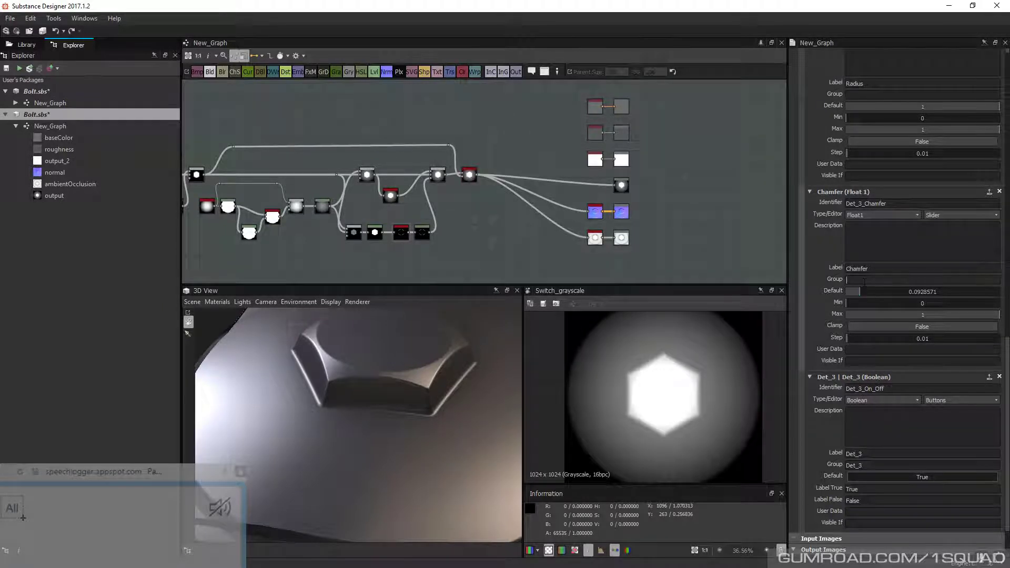
{"action": "type", "text": "Det_3"}
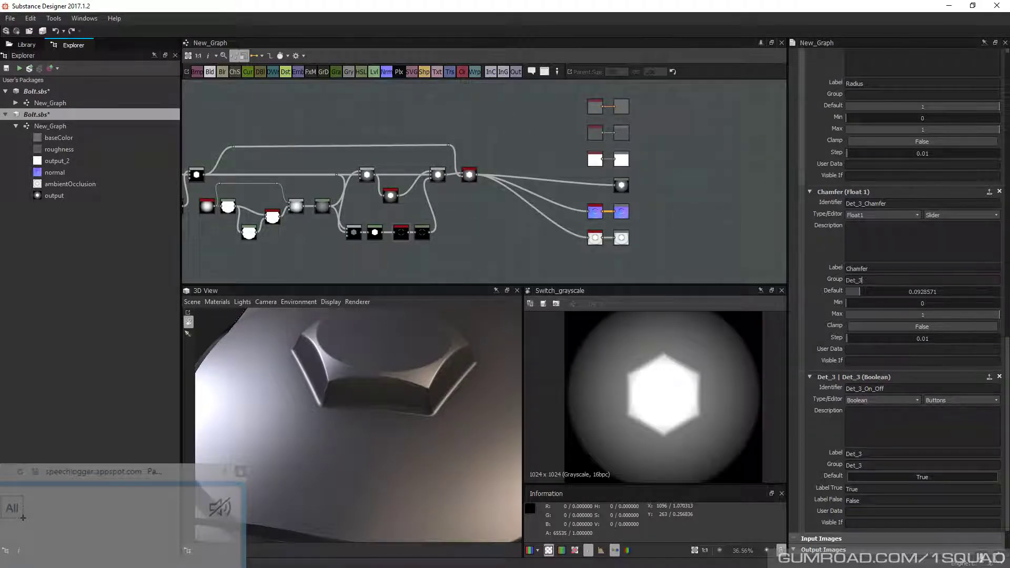
{"action": "left_click", "coordinate": [865, 95]}
{"action": "type", "text": "Det_3"}
{"action": "scroll", "coordinate": [871, 116], "scroll_direction": "up", "scroll_amount": 2}
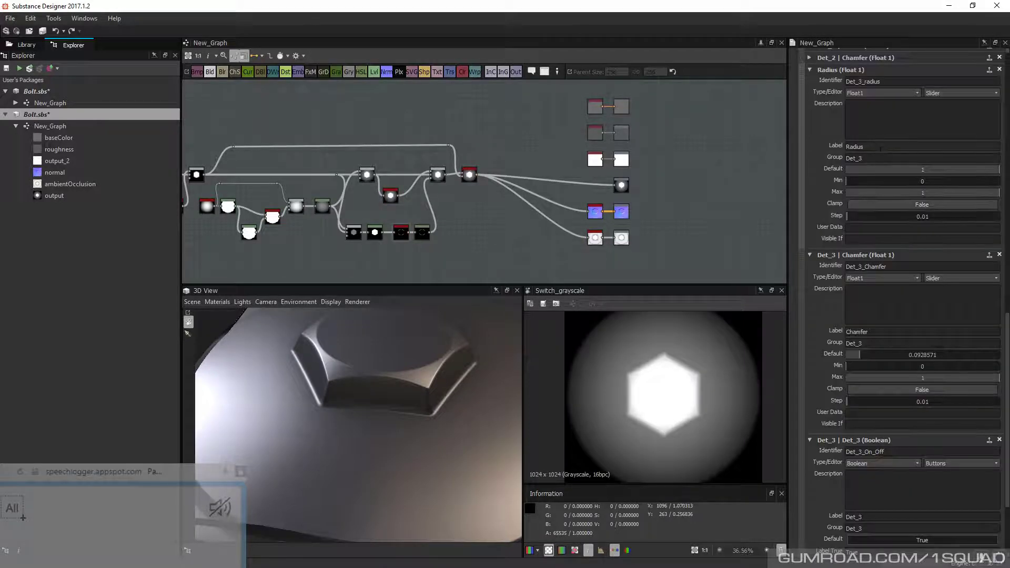
{"action": "left_click", "coordinate": [500, 134]}
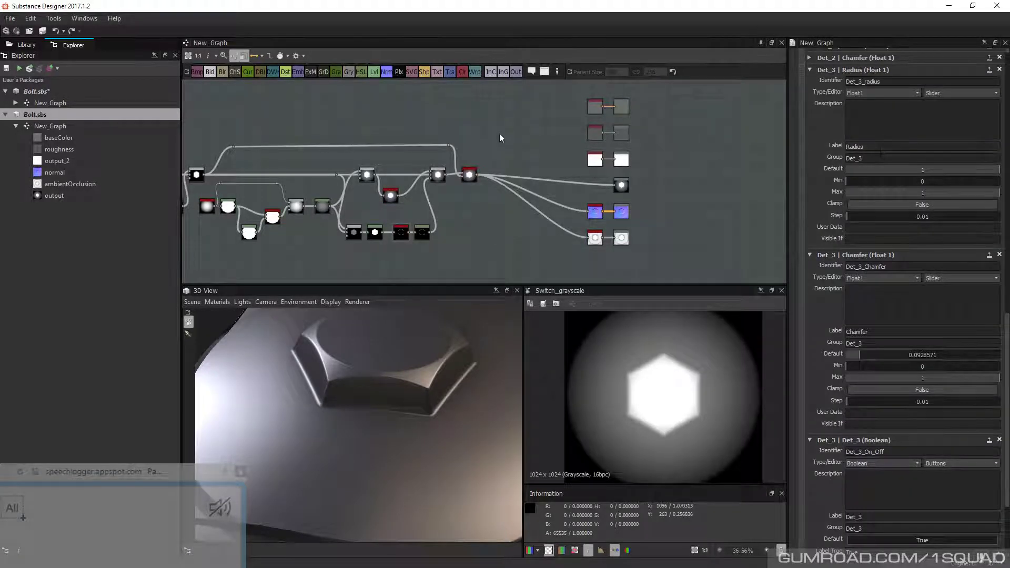
{"action": "middle_click_drag", "start_coordinate": [489, 143], "coordinate": [491, 149]}
{"action": "key", "text": "ctrl+s"}
In the graph's input parameter preview, set the Det_3 Radius to 0.57 and Chamfer to 0.11
{"action": "scroll", "coordinate": [911, 192], "scroll_direction": "up", "scroll_amount": 4}
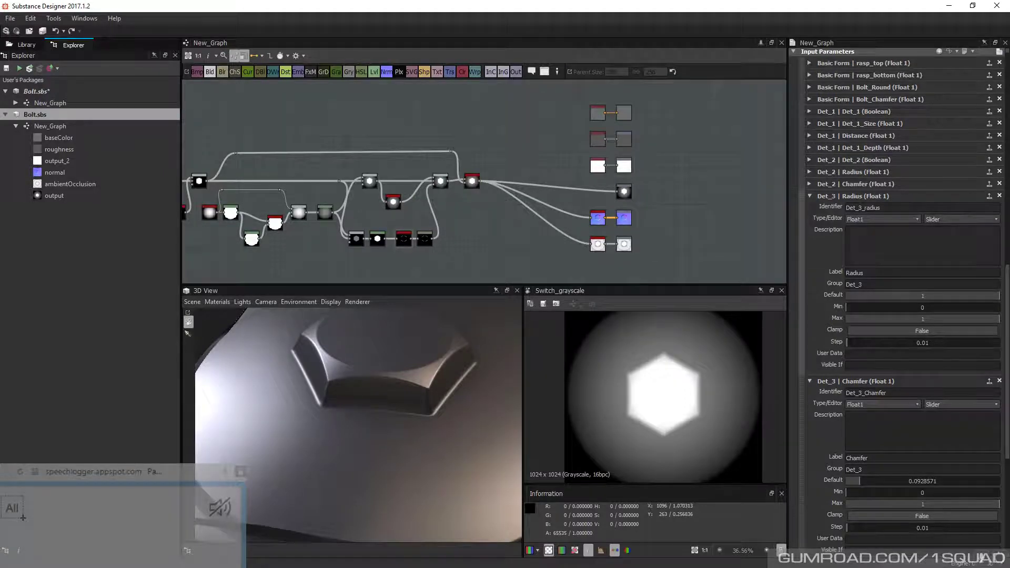
{"action": "scroll", "coordinate": [899, 302], "scroll_direction": "up", "scroll_amount": 4}
{"action": "left_click", "coordinate": [999, 177]}
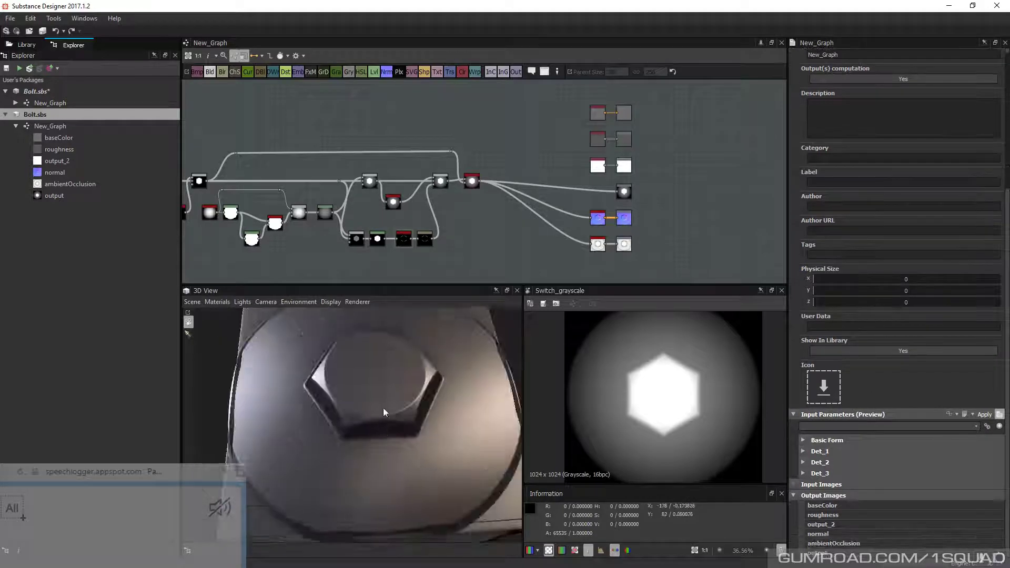
{"action": "left_click_drag", "start_coordinate": [384, 412], "coordinate": [390, 418]}
{"action": "left_click", "coordinate": [829, 473]}
{"action": "scroll", "coordinate": [830, 472], "scroll_direction": "down", "scroll_amount": 2}
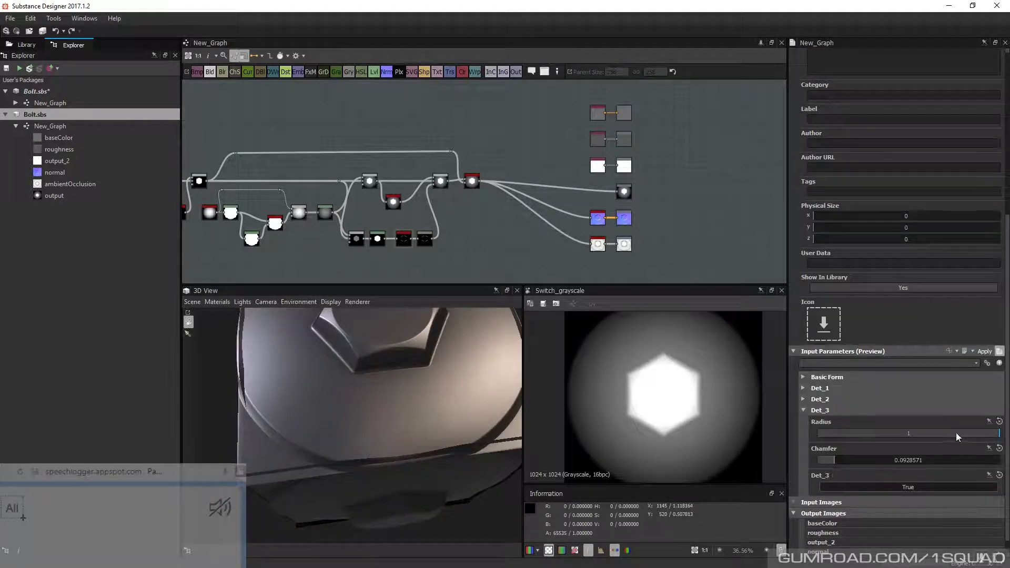
{"action": "left_click_drag", "start_coordinate": [956, 433], "coordinate": [921, 435]}
{"action": "left_click_drag", "start_coordinate": [835, 458], "coordinate": [838, 458]}
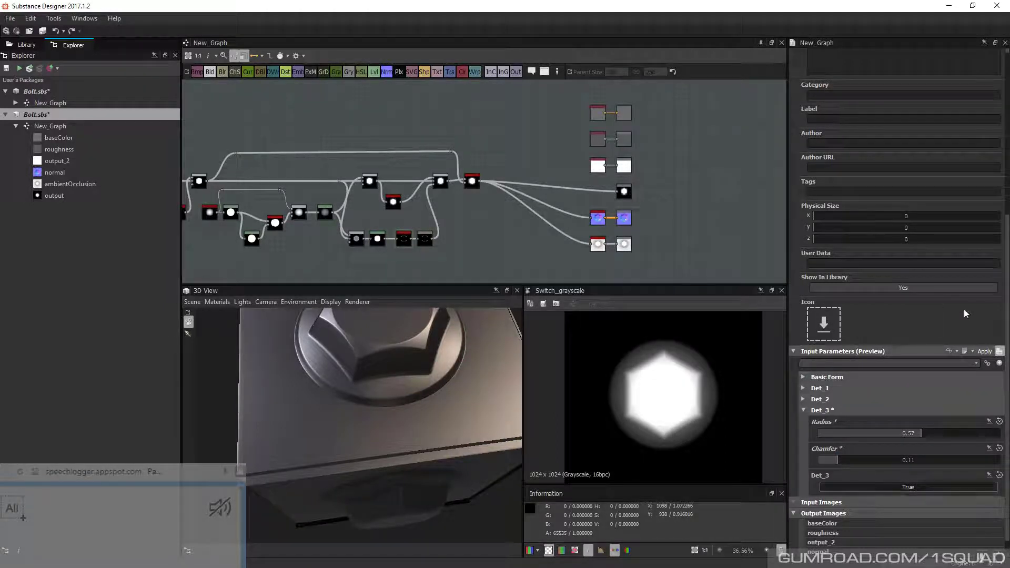
Return to editing the input parameters and reorder them so the Det_3 Boolean comes before the Det_3 Radius
{"action": "left_click", "coordinate": [1000, 351]}
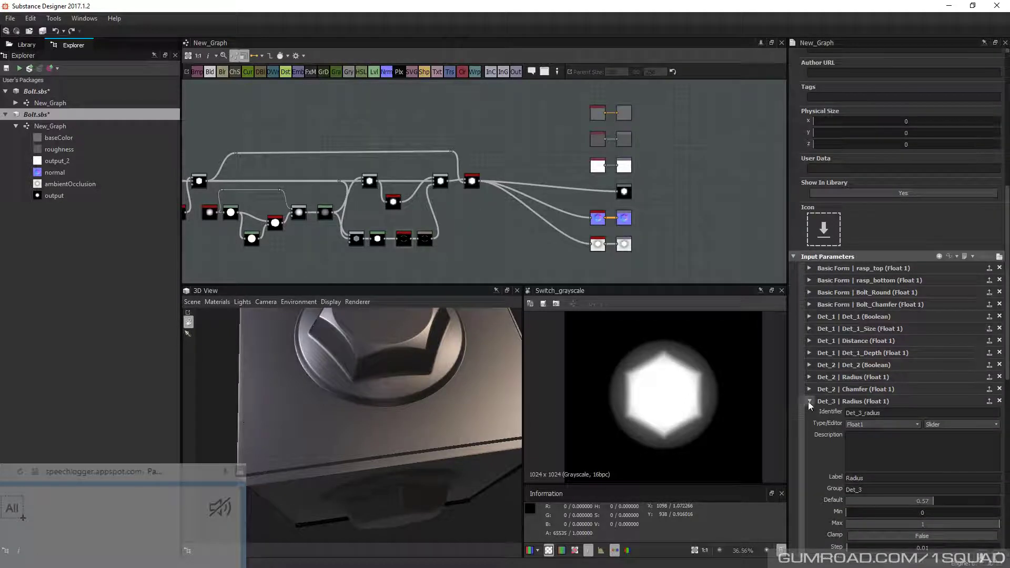
{"action": "left_click", "coordinate": [809, 403]}
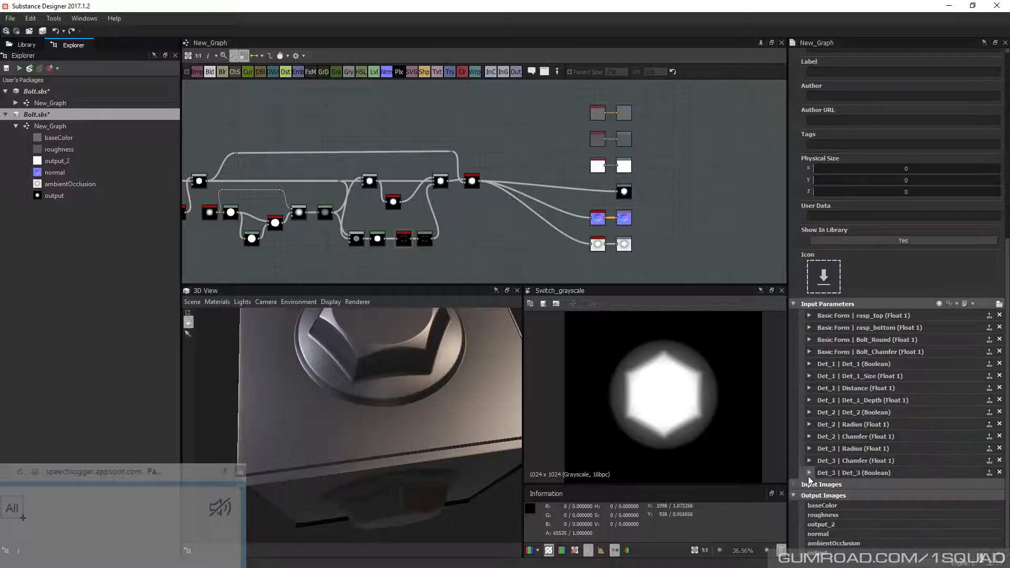
{"action": "left_click_drag", "start_coordinate": [801, 474], "coordinate": [805, 453]}
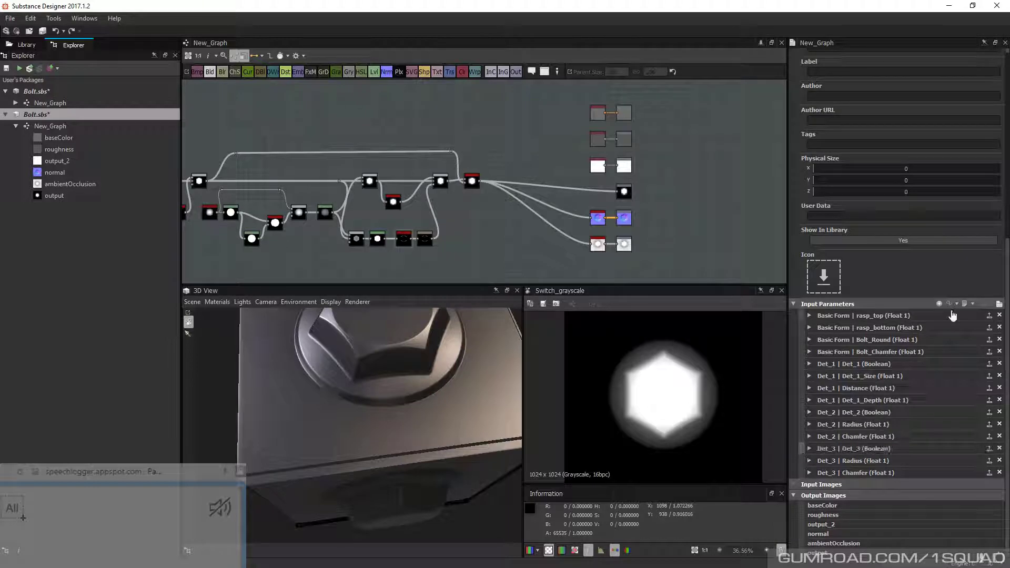
Test the switches in the parameter preview by turning Det_3 off and toggling Det_2 on and off
{"action": "left_click", "coordinate": [998, 304]}
{"action": "left_click", "coordinate": [803, 470]}
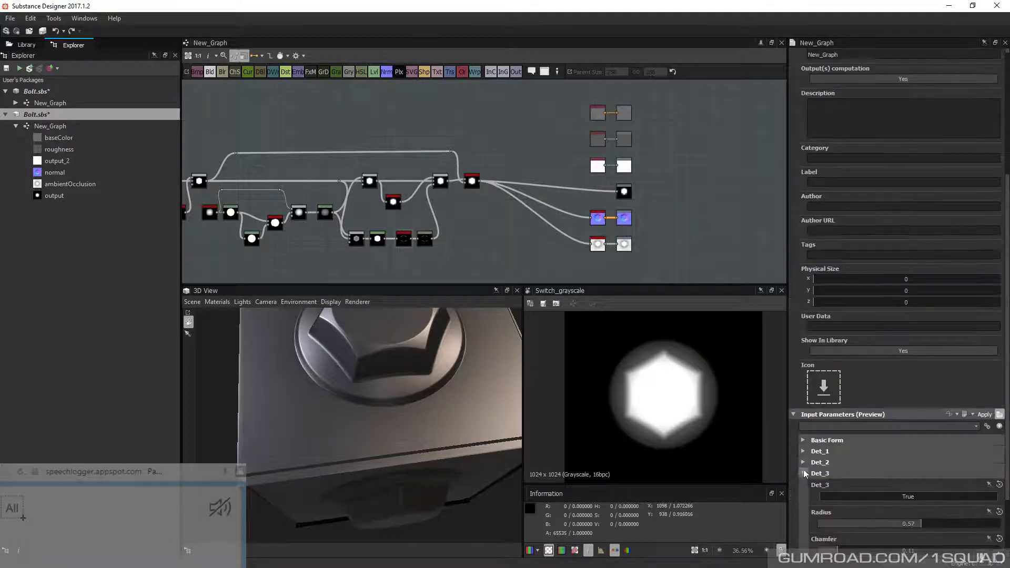
{"action": "scroll", "coordinate": [803, 469], "scroll_direction": "down", "scroll_amount": 1}
{"action": "left_click", "coordinate": [805, 433]}
{"action": "scroll", "coordinate": [920, 405], "scroll_direction": "down", "scroll_amount": 2}
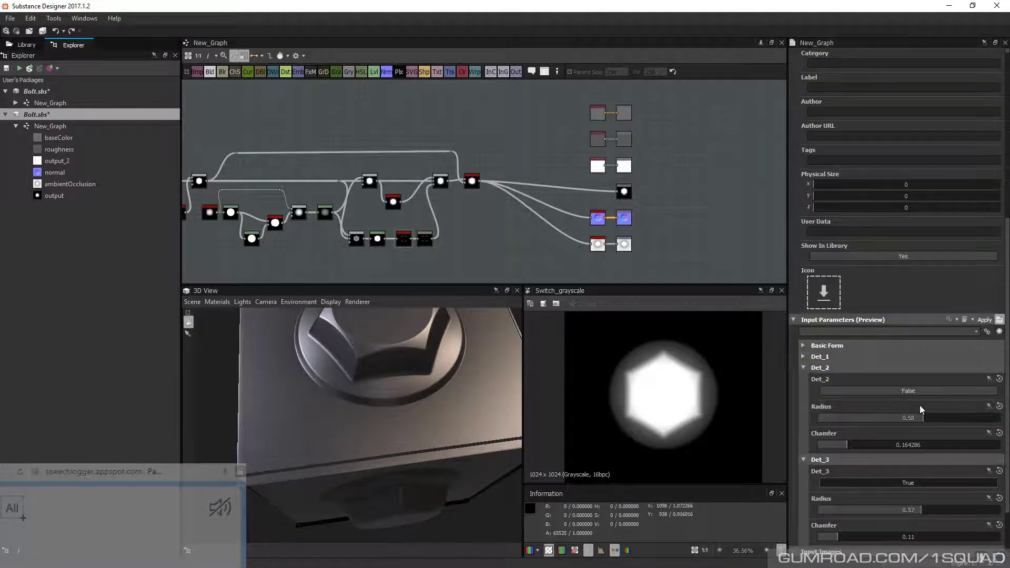
{"action": "left_click", "coordinate": [895, 483]}
{"action": "left_click", "coordinate": [912, 391]}
{"action": "left_click", "coordinate": [911, 391]}
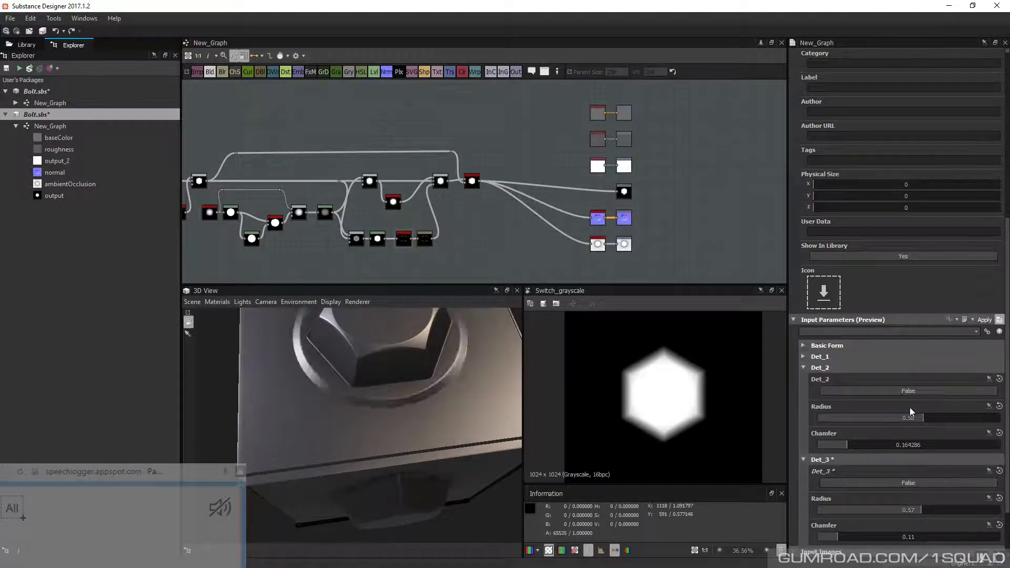
Turn the Det_3 switch back on in the parameter preview and inspect the washer shape around the bolt in 3D
{"action": "left_click", "coordinate": [807, 371]}
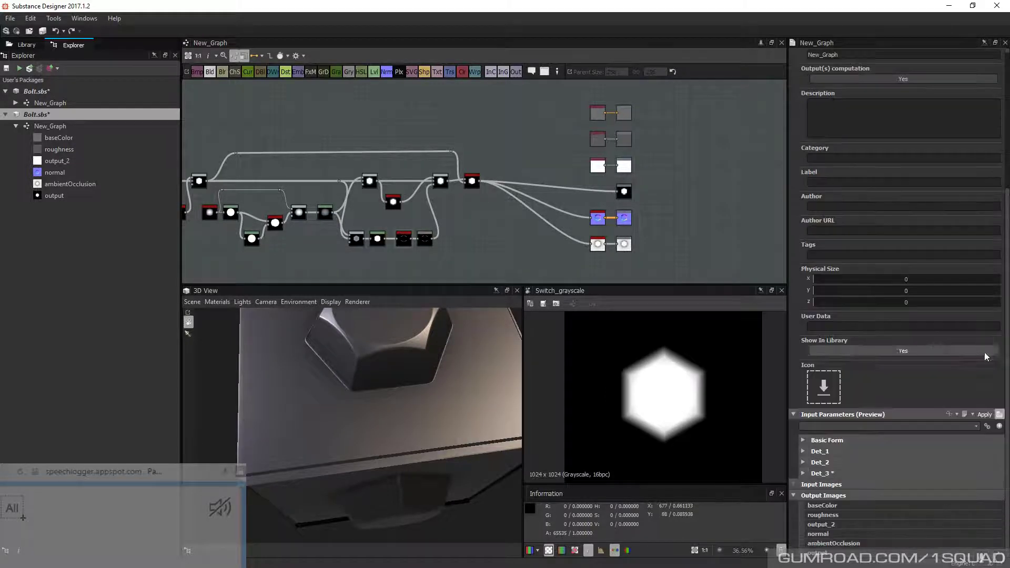
{"action": "left_click", "coordinate": [837, 475]}
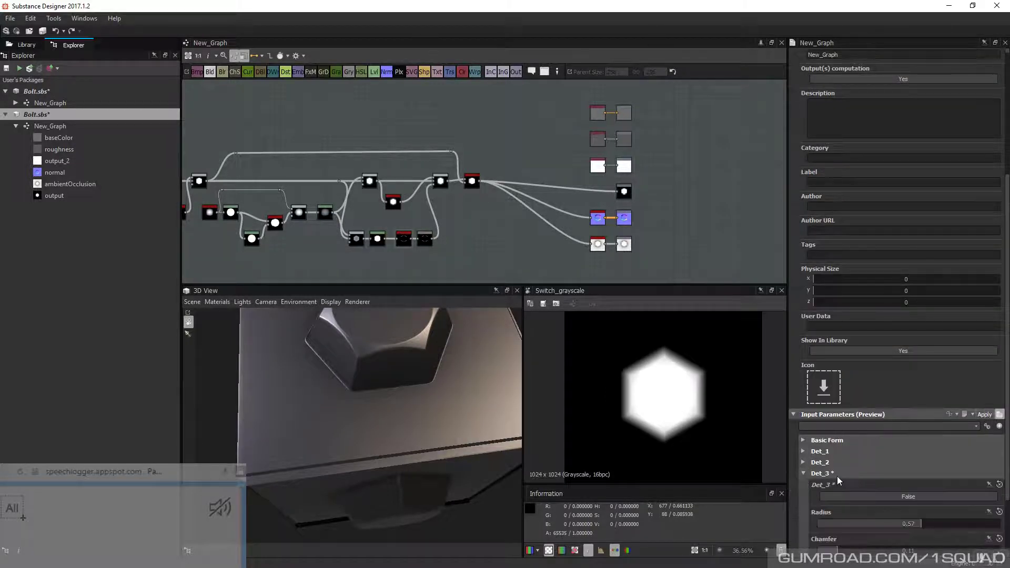
{"action": "scroll", "coordinate": [842, 468], "scroll_direction": "down", "scroll_amount": 3}
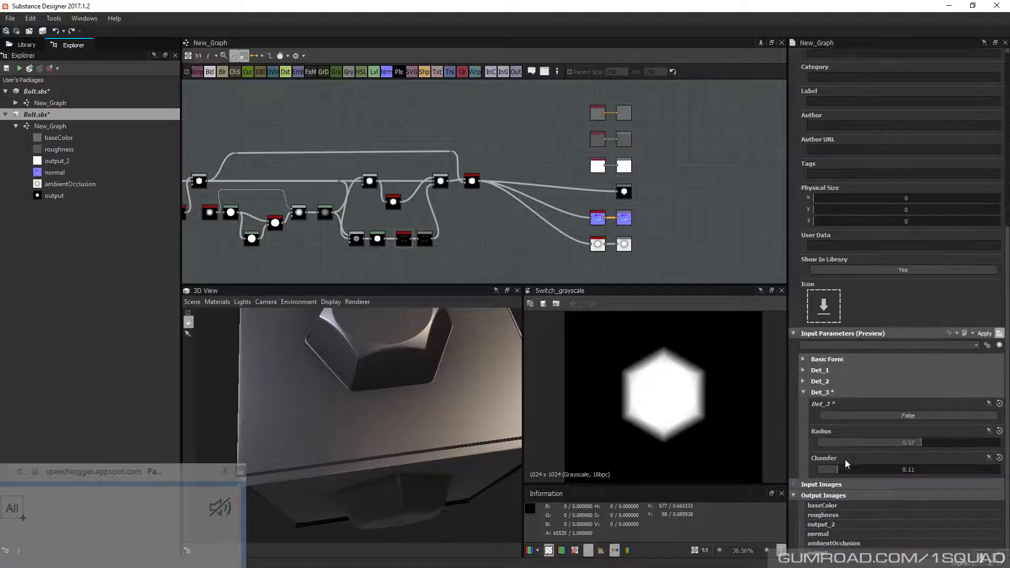
{"action": "left_click", "coordinate": [872, 415]}
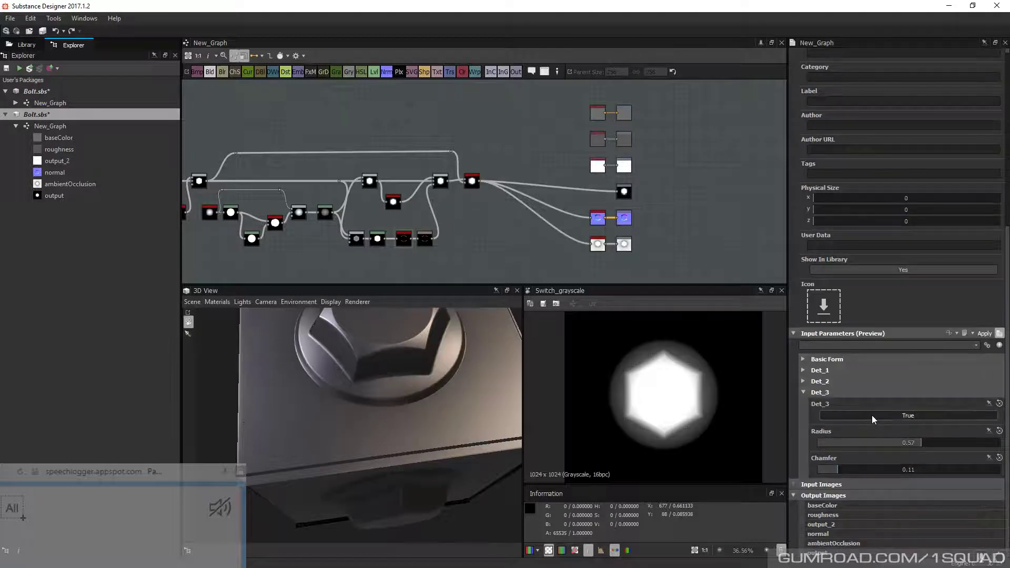
{"action": "middle_click_drag", "start_coordinate": [430, 337], "coordinate": [434, 403]}
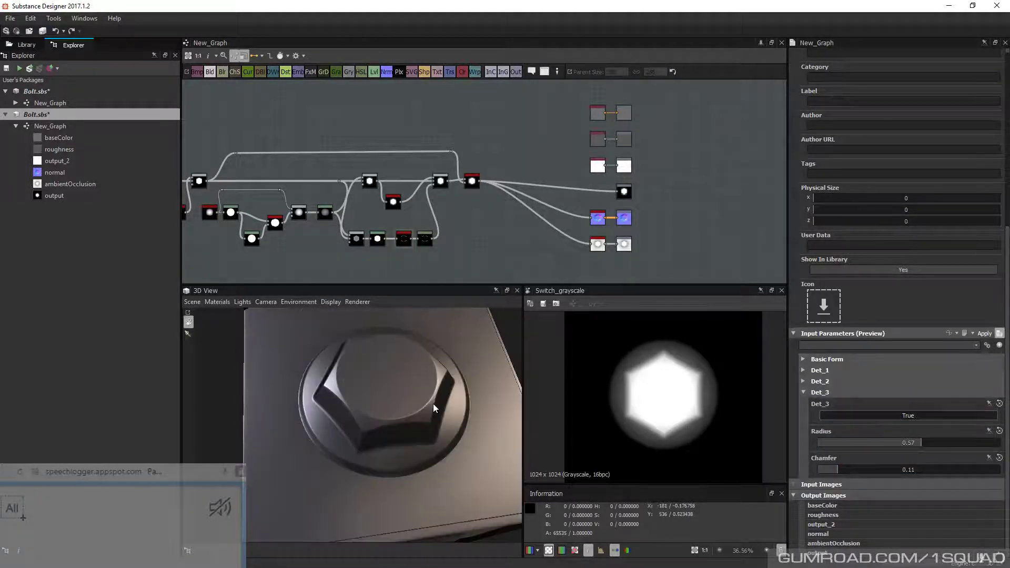
{"action": "left_click_drag", "start_coordinate": [433, 404], "coordinate": [207, 458]}
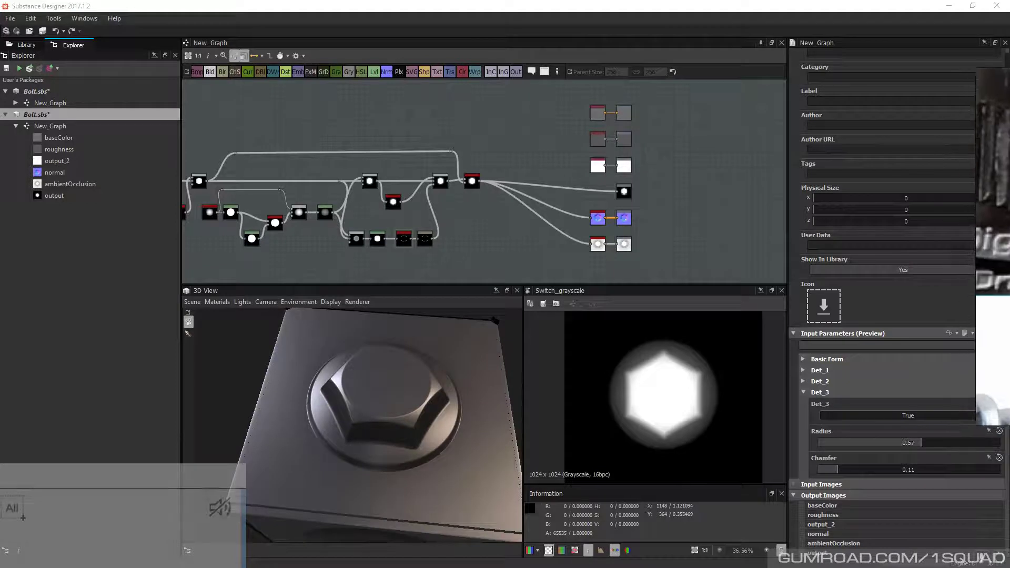
Turn on Det_1 in the parameter preview, set its Distance to -0.02 and Depth to 0.08, and inspect the bolt head
{"action": "mouse_move", "coordinate": [23, 518]}
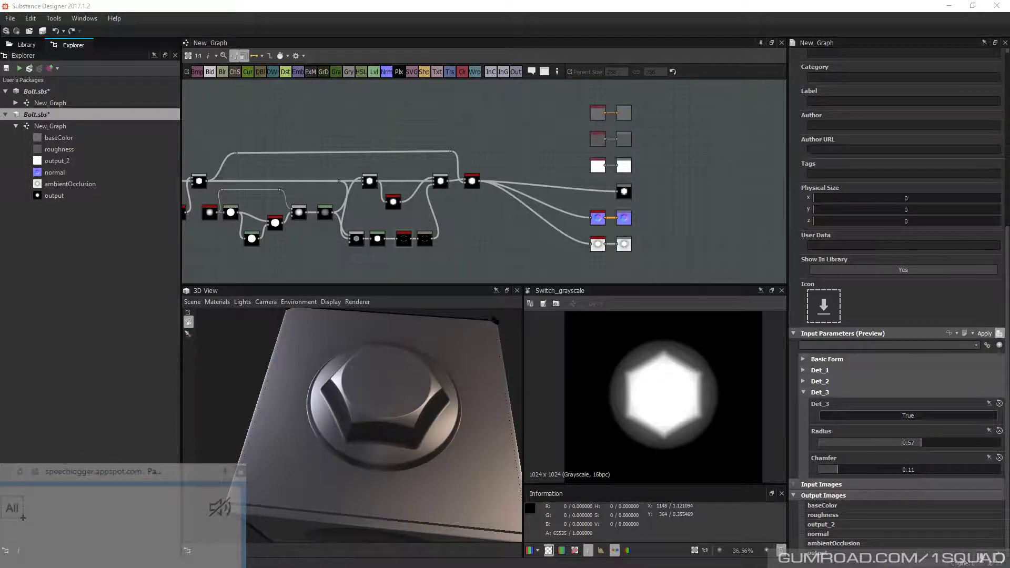
{"action": "left_click", "coordinate": [408, 400]}
{"action": "left_click", "coordinate": [804, 370]}
{"action": "left_click", "coordinate": [908, 393]}
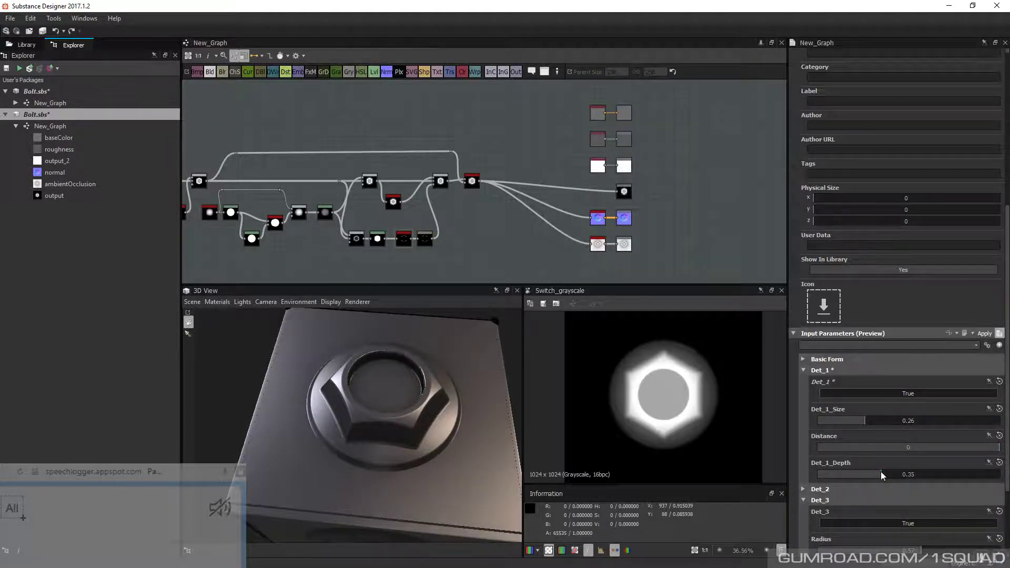
{"action": "left_click_drag", "start_coordinate": [882, 474], "coordinate": [829, 474]}
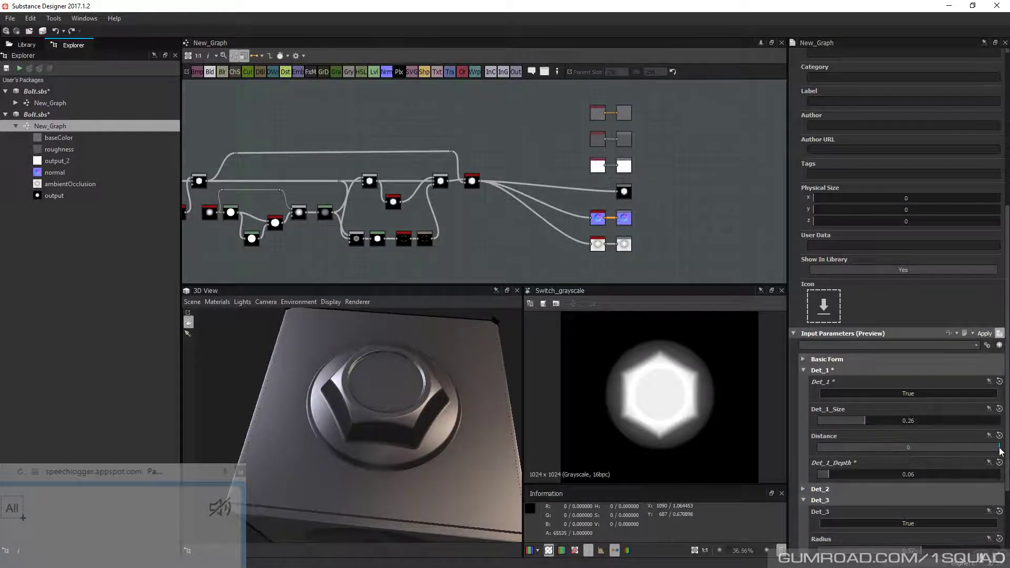
{"action": "left_click_drag", "start_coordinate": [1001, 451], "coordinate": [973, 450]}
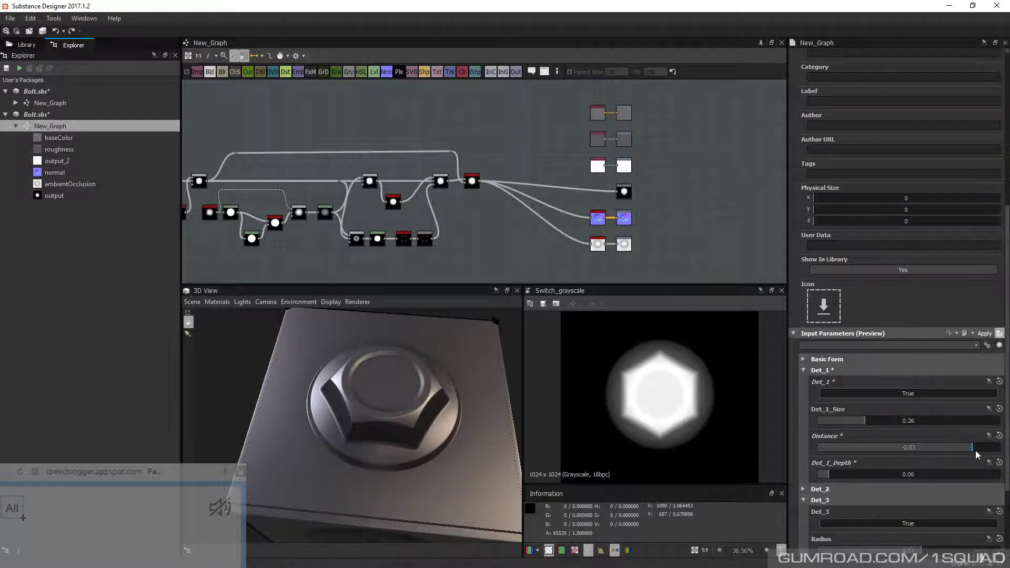
{"action": "left_click_drag", "start_coordinate": [974, 451], "coordinate": [980, 455]}
{"action": "left_click_drag", "start_coordinate": [827, 472], "coordinate": [830, 472]}
{"action": "left_click", "coordinate": [832, 471]}
{"action": "left_click_drag", "start_coordinate": [355, 442], "coordinate": [460, 252]}
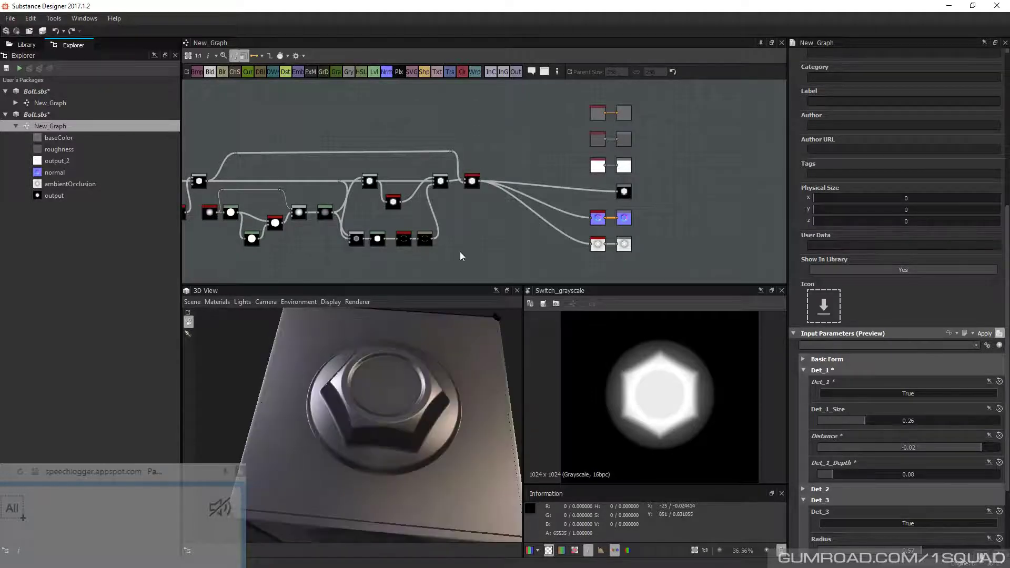
{"action": "left_click_drag", "start_coordinate": [295, 413], "coordinate": [314, 387]}
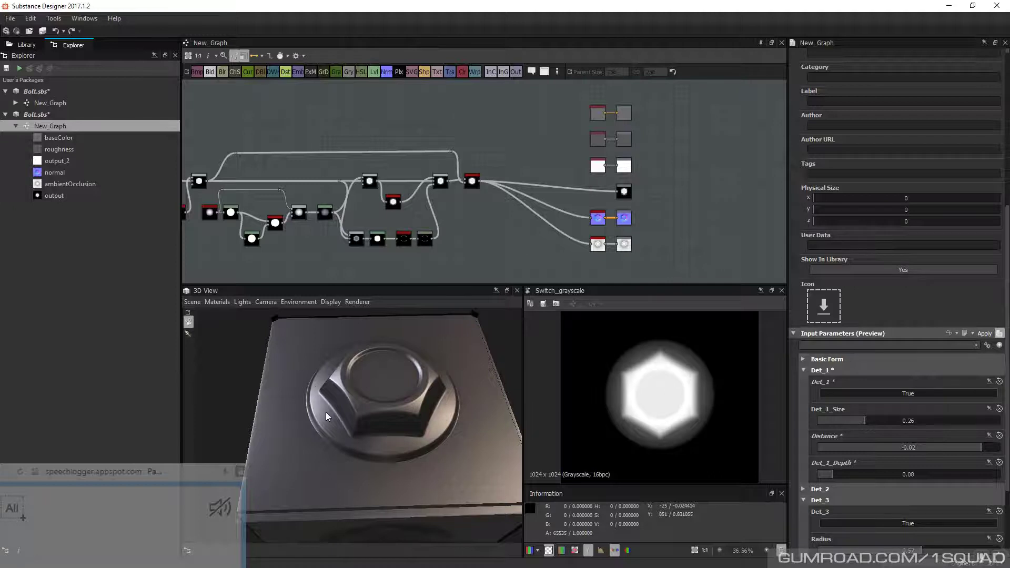
Turn Det_1 on in the graph's parameter preview, set Det_1_Depth to 0.16 and reduce the Distance slightly below 0
{"action": "middle_click_drag", "start_coordinate": [288, 225], "coordinate": [409, 220]}
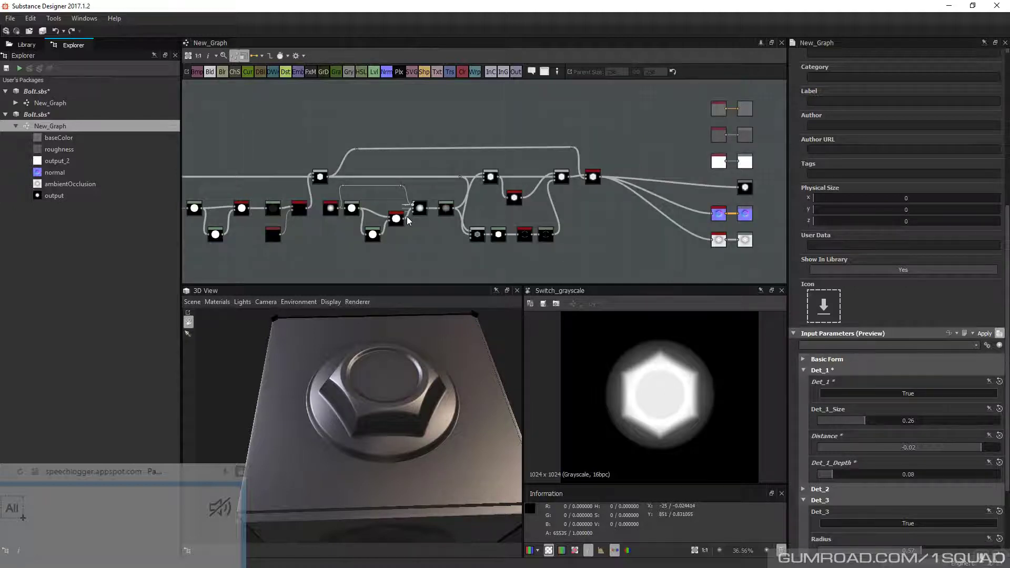
{"action": "scroll", "coordinate": [408, 221], "scroll_direction": "up", "scroll_amount": 3}
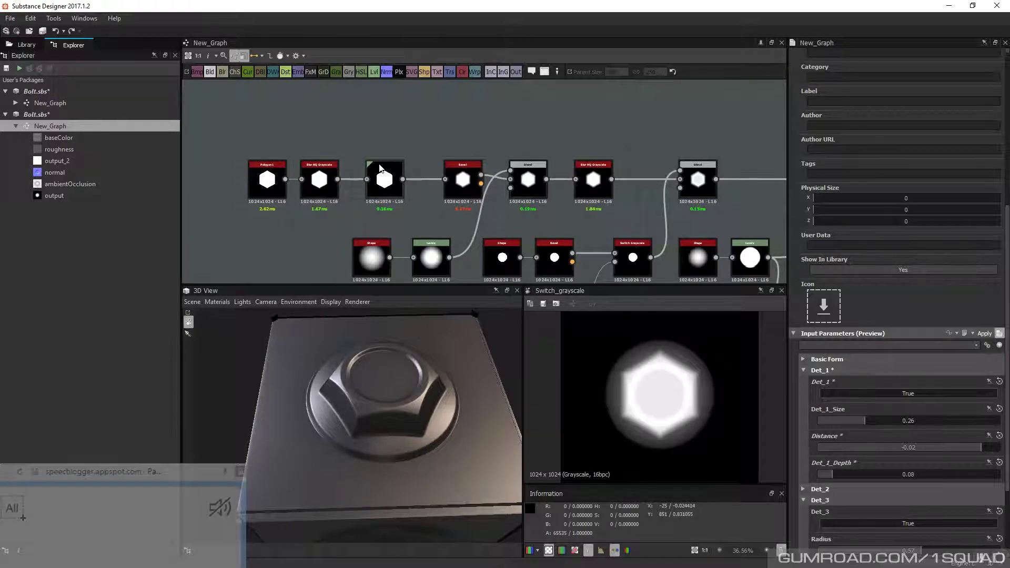
{"action": "left_click", "coordinate": [268, 179]}
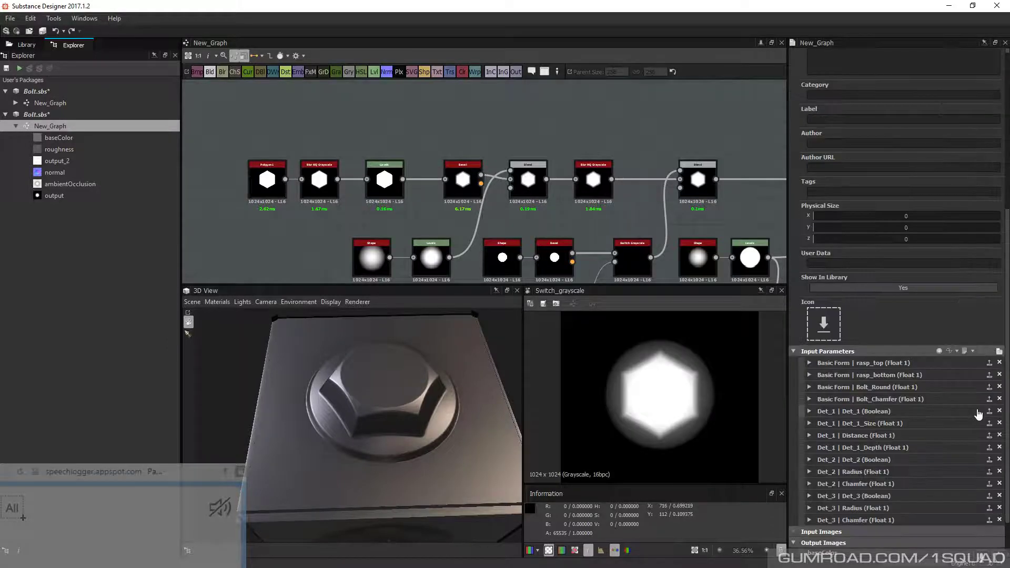
{"action": "left_click", "coordinate": [1000, 351]}
{"action": "left_click", "coordinate": [804, 464]}
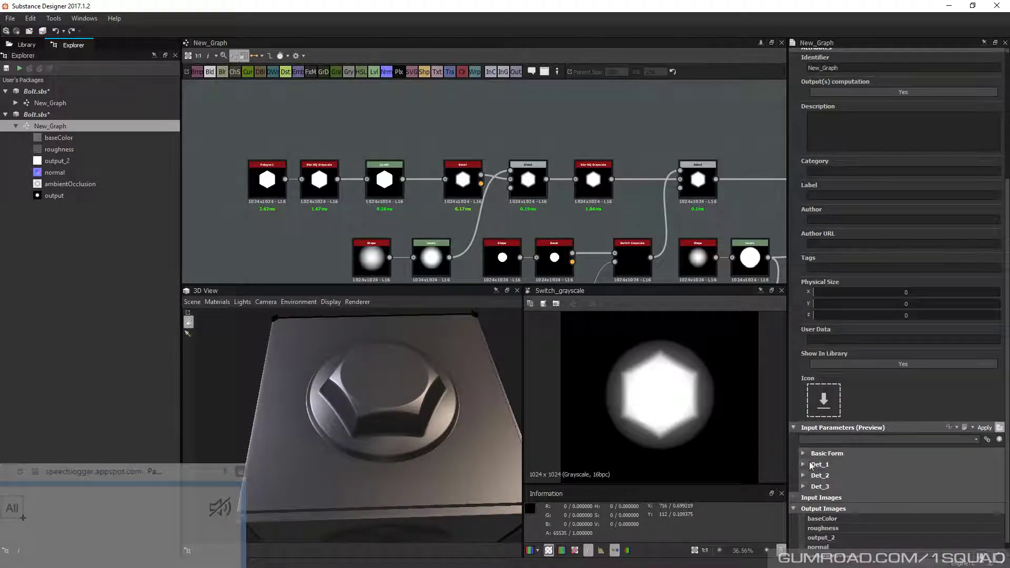
{"action": "left_click", "coordinate": [872, 490]}
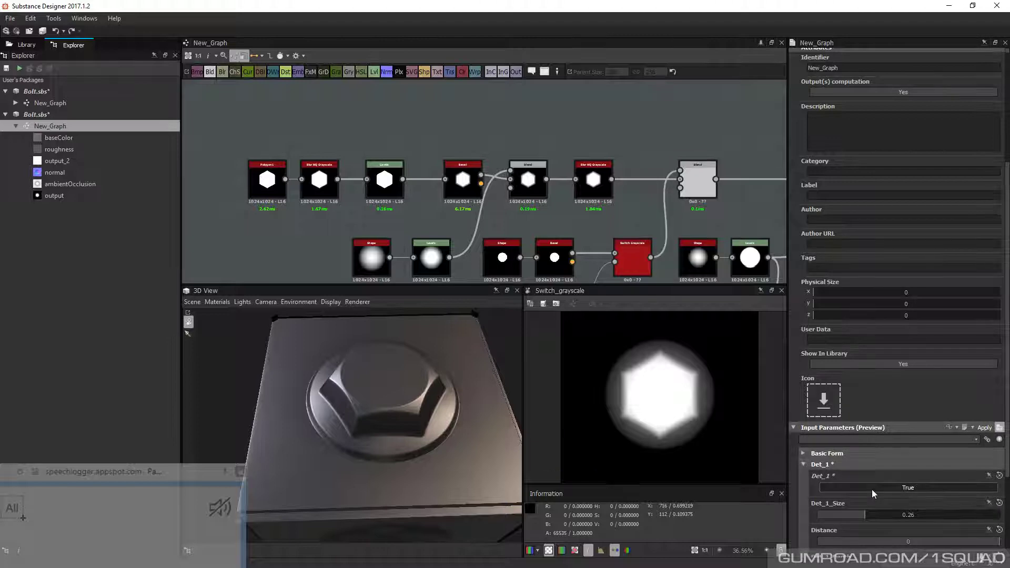
{"action": "scroll", "coordinate": [873, 490], "scroll_direction": "down", "scroll_amount": 2}
{"action": "left_click_drag", "start_coordinate": [861, 506], "coordinate": [847, 507]}
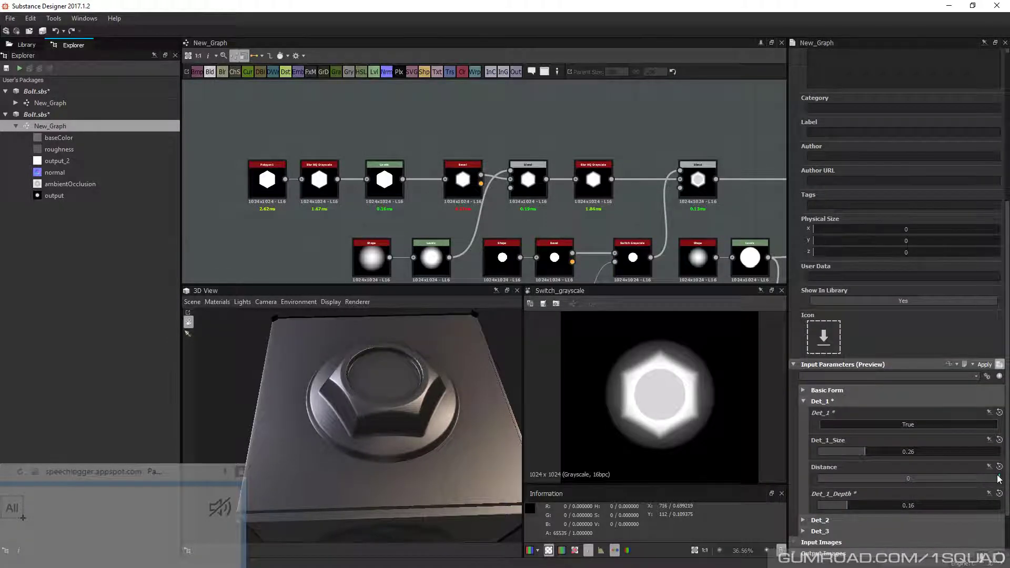
{"action": "left_click_drag", "start_coordinate": [1000, 479], "coordinate": [982, 479]}
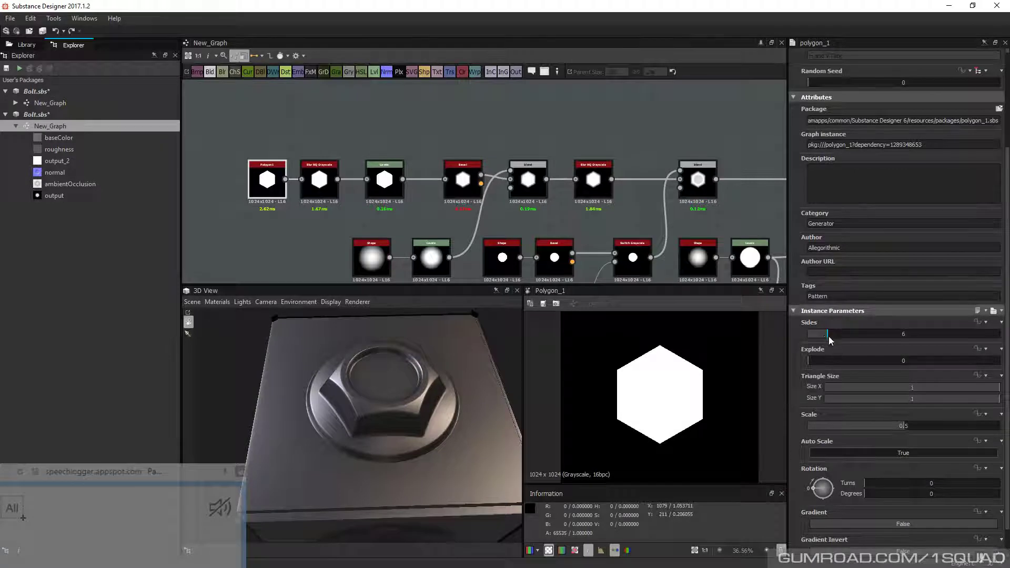
Try a Scale of 0.48 on the Polygon 1 node and undo the change
{"action": "left_click_drag", "start_coordinate": [829, 337], "coordinate": [828, 336]}
{"action": "left_click_drag", "start_coordinate": [904, 426], "coordinate": [896, 426]}
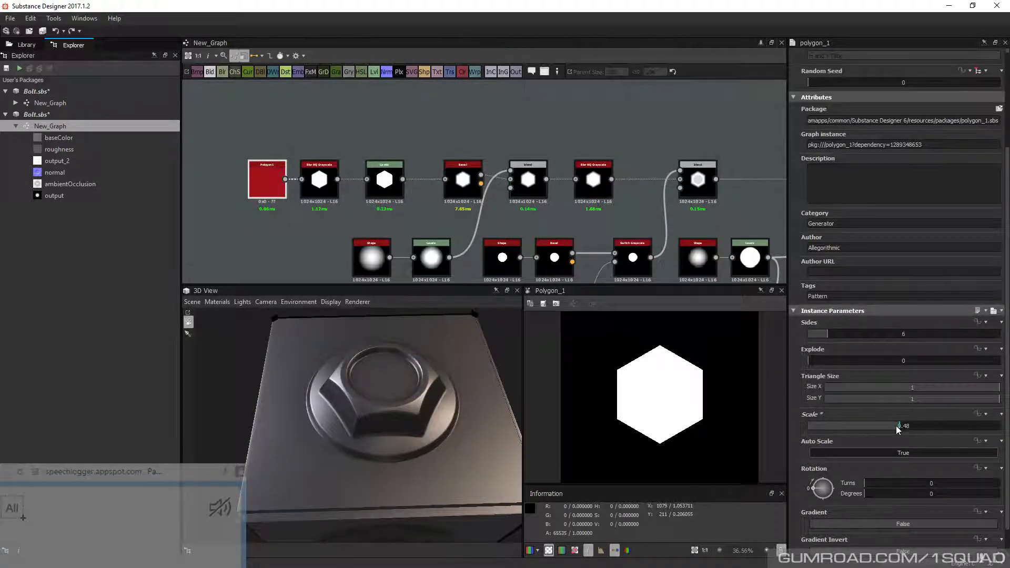
{"action": "key", "text": "ctrl+z"}
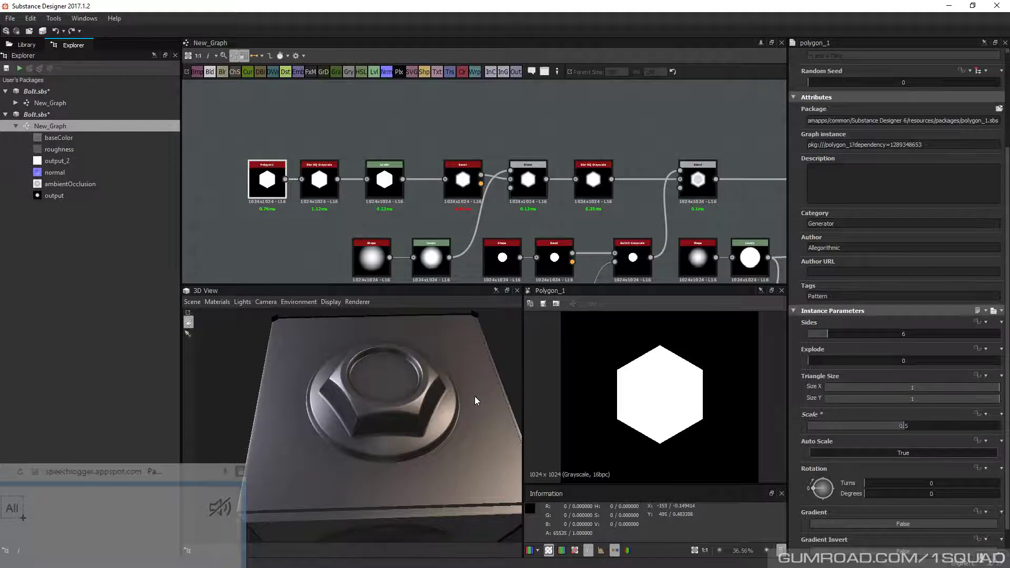
{"action": "left_click_drag", "start_coordinate": [435, 399], "coordinate": [323, 395]}
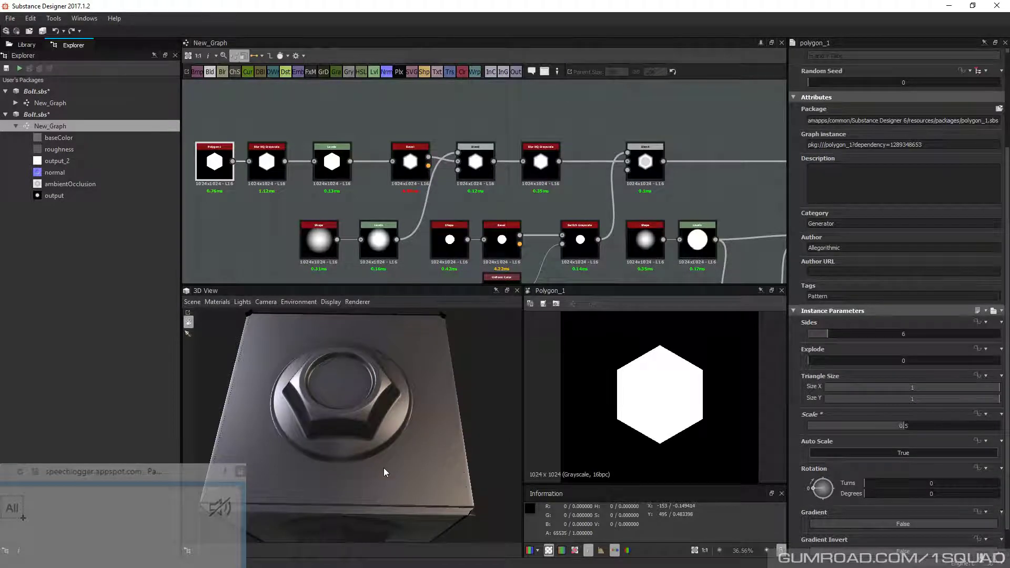
{"action": "scroll", "coordinate": [620, 203], "scroll_direction": "down", "scroll_amount": 5}
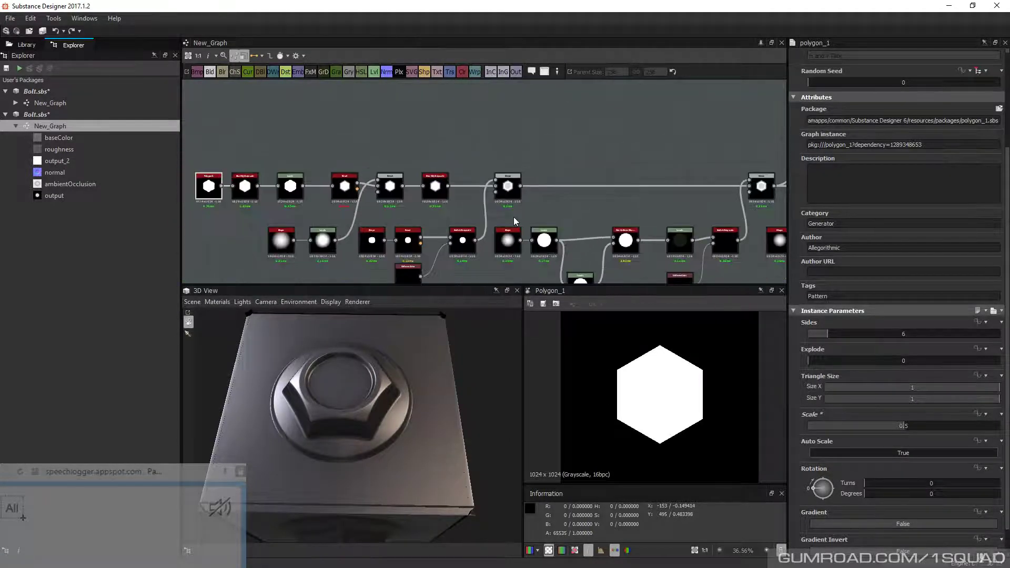
{"action": "scroll", "coordinate": [370, 185], "scroll_direction": "down", "scroll_amount": 3}
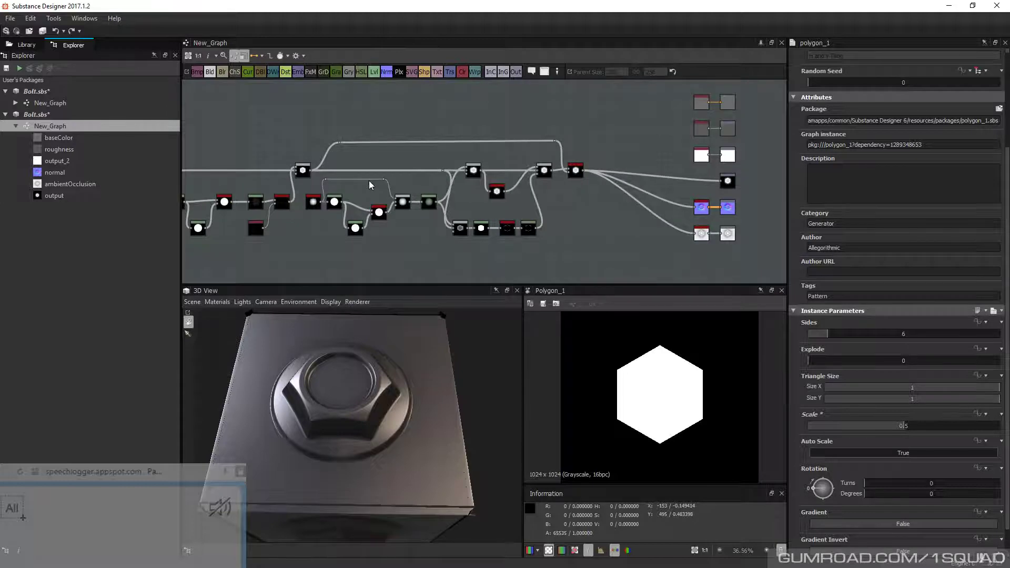
{"action": "scroll", "coordinate": [679, 185], "scroll_direction": "up", "scroll_amount": 3}
{"action": "key", "text": "space"}
{"action": "type", "text": "t"}
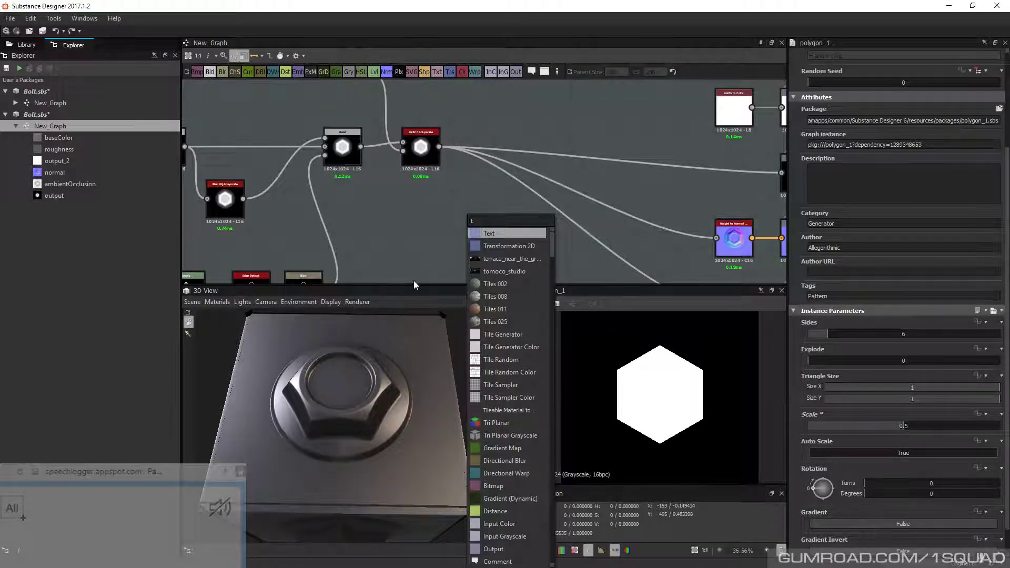
{"action": "left_click_drag", "start_coordinate": [402, 316], "coordinate": [374, 360]}
{"action": "key", "text": "space"}
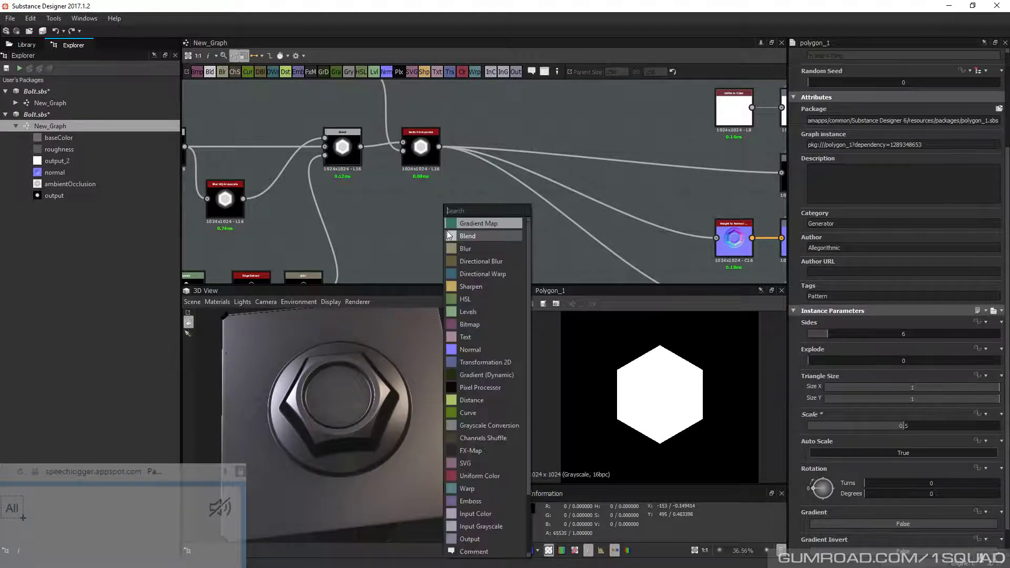
{"action": "type", "text": "tr"}
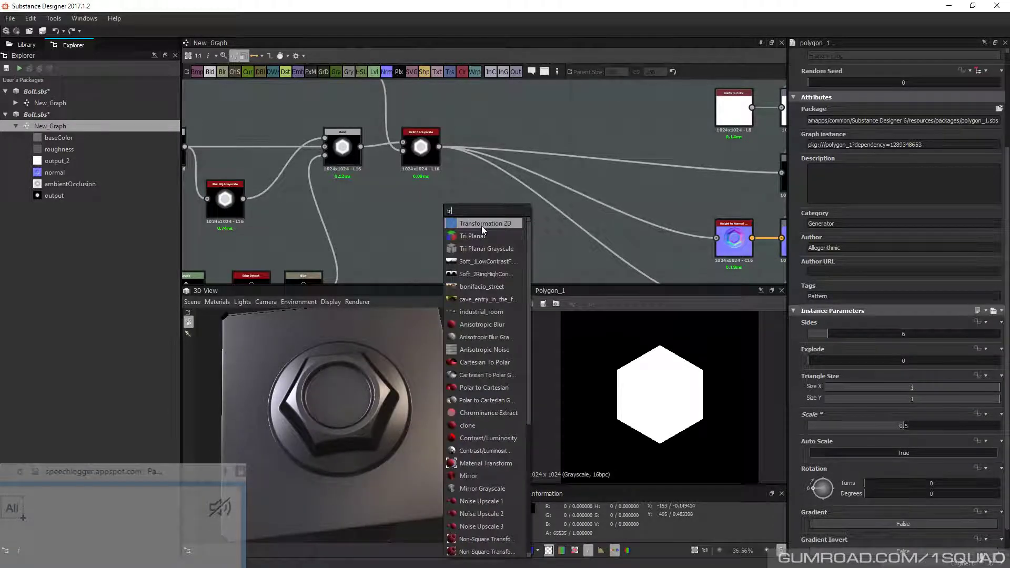
{"action": "left_click", "coordinate": [455, 188]}
Add a Tile Generator node fed by the last grayscale node before the outputs, and set Number X and Number Y to 1
{"action": "key", "text": "space"}
{"action": "type", "text": "ti"}
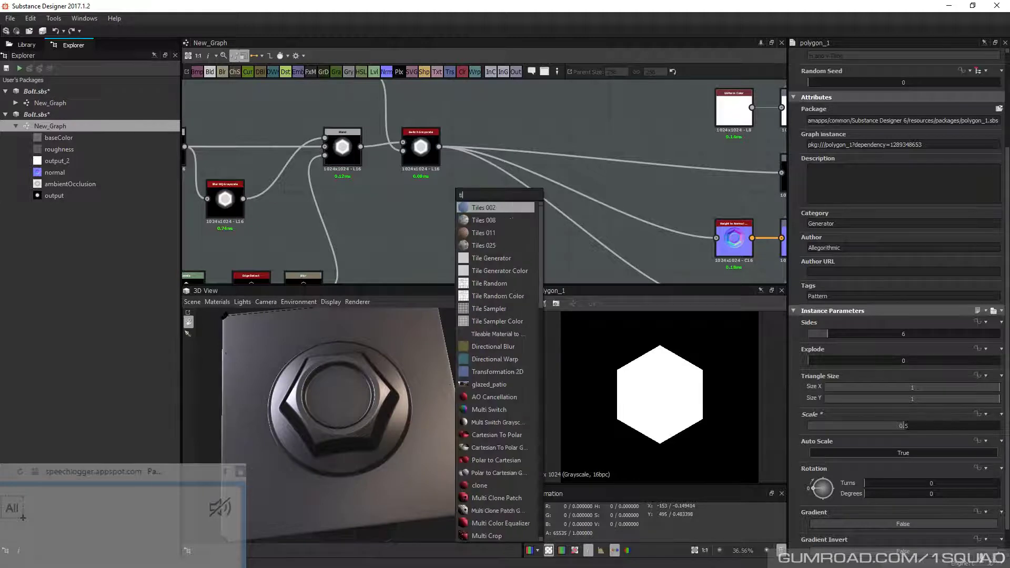
{"action": "left_click", "coordinate": [491, 260]}
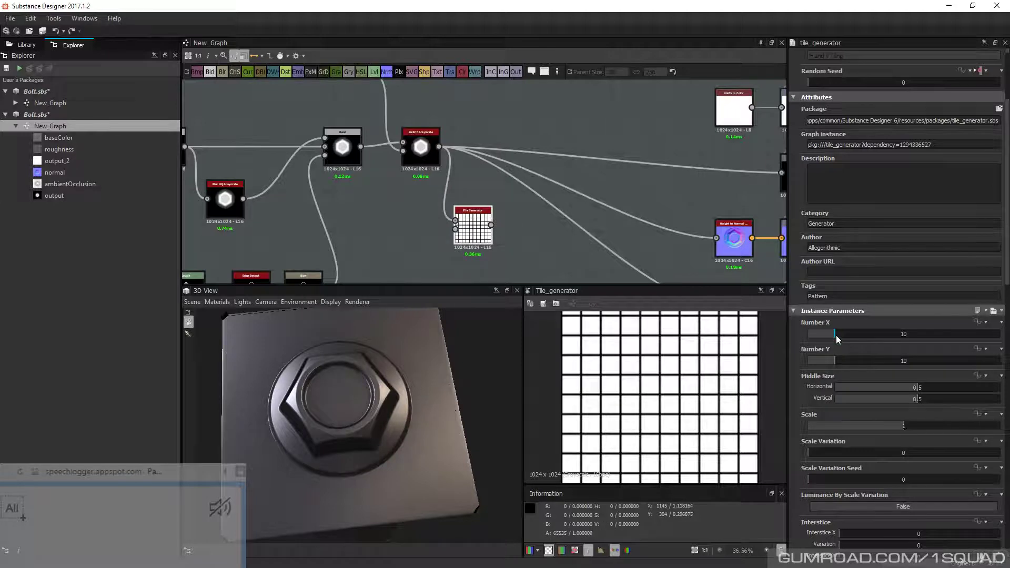
{"action": "left_click_drag", "start_coordinate": [836, 335], "coordinate": [807, 336]}
{"action": "left_click_drag", "start_coordinate": [834, 361], "coordinate": [808, 361]}
{"action": "scroll", "coordinate": [908, 356], "scroll_direction": "down", "scroll_amount": 3}
{"action": "scroll", "coordinate": [648, 395], "scroll_direction": "down", "scroll_amount": 5}
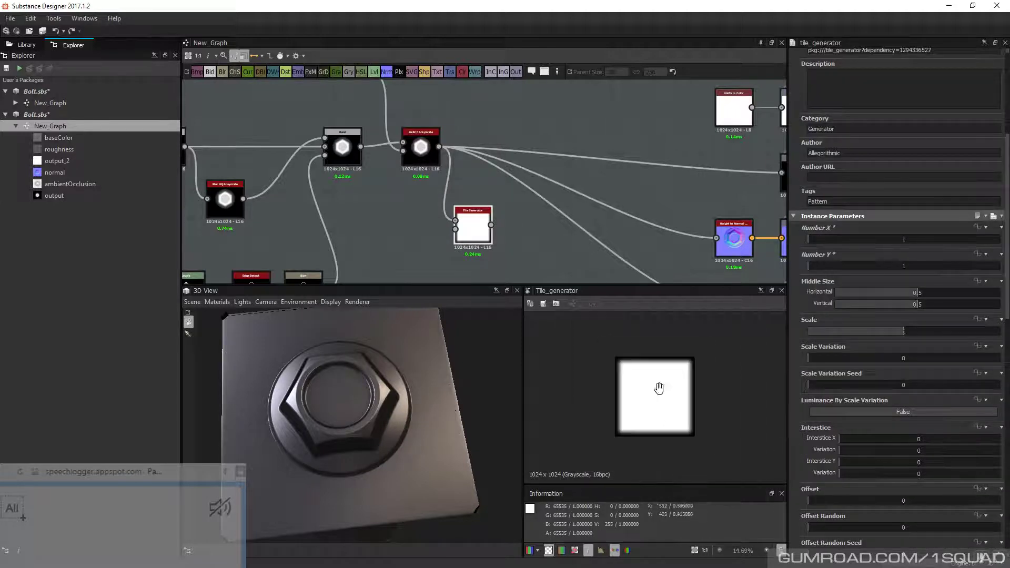
{"action": "scroll", "coordinate": [660, 389], "scroll_direction": "up", "scroll_amount": 2}
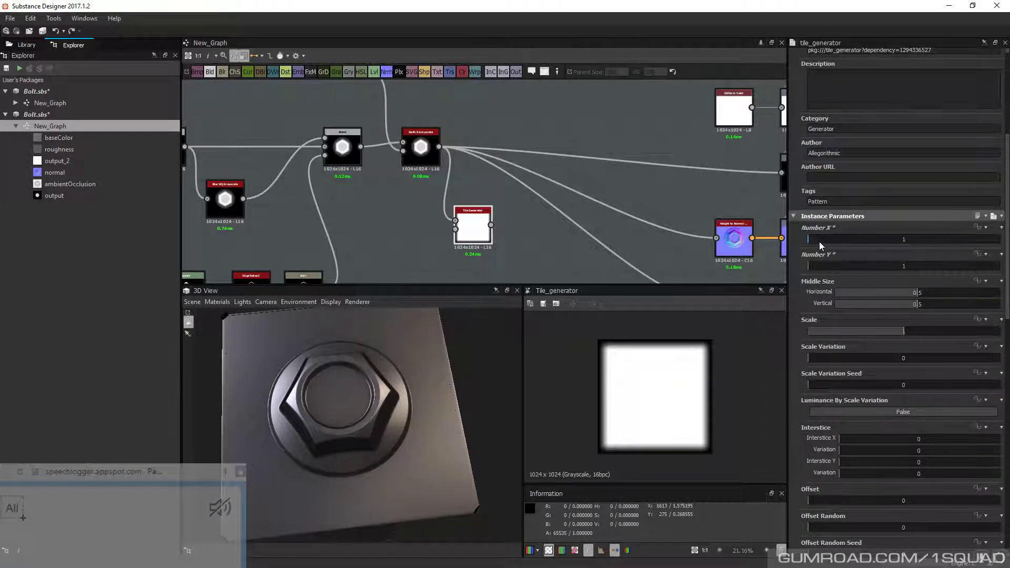
Try Number X of 8 and Number Y of 7 on the Tile Generator, then return both to 1
{"action": "left_click_drag", "start_coordinate": [820, 241], "coordinate": [829, 241]}
{"action": "left_click_drag", "start_coordinate": [819, 266], "coordinate": [826, 266]}
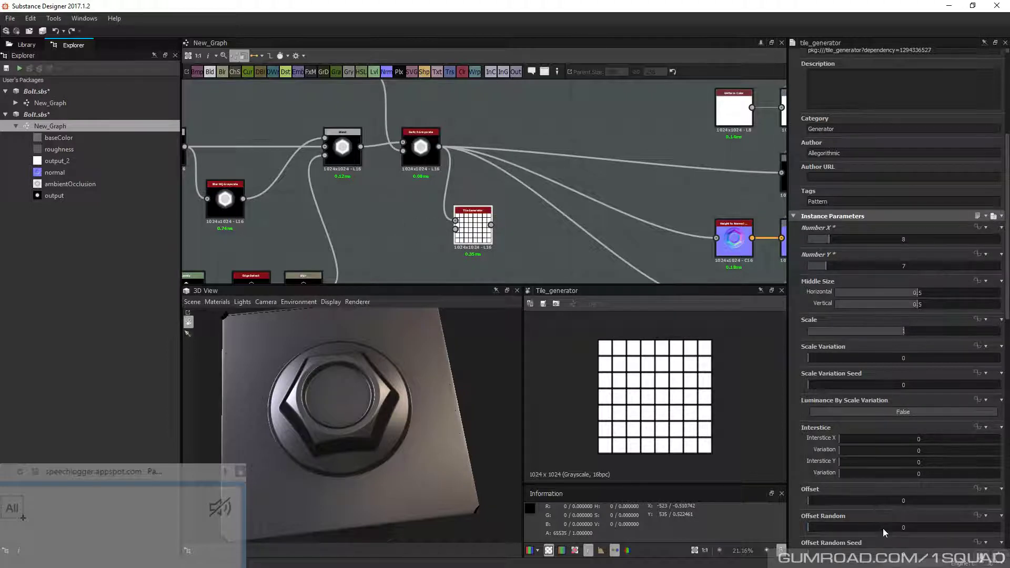
{"action": "scroll", "coordinate": [605, 394], "scroll_direction": "up", "scroll_amount": 3}
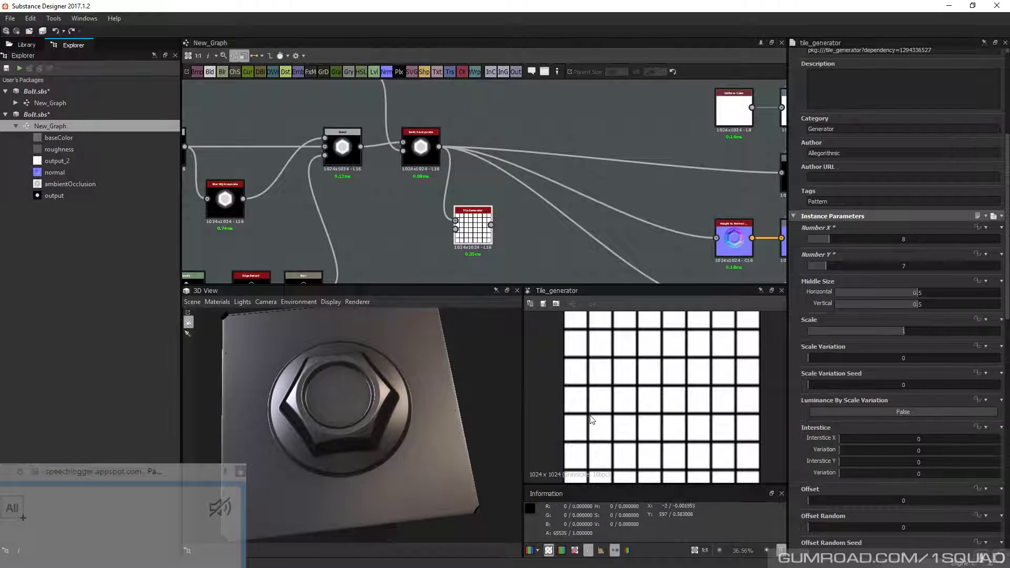
{"action": "scroll", "coordinate": [591, 420], "scroll_direction": "down", "scroll_amount": 3}
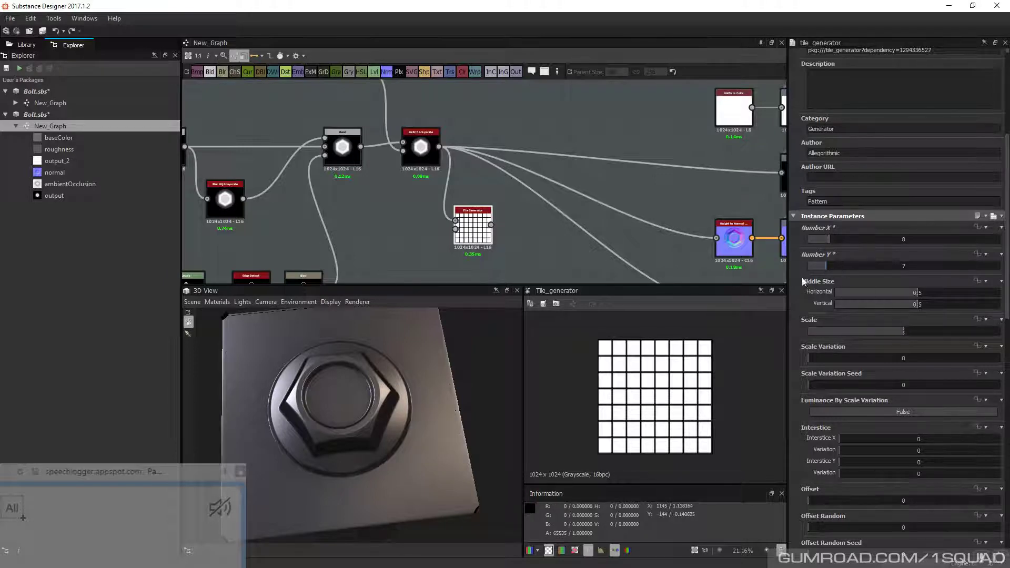
{"action": "left_click_drag", "start_coordinate": [822, 266], "coordinate": [809, 240]}
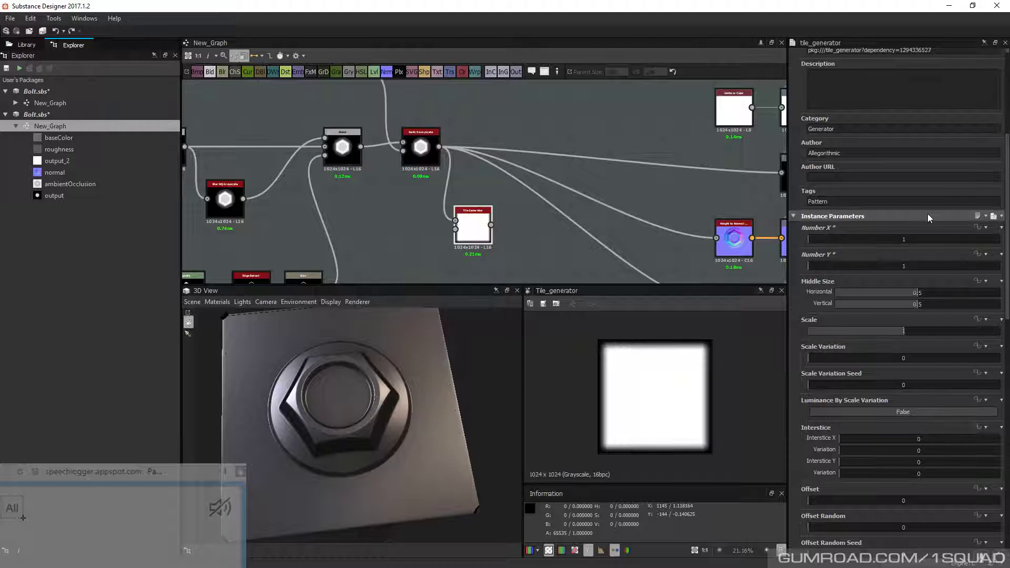
Reduce the Tile Generator's Pattern Specific value to 0 for the Brick pattern
{"action": "scroll", "coordinate": [927, 214], "scroll_direction": "down", "scroll_amount": 5}
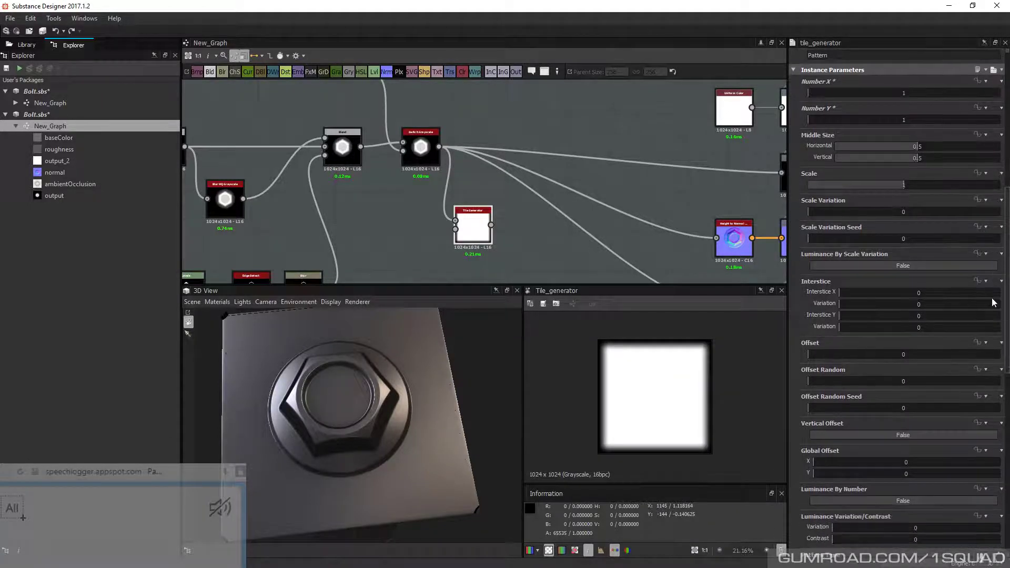
{"action": "scroll", "coordinate": [989, 316], "scroll_direction": "down", "scroll_amount": 3}
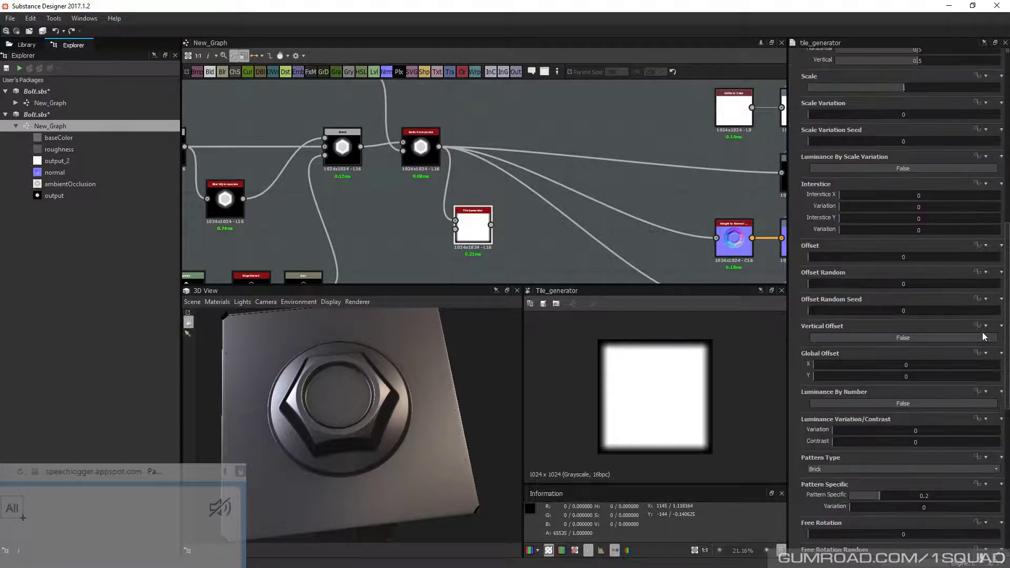
{"action": "scroll", "coordinate": [983, 333], "scroll_direction": "down", "scroll_amount": 6}
{"action": "left_click_drag", "start_coordinate": [879, 314], "coordinate": [850, 315]}
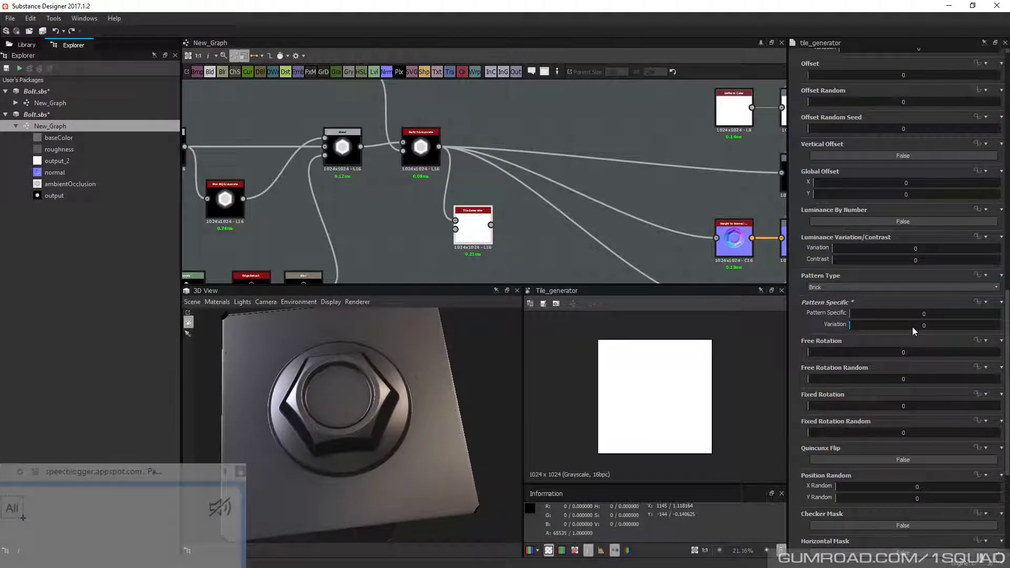
Set the Tile Generator's Pattern Type to Image Input
{"action": "scroll", "coordinate": [912, 327], "scroll_direction": "up", "scroll_amount": 3}
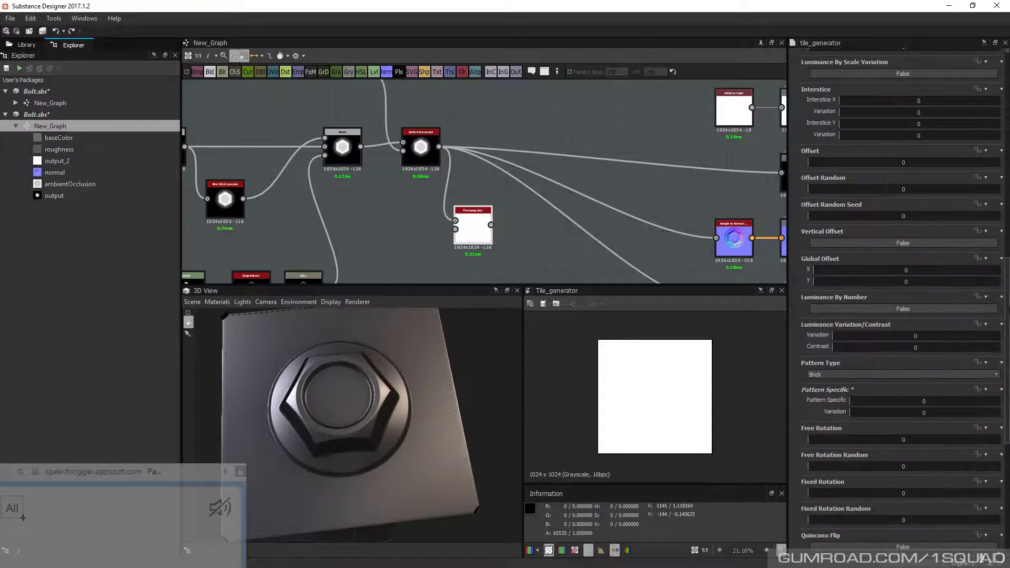
{"action": "scroll", "coordinate": [1007, 269], "scroll_direction": "up", "scroll_amount": 4}
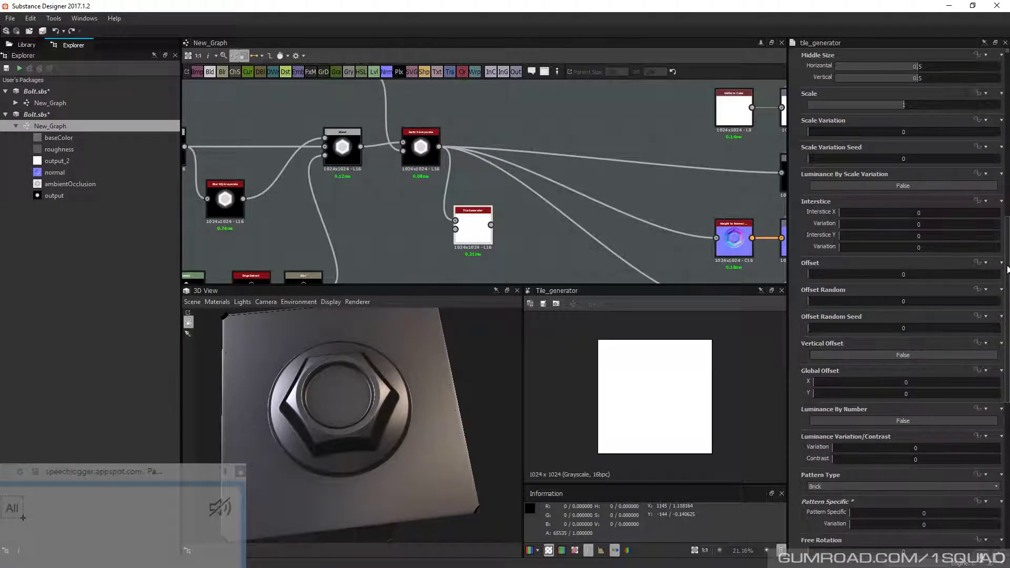
{"action": "scroll", "coordinate": [1008, 270], "scroll_direction": "up", "scroll_amount": 4}
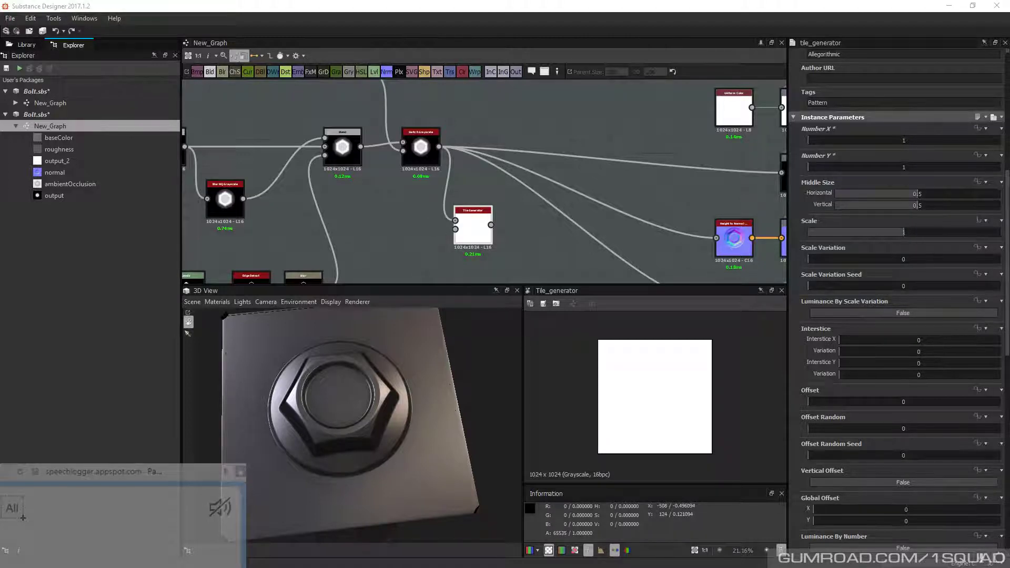
{"action": "scroll", "coordinate": [993, 488], "scroll_direction": "down", "scroll_amount": 10}
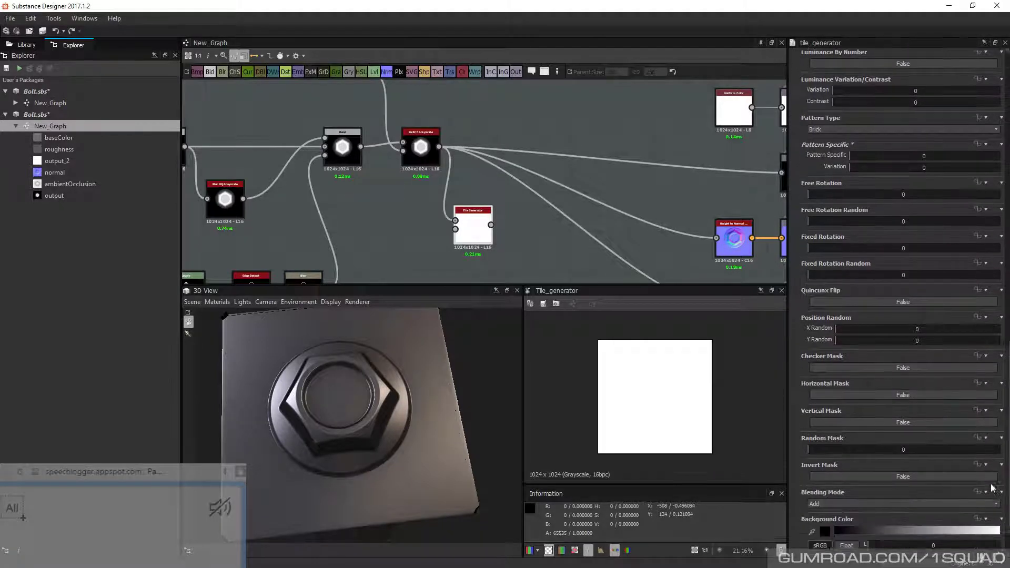
{"action": "scroll", "coordinate": [993, 488], "scroll_direction": "up", "scroll_amount": 7}
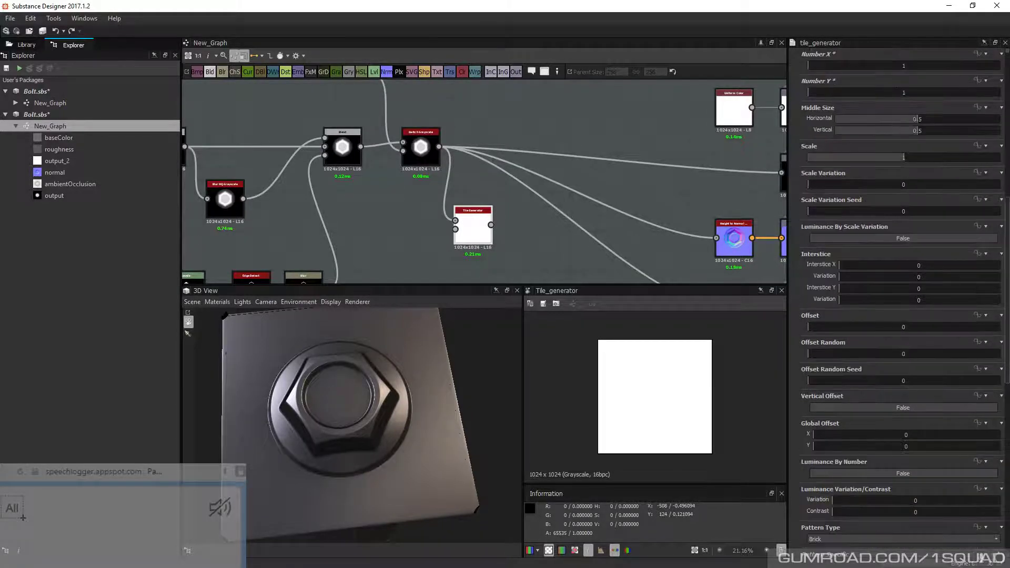
{"action": "scroll", "coordinate": [813, 421], "scroll_direction": "down", "scroll_amount": 5}
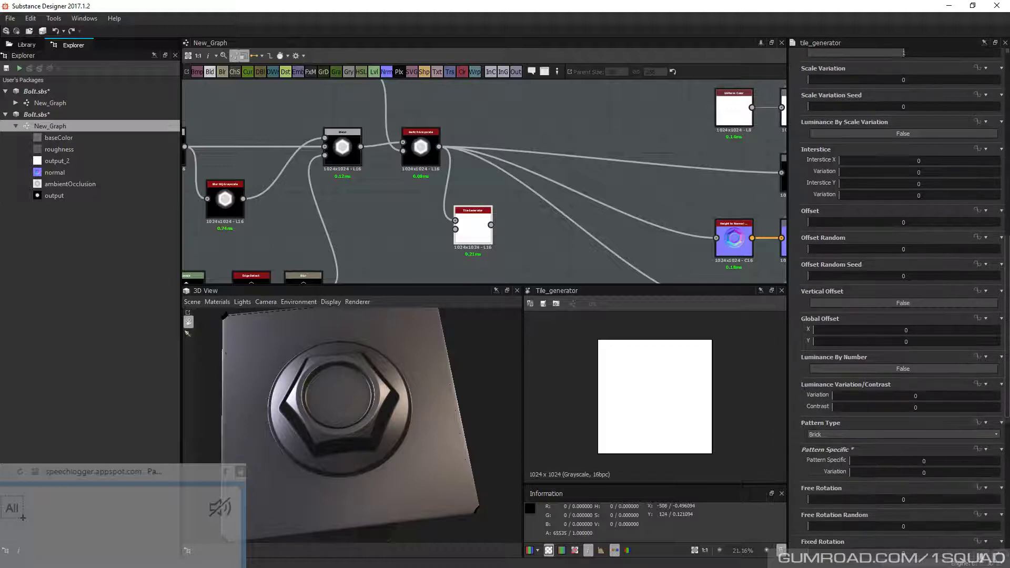
{"action": "left_click", "coordinate": [814, 435]}
{"action": "left_click", "coordinate": [831, 447]}
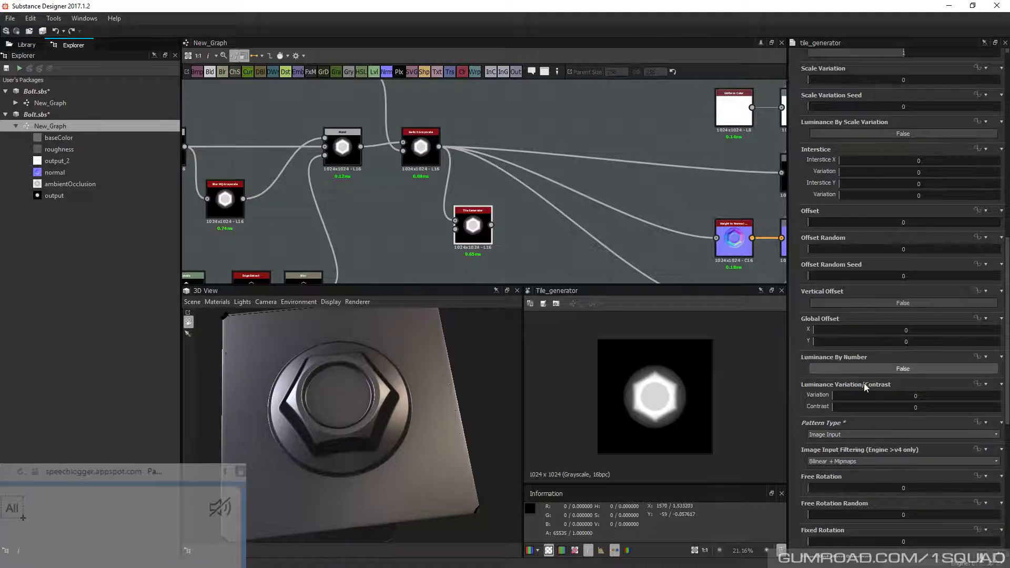
Set the Tile Generator's Scale to 0.81 and place the node in line so that it feeds all the outputs of the bolt height
{"action": "left_click_drag", "start_coordinate": [1006, 268], "coordinate": [1008, 245]}
{"action": "scroll", "coordinate": [1008, 247], "scroll_direction": "up", "scroll_amount": 3}
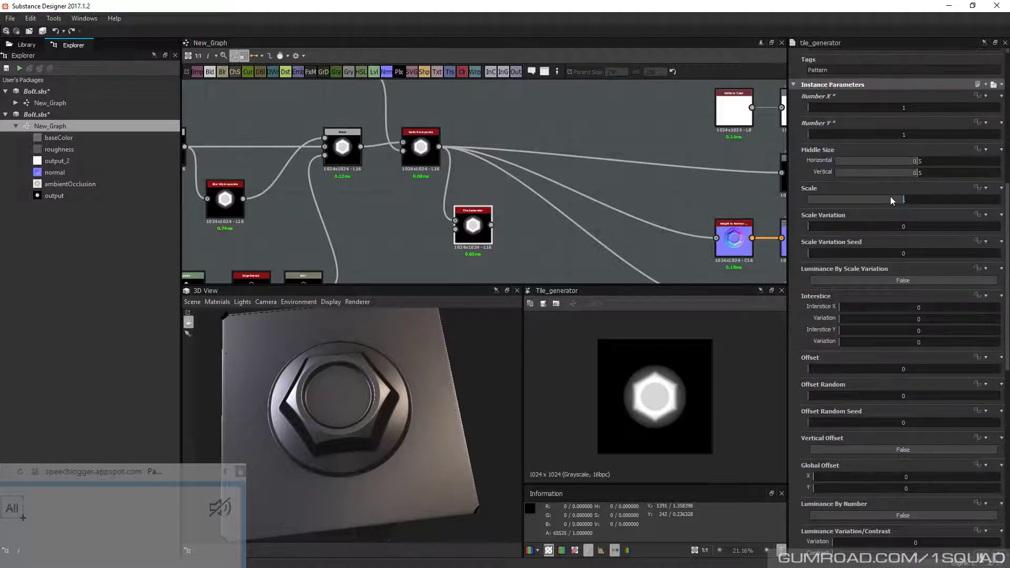
{"action": "mouse_move", "coordinate": [890, 196]}
{"action": "left_mouse_down"}
{"action": "mouse_move", "coordinate": [864, 204]}
{"action": "mouse_move", "coordinate": [878, 208]}
{"action": "left_mouse_up"}
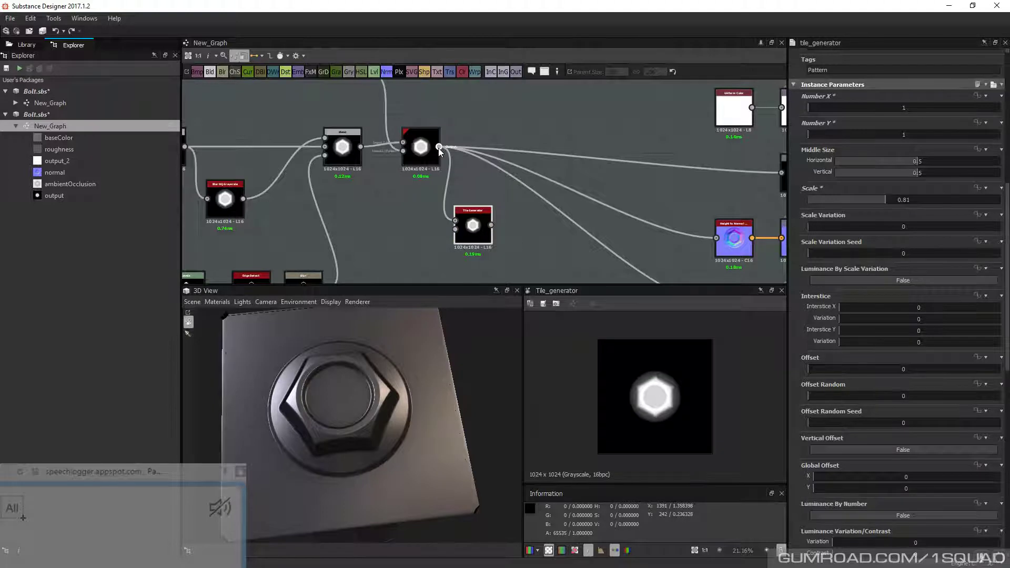
{"action": "left_click_drag", "start_coordinate": [479, 232], "coordinate": [479, 154]}
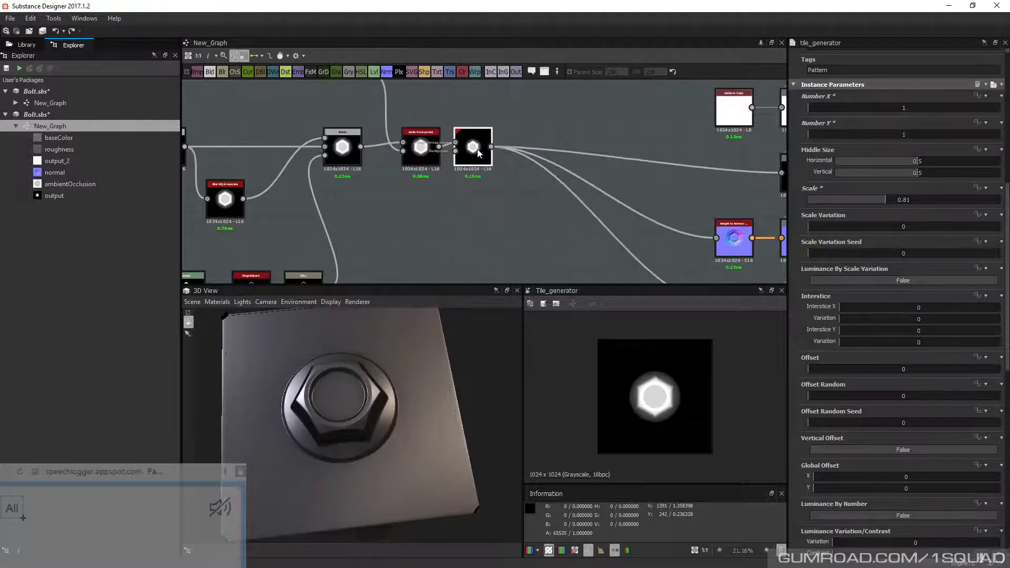
Adjust the Tile Generator's Scale to 0.9 and inspect the resized bolt from above in 3D
{"action": "left_click", "coordinate": [897, 200]}
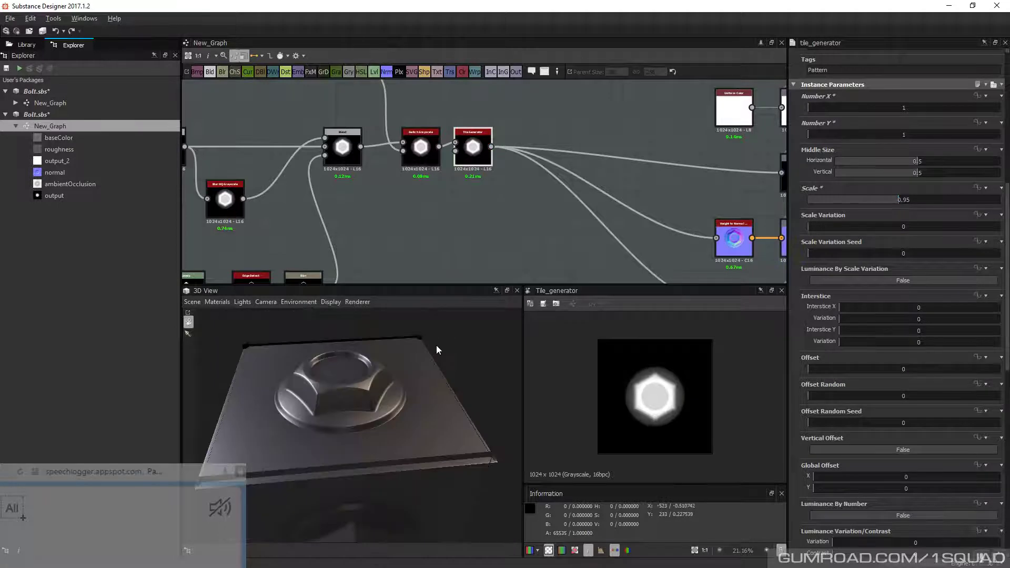
{"action": "left_click", "coordinate": [894, 200]}
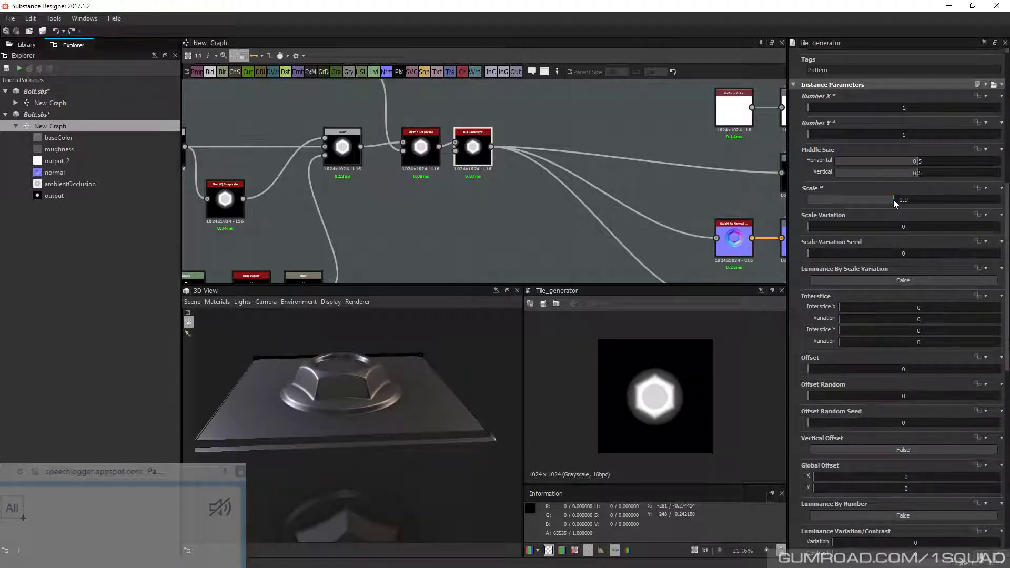
{"action": "left_click_drag", "start_coordinate": [350, 377], "coordinate": [356, 438]}
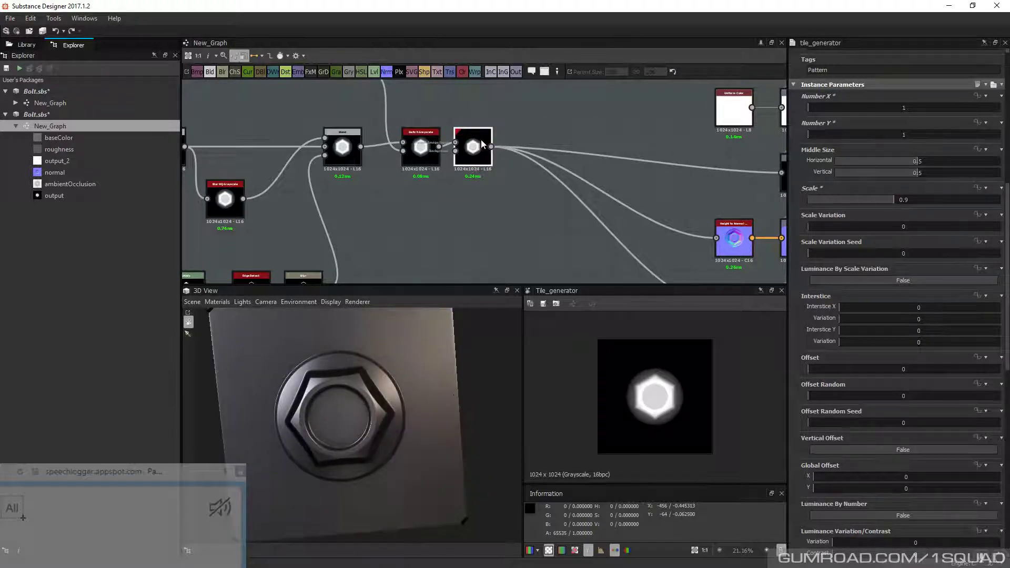
Expose the Tile Generator's Scale as a new graph input named All_Scale
{"action": "scroll", "coordinate": [1003, 263], "scroll_direction": "up", "scroll_amount": 2}
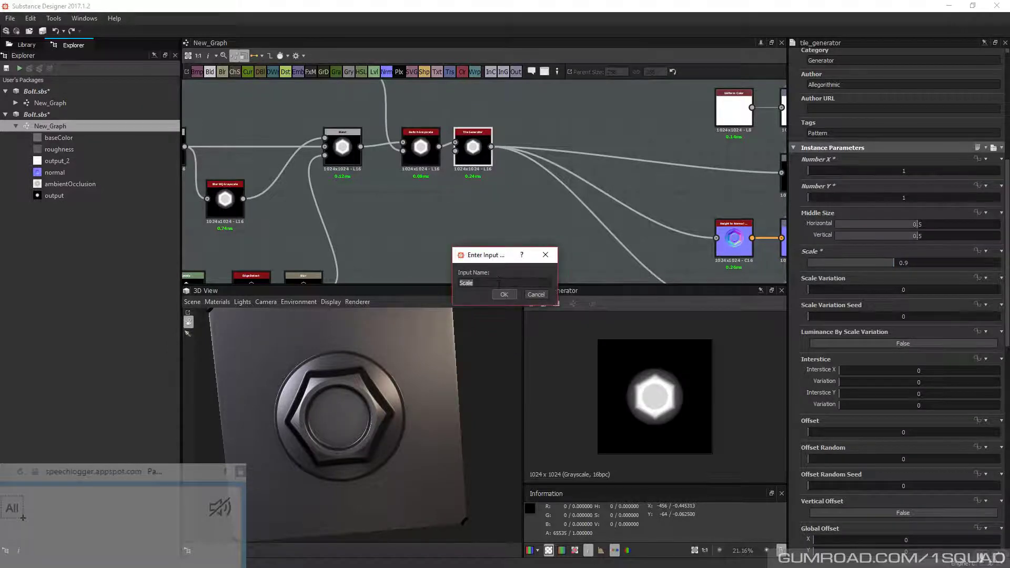
{"action": "type", "text": "All_Scale"}
{"action": "left_click", "coordinate": [503, 295]}
Correct the identifier of the Det_1 Distance input parameter to Det_1_Chamfer
{"action": "left_click", "coordinate": [564, 250]}
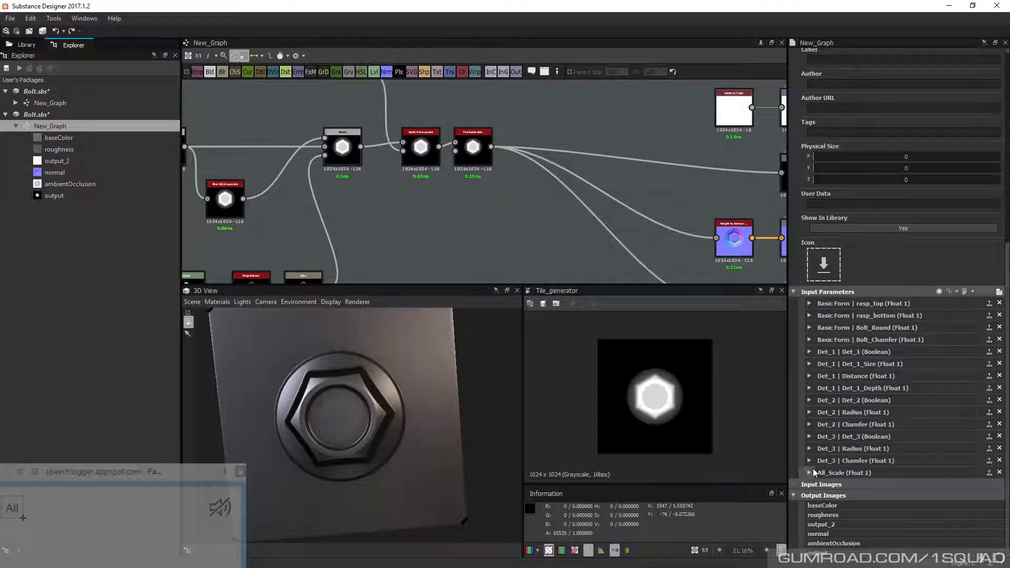
{"action": "left_click", "coordinate": [810, 460]}
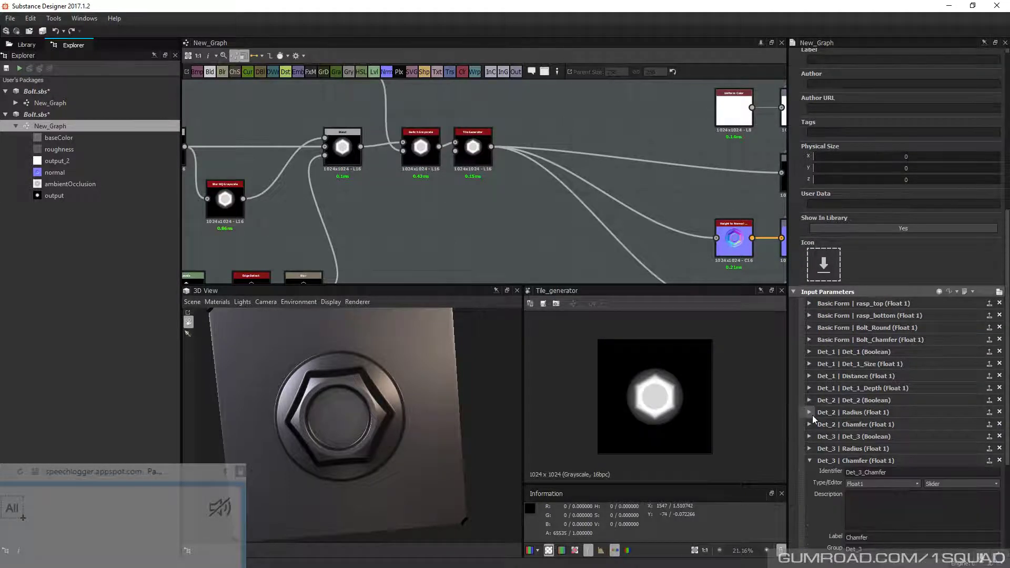
{"action": "left_click", "coordinate": [810, 376]}
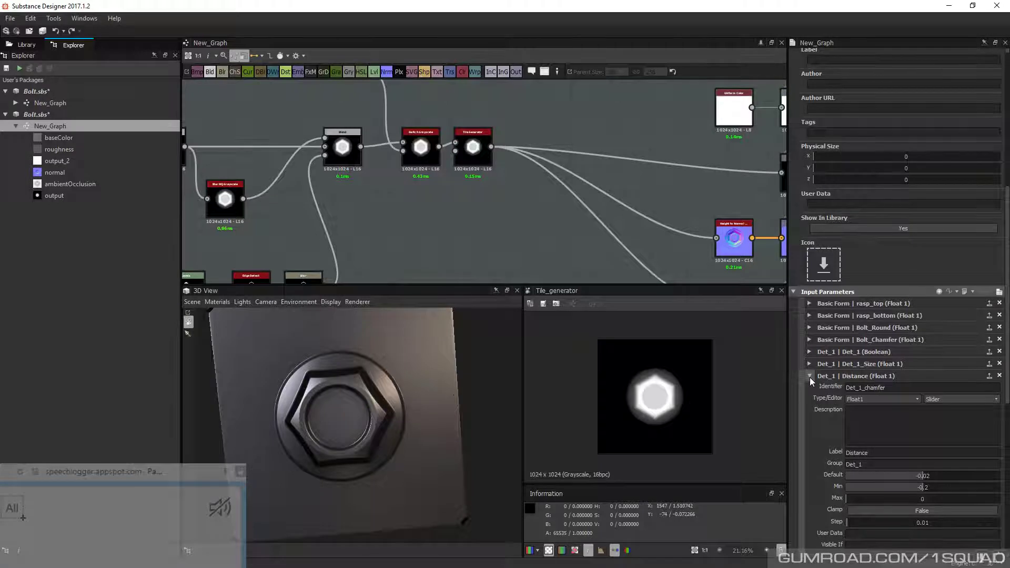
{"action": "scroll", "coordinate": [810, 378], "scroll_direction": "down", "scroll_amount": 1}
{"action": "left_click", "coordinate": [894, 324]}
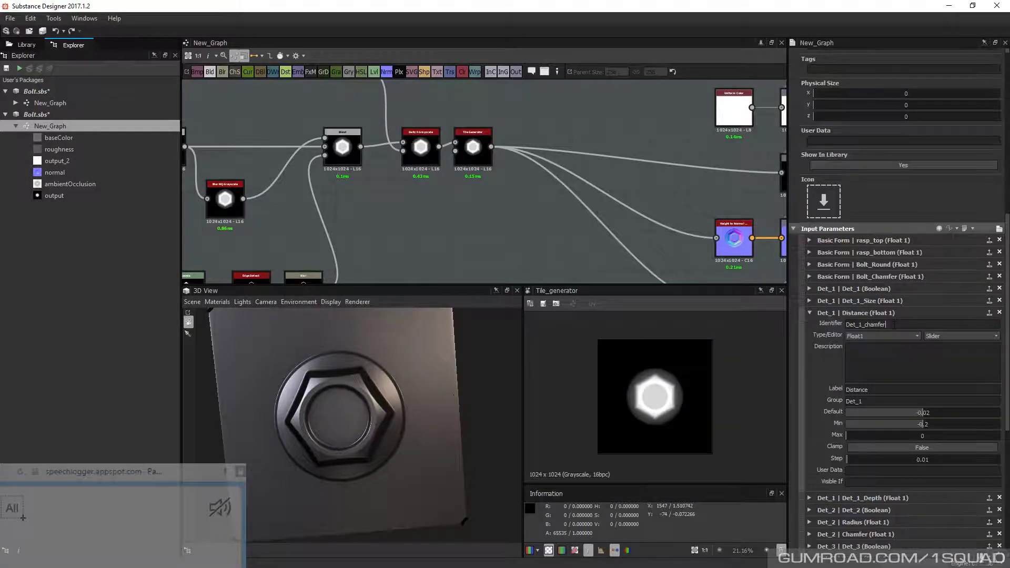
{"action": "left_click", "coordinate": [868, 325]}
{"action": "key", "text": "BackSpace"}
{"action": "type", "text": "C"}
Replace the same Det_1 parameter's Distance label with Chamfer, copied from its identifier
{"action": "double_click", "coordinate": [869, 325]}
{"action": "key", "text": "ctrl+c"}
{"action": "left_click_drag", "start_coordinate": [870, 390], "coordinate": [805, 390]}
{"action": "key", "text": "ctrl+v"}
{"action": "left_click", "coordinate": [810, 313]}
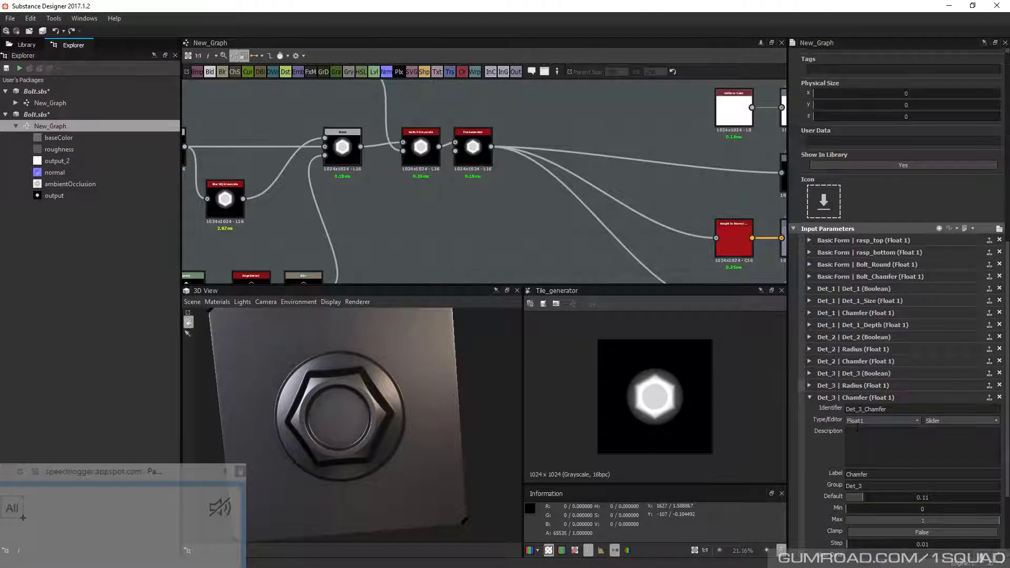
Put All_Scale first in the input parameter list and try it in the preview while inspecting the bolt in 3D
{"action": "scroll", "coordinate": [858, 429], "scroll_direction": "down", "scroll_amount": 3}
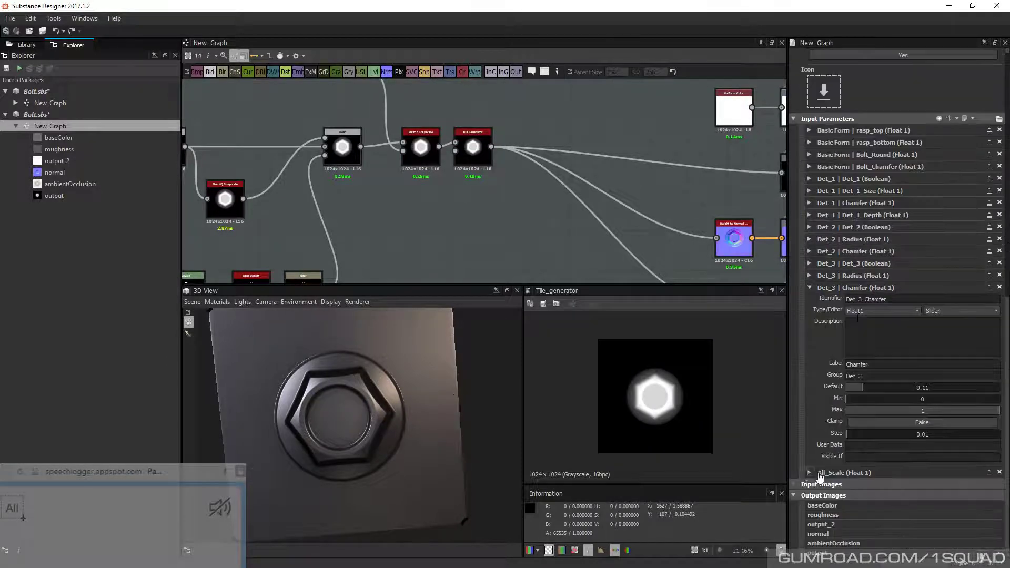
{"action": "left_click", "coordinate": [810, 289]}
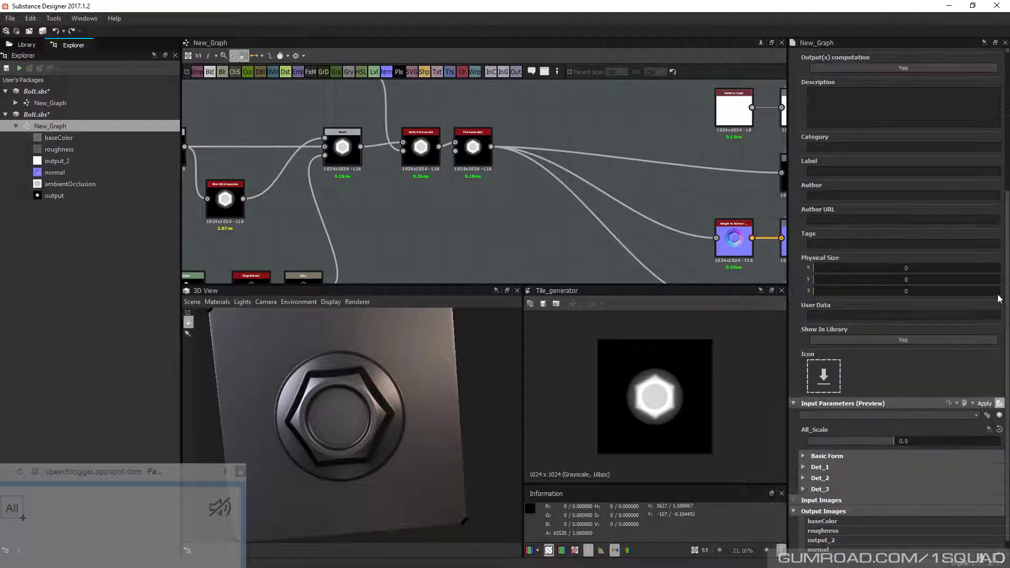
{"action": "left_click", "coordinate": [999, 292]}
{"action": "left_click_drag", "start_coordinate": [891, 444], "coordinate": [894, 441]}
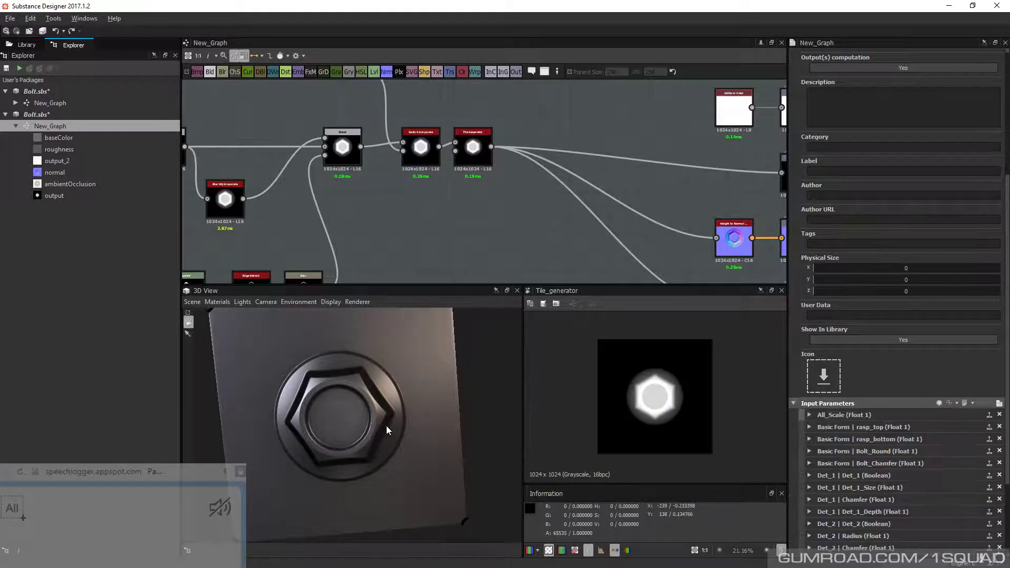
{"action": "left_click_drag", "start_coordinate": [386, 426], "coordinate": [352, 402]}
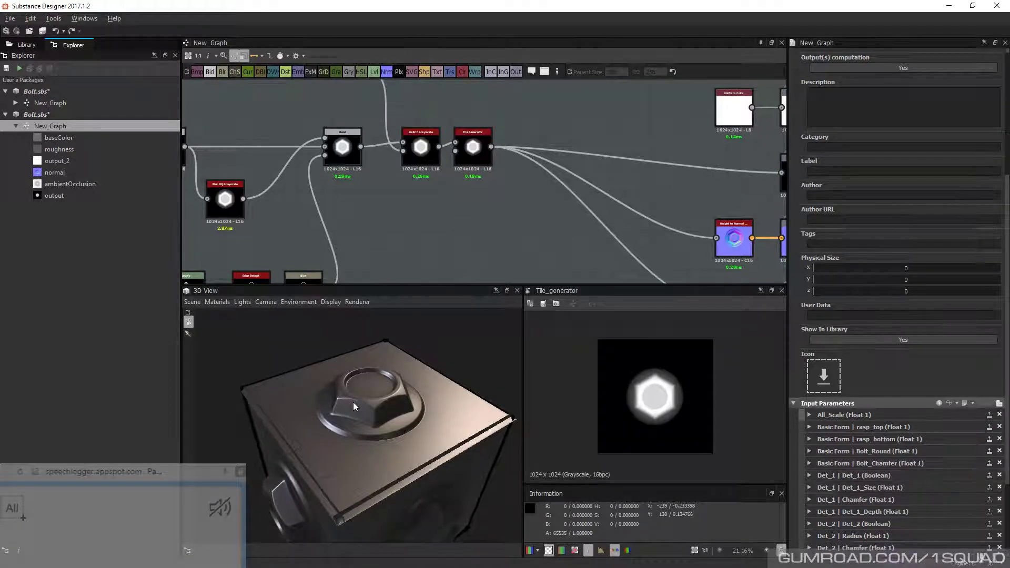
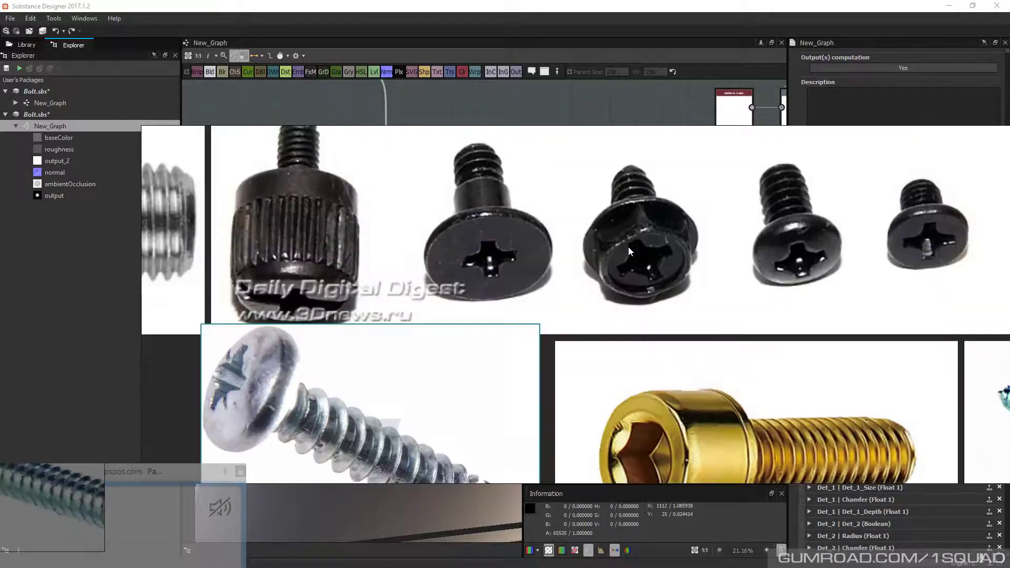
Examine the black flanged Phillips screw and the neighbouring bolt photos on the reference image board
{"action": "scroll", "coordinate": [628, 248], "scroll_direction": "up", "scroll_amount": 5}
{"action": "middle_click_drag", "start_coordinate": [625, 244], "coordinate": [588, 270]}
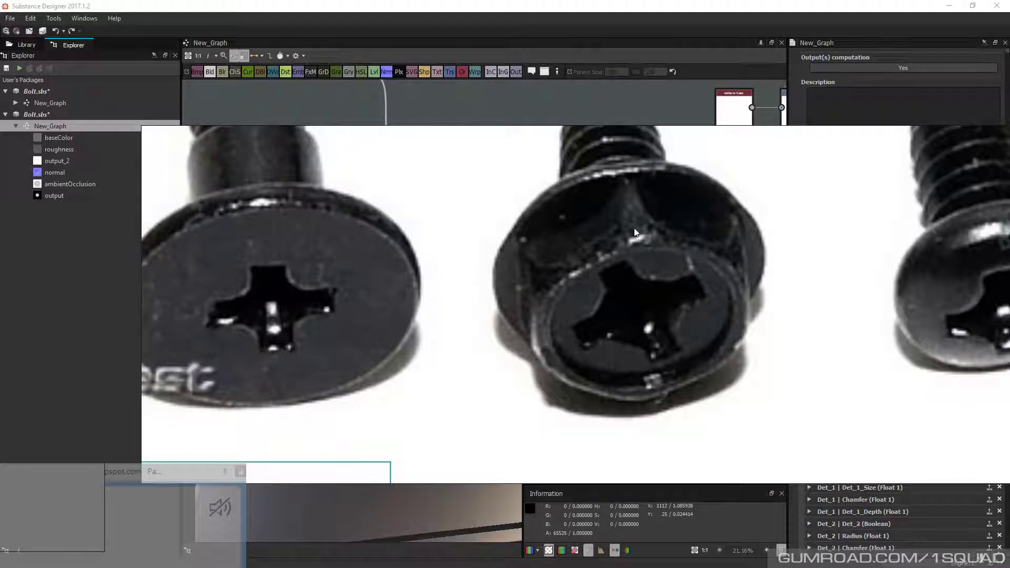
{"action": "scroll", "coordinate": [636, 232], "scroll_direction": "down", "scroll_amount": 3}
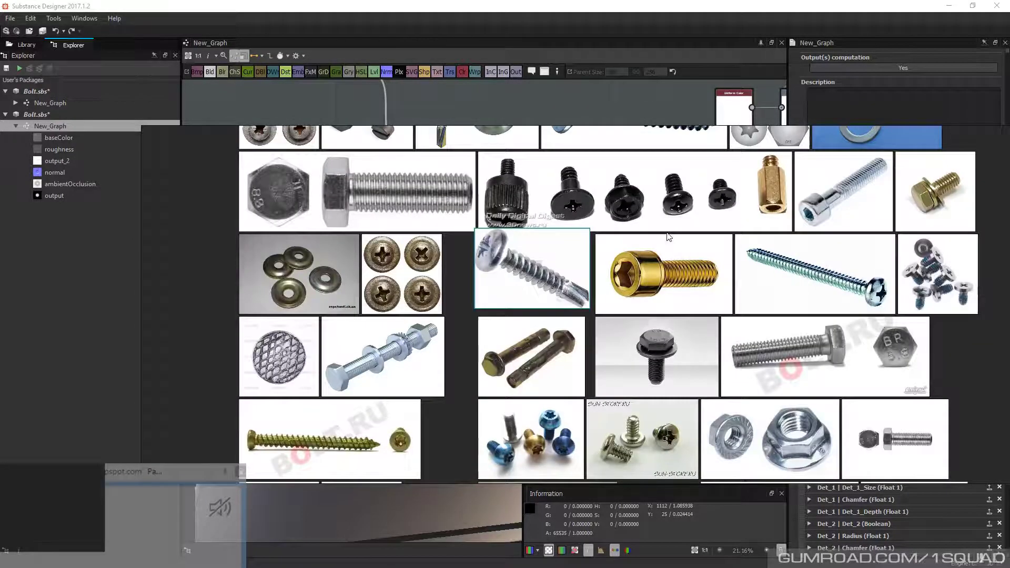
{"action": "middle_click_drag", "start_coordinate": [682, 332], "coordinate": [587, 346]}
{"action": "scroll", "coordinate": [586, 346], "scroll_direction": "up", "scroll_amount": 1}
{"action": "scroll", "coordinate": [586, 346], "scroll_direction": "down", "scroll_amount": 1}
Place the black flanged hex bolt photo beside the black screws on the reference board and crop it closely around the bolt
{"action": "left_click_drag", "start_coordinate": [531, 364], "coordinate": [576, 204]}
{"action": "scroll", "coordinate": [575, 204], "scroll_direction": "up", "scroll_amount": 3}
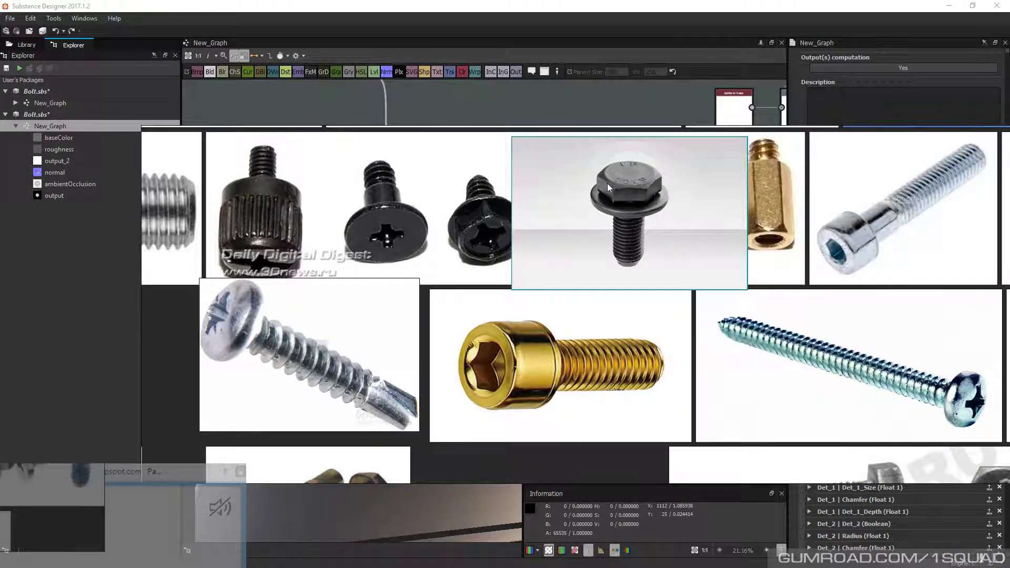
{"action": "key", "text": "c"}
{"action": "left_click_drag", "start_coordinate": [566, 143], "coordinate": [692, 274]}
{"action": "left_click_drag", "start_coordinate": [590, 165], "coordinate": [648, 278]}
{"action": "key", "text": "c"}
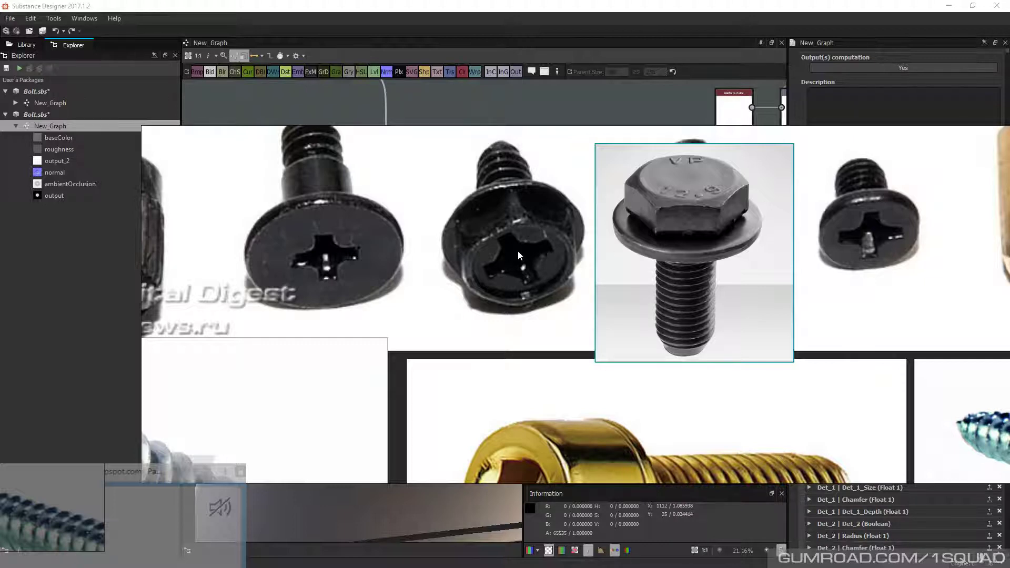
{"action": "right_click_drag", "start_coordinate": [518, 251], "coordinate": [1009, 261]}
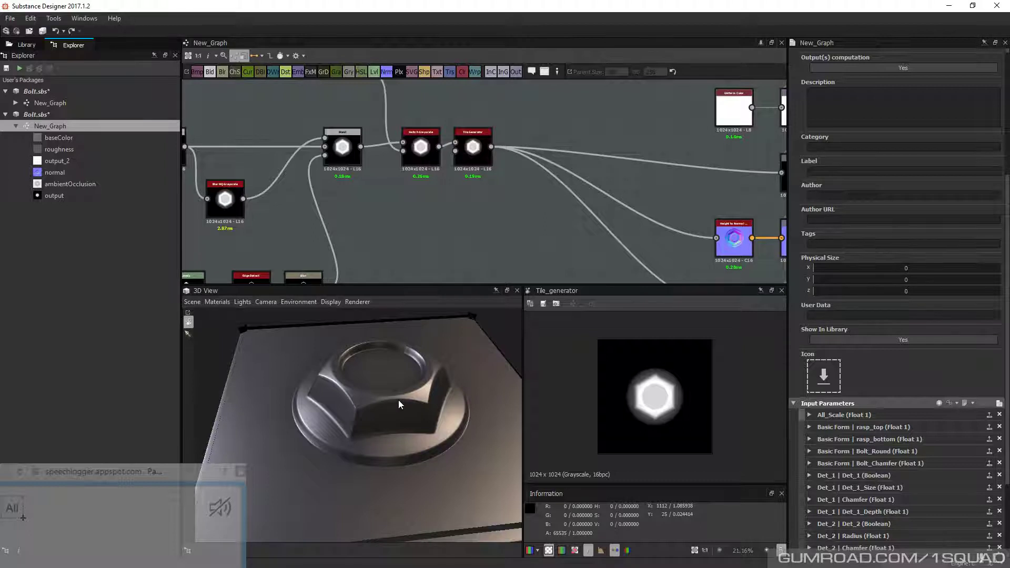
In the input parameter preview, set Det_2 to True and Det_3 to False, and inspect the bolt's flange in 3D
{"action": "left_click_drag", "start_coordinate": [399, 403], "coordinate": [348, 435]}
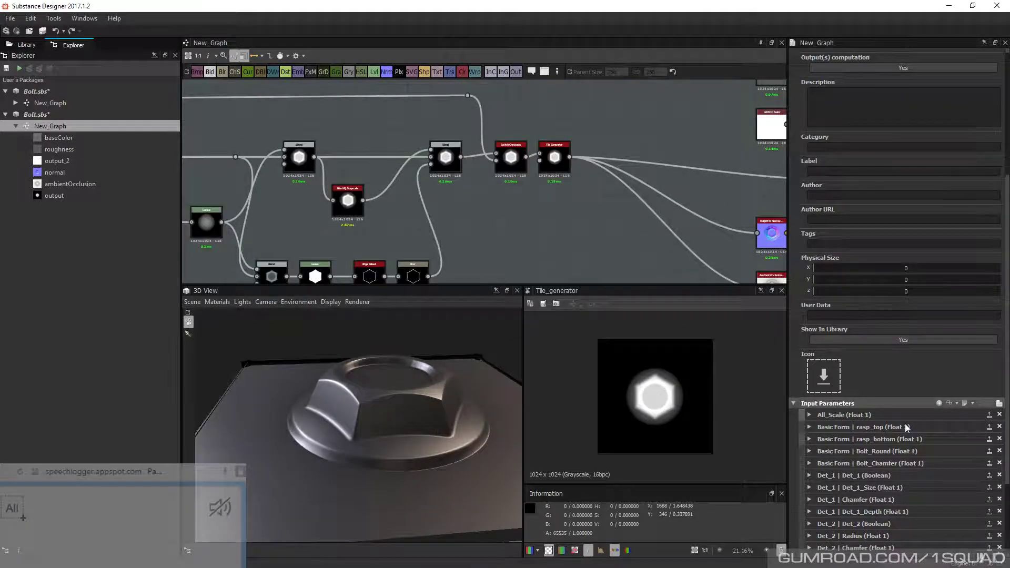
{"action": "left_click", "coordinate": [1000, 403]}
{"action": "left_click", "coordinate": [803, 463]}
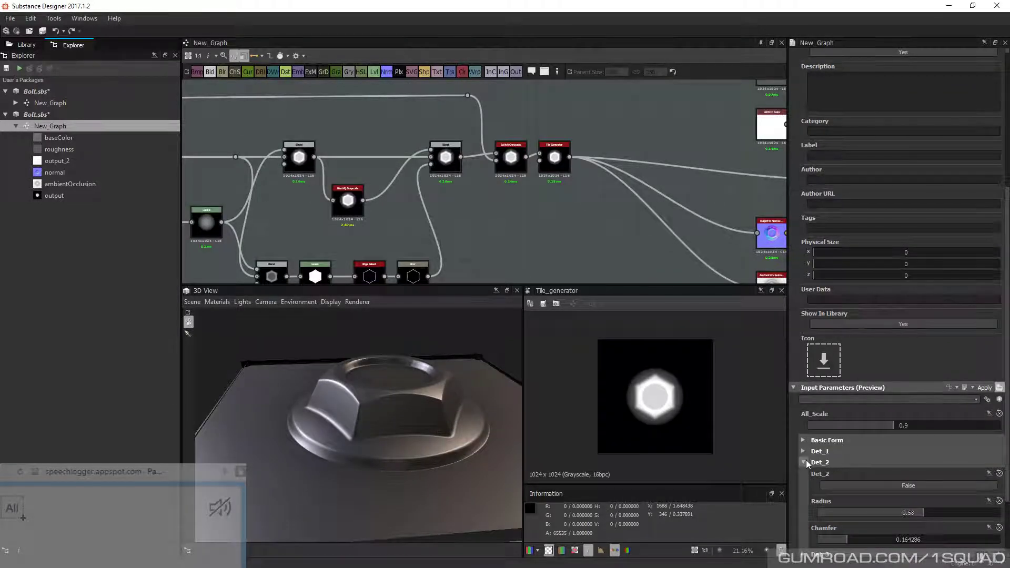
{"action": "scroll", "coordinate": [807, 460], "scroll_direction": "down", "scroll_amount": 2}
{"action": "left_click", "coordinate": [919, 422]}
{"action": "left_click", "coordinate": [808, 495]}
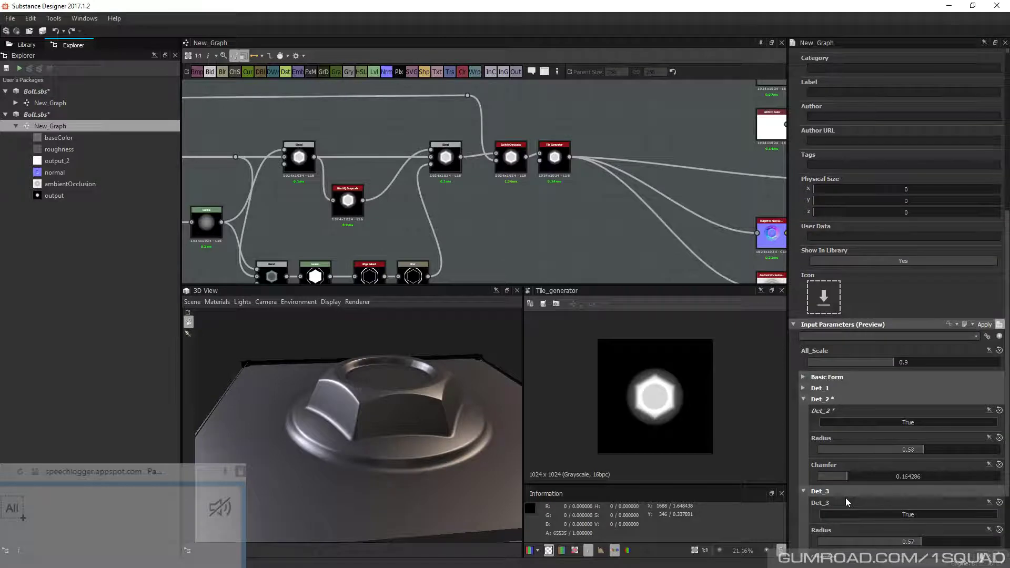
{"action": "left_click", "coordinate": [848, 514]}
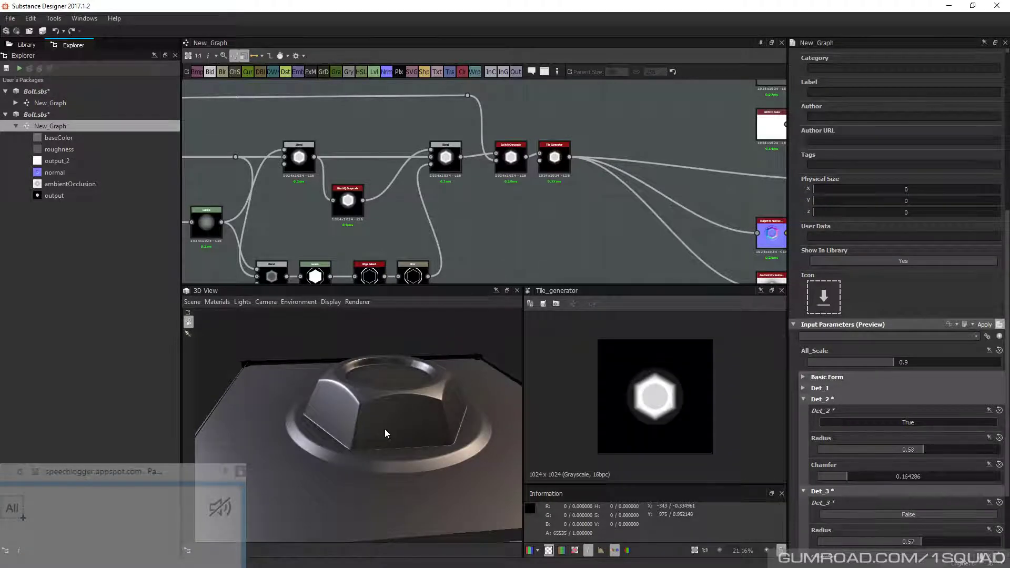
{"action": "left_click_drag", "start_coordinate": [384, 428], "coordinate": [342, 412]}
Test the Det_3 Chamfer at 0.59, 0.38 and 0.26 with Det_3 switched off, and leave the preview
{"action": "scroll", "coordinate": [895, 476], "scroll_direction": "down", "scroll_amount": 2}
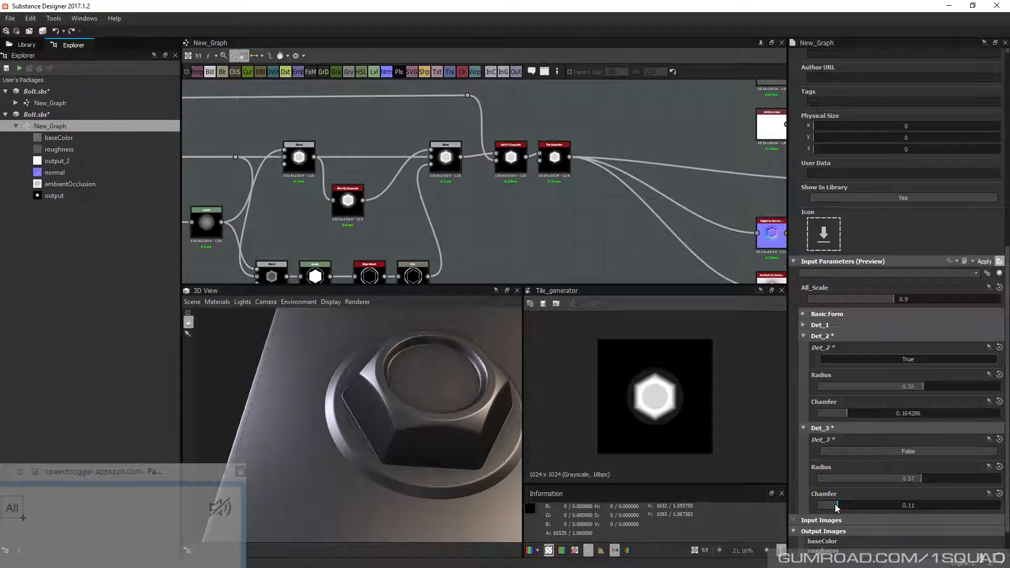
{"action": "left_click_drag", "start_coordinate": [836, 505], "coordinate": [925, 507]}
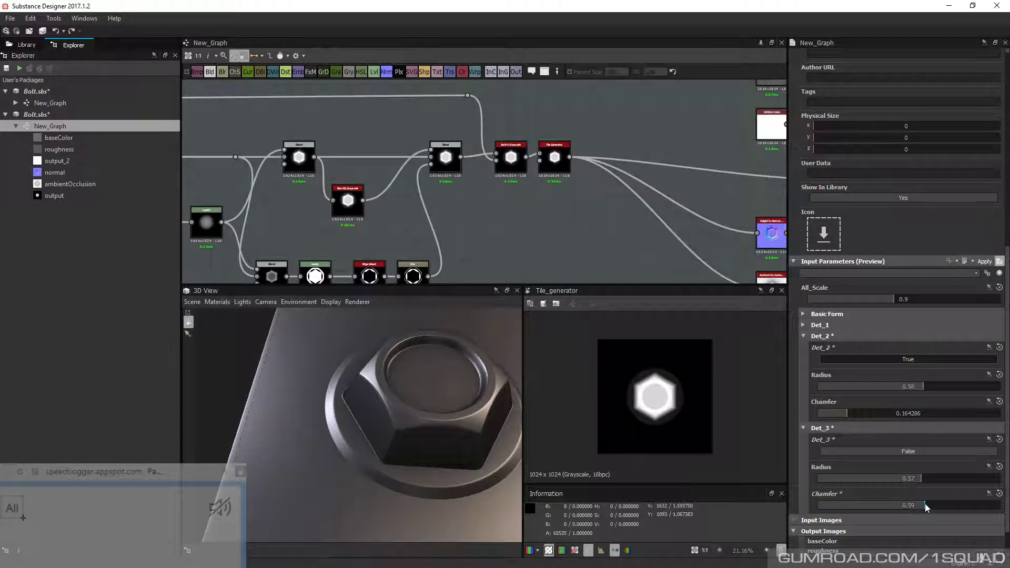
{"action": "left_click_drag", "start_coordinate": [926, 506], "coordinate": [887, 505]}
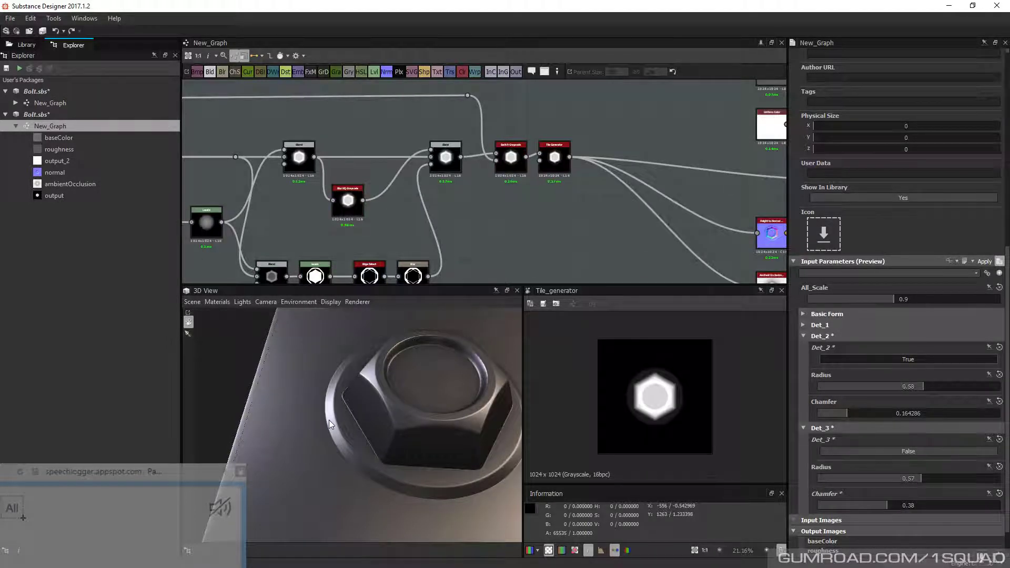
{"action": "left_click_drag", "start_coordinate": [890, 507], "coordinate": [865, 507]}
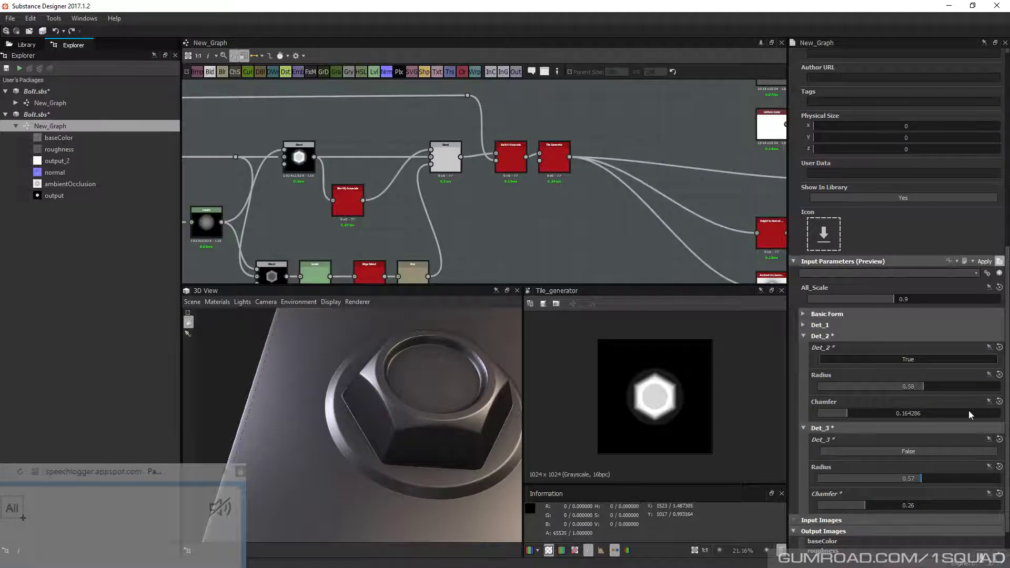
{"action": "left_click", "coordinate": [1000, 261]}
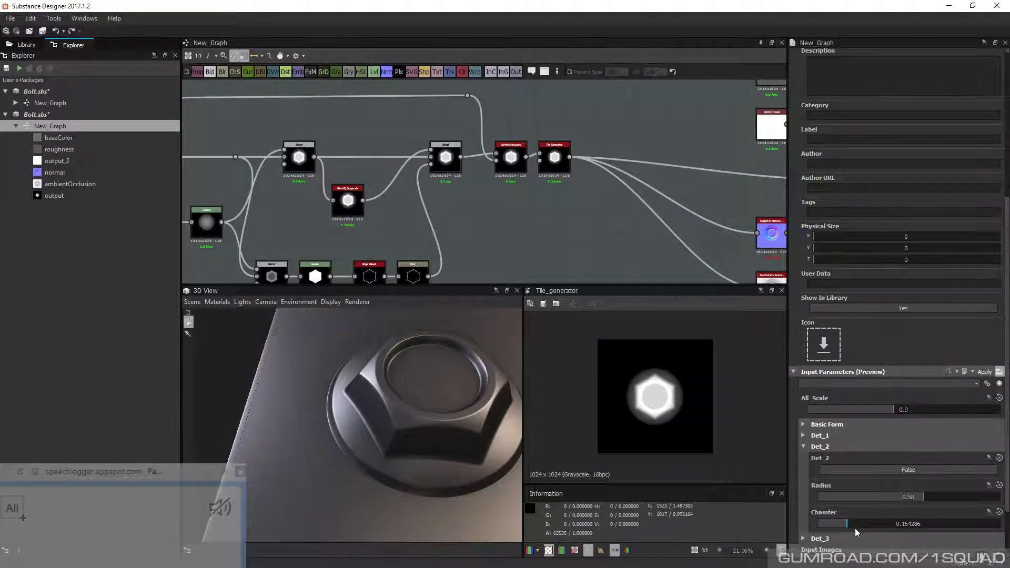
Test the preview with Det_2 Chamfer at 0.54 and Radius at 0.51, and vary the Det_3 Radius and Chamfer
{"action": "left_click_drag", "start_coordinate": [855, 529], "coordinate": [906, 528]}
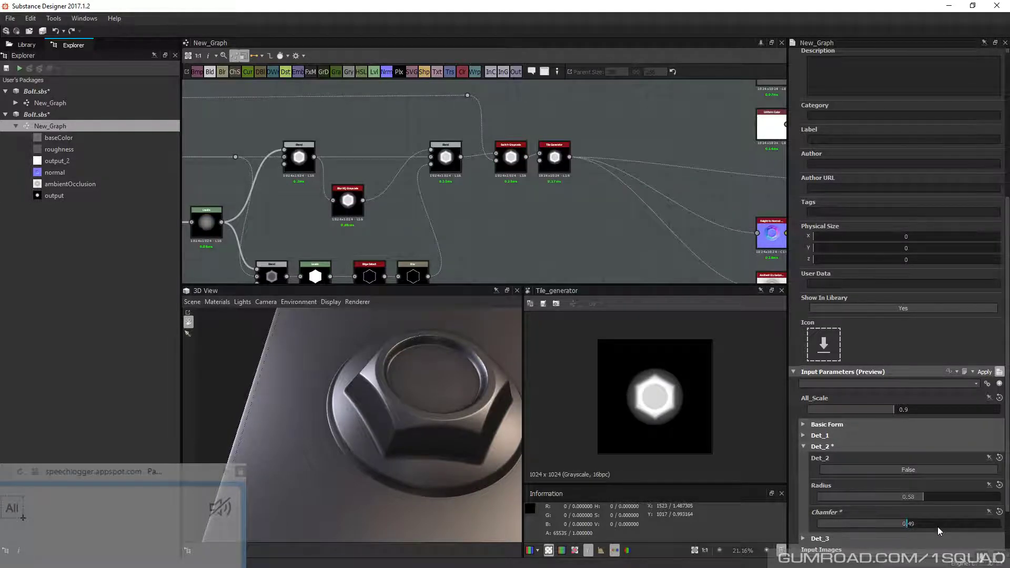
{"action": "left_click_drag", "start_coordinate": [939, 527], "coordinate": [916, 524]}
{"action": "scroll", "coordinate": [852, 488], "scroll_direction": "down", "scroll_amount": 1}
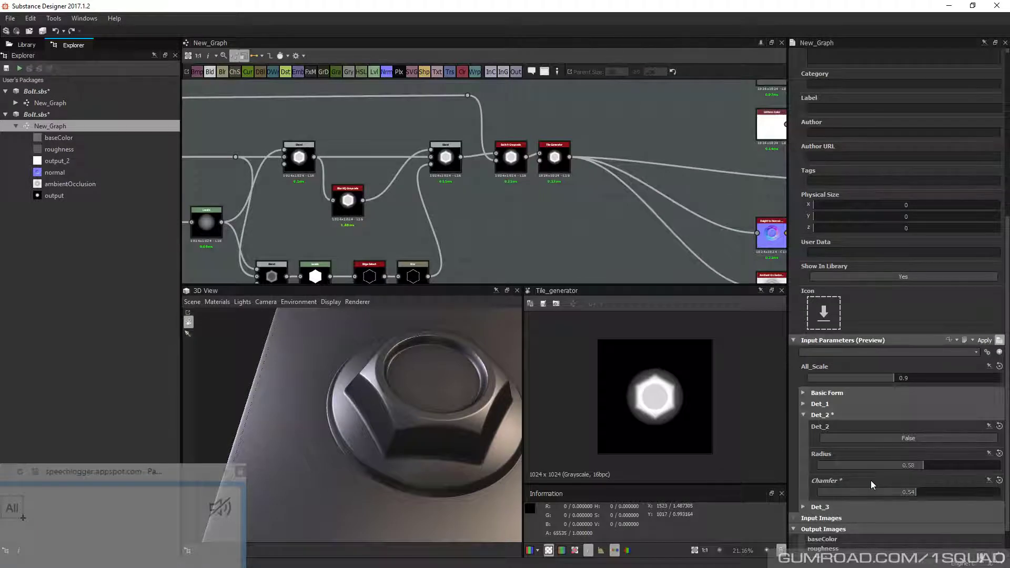
{"action": "left_click_drag", "start_coordinate": [880, 466], "coordinate": [905, 469]}
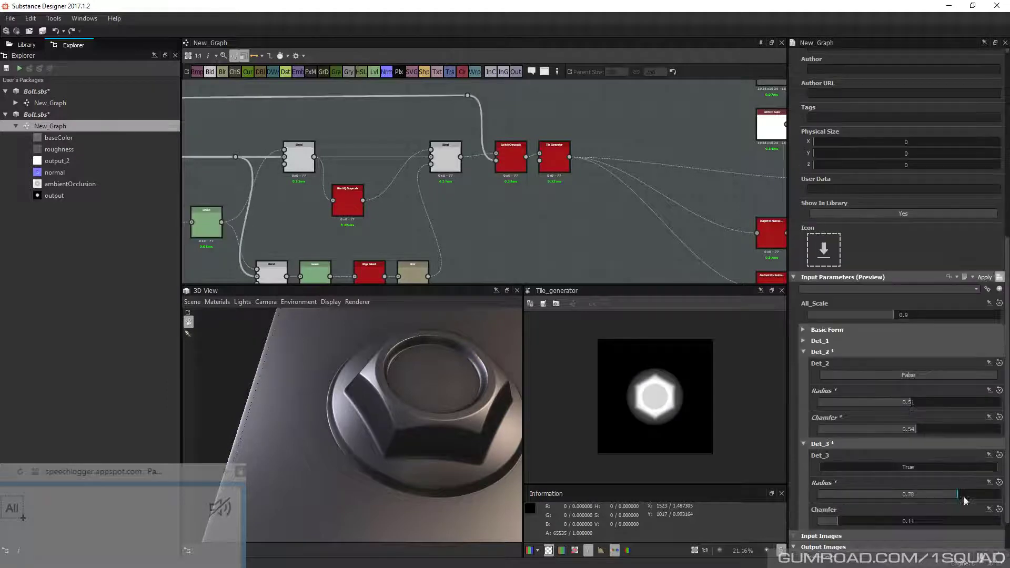
{"action": "left_click_drag", "start_coordinate": [962, 495], "coordinate": [900, 495]}
{"action": "left_click_drag", "start_coordinate": [851, 524], "coordinate": [895, 520]}
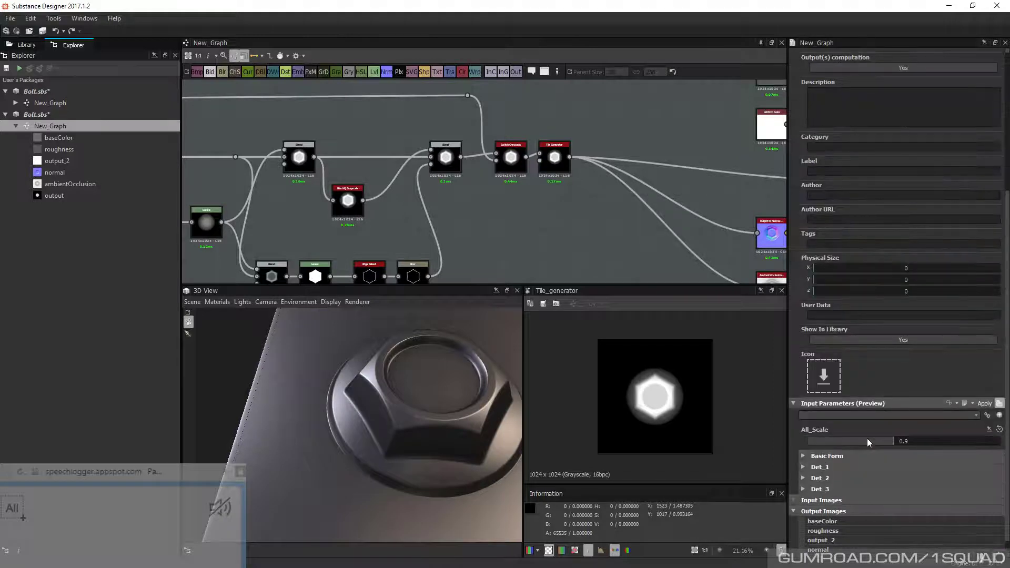
In a fresh preview, set Det_3 to False, Det_2 to True and the Det_2 Chamfer to 0.11, and inspect the bolt
{"action": "left_click", "coordinate": [804, 483]}
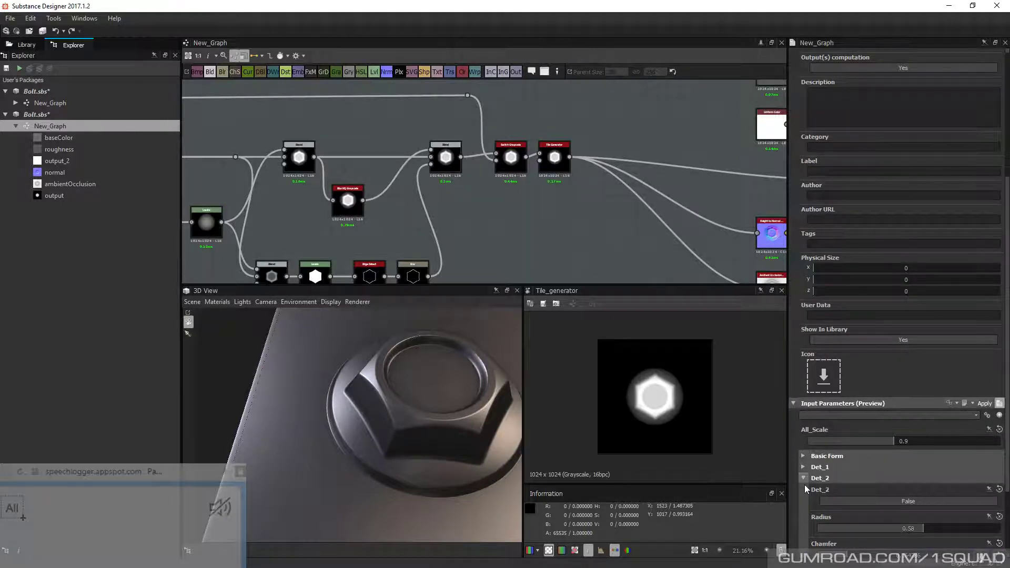
{"action": "left_click", "coordinate": [908, 415]}
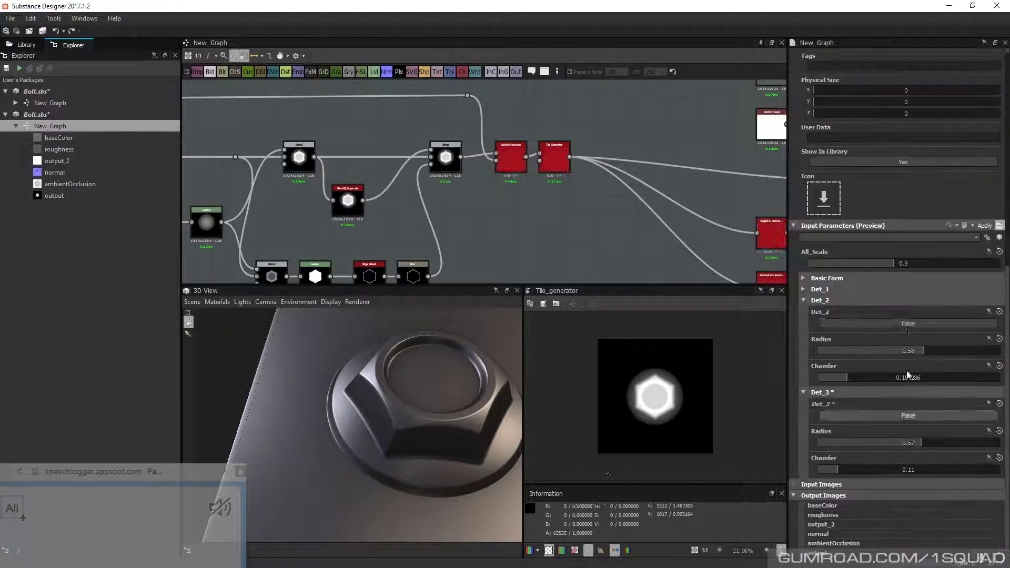
{"action": "left_click", "coordinate": [908, 323]}
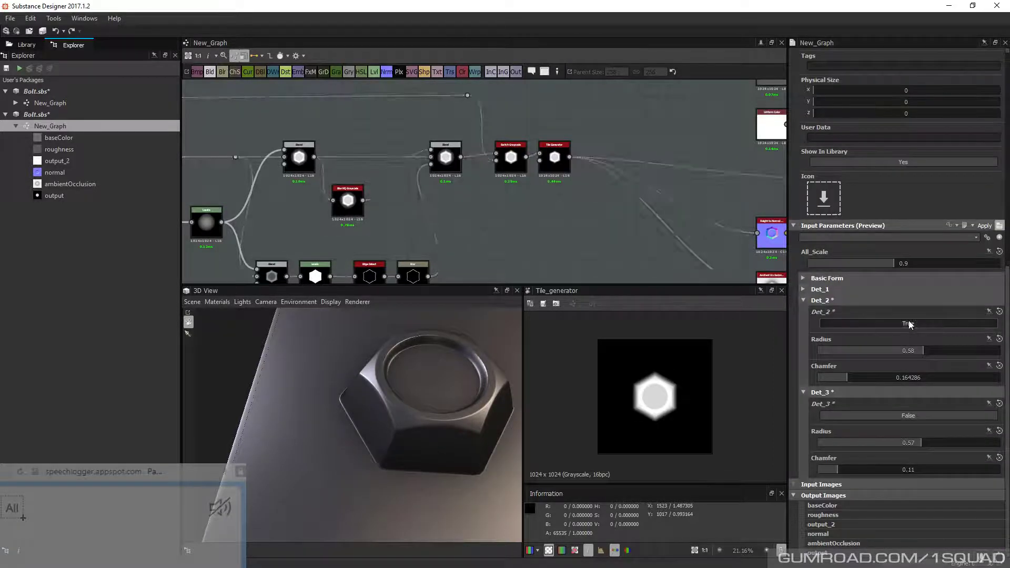
{"action": "left_click", "coordinate": [838, 378]}
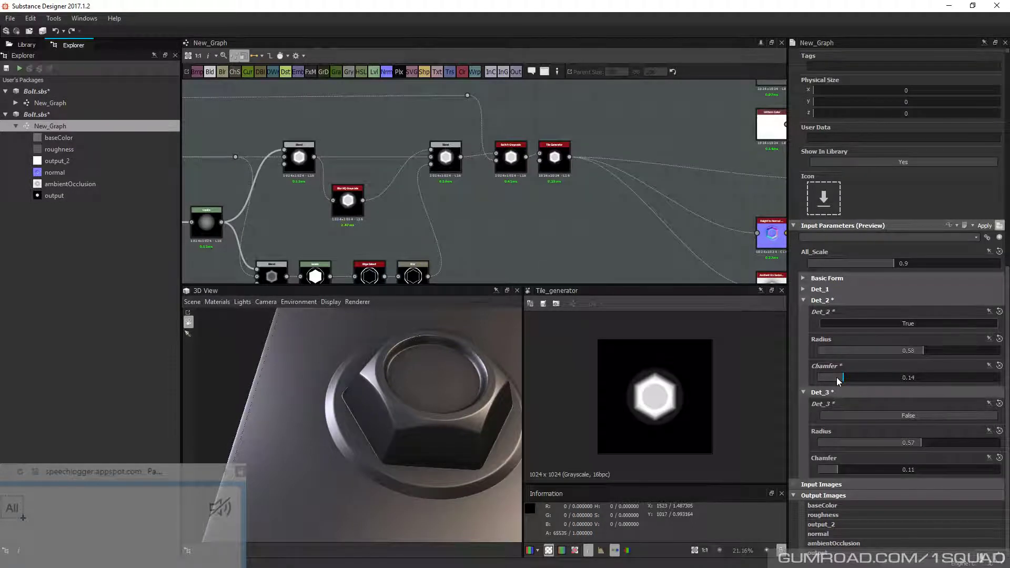
{"action": "left_click", "coordinate": [837, 378]}
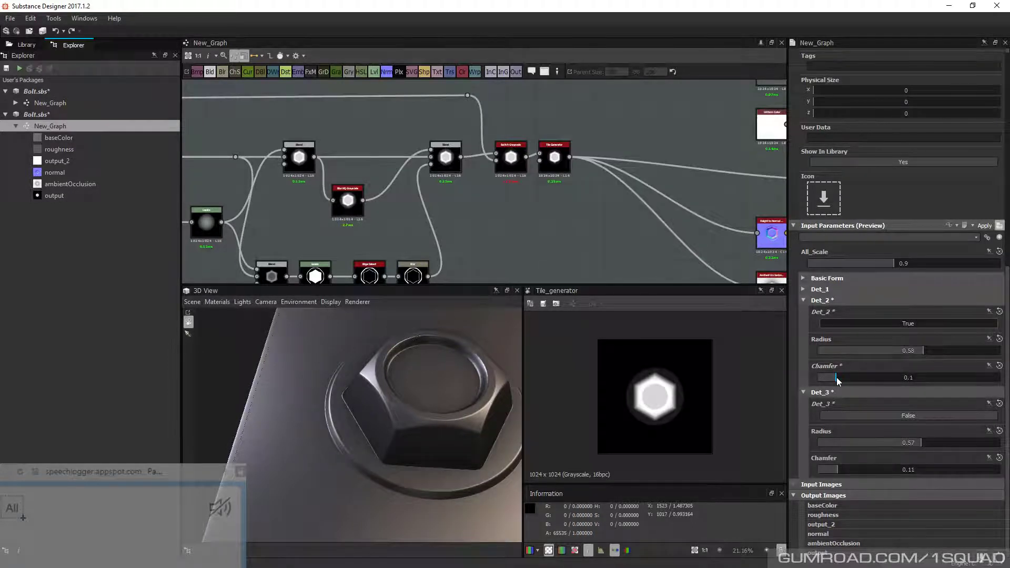
{"action": "left_click_drag", "start_coordinate": [442, 410], "coordinate": [339, 438]}
Examine the Blend, Levels, Edge Detect and Blur branch and its connections to the final Blend in the bolt graph
{"action": "scroll", "coordinate": [505, 176], "scroll_direction": "down", "scroll_amount": 3}
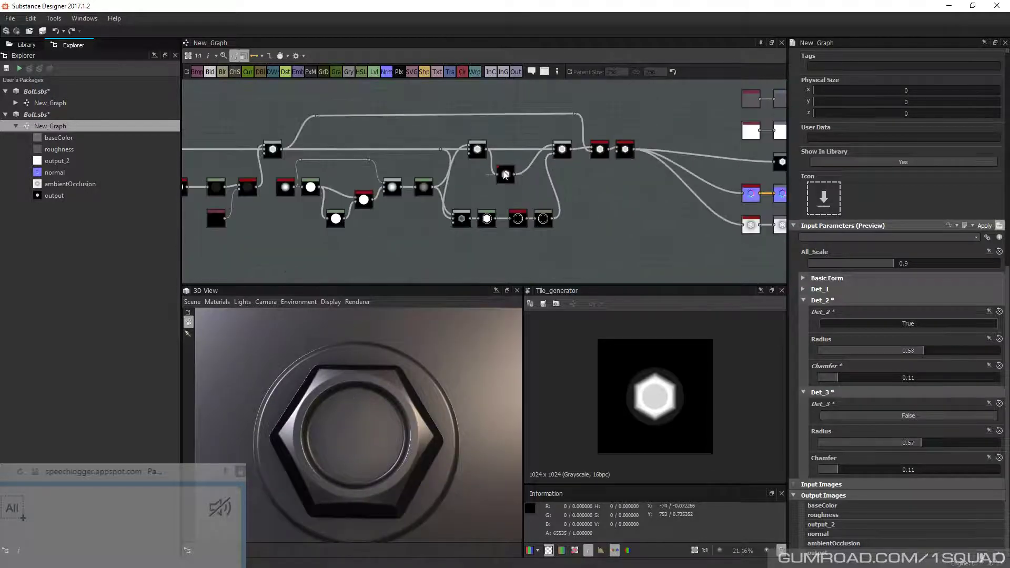
{"action": "scroll", "coordinate": [505, 173], "scroll_direction": "down", "scroll_amount": 3}
{"action": "middle_click_drag", "start_coordinate": [284, 193], "coordinate": [449, 205]}
{"action": "middle_click_drag", "start_coordinate": [584, 223], "coordinate": [438, 240]}
{"action": "scroll", "coordinate": [483, 232], "scroll_direction": "up", "scroll_amount": 6}
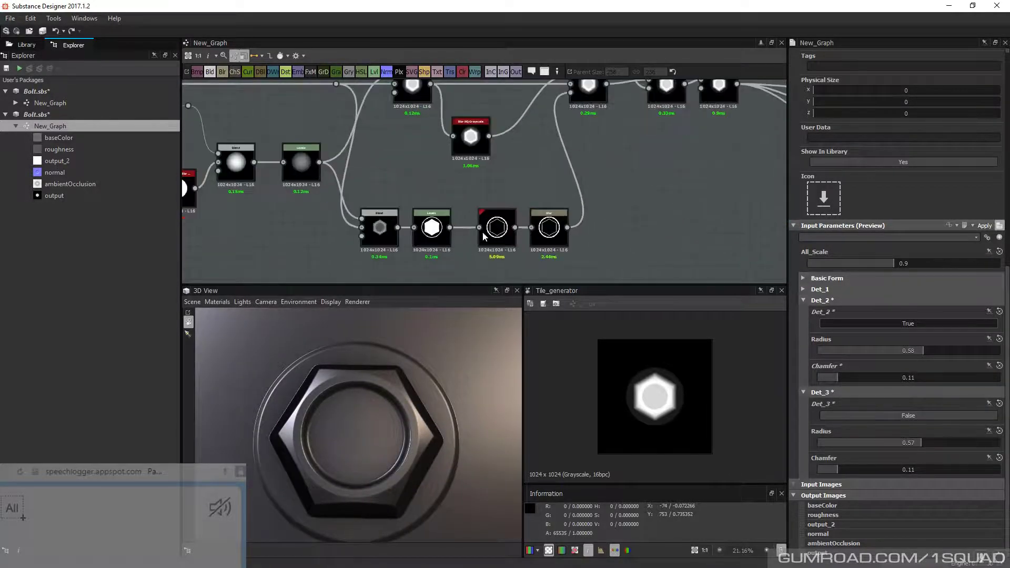
{"action": "middle_click_drag", "start_coordinate": [510, 229], "coordinate": [524, 231]}
{"action": "middle_click_drag", "start_coordinate": [571, 178], "coordinate": [542, 207]}
{"action": "scroll", "coordinate": [542, 208], "scroll_direction": "down", "scroll_amount": 2}
{"action": "middle_click_drag", "start_coordinate": [477, 230], "coordinate": [509, 211]}
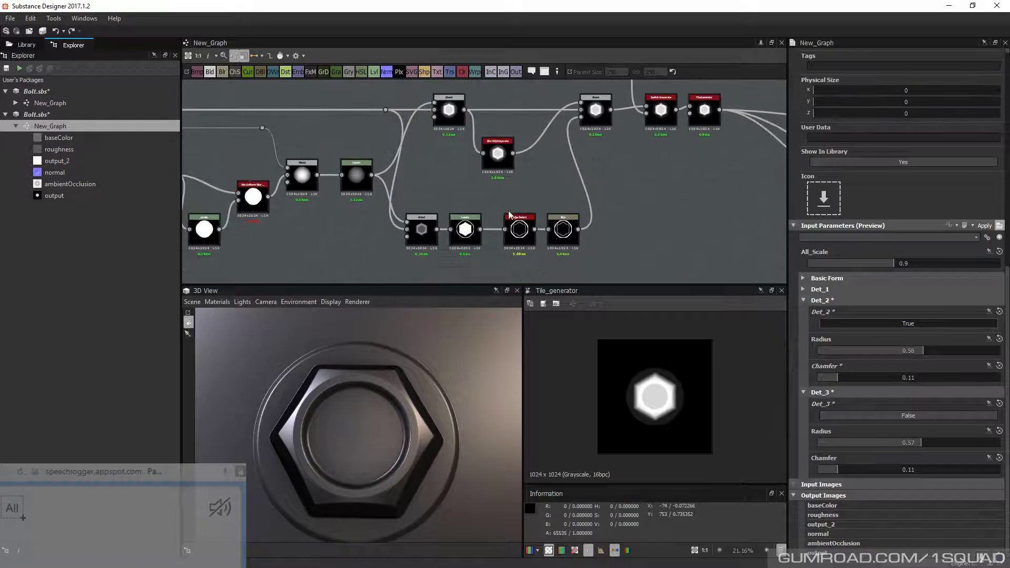
{"action": "scroll", "coordinate": [431, 215], "scroll_direction": "up", "scroll_amount": 3}
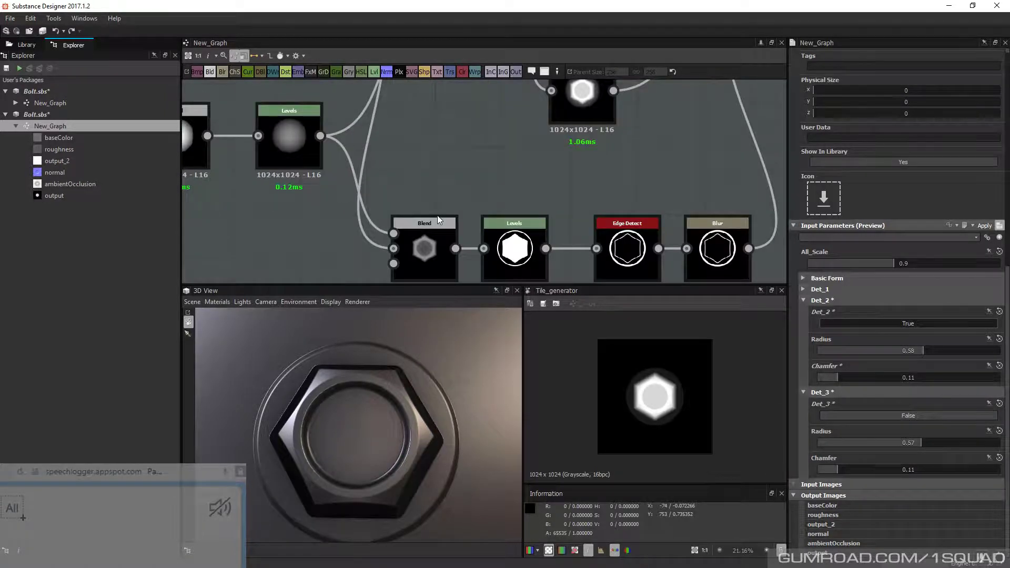
{"action": "scroll", "coordinate": [437, 216], "scroll_direction": "down", "scroll_amount": 5}
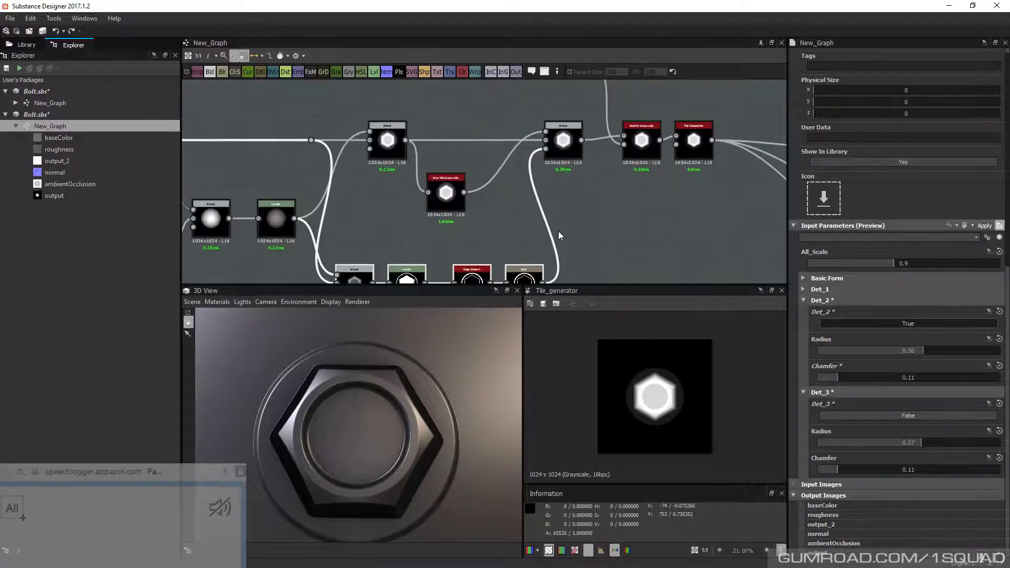
{"action": "middle_click_drag", "start_coordinate": [488, 270], "coordinate": [536, 255]}
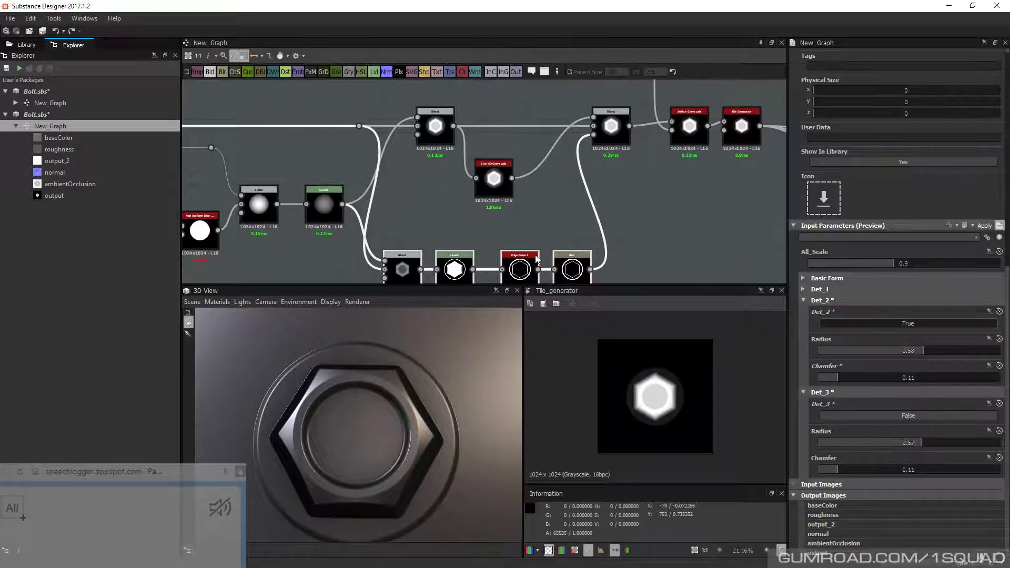
{"action": "middle_click_drag", "start_coordinate": [465, 280], "coordinate": [488, 238]}
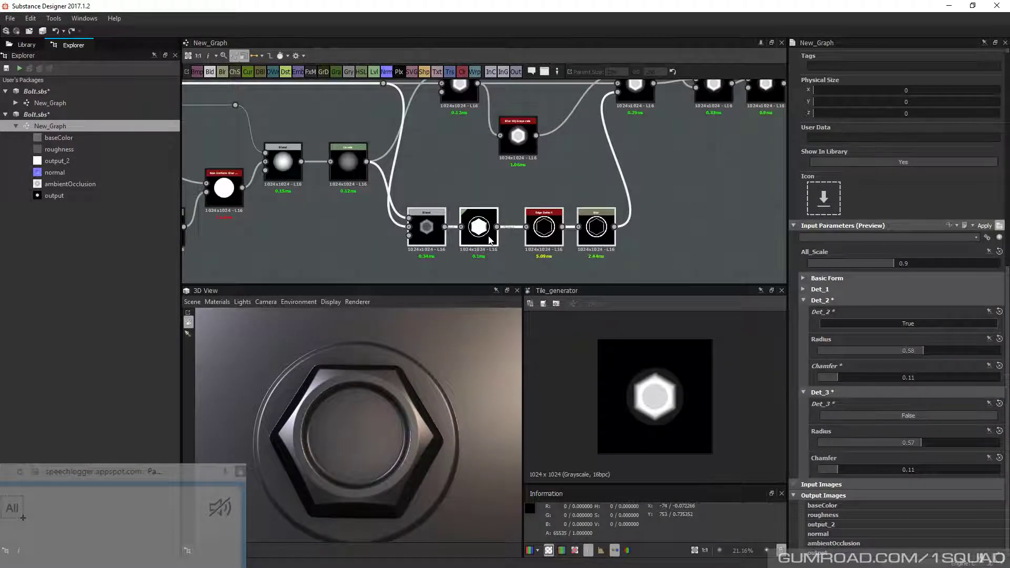
Raise the input black and white points of the Levels node before Edge Detect to remove the flange ring from its hexagon mask
{"action": "left_click", "coordinate": [490, 240]}
{"action": "scroll", "coordinate": [476, 237], "scroll_direction": "up", "scroll_amount": 4}
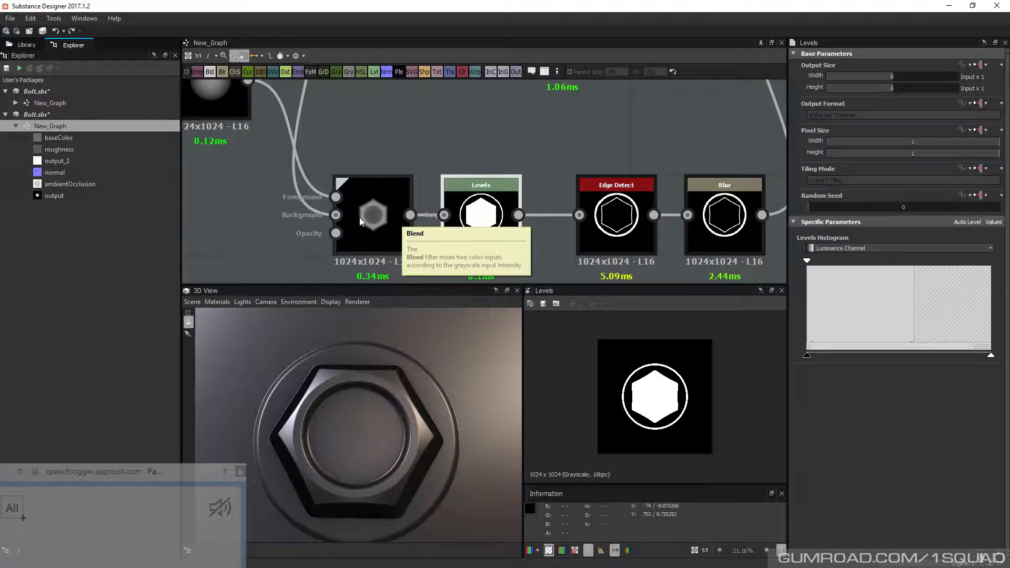
{"action": "scroll", "coordinate": [360, 218], "scroll_direction": "up", "scroll_amount": 5}
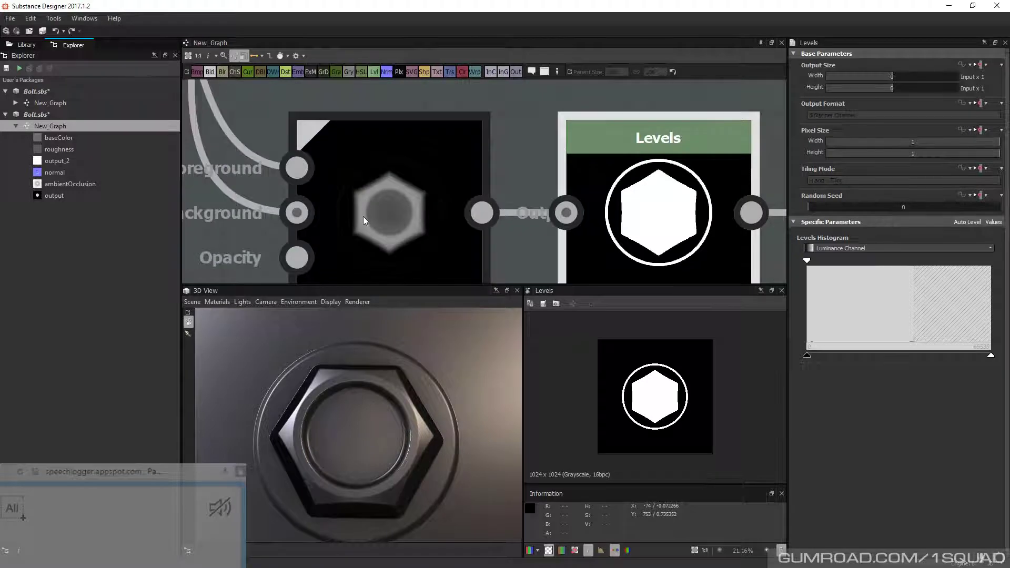
{"action": "scroll", "coordinate": [662, 217], "scroll_direction": "down", "scroll_amount": 5}
{"action": "middle_click_drag", "start_coordinate": [643, 212], "coordinate": [460, 206]}
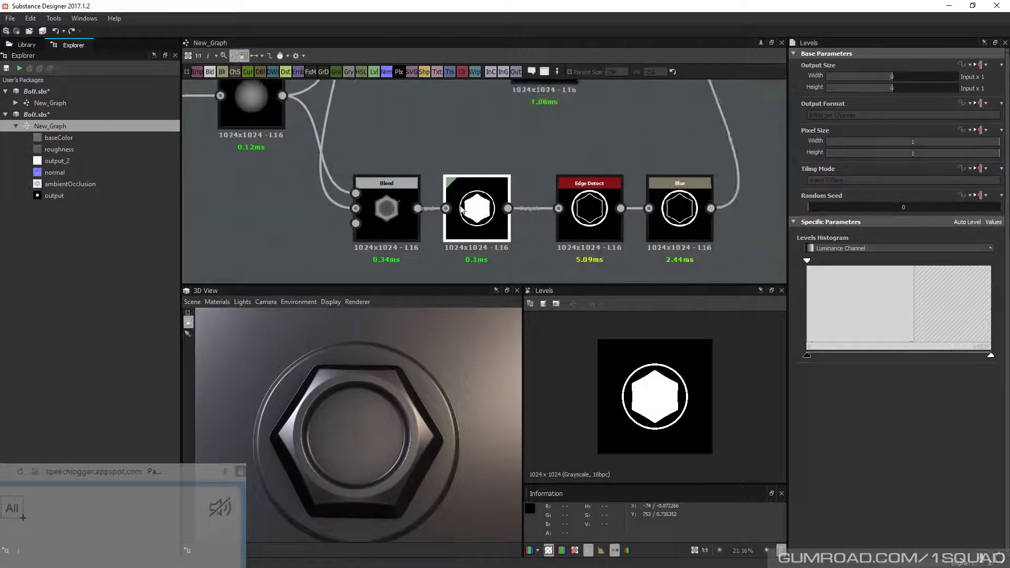
{"action": "scroll", "coordinate": [461, 209], "scroll_direction": "down", "scroll_amount": 1}
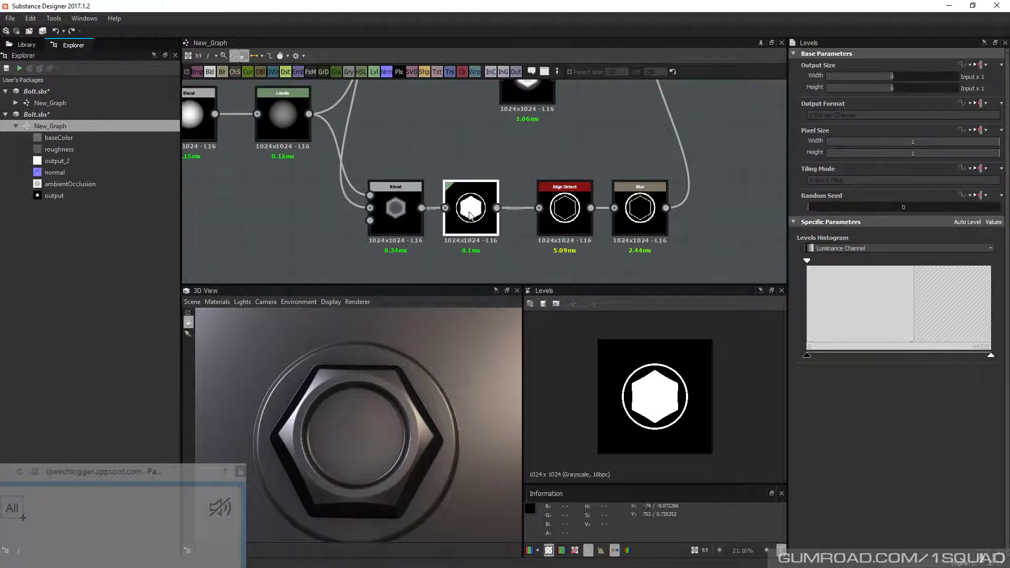
{"action": "scroll", "coordinate": [470, 215], "scroll_direction": "up", "scroll_amount": 4}
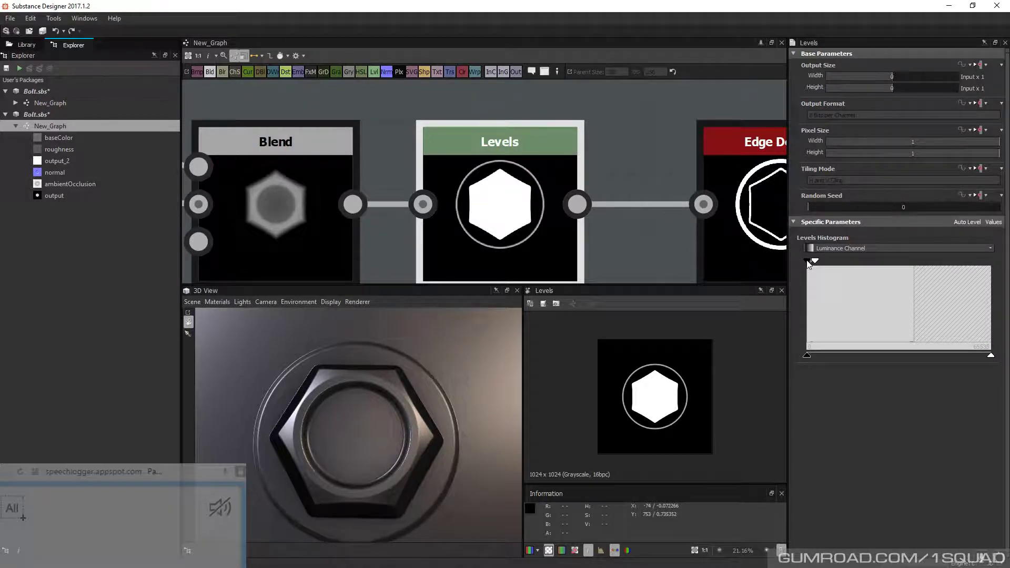
{"action": "left_click_drag", "start_coordinate": [807, 261], "coordinate": [812, 261]}
{"action": "scroll", "coordinate": [450, 176], "scroll_direction": "up", "scroll_amount": 1}
{"action": "middle_click_drag", "start_coordinate": [289, 228], "coordinate": [378, 222]}
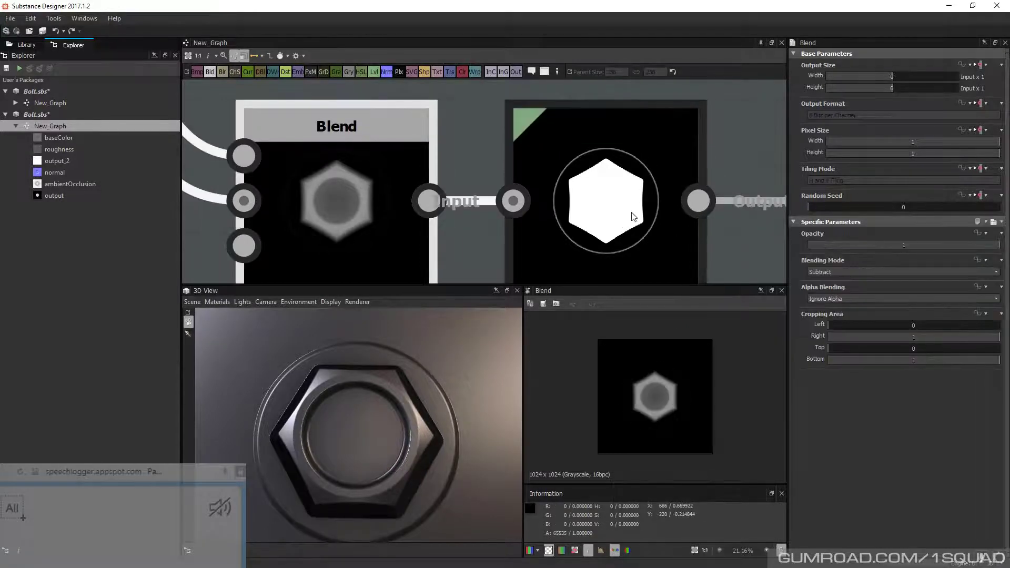
{"action": "left_click", "coordinate": [634, 217]}
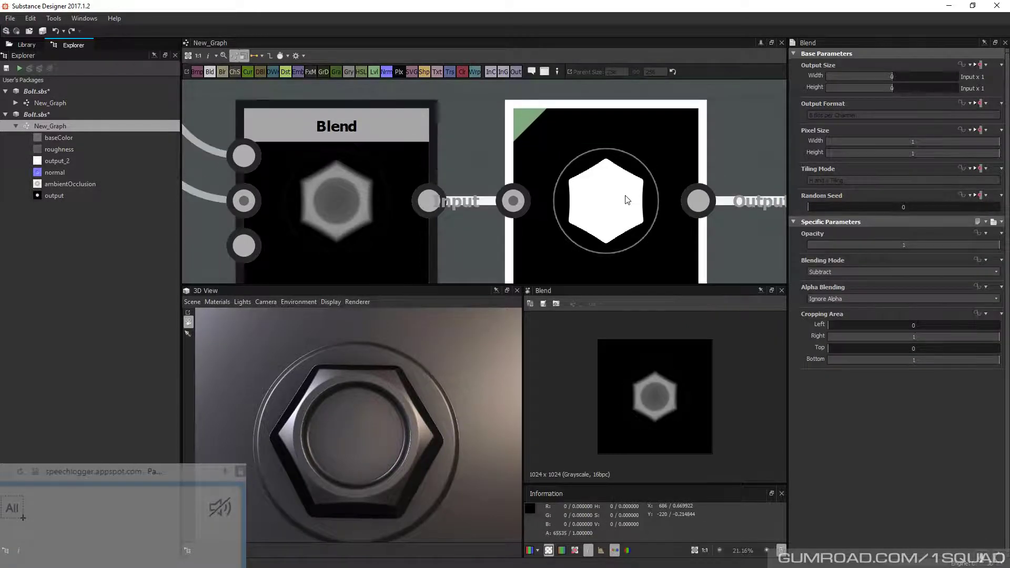
{"action": "left_click_drag", "start_coordinate": [810, 260], "coordinate": [820, 262]}
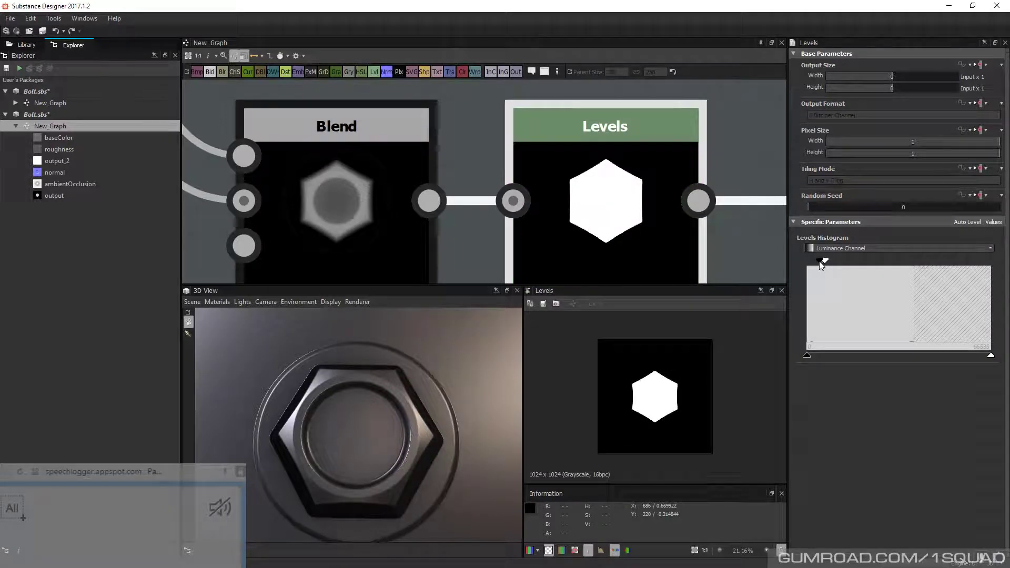
{"action": "left_click_drag", "start_coordinate": [822, 264], "coordinate": [820, 263]}
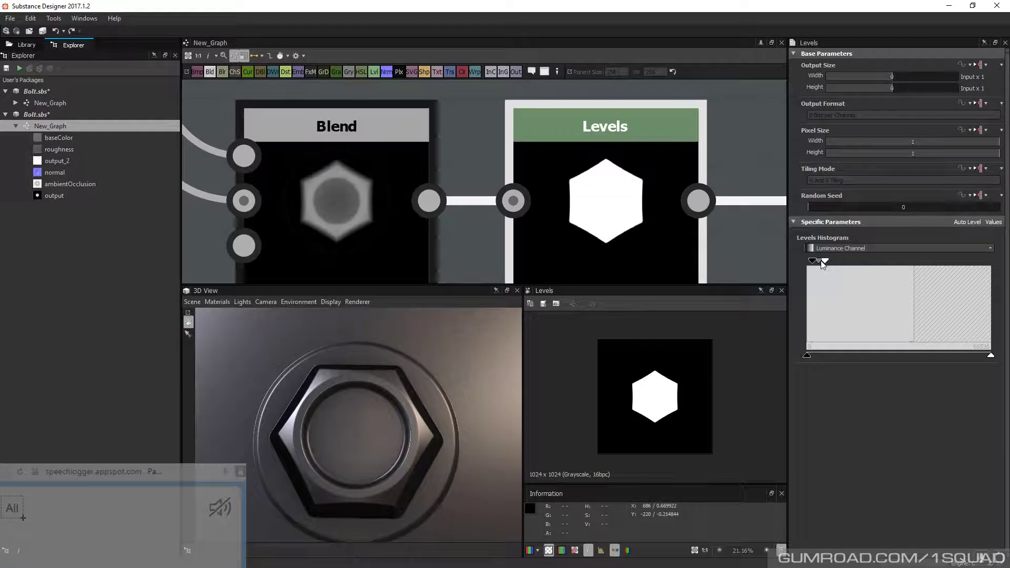
Move the earlier detail nodes and the last branch's Shape node back to make room ahead of the last detail branch
{"action": "scroll", "coordinate": [600, 258], "scroll_direction": "down", "scroll_amount": 5}
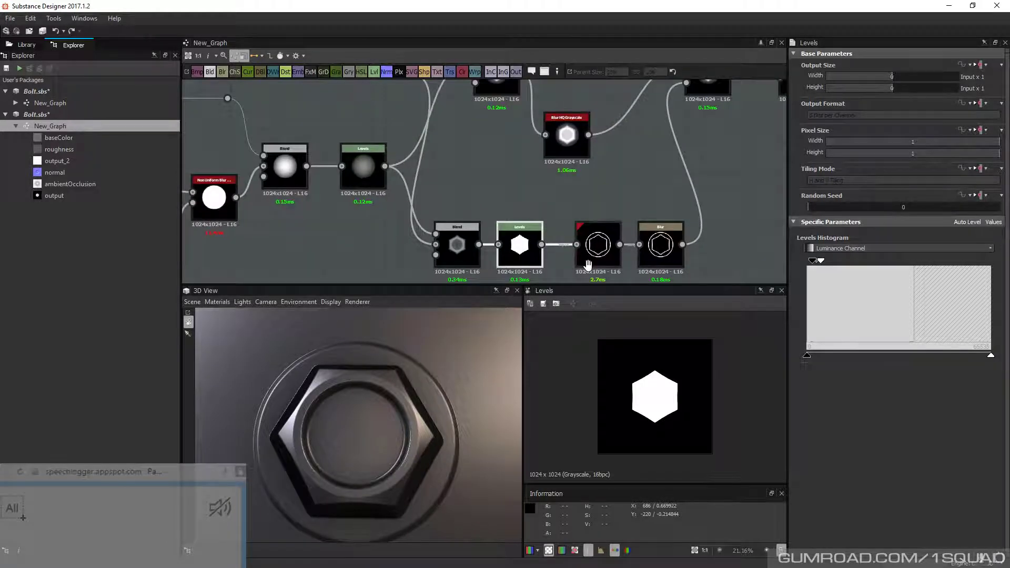
{"action": "scroll", "coordinate": [589, 264], "scroll_direction": "down", "scroll_amount": 3}
{"action": "left_click_drag", "start_coordinate": [640, 258], "coordinate": [640, 257]}
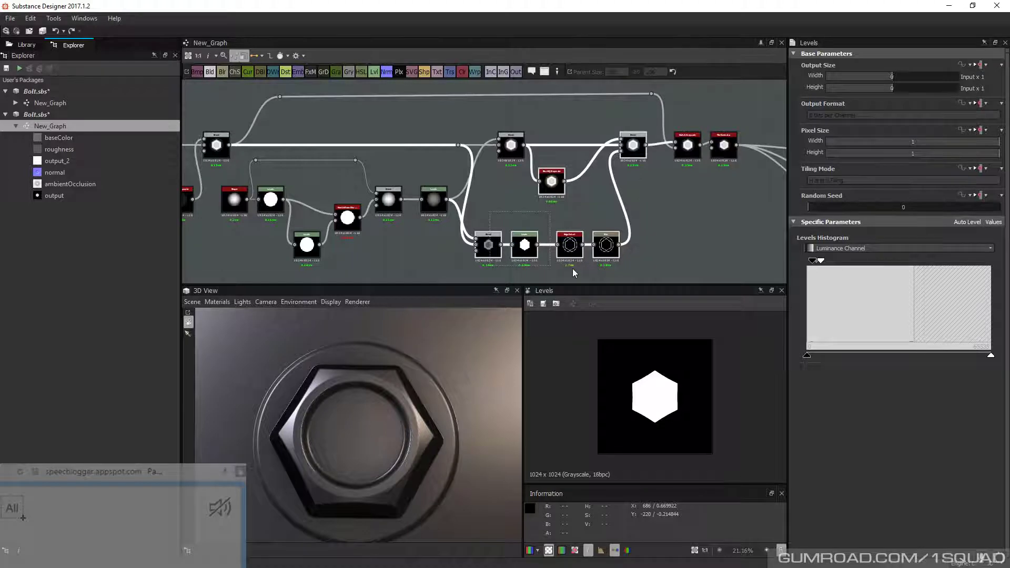
{"action": "scroll", "coordinate": [573, 268], "scroll_direction": "down", "scroll_amount": 3}
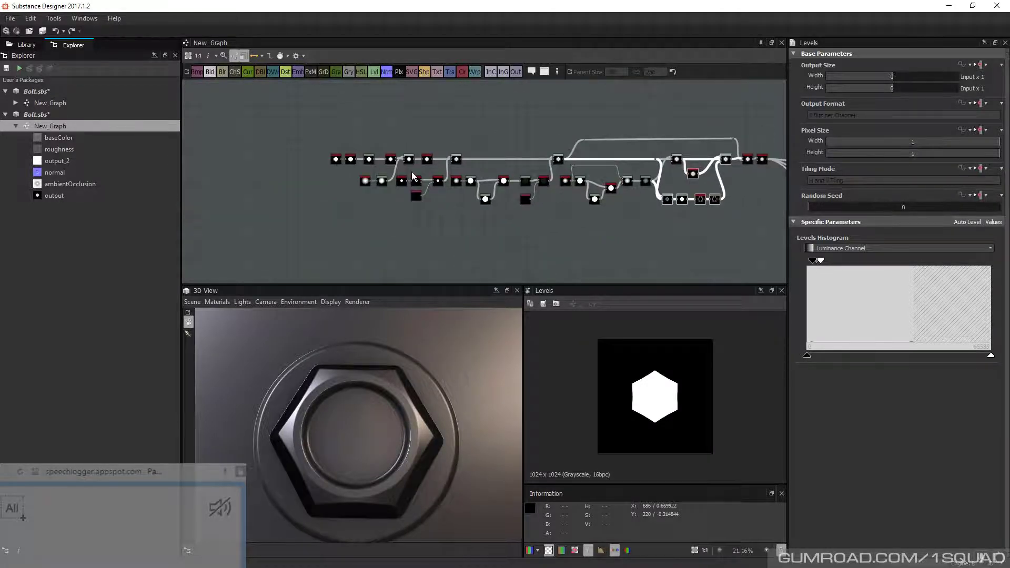
{"action": "left_click_drag", "start_coordinate": [343, 143], "coordinate": [553, 198]}
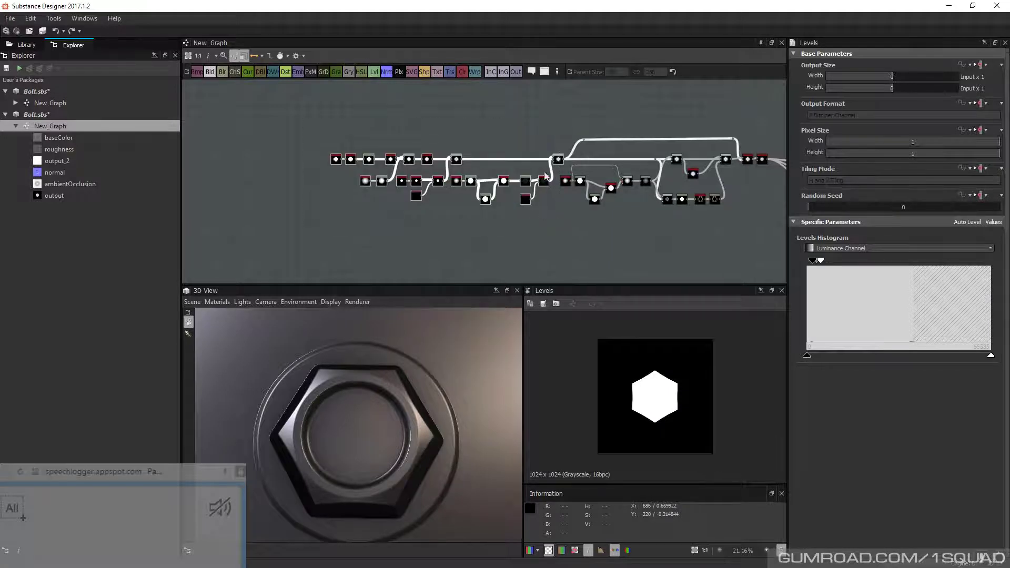
{"action": "left_click_drag", "start_coordinate": [564, 119], "coordinate": [607, 147]}
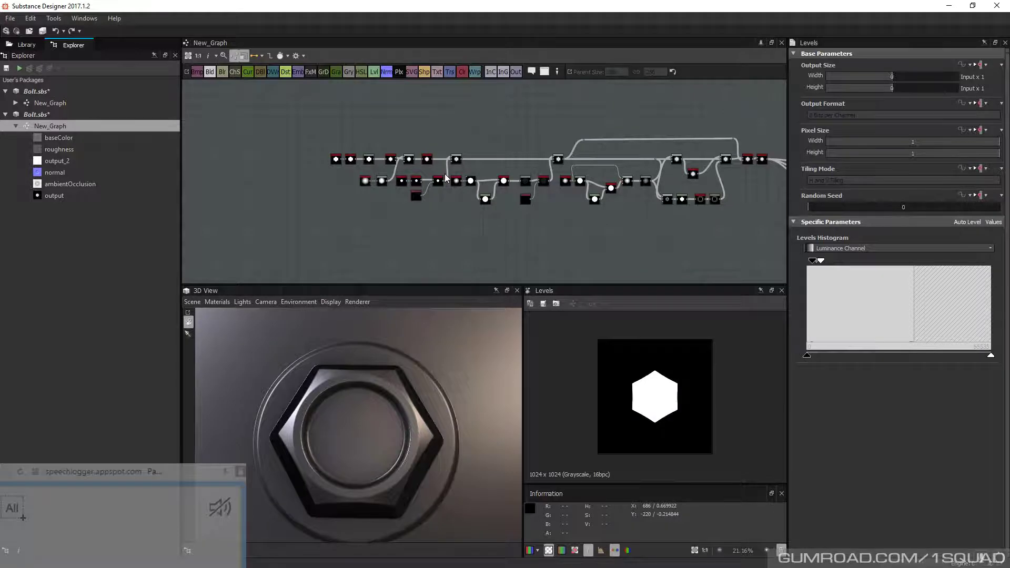
{"action": "left_click_drag", "start_coordinate": [568, 183], "coordinate": [538, 183]}
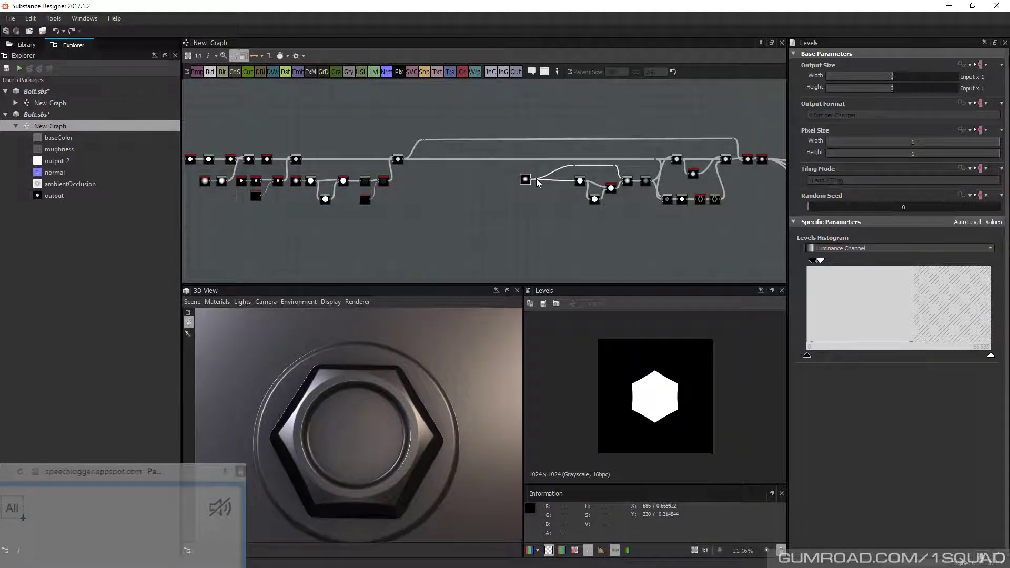
Duplicate the blur and edge-detection nodes into the gap and feed the copied Subtract Blend from the preceding detail, routing its link above the nodes
{"action": "scroll", "coordinate": [537, 183], "scroll_direction": "up", "scroll_amount": 4}
{"action": "left_click_drag", "start_coordinate": [537, 186], "coordinate": [545, 188]}
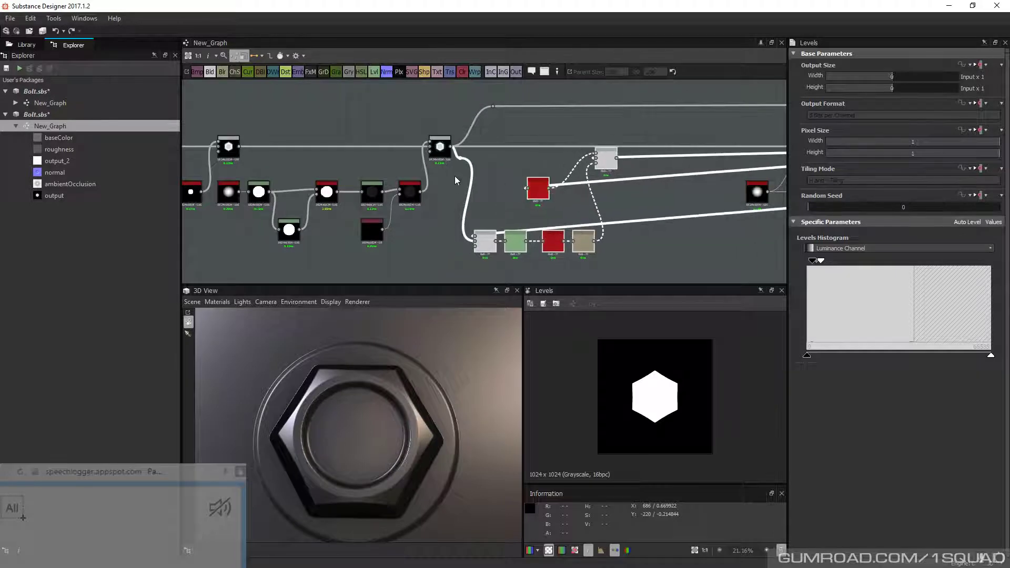
{"action": "left_click", "coordinate": [455, 176]}
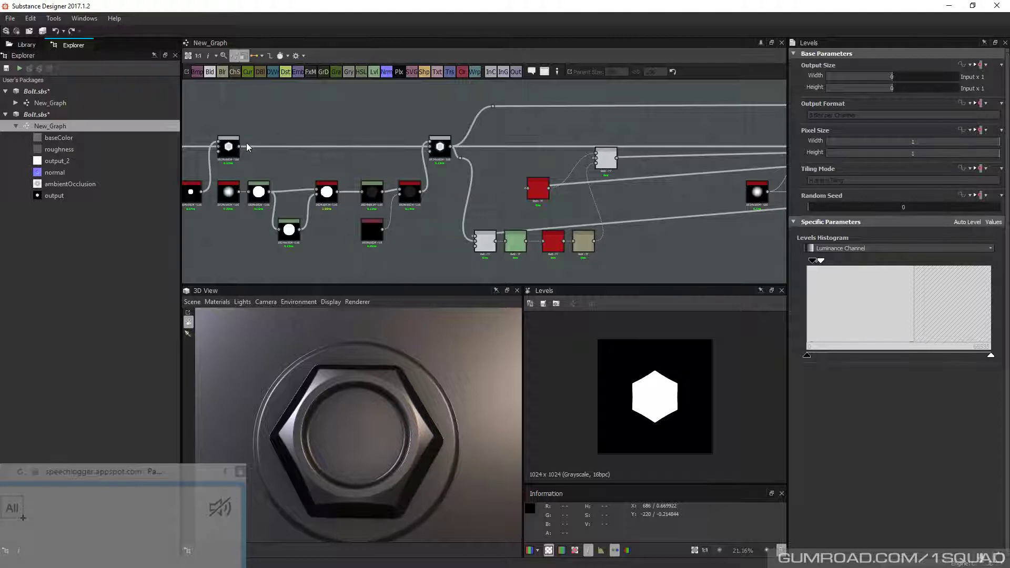
{"action": "left_click_drag", "start_coordinate": [246, 144], "coordinate": [433, 161]}
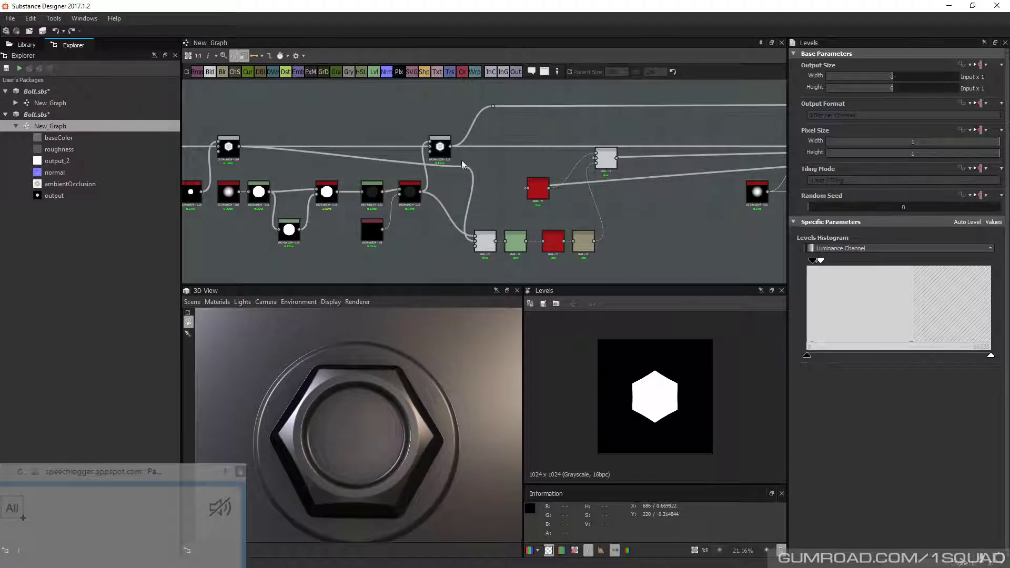
{"action": "left_click_drag", "start_coordinate": [462, 161], "coordinate": [463, 112]}
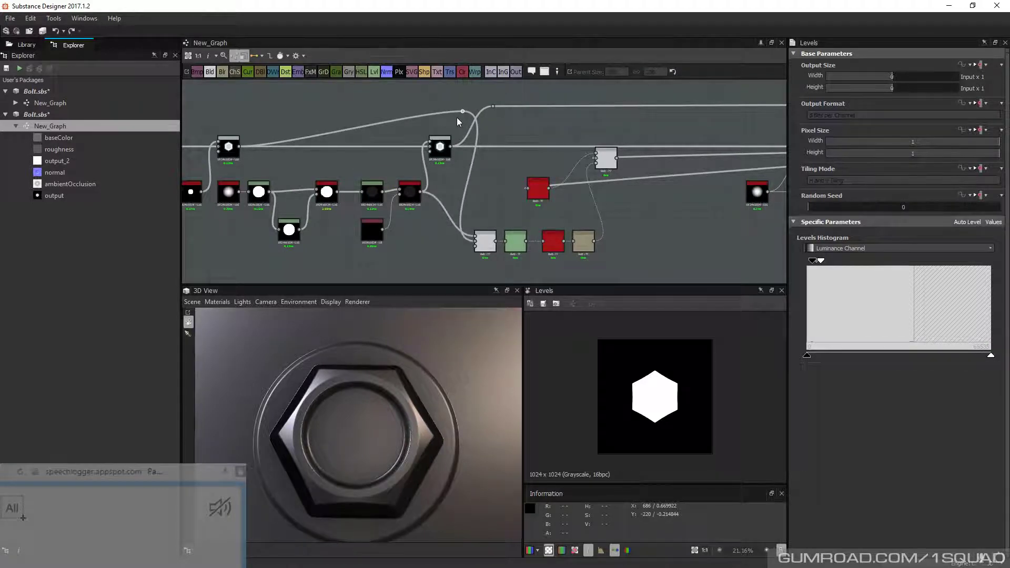
Preview the copied Subtract Blend, Levels, Edge Detect and Blur nodes in turn to check the hexagon outline
{"action": "double_click", "coordinate": [477, 252]}
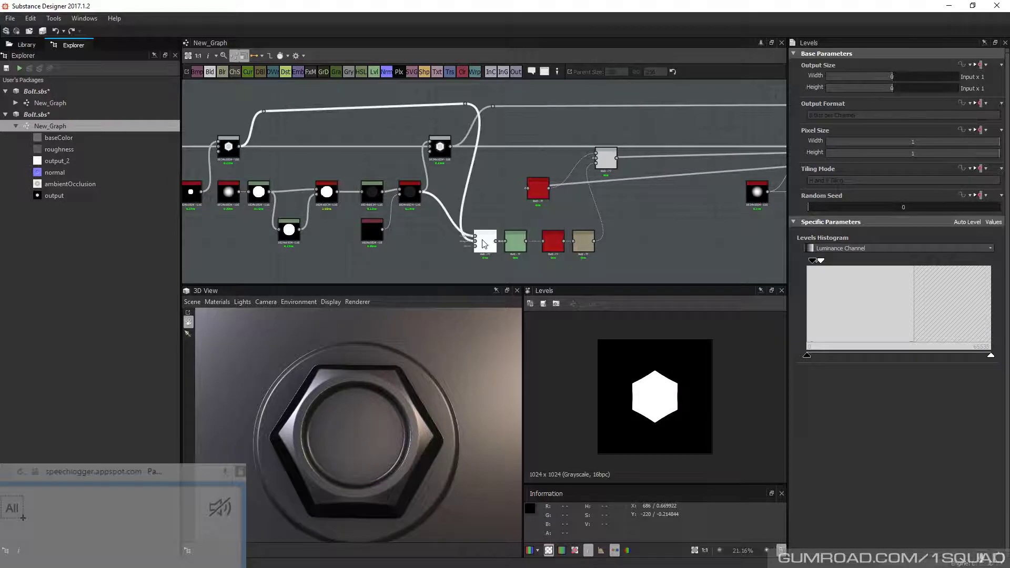
{"action": "left_click", "coordinate": [514, 243]}
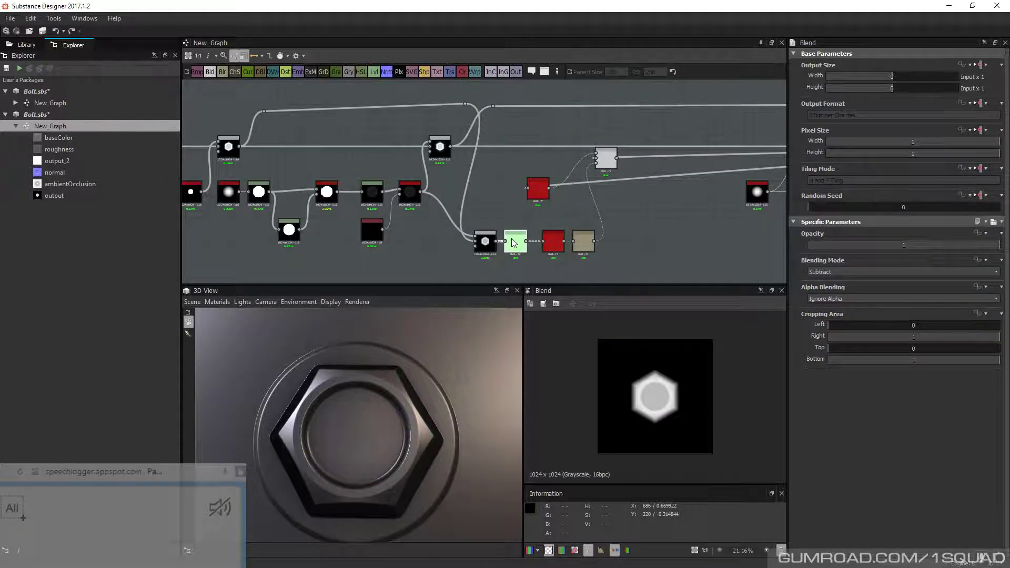
{"action": "double_click", "coordinate": [513, 243]}
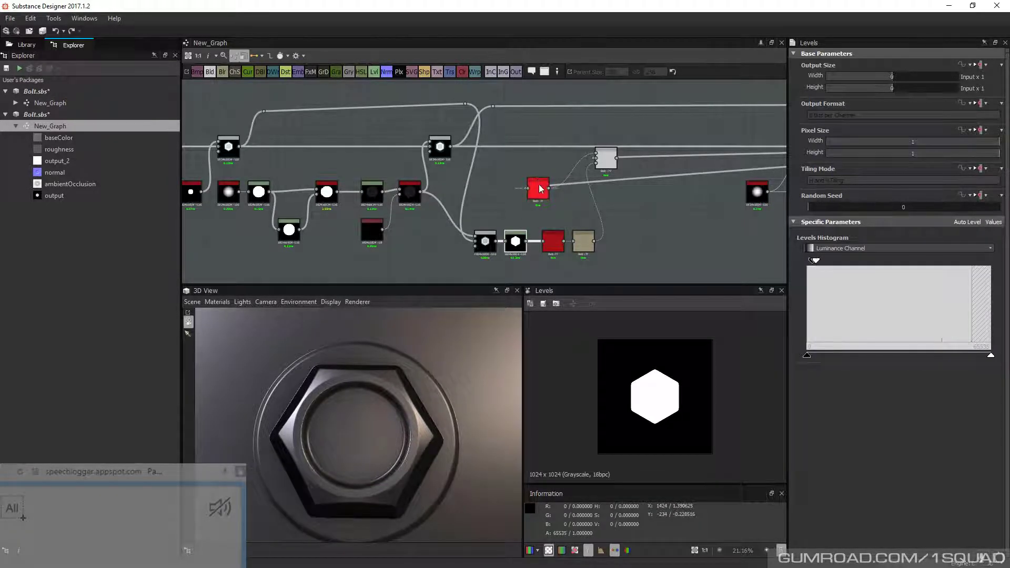
{"action": "left_click_drag", "start_coordinate": [541, 188], "coordinate": [638, 118]}
{"action": "double_click", "coordinate": [555, 243]}
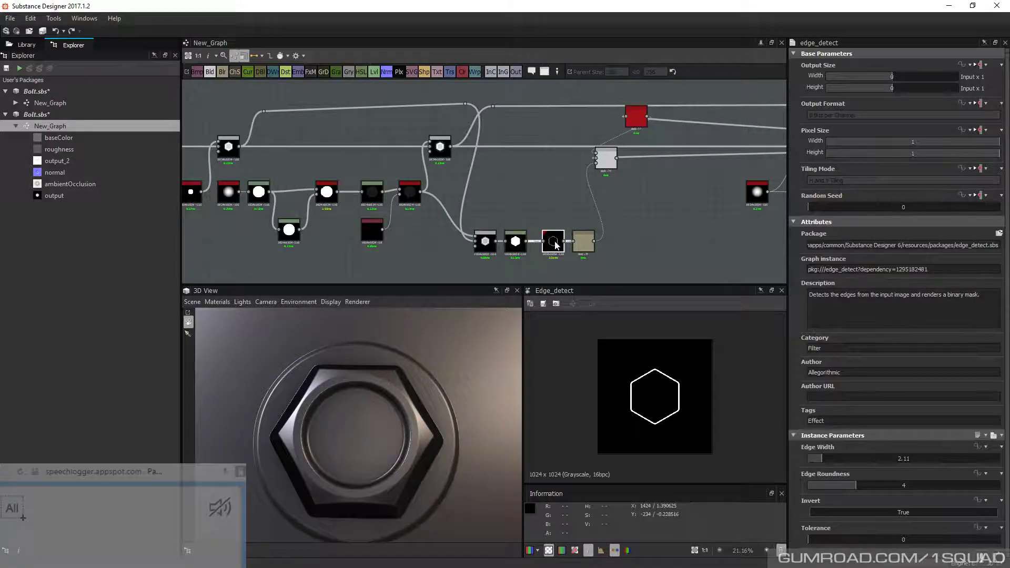
{"action": "double_click", "coordinate": [583, 242]}
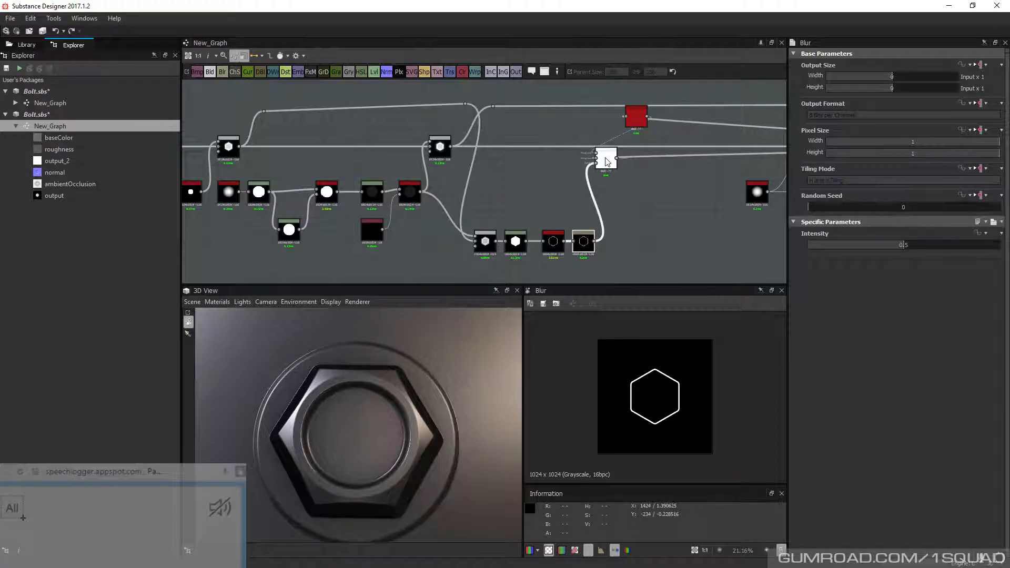
Arrange the copied Blur HQ and final Blend after the preceding detail's Blend, connect them to its output and preview the blended result
{"action": "left_click_drag", "start_coordinate": [608, 162], "coordinate": [638, 174]}
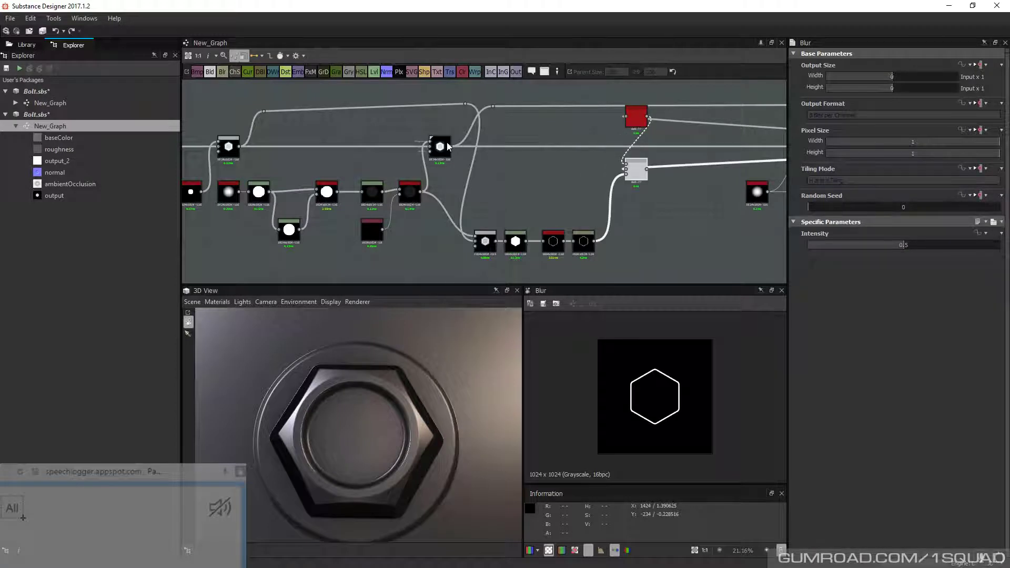
{"action": "left_click_drag", "start_coordinate": [637, 118], "coordinate": [534, 133]}
{"action": "double_click", "coordinate": [638, 173]}
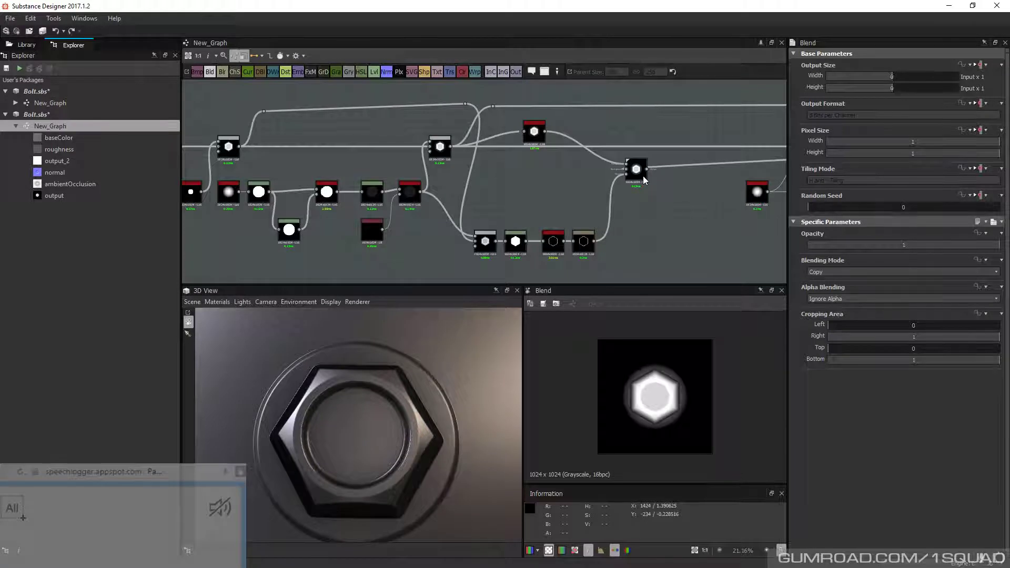
Try transferring the preceding Blend's outgoing links to the copied final Blend, and move the copied Blur HQ above the main line
{"action": "left_click_drag", "start_coordinate": [451, 146], "coordinate": [647, 168], "text": "shift"}
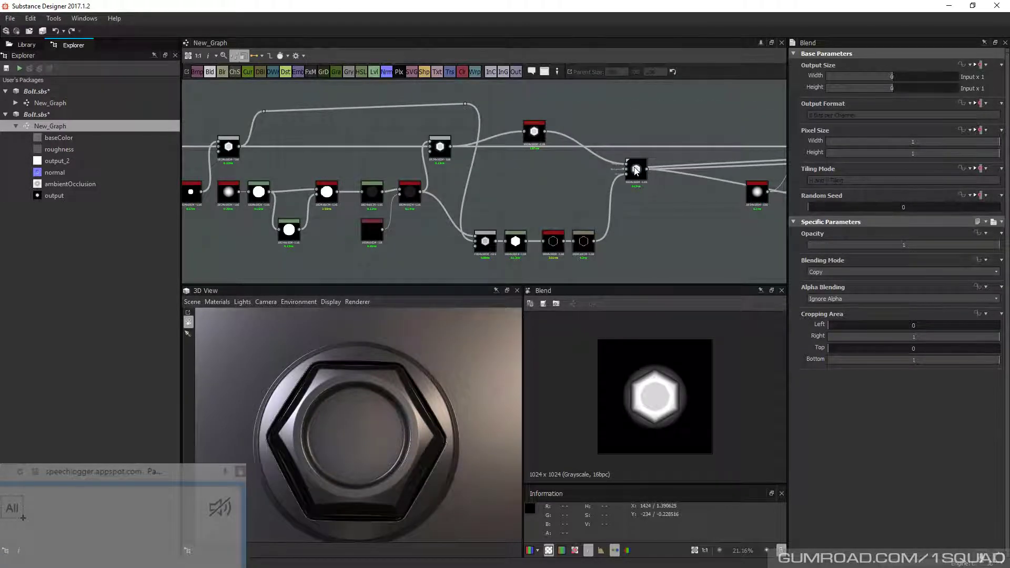
{"action": "middle_click_drag", "start_coordinate": [653, 158], "coordinate": [623, 153]}
{"action": "left_click_drag", "start_coordinate": [508, 140], "coordinate": [511, 124]}
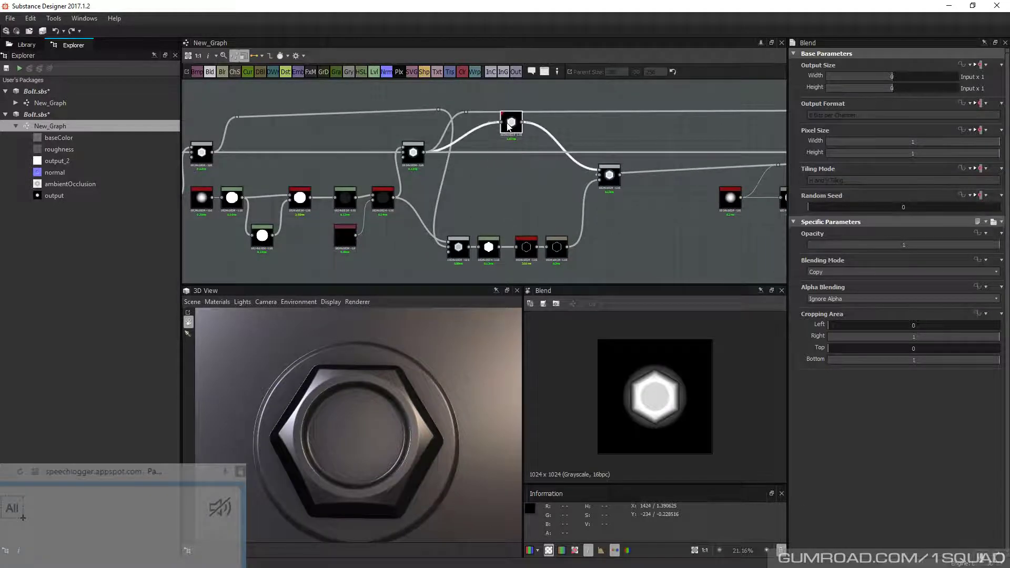
Realign the copied final Blend and transfer the preceding Blend's downstream links to it, keeping its own inputs connected
{"action": "left_click_drag", "start_coordinate": [622, 177], "coordinate": [630, 170]}
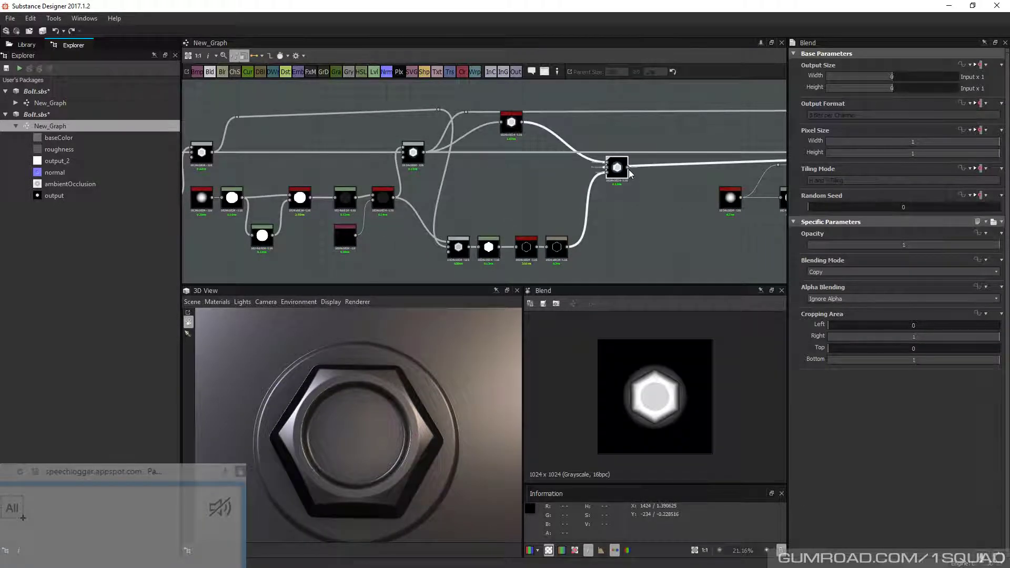
{"action": "middle_click_drag", "start_coordinate": [630, 170], "coordinate": [564, 190]}
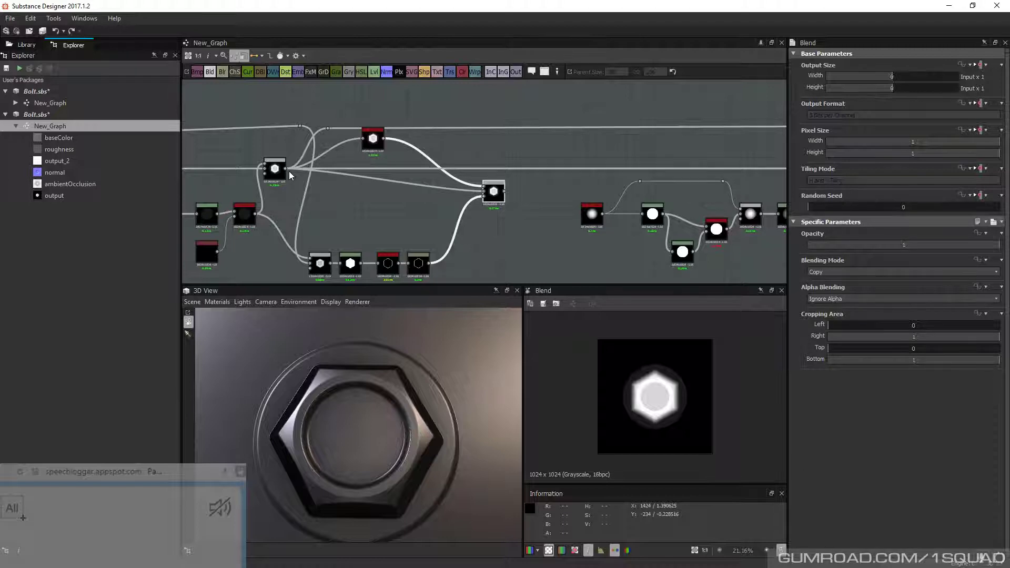
{"action": "left_click_drag", "start_coordinate": [289, 172], "coordinate": [494, 196], "text": "shift"}
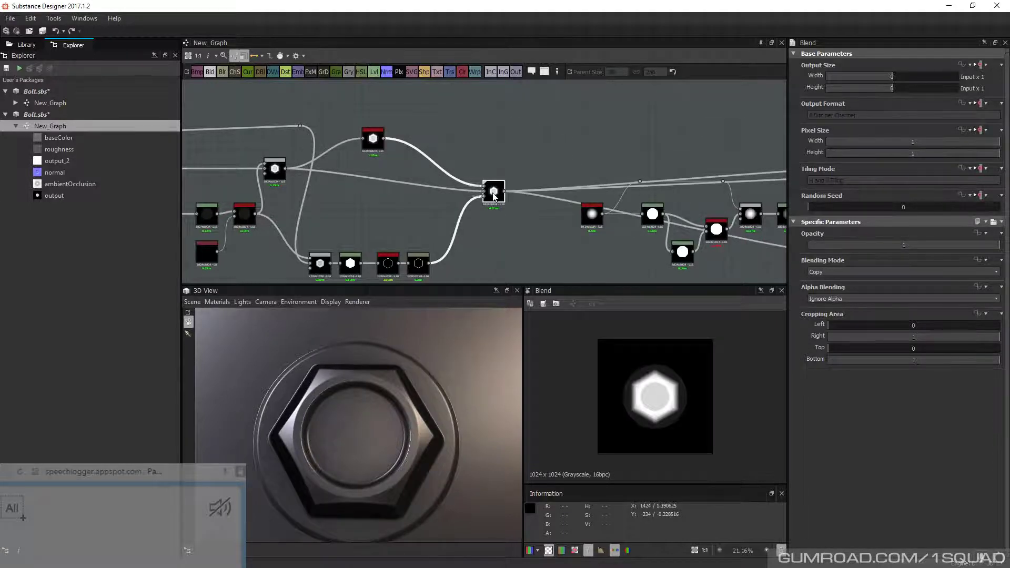
{"action": "middle_click_drag", "start_coordinate": [493, 197], "coordinate": [457, 198]}
{"action": "key", "text": "ctrl+z"}
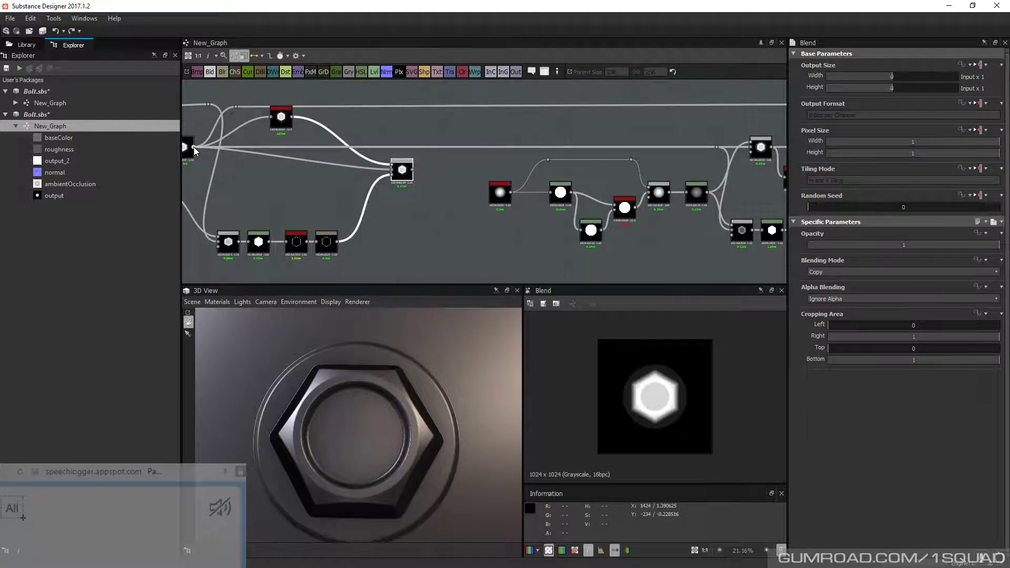
{"action": "left_click_drag", "start_coordinate": [194, 147], "coordinate": [406, 142], "text": "shift"}
Straighten the final Blend's outgoing links by moving their routing point and adding points that carry the upper link over the next detail
{"action": "middle_click_drag", "start_coordinate": [529, 171], "coordinate": [444, 180]}
{"action": "left_click_drag", "start_coordinate": [472, 200], "coordinate": [620, 153]}
{"action": "key", "text": "alt"}
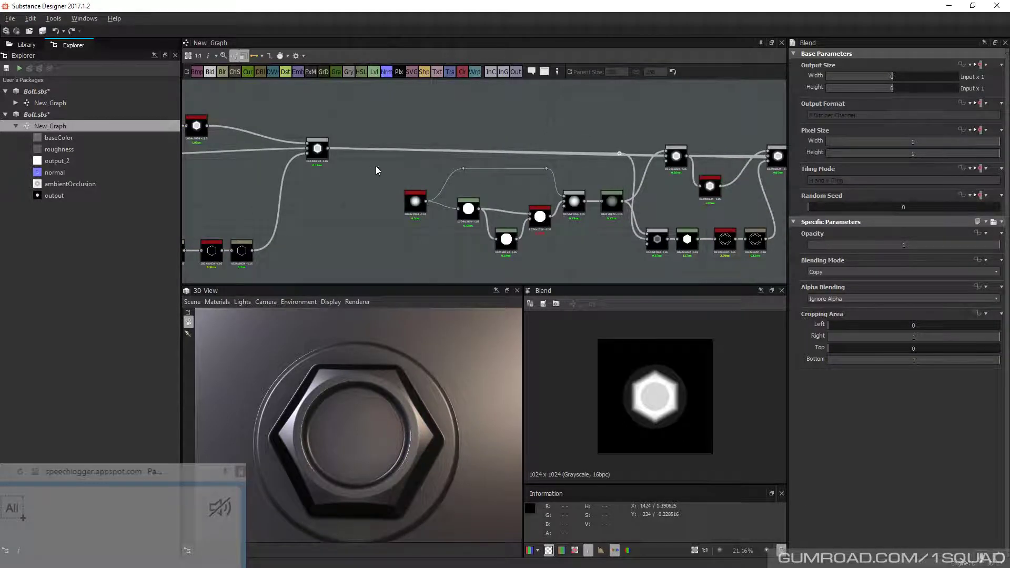
{"action": "key", "text": "alt"}
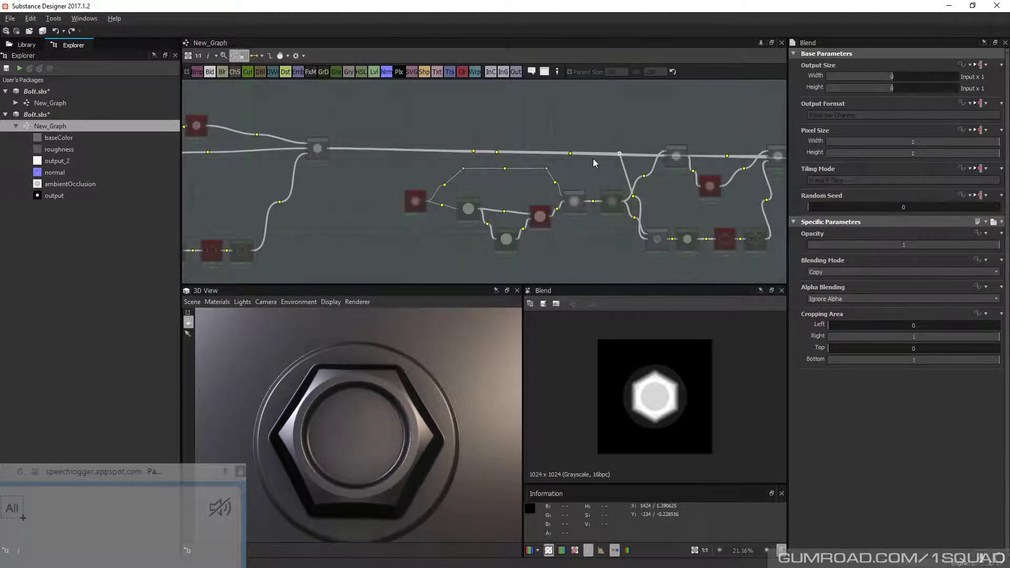
{"action": "middle_click_drag", "start_coordinate": [593, 159], "coordinate": [414, 163], "text": "alt"}
{"action": "left_click_drag", "start_coordinate": [640, 154], "coordinate": [640, 120]}
{"action": "key", "text": "alt"}
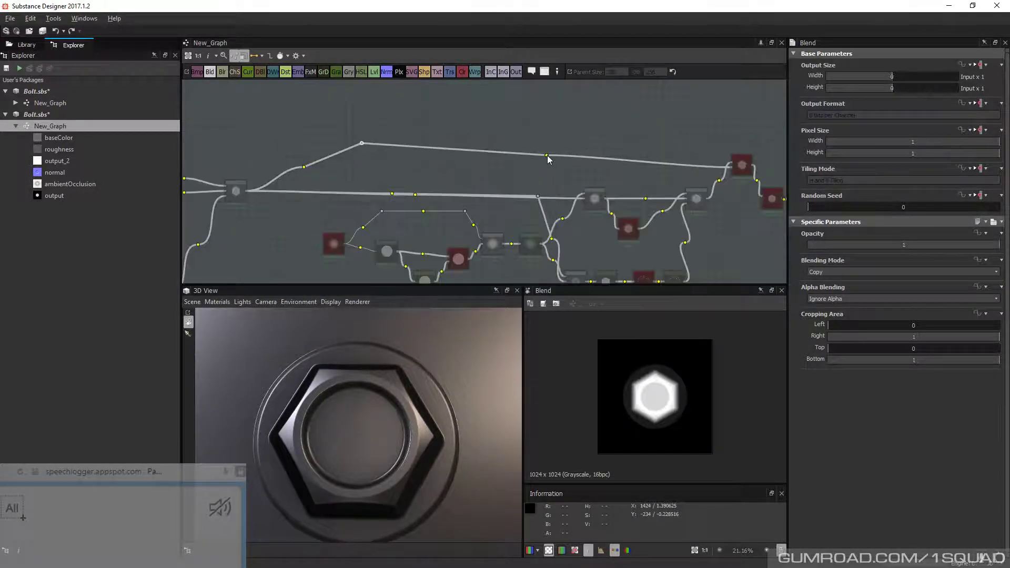
{"action": "left_click_drag", "start_coordinate": [548, 156], "coordinate": [626, 135], "text": "alt"}
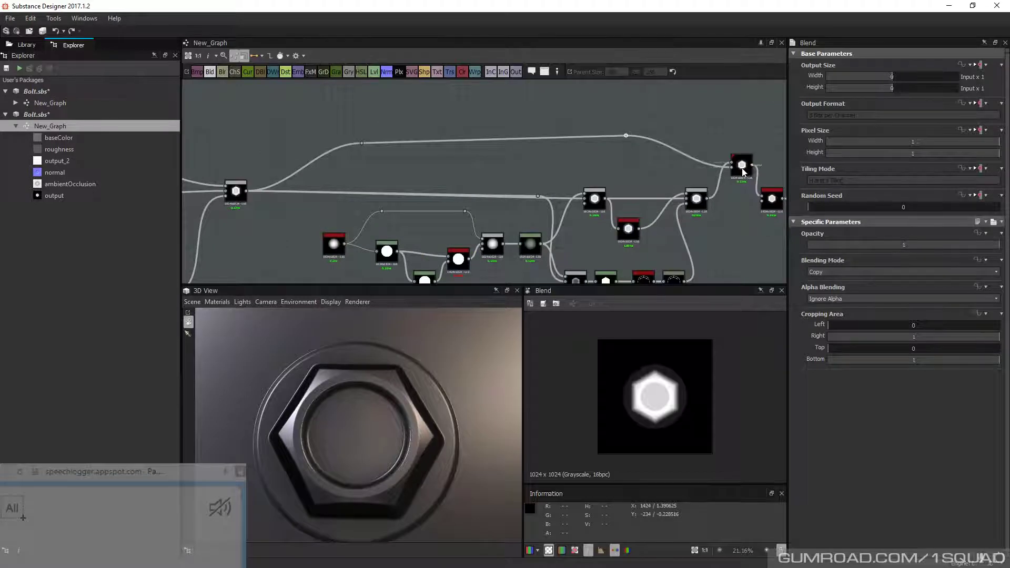
{"action": "left_click_drag", "start_coordinate": [743, 172], "coordinate": [744, 205]}
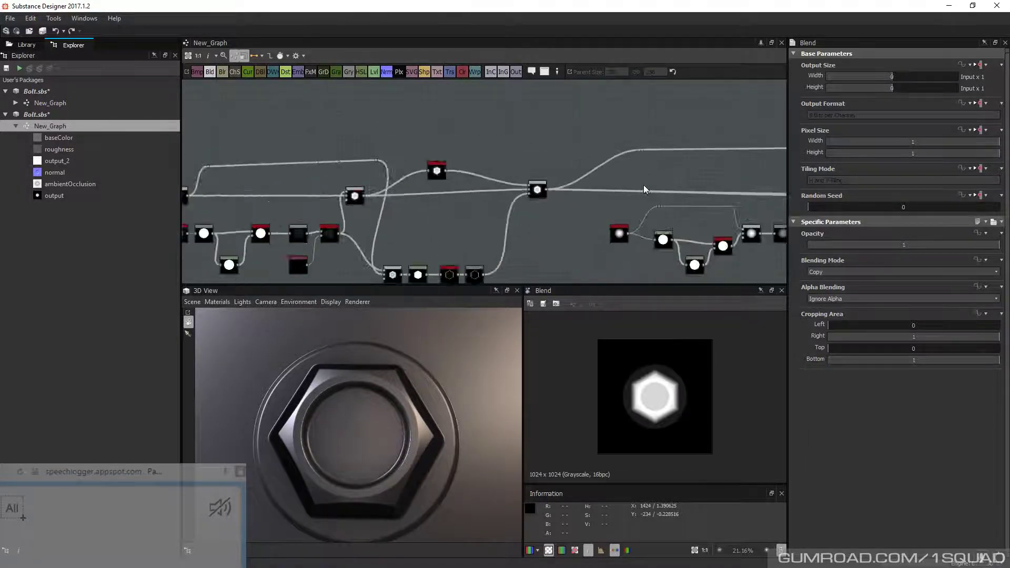
Set the copied Blur HQ Grayscale intensity to 1.76 while viewing the bolt's side edges up close
{"action": "scroll", "coordinate": [516, 192], "scroll_direction": "up", "scroll_amount": 3}
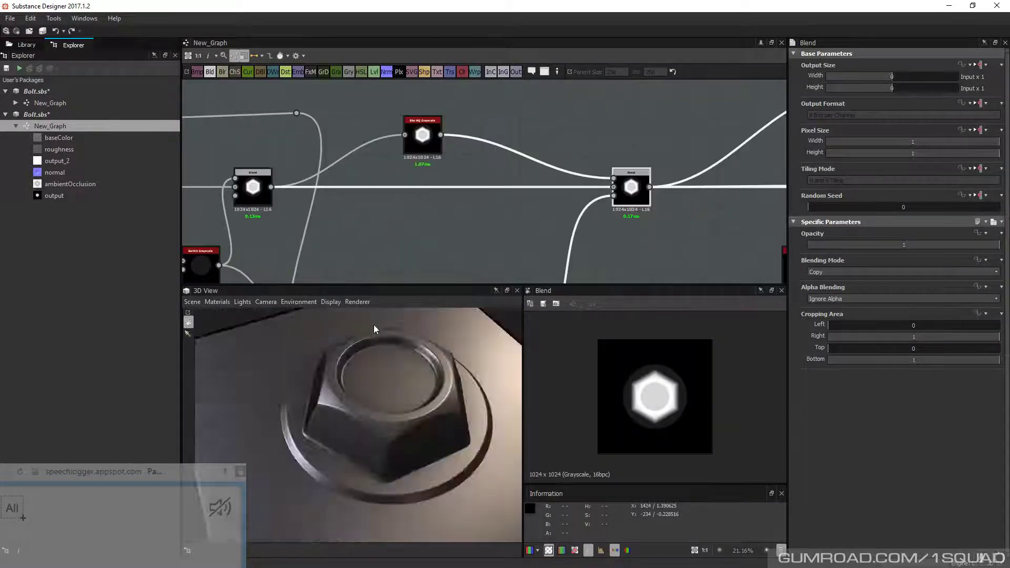
{"action": "left_click_drag", "start_coordinate": [374, 324], "coordinate": [354, 385]}
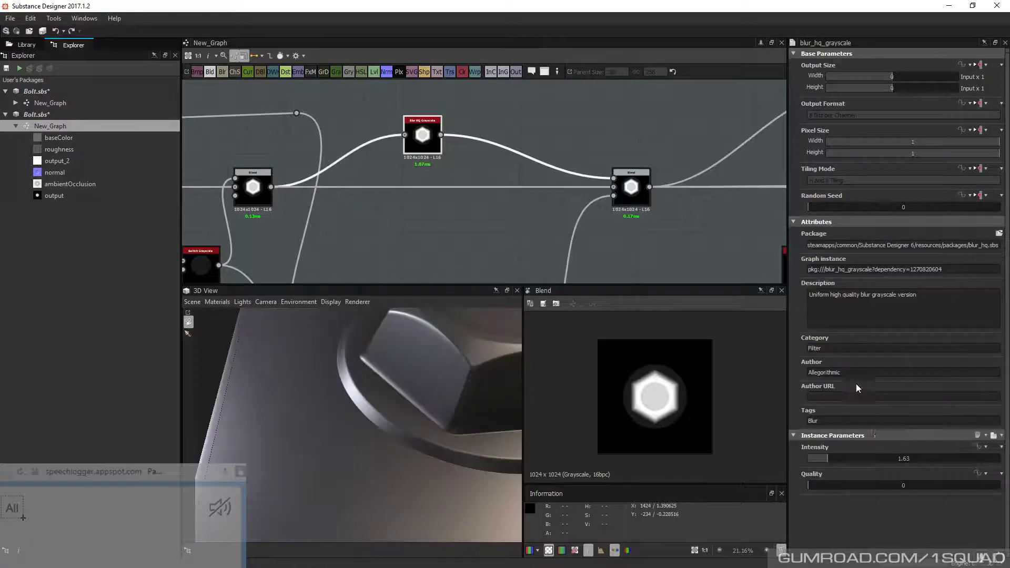
{"action": "left_click", "coordinate": [820, 459]}
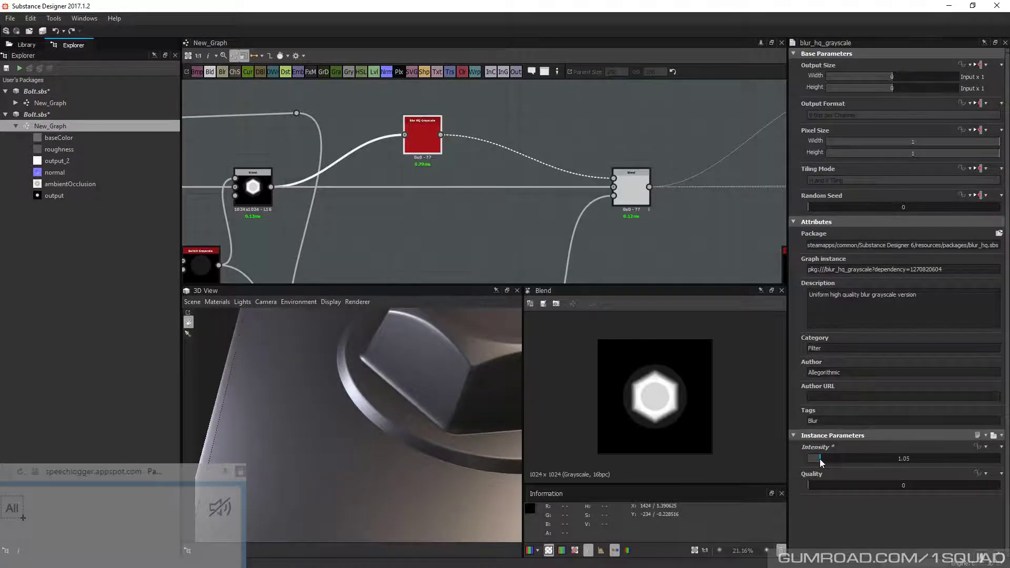
{"action": "left_click_drag", "start_coordinate": [820, 459], "coordinate": [830, 461]}
Set the copied Edge Detect node's edge width to 2.77 and check the hexagon's base edge in the 3D view
{"action": "middle_click_drag", "start_coordinate": [553, 263], "coordinate": [623, 170]}
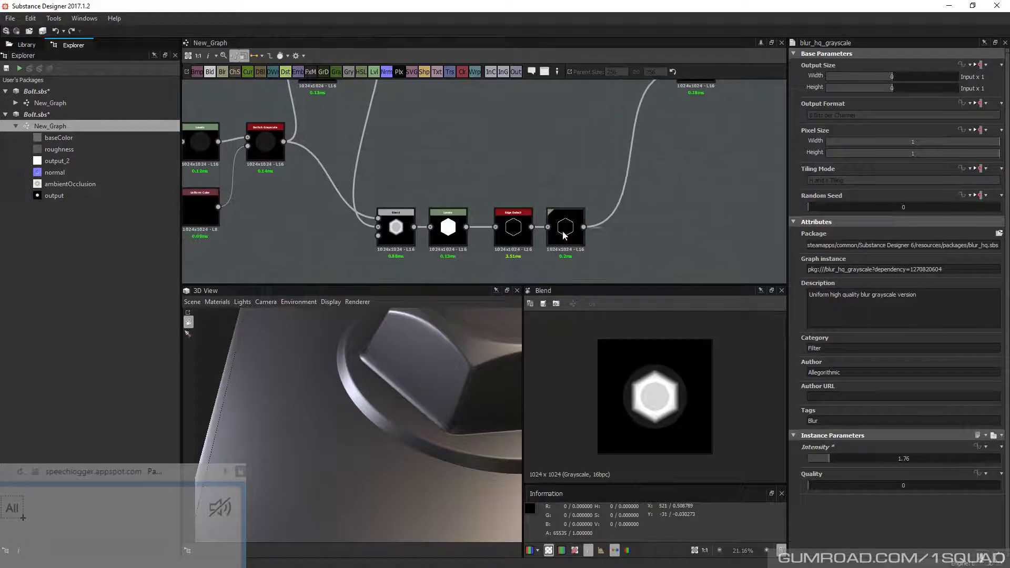
{"action": "left_click_drag", "start_coordinate": [413, 369], "coordinate": [406, 374]}
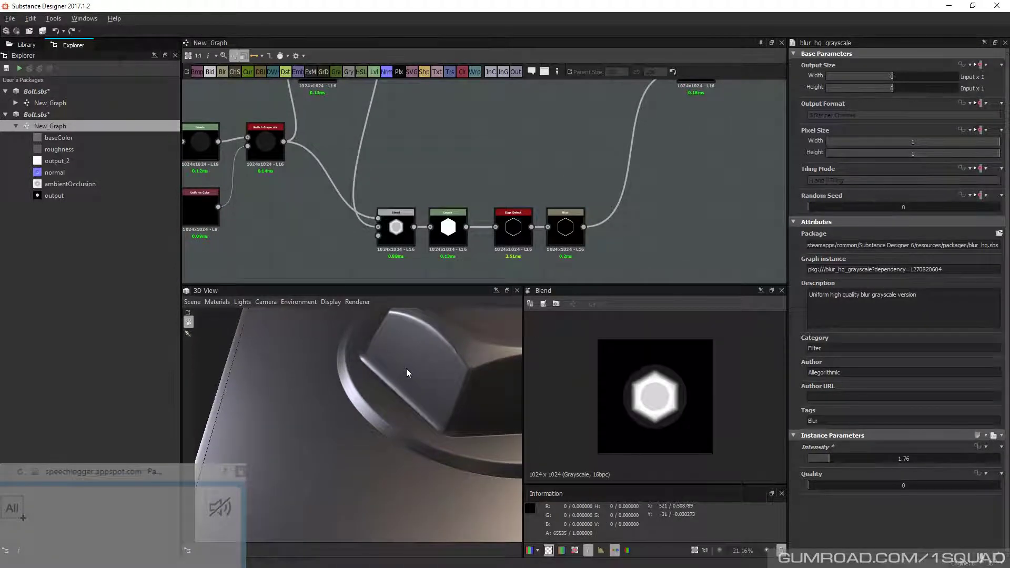
{"action": "left_click", "coordinate": [513, 227]}
{"action": "left_click_drag", "start_coordinate": [816, 457], "coordinate": [831, 457]}
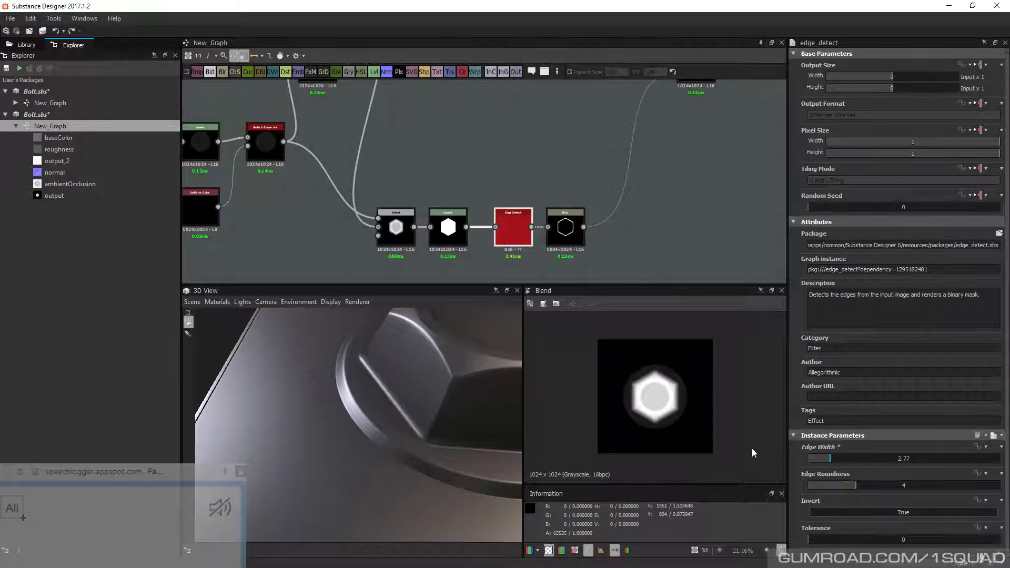
{"action": "left_click_drag", "start_coordinate": [421, 398], "coordinate": [353, 368]}
Move the copied Blur HQ closer to the final Blend and inspect the bolt's softened edges from several angles
{"action": "middle_click_drag", "start_coordinate": [513, 198], "coordinate": [571, 258]}
{"action": "scroll", "coordinate": [535, 229], "scroll_direction": "down", "scroll_amount": 3}
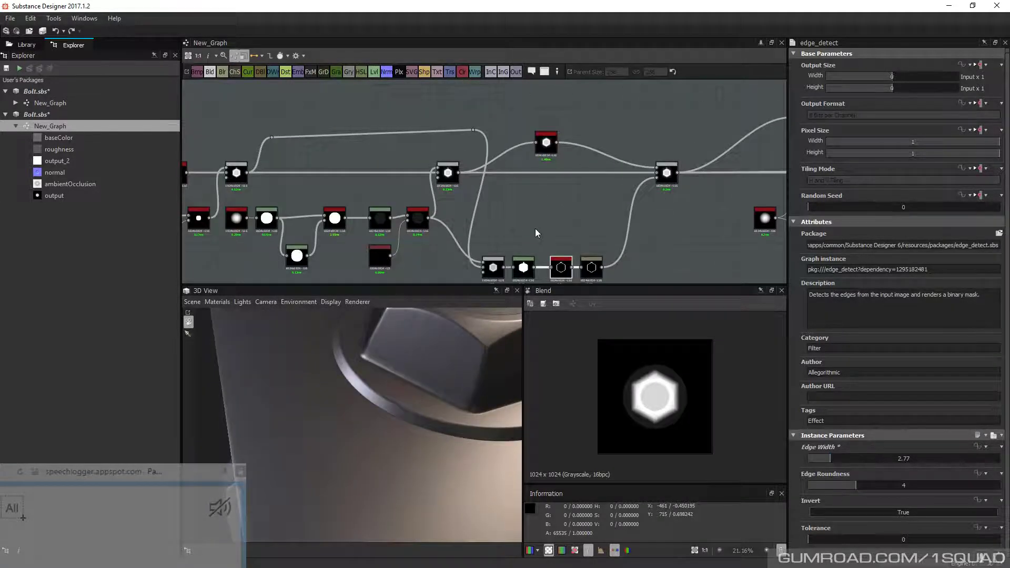
{"action": "scroll", "coordinate": [535, 228], "scroll_direction": "down", "scroll_amount": 1}
{"action": "left_click_drag", "start_coordinate": [547, 156], "coordinate": [584, 153]}
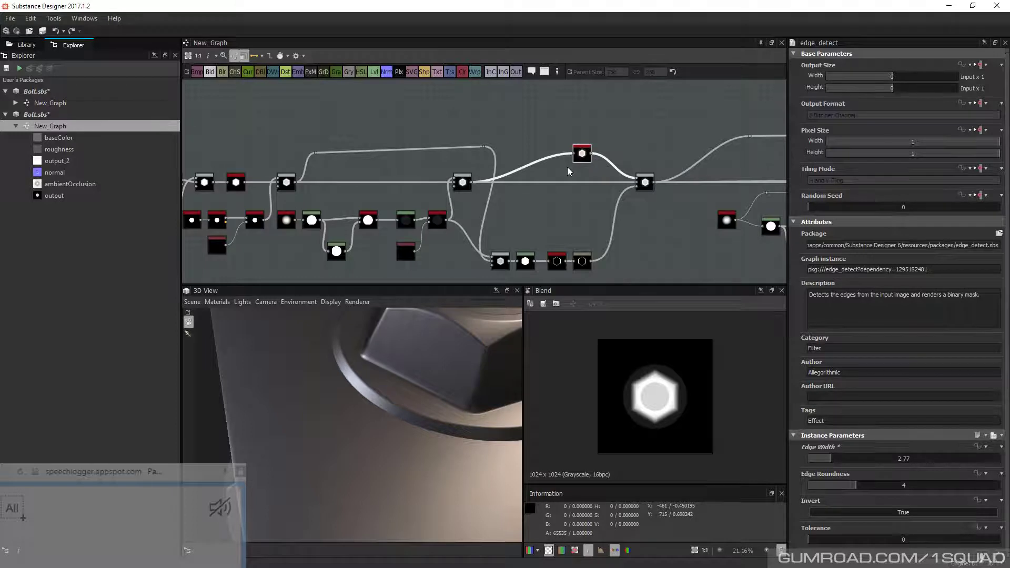
{"action": "left_click_drag", "start_coordinate": [414, 375], "coordinate": [371, 413]}
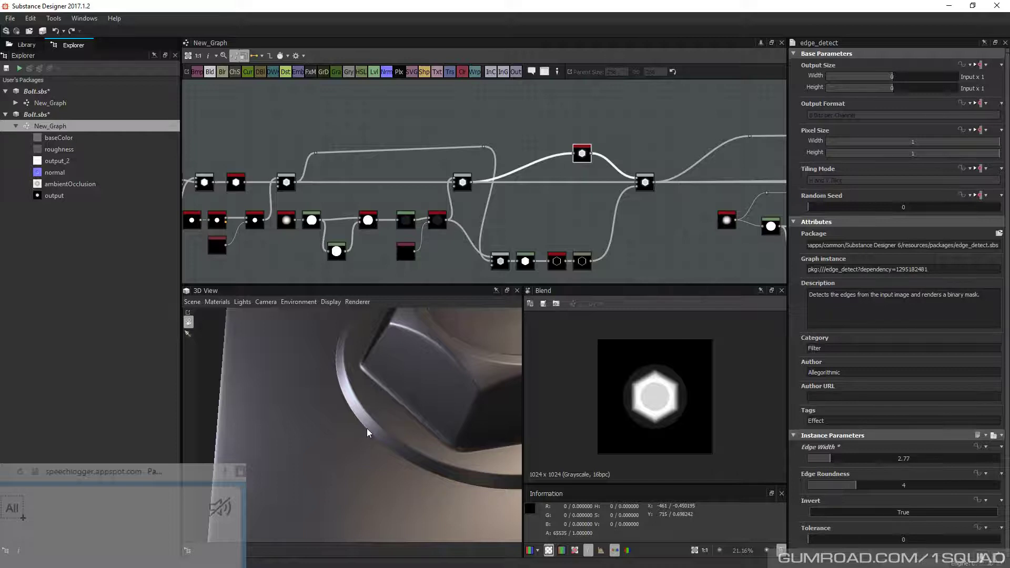
{"action": "mouse_move", "coordinate": [367, 429]}
{"action": "left_mouse_down"}
{"action": "mouse_move", "coordinate": [362, 442]}
{"action": "mouse_move", "coordinate": [371, 413]}
{"action": "left_mouse_up"}
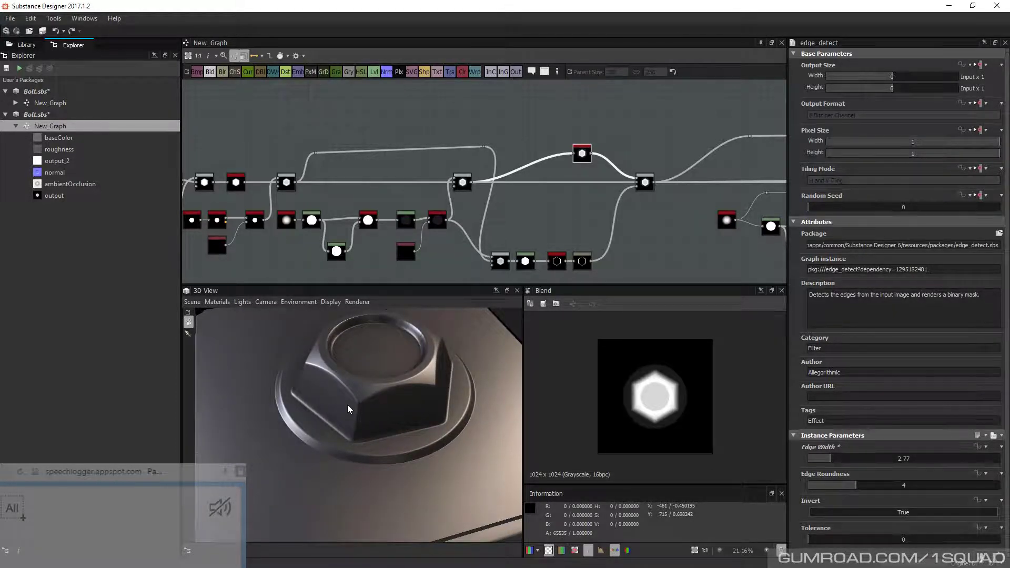
{"action": "left_click_drag", "start_coordinate": [347, 405], "coordinate": [302, 424]}
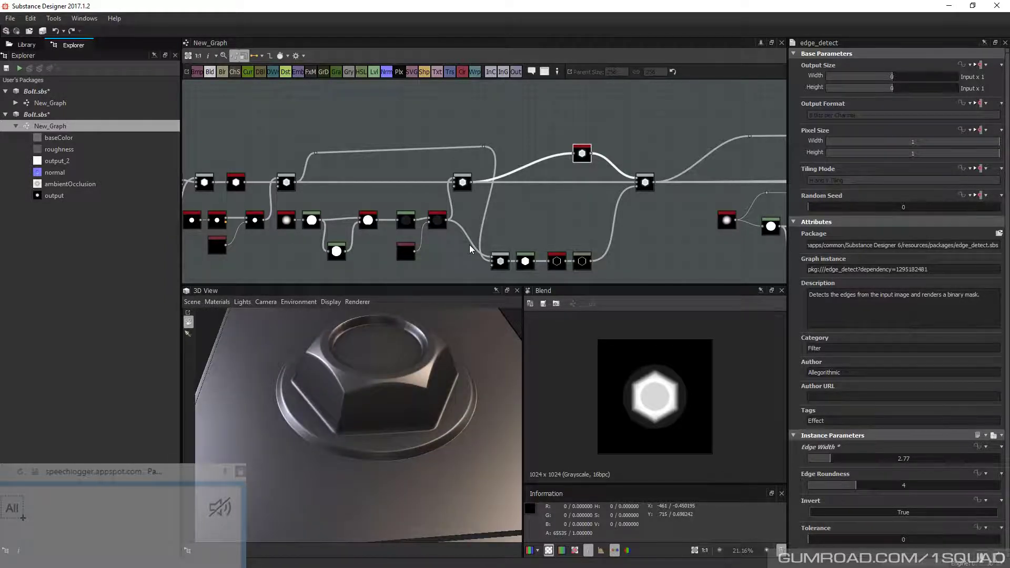
Add a Switch Grayscale node above the copied final Blend
{"action": "key", "text": "space"}
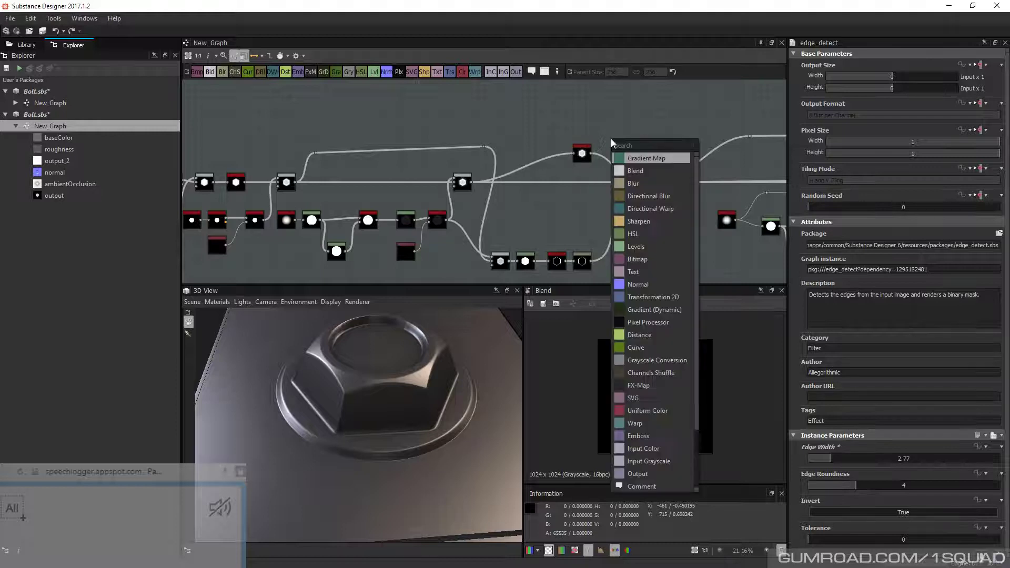
{"action": "type", "text": "ы"}
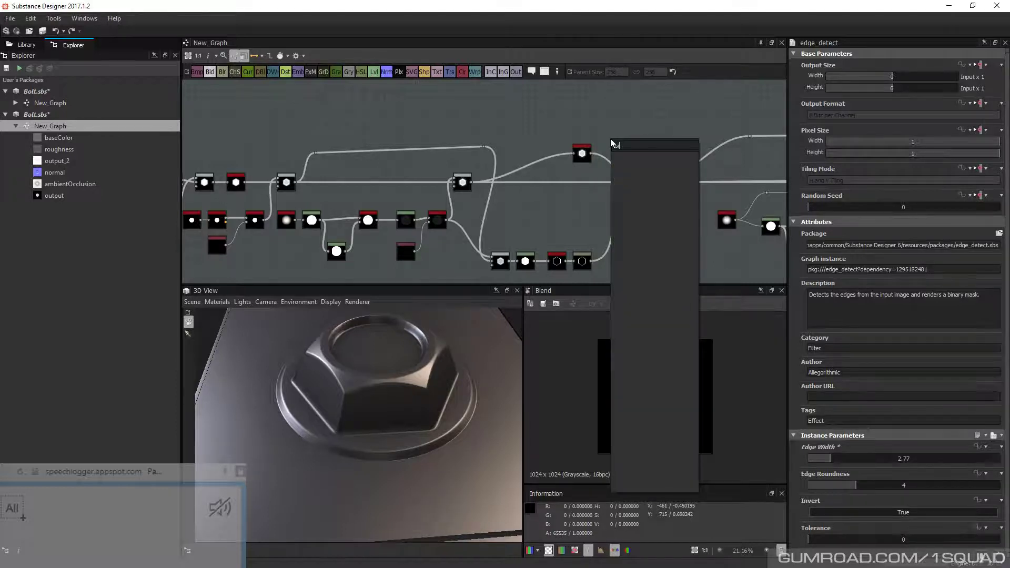
{"action": "type", "text": "фц"}
{"action": "key", "text": "ctrl+a"}
{"action": "type", "text": "swi"}
{"action": "left_click", "coordinate": [648, 198]}
{"action": "left_click_drag", "start_coordinate": [616, 141], "coordinate": [648, 141]}
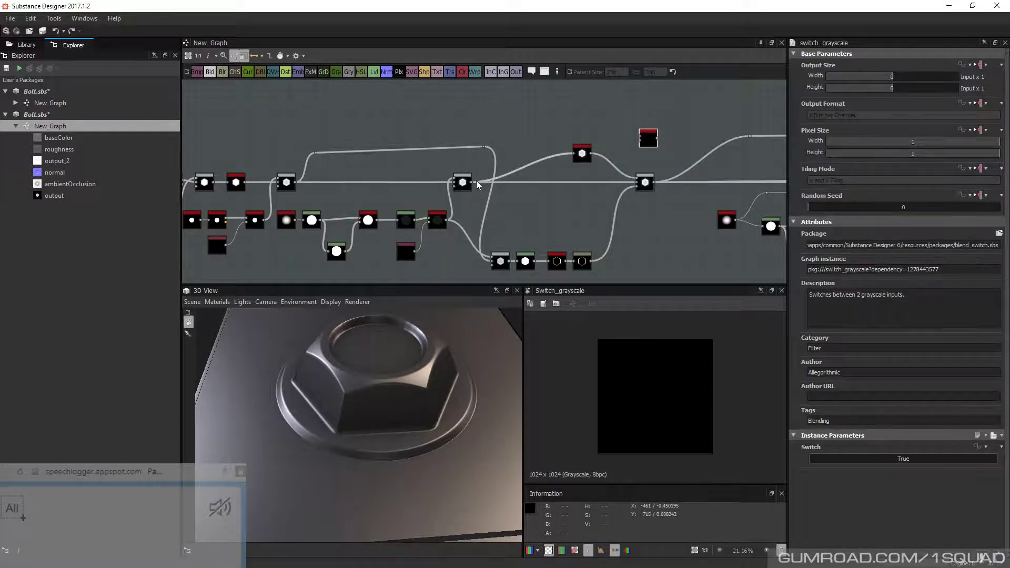
Feed the switch from the preceding and final Blends, place it in line after the final Blend and transfer that Blend's outgoing links to it
{"action": "left_click_drag", "start_coordinate": [478, 184], "coordinate": [644, 141]}
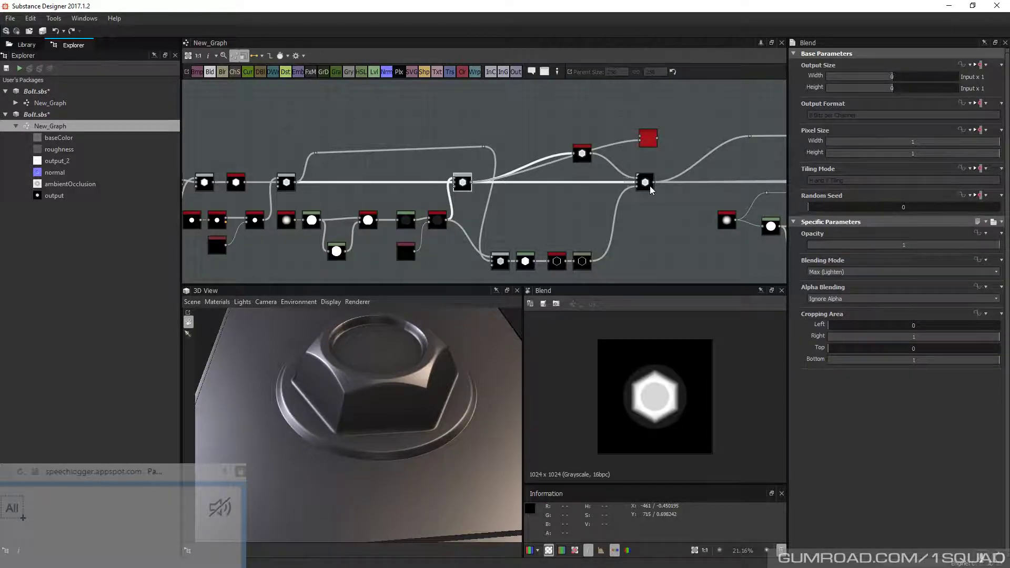
{"action": "left_click_drag", "start_coordinate": [653, 183], "coordinate": [640, 136]}
{"action": "key", "text": "alt"}
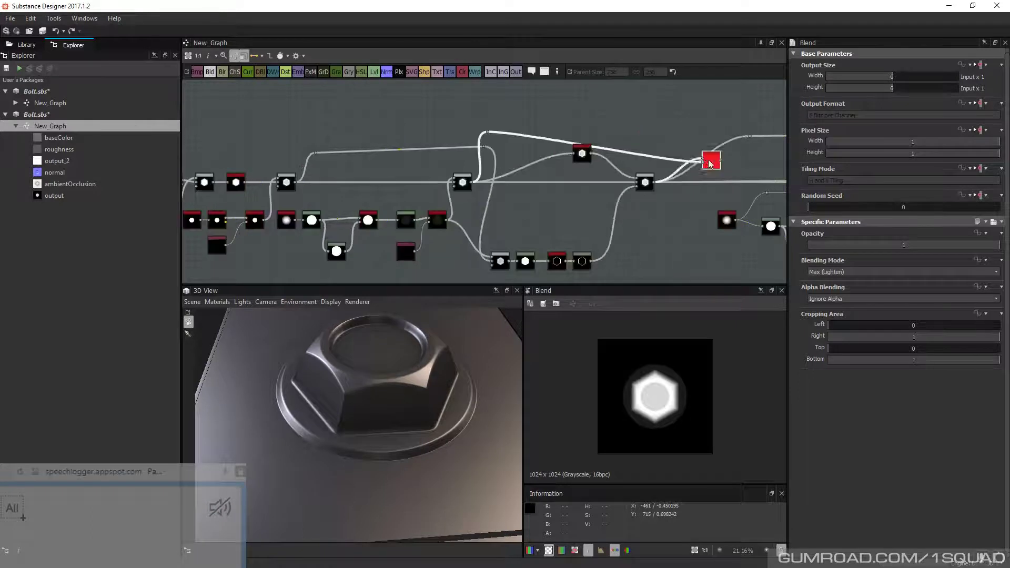
{"action": "left_click_drag", "start_coordinate": [710, 161], "coordinate": [682, 157]}
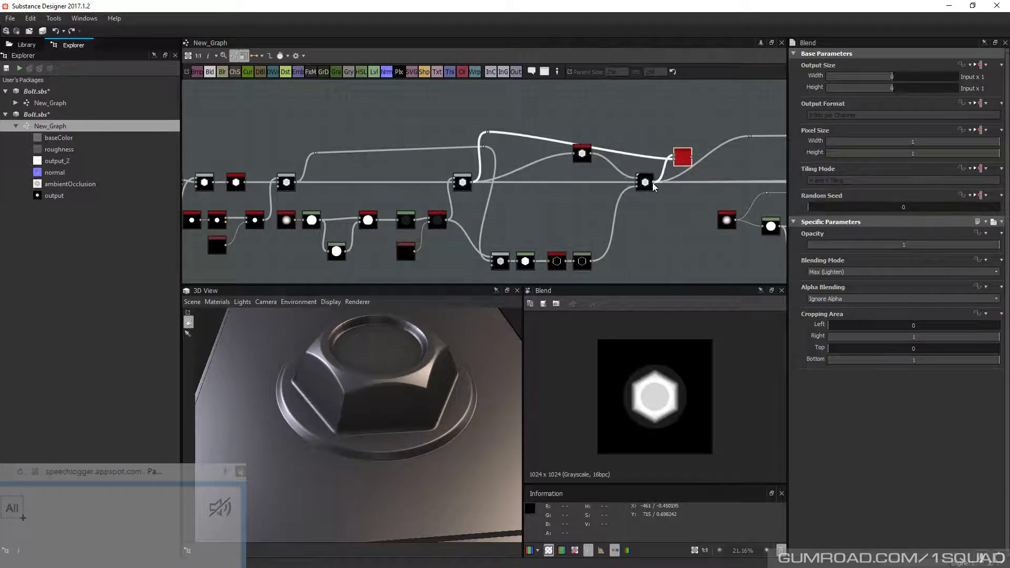
{"action": "middle_click_drag", "start_coordinate": [653, 183], "coordinate": [487, 187]}
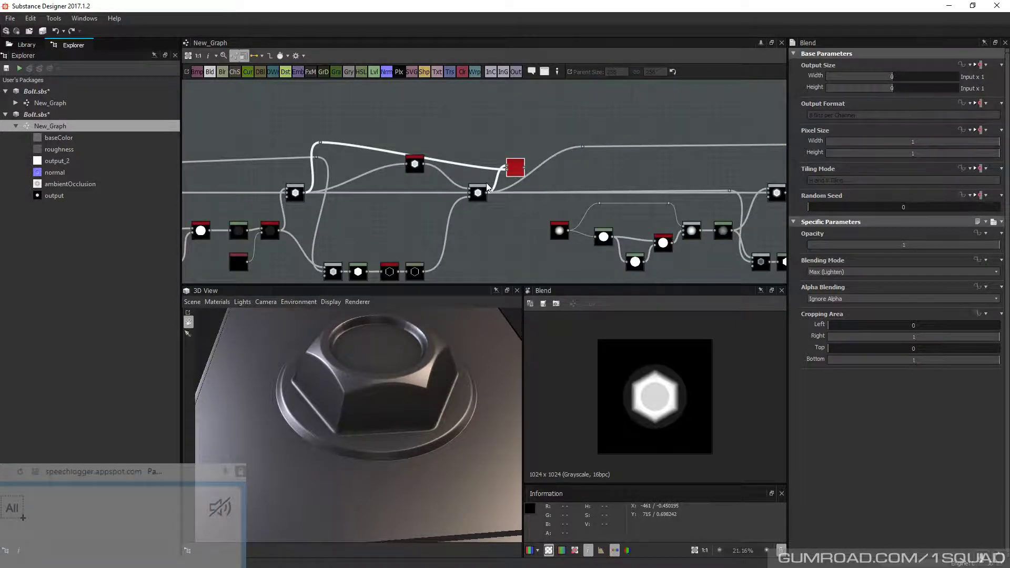
{"action": "scroll", "coordinate": [487, 183], "scroll_direction": "up", "scroll_amount": 2}
{"action": "left_click_drag", "start_coordinate": [529, 161], "coordinate": [532, 197]}
Route the switch's bypass link above the nodes, move Blur HQ near the final Blend and add a routing point to its input link
{"action": "key", "text": "alt"}
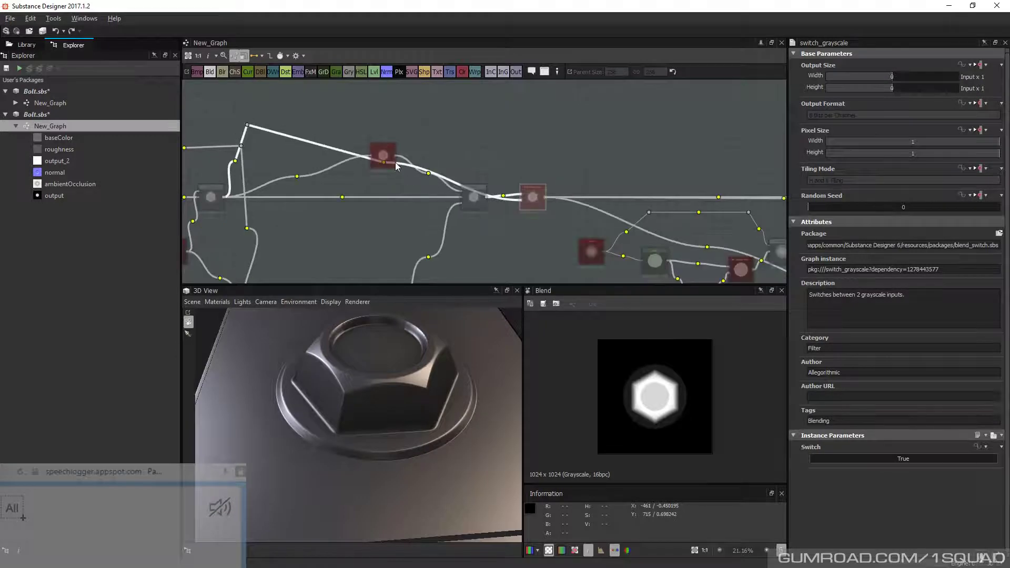
{"action": "left_click_drag", "start_coordinate": [389, 158], "coordinate": [494, 121]}
{"action": "left_click_drag", "start_coordinate": [384, 182], "coordinate": [438, 154]}
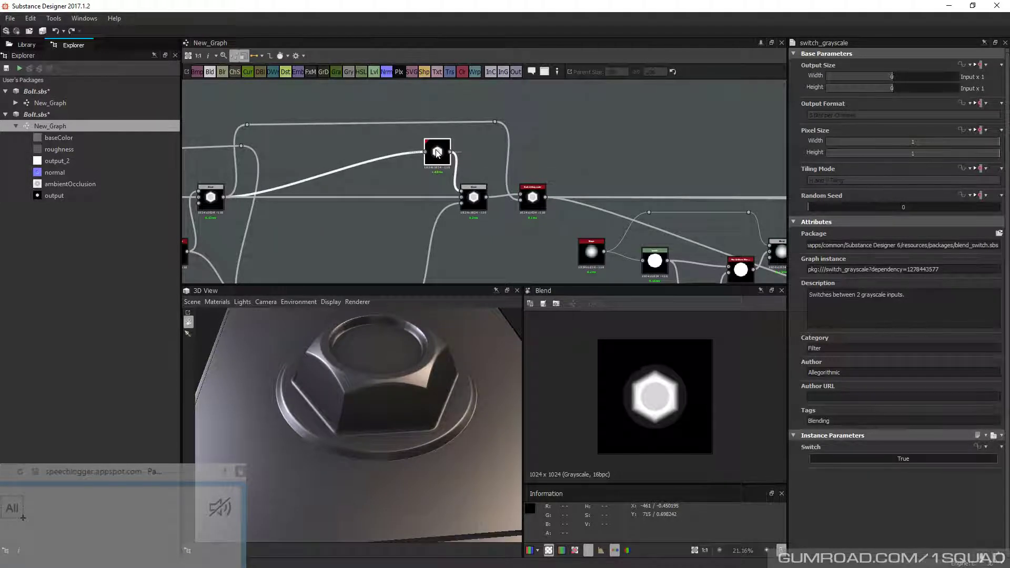
{"action": "left_click_drag", "start_coordinate": [324, 174], "coordinate": [267, 145], "text": "alt"}
{"action": "mouse_move", "coordinate": [443, 158]}
{"action": "left_mouse_down"}
{"action": "mouse_move", "coordinate": [426, 149]}
{"action": "mouse_move", "coordinate": [426, 158]}
{"action": "left_mouse_up"}
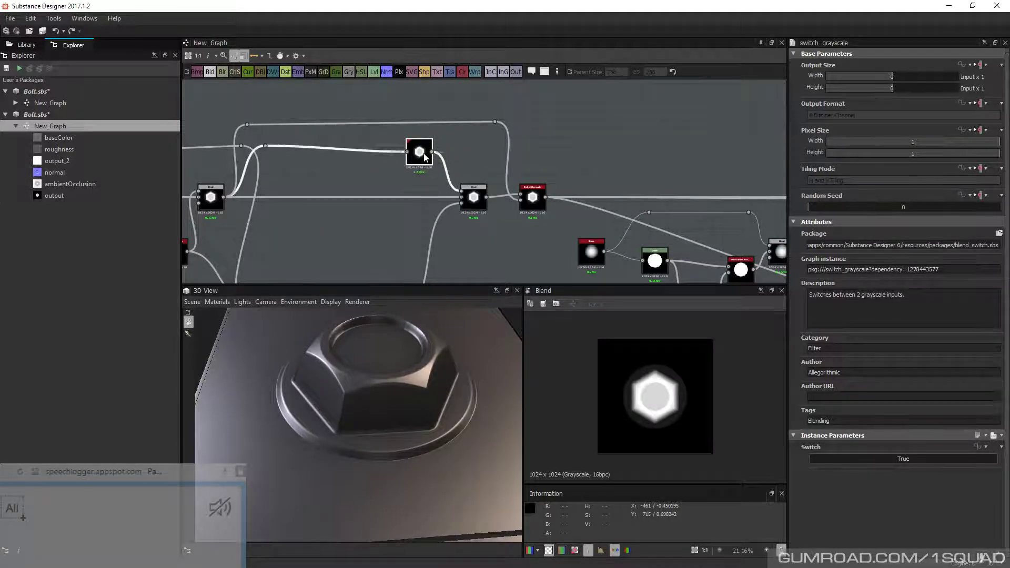
Toggle the new Switch Grayscale between True and False to compare the bolt with and without softened edges, ending on True
{"action": "left_click", "coordinate": [507, 220]}
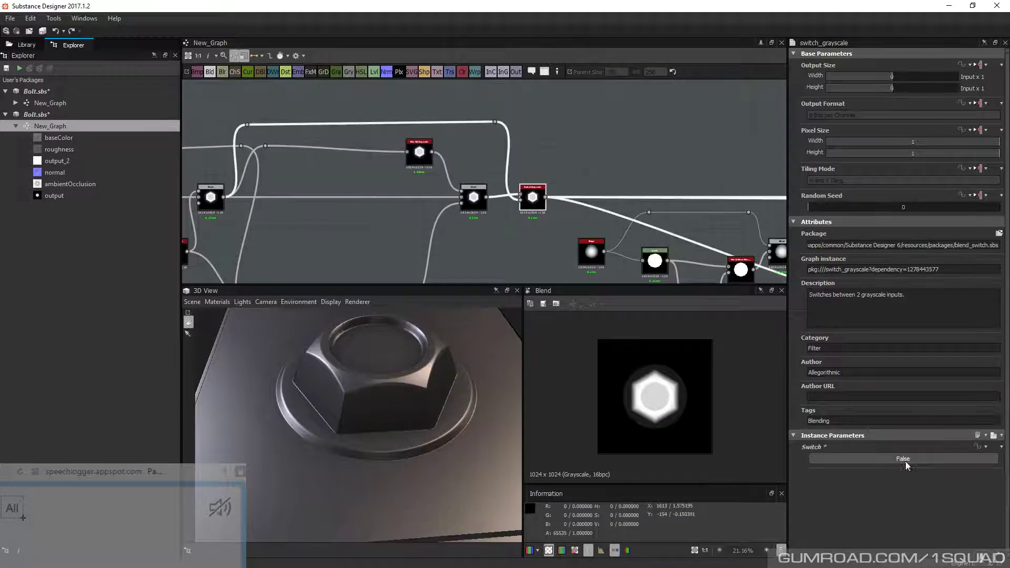
{"action": "left_click", "coordinate": [905, 460]}
{"action": "left_click", "coordinate": [904, 460]}
{"action": "left_click", "coordinate": [902, 457]}
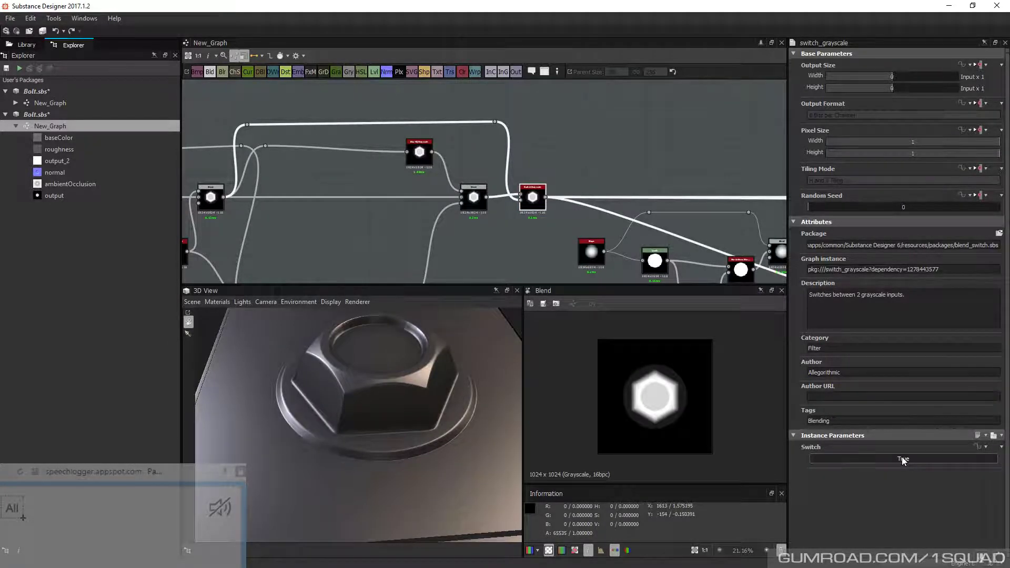
Expose the Switch Grayscale node's Switch parameter as a new graph input with the identifier Det_2_Boolean
{"action": "left_click", "coordinate": [982, 447]}
{"action": "left_click", "coordinate": [959, 418]}
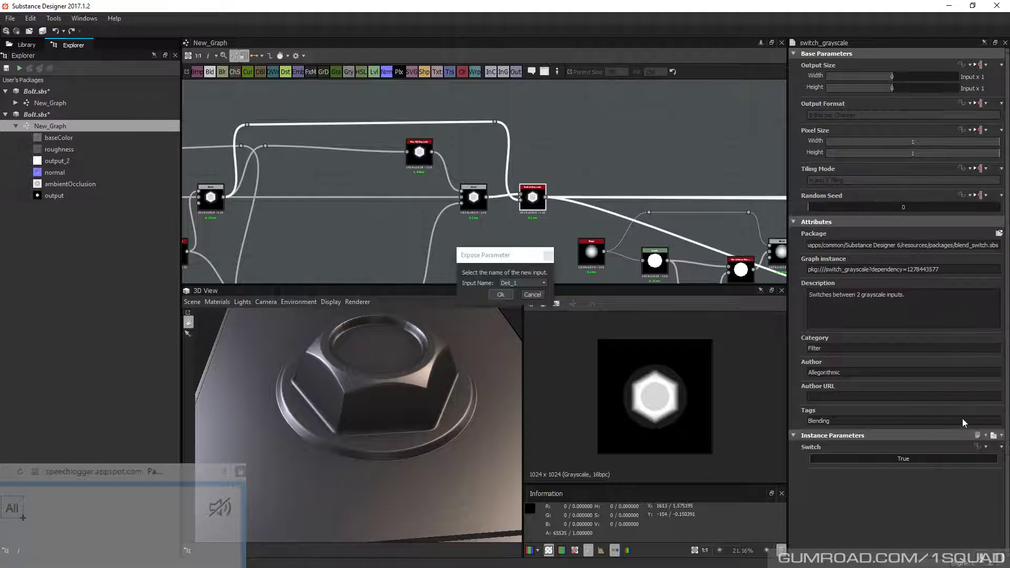
{"action": "left_click", "coordinate": [543, 283]}
{"action": "left_click", "coordinate": [509, 321]}
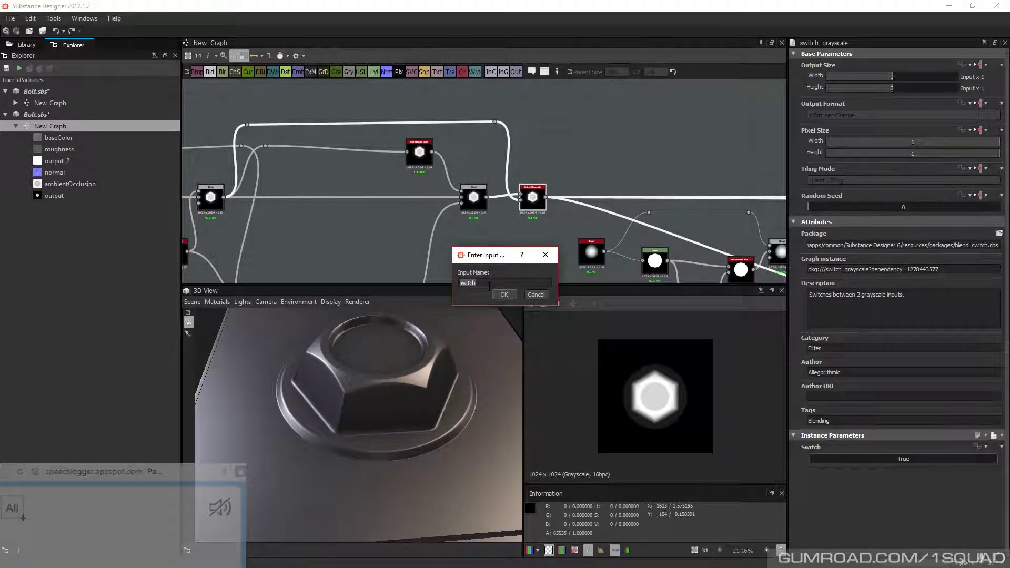
{"action": "type", "text": "Det_2_"}
{"action": "key", "text": "Return"}
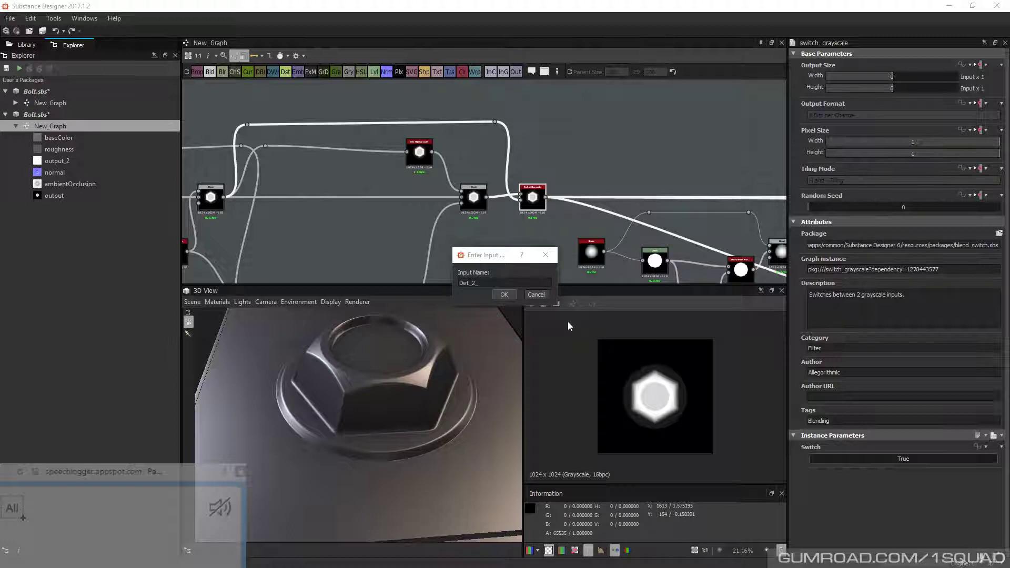
{"action": "left_click", "coordinate": [521, 283]}
{"action": "type", "text": "Boolean"}
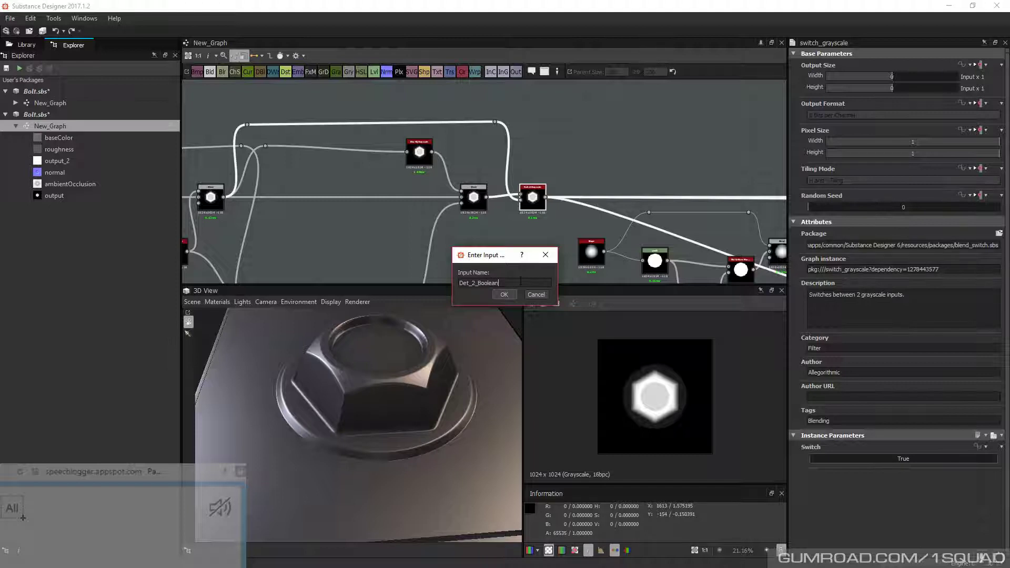
{"action": "left_click", "coordinate": [513, 295]}
{"action": "left_click", "coordinate": [509, 292]}
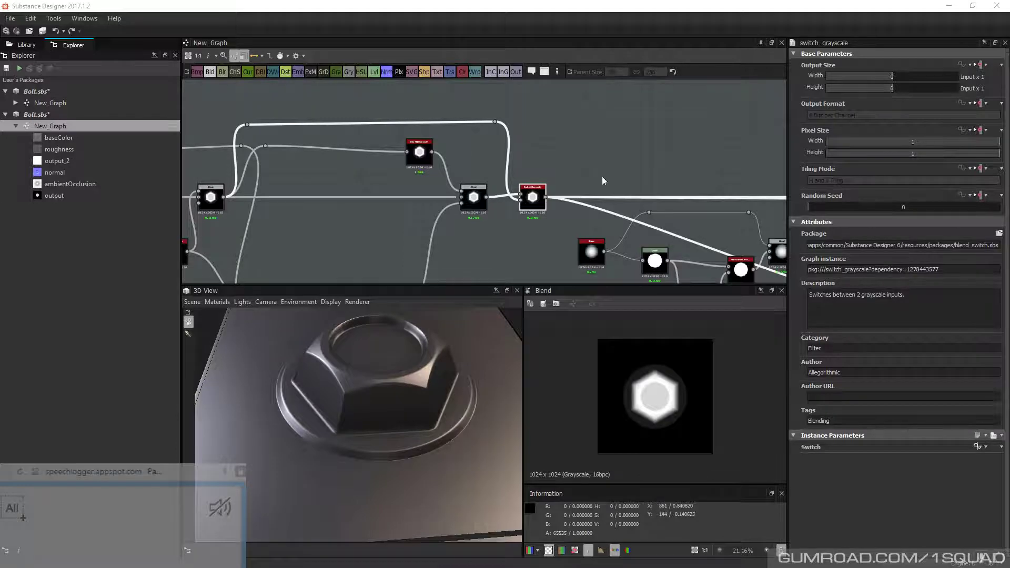
Label the Det_2_Boolean input Boolean in the Det_2 group and place it directly below the Det_2 switch in the input list
{"action": "left_click", "coordinate": [585, 154]}
{"action": "left_click", "coordinate": [810, 481]}
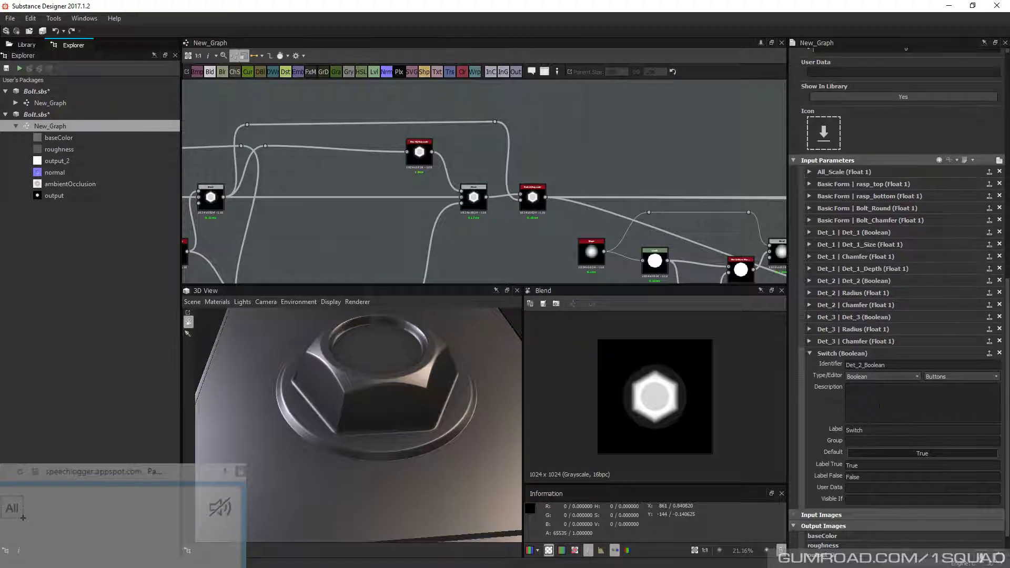
{"action": "left_click_drag", "start_coordinate": [886, 366], "coordinate": [865, 365]}
{"action": "key", "text": "ctrl+c"}
{"action": "left_click_drag", "start_coordinate": [868, 430], "coordinate": [845, 429]}
{"action": "key", "text": "ctrl+v"}
{"action": "key", "text": "Return"}
{"action": "left_click", "coordinate": [810, 353]}
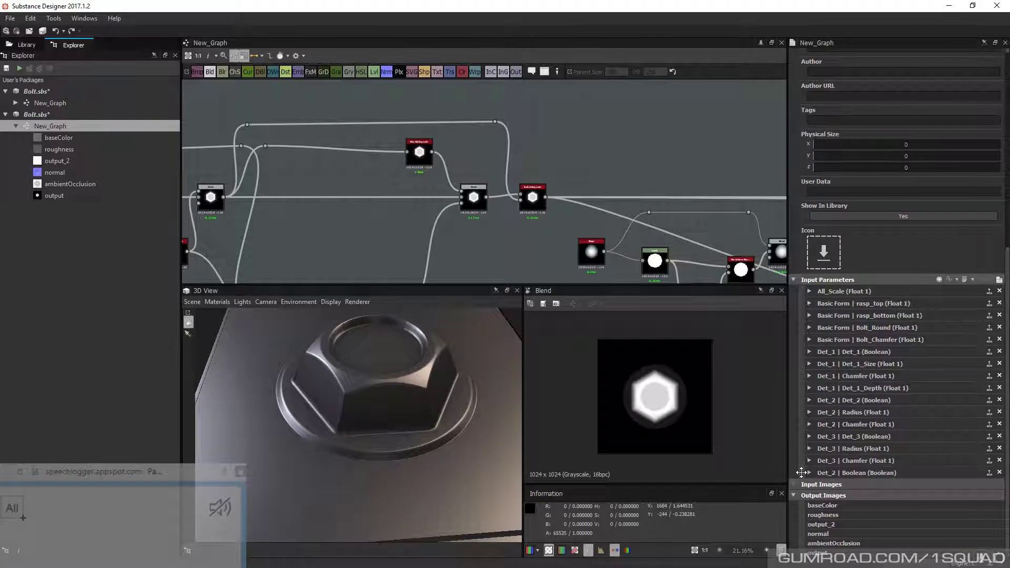
{"action": "left_click_drag", "start_coordinate": [801, 473], "coordinate": [803, 431]}
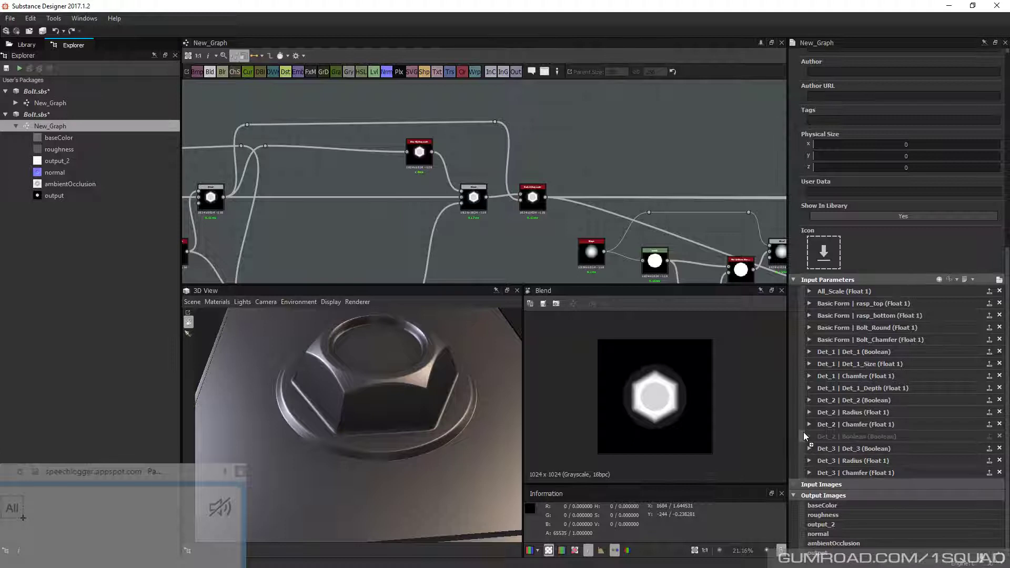
{"action": "left_click_drag", "start_coordinate": [804, 432], "coordinate": [805, 407]}
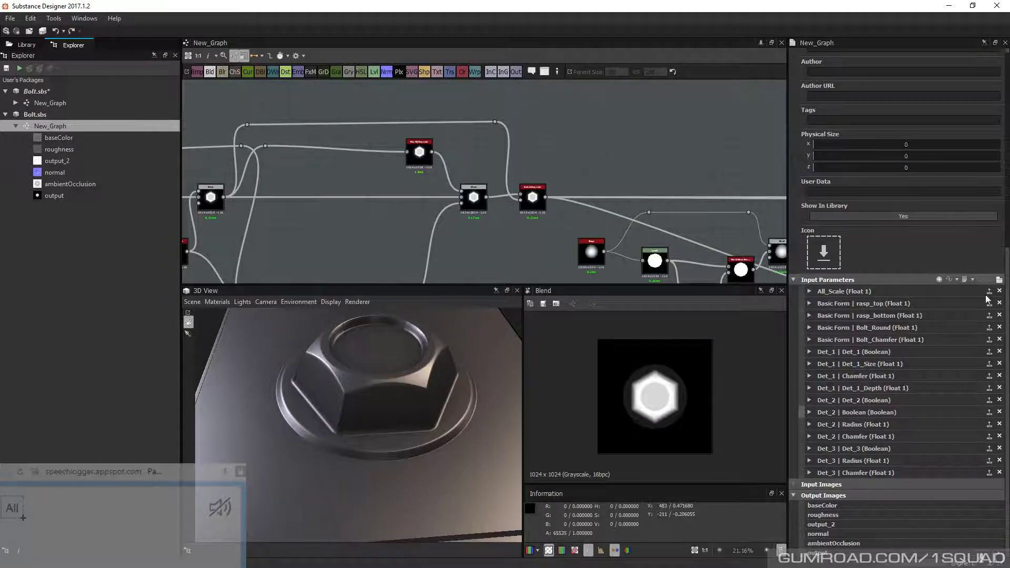
Preview the input parameters and toggle Boolean in the Det_2 group, ending on True, to check its effect on the 3D bolt
{"action": "left_click", "coordinate": [999, 279]}
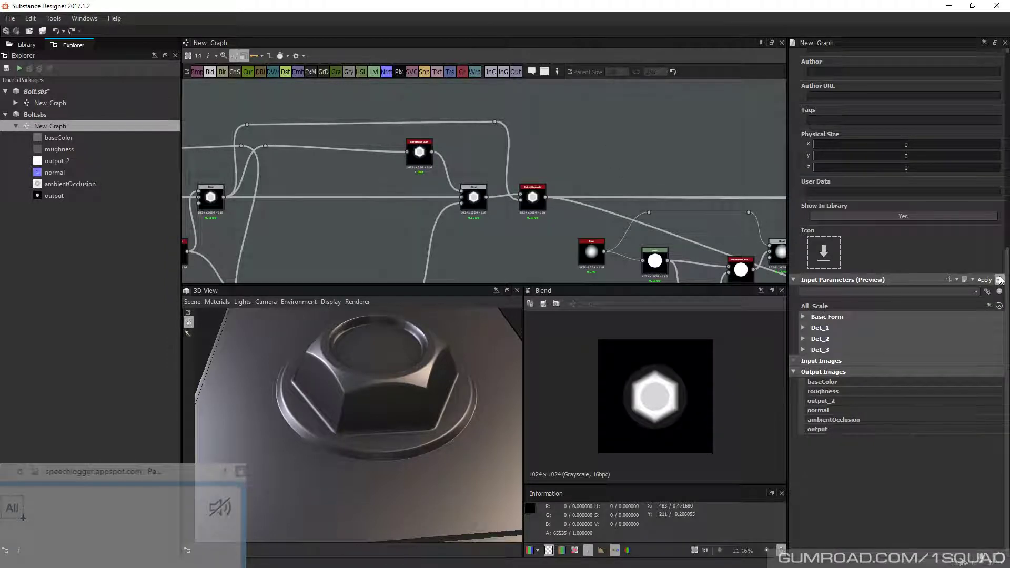
{"action": "left_click", "coordinate": [804, 463]}
{"action": "scroll", "coordinate": [838, 484], "scroll_direction": "down", "scroll_amount": 3}
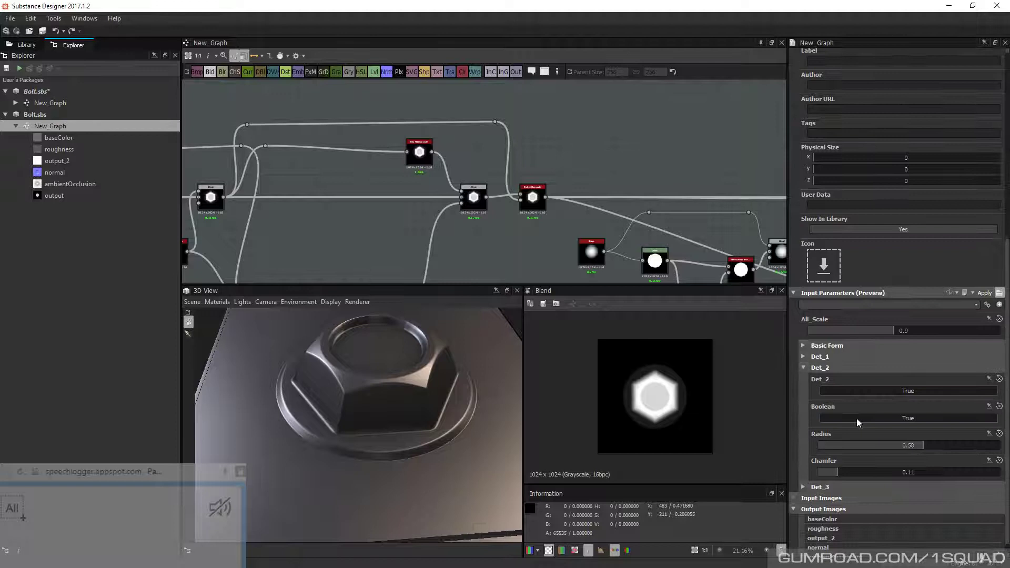
{"action": "left_click", "coordinate": [889, 418]}
{"action": "left_click", "coordinate": [919, 416]}
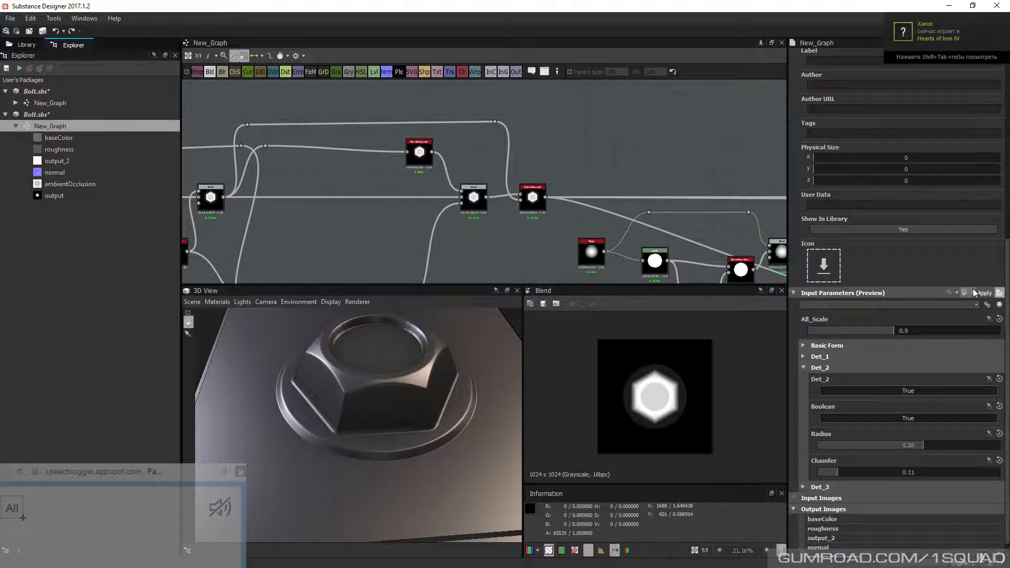
{"action": "left_click_drag", "start_coordinate": [347, 458], "coordinate": [359, 394]}
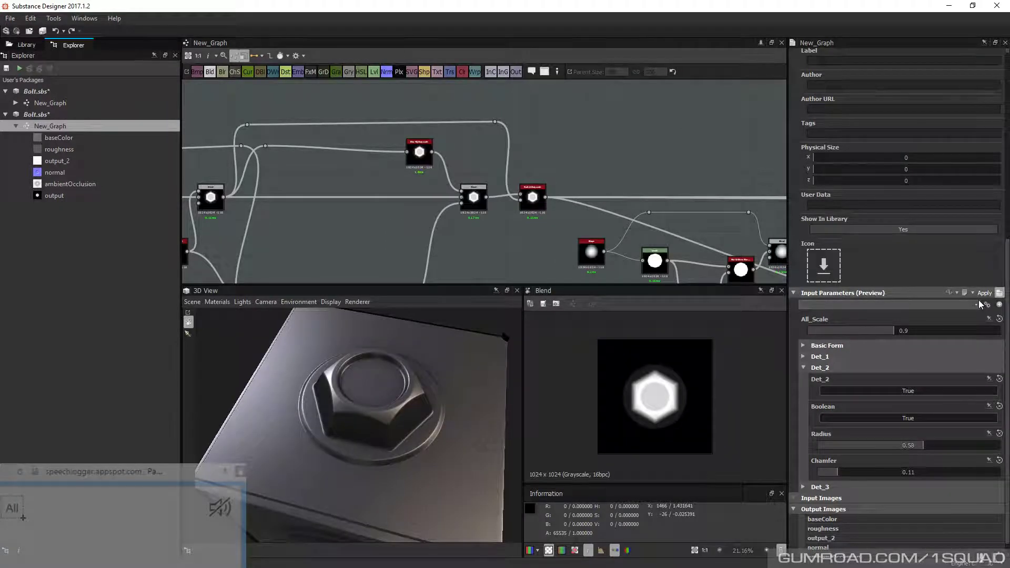
Switch to the screw reference board and examine the cross-shaped recess of the VINKLER screw head up close
{"action": "right_click_drag", "start_coordinate": [1009, 224], "coordinate": [662, 240]}
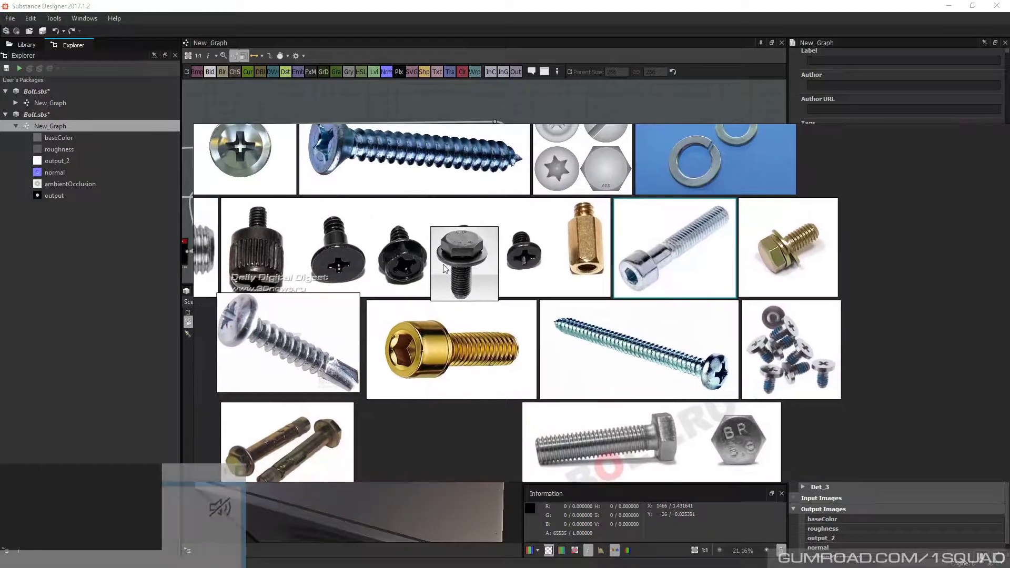
{"action": "middle_click_drag", "start_coordinate": [444, 268], "coordinate": [471, 276]}
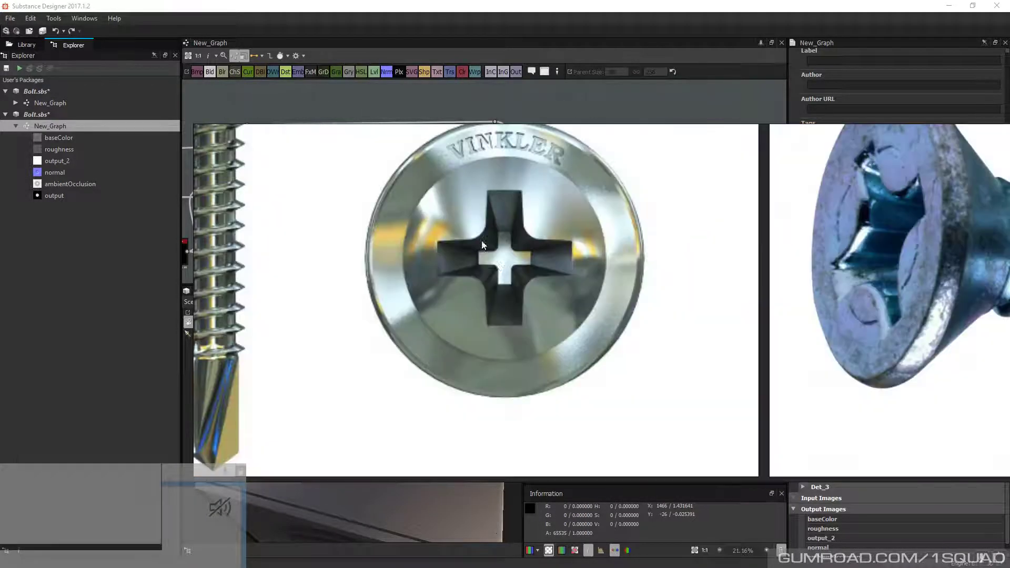
{"action": "scroll", "coordinate": [497, 267], "scroll_direction": "down", "scroll_amount": 5}
{"action": "scroll", "coordinate": [497, 272], "scroll_direction": "up", "scroll_amount": 3}
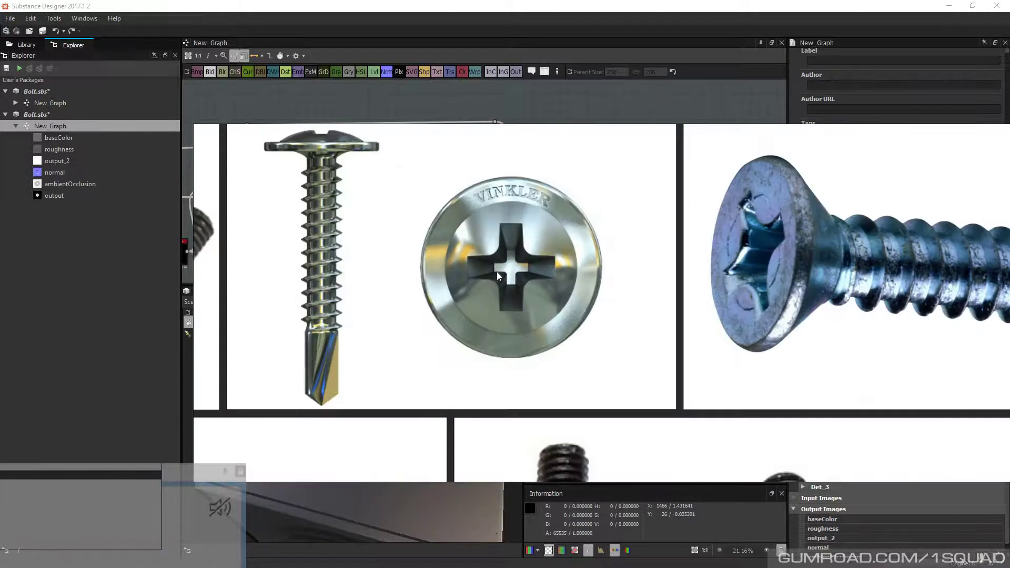
{"action": "scroll", "coordinate": [496, 272], "scroll_direction": "down", "scroll_amount": 2}
{"action": "middle_click_drag", "start_coordinate": [480, 272], "coordinate": [594, 260]}
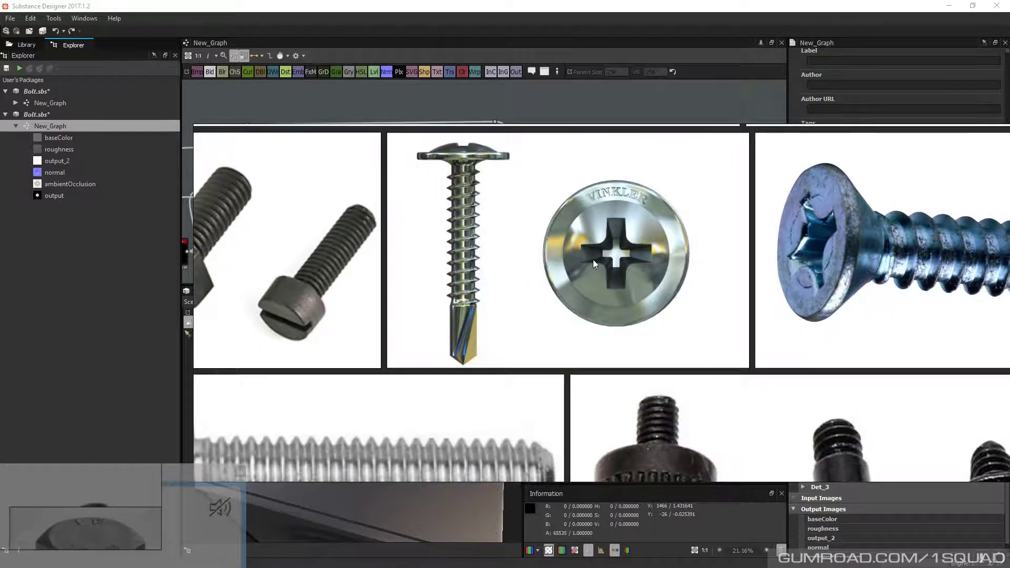
{"action": "scroll", "coordinate": [592, 260], "scroll_direction": "up", "scroll_amount": 5}
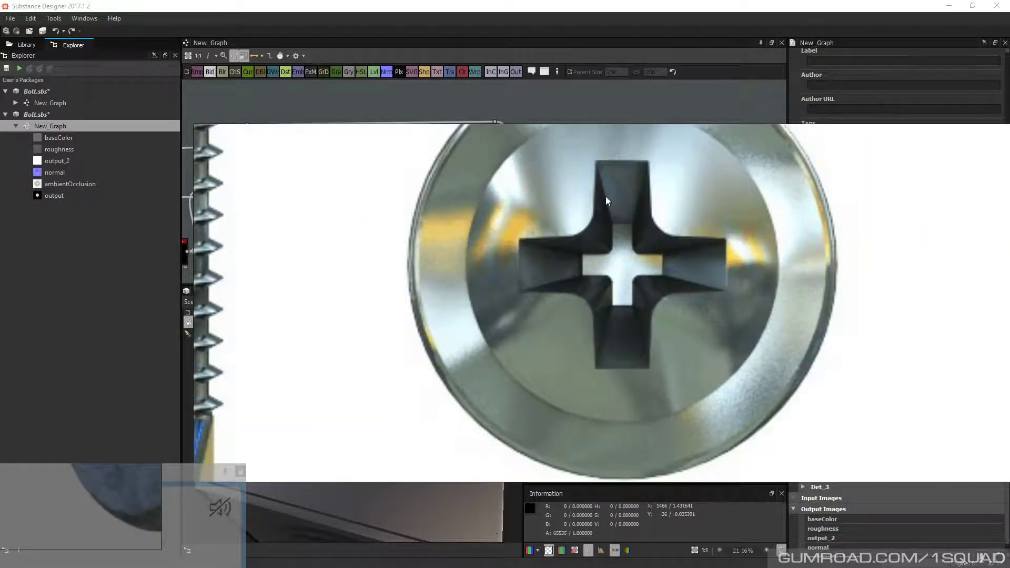
{"action": "scroll", "coordinate": [606, 200], "scroll_direction": "down", "scroll_amount": 5}
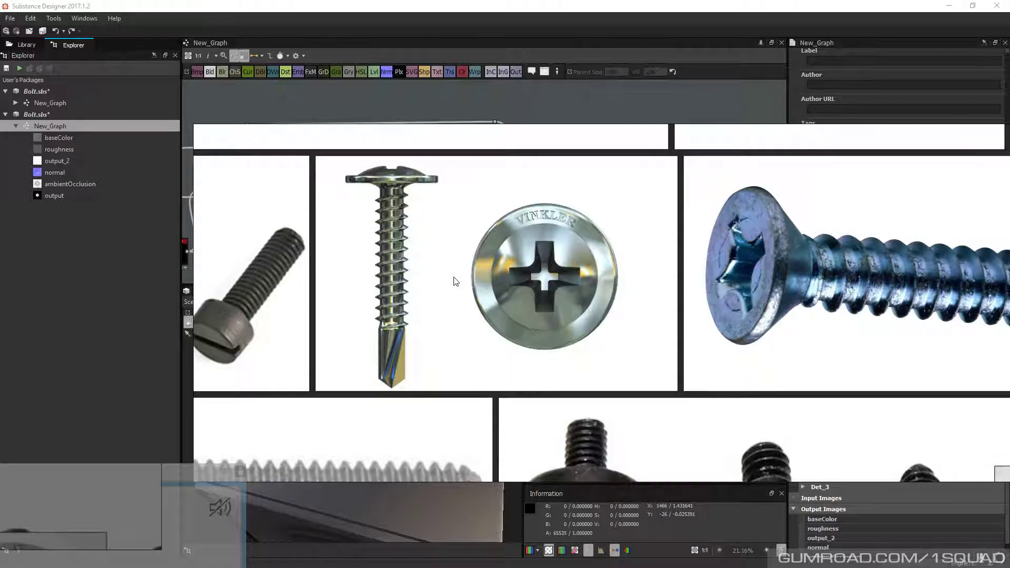
Compare the recess shapes of the rusty cross-head, brass cross-head and star-recess screws on the reference board
{"action": "middle_click_drag", "start_coordinate": [455, 282], "coordinate": [844, 242]}
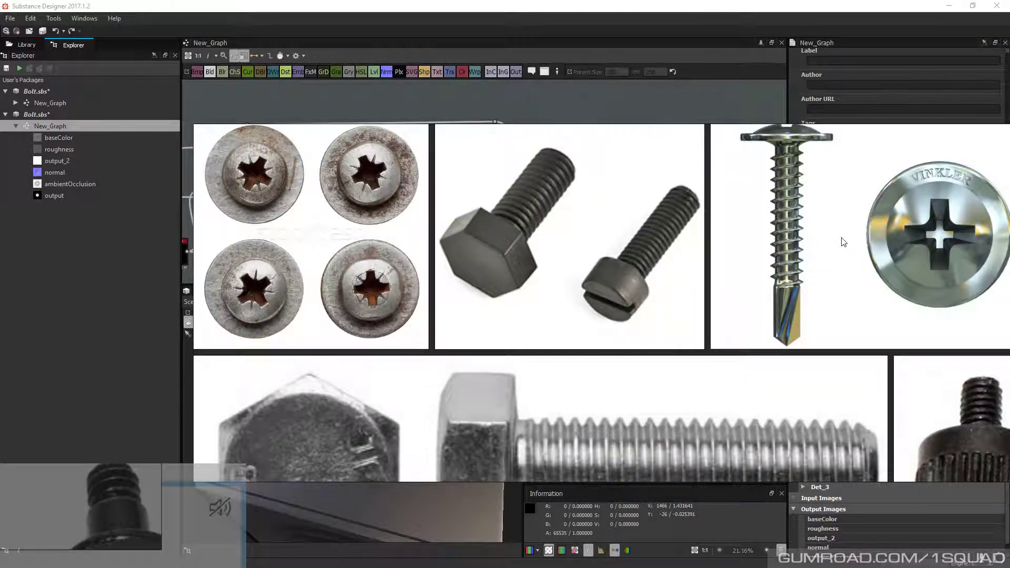
{"action": "middle_click_drag", "start_coordinate": [249, 190], "coordinate": [327, 200]}
{"action": "scroll", "coordinate": [336, 181], "scroll_direction": "up", "scroll_amount": 5}
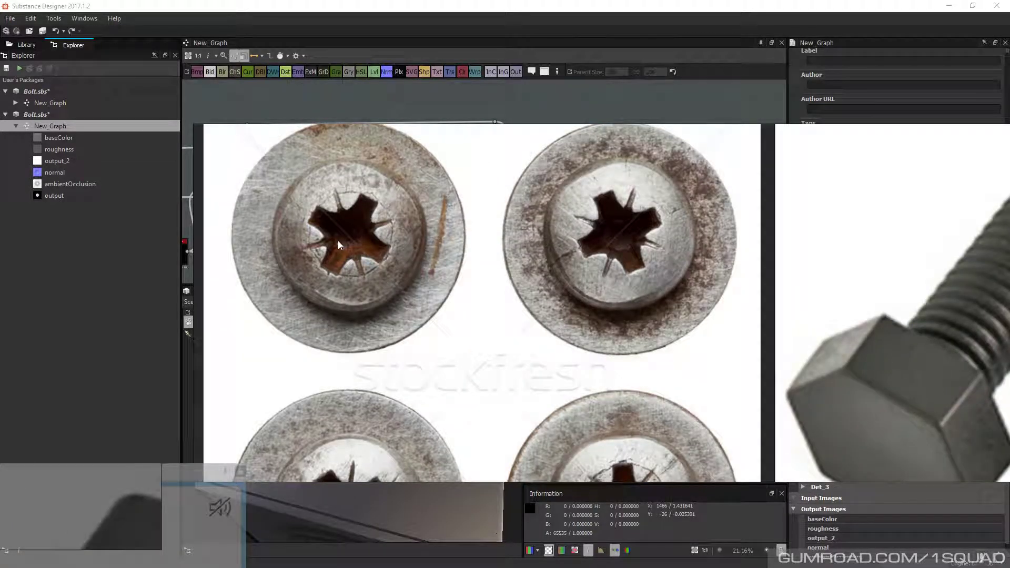
{"action": "scroll", "coordinate": [338, 241], "scroll_direction": "down", "scroll_amount": 5}
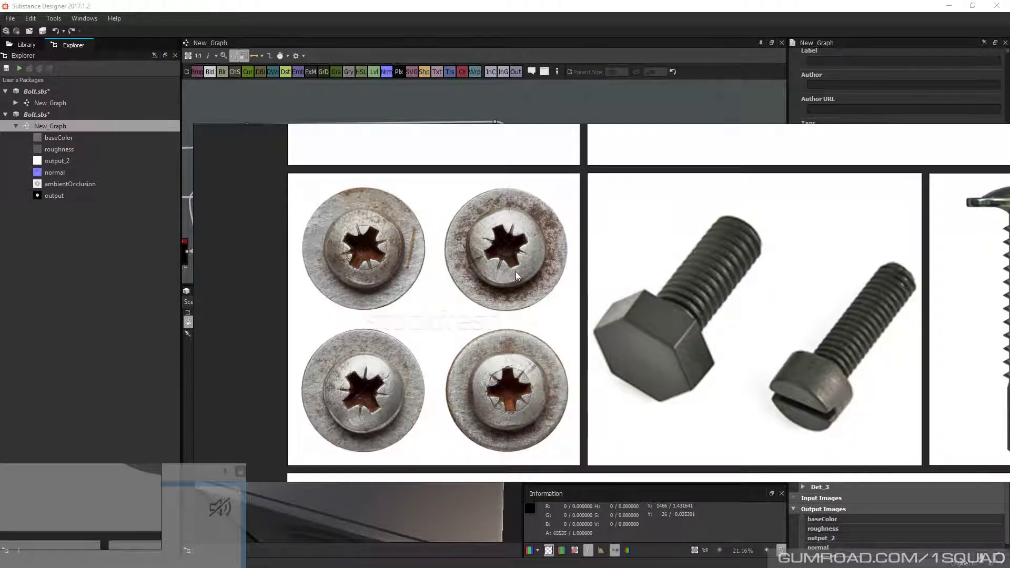
{"action": "scroll", "coordinate": [506, 243], "scroll_direction": "down", "scroll_amount": 5}
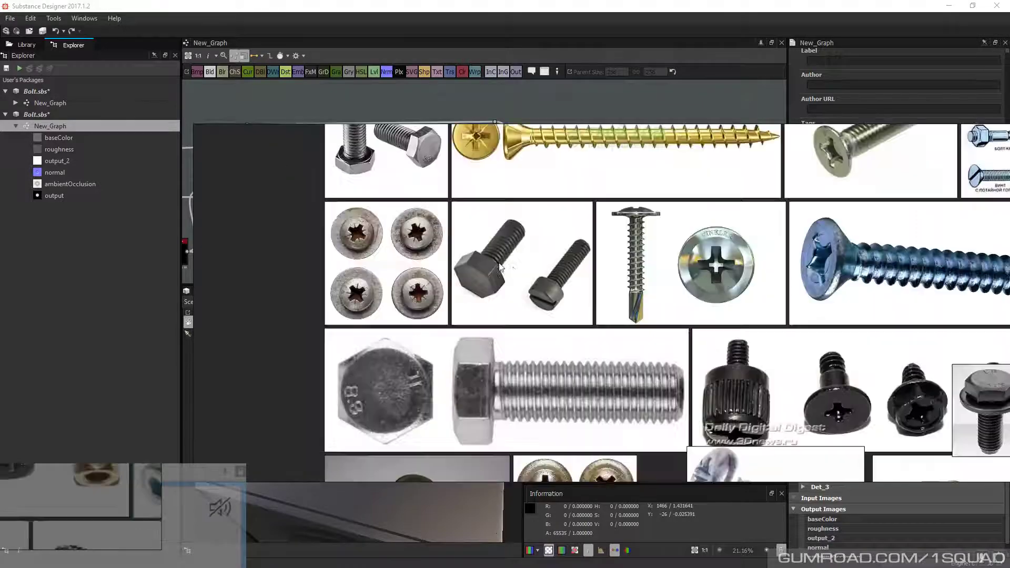
{"action": "scroll", "coordinate": [470, 343], "scroll_direction": "up", "scroll_amount": 5}
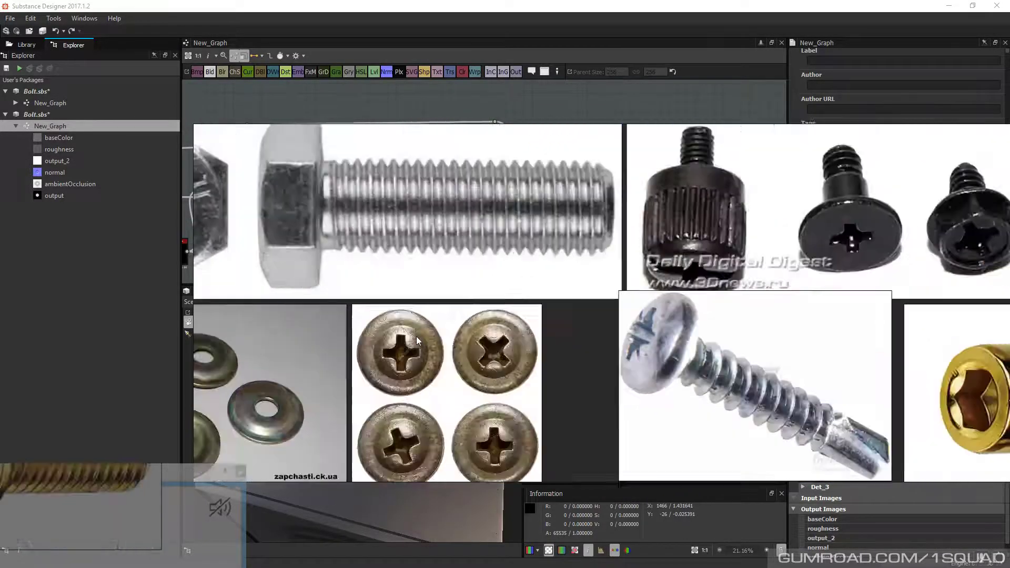
{"action": "scroll", "coordinate": [418, 342], "scroll_direction": "down", "scroll_amount": 3}
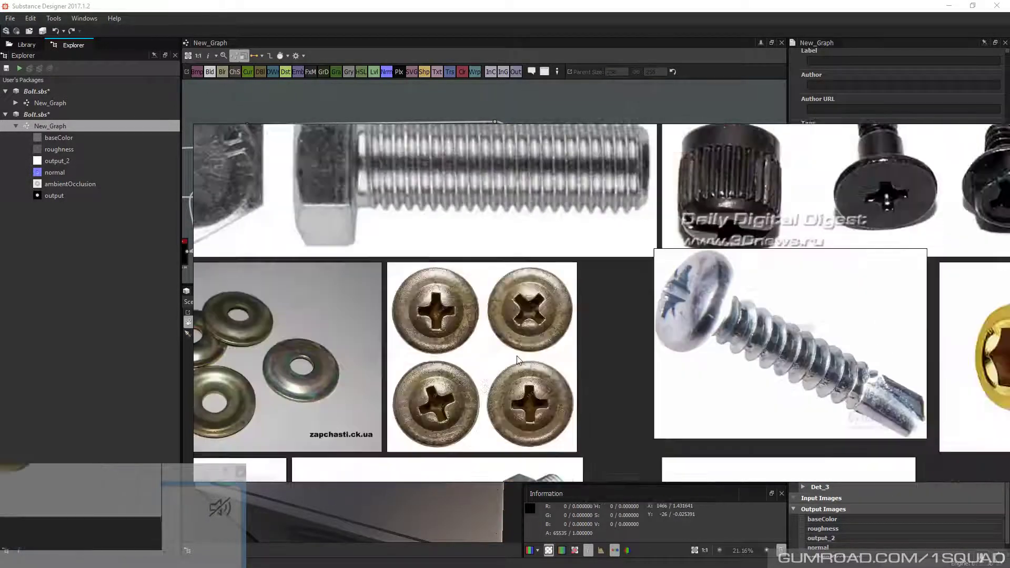
{"action": "scroll", "coordinate": [562, 317], "scroll_direction": "up", "scroll_amount": 1}
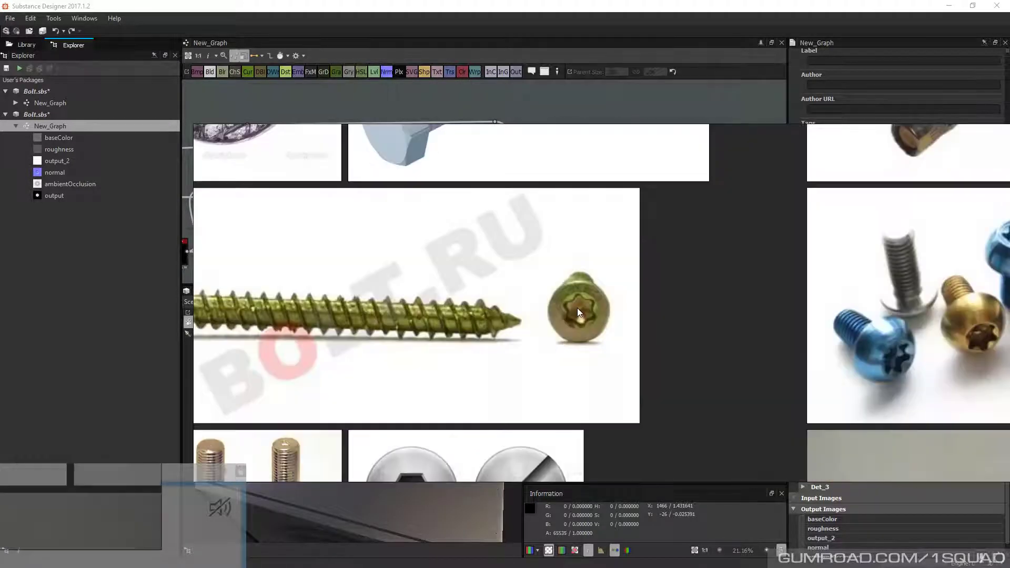
{"action": "scroll", "coordinate": [578, 312], "scroll_direction": "down", "scroll_amount": 4}
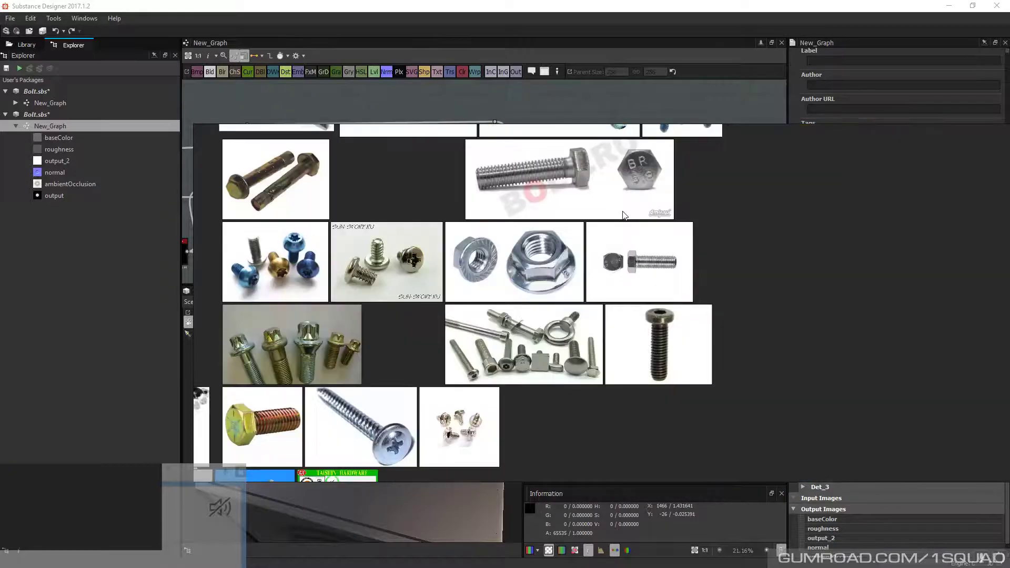
Examine the gold countersunk screw's cross recess and compare it with the VINKLER screw head's recess
{"action": "middle_click_drag", "start_coordinate": [623, 212], "coordinate": [613, 392]}
{"action": "middle_click_drag", "start_coordinate": [529, 303], "coordinate": [569, 352]}
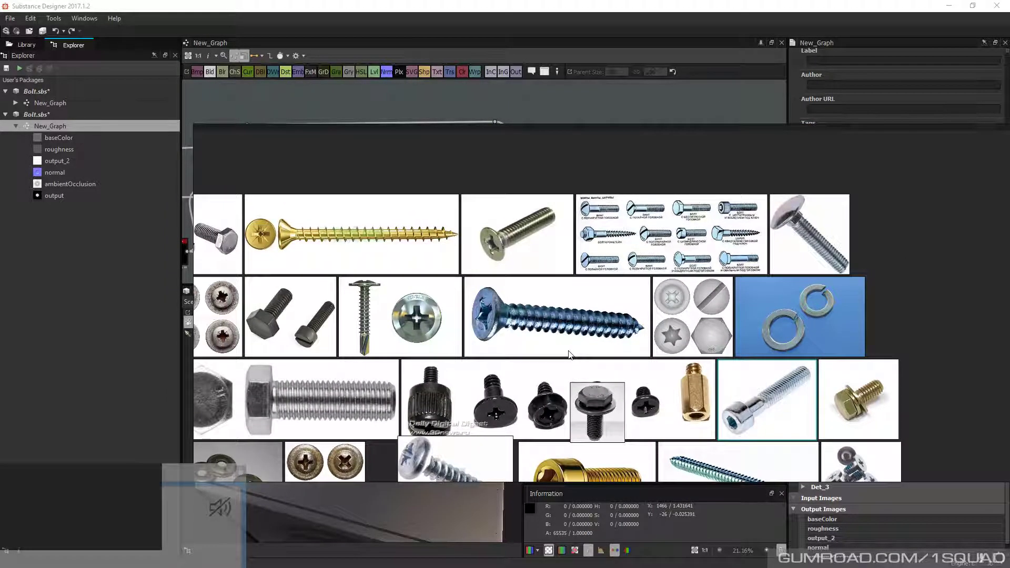
{"action": "scroll", "coordinate": [442, 244], "scroll_direction": "up", "scroll_amount": 10}
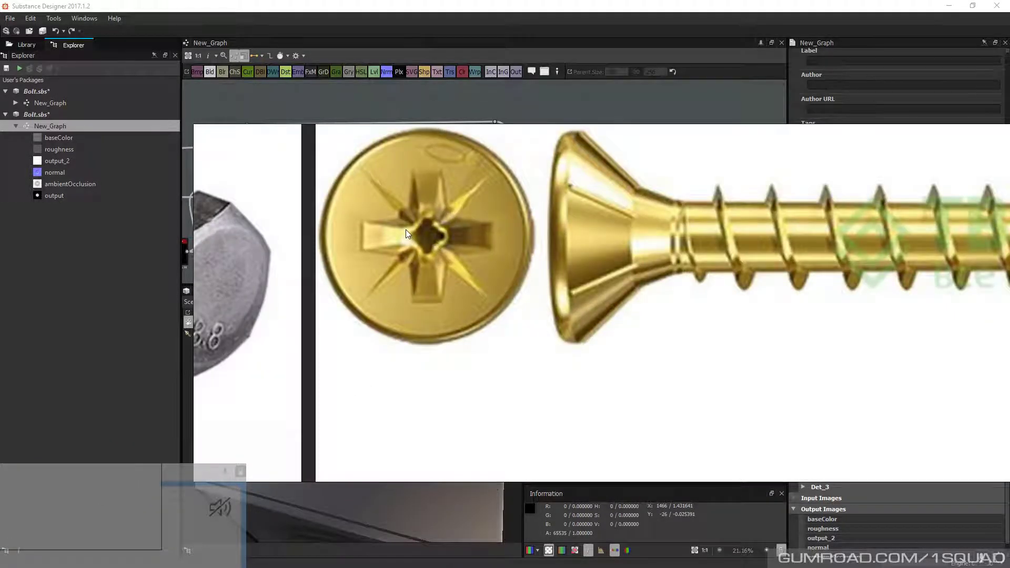
{"action": "scroll", "coordinate": [406, 229], "scroll_direction": "down", "scroll_amount": 5}
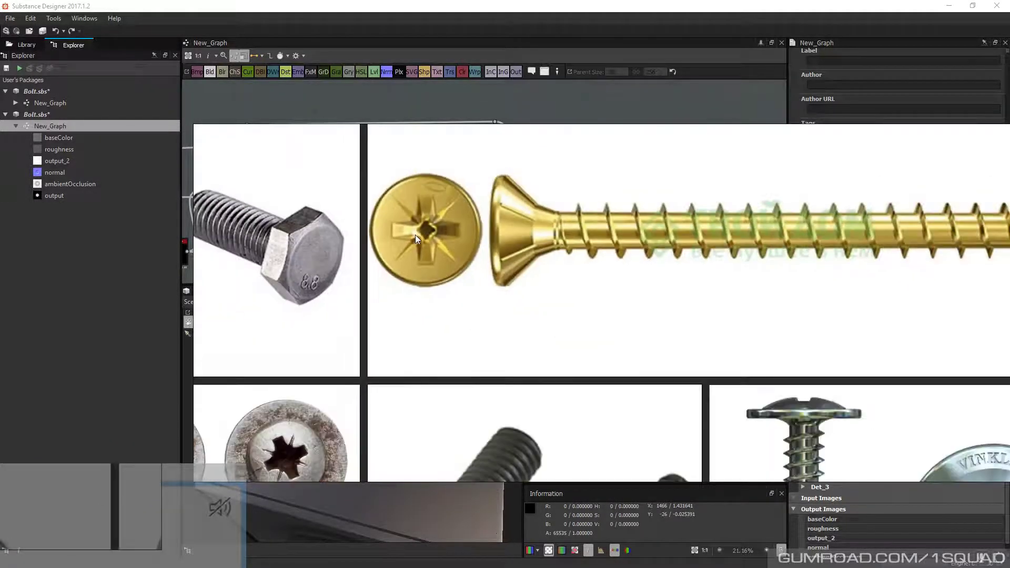
{"action": "middle_click_drag", "start_coordinate": [927, 450], "coordinate": [736, 329]}
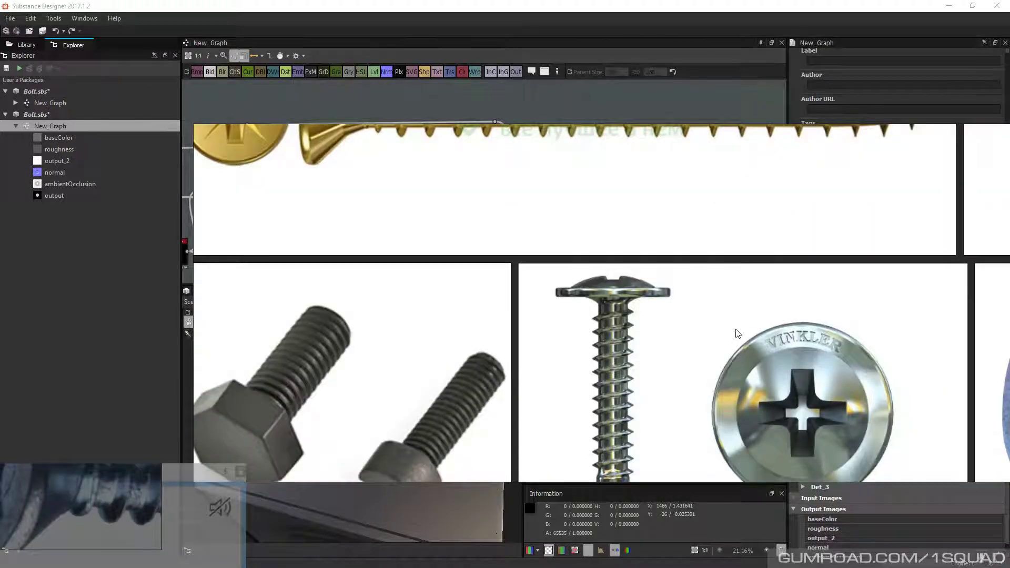
{"action": "left_click_drag", "start_coordinate": [738, 333], "coordinate": [677, 296]}
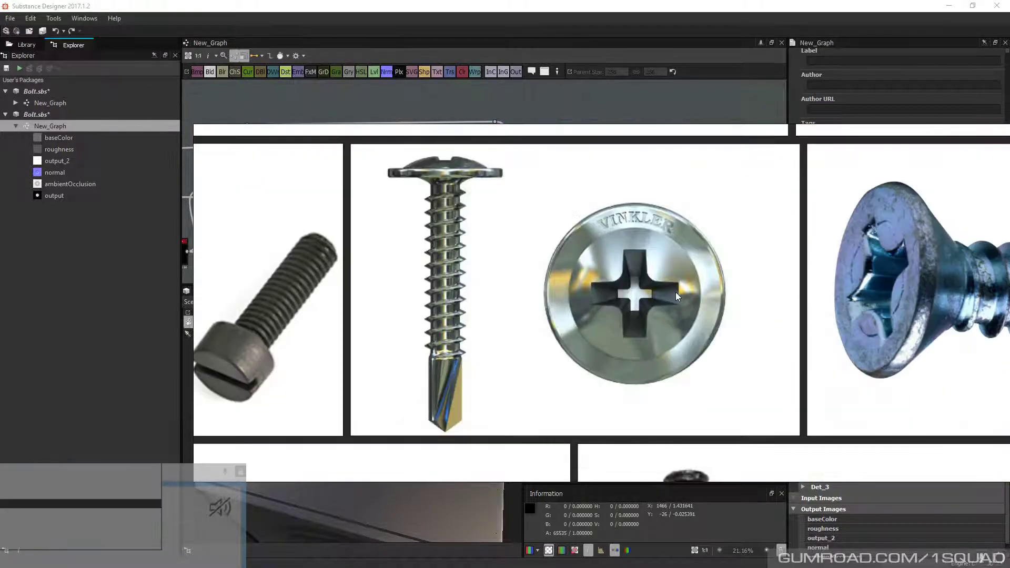
{"action": "scroll", "coordinate": [677, 296], "scroll_direction": "up", "scroll_amount": 3}
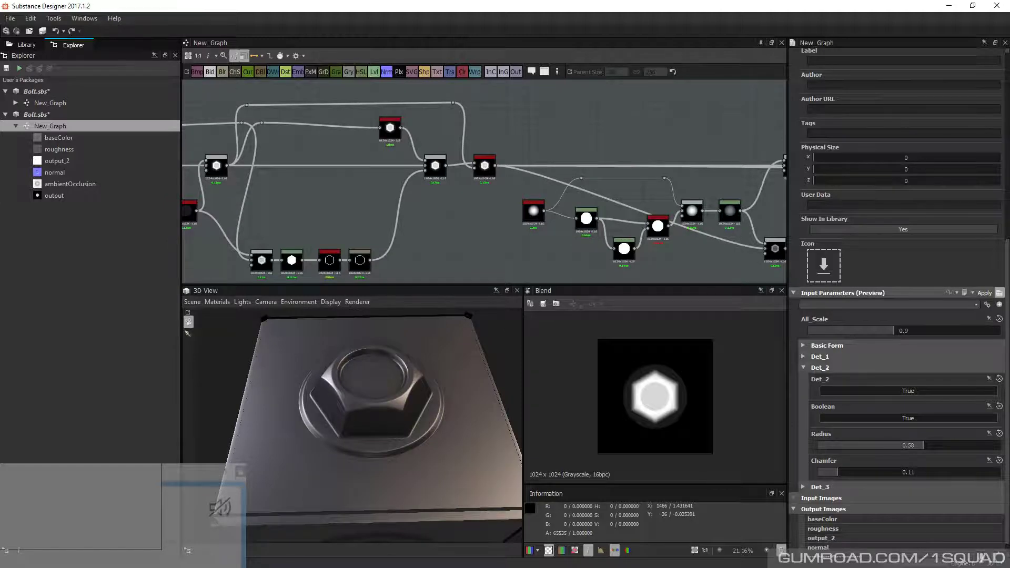
Bring the reference board back up, study the VINKLER screw's cross recess again and put the board away
{"action": "key", "text": "alt+Tab"}
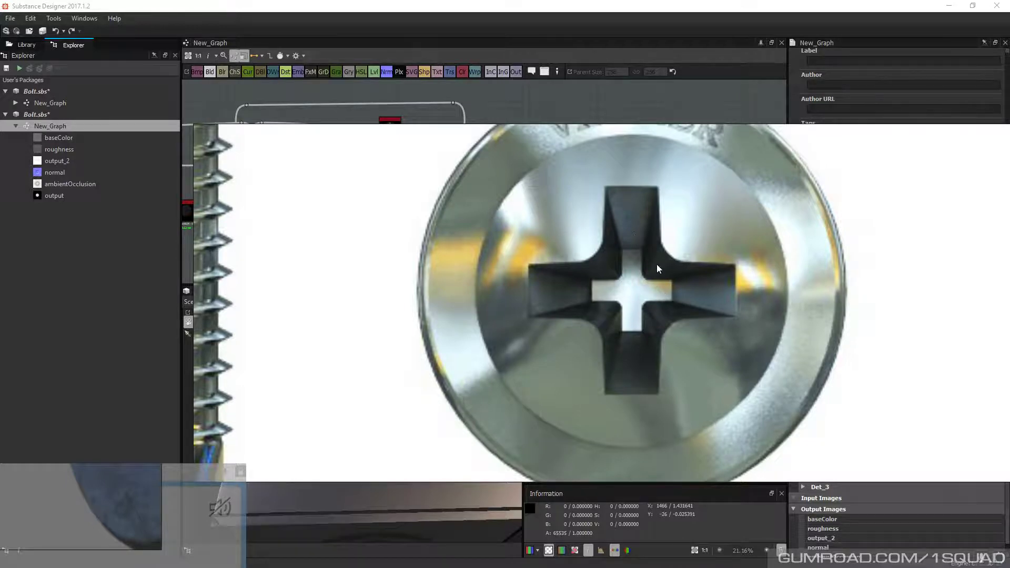
{"action": "right_click_drag", "start_coordinate": [642, 278], "coordinate": [618, 271]}
{"action": "scroll", "coordinate": [617, 271], "scroll_direction": "down", "scroll_amount": 5}
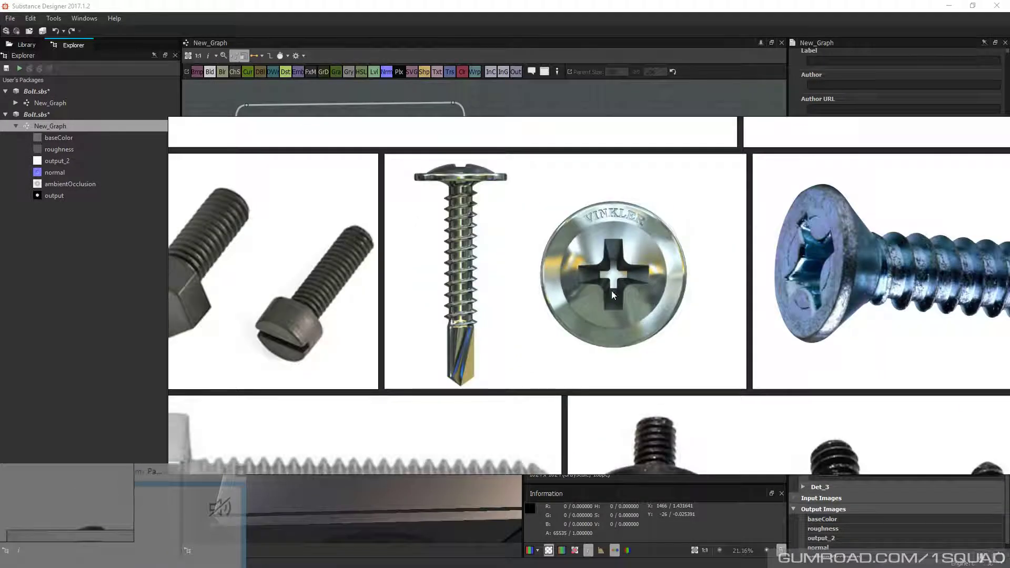
{"action": "left_click_drag", "start_coordinate": [580, 306], "coordinate": [1009, 263]}
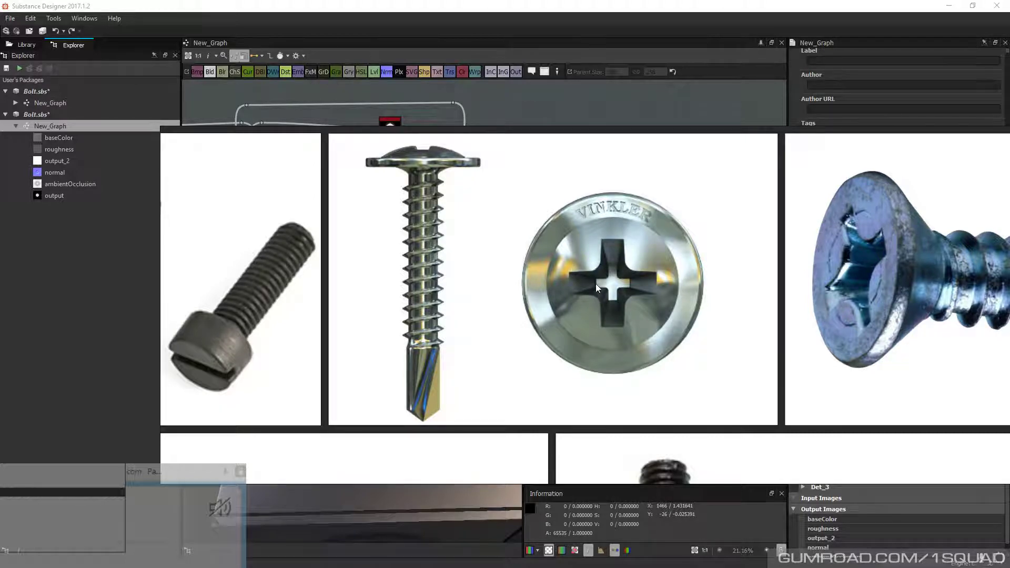
{"action": "key", "text": "ctrl+m"}
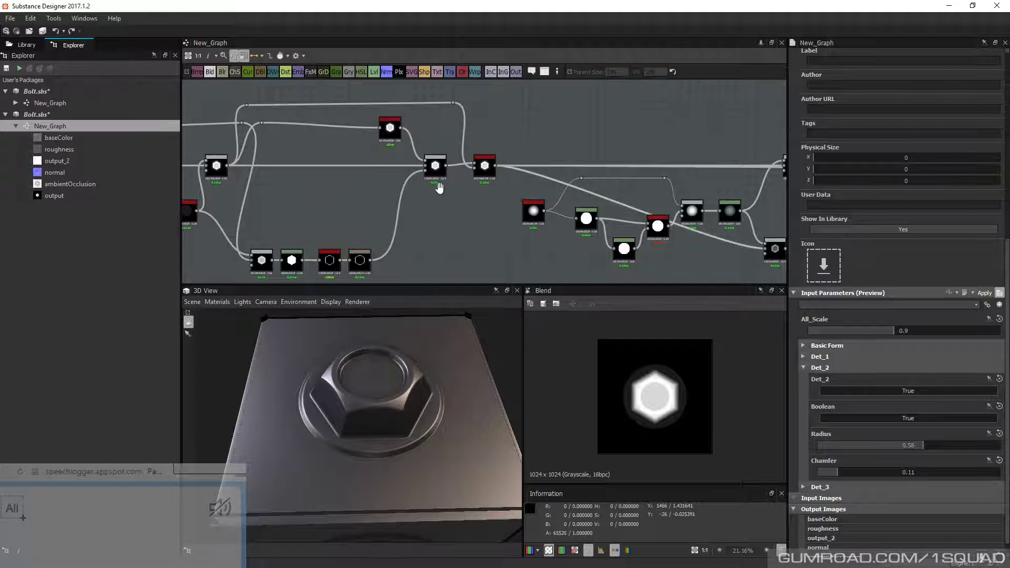
Inspect the end of the node chain up to the outputs and find empty graph space above the last Blend nodes
{"action": "scroll", "coordinate": [316, 205], "scroll_direction": "down", "scroll_amount": 6}
{"action": "scroll", "coordinate": [543, 198], "scroll_direction": "up", "scroll_amount": 5}
{"action": "middle_click_drag", "start_coordinate": [637, 206], "coordinate": [555, 203]}
{"action": "scroll", "coordinate": [547, 199], "scroll_direction": "down", "scroll_amount": 1}
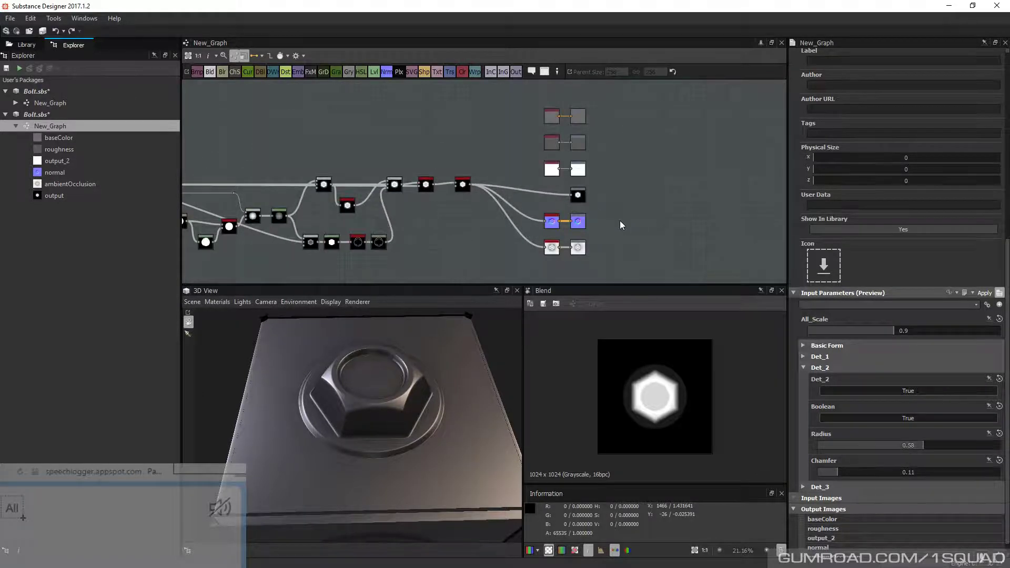
{"action": "scroll", "coordinate": [361, 127], "scroll_direction": "up", "scroll_amount": 3}
{"action": "middle_click_drag", "start_coordinate": [361, 127], "coordinate": [407, 171]}
{"action": "middle_click_drag", "start_coordinate": [392, 213], "coordinate": [456, 191]}
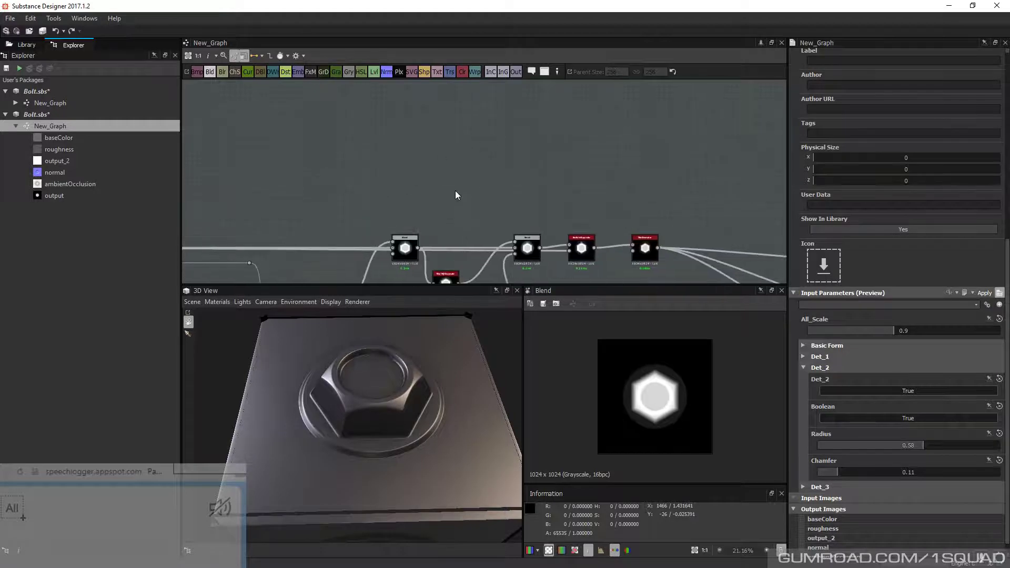
Add a Tile Generator node in the empty graph area above the existing bolt node chain
{"action": "key", "text": "space"}
{"action": "type", "text": "t"}
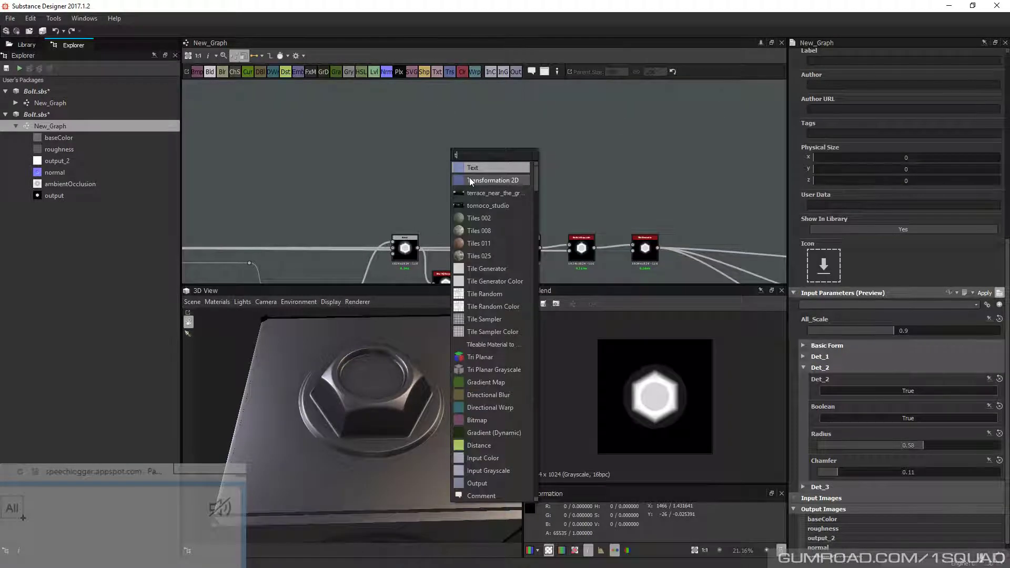
{"action": "type", "text": "ile"}
{"action": "key", "text": "Return"}
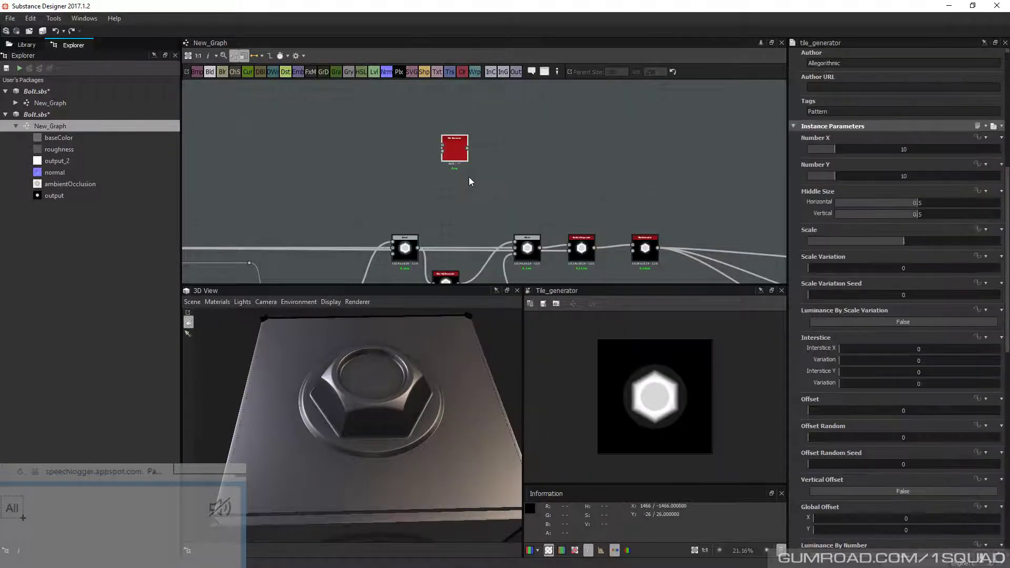
{"action": "key", "text": "f"}
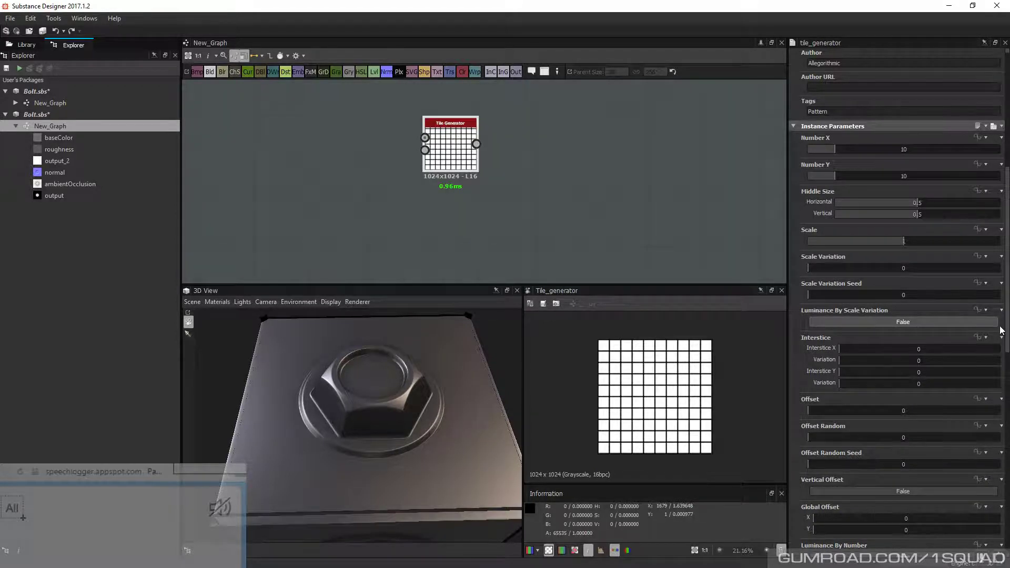
Set the Tile Generator's Number X to 1 and Number Y to 2
{"action": "scroll", "coordinate": [845, 247], "scroll_direction": "down", "scroll_amount": 1}
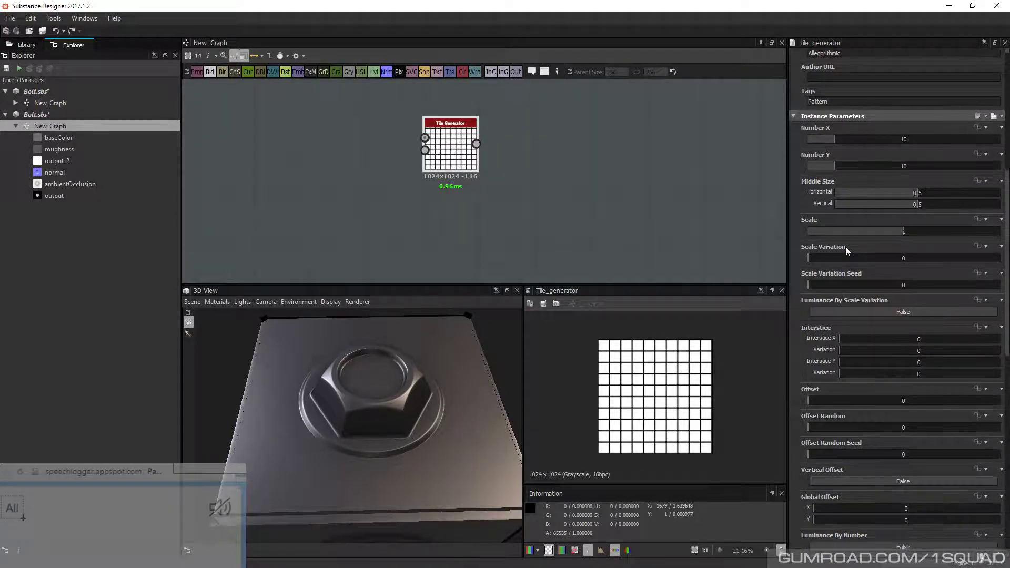
{"action": "left_click", "coordinate": [808, 139]}
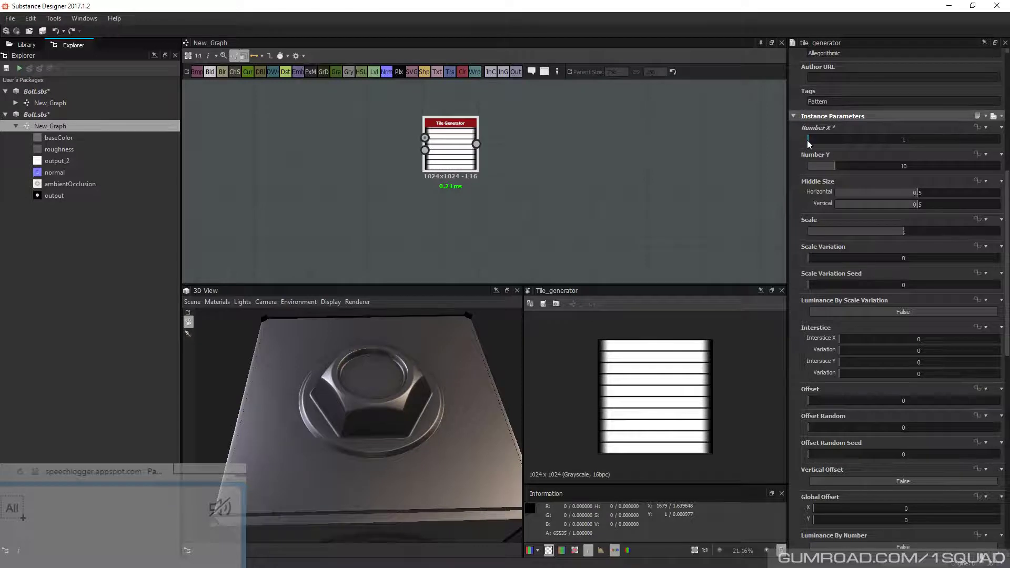
{"action": "left_click", "coordinate": [810, 166]}
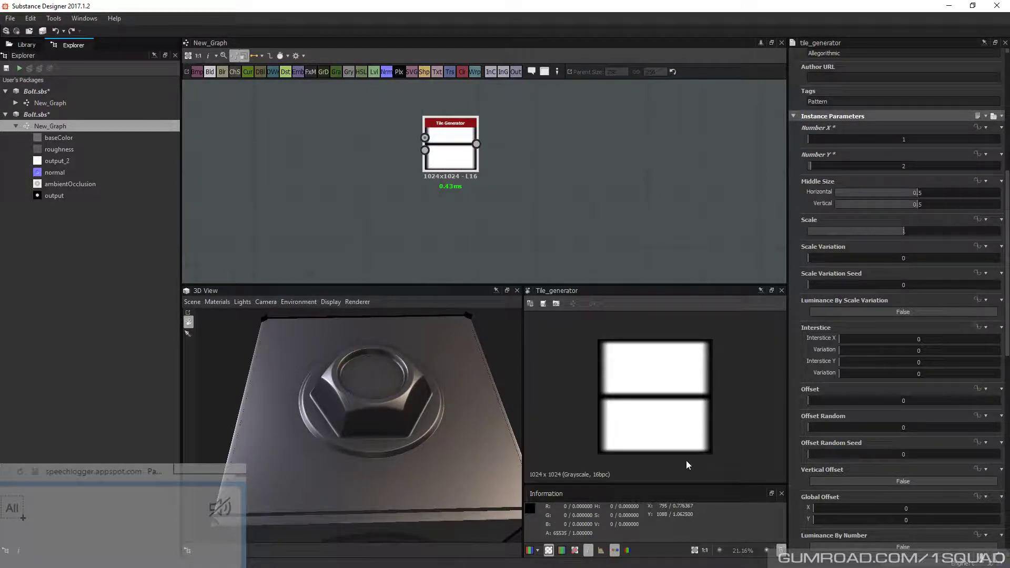
Set the Tile Generator's Pattern Specific value to 0 and its luminance Variation to 1
{"action": "scroll", "coordinate": [897, 409], "scroll_direction": "down", "scroll_amount": 5}
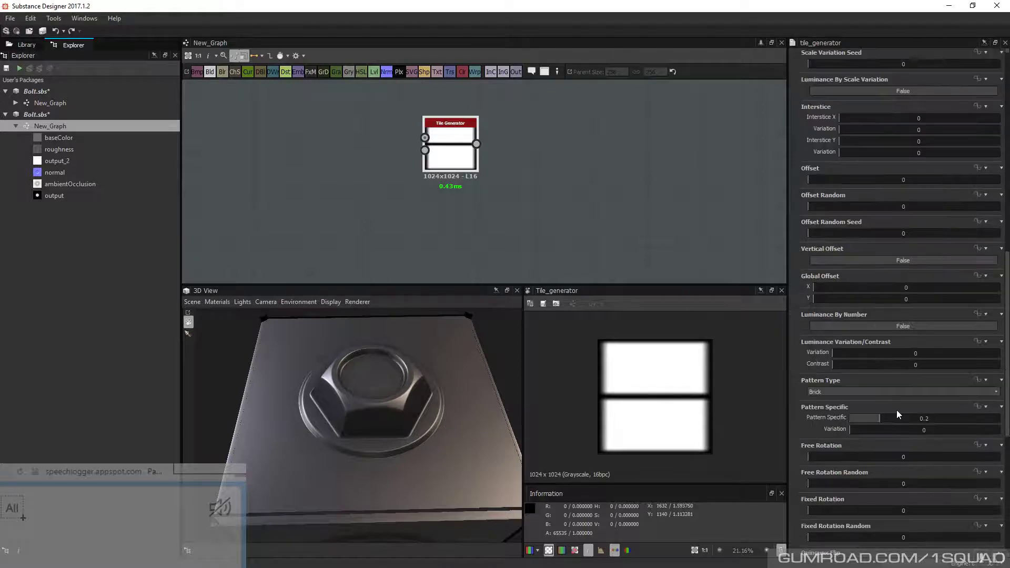
{"action": "scroll", "coordinate": [897, 409], "scroll_direction": "down", "scroll_amount": 1}
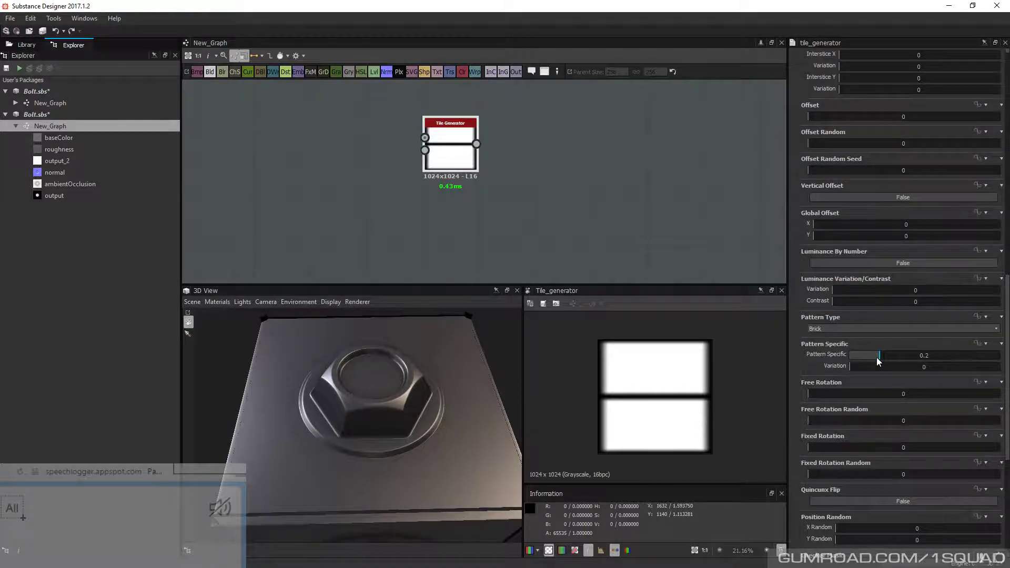
{"action": "left_click_drag", "start_coordinate": [876, 358], "coordinate": [849, 356]}
{"action": "scroll", "coordinate": [848, 353], "scroll_direction": "down", "scroll_amount": 1}
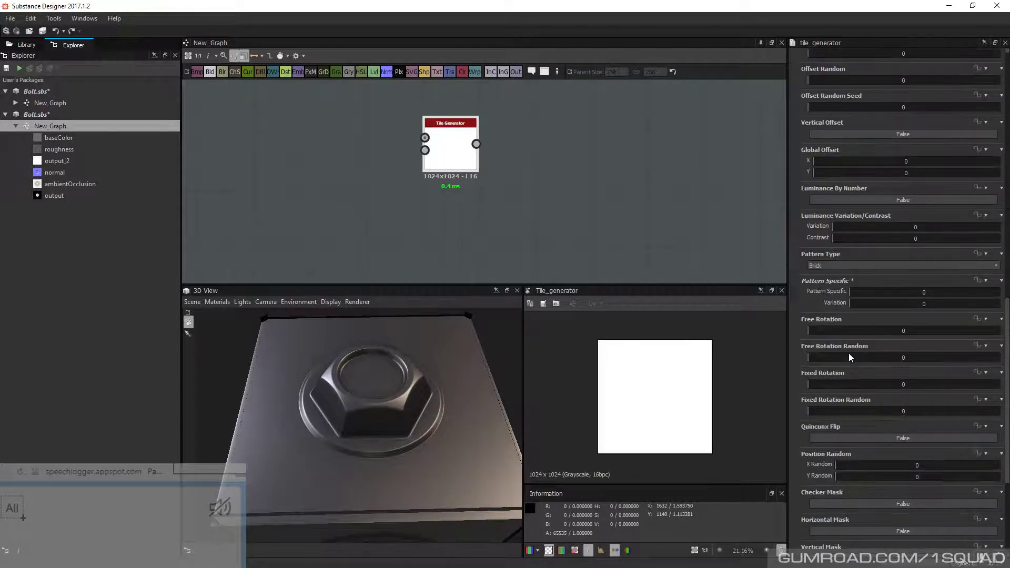
{"action": "scroll", "coordinate": [849, 352], "scroll_direction": "down", "scroll_amount": 2}
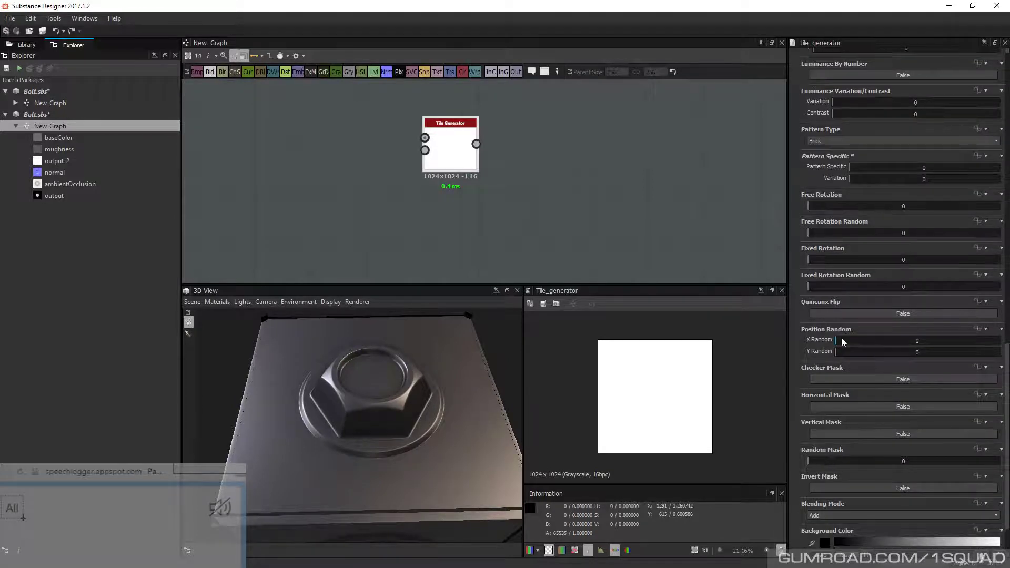
{"action": "scroll", "coordinate": [842, 338], "scroll_direction": "up", "scroll_amount": 1}
{"action": "left_click", "coordinate": [852, 232]}
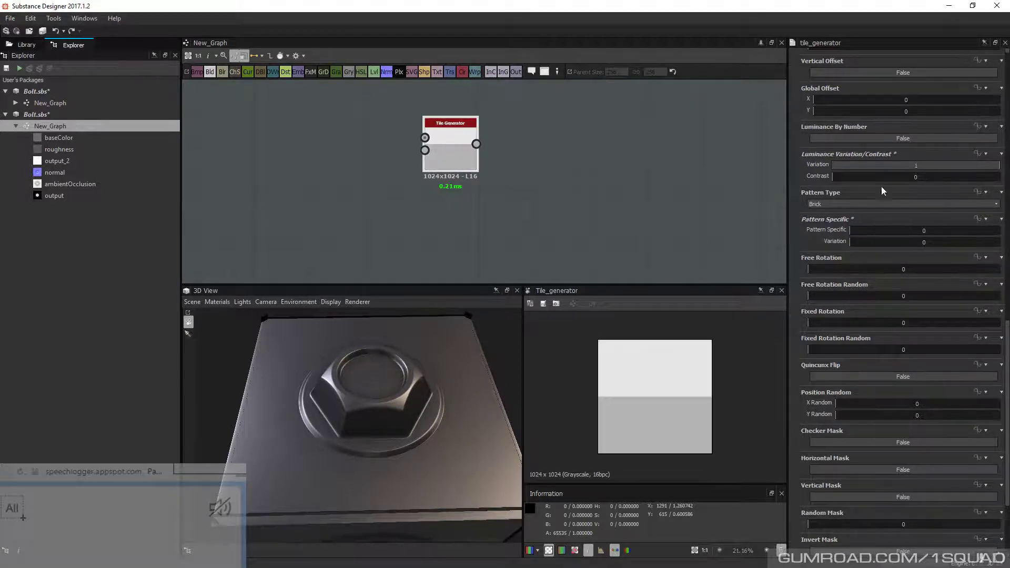
{"action": "middle_click_drag", "start_coordinate": [561, 206], "coordinate": [507, 249]}
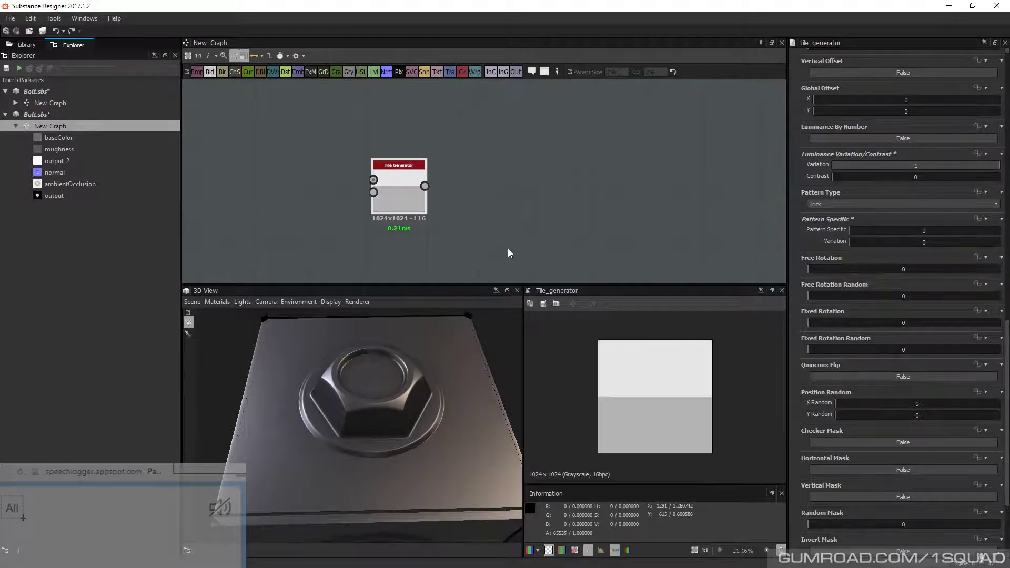
{"action": "scroll", "coordinate": [469, 200], "scroll_direction": "up", "scroll_amount": 2}
{"action": "left_click", "coordinate": [473, 198]}
{"action": "right_click", "coordinate": [473, 200]}
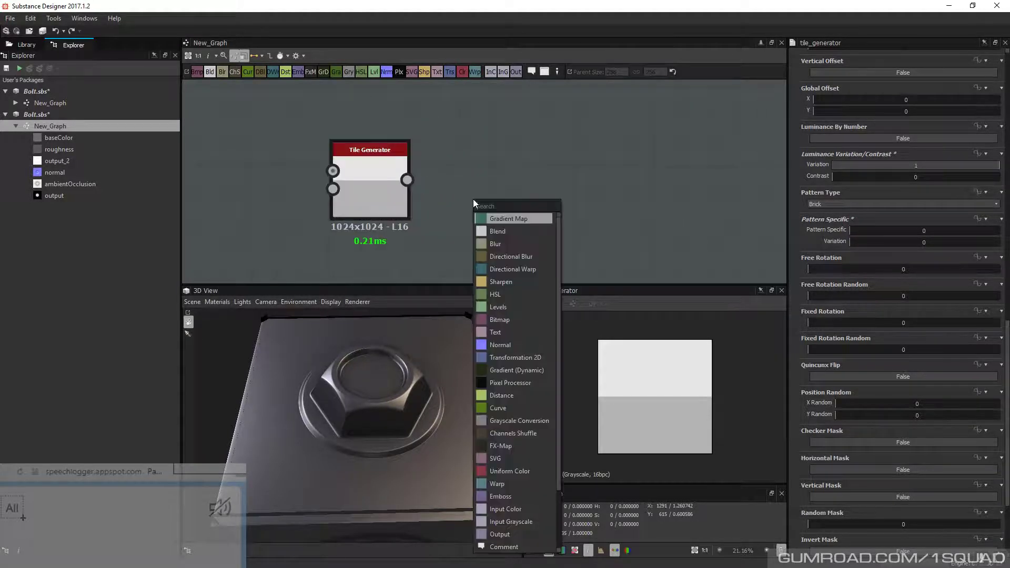
{"action": "left_click", "coordinate": [614, 372]}
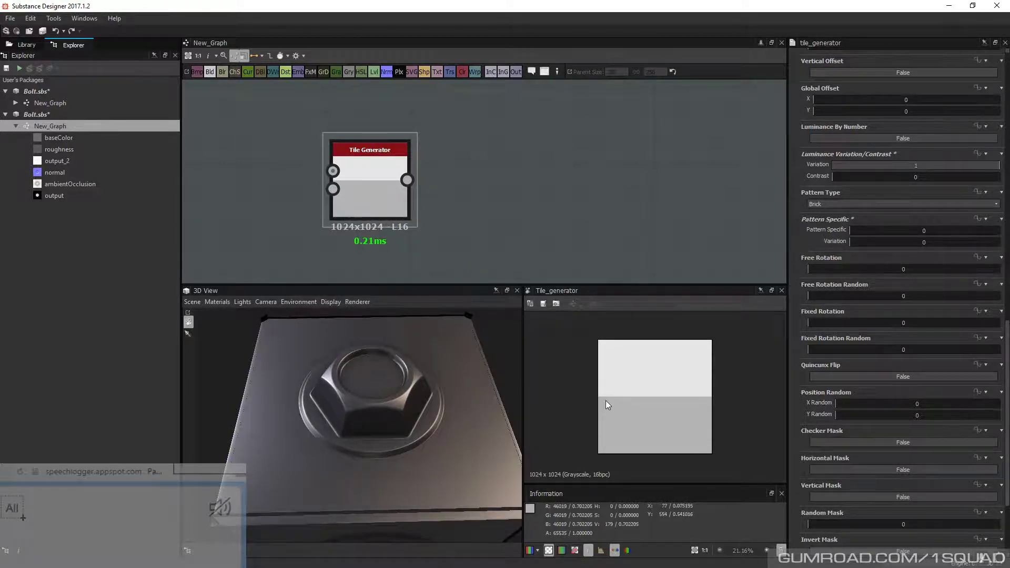
Add an Edge Detect node fed by the Tile Generator's output and place it close beside that node
{"action": "middle_click_drag", "start_coordinate": [503, 208], "coordinate": [514, 207]}
{"action": "key", "text": "space"}
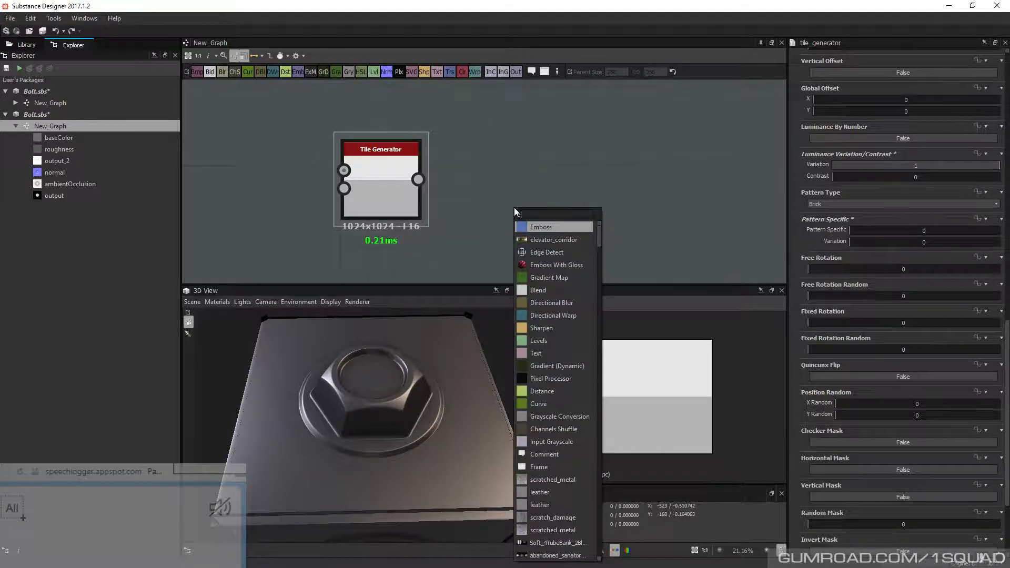
{"action": "type", "text": "edge"}
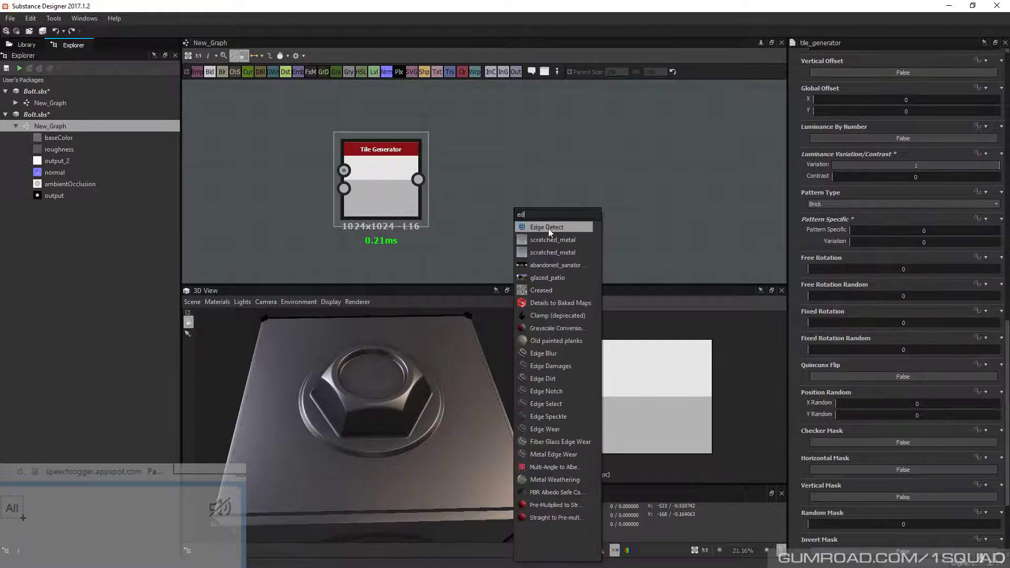
{"action": "left_click", "coordinate": [548, 228]}
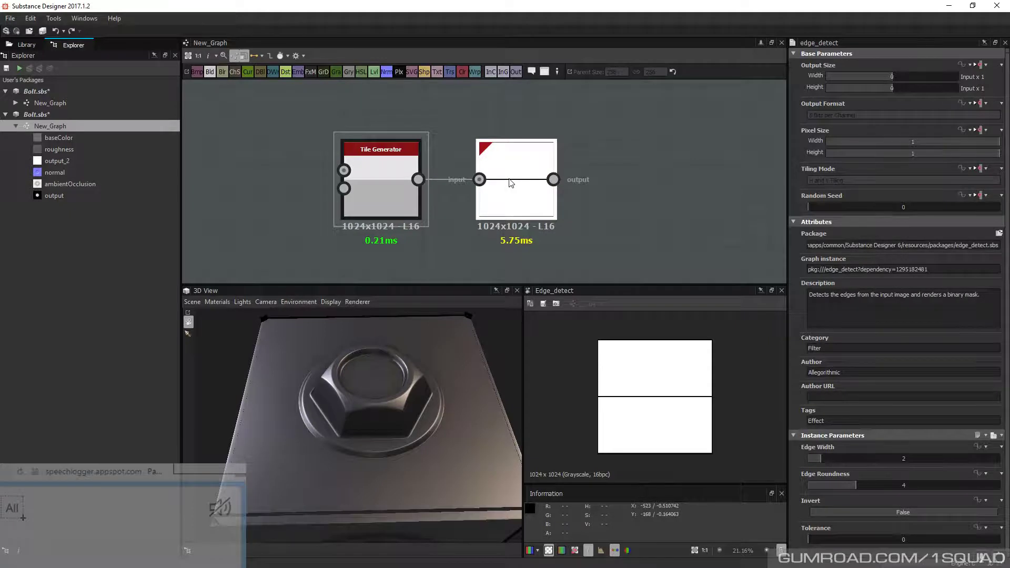
{"action": "left_click_drag", "start_coordinate": [510, 180], "coordinate": [483, 179]}
Compare the Tile Generator and Edge Detect outputs, and set the Edge Detect's Edge Width to 5.7
{"action": "scroll", "coordinate": [639, 404], "scroll_direction": "up", "scroll_amount": 5}
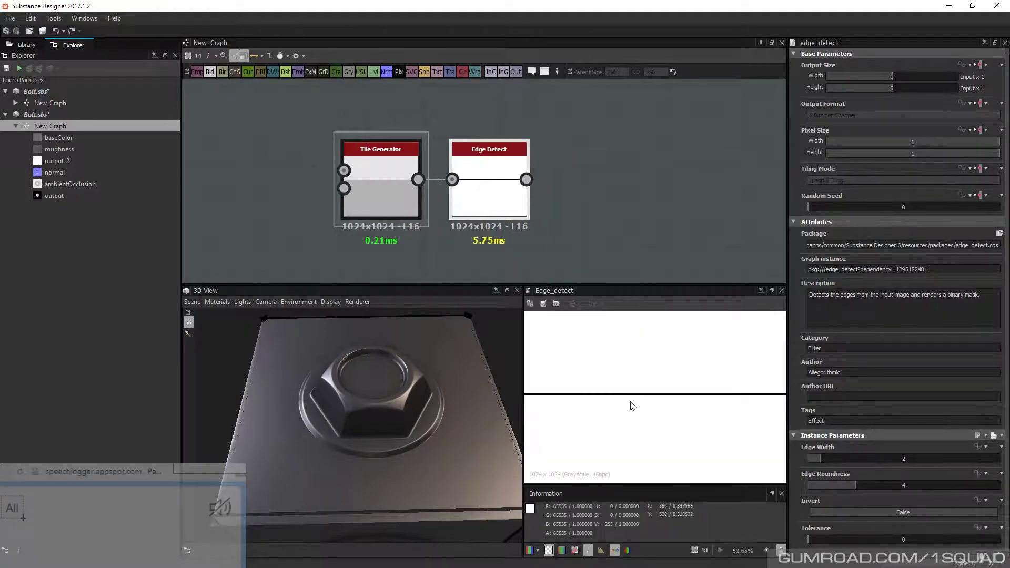
{"action": "scroll", "coordinate": [631, 406], "scroll_direction": "down", "scroll_amount": 2}
{"action": "left_click", "coordinate": [393, 187]}
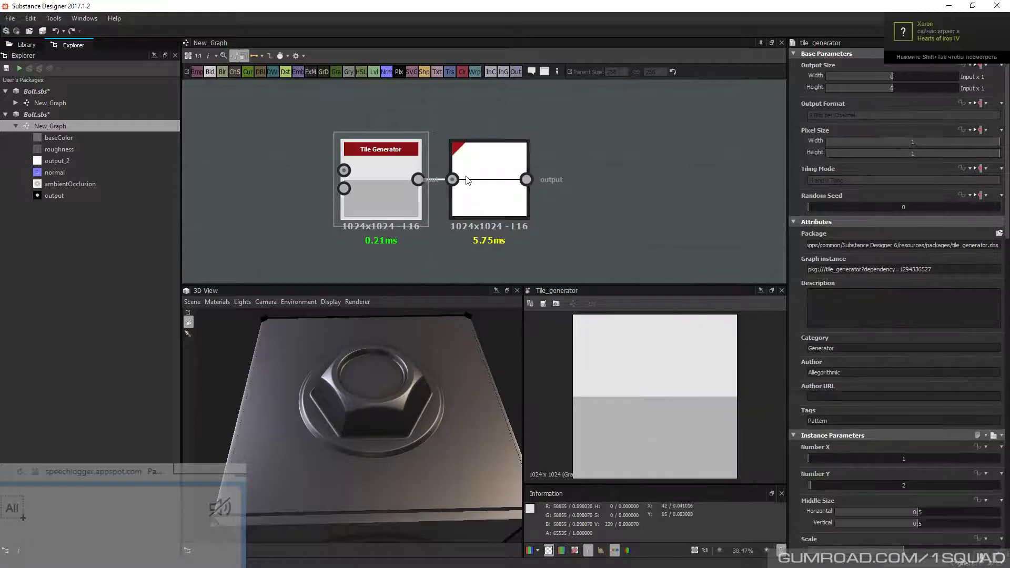
{"action": "left_click", "coordinate": [468, 180]}
{"action": "double_click", "coordinate": [461, 166]}
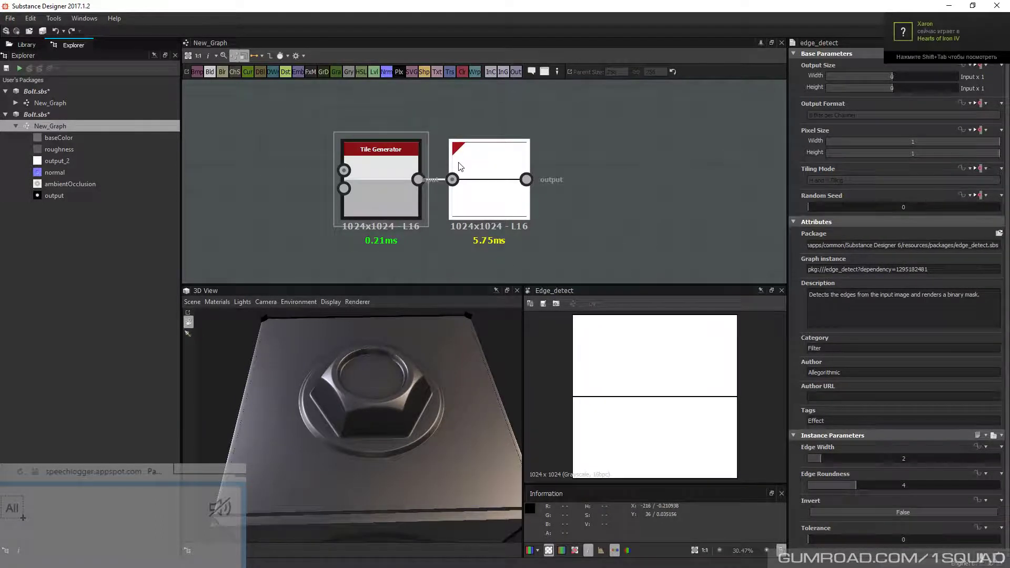
{"action": "scroll", "coordinate": [659, 406], "scroll_direction": "up", "scroll_amount": 5}
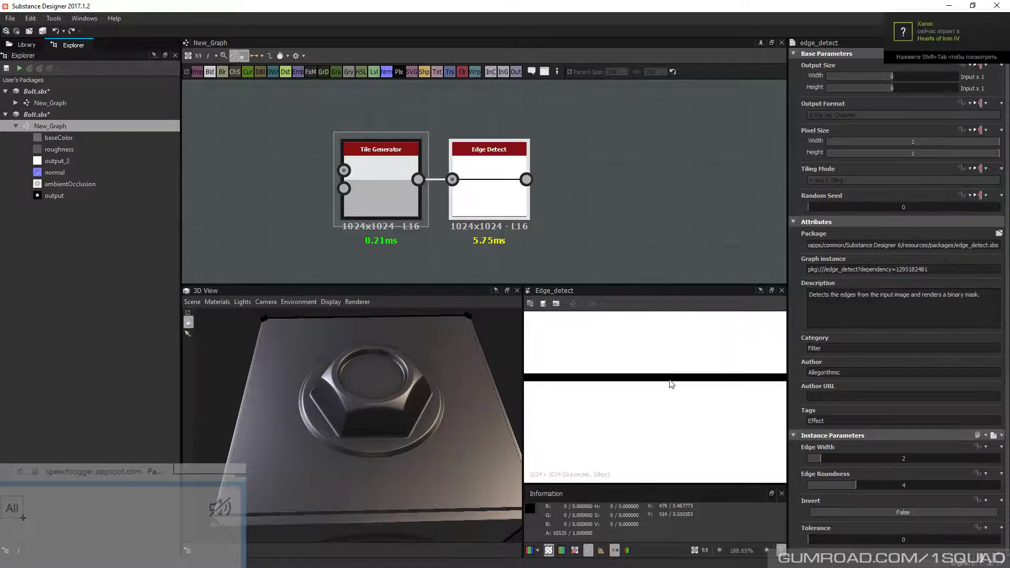
{"action": "scroll", "coordinate": [647, 407], "scroll_direction": "down", "scroll_amount": 4}
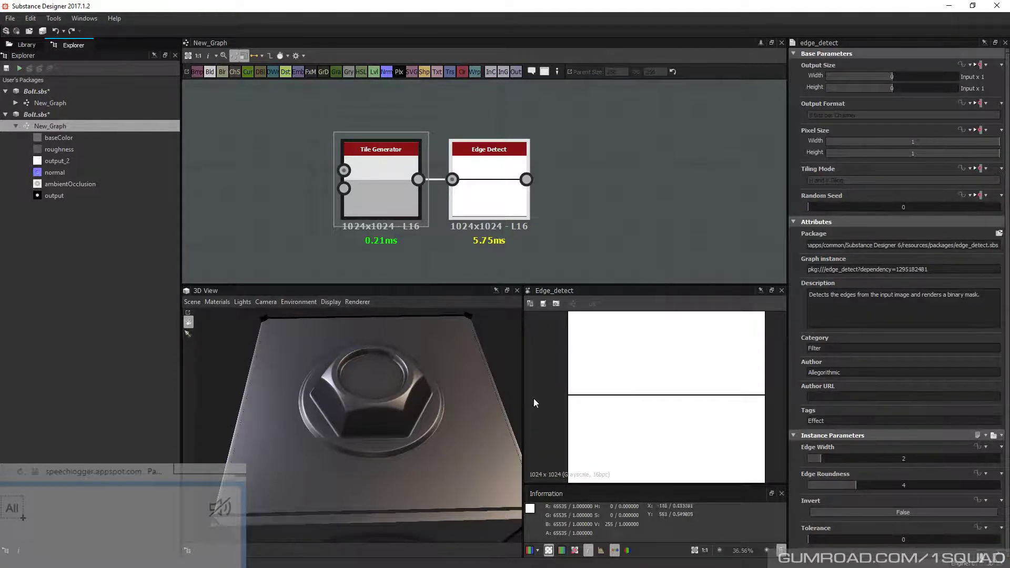
{"action": "left_click_drag", "start_coordinate": [822, 459], "coordinate": [867, 466]}
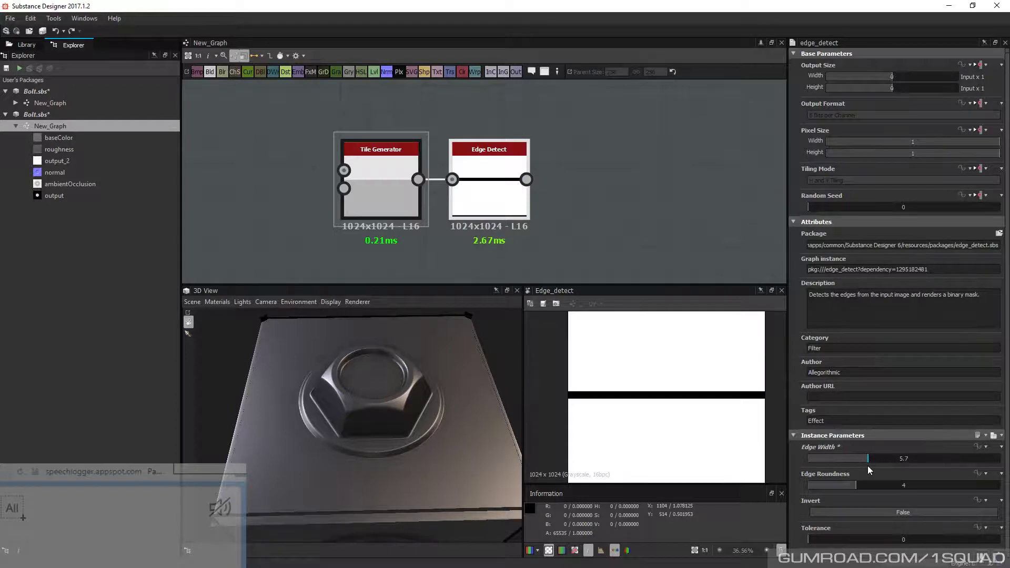
Duplicate the Tile Generator and Edge Detect pair directly below the originals
{"action": "scroll", "coordinate": [429, 211], "scroll_direction": "down", "scroll_amount": 3}
{"action": "middle_click_drag", "start_coordinate": [430, 213], "coordinate": [430, 153]}
{"action": "left_click_drag", "start_coordinate": [368, 103], "coordinate": [468, 207]}
{"action": "key", "text": "ctrl+c"}
{"action": "key", "text": "ctrl+v"}
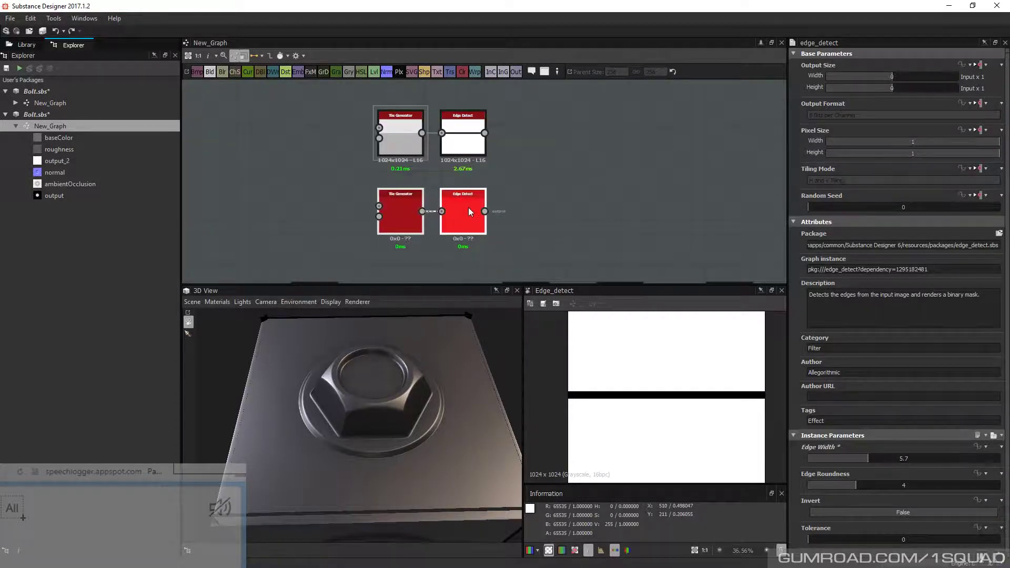
Set the duplicated Tile Generator's Number Y to 1 and Number X to 2, and preview its Edge Detect output
{"action": "scroll", "coordinate": [469, 208], "scroll_direction": "up", "scroll_amount": 3}
{"action": "left_click", "coordinate": [349, 200]}
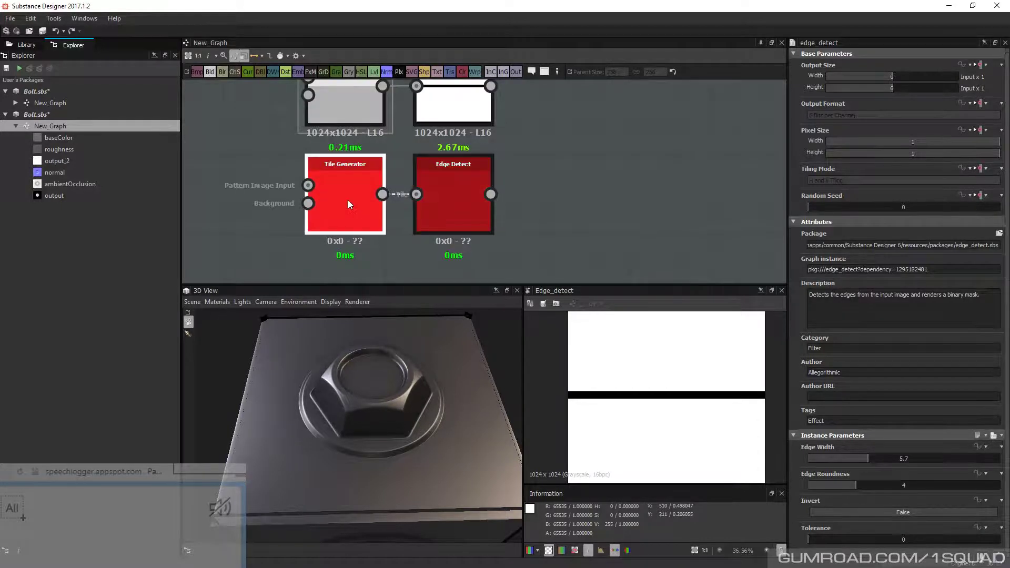
{"action": "left_click", "coordinate": [460, 191]}
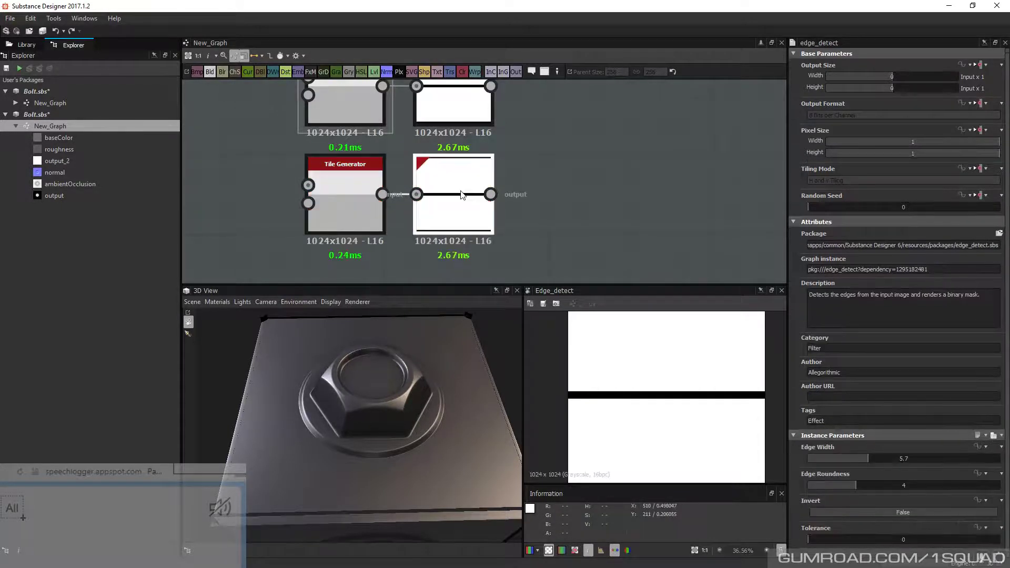
{"action": "double_click", "coordinate": [348, 197]}
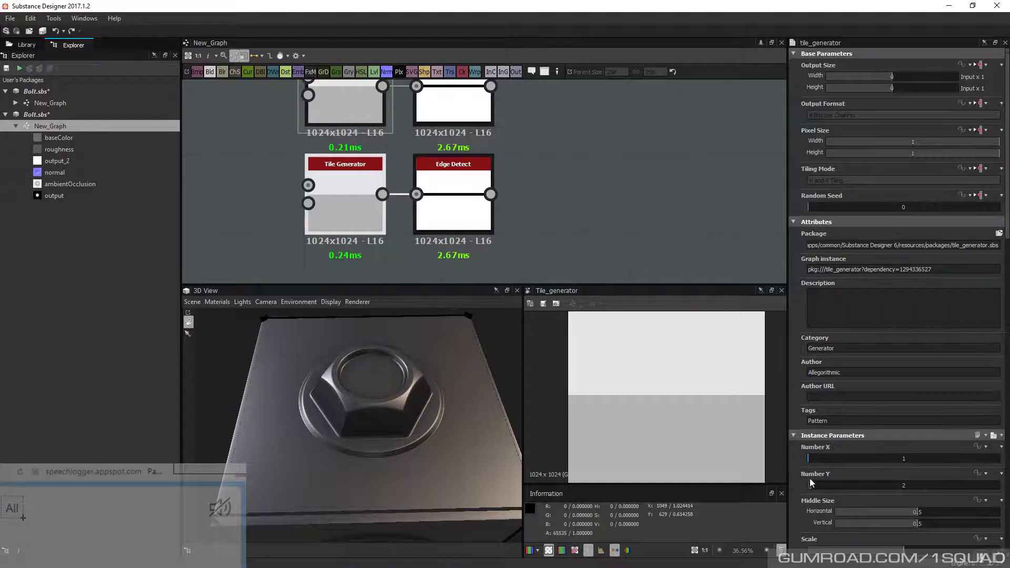
{"action": "left_click_drag", "start_coordinate": [810, 483], "coordinate": [799, 484]}
{"action": "double_click", "coordinate": [906, 460]}
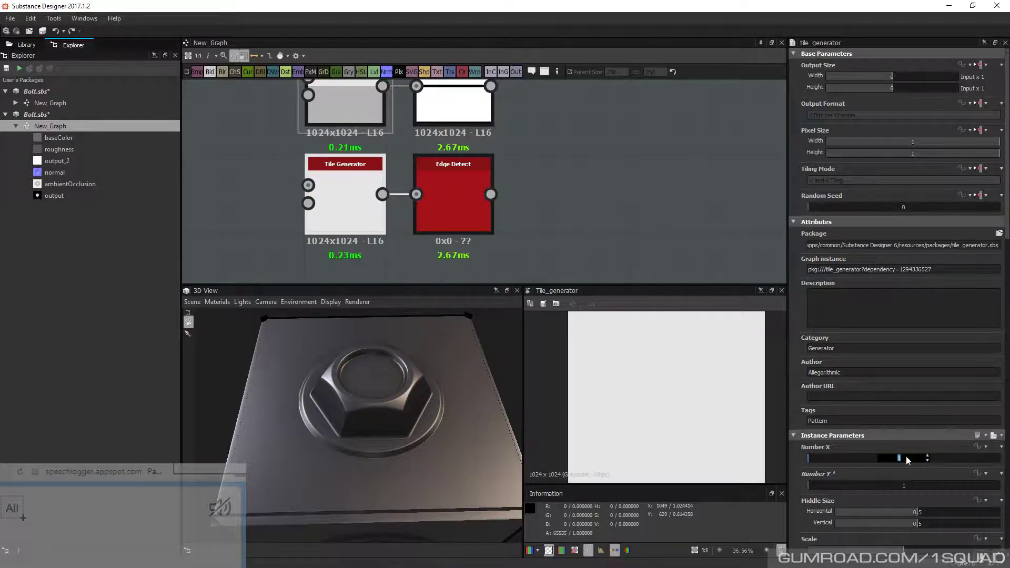
{"action": "type", "text": "2"}
{"action": "key", "text": "Return"}
{"action": "scroll", "coordinate": [500, 221], "scroll_direction": "down", "scroll_amount": 2}
{"action": "left_click", "coordinate": [495, 221]}
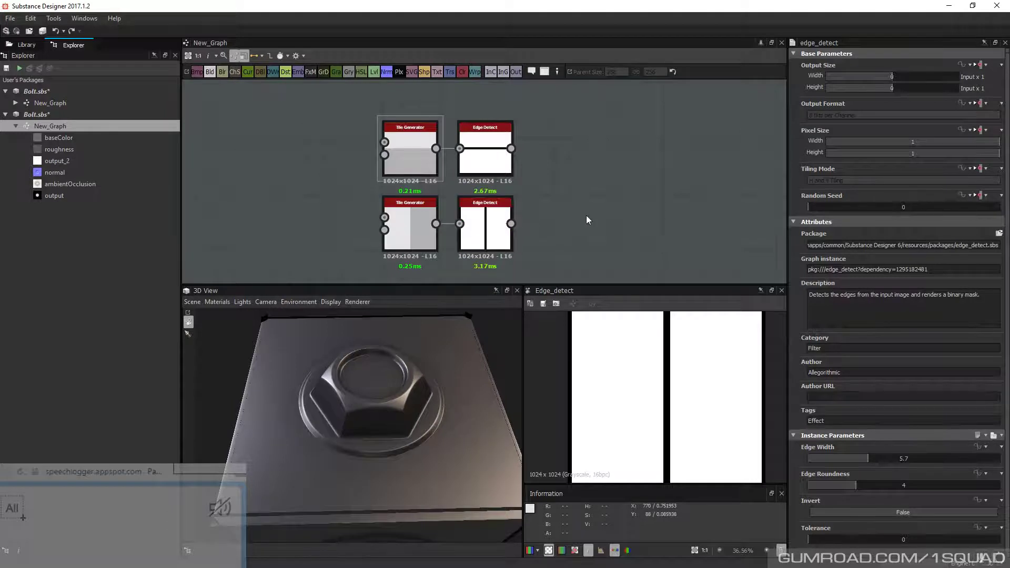
Combine both Edge Detect outputs in a new Blend node set to Min (Darken), with the horizontal line as foreground and the vertical line as background
{"action": "key", "text": "space"}
{"action": "type", "text": "bl"}
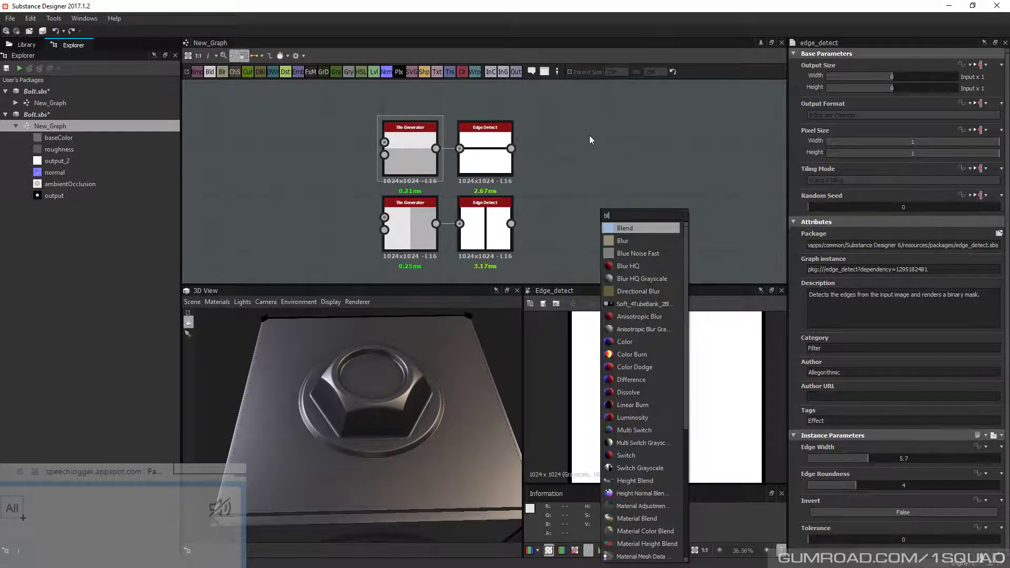
{"action": "key", "text": "Return"}
{"action": "left_click_drag", "start_coordinate": [511, 224], "coordinate": [573, 167]}
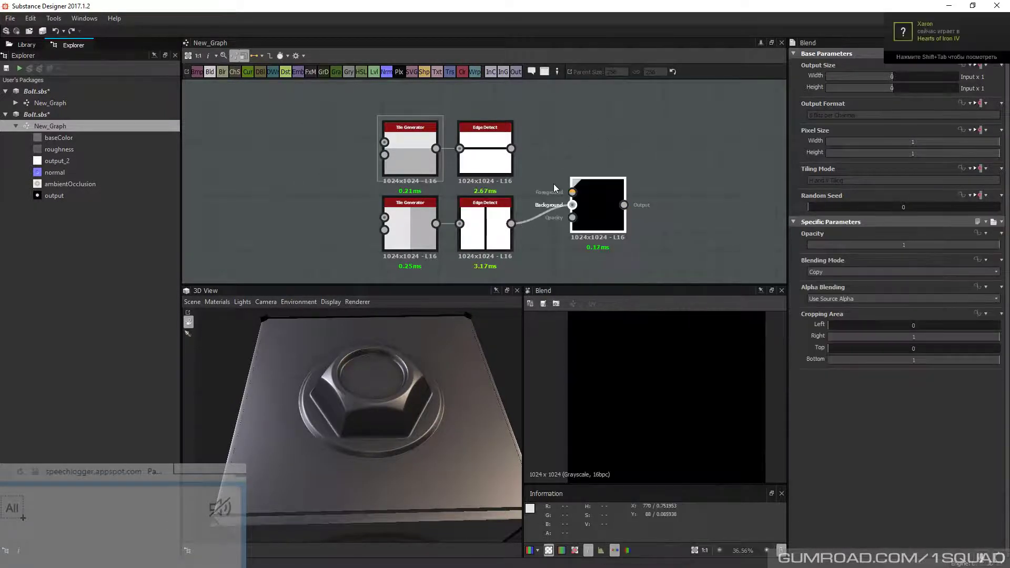
{"action": "left_click_drag", "start_coordinate": [511, 148], "coordinate": [579, 149]}
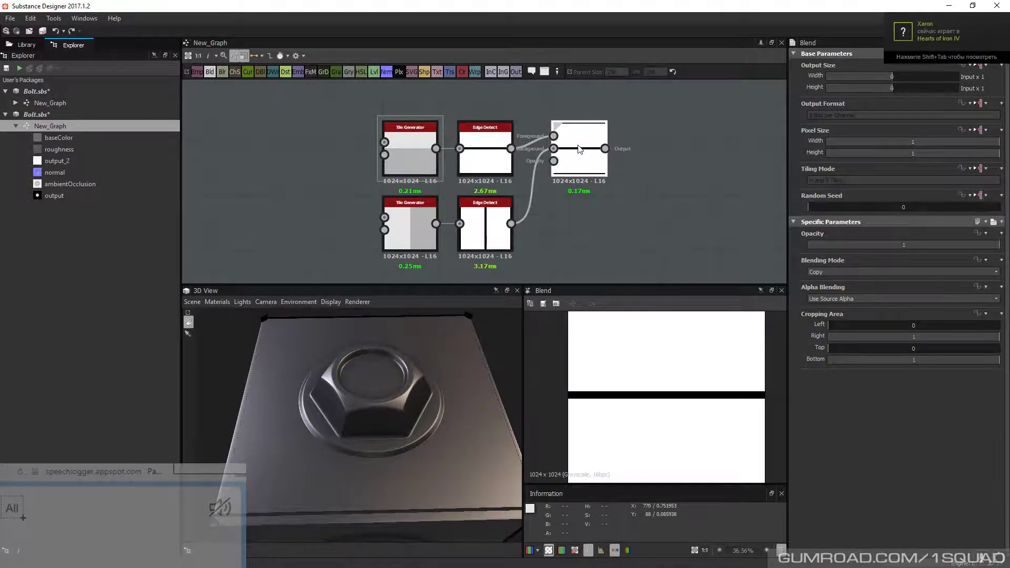
{"action": "left_click", "coordinate": [843, 272]}
{"action": "left_click", "coordinate": [835, 324]}
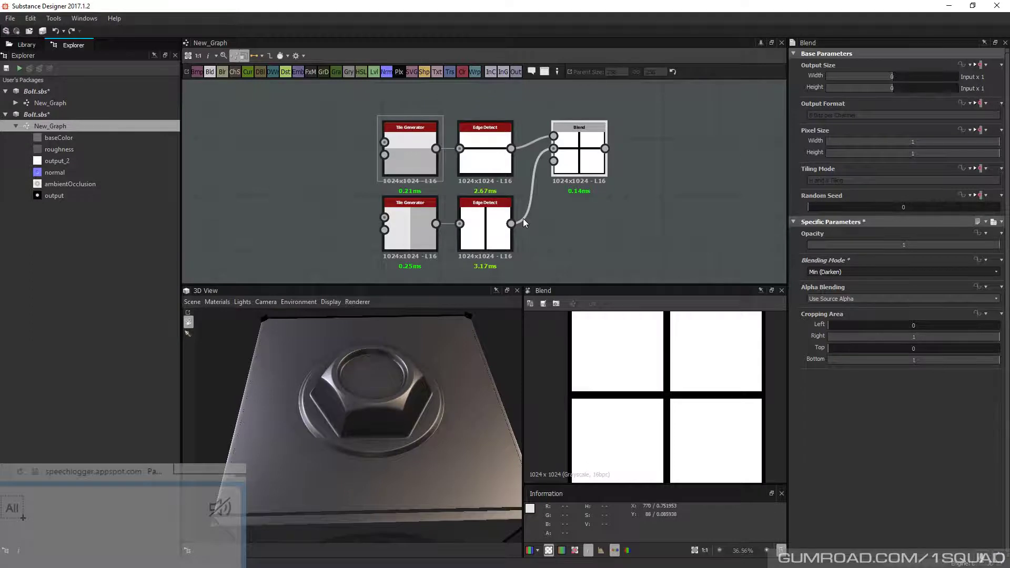
Inspect the border of the vertical-line Edge Detect and set its Tiling Mode to Absolute with No Tiling
{"action": "scroll", "coordinate": [611, 411], "scroll_direction": "up", "scroll_amount": 4}
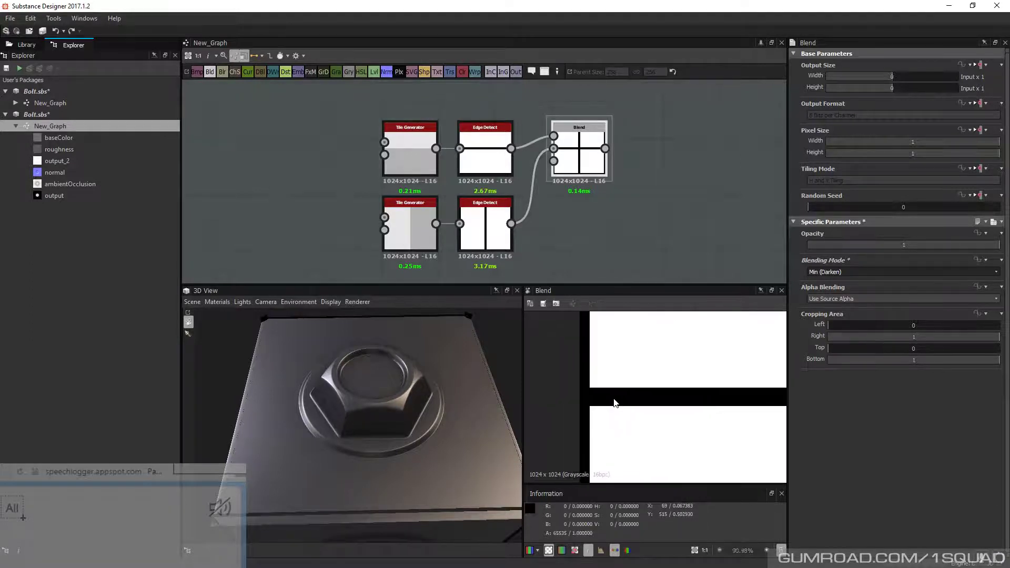
{"action": "left_click", "coordinate": [472, 242]}
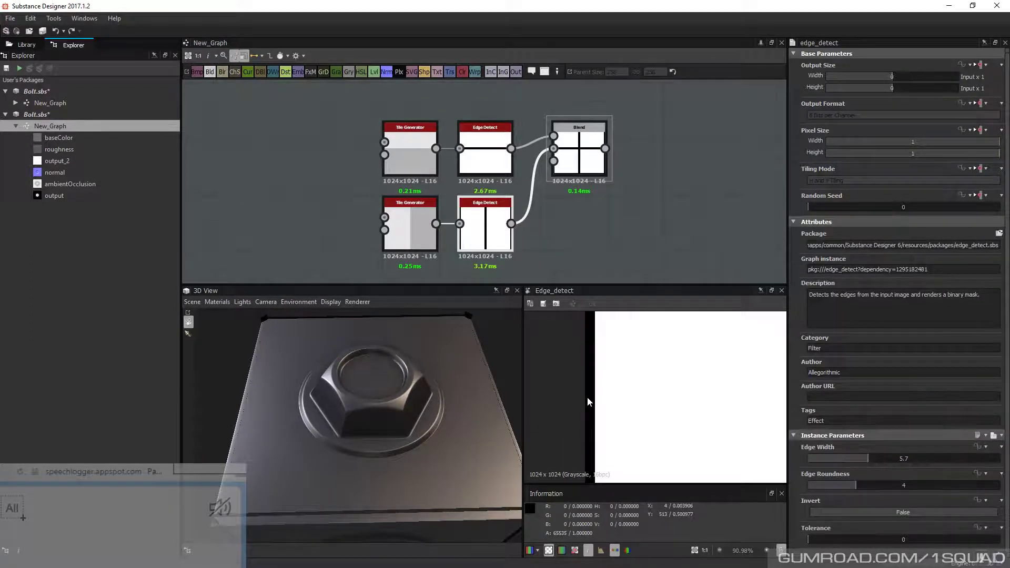
{"action": "scroll", "coordinate": [588, 402], "scroll_direction": "up", "scroll_amount": 1}
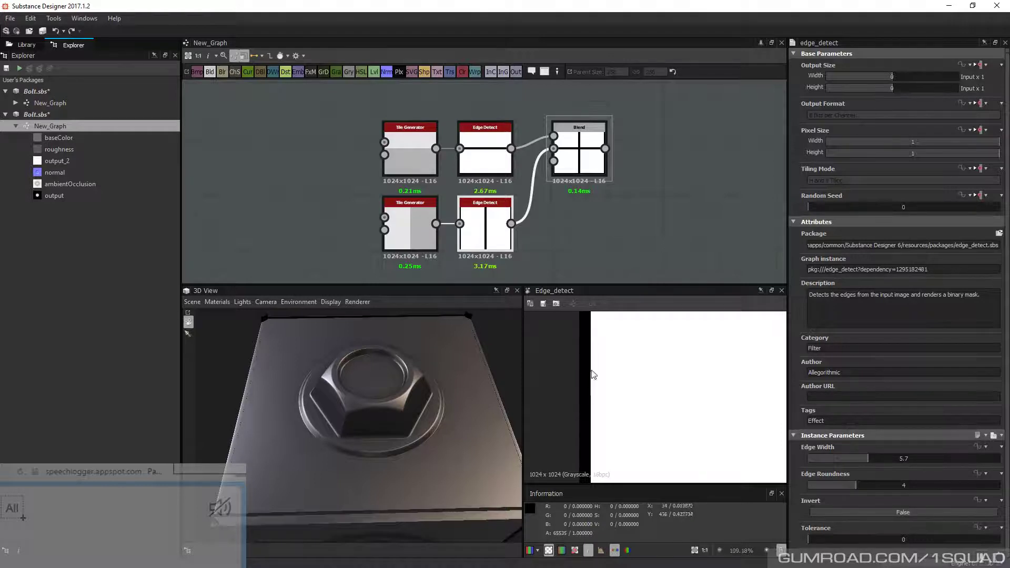
{"action": "scroll", "coordinate": [582, 393], "scroll_direction": "up", "scroll_amount": 5}
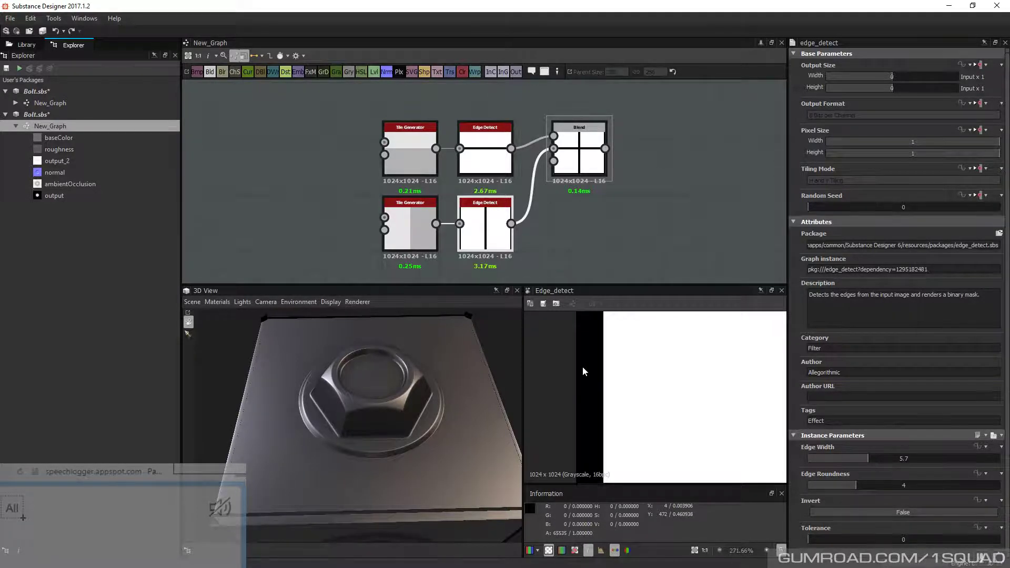
{"action": "scroll", "coordinate": [583, 367], "scroll_direction": "up", "scroll_amount": 2}
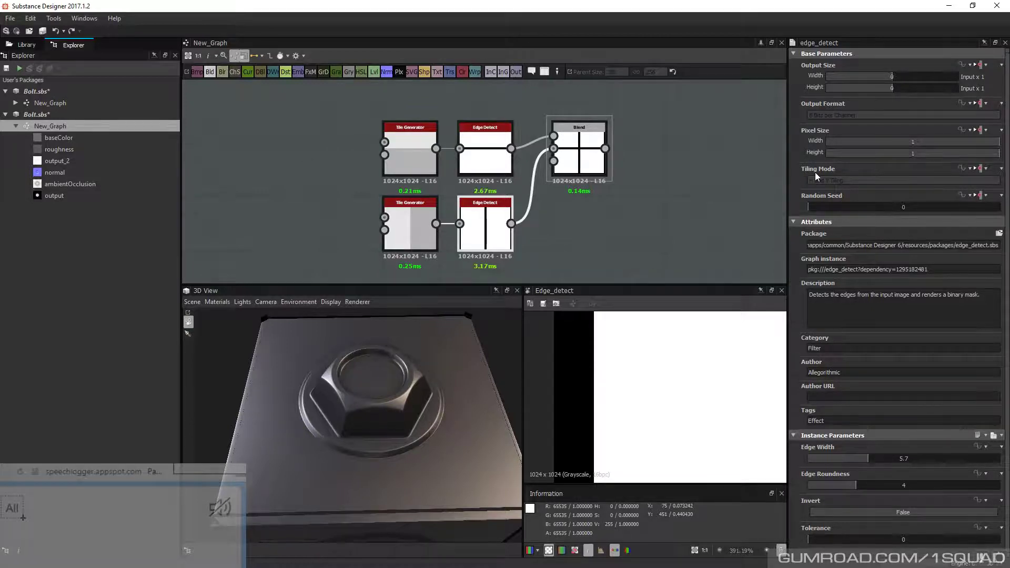
{"action": "left_click", "coordinate": [980, 168]}
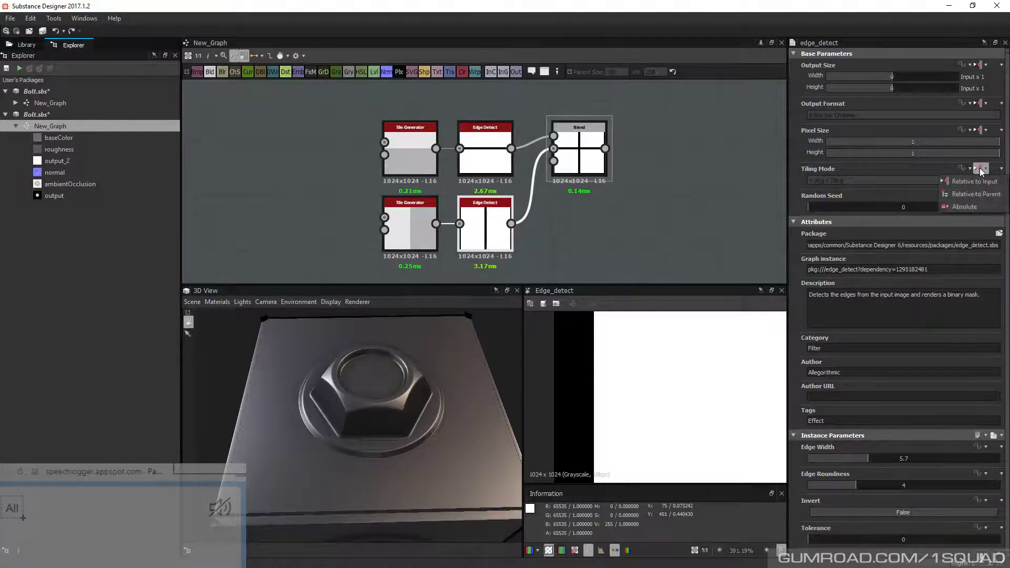
{"action": "left_click", "coordinate": [809, 170]}
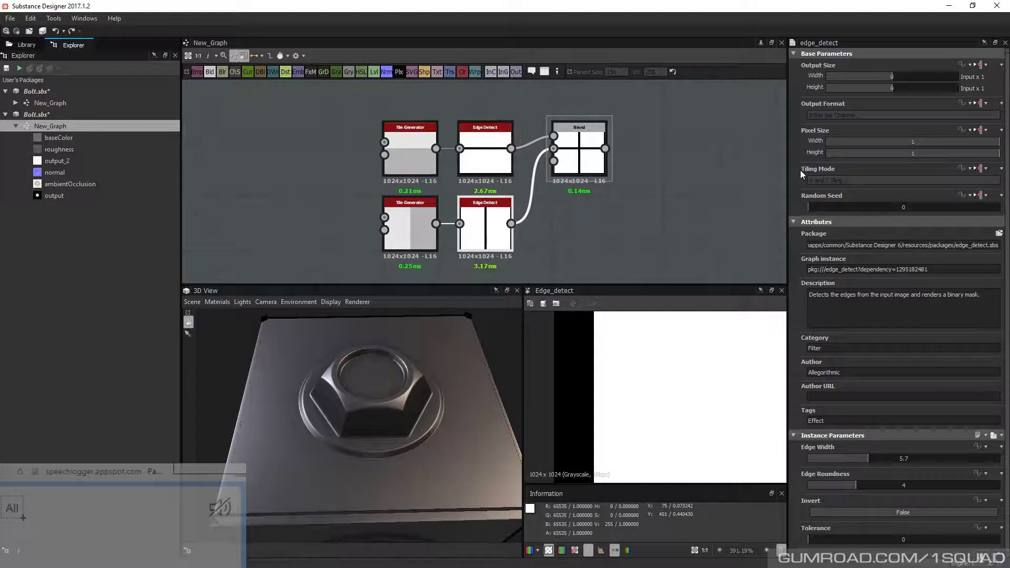
{"action": "left_click", "coordinate": [821, 181]}
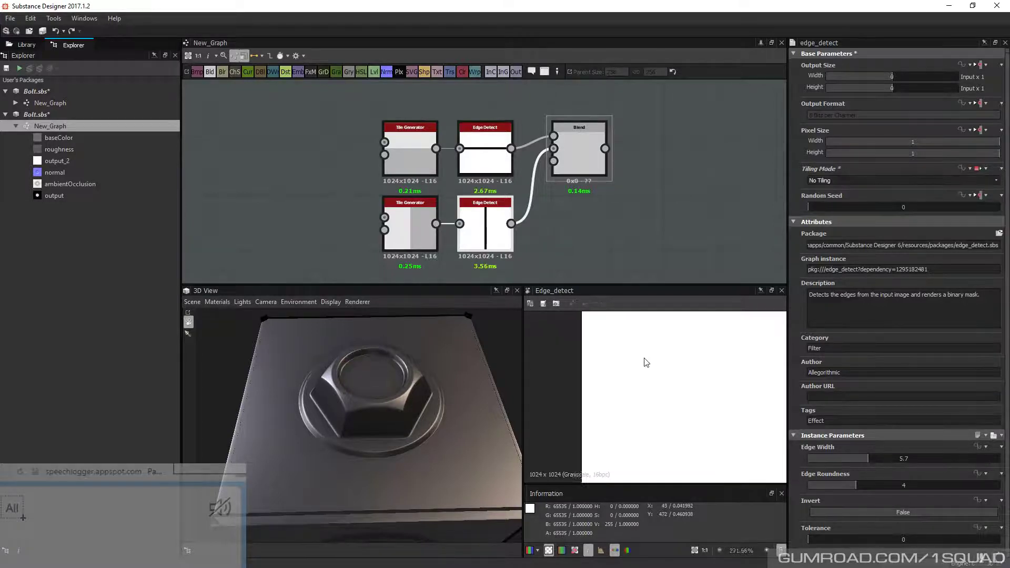
{"action": "left_click", "coordinate": [827, 211]}
{"action": "key", "text": "f"}
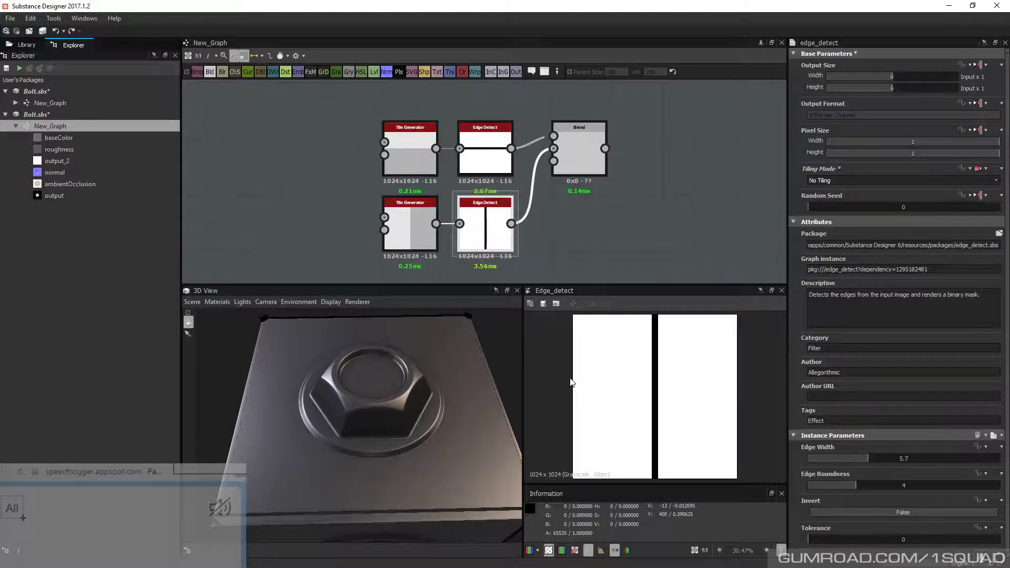
Set the horizontal-line Edge Detect's Tiling Mode to No Tiling and preview the cross from the Blend node
{"action": "scroll", "coordinate": [510, 131], "scroll_direction": "up", "scroll_amount": 3}
{"action": "double_click", "coordinate": [467, 163]}
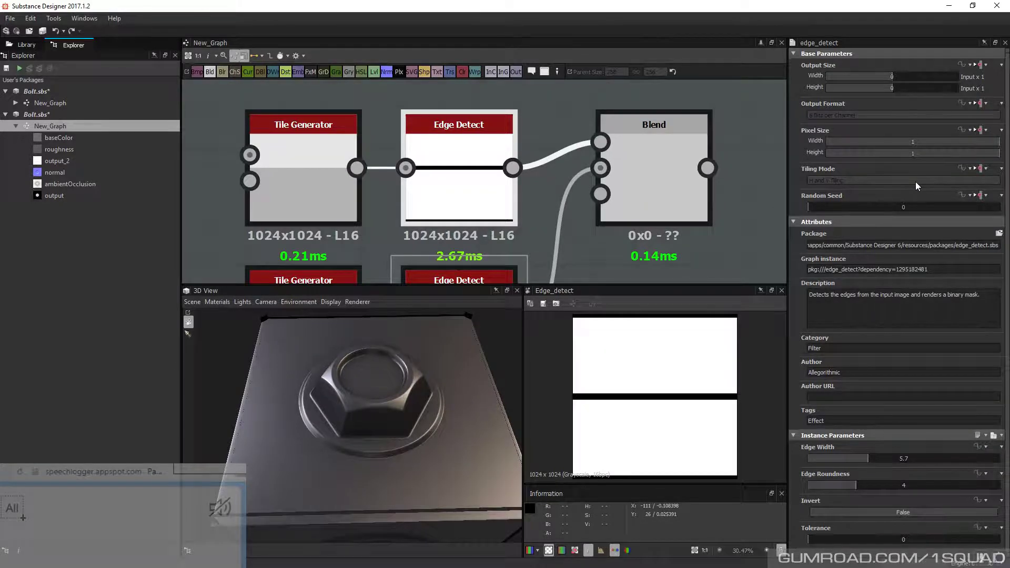
{"action": "left_click", "coordinate": [854, 181]}
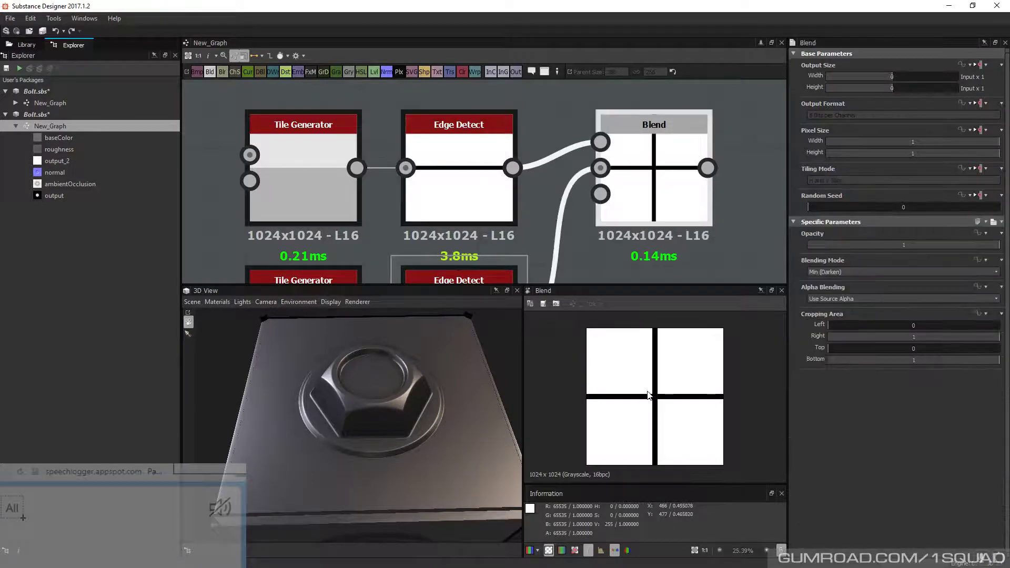
{"action": "scroll", "coordinate": [648, 396], "scroll_direction": "up", "scroll_amount": 5}
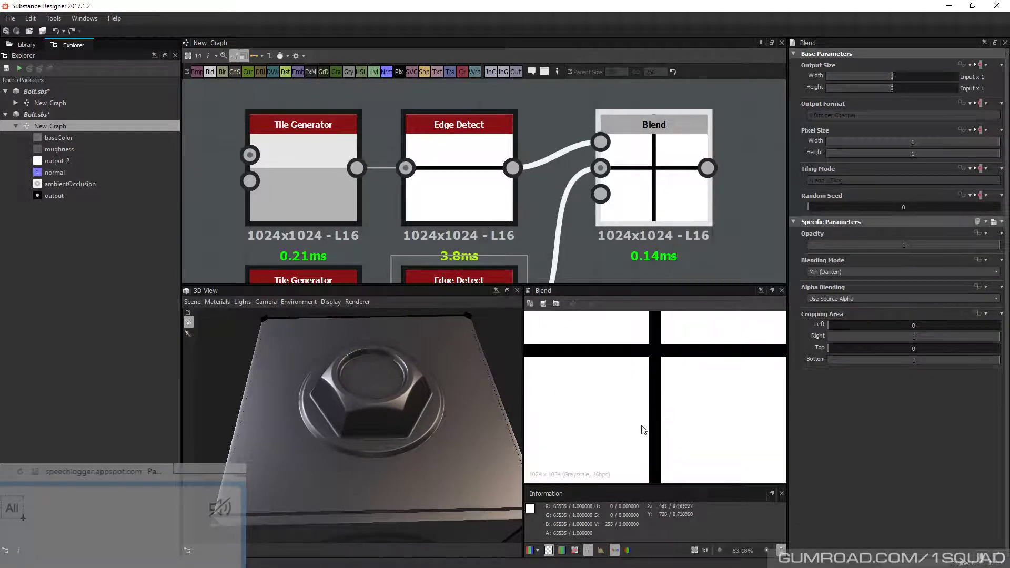
{"action": "scroll", "coordinate": [656, 359], "scroll_direction": "up", "scroll_amount": 5}
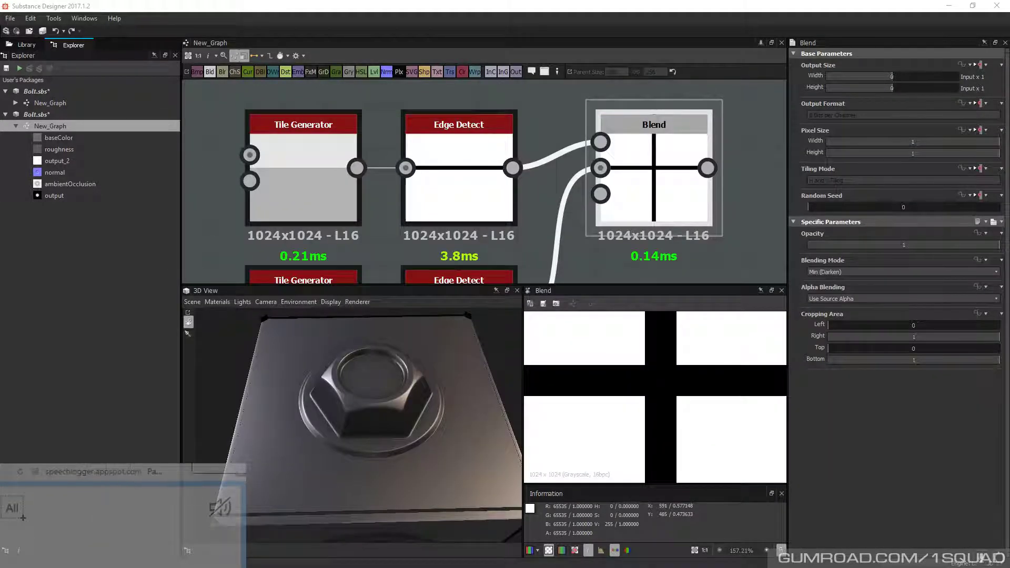
Duplicate the horizontal-line Edge Detect, feed it from the cross Blend's output, and preview the duplicate
{"action": "middle_click_drag", "start_coordinate": [600, 219], "coordinate": [450, 228]}
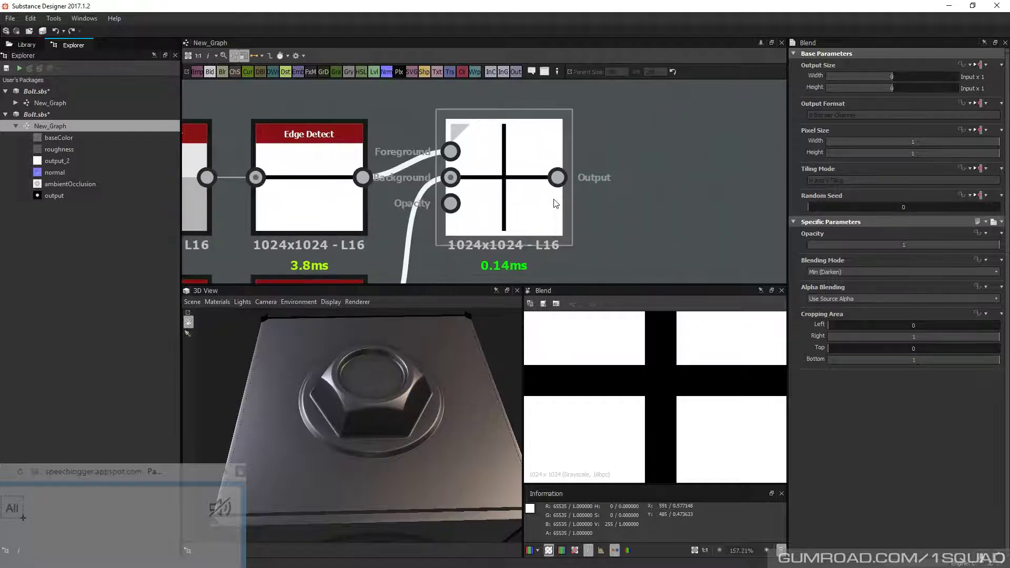
{"action": "left_click", "coordinate": [308, 182]}
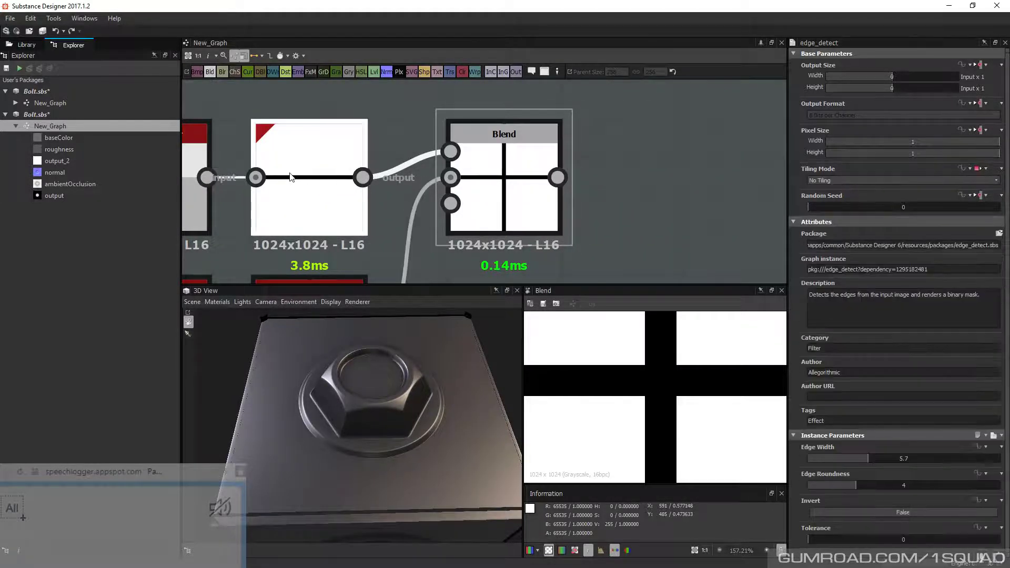
{"action": "key", "text": "ctrl+d"}
{"action": "left_click_drag", "start_coordinate": [482, 181], "coordinate": [660, 177]}
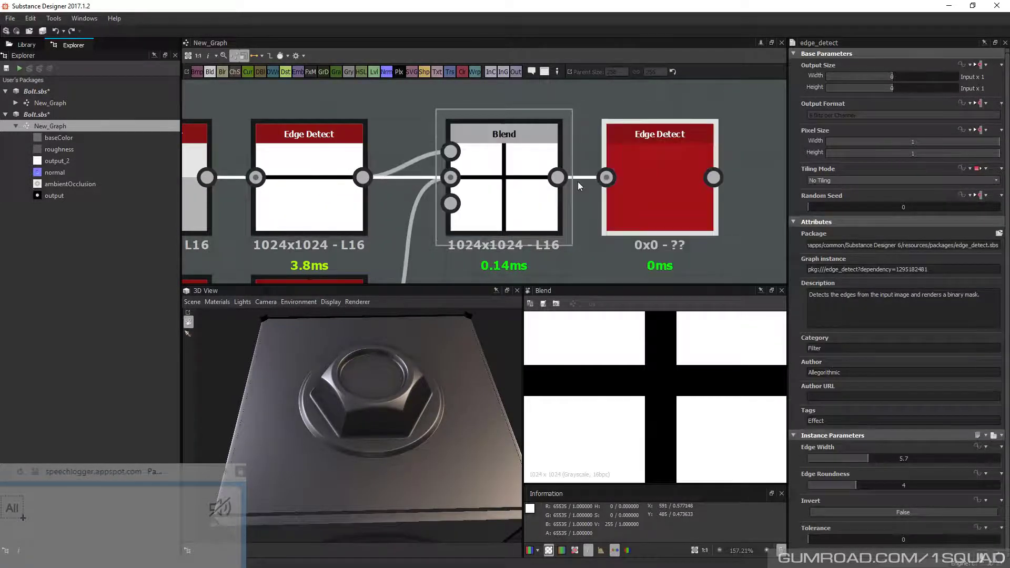
{"action": "double_click", "coordinate": [629, 175]}
Try Edge Width values from 2.36 down to 1 and Edge Roundness values of 6.68, 0 and 8.79 on the new Edge Detect
{"action": "left_click_drag", "start_coordinate": [868, 459], "coordinate": [826, 457]}
{"action": "scroll", "coordinate": [693, 411], "scroll_direction": "up", "scroll_amount": 3}
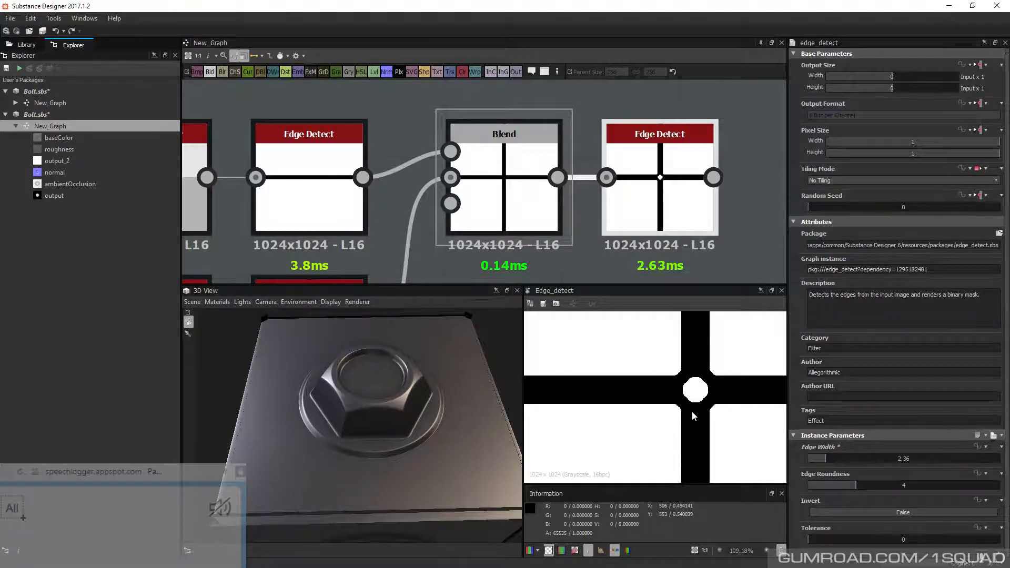
{"action": "scroll", "coordinate": [693, 412], "scroll_direction": "up", "scroll_amount": 4}
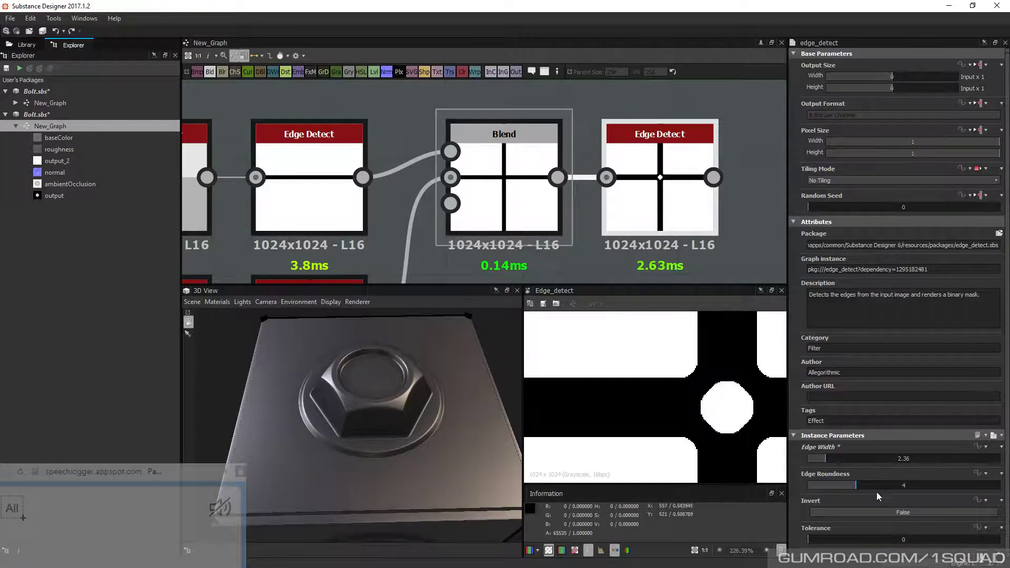
{"action": "left_click_drag", "start_coordinate": [856, 485], "coordinate": [889, 498]}
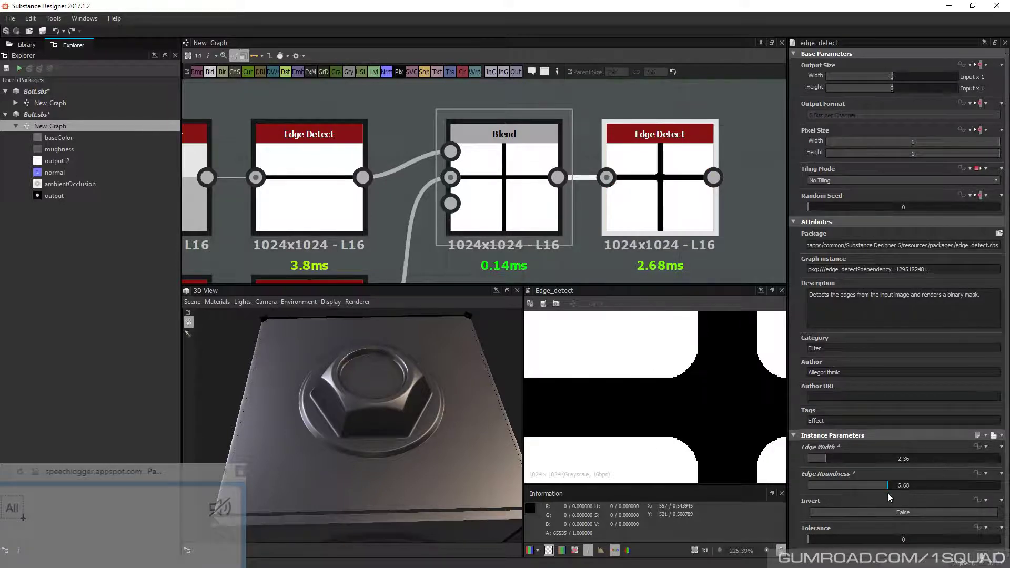
{"action": "left_click_drag", "start_coordinate": [825, 459], "coordinate": [812, 459]}
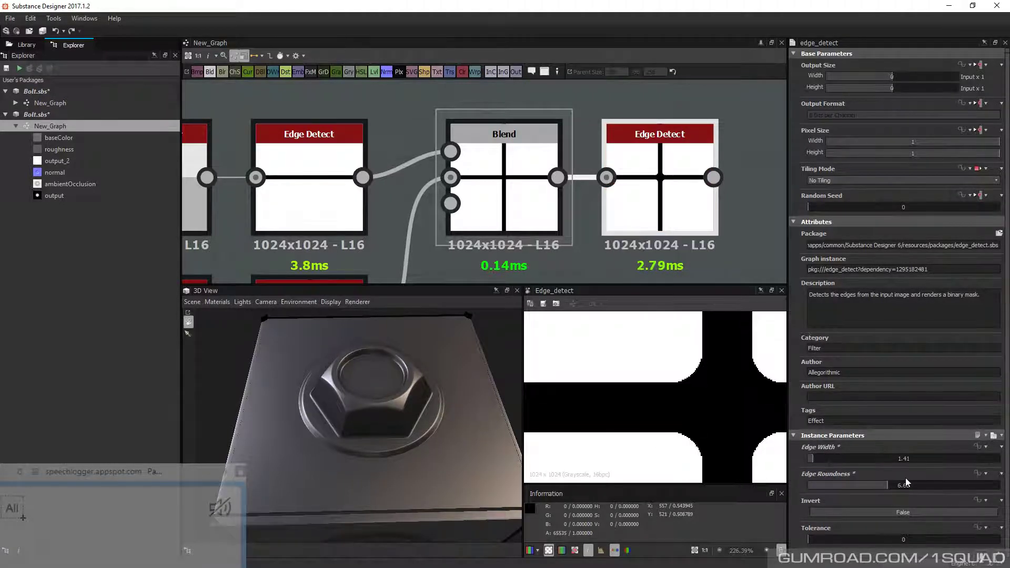
{"action": "left_click_drag", "start_coordinate": [906, 484], "coordinate": [801, 485]}
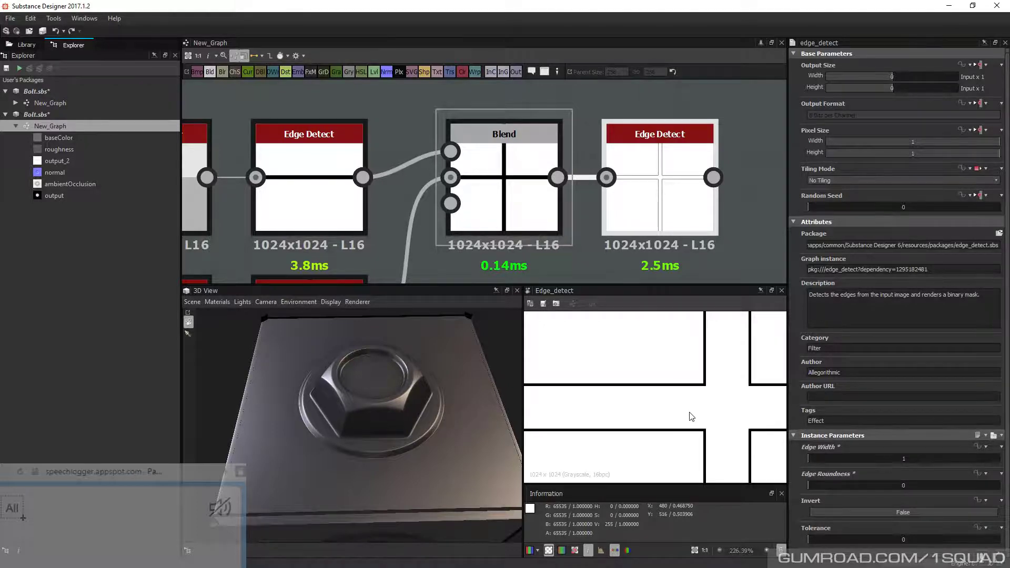
{"action": "left_click_drag", "start_coordinate": [894, 485], "coordinate": [914, 482]}
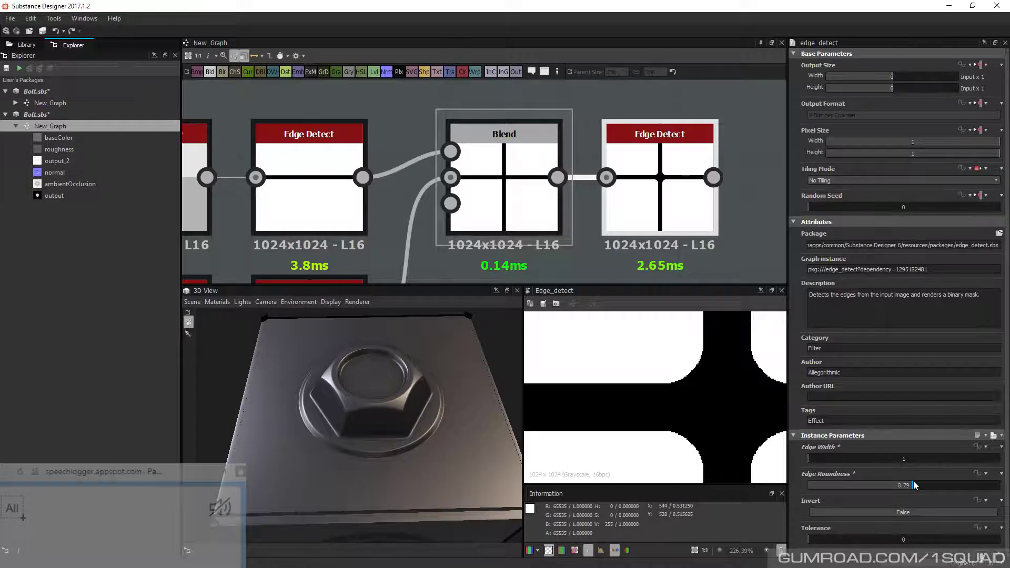
Set the new Edge Detect's Edge Width to 1.37 and, after testing roundness up to 16, its Edge Roundness to 0
{"action": "left_click_drag", "start_coordinate": [810, 458], "coordinate": [813, 458]}
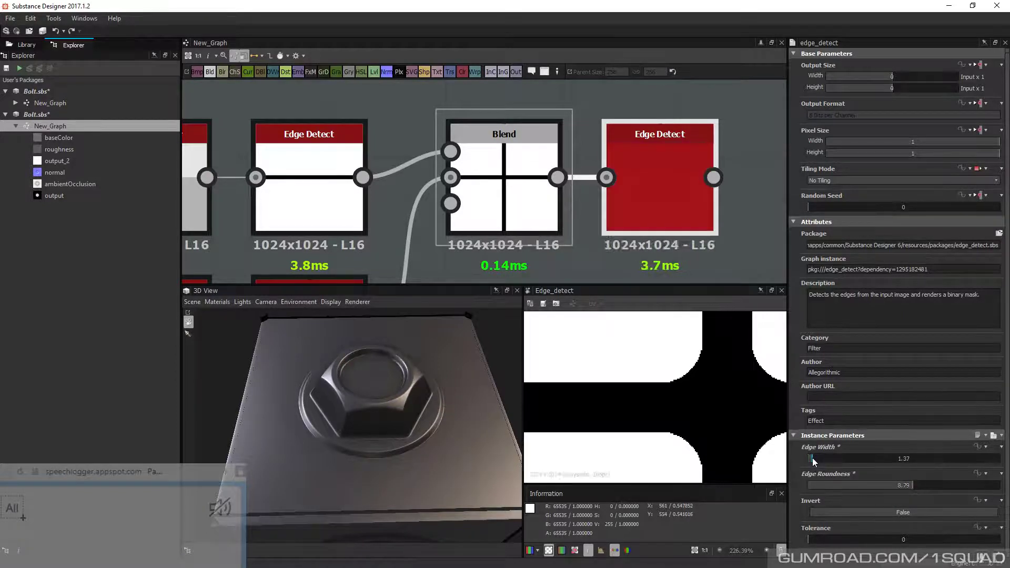
{"action": "left_click_drag", "start_coordinate": [917, 486], "coordinate": [1000, 485]}
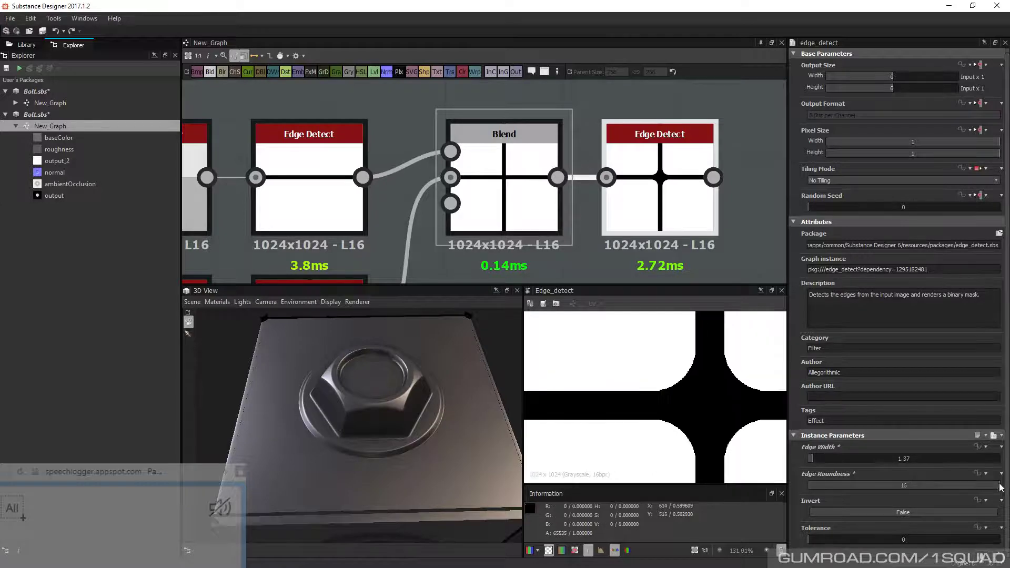
{"action": "mouse_move", "coordinate": [999, 486]}
{"action": "left_mouse_down"}
{"action": "mouse_move", "coordinate": [901, 486]}
{"action": "mouse_move", "coordinate": [987, 485]}
{"action": "left_mouse_up"}
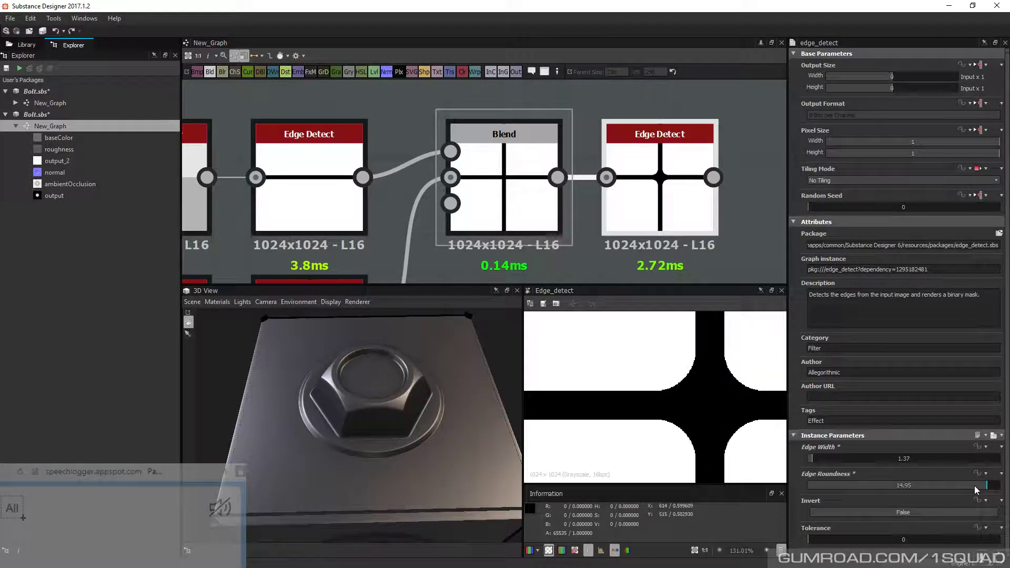
{"action": "left_click_drag", "start_coordinate": [976, 486], "coordinate": [808, 487]}
{"action": "left_click", "coordinate": [809, 488]}
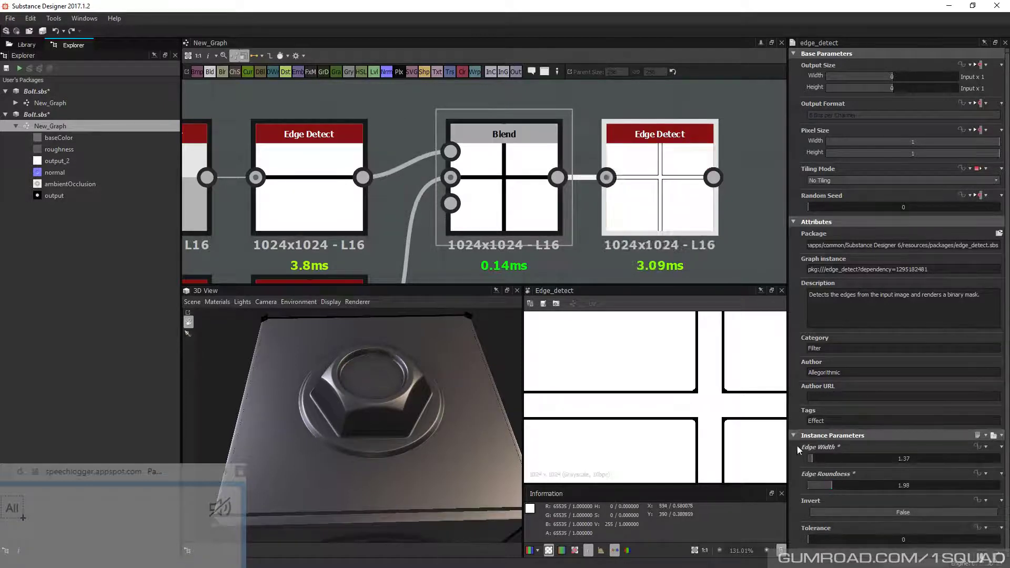
Add a Blend node with the new Edge Detect's output as background, and compare previews of the cross Blend and the Edge Detect
{"action": "scroll", "coordinate": [678, 237], "scroll_direction": "down", "scroll_amount": 3}
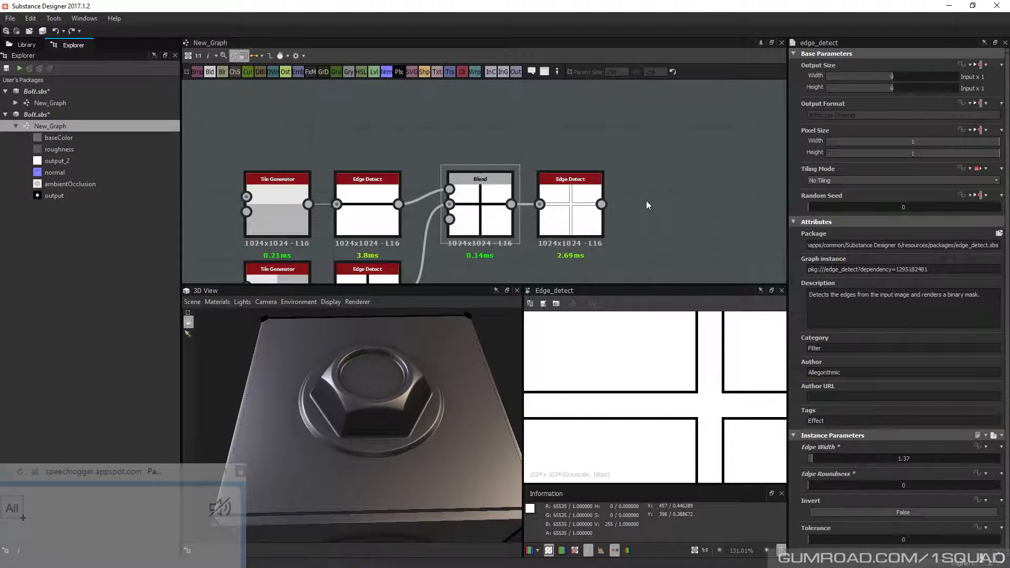
{"action": "left_click_drag", "start_coordinate": [602, 204], "coordinate": [653, 204]}
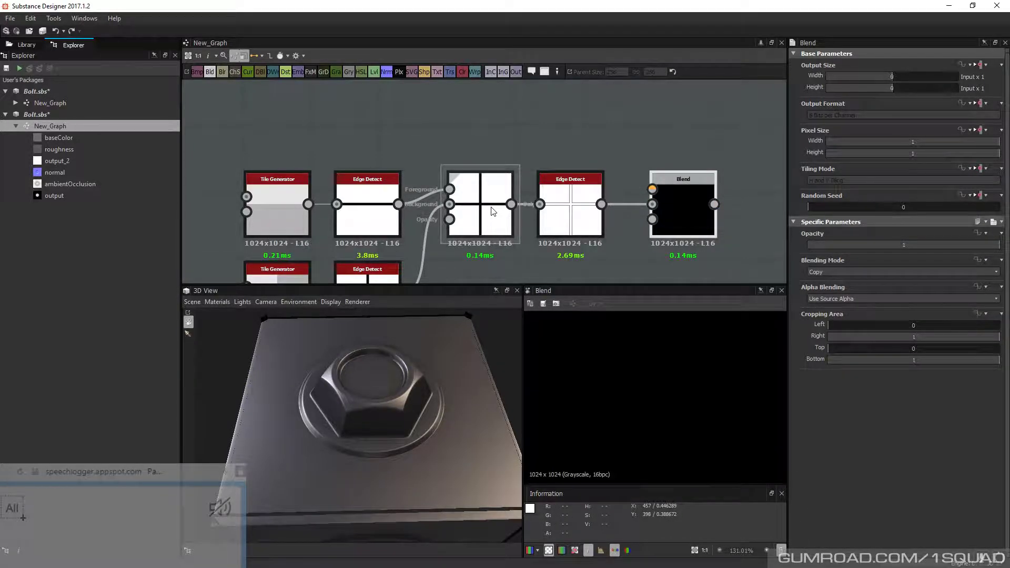
{"action": "left_click_drag", "start_coordinate": [553, 221], "coordinate": [562, 221]}
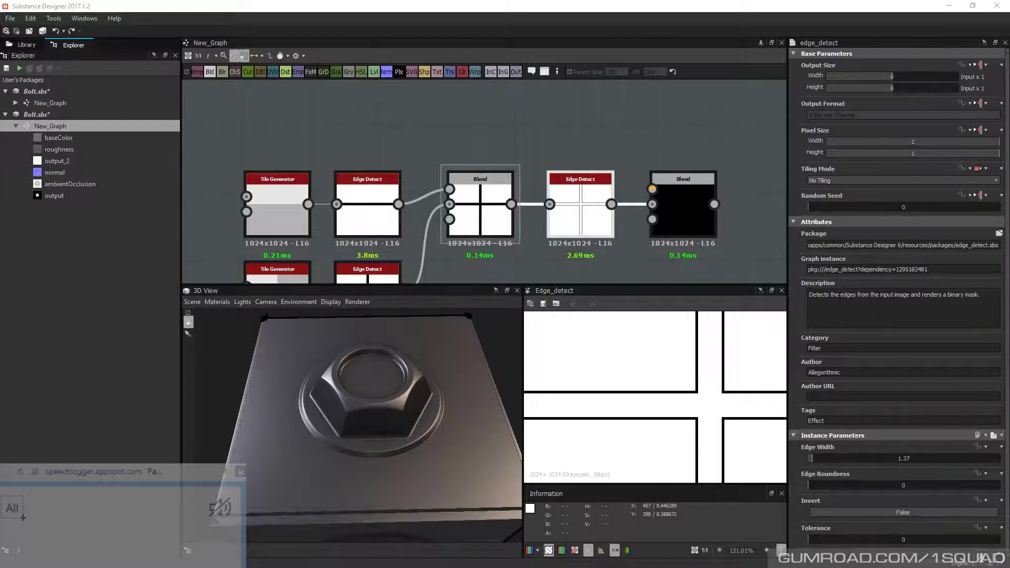
{"action": "scroll", "coordinate": [624, 198], "scroll_direction": "up", "scroll_amount": 2}
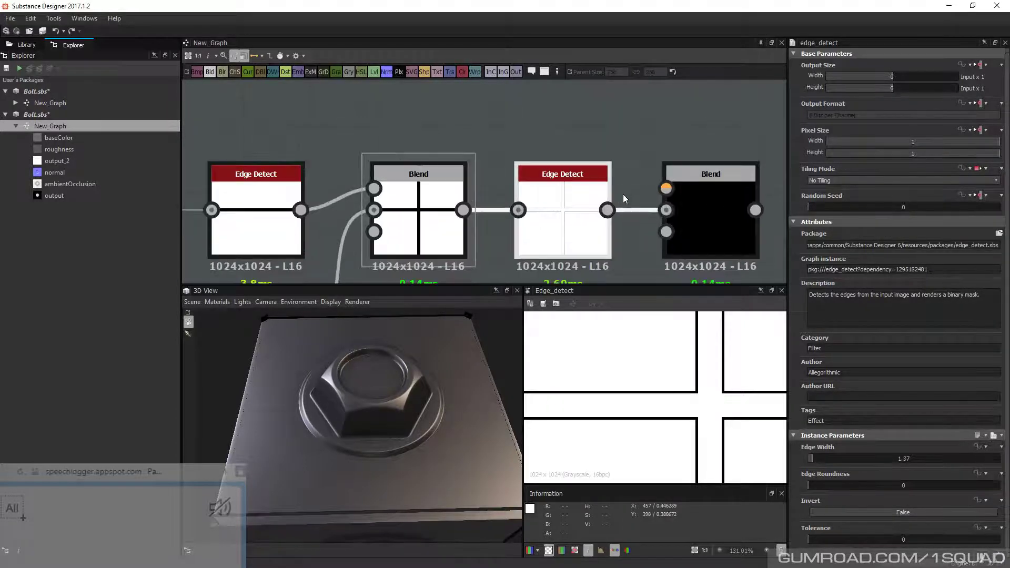
{"action": "scroll", "coordinate": [495, 260], "scroll_direction": "down", "scroll_amount": 3}
{"action": "double_click", "coordinate": [451, 240]}
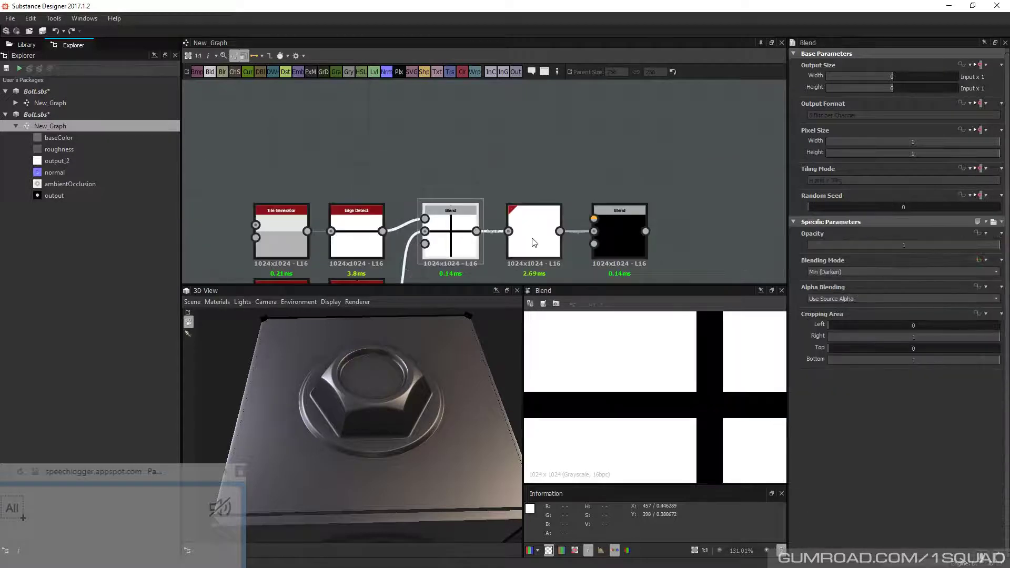
{"action": "double_click", "coordinate": [536, 237]}
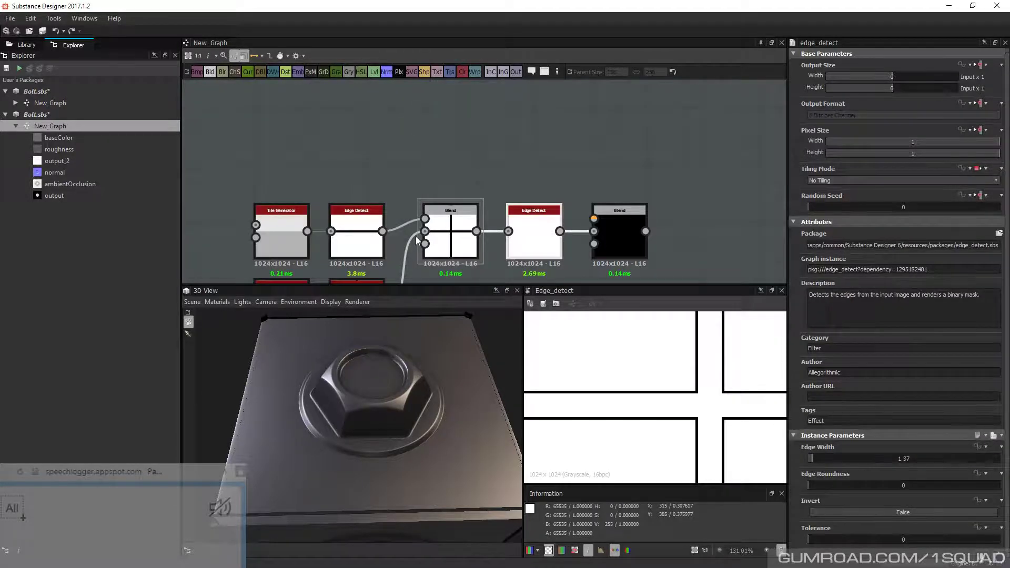
Connect the cross Blend to the new Blend's foreground, route the link above the Edge Detect with two dots, and preview the new Blend
{"action": "left_click_drag", "start_coordinate": [476, 231], "coordinate": [601, 137]}
{"action": "key", "text": "alt"}
{"action": "left_click_drag", "start_coordinate": [525, 178], "coordinate": [508, 157], "text": "alt"}
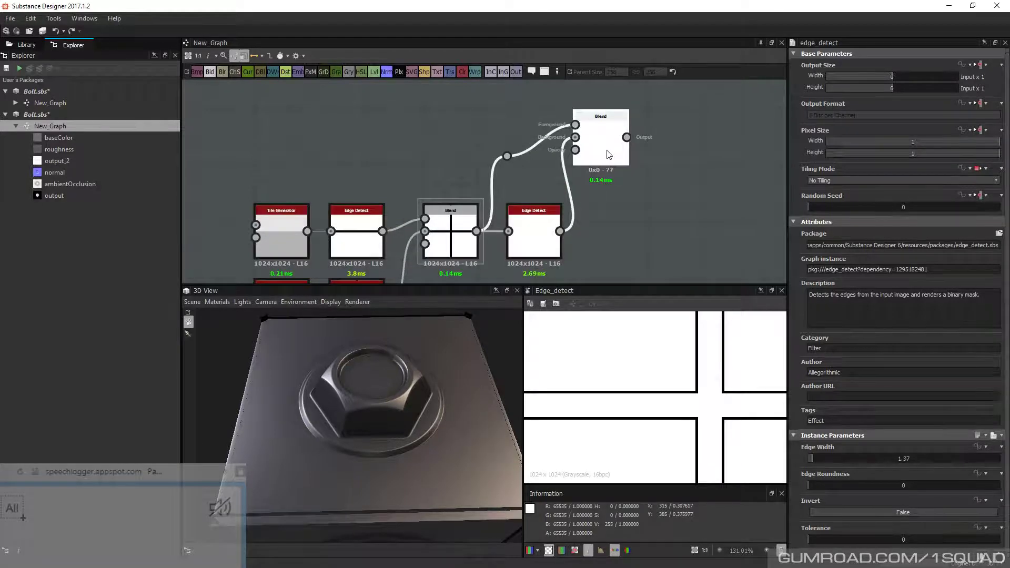
{"action": "key", "text": "ctrl+z"}
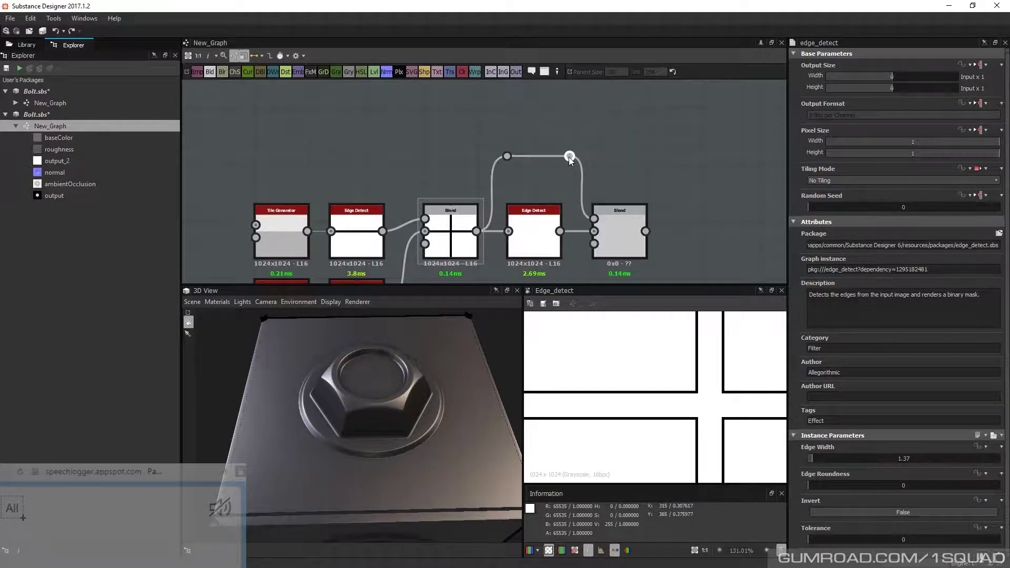
{"action": "left_click", "coordinate": [641, 221]}
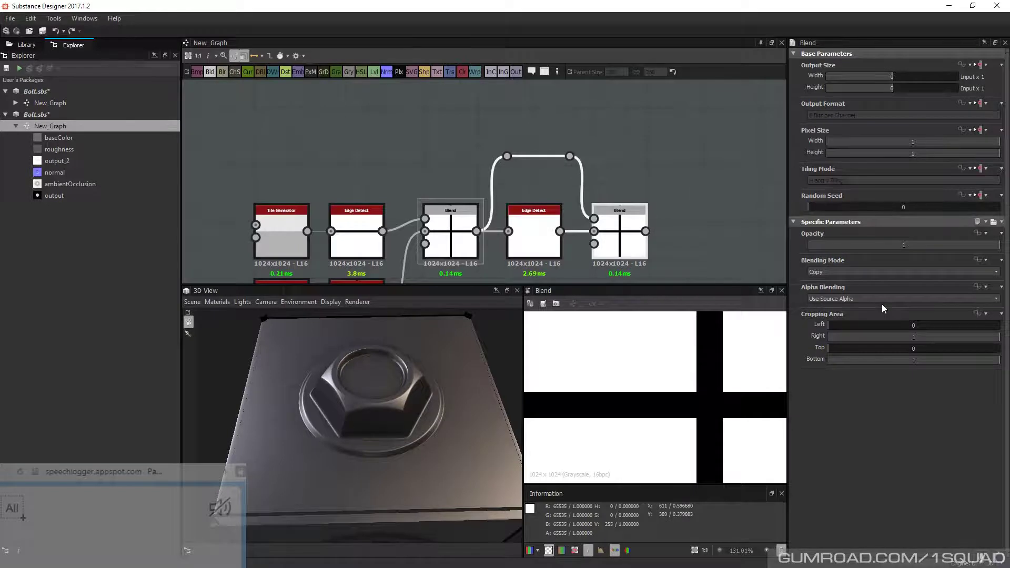
Set the last Blend's blending mode to Min (Darken) with Ignore Alpha, and compare the previews of the Edge Detect and the Blend
{"action": "left_click", "coordinate": [841, 272]}
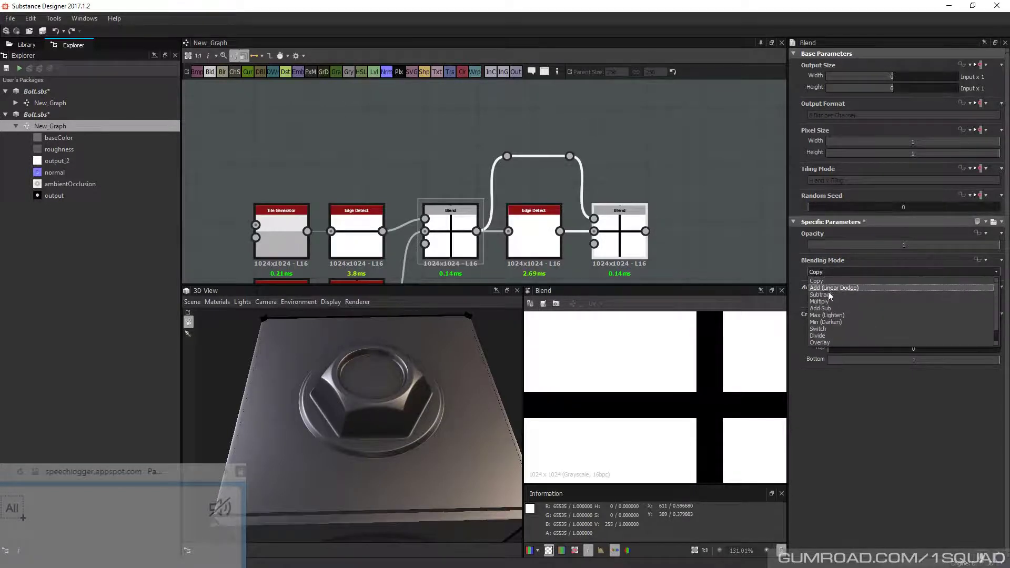
{"action": "left_click", "coordinate": [831, 322]}
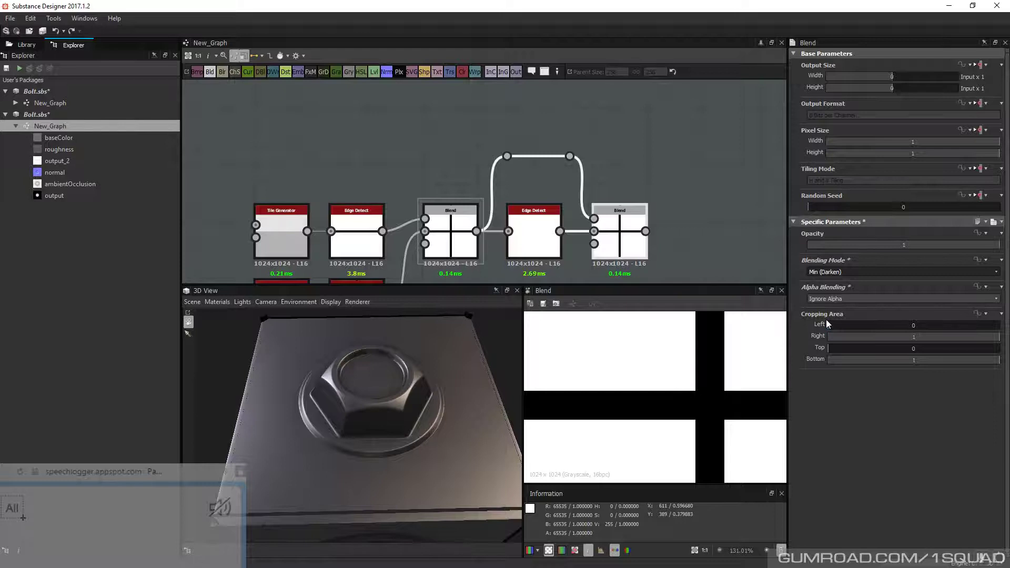
{"action": "left_click", "coordinate": [535, 218]}
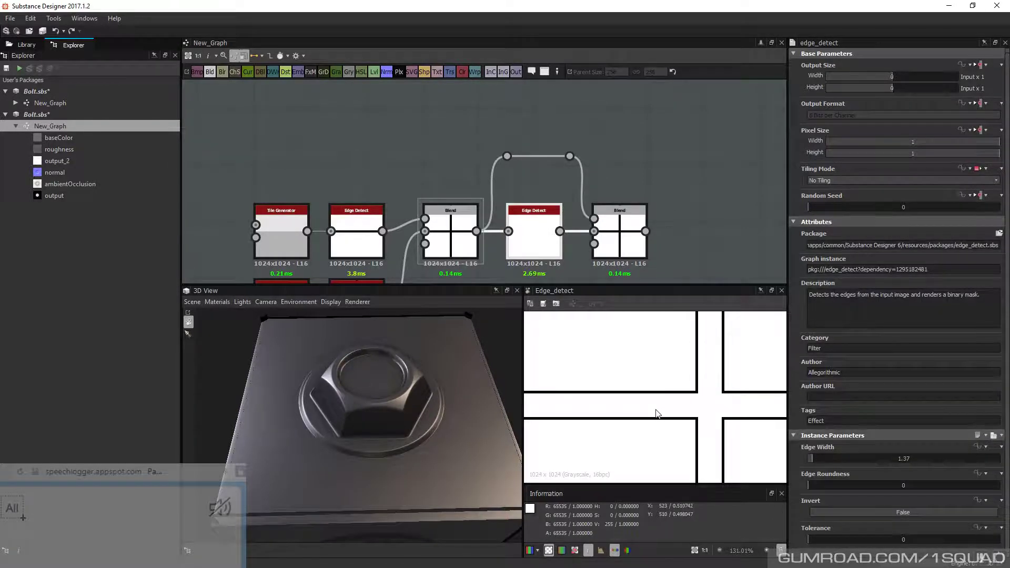
{"action": "middle_click_drag", "start_coordinate": [620, 235], "coordinate": [606, 226]}
{"action": "double_click", "coordinate": [606, 226]}
{"action": "double_click", "coordinate": [510, 229]}
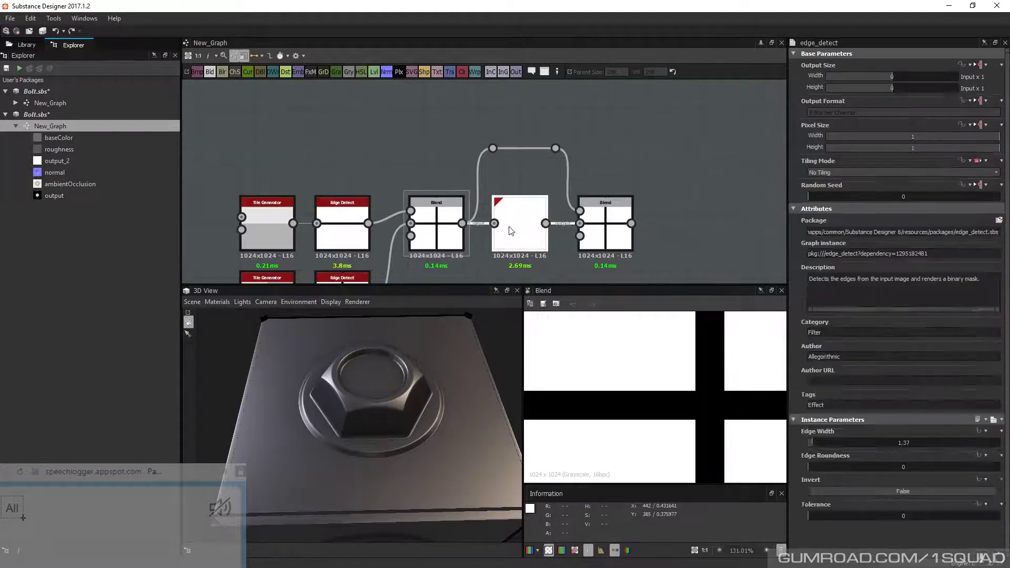
Raise the second-stage Edge Detect's Edge Roundness to 4.26 and on to 11.78 while previewing the final Blend
{"action": "left_click_drag", "start_coordinate": [812, 486], "coordinate": [829, 486]}
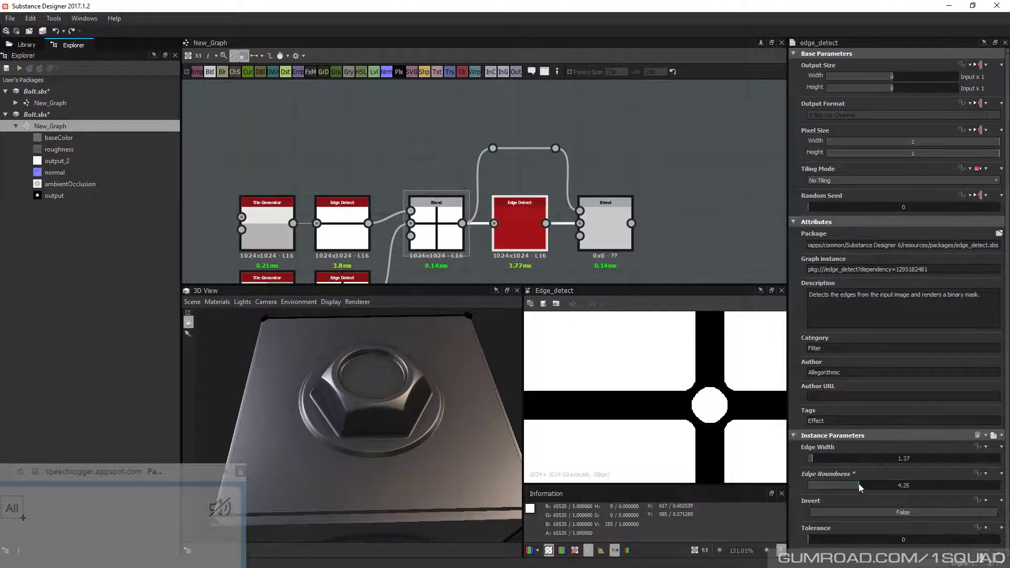
{"action": "double_click", "coordinate": [605, 225]}
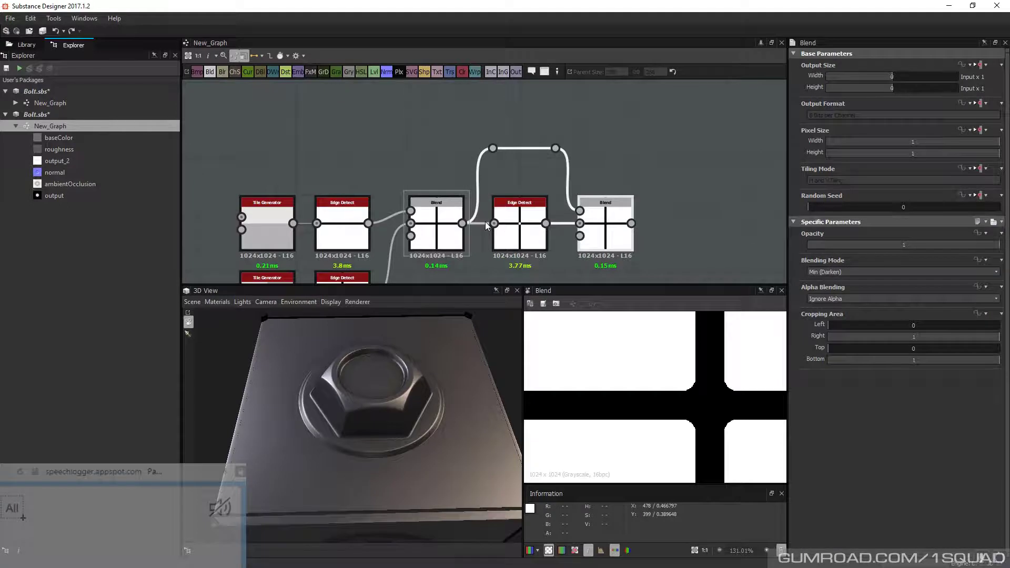
{"action": "left_click", "coordinate": [509, 226]}
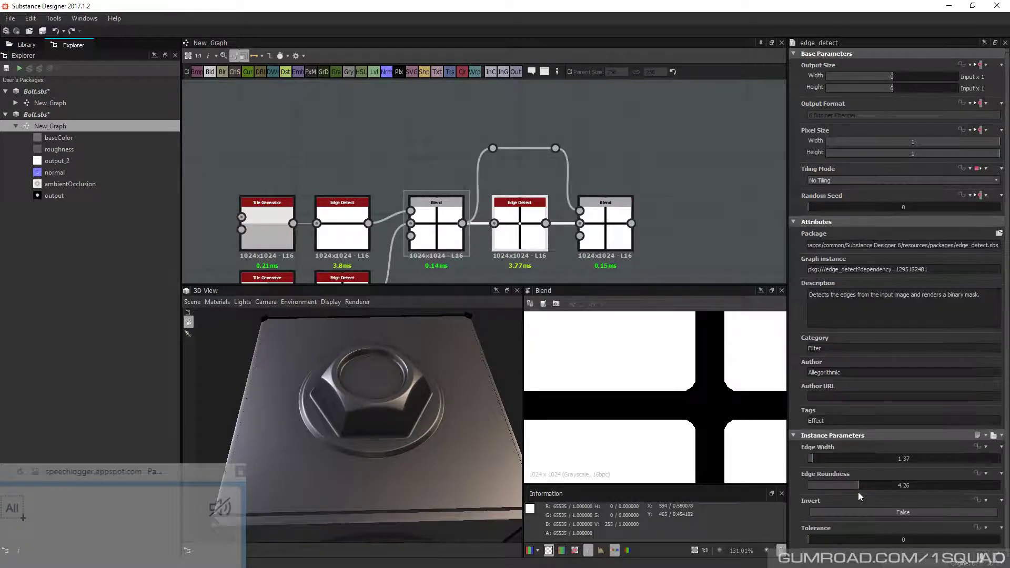
{"action": "left_click_drag", "start_coordinate": [858, 487], "coordinate": [949, 490]}
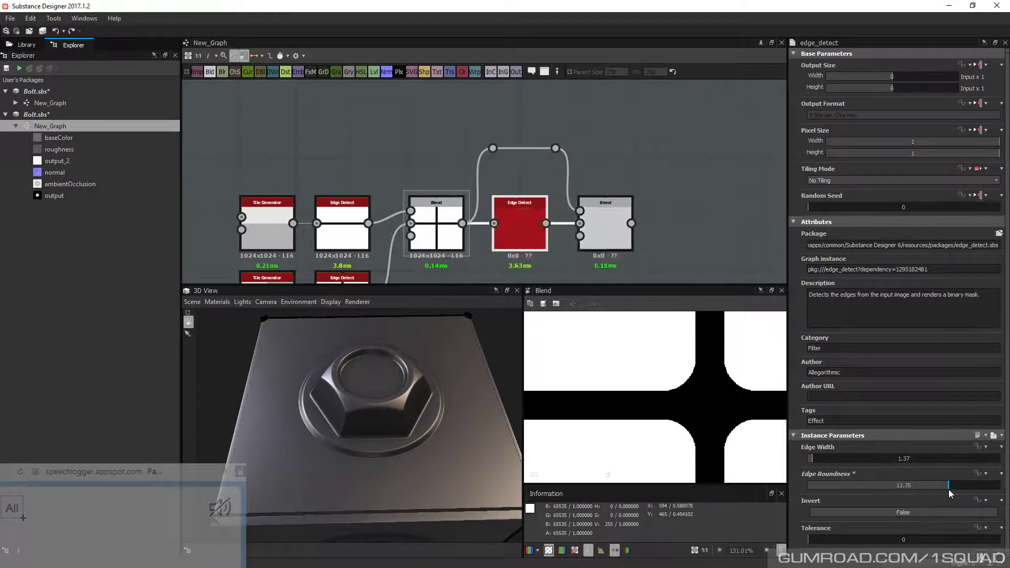
Add an unconnected Blend node after the rounded cross Blend, leaving space between them
{"action": "scroll", "coordinate": [606, 352], "scroll_direction": "down", "scroll_amount": 2}
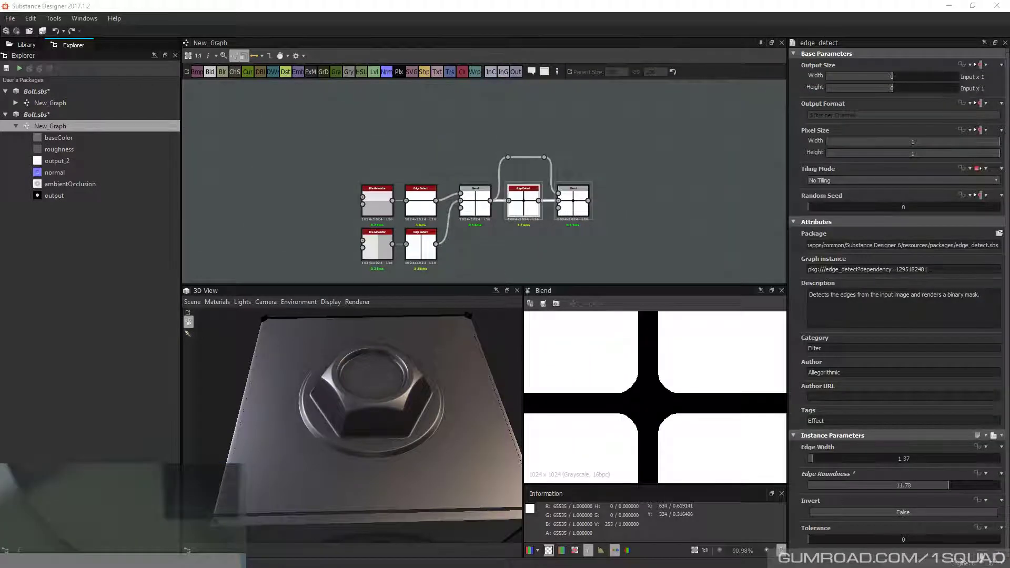
{"action": "middle_click_drag", "start_coordinate": [634, 215], "coordinate": [560, 209]}
{"action": "key", "text": "space"}
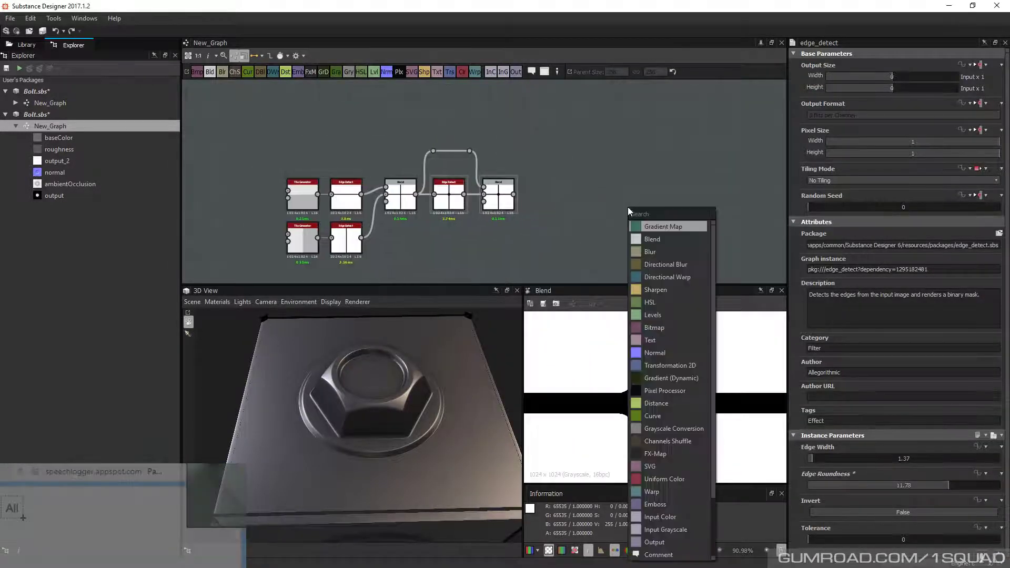
{"action": "type", "text": "bble"}
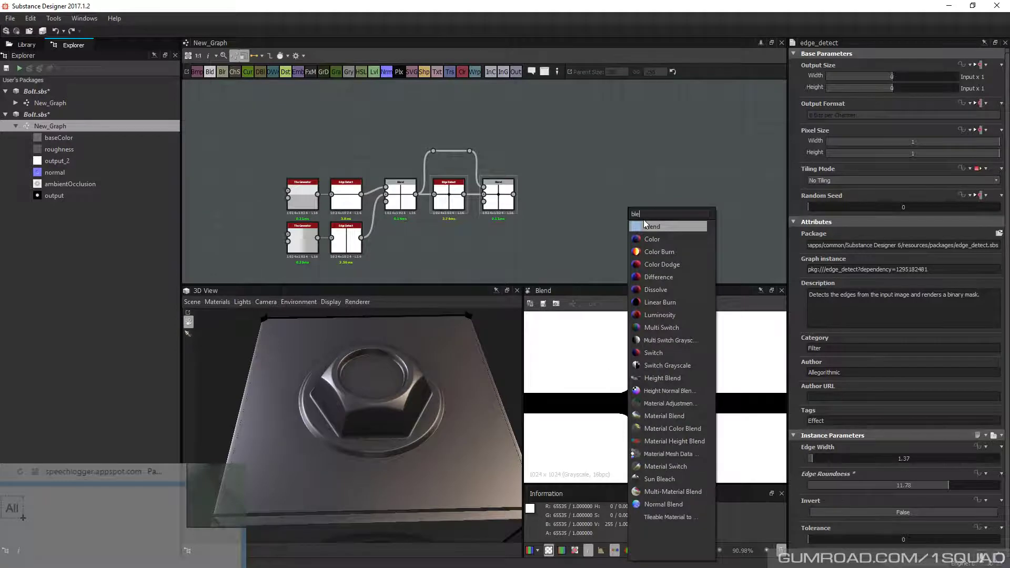
{"action": "key", "text": "Return"}
Add a Shape node above the cross mask nodes and set its Pattern to Pyramid
{"action": "key", "text": "space"}
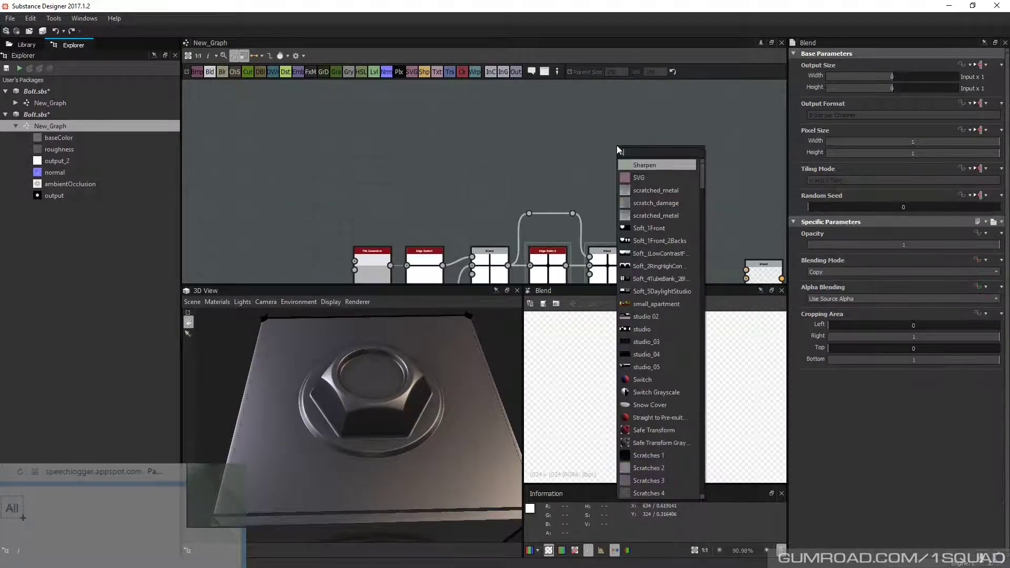
{"action": "type", "text": "sha"}
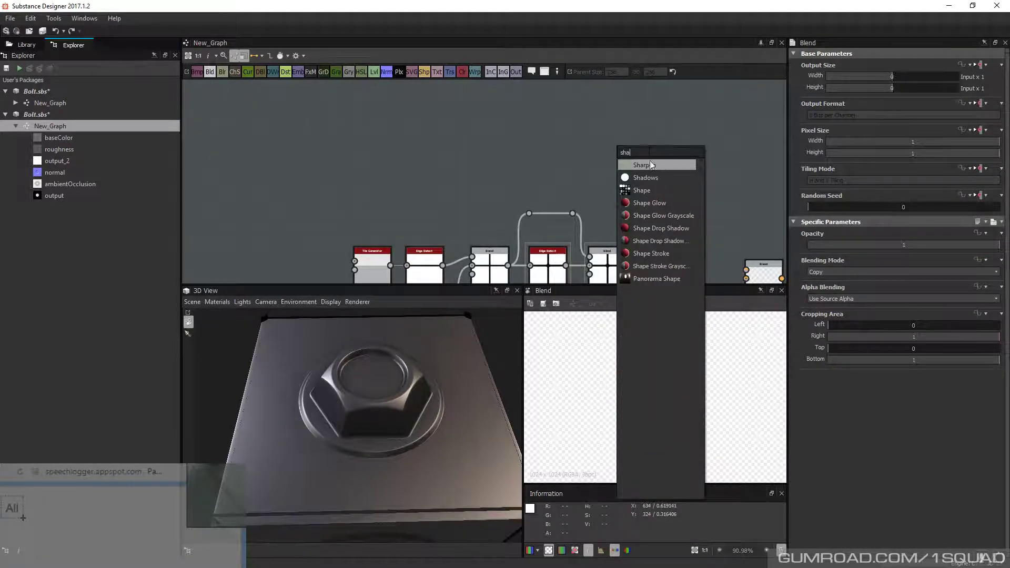
{"action": "left_click", "coordinate": [648, 190]}
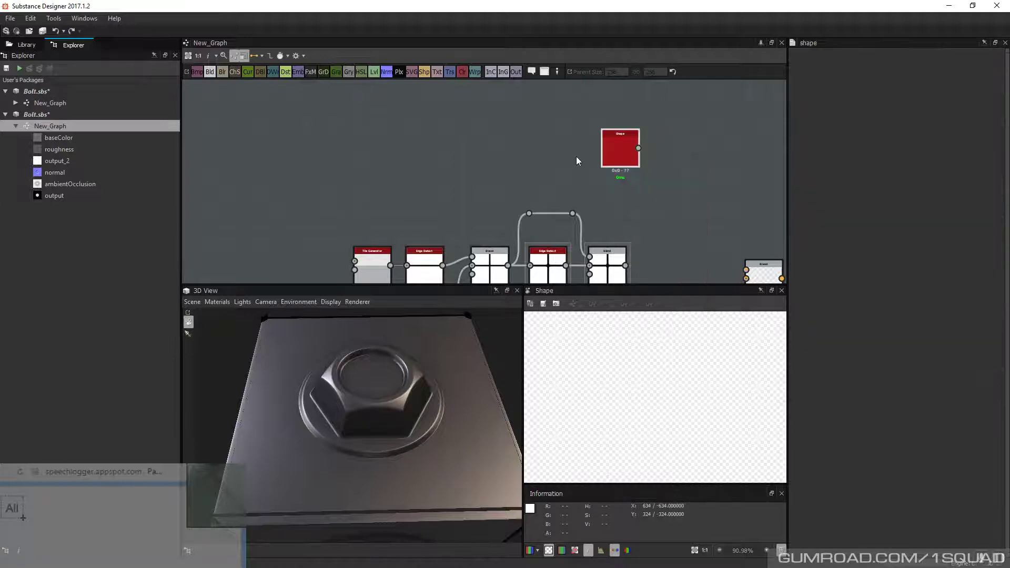
{"action": "left_click", "coordinate": [842, 413]}
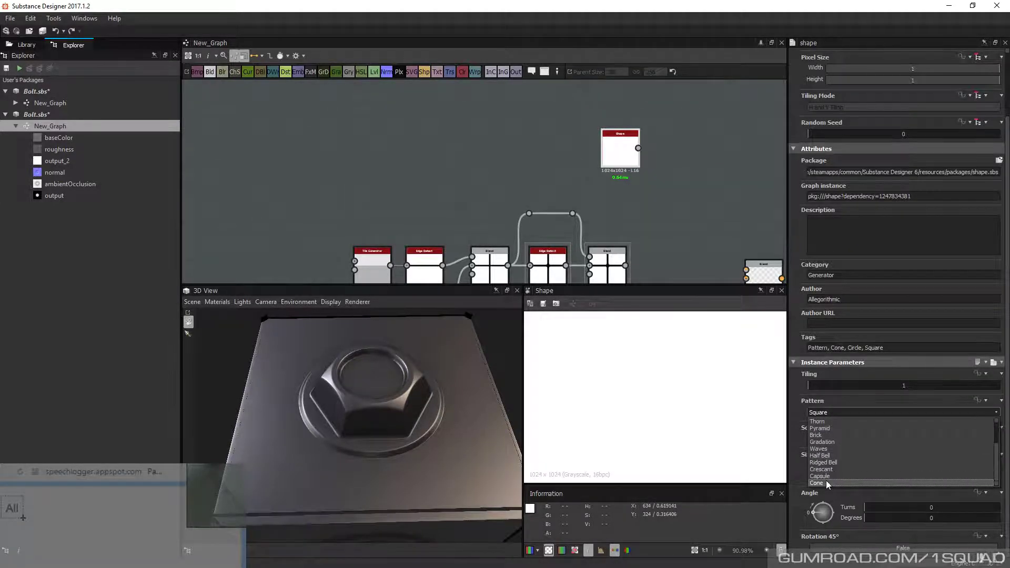
{"action": "left_click", "coordinate": [825, 427]}
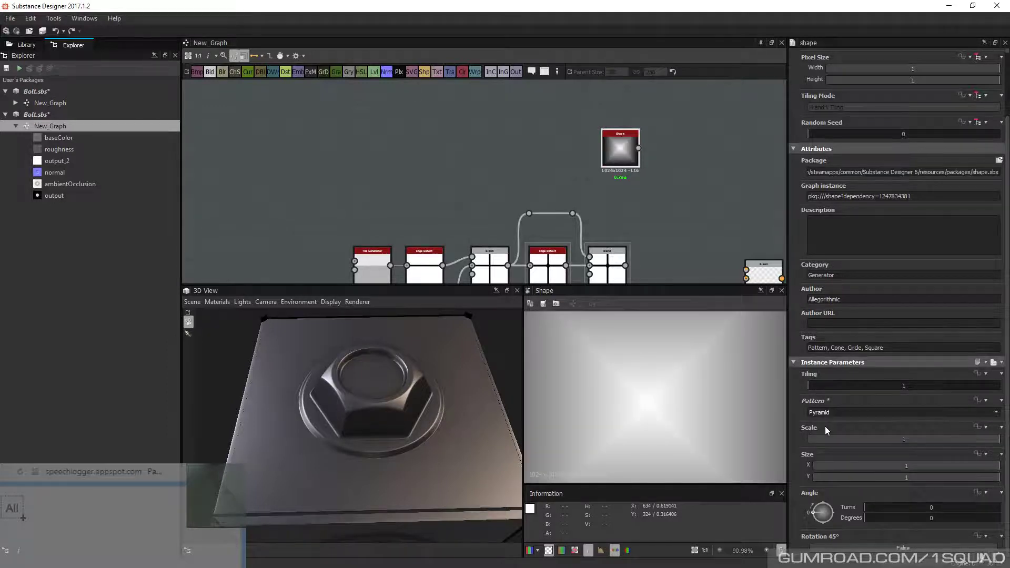
Add a Levels node fed by the pyramid Shape and lower its input white point to about two thirds of the histogram
{"action": "key", "text": "space"}
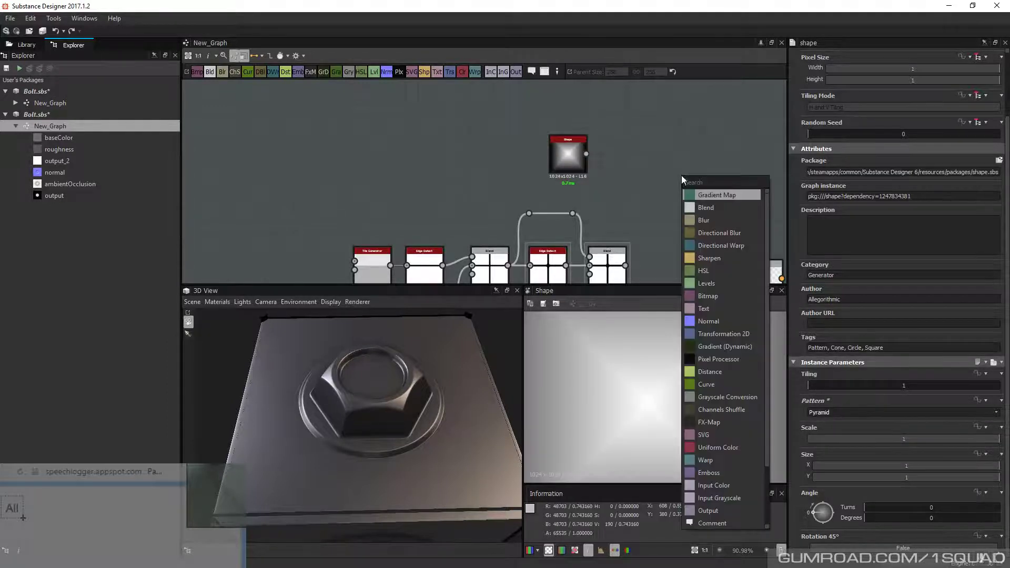
{"action": "type", "text": "leve"}
{"action": "key", "text": "Return"}
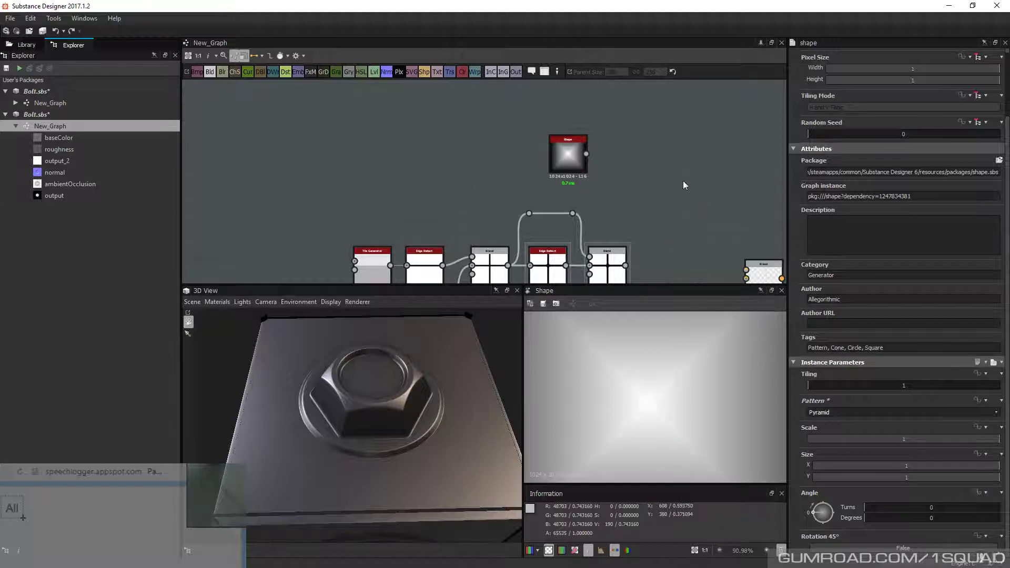
{"action": "key", "text": "ctrl+l"}
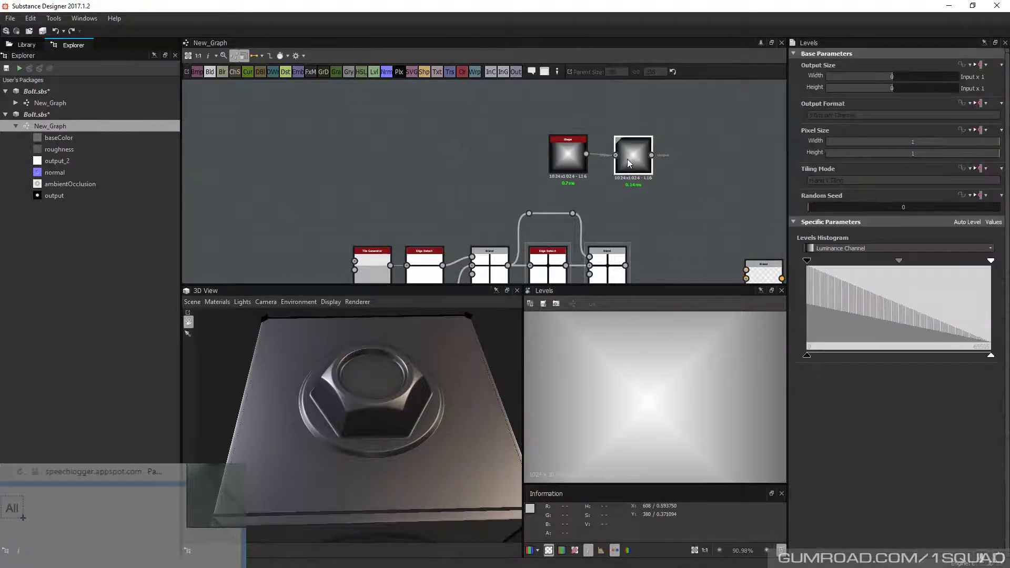
{"action": "left_click_drag", "start_coordinate": [991, 260], "coordinate": [930, 262]}
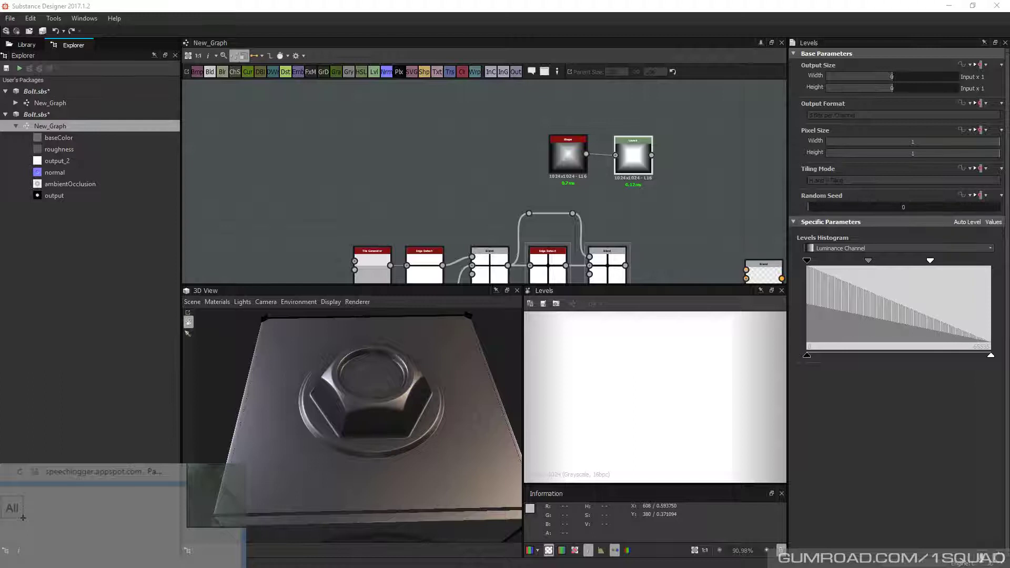
Invert the Levels output range and narrow its input range to about 0.46 for black and 0.81 for white
{"action": "middle_click_drag", "start_coordinate": [661, 186], "coordinate": [630, 178]}
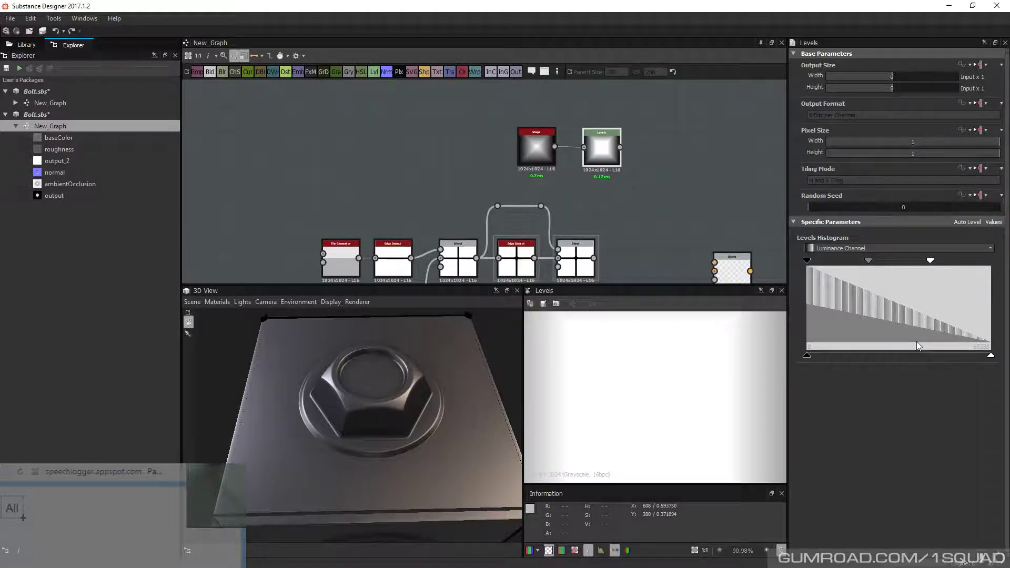
{"action": "left_click_drag", "start_coordinate": [991, 356], "coordinate": [780, 353]}
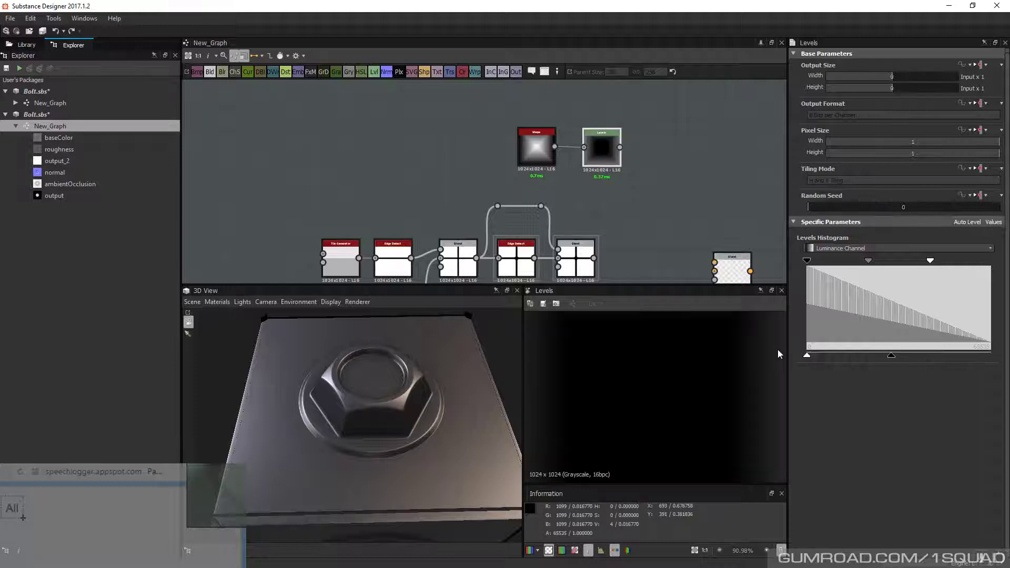
{"action": "key", "text": "ctrl+z"}
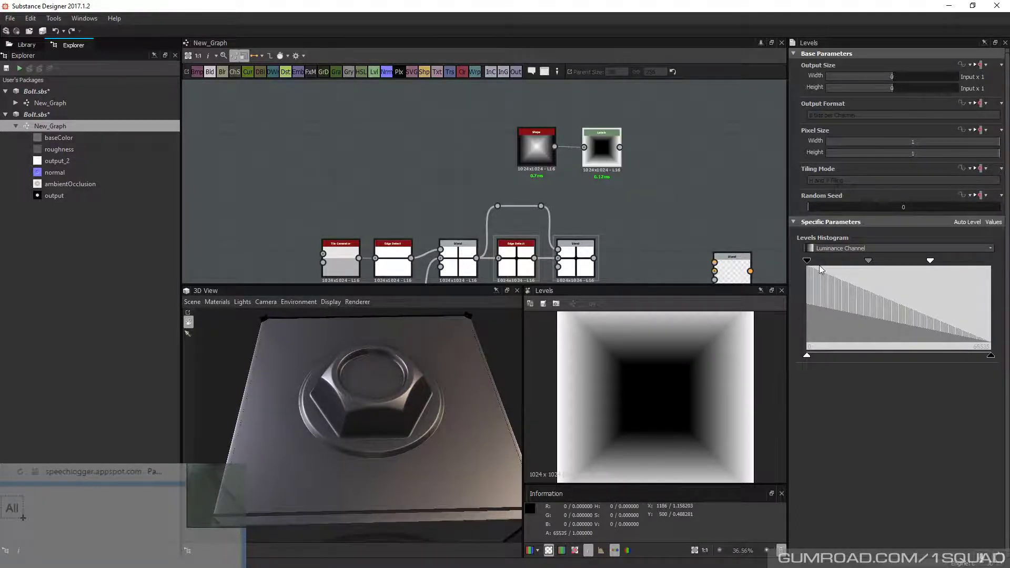
{"action": "left_click_drag", "start_coordinate": [807, 260], "coordinate": [893, 262]}
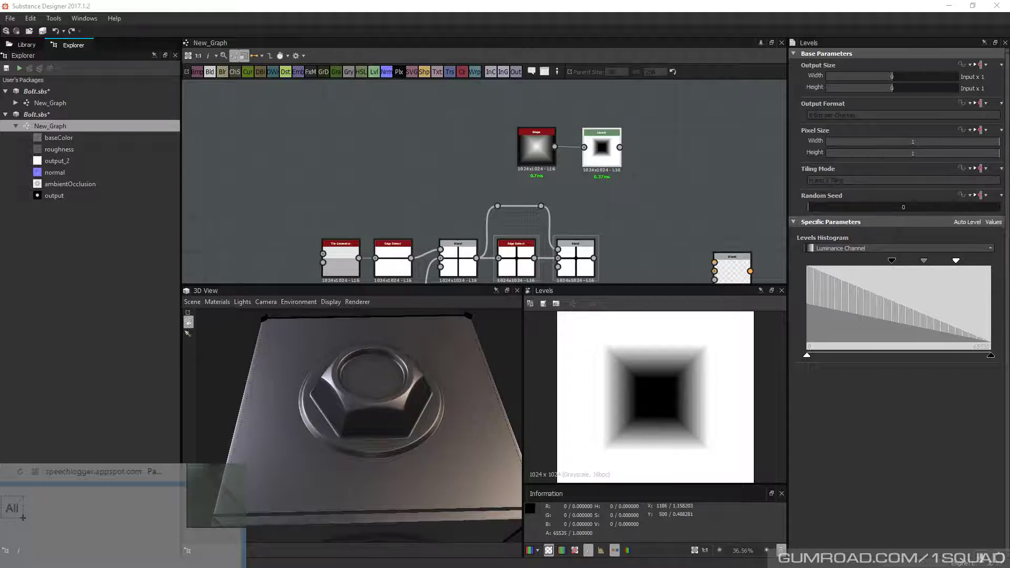
Connect the Levels to the new Blend's foreground and the rounded cross Blend to its background, and preview the result
{"action": "middle_click_drag", "start_coordinate": [720, 251], "coordinate": [643, 208]}
{"action": "left_click_drag", "start_coordinate": [658, 232], "coordinate": [581, 222]}
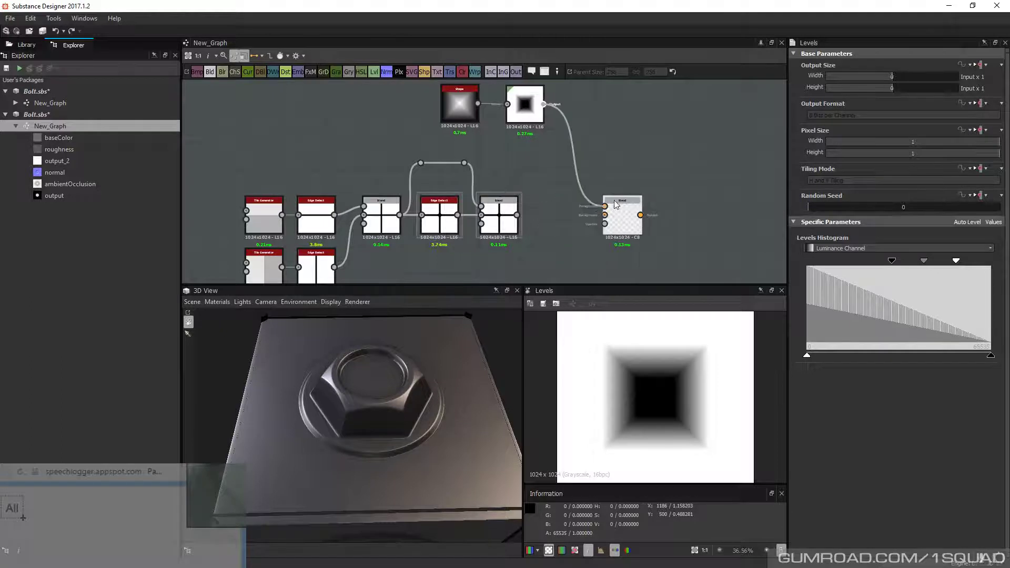
{"action": "left_click", "coordinate": [612, 209]}
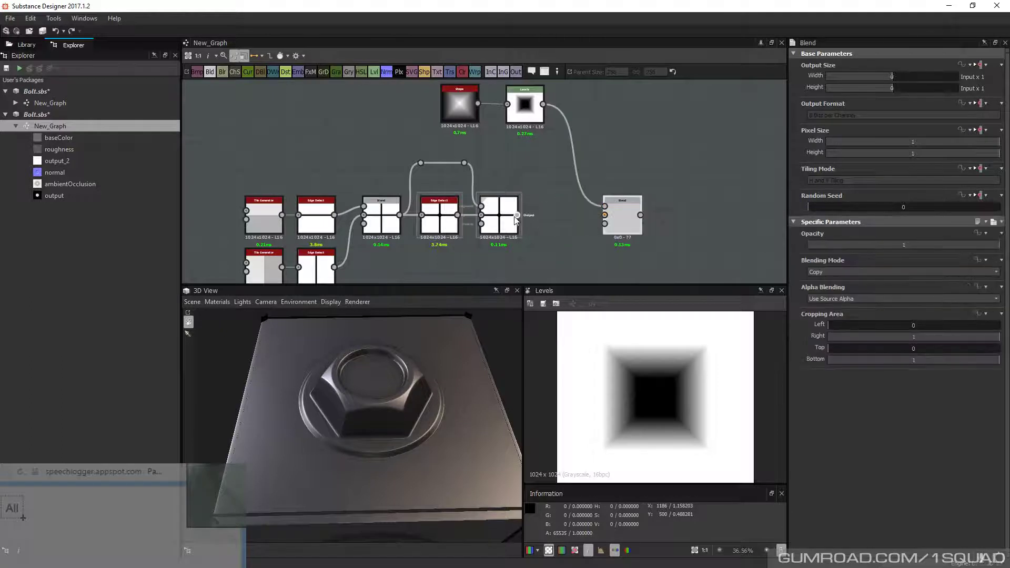
{"action": "left_click_drag", "start_coordinate": [585, 217], "coordinate": [605, 215]}
{"action": "double_click", "coordinate": [614, 215]}
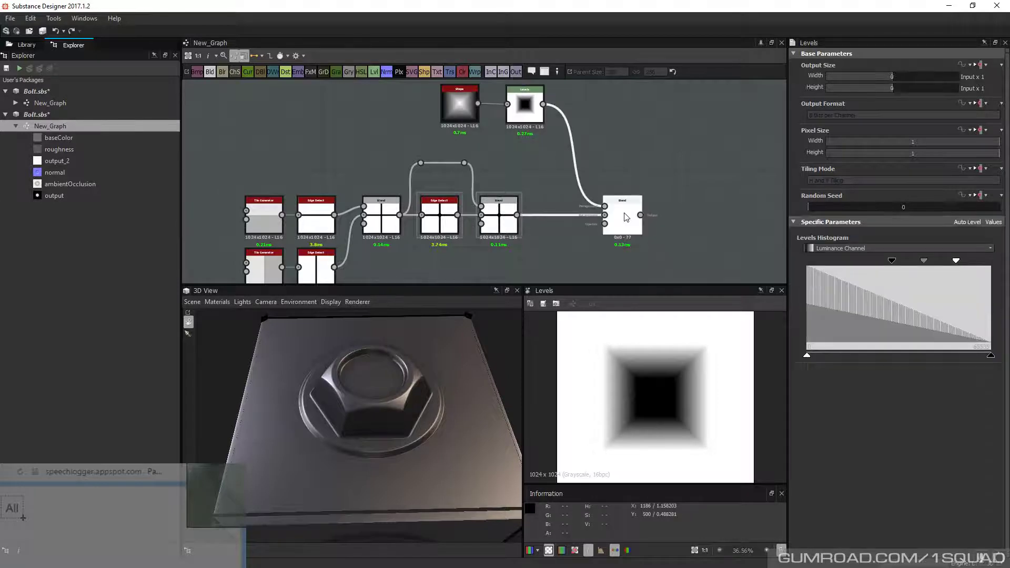
Set the new Blend's Alpha Blending to Ignore Alpha and its Blending Mode to Max (Lighten)
{"action": "left_click", "coordinate": [849, 299]}
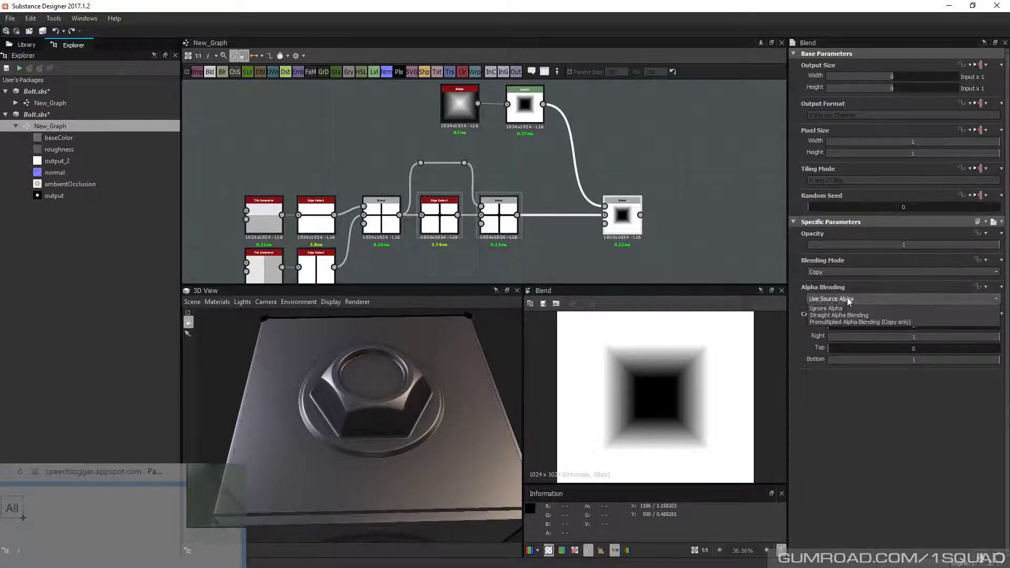
{"action": "left_click", "coordinate": [827, 308]}
{"action": "left_click", "coordinate": [842, 272]}
{"action": "left_click", "coordinate": [841, 316]}
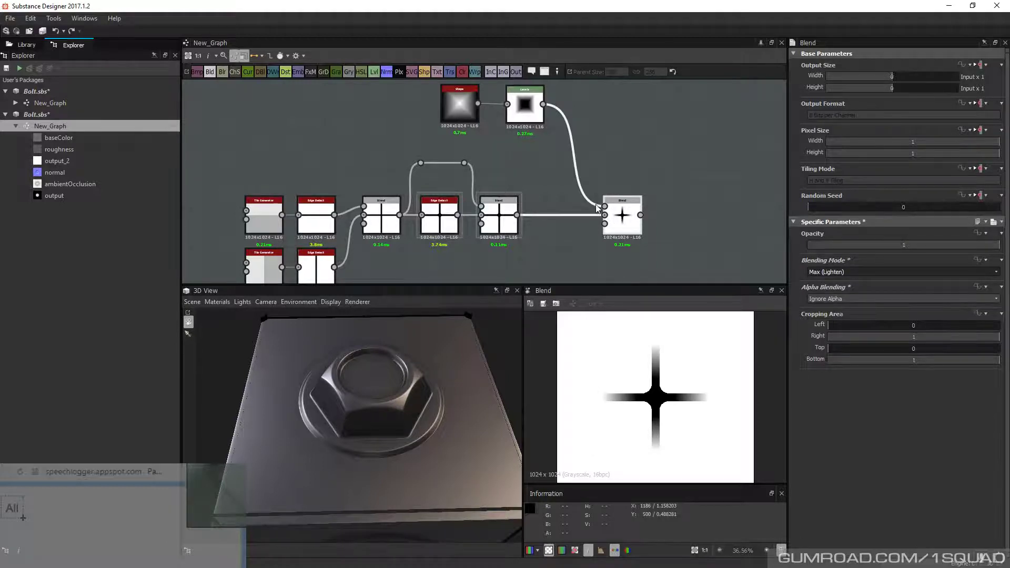
Add a Blend node with the bolt chain's final node as background and the faded cross Blend as foreground
{"action": "middle_click_drag", "start_coordinate": [597, 209], "coordinate": [580, 195]}
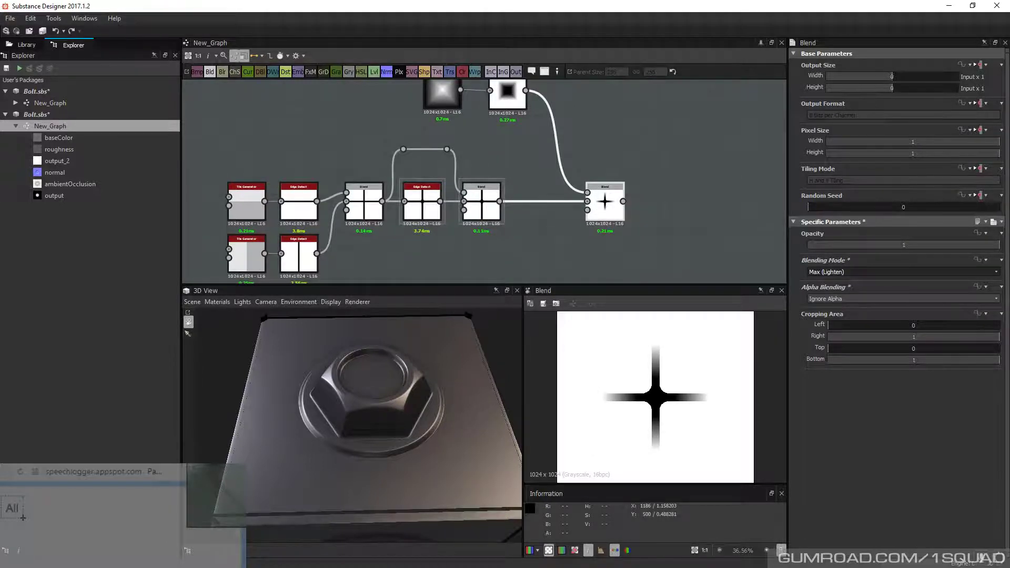
{"action": "scroll", "coordinate": [583, 159], "scroll_direction": "down", "scroll_amount": 5}
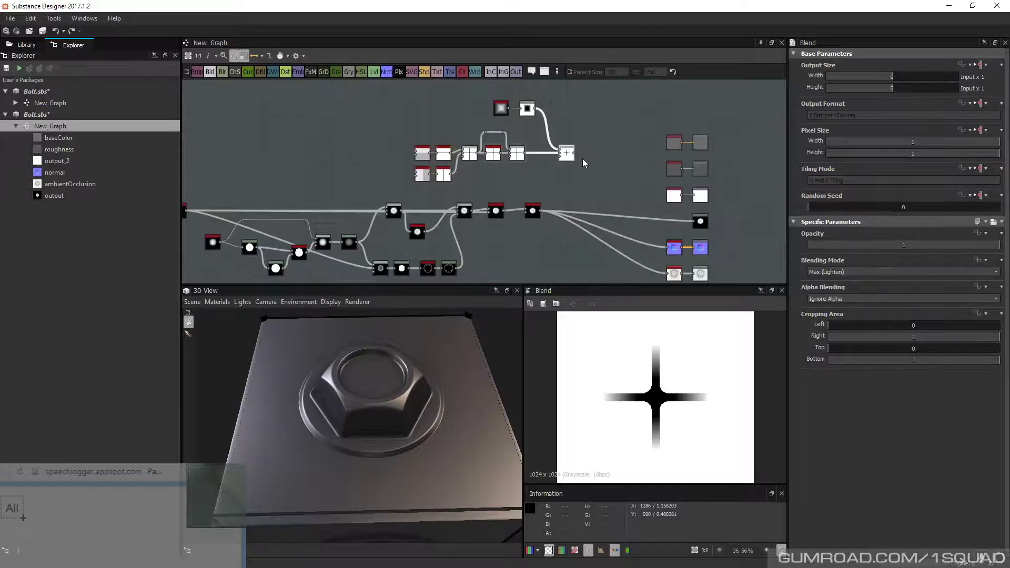
{"action": "scroll", "coordinate": [557, 197], "scroll_direction": "up", "scroll_amount": 1}
{"action": "key", "text": "space"}
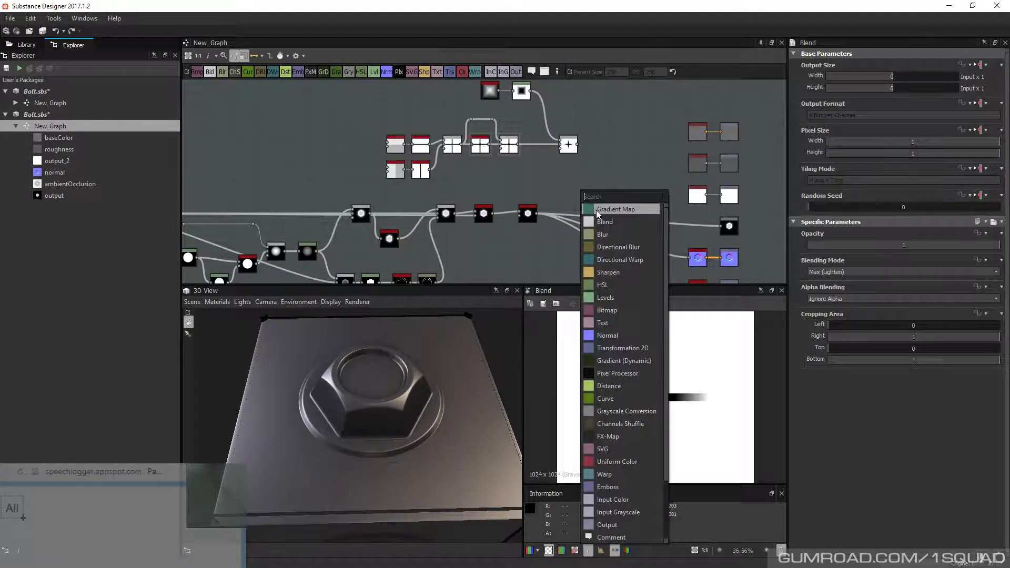
{"action": "left_click", "coordinate": [597, 210]}
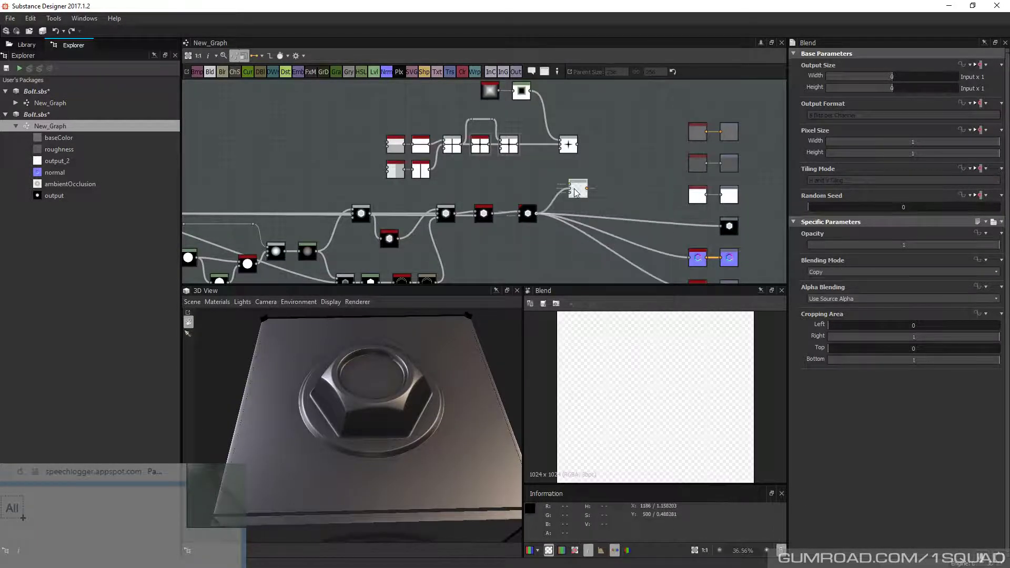
{"action": "middle_click_drag", "start_coordinate": [582, 173], "coordinate": [587, 189]}
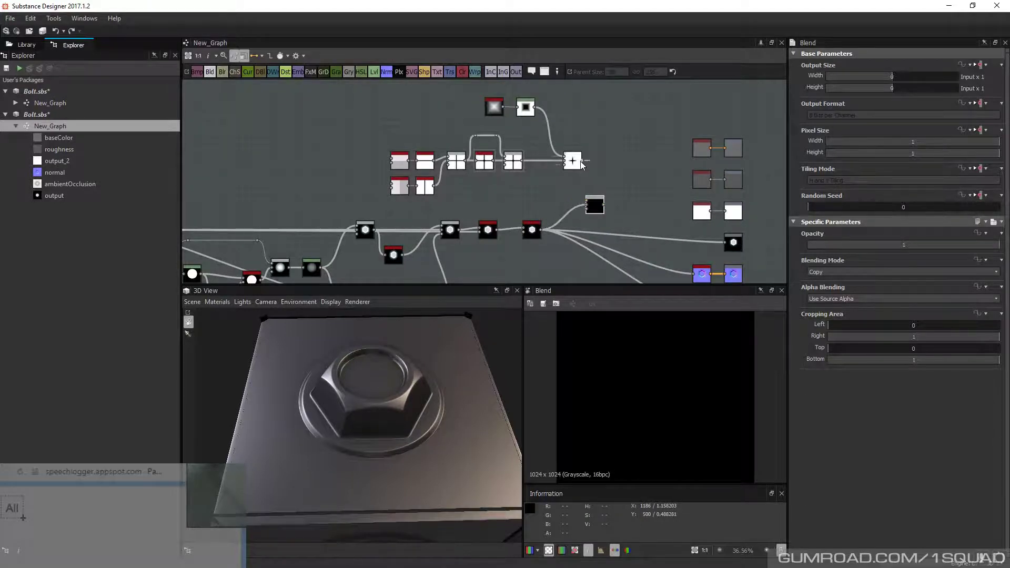
{"action": "left_click_drag", "start_coordinate": [581, 161], "coordinate": [596, 210]}
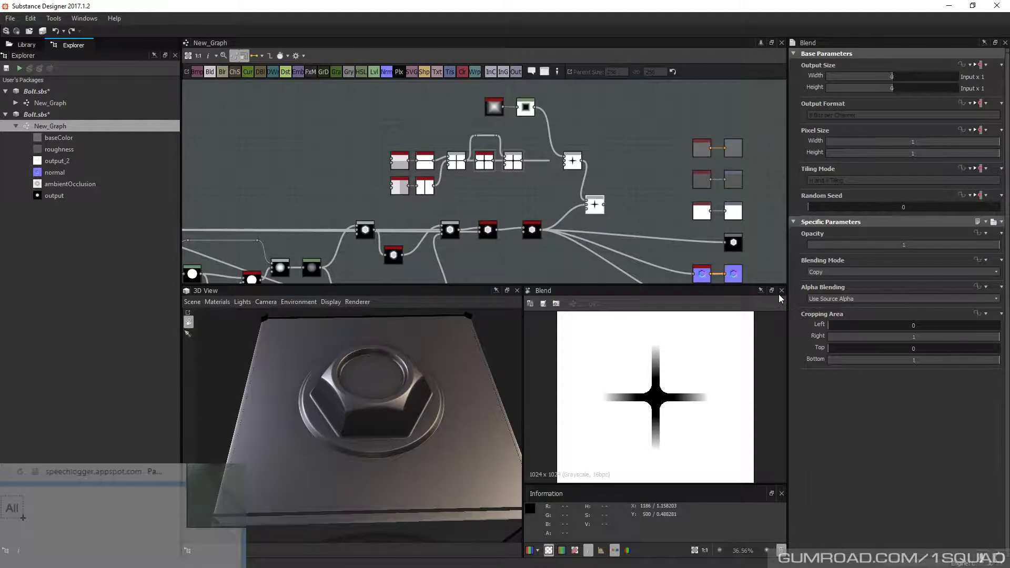
Insert the new Blend into the bolt's height chain ahead of the outputs, with Blending Mode Multiply and Opacity about 0.11
{"action": "left_click", "coordinate": [822, 272]}
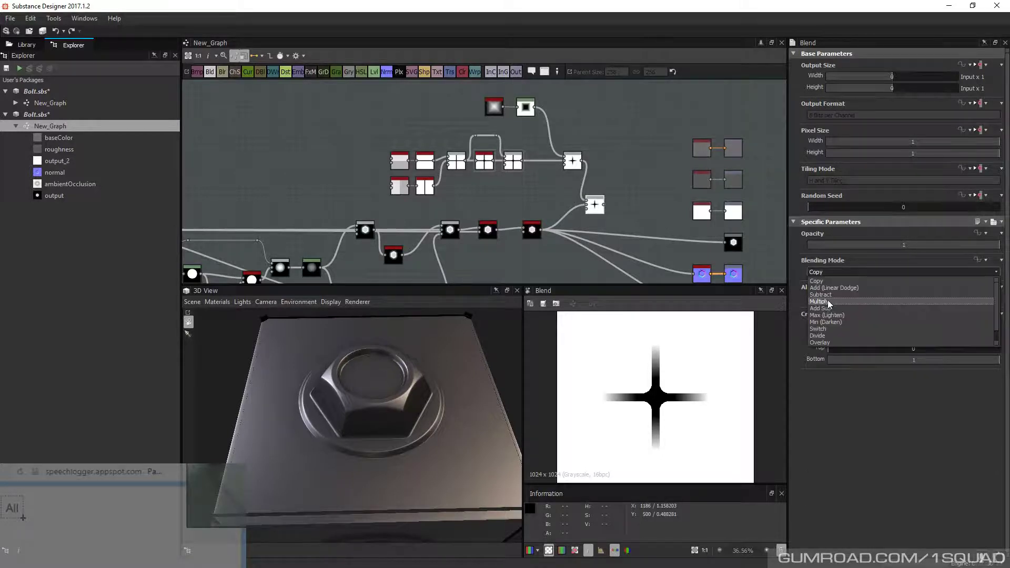
{"action": "left_click", "coordinate": [829, 301]}
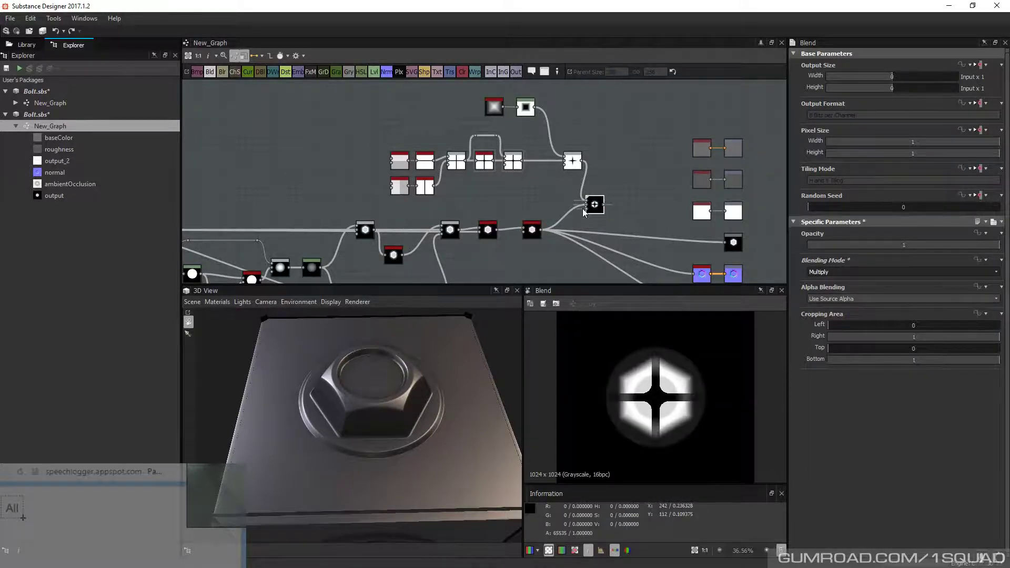
{"action": "left_click_drag", "start_coordinate": [603, 207], "coordinate": [603, 237]}
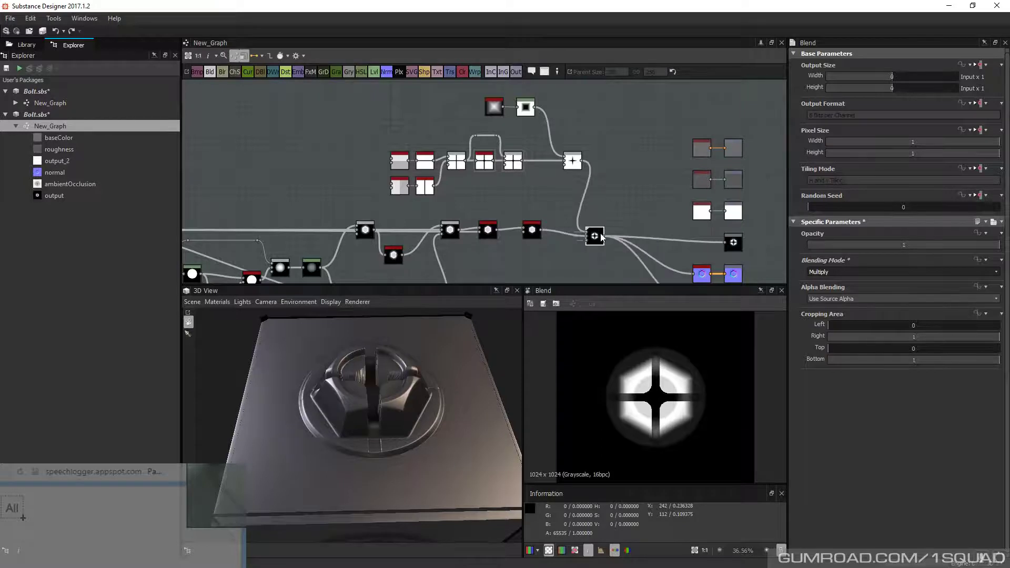
{"action": "left_click_drag", "start_coordinate": [864, 245], "coordinate": [829, 250]}
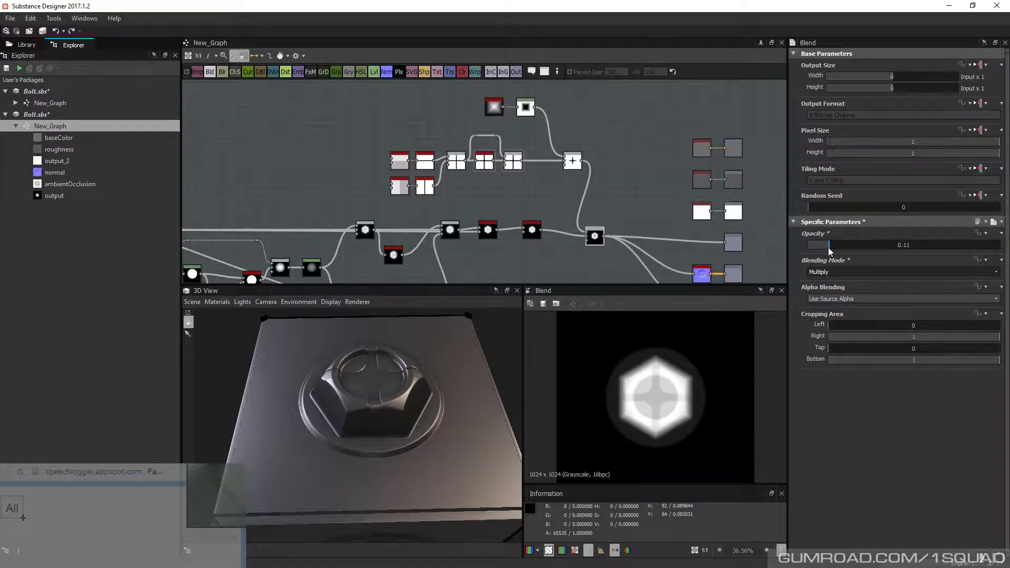
Reduce the Scale of the pyramid Shape feeding the cross fade Levels to 0.45
{"action": "left_click", "coordinate": [526, 108]}
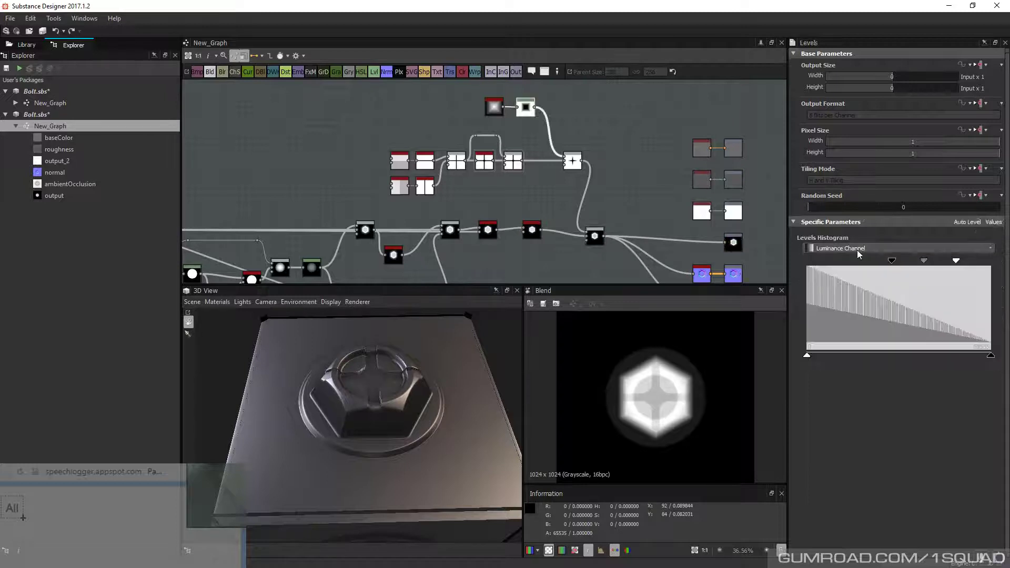
{"action": "left_click", "coordinate": [498, 111]}
{"action": "scroll", "coordinate": [852, 363], "scroll_direction": "down", "scroll_amount": 2}
{"action": "scroll", "coordinate": [887, 431], "scroll_direction": "down", "scroll_amount": 1}
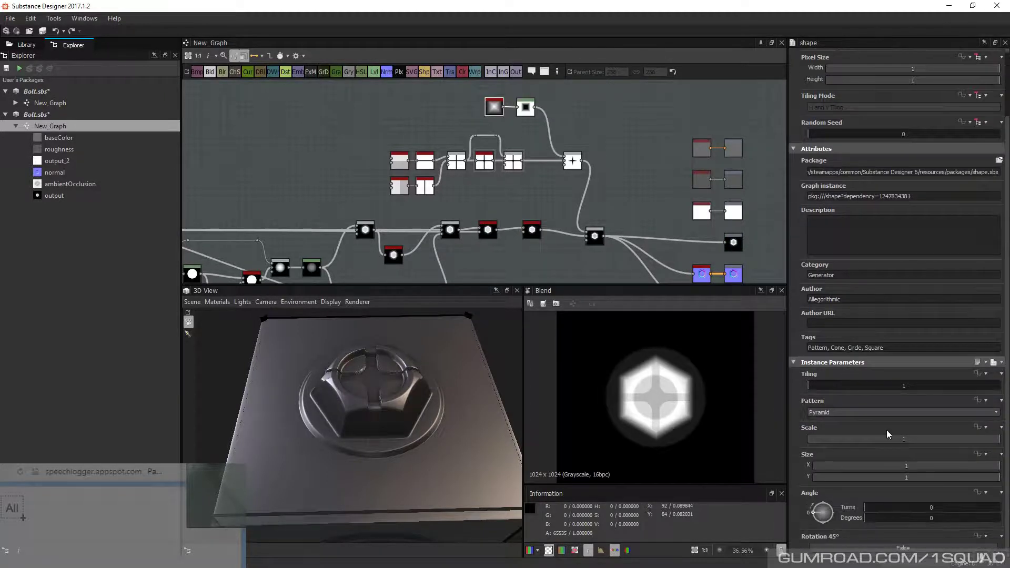
{"action": "left_click_drag", "start_coordinate": [937, 438], "coordinate": [894, 438]}
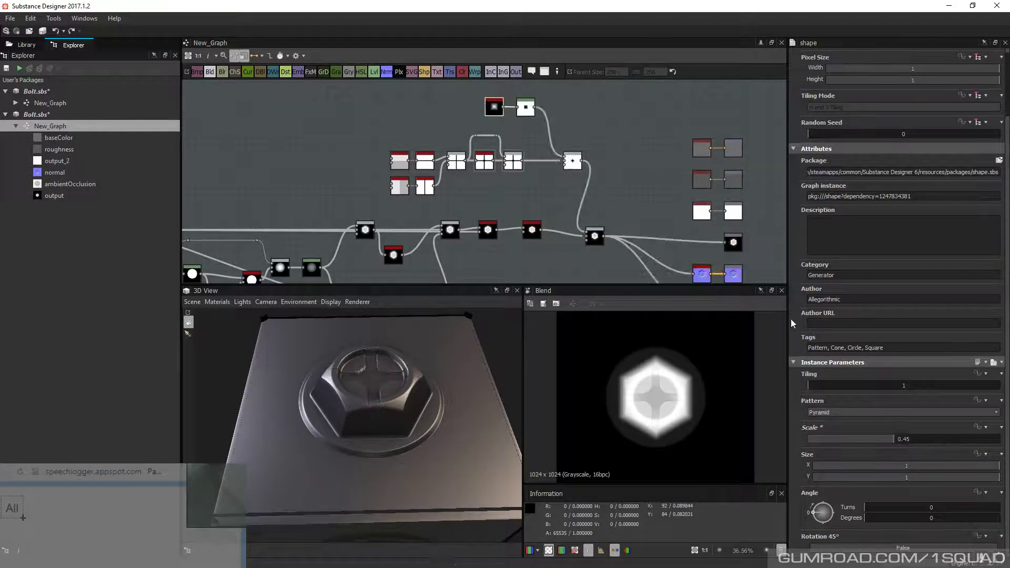
Set the fade Levels' input black point to 0 and its input white point to about 0.74
{"action": "left_click", "coordinate": [521, 113]}
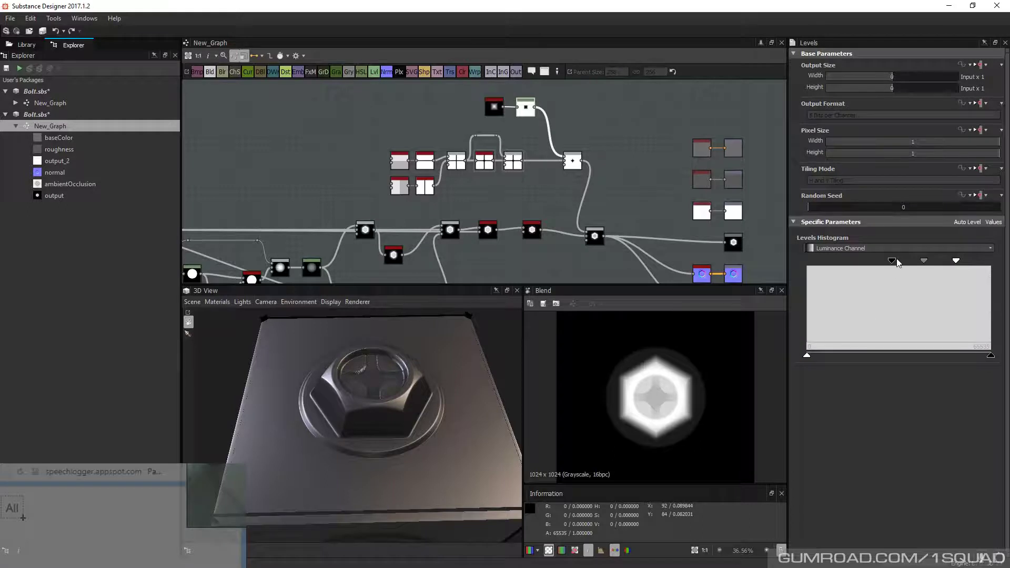
{"action": "left_click_drag", "start_coordinate": [894, 261], "coordinate": [807, 261]}
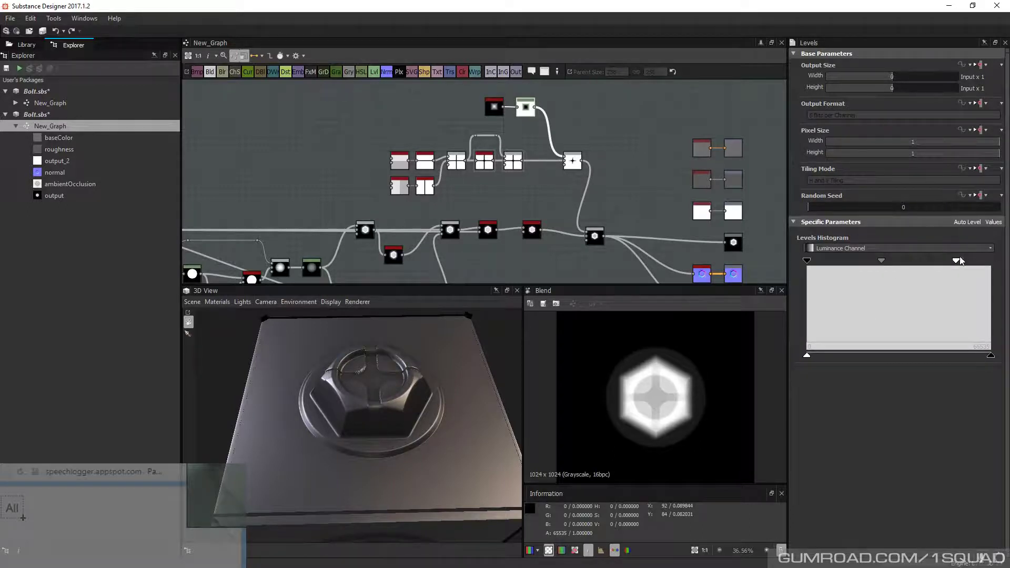
{"action": "left_click_drag", "start_coordinate": [957, 261], "coordinate": [943, 261]}
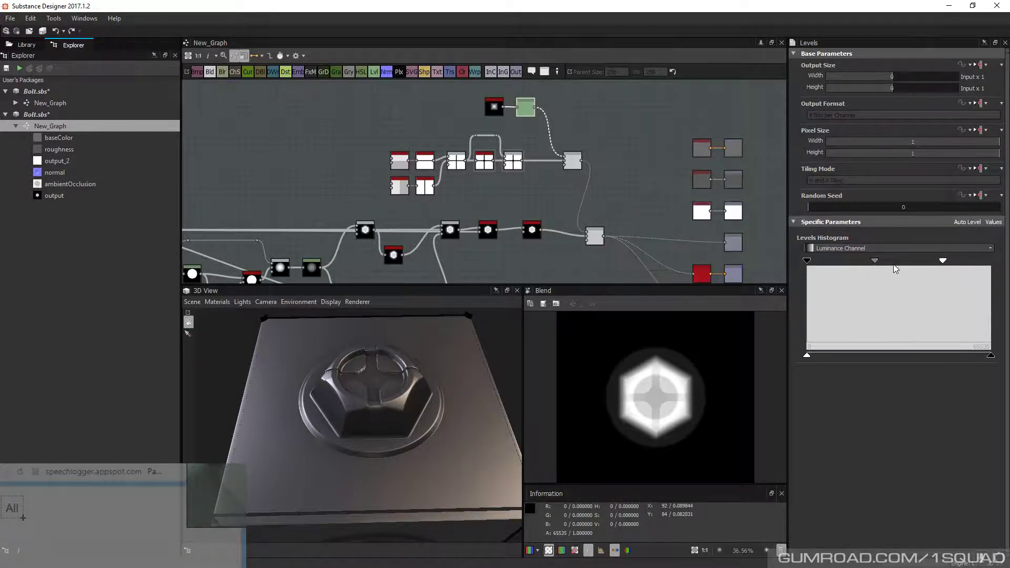
Reduce the pyramid Shape's Scale to 0.18 and check the shortened cross recess on the bolt up close in 3D
{"action": "left_click", "coordinate": [495, 112]}
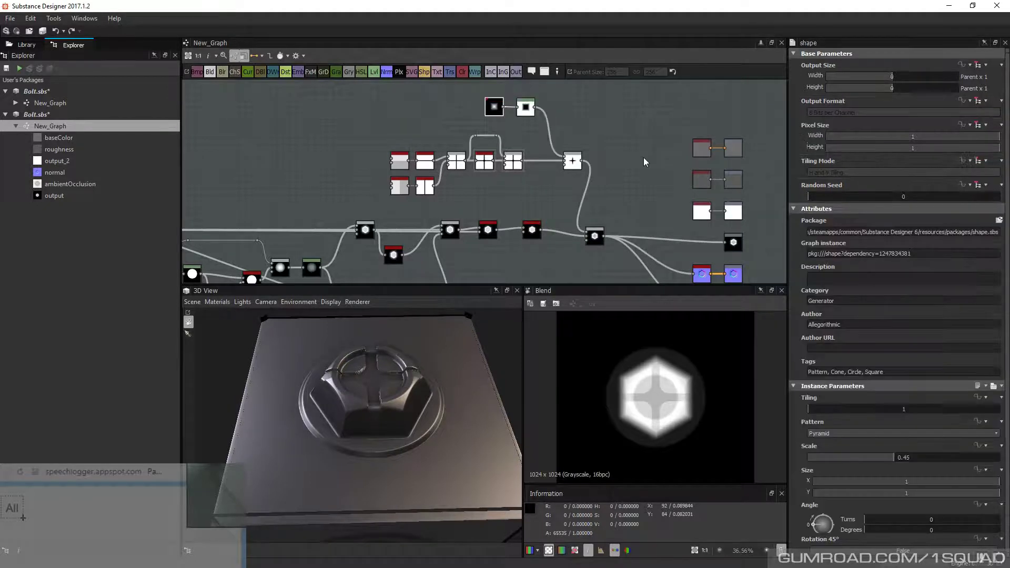
{"action": "left_click_drag", "start_coordinate": [893, 457], "coordinate": [842, 512]}
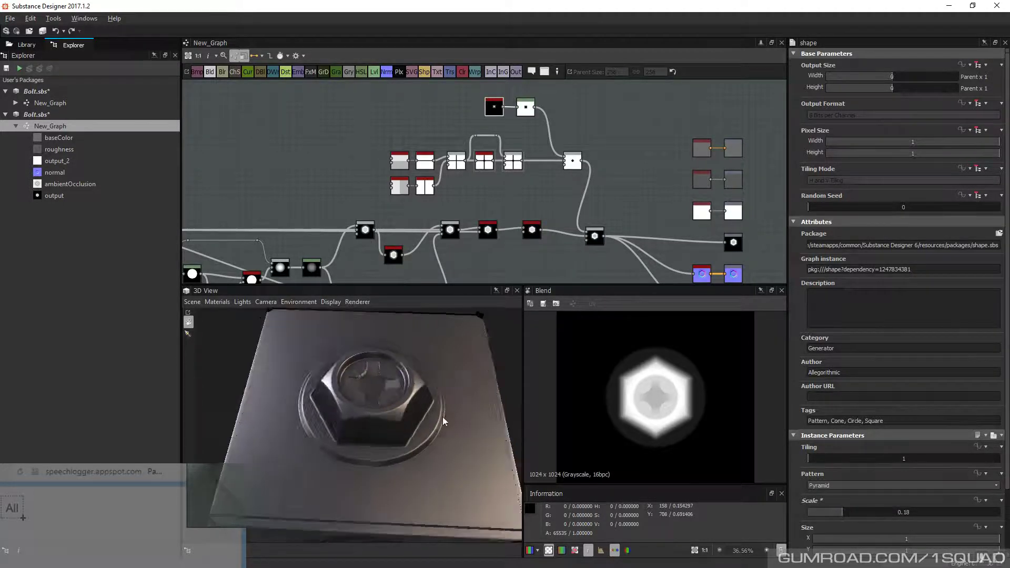
{"action": "scroll", "coordinate": [421, 416], "scroll_direction": "up", "scroll_amount": 5}
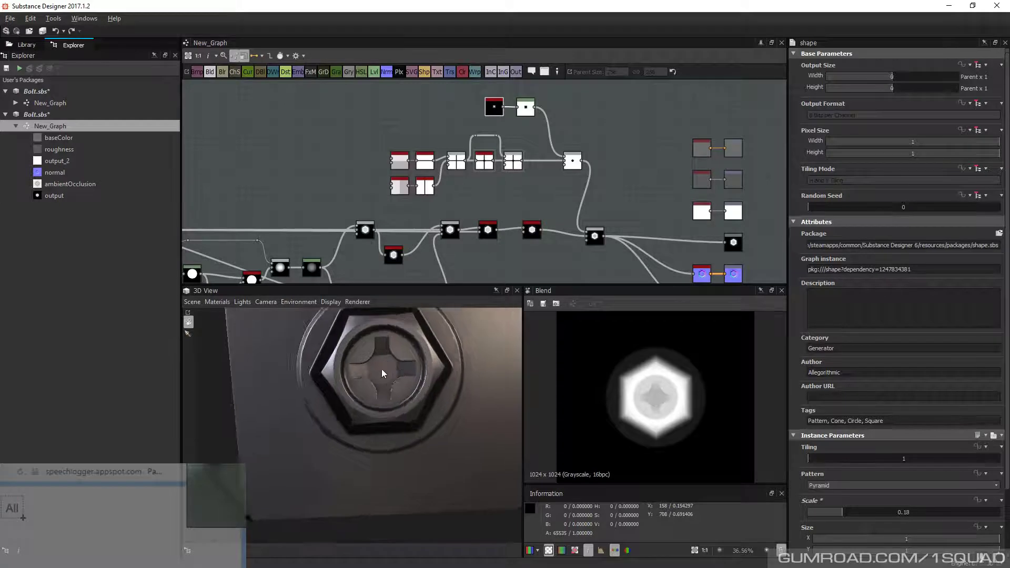
{"action": "scroll", "coordinate": [384, 373], "scroll_direction": "up", "scroll_amount": 2}
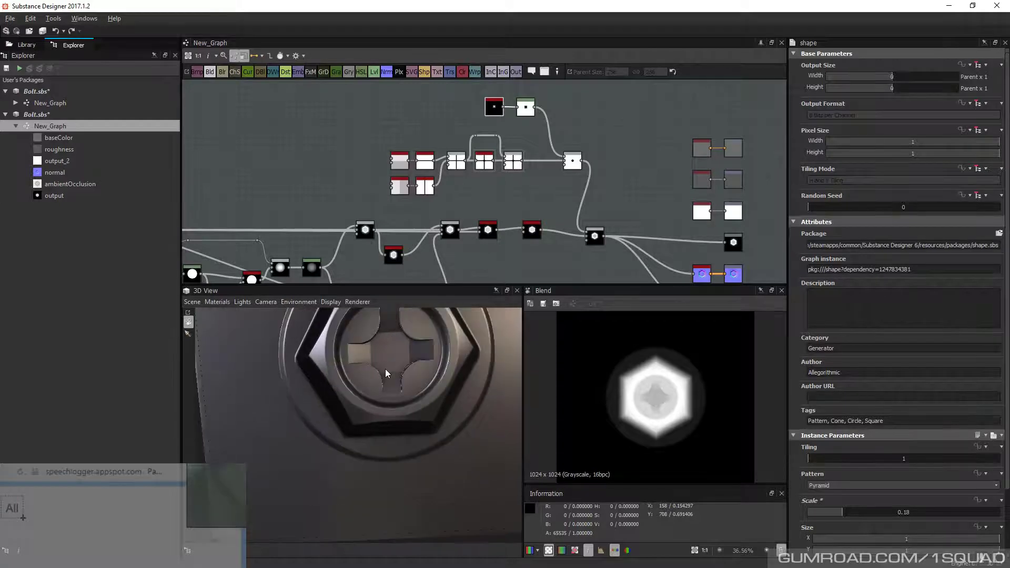
{"action": "middle_click_drag", "start_coordinate": [385, 369], "coordinate": [389, 402]}
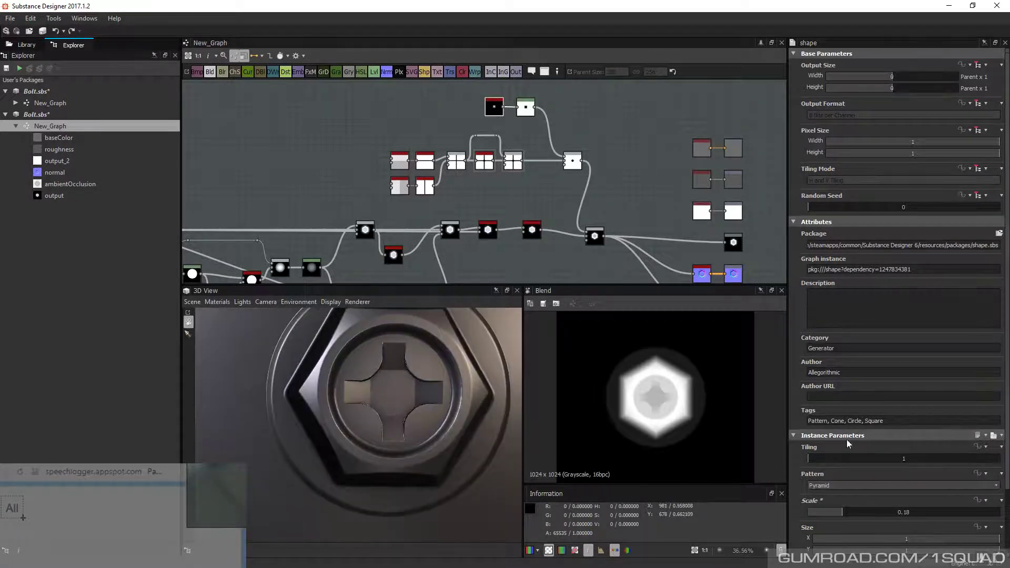
{"action": "left_click_drag", "start_coordinate": [842, 512], "coordinate": [842, 513]}
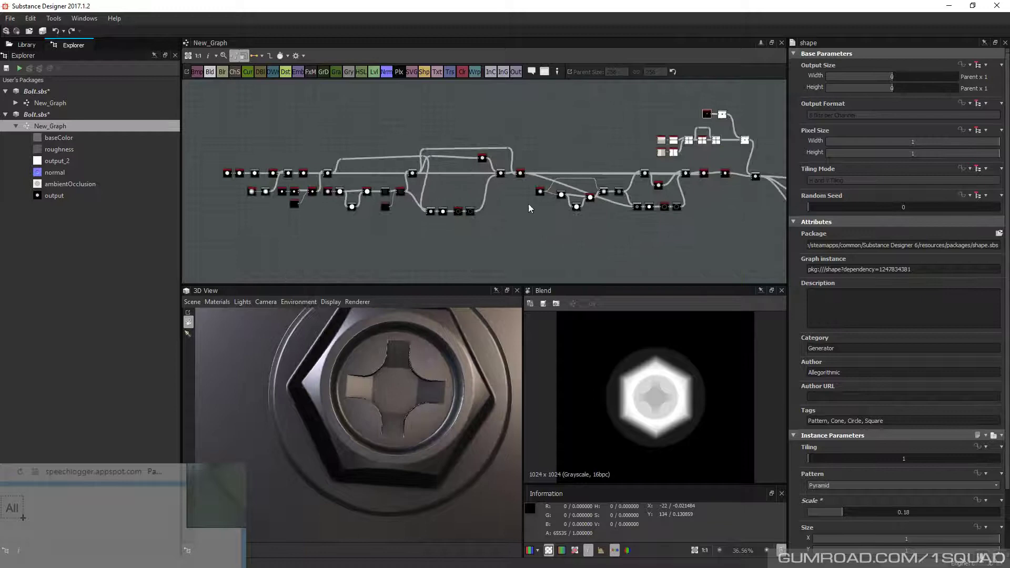
Set the Edge Width to 5 on both Edge Detect nodes that form the cross's horizontal and vertical bars
{"action": "scroll", "coordinate": [268, 167], "scroll_direction": "up", "scroll_amount": 4}
{"action": "middle_click_drag", "start_coordinate": [268, 166], "coordinate": [462, 164]}
{"action": "scroll", "coordinate": [463, 163], "scroll_direction": "down", "scroll_amount": 5}
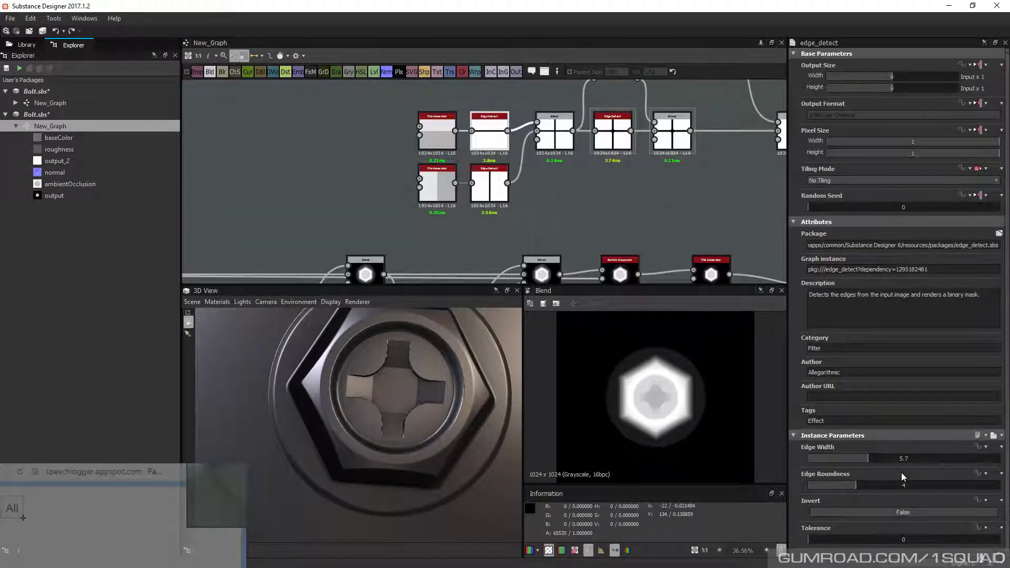
{"action": "scroll", "coordinate": [923, 459], "scroll_direction": "down", "scroll_amount": 7}
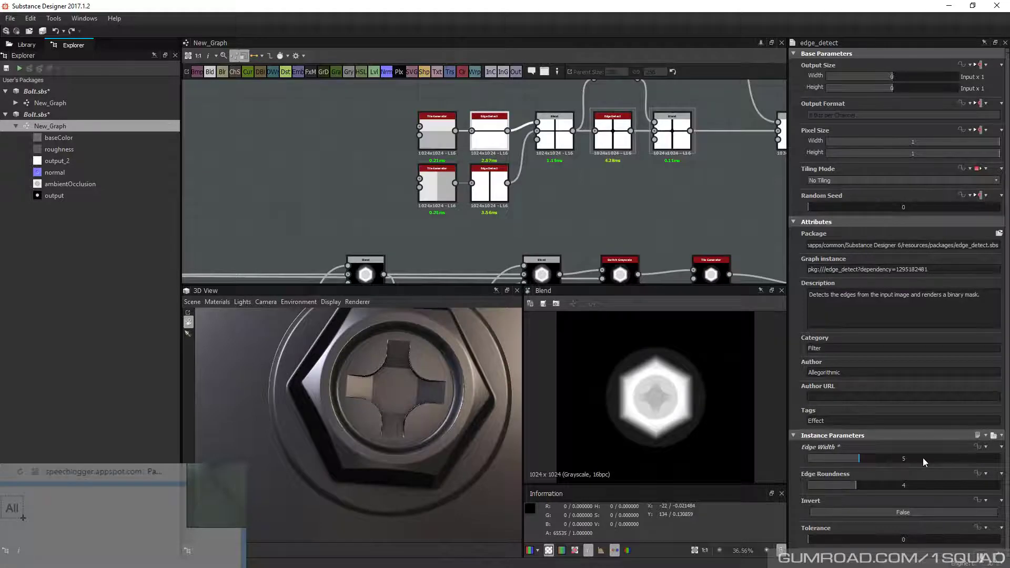
{"action": "double_click", "coordinate": [923, 458]}
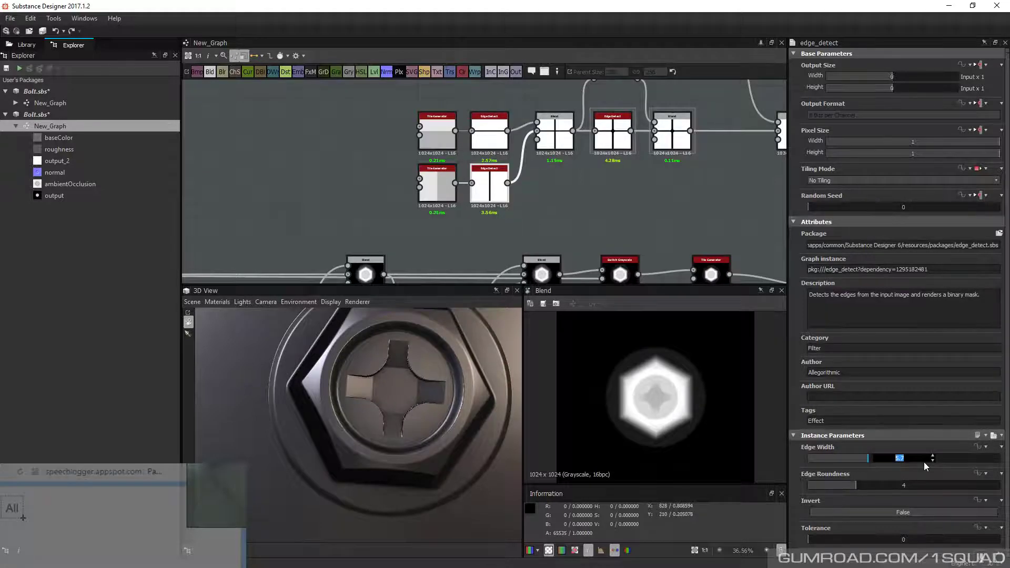
{"action": "type", "text": "5"}
{"action": "key", "text": "Return"}
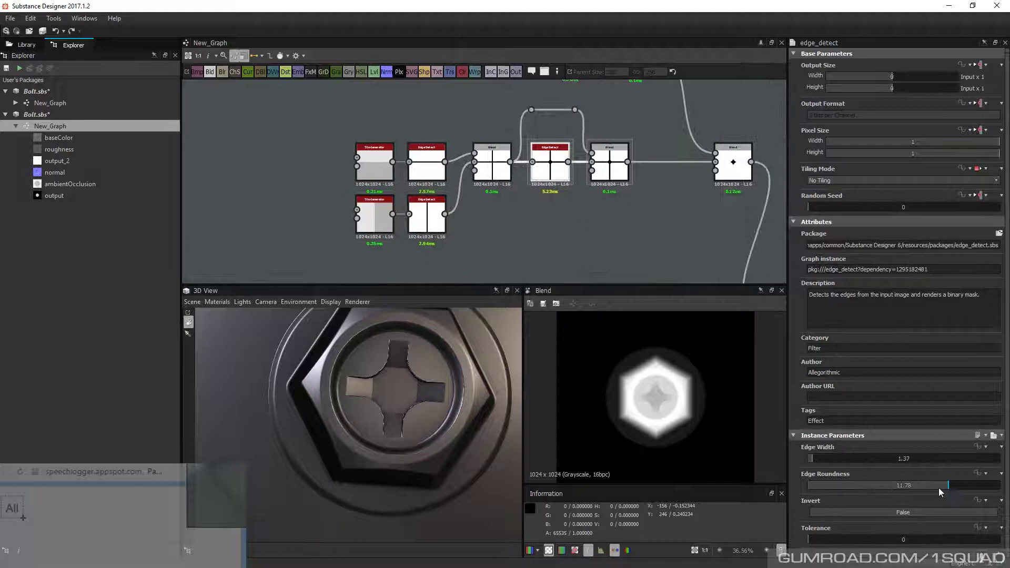
Set the Edge Roundness of the combined cross's Edge Detect to 9.05 and inspect the bolt head from an angle
{"action": "left_click_drag", "start_coordinate": [939, 488], "coordinate": [916, 485]}
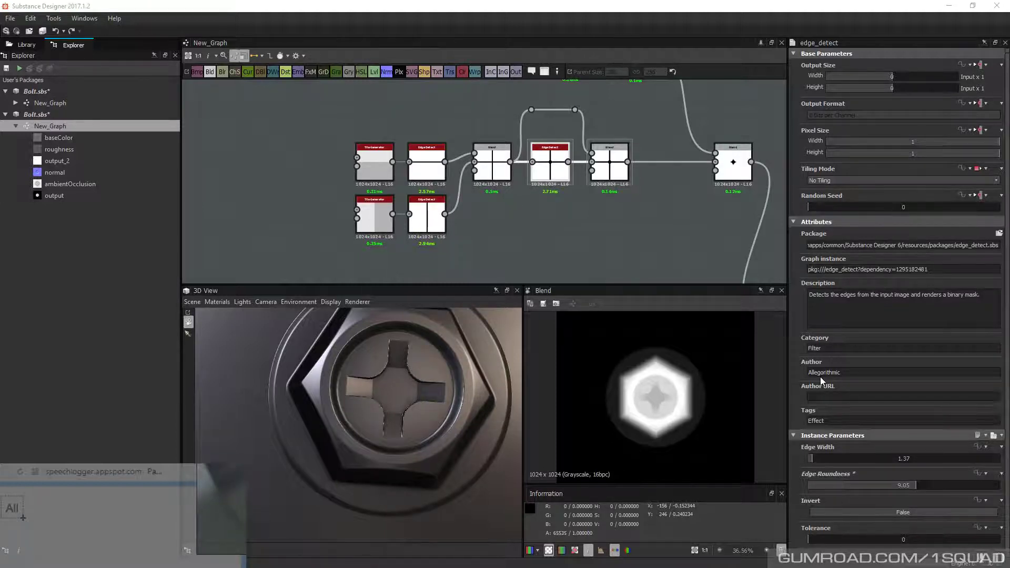
{"action": "left_click_drag", "start_coordinate": [427, 390], "coordinate": [379, 351]}
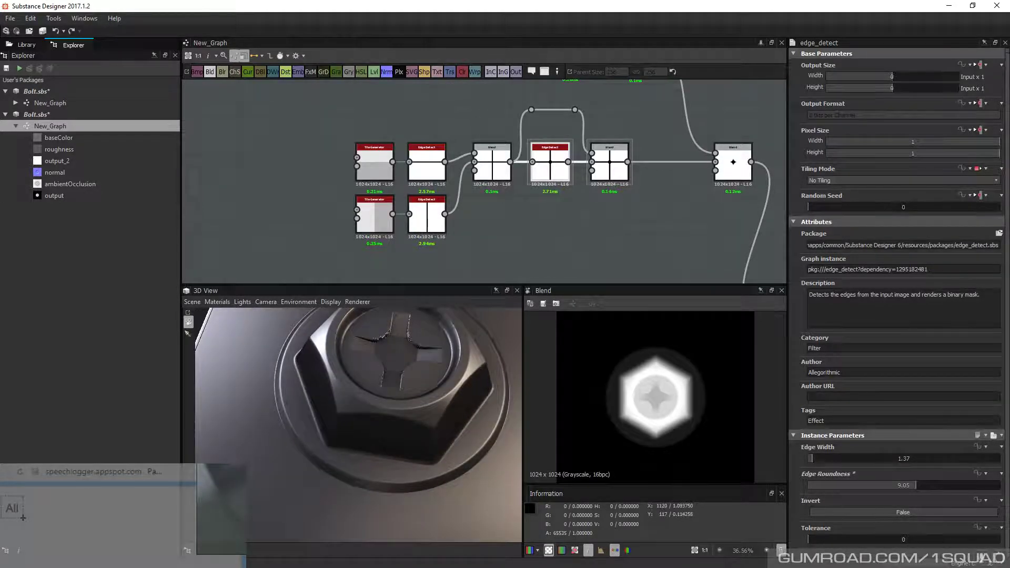
{"action": "key", "text": "alt+Tab"}
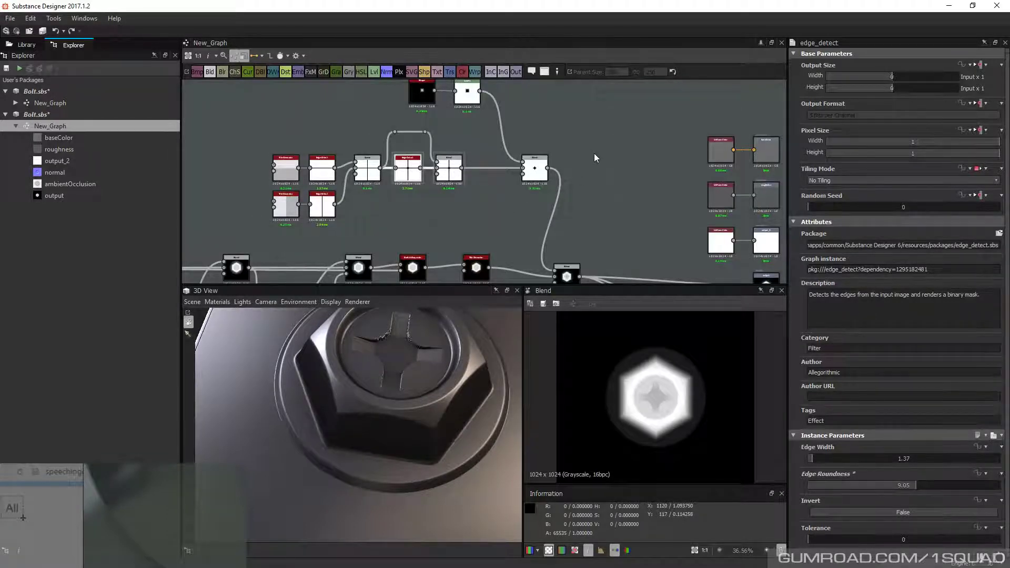
Add a Slope Blur Grayscale node in the empty graph area beyond the fade Levels node
{"action": "middle_click_drag", "start_coordinate": [595, 153], "coordinate": [517, 171]}
{"action": "key", "text": "space"}
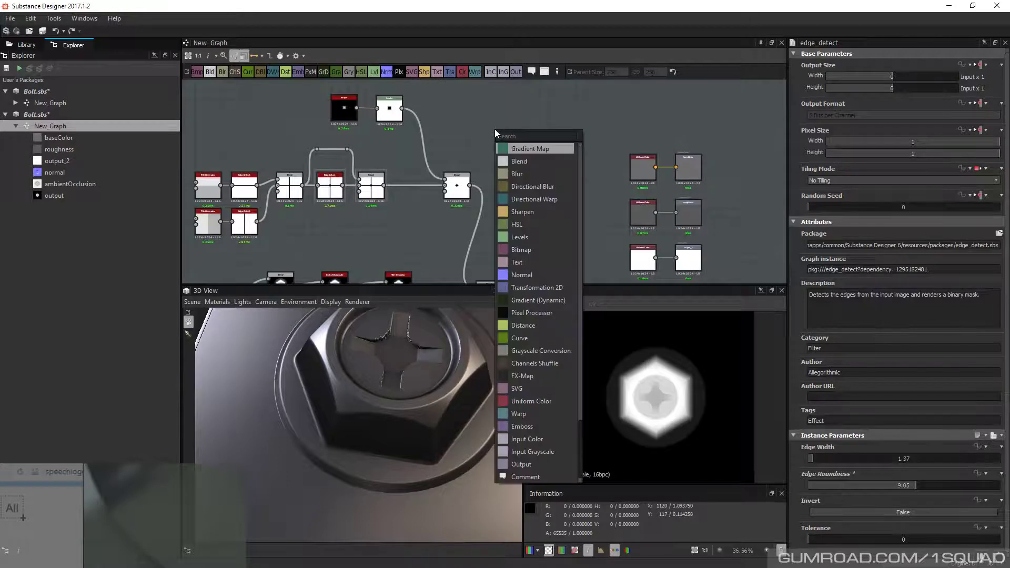
{"action": "type", "text": "slo"}
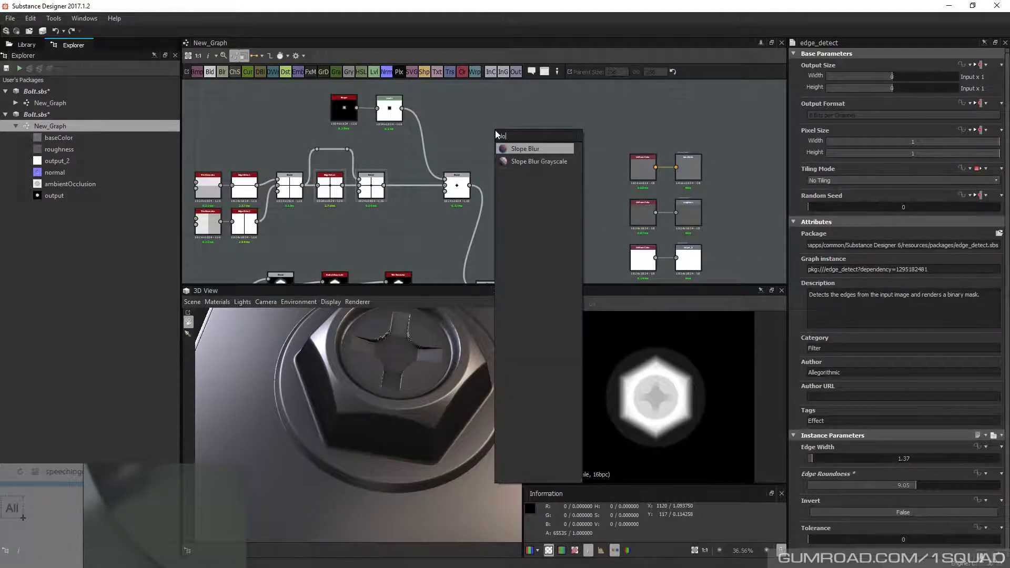
{"action": "key", "text": "Down"}
{"action": "key", "text": "Return"}
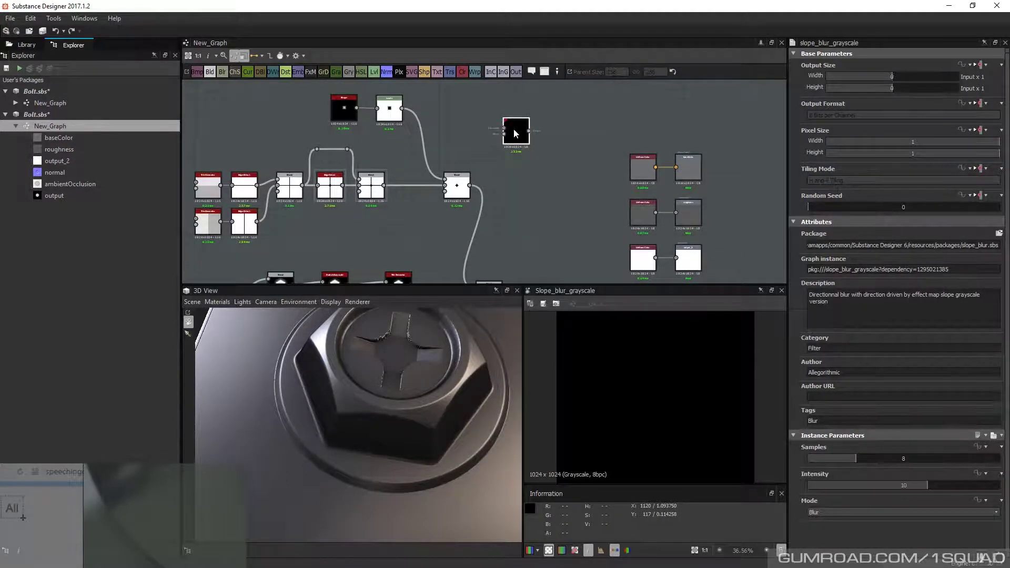
{"action": "middle_click_drag", "start_coordinate": [514, 129], "coordinate": [537, 177]}
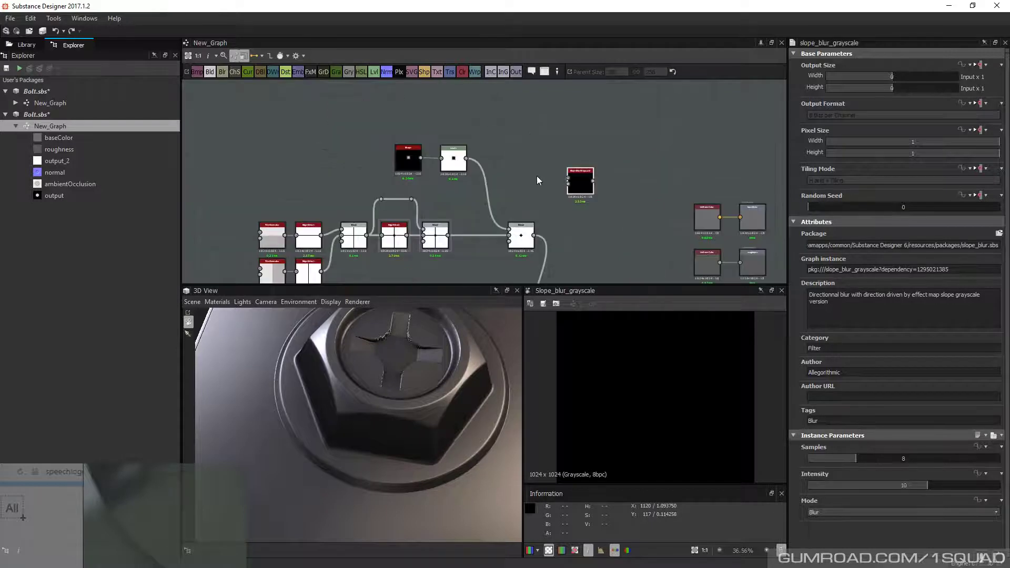
Duplicate the pyramid Shape node, place the copy directly above the original, and preview it
{"action": "key", "text": "ctrl+v"}
{"action": "left_click_drag", "start_coordinate": [485, 188], "coordinate": [409, 134]}
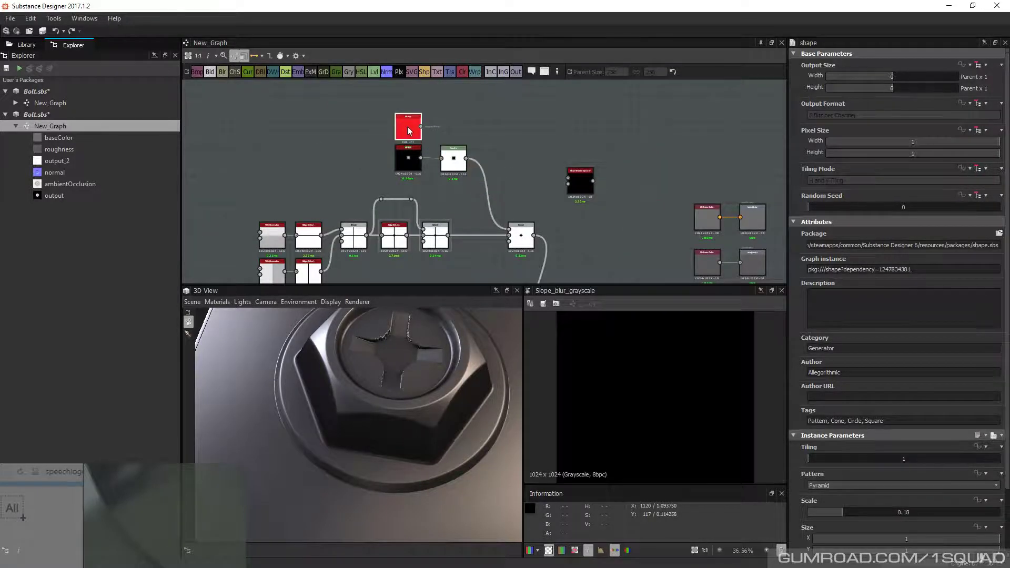
{"action": "scroll", "coordinate": [411, 145], "scroll_direction": "up", "scroll_amount": 4}
{"action": "middle_click_drag", "start_coordinate": [425, 183], "coordinate": [434, 200]}
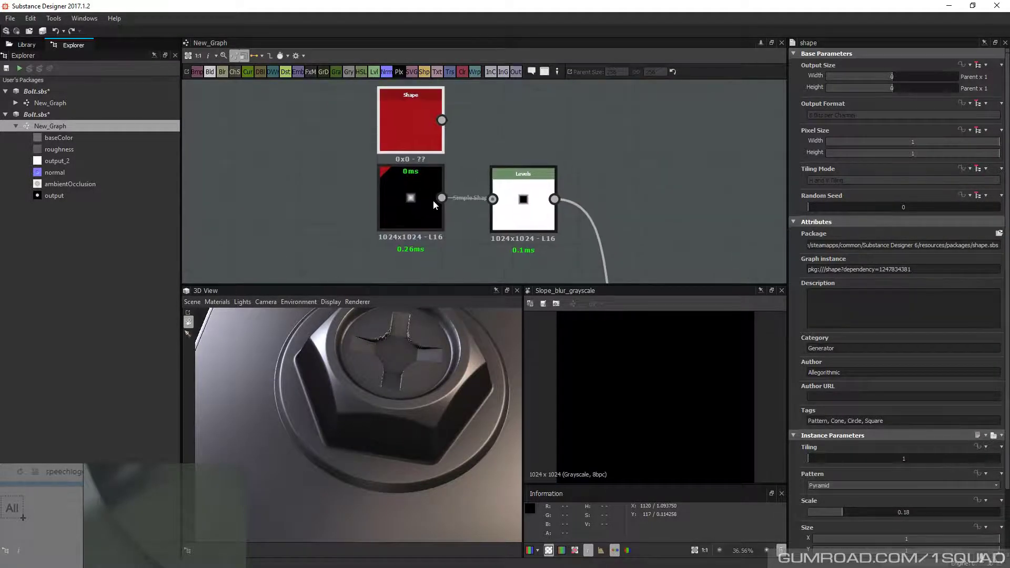
{"action": "scroll", "coordinate": [434, 200], "scroll_direction": "down", "scroll_amount": 3}
{"action": "double_click", "coordinate": [422, 170]}
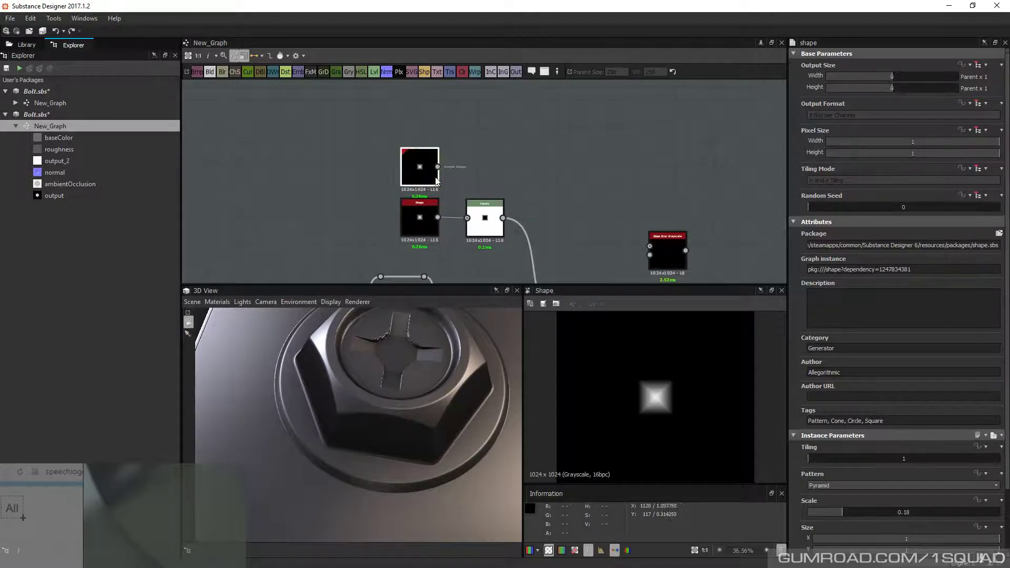
Set the Pattern of the duplicated Shape to Cone
{"action": "scroll", "coordinate": [857, 485], "scroll_direction": "down", "scroll_amount": 1}
{"action": "scroll", "coordinate": [857, 485], "scroll_direction": "down", "scroll_amount": 1}
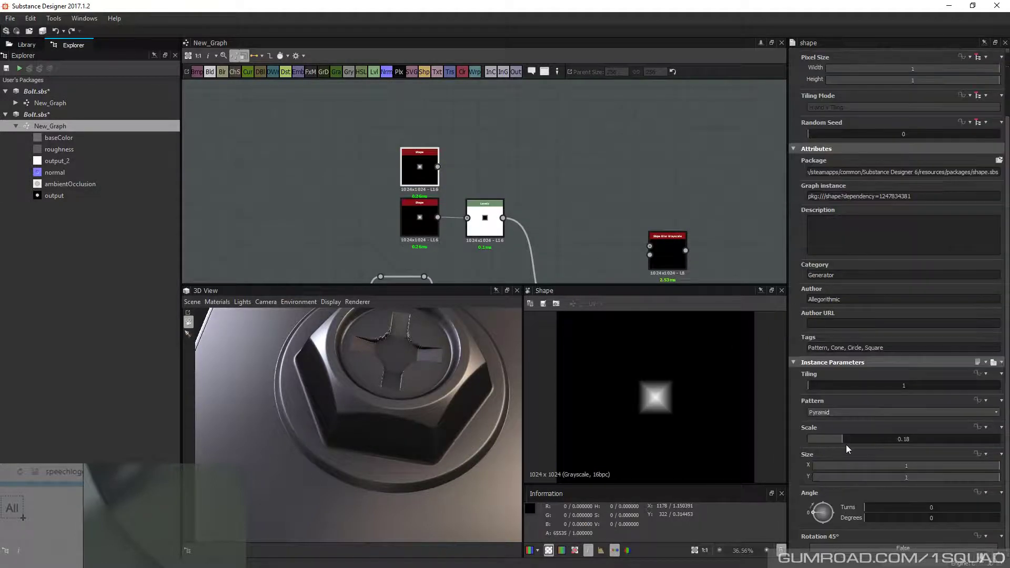
{"action": "left_click", "coordinate": [841, 412]}
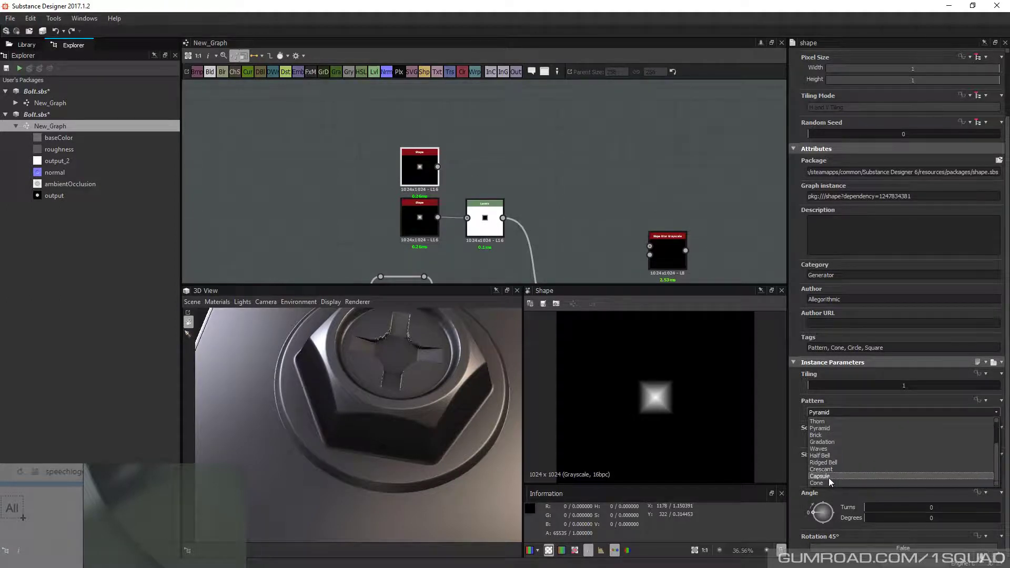
{"action": "left_click", "coordinate": [829, 483]}
Move the Slope Blur Grayscale node closer, level with the cone Shape, and select the cone Shape
{"action": "left_click_drag", "start_coordinate": [667, 253], "coordinate": [587, 172]}
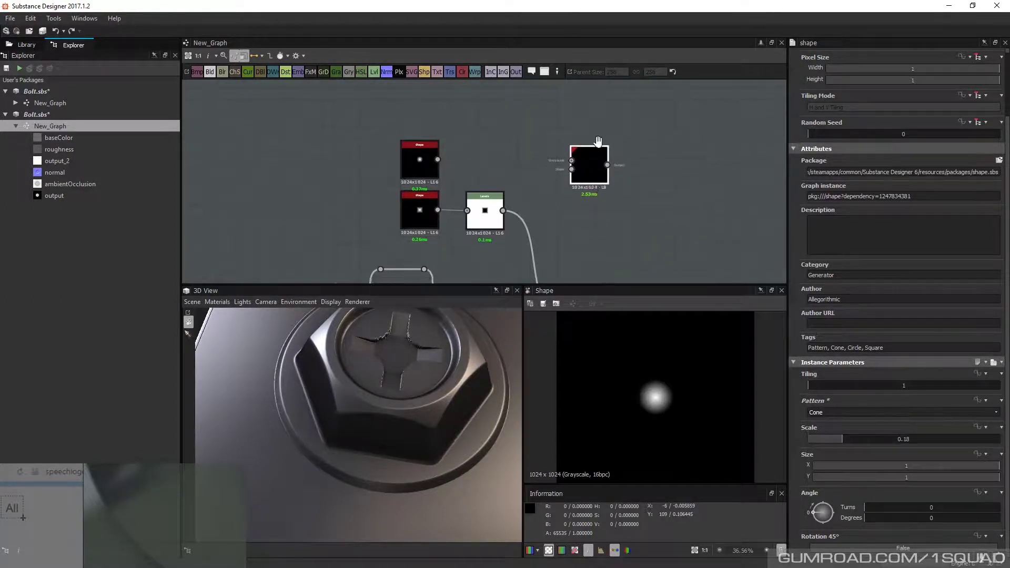
{"action": "scroll", "coordinate": [604, 134], "scroll_direction": "down", "scroll_amount": 3}
{"action": "scroll", "coordinate": [557, 197], "scroll_direction": "up", "scroll_amount": 3}
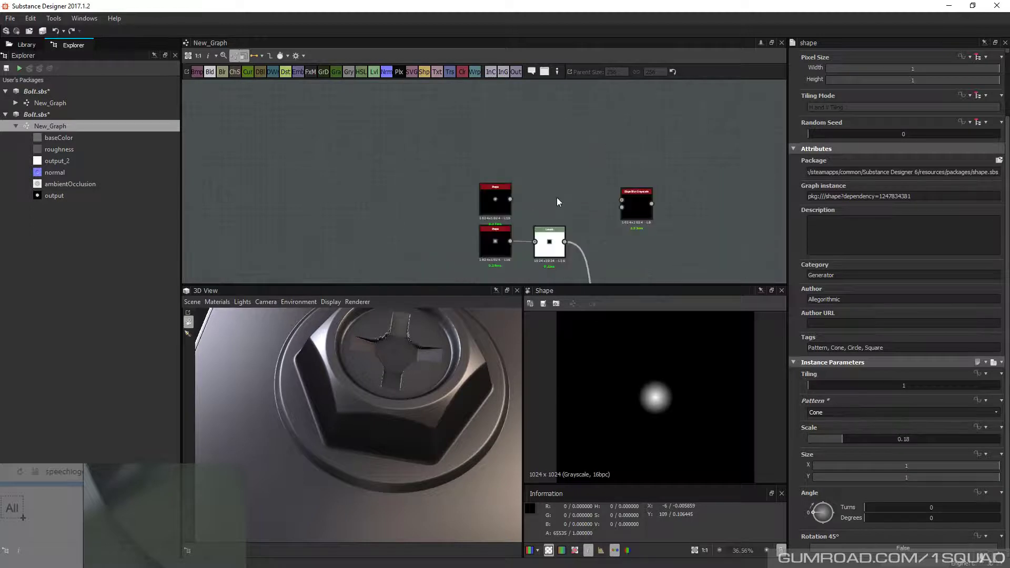
{"action": "left_click", "coordinate": [500, 199]}
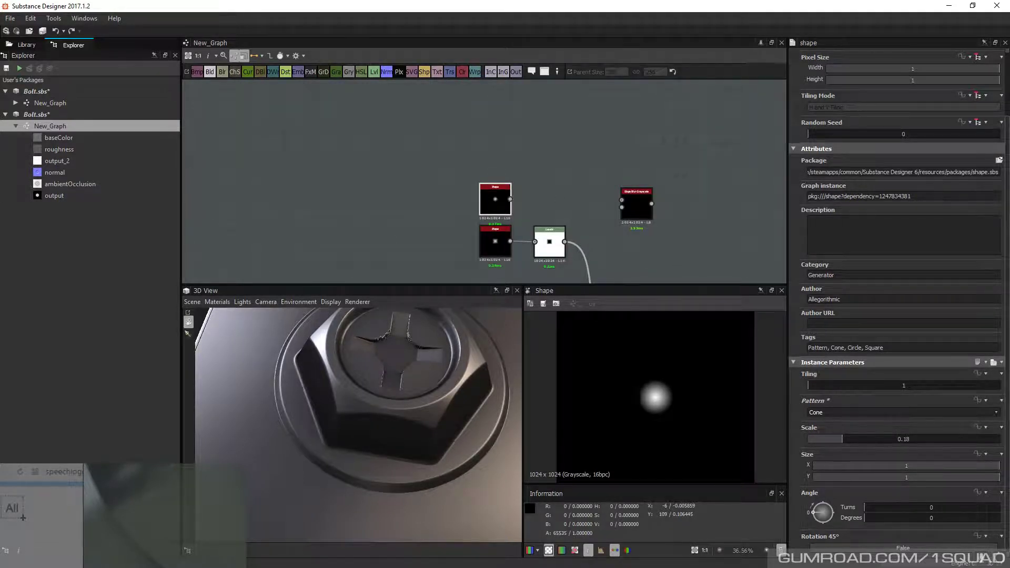
Add an Invert Grayscale node fed by the cone Shape, place it directly beside the Shape, and preview it
{"action": "key", "text": "space"}
{"action": "type", "text": "ui"}
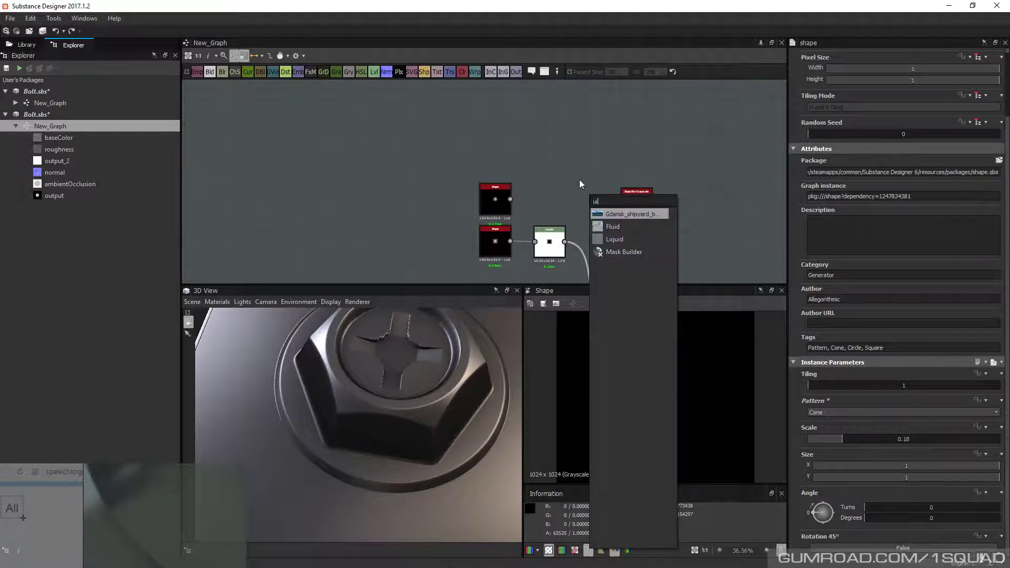
{"action": "key", "text": "BackSpace"}
{"action": "key", "text": "BackSpace"}
{"action": "type", "text": "inver"}
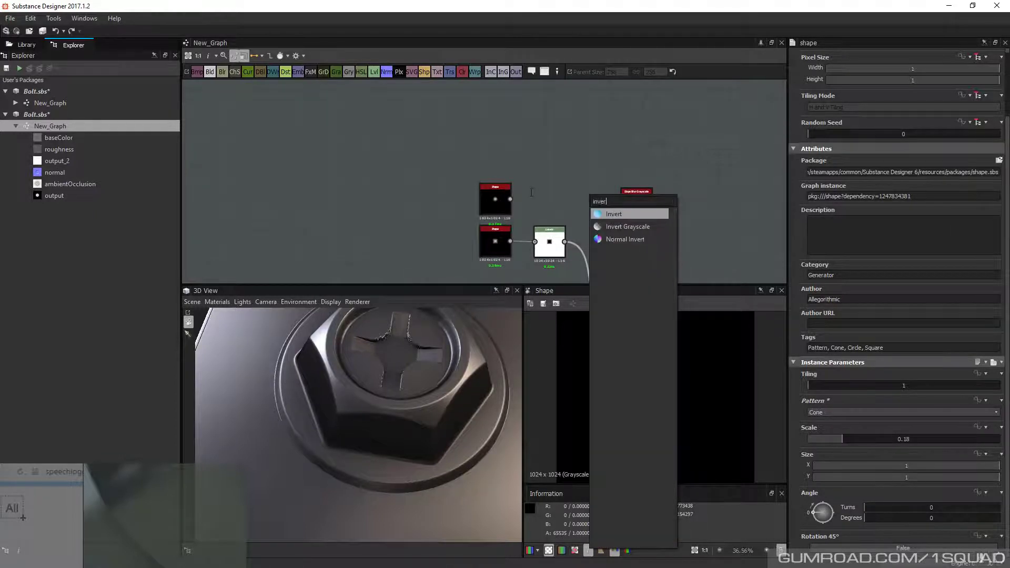
{"action": "left_click", "coordinate": [626, 228]}
{"action": "double_click", "coordinate": [586, 200]}
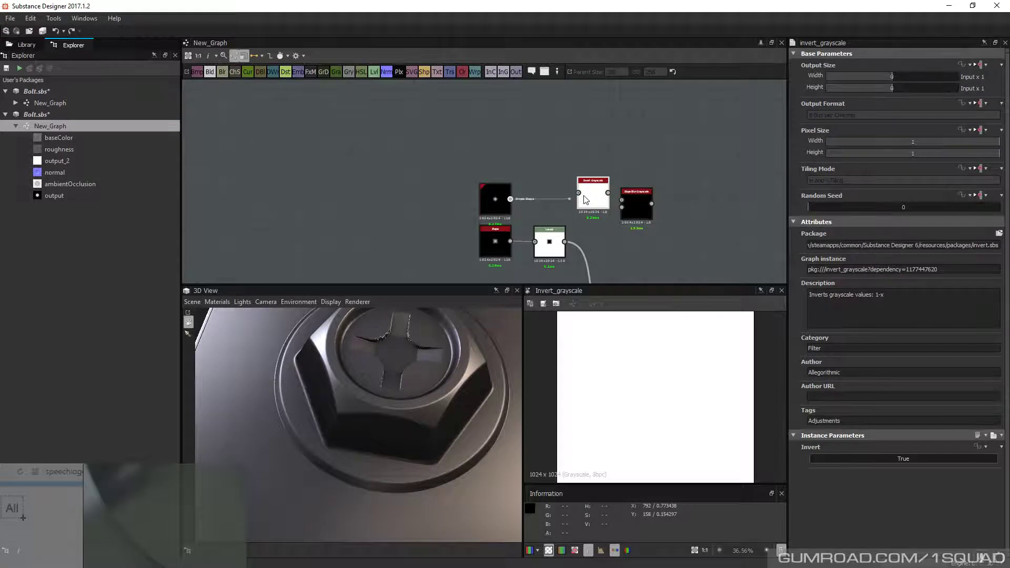
{"action": "left_click_drag", "start_coordinate": [586, 200], "coordinate": [497, 184]}
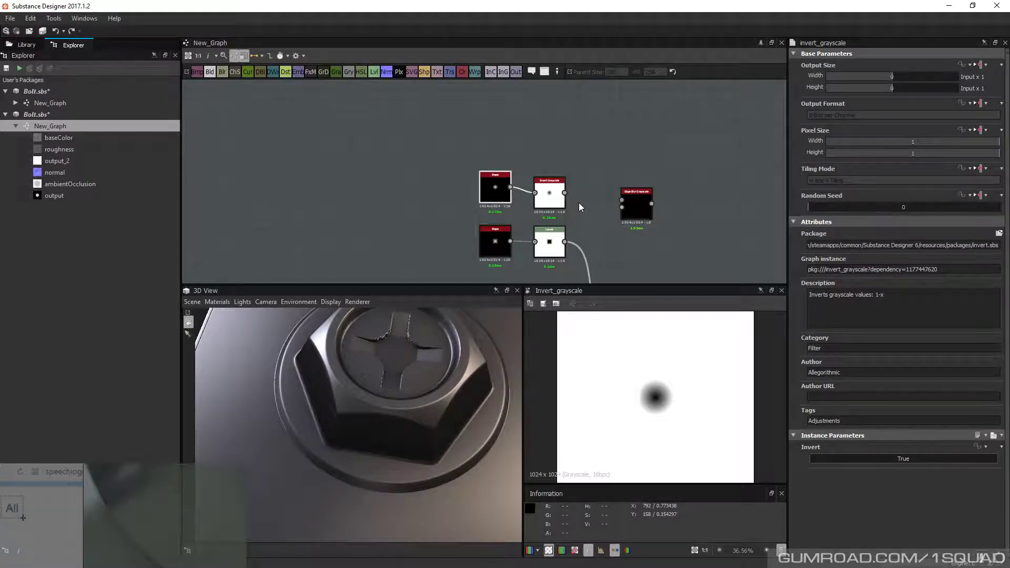
Connect the Invert Grayscale output to the Slope Blur Grayscale's Grayscale input and align the cone Shape, Invert and Slope Blur nodes in a row
{"action": "left_click_drag", "start_coordinate": [565, 192], "coordinate": [622, 200]}
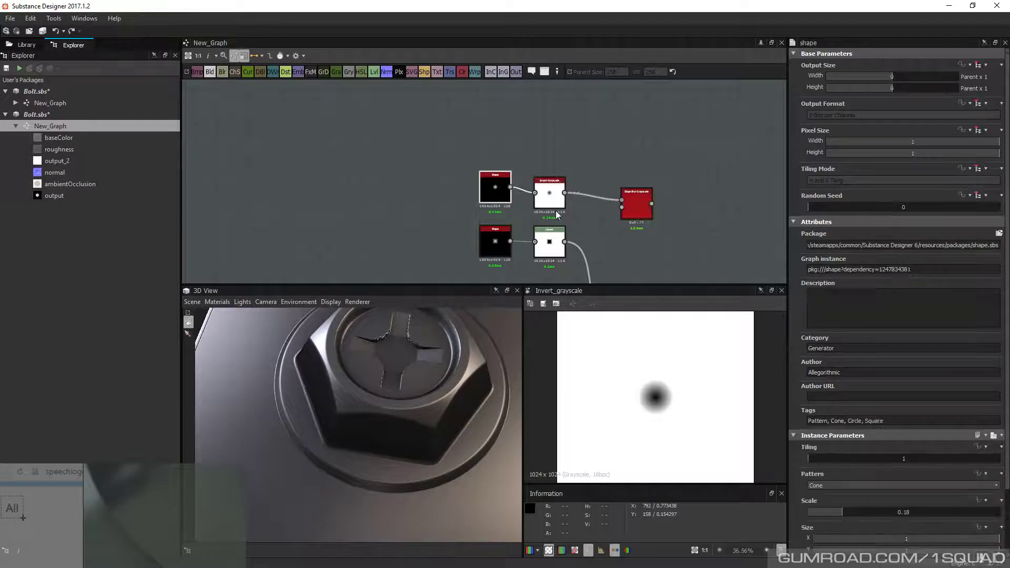
{"action": "left_click_drag", "start_coordinate": [491, 180], "coordinate": [491, 186]}
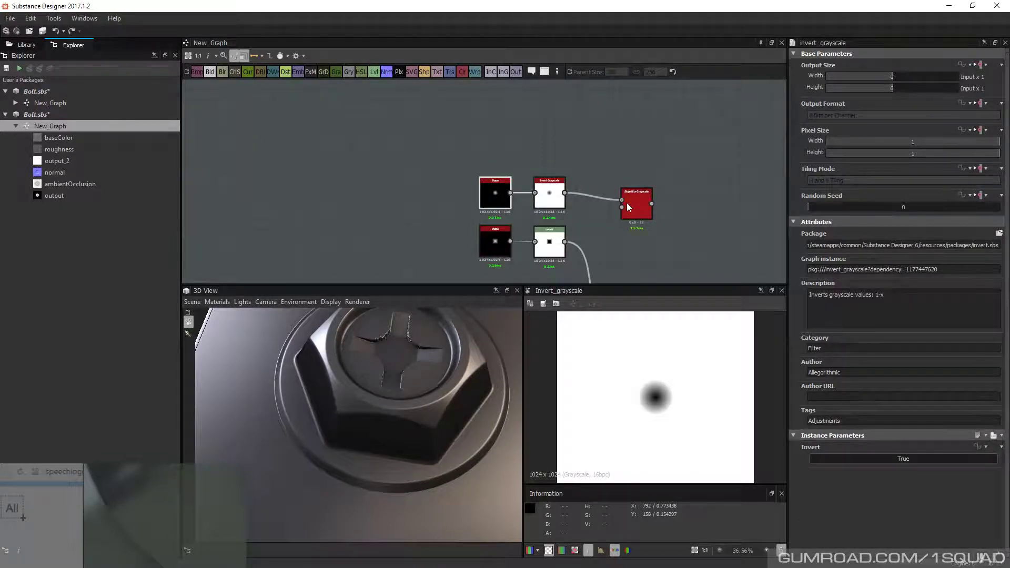
{"action": "left_click_drag", "start_coordinate": [627, 203], "coordinate": [616, 192]}
Feed the rounded cross Blend into the Slope Blur's Grayscale input and the inverted cone into its Slope input
{"action": "scroll", "coordinate": [616, 193], "scroll_direction": "down", "scroll_amount": 2}
{"action": "middle_click_drag", "start_coordinate": [544, 246], "coordinate": [544, 192]}
{"action": "scroll", "coordinate": [545, 240], "scroll_direction": "up", "scroll_amount": 2}
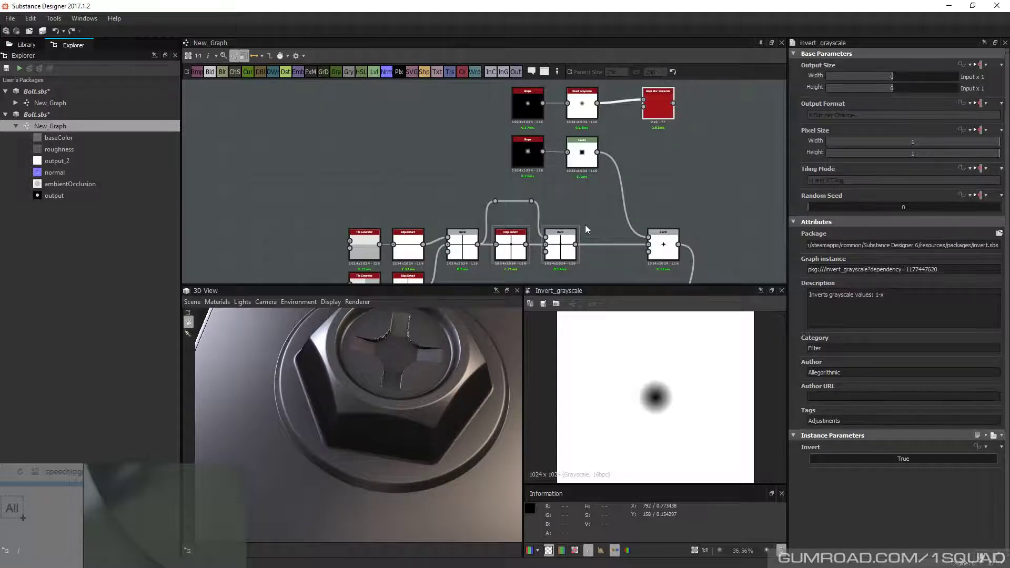
{"action": "left_click_drag", "start_coordinate": [576, 244], "coordinate": [643, 99]}
{"action": "scroll", "coordinate": [605, 105], "scroll_direction": "up", "scroll_amount": 1}
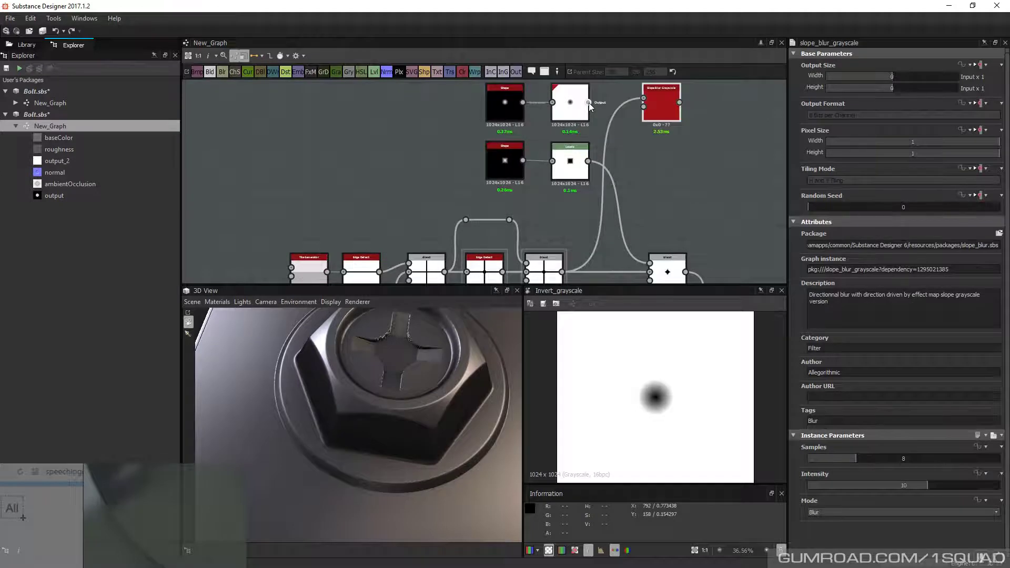
{"action": "left_click_drag", "start_coordinate": [589, 103], "coordinate": [644, 107]}
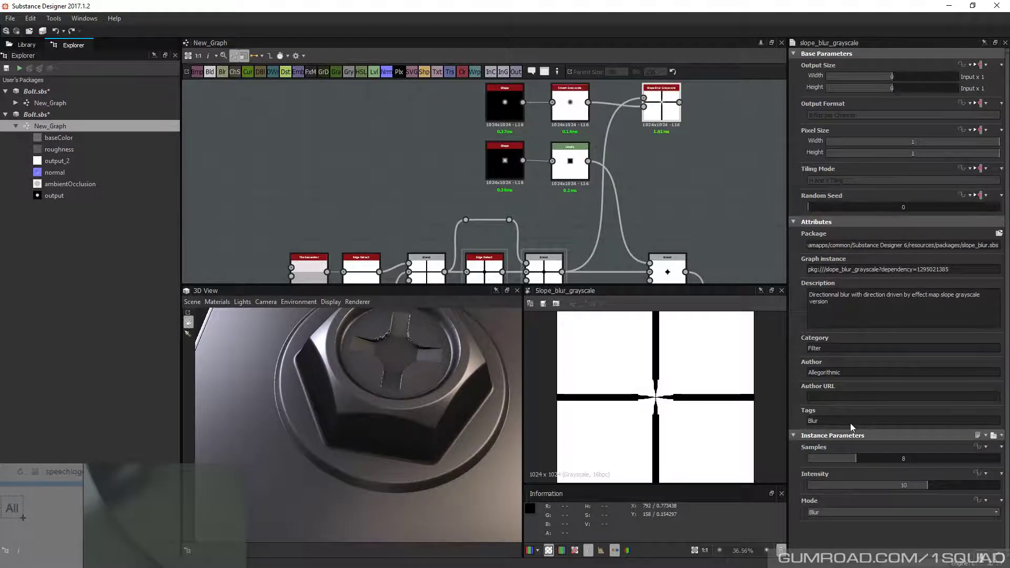
Set the Slope Blur to Mode Min with Samples 32 and Intensity 5.71, and inspect the cross's centre up close
{"action": "left_click", "coordinate": [828, 512]}
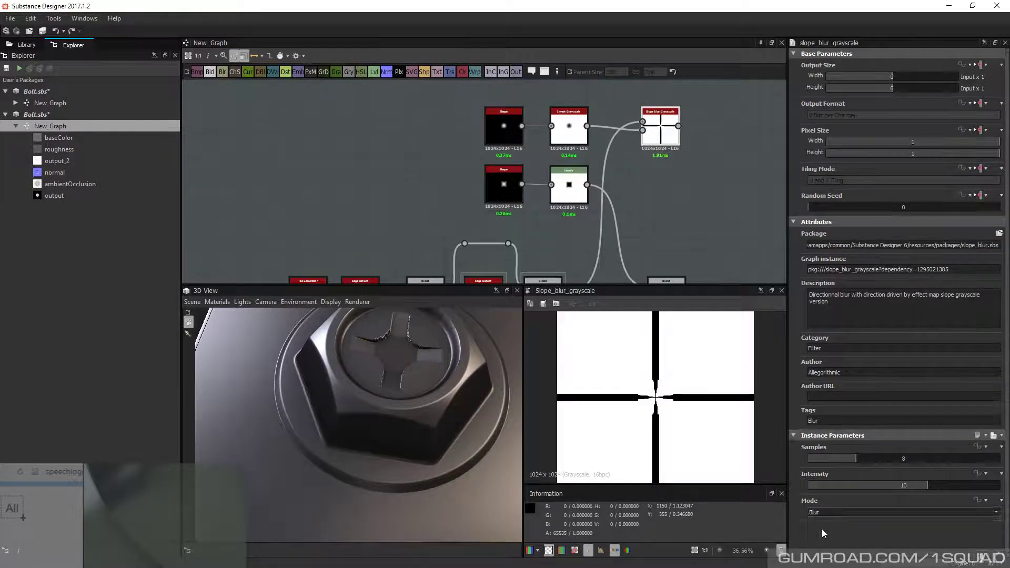
{"action": "left_click", "coordinate": [841, 522]}
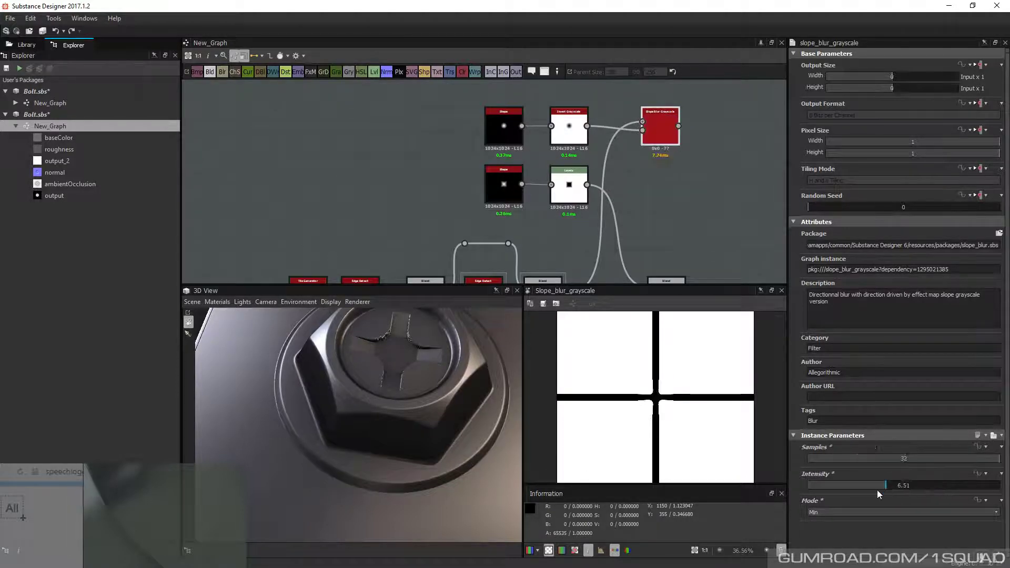
{"action": "mouse_move", "coordinate": [878, 490]}
{"action": "left_mouse_down"}
{"action": "mouse_move", "coordinate": [840, 494]}
{"action": "mouse_move", "coordinate": [988, 496]}
{"action": "mouse_move", "coordinate": [865, 496]}
{"action": "left_mouse_up"}
{"action": "scroll", "coordinate": [705, 427], "scroll_direction": "up", "scroll_amount": 6}
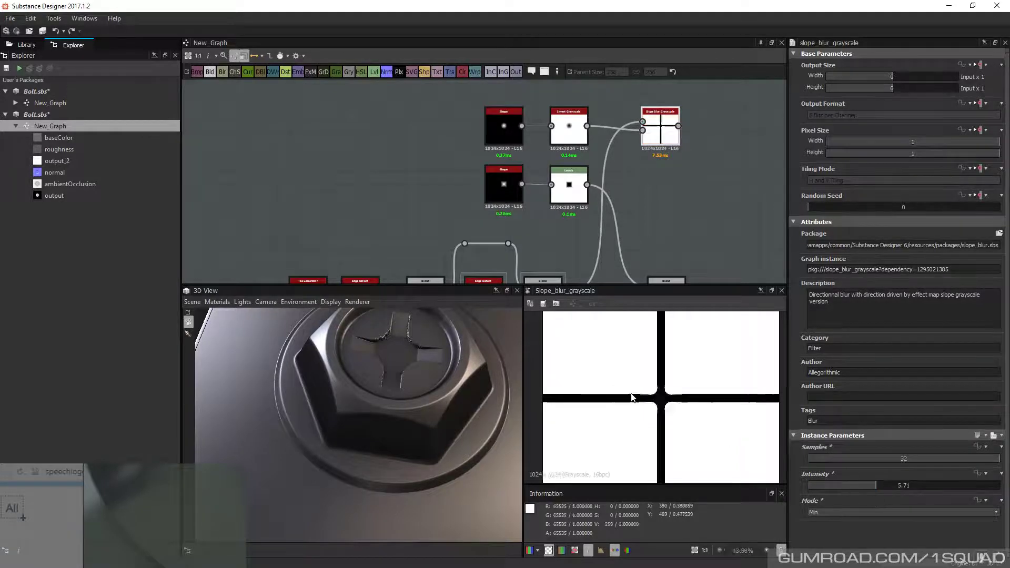
{"action": "scroll", "coordinate": [683, 432], "scroll_direction": "down", "scroll_amount": 2}
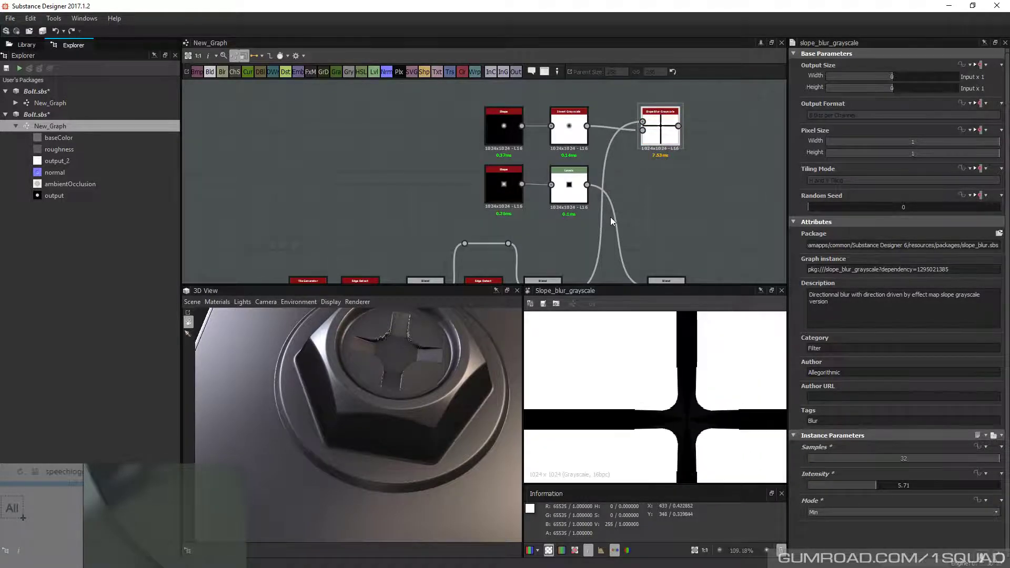
{"action": "scroll", "coordinate": [611, 217], "scroll_direction": "up", "scroll_amount": 3}
{"action": "middle_click_drag", "start_coordinate": [580, 274], "coordinate": [581, 250]}
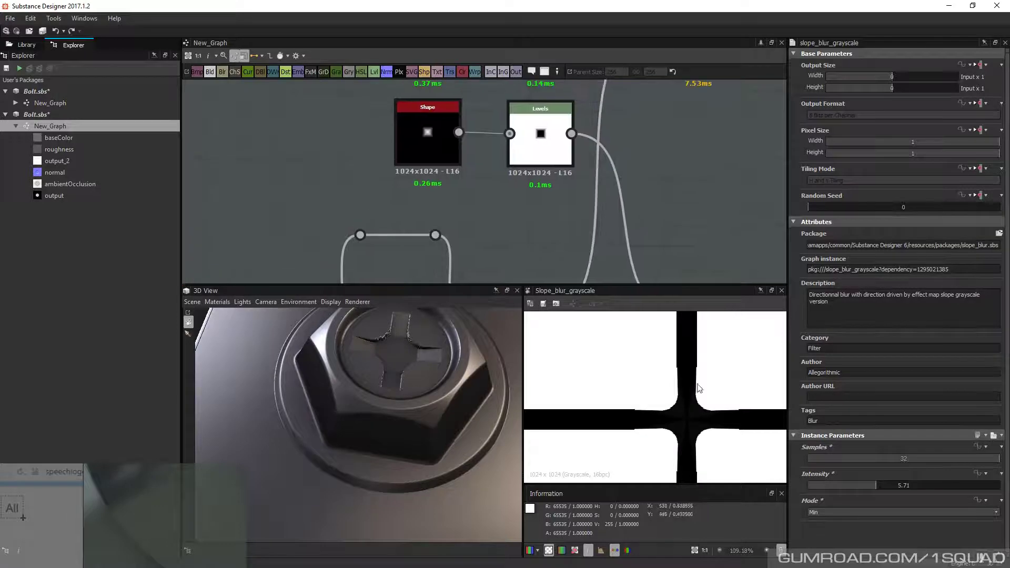
{"action": "middle_click_drag", "start_coordinate": [635, 208], "coordinate": [642, 312]}
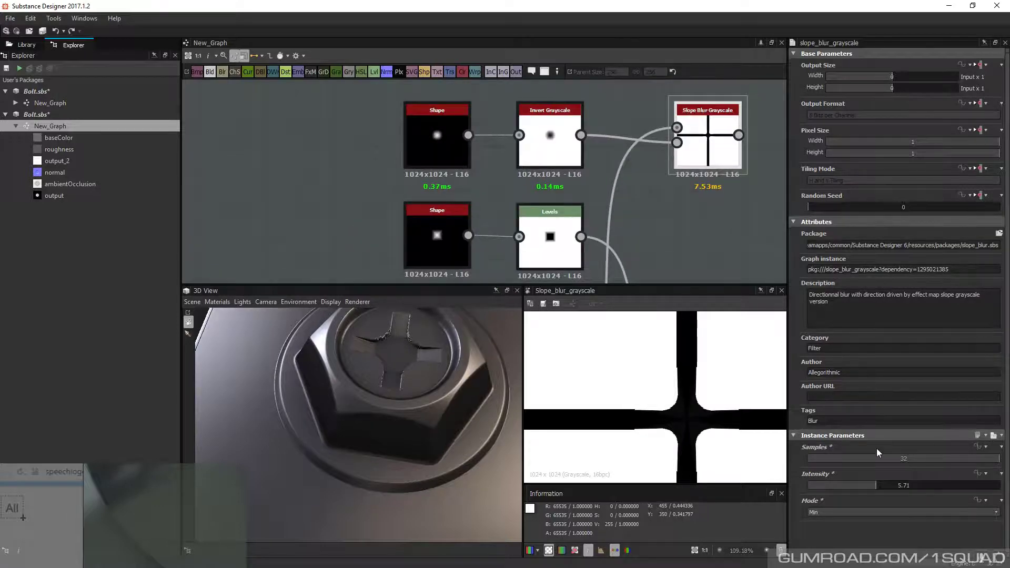
Switch the Slope Blur's Mode to Max and set its Intensity to 0.75
{"action": "left_click", "coordinate": [883, 511]}
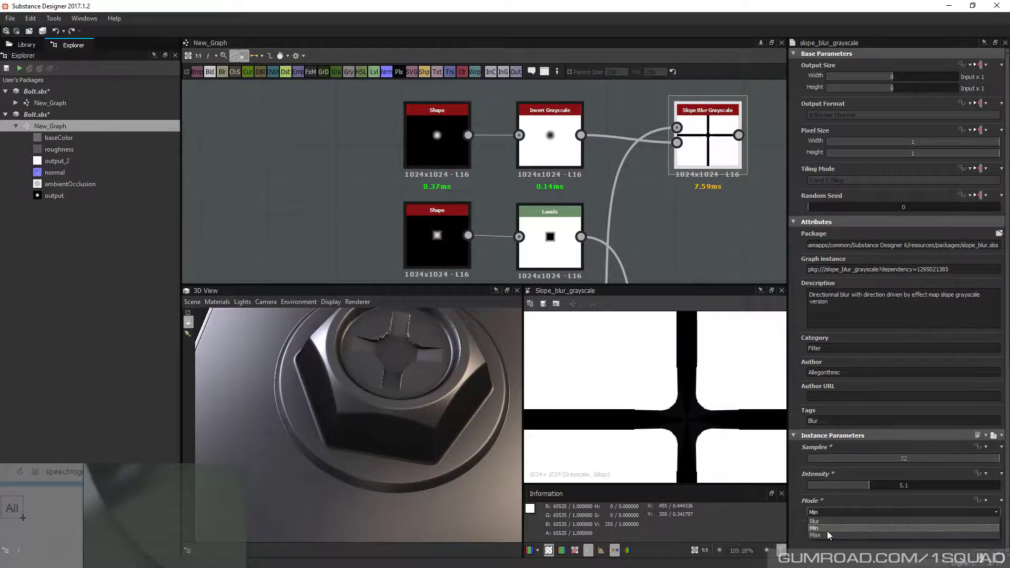
{"action": "left_click", "coordinate": [828, 531]}
{"action": "left_click_drag", "start_coordinate": [870, 486], "coordinate": [817, 489]}
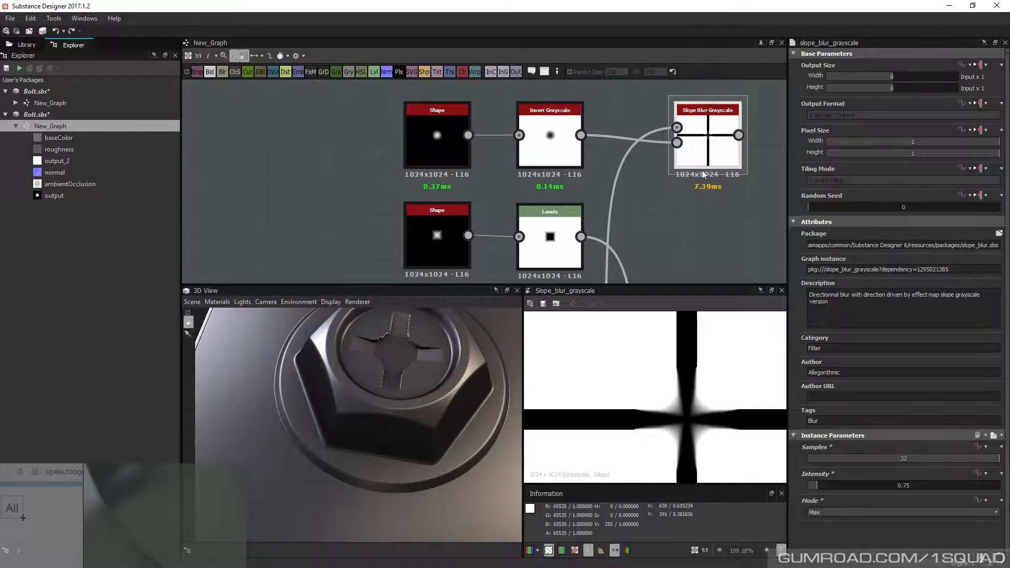
Compare the previews of the Edge Detect, cross Blend, Invert Grayscale and Slope Blur nodes around the cross's centre
{"action": "scroll", "coordinate": [645, 191], "scroll_direction": "down", "scroll_amount": 5}
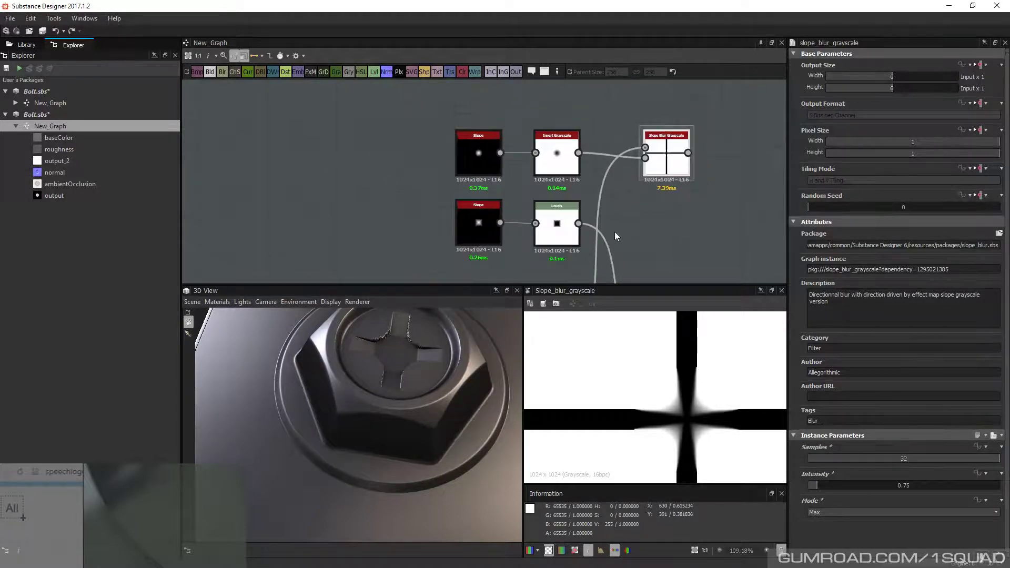
{"action": "double_click", "coordinate": [524, 246]}
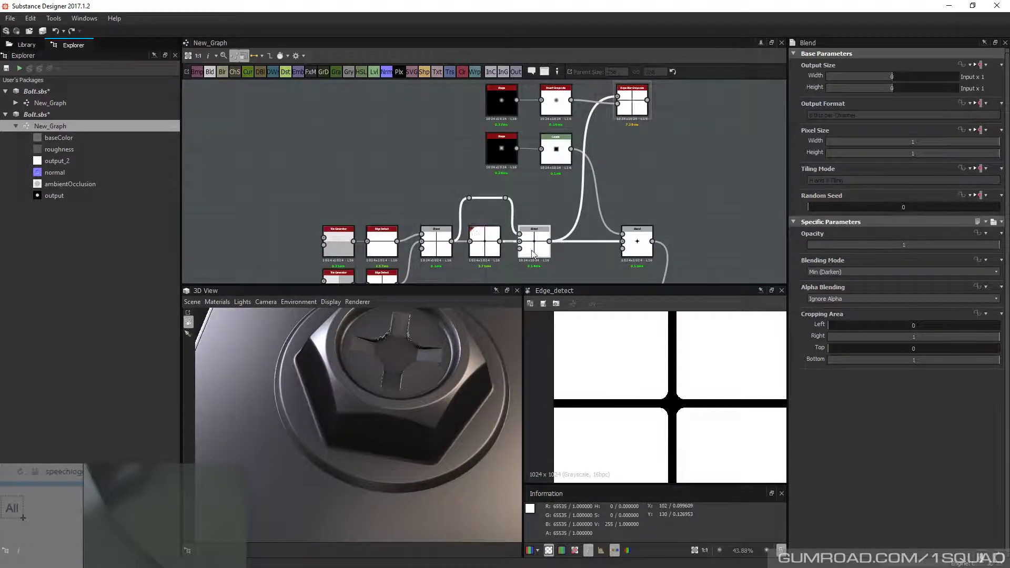
{"action": "double_click", "coordinate": [534, 244]}
{"action": "scroll", "coordinate": [640, 240], "scroll_direction": "up", "scroll_amount": 4}
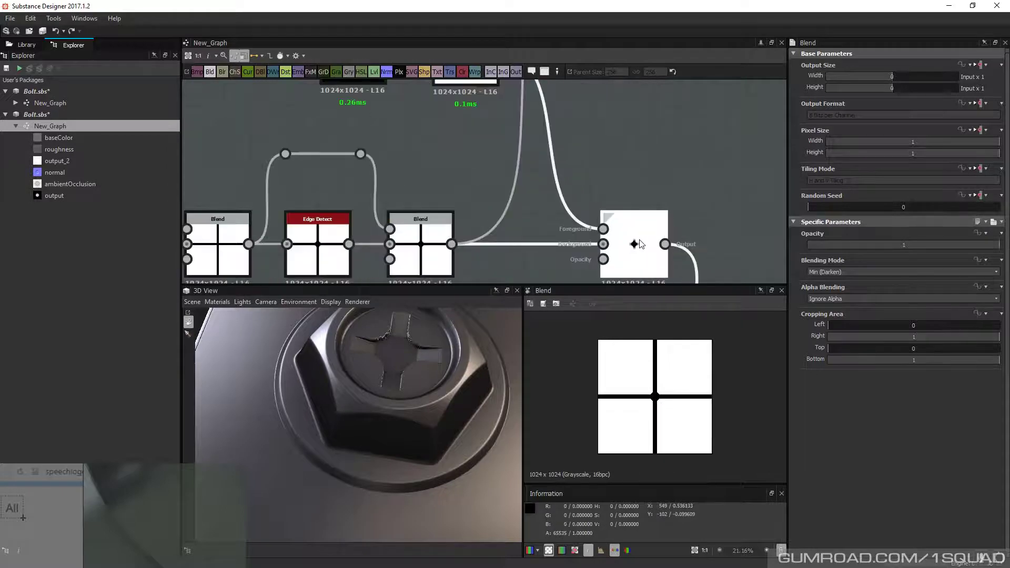
{"action": "double_click", "coordinate": [634, 243]}
{"action": "double_click", "coordinate": [440, 249]}
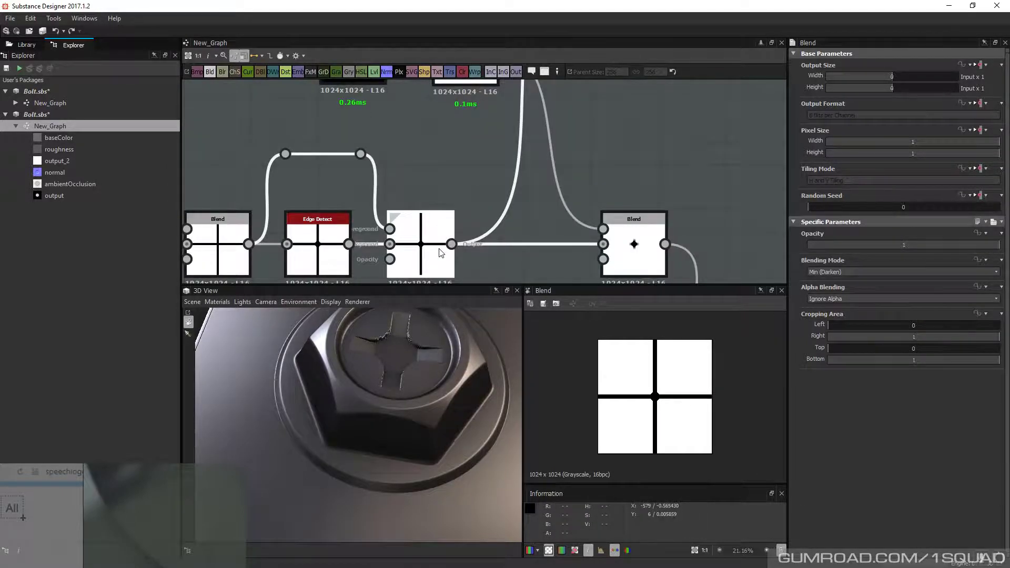
{"action": "scroll", "coordinate": [653, 398], "scroll_direction": "up", "scroll_amount": 6}
{"action": "middle_click_drag", "start_coordinate": [590, 100], "coordinate": [576, 221]}
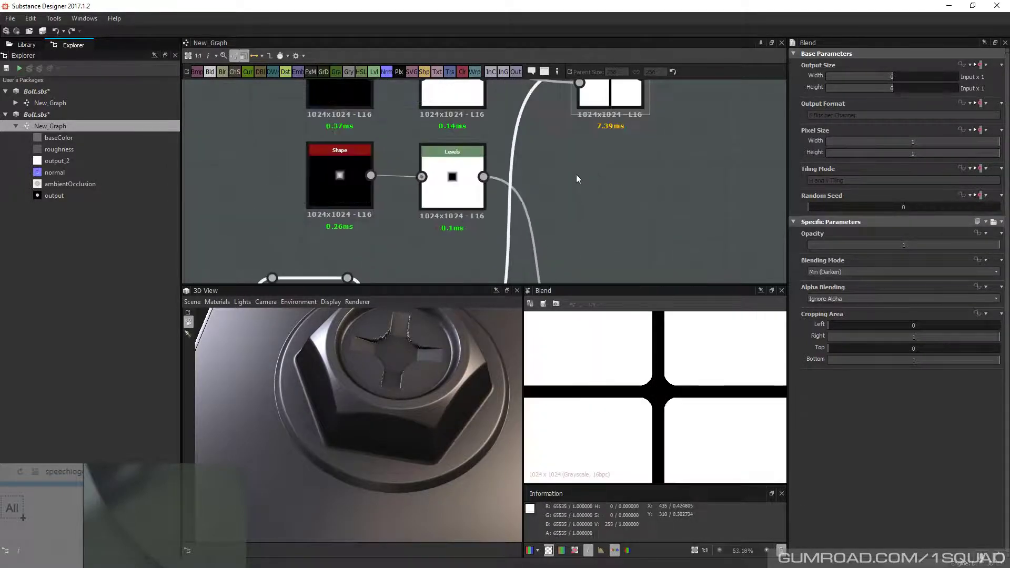
{"action": "middle_click_drag", "start_coordinate": [577, 175], "coordinate": [579, 261]}
{"action": "double_click", "coordinate": [607, 157]}
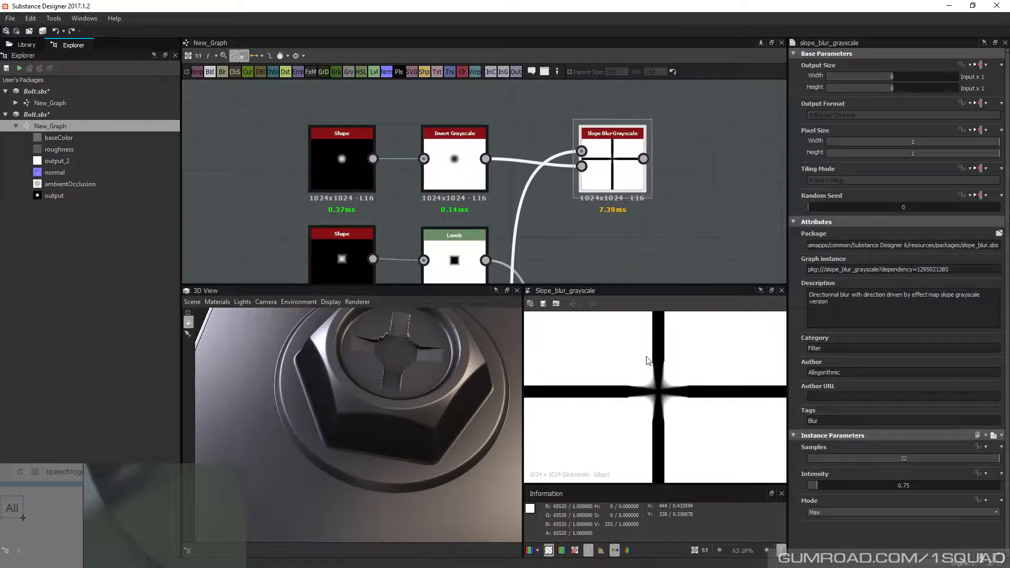
{"action": "scroll", "coordinate": [645, 403], "scroll_direction": "up", "scroll_amount": 4}
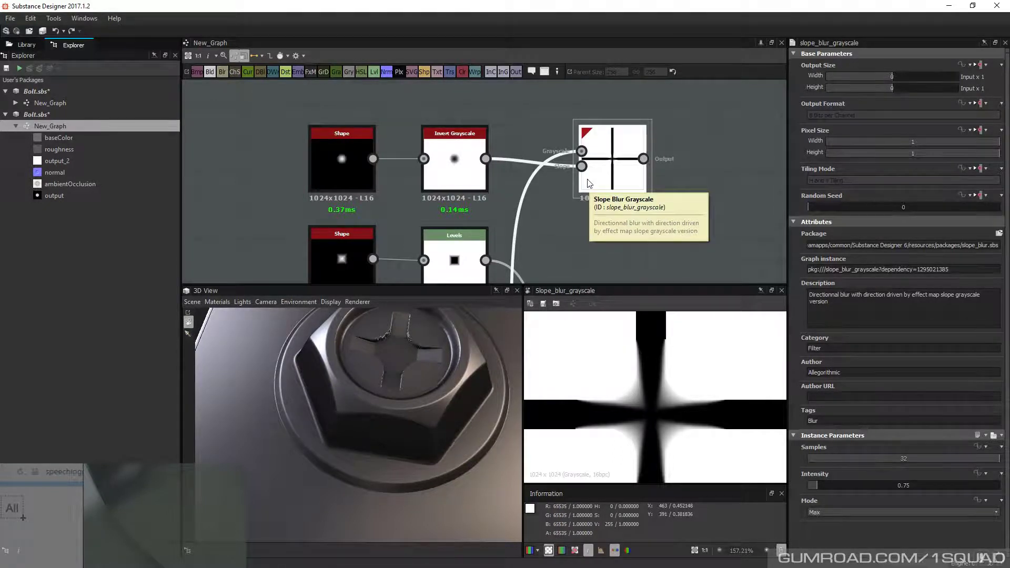
{"action": "middle_click_drag", "start_coordinate": [588, 184], "coordinate": [644, 211]}
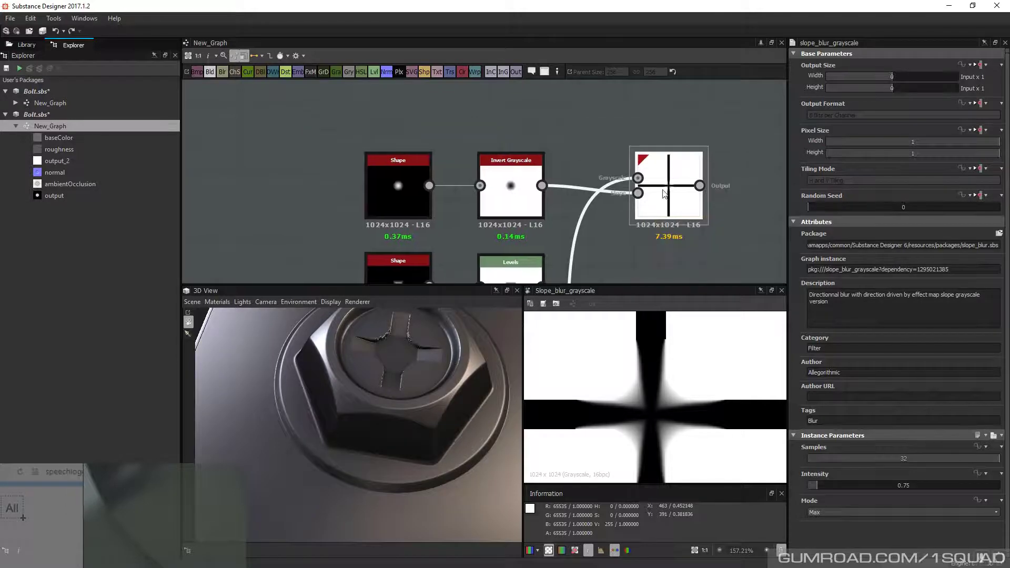
{"action": "double_click", "coordinate": [514, 186]}
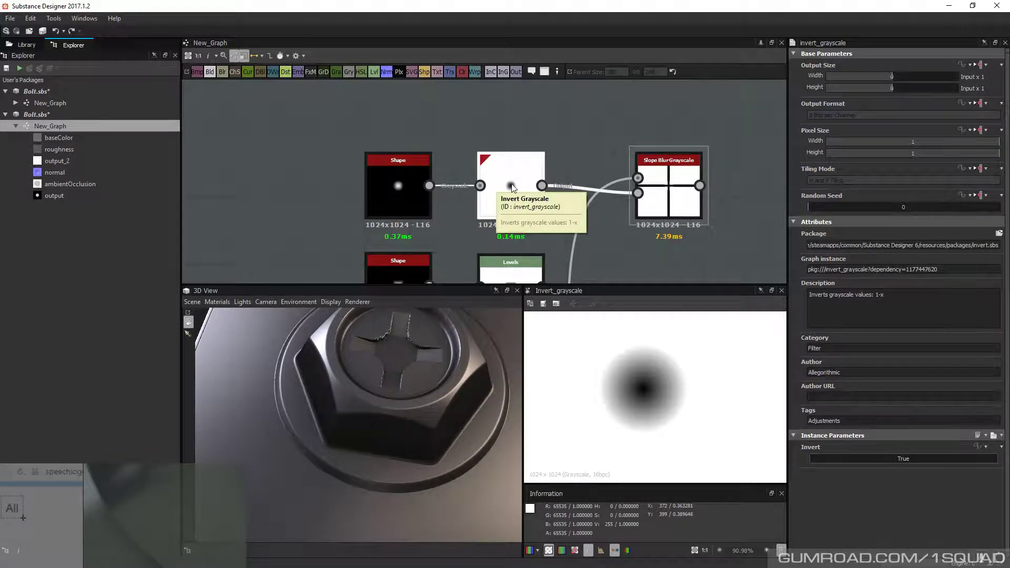
{"action": "double_click", "coordinate": [671, 192]}
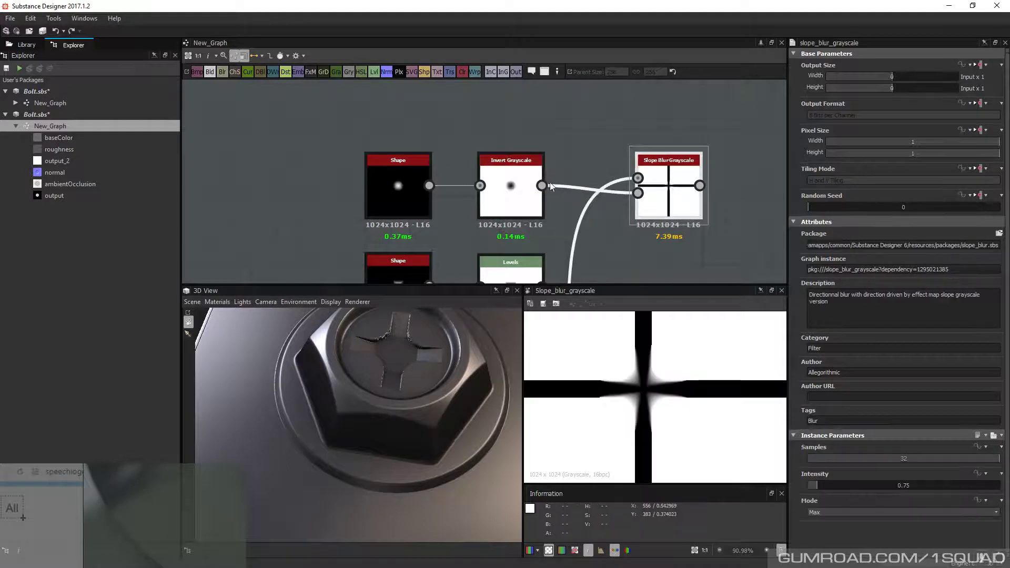
{"action": "double_click", "coordinate": [517, 186]}
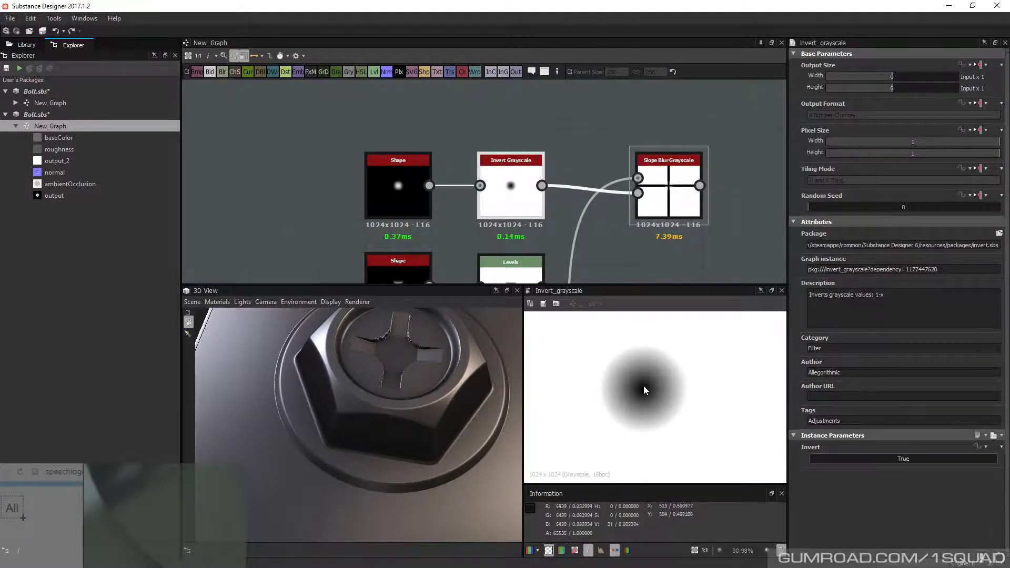
Preview the Slope Blur Grayscale node again and set its Intensity to 0.84
{"action": "left_click", "coordinate": [669, 193]}
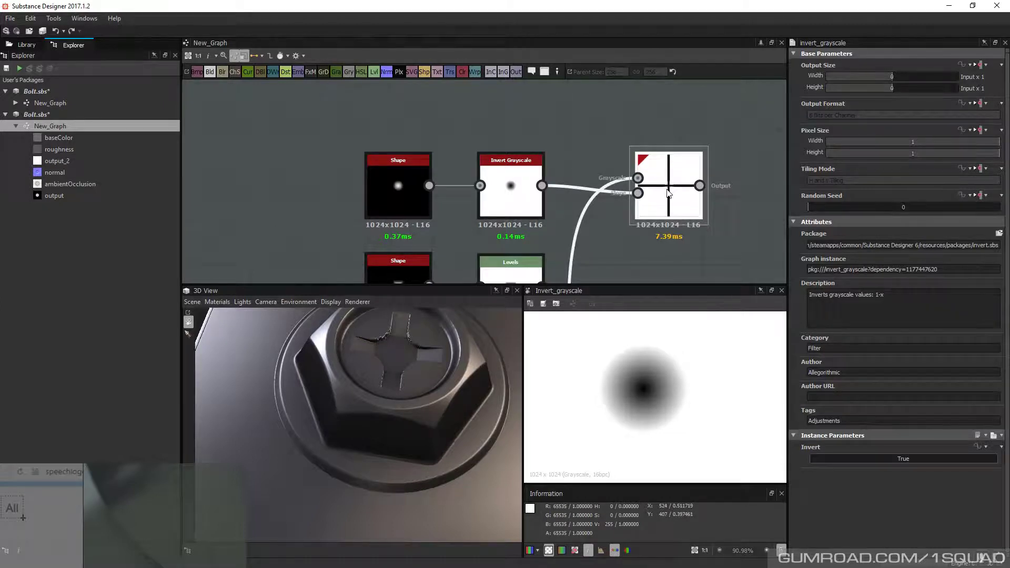
{"action": "double_click", "coordinate": [669, 193]}
{"action": "mouse_move", "coordinate": [813, 484]}
{"action": "left_mouse_down"}
{"action": "mouse_move", "coordinate": [803, 484]}
{"action": "mouse_move", "coordinate": [817, 484]}
{"action": "left_mouse_up"}
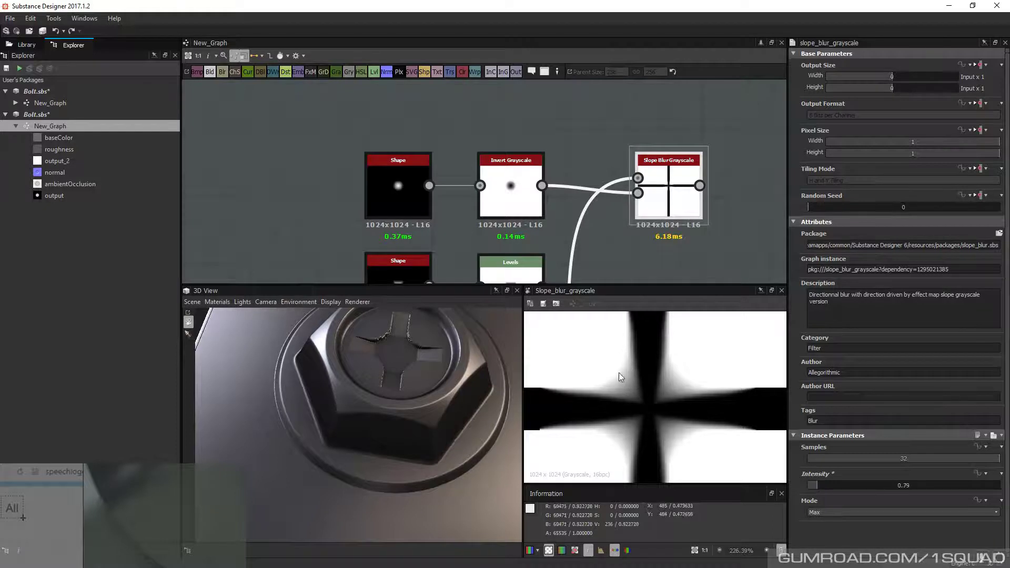
{"action": "left_click", "coordinate": [818, 484]}
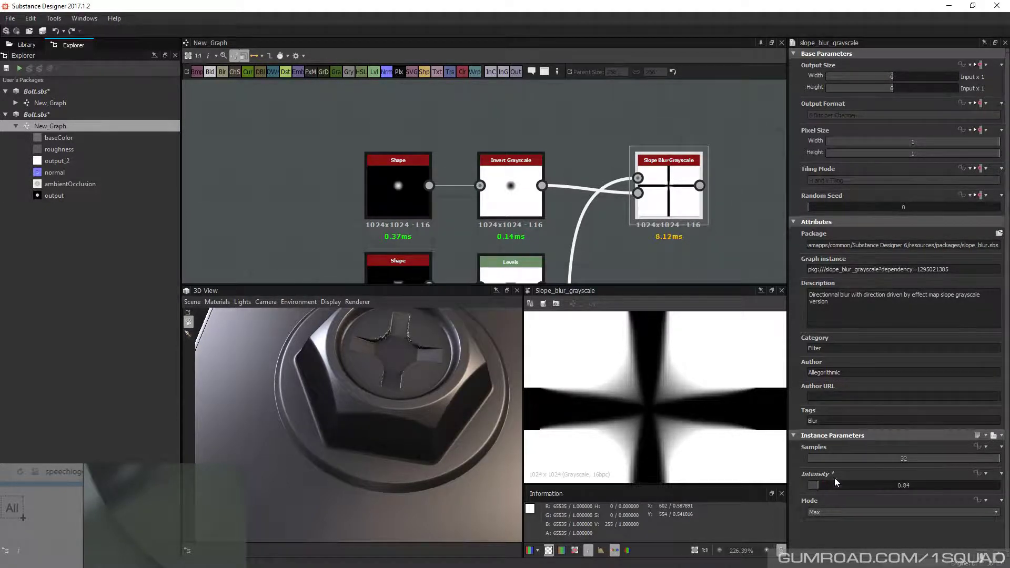
Try the Slope Blur with Samples at 4, then restore Samples to 32
{"action": "left_click_drag", "start_coordinate": [940, 459], "coordinate": [831, 468]}
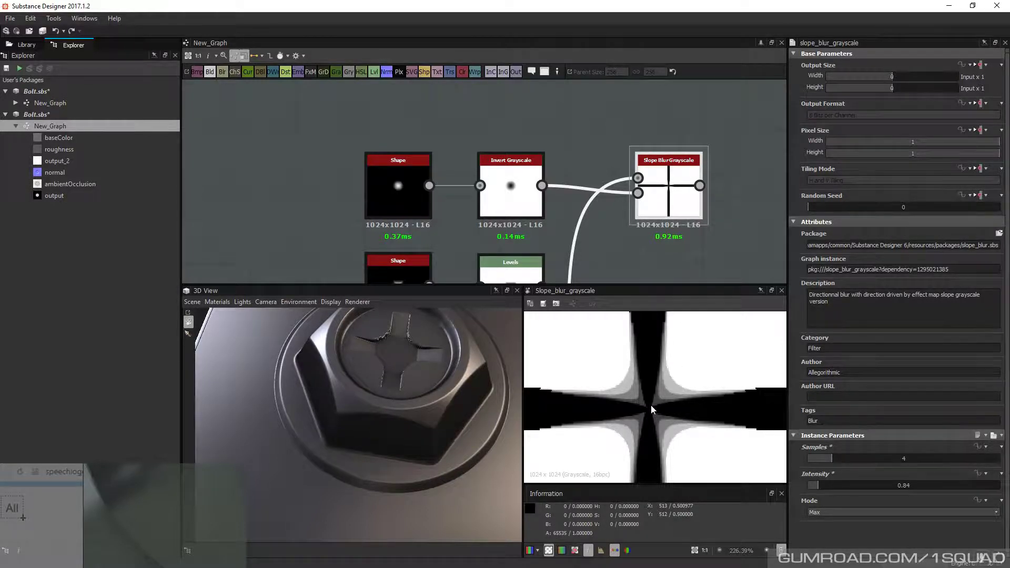
{"action": "left_click_drag", "start_coordinate": [834, 459], "coordinate": [1001, 462]}
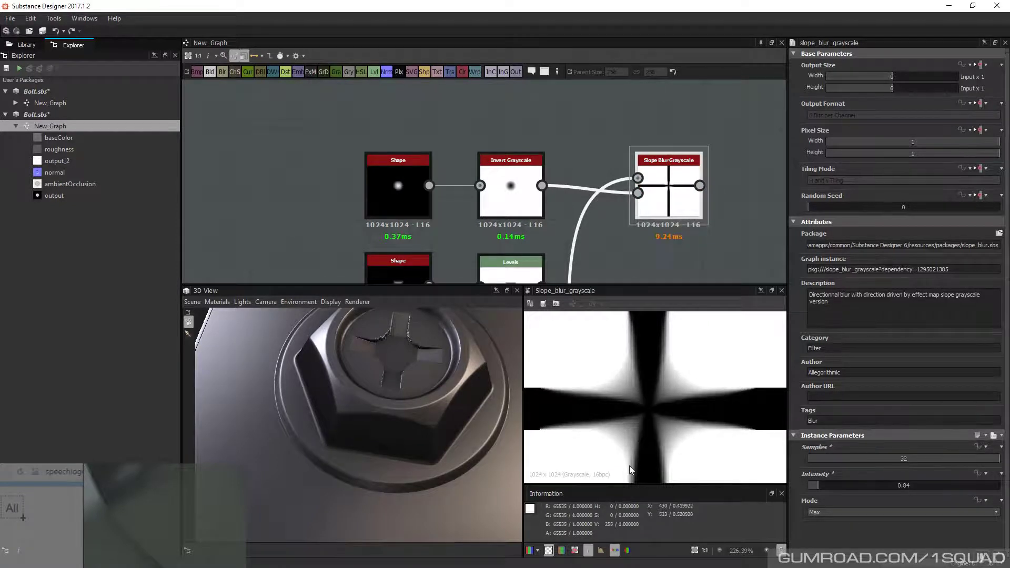
Set the Slope Blur's Mode to Blur and check the whole cross centre in the preview
{"action": "left_click", "coordinate": [835, 512]}
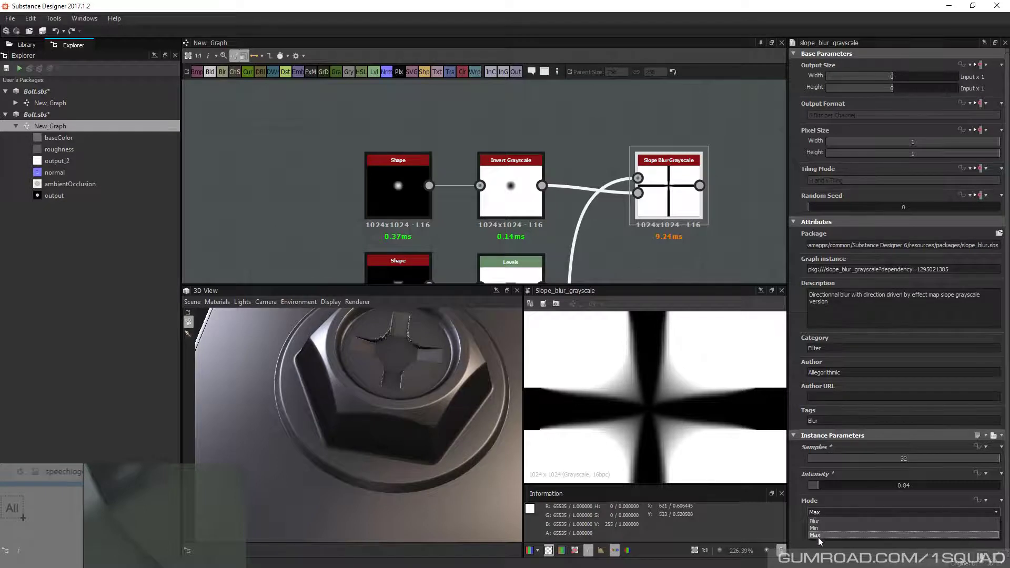
{"action": "left_click", "coordinate": [816, 521]}
{"action": "scroll", "coordinate": [690, 409], "scroll_direction": "down", "scroll_amount": 6}
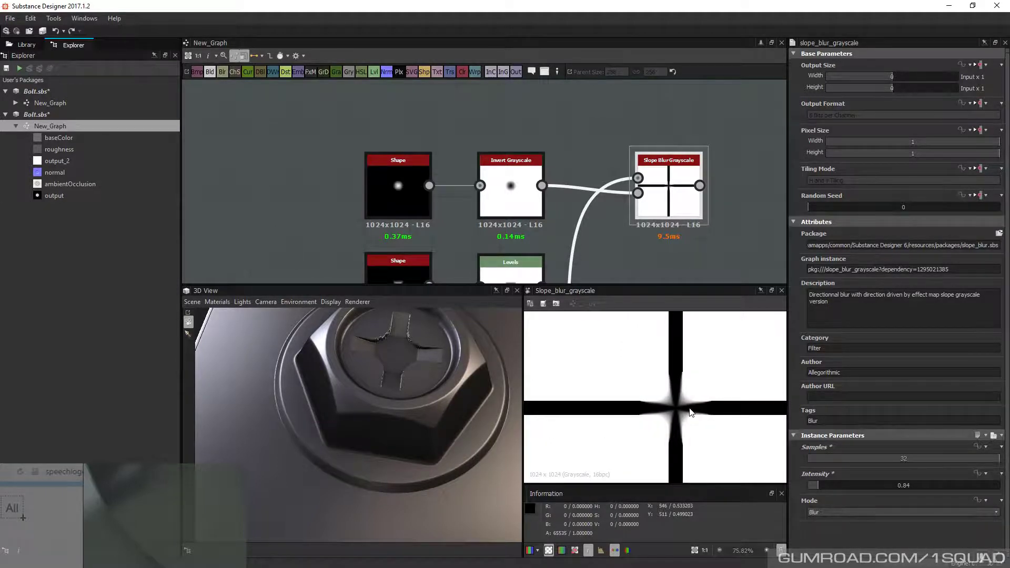
Set the Slope Blur's Mode to Min and its Intensity to 1.14
{"action": "scroll", "coordinate": [623, 400], "scroll_direction": "up", "scroll_amount": 5}
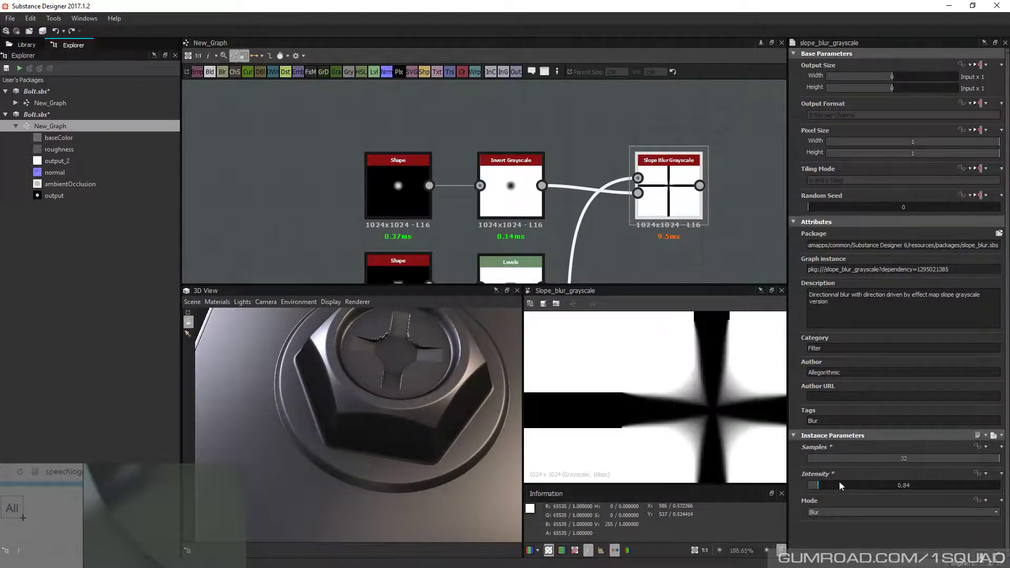
{"action": "left_click", "coordinate": [824, 517]}
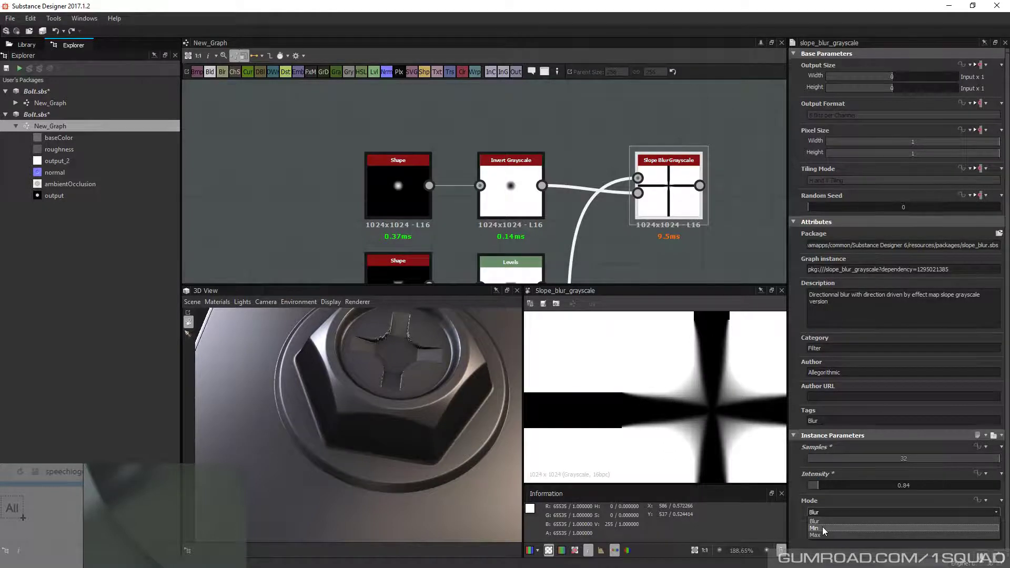
{"action": "left_click", "coordinate": [824, 529]}
{"action": "left_click_drag", "start_coordinate": [860, 481], "coordinate": [821, 487]}
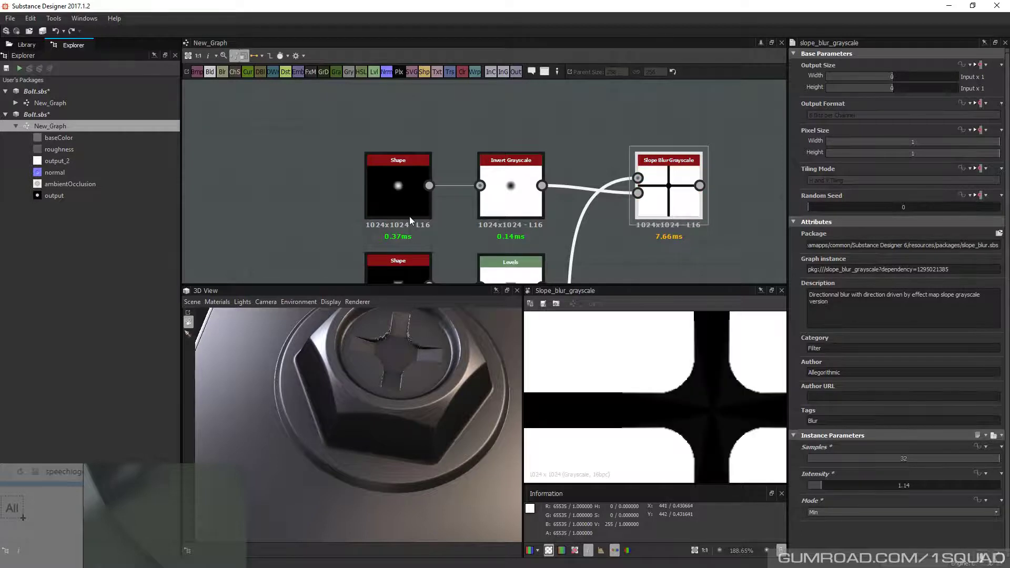
Feed the upper Shape directly into the Slope Blur's Slope input, bypassing Invert Grayscale, and set Intensity to 1.01
{"action": "left_click_drag", "start_coordinate": [429, 185], "coordinate": [638, 193]}
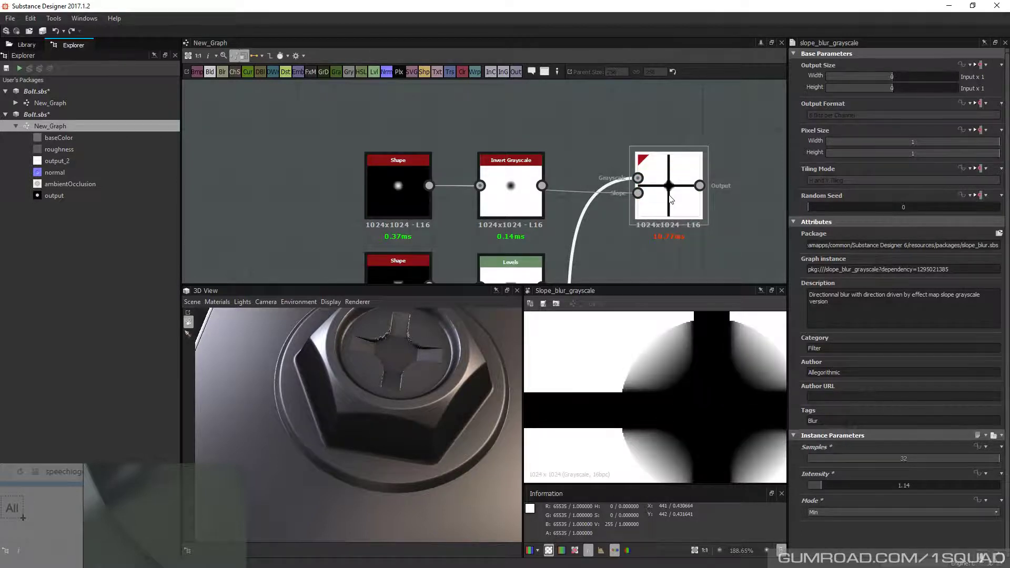
{"action": "mouse_move", "coordinate": [822, 485]}
{"action": "left_mouse_down"}
{"action": "mouse_move", "coordinate": [810, 488]}
{"action": "mouse_move", "coordinate": [820, 485]}
{"action": "left_mouse_up"}
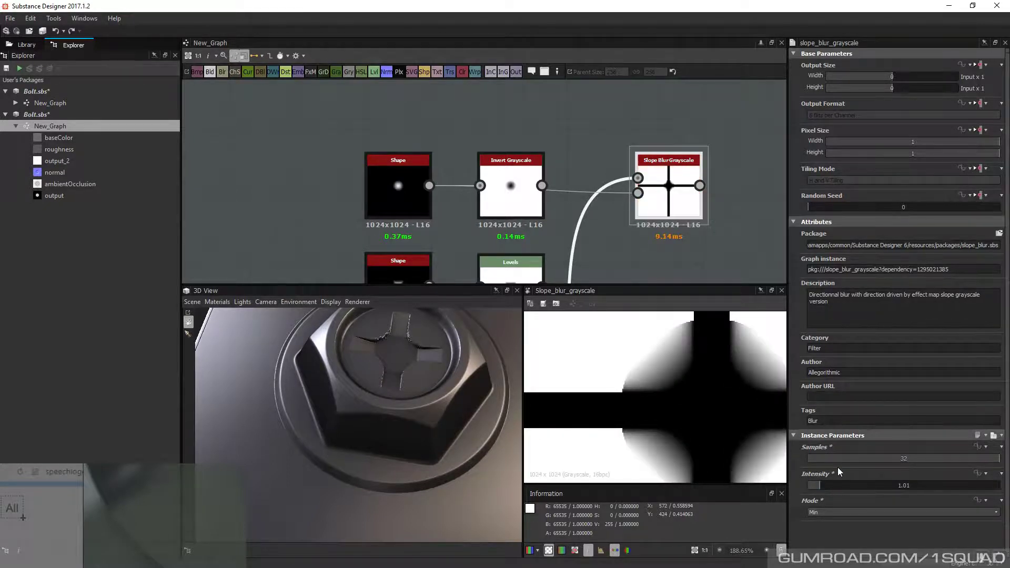
Try the Slope Blur in Blur mode at Intensity 1.85, with Samples at 4 and at 19
{"action": "left_click", "coordinate": [831, 458]}
{"action": "left_click", "coordinate": [819, 513]}
{"action": "left_click", "coordinate": [819, 516]}
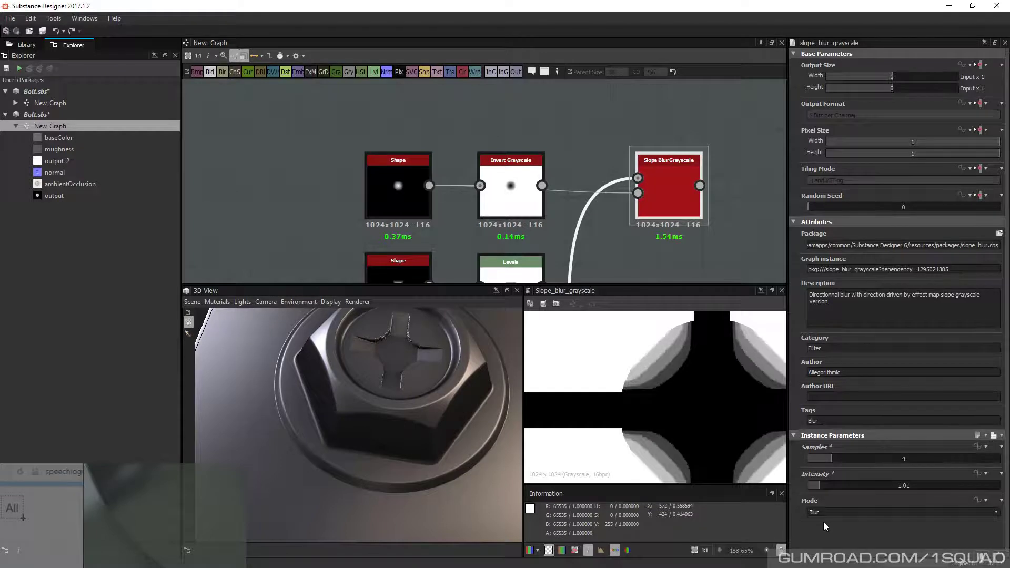
{"action": "left_click", "coordinate": [832, 485]}
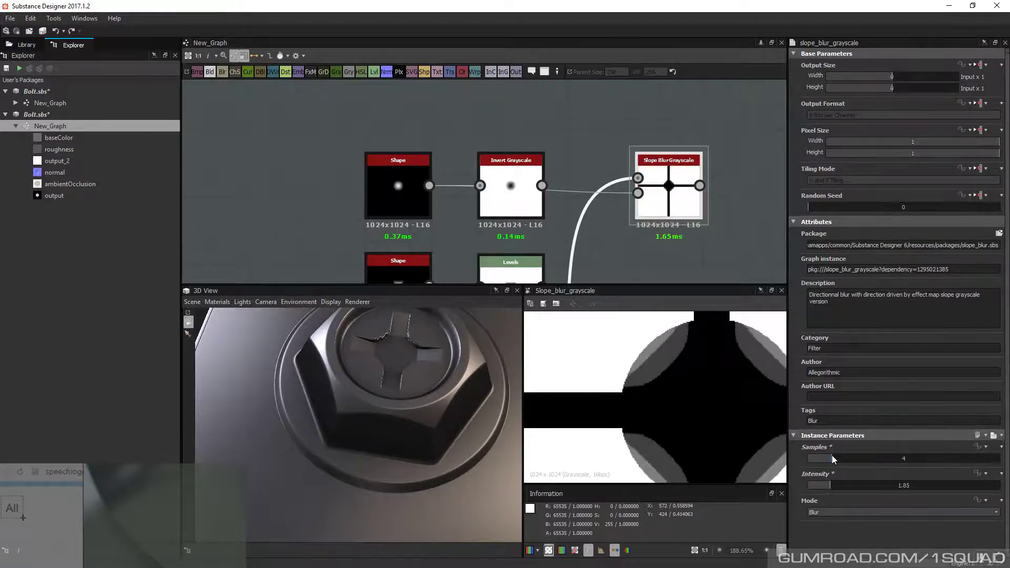
{"action": "left_click_drag", "start_coordinate": [845, 456], "coordinate": [917, 458]}
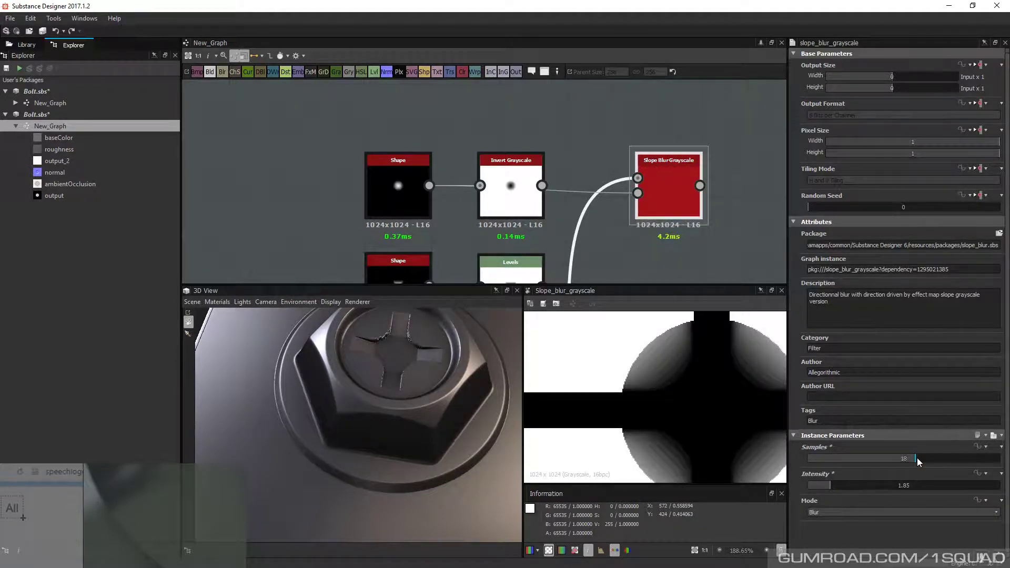
Switch the Slope Blur's Mode back to Min
{"action": "left_click", "coordinate": [834, 512]}
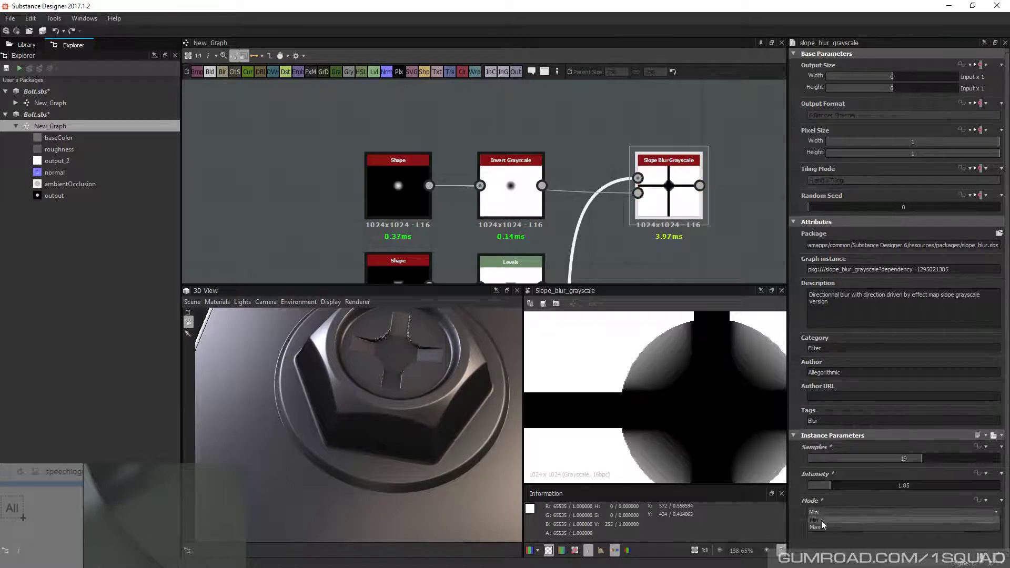
{"action": "left_click", "coordinate": [819, 527]}
{"action": "left_click", "coordinate": [838, 513]}
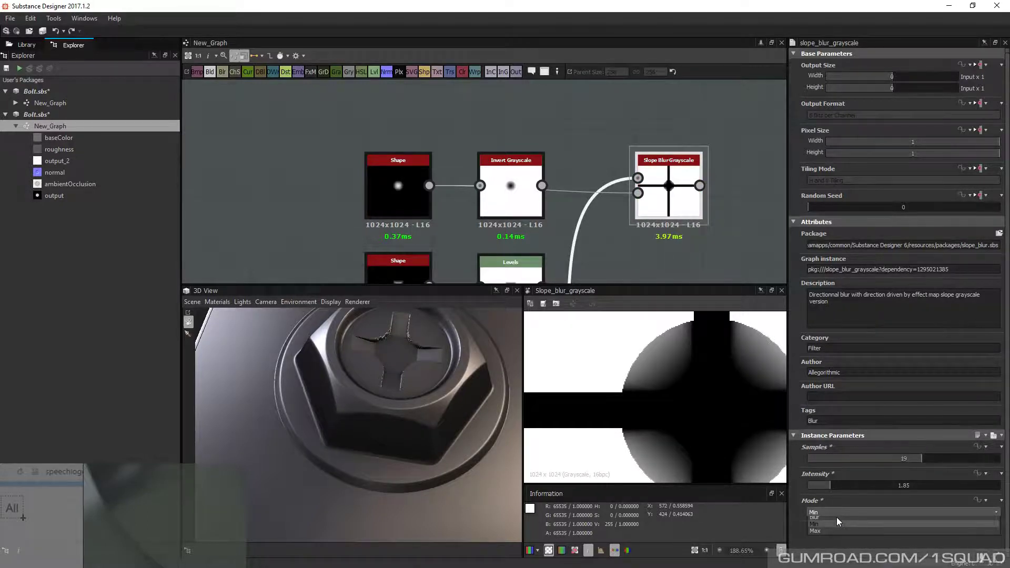
{"action": "left_click", "coordinate": [837, 521]}
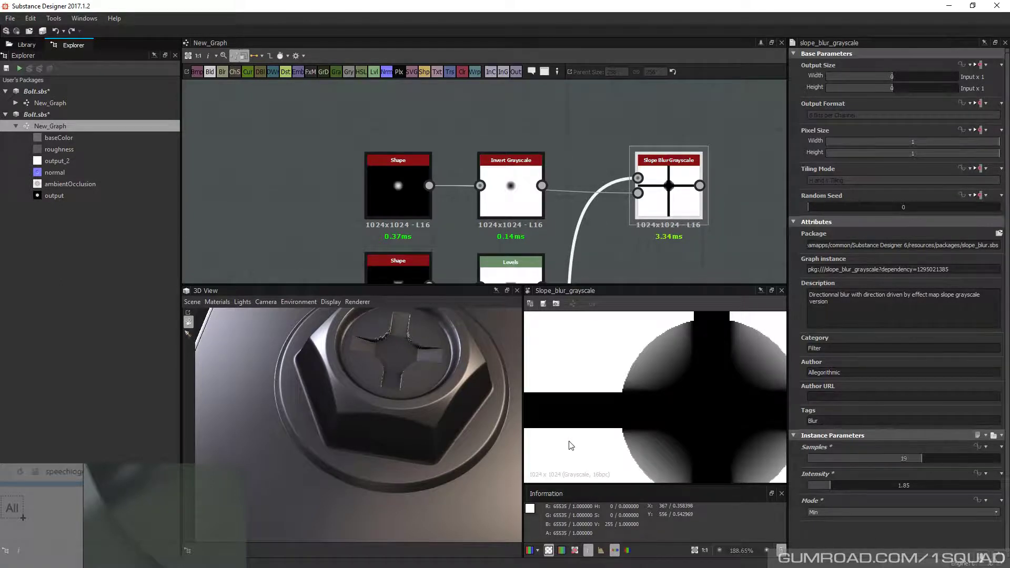
Set the Slope Blur's Mode to Max and its Intensity to 2.37
{"action": "left_click", "coordinate": [827, 513]}
{"action": "left_click", "coordinate": [821, 534]}
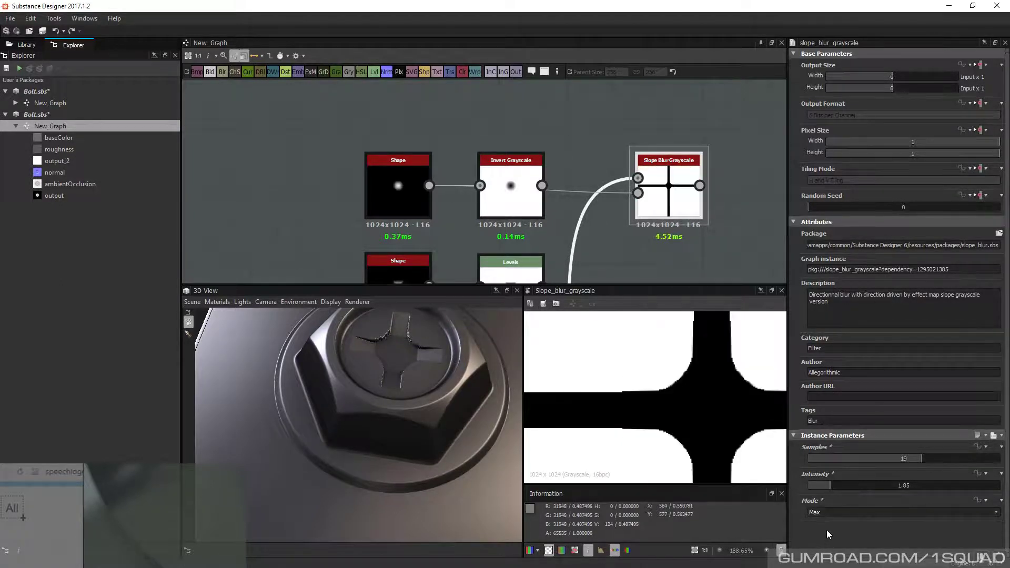
{"action": "left_click", "coordinate": [851, 485]}
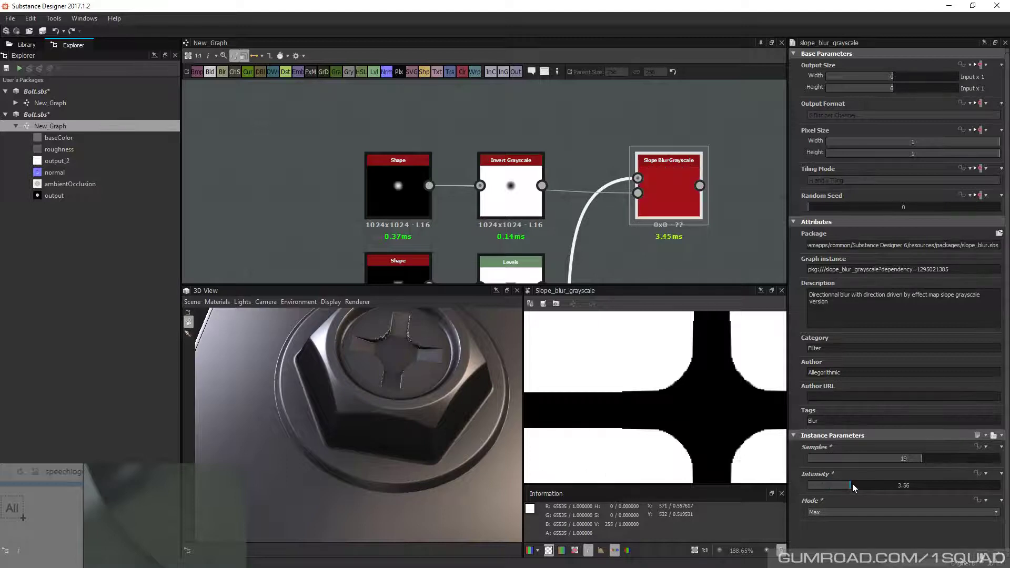
{"action": "left_click_drag", "start_coordinate": [853, 485], "coordinate": [837, 485]}
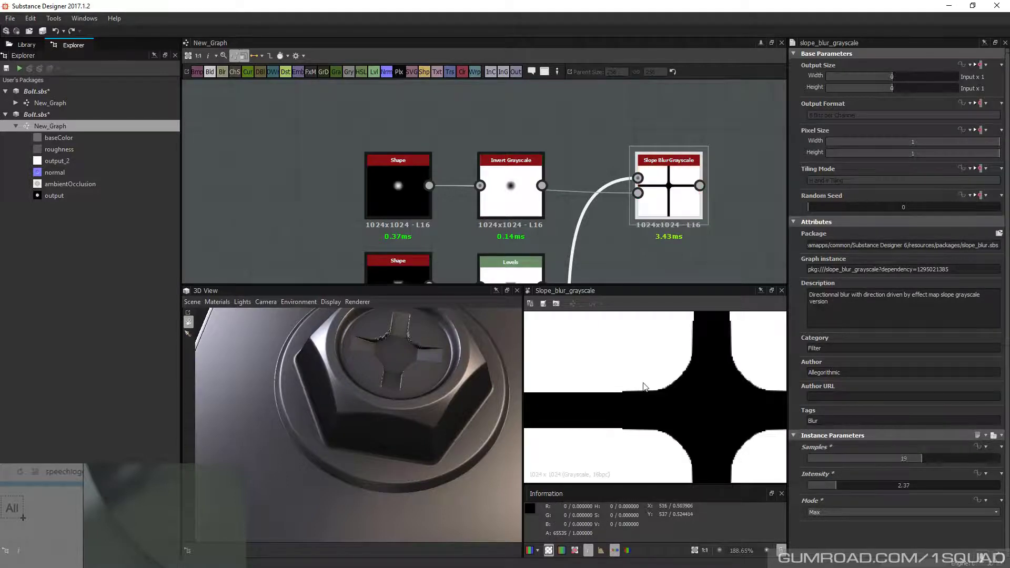
Set Invert to False on the Invert Grayscale node and connect its output to the Slope Blur's Slope input
{"action": "left_click", "coordinate": [539, 177]}
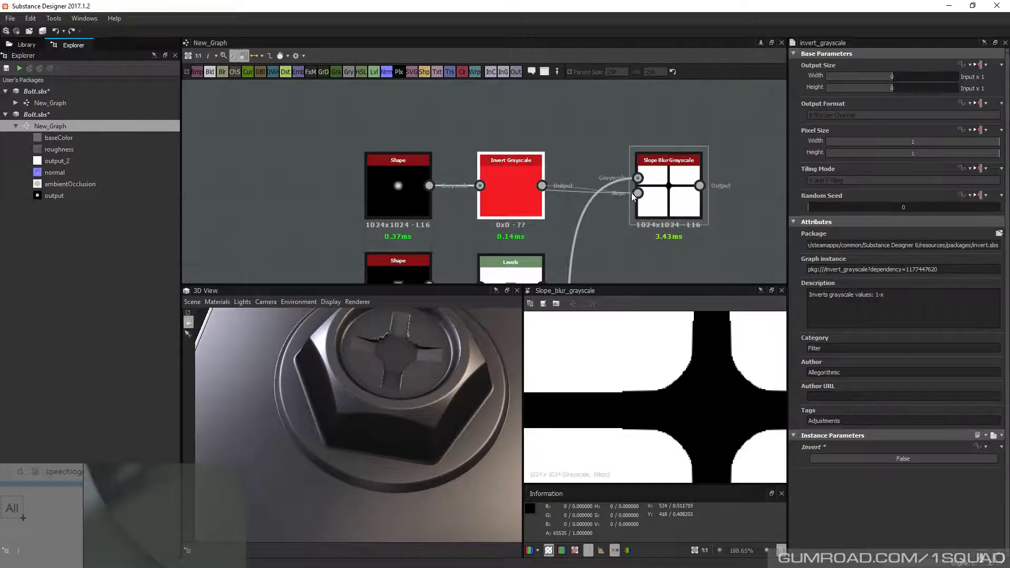
{"action": "left_click_drag", "start_coordinate": [639, 195], "coordinate": [638, 193]}
{"action": "left_click", "coordinate": [666, 196]}
Set the Slope Blur to 32 Samples and Intensity 4.31, keeping the Max mode
{"action": "left_click", "coordinate": [835, 513]}
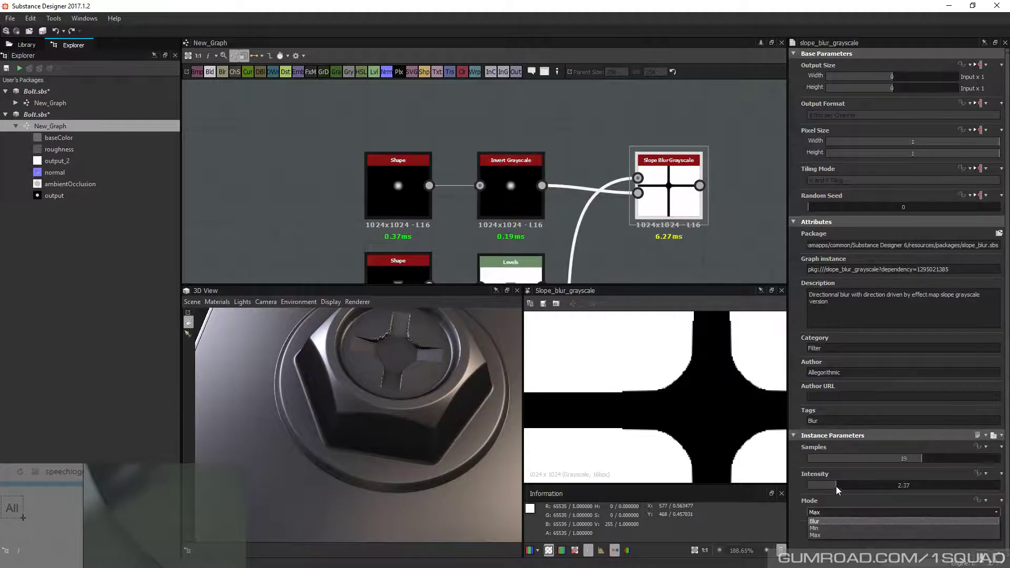
{"action": "mouse_move", "coordinate": [837, 487]}
{"action": "left_mouse_down"}
{"action": "mouse_move", "coordinate": [820, 487]}
{"action": "mouse_move", "coordinate": [846, 489]}
{"action": "left_mouse_up"}
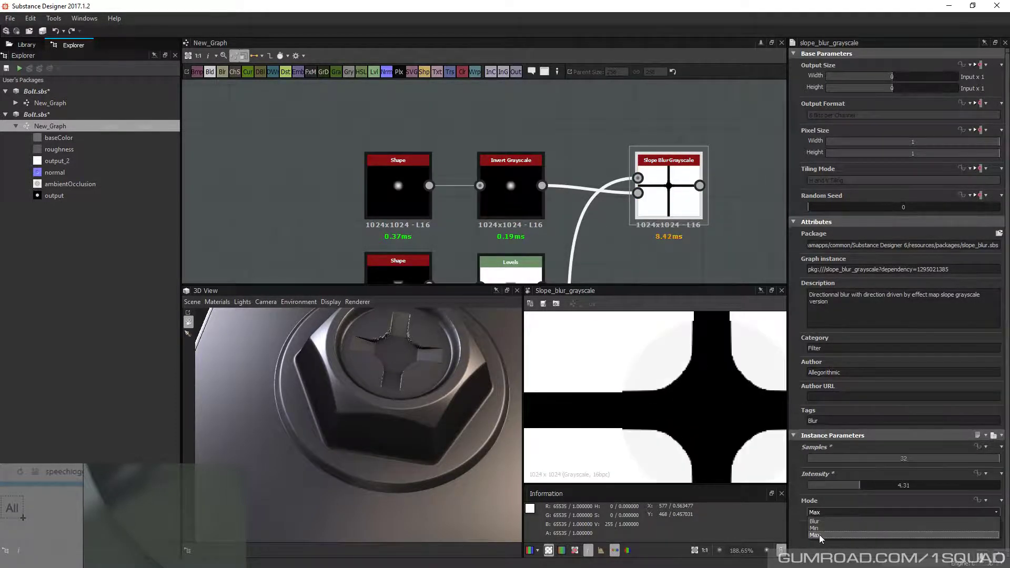
{"action": "left_click", "coordinate": [820, 535]}
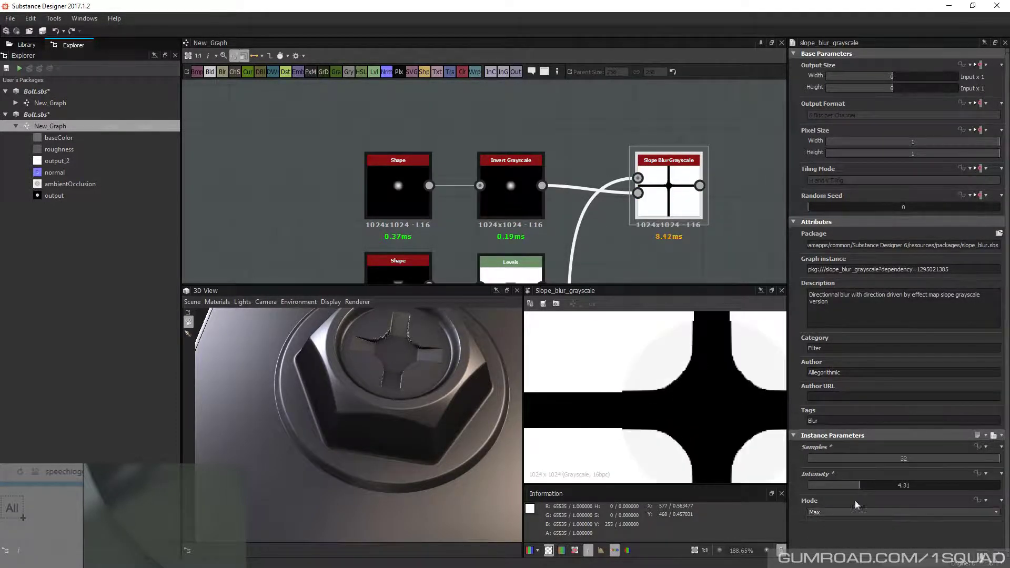
Set Invert back to True on the Invert Grayscale node and lower the Slope Blur's Intensity to 0.88
{"action": "left_click", "coordinate": [517, 198]}
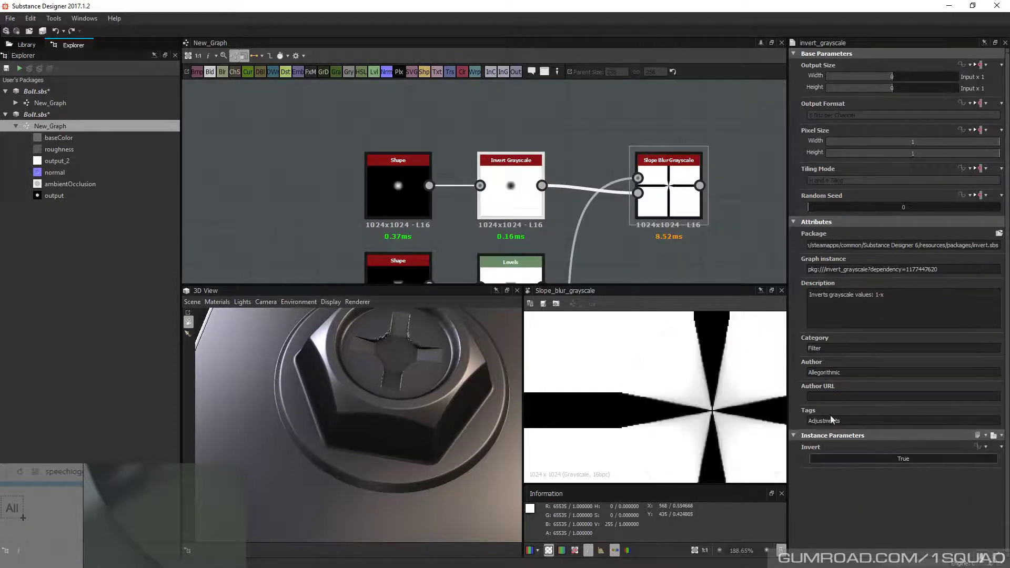
{"action": "left_click", "coordinate": [658, 183]}
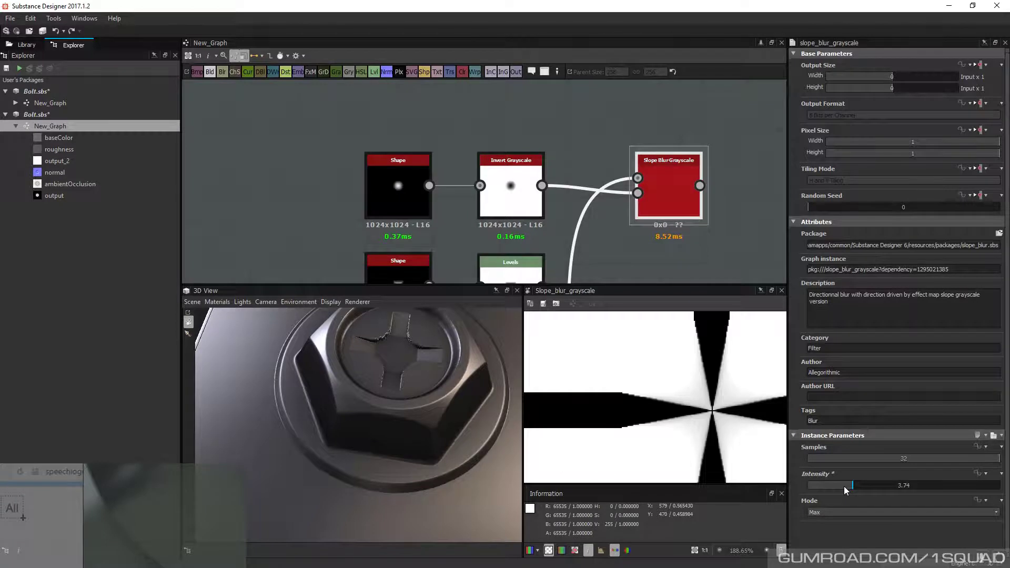
{"action": "left_click_drag", "start_coordinate": [844, 486], "coordinate": [819, 485]}
Add a Blend node in the free space below the Slope Blur
{"action": "middle_click_drag", "start_coordinate": [597, 182], "coordinate": [486, 138]}
{"action": "scroll", "coordinate": [485, 138], "scroll_direction": "down", "scroll_amount": 4}
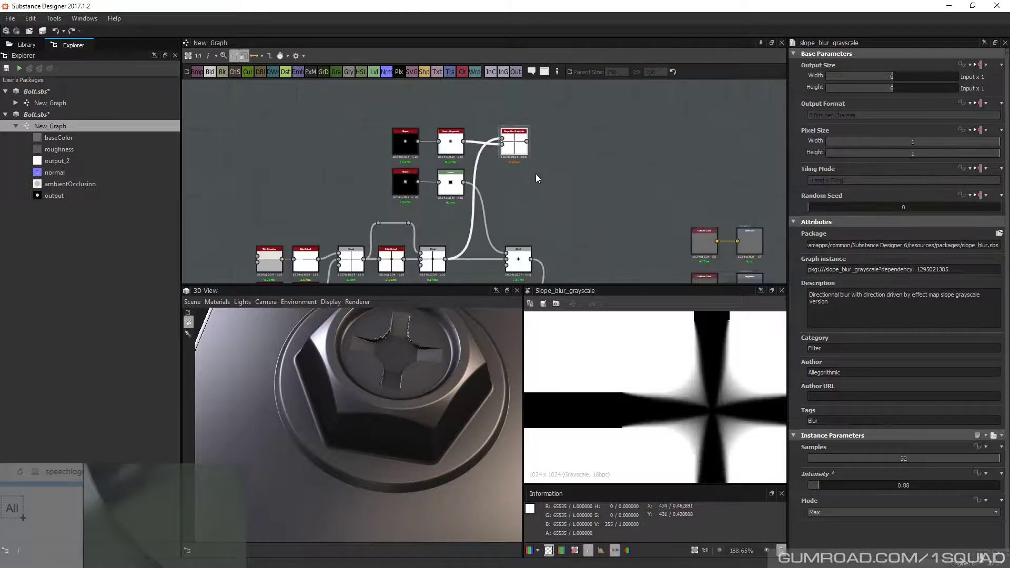
{"action": "middle_click_drag", "start_coordinate": [566, 282], "coordinate": [530, 248]}
{"action": "scroll", "coordinate": [530, 249], "scroll_direction": "up", "scroll_amount": 2}
{"action": "left_click_drag", "start_coordinate": [472, 225], "coordinate": [503, 225]}
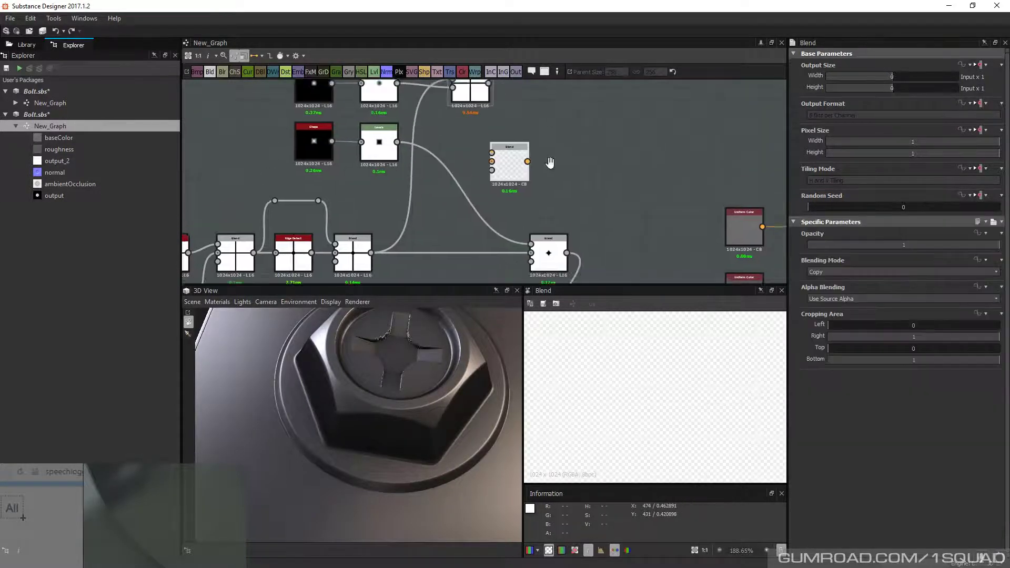
{"action": "scroll", "coordinate": [545, 168], "scroll_direction": "down", "scroll_amount": 3}
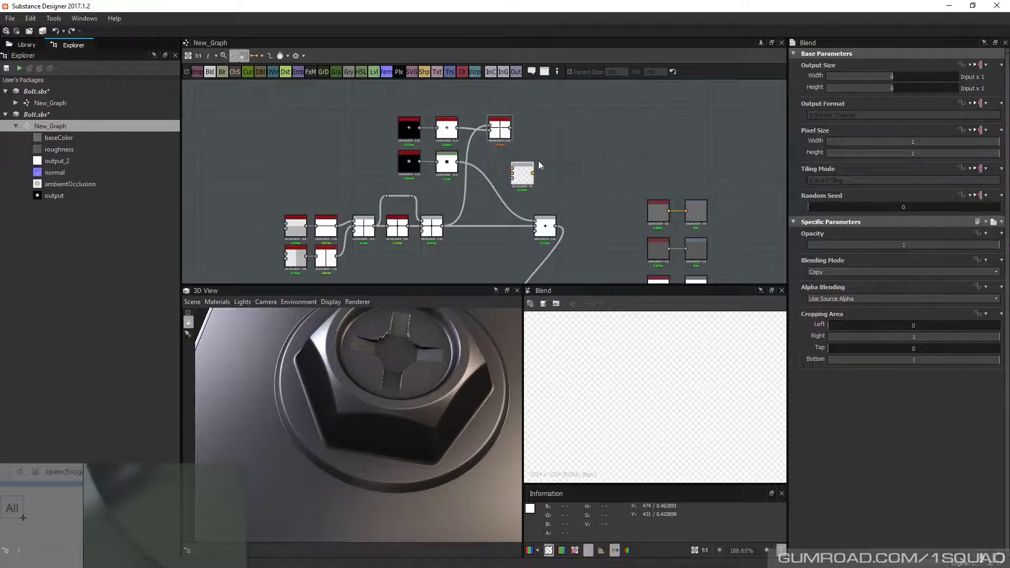
Insert the Slope Blur between the cross Blend and the Max (Lighten) Blend, and delete the unconnected Blend node
{"action": "left_click_drag", "start_coordinate": [497, 132], "coordinate": [493, 216]}
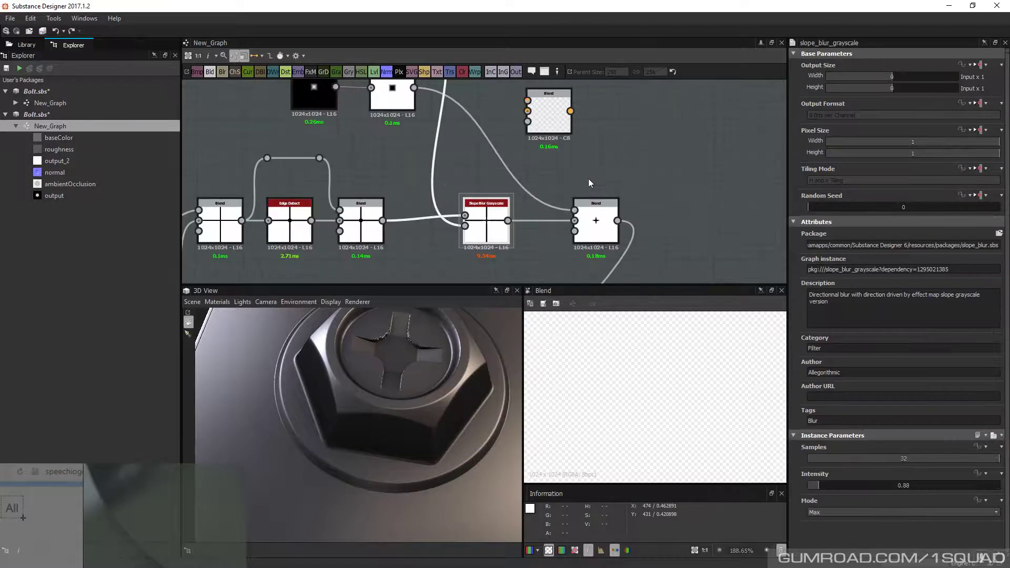
{"action": "left_click", "coordinate": [543, 116]}
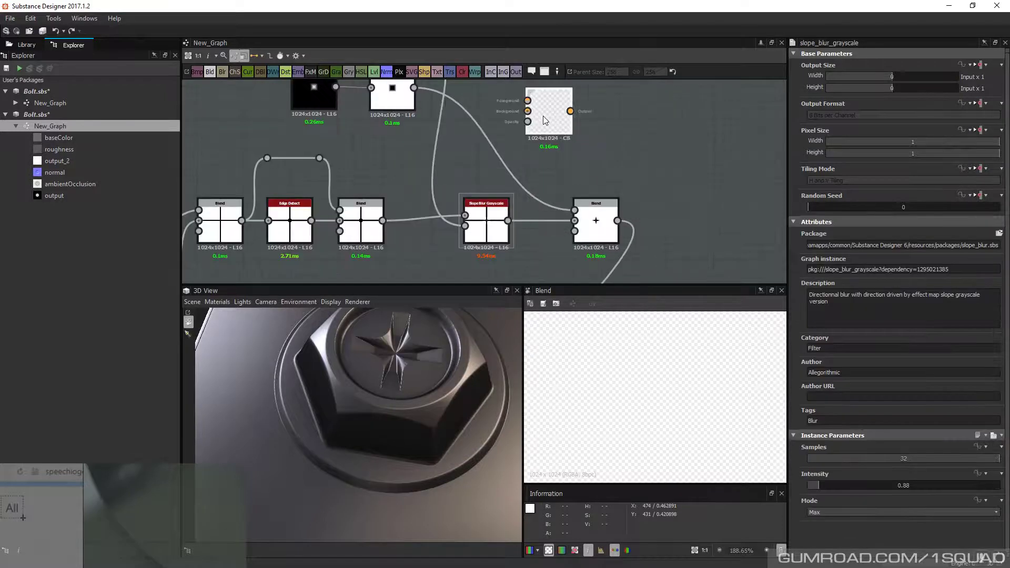
{"action": "key", "text": "Delete"}
{"action": "left_click_drag", "start_coordinate": [436, 343], "coordinate": [440, 376]}
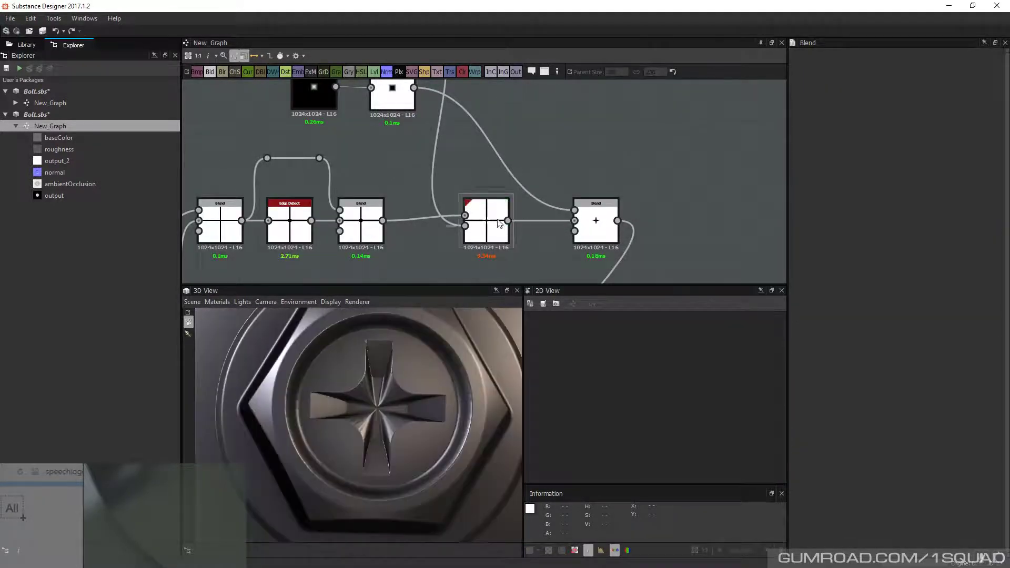
{"action": "left_click_drag", "start_coordinate": [499, 226], "coordinate": [515, 226]}
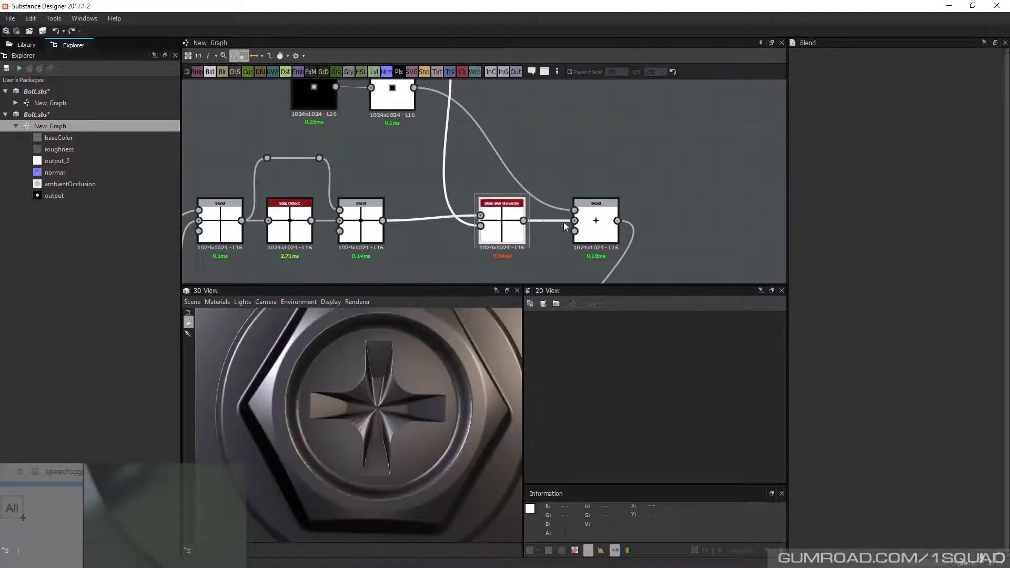
Preview the Max (Lighten) Blend that follows the Slope Blur and inspect the Invert Grayscale node feeding it
{"action": "double_click", "coordinate": [603, 223]}
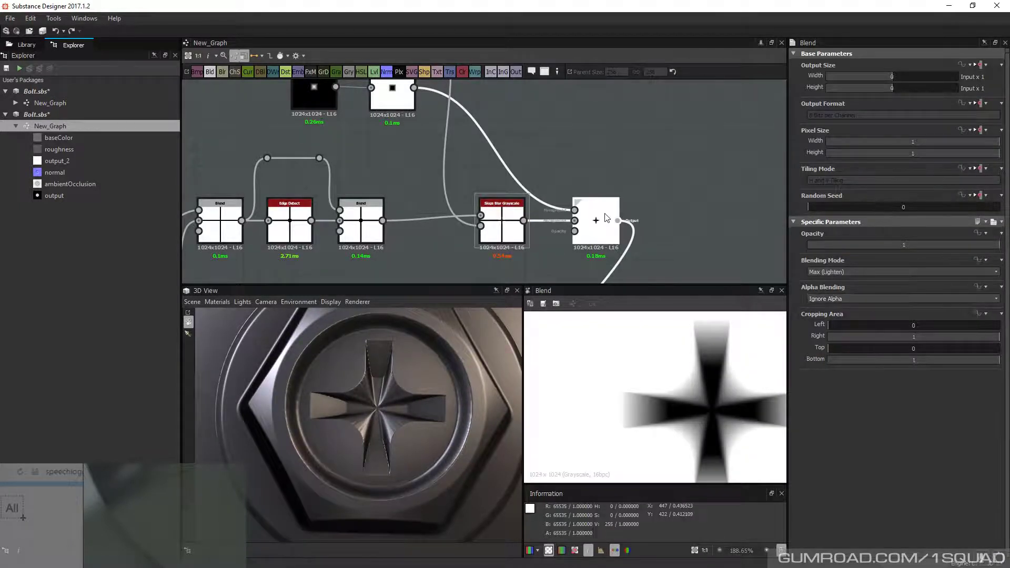
{"action": "middle_click_drag", "start_coordinate": [469, 125], "coordinate": [495, 151]}
{"action": "scroll", "coordinate": [486, 188], "scroll_direction": "down", "scroll_amount": 1}
{"action": "left_click", "coordinate": [434, 130]}
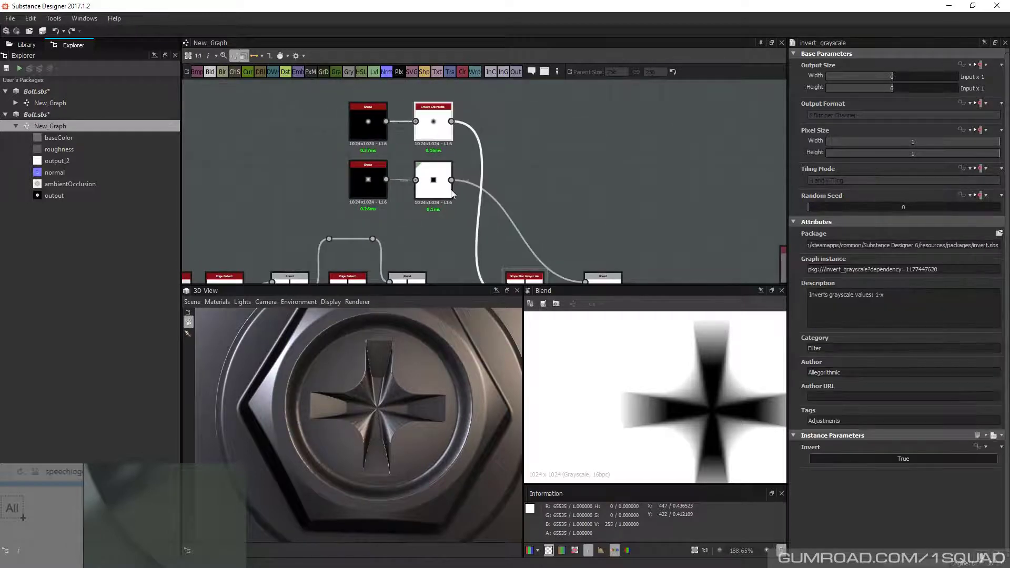
{"action": "middle_click_drag", "start_coordinate": [452, 193], "coordinate": [439, 138]}
Lower the Slope Blur's Intensity to 0.66 and on to 0.53, checking the cross recess on the 3D bolt
{"action": "left_click", "coordinate": [514, 234]}
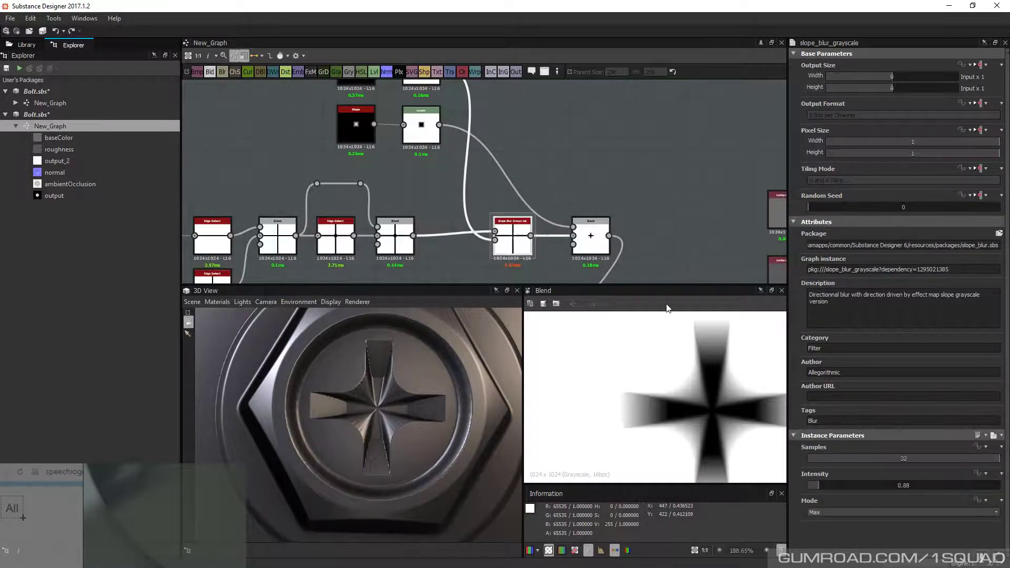
{"action": "left_click_drag", "start_coordinate": [819, 488], "coordinate": [815, 490]}
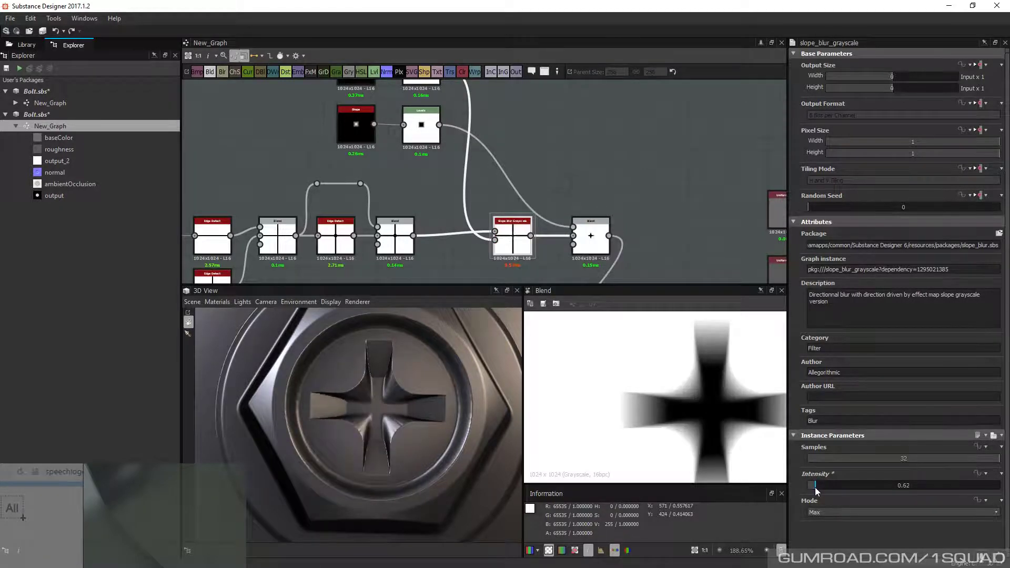
{"action": "left_click_drag", "start_coordinate": [816, 487], "coordinate": [816, 488]}
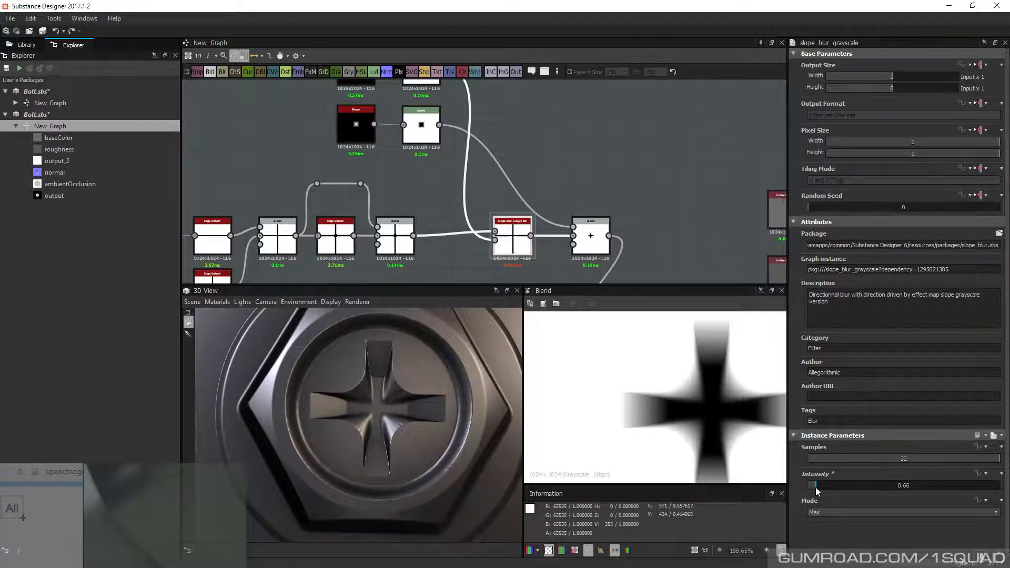
{"action": "left_click_drag", "start_coordinate": [514, 437], "coordinate": [364, 416]}
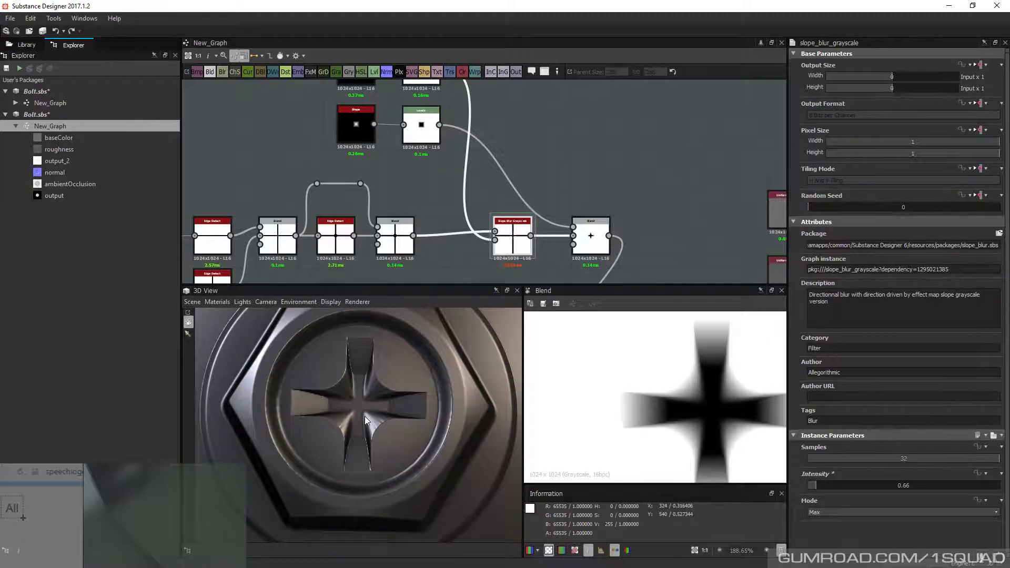
{"action": "scroll", "coordinate": [364, 416], "scroll_direction": "down", "scroll_amount": 1}
{"action": "left_click_drag", "start_coordinate": [817, 485], "coordinate": [814, 484]}
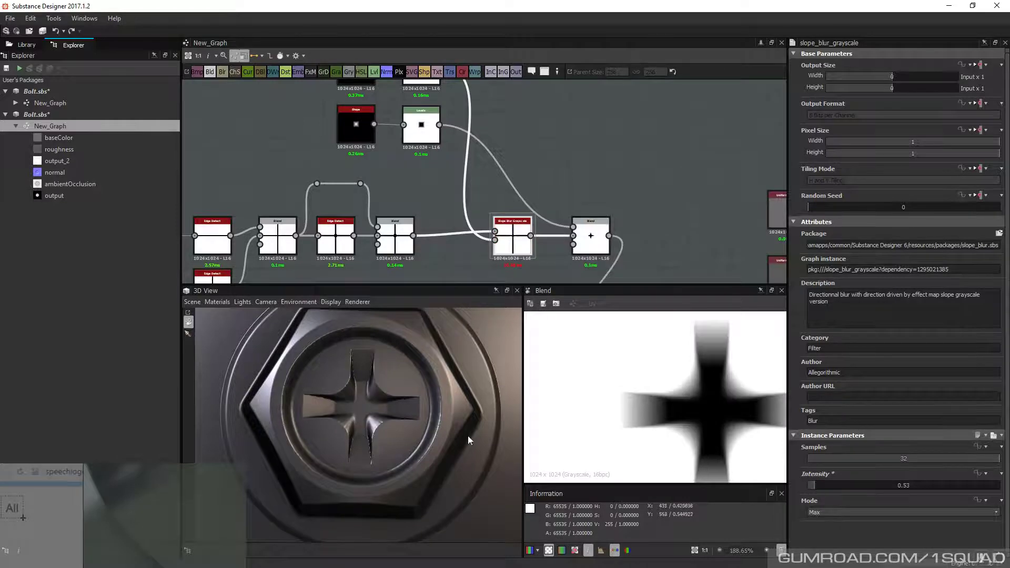
{"action": "left_click_drag", "start_coordinate": [469, 436], "coordinate": [354, 397]}
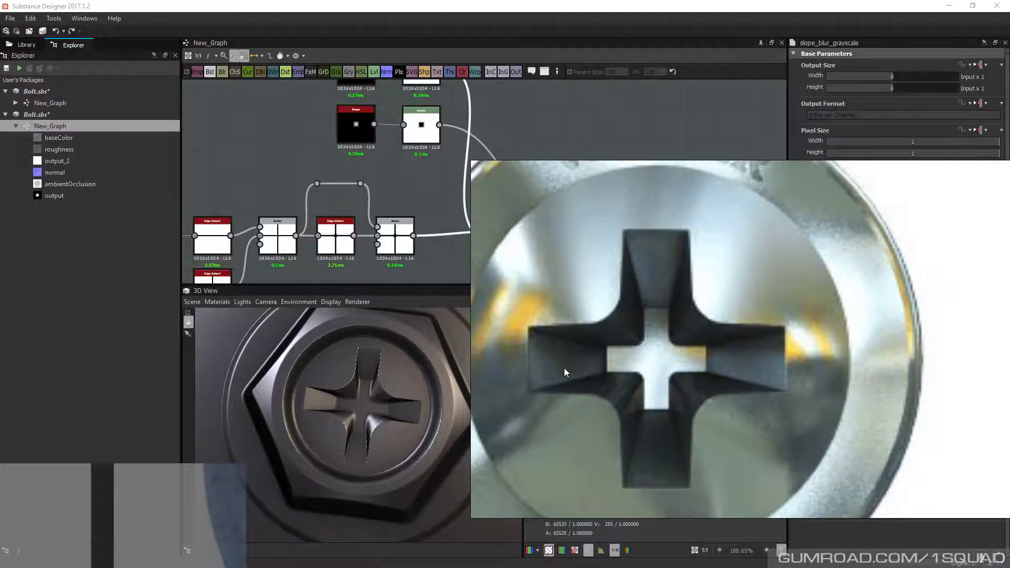
Try an Edge Width of 5.57 on the two Edge Detect nodes that form the cross bars
{"action": "right_click_drag", "start_coordinate": [738, 451], "coordinate": [890, 436]}
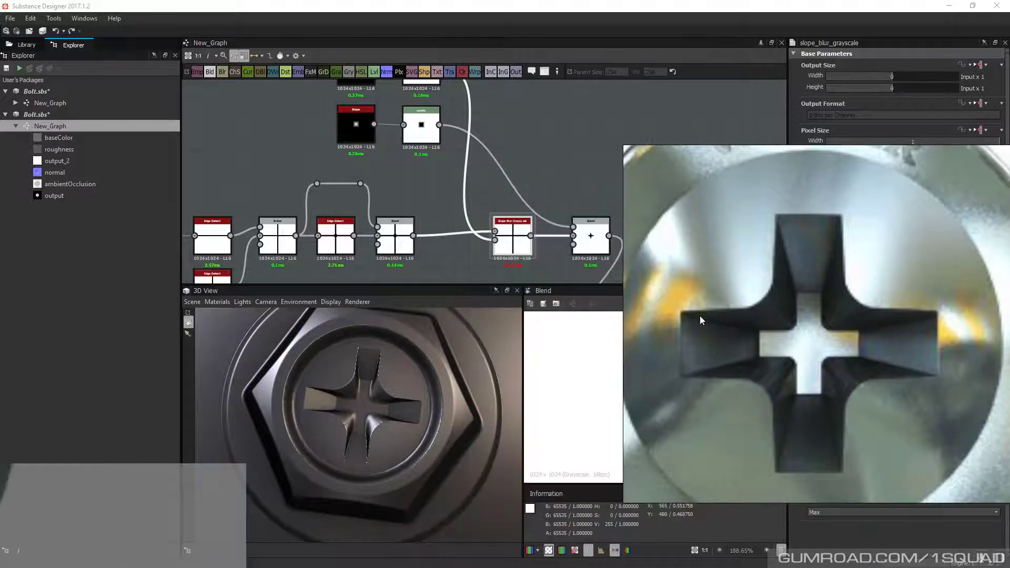
{"action": "scroll", "coordinate": [524, 221], "scroll_direction": "down", "scroll_amount": 3}
{"action": "middle_click_drag", "start_coordinate": [299, 254], "coordinate": [351, 217]}
{"action": "scroll", "coordinate": [352, 218], "scroll_direction": "up", "scroll_amount": 4}
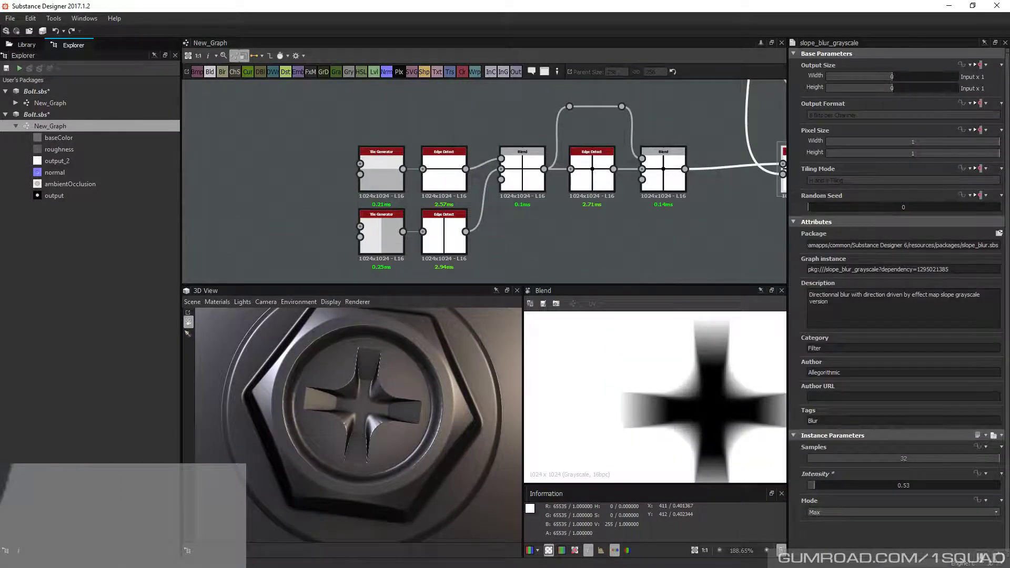
{"action": "left_click", "coordinate": [591, 173]}
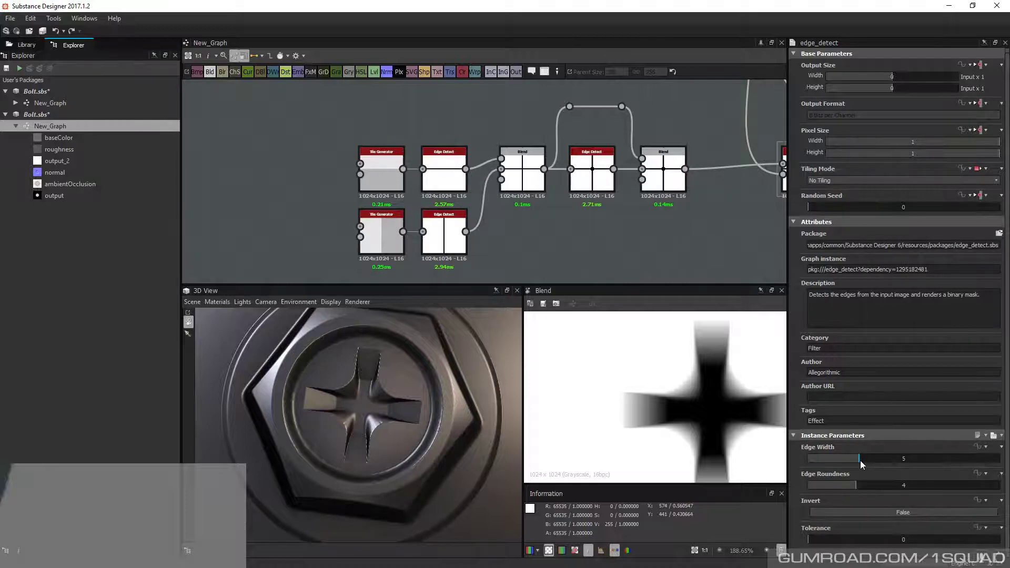
{"action": "left_click_drag", "start_coordinate": [861, 461], "coordinate": [867, 461]}
{"action": "left_click", "coordinate": [917, 461]}
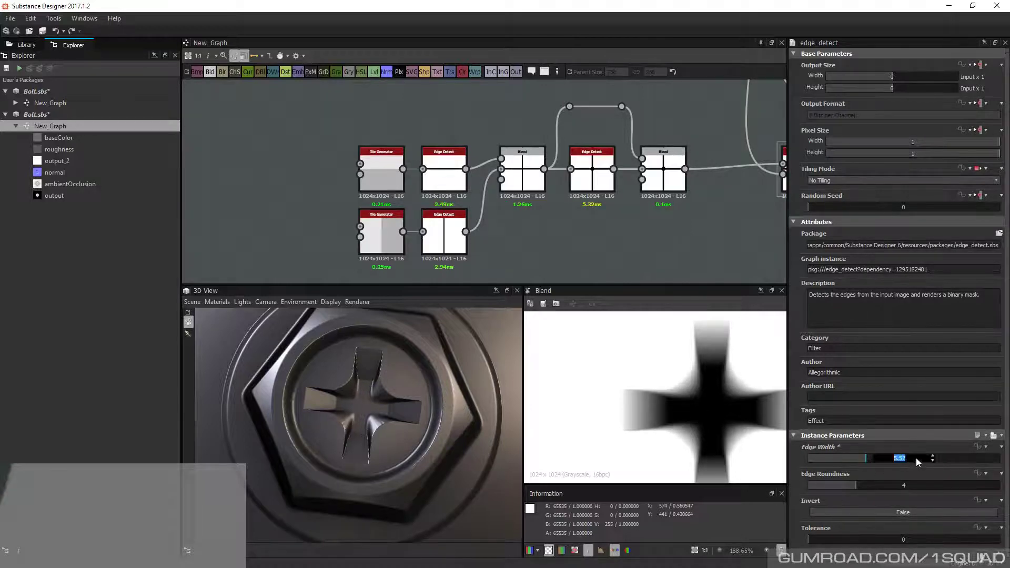
{"action": "key", "text": "Return"}
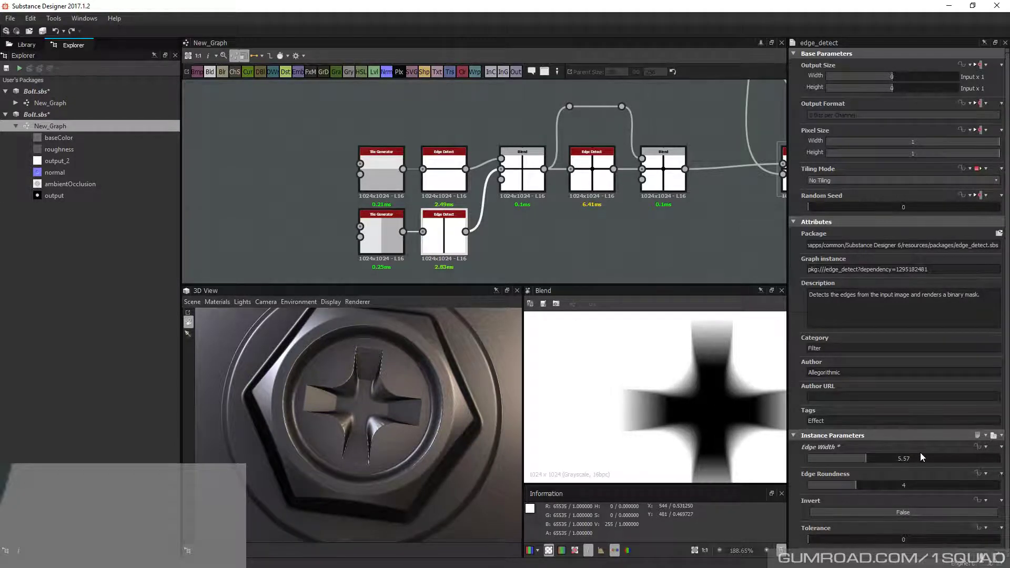
Set the Edge Width to 6 on both Edge Detect nodes fed by the Tile Generators
{"action": "left_click", "coordinate": [908, 460]}
{"action": "type", "text": "6"}
{"action": "key", "text": "Return"}
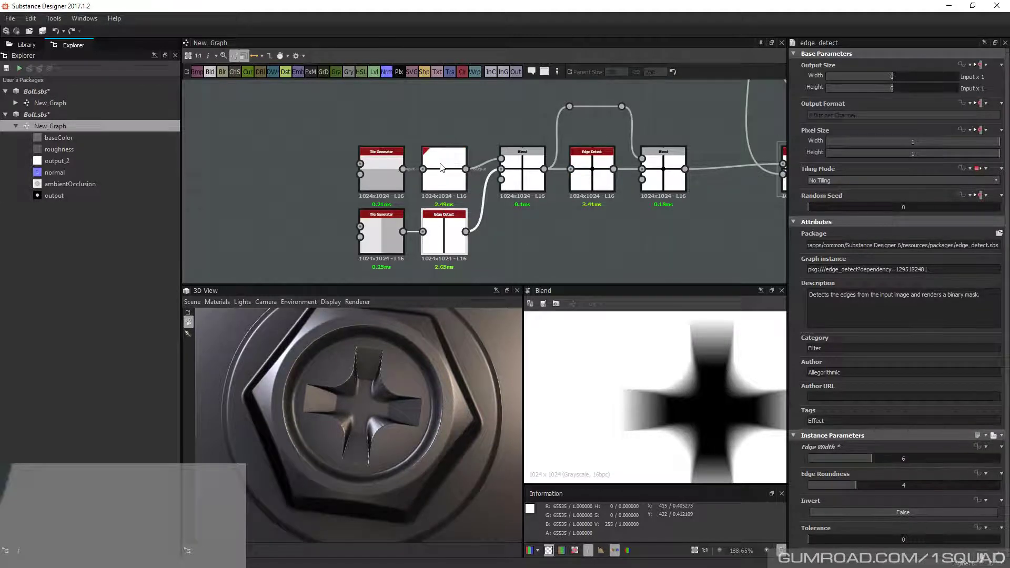
{"action": "left_click", "coordinate": [441, 167]}
{"action": "left_click", "coordinate": [903, 459]}
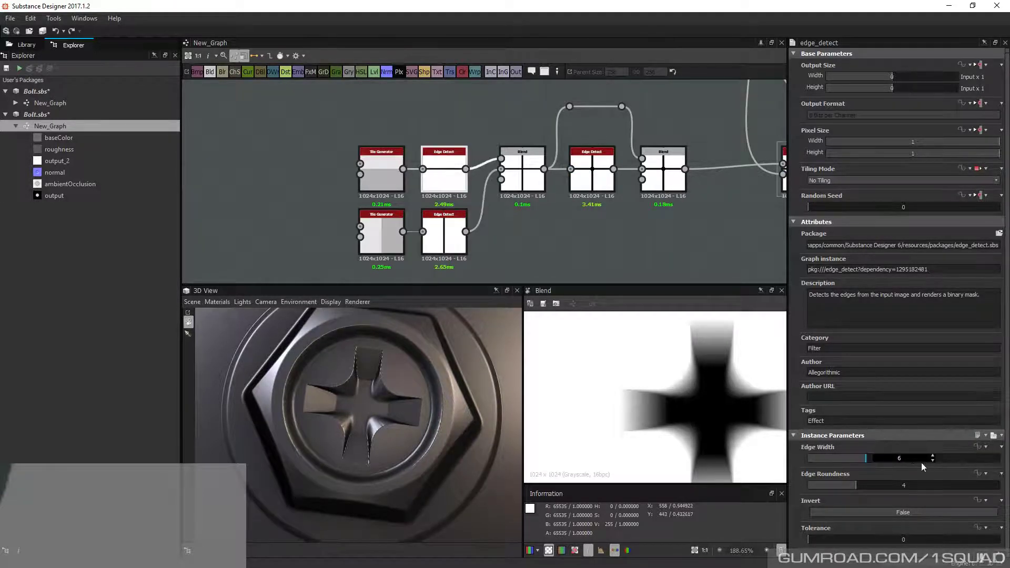
{"action": "type", "text": "6"}
{"action": "key", "text": "Return"}
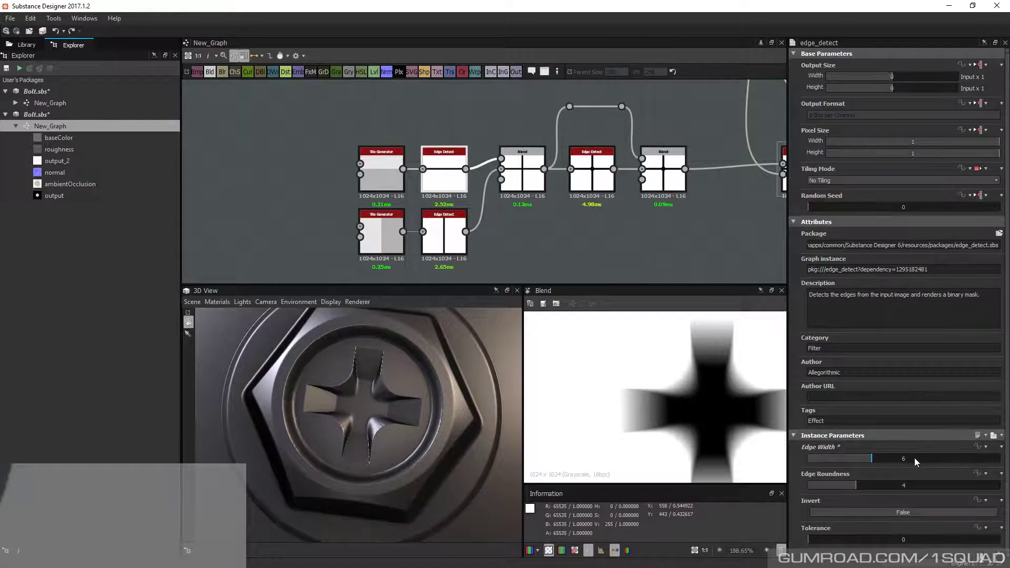
Set the Opacity of the final Multiply Blend to 0.31 and inspect the cross recess on the 3D bolt
{"action": "left_click_drag", "start_coordinate": [369, 415], "coordinate": [363, 449]}
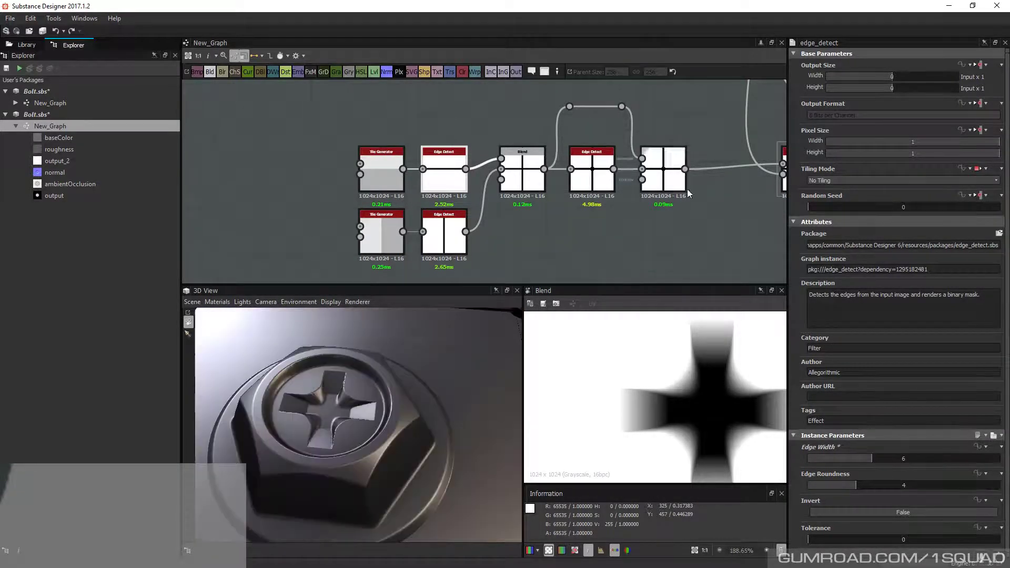
{"action": "scroll", "coordinate": [686, 192], "scroll_direction": "down", "scroll_amount": 4}
{"action": "middle_click_drag", "start_coordinate": [687, 192], "coordinate": [441, 146]}
{"action": "scroll", "coordinate": [536, 230], "scroll_direction": "up", "scroll_amount": 2}
{"action": "left_click", "coordinate": [536, 231]}
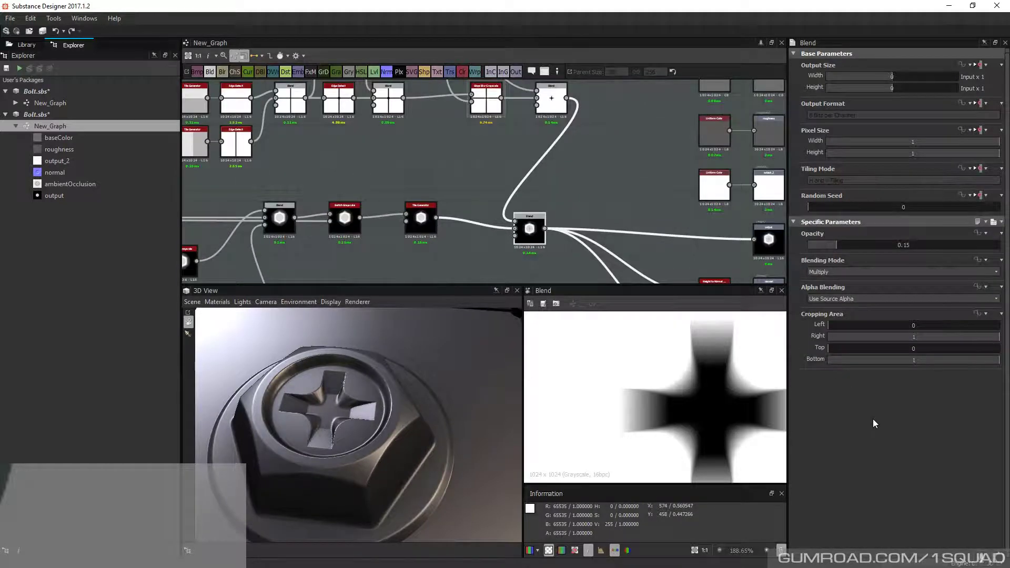
{"action": "left_click", "coordinate": [867, 244]}
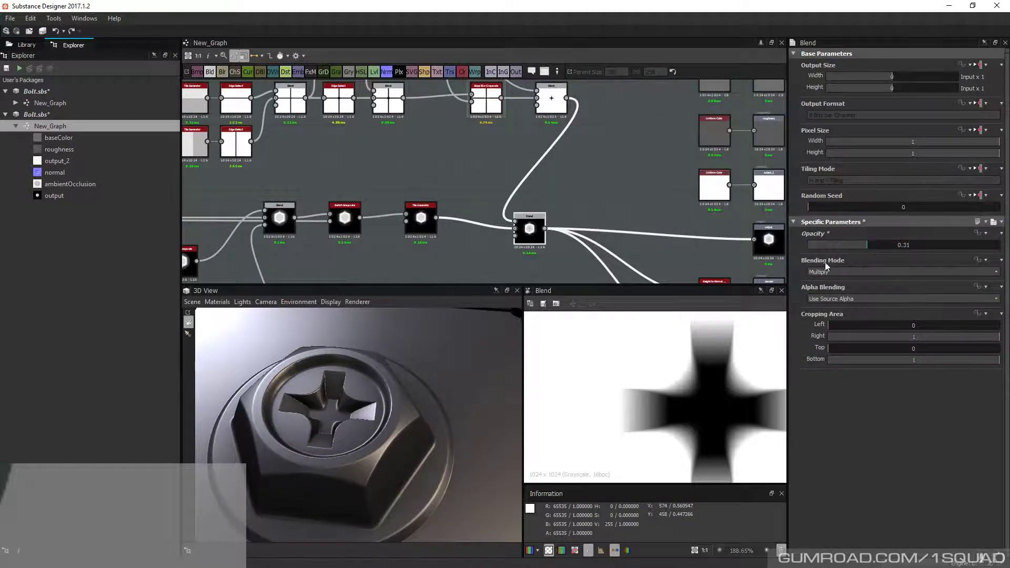
{"action": "left_click_drag", "start_coordinate": [405, 392], "coordinate": [387, 355]}
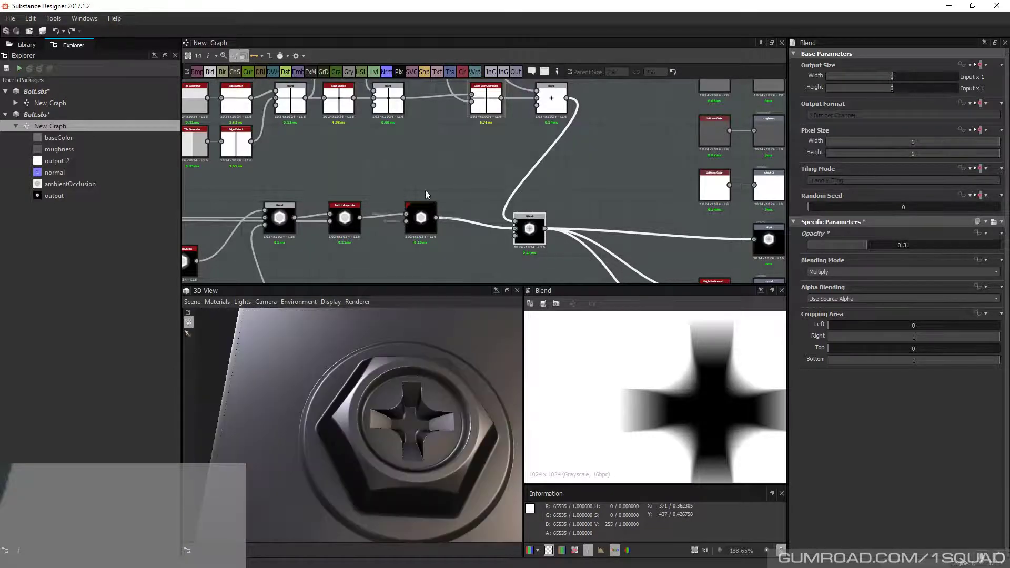
Shift the whole group of output nodes further away from the final Blend to free up graph space
{"action": "scroll", "coordinate": [567, 189], "scroll_direction": "down", "scroll_amount": 1}
{"action": "middle_click_drag", "start_coordinate": [373, 135], "coordinate": [482, 227]}
{"action": "scroll", "coordinate": [566, 188], "scroll_direction": "down", "scroll_amount": 1}
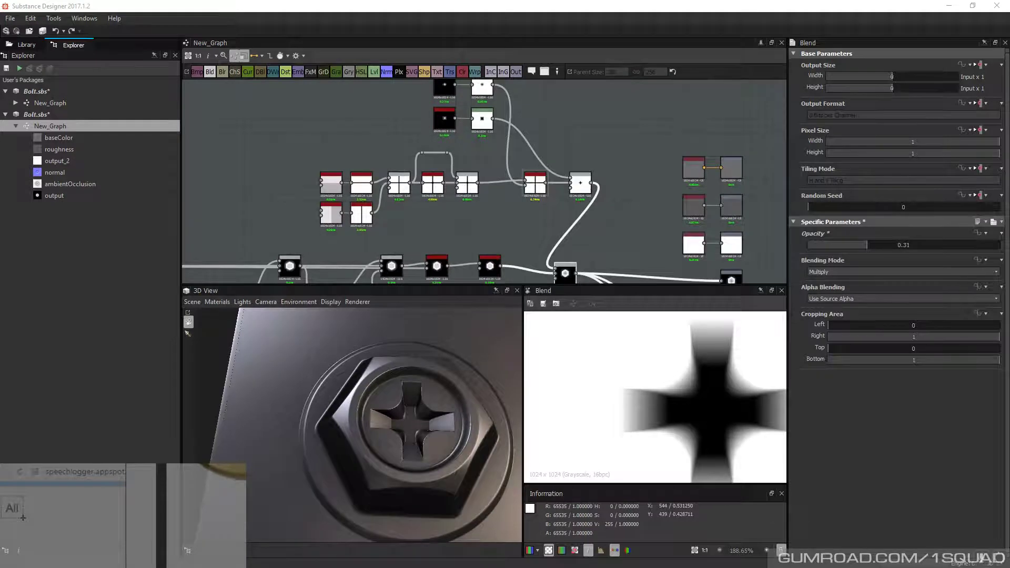
{"action": "middle_click_drag", "start_coordinate": [682, 210], "coordinate": [598, 176]}
{"action": "scroll", "coordinate": [579, 175], "scroll_direction": "down", "scroll_amount": 4}
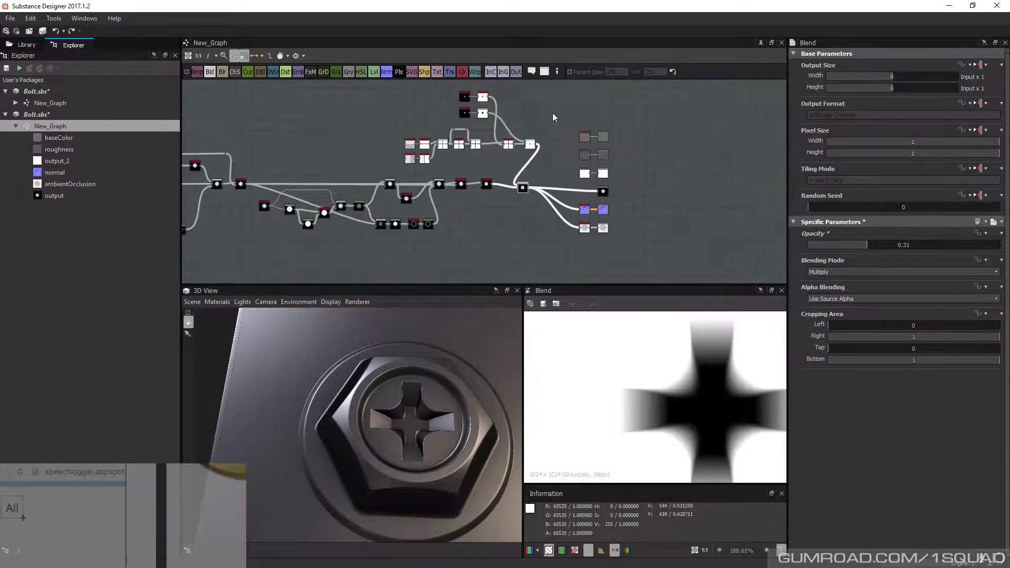
{"action": "left_click_drag", "start_coordinate": [553, 113], "coordinate": [663, 286]}
{"action": "left_click_drag", "start_coordinate": [588, 209], "coordinate": [621, 213]}
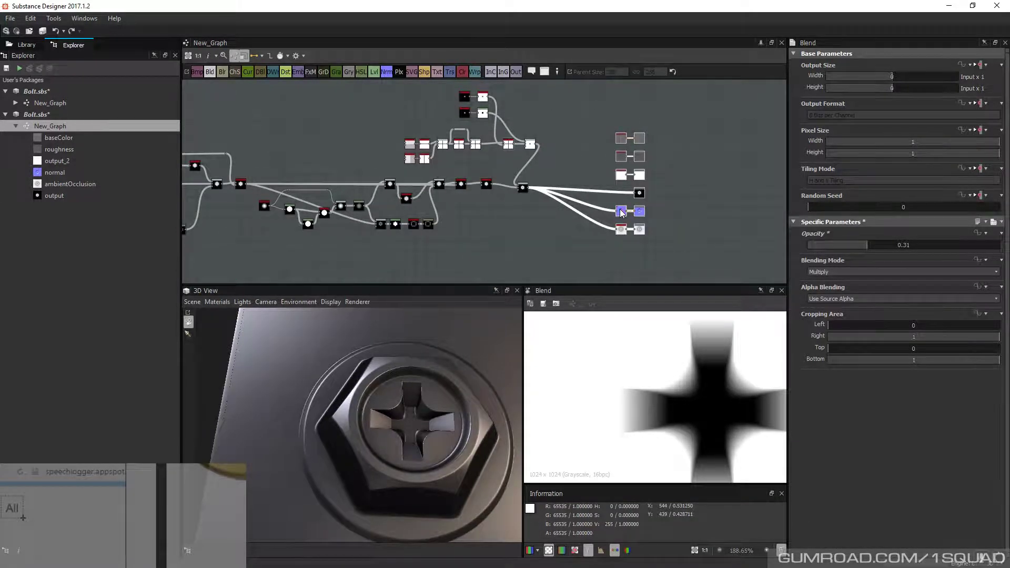
Add a Starburst pattern from the library in the free space above the cross chain and set its Branches to 4
{"action": "scroll", "coordinate": [581, 200], "scroll_direction": "up", "scroll_amount": 3}
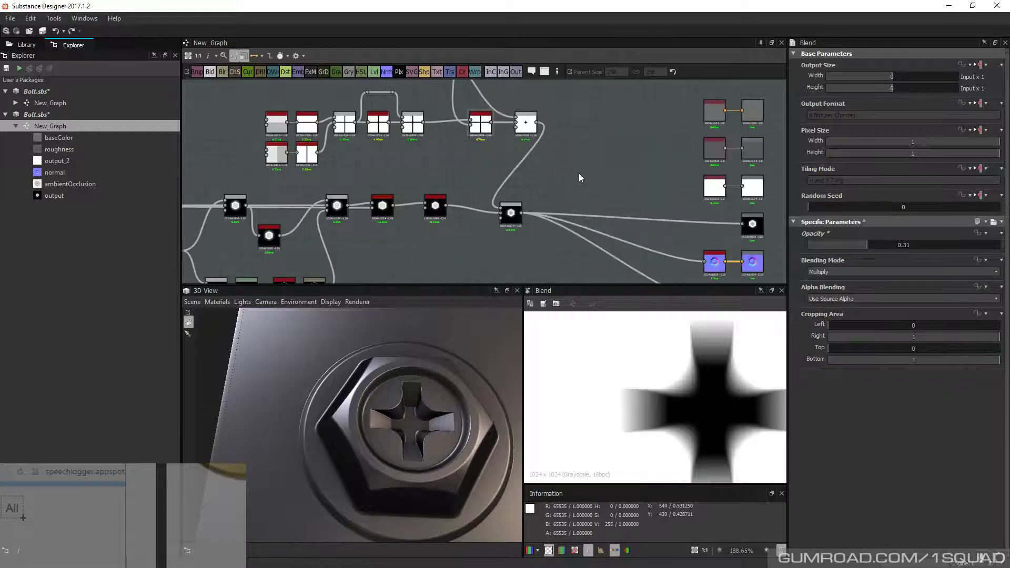
{"action": "middle_click_drag", "start_coordinate": [579, 173], "coordinate": [575, 207]}
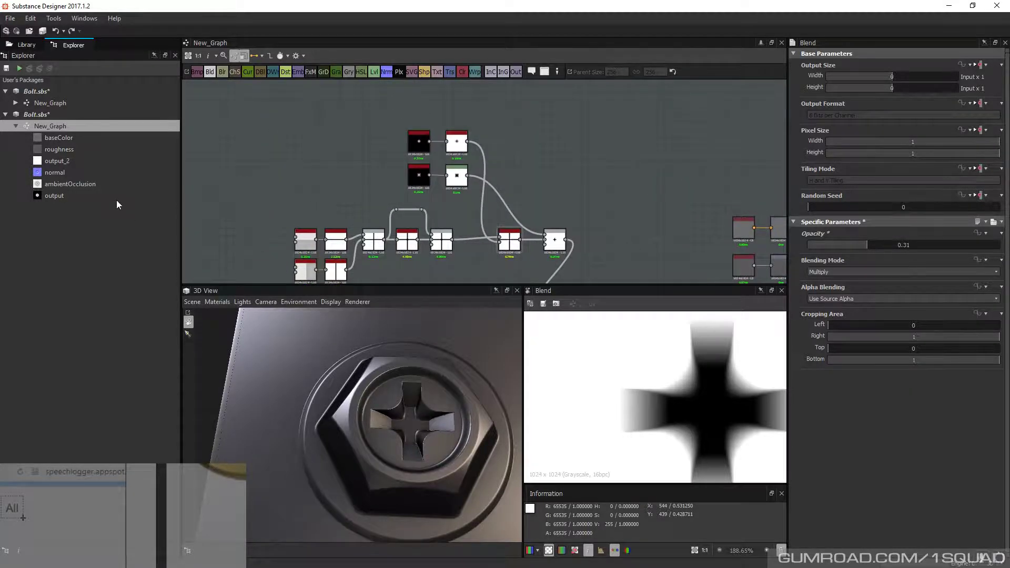
{"action": "left_click", "coordinate": [24, 45]}
{"action": "left_click", "coordinate": [38, 154]}
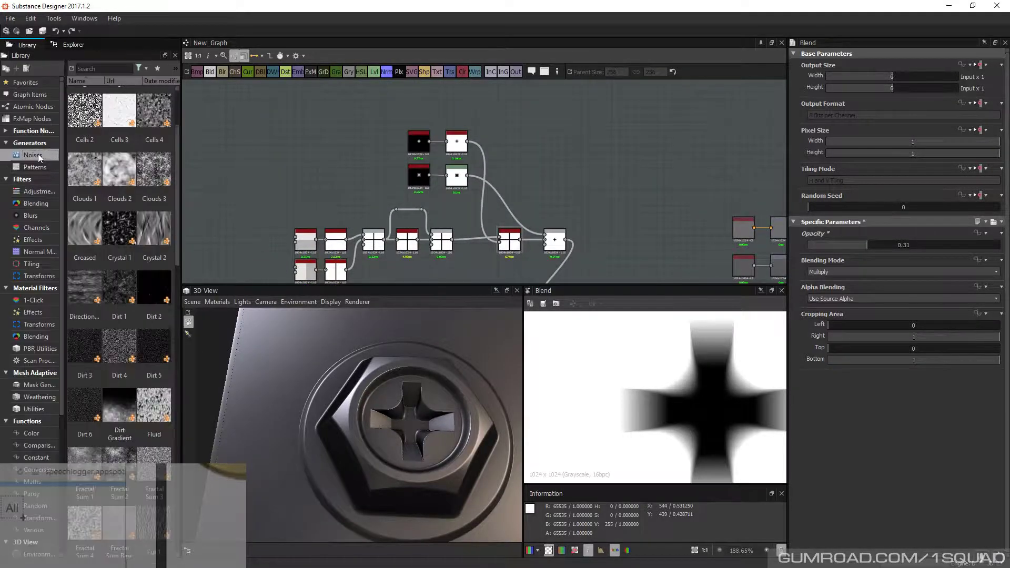
{"action": "left_click", "coordinate": [34, 167]}
{"action": "left_click_drag", "start_coordinate": [180, 177], "coordinate": [184, 222]}
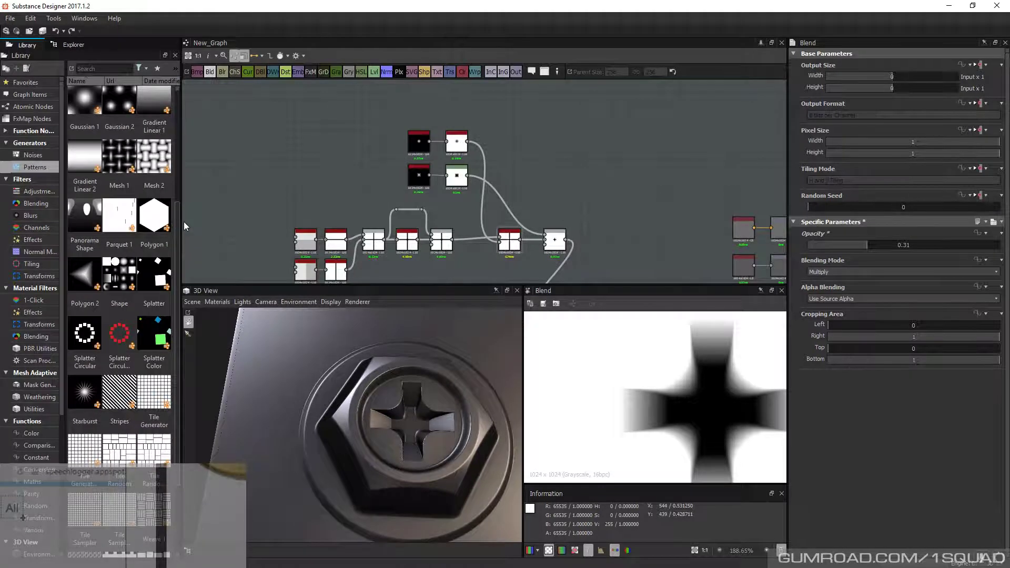
{"action": "scroll", "coordinate": [121, 273], "scroll_direction": "down", "scroll_amount": 1}
{"action": "left_click_drag", "start_coordinate": [85, 320], "coordinate": [554, 175]}
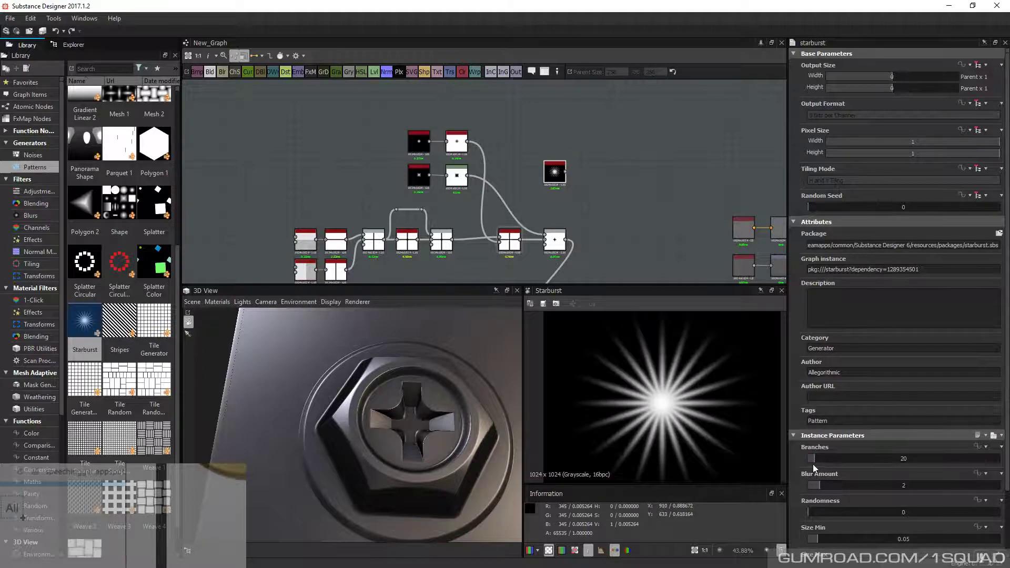
{"action": "left_click_drag", "start_coordinate": [813, 464], "coordinate": [808, 462]}
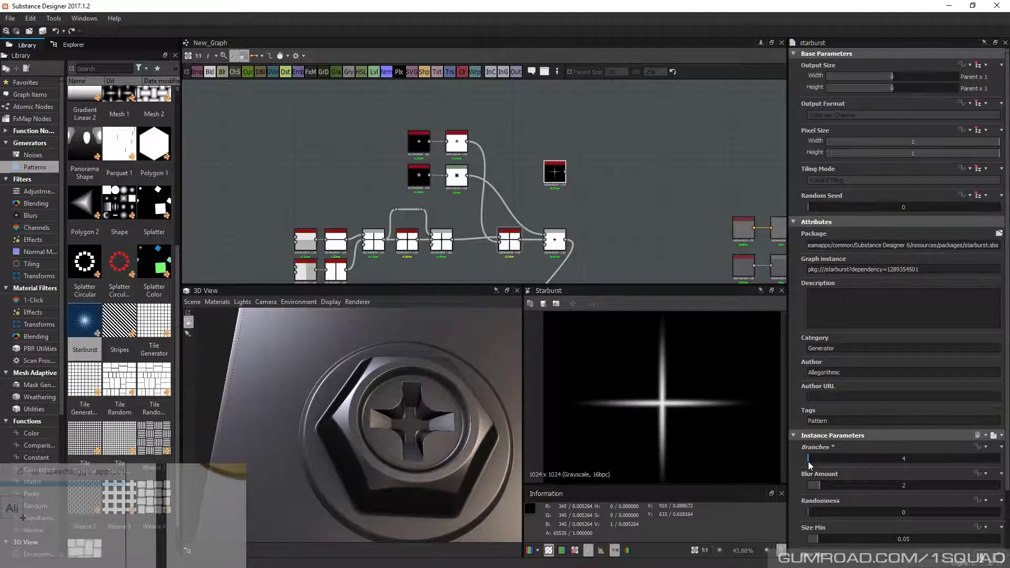
{"action": "scroll", "coordinate": [847, 506], "scroll_direction": "down", "scroll_amount": 3}
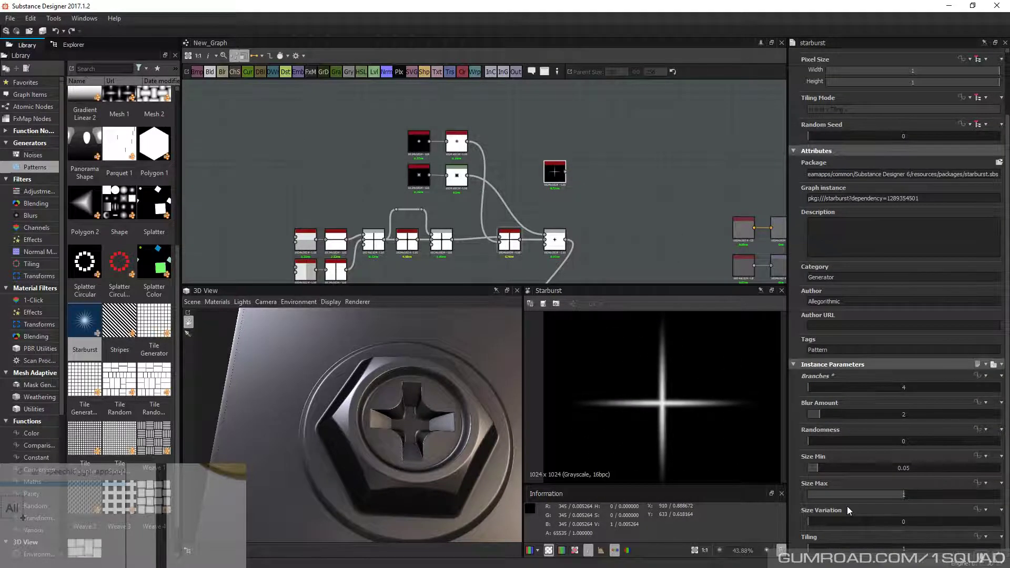
Add a Transformation 2D after the Starburst and rotate the pattern by a 45 degree Angle
{"action": "key", "text": "space"}
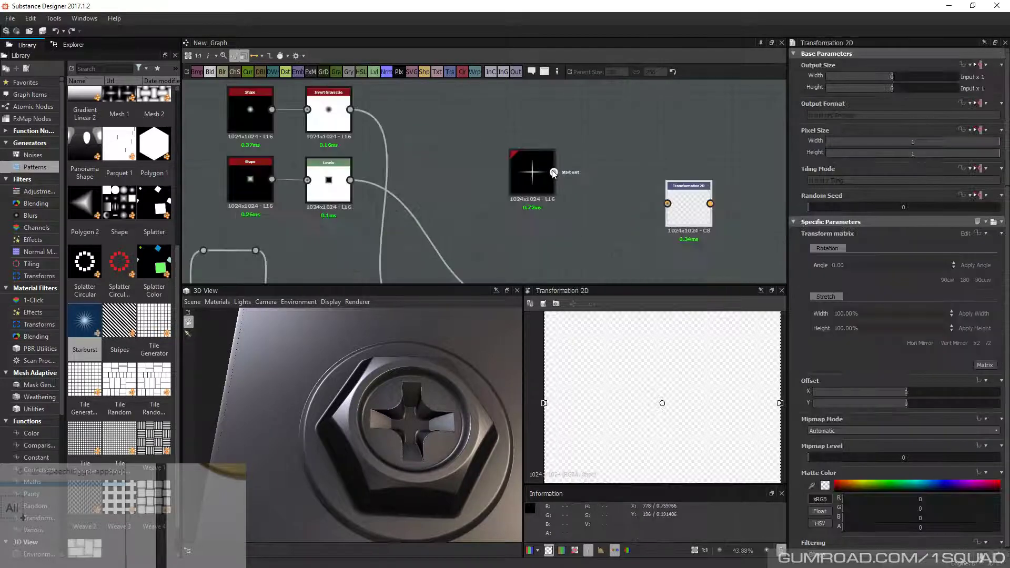
{"action": "left_click_drag", "start_coordinate": [554, 173], "coordinate": [611, 178]}
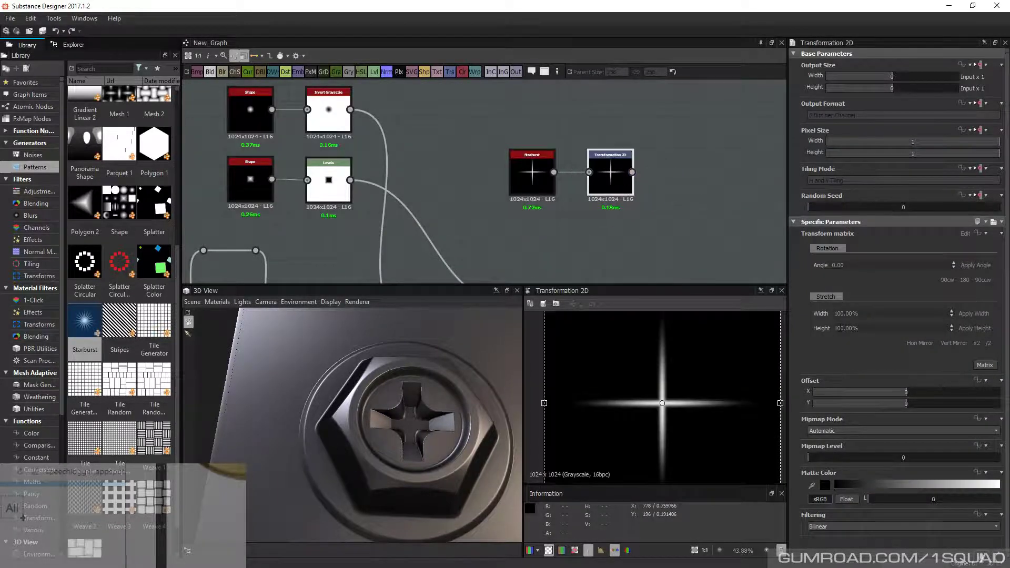
{"action": "left_click_drag", "start_coordinate": [855, 265], "coordinate": [760, 265]}
{"action": "type", "text": "45"}
{"action": "key", "text": "Return"}
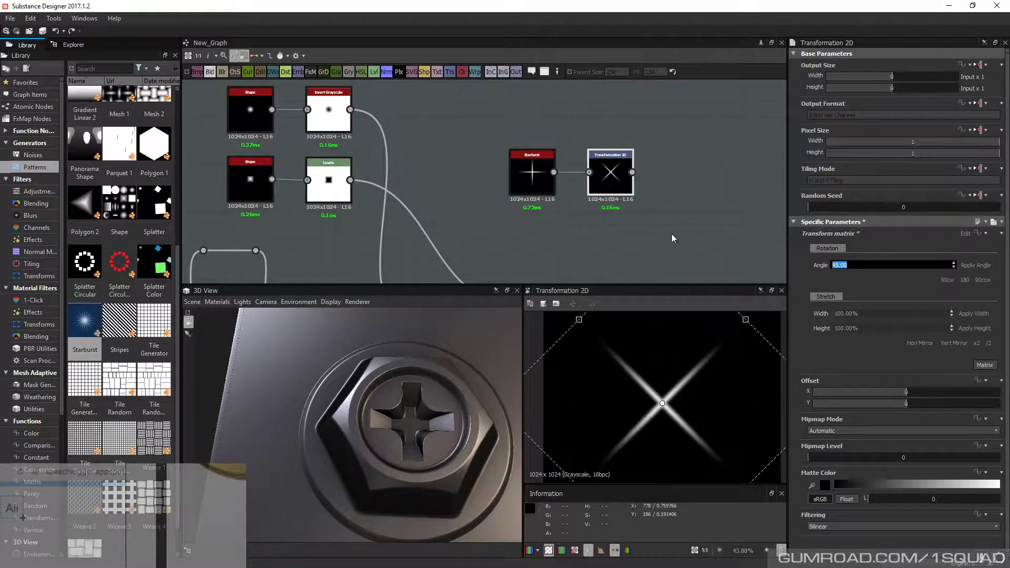
Move the Starburst and Transformation 2D pair into the free space above the Shape nodes
{"action": "middle_click_drag", "start_coordinate": [532, 187], "coordinate": [592, 205]}
{"action": "scroll", "coordinate": [597, 210], "scroll_direction": "down", "scroll_amount": 3}
{"action": "left_click_drag", "start_coordinate": [571, 175], "coordinate": [427, 143]}
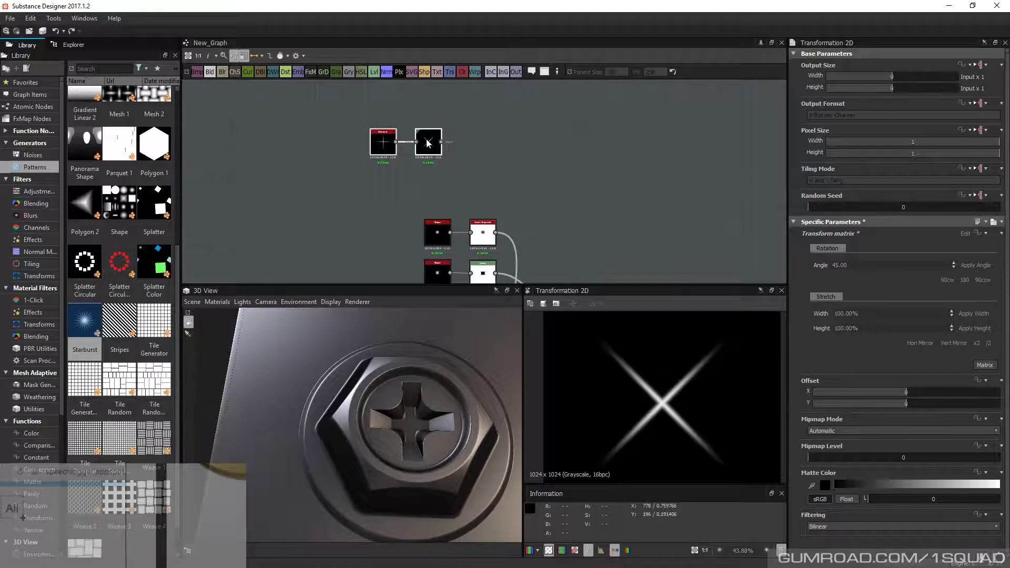
Add a Levels node after the Transformation 2D and lower its white input point to about a quarter of the histogram, keeping black at zero
{"action": "key", "text": "space"}
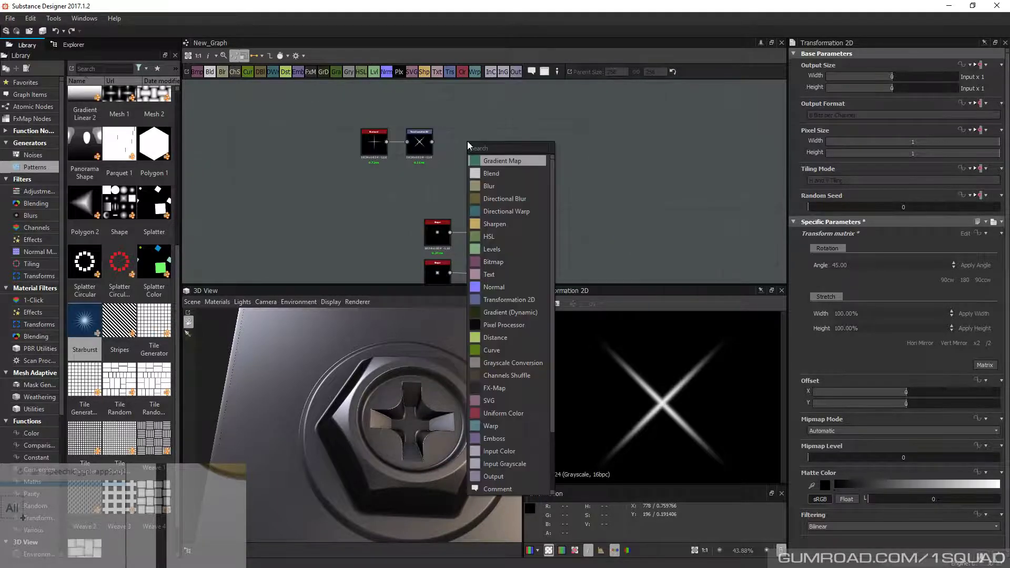
{"action": "type", "text": "levels"}
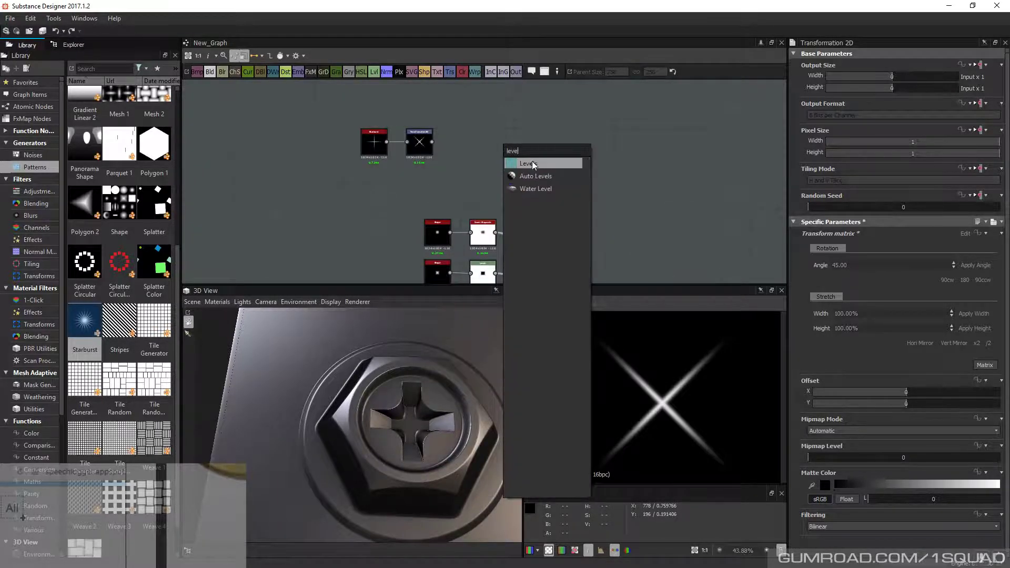
{"action": "key", "text": "Return"}
{"action": "left_click_drag", "start_coordinate": [499, 149], "coordinate": [465, 148]}
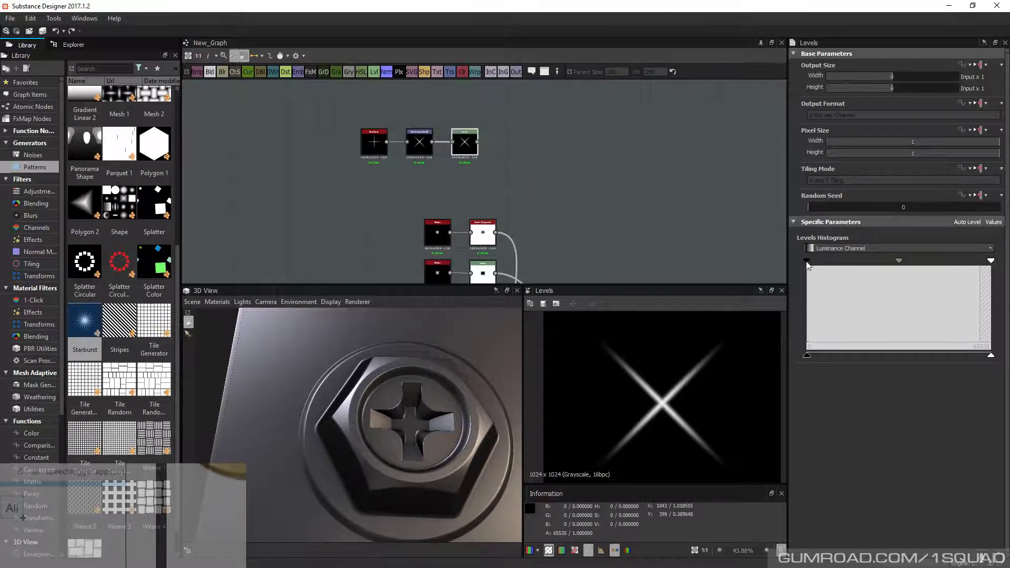
{"action": "left_click_drag", "start_coordinate": [807, 261], "coordinate": [859, 268]}
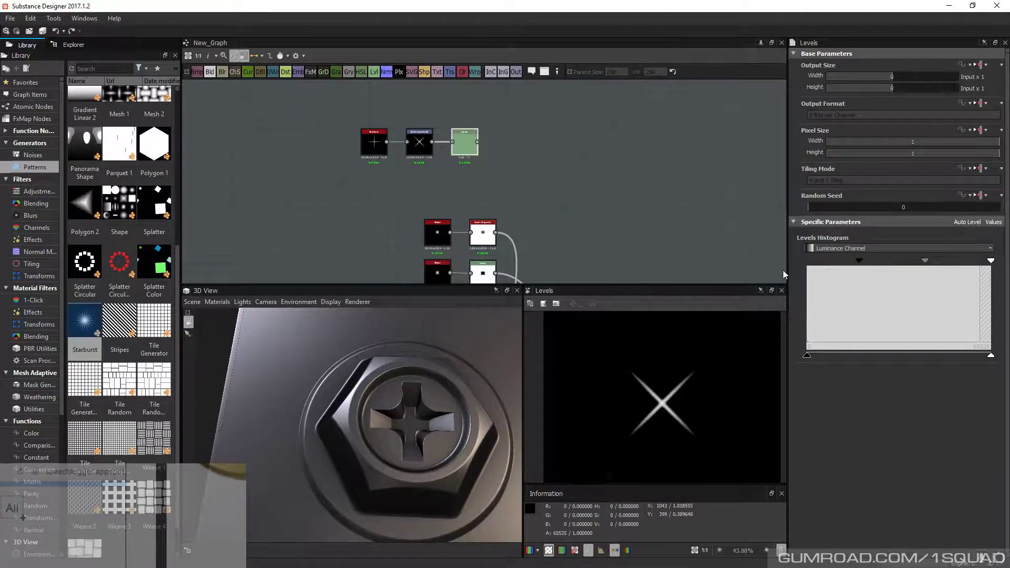
{"action": "left_click_drag", "start_coordinate": [991, 262], "coordinate": [850, 263]}
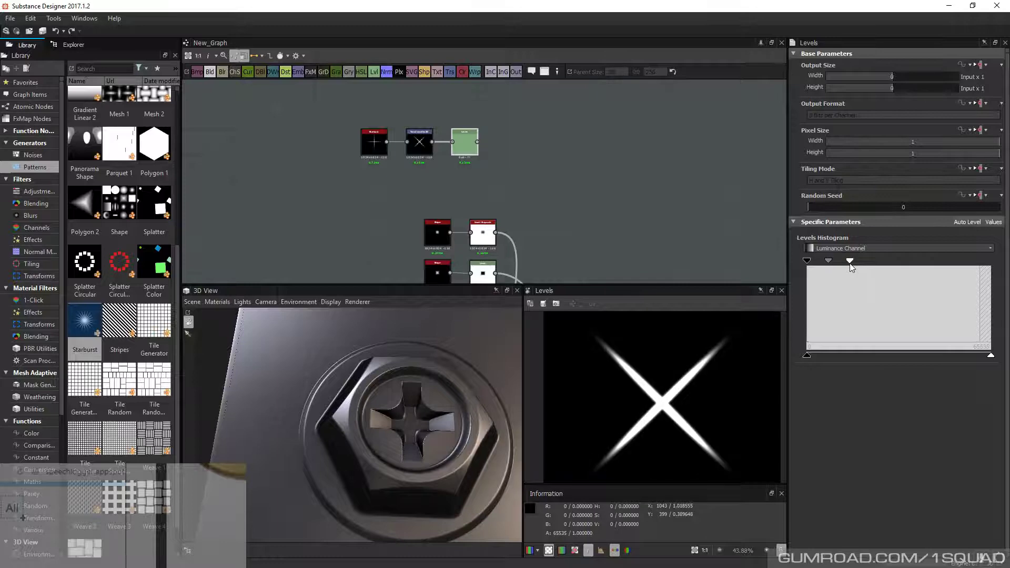
Set the Starburst's Size Max to 0.66 to shorten the arms of the X
{"action": "scroll", "coordinate": [508, 181], "scroll_direction": "down", "scroll_amount": 2}
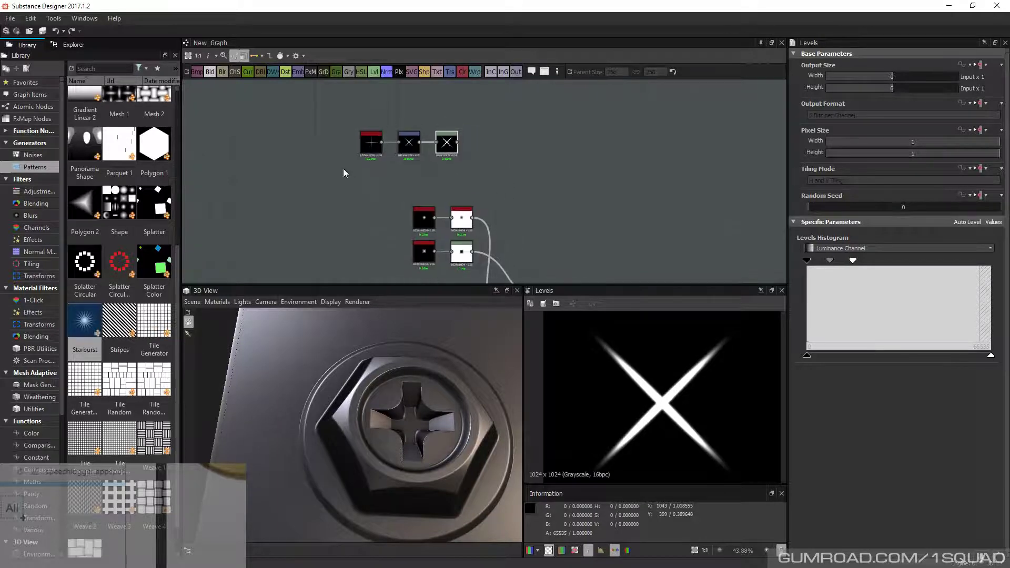
{"action": "left_click", "coordinate": [367, 146]}
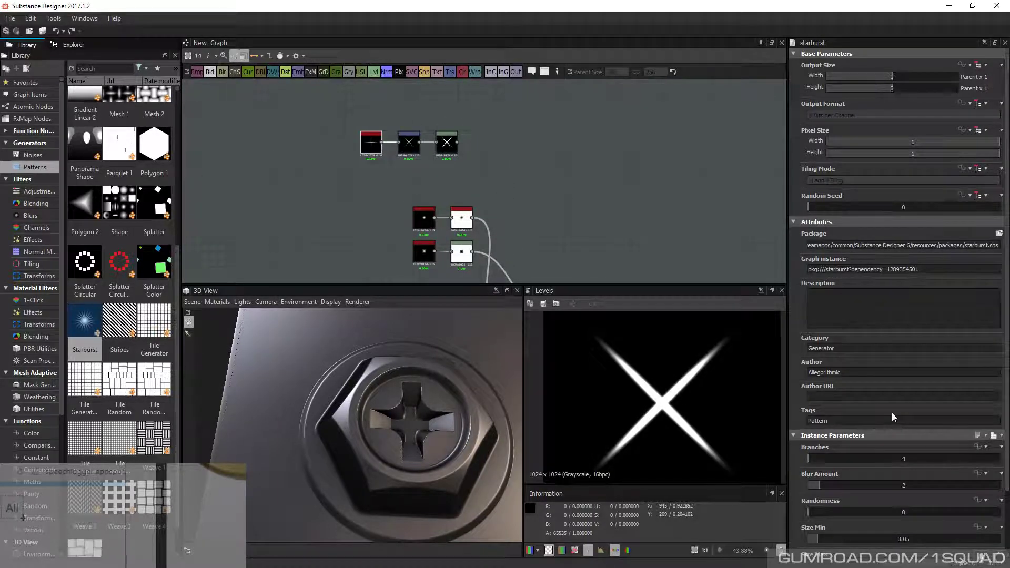
{"action": "scroll", "coordinate": [892, 413], "scroll_direction": "down", "scroll_amount": 3}
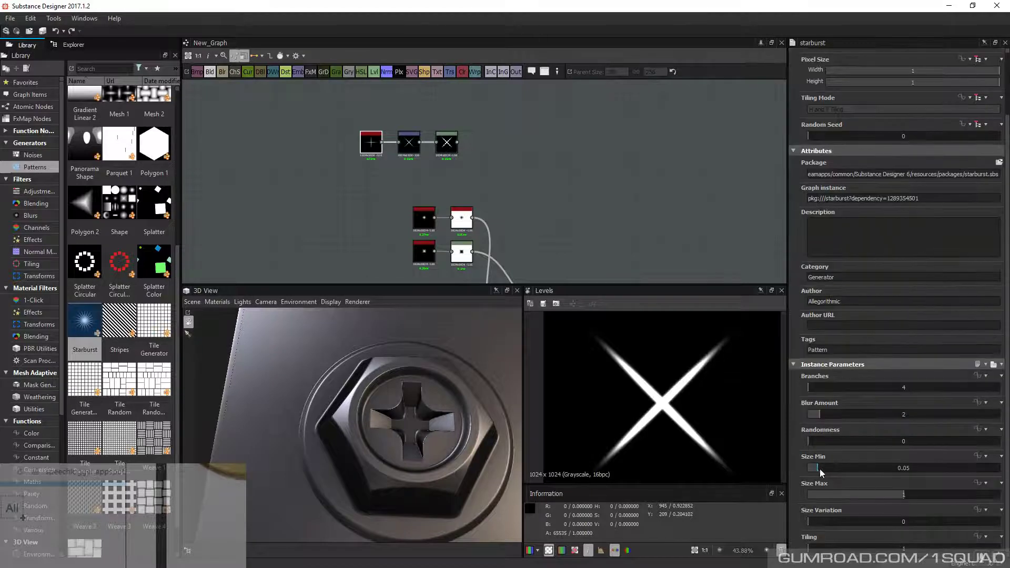
{"action": "left_click_drag", "start_coordinate": [821, 494], "coordinate": [872, 493]}
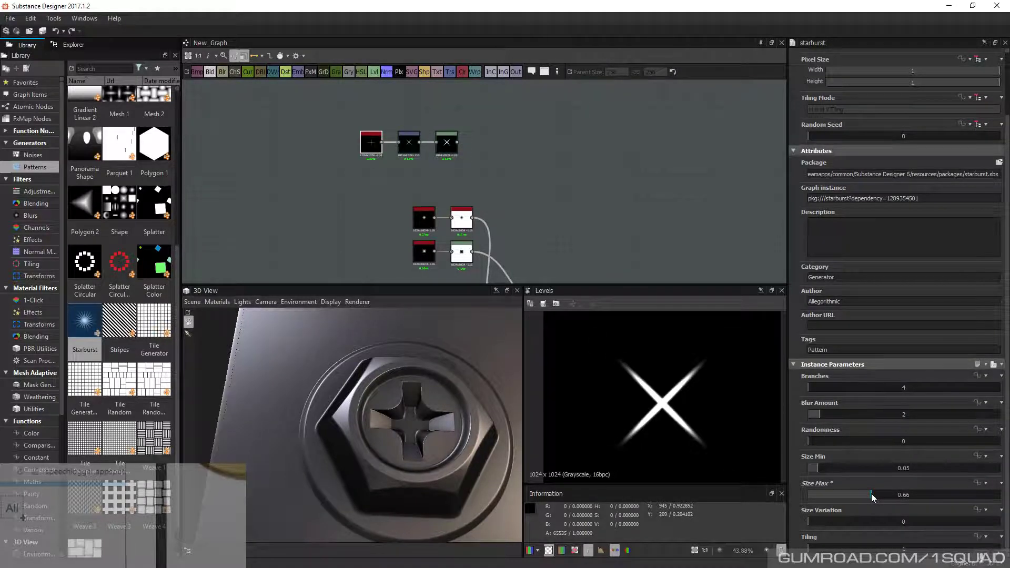
Set the Starburst's Size Min to 0.03 and Size Max to 0.69, and add a Blur HQ Grayscale with Intensity 1.45 after the Levels
{"action": "left_click_drag", "start_coordinate": [817, 468], "coordinate": [814, 468]}
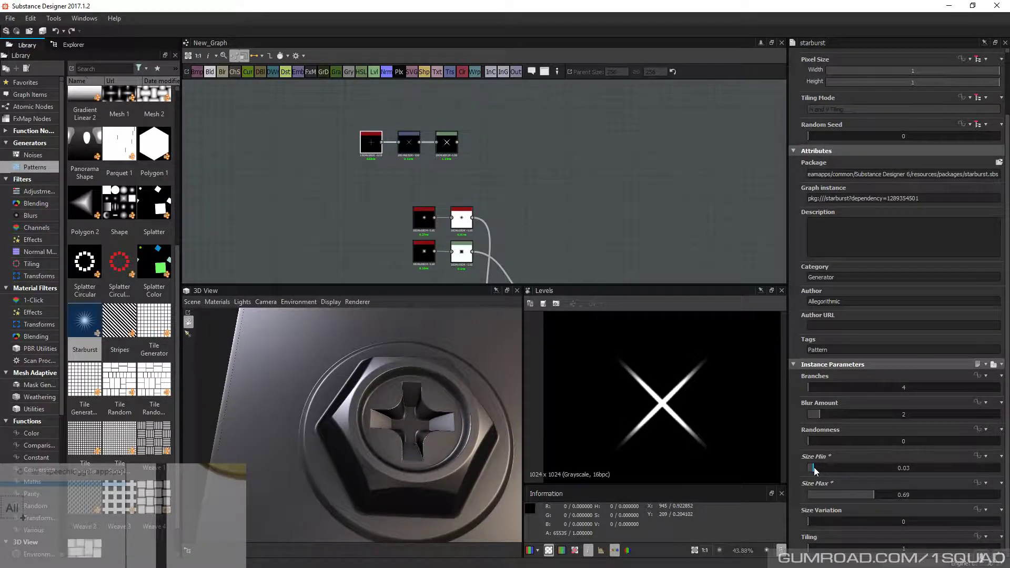
{"action": "key", "text": "space"}
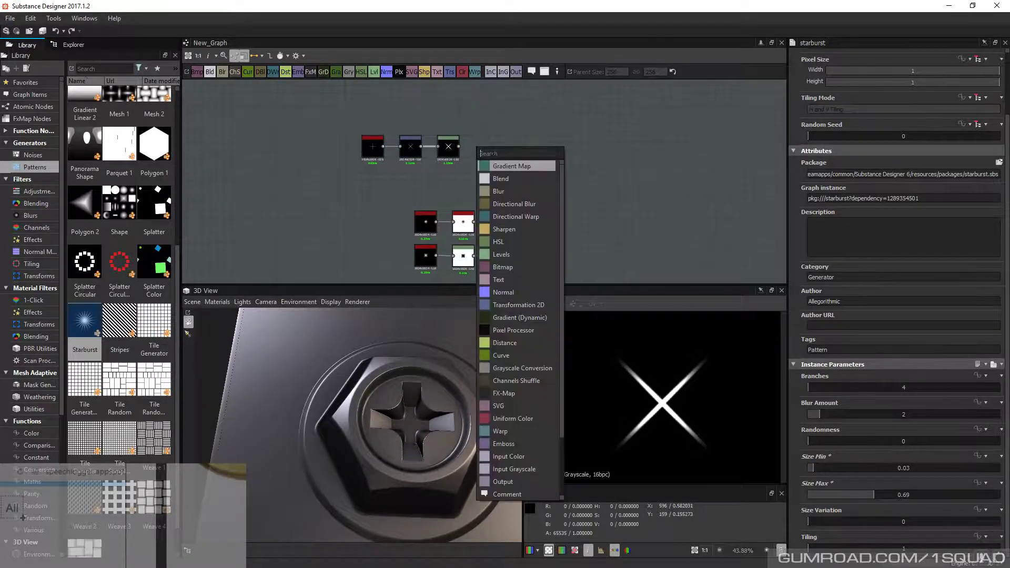
{"action": "type", "text": "blu"}
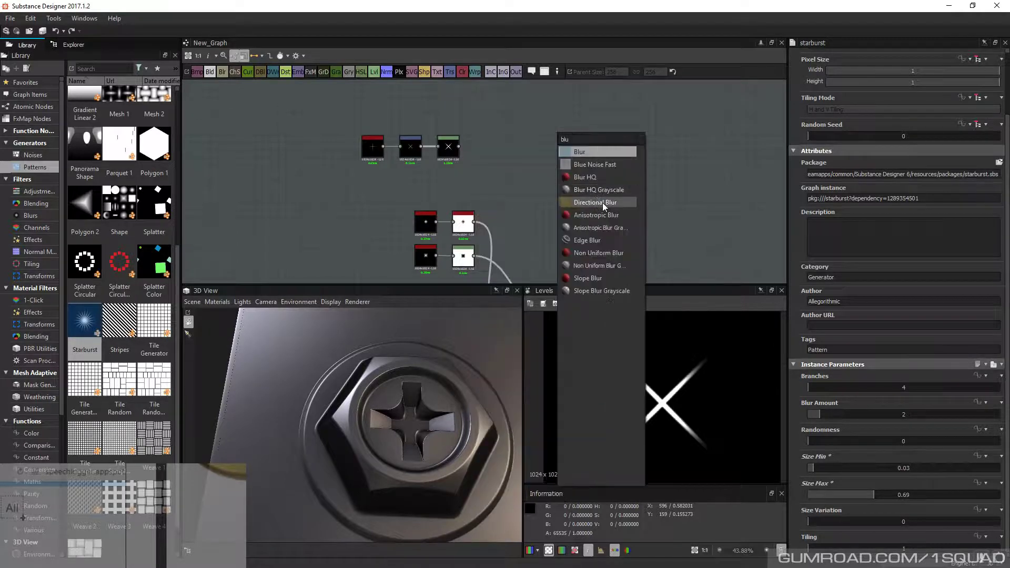
{"action": "left_click", "coordinate": [493, 177]}
{"action": "left_click_drag", "start_coordinate": [459, 146], "coordinate": [487, 146]}
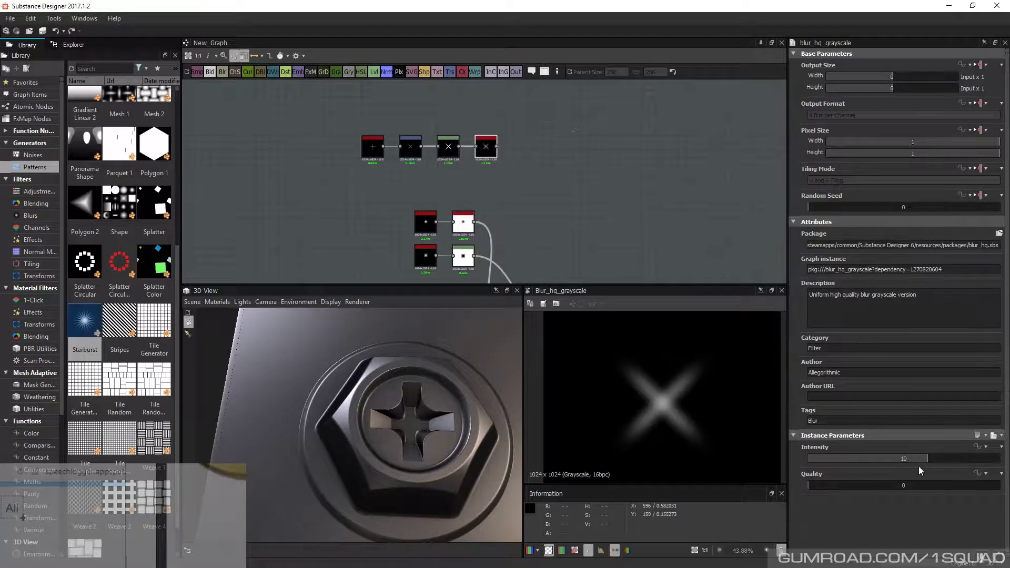
{"action": "left_click_drag", "start_coordinate": [919, 461], "coordinate": [820, 450]}
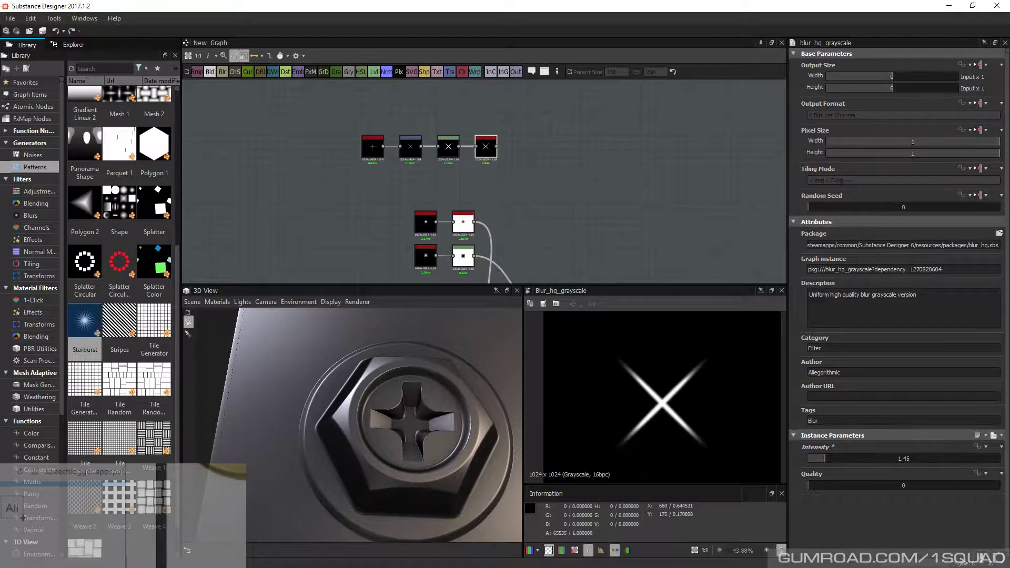
Add a Blend node that takes the blurred X as foreground and the output of the cross recess's last Blend as background
{"action": "middle_click_drag", "start_coordinate": [548, 223], "coordinate": [514, 190]}
{"action": "key", "text": "space"}
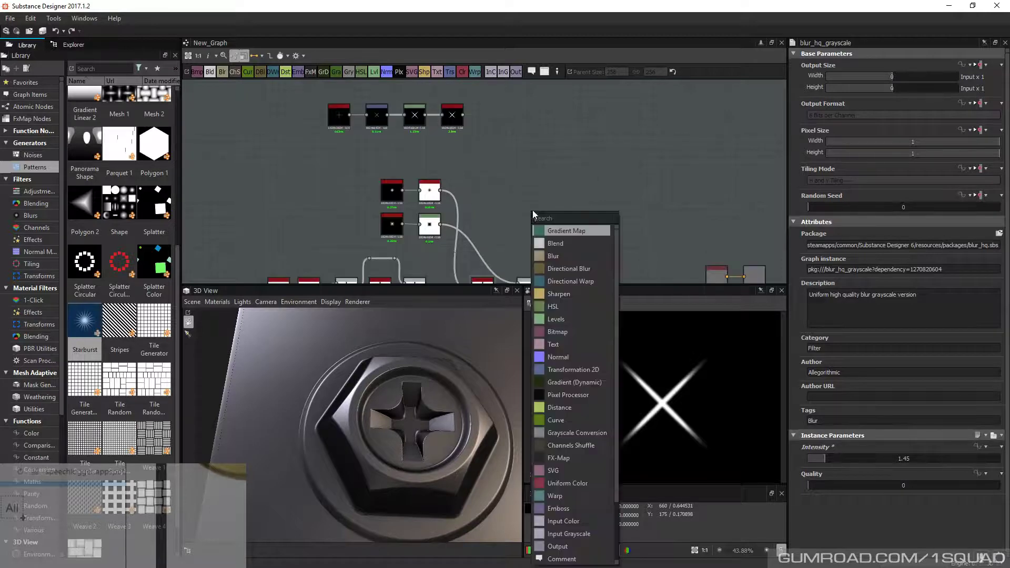
{"action": "left_click", "coordinate": [557, 245]}
{"action": "middle_click_drag", "start_coordinate": [548, 242], "coordinate": [526, 195]}
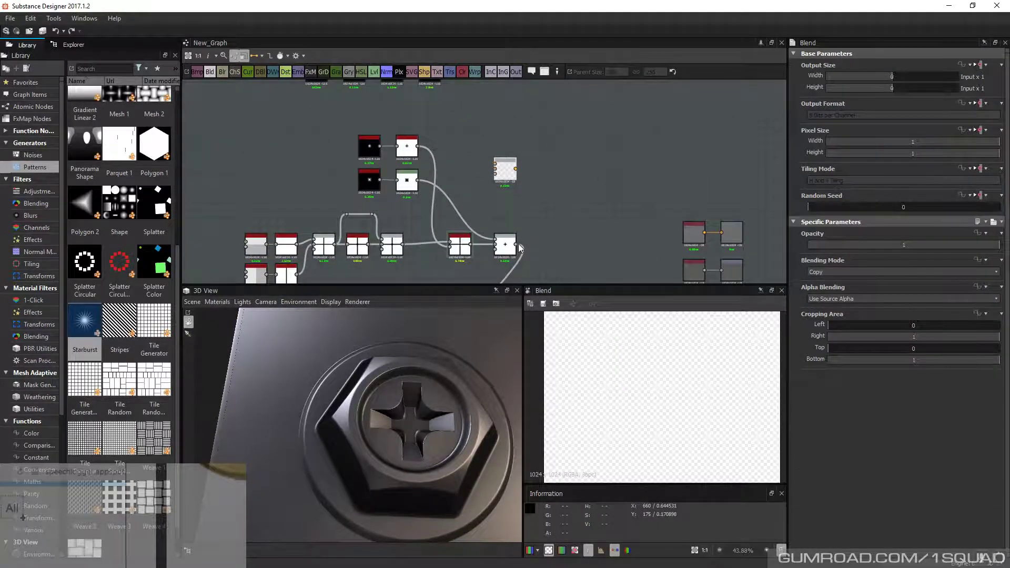
{"action": "left_click_drag", "start_coordinate": [516, 244], "coordinate": [496, 169]}
{"action": "left_click_drag", "start_coordinate": [505, 170], "coordinate": [543, 202]}
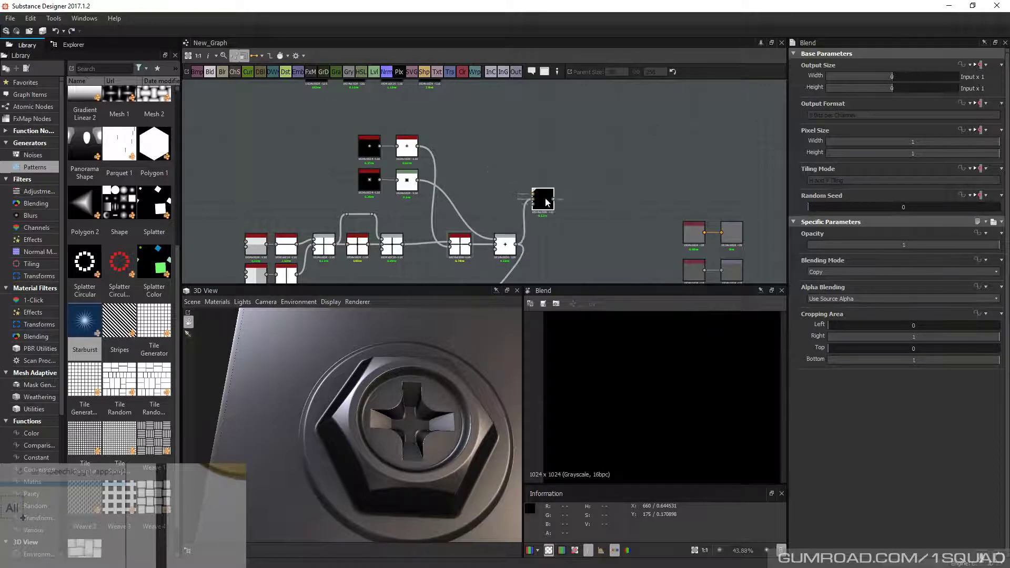
{"action": "middle_click_drag", "start_coordinate": [509, 153], "coordinate": [517, 195]}
{"action": "left_click_drag", "start_coordinate": [447, 114], "coordinate": [557, 236]}
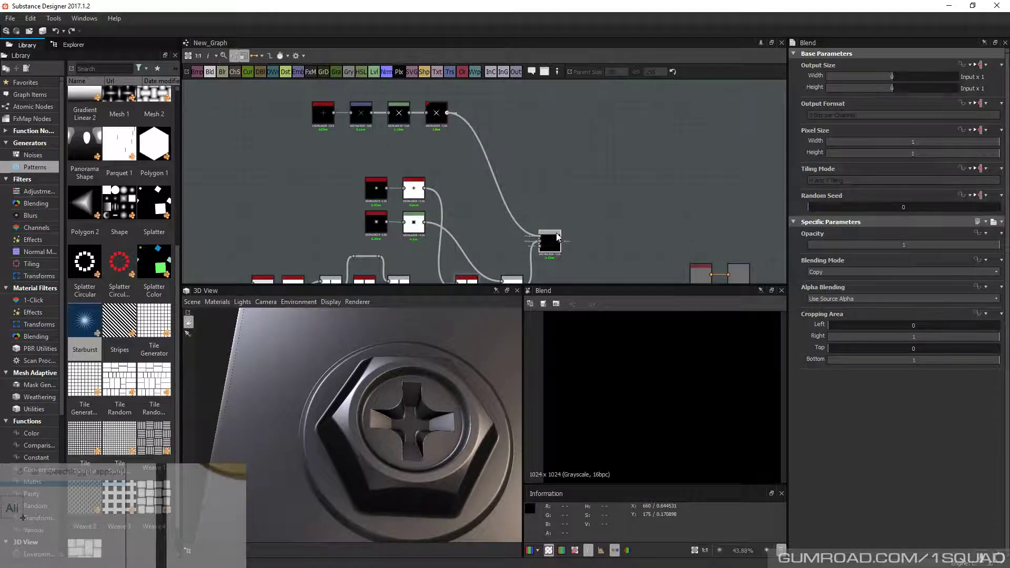
{"action": "left_click", "coordinate": [836, 272]}
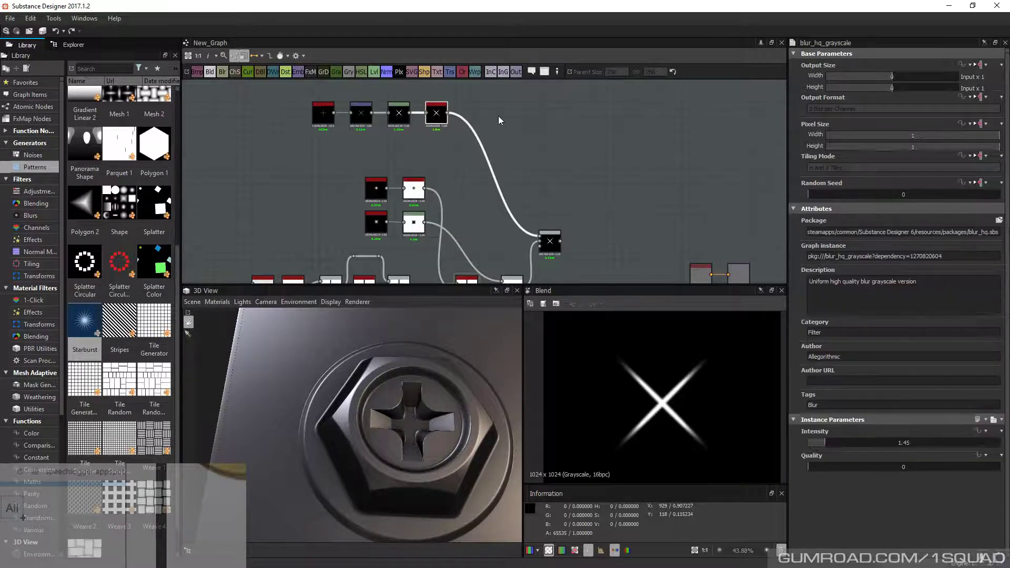
Insert an Invert Grayscale node between the Blur HQ Grayscale and the new Blend
{"action": "key", "text": "space"}
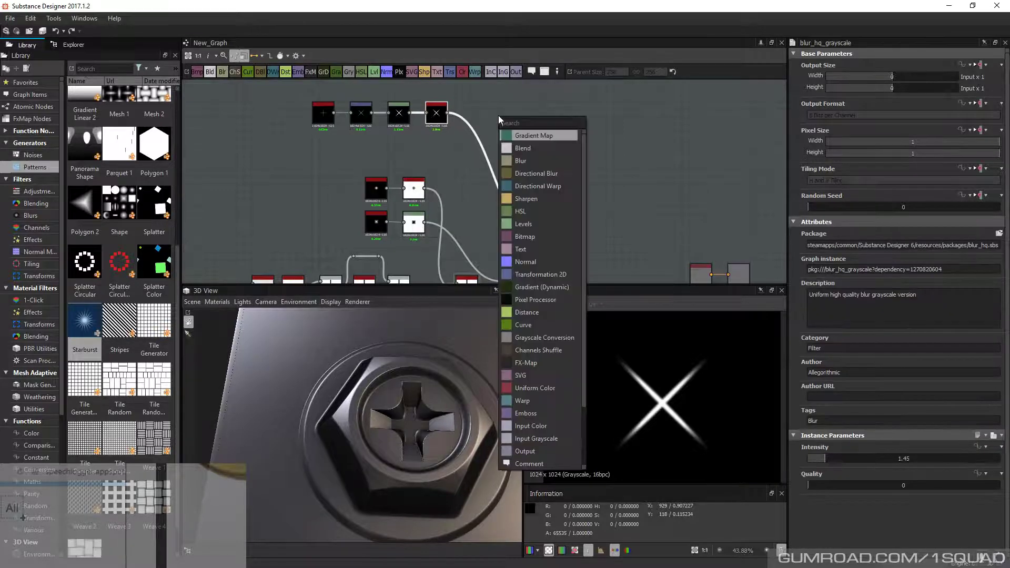
{"action": "type", "text": "i"}
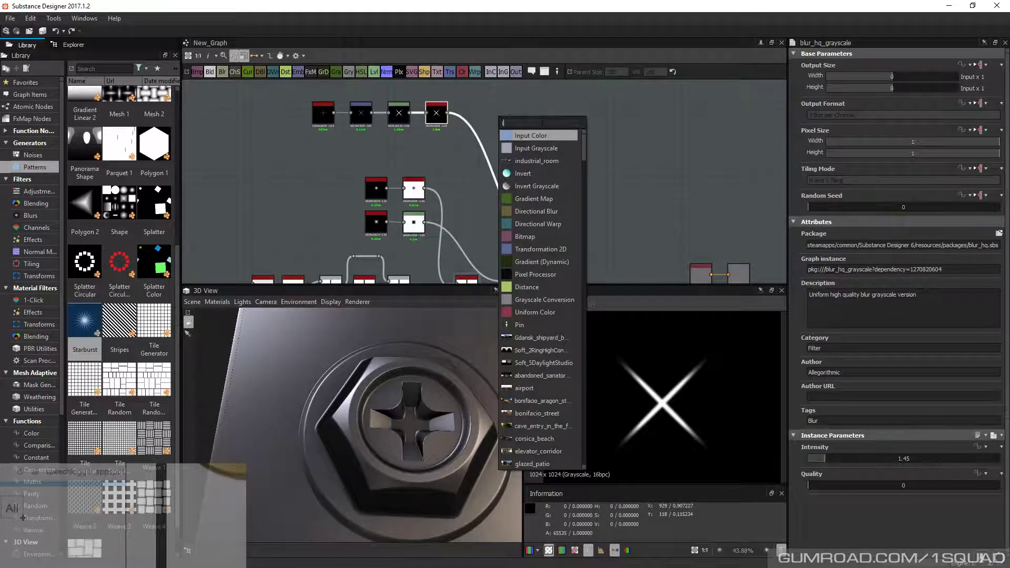
{"action": "type", "text": "iver"}
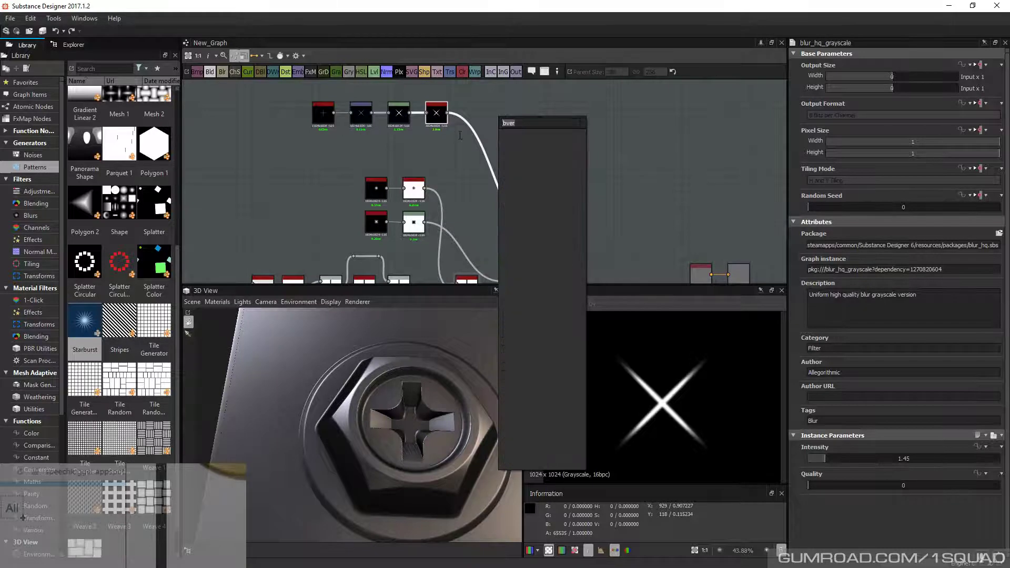
{"action": "key", "text": "BackSpace"}
{"action": "key", "text": "BackSpace"}
{"action": "key", "text": "BackSpace"}
{"action": "key", "text": "BackSpace"}
{"action": "type", "text": "ши"}
{"action": "key", "text": "BackSpace"}
{"action": "left_click_drag", "start_coordinate": [518, 126], "coordinate": [418, 130]}
{"action": "key", "text": "BackSpace"}
{"action": "type", "text": "i"}
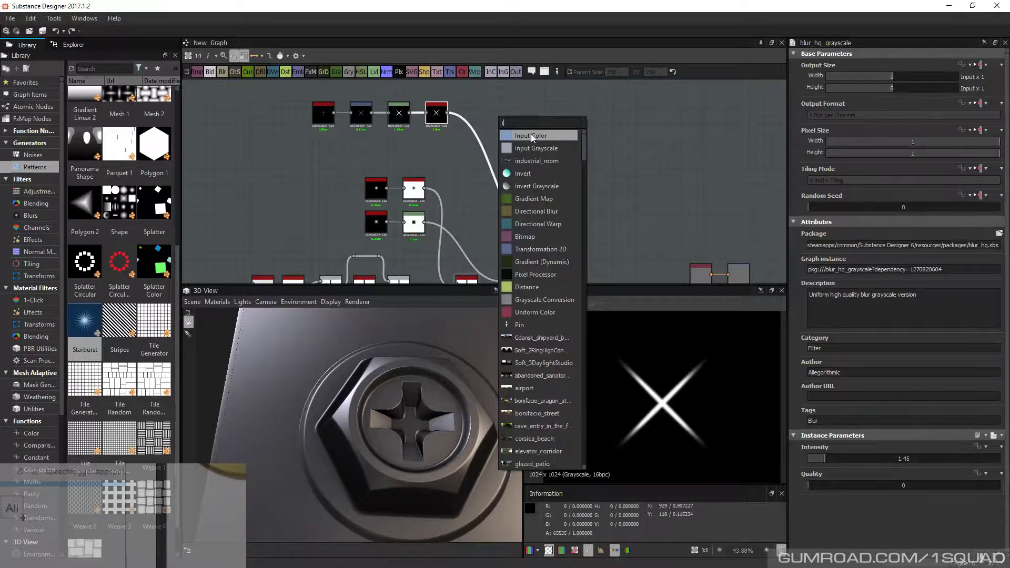
{"action": "type", "text": "nvert"}
{"action": "left_click", "coordinate": [492, 147]}
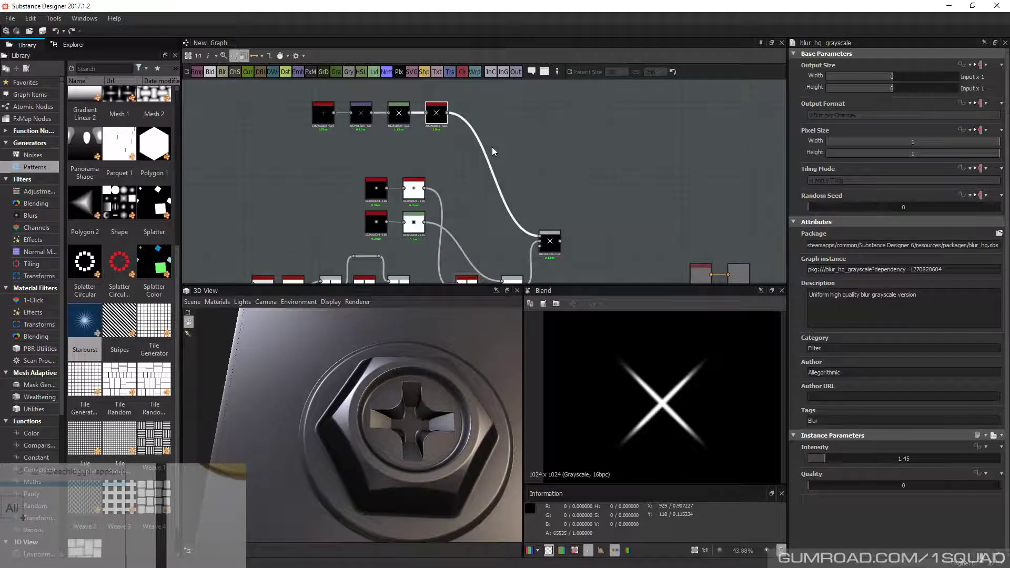
Set the new Blend to Multiply with Ignore Alpha and an Opacity of 0.43
{"action": "middle_click_drag", "start_coordinate": [550, 241], "coordinate": [514, 190]}
{"action": "double_click", "coordinate": [515, 191]}
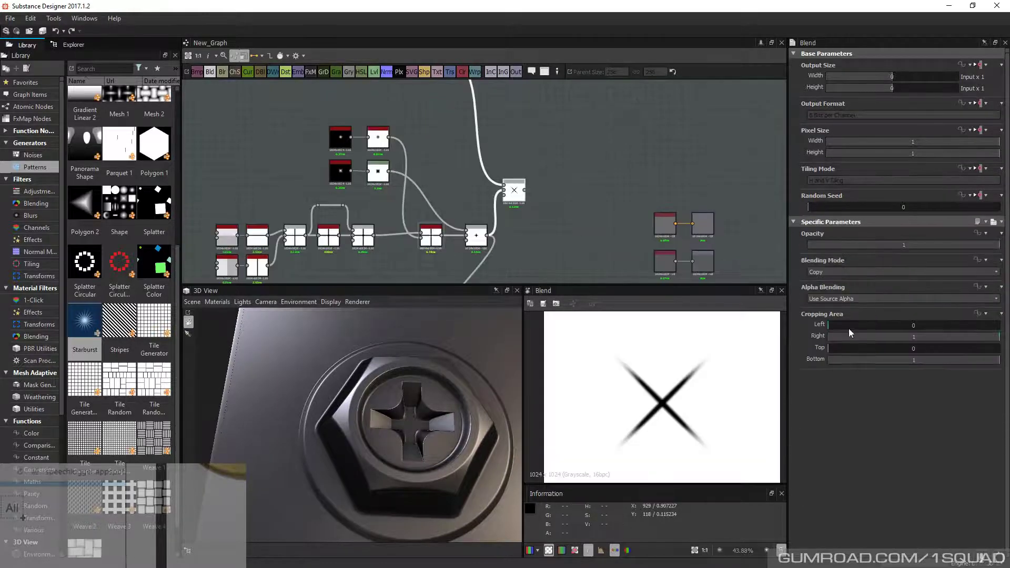
{"action": "left_click", "coordinate": [842, 299]}
{"action": "left_click", "coordinate": [838, 322]}
{"action": "left_click", "coordinate": [841, 272]}
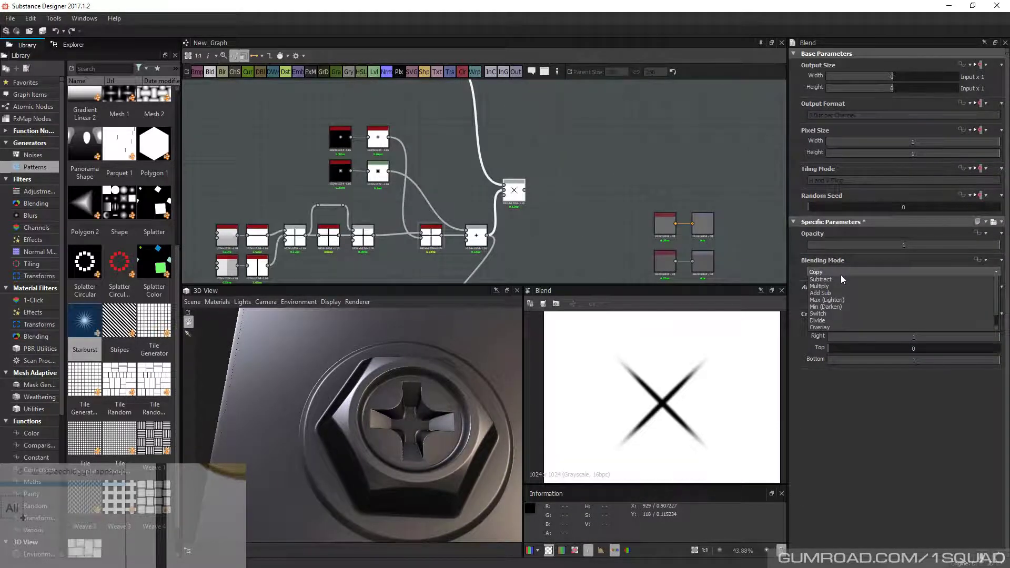
{"action": "left_click", "coordinate": [819, 287]}
{"action": "left_click", "coordinate": [879, 244]}
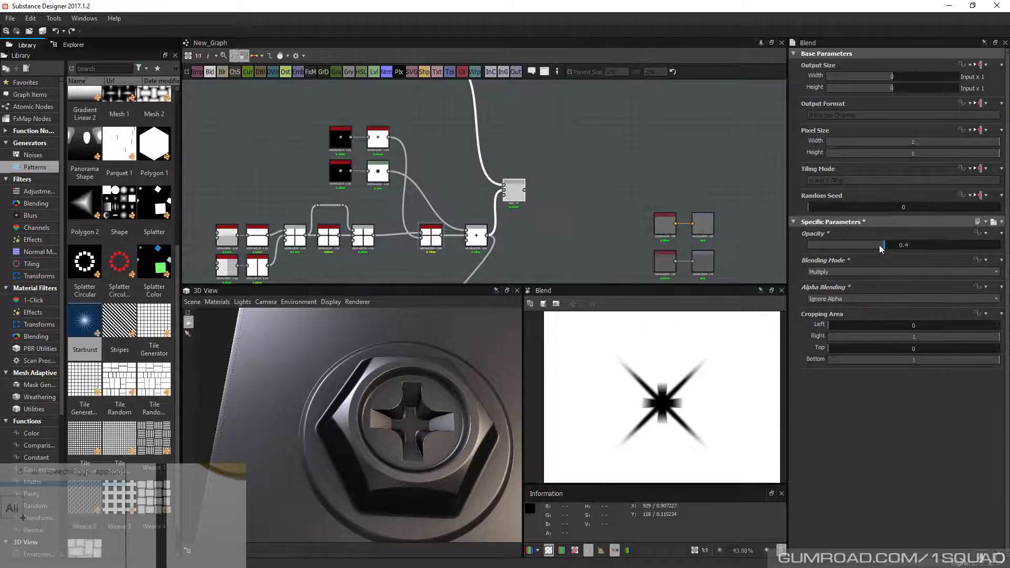
{"action": "left_click_drag", "start_coordinate": [879, 245], "coordinate": [885, 245]}
Feed the new Blend into the final height Blend in place of the plain cross recess, and align it beside the recess Blend
{"action": "scroll", "coordinate": [651, 421], "scroll_direction": "up", "scroll_amount": 3}
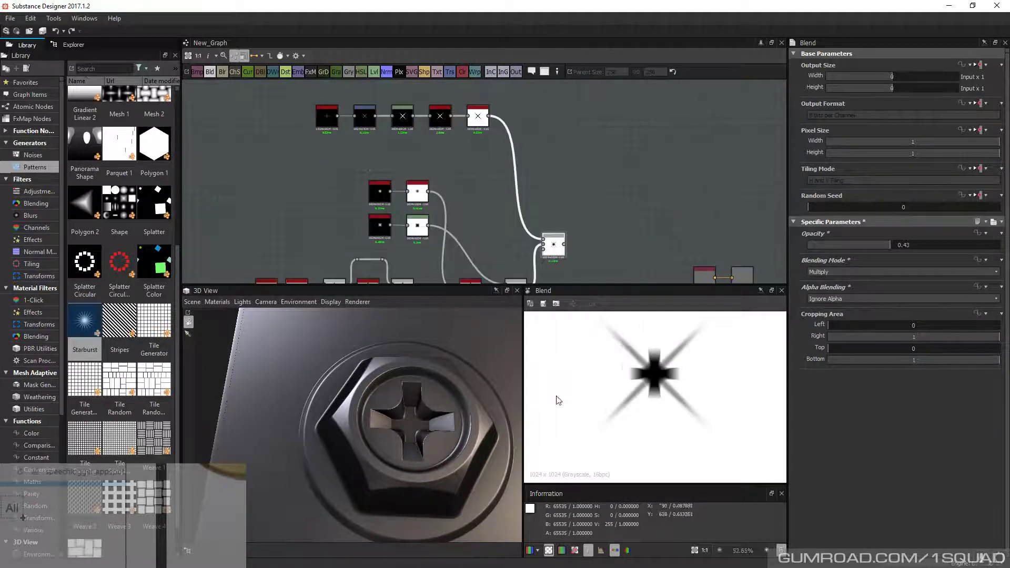
{"action": "middle_click_drag", "start_coordinate": [575, 193], "coordinate": [510, 128]}
{"action": "scroll", "coordinate": [518, 192], "scroll_direction": "down", "scroll_amount": 1}
{"action": "middle_click_drag", "start_coordinate": [510, 200], "coordinate": [500, 157]}
{"action": "scroll", "coordinate": [500, 156], "scroll_direction": "down", "scroll_amount": 1}
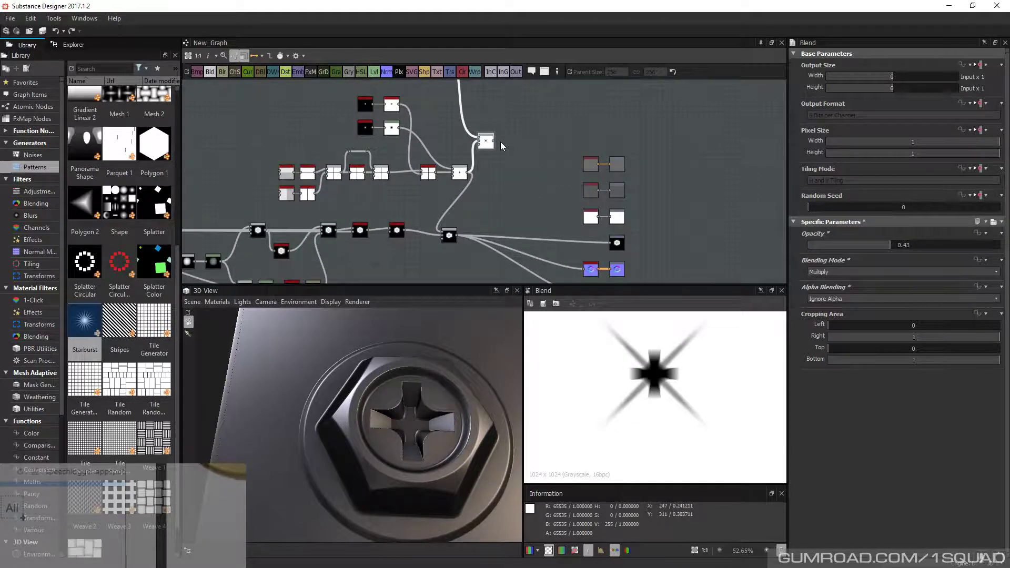
{"action": "left_click_drag", "start_coordinate": [442, 232], "coordinate": [493, 179]}
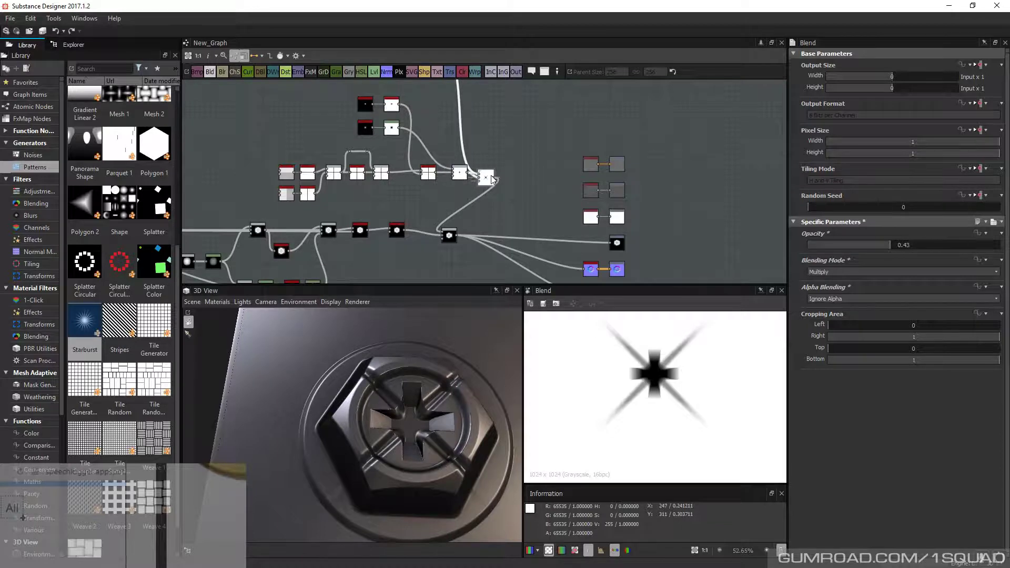
Move the final height Blend closer to the output nodes
{"action": "scroll", "coordinate": [534, 194], "scroll_direction": "down", "scroll_amount": 2}
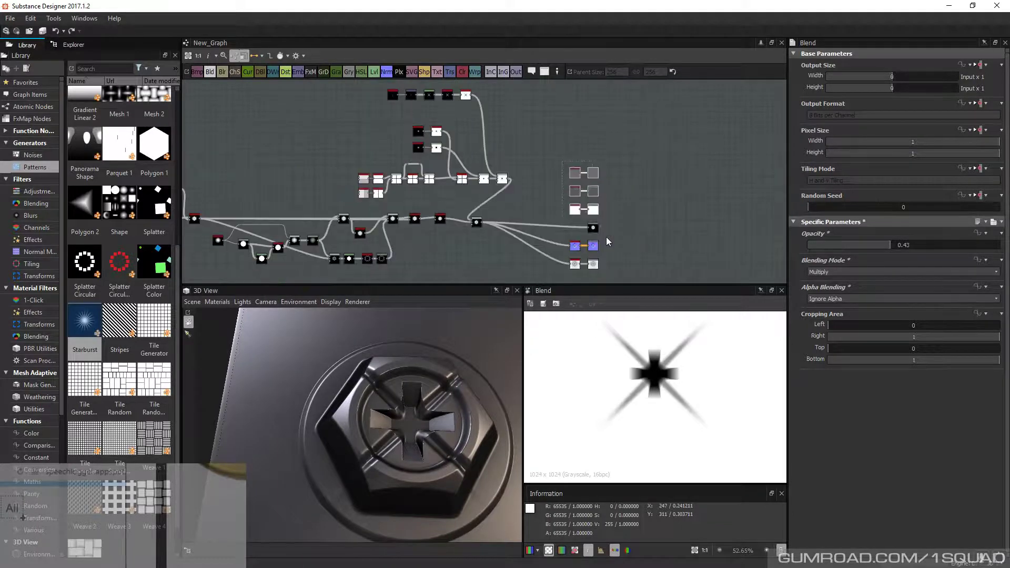
{"action": "left_click_drag", "start_coordinate": [465, 208], "coordinate": [485, 233]}
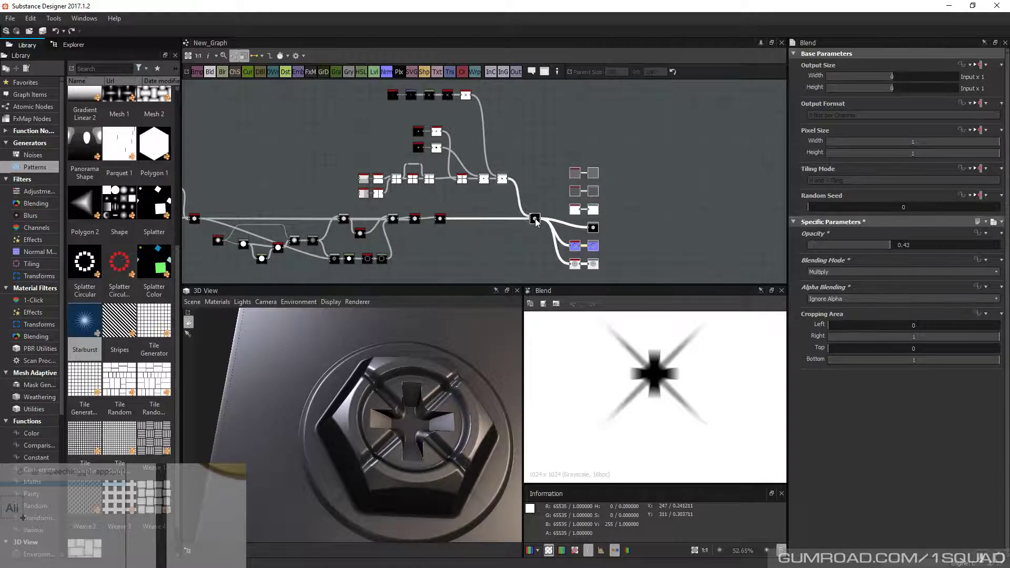
{"action": "left_click_drag", "start_coordinate": [535, 218], "coordinate": [624, 223]}
Lower the Blur HQ Grayscale's Intensity to its minimum and set the Starburst's Size Min to 0.01 and Size Max to 0.27
{"action": "scroll", "coordinate": [488, 179], "scroll_direction": "up", "scroll_amount": 5}
{"action": "middle_click_drag", "start_coordinate": [539, 181], "coordinate": [522, 221]}
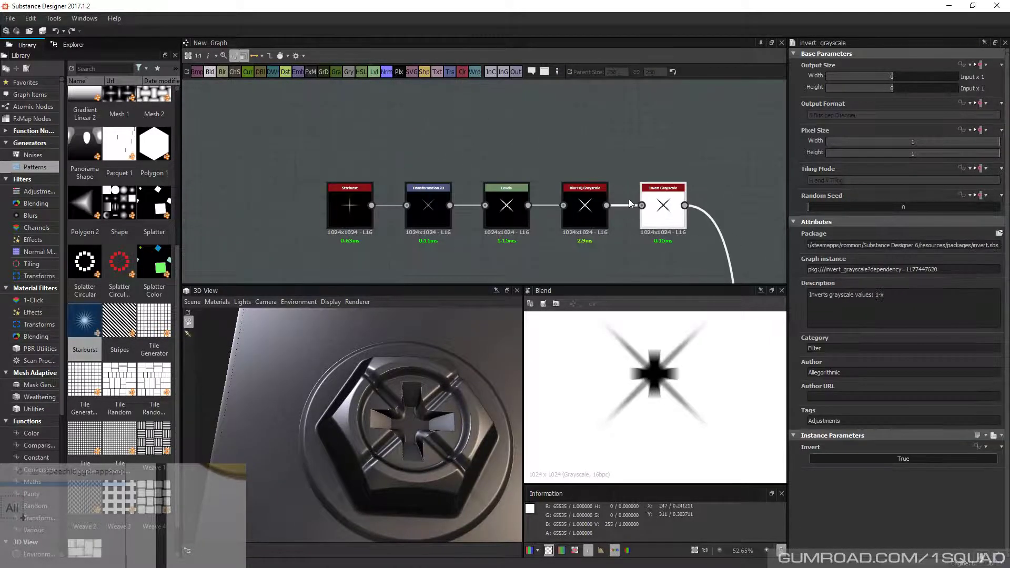
{"action": "left_click_drag", "start_coordinate": [824, 460], "coordinate": [794, 458]}
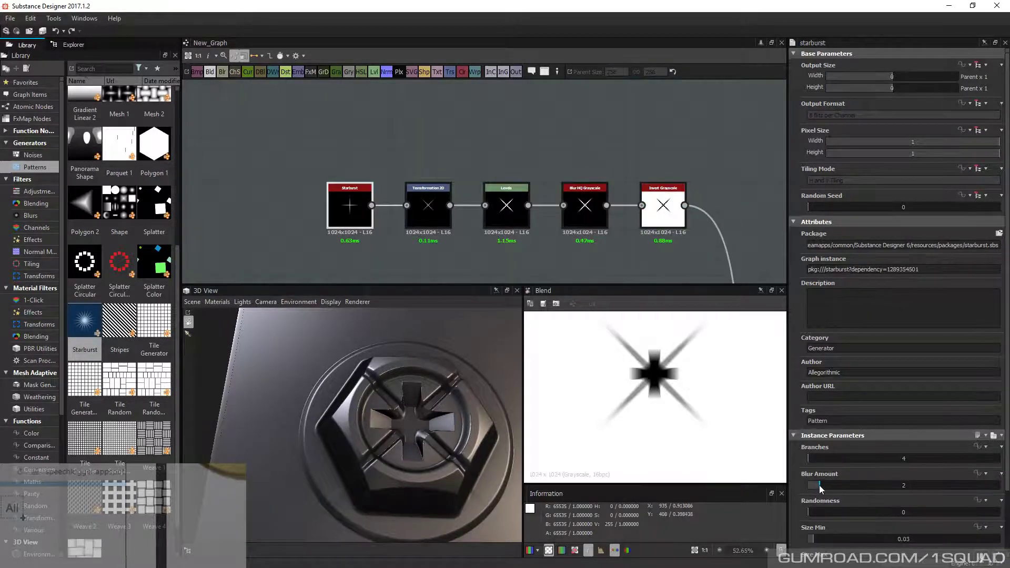
{"action": "scroll", "coordinate": [820, 485], "scroll_direction": "down", "scroll_amount": 1}
{"action": "left_click_drag", "start_coordinate": [814, 510], "coordinate": [810, 510]}
{"action": "left_click_drag", "start_coordinate": [873, 536], "coordinate": [834, 535]}
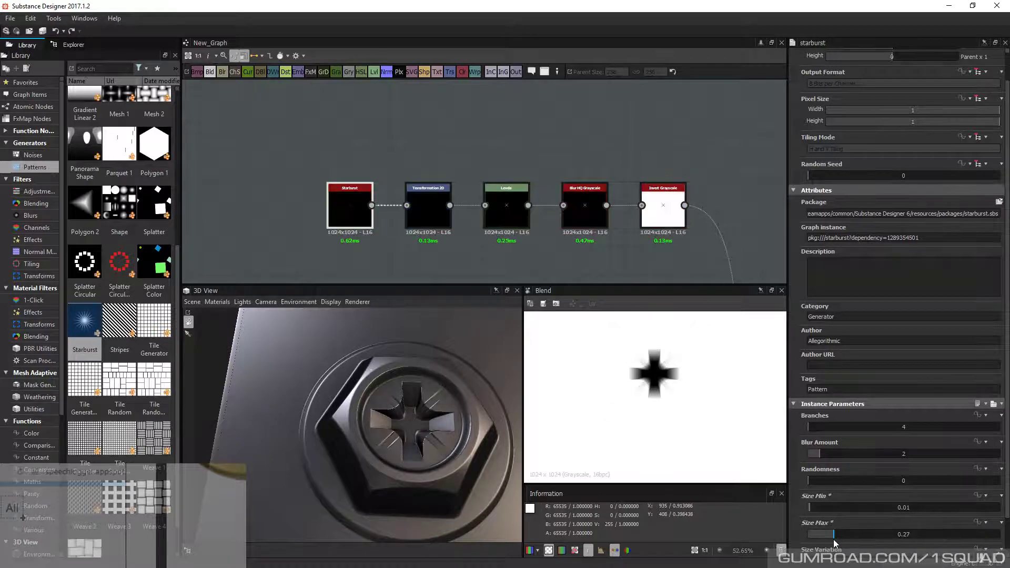
Refine the Starburst with Size Min 0.02, Size Max 0.23 and Blur Amount 0.53
{"action": "double_click", "coordinate": [485, 216]}
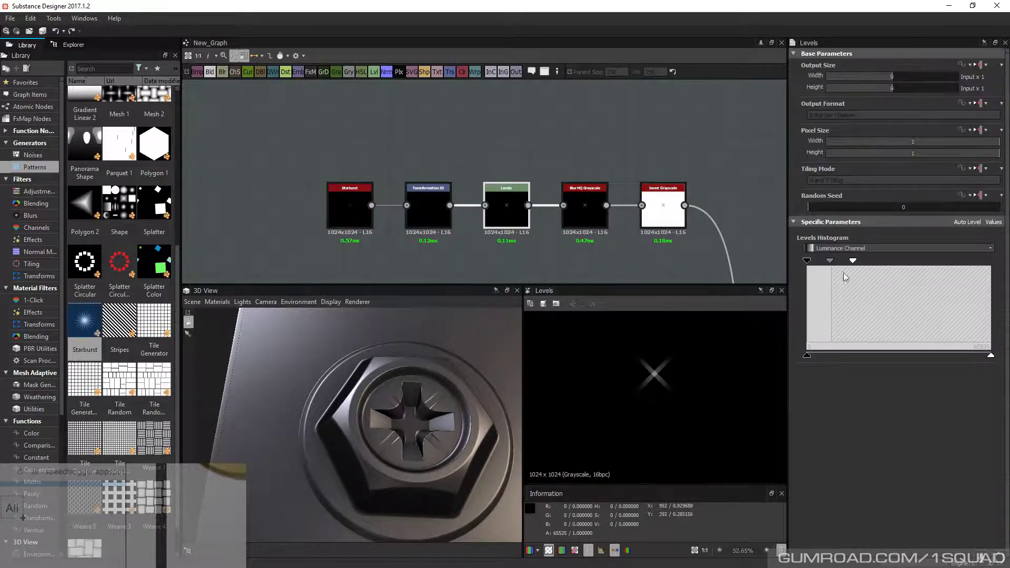
{"action": "double_click", "coordinate": [358, 200]}
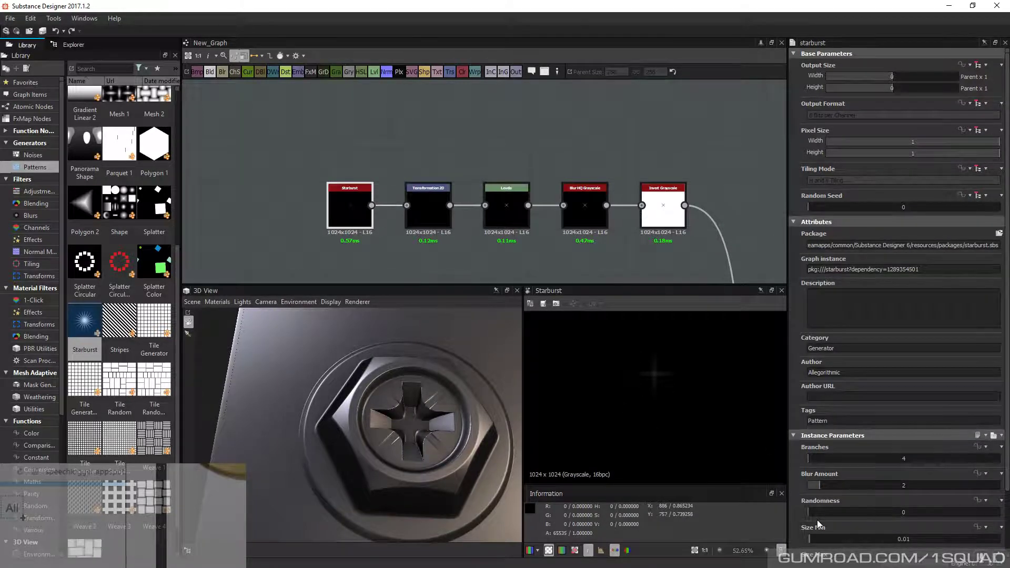
{"action": "left_click", "coordinate": [812, 540]}
{"action": "scroll", "coordinate": [849, 507], "scroll_direction": "down", "scroll_amount": 3}
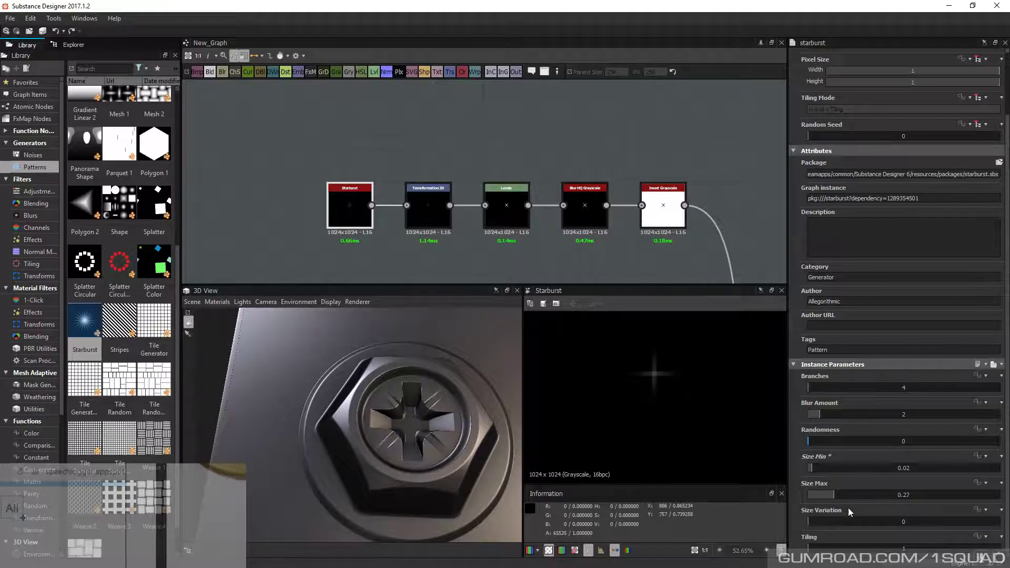
{"action": "left_click_drag", "start_coordinate": [825, 499], "coordinate": [829, 499]}
{"action": "left_click_drag", "start_coordinate": [818, 414], "coordinate": [812, 416]}
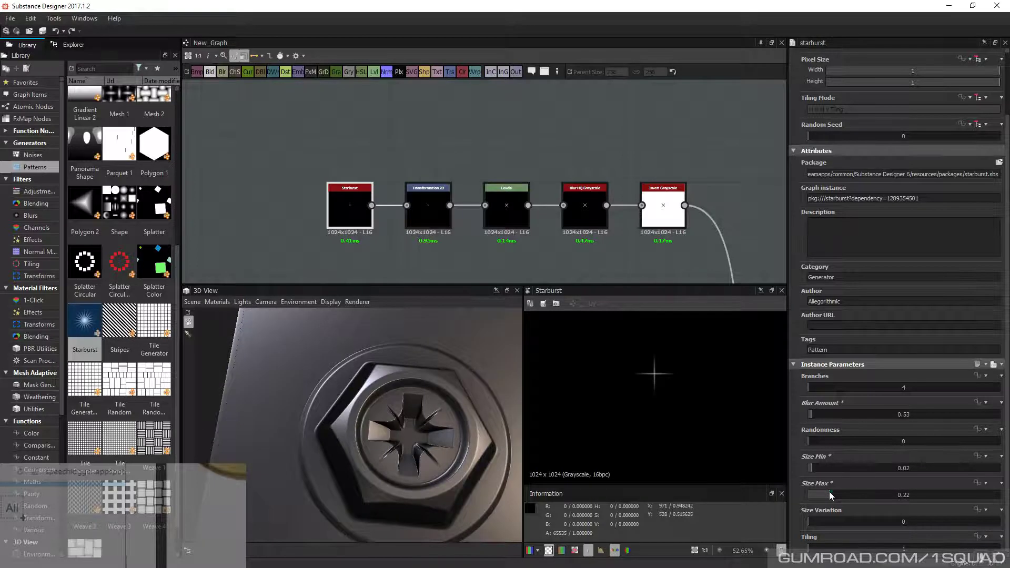
{"action": "left_click_drag", "start_coordinate": [830, 494], "coordinate": [830, 494]}
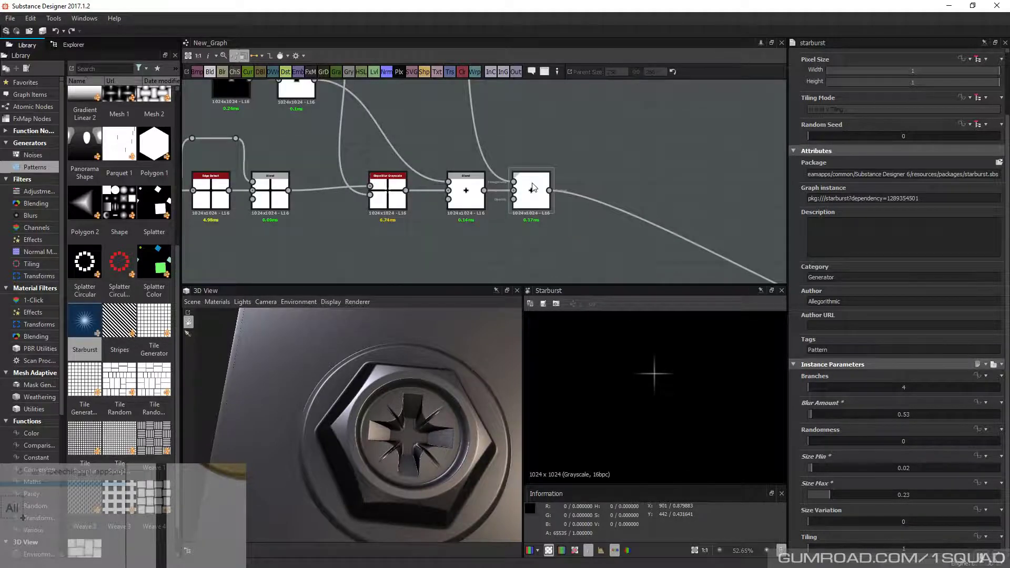
Set the X mark Blend's Opacity to 0.12 and switch to the screw and bolt reference images to compare the recess
{"action": "left_click", "coordinate": [532, 189]}
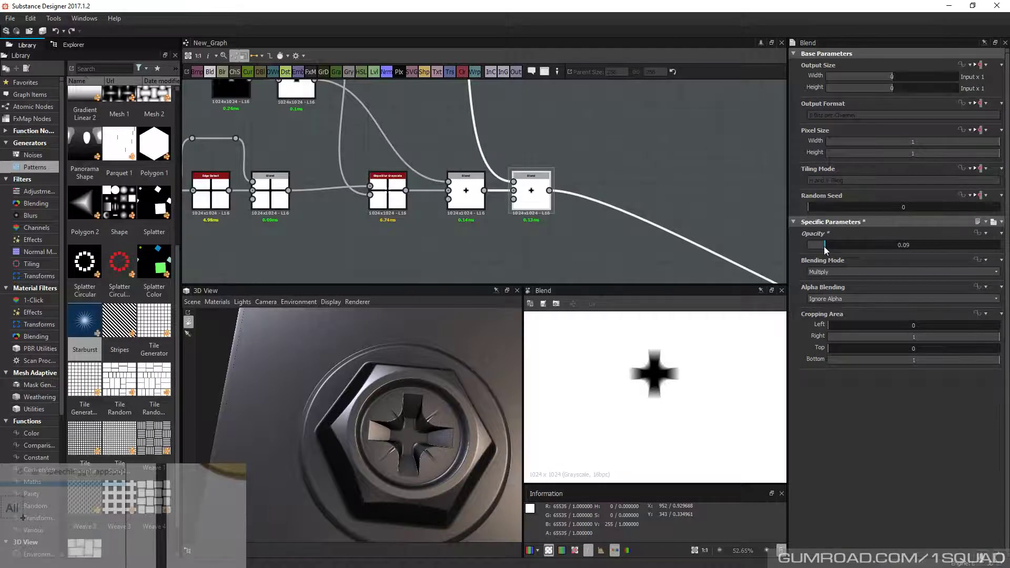
{"action": "left_click_drag", "start_coordinate": [825, 246], "coordinate": [831, 246]}
{"action": "scroll", "coordinate": [390, 439], "scroll_direction": "down", "scroll_amount": 2}
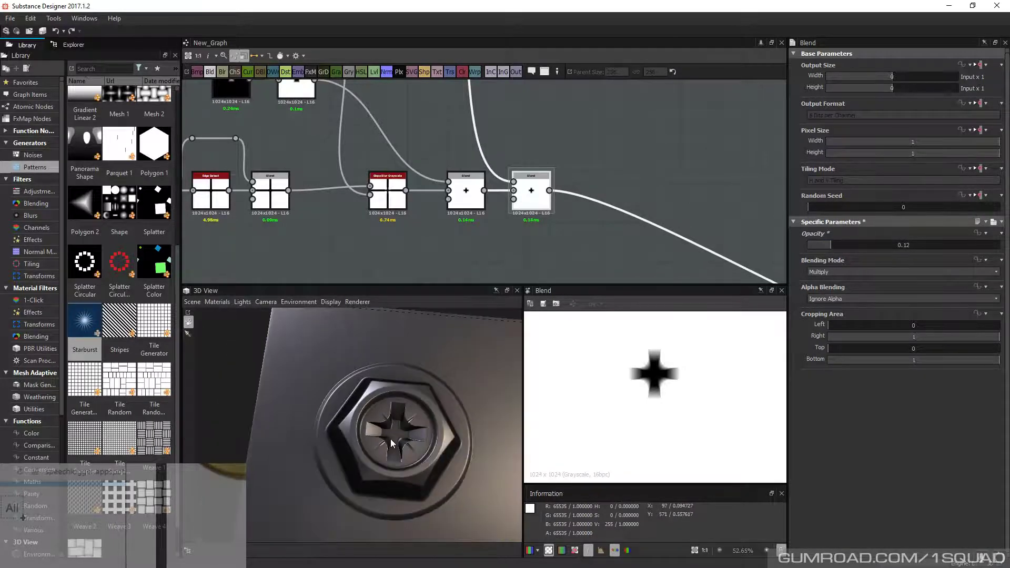
{"action": "scroll", "coordinate": [390, 439], "scroll_direction": "up", "scroll_amount": 3}
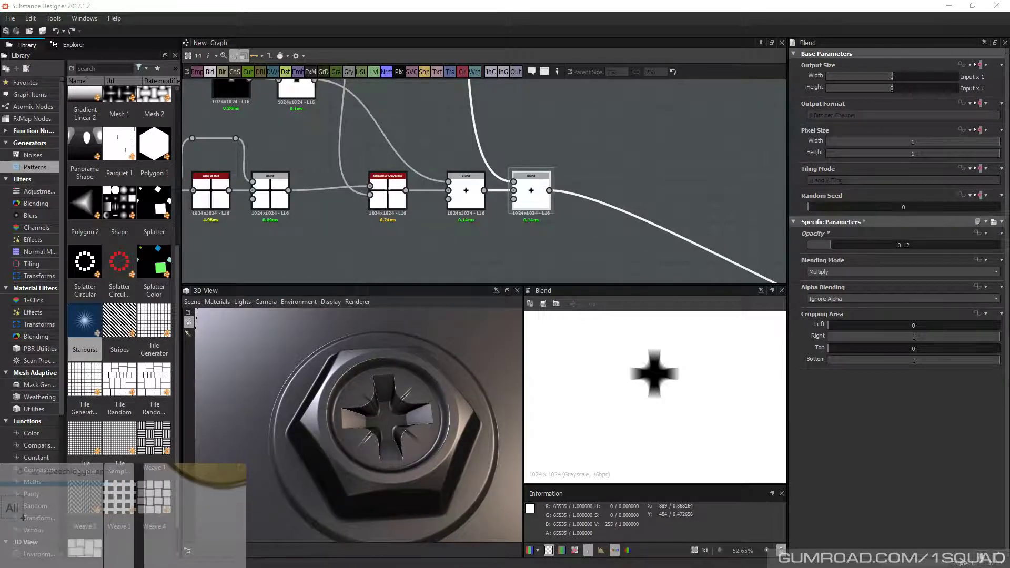
{"action": "key", "text": "alt+Tab"}
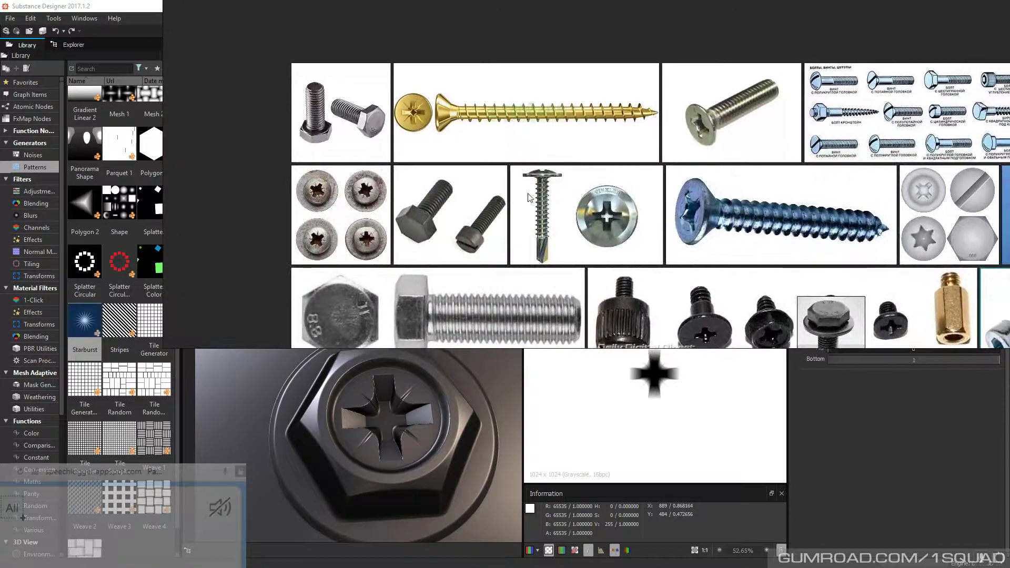
Compare the recess with the gold screw reference and lower the input white point of the X mark's Levels slightly
{"action": "scroll", "coordinate": [597, 206], "scroll_direction": "down", "scroll_amount": 1}
{"action": "scroll", "coordinate": [458, 142], "scroll_direction": "up", "scroll_amount": 5}
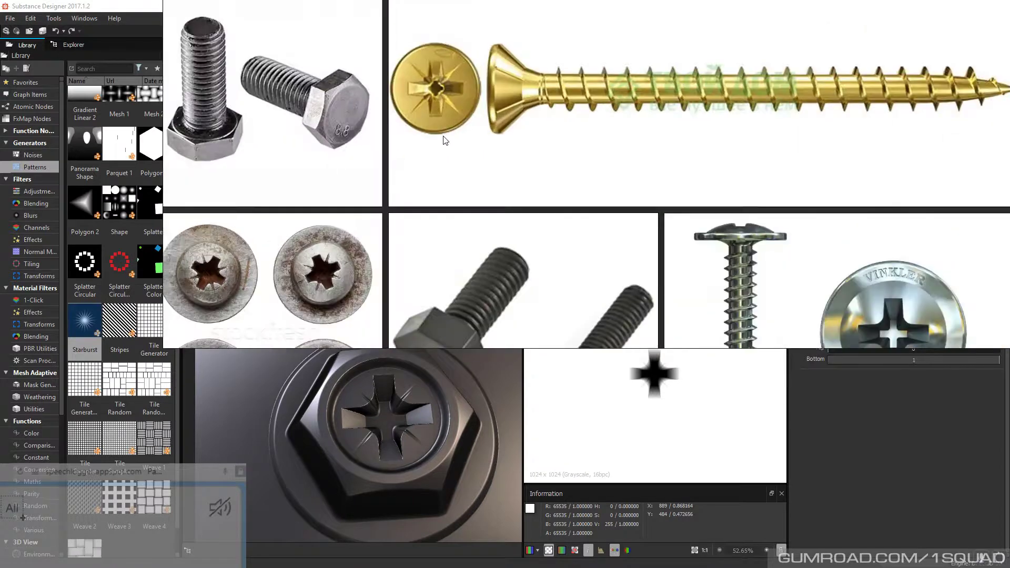
{"action": "right_click_drag", "start_coordinate": [444, 135], "coordinate": [488, 123]}
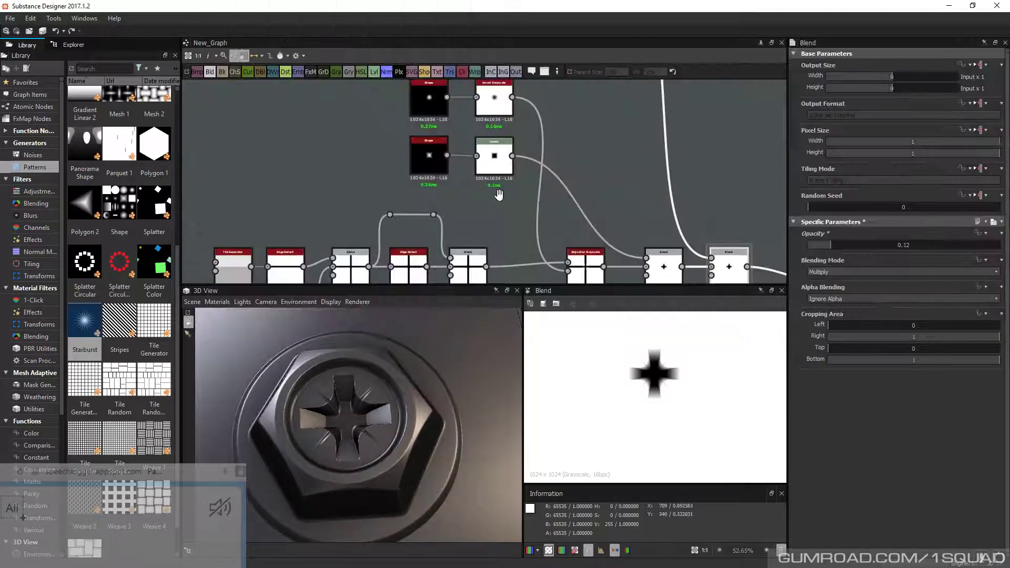
{"action": "scroll", "coordinate": [526, 206], "scroll_direction": "down", "scroll_amount": 3}
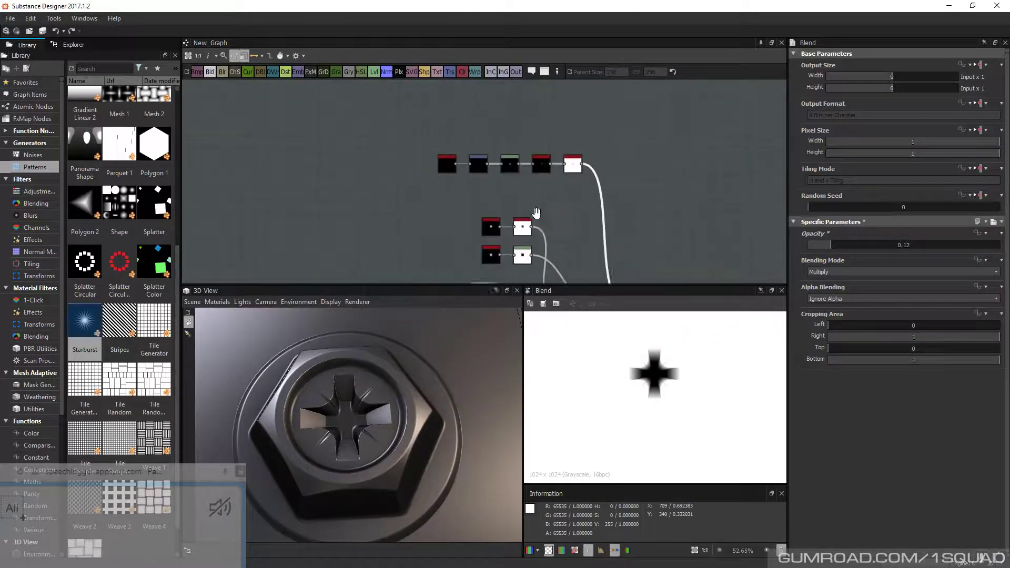
{"action": "scroll", "coordinate": [506, 185], "scroll_direction": "up", "scroll_amount": 5}
{"action": "double_click", "coordinate": [507, 186]}
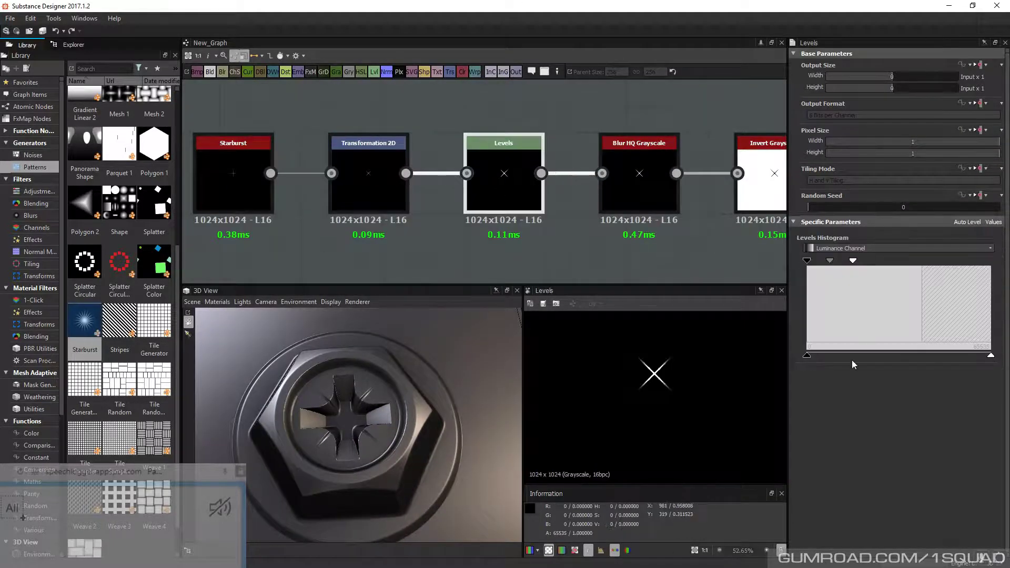
{"action": "left_click_drag", "start_coordinate": [853, 260], "coordinate": [837, 260]}
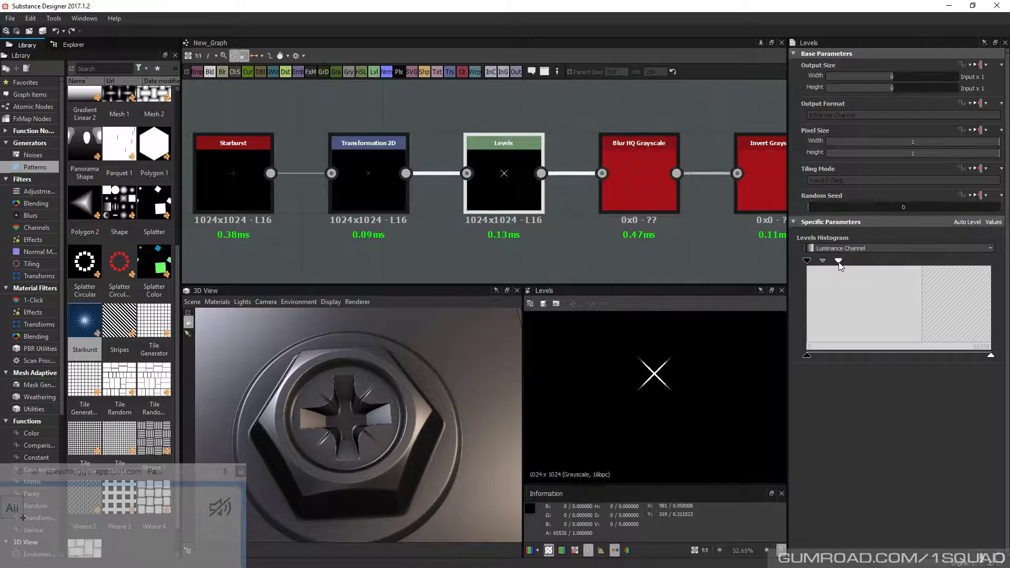
Set the Starburst's Size Max to 0.26 to lengthen the diagonal X mark
{"action": "scroll", "coordinate": [558, 229], "scroll_direction": "down", "scroll_amount": 1}
{"action": "scroll", "coordinate": [558, 228], "scroll_direction": "down", "scroll_amount": 1}
{"action": "left_click", "coordinate": [431, 185]}
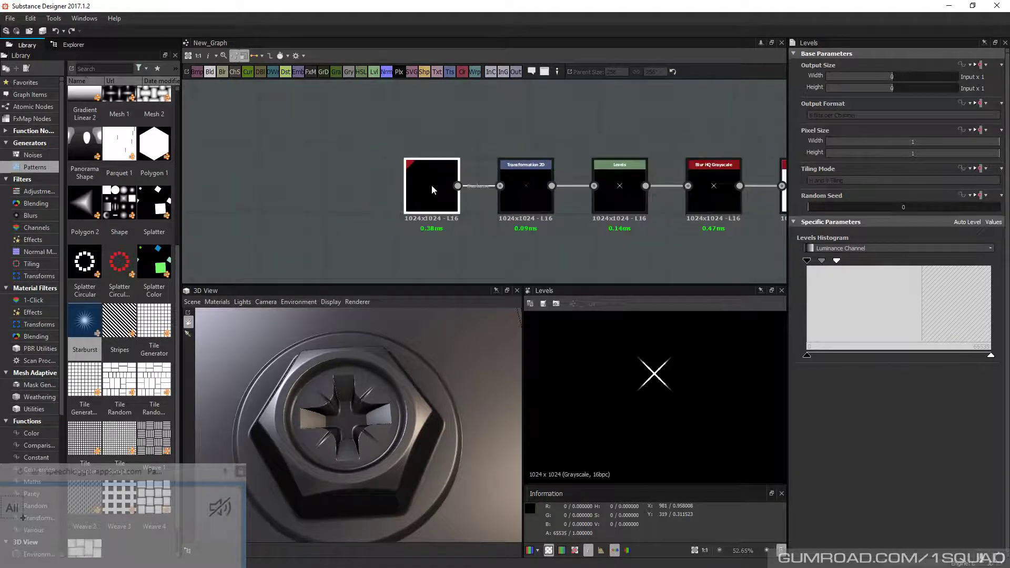
{"action": "left_click", "coordinate": [432, 186]}
{"action": "left_click_drag", "start_coordinate": [830, 495], "coordinate": [833, 494]}
Inspect the recess edges up close and move the X mark Blend further along the chain, leaving room after the cross Blend
{"action": "left_click_drag", "start_coordinate": [369, 447], "coordinate": [316, 438]}
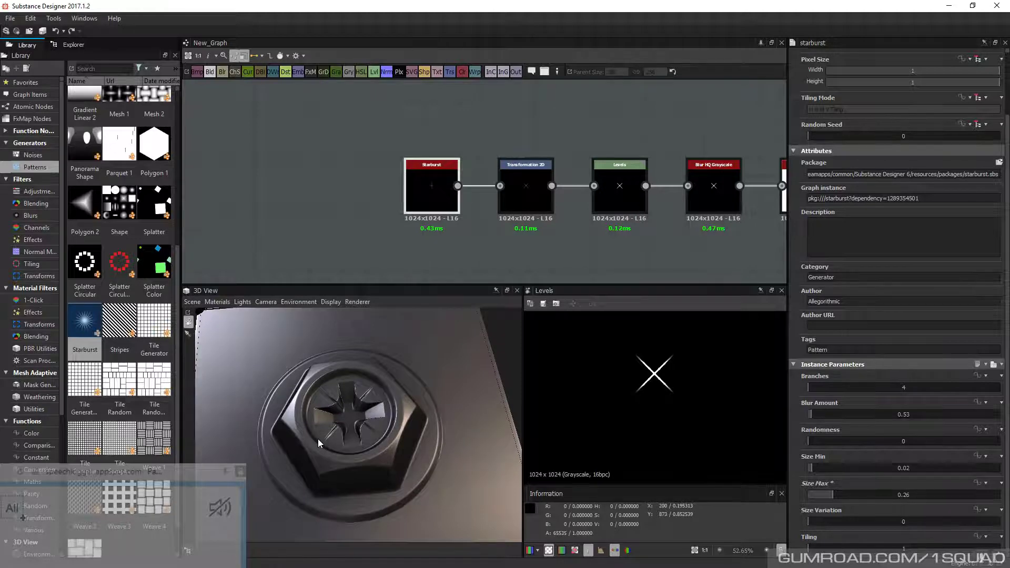
{"action": "left_click_drag", "start_coordinate": [318, 439], "coordinate": [366, 398]}
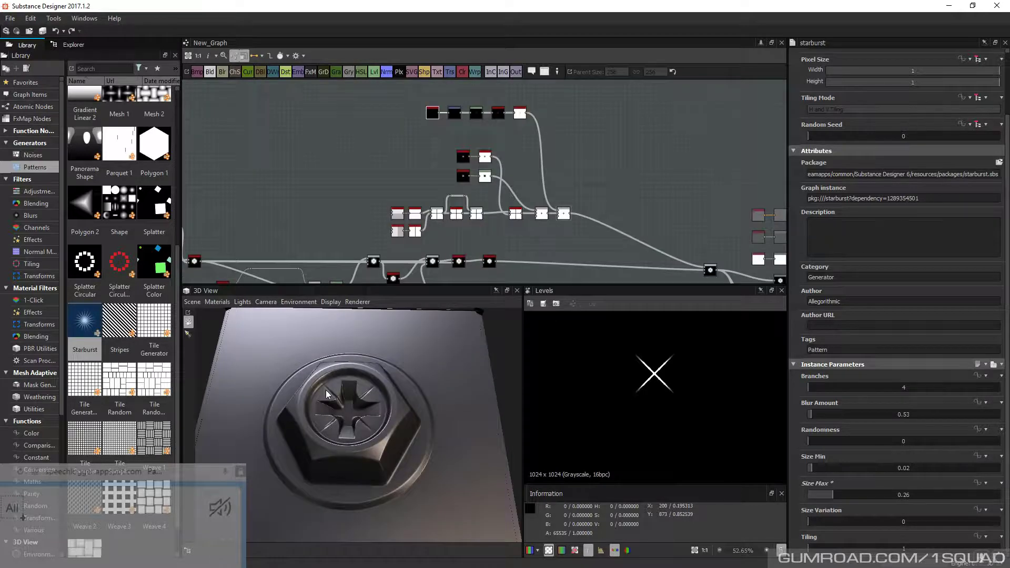
{"action": "scroll", "coordinate": [327, 393], "scroll_direction": "up", "scroll_amount": 5}
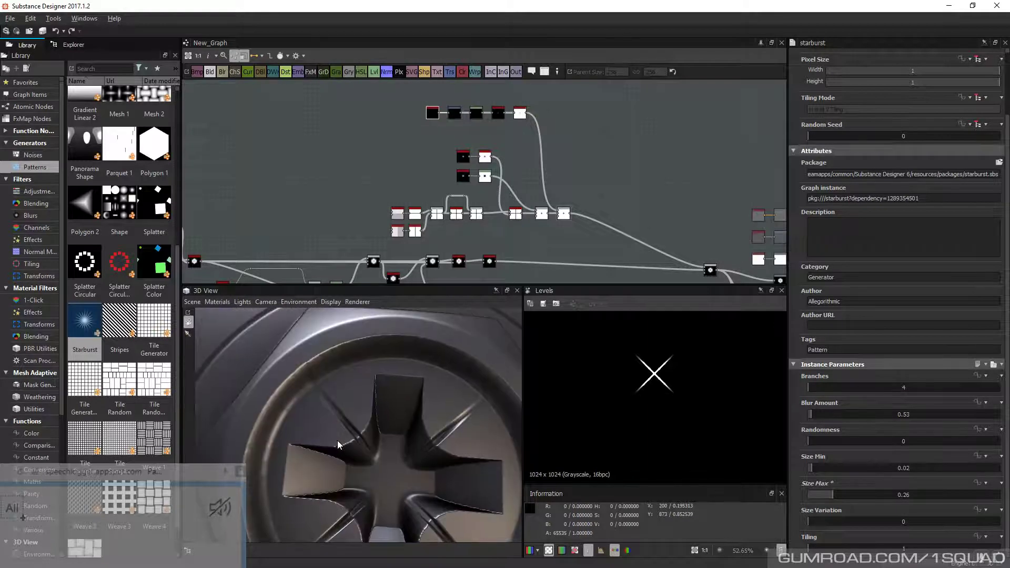
{"action": "left_click_drag", "start_coordinate": [337, 441], "coordinate": [352, 405]}
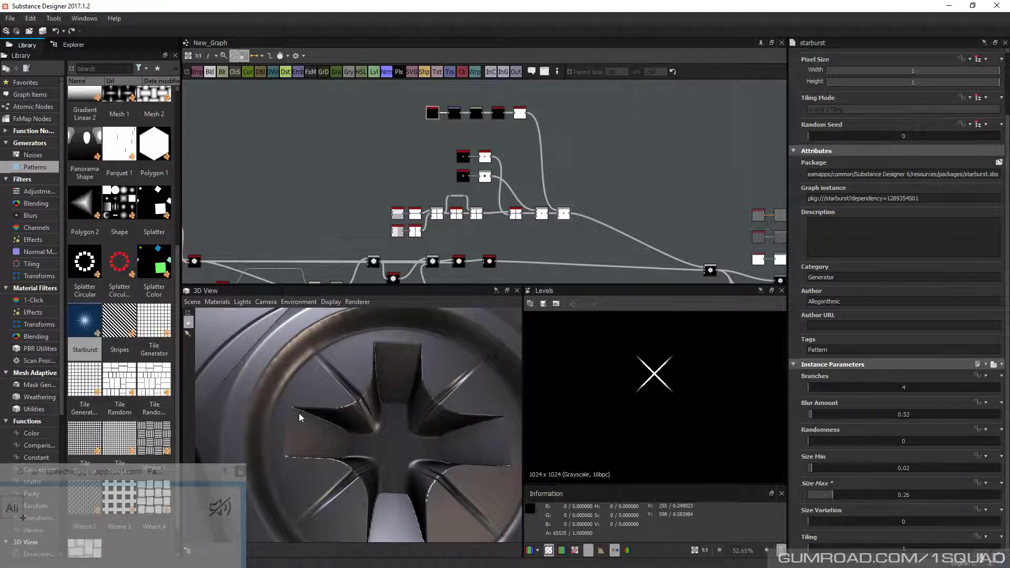
{"action": "left_click_drag", "start_coordinate": [299, 413], "coordinate": [352, 433]}
{"action": "scroll", "coordinate": [524, 135], "scroll_direction": "up", "scroll_amount": 3}
{"action": "middle_click_drag", "start_coordinate": [524, 135], "coordinate": [453, 222]}
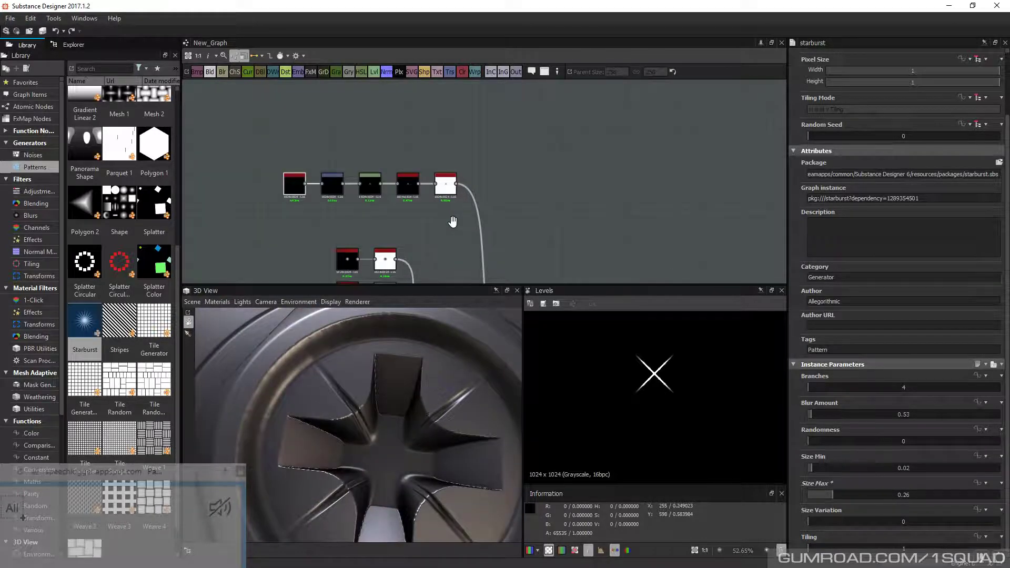
{"action": "key", "text": "space"}
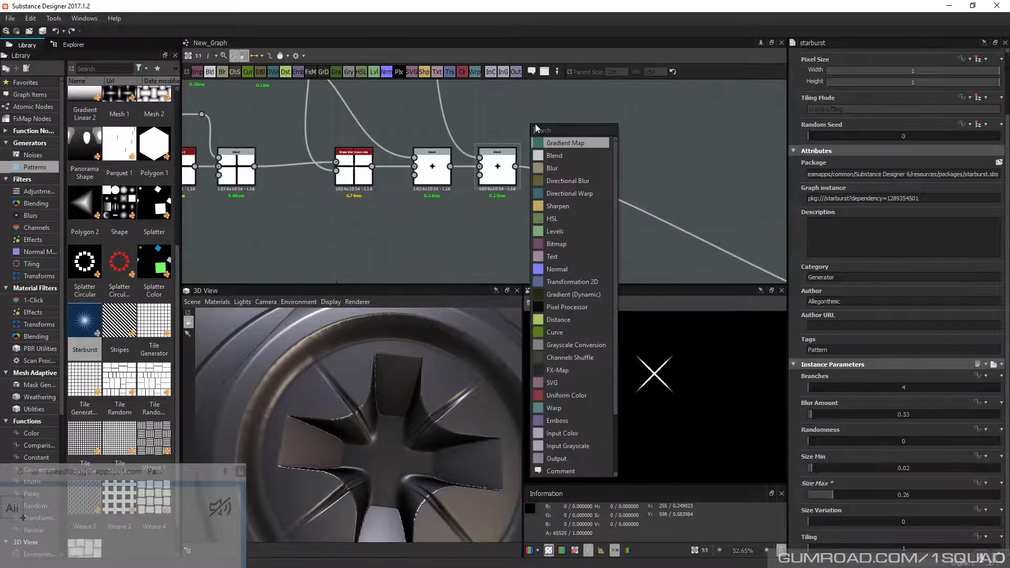
{"action": "type", "text": "bl"}
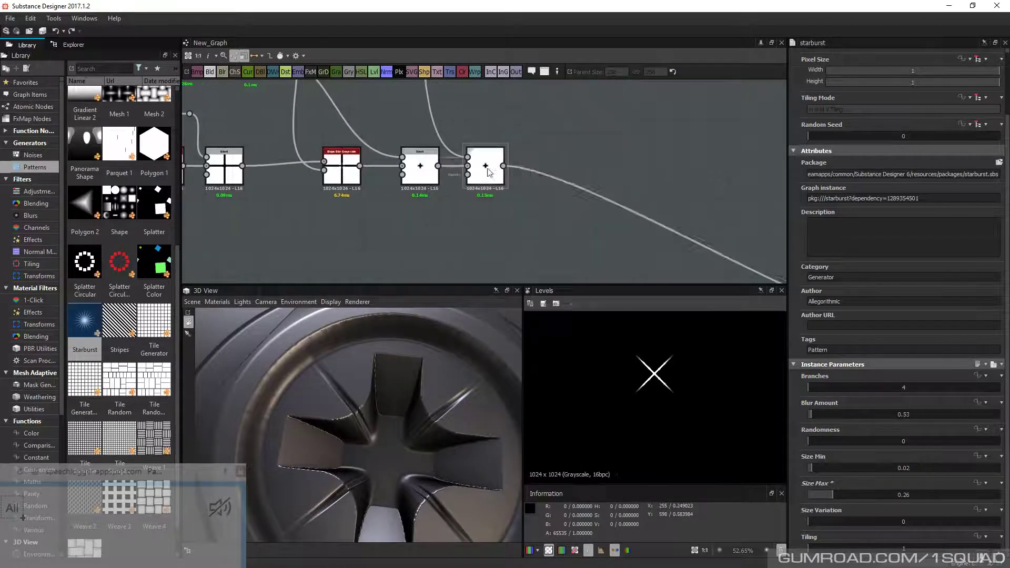
{"action": "left_click_drag", "start_coordinate": [487, 171], "coordinate": [583, 172]}
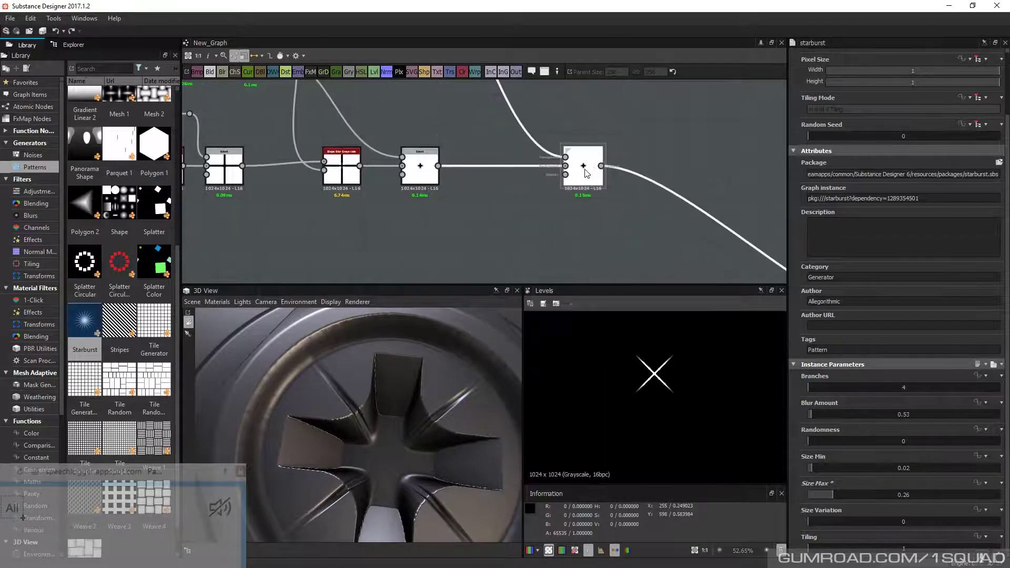
Insert a Blur HQ Grayscale with Intensity 0.57 between the cross Blend and the X mark Blend
{"action": "key", "text": "space"}
{"action": "type", "text": "b"}
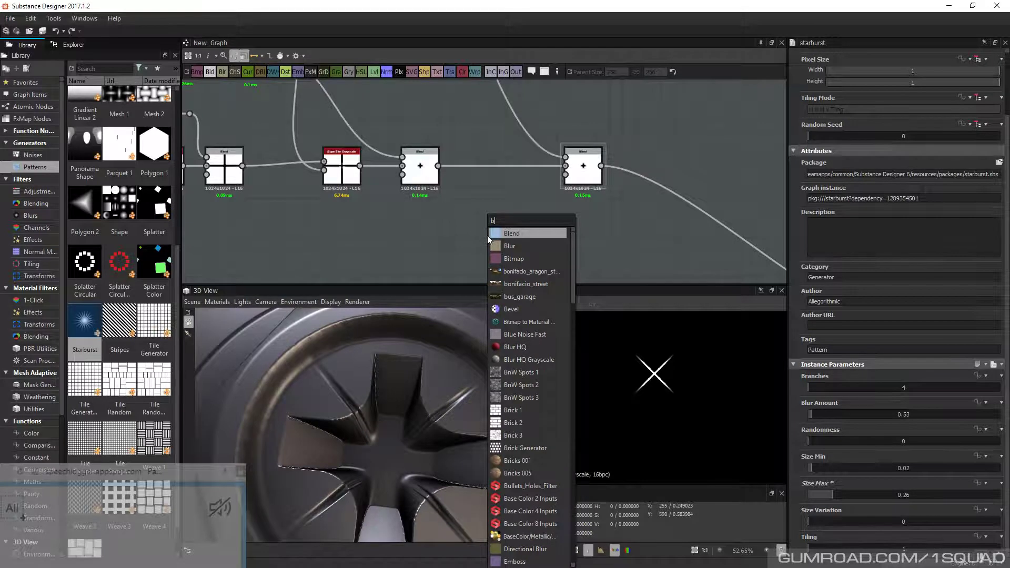
{"action": "type", "text": "l"}
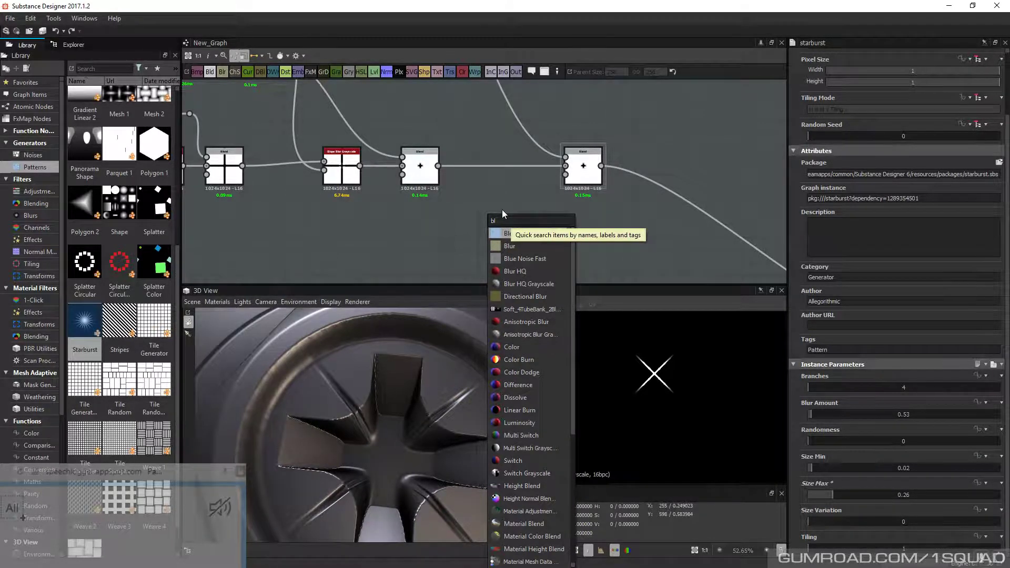
{"action": "left_click", "coordinate": [529, 283]}
{"action": "left_click_drag", "start_coordinate": [438, 166], "coordinate": [481, 235]}
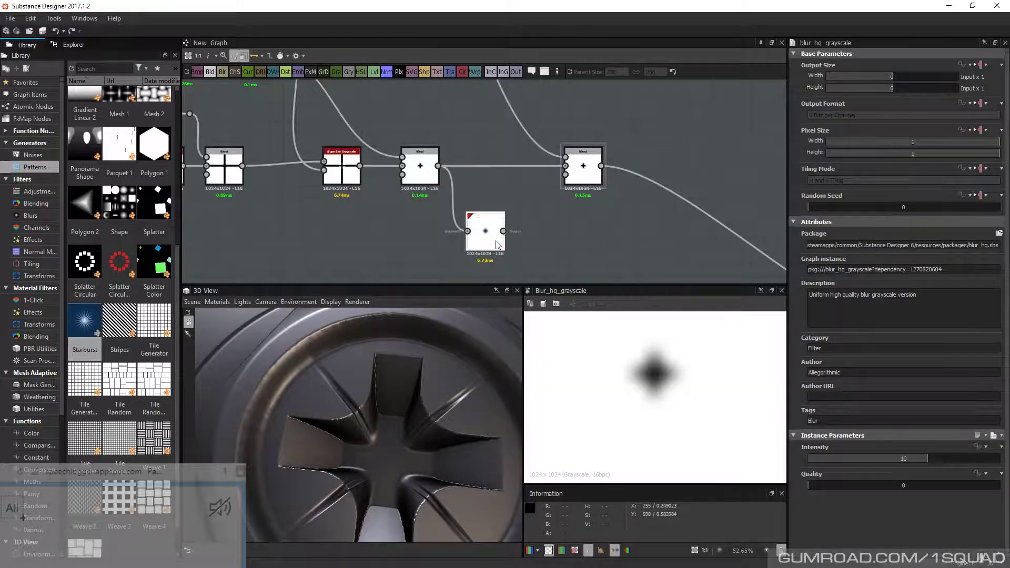
{"action": "left_click", "coordinate": [822, 459]}
{"action": "left_click_drag", "start_coordinate": [504, 231], "coordinate": [467, 168]}
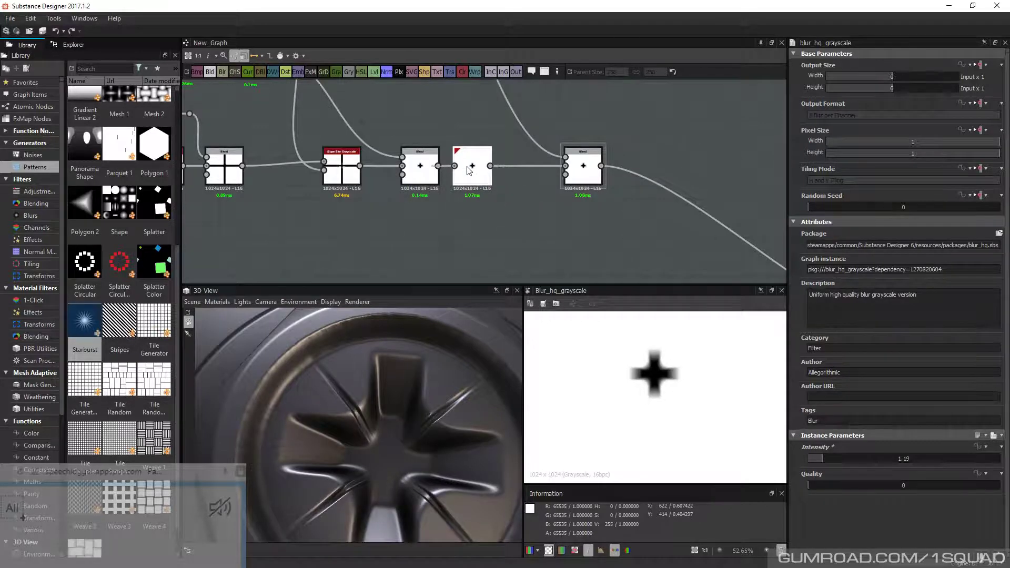
{"action": "mouse_move", "coordinate": [822, 459]}
{"action": "left_mouse_down"}
{"action": "mouse_move", "coordinate": [801, 459]}
{"action": "mouse_move", "coordinate": [814, 463]}
{"action": "left_mouse_up"}
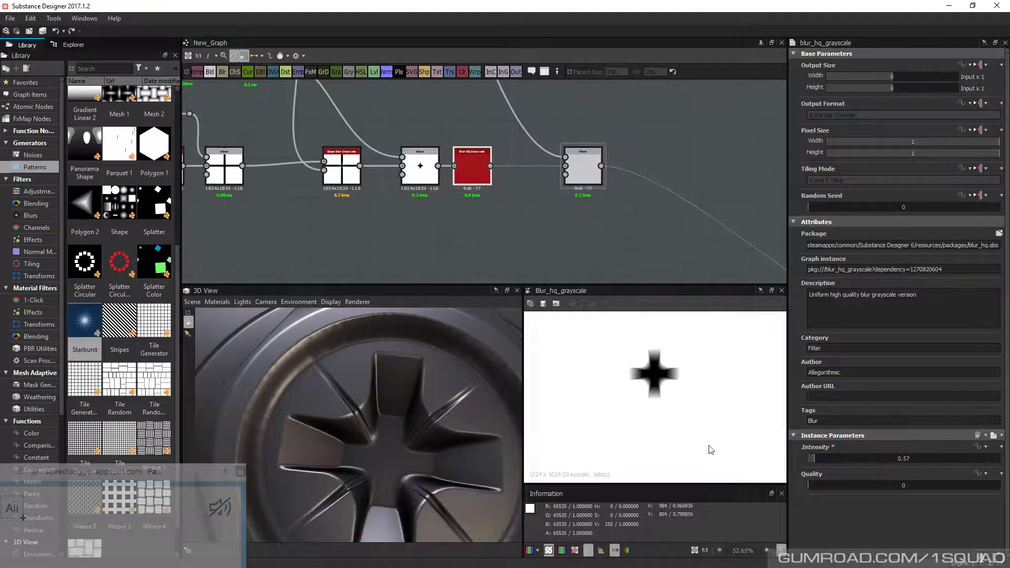
Examine the softened recess from several angles in the 3D view and look over the height graph
{"action": "scroll", "coordinate": [425, 420], "scroll_direction": "down", "scroll_amount": 5}
{"action": "left_click_drag", "start_coordinate": [399, 428], "coordinate": [409, 403]}
{"action": "scroll", "coordinate": [410, 370], "scroll_direction": "up", "scroll_amount": 3}
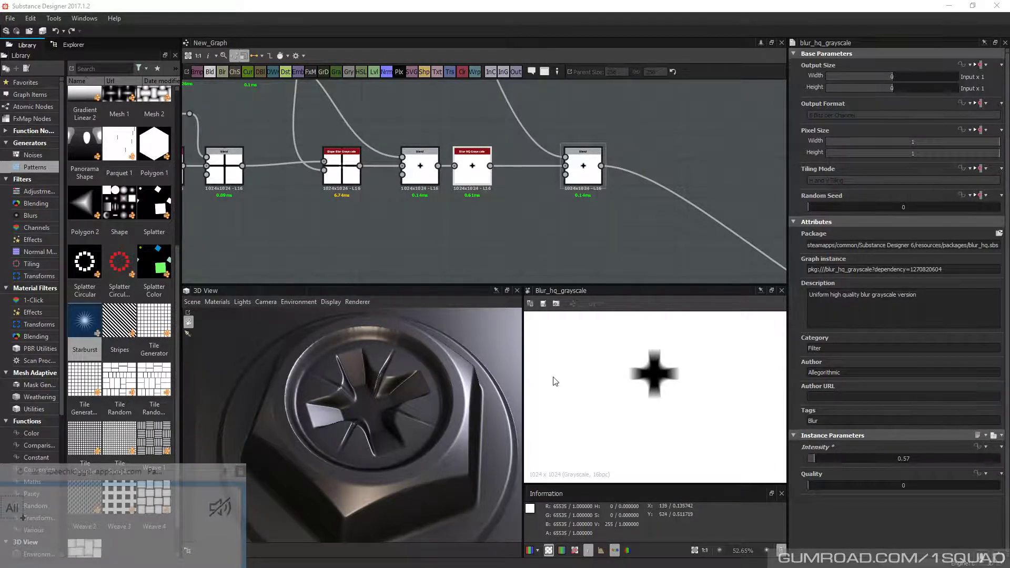
{"action": "mouse_move", "coordinate": [379, 399]}
{"action": "left_mouse_down", "text": "alt"}
{"action": "mouse_move", "coordinate": [366, 399]}
{"action": "mouse_move", "coordinate": [364, 426]}
{"action": "mouse_move", "coordinate": [365, 410]}
{"action": "left_mouse_up", "text": "alt"}
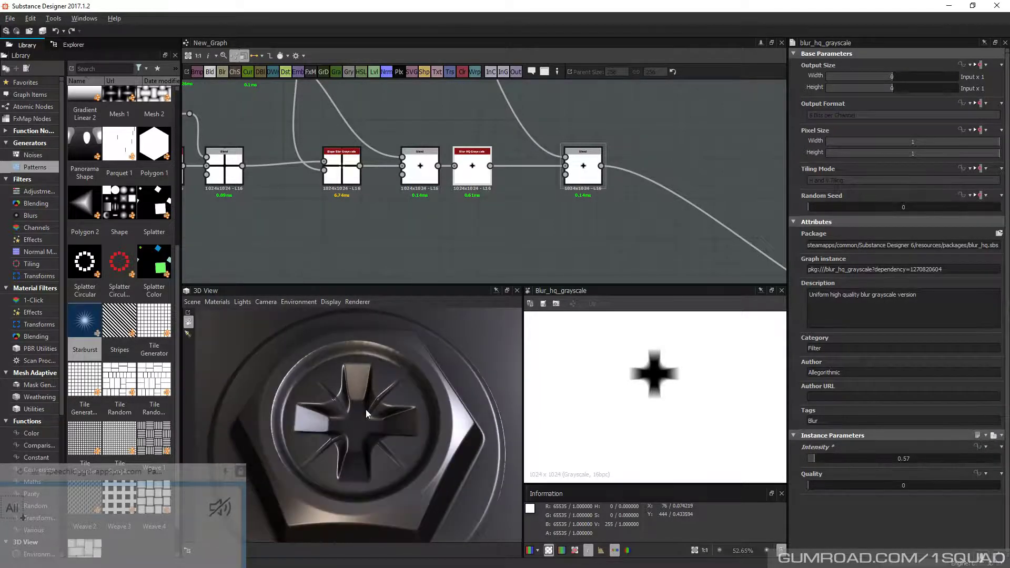
{"action": "scroll", "coordinate": [494, 160], "scroll_direction": "down", "scroll_amount": 3}
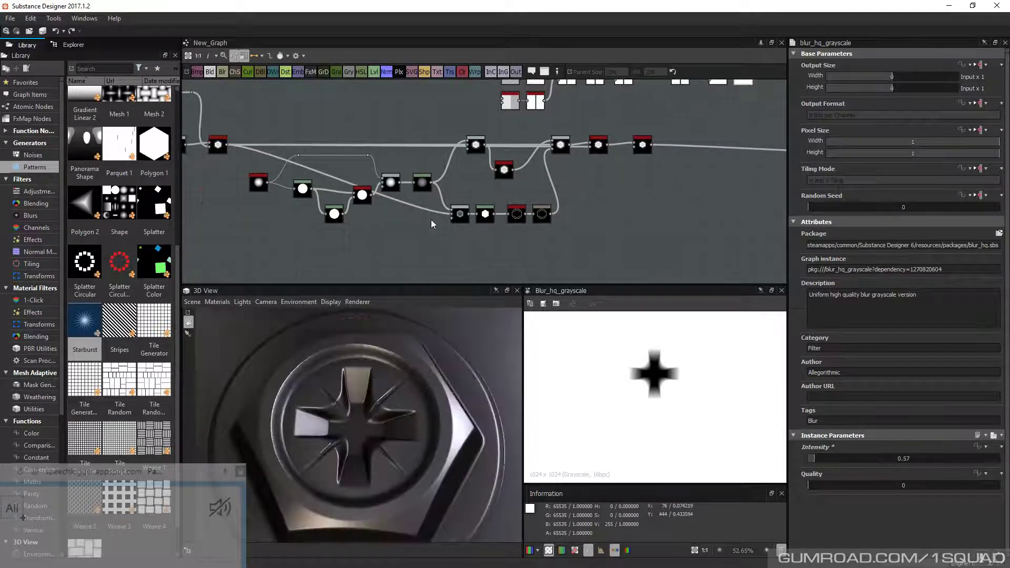
{"action": "scroll", "coordinate": [431, 219], "scroll_direction": "down", "scroll_amount": 3}
{"action": "middle_click_drag", "start_coordinate": [431, 220], "coordinate": [517, 200]}
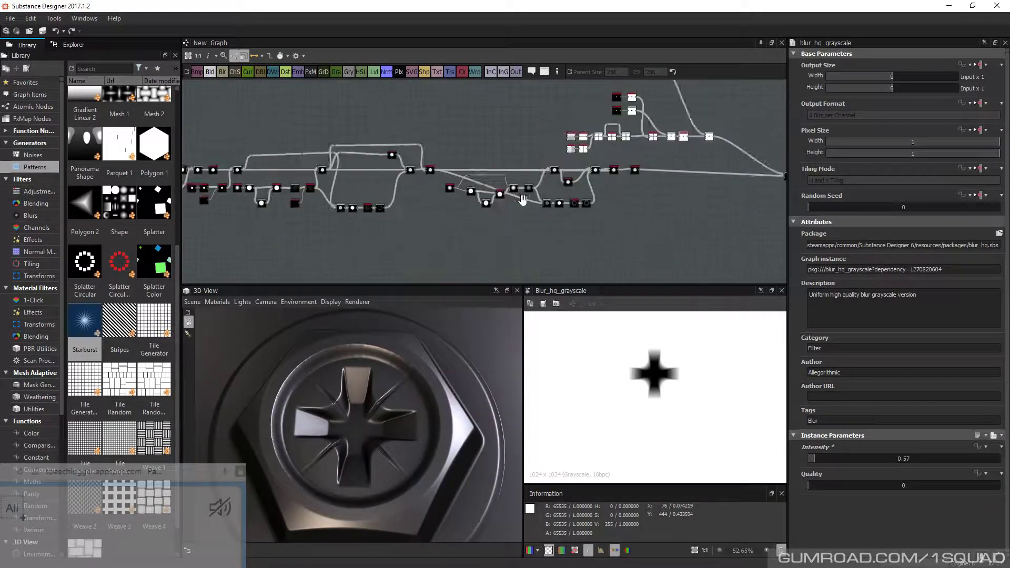
{"action": "middle_click_drag", "start_coordinate": [255, 203], "coordinate": [464, 198]}
Expose the Edge Width of the horizontal bar's Edge Detect as a new input named Horizontal_width
{"action": "scroll", "coordinate": [465, 201], "scroll_direction": "up", "scroll_amount": 3}
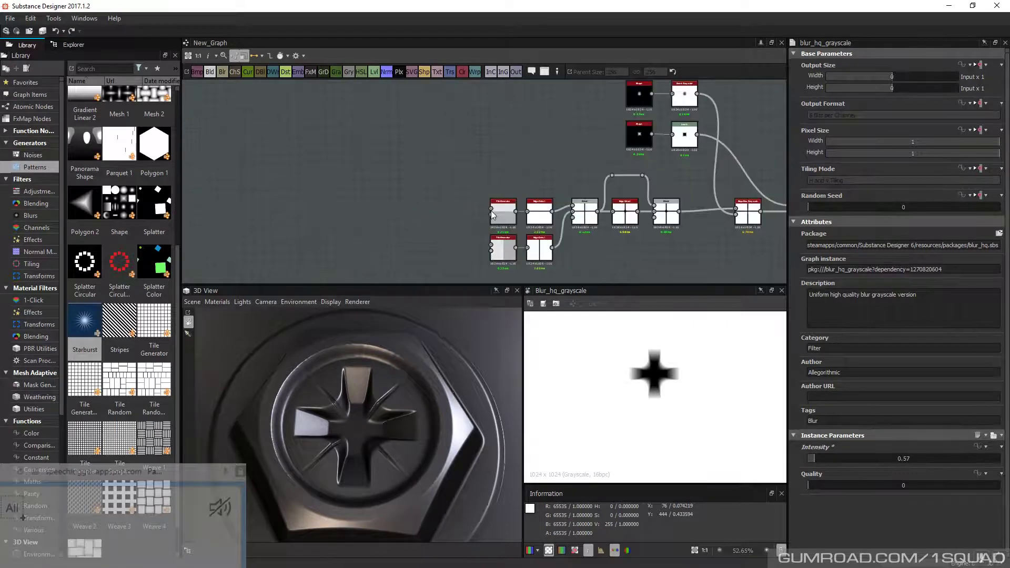
{"action": "left_click", "coordinate": [539, 215]}
{"action": "scroll", "coordinate": [583, 239], "scroll_direction": "up", "scroll_amount": 3}
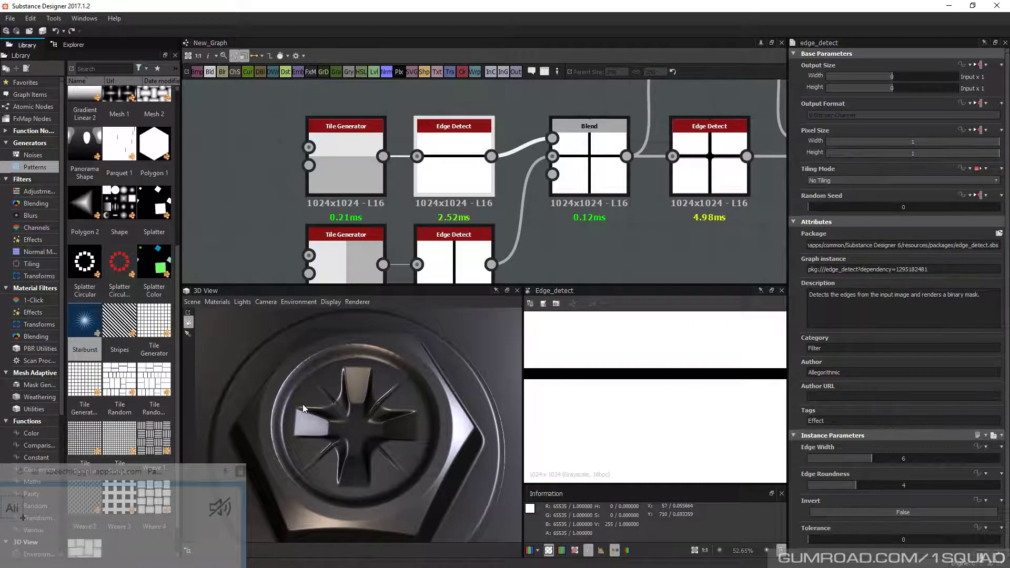
{"action": "left_click", "coordinate": [984, 447]}
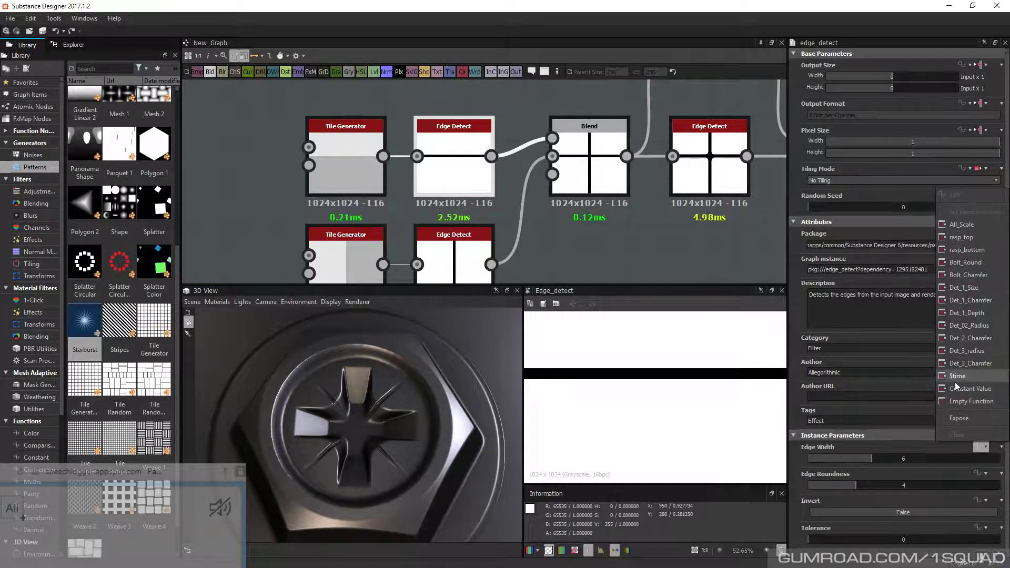
{"action": "left_click", "coordinate": [959, 419]}
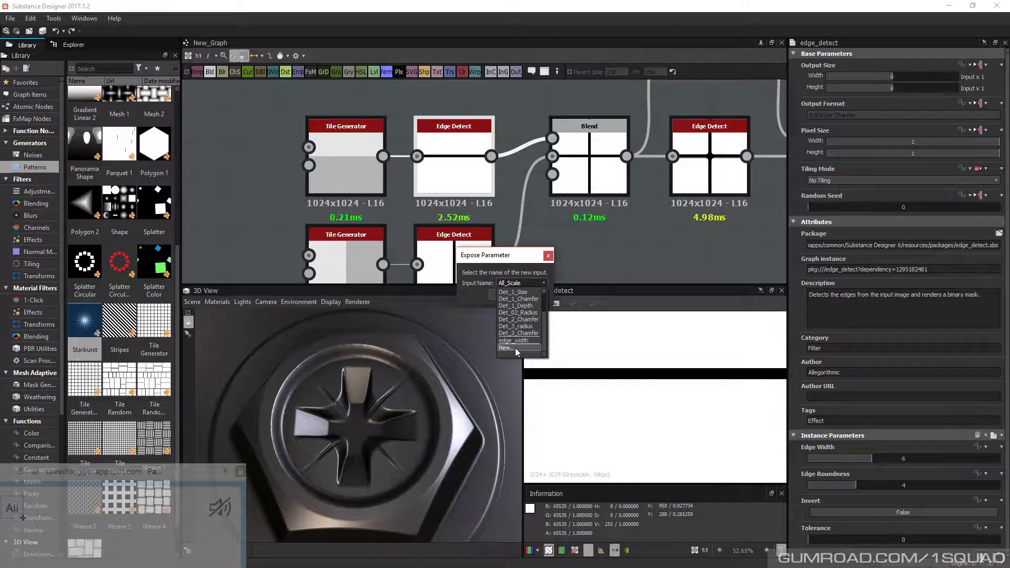
{"action": "left_click", "coordinate": [470, 283]}
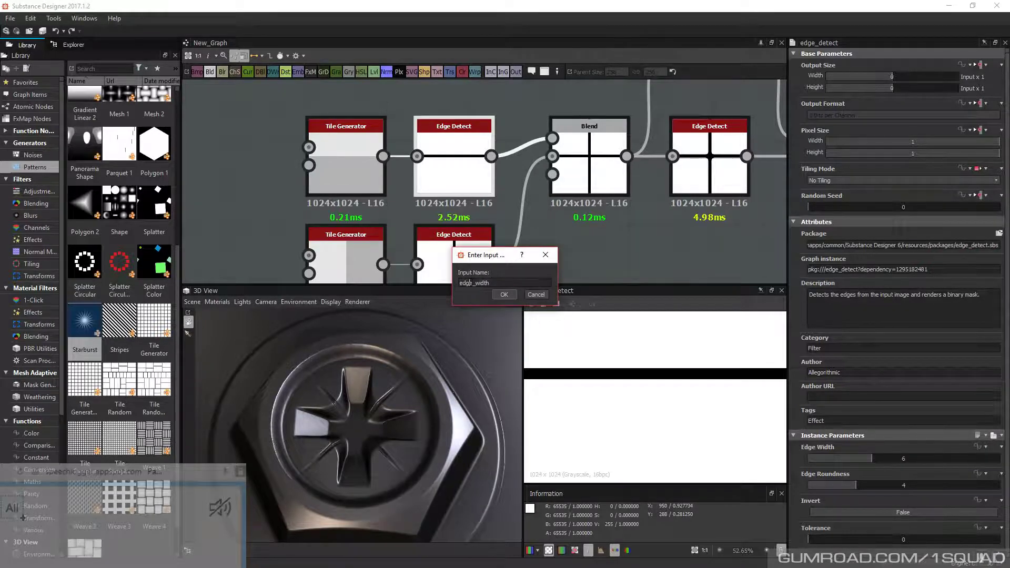
{"action": "left_click_drag", "start_coordinate": [470, 283], "coordinate": [434, 283]}
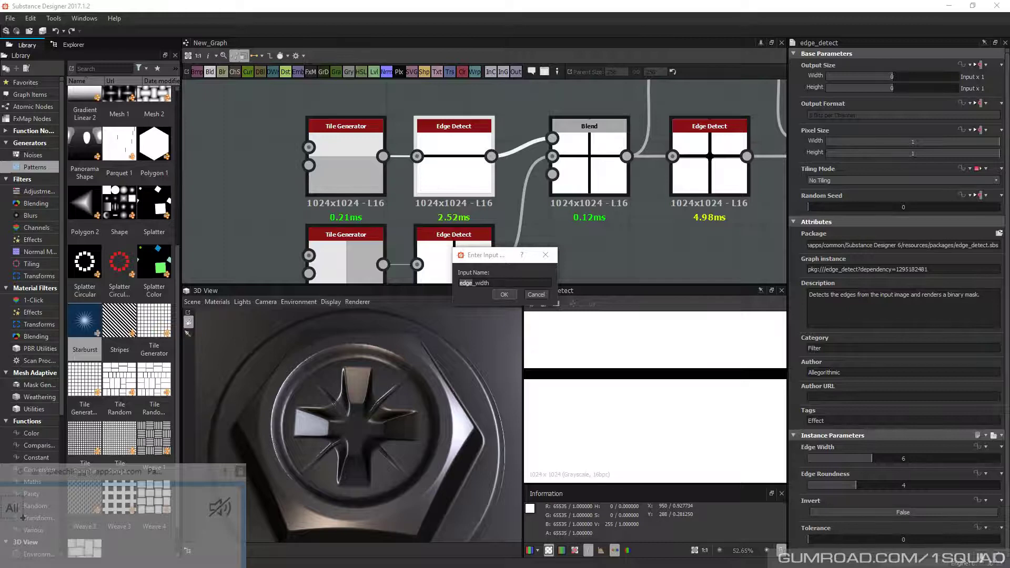
{"action": "left_click", "coordinate": [468, 283]}
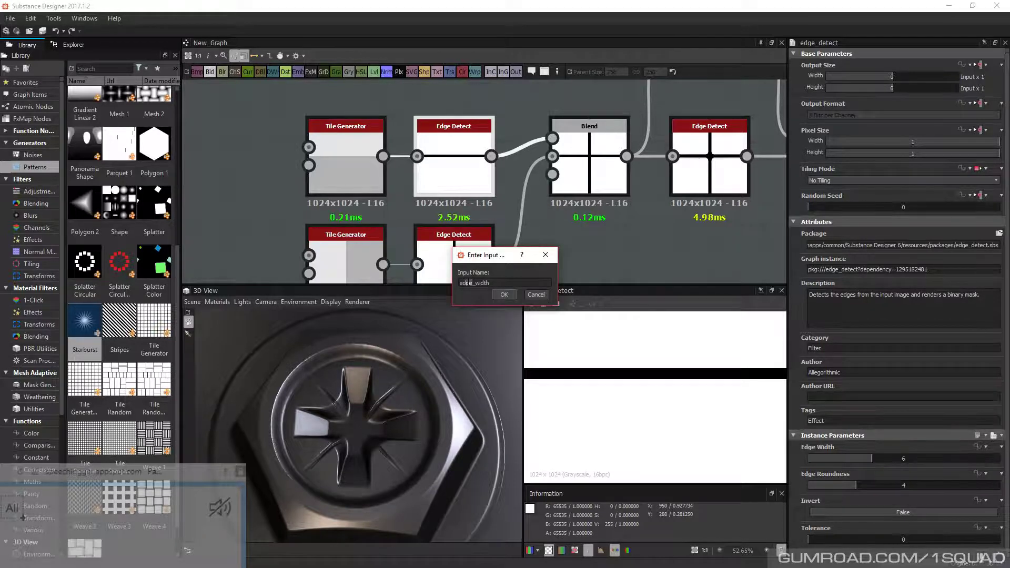
{"action": "left_click", "coordinate": [502, 294]}
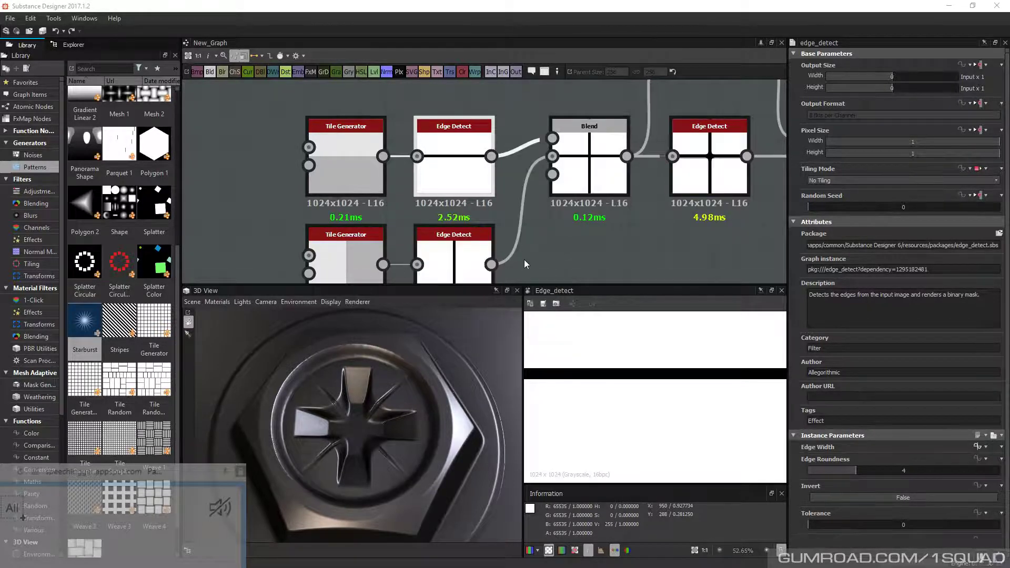
Expose the Edge Width of the vertical bar's Edge Detect as a new graph input
{"action": "middle_click_drag", "start_coordinate": [522, 249], "coordinate": [504, 195]}
{"action": "left_click", "coordinate": [437, 210]}
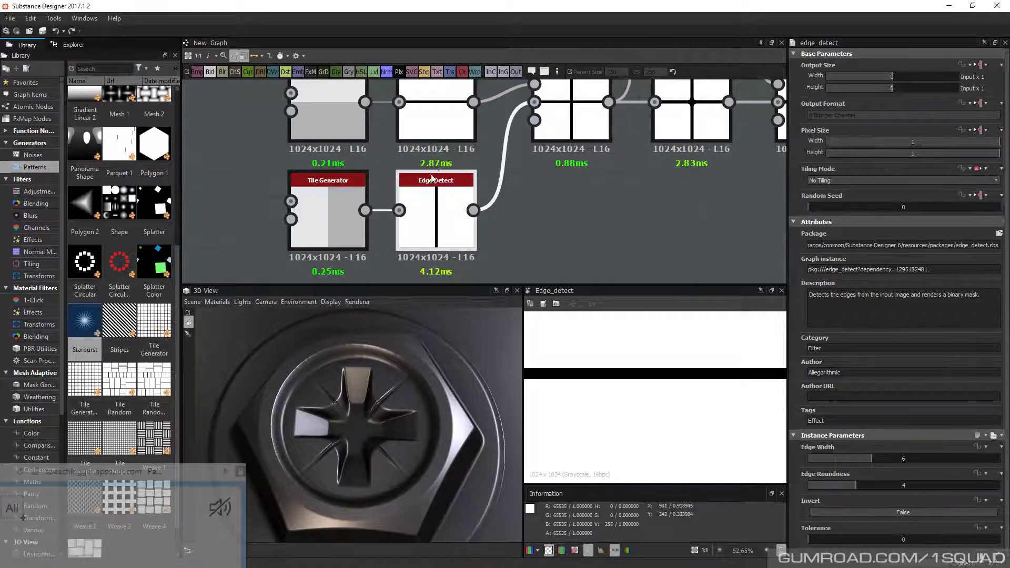
{"action": "double_click", "coordinate": [428, 203]}
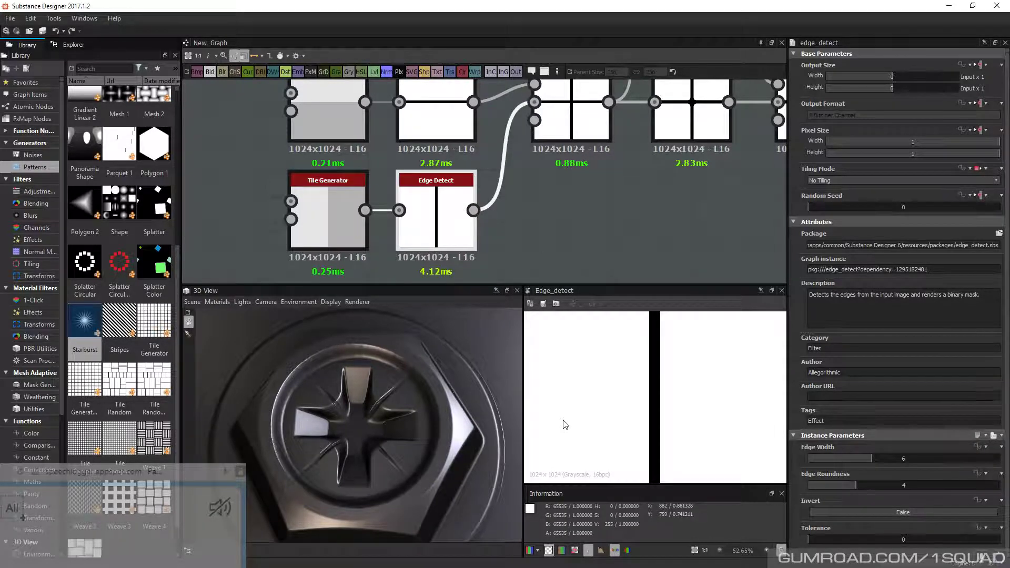
{"action": "left_click", "coordinate": [980, 448]}
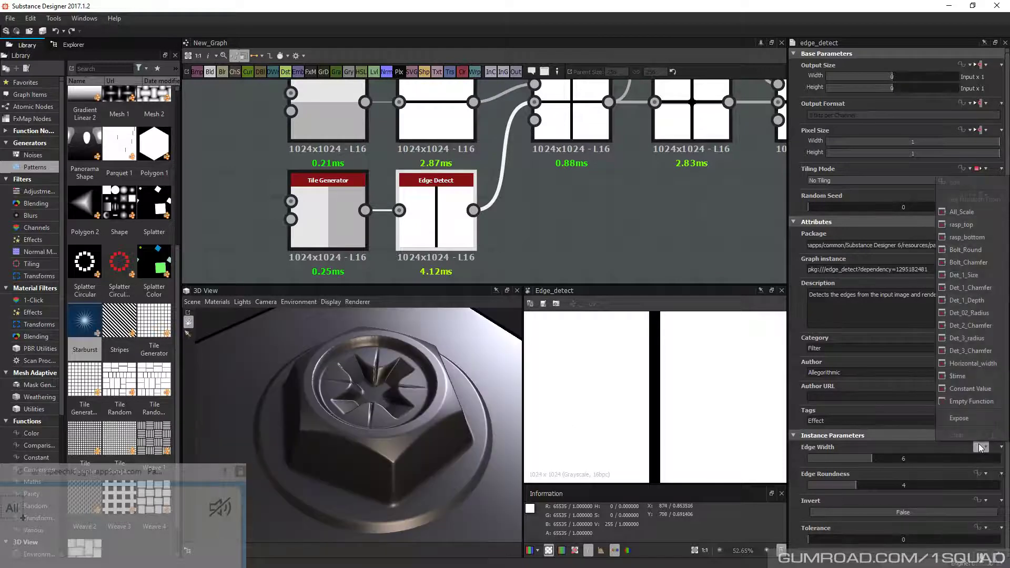
{"action": "left_click", "coordinate": [959, 418]}
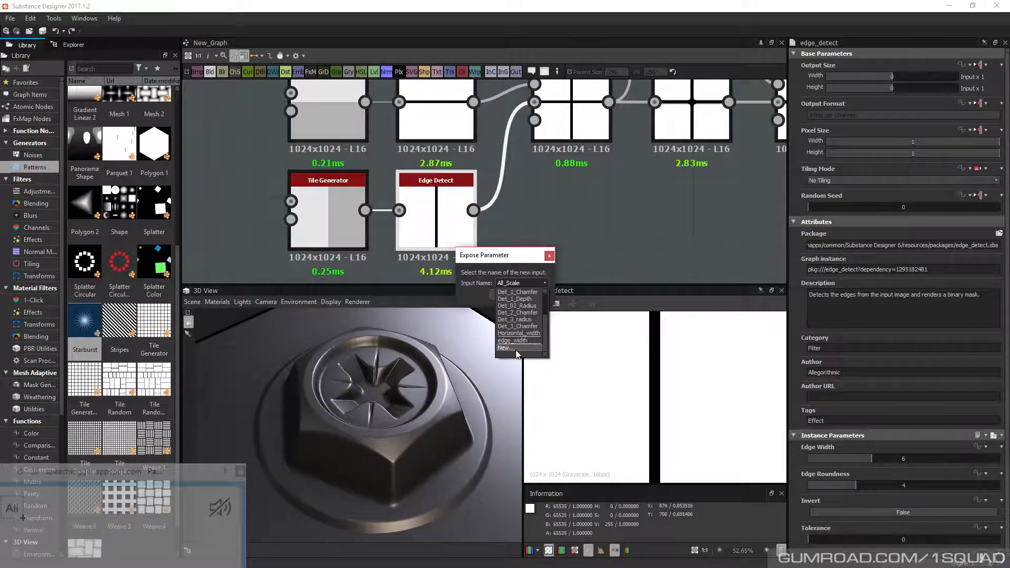
{"action": "left_click", "coordinate": [513, 353]}
{"action": "key", "text": "End"}
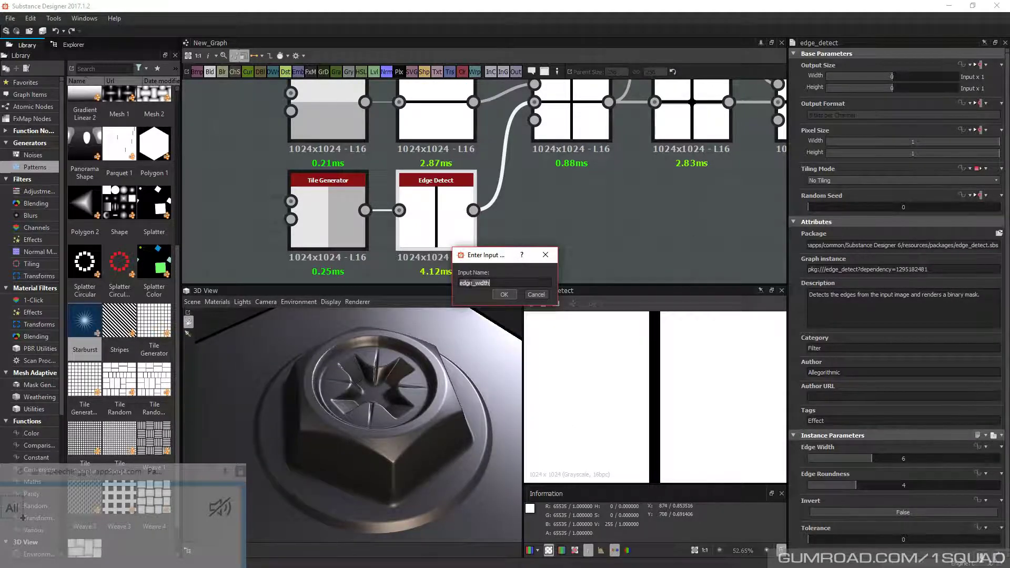
{"action": "left_click", "coordinate": [503, 295]}
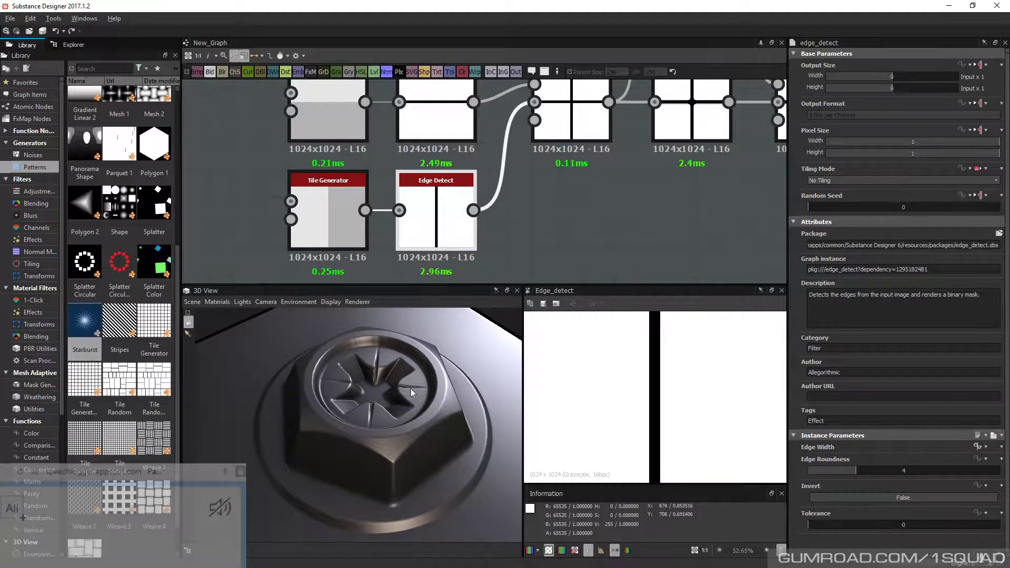
Expose the Edge Roundness of the Edge Detect after the cross-forming Blend as a new input named edge_roundness
{"action": "left_click_drag", "start_coordinate": [411, 389], "coordinate": [369, 396]}
{"action": "scroll", "coordinate": [494, 233], "scroll_direction": "down", "scroll_amount": 3}
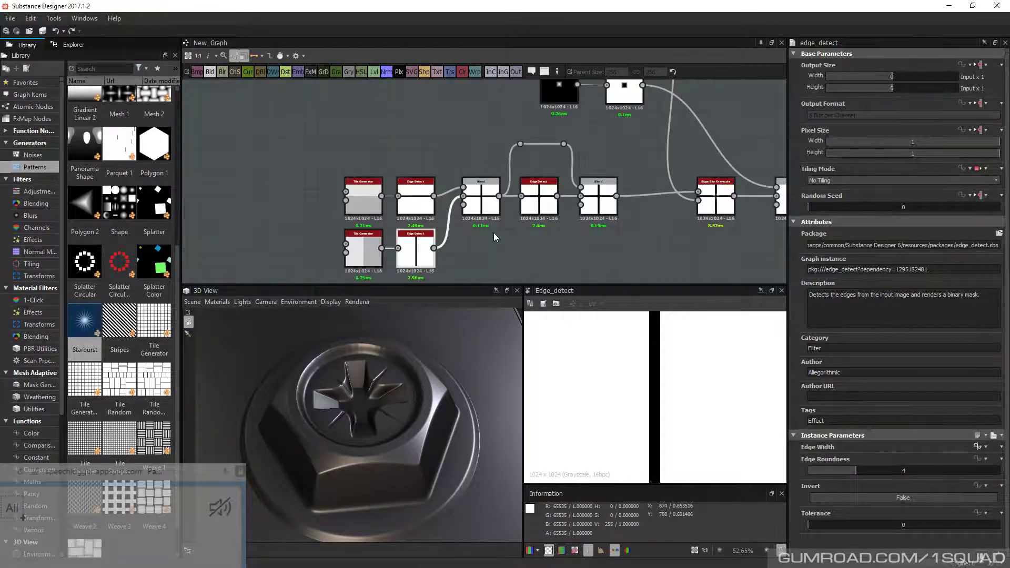
{"action": "scroll", "coordinate": [493, 233], "scroll_direction": "up", "scroll_amount": 3}
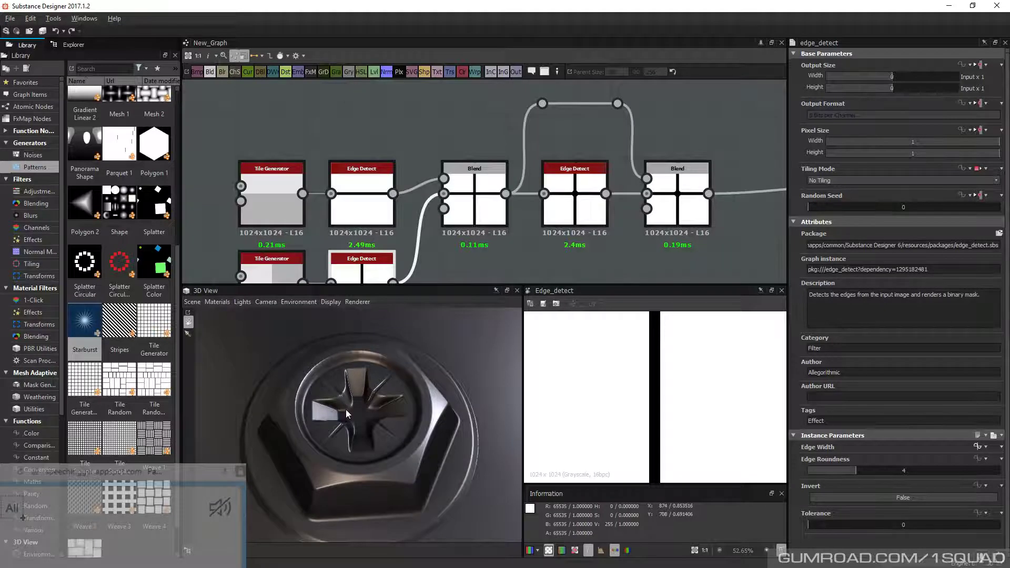
{"action": "left_click_drag", "start_coordinate": [346, 409], "coordinate": [346, 421]}
{"action": "left_click", "coordinate": [494, 198]}
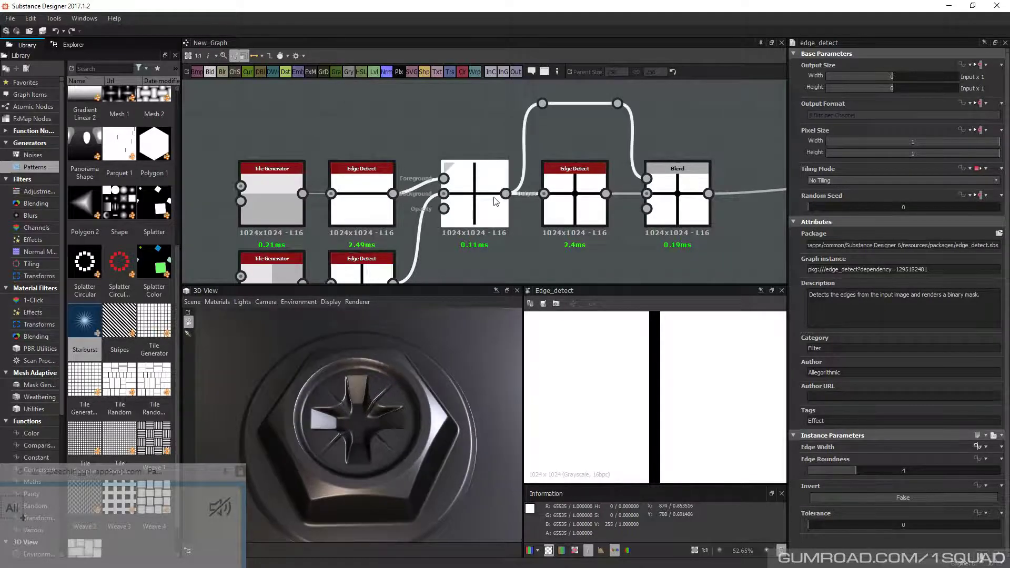
{"action": "left_click", "coordinate": [575, 208]}
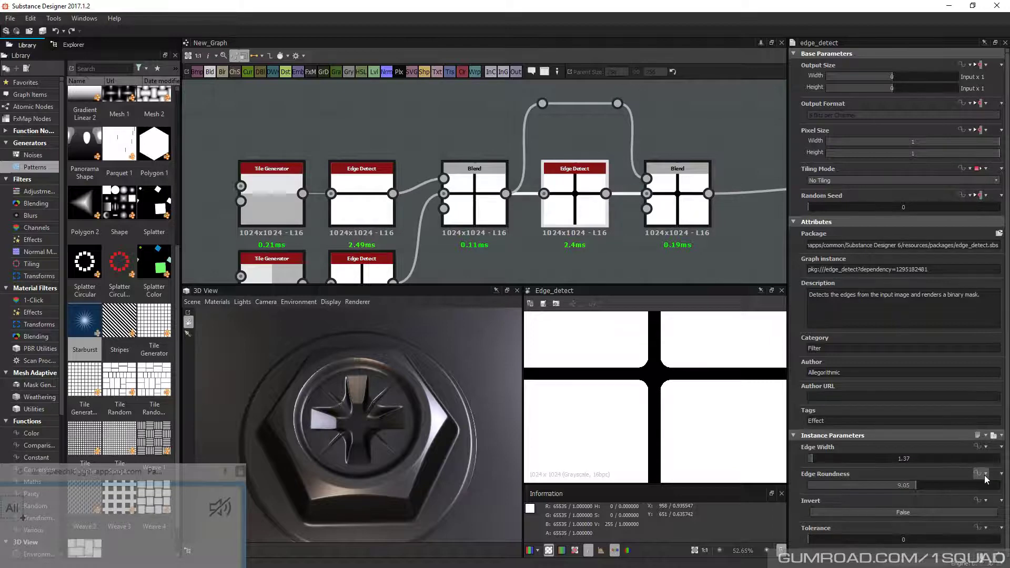
{"action": "left_click", "coordinate": [986, 475]}
{"action": "left_click", "coordinate": [521, 283]}
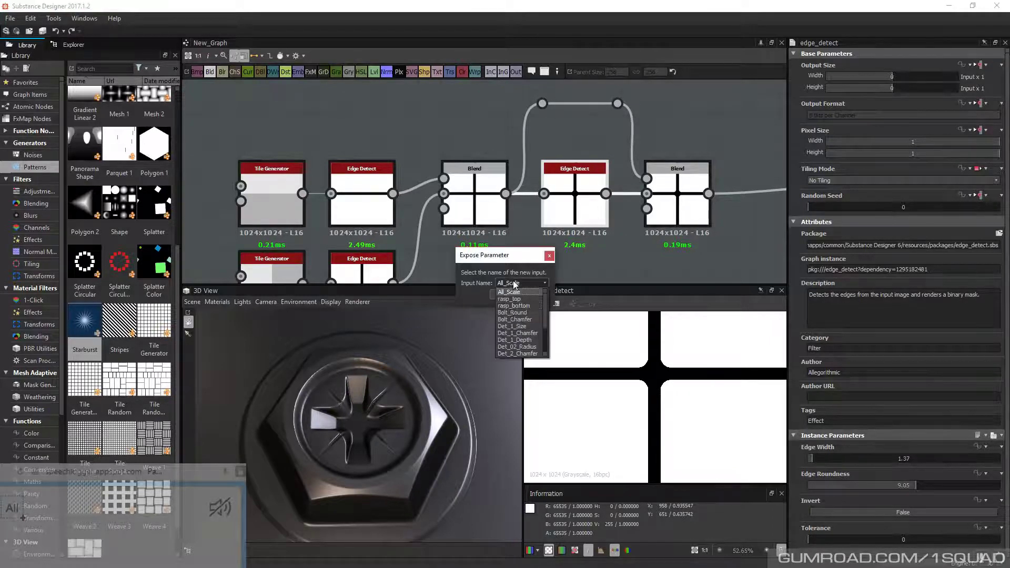
{"action": "left_click", "coordinate": [510, 348]}
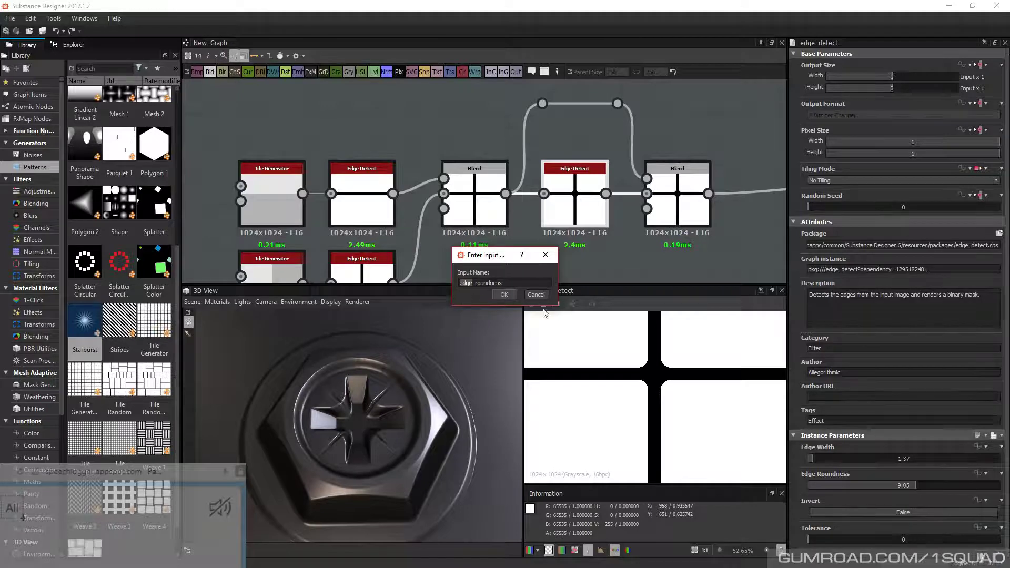
{"action": "left_click", "coordinate": [505, 294]}
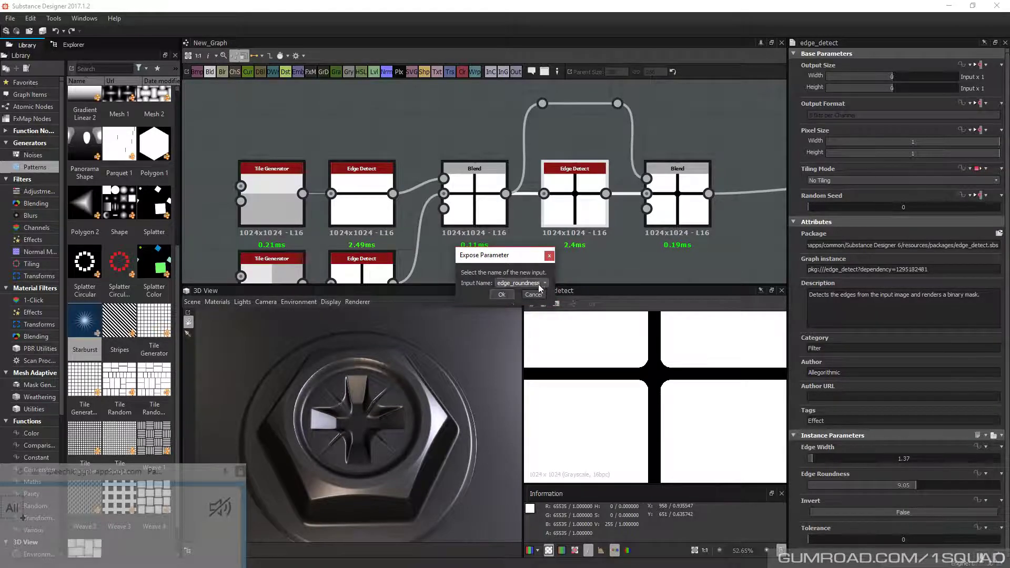
{"action": "left_click", "coordinate": [504, 295]}
Preview the rounded cross Blend, and open the pyramid Shape that feeds the Levels above the cross chain
{"action": "double_click", "coordinate": [541, 201]}
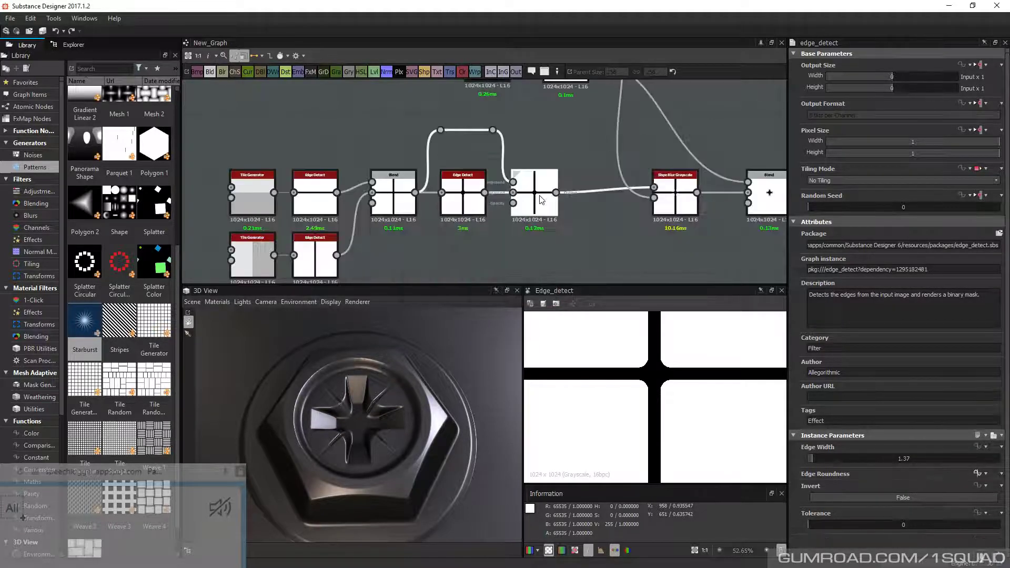
{"action": "middle_click_drag", "start_coordinate": [555, 220], "coordinate": [387, 231]}
{"action": "scroll", "coordinate": [387, 231], "scroll_direction": "down", "scroll_amount": 3}
{"action": "middle_click_drag", "start_coordinate": [462, 192], "coordinate": [496, 220]}
{"action": "scroll", "coordinate": [423, 167], "scroll_direction": "up", "scroll_amount": 3}
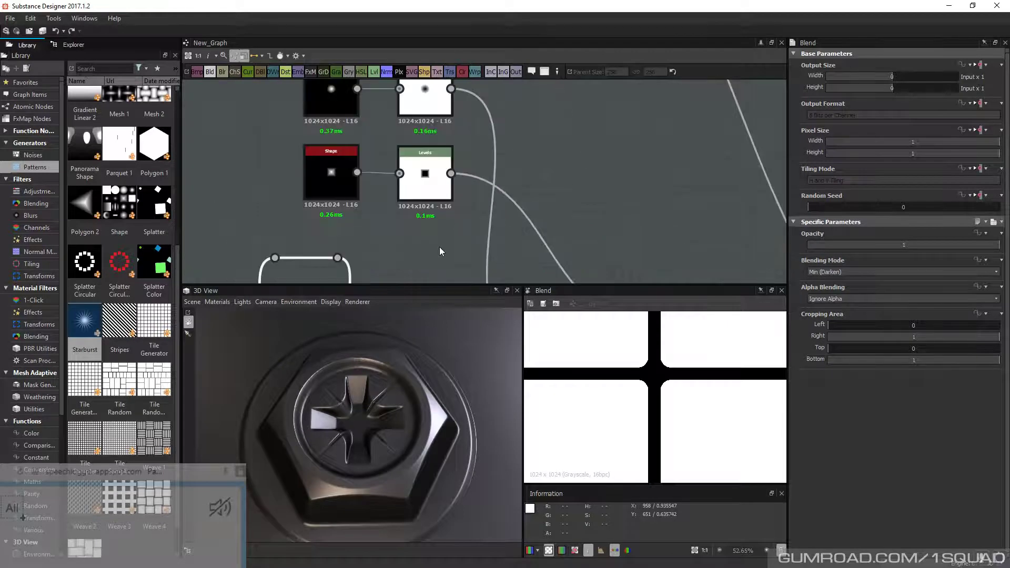
{"action": "scroll", "coordinate": [440, 252], "scroll_direction": "down", "scroll_amount": 3}
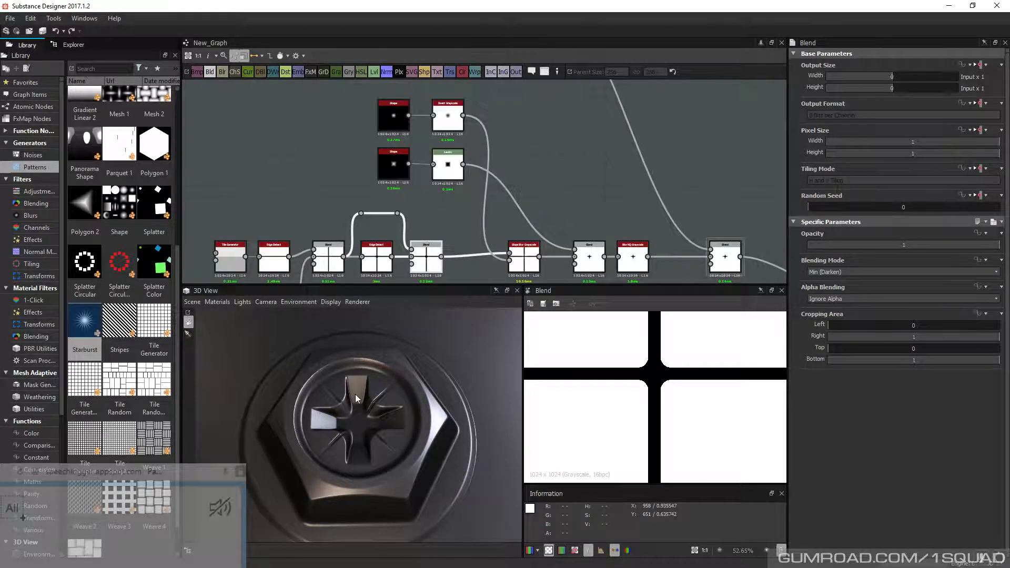
{"action": "middle_click_drag", "start_coordinate": [400, 147], "coordinate": [422, 157]}
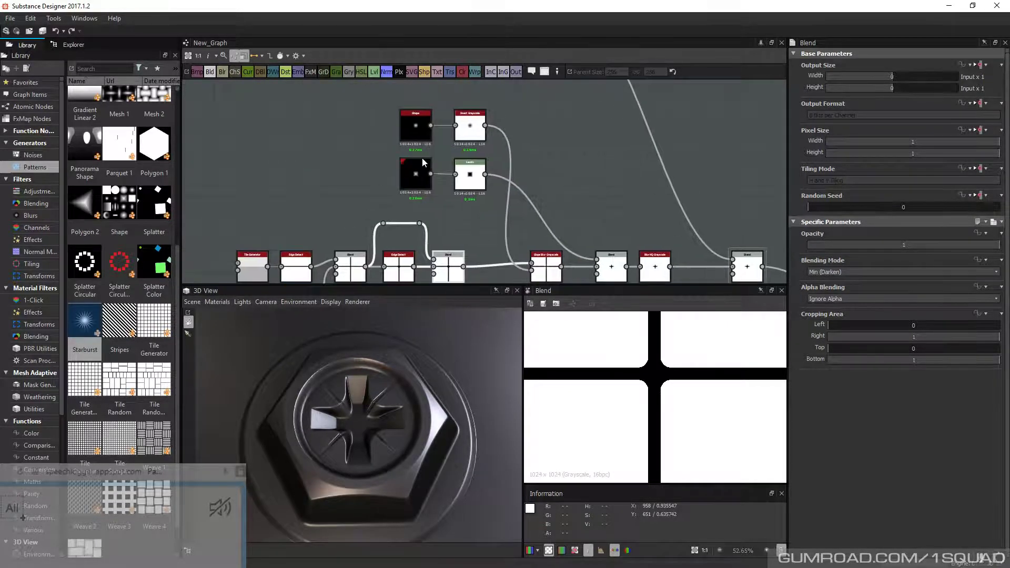
{"action": "left_click", "coordinate": [422, 157]}
{"action": "scroll", "coordinate": [422, 157], "scroll_direction": "up", "scroll_amount": 3}
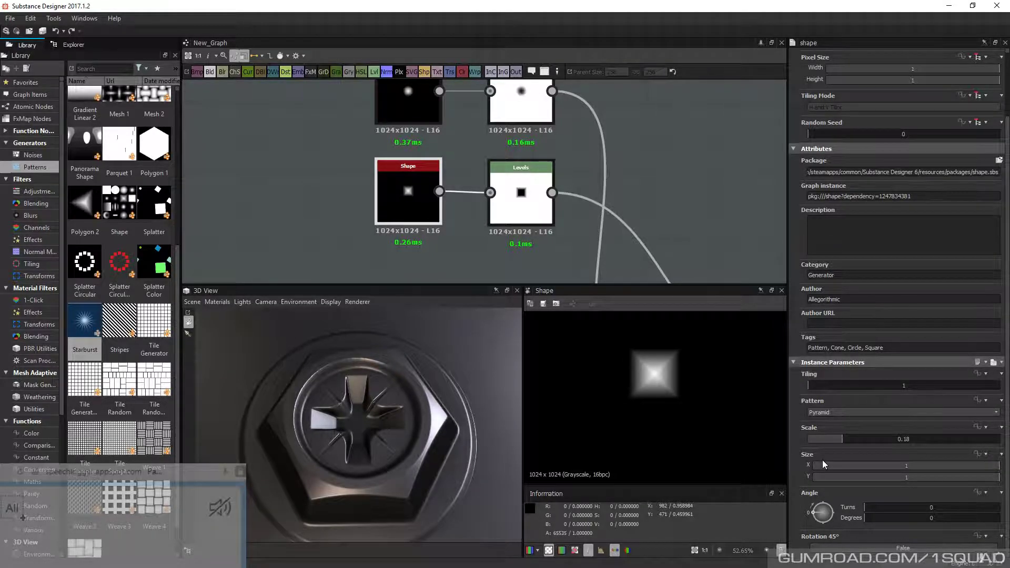
Try different X sizes on the pyramid Shape and return the size to 1
{"action": "mouse_move", "coordinate": [994, 467]}
{"action": "left_mouse_down"}
{"action": "mouse_move", "coordinate": [937, 467]}
{"action": "mouse_move", "coordinate": [983, 475]}
{"action": "left_mouse_up"}
{"action": "left_click", "coordinate": [998, 454]}
{"action": "left_click", "coordinate": [953, 467]}
{"action": "left_click_drag", "start_coordinate": [890, 466], "coordinate": [1007, 471]}
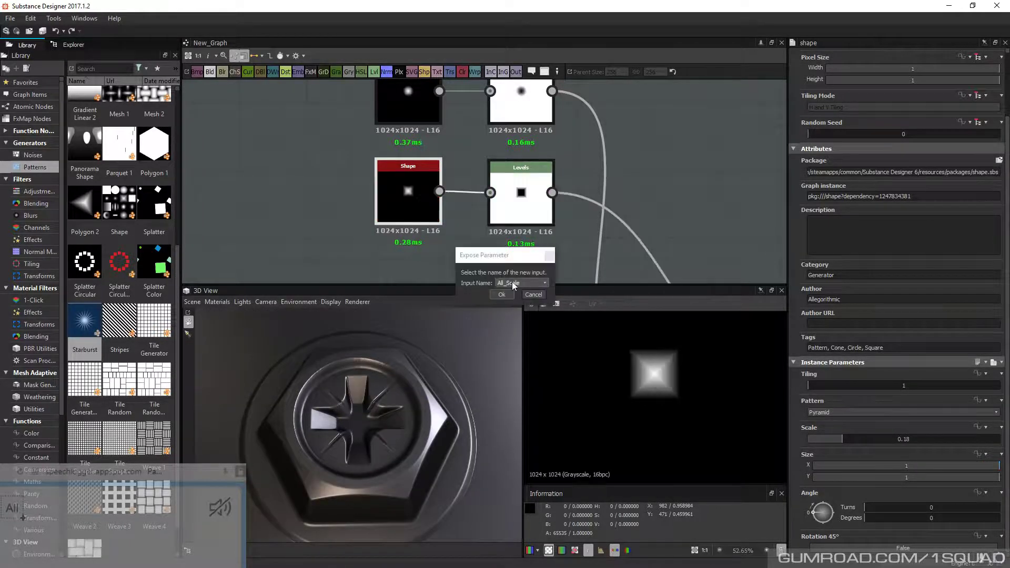
Expose the pyramid Shape's Scale as a new input named Det_4_Size
{"action": "left_click", "coordinate": [514, 284]}
{"action": "left_click", "coordinate": [503, 347]}
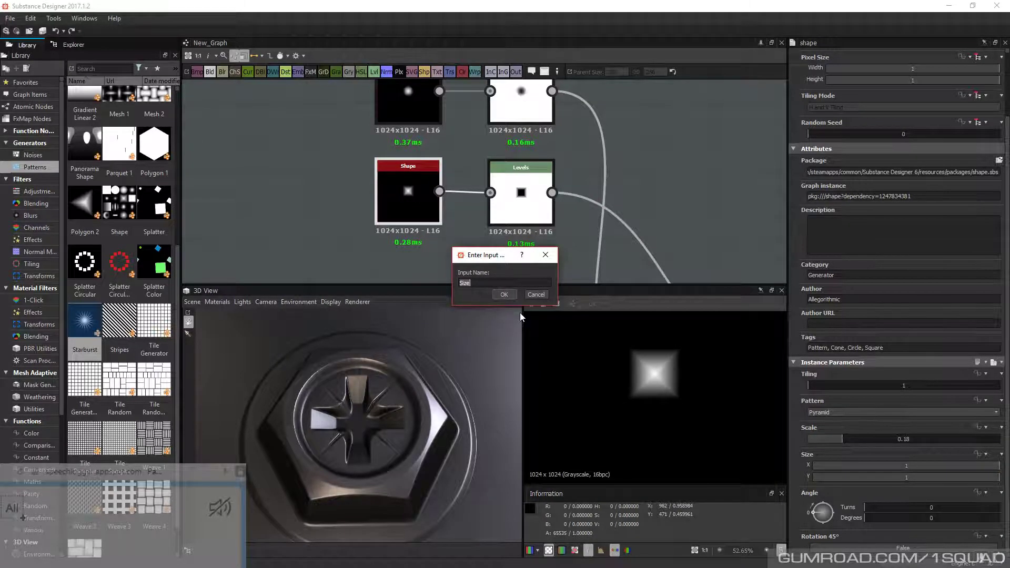
{"action": "left_click", "coordinate": [495, 282]}
{"action": "key", "text": "Home"}
{"action": "type", "text": "Bye"}
{"action": "key", "text": "BackSpace"}
{"action": "key", "text": "BackSpace"}
{"action": "key", "text": "BackSpace"}
{"action": "type", "text": "Det_4_"}
{"action": "left_click", "coordinate": [504, 294]}
Open the Invert Grayscale at the end of the X mark chain and preview it enlarged
{"action": "scroll", "coordinate": [541, 185], "scroll_direction": "down", "scroll_amount": 5}
{"action": "scroll", "coordinate": [531, 190], "scroll_direction": "up", "scroll_amount": 3}
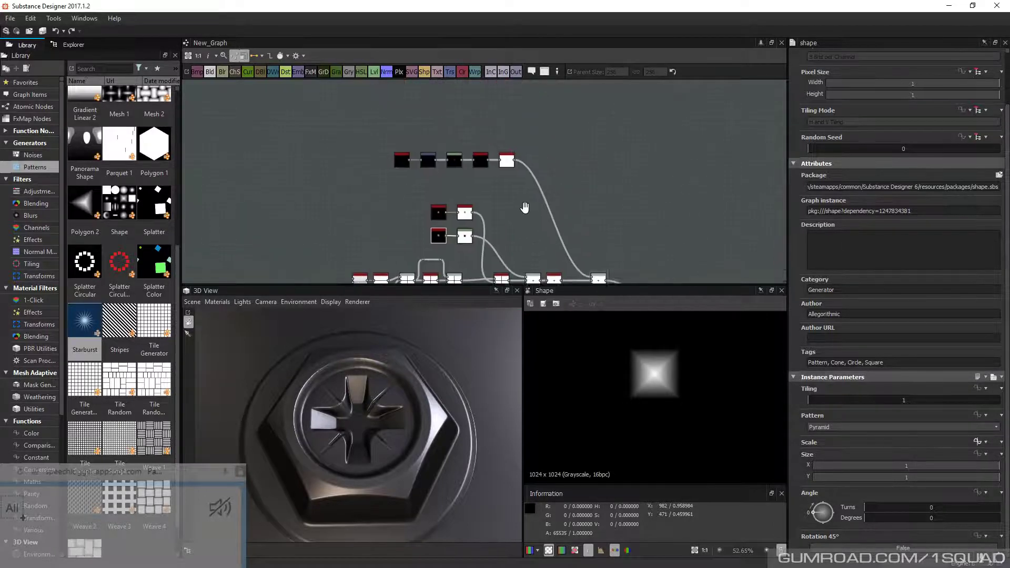
{"action": "middle_click_drag", "start_coordinate": [524, 193], "coordinate": [478, 173]}
{"action": "left_click", "coordinate": [482, 146]}
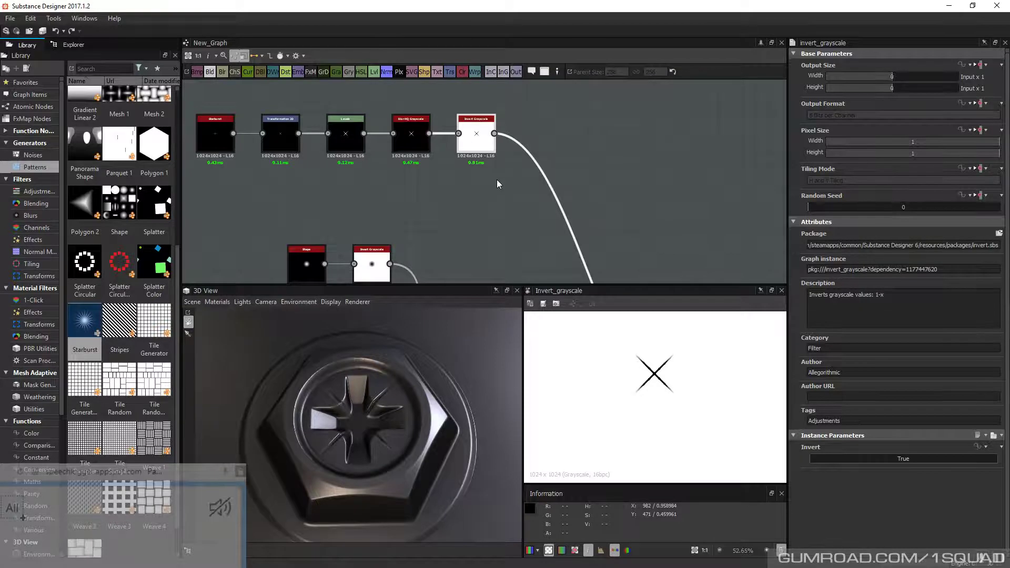
{"action": "scroll", "coordinate": [648, 406], "scroll_direction": "up", "scroll_amount": 2}
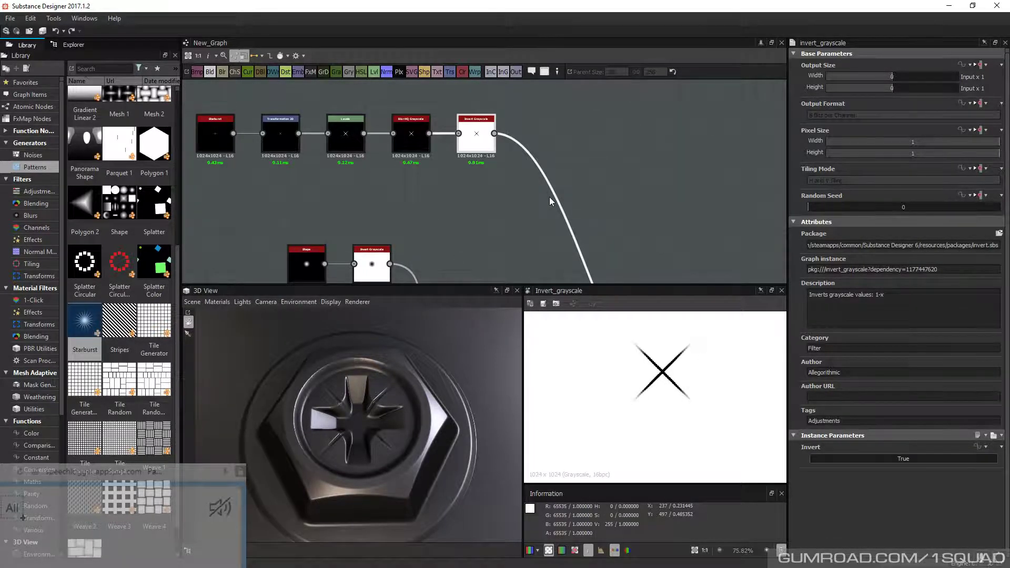
{"action": "left_click_drag", "start_coordinate": [550, 197], "coordinate": [554, 184]}
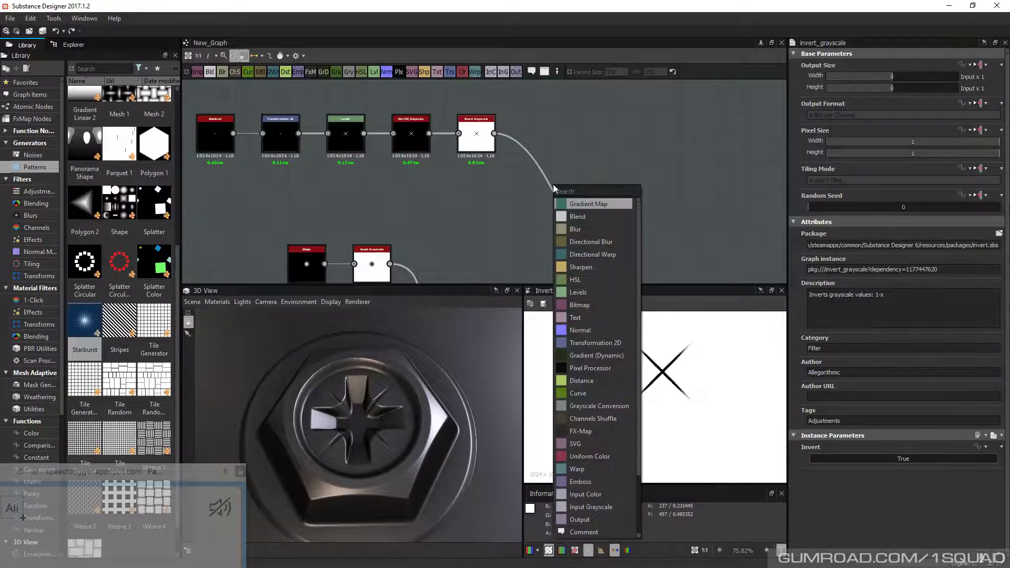
{"action": "type", "text": "s"}
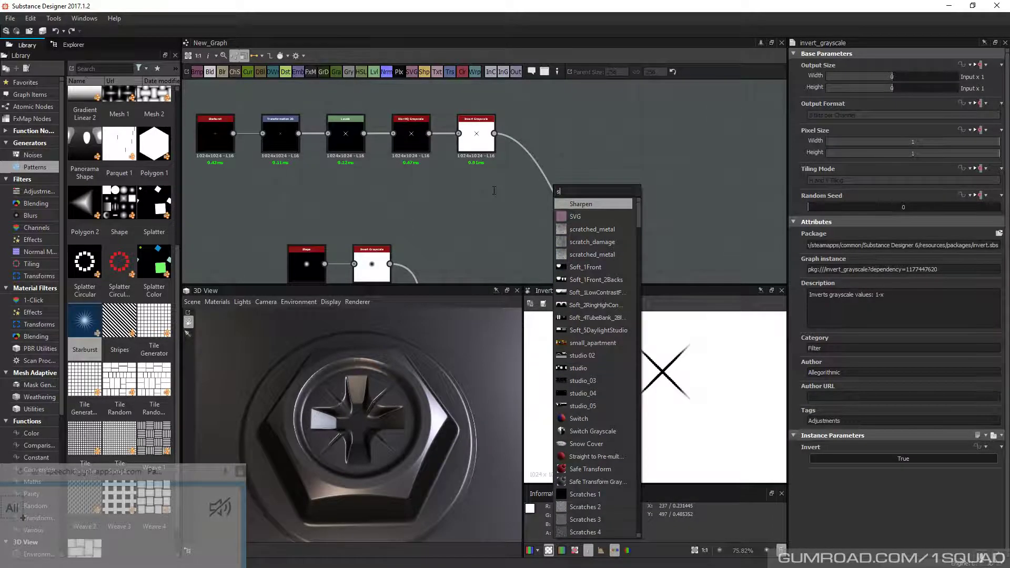
{"action": "left_click", "coordinate": [579, 418]}
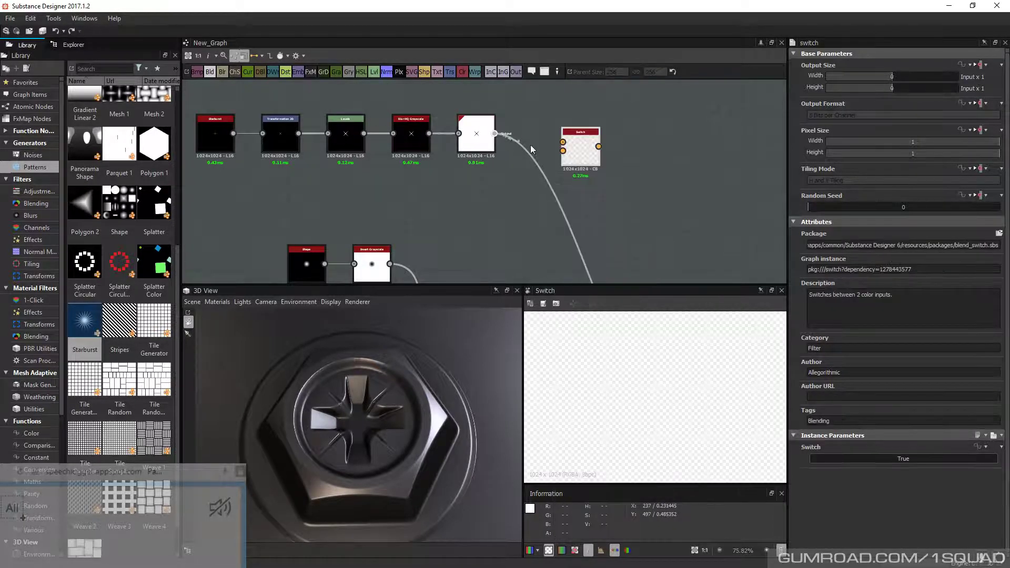
{"action": "left_click_drag", "start_coordinate": [567, 152], "coordinate": [574, 139]}
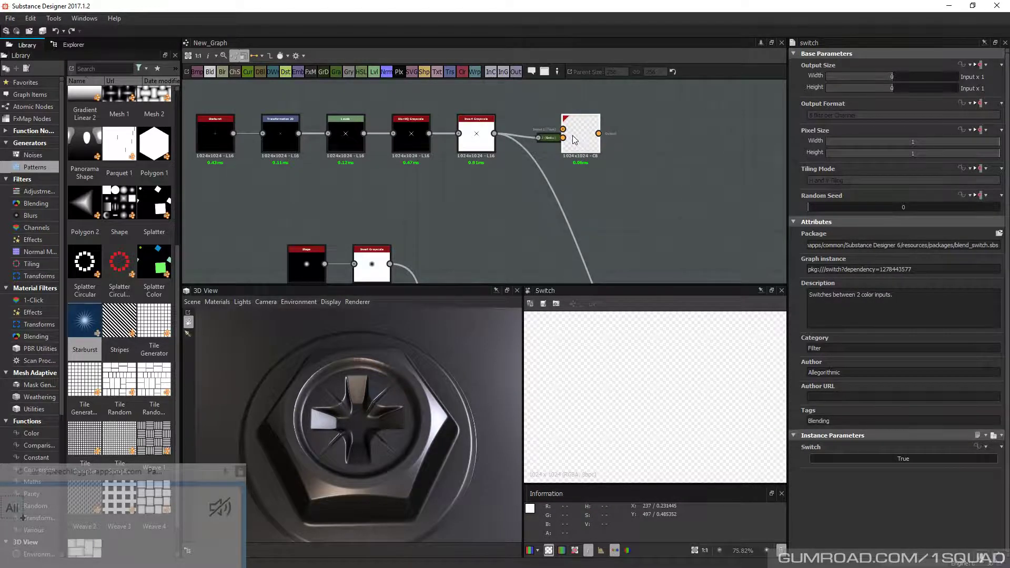
{"action": "key", "text": "Delete"}
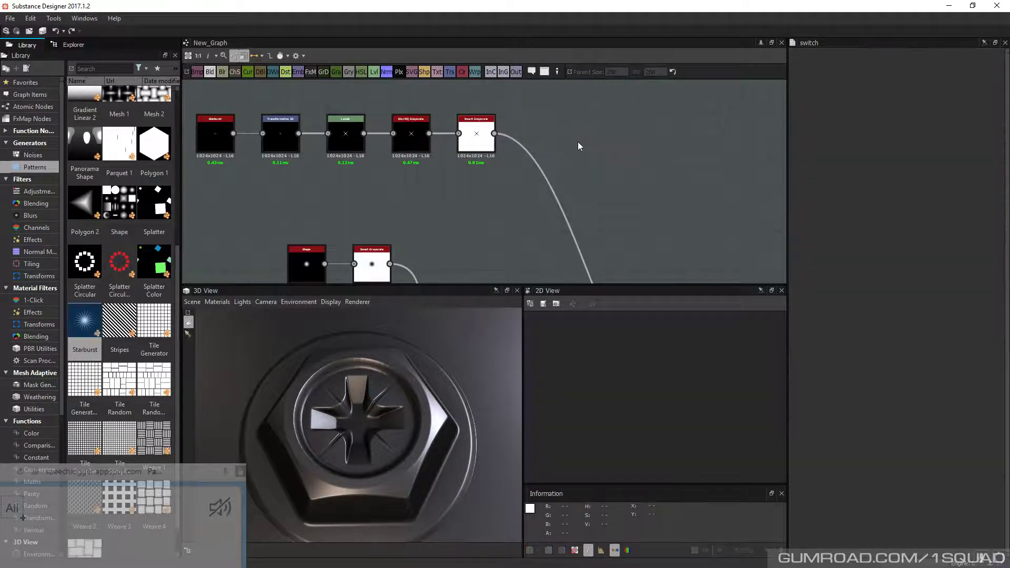
Add a Switch Grayscale beside the X mark's Invert Grayscale, fed by that node and aligned with its row
{"action": "key", "text": "space"}
{"action": "type", "text": "sw"}
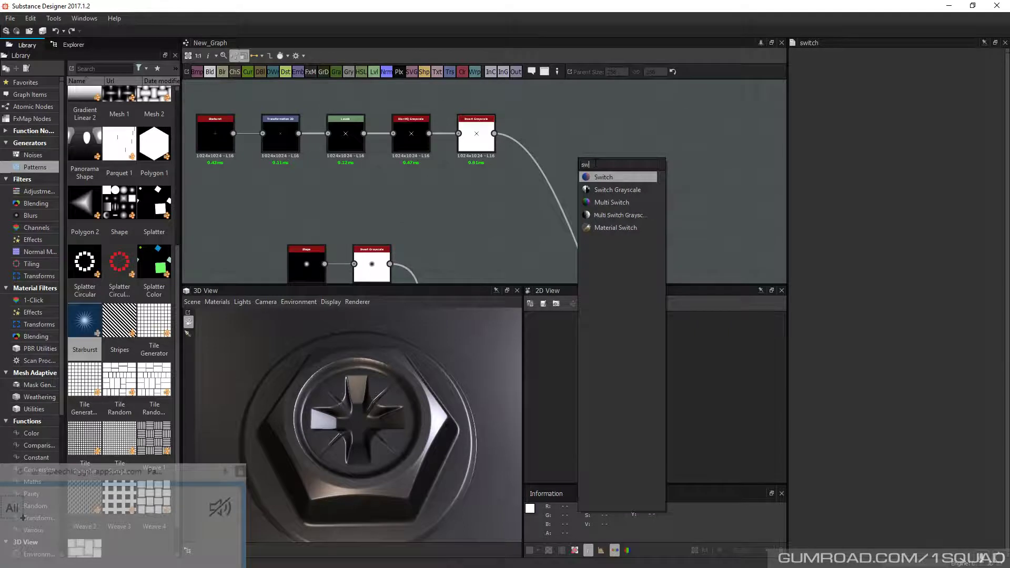
{"action": "left_click", "coordinate": [618, 189]}
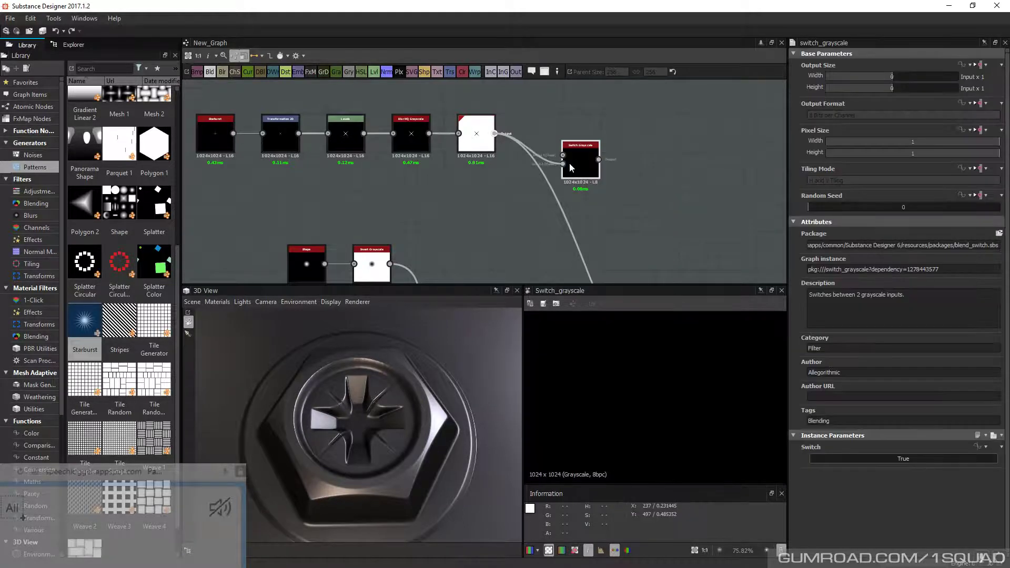
{"action": "left_click_drag", "start_coordinate": [573, 163], "coordinate": [554, 134]}
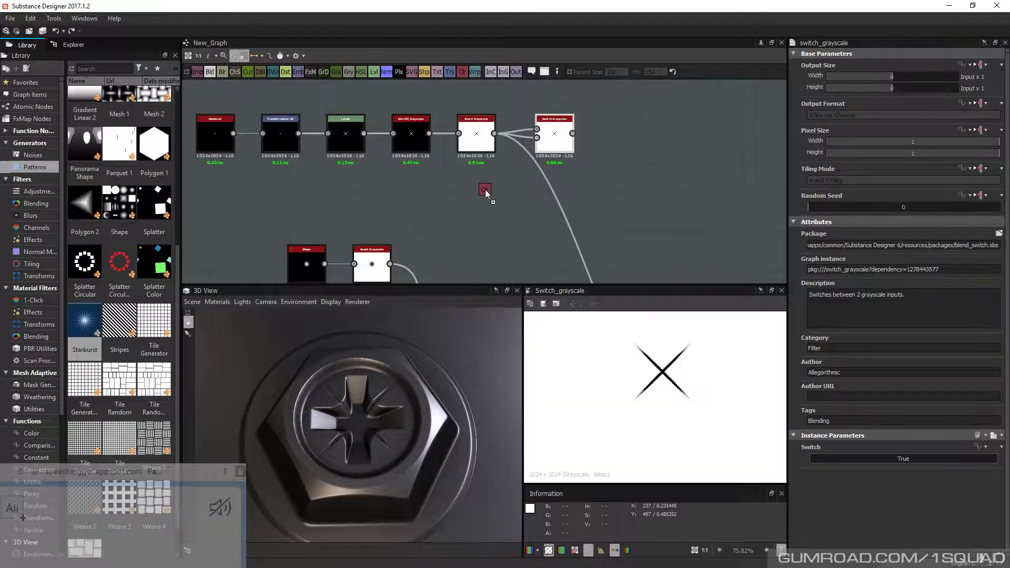
Add a white Uniform Color in Grayscale mode as the Switch Grayscale's second input and preview the switch
{"action": "left_click_drag", "start_coordinate": [485, 189], "coordinate": [484, 187]}
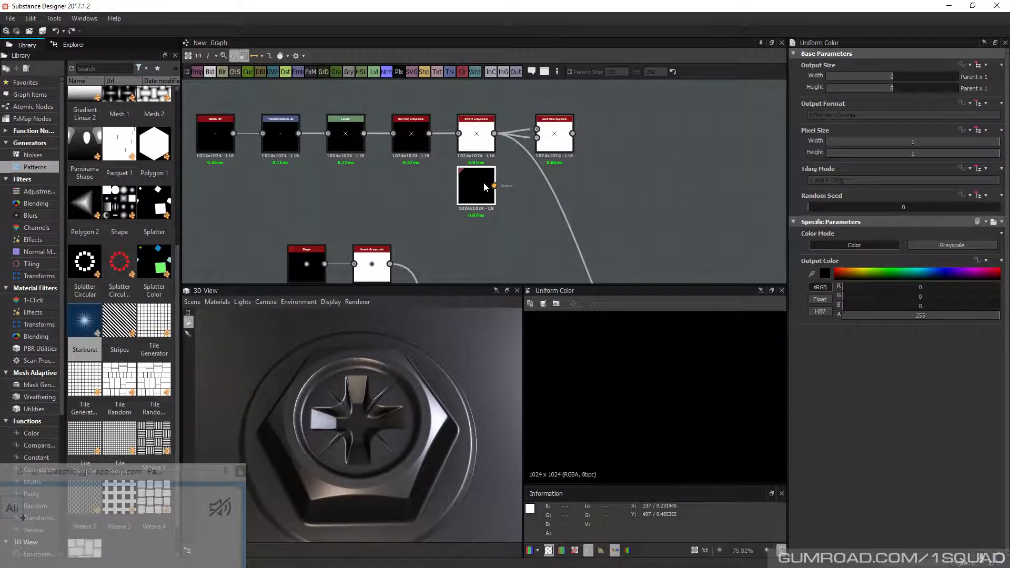
{"action": "left_click", "coordinate": [959, 245]}
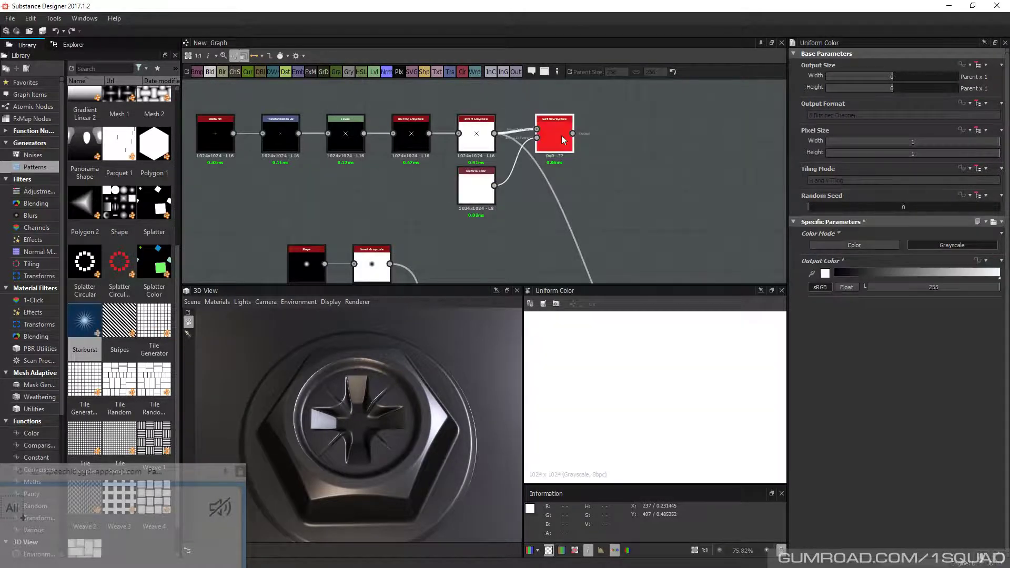
{"action": "double_click", "coordinate": [561, 135]}
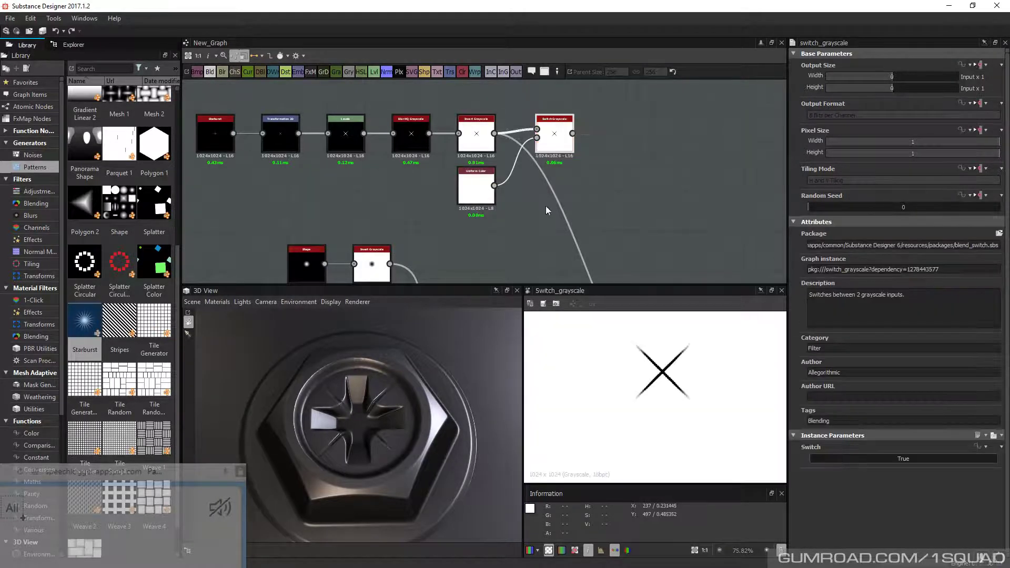
Connect the Switch Grayscale output to the X mark Blend at the end of the recess chain
{"action": "left_click_drag", "start_coordinate": [432, 432], "coordinate": [439, 451]}
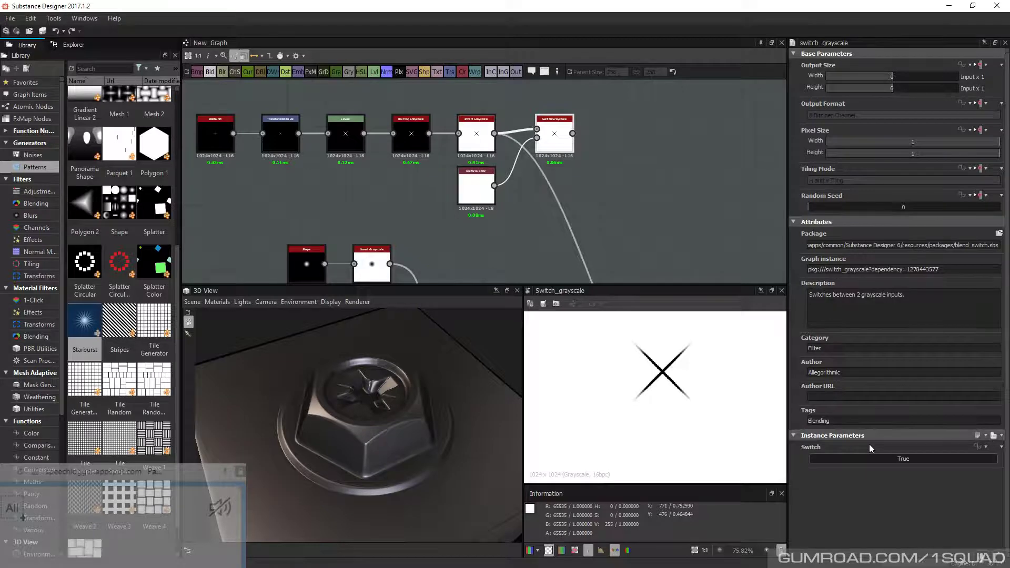
{"action": "scroll", "coordinate": [575, 206], "scroll_direction": "down", "scroll_amount": 2}
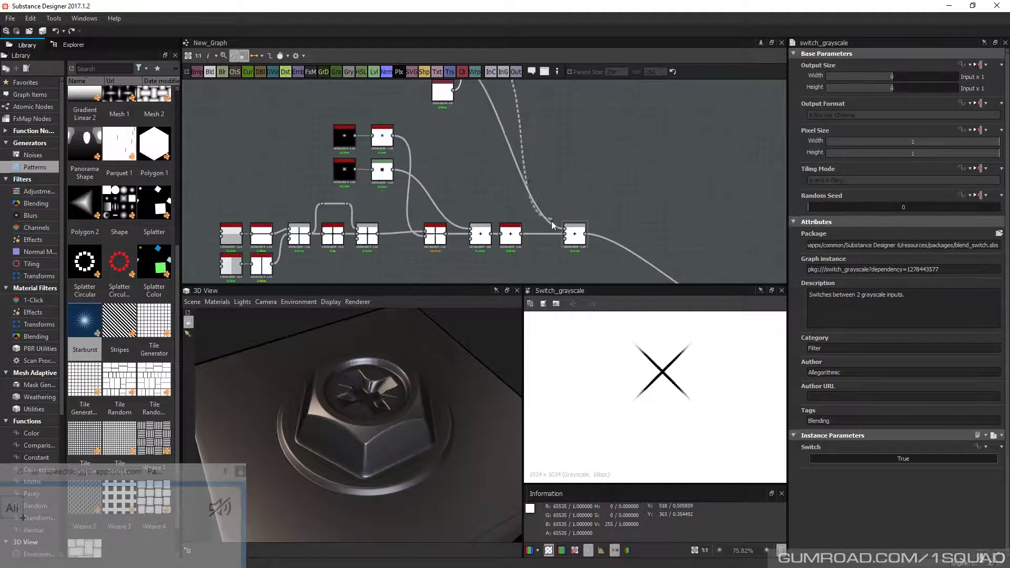
{"action": "left_click_drag", "start_coordinate": [553, 226], "coordinate": [566, 231]}
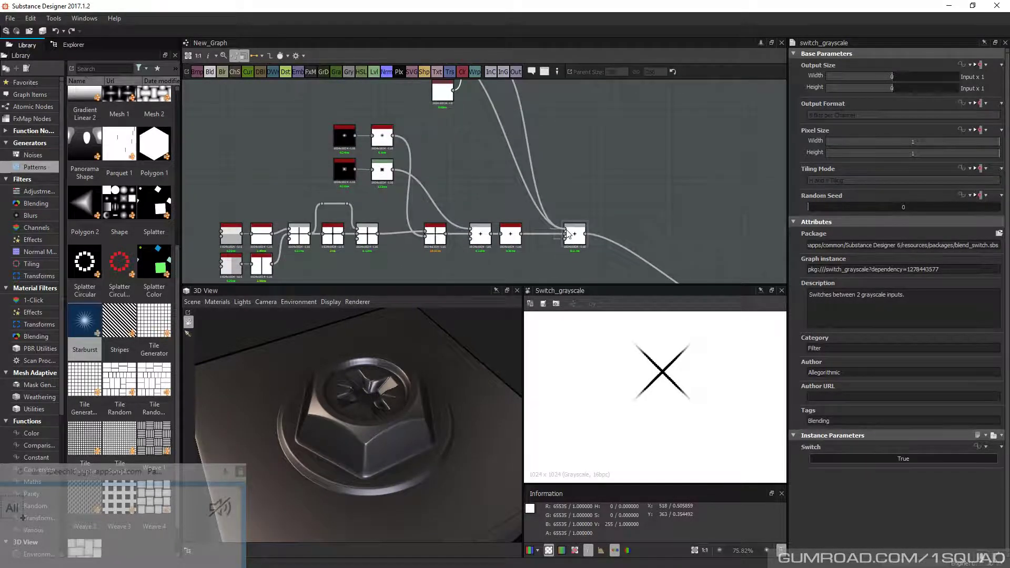
Toggle the switch node of the starburst branch between False and True to compare its effect on the bolt
{"action": "scroll", "coordinate": [567, 234], "scroll_direction": "up", "scroll_amount": 4}
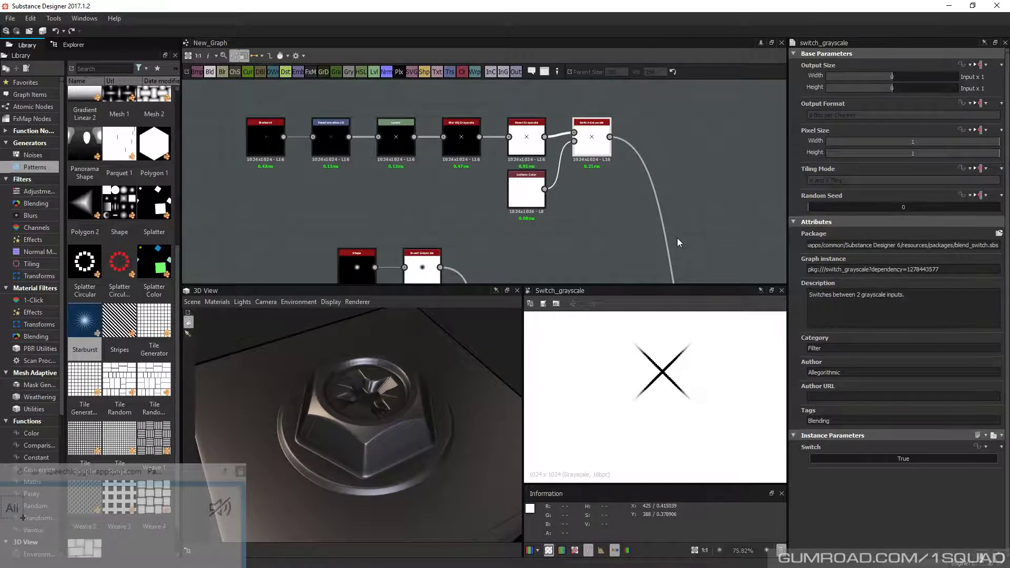
{"action": "key", "text": "f"}
{"action": "left_click", "coordinate": [859, 454]}
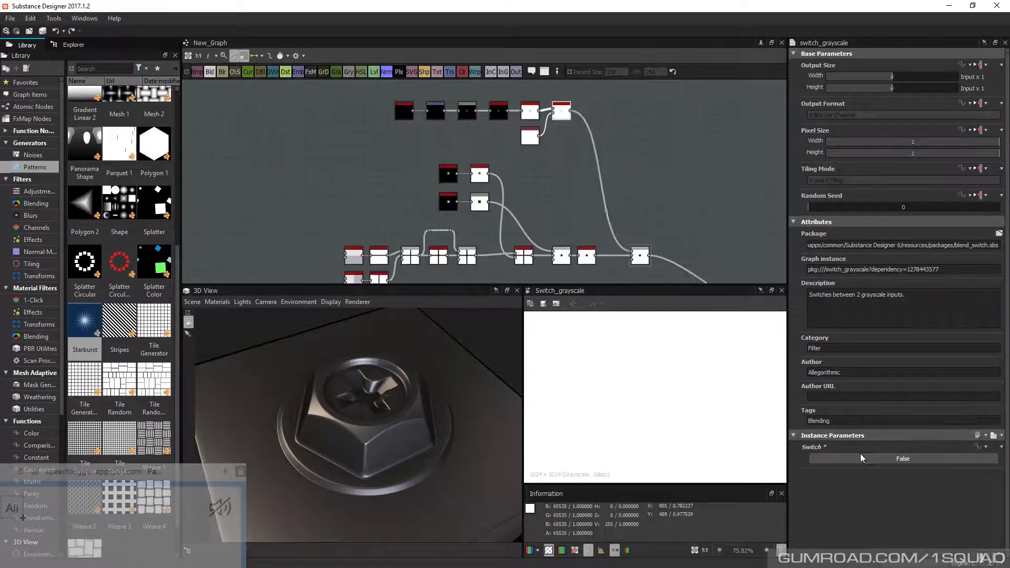
{"action": "left_click", "coordinate": [860, 456]}
{"action": "left_click", "coordinate": [860, 455]}
{"action": "left_click", "coordinate": [860, 456]}
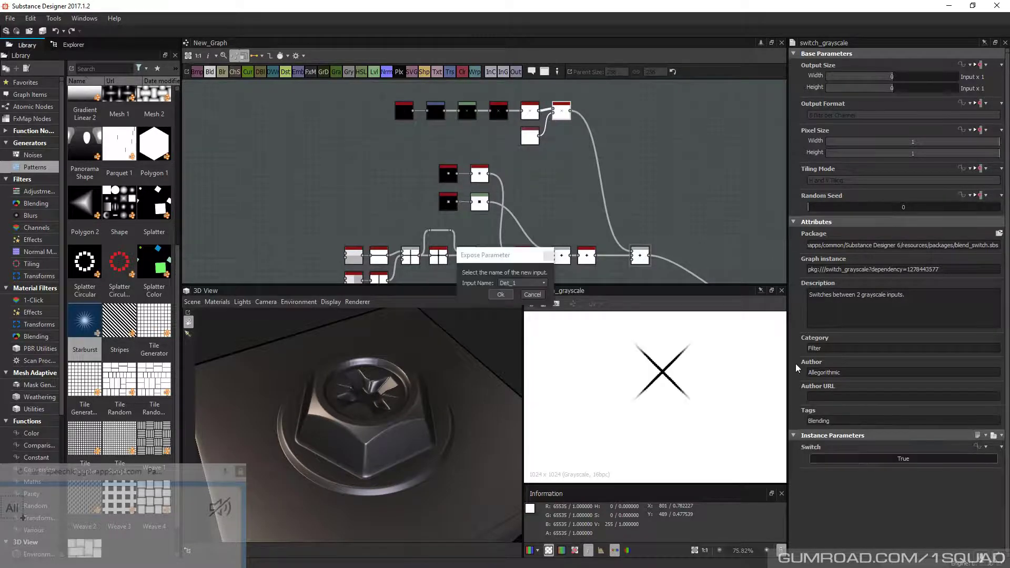
Expose the Switch parameter of the starburst branch's switch node as a new graph input named Det4_On_Off
{"action": "left_click", "coordinate": [517, 287]}
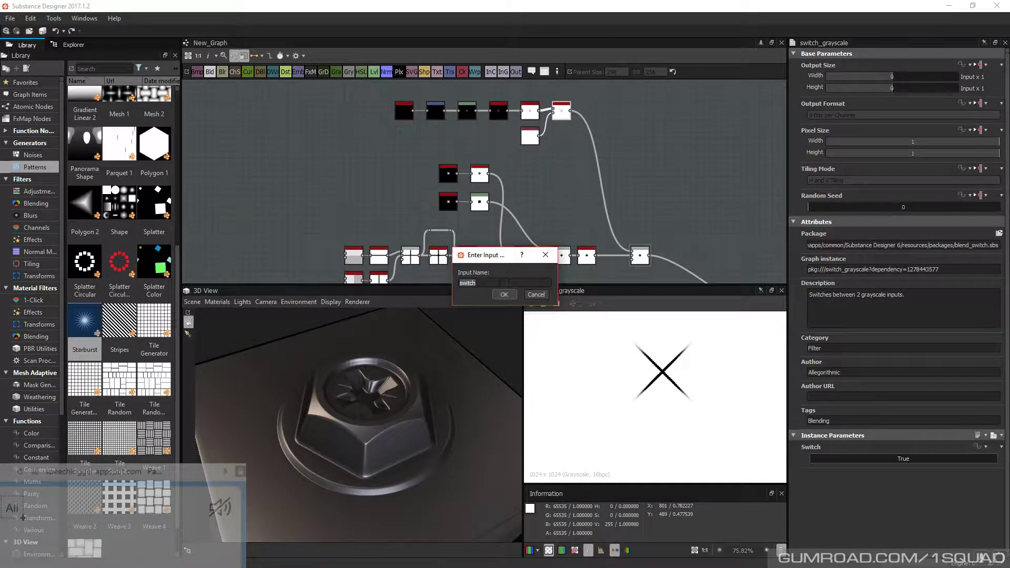
{"action": "key", "text": "BackSpace"}
{"action": "type", "text": "Det4_On"}
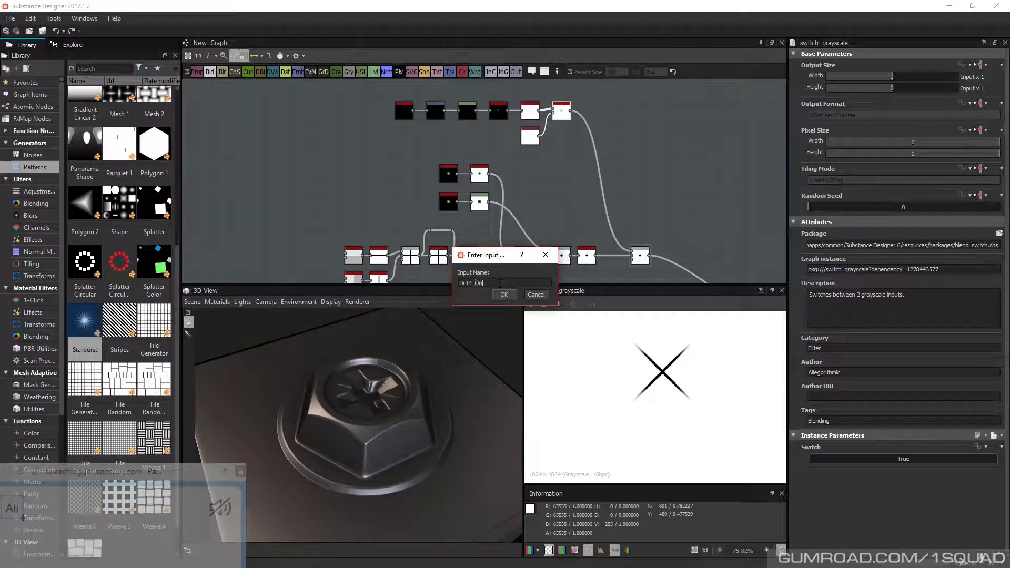
{"action": "type", "text": "_Off"}
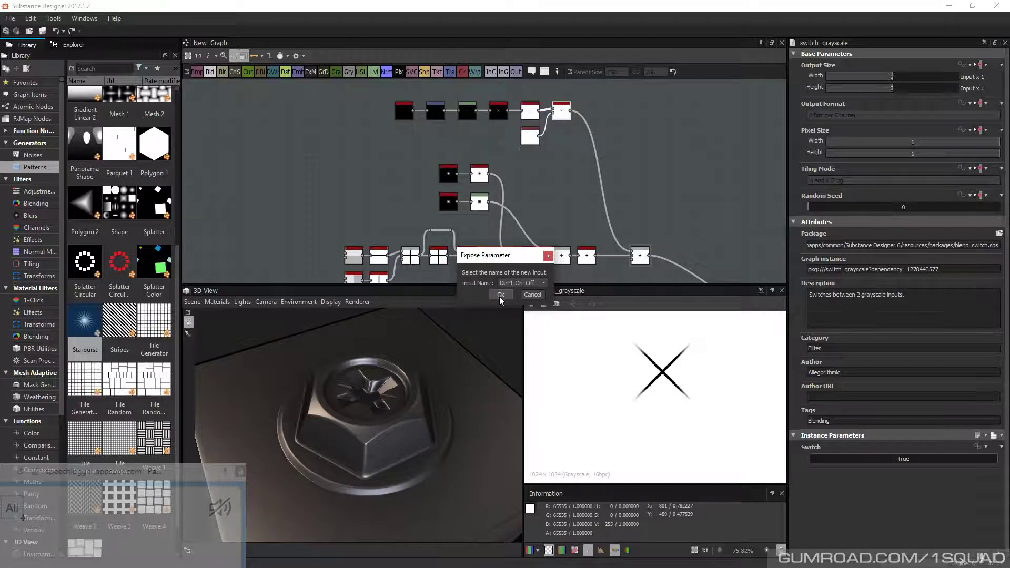
{"action": "left_click", "coordinate": [505, 295]}
{"action": "middle_click_drag", "start_coordinate": [559, 158], "coordinate": [573, 184]}
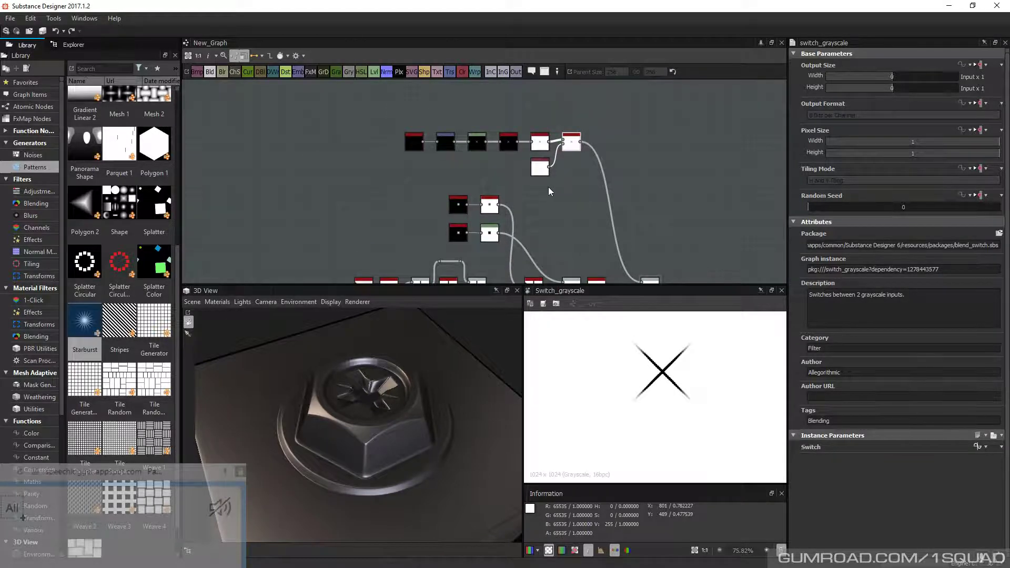
{"action": "left_click", "coordinate": [422, 145]}
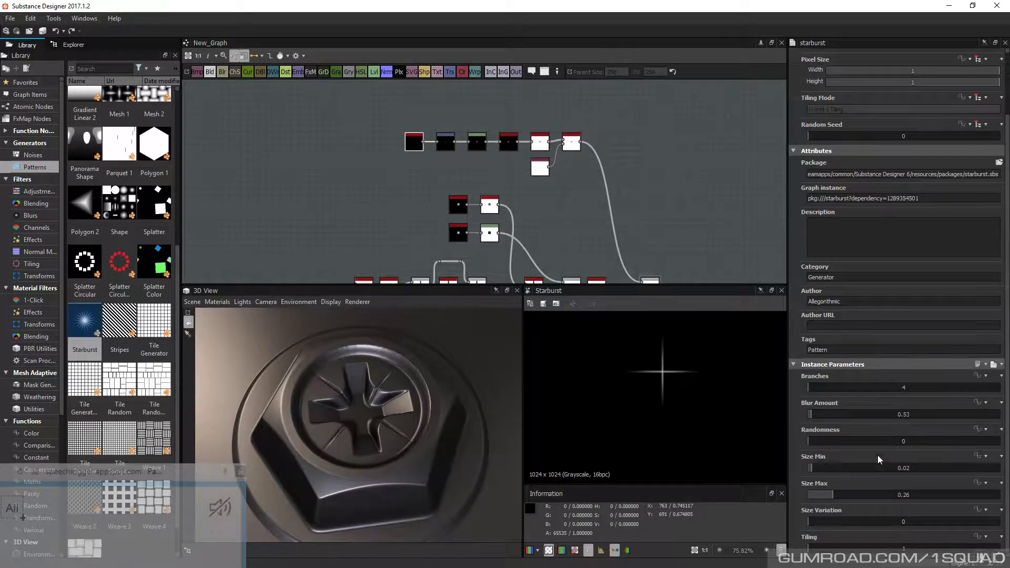
{"action": "left_click", "coordinate": [982, 485]}
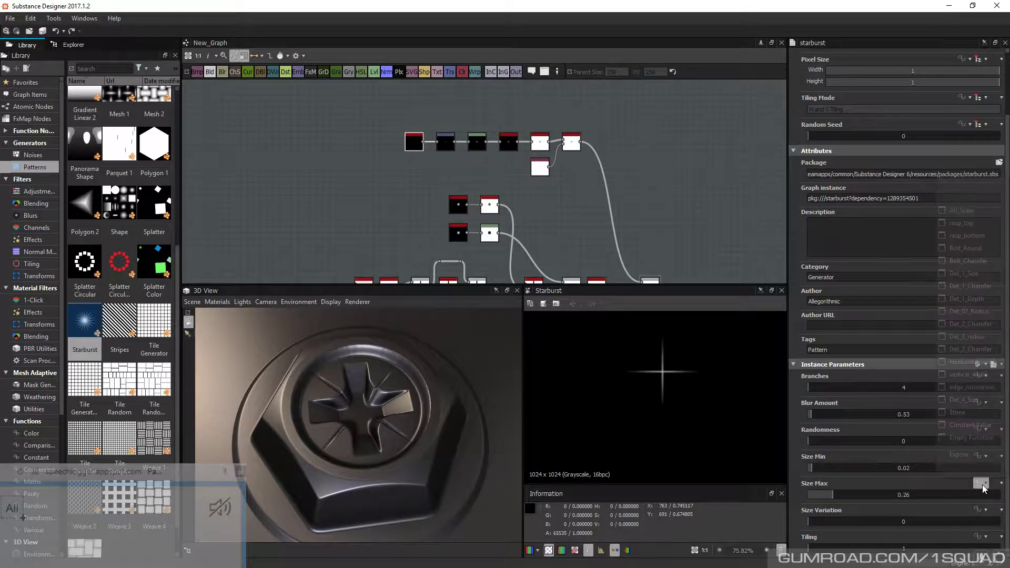
{"action": "left_click", "coordinate": [959, 455]}
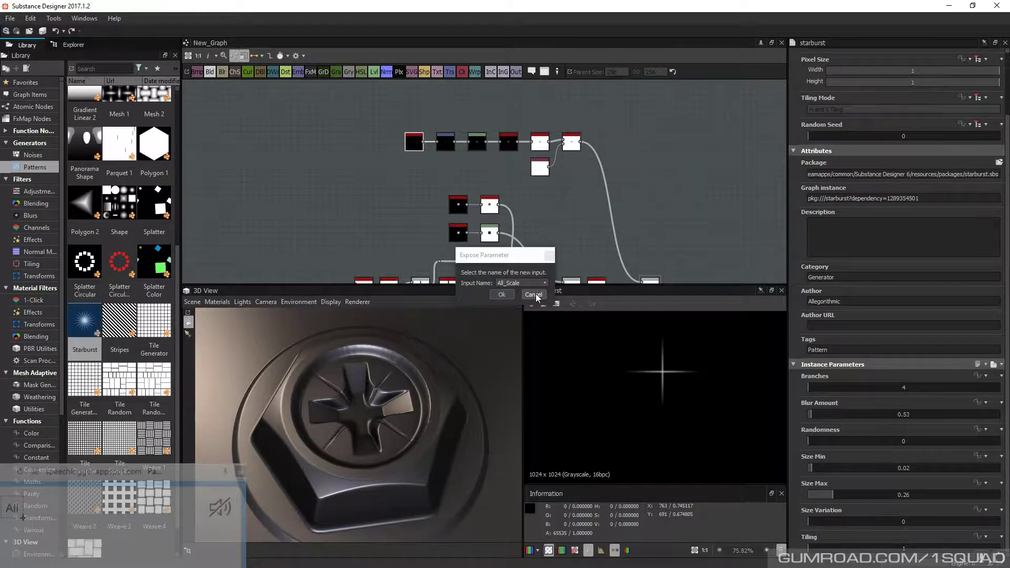
{"action": "left_click", "coordinate": [534, 295]}
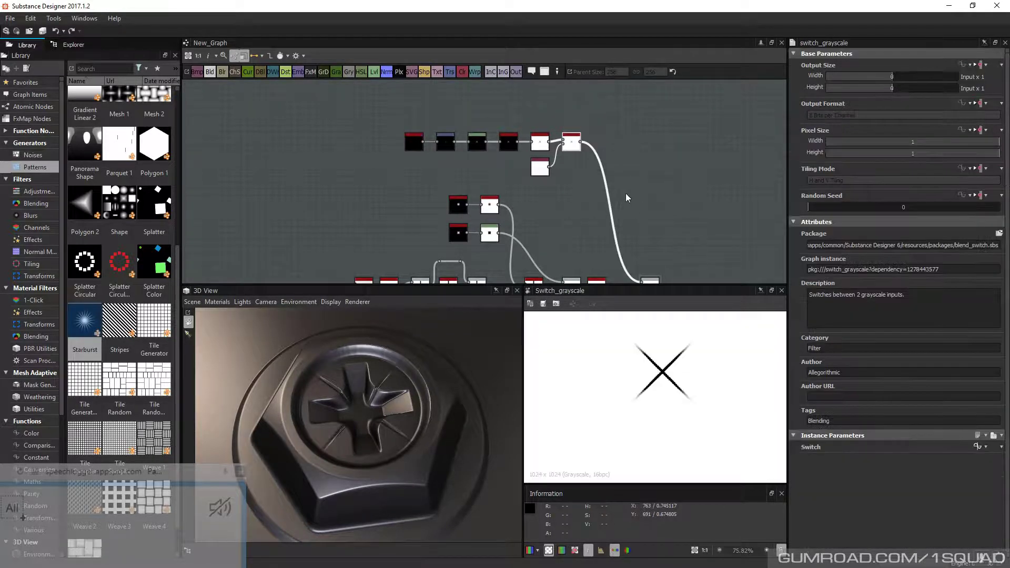
In the graph's input parameters, change the Switch input's identifier to Det5_On_Off and its label to Det5
{"action": "left_click", "coordinate": [617, 150]}
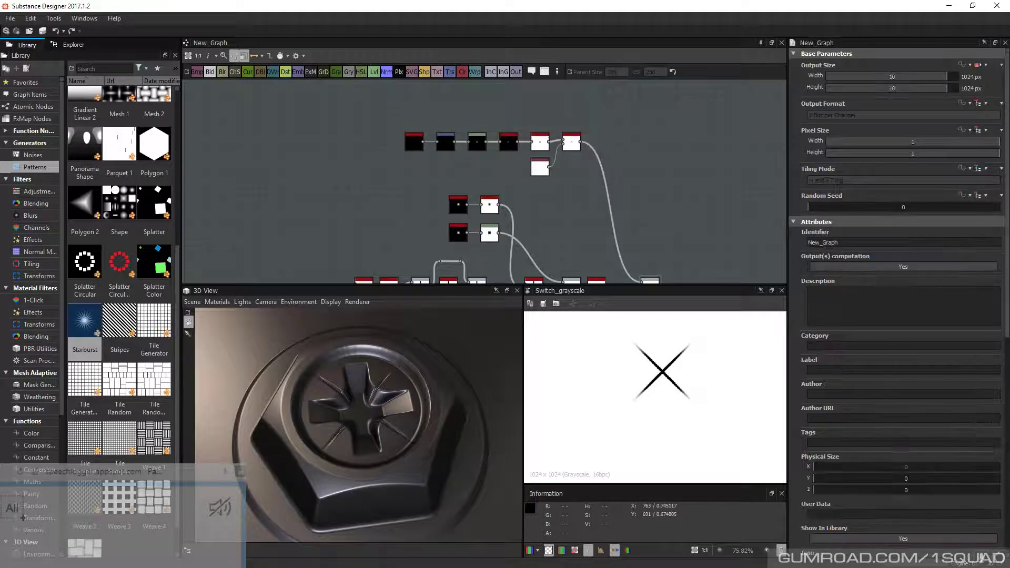
{"action": "scroll", "coordinate": [872, 414], "scroll_direction": "down", "scroll_amount": 2}
{"action": "scroll", "coordinate": [872, 414], "scroll_direction": "down", "scroll_amount": 5}
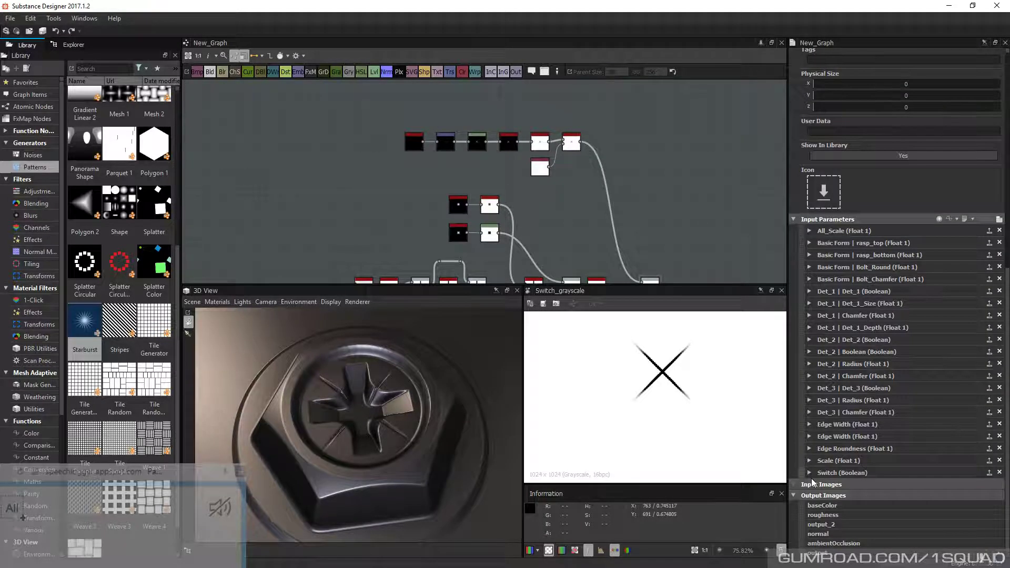
{"action": "left_click", "coordinate": [811, 473]}
{"action": "scroll", "coordinate": [812, 477], "scroll_direction": "down", "scroll_amount": 4}
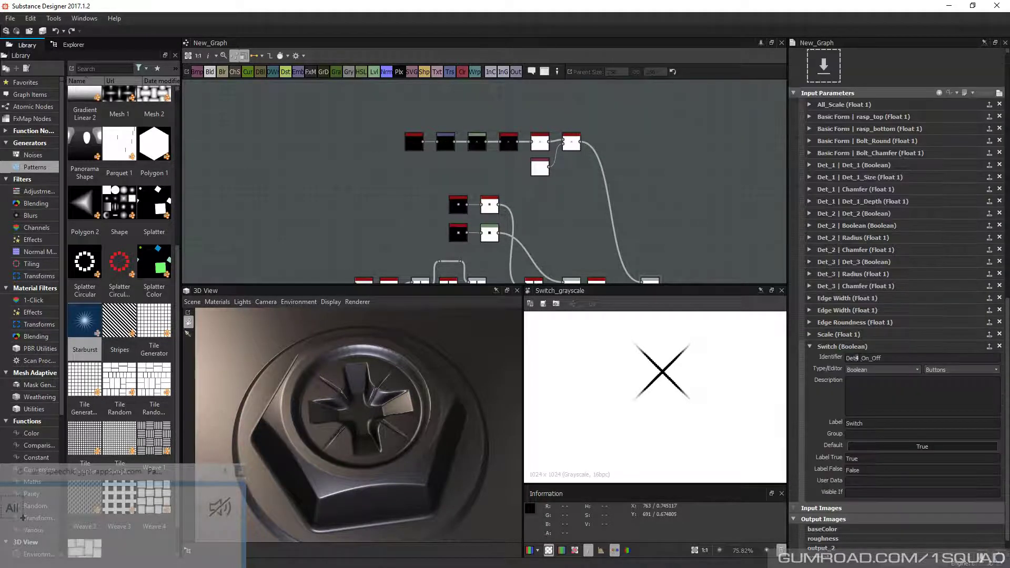
{"action": "mouse_move", "coordinate": [858, 359]}
{"action": "left_mouse_down"}
{"action": "mouse_move", "coordinate": [845, 358]}
{"action": "mouse_move", "coordinate": [860, 359]}
{"action": "left_mouse_up"}
{"action": "type", "text": "5"}
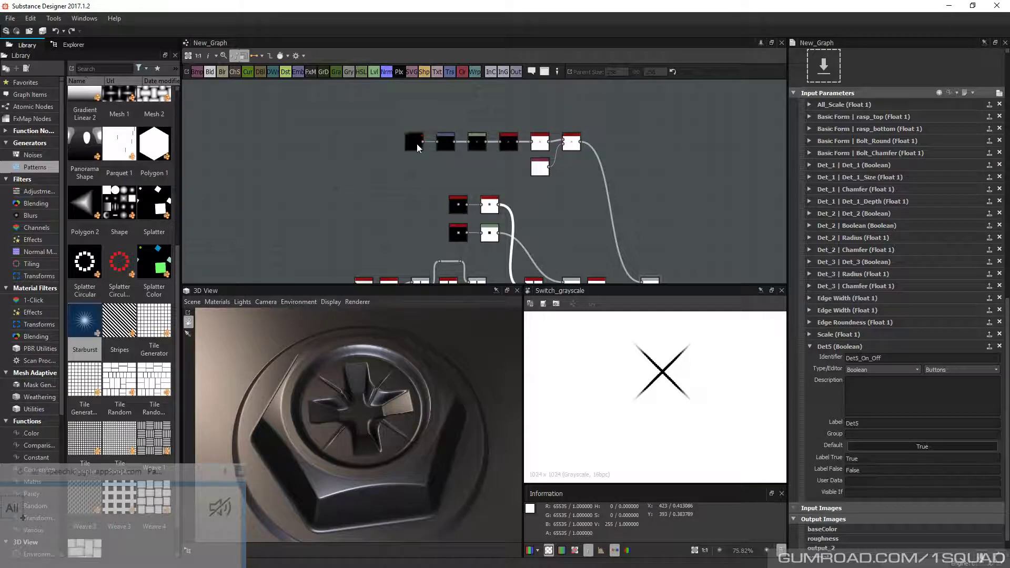
Expose the starburst node's Size Max parameter as a new graph input named Det5_Size
{"action": "double_click", "coordinate": [417, 145]}
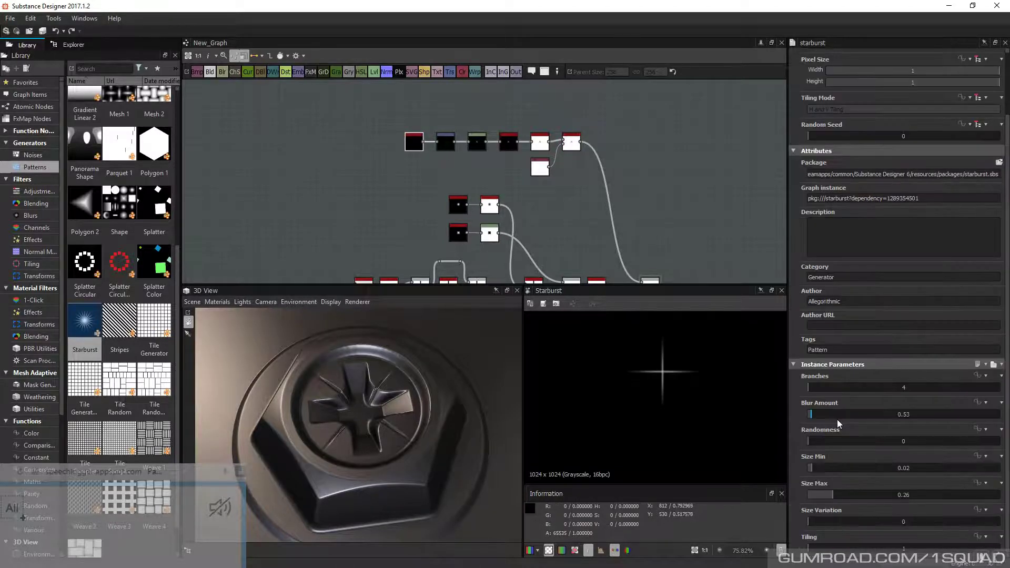
{"action": "left_click", "coordinate": [982, 483]}
{"action": "left_click", "coordinate": [969, 470]}
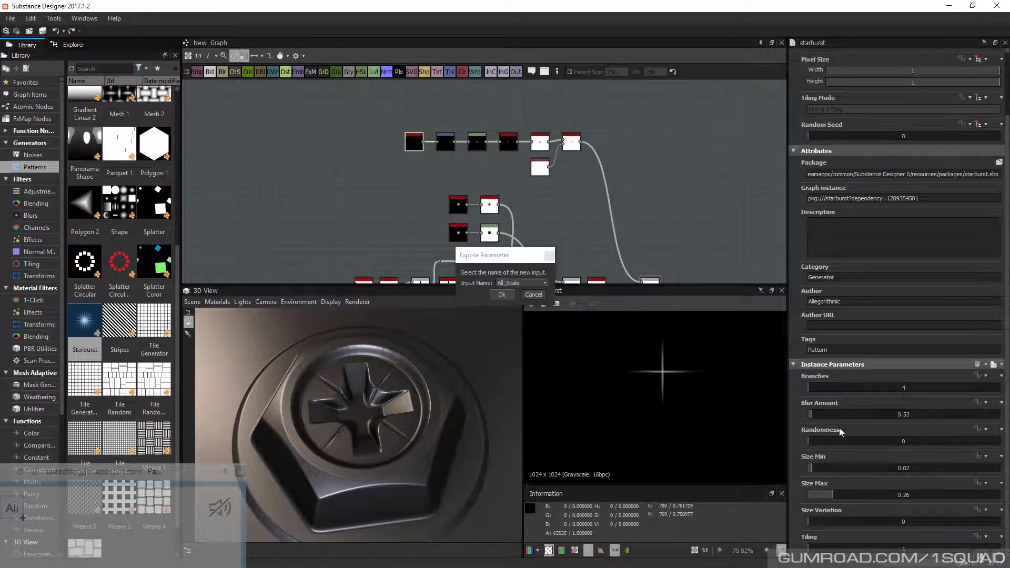
{"action": "left_click", "coordinate": [506, 285]}
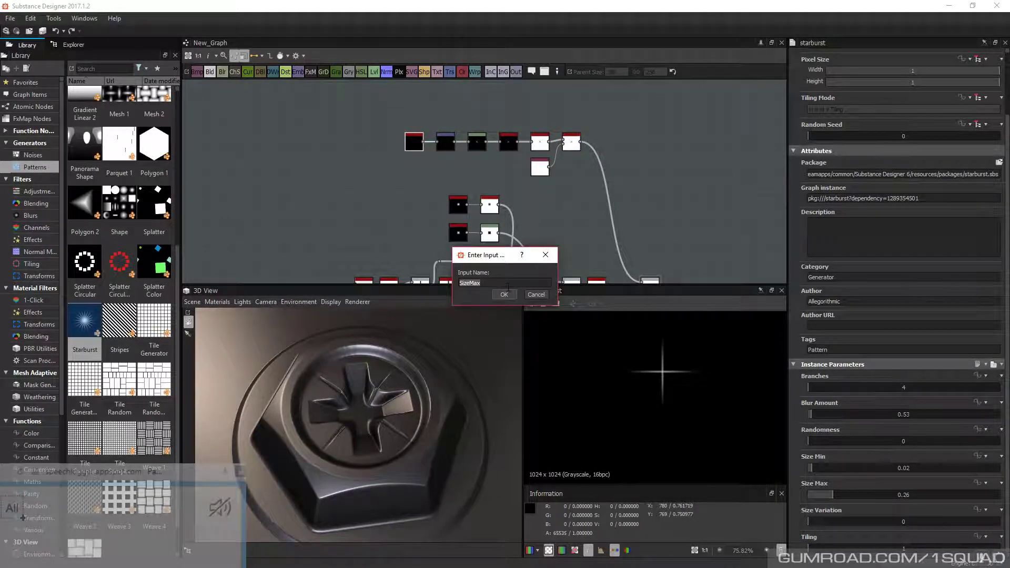
{"action": "type", "text": "DetS"}
{"action": "type", "text": "_S"}
{"action": "type", "text": "ize"}
{"action": "left_click", "coordinate": [504, 294]}
{"action": "left_click", "coordinate": [510, 296]}
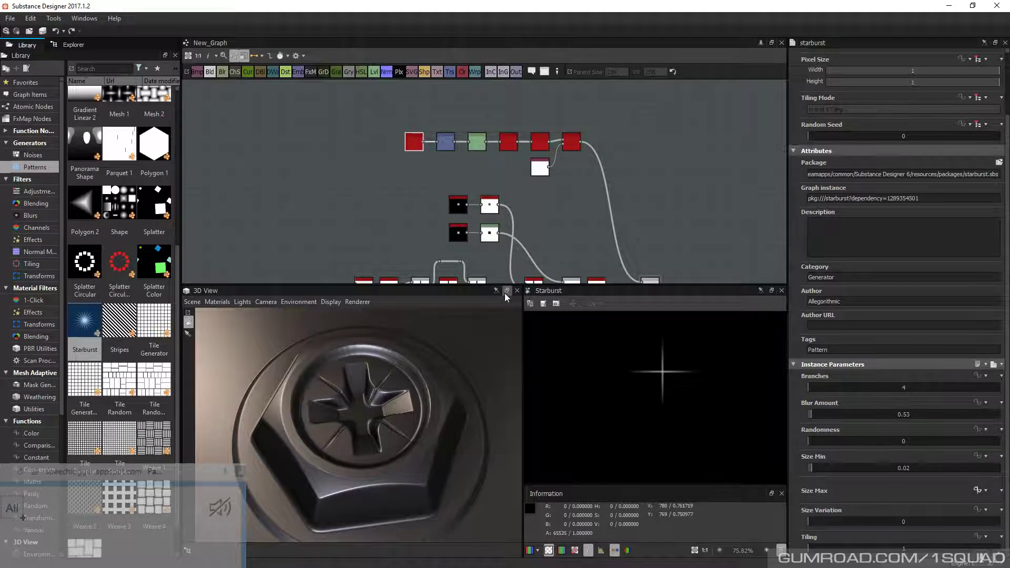
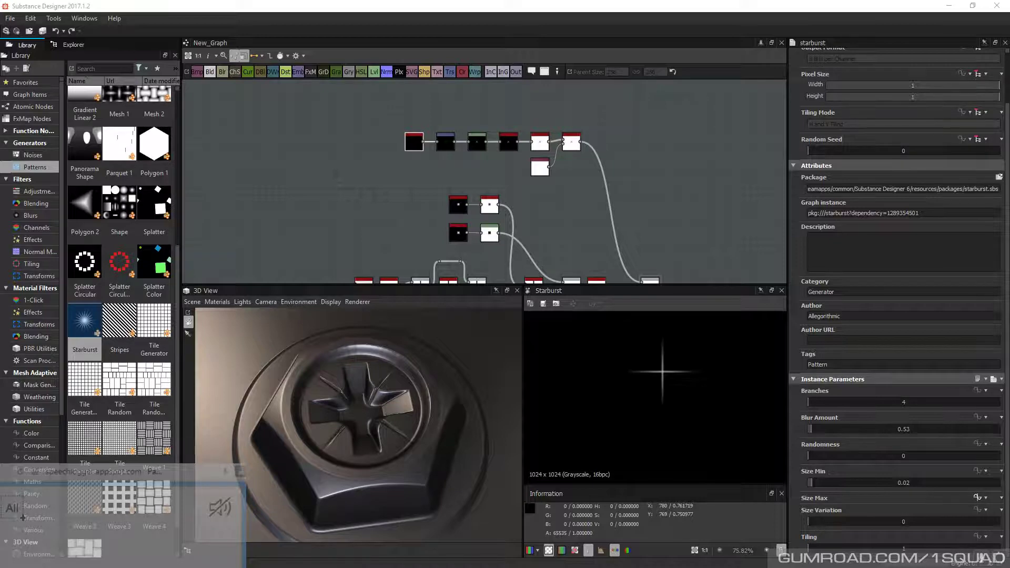
Expand the settings of the Det5 and Size Max inputs in the graph's input parameters
{"action": "middle_click_drag", "start_coordinate": [412, 145], "coordinate": [375, 148]}
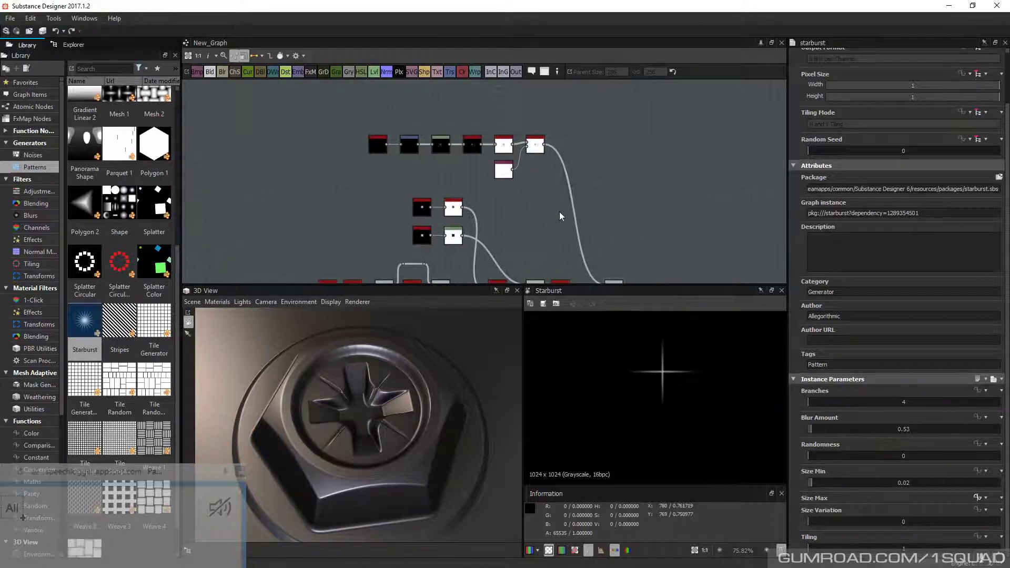
{"action": "double_click", "coordinate": [376, 148]}
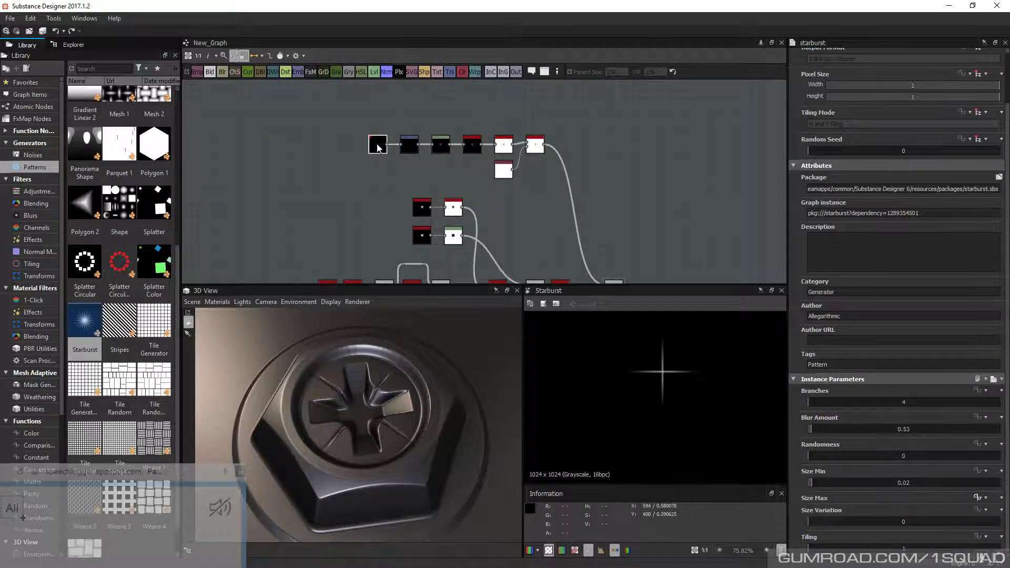
{"action": "left_click", "coordinate": [590, 223]}
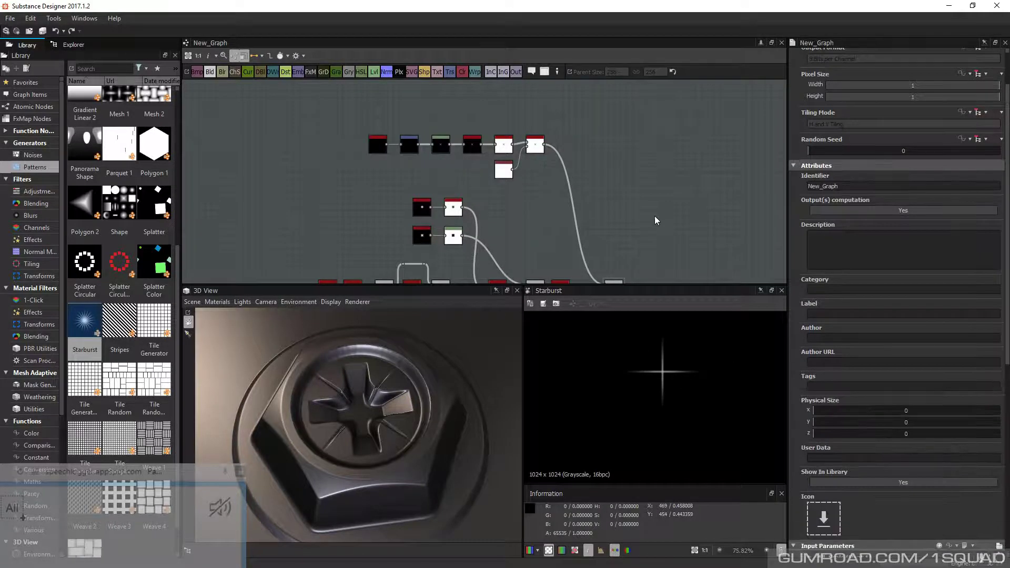
{"action": "scroll", "coordinate": [943, 416], "scroll_direction": "down", "scroll_amount": 10}
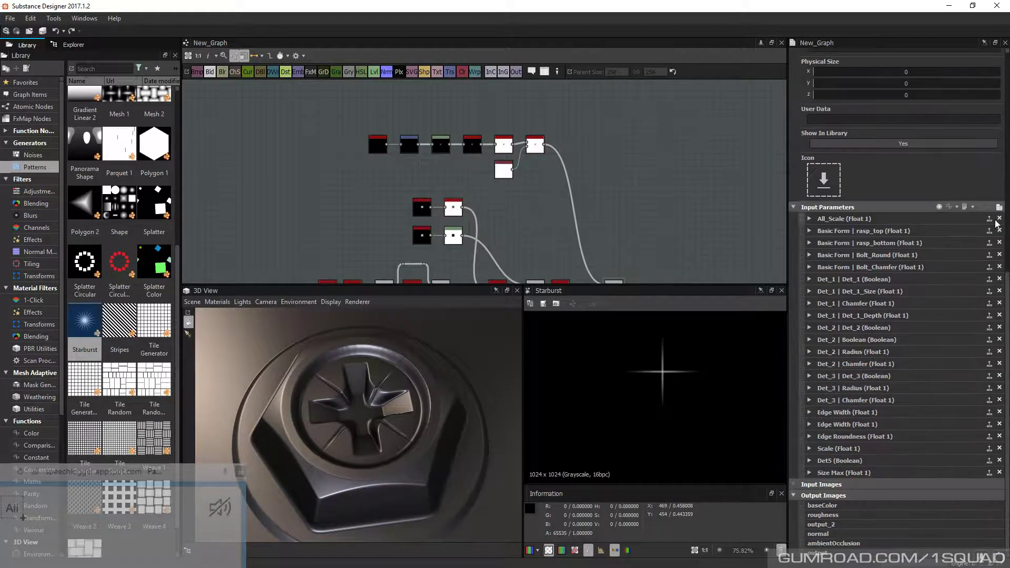
{"action": "left_click", "coordinate": [810, 460]}
{"action": "scroll", "coordinate": [863, 369], "scroll_direction": "down", "scroll_amount": 4}
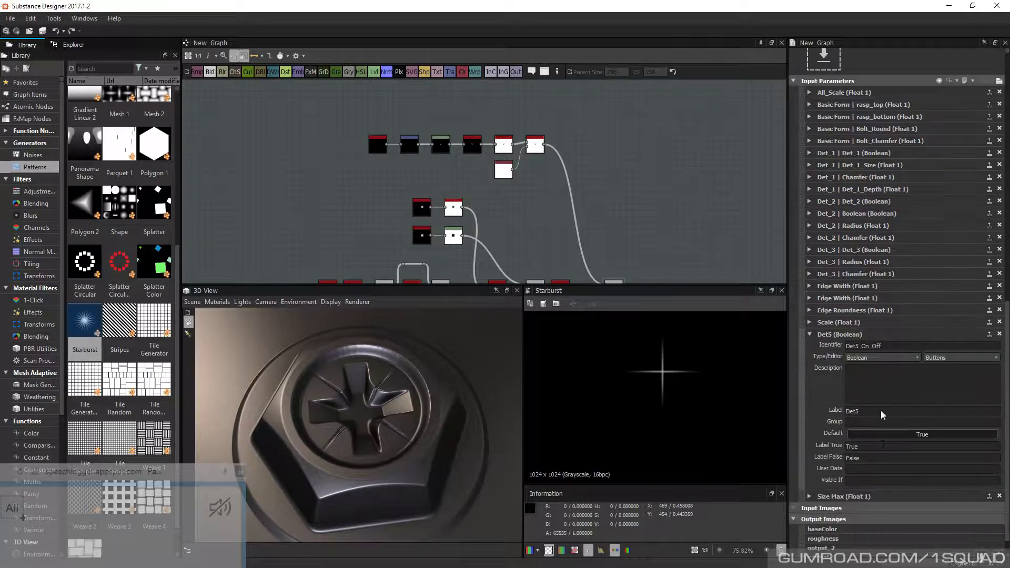
{"action": "left_click_drag", "start_coordinate": [858, 347], "coordinate": [846, 346]}
{"action": "left_click", "coordinate": [835, 496]}
{"action": "scroll", "coordinate": [835, 496], "scroll_direction": "down", "scroll_amount": 4}
Relabel the Size Max input as Size and assign both the Det5 and Size inputs to the group Det5
{"action": "left_click_drag", "start_coordinate": [873, 382], "coordinate": [845, 382]}
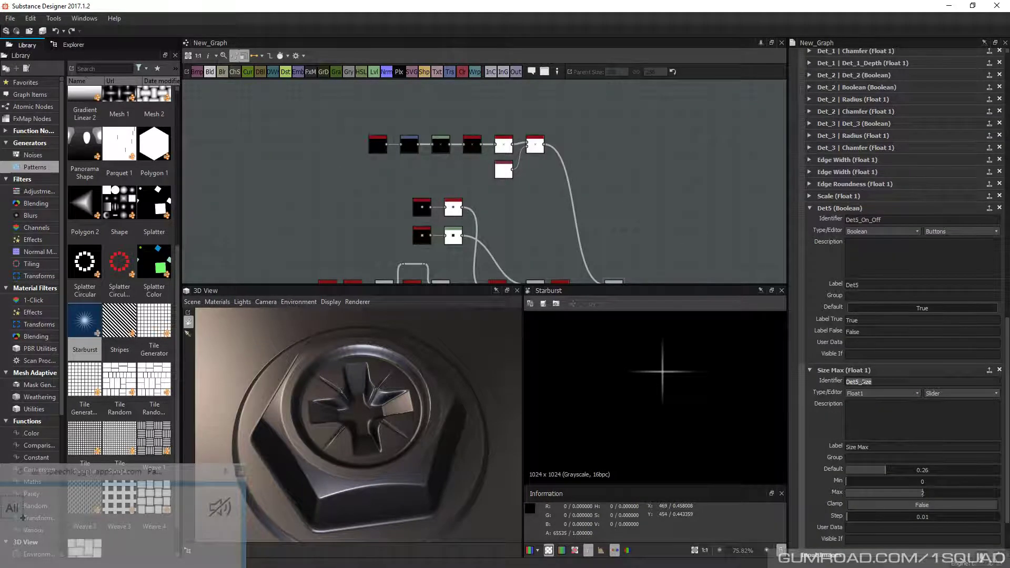
{"action": "left_click", "coordinate": [860, 382]}
{"action": "key", "text": "ctrl+a"}
{"action": "double_click", "coordinate": [864, 447]}
{"action": "key", "text": "BackSpace"}
{"action": "key", "text": "Tab"}
{"action": "type", "text": "Det5"}
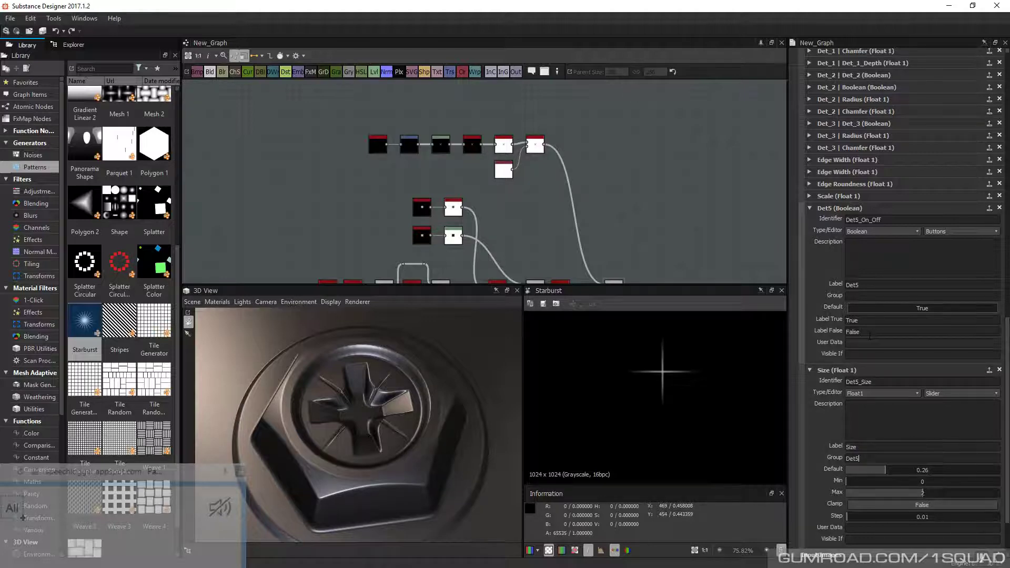
{"action": "key", "text": "Return"}
{"action": "left_click", "coordinate": [875, 459]}
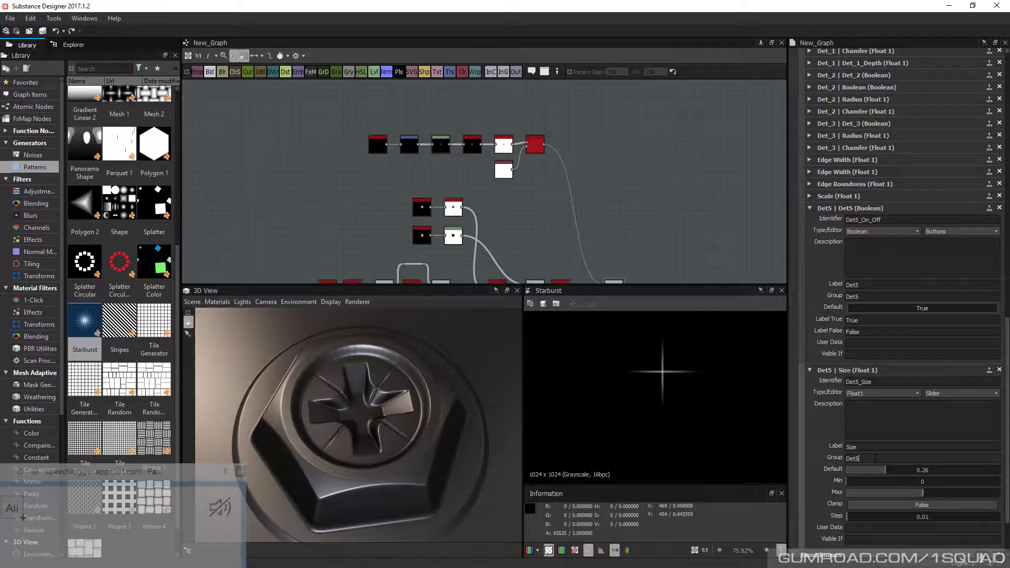
Relabel the Scale input with identifier Det_4_Size as Size and put it in the group Det_4
{"action": "left_click", "coordinate": [810, 208]}
{"action": "left_click", "coordinate": [810, 276]}
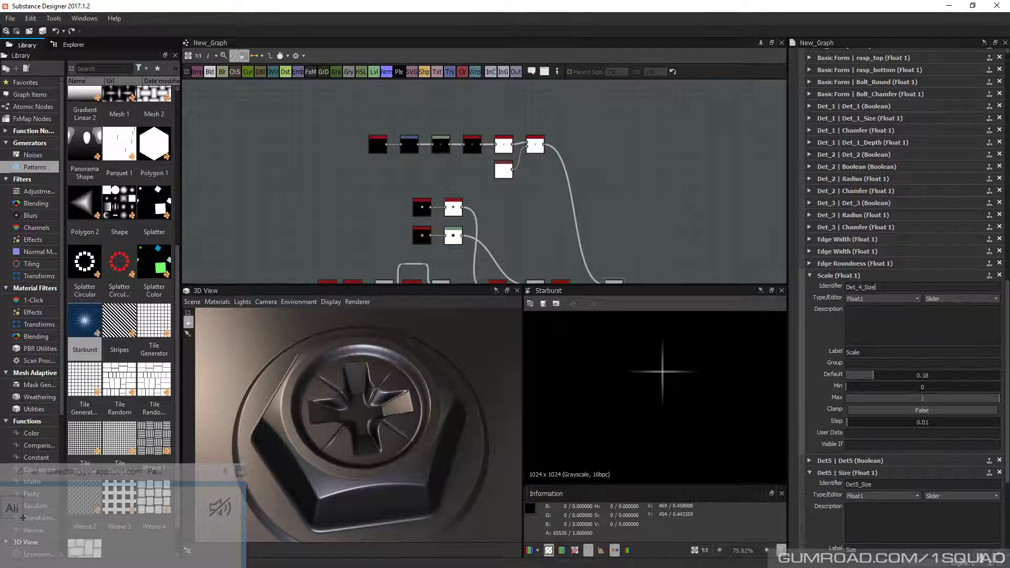
{"action": "left_click_drag", "start_coordinate": [875, 287], "coordinate": [820, 293]}
{"action": "left_click", "coordinate": [878, 287]}
{"action": "double_click", "coordinate": [853, 352]}
{"action": "type", "text": "Size"}
{"action": "left_click_drag", "start_coordinate": [862, 287], "coordinate": [845, 313]}
{"action": "key", "text": "ctrl+c"}
{"action": "left_click", "coordinate": [874, 363]}
{"action": "key", "text": "ctrl+v"}
{"action": "key", "text": "Return"}
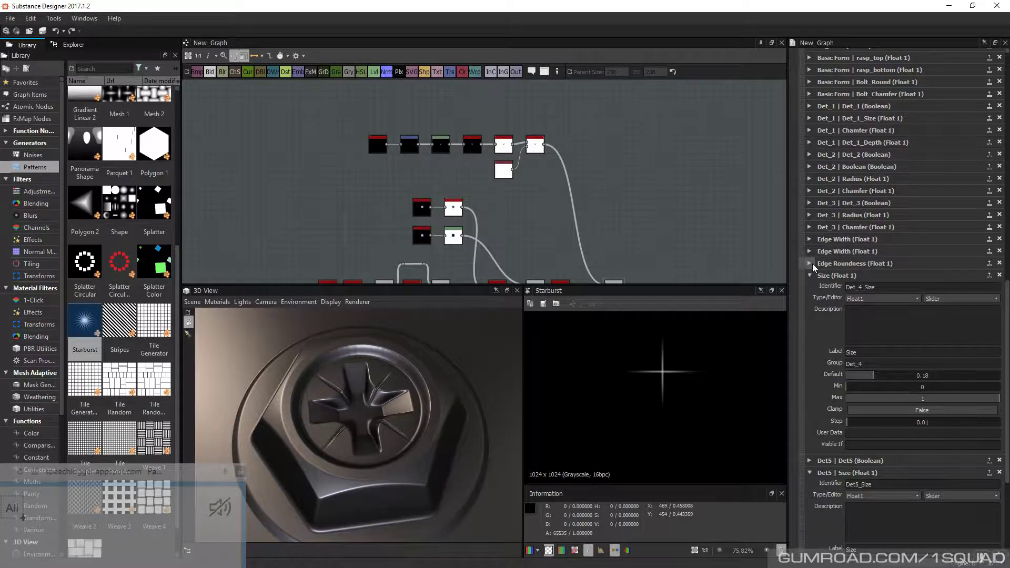
Change the Edge Roundness input's identifier to Det_4_edge_roundness and assign it to the group Det_4
{"action": "left_click", "coordinate": [810, 264]}
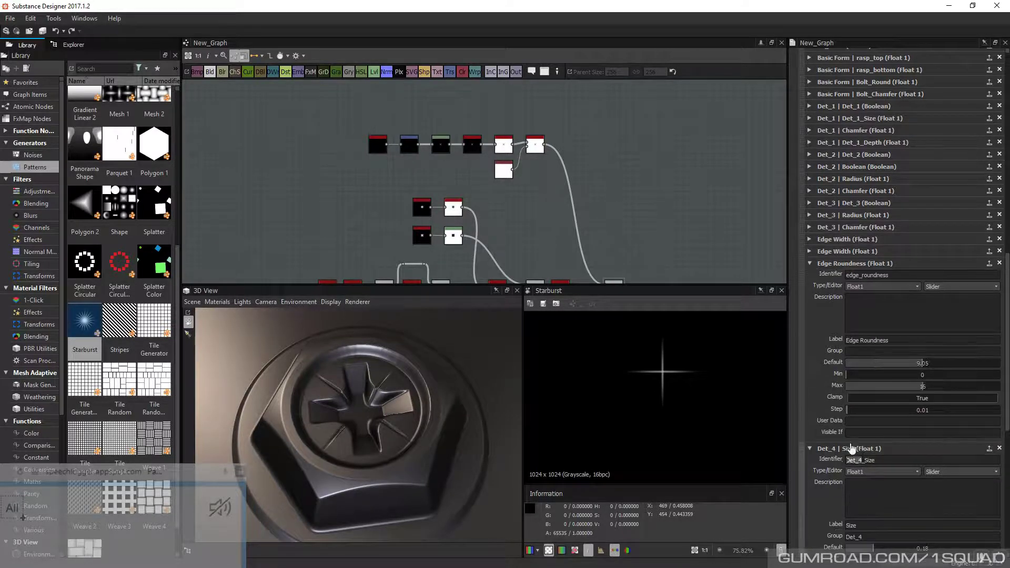
{"action": "left_click", "coordinate": [847, 276]}
{"action": "key", "text": "ctrl+v"}
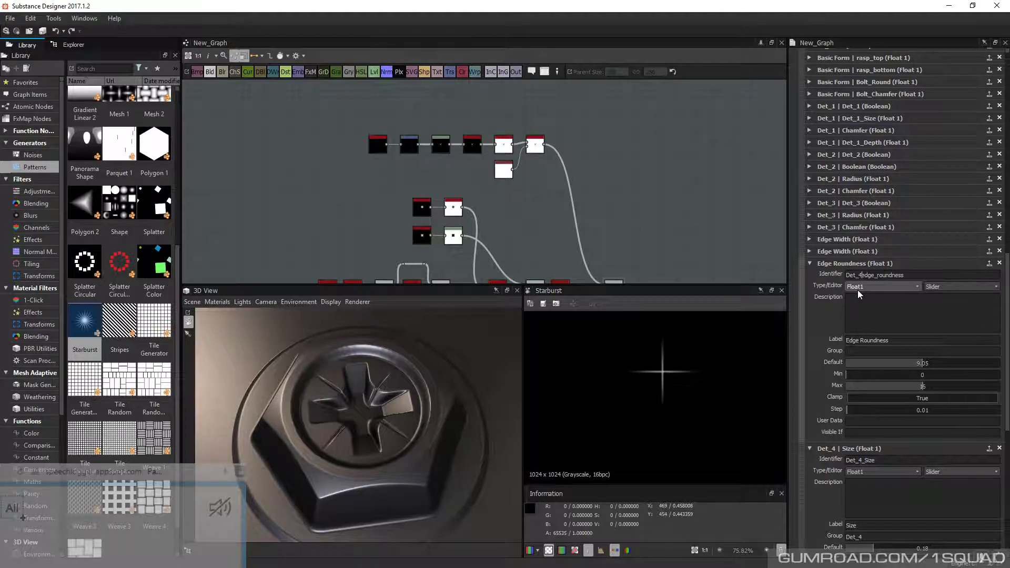
{"action": "type", "text": "_4"}
{"action": "key", "text": "Return"}
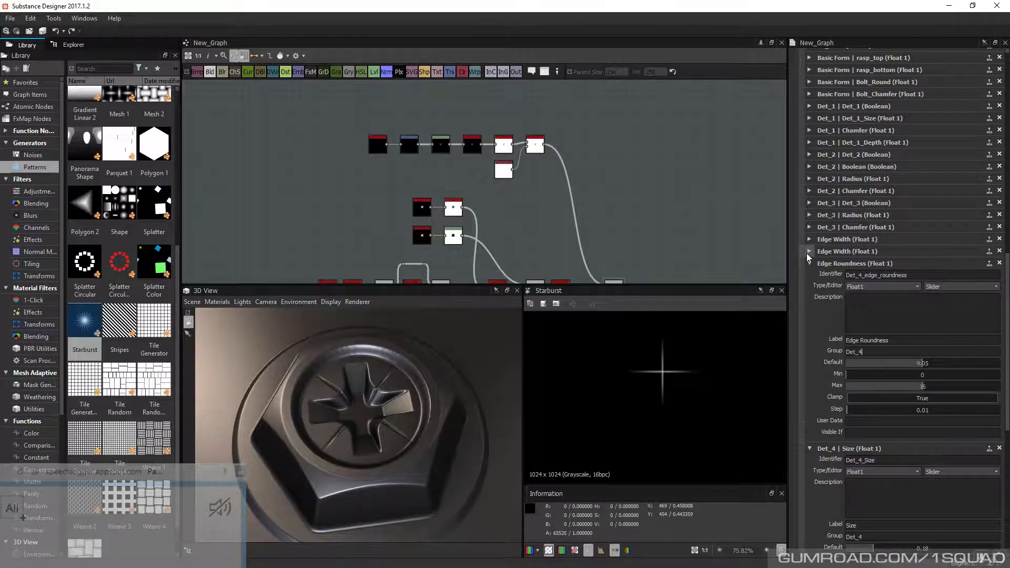
Prefix the vertical_width identifier of the second Edge Width input with Det_4_ and assign the input to the group Det_4
{"action": "left_click", "coordinate": [810, 252]}
{"action": "left_click", "coordinate": [847, 264]}
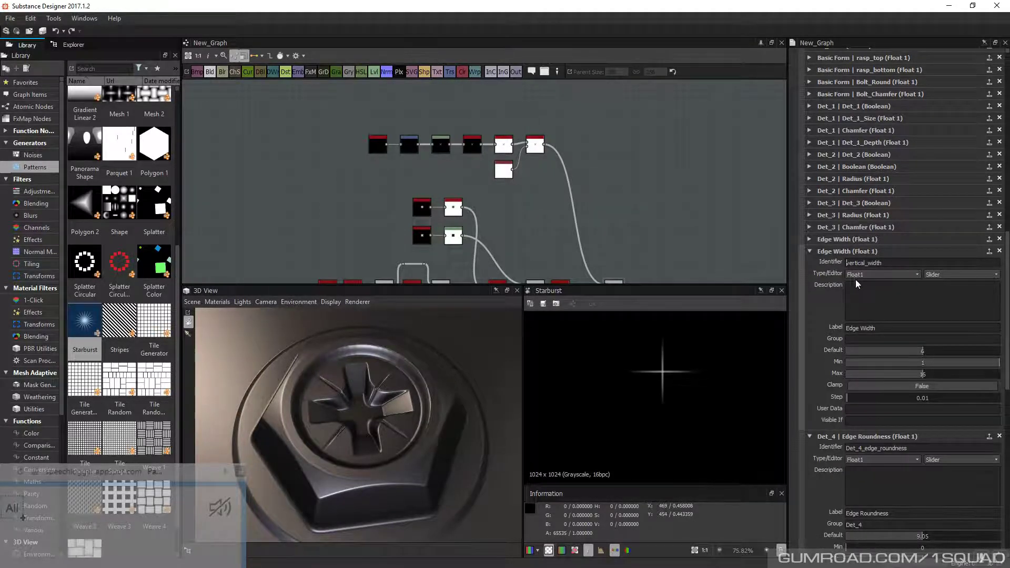
{"action": "key", "text": "ctrl+v"}
{"action": "type", "text": "_"}
{"action": "left_click", "coordinate": [885, 337]}
{"action": "key", "text": "ctrl+v"}
{"action": "key", "text": "Return"}
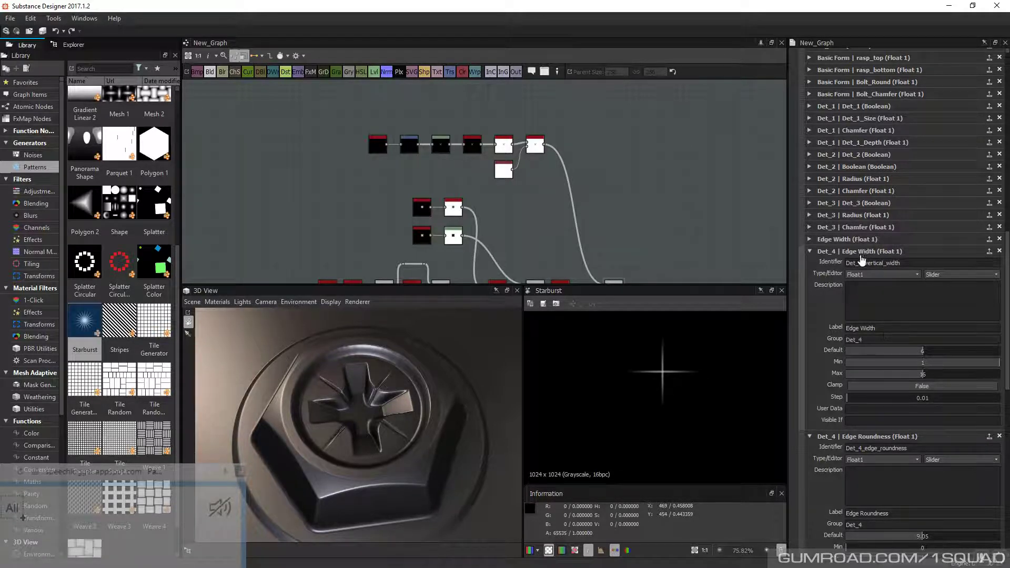
Prefix the remaining Edge Width input's Horizontal_width identifier with Det_4_ and assign the input to the group Det_4
{"action": "left_click", "coordinate": [810, 239]}
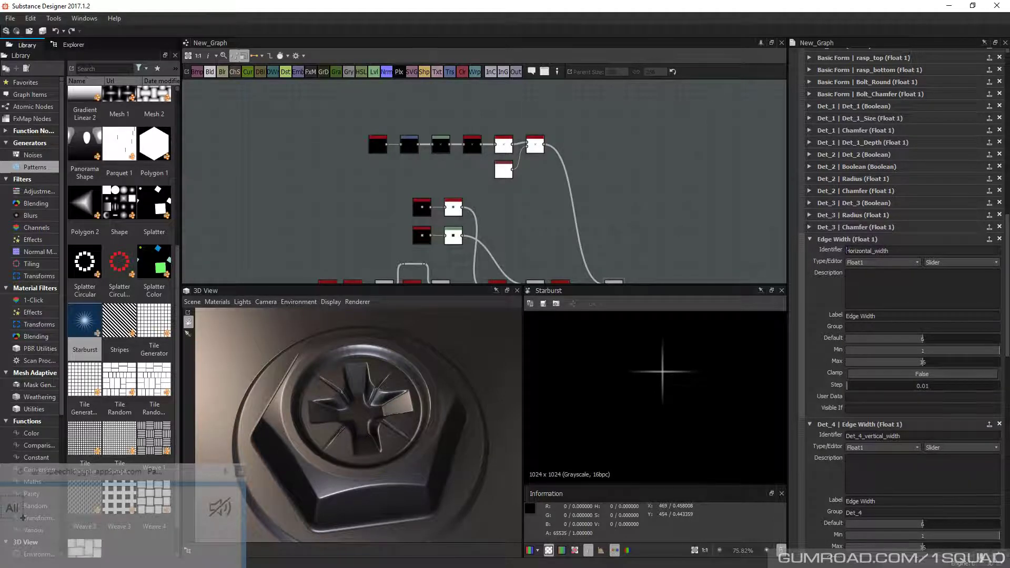
{"action": "key", "text": "ctrl+v"}
{"action": "type", "text": "_"}
{"action": "left_click", "coordinate": [848, 327]}
{"action": "key", "text": "ctrl+v"}
{"action": "left_click", "coordinate": [613, 240]}
{"action": "scroll", "coordinate": [914, 232], "scroll_direction": "up", "scroll_amount": 4}
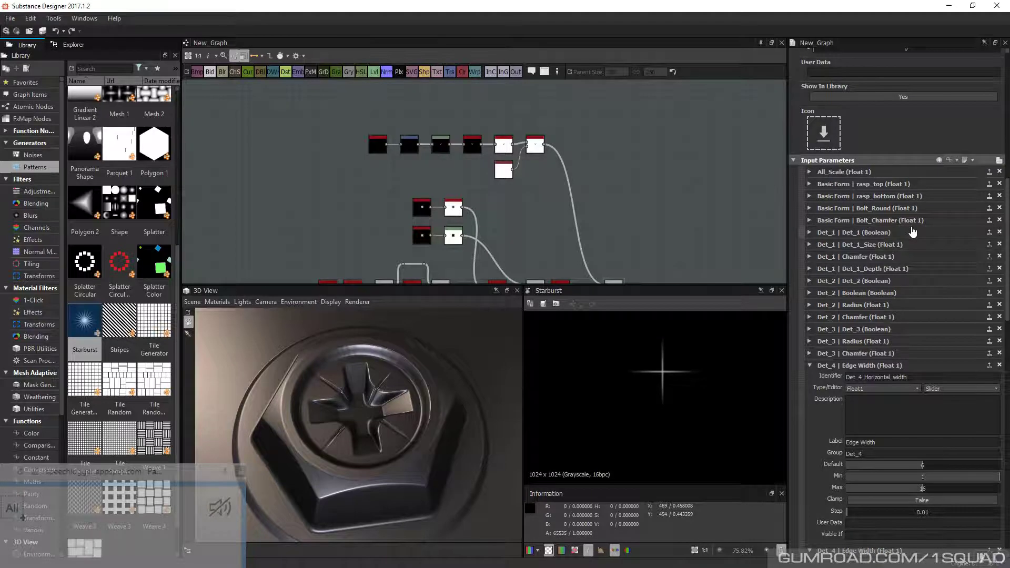
Rename the group of the Det5 boolean and its Size input to Det_5
{"action": "left_click", "coordinate": [999, 160]}
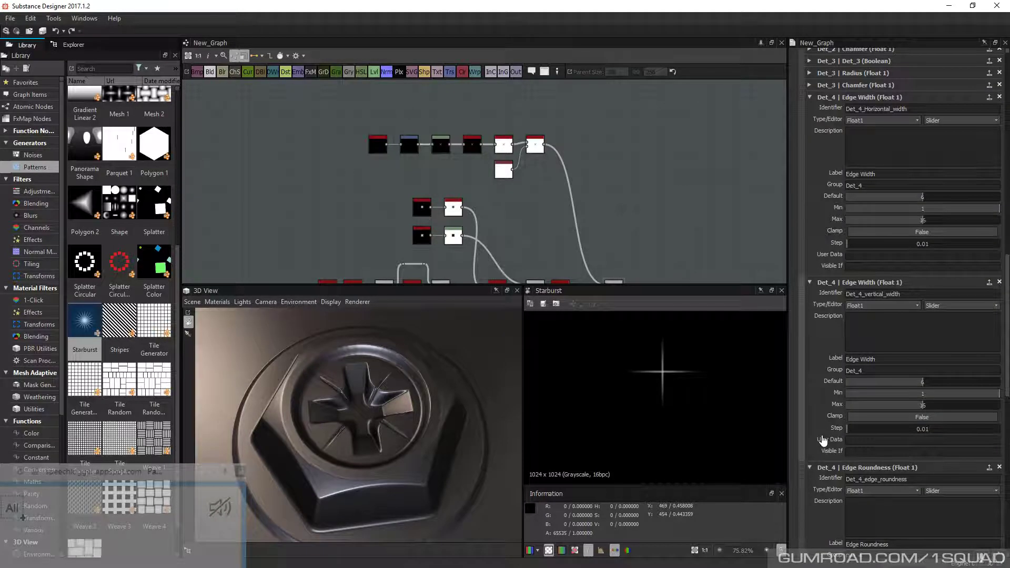
{"action": "scroll", "coordinate": [868, 387], "scroll_direction": "down", "scroll_amount": 10}
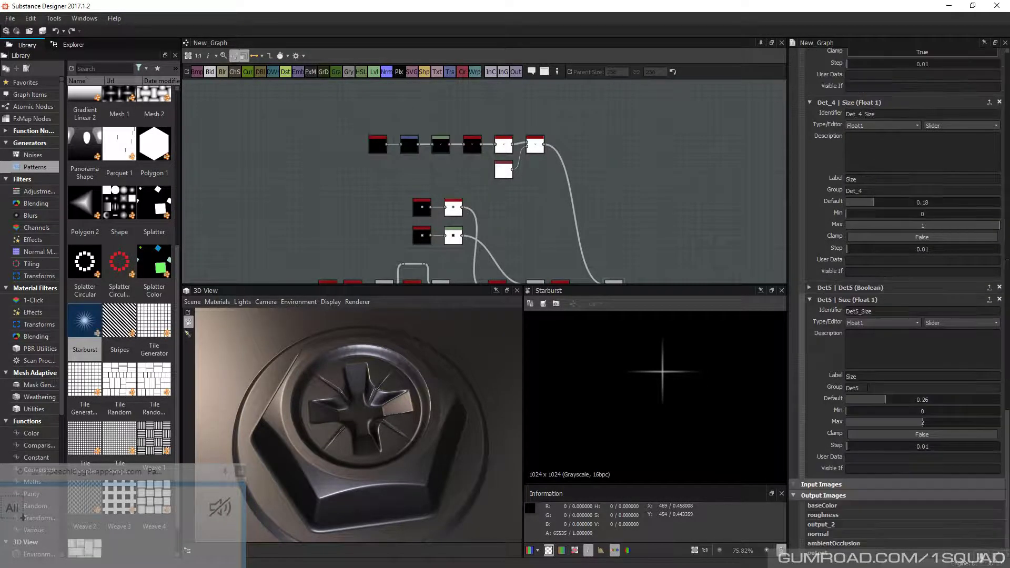
{"action": "left_click", "coordinate": [867, 388]}
{"action": "key", "text": "Left"}
{"action": "type", "text": "_"}
{"action": "key", "text": "Return"}
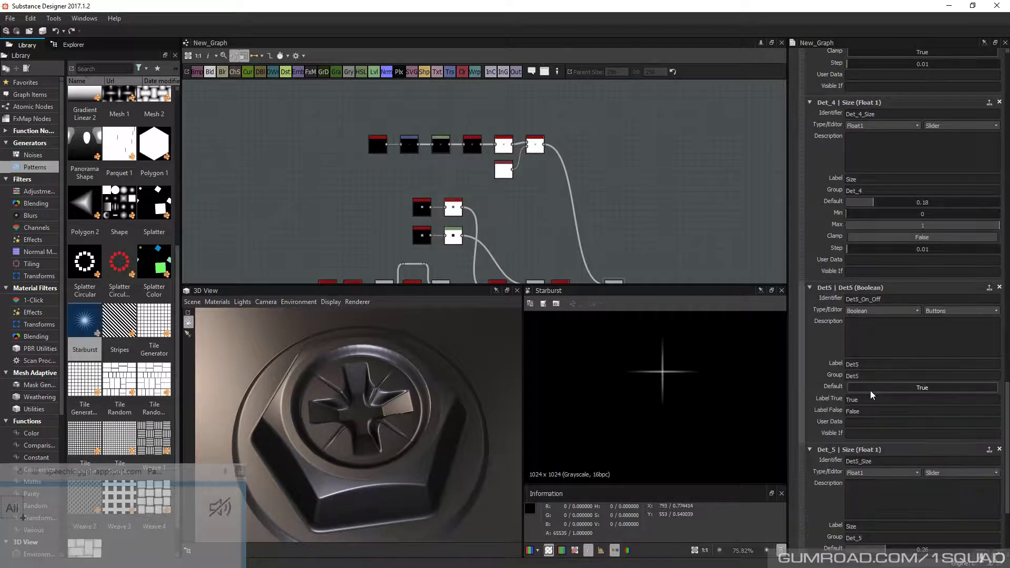
{"action": "scroll", "coordinate": [872, 235], "scroll_direction": "up", "scroll_amount": 15}
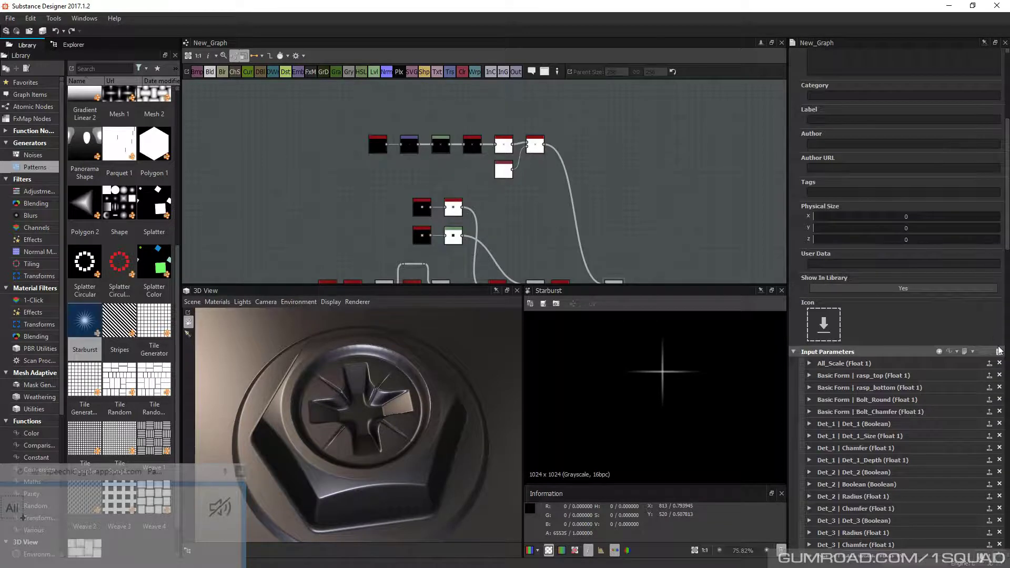
Preview the input parameters, switch Det5 off and on again, and try a Size of 0.24 in the Det_5 group
{"action": "left_click", "coordinate": [1000, 351]}
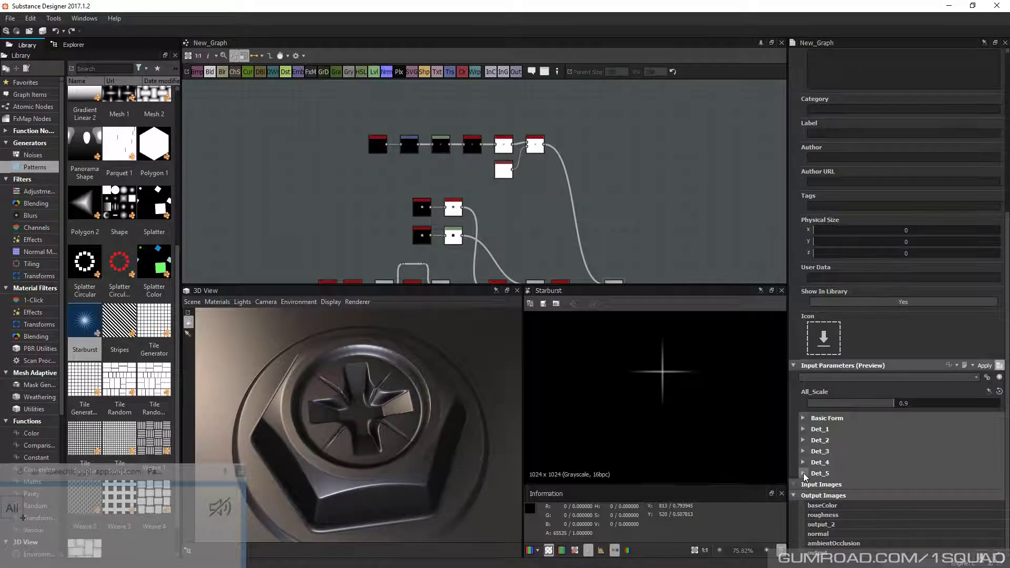
{"action": "left_click", "coordinate": [804, 473]}
{"action": "left_click", "coordinate": [914, 443]}
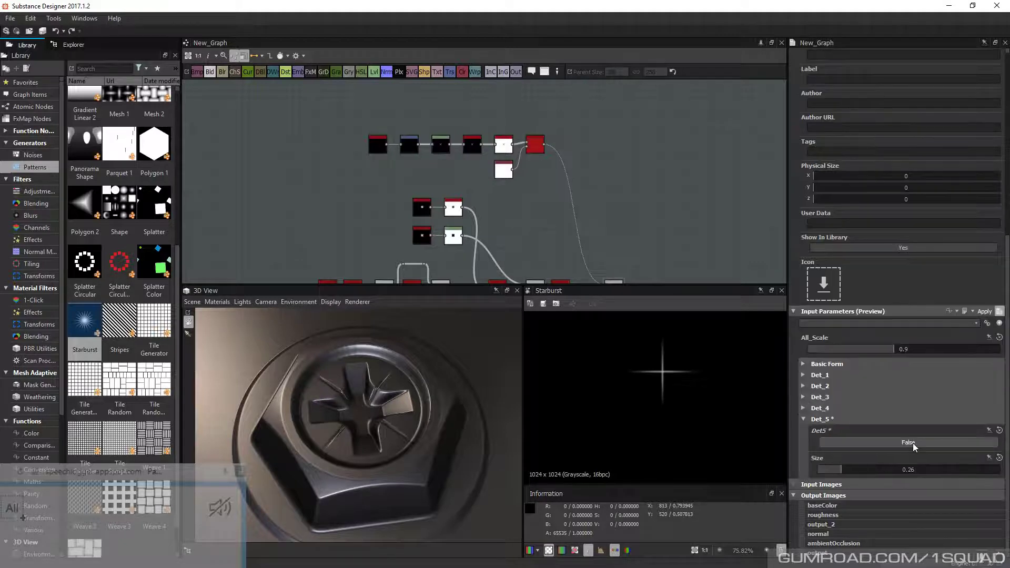
{"action": "left_click", "coordinate": [913, 444]}
{"action": "left_click_drag", "start_coordinate": [845, 469], "coordinate": [840, 472]}
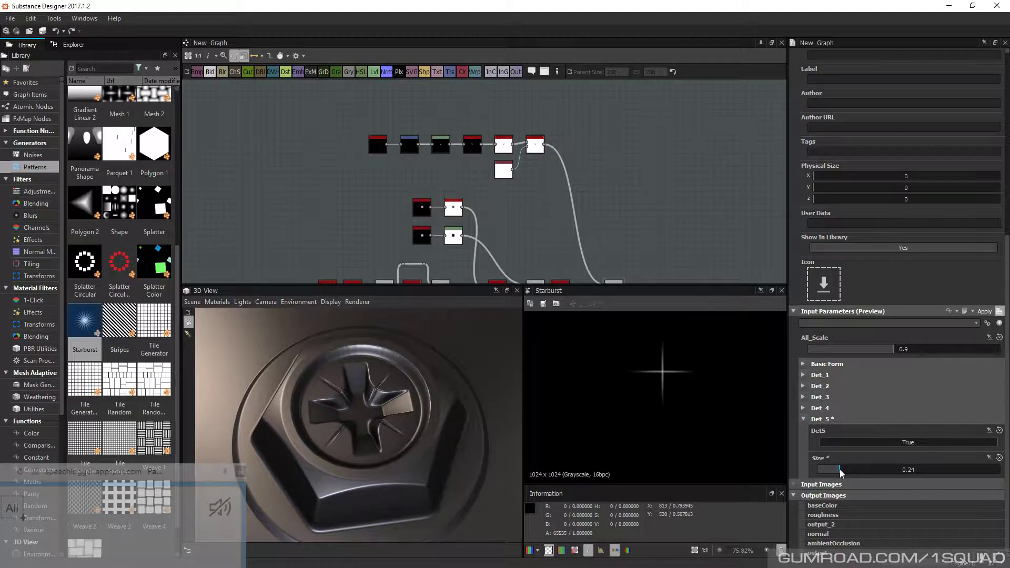
Try the Det_4 controls in the preview with the second Edge Width at 6.13, a lower Edge Roundness and Size 0.16
{"action": "left_click", "coordinate": [820, 408]}
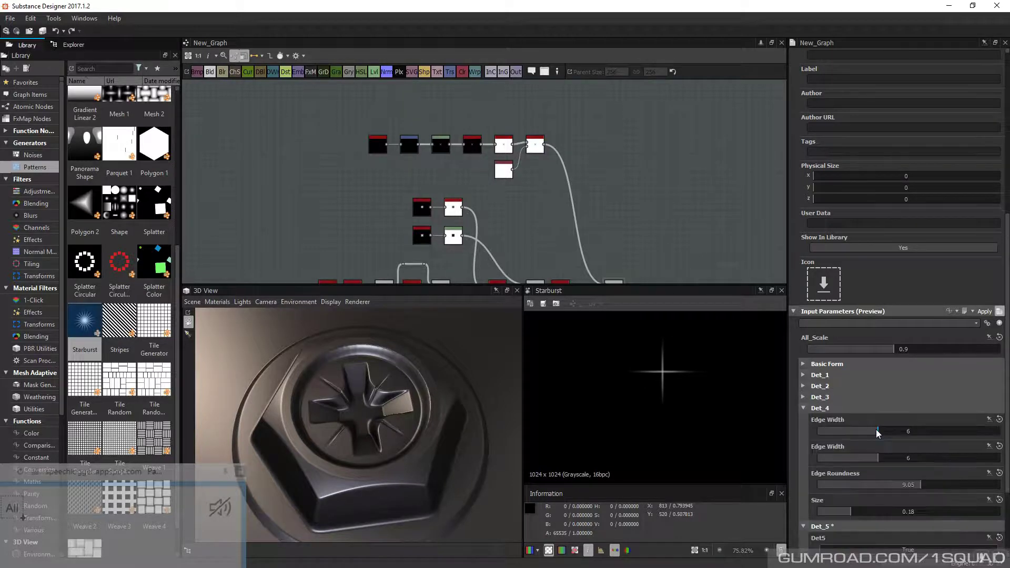
{"action": "left_click_drag", "start_coordinate": [878, 432], "coordinate": [880, 460]}
{"action": "left_click_drag", "start_coordinate": [919, 484], "coordinate": [850, 510]}
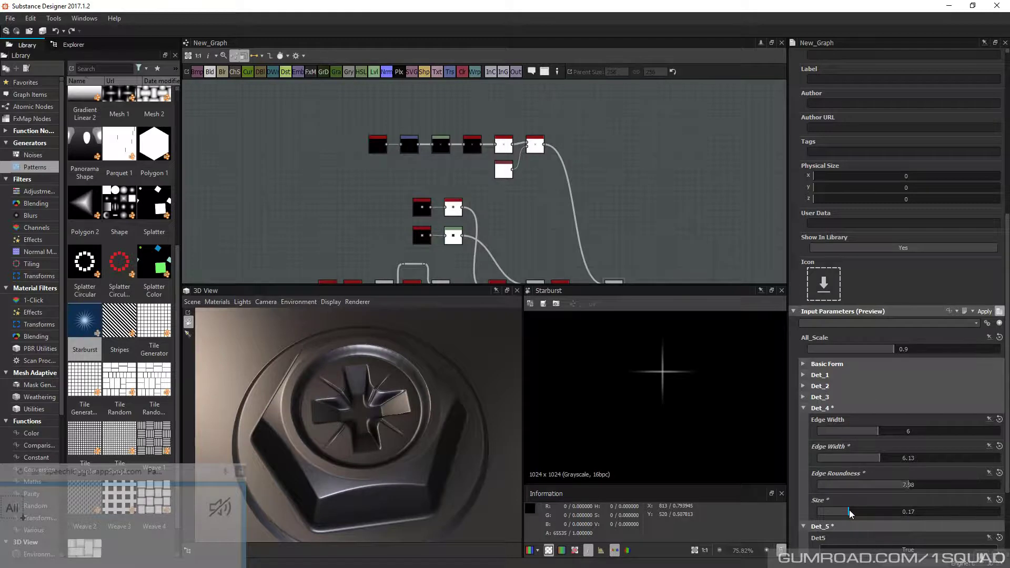
{"action": "scroll", "coordinate": [873, 440], "scroll_direction": "down", "scroll_amount": 2}
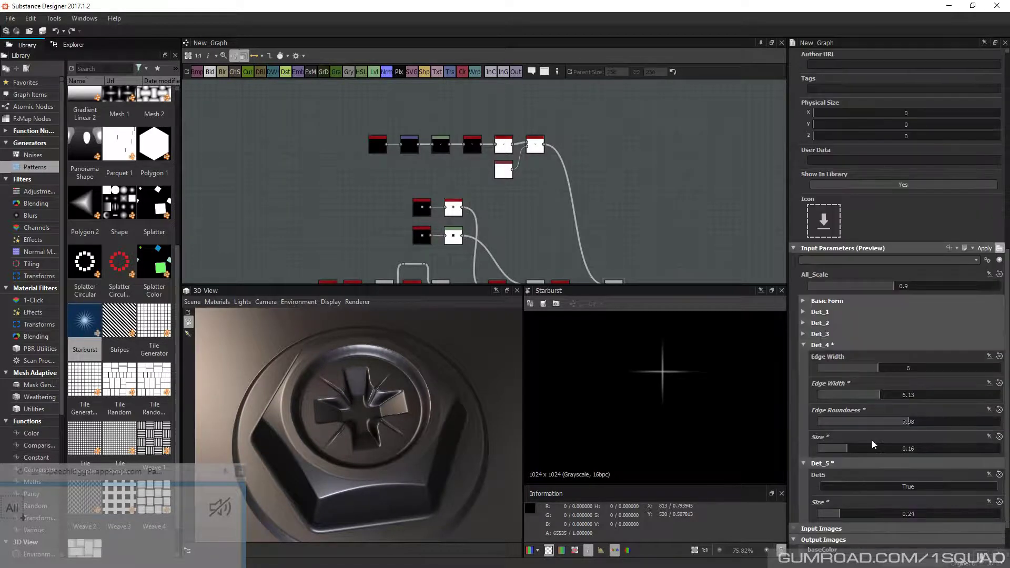
{"action": "left_click", "coordinate": [1000, 249]}
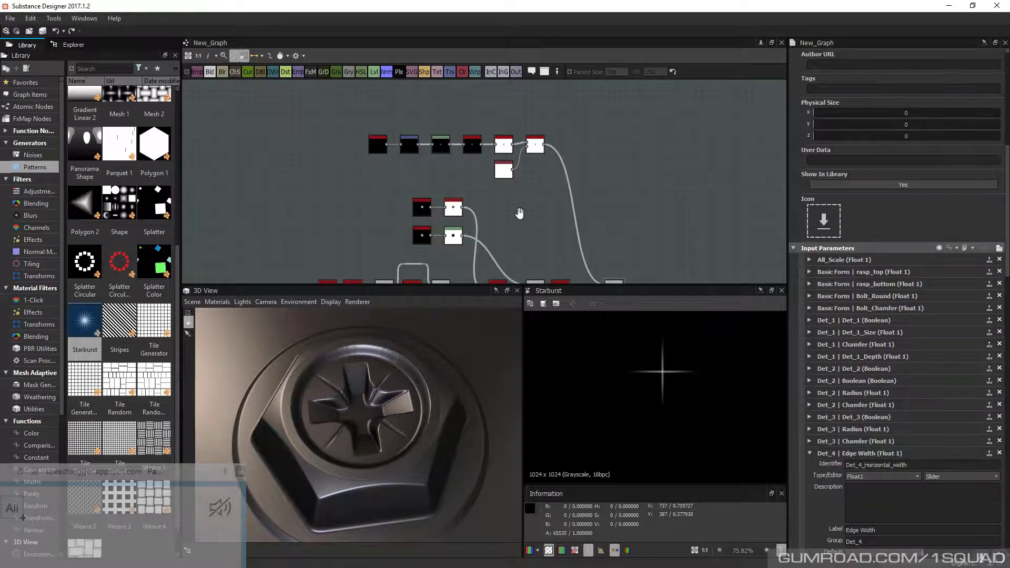
Inspect the Scale function of the lower Shape node and reset that Scale so it no longer uses Det_4_Size
{"action": "middle_click_drag", "start_coordinate": [520, 213], "coordinate": [536, 170]}
{"action": "scroll", "coordinate": [497, 214], "scroll_direction": "up", "scroll_amount": 2}
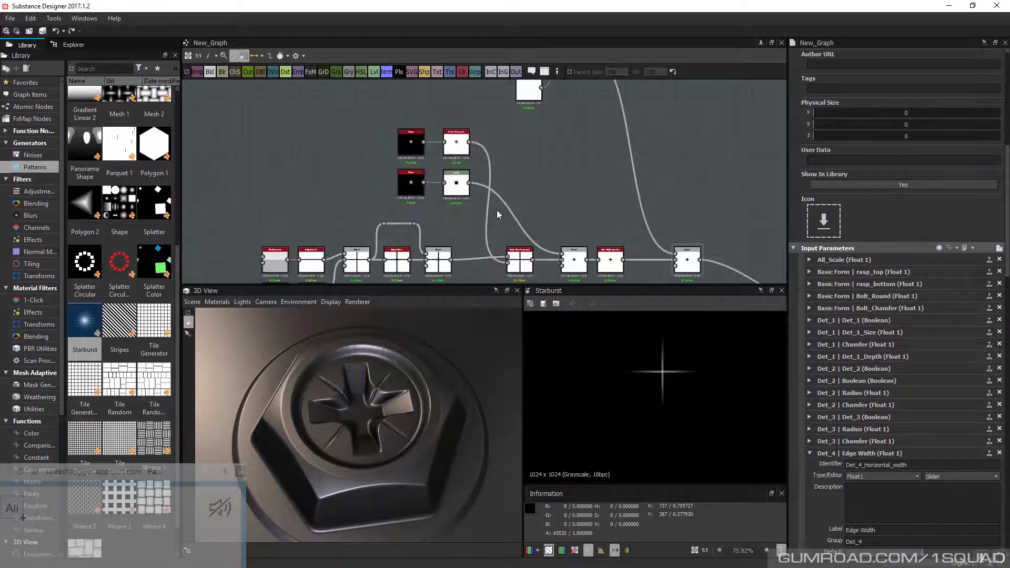
{"action": "double_click", "coordinate": [412, 181]}
{"action": "scroll", "coordinate": [836, 406], "scroll_direction": "down", "scroll_amount": 1}
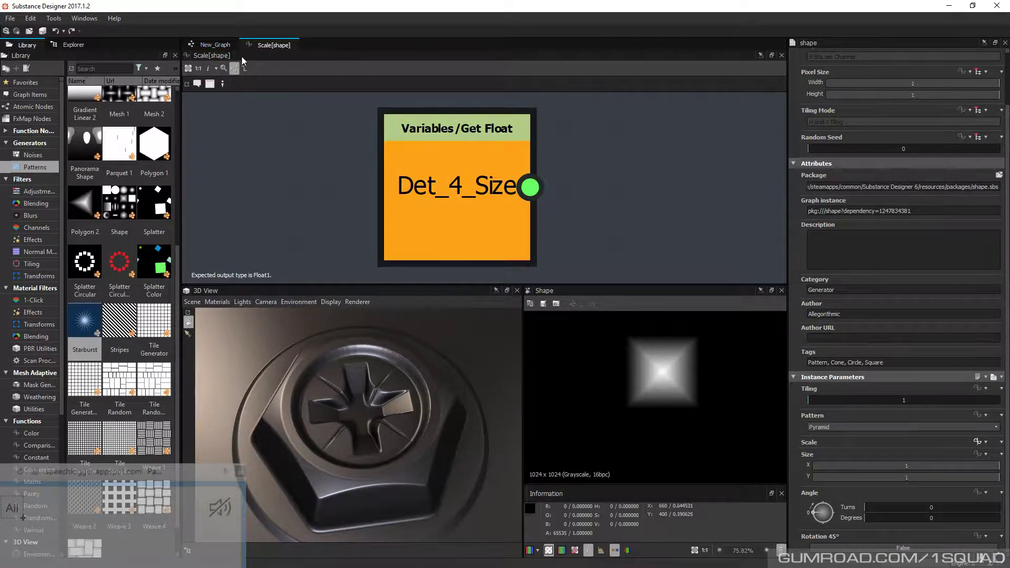
{"action": "left_click", "coordinate": [213, 46]}
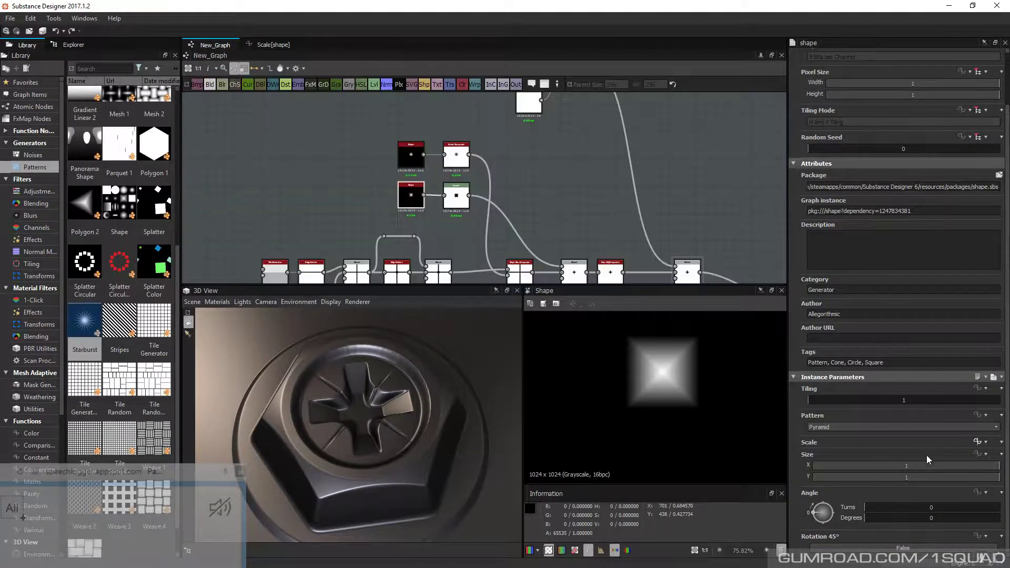
{"action": "left_click", "coordinate": [985, 442]}
{"action": "left_click", "coordinate": [988, 472]}
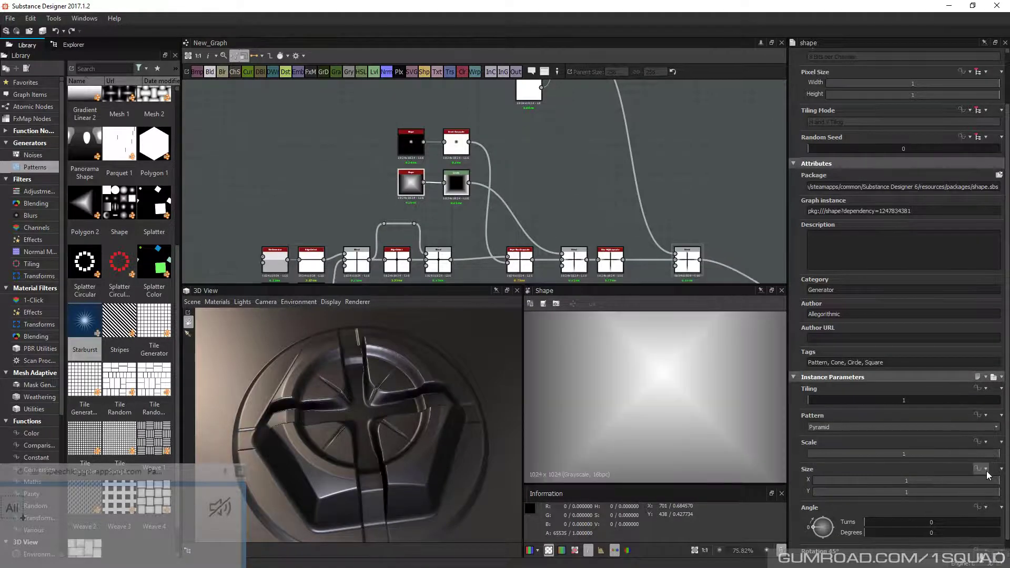
Expose the Shape node's Size as the new input Size_xy and place it after the first Det_4 Edge Width input
{"action": "left_click", "coordinate": [986, 471]}
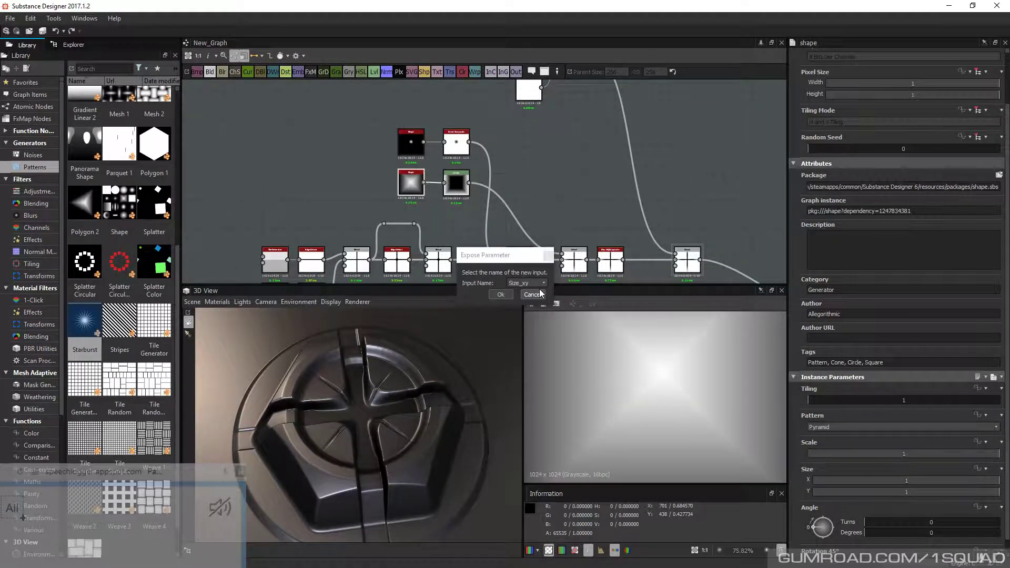
{"action": "left_click", "coordinate": [496, 295]}
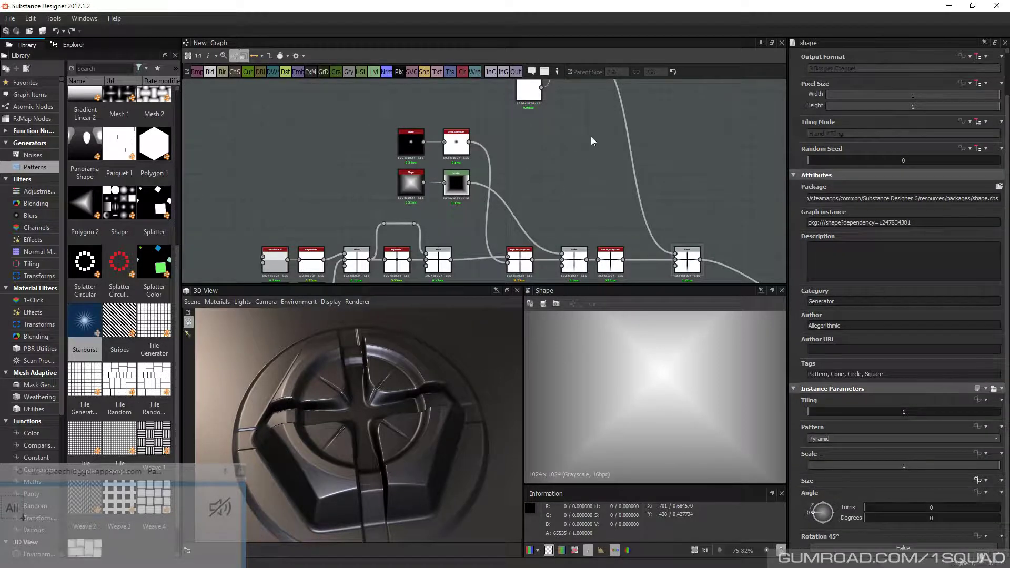
{"action": "left_click", "coordinate": [591, 137]}
{"action": "scroll", "coordinate": [937, 442], "scroll_direction": "down", "scroll_amount": 5}
{"action": "scroll", "coordinate": [906, 468], "scroll_direction": "down", "scroll_amount": 1}
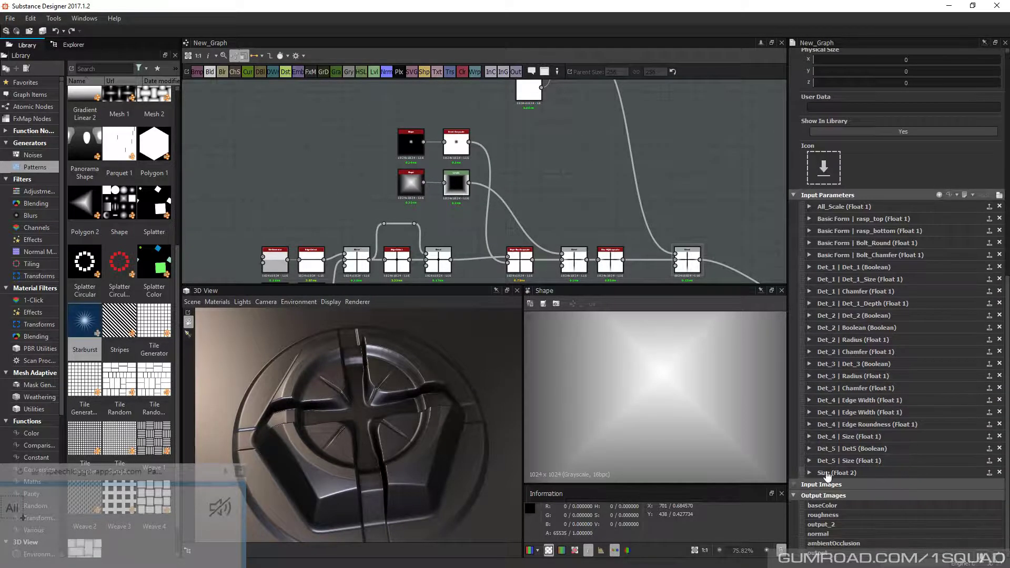
{"action": "left_click_drag", "start_coordinate": [827, 474], "coordinate": [801, 416]}
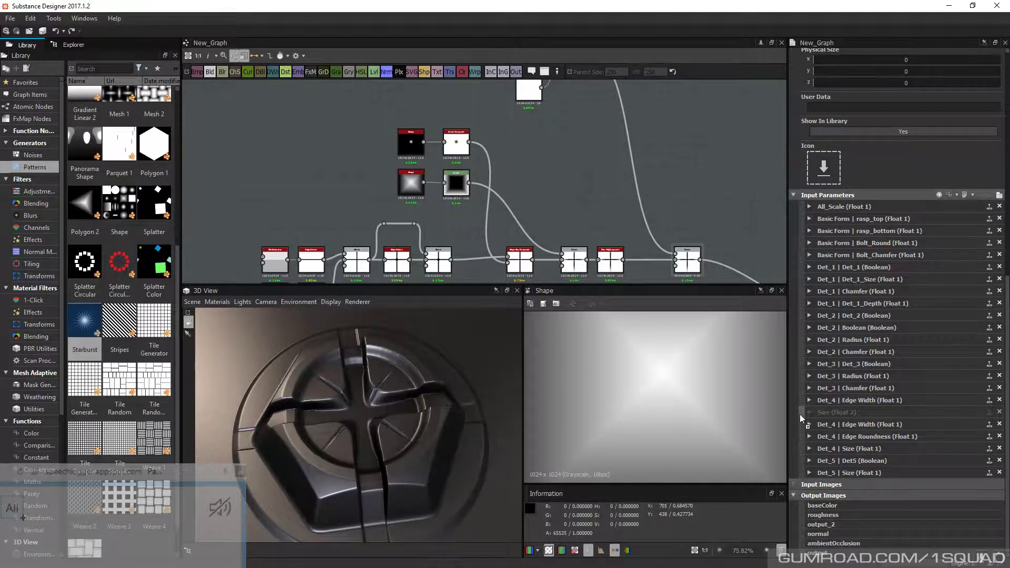
{"action": "left_click_drag", "start_coordinate": [800, 414], "coordinate": [800, 415]}
Copy the Det_4 group name from the first Edge Width input and assign it to the Size_xy input
{"action": "left_click", "coordinate": [837, 401]}
{"action": "left_click_drag", "start_coordinate": [866, 489], "coordinate": [824, 492]}
{"action": "key", "text": "ctrl+c"}
{"action": "scroll", "coordinate": [819, 453], "scroll_direction": "down", "scroll_amount": 5}
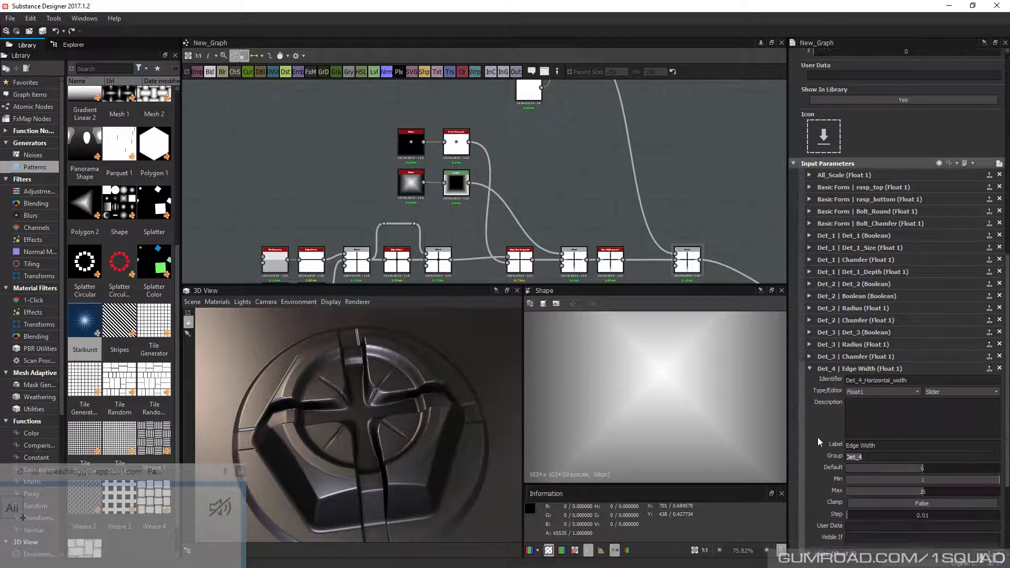
{"action": "left_click", "coordinate": [810, 428]}
{"action": "scroll", "coordinate": [861, 473], "scroll_direction": "down", "scroll_amount": 2}
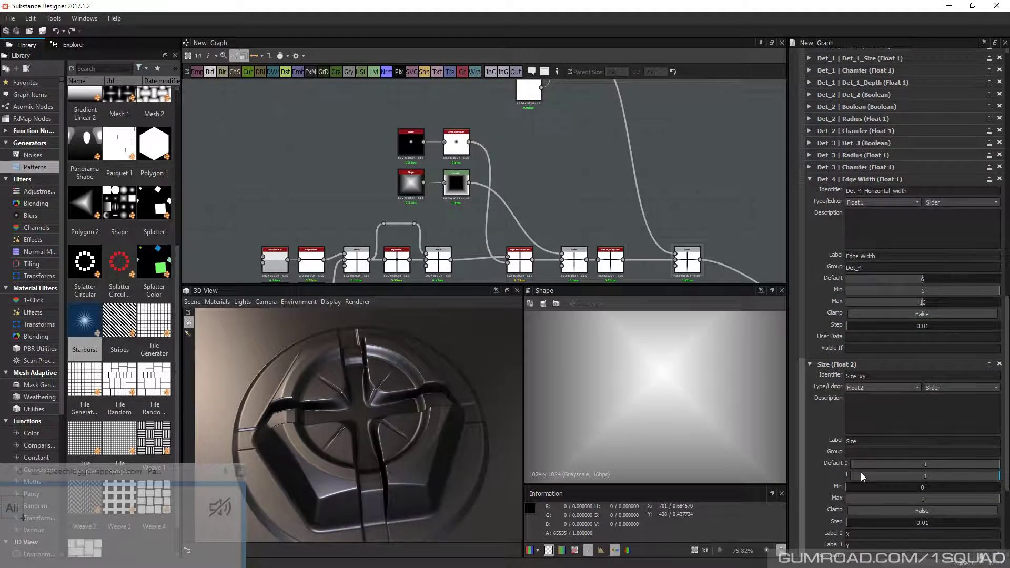
{"action": "scroll", "coordinate": [862, 473], "scroll_direction": "down", "scroll_amount": 1}
{"action": "left_click", "coordinate": [869, 420]}
{"action": "key", "text": "ctrl+v"}
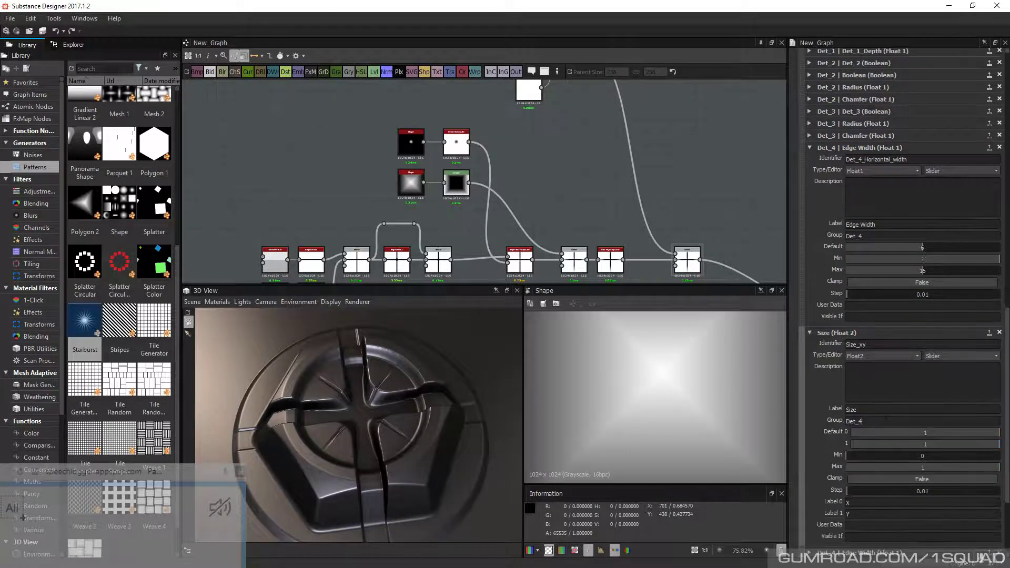
Preview the input parameters and set the two-axis Det_4 Size to X 0.18 and Y 0.19
{"action": "left_click_drag", "start_coordinate": [1007, 410], "coordinate": [1006, 164]}
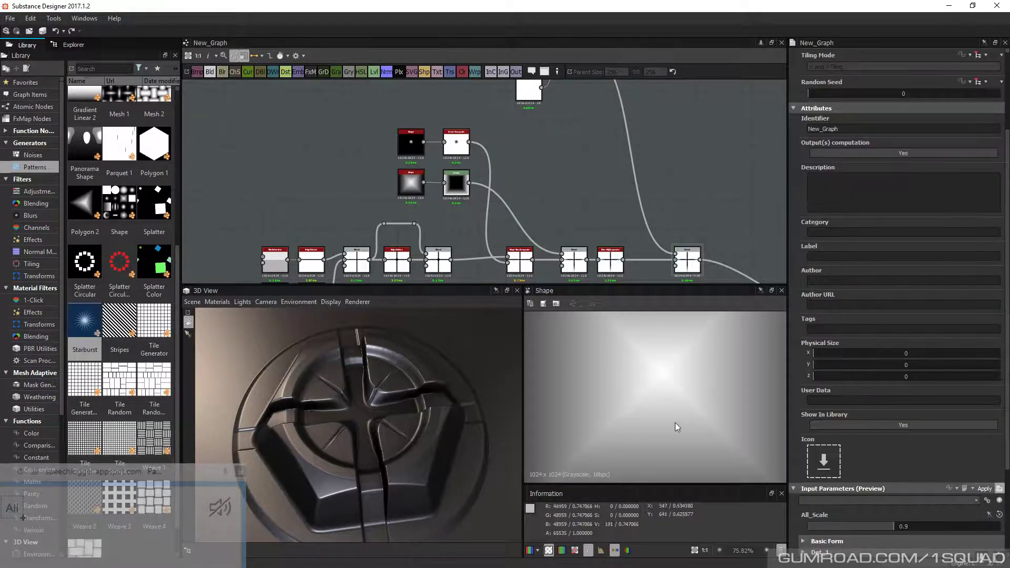
{"action": "scroll", "coordinate": [853, 524], "scroll_direction": "down", "scroll_amount": 3}
{"action": "scroll", "coordinate": [854, 524], "scroll_direction": "down", "scroll_amount": 1}
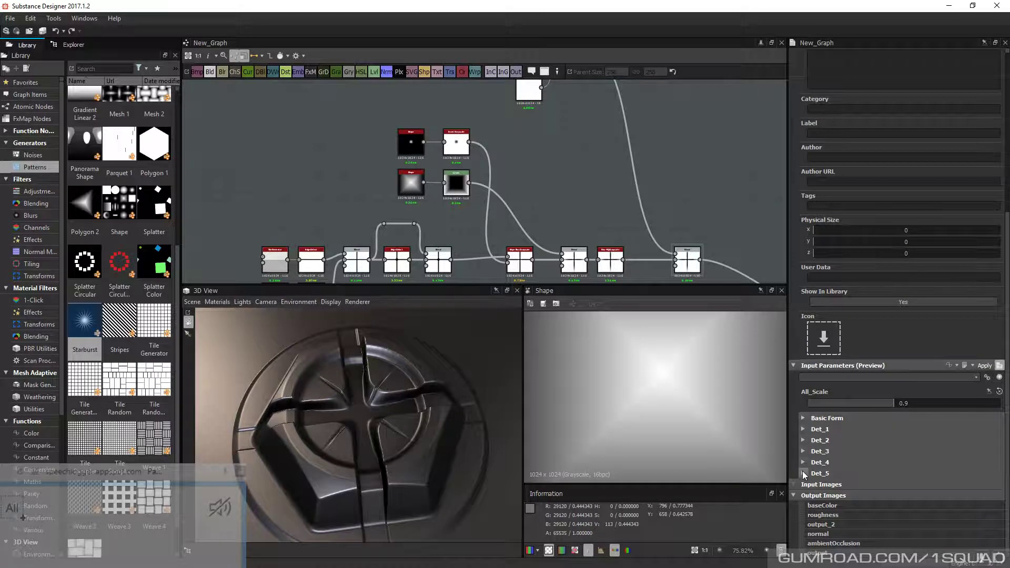
{"action": "left_click", "coordinate": [804, 473]}
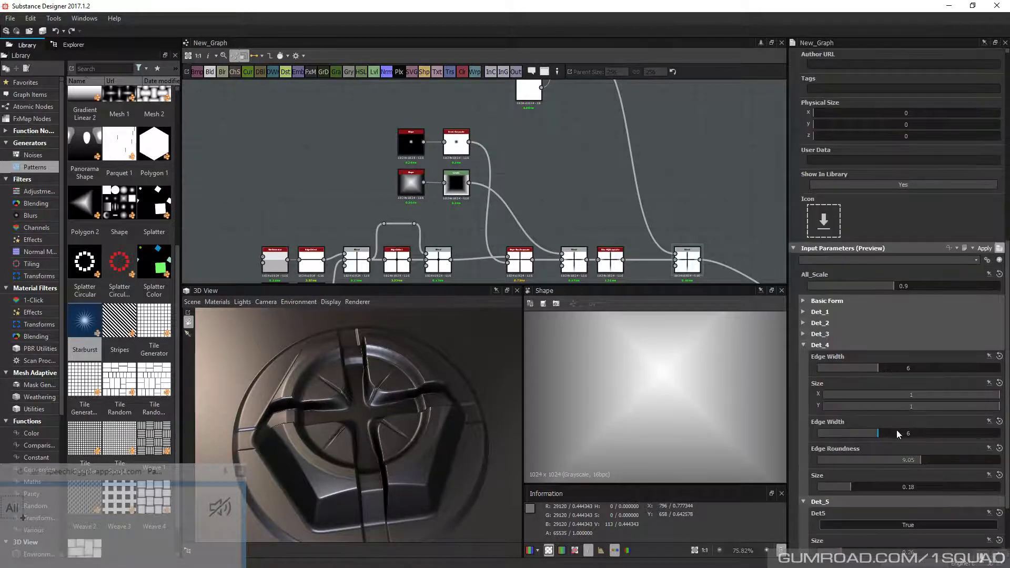
{"action": "scroll", "coordinate": [858, 399], "scroll_direction": "down", "scroll_amount": 1}
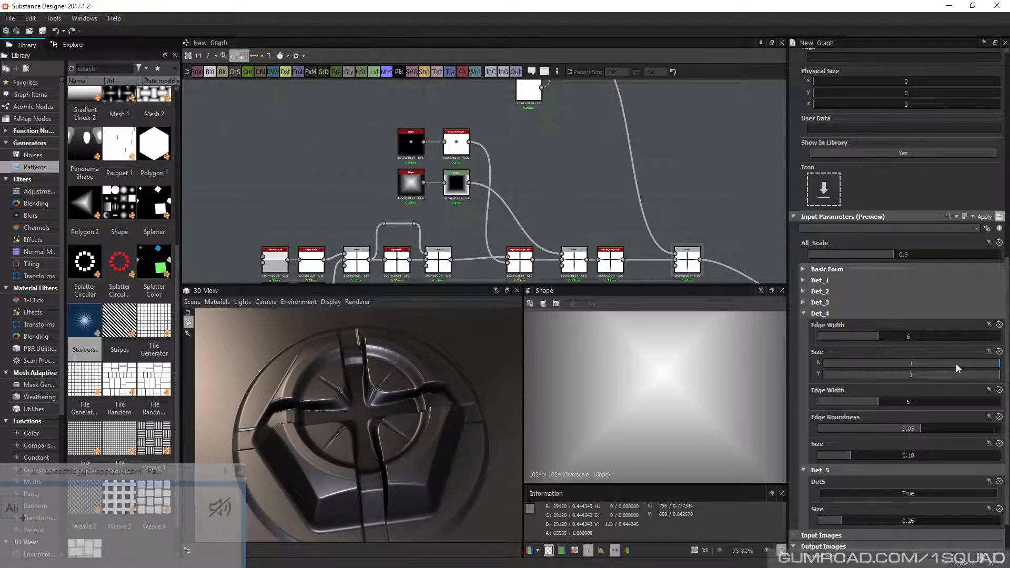
{"action": "left_click_drag", "start_coordinate": [955, 364], "coordinate": [856, 370]}
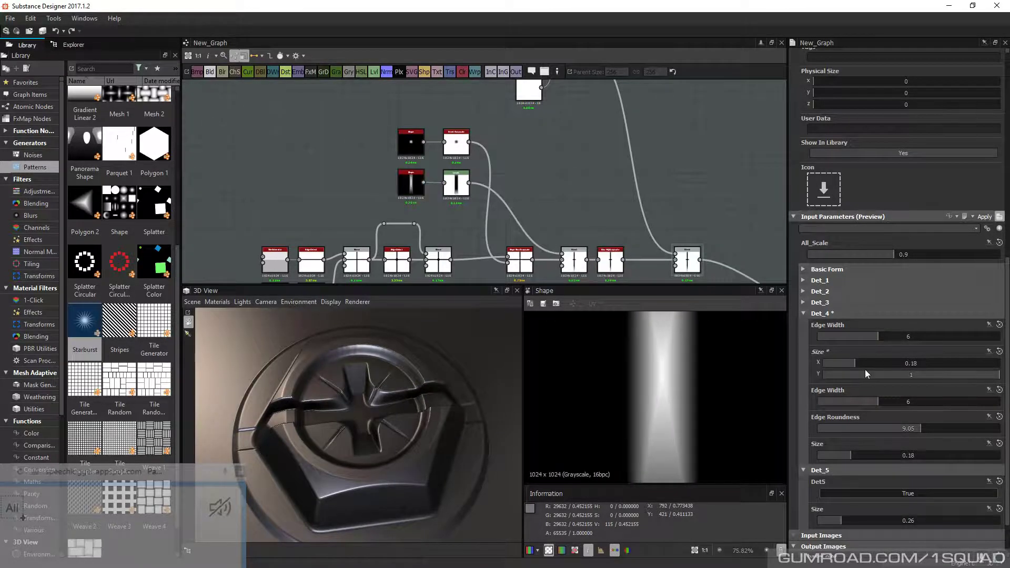
{"action": "mouse_move", "coordinate": [866, 374]}
{"action": "left_mouse_down"}
{"action": "mouse_move", "coordinate": [889, 378]}
{"action": "mouse_move", "coordinate": [847, 384]}
{"action": "mouse_move", "coordinate": [857, 380]}
{"action": "left_mouse_up"}
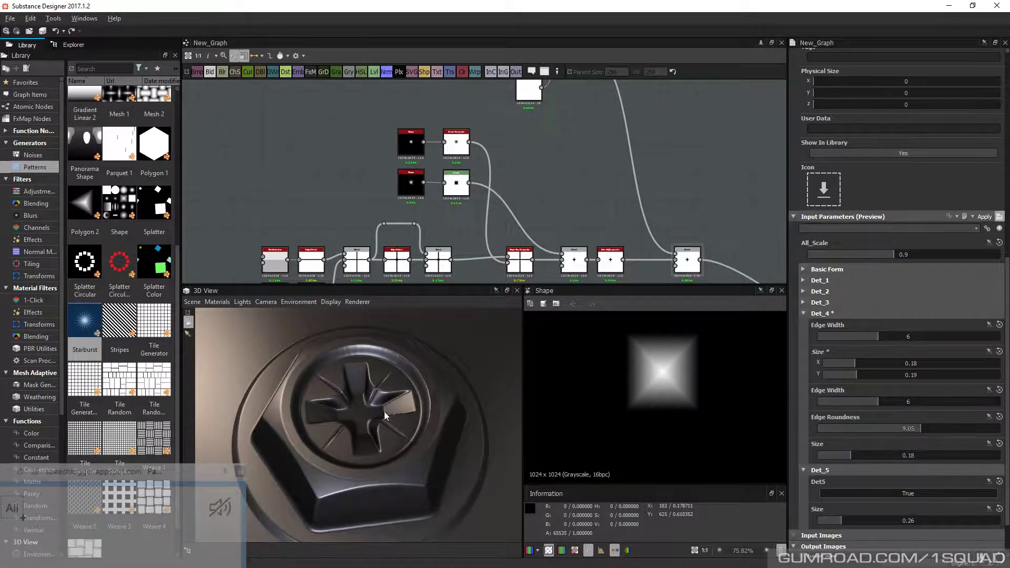
Copy the two-axis Det_4 Size's X value into Y so that Y is 0.18
{"action": "left_click_drag", "start_coordinate": [384, 411], "coordinate": [377, 431]}
{"action": "left_click", "coordinate": [927, 363]}
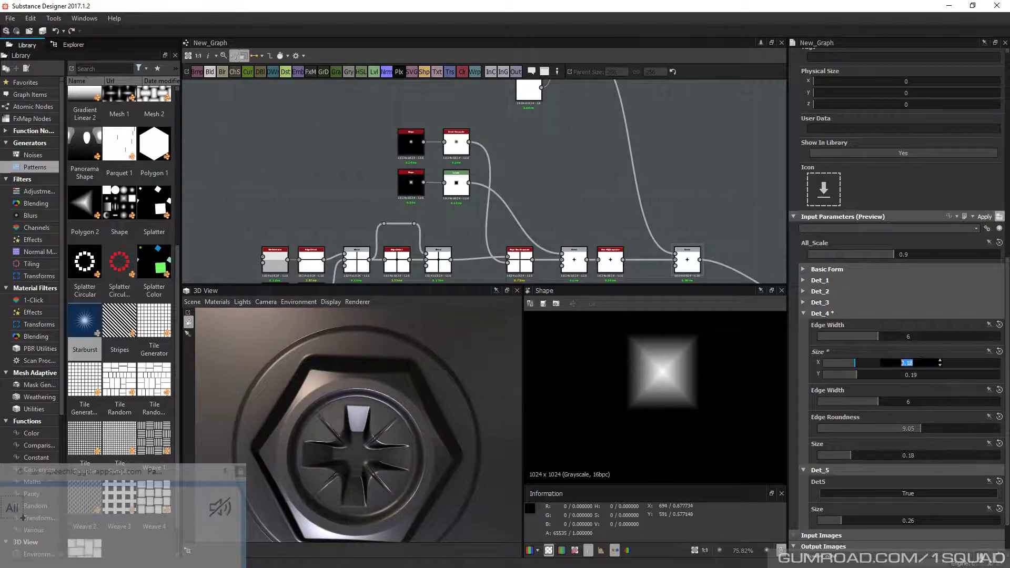
{"action": "key", "text": "ctrl+c"}
{"action": "left_click", "coordinate": [925, 377]}
{"action": "key", "text": "ctrl+v"}
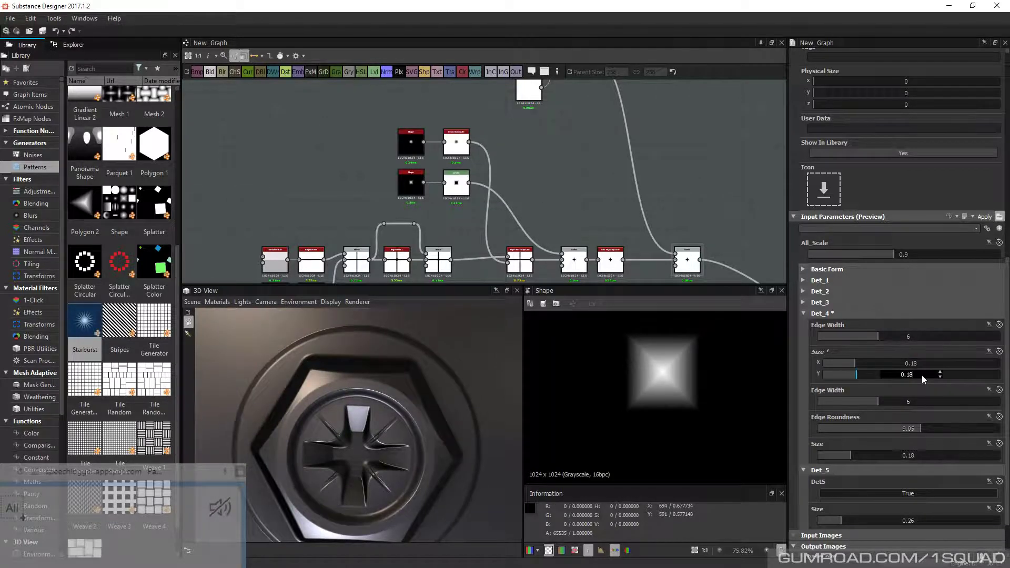
{"action": "key", "text": "Return"}
Test the first Det_4 Edge Width control and relabel that input as Horizontal_width
{"action": "scroll", "coordinate": [825, 338], "scroll_direction": "down", "scroll_amount": 2}
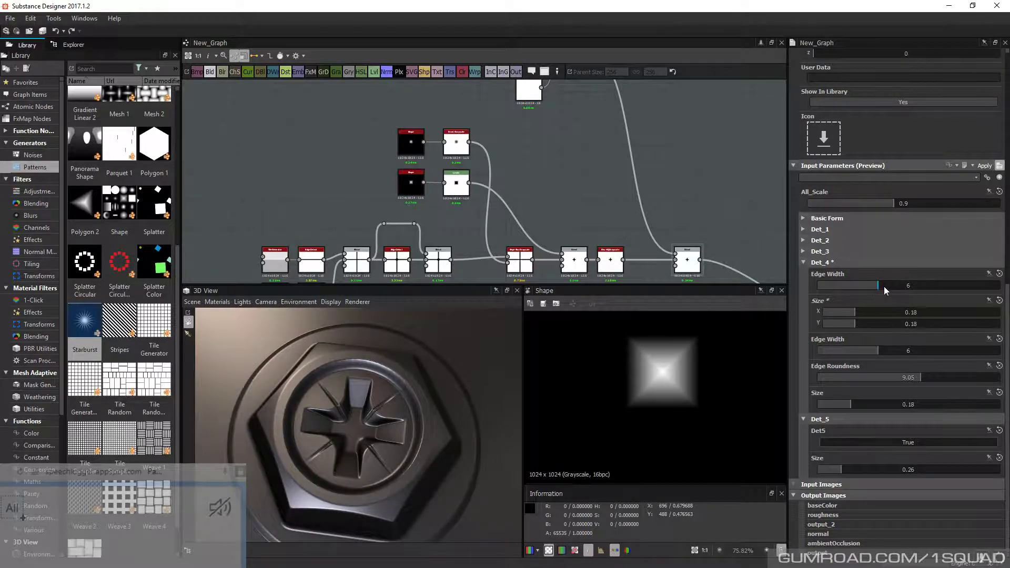
{"action": "left_click_drag", "start_coordinate": [884, 287], "coordinate": [883, 286]}
{"action": "left_click", "coordinate": [827, 273]}
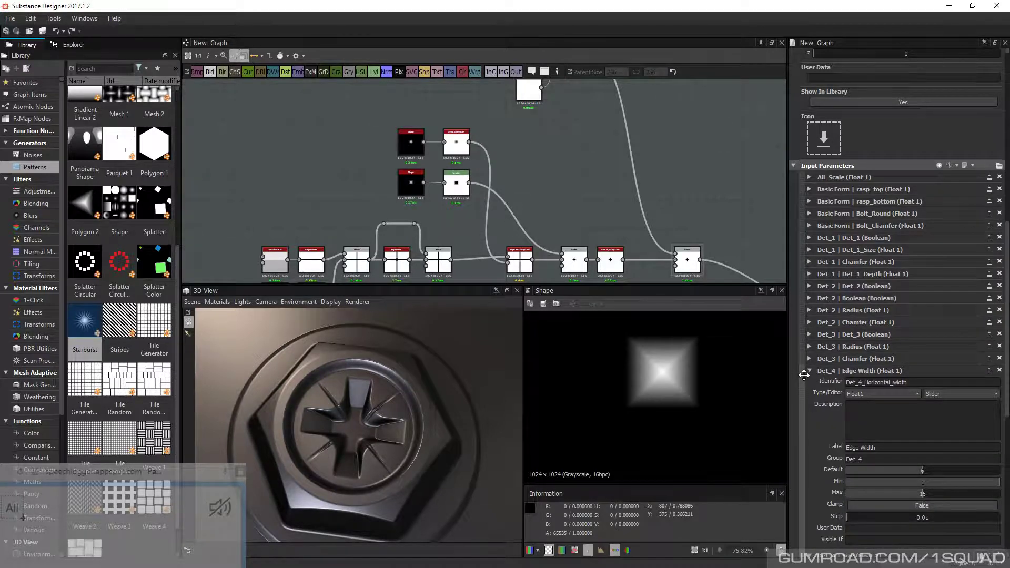
{"action": "left_click_drag", "start_coordinate": [908, 383], "coordinate": [865, 383]}
{"action": "key", "text": "ctrl+c"}
{"action": "triple_click", "coordinate": [868, 448]}
{"action": "key", "text": "ctrl+v"}
{"action": "left_click", "coordinate": [810, 371]}
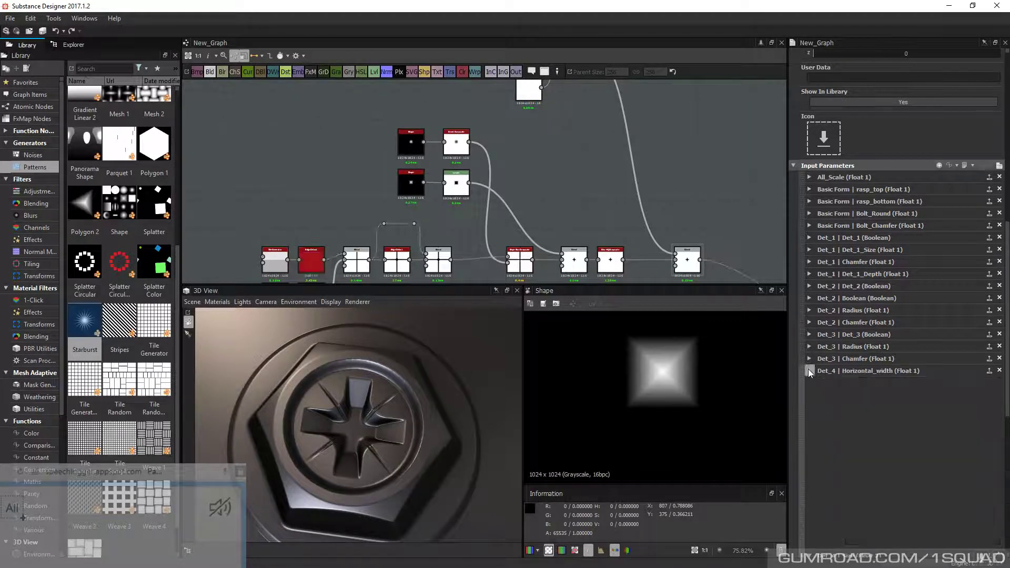
Relabel the Det_4 input with identifier Det_4_vertical_width as Vertical_width
{"action": "left_click", "coordinate": [810, 383]}
{"action": "scroll", "coordinate": [832, 363], "scroll_direction": "down", "scroll_amount": 1}
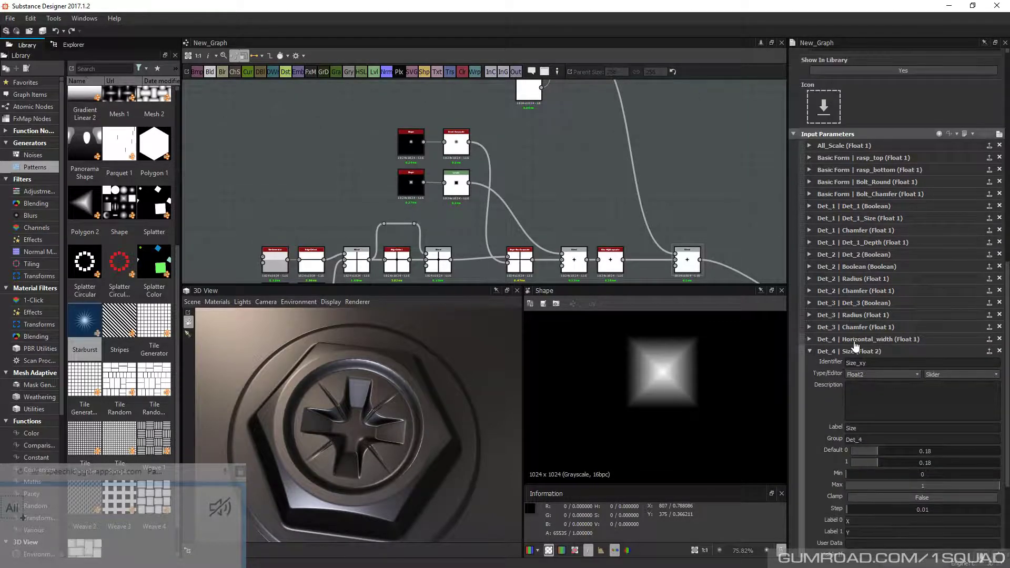
{"action": "left_click", "coordinate": [810, 351]}
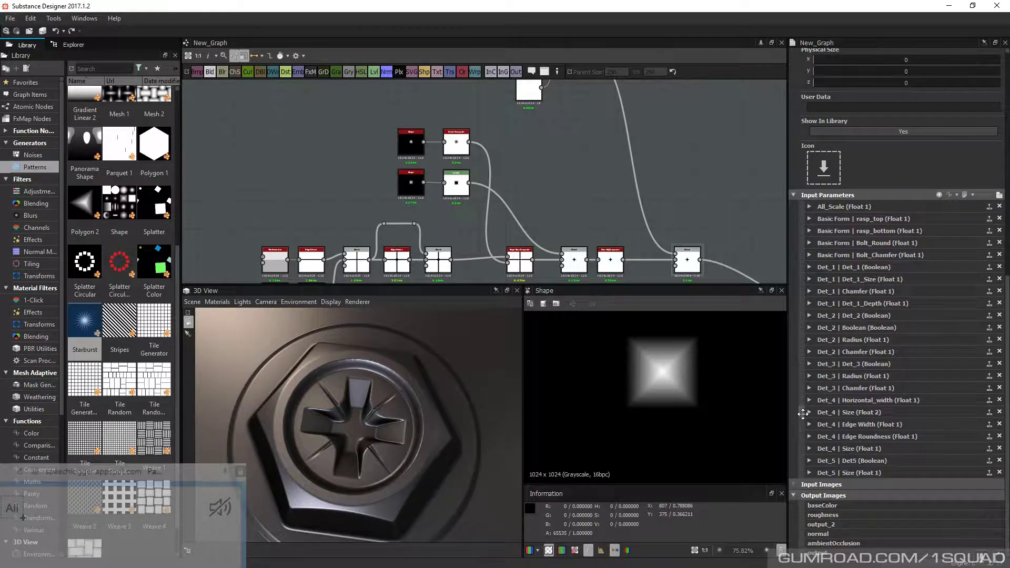
{"action": "left_click_drag", "start_coordinate": [803, 414], "coordinate": [803, 427]}
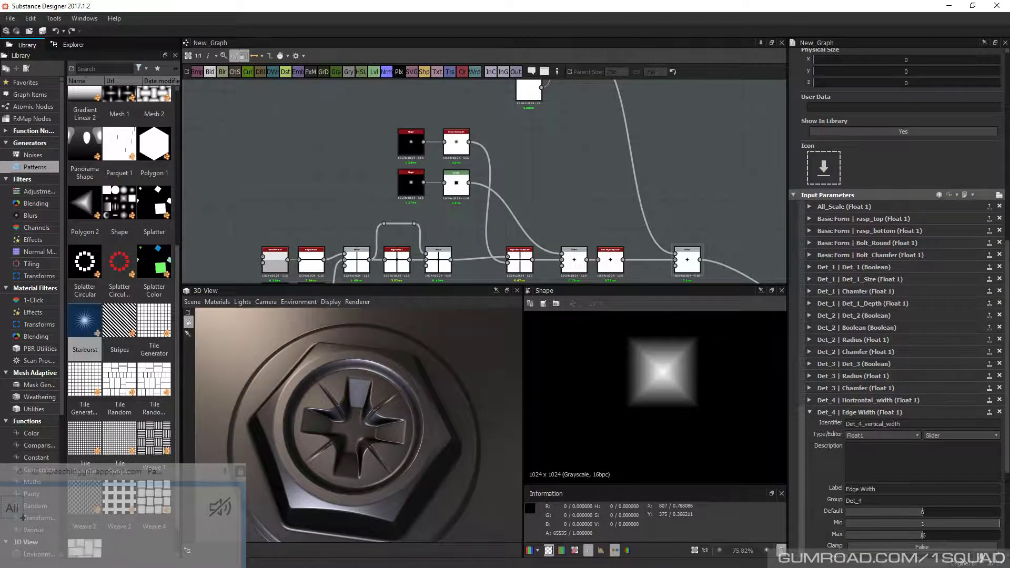
{"action": "left_click_drag", "start_coordinate": [877, 489], "coordinate": [839, 491]}
{"action": "type", "text": "vertical_width"}
{"action": "key", "text": "Home"}
{"action": "key", "text": "Delete"}
{"action": "type", "text": "V"}
{"action": "left_click", "coordinate": [670, 161]}
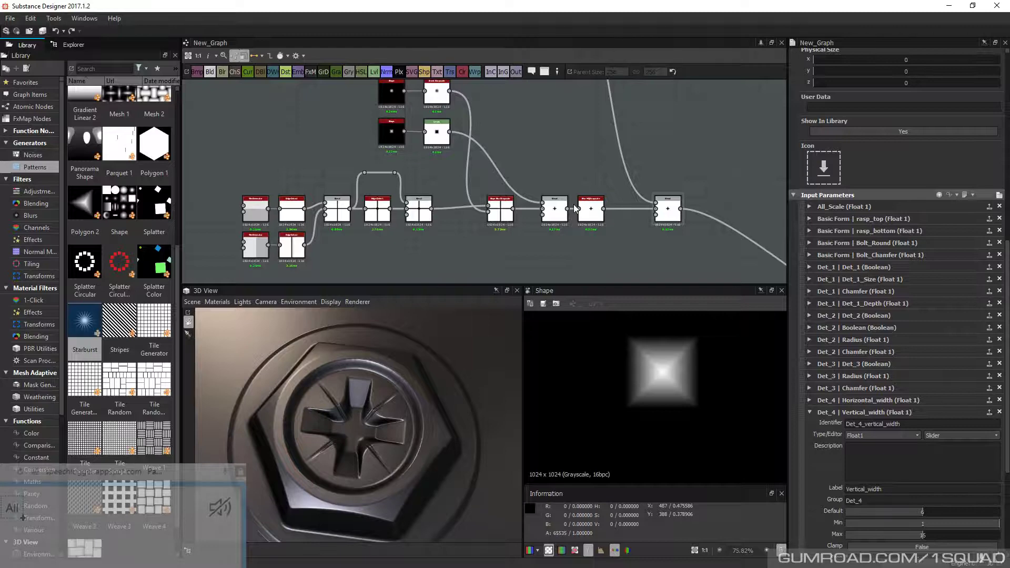
Rearrange the graph by moving the Det_4 cross node chain, the Blend after it, the final Blend and the output nodes
{"action": "scroll", "coordinate": [410, 172], "scroll_direction": "down", "scroll_amount": 1}
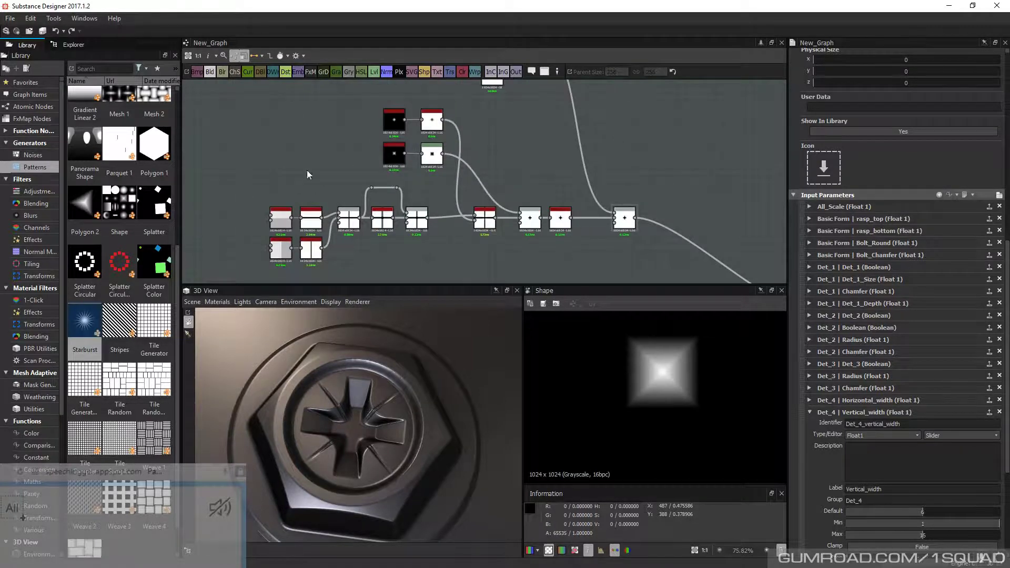
{"action": "left_click_drag", "start_coordinate": [260, 104], "coordinate": [555, 278]}
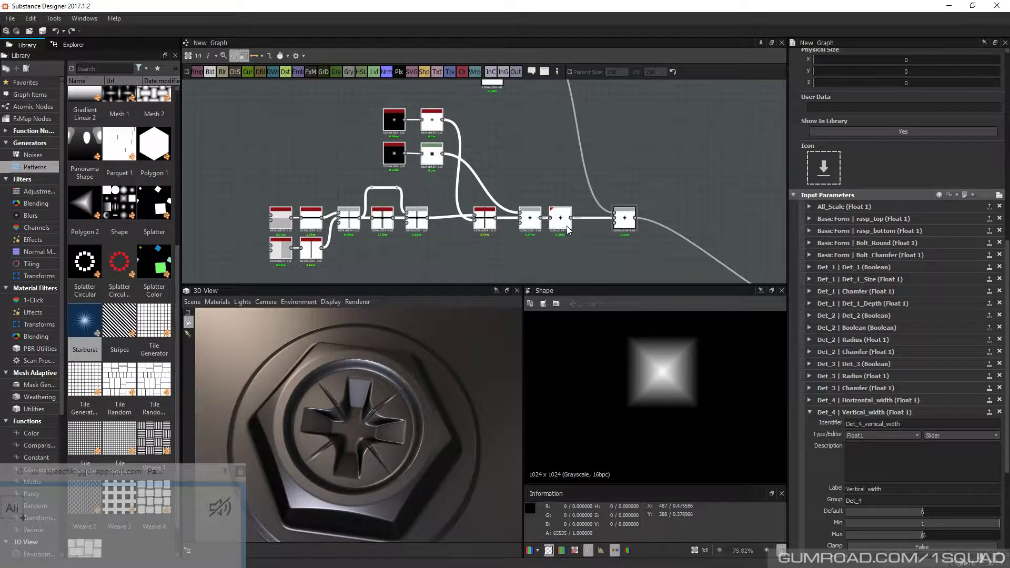
{"action": "left_click_drag", "start_coordinate": [569, 230], "coordinate": [487, 218]}
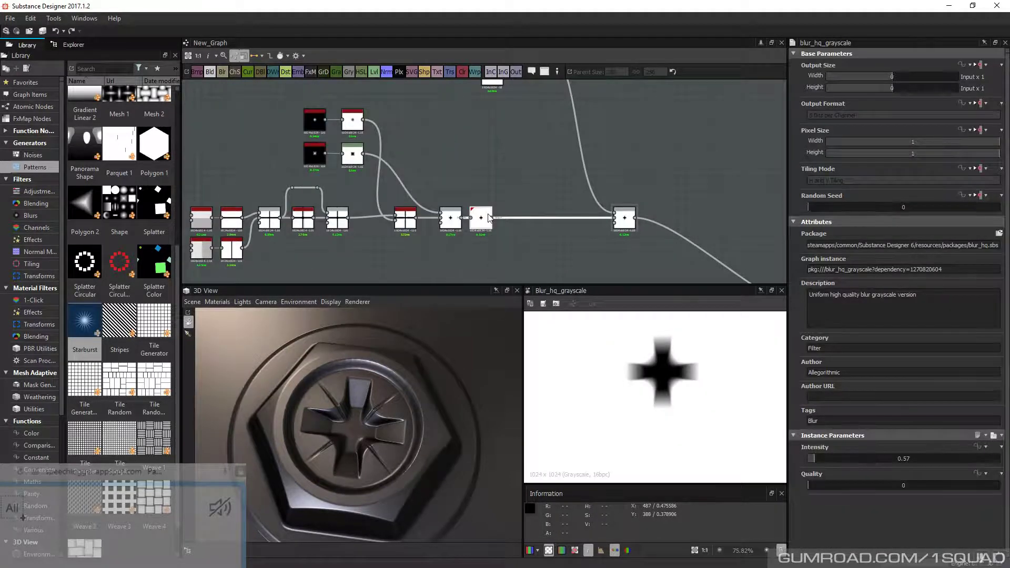
{"action": "scroll", "coordinate": [488, 218], "scroll_direction": "down", "scroll_amount": 1}
{"action": "middle_click_drag", "start_coordinate": [488, 218], "coordinate": [324, 138]}
{"action": "left_click_drag", "start_coordinate": [566, 209], "coordinate": [547, 206]}
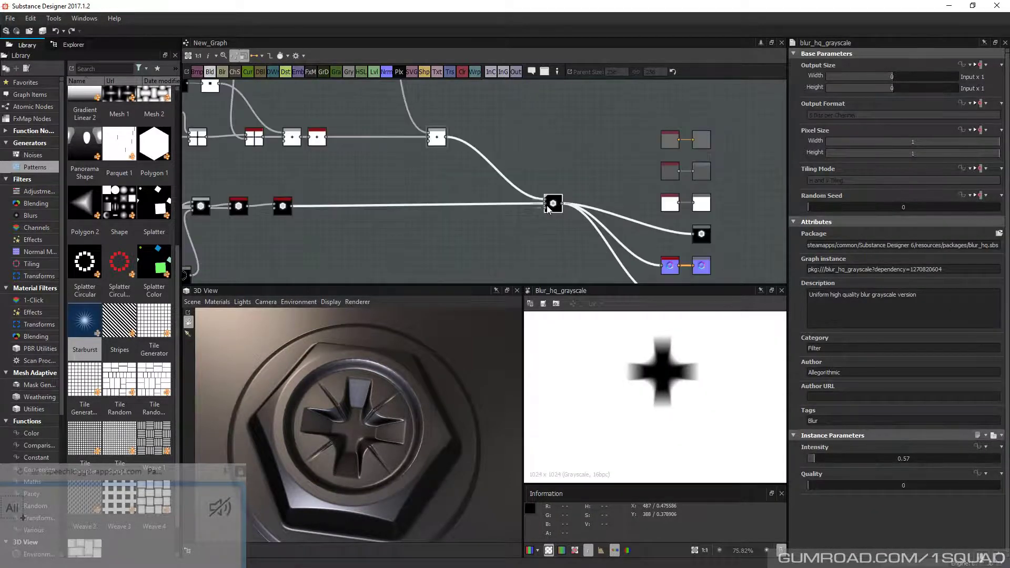
{"action": "scroll", "coordinate": [547, 206], "scroll_direction": "down", "scroll_amount": 2}
{"action": "left_click_drag", "start_coordinate": [669, 233], "coordinate": [577, 227]}
{"action": "left_click_drag", "start_coordinate": [496, 152], "coordinate": [485, 152]}
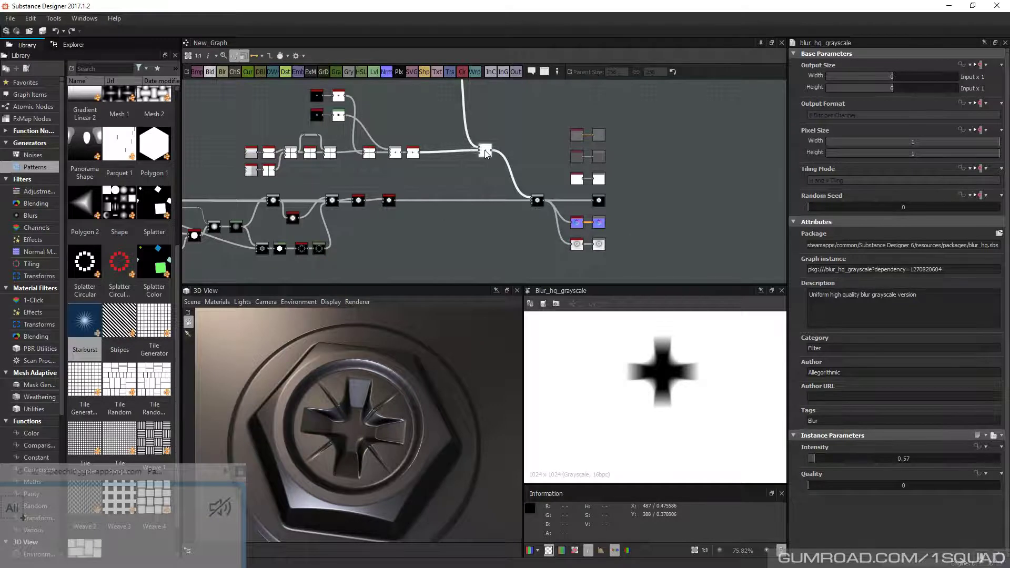
{"action": "left_click", "coordinate": [451, 245]}
Switch the graph's input parameters to preview and inspect the bolt head's recess in the 3D view
{"action": "middle_click_drag", "start_coordinate": [444, 171], "coordinate": [470, 181]}
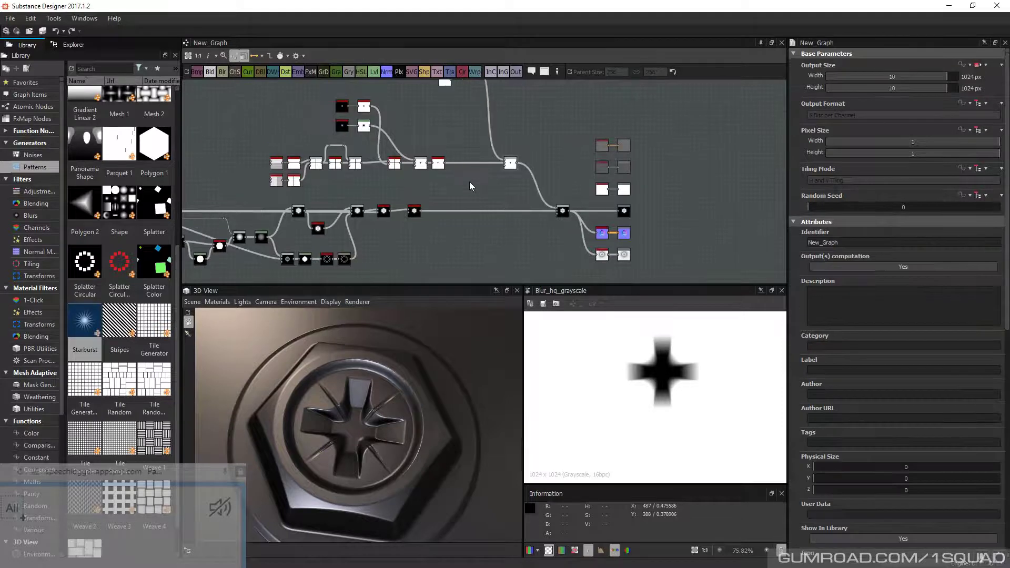
{"action": "scroll", "coordinate": [900, 316], "scroll_direction": "down", "scroll_amount": 2}
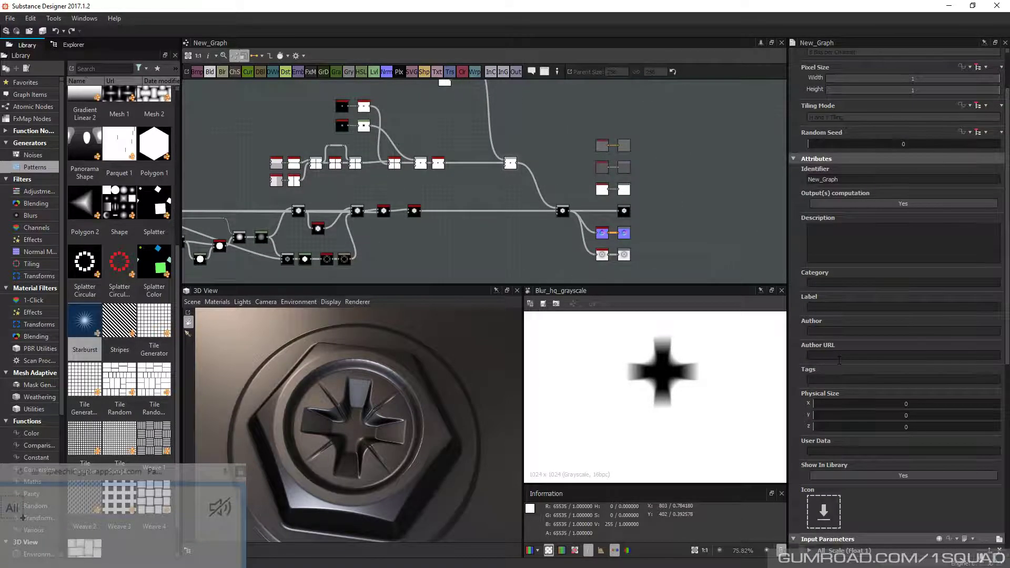
{"action": "scroll", "coordinate": [848, 379], "scroll_direction": "down", "scroll_amount": 5}
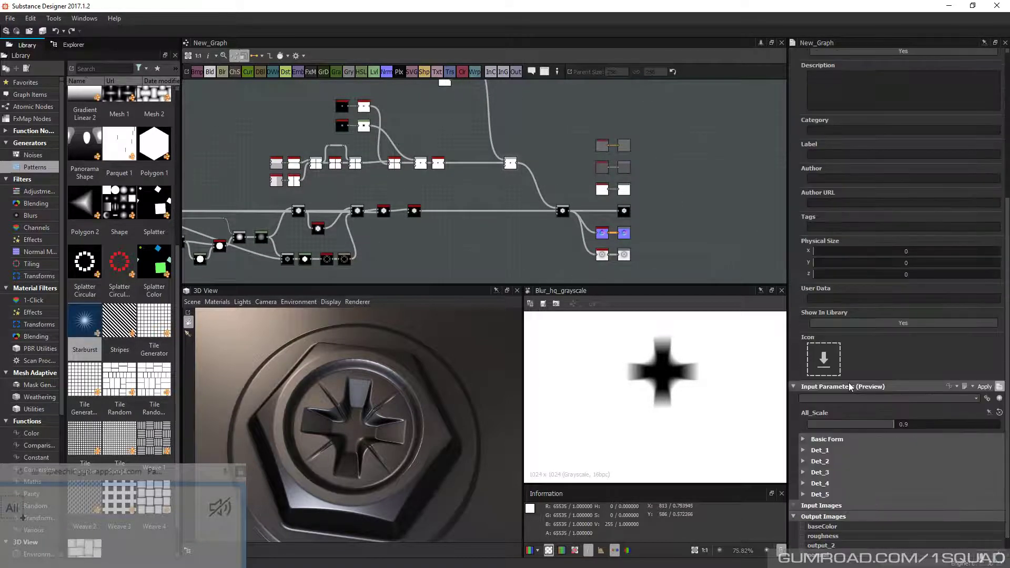
{"action": "scroll", "coordinate": [850, 387], "scroll_direction": "down", "scroll_amount": 1}
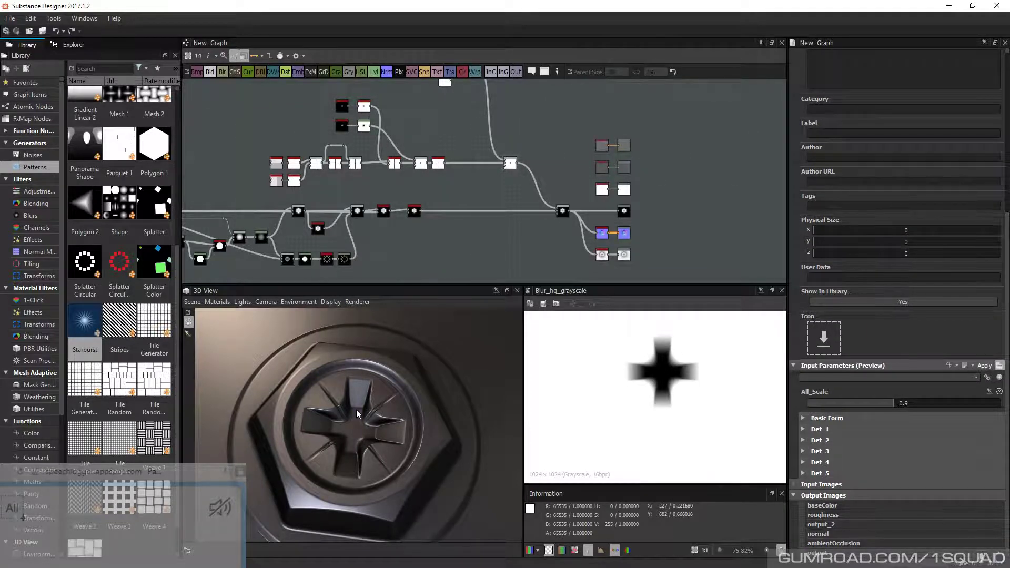
{"action": "left_click_drag", "start_coordinate": [356, 410], "coordinate": [385, 389]}
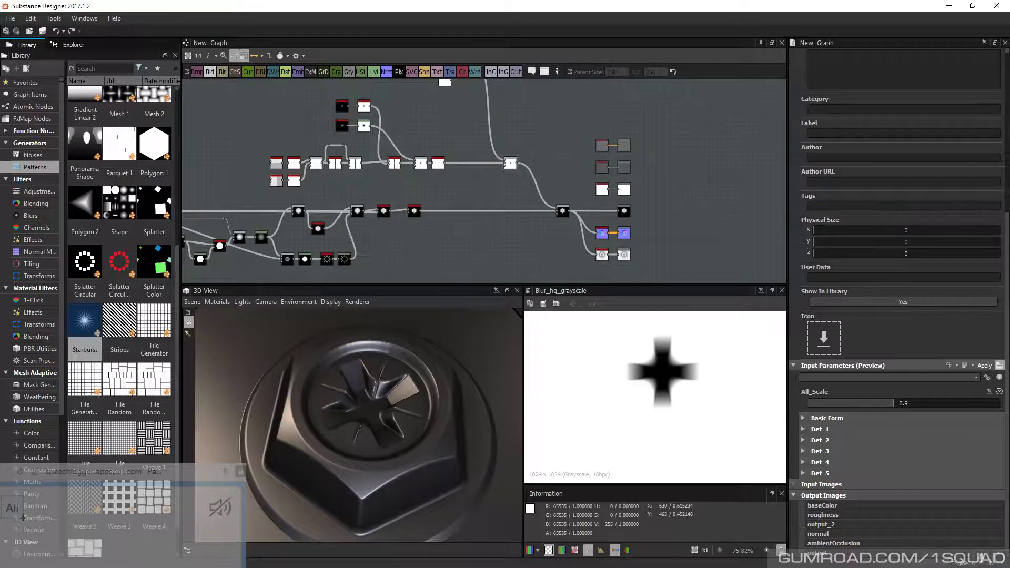
Switch to the reference image board and examine the screw head recess shapes, especially the hex, slotted and cross heads
{"action": "key", "text": "alt+Tab"}
{"action": "right_click_drag", "start_coordinate": [583, 152], "coordinate": [634, 161]}
{"action": "scroll", "coordinate": [637, 161], "scroll_direction": "down", "scroll_amount": 1}
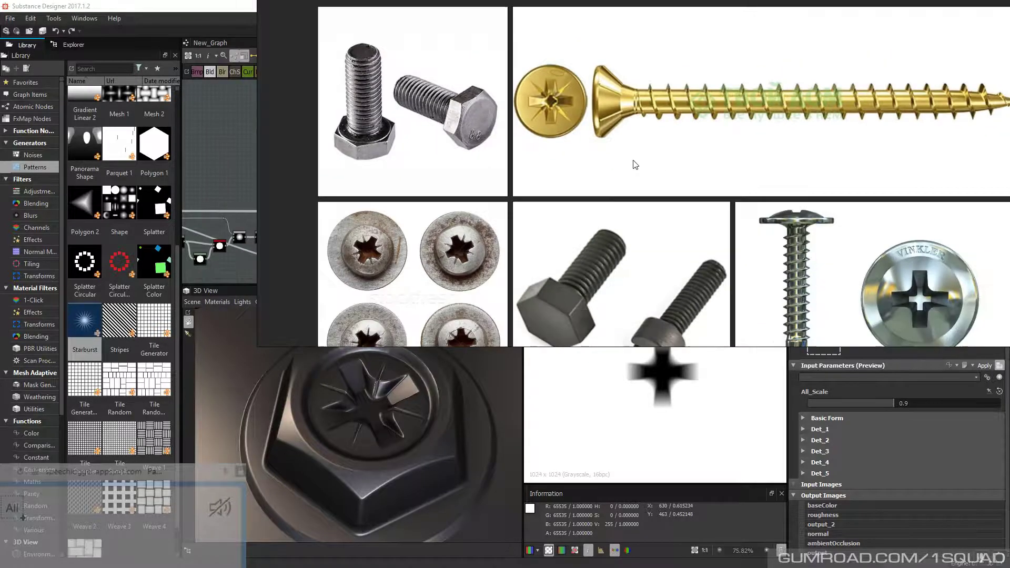
{"action": "scroll", "coordinate": [634, 160], "scroll_direction": "down", "scroll_amount": 5}
{"action": "middle_click_drag", "start_coordinate": [553, 304], "coordinate": [526, 240]}
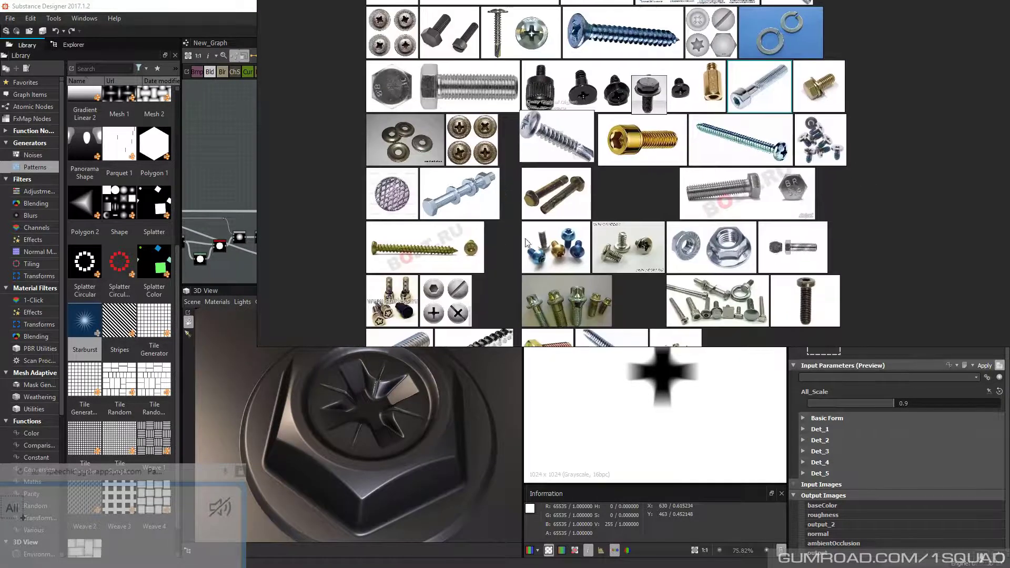
{"action": "middle_click_drag", "start_coordinate": [456, 311], "coordinate": [498, 249]}
{"action": "scroll", "coordinate": [498, 248], "scroll_direction": "up", "scroll_amount": 5}
{"action": "scroll", "coordinate": [498, 248], "scroll_direction": "up", "scroll_amount": 1}
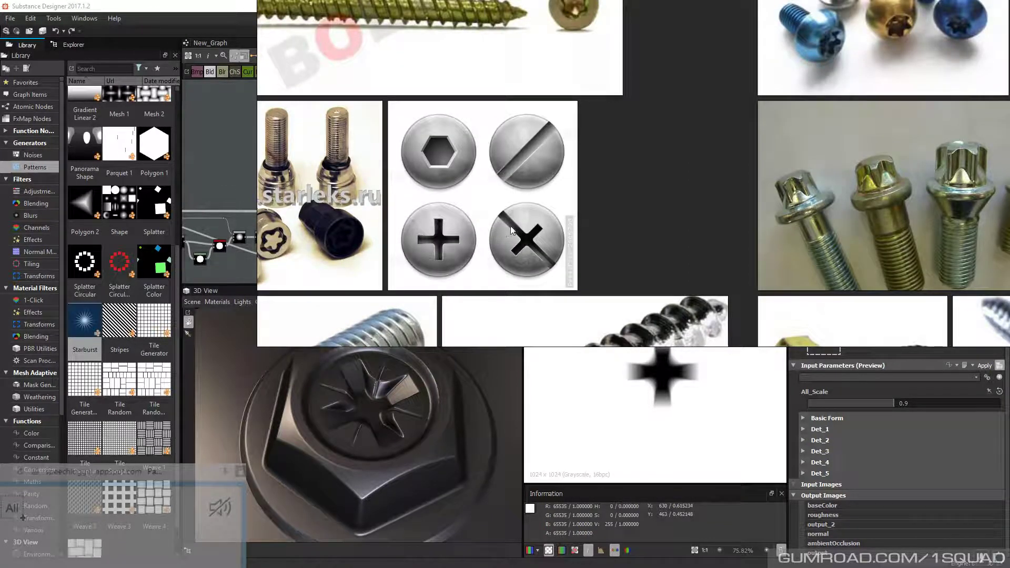
{"action": "middle_click_drag", "start_coordinate": [546, 128], "coordinate": [500, 128]}
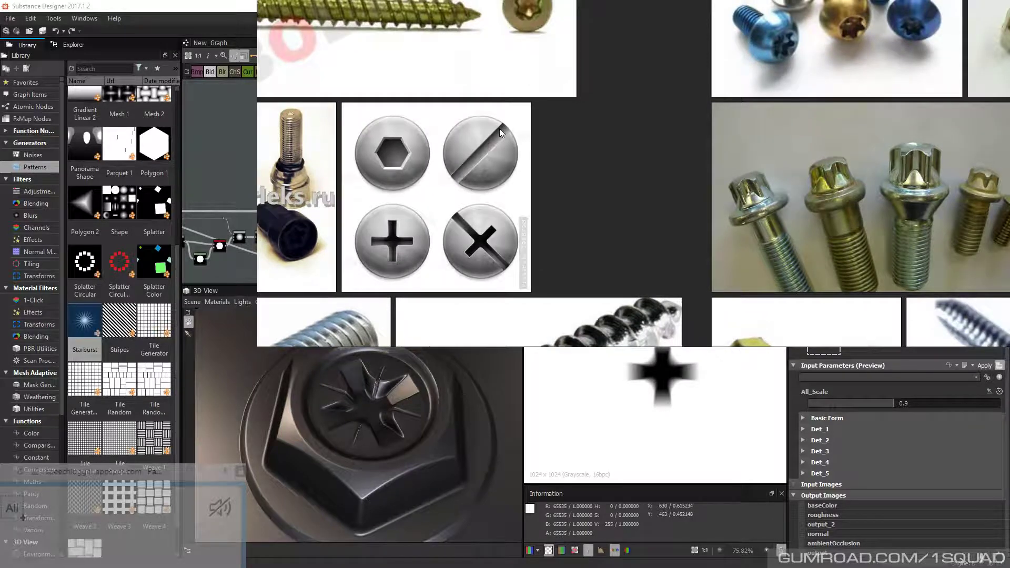
{"action": "middle_click_drag", "start_coordinate": [591, 214], "coordinate": [605, 215]}
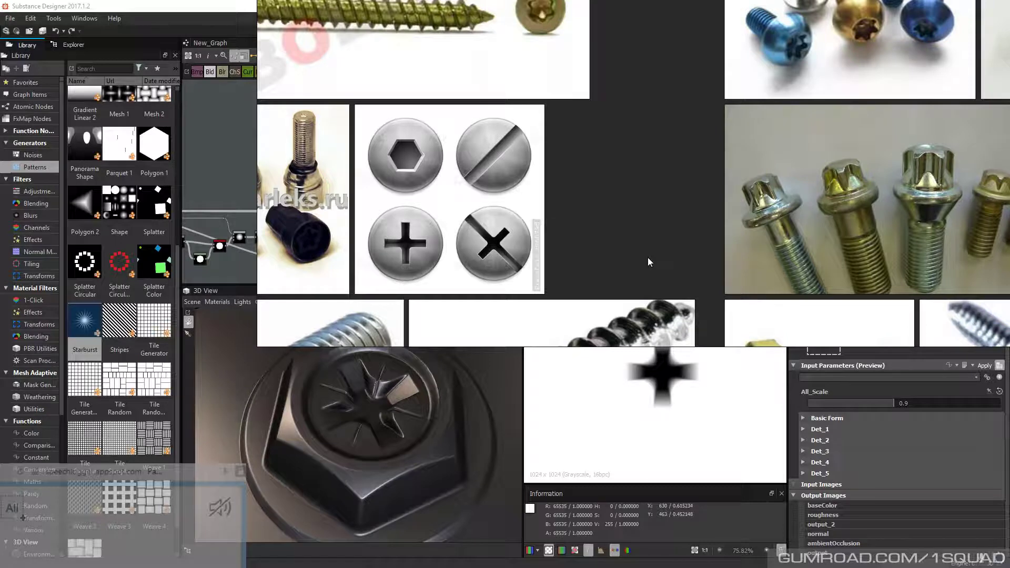
{"action": "middle_click_drag", "start_coordinate": [541, 212], "coordinate": [434, 215]}
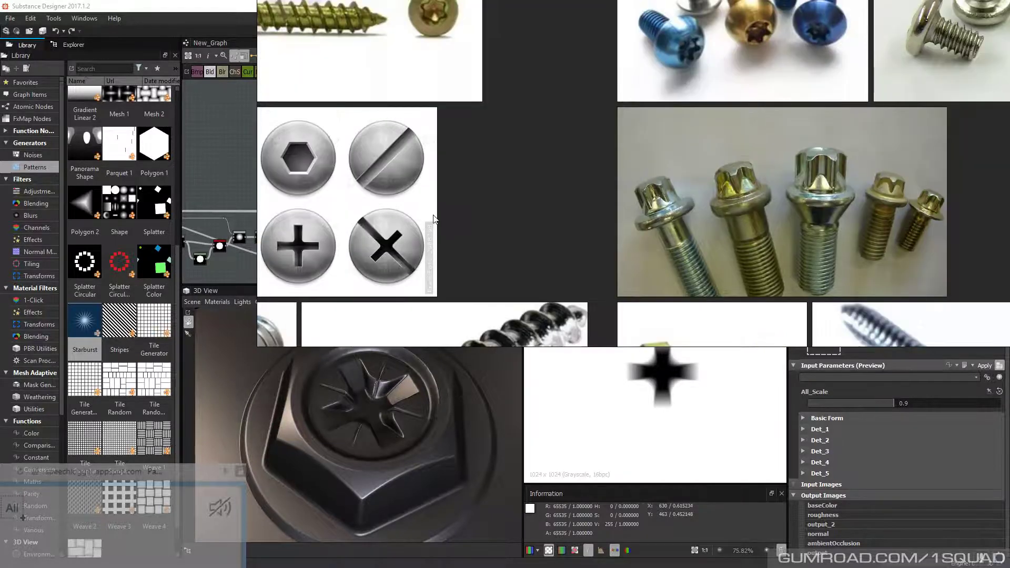
{"action": "key", "text": "alt+Tab"}
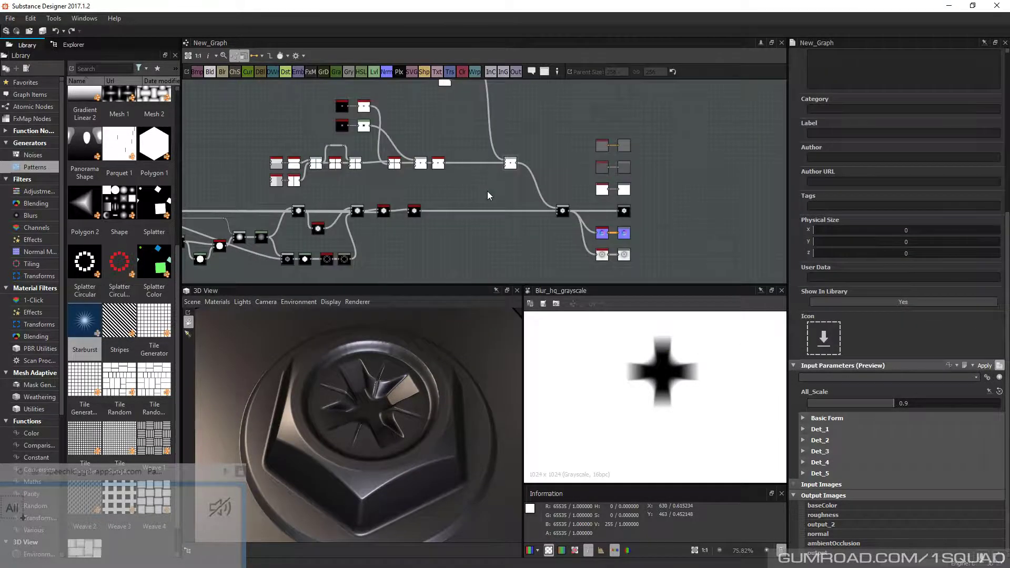
Test the two-axis Det_4 Size in the parameter preview by stretching X to 0.32 and 0.44
{"action": "left_click", "coordinate": [803, 472]}
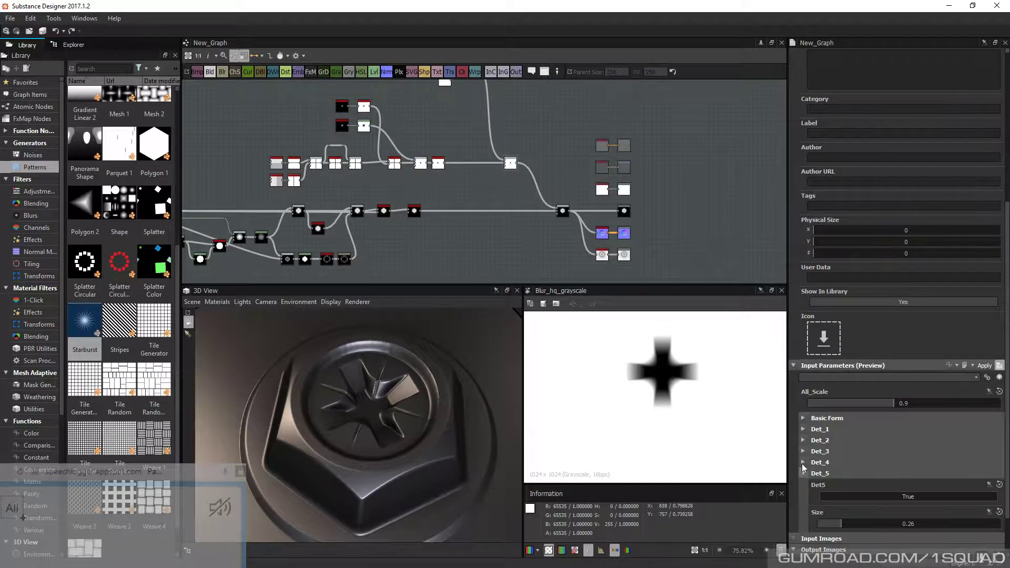
{"action": "left_click", "coordinate": [803, 462]}
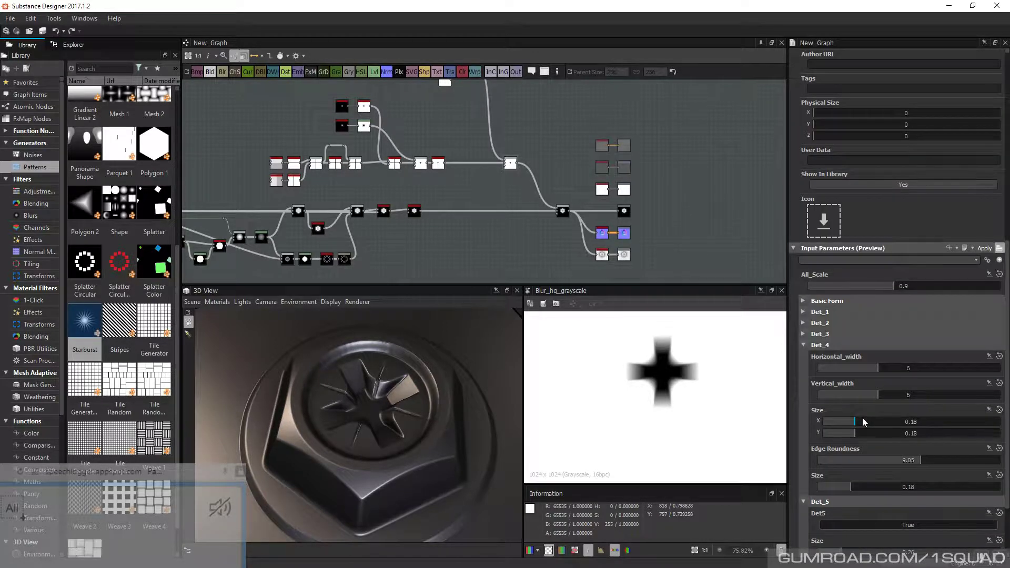
{"action": "mouse_move", "coordinate": [863, 421]}
{"action": "left_mouse_down"}
{"action": "mouse_move", "coordinate": [892, 420]}
{"action": "mouse_move", "coordinate": [880, 420]}
{"action": "left_mouse_up"}
{"action": "left_click_drag", "start_coordinate": [416, 427], "coordinate": [914, 461]}
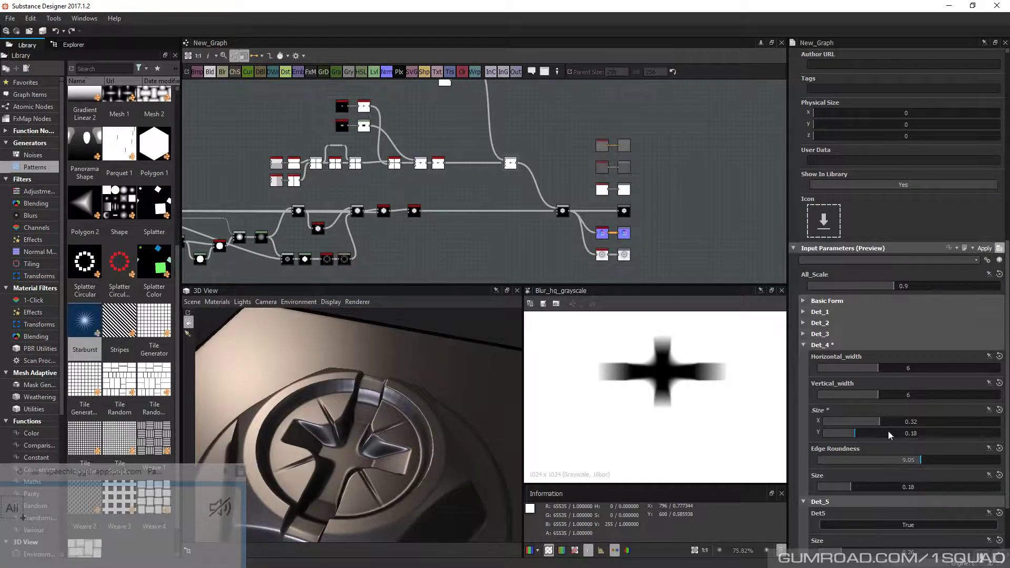
{"action": "left_click_drag", "start_coordinate": [895, 421], "coordinate": [901, 421]}
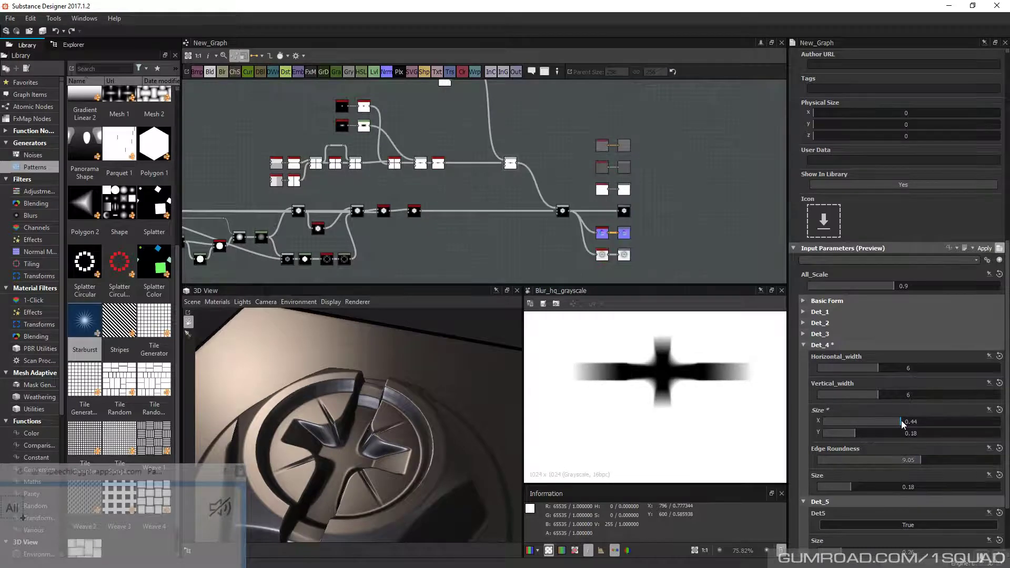
{"action": "left_click_drag", "start_coordinate": [505, 416], "coordinate": [427, 388]}
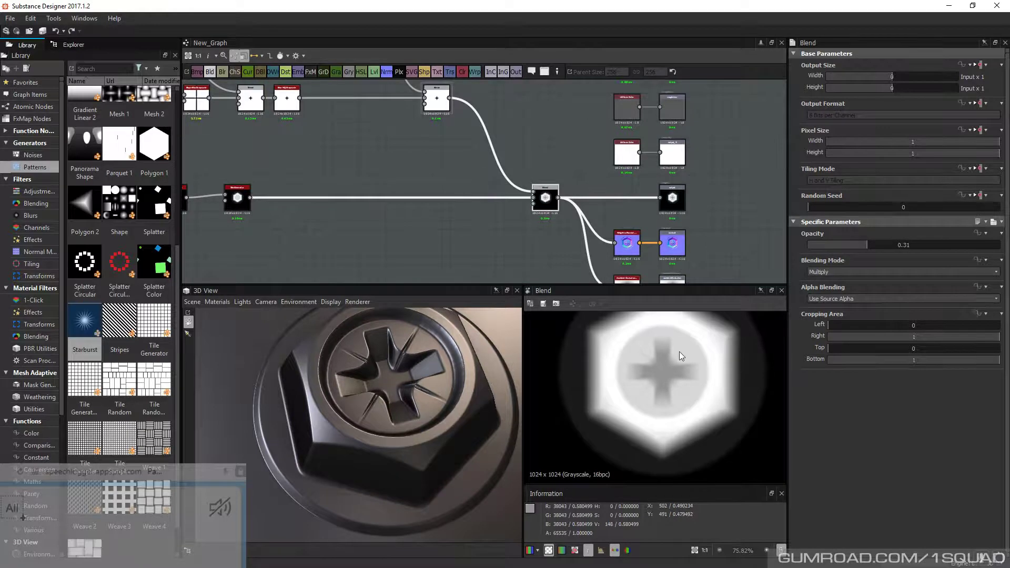
Set the final Blend node's alpha blending to Ignore Alpha and its blending mode to Min (Darken)
{"action": "left_click", "coordinate": [828, 299]}
{"action": "left_click", "coordinate": [828, 315]}
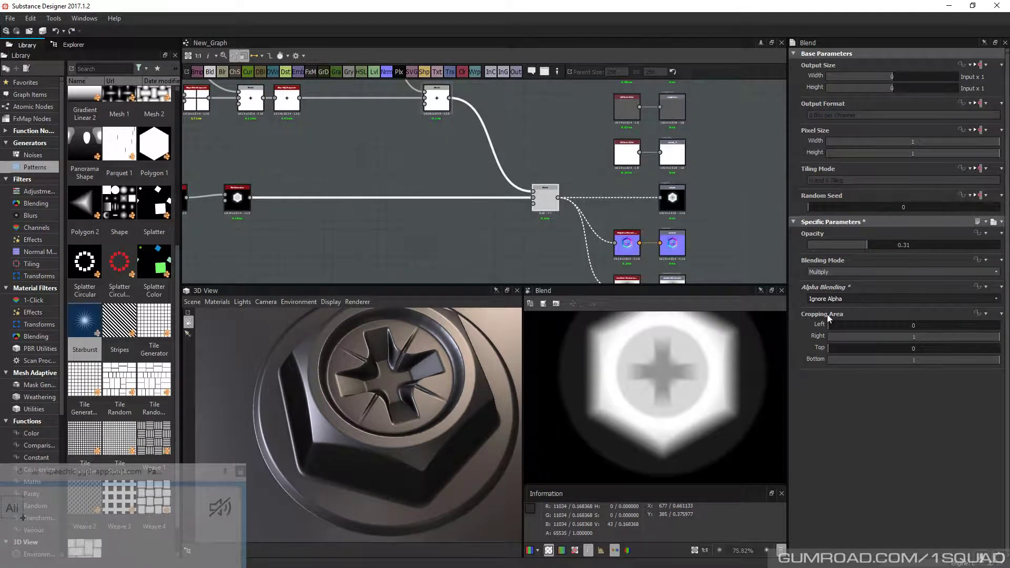
{"action": "middle_click_drag", "start_coordinate": [545, 202], "coordinate": [542, 249]}
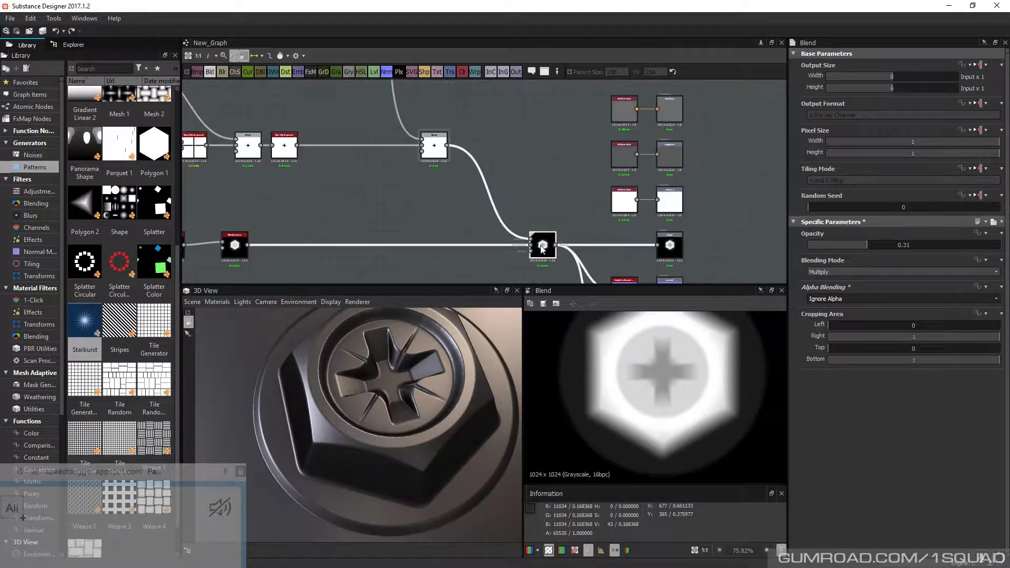
{"action": "left_click", "coordinate": [842, 272]}
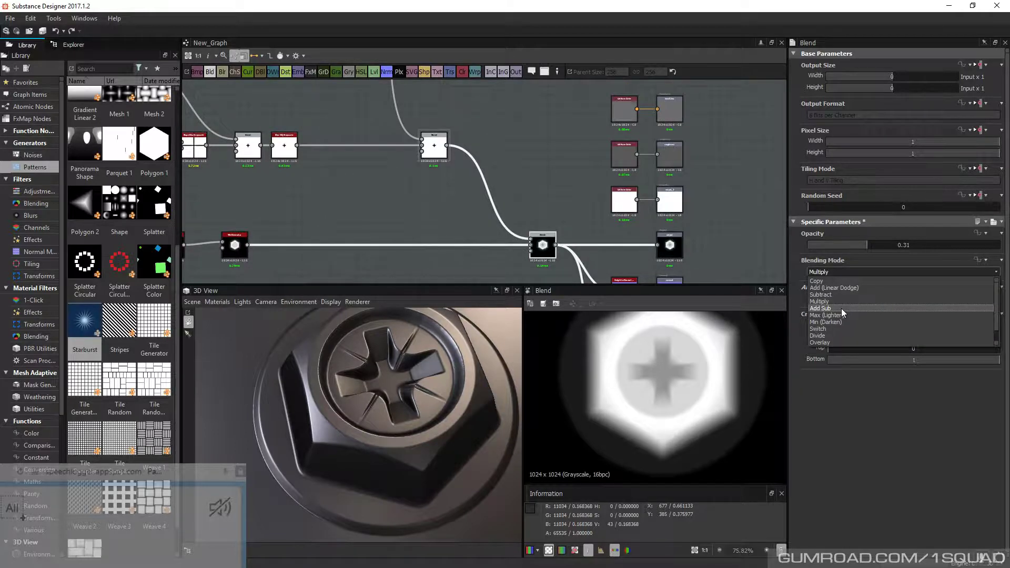
{"action": "left_click", "coordinate": [841, 322]}
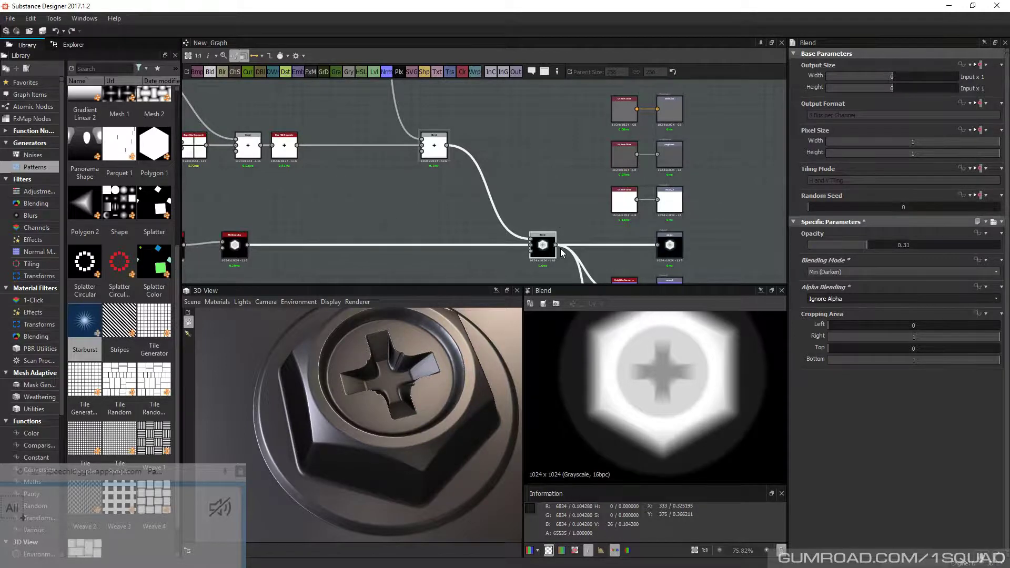
{"action": "left_click_drag", "start_coordinate": [406, 349], "coordinate": [384, 356]}
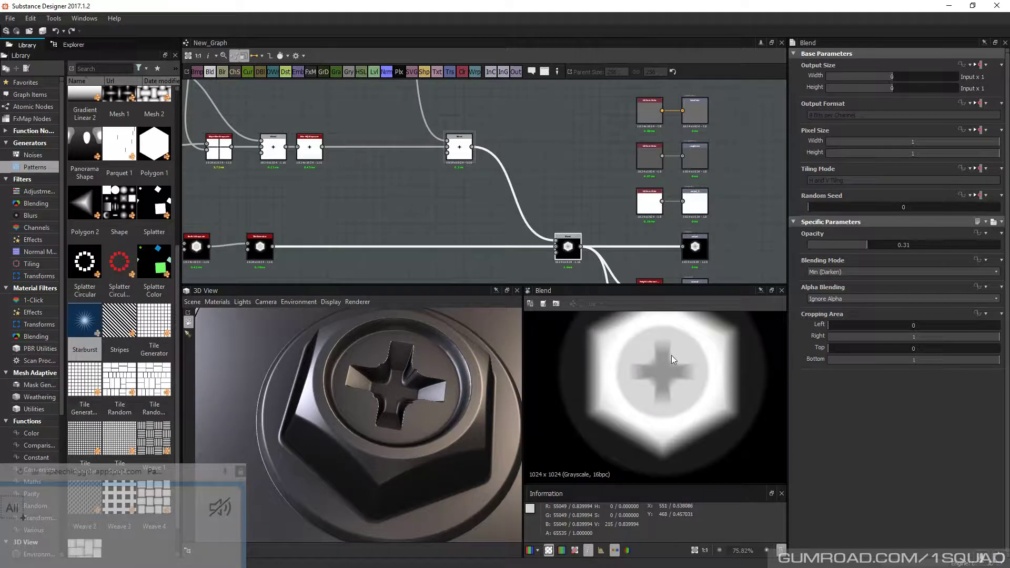
Insert a Levels node between the cross recess's Multiply Blend and the final Blend
{"action": "left_click", "coordinate": [266, 246]}
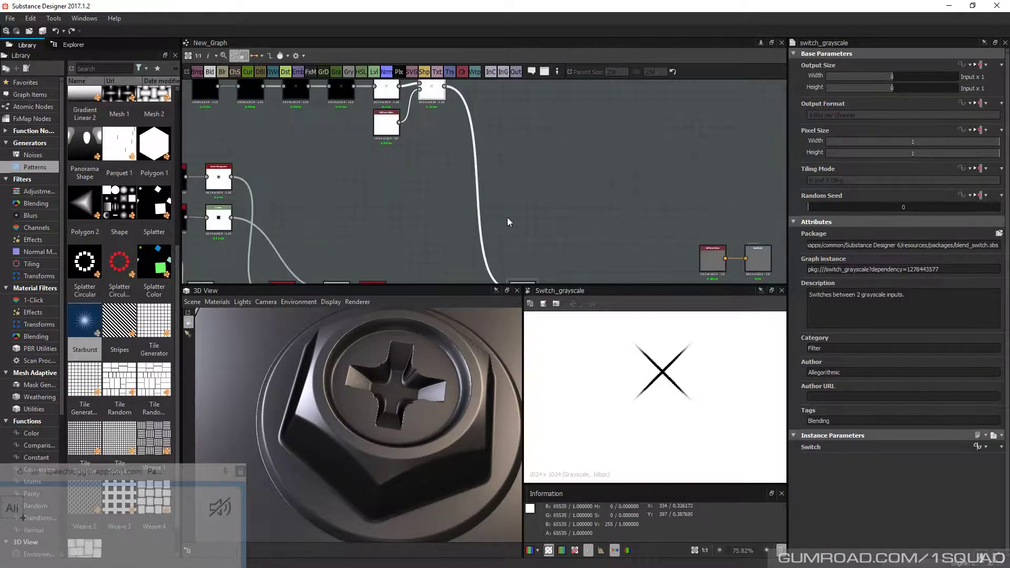
{"action": "middle_click_drag", "start_coordinate": [508, 221], "coordinate": [488, 141]}
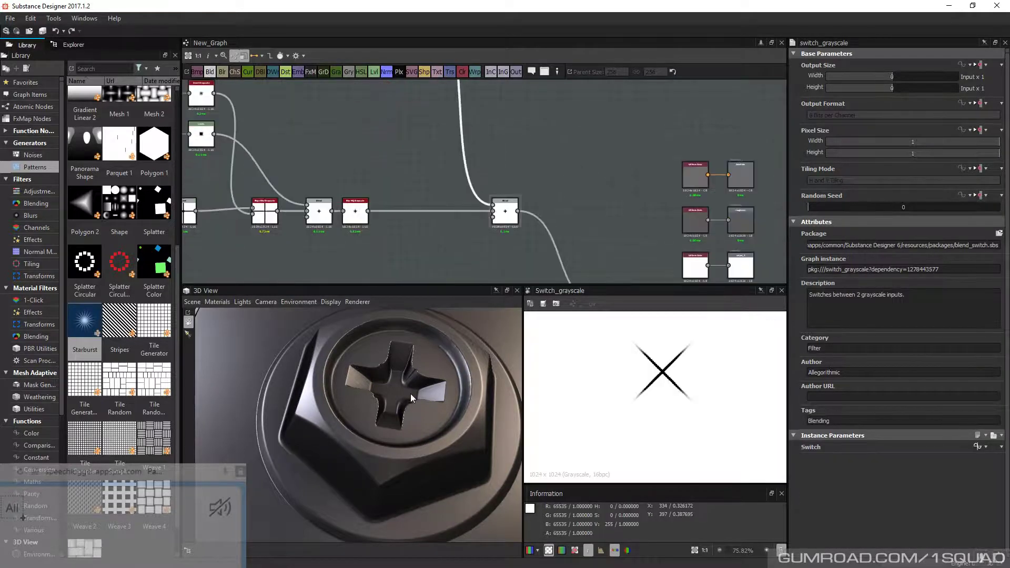
{"action": "double_click", "coordinate": [508, 219]}
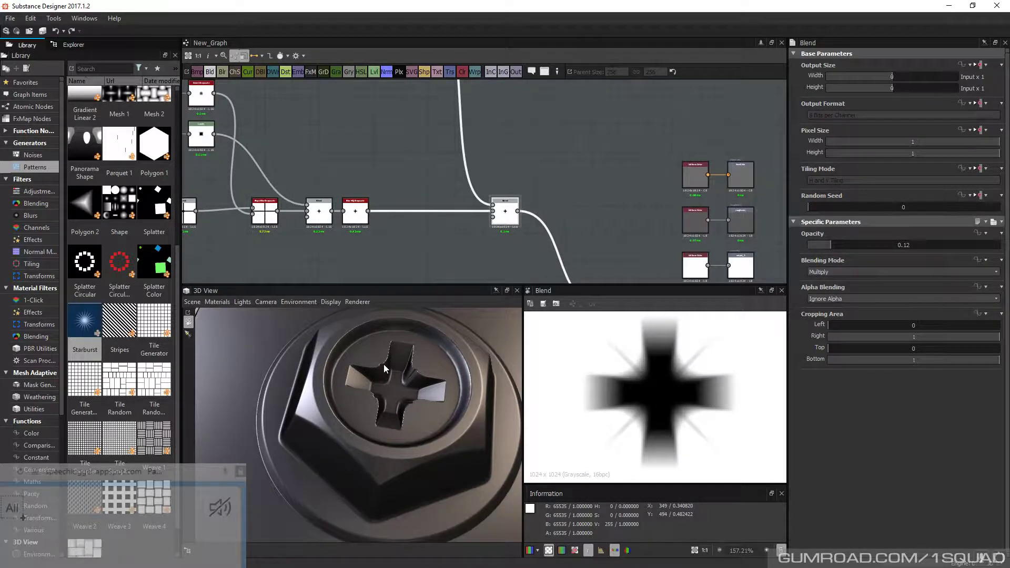
{"action": "key", "text": "space"}
{"action": "type", "text": "lev"}
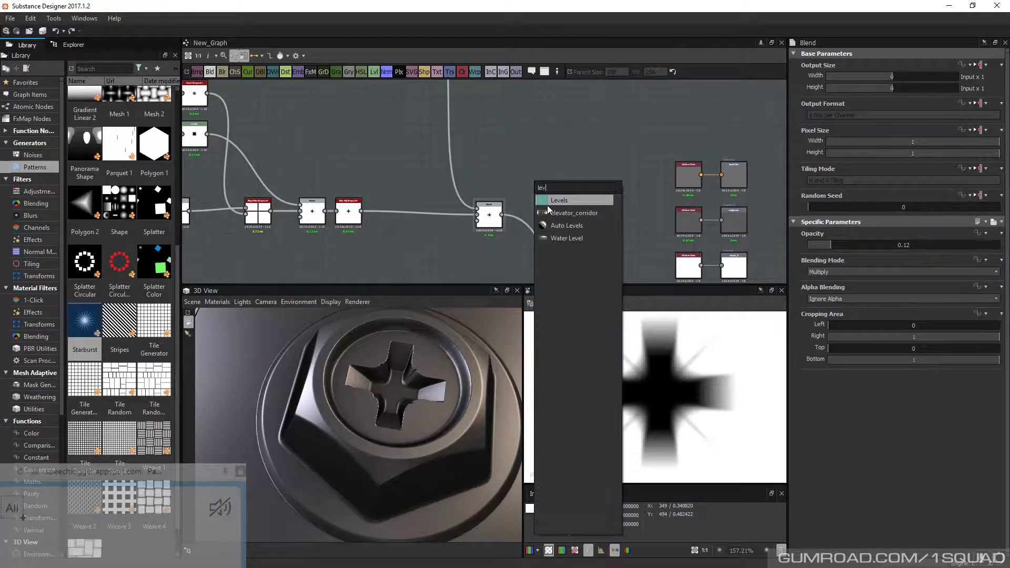
{"action": "left_click", "coordinate": [547, 206]}
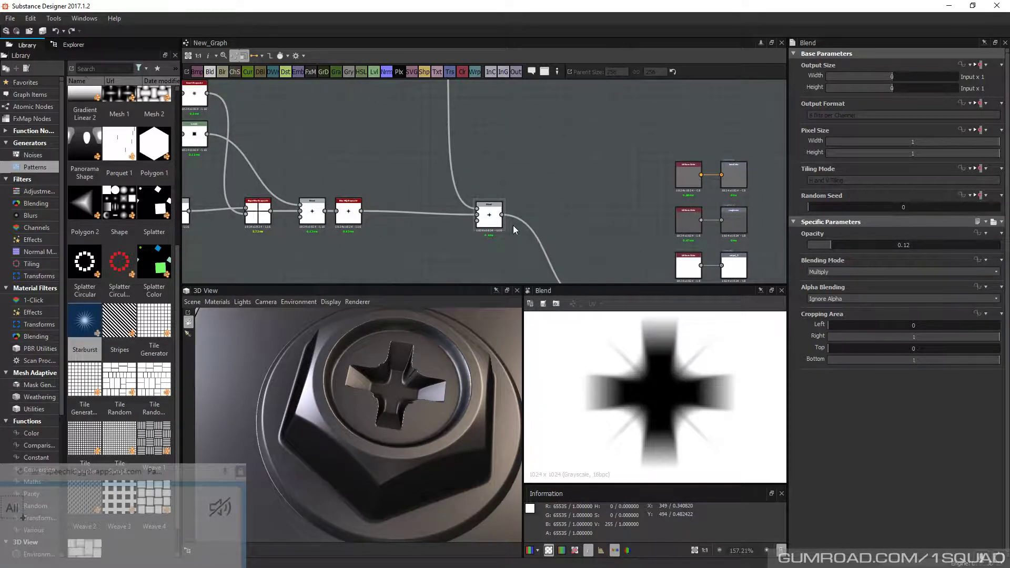
{"action": "left_click_drag", "start_coordinate": [533, 189], "coordinate": [536, 213]}
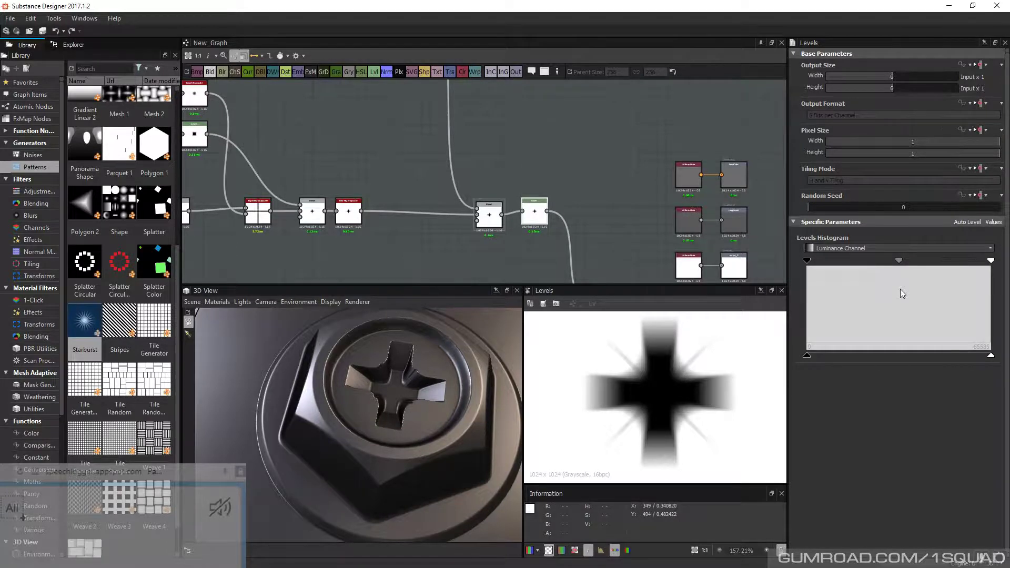
Lower the new Levels node's output white point to about 0.81 and examine the recess mask
{"action": "mouse_move", "coordinate": [991, 356]}
{"action": "left_mouse_down"}
{"action": "mouse_move", "coordinate": [936, 357]}
{"action": "mouse_move", "coordinate": [973, 357]}
{"action": "left_mouse_up"}
{"action": "left_click_drag", "start_coordinate": [991, 355], "coordinate": [956, 348]}
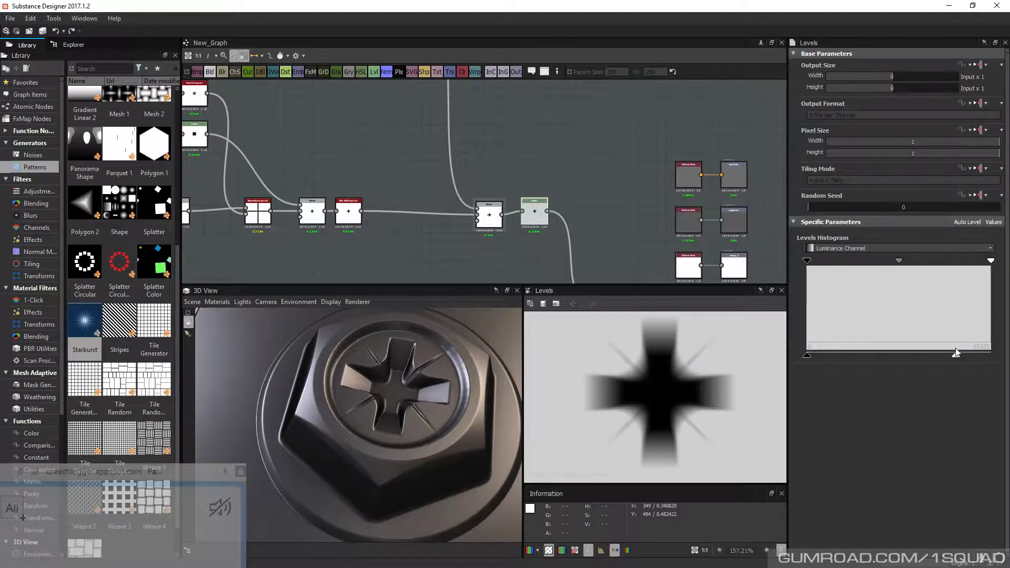
{"action": "scroll", "coordinate": [620, 379], "scroll_direction": "down", "scroll_amount": 3}
{"action": "scroll", "coordinate": [619, 402], "scroll_direction": "up", "scroll_amount": 4}
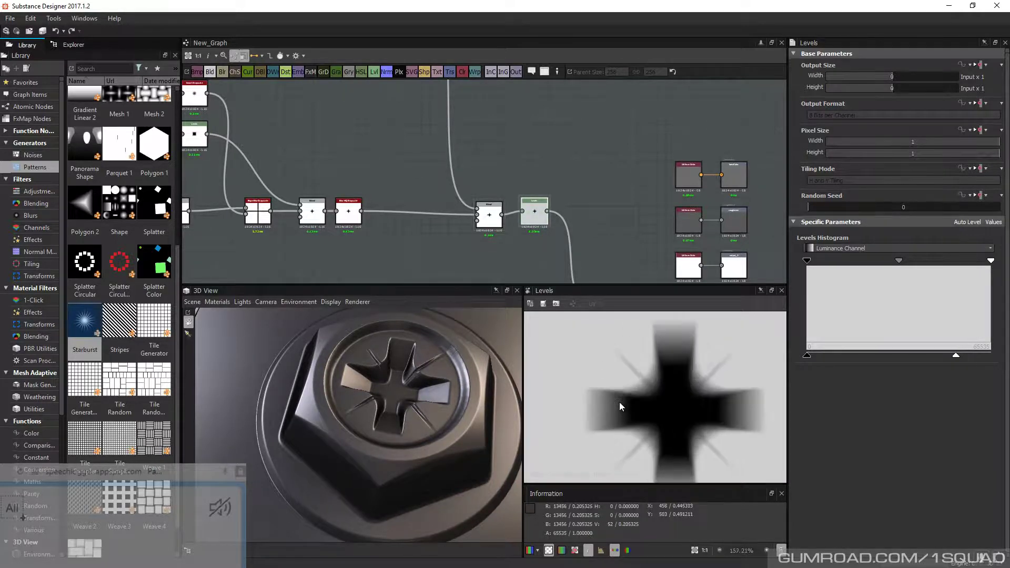
{"action": "middle_click_drag", "start_coordinate": [655, 327], "coordinate": [652, 367]}
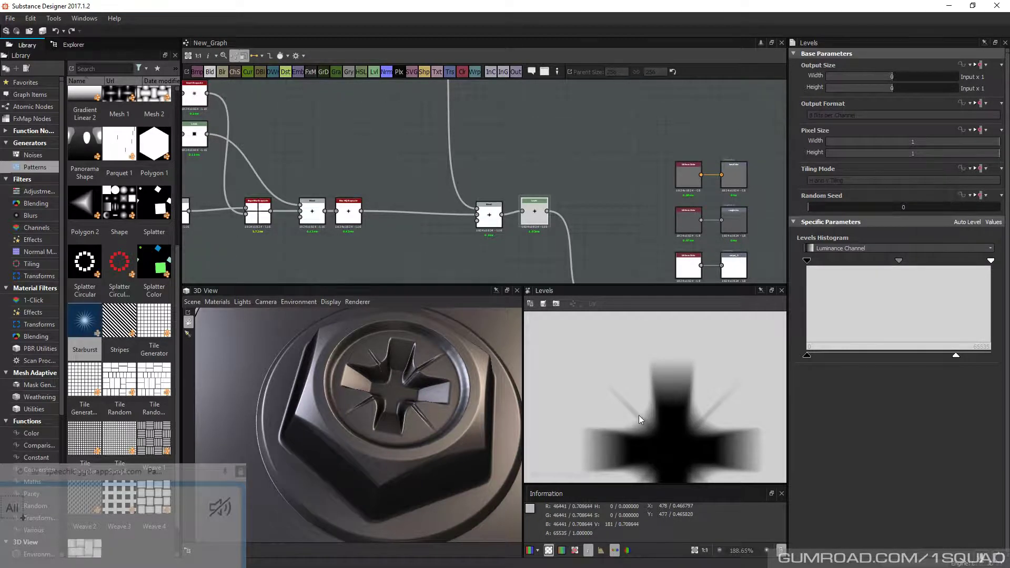
{"action": "scroll", "coordinate": [639, 415], "scroll_direction": "down", "scroll_amount": 5}
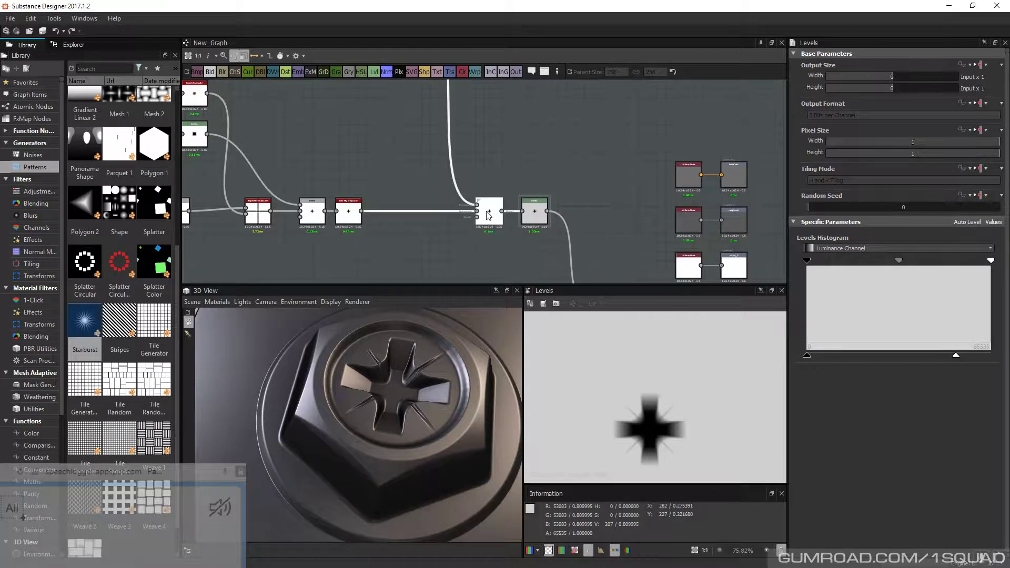
Add an unconnected Blend node above the Levels node and make room beside it for another node
{"action": "left_click_drag", "start_coordinate": [487, 212], "coordinate": [478, 212]}
{"action": "key", "text": "space"}
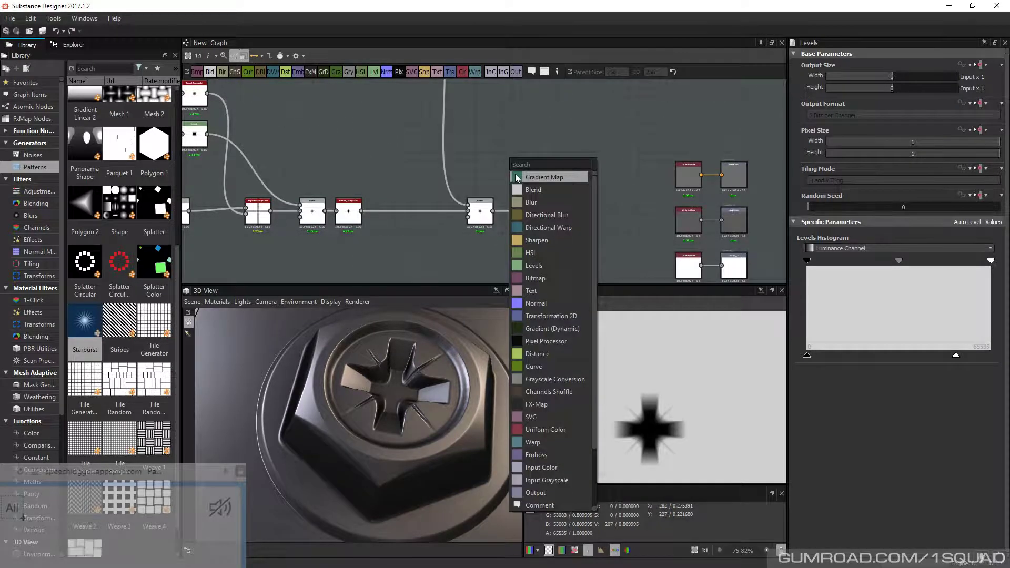
{"action": "left_click", "coordinate": [533, 189]}
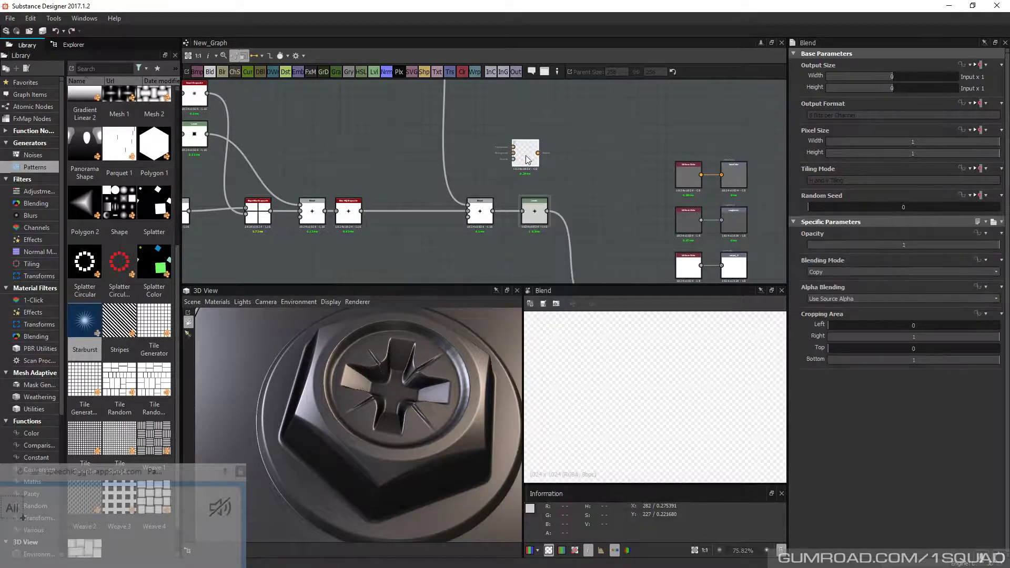
{"action": "left_click", "coordinate": [480, 211]}
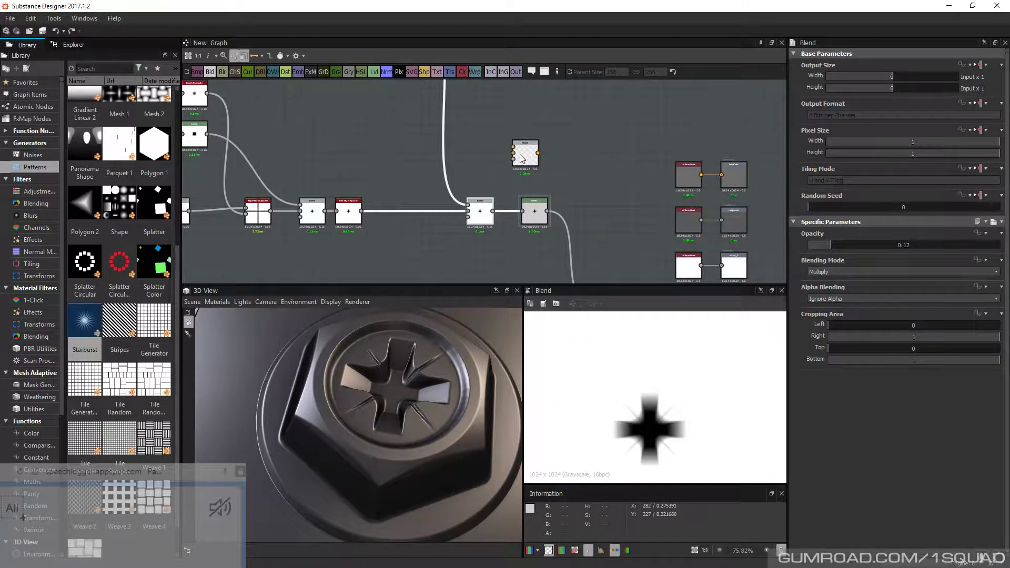
{"action": "left_click_drag", "start_coordinate": [520, 158], "coordinate": [565, 152]}
Add a second Levels node fed by the Multiply Blend and raise its input black point almost to white
{"action": "key", "text": "space"}
{"action": "type", "text": "lev"}
{"action": "left_click", "coordinate": [519, 166]}
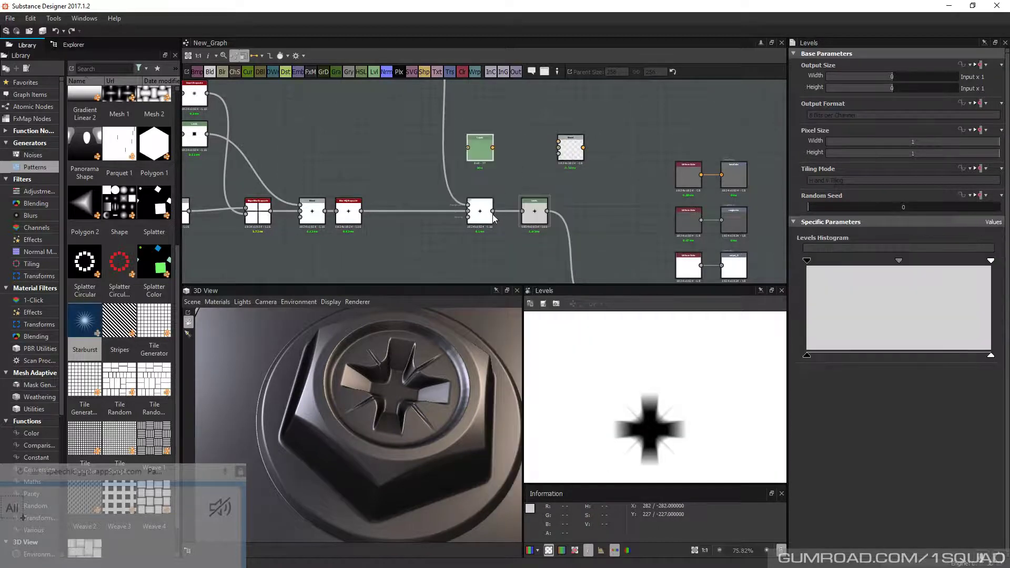
{"action": "left_click_drag", "start_coordinate": [493, 211], "coordinate": [468, 148]}
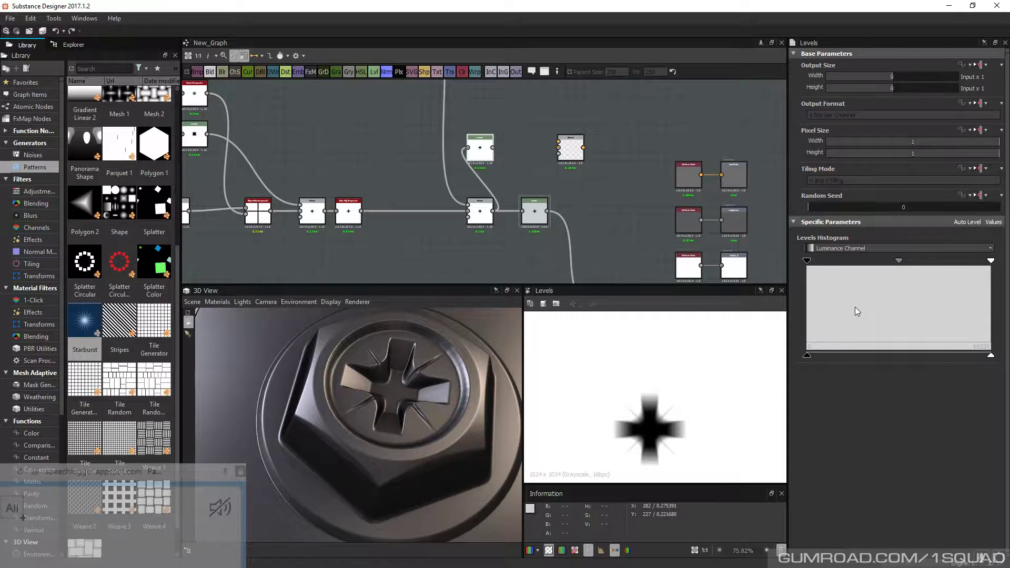
{"action": "left_click_drag", "start_coordinate": [806, 260], "coordinate": [988, 261]}
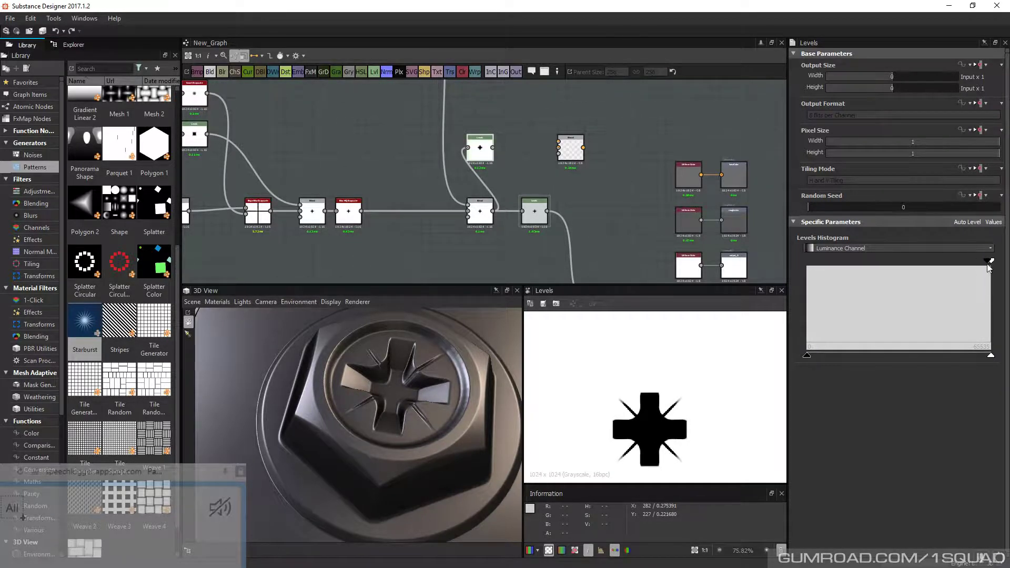
{"action": "scroll", "coordinate": [618, 341], "scroll_direction": "up", "scroll_amount": 5}
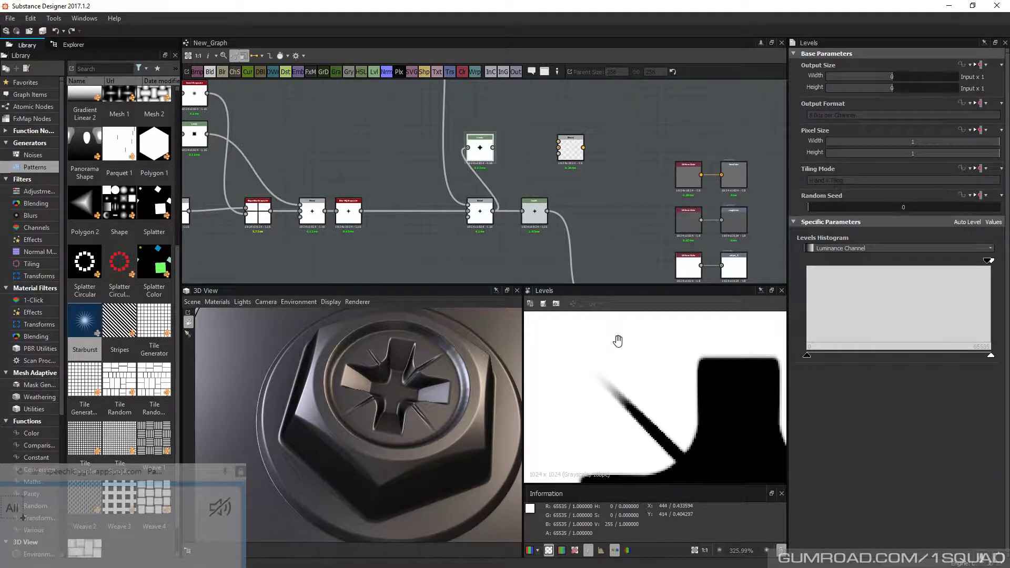
{"action": "scroll", "coordinate": [617, 338], "scroll_direction": "down", "scroll_amount": 3}
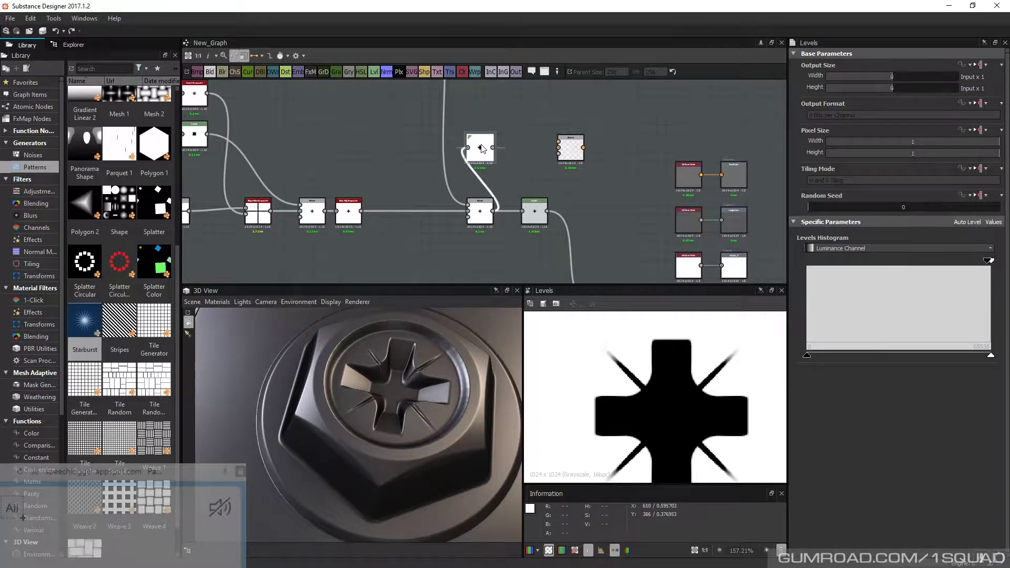
Connect the first Levels node to the new Blend's background and the second Levels node to its foreground
{"action": "left_click", "coordinate": [535, 213]}
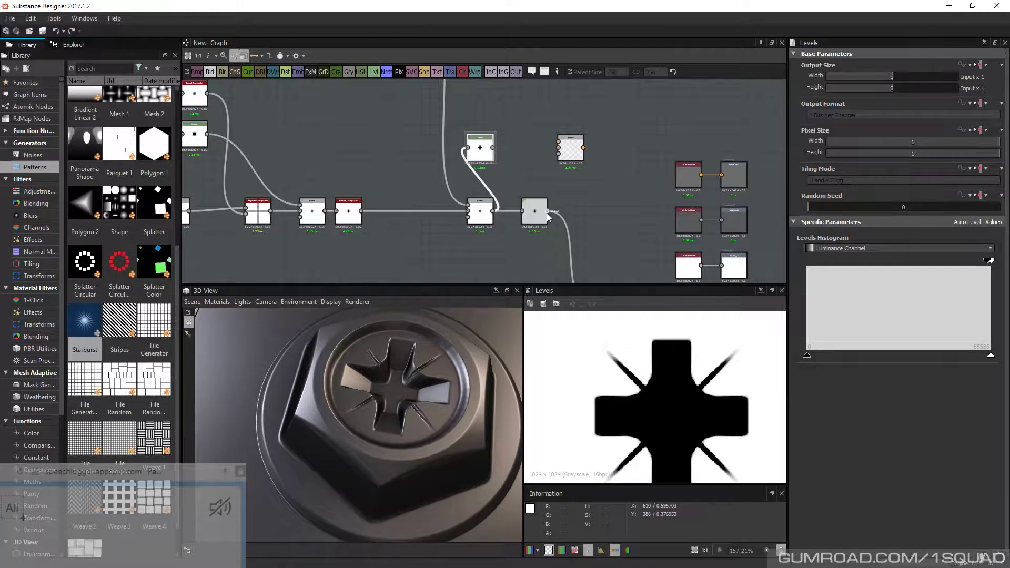
{"action": "left_click_drag", "start_coordinate": [548, 211], "coordinate": [566, 152]}
{"action": "left_click", "coordinate": [487, 147]}
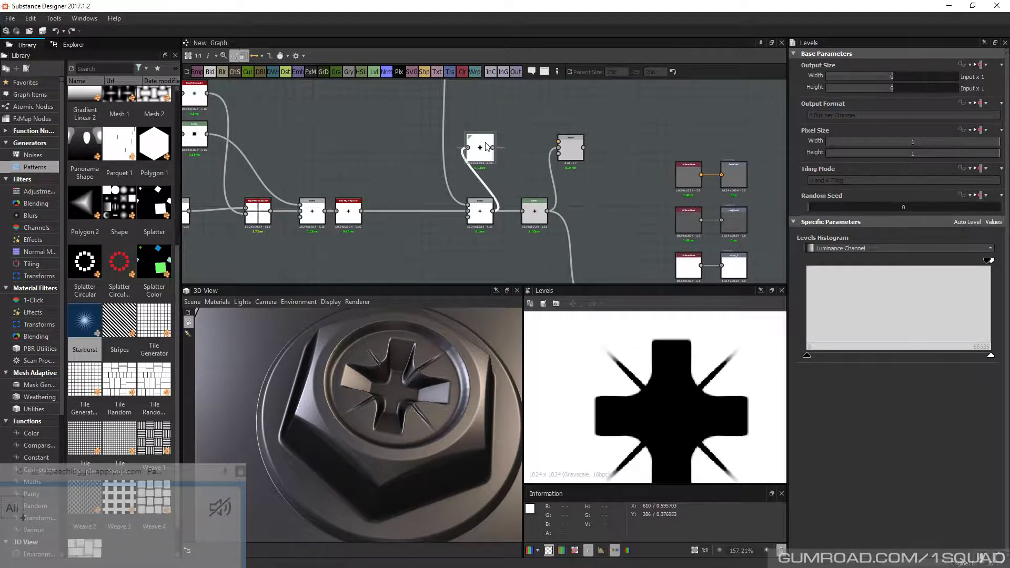
{"action": "left_click_drag", "start_coordinate": [493, 147], "coordinate": [559, 142]}
{"action": "left_click", "coordinate": [571, 150]}
Try Soft Light on the new Blend node, and set its blending mode to Screen
{"action": "left_click", "coordinate": [835, 271]}
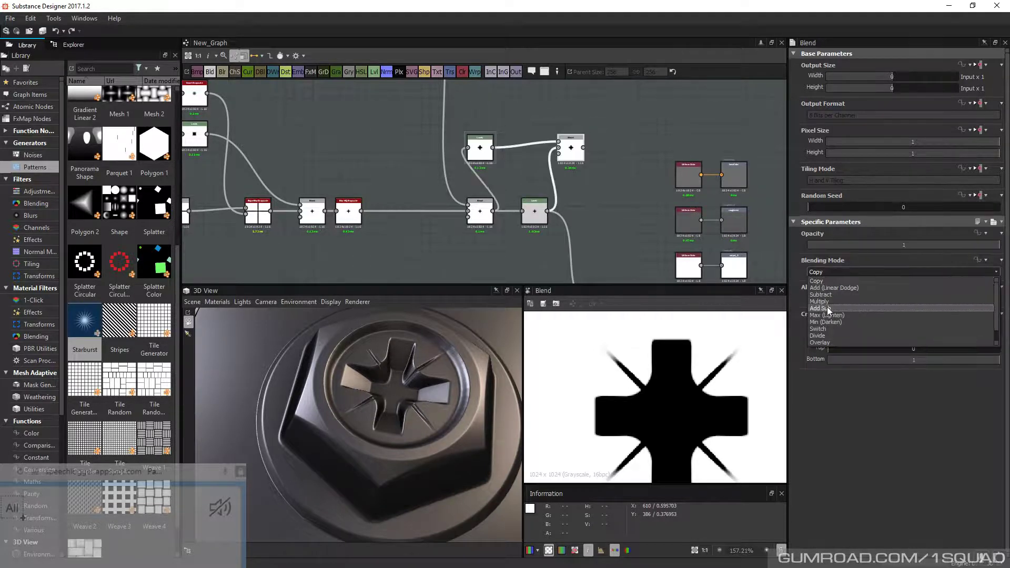
{"action": "left_click", "coordinate": [825, 338]}
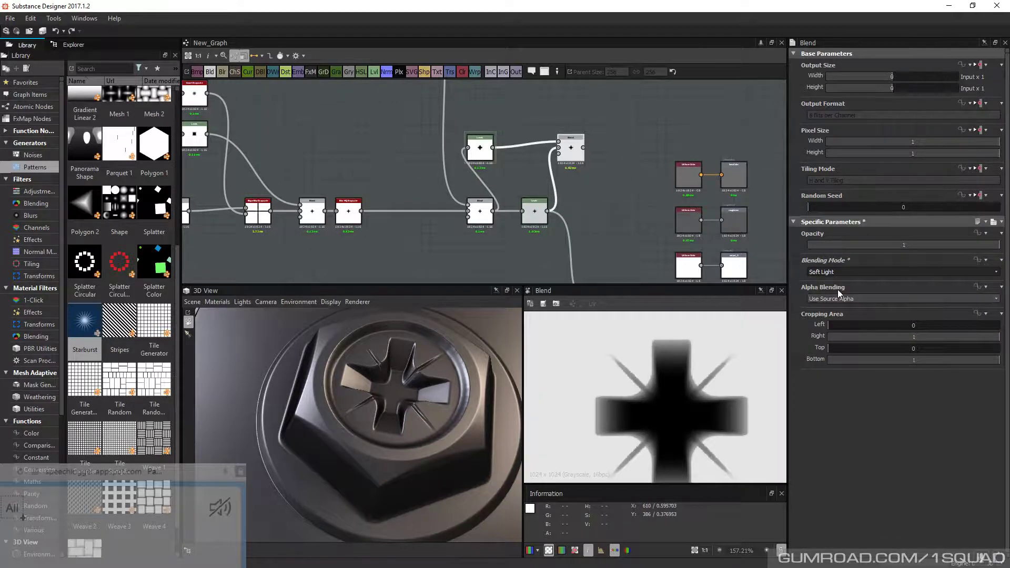
{"action": "left_click", "coordinate": [838, 271]}
{"action": "left_click", "coordinate": [823, 331]}
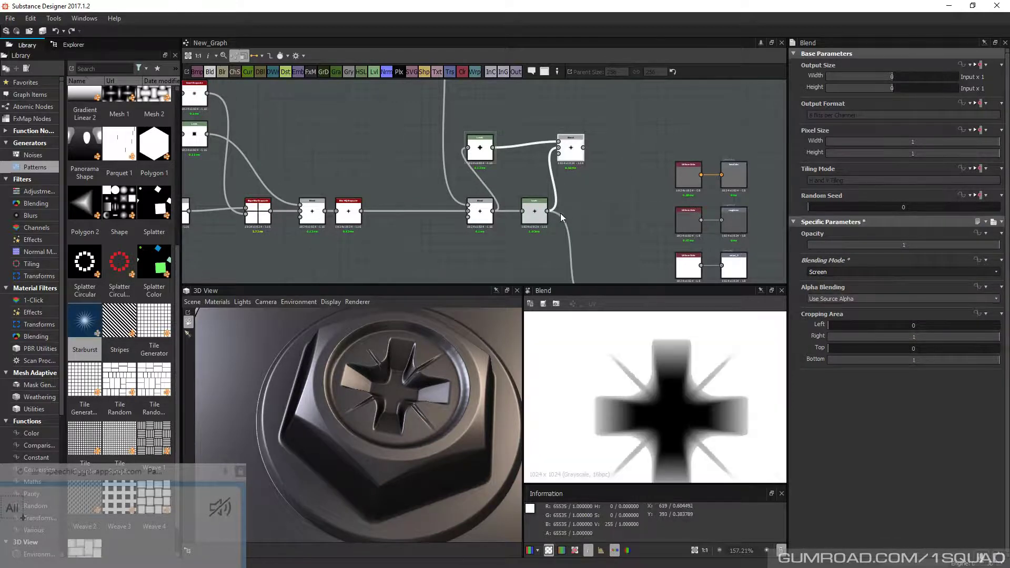
Compare the two Levels outputs with the Screen Blend, and lower the second Levels node's input black point slightly
{"action": "double_click", "coordinate": [536, 219]}
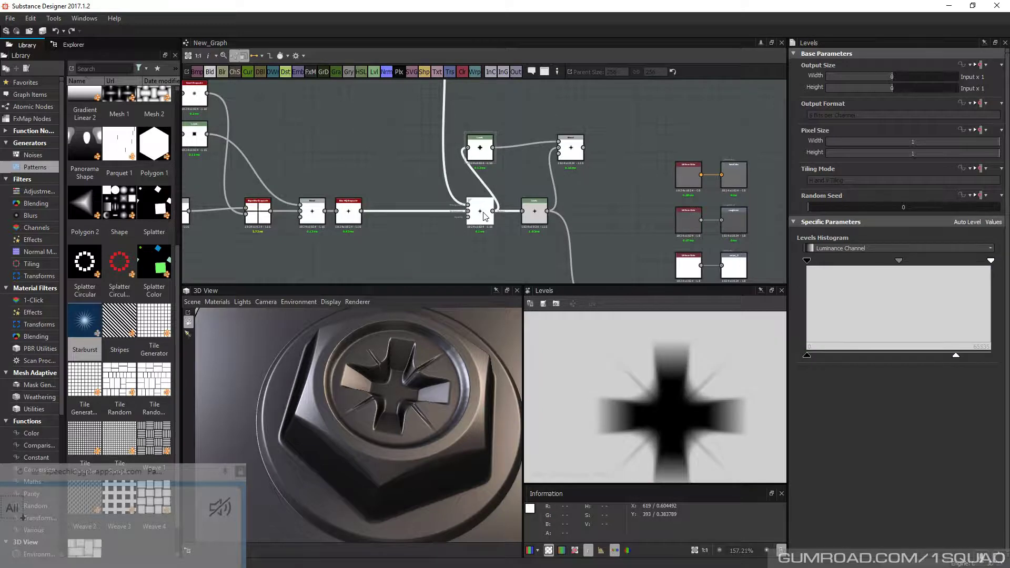
{"action": "double_click", "coordinate": [480, 148]}
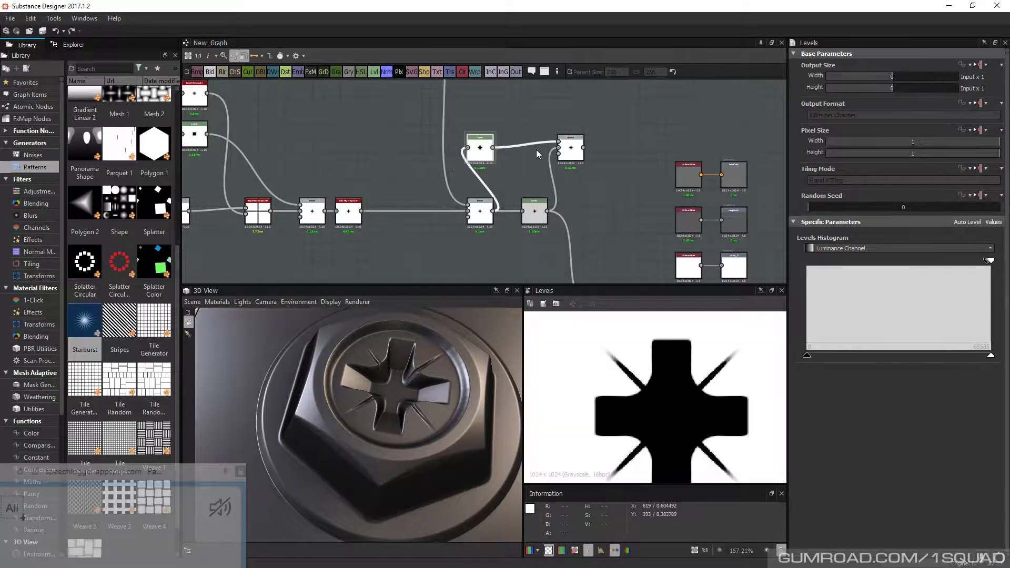
{"action": "double_click", "coordinate": [571, 149]}
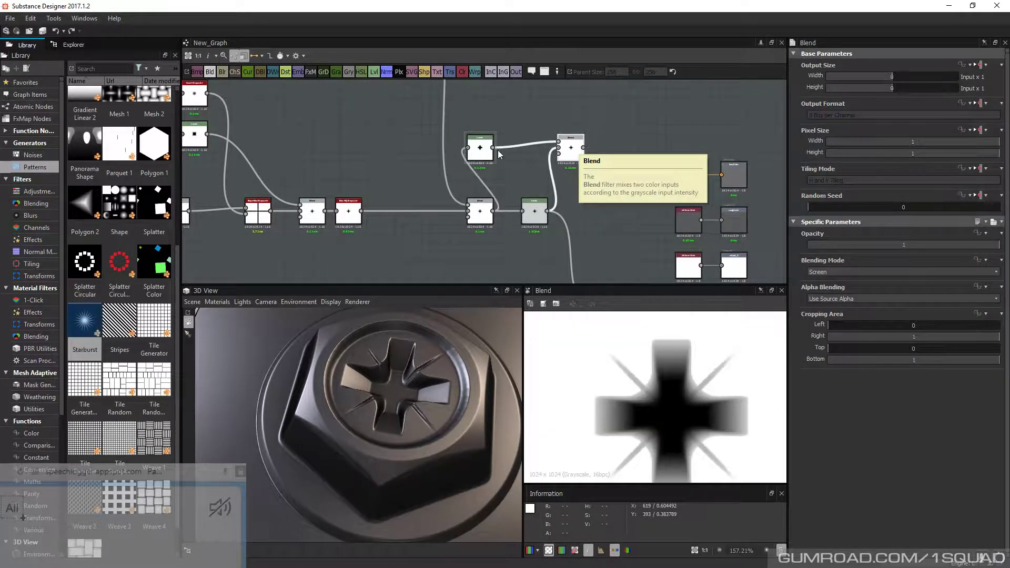
{"action": "left_click", "coordinate": [479, 147]}
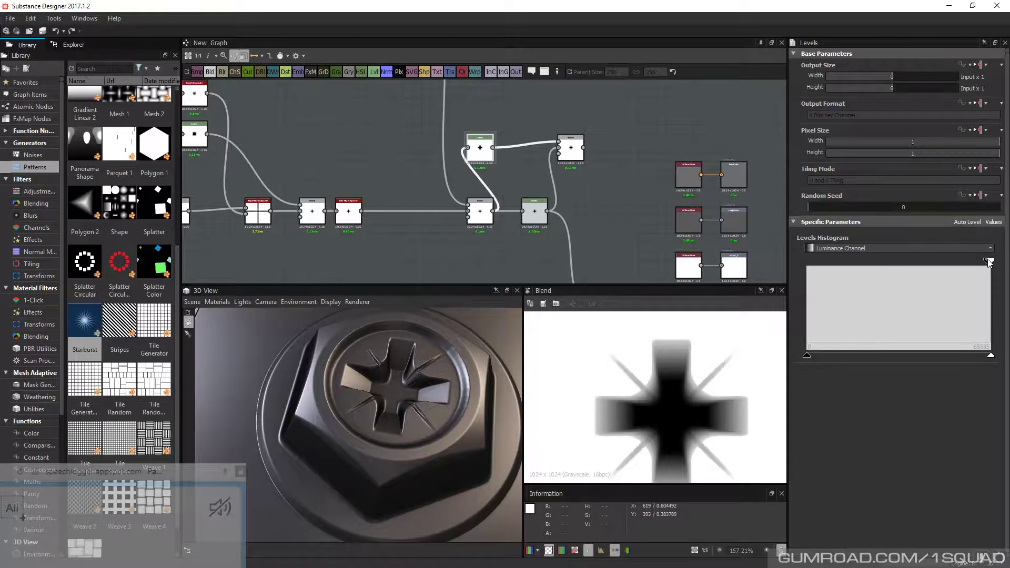
{"action": "mouse_move", "coordinate": [990, 262]}
{"action": "left_mouse_down"}
{"action": "mouse_move", "coordinate": [980, 264]}
{"action": "mouse_move", "coordinate": [997, 262]}
{"action": "mouse_move", "coordinate": [978, 262]}
{"action": "left_mouse_up"}
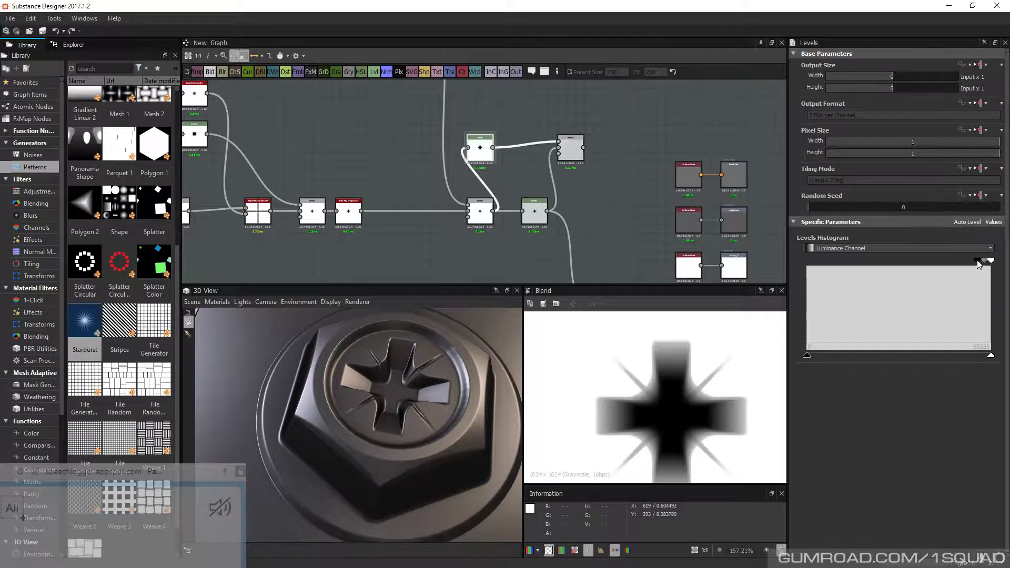
Try feeding the Screen Blend's output into the final Blend in place of the first Levels node, and undo the connection
{"action": "middle_click_drag", "start_coordinate": [551, 230], "coordinate": [559, 177]}
{"action": "scroll", "coordinate": [559, 177], "scroll_direction": "down", "scroll_amount": 1}
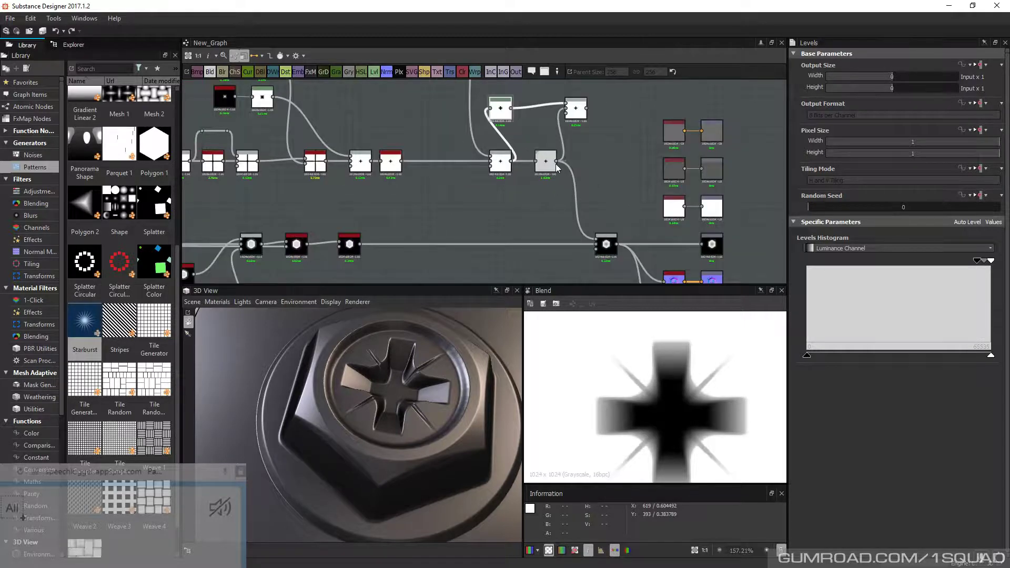
{"action": "left_click", "coordinate": [607, 241]}
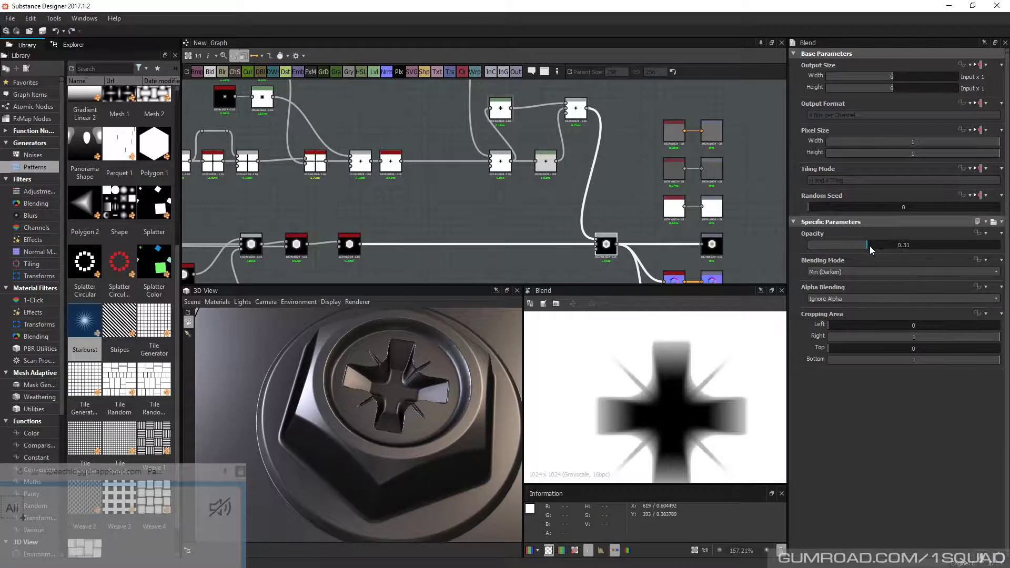
{"action": "left_click", "coordinate": [545, 161]}
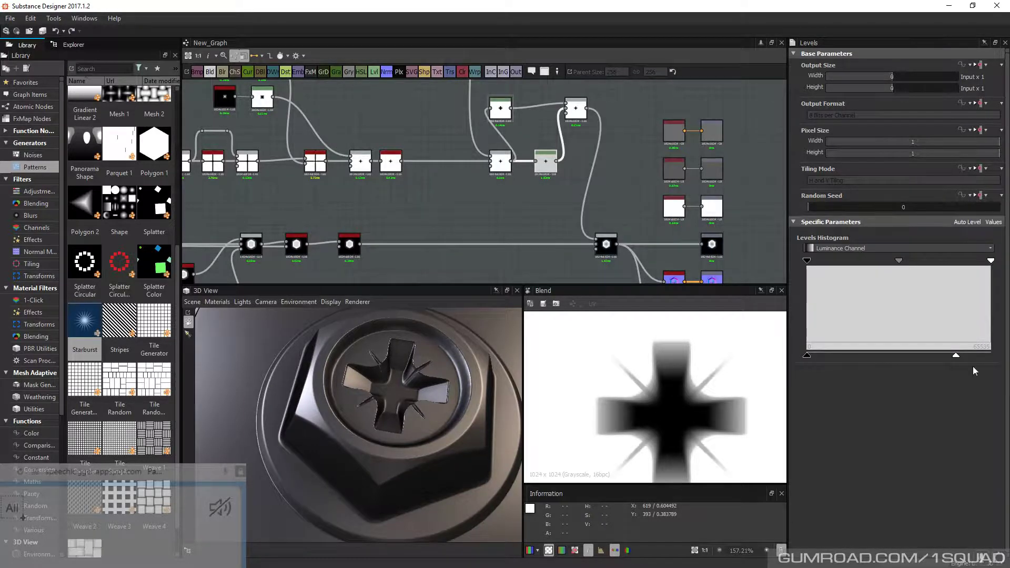
{"action": "mouse_move", "coordinate": [956, 356]}
{"action": "left_mouse_down"}
{"action": "mouse_move", "coordinate": [940, 355]}
{"action": "mouse_move", "coordinate": [989, 361]}
{"action": "mouse_move", "coordinate": [957, 365]}
{"action": "left_mouse_up"}
{"action": "key", "text": "ctrl+z"}
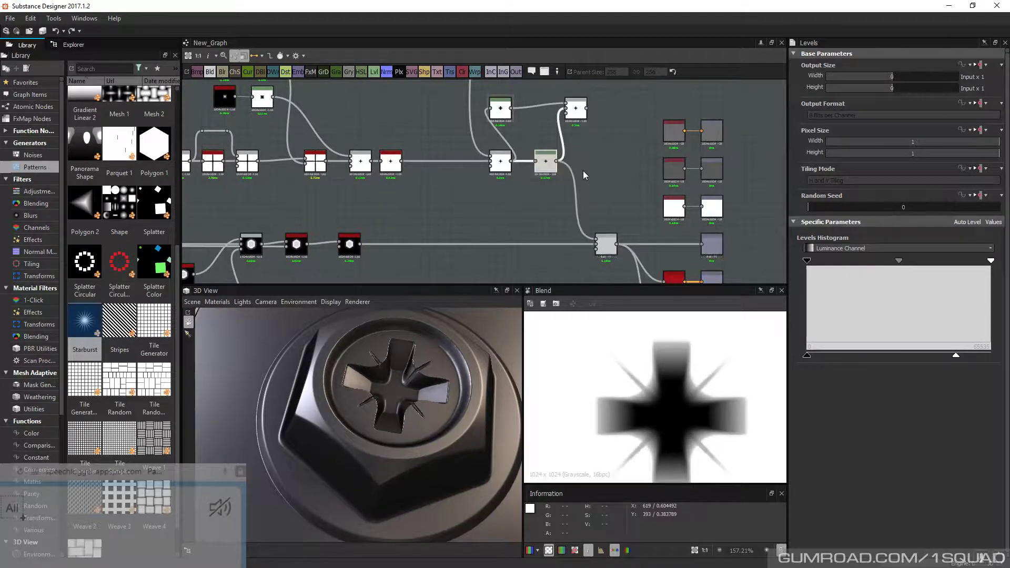
{"action": "middle_click_drag", "start_coordinate": [583, 171], "coordinate": [593, 184]}
{"action": "double_click", "coordinate": [553, 168]}
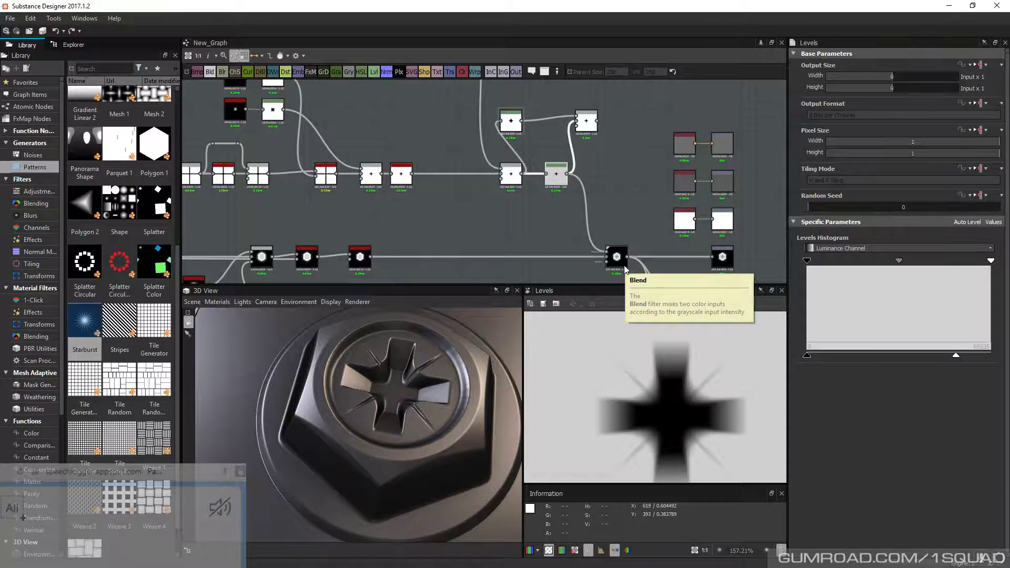
{"action": "middle_click_drag", "start_coordinate": [591, 168], "coordinate": [572, 168]}
{"action": "key", "text": "space"}
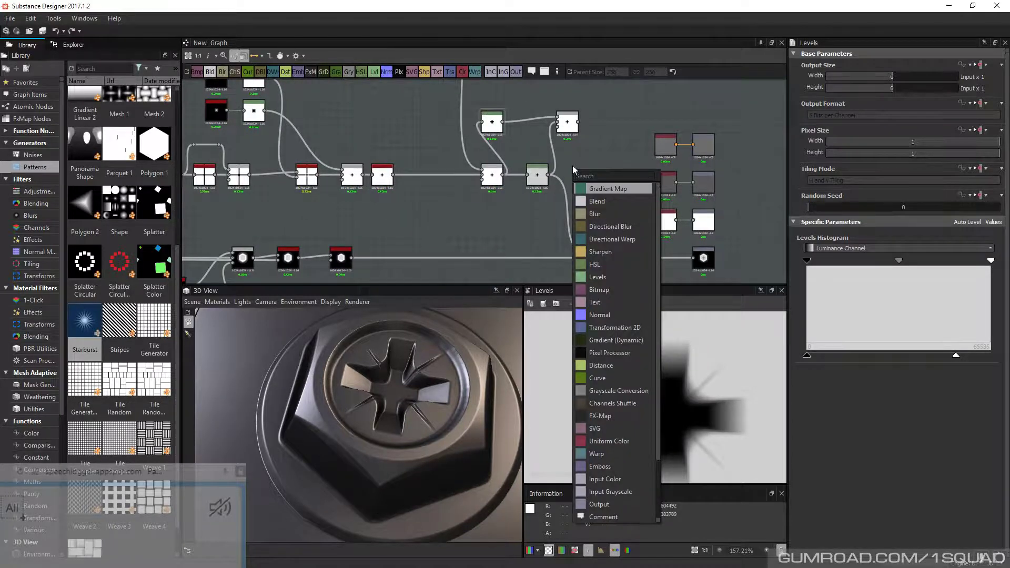
{"action": "type", "text": "hi"}
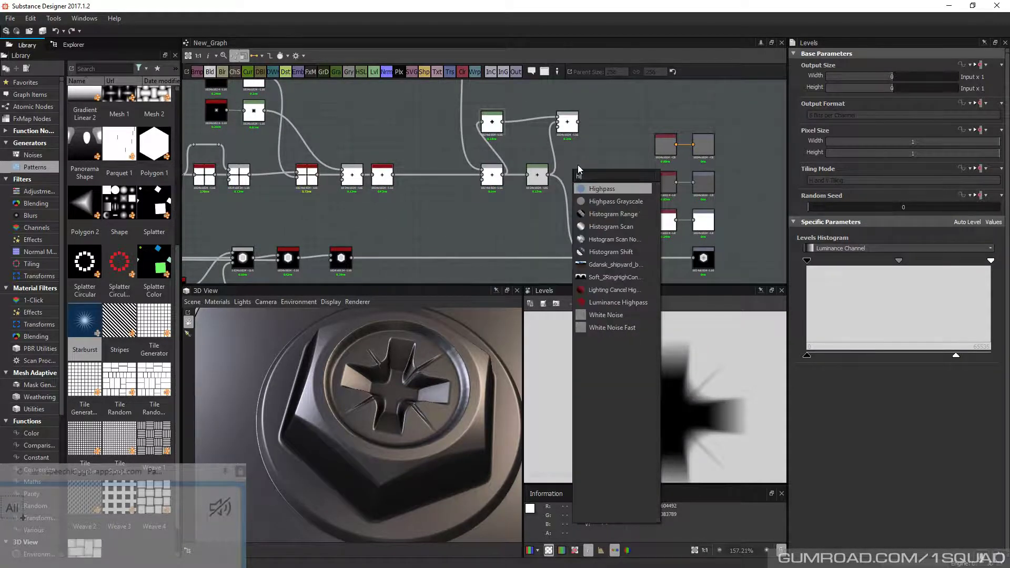
{"action": "key", "text": "Return"}
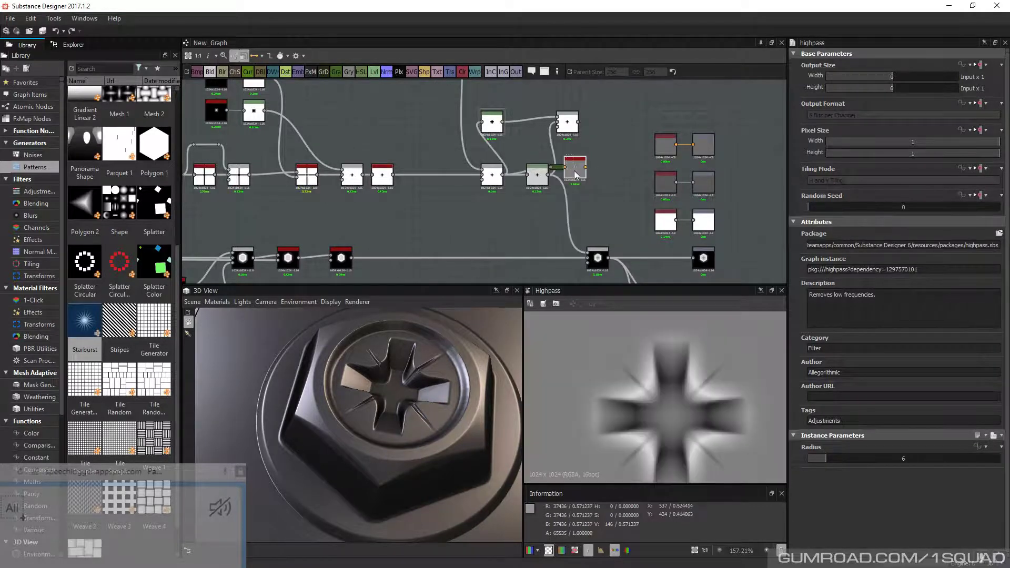
{"action": "key", "text": "Delete"}
Add a Histogram Scan node fed by the Multiply Blend, replacing the second Levels node's input to the combining Blend, with Position 0.01
{"action": "key", "text": "space"}
{"action": "type", "text": "his"}
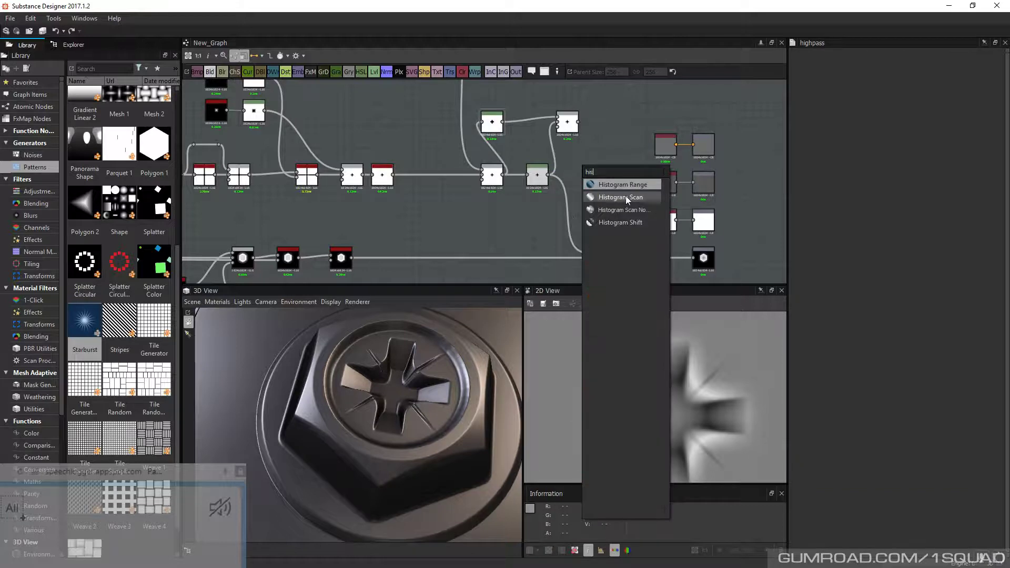
{"action": "left_click", "coordinate": [626, 197]}
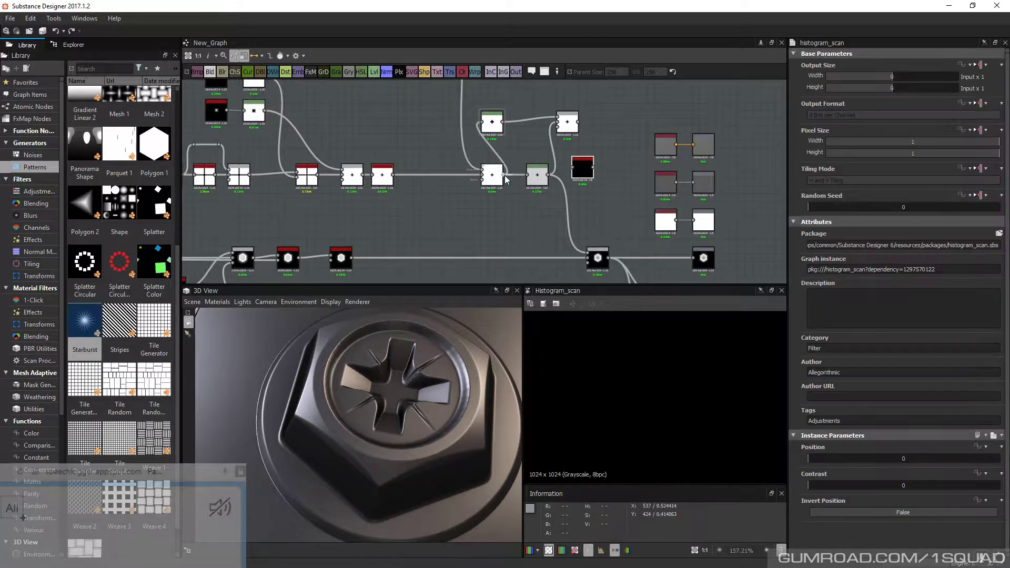
{"action": "left_click_drag", "start_coordinate": [504, 175], "coordinate": [527, 174]}
{"action": "left_click", "coordinate": [809, 459]}
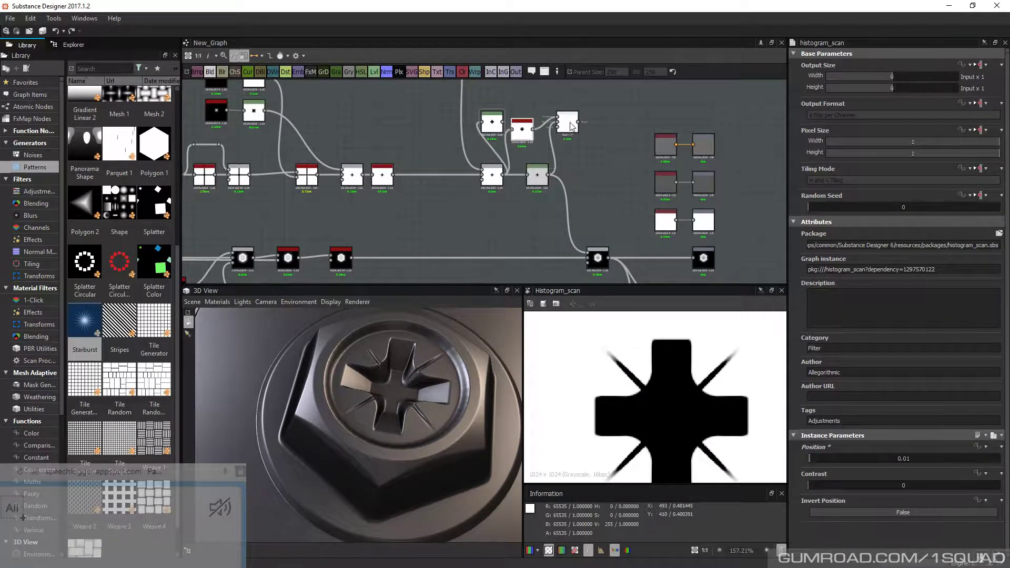
Feed the Blend combining the Levels and Histogram Scan outputs into the final Blend, and set the combining Blend's mode to Screen
{"action": "double_click", "coordinate": [567, 123]}
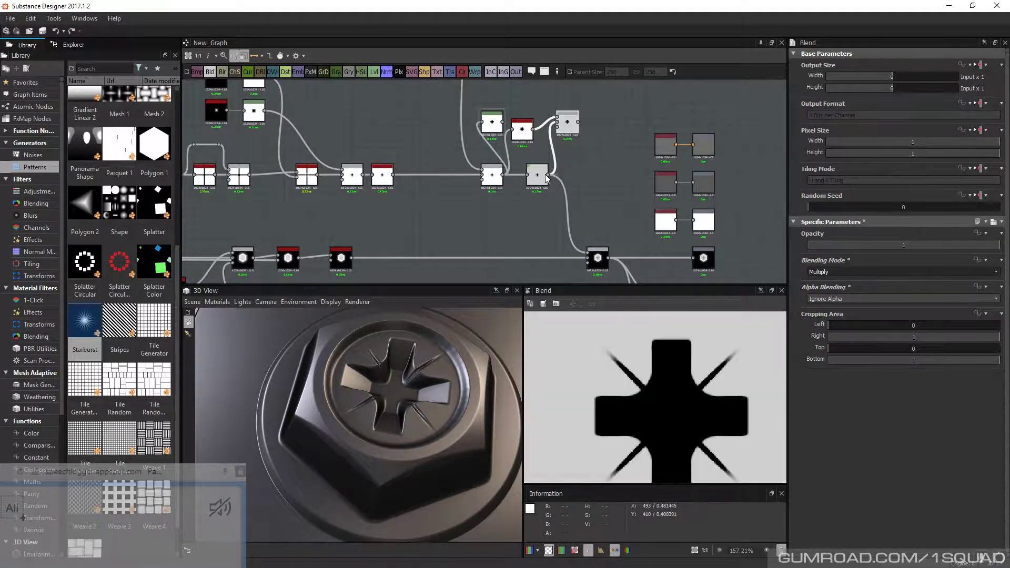
{"action": "left_click_drag", "start_coordinate": [547, 175], "coordinate": [575, 116], "text": "shift"}
{"action": "key", "text": "ctrl+z"}
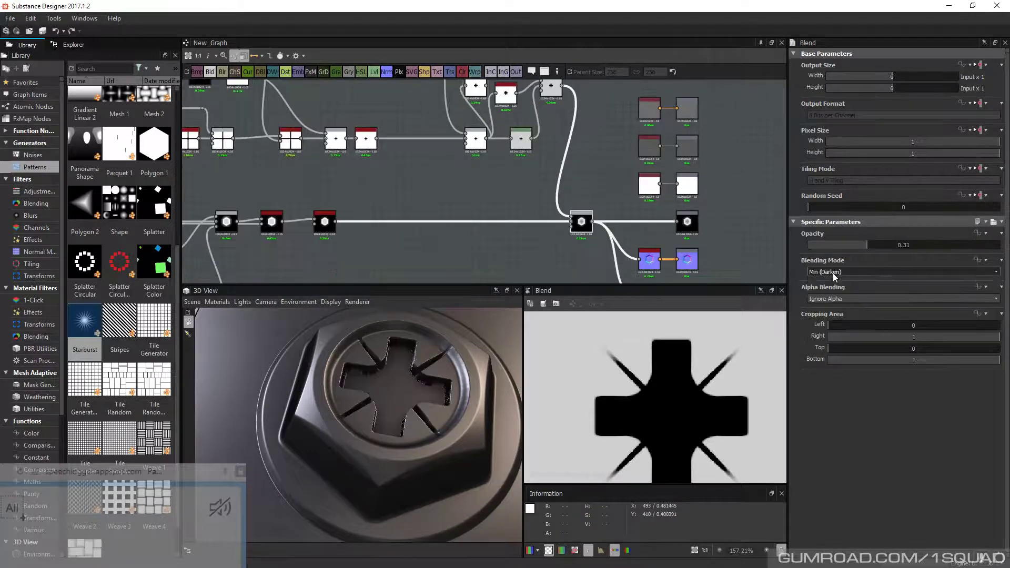
{"action": "middle_click_drag", "start_coordinate": [542, 163], "coordinate": [563, 199]}
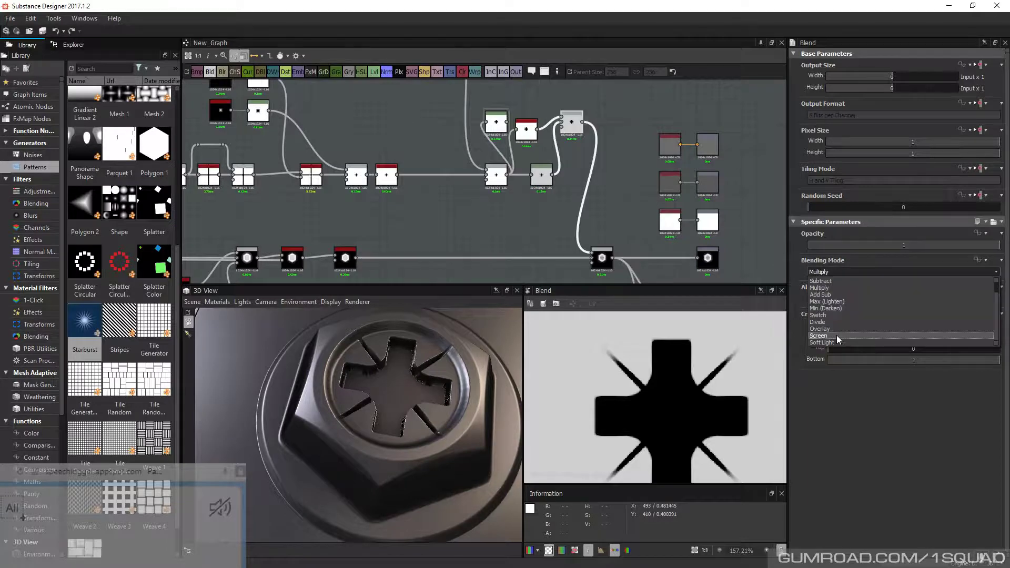
{"action": "left_click", "coordinate": [837, 341]}
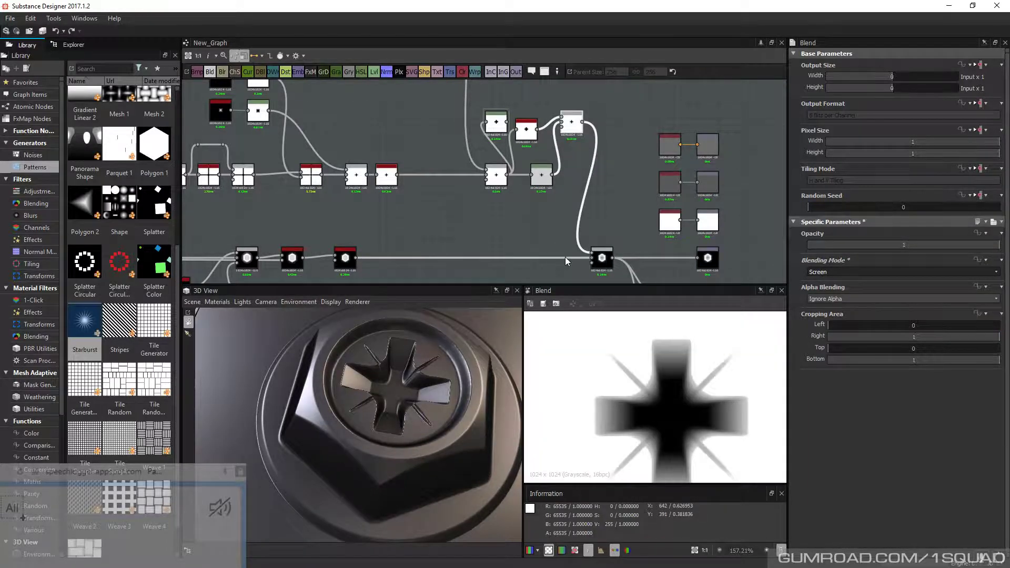
Move the unused second Levels node aside, spread out the Histogram Scan and Screen Blend nodes, and keep the scan's Position at 0.01
{"action": "middle_click_drag", "start_coordinate": [566, 262], "coordinate": [562, 300]}
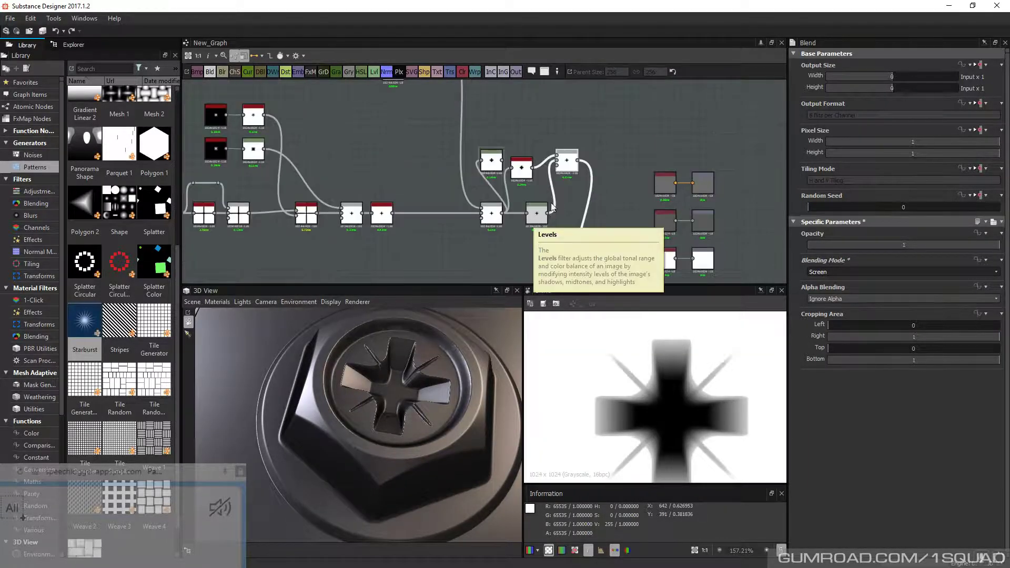
{"action": "left_click_drag", "start_coordinate": [528, 165], "coordinate": [426, 146]}
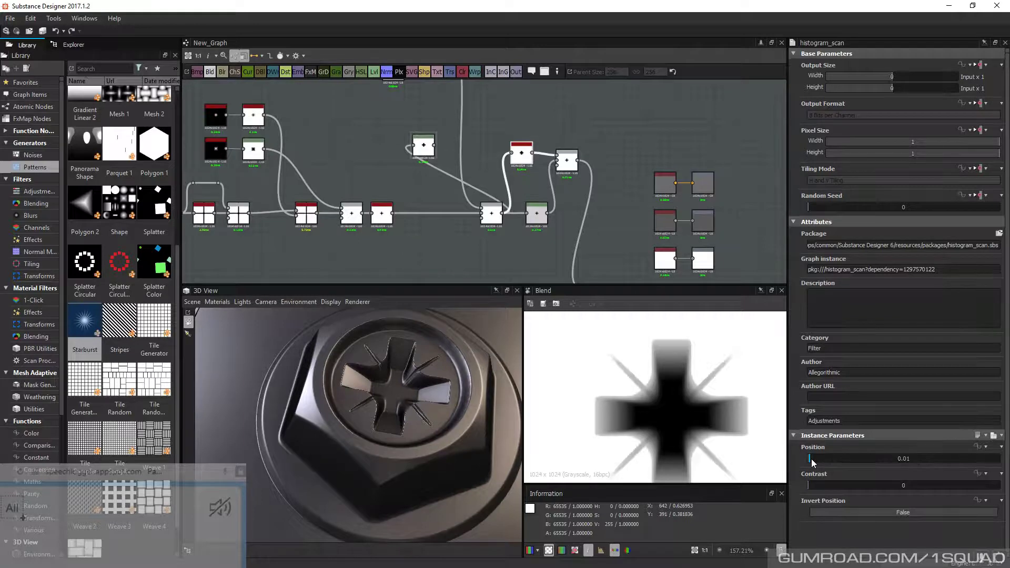
{"action": "left_click_drag", "start_coordinate": [812, 463], "coordinate": [809, 462]}
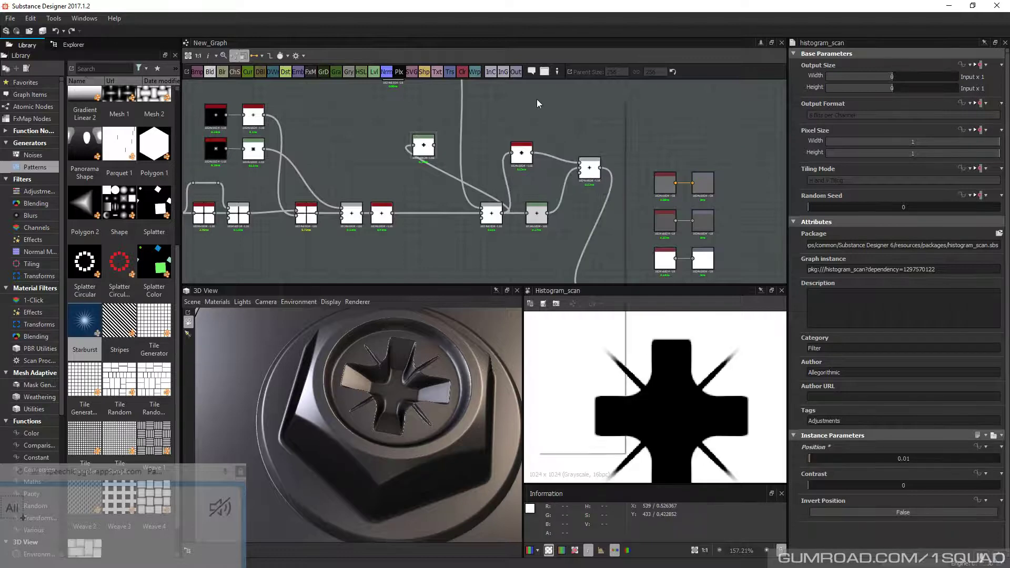
Insert a Blur HQ Grayscale node between the Histogram Scan and the Screen Blend, and line the two filter nodes up
{"action": "key", "text": "space"}
{"action": "type", "text": "b"}
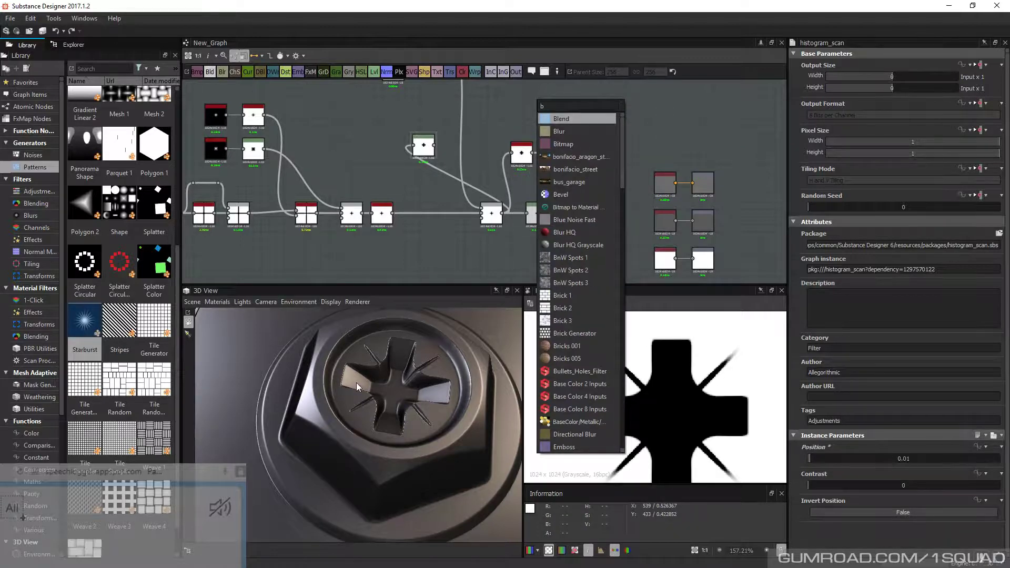
{"action": "right_click_drag", "start_coordinate": [356, 383], "coordinate": [334, 347]}
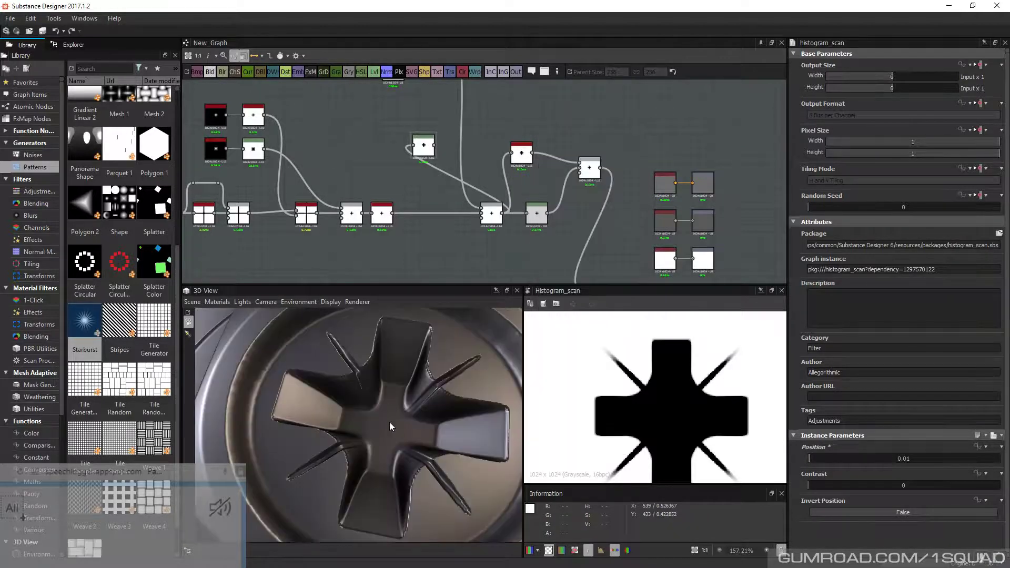
{"action": "left_click_drag", "start_coordinate": [389, 422], "coordinate": [398, 409]}
{"action": "middle_click_drag", "start_coordinate": [476, 154], "coordinate": [461, 202]}
{"action": "scroll", "coordinate": [500, 157], "scroll_direction": "down", "scroll_amount": 1}
{"action": "double_click", "coordinate": [420, 212]}
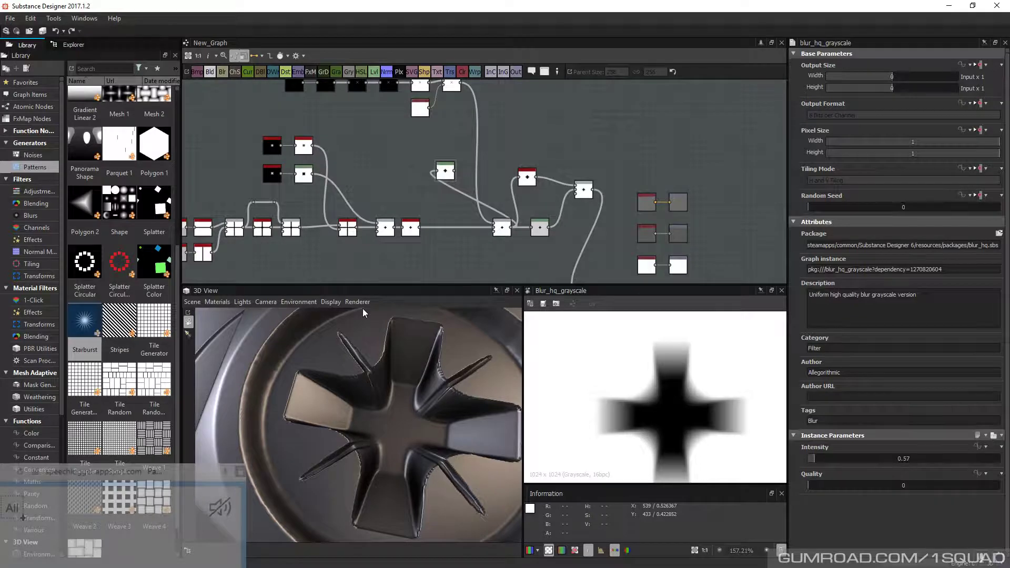
{"action": "key", "text": "space"}
{"action": "type", "text": "bl"}
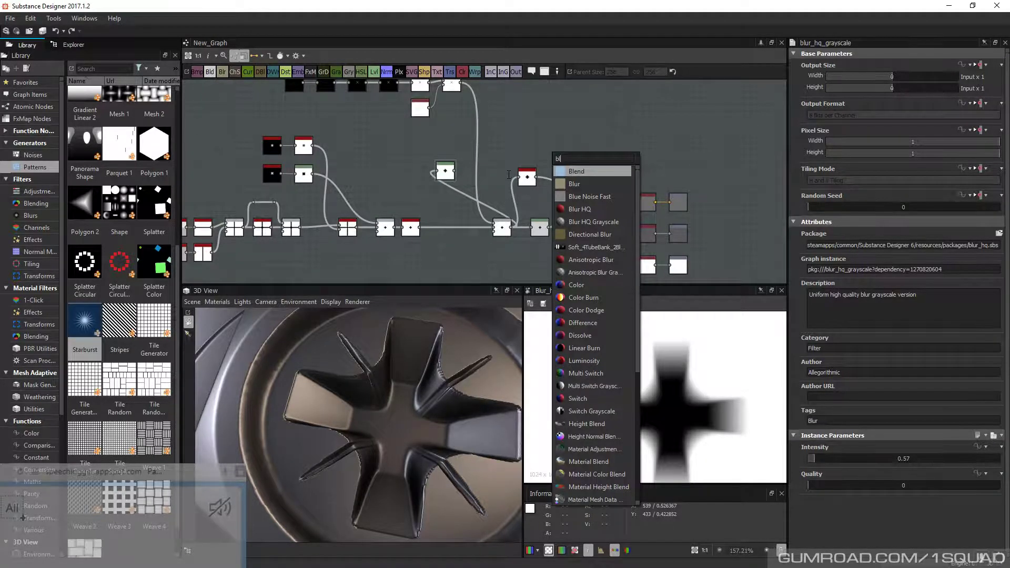
{"action": "left_click", "coordinate": [594, 222]}
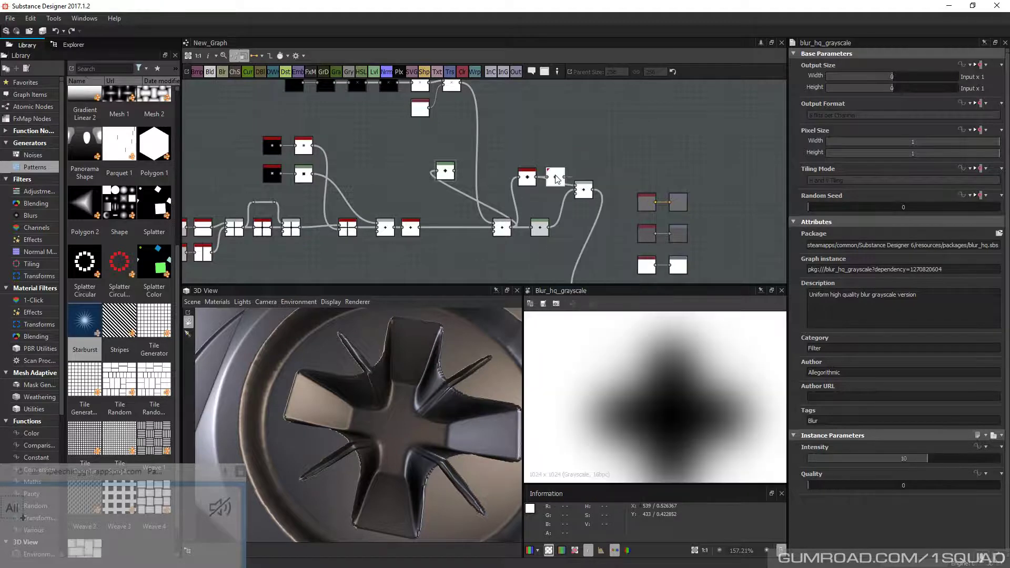
{"action": "left_click_drag", "start_coordinate": [557, 179], "coordinate": [545, 181]}
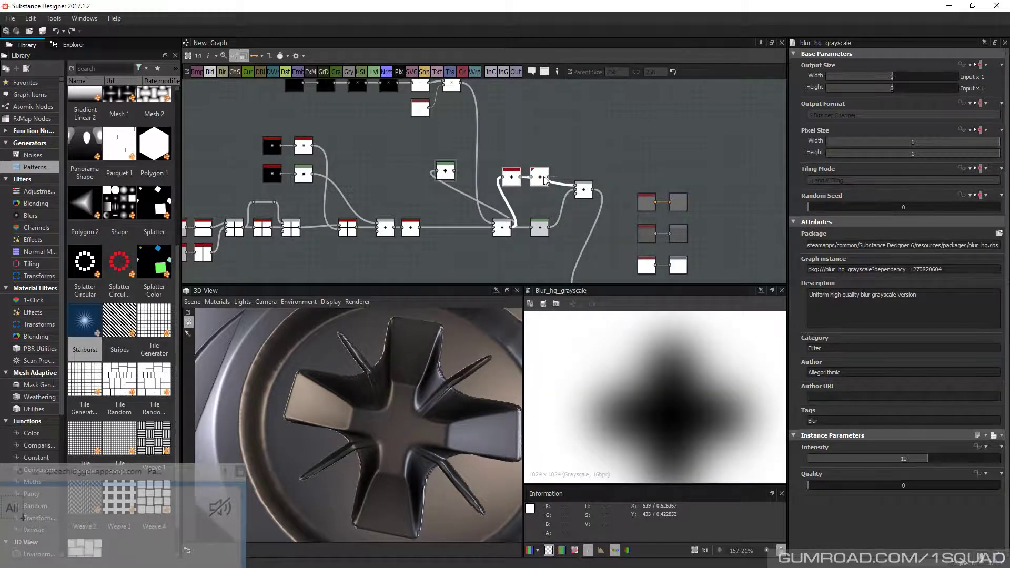
Set the new Blur HQ Grayscale node's Intensity to 0.53 and preview the Screen Blend's result
{"action": "left_click", "coordinate": [813, 458]}
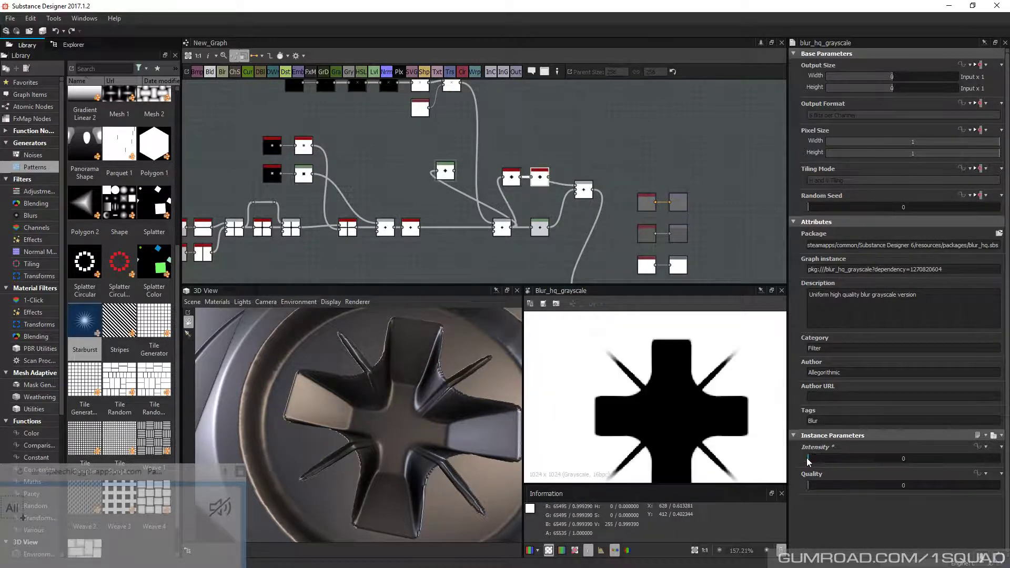
{"action": "left_click_drag", "start_coordinate": [812, 458], "coordinate": [814, 459]}
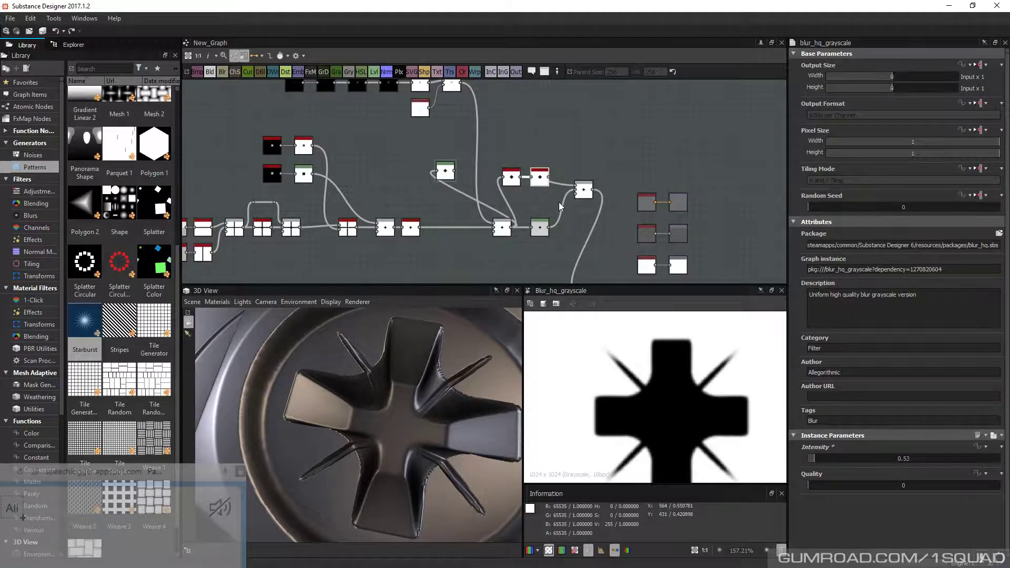
{"action": "double_click", "coordinate": [583, 189]}
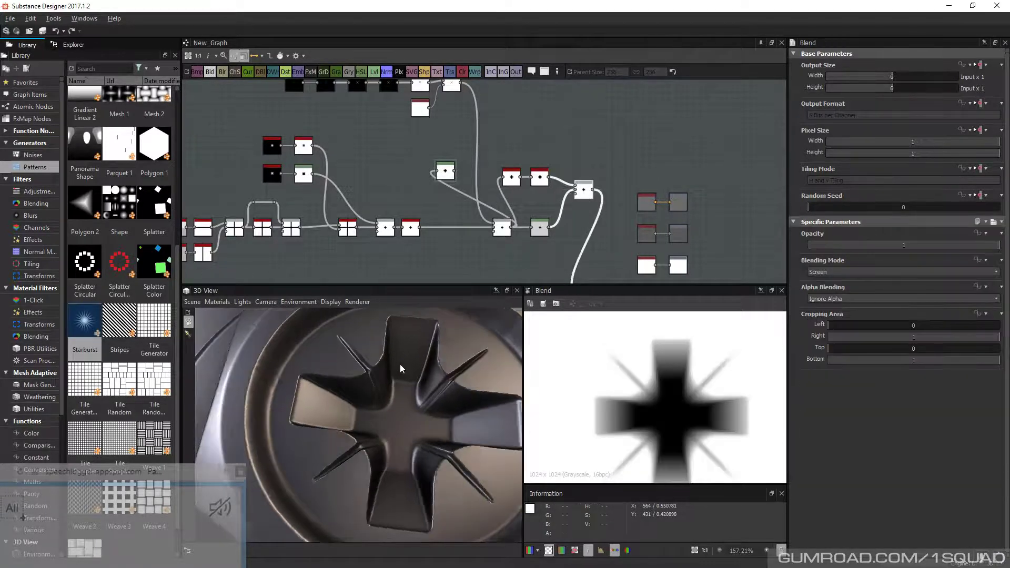
{"action": "scroll", "coordinate": [406, 380], "scroll_direction": "down", "scroll_amount": 3}
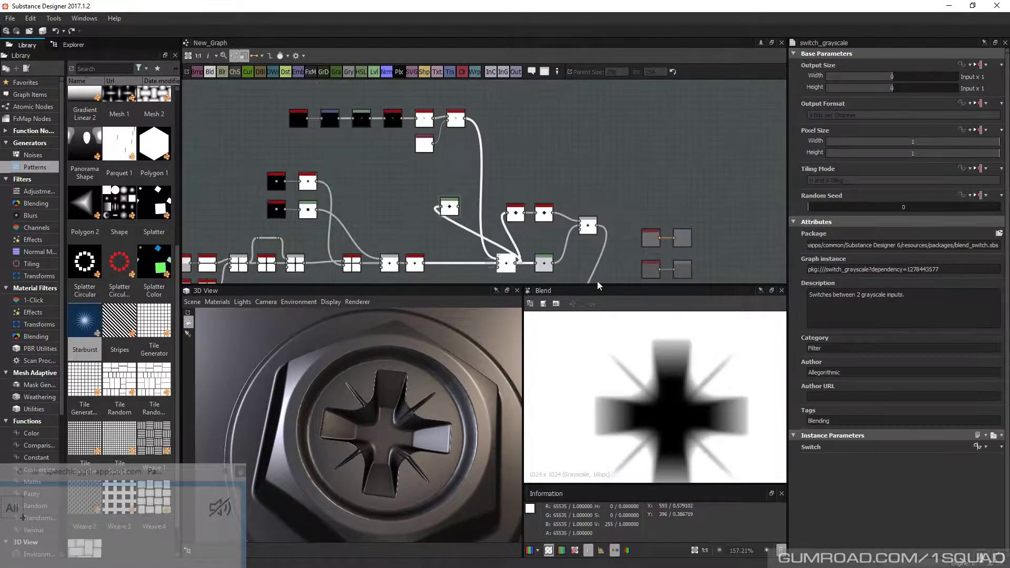
Set the Multiply Blend's opacity to 0.05 and lower the notch branch's Levels input white point almost to the black point
{"action": "left_click", "coordinate": [823, 246]}
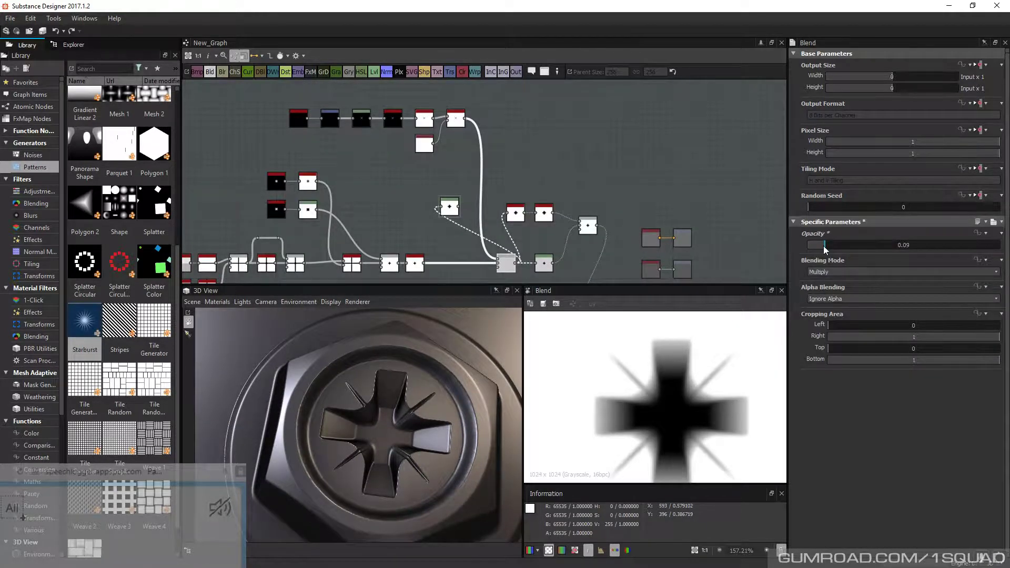
{"action": "left_click_drag", "start_coordinate": [823, 246], "coordinate": [818, 245]}
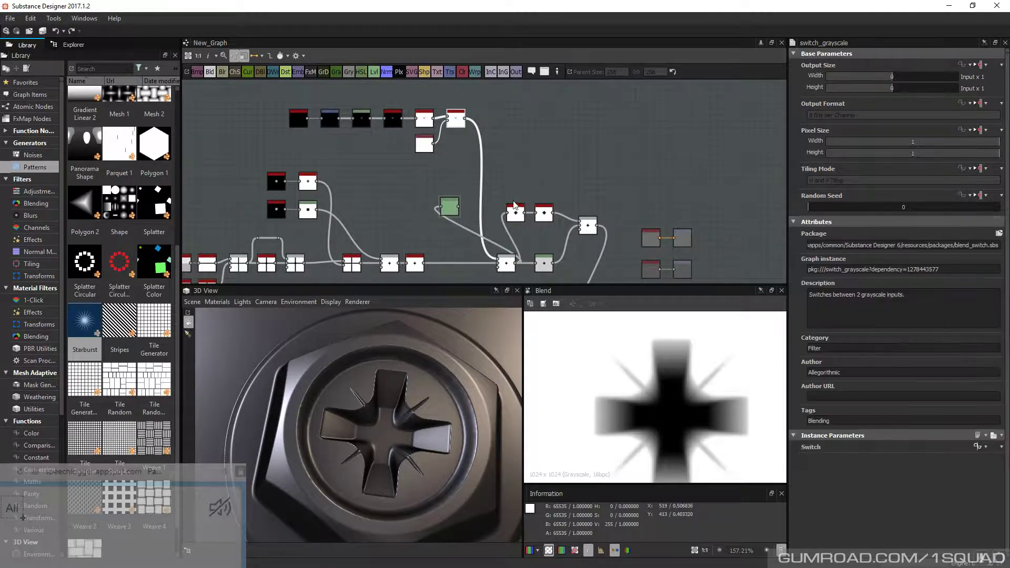
{"action": "left_click", "coordinate": [363, 121]}
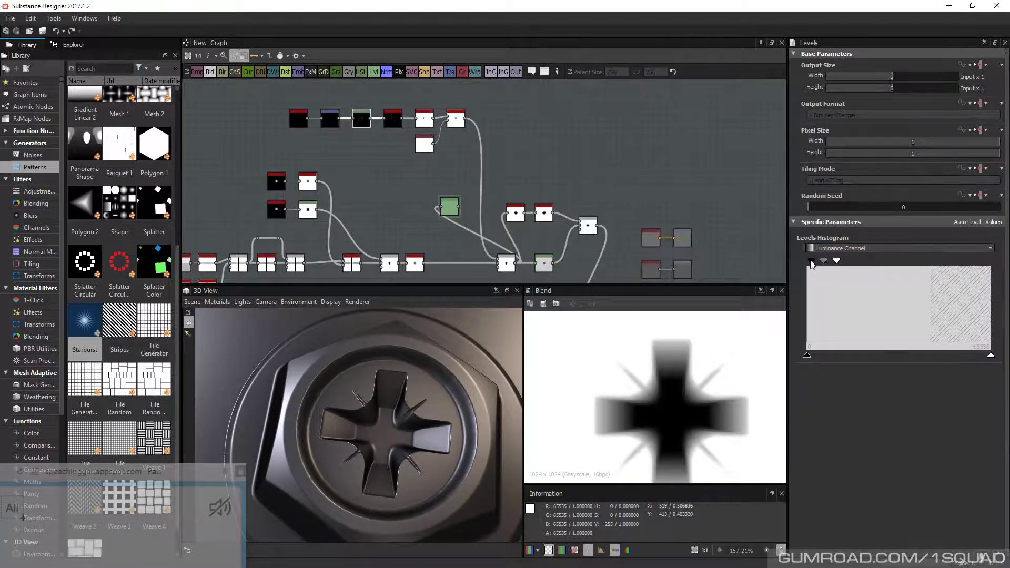
{"action": "left_click_drag", "start_coordinate": [837, 261], "coordinate": [811, 262]}
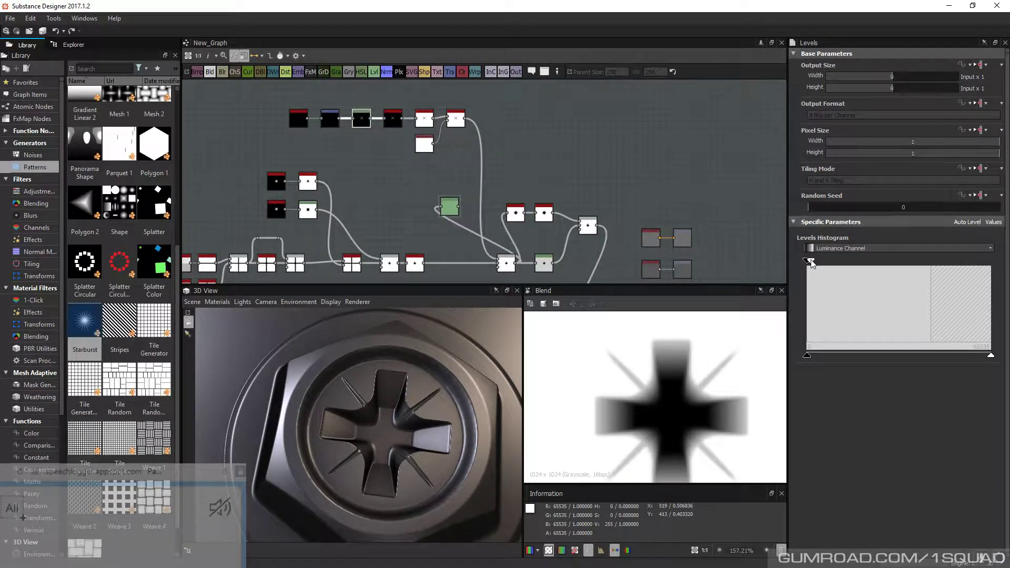
Inspect the cross recess and its diagonal notches up close from several angles in the 3D preview
{"action": "left_click", "coordinate": [507, 263]}
{"action": "left_click_drag", "start_coordinate": [410, 363], "coordinate": [447, 369]}
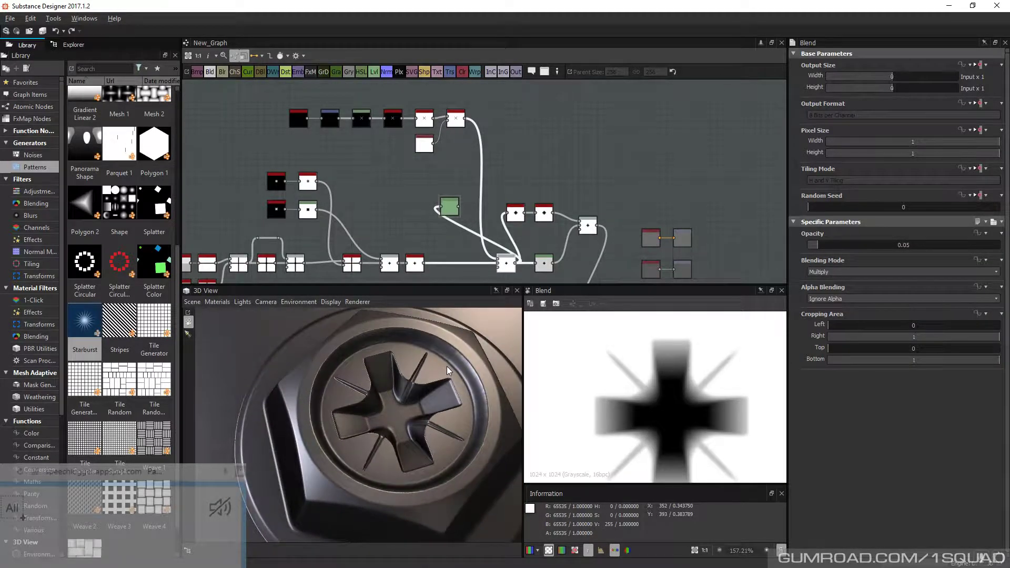
{"action": "right_click_drag", "start_coordinate": [446, 366], "coordinate": [353, 371]}
{"action": "left_click_drag", "start_coordinate": [352, 372], "coordinate": [300, 426]}
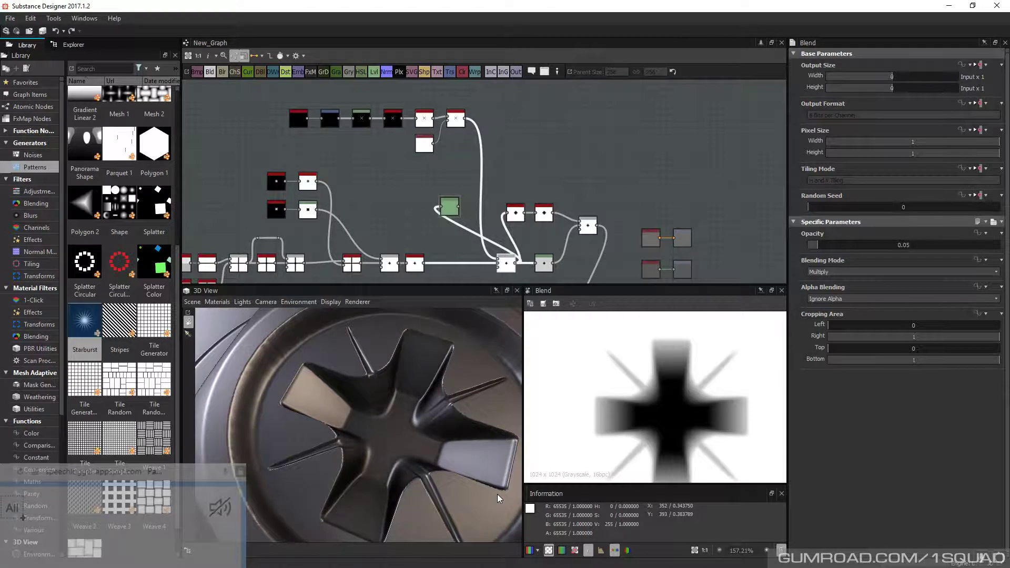
{"action": "left_click_drag", "start_coordinate": [498, 494], "coordinate": [352, 451]}
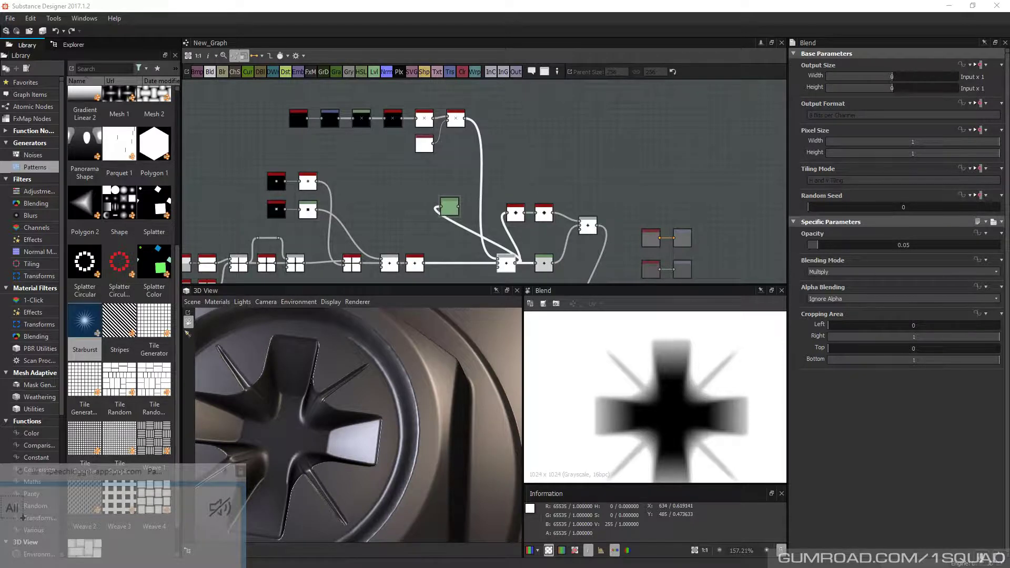
{"action": "left_click_drag", "start_coordinate": [400, 395], "coordinate": [370, 390]}
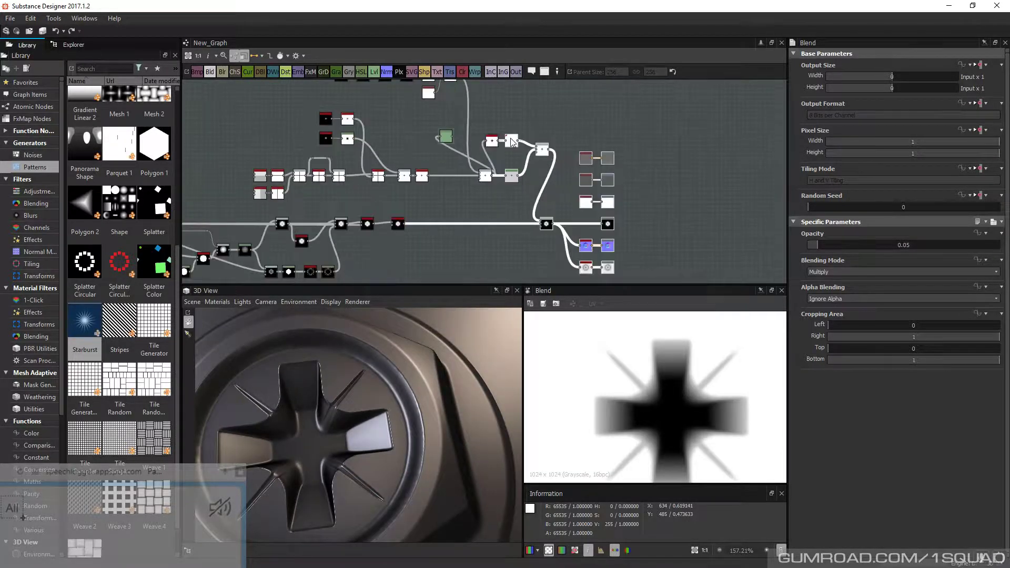
Shift the recess blur, Levels, Blend and output nodes away from their source to make room, and add a new Levels node
{"action": "left_click_drag", "start_coordinate": [512, 143], "coordinate": [673, 278]}
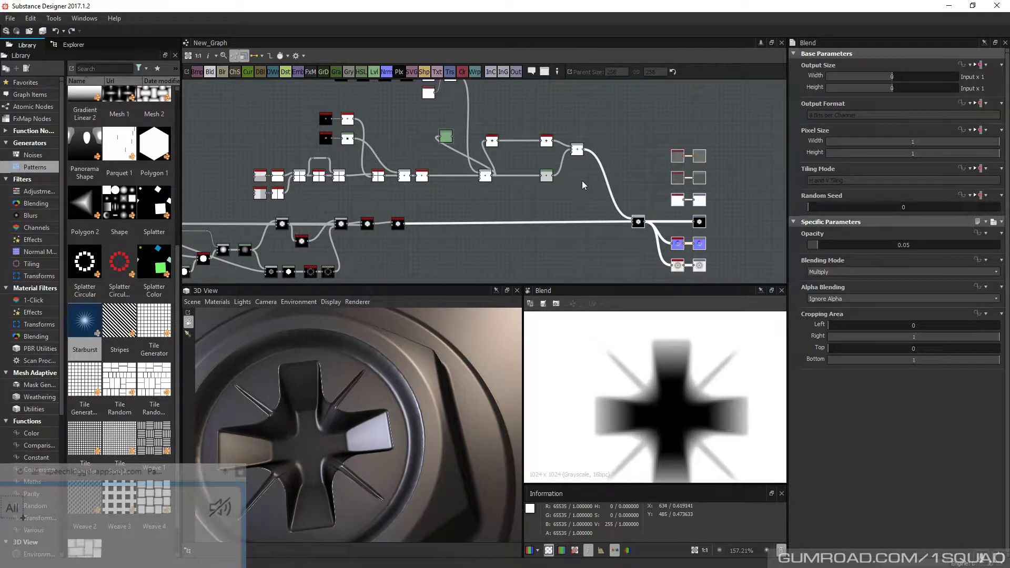
{"action": "scroll", "coordinate": [582, 184], "scroll_direction": "up", "scroll_amount": 3}
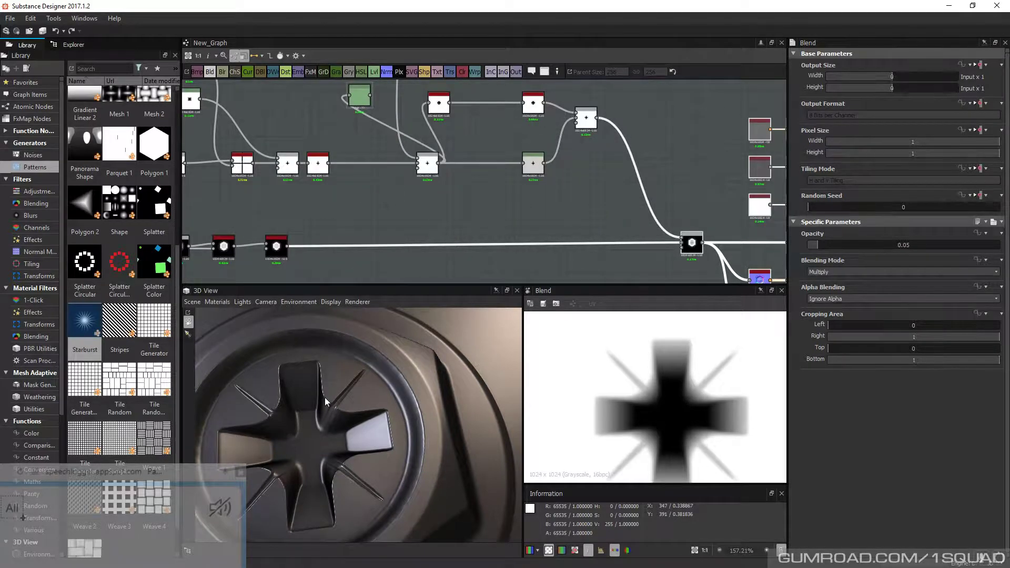
{"action": "middle_click_drag", "start_coordinate": [573, 185], "coordinate": [553, 185]}
{"action": "key", "text": "space"}
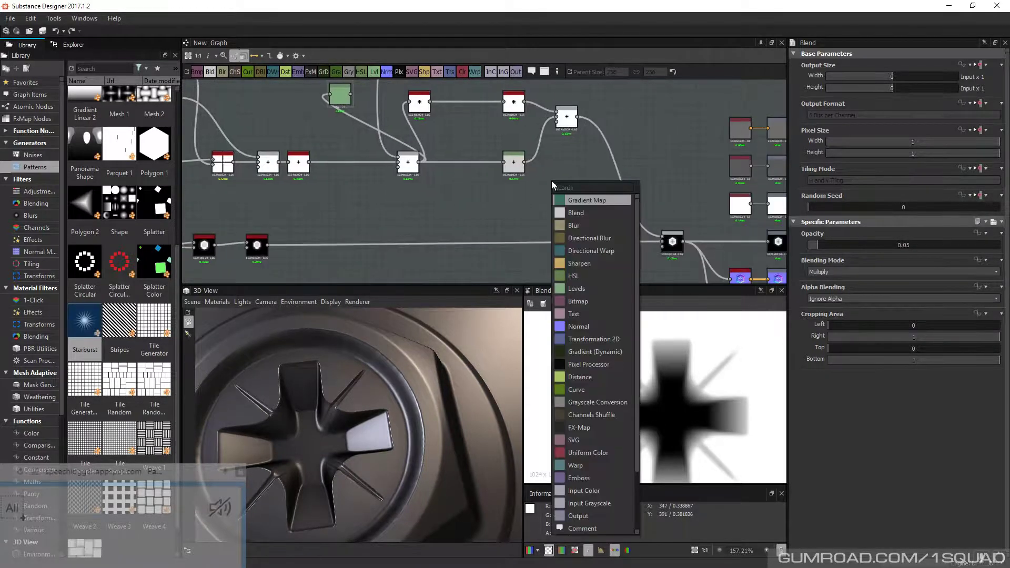
{"action": "left_click", "coordinate": [577, 289]}
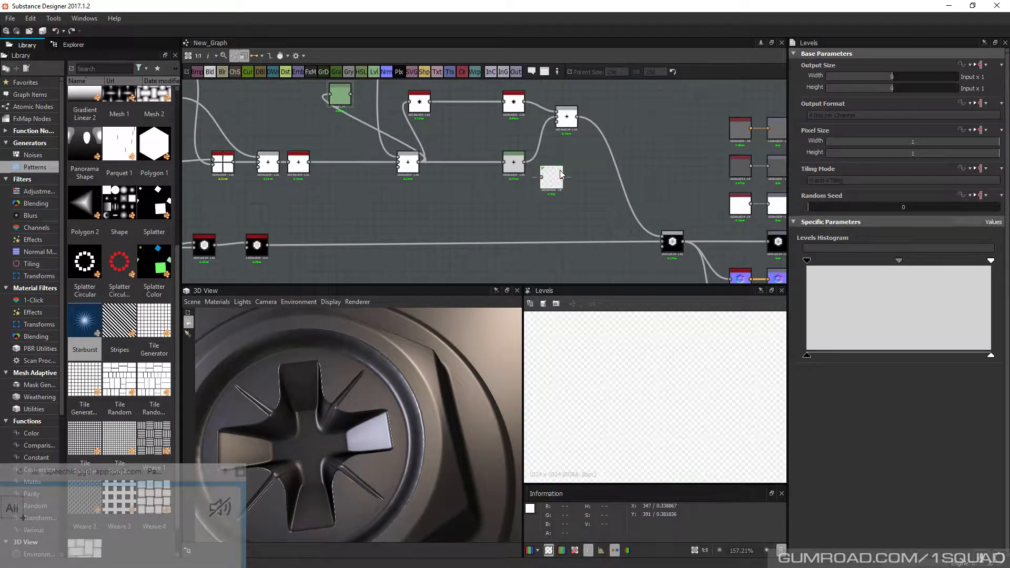
Add a Blend node fed by the Min (Darken) Blend's result and by the bolt height from just before that blend
{"action": "middle_click_drag", "start_coordinate": [653, 236], "coordinate": [587, 216]}
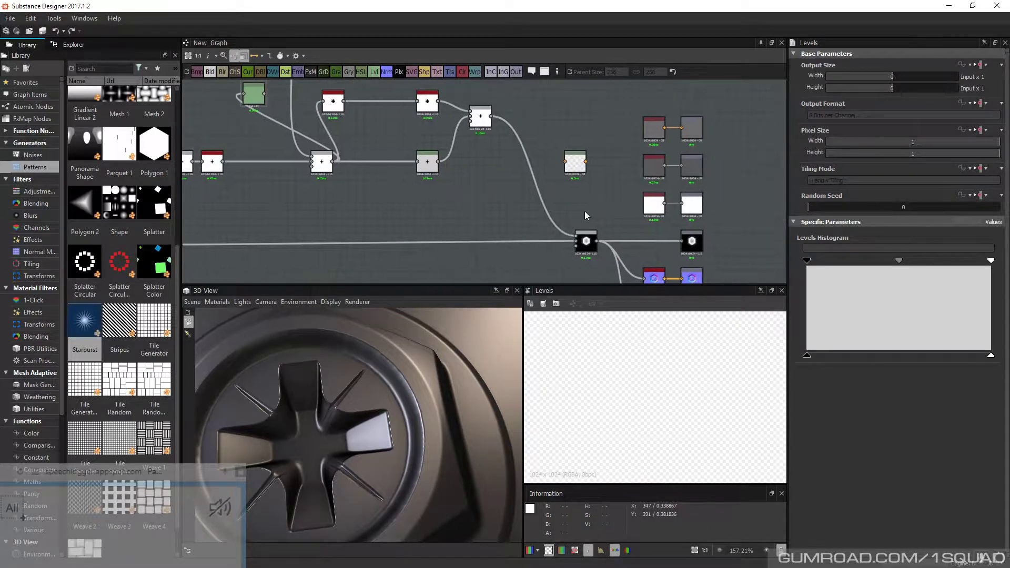
{"action": "key", "text": "b"}
{"action": "left_click_drag", "start_coordinate": [585, 213], "coordinate": [609, 200]}
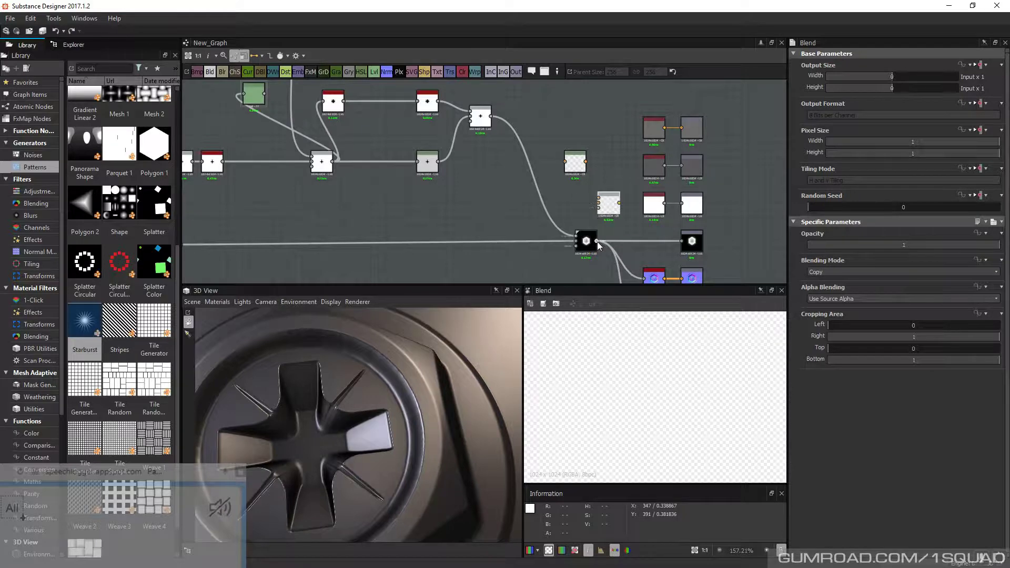
{"action": "left_click_drag", "start_coordinate": [597, 241], "coordinate": [599, 204]}
{"action": "middle_click_drag", "start_coordinate": [544, 224], "coordinate": [597, 223]}
{"action": "scroll", "coordinate": [598, 222], "scroll_direction": "down", "scroll_amount": 1}
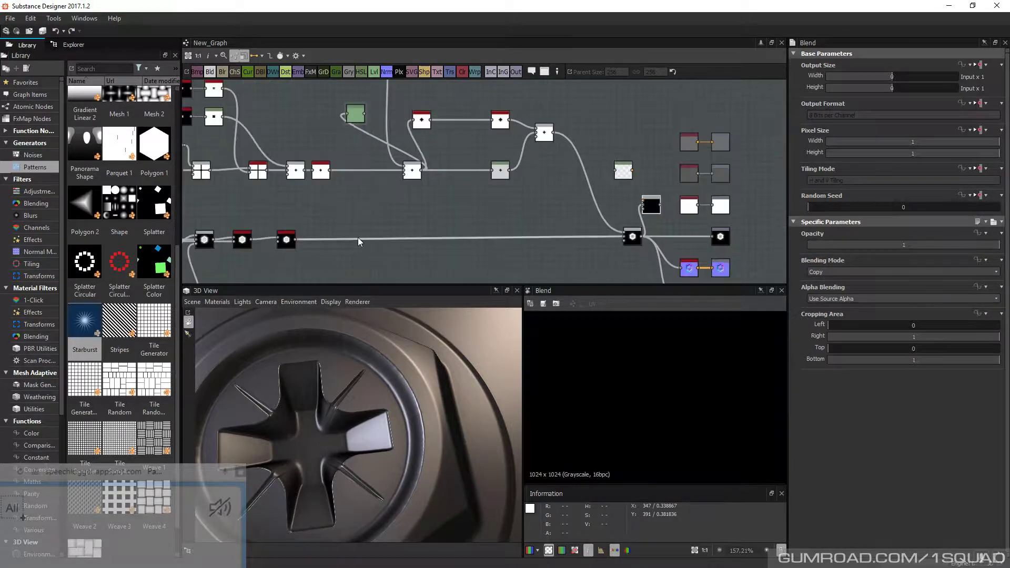
{"action": "left_click_drag", "start_coordinate": [357, 241], "coordinate": [643, 201]}
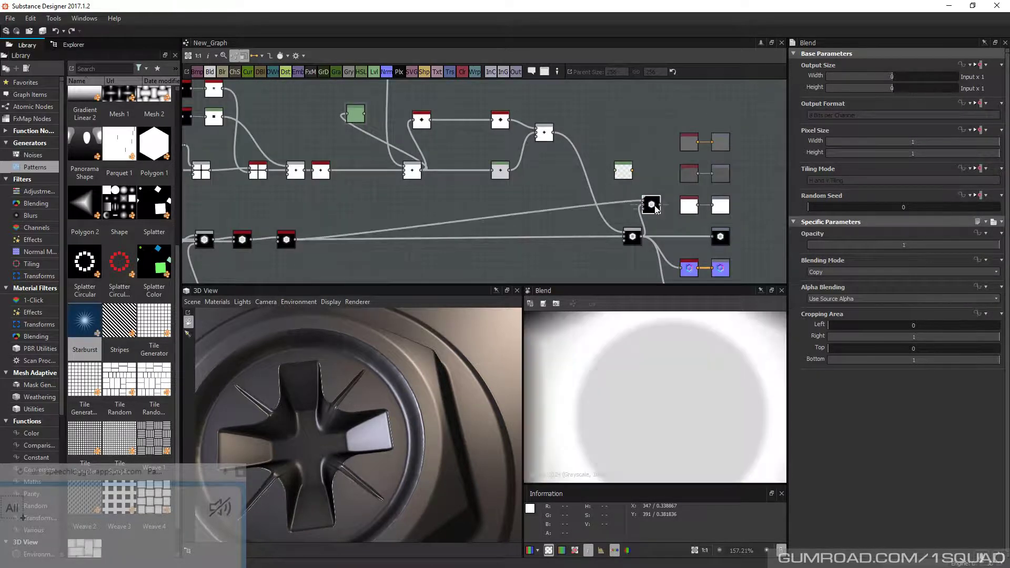
Set the new Blend to Subtract with Ignore Alpha and swap its two inputs
{"action": "left_click", "coordinate": [842, 298]}
{"action": "left_click", "coordinate": [843, 313]}
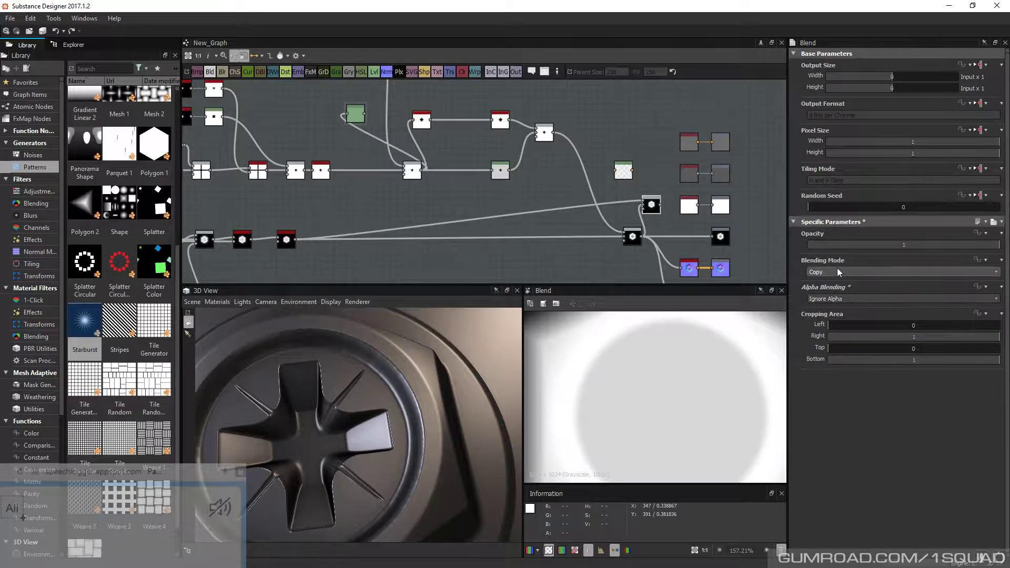
{"action": "scroll", "coordinate": [839, 273], "scroll_direction": "down", "scroll_amount": 2}
{"action": "left_click_drag", "start_coordinate": [626, 185], "coordinate": [638, 216]}
{"action": "key", "text": "x"}
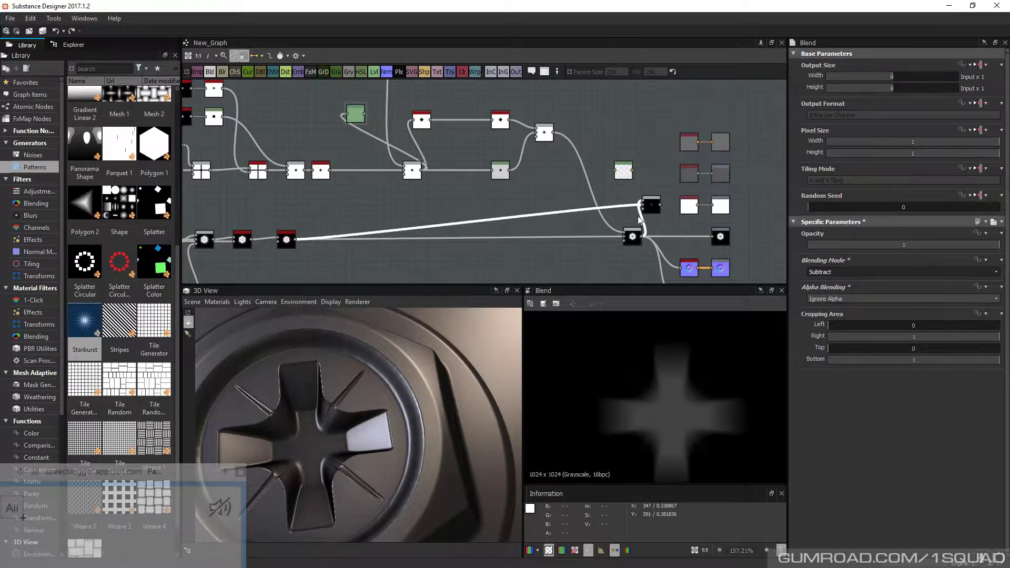
Feed the Subtract Blend into the new Levels node and lower its input white point almost to black for a solid recess mask
{"action": "middle_click_drag", "start_coordinate": [732, 237], "coordinate": [651, 228]}
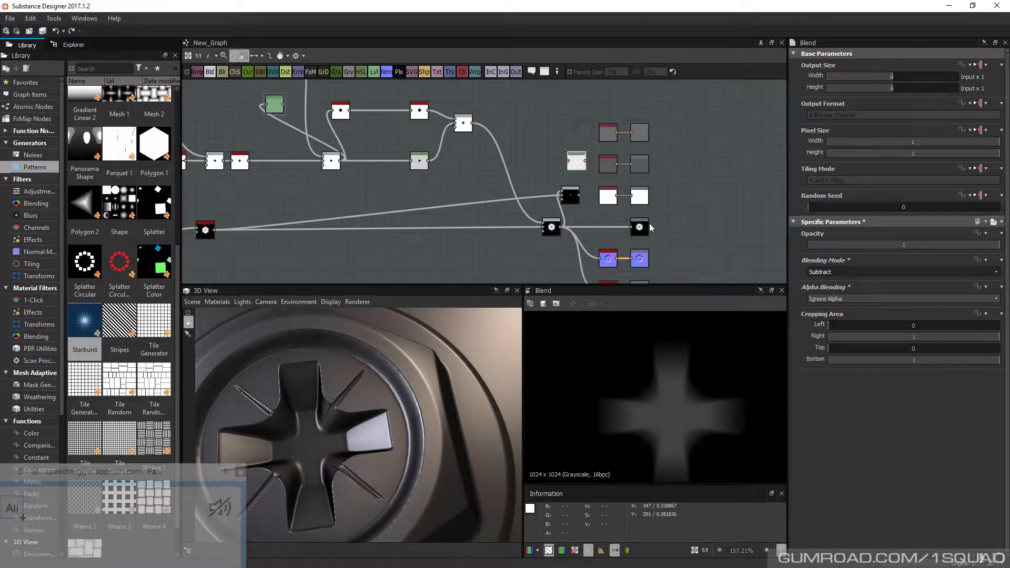
{"action": "scroll", "coordinate": [651, 227], "scroll_direction": "down", "scroll_amount": 1}
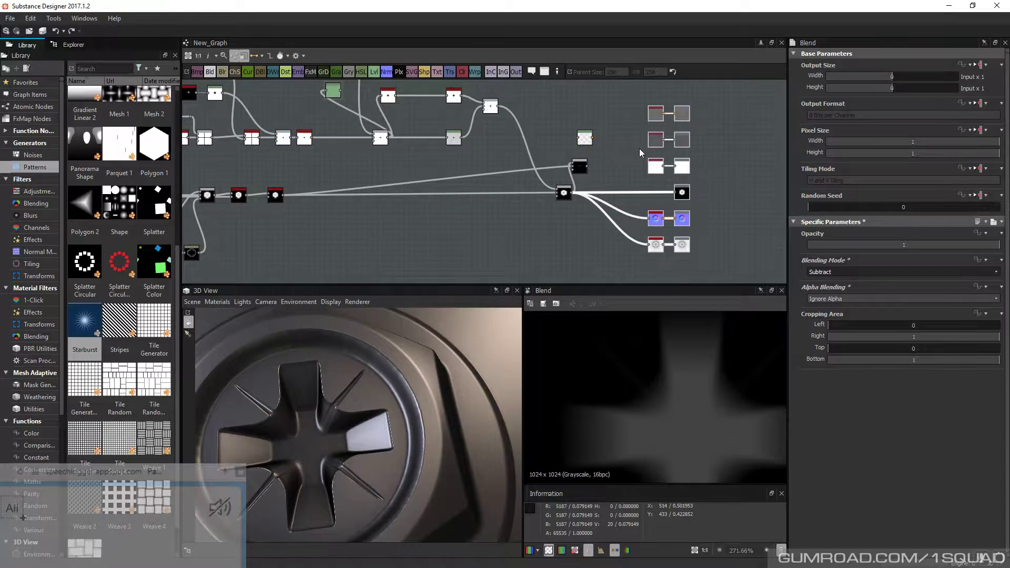
{"action": "left_click_drag", "start_coordinate": [587, 167], "coordinate": [580, 138]}
{"action": "double_click", "coordinate": [585, 138]}
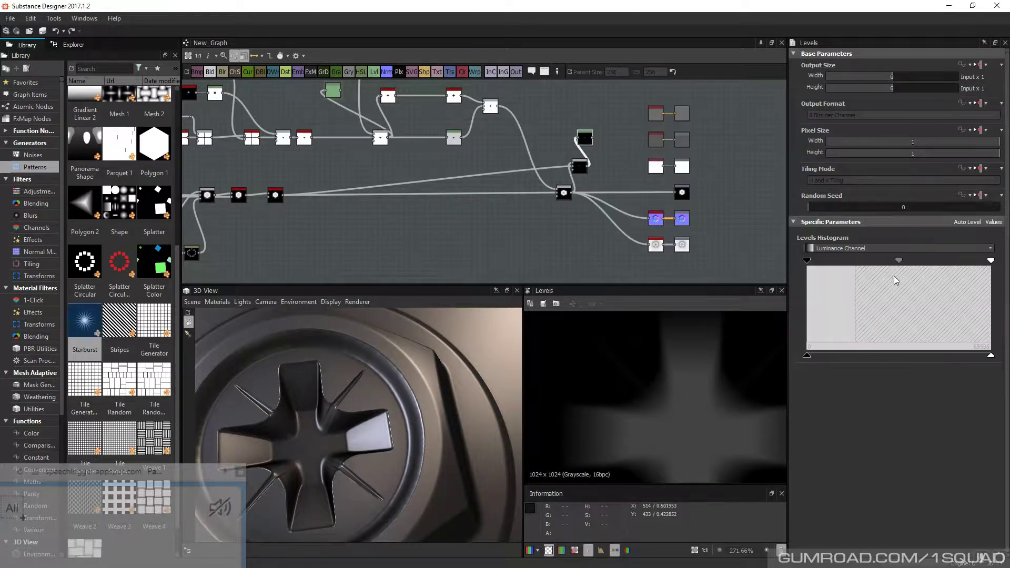
{"action": "left_click_drag", "start_coordinate": [991, 262], "coordinate": [811, 261]}
{"action": "scroll", "coordinate": [653, 385], "scroll_direction": "down", "scroll_amount": 3}
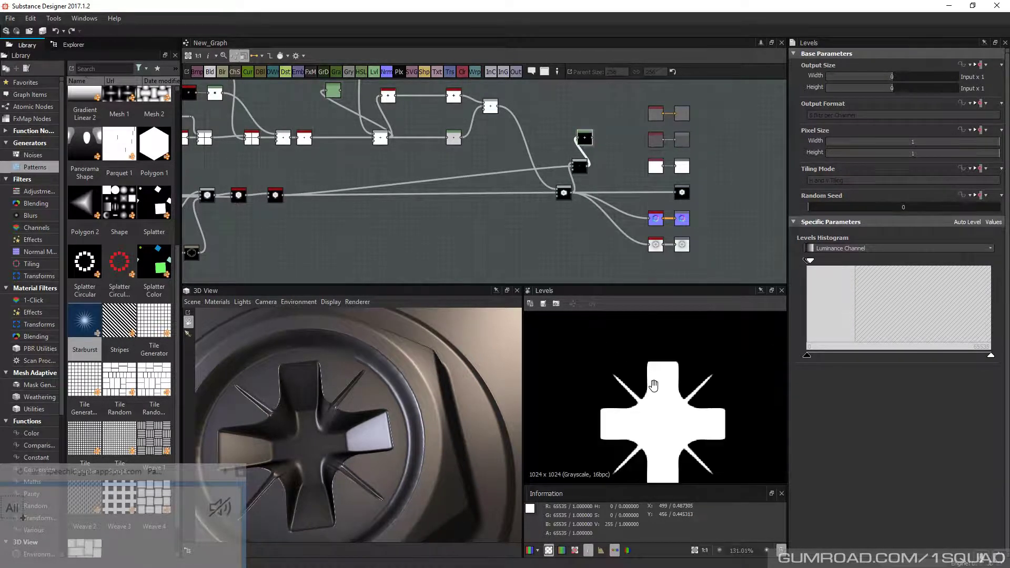
{"action": "scroll", "coordinate": [653, 385], "scroll_direction": "down", "scroll_amount": 4}
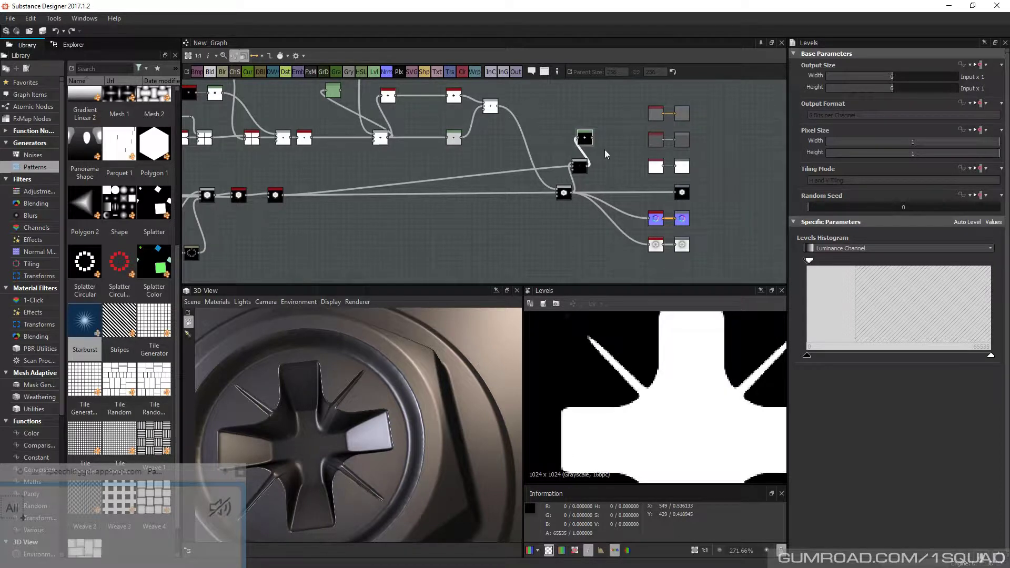
Place the mask's Levels node directly beside the Subtract Blend and compare its mask with the recess in the 3D preview
{"action": "scroll", "coordinate": [605, 152], "scroll_direction": "down", "scroll_amount": 2}
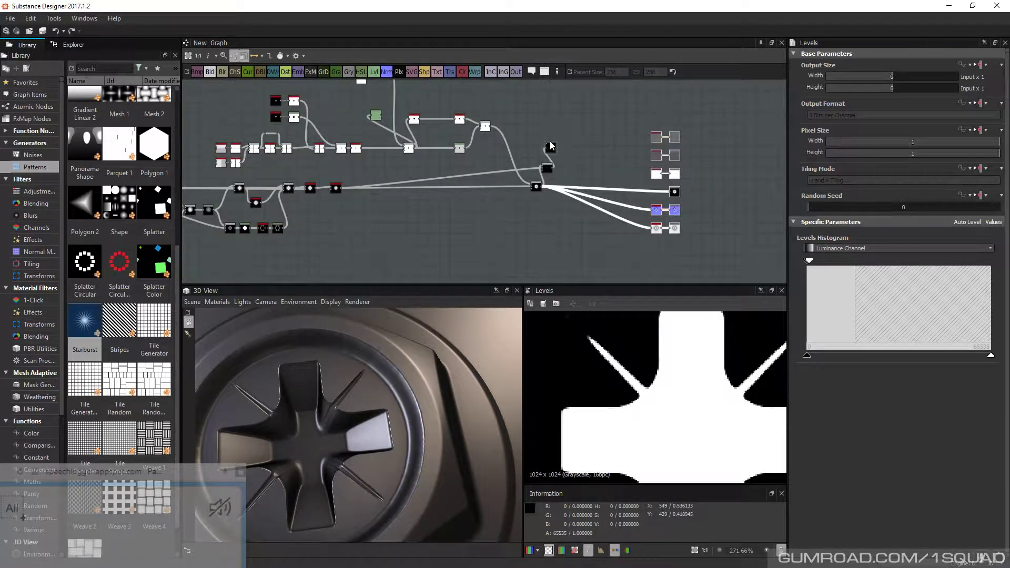
{"action": "scroll", "coordinate": [551, 147], "scroll_direction": "up", "scroll_amount": 3}
{"action": "scroll", "coordinate": [661, 378], "scroll_direction": "down", "scroll_amount": 2}
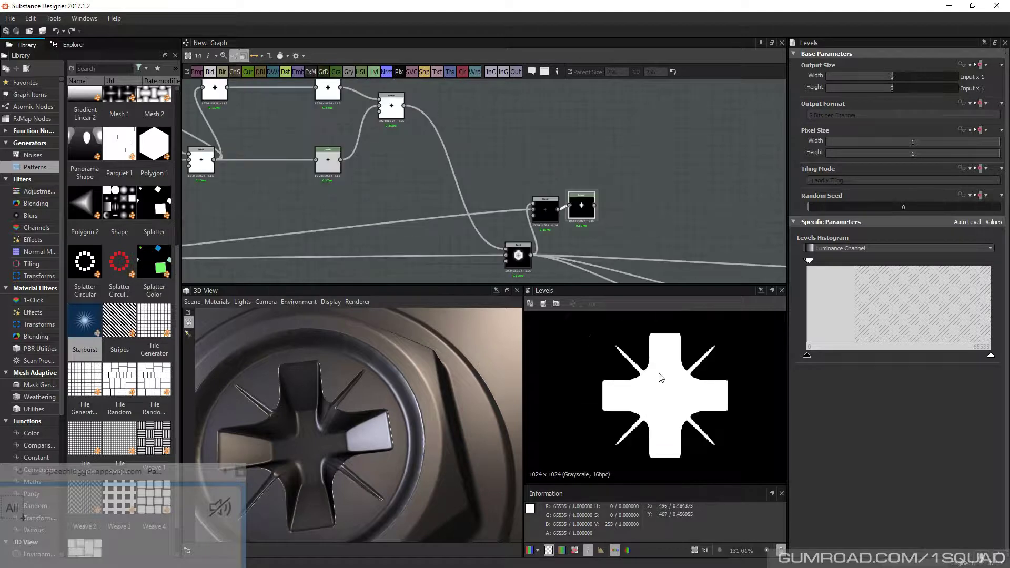
{"action": "left_click", "coordinate": [624, 216]}
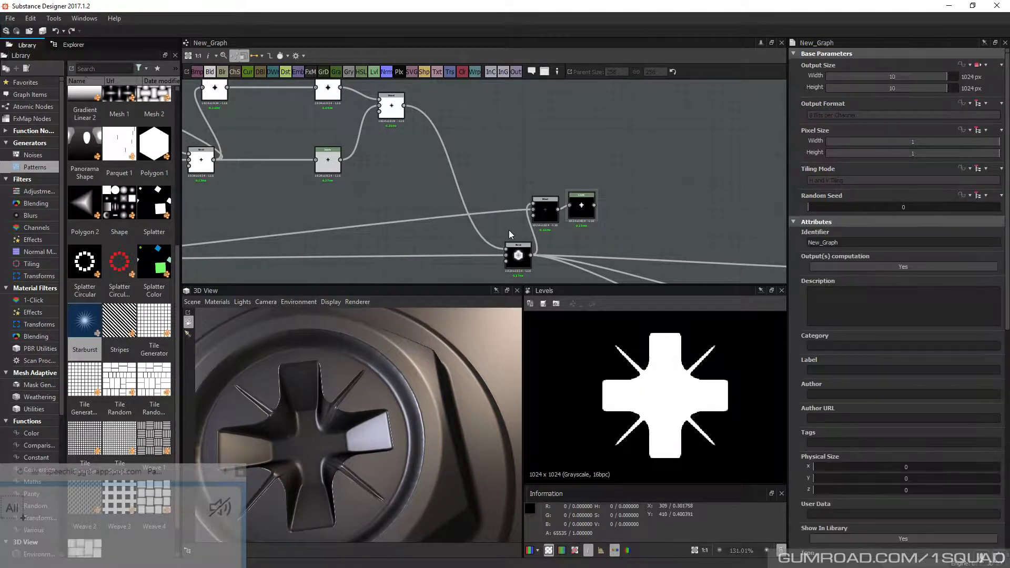
{"action": "middle_click_drag", "start_coordinate": [224, 447], "coordinate": [250, 439]}
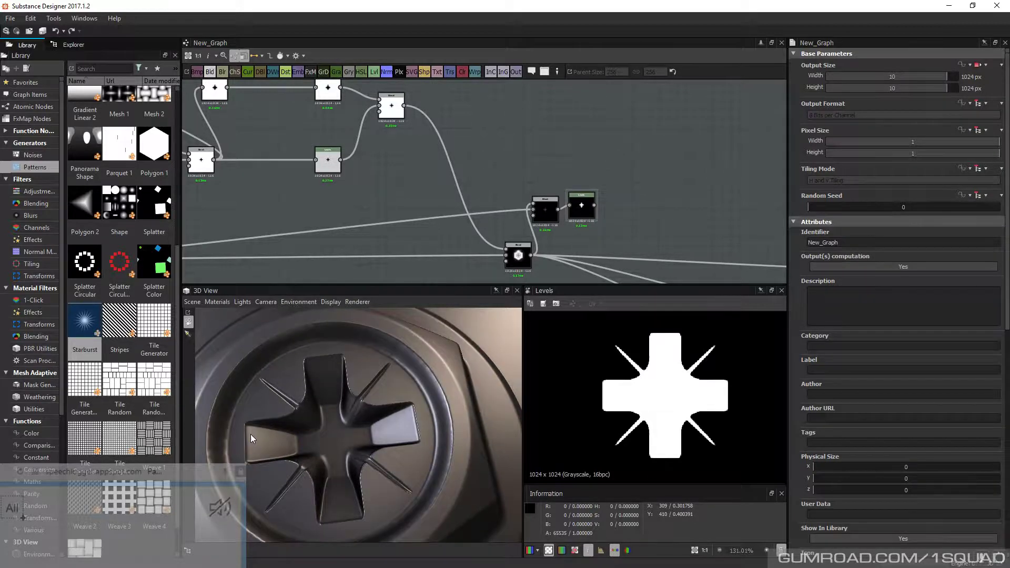
Add an Edge Detect node after the mask's Levels node, align the three nodes in a row and set Invert to True
{"action": "key", "text": "space"}
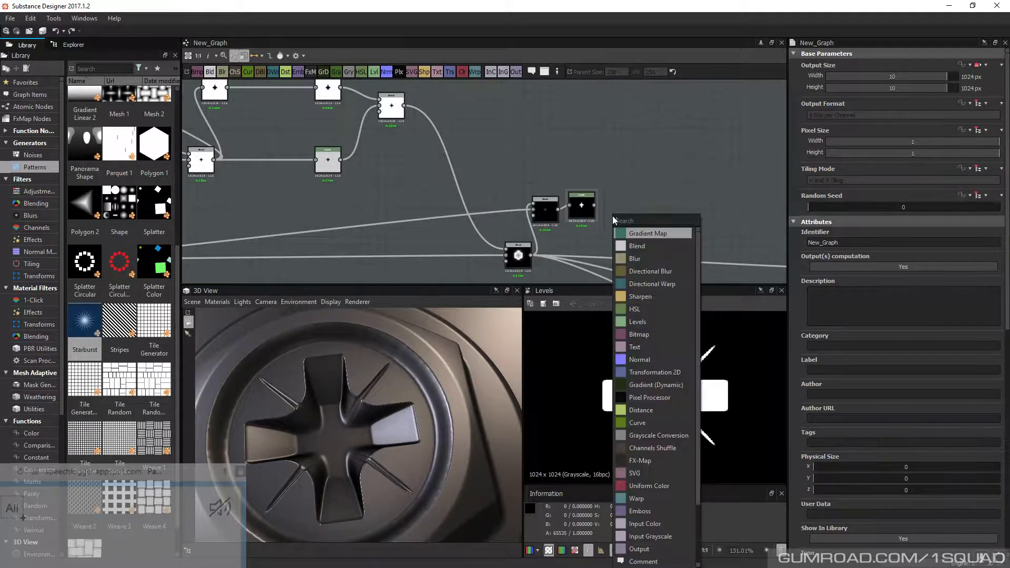
{"action": "type", "text": "ed"}
{"action": "left_click", "coordinate": [647, 372]}
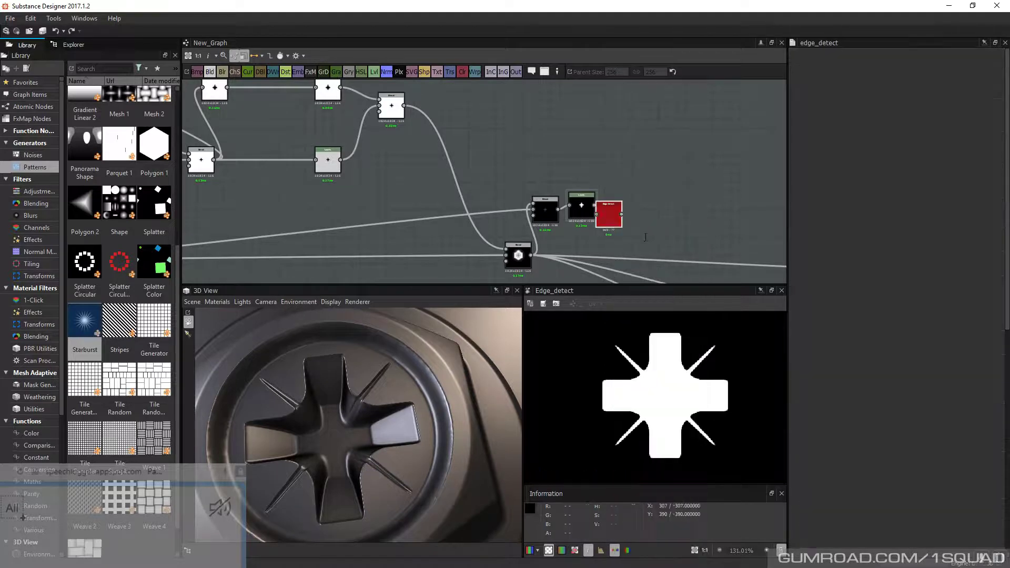
{"action": "left_click_drag", "start_coordinate": [610, 214], "coordinate": [638, 214]}
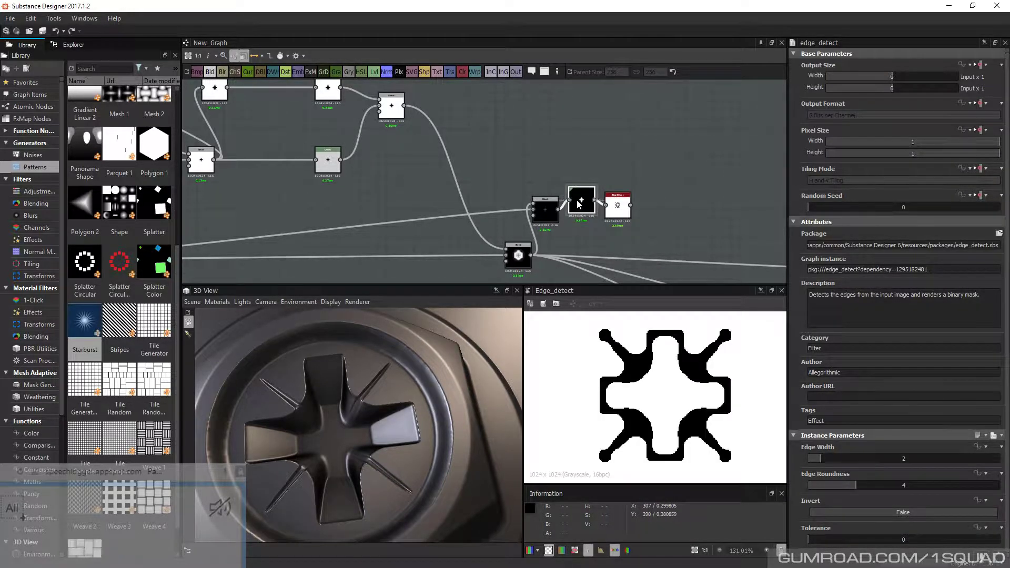
{"action": "key", "text": "h"}
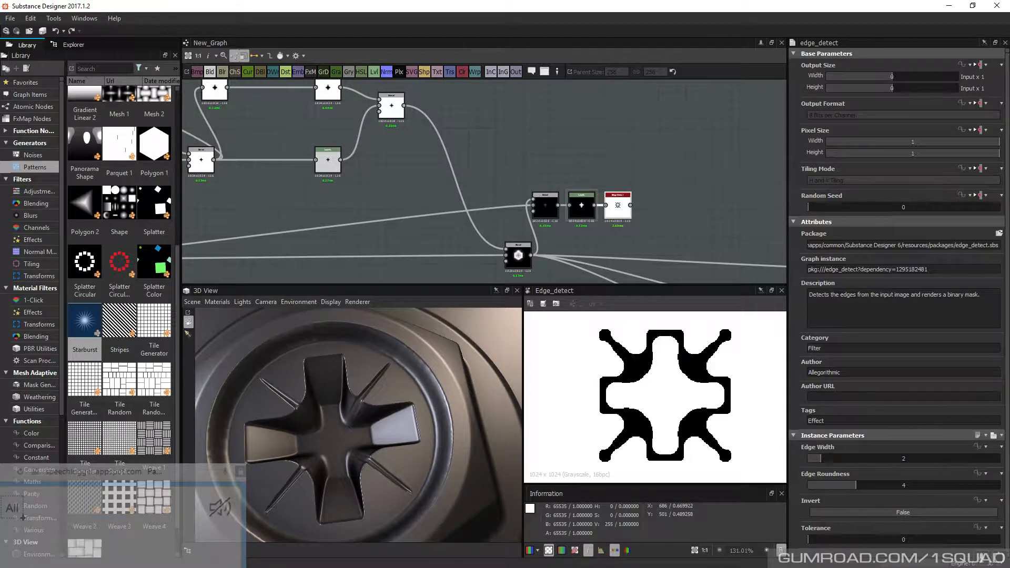
{"action": "left_click", "coordinate": [903, 512]}
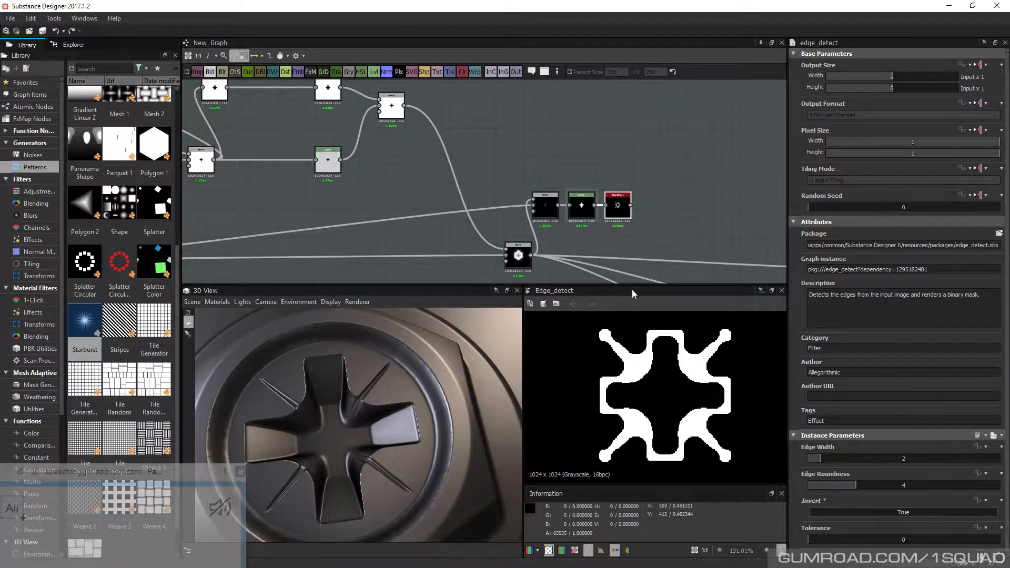
Fine-tune the mask Levels' input points, and lower the Edge Detect node's Edge Roundness and Edge Width towards their minimum
{"action": "double_click", "coordinate": [582, 206]}
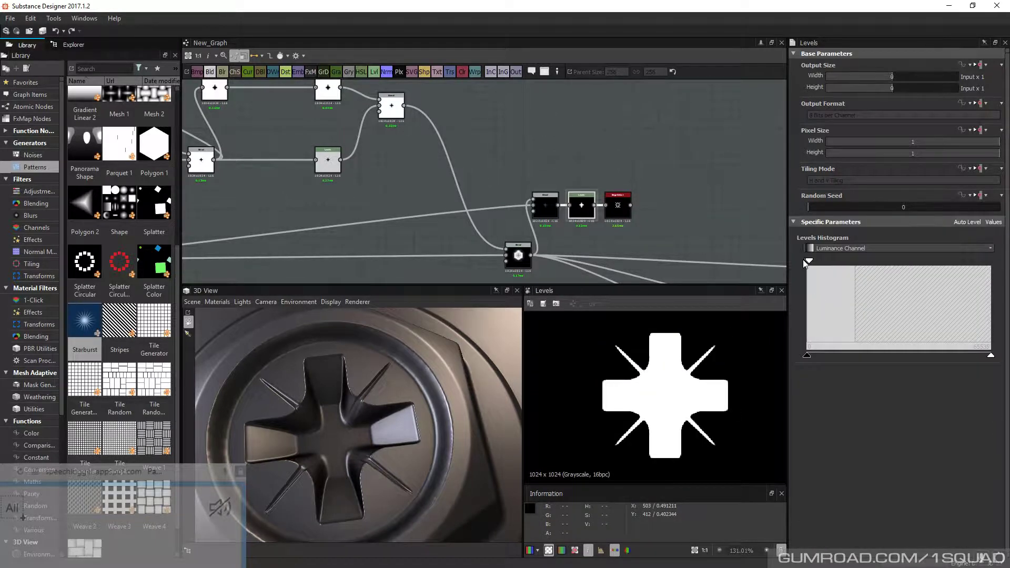
{"action": "left_click_drag", "start_coordinate": [804, 260], "coordinate": [808, 261]}
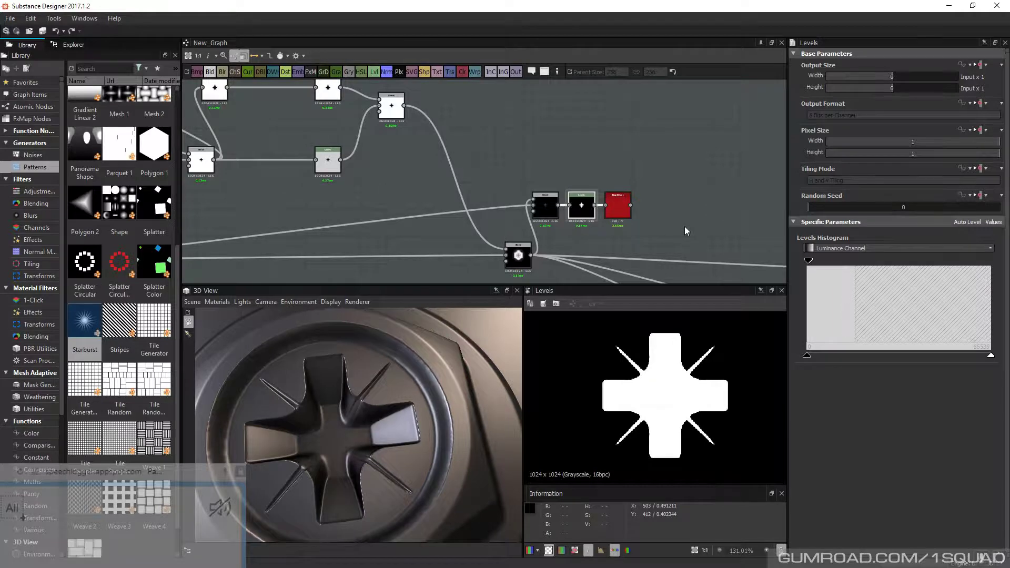
{"action": "double_click", "coordinate": [618, 206]}
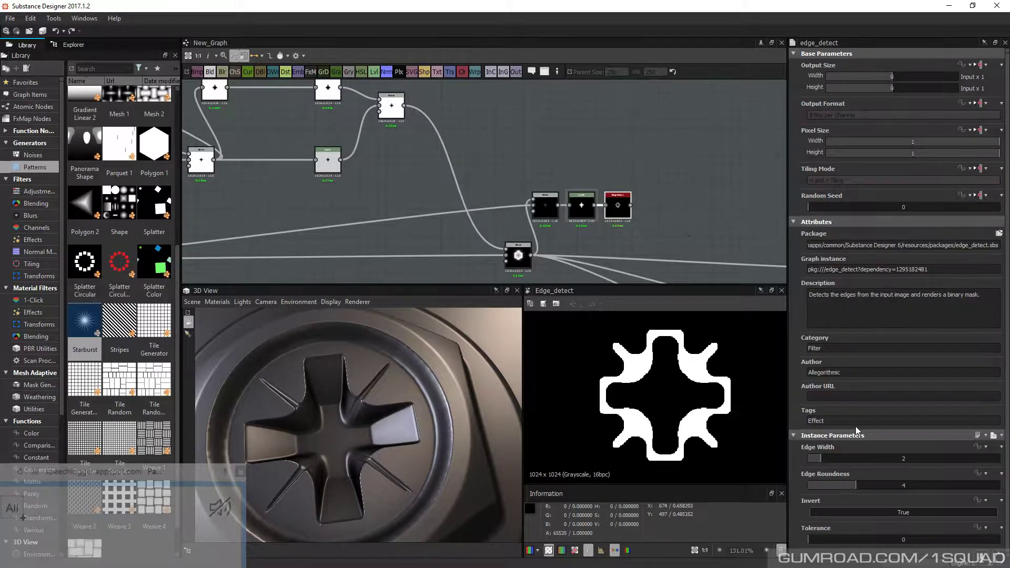
{"action": "left_click_drag", "start_coordinate": [856, 485], "coordinate": [806, 485]}
{"action": "left_click_drag", "start_coordinate": [821, 459], "coordinate": [809, 459]}
Add a Blend node and a Blur HQ Grayscale node, both fed by the Min (Darken) Blend's output
{"action": "middle_click_drag", "start_coordinate": [616, 242], "coordinate": [599, 225]}
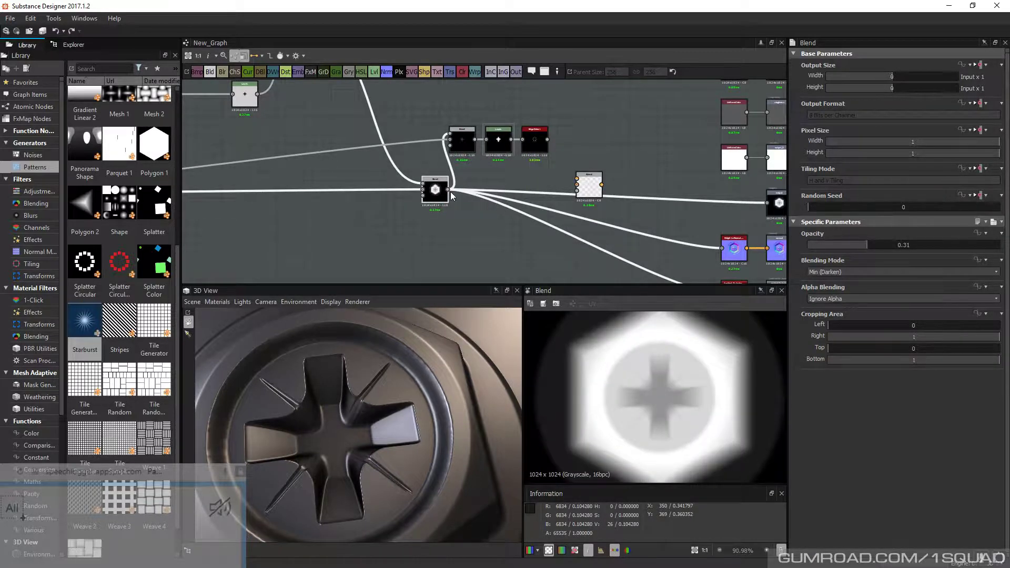
{"action": "left_click_drag", "start_coordinate": [596, 187], "coordinate": [624, 196]}
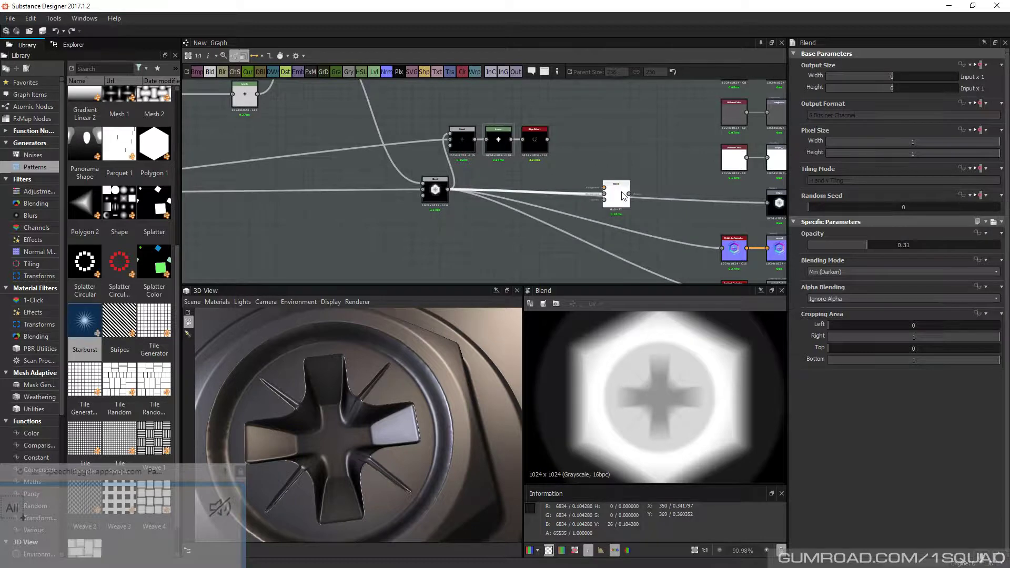
{"action": "key", "text": "space"}
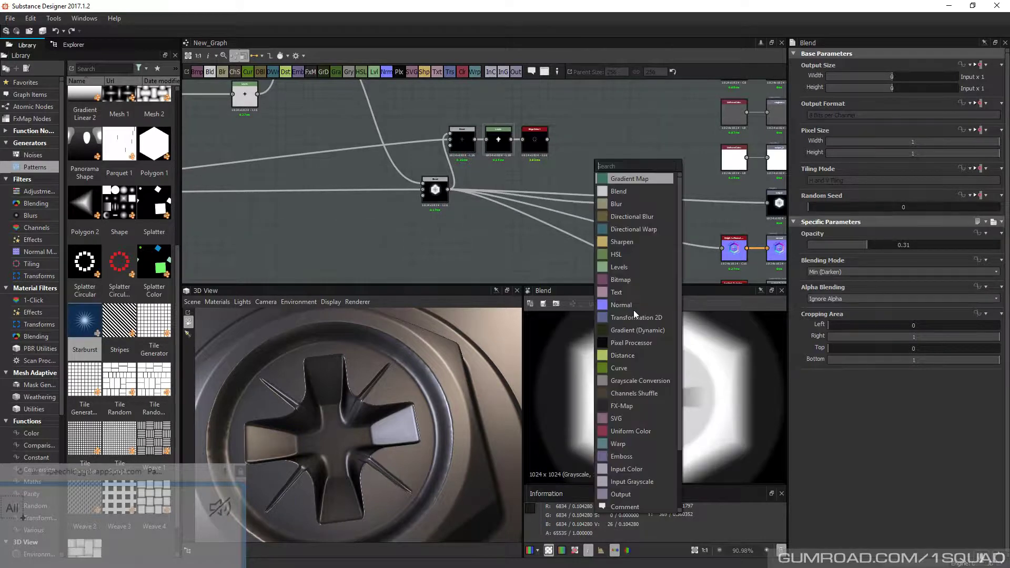
{"action": "type", "text": "blur"}
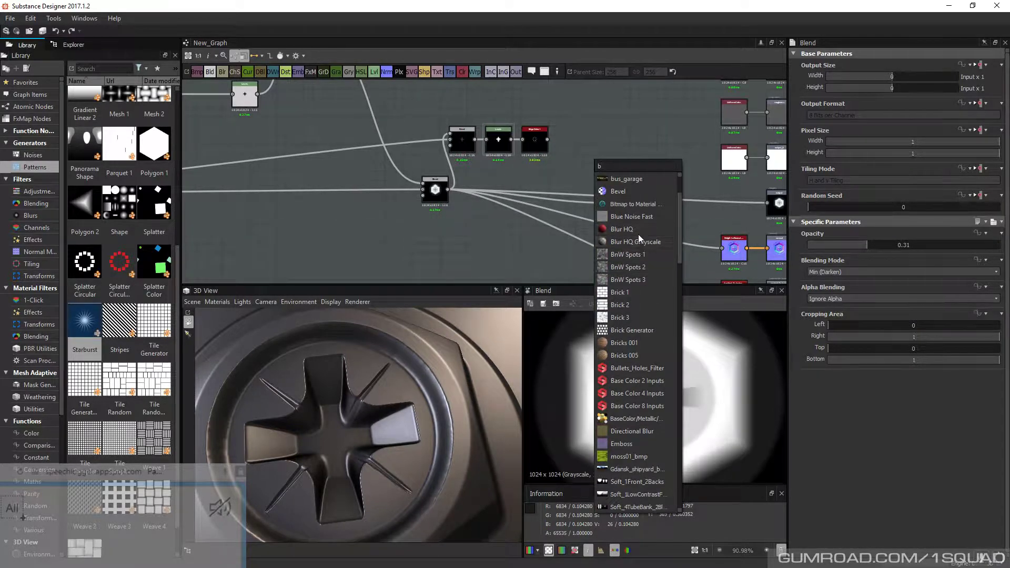
{"action": "left_click", "coordinate": [639, 237]}
{"action": "left_click_drag", "start_coordinate": [447, 191], "coordinate": [586, 157]}
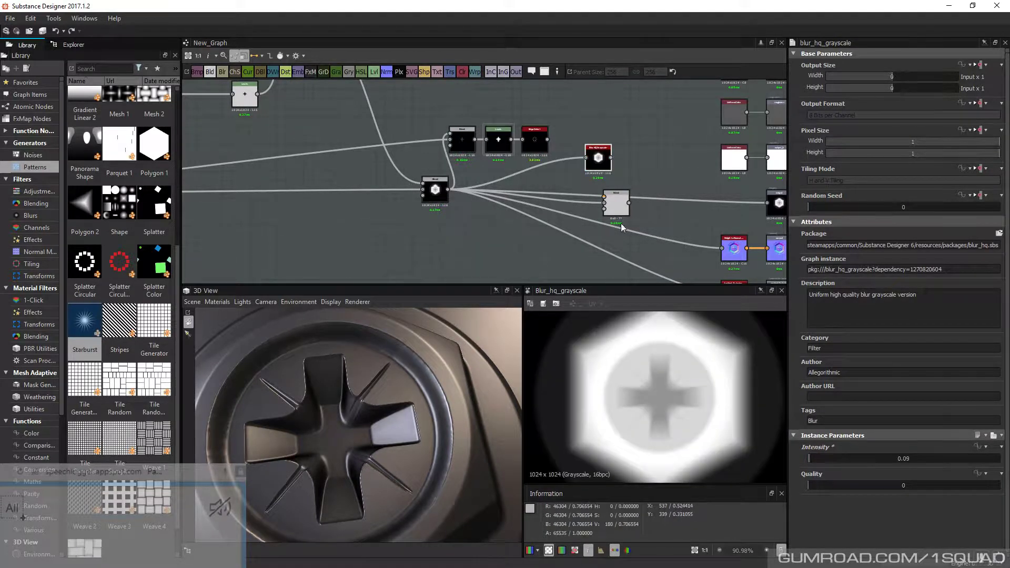
Route the outputs through the Blur HQ Grayscale at Intensity 0.31 and feed the blurred and unblurred heights into the new Blend
{"action": "left_click_drag", "start_coordinate": [448, 190], "coordinate": [611, 158], "text": "shift"}
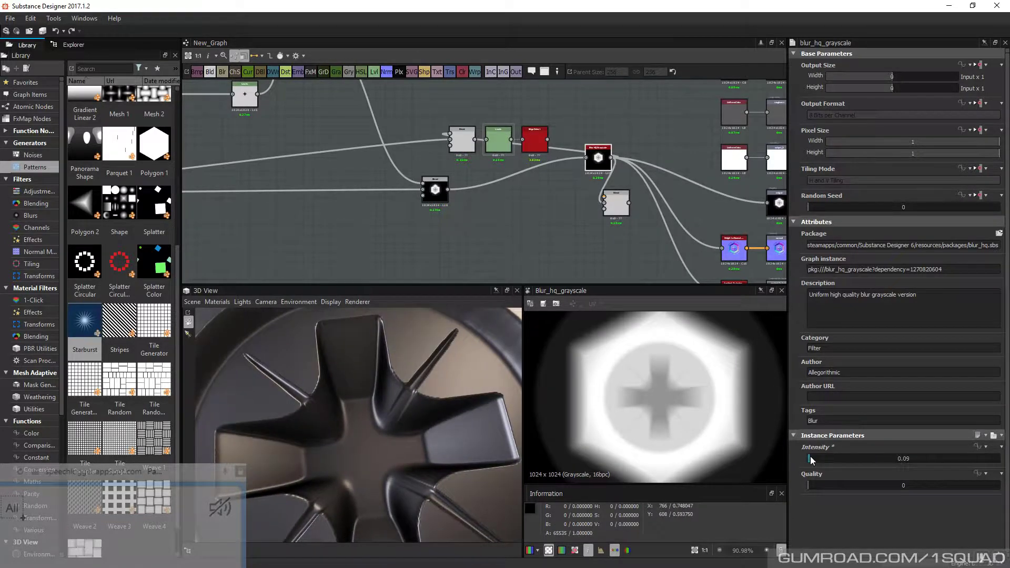
{"action": "left_click_drag", "start_coordinate": [811, 460], "coordinate": [811, 464]}
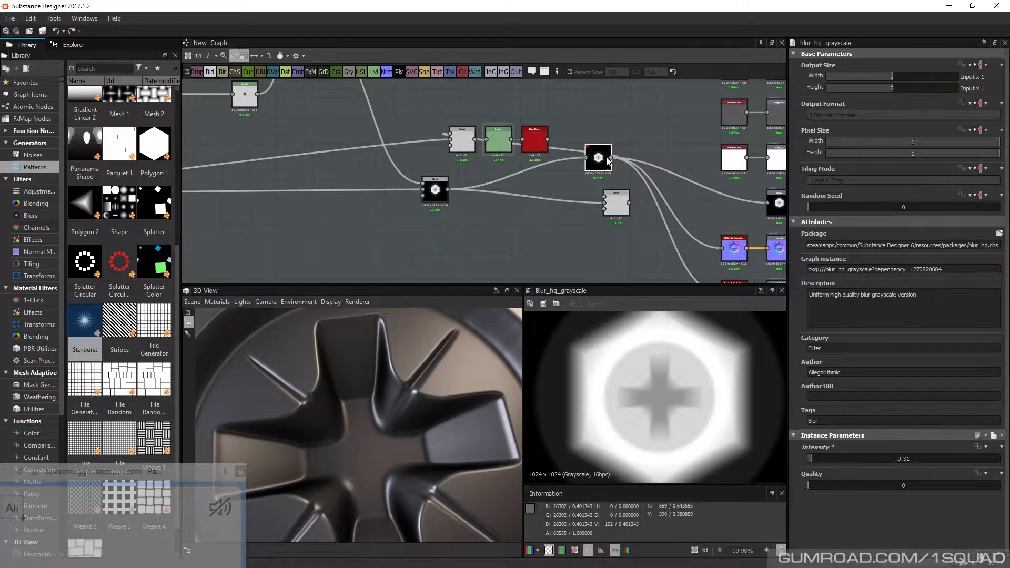
{"action": "left_click_drag", "start_coordinate": [617, 205], "coordinate": [628, 215]}
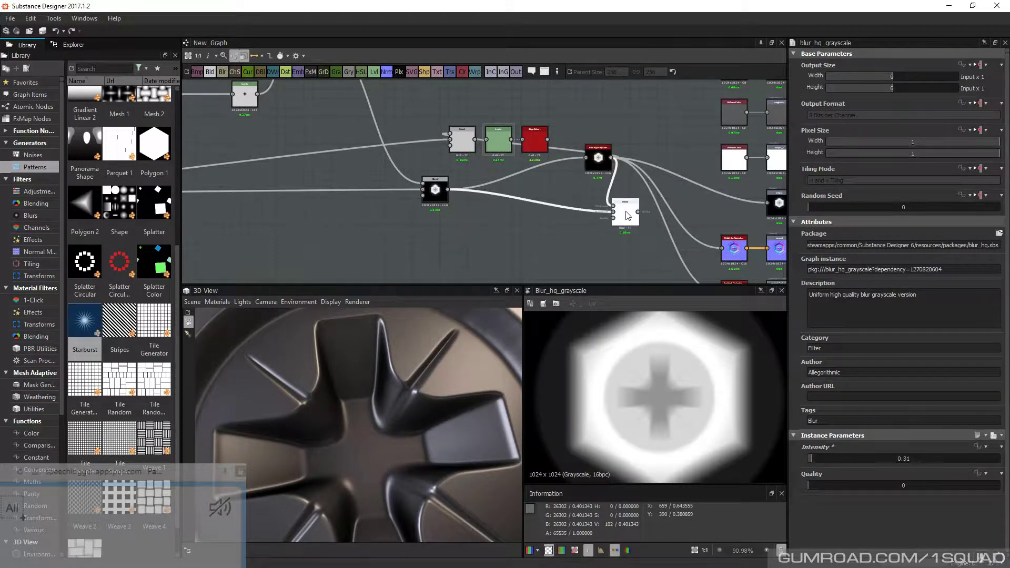
Shift the mask nodes upward and feed the Subtract Blend from the Min (Darken) Blend instead of the Blur HQ Grayscale
{"action": "double_click", "coordinate": [626, 214]}
{"action": "left_click_drag", "start_coordinate": [539, 145], "coordinate": [548, 131]}
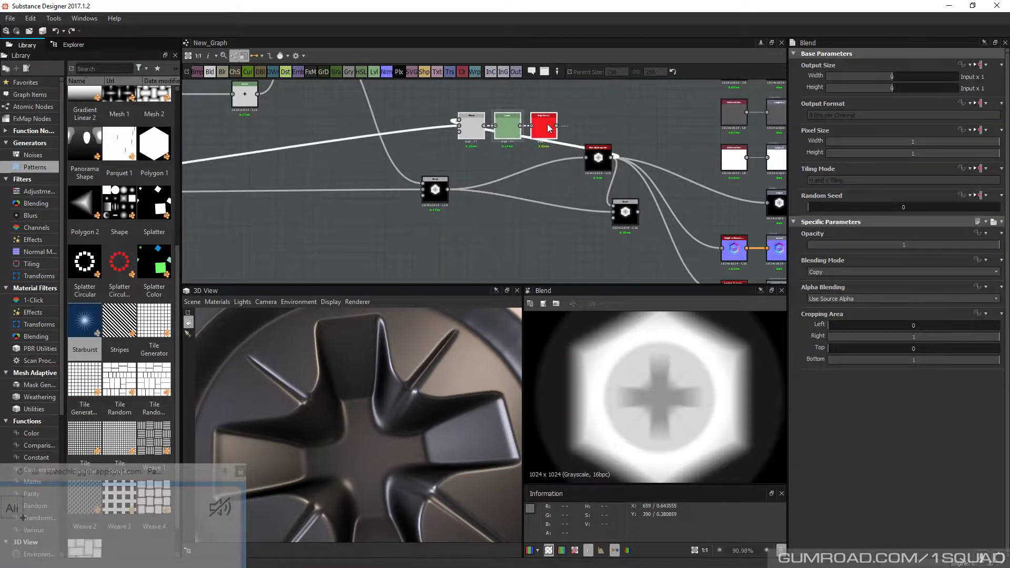
{"action": "double_click", "coordinate": [460, 120]}
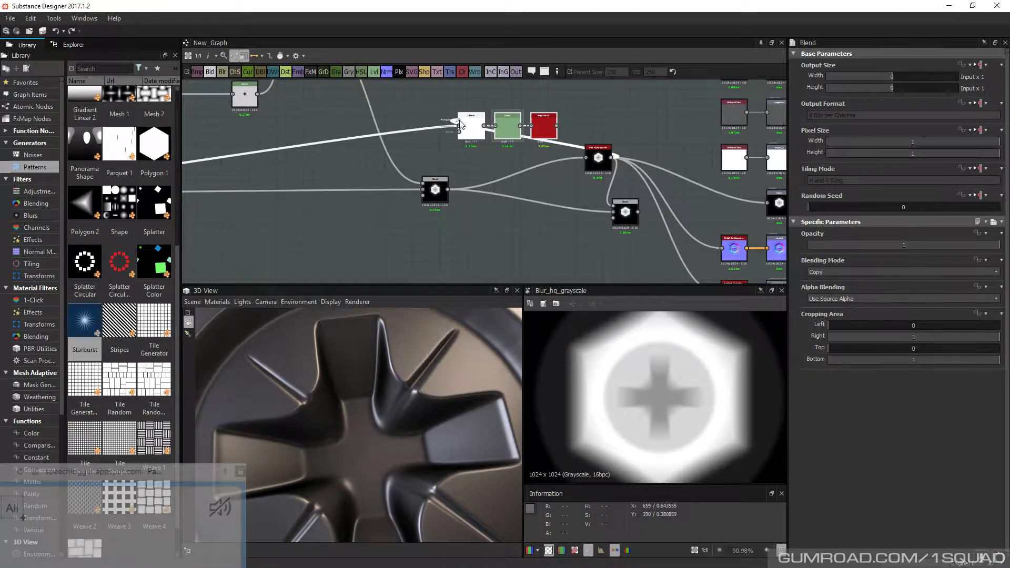
{"action": "left_click", "coordinate": [461, 124]}
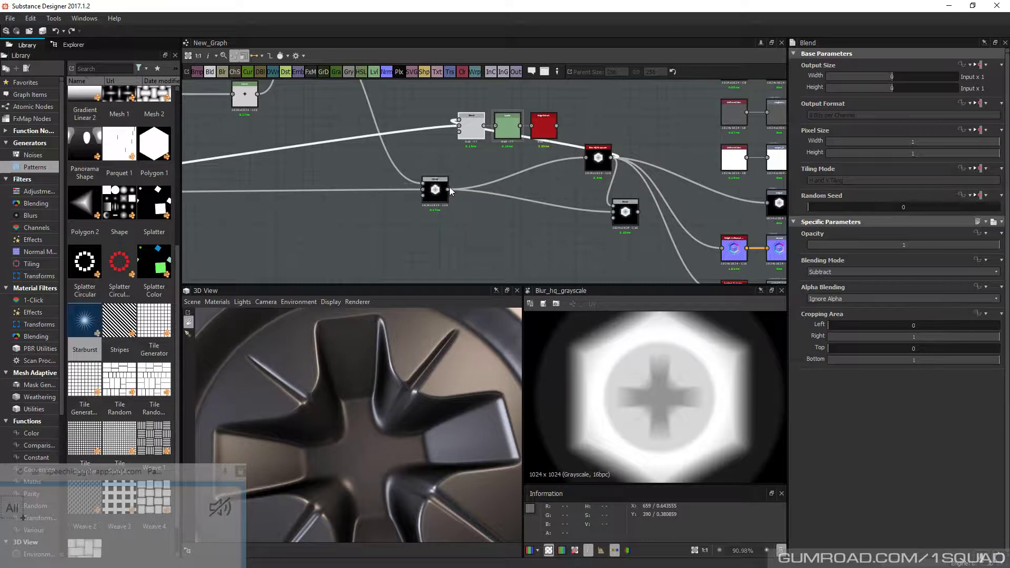
{"action": "left_click_drag", "start_coordinate": [450, 188], "coordinate": [459, 132]}
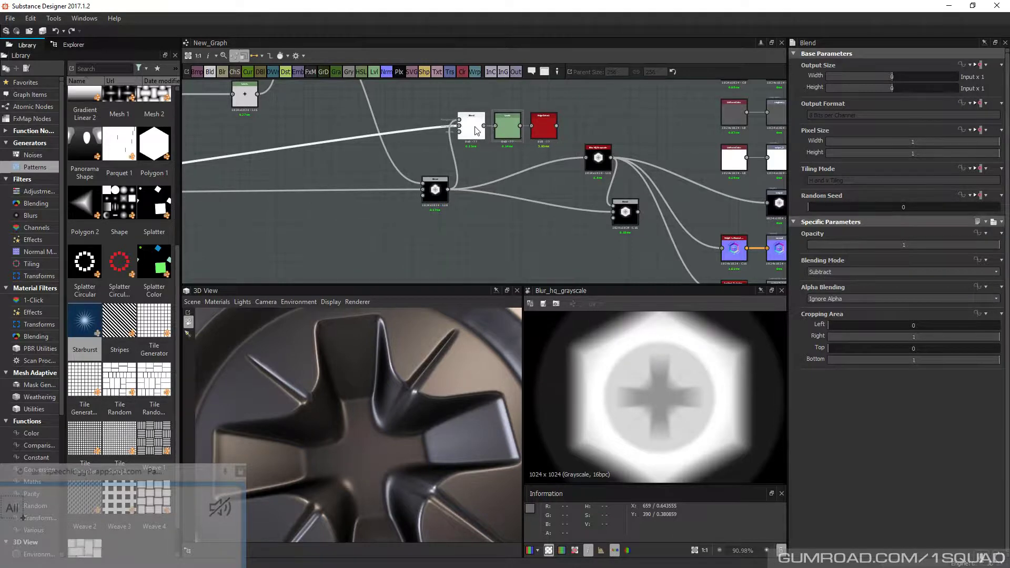
Move the new Blend closer to the Blur HQ Grayscale, place the mask nodes below them, and tidy the mask's long input link with a dot node
{"action": "left_click", "coordinate": [597, 157]}
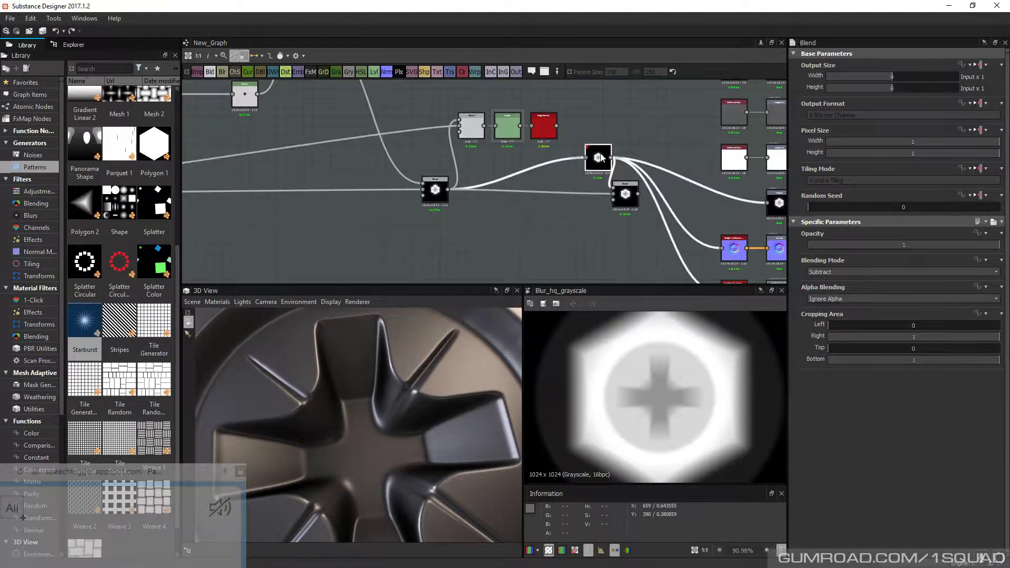
{"action": "left_click_drag", "start_coordinate": [451, 105], "coordinate": [544, 250]}
{"action": "middle_click_drag", "start_coordinate": [347, 229], "coordinate": [544, 190]}
{"action": "scroll", "coordinate": [544, 191], "scroll_direction": "down", "scroll_amount": 1}
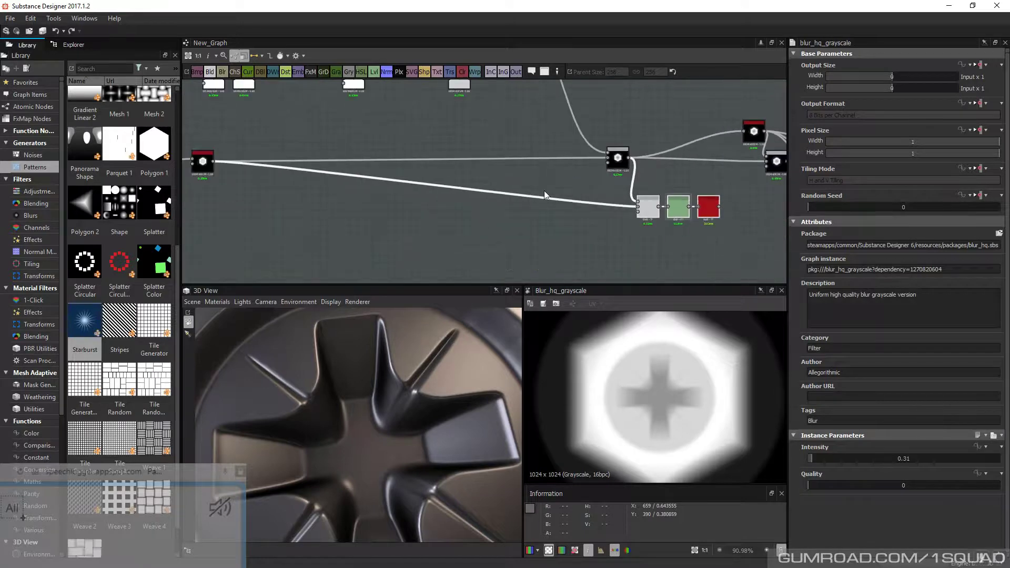
{"action": "left_click_drag", "start_coordinate": [544, 192], "coordinate": [283, 206]}
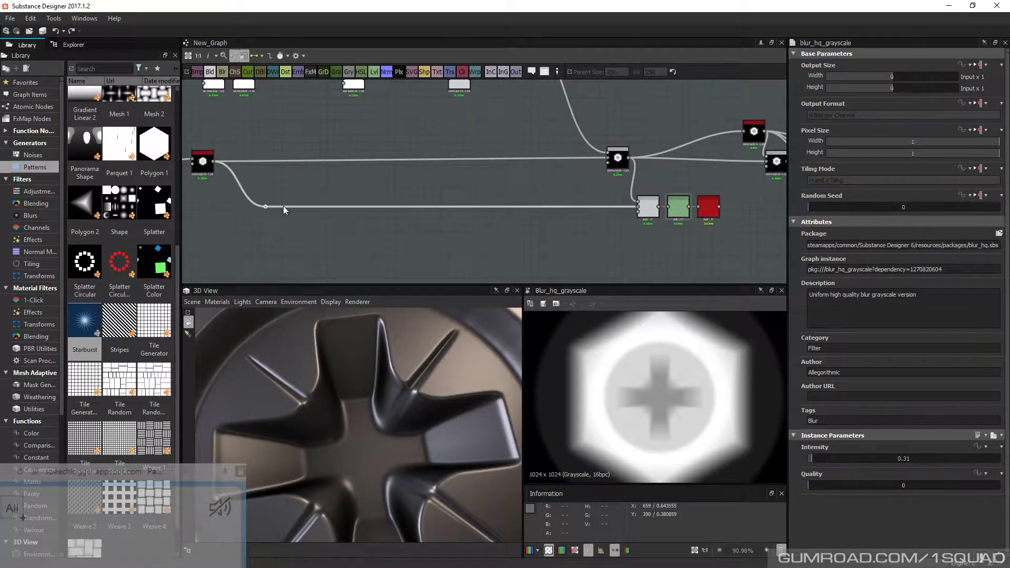
{"action": "scroll", "coordinate": [283, 206], "scroll_direction": "down", "scroll_amount": 3}
{"action": "middle_click_drag", "start_coordinate": [586, 173], "coordinate": [504, 147]}
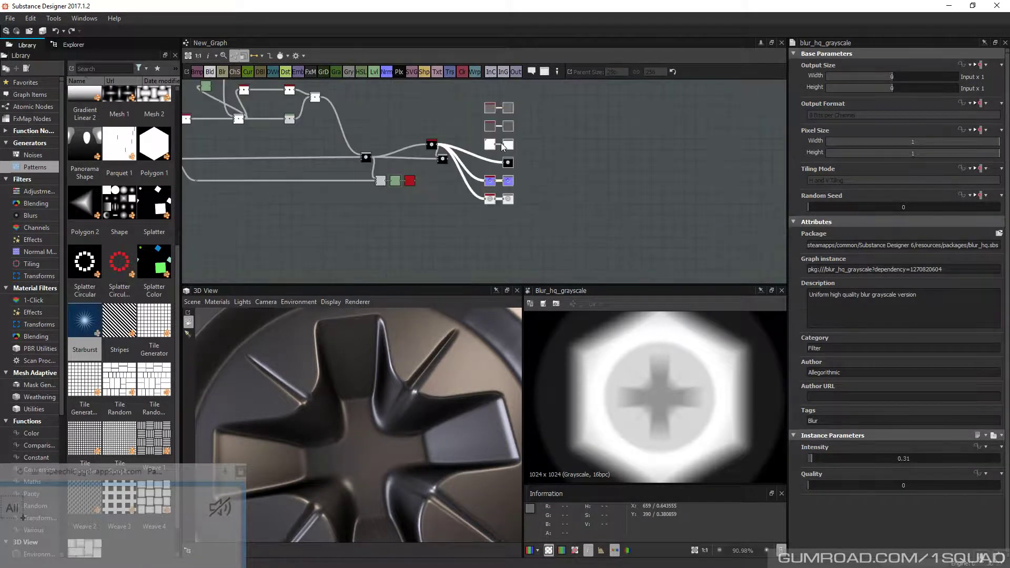
{"action": "scroll", "coordinate": [424, 152], "scroll_direction": "up", "scroll_amount": 4}
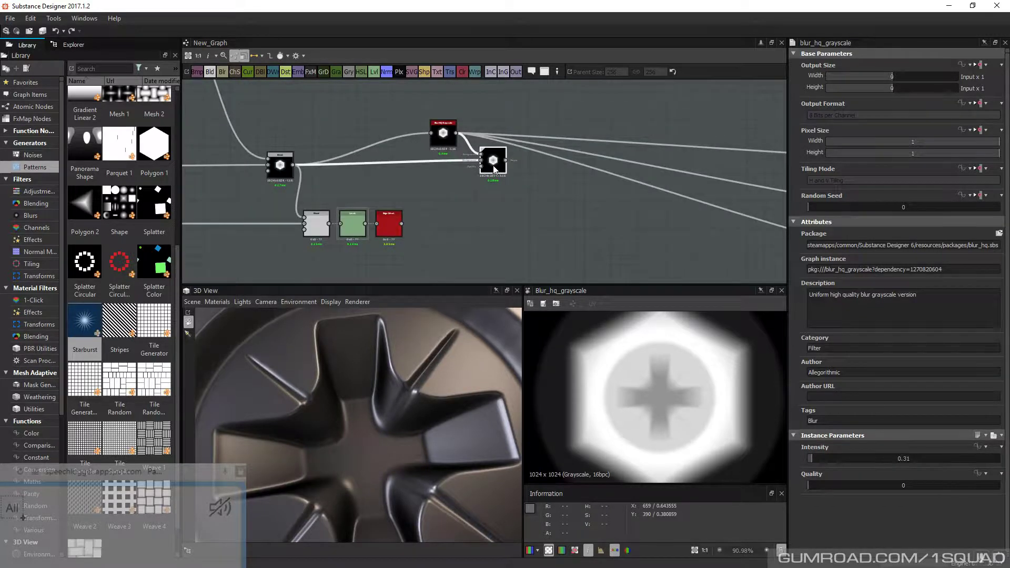
{"action": "left_click", "coordinate": [502, 165]}
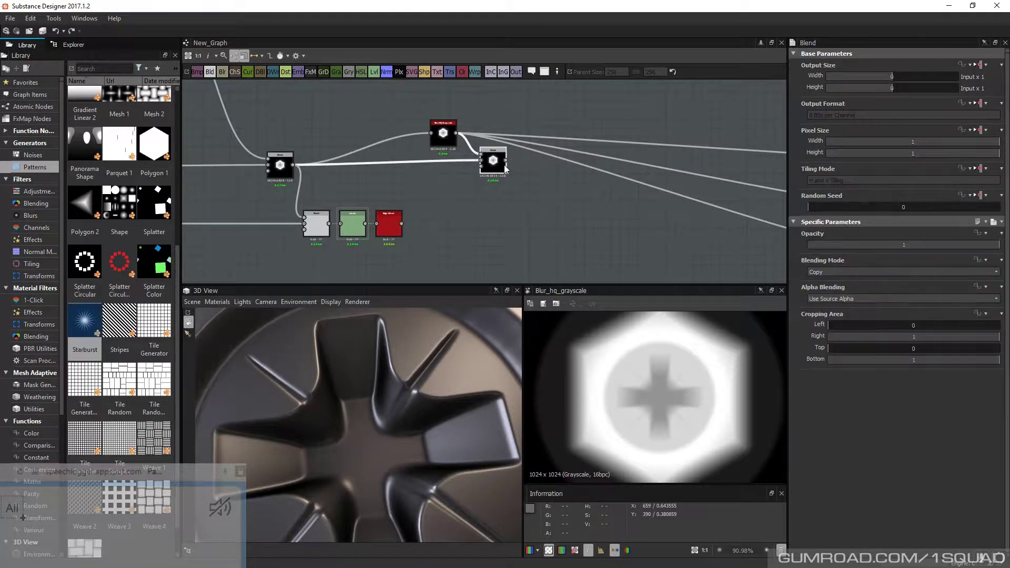
{"action": "left_click_drag", "start_coordinate": [505, 166], "coordinate": [304, 217]}
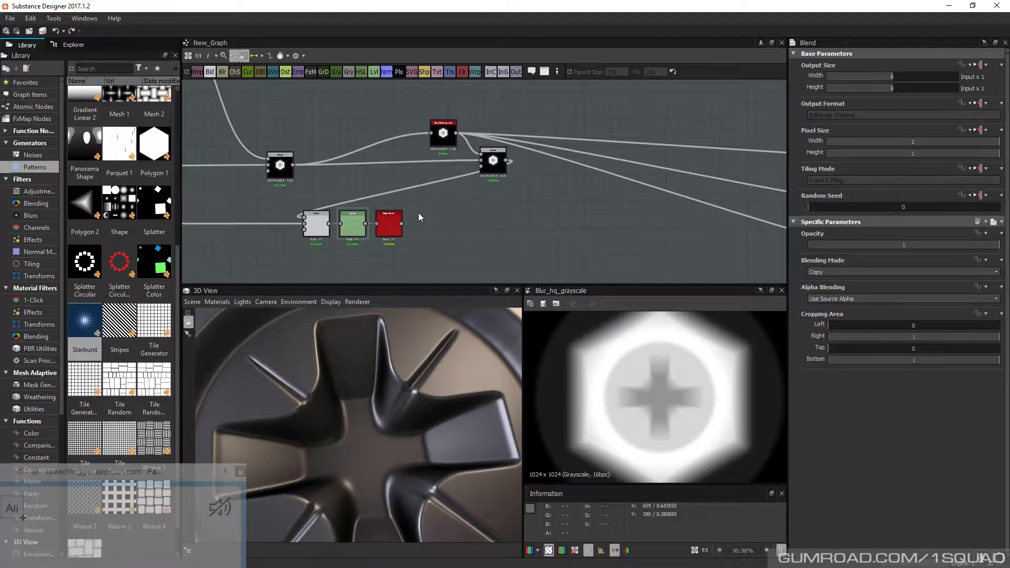
{"action": "left_click_drag", "start_coordinate": [293, 165], "coordinate": [304, 217]}
Connect the Edge Detect output to the new Blend's opacity input and transfer the Blur HQ Grayscale's output links to the Blend
{"action": "left_click", "coordinate": [393, 232]}
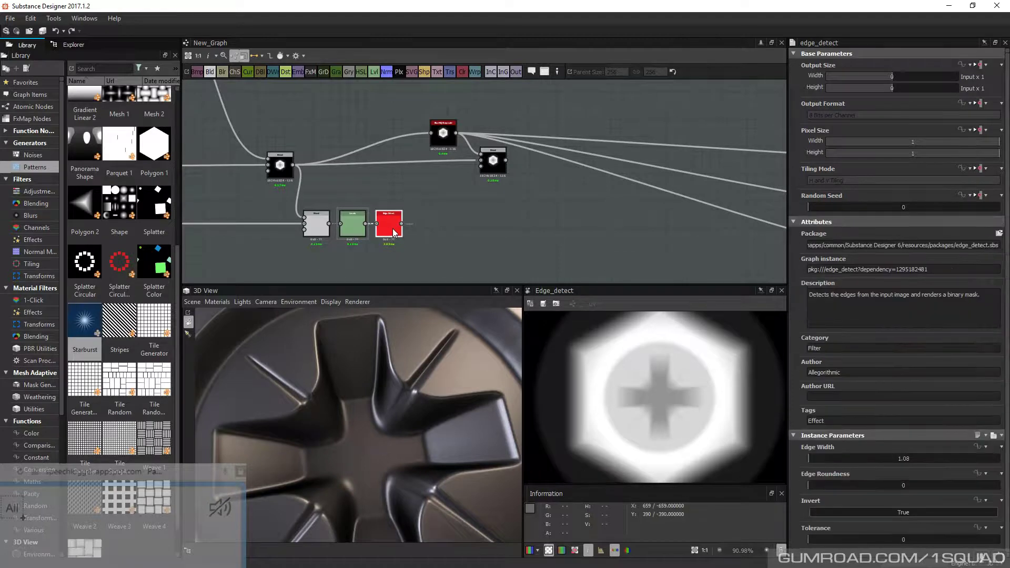
{"action": "left_click_drag", "start_coordinate": [402, 224], "coordinate": [481, 168]}
{"action": "left_click", "coordinate": [495, 163]}
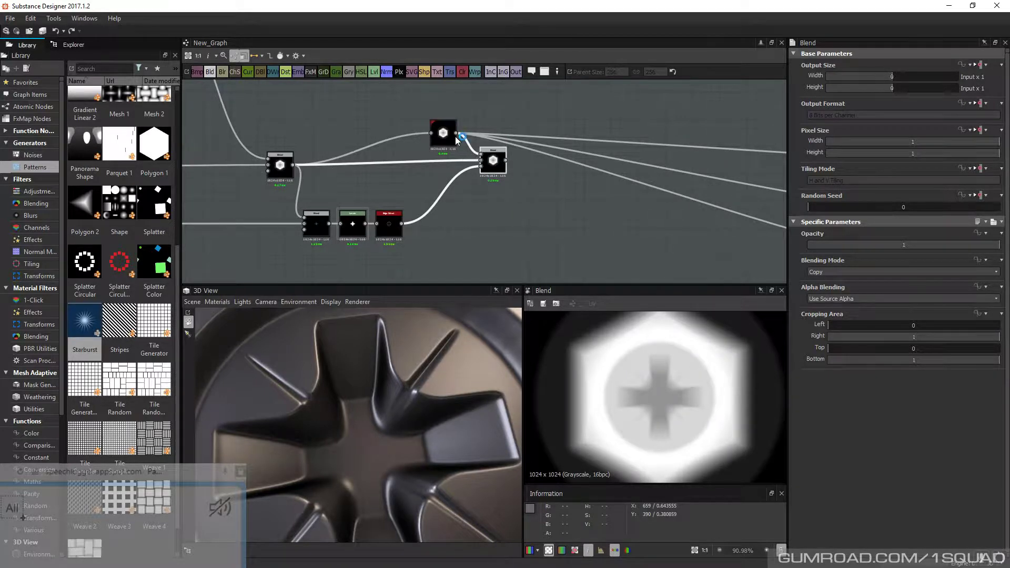
{"action": "left_click_drag", "start_coordinate": [457, 138], "coordinate": [506, 160], "text": "shift"}
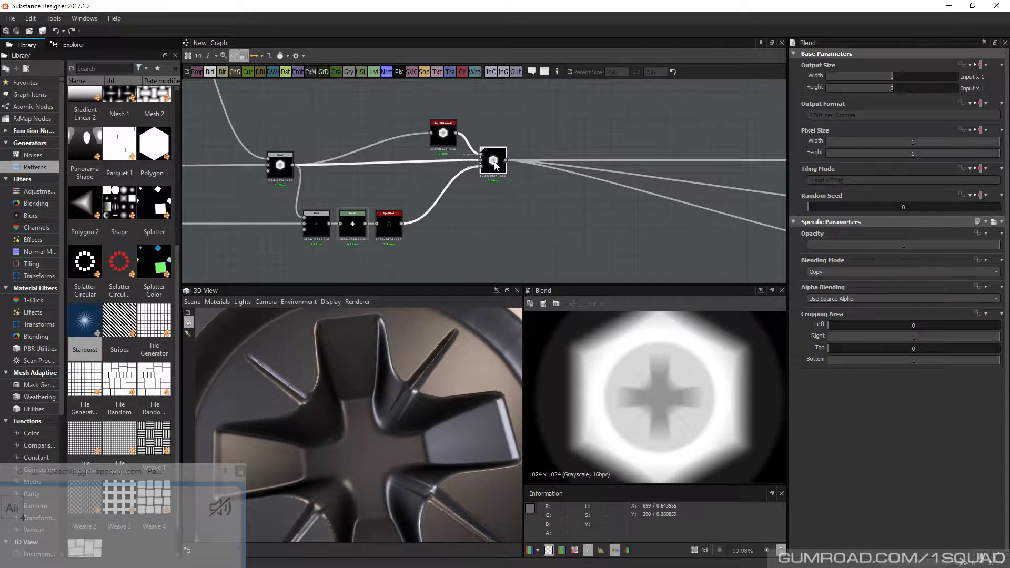
Display the Edge Detect mask up close and set its Edge Width to 1.37
{"action": "left_click", "coordinate": [443, 138]}
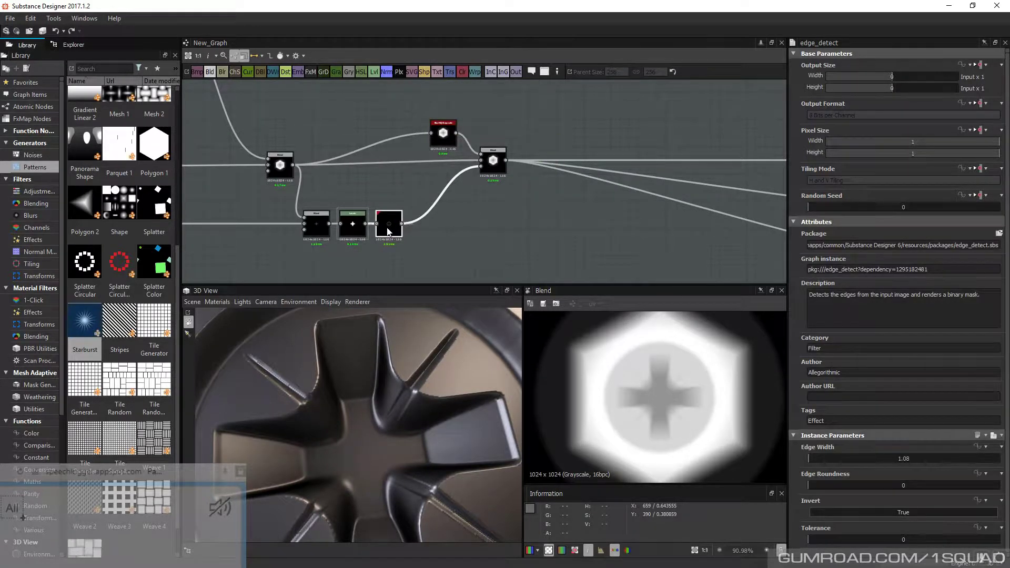
{"action": "left_click", "coordinate": [381, 232]}
{"action": "double_click", "coordinate": [396, 232]}
{"action": "scroll", "coordinate": [620, 384], "scroll_direction": "up", "scroll_amount": 7}
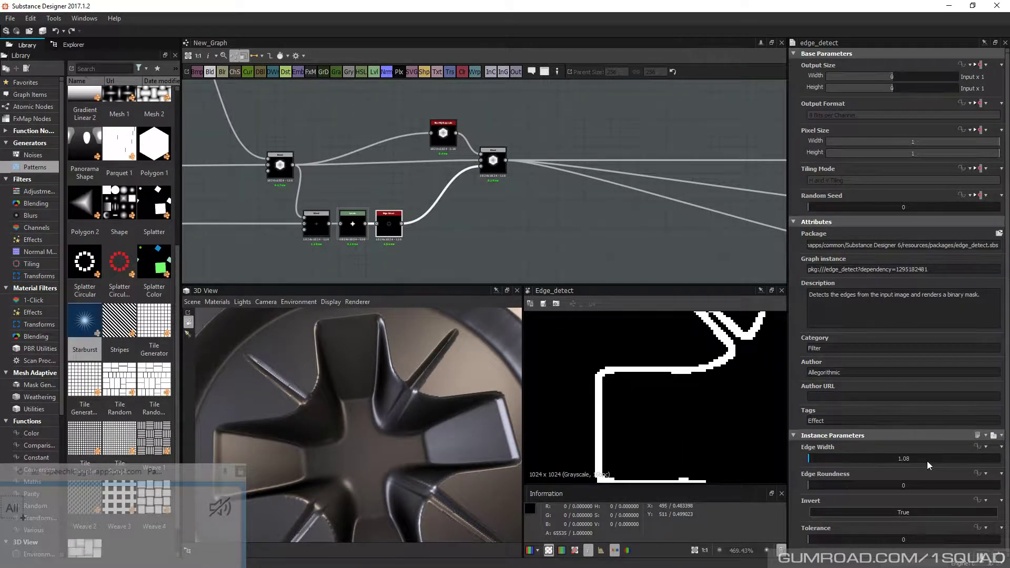
{"action": "scroll", "coordinate": [913, 458], "scroll_direction": "up", "scroll_amount": 1}
{"action": "left_click_drag", "start_coordinate": [914, 459], "coordinate": [810, 462]}
Add a Blur HQ Grayscale after Edge Detect at Intensity 0.44 and connect it to the Blend's opacity input
{"action": "key", "text": "space"}
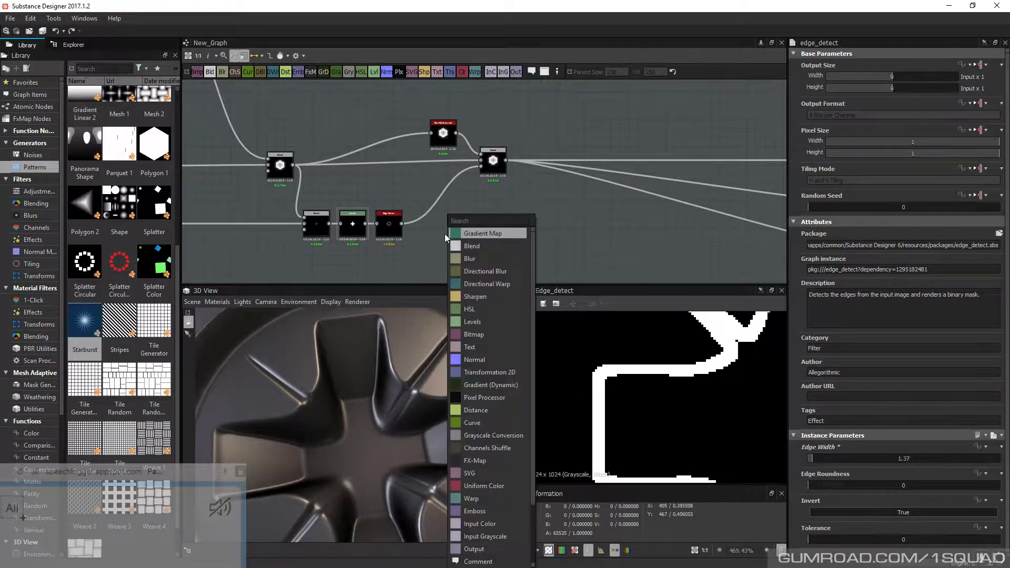
{"action": "type", "text": "blu"}
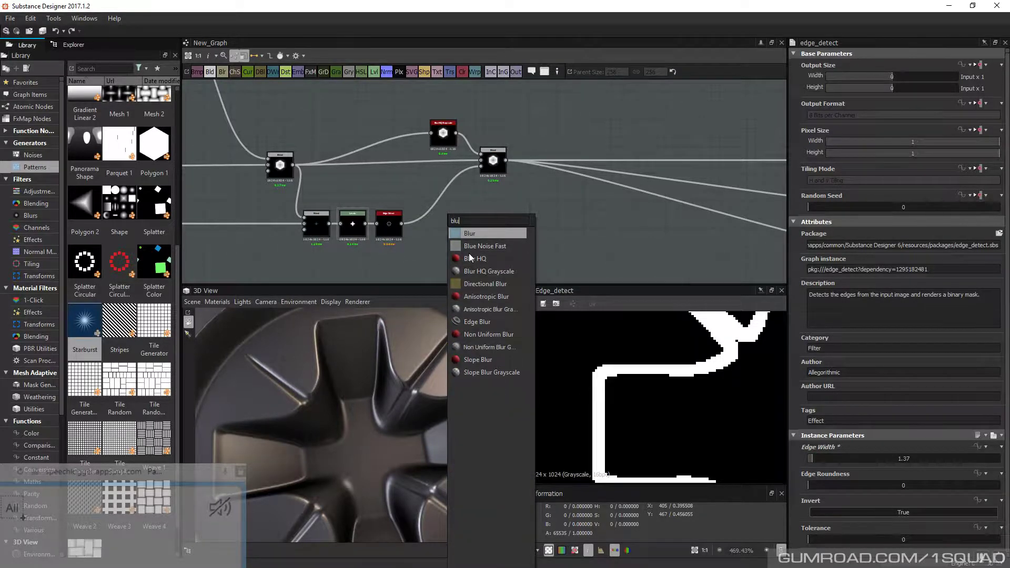
{"action": "left_click", "coordinate": [489, 271]}
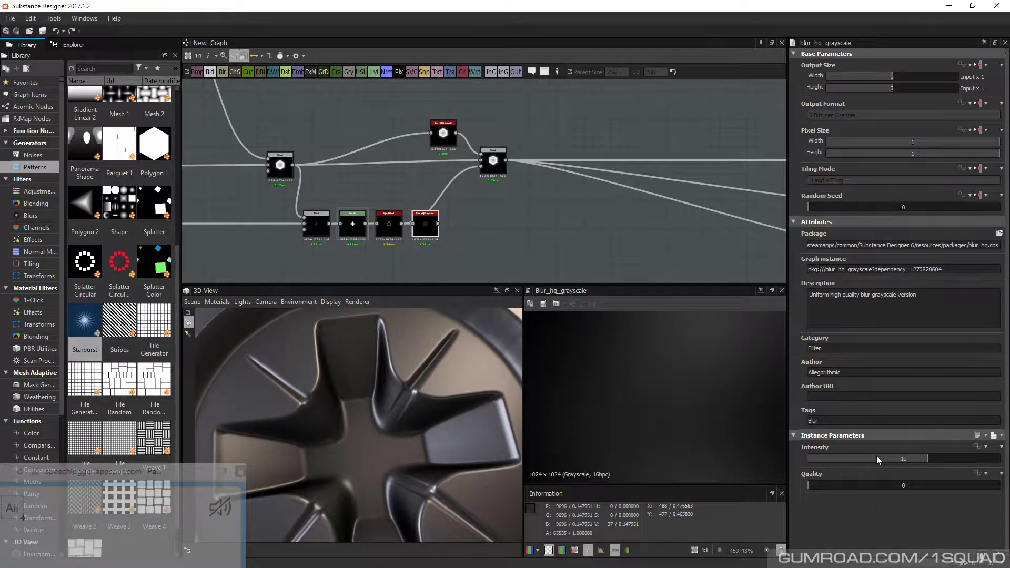
{"action": "left_click_drag", "start_coordinate": [876, 456], "coordinate": [813, 459]}
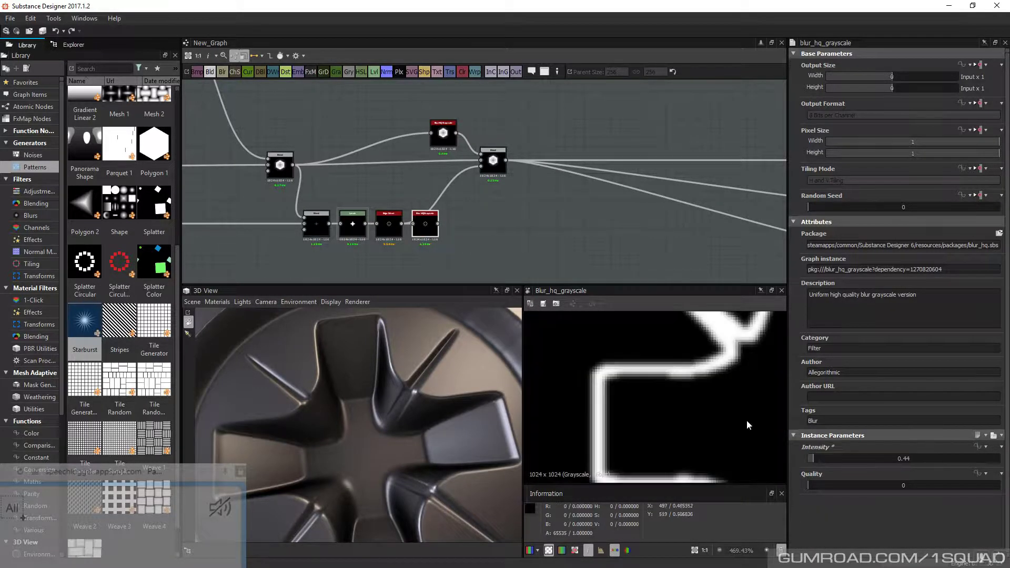
{"action": "left_click_drag", "start_coordinate": [438, 224], "coordinate": [480, 167]}
Try routing the outputs from the Min (Darken) Blend, undo the rerouting, and inspect the bolt in 3D
{"action": "left_click", "coordinate": [494, 166]}
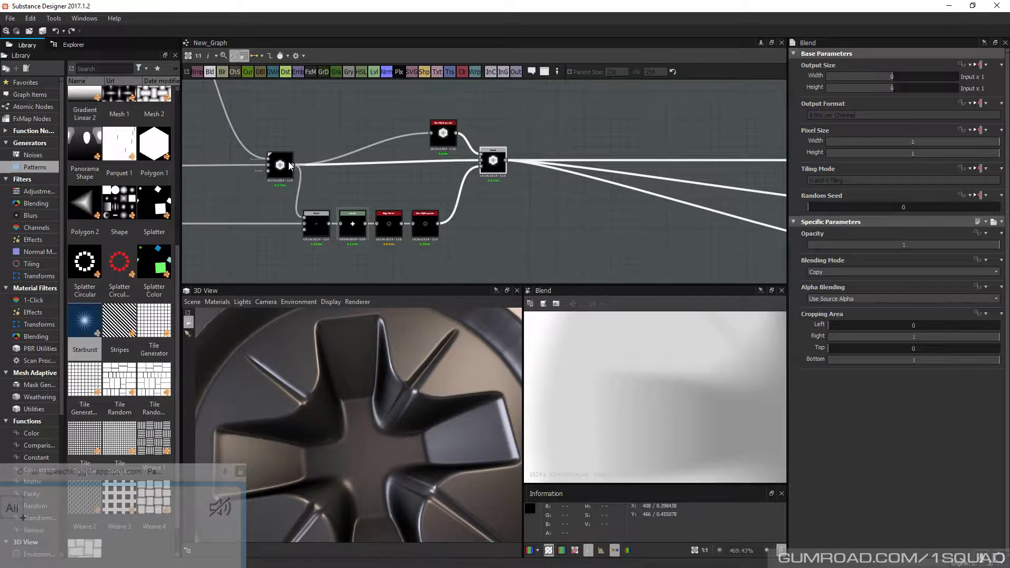
{"action": "left_click_drag", "start_coordinate": [506, 160], "coordinate": [286, 168], "text": "shift"}
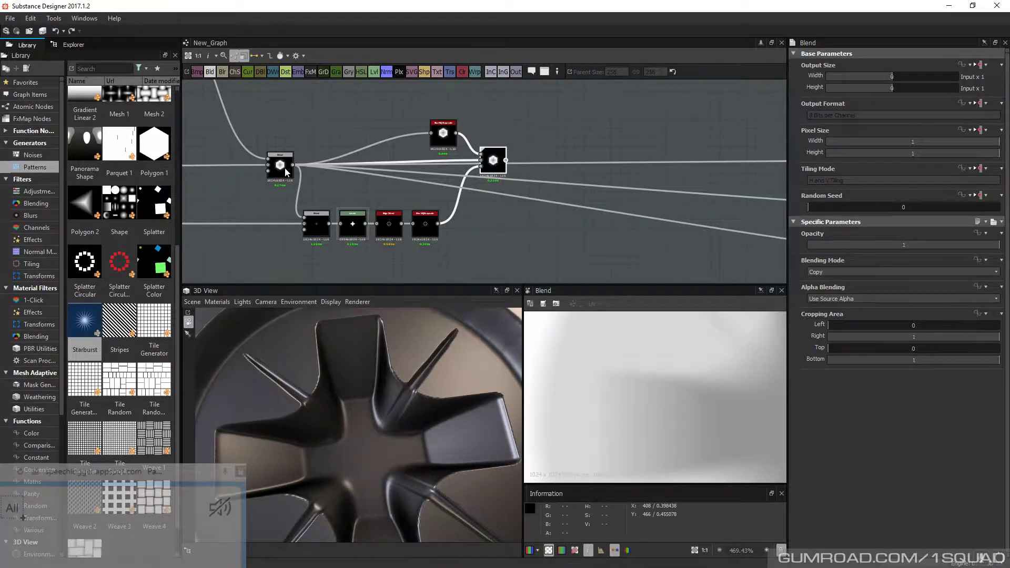
{"action": "key", "text": "ctrl+z"}
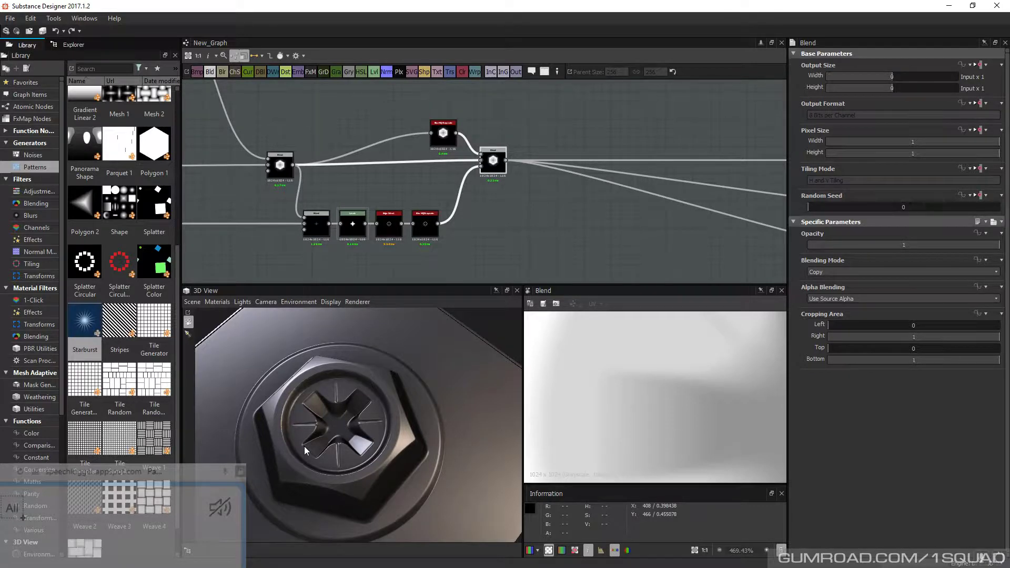
{"action": "mouse_move", "coordinate": [304, 446]}
{"action": "left_mouse_down"}
{"action": "mouse_move", "coordinate": [345, 426]}
{"action": "mouse_move", "coordinate": [315, 422]}
{"action": "mouse_move", "coordinate": [320, 455]}
{"action": "left_mouse_up"}
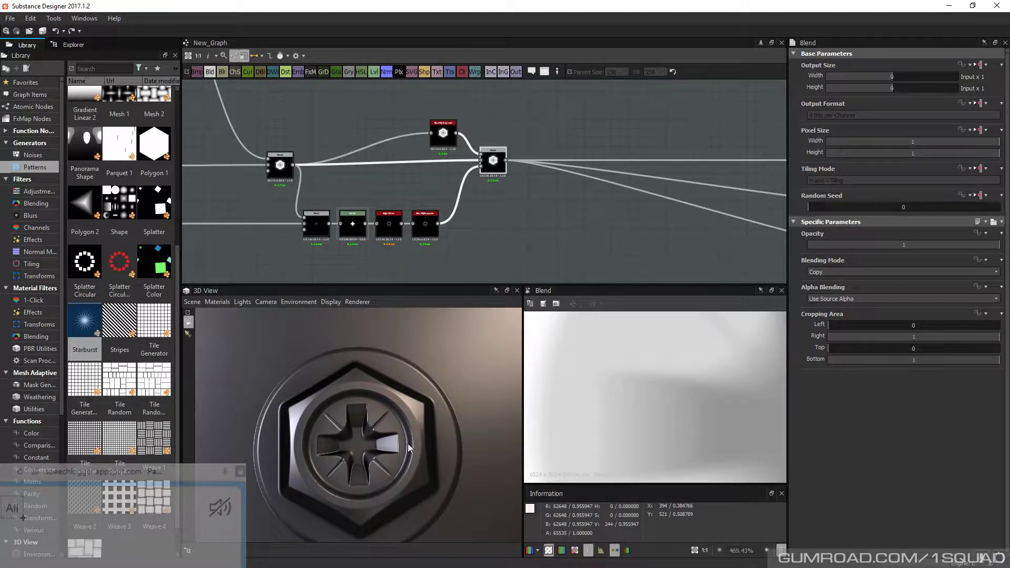
{"action": "left_click_drag", "start_coordinate": [408, 444], "coordinate": [392, 438]}
Preview the graph's input parameters, expand Det_4 and set its Size X to 0.36
{"action": "left_click", "coordinate": [529, 239]}
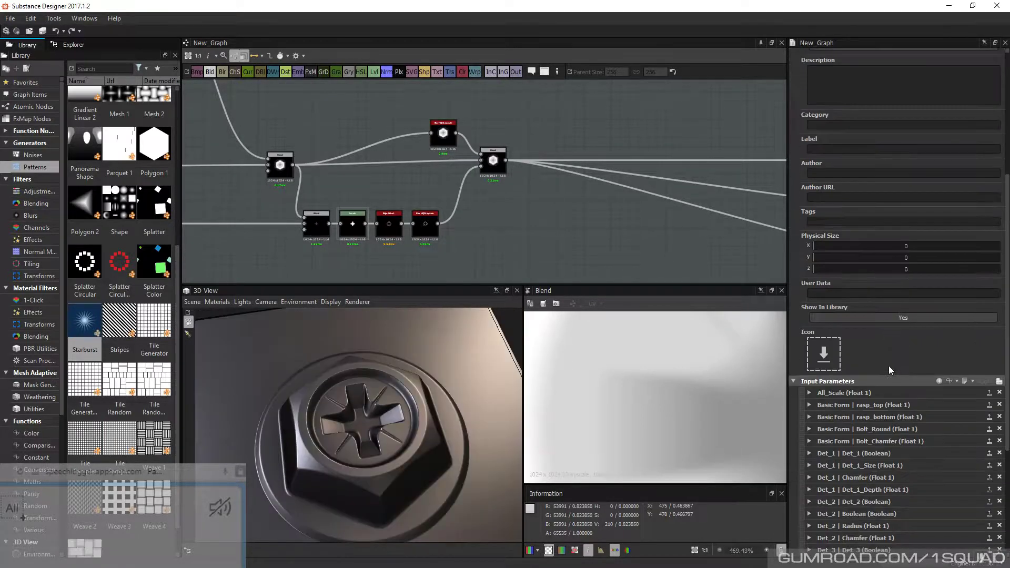
{"action": "scroll", "coordinate": [891, 370], "scroll_direction": "down", "scroll_amount": 6}
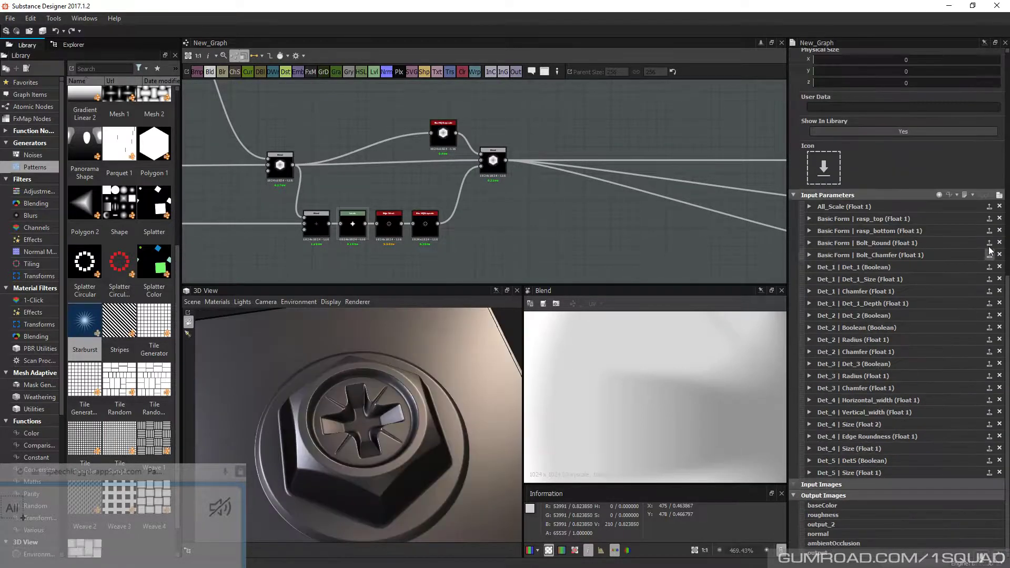
{"action": "left_click", "coordinate": [999, 197]}
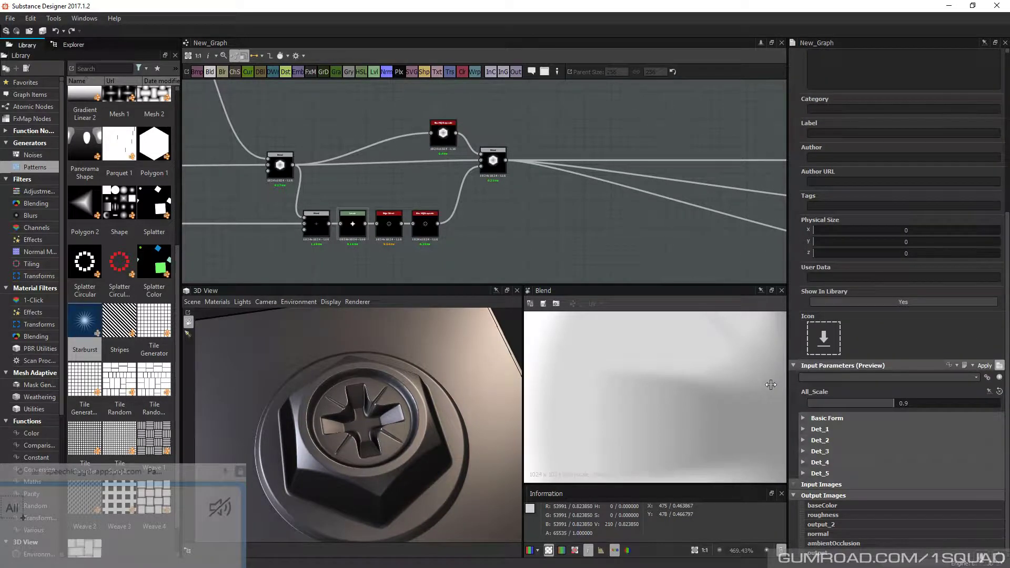
{"action": "left_click", "coordinate": [820, 463]}
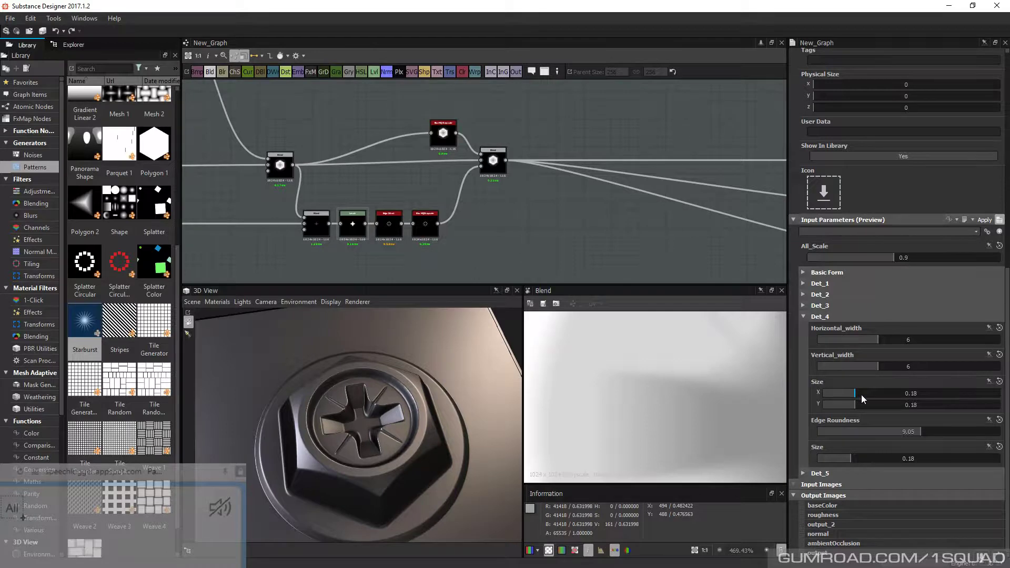
{"action": "left_click_drag", "start_coordinate": [862, 395], "coordinate": [886, 392]}
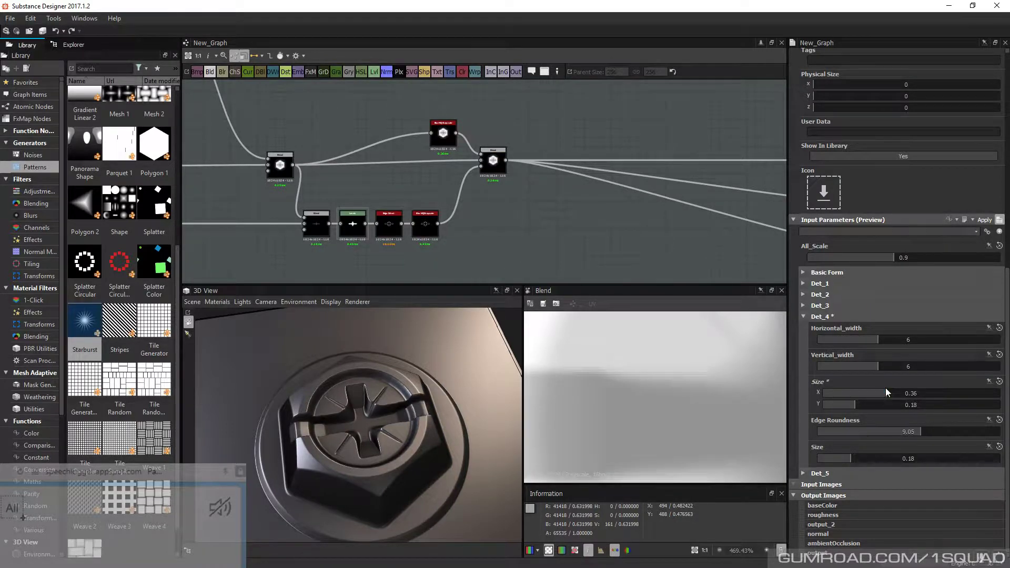
Set the Det_4 Size X preview value to 0.47 and display the Min (Darken) Blend's output in 2D
{"action": "middle_click_drag", "start_coordinate": [493, 166], "coordinate": [542, 176]}
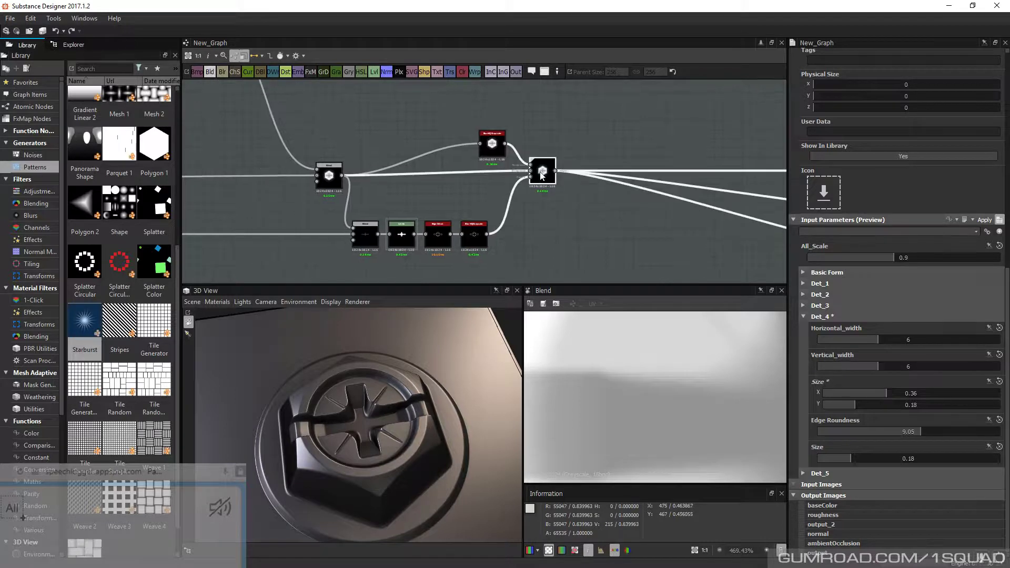
{"action": "left_click", "coordinate": [542, 176]}
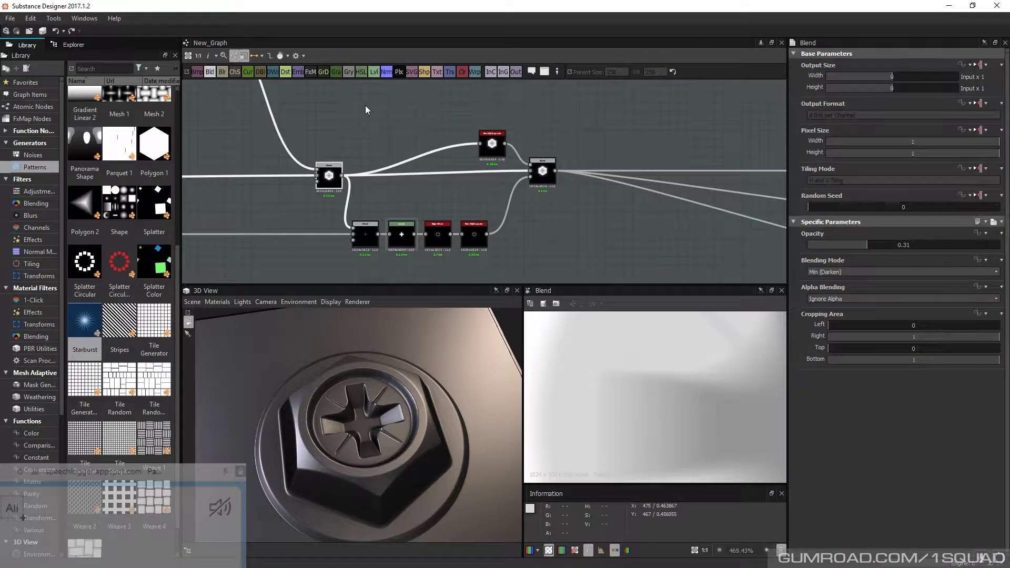
{"action": "left_click", "coordinate": [367, 110]}
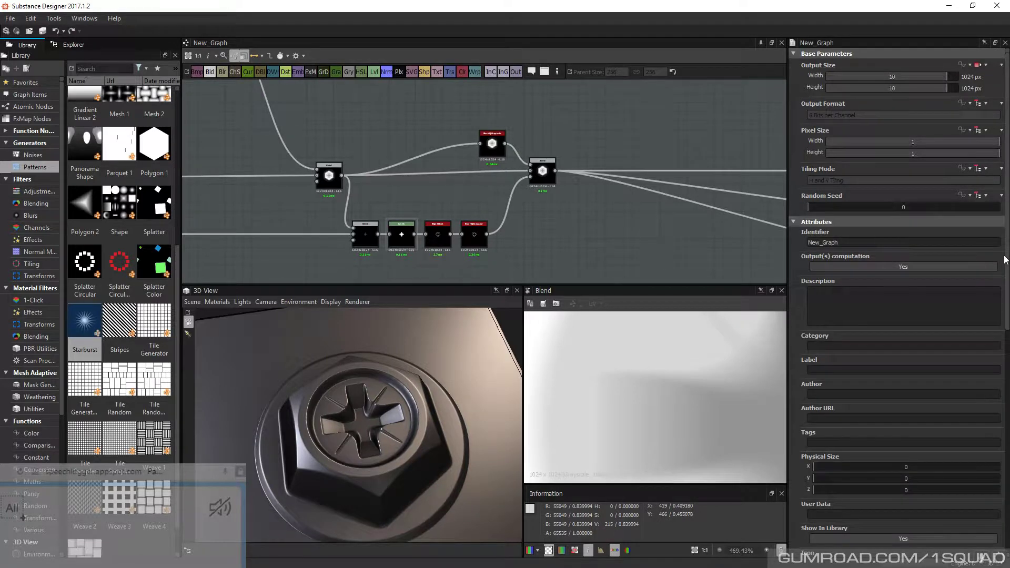
{"action": "scroll", "coordinate": [903, 421], "scroll_direction": "down", "scroll_amount": 10}
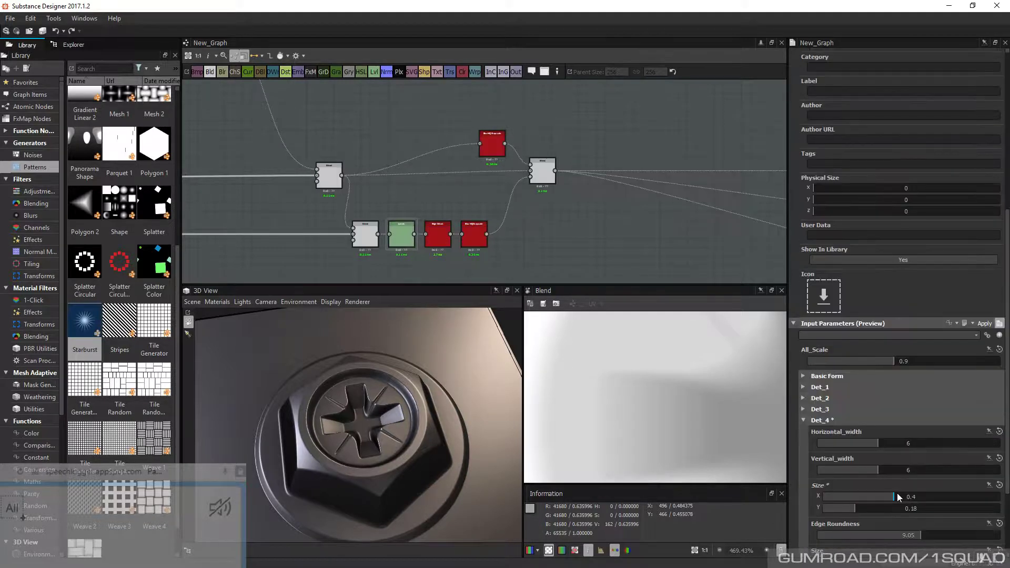
{"action": "left_click_drag", "start_coordinate": [897, 497], "coordinate": [907, 497]}
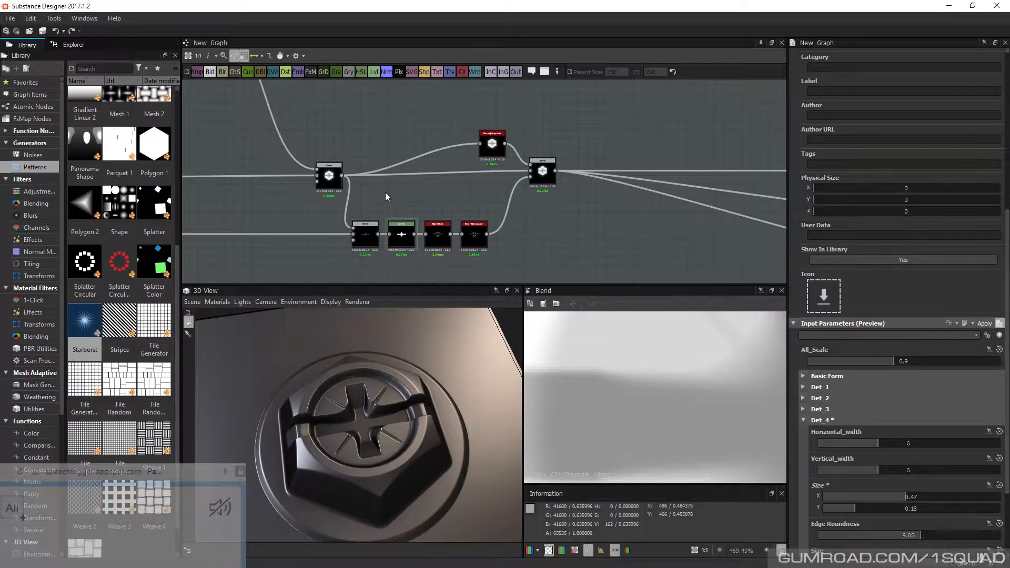
{"action": "double_click", "coordinate": [329, 176]}
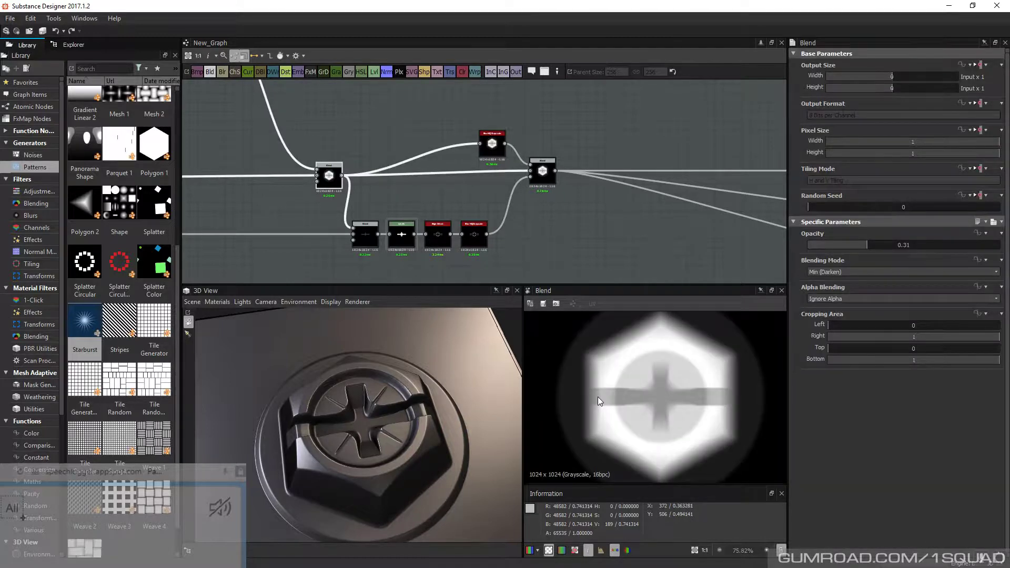
Try the Min (Darken) Blend at Opacity 1 and 0.22, checking the cross recess in 2D and 3D
{"action": "scroll", "coordinate": [597, 397], "scroll_direction": "up", "scroll_amount": 3}
{"action": "middle_click_drag", "start_coordinate": [542, 220], "coordinate": [570, 219]}
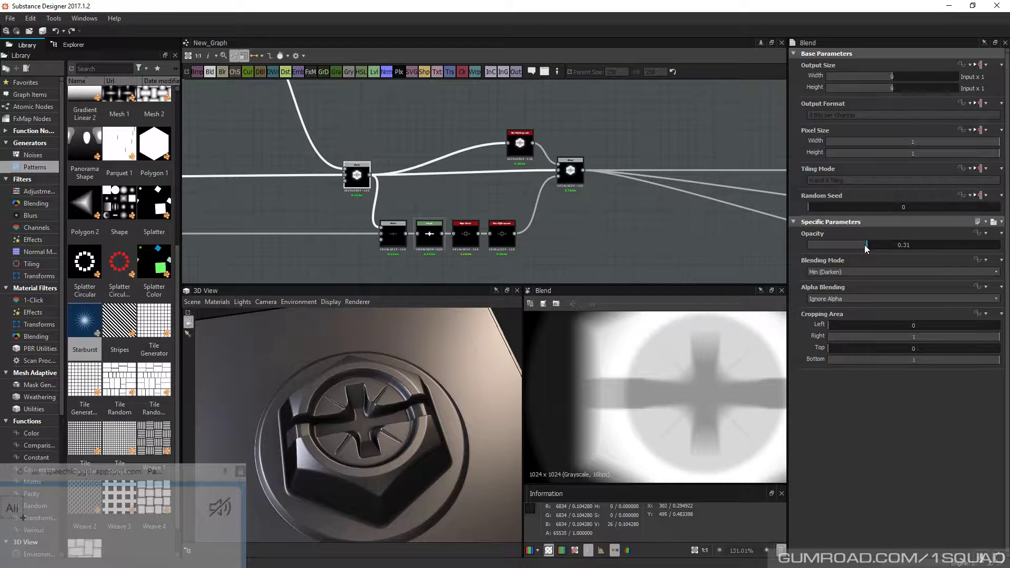
{"action": "left_click_drag", "start_coordinate": [865, 246], "coordinate": [1001, 248]}
{"action": "left_click_drag", "start_coordinate": [401, 403], "coordinate": [394, 412]}
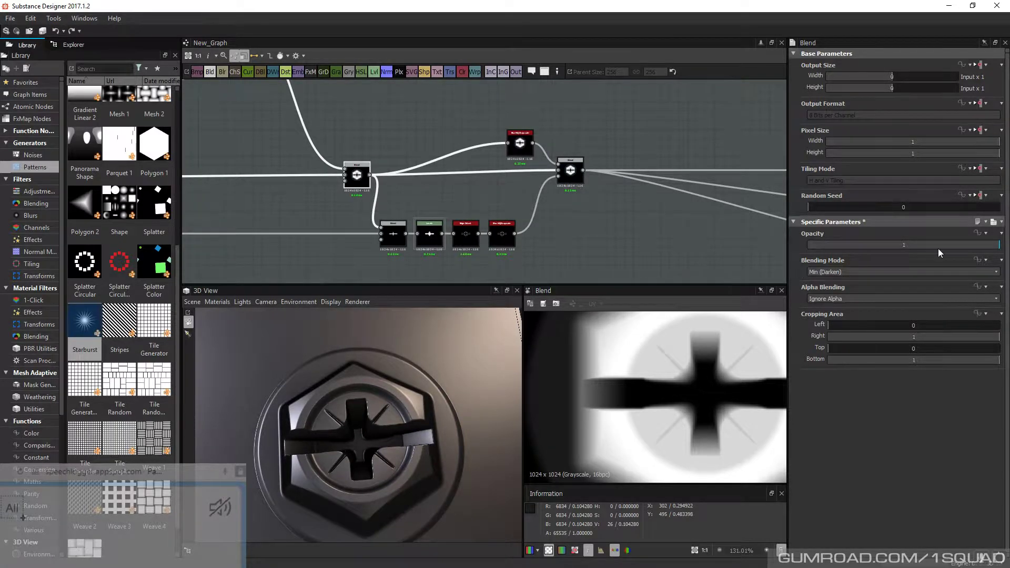
{"action": "left_click_drag", "start_coordinate": [939, 248], "coordinate": [851, 248]}
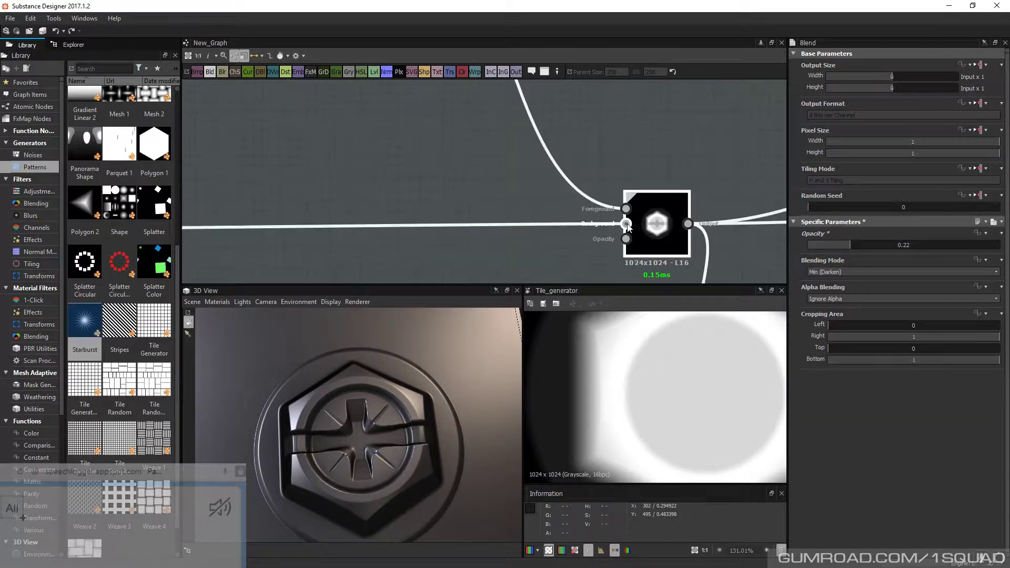
View the Min (Darken) Blend's foreground input and its result in 2D, set its Opacity to 1 and inspect the bolt in 3D
{"action": "double_click", "coordinate": [627, 209]}
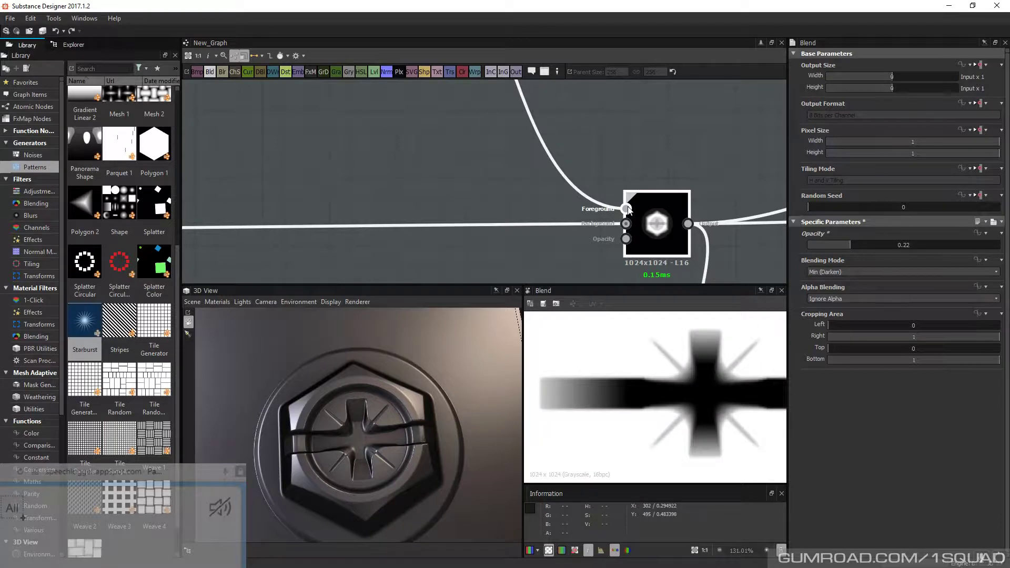
{"action": "double_click", "coordinate": [646, 237]}
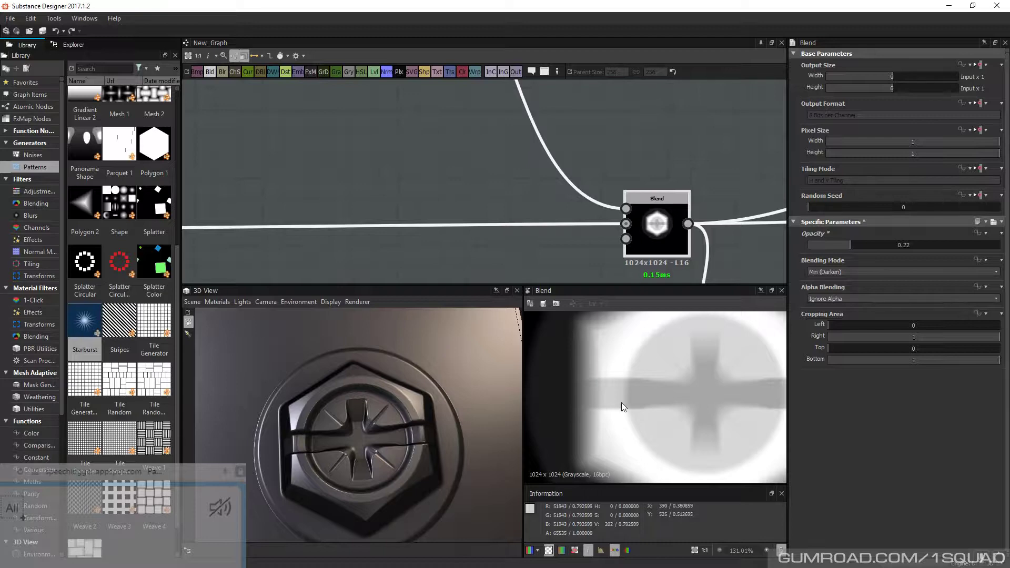
{"action": "left_click_drag", "start_coordinate": [851, 244], "coordinate": [998, 245]}
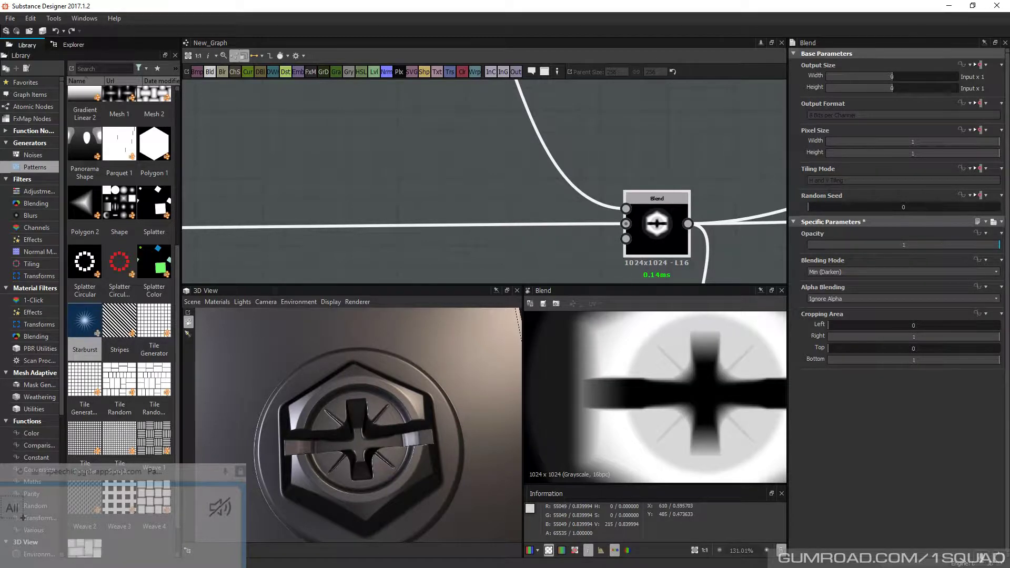
{"action": "left_click_drag", "start_coordinate": [337, 442], "coordinate": [351, 467]}
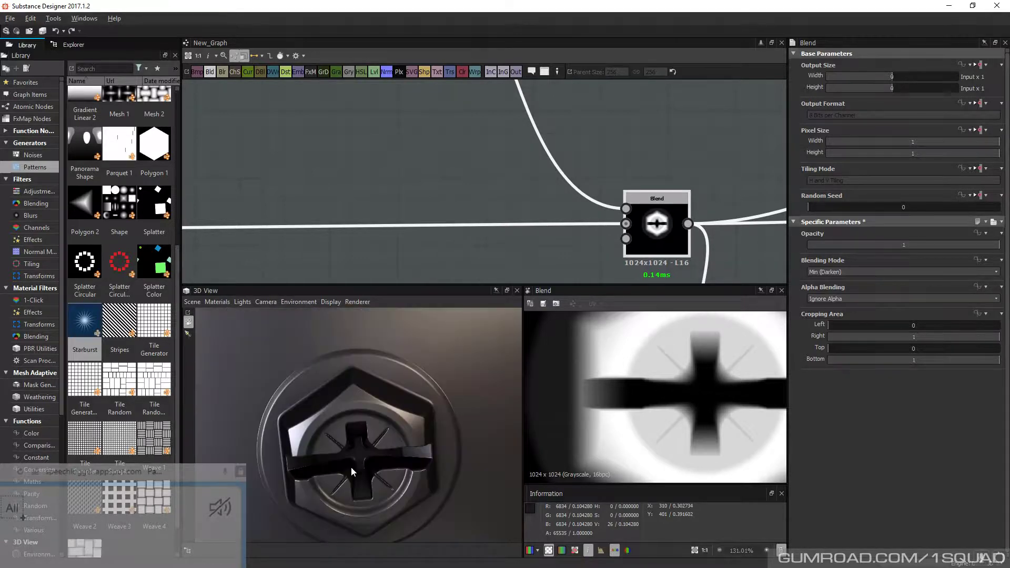
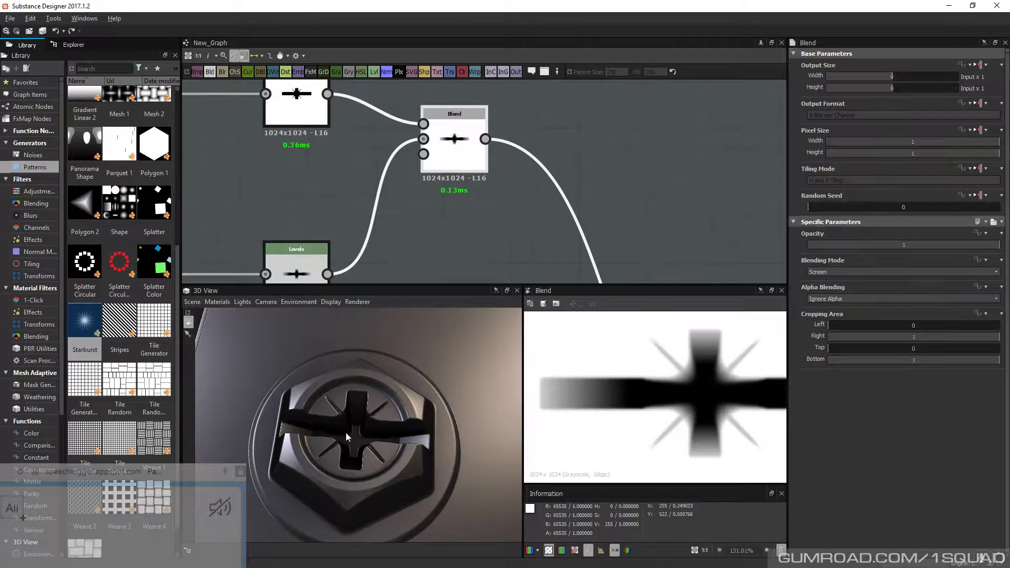
Raise the output black level of the Levels node feeding the Screen Blend to just past mid-range and inspect the recess edges in 3D
{"action": "left_click_drag", "start_coordinate": [346, 433], "coordinate": [620, 388]}
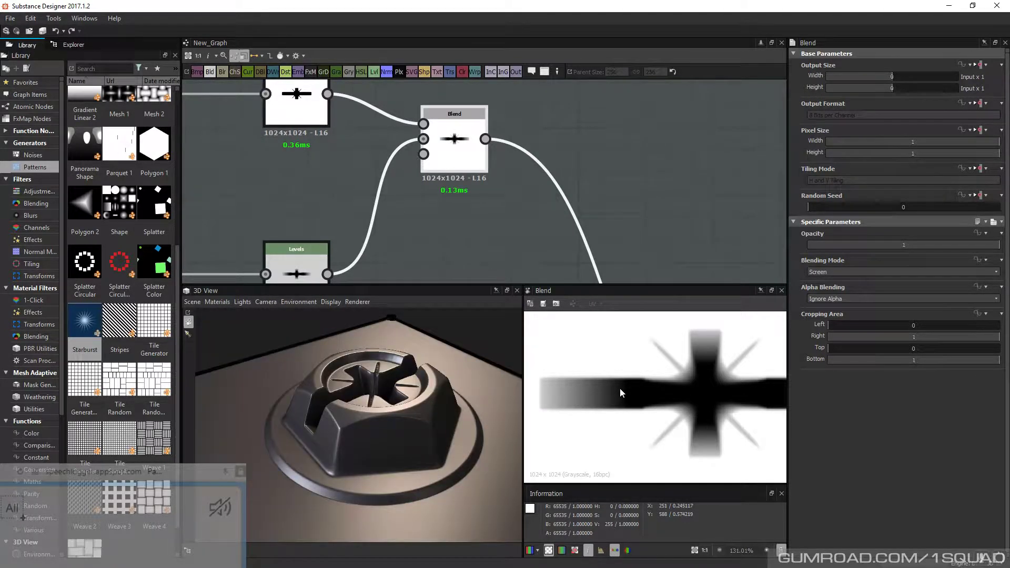
{"action": "scroll", "coordinate": [462, 196], "scroll_direction": "down", "scroll_amount": 5}
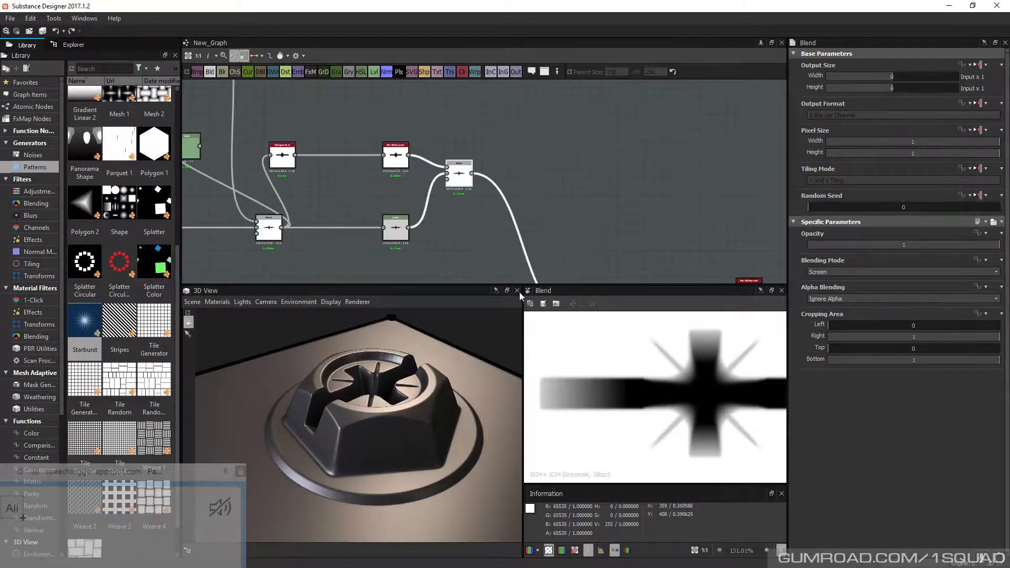
{"action": "left_click", "coordinate": [398, 236]}
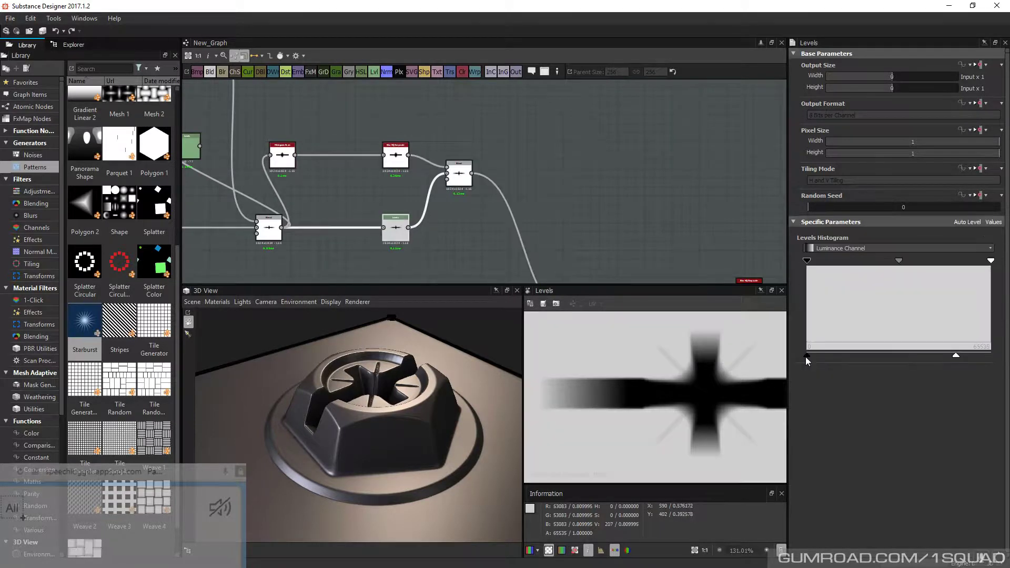
{"action": "left_click_drag", "start_coordinate": [807, 356], "coordinate": [921, 359]}
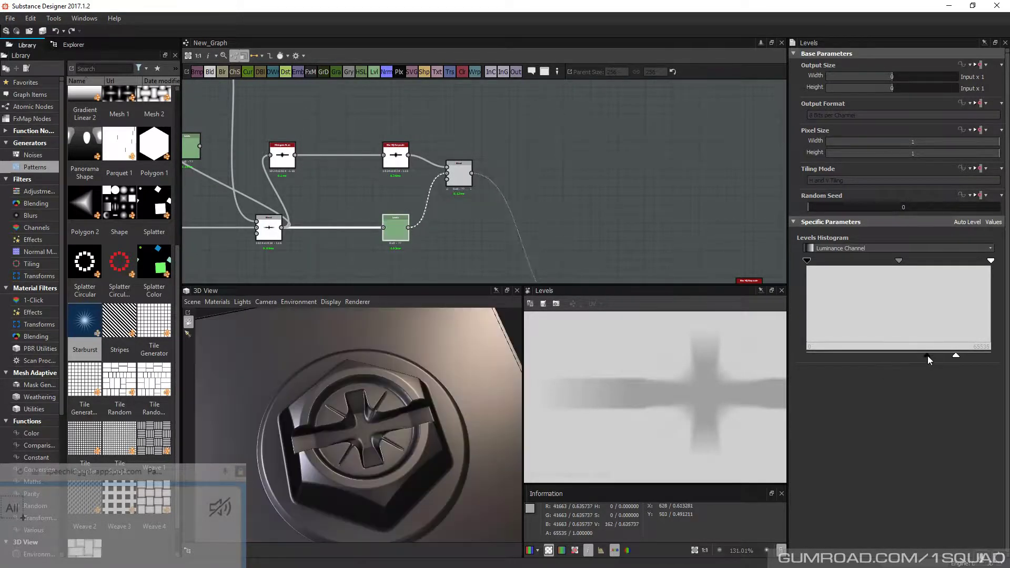
{"action": "left_click_drag", "start_coordinate": [927, 356], "coordinate": [921, 356]}
{"action": "left_click_drag", "start_coordinate": [463, 411], "coordinate": [405, 404]}
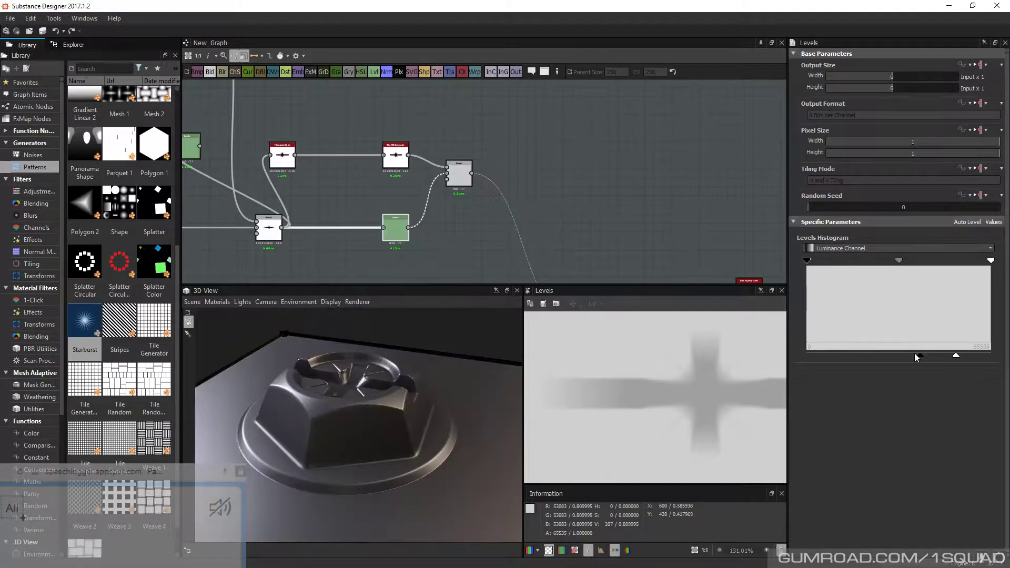
{"action": "left_click_drag", "start_coordinate": [915, 355], "coordinate": [912, 356]}
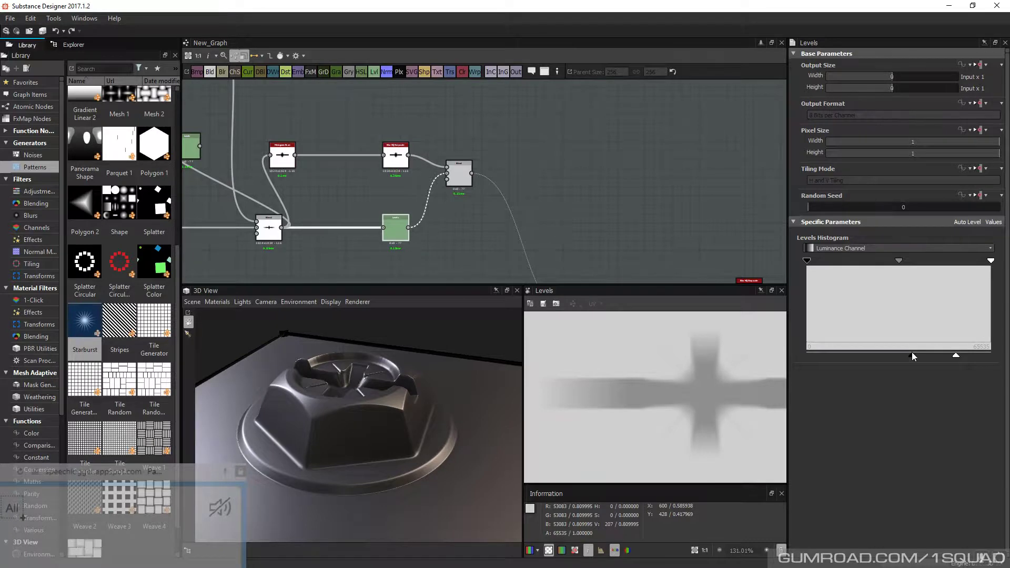
{"action": "scroll", "coordinate": [377, 381], "scroll_direction": "up", "scroll_amount": 4}
{"action": "mouse_move", "coordinate": [377, 381]}
{"action": "left_mouse_down"}
{"action": "mouse_move", "coordinate": [366, 407]}
{"action": "mouse_move", "coordinate": [381, 388]}
{"action": "left_mouse_up"}
{"action": "scroll", "coordinate": [365, 406], "scroll_direction": "up", "scroll_amount": 3}
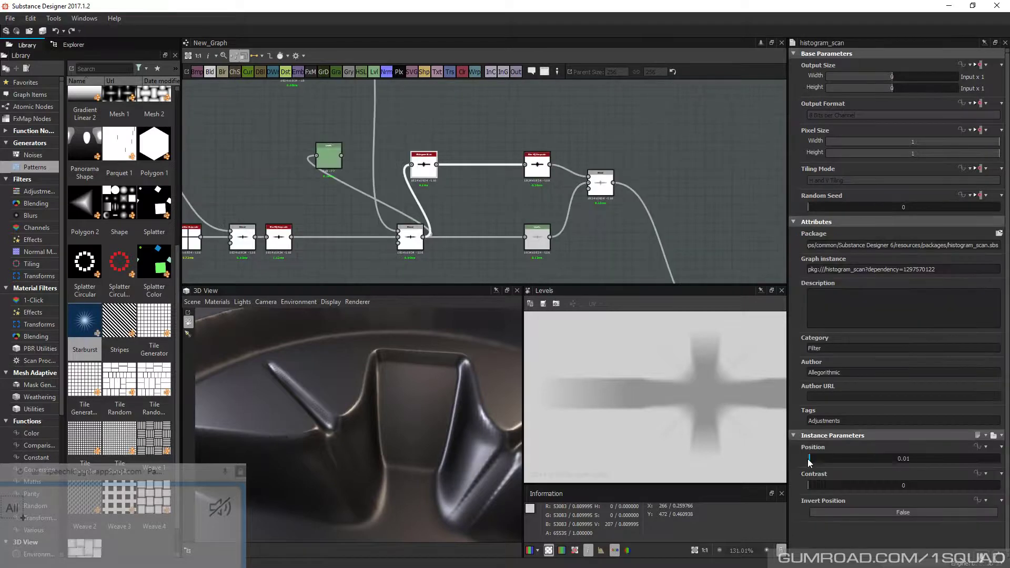
Try the Histogram Scan with Contrast 1 and undo the contrast change
{"action": "left_click_drag", "start_coordinate": [809, 462], "coordinate": [810, 461]}
{"action": "left_click_drag", "start_coordinate": [811, 486], "coordinate": [1001, 493]}
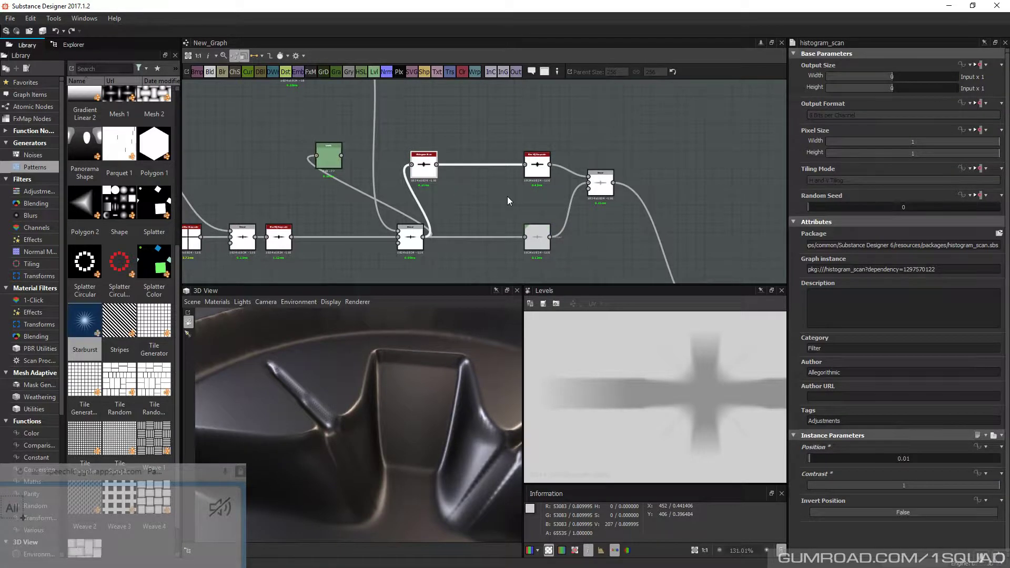
{"action": "middle_click_drag", "start_coordinate": [507, 197], "coordinate": [523, 197]}
{"action": "key", "text": "ctrl+z"}
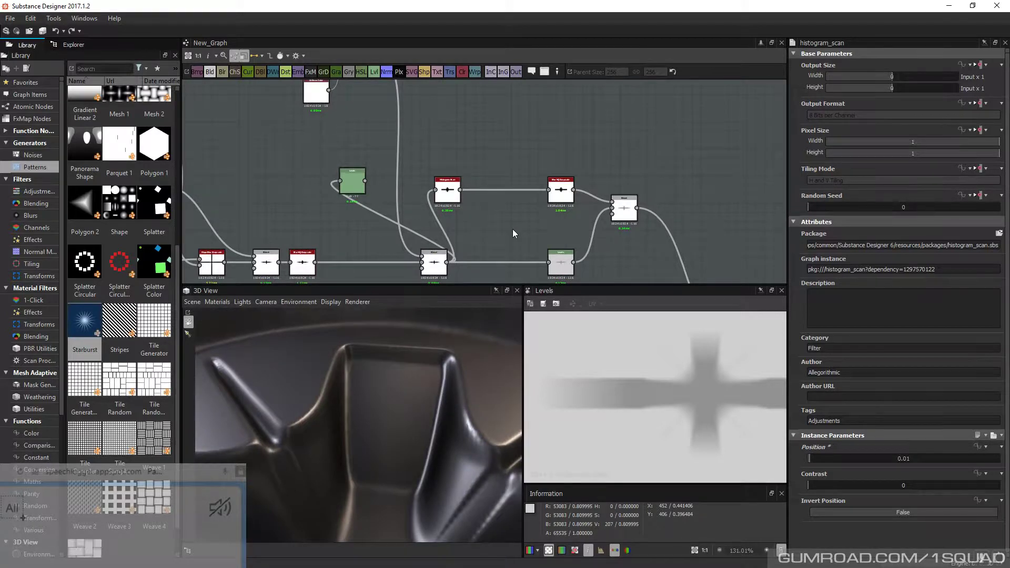
Try the upper Levels node with adjusted input levels as the Blur HQ Grayscale source in place of the Histogram Scan
{"action": "double_click", "coordinate": [352, 180]}
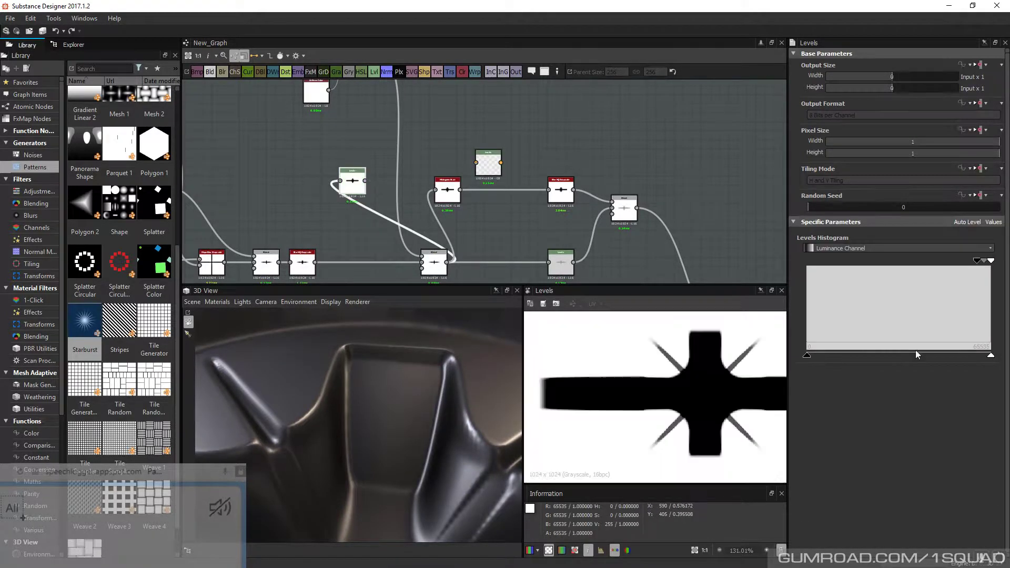
{"action": "left_click_drag", "start_coordinate": [996, 263], "coordinate": [982, 263]}
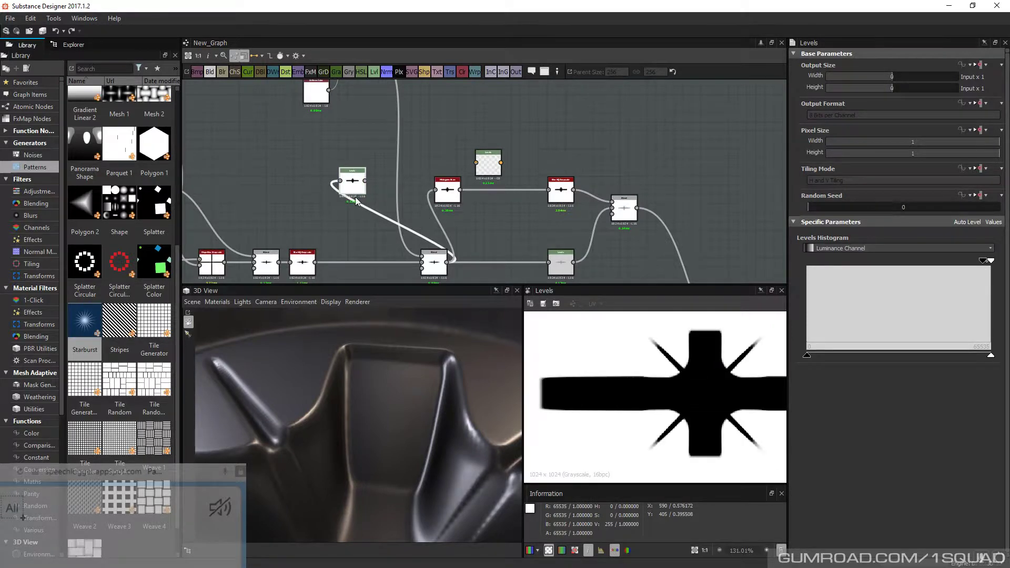
{"action": "left_click_drag", "start_coordinate": [366, 181], "coordinate": [436, 189]}
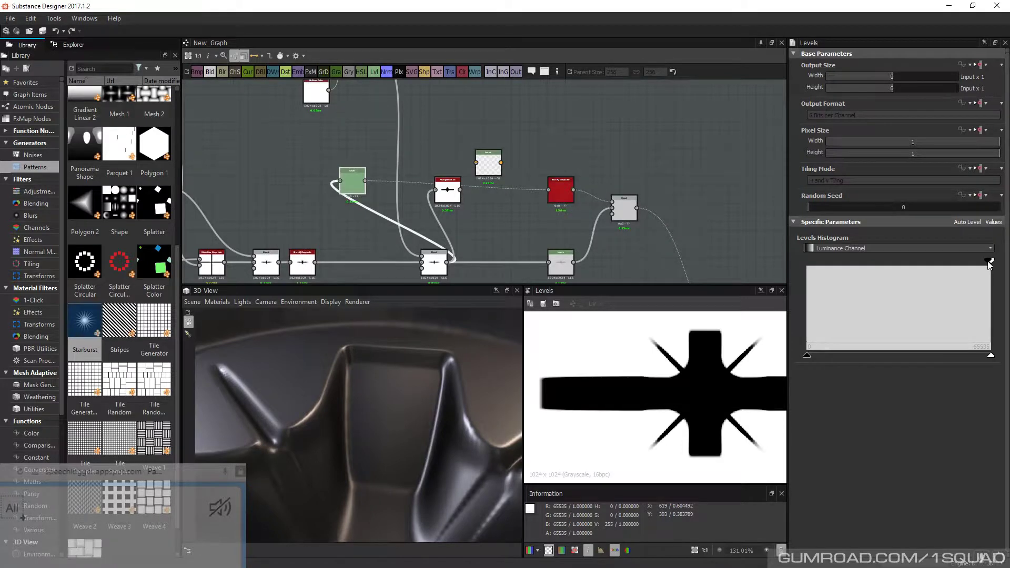
{"action": "left_click_drag", "start_coordinate": [988, 262], "coordinate": [990, 263]}
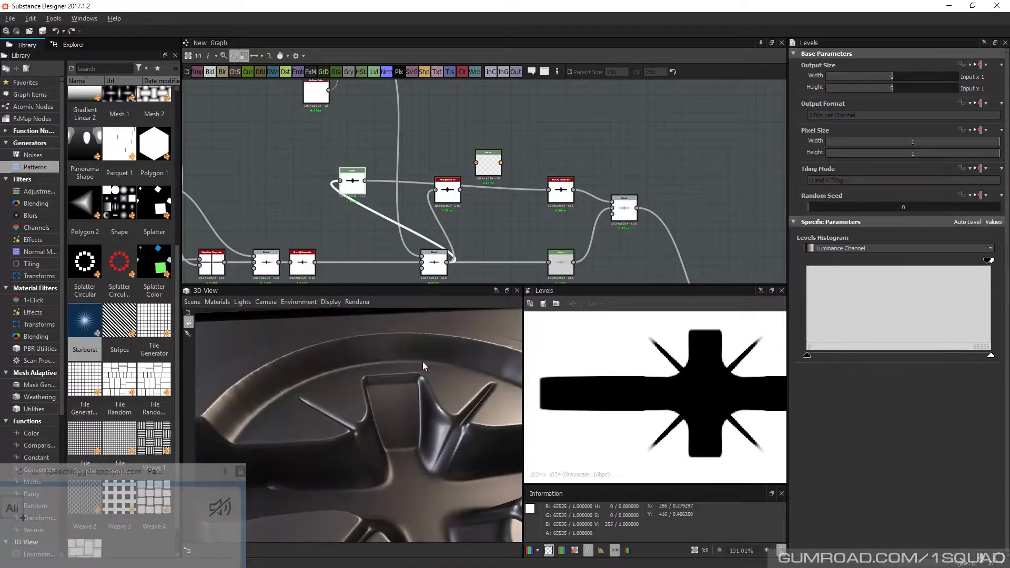
{"action": "scroll", "coordinate": [422, 362], "scroll_direction": "down", "scroll_amount": 5}
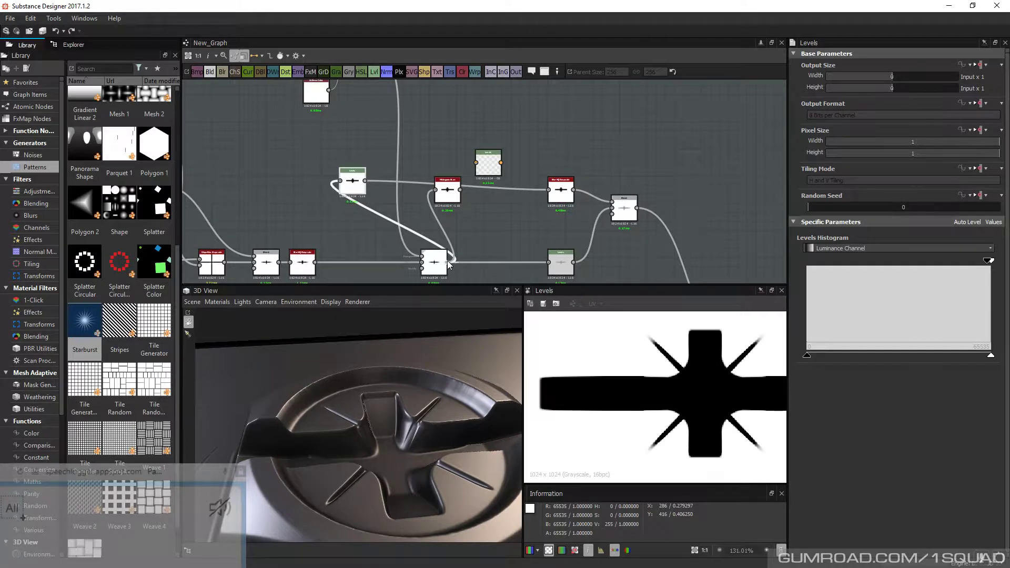
Try feeding the cross Blend directly into the Blur HQ Grayscale, delete the bypassed Levels and Histogram Scan nodes and inspect the bolt
{"action": "left_click_drag", "start_coordinate": [447, 262], "coordinate": [548, 190]}
{"action": "left_click_drag", "start_coordinate": [431, 125], "coordinate": [482, 186]}
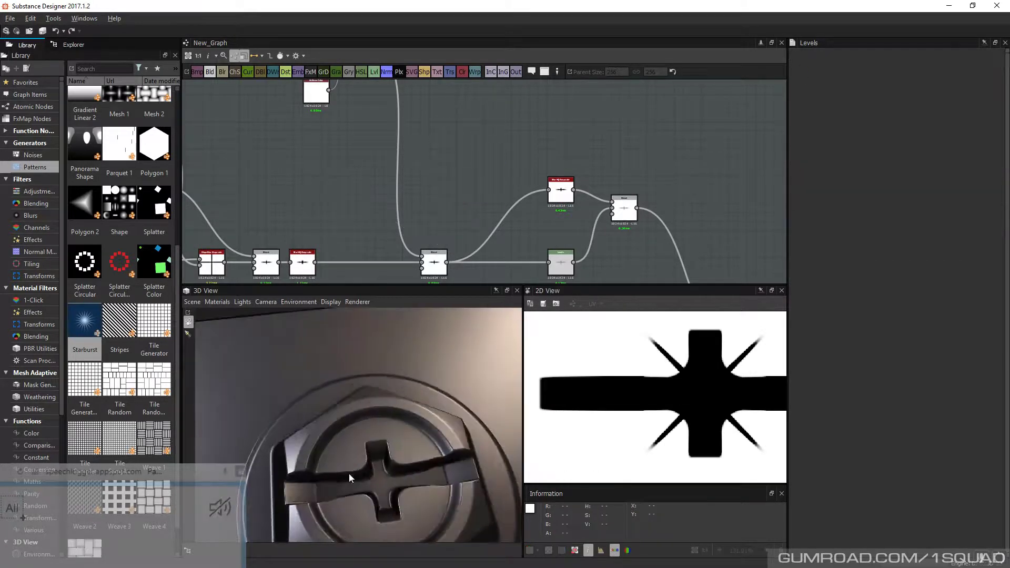
{"action": "middle_click_drag", "start_coordinate": [349, 474], "coordinate": [353, 384]}
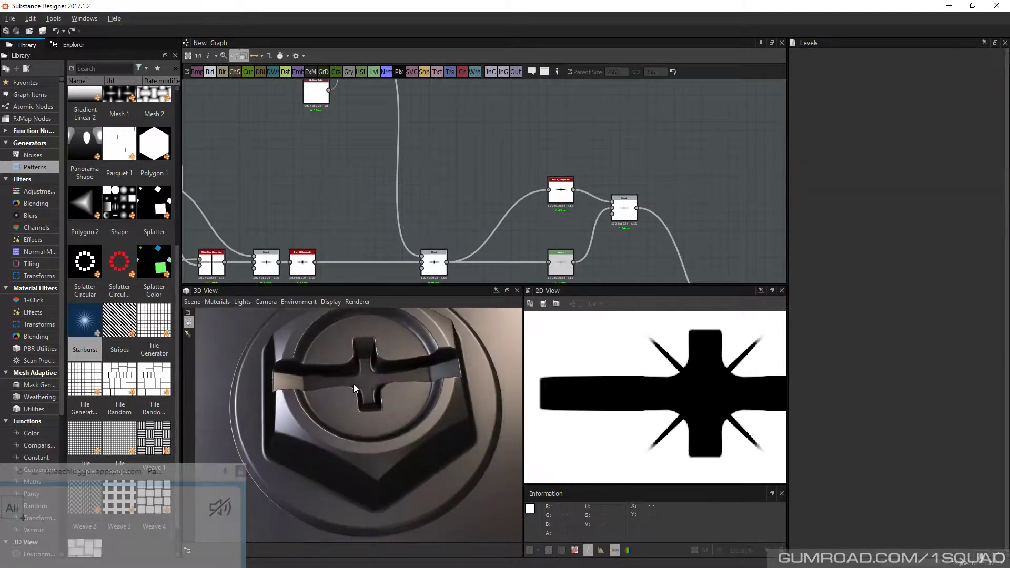
{"action": "scroll", "coordinate": [342, 392], "scroll_direction": "down", "scroll_amount": 3}
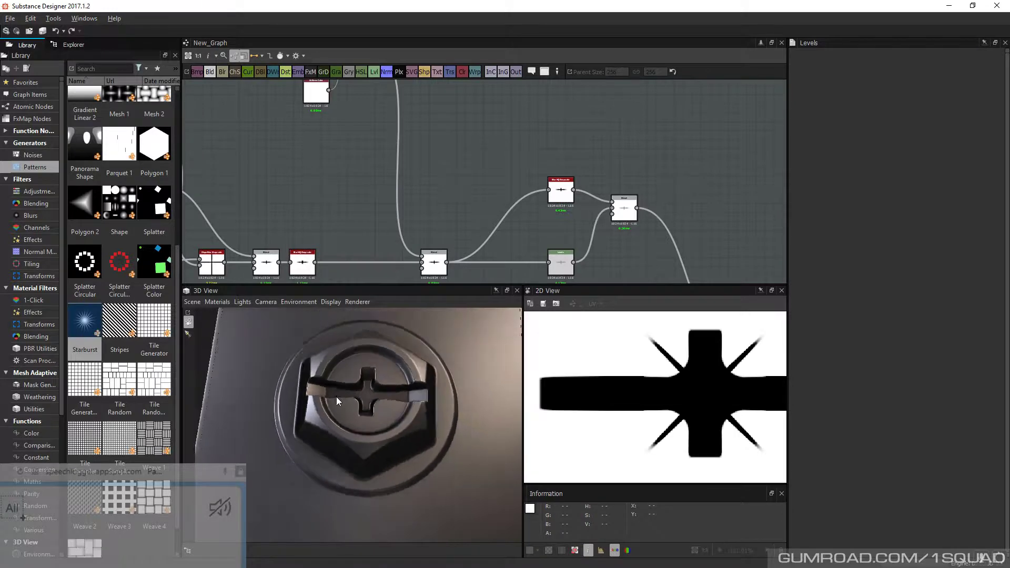
{"action": "left_click", "coordinate": [457, 181]}
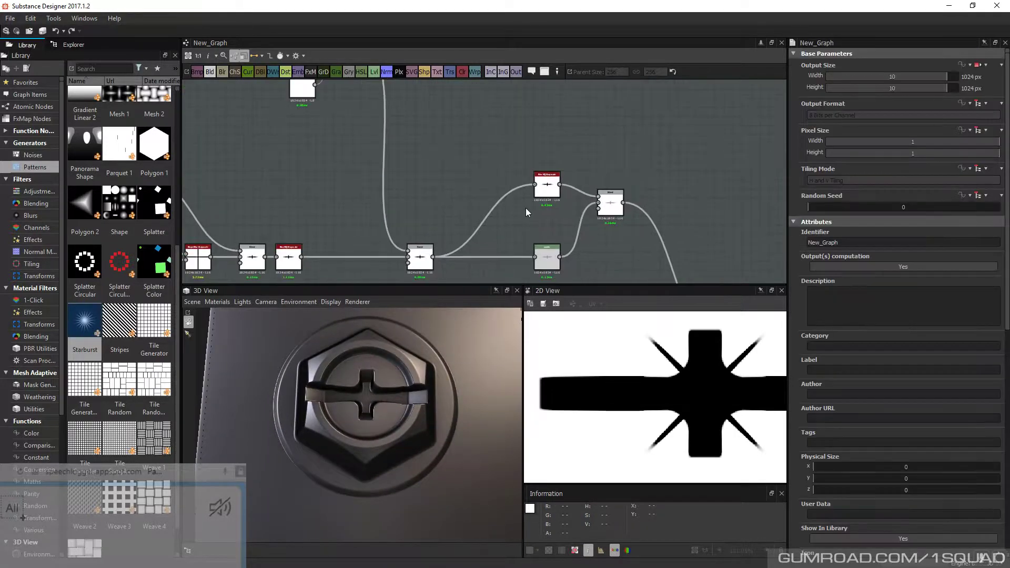
Try the Blur HQ Grayscale after the cross Blend at Intensity 0 and return it to 0.53
{"action": "left_click", "coordinate": [547, 185]}
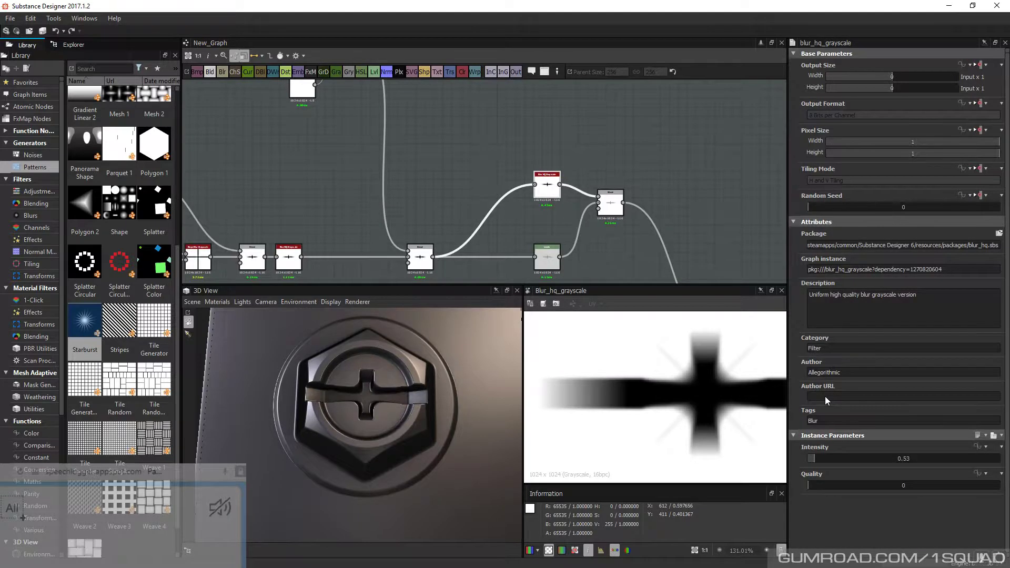
{"action": "left_click_drag", "start_coordinate": [811, 458], "coordinate": [796, 459]}
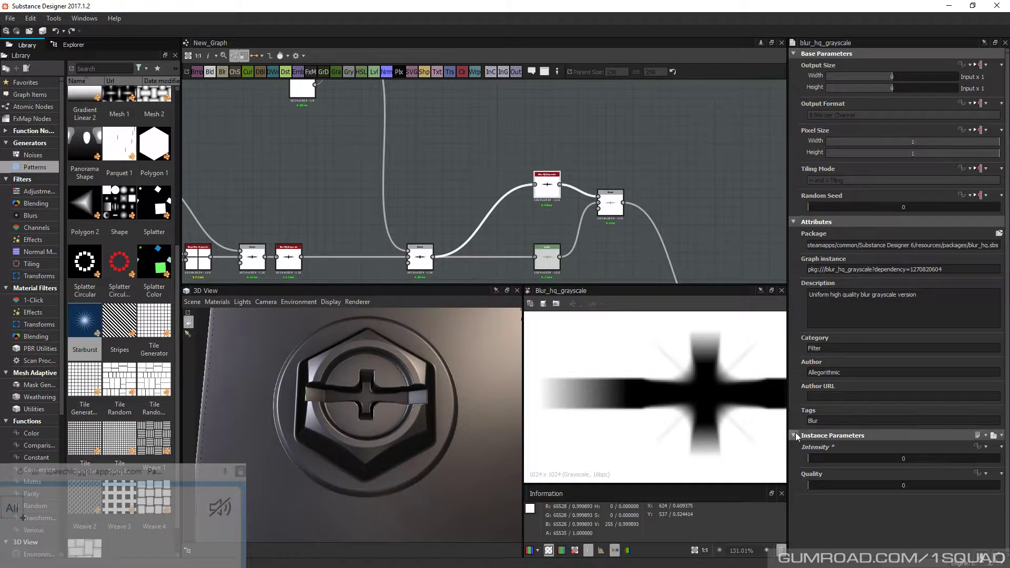
{"action": "mouse_move", "coordinate": [811, 457]}
{"action": "left_mouse_down"}
{"action": "mouse_move", "coordinate": [825, 459]}
{"action": "mouse_move", "coordinate": [812, 458]}
{"action": "left_mouse_up"}
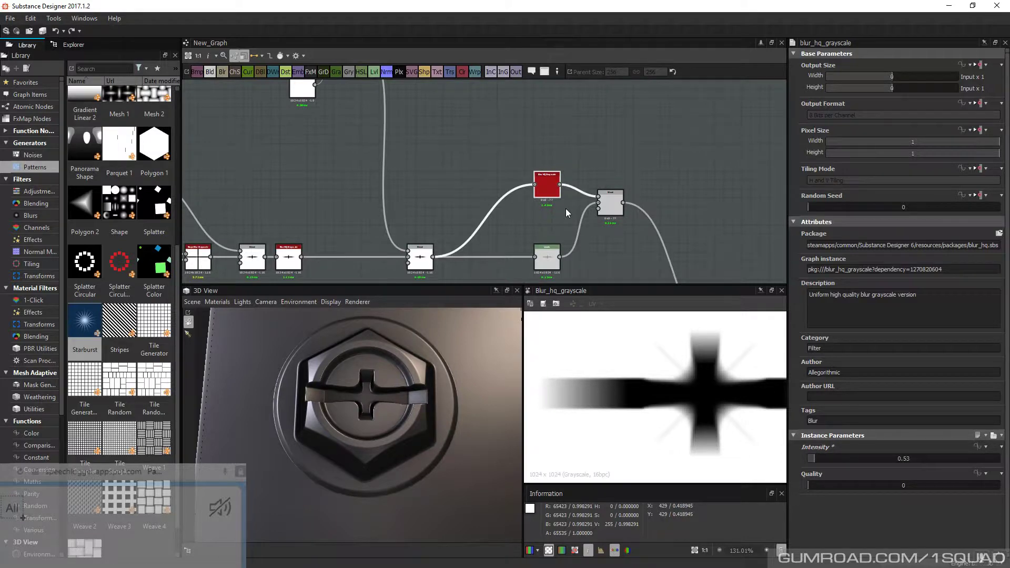
Restore the Histogram Scan, connect it to the Blur HQ Grayscale and remove the two unused Levels nodes
{"action": "left_click_drag", "start_coordinate": [447, 184], "coordinate": [542, 187]}
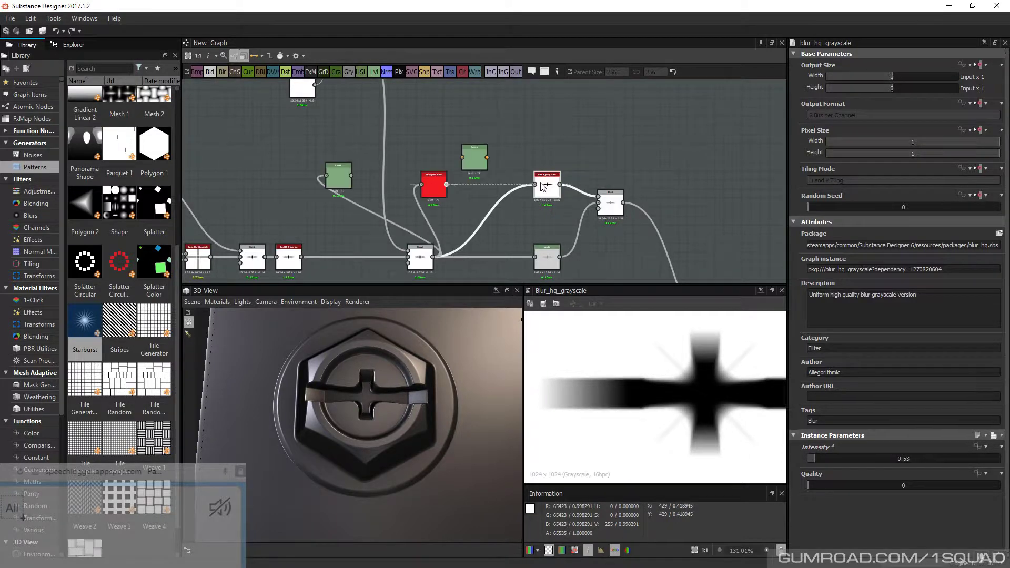
{"action": "left_click", "coordinate": [378, 188]}
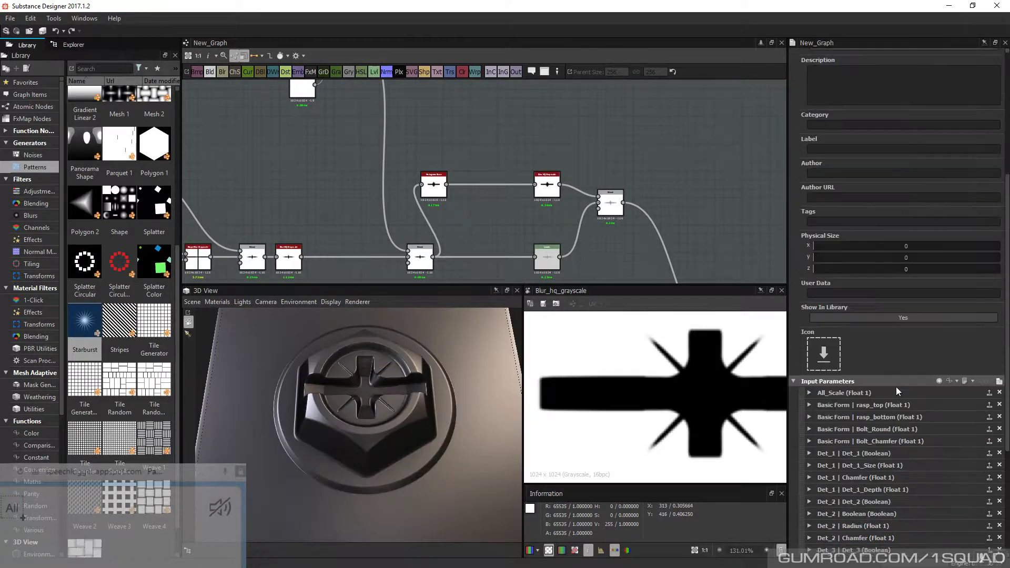
Preview the graph's input parameters, expand Basic Form, Det_5 and Det_4, and set the Det_4 Size X to 0.55
{"action": "left_click", "coordinate": [999, 318]}
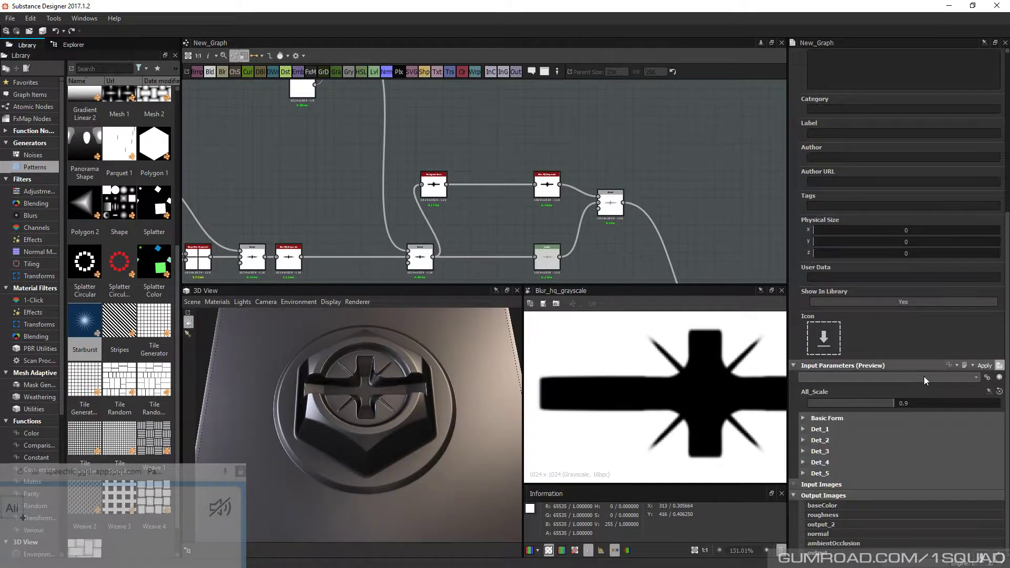
{"action": "left_click", "coordinate": [828, 418]}
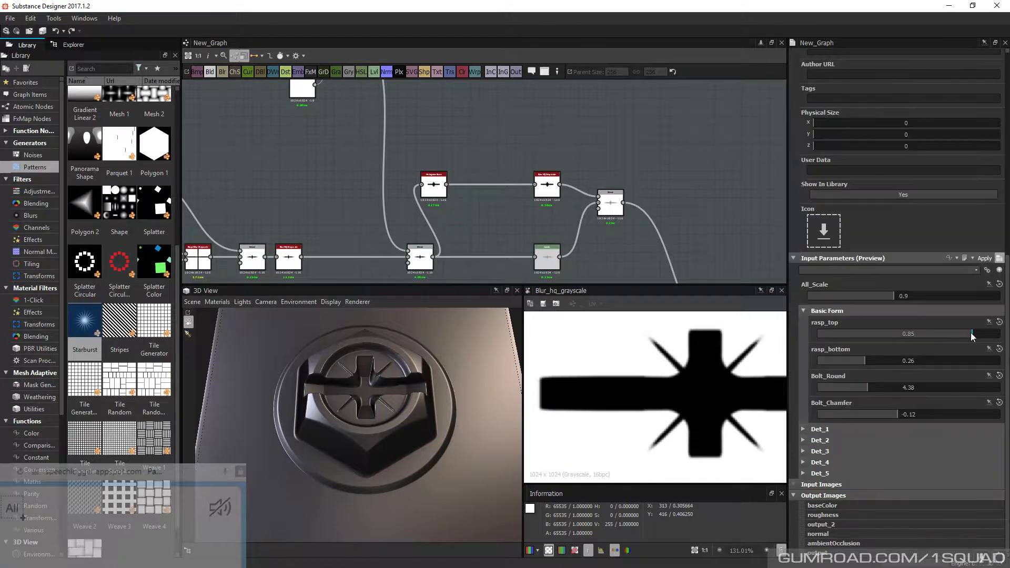
{"action": "left_click", "coordinate": [805, 473]}
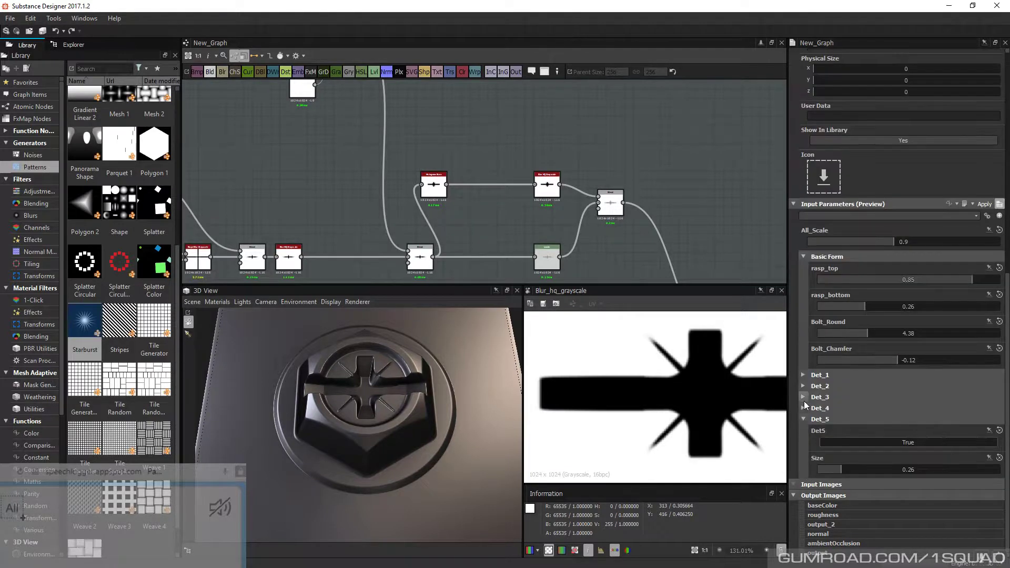
{"action": "left_click", "coordinate": [804, 408]}
{"action": "left_click", "coordinate": [921, 484]}
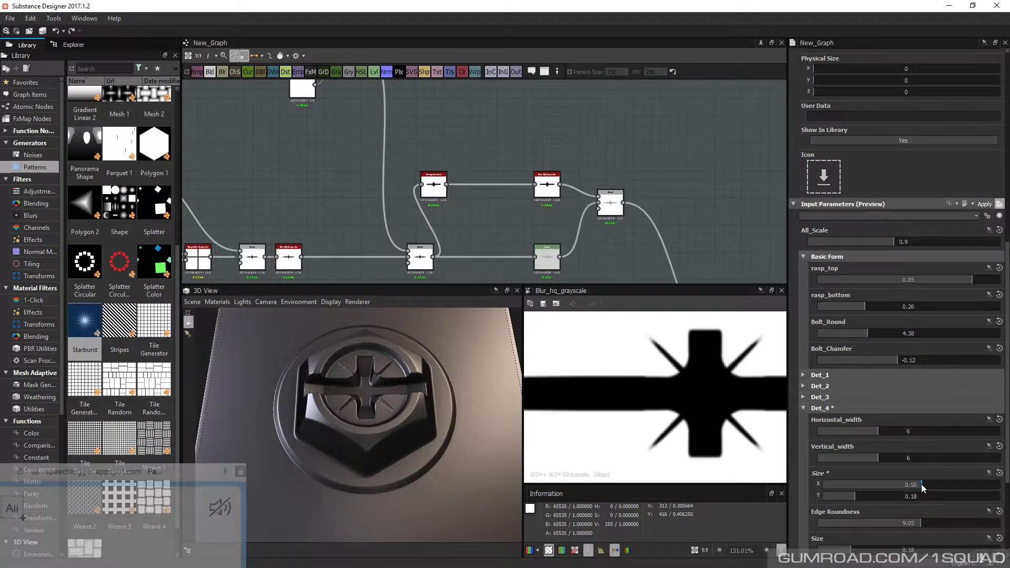
Try the Det_4 Size at X 0.28, then with Y at 0.38, checking the cross recess on the 3D bolt from several angles
{"action": "left_click_drag", "start_coordinate": [925, 484], "coordinate": [873, 491]}
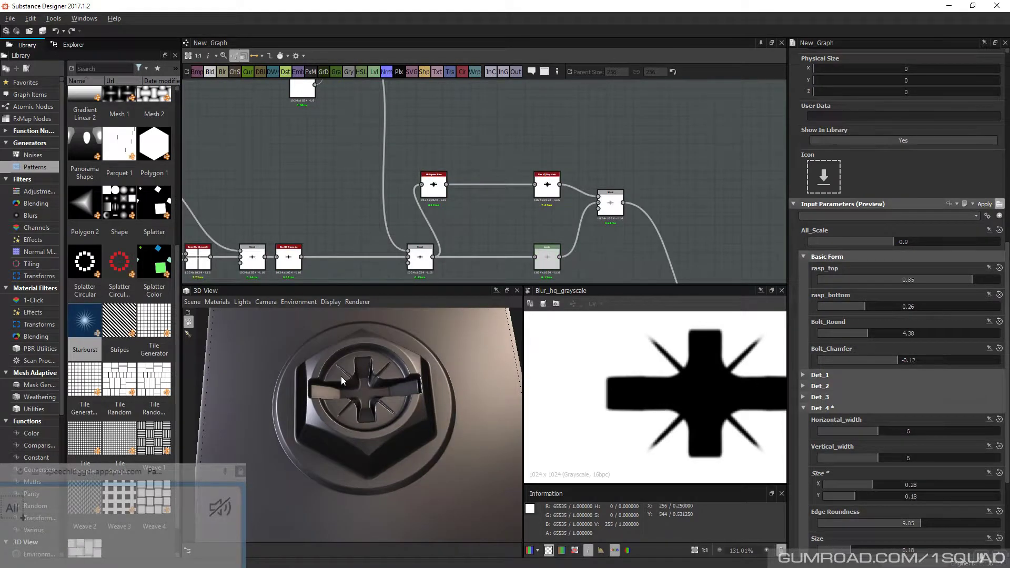
{"action": "left_click_drag", "start_coordinate": [341, 377], "coordinate": [379, 395]}
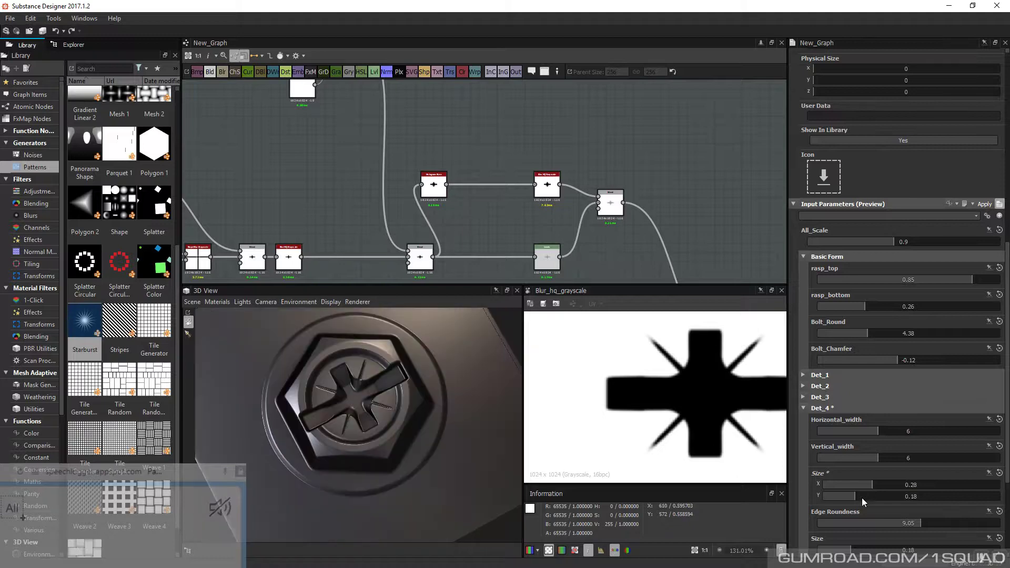
{"action": "left_click_drag", "start_coordinate": [863, 497], "coordinate": [890, 491]}
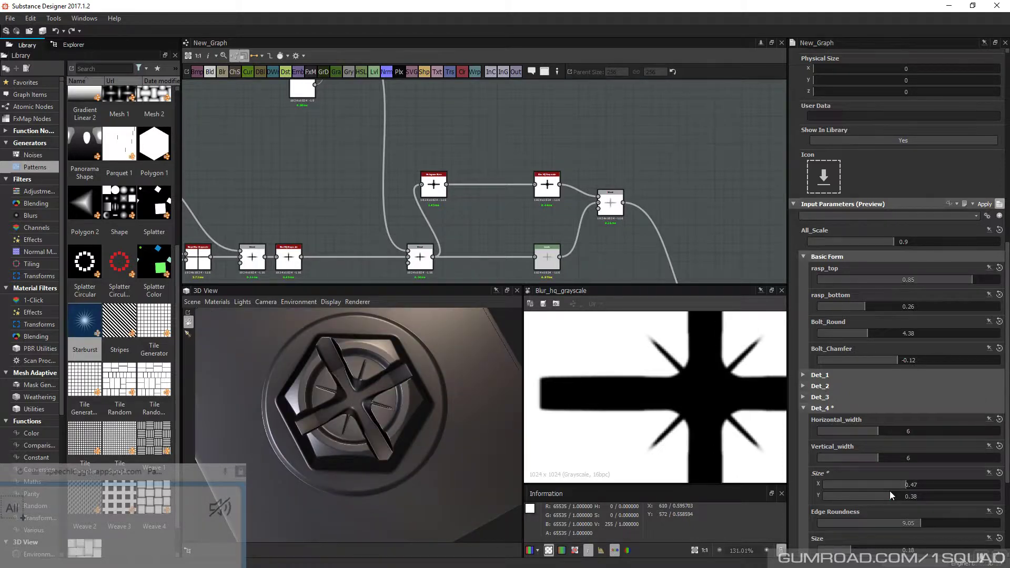
{"action": "left_click_drag", "start_coordinate": [389, 421], "coordinate": [314, 351]}
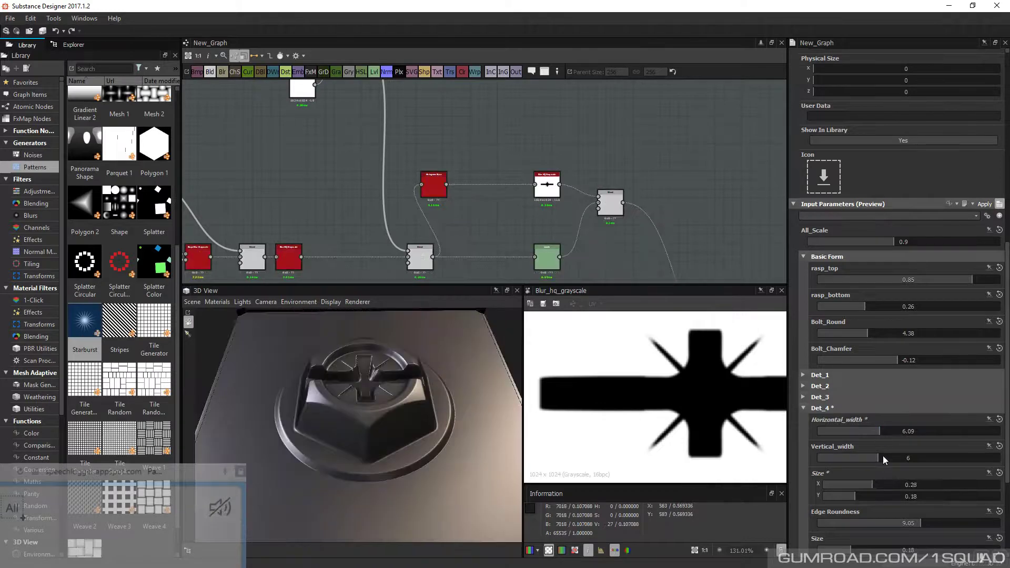
Try Det_4 Horizontal_width at 6.09 with Size X at 0.12 and inspect the short-armed cross recess up close
{"action": "left_click_drag", "start_coordinate": [884, 457], "coordinate": [880, 432]}
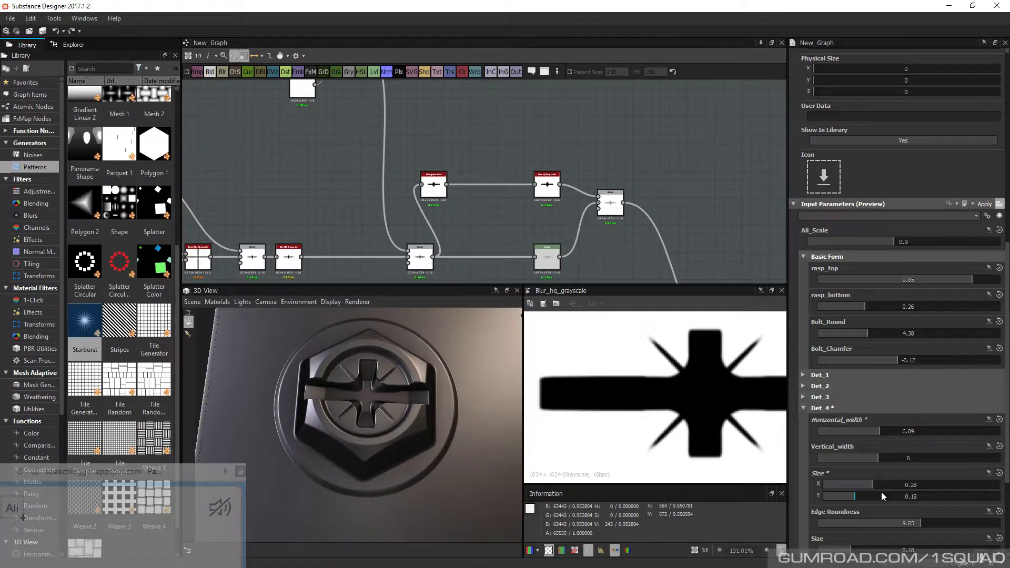
{"action": "left_click_drag", "start_coordinate": [857, 485], "coordinate": [844, 484]}
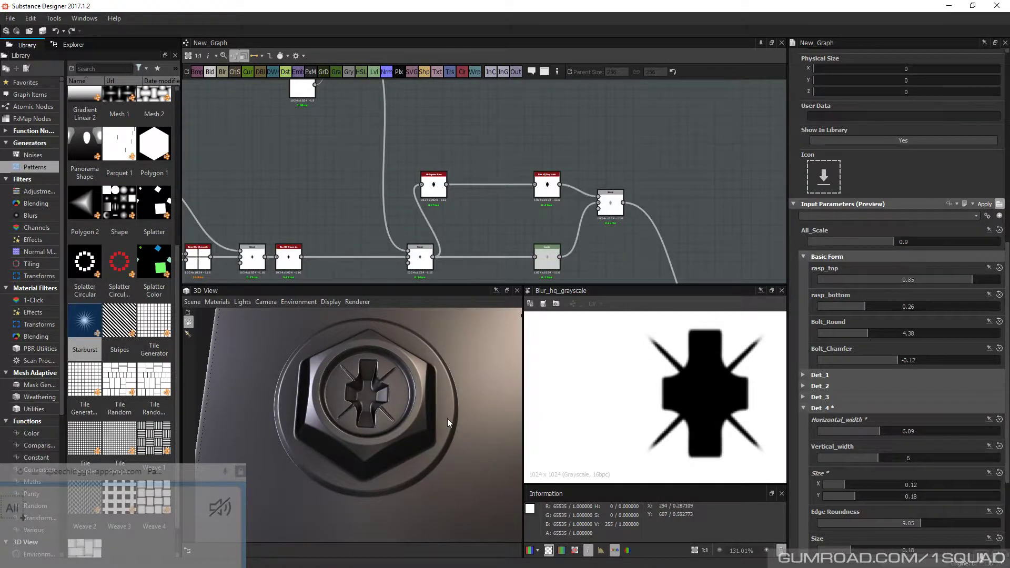
{"action": "scroll", "coordinate": [353, 390], "scroll_direction": "up", "scroll_amount": 3}
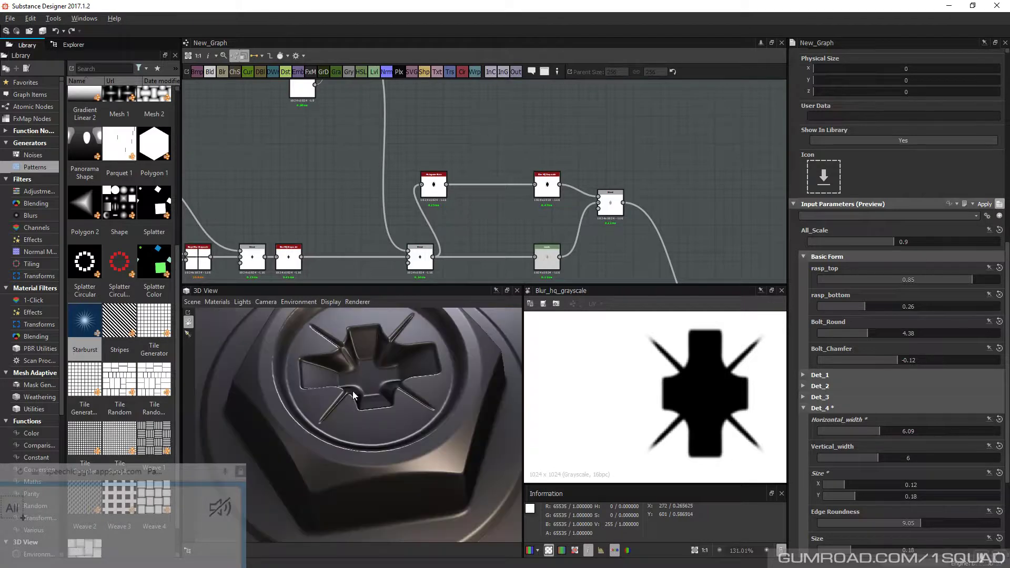
{"action": "scroll", "coordinate": [352, 390], "scroll_direction": "down", "scroll_amount": 5}
{"action": "left_click_drag", "start_coordinate": [371, 409], "coordinate": [542, 232]}
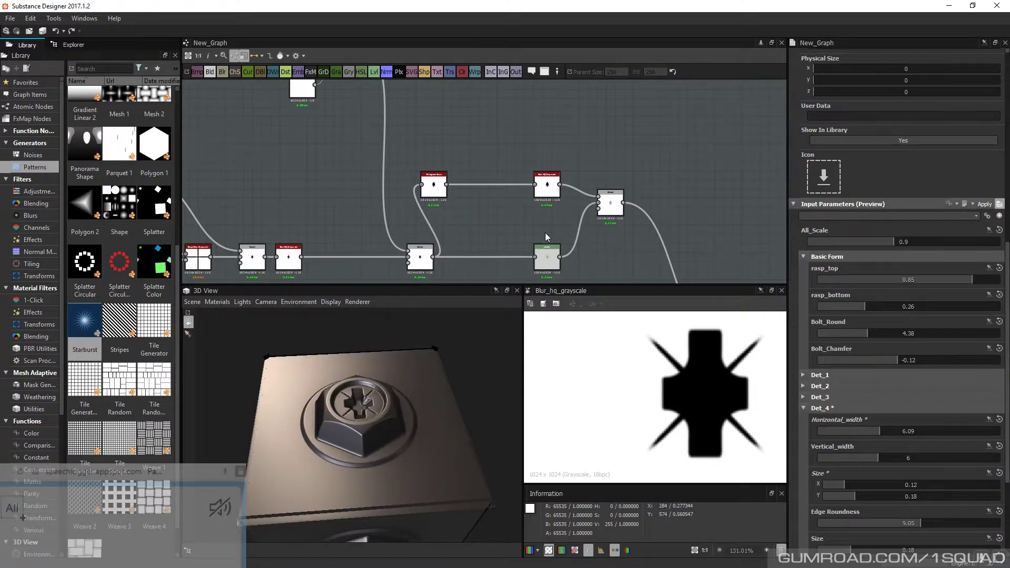
Find the normal output node at the end of the graph and display its map in the 2D view
{"action": "scroll", "coordinate": [548, 232], "scroll_direction": "down", "scroll_amount": 6}
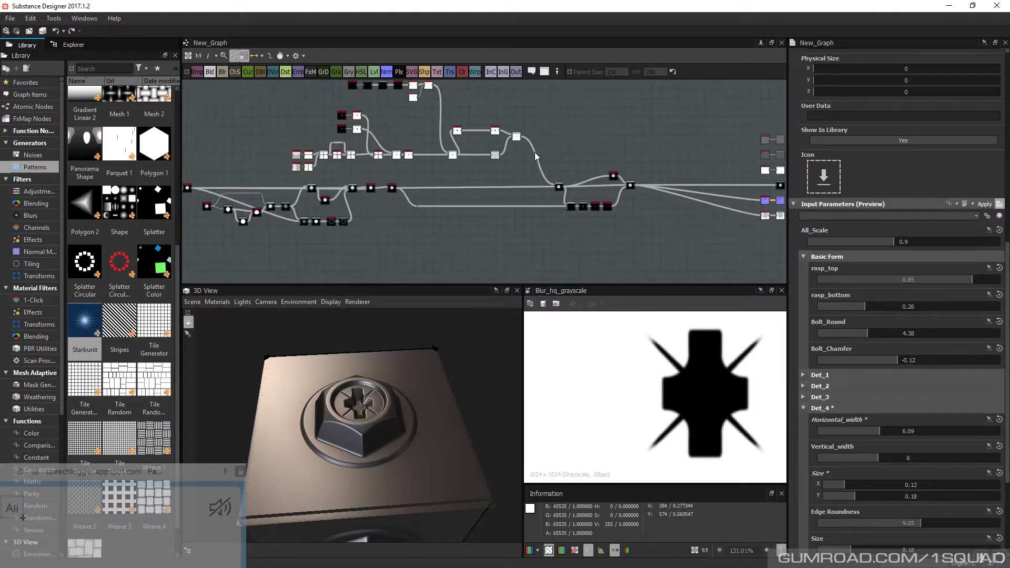
{"action": "scroll", "coordinate": [535, 153], "scroll_direction": "up", "scroll_amount": 6}
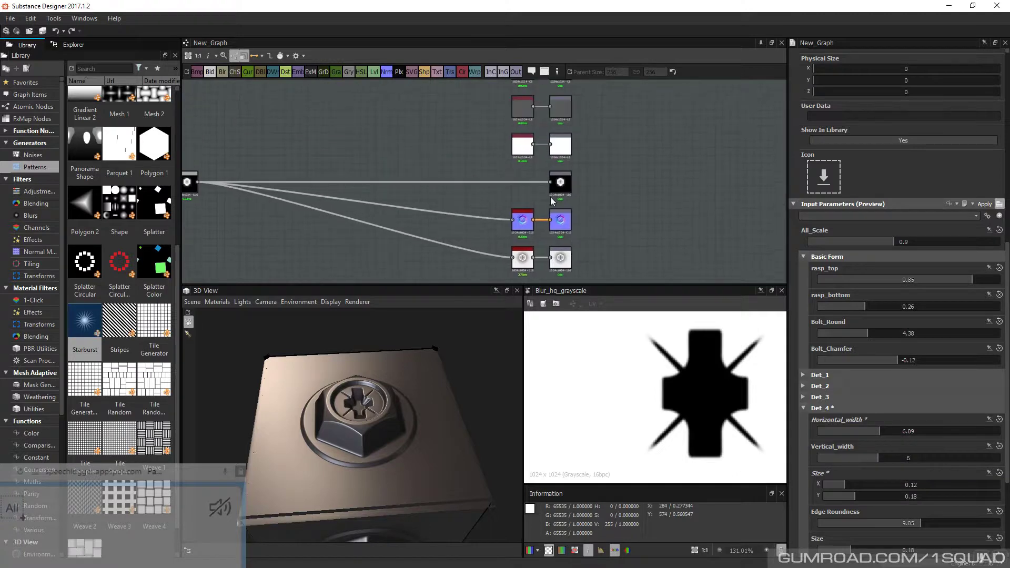
{"action": "scroll", "coordinate": [585, 207], "scroll_direction": "up", "scroll_amount": 3}
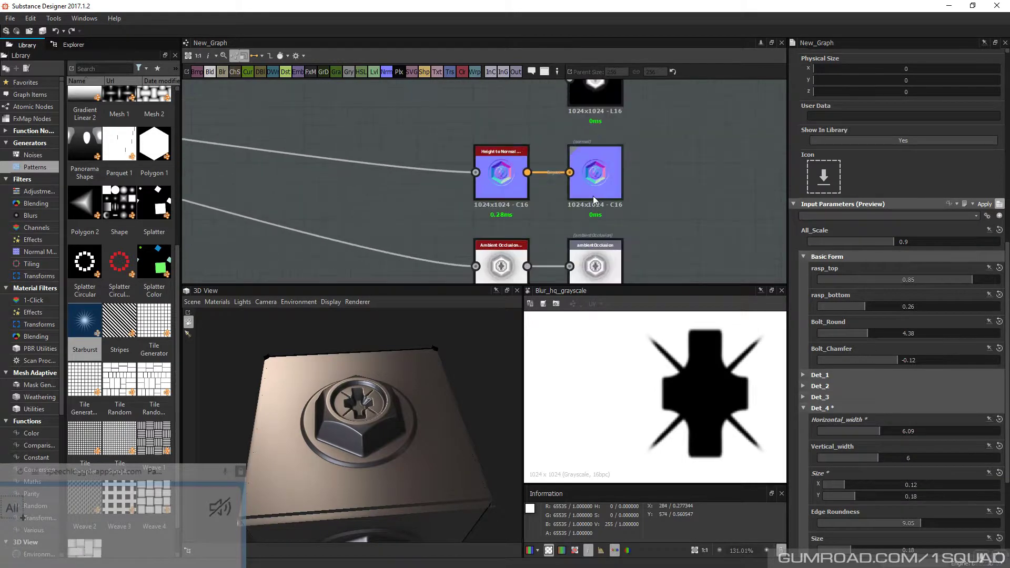
{"action": "double_click", "coordinate": [594, 199]}
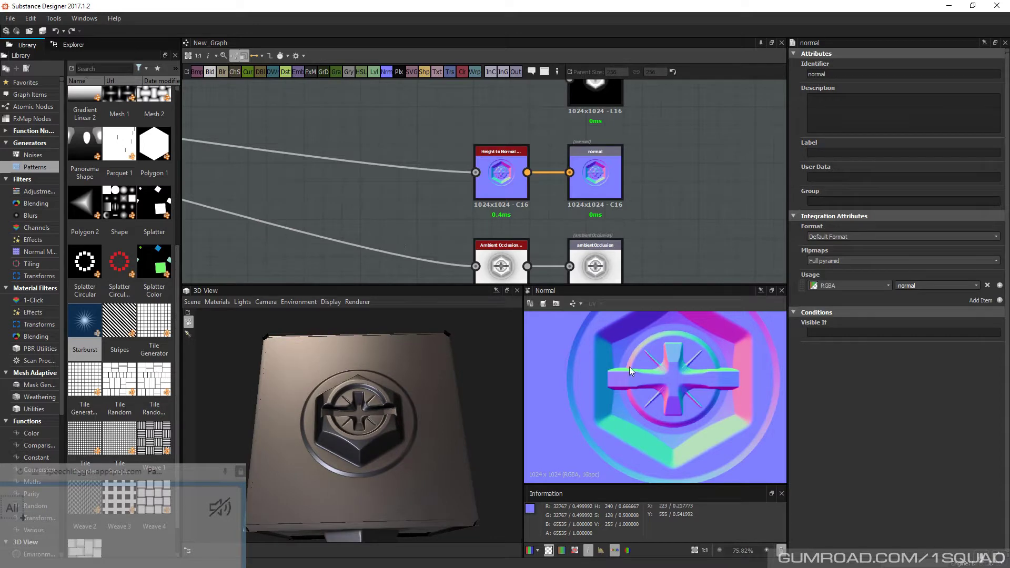
Preview the graph's input parameters, expand Det_4 and reduce its Size X until the cross's horizontal arms are short
{"action": "double_click", "coordinate": [721, 237]}
{"action": "left_click", "coordinate": [999, 225]}
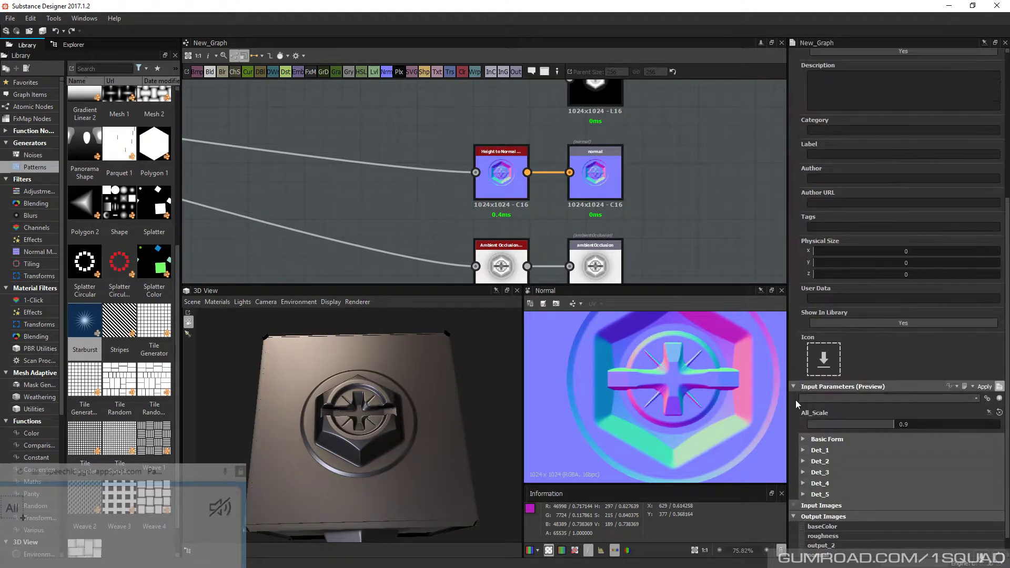
{"action": "scroll", "coordinate": [803, 408], "scroll_direction": "down", "scroll_amount": 1}
{"action": "left_click", "coordinate": [803, 460]}
{"action": "scroll", "coordinate": [879, 427], "scroll_direction": "down", "scroll_amount": 1}
{"action": "scroll", "coordinate": [895, 421], "scroll_direction": "down", "scroll_amount": 3}
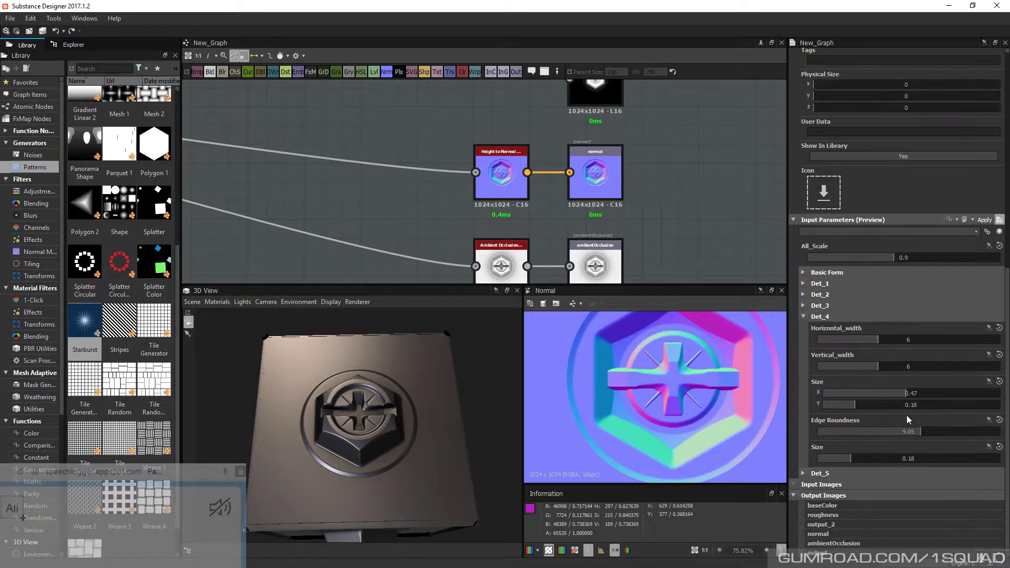
{"action": "left_click_drag", "start_coordinate": [906, 393], "coordinate": [844, 394]}
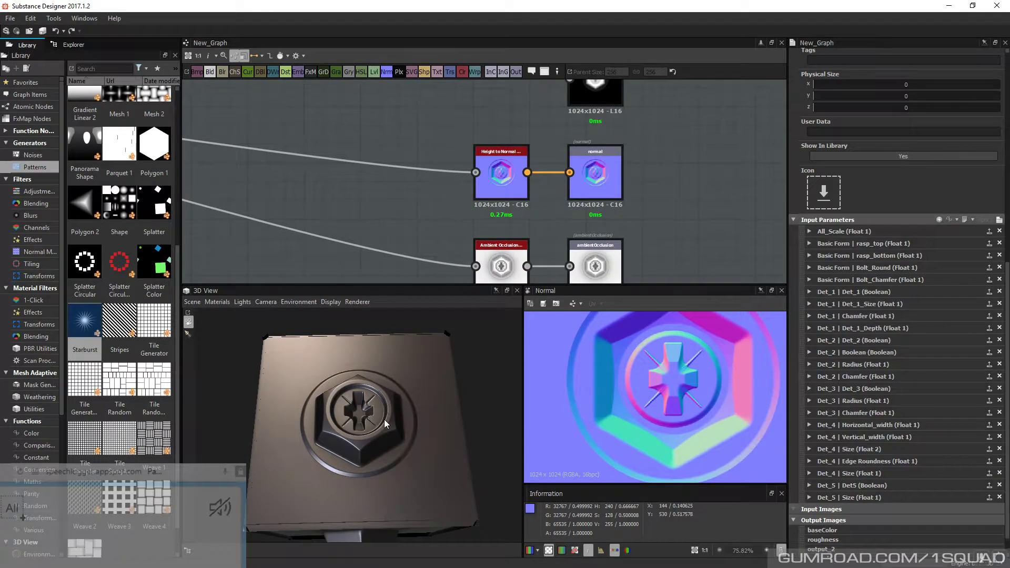
Examine the bolt in the 3D view and the node chain from the cross branch through the final Blend to the outputs
{"action": "left_click_drag", "start_coordinate": [384, 419], "coordinate": [491, 380]}
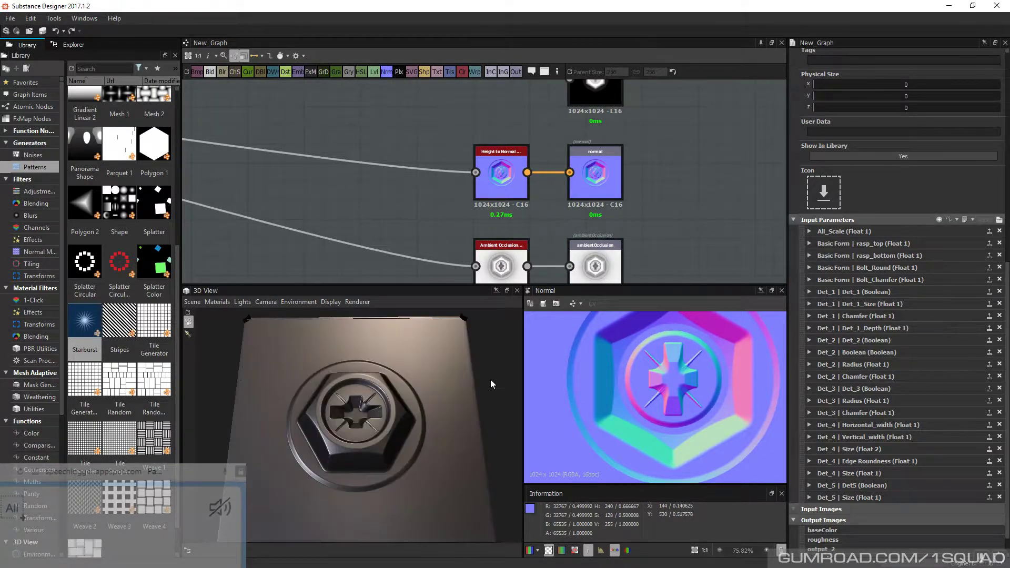
{"action": "scroll", "coordinate": [571, 210], "scroll_direction": "down", "scroll_amount": 10}
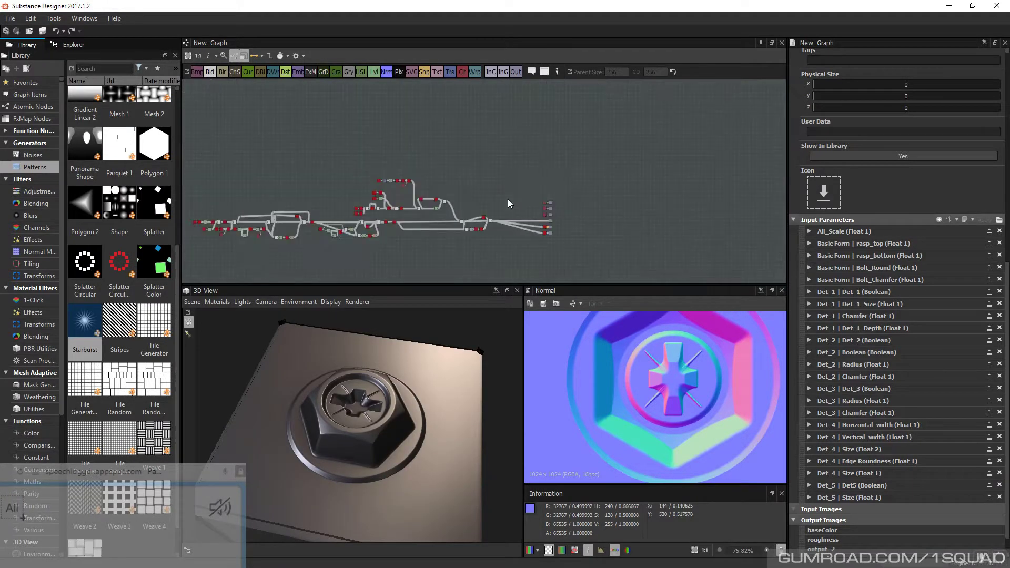
{"action": "middle_click_drag", "start_coordinate": [482, 215], "coordinate": [605, 173]}
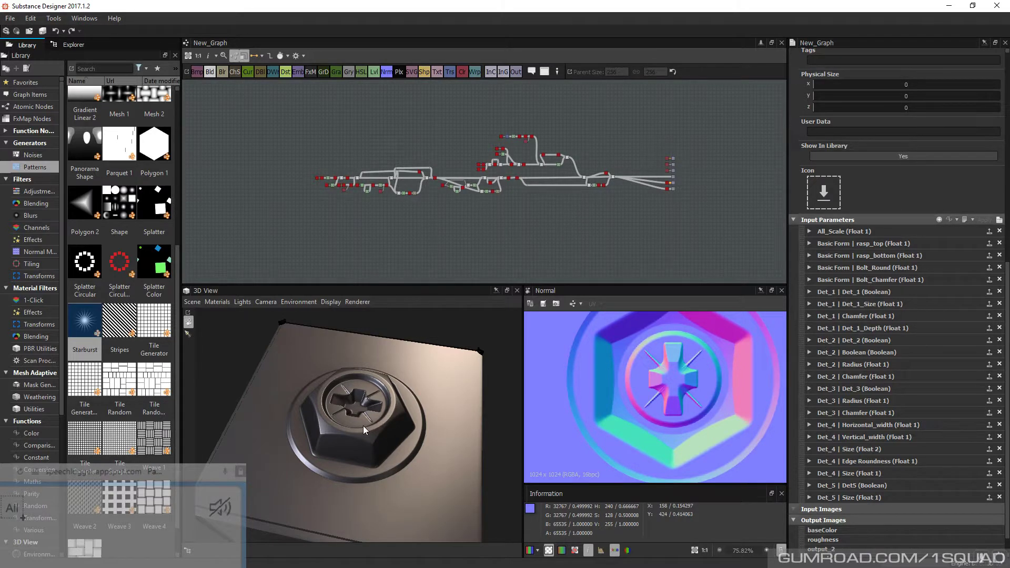
{"action": "left_click_drag", "start_coordinate": [363, 426], "coordinate": [380, 437]}
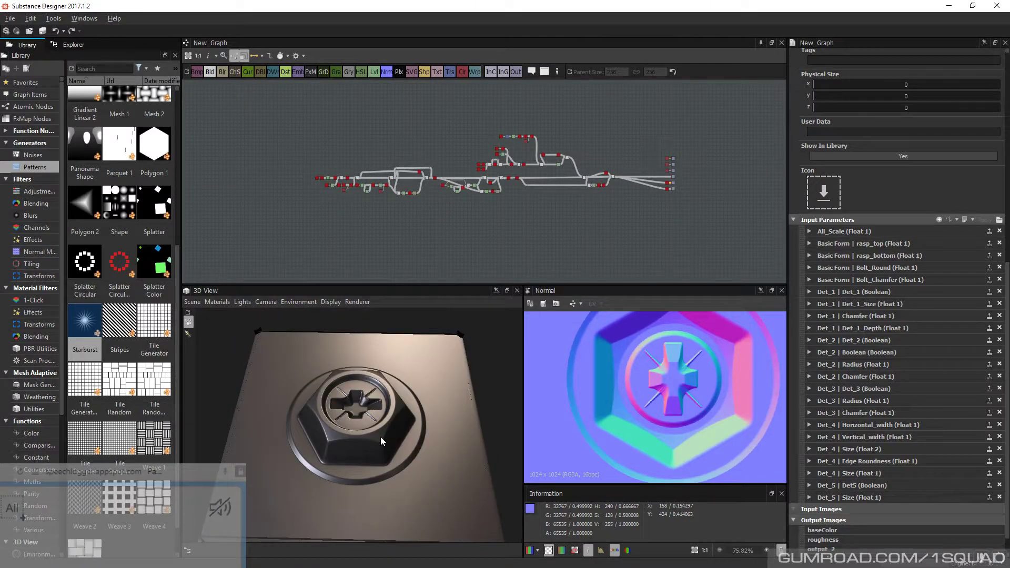
{"action": "scroll", "coordinate": [609, 219], "scroll_direction": "up", "scroll_amount": 2}
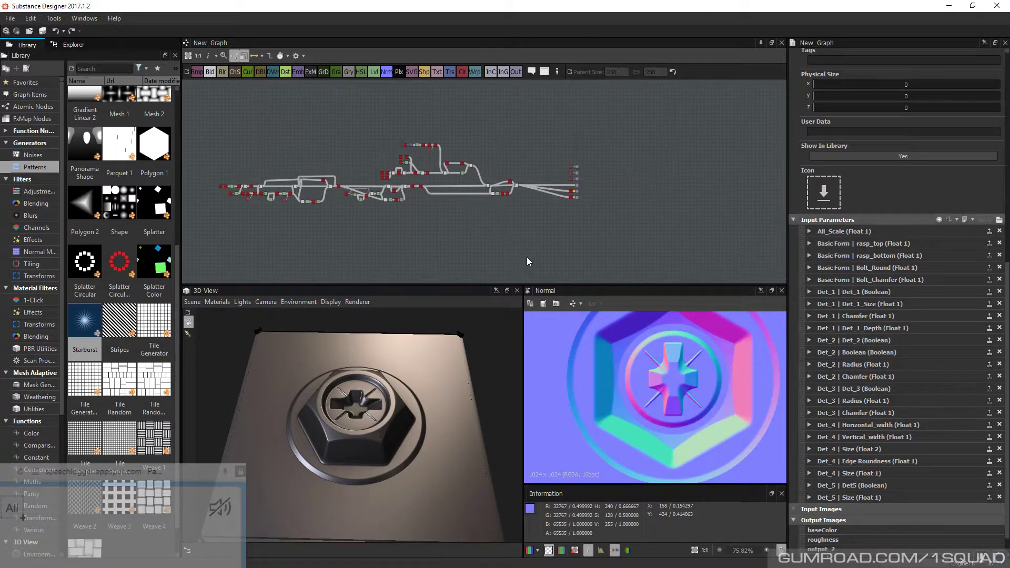
{"action": "scroll", "coordinate": [566, 189], "scroll_direction": "up", "scroll_amount": 4}
{"action": "left_click_drag", "start_coordinate": [556, 105], "coordinate": [621, 173]}
{"action": "middle_click_drag", "start_coordinate": [399, 213], "coordinate": [660, 216]}
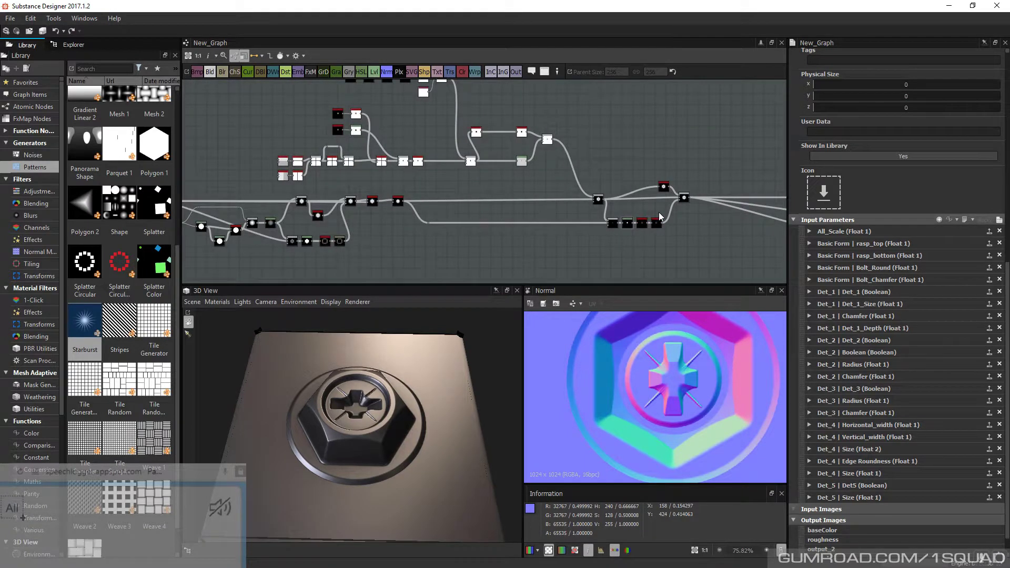
{"action": "scroll", "coordinate": [660, 215], "scroll_direction": "up", "scroll_amount": 2}
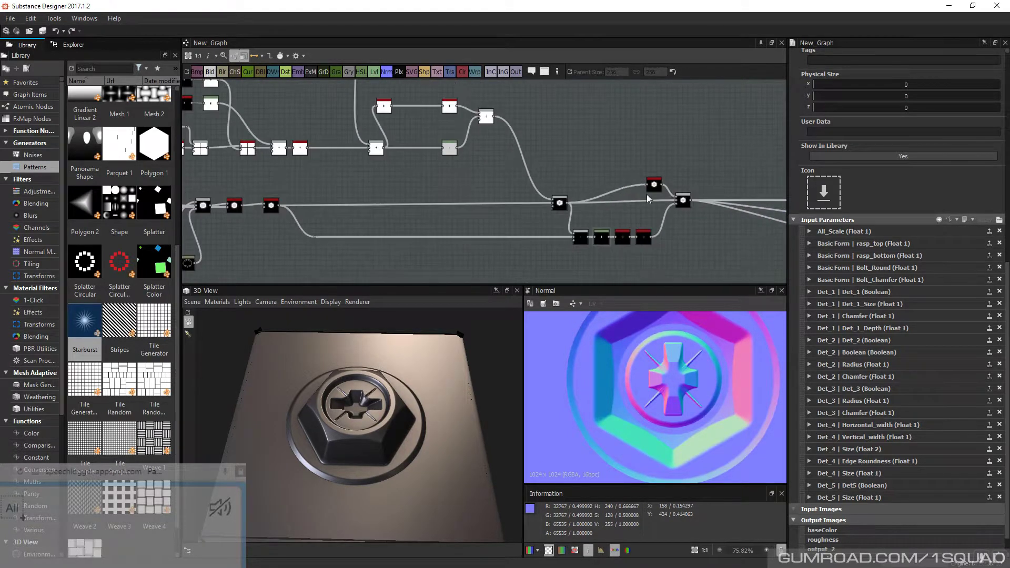
{"action": "middle_click_drag", "start_coordinate": [660, 216], "coordinate": [420, 196]}
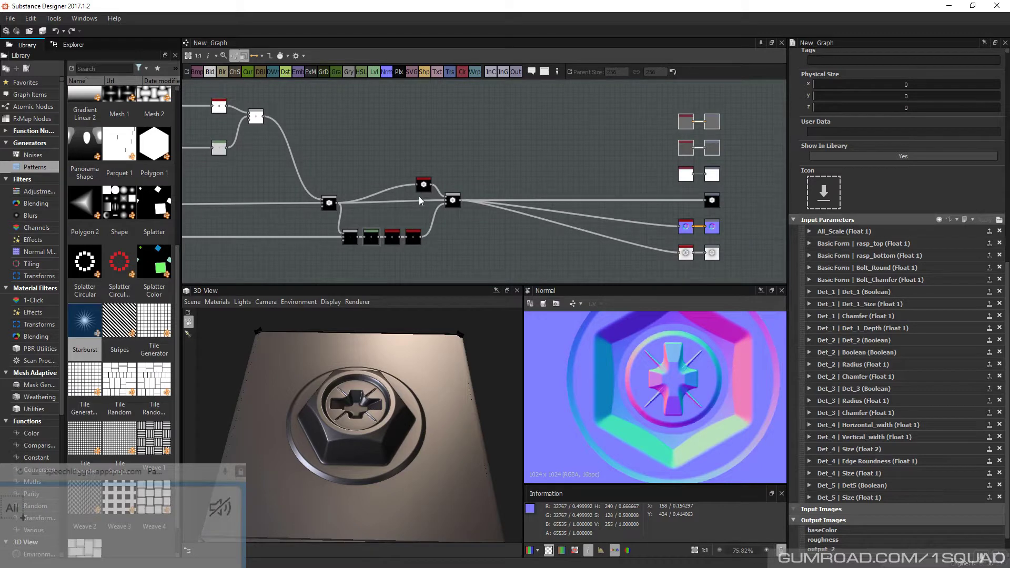
Preview the graph's input parameters, set All_Scale to 0.92 and the Basic Form rasp_top to 0.85, and inspect the bolt head
{"action": "left_click", "coordinate": [1000, 219]}
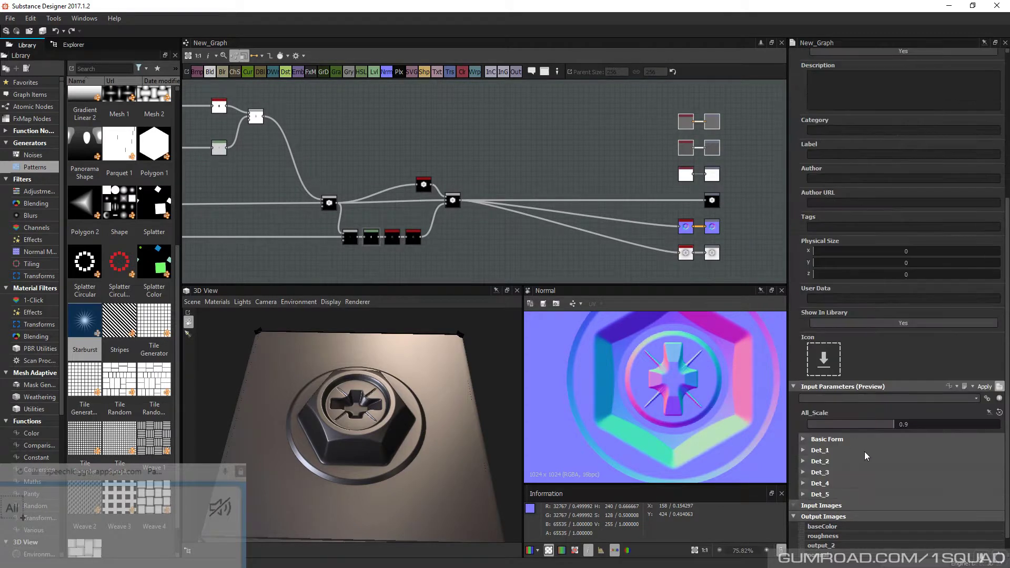
{"action": "left_click_drag", "start_coordinate": [403, 418], "coordinate": [409, 398]}
{"action": "right_click_drag", "start_coordinate": [408, 398], "coordinate": [405, 289]}
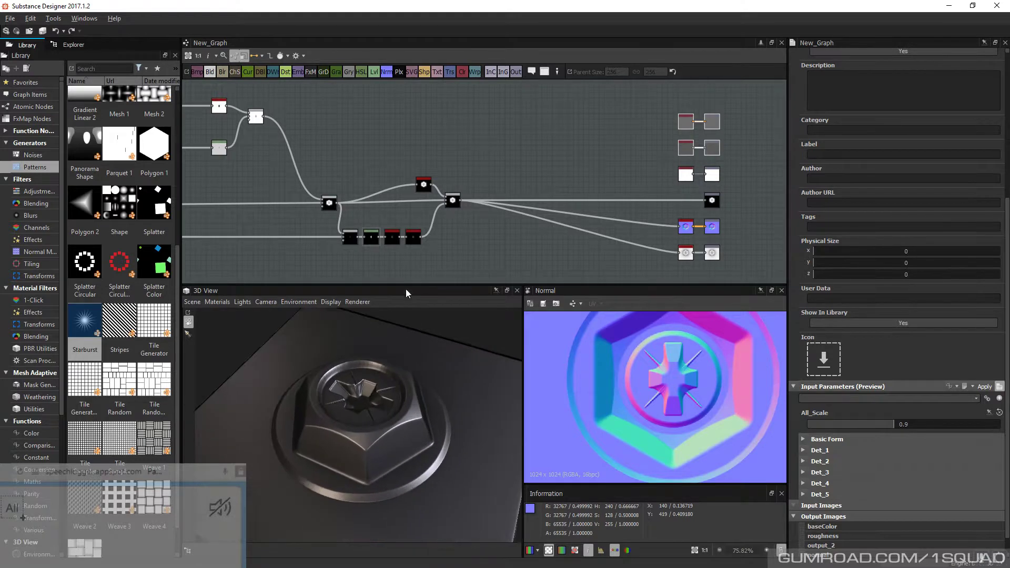
{"action": "left_click_drag", "start_coordinate": [458, 383], "coordinate": [309, 406]}
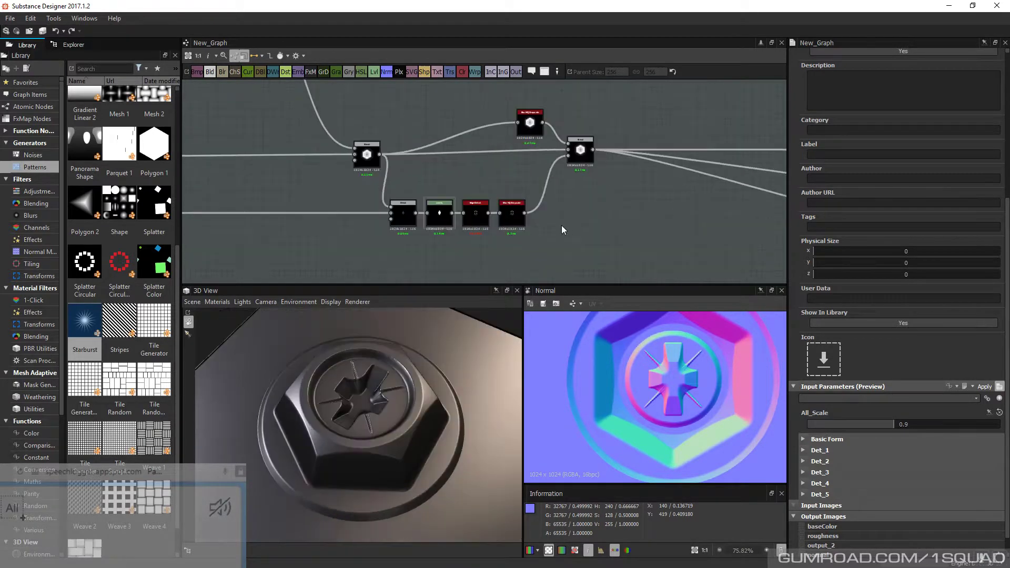
{"action": "scroll", "coordinate": [532, 237], "scroll_direction": "up", "scroll_amount": 4}
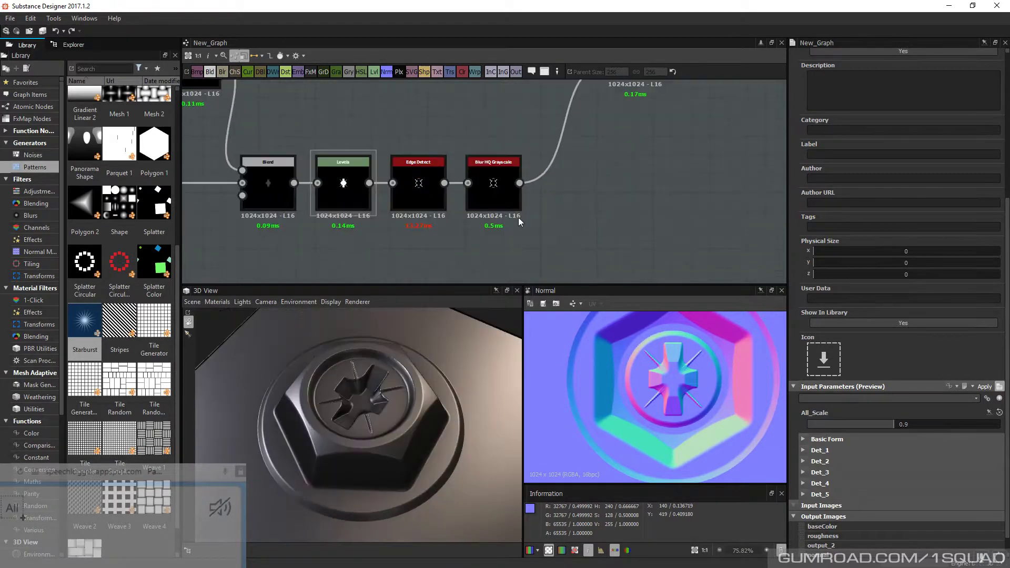
{"action": "scroll", "coordinate": [518, 218], "scroll_direction": "down", "scroll_amount": 8}
{"action": "left_click_drag", "start_coordinate": [413, 379], "coordinate": [407, 402]}
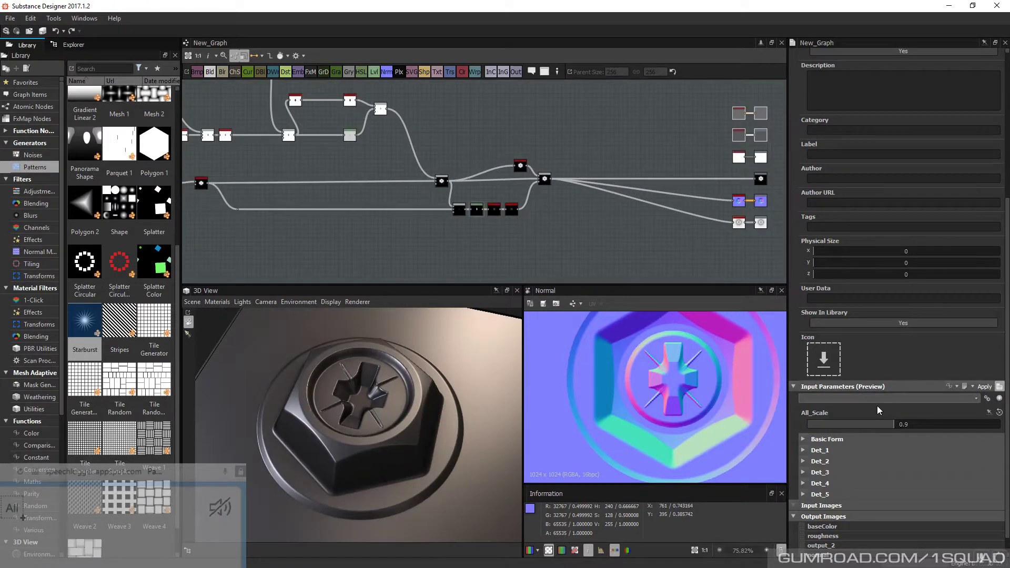
{"action": "mouse_move", "coordinate": [896, 424]}
{"action": "left_mouse_down"}
{"action": "mouse_move", "coordinate": [936, 422]}
{"action": "mouse_move", "coordinate": [893, 428]}
{"action": "left_mouse_up"}
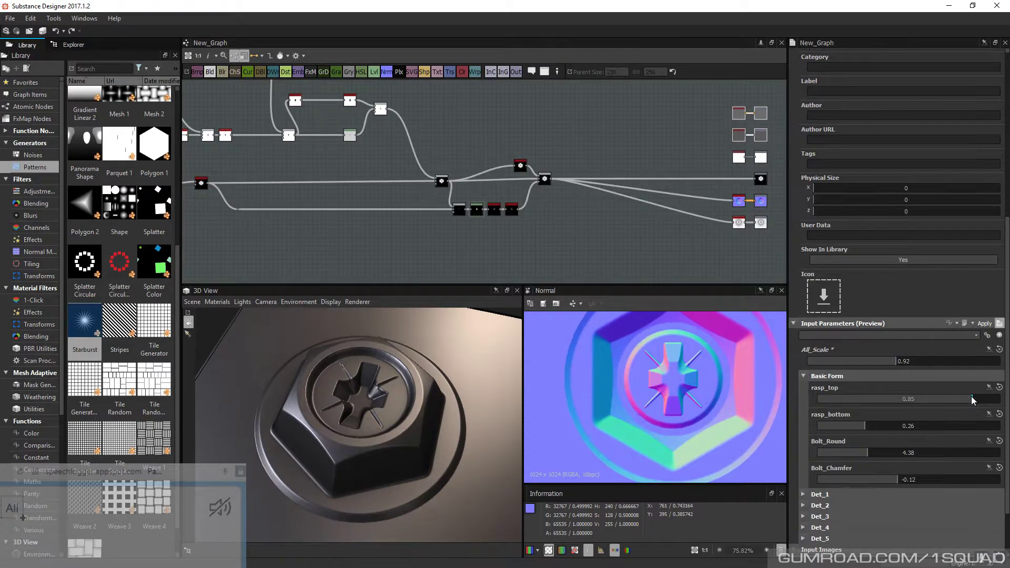
{"action": "mouse_move", "coordinate": [972, 399]}
{"action": "left_mouse_down"}
{"action": "mouse_move", "coordinate": [990, 398]}
{"action": "mouse_move", "coordinate": [973, 402]}
{"action": "left_mouse_up"}
{"action": "left_click_drag", "start_coordinate": [406, 409], "coordinate": [401, 390]}
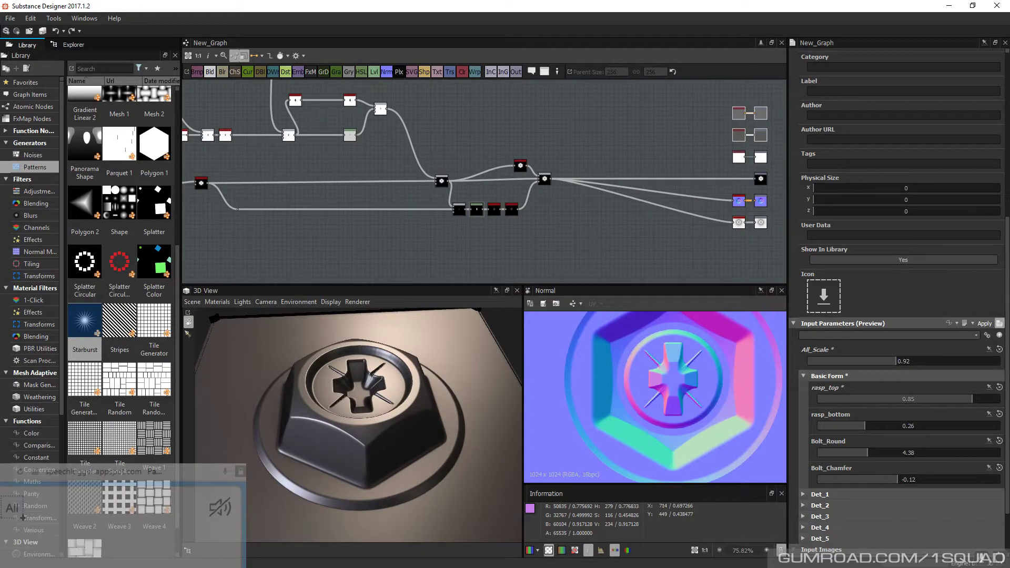
Switch to the bolt reference image board and examine the photos of black cross-recess screws and the hex flange bolt
{"action": "key", "text": "alt+Tab"}
{"action": "scroll", "coordinate": [446, 219], "scroll_direction": "down", "scroll_amount": 3}
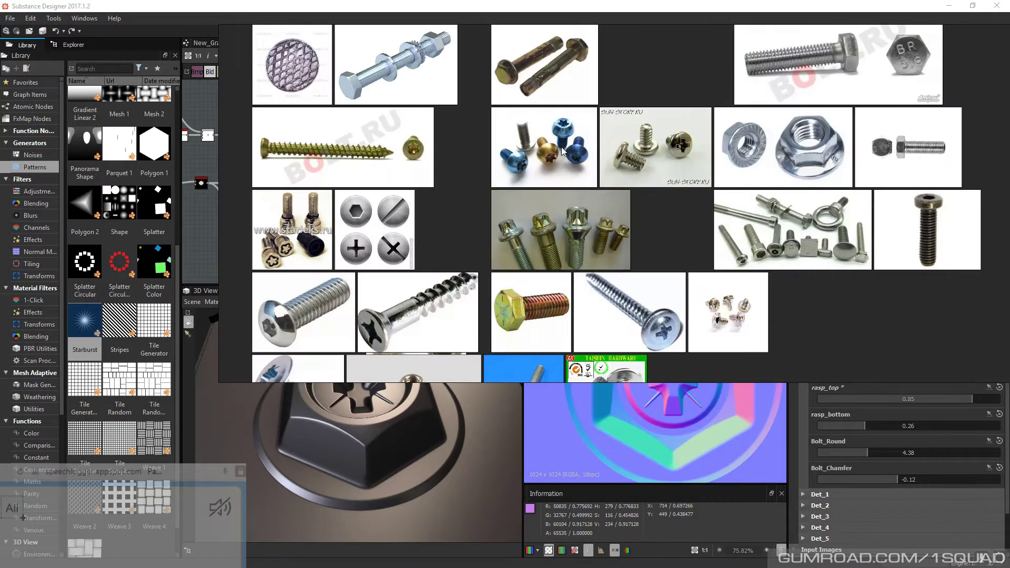
{"action": "right_click_drag", "start_coordinate": [630, 147], "coordinate": [499, 197]}
{"action": "scroll", "coordinate": [489, 193], "scroll_direction": "down", "scroll_amount": 3}
{"action": "right_click_drag", "start_coordinate": [502, 155], "coordinate": [481, 254]}
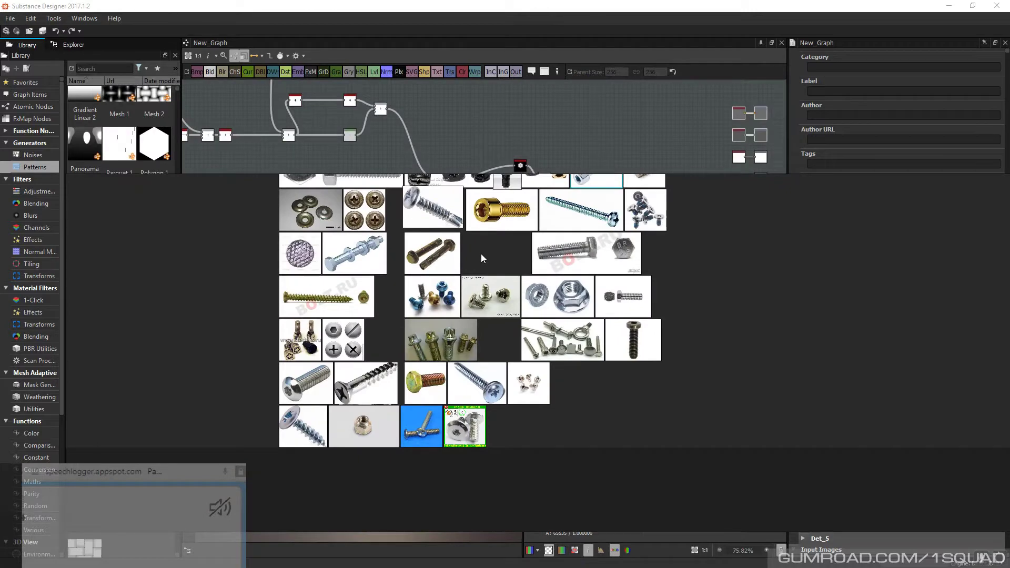
{"action": "scroll", "coordinate": [481, 254], "scroll_direction": "up", "scroll_amount": 5}
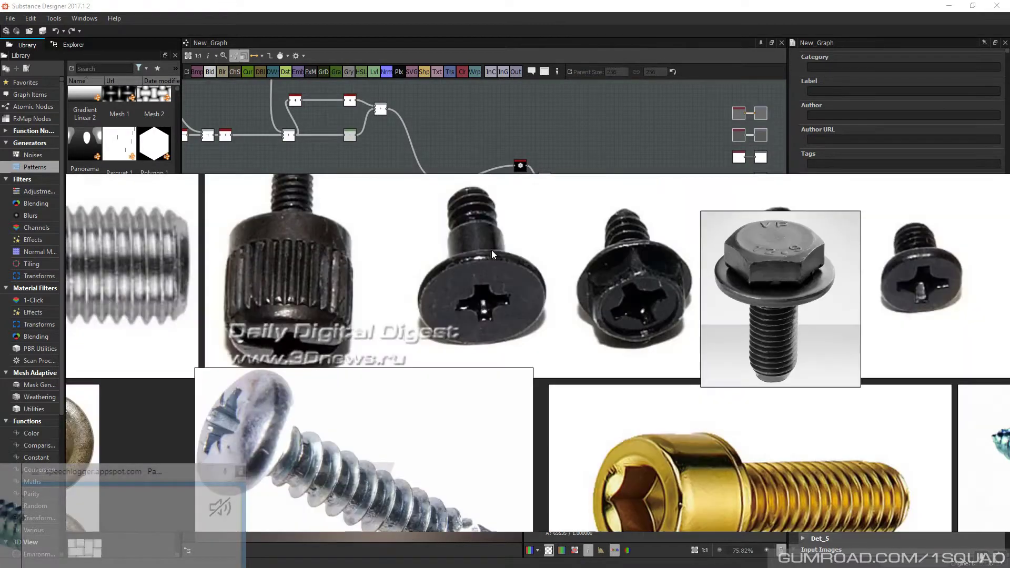
{"action": "scroll", "coordinate": [614, 280], "scroll_direction": "up", "scroll_amount": 3}
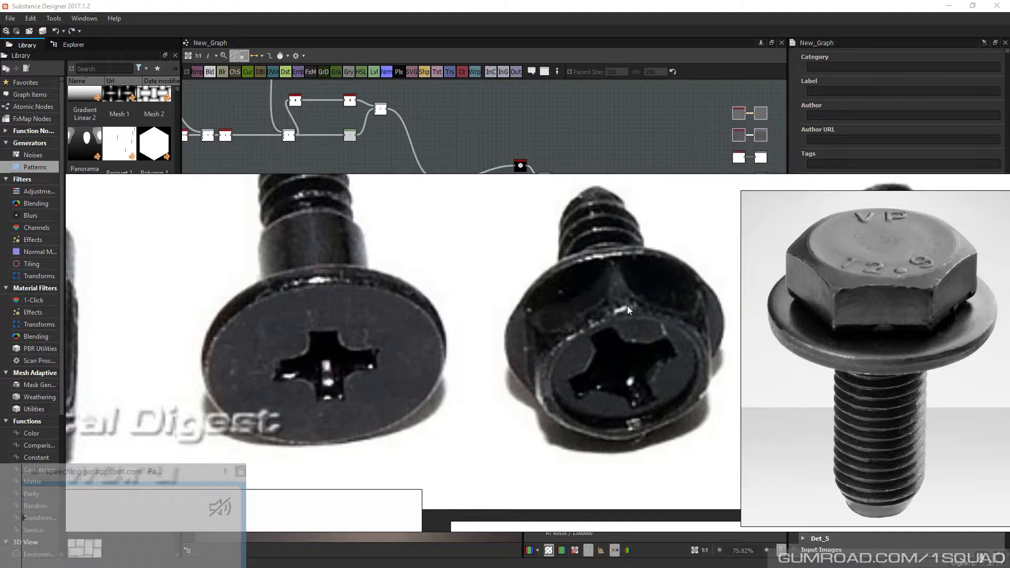
{"action": "middle_click_drag", "start_coordinate": [642, 310], "coordinate": [653, 306]}
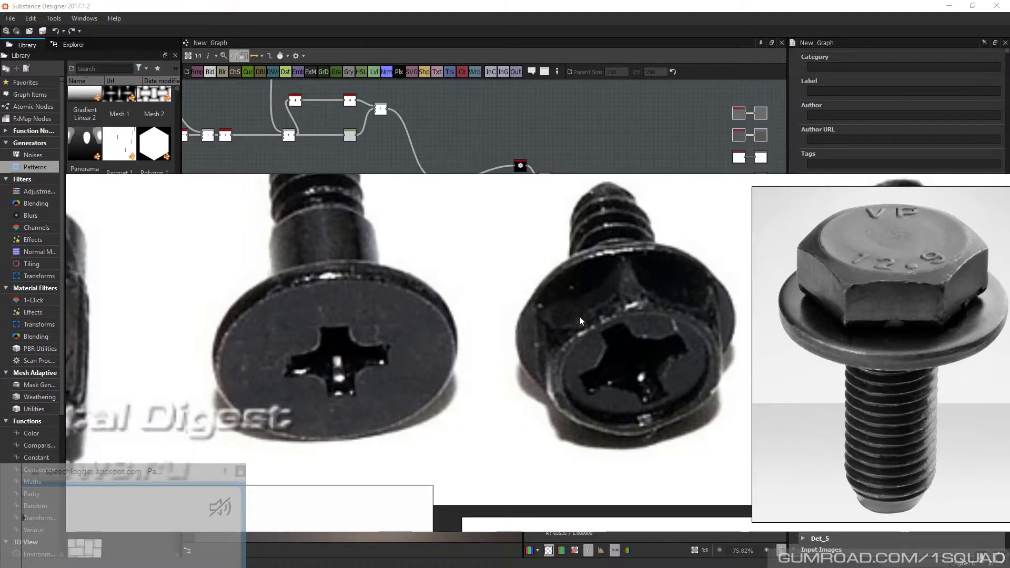
Return from the reference board to Substance Designer and set the Basic Form rasp_top to 0.84 and rasp_bottom to 0.57
{"action": "key", "text": "ctrl+m"}
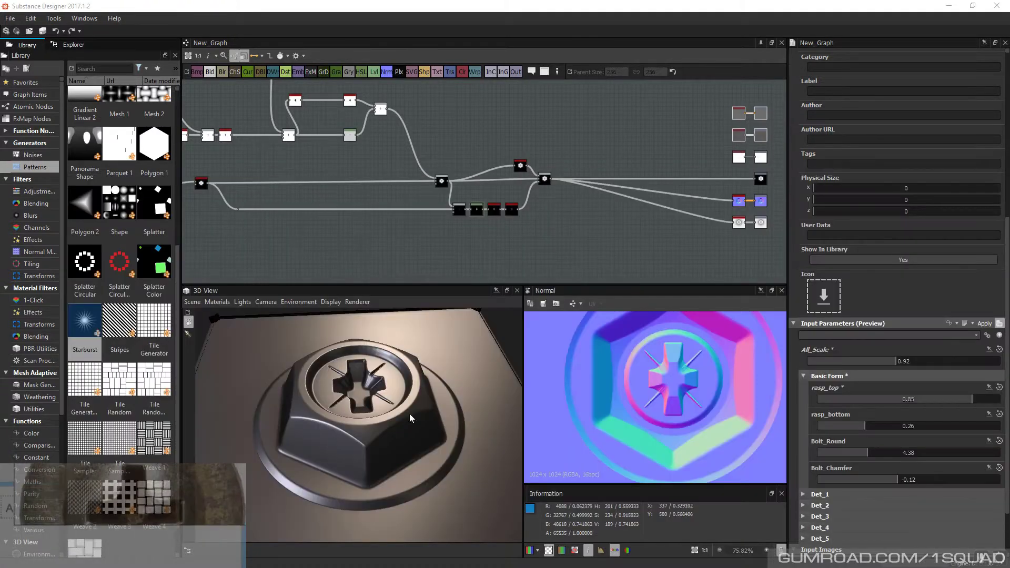
{"action": "left_click", "coordinate": [665, 253]}
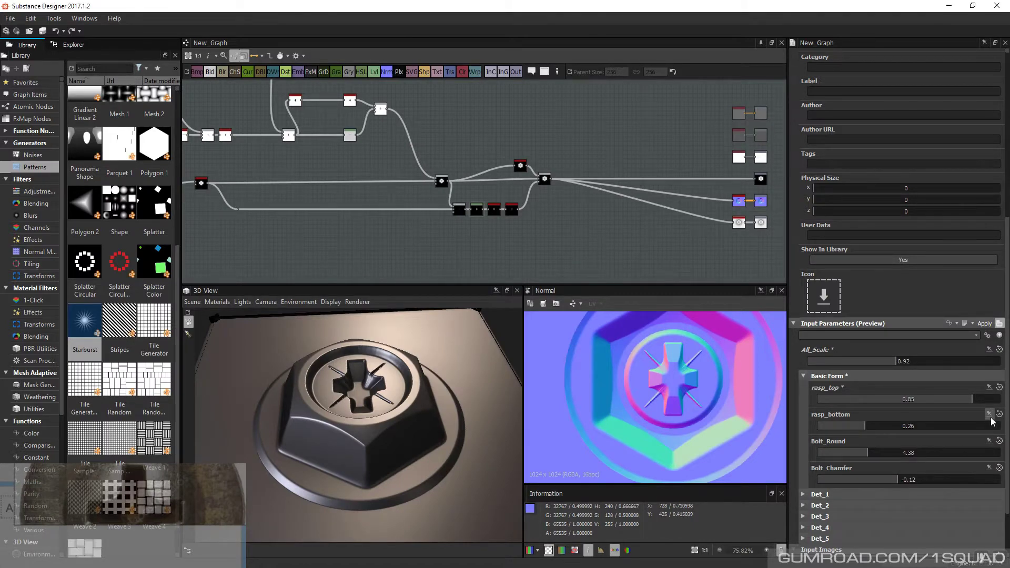
{"action": "left_click_drag", "start_coordinate": [973, 398], "coordinate": [972, 404]}
{"action": "left_click", "coordinate": [887, 426]}
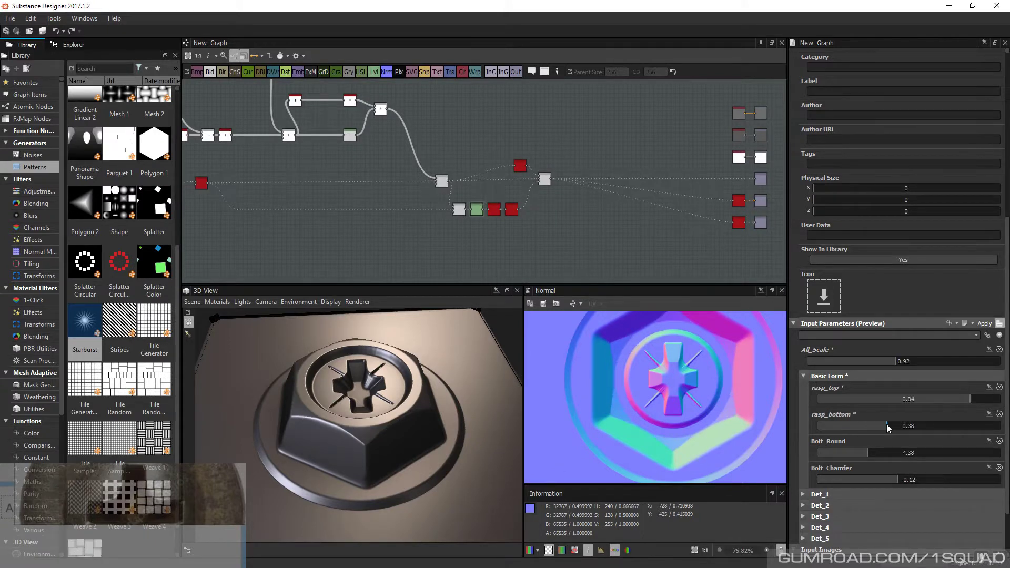
{"action": "left_click_drag", "start_coordinate": [887, 424], "coordinate": [921, 431]}
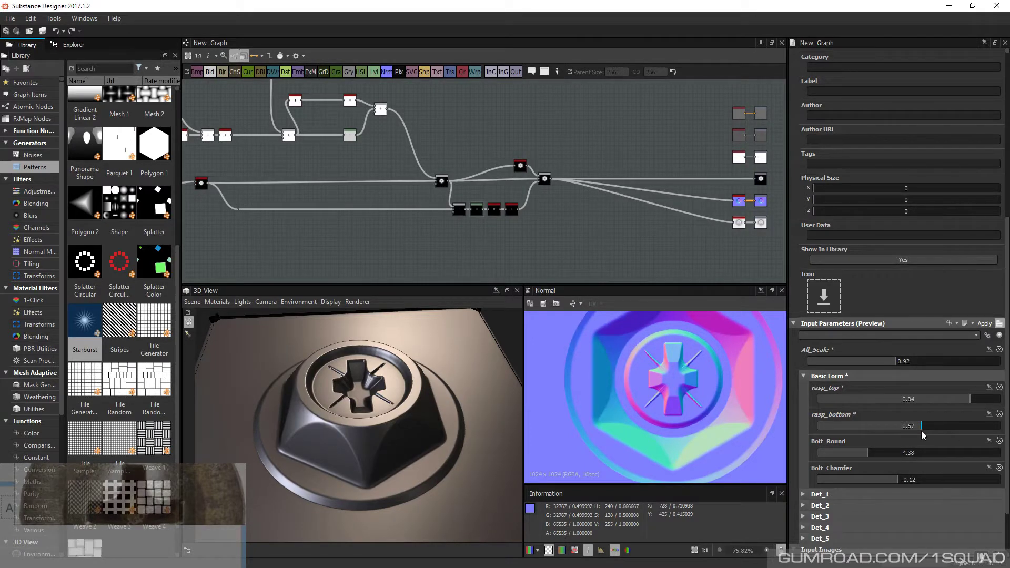
Fine-tune rasp_top to 0.85 while checking the bolt head's slanted sides in the 3D view
{"action": "left_click_drag", "start_coordinate": [369, 396], "coordinate": [419, 406]}
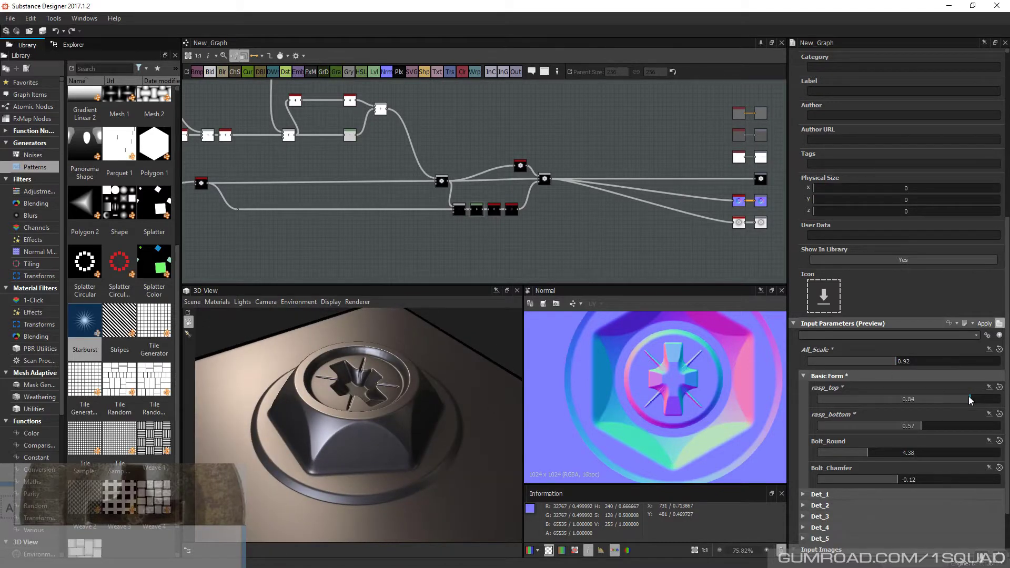
{"action": "left_click_drag", "start_coordinate": [971, 401], "coordinate": [973, 400]}
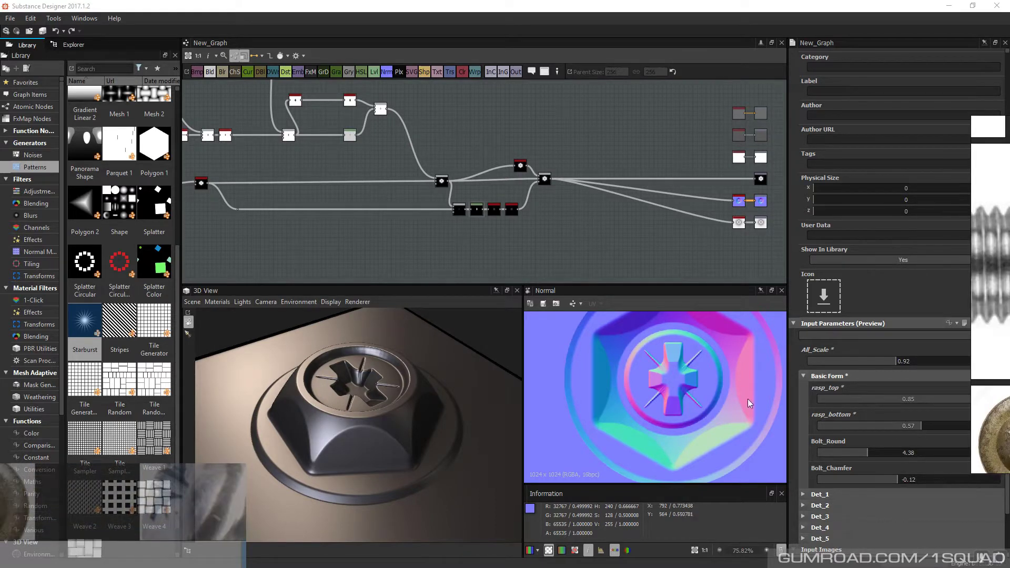
{"action": "left_click_drag", "start_coordinate": [400, 415], "coordinate": [380, 424]}
{"action": "left_click", "coordinate": [971, 400]}
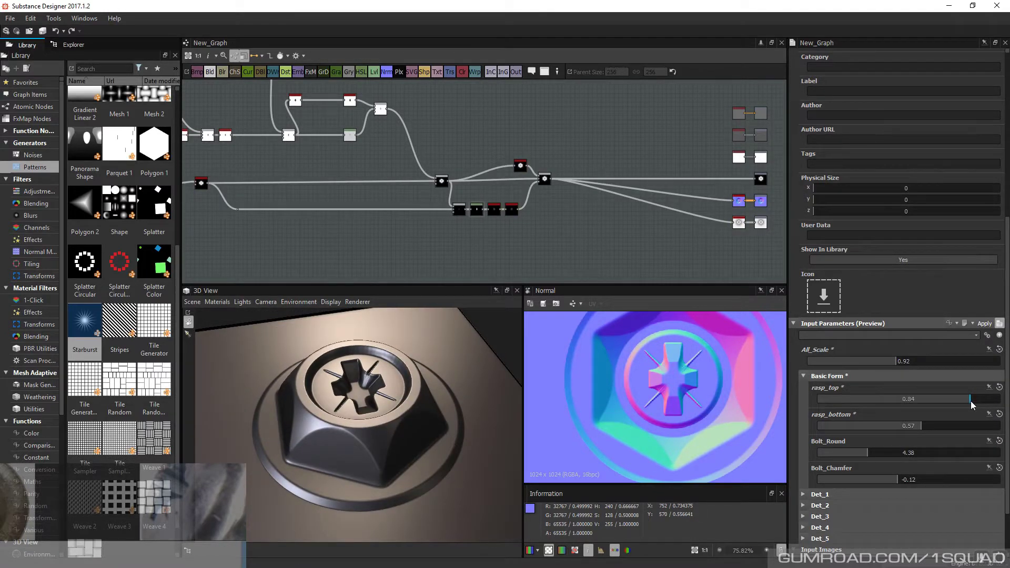
{"action": "left_click_drag", "start_coordinate": [971, 400], "coordinate": [972, 400]}
{"action": "mouse_move", "coordinate": [378, 421]}
{"action": "left_mouse_down"}
{"action": "mouse_move", "coordinate": [355, 419]}
{"action": "mouse_move", "coordinate": [342, 393]}
{"action": "mouse_move", "coordinate": [358, 421]}
{"action": "left_mouse_up"}
Try All_Scale between 0.9 and 0.93, leave it at 0.92, and set Bolt_Chamfer to -0.13
{"action": "left_click_drag", "start_coordinate": [902, 357], "coordinate": [889, 361]}
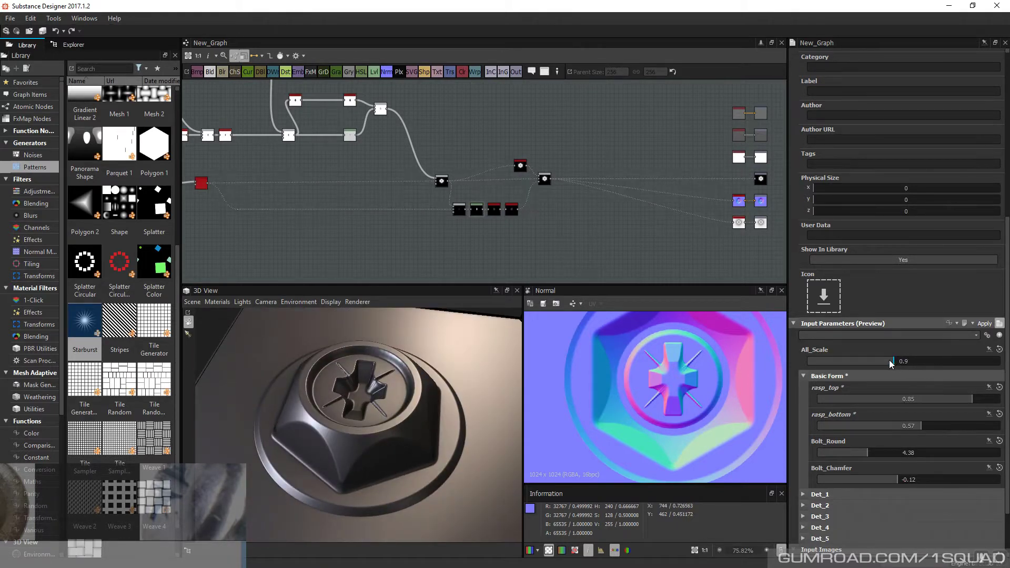
{"action": "left_click", "coordinate": [891, 361]}
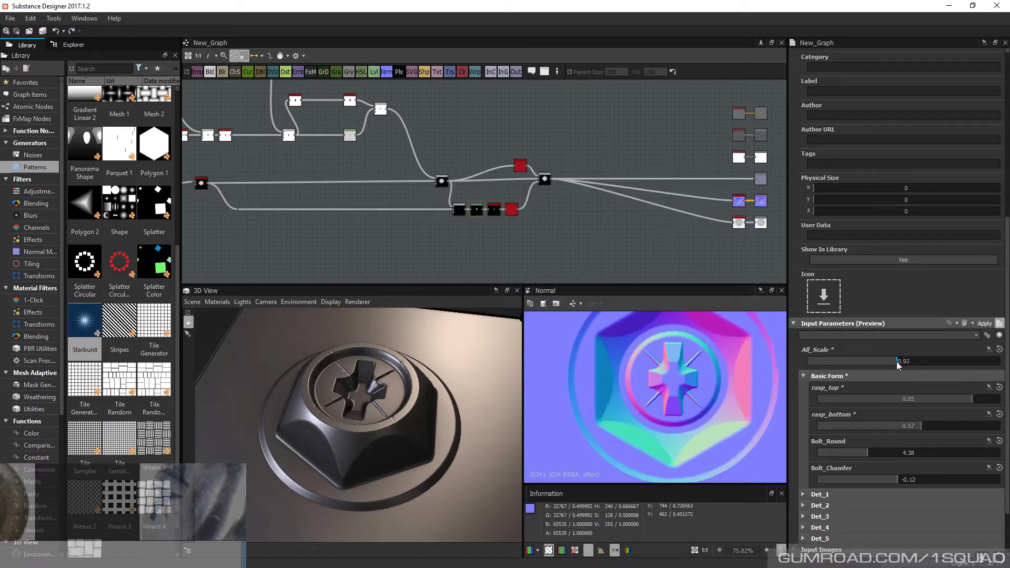
{"action": "left_click_drag", "start_coordinate": [891, 361], "coordinate": [885, 362]}
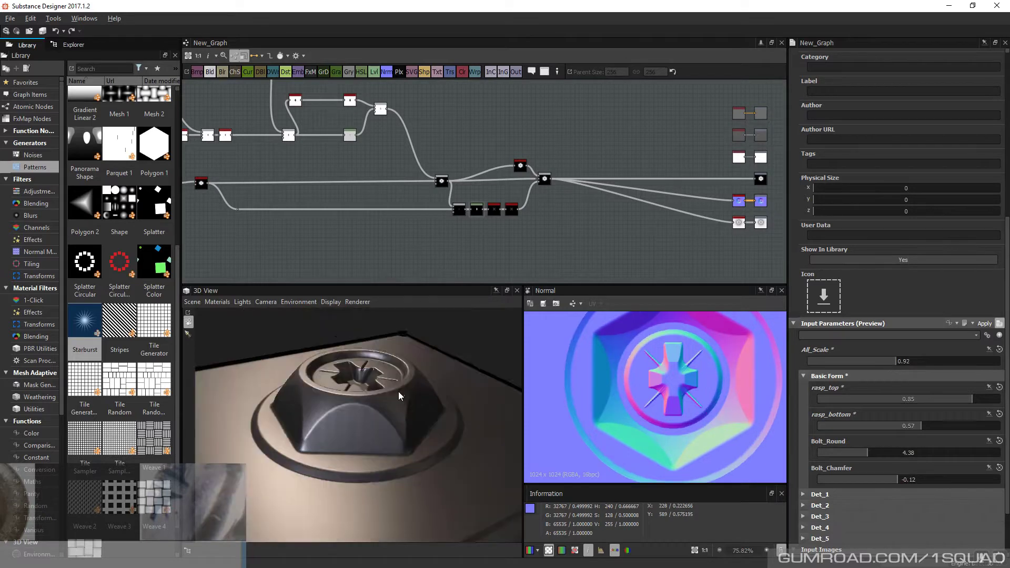
{"action": "left_click_drag", "start_coordinate": [399, 391], "coordinate": [332, 444]}
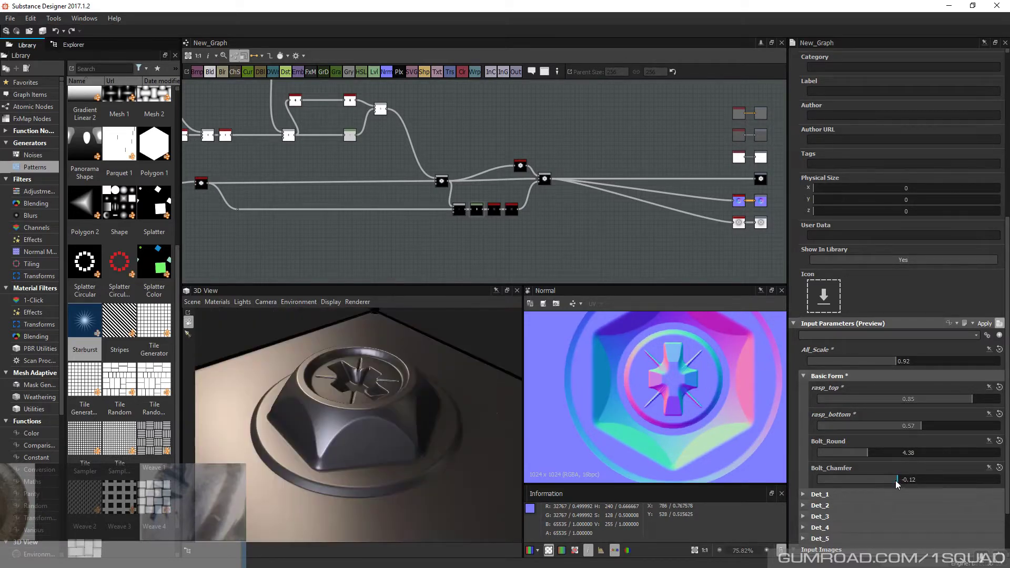
{"action": "left_click_drag", "start_coordinate": [896, 481], "coordinate": [899, 480]}
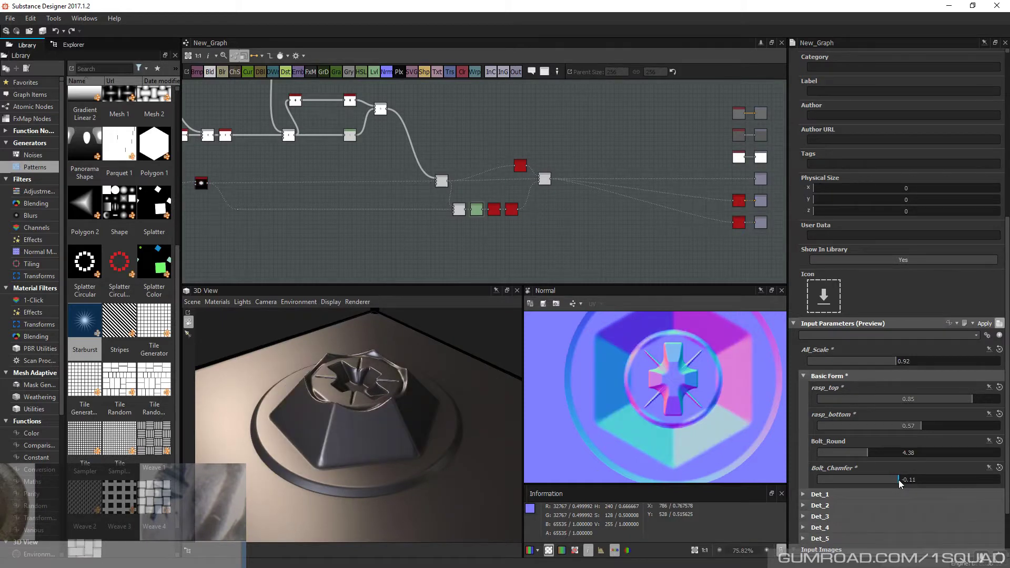
{"action": "mouse_move", "coordinate": [899, 480]}
{"action": "left_mouse_down"}
{"action": "mouse_move", "coordinate": [908, 479]}
{"action": "mouse_move", "coordinate": [897, 479]}
{"action": "left_mouse_up"}
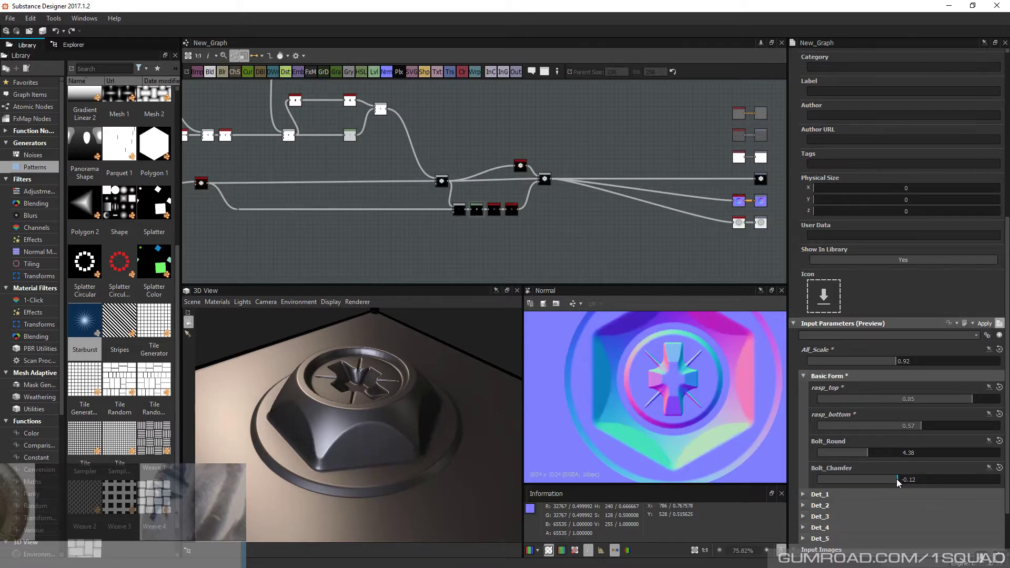
Expand the Det_1 group and set Det_1_Size to 0.25 and its Chamfer to -0.01
{"action": "scroll", "coordinate": [842, 469], "scroll_direction": "down", "scroll_amount": 2}
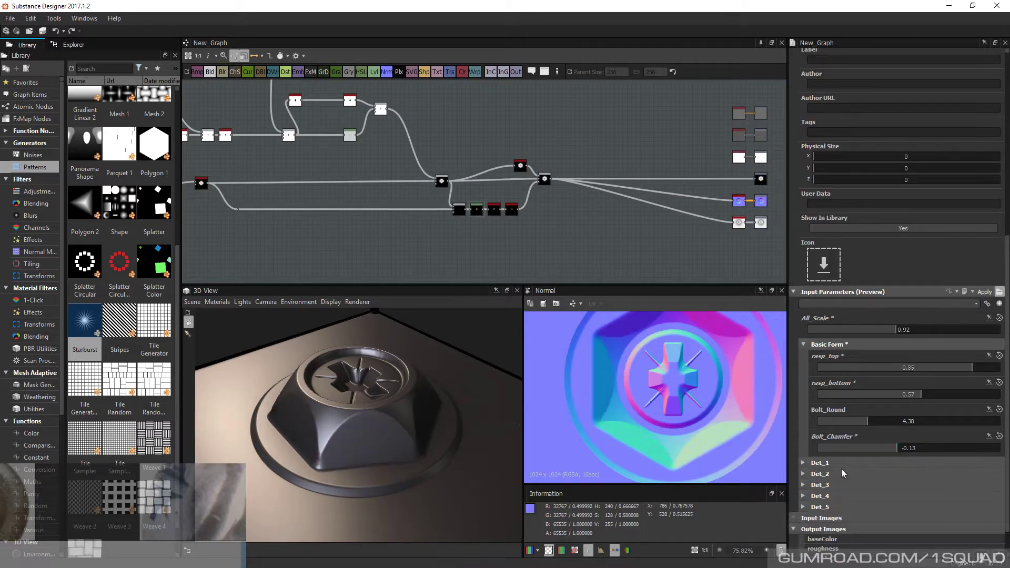
{"action": "left_click", "coordinate": [804, 463]}
{"action": "scroll", "coordinate": [834, 416], "scroll_direction": "down", "scroll_amount": 5}
{"action": "mouse_move", "coordinate": [873, 385]}
{"action": "left_mouse_down"}
{"action": "mouse_move", "coordinate": [925, 393]}
{"action": "mouse_move", "coordinate": [862, 394]}
{"action": "left_mouse_up"}
{"action": "left_click_drag", "start_coordinate": [442, 363], "coordinate": [419, 396]}
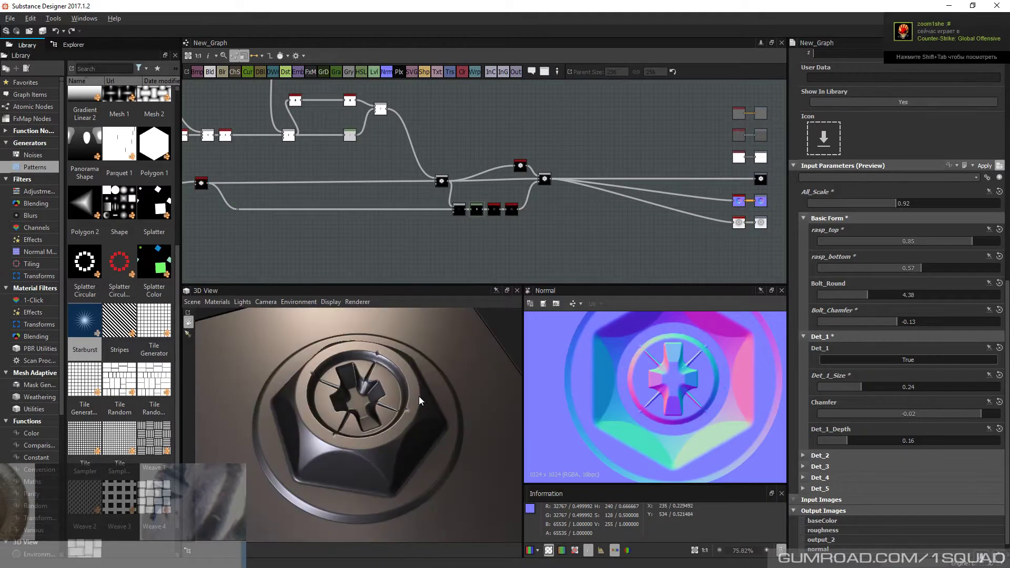
{"action": "left_click_drag", "start_coordinate": [919, 418], "coordinate": [989, 421]}
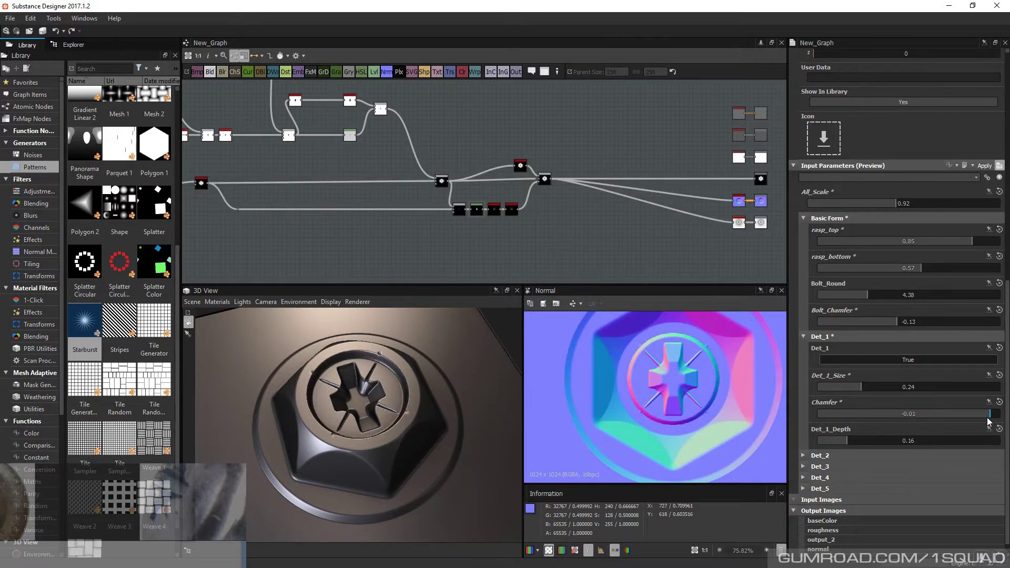
{"action": "left_click", "coordinate": [854, 388]}
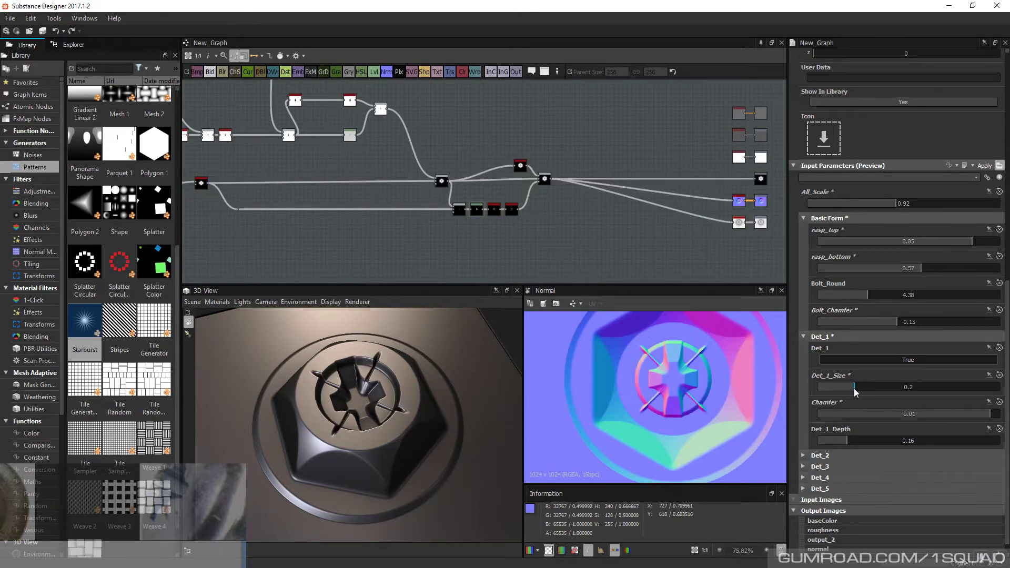
{"action": "left_click_drag", "start_coordinate": [854, 389], "coordinate": [863, 391]}
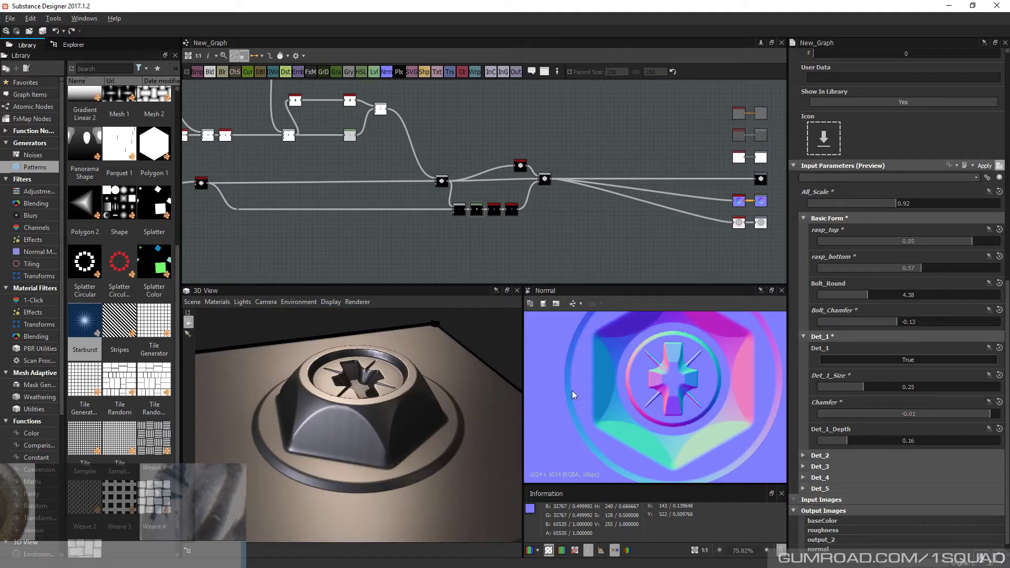
Set Det_1_Depth to 0.12 and check the recess around the cross in the 3D view
{"action": "left_click", "coordinate": [853, 441]}
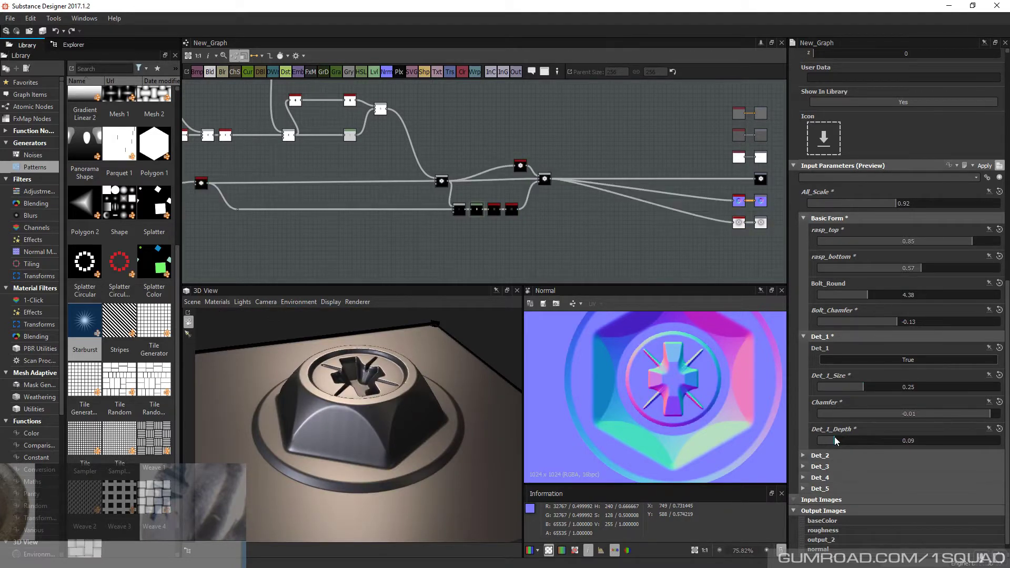
{"action": "left_click", "coordinate": [838, 438]}
{"action": "left_click_drag", "start_coordinate": [838, 439], "coordinate": [839, 439]}
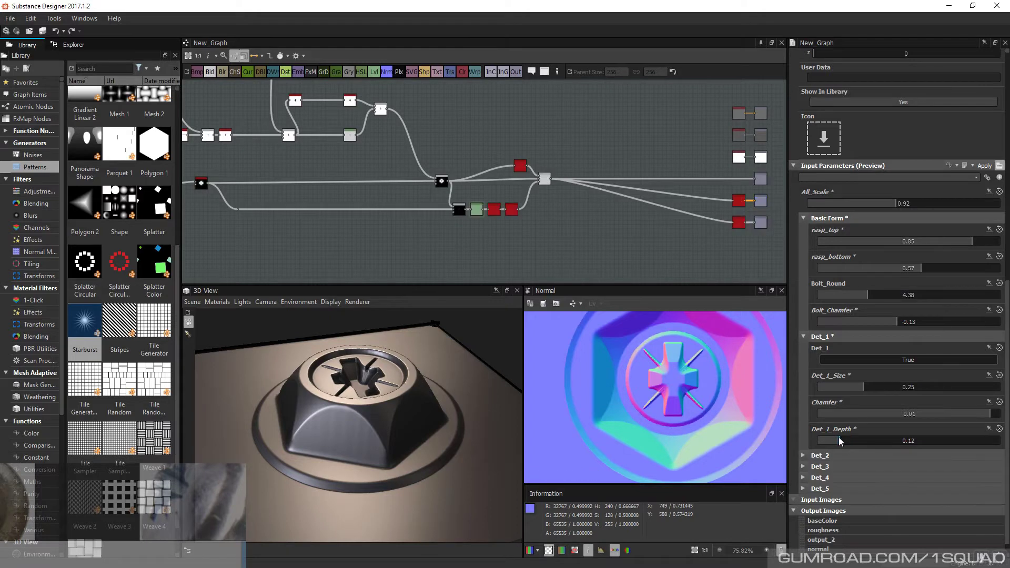
{"action": "left_click_drag", "start_coordinate": [437, 392], "coordinate": [425, 430]}
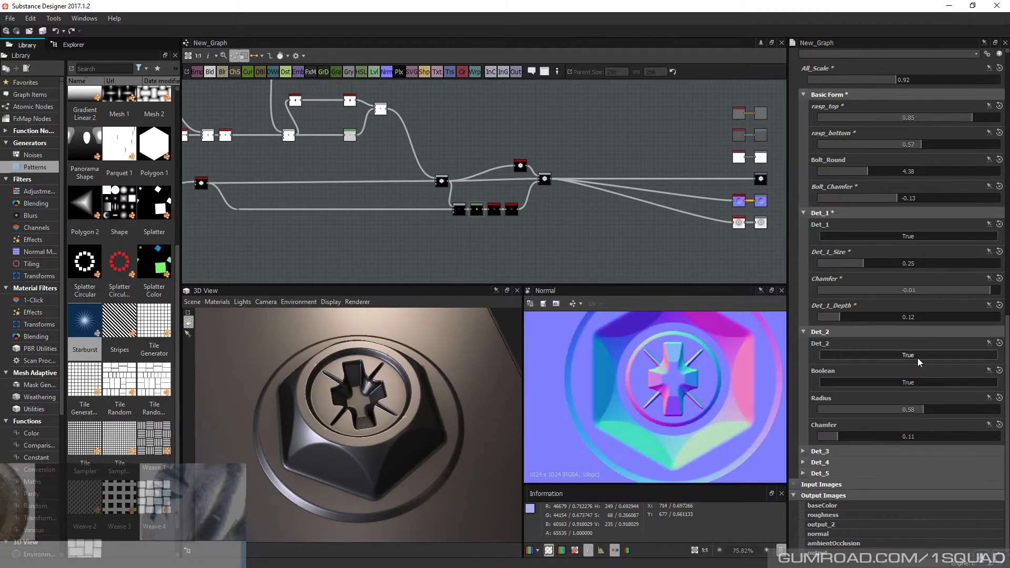
Set the Det_2 Radius to 0.62 and Chamfer to 0.12, and enable Det_3
{"action": "left_click", "coordinate": [924, 412]}
{"action": "left_click", "coordinate": [840, 438]}
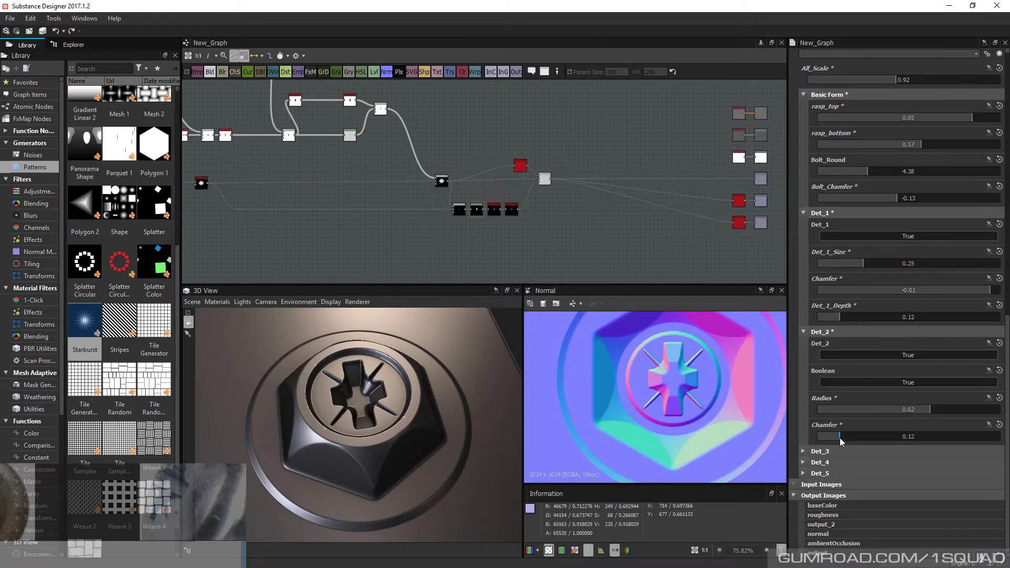
{"action": "left_click", "coordinate": [803, 451]}
{"action": "left_click", "coordinate": [905, 393]}
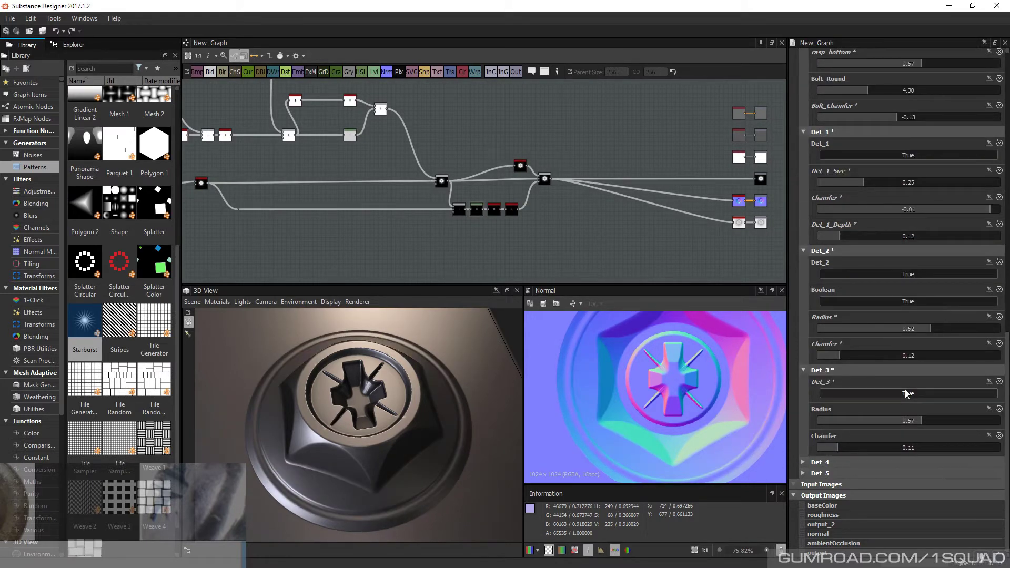
Compare the bolt with Det_2 on and off, leave it False, and set the Det_3 Radius to 0.53 and Chamfer to 0.1
{"action": "left_click", "coordinate": [842, 274]}
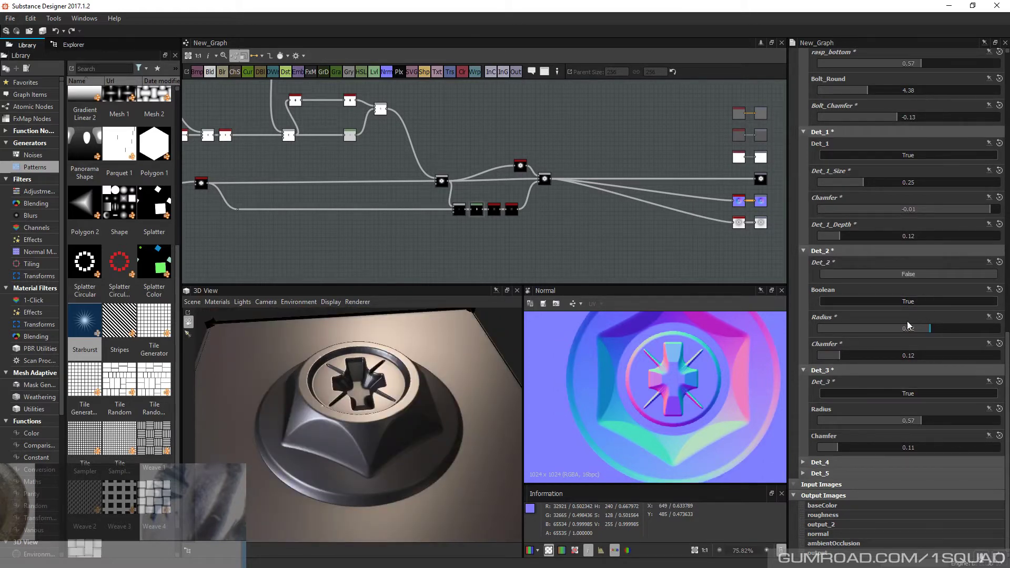
{"action": "key", "text": "ctrl+z"}
{"action": "left_click_drag", "start_coordinate": [400, 442], "coordinate": [368, 445]}
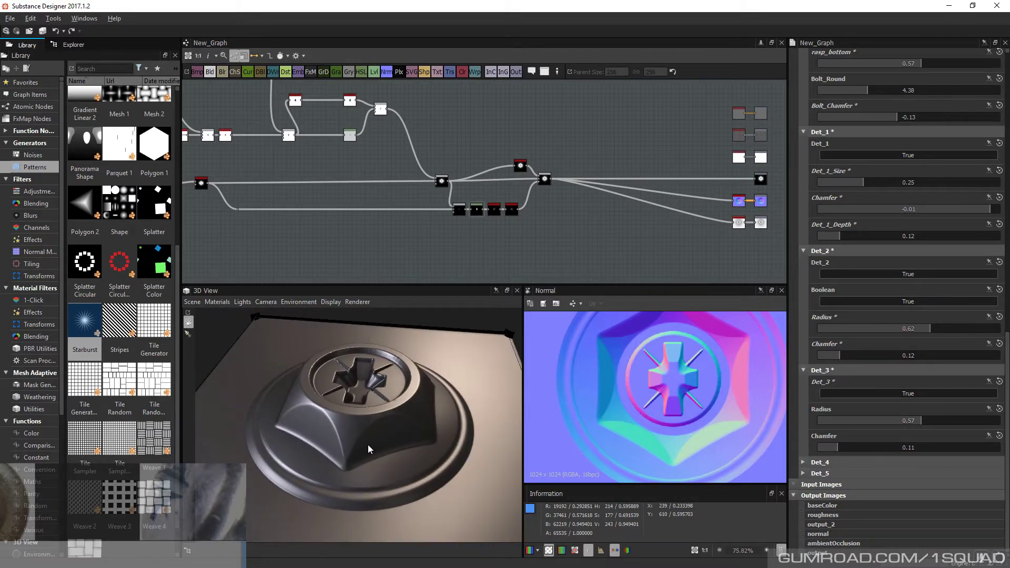
{"action": "left_click", "coordinate": [902, 275]}
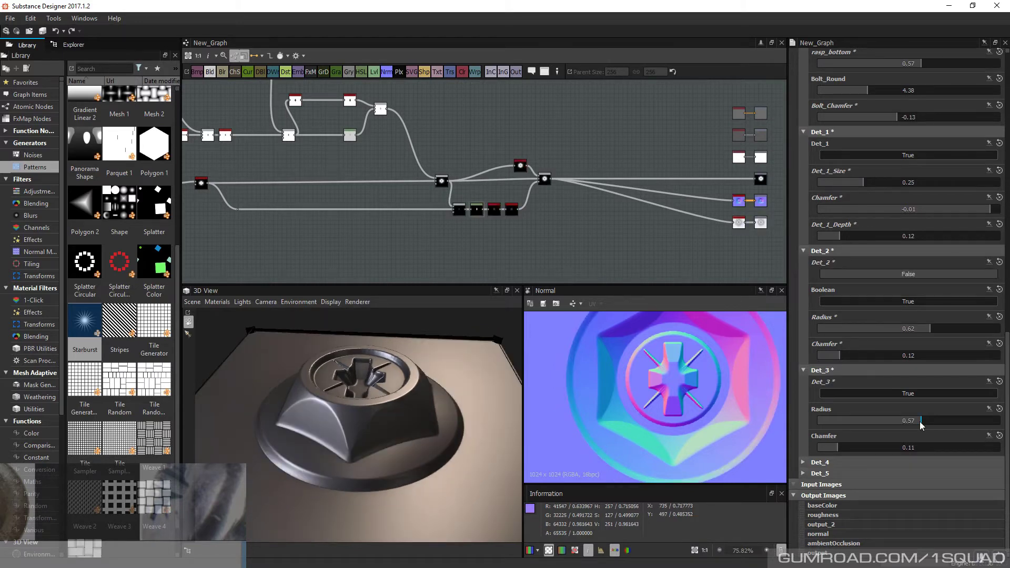
{"action": "left_click_drag", "start_coordinate": [921, 425], "coordinate": [915, 425]}
{"action": "left_click_drag", "start_coordinate": [847, 451], "coordinate": [837, 448]}
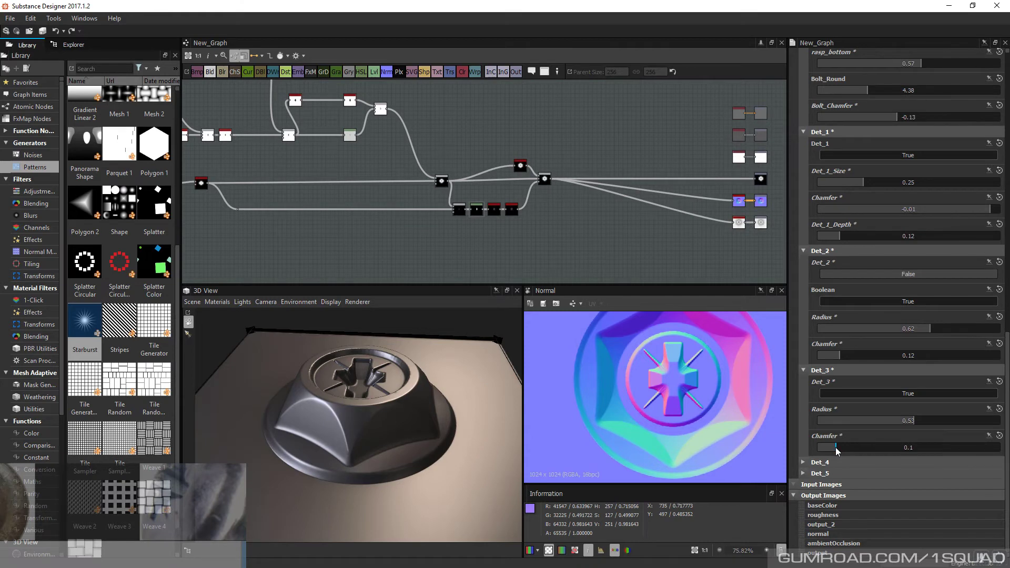
Expand Det_4 and Det_5, set Horizontal_width to 5.7 and the Det_5 Size to 0.24, and inspect the cross recess
{"action": "left_click", "coordinate": [816, 462]}
{"action": "scroll", "coordinate": [880, 340], "scroll_direction": "down", "scroll_amount": 3}
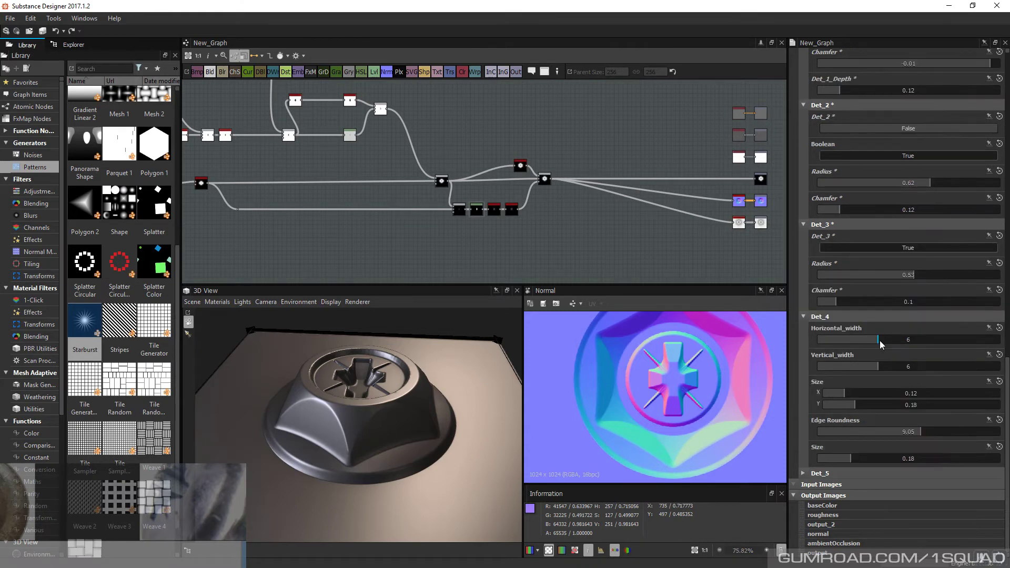
{"action": "left_click_drag", "start_coordinate": [881, 342], "coordinate": [876, 342]}
{"action": "left_click", "coordinate": [803, 473]}
{"action": "scroll", "coordinate": [897, 431], "scroll_direction": "down", "scroll_amount": 2}
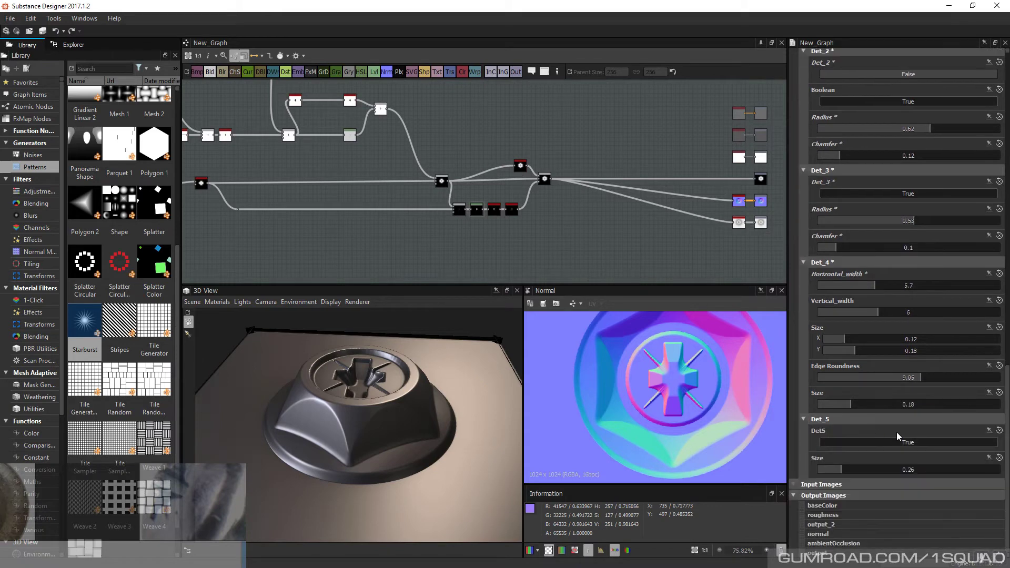
{"action": "left_click", "coordinate": [861, 469]}
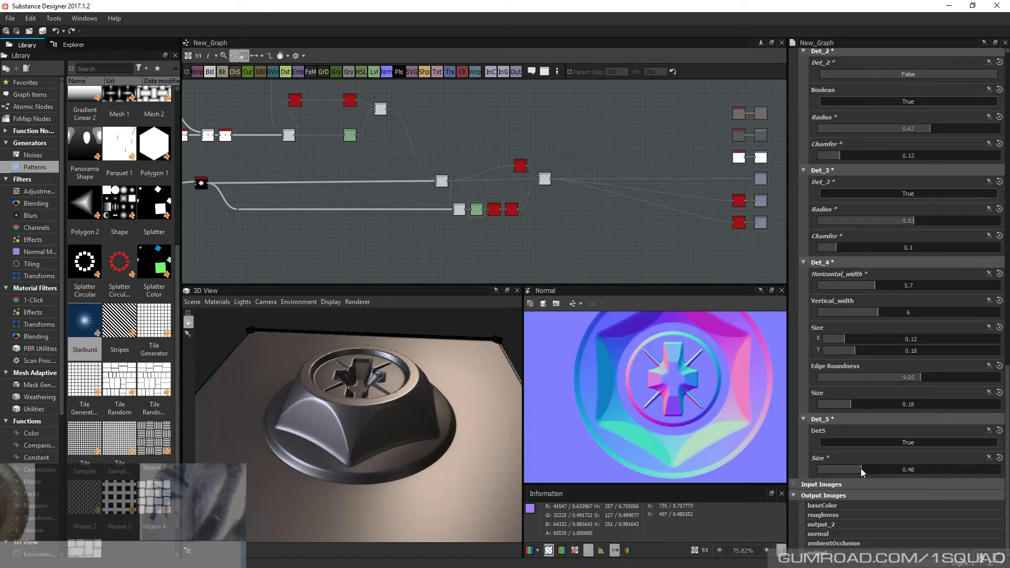
{"action": "left_click_drag", "start_coordinate": [861, 468], "coordinate": [840, 471]}
{"action": "left_click_drag", "start_coordinate": [345, 500], "coordinate": [349, 418]}
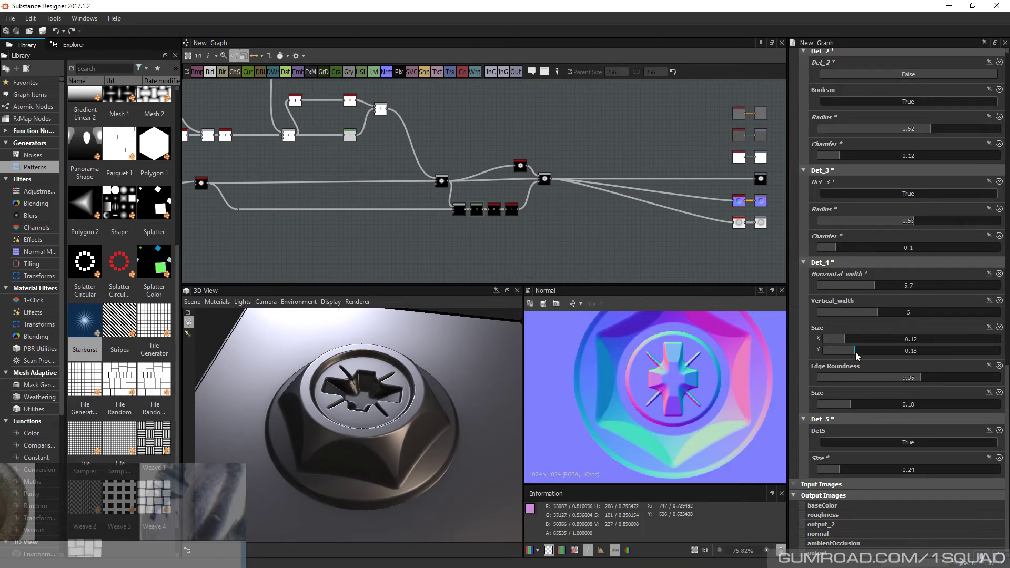
Restore the Det_2 Radius to 0.58 and set Det_1_Size to 0.26
{"action": "scroll", "coordinate": [901, 270], "scroll_direction": "up", "scroll_amount": 5}
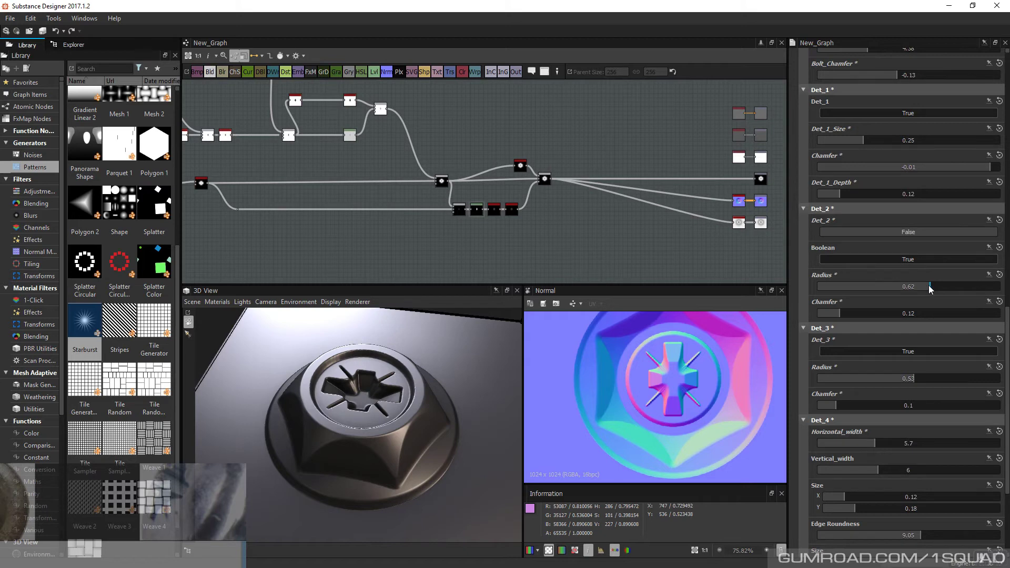
{"action": "left_click_drag", "start_coordinate": [926, 285], "coordinate": [914, 286]}
{"action": "key", "text": "ctrl+z"}
{"action": "scroll", "coordinate": [895, 207], "scroll_direction": "up", "scroll_amount": 1}
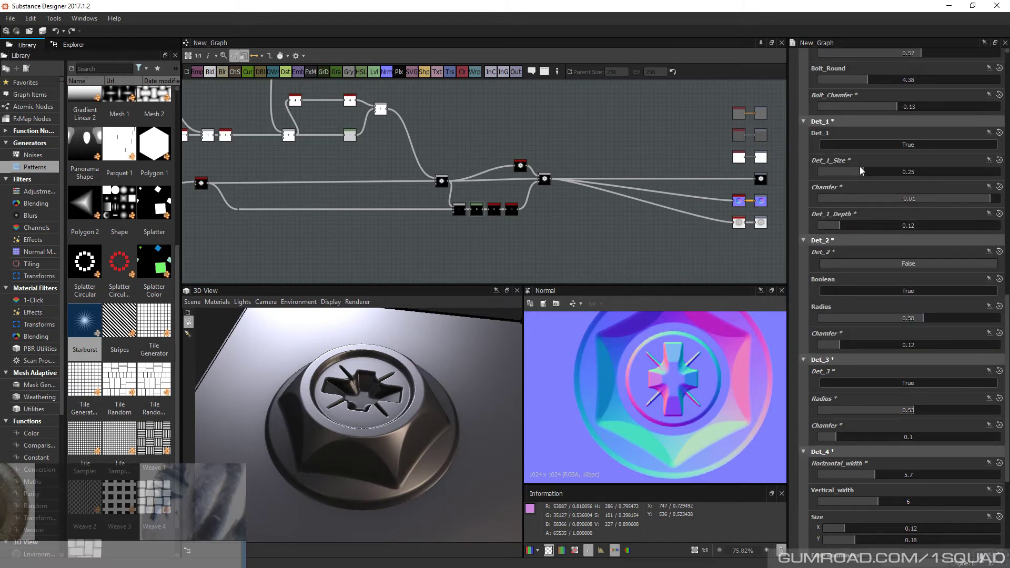
{"action": "left_click_drag", "start_coordinate": [861, 171], "coordinate": [865, 173]}
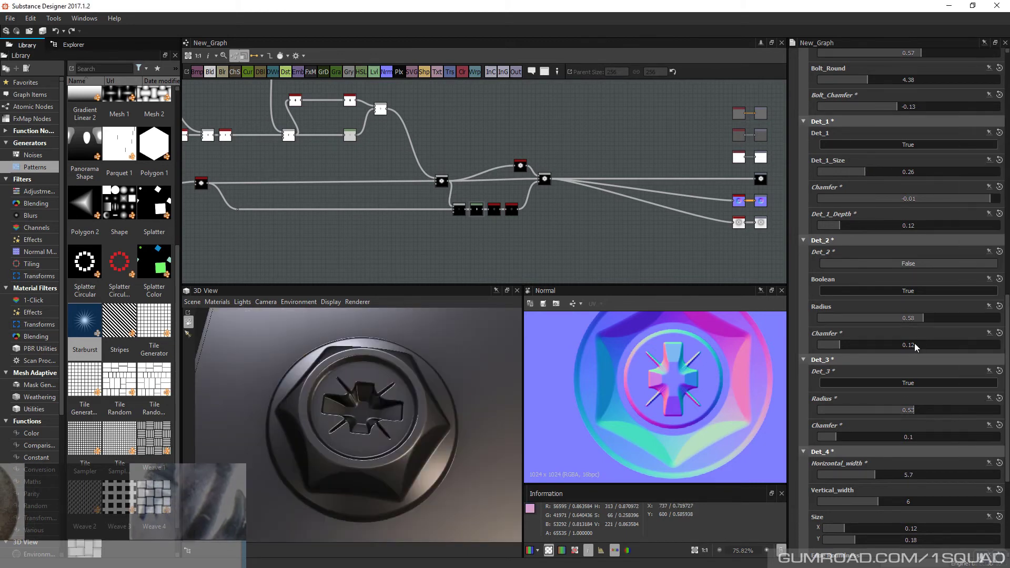
Try Bolt_Chamfer values between -0.08 and -0.12, return it to -0.13, and inspect the bolt's faceted sides from a low angle
{"action": "scroll", "coordinate": [915, 343], "scroll_direction": "up", "scroll_amount": 2}
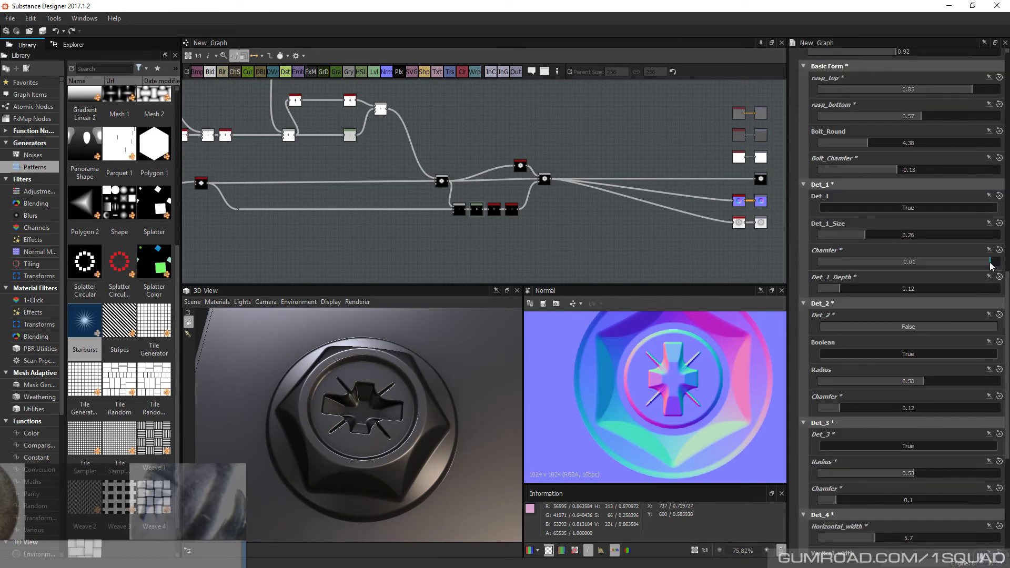
{"action": "scroll", "coordinate": [936, 237], "scroll_direction": "up", "scroll_amount": 3}
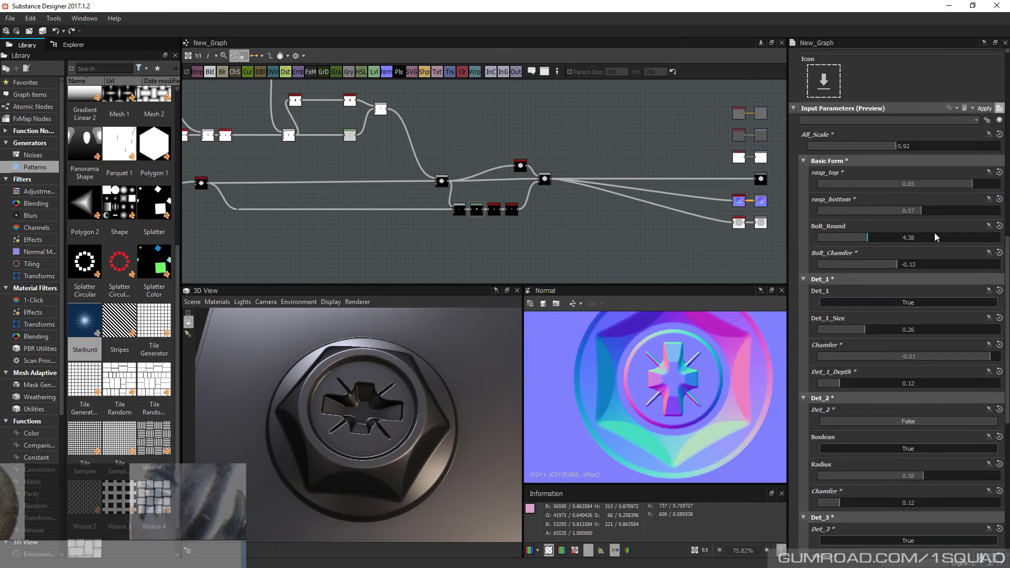
{"action": "left_click", "coordinate": [898, 264]}
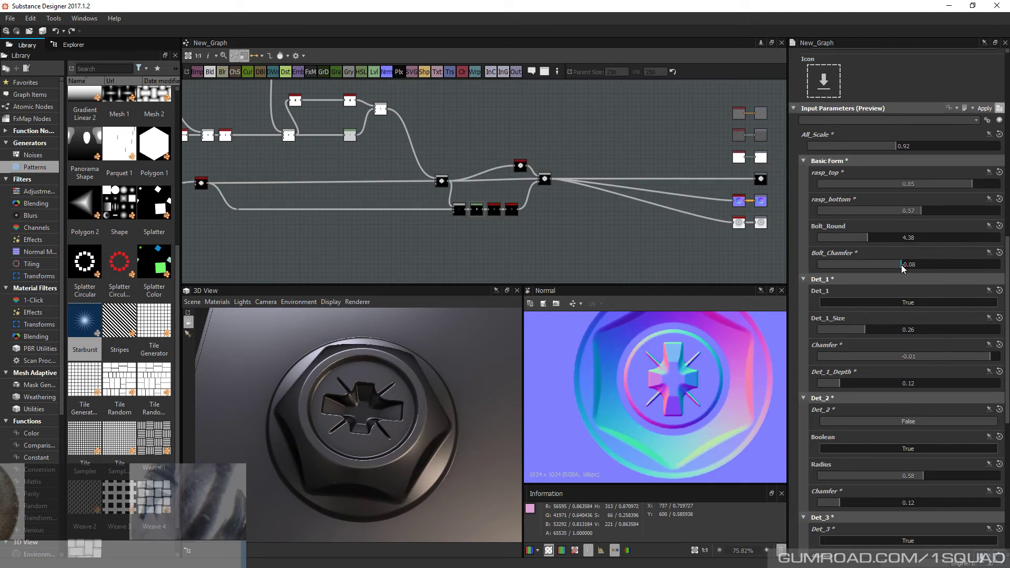
{"action": "left_click_drag", "start_coordinate": [897, 265], "coordinate": [899, 265]}
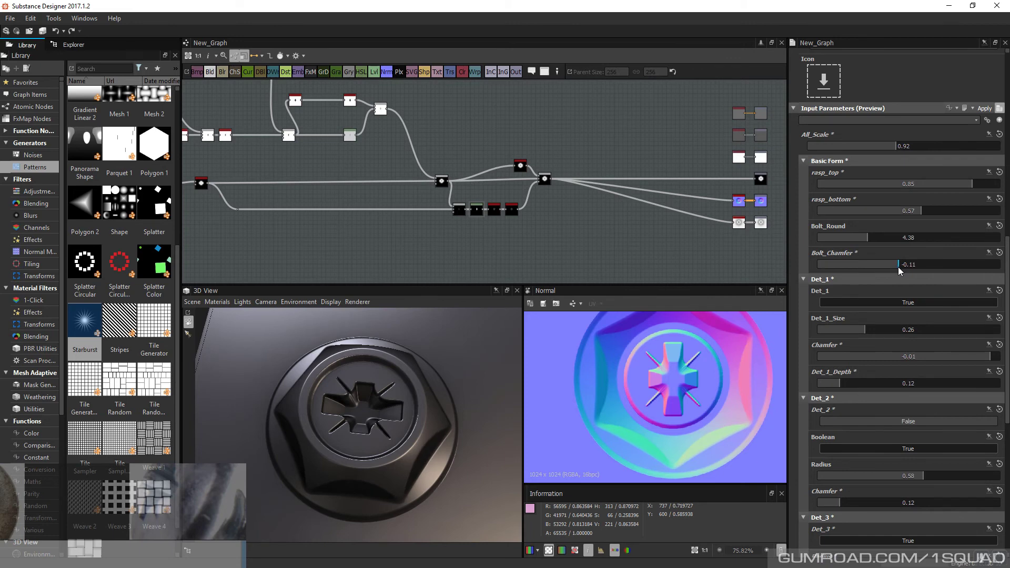
{"action": "left_click_drag", "start_coordinate": [898, 265], "coordinate": [898, 266]}
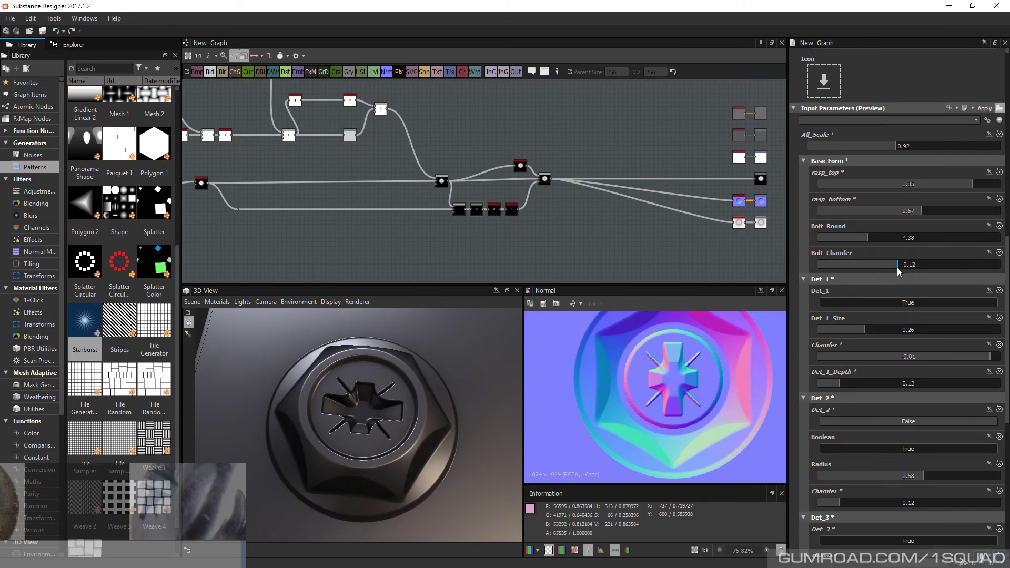
{"action": "left_click_drag", "start_coordinate": [435, 366], "coordinate": [468, 416]}
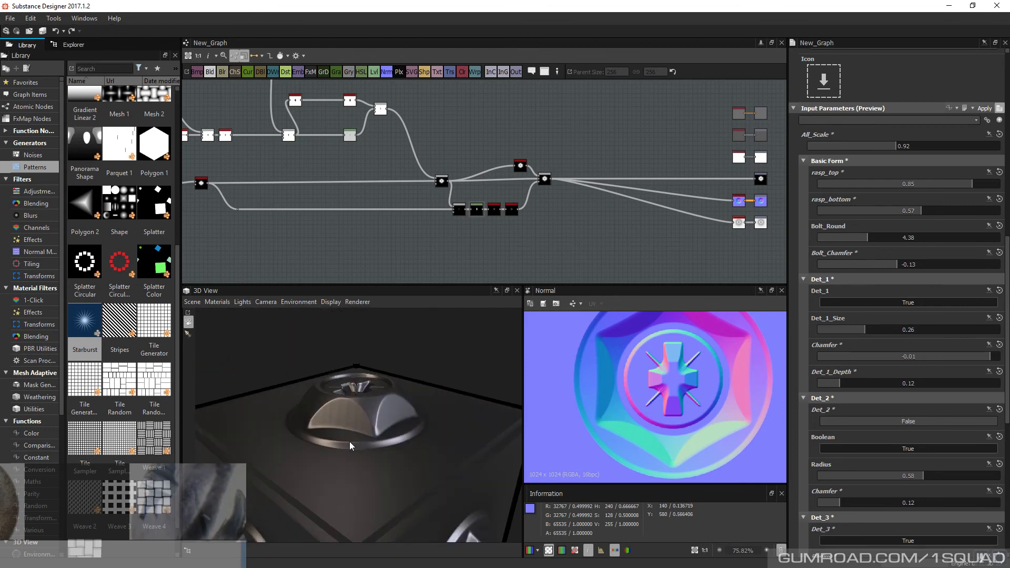